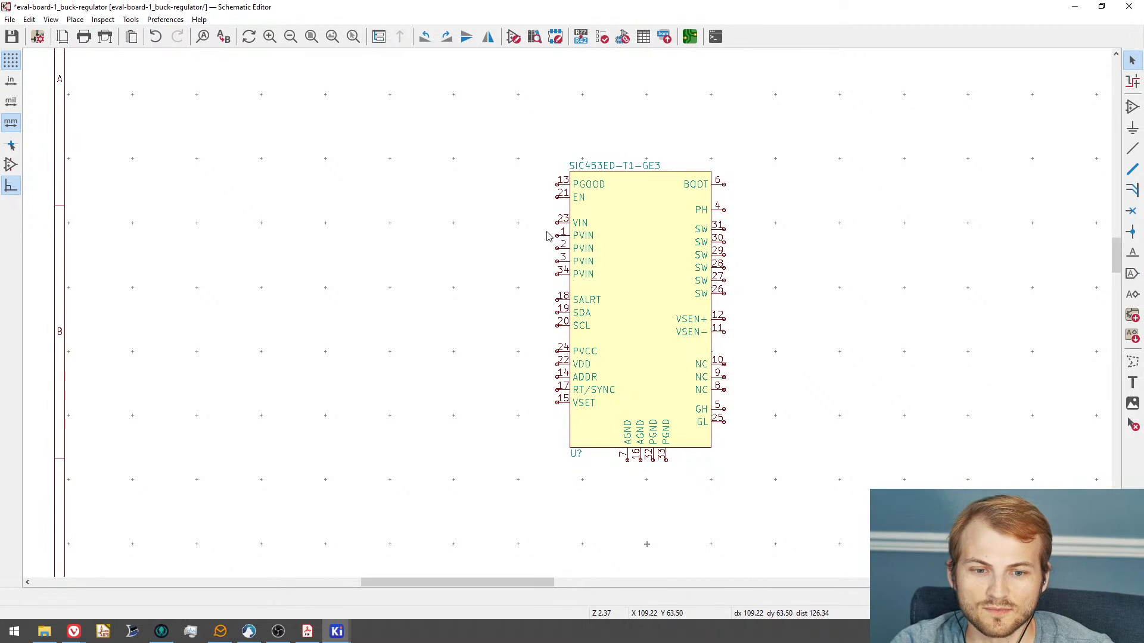
- Move the SIC453ED-T1-GE3 regulator symbol to near the middle of the drawing sheet
scroll(524, 250, down, 5)
scroll(533, 247, up, 5)
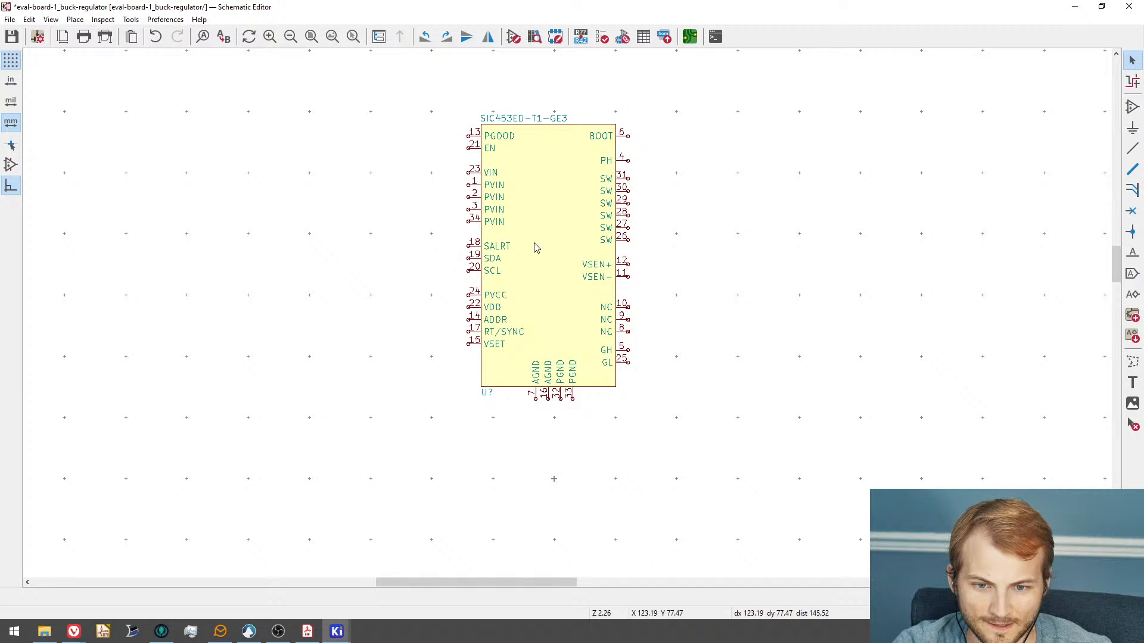
key(m)
scroll(732, 281, down, 4)
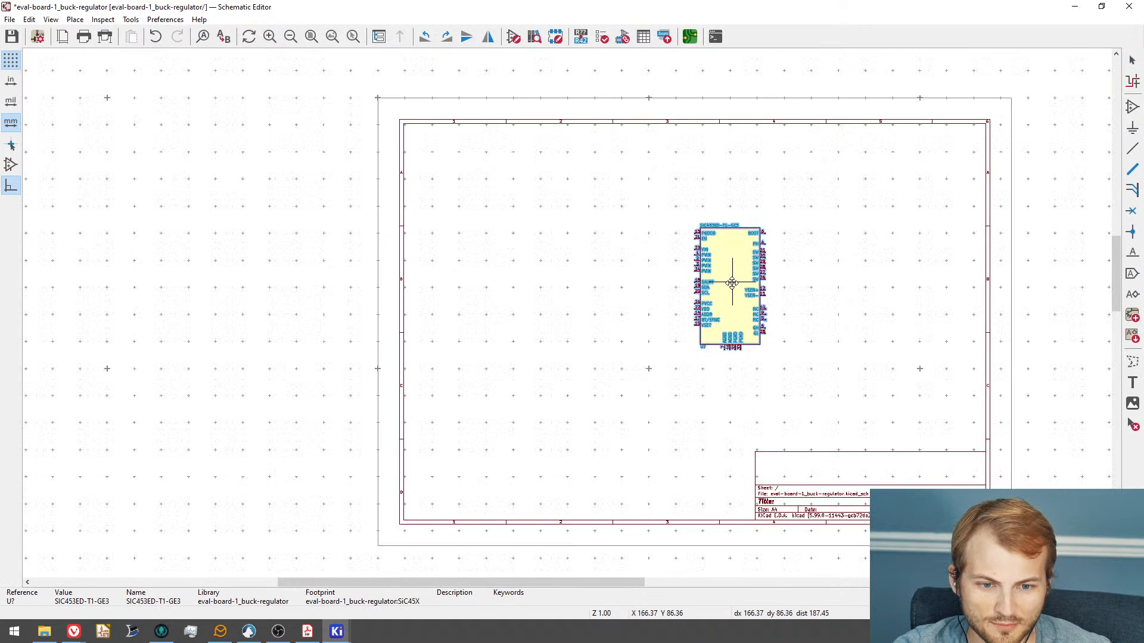
middle_drag(733, 280, 527, 287)
click(500, 292)
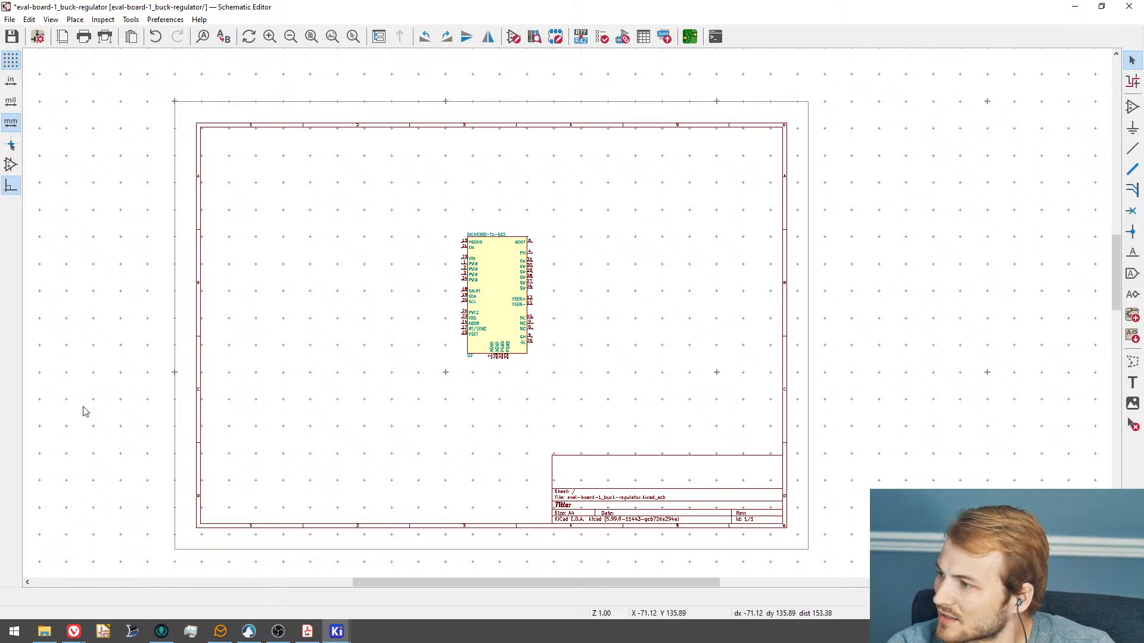
- Check the Value field in the regulator symbol's properties, leaving the properties unchanged
scroll(518, 323, up, 3)
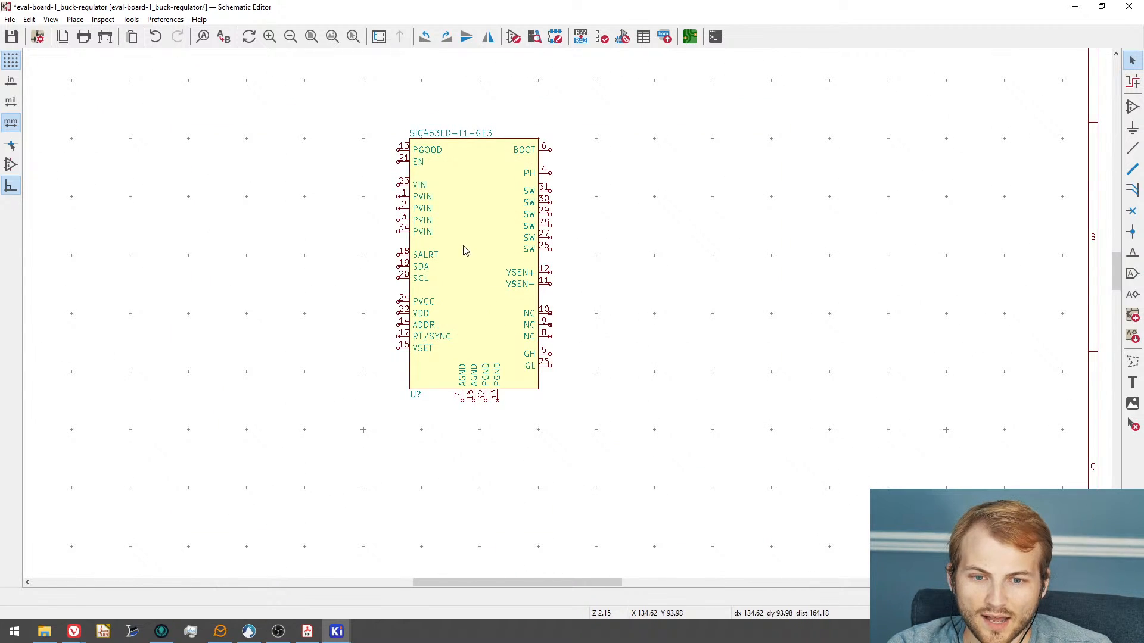
scroll(477, 260, up, 1)
scroll(474, 325, up, 2)
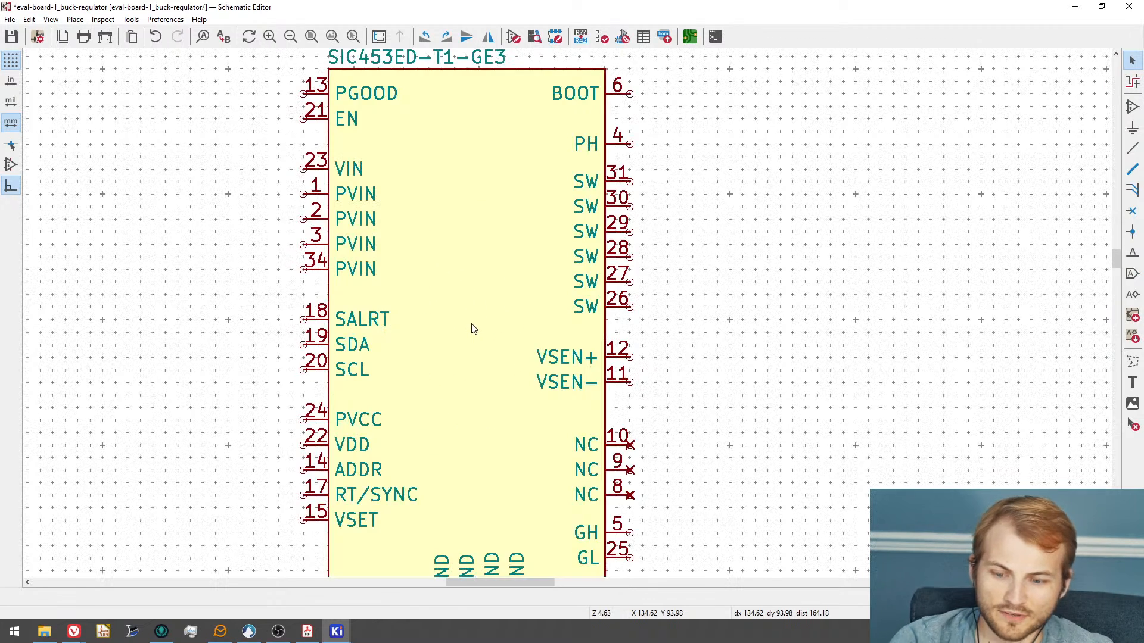
scroll(473, 326, down, 3)
middle_drag(470, 326, 472, 296)
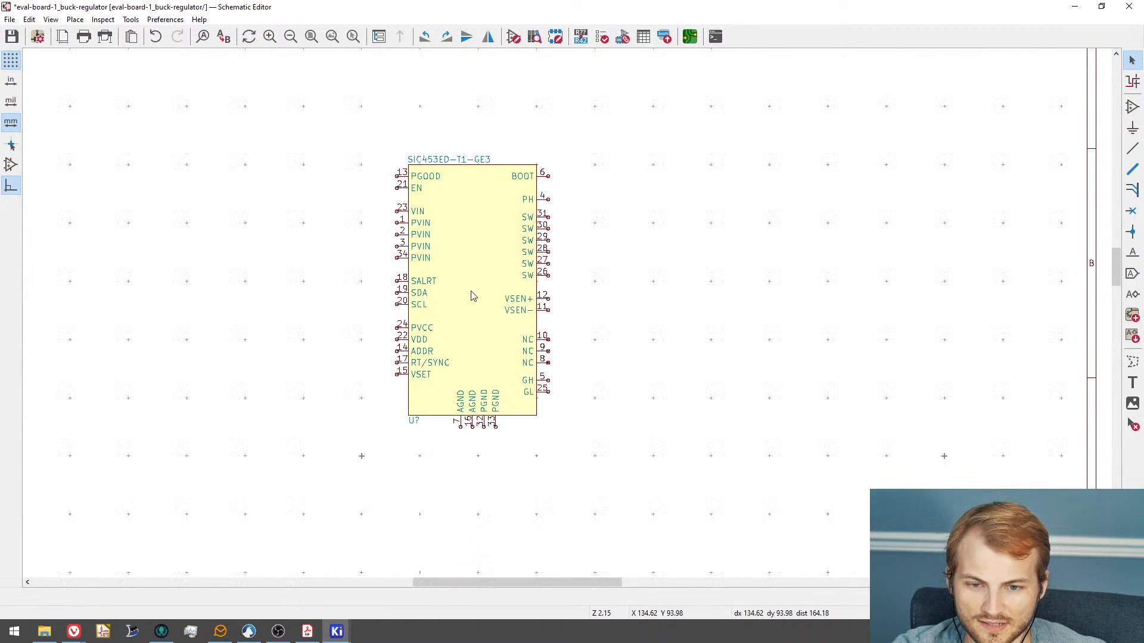
double_click(472, 296)
click(130, 135)
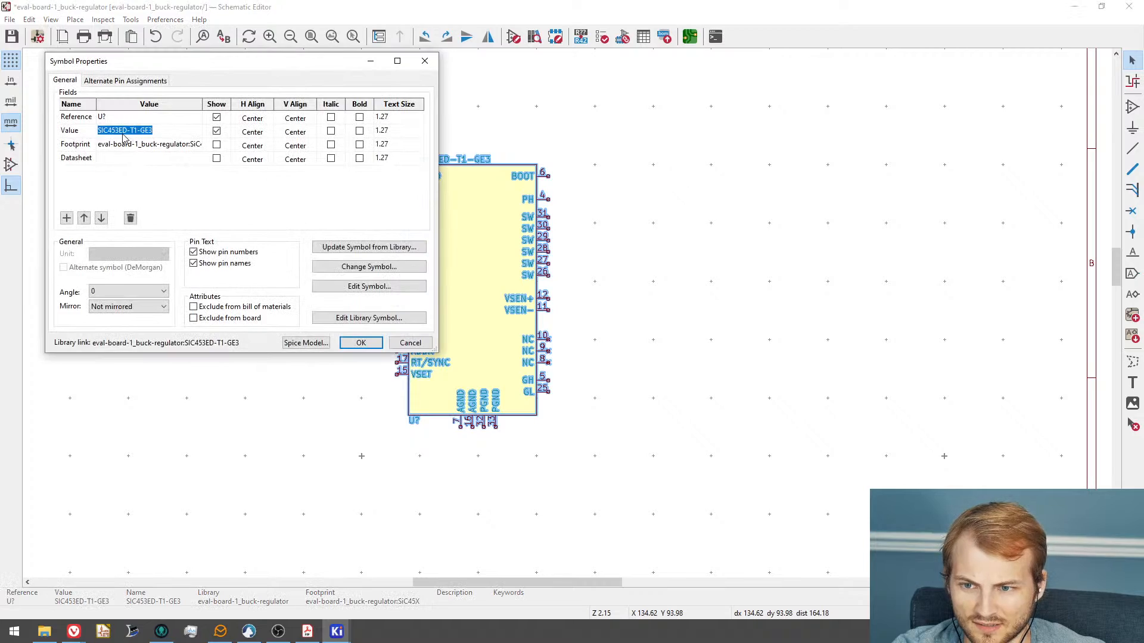
click(119, 134)
click(427, 348)
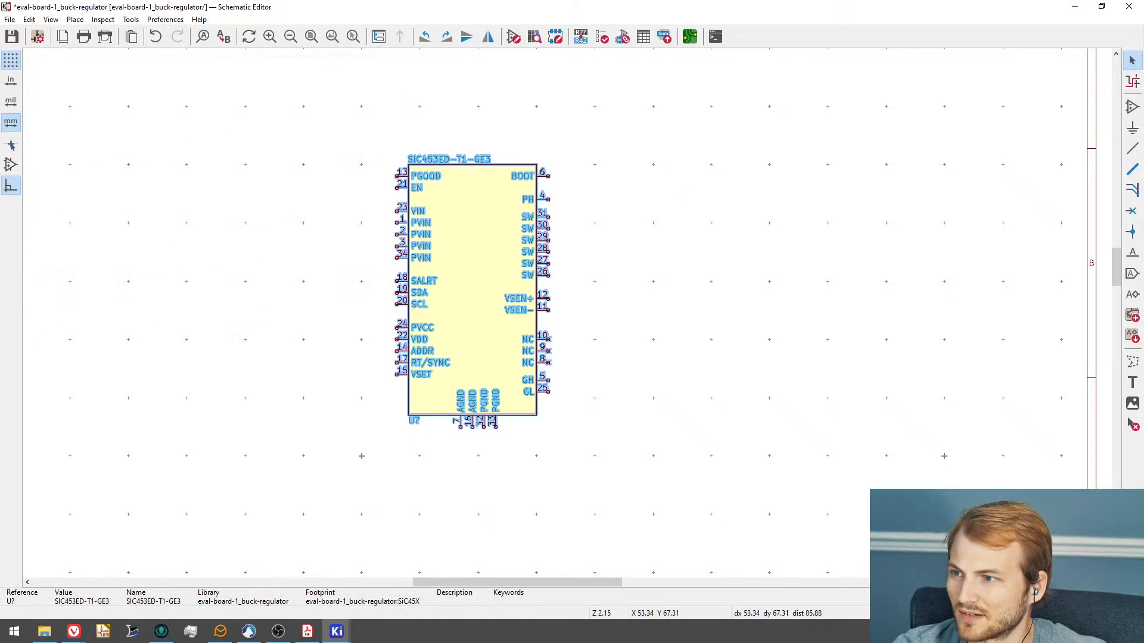
- Switch to the SiC45x datasheet in Adobe Acrobat and review the features and description on page 1
click(307, 631)
scroll(374, 226, up, 10)
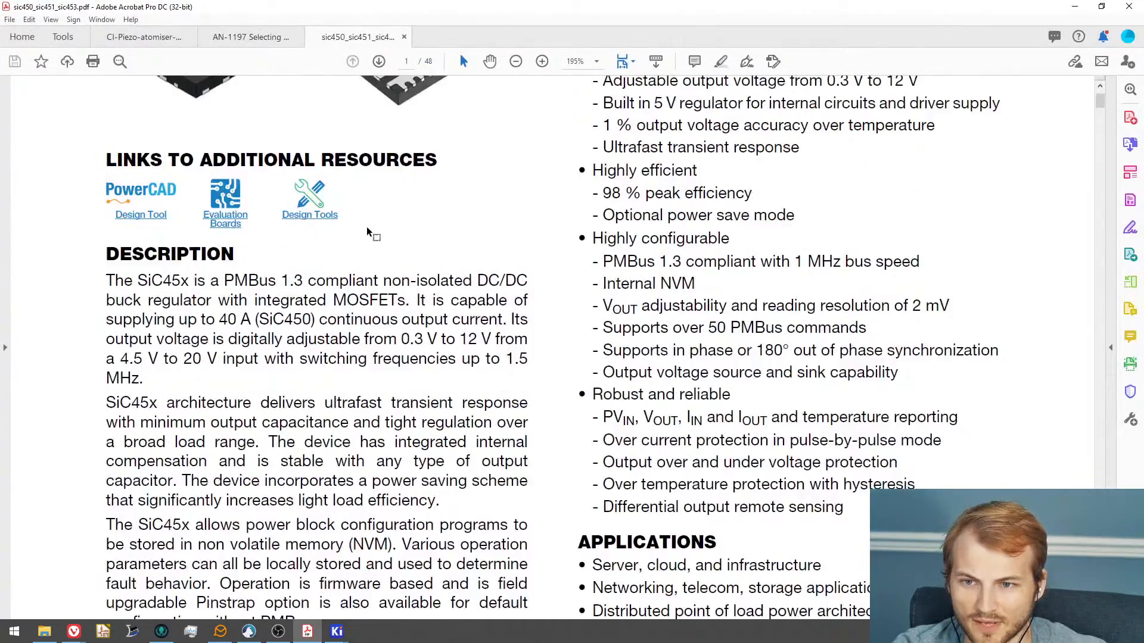
ctrl+scroll(361, 238, down, 3)
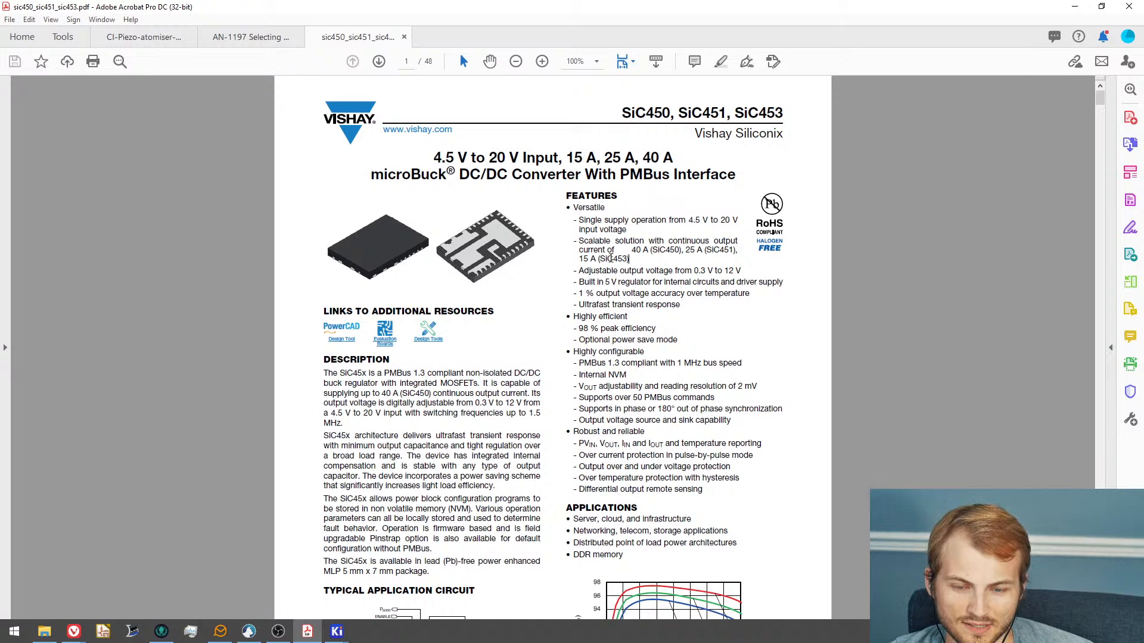
scroll(650, 314, down, 5)
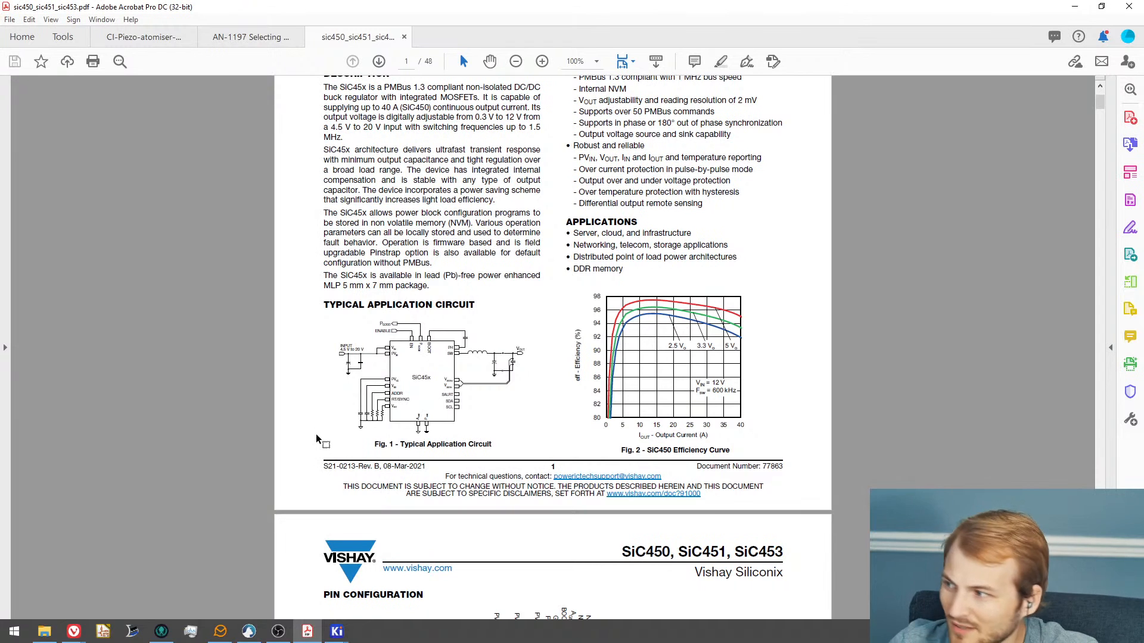
scroll(506, 387, up, 3)
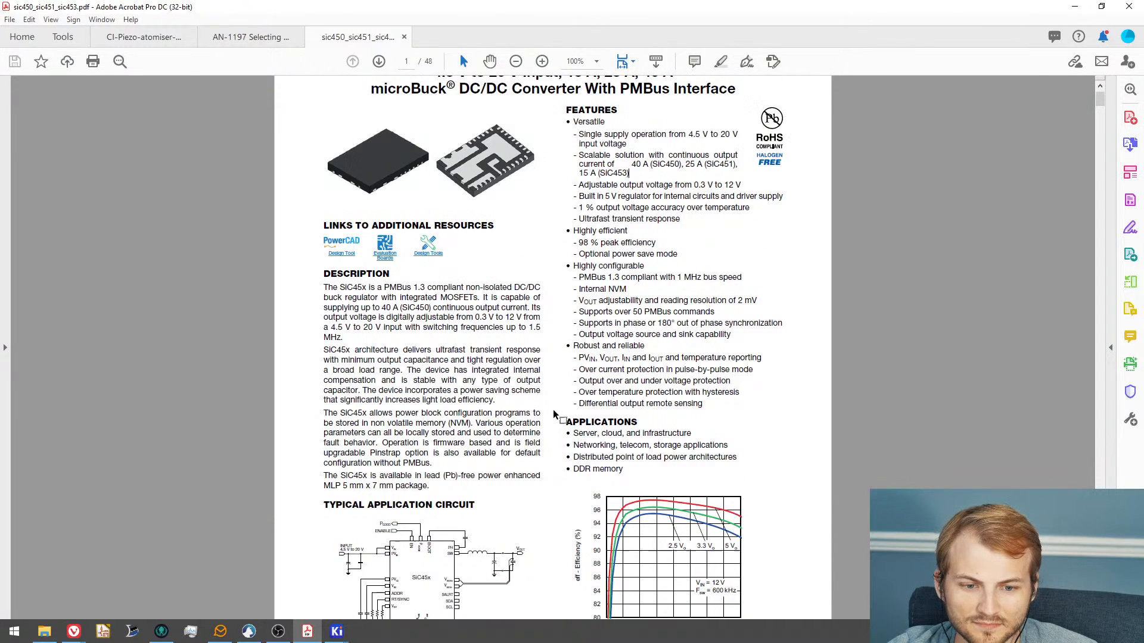
scroll(554, 414, down, 3)
drag(427, 466, 383, 467)
scroll(489, 356, up, 2)
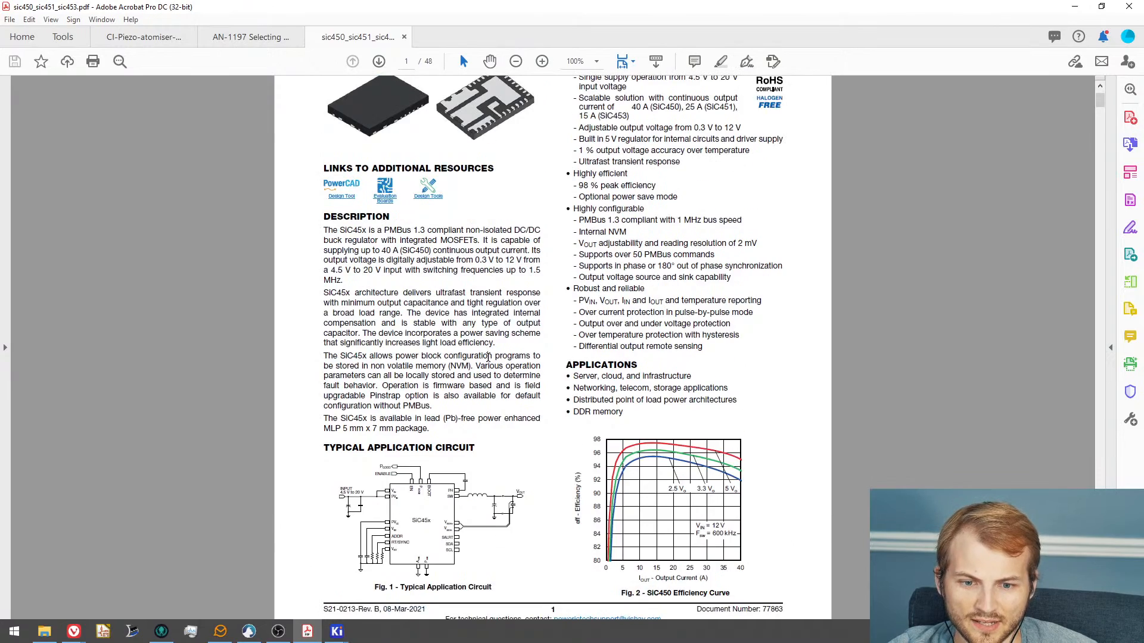
scroll(489, 356, up, 1)
- Examine the pin configuration, pin description and ordering information on page 2 of the datasheet
scroll(492, 355, down, 6)
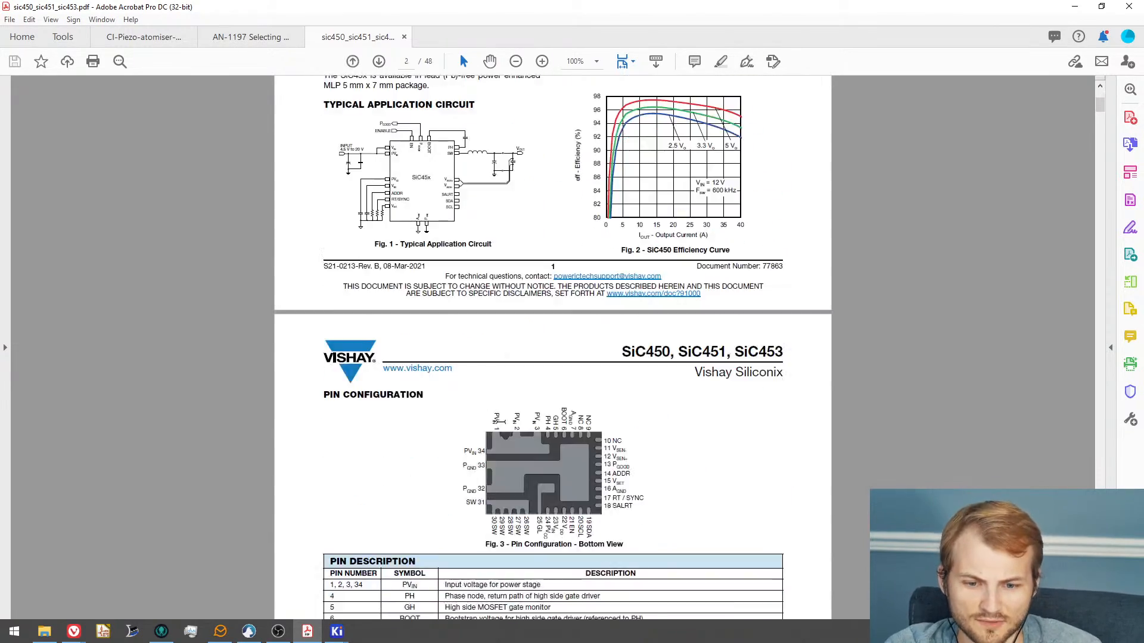
scroll(501, 421, down, 3)
scroll(676, 316, down, 3)
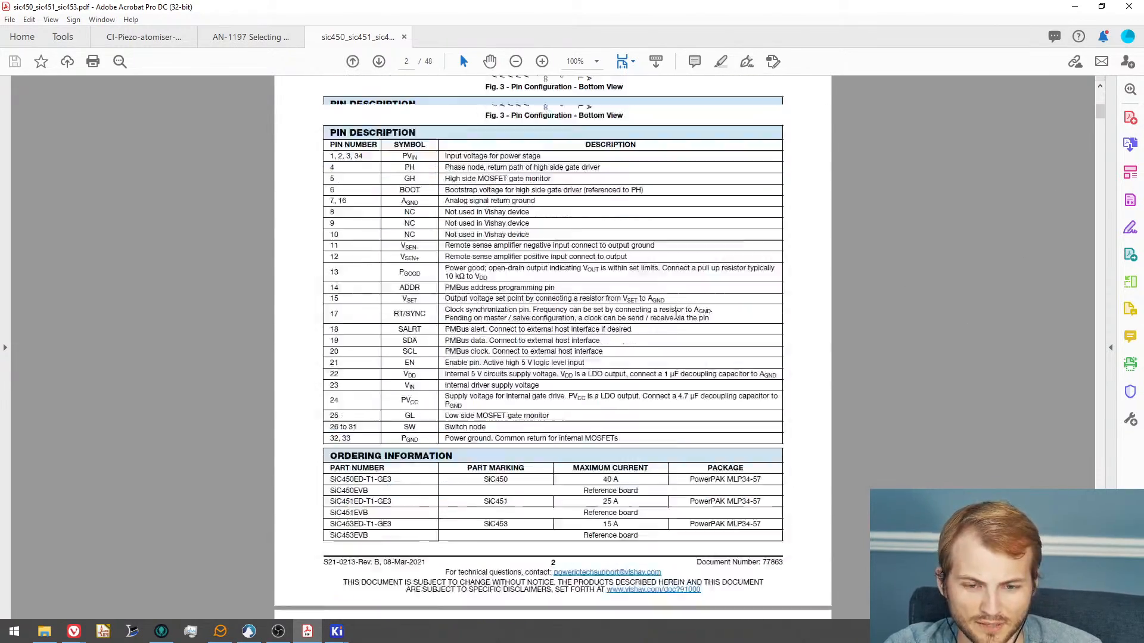
- Examine the typical application circuit on page 1, including the SALRT, SDA and SCL pins
scroll(675, 315, up, 10)
scroll(674, 315, down, 2)
scroll(474, 435, down, 2)
ctrl+scroll(421, 442, up, 7)
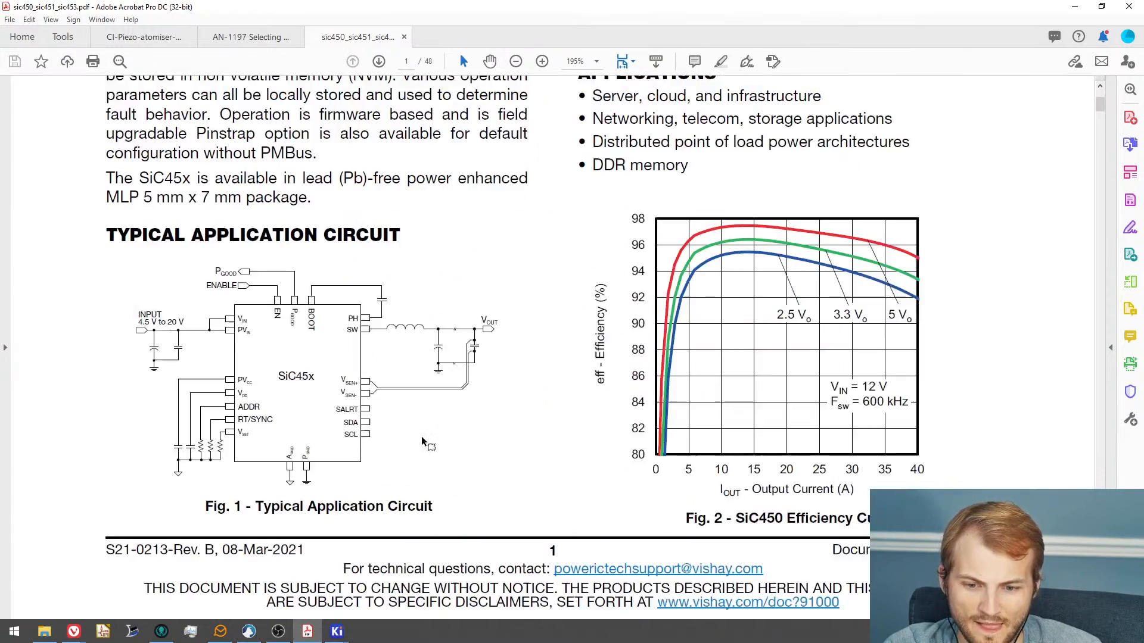
ctrl+scroll(422, 442, up, 1)
drag(444, 616, 384, 624)
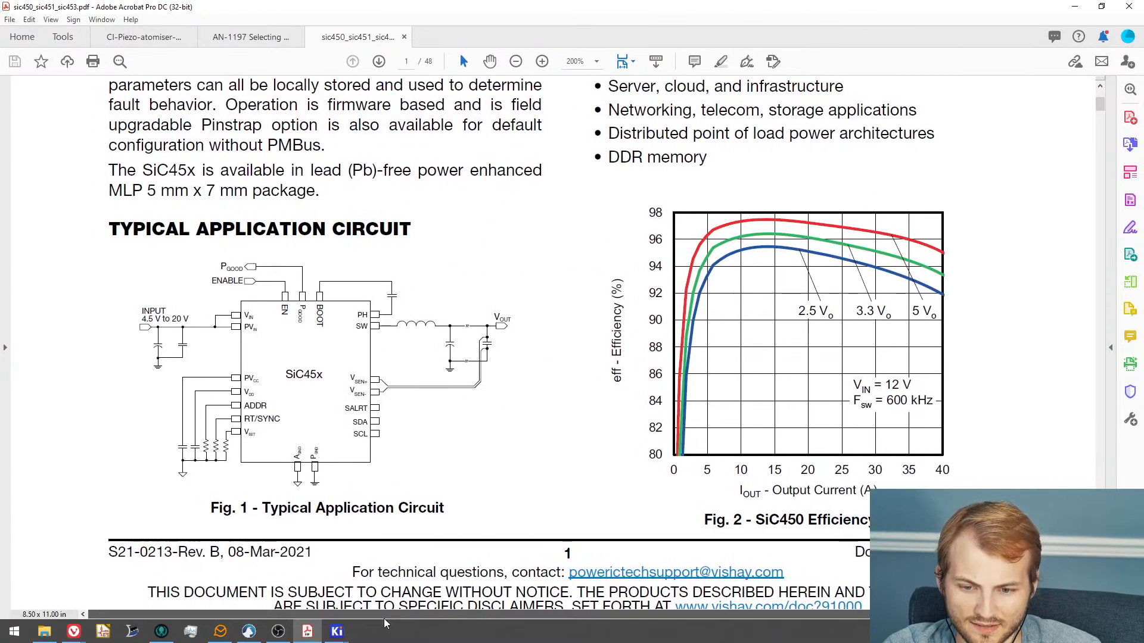
drag(344, 405, 370, 436)
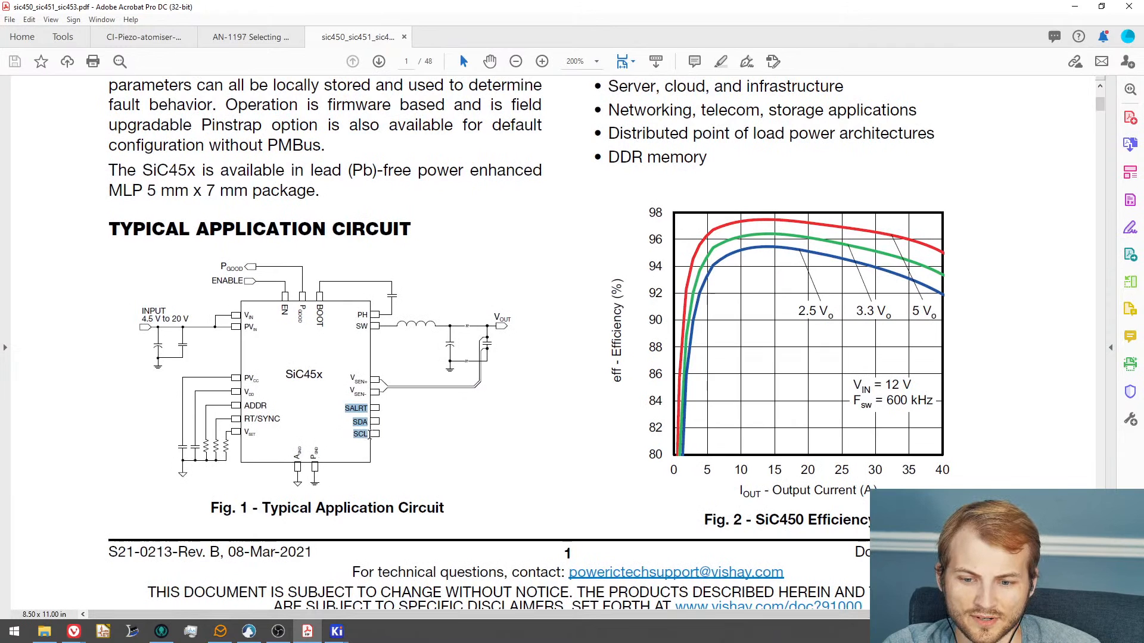
click(367, 441)
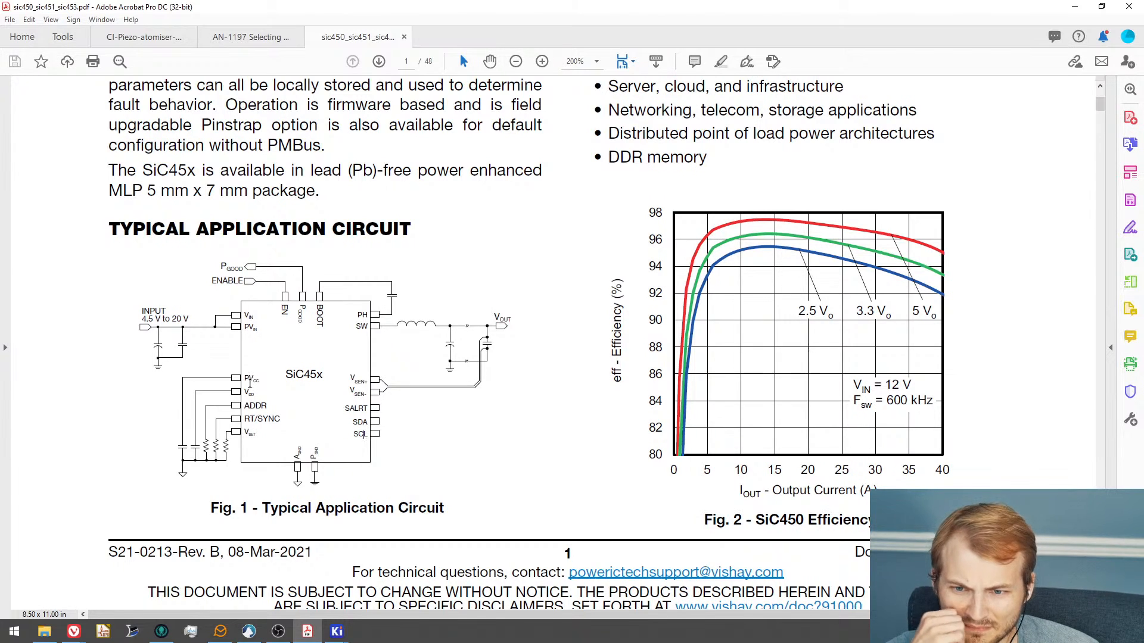
scroll(244, 391, down, 4)
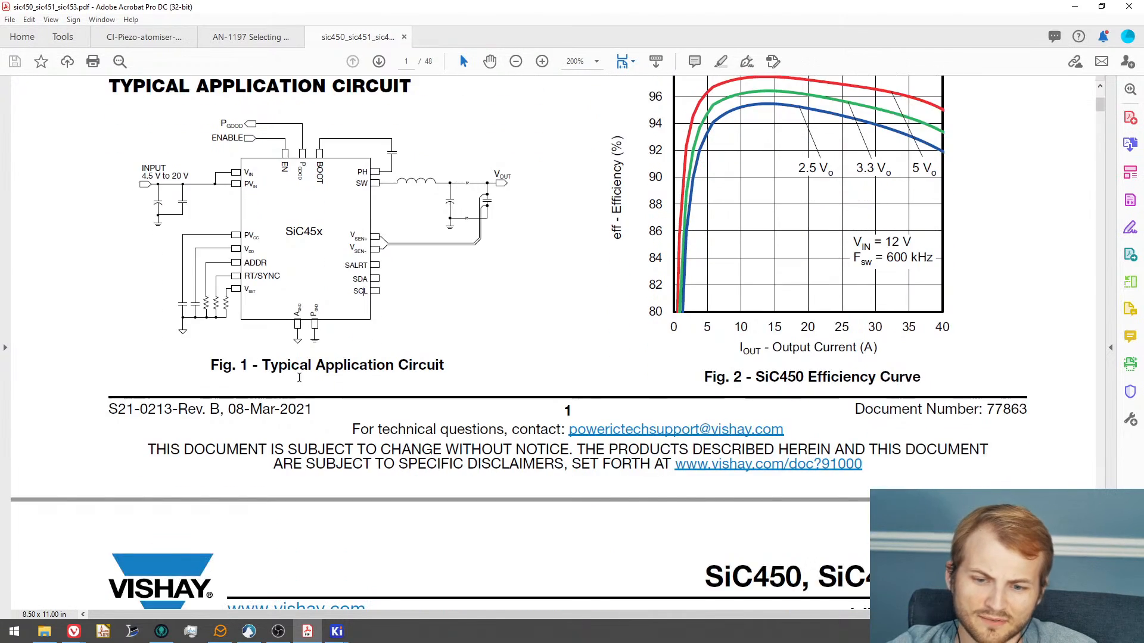
scroll(302, 382, up, 2)
ctrl+scroll(300, 375, up, 2)
ctrl+scroll(301, 373, down, 2)
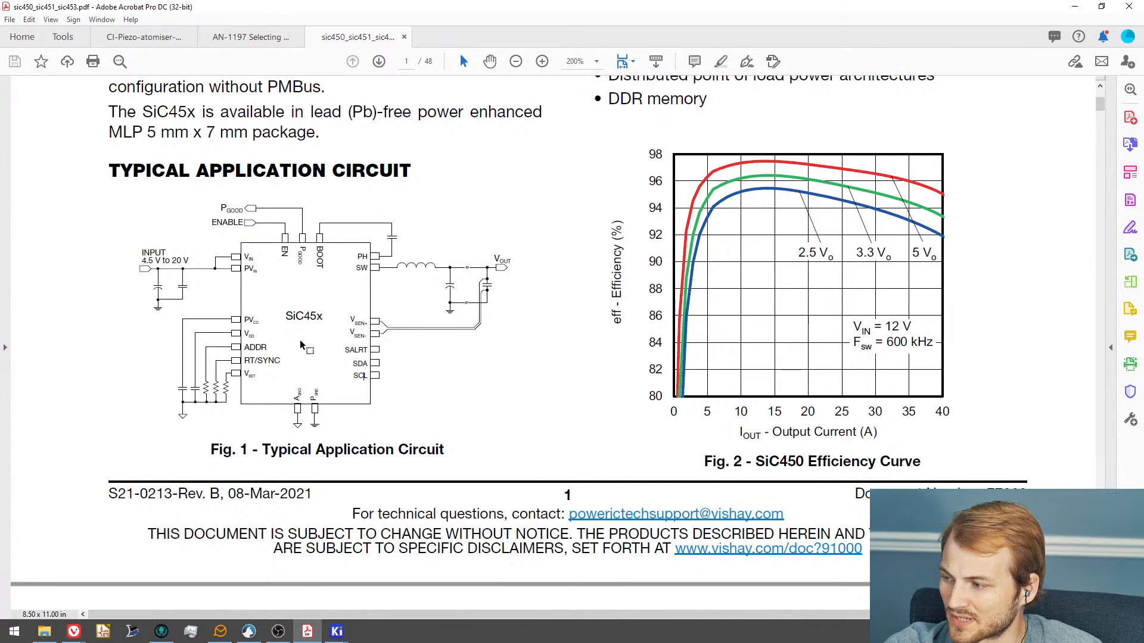
- Review the device description on page 1, including the output current rating of the SiC450
ctrl+scroll(570, 336, down, 5)
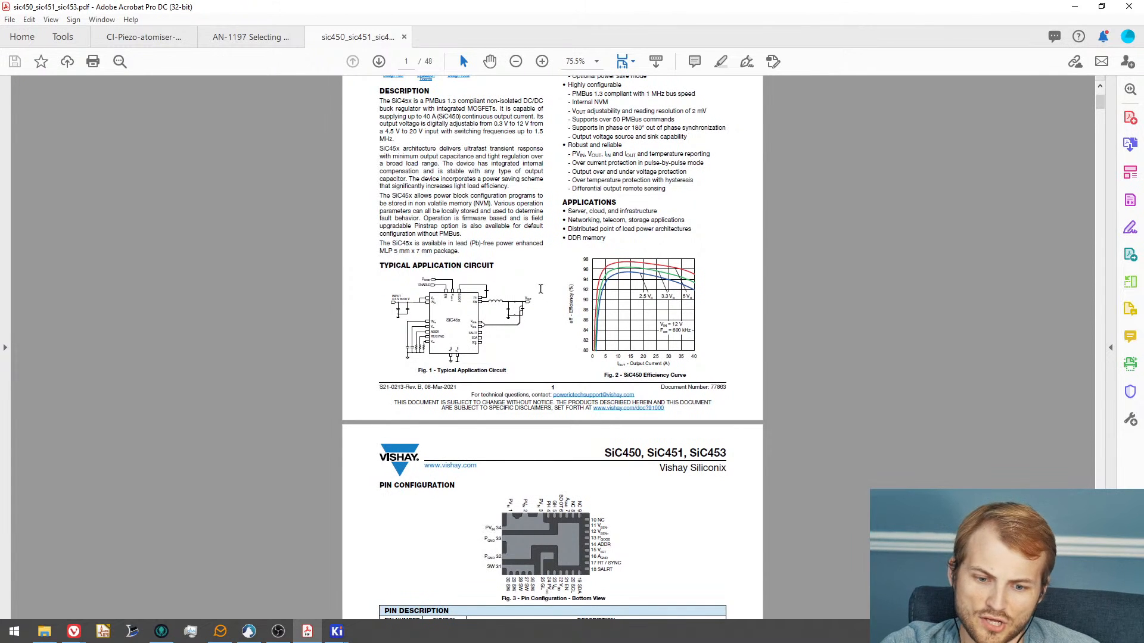
scroll(538, 294, up, 3)
scroll(538, 293, up, 2)
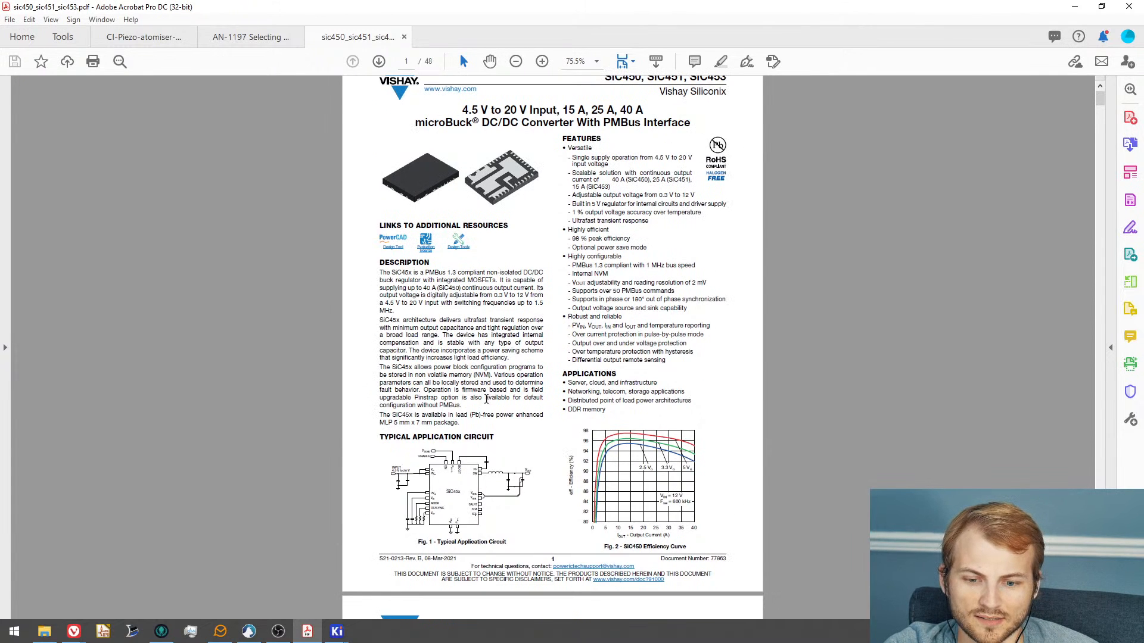
scroll(476, 515, up, 1)
ctrl+scroll(475, 515, up, 2)
ctrl+scroll(475, 518, down, 1)
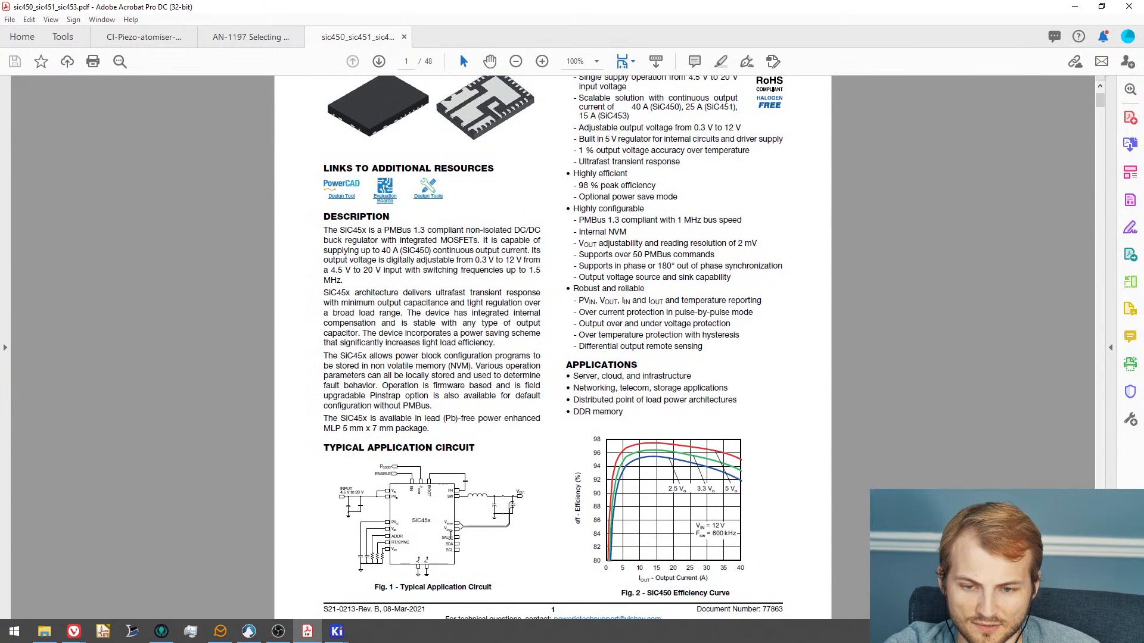
drag(382, 250, 400, 250)
click(425, 256)
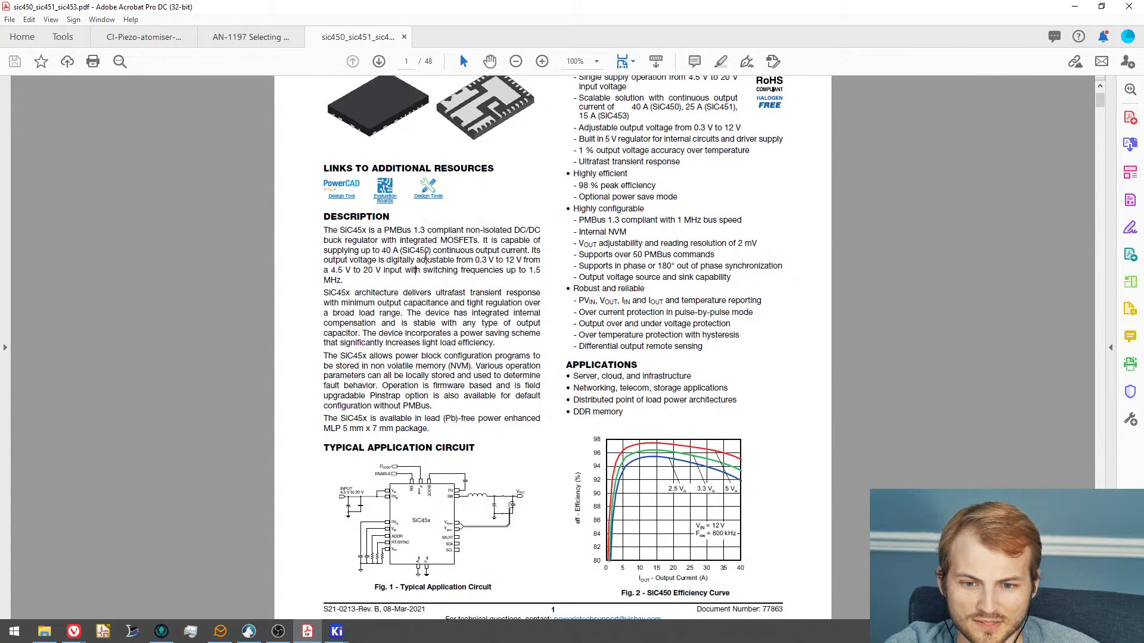
scroll(406, 275, down, 2)
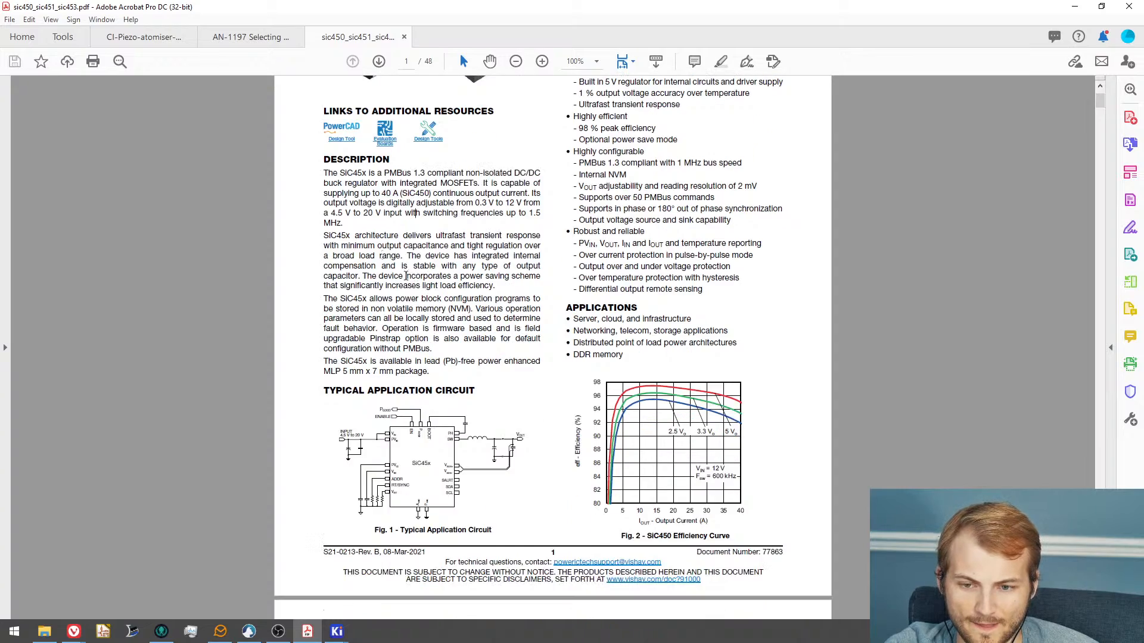
scroll(357, 238, up, 5)
- Look through the pin description, recommended operating conditions and electrical specifications on pages 2 to 4
scroll(418, 297, down, 20)
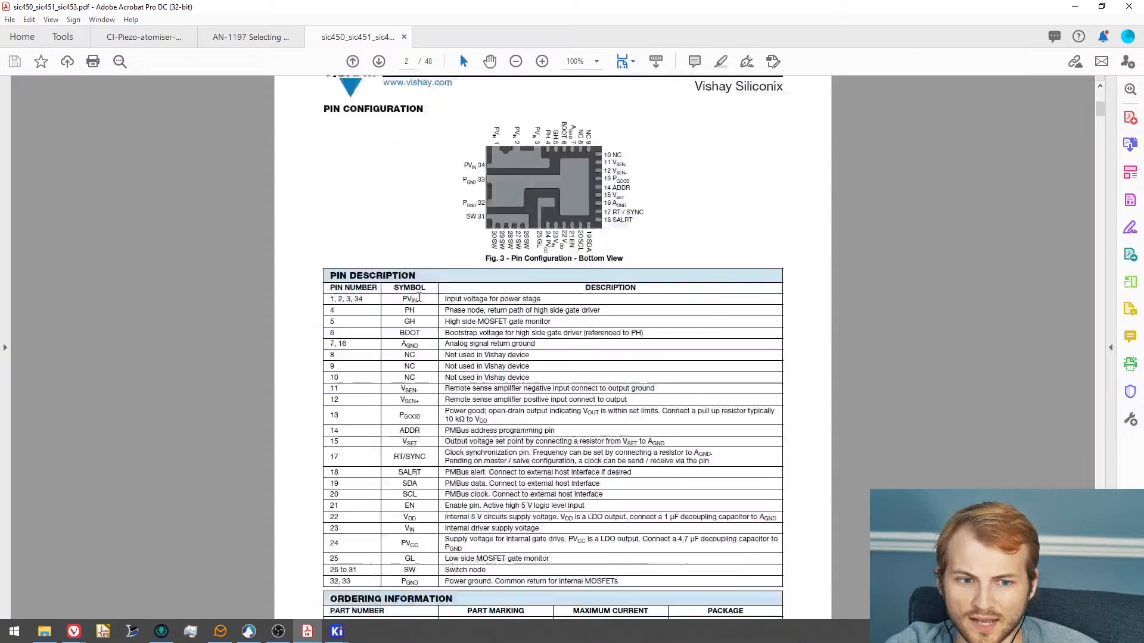
scroll(419, 298, down, 20)
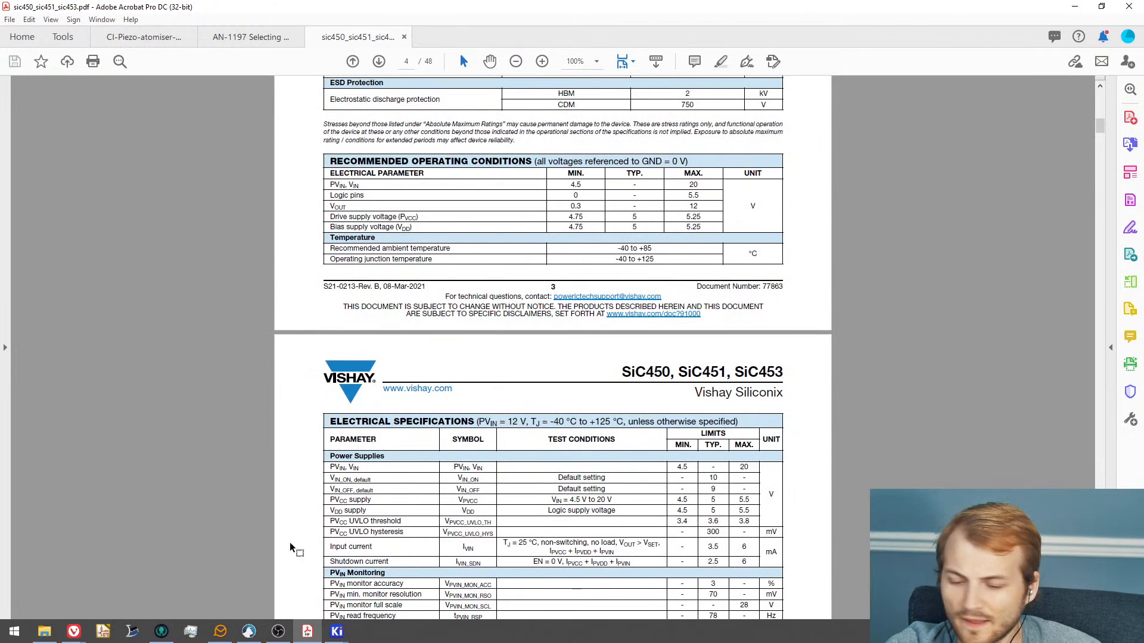
- Close the KiCad 5.1.5 window of the ultrasonic_humidifier_hw project
click(103, 631)
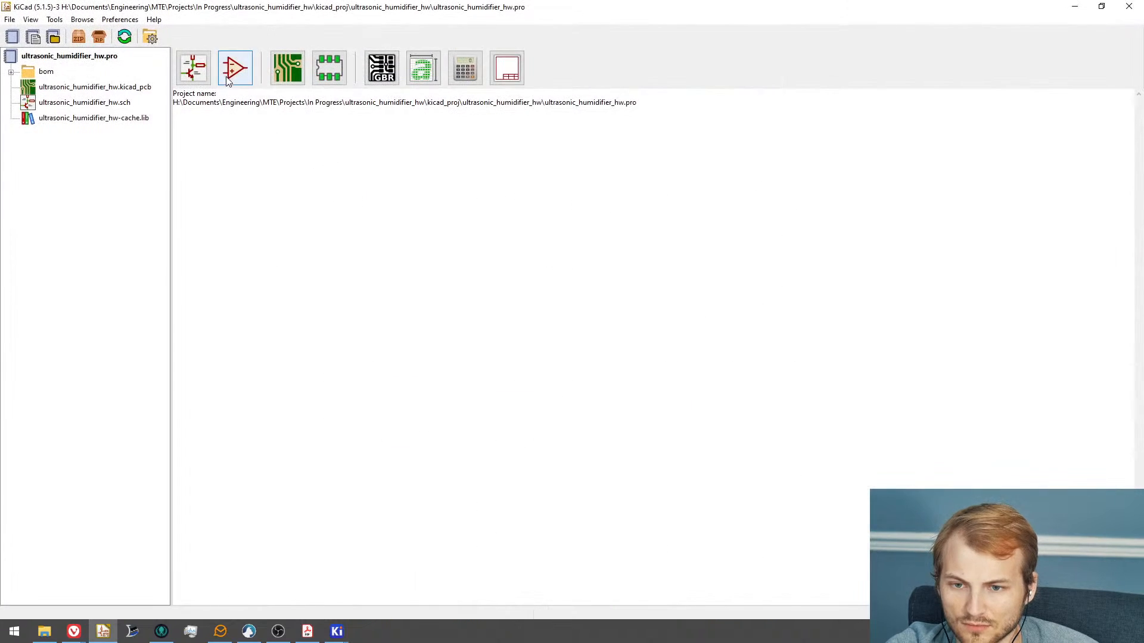
drag(216, 8, 0, 21)
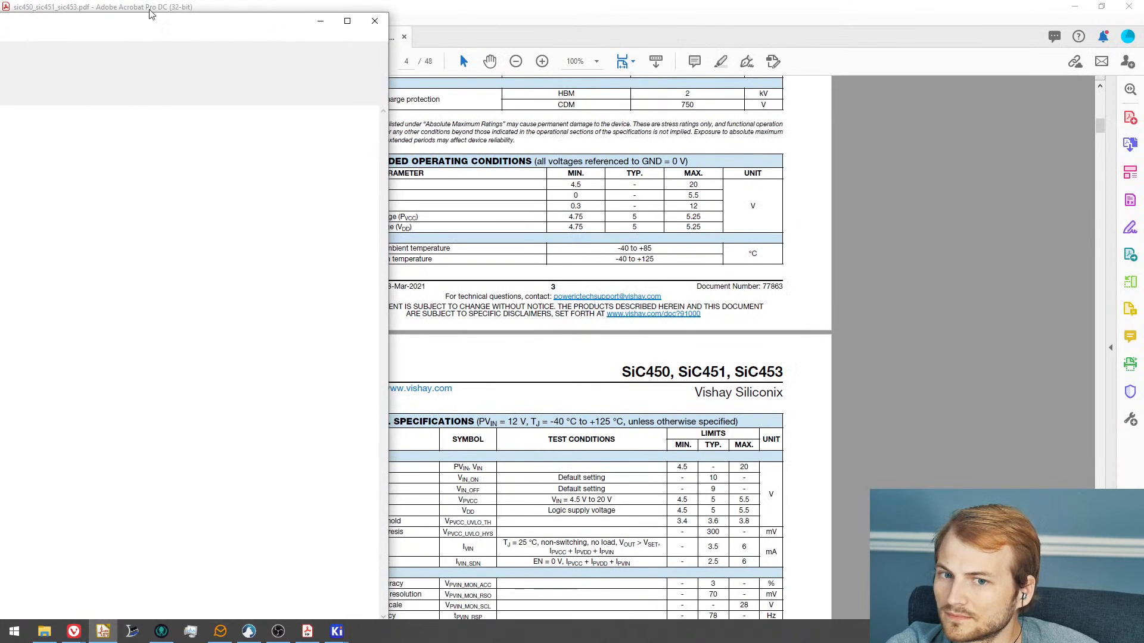
click(374, 21)
- Return to the eval-board-1_buck-regulator schematic and inspect the model digit of the part number in the regulator's properties
mouse_move(327, 635)
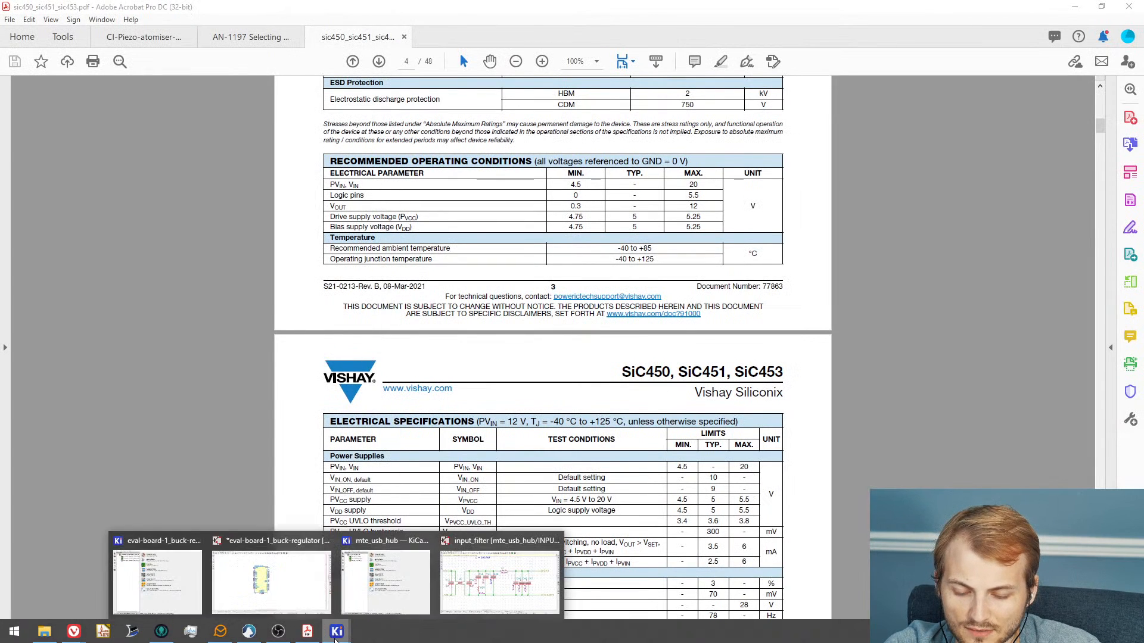
click(286, 596)
double_click(449, 232)
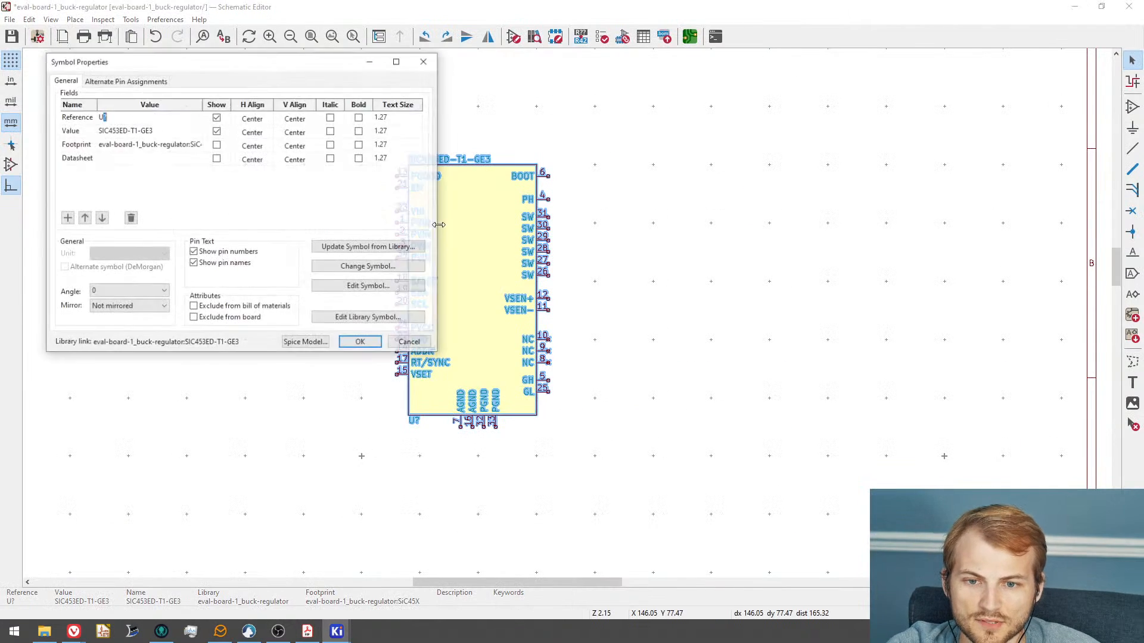
double_click(117, 132)
drag(119, 132, 115, 133)
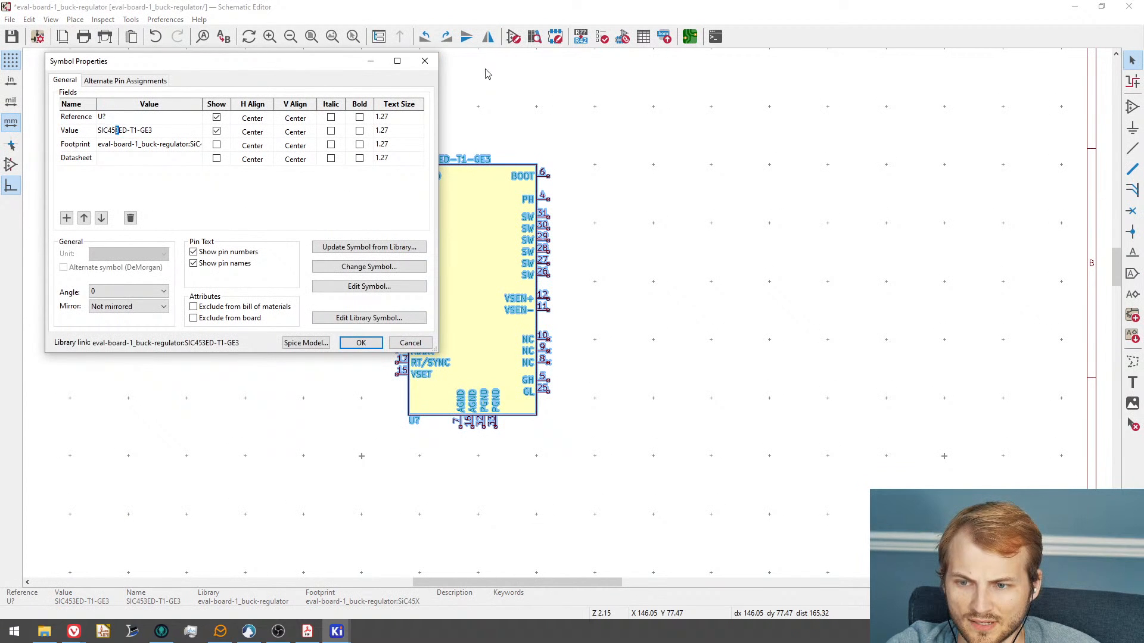
click(425, 61)
- Switch to the SiC45x datasheet in Adobe Acrobat and examine the typical application circuit in Fig. 1 on page 1
click(307, 633)
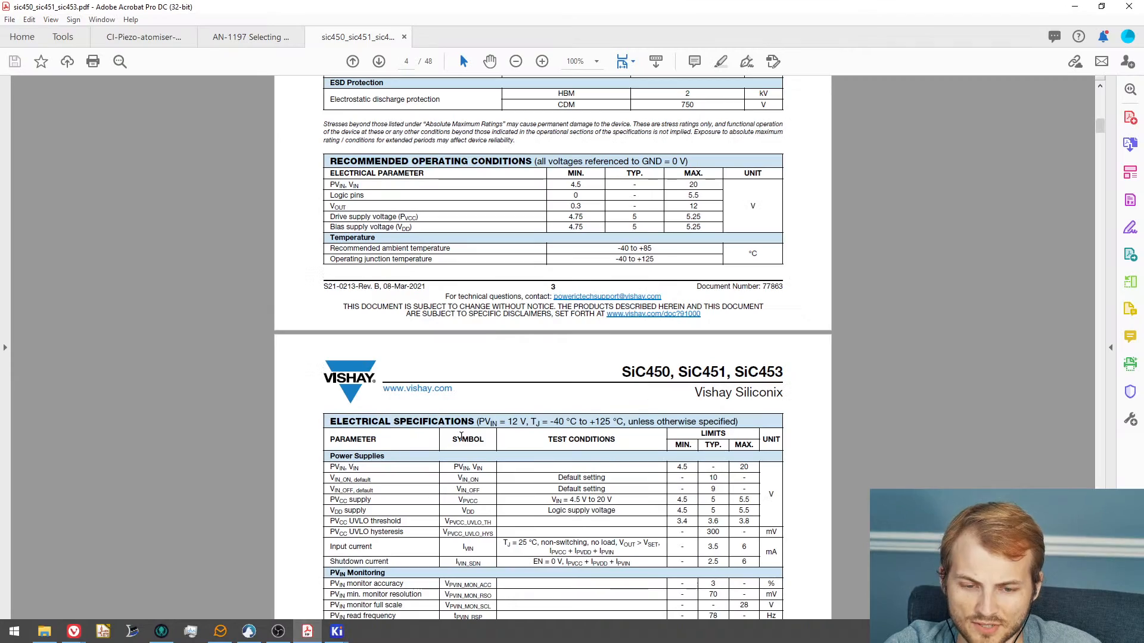
scroll(417, 461, down, 3)
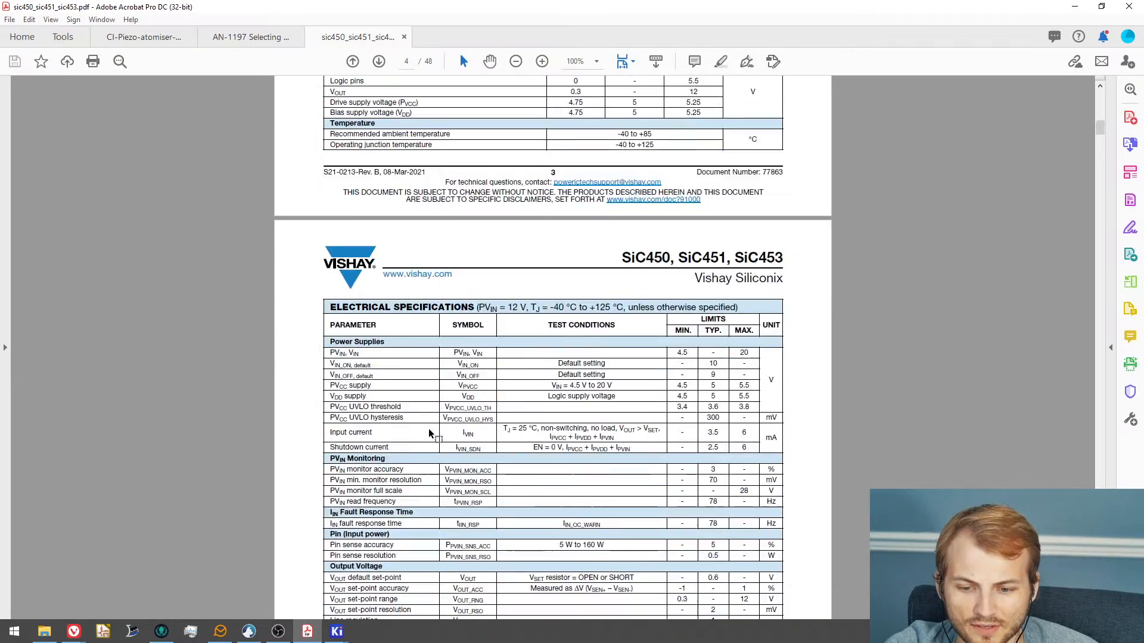
scroll(460, 321, up, 15)
scroll(460, 321, up, 20)
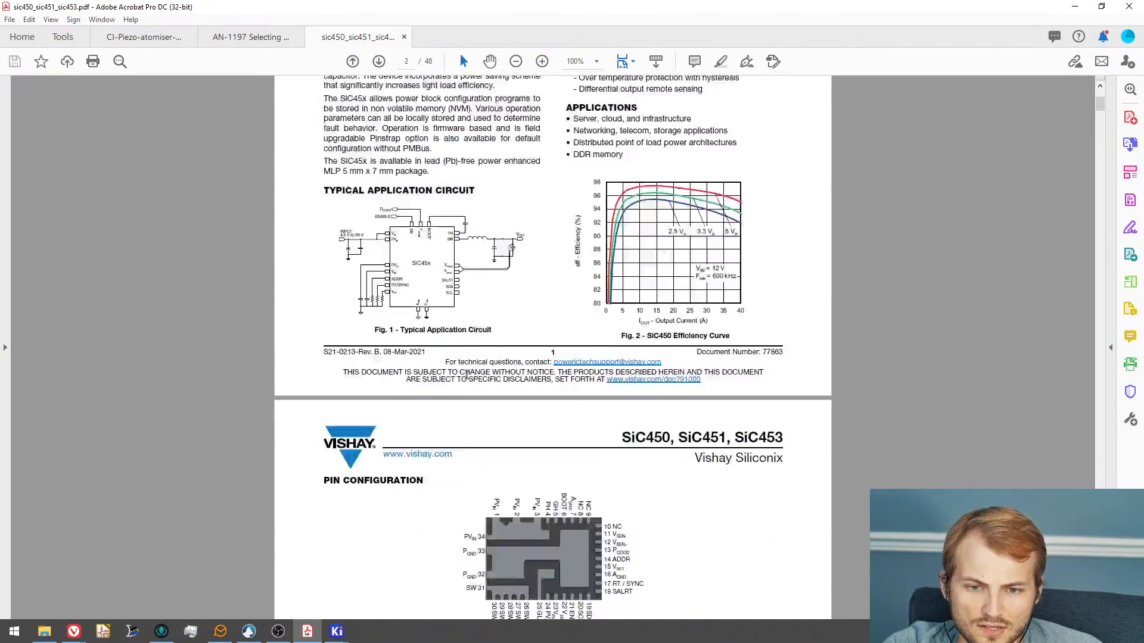
scroll(466, 377, down, 5)
scroll(464, 378, down, 3)
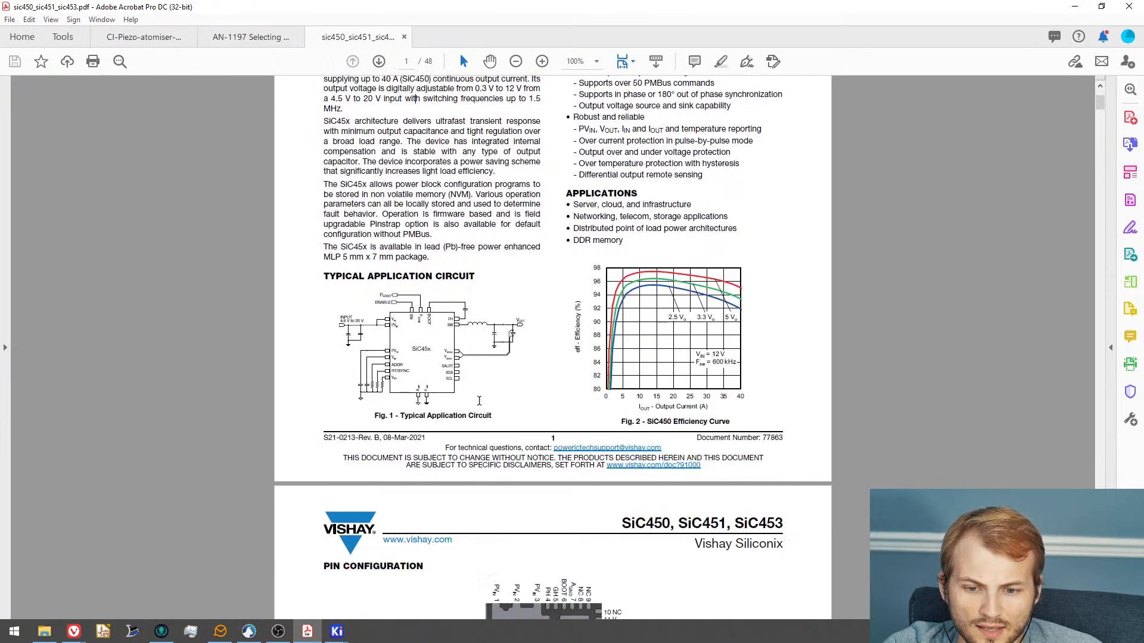
ctrl+scroll(472, 356, up, 3)
ctrl+scroll(464, 356, up, 1)
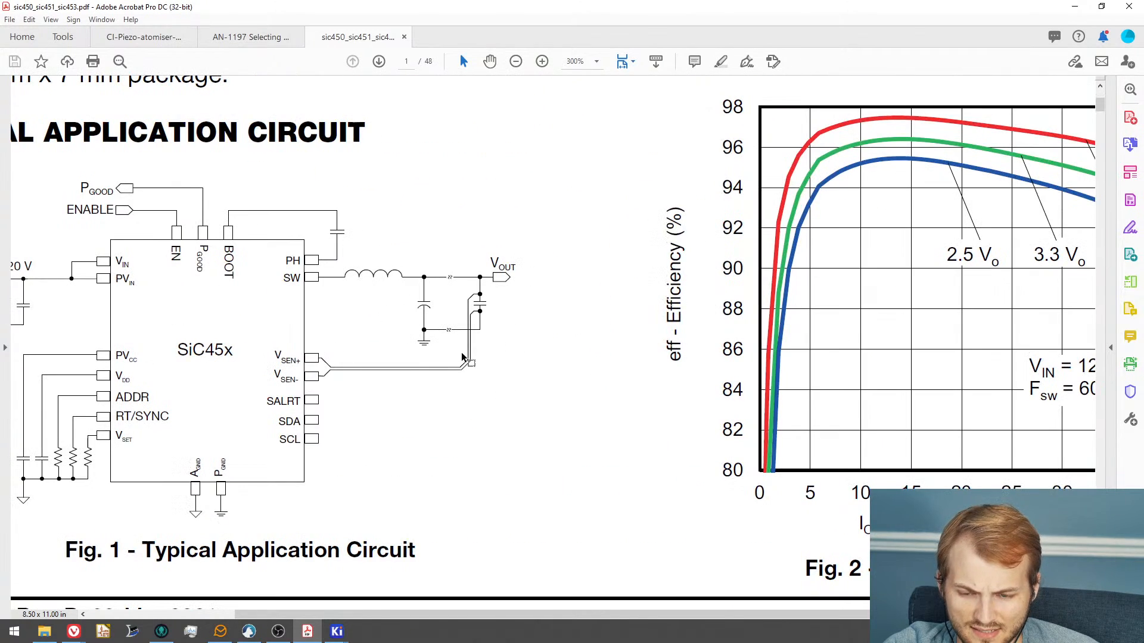
drag(420, 613, 373, 613)
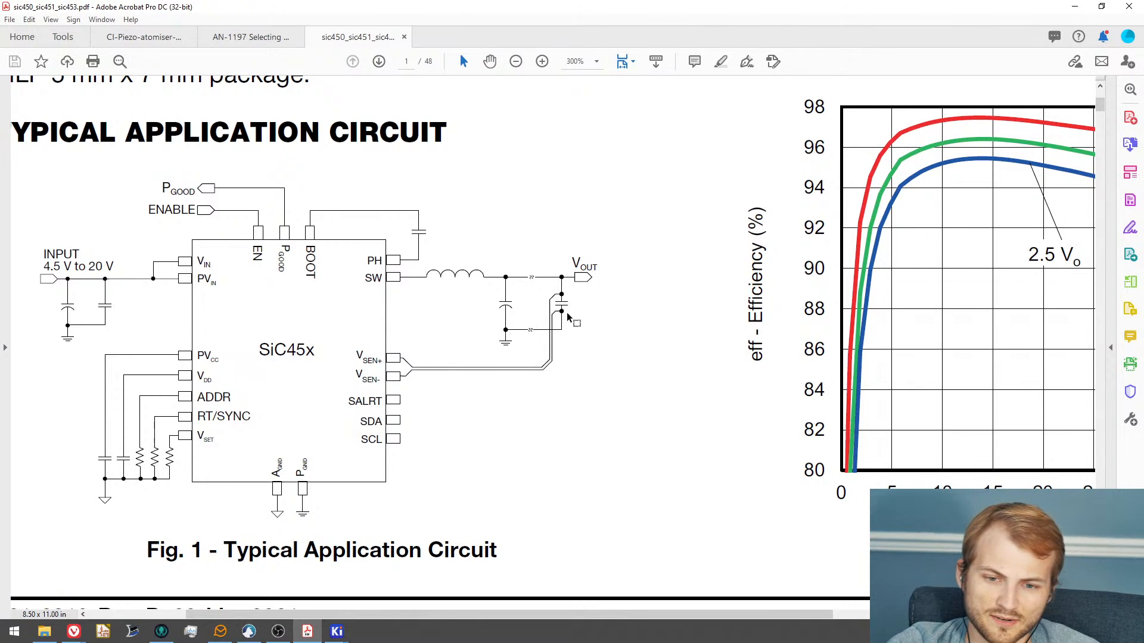
scroll(536, 346, down, 2)
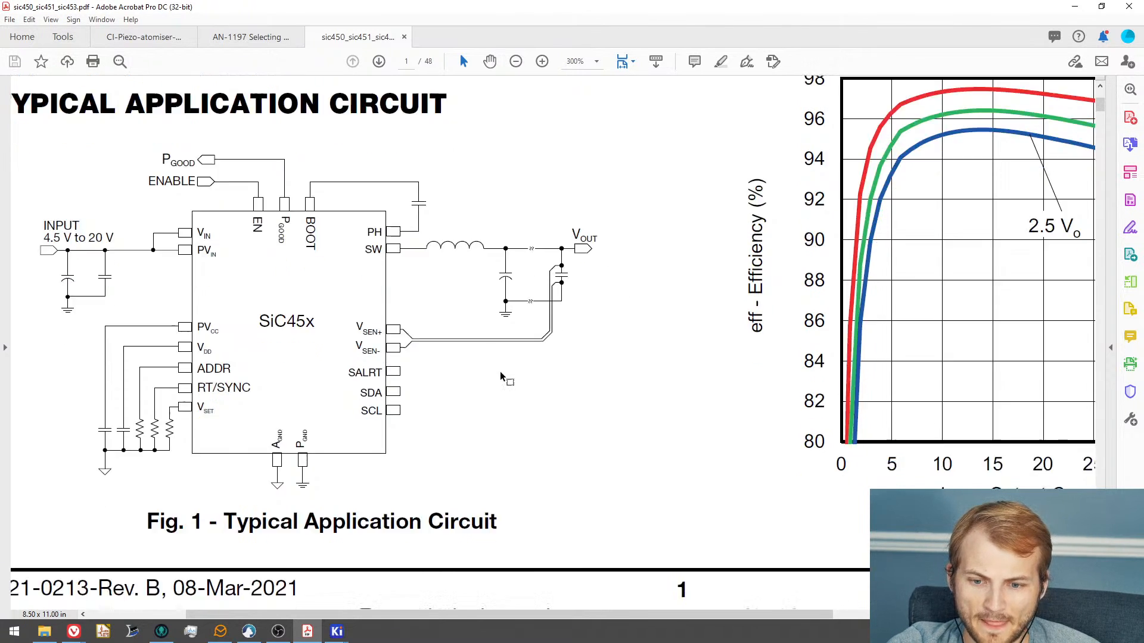
- Skim the datasheet through page 8 and read the device overview and PWM control mechanism text on page 7
ctrl+scroll(499, 371, down, 4)
scroll(487, 397, down, 20)
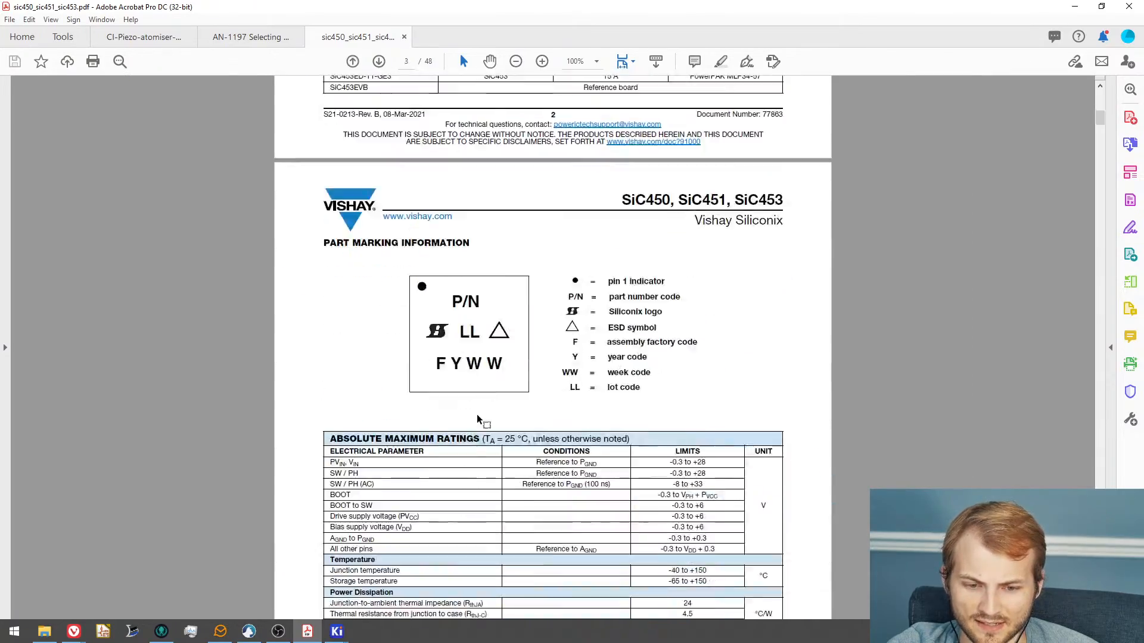
scroll(476, 424, down, 15)
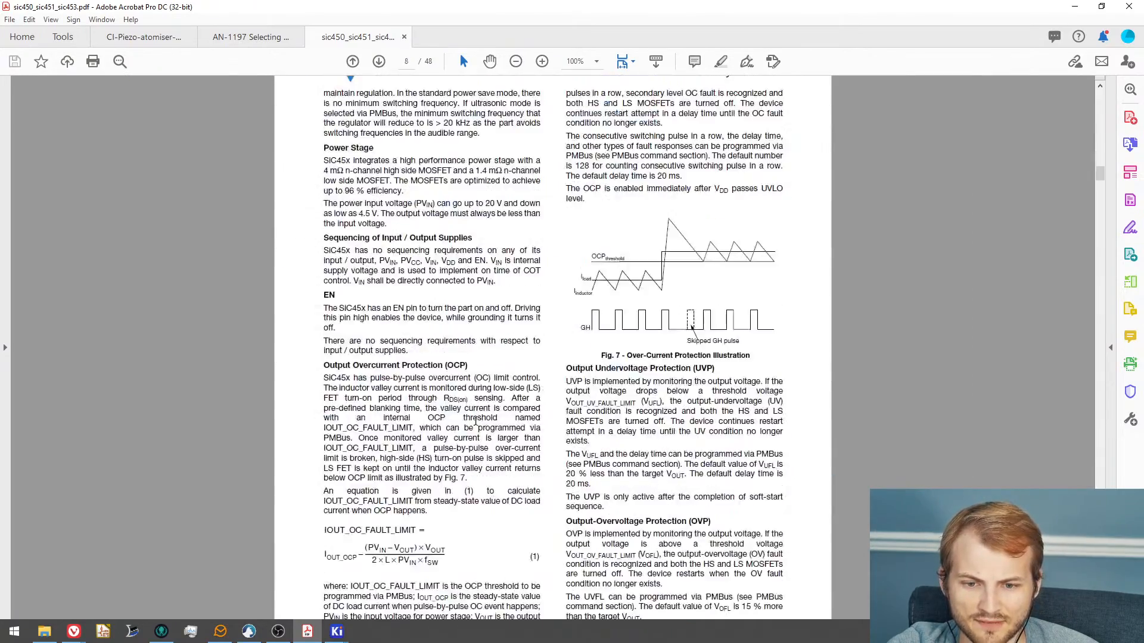
scroll(476, 426, up, 12)
scroll(476, 425, down, 8)
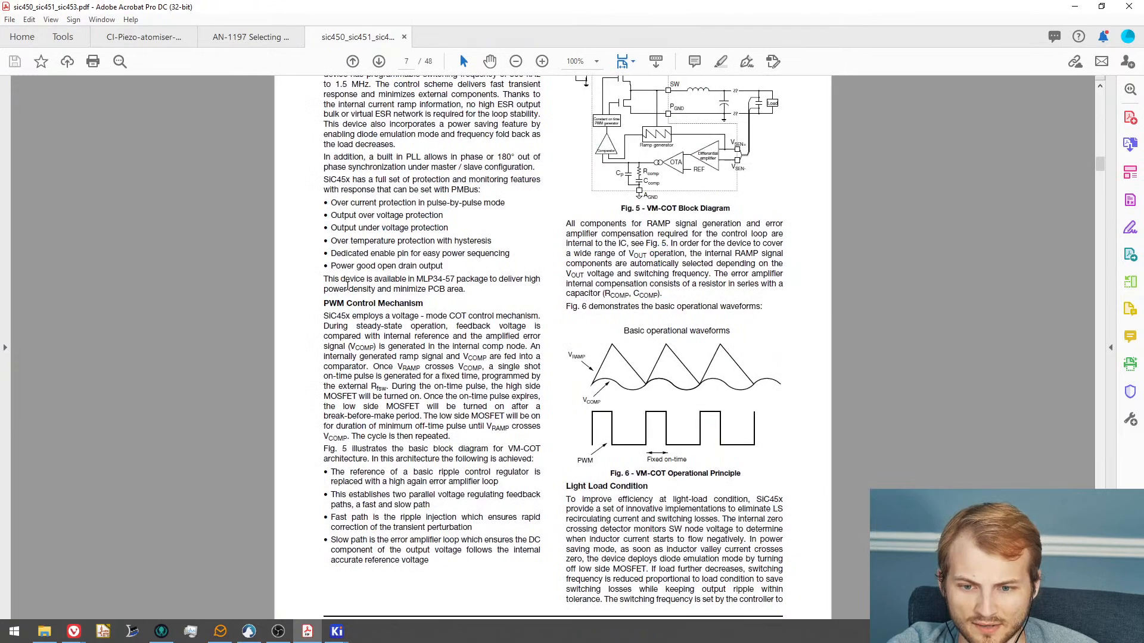
scroll(348, 286, up, 2)
scroll(417, 447, down, 2)
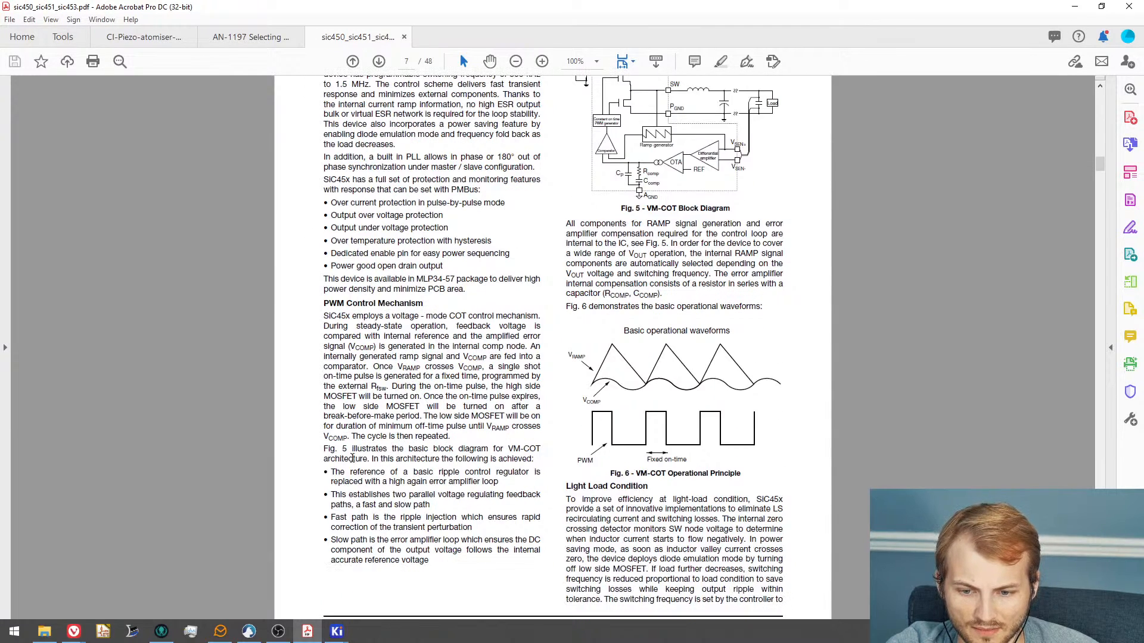
drag(320, 439, 627, 441)
- Examine the VM-COT block diagram in Fig. 5 on page 7 up close
scroll(715, 333, up, 5)
ctrl+scroll(736, 249, up, 2)
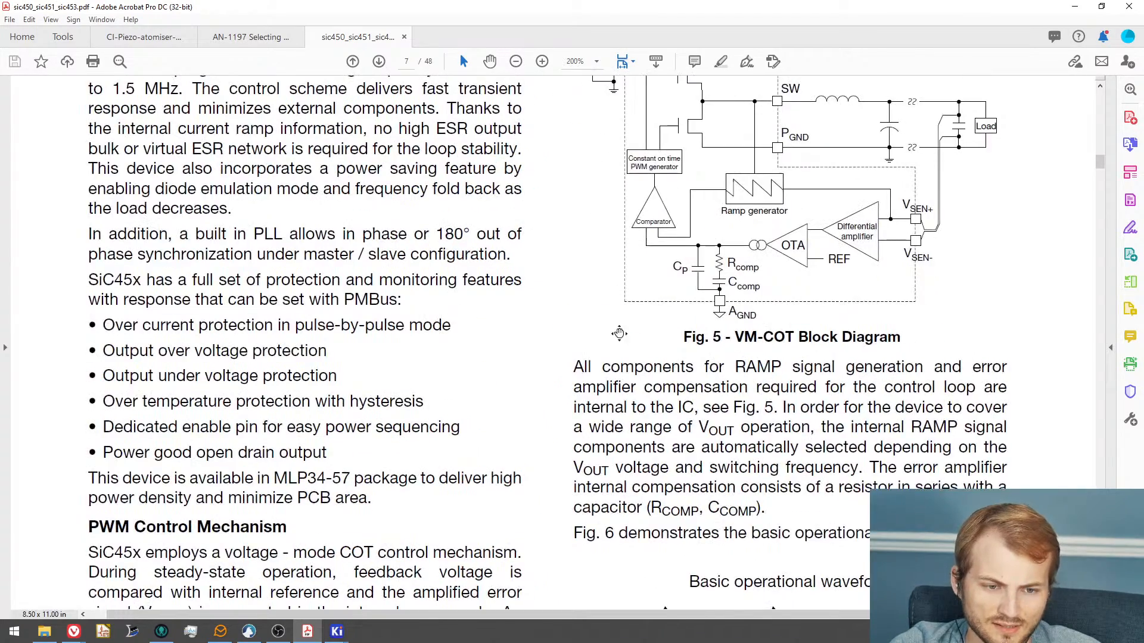
scroll(701, 337, up, 1)
scroll(701, 337, down, 1)
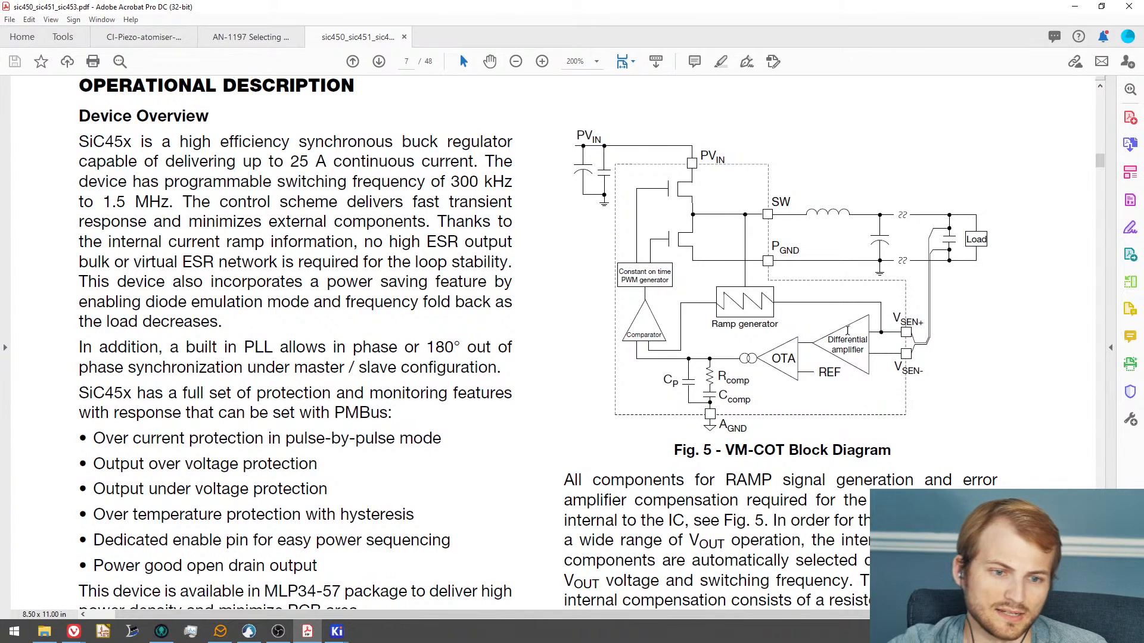
ctrl+scroll(634, 347, down, 2)
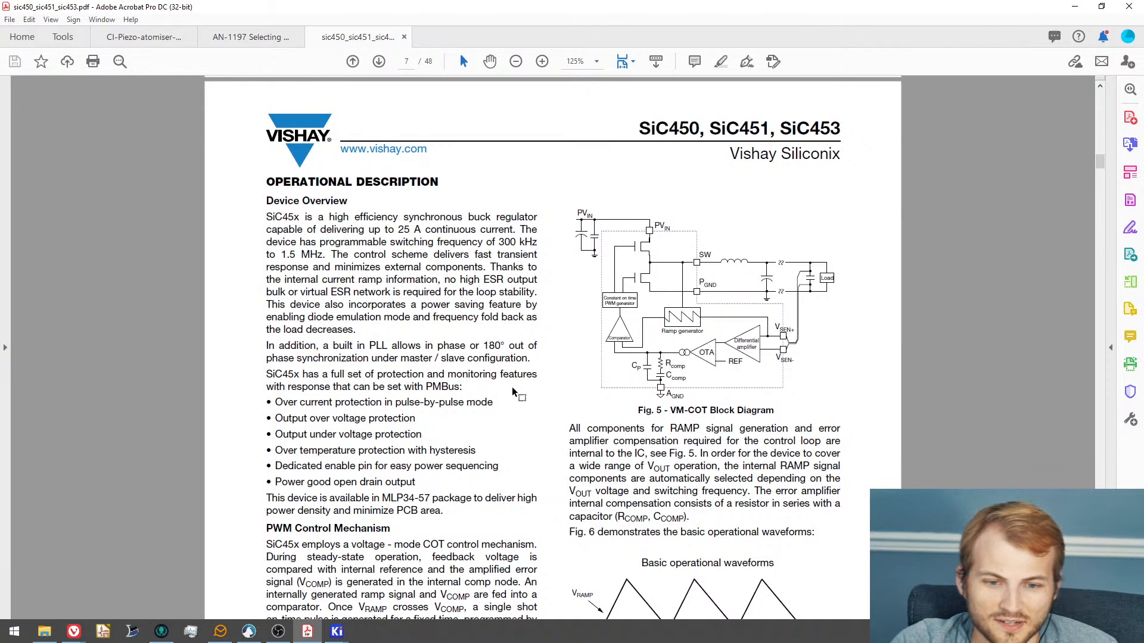
- Skim the operational description on pages 7 and 8, and go back to the features and description on page 1
ctrl+scroll(512, 387, down, 5)
click(507, 399)
scroll(649, 384, down, 6)
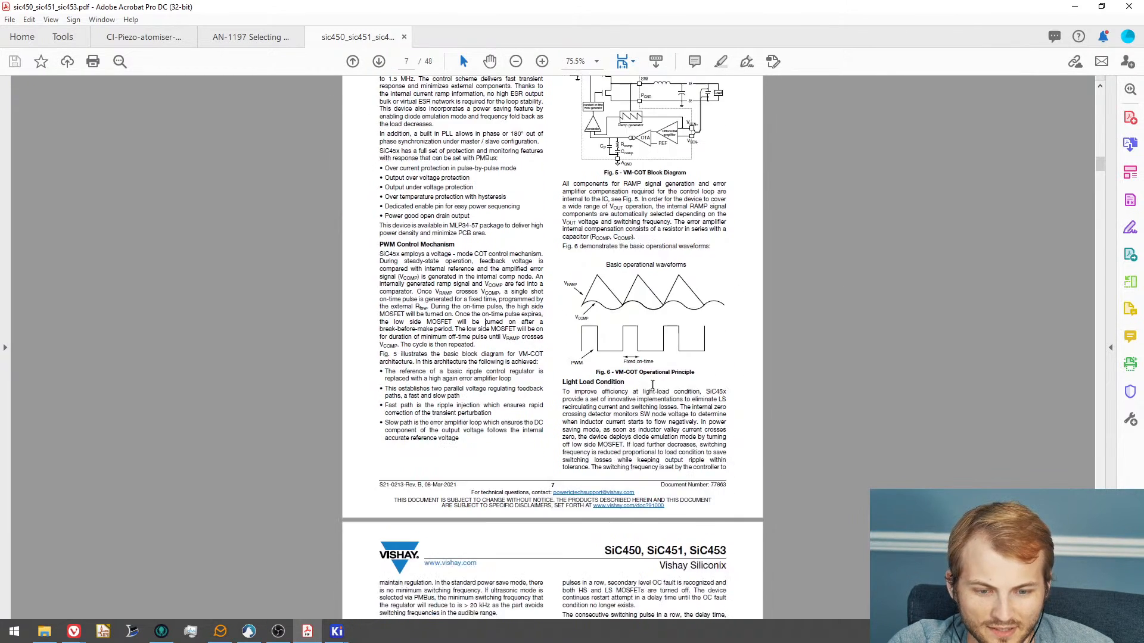
scroll(646, 386, down, 1)
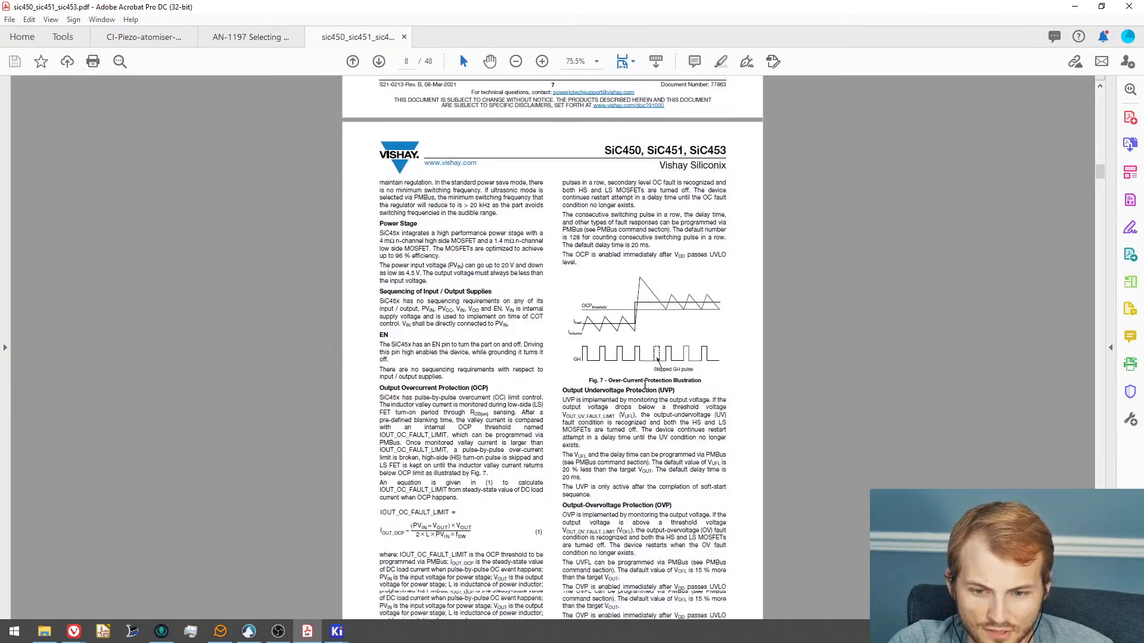
scroll(592, 446, up, 20)
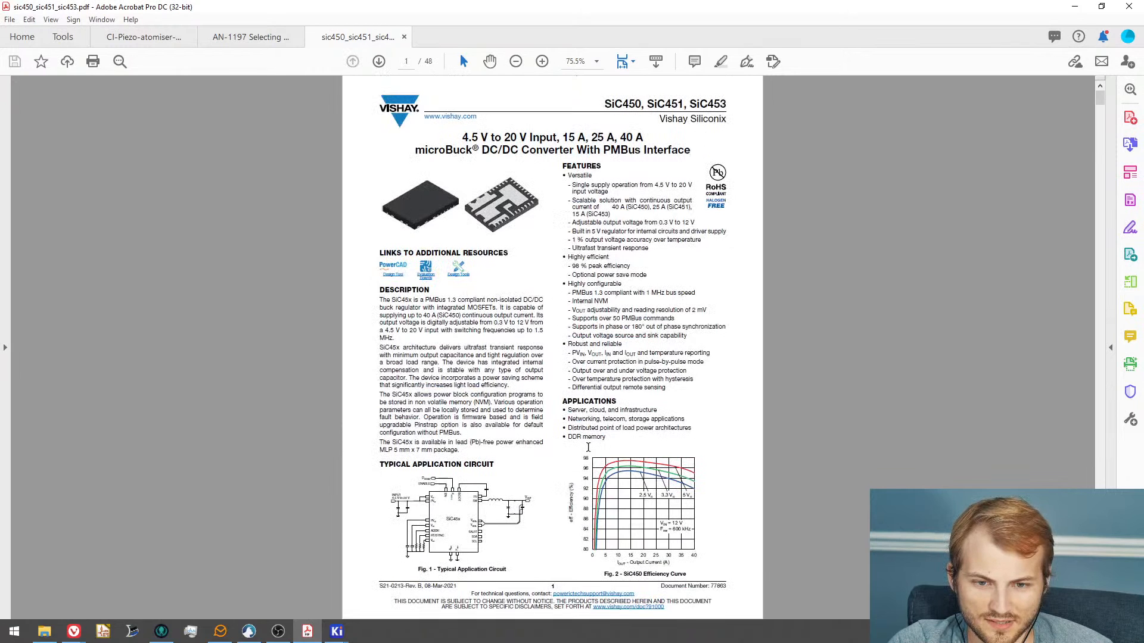
scroll(585, 447, down, 1)
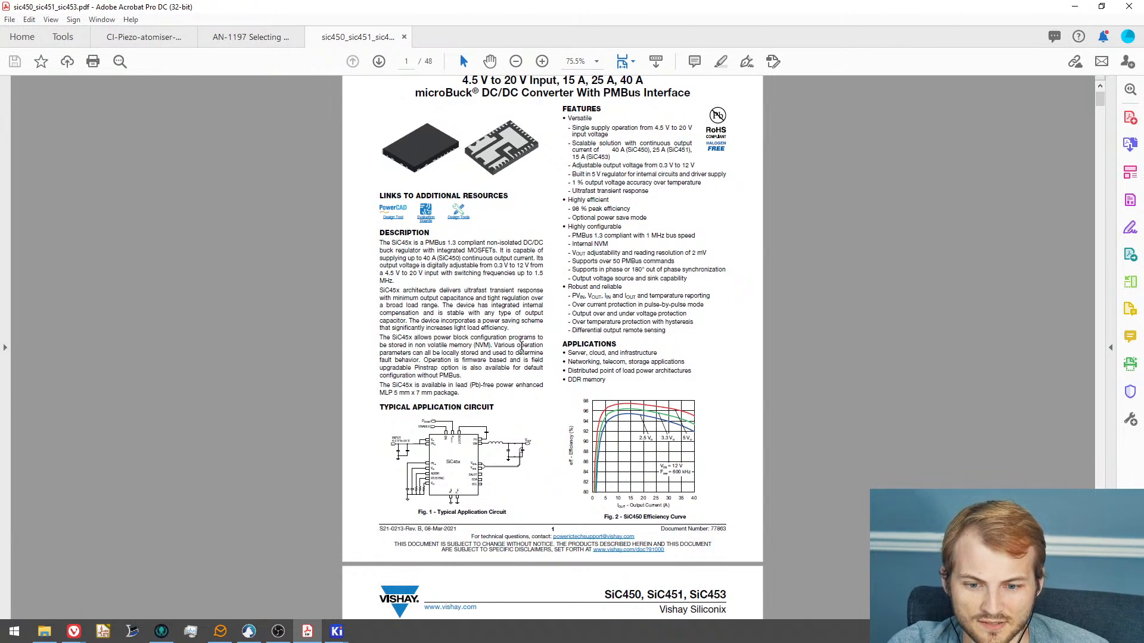
scroll(523, 349, up, 2)
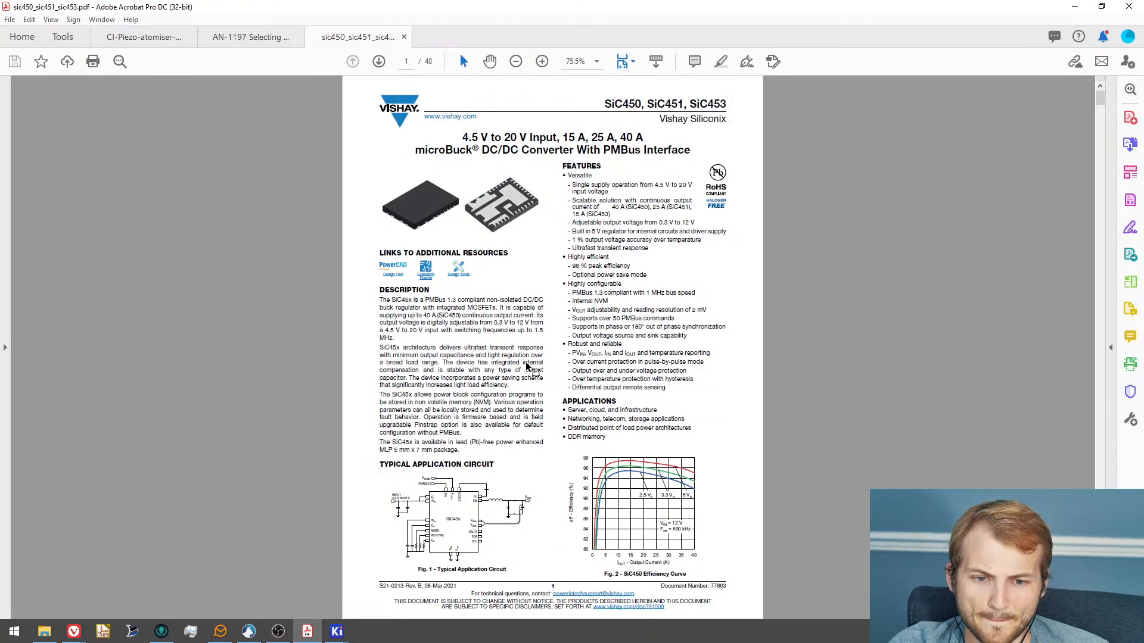
- Enlarge the typical application circuit on page 1 and review the external components around the SiC45x
ctrl+scroll(523, 364, up, 2)
scroll(526, 366, down, 4)
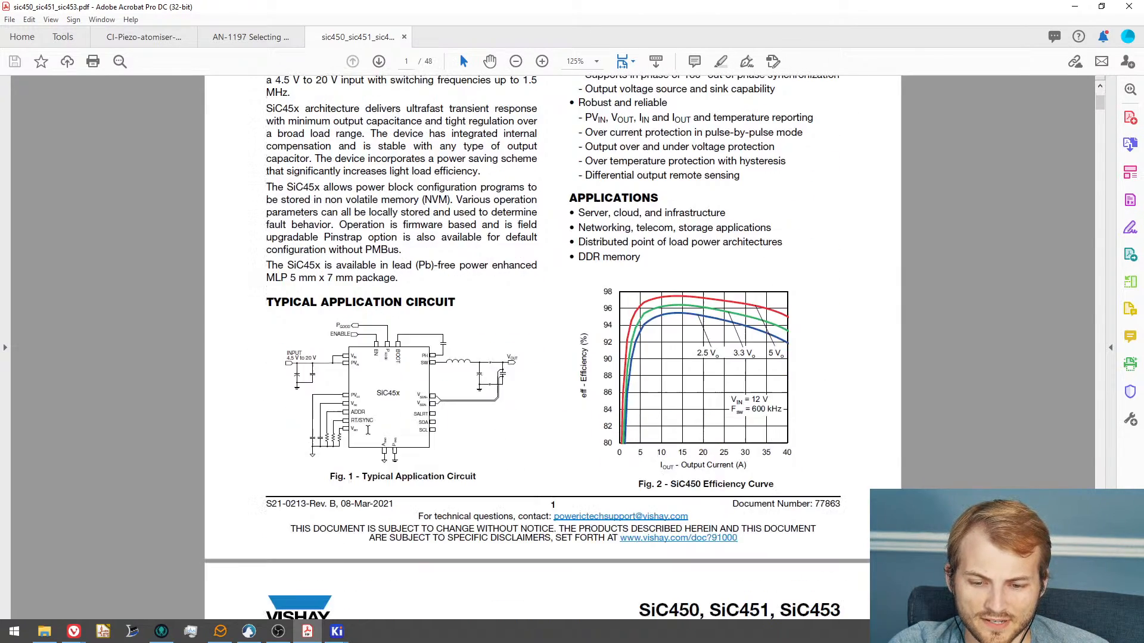
ctrl+scroll(314, 422, up, 2)
ctrl+scroll(314, 422, up, 2)
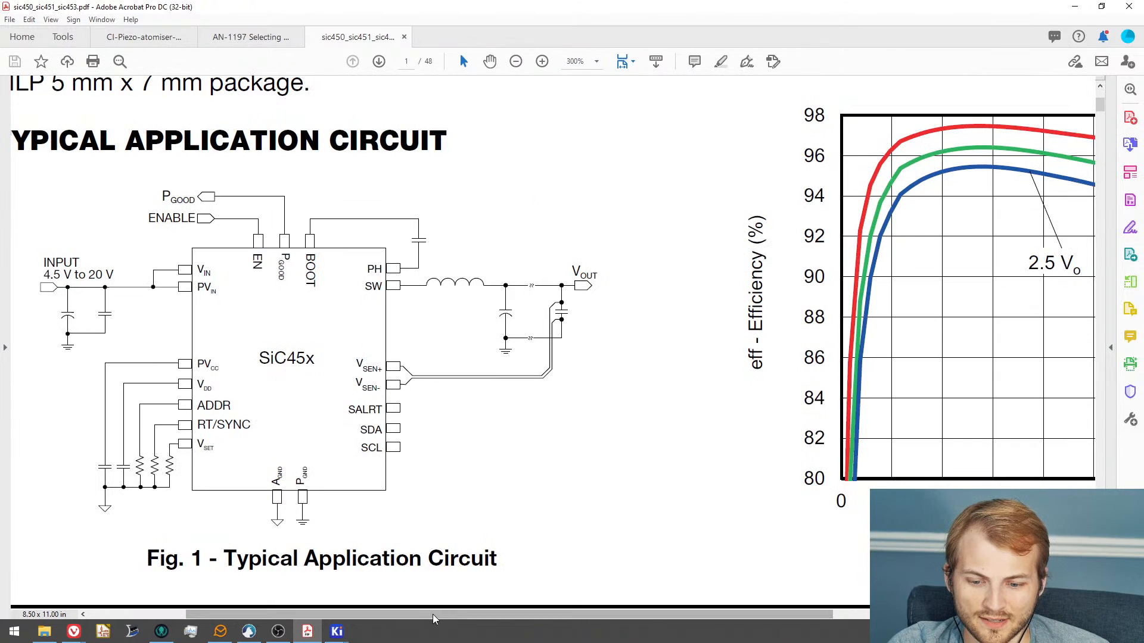
drag(433, 614, 381, 620)
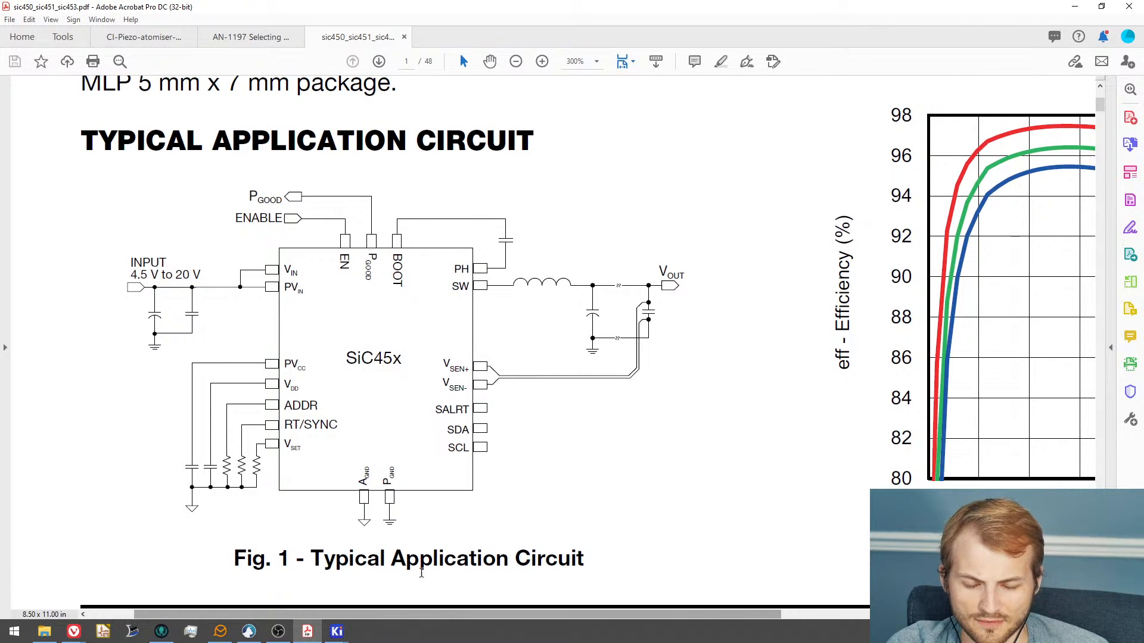
ctrl+scroll(389, 386, down, 2)
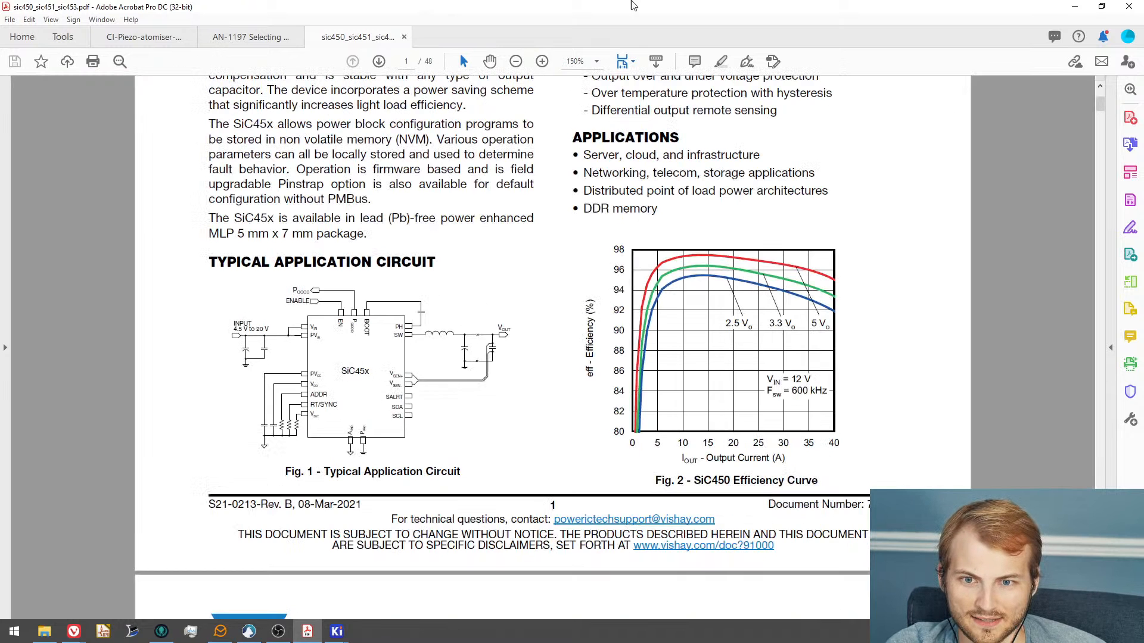
- Switch to the KiCad schematic and inspect the GH and GL pins on the regulator symbol
mouse_move(336, 631)
click(262, 572)
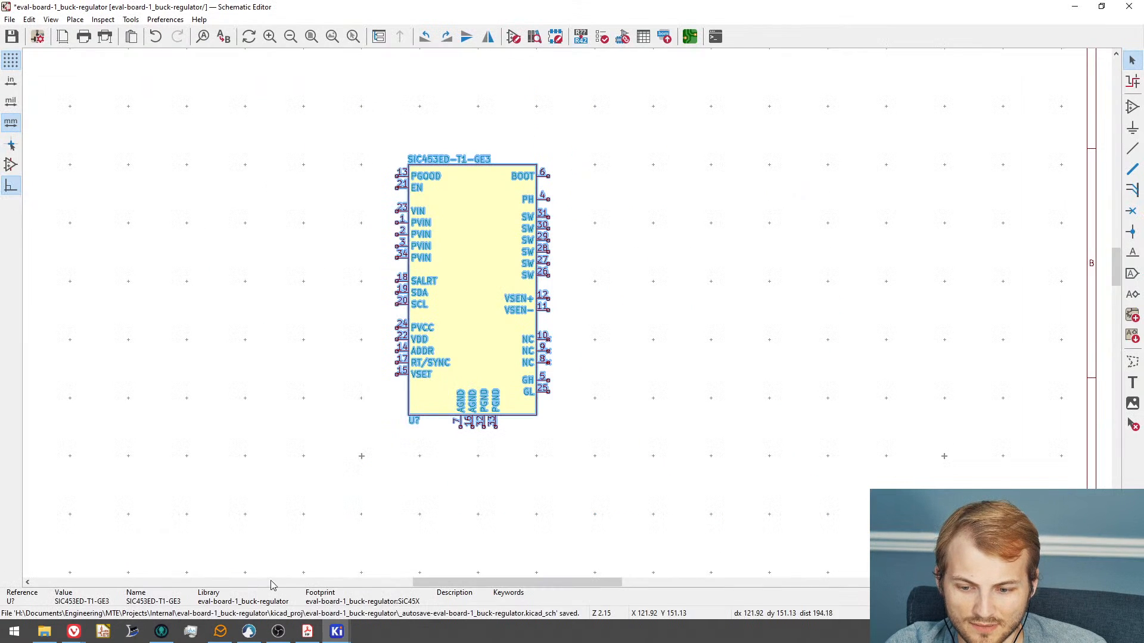
scroll(557, 366, up, 5)
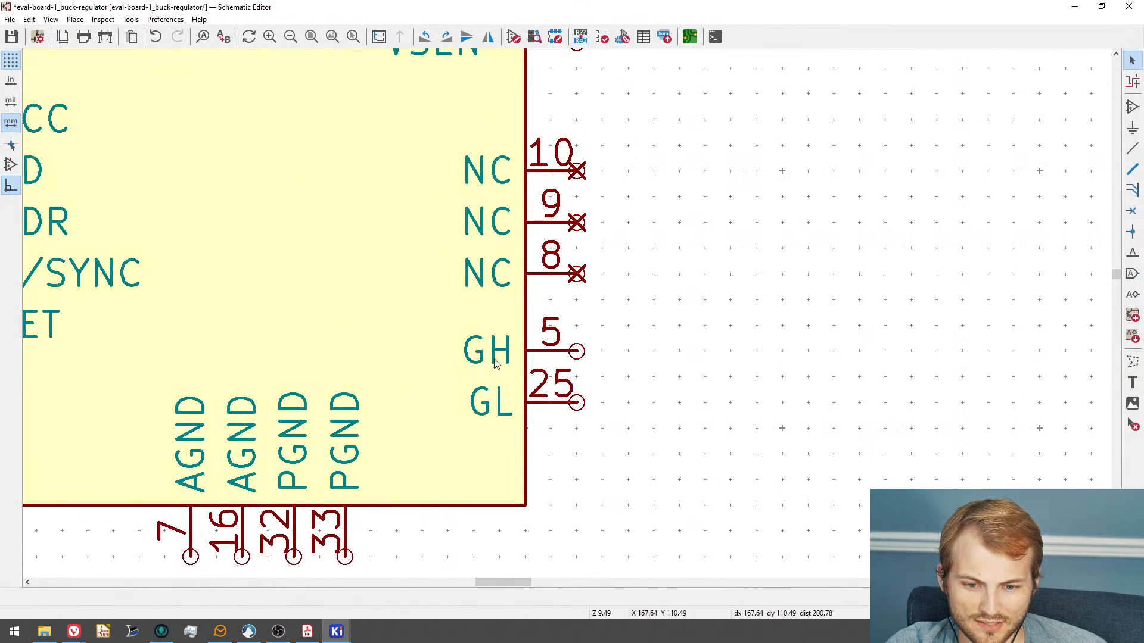
- Return to the datasheet in Adobe Acrobat and look up the GL pin in the pin description table on page 2
click(307, 631)
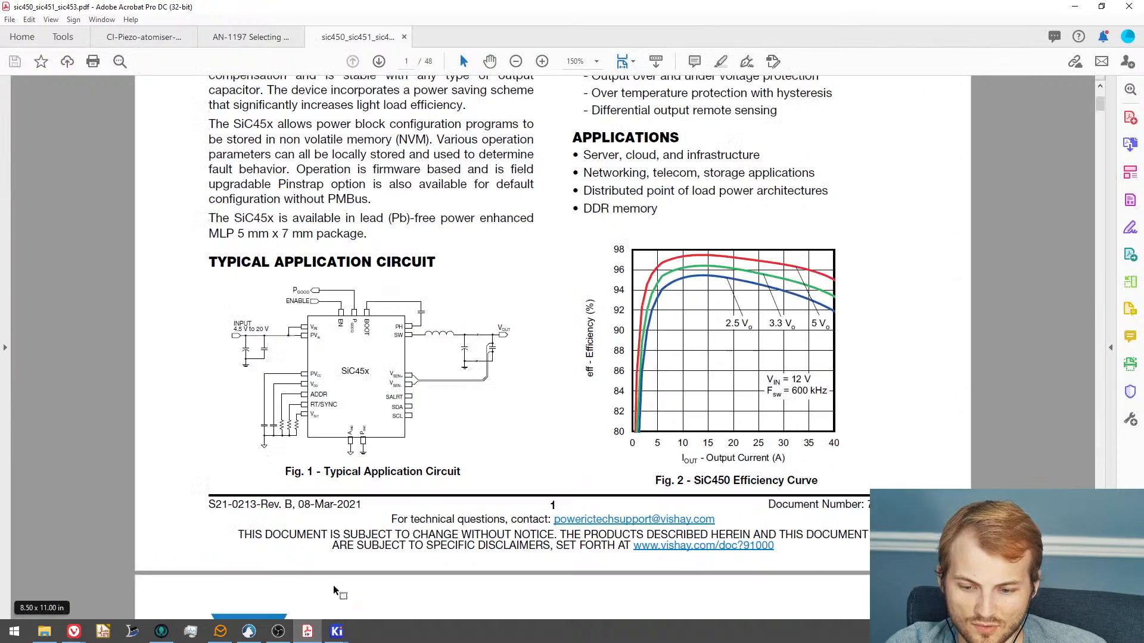
scroll(359, 445, down, 10)
scroll(358, 445, up, 15)
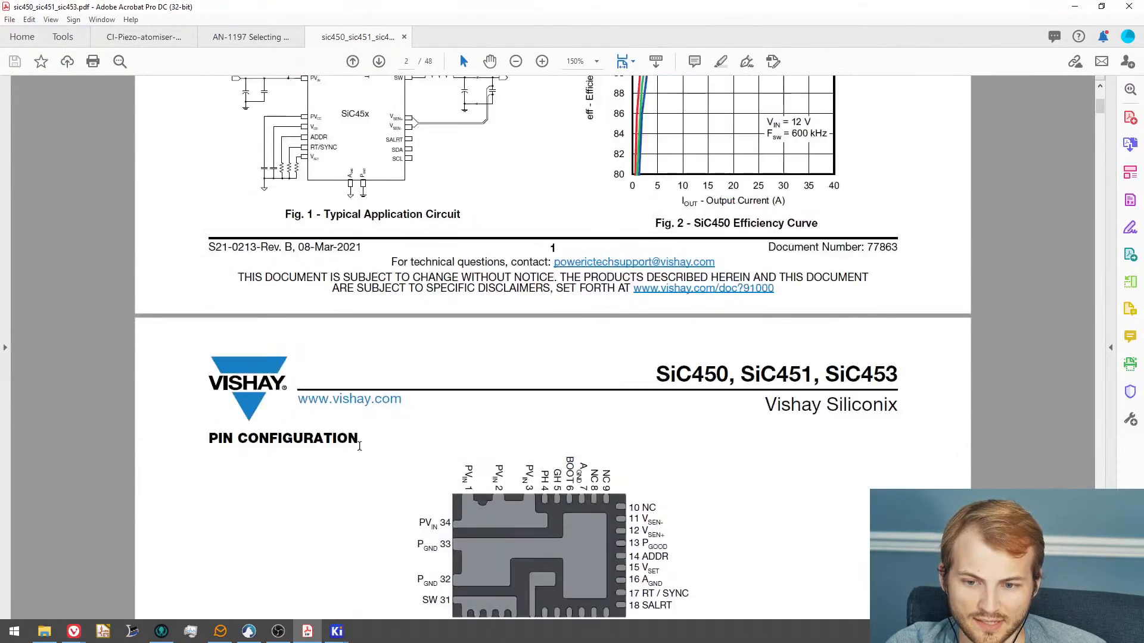
scroll(357, 445, up, 1)
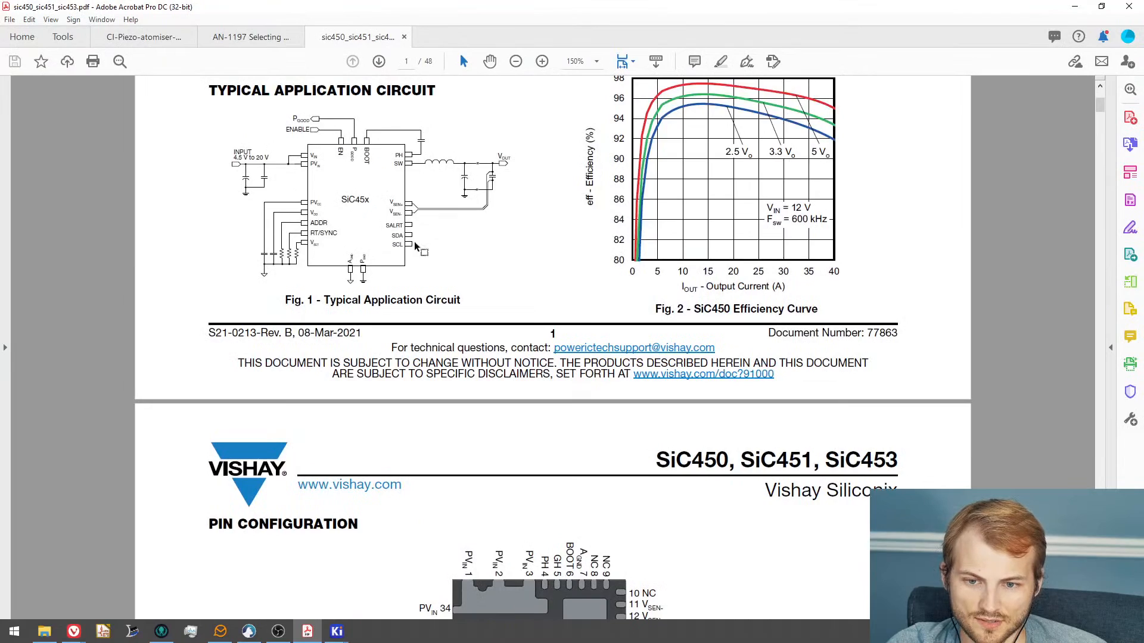
scroll(348, 376, down, 20)
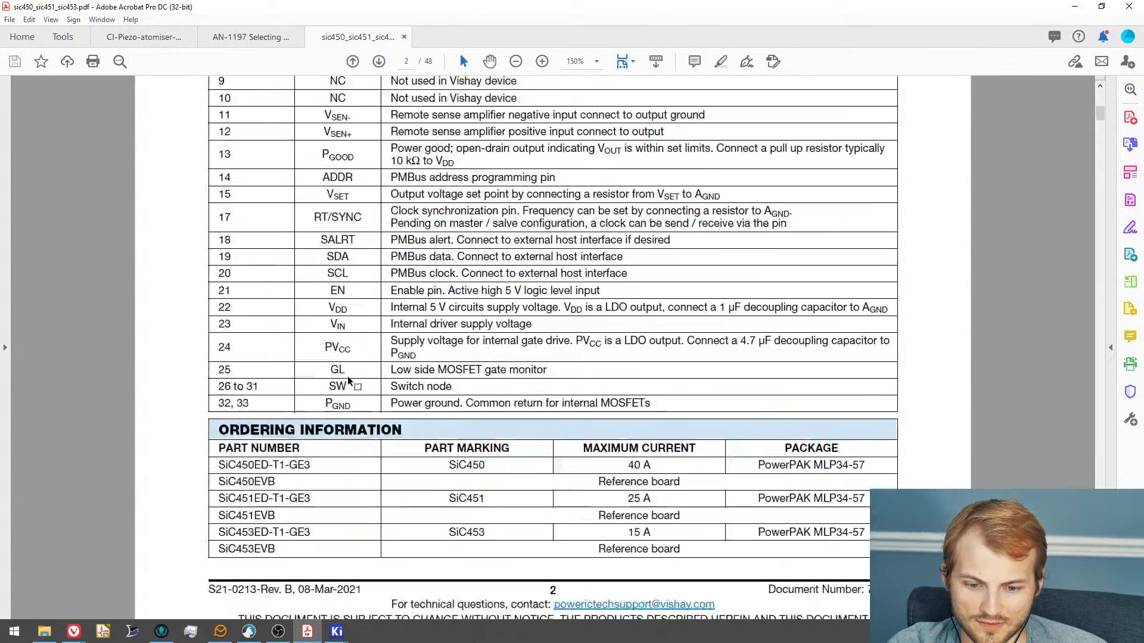
scroll(348, 378, up, 12)
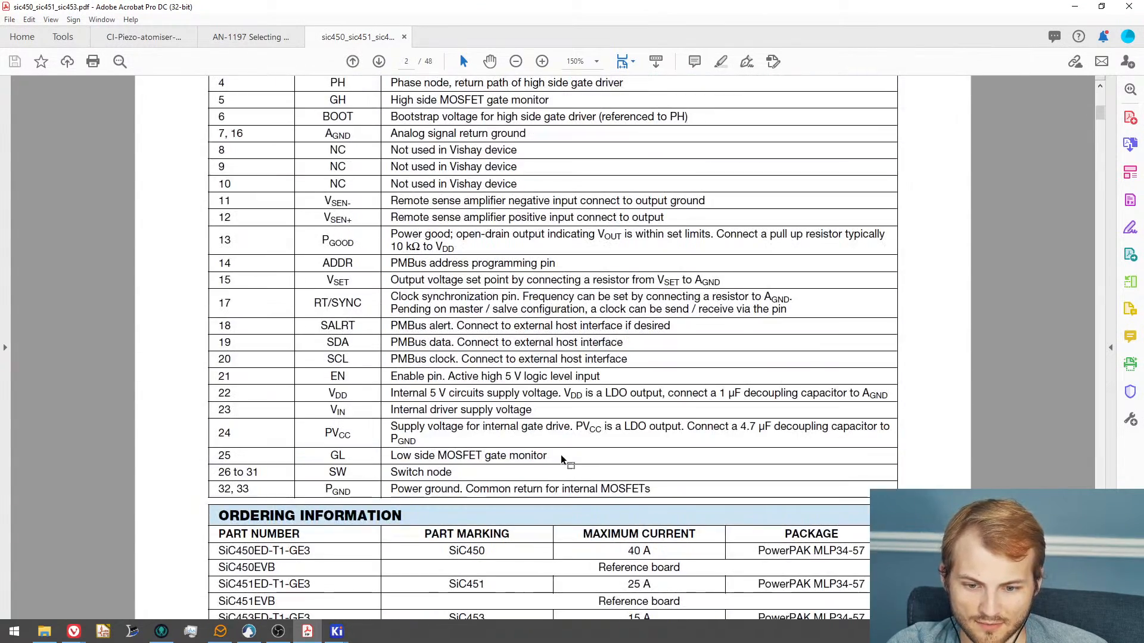
drag(560, 455, 386, 449)
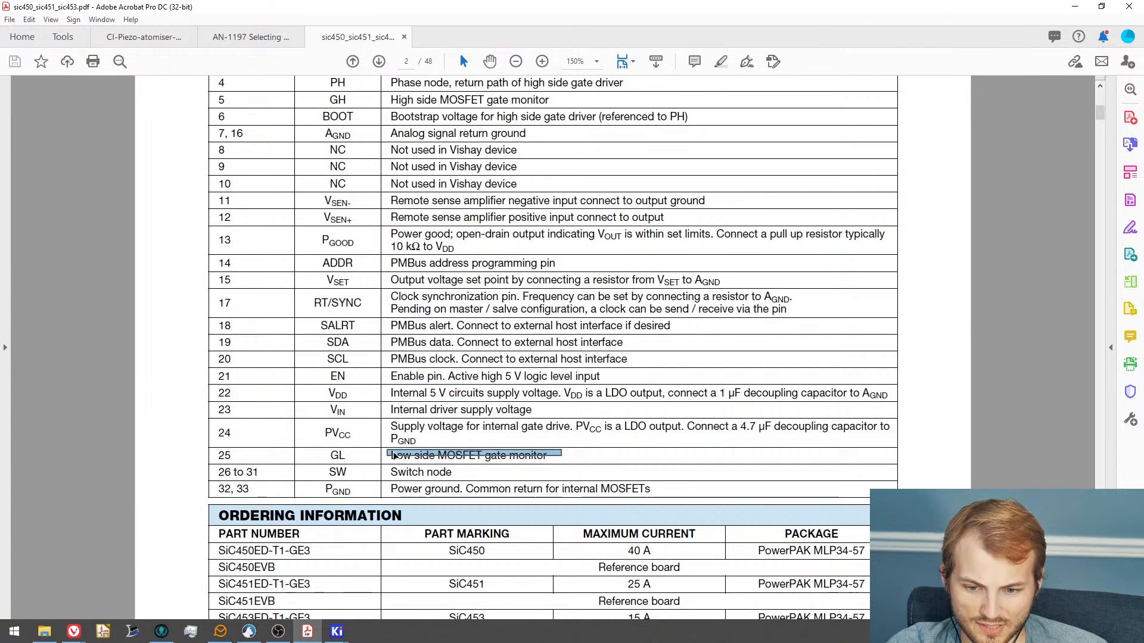
click(397, 457)
scroll(464, 462, up, 2)
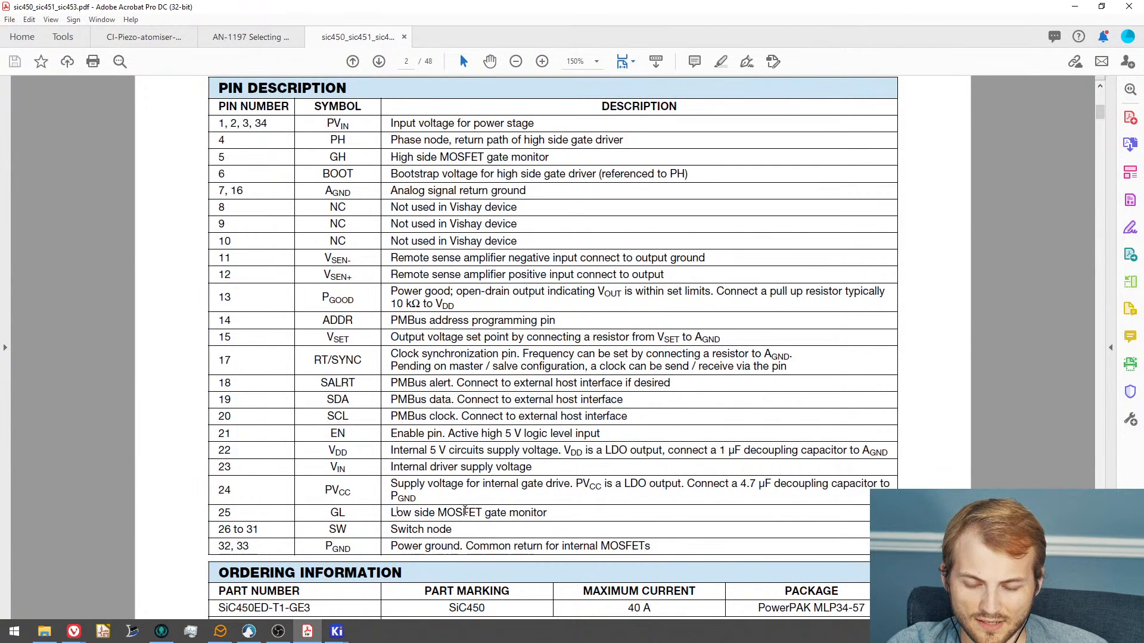
- Search the datasheet for GH, starting from the pin description table on page 2, and go through the matches up to page 8
drag(389, 158, 548, 158)
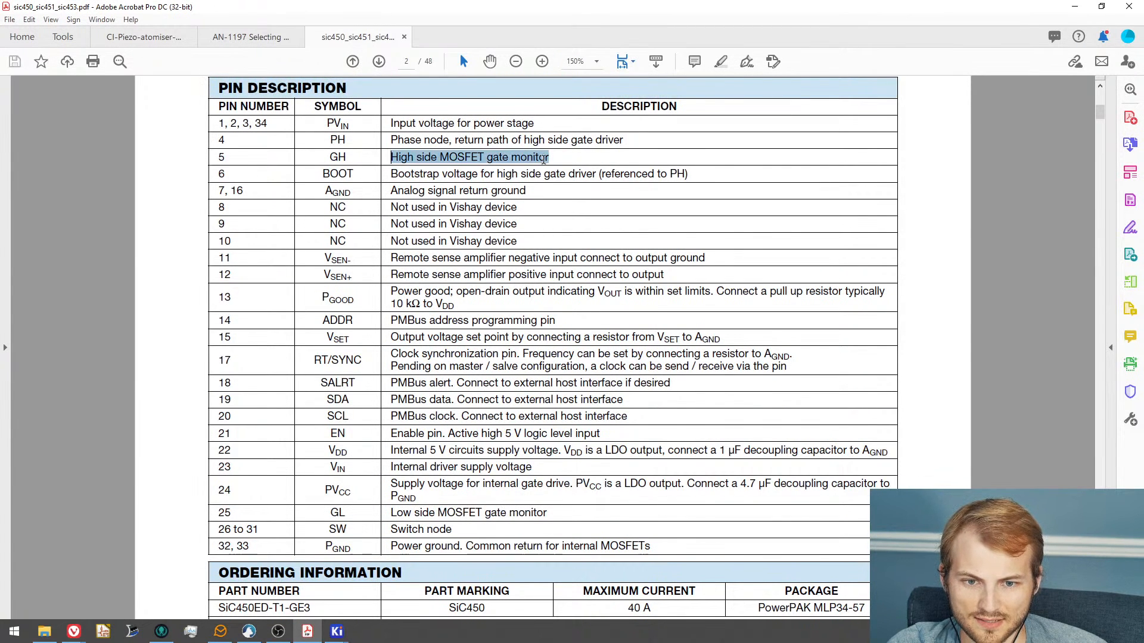
drag(374, 156, 329, 161)
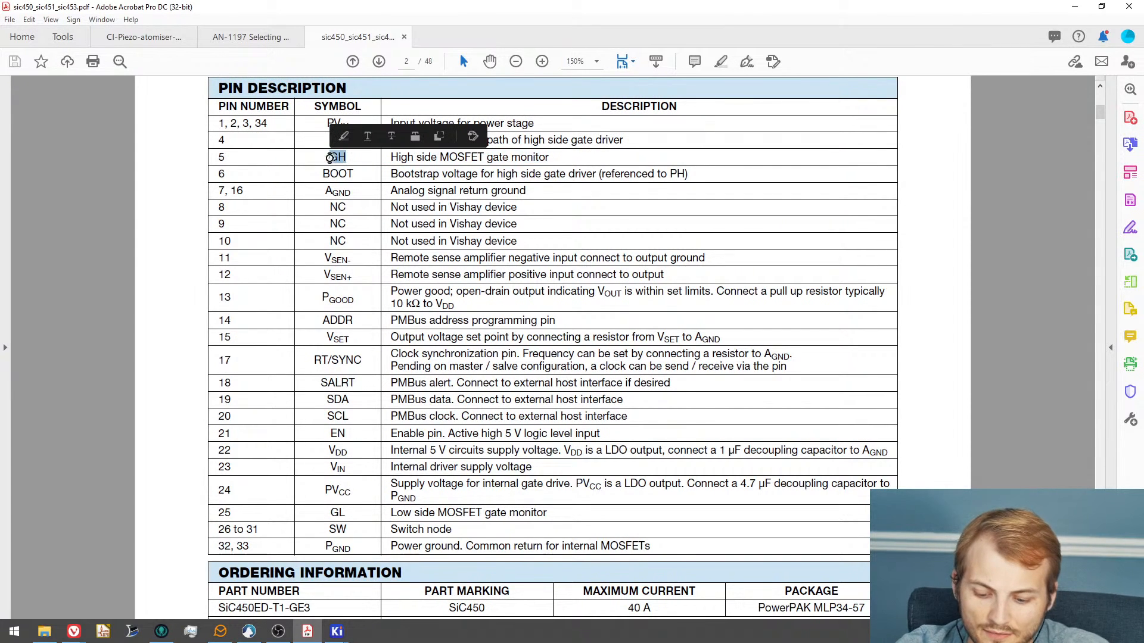
key(ctrl+f)
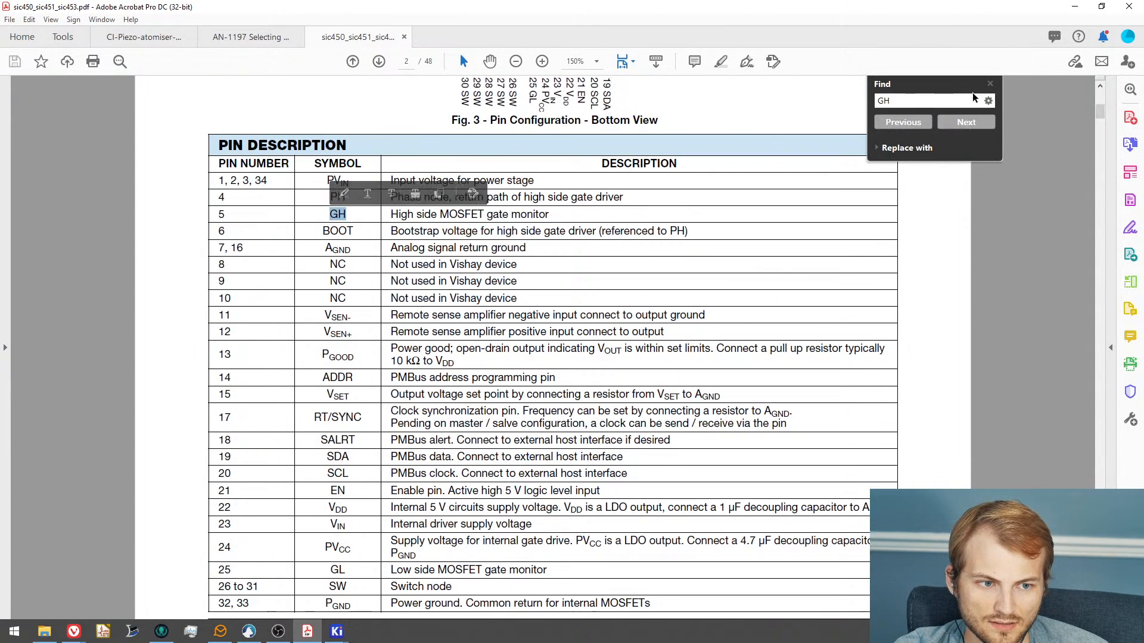
click(959, 122)
ctrl+scroll(651, 322, down, 1)
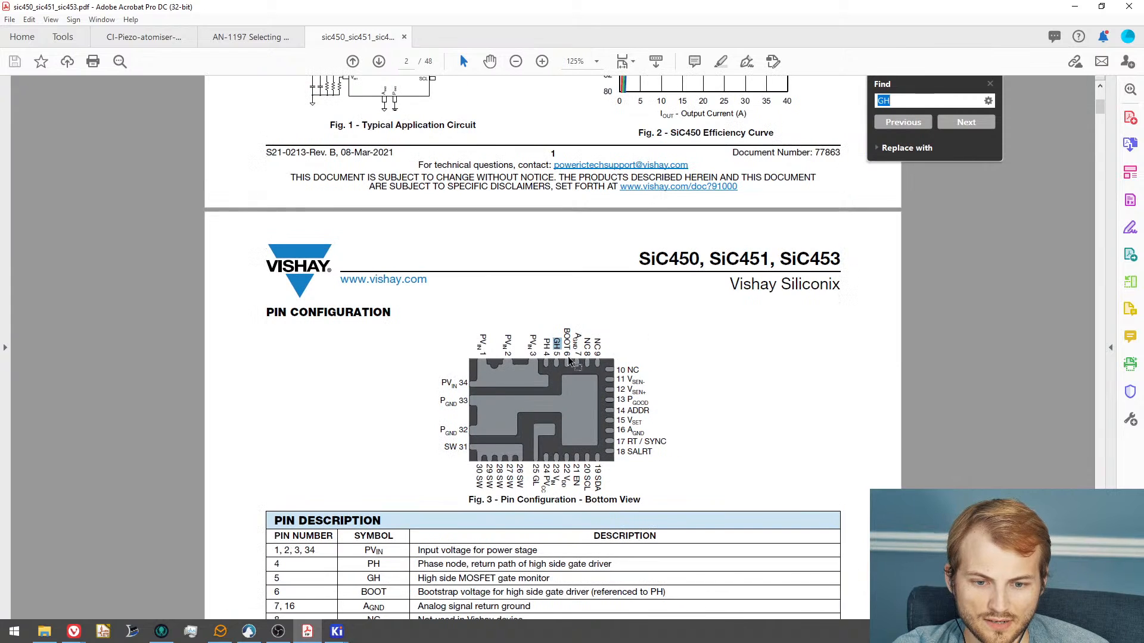
click(960, 123)
click(959, 122)
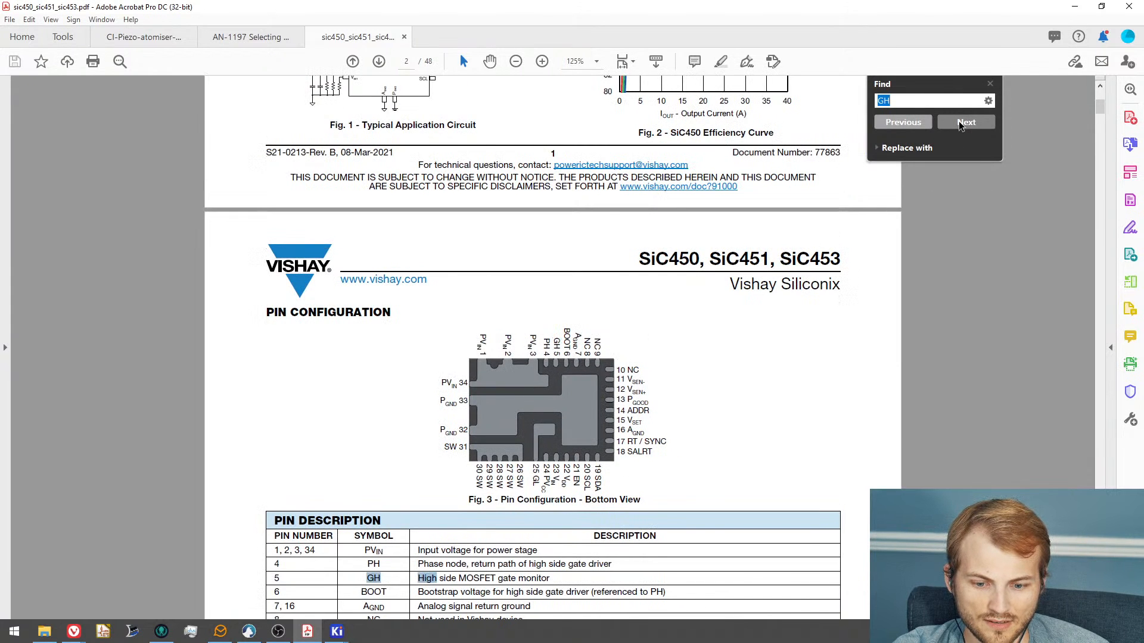
click(959, 122)
click(959, 121)
click(959, 121)
click(959, 122)
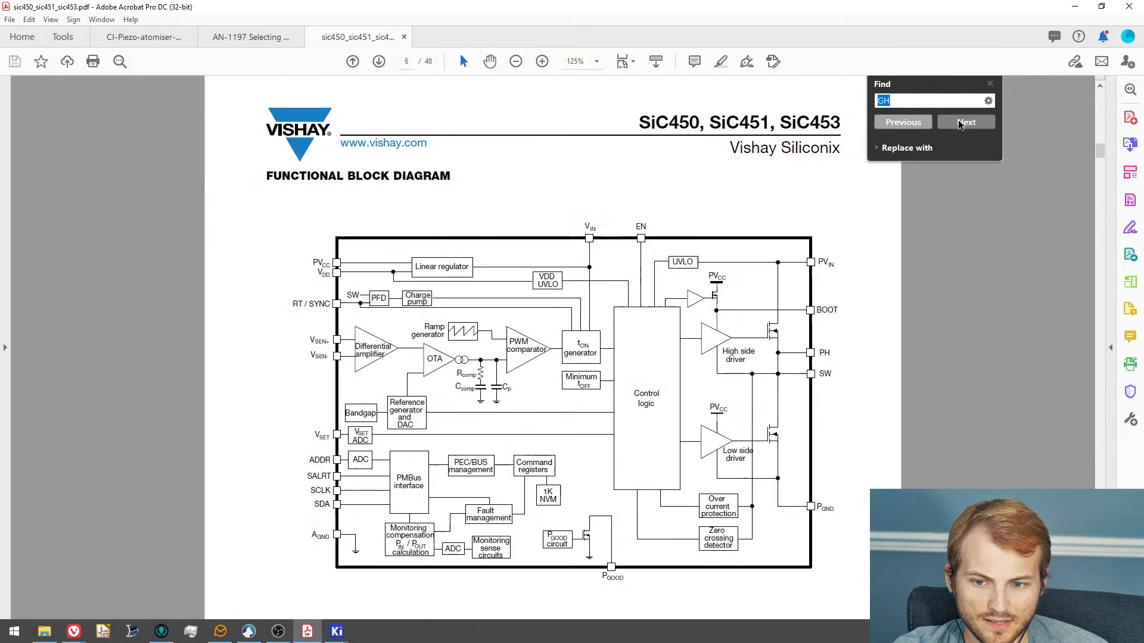
click(959, 122)
click(959, 122)
click(959, 122)
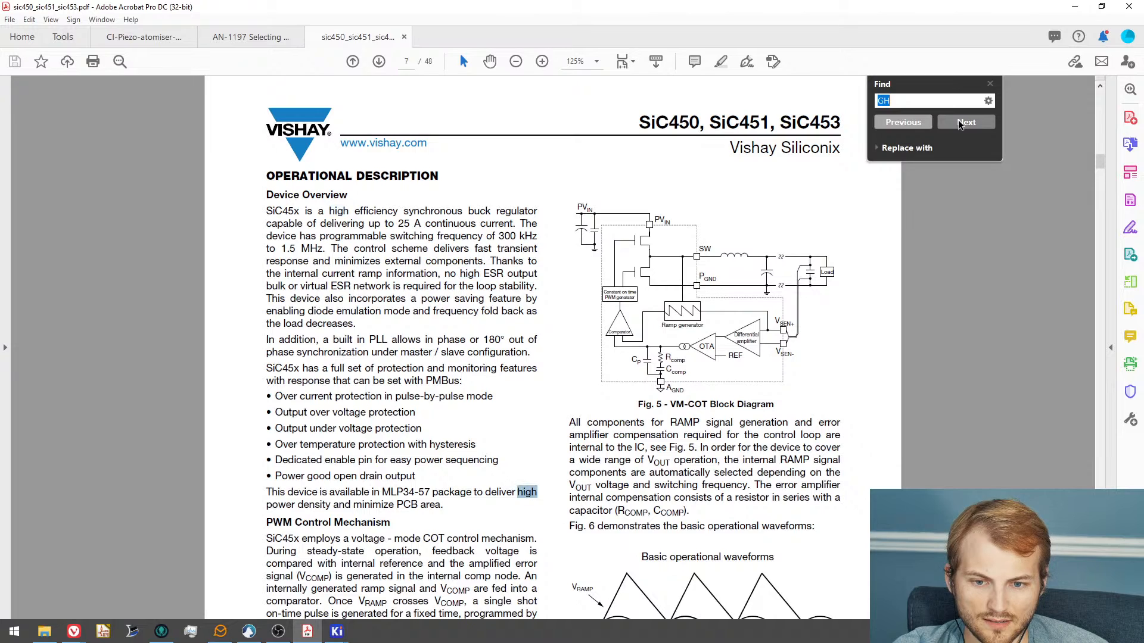
click(959, 122)
click(959, 122)
click(959, 122)
click(959, 122)
click(959, 122)
click(959, 122)
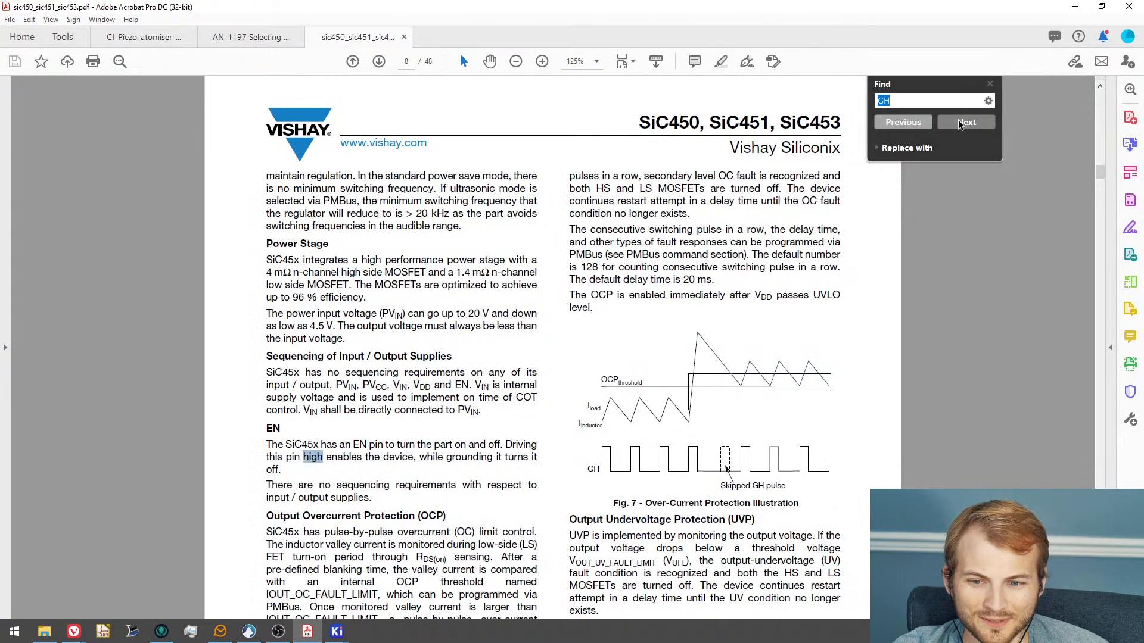
click(959, 122)
- Examine the GH pulses in the over-current protection illustration on page 8, and close the search
click(982, 100)
scroll(741, 420, down, 3)
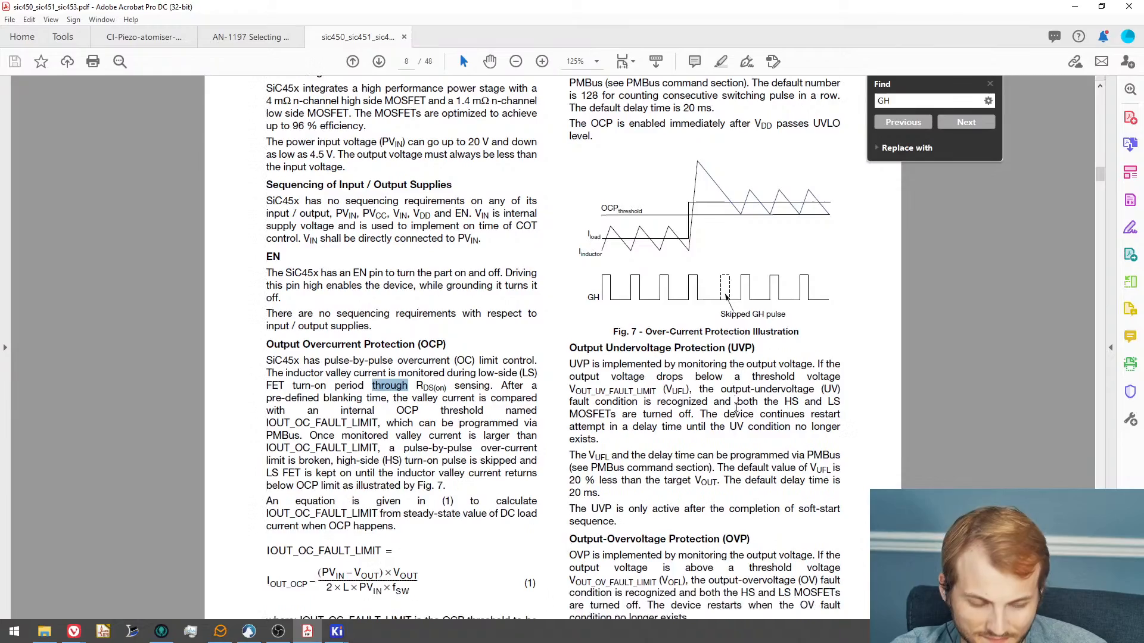
click(697, 376)
click(987, 85)
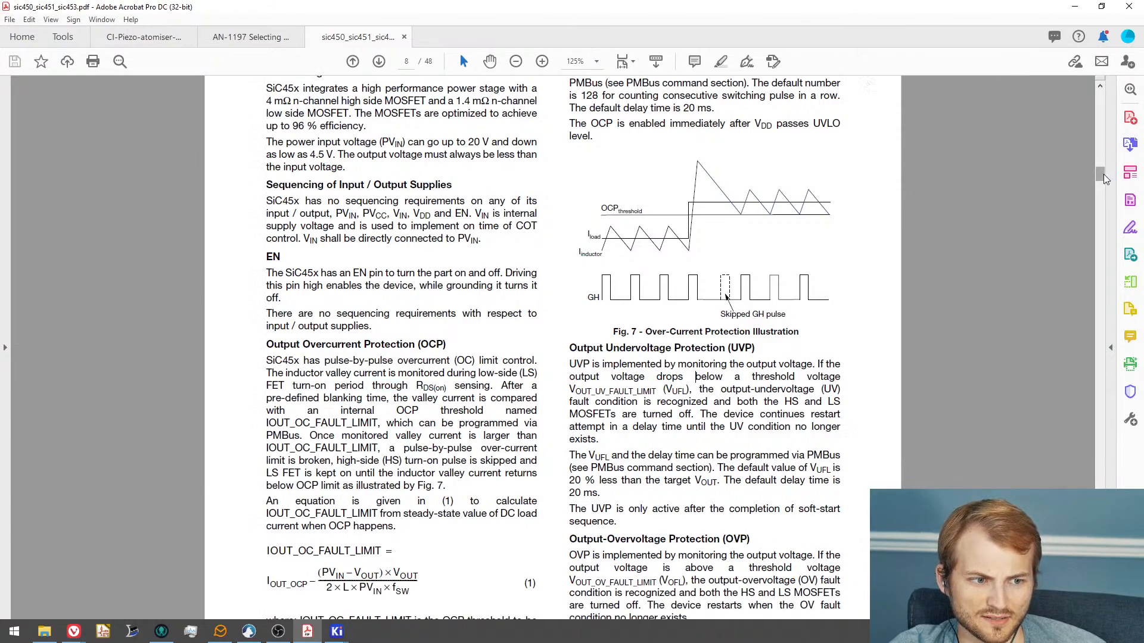
- Return to page 1 and enlarge the typical application circuit to check which SiC45x pins it shows
drag(1101, 174, 1101, 87)
scroll(893, 196, down, 5)
scroll(894, 195, down, 3)
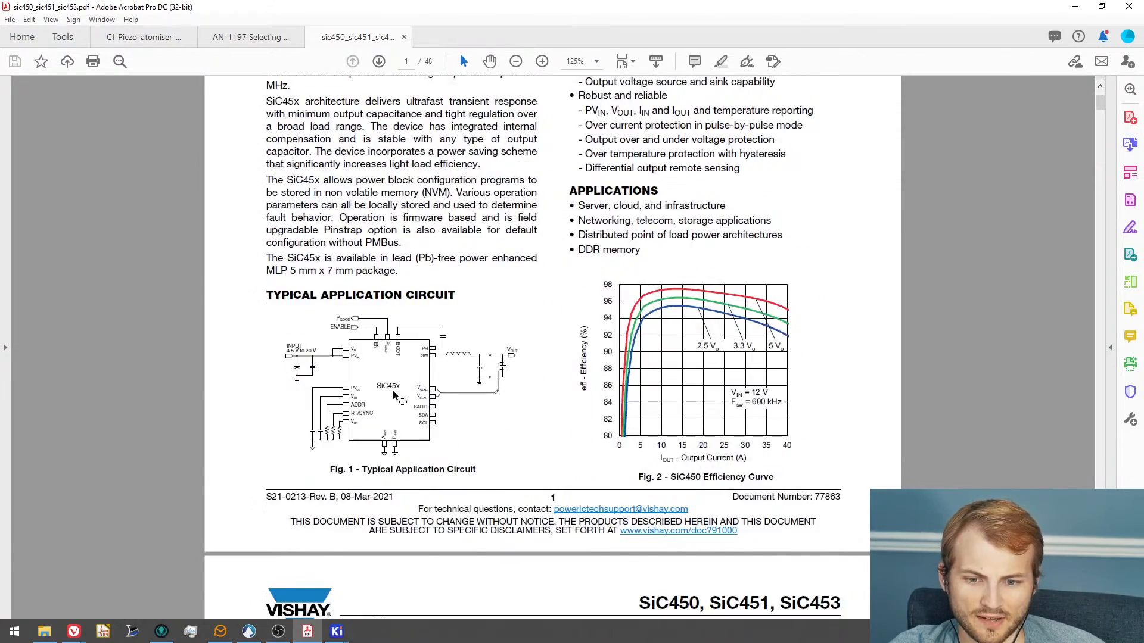
ctrl+scroll(392, 391, up, 2)
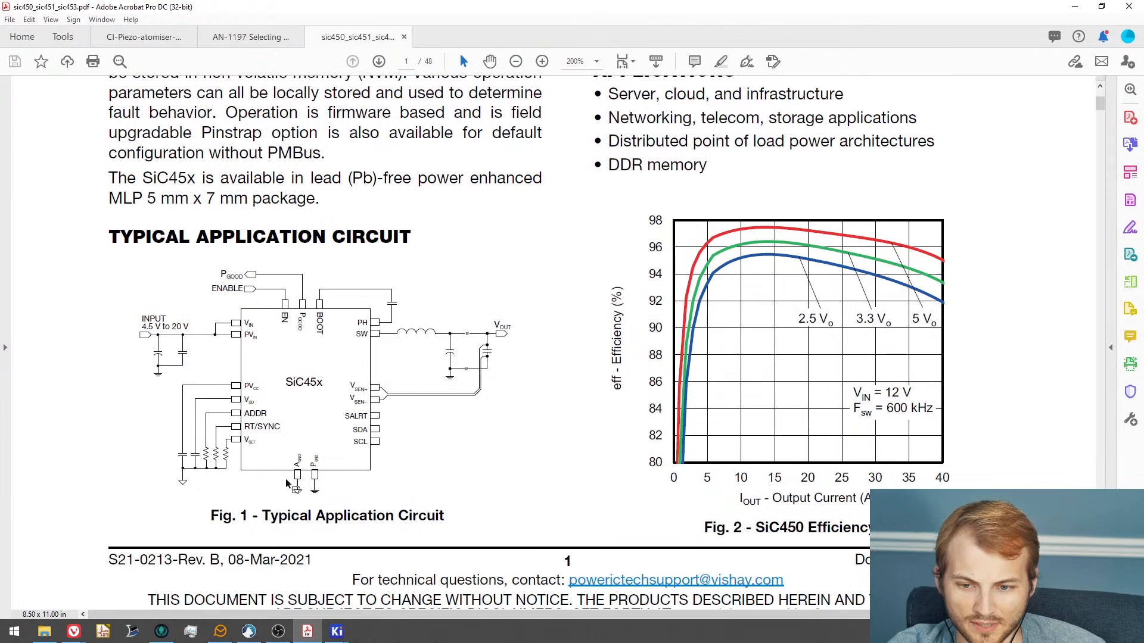
ctrl+scroll(265, 412, up, 2)
ctrl+scroll(264, 410, down, 2)
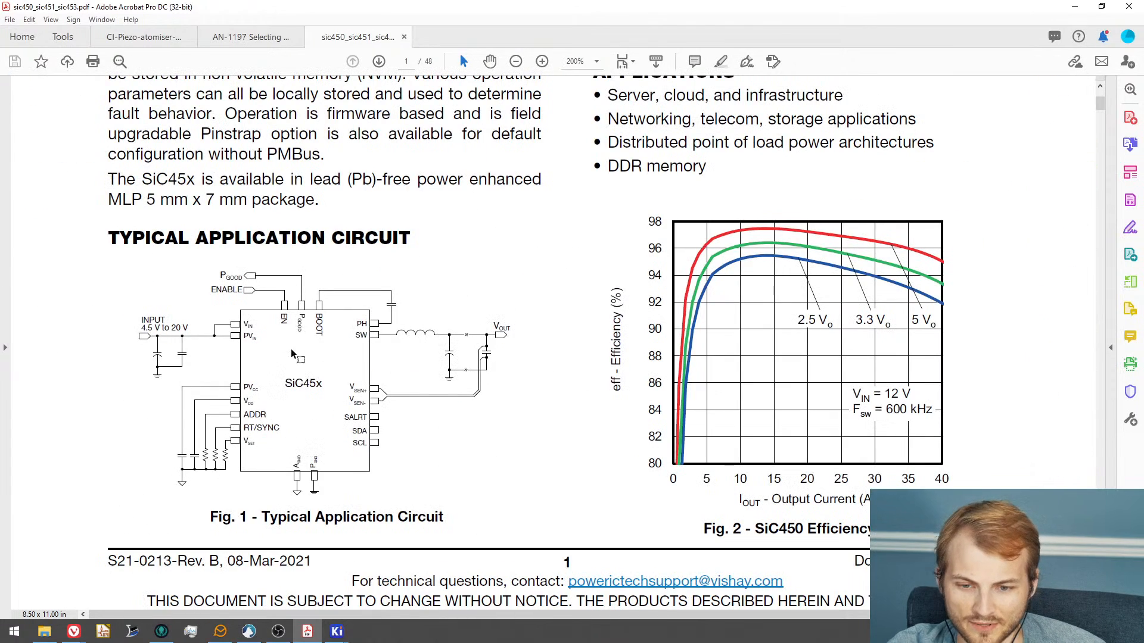
ctrl+scroll(324, 410, down, 2)
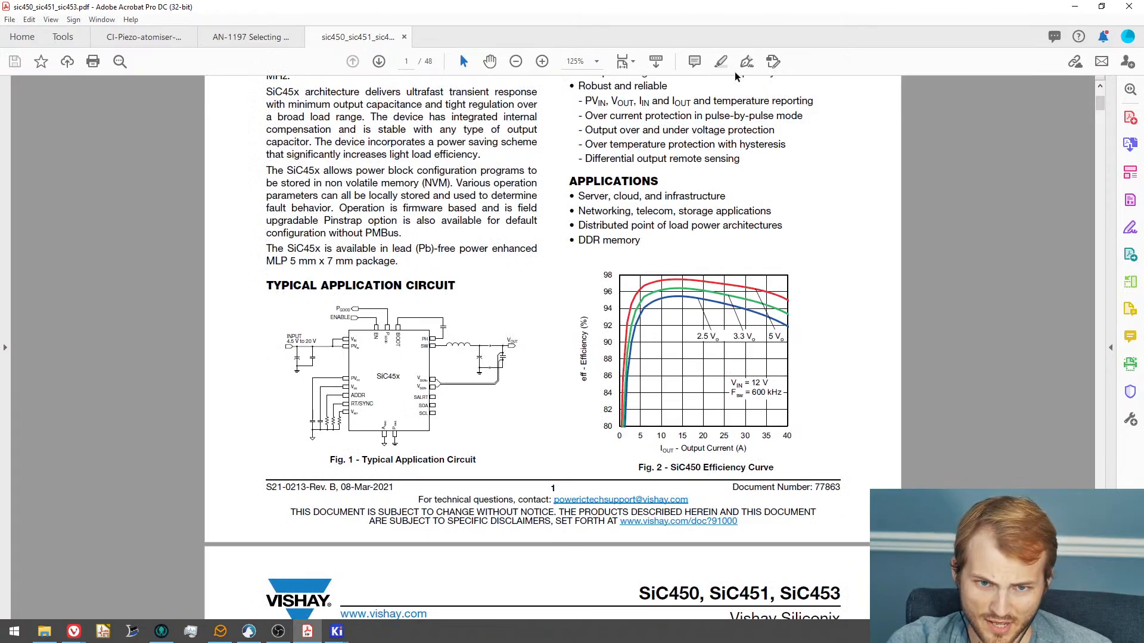
- Go to the functional block diagram on page 6 and enlarge it to examine the high side and low side drivers
scroll(649, 290, down, 15)
scroll(649, 289, down, 20)
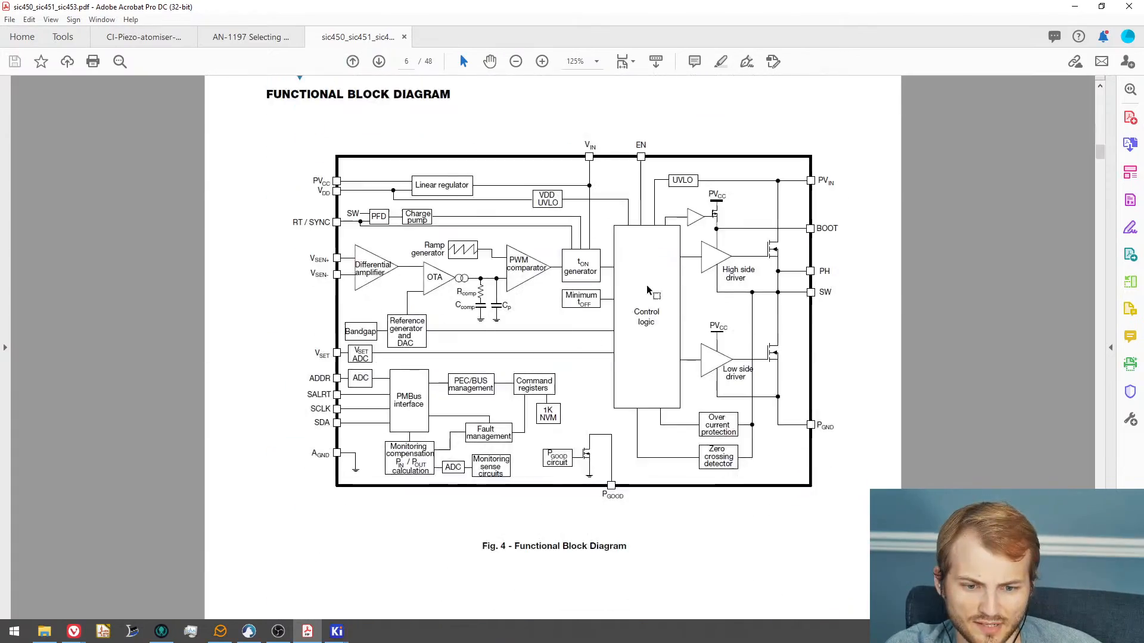
ctrl+scroll(808, 305, up, 1)
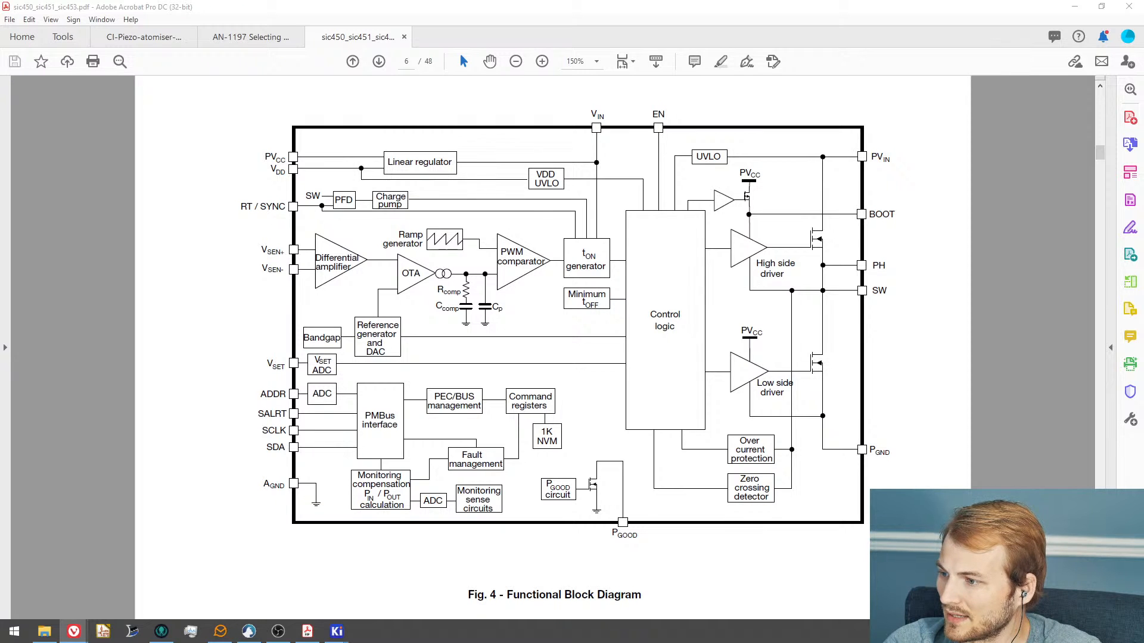
- Bring up the Vishay PowerCAD analysis page in the browser and check the pin connections in its SiC453 reference schematic
drag(0, 300, 462, 1)
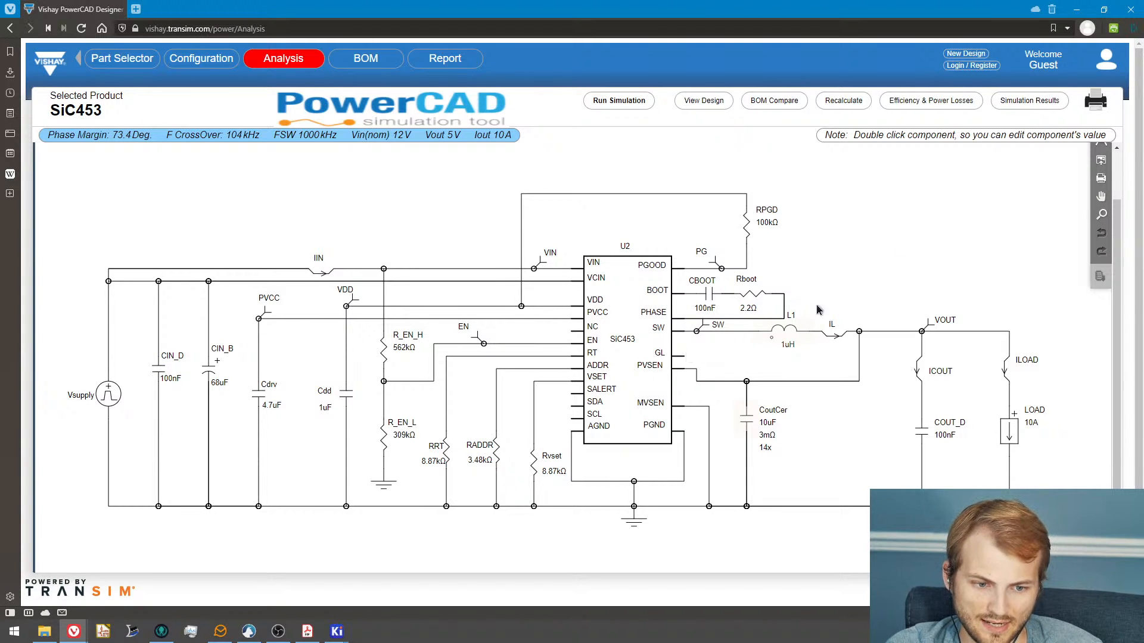
drag(0, 137, 0, 110)
- Return to the KiCad schematic and inspect the GH and GL pins together with the rest of the regulator symbol
click(1074, 6)
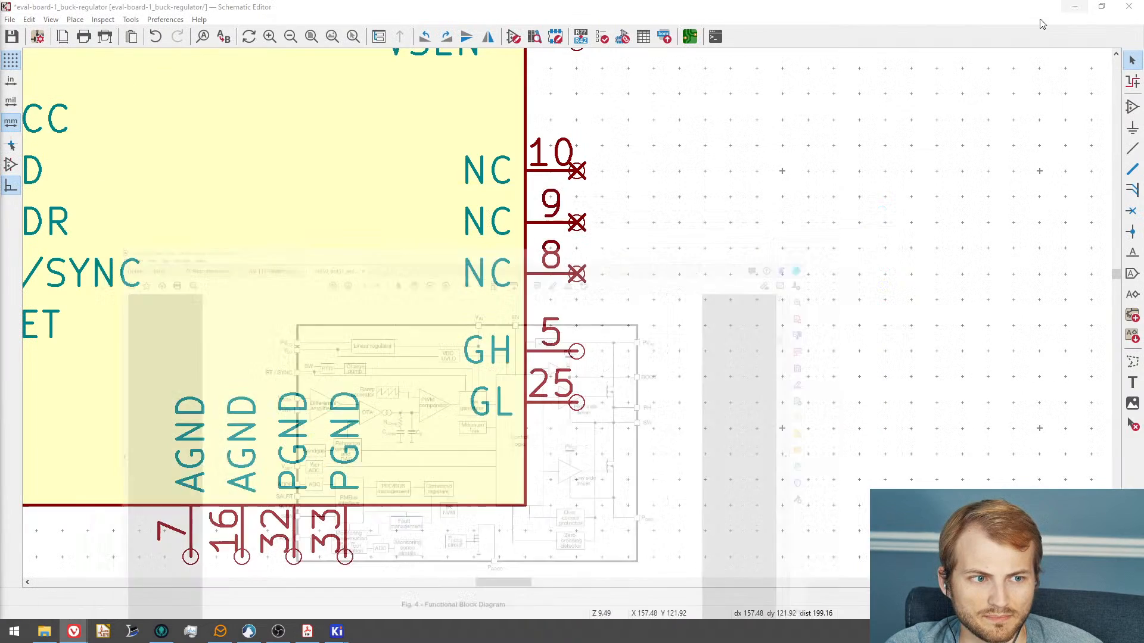
scroll(587, 378, down, 6)
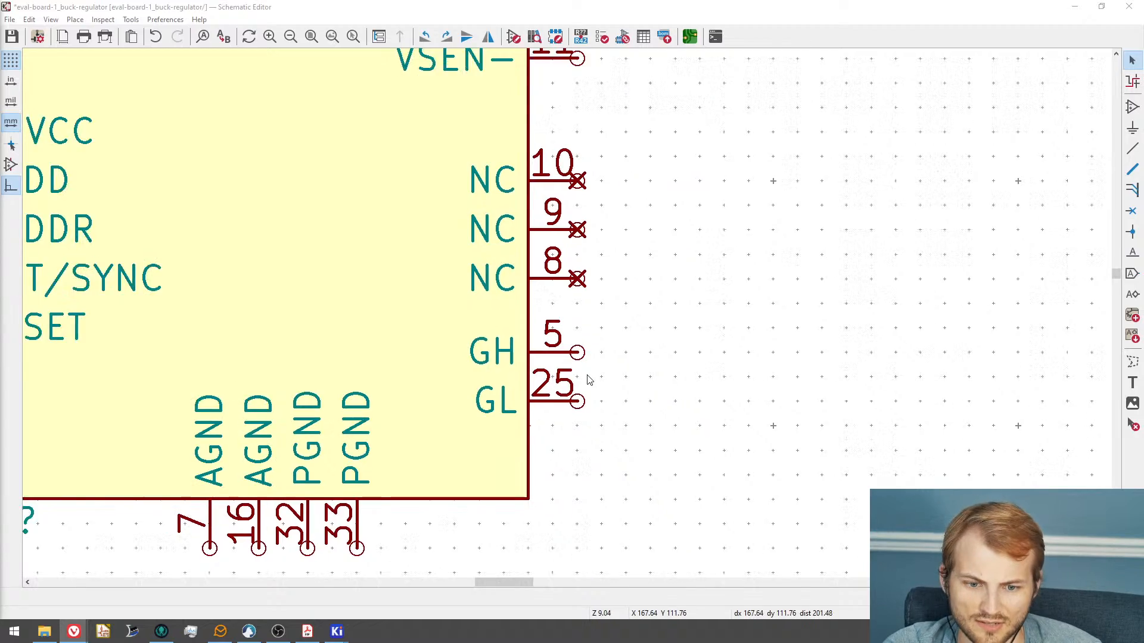
scroll(571, 367, up, 4)
scroll(500, 241, down, 3)
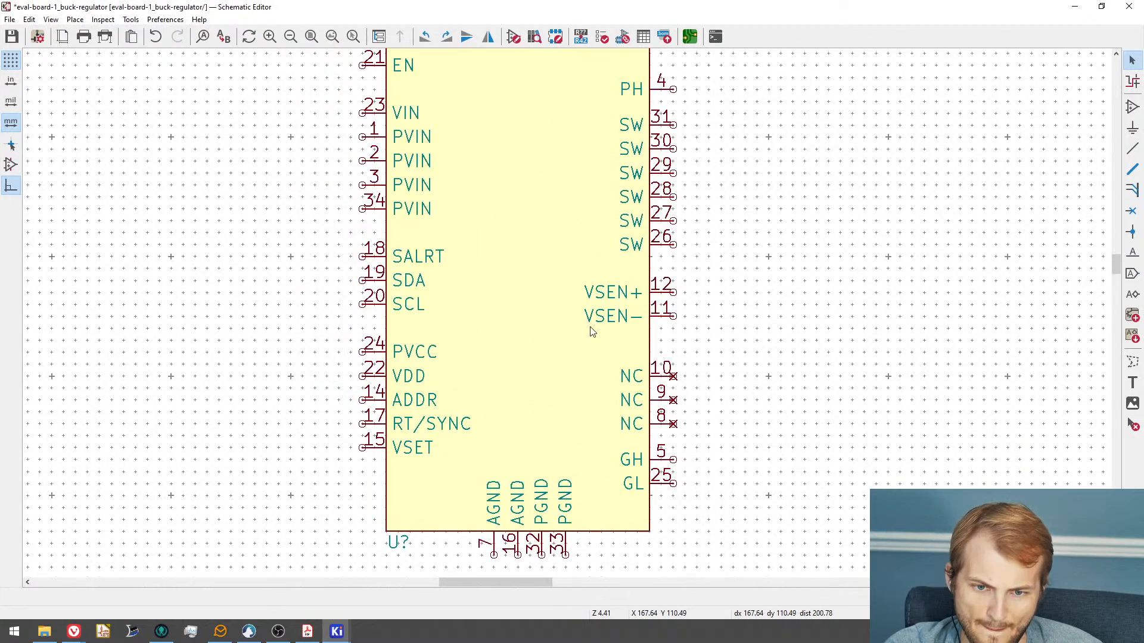
scroll(617, 457, up, 3)
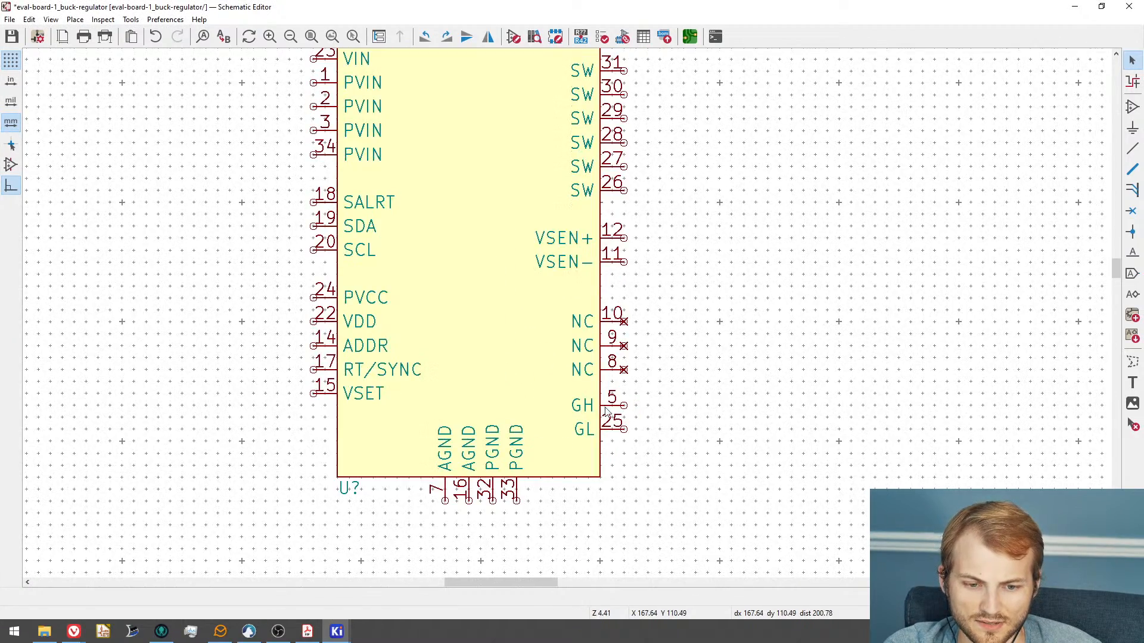
scroll(423, 257, down, 3)
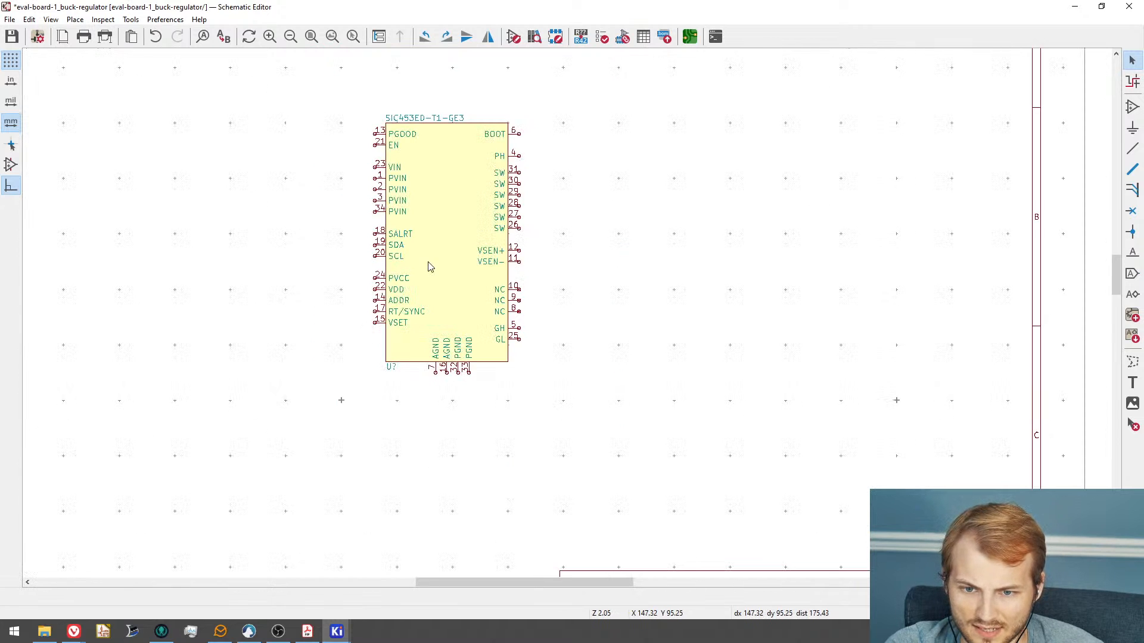
middle_drag(403, 210, 504, 325)
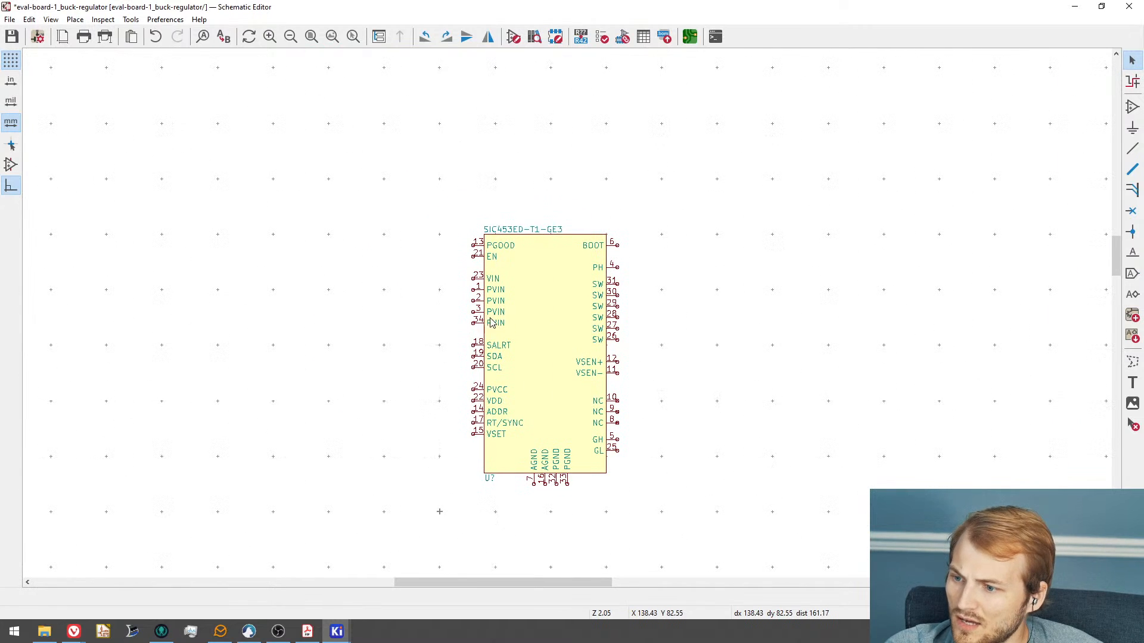
scroll(484, 322, down, 3)
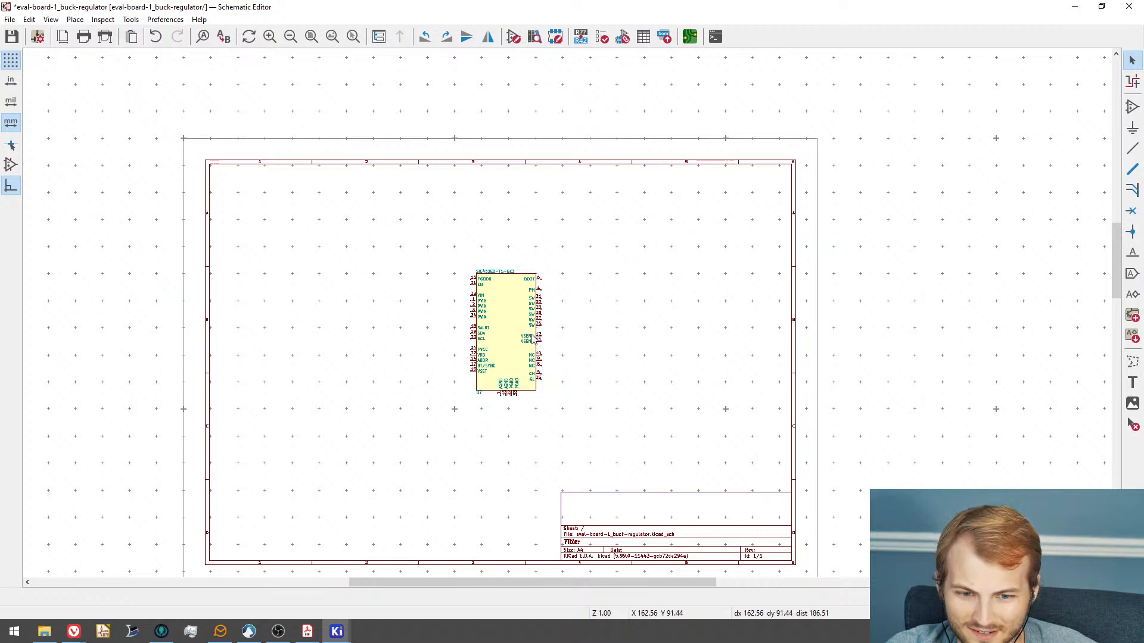
scroll(470, 325, up, 3)
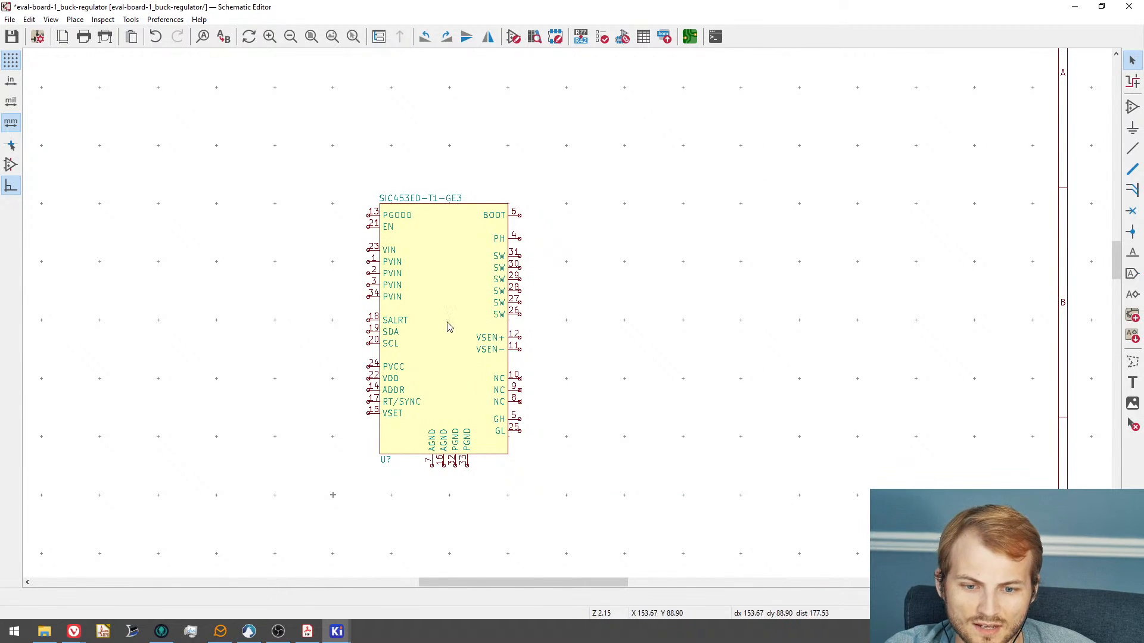
mouse_move(446, 324)
middle_down()
mouse_move(551, 290)
mouse_move(462, 330)
middle_up()
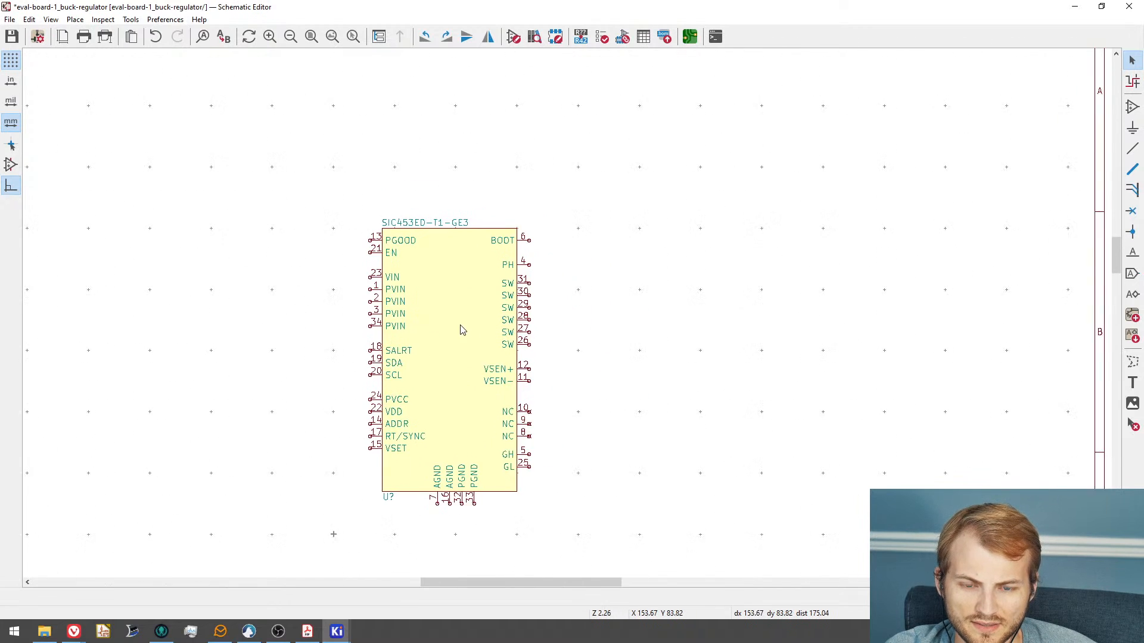
scroll(461, 330, up, 3)
scroll(461, 330, down, 6)
scroll(409, 288, up, 4)
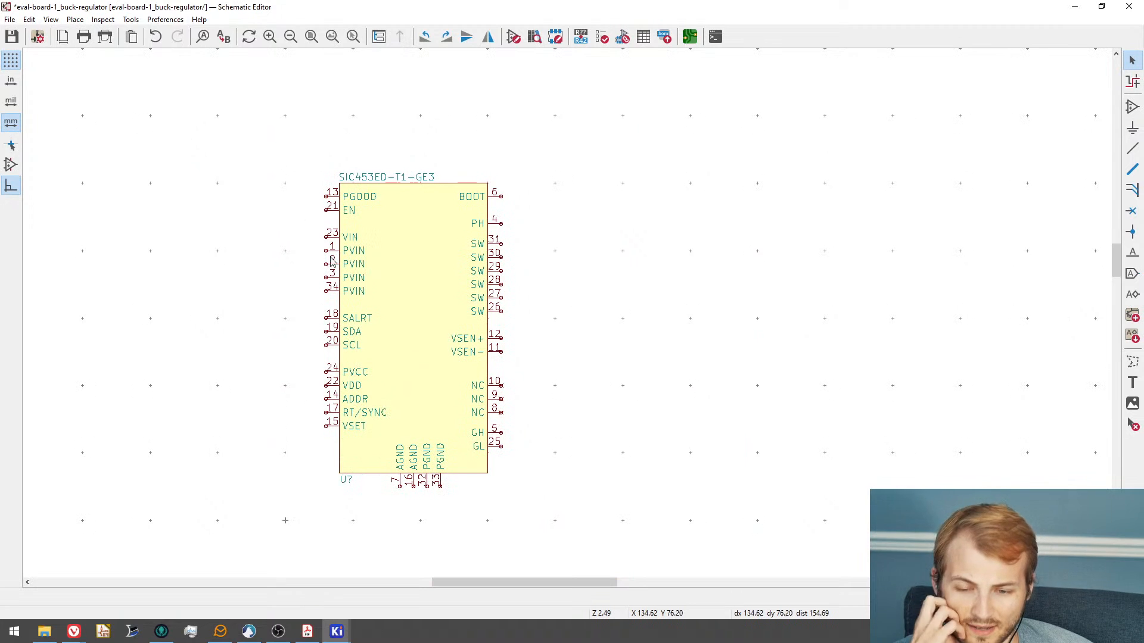
middle_drag(220, 240, 237, 244)
scroll(237, 249, down, 3)
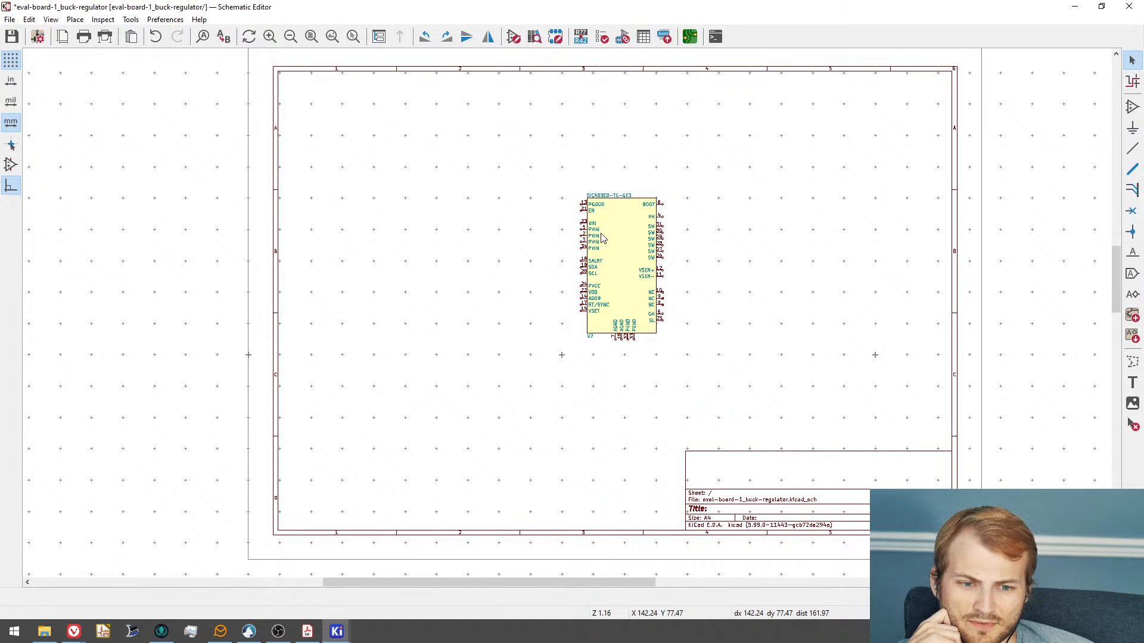
- Survey the free sheet area on both sides of the SIC453ED-T1-GE3 symbol, and look closely at its input, PMBus and output pins
middle_drag(648, 272, 514, 286)
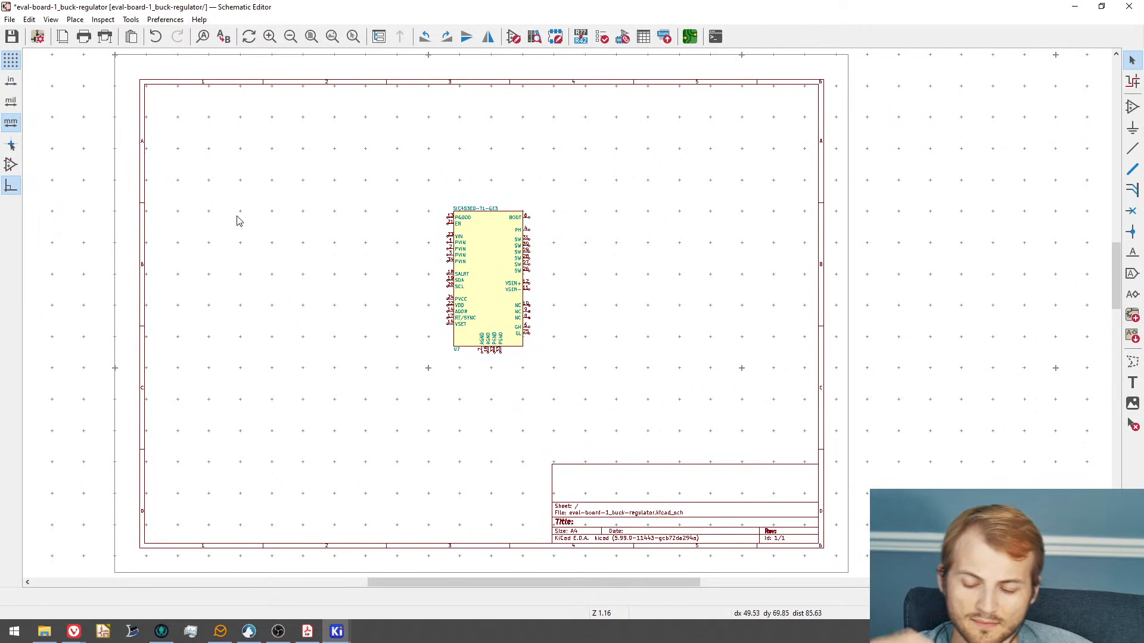
drag(195, 199, 233, 269)
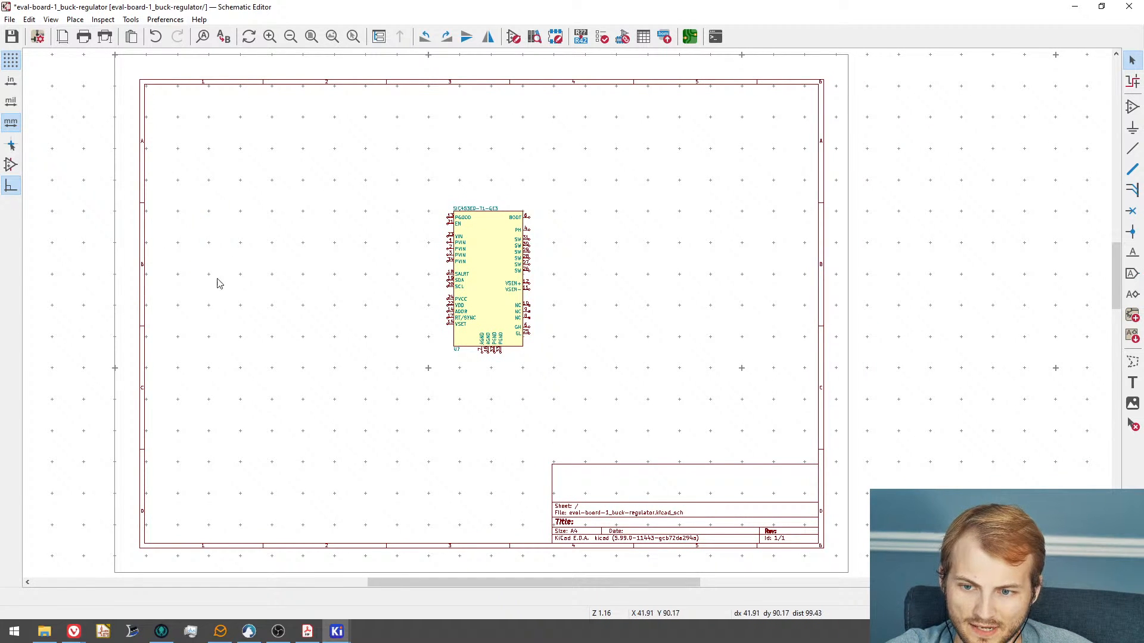
drag(211, 221, 302, 244)
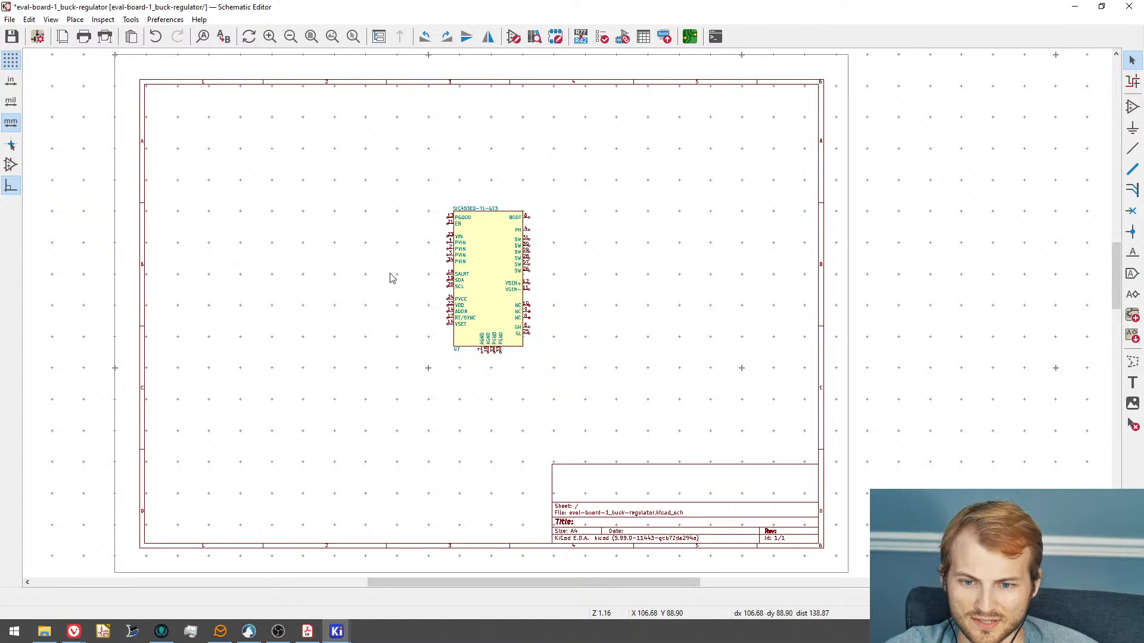
middle_drag(477, 247, 405, 227)
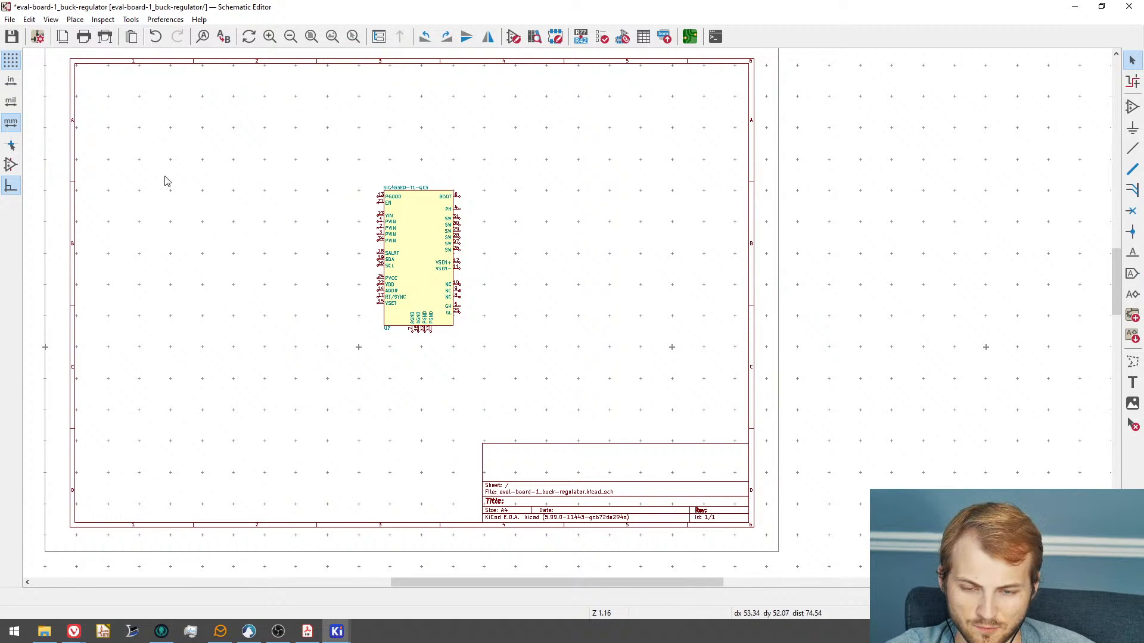
middle_drag(396, 218, 261, 216)
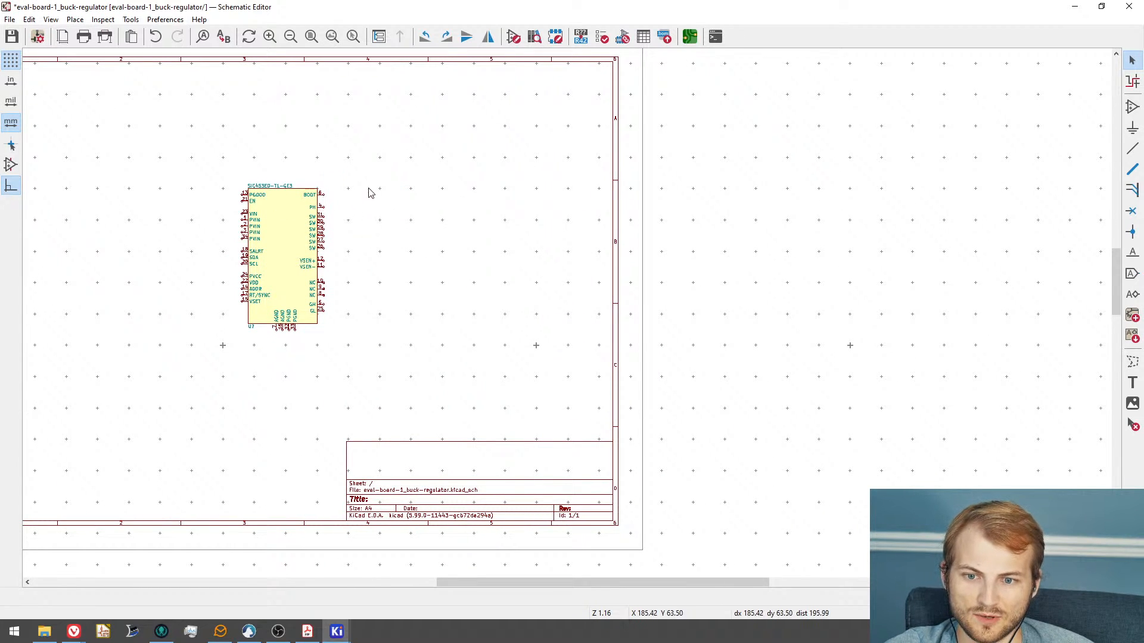
middle_drag(437, 226, 585, 262)
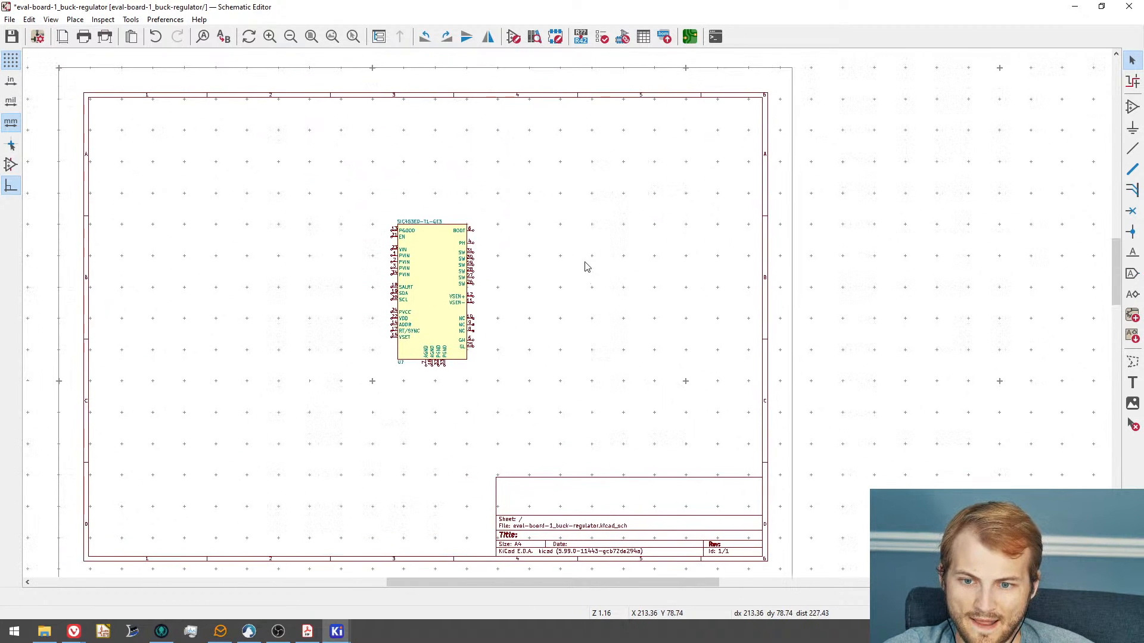
scroll(439, 293, up, 3)
scroll(438, 289, down, 3)
drag(350, 422, 480, 408)
scroll(470, 375, up, 3)
middle_drag(432, 265, 485, 375)
scroll(485, 375, up, 3)
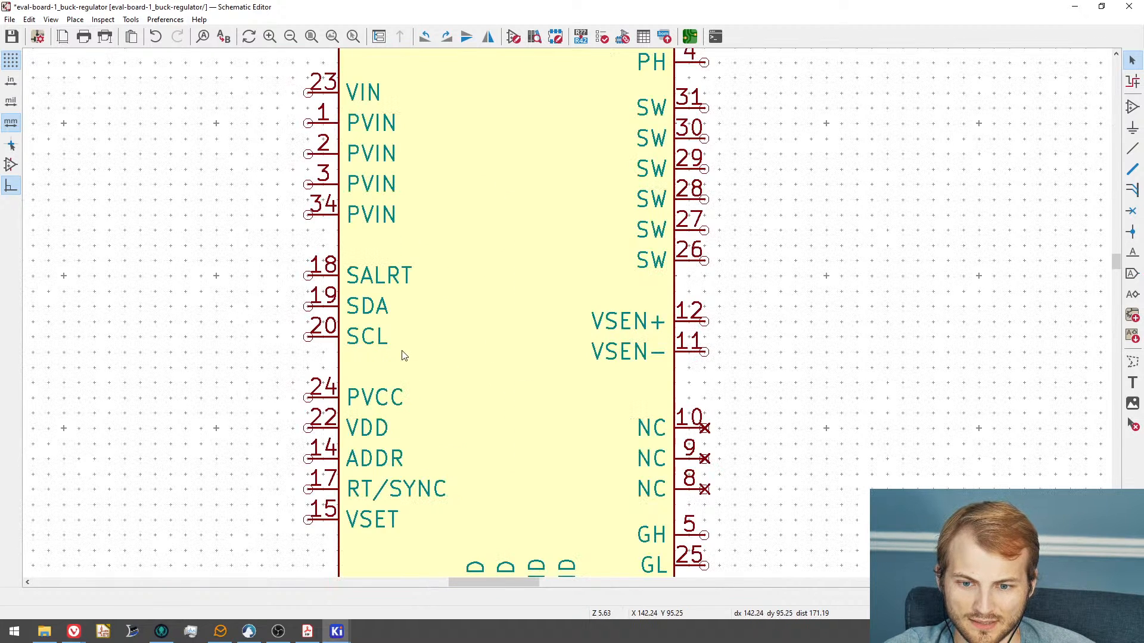
- Inspect the symbol's lower pins down to VSET, and look up the VSET ADC block in the Acrobat datasheet's functional block diagram
drag(248, 245, 299, 357)
middle_drag(298, 357, 386, 240)
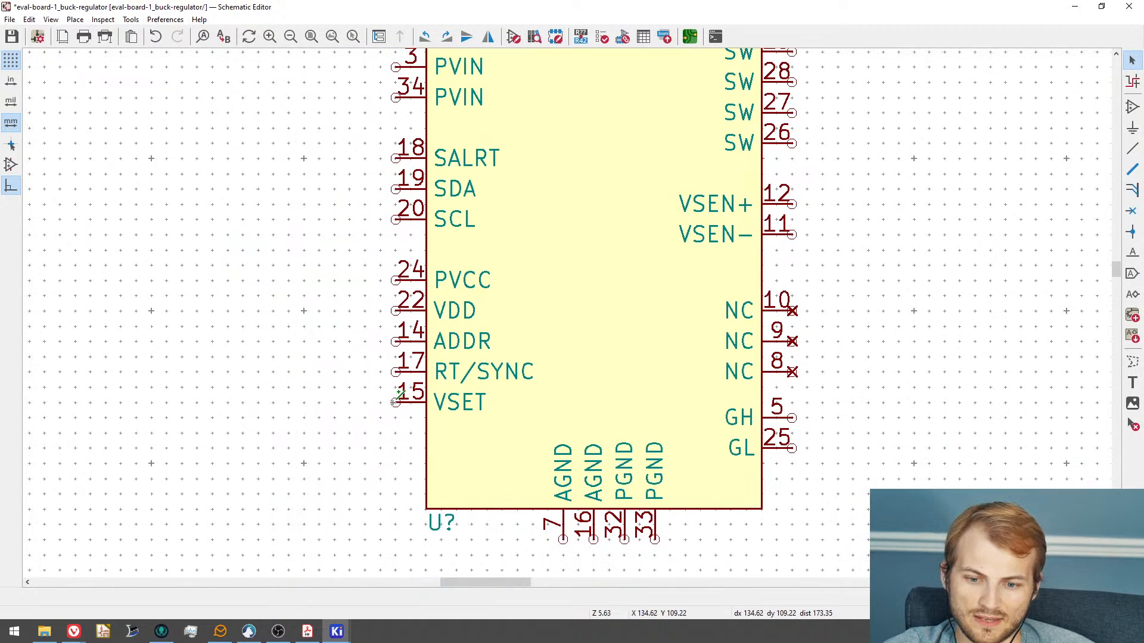
key(w)
key(Escape)
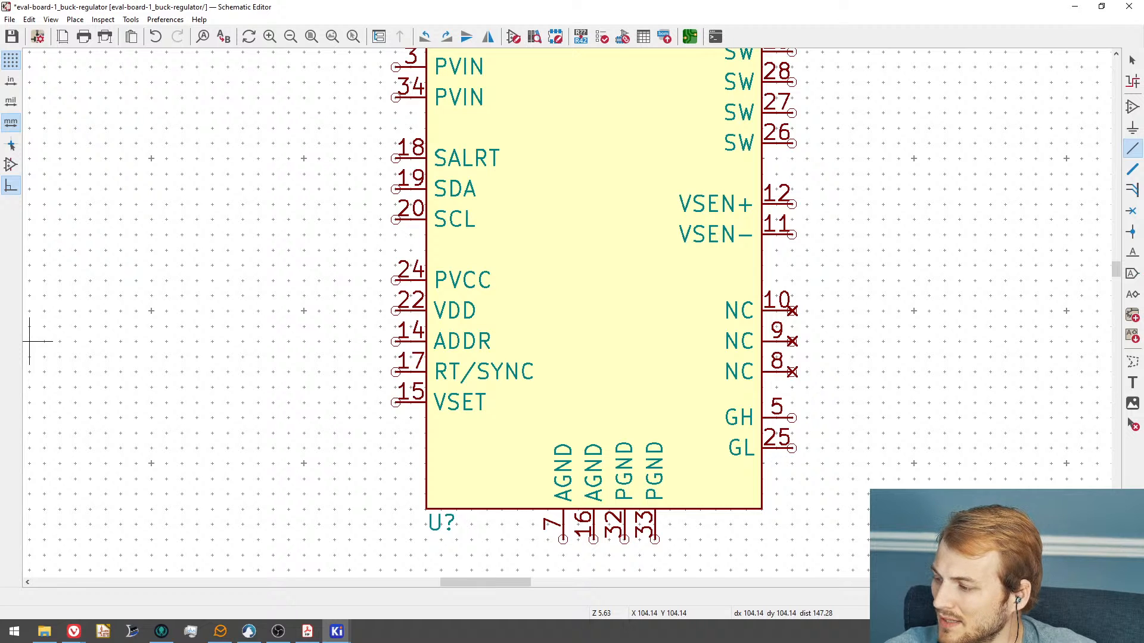
key(alt+Tab)
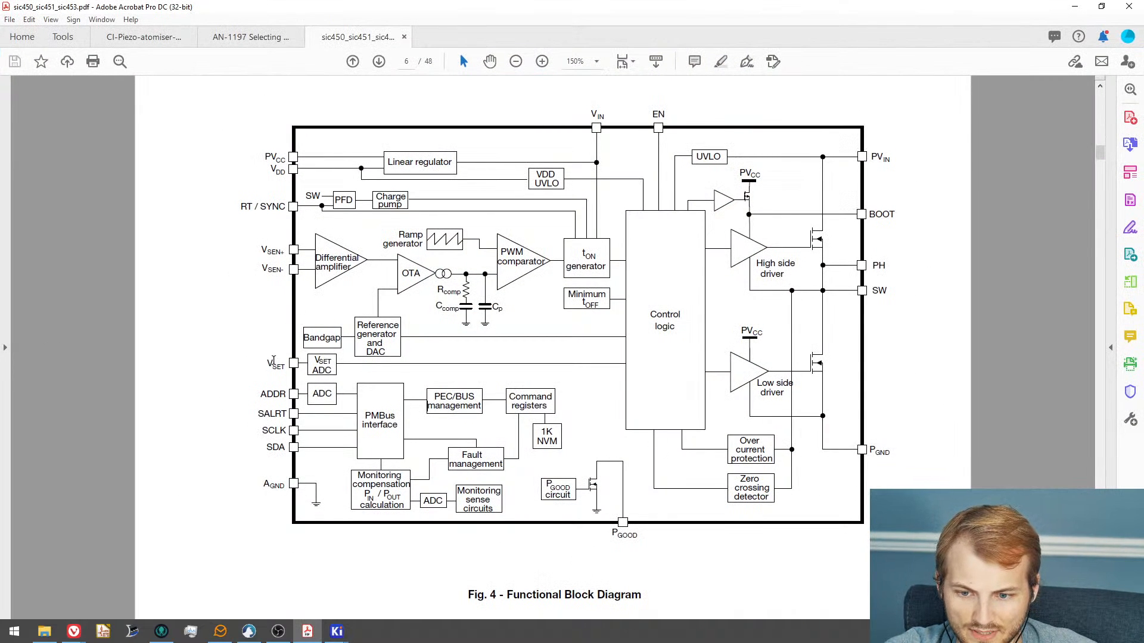
drag(314, 357, 327, 375)
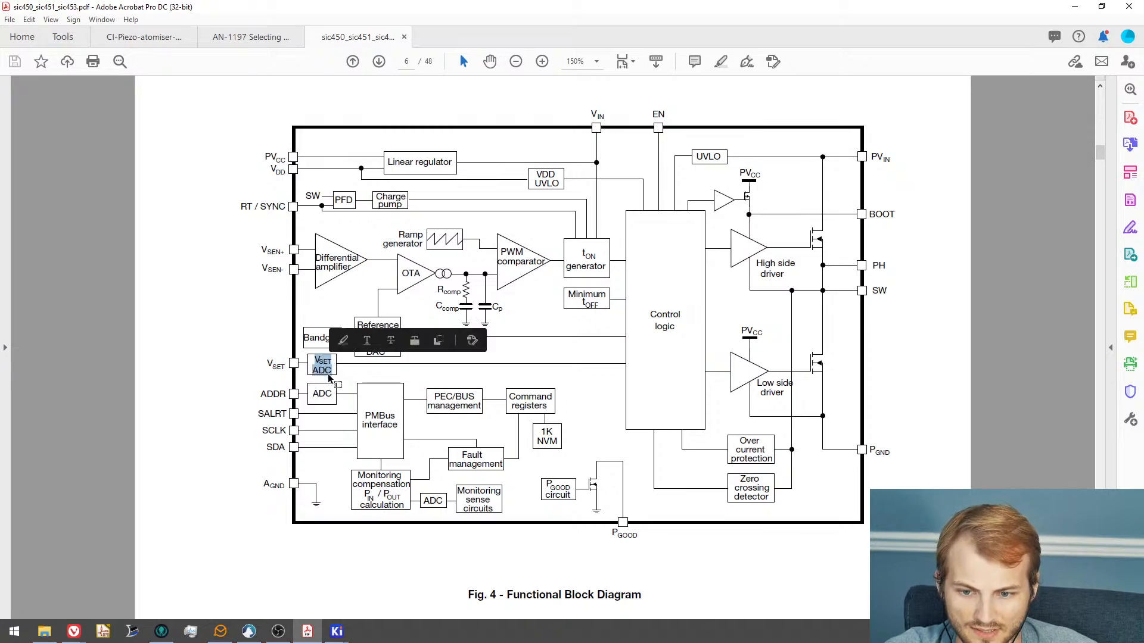
- Find the Output Voltage Settings table on datasheet page 9 and examine the VSET resistor values with their VOUT values
ctrl+scroll(330, 381, down, 4)
scroll(358, 417, down, 10)
scroll(474, 396, down, 7)
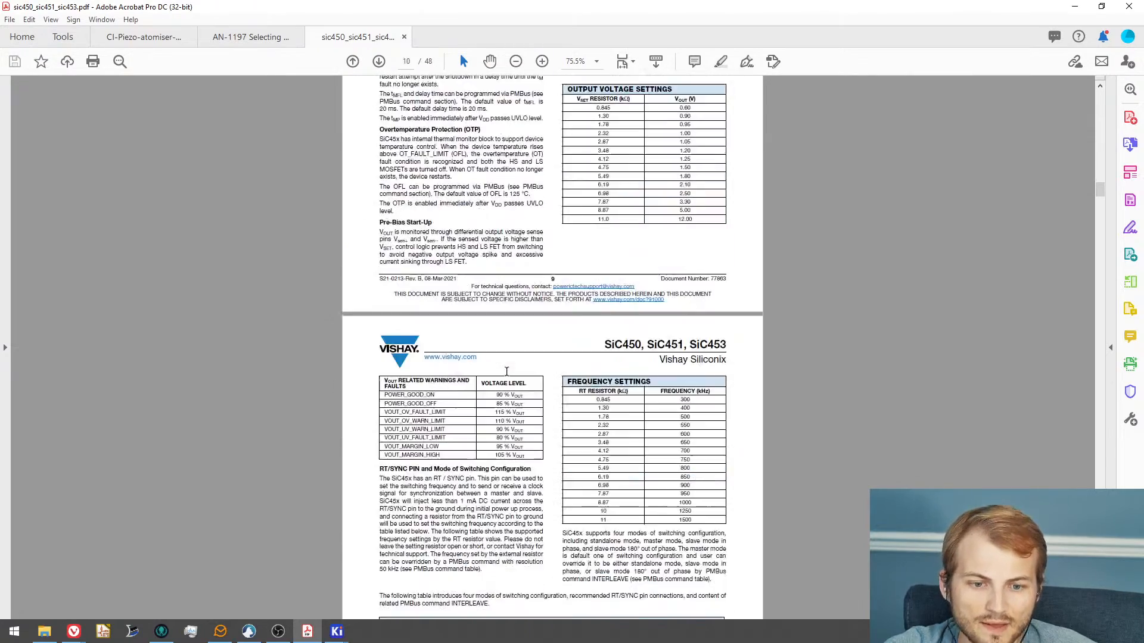
scroll(665, 310, up, 2)
ctrl+scroll(703, 245, up, 3)
scroll(703, 245, up, 2)
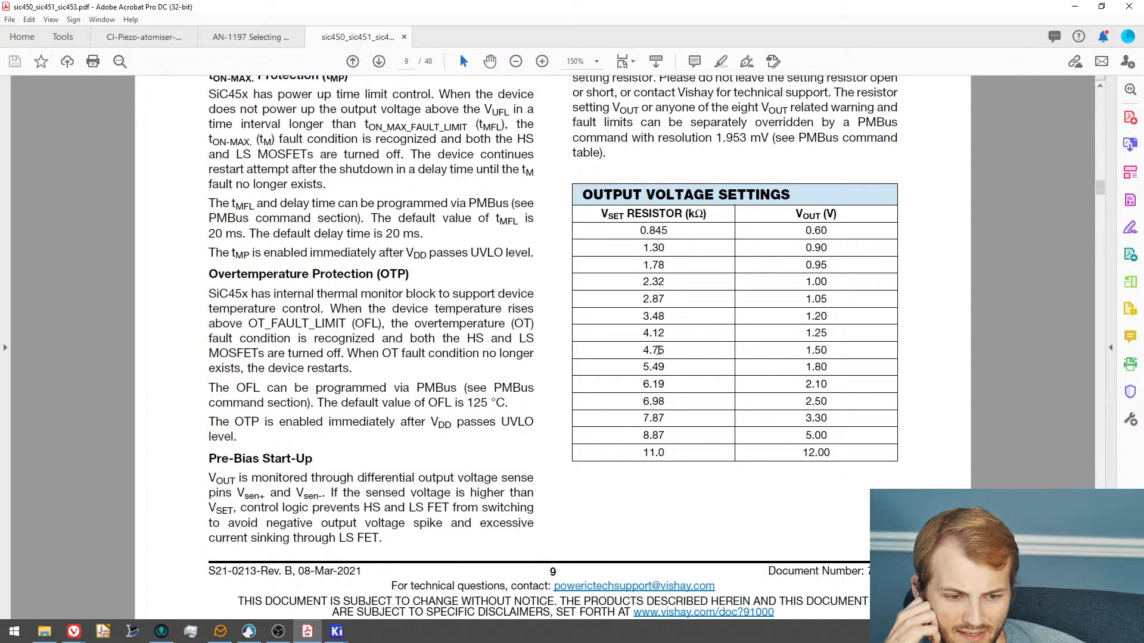
drag(637, 232, 668, 238)
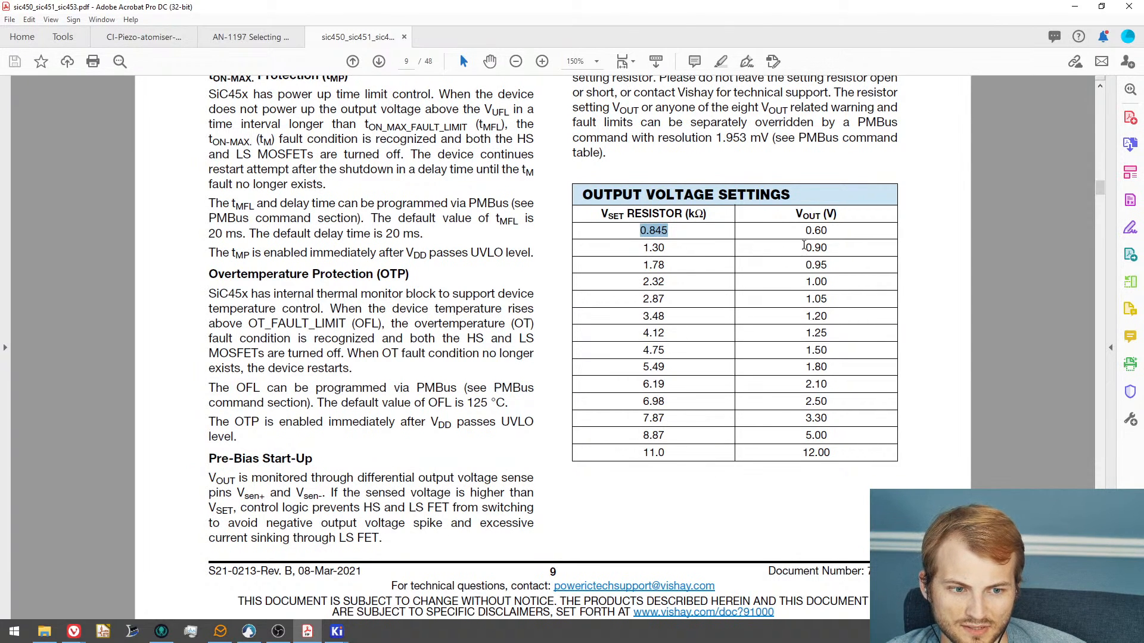
shift+drag(825, 233, 839, 453)
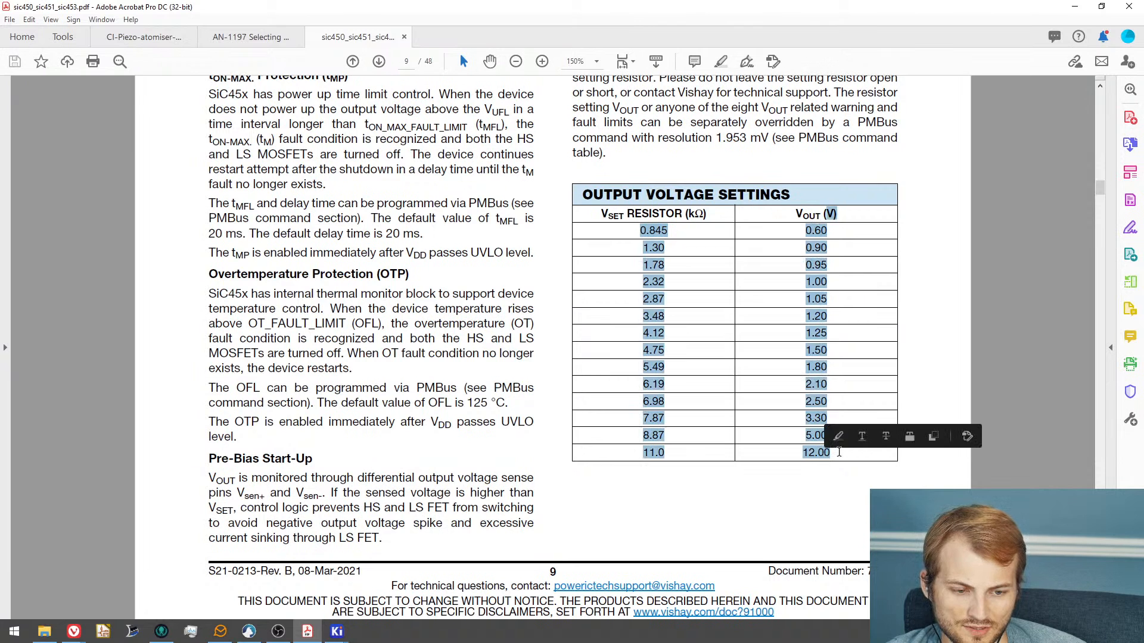
click(841, 457)
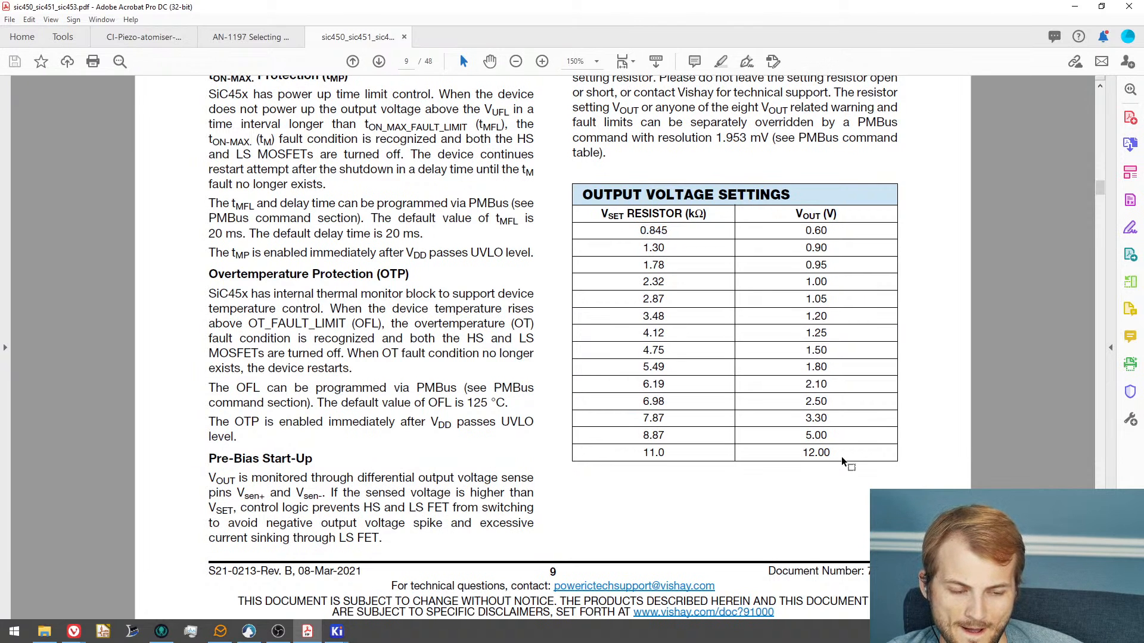
- Switch to the Vishay PowerCAD analysis page in the browser and check the Vout value of the SiC453 design
click(1076, 6)
scroll(595, 331, down, 2)
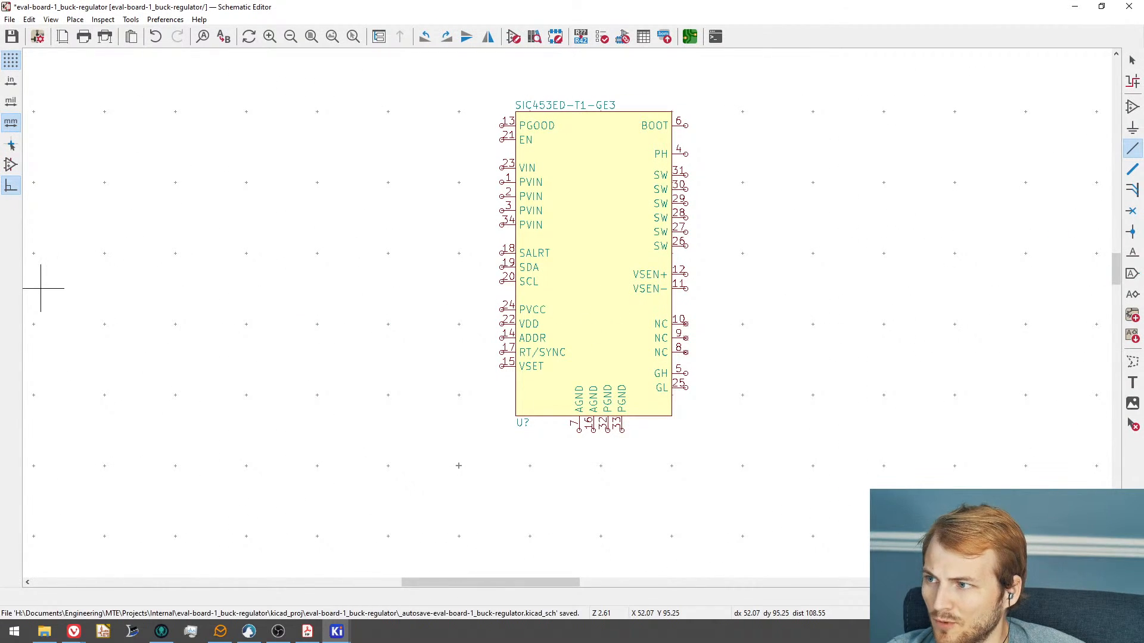
drag(0, 119, 403, 119)
double_click(403, 123)
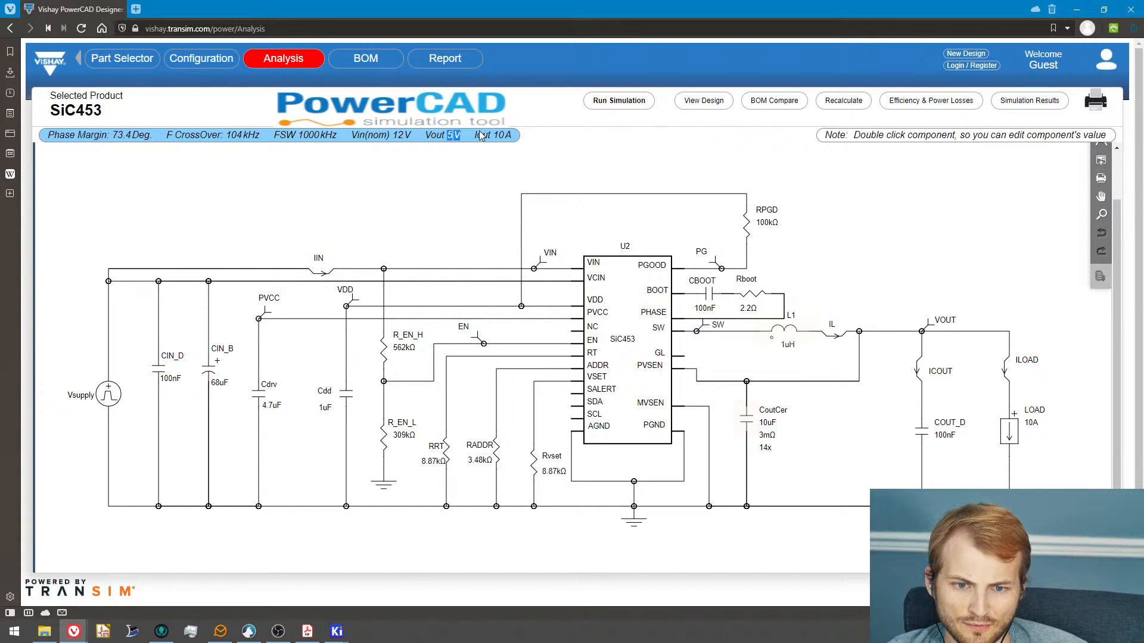
- Return to the KiCad schematic, leave the wire tool and look over the whole SIC453ED-T1-GE3 symbol
drag(716, 7, 2, 83)
click(41, 288)
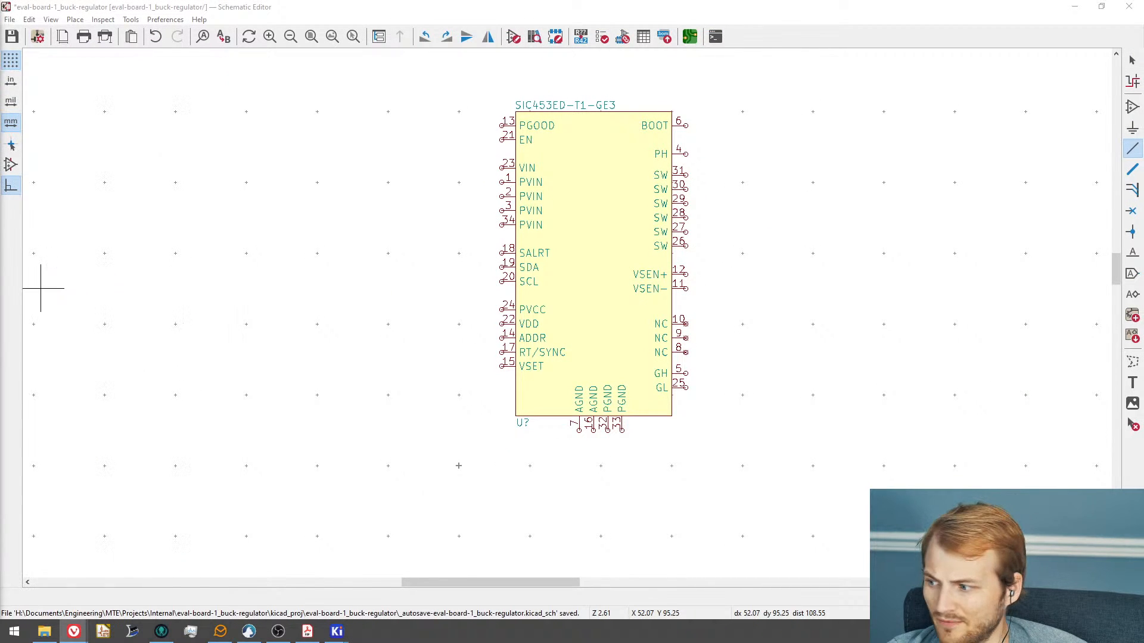
middle_drag(664, 303, 551, 375)
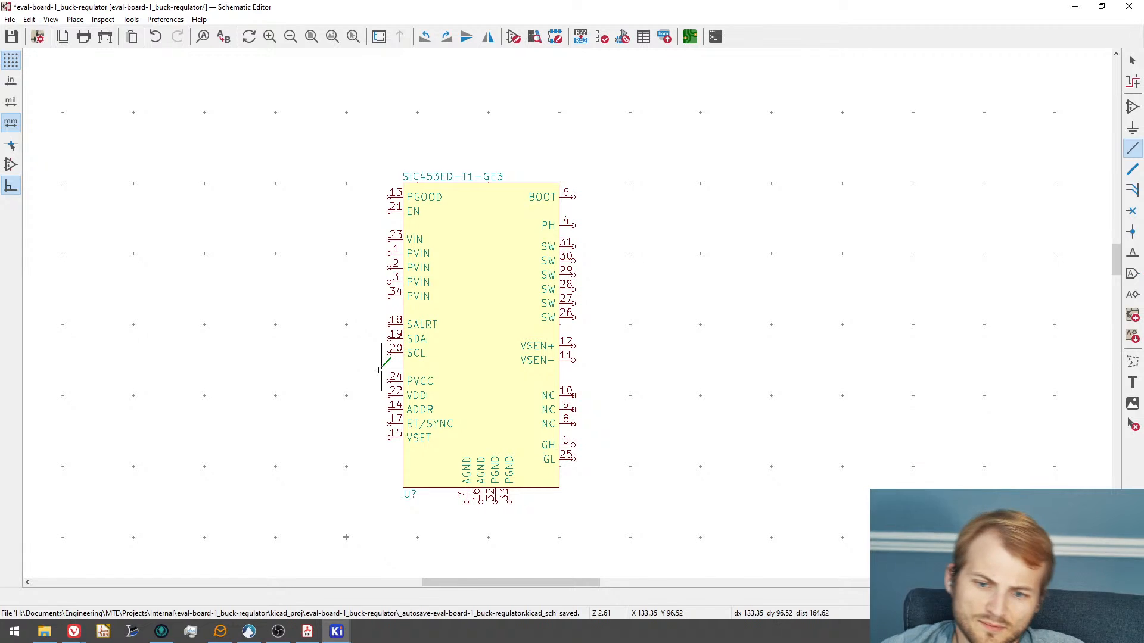
key(Escape)
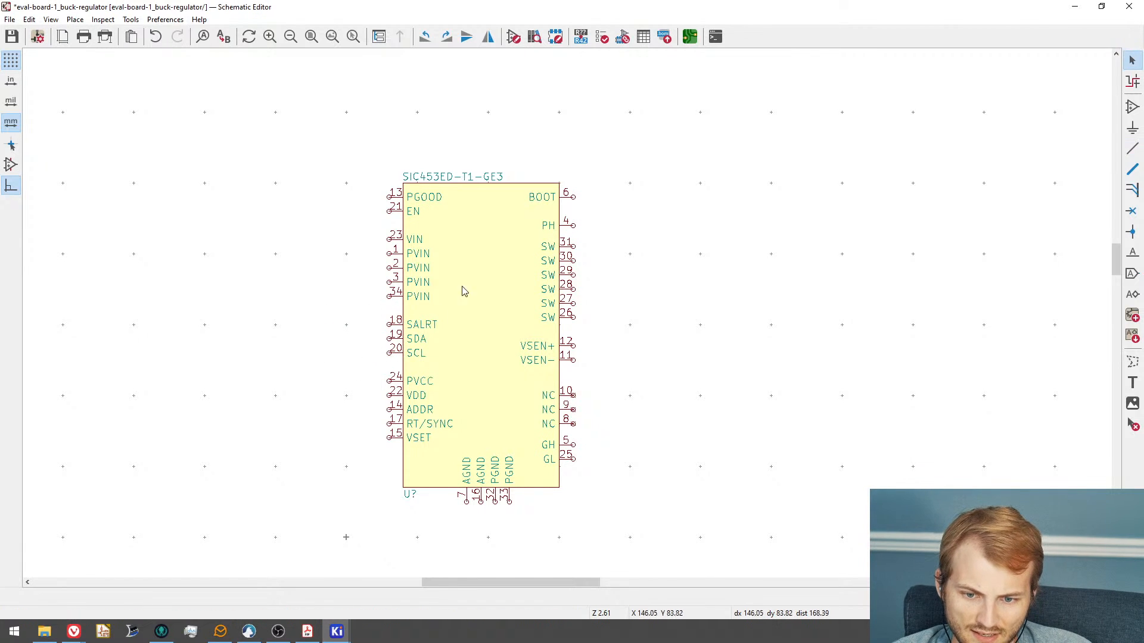
middle_drag(568, 357, 618, 300)
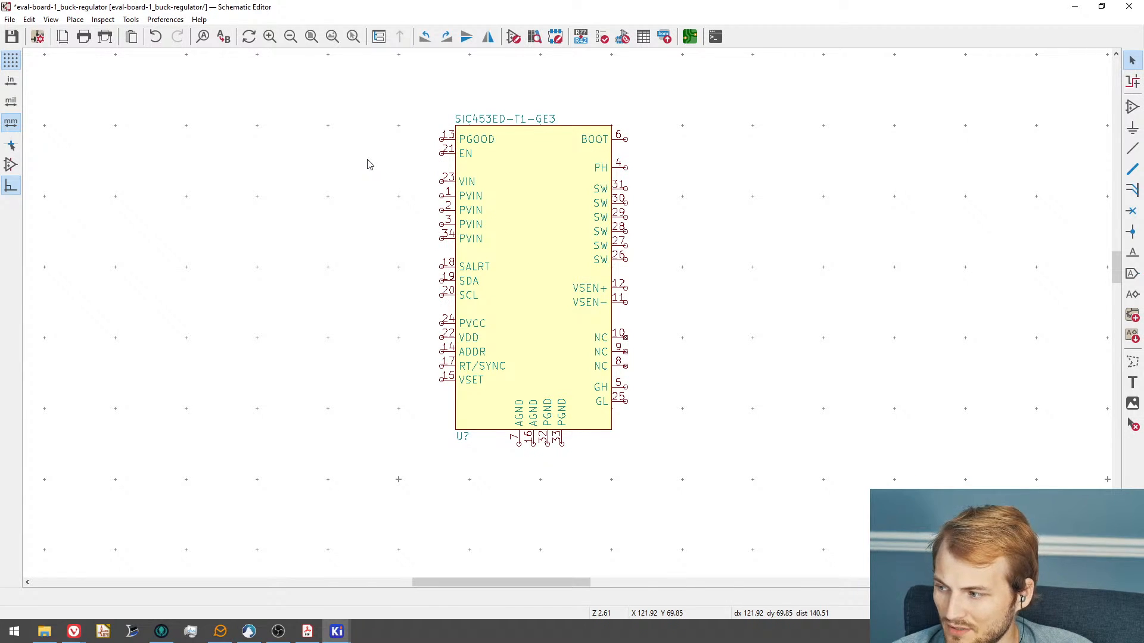
middle_drag(482, 245, 372, 265)
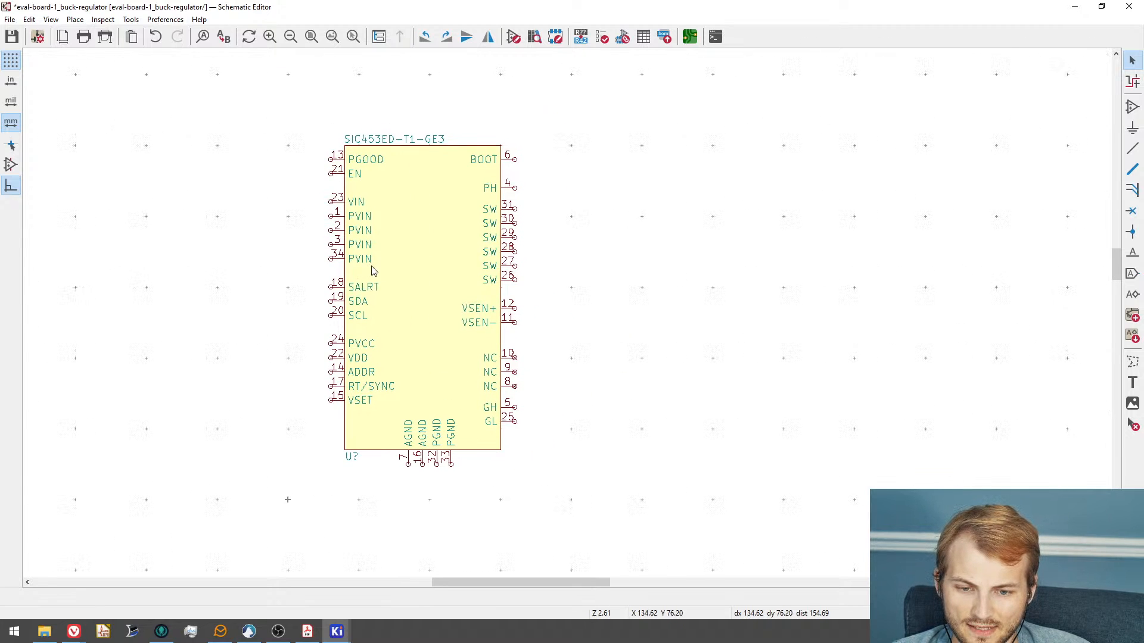
scroll(453, 310, up, 3)
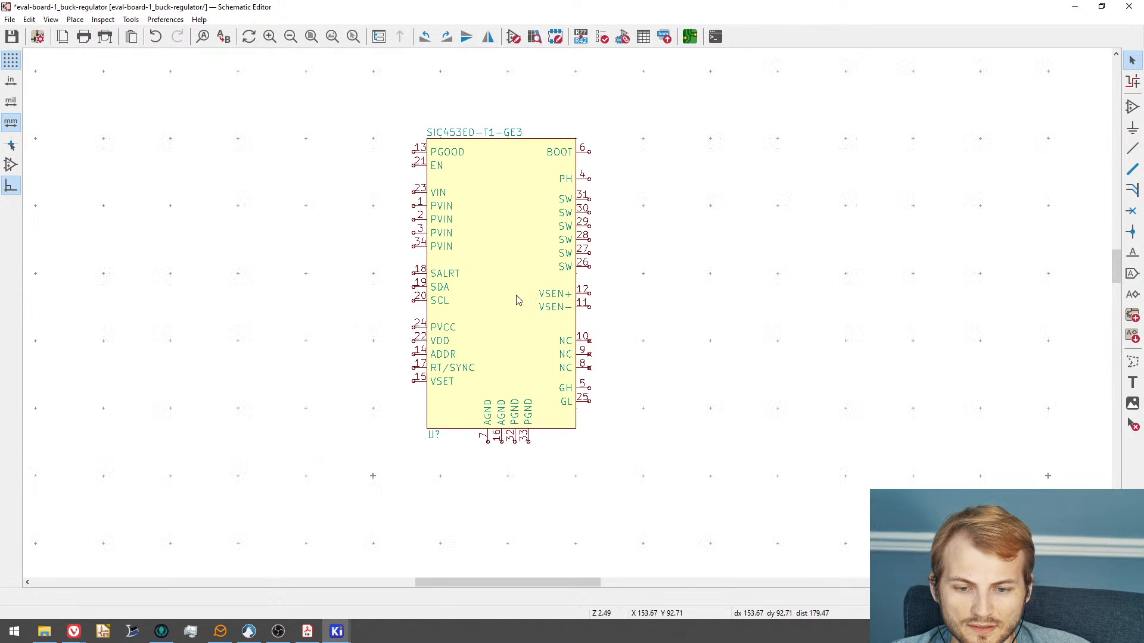
scroll(493, 356, down, 3)
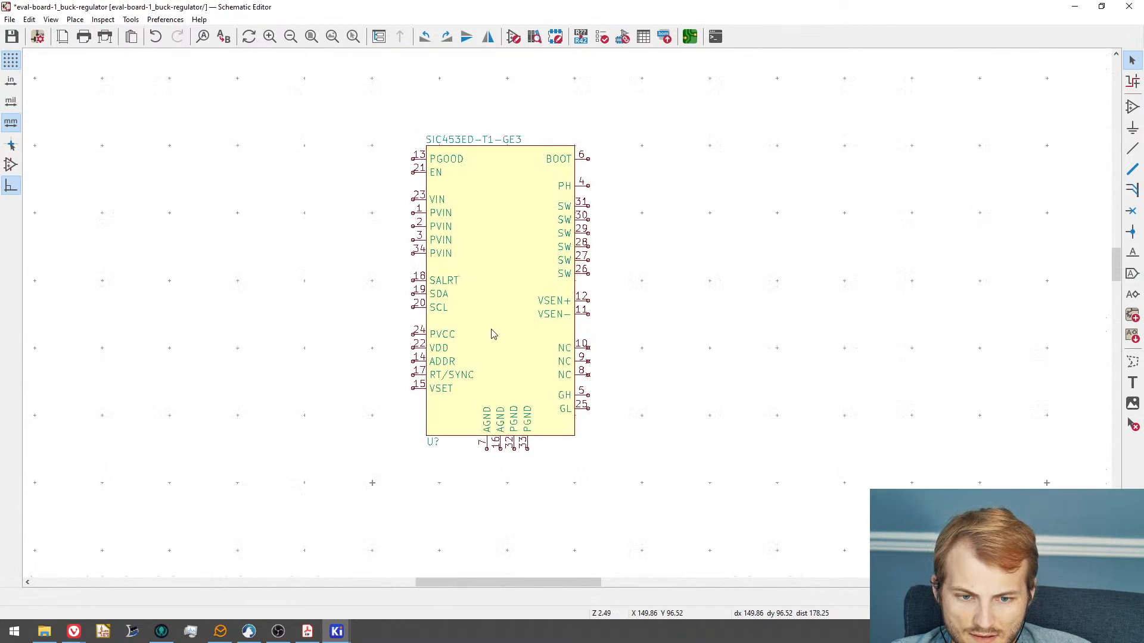
middle_drag(493, 334, 498, 380)
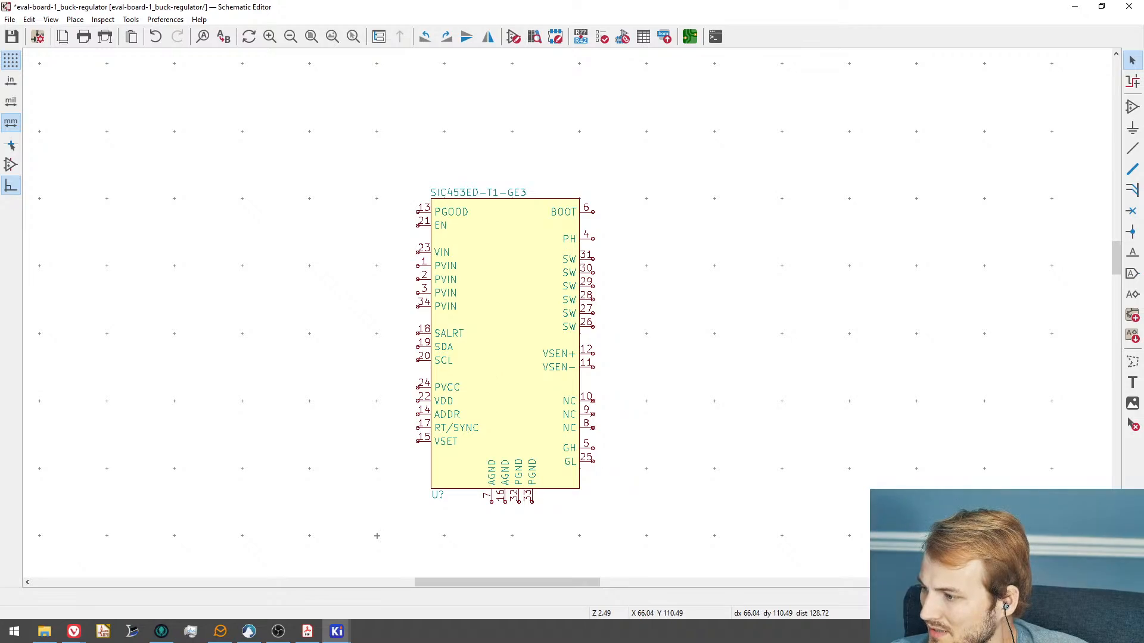
- Switch to the Acrobat datasheet and read the power stage, supply sequencing, EN and overcurrent protection sections on page 8
key(alt+Tab)
scroll(205, 442, down, 10)
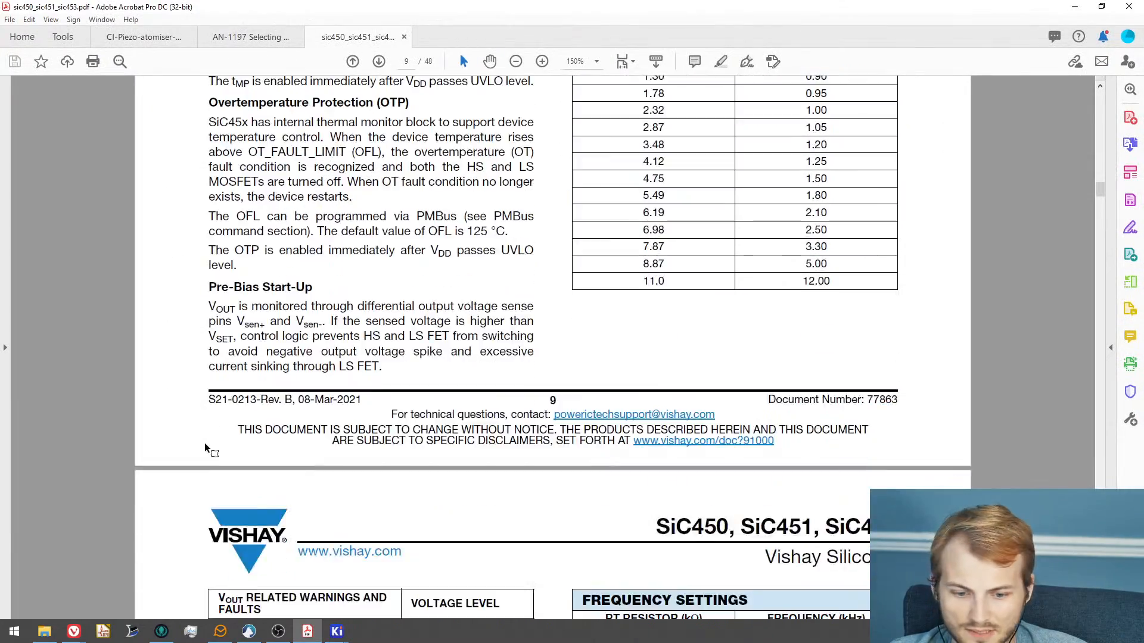
scroll(207, 444, up, 12)
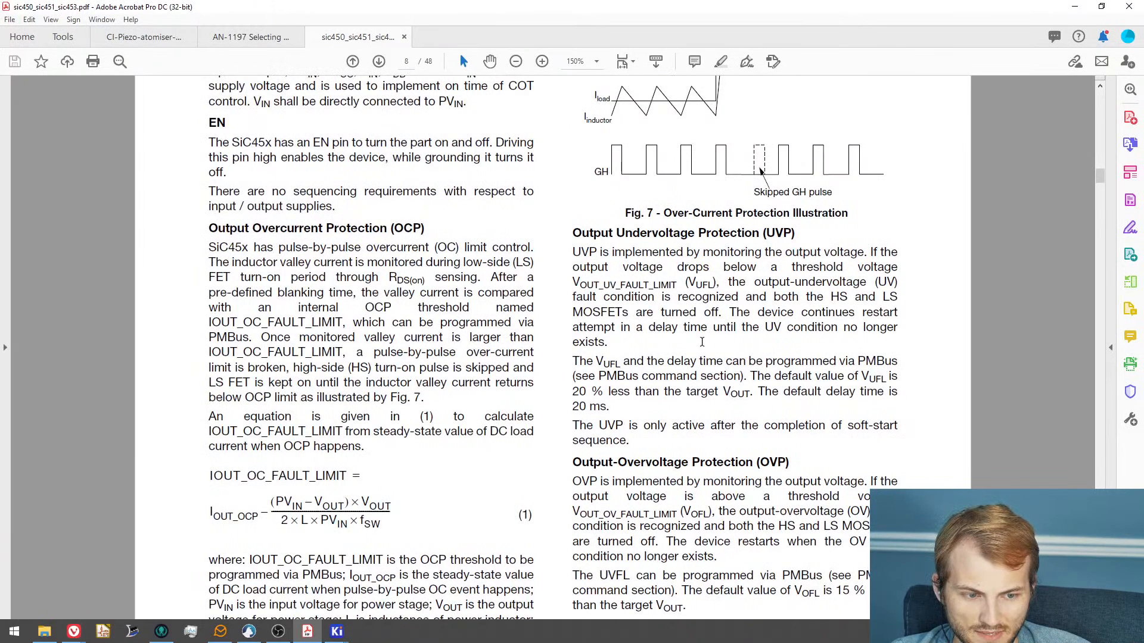
scroll(701, 342, down, 2)
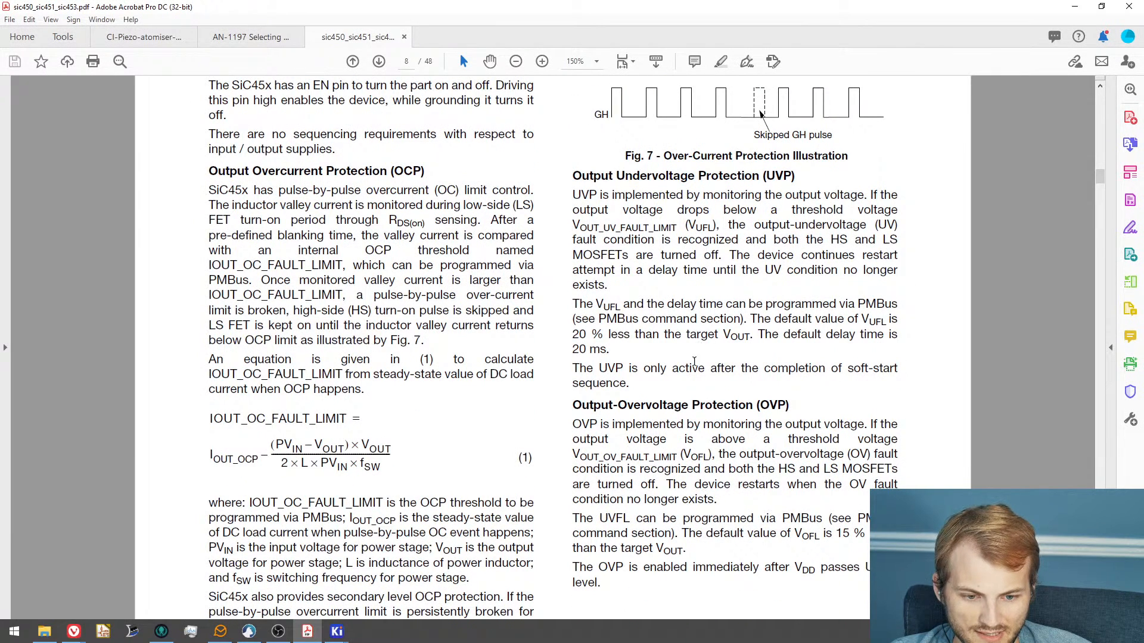
scroll(750, 337, up, 7)
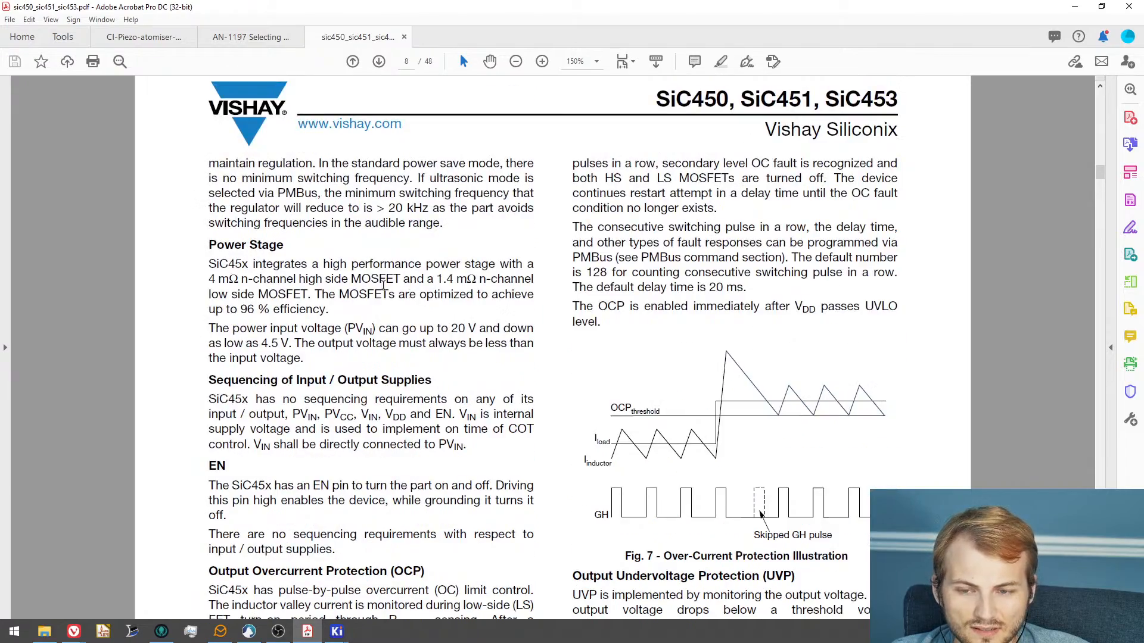
scroll(595, 250, down, 9)
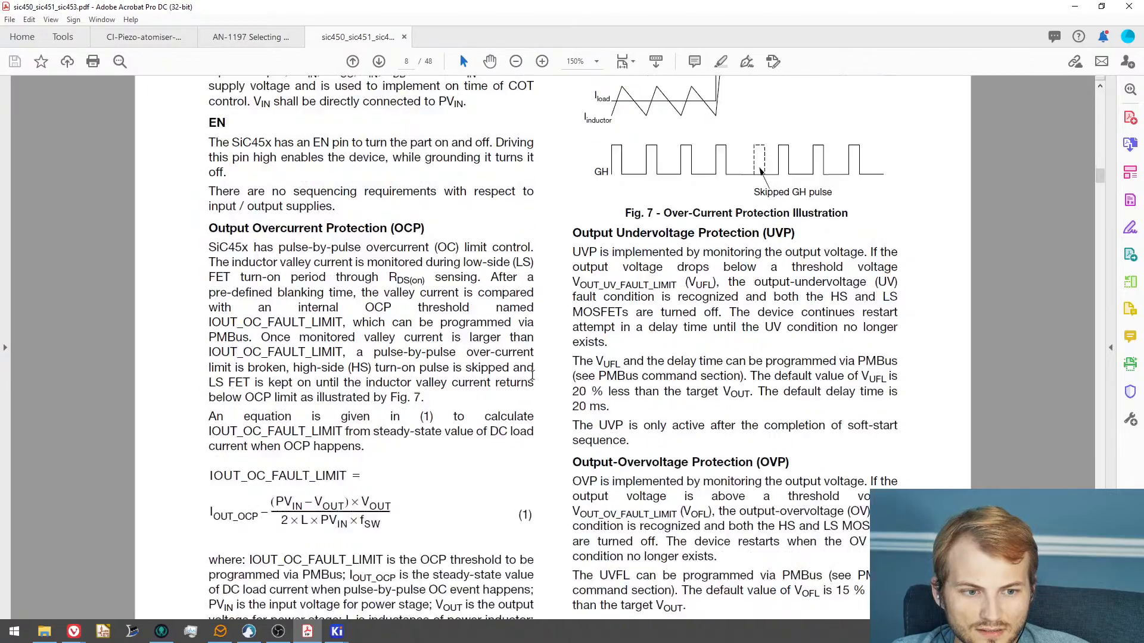
scroll(395, 457, up, 7)
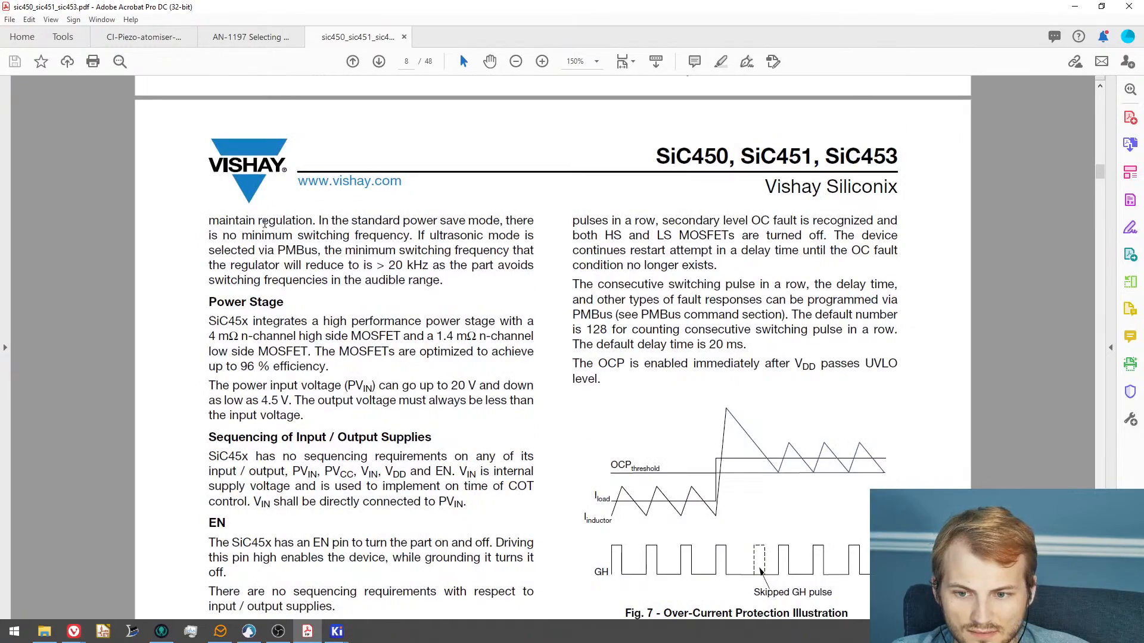
- Search the datasheet for "gh" and examine the GH waveform in the Fig. 7 over-current protection illustration
key(ctrl+f)
text(gh)
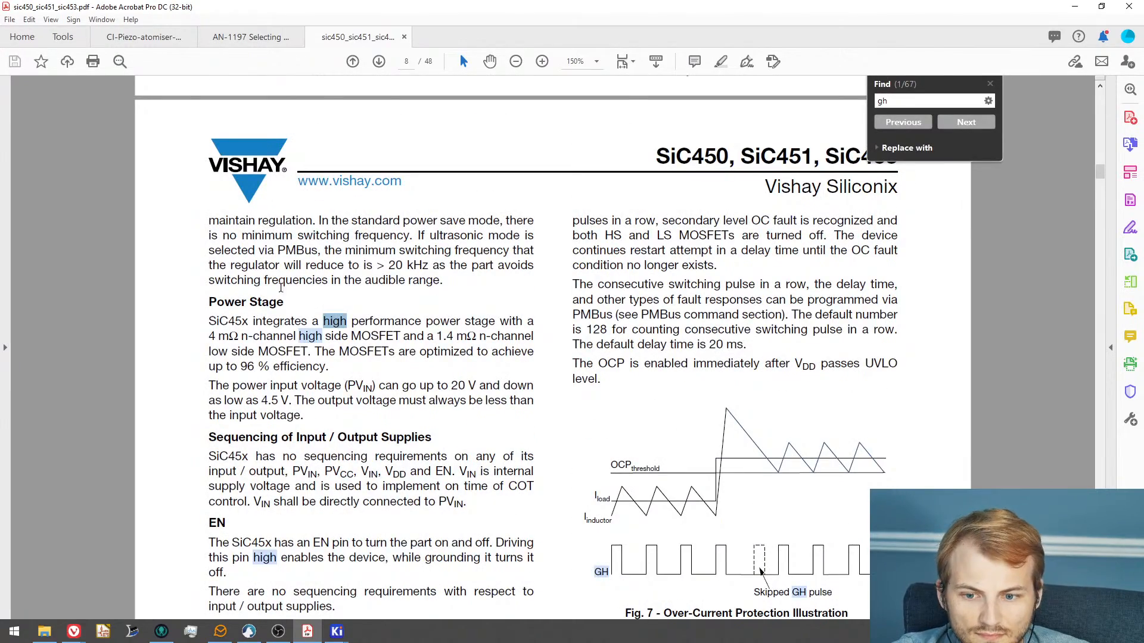
scroll(280, 288, down, 3)
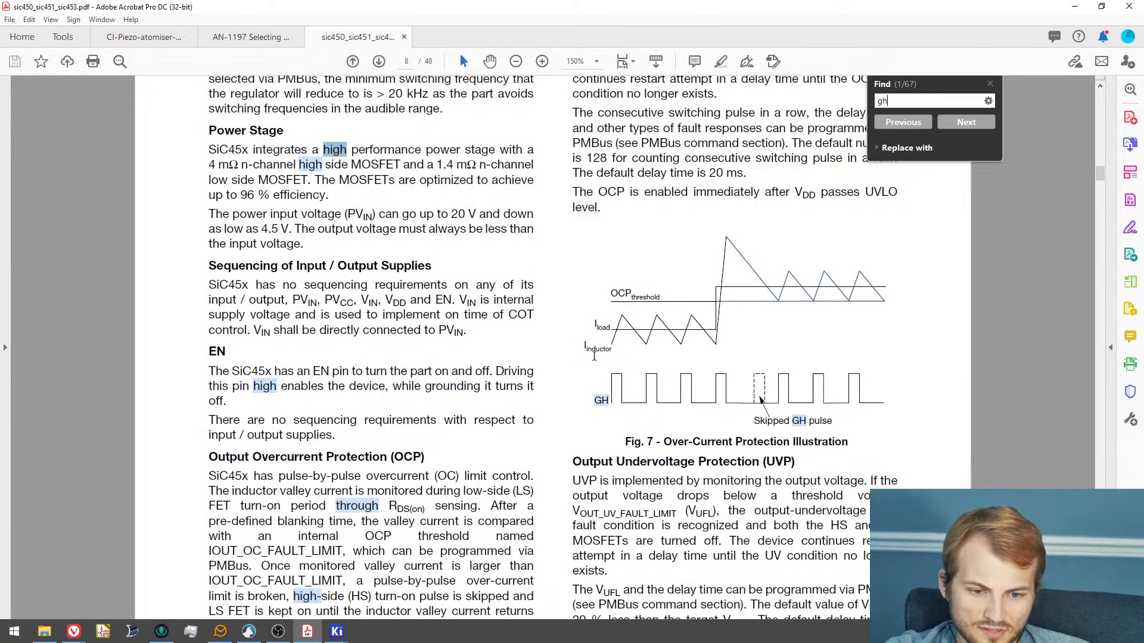
click(597, 402)
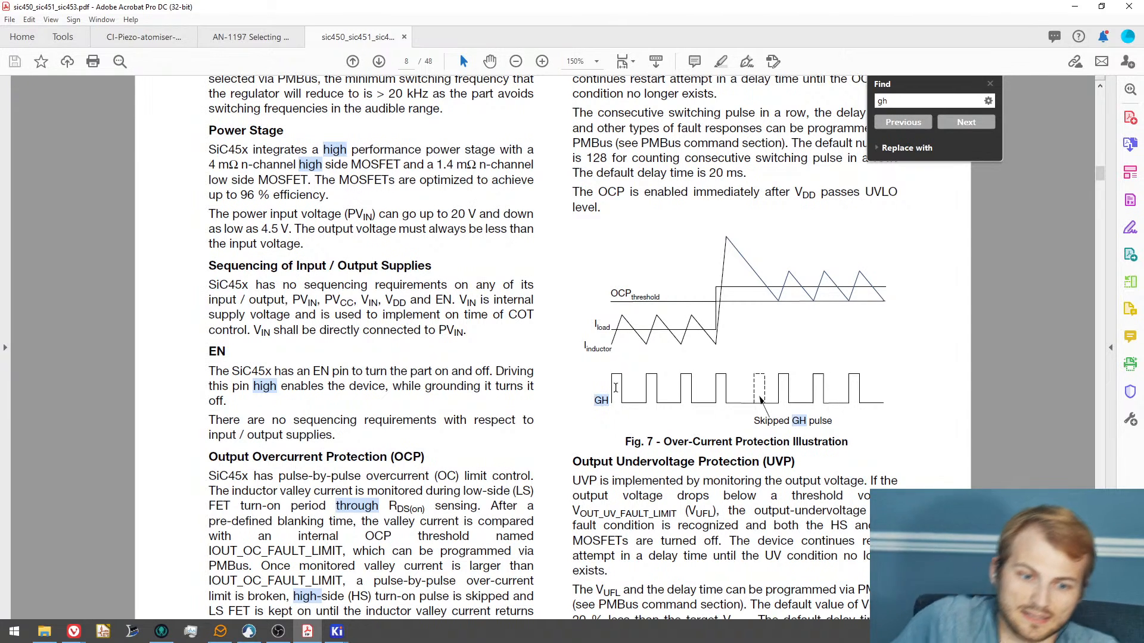
click(991, 85)
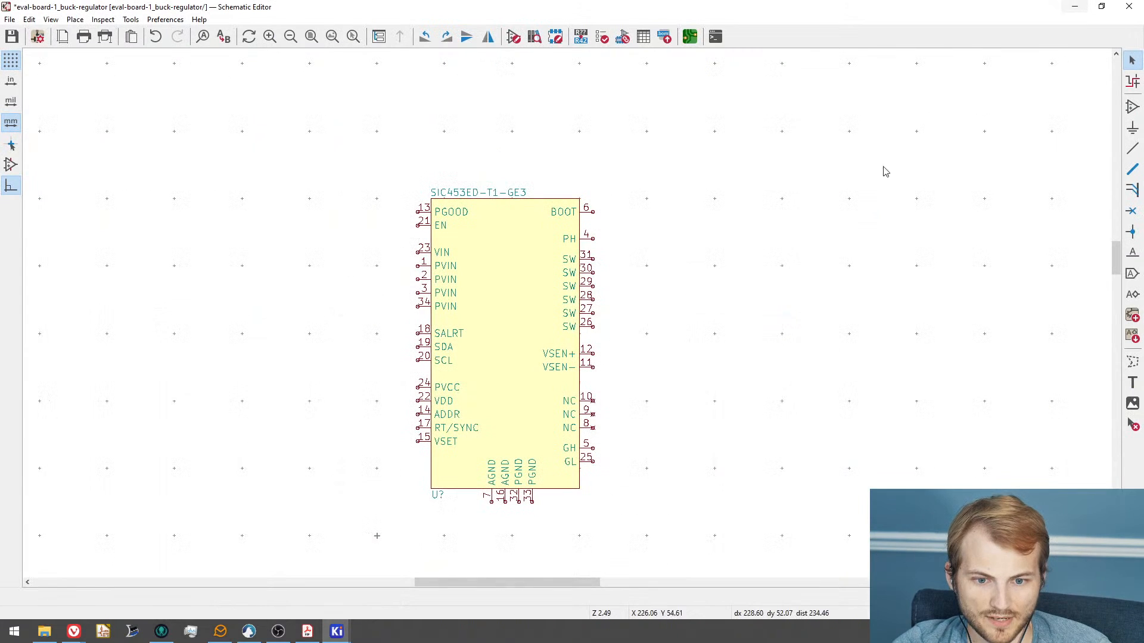
- Return to the KiCad schematic to view the regulator symbol, and bring up the PowerCAD SiC453 reference schematic for comparison
click(1074, 6)
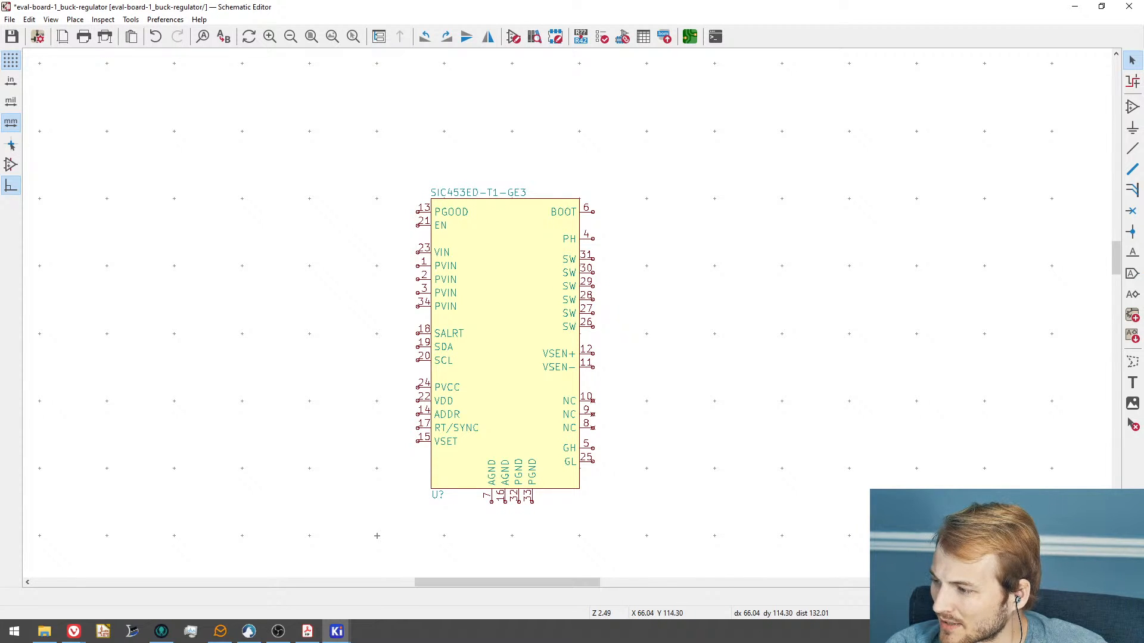
key(alt+Tab)
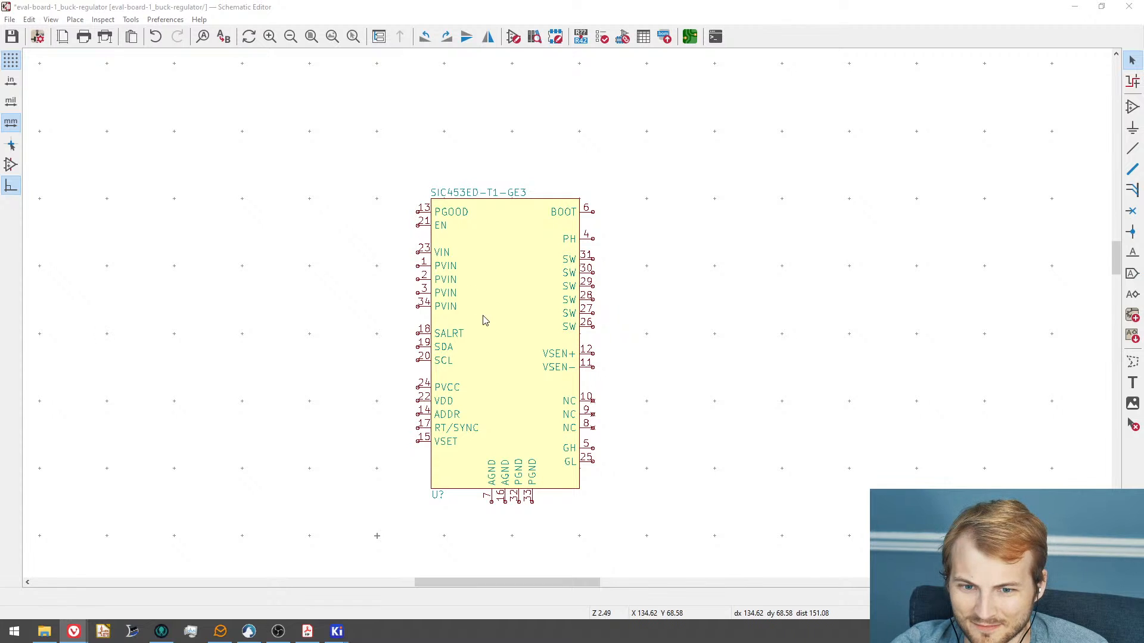
middle_drag(483, 319, 467, 250)
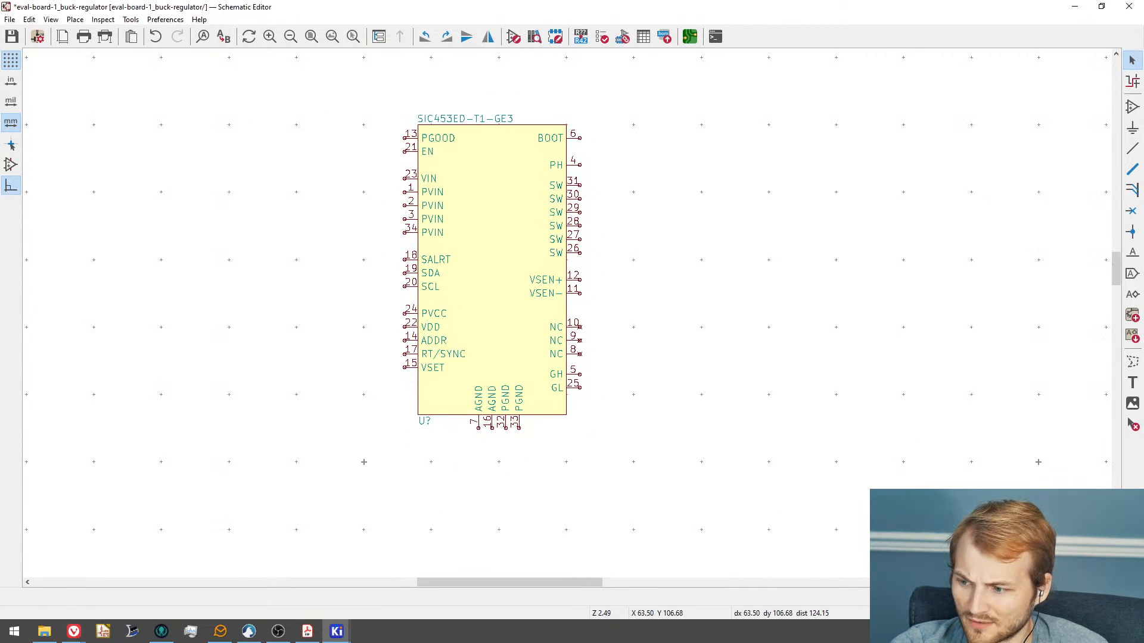
key(alt+Tab)
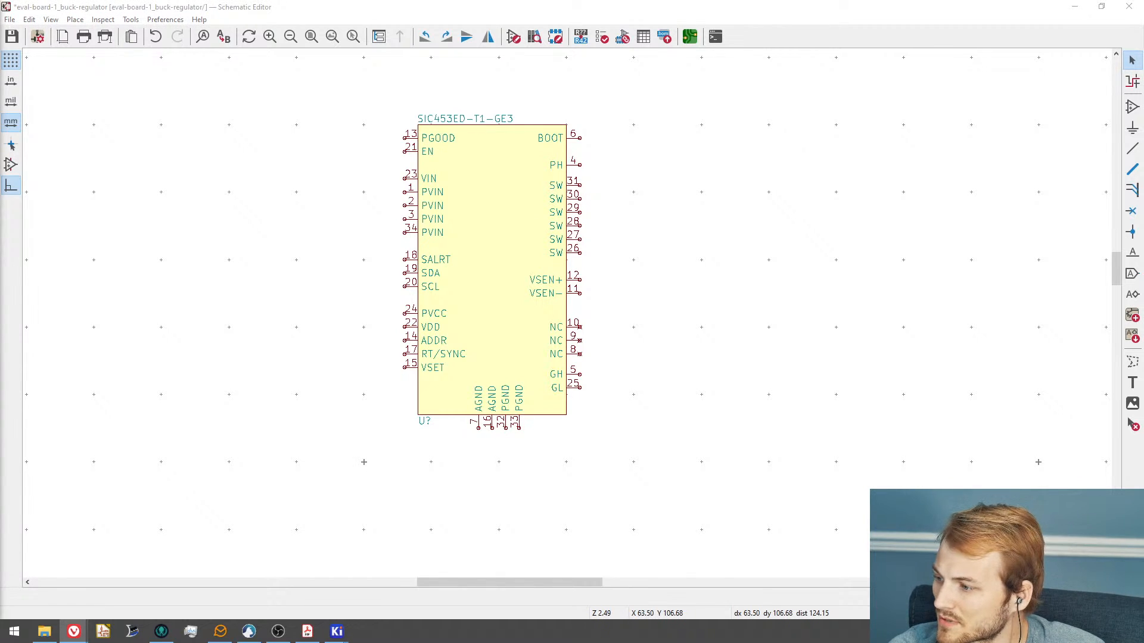
scroll(520, 266, up, 3)
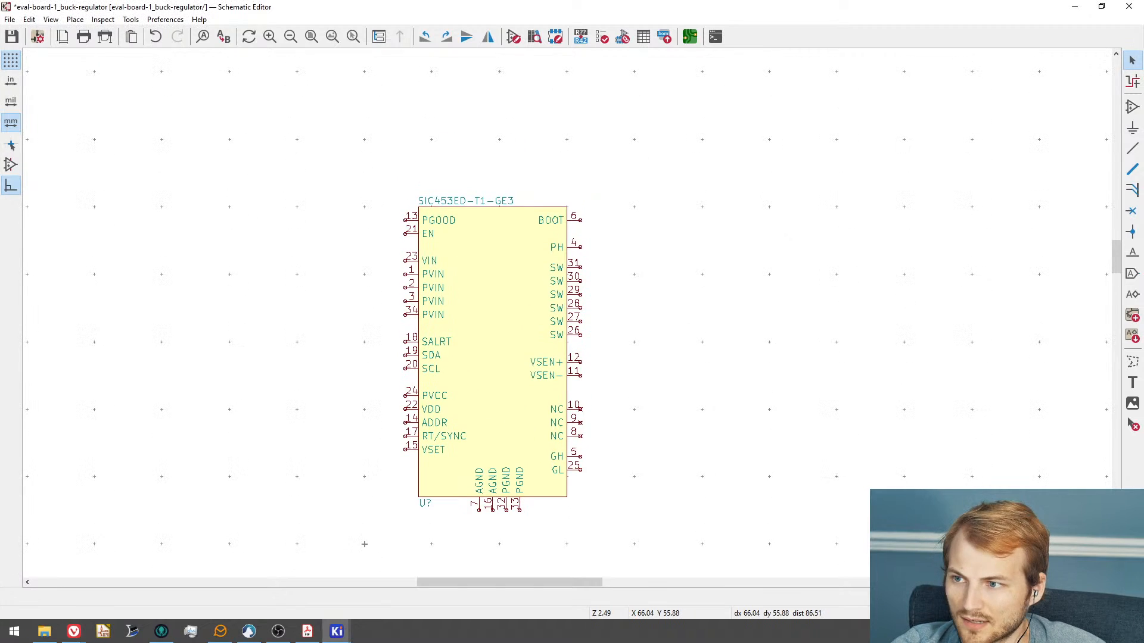
key(alt+Tab)
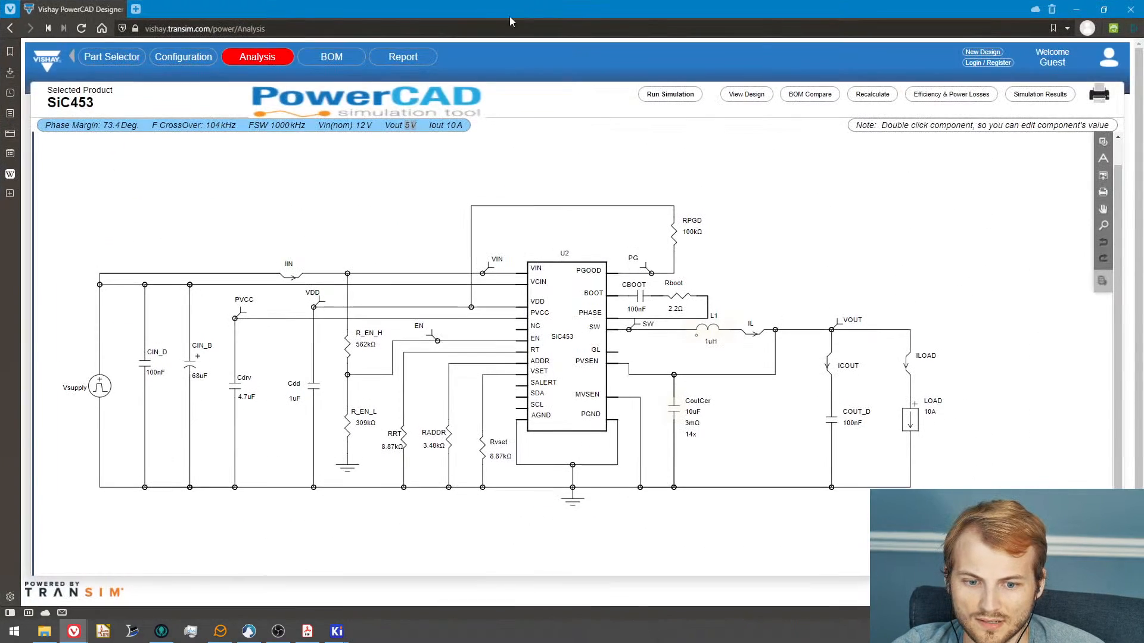
- Move the PowerCAD window off the KiCad schematic and shift the SIC453ED-T1-GE3 symbol down by one pin spacing
drag(466, 6, 417, 1)
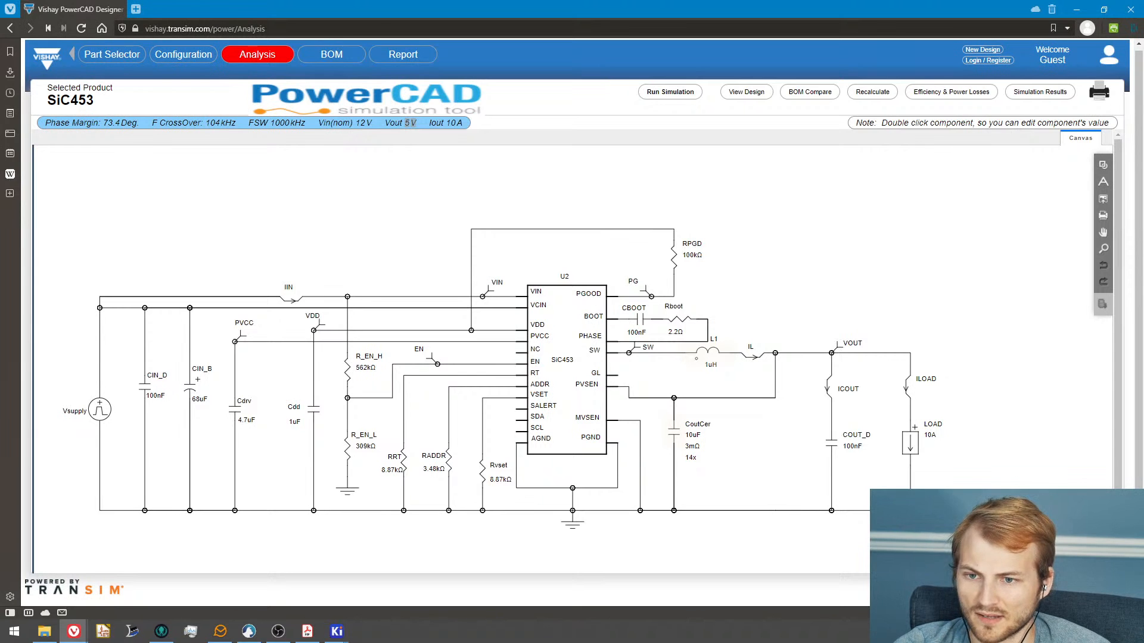
drag(311, 5, 0, 94)
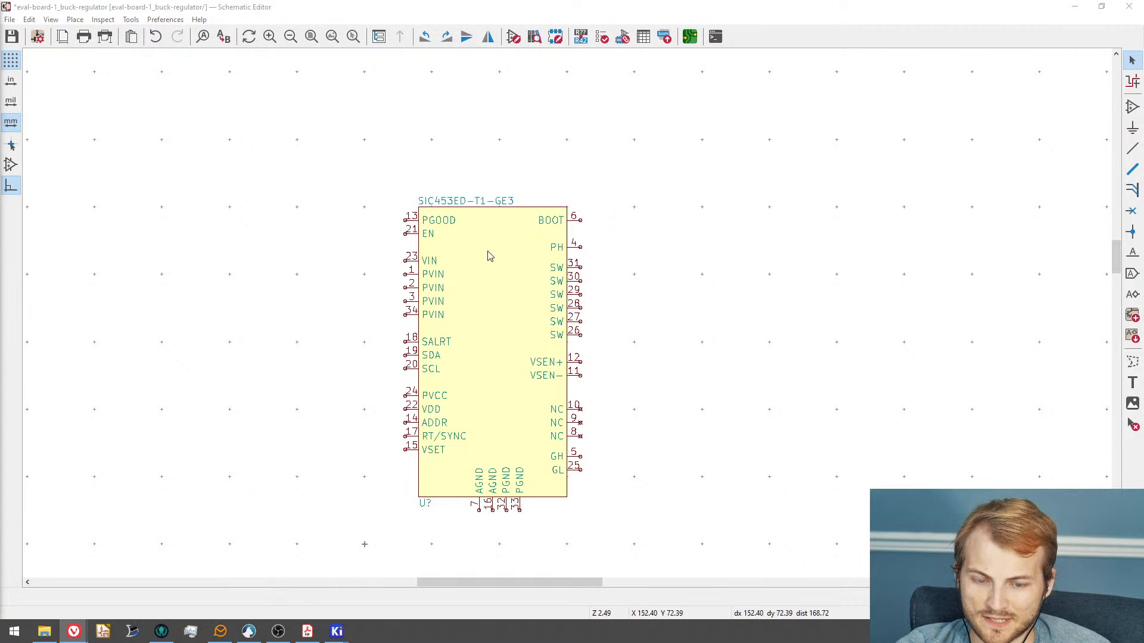
drag(373, 329, 412, 384)
key(m)
click(405, 382)
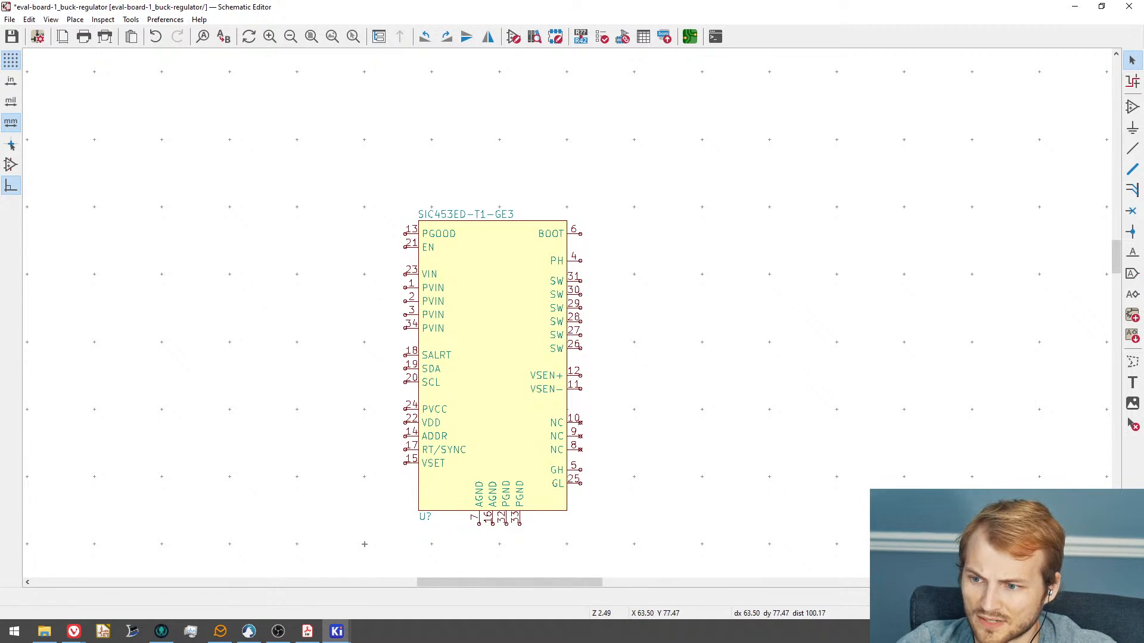
middle_drag(379, 280, 372, 243)
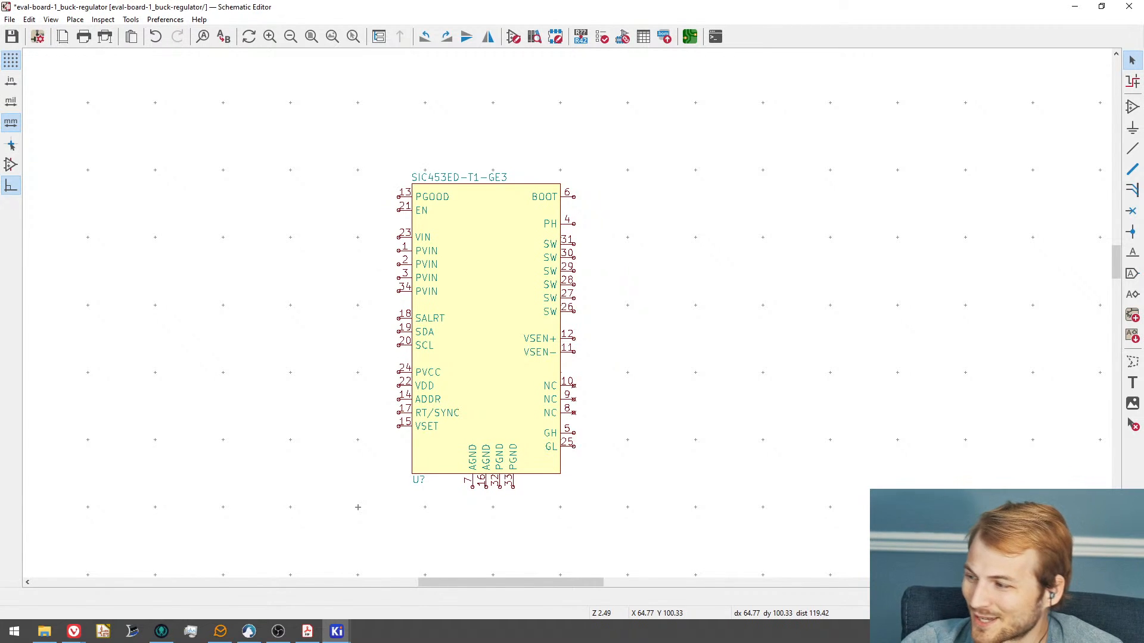
middle_drag(312, 348, 314, 366)
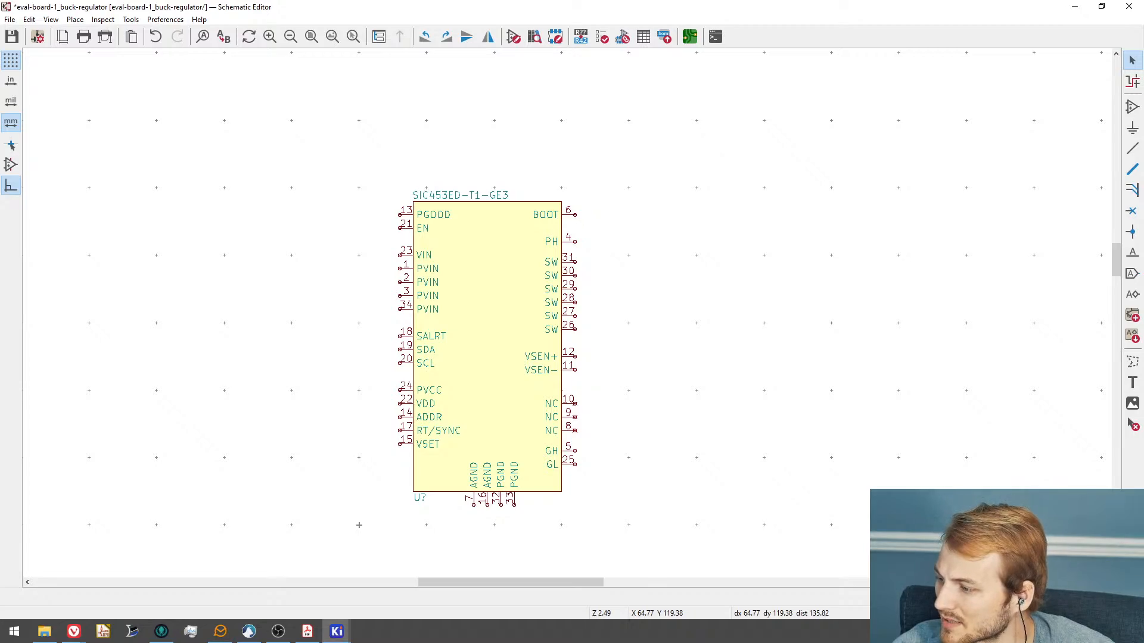
- Switch to the Acrobat datasheet and find the PMBus address section with the MFR_BASE_ADDRESS resistor tables on page 11
key(alt+Tab)
ctrl+scroll(345, 342, down, 3)
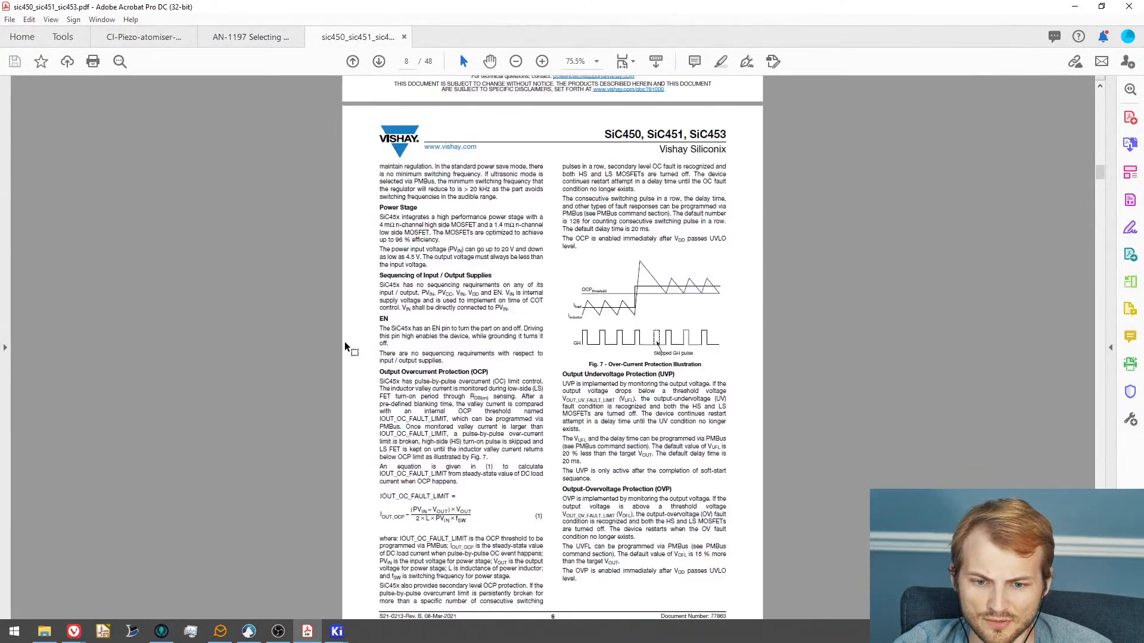
scroll(346, 348, down, 20)
scroll(345, 347, up, 6)
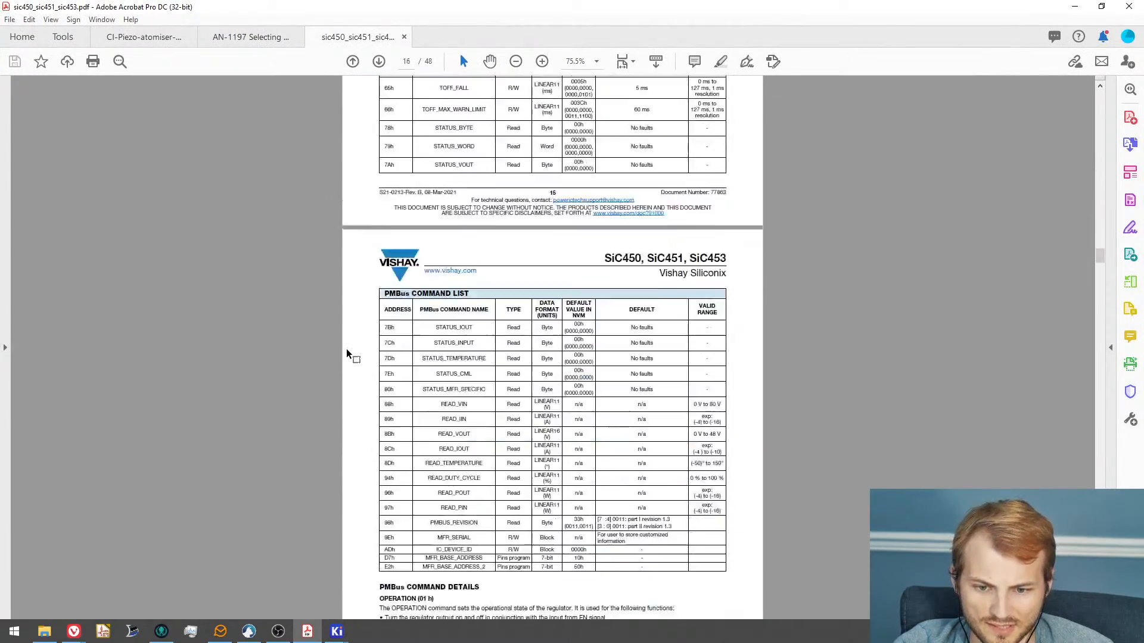
scroll(349, 353, up, 4)
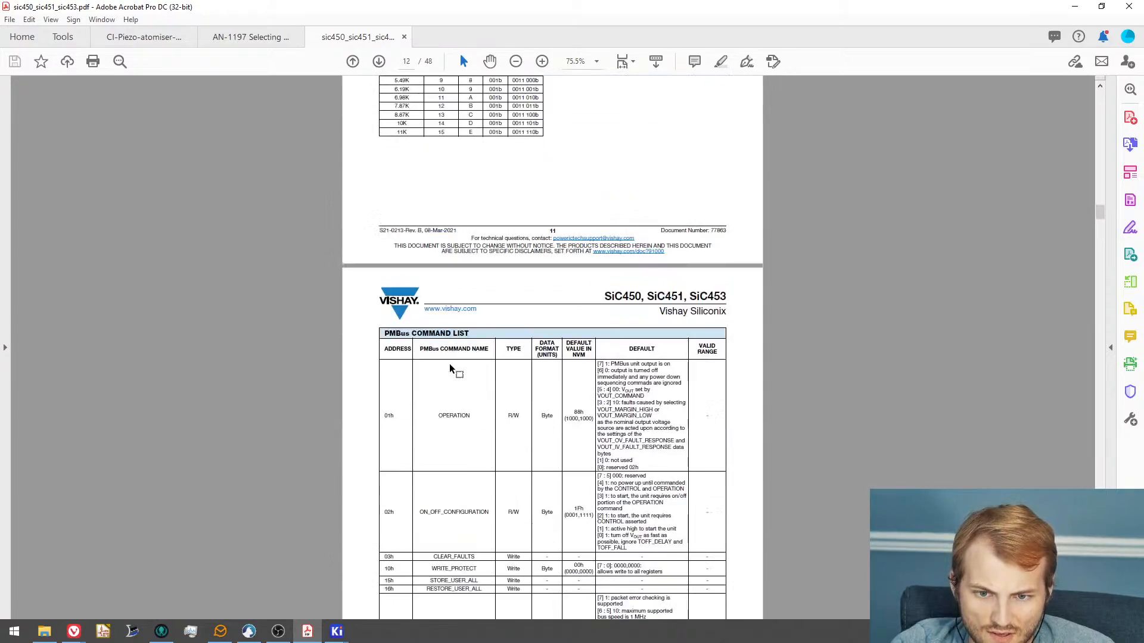
scroll(451, 364, up, 3)
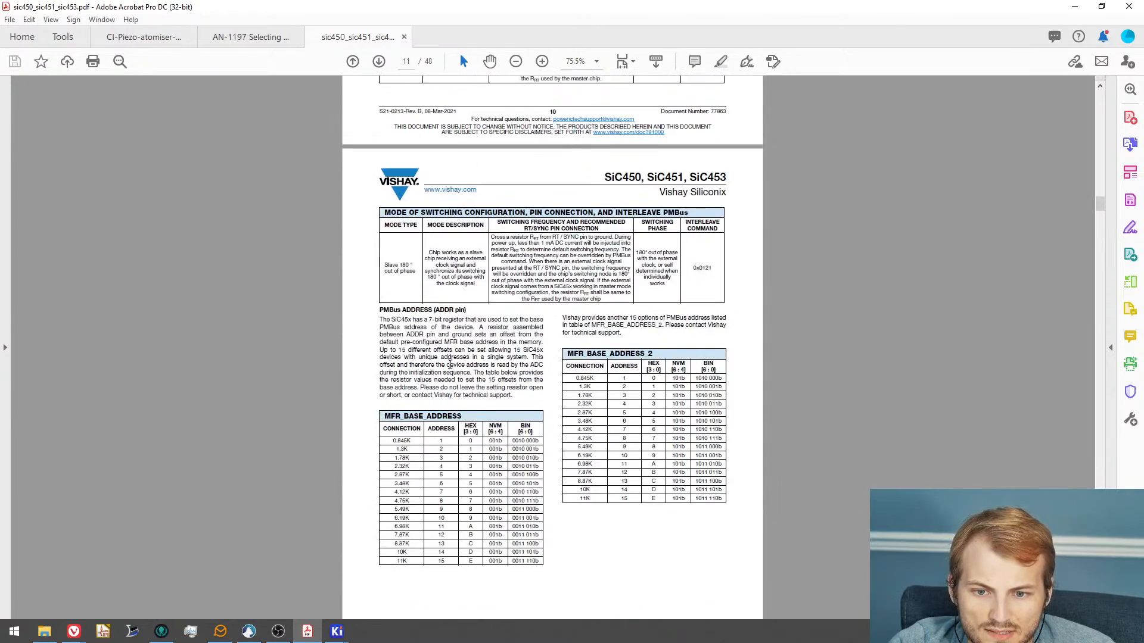
- Read the PMBus command list on page 12 up to VOUT_COMMAND and on to the output voltage commands on page 13
scroll(468, 377, down, 11)
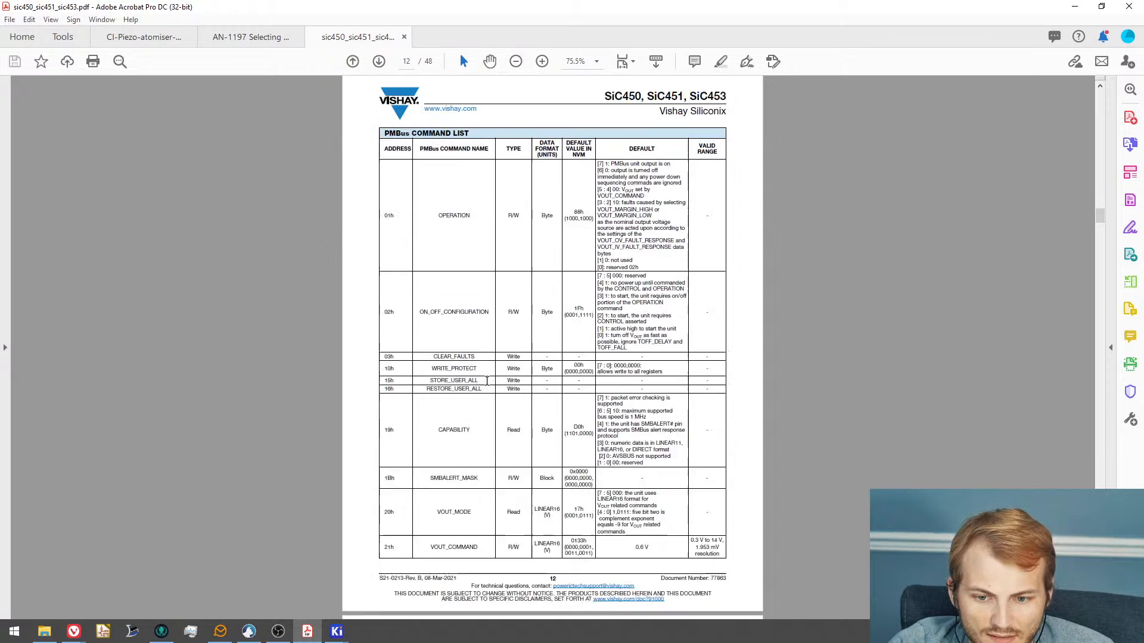
scroll(611, 265, down, 1)
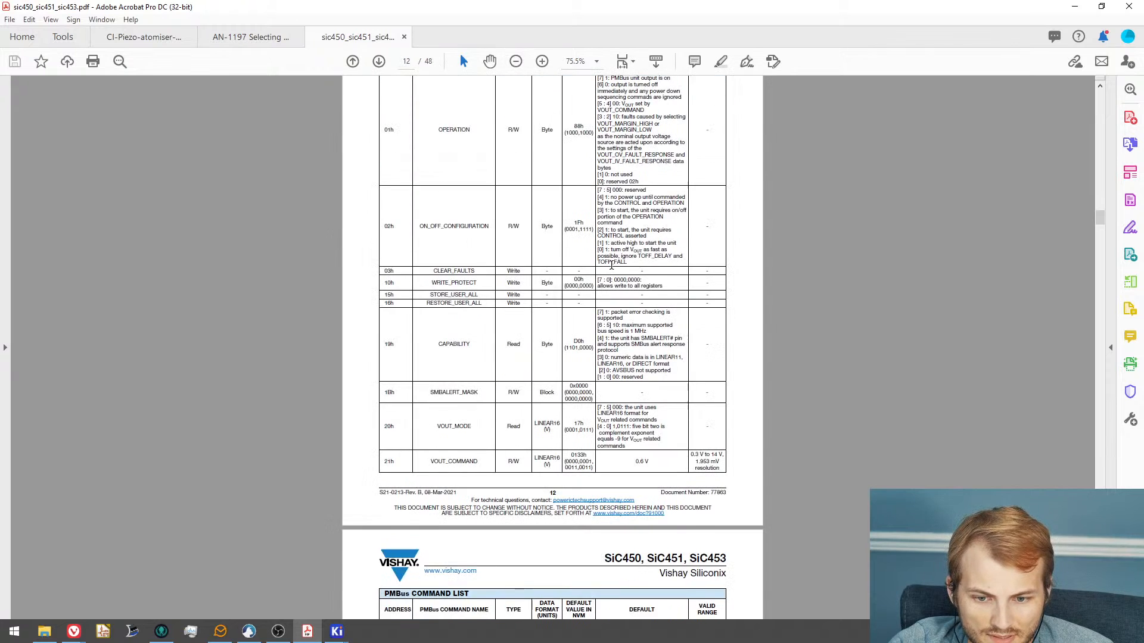
scroll(611, 265, down, 2)
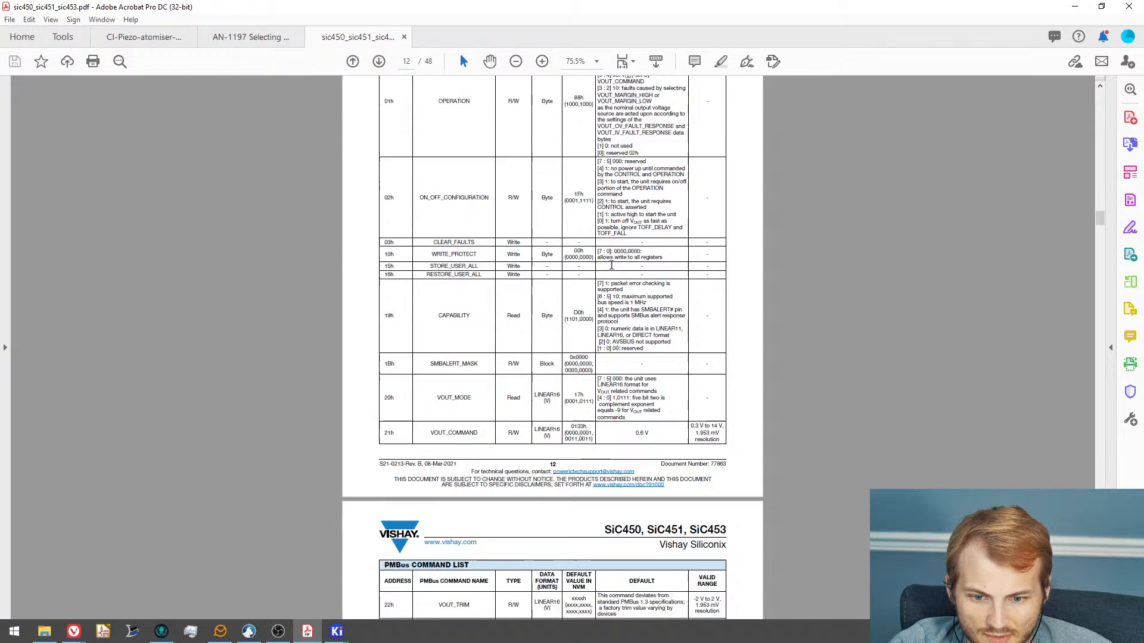
ctrl+scroll(577, 316, up, 2)
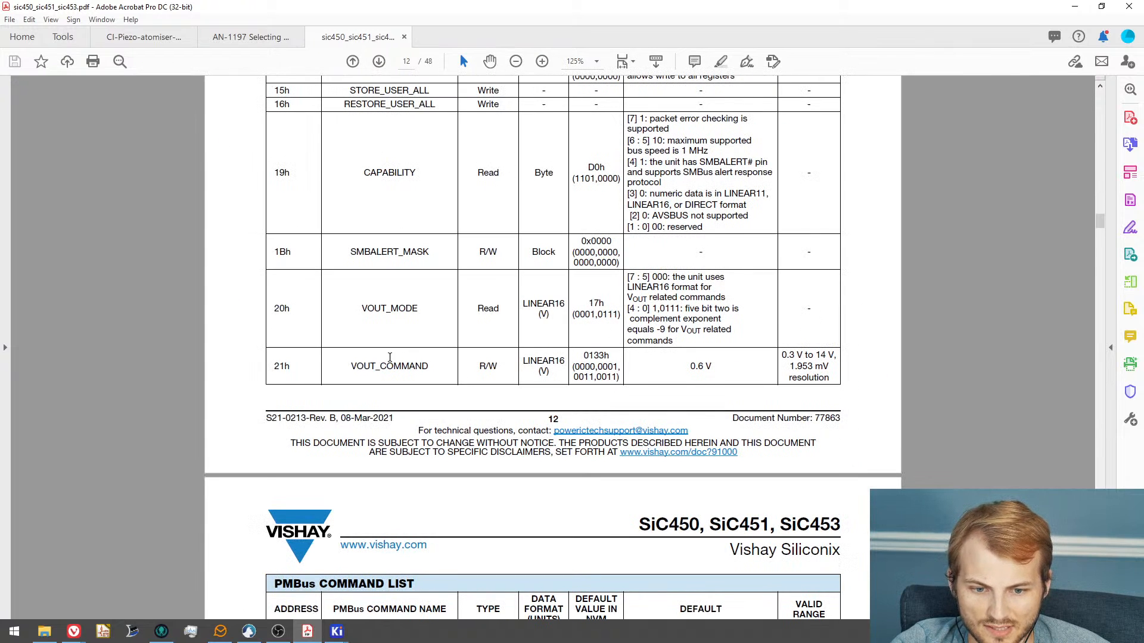
scroll(510, 372, down, 5)
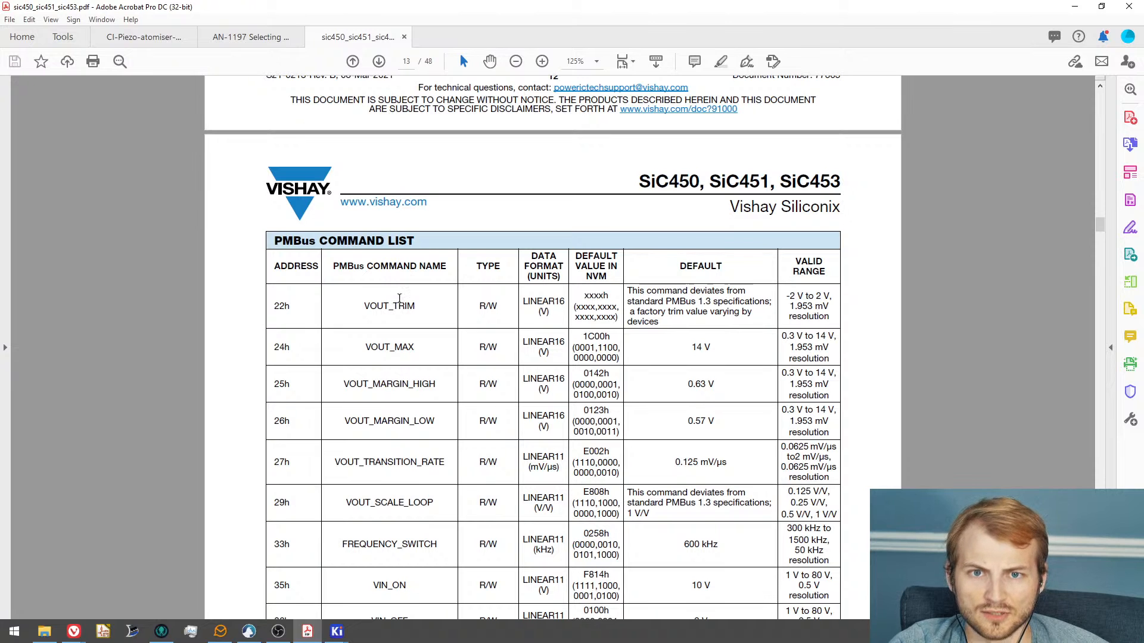
- Glance at the PowerCAD reference schematic, return to the datasheet and examine the FREQUENCY_SWITCH command on page 13
key(alt+Tab)
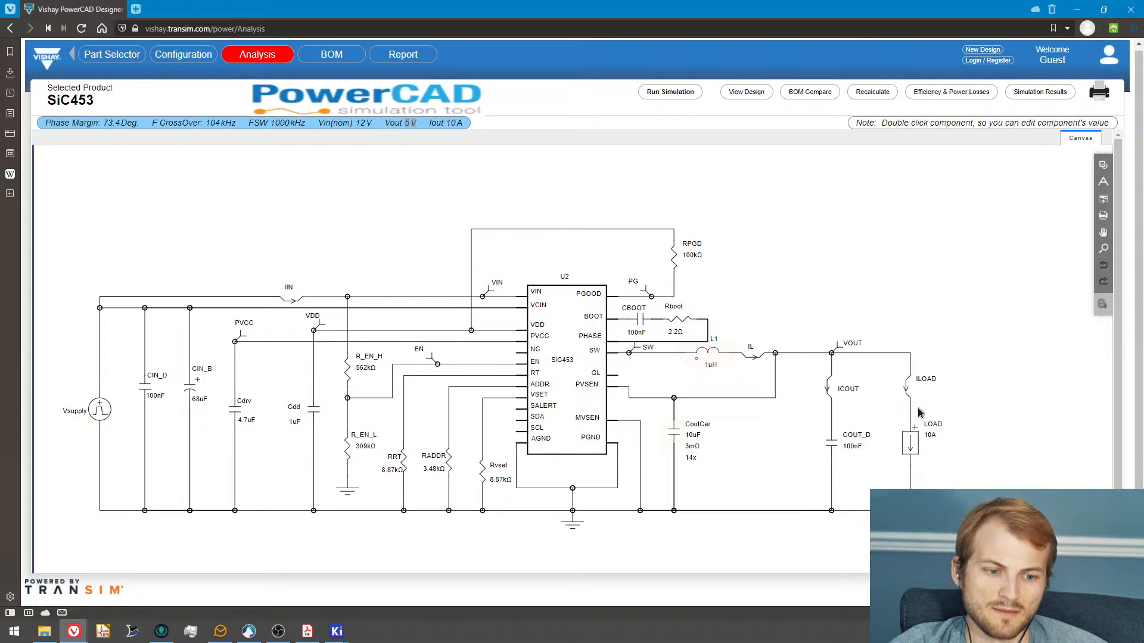
key(alt+Tab)
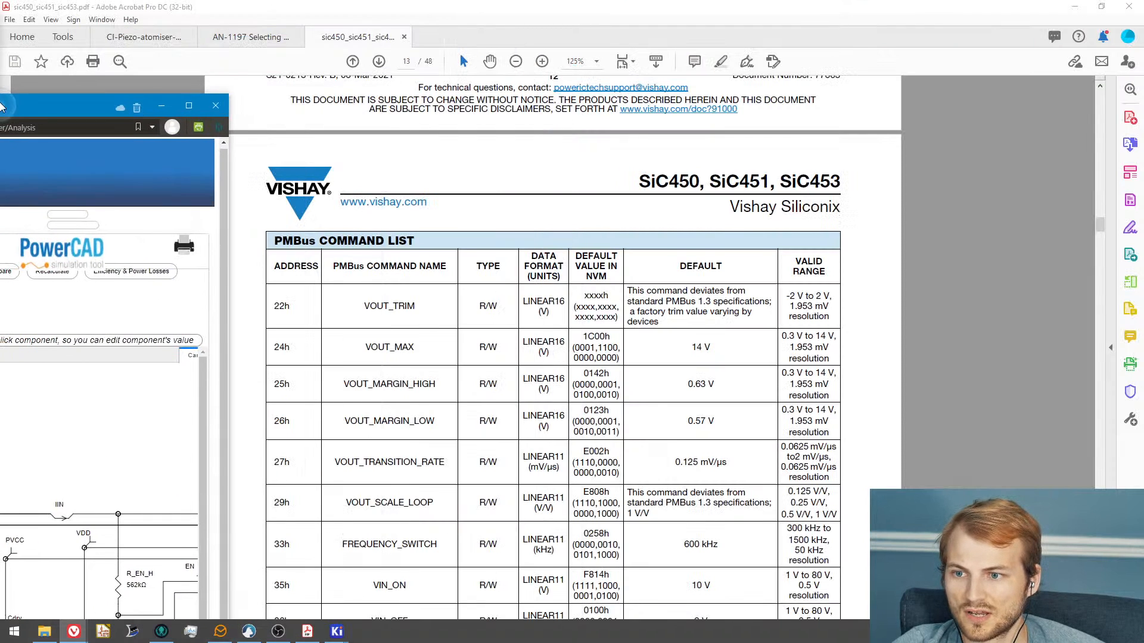
scroll(356, 411, down, 4)
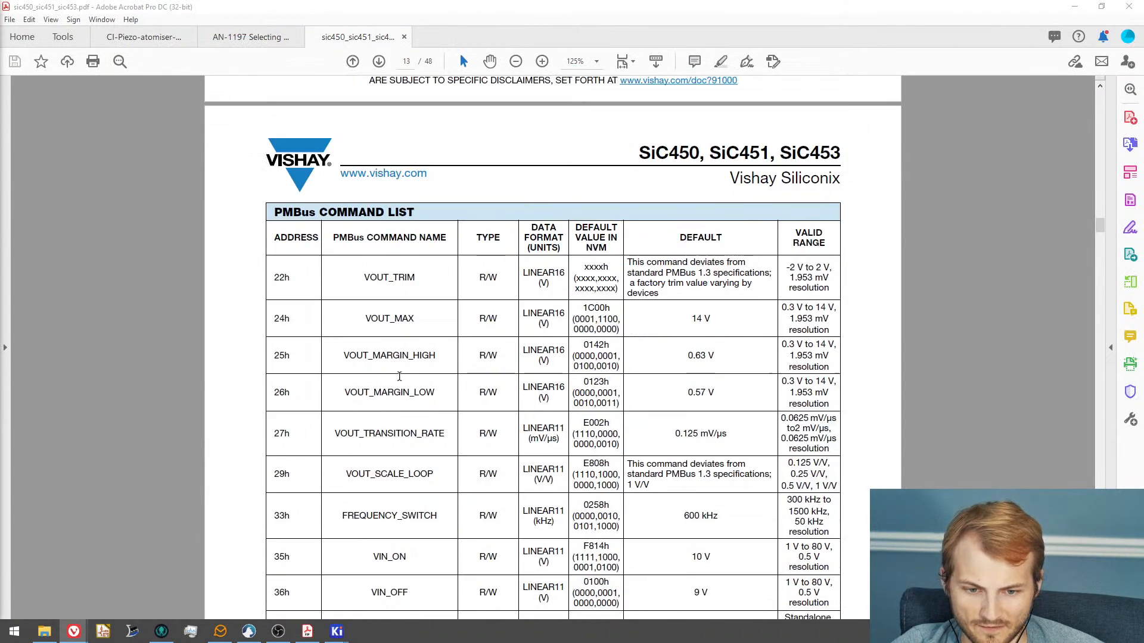
scroll(412, 311, down, 5)
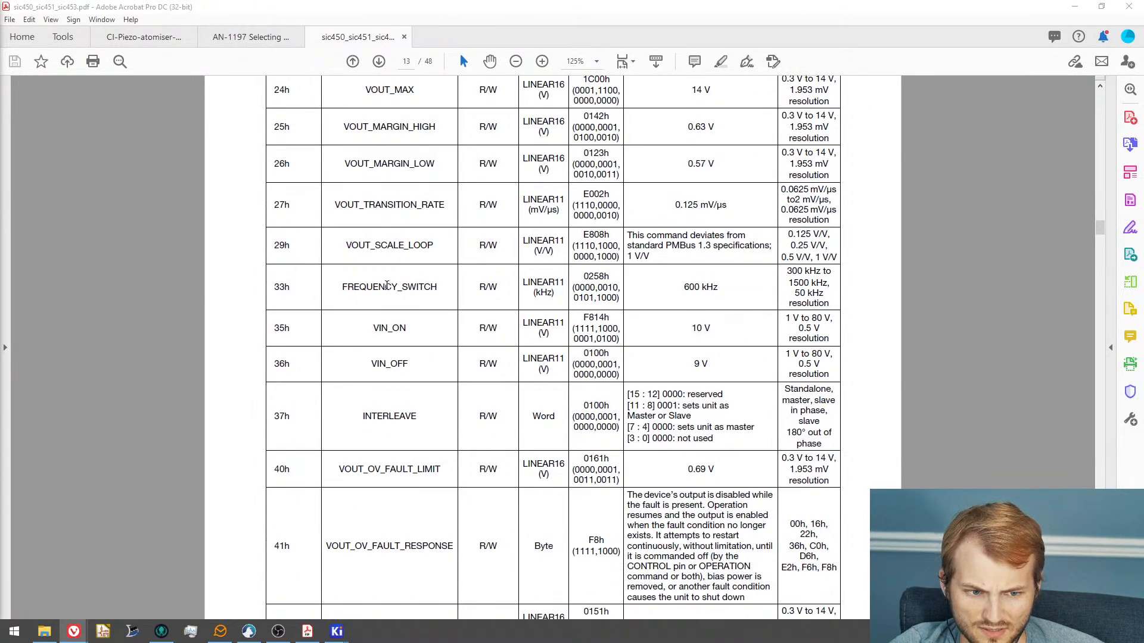
drag(338, 286, 438, 286)
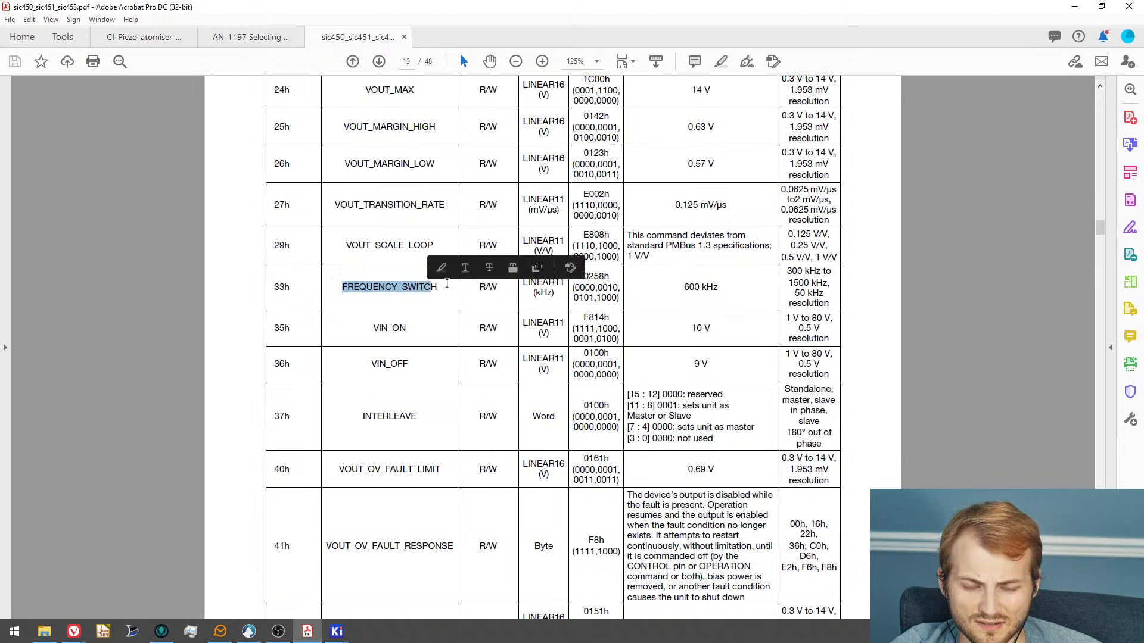
click(443, 286)
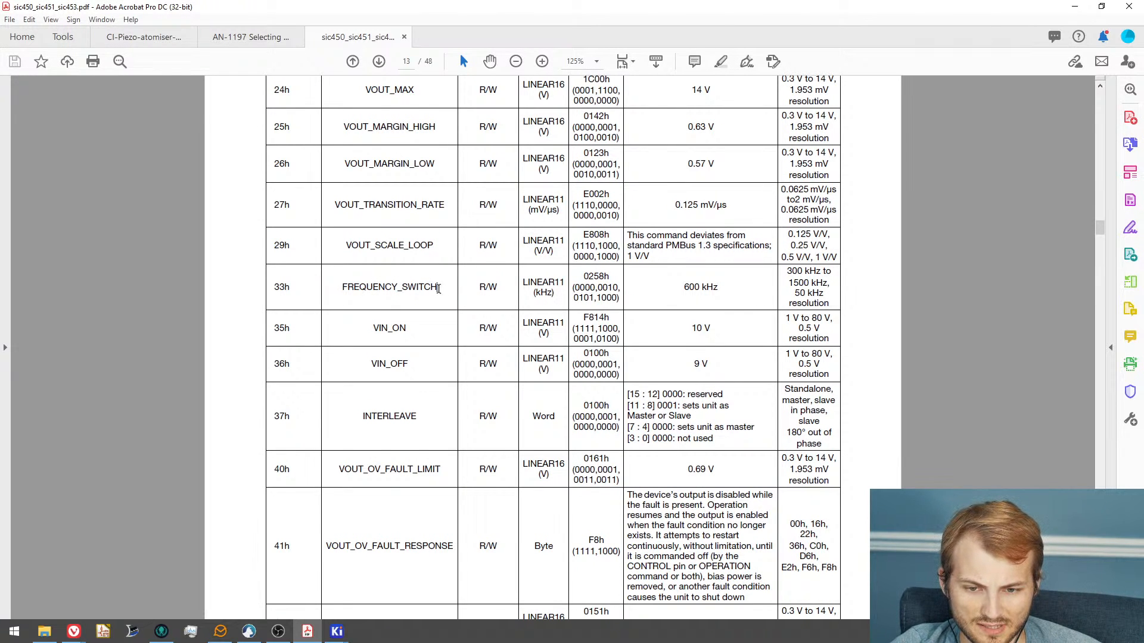
drag(343, 287, 438, 286)
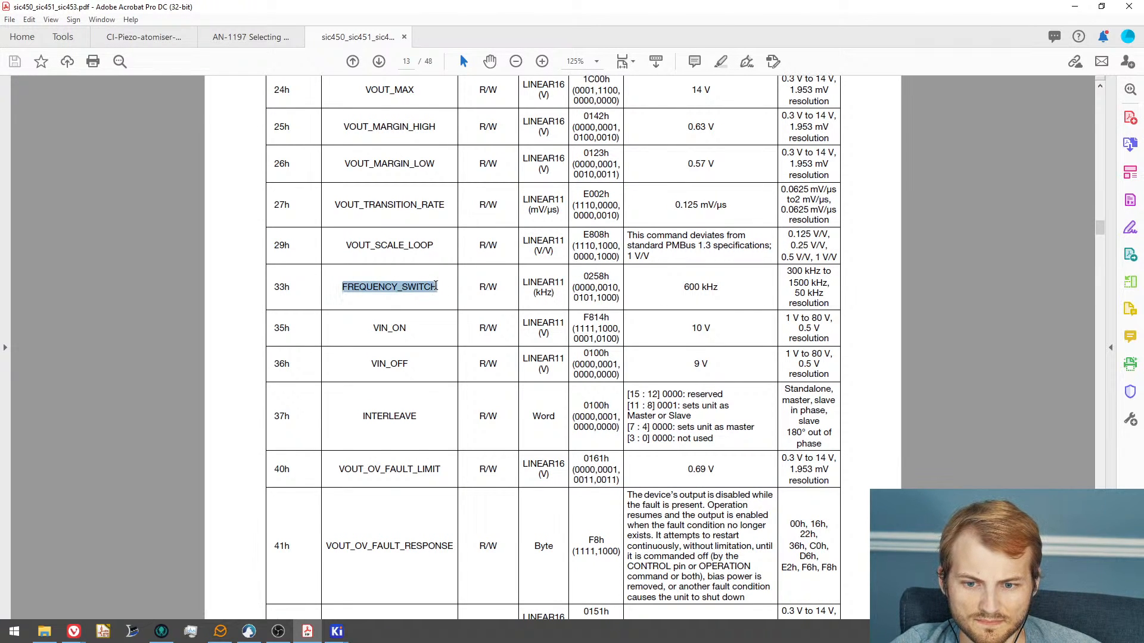
click(440, 287)
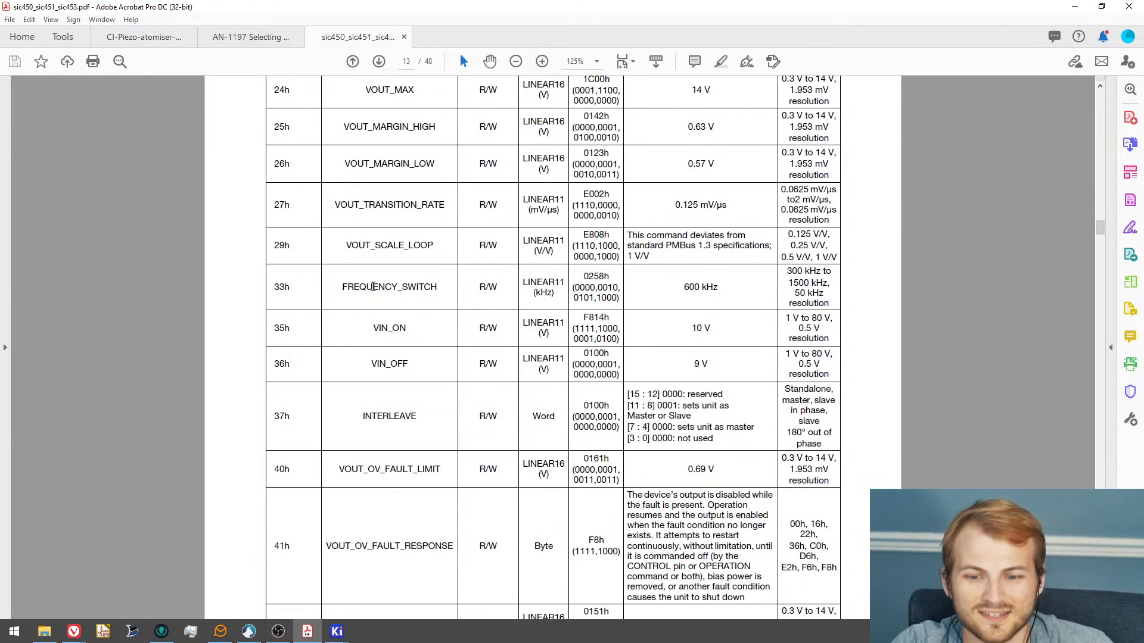
- Read the voltage, overcurrent and overtemperature fault and warning commands on pages 13 and 14 of the datasheet
scroll(373, 286, down, 4)
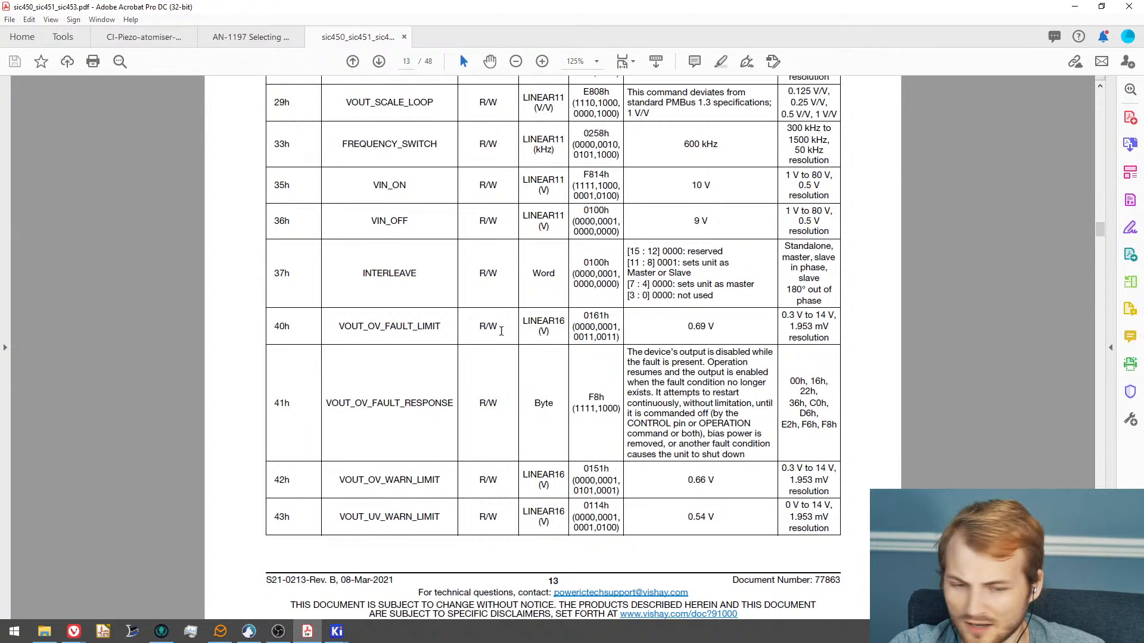
scroll(369, 337, down, 6)
scroll(367, 344, down, 10)
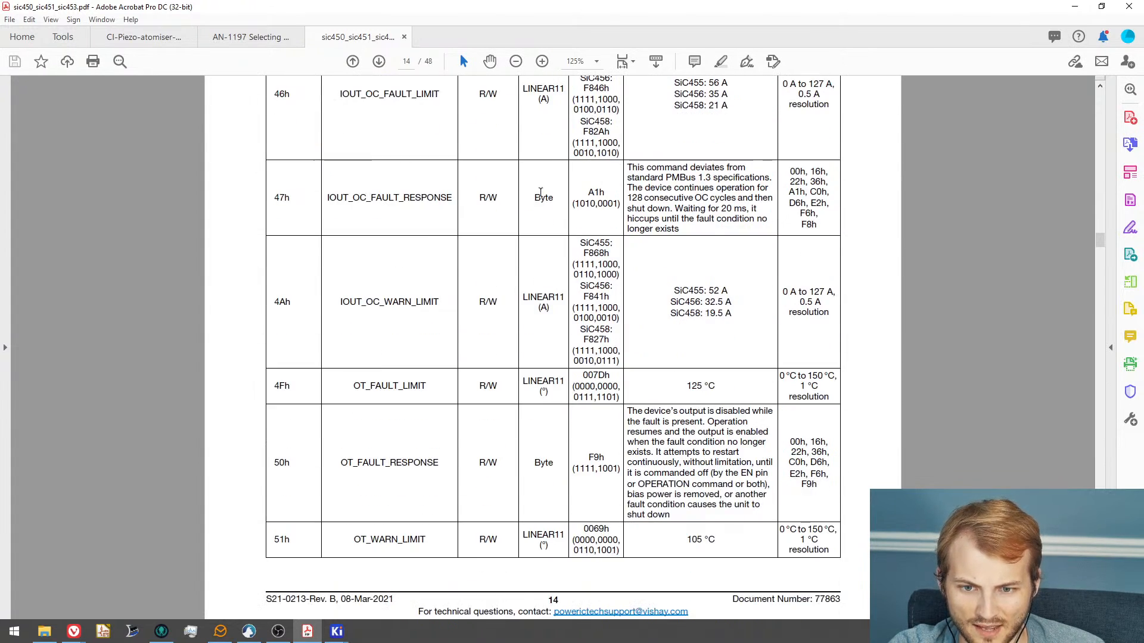
scroll(351, 355, down, 3)
scroll(492, 288, down, 15)
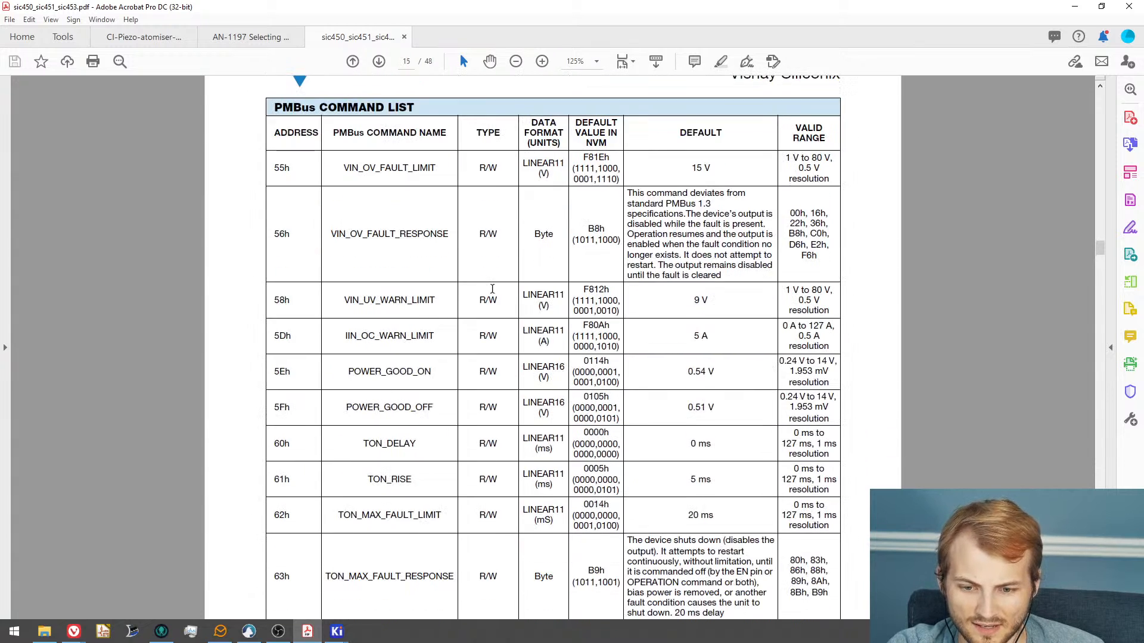
- Examine the input warning limits, POWER_GOOD thresholds and turn-on and turn-off timing commands on page 15
scroll(430, 280, down, 1)
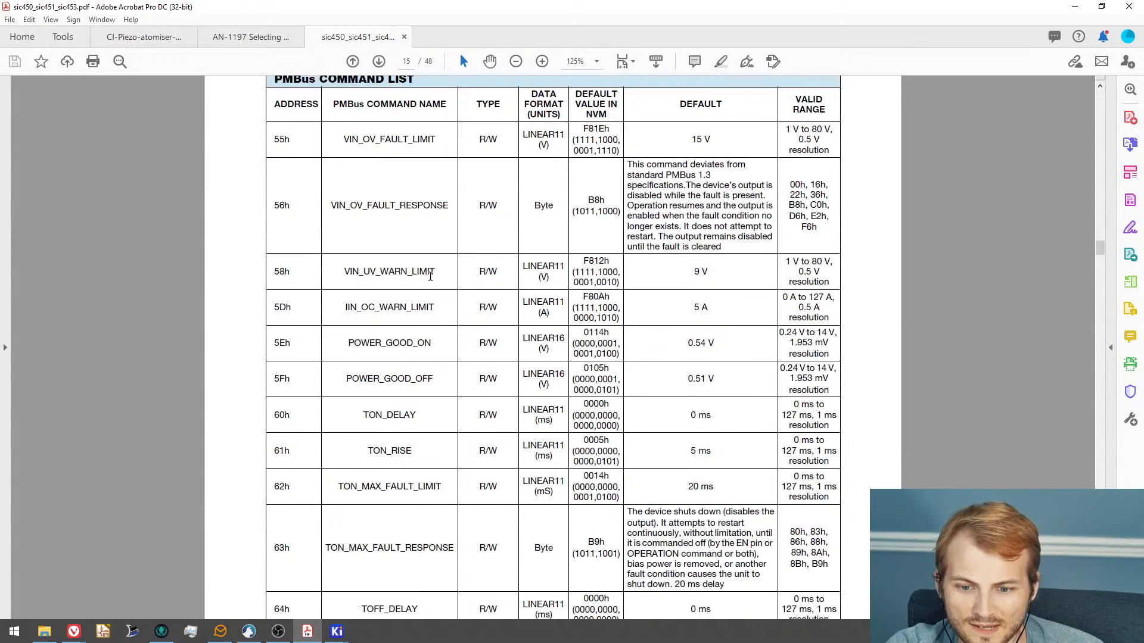
scroll(417, 307, down, 1)
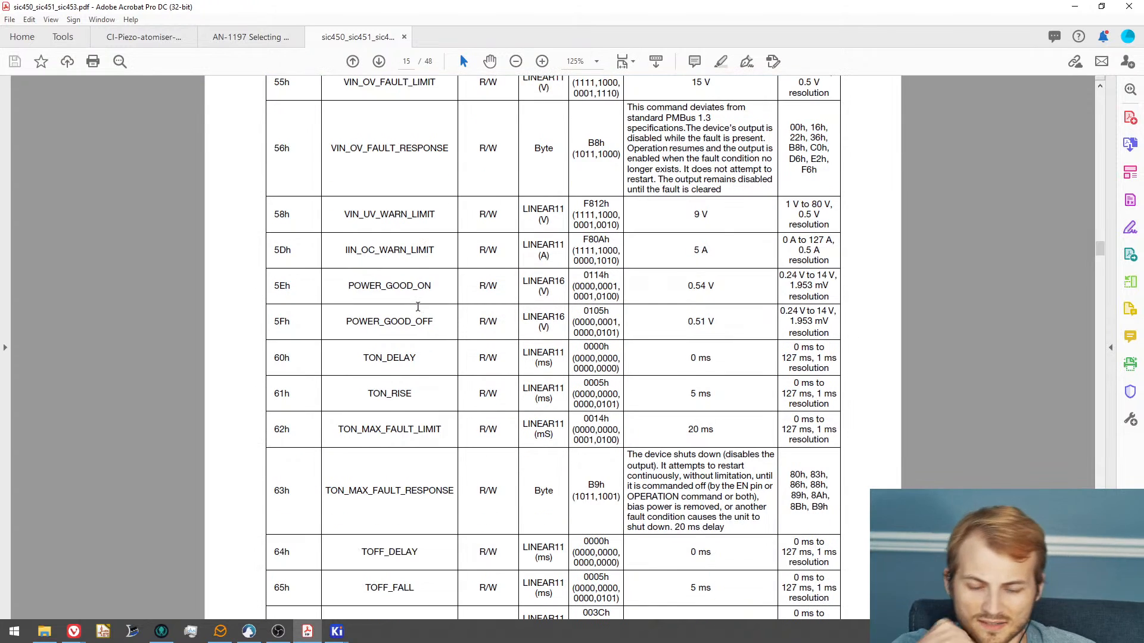
scroll(418, 306, up, 1)
scroll(417, 303, down, 2)
scroll(417, 303, down, 1)
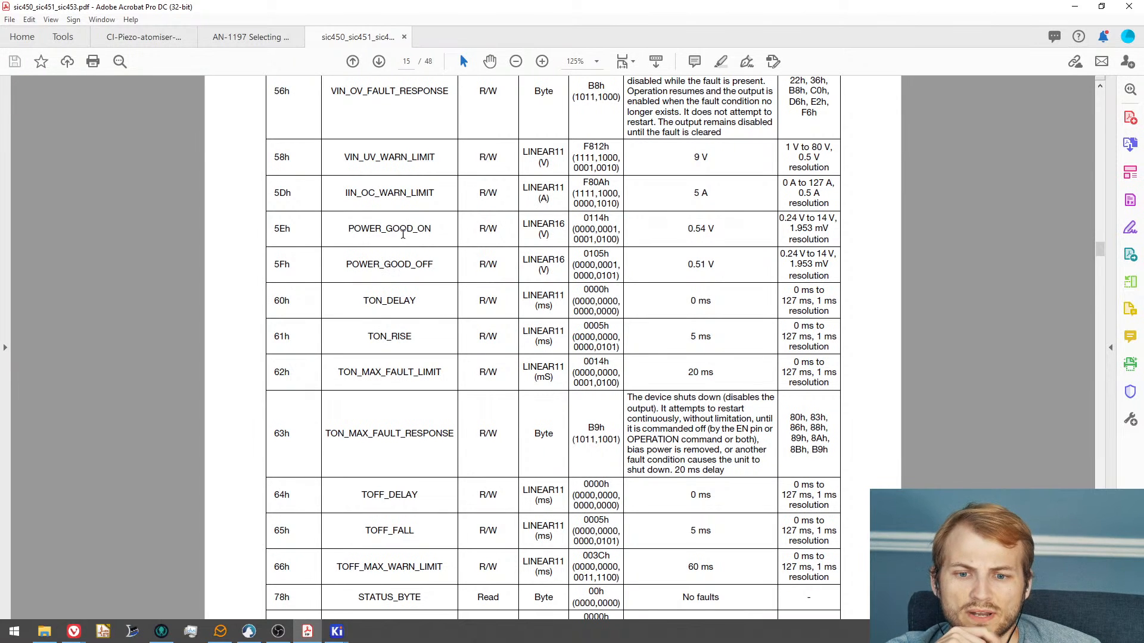
scroll(410, 247, down, 4)
scroll(424, 338, down, 2)
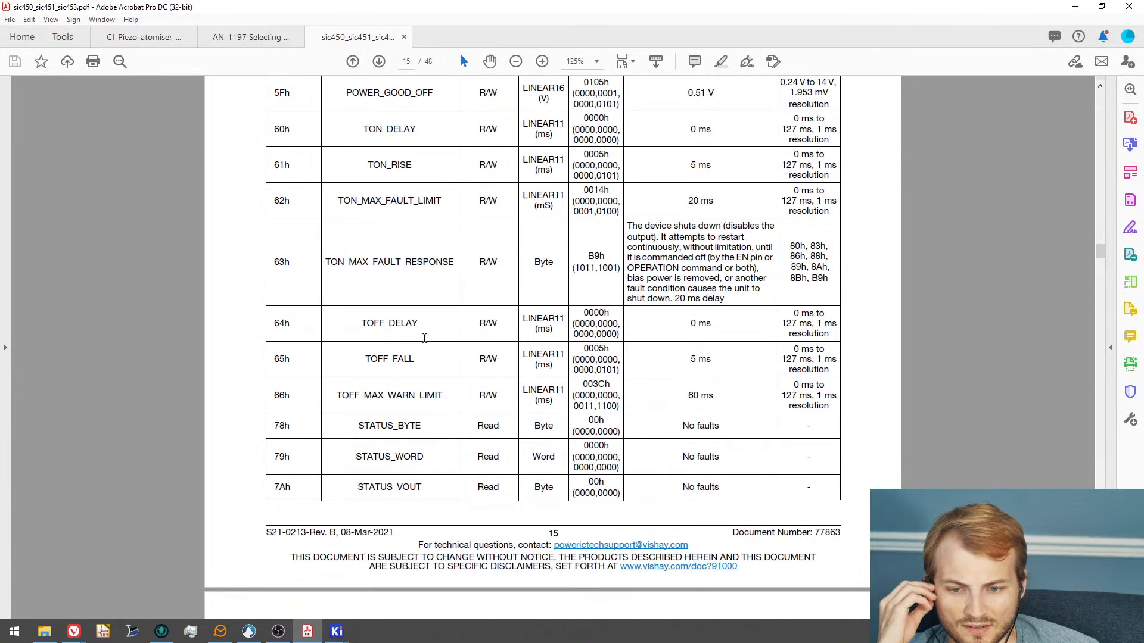
- Read the status and telemetry read commands and the start of the PMBus command details on page 16
scroll(410, 321, down, 8)
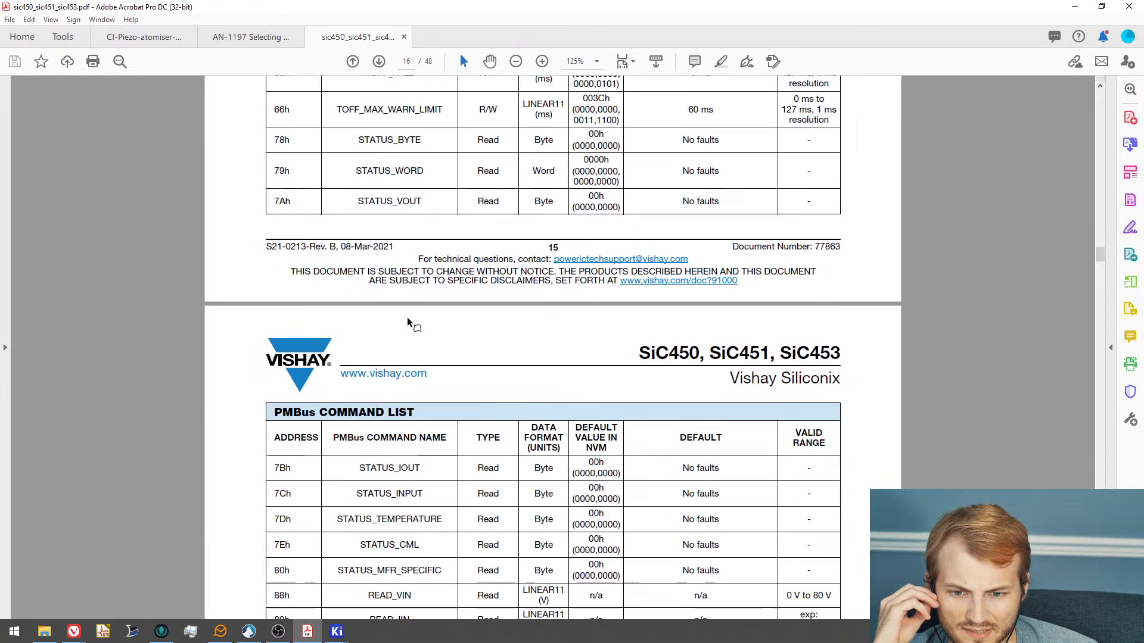
scroll(407, 318, down, 4)
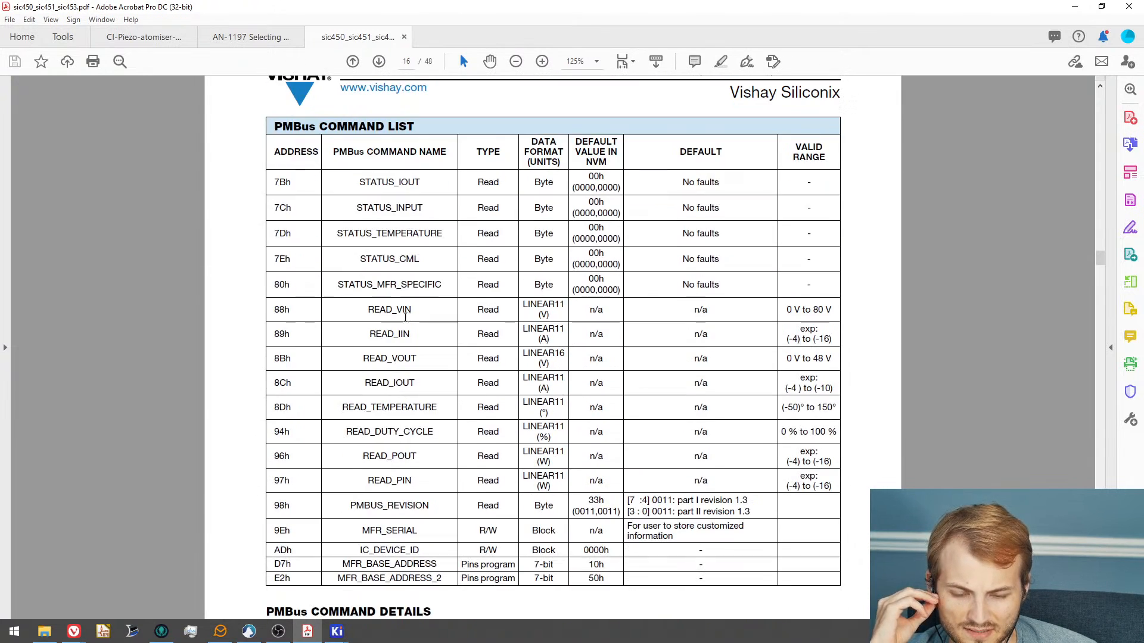
scroll(419, 406, down, 10)
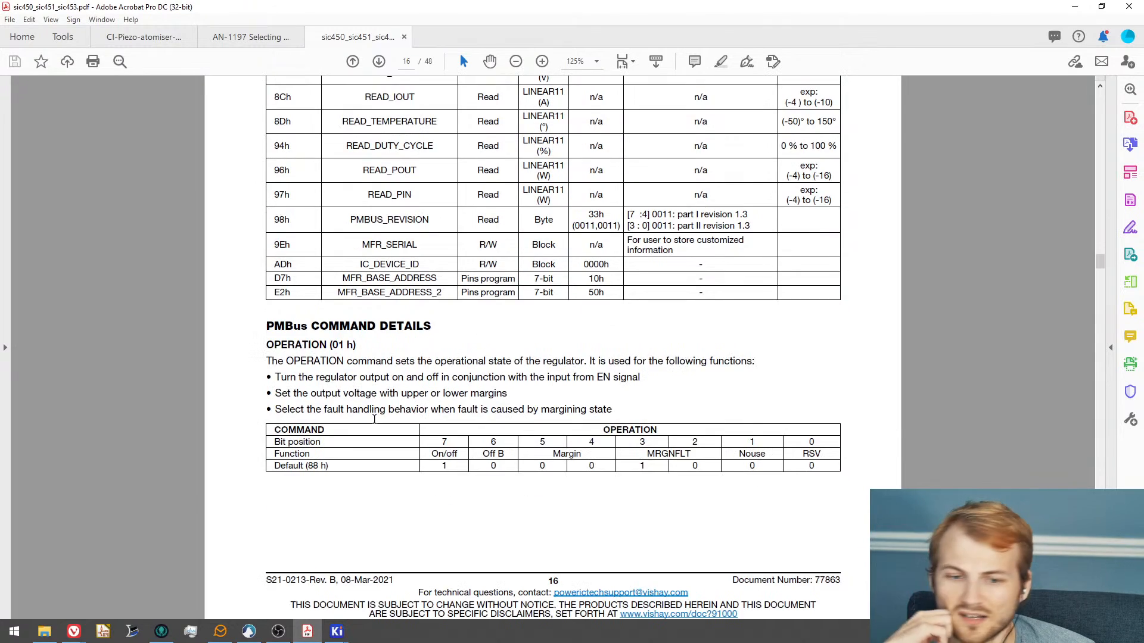
- Look back through the PMBus command list in the datasheet from page 16 to page 13
scroll(374, 419, up, 12)
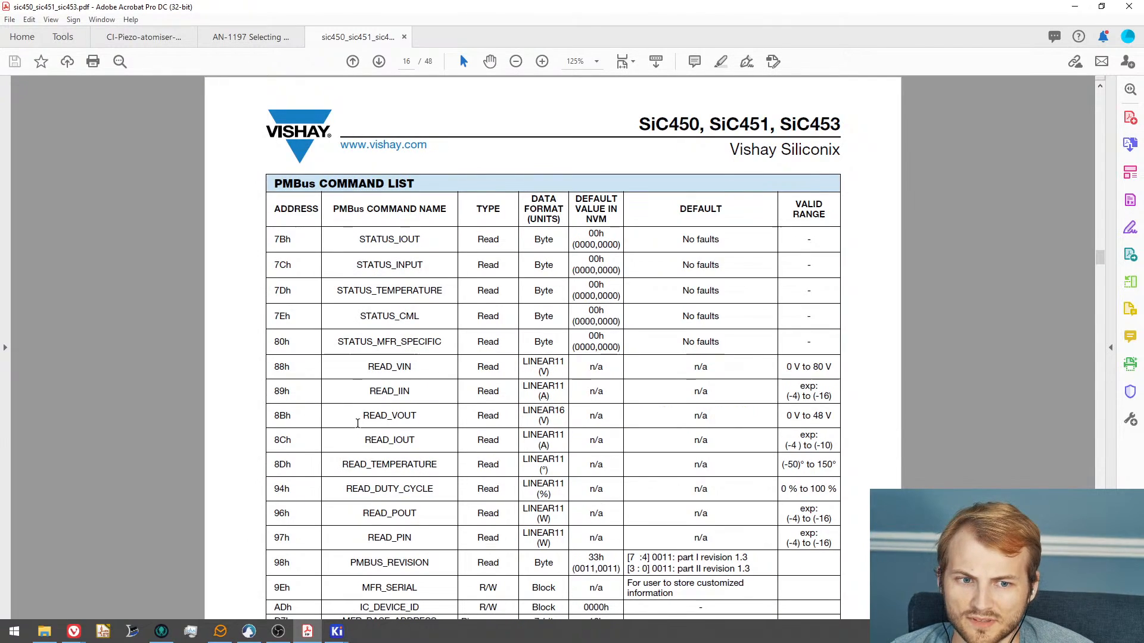
scroll(359, 423, up, 20)
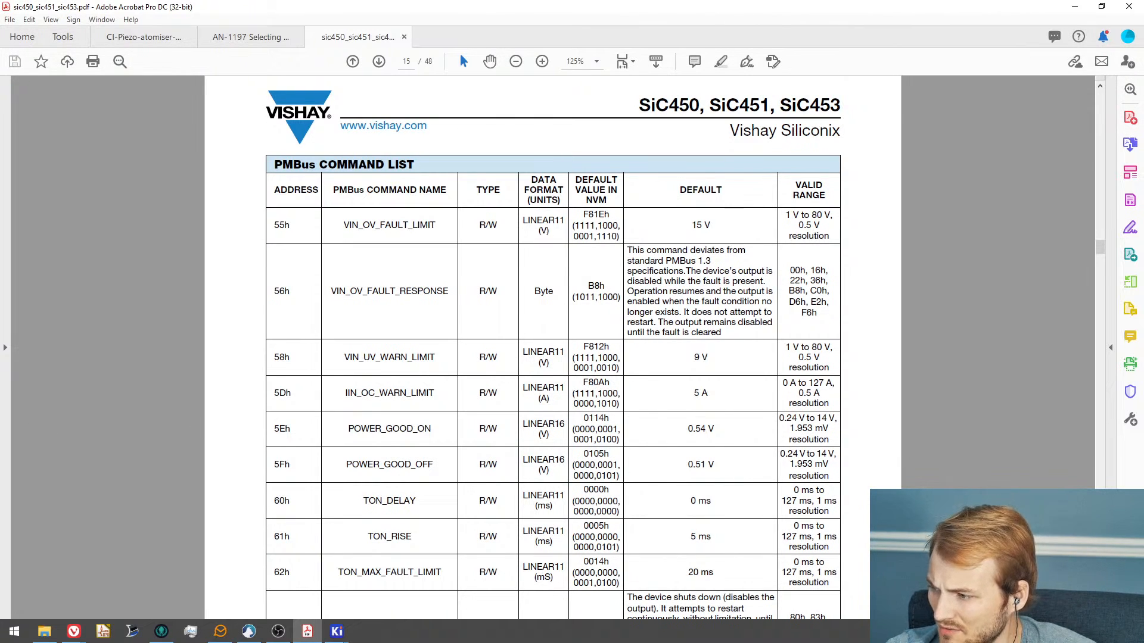
scroll(372, 361, up, 15)
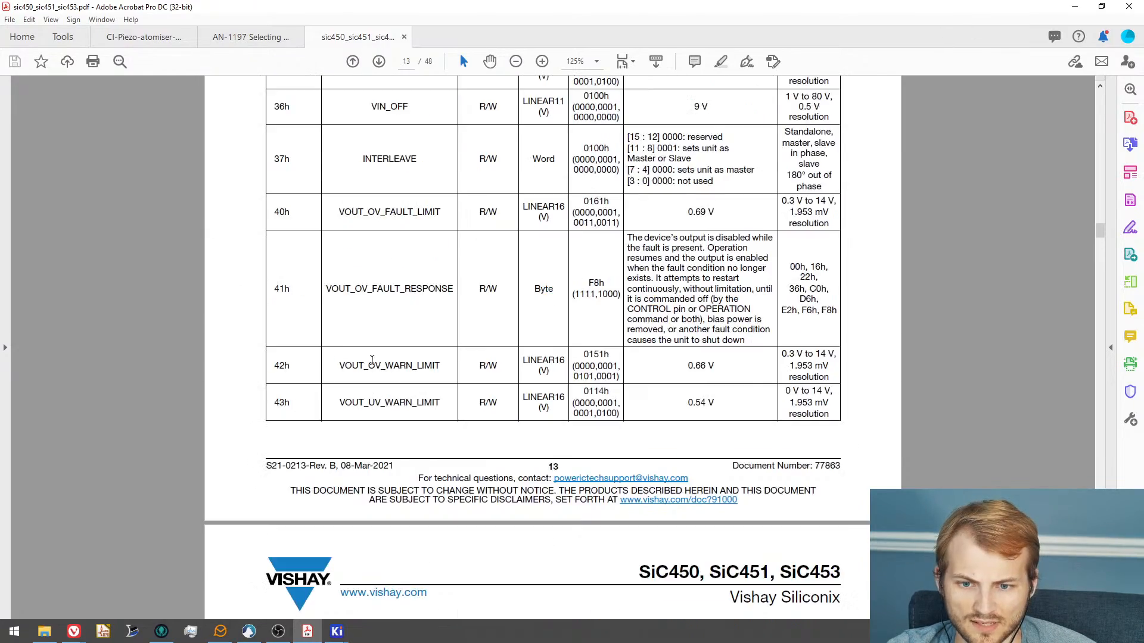
scroll(372, 360, up, 3)
- Glance at the AN-1197 inductor note, return to the SiC45x datasheet and review its PMBus address tables, functional block diagram and front-page features
click(247, 37)
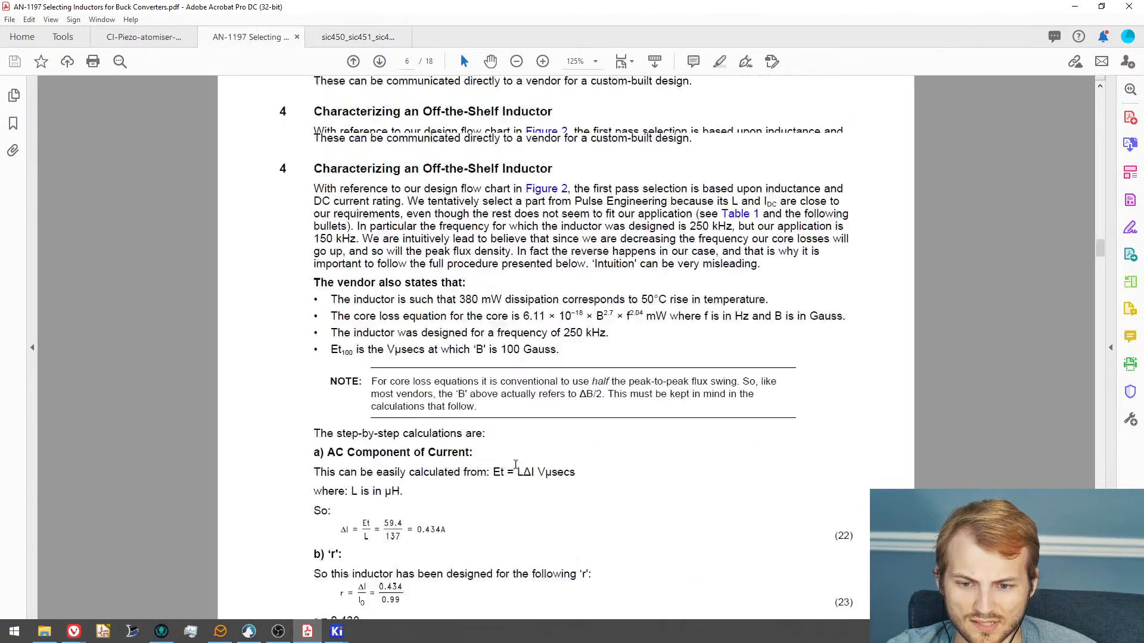
scroll(515, 464, up, 10)
click(352, 38)
scroll(461, 343, up, 12)
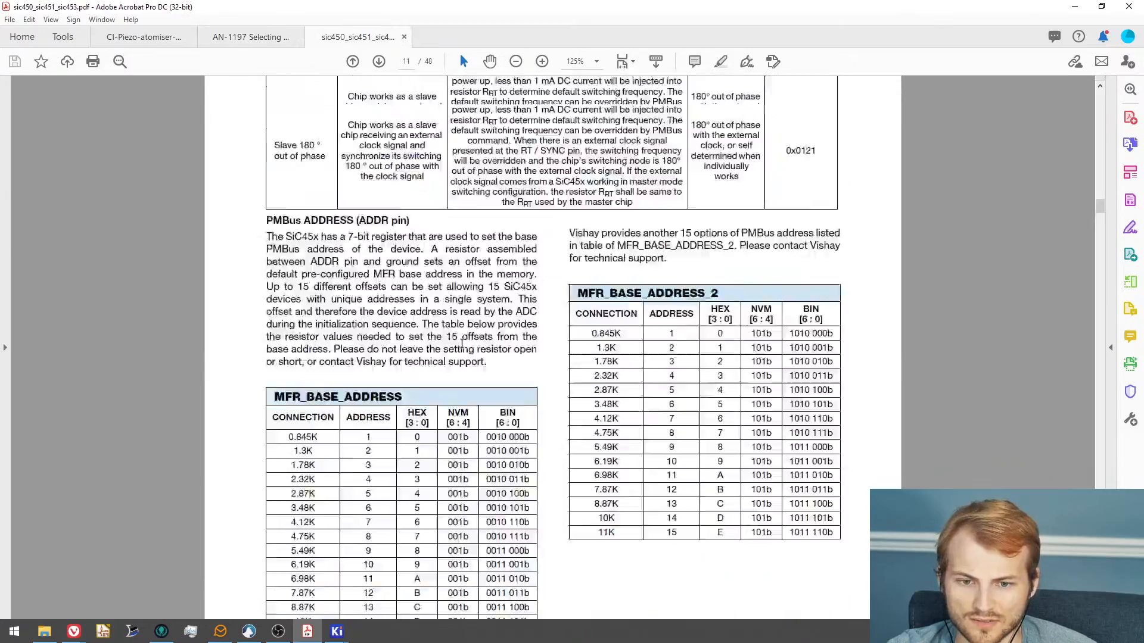
scroll(462, 343, up, 20)
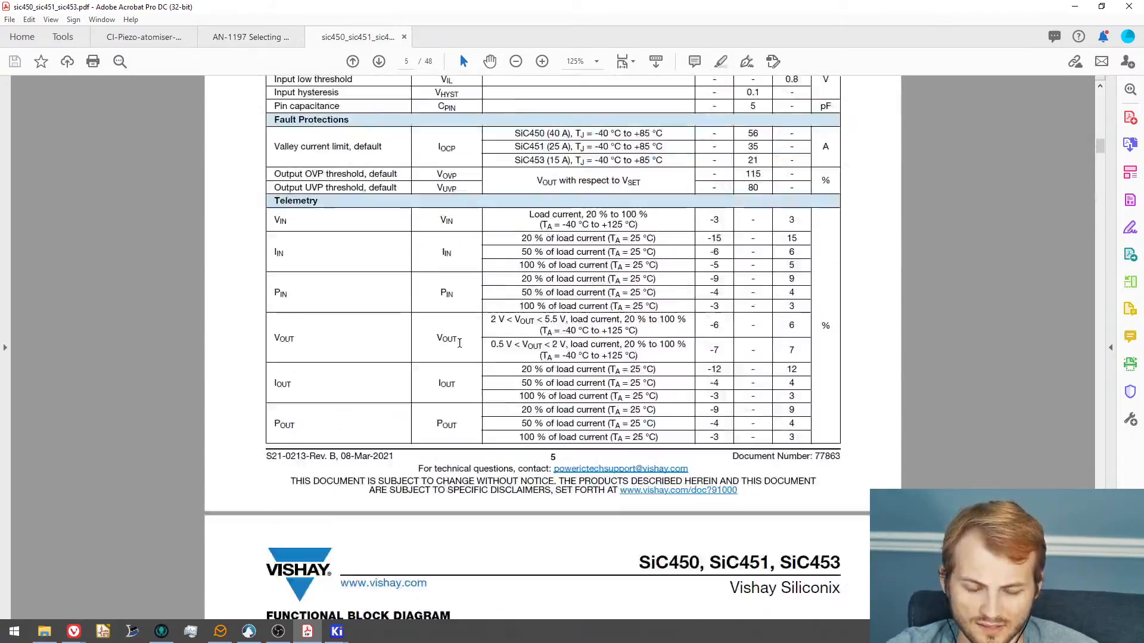
scroll(459, 344, down, 20)
scroll(459, 349, up, 15)
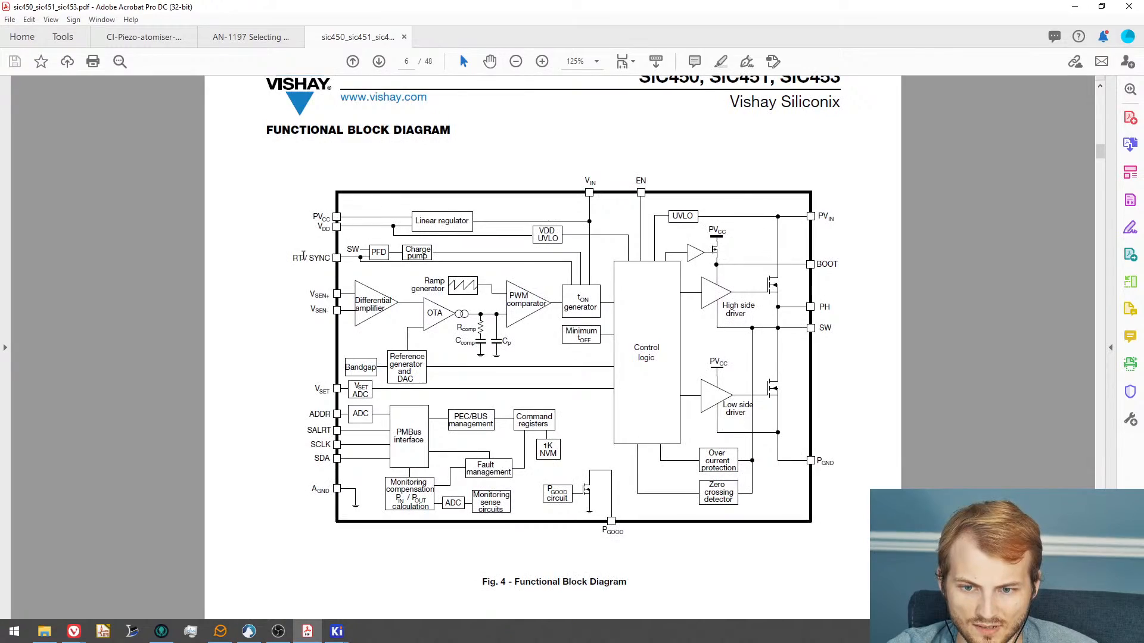
scroll(399, 343, up, 20)
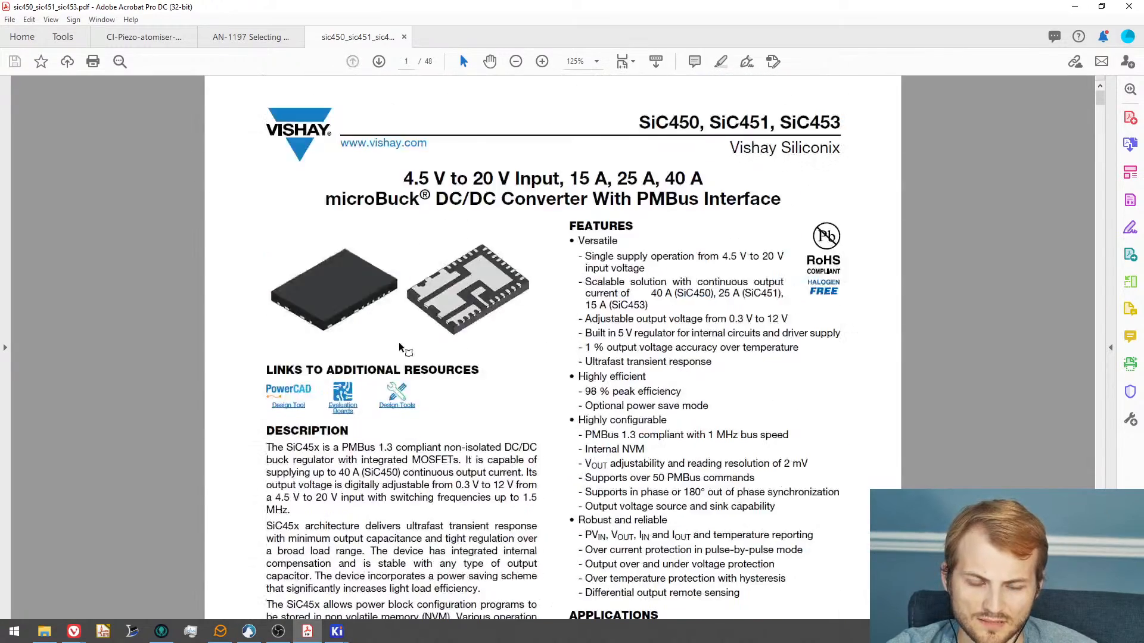
scroll(400, 346, down, 3)
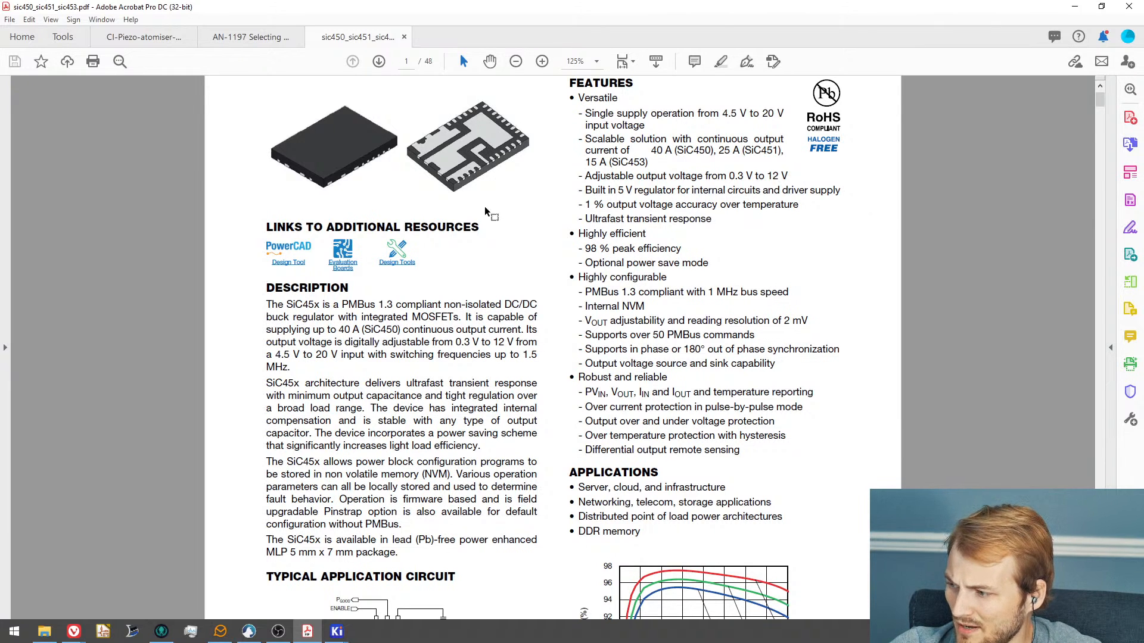
- Switch to the KiCad Schematic Editor and examine the pins of the SIC453ED-T1-GE3 symbol
click(1076, 6)
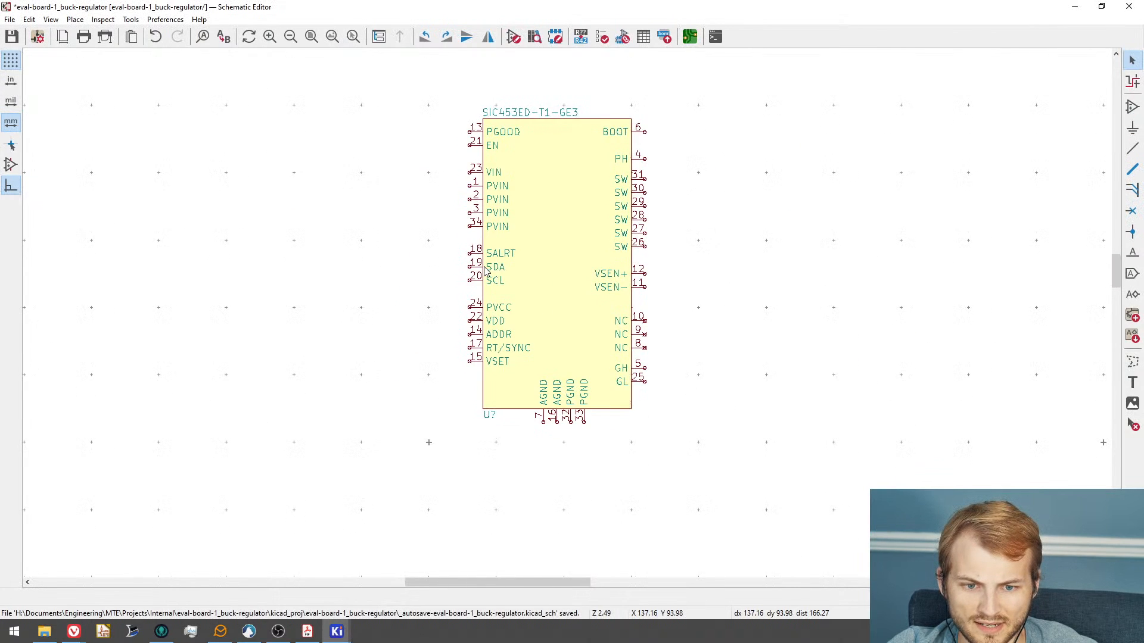
middle_drag(469, 296, 352, 328)
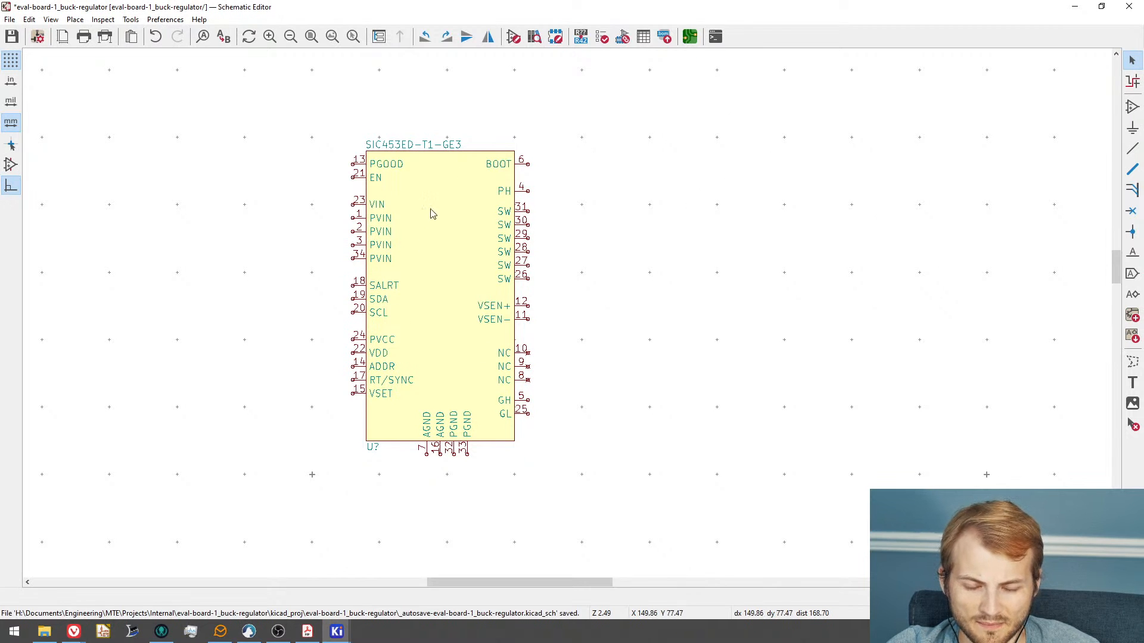
middle_drag(428, 212, 462, 222)
scroll(460, 265, up, 2)
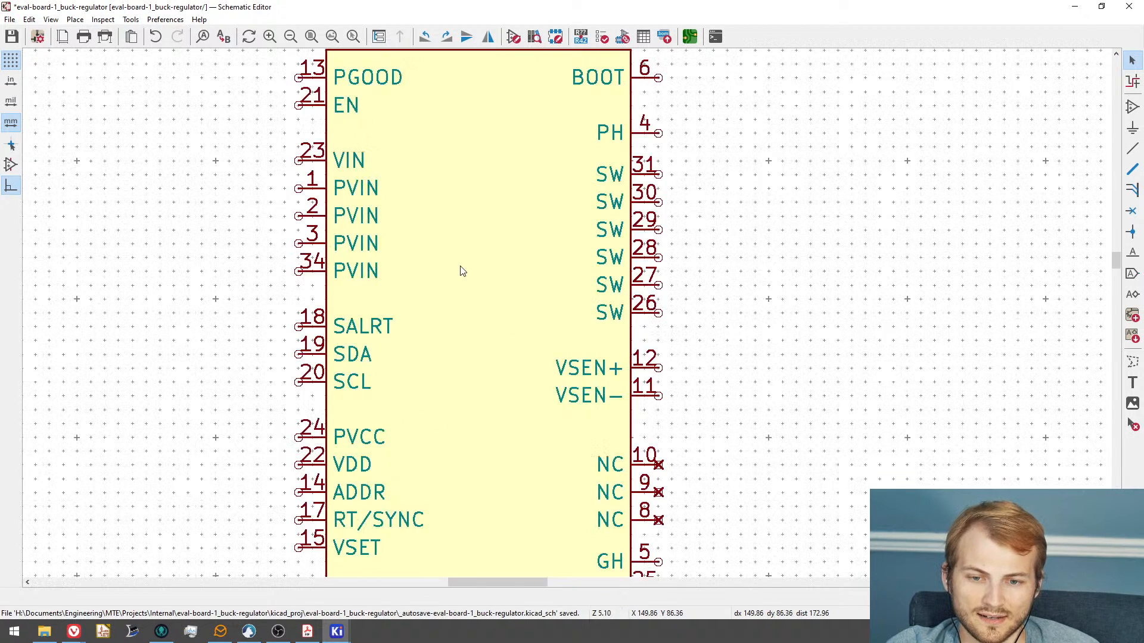
scroll(463, 272, down, 5)
scroll(462, 272, up, 3)
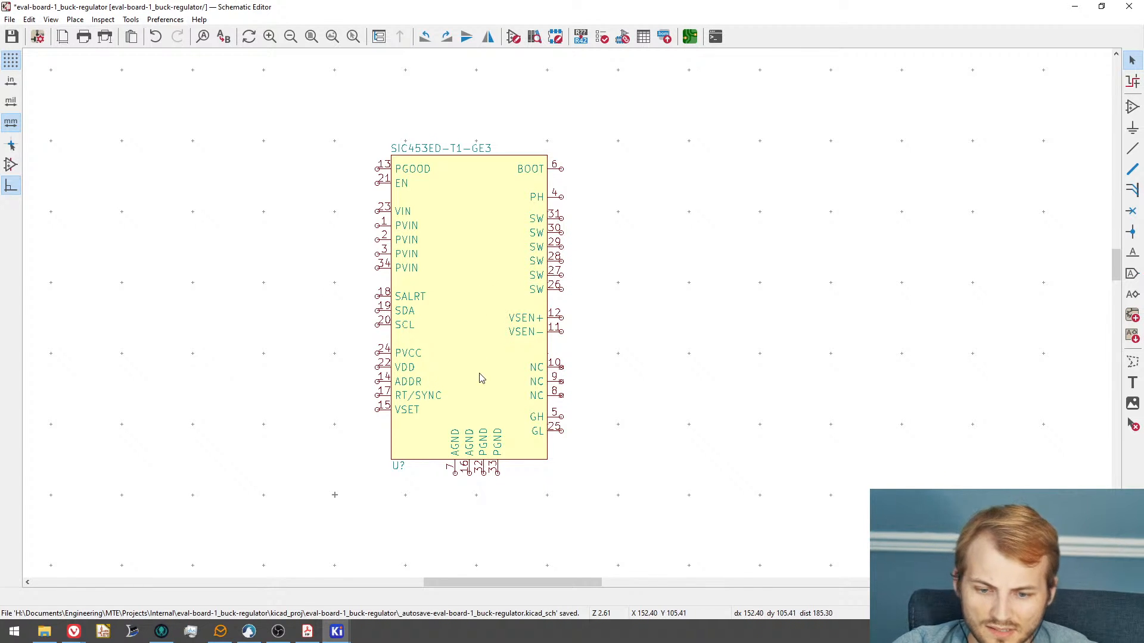
middle_drag(477, 374, 514, 301)
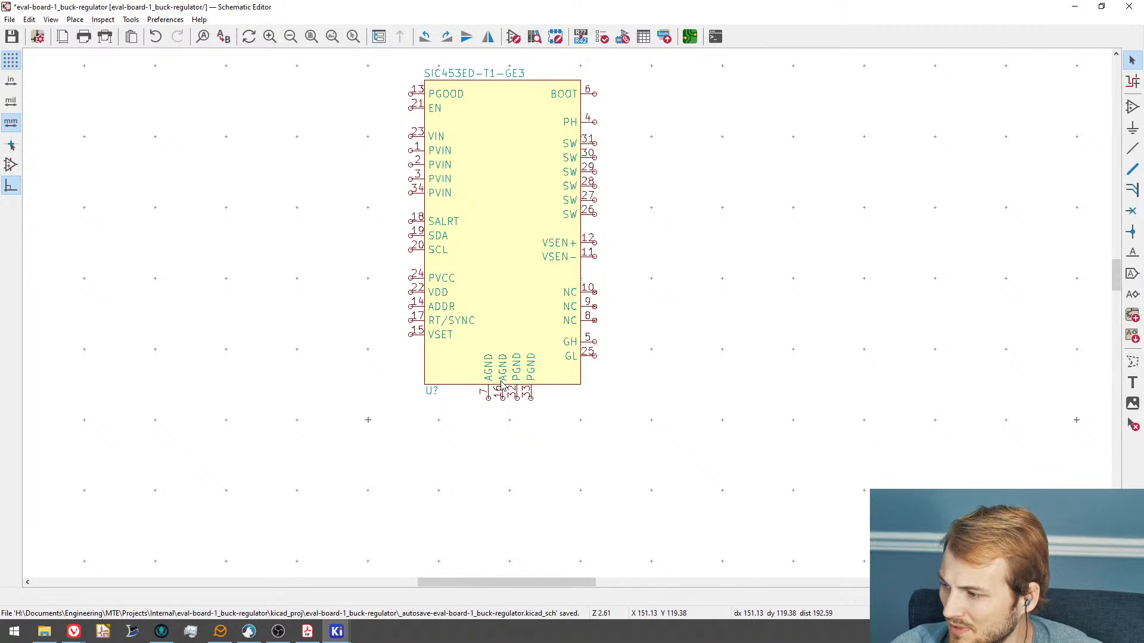
middle_drag(608, 223, 617, 280)
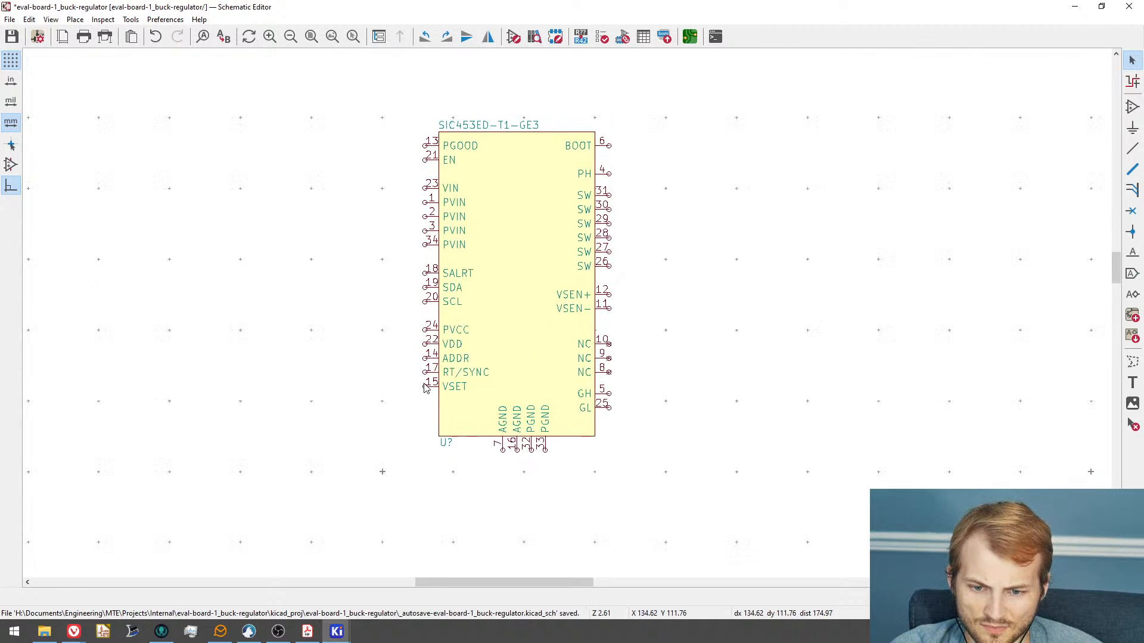
middle_drag(394, 433, 429, 497)
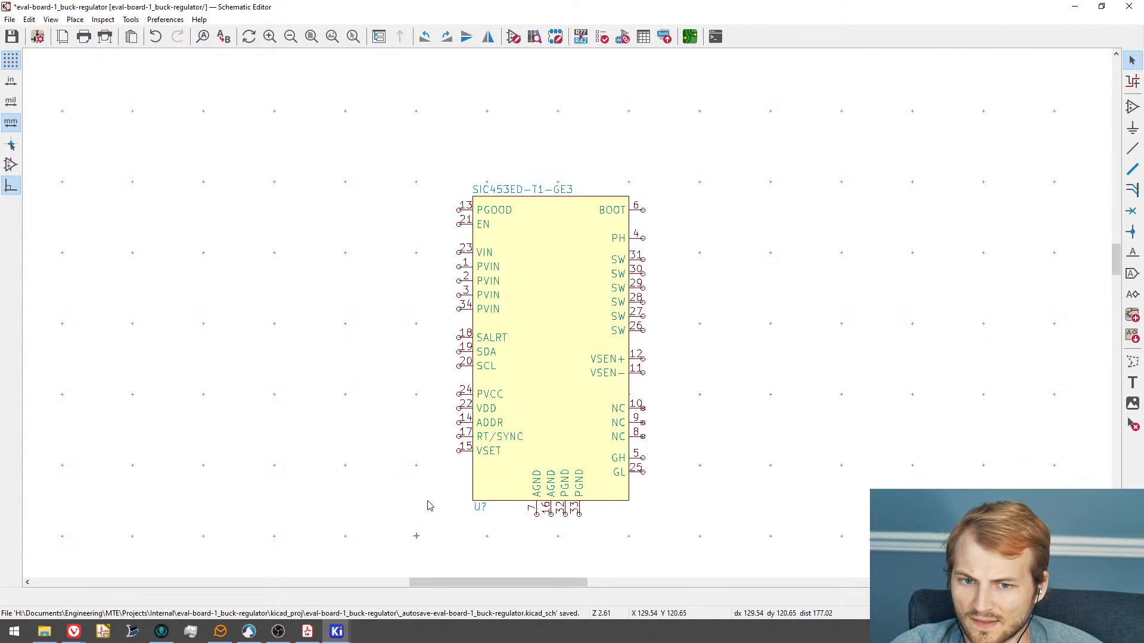
- Move the SIC453ED-T1-GE3 value label along the symbol's top edge toward its right corner
scroll(432, 471, down, 3)
middle_drag(434, 447, 452, 360)
scroll(488, 360, up, 3)
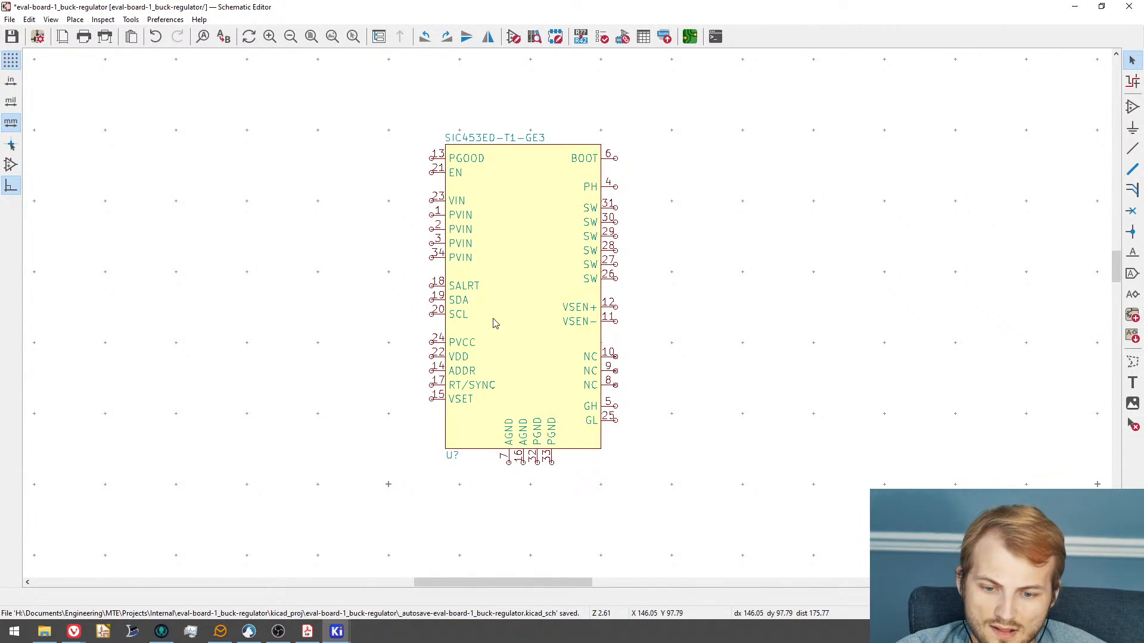
click(485, 143)
drag(486, 143, 545, 137)
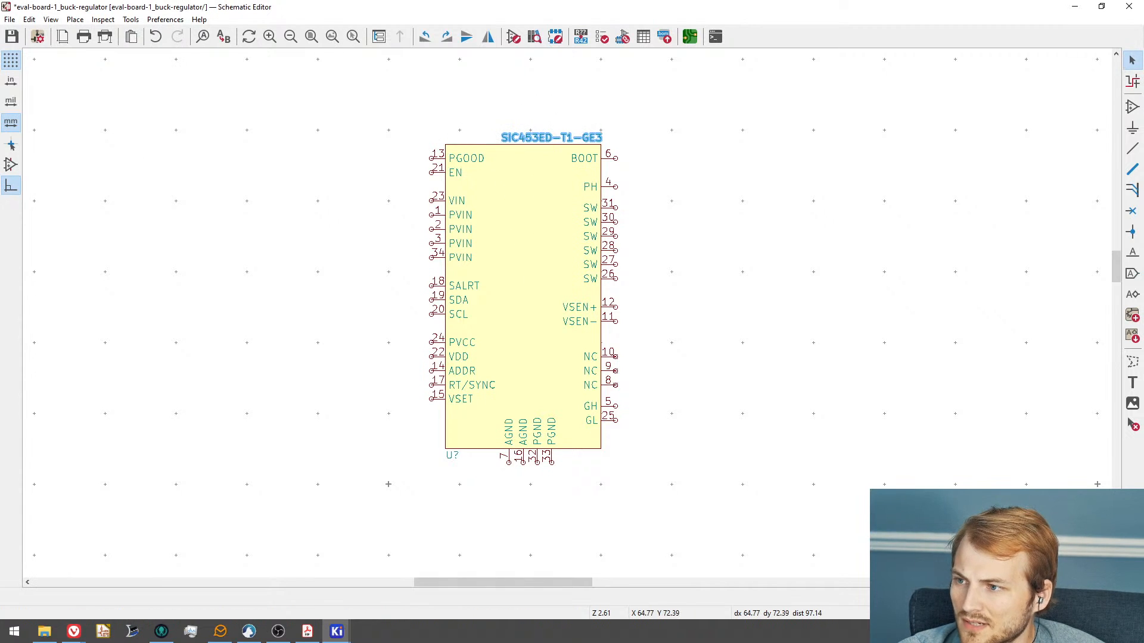
key(alt+Tab)
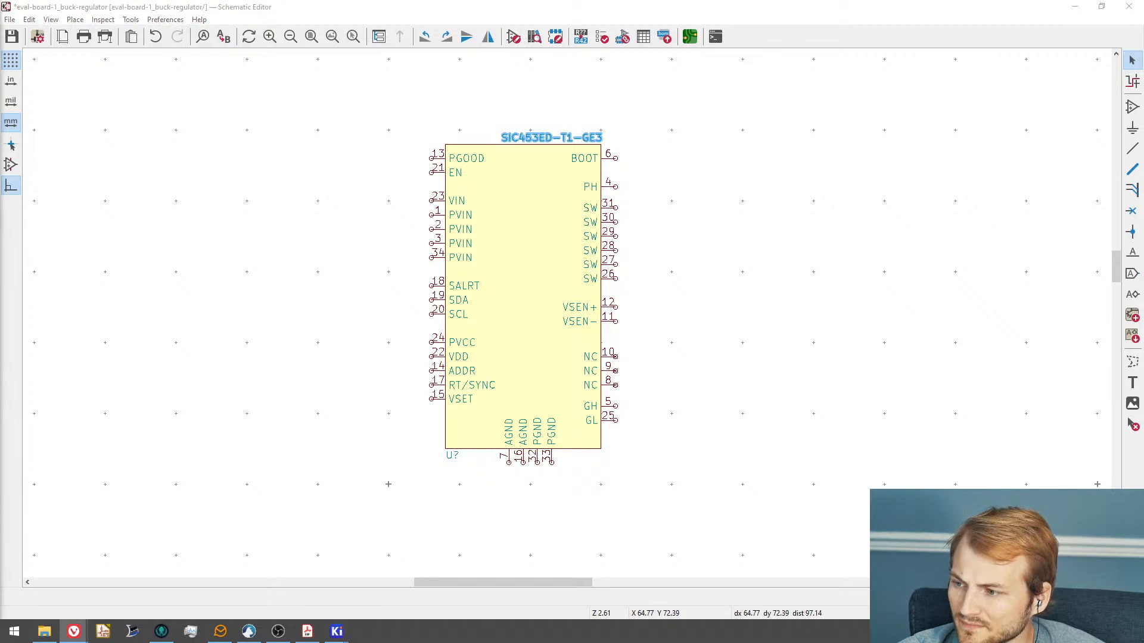
click(306, 631)
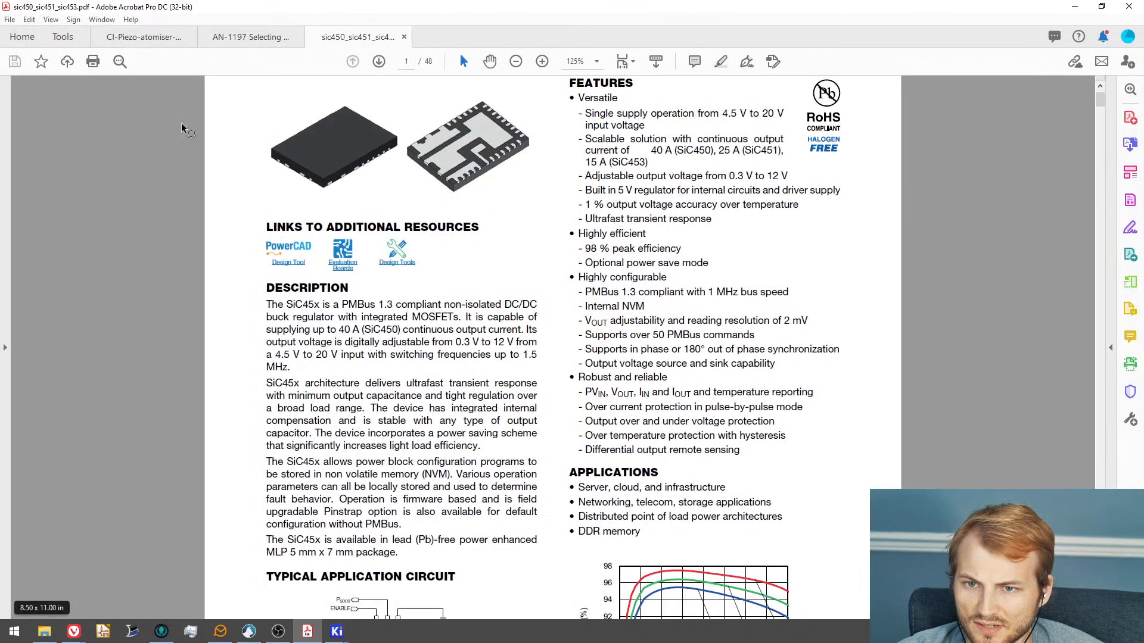
drag(202, 12, 0, 12)
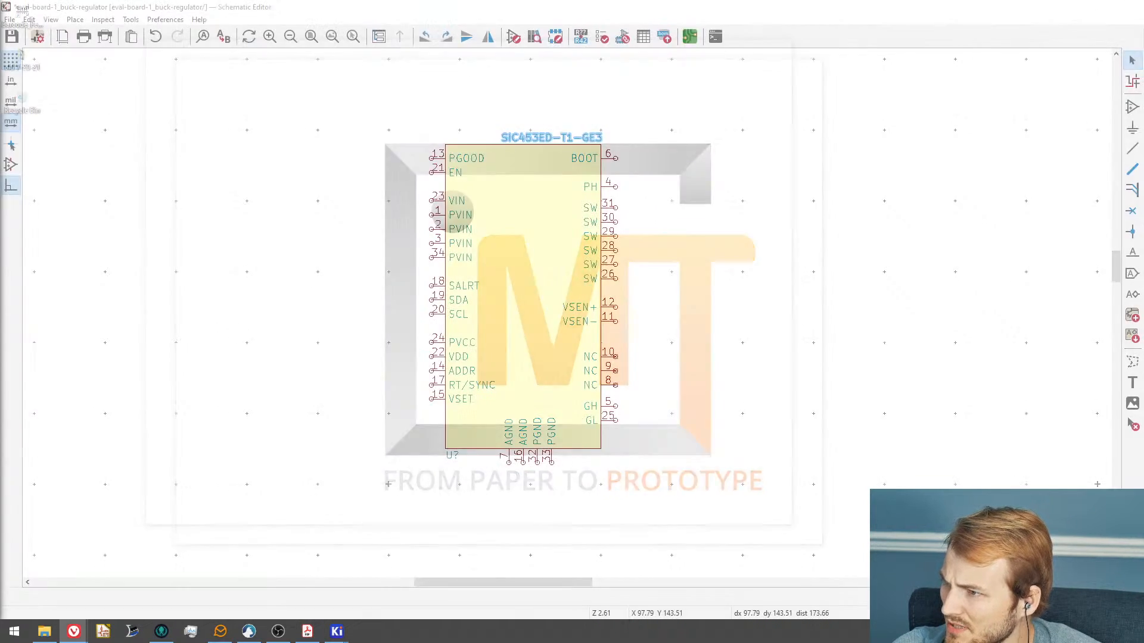
click(383, 176)
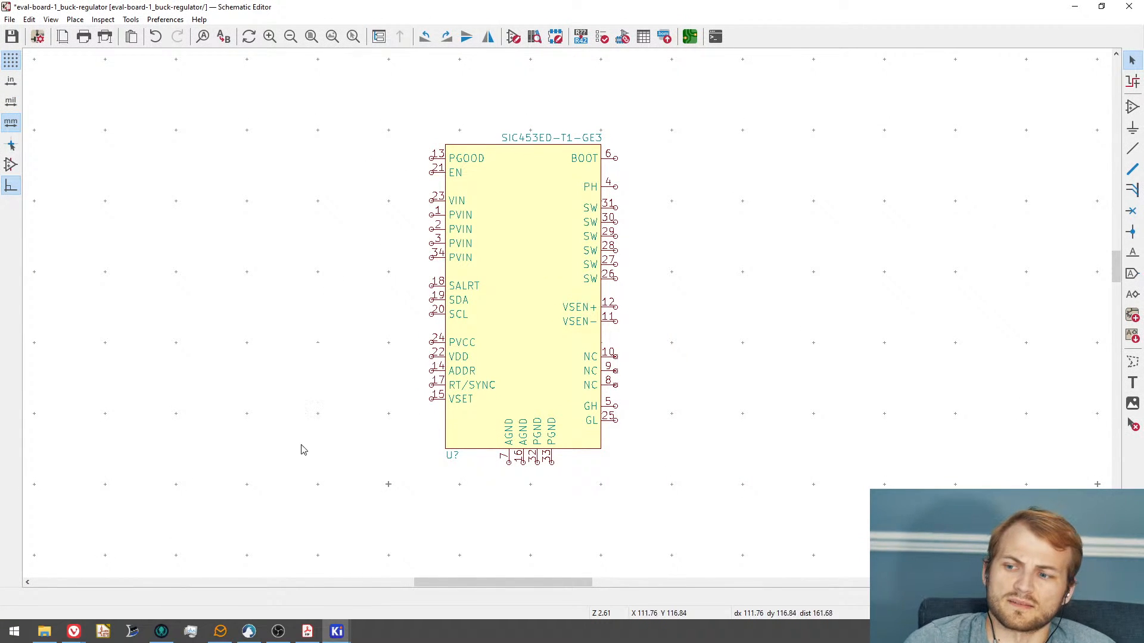
- Switch to Discord, read the Pi Pico board ideas in the youtube_videos channel, and return to the KiCad schematic
click(245, 632)
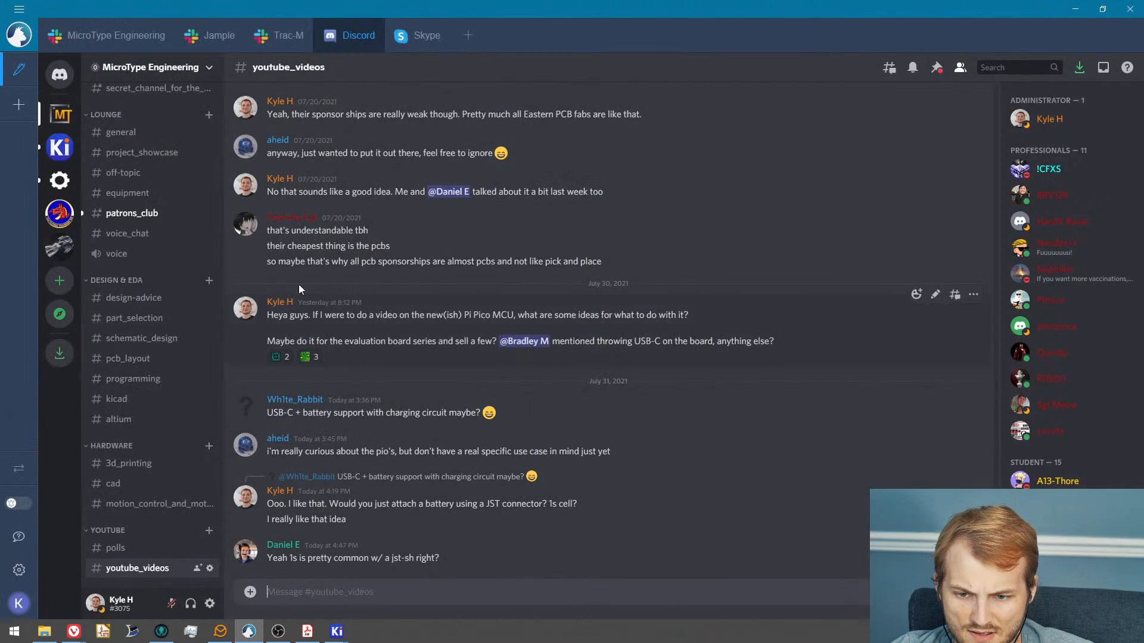
scroll(330, 294, up, 3)
scroll(331, 295, down, 3)
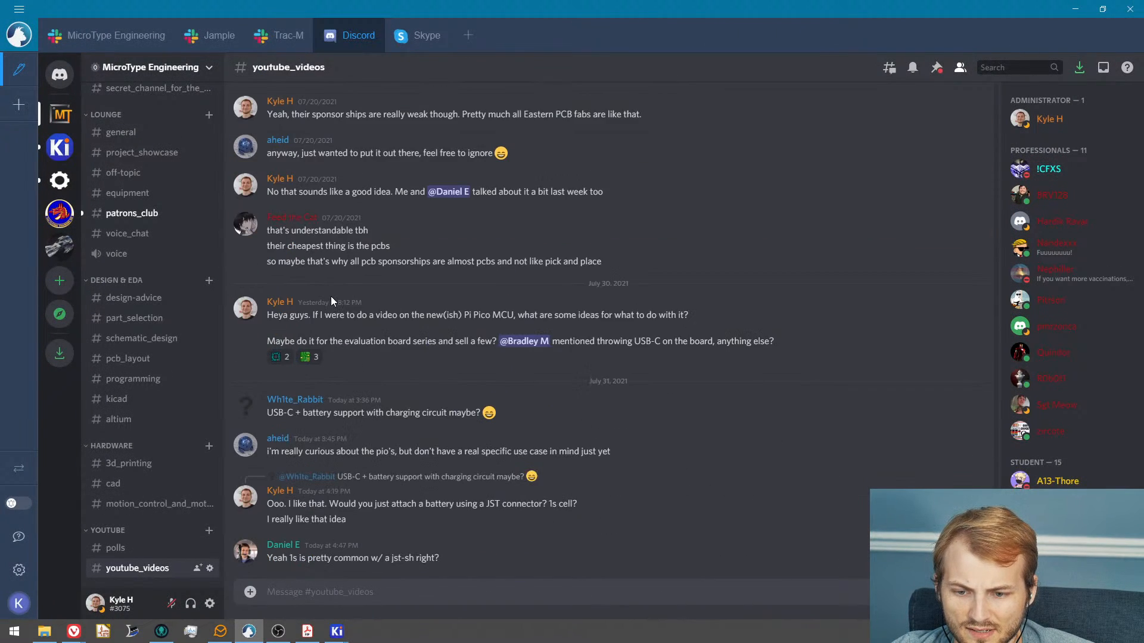
double_click(412, 415)
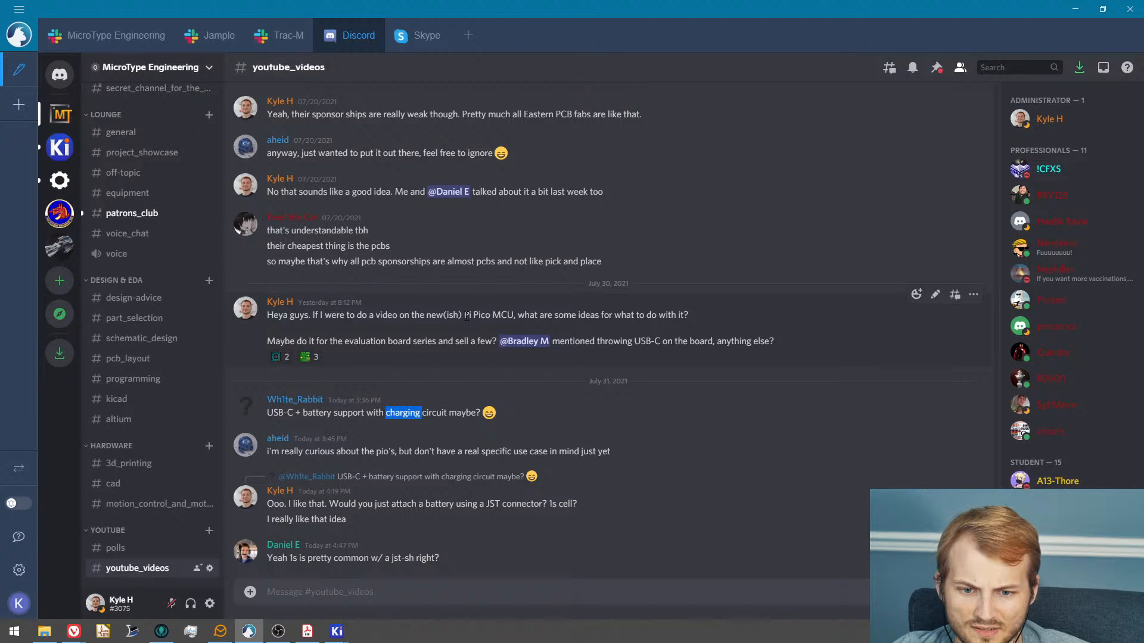
drag(464, 316, 497, 316)
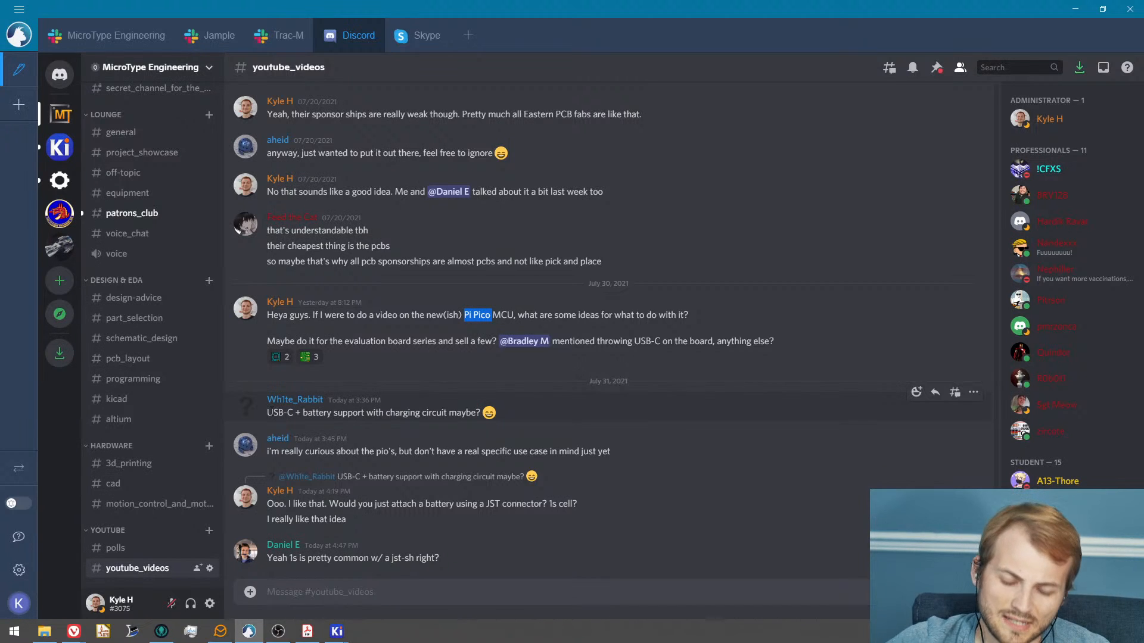
click(1075, 9)
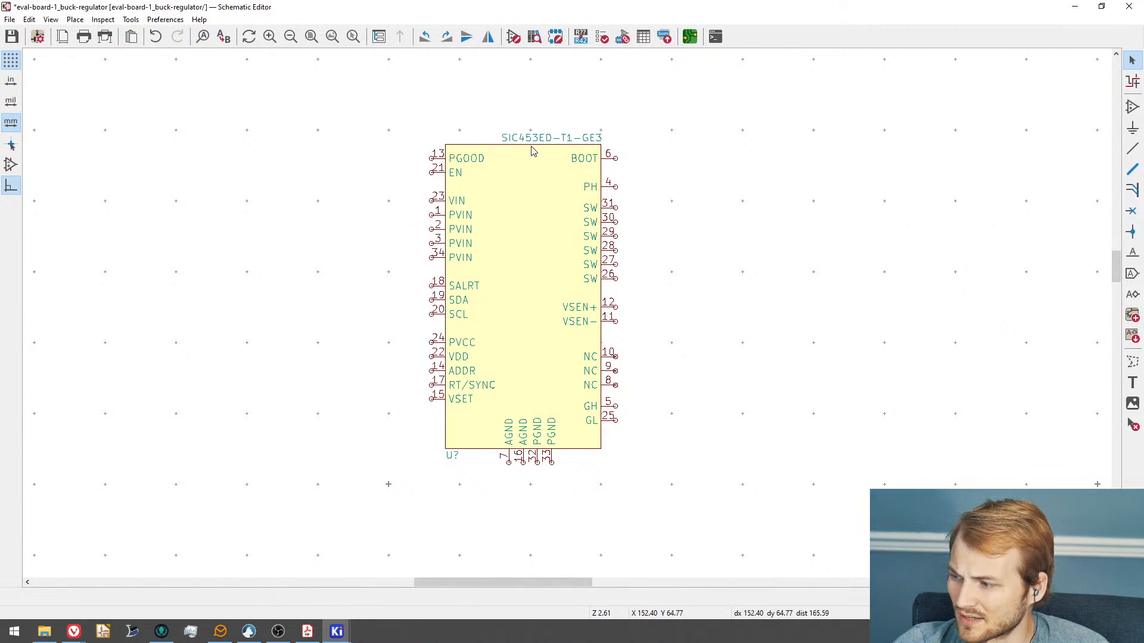
scroll(417, 248, down, 3)
scroll(411, 256, up, 1)
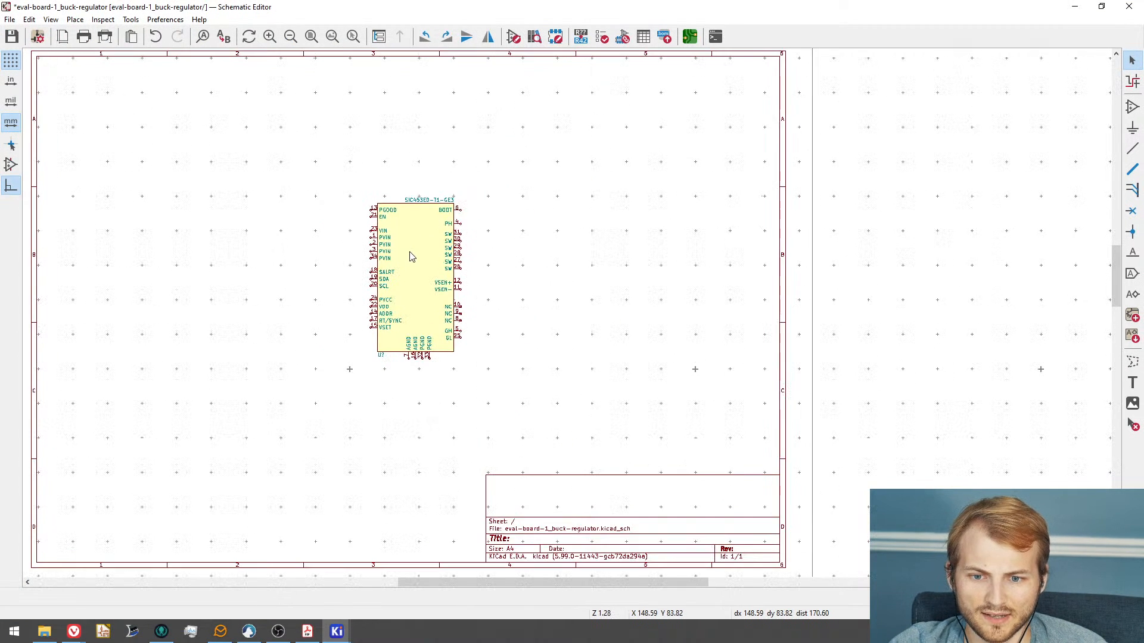
drag(409, 255, 377, 176)
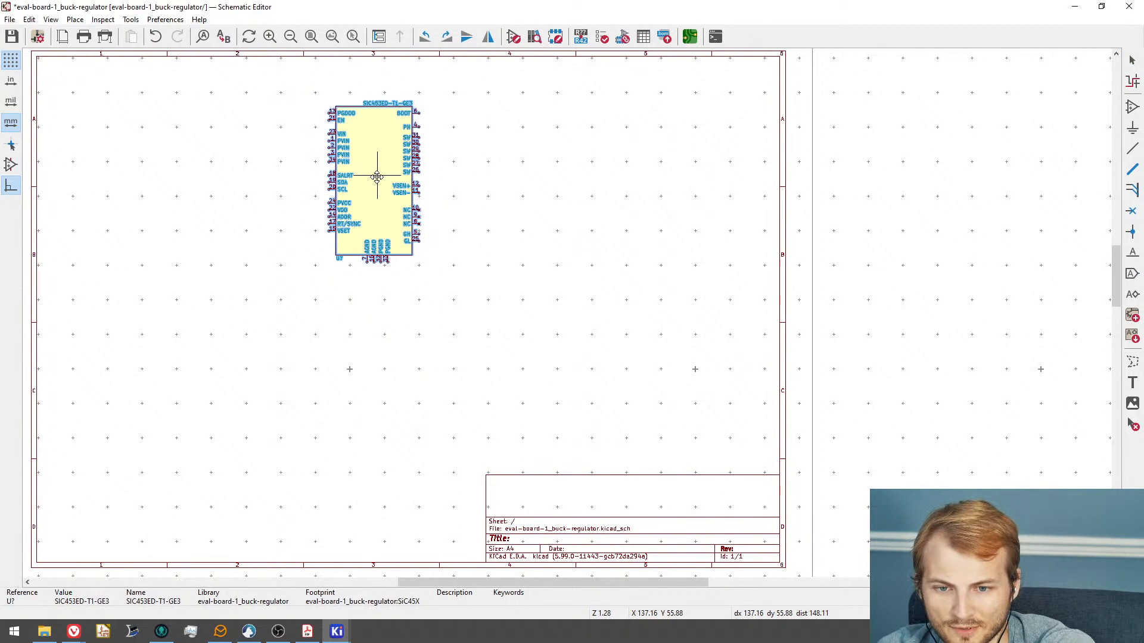
drag(377, 176, 417, 267)
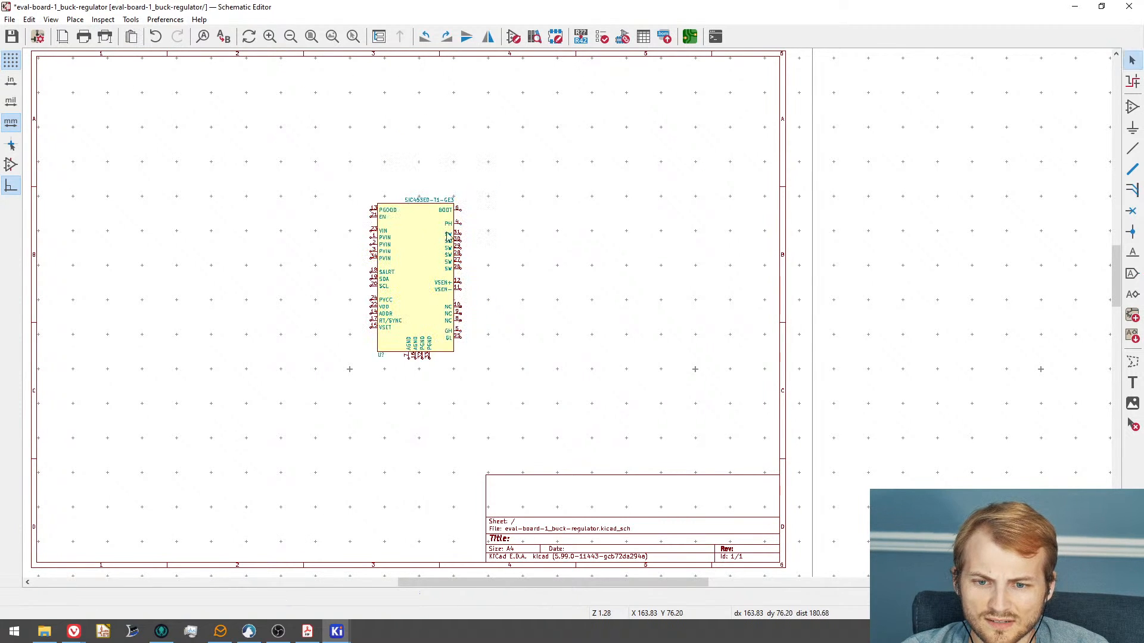
scroll(387, 271, up, 3)
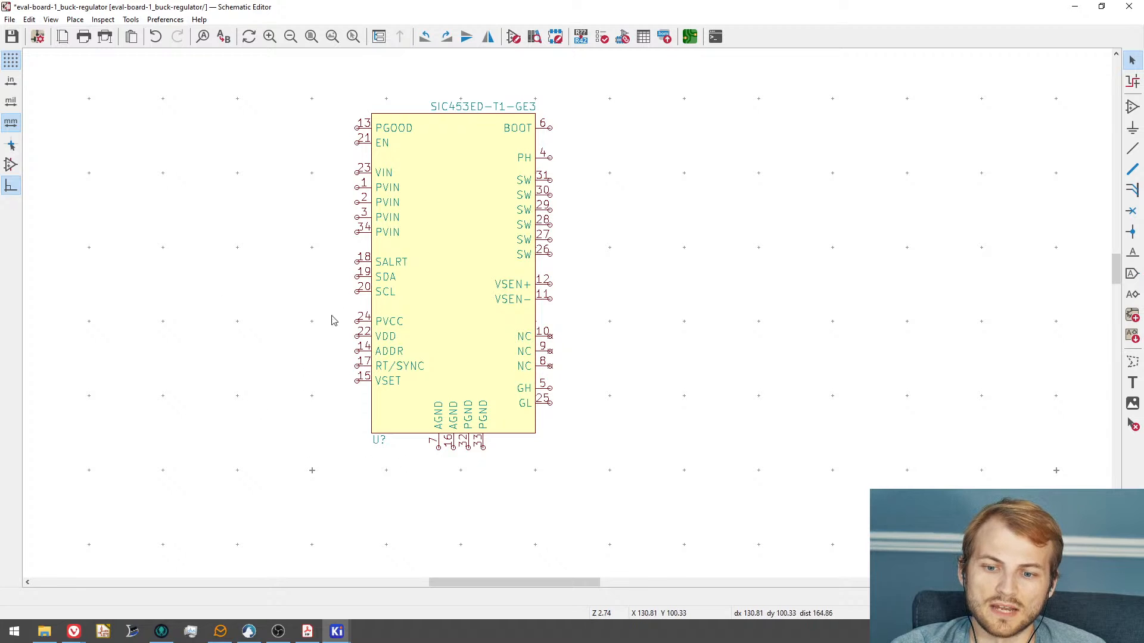
drag(325, 238, 360, 306)
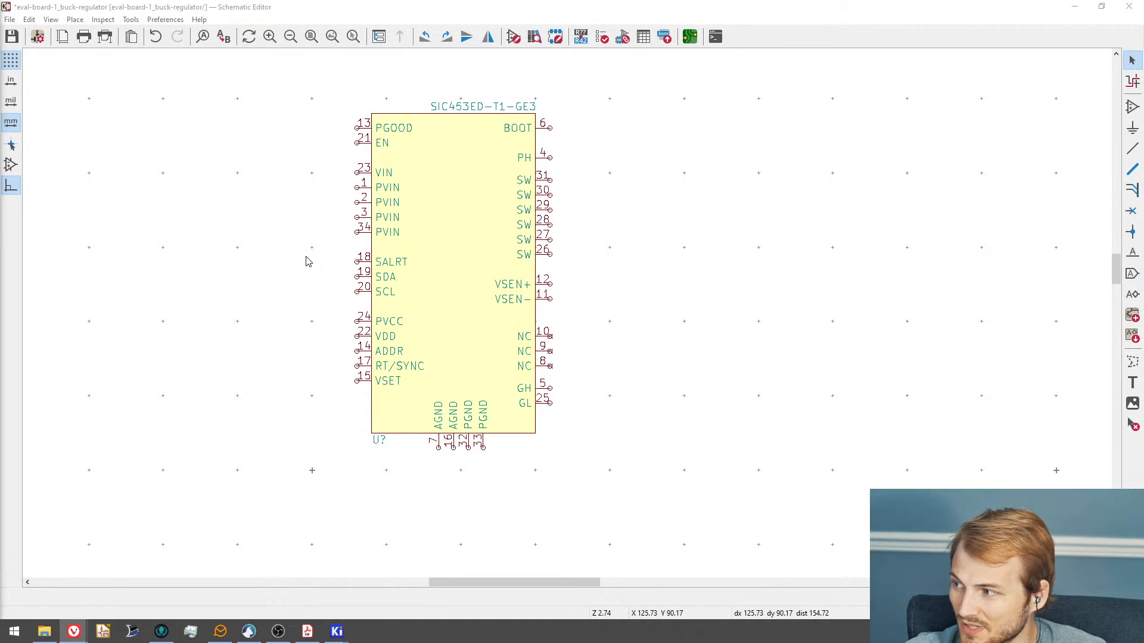
- Place a GND power symbol centred below the AGND and PGND pins of the SIC453ED-T1-GE3
middle_drag(401, 270, 427, 287)
scroll(426, 292, down, 3)
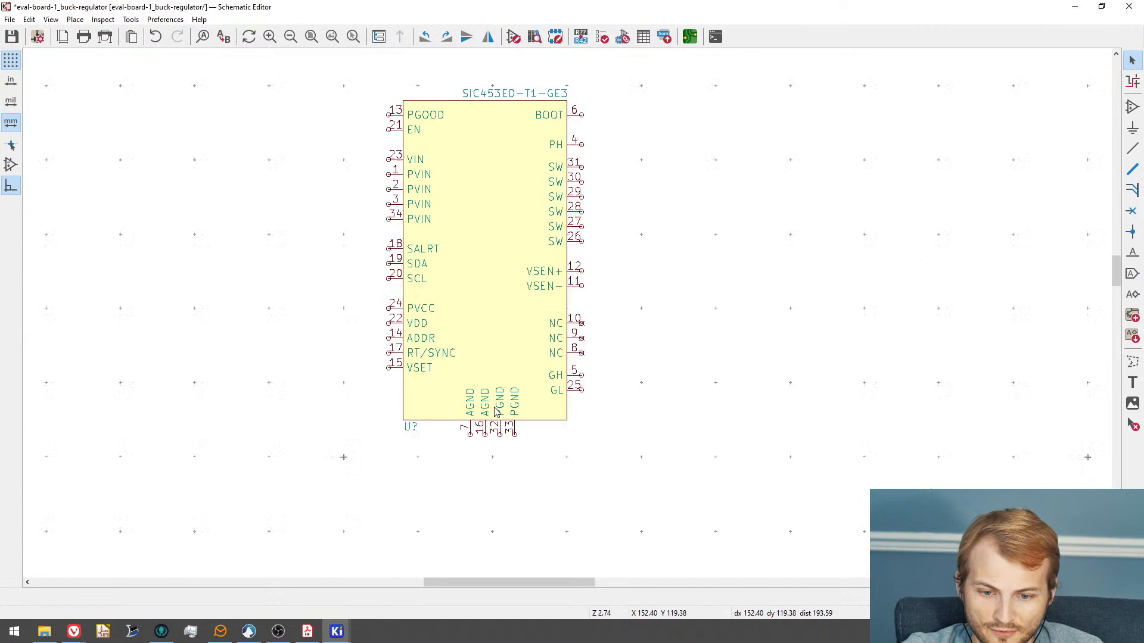
key(a)
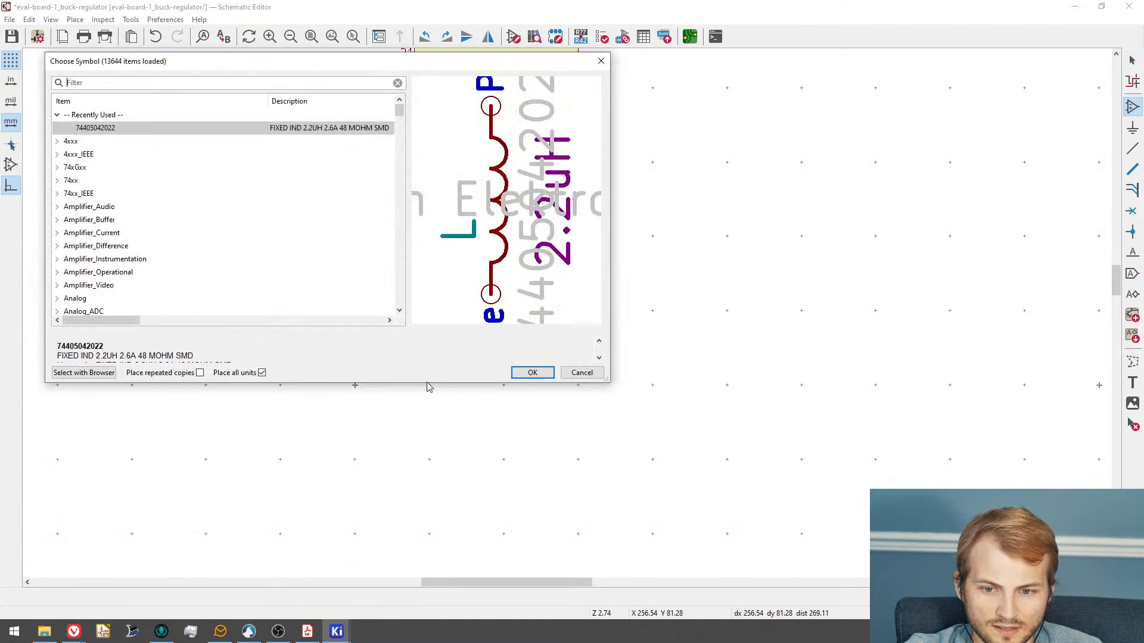
text(gnd)
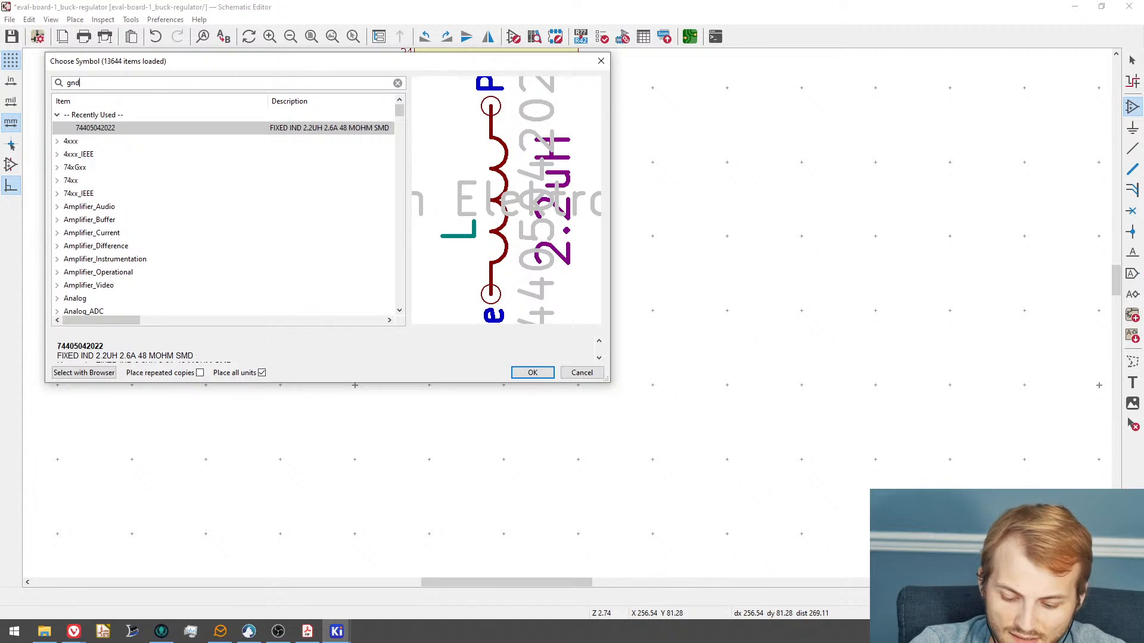
key(Return)
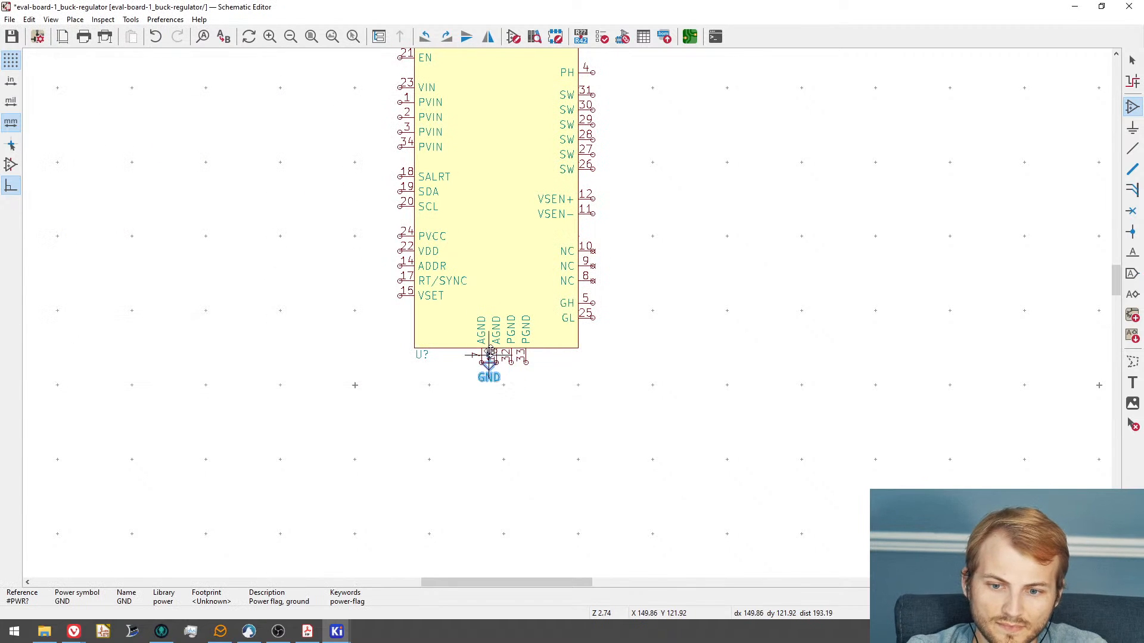
scroll(498, 383, up, 4)
click(513, 383)
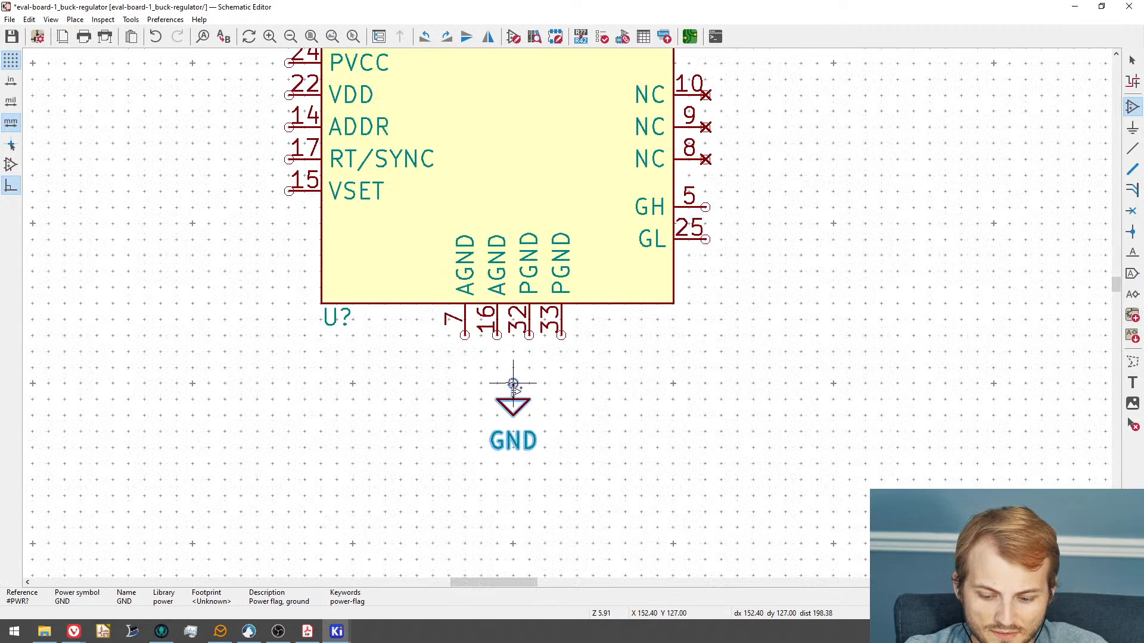
- Wire AGND pins 7 and 16 and PGND pins 32 and 33 together to the GND symbol
key(w)
click(465, 335)
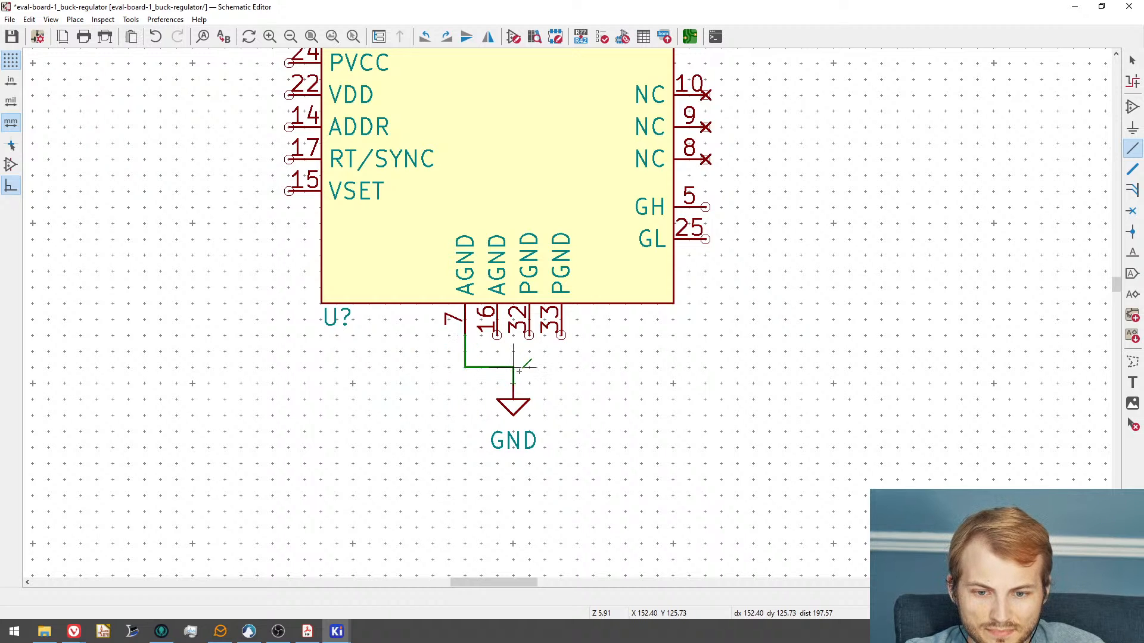
click(512, 367)
click(560, 335)
click(529, 335)
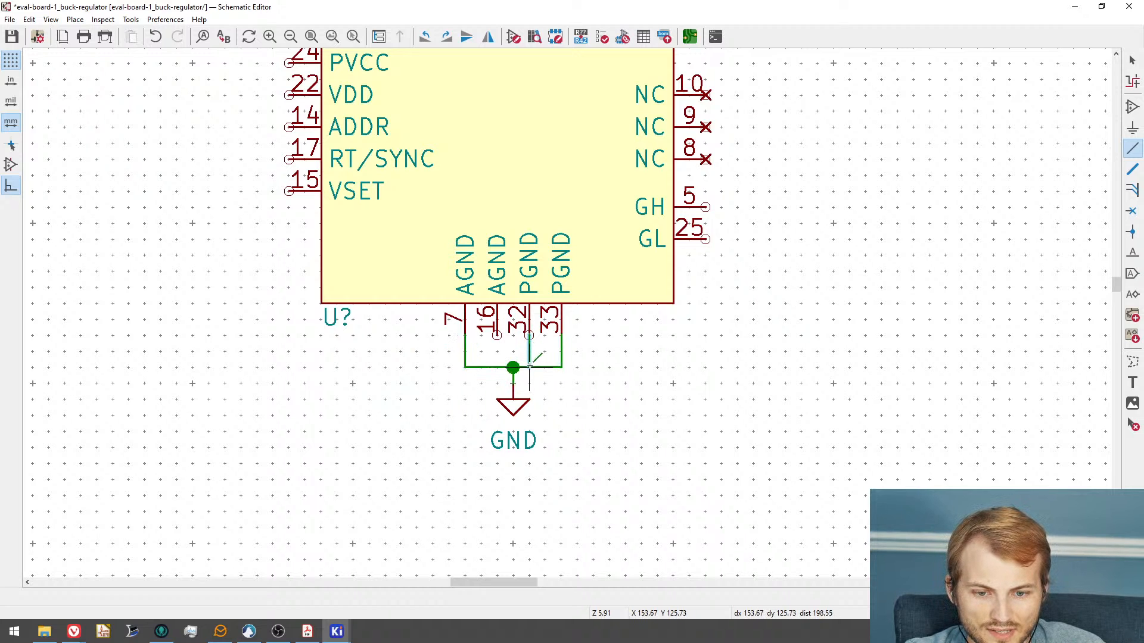
click(529, 367)
click(497, 336)
click(497, 368)
key(Escape)
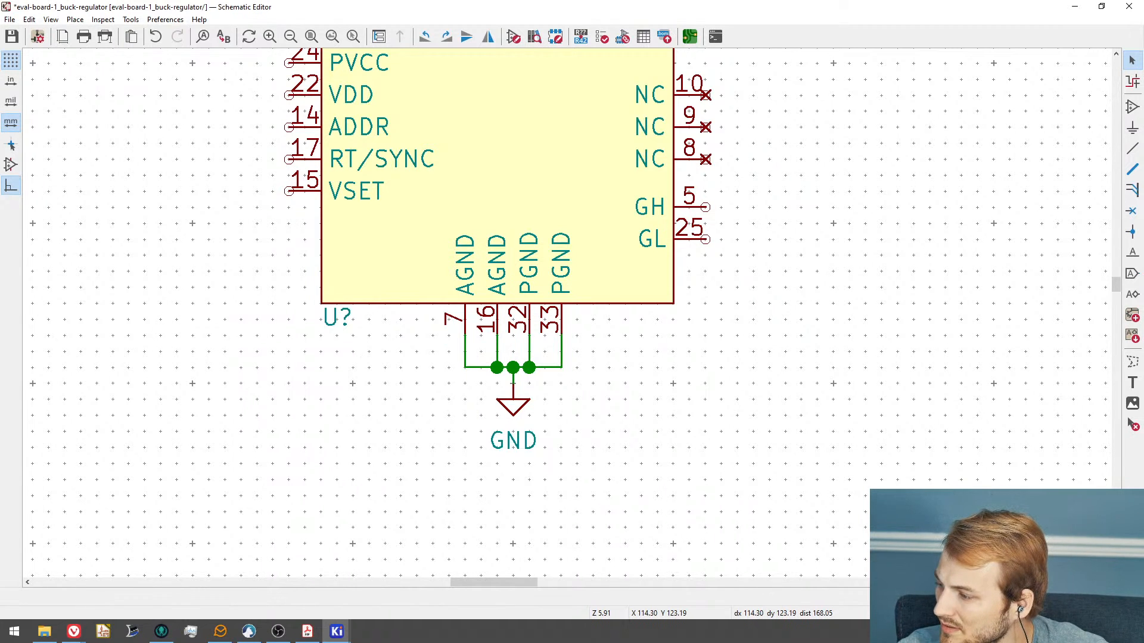
- Add an R_US resistor vertically beside the regulator symbol, just below the VSET pin
key(alt+Tab)
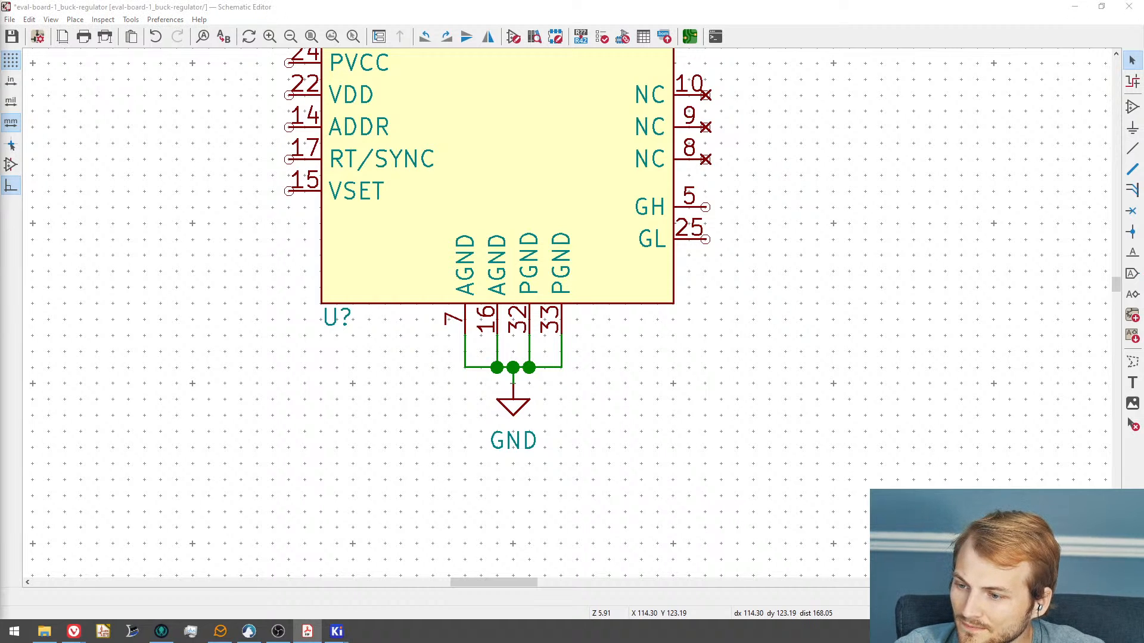
key(alt+Tab)
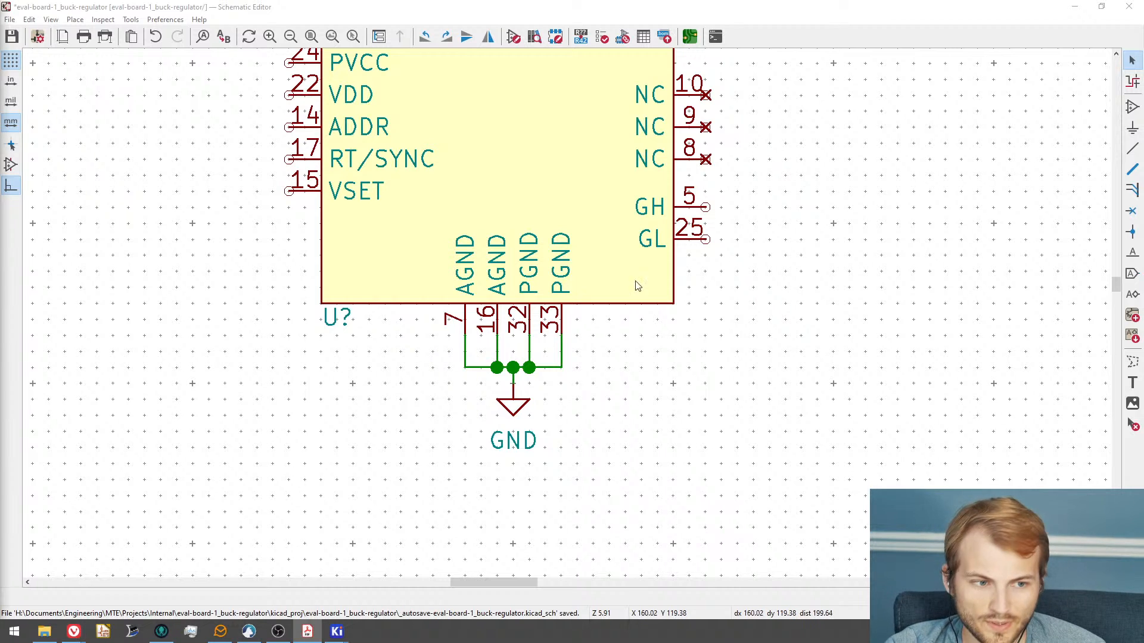
click(1131, 106)
click(599, 344)
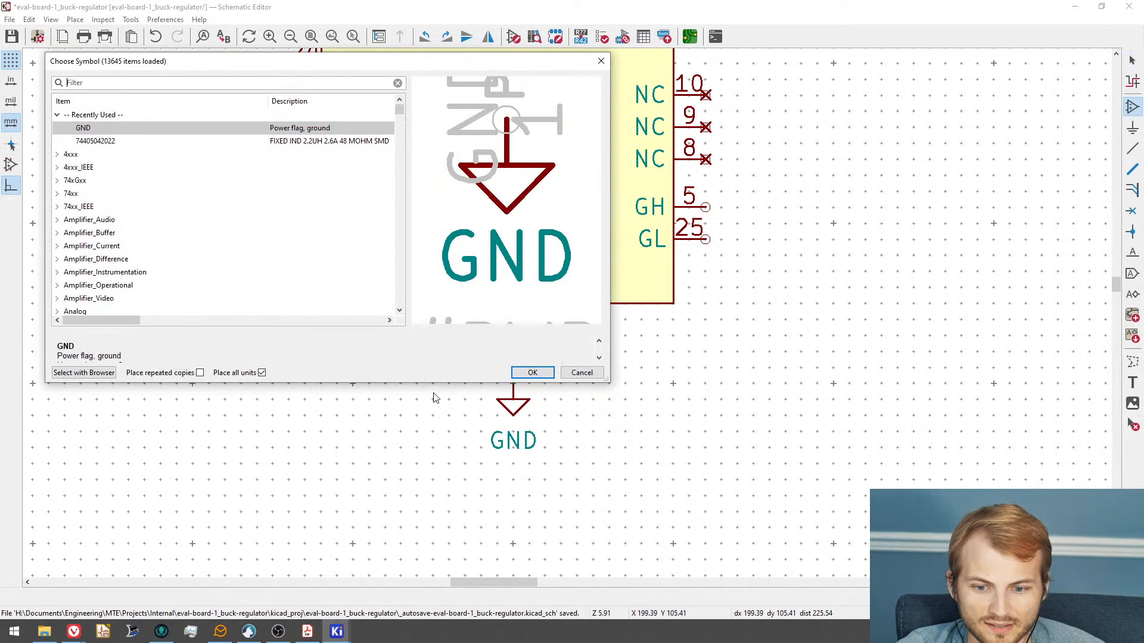
text(r_us)
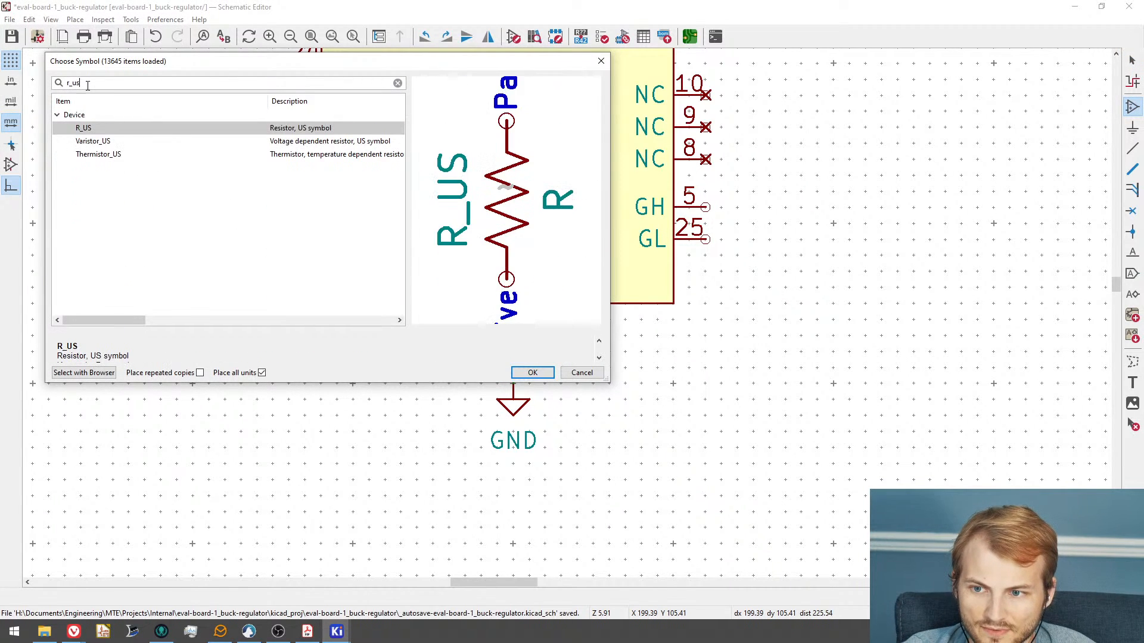
key(Return)
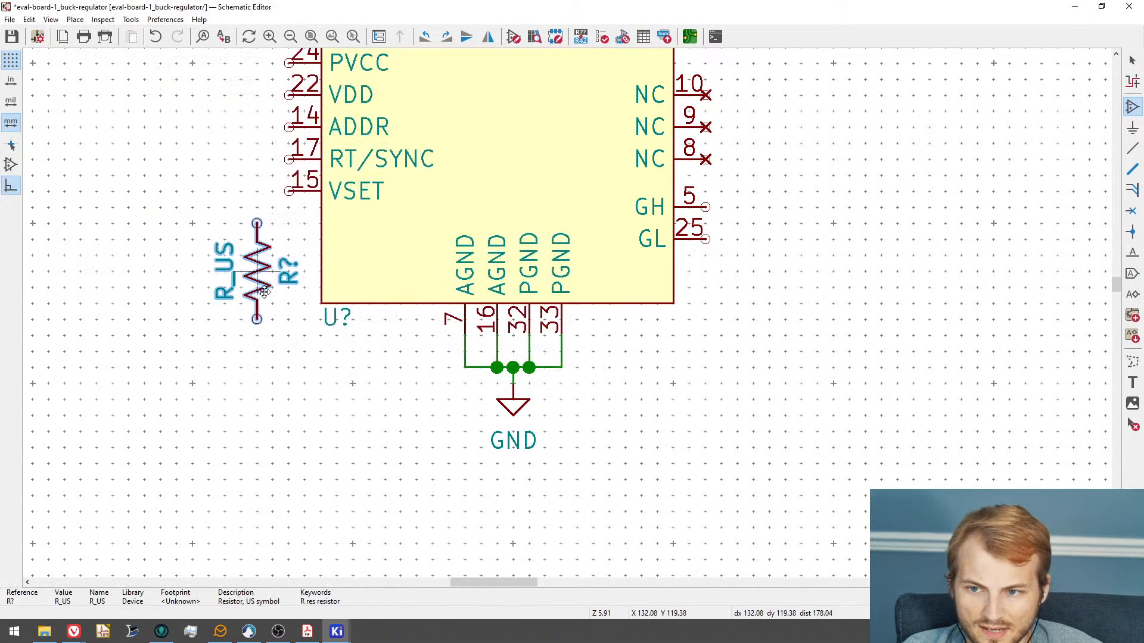
click(237, 278)
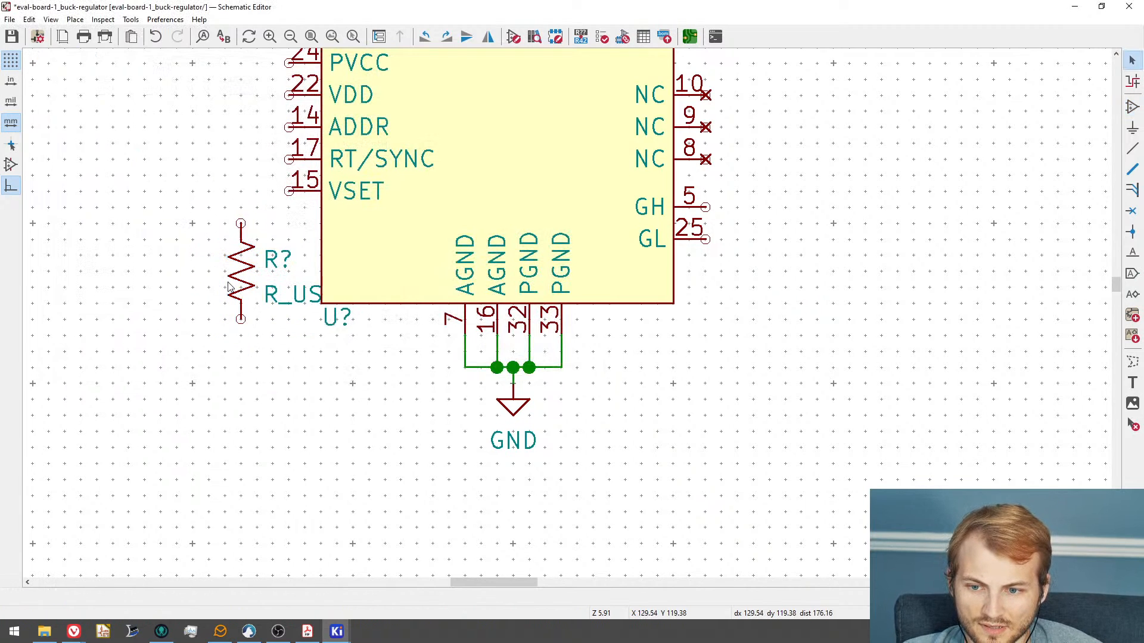
- Set the VSET resistor's value to 8.87K and shift the resistor slightly away from the regulator symbol
double_click(292, 293)
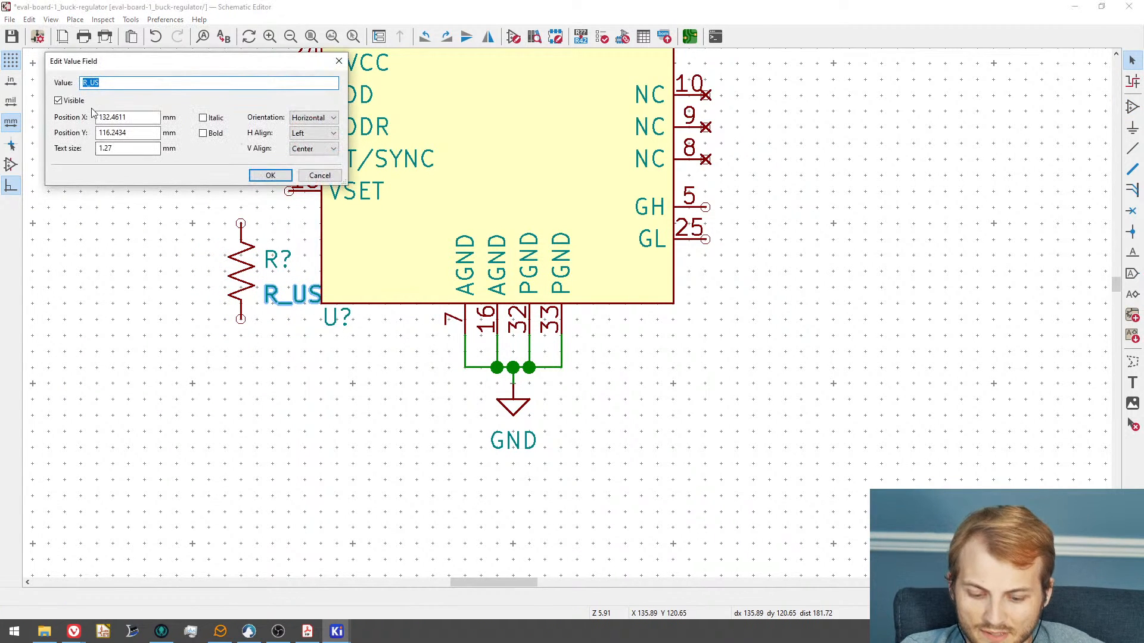
text(8.87K)
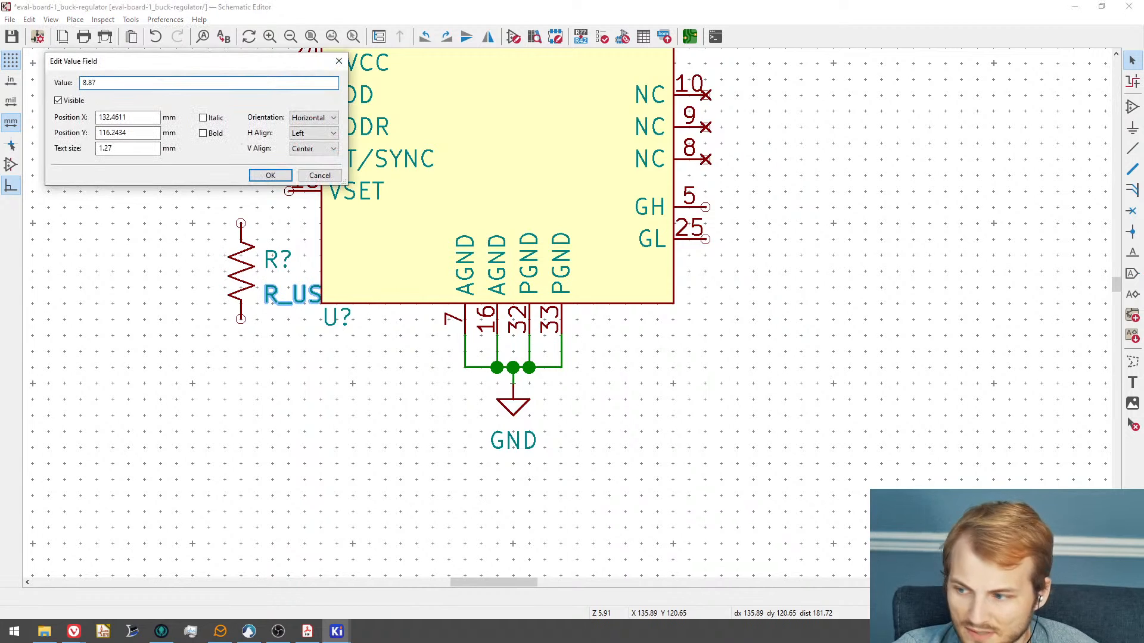
key(Return)
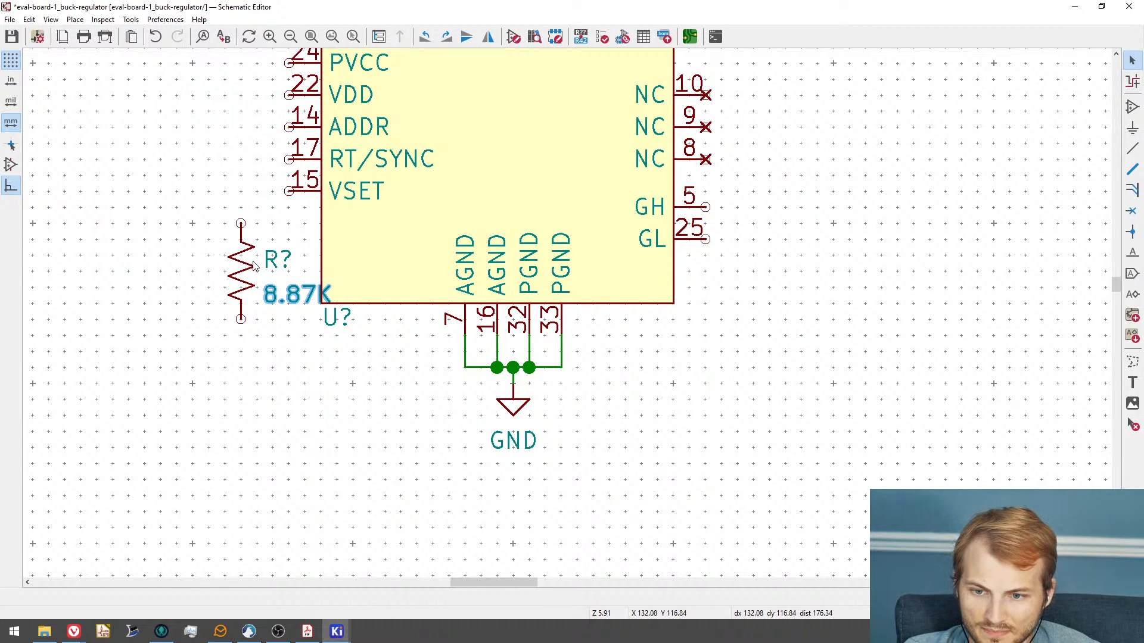
drag(239, 267, 223, 266)
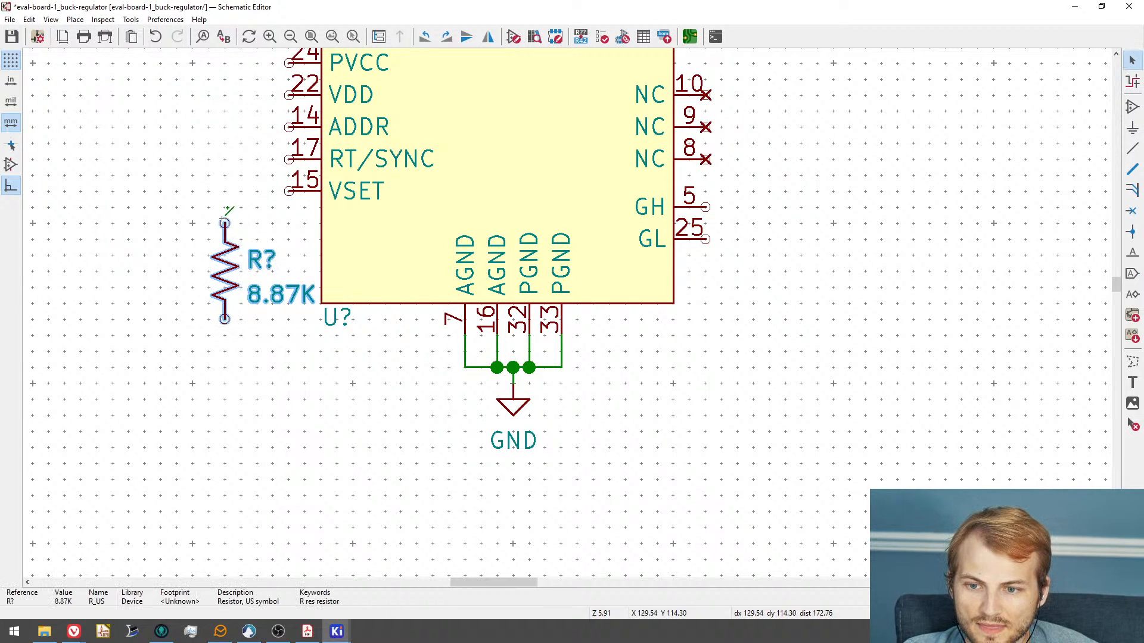
- Wire the 8.87K resistor's upper end to VSET pin 15 and its lower end to the shared ground line
key(w)
click(289, 190)
click(224, 319)
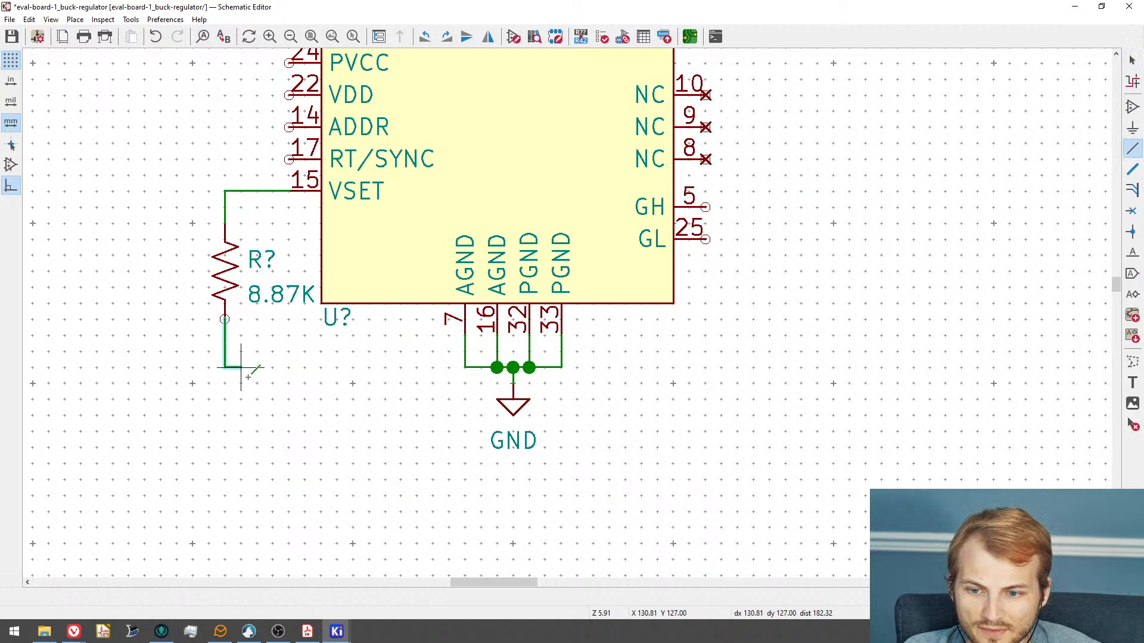
click(465, 368)
key(Escape)
middle_drag(280, 286, 370, 332)
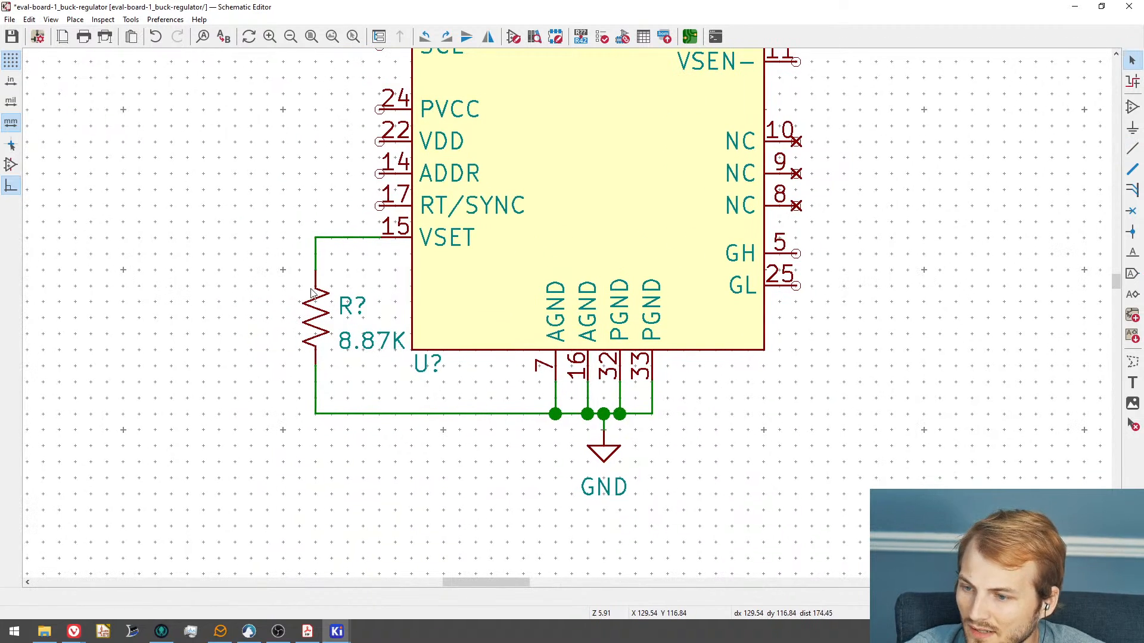
middle_drag(305, 317, 413, 349)
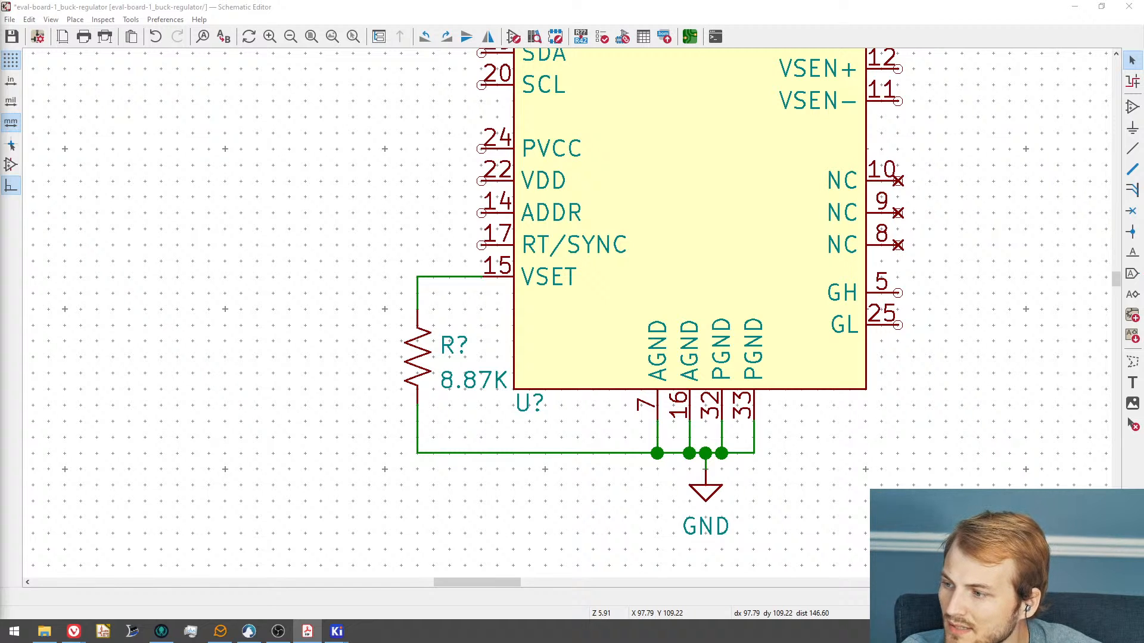
- Switch to the SiC45x datasheet in Acrobat and review the output voltage settings, RT resistor frequency settings and RT/SYNC switching modes
key(alt+Tab)
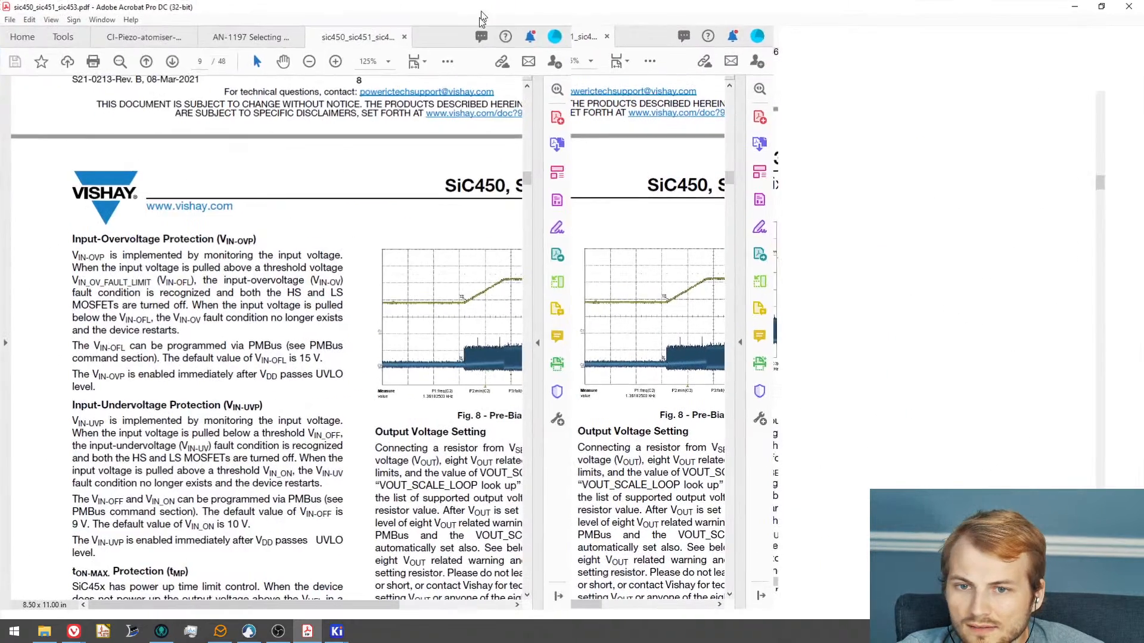
scroll(388, 328, down, 8)
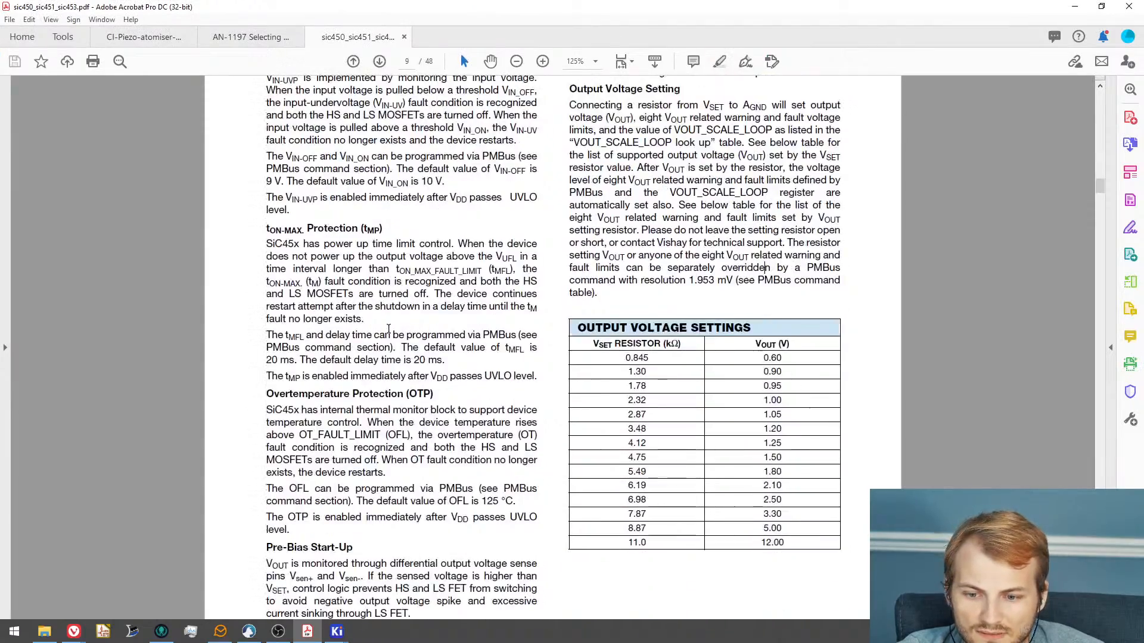
scroll(388, 329, down, 18)
scroll(389, 329, up, 10)
scroll(388, 329, up, 5)
scroll(389, 331, down, 13)
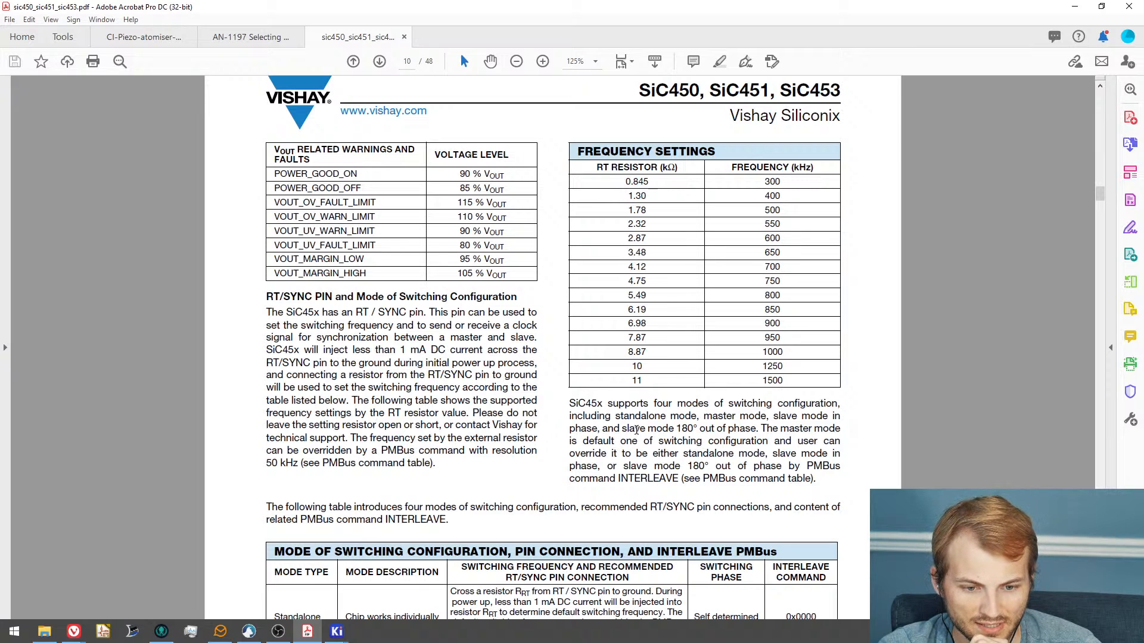
drag(616, 417, 695, 429)
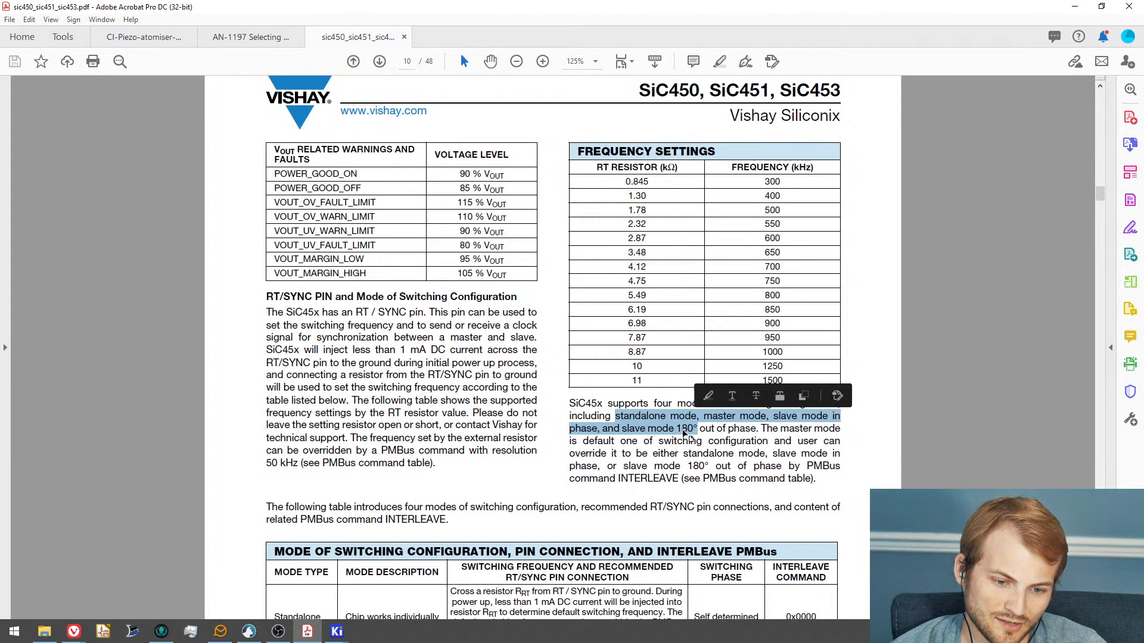
click(662, 449)
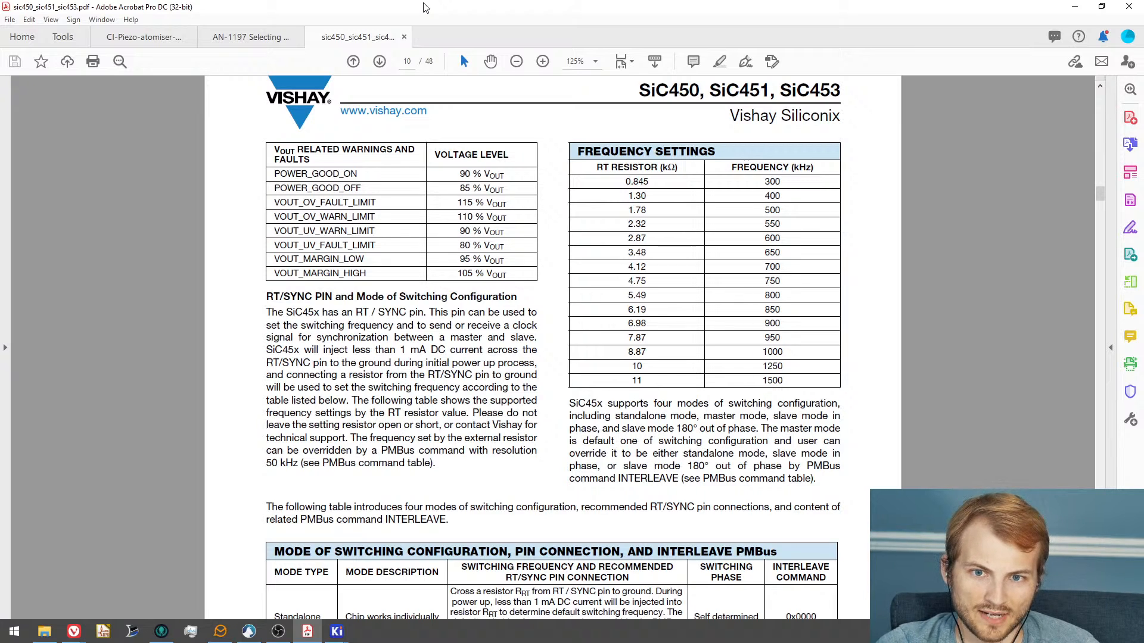
drag(420, 3, 0, 83)
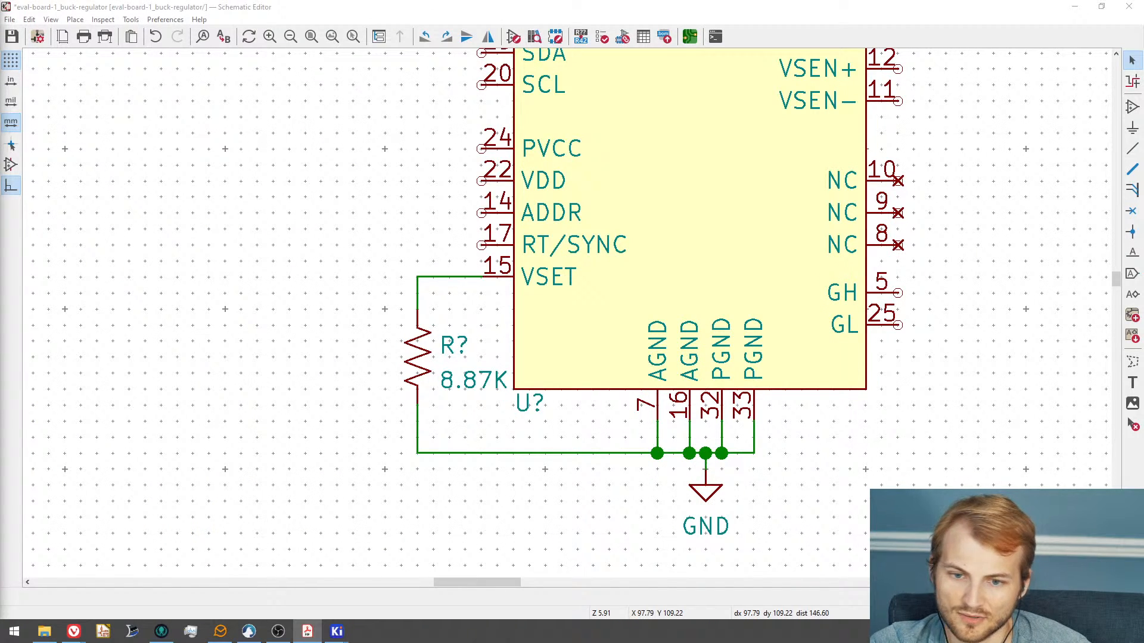
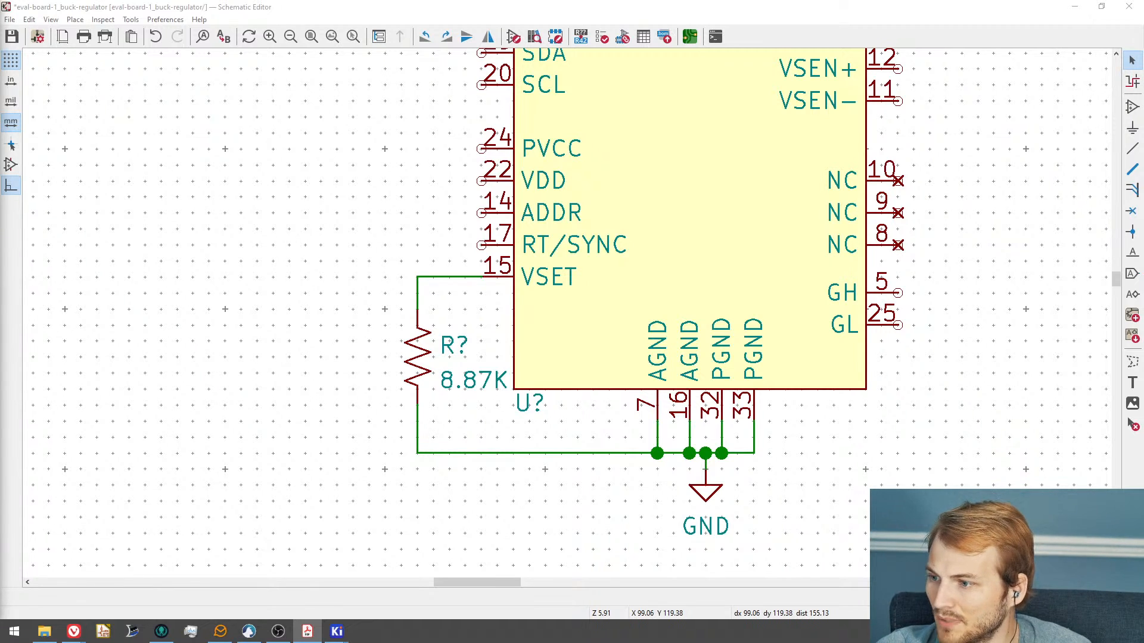
- Return to the KiCad schematic, duplicate the 8.87K resistor and place the copy beside it, farther from the regulator symbol
middle_drag(315, 320, 365, 365)
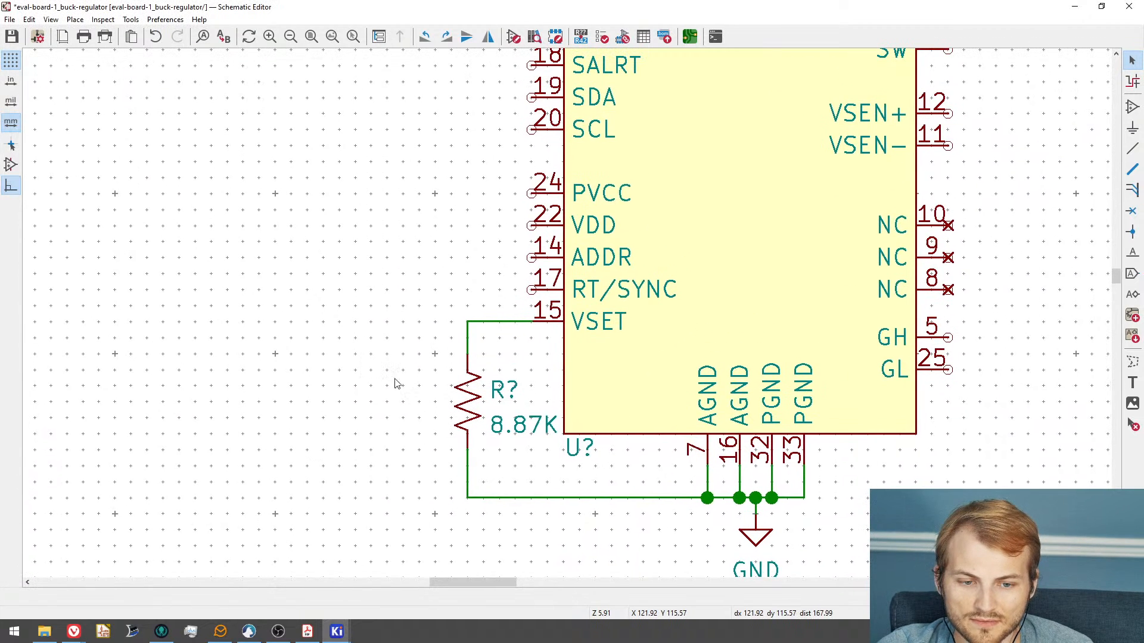
click(477, 411)
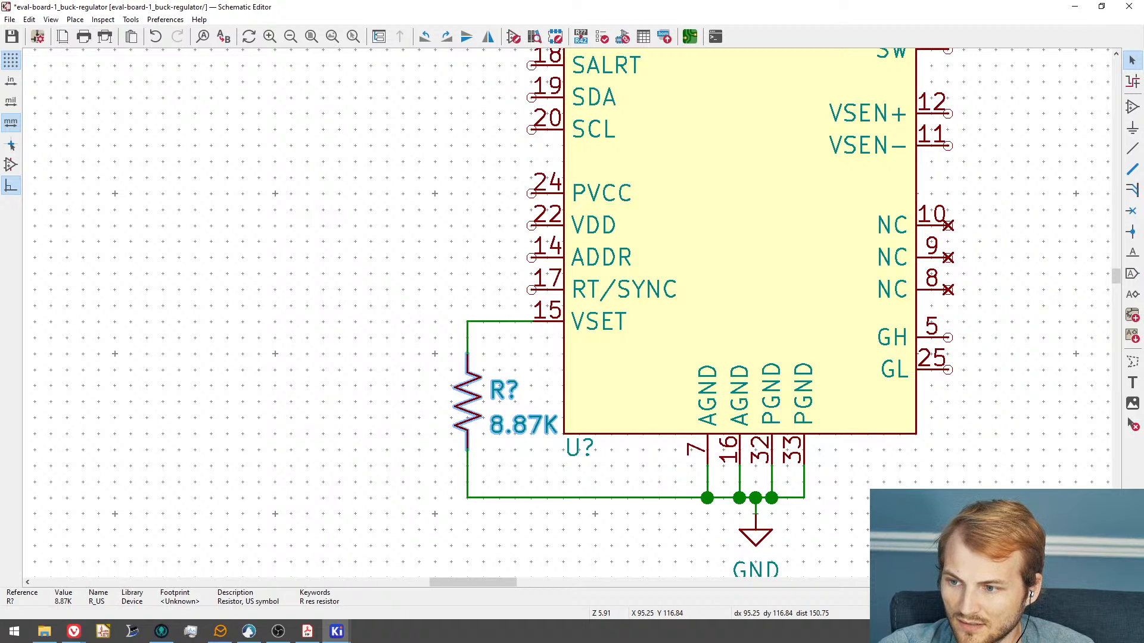
key(alt+Tab)
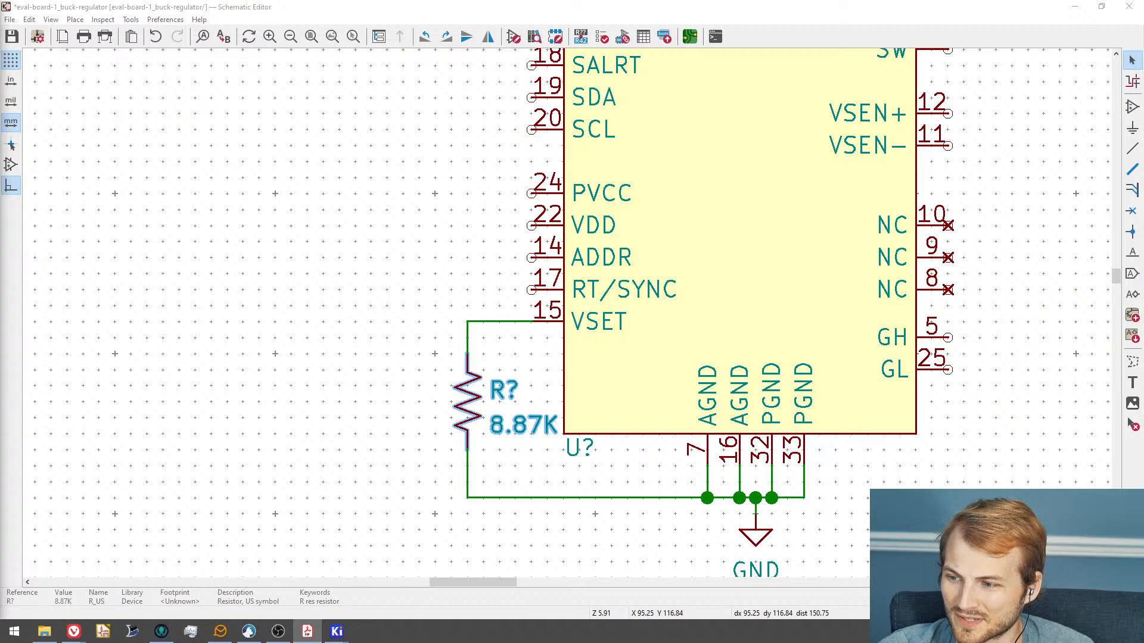
click(273, 367)
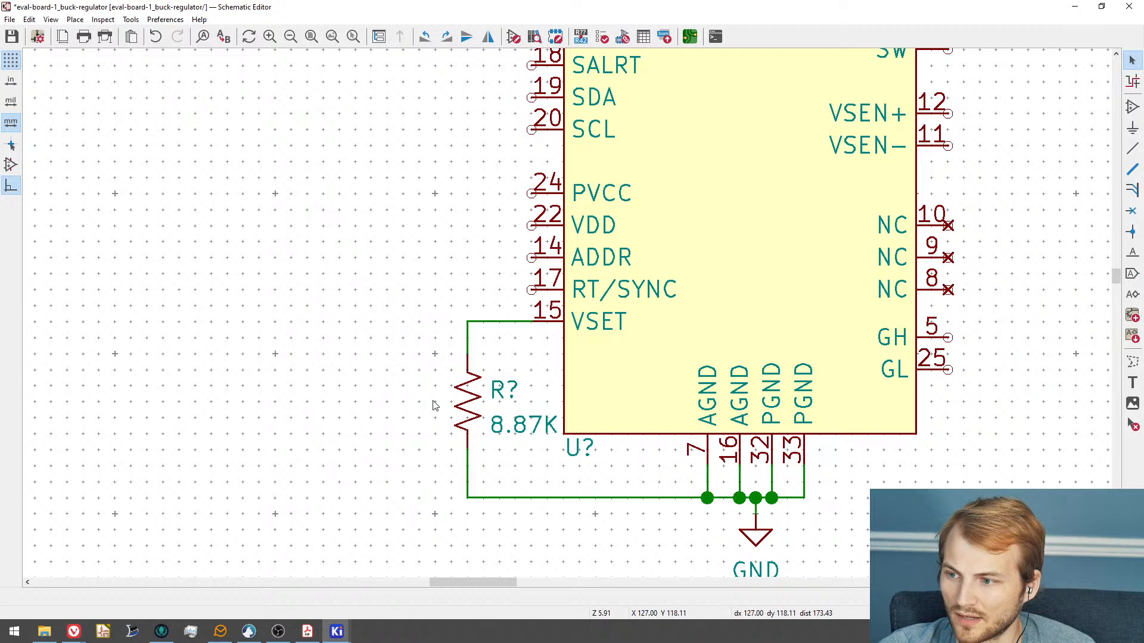
click(467, 405)
click(395, 396)
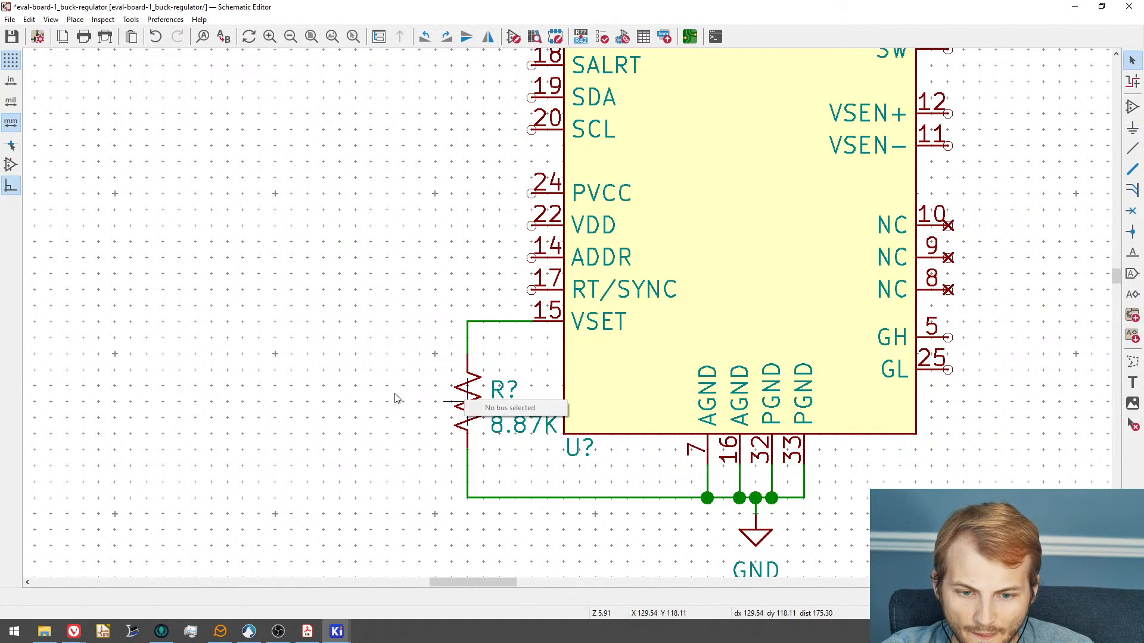
click(473, 403)
key(ctrl+d)
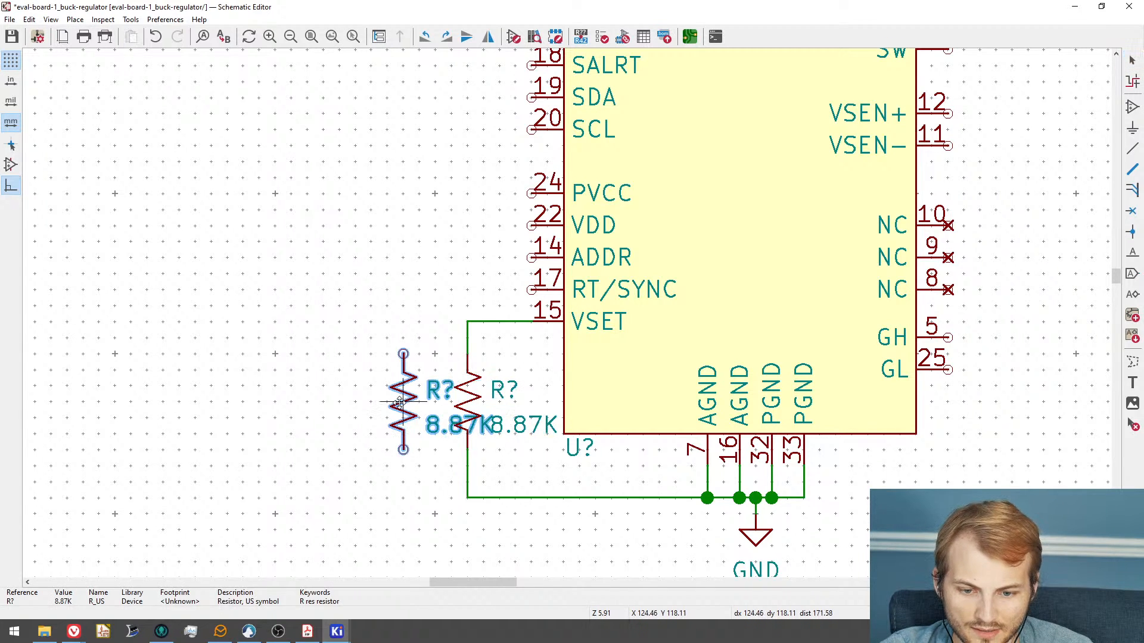
click(373, 402)
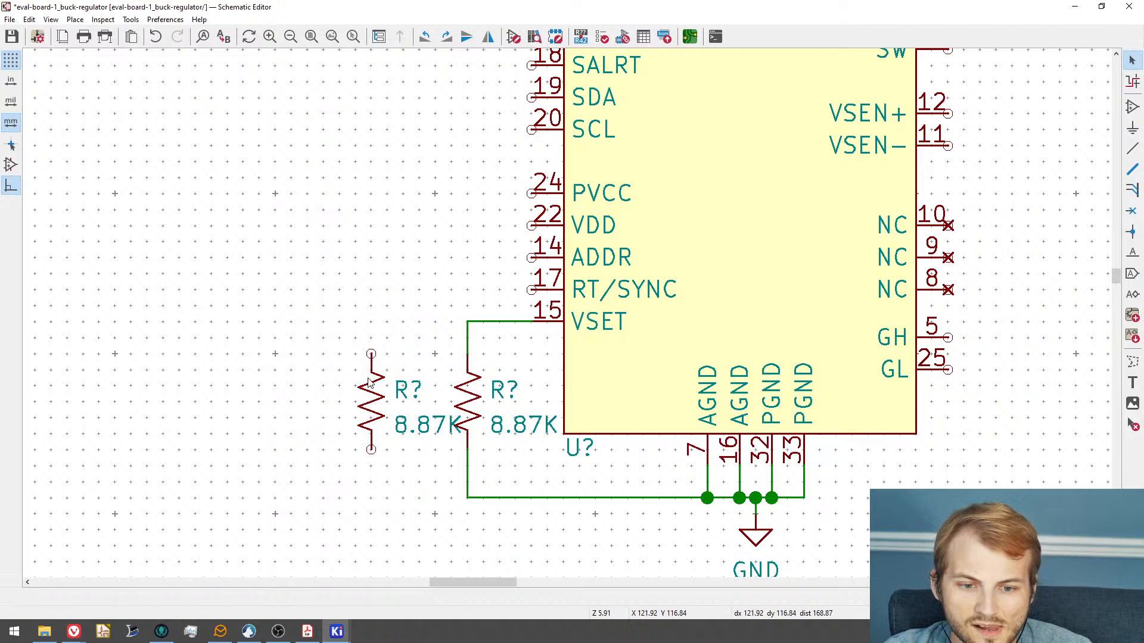
- Shift the duplicated resistor farther from the VSET resistor, wire its upper end to RT/SYNC pin 17 and its lower end to the ground line
click(378, 397)
drag(379, 396, 364, 396)
key(w)
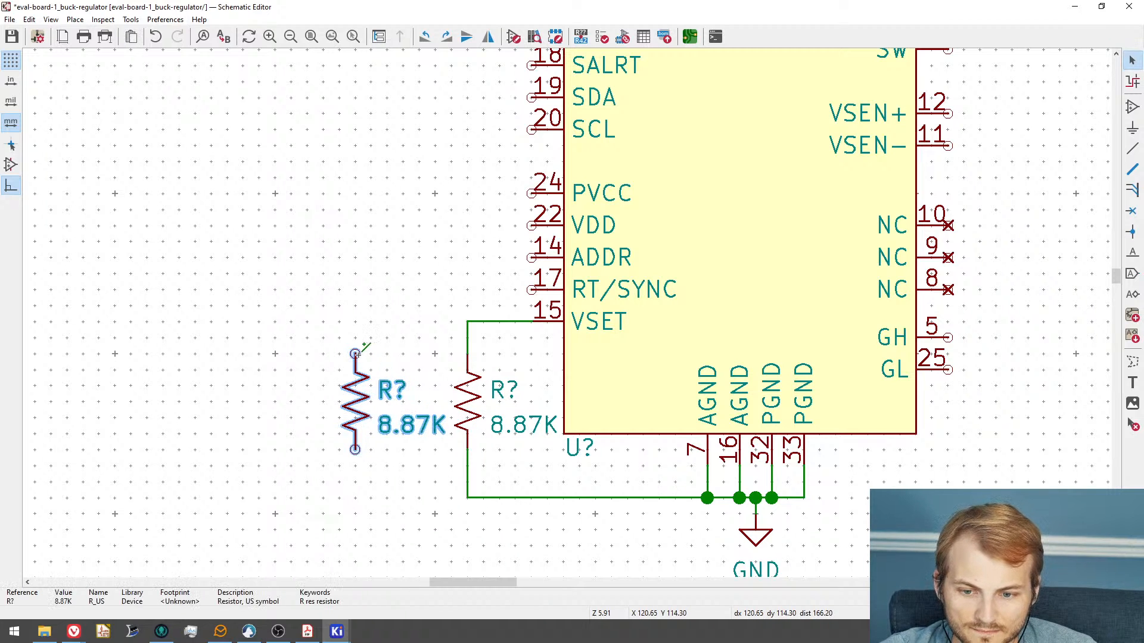
click(355, 353)
click(532, 290)
click(355, 449)
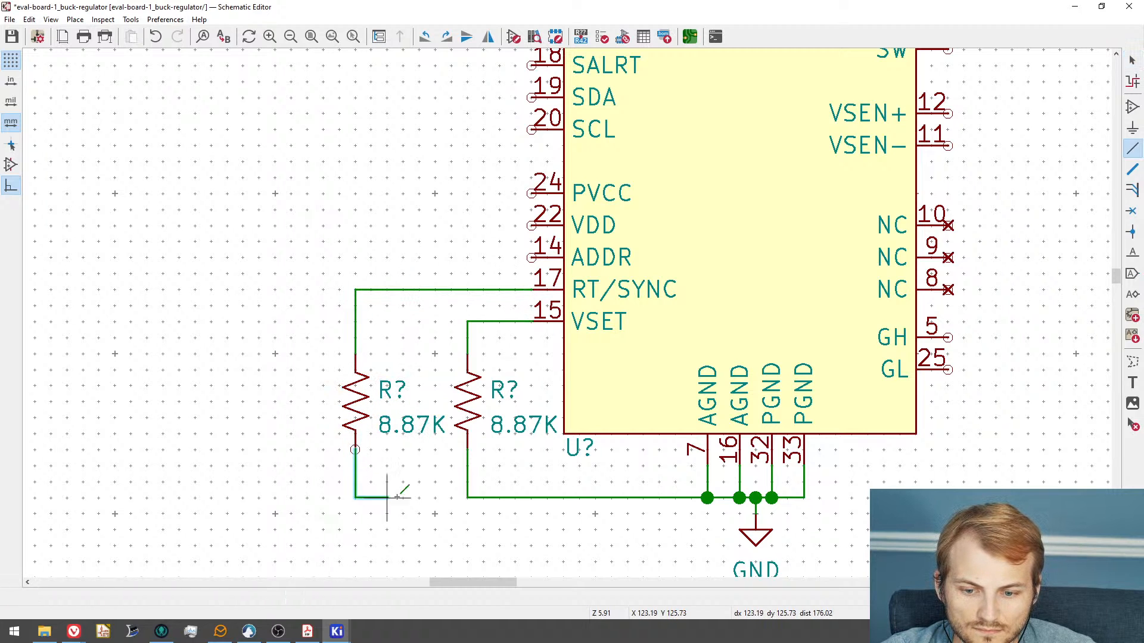
click(467, 497)
key(Escape)
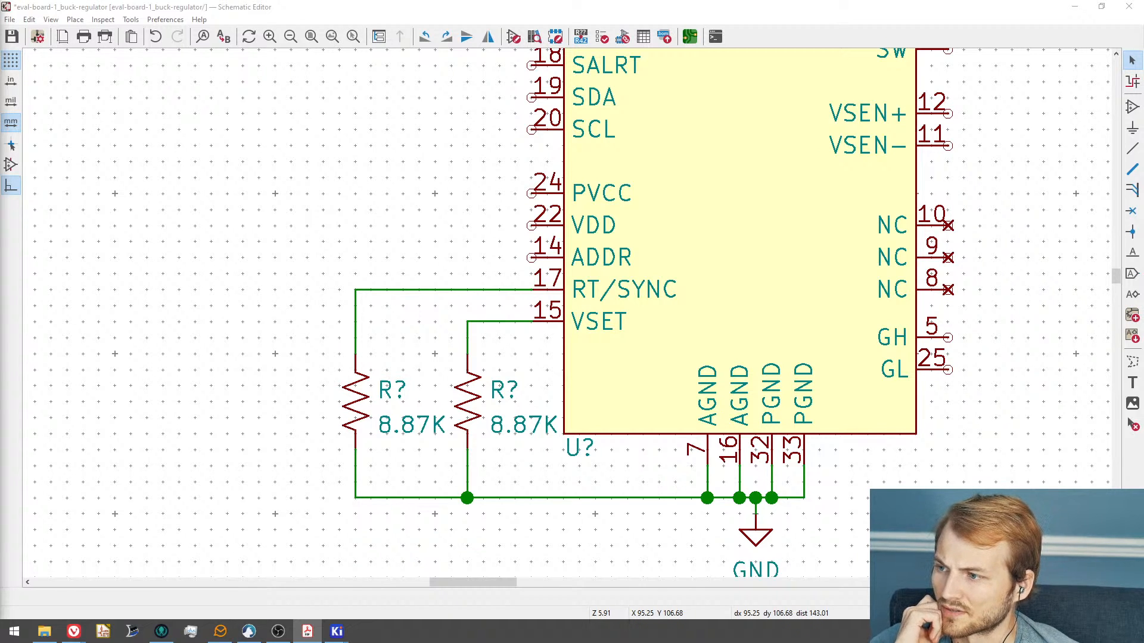
- Switch to the SiC45x datasheet in Acrobat and review the MFR_BASE_ADDRESS table for the address given by the 8.87K resistor
key(alt+Tab)
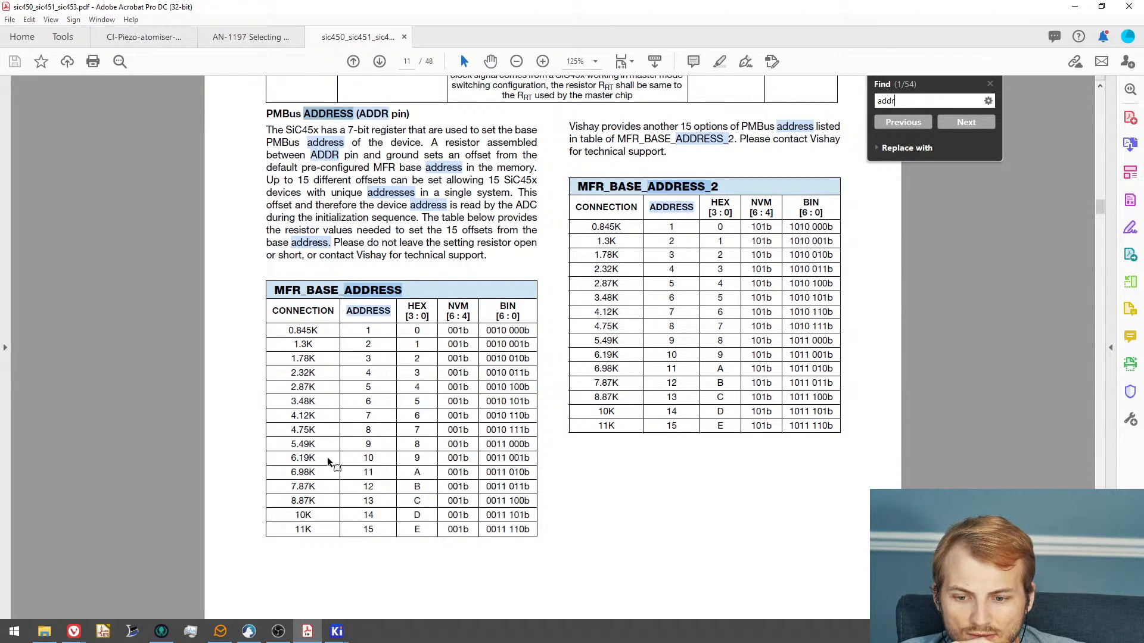
click(292, 500)
drag(292, 499, 379, 502)
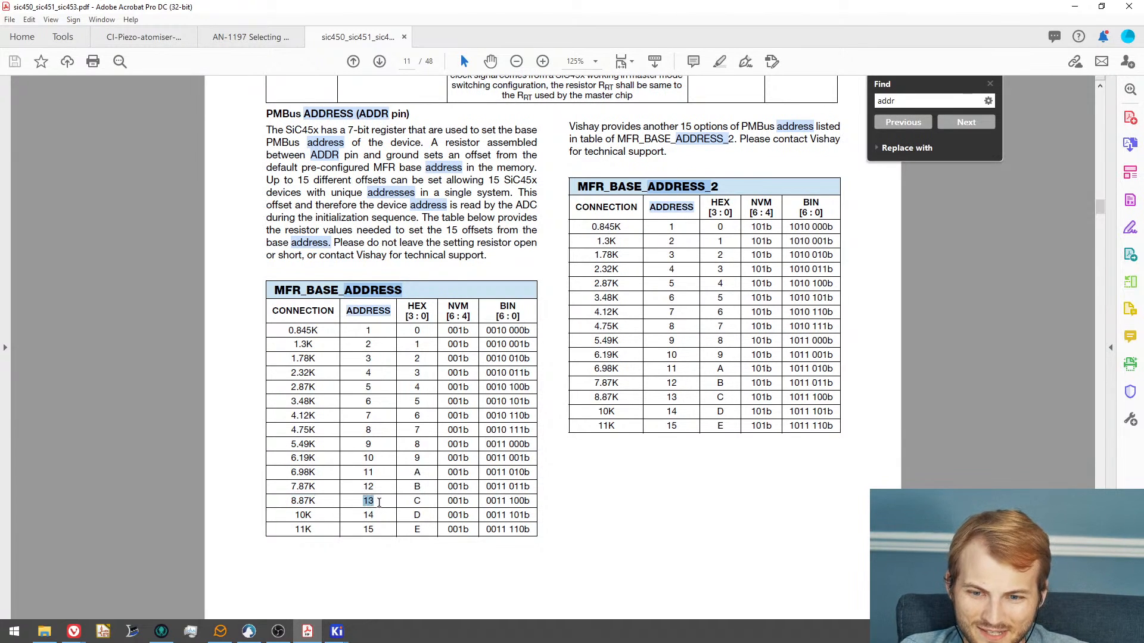
click(384, 502)
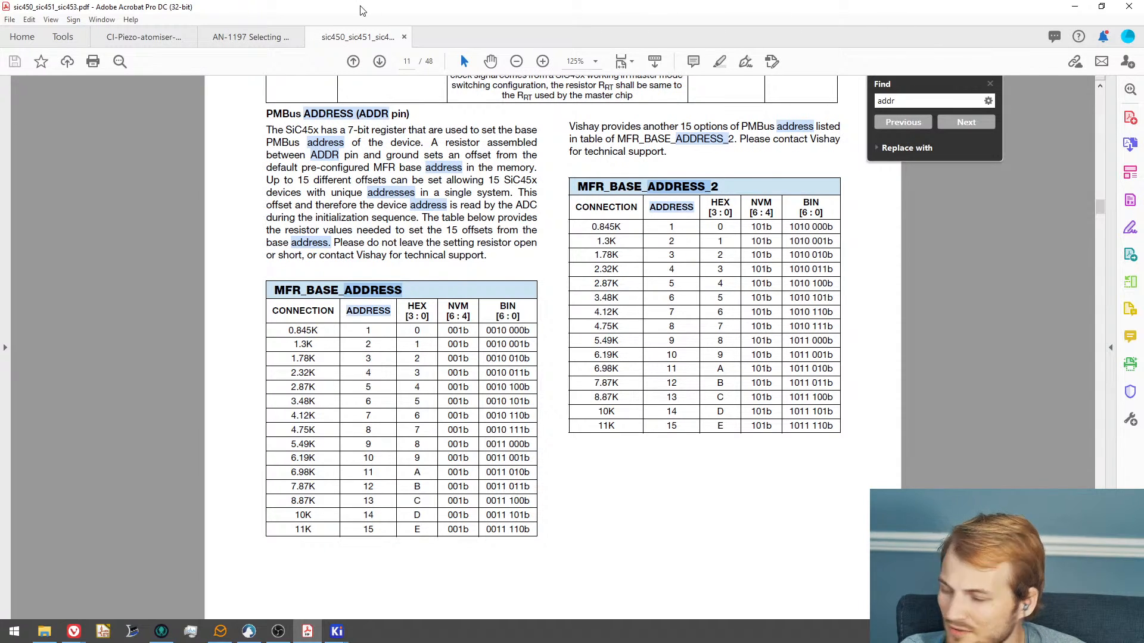
drag(361, 11, 0, 85)
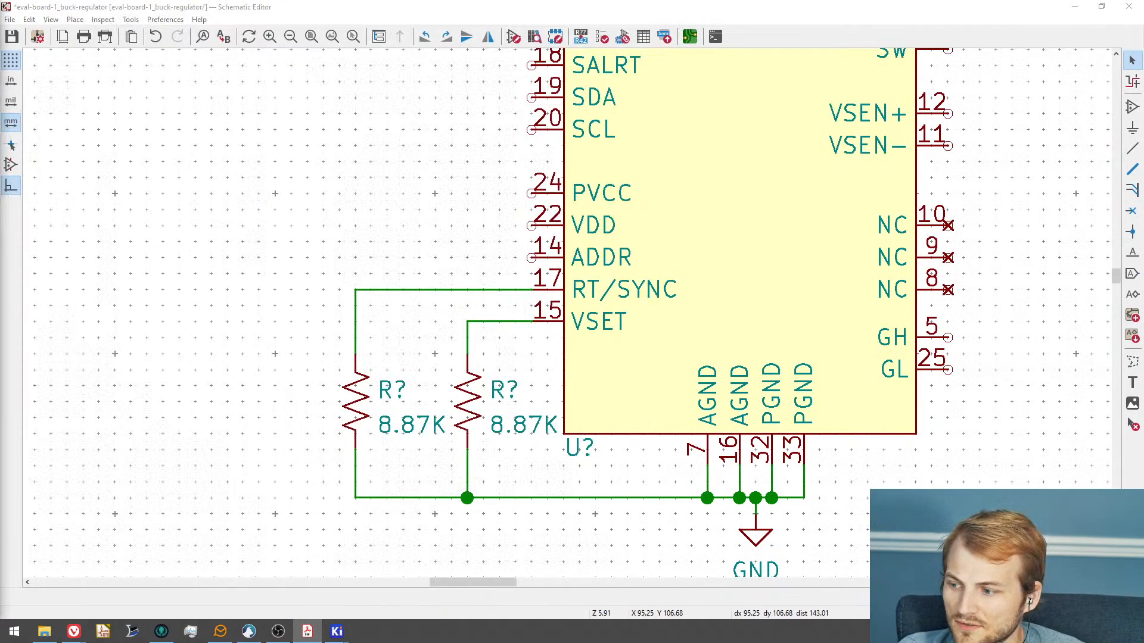
- Return to the KiCad schematic, duplicate the RT/SYNC resistor and place the copy on its far side from the regulator symbol
click(356, 397)
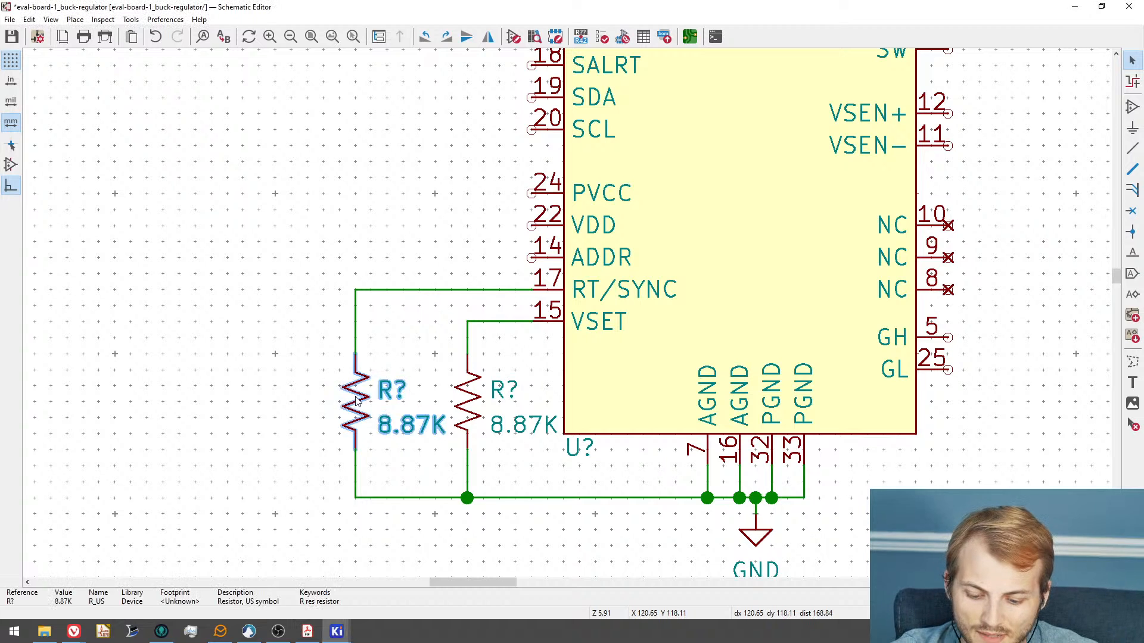
key(Escape)
click(355, 411)
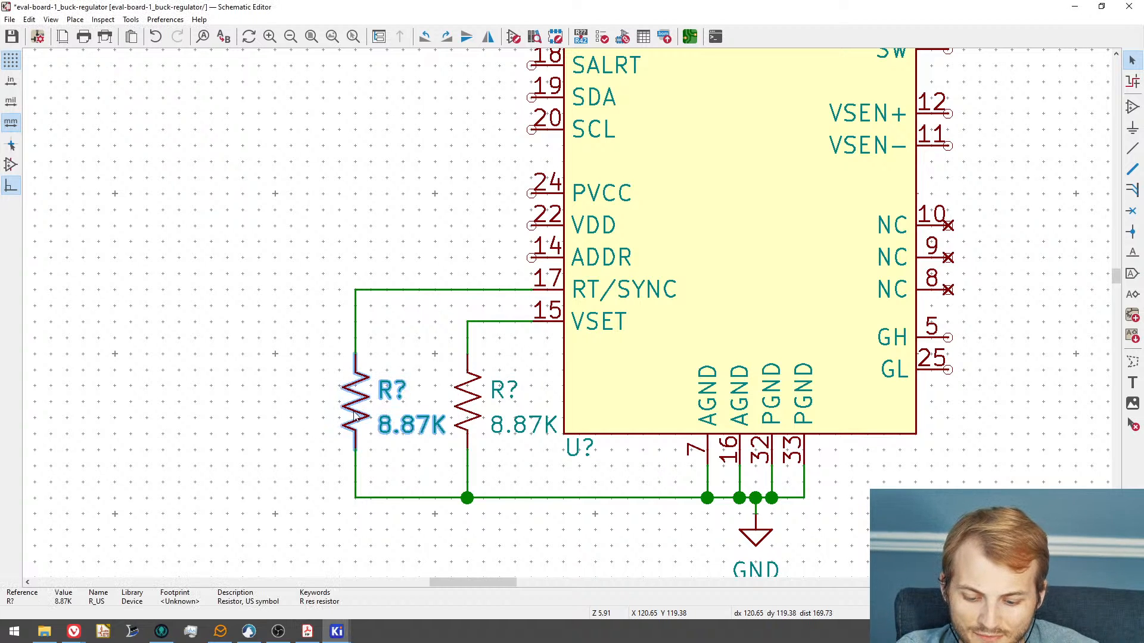
key(ctrl+d)
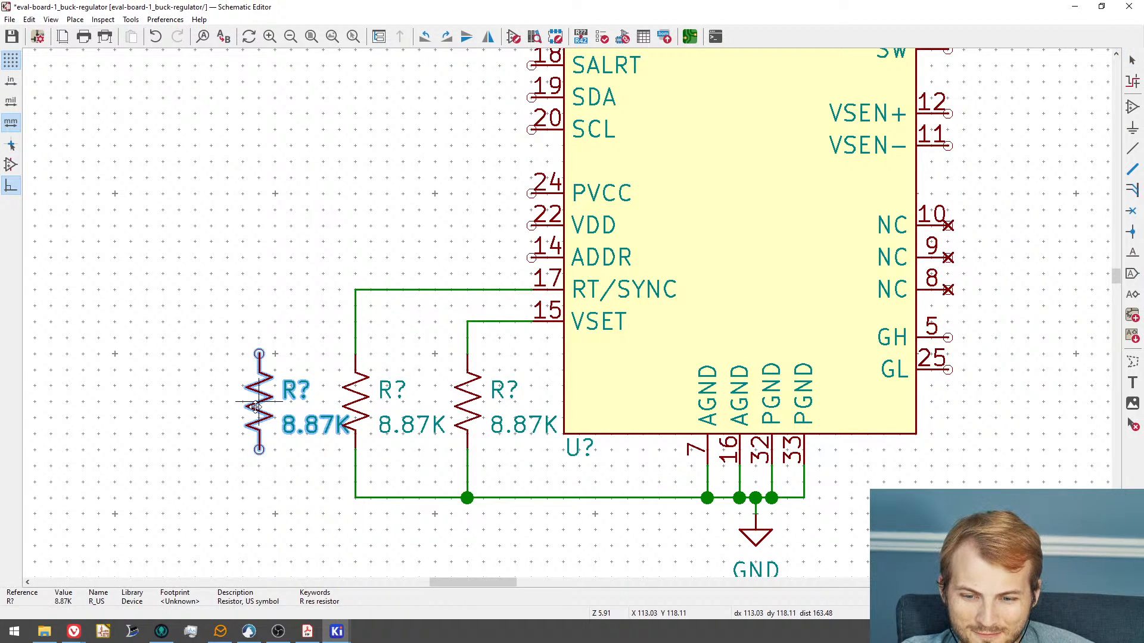
click(255, 407)
- Wire the new resistor's lower end to the shared ground line and its upper end to ADDR pin 14
click(260, 448)
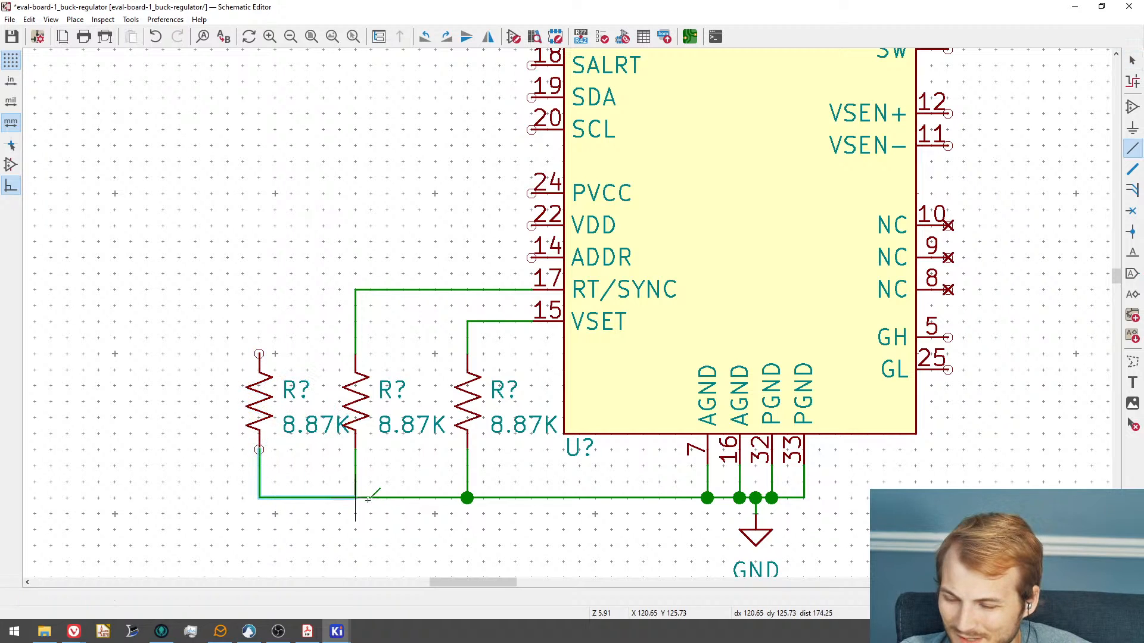
click(356, 497)
click(259, 353)
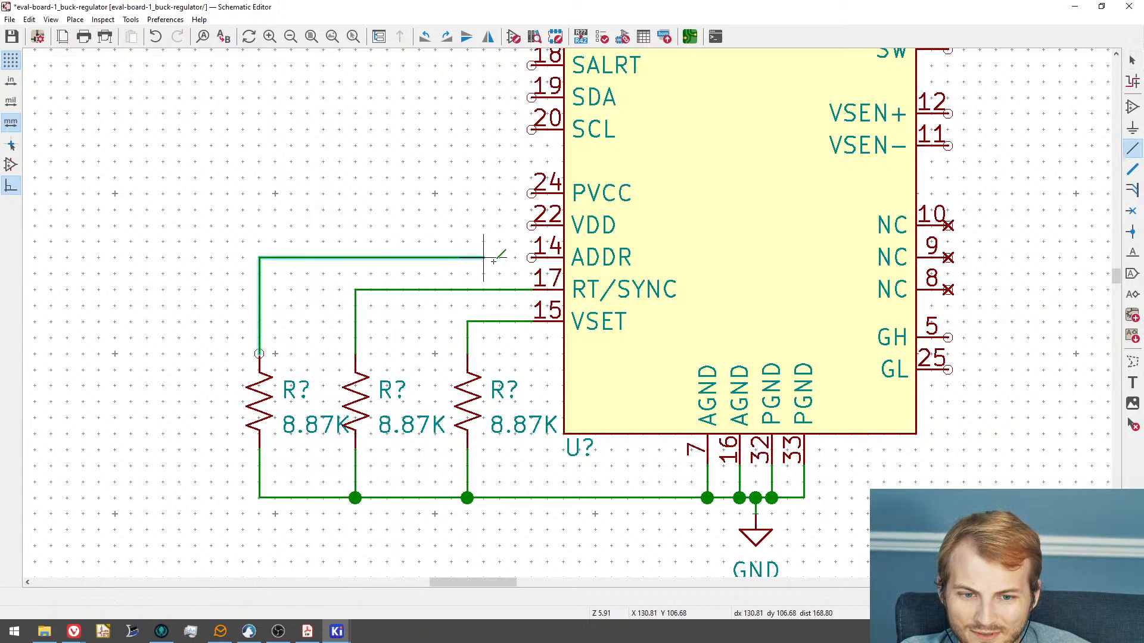
click(531, 257)
click(306, 386)
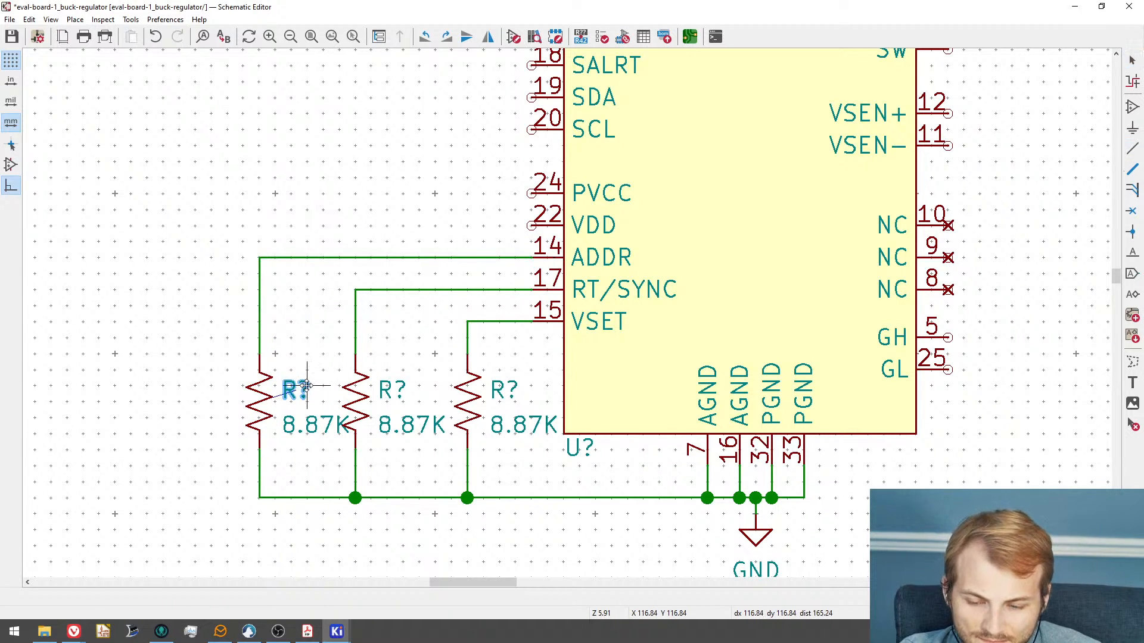
key(r)
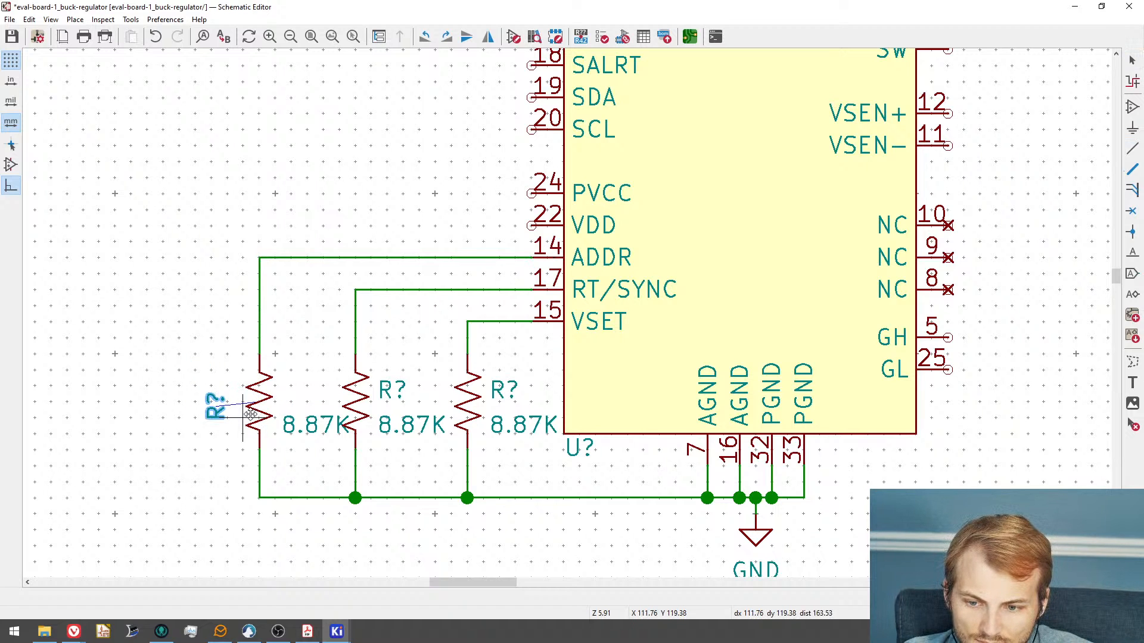
key(r)
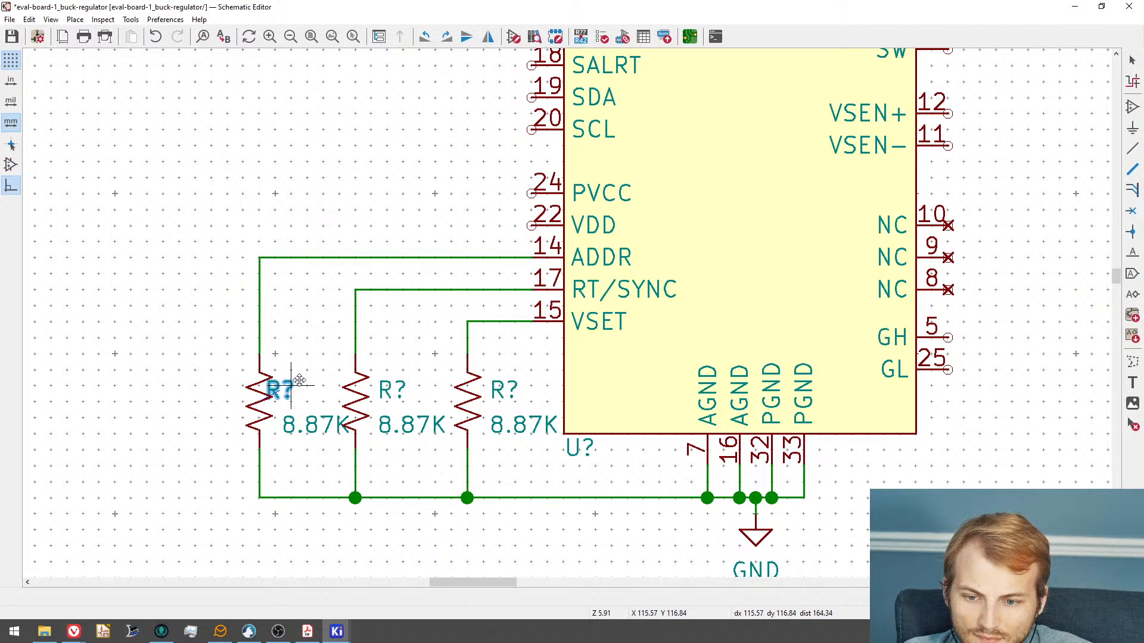
click(308, 386)
click(318, 422)
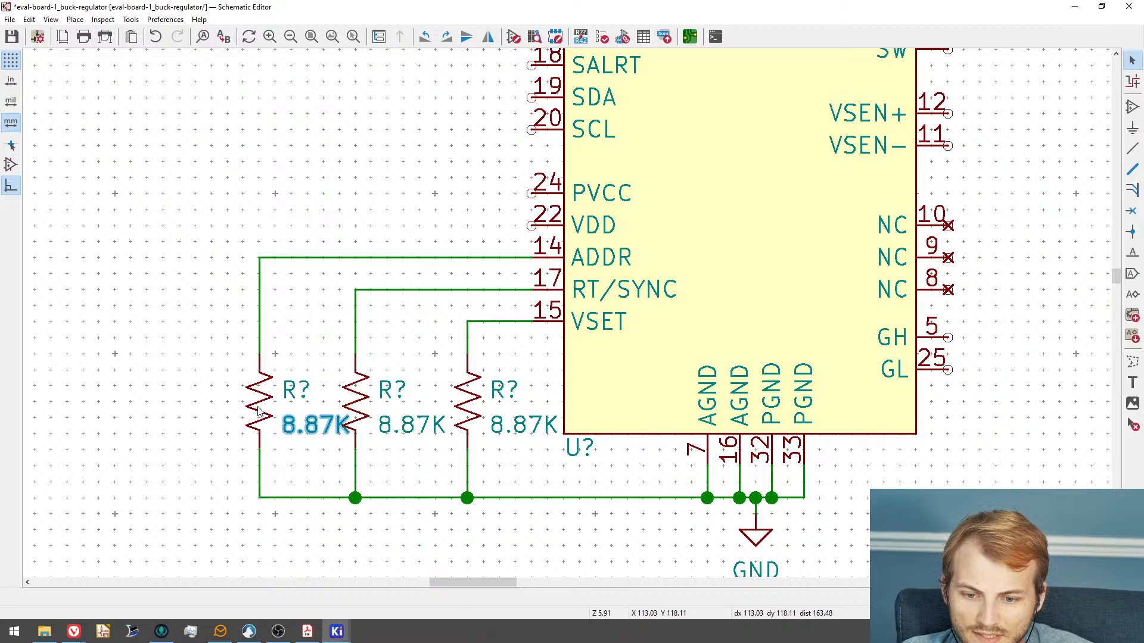
- Shift the ADDR resistor one grid step away from the RT/SYNC resistor and reconnect its ground and ADDR wires
drag(258, 411, 238, 408)
mouse_move(260, 477)
mouse_down()
mouse_move(243, 477)
mouse_move(244, 450)
mouse_up()
click(243, 498)
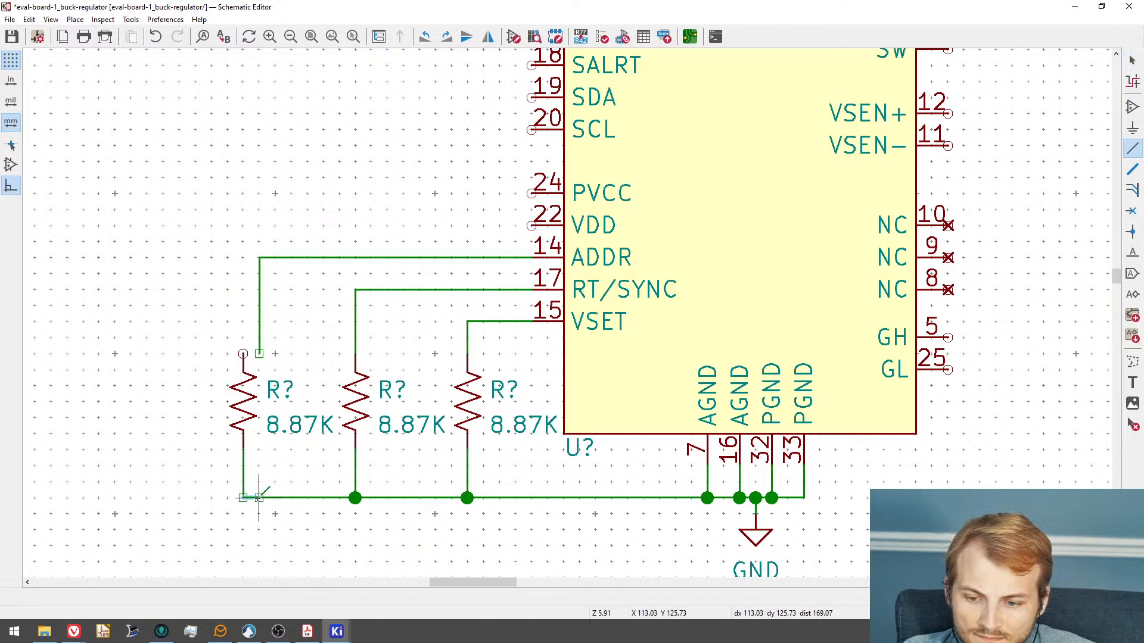
click(258, 498)
drag(260, 340, 243, 351)
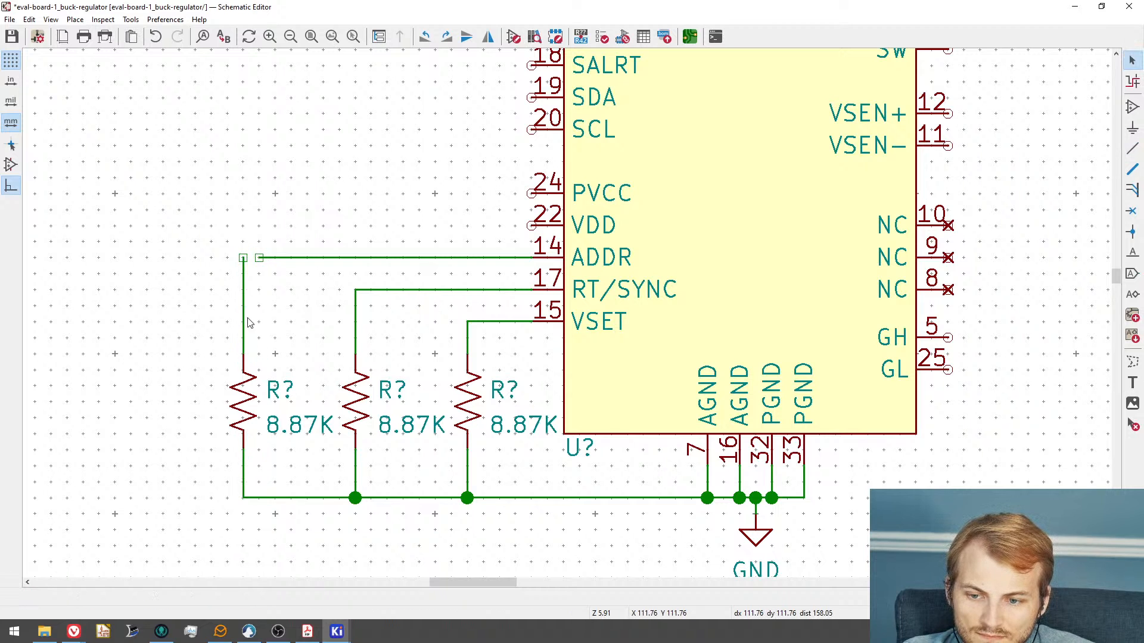
click(260, 258)
click(243, 258)
middle_drag(411, 275, 375, 348)
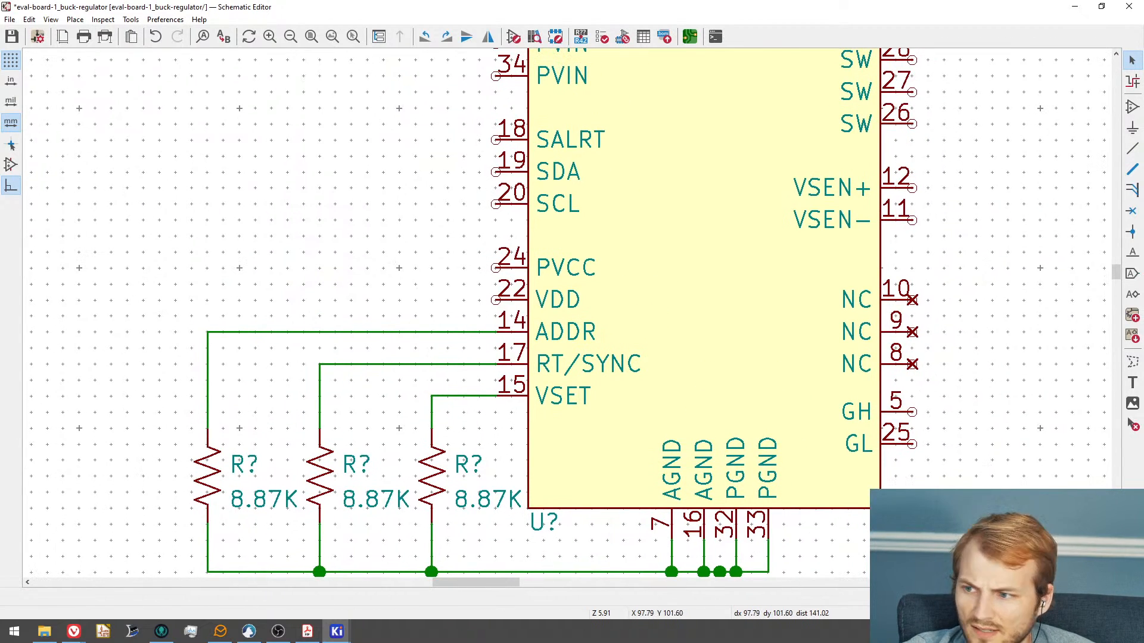
- Switch back to the SiC45x datasheet in Acrobat and search it for "vdd"
drag(0, 179, 369, 0)
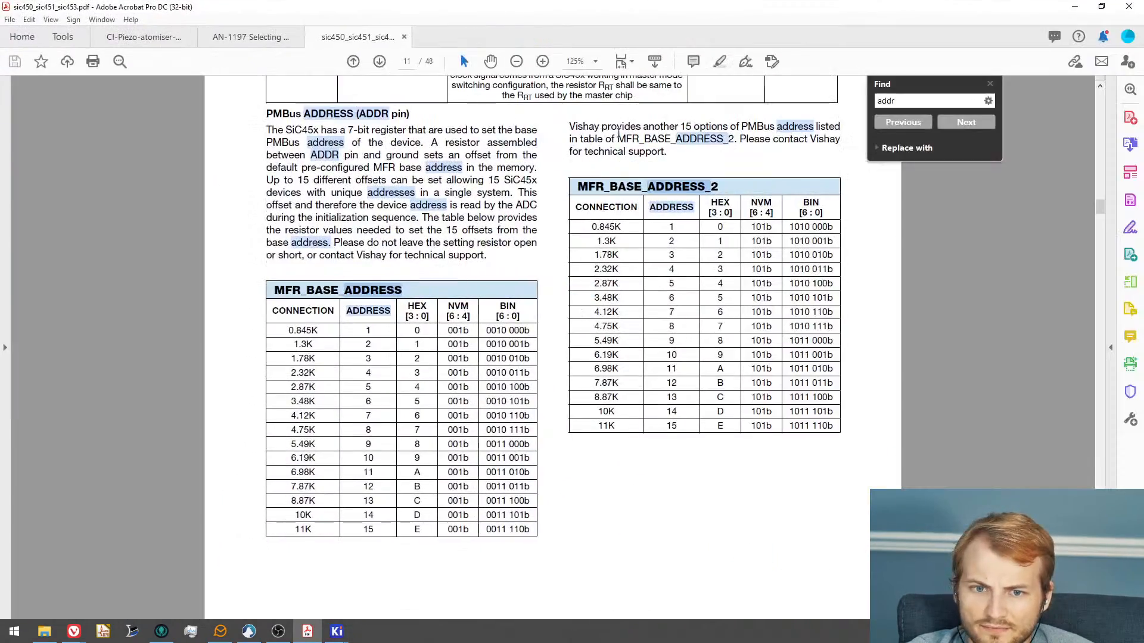
double_click(883, 101)
text(vdd)
key(Return)
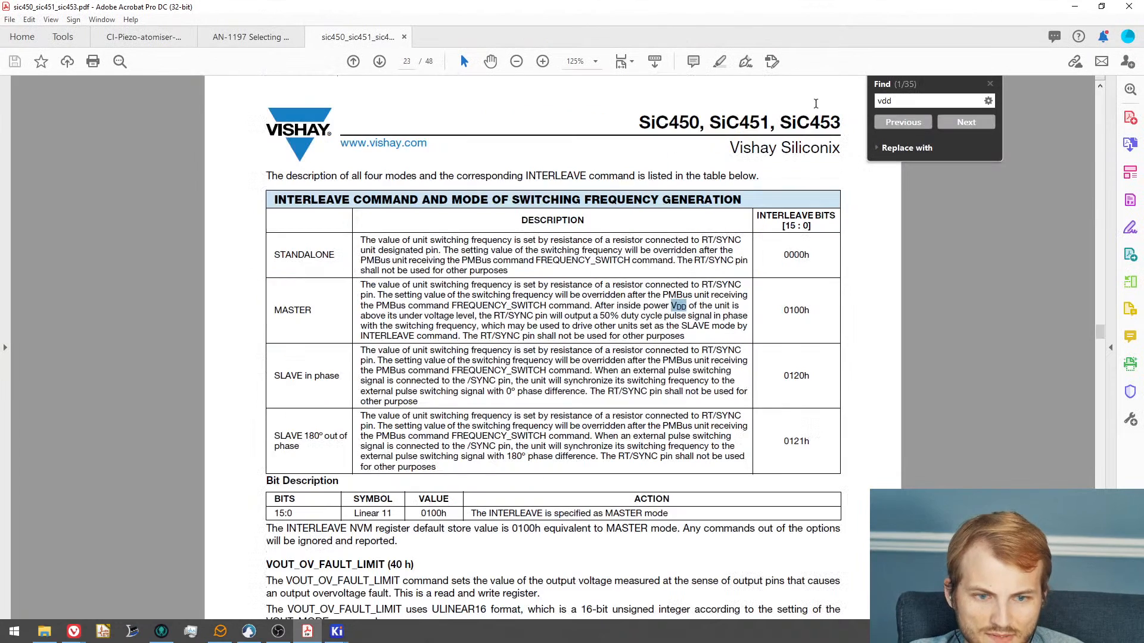
- Step back through the VDD matches to the pin description table and examine the VDD pin's decoupling requirement
click(912, 124)
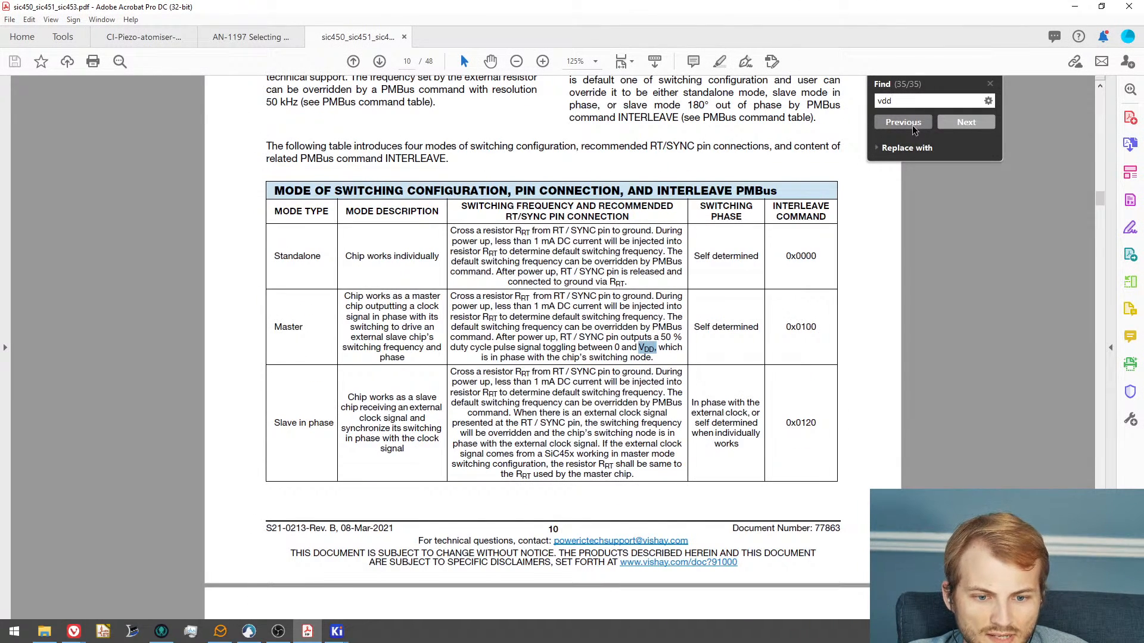
click(912, 125)
scroll(495, 316, up, 5)
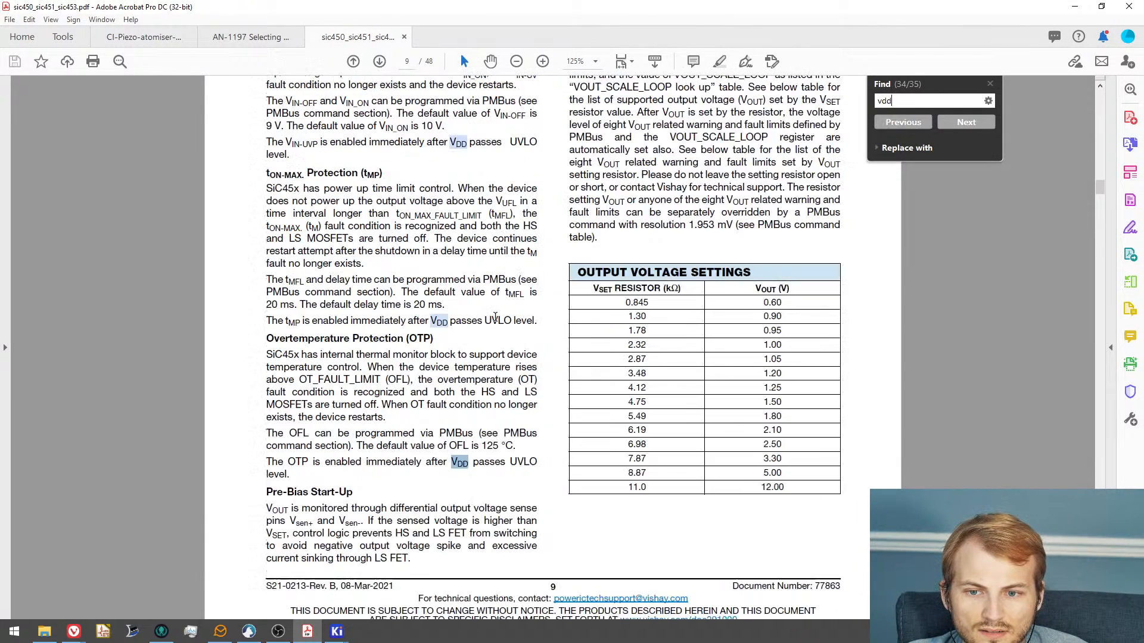
scroll(496, 316, up, 10)
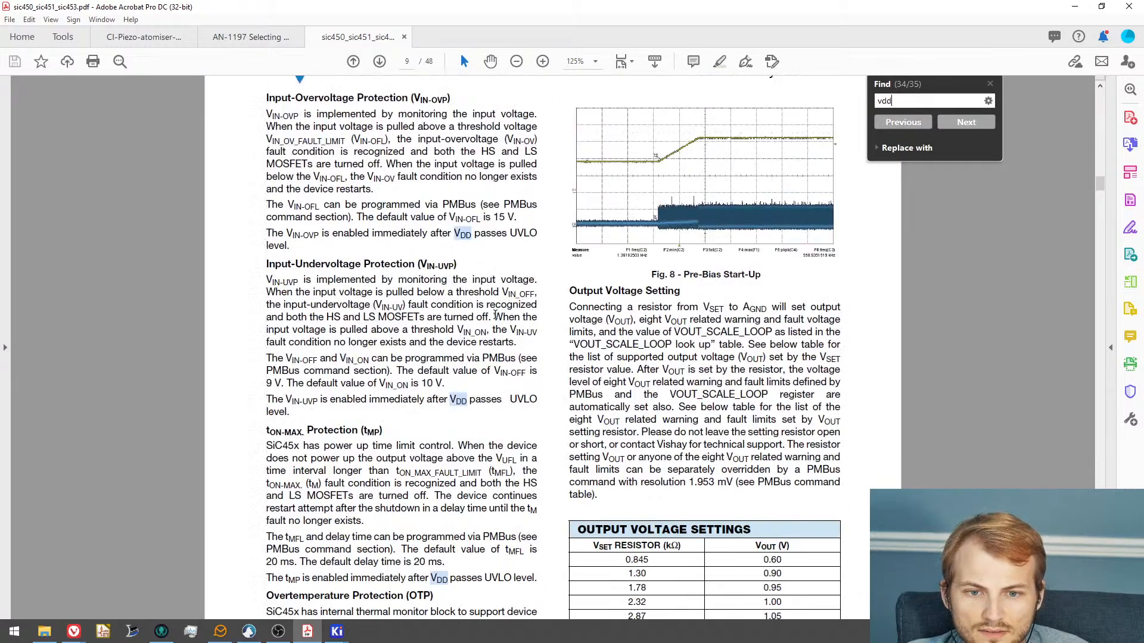
click(914, 122)
click(914, 122)
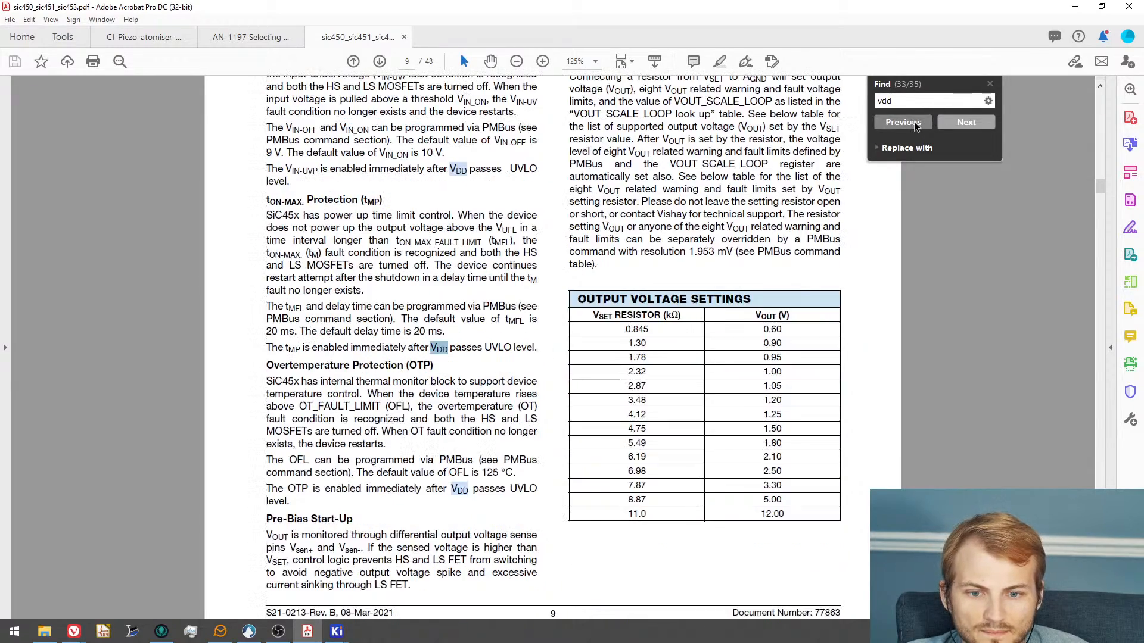
click(913, 122)
click(914, 121)
click(914, 122)
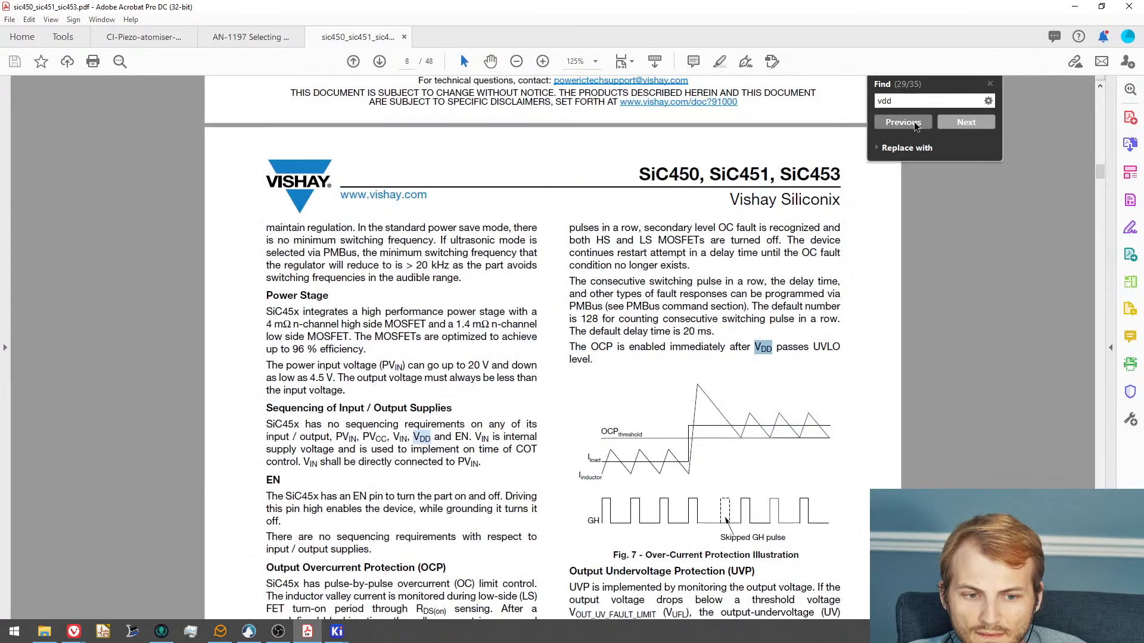
click(914, 121)
click(914, 122)
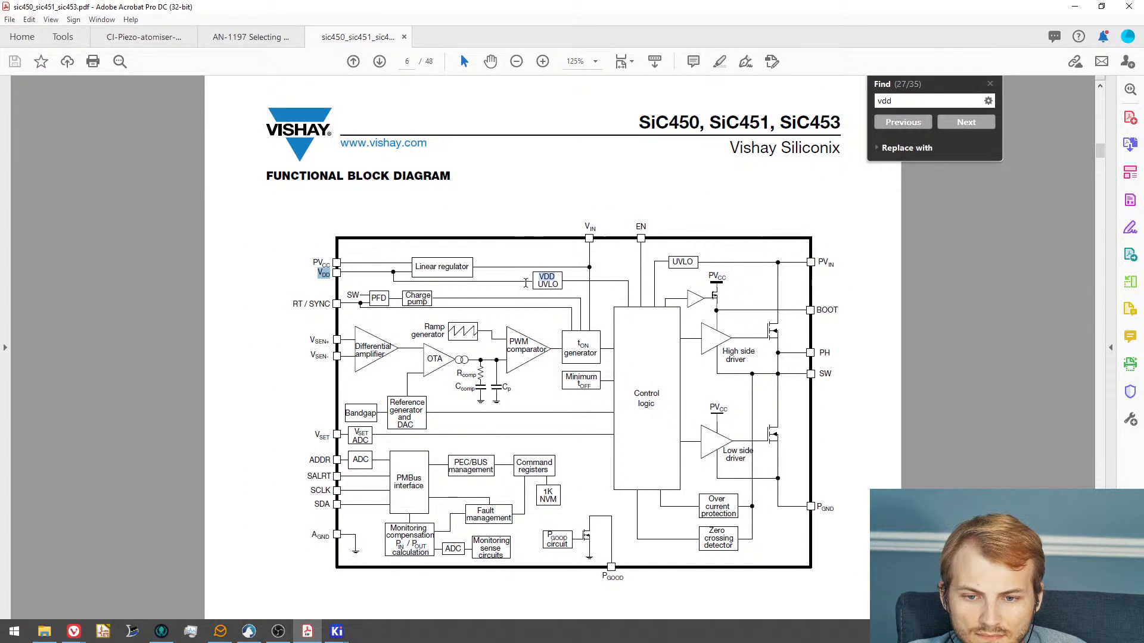
click(903, 121)
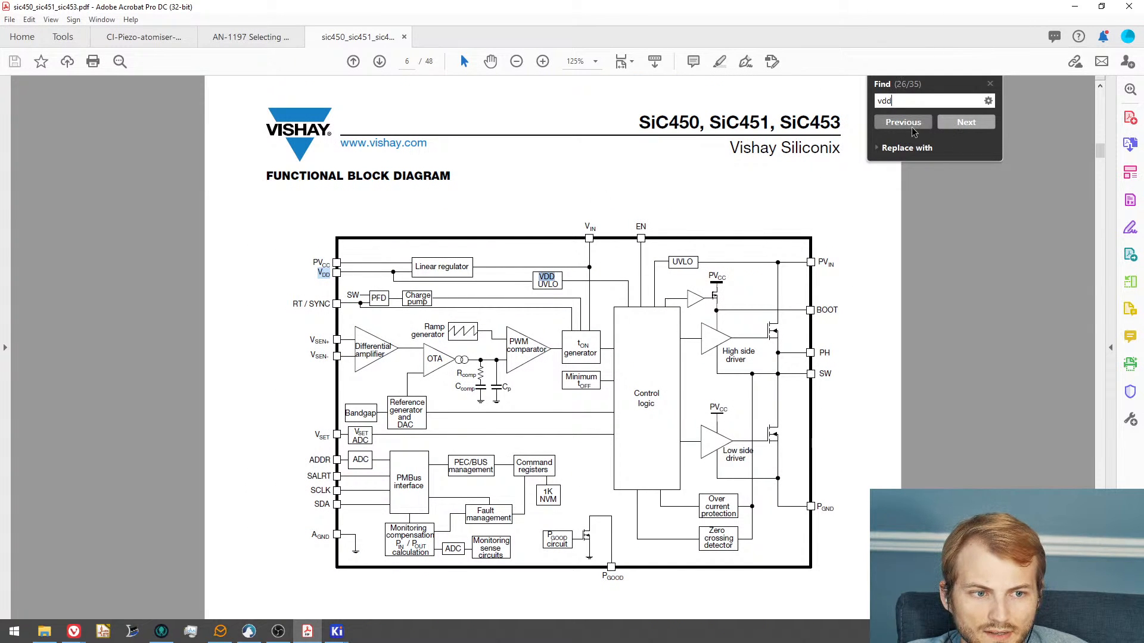
click(903, 121)
click(904, 122)
click(903, 122)
click(903, 121)
scroll(452, 449, up, 15)
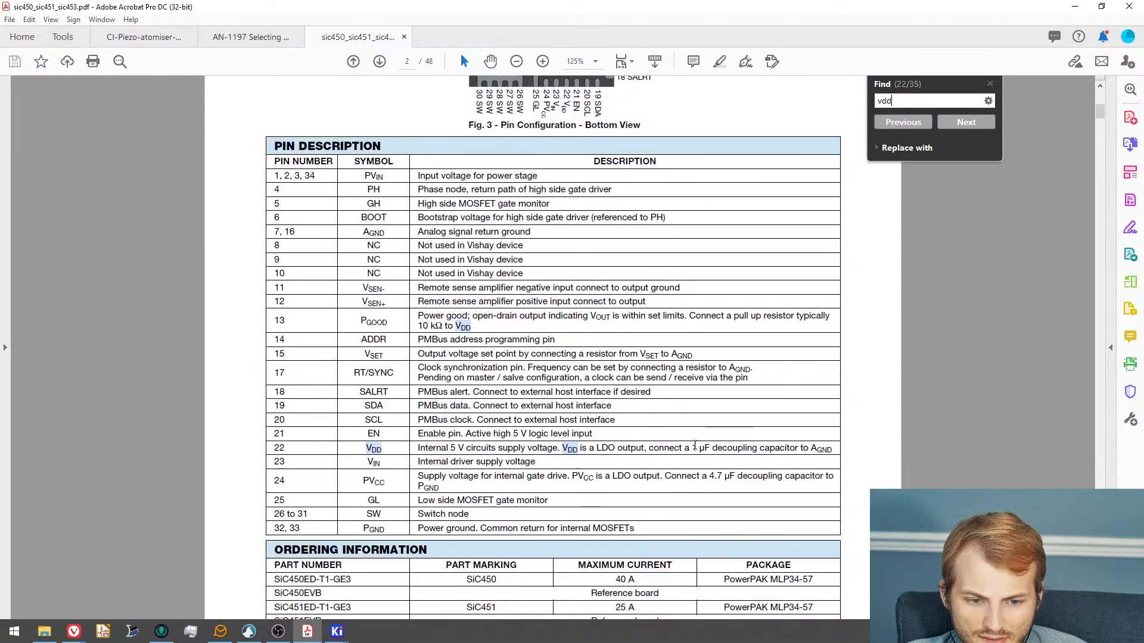
- Return to the KiCad schematic, add an unpolarized capacitor C and position it beside the ADDR wire, away from the regulator symbol
drag(635, 8, 0, 94)
click(240, 158)
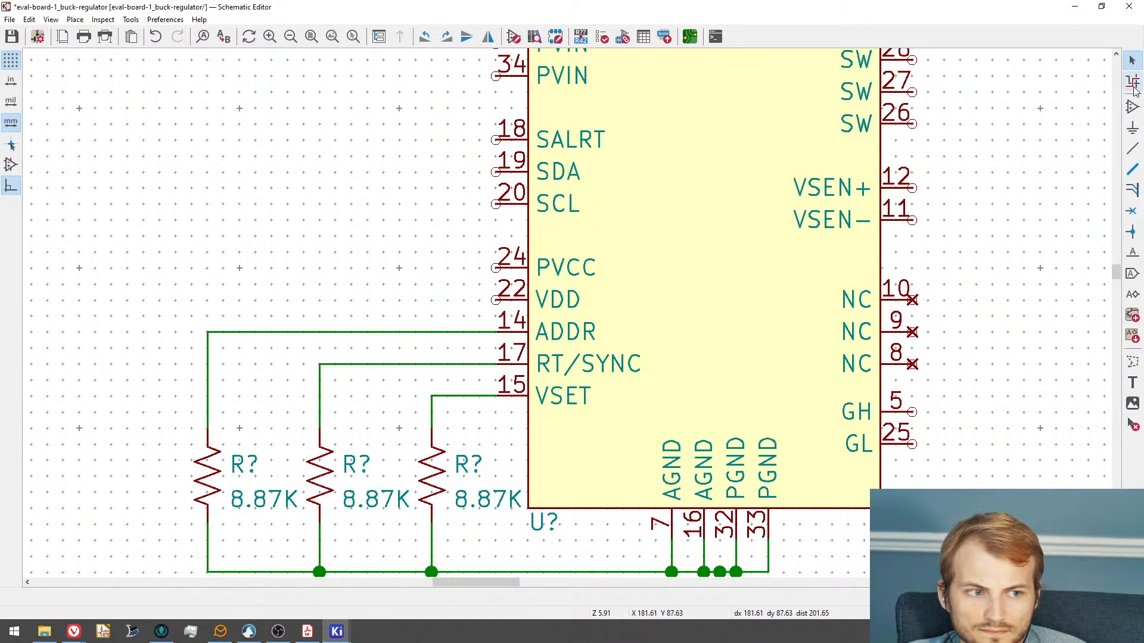
click(1130, 107)
click(981, 110)
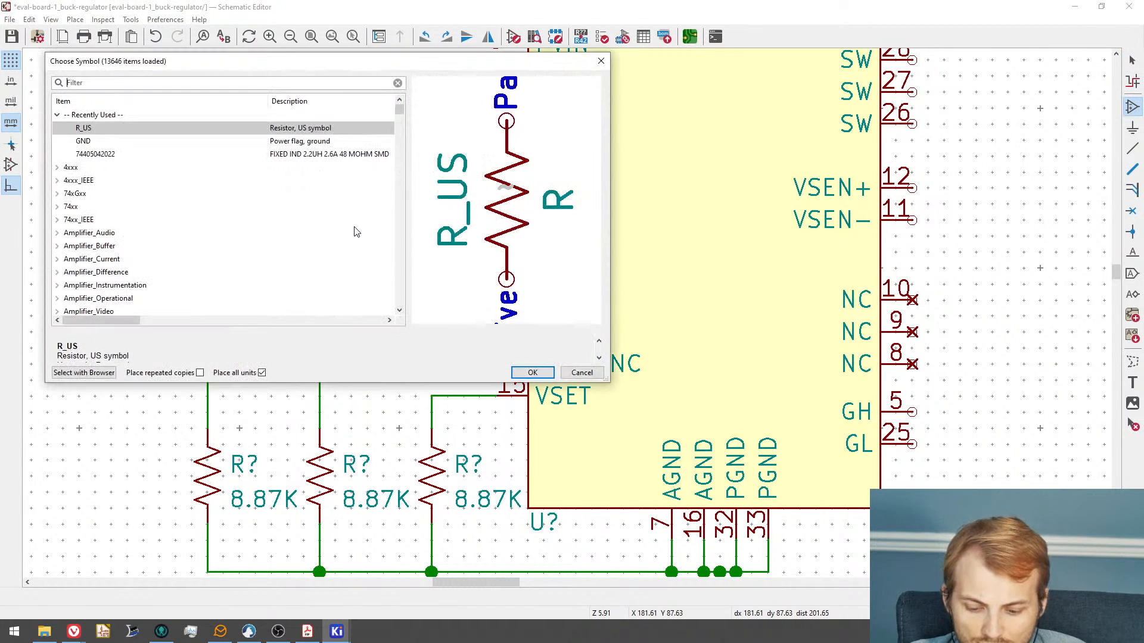
text(c)
key(Return)
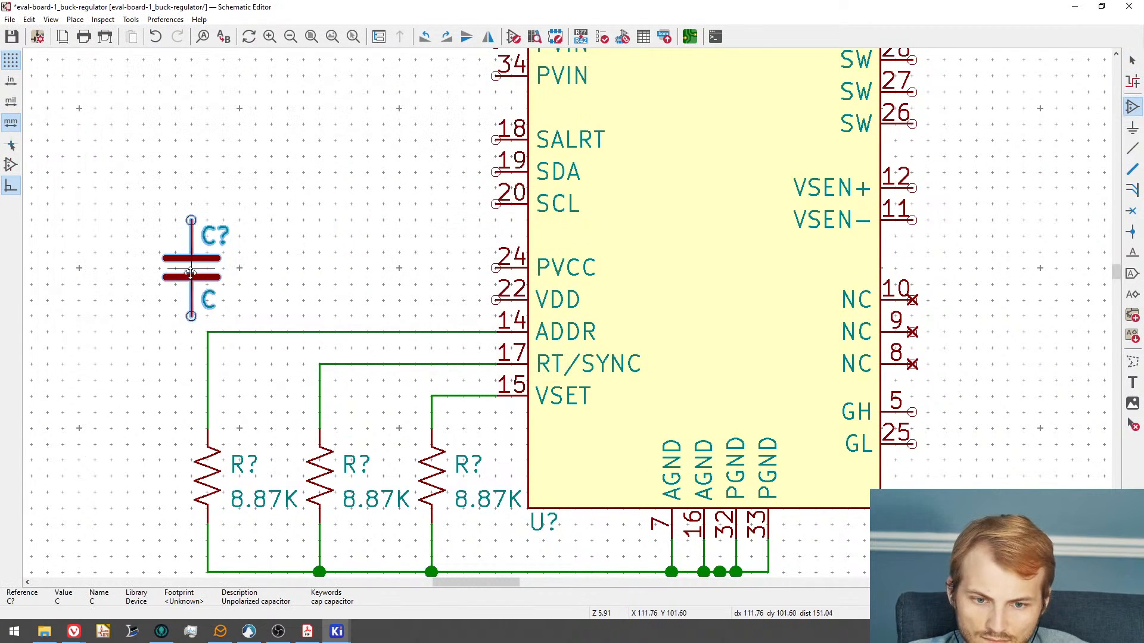
middle_drag(190, 272, 357, 227)
click(323, 285)
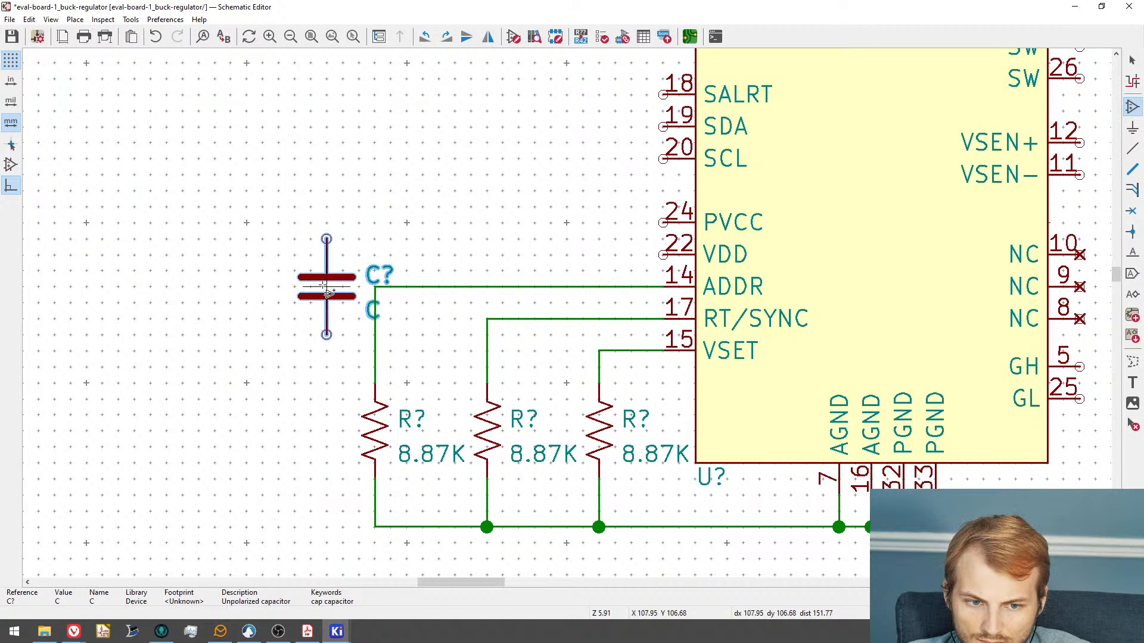
key(m)
click(314, 339)
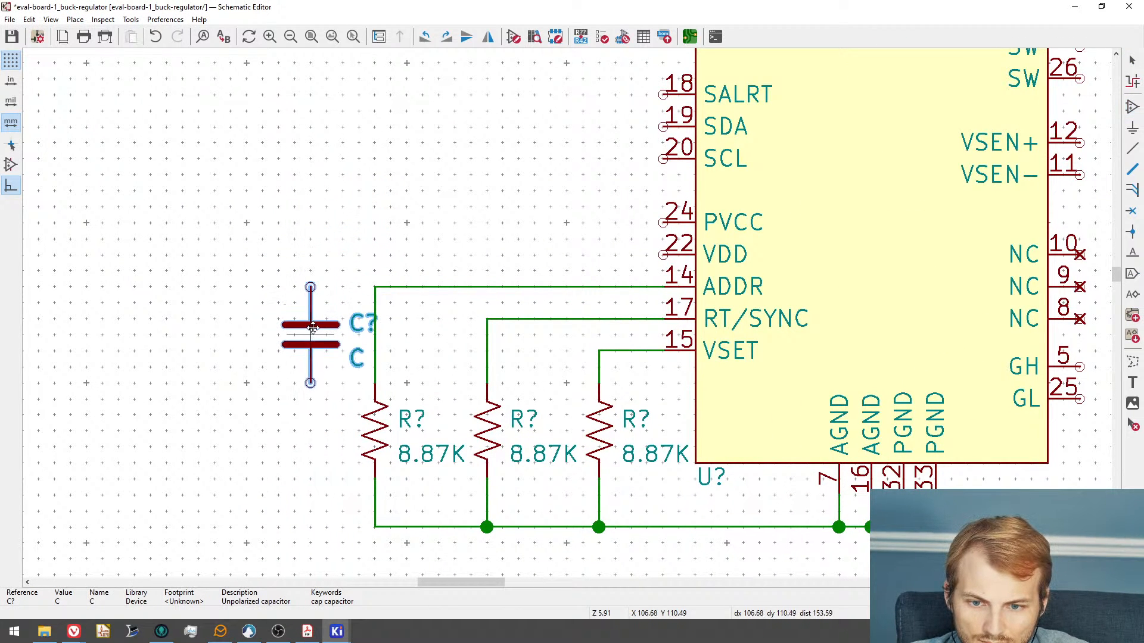
- Wire the new capacitor between the regulator's VDD pin and the ground line below the resistors
key(a)
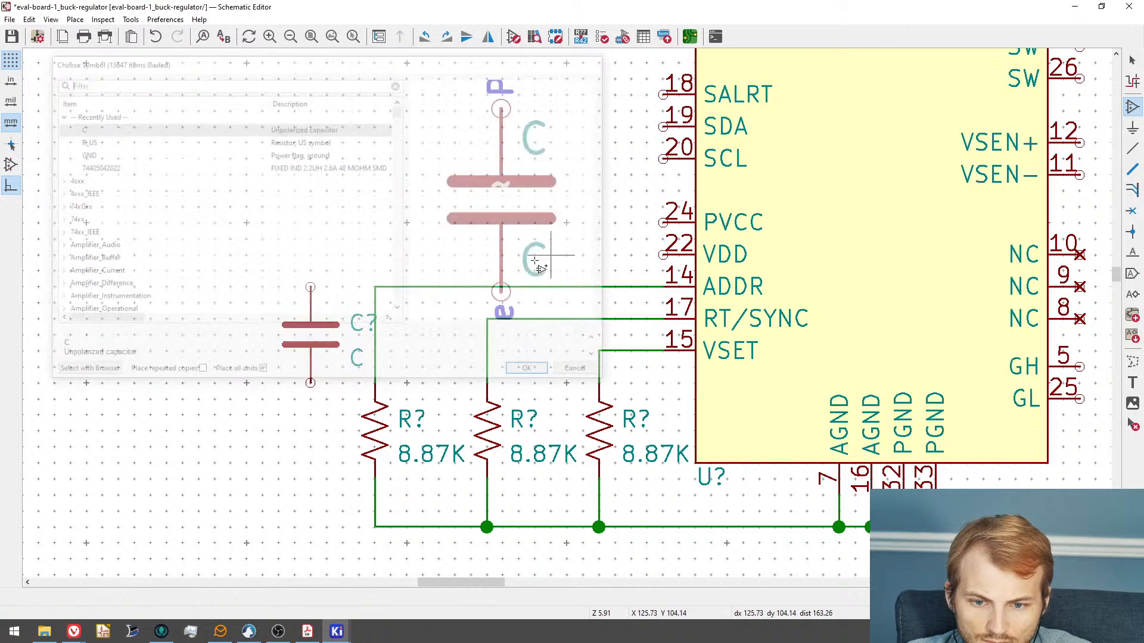
key(Escape)
key(w)
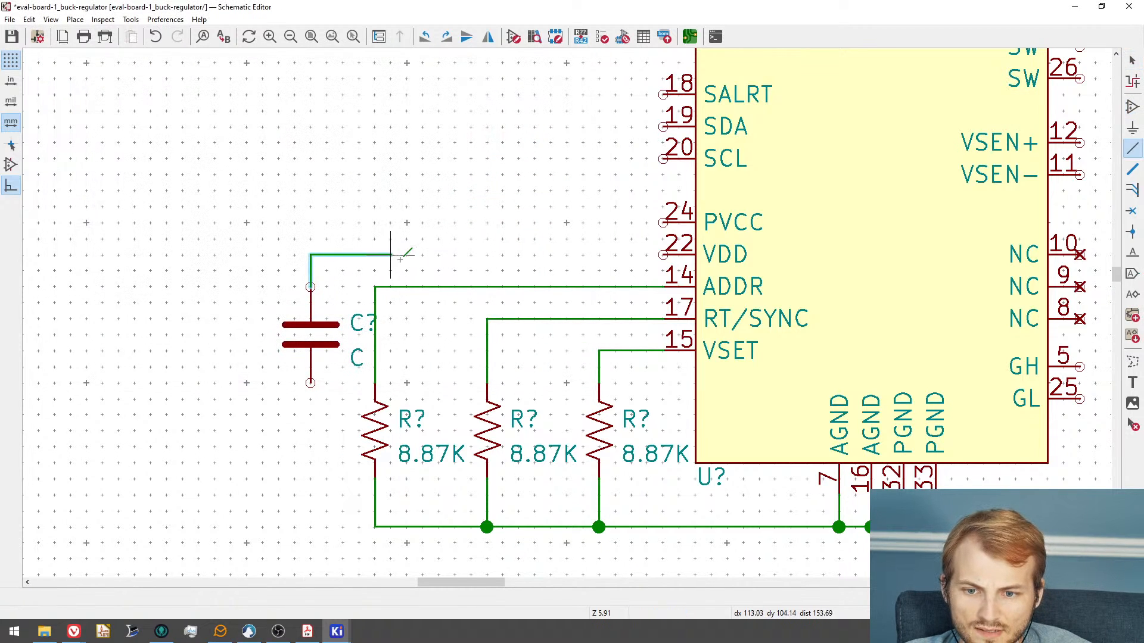
click(663, 255)
click(309, 383)
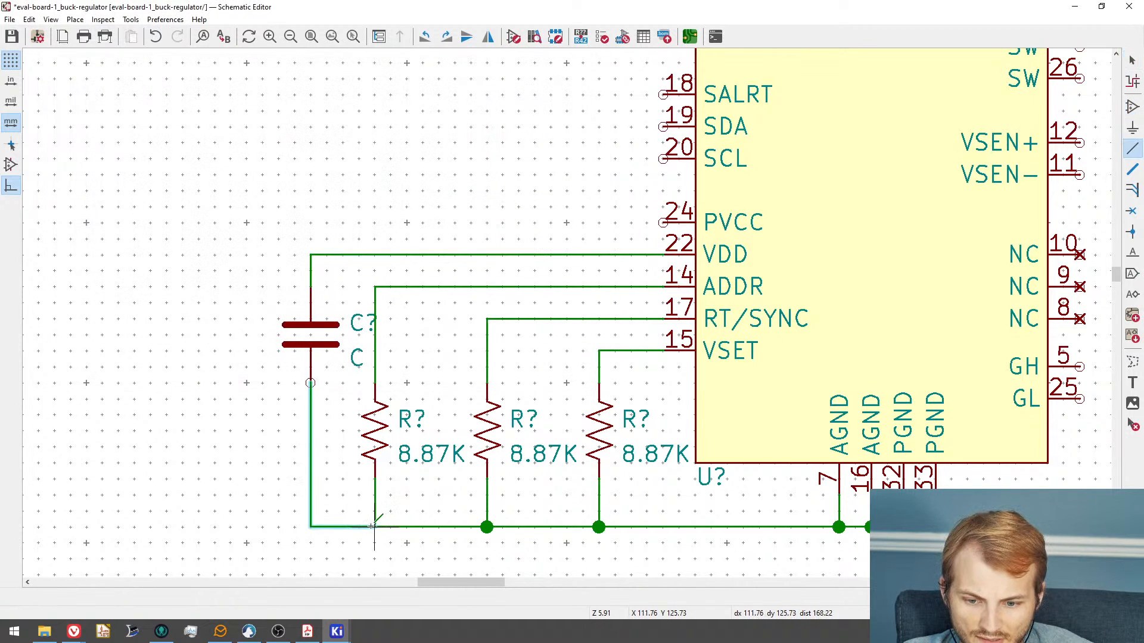
click(375, 527)
key(Escape)
- Switch to the SiC45x datasheet in Acrobat and examine the VDD and PVCC supplies in the functional block diagram
click(307, 630)
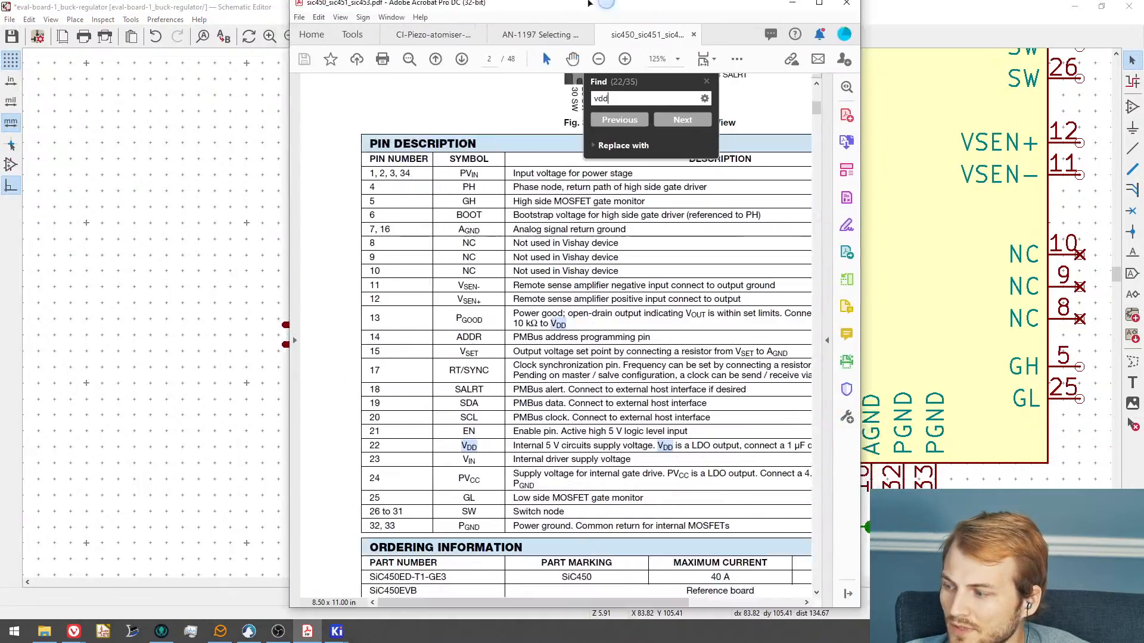
scroll(556, 268, up, 6)
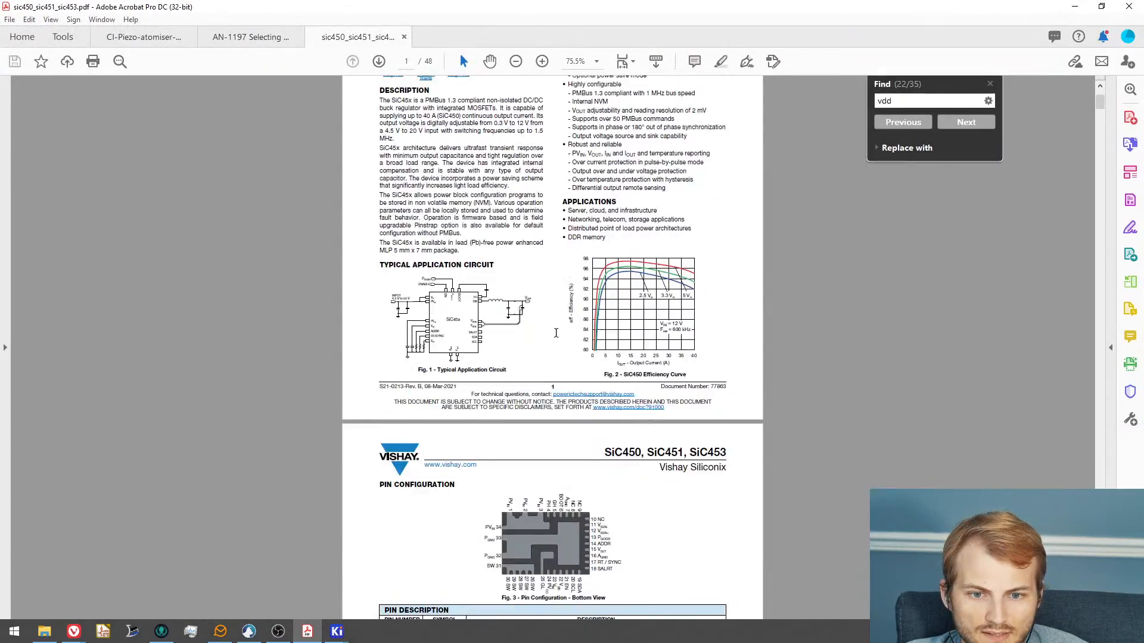
scroll(555, 332, down, 20)
scroll(555, 332, down, 10)
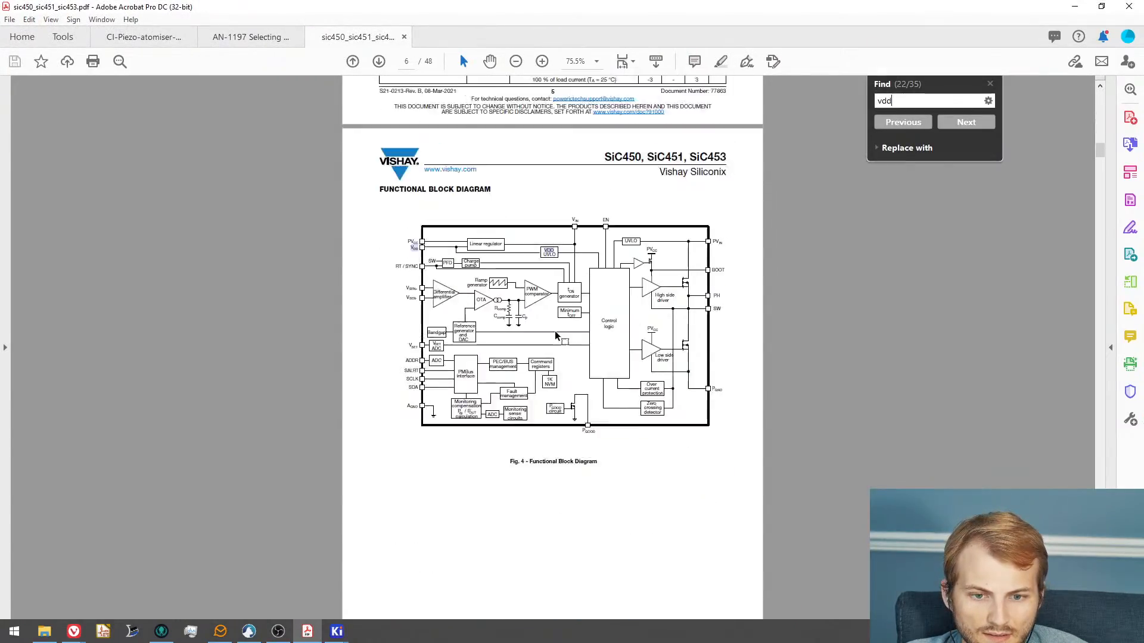
ctrl+scroll(554, 336, up, 3)
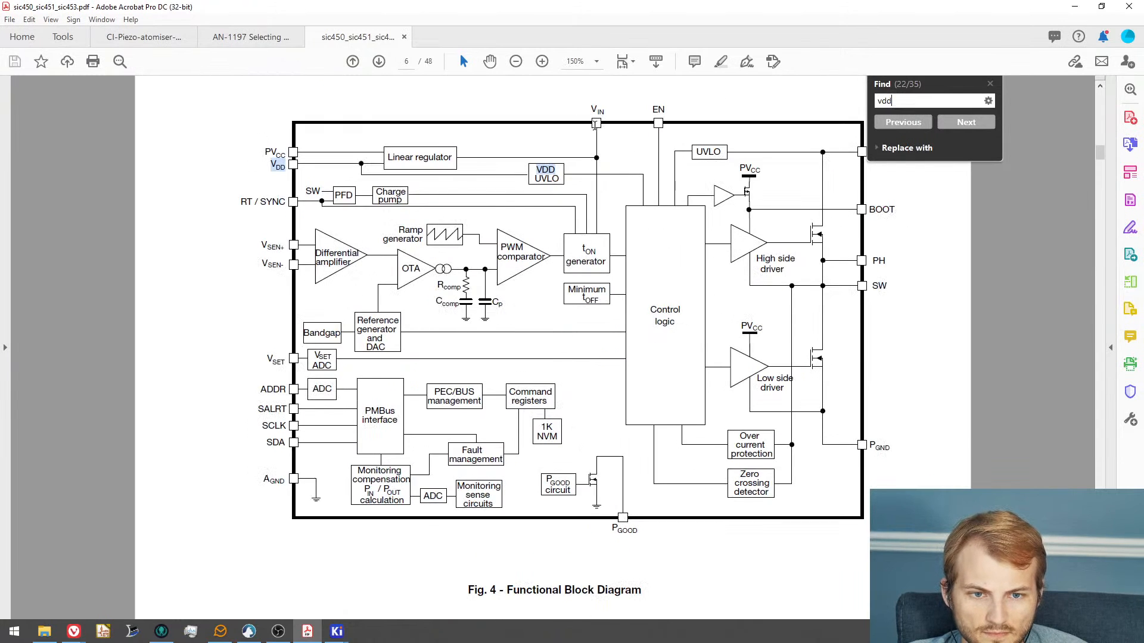
scroll(735, 226, up, 2)
click(991, 87)
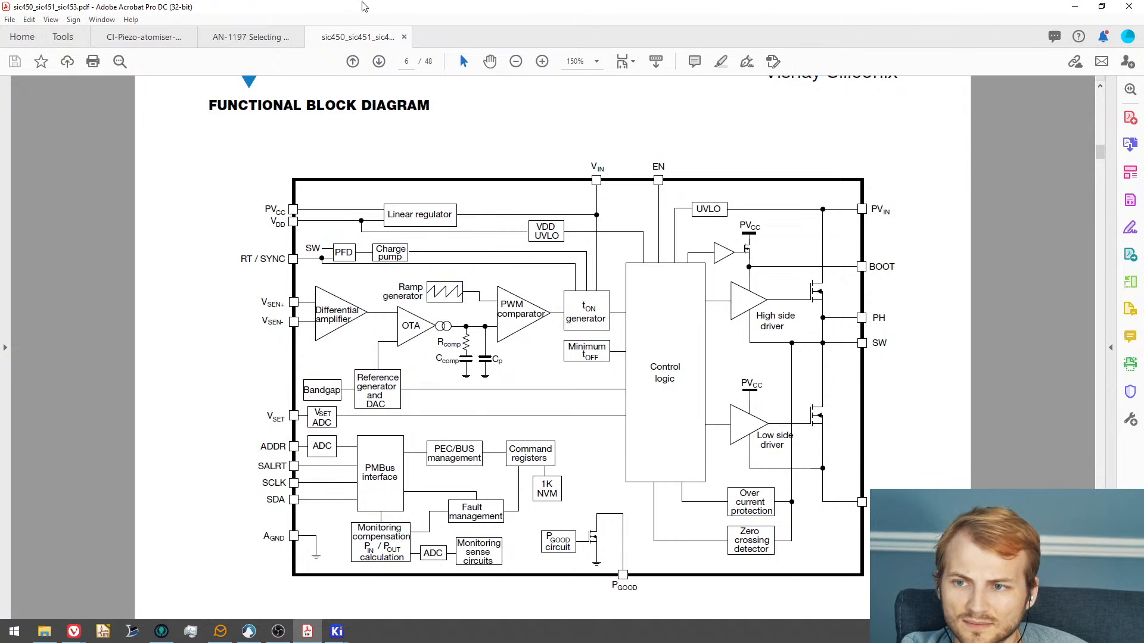
- Return to the KiCad schematic and move the VDD capacitor's reference and value labels closer to its symbol
key(alt+Tab)
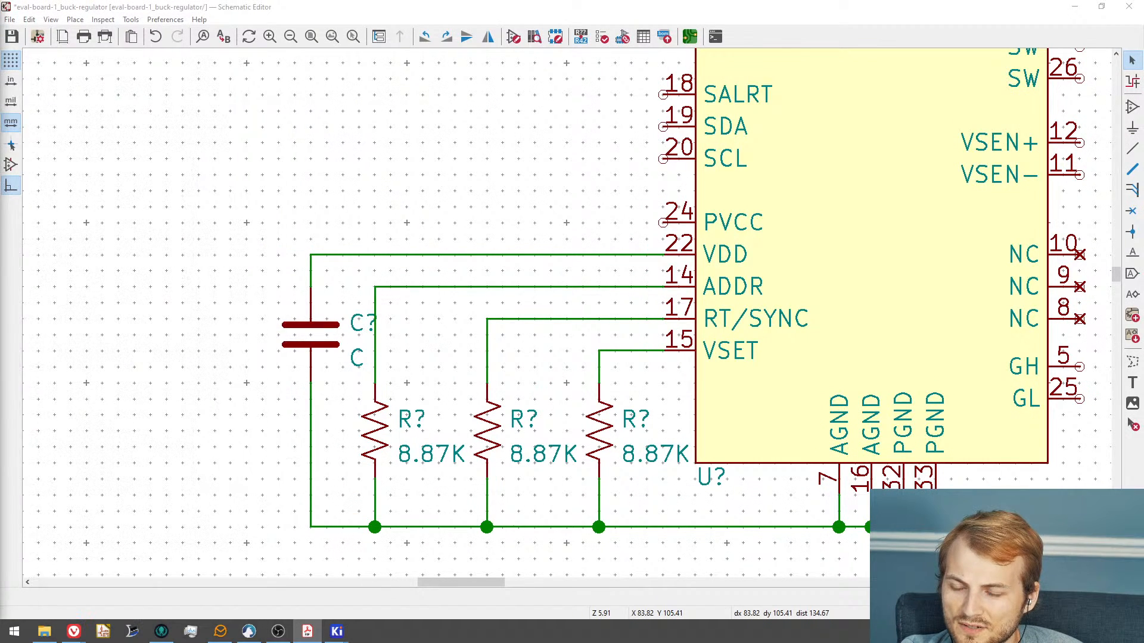
scroll(574, 298, down, 3)
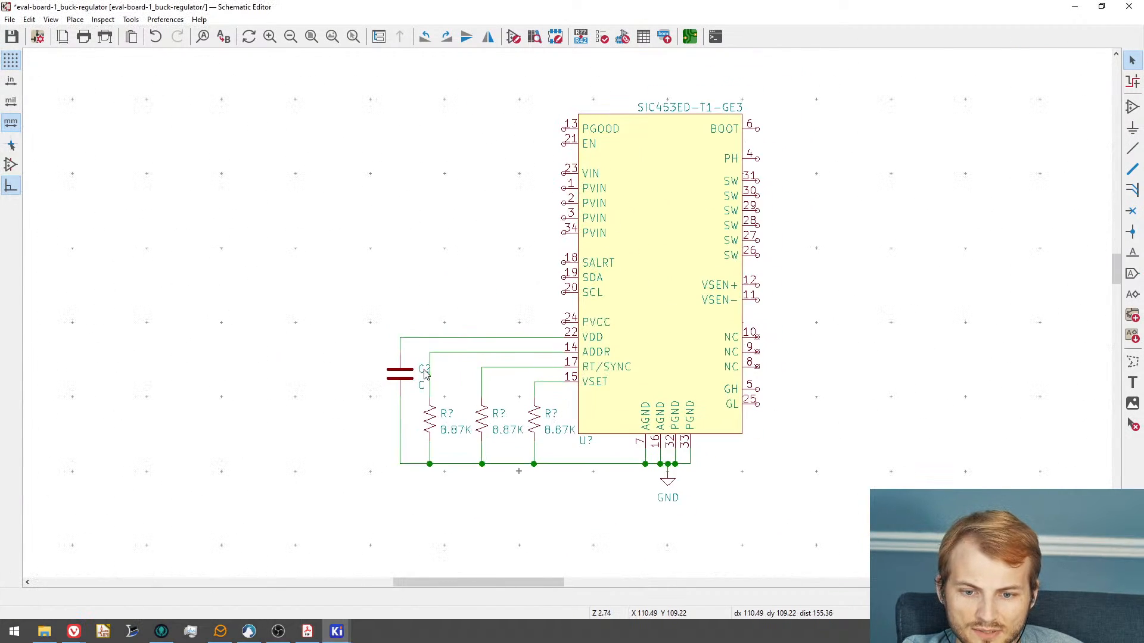
scroll(424, 372, up, 3)
drag(424, 371, 391, 352)
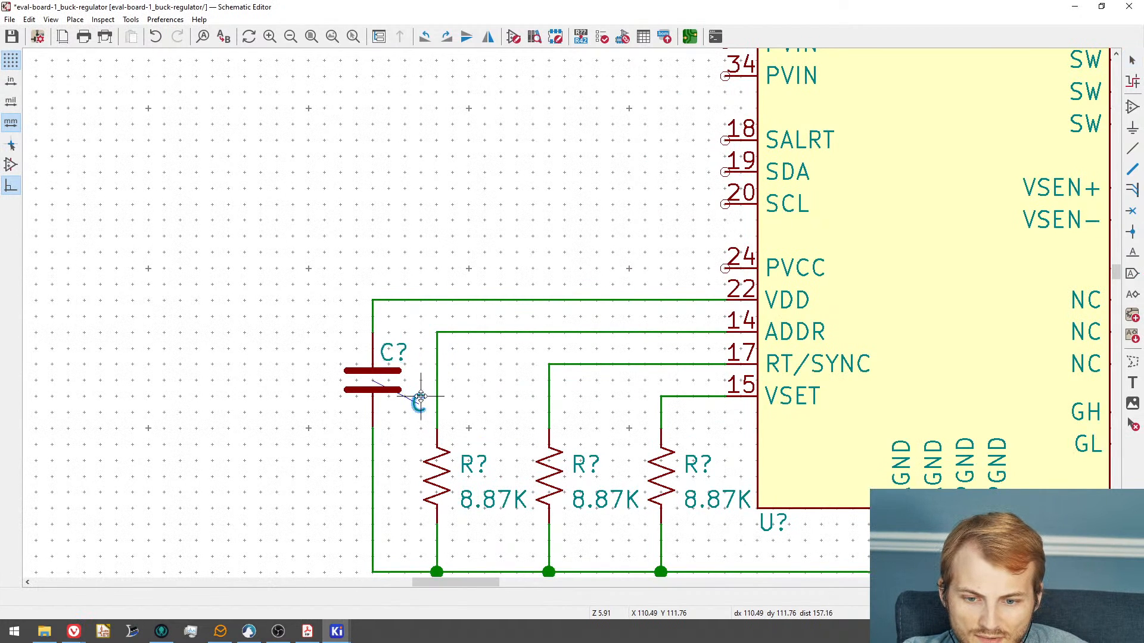
drag(417, 404, 388, 403)
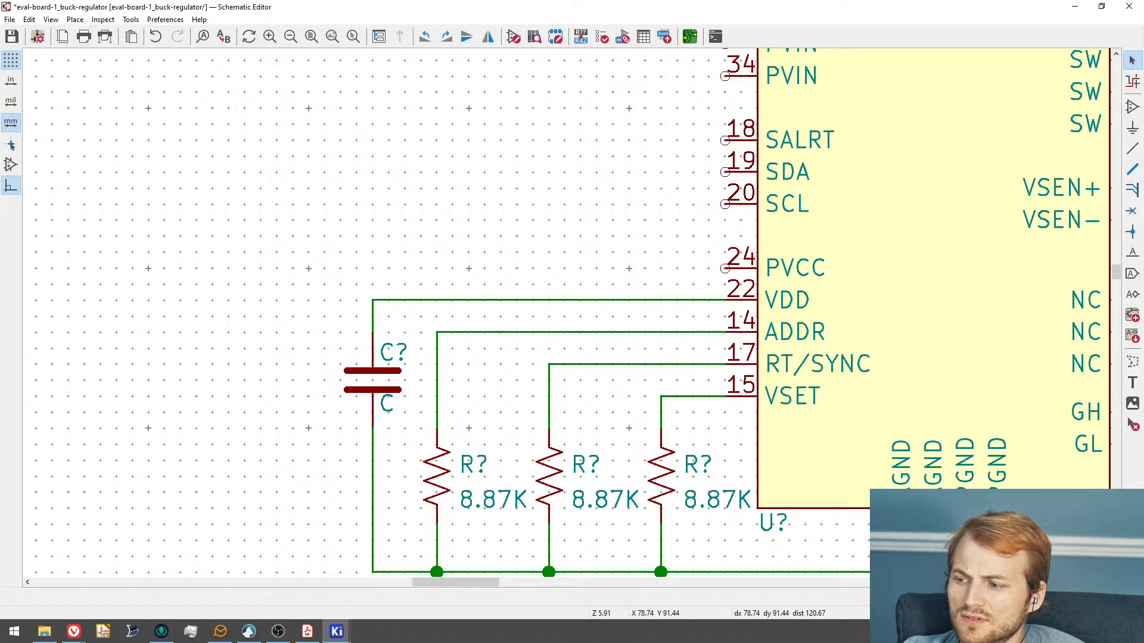
- Set the VDD capacitor's value to 1u
click(371, 380)
key(e)
key(Escape)
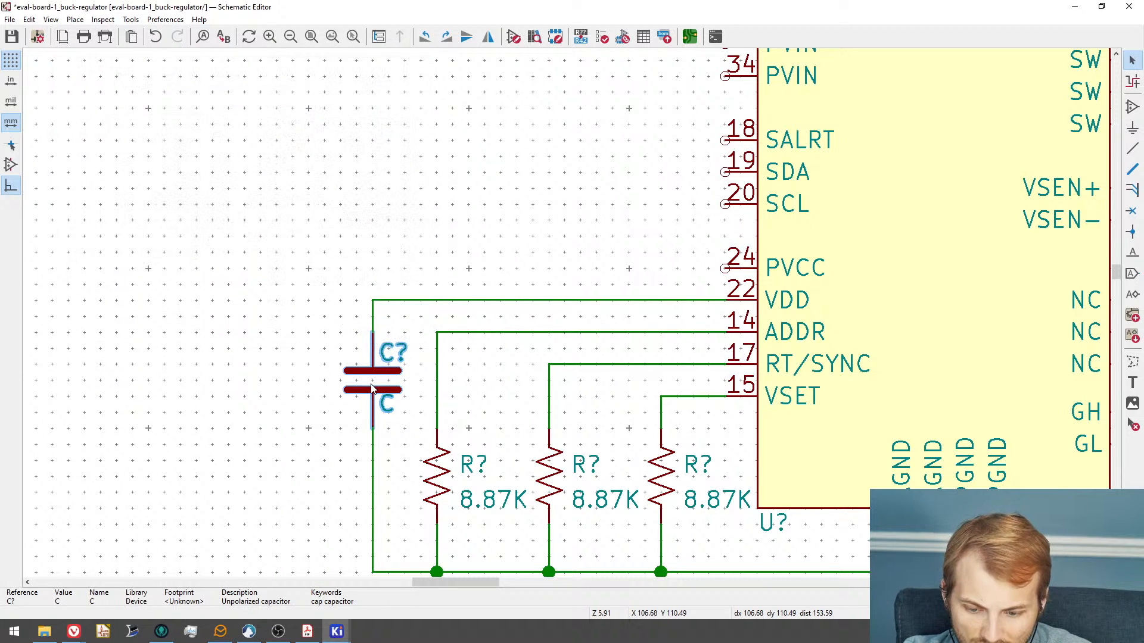
key(c)
key(v)
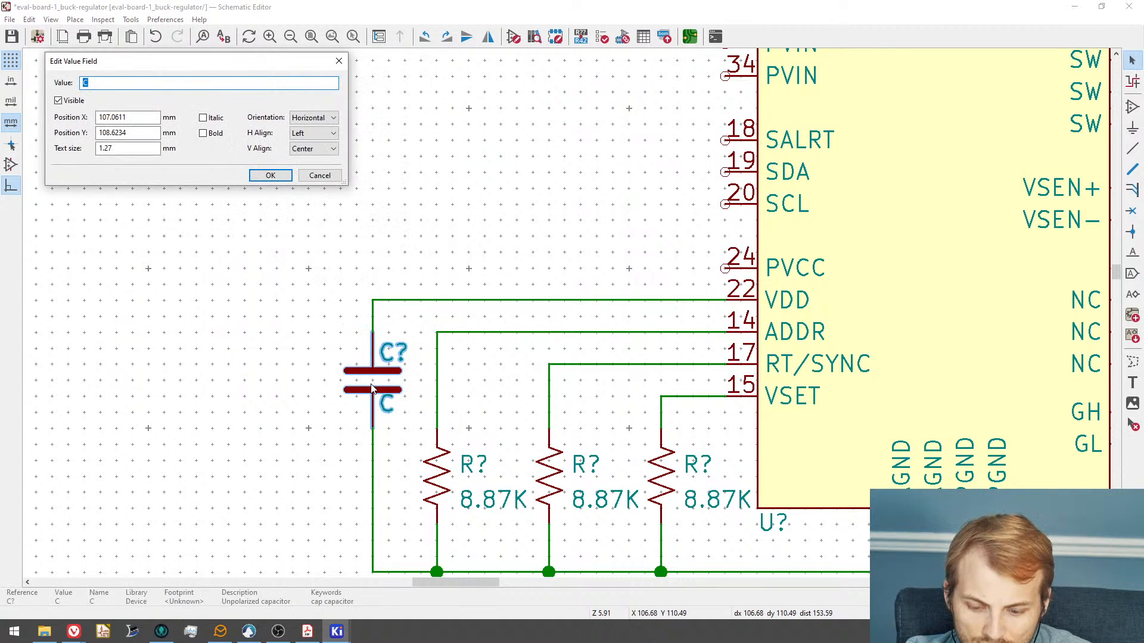
text(1u)
key(Return)
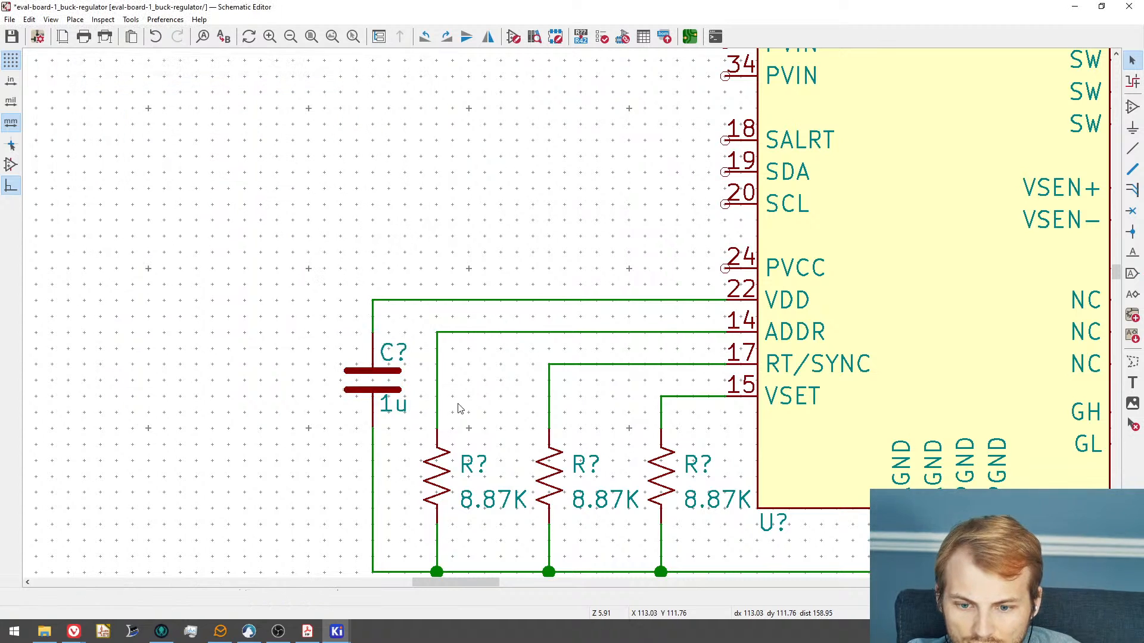
- Duplicate the 1u capacitor beside the original and wire the copy between the PVCC pin and the ground line
click(375, 386)
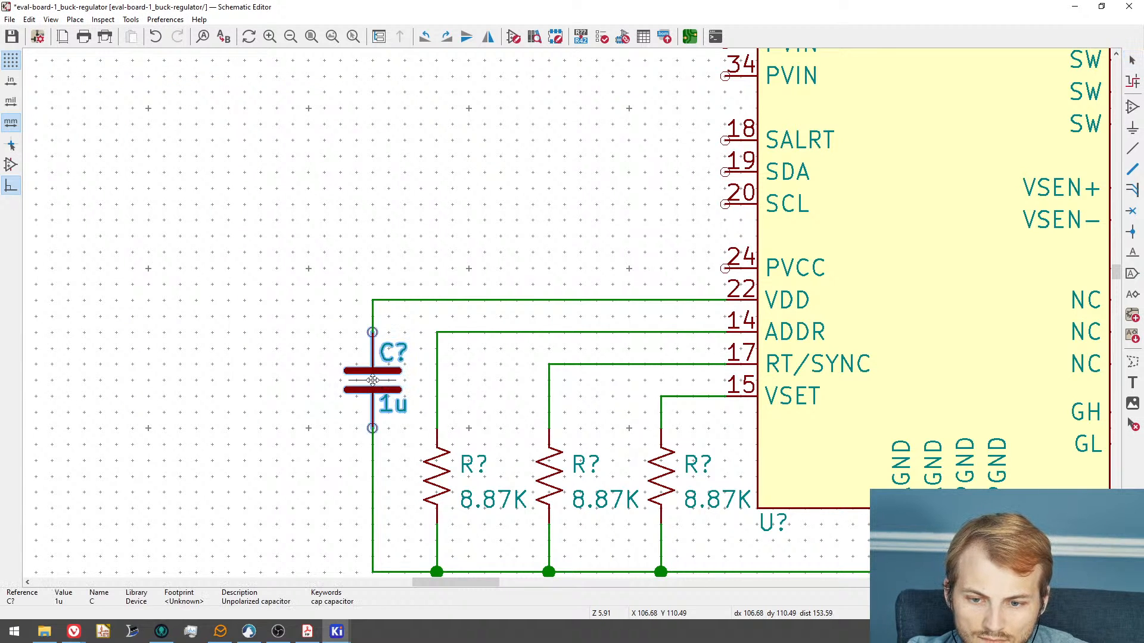
key(ctrl+d)
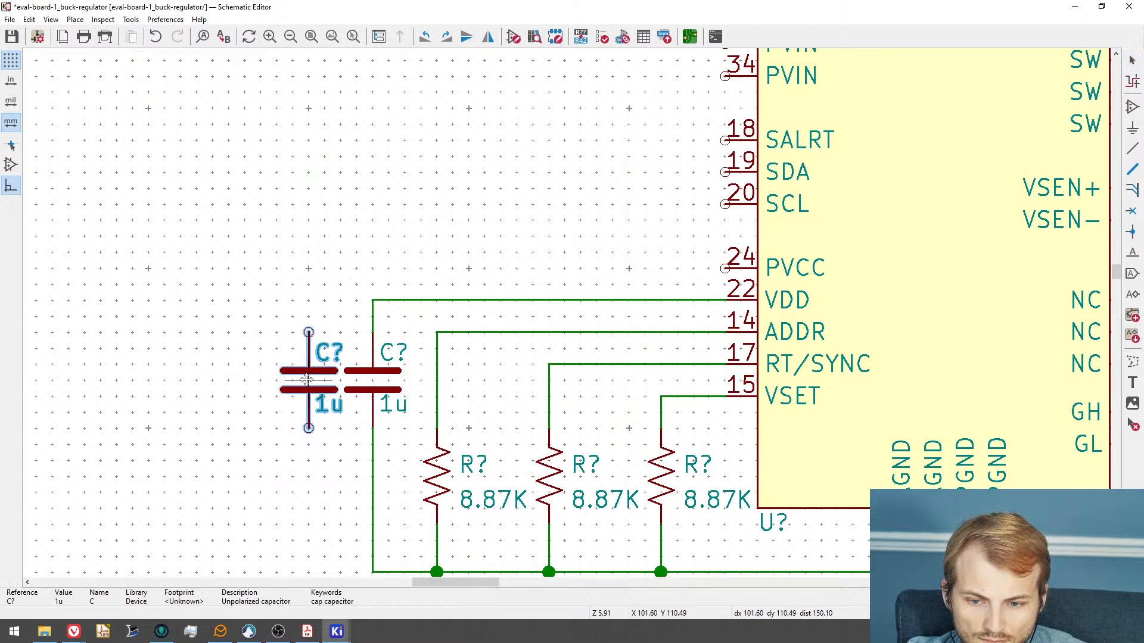
click(309, 380)
key(w)
click(709, 269)
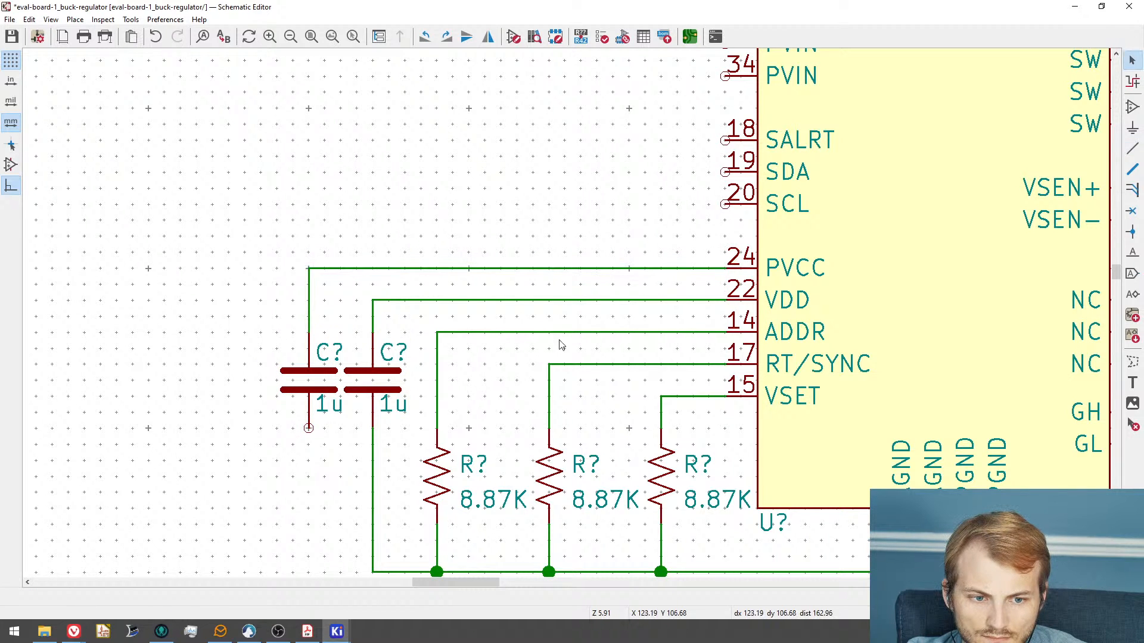
click(308, 427)
click(373, 570)
key(Escape)
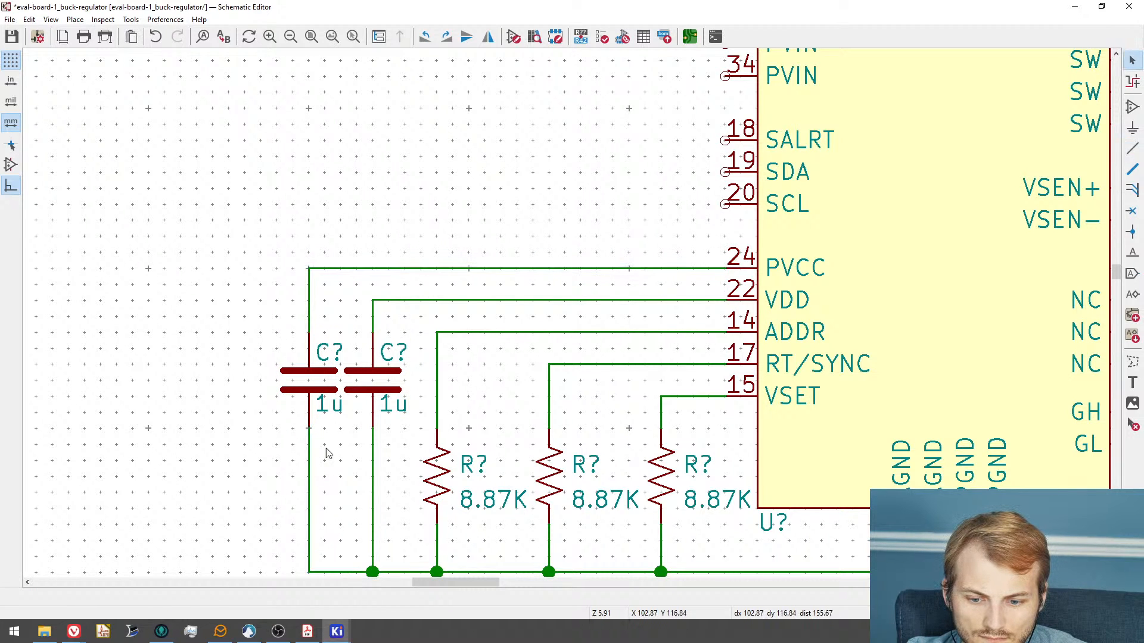
- Set the PVCC capacitor's value to 4.7u and move its value and reference labels to the side away from the VDD capacitor
key(v)
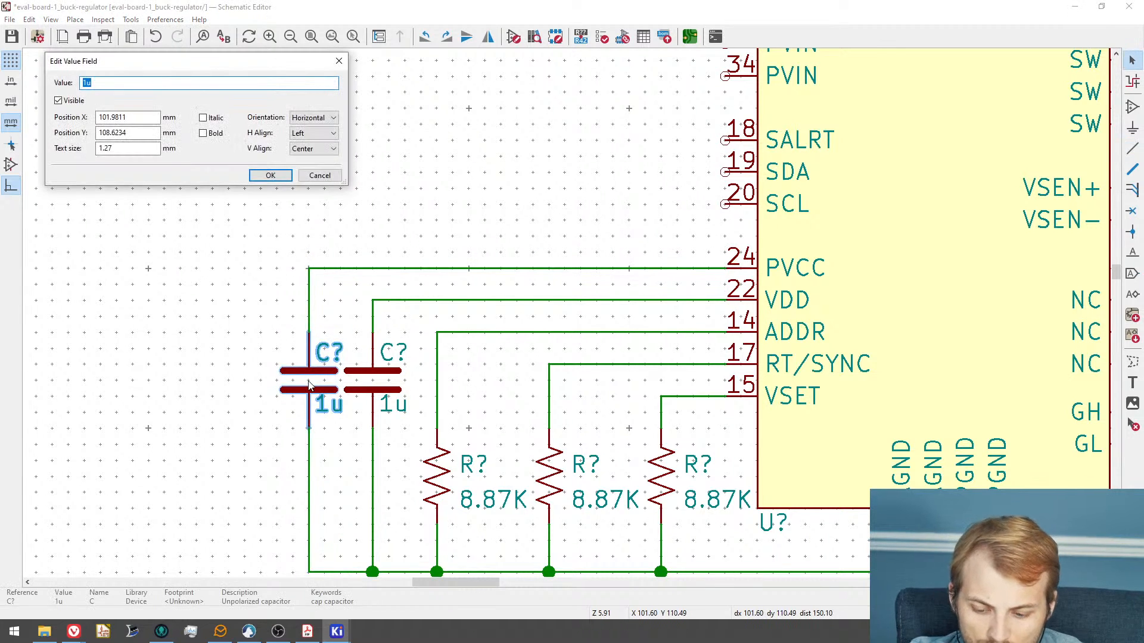
key(Return)
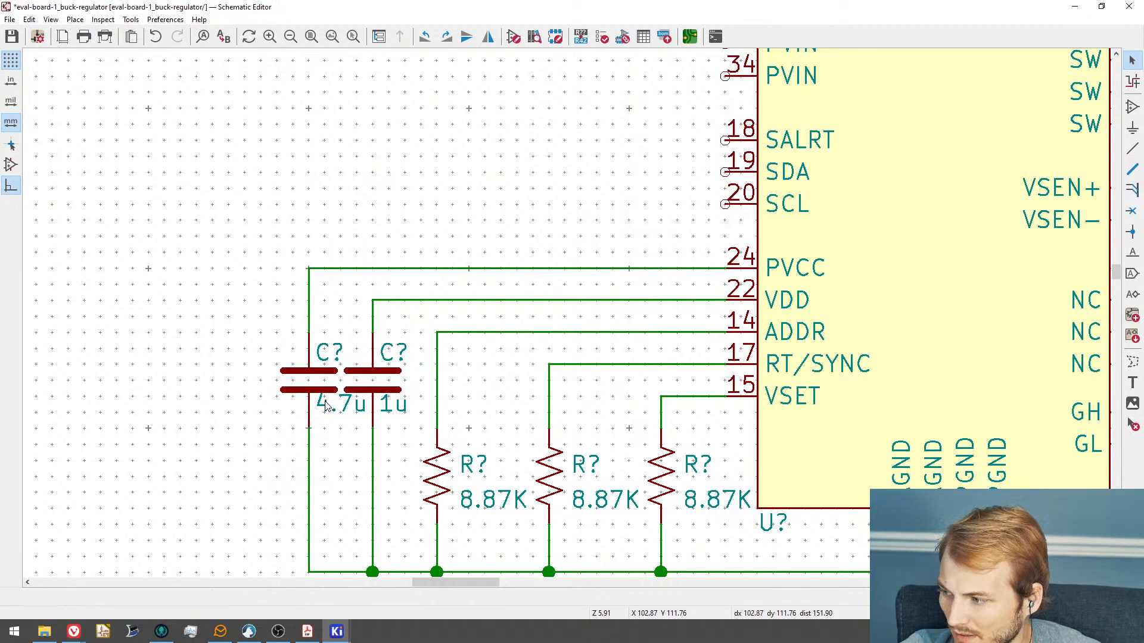
drag(324, 402, 261, 401)
drag(324, 362, 259, 361)
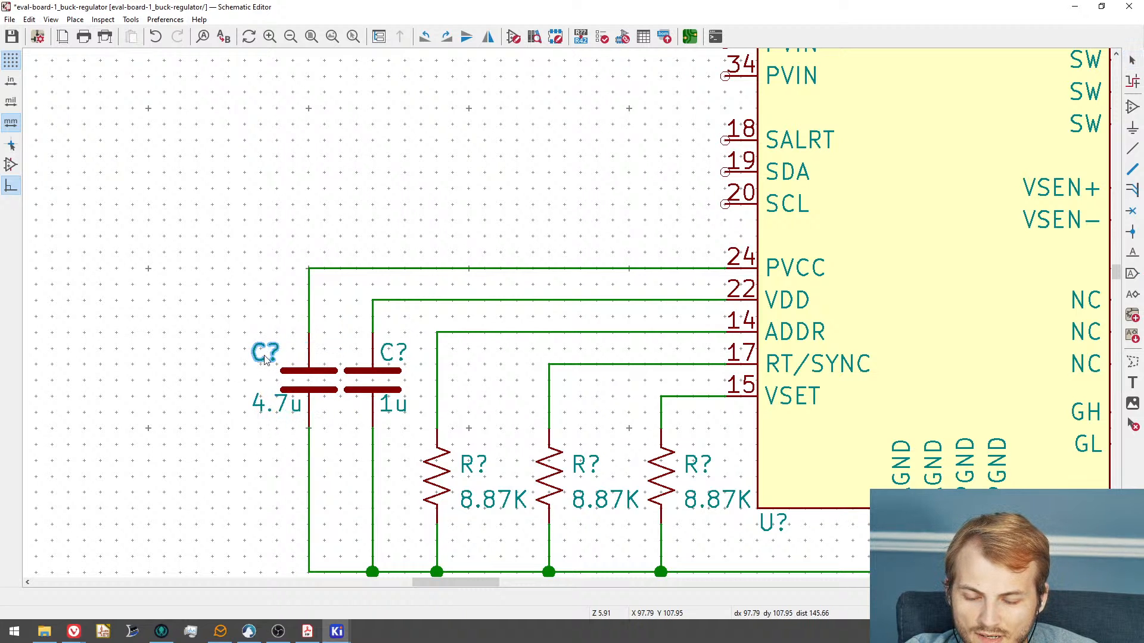
- Move the value labels of the VSET, RT/SYNC and ADDR resistors below the ground line, each under its own resistor
scroll(269, 415, down, 3)
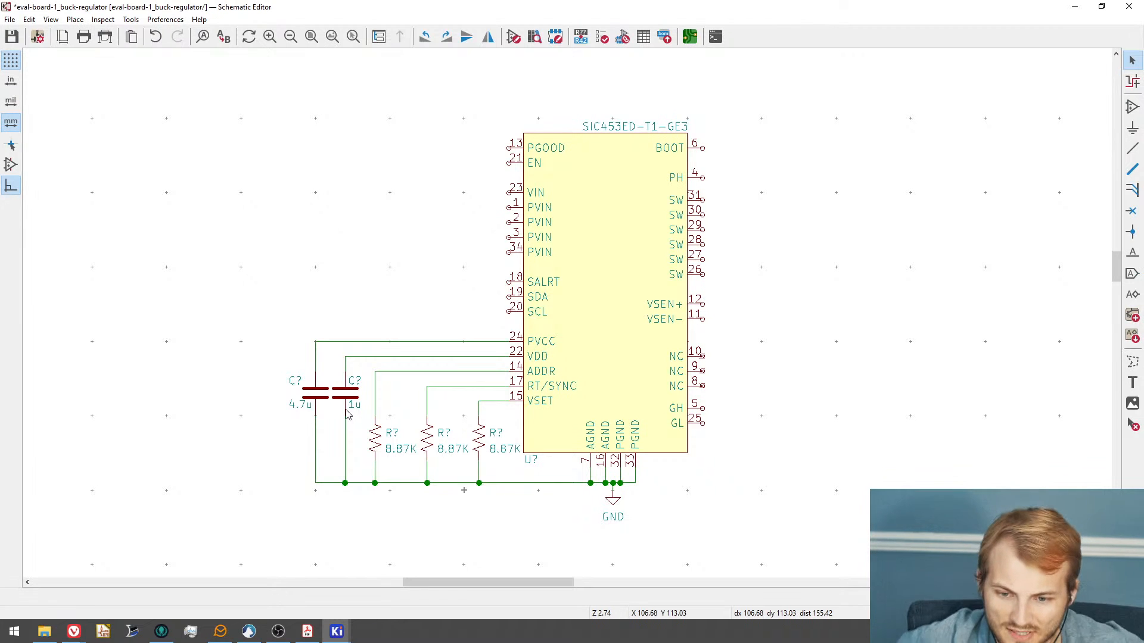
scroll(437, 450, up, 4)
middle_drag(467, 382, 468, 336)
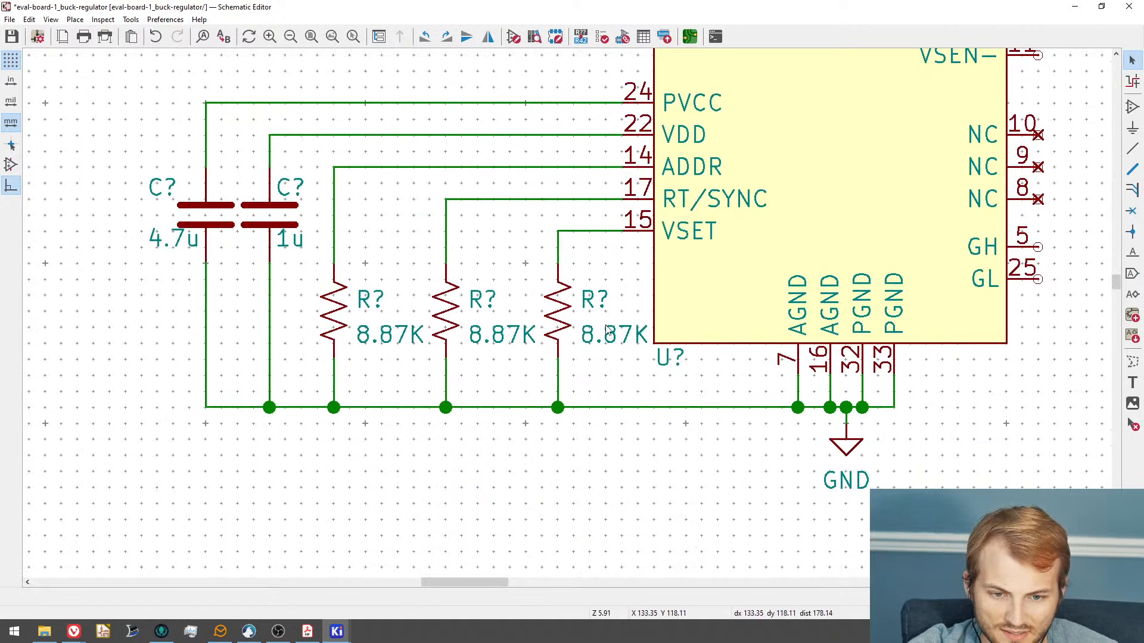
key(m)
click(552, 429)
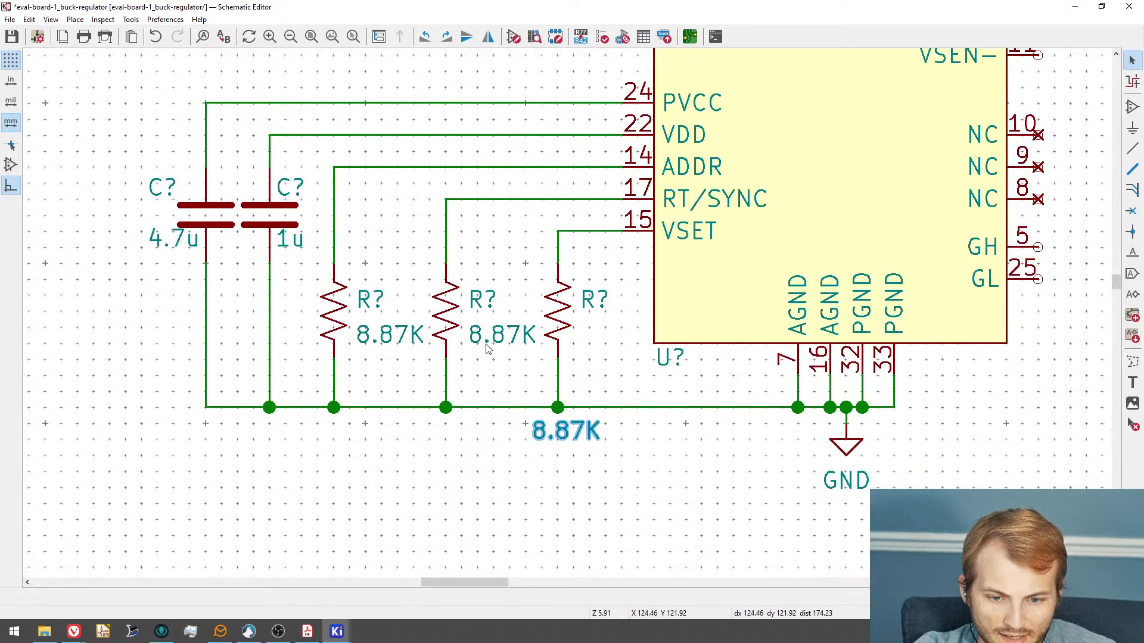
key(m)
click(441, 430)
key(m)
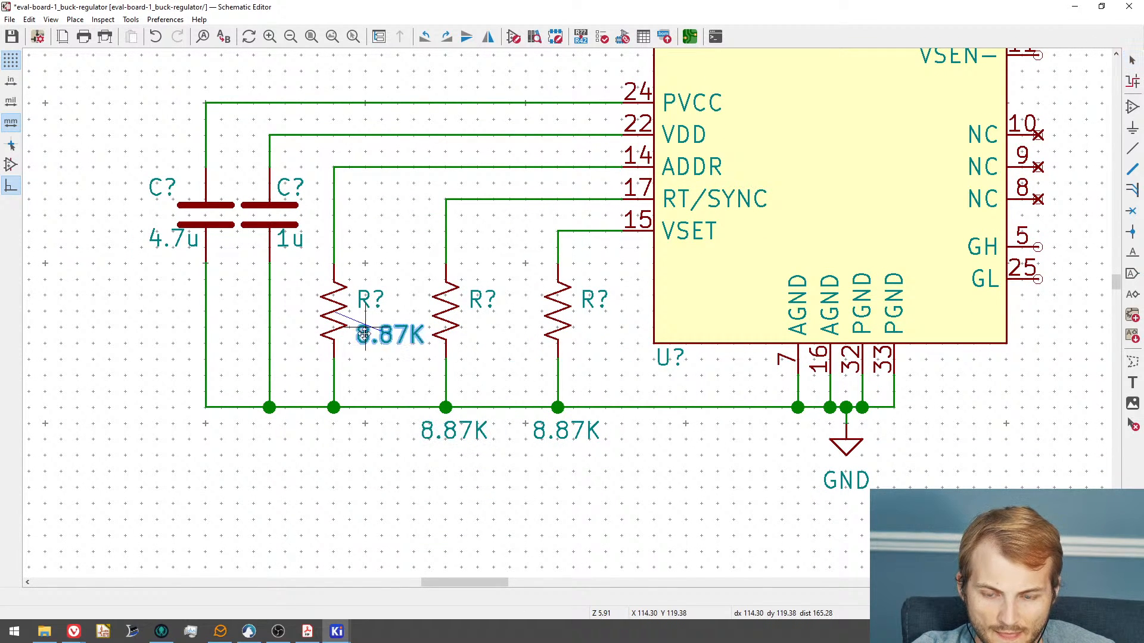
click(325, 420)
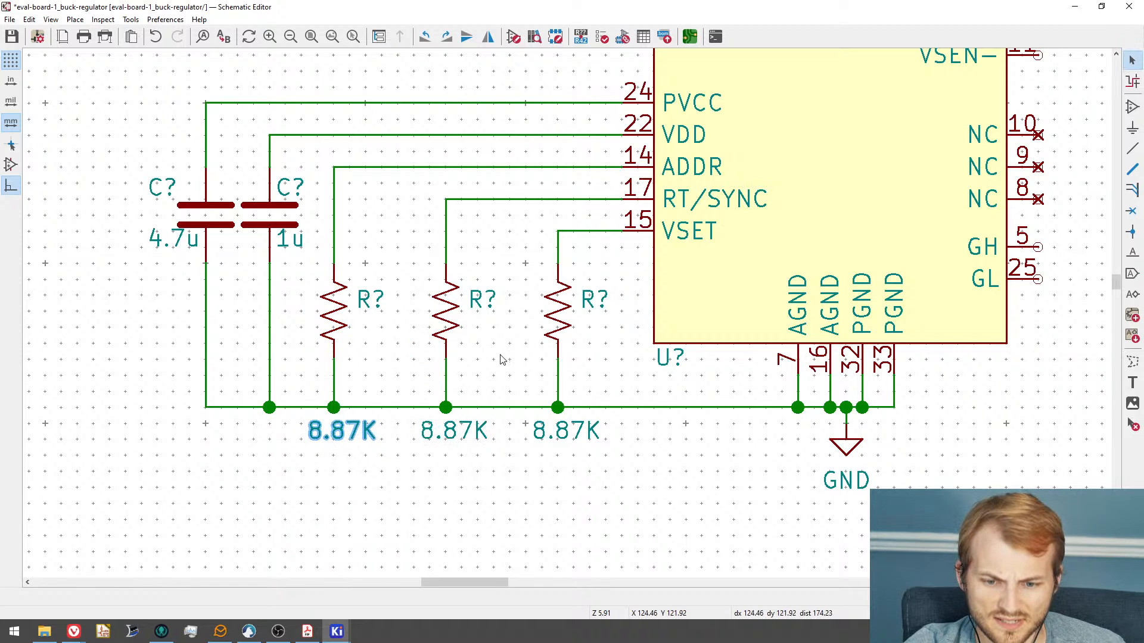
- Shift the RT/SYNC resistor together with its vertical wires closer to the VSET resistor
click(488, 376)
drag(484, 386, 421, 241)
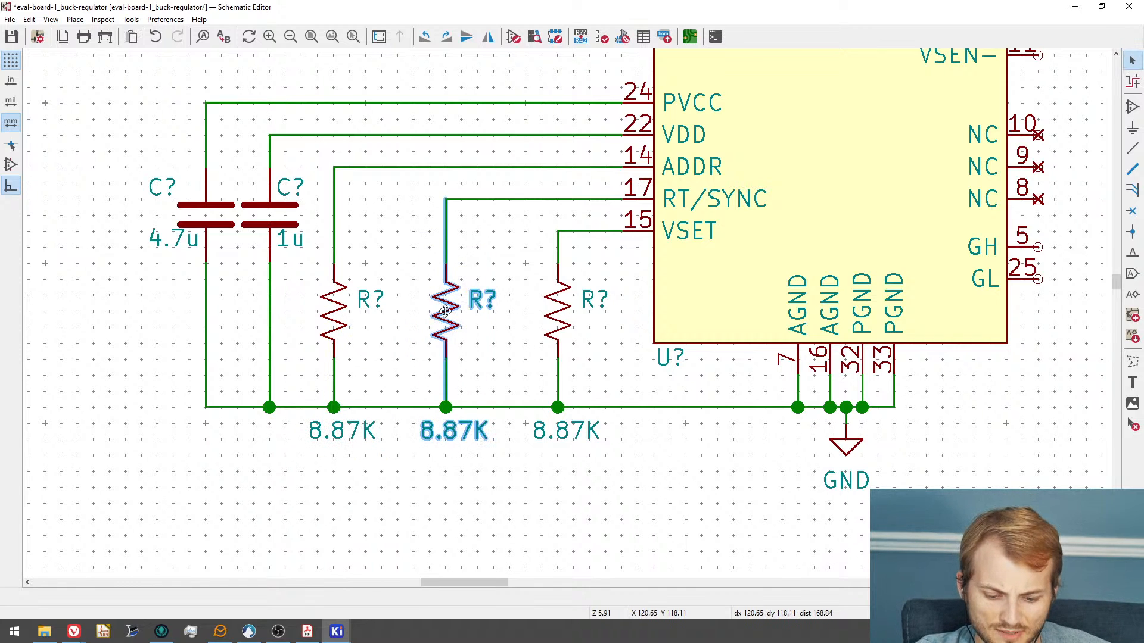
drag(445, 311, 493, 311)
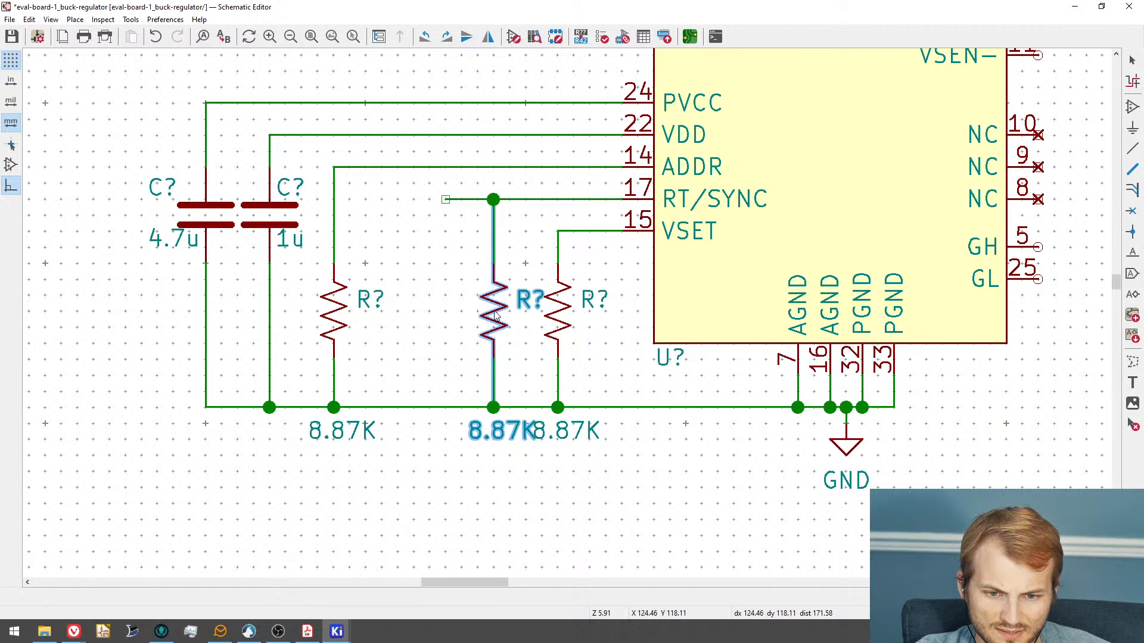
- Raise the RT/SYNC and VSET resistors' reference labels beside their upper leads and lower the VSET resistor's value label to clear its neighbour
click(523, 303)
key(m)
click(525, 259)
click(595, 299)
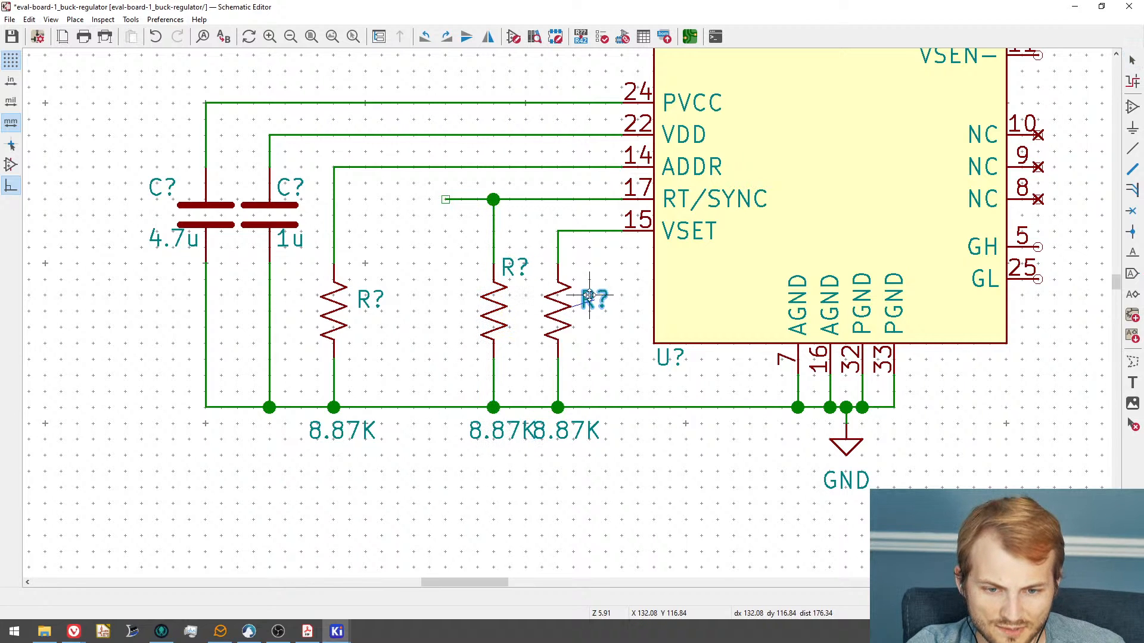
key(m)
click(578, 268)
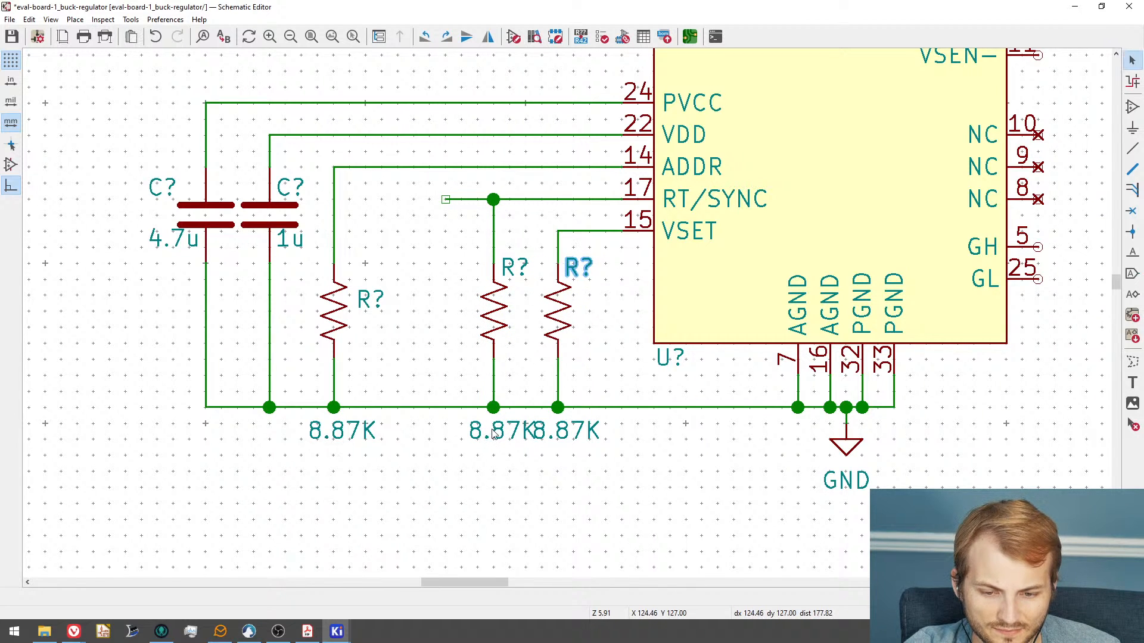
click(559, 429)
key(m)
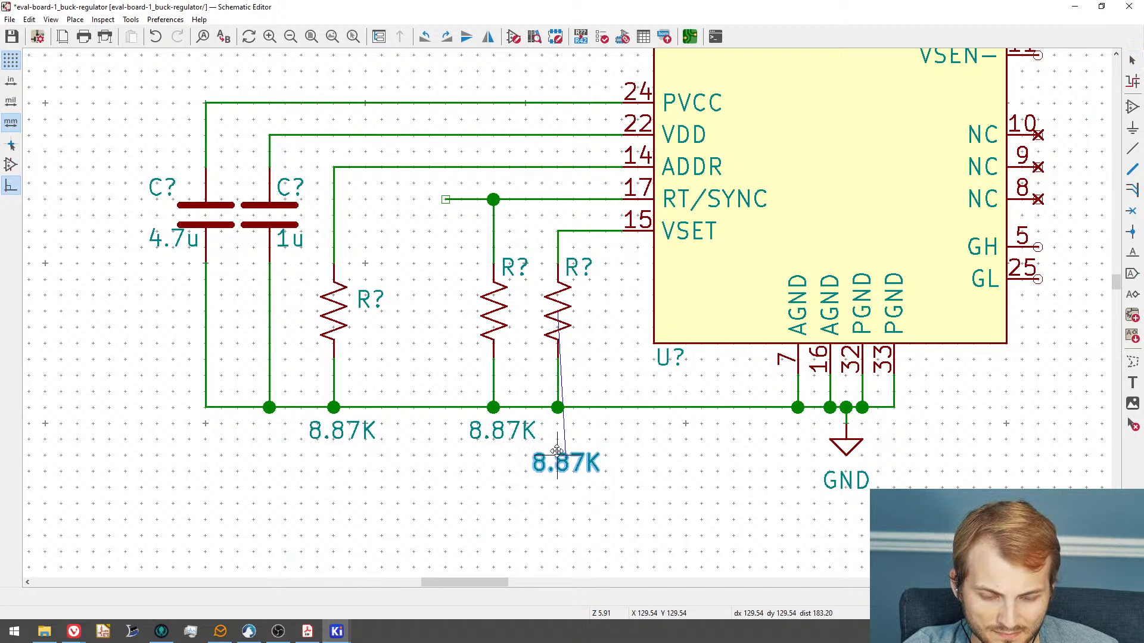
click(558, 459)
key(Escape)
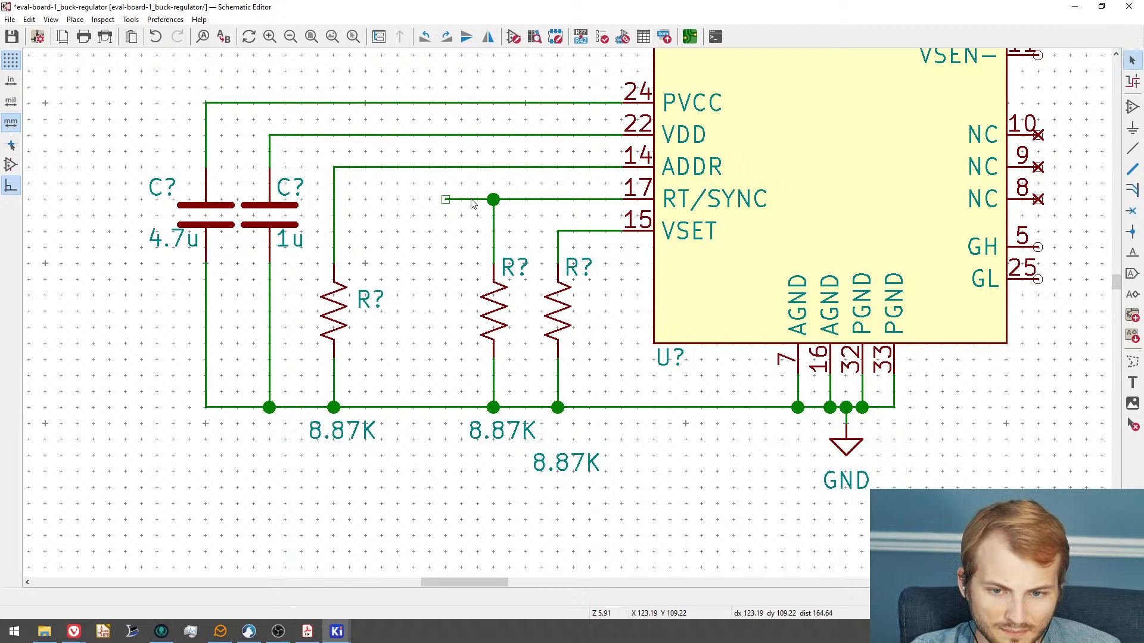
- Delete the leftover RT/SYNC wire stub and move the ADDR resistor closer to the RT/SYNC resistor
click(472, 201)
key(Delete)
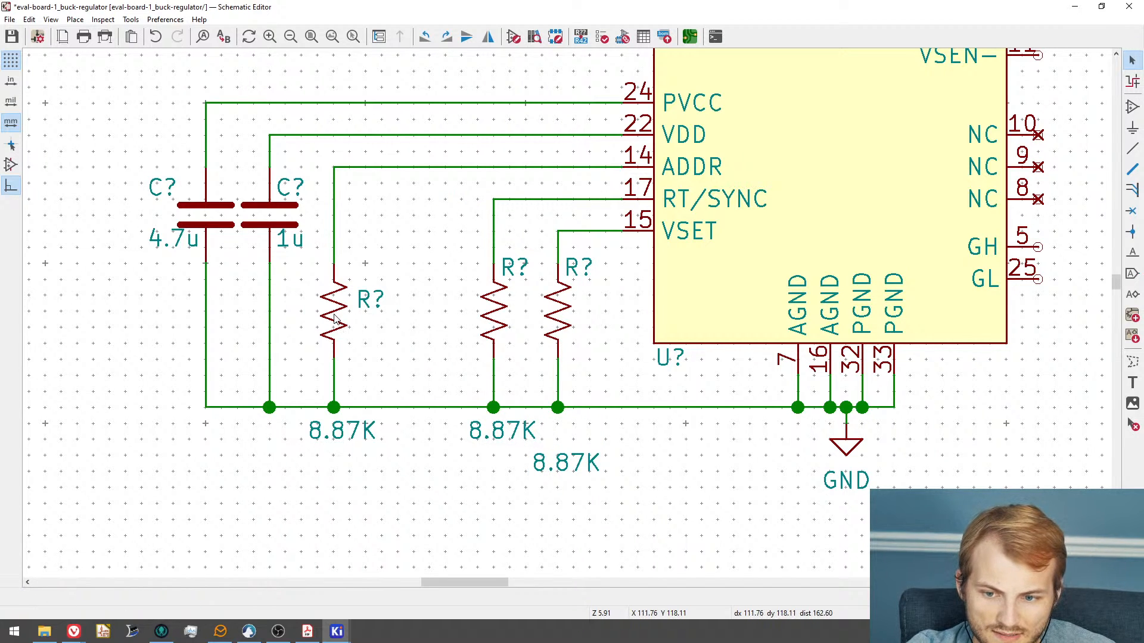
key(m)
click(444, 301)
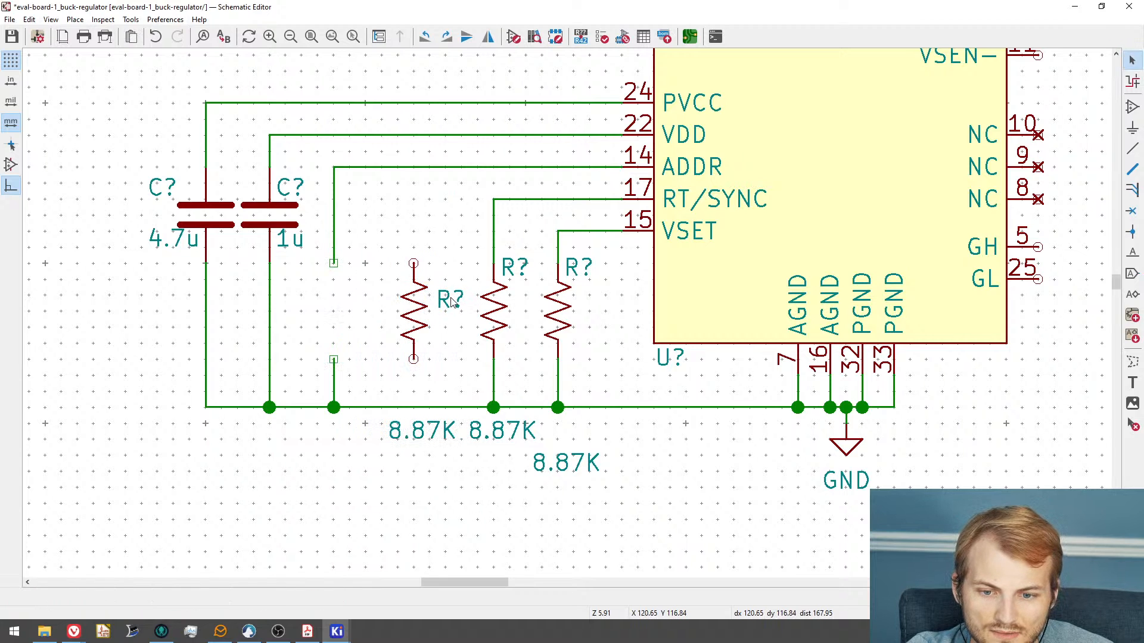
- Fine-tune the ADDR resistor's spacing beside the RT/SYNC resistor, with its reference label beside the upper lead and its value label one row lower
drag(451, 302, 431, 265)
key(m)
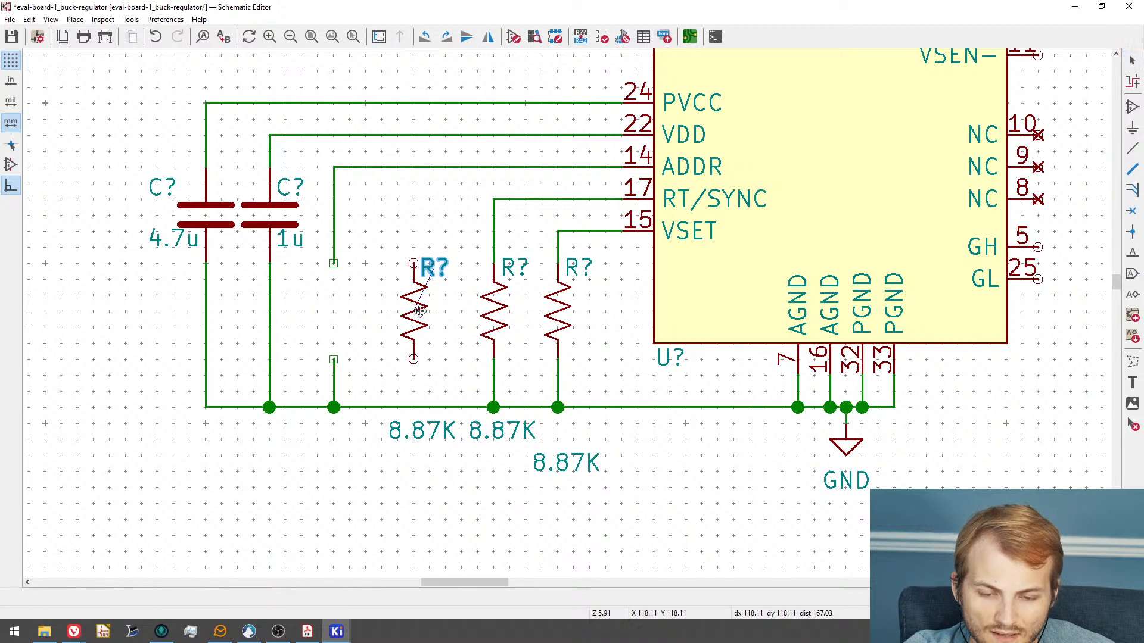
key(Escape)
key(Escape)
key(m)
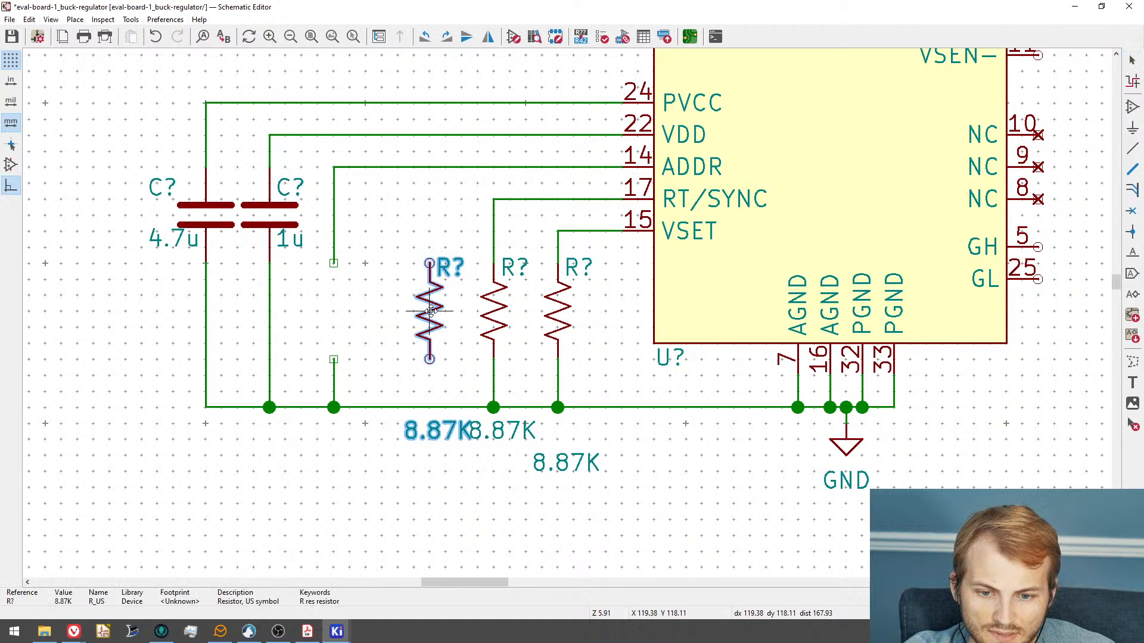
click(445, 311)
drag(445, 424, 446, 456)
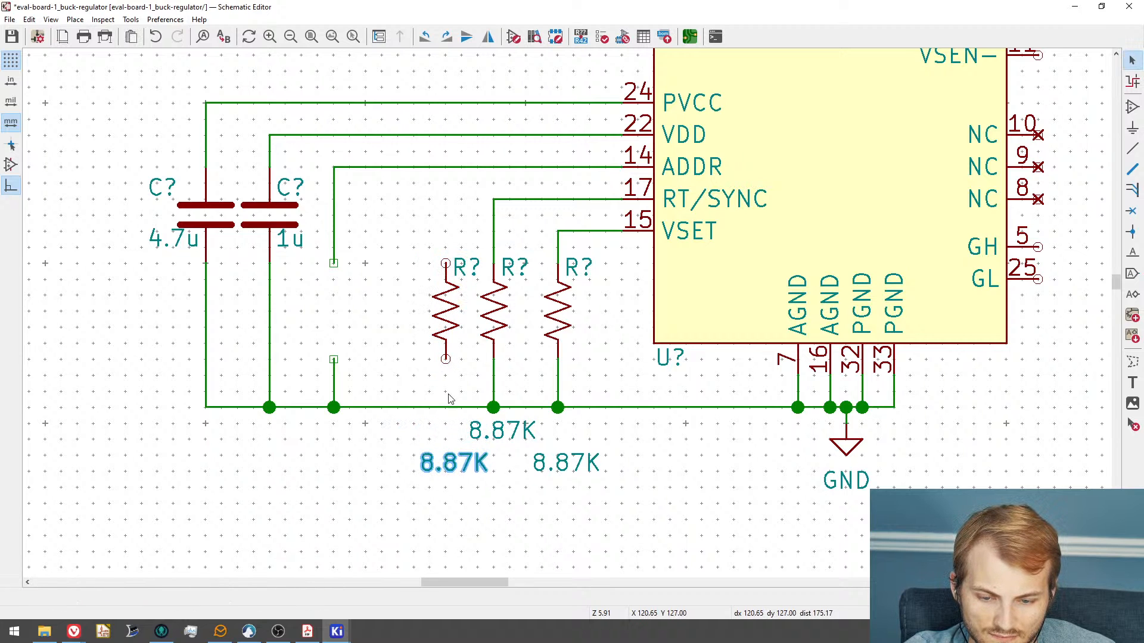
drag(452, 320, 433, 322)
click(430, 262)
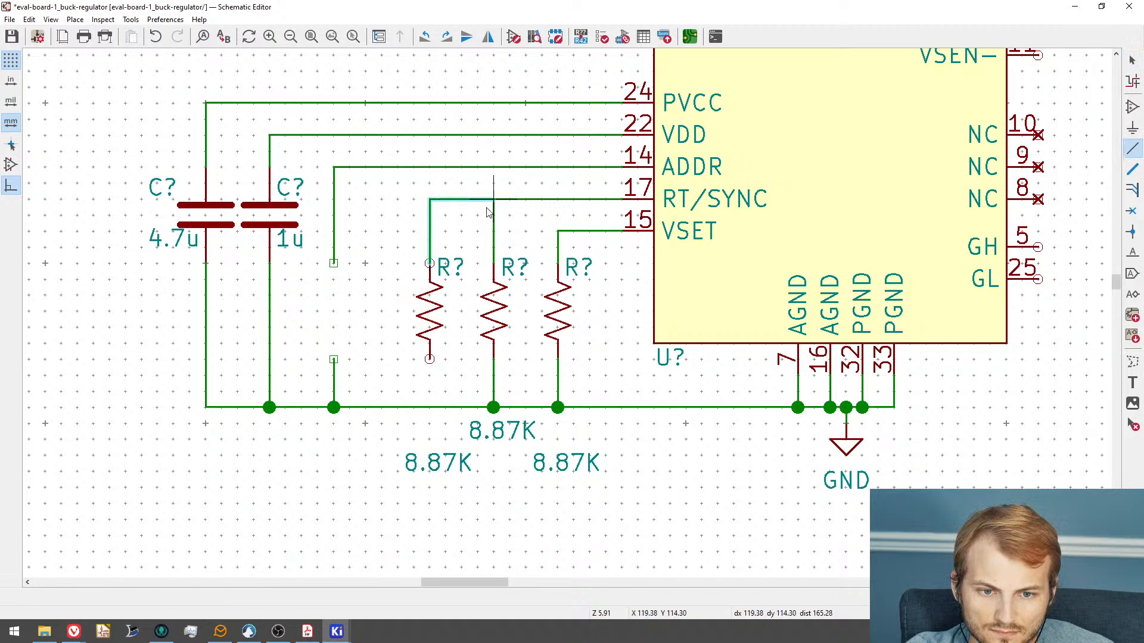
click(493, 201)
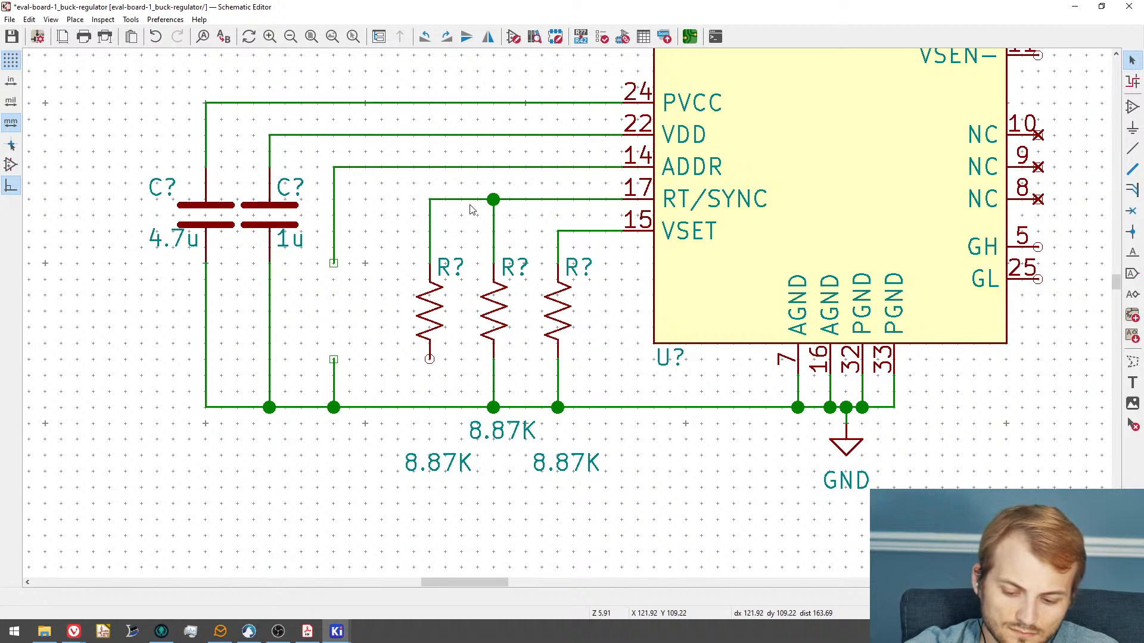
key(ctrl+z)
- Wire the ADDR resistor's upper end to the ADDR line and delete the leftover wire segments from its old position
click(430, 261)
click(431, 167)
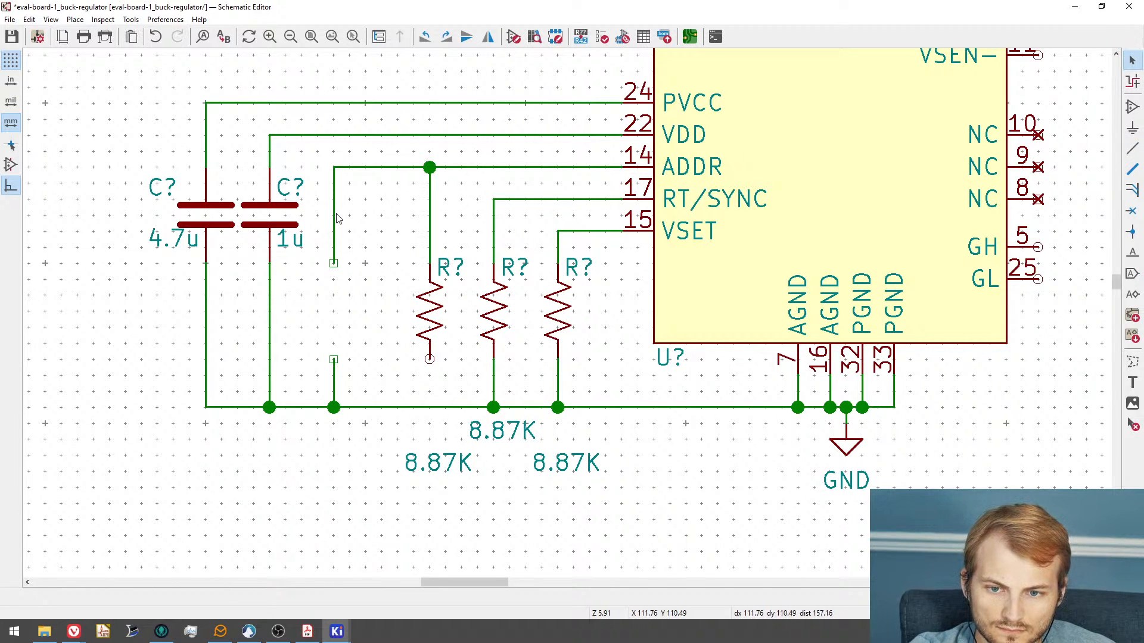
key(Delete)
key(Delete)
key(Delete)
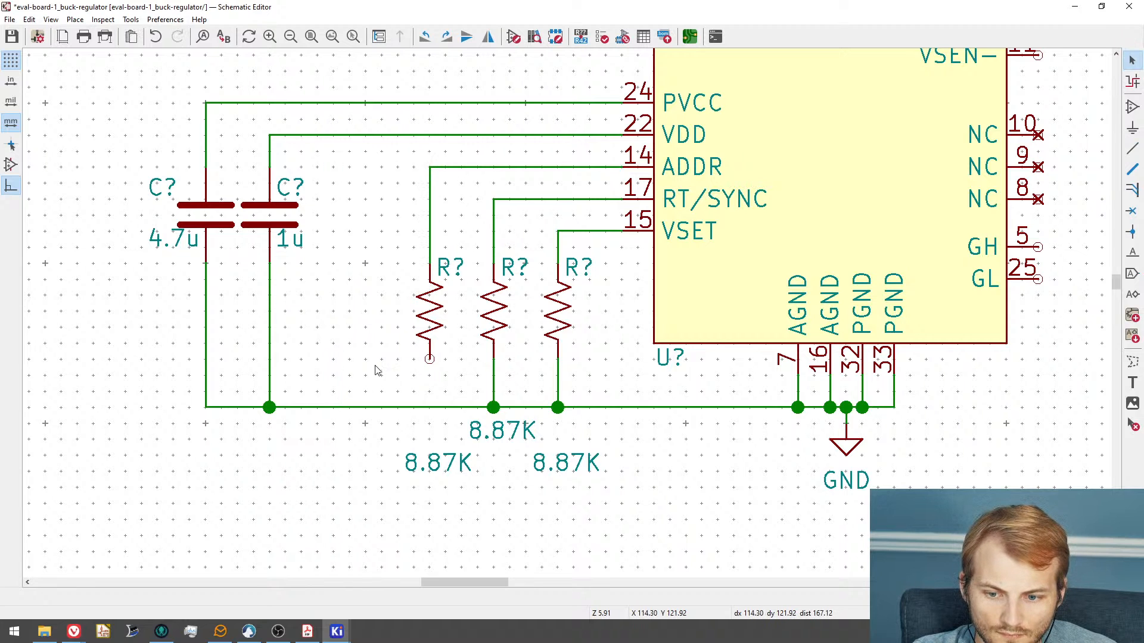
- Wire the ADDR resistor's lower end down to the shared ground line
key(w)
click(430, 407)
key(Escape)
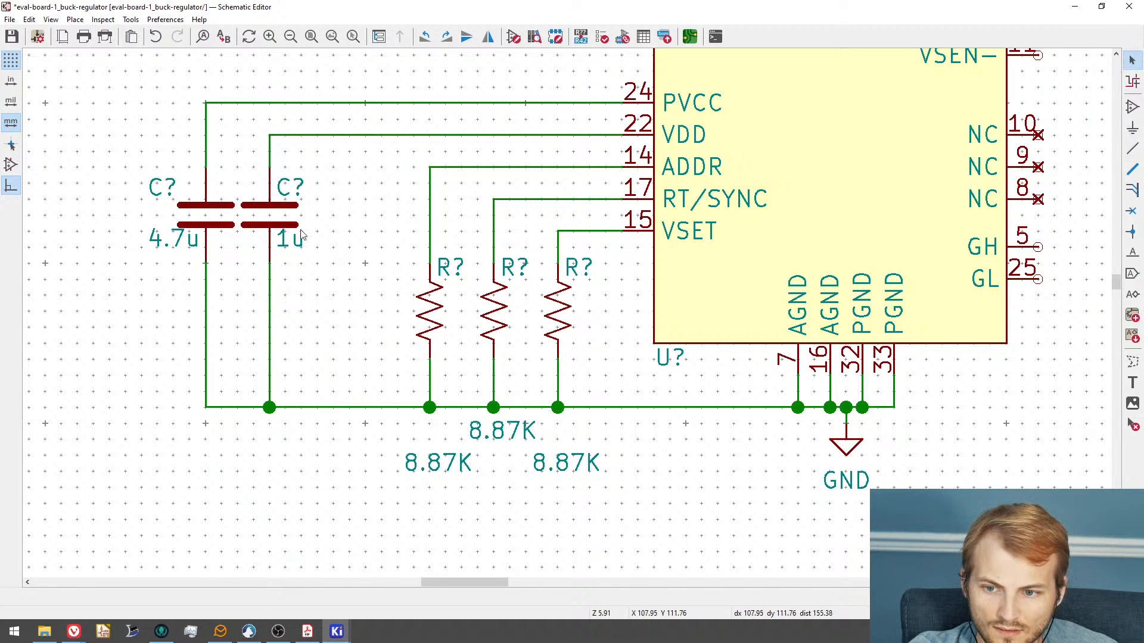
- Move the PVCC and VDD capacitors together next to the ADDR resistor, level with the resistors and connected to the ground line
drag(361, 278, 177, 190)
drag(252, 229, 347, 225)
click(333, 286)
key(m)
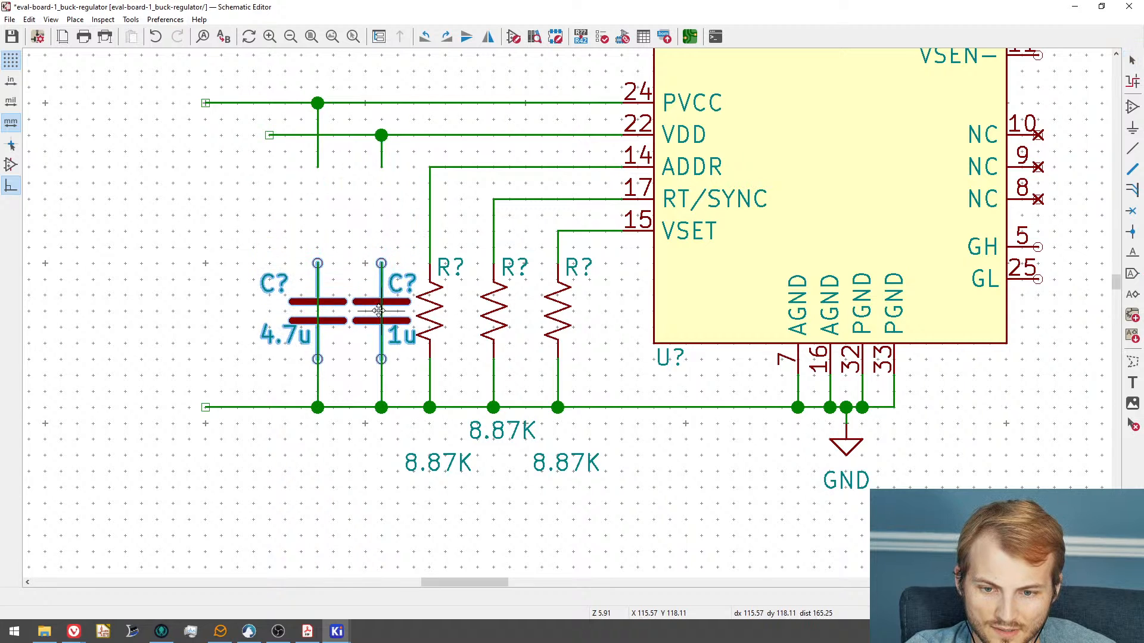
click(379, 310)
- Wire the upper ends of the VDD and PVCC capacitors to the wire stubs of their supply lines
key(w)
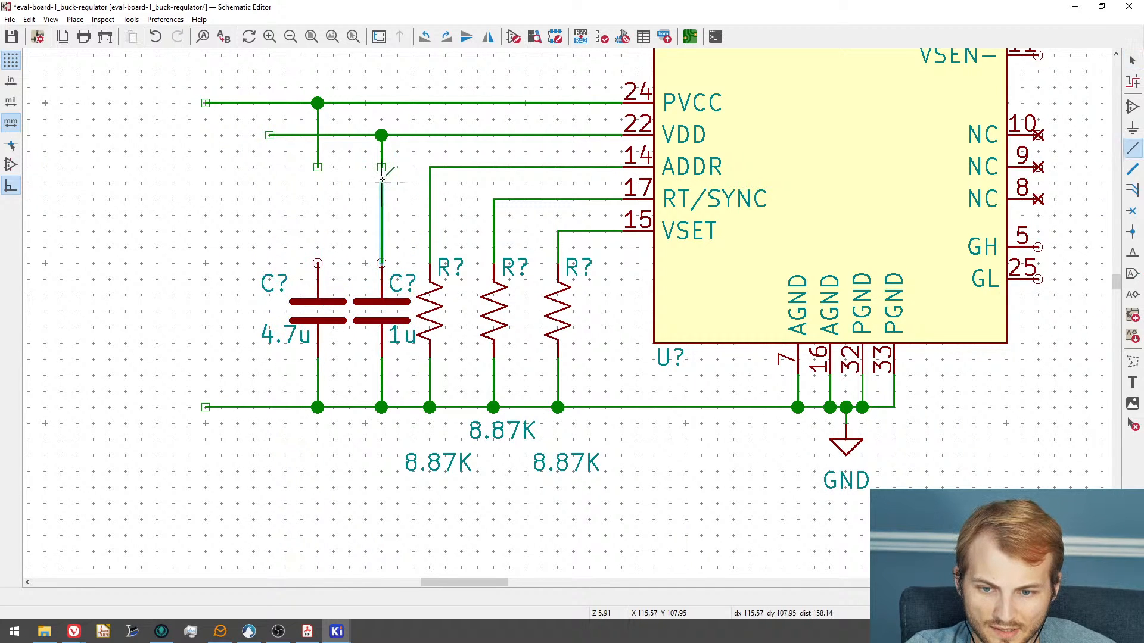
click(381, 168)
key(Escape)
click(318, 167)
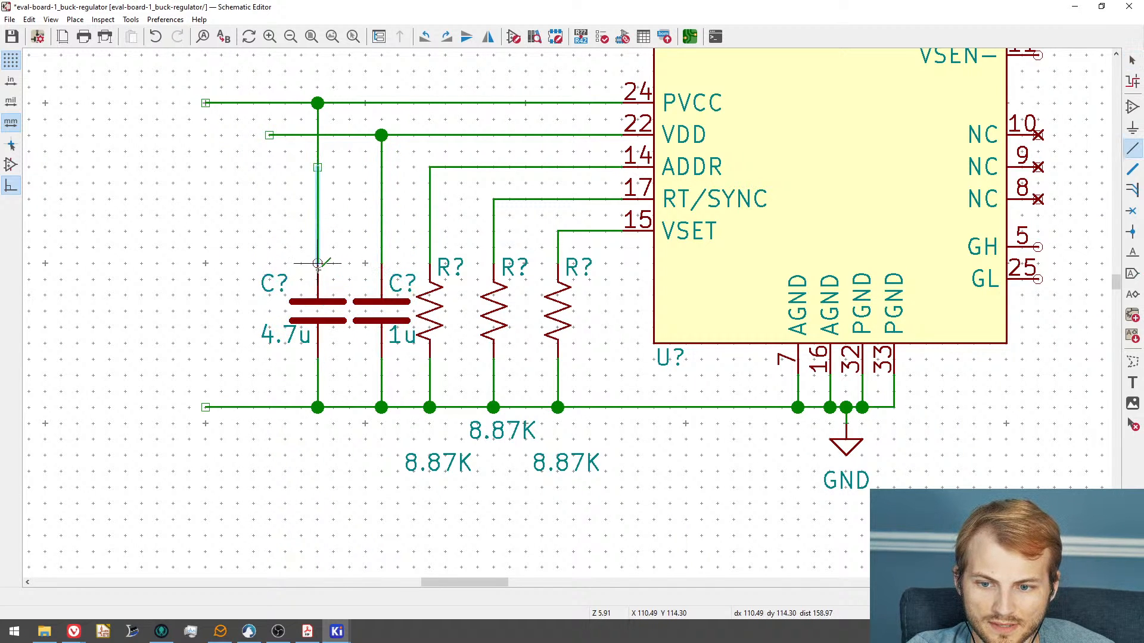
click(318, 263)
- Delete the leftover ground, VDD and PVCC wire ends that extend beyond the moved capacitors
scroll(355, 279, down, 3)
scroll(429, 284, up, 3)
middle_drag(222, 303, 339, 331)
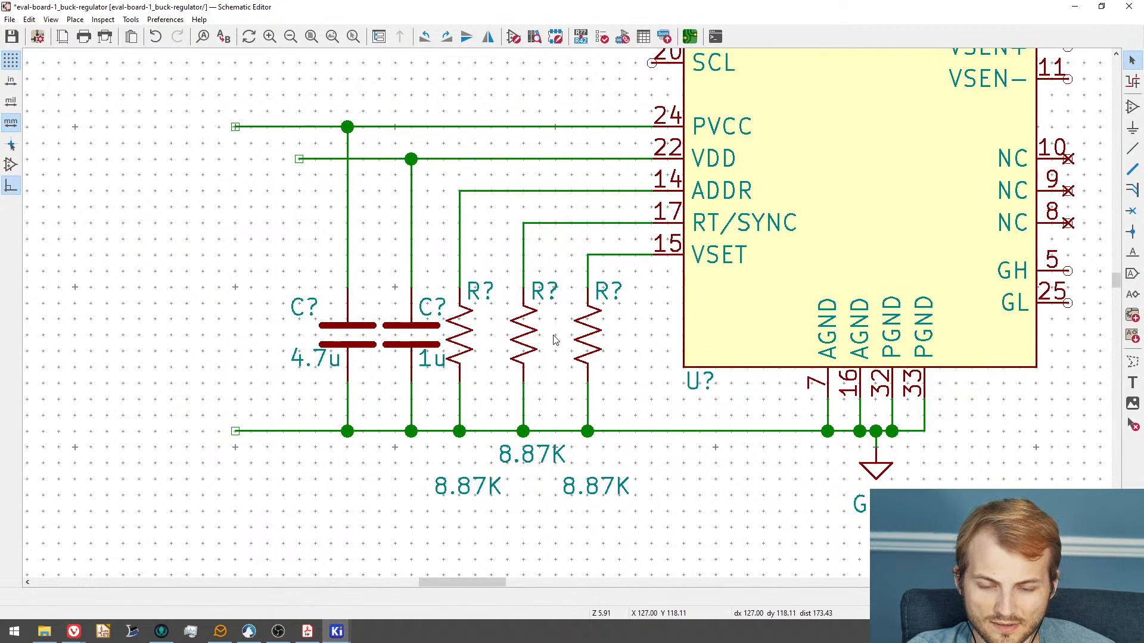
click(292, 431)
key(Delete)
click(325, 160)
key(Delete)
click(322, 128)
key(Delete)
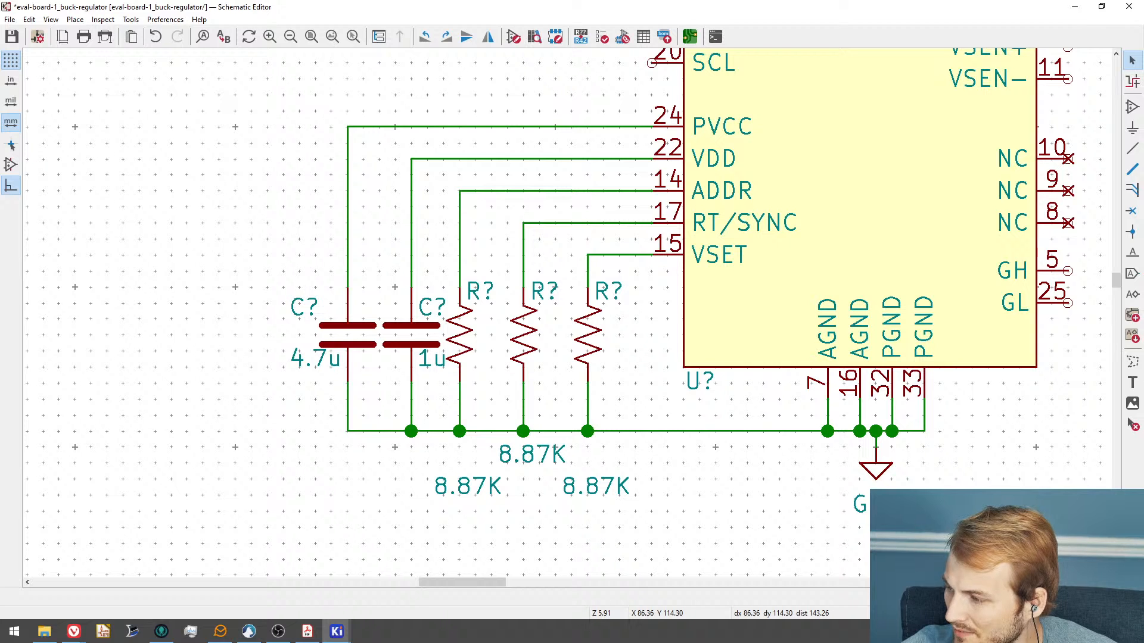
- Create a local net label named SDA
middle_drag(342, 232, 308, 366)
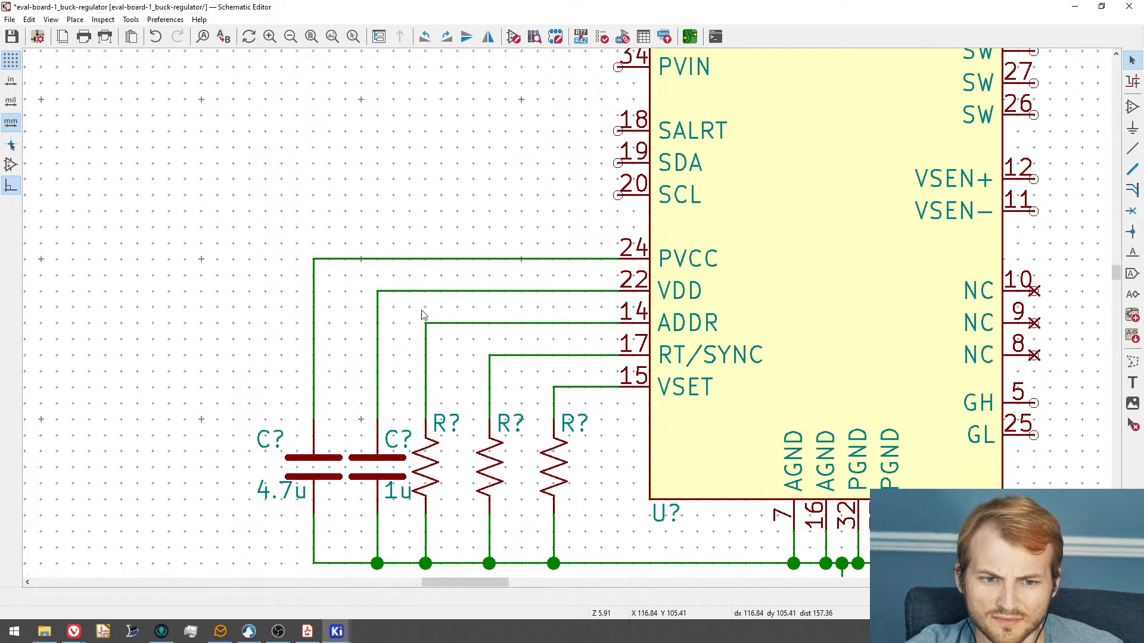
middle_drag(656, 168, 452, 268)
scroll(452, 268, down, 1)
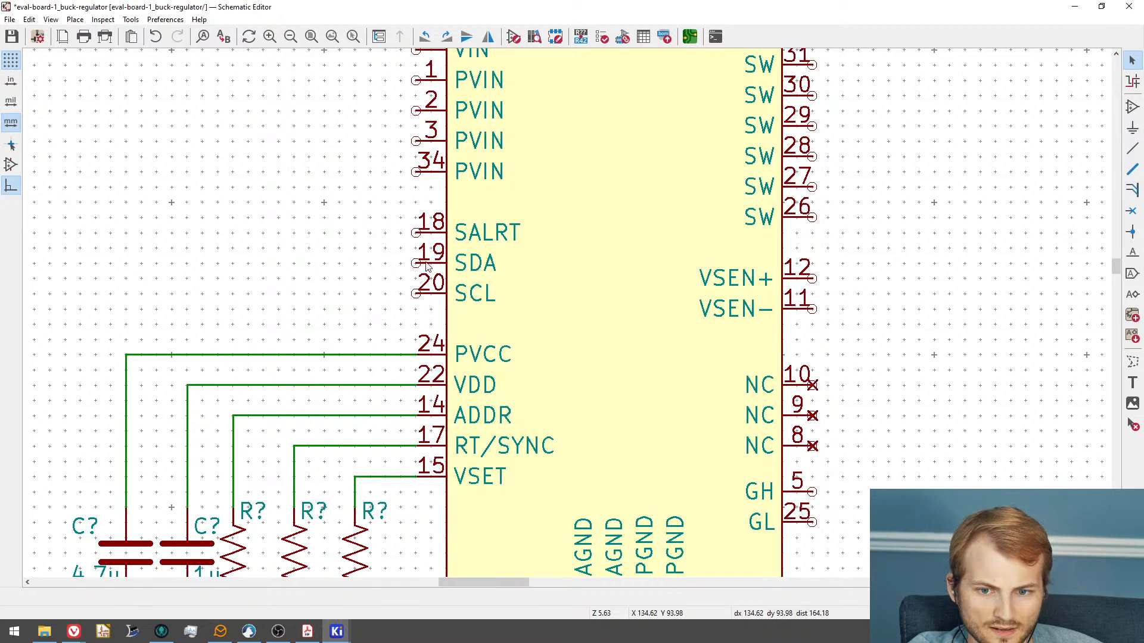
key(w)
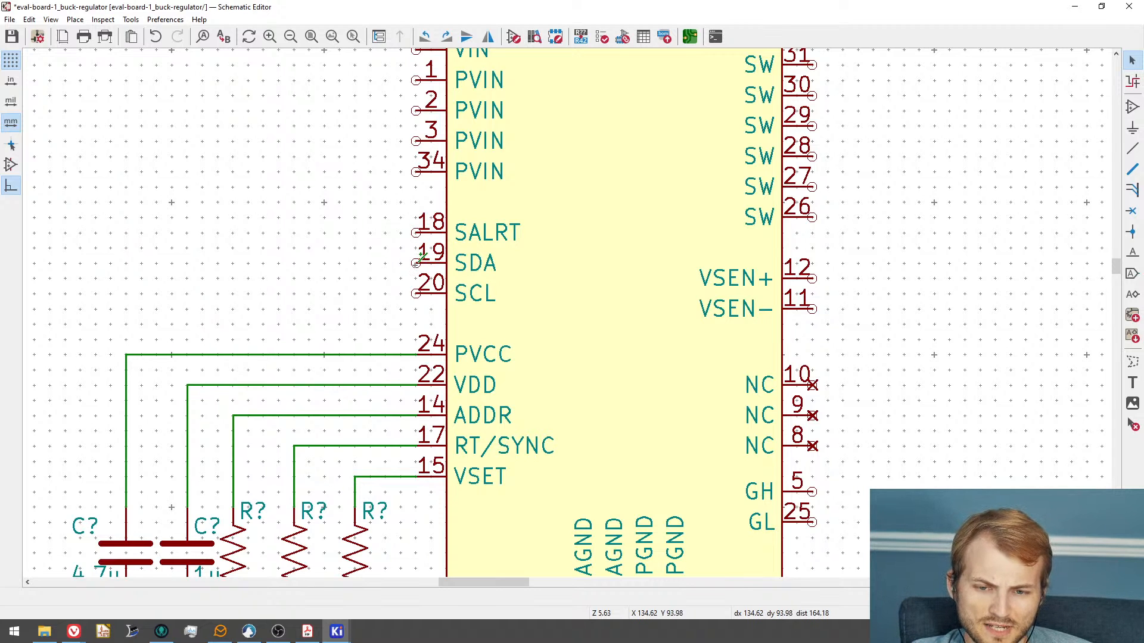
click(1132, 252)
click(735, 269)
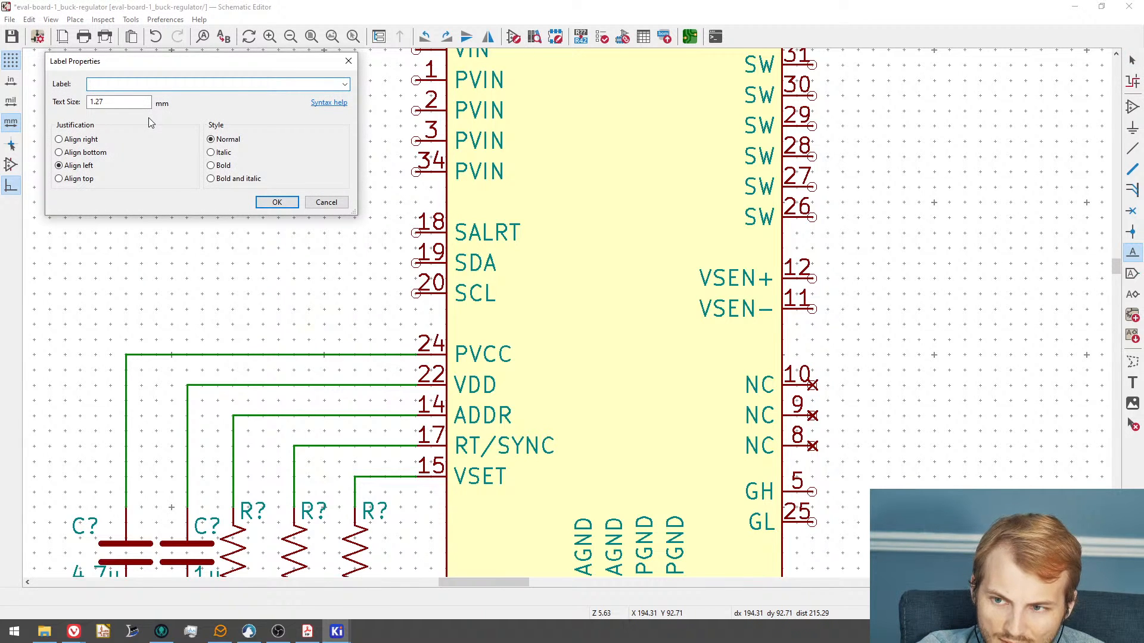
text(s)
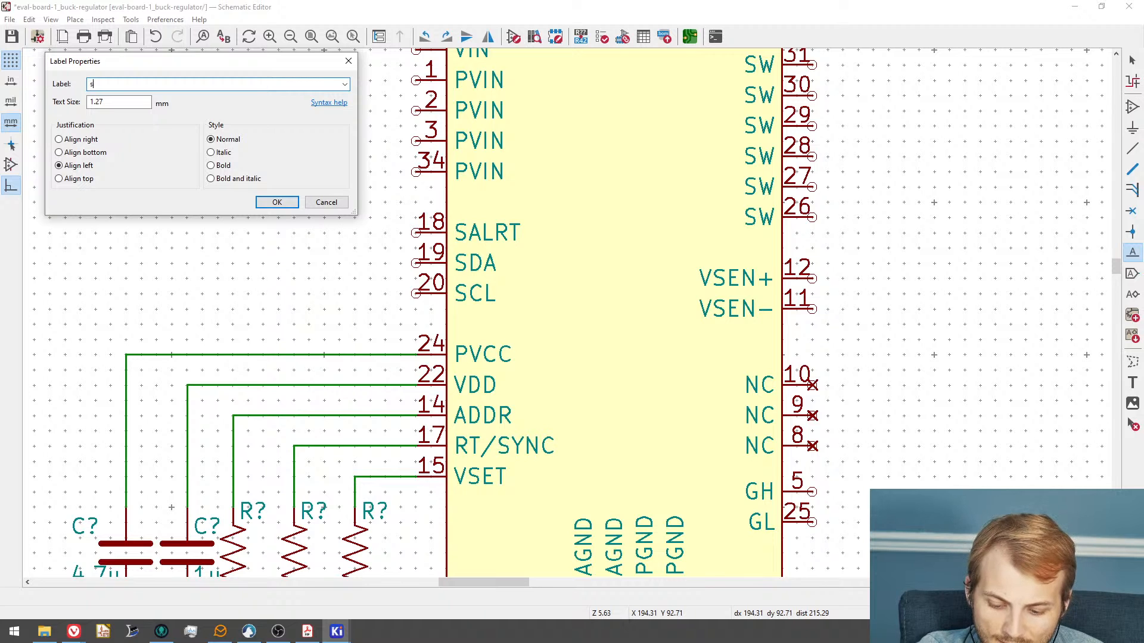
text(SDA)
key(Return)
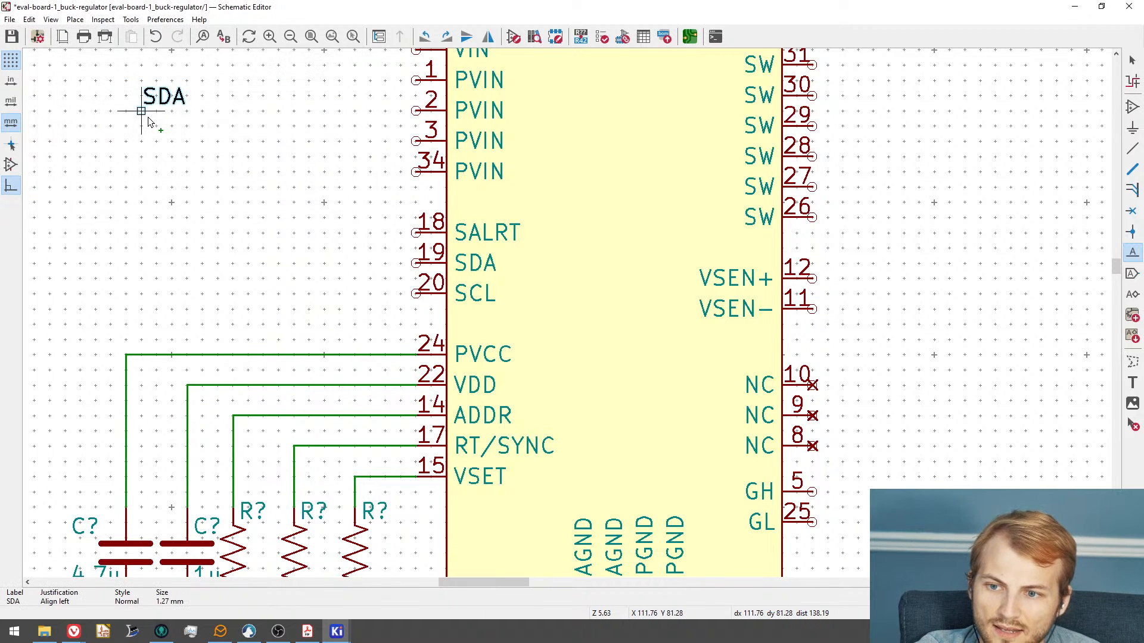
- Place the SDA label in line with pin 19, slightly away from it, and wire the pin to the label
click(370, 263)
key(Escape)
key(m)
click(355, 264)
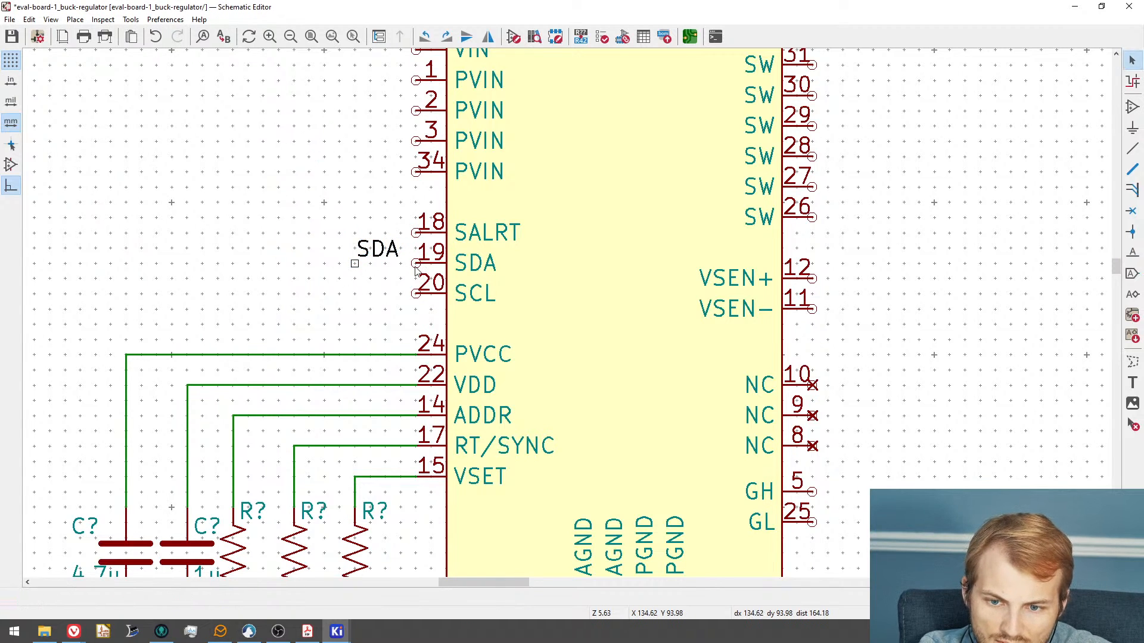
click(415, 263)
click(358, 265)
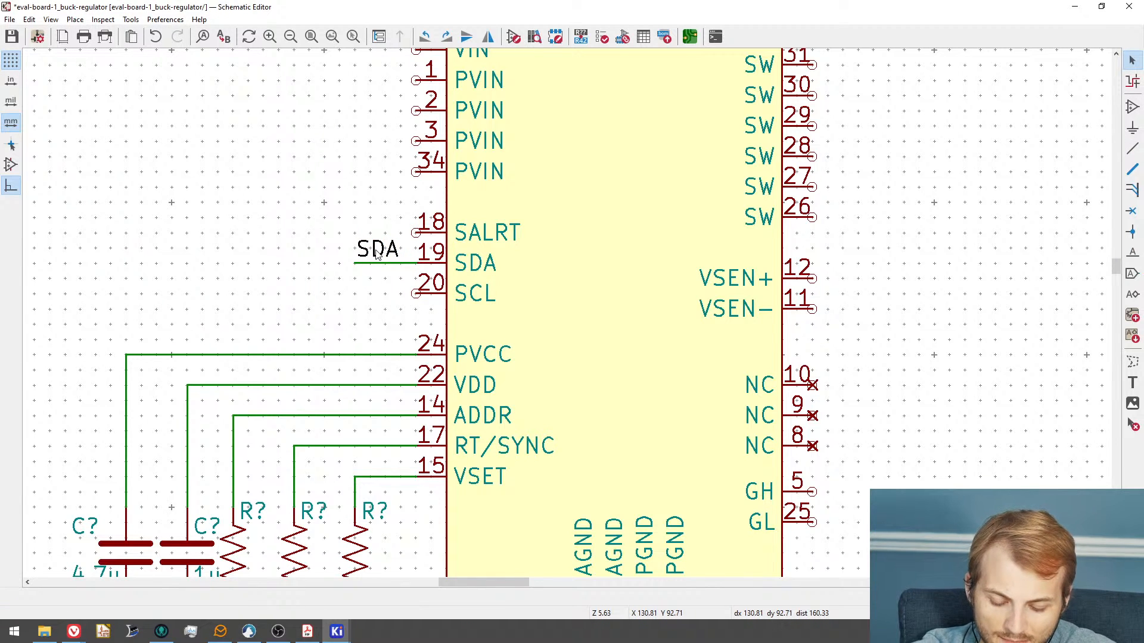
- Duplicate the SDA label onto the row of the SCL pin and wire the pin to the copy
click(371, 249)
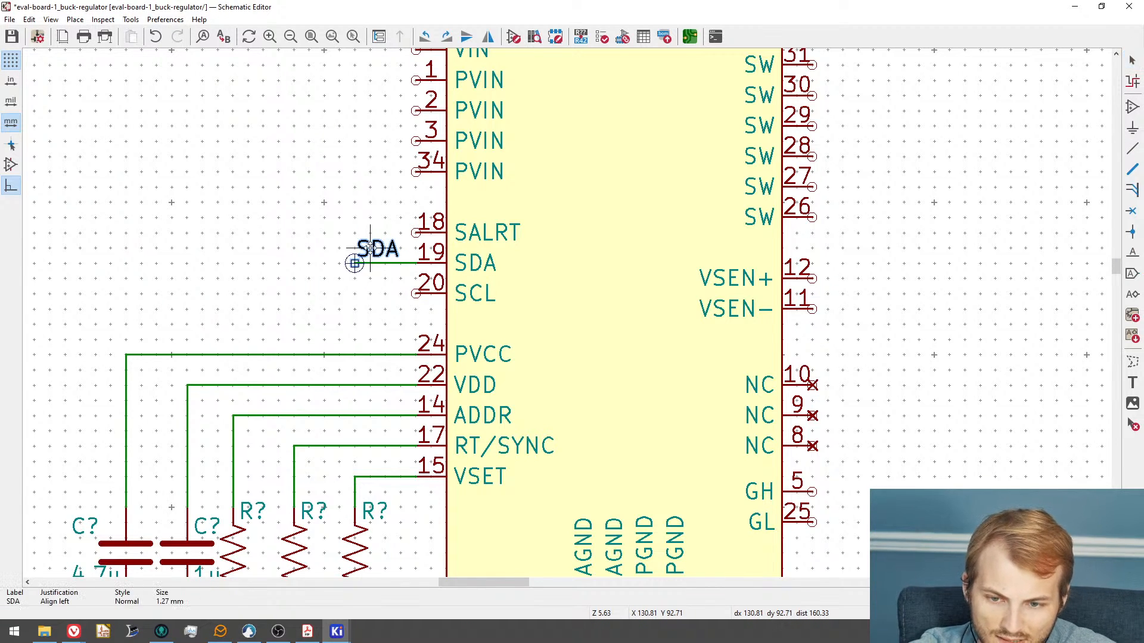
key(ctrl+d)
click(370, 280)
key(w)
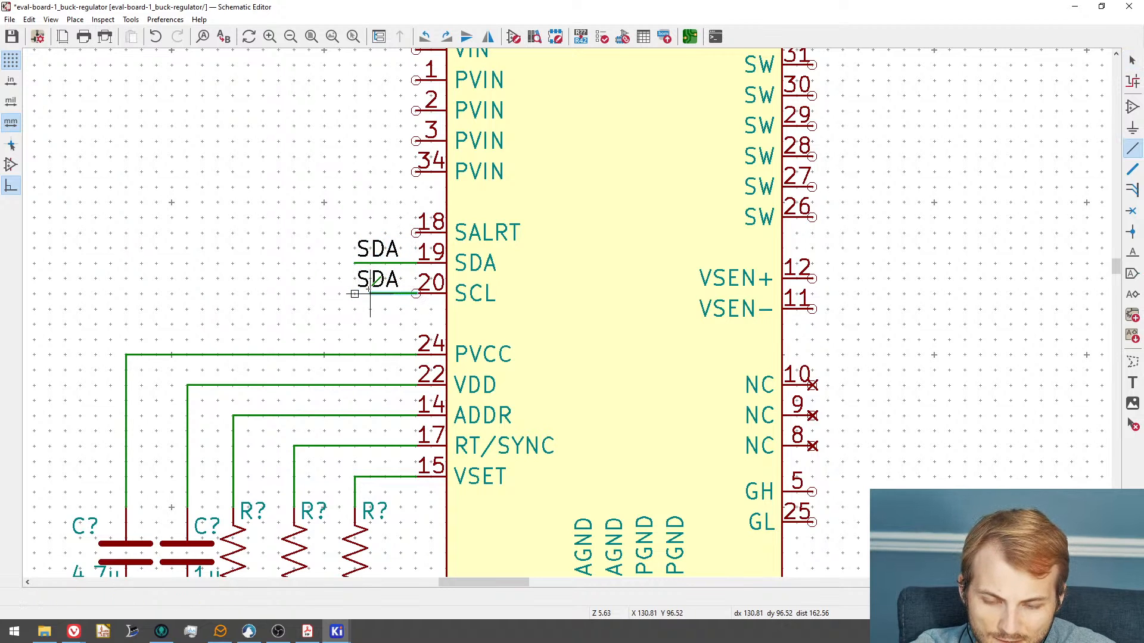
click(355, 293)
- Rename the duplicated label at the SCL pin to SCL
double_click(377, 280)
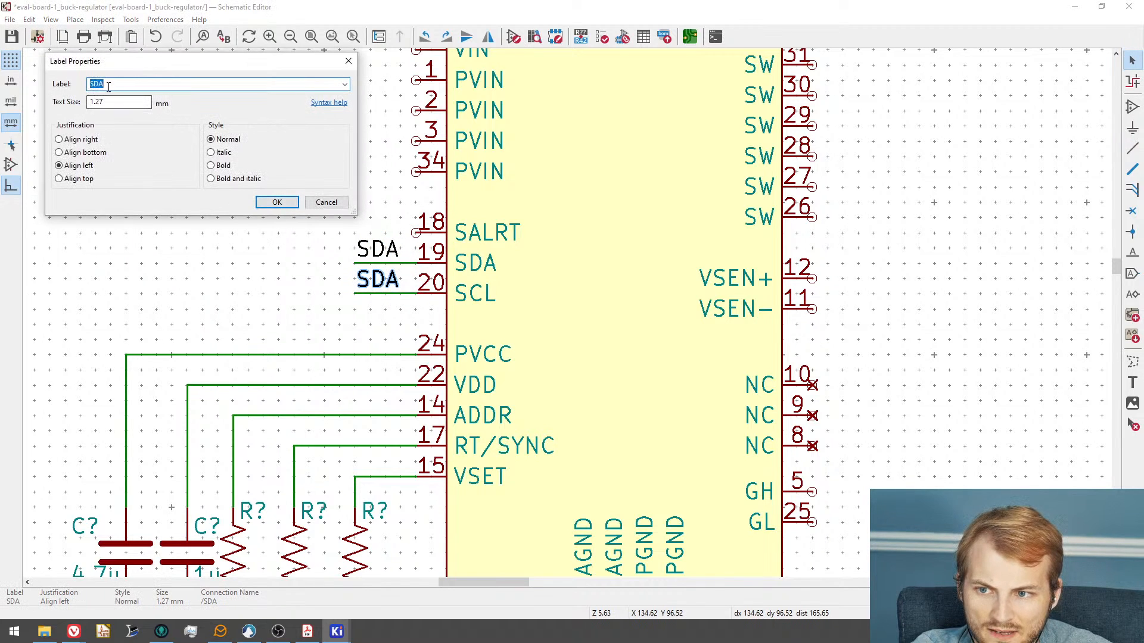
text(S)
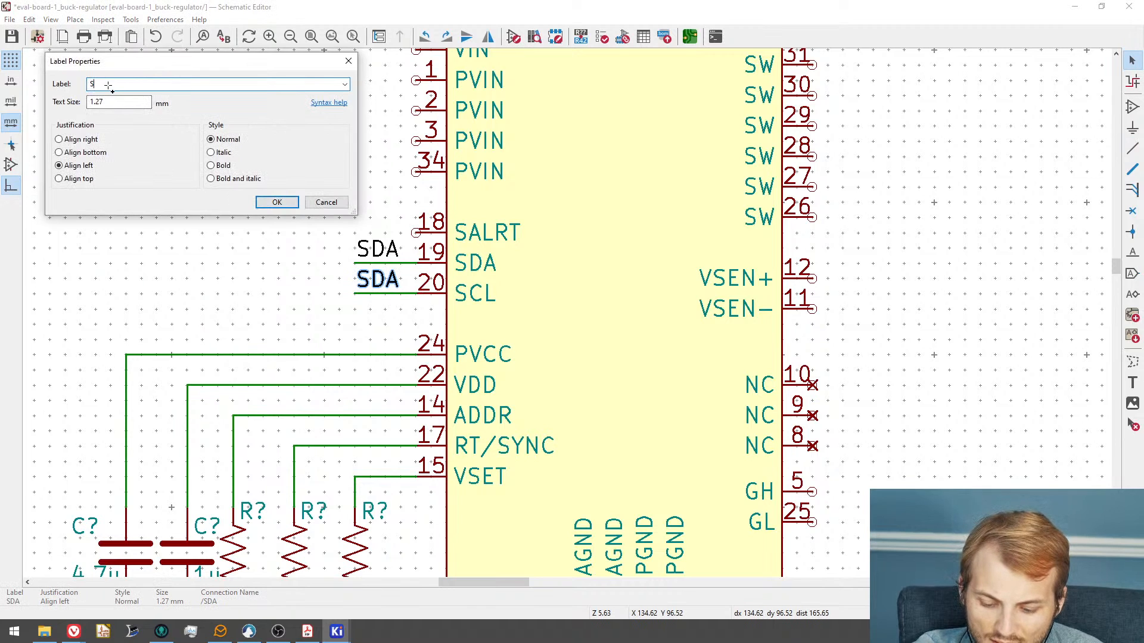
text(CL)
key(Return)
key(Escape)
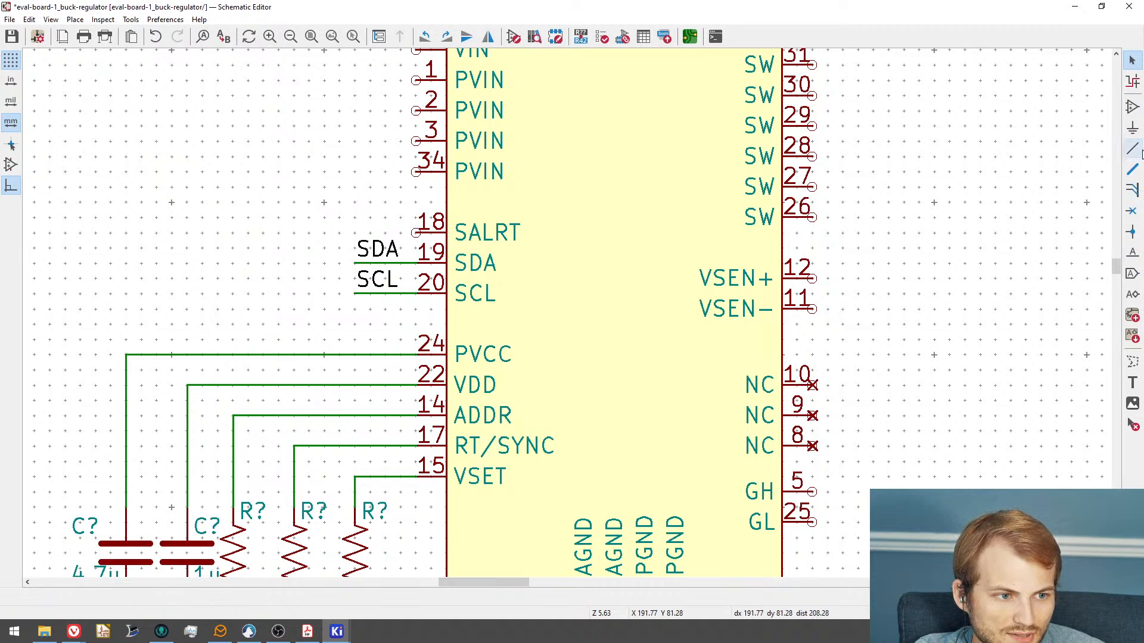
- Duplicate the SDA label onto the row of the SALRT pin and wire the pin to the copy
click(377, 249)
key(ctrl+d)
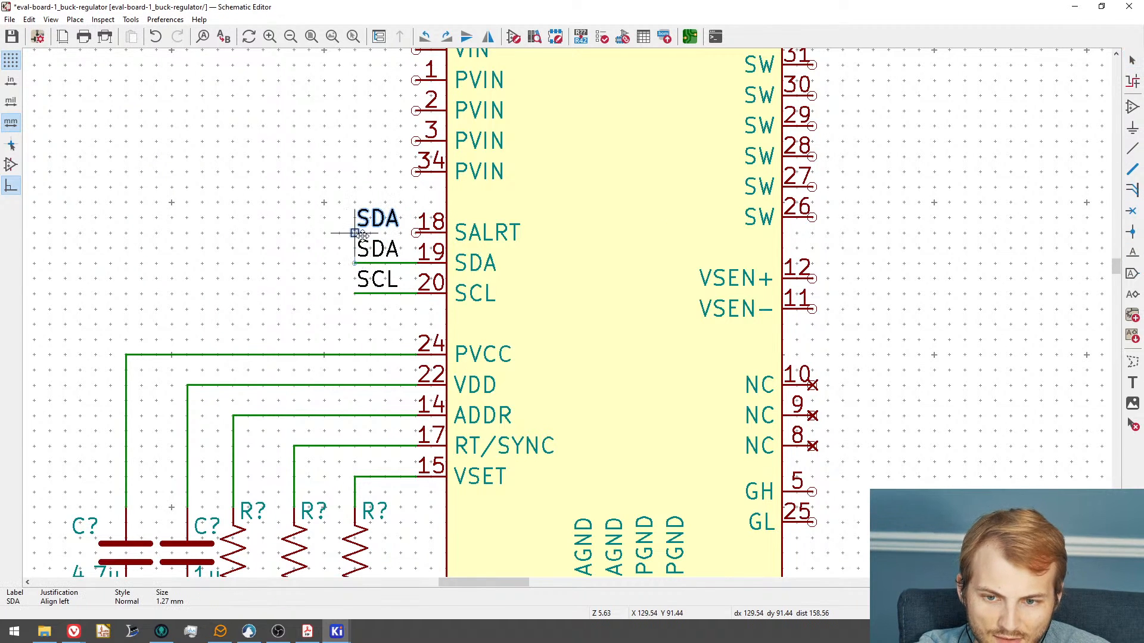
click(354, 233)
key(Escape)
key(w)
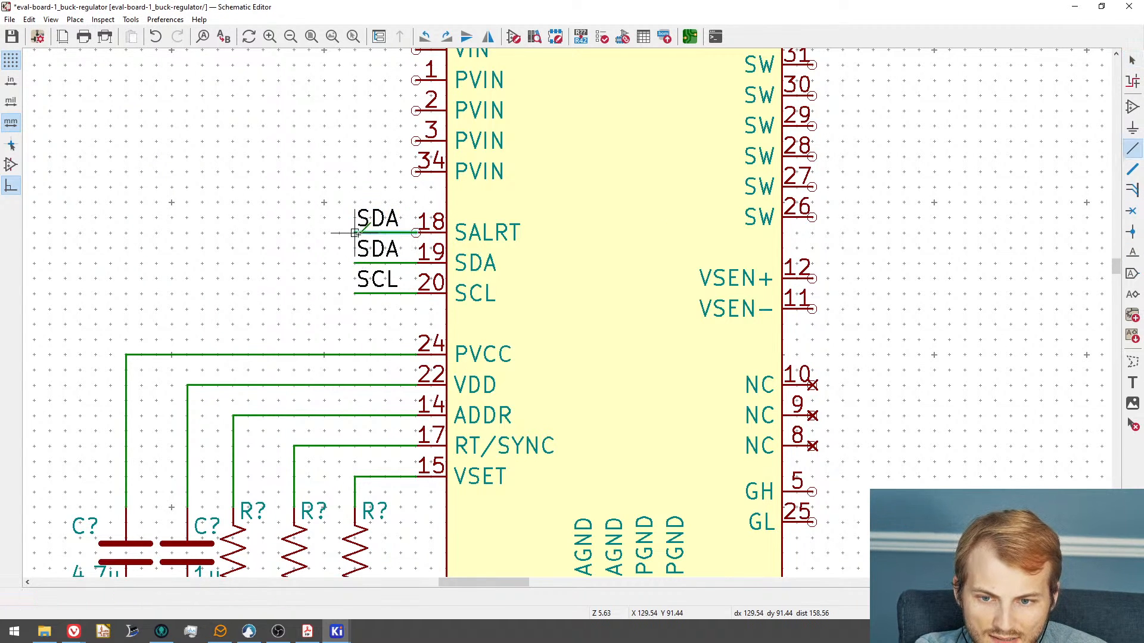
key(Escape)
click(416, 233)
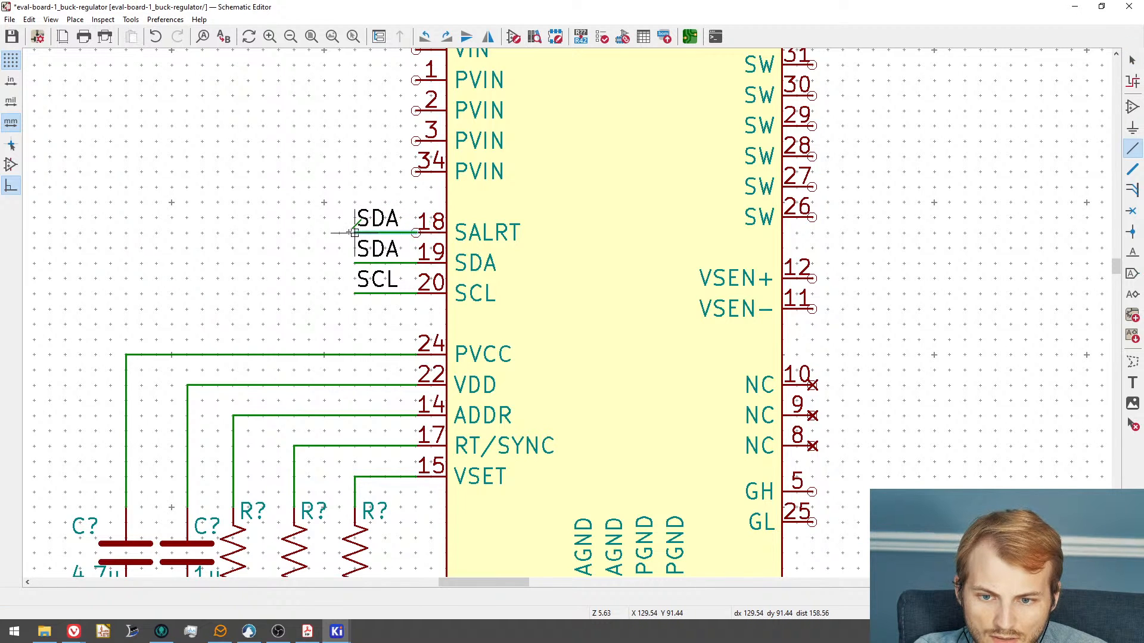
click(351, 232)
key(Escape)
- Rename the duplicated SDA label at the SALRT pin to SALERT
double_click(377, 218)
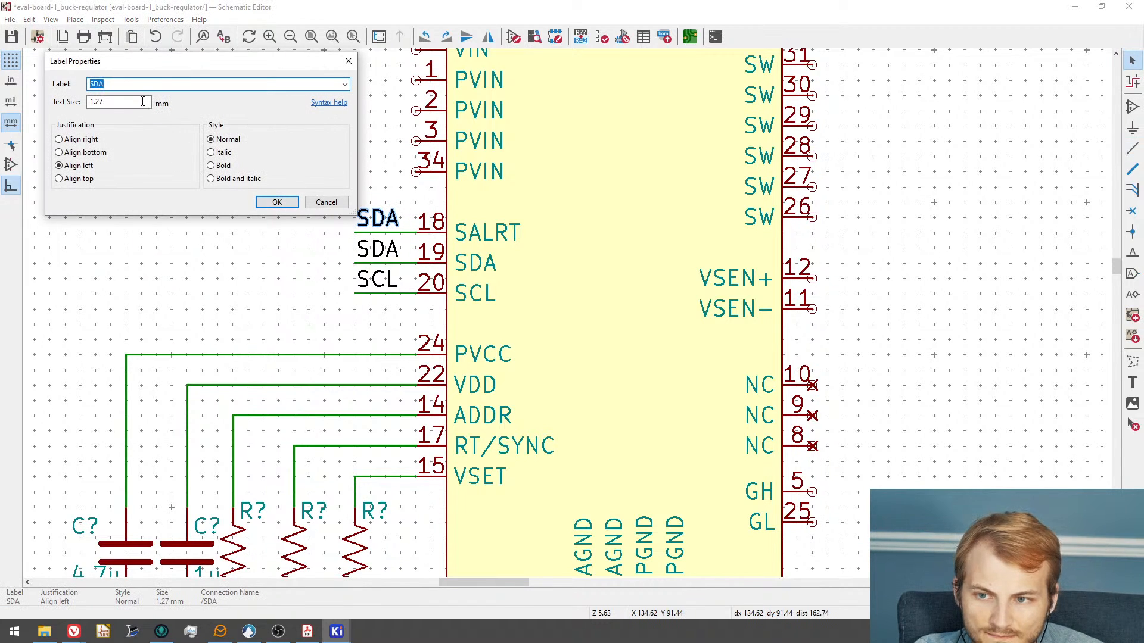
text(SALER)
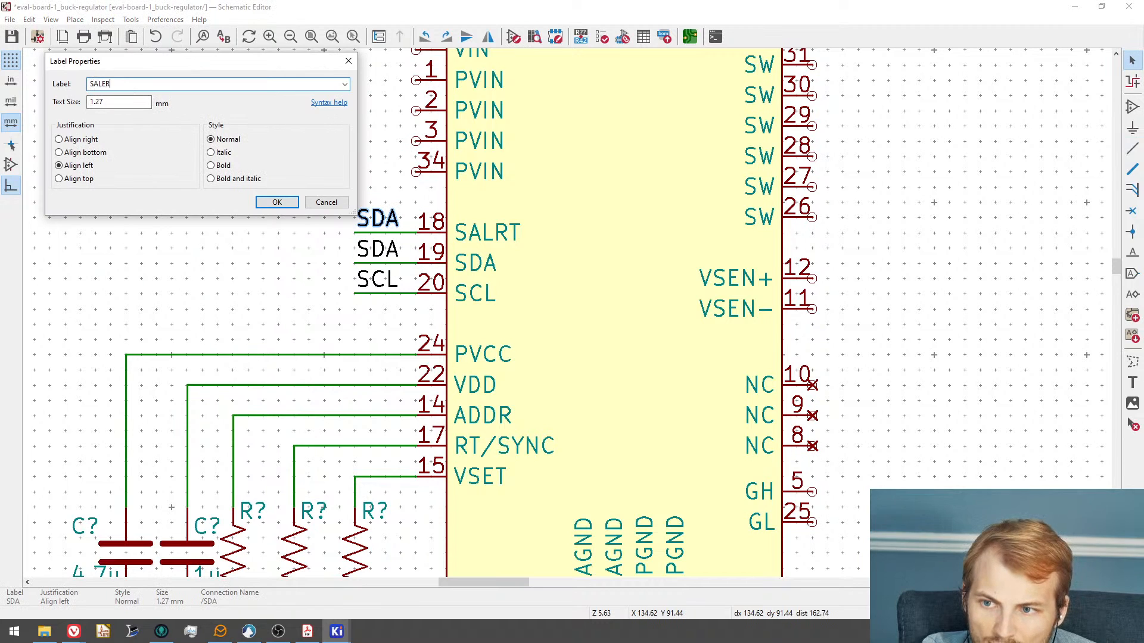
text(T)
key(Return)
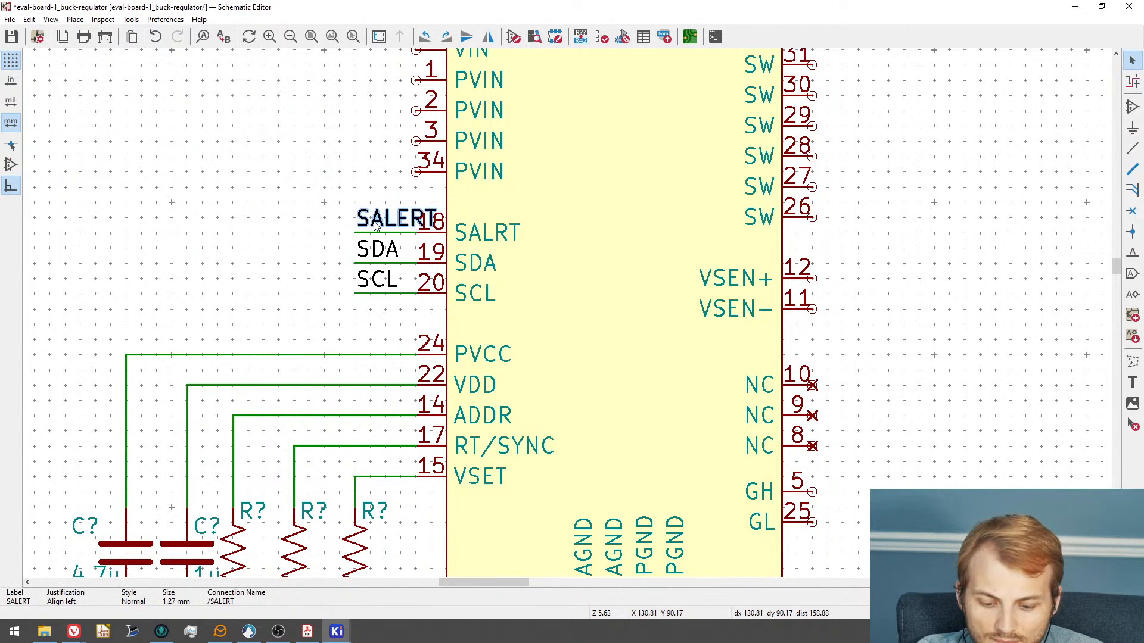
- Move the SALERT, SDA and SCL labels 2.54 mm further out from the chip, keeping each on its pin's row
key(m)
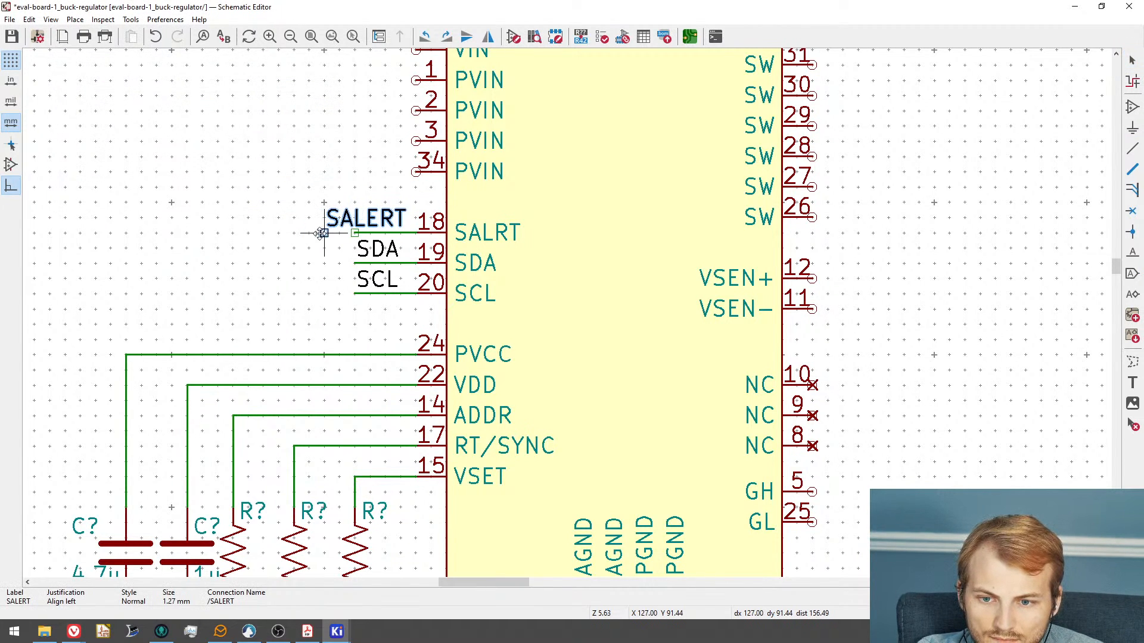
click(322, 233)
key(m)
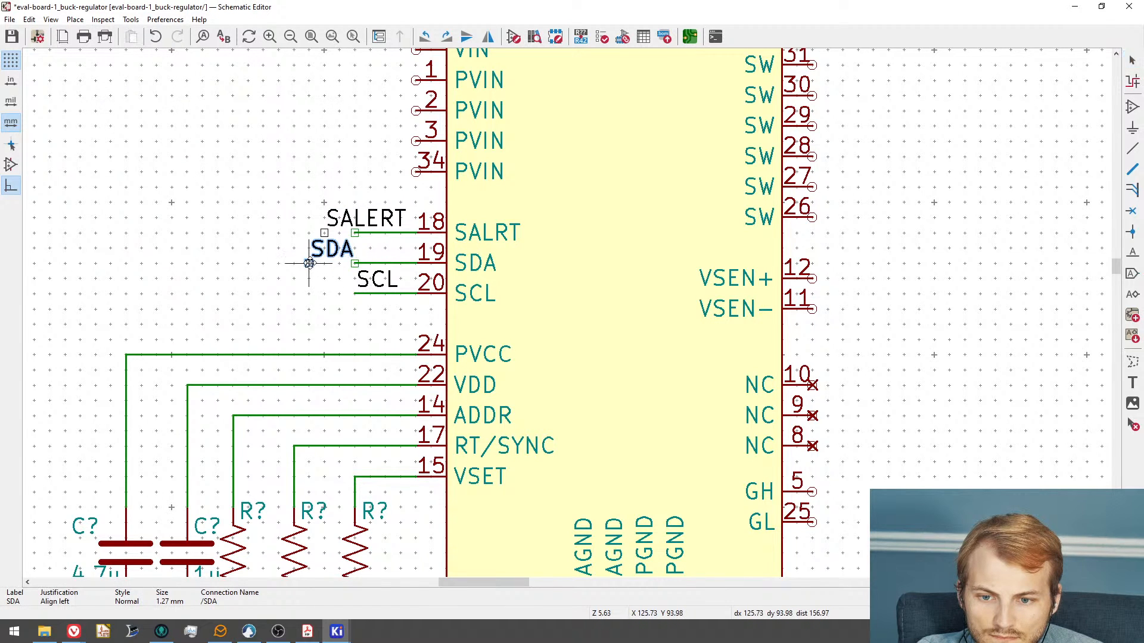
click(322, 263)
click(375, 280)
key(m)
click(321, 294)
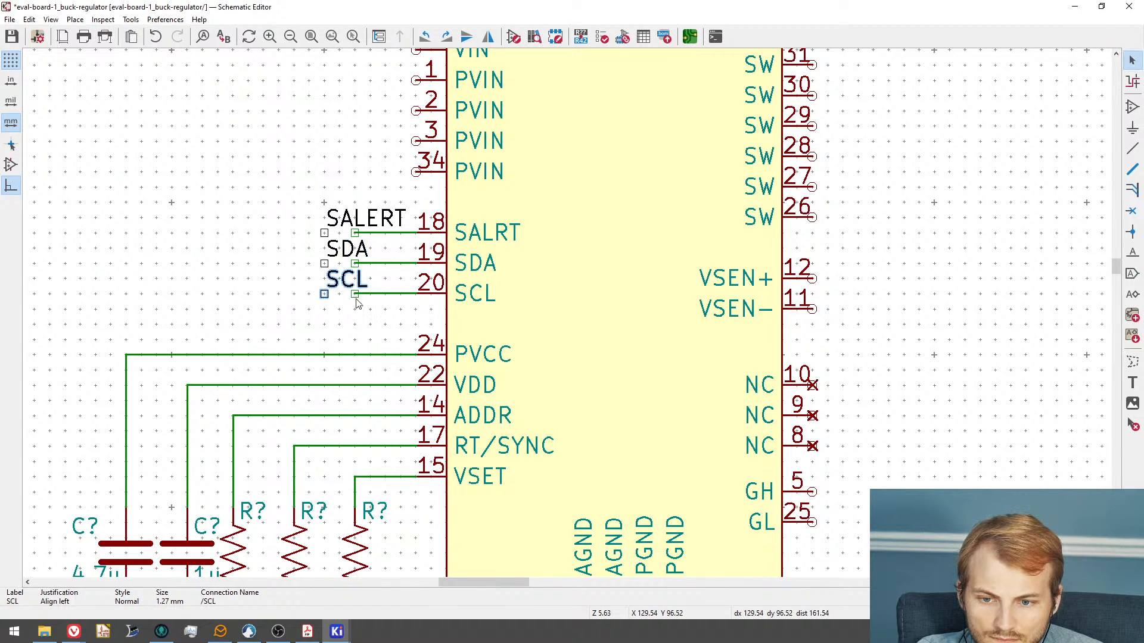
- Extend the wires of pins 18, 19 and 20 out to the moved SALERT, SDA and SCL labels
click(355, 295)
click(324, 293)
click(351, 266)
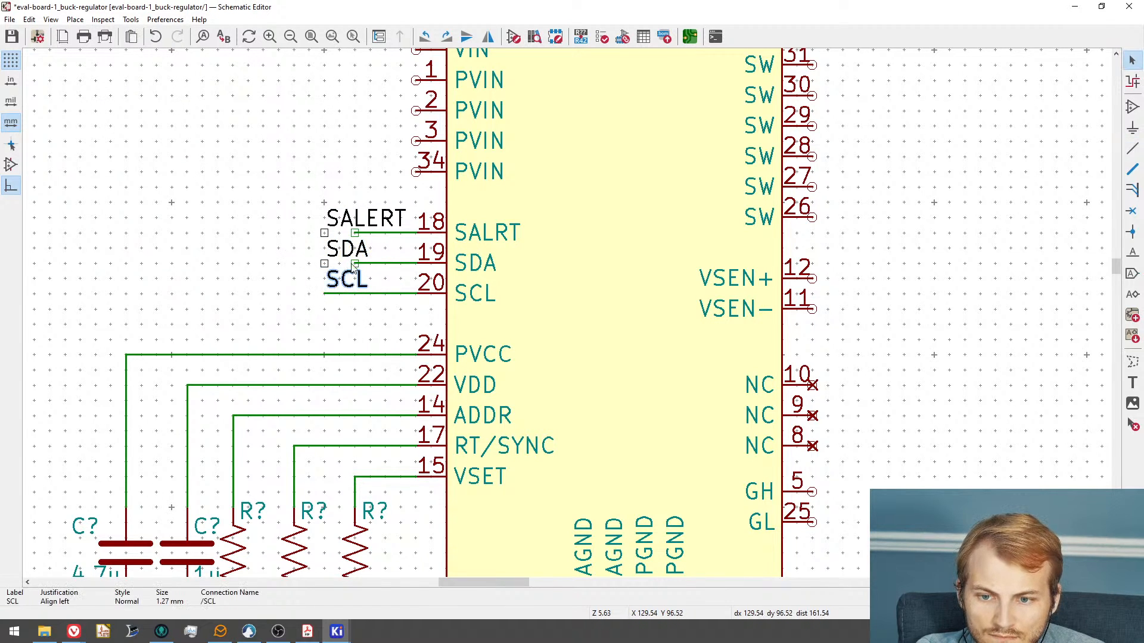
key(Escape)
key(w)
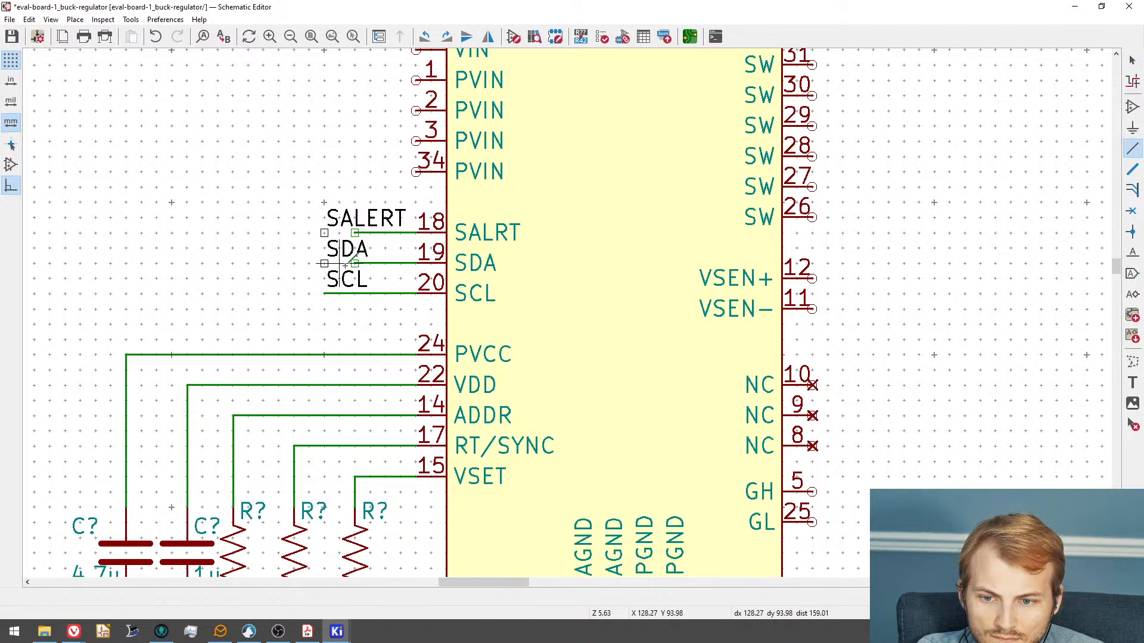
click(324, 263)
click(355, 233)
click(324, 233)
key(Escape)
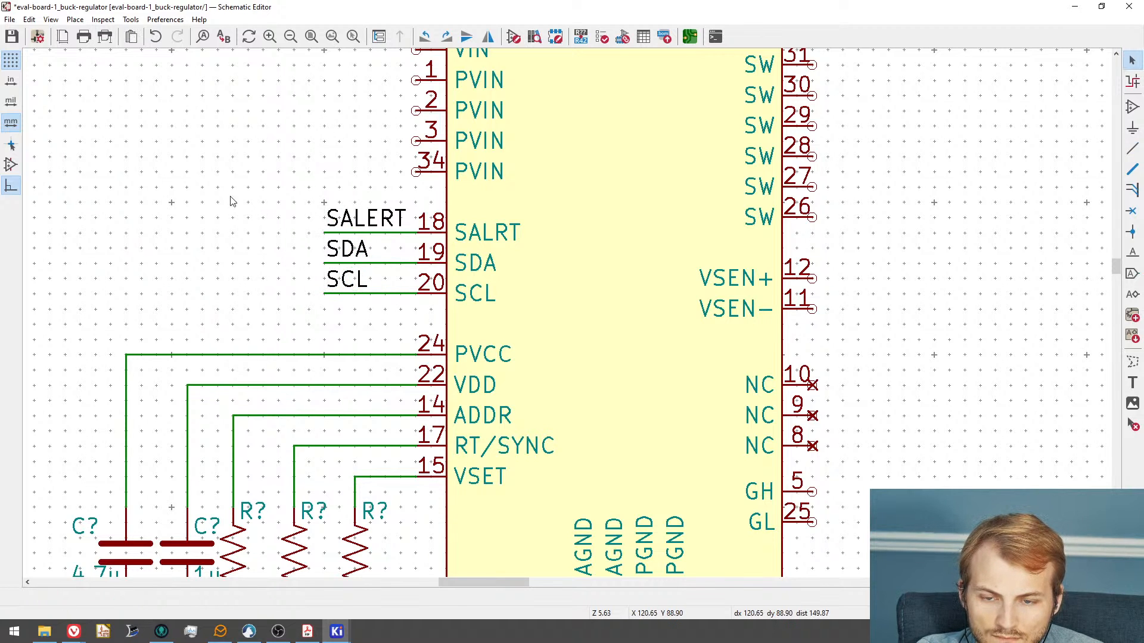
- Wire PVIN pin 34 to VIN pin 23 with a vertical run 2.54 mm outside the pin ends
scroll(298, 205, down, 3)
middle_drag(307, 204, 314, 245)
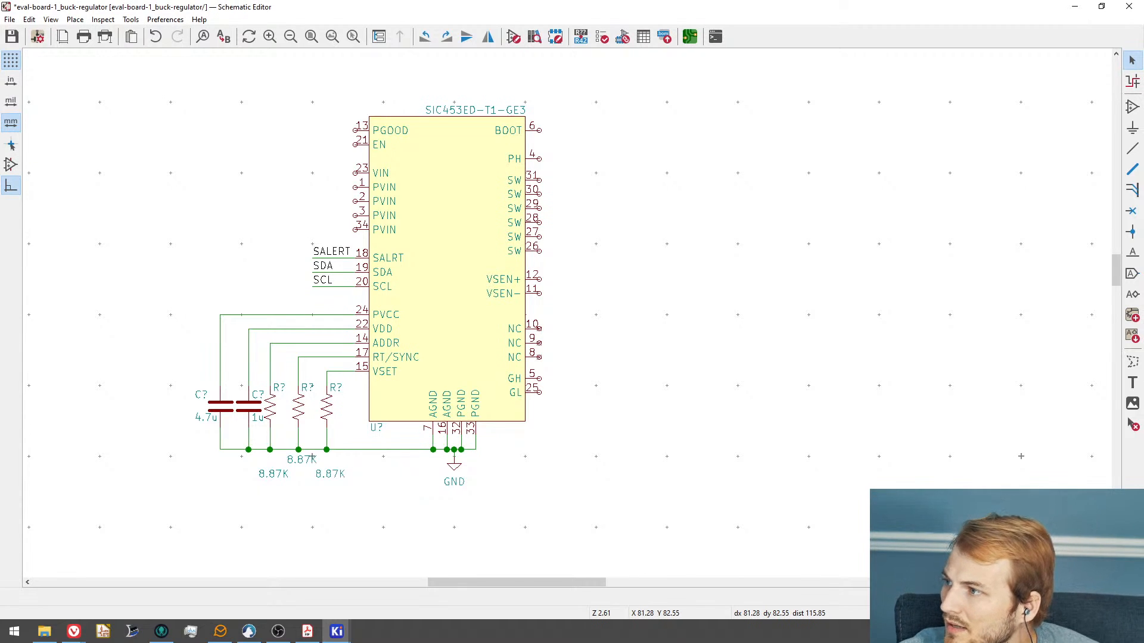
key(alt+Tab)
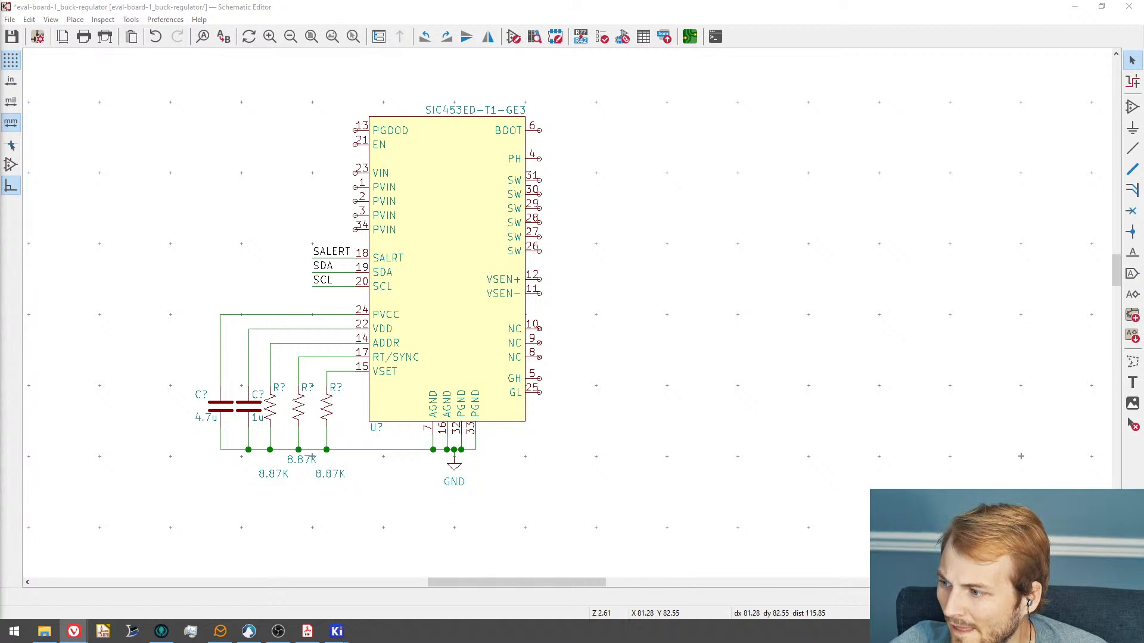
middle_drag(355, 182, 316, 253)
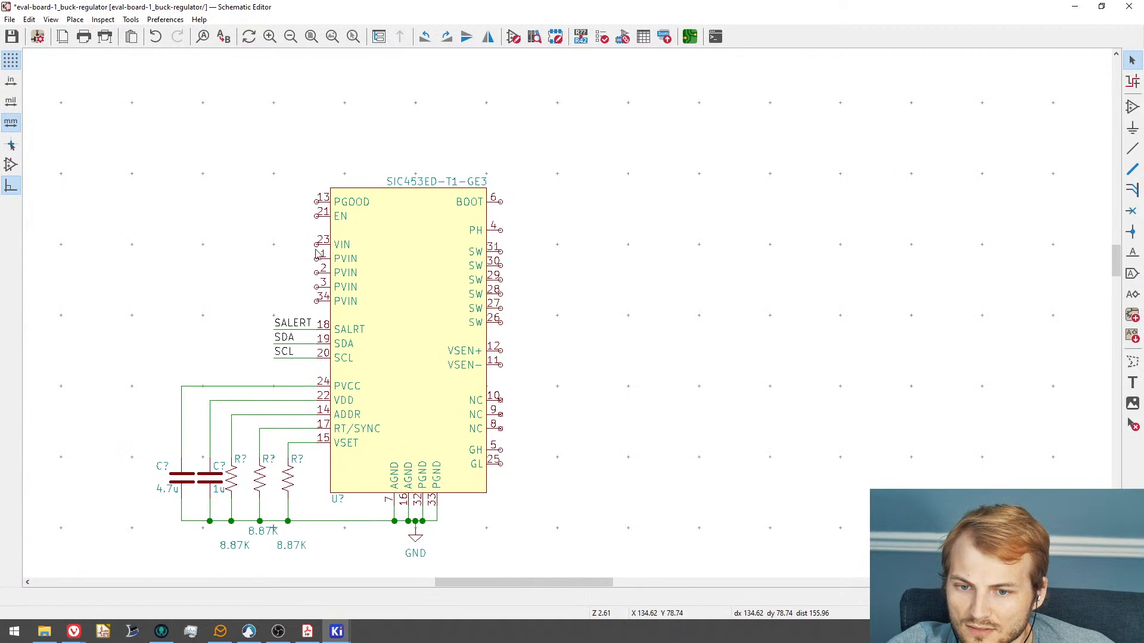
key(w)
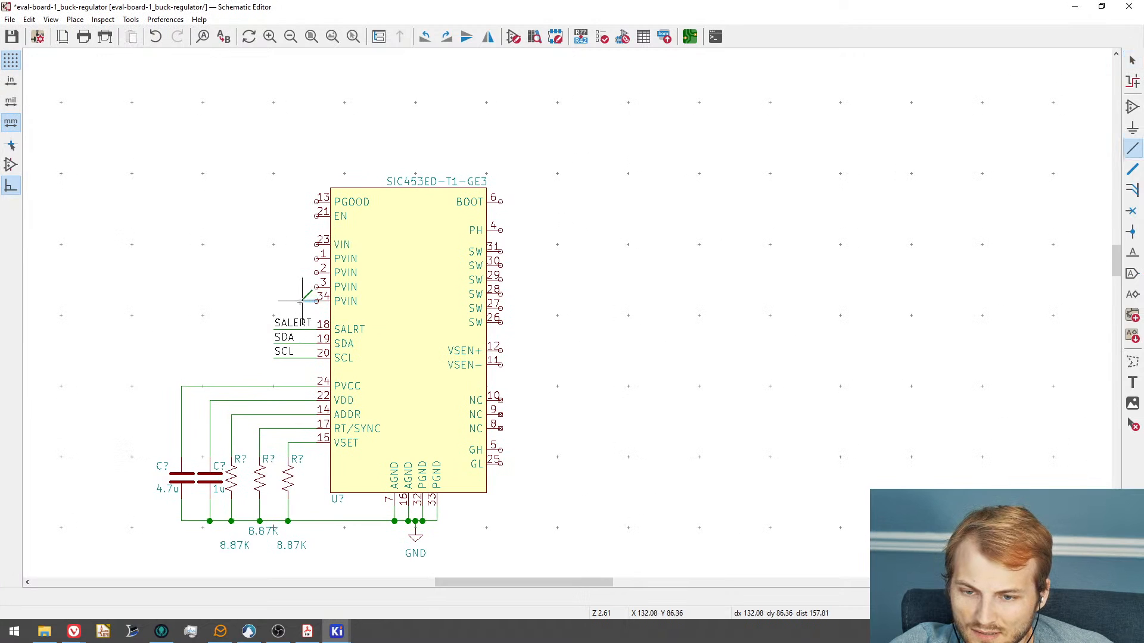
click(302, 301)
click(317, 244)
key(Escape)
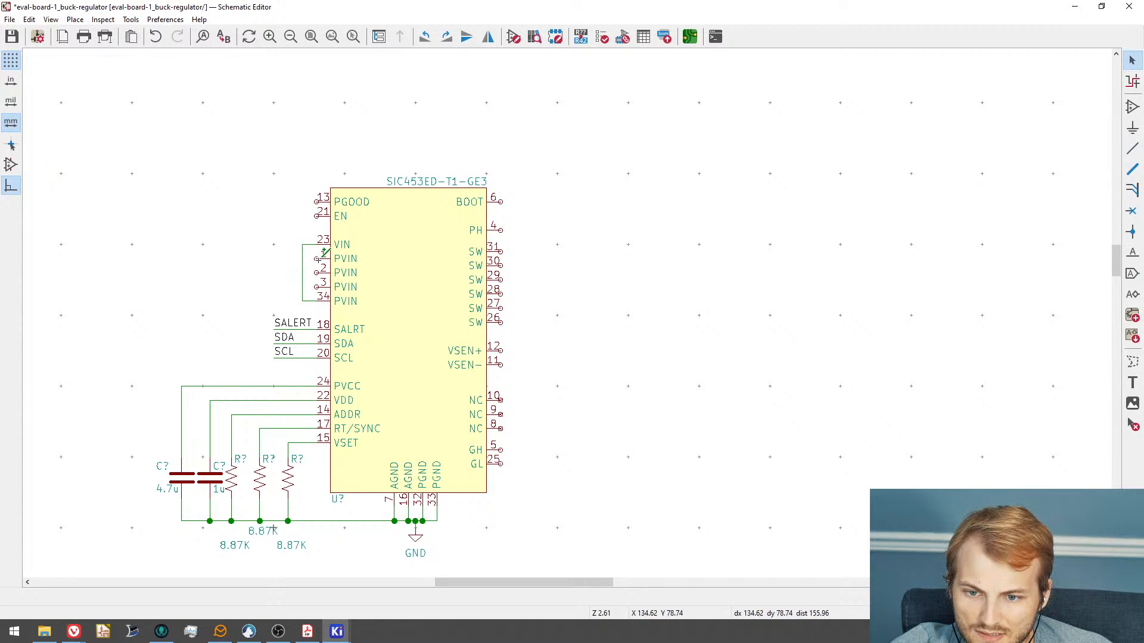
- Connect PVIN pins 1, 2 and 3 to the vertical wire joining VIN and PVIN pin 34
key(w)
click(302, 259)
key(w)
click(302, 272)
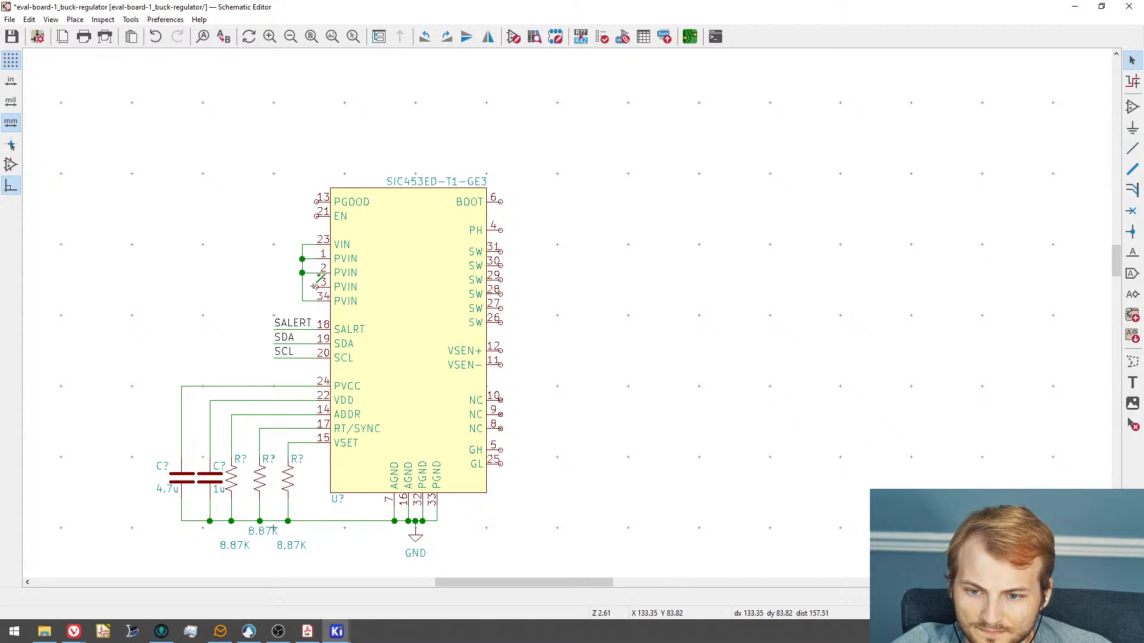
key(w)
click(302, 286)
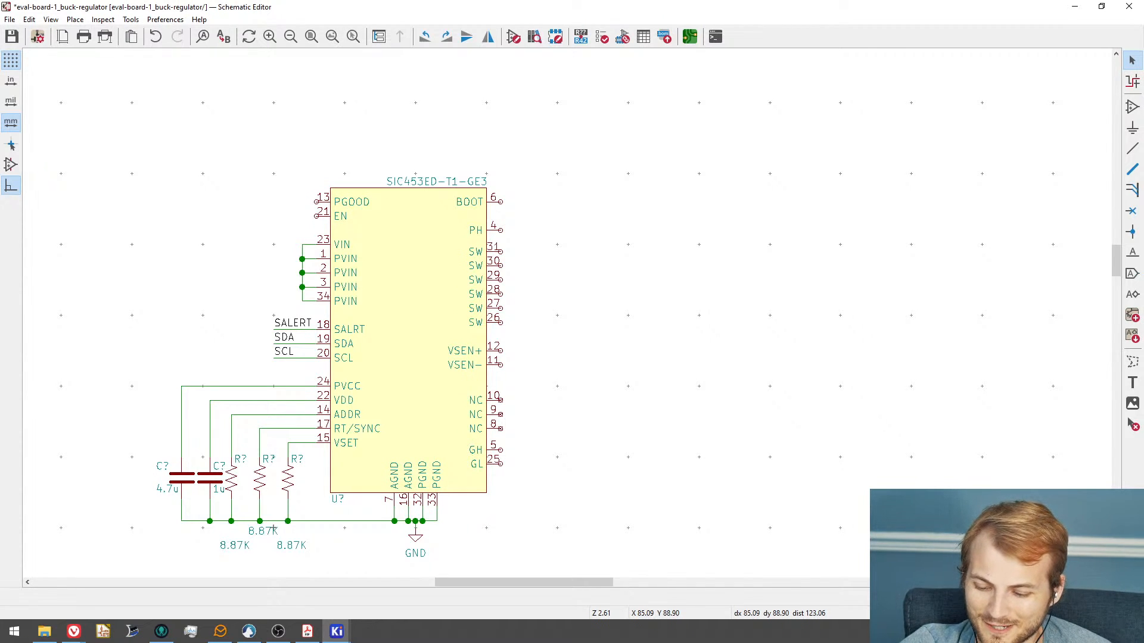
- Examine the regulator's labelled bus pins, decoupling and setting components, input supply pins, and open PGOOD and EN pins
middle_drag(287, 332, 315, 306)
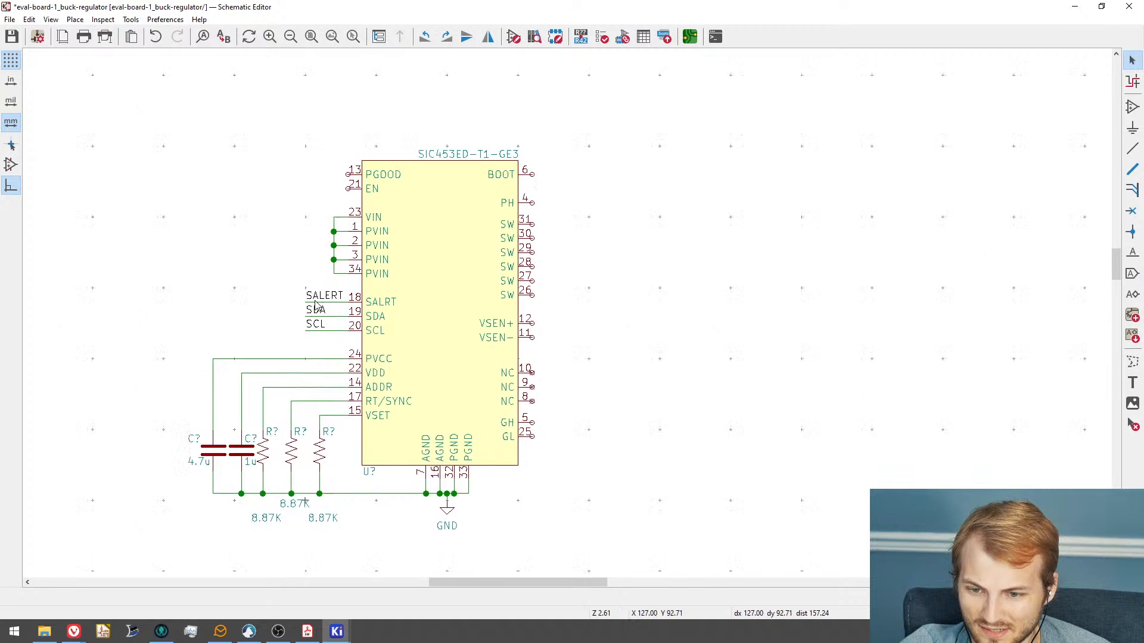
scroll(315, 305, up, 3)
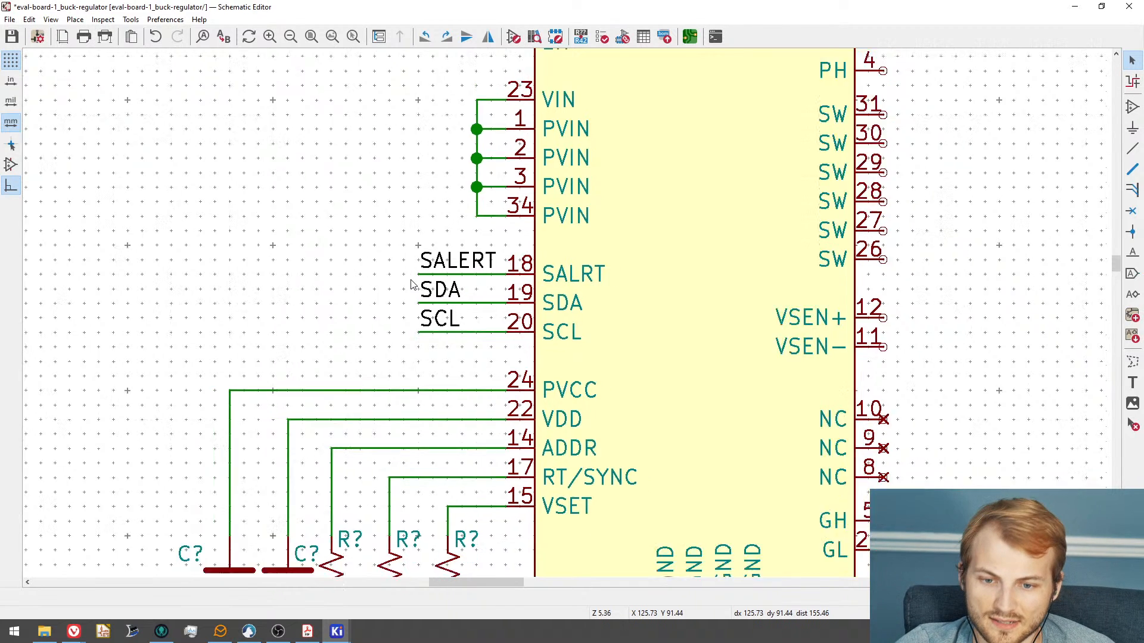
scroll(417, 286, down, 3)
scroll(435, 274, up, 3)
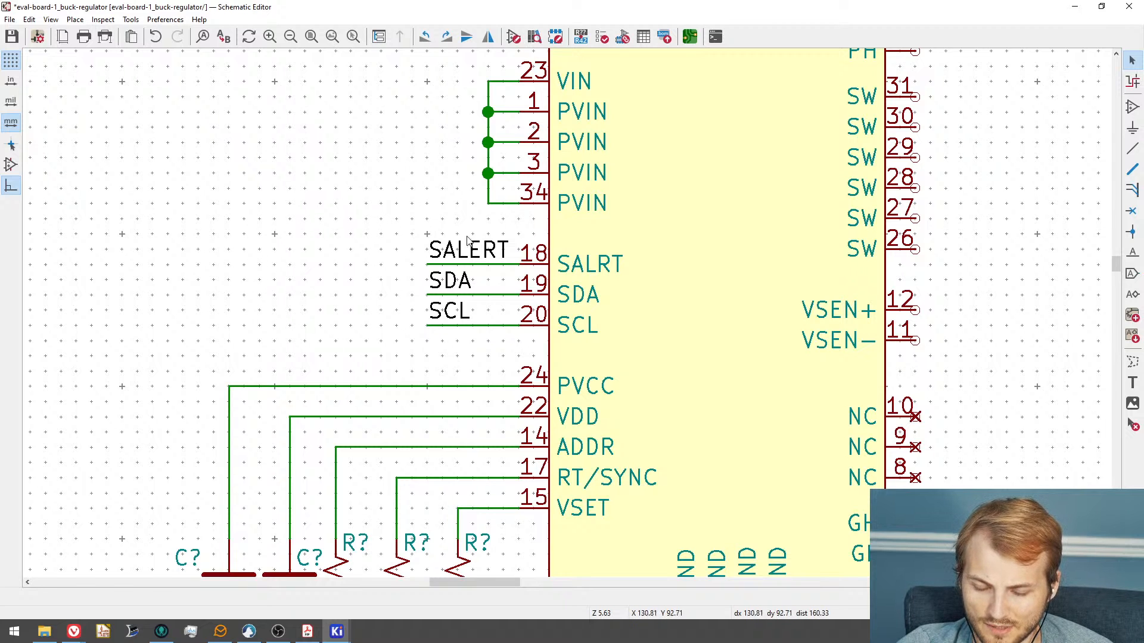
scroll(320, 301, down, 3)
scroll(326, 256, up, 3)
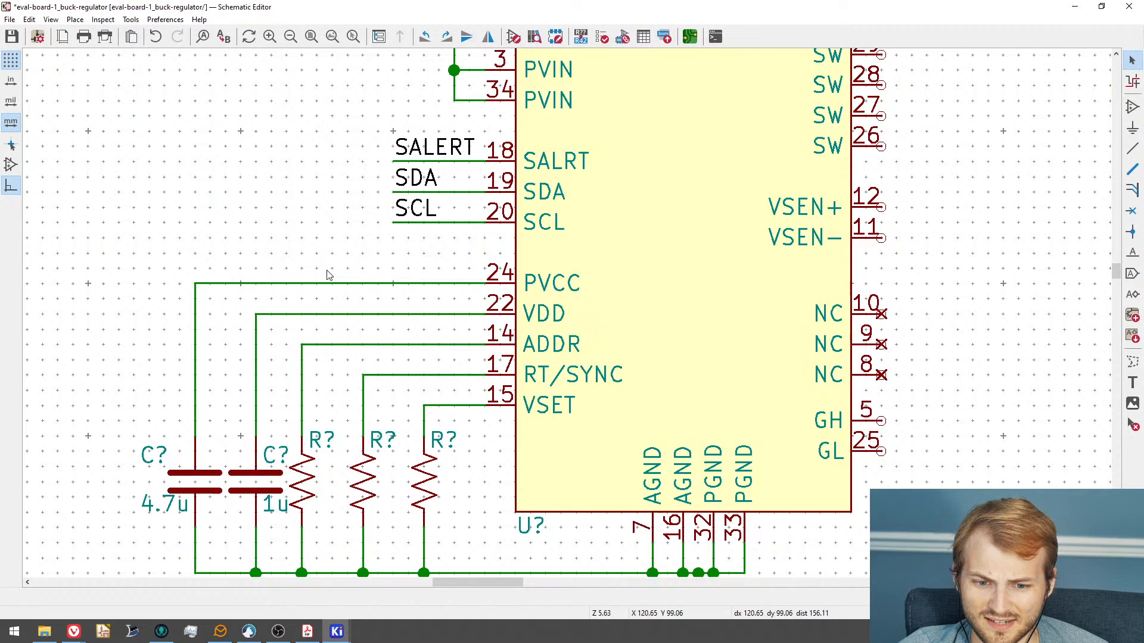
middle_drag(329, 273, 362, 221)
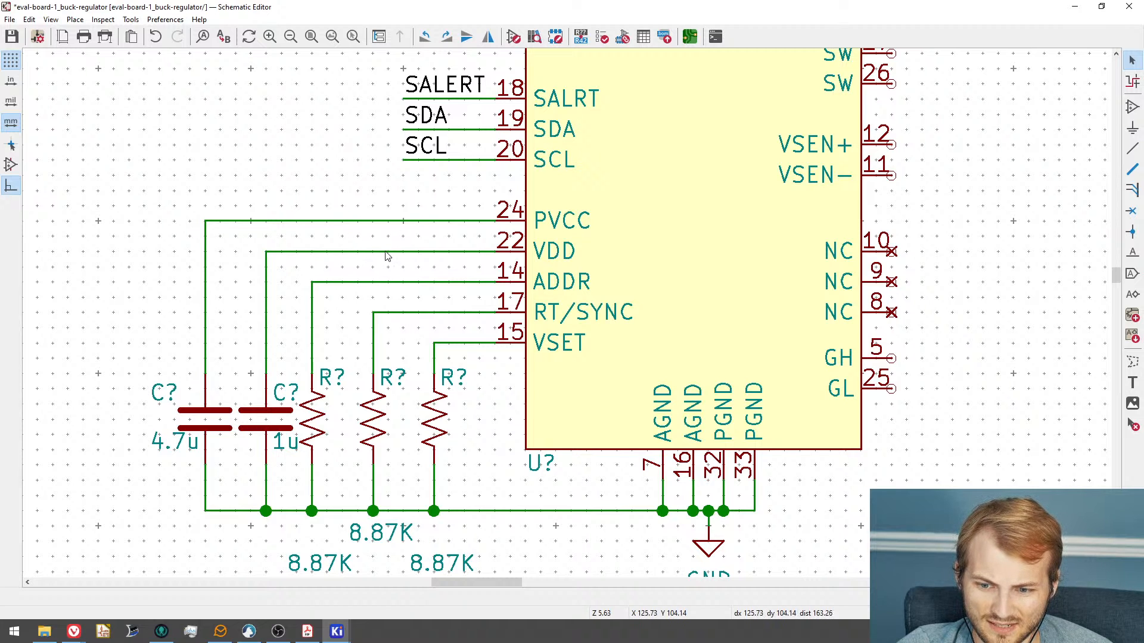
scroll(357, 262, down, 3)
middle_drag(436, 154, 427, 281)
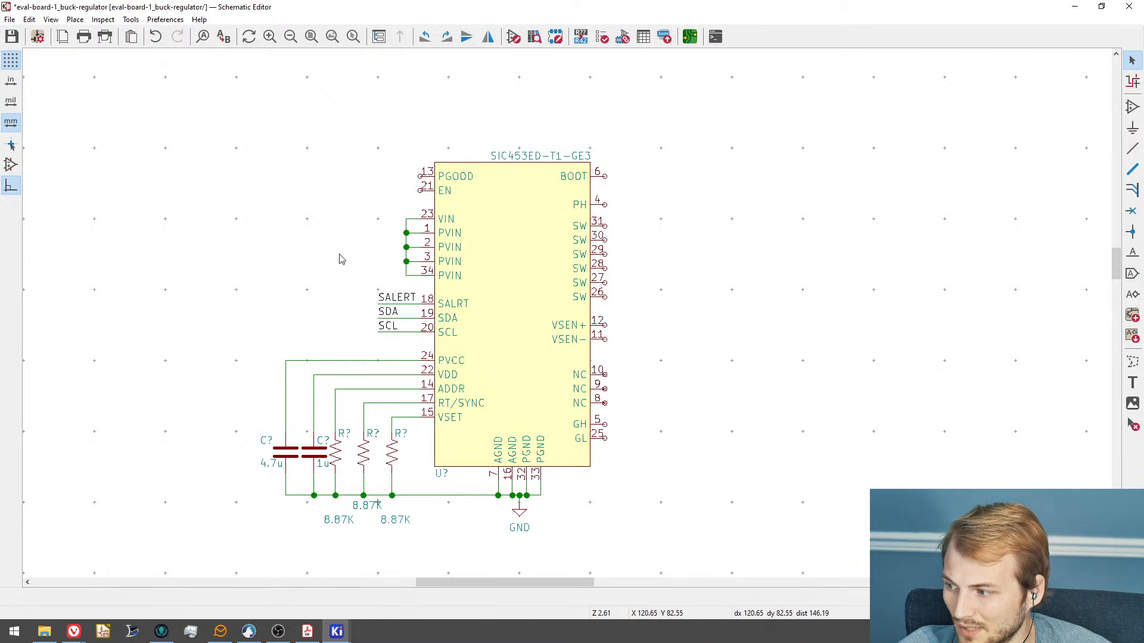
scroll(331, 269, up, 3)
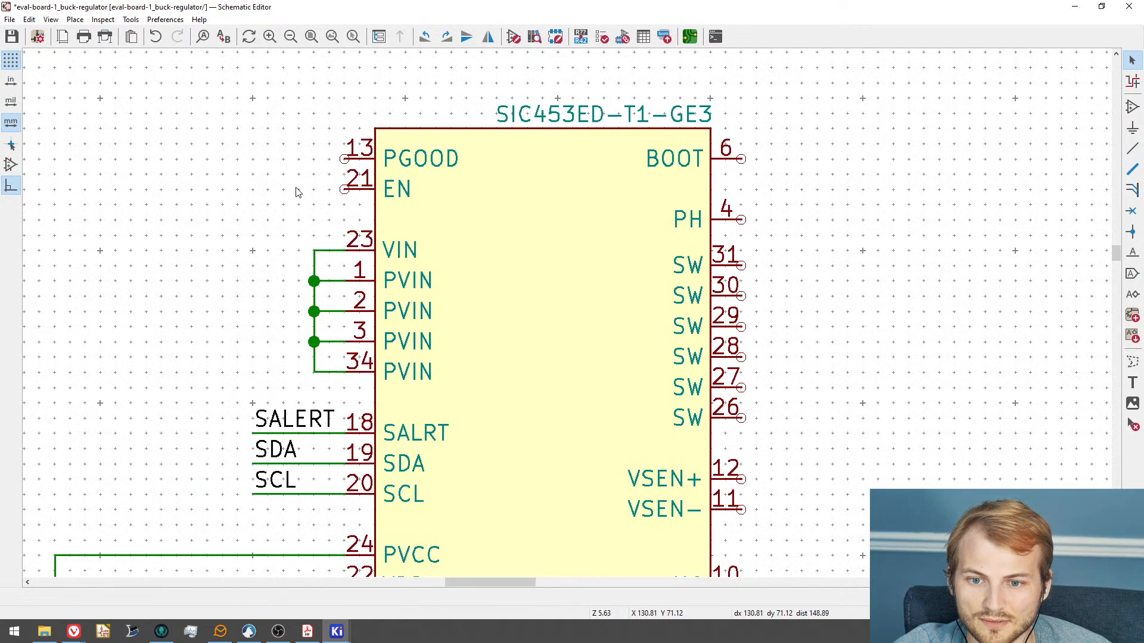
middle_drag(343, 156, 393, 298)
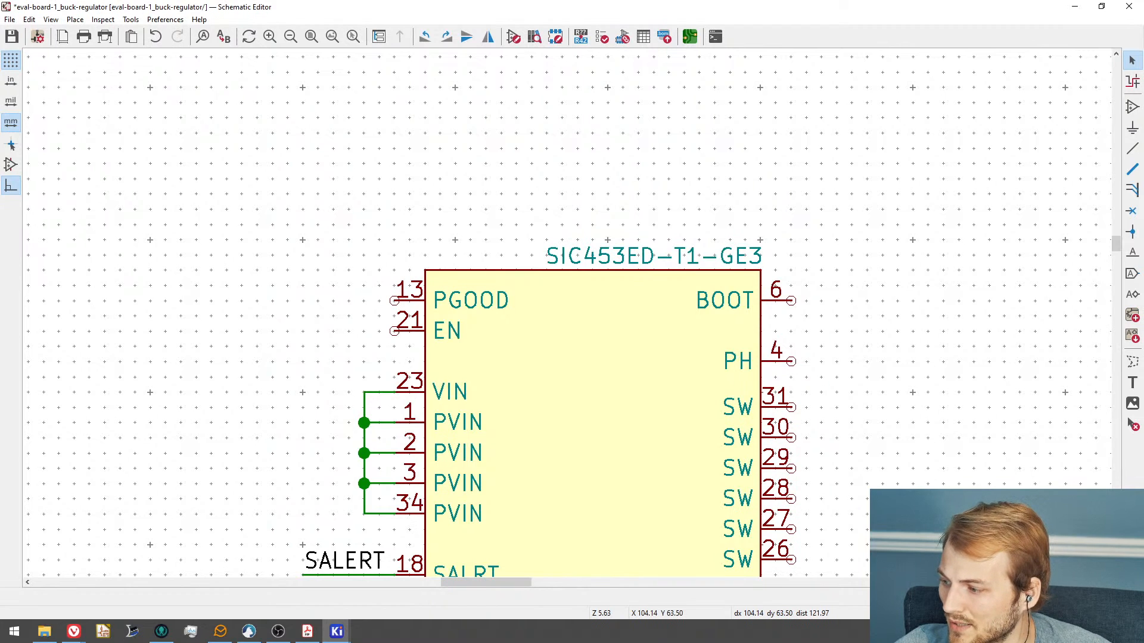
- Switch to the SiC453 datasheet in Adobe Acrobat and read the PGOOD entry in the pin description table on page 2
key(alt+Tab)
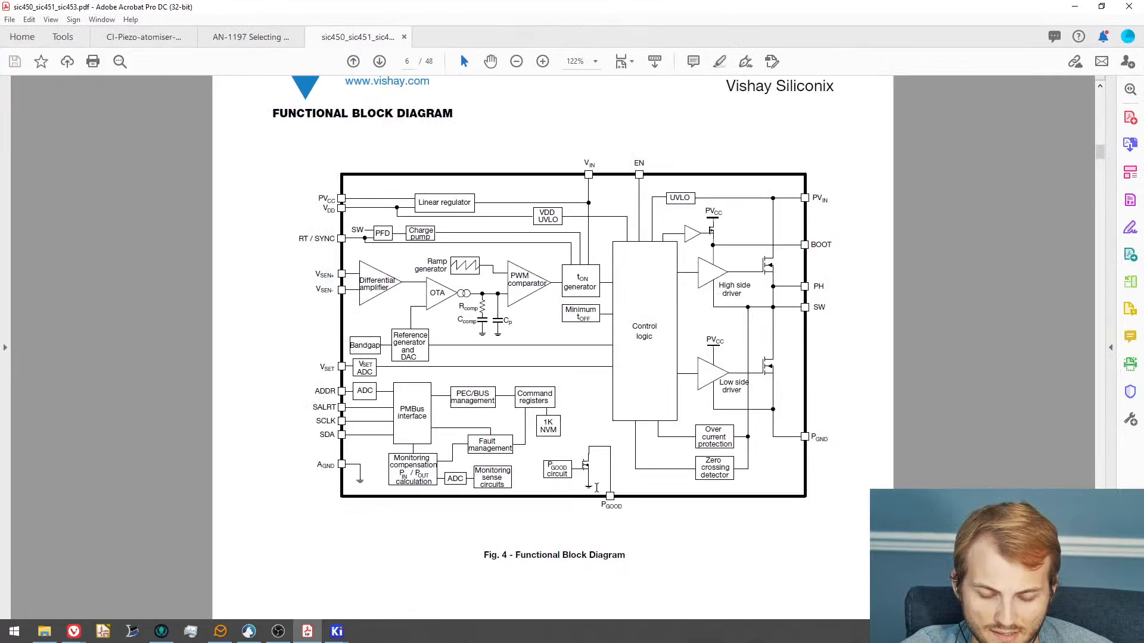
scroll(596, 491, up, 20)
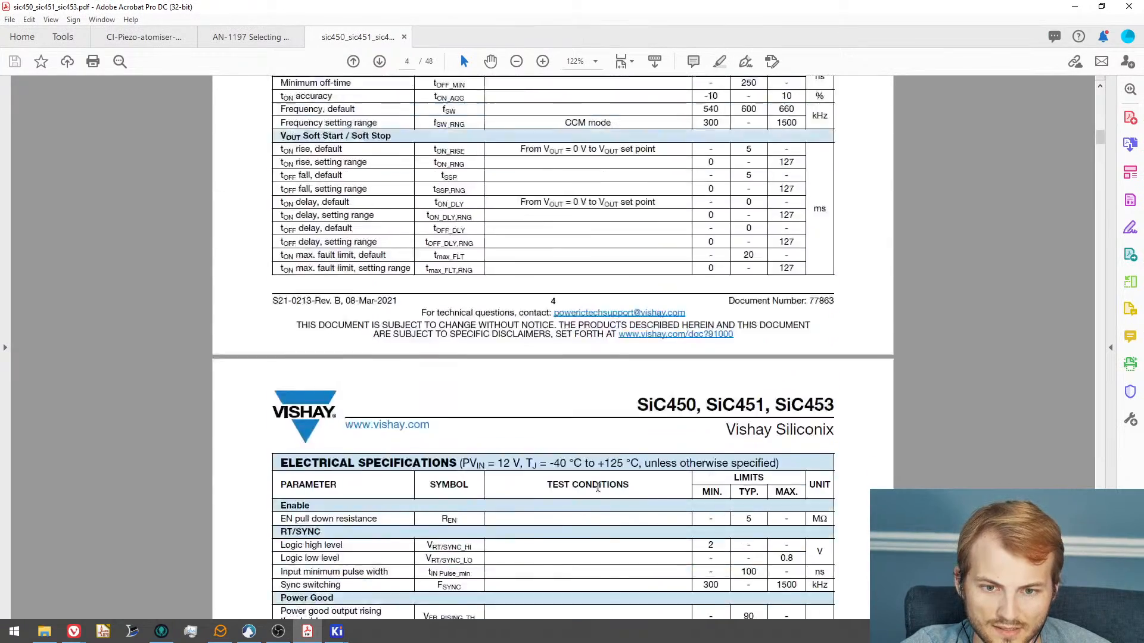
scroll(597, 488, up, 15)
scroll(467, 518, down, 6)
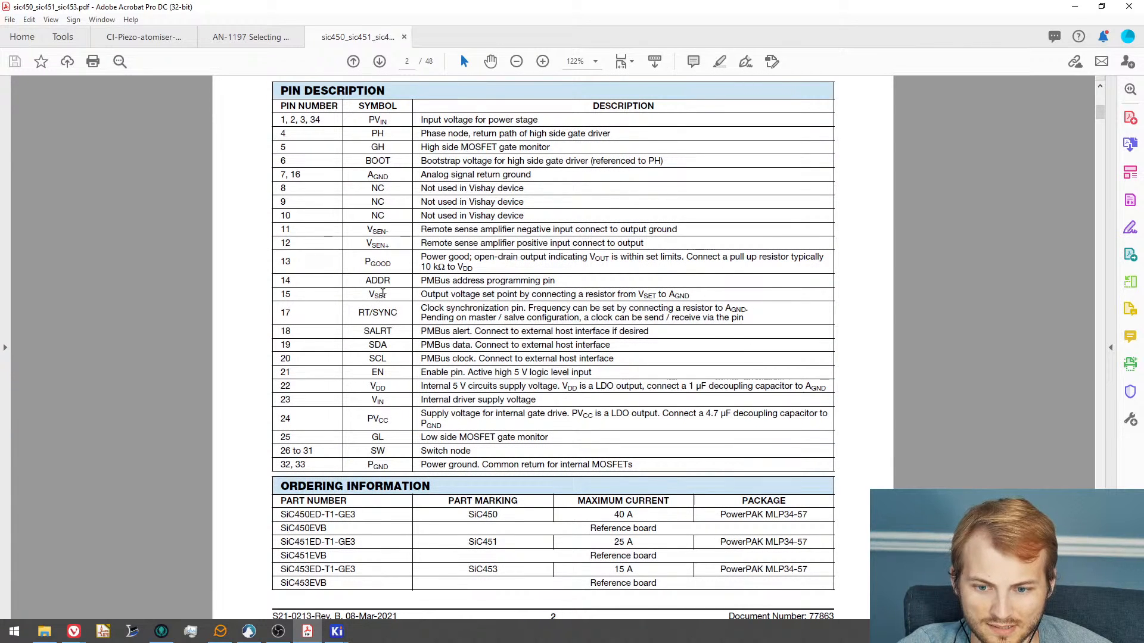
mouse_move(488, 274)
mouse_down()
mouse_move(424, 267)
mouse_move(424, 256)
mouse_move(655, 256)
mouse_move(475, 268)
mouse_up()
click(516, 271)
click(561, 237)
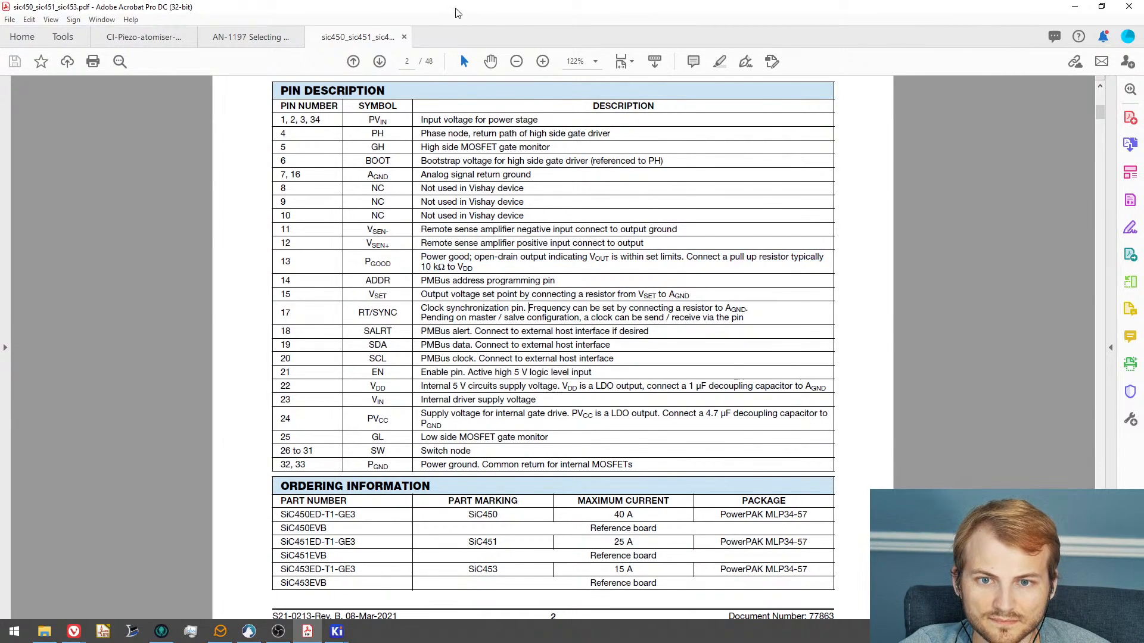
- Switch back to the KiCad schematic and examine the unconnected PGOOD and EN pins and the space around the regulator
key(alt+Tab)
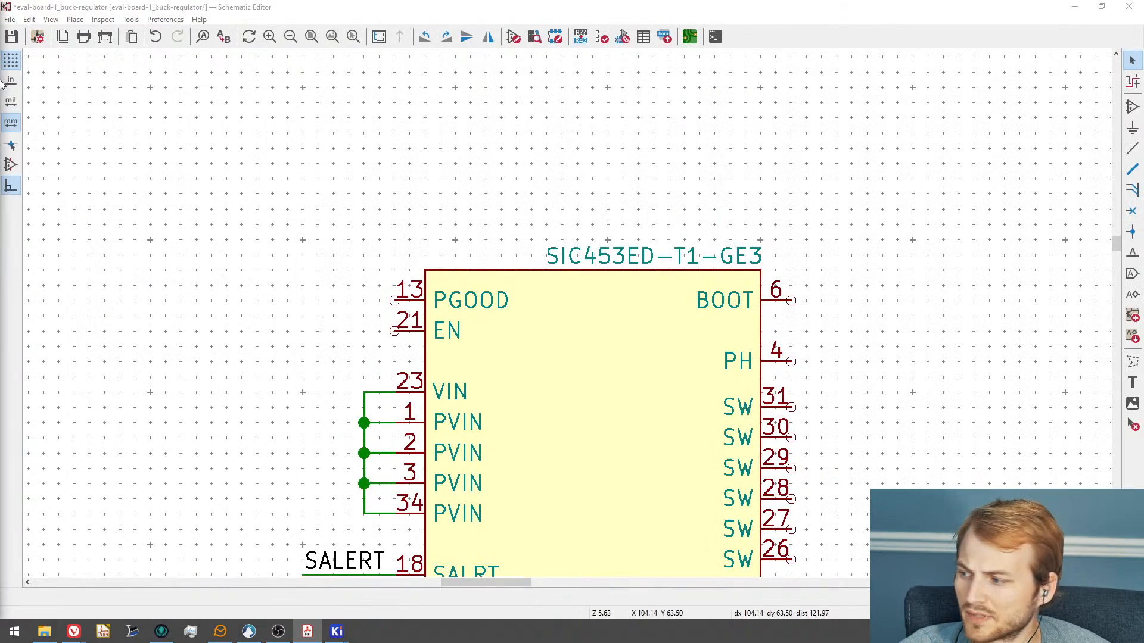
scroll(409, 288, down, 8)
scroll(408, 303, up, 3)
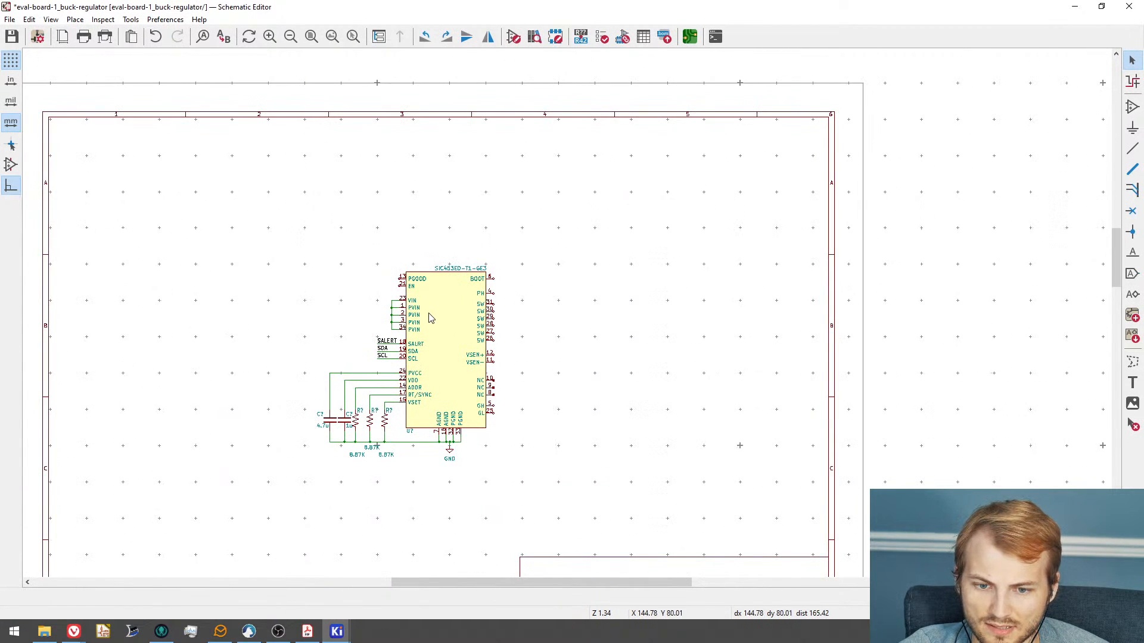
scroll(428, 314, up, 3)
middle_drag(367, 306, 393, 266)
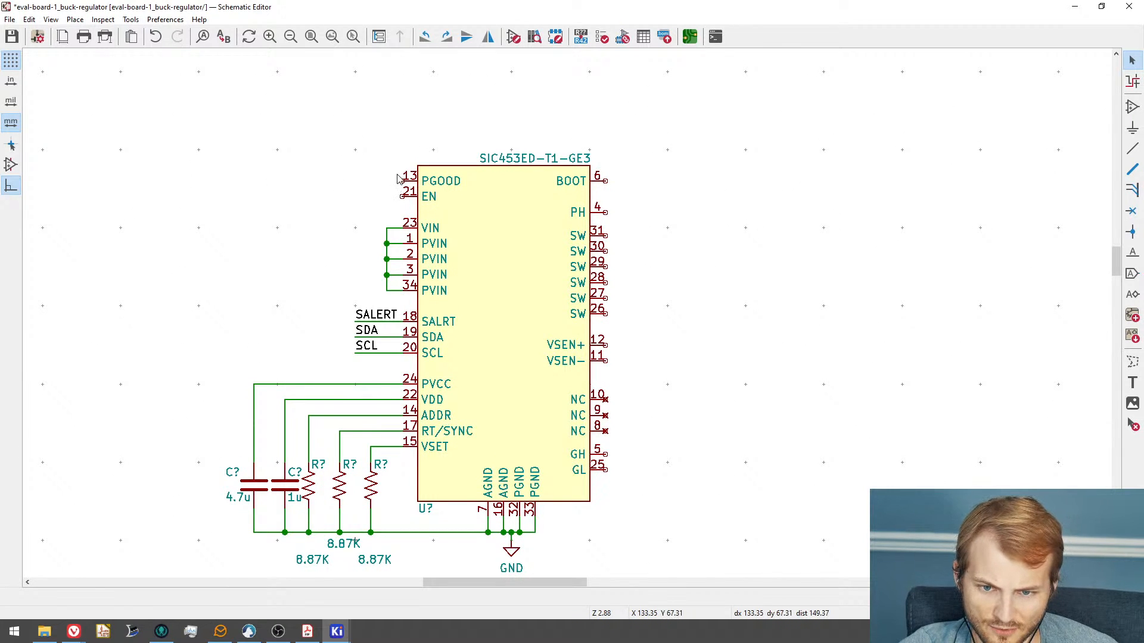
key(w)
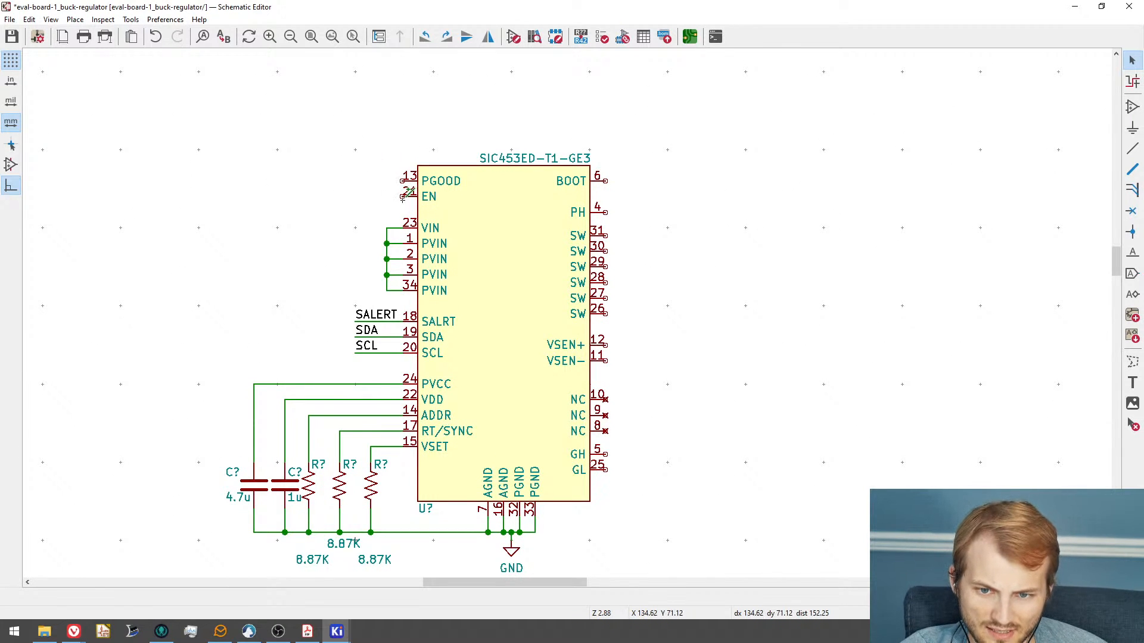
key(Escape)
middle_drag(300, 241, 423, 262)
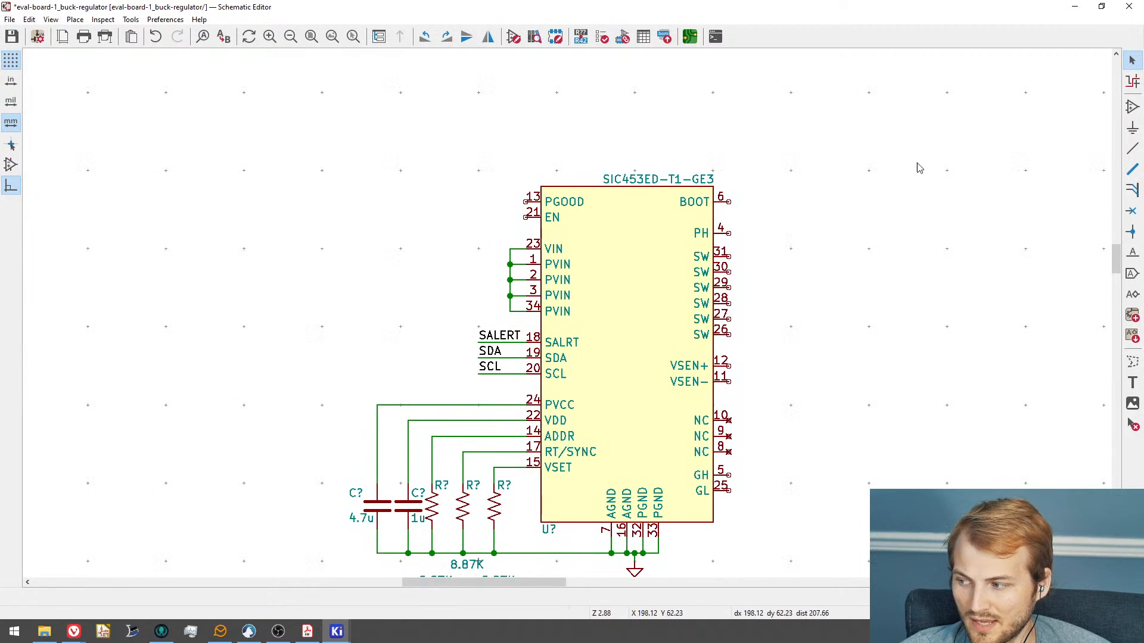
middle_drag(810, 212, 686, 211)
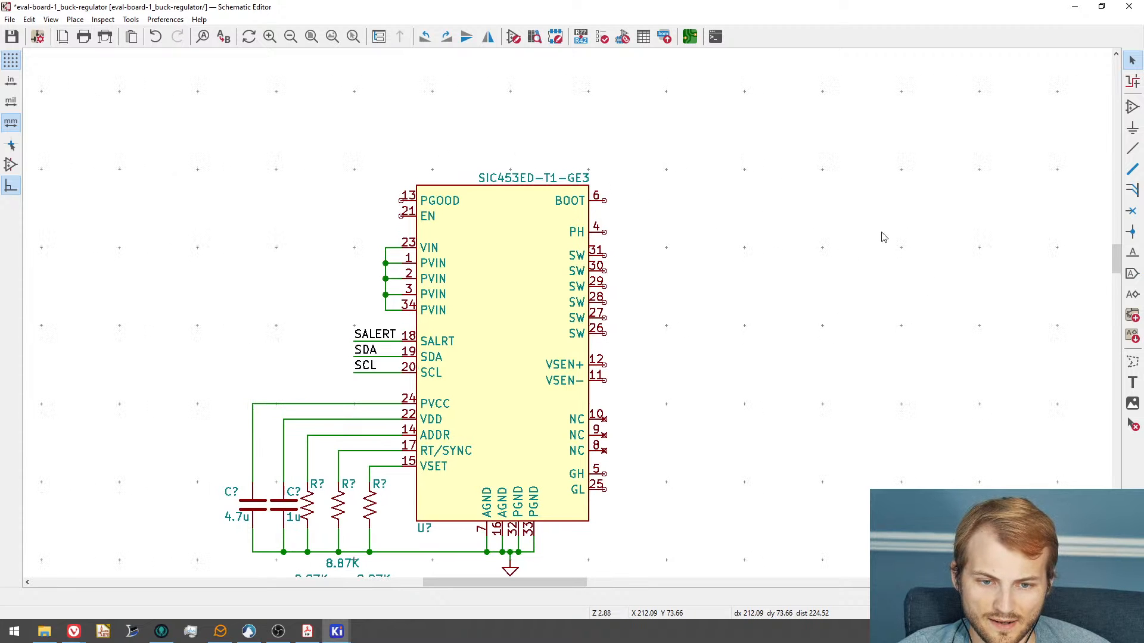
scroll(381, 218, up, 3)
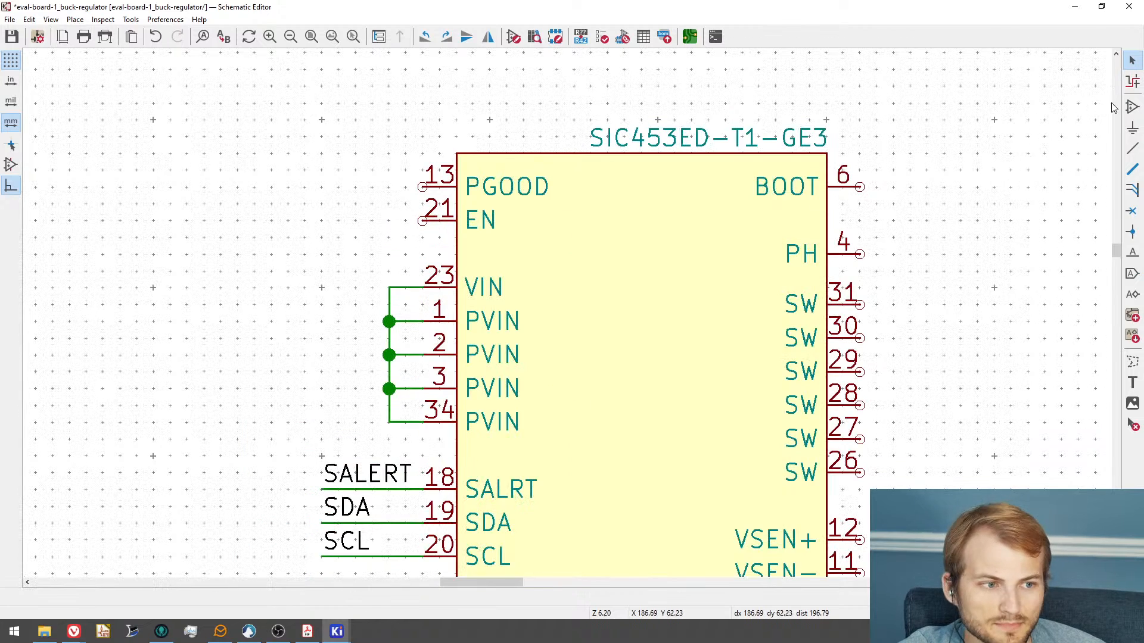
- Move the resistor on the ADDR pin's branch to the open space above and left of the PGOOD pin
middle_drag(441, 212, 550, 194)
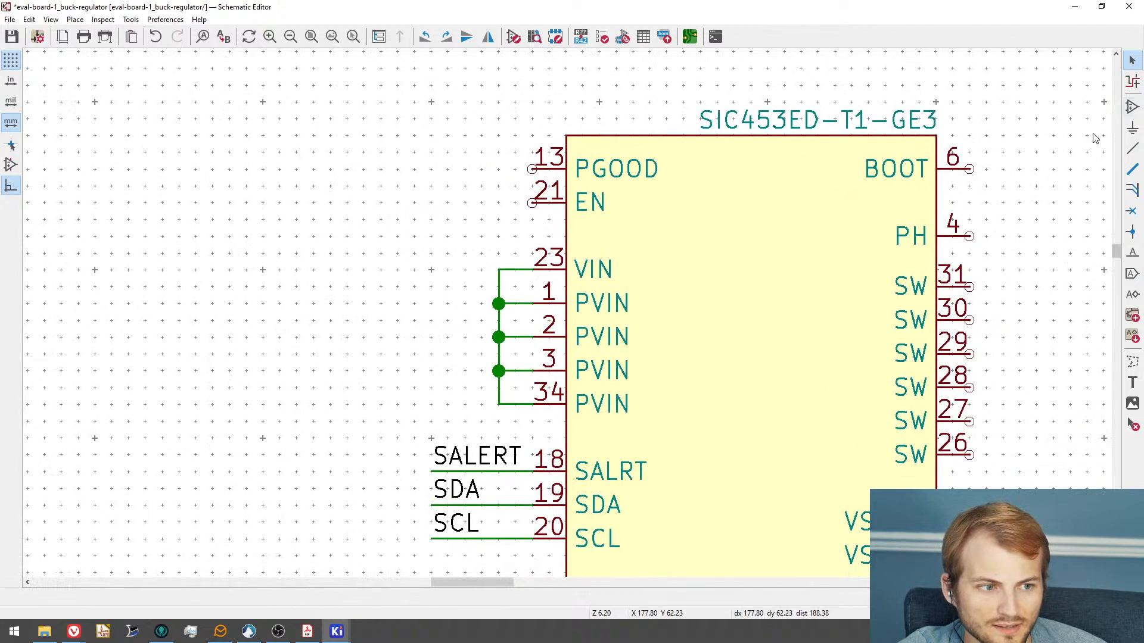
scroll(483, 280, down, 3)
scroll(453, 417, up, 3)
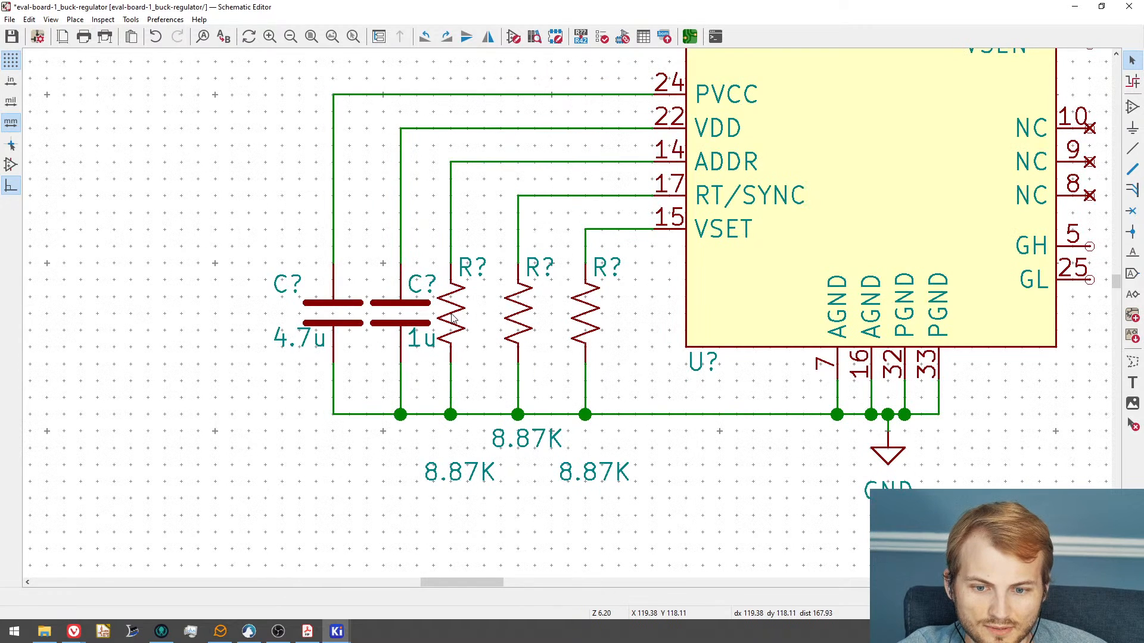
click(448, 311)
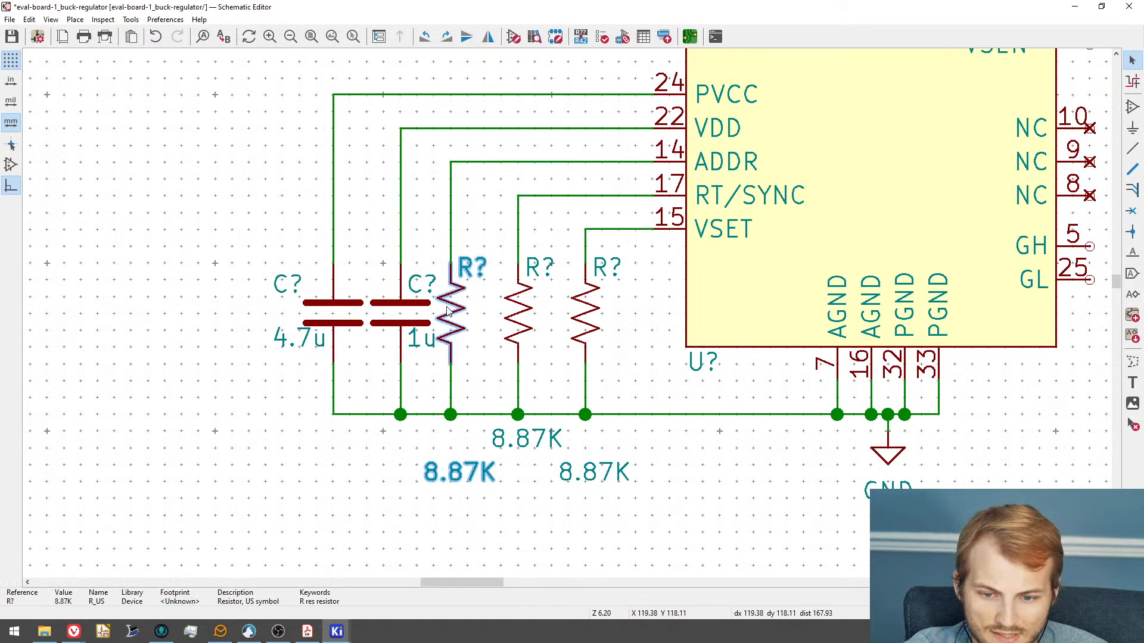
key(m)
scroll(448, 311, down, 5)
scroll(454, 346, up, 3)
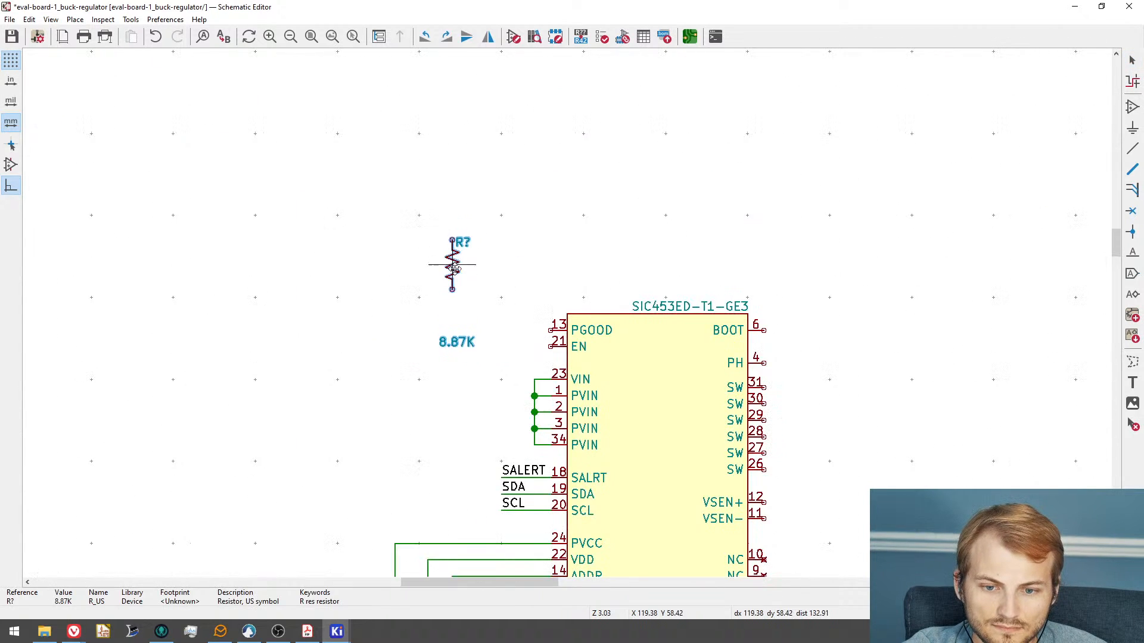
- Set the value of the resistor near PGOOD to 10K and arrange its reference and value text beside the symbol
double_click(454, 353)
text(10K)
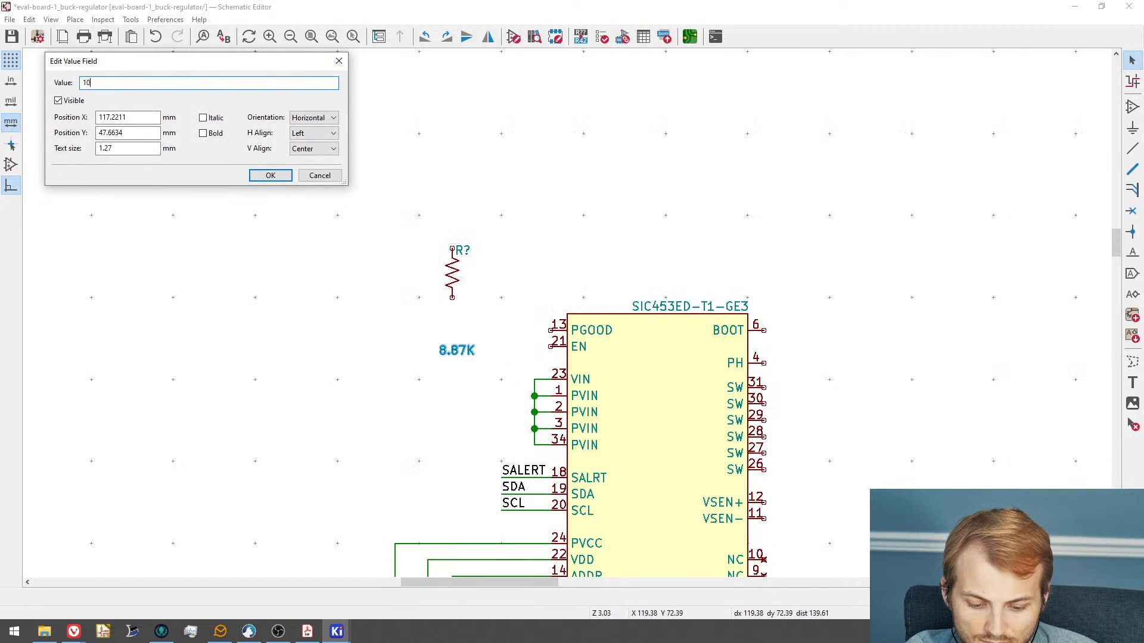
key(Return)
drag(454, 356, 469, 258)
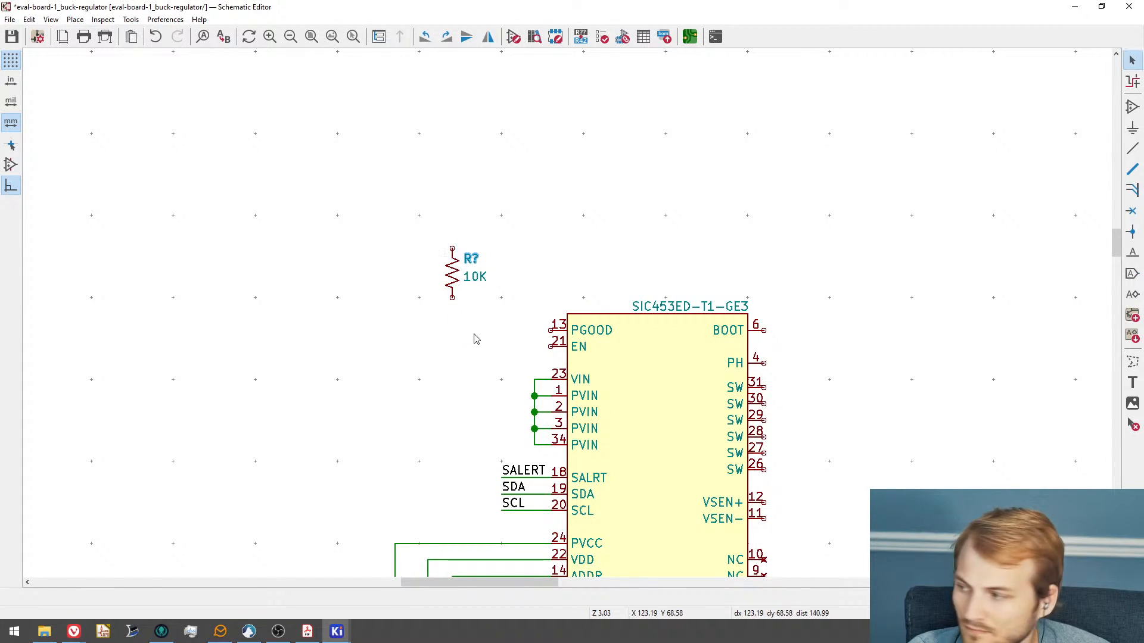
- Move the 10K resistor closer to the regulator and wire its lower end to PGOOD pin 13
scroll(473, 337, up, 1)
scroll(475, 340, up, 3)
click(376, 196)
drag(376, 195, 499, 225)
click(582, 316)
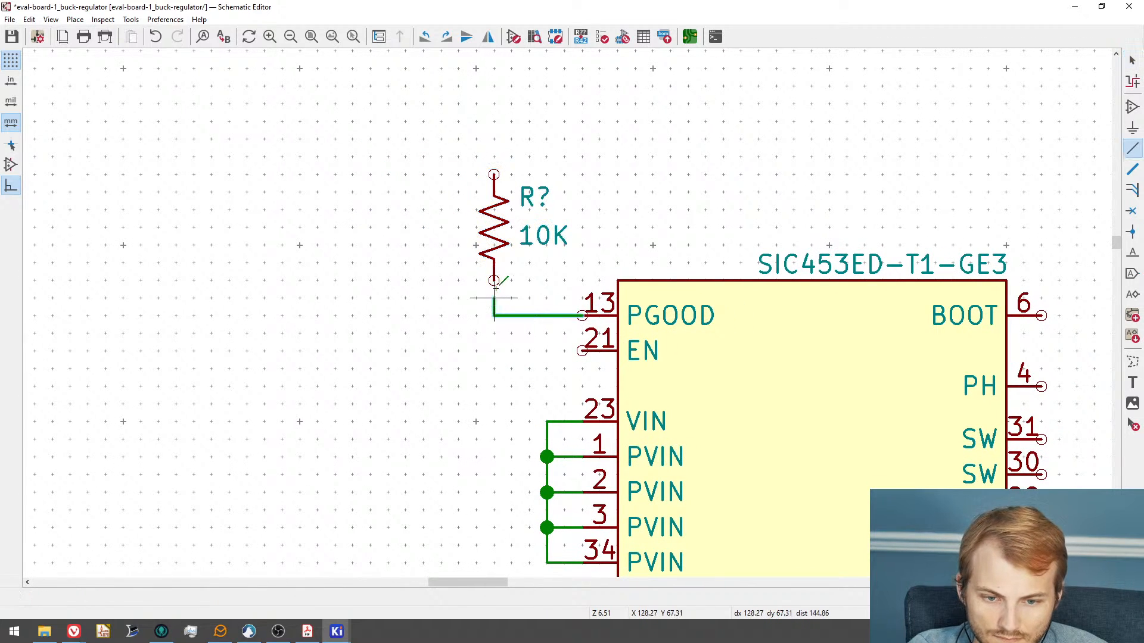
click(494, 280)
scroll(499, 282, down, 5)
scroll(500, 282, up, 5)
scroll(499, 282, down, 1)
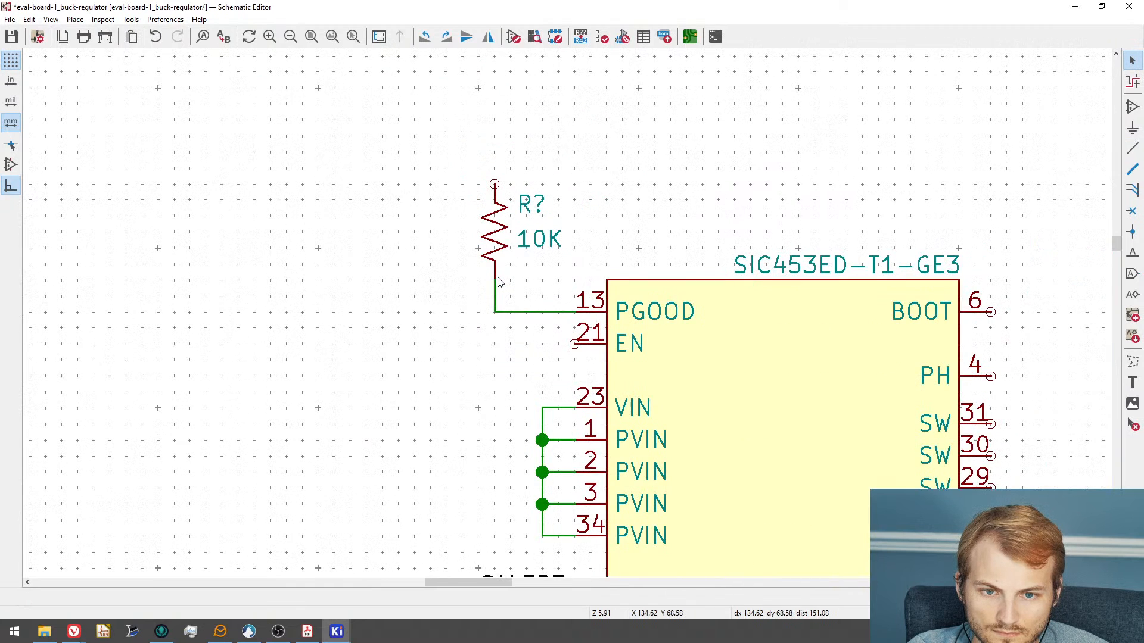
scroll(499, 283, down, 1)
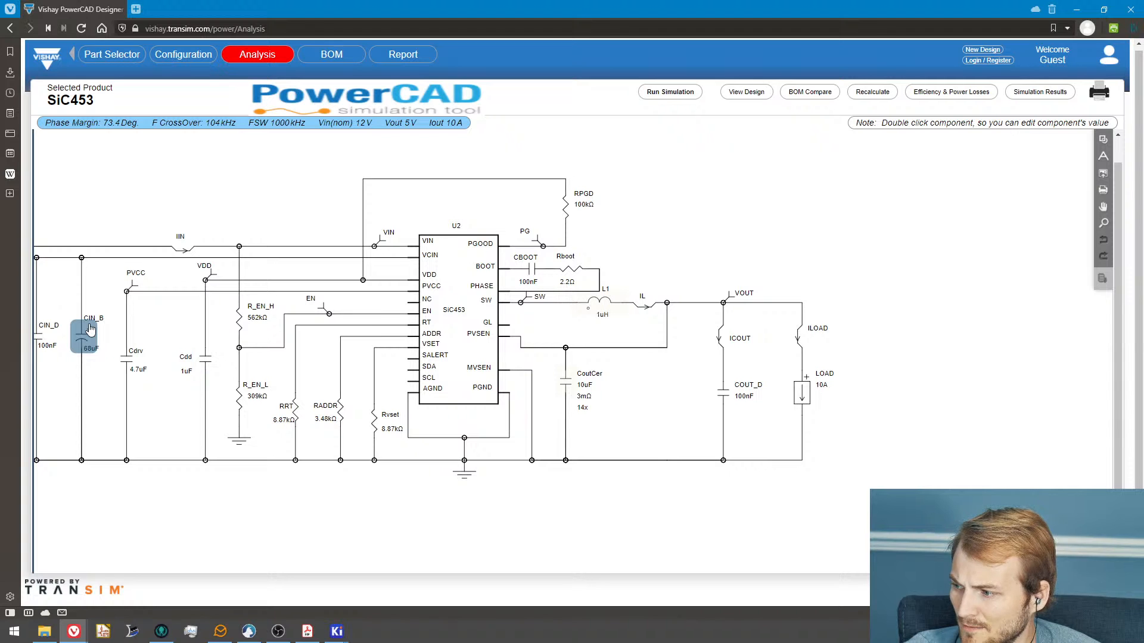
- Examine the SiC453 reference circuit in PowerCAD and switch to the KiCad Schematic Editor
drag(381, 339, 494, 346)
scroll(516, 346, up, 1)
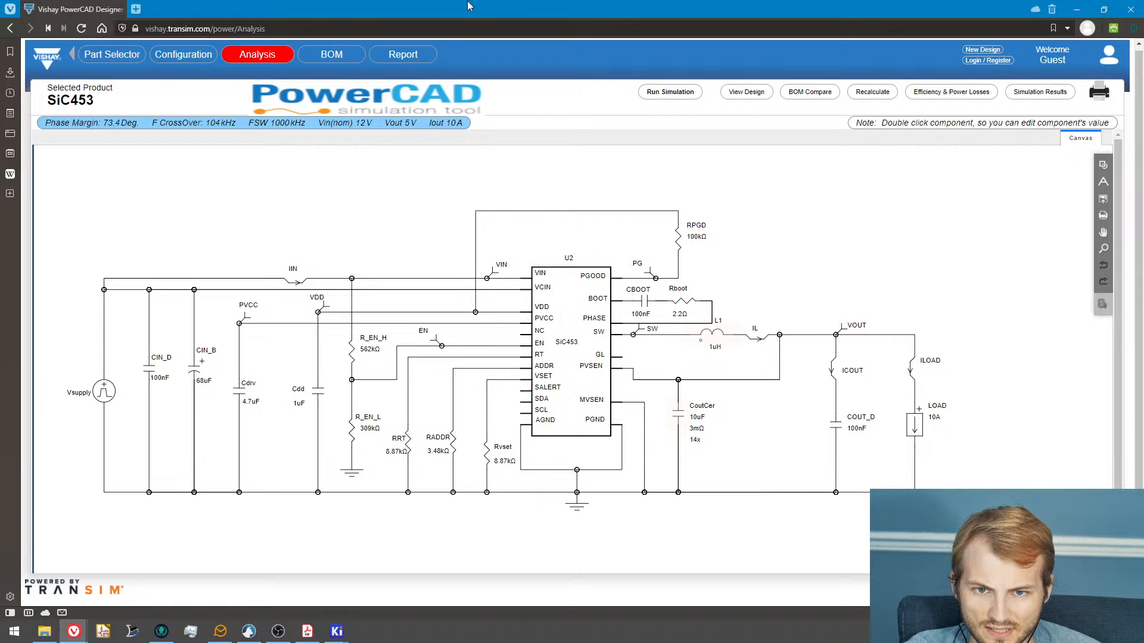
drag(468, 5, 0, 57)
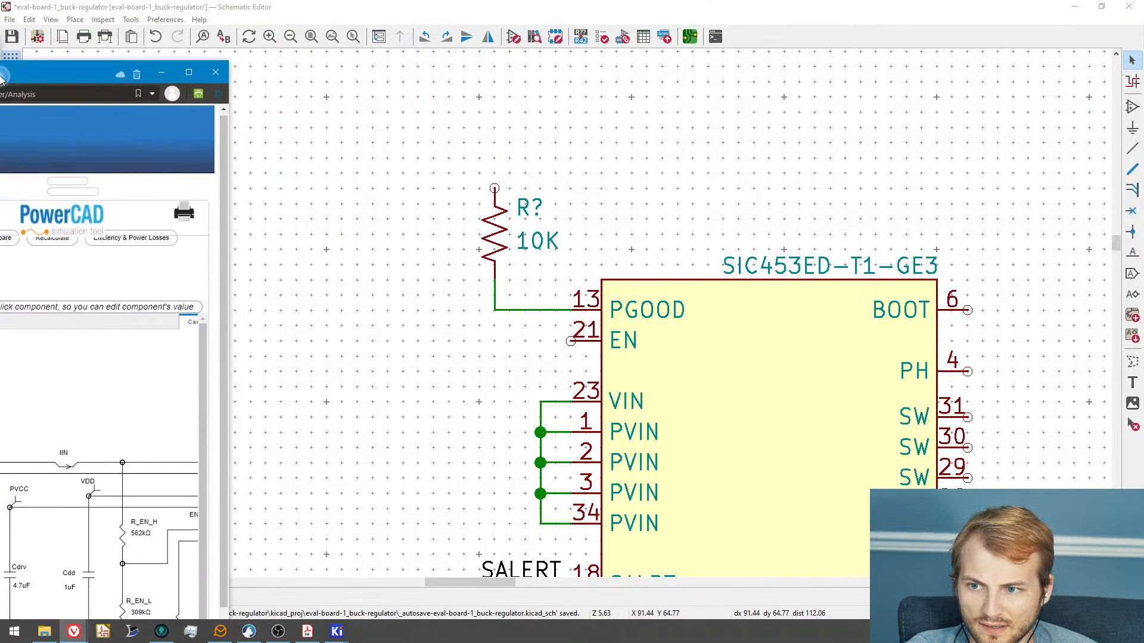
click(314, 234)
- Place a net label named VDD on the wire coming from the regulator's VDD pin 22
scroll(467, 344, down, 3)
scroll(468, 343, up, 4)
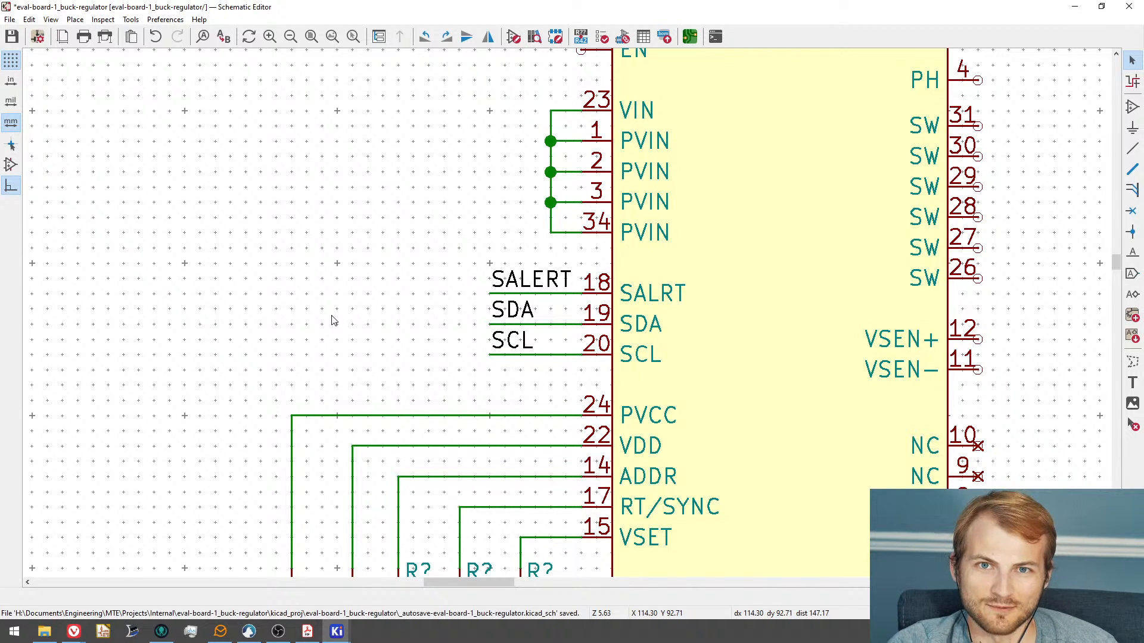
scroll(441, 331, down, 3)
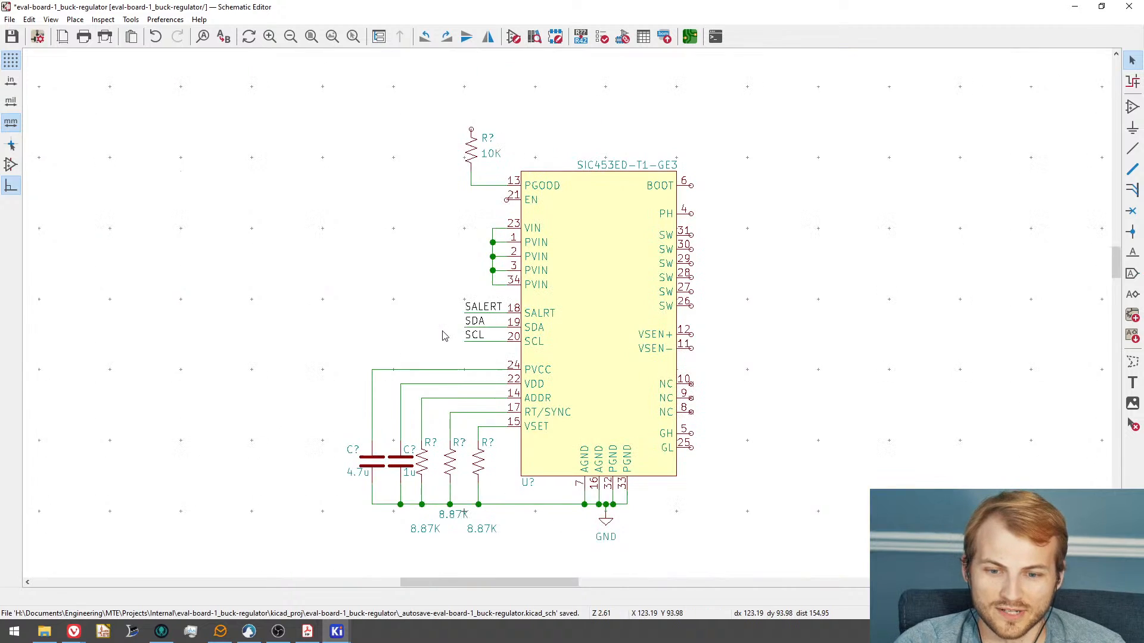
scroll(399, 294, up, 3)
scroll(399, 325, down, 3)
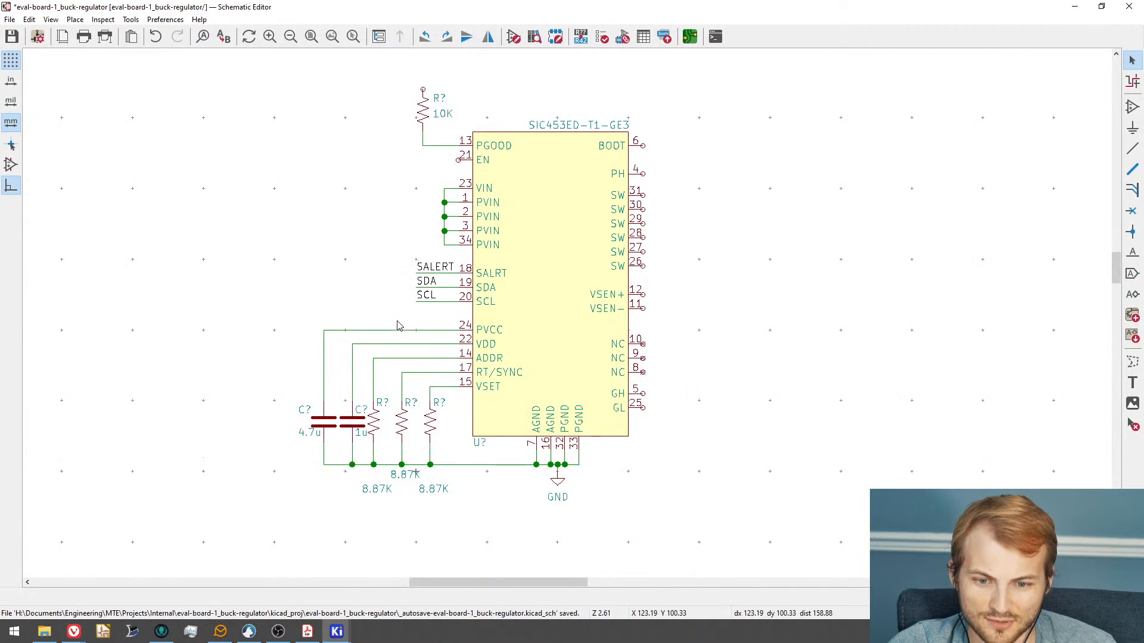
middle_drag(432, 315, 381, 364)
scroll(383, 331, up, 3)
middle_drag(409, 434, 442, 397)
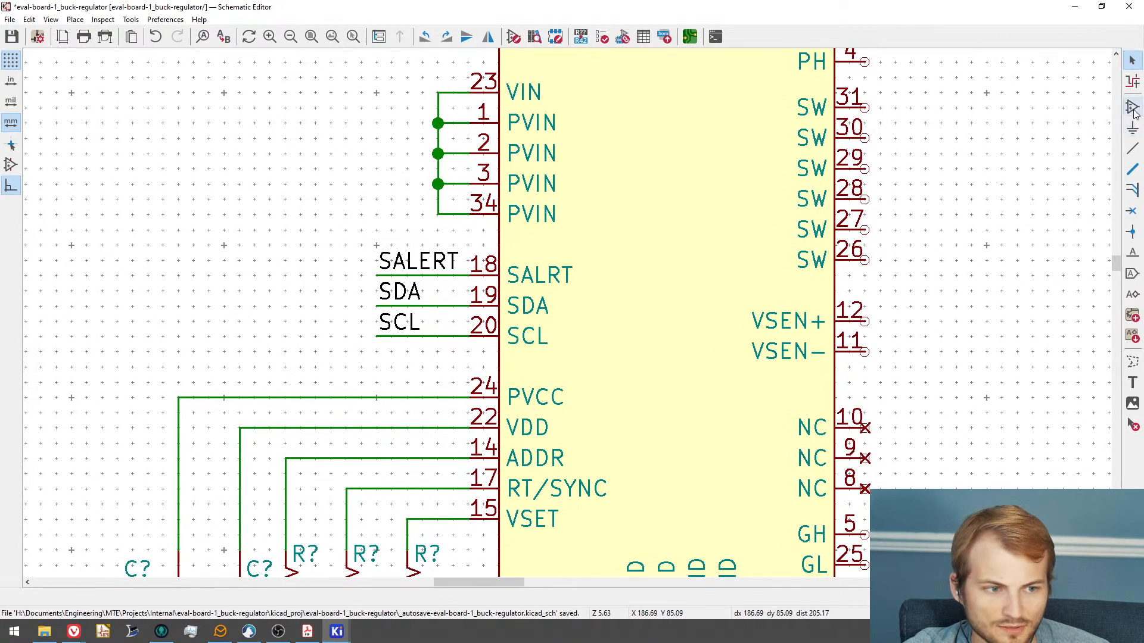
click(1133, 252)
click(300, 317)
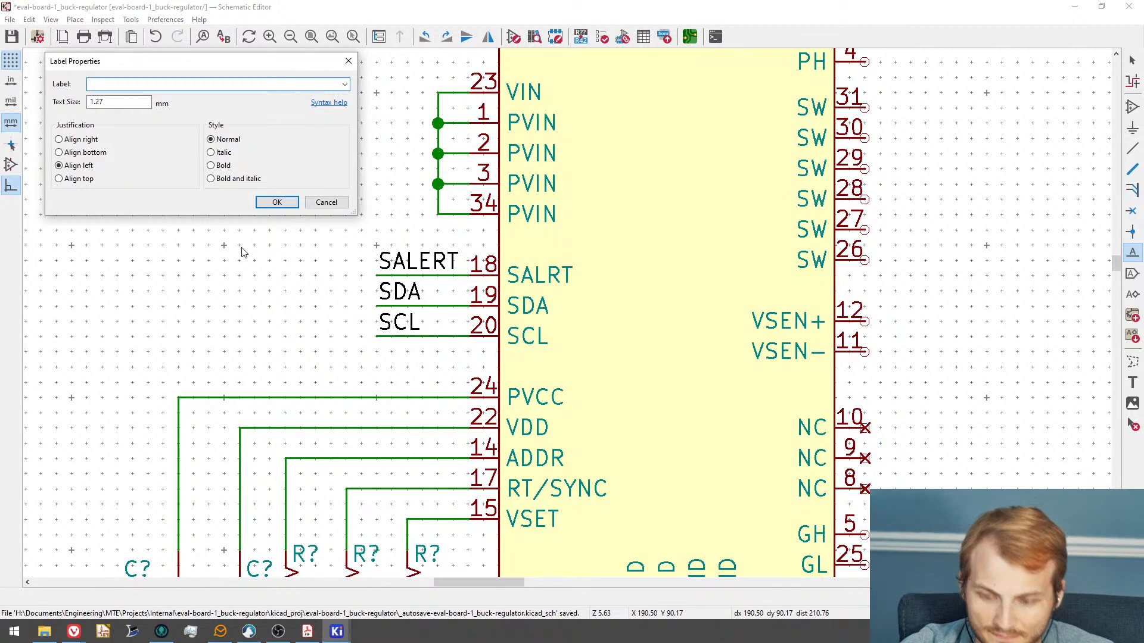
key(Return)
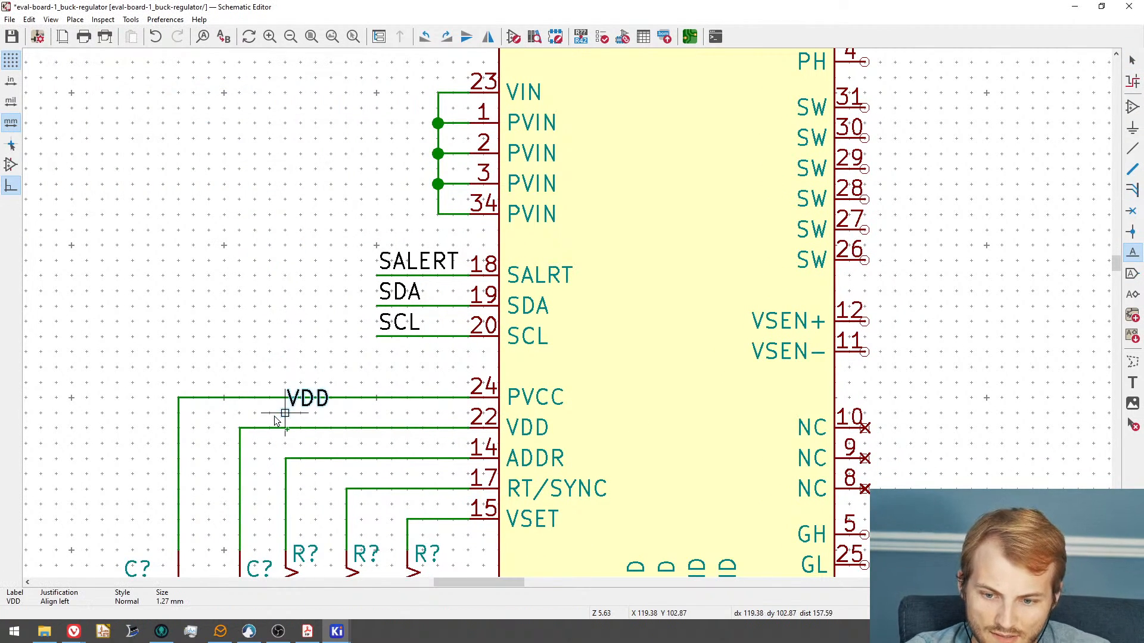
click(242, 430)
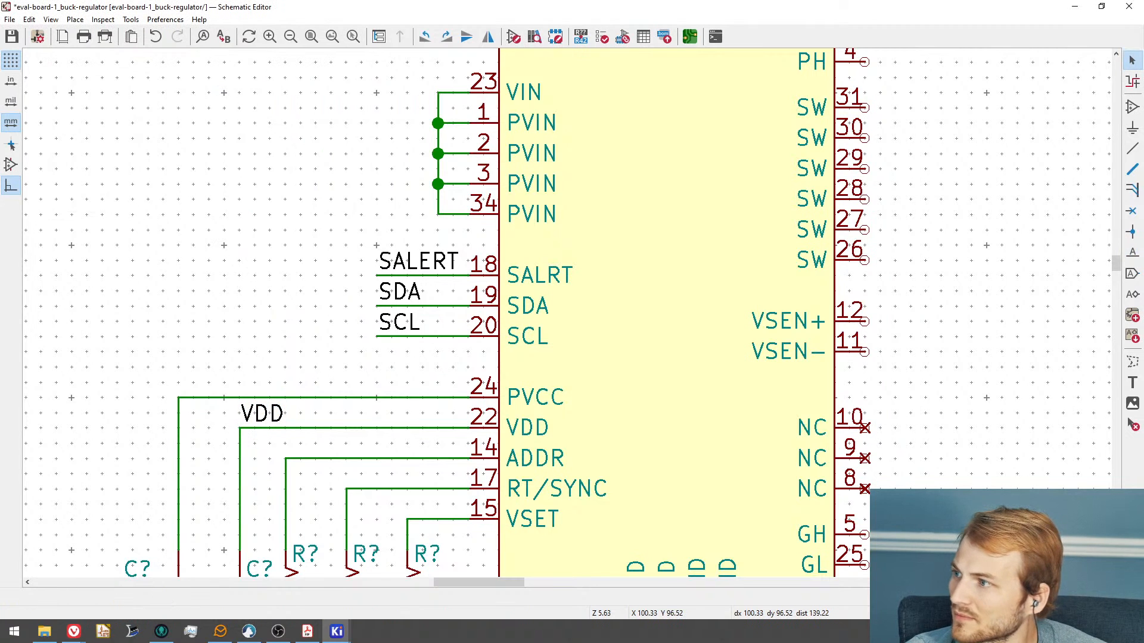
click(267, 417)
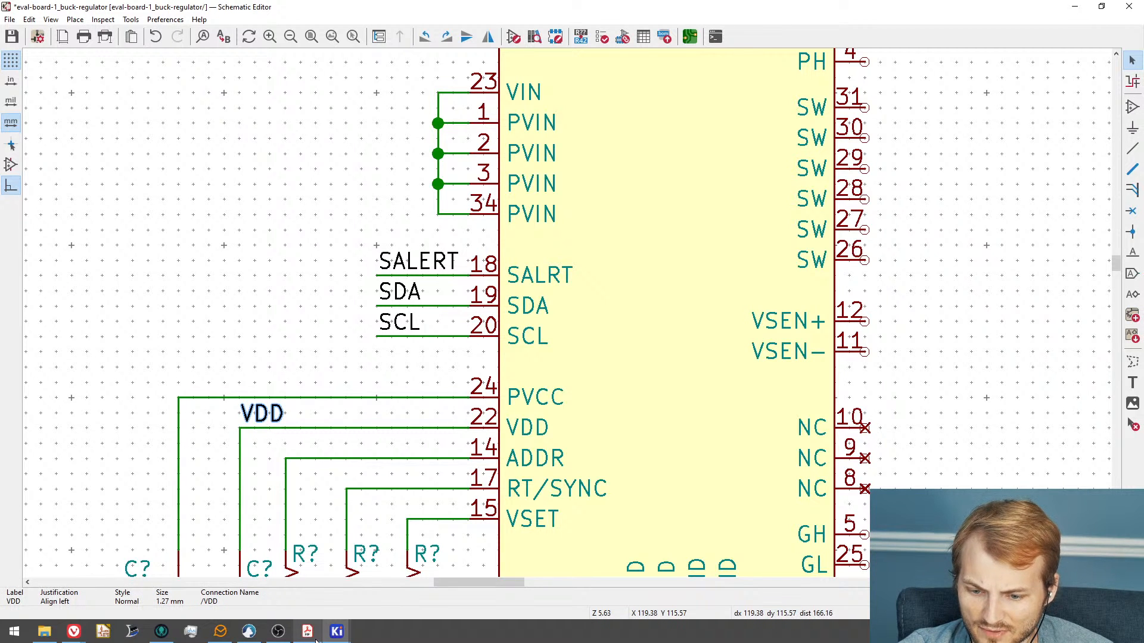
scroll(287, 343, down, 1)
key(Escape)
scroll(331, 327, down, 4)
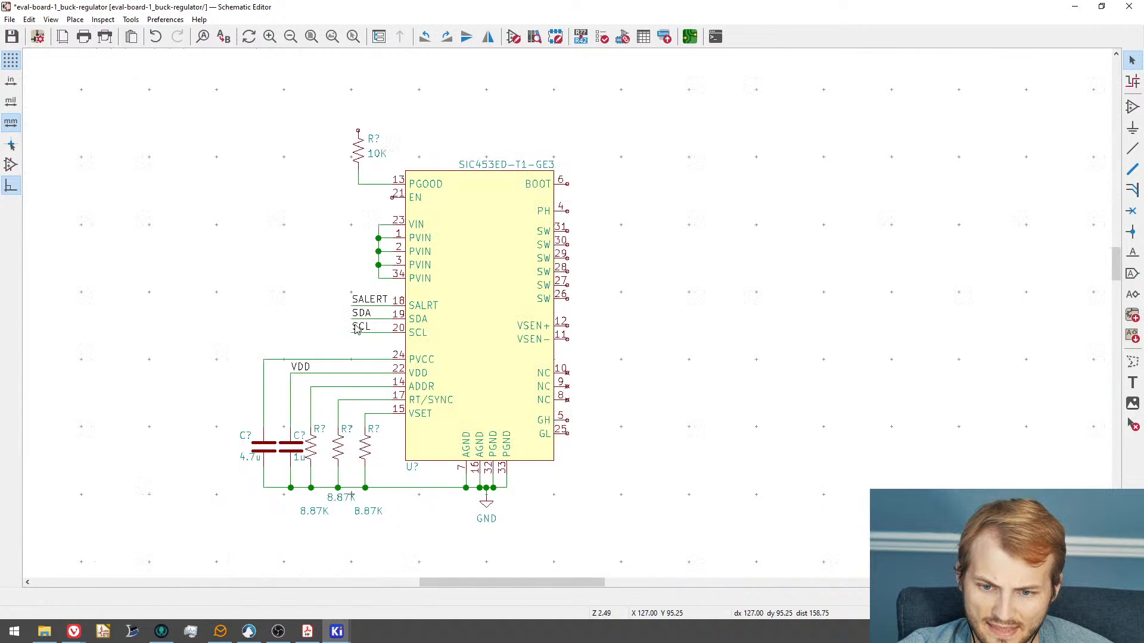
middle_drag(356, 326, 316, 355)
scroll(315, 358, up, 4)
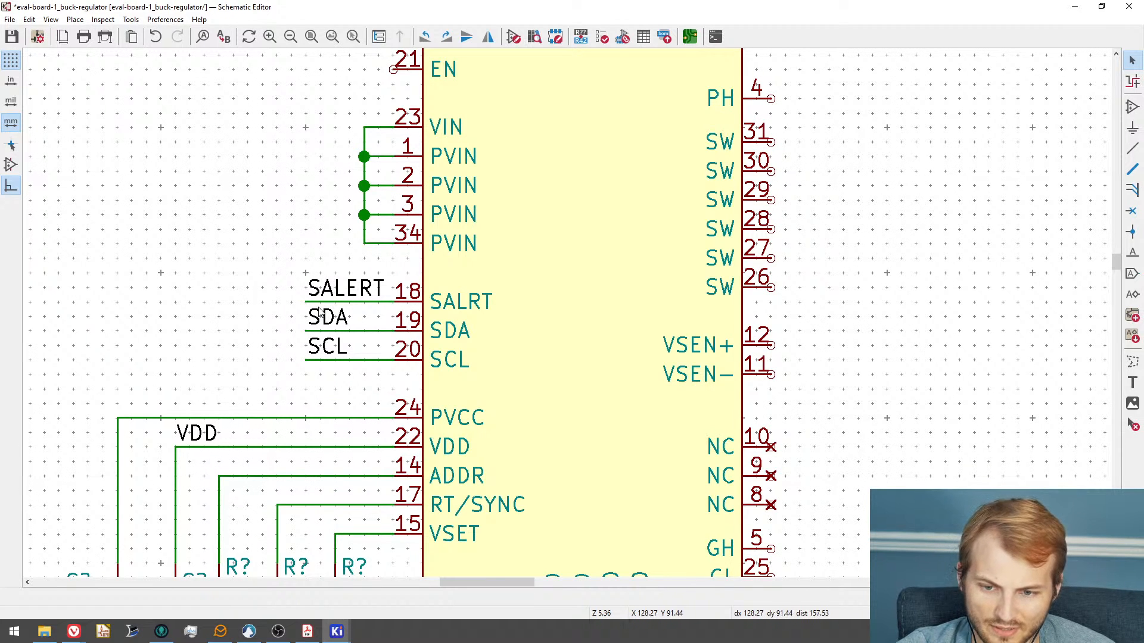
middle_drag(201, 439, 274, 433)
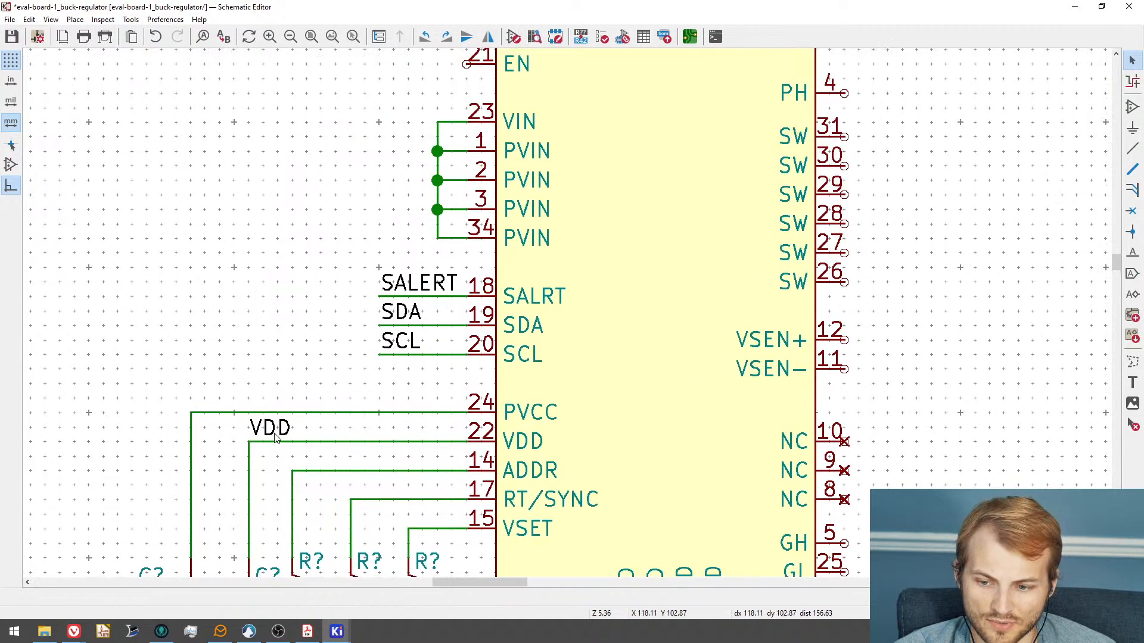
- Place the normally closed Jumper symbol from the Device library, rotated to vertical, in the empty area left of the regulator
middle_drag(248, 284, 385, 291)
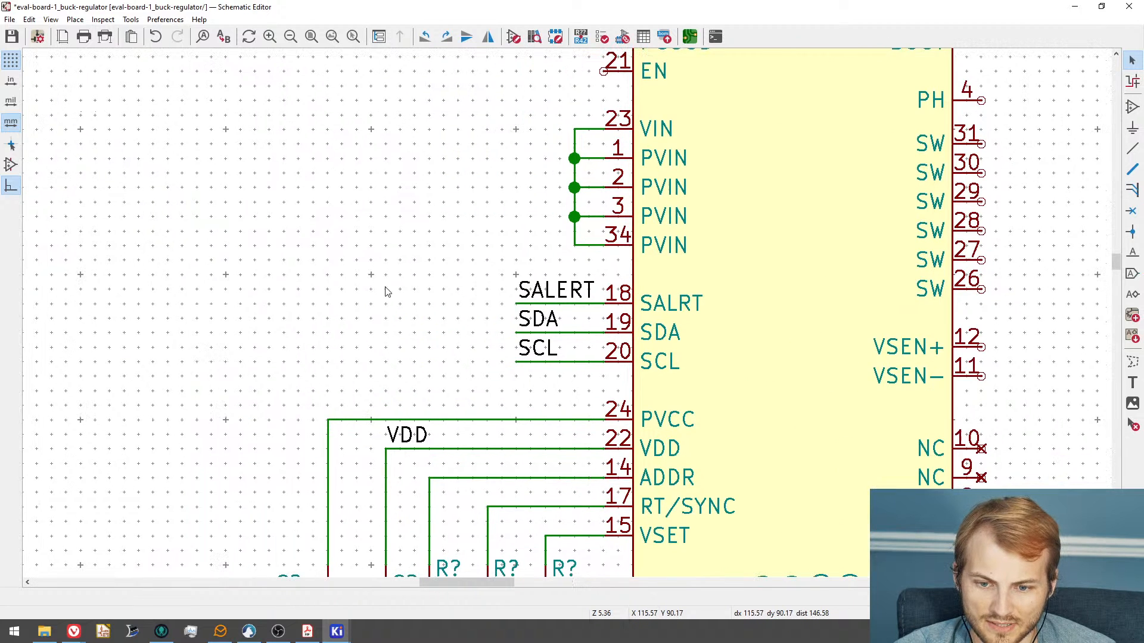
click(1132, 107)
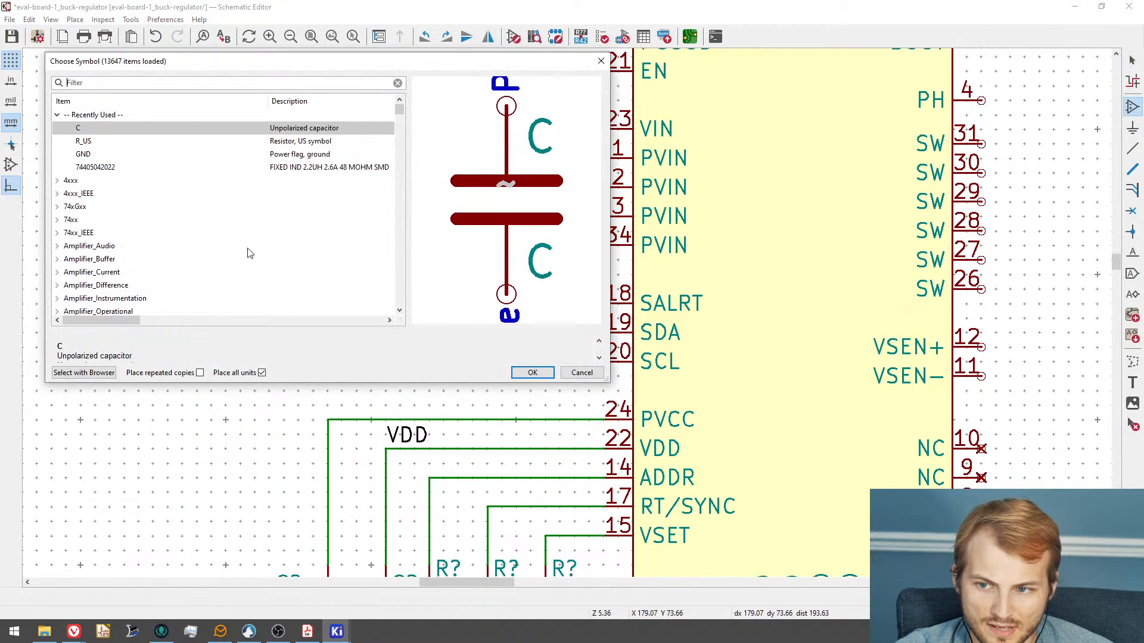
text(jumper)
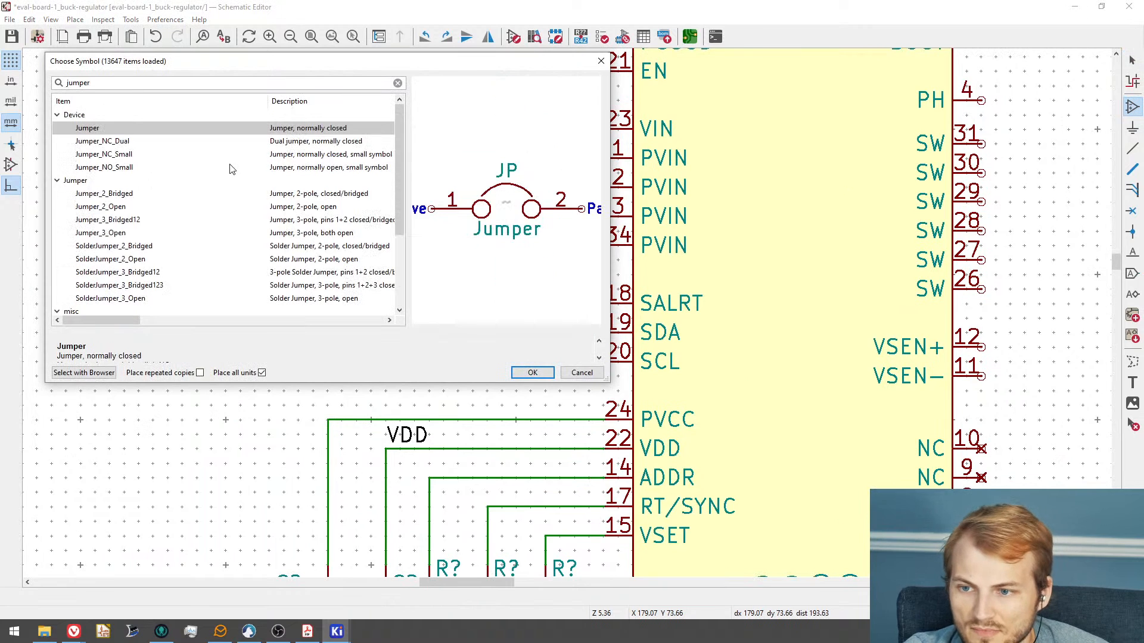
click(198, 146)
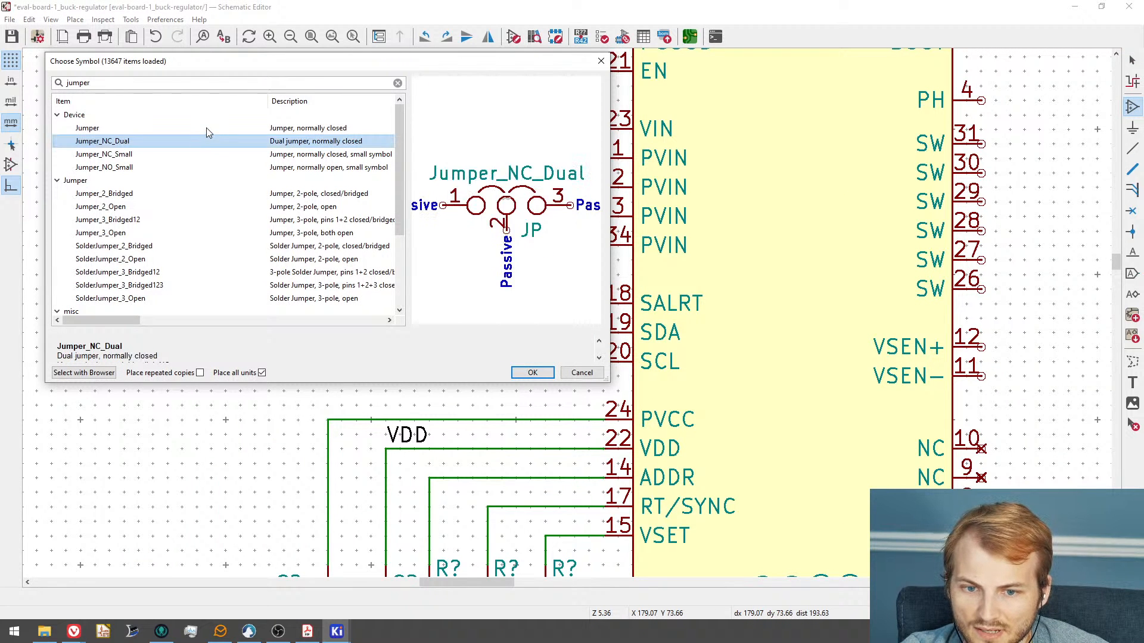
click(206, 128)
double_click(202, 129)
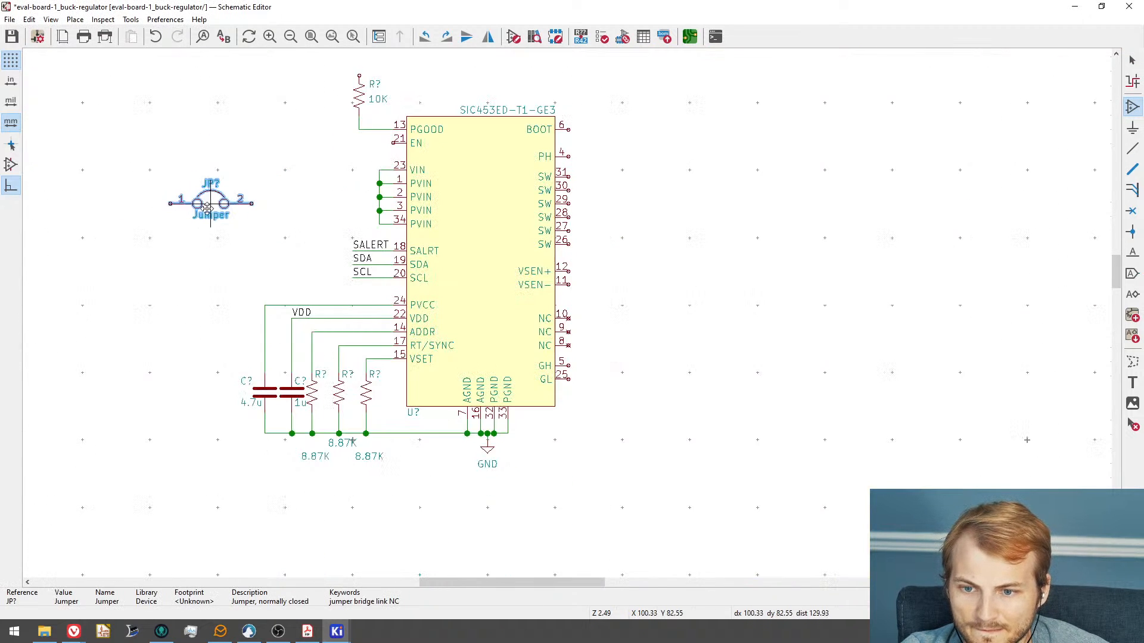
key(r)
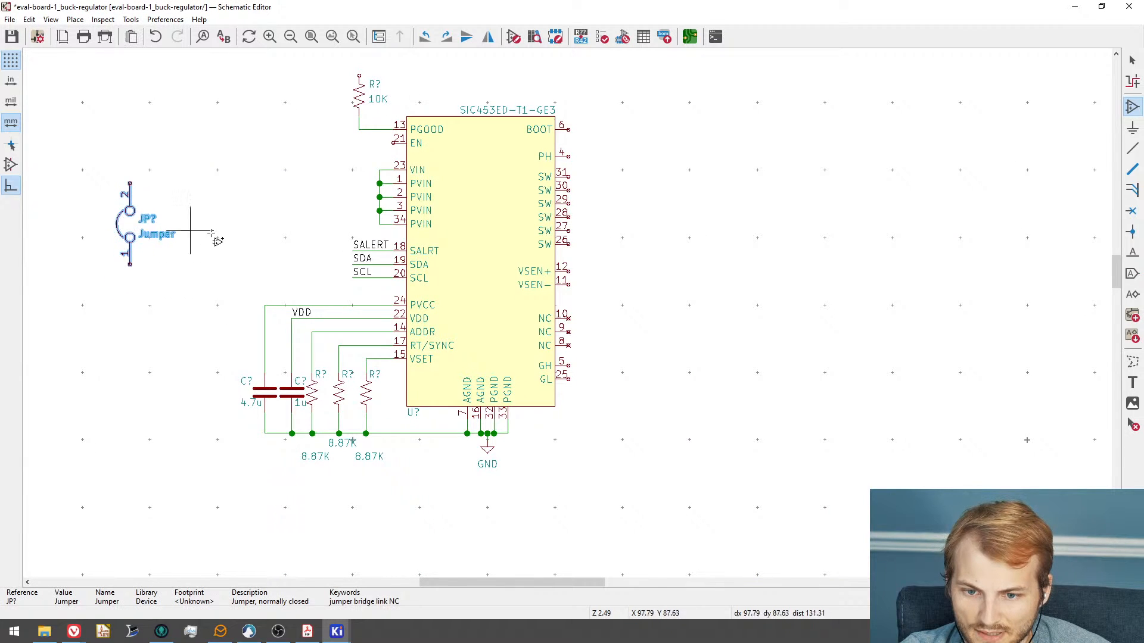
click(212, 232)
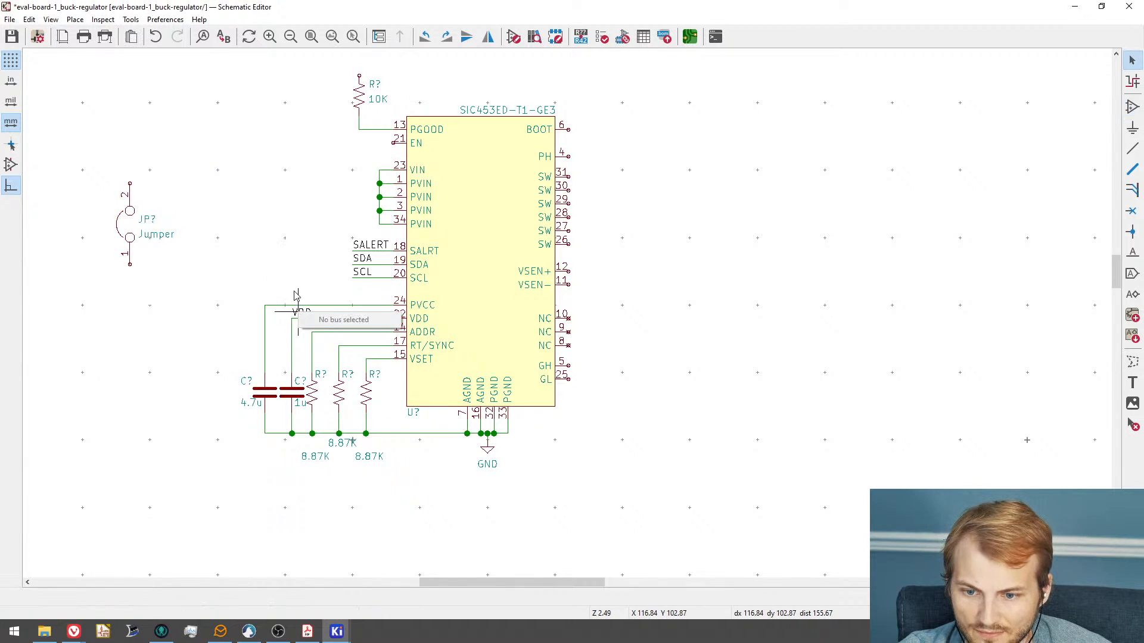
- Place a copy of the VDD label above the jumper and wire it to jumper pin 2
click(296, 295)
key(ctrl+c)
key(ctrl+v)
scroll(141, 170, up, 5)
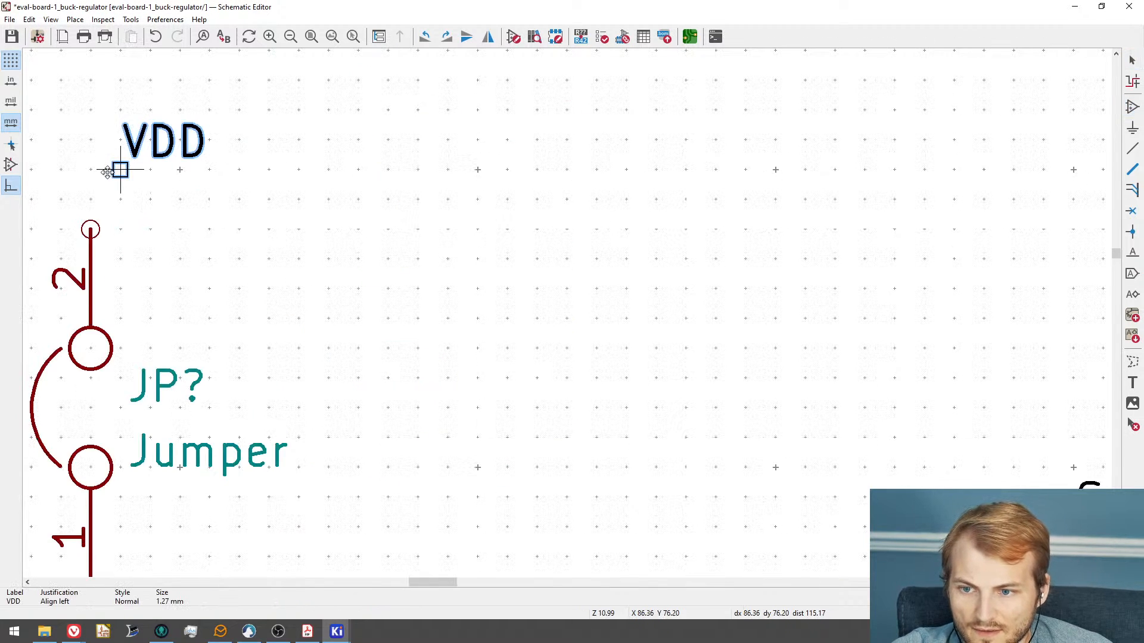
middle_drag(89, 169, 216, 174)
click(127, 174)
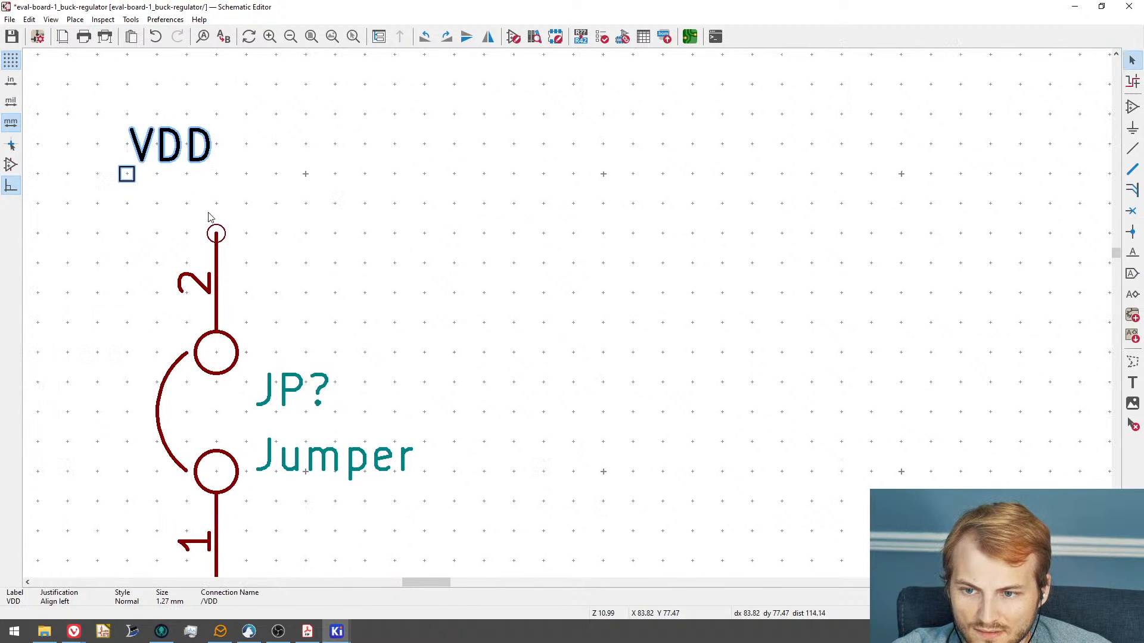
key(w)
click(126, 174)
scroll(292, 215, down, 5)
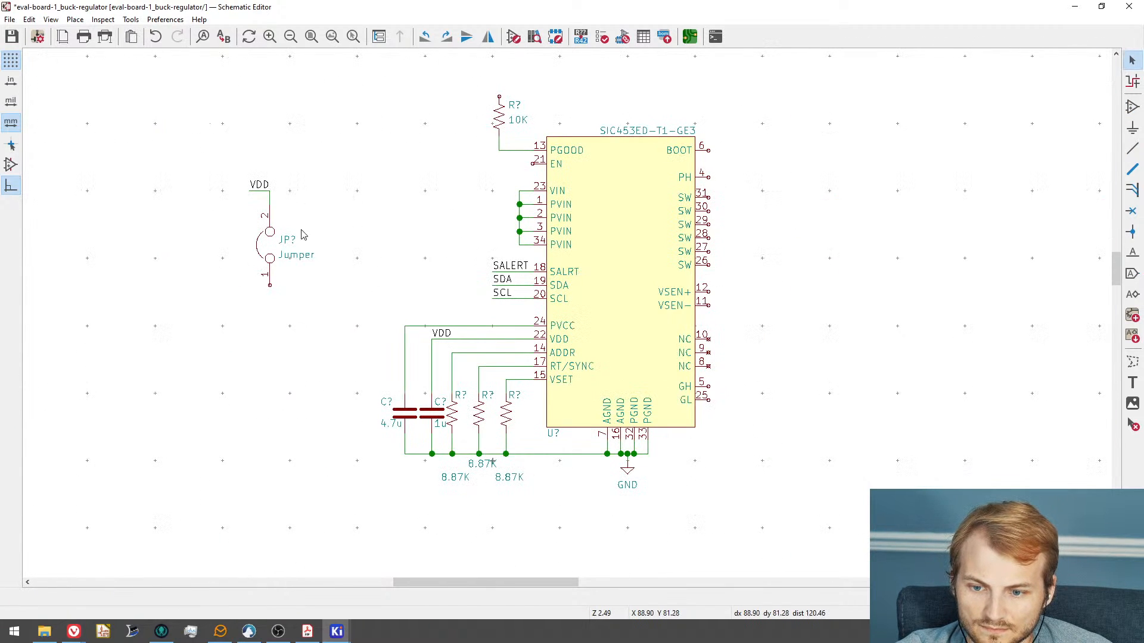
key(Escape)
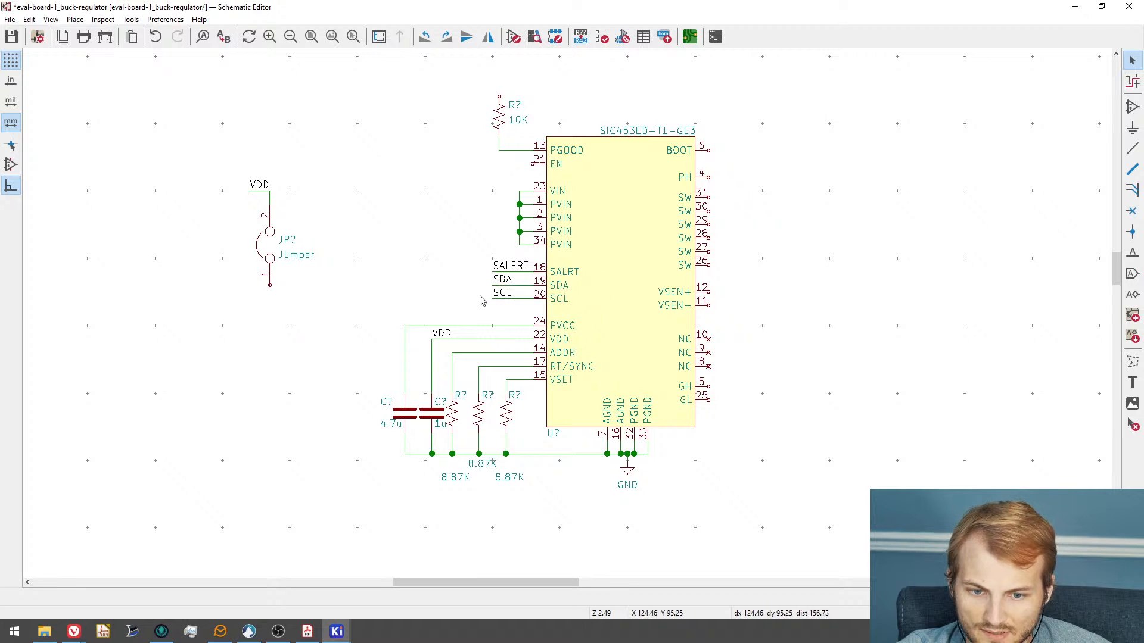
key(c)
key(Escape)
key(c)
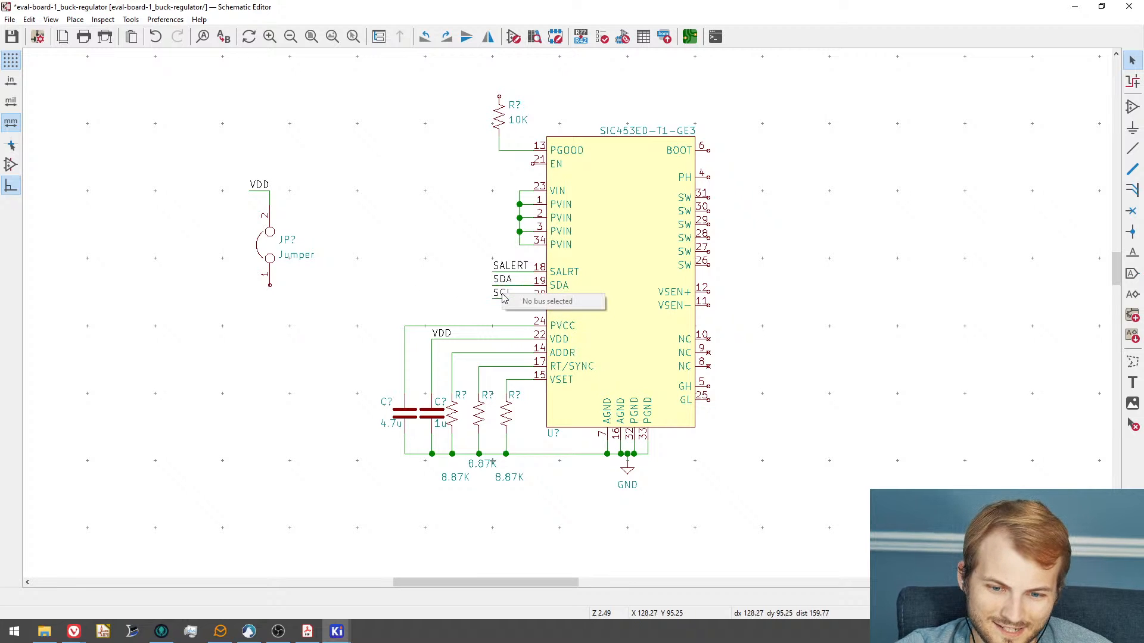
key(Escape)
key(c)
key(Escape)
- Place a copy of the SCL label below the jumper and wire it to jumper pin 1
click(502, 293)
key(m)
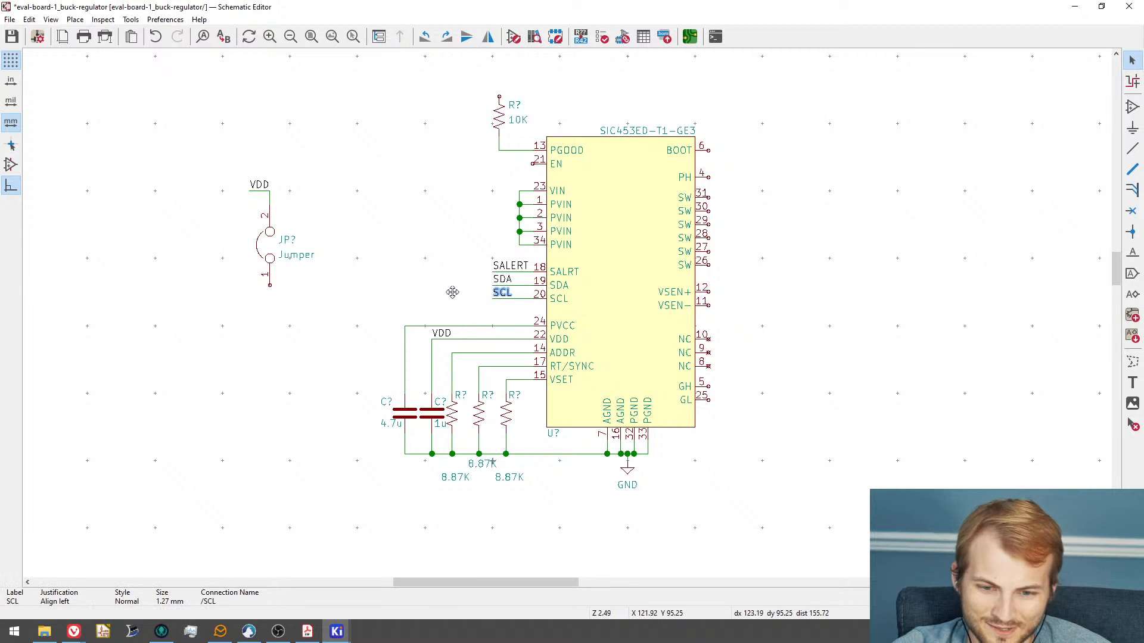
scroll(250, 301, up, 6)
click(235, 312)
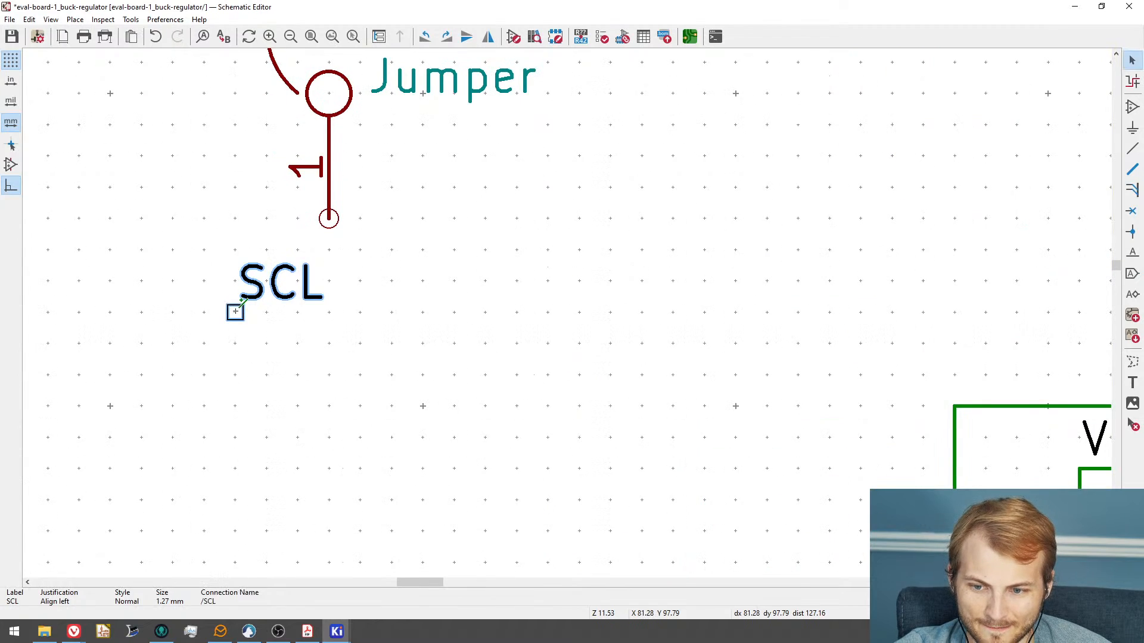
key(w)
click(331, 220)
scroll(331, 220, down, 4)
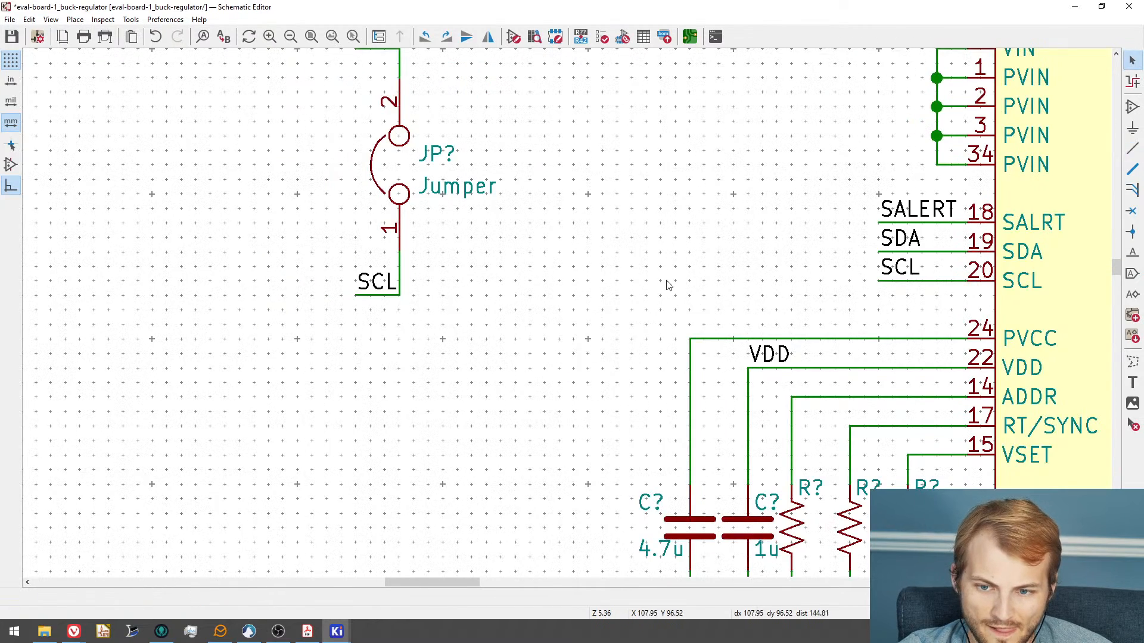
- Duplicate the SDA label and place the copy to the right of the jumper's SCL label
click(794, 268)
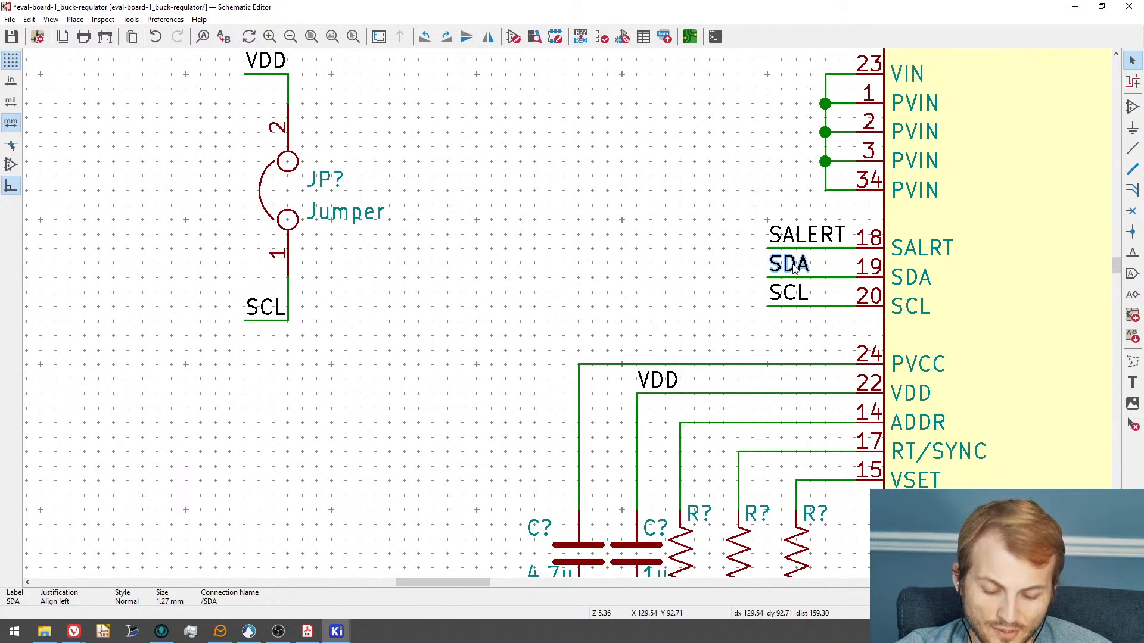
key(ctrl+d)
scroll(373, 317, down, 4)
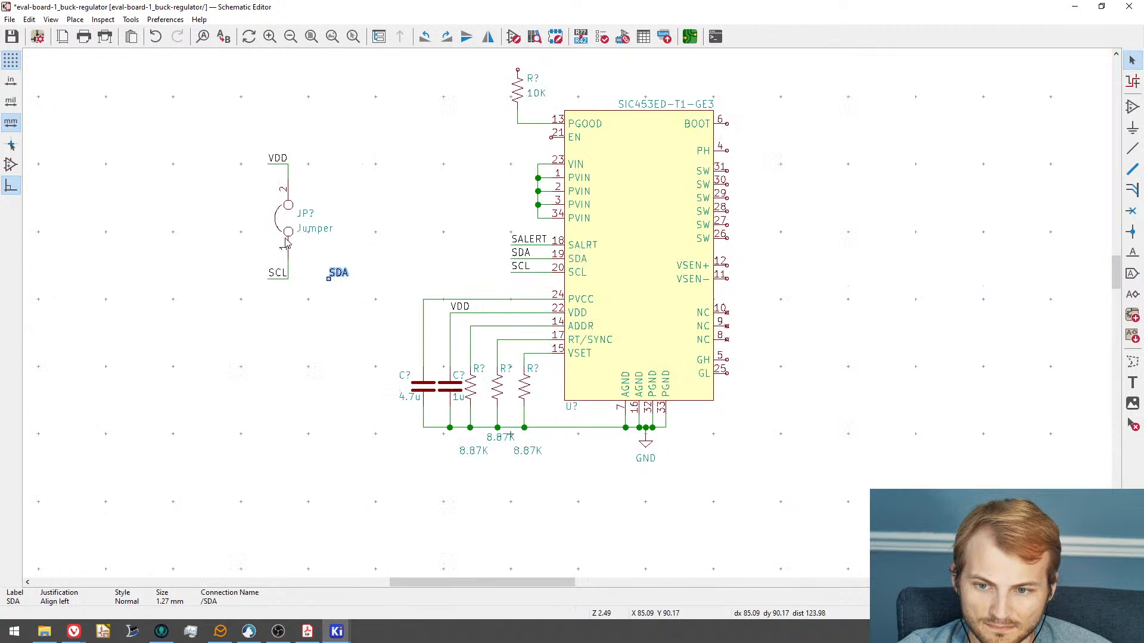
click(287, 242)
scroll(288, 234, up, 4)
drag(420, 245, 221, 88)
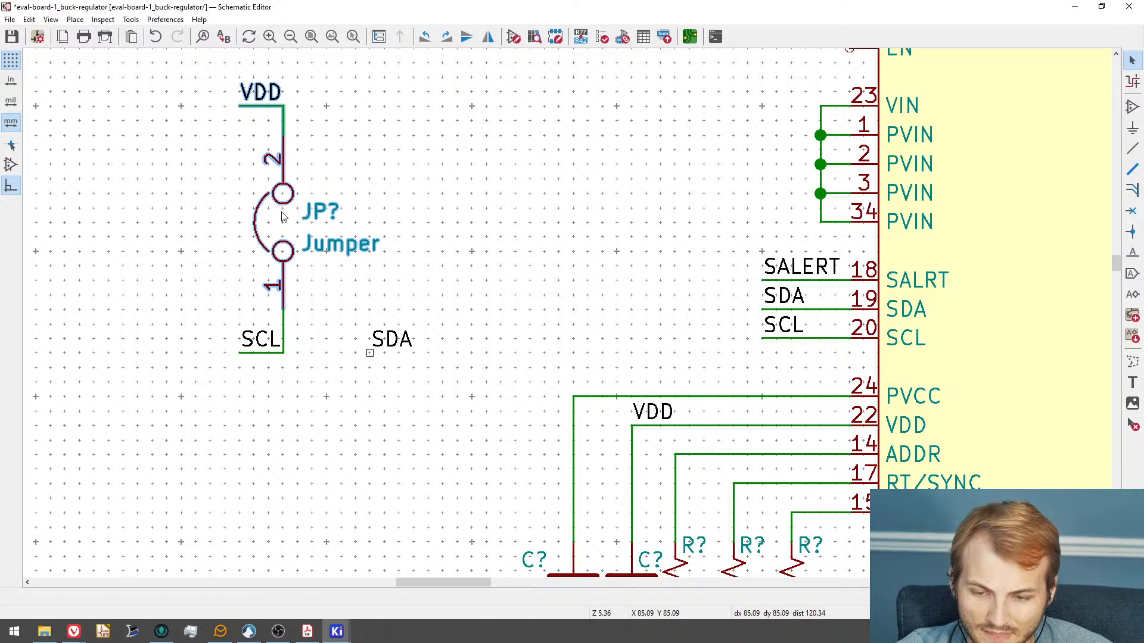
key(Escape)
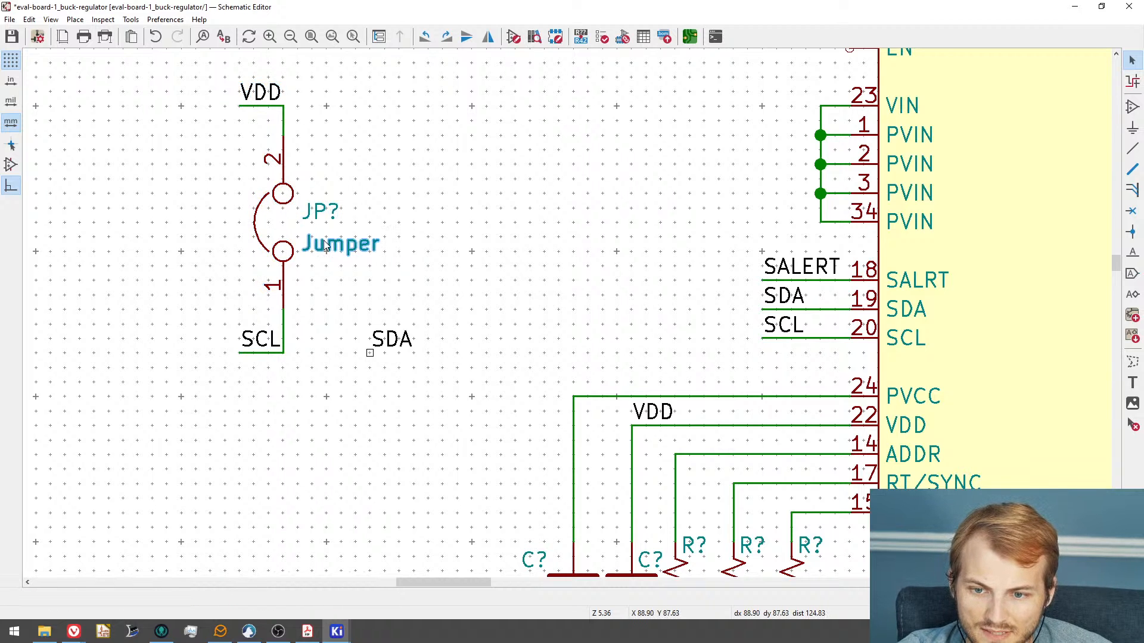
- Hide the "Jumper" value text on the jumper symbol
double_click(324, 246)
click(65, 100)
click(270, 175)
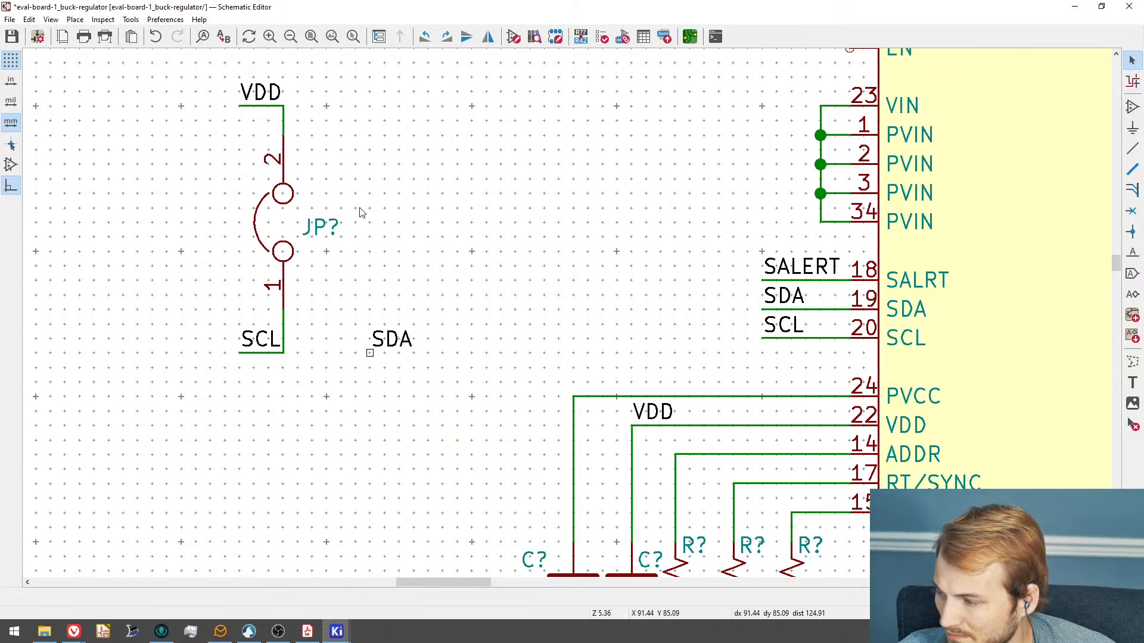
- Duplicate the jumper symbol and place the copy to its right, above the unconnected SDA label
click(277, 234)
key(c)
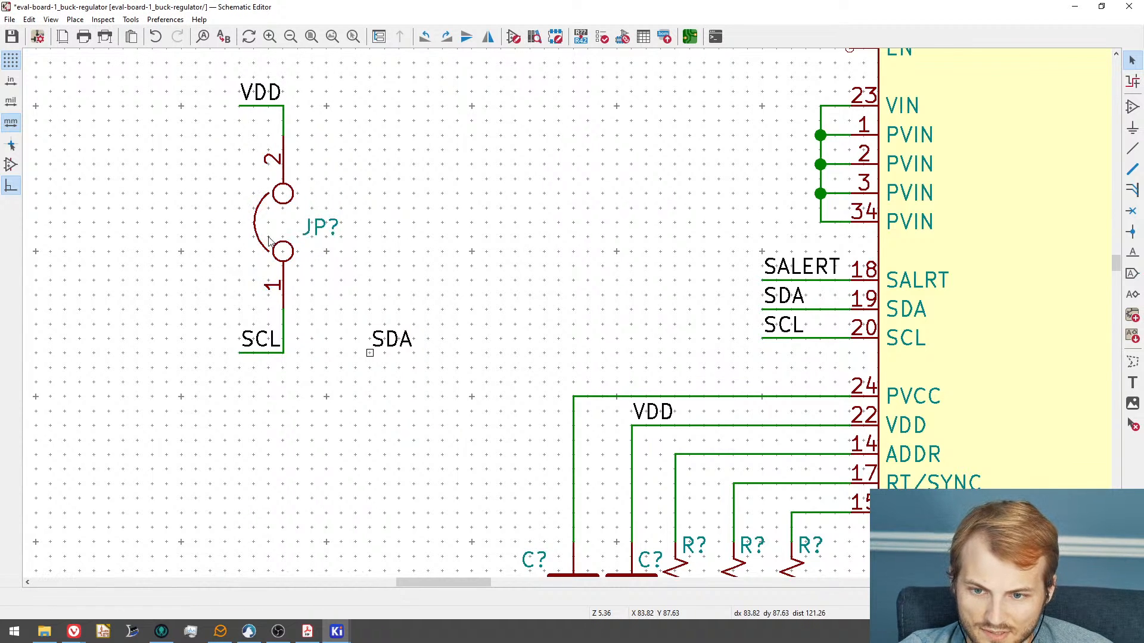
click(269, 239)
key(ctrl+d)
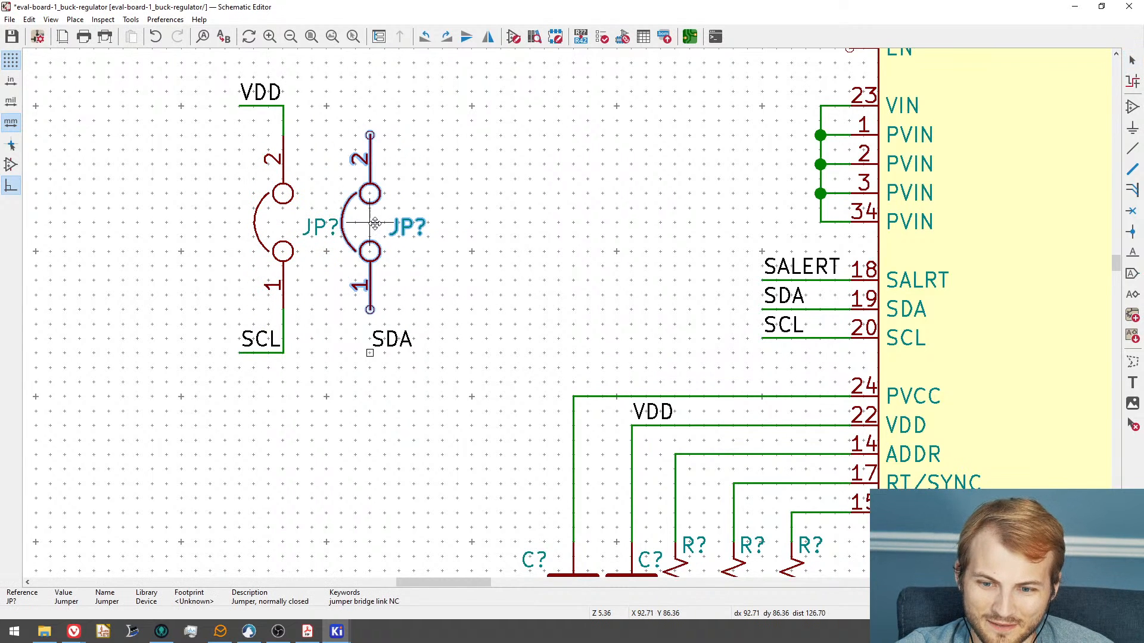
click(384, 224)
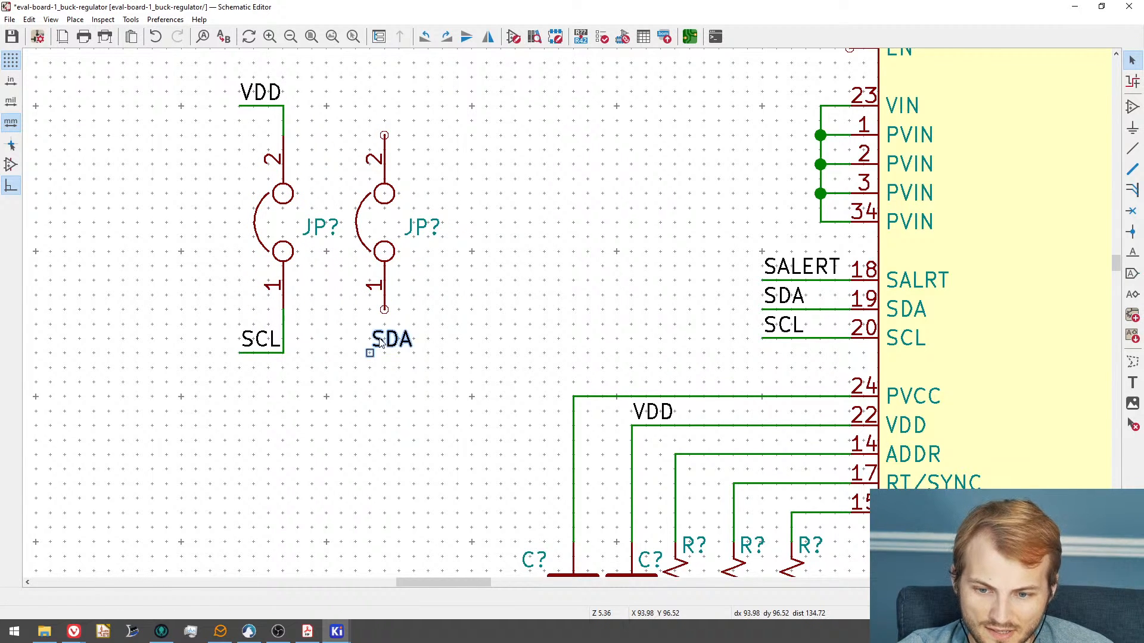
- Shift the SDA label left, wire it to the second jumper's pin 1, and wire that jumper's pin 2 to the VDD net
drag(370, 353, 341, 353)
key(w)
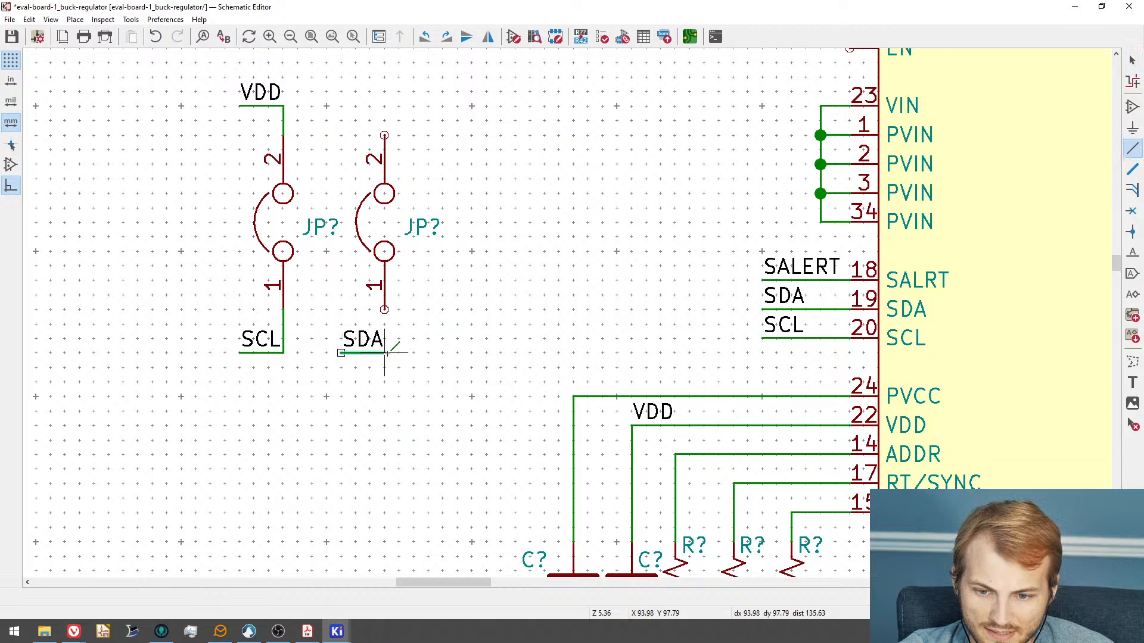
click(384, 310)
click(385, 136)
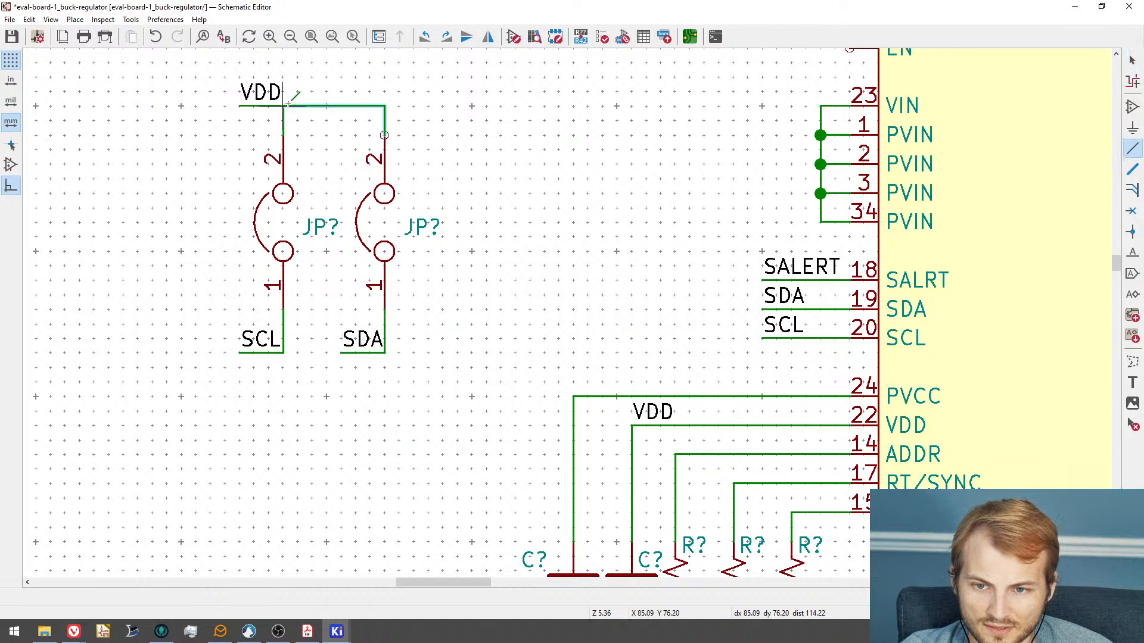
click(285, 105)
key(Escape)
- Move the whole two-jumper circuit with its VDD, SCL and SDA labels up and to the left, away from the regulator symbol
scroll(332, 184, down, 3)
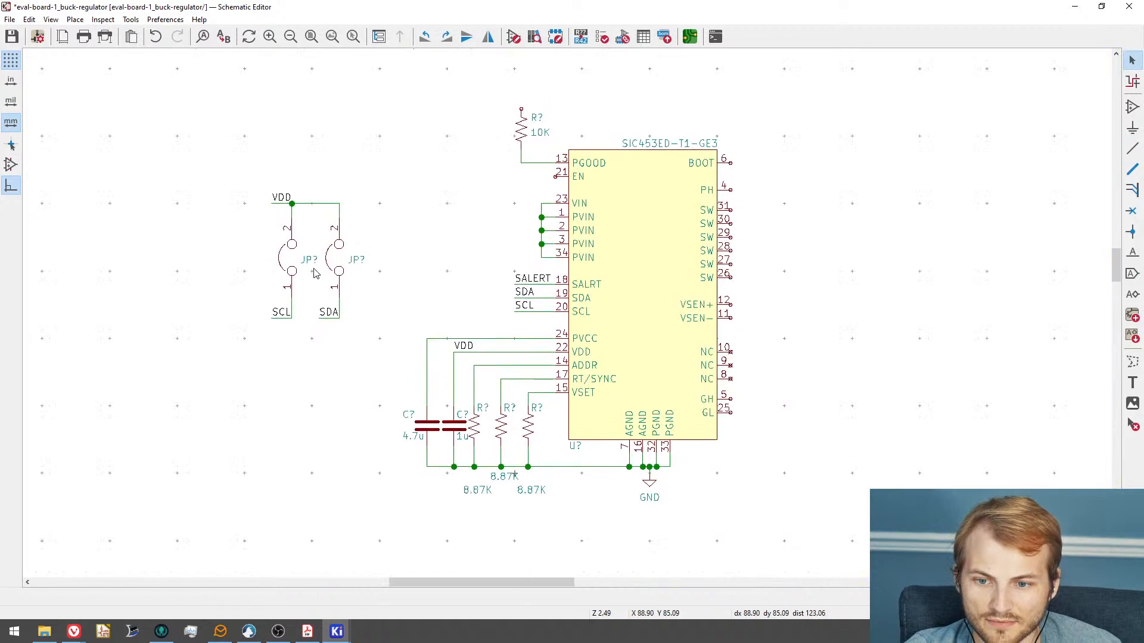
drag(385, 371, 246, 210)
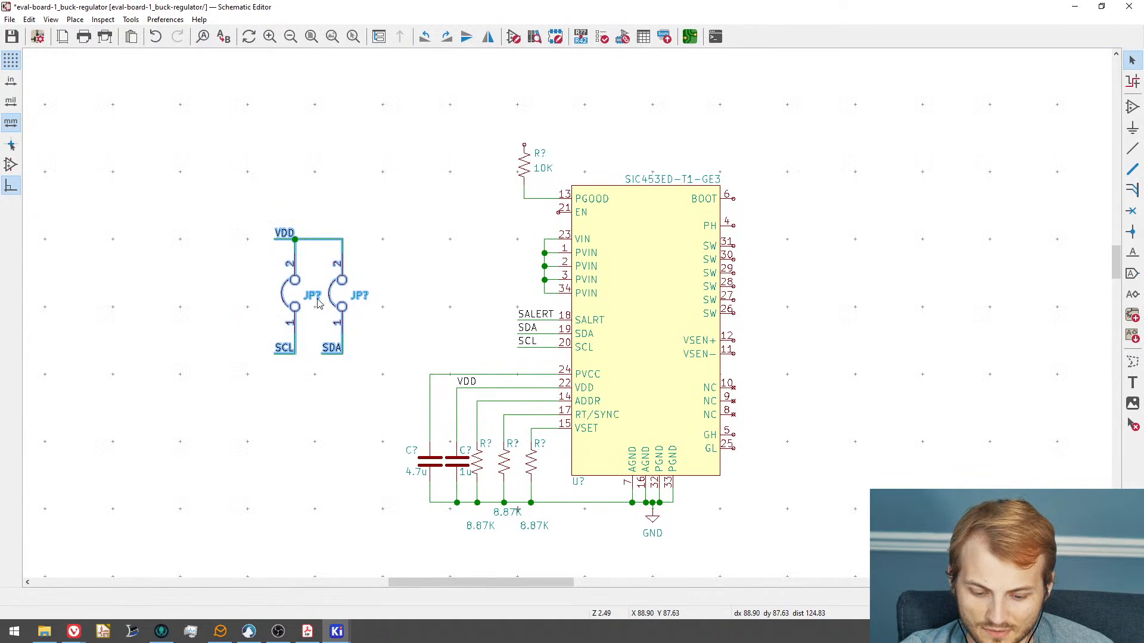
drag(318, 304, 195, 189)
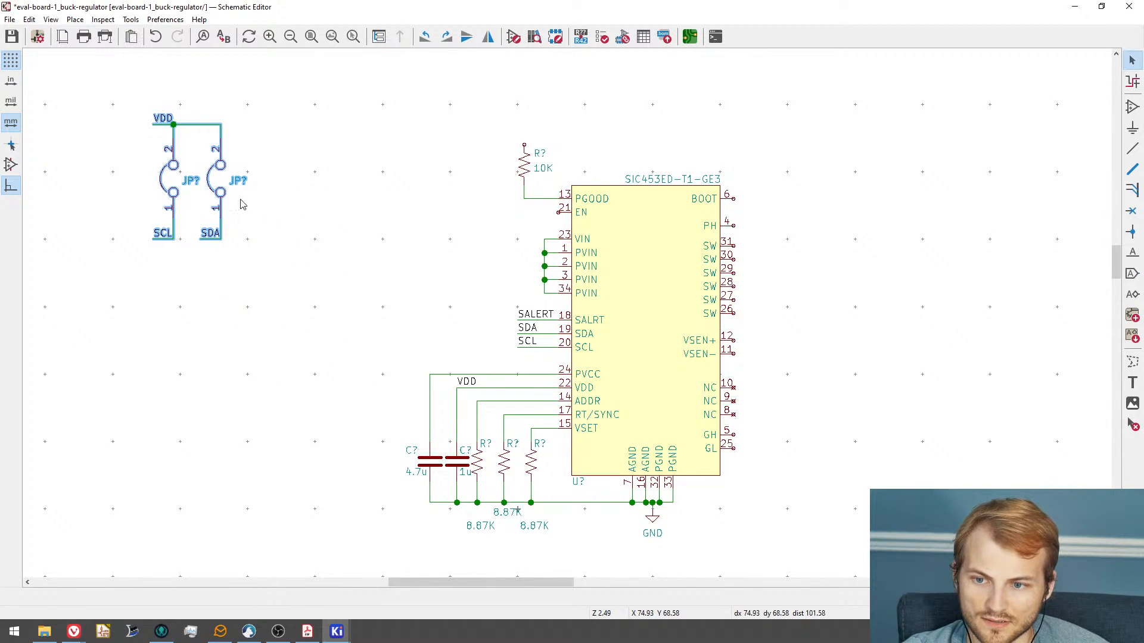
click(281, 247)
scroll(281, 248, up, 4)
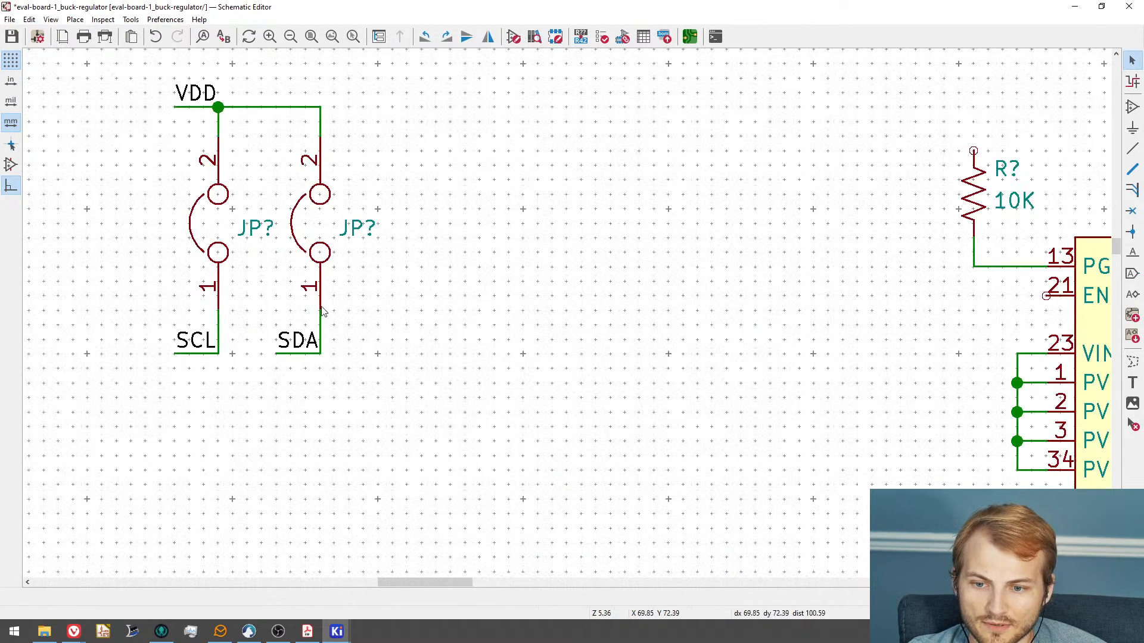
click(968, 205)
key(c)
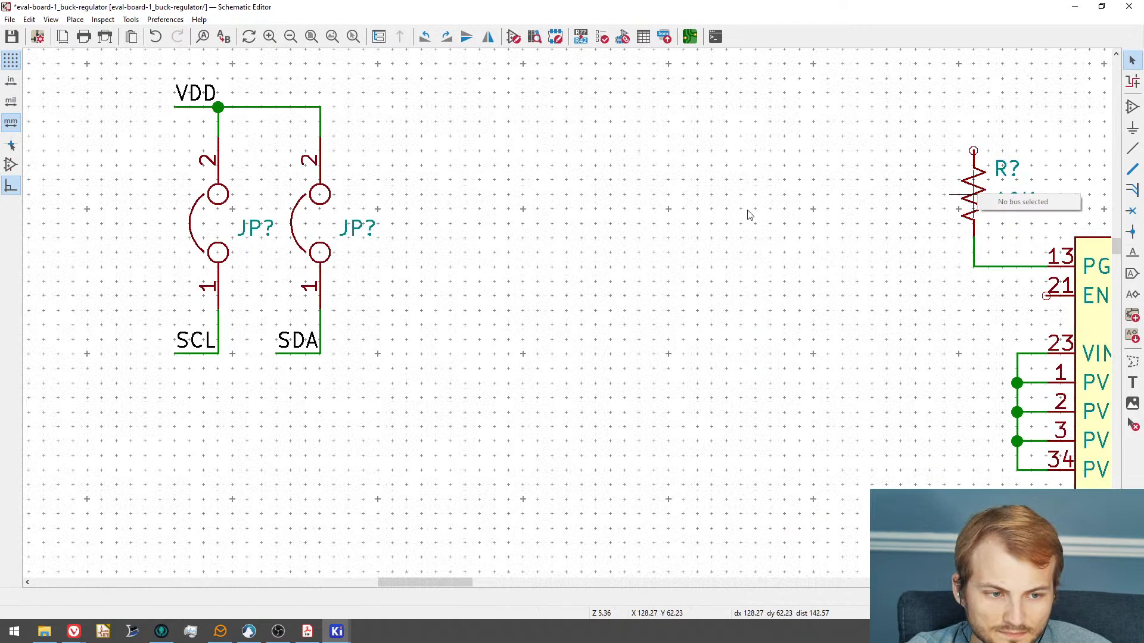
click(973, 191)
key(ctrl+d)
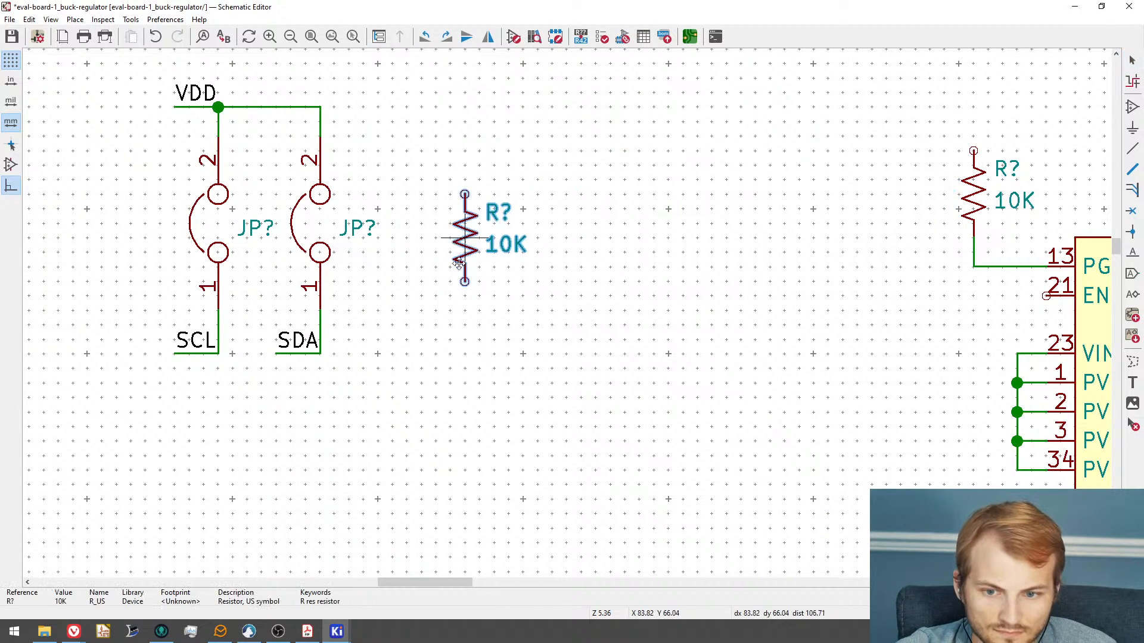
key(Escape)
- Duplicate the 10K resistor above the PGOOD pin and place the copy to the right of the two jumpers
click(973, 203)
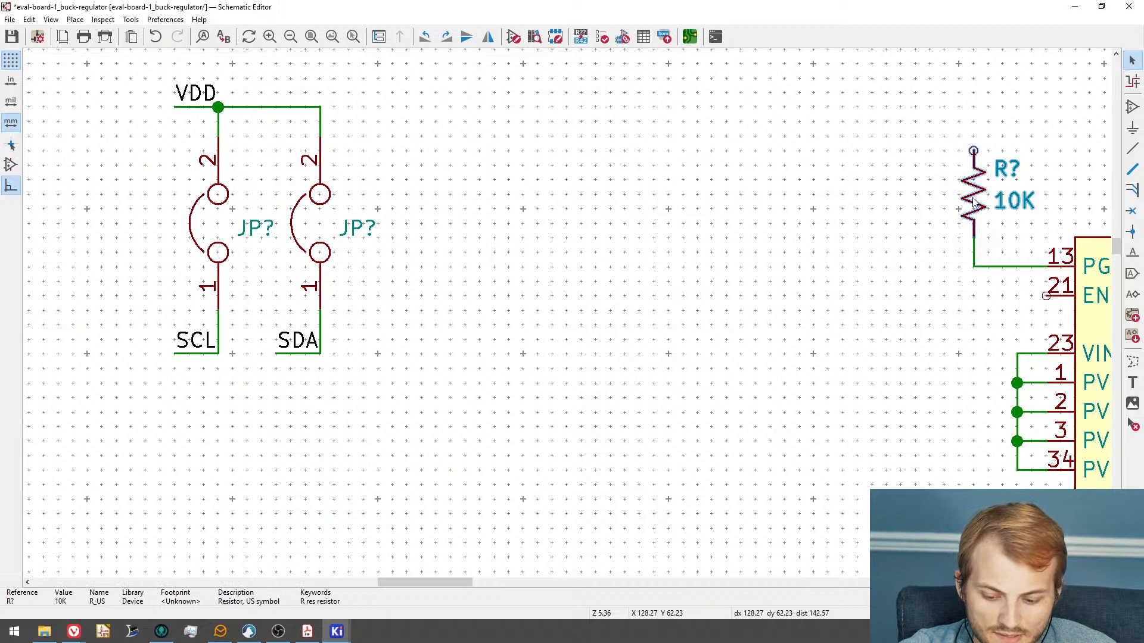
key(ctrl+d)
- Move the SCL and SDA labels with their wires down, leaving room for a resistor below each jumper
middle_drag(376, 348, 557, 341)
scroll(558, 341, down, 1)
drag(539, 422, 352, 313)
drag(490, 354, 490, 464)
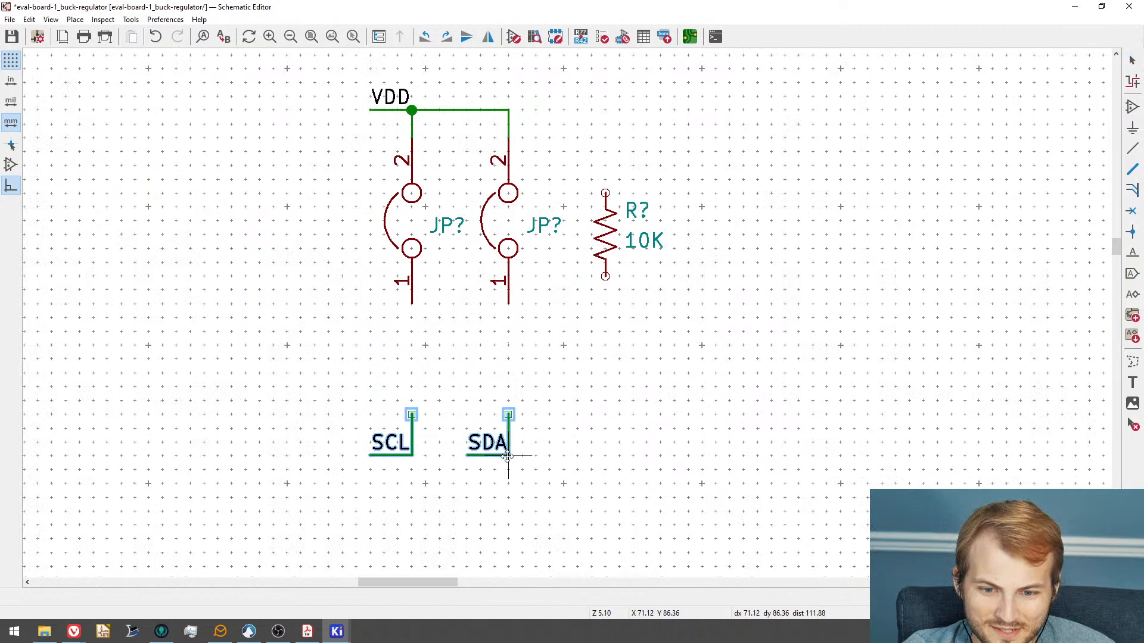
click(572, 363)
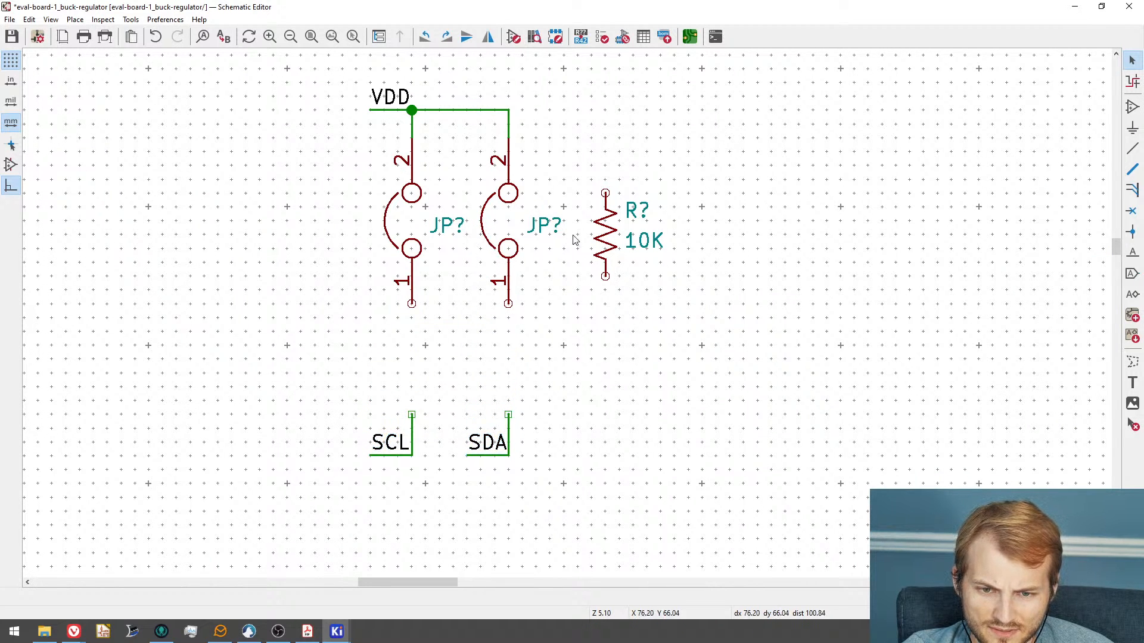
- Move the 10K resistor between the first jumper and the SCL wire, and place a duplicate between the second jumper and the SDA wire
drag(605, 238, 412, 360)
click(413, 359)
key(ctrl+d)
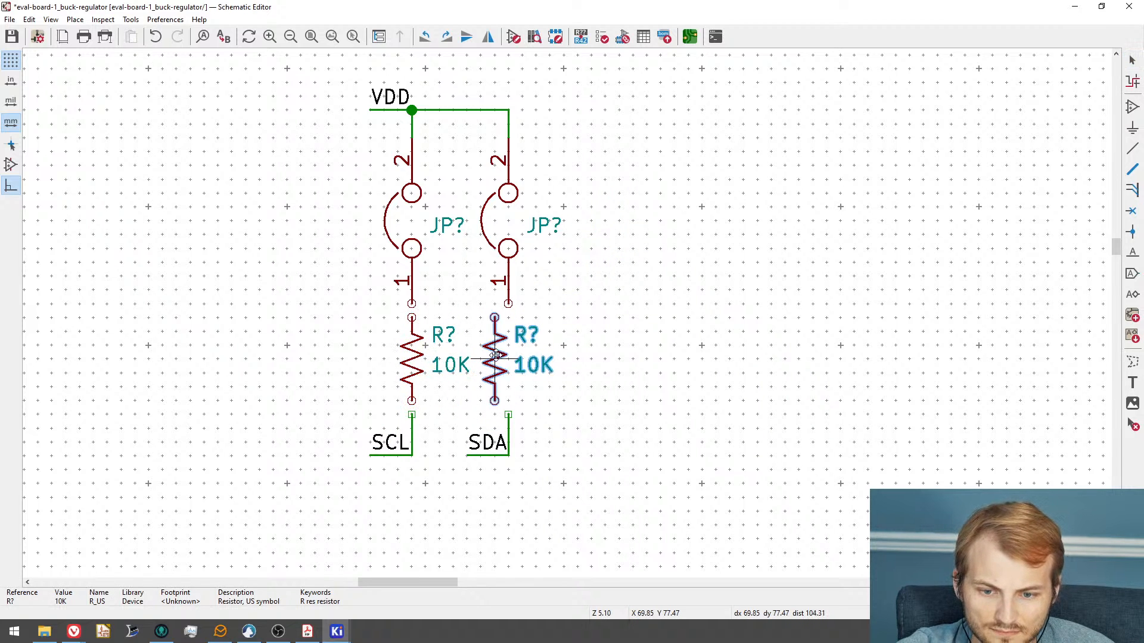
click(510, 363)
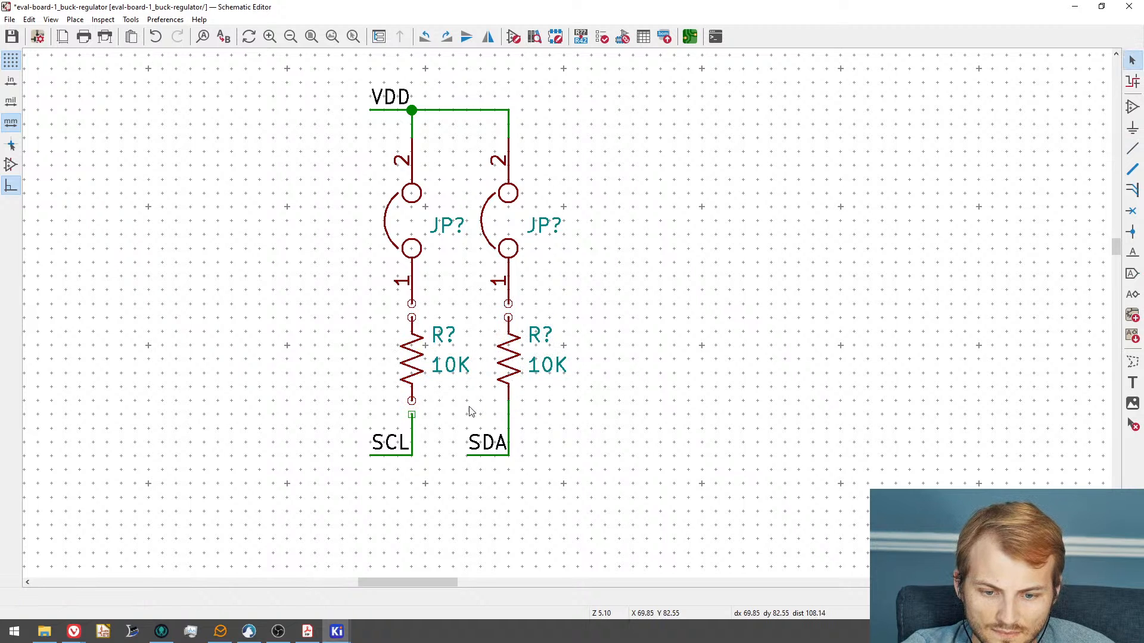
- Wire the two 10K resistors between pin 1 of each jumper and the SCL and SDA label wires
click(412, 414)
click(411, 401)
click(412, 317)
click(412, 304)
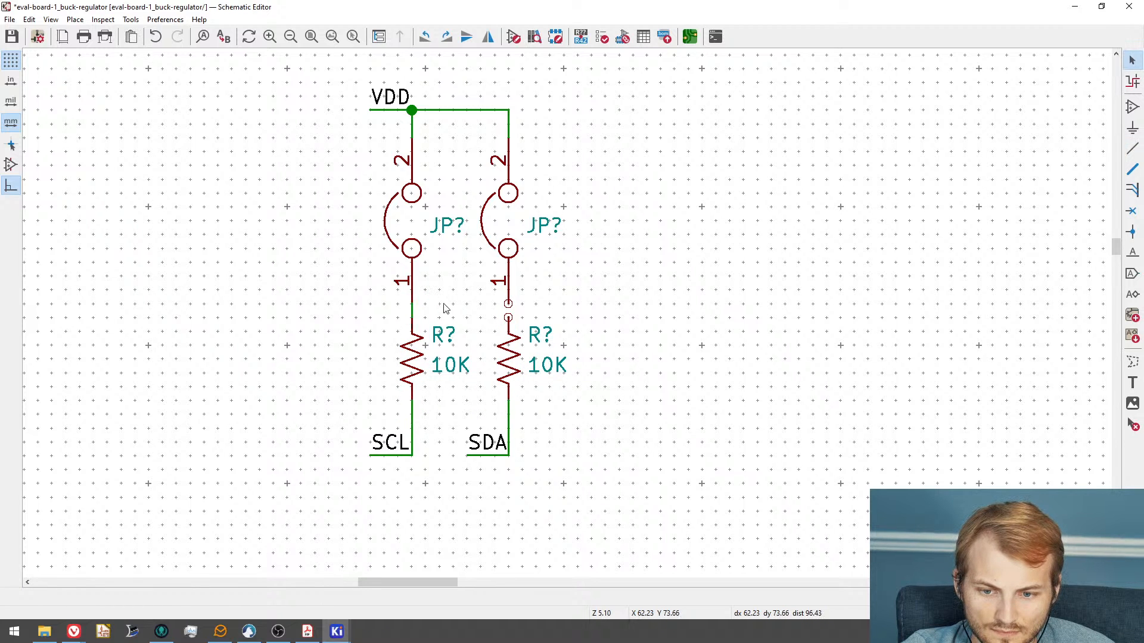
- Draw a closed dashed graphic-line box around the jumper and resistor circuit
scroll(512, 319, down, 3)
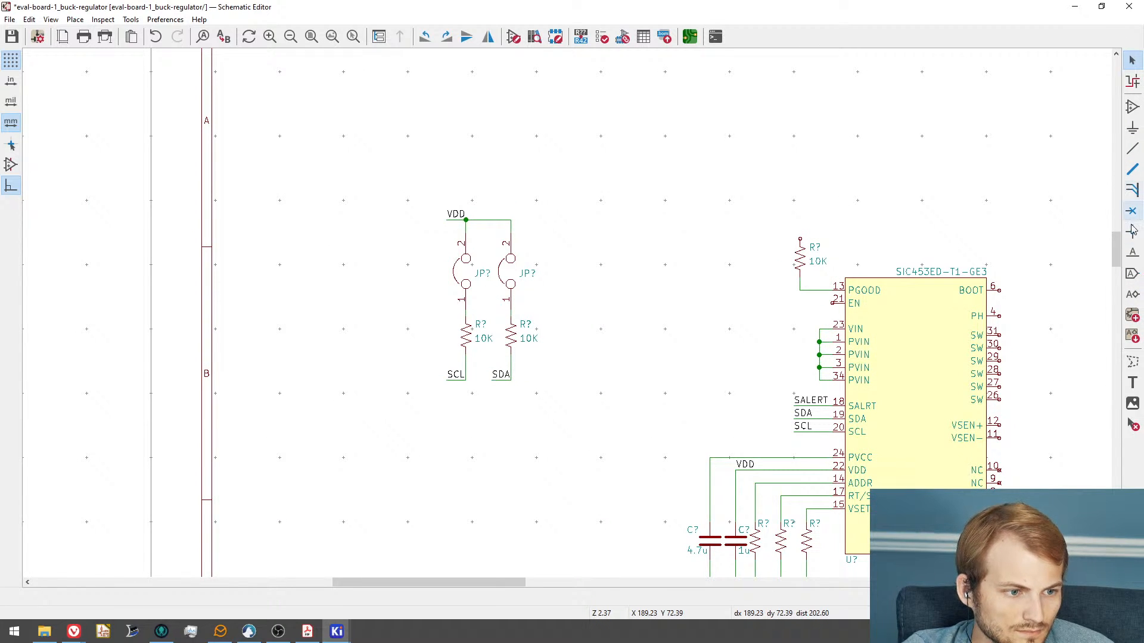
click(1132, 361)
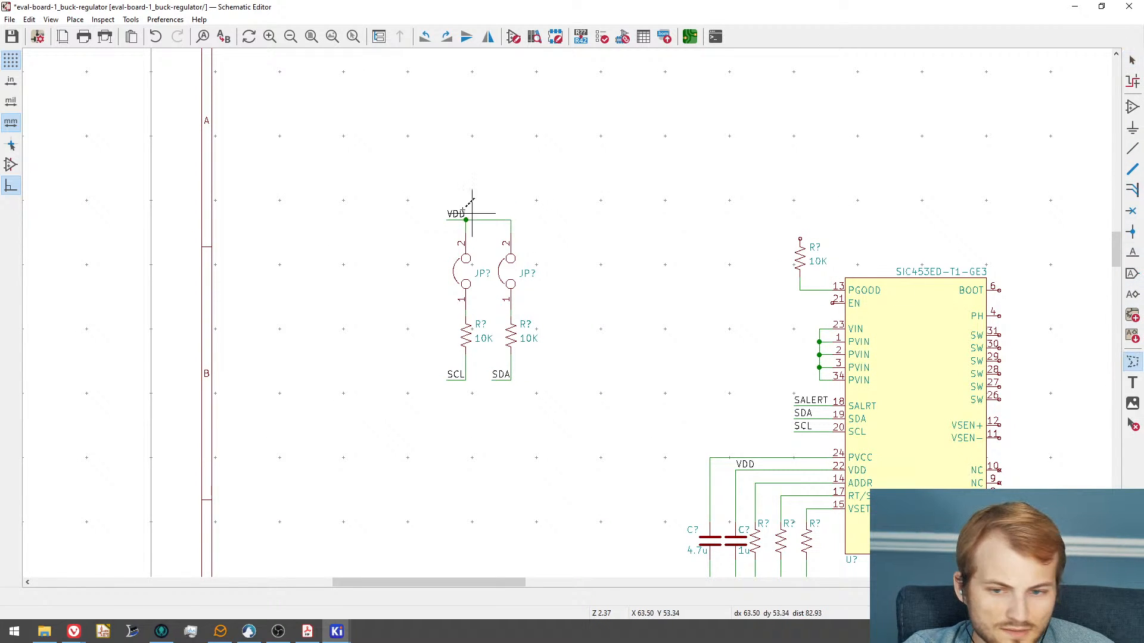
click(427, 200)
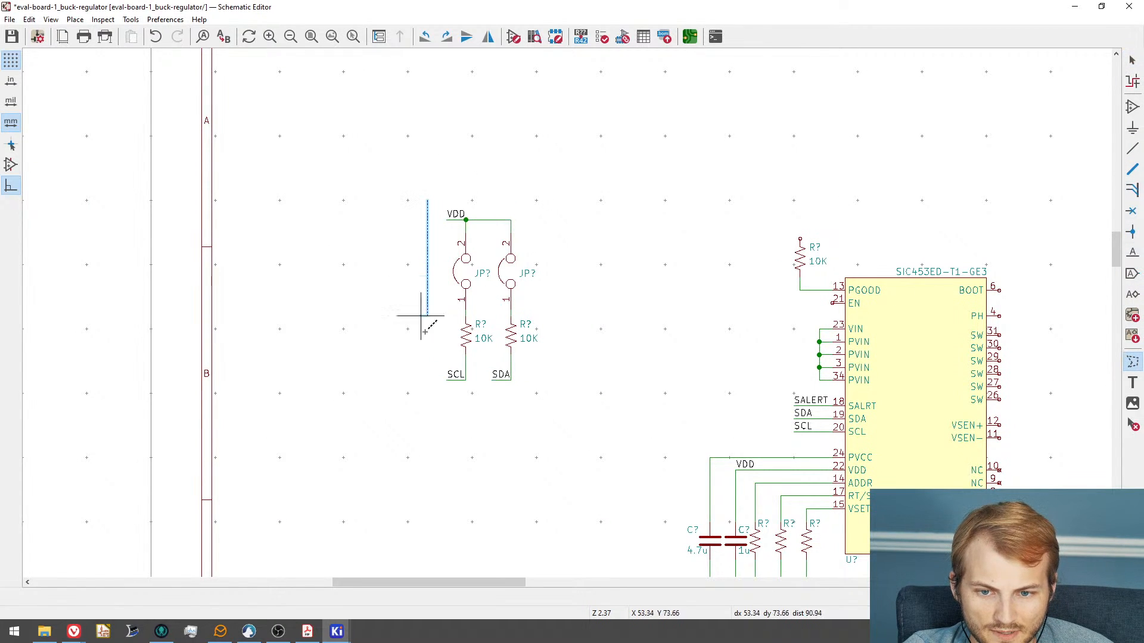
click(549, 392)
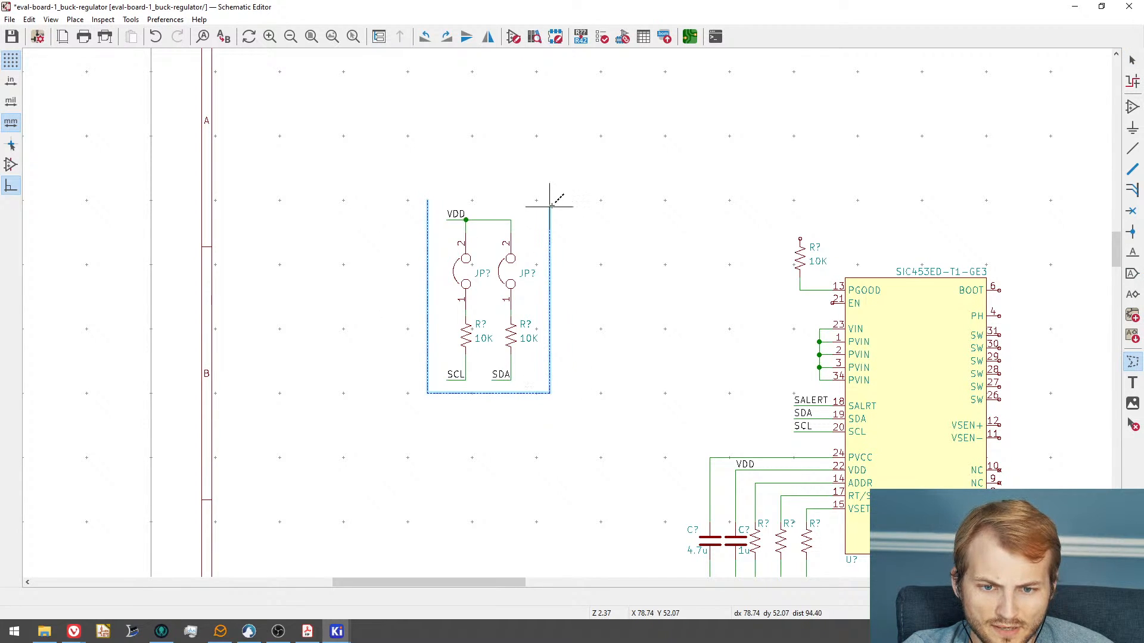
double_click(427, 200)
key(Escape)
- Add the two-line text "i2c PULLUPS" and "WARNING: 5V LOGIC ONLY" just above the jumper and resistor circuit
click(1132, 382)
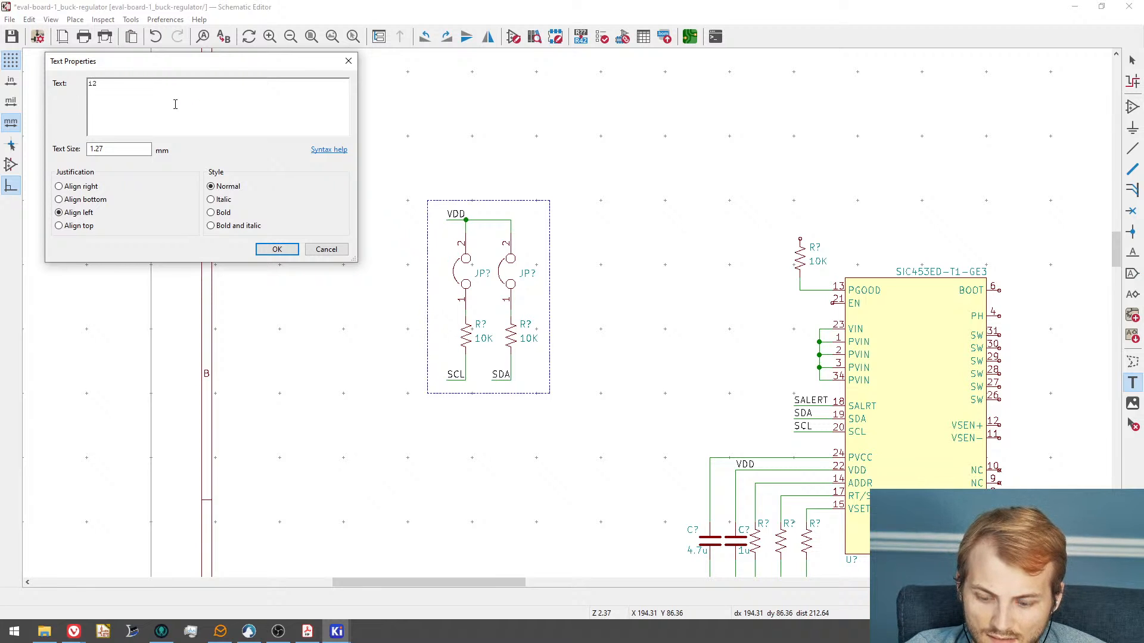
text(i2c PULL)
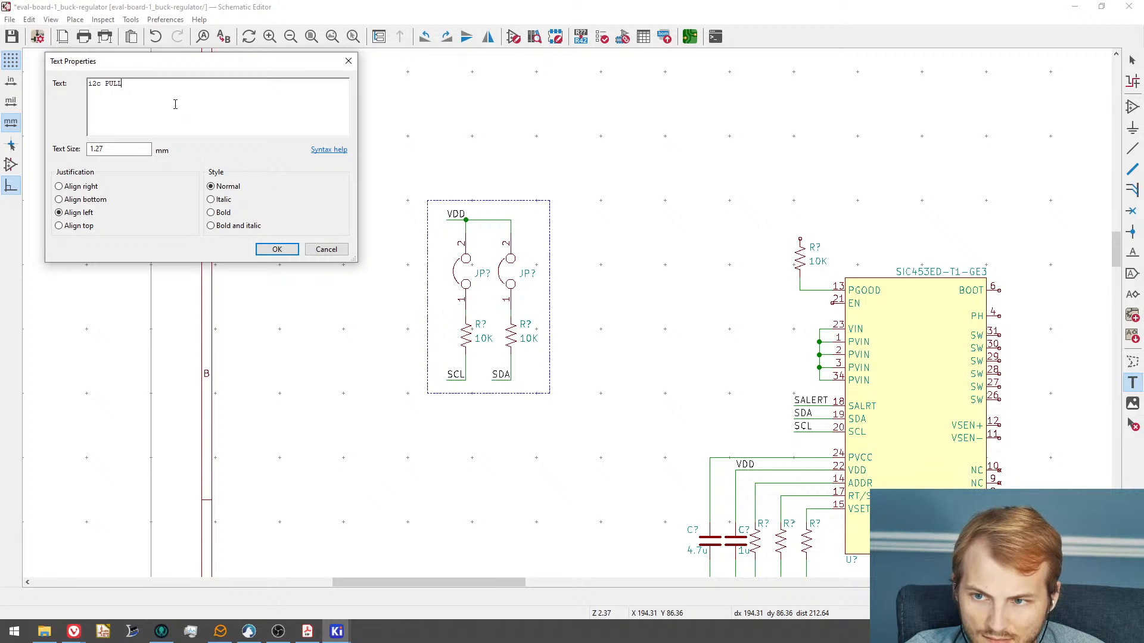
text(UPS)
key(Return)
text(WARNMIN)
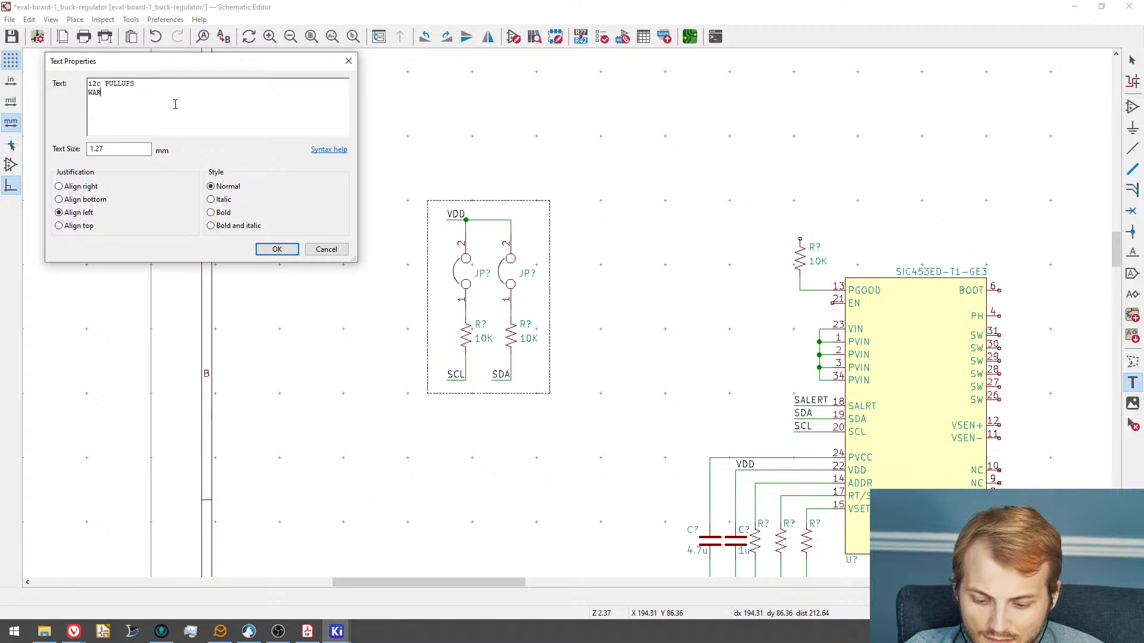
key(BackSpace)
key(BackSpace)
key(BackSpace)
text(ING: )
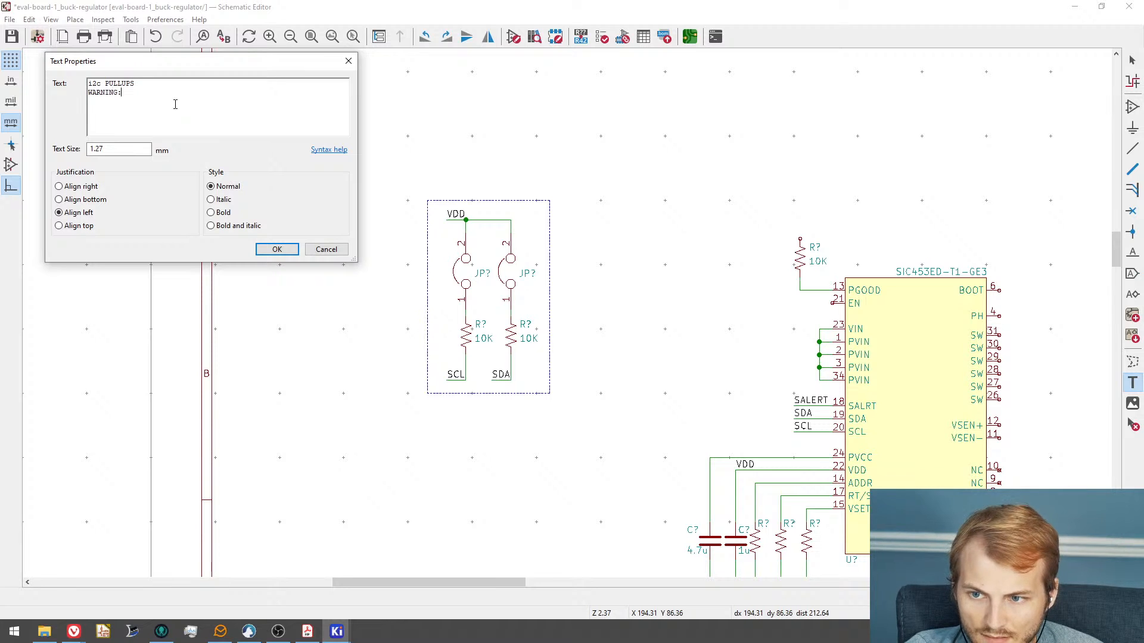
text(5V LOGIC )
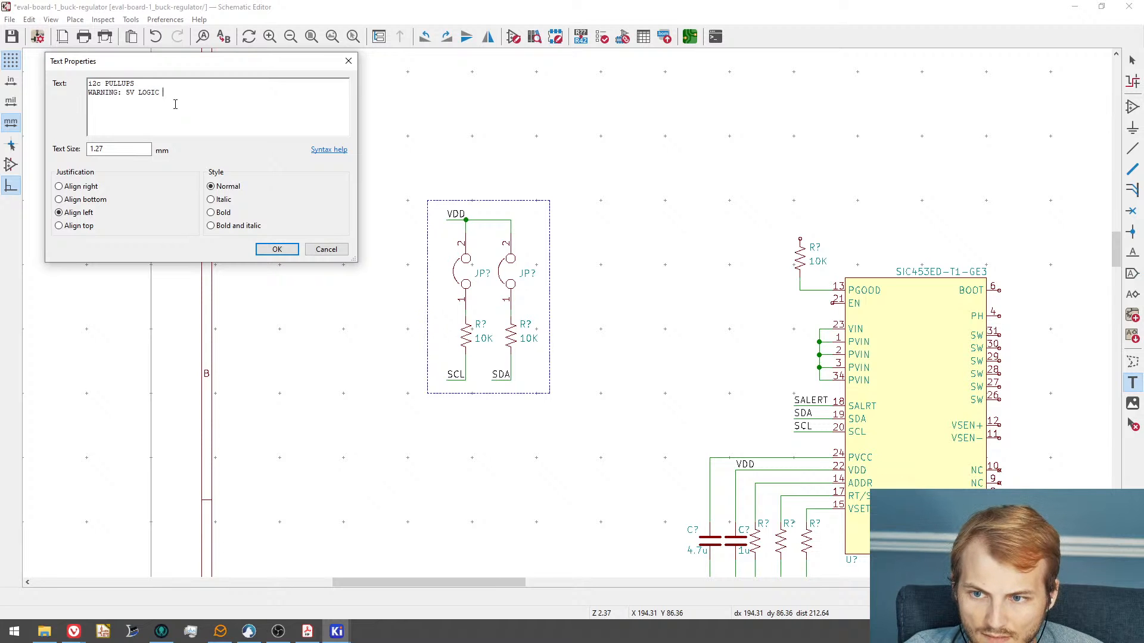
text(ONLT)
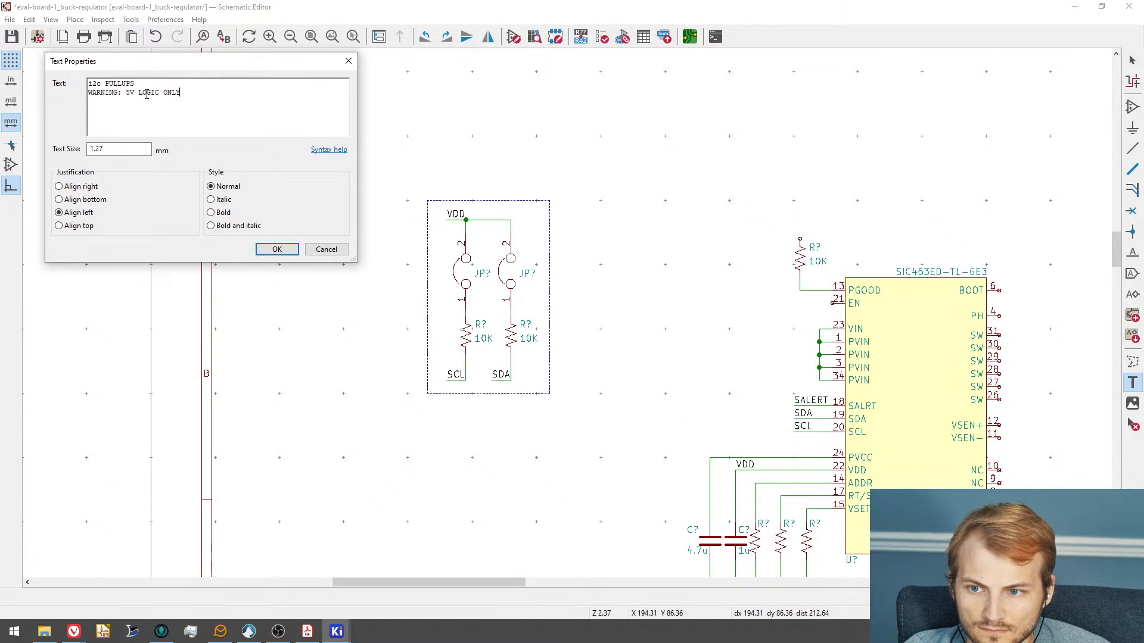
click(263, 248)
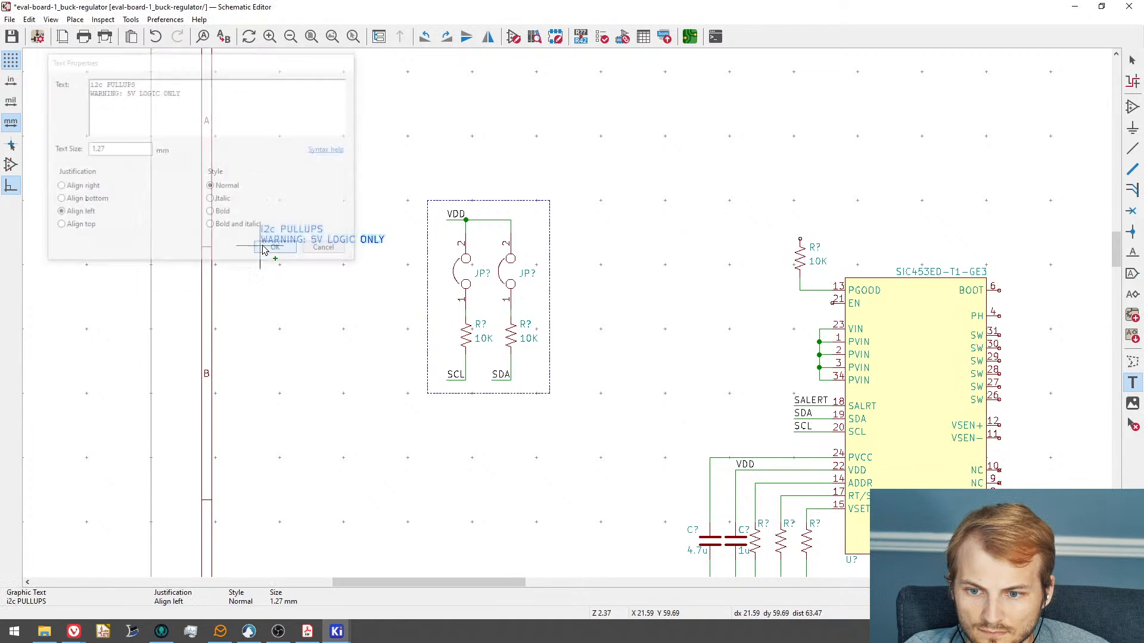
click(427, 207)
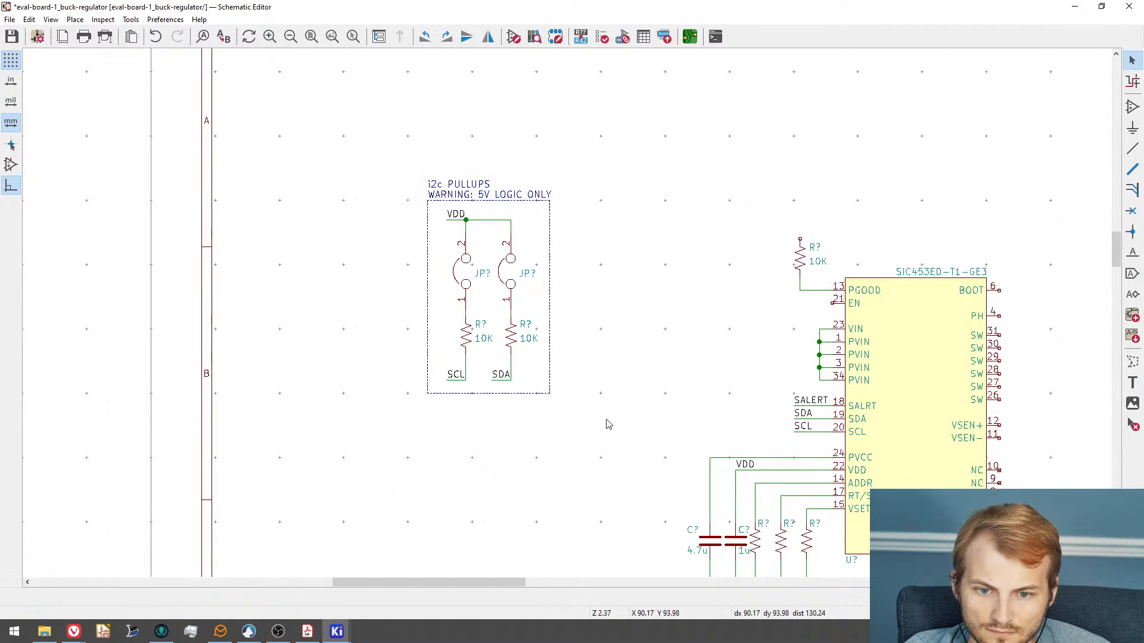
drag(608, 424, 416, 153)
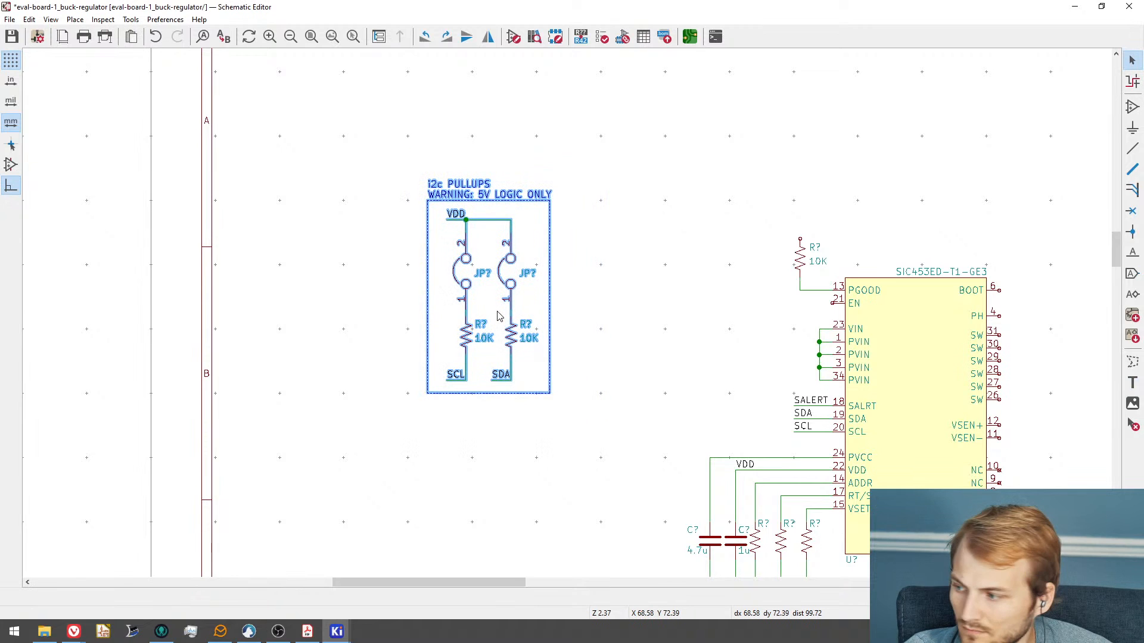
scroll(499, 316, down, 1)
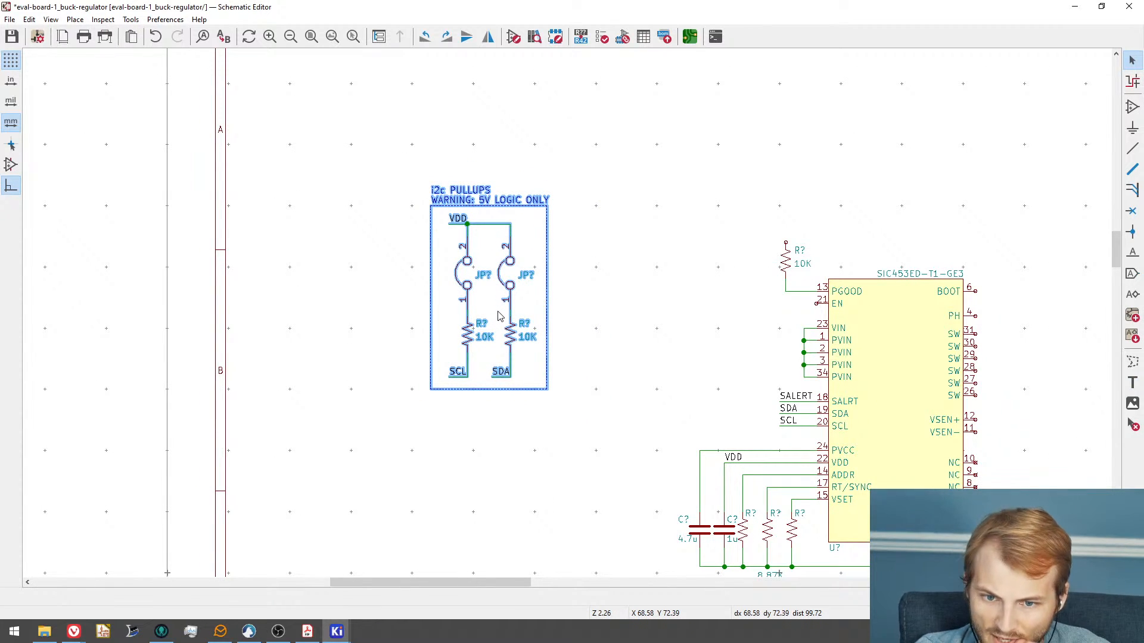
click(499, 315)
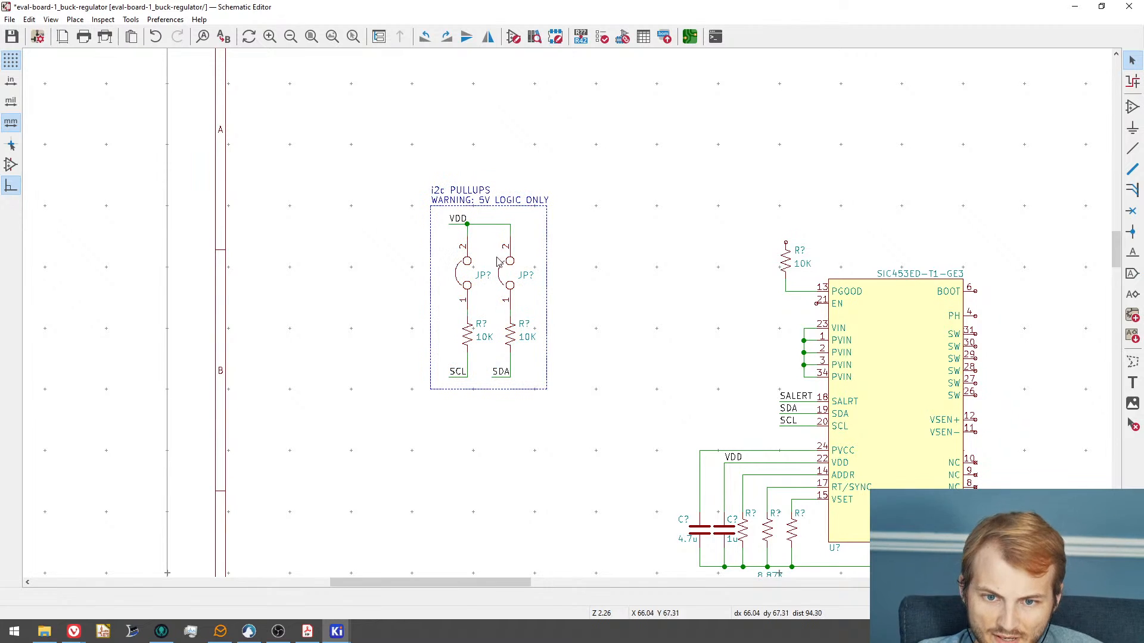
- Remove the line "WARNING: 5V LOGIC ONLY" from the note above the pull-up circuit, keeping only "i2c PULLUPS"
click(499, 202)
double_click(500, 203)
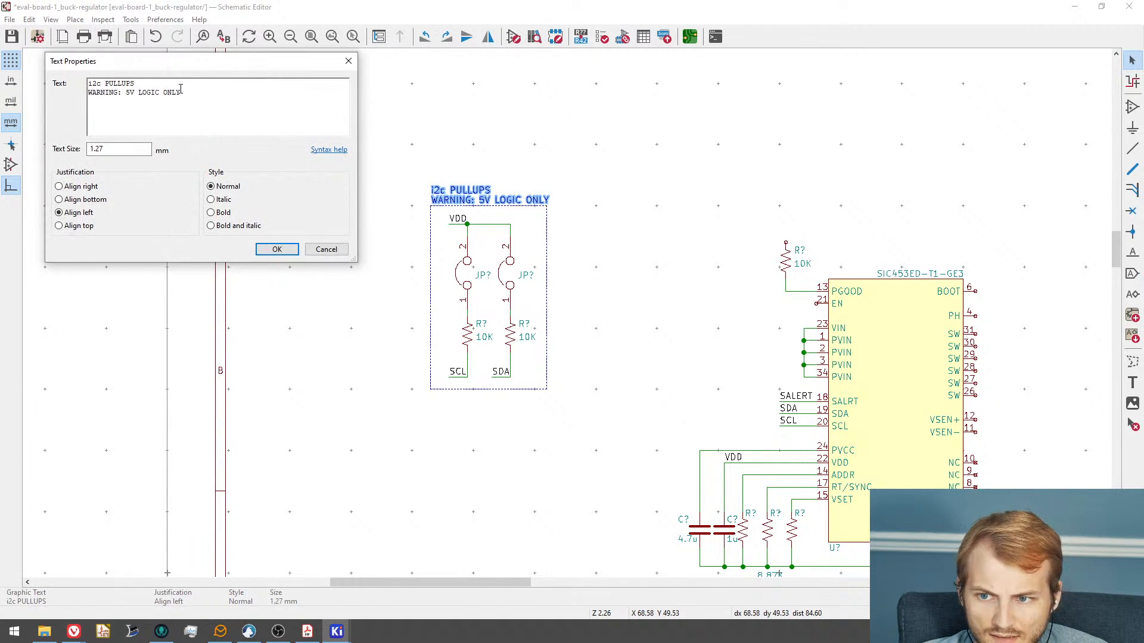
drag(184, 93, 85, 96)
key(BackSpace)
click(276, 249)
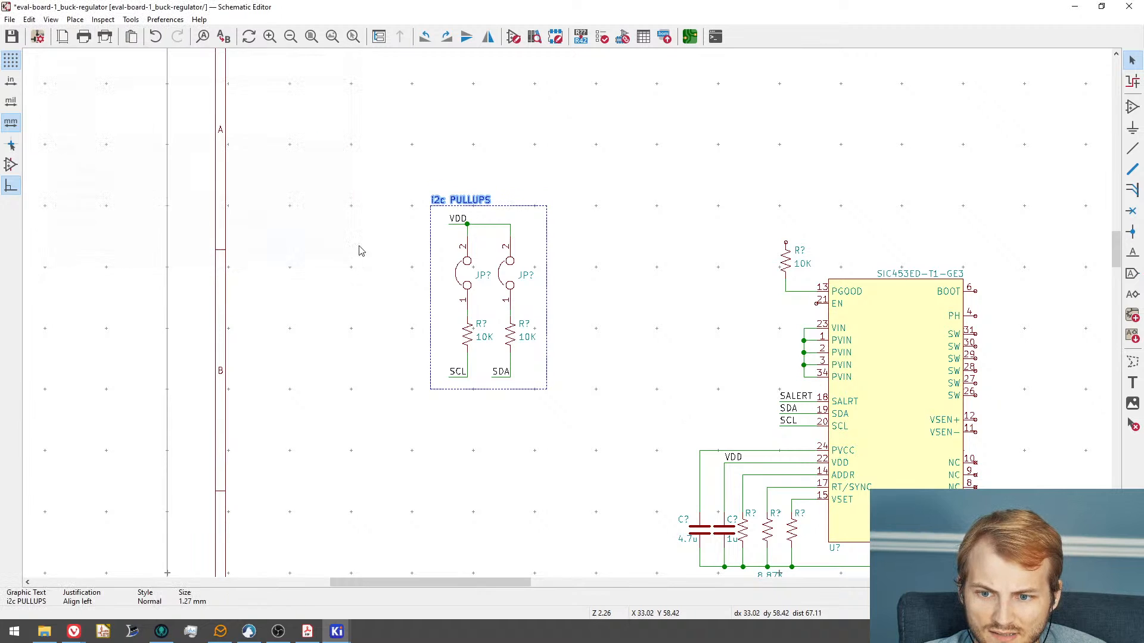
- Delete the dashed graphic-line box around the pull-up circuit
click(528, 389)
click(547, 360)
drag(432, 388, 409, 352)
key(Delete)
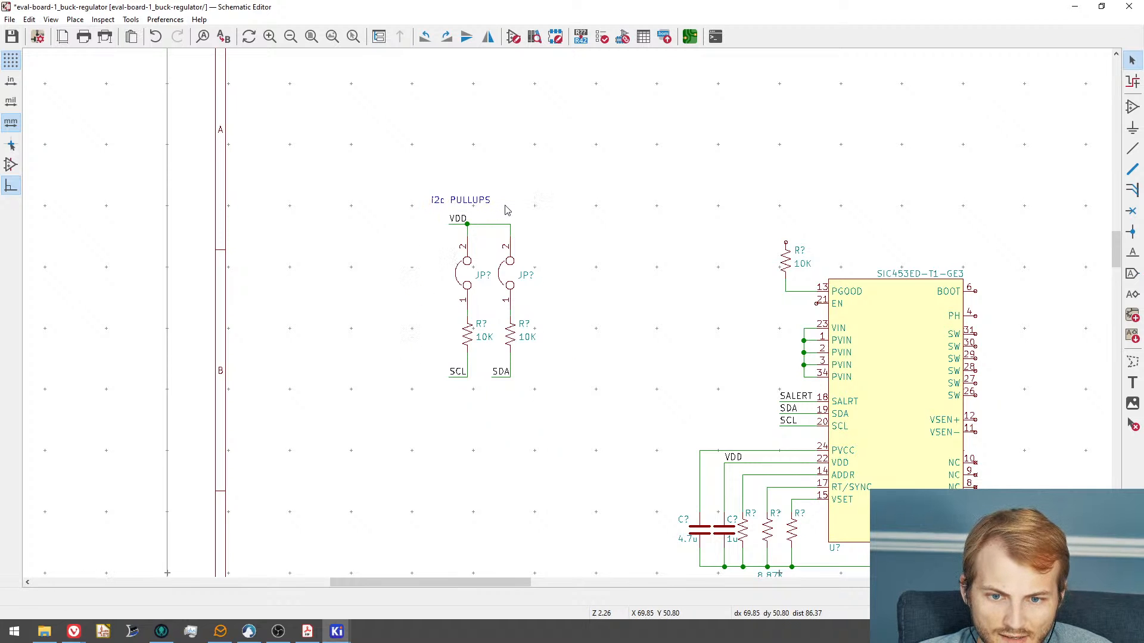
- Move the whole jumper and resistor pull-up circuit down, leaving free space beneath the "i2c PULLUPS" text
drag(557, 417, 420, 207)
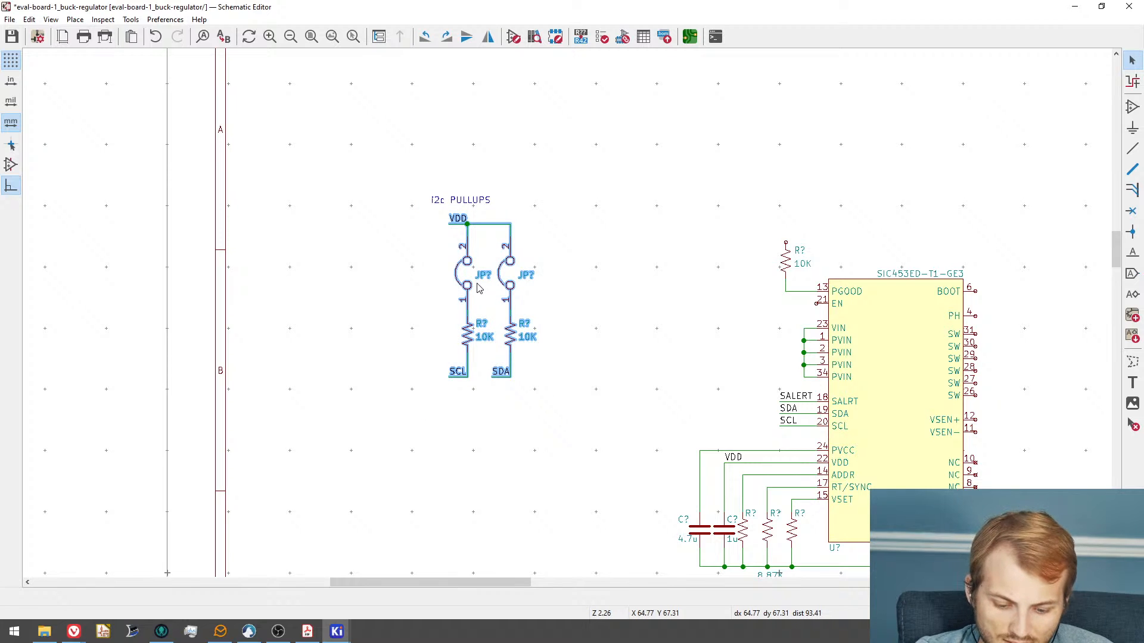
drag(477, 284, 478, 358)
key(Escape)
scroll(457, 301, up, 3)
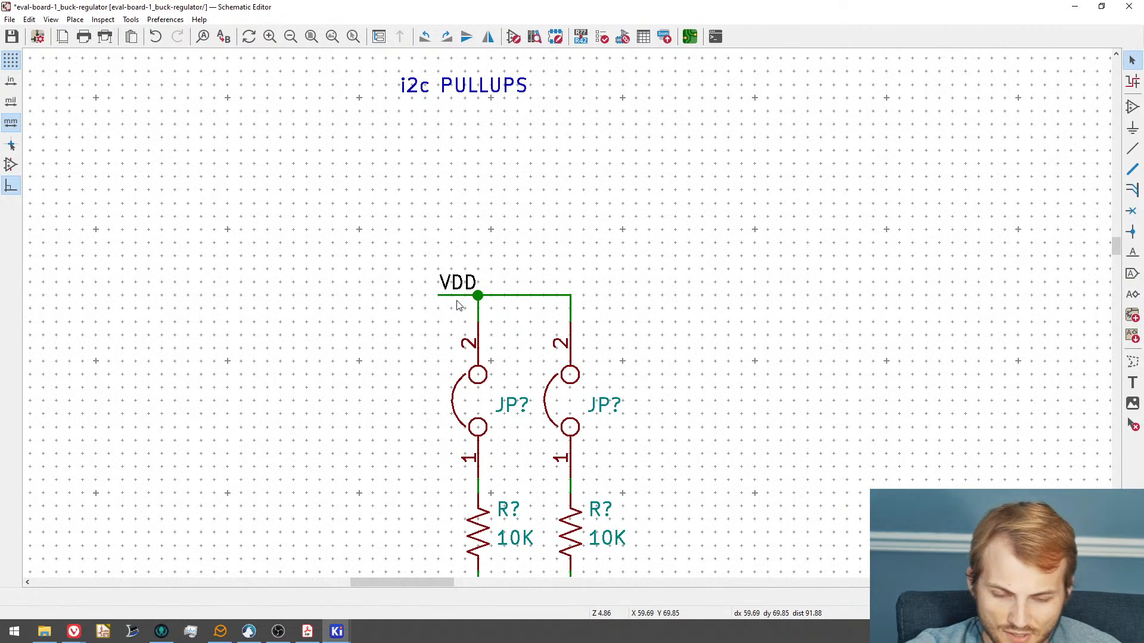
- Place a Jumper_NC_Dual symbol between the "i2c PULLUPS" text and the common wire above the two jumpers
click(1128, 107)
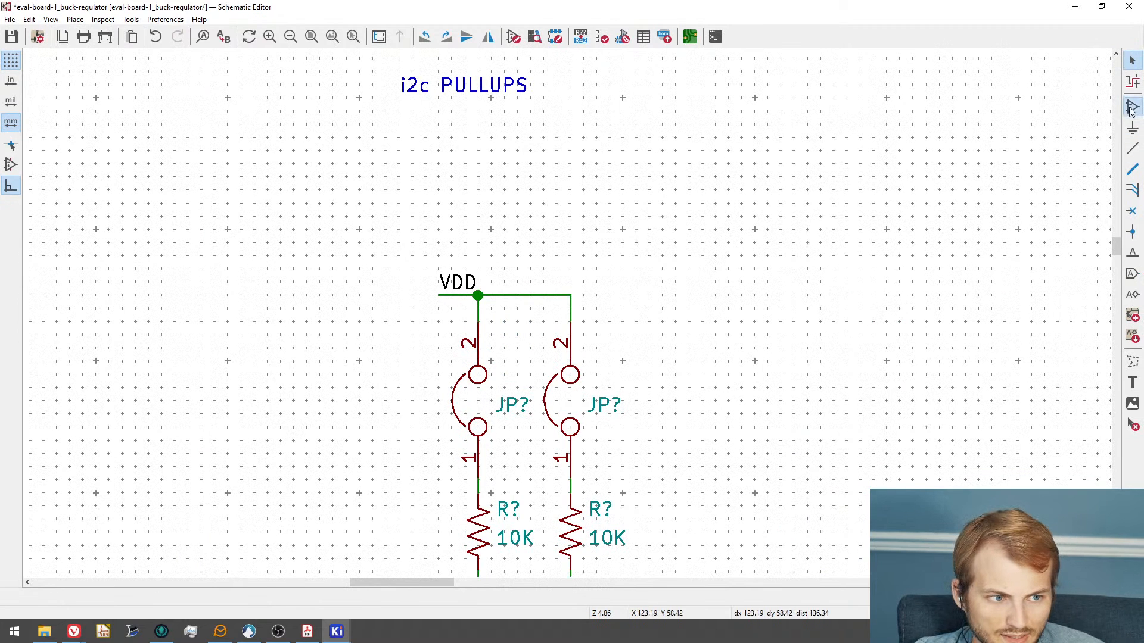
click(759, 289)
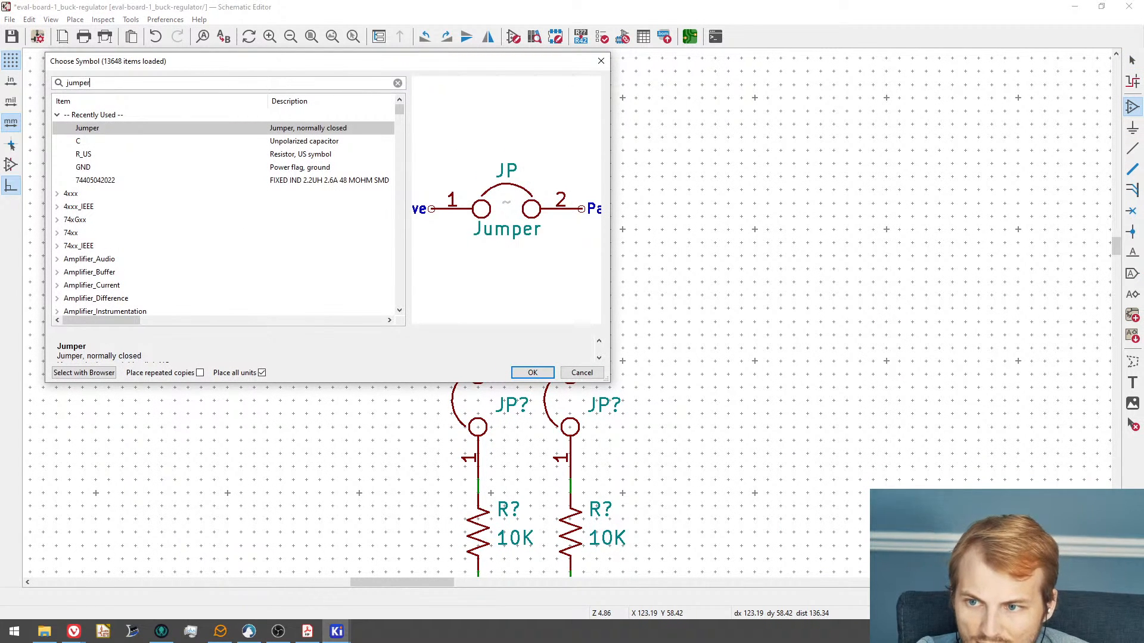
double_click(203, 167)
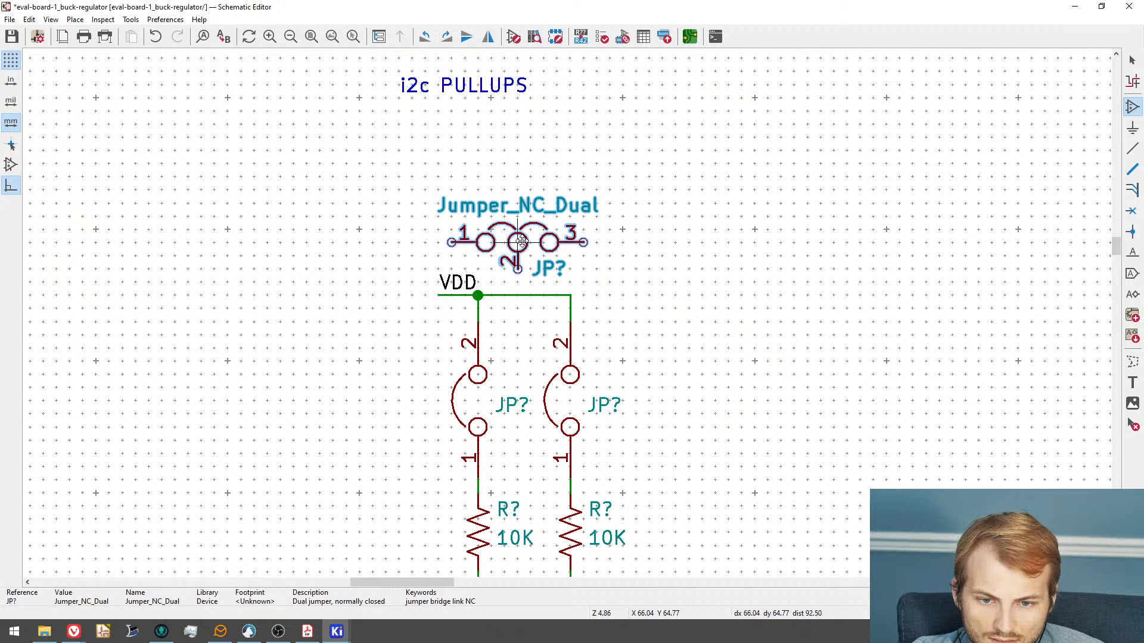
click(522, 244)
key(Escape)
- Move the VDD label beside the dual jumper and wire it to the jumper's pin 1
click(454, 290)
key(m)
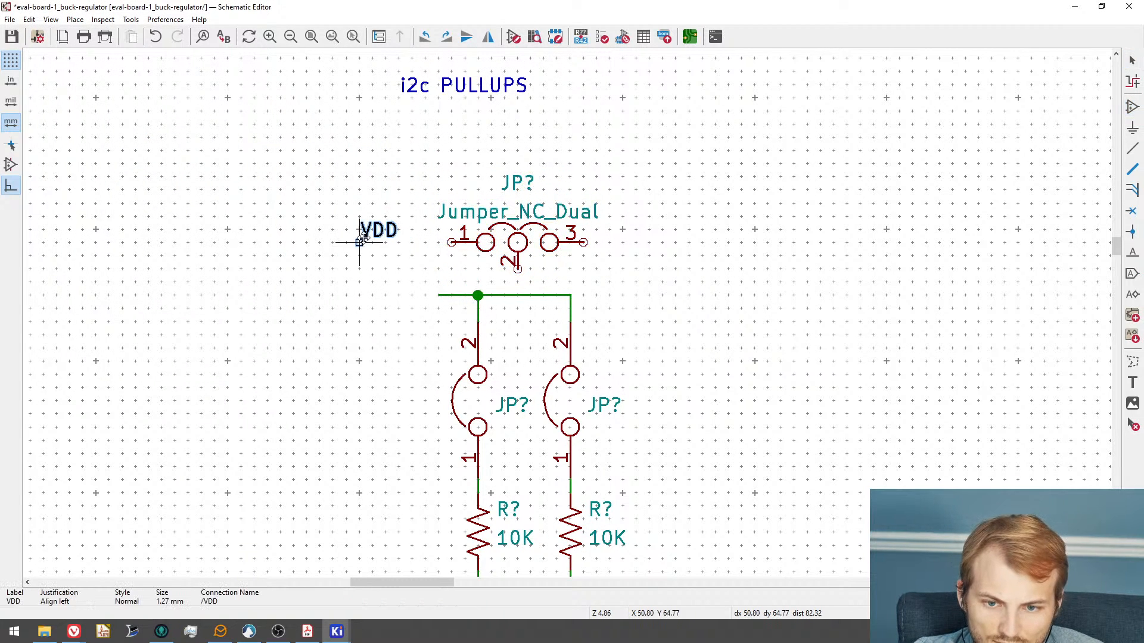
click(357, 238)
key(w)
click(451, 242)
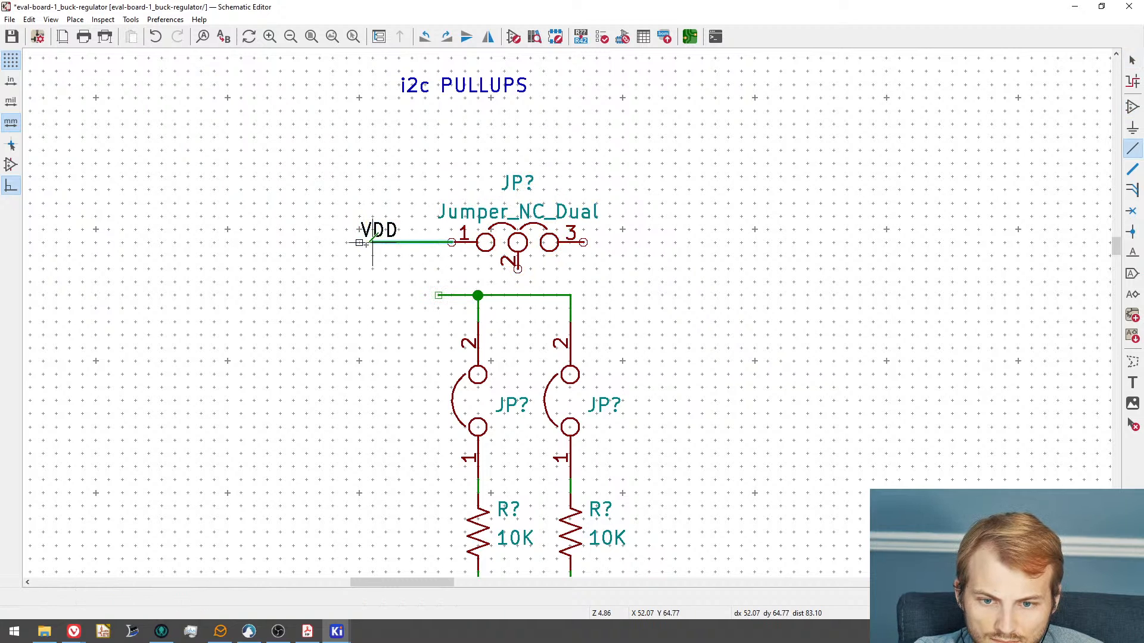
click(359, 242)
key(Escape)
- Delete the leftover VDD wire stub and connect pin 2 of the dual jumper to the two branches' common wire
click(454, 296)
key(Delete)
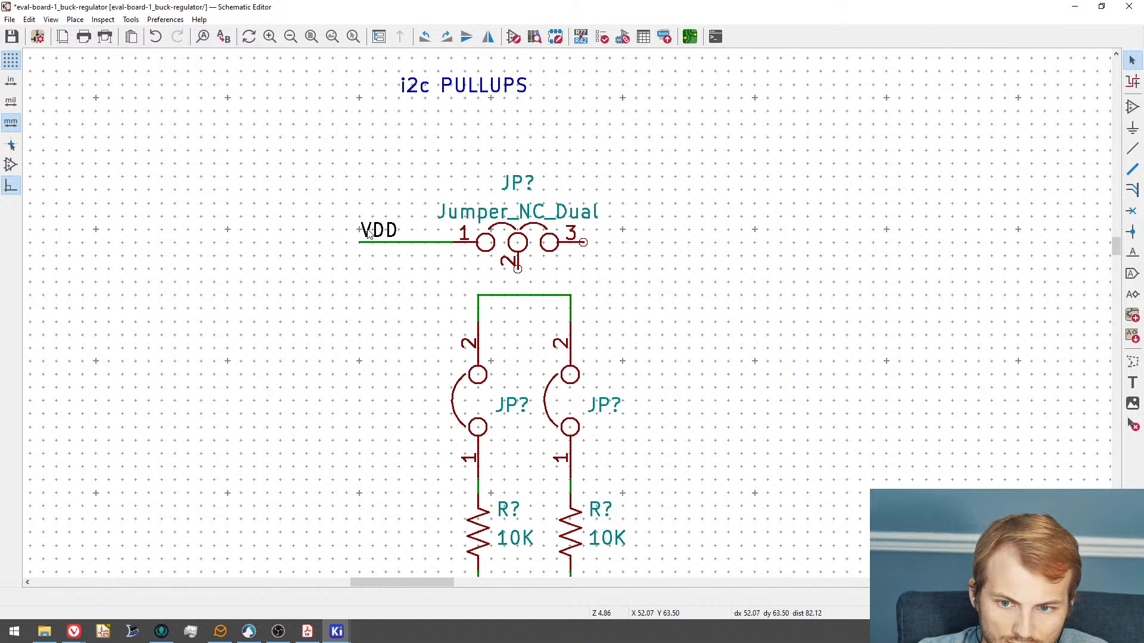
click(369, 234)
key(Escape)
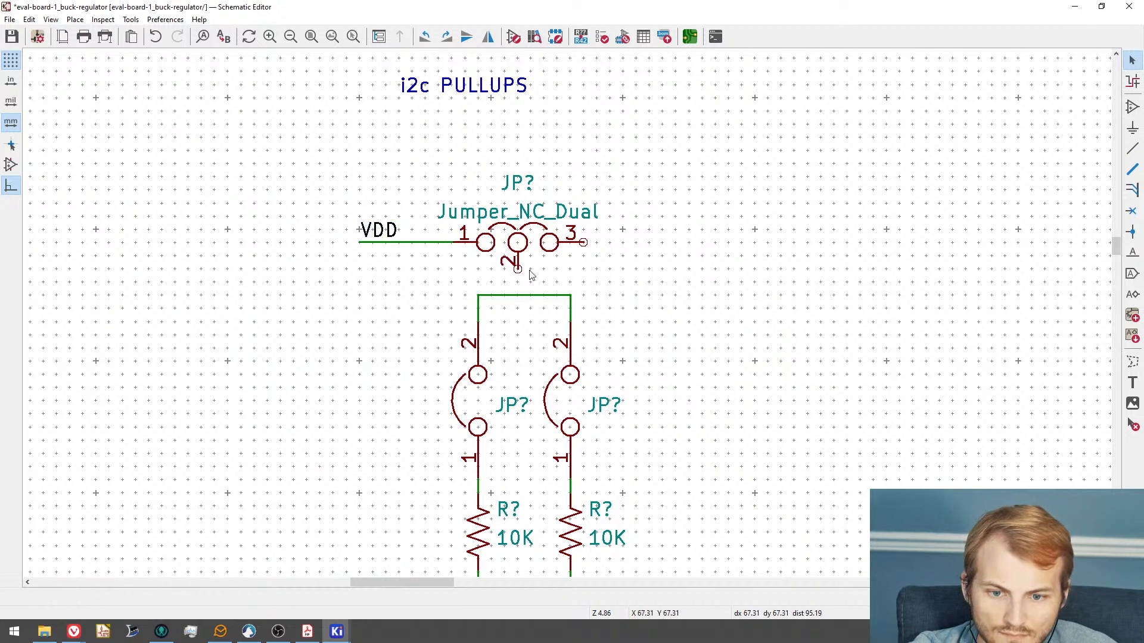
click(518, 269)
click(517, 296)
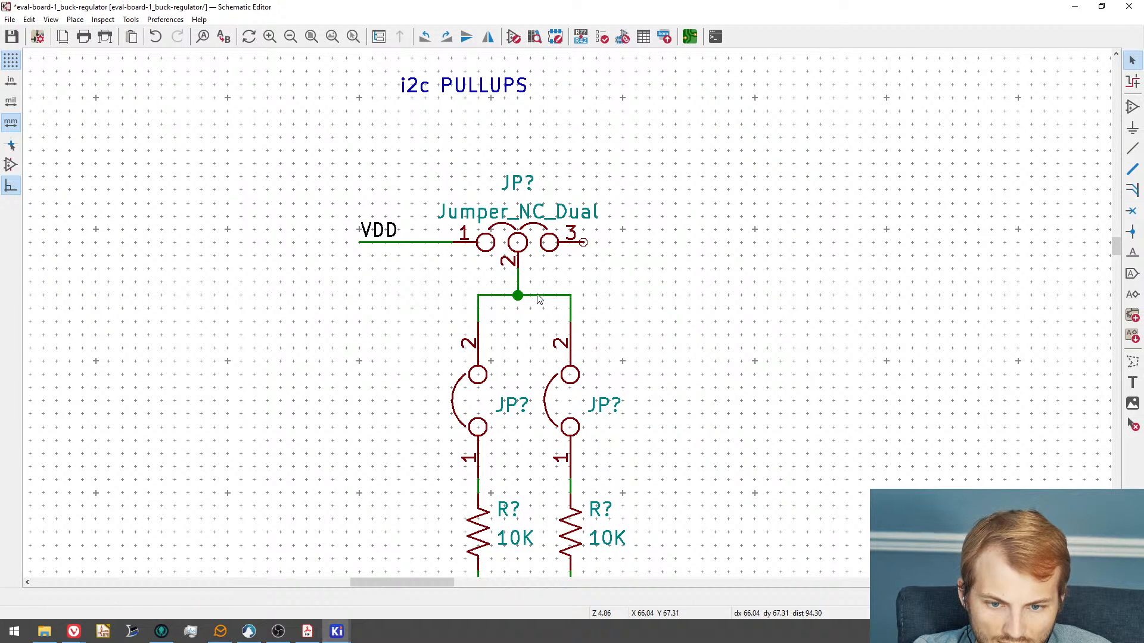
- Shift the dual jumper with its VDD wiring and the SDA branch sideways so the dual jumper sits centred above both branches
drag(616, 294, 409, 220)
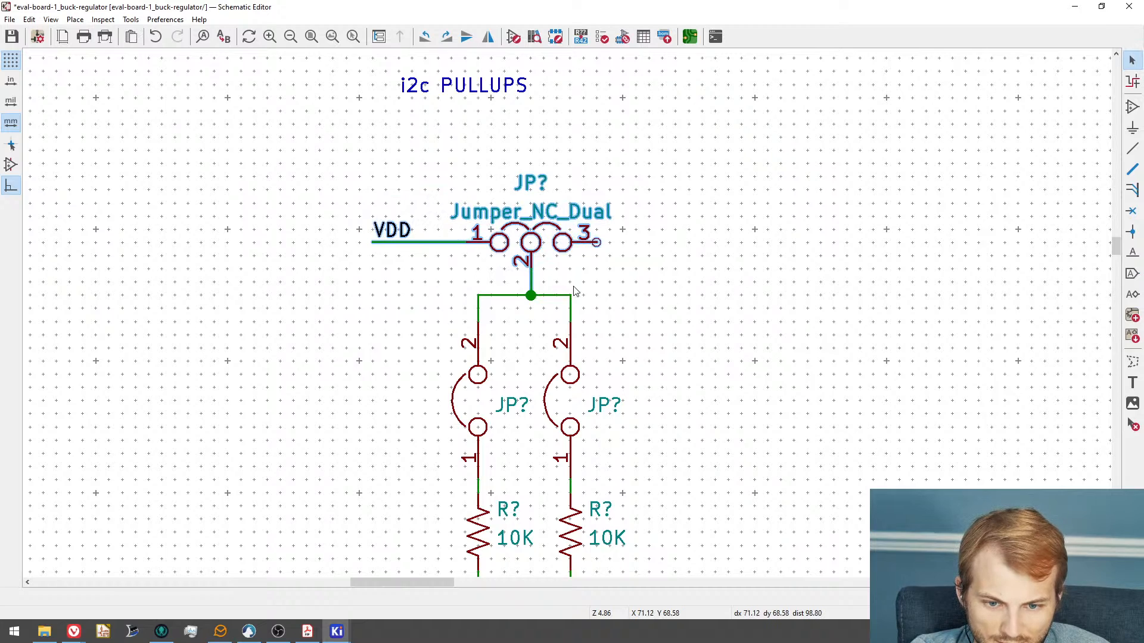
scroll(581, 288, down, 3)
drag(597, 475, 574, 293)
scroll(564, 292, up, 6)
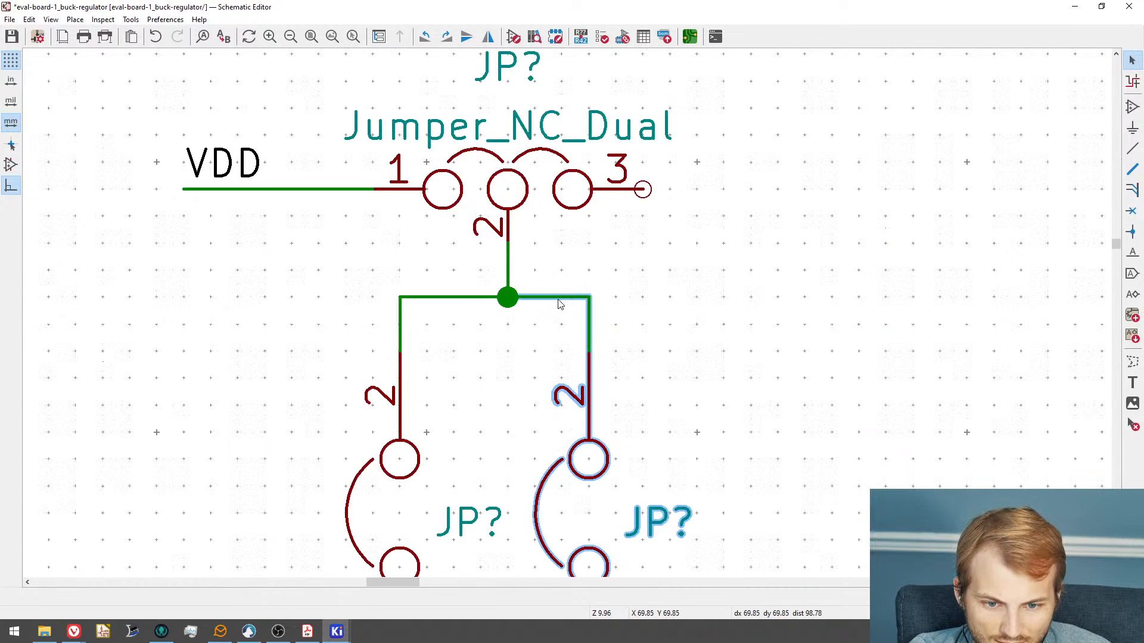
key(Escape)
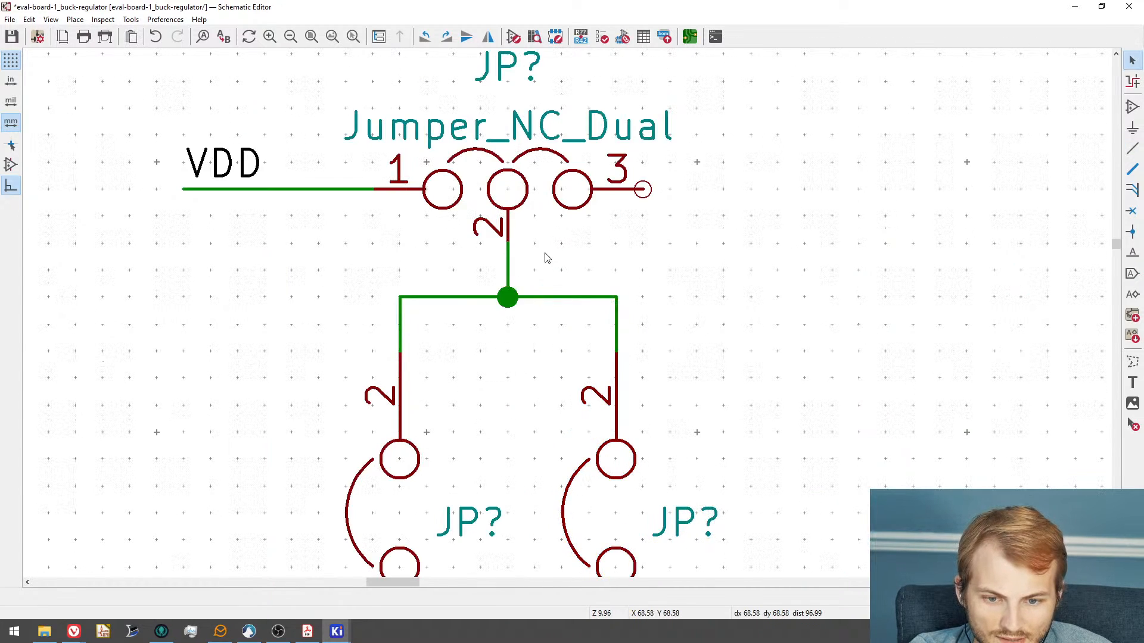
- Duplicate the VDD label with its wire, rotate the copy 180 degrees, and attach it to pin 3 of the dual jumper
scroll(552, 253, down, 3)
drag(403, 243, 376, 192)
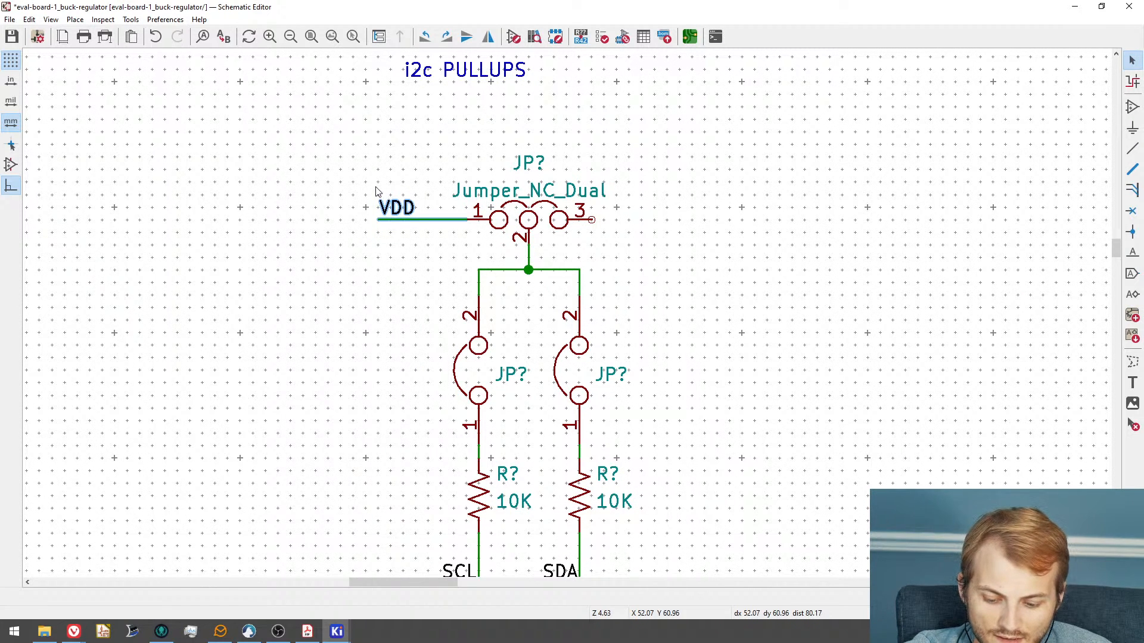
key(ctrl+d)
key(r)
key(r)
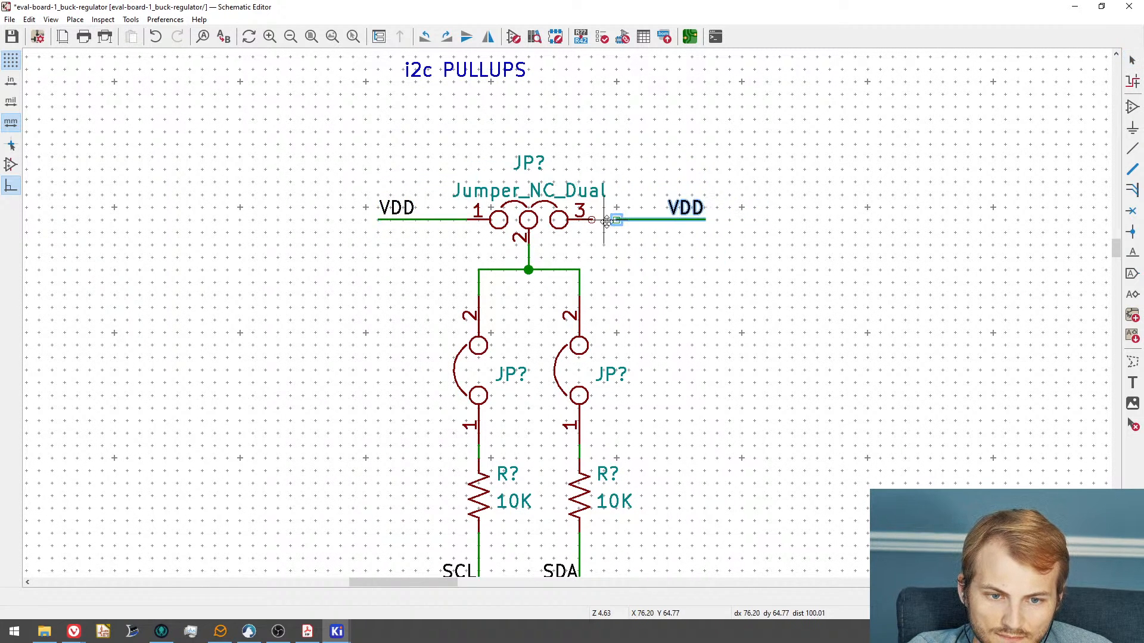
click(575, 226)
- Rename the pin 3 label to EXTERN_VTG, shift it outward with its wire, and wire the gap back to pin 3
text(e)
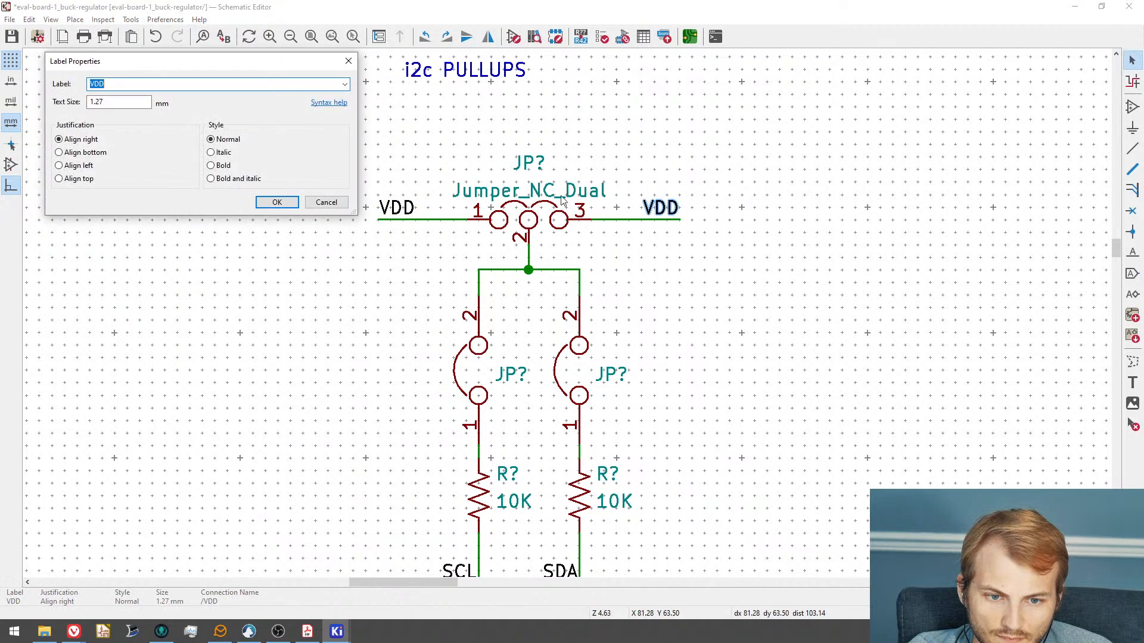
text(EXTERN_VT)
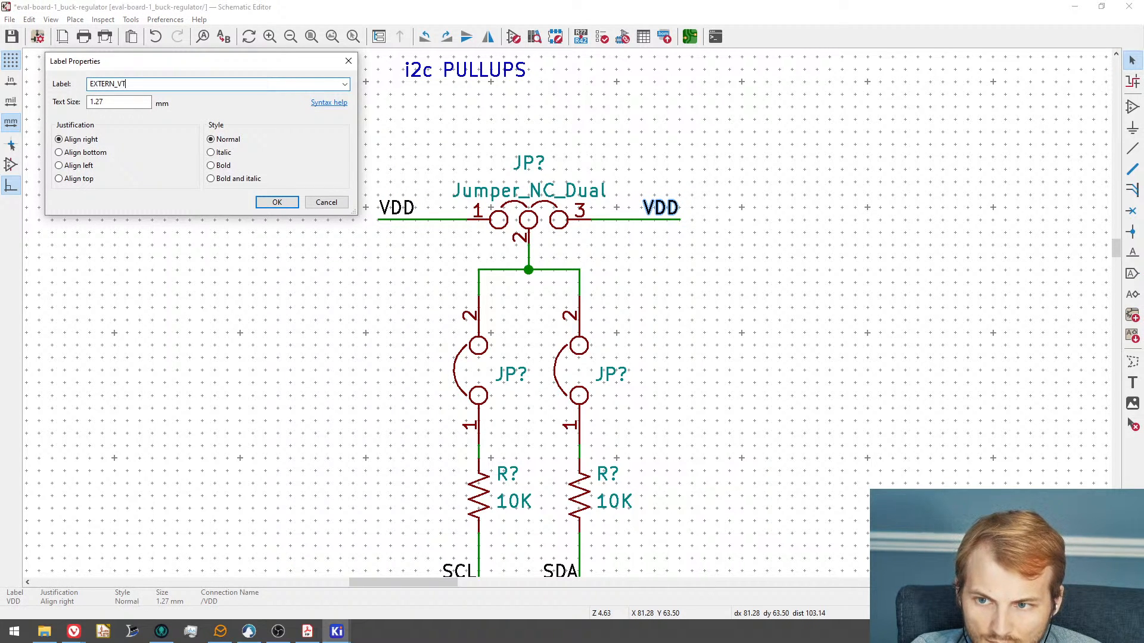
text(G)
key(Return)
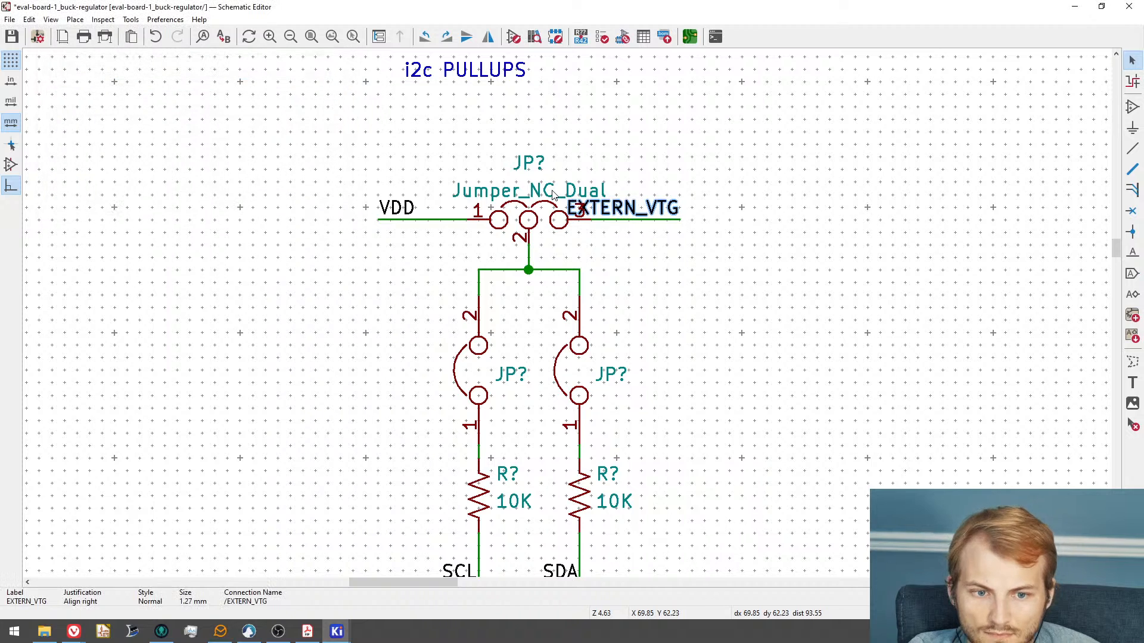
drag(668, 218, 709, 218)
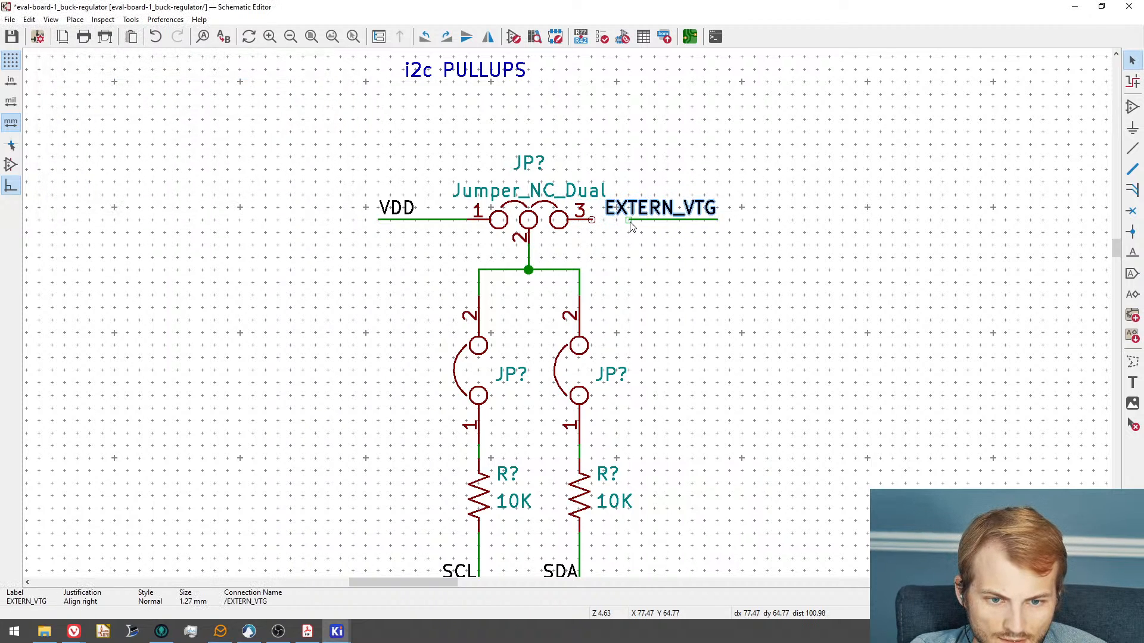
click(593, 220)
click(629, 220)
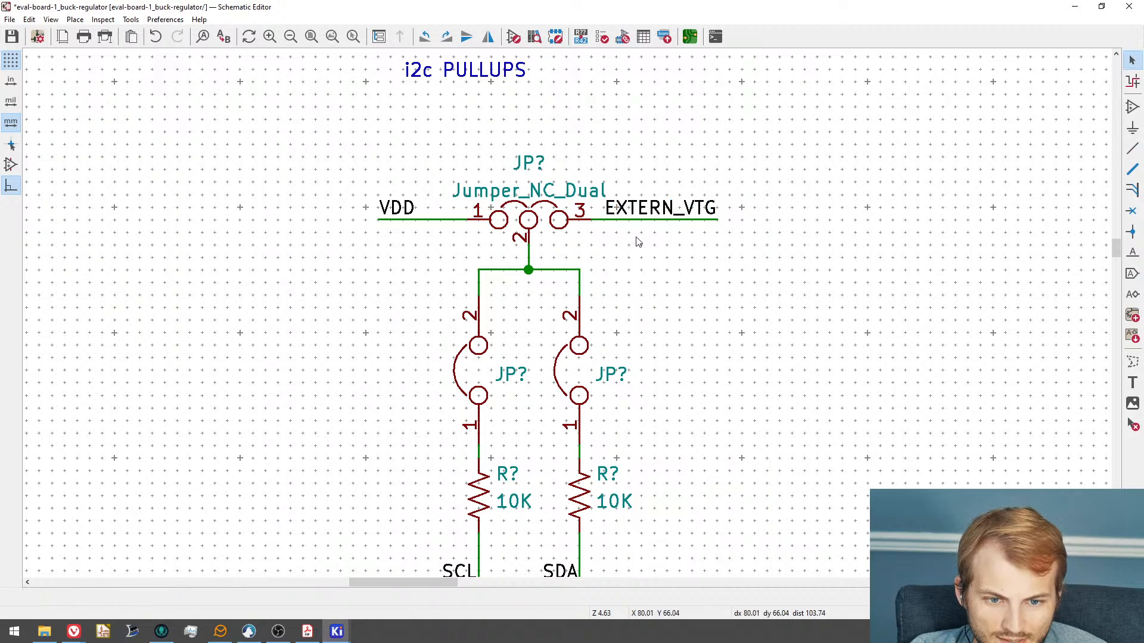
- Copy the EXTERN_VTG wire to a spot below the VDD wire and delete the label copied with it
drag(658, 240, 648, 219)
key(ctrl+d)
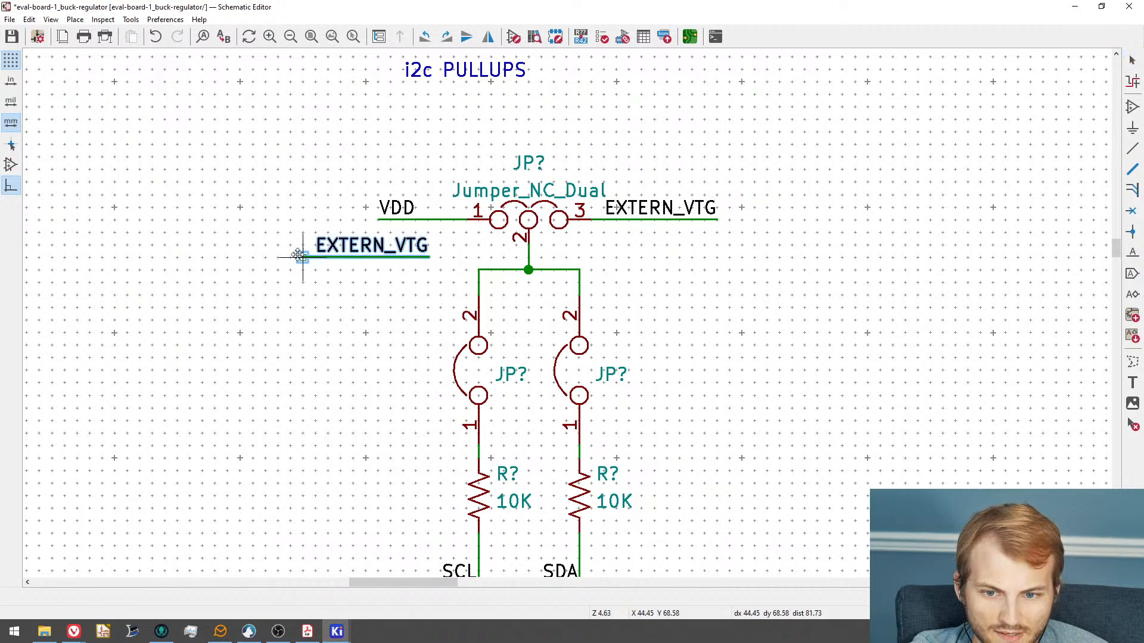
click(290, 258)
click(359, 245)
key(Delete)
- Replace the VDD wire at the dual jumper's pin 1 with the longer copied wire and put the VDD label on its end
click(394, 214)
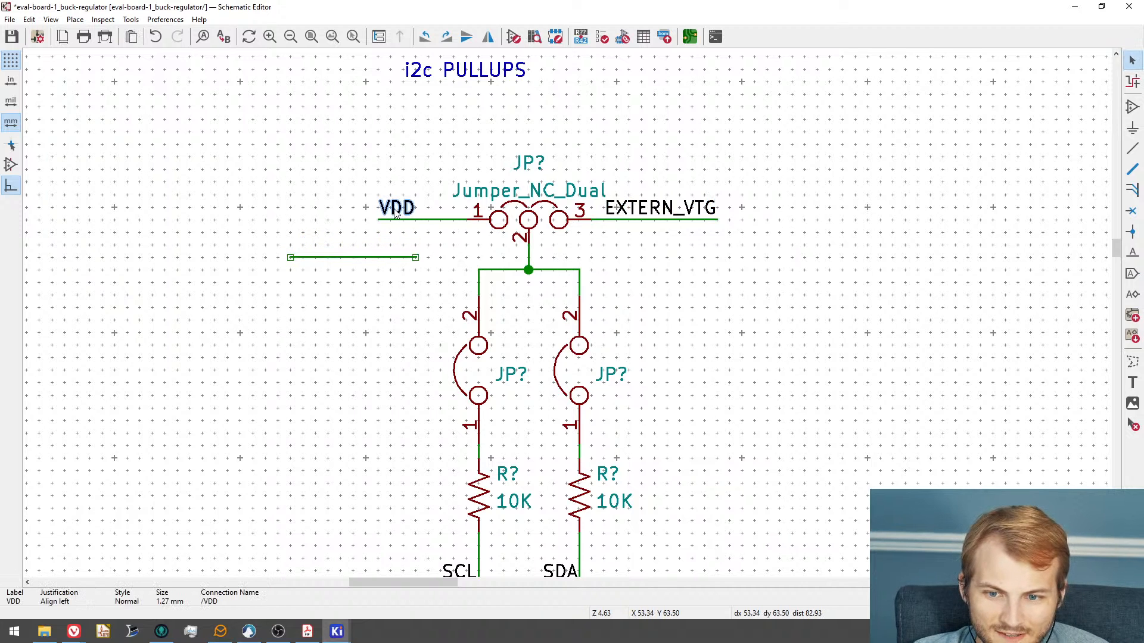
drag(394, 214, 326, 177)
click(402, 223)
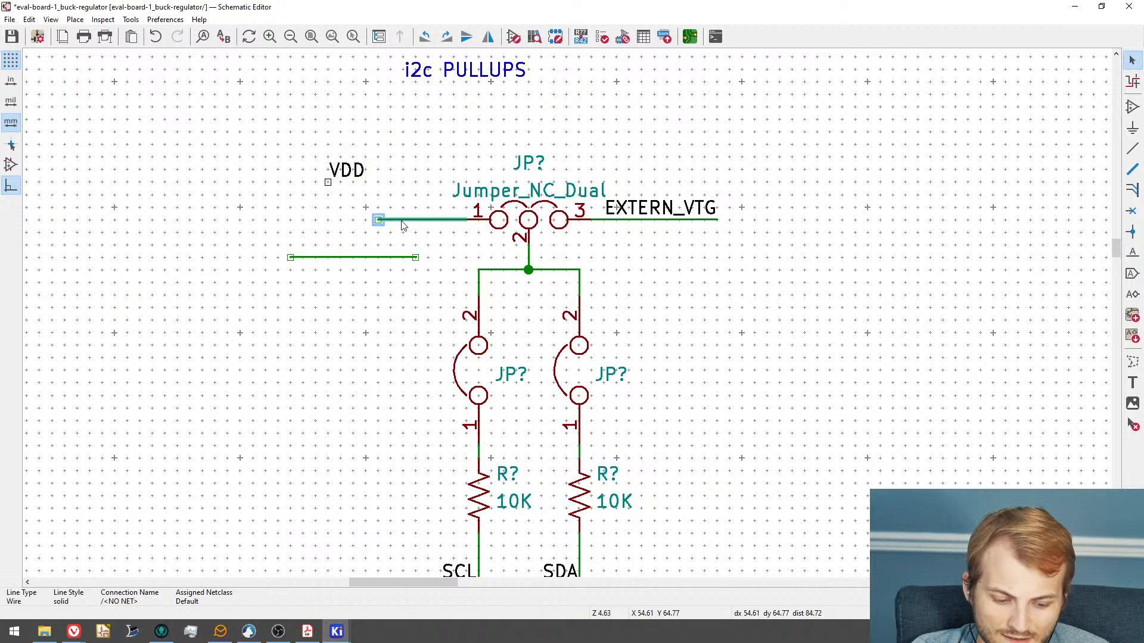
key(Delete)
click(360, 256)
drag(365, 257, 416, 220)
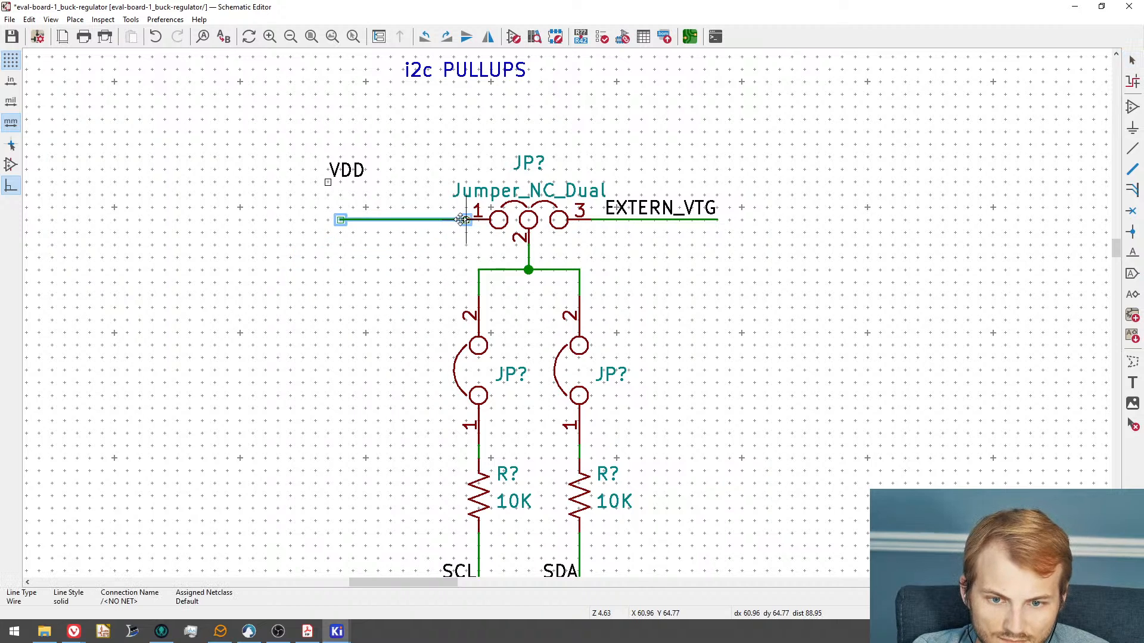
click(363, 188)
drag(357, 178, 340, 220)
scroll(358, 333, down, 3)
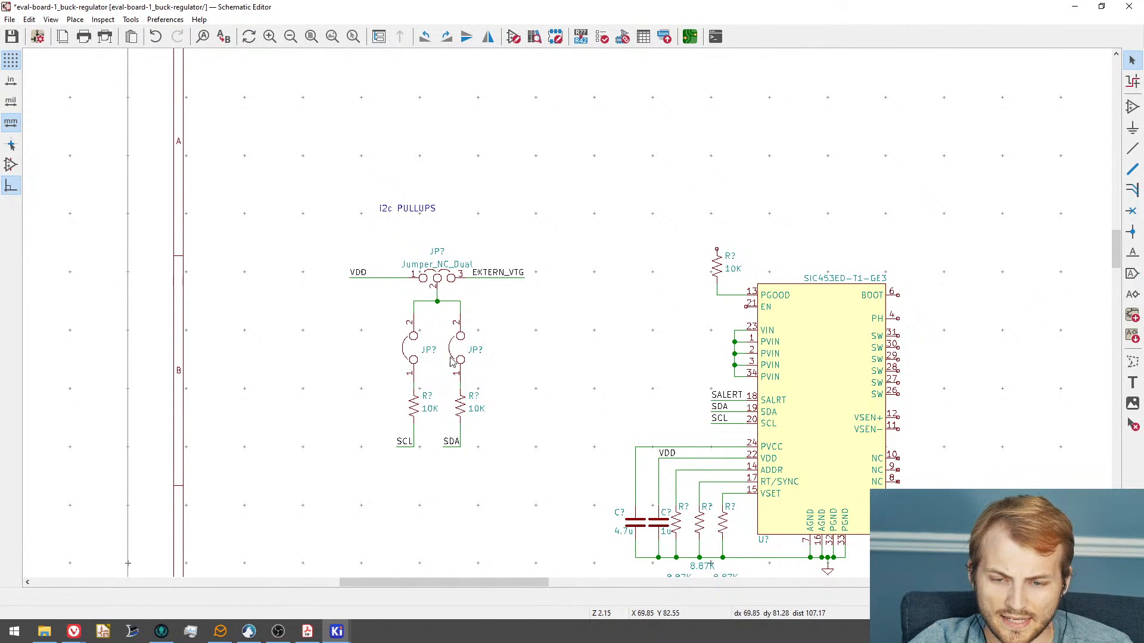
scroll(465, 339, up, 3)
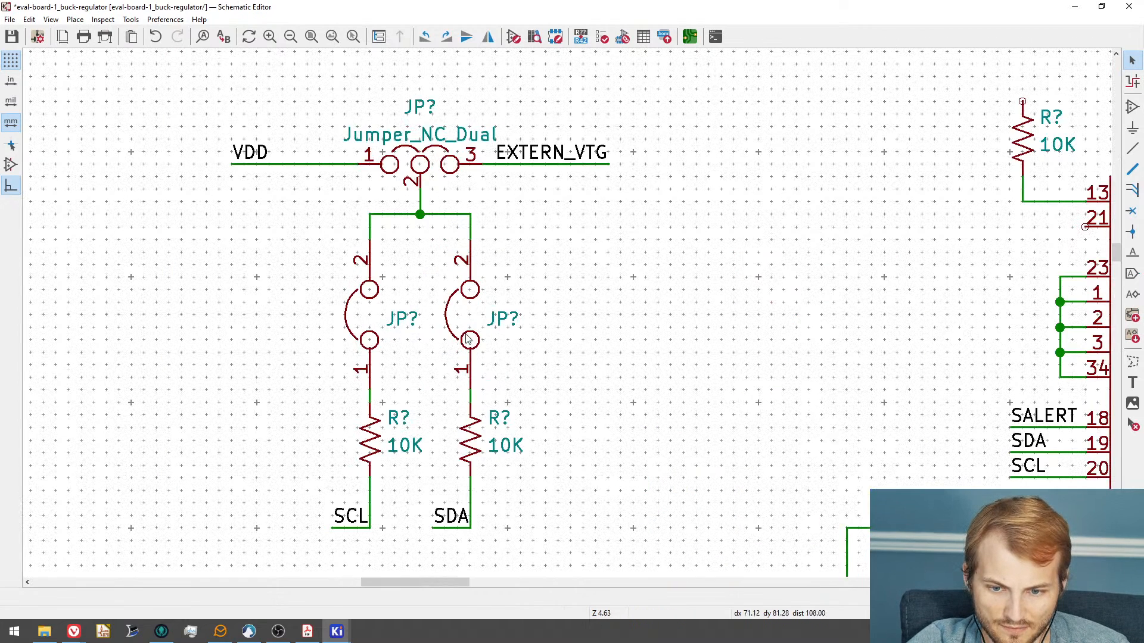
scroll(362, 336, down, 3)
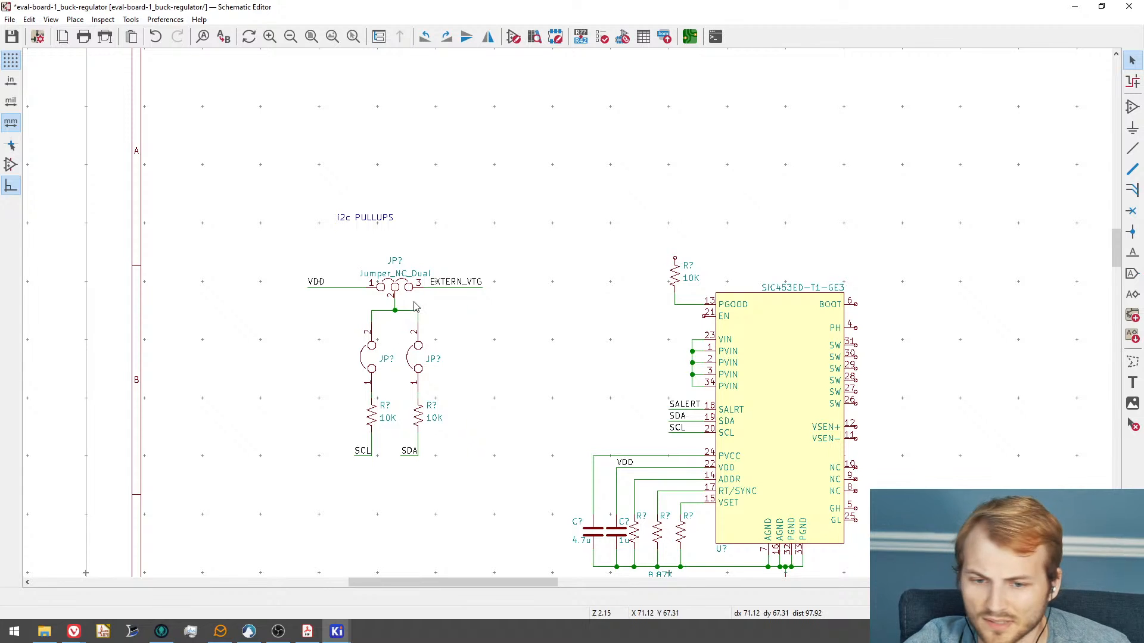
scroll(399, 336, up, 3)
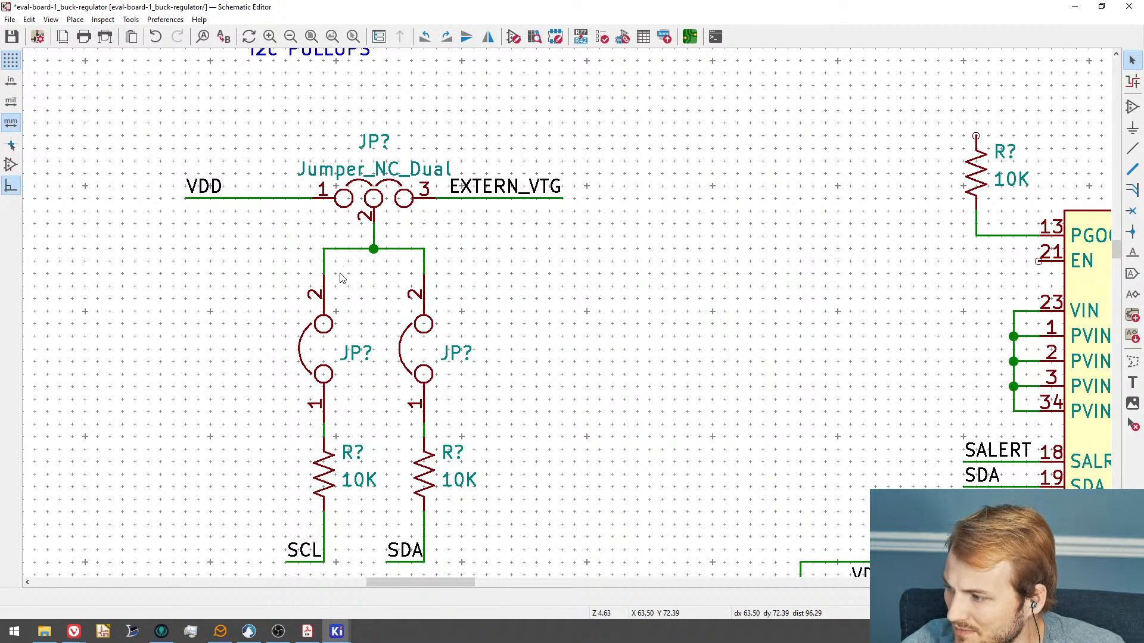
scroll(498, 312, down, 3)
shift+scroll(499, 328, down, 1)
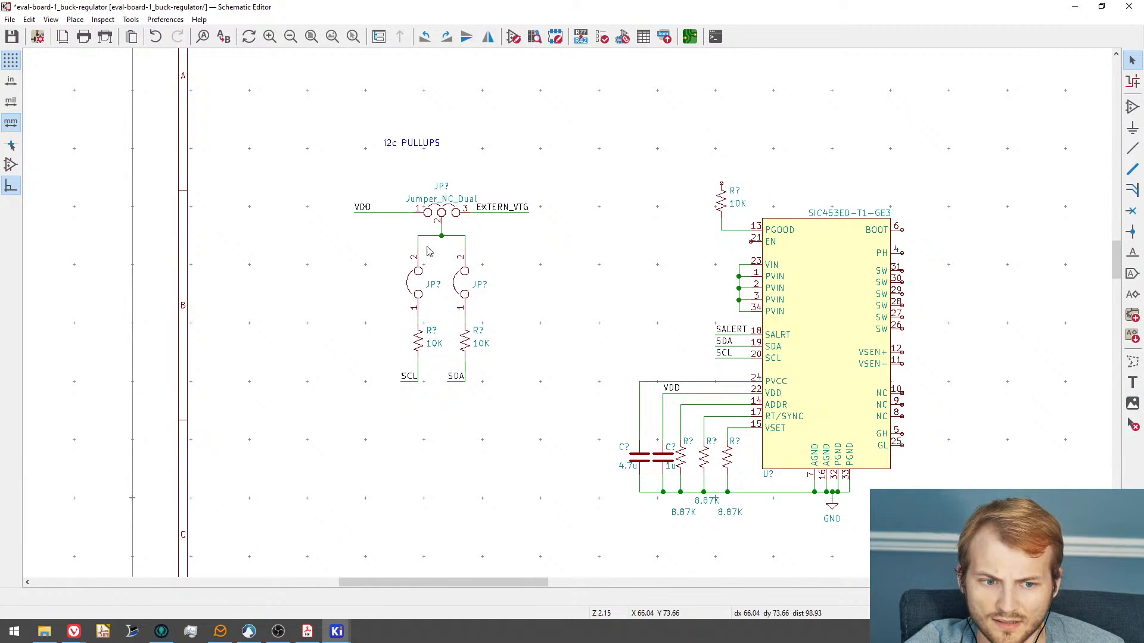
- Examine the project-specific symbol libraries, including the file path and folder of the eval-board-1_buck-regulator library
click(168, 19)
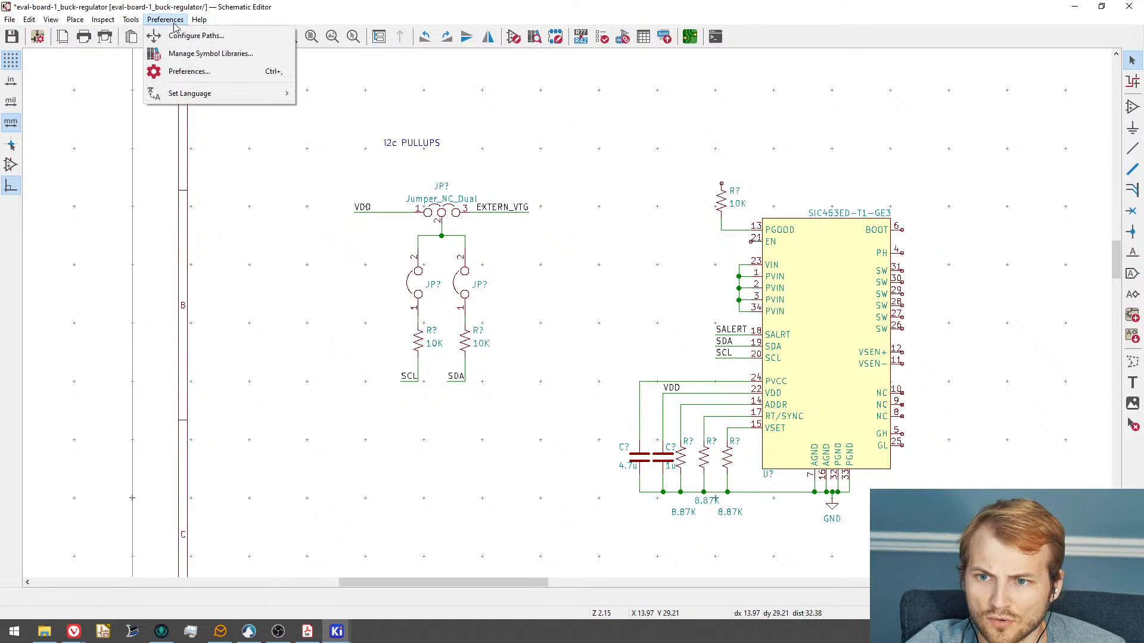
click(200, 57)
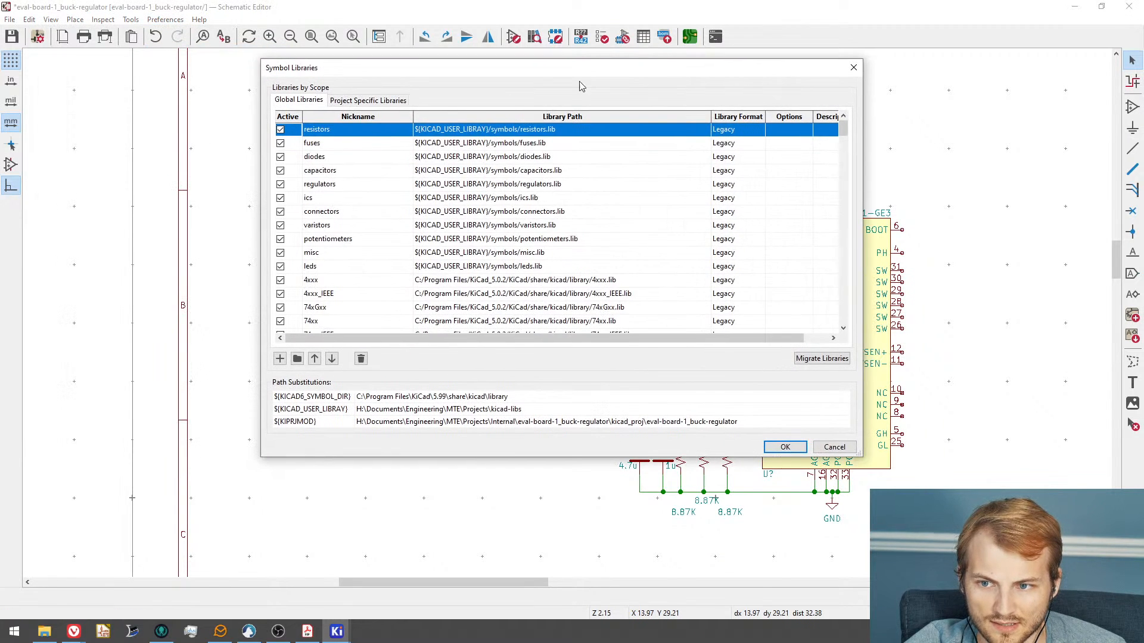
click(364, 100)
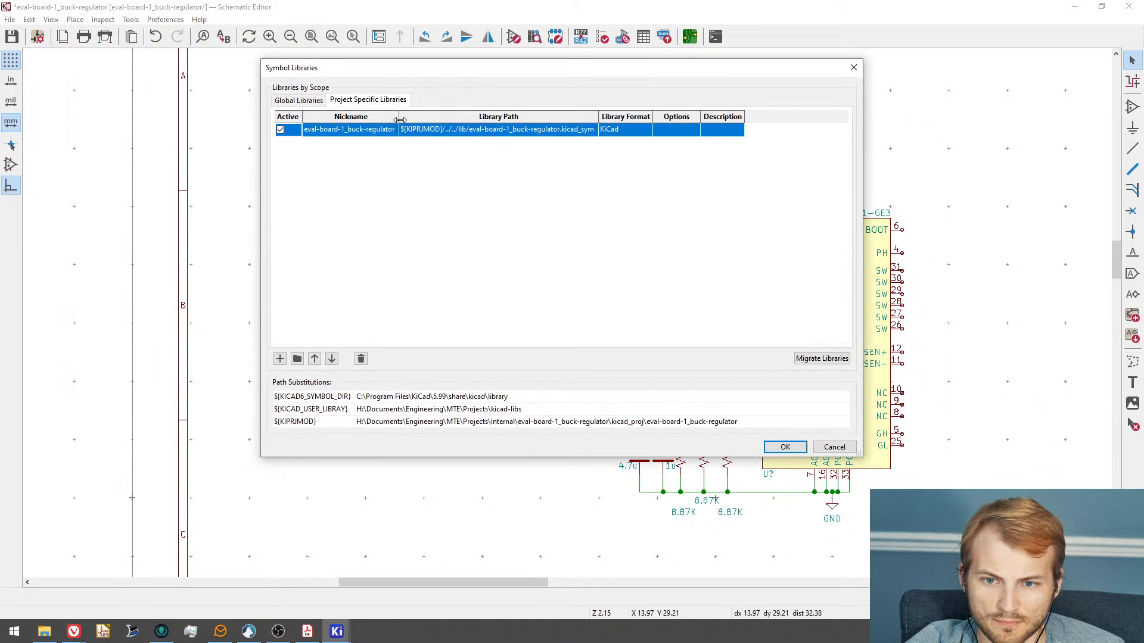
drag(400, 119, 452, 120)
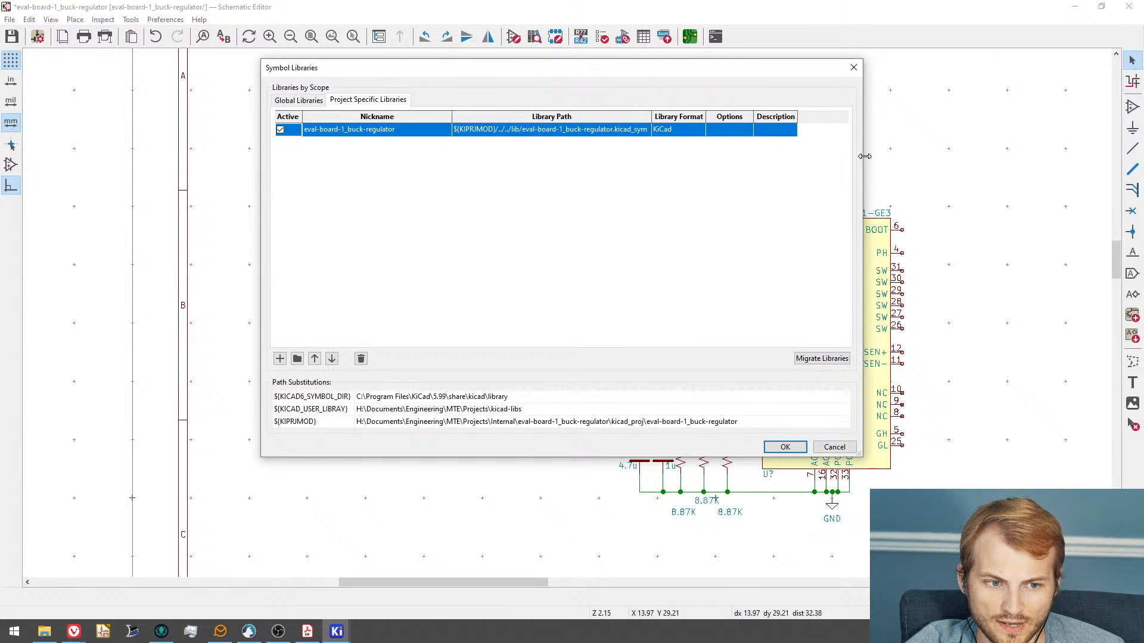
drag(864, 156, 979, 156)
click(637, 131)
click(646, 130)
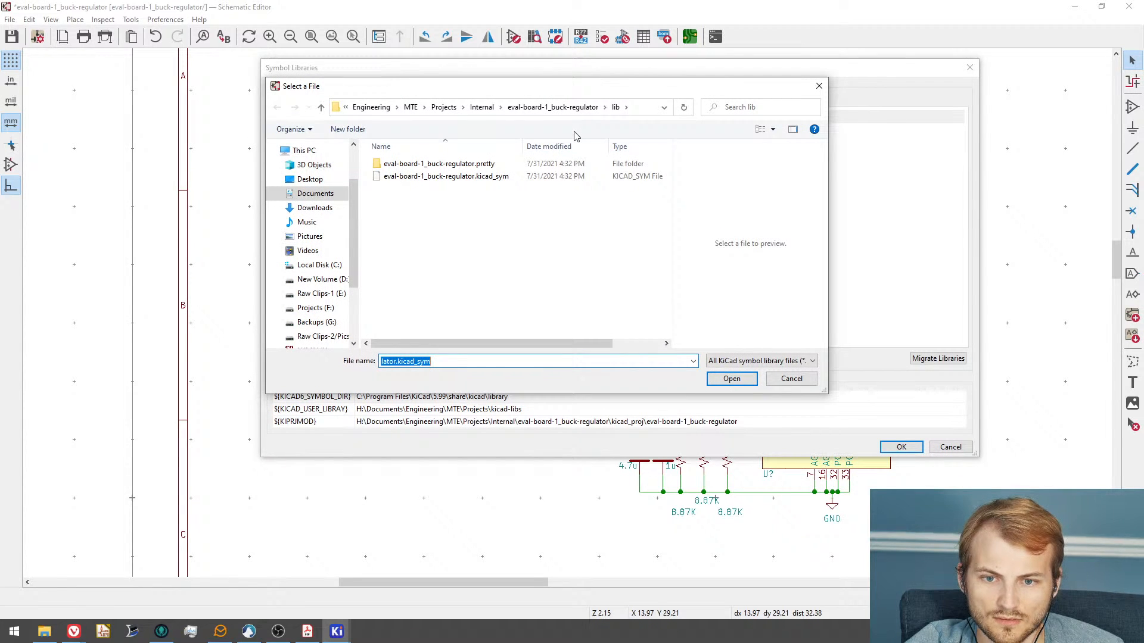
click(819, 86)
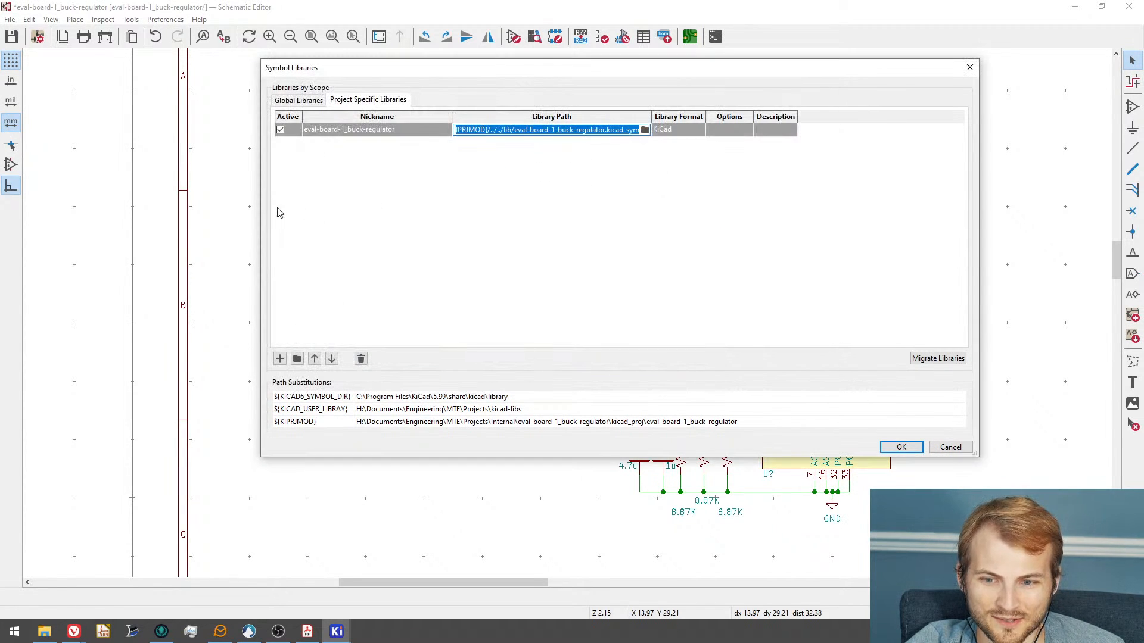
- Widen the Symbol Libraries dialog and its library path column to examine the full library path and the KIPRJMOD substitution
drag(257, 204, 114, 311)
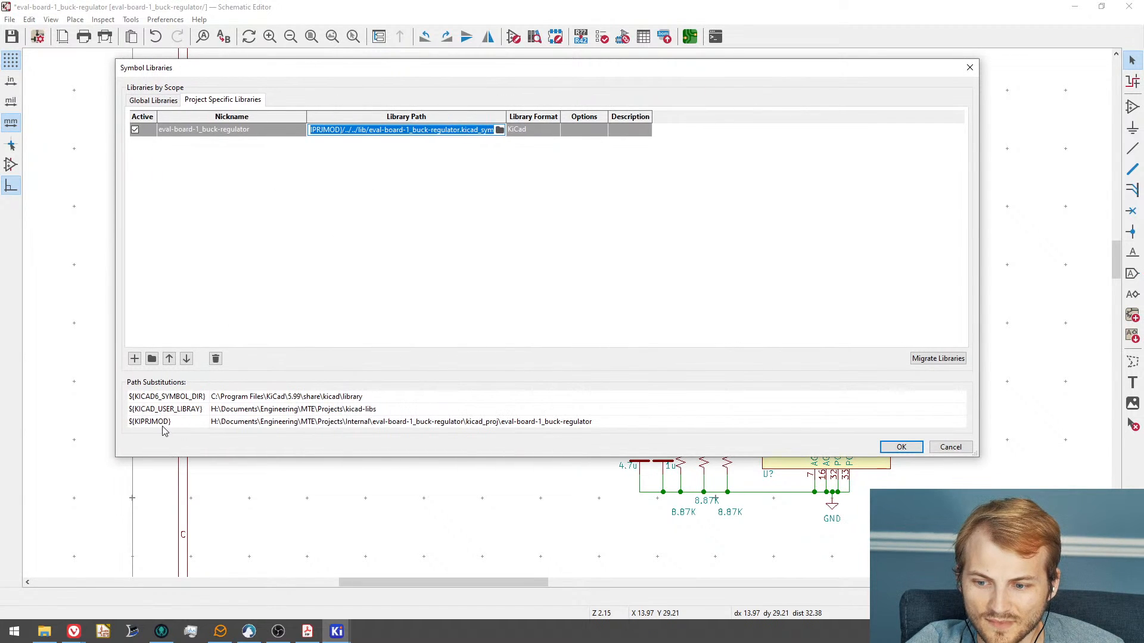
click(162, 427)
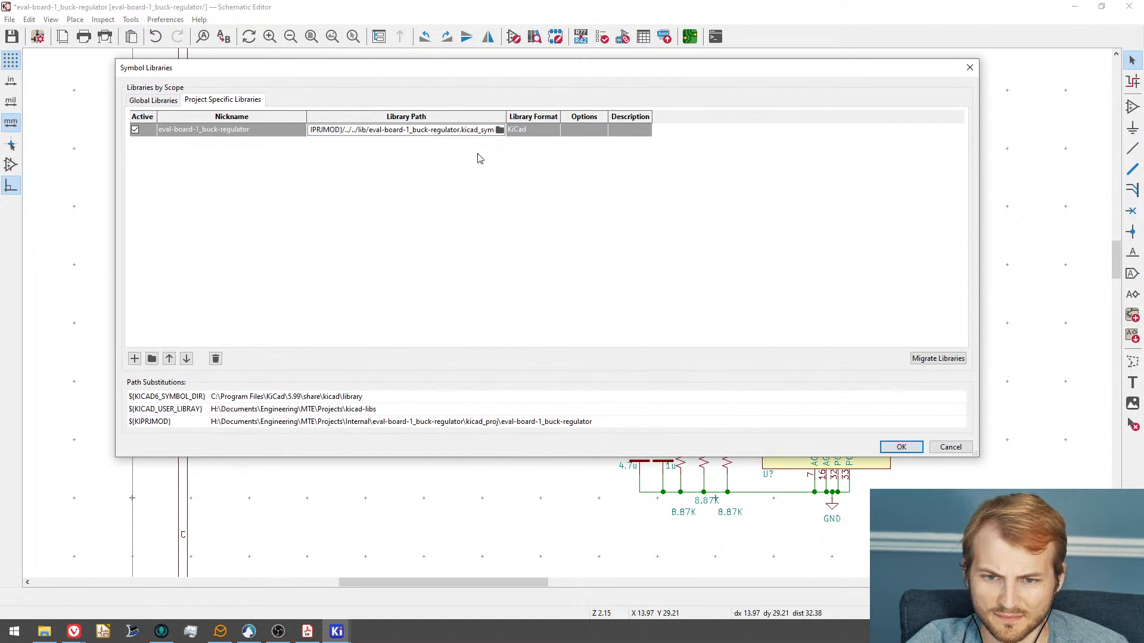
click(506, 120)
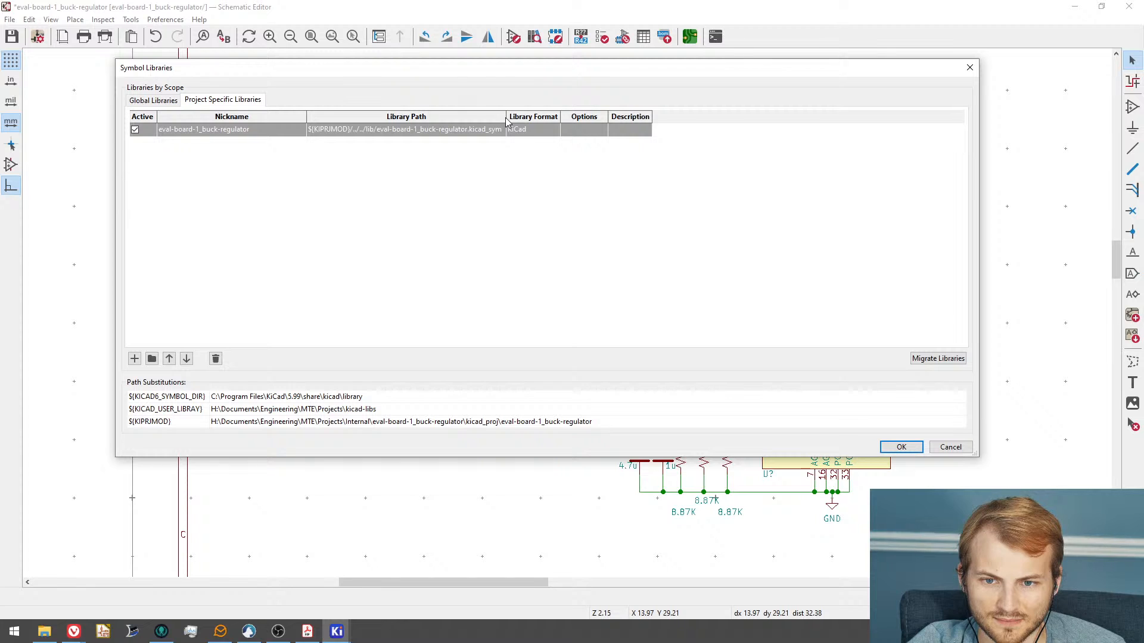
drag(506, 117, 532, 117)
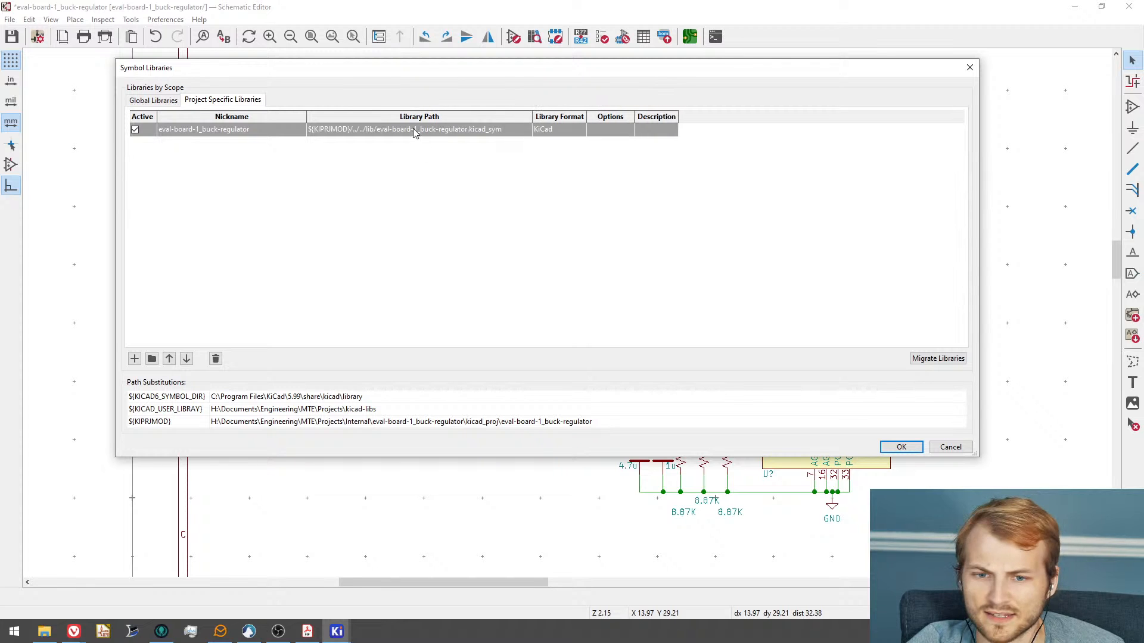
- Browse from the library's lib folder up to the eval-board-1_buck-regulator folder and through kicad_proj to examine the relative path
click(415, 130)
click(526, 131)
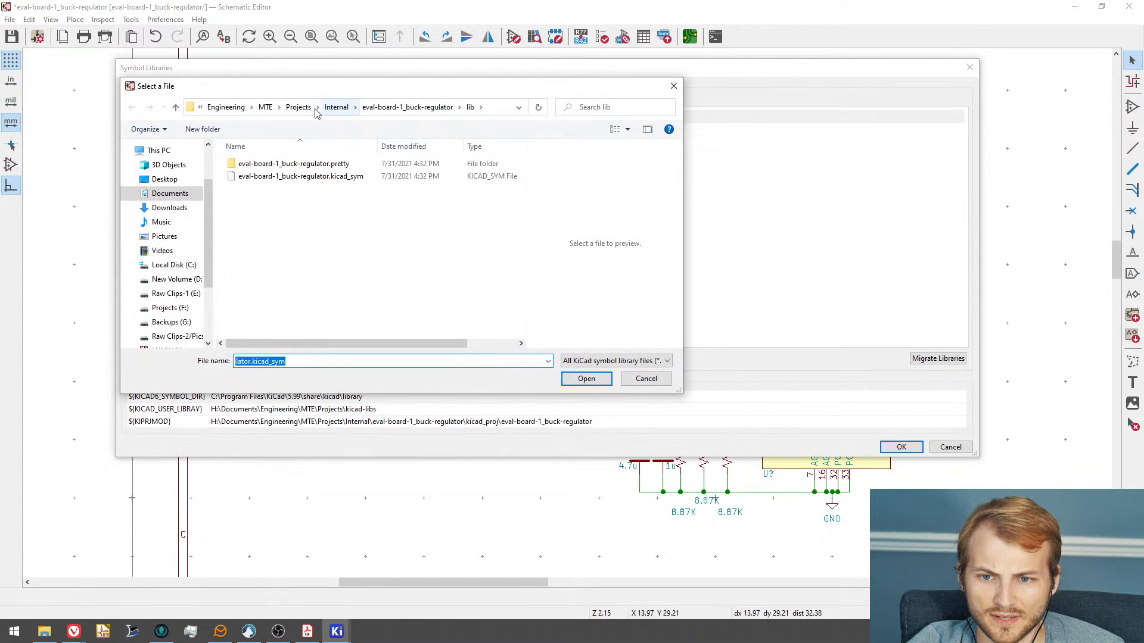
click(375, 111)
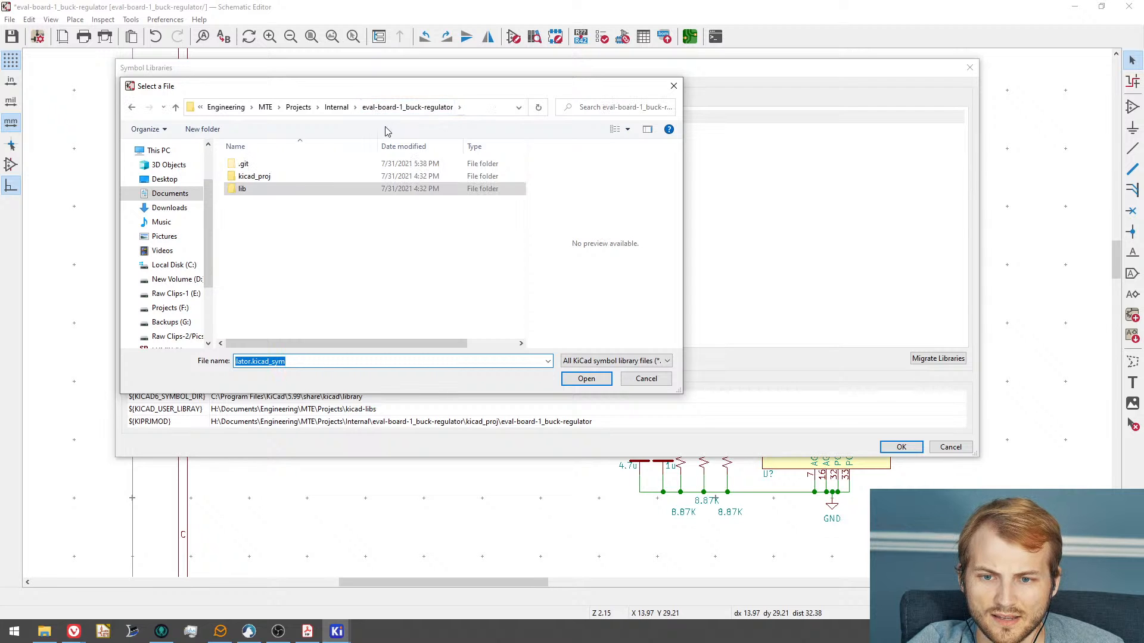
double_click(255, 177)
double_click(259, 165)
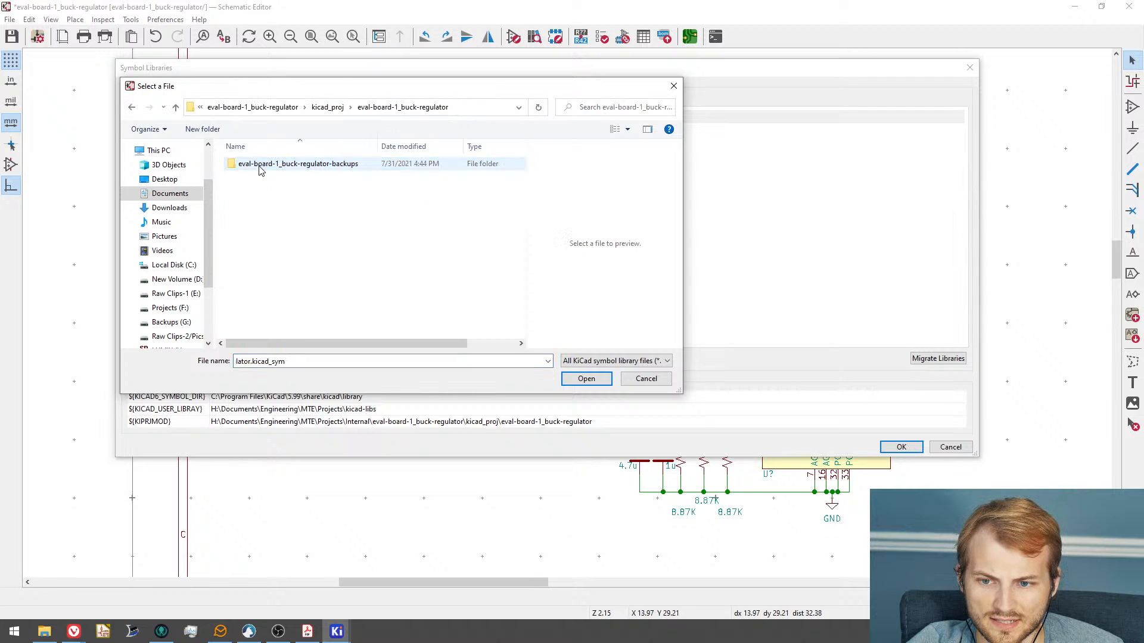
double_click(298, 165)
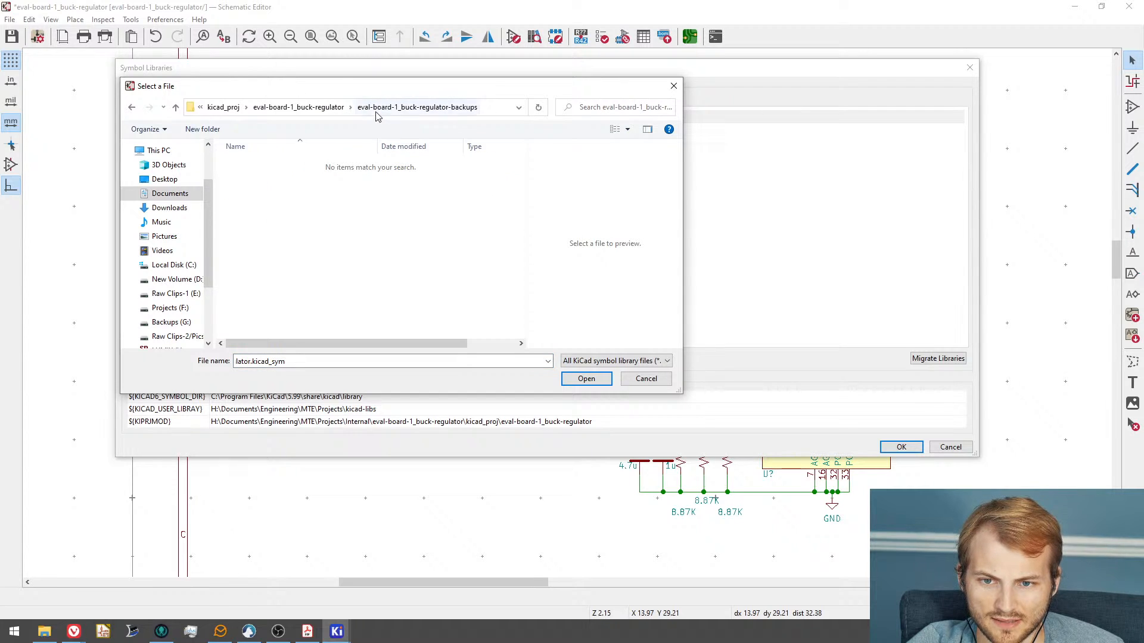
click(331, 107)
click(332, 108)
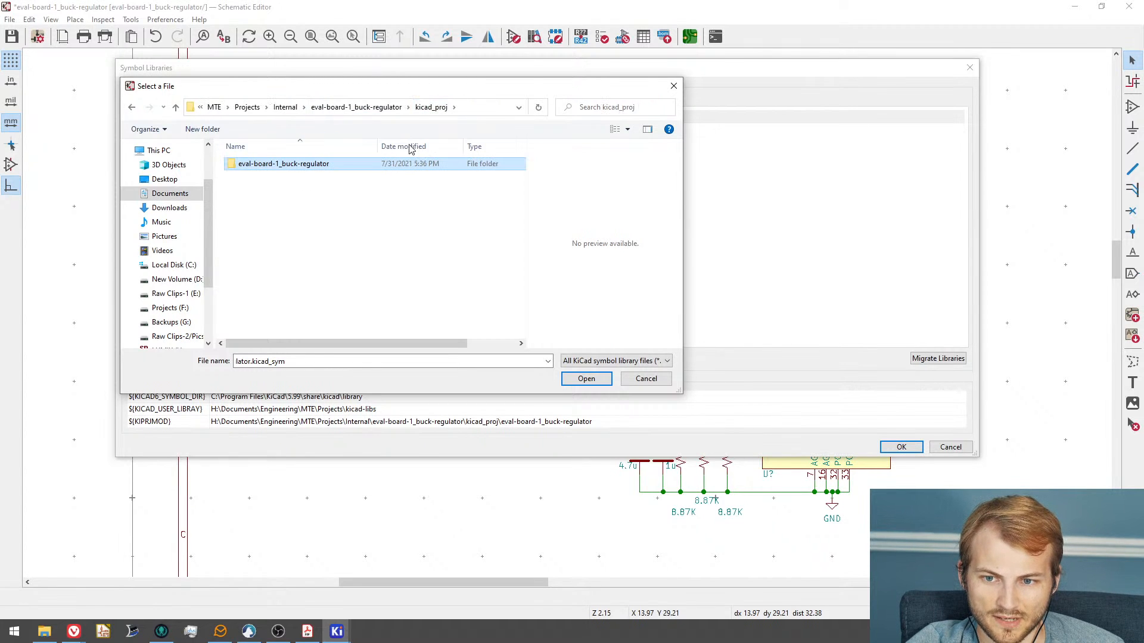
click(674, 86)
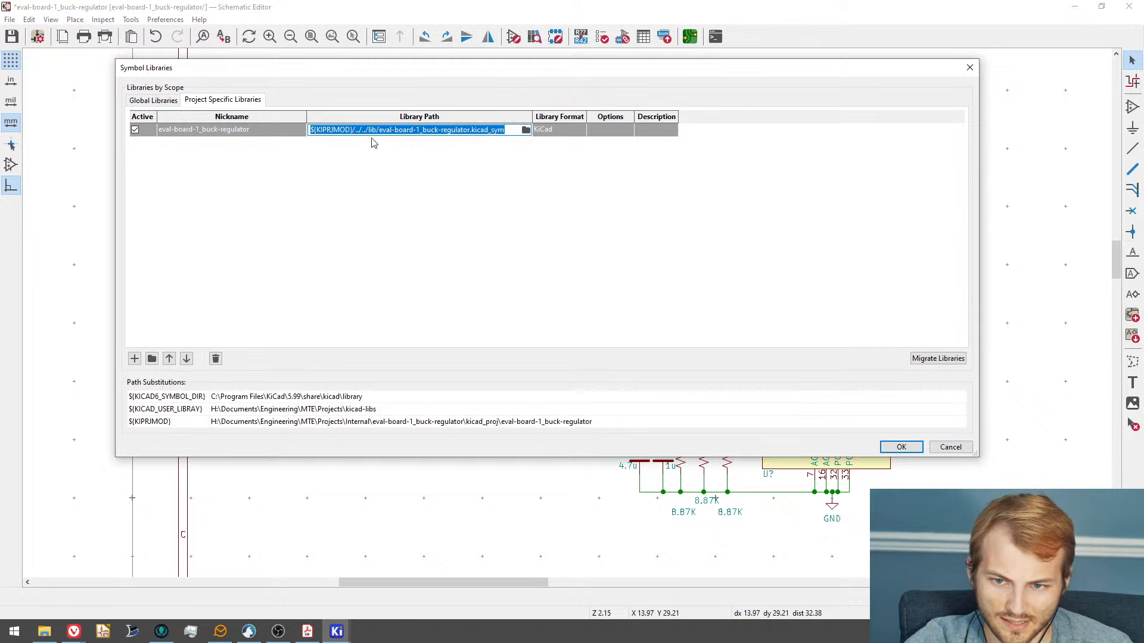
- Recheck the folder holding the eval-board-1_buck-regulator symbol library and close the Symbol Libraries dialog
click(526, 131)
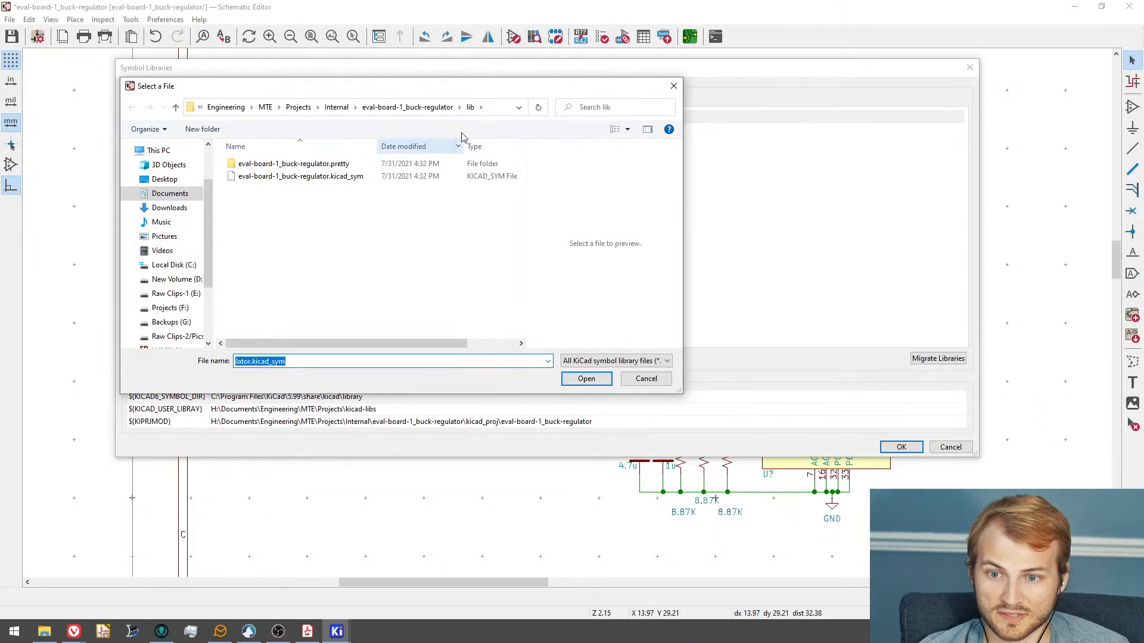
click(674, 86)
click(528, 132)
click(674, 85)
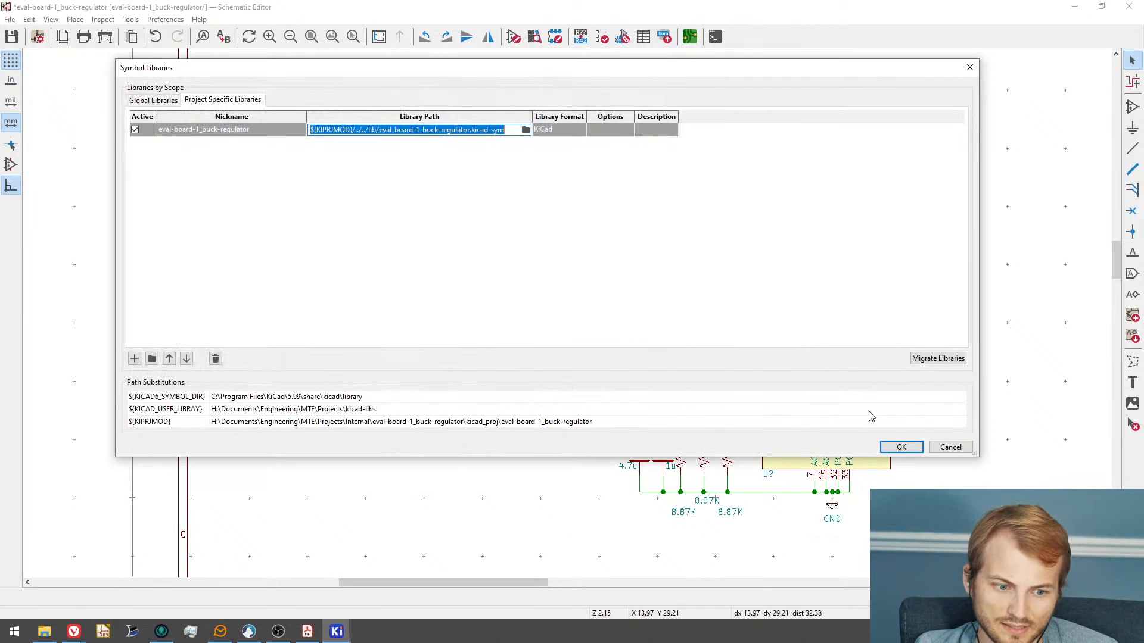
click(899, 447)
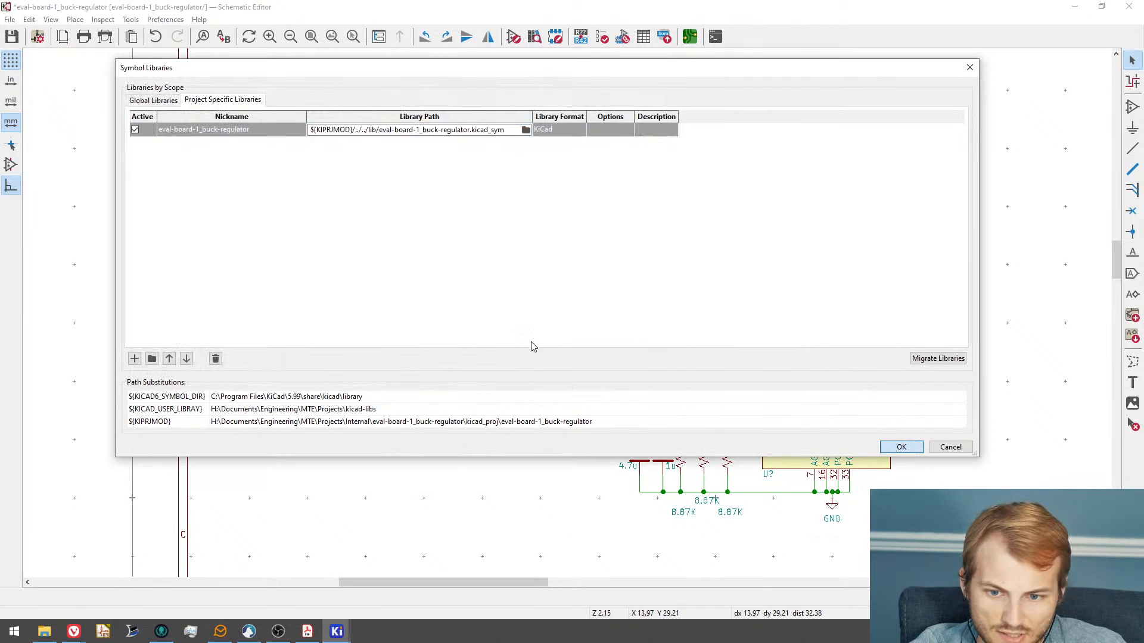
click(901, 447)
key(w)
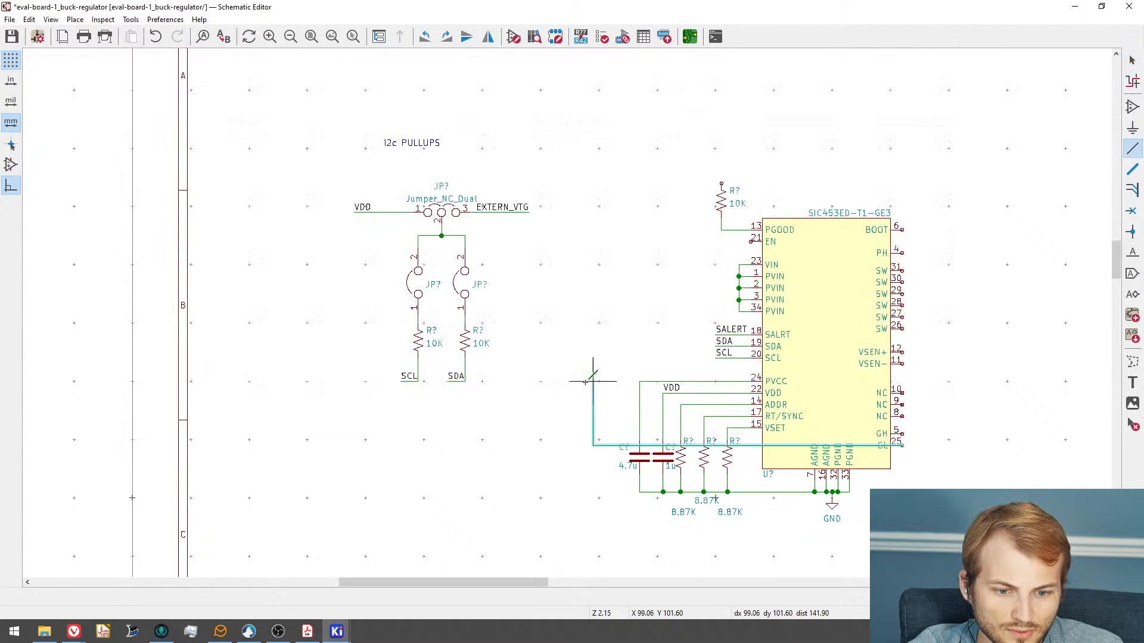
key(Escape)
- Centre the i2c PULLUPS text above the dual jumper and place an ONBOARD 5V note above the VDD label
click(411, 143)
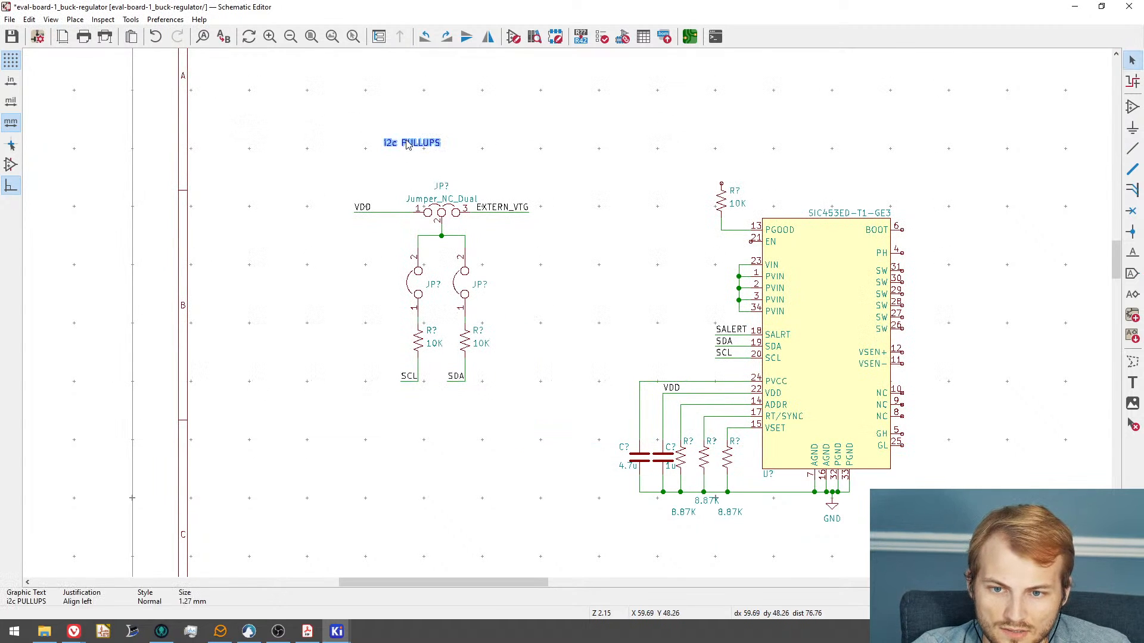
drag(411, 143, 442, 154)
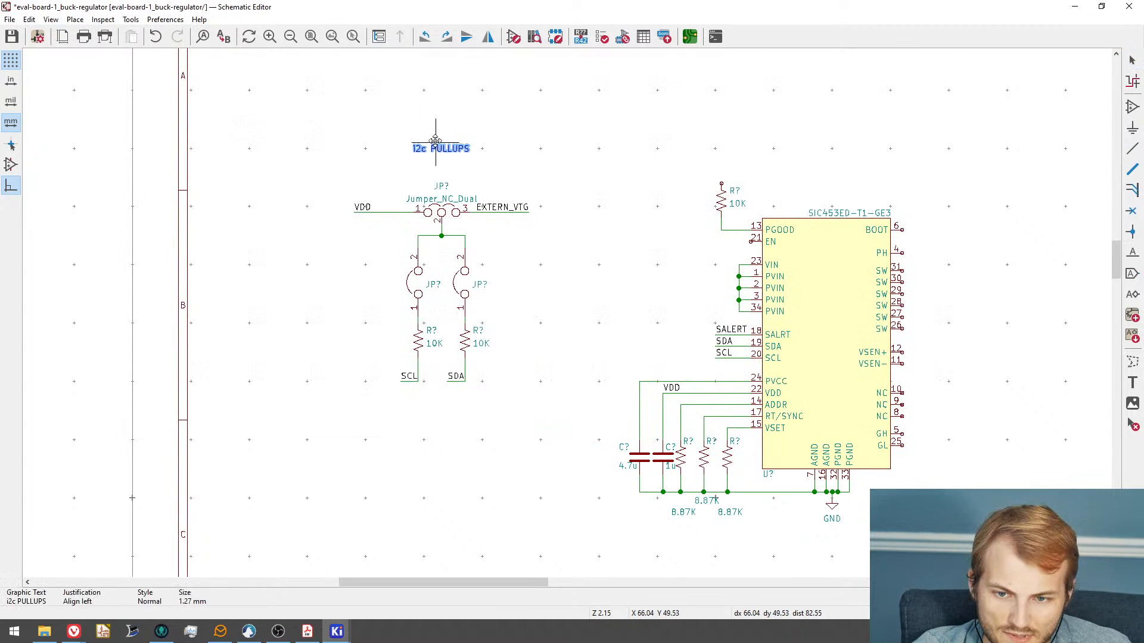
click(1132, 383)
click(560, 343)
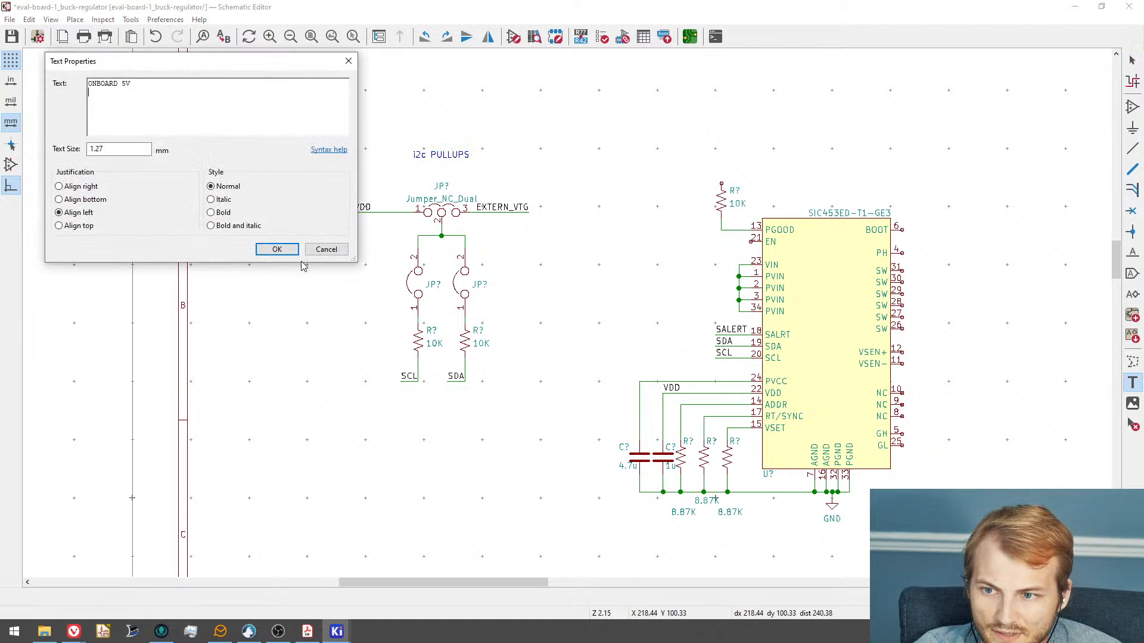
click(279, 248)
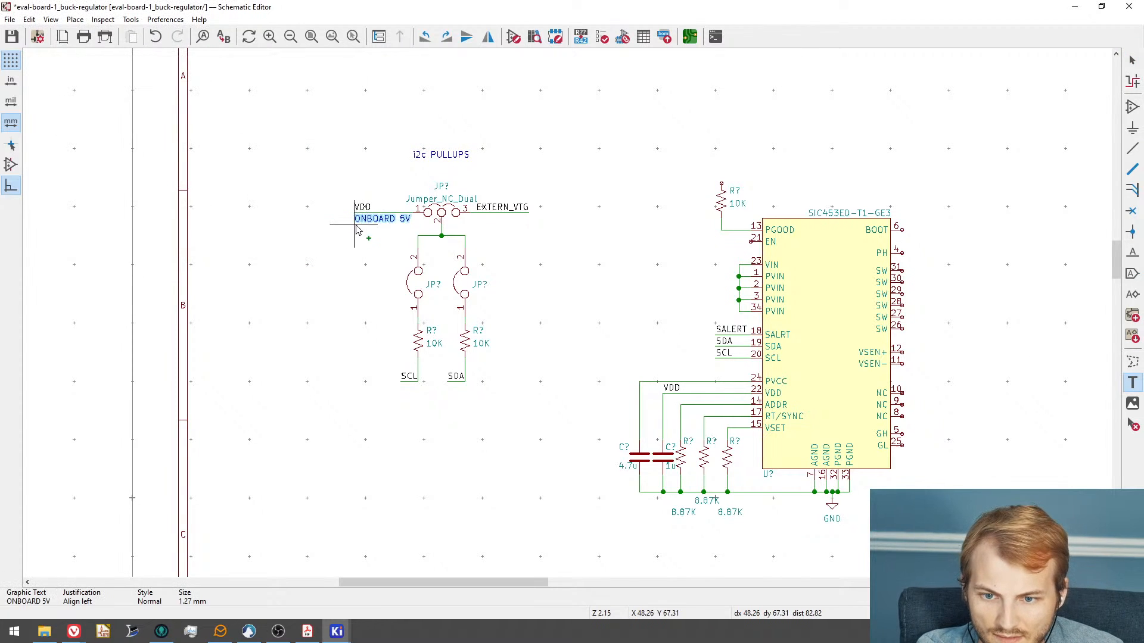
click(357, 191)
- Duplicate the ONBOARD 5V note above the EXTERN_VTG label and change the copy's text to EXTERNAL (3v3)
key(ctrl+d)
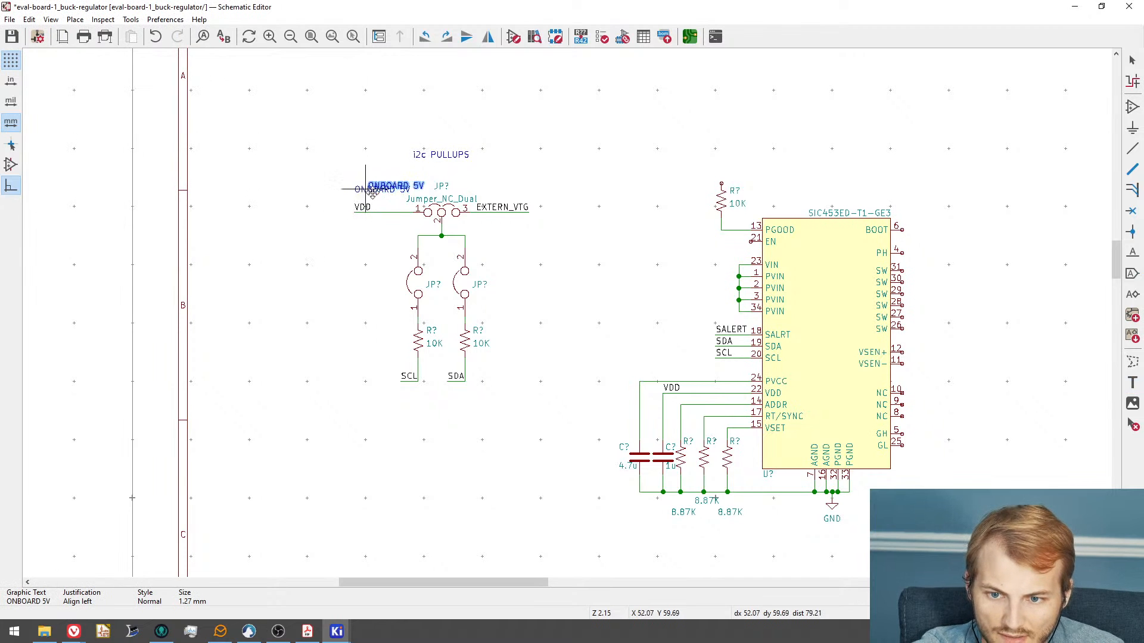
click(499, 189)
key(Escape)
double_click(500, 189)
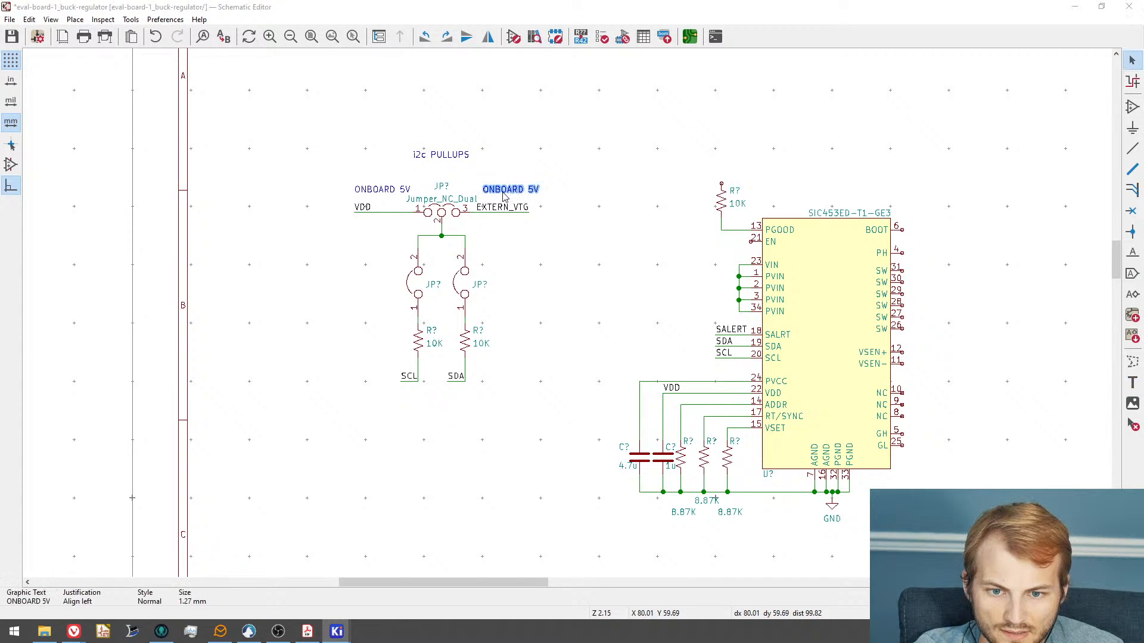
text(EXTERNAL (3v3)
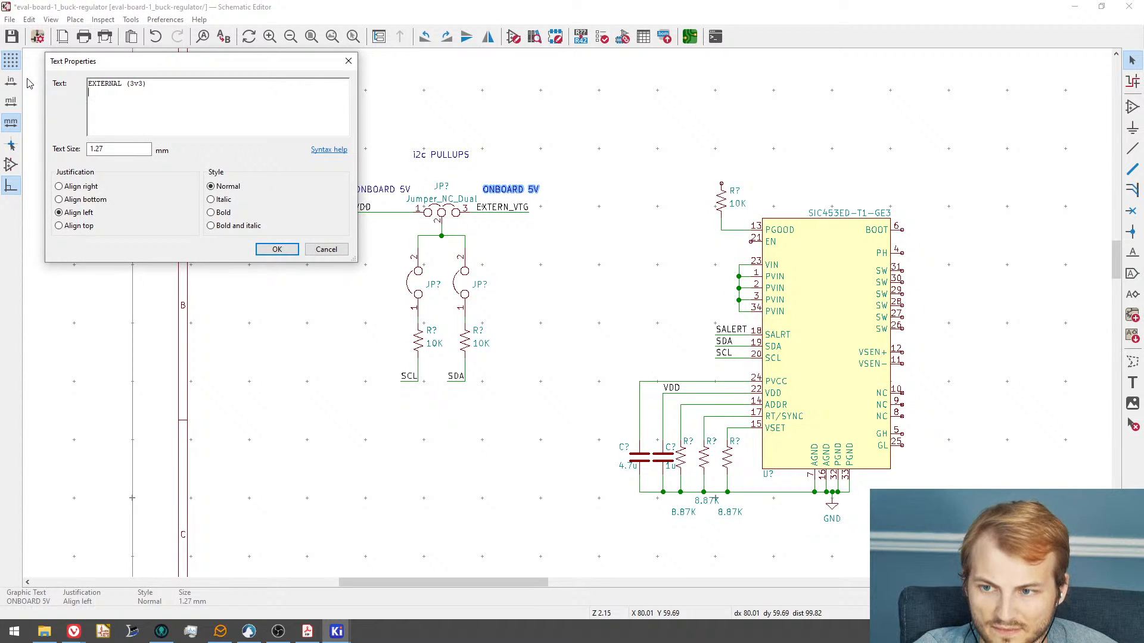
click(289, 249)
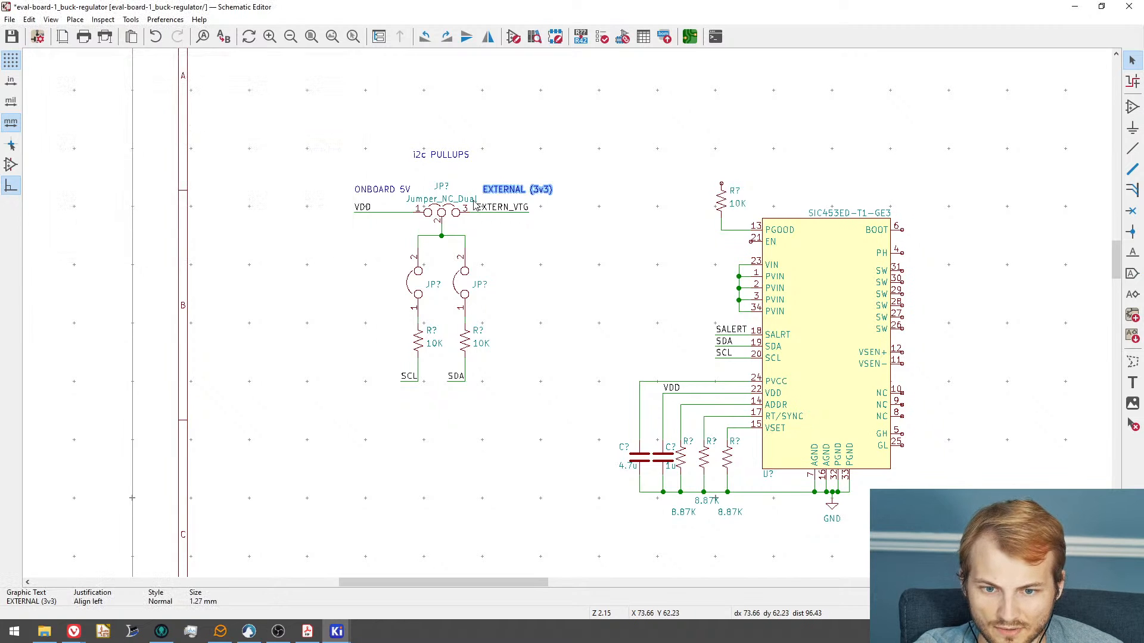
- Delete the two single jumpers between the dual jumper's branch wires and the SCL and SDA pull-up resistors
scroll(472, 212, up, 1)
middle_drag(461, 232, 485, 203)
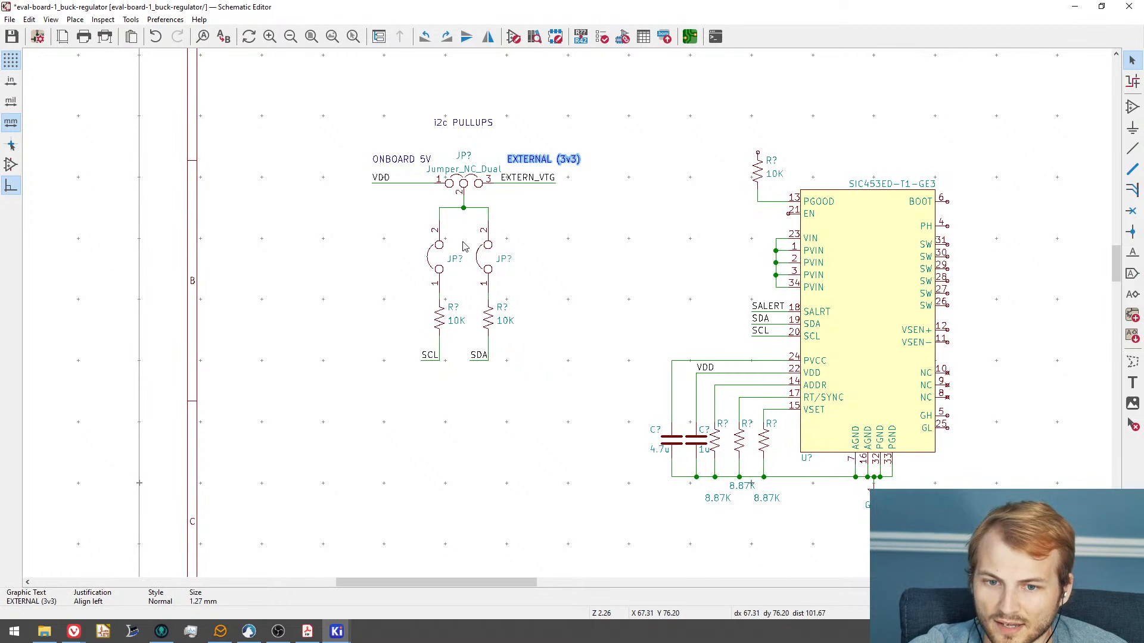
click(374, 358)
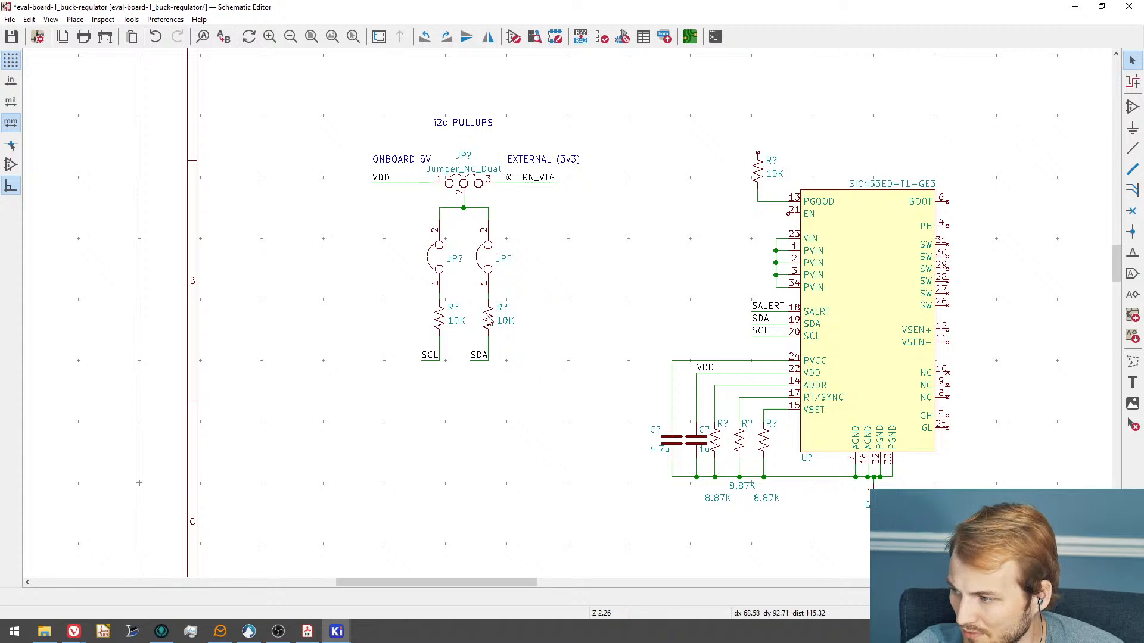
drag(540, 277, 408, 256)
key(Delete)
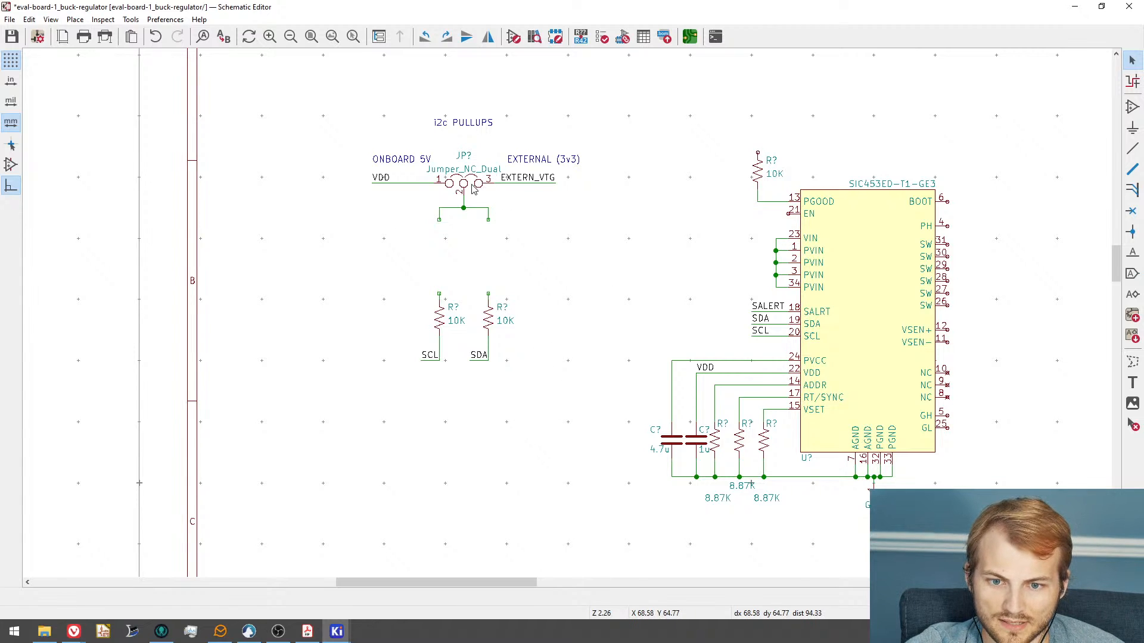
- Move both 10K pull-up resistors with their SCL and SDA wires and labels up to connect to the dual jumper's branch wires
scroll(469, 184, up, 5)
scroll(486, 176, down, 3)
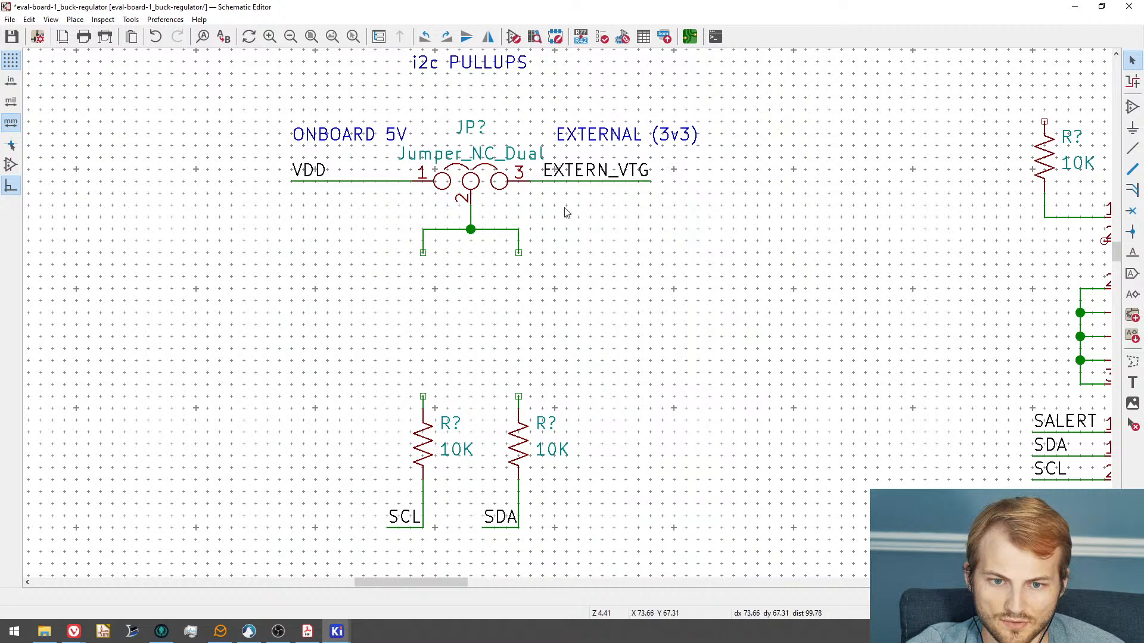
scroll(574, 519, down, 1)
drag(590, 549, 364, 383)
drag(464, 455, 465, 325)
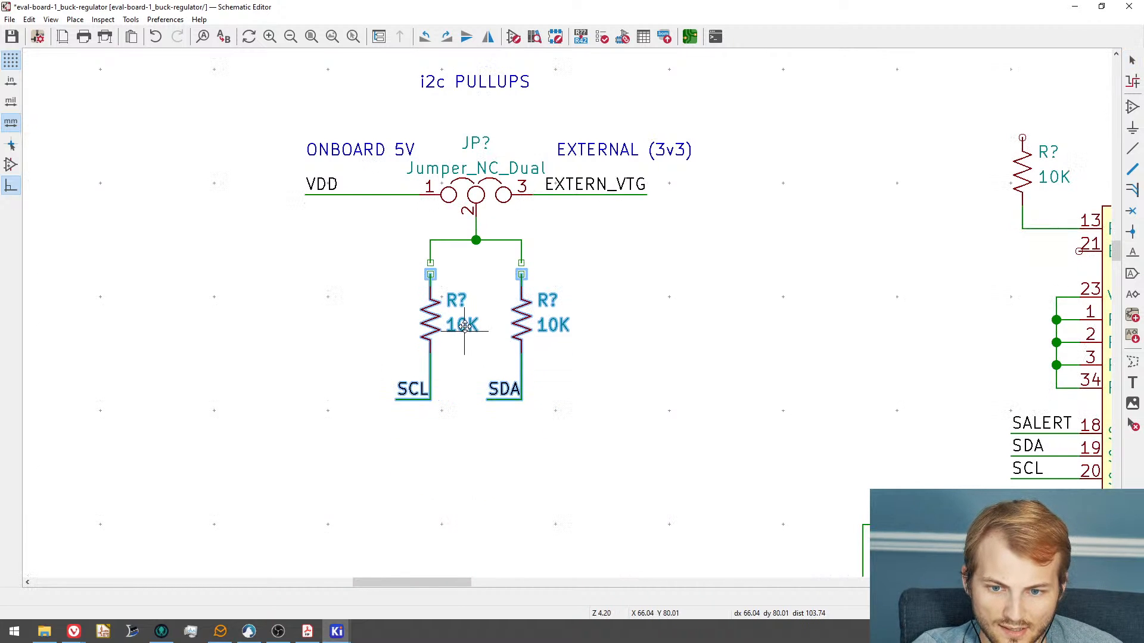
click(464, 336)
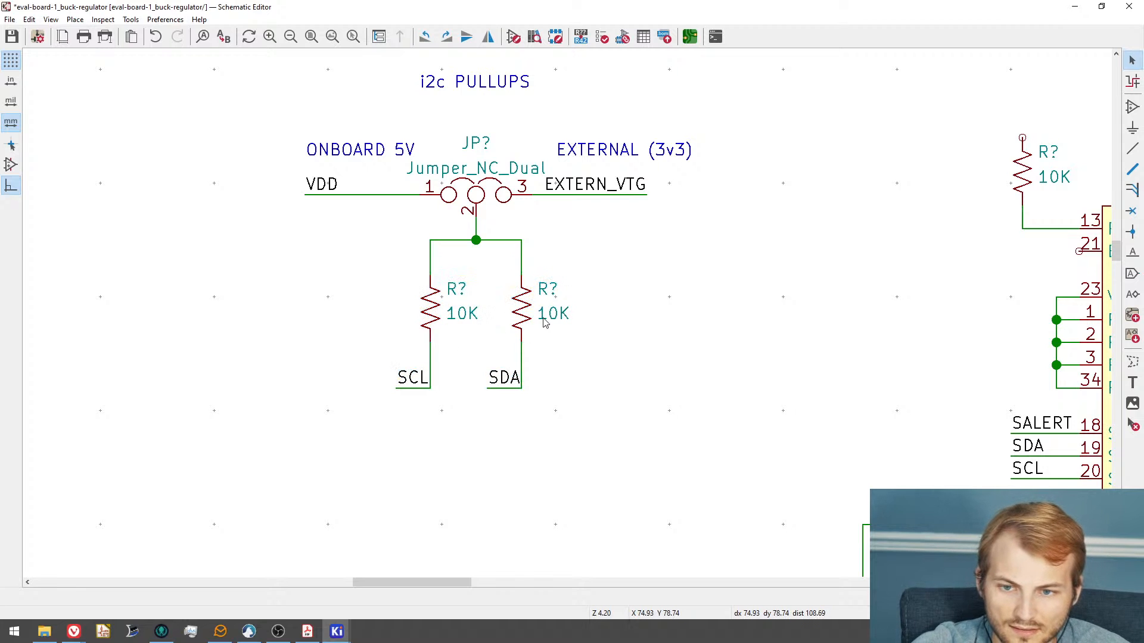
- Add the lines DISABLES PULLUPS IF and NO VTG SUPPLIED beneath EXTERNAL (3v3) in the note above EXTERN_VTG
scroll(543, 381, down, 3)
scroll(543, 408, up, 3)
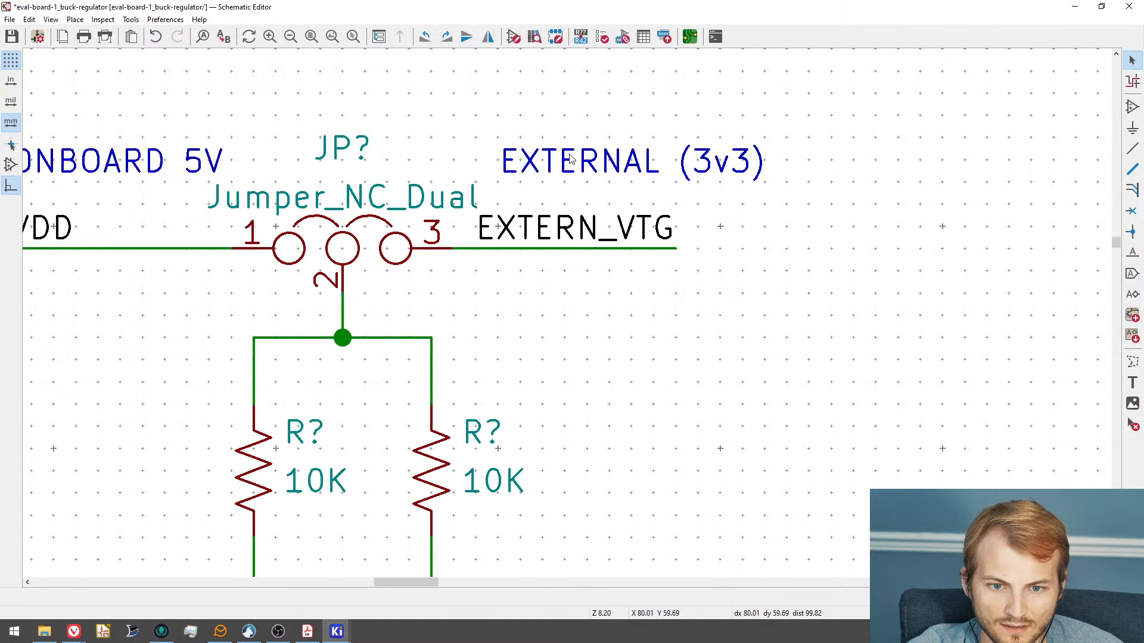
double_click(596, 161)
key(Return)
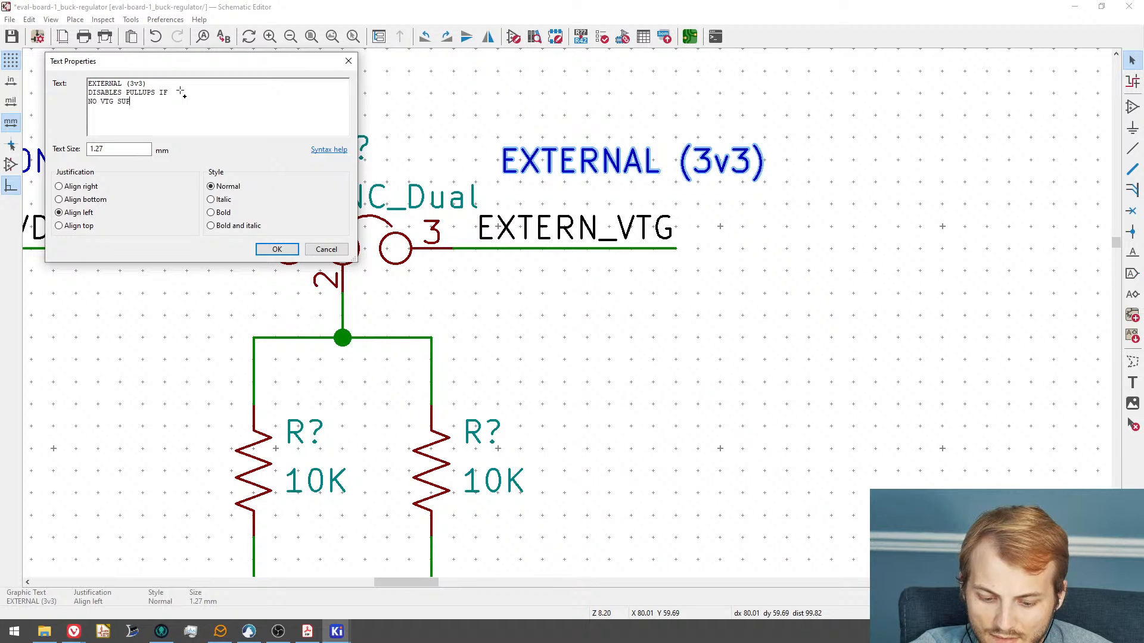
click(277, 249)
scroll(535, 281, down, 4)
key(Escape)
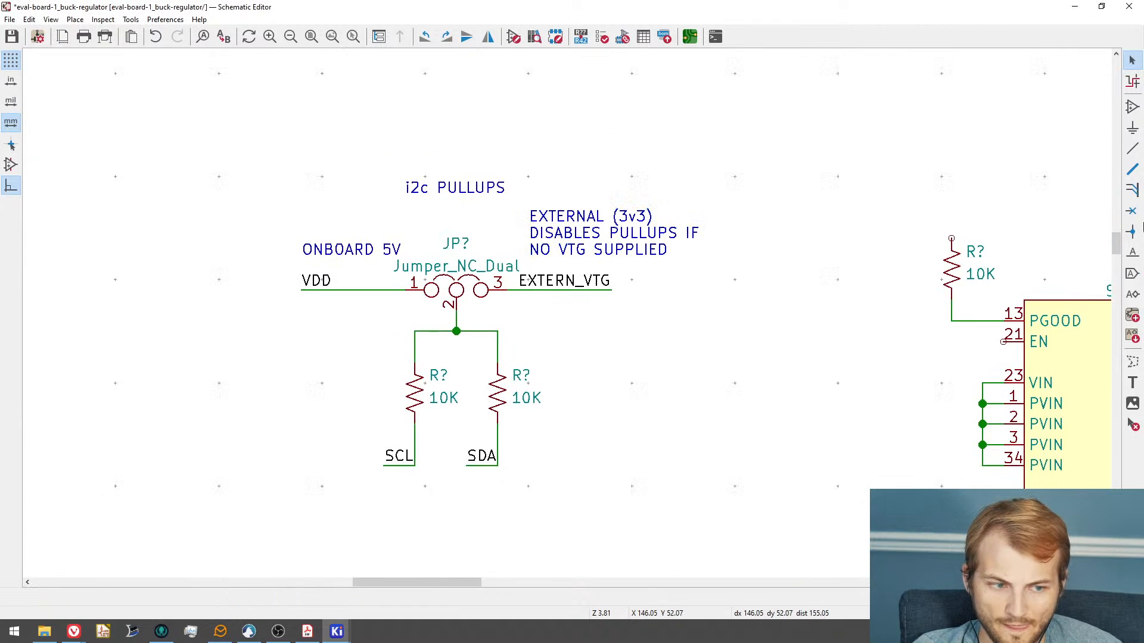
- Draw a dashed graphic-line box, about 52 by 36 mm, around the jumper, notes and both 10K pull-ups of the I2C circuit
scroll(450, 339, down, 4)
middle_drag(451, 362, 463, 307)
scroll(463, 307, up, 4)
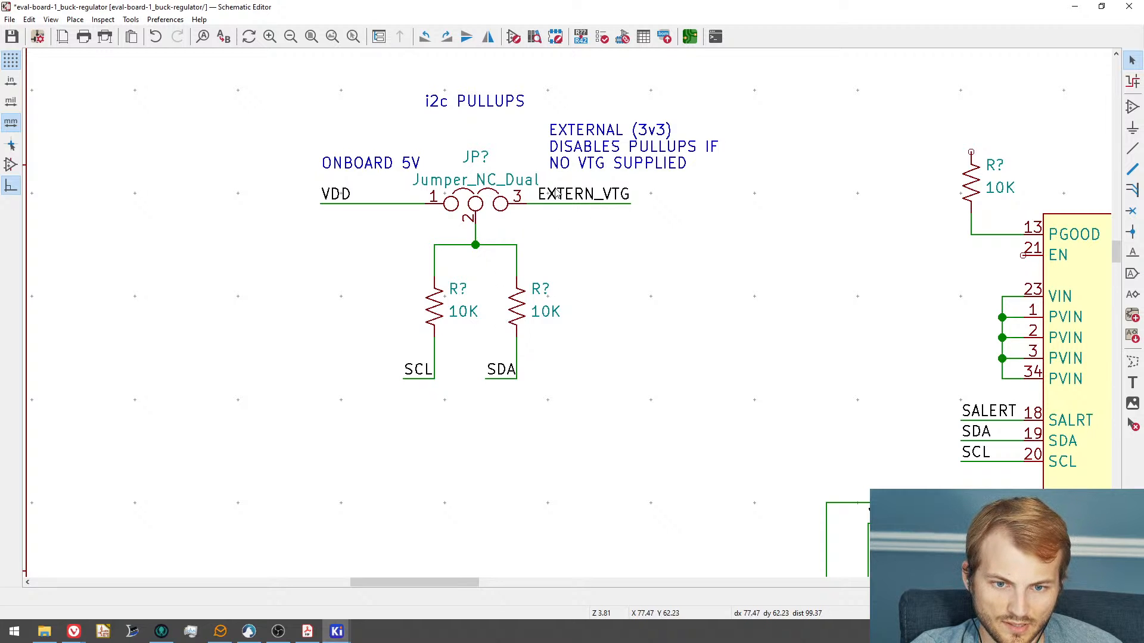
middle_drag(516, 198, 496, 272)
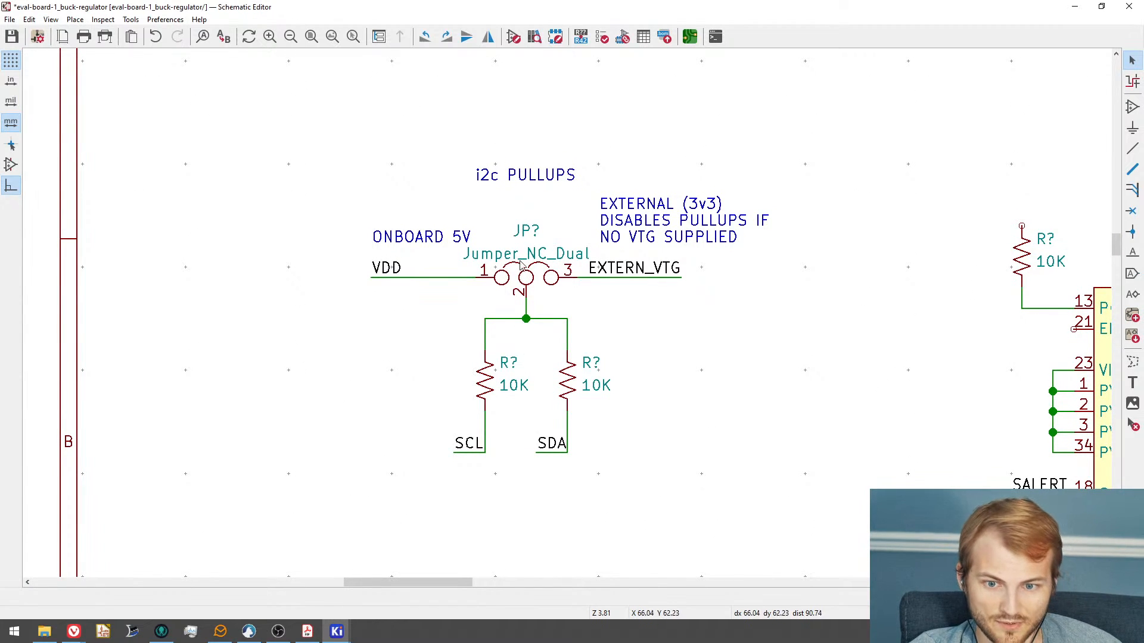
middle_drag(541, 337, 514, 293)
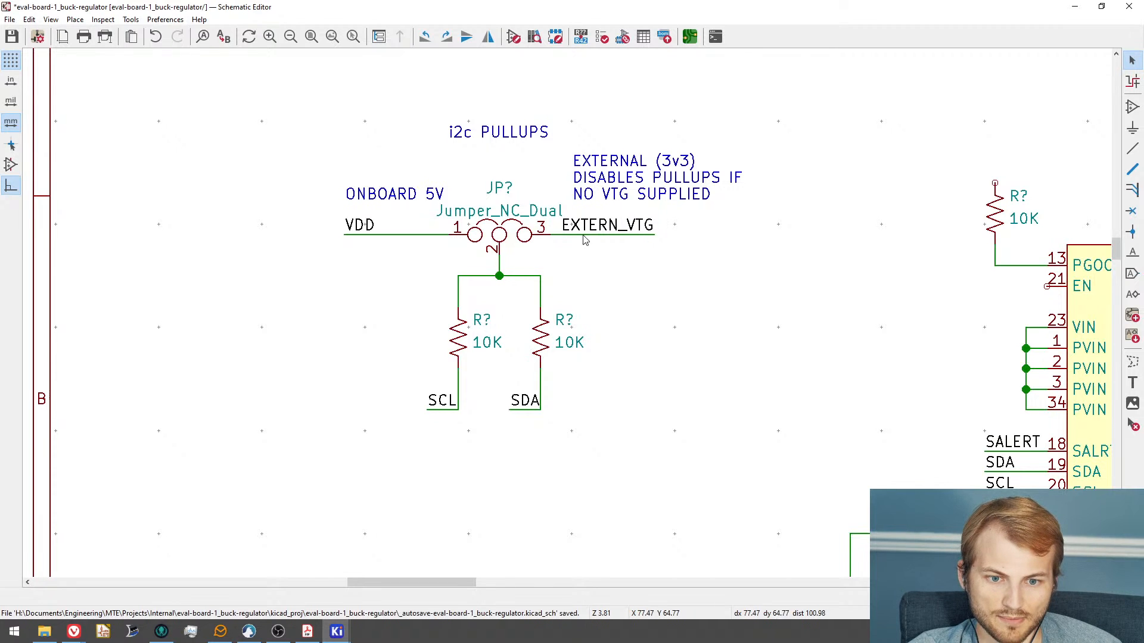
click(1133, 361)
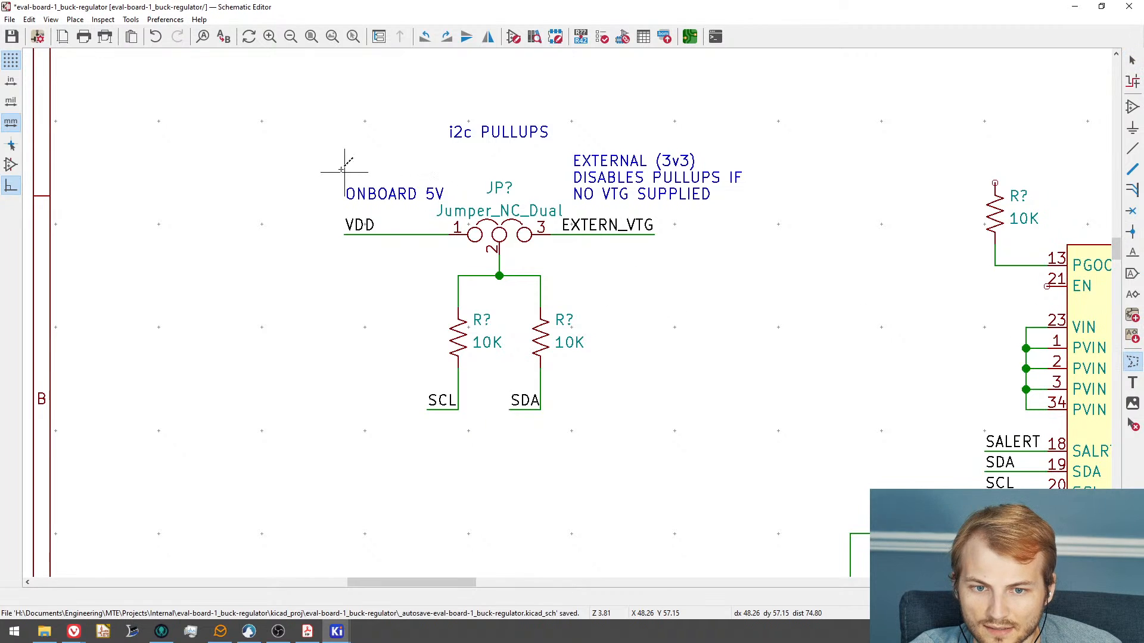
click(334, 141)
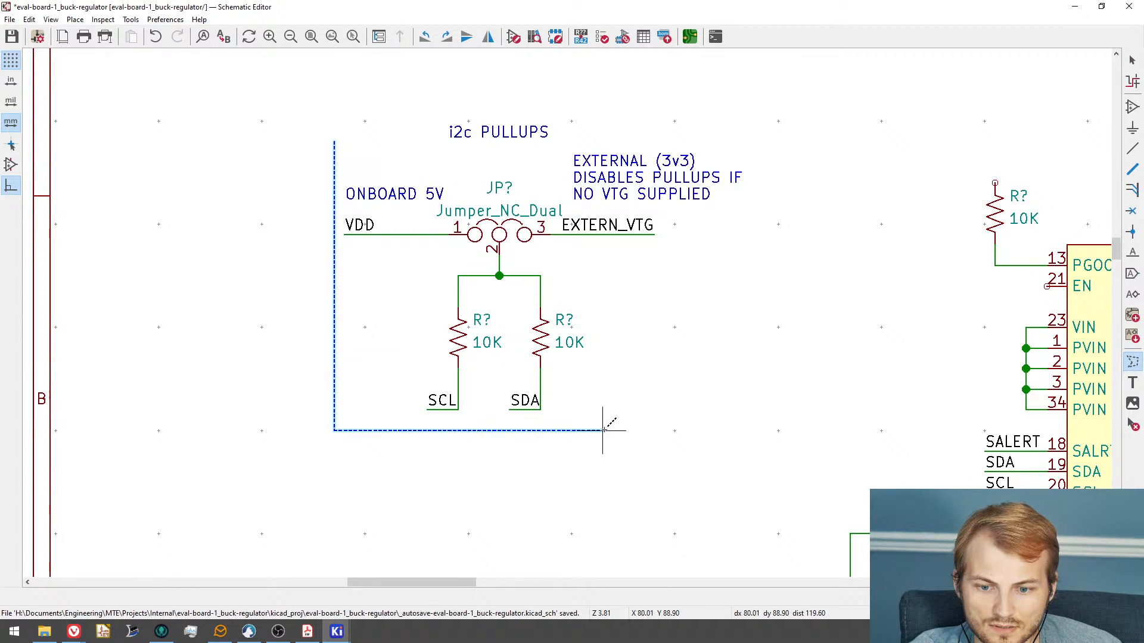
click(623, 430)
click(757, 156)
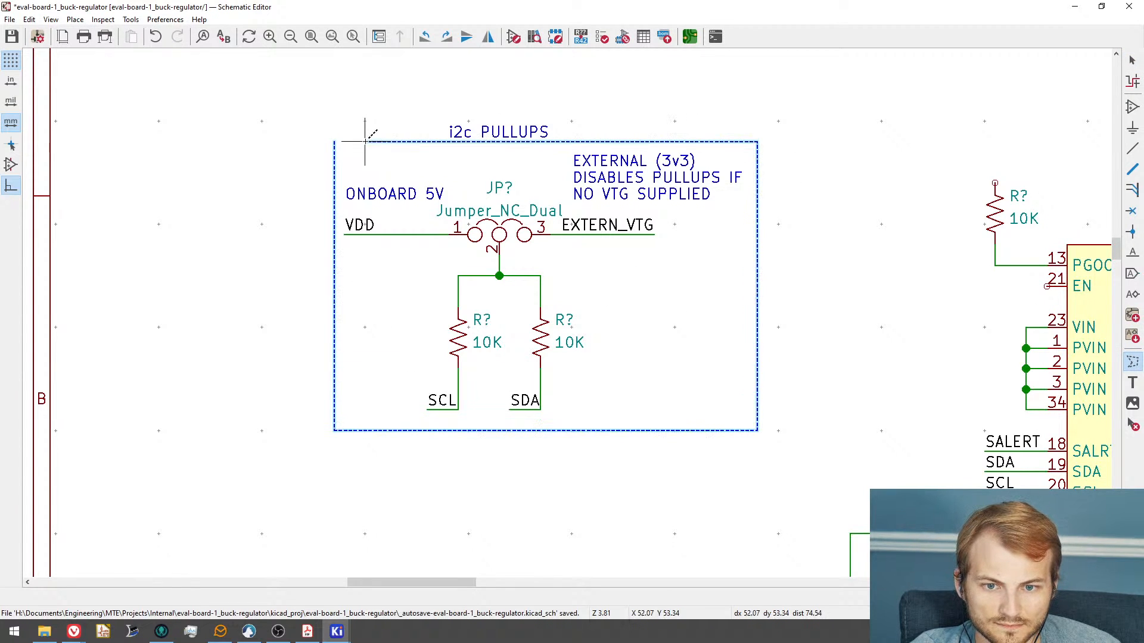
click(334, 141)
key(Escape)
key(Escape)
- Place the i2c PULLUPS title at the box's upper-left corner and move the whole boxed block toward the sheet's upper-left area
drag(501, 139, 388, 139)
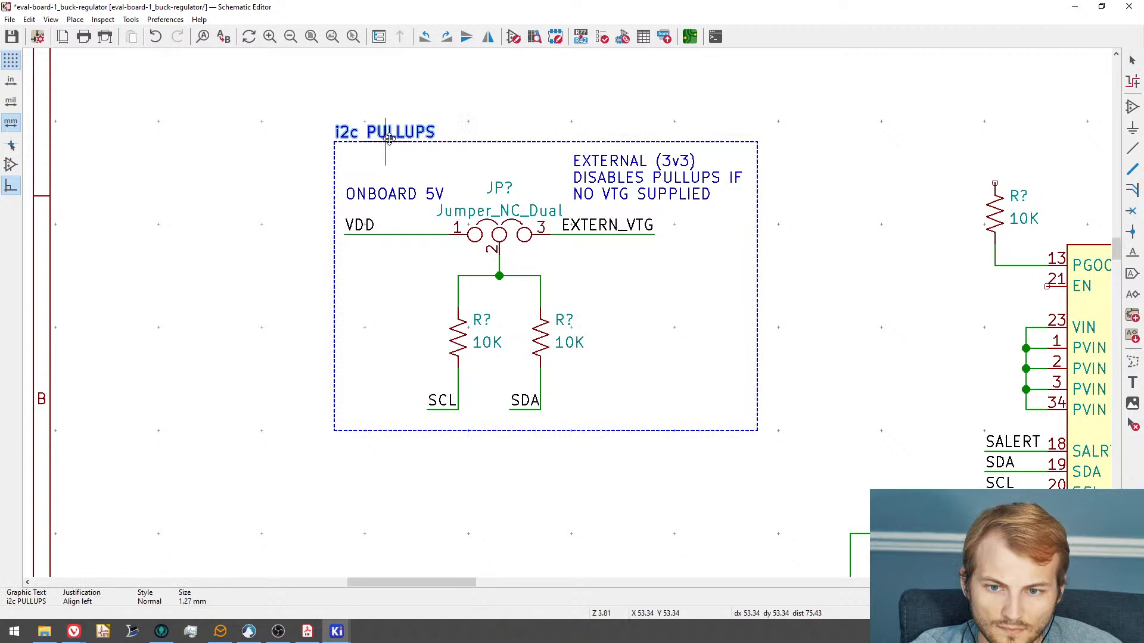
click(386, 153)
drag(807, 460, 314, 121)
scroll(441, 235, down, 4)
drag(391, 192, 285, 150)
key(Escape)
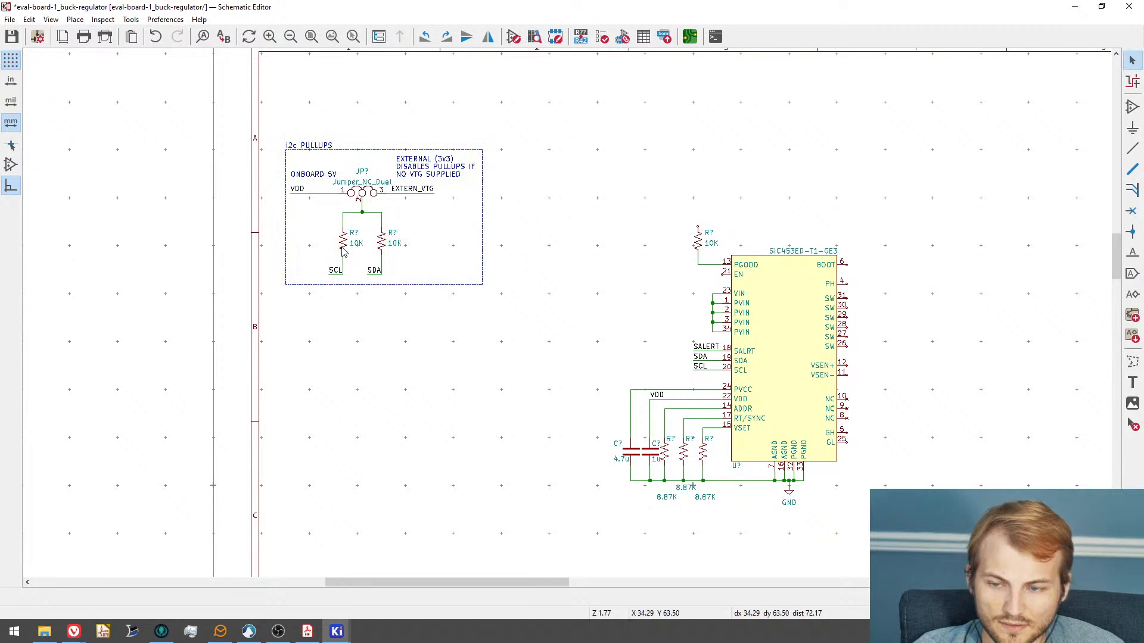
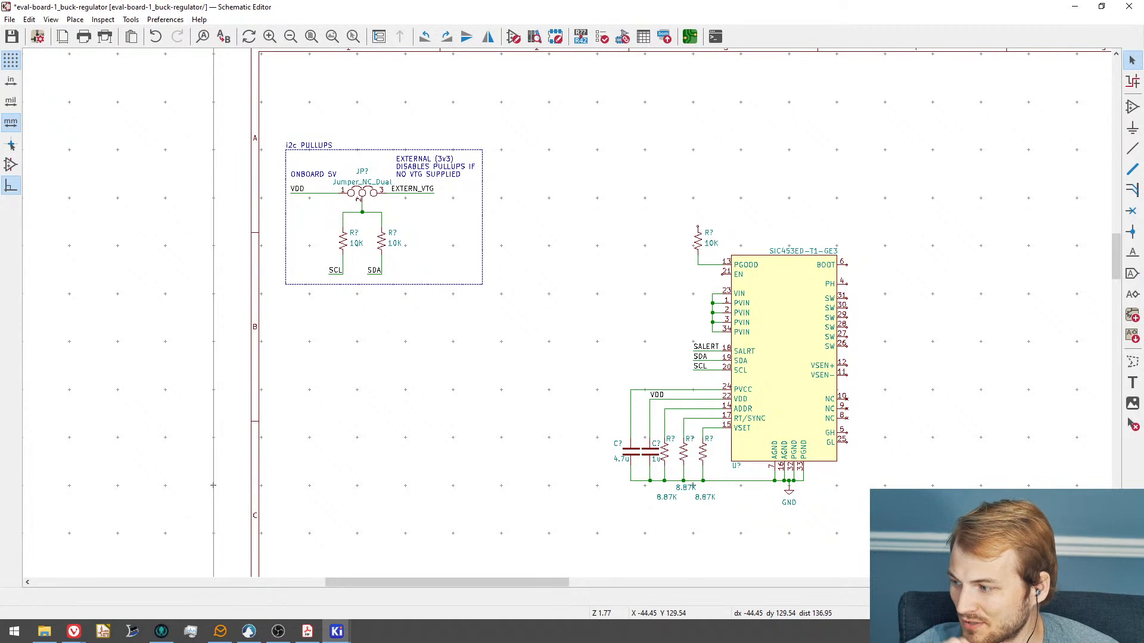
- Look over the SIC453ED's left-side pins and the capacitors and resistors wired between them and ground
key(alt+Tab)
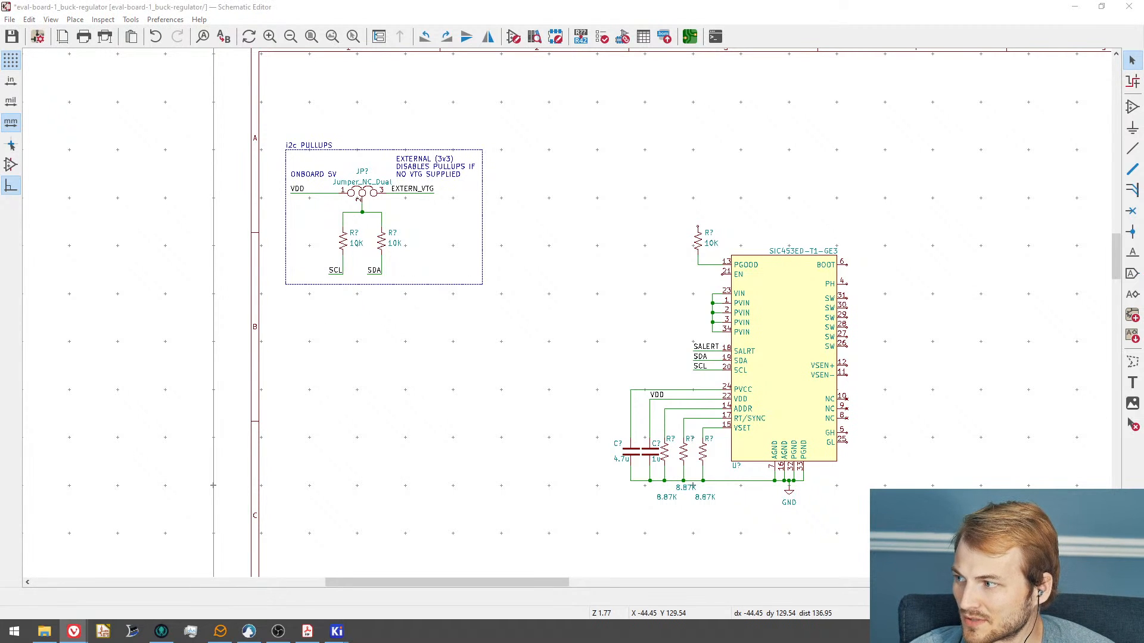
click(625, 343)
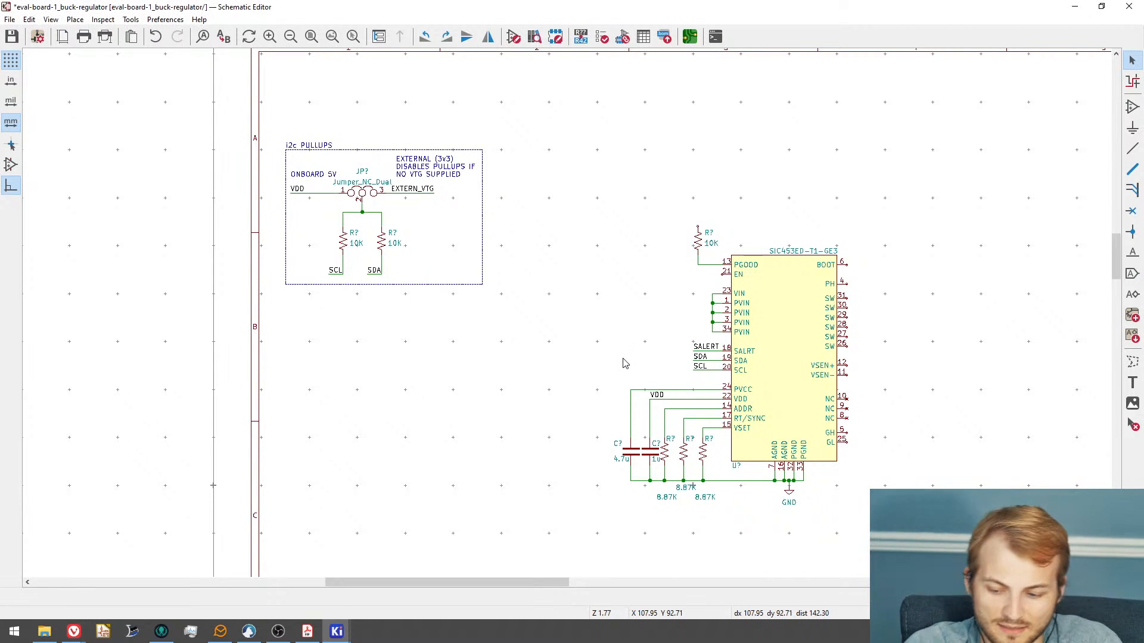
middle_drag(741, 370, 633, 357)
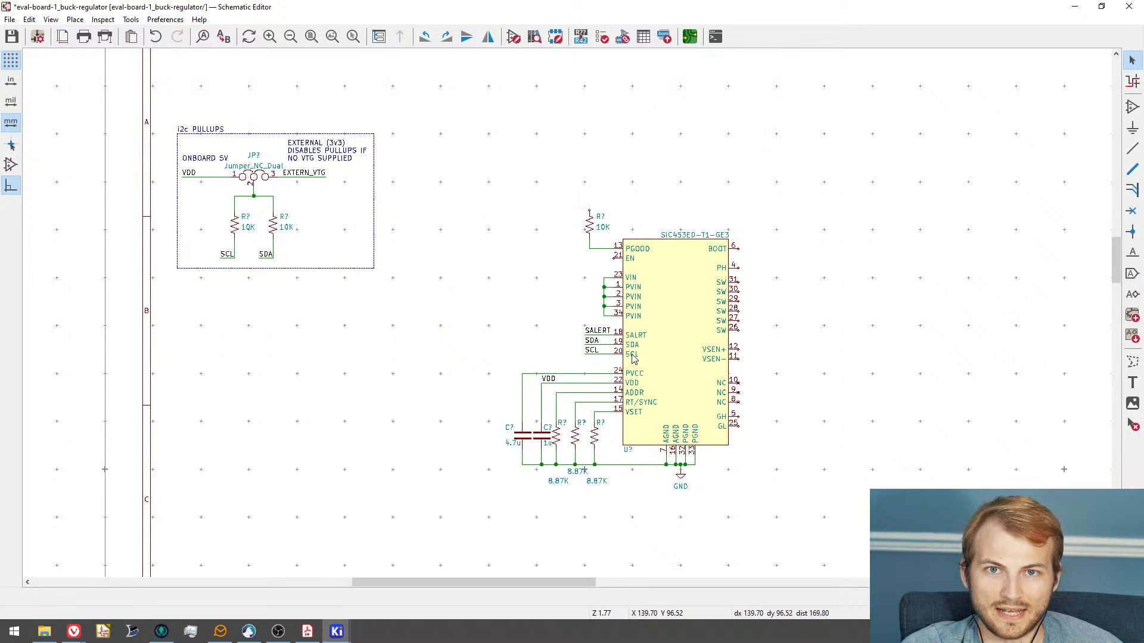
scroll(618, 232, up, 3)
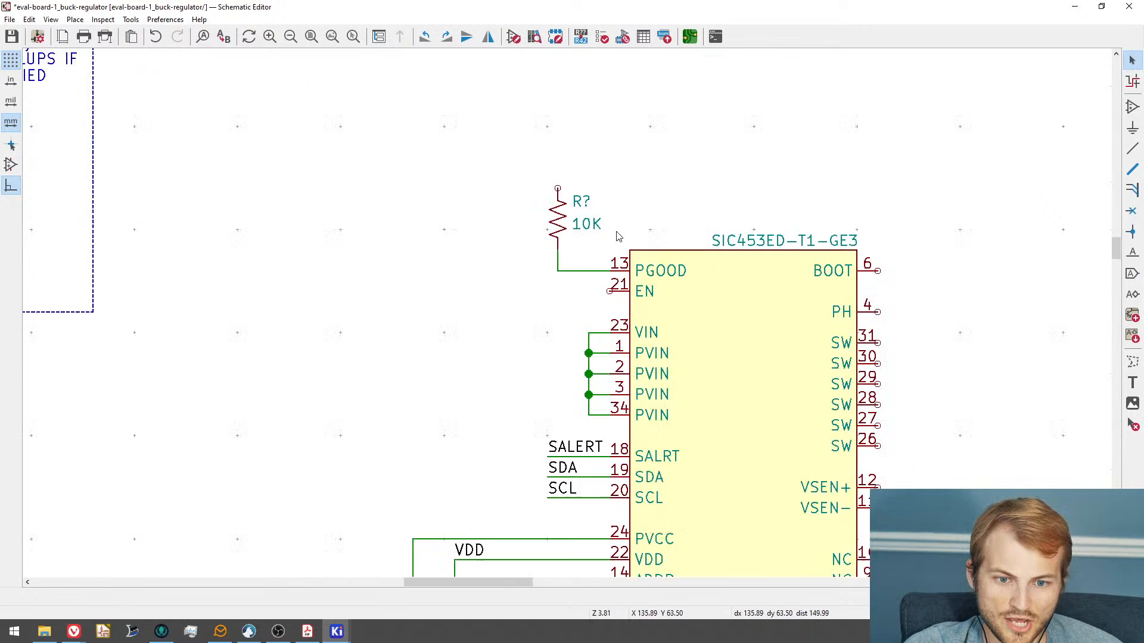
middle_drag(574, 270, 588, 230)
middle_drag(546, 429, 543, 374)
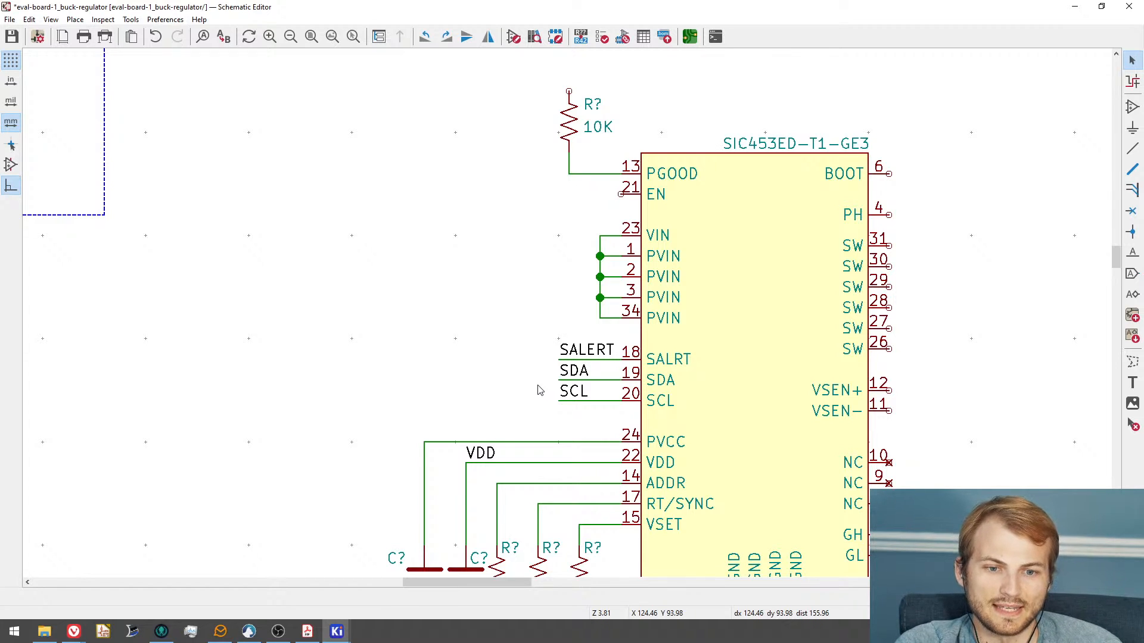
scroll(564, 352, down, 3)
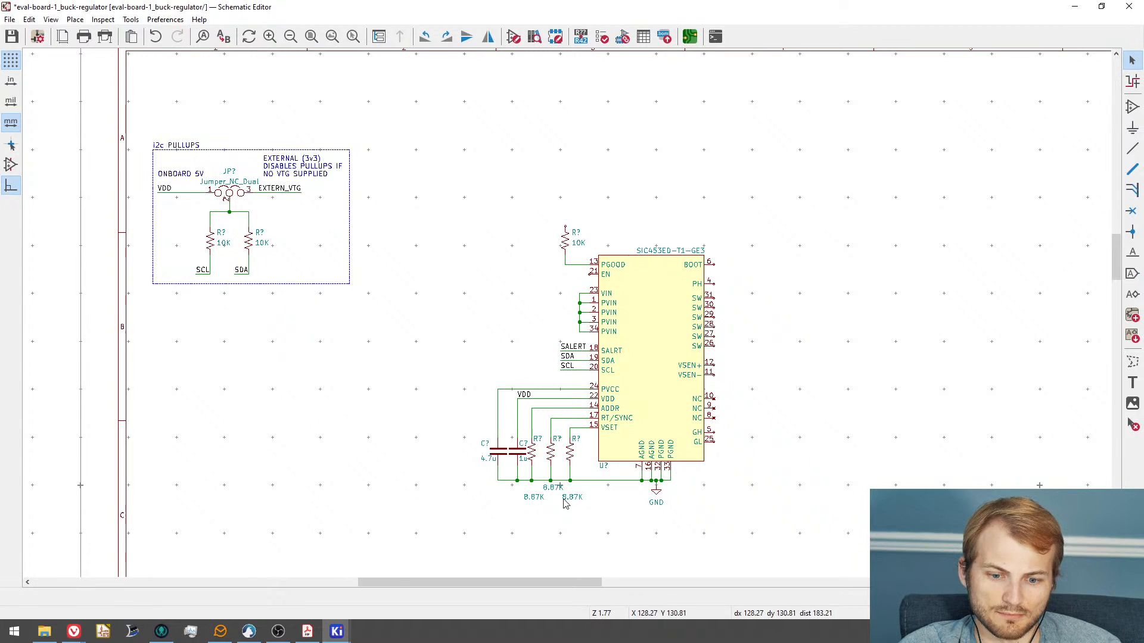
scroll(563, 500, up, 3)
scroll(512, 483, down, 3)
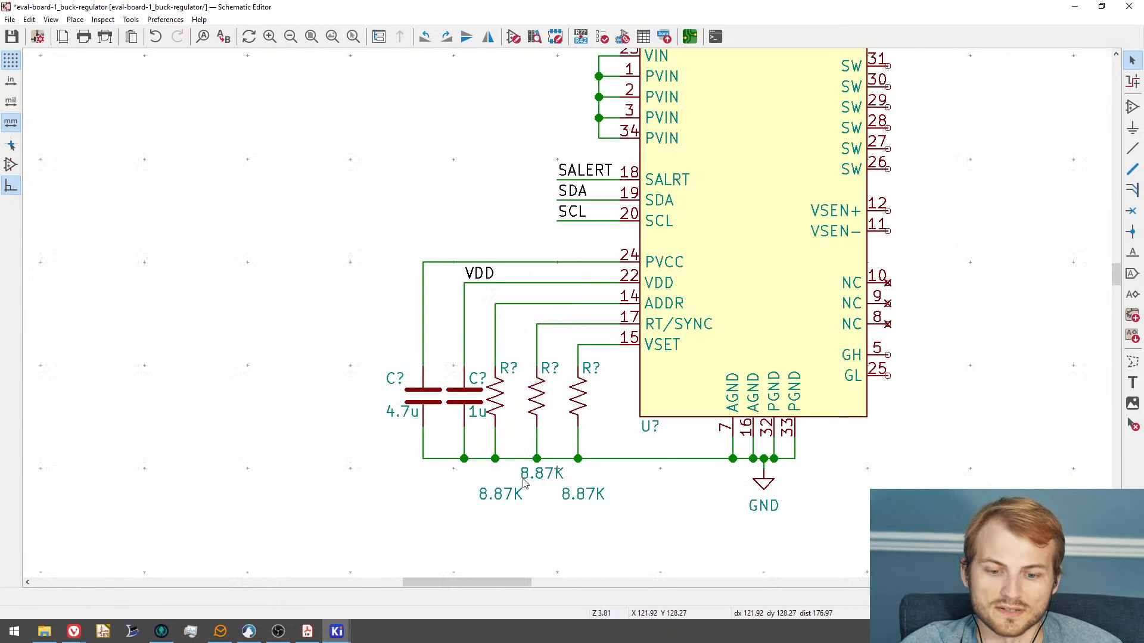
scroll(512, 483, up, 3)
scroll(666, 337, down, 5)
- Move the boxed i2c PULLUPS block into the upper-left corner of the sheet, just inside the drawing frame
middle_drag(666, 335, 532, 335)
drag(425, 294, 302, 198)
scroll(311, 205, up, 6)
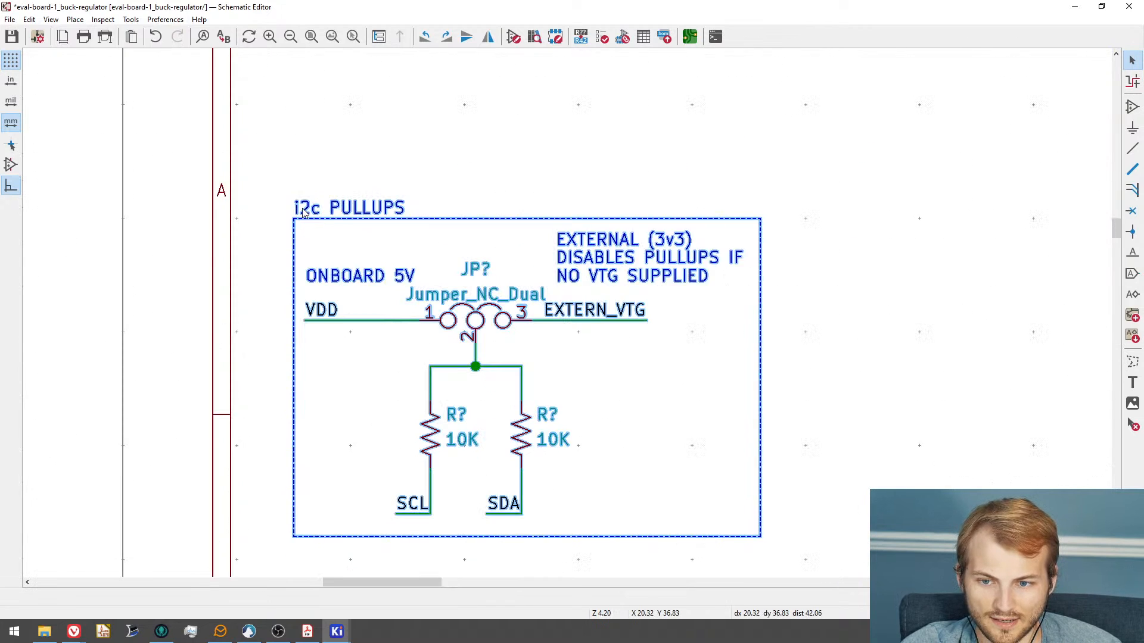
scroll(304, 212, down, 6)
scroll(283, 173, up, 6)
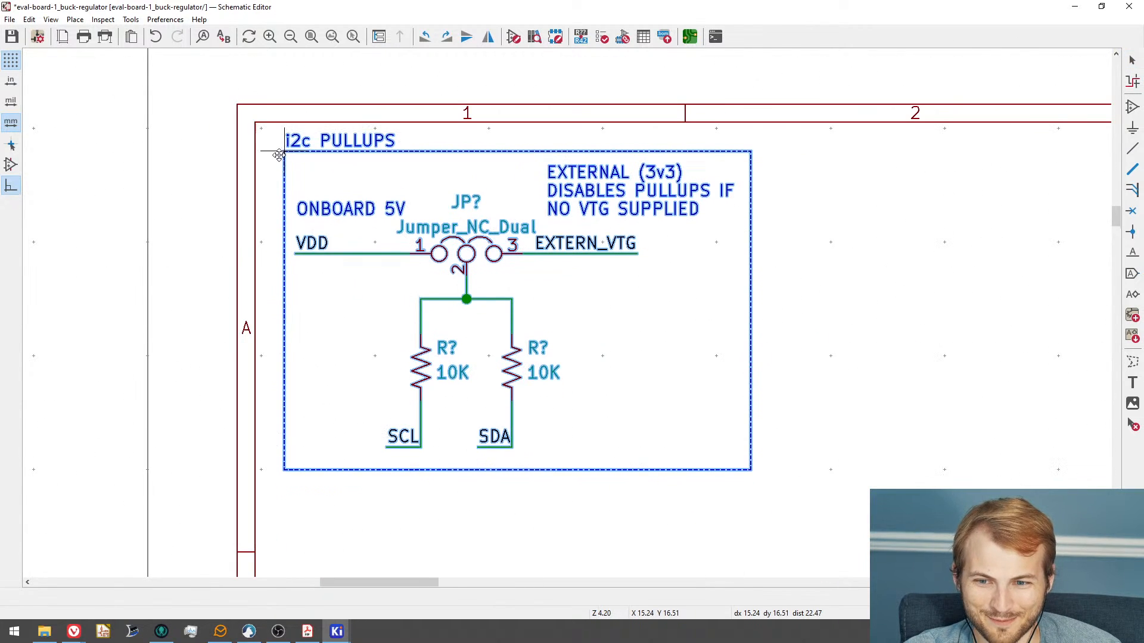
click(280, 161)
- Examine the regulator symbol's PGOOD pull-up resistor and its VDD connection on the sheet
scroll(436, 331, down, 8)
click(492, 361)
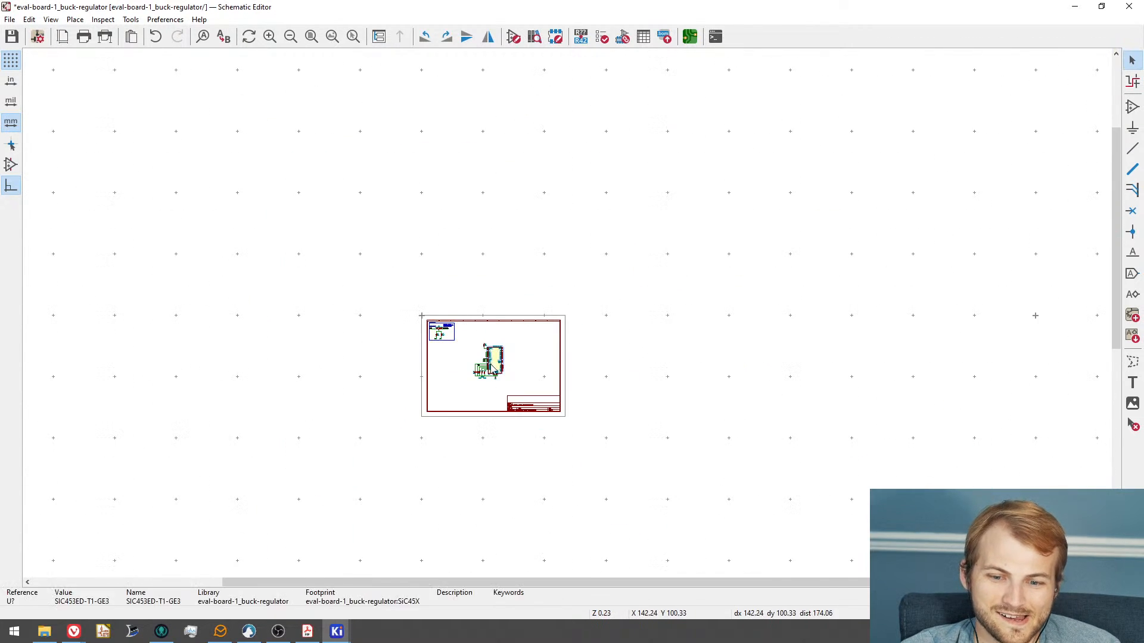
scroll(479, 360, up, 1)
key(Escape)
scroll(480, 364, up, 10)
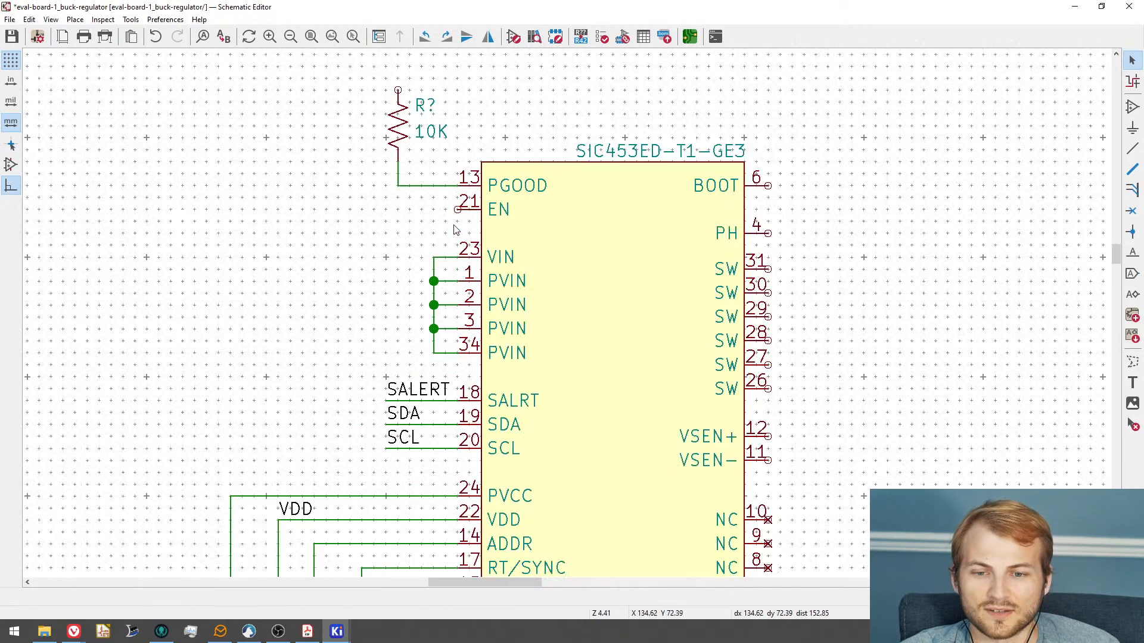
middle_drag(425, 237, 434, 322)
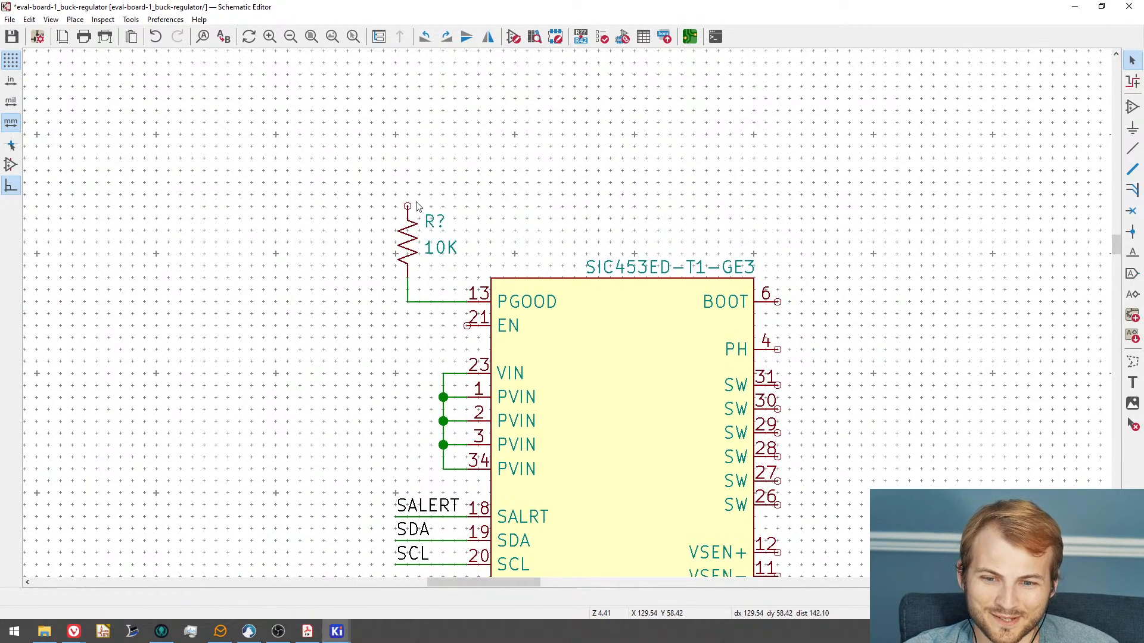
scroll(416, 207, down, 10)
scroll(410, 294, up, 10)
scroll(411, 295, down, 3)
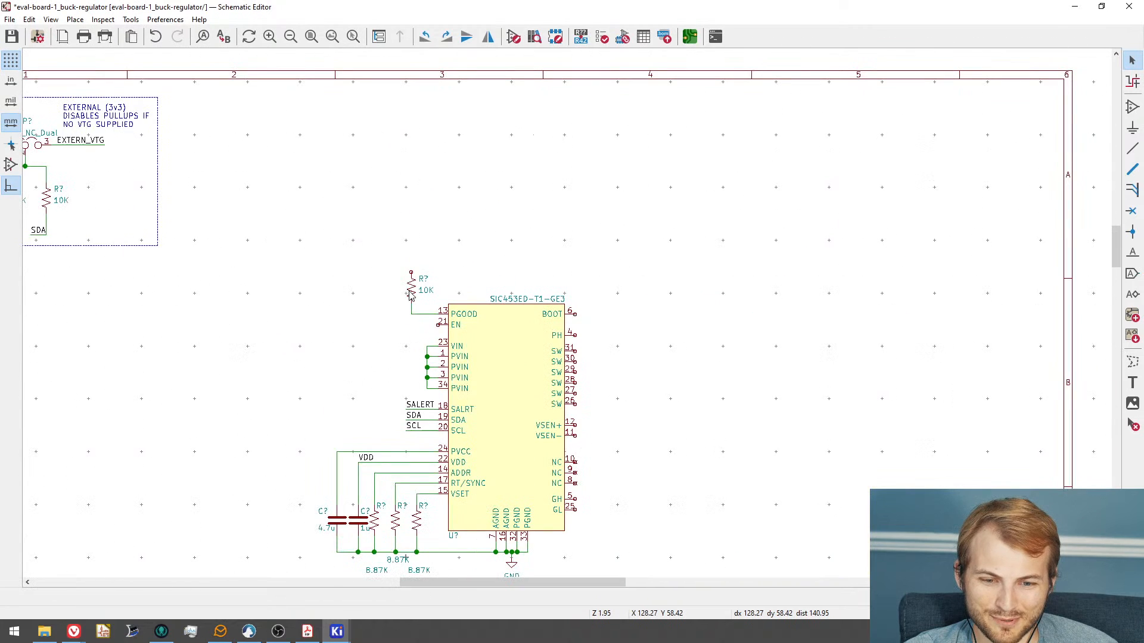
scroll(367, 458, up, 3)
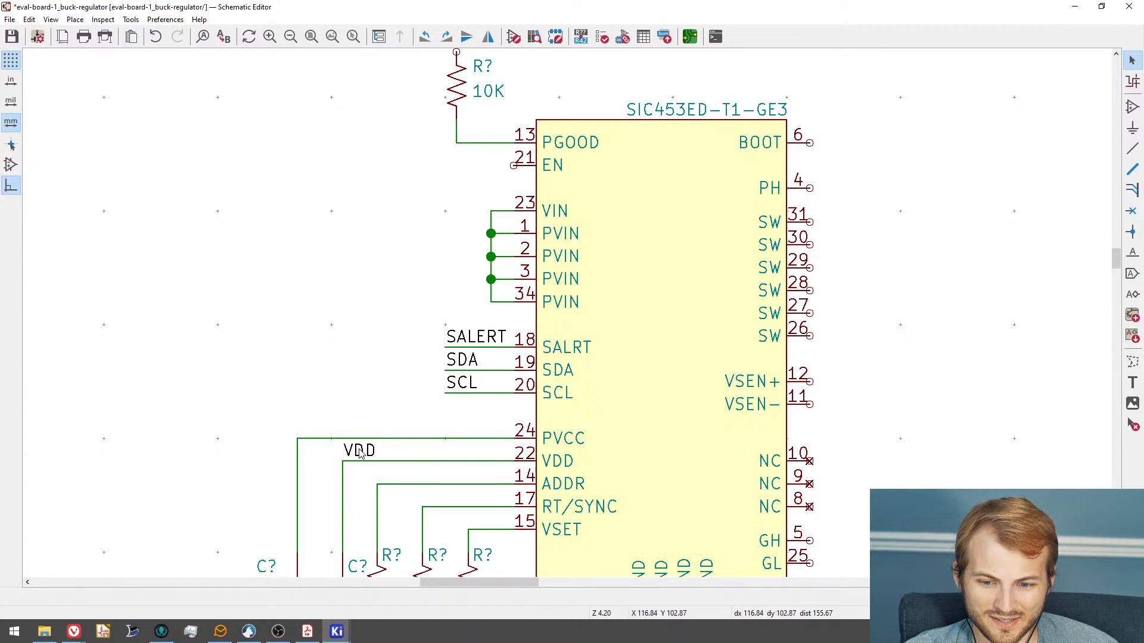
scroll(348, 301, down, 3)
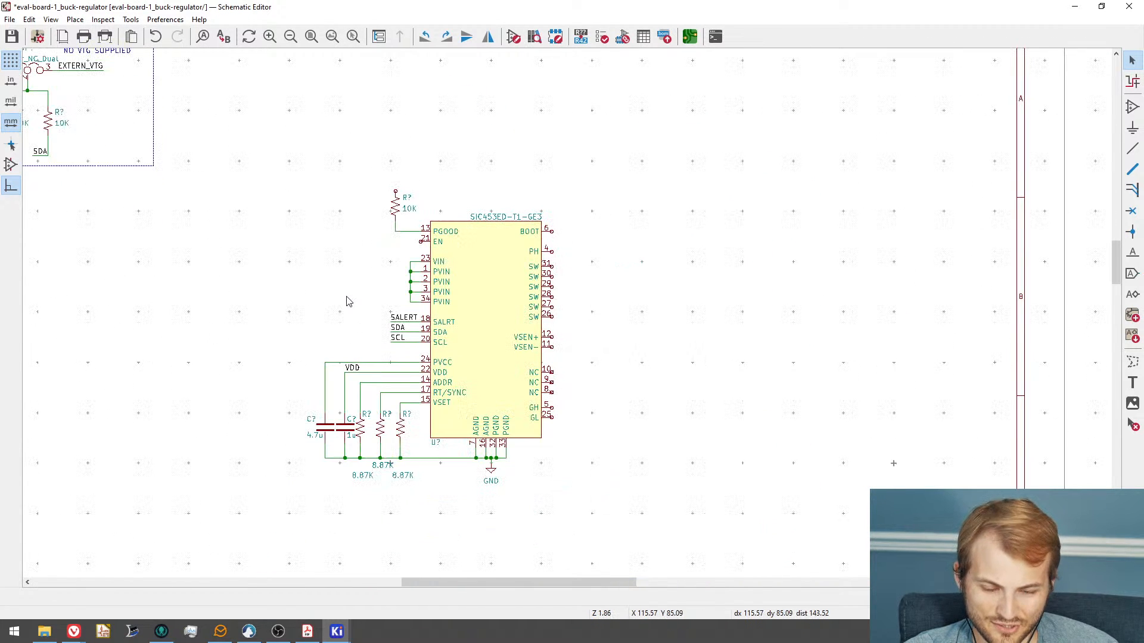
- Add a net label PULLUP_VTG to the branch wire between the dual jumper's middle pin and the SDA pull-up resistor
middle_drag(287, 285, 416, 381)
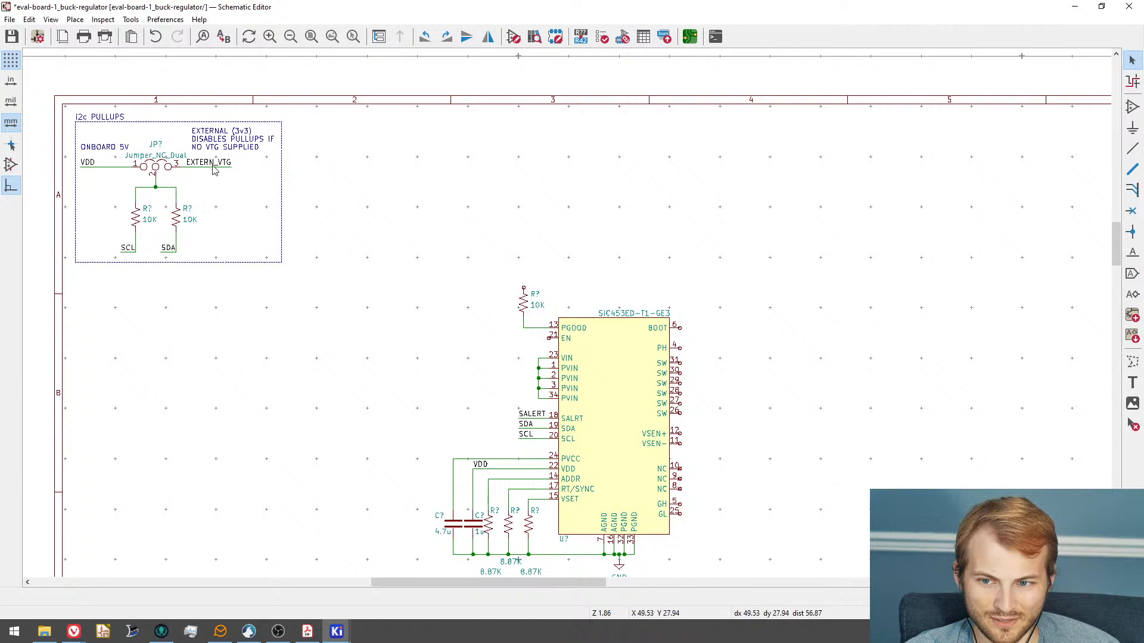
scroll(202, 197, up, 3)
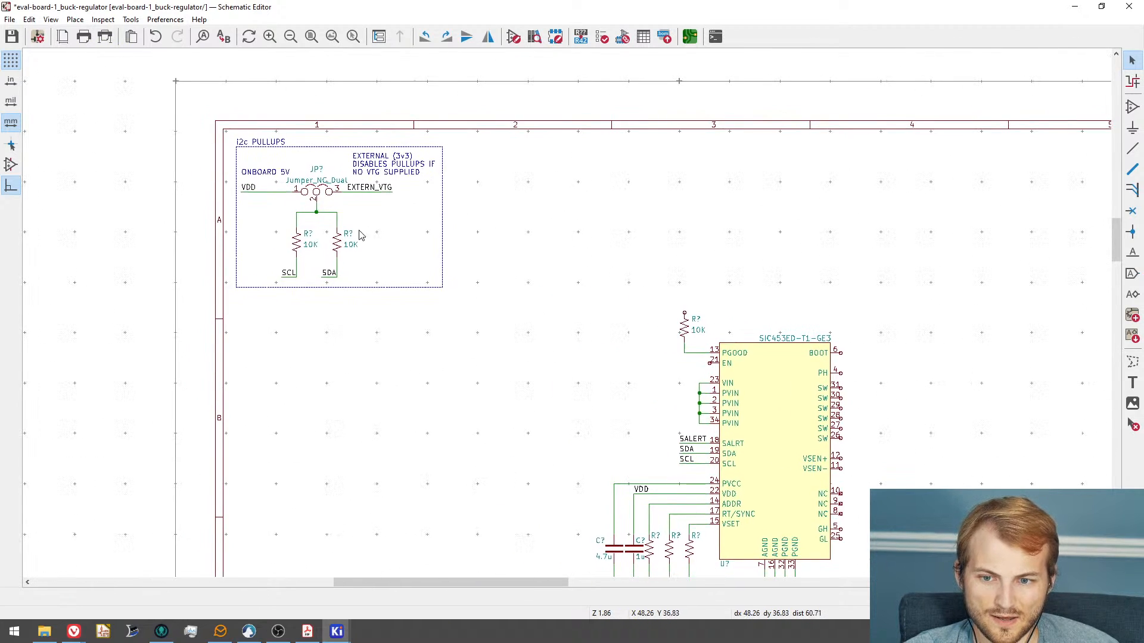
scroll(323, 221, up, 1)
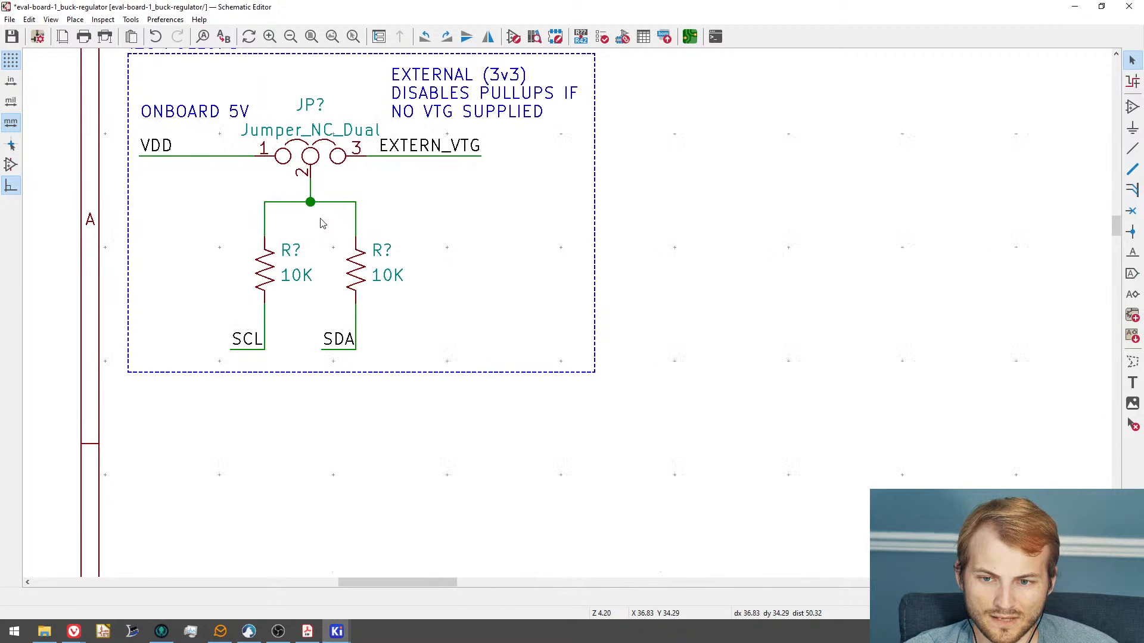
scroll(349, 215, down, 3)
scroll(347, 215, up, 3)
middle_drag(326, 201, 420, 288)
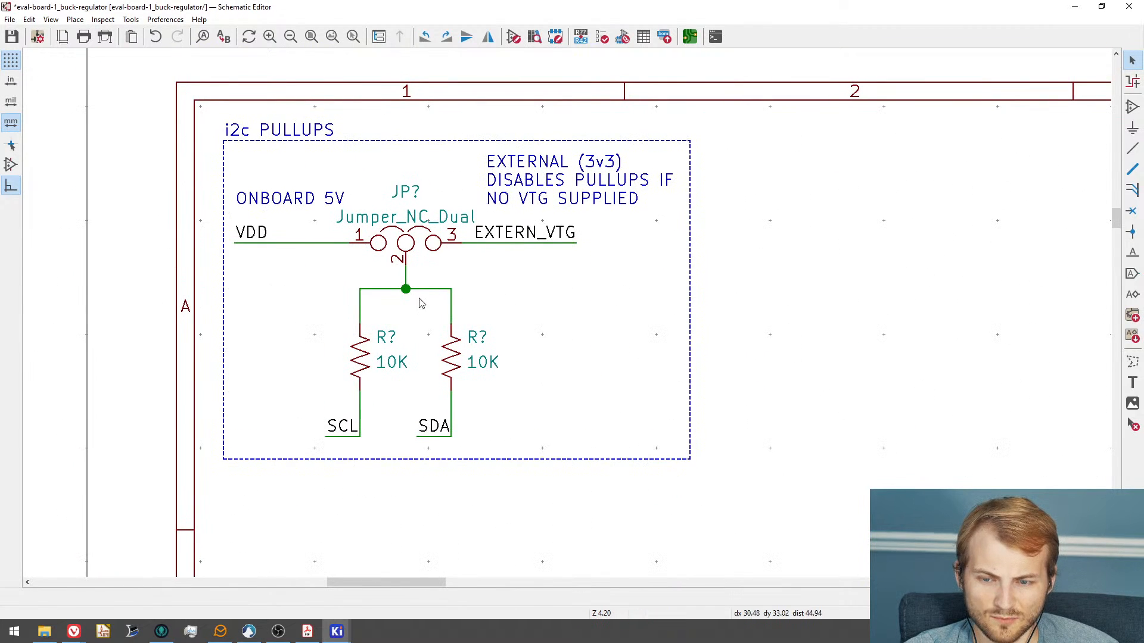
click(1133, 252)
click(728, 363)
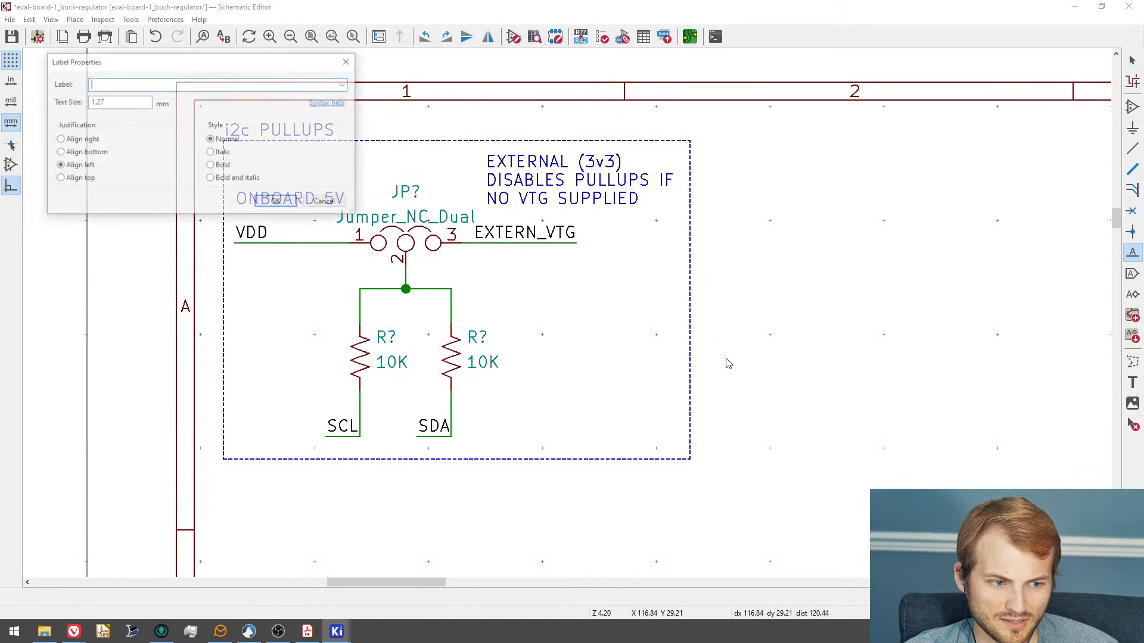
text(PULLUP_VTG)
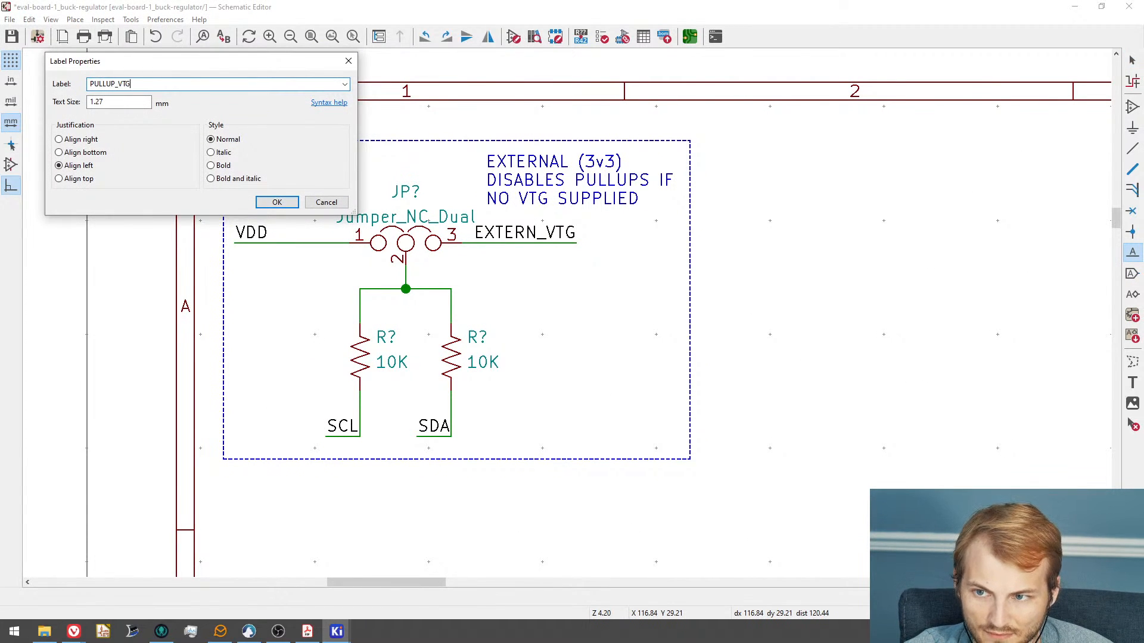
key(Return)
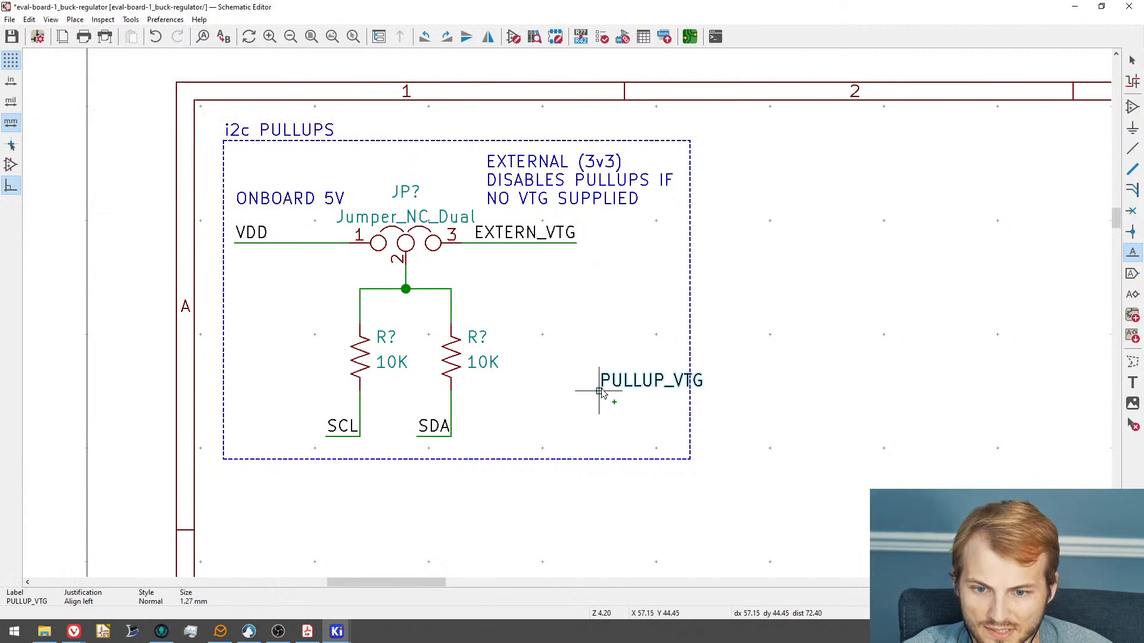
click(419, 290)
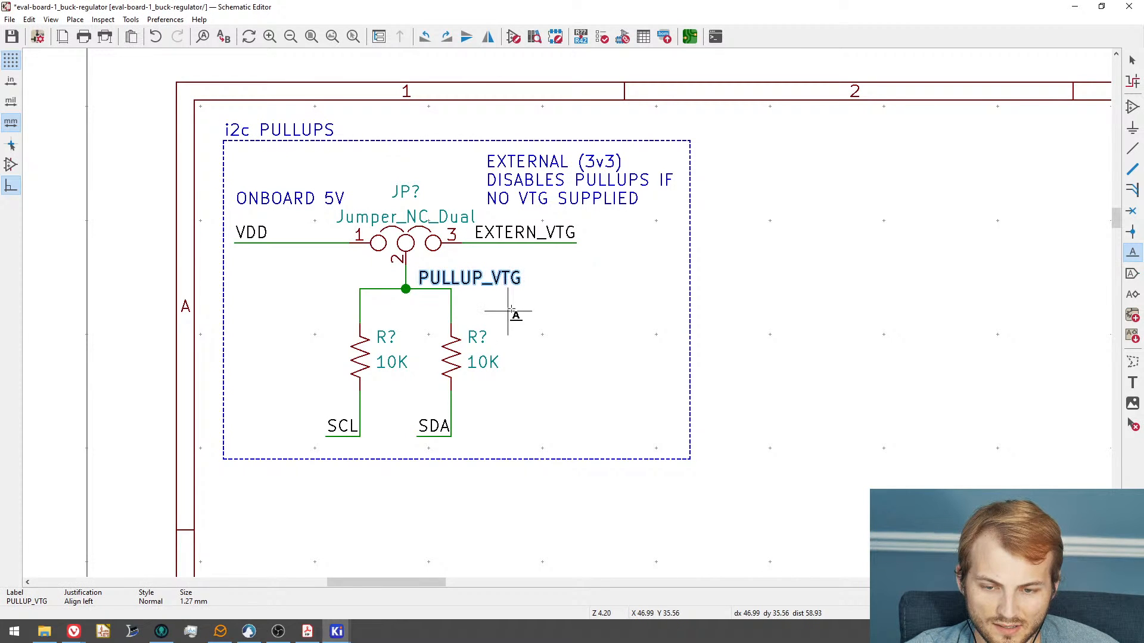
- Move the SDA pull-up resistor with its wires and label about 10 mm to the right and rewire it to the jumper branch
drag(525, 454, 429, 297)
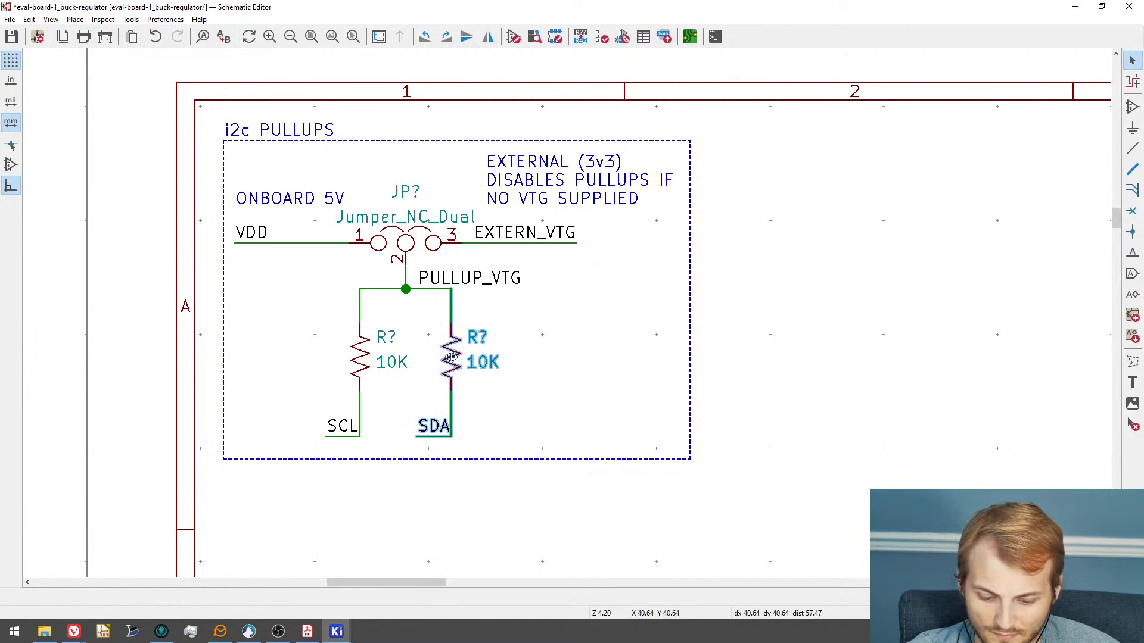
drag(467, 366, 539, 361)
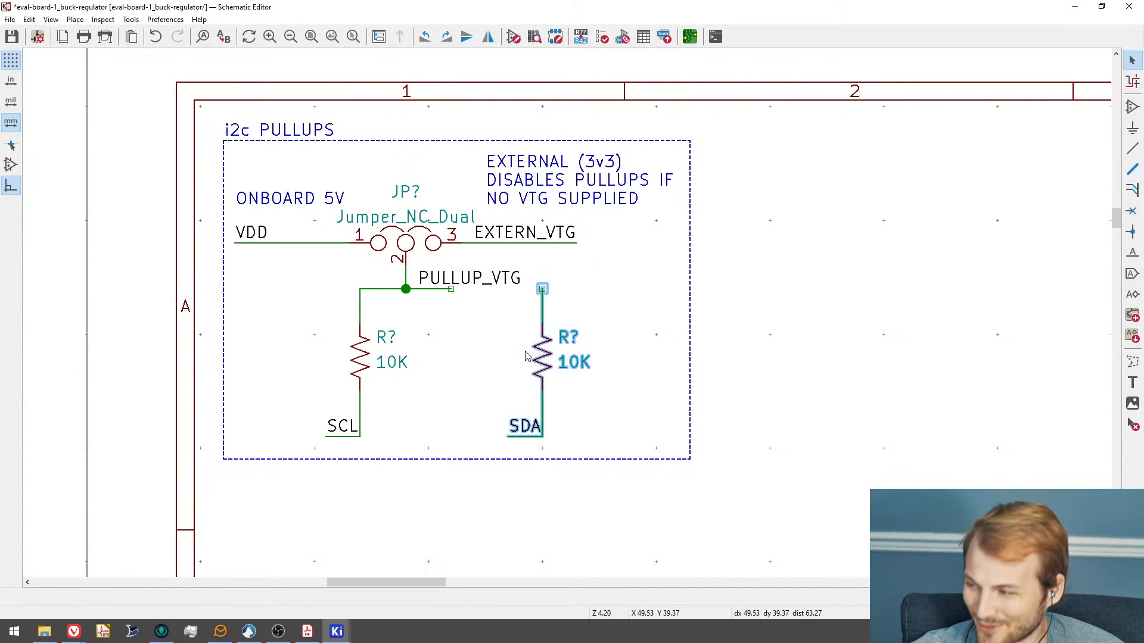
click(527, 287)
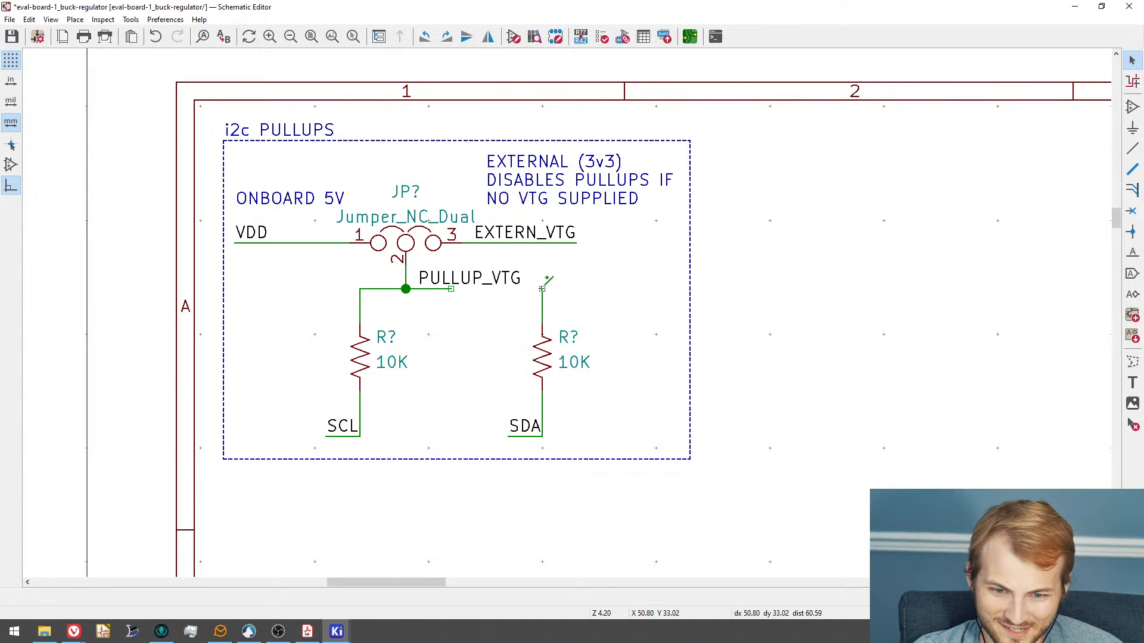
click(542, 288)
click(452, 289)
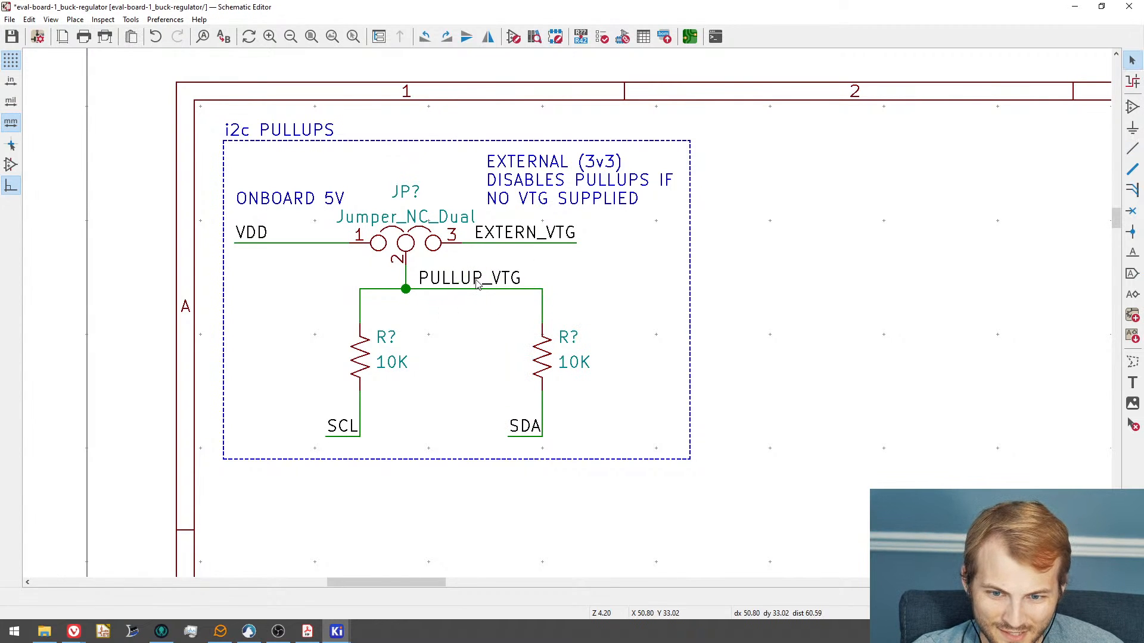
- Flip the PULLUP_VTG label to right alignment and anchor it at the corner of the wire above the SDA resistor
click(476, 280)
key(m)
key(r)
key(r)
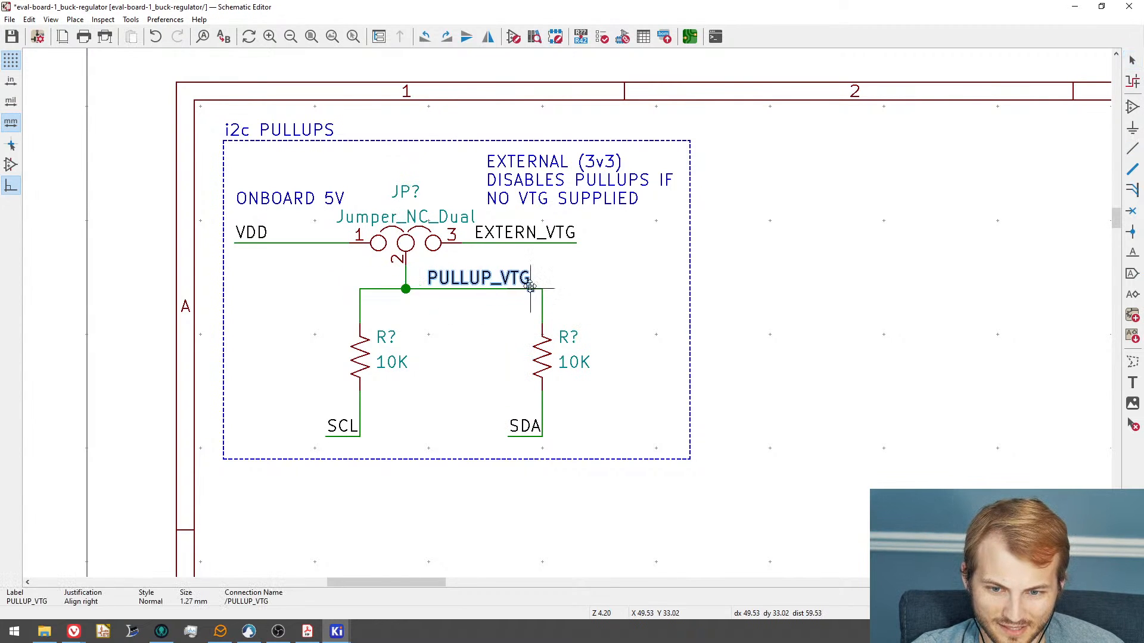
click(542, 288)
click(438, 327)
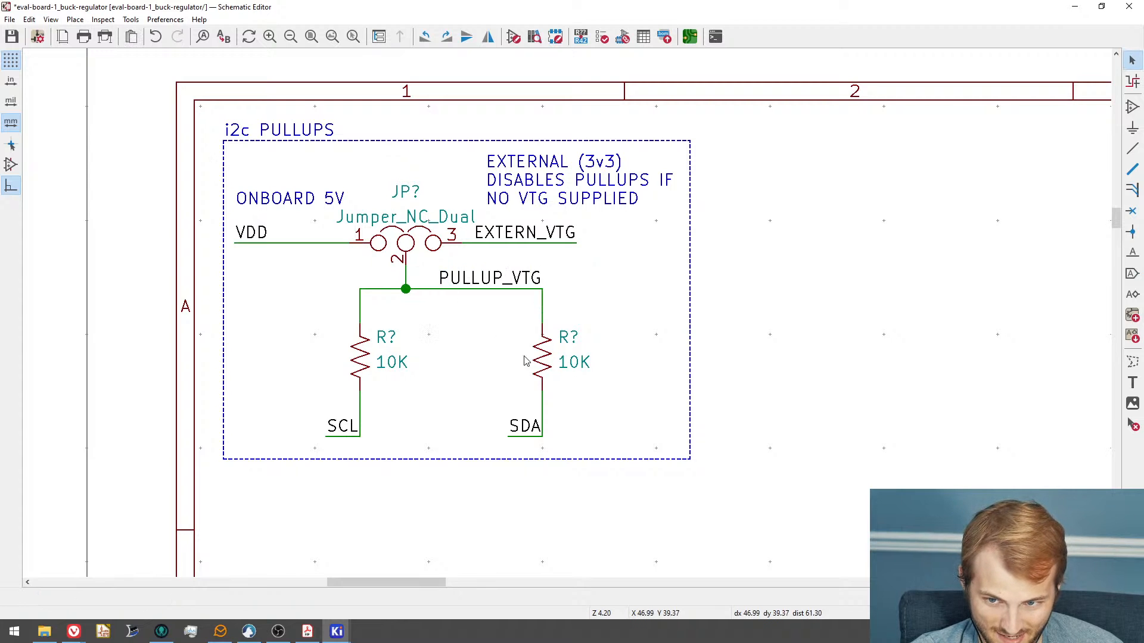
- Shift both pull-up resistors with their wires and labels about 5 mm right, placing the SCL resistor directly below the jumper's middle pin
drag(606, 451, 408, 267)
key(Escape)
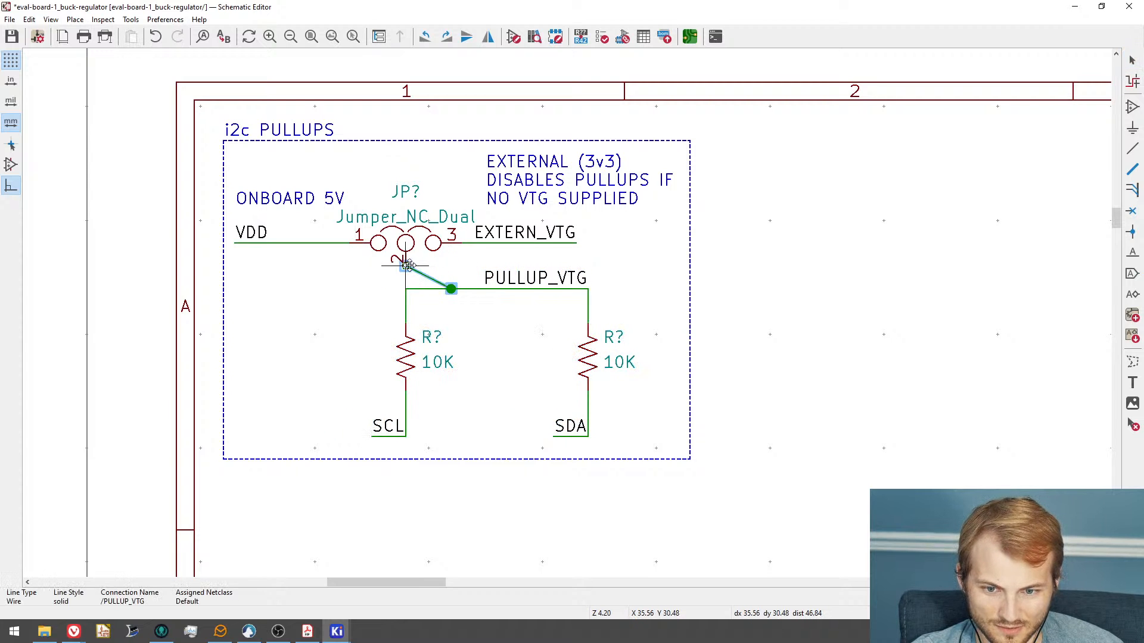
double_click(451, 290)
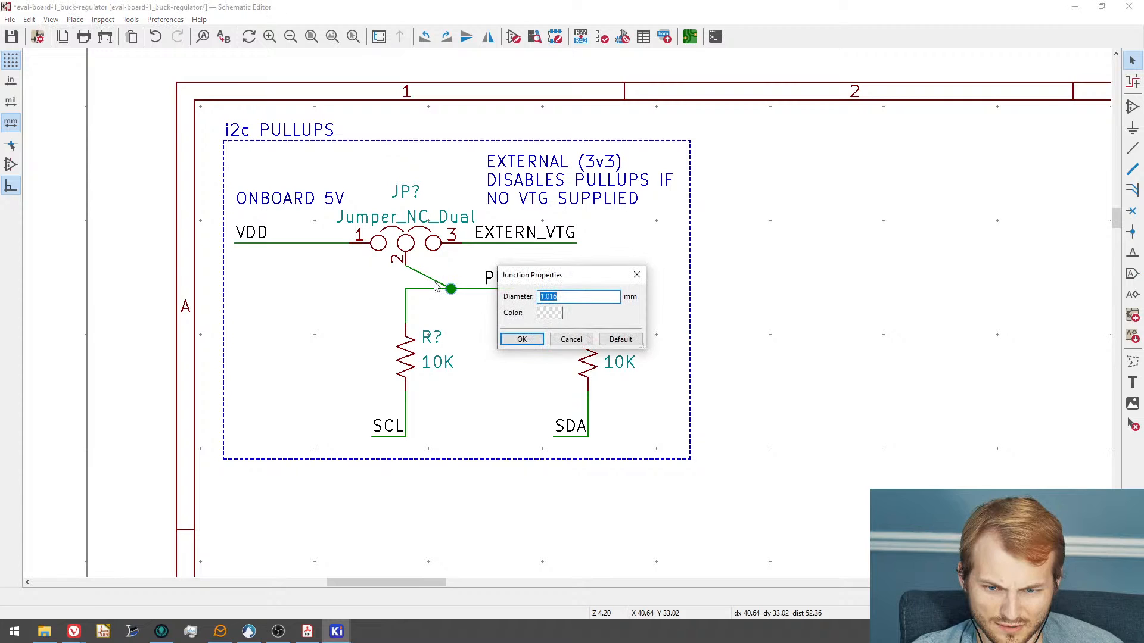
click(586, 343)
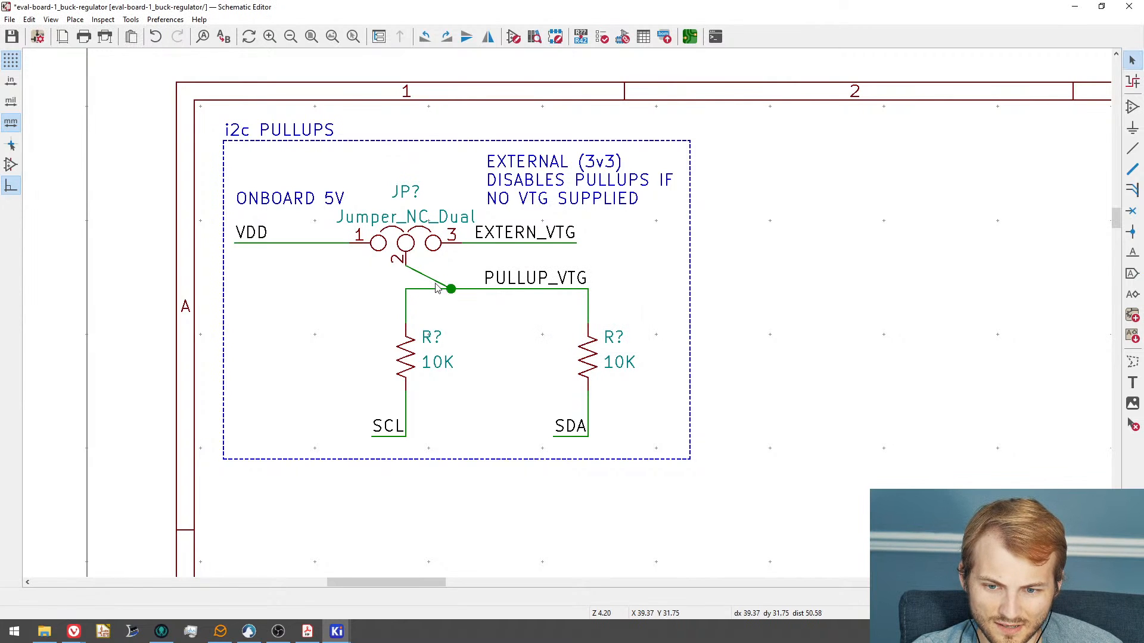
- Replace the slanted wire at the jumper's pin 2 with a straight vertical wire down to the SCL pull-up resistor
click(437, 286)
key(Delete)
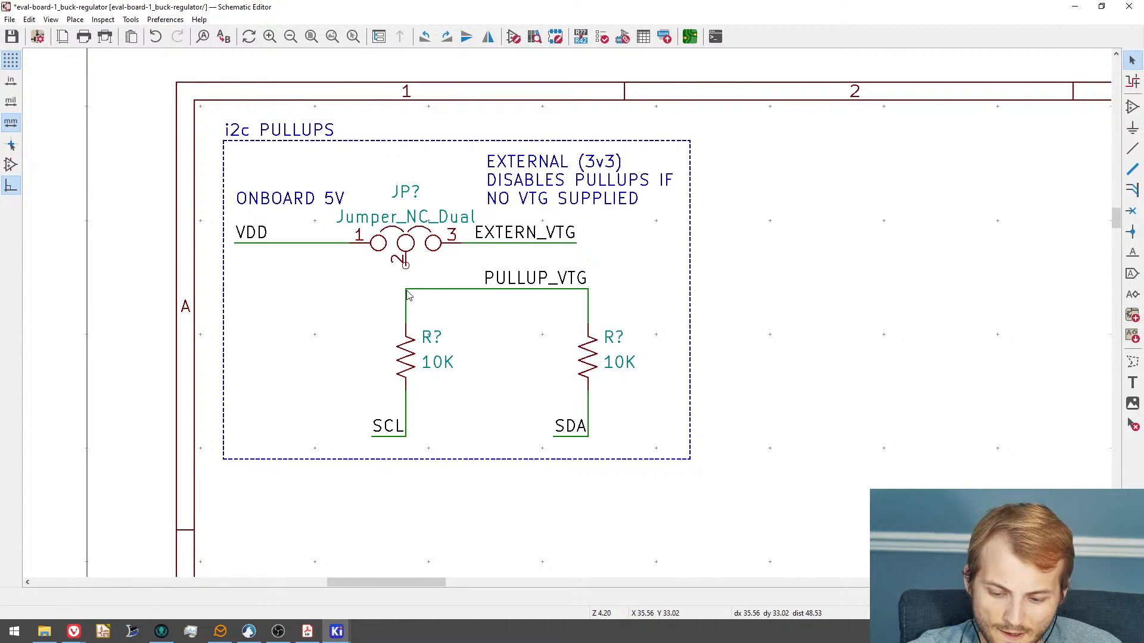
key(w)
click(405, 265)
scroll(501, 334, down, 3)
scroll(504, 331, up, 1)
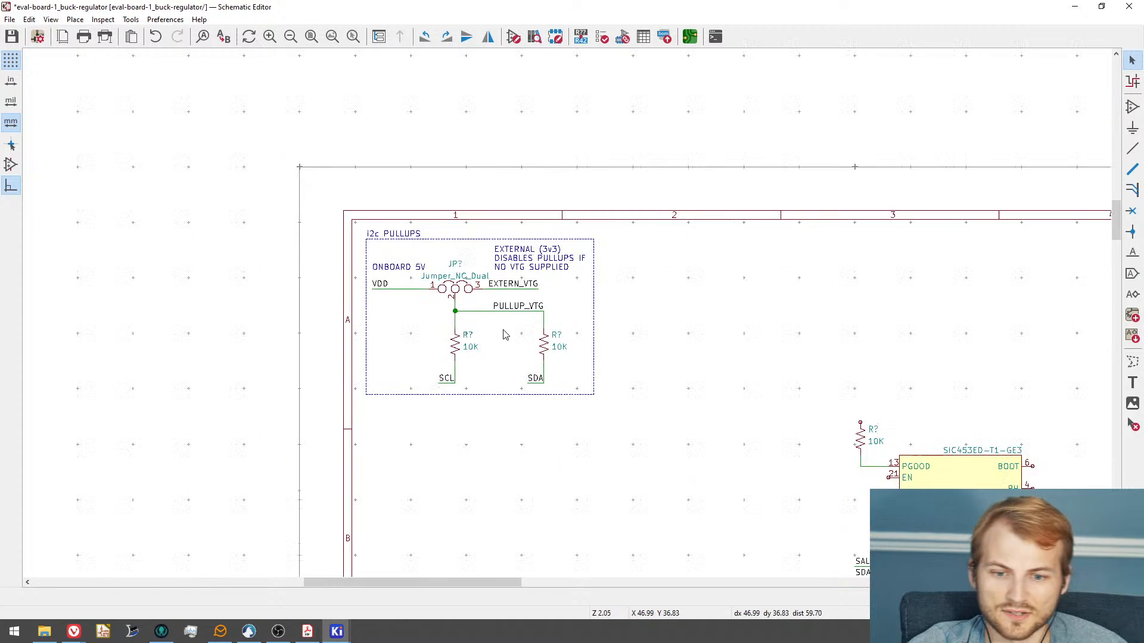
- Duplicate the PULLUP_VTG label and place the copy, left-aligned, up and to the left of the PGOOD pull-up resistor
middle_drag(504, 331, 374, 242)
scroll(422, 301, up, 1)
click(375, 241)
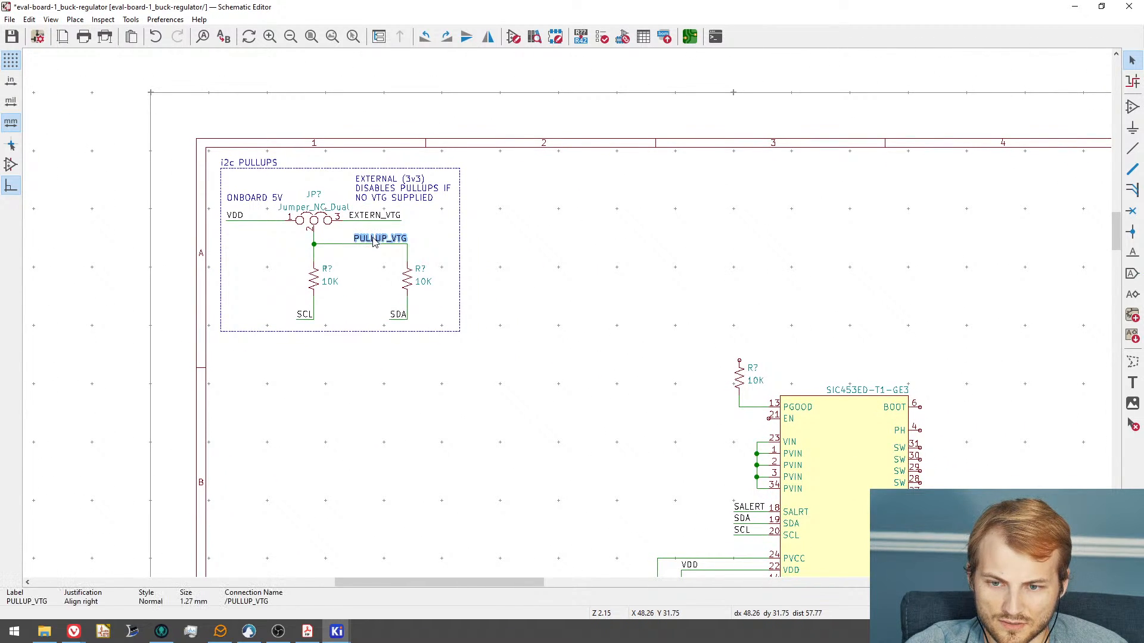
right_click(374, 240)
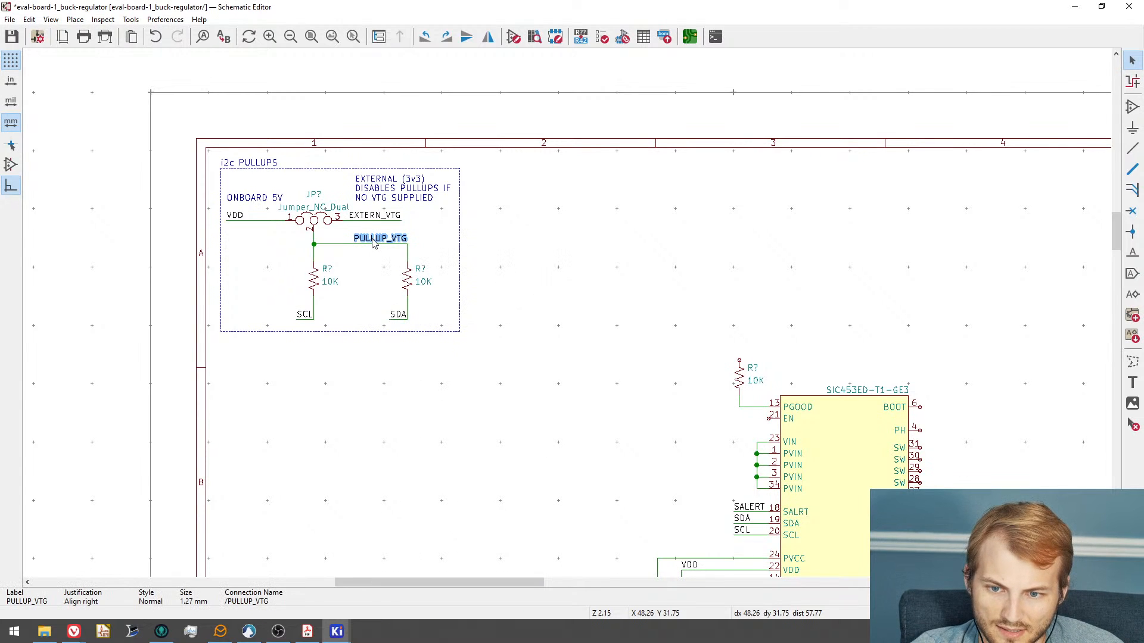
key(c)
key(Escape)
click(371, 245)
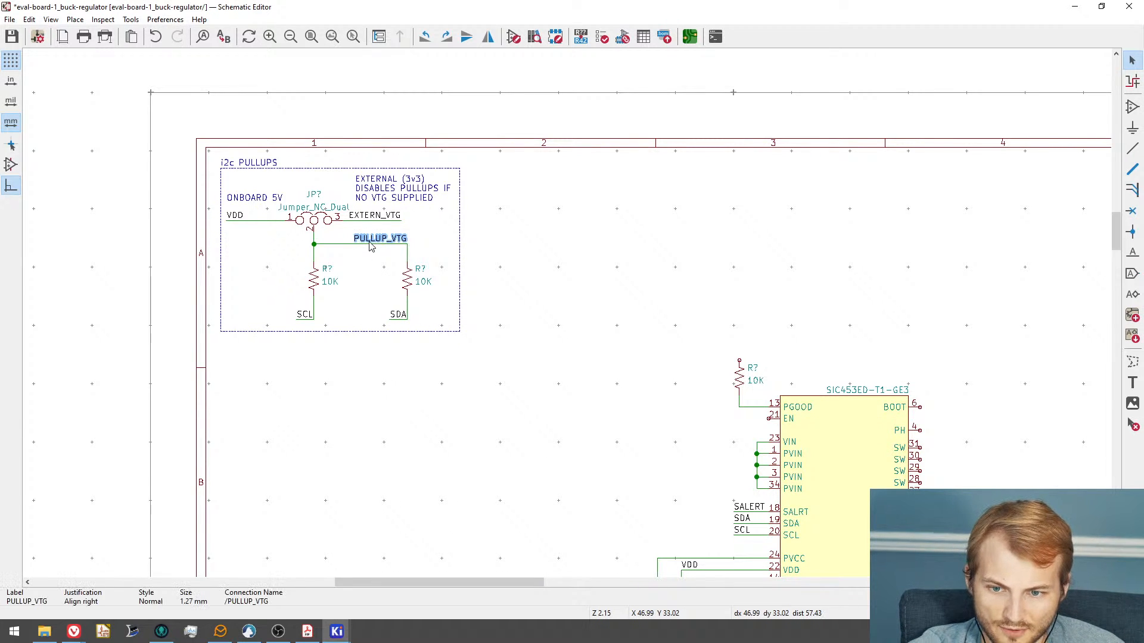
key(ctrl+d)
scroll(723, 334, up, 3)
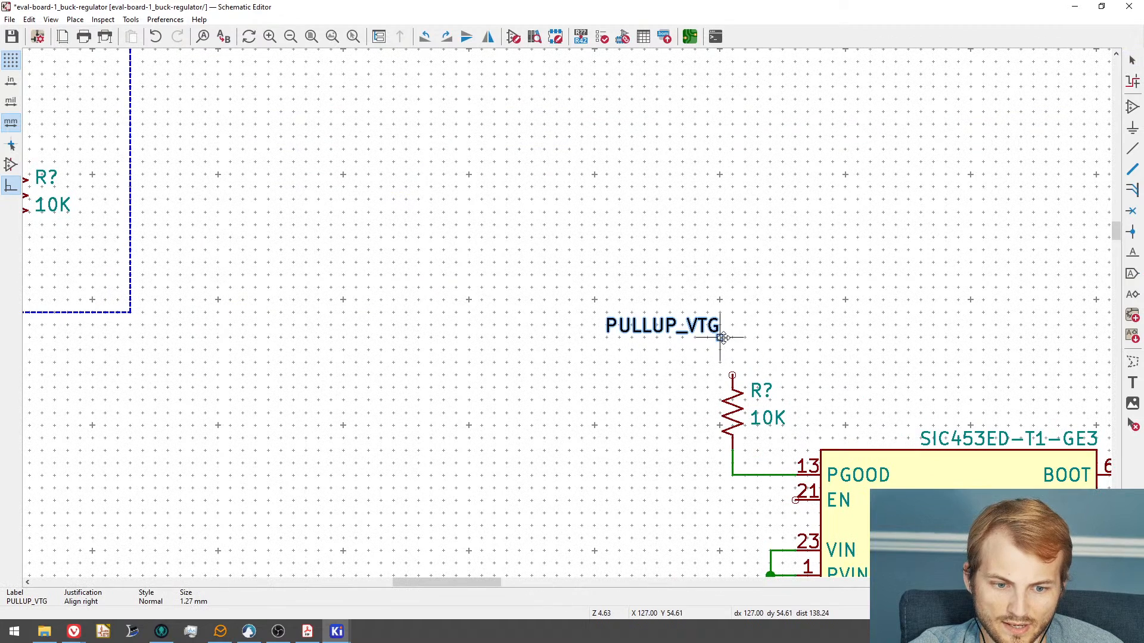
key(y)
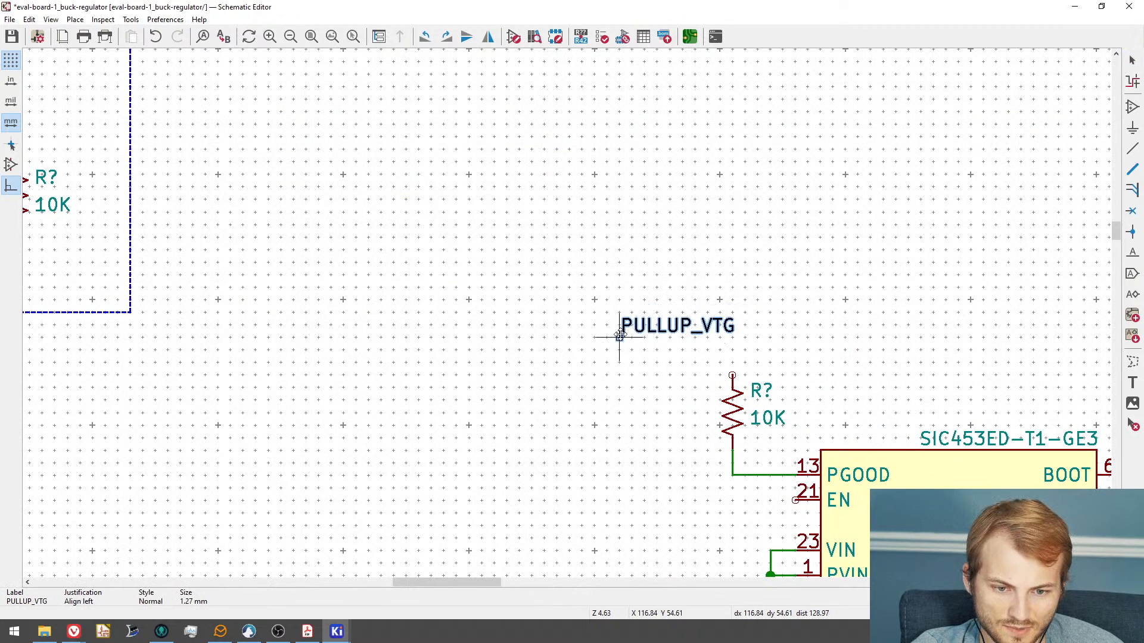
click(619, 338)
- Wire the upper end of the PGOOD pull-up resistor to the copied PULLUP_VTG label
click(730, 374)
click(619, 337)
scroll(688, 383, down, 3)
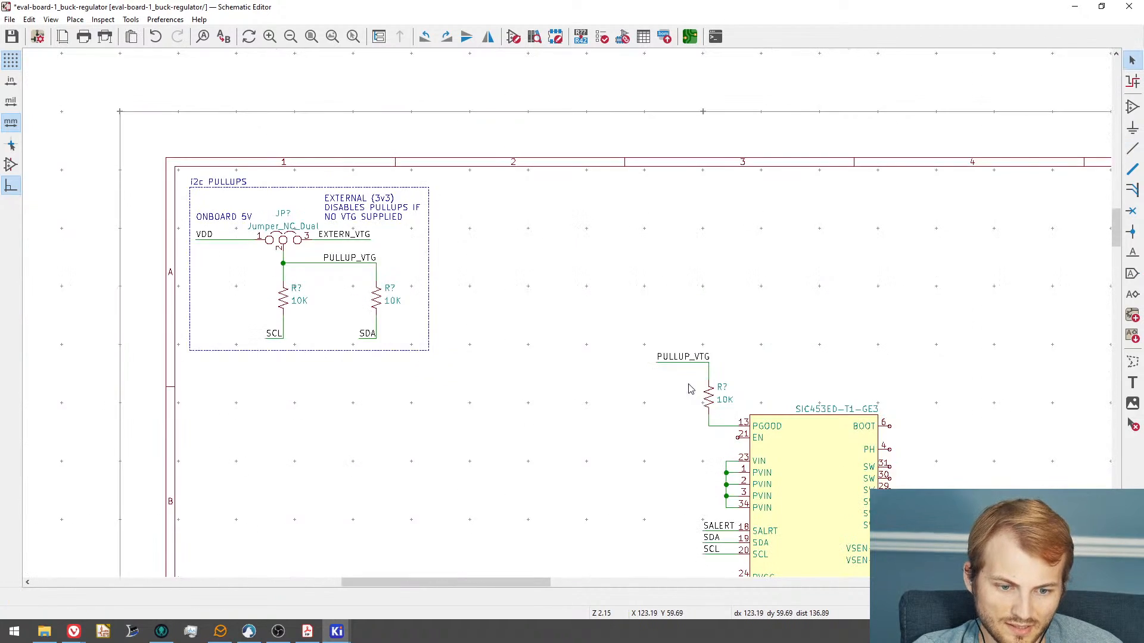
- Create a net label PGOOD and place it to the left of the regulator's pin 13, below the copied PULLUP_VTG label
middle_drag(712, 399, 699, 330)
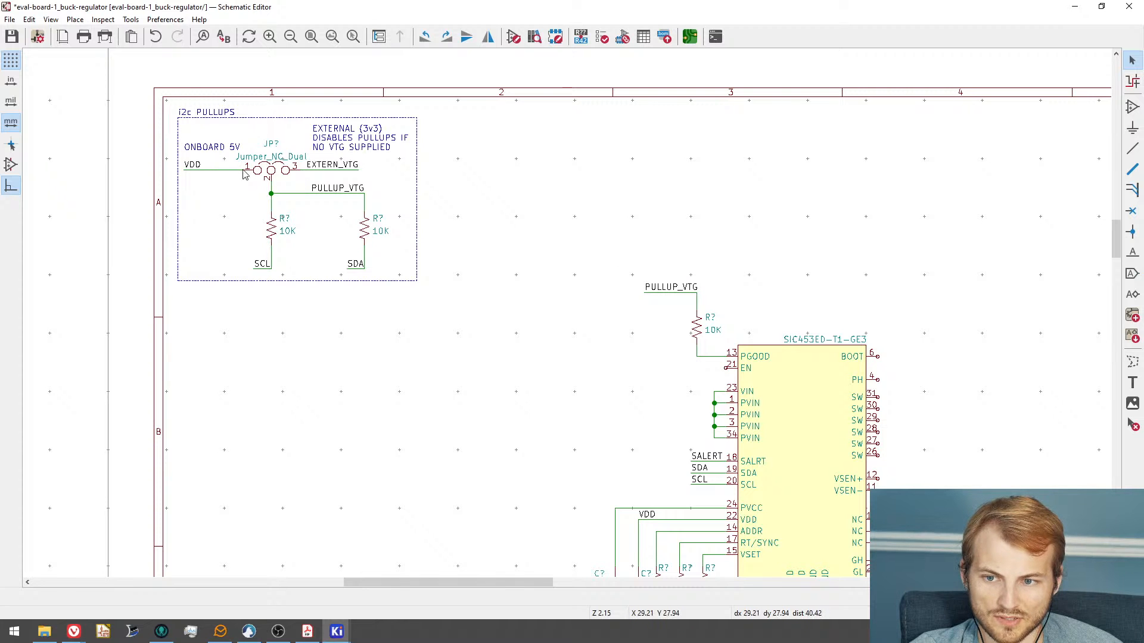
scroll(564, 280, up, 3)
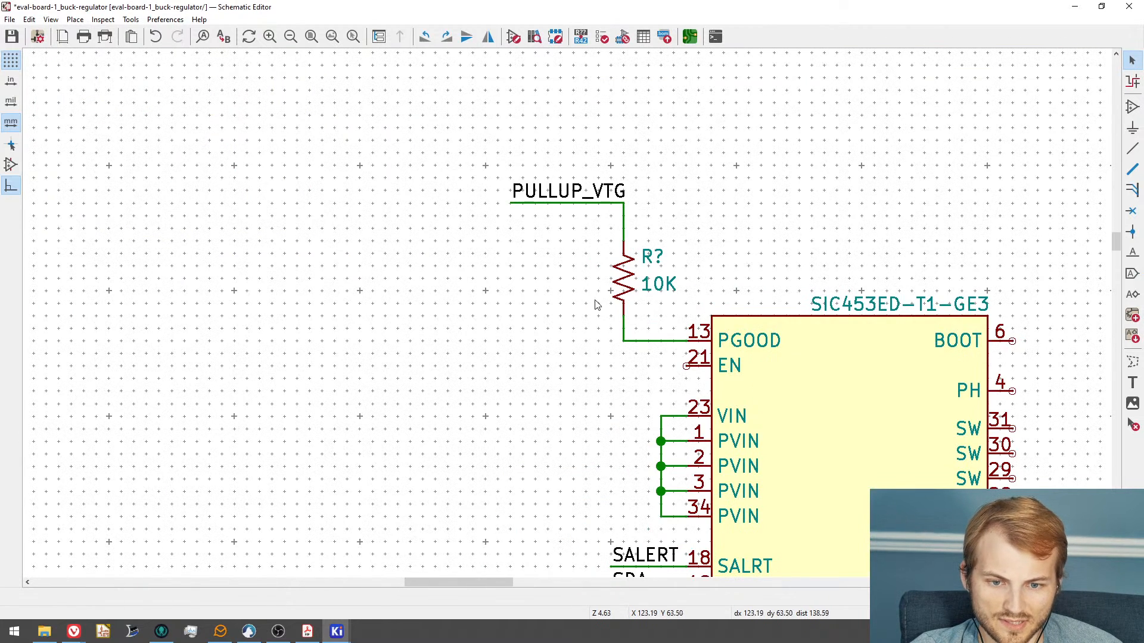
click(1133, 252)
click(562, 345)
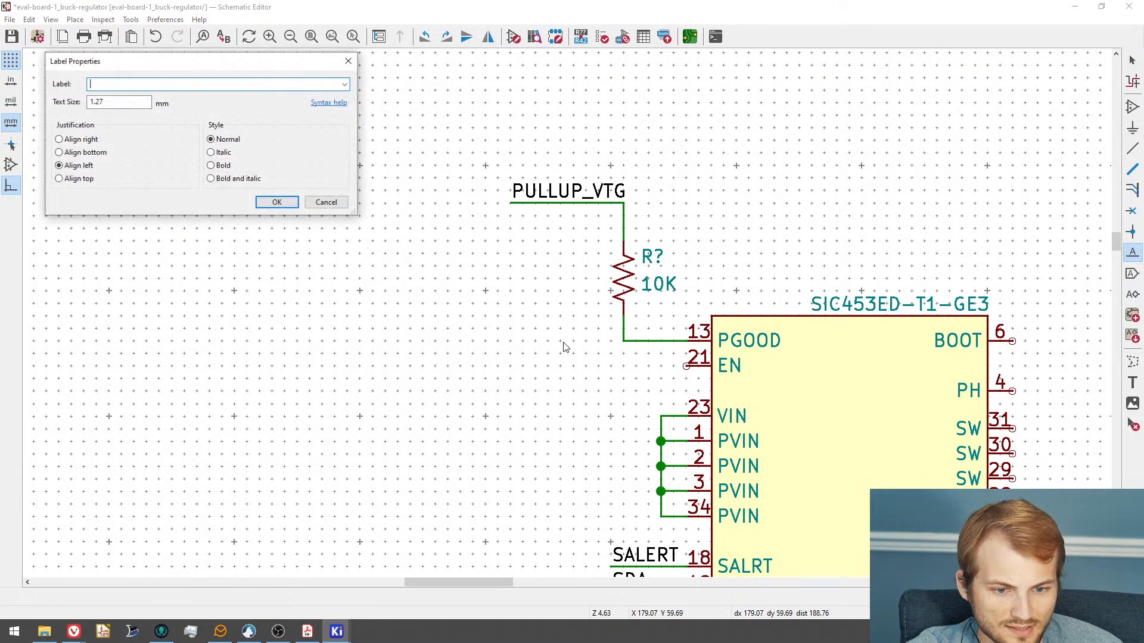
text(PGD)
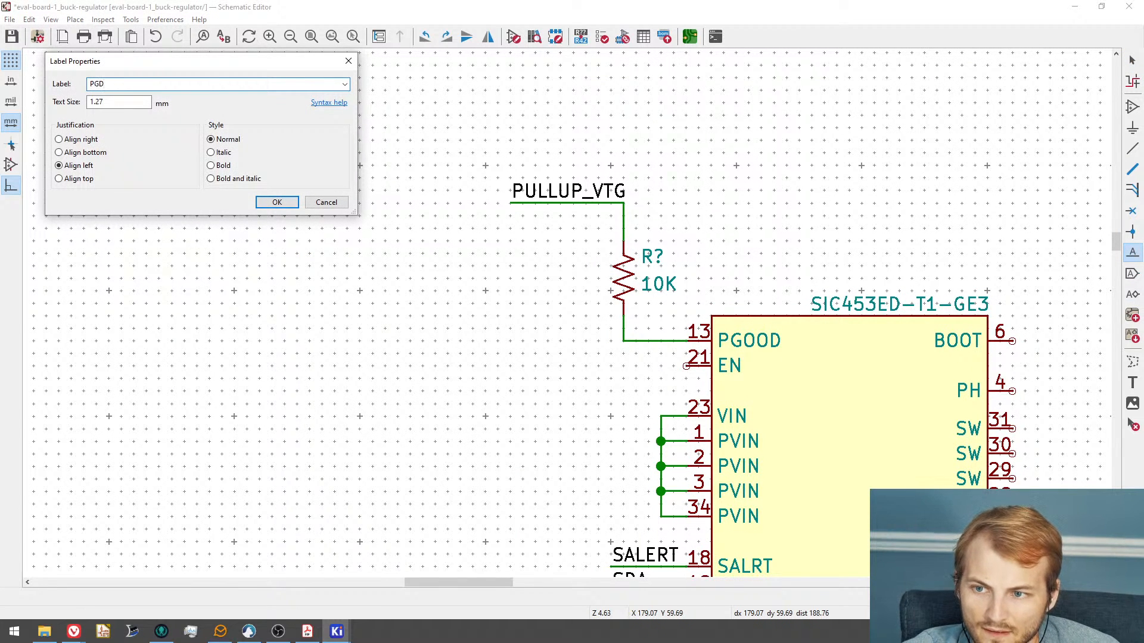
click(268, 201)
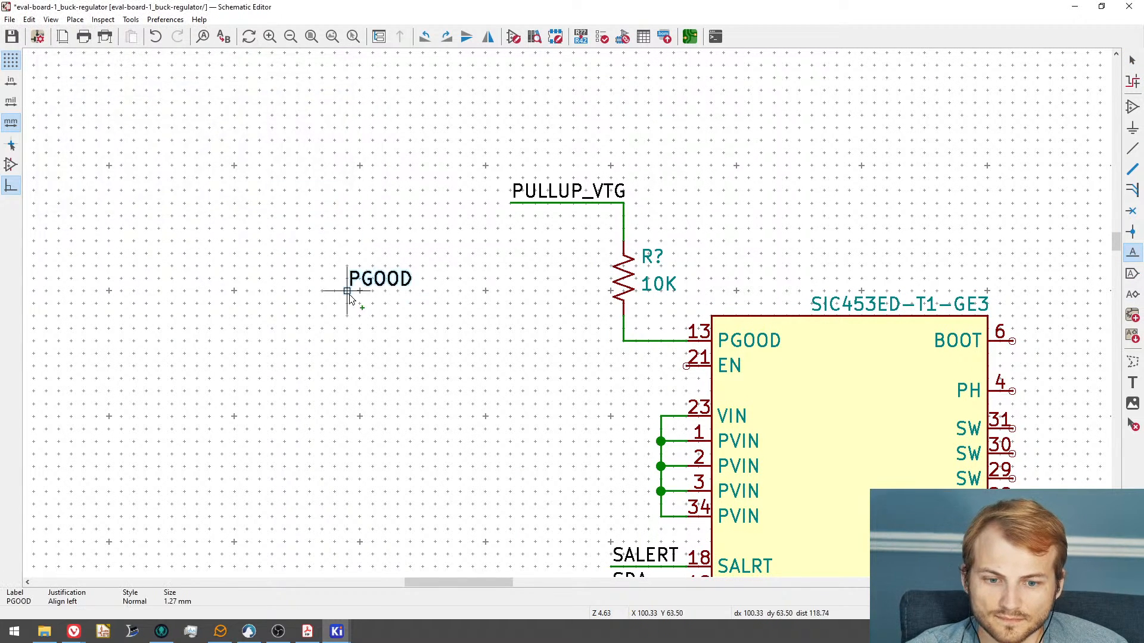
click(510, 334)
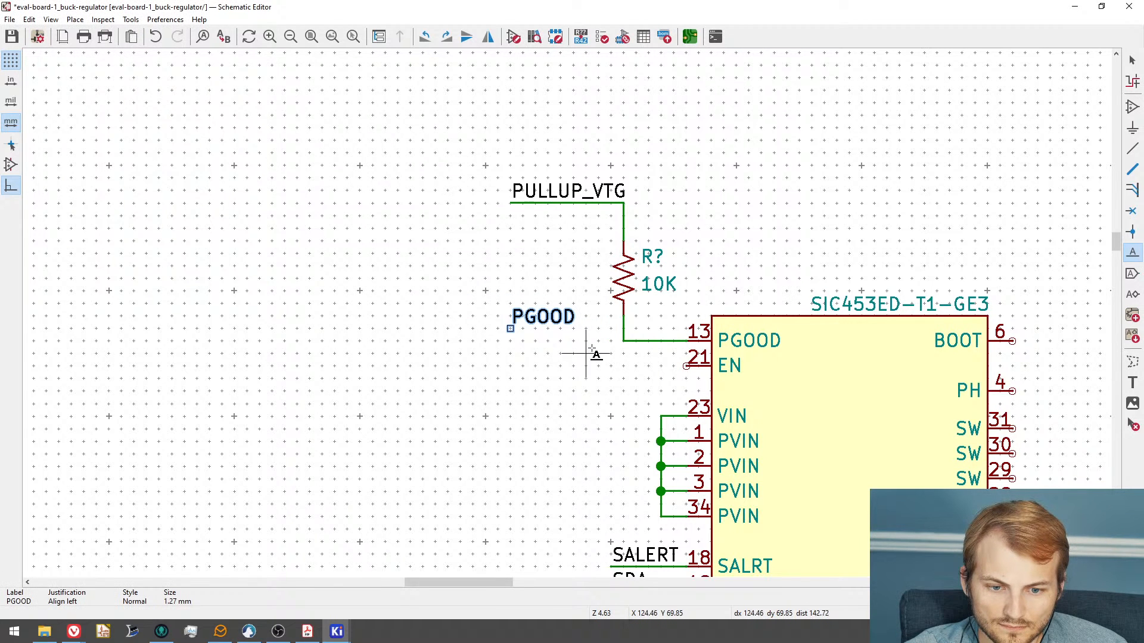
- Align the PGOOD label with the regulator's pin 13 and wire it to the junction below the pull-up resistor
click(623, 342)
key(Escape)
key(Escape)
drag(508, 325, 536, 345)
key(w)
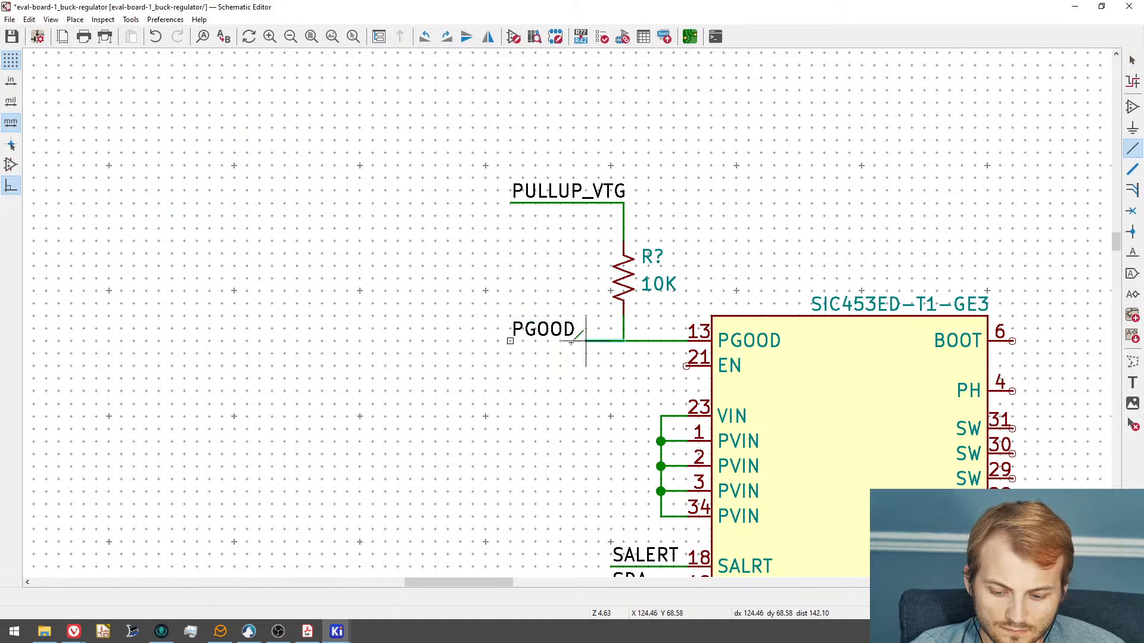
click(511, 340)
key(Escape)
scroll(511, 334, down, 1)
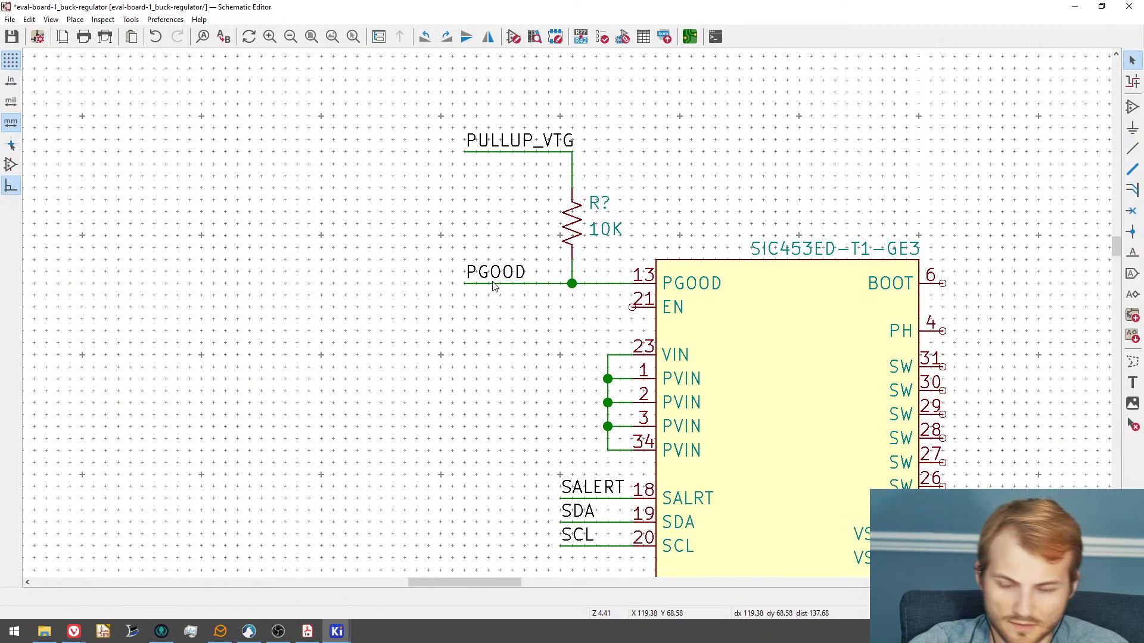
scroll(575, 322, down, 1)
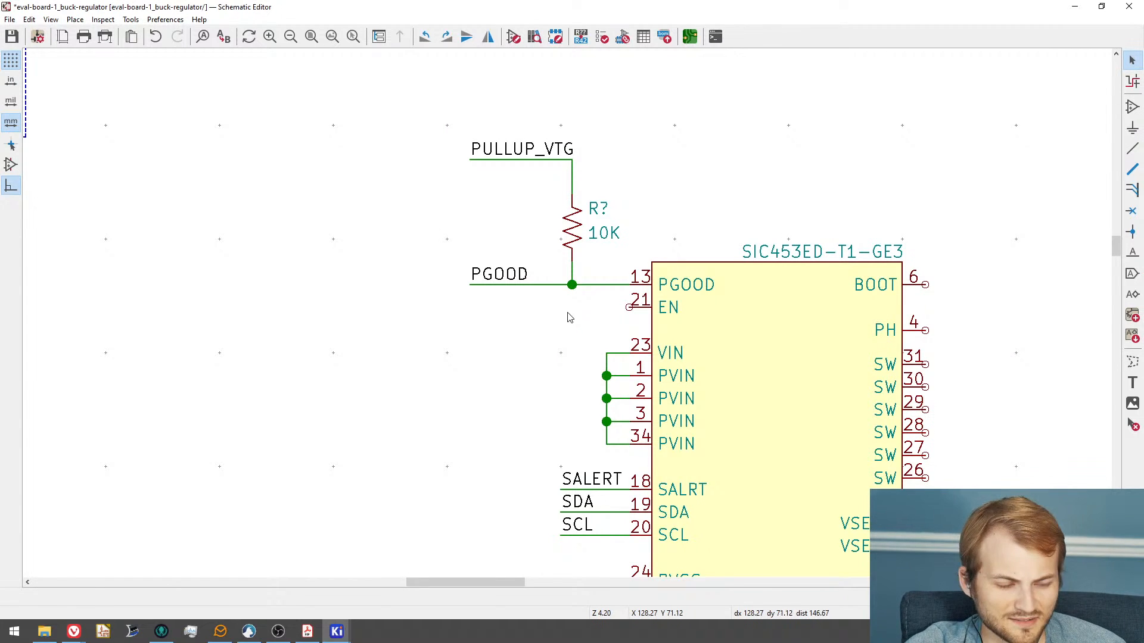
scroll(446, 198, down, 1)
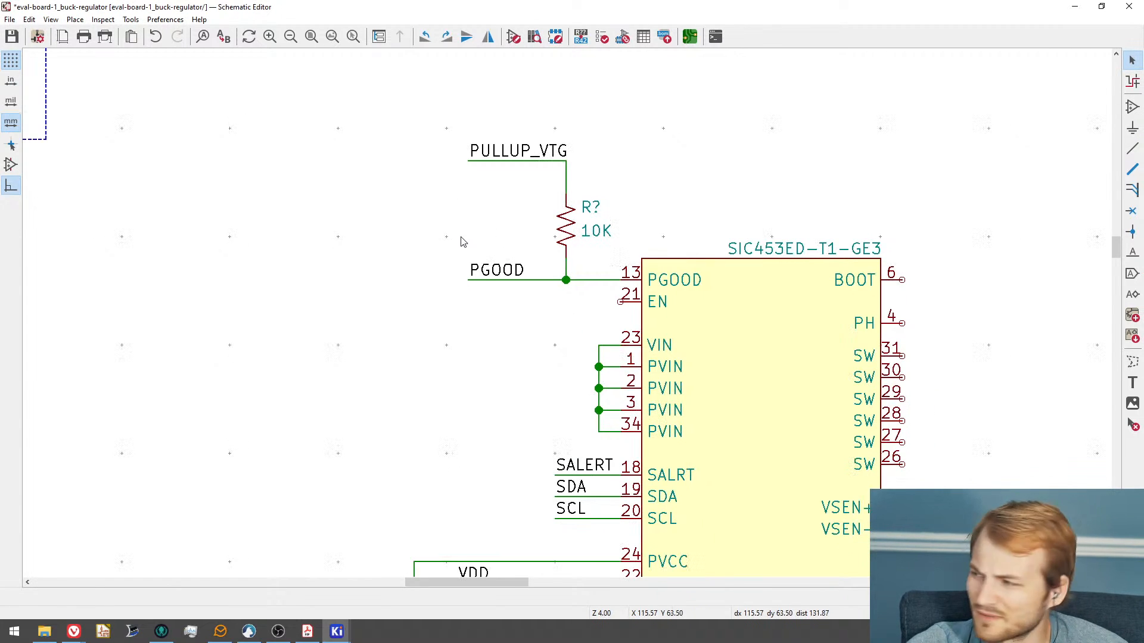
scroll(524, 290, down, 8)
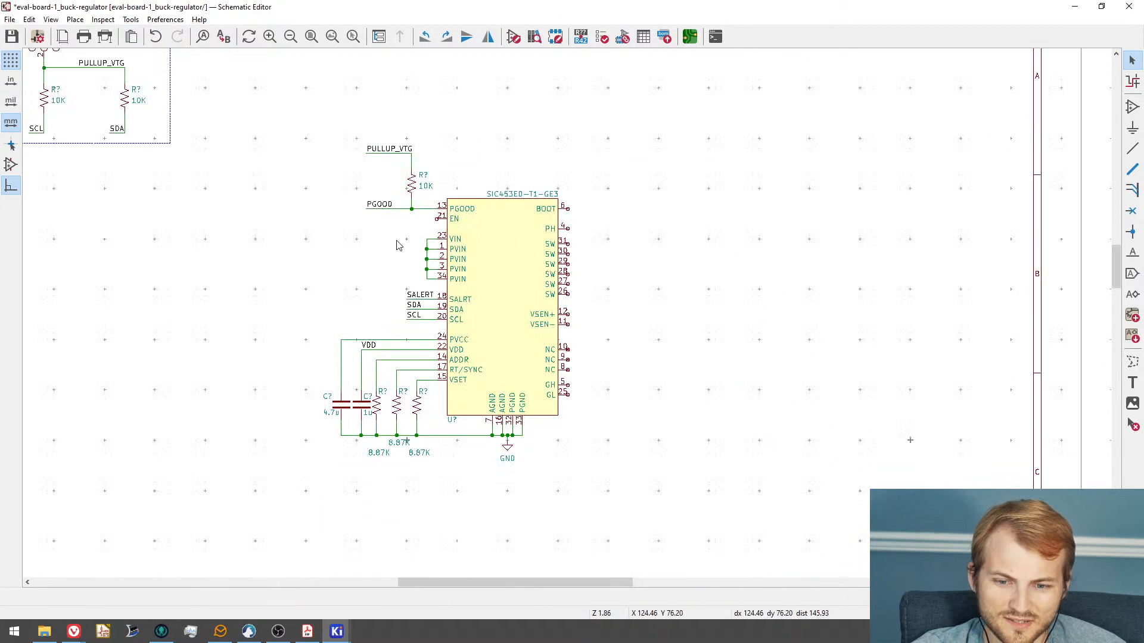
scroll(442, 307, up, 6)
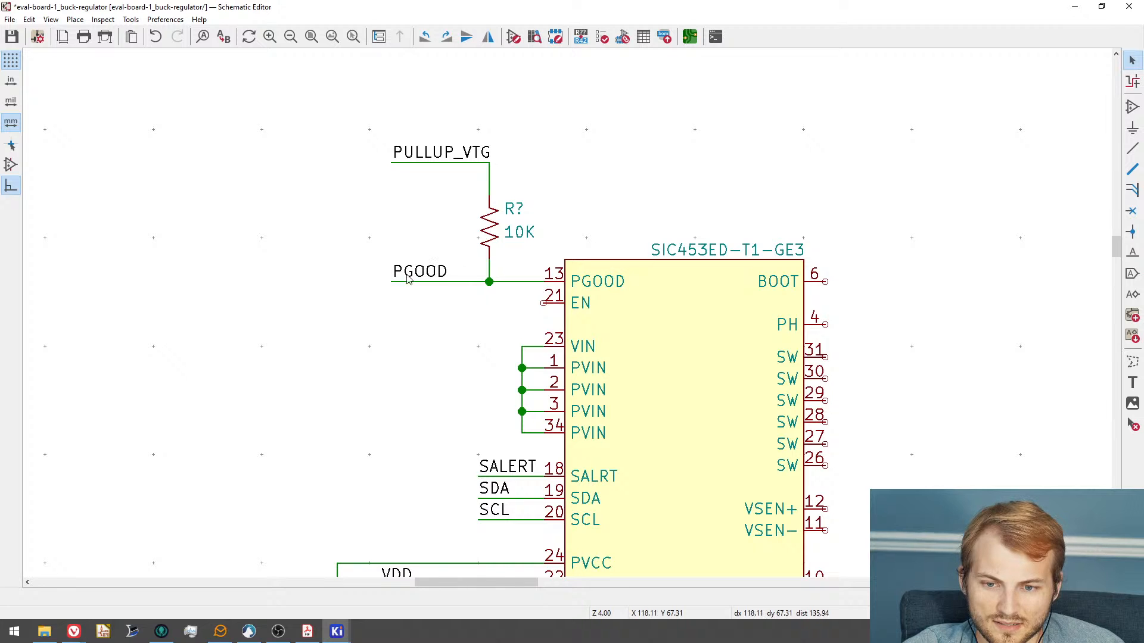
middle_drag(427, 290, 418, 221)
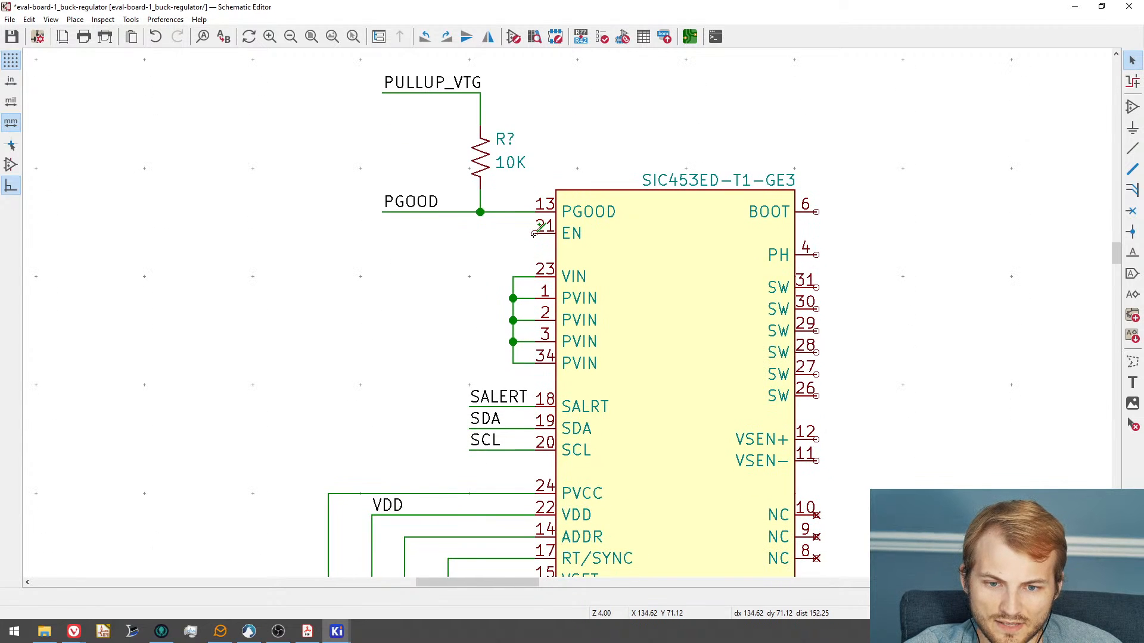
- Switch to the SiC45x datasheet in Adobe Acrobat and examine the Typical Application Circuit on page 1
key(alt+Tab)
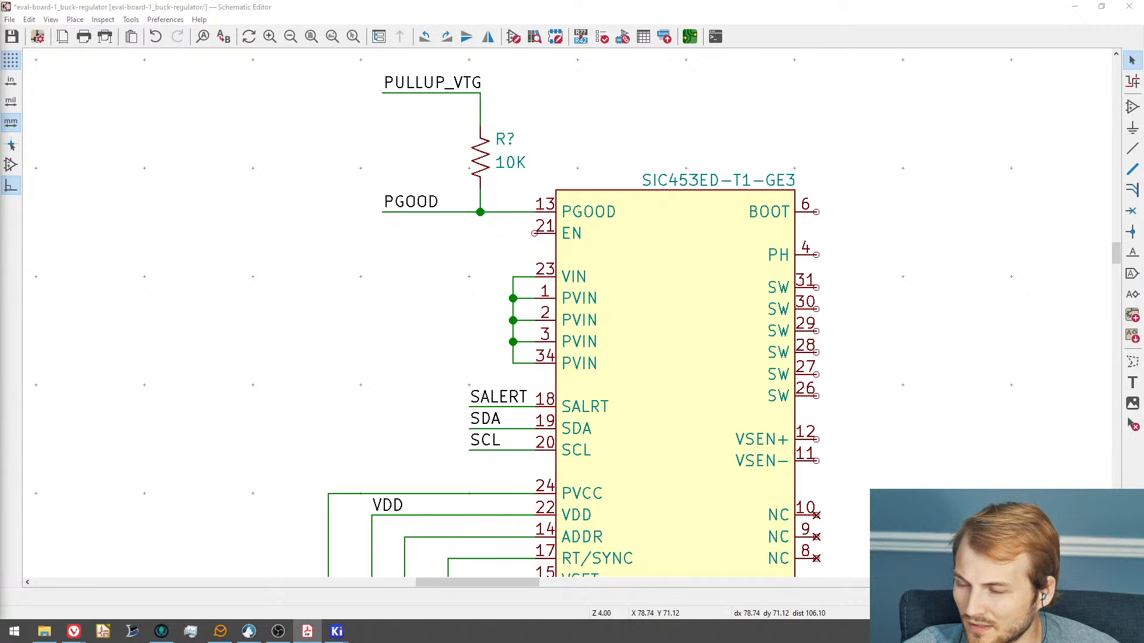
drag(1, 173, 346, 0)
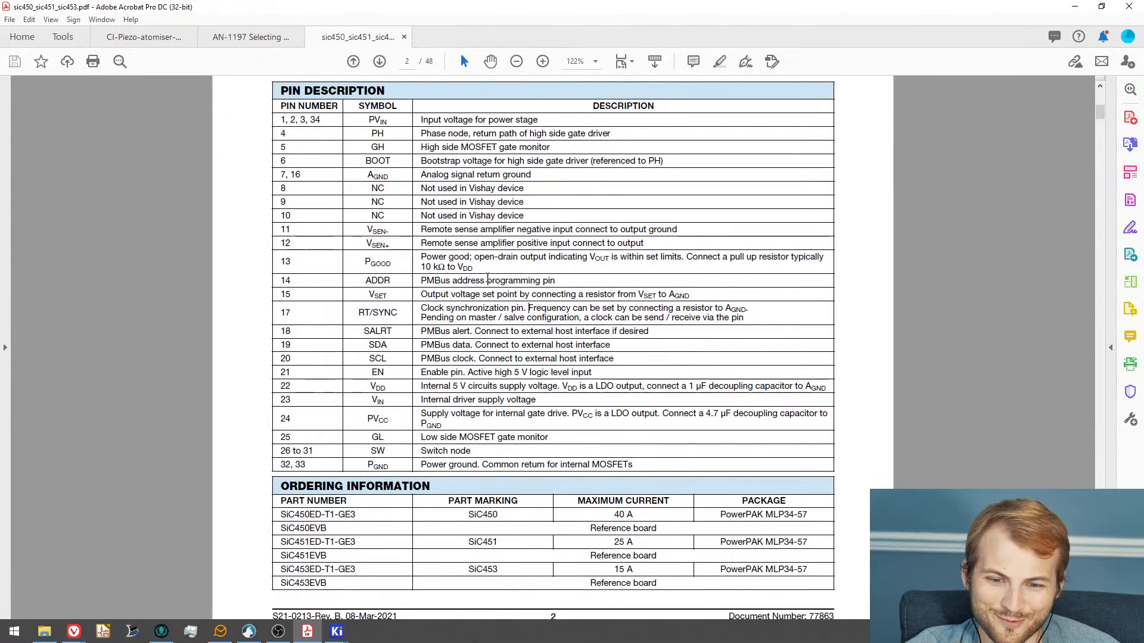
scroll(488, 279, up, 15)
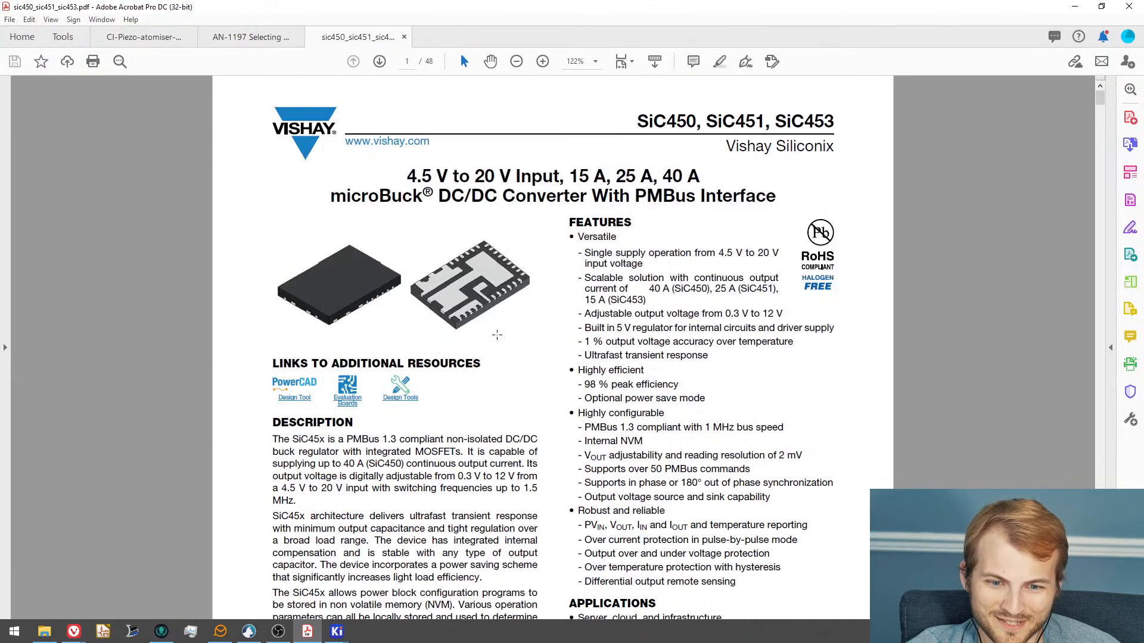
scroll(496, 335, down, 3)
ctrl+scroll(497, 335, down, 1)
scroll(497, 337, down, 2)
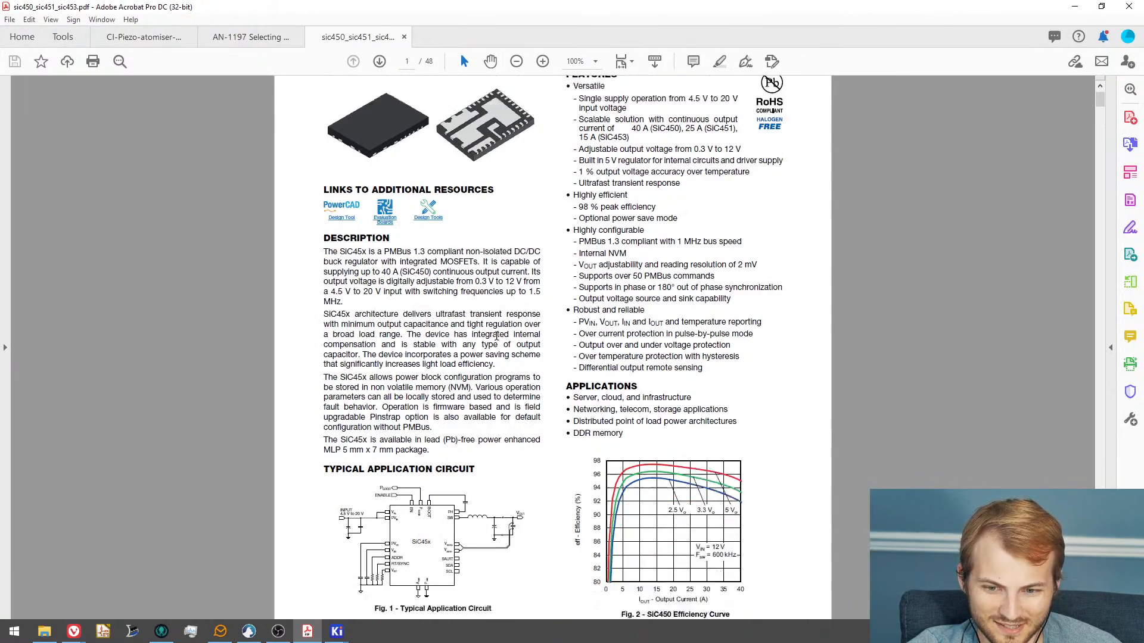
scroll(497, 336, down, 1)
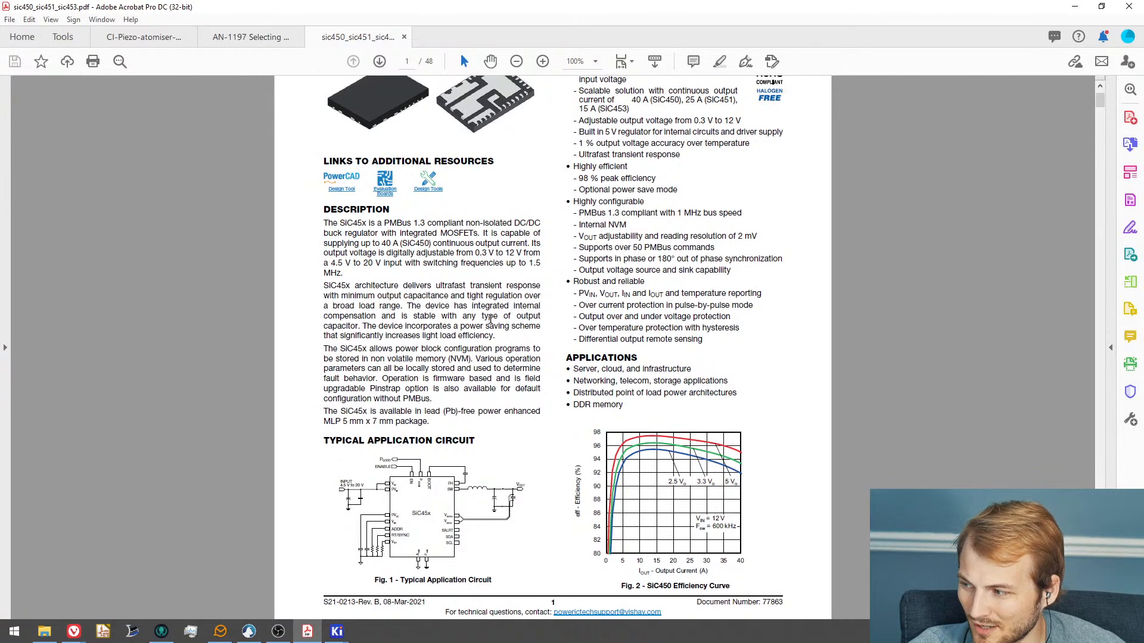
- Finish reading page 1 of the datasheet, switch back to the KiCad schematic and examine the i2c PULLUPS block
scroll(490, 319, up, 3)
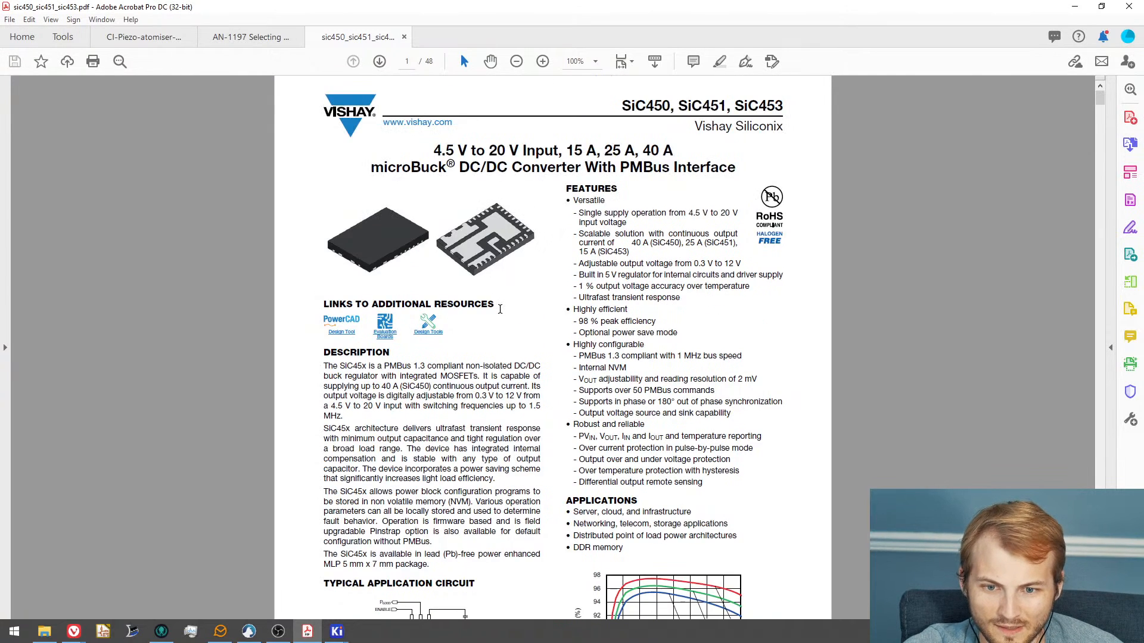
scroll(497, 317, down, 5)
scroll(496, 316, down, 1)
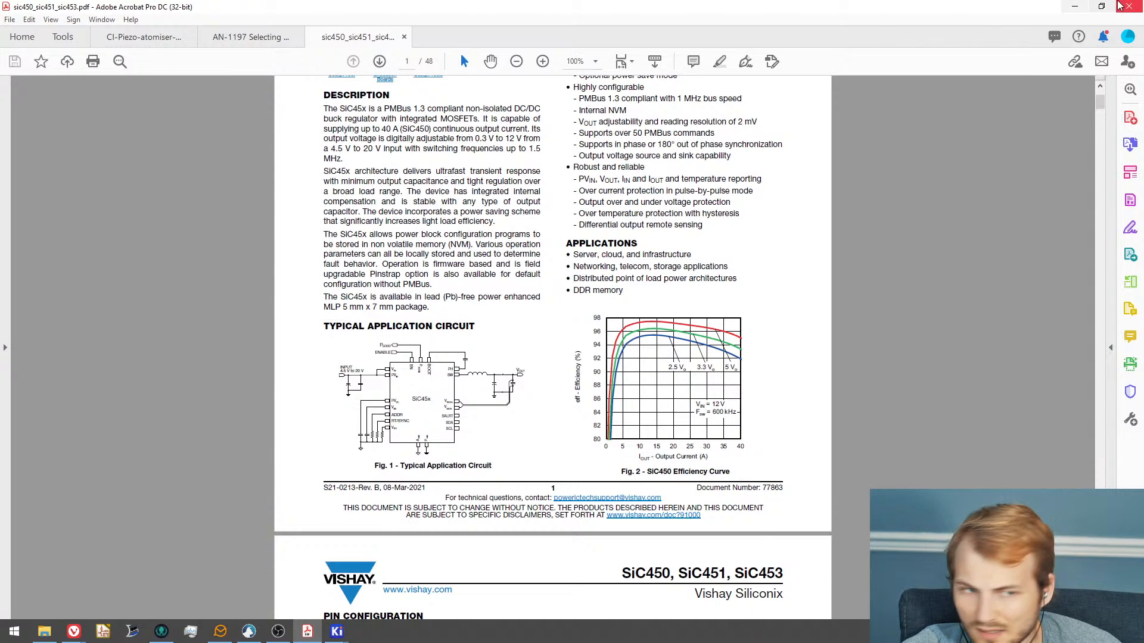
click(1074, 6)
scroll(377, 373, down, 5)
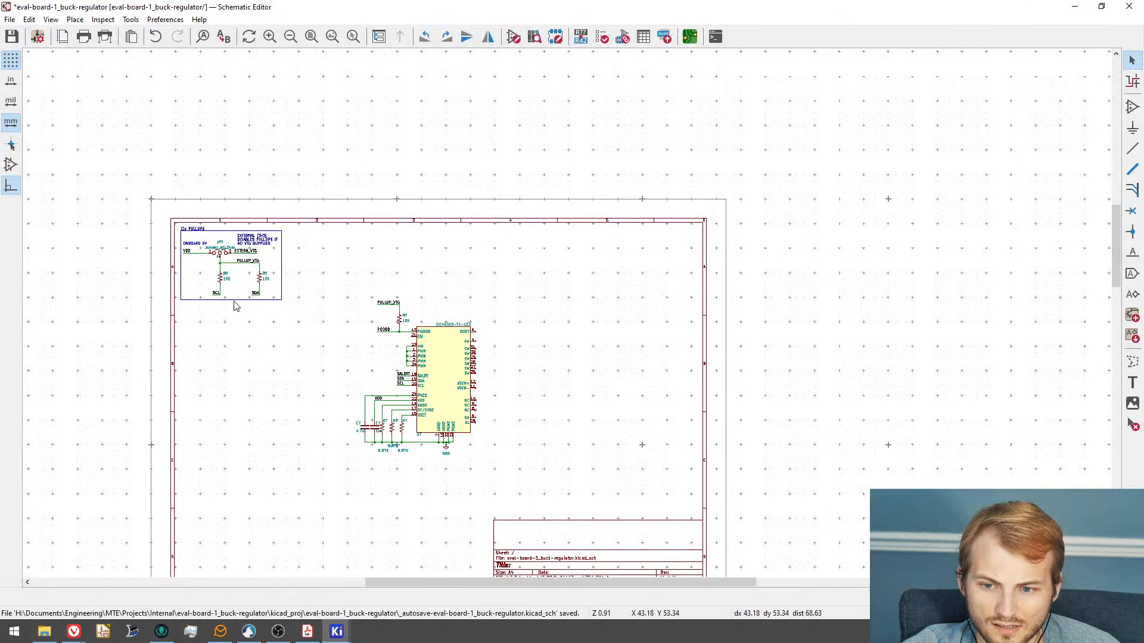
scroll(228, 283, up, 5)
middle_drag(280, 296, 392, 324)
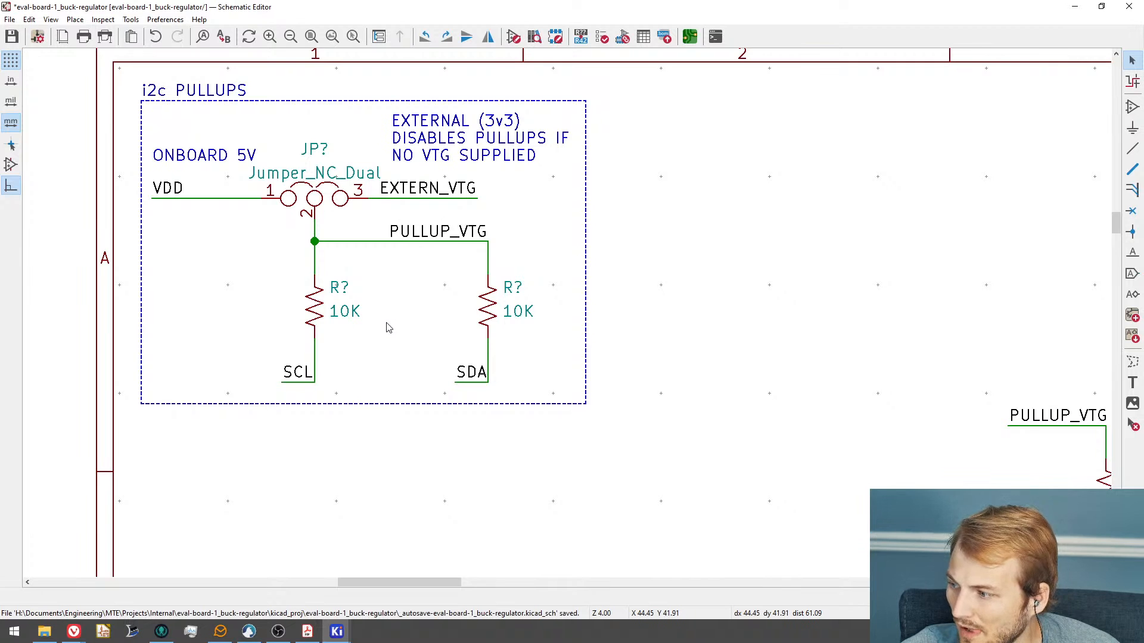
scroll(388, 328, down, 3)
scroll(403, 315, up, 3)
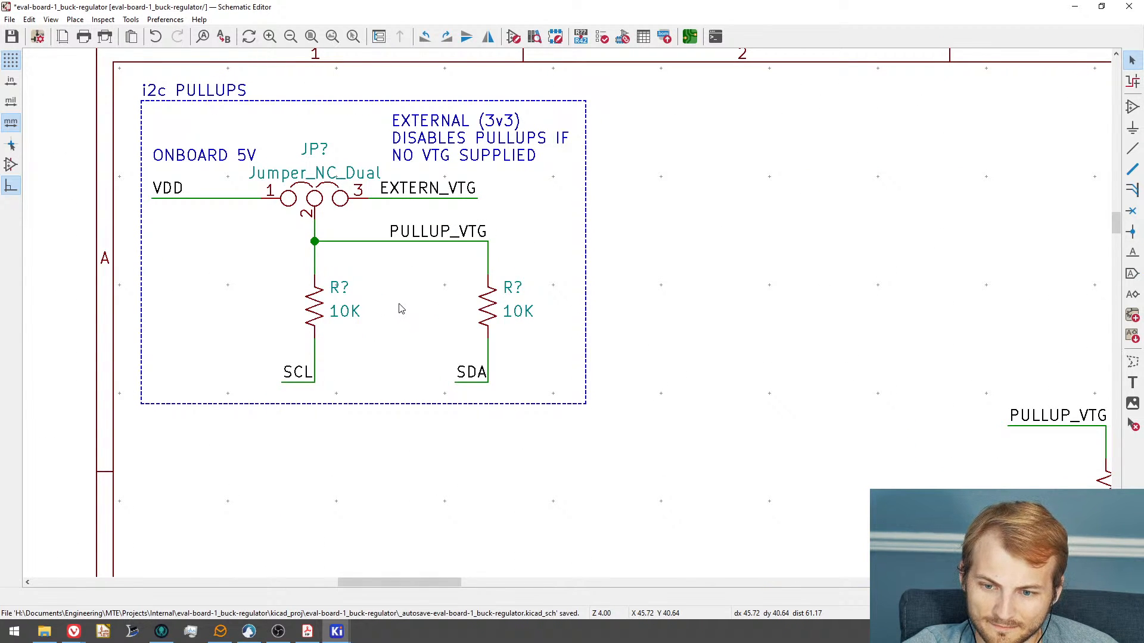
scroll(401, 308, down, 3)
scroll(399, 305, up, 3)
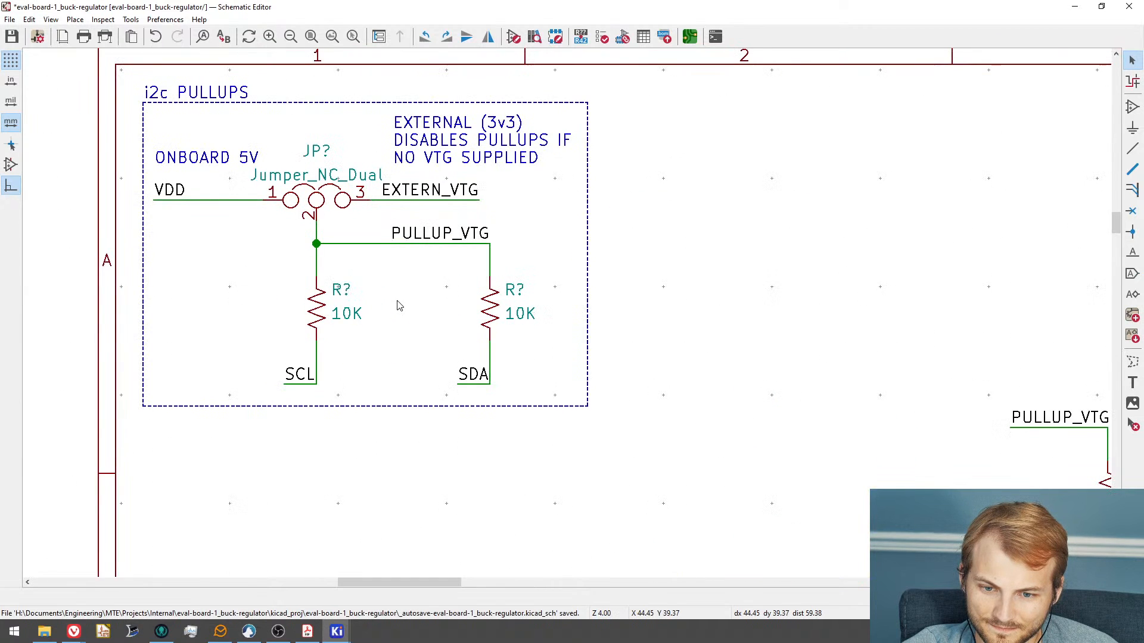
scroll(398, 304, down, 1)
middle_drag(372, 292, 470, 370)
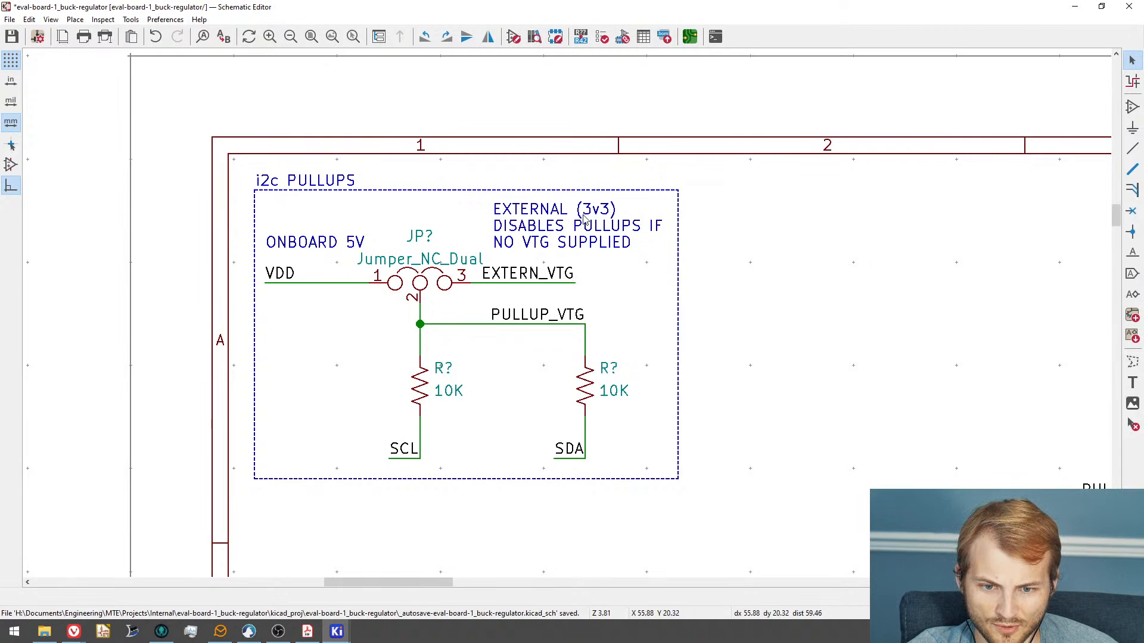
- Delete the dual jumper from the i2c PULLUPS block and wire the PULLUP_VTG junction directly to EXTERN_VTG
drag(303, 323, 420, 264)
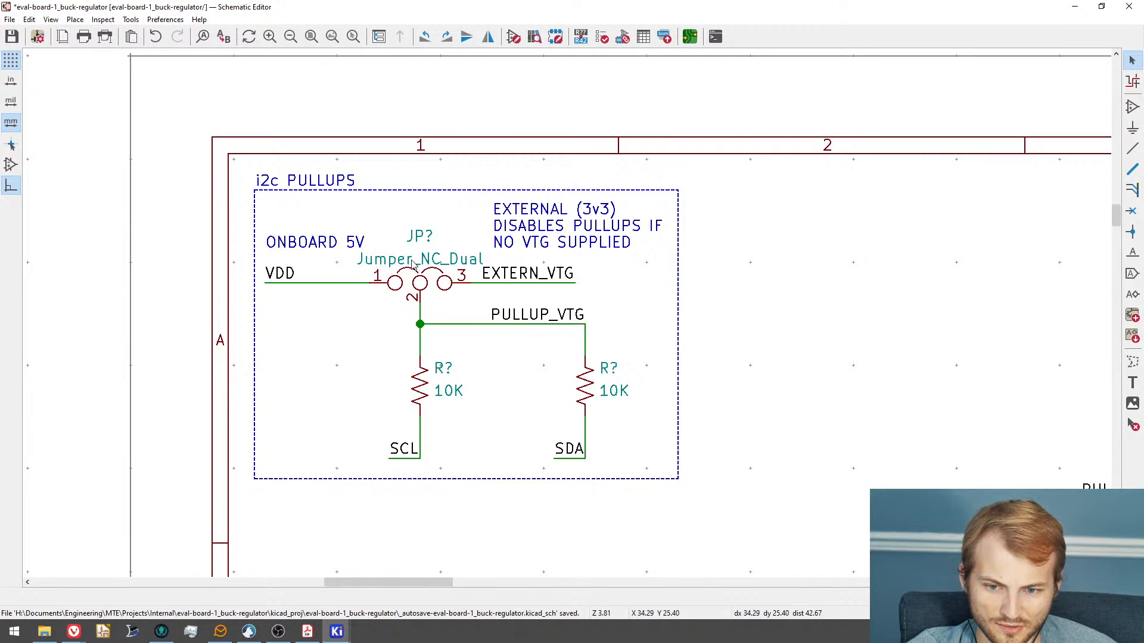
click(418, 283)
key(Delete)
key(w)
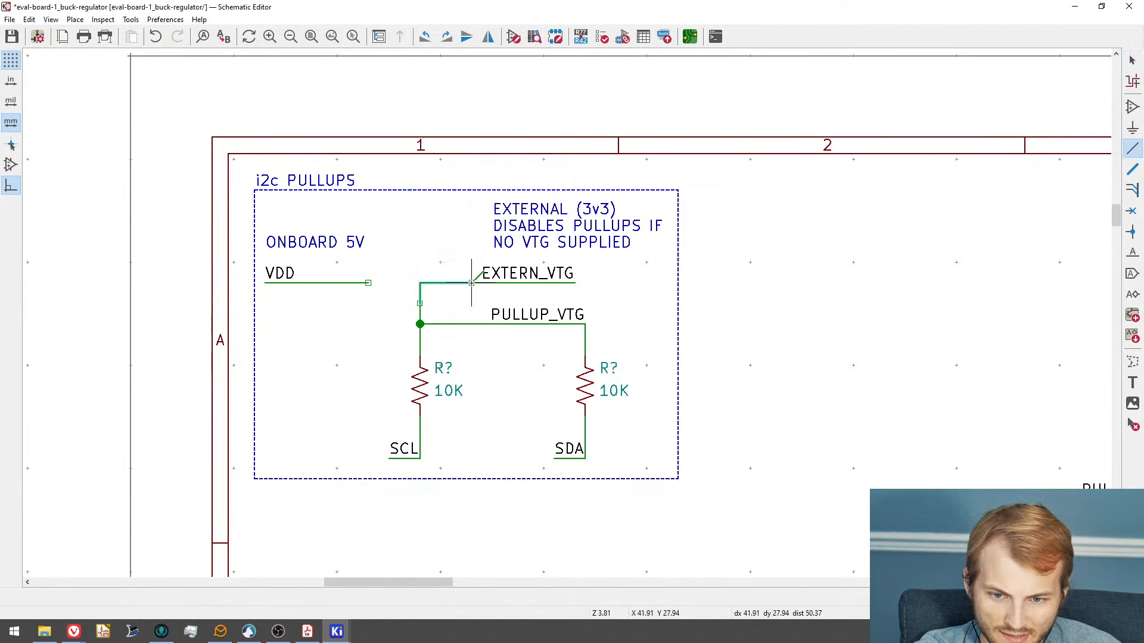
click(472, 283)
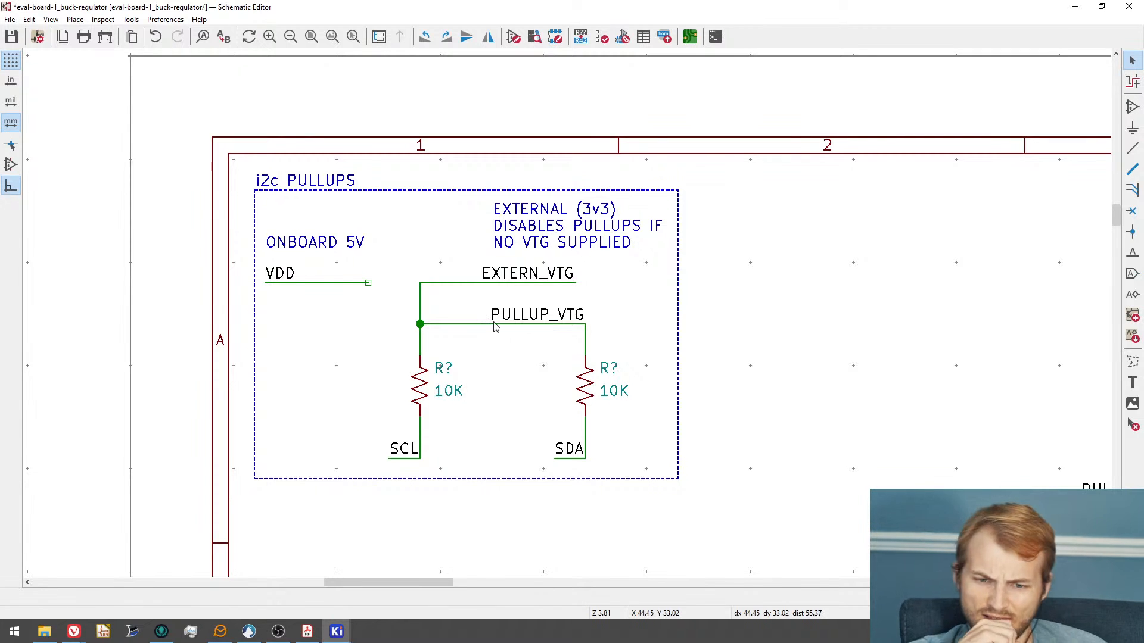
- Duplicate the SDA pull-up resistor and place the copy to its right
scroll(510, 373, down, 2)
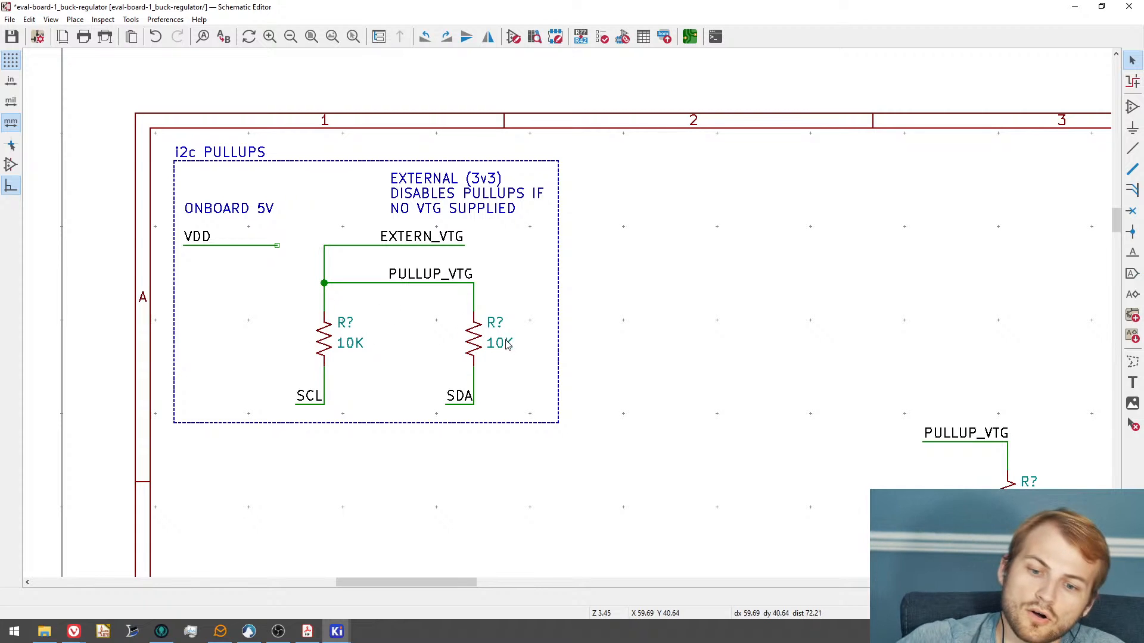
middle_drag(572, 369, 507, 356)
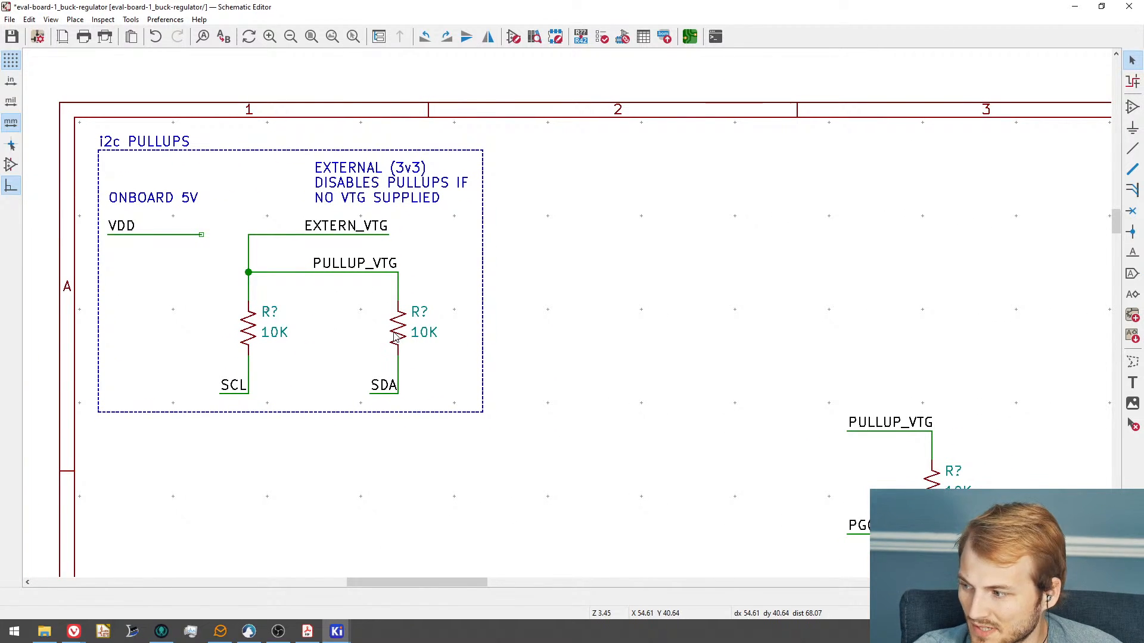
click(395, 338)
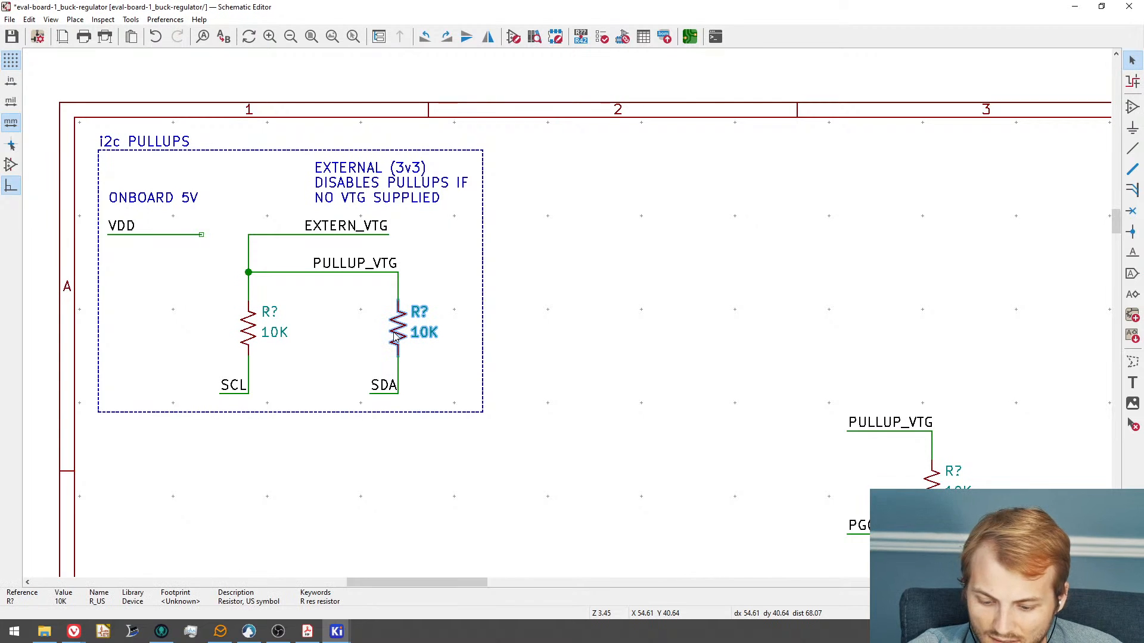
key(ctrl+d)
click(465, 337)
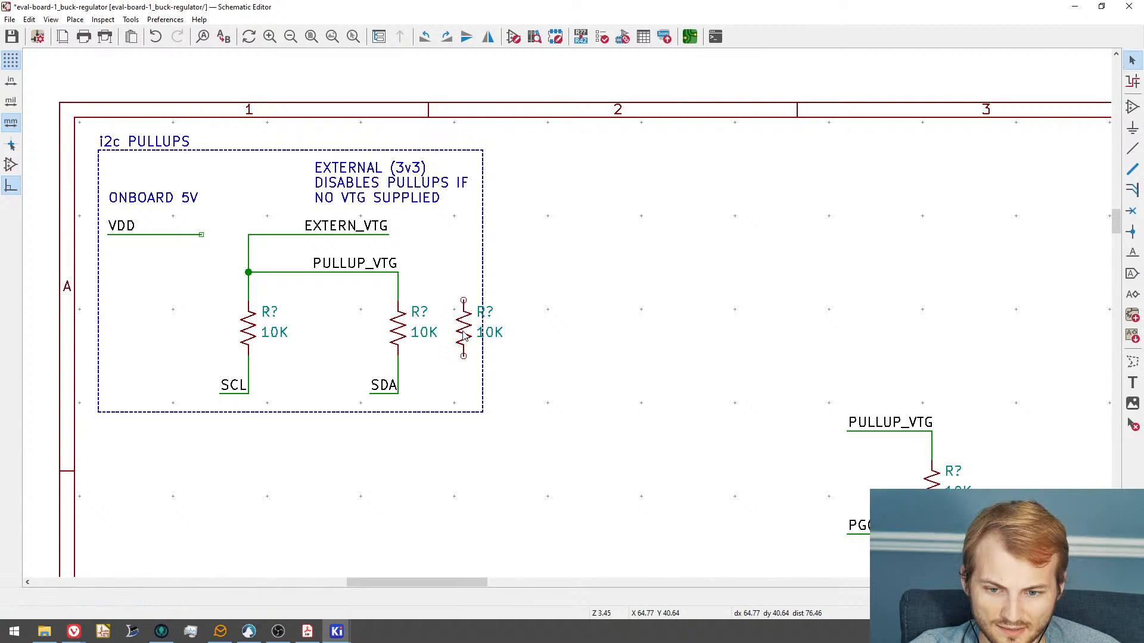
- Set the duplicated resistor's value to 4.7K
double_click(465, 336)
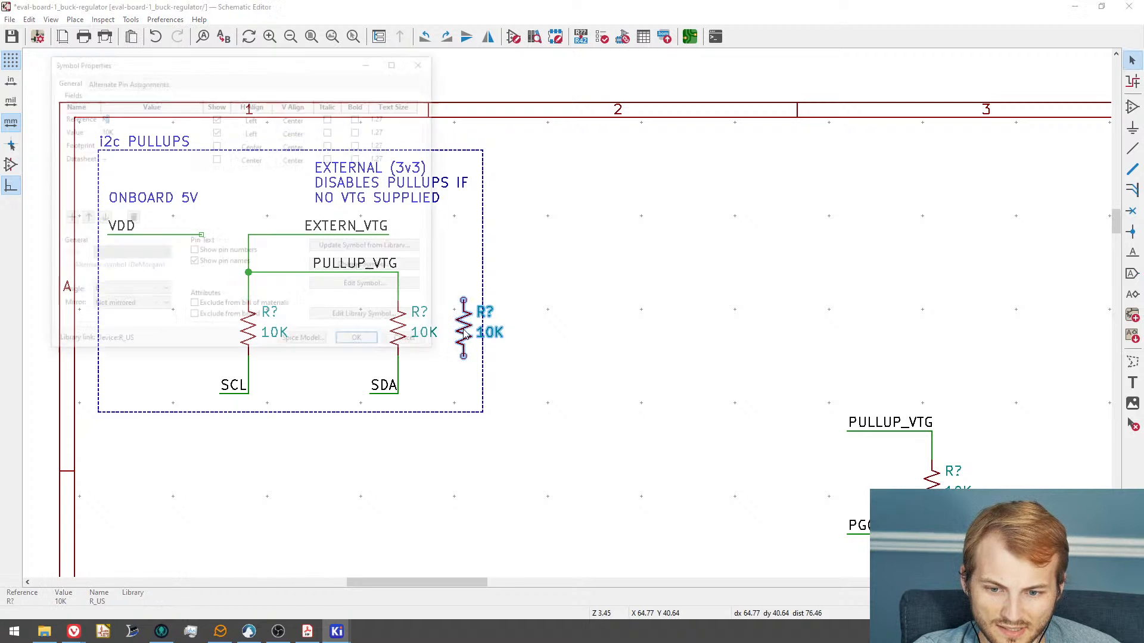
key(Escape)
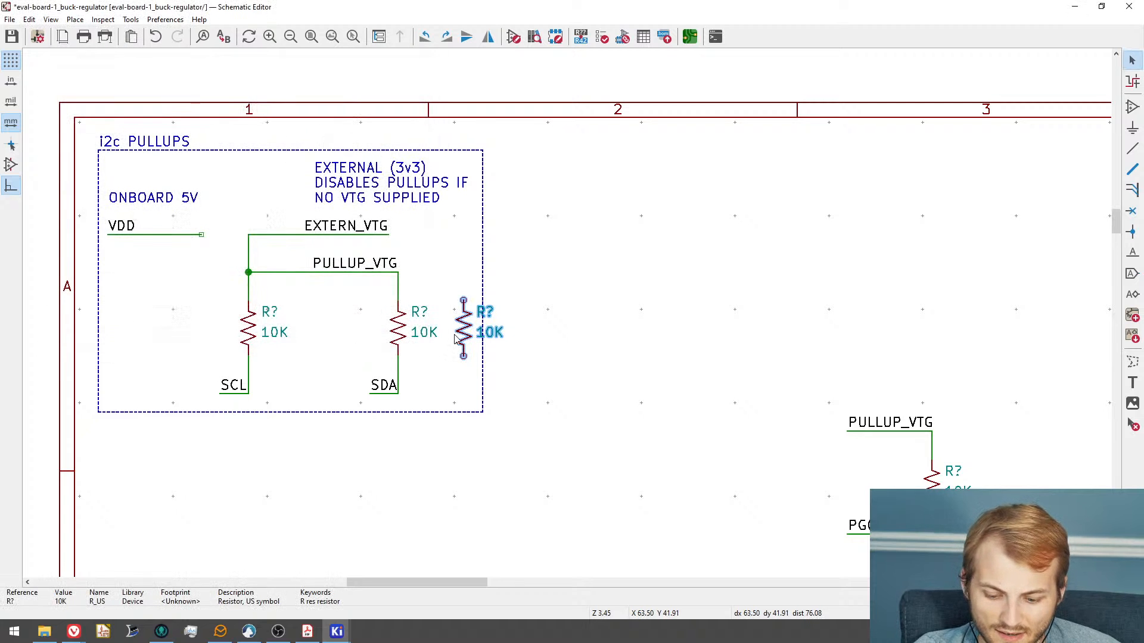
text(v)
text(4.7)
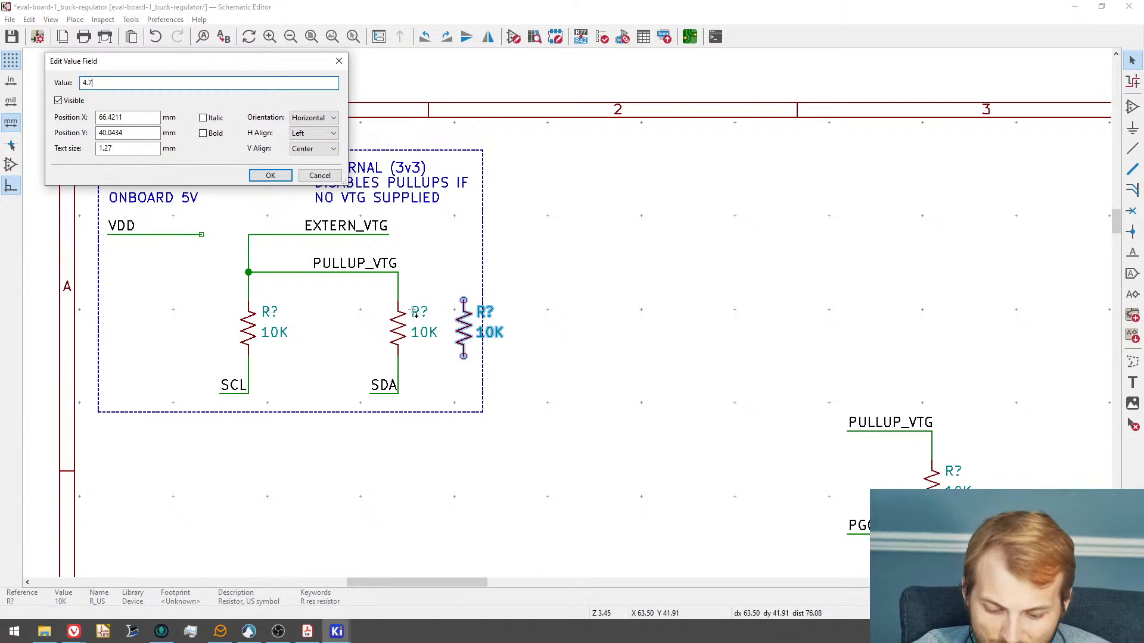
text(K)
key(Return)
key(Escape)
- Move the 4.7K resistor outside the dashed box and wire its lower end to the SDA net
click(467, 325)
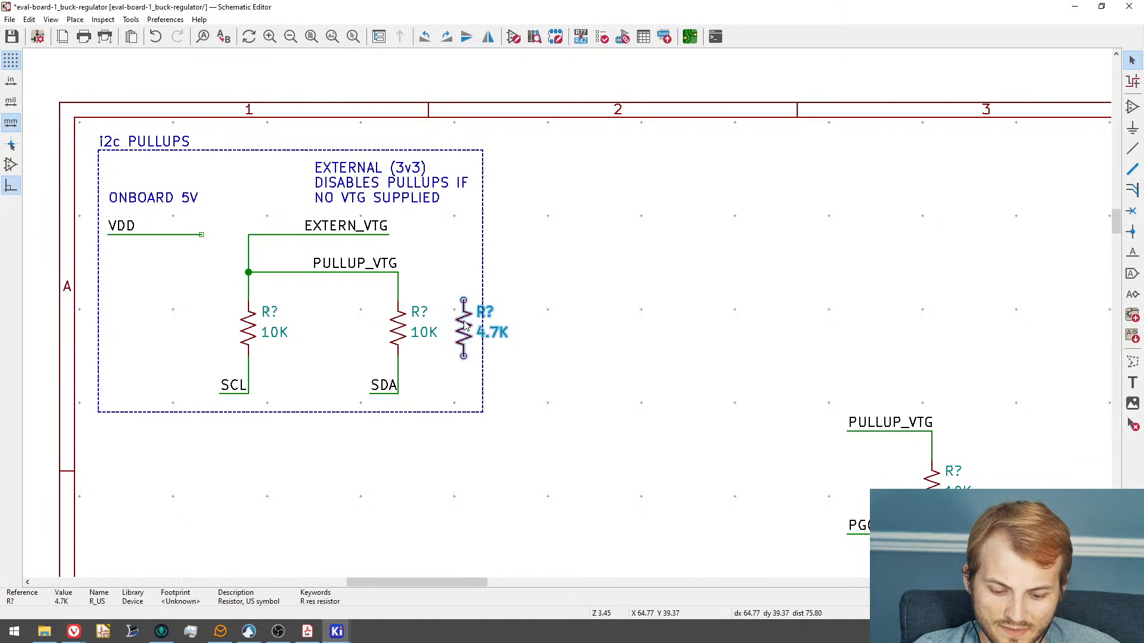
drag(466, 325, 579, 325)
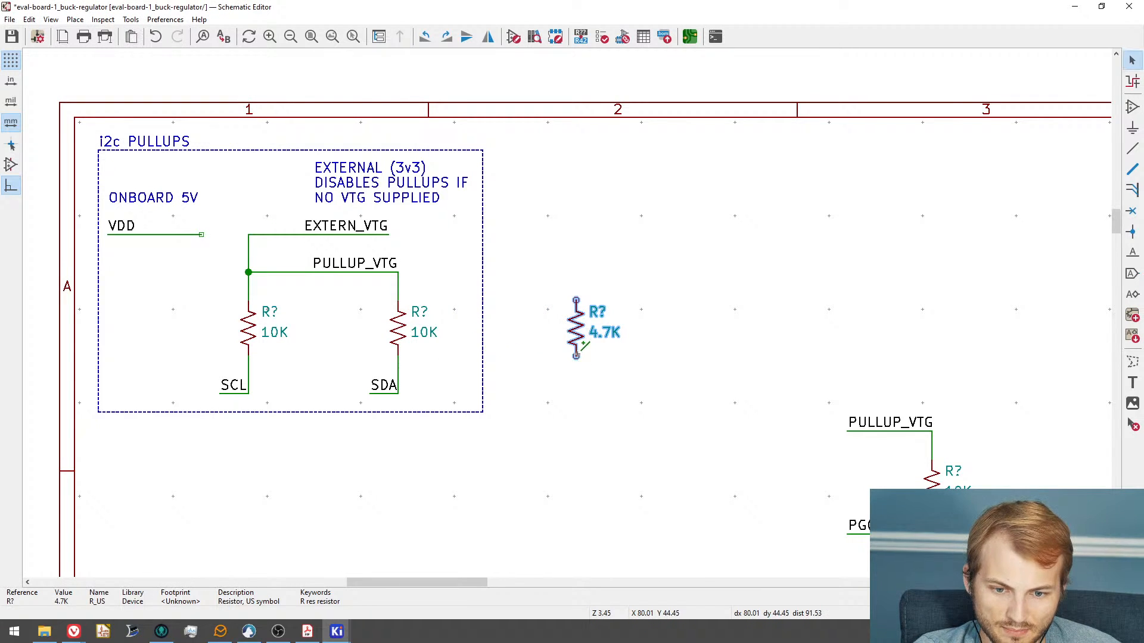
key(w)
click(398, 394)
key(Escape)
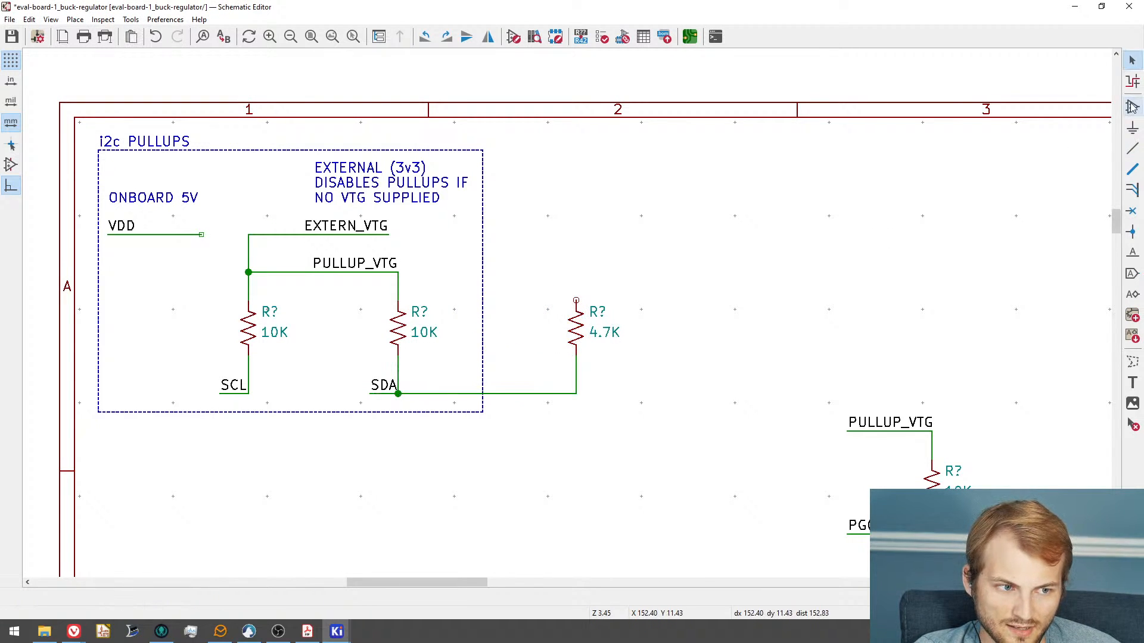
text(a)
text(3v3)
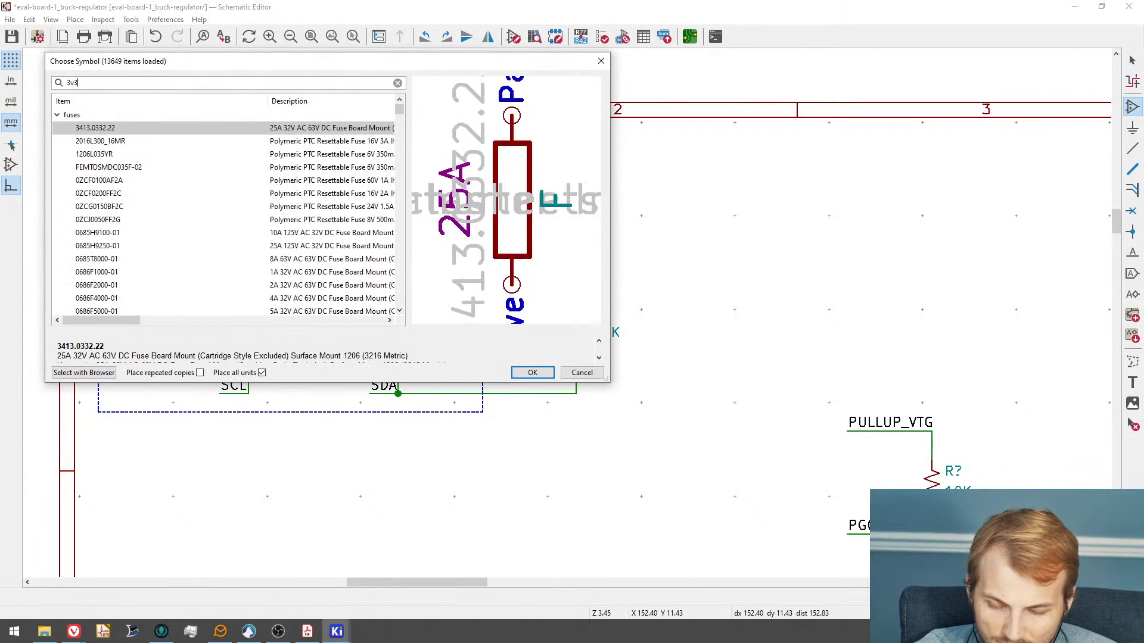
key(Return)
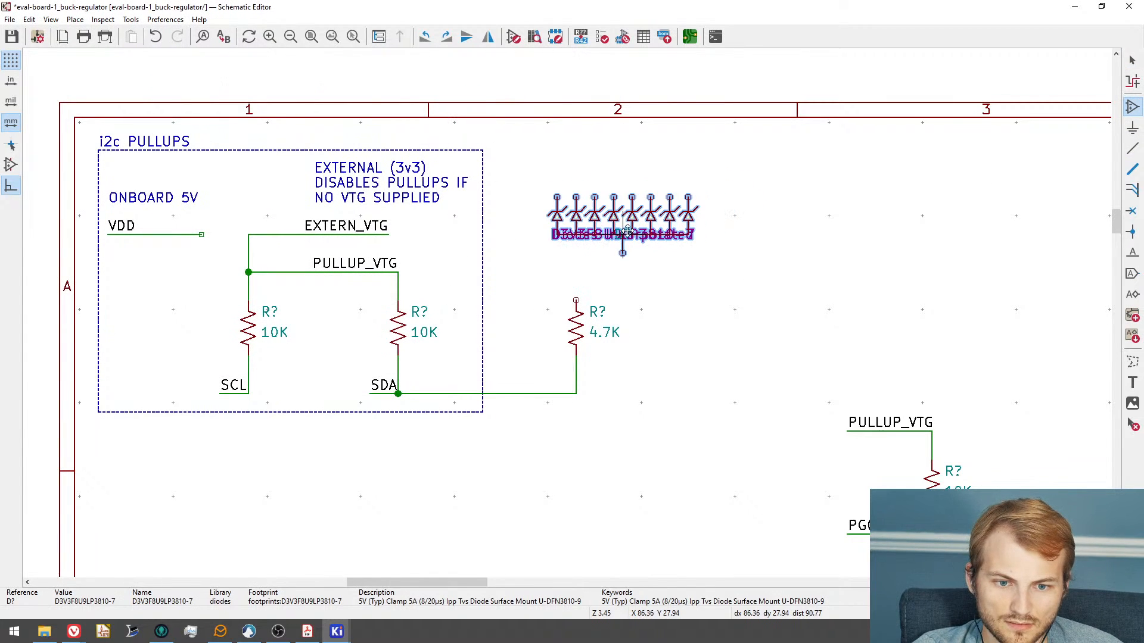
key(Escape)
- Add a +3V3 power symbol at the upper end of the 4.7K resistor
click(754, 244)
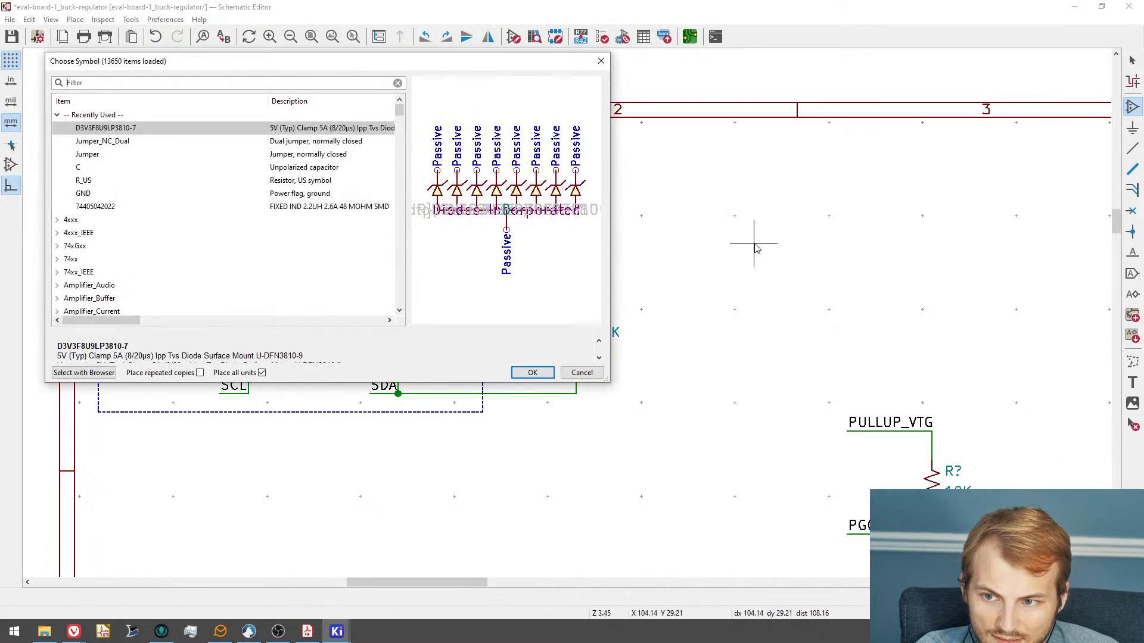
text(3v3)
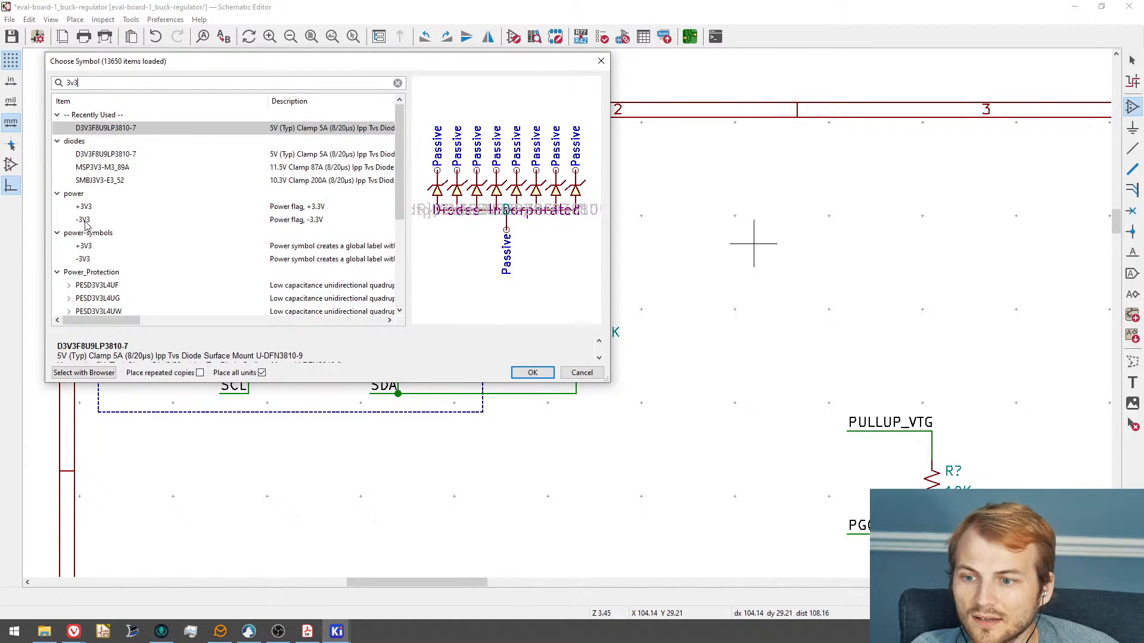
click(83, 207)
double_click(84, 206)
click(576, 295)
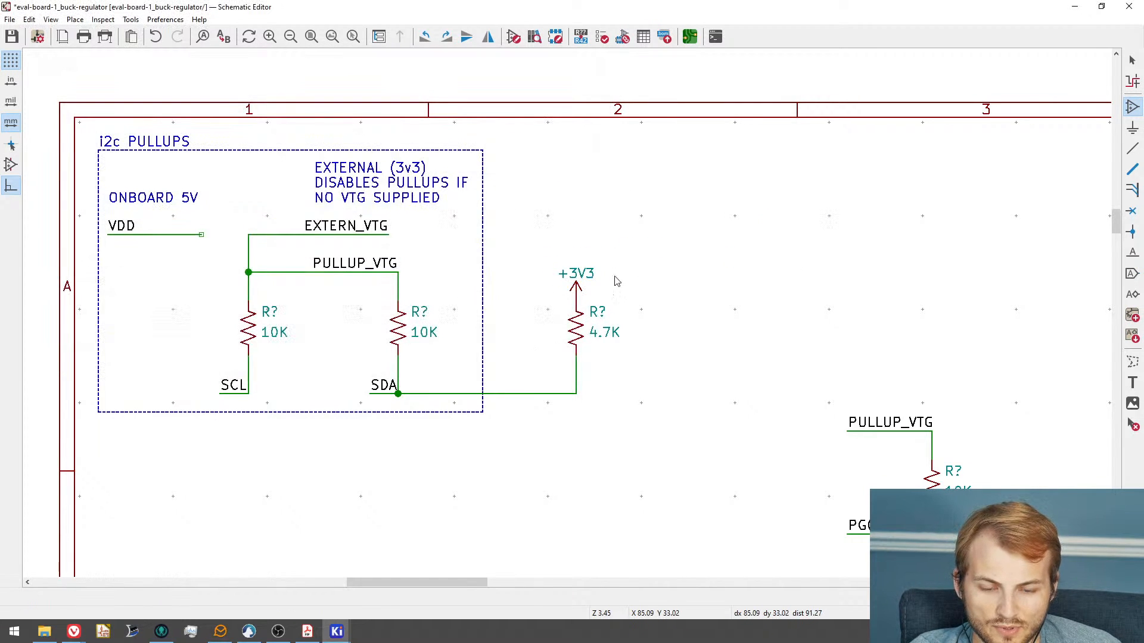
key(Escape)
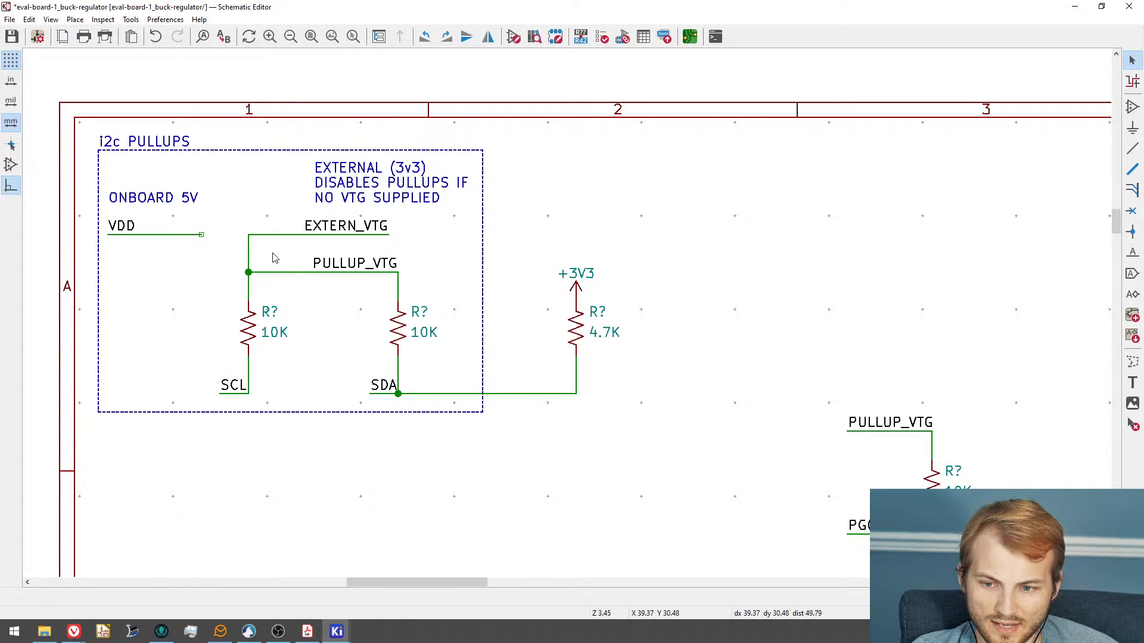
- Undo the external pull-up example, including the +3V3 symbol, the SDA wire and the duplicated 4.7K resistor
key(ctrl+z)
key(ctrl+z)
key(ctrl+z)
key(ctrl+z)
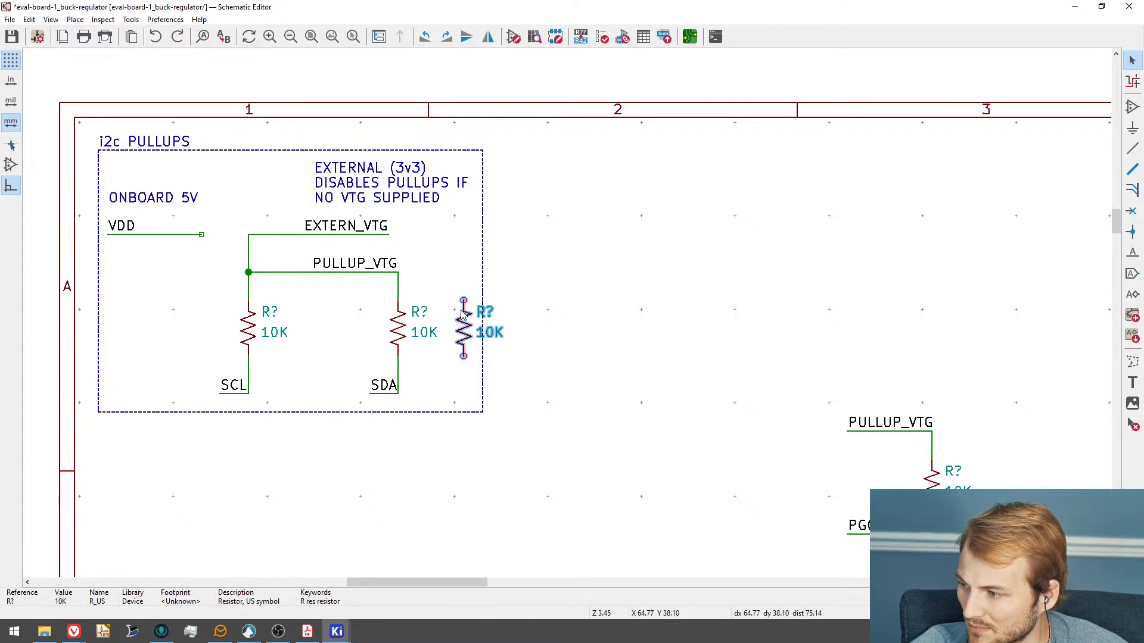
key(ctrl+z)
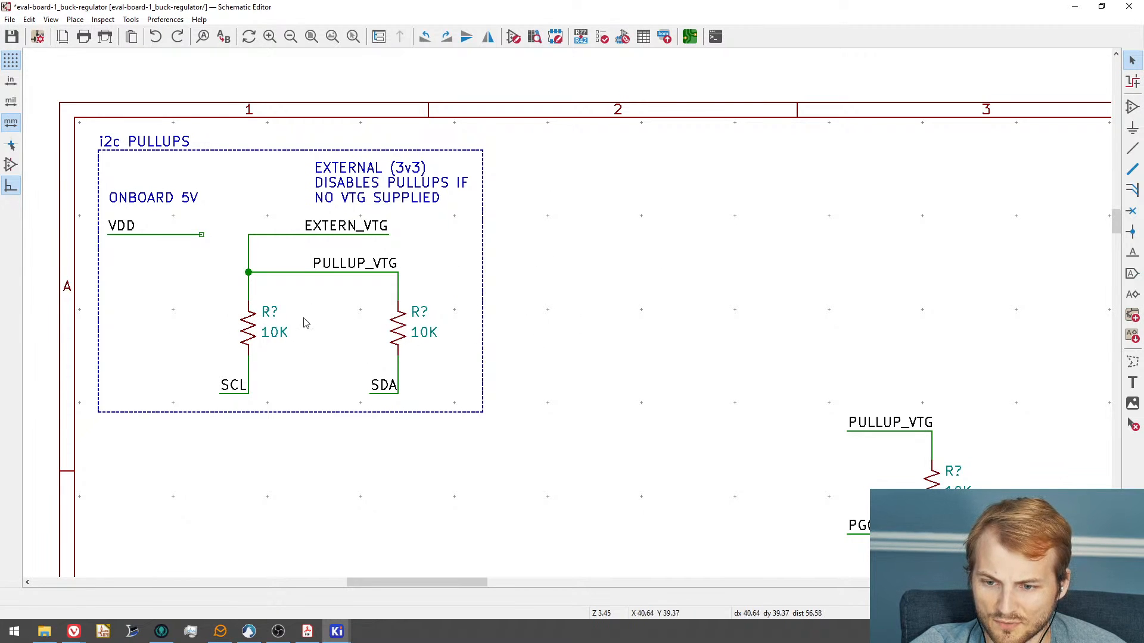
middle_drag(317, 436, 391, 390)
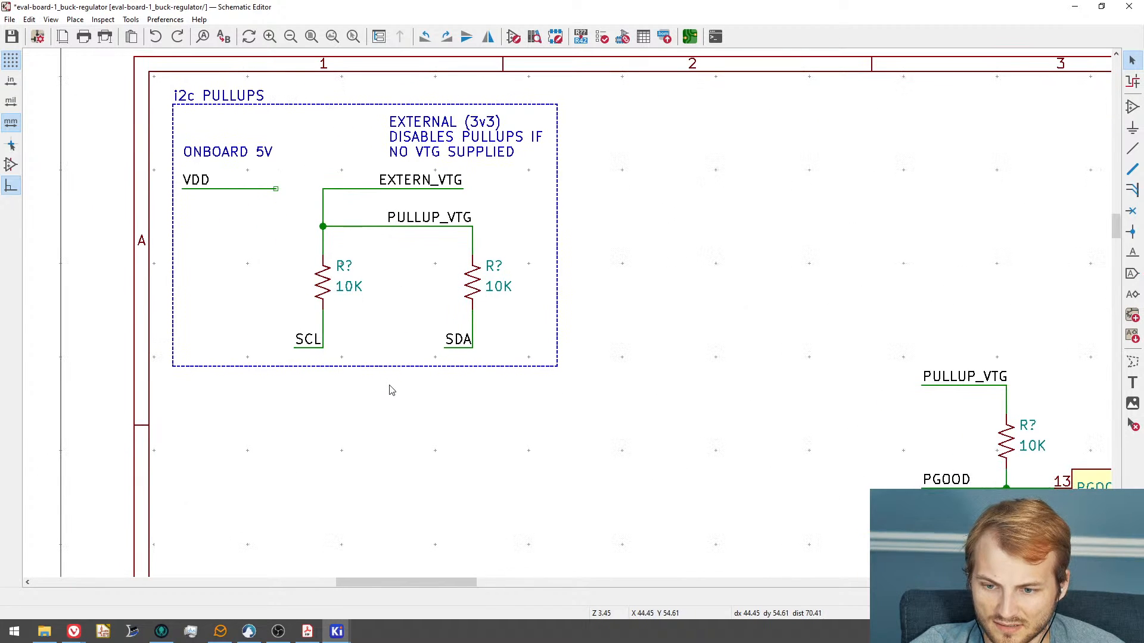
click(372, 367)
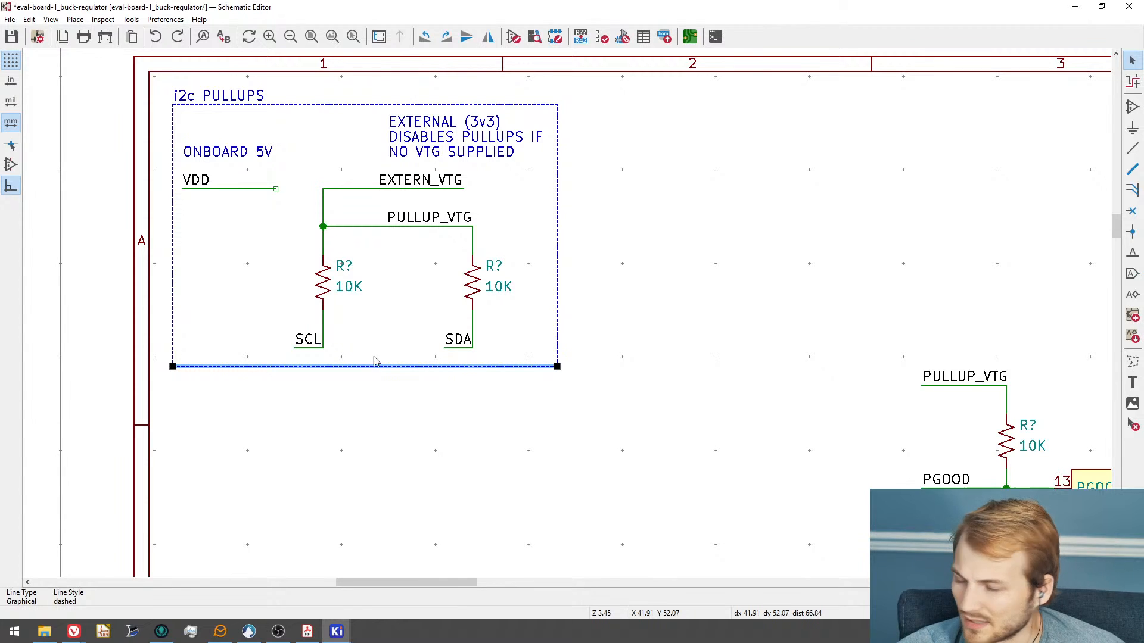
key(Escape)
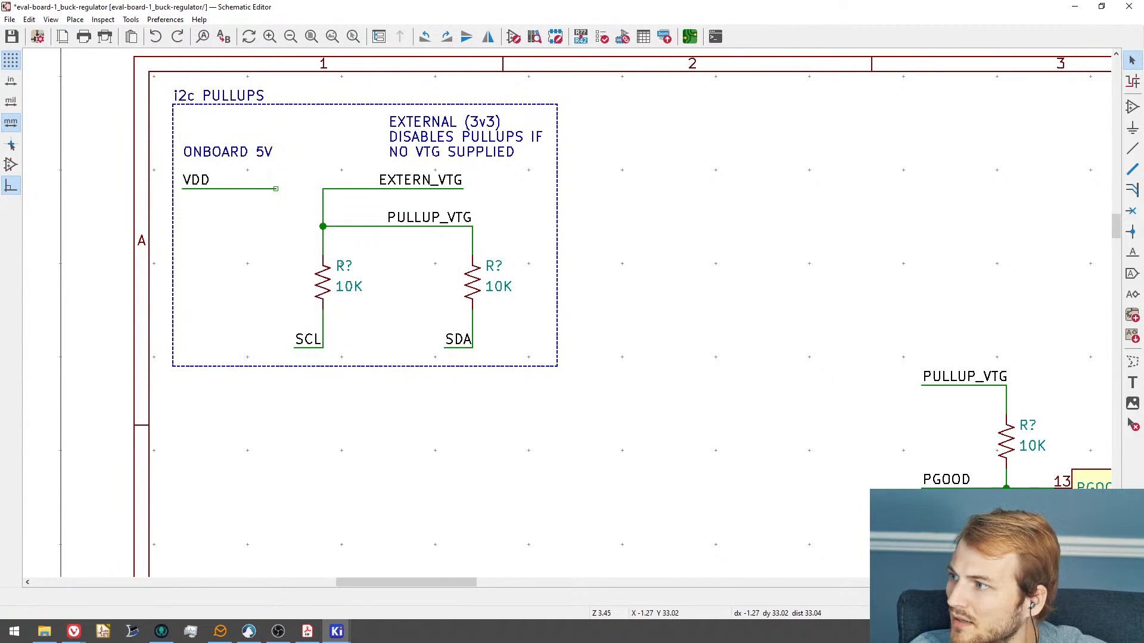
- Switch to the SiC45x datasheet in Acrobat, search it for "pgood" and go through the matches to the functional block diagram
click(307, 631)
key(ctrl+f)
text(pgood)
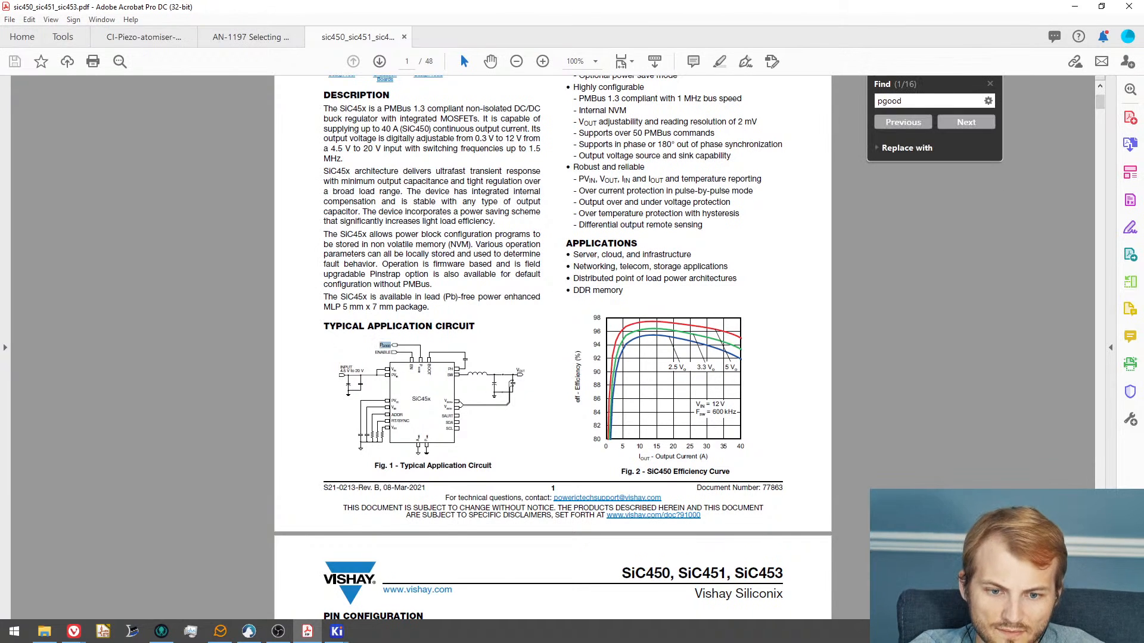
key(Return)
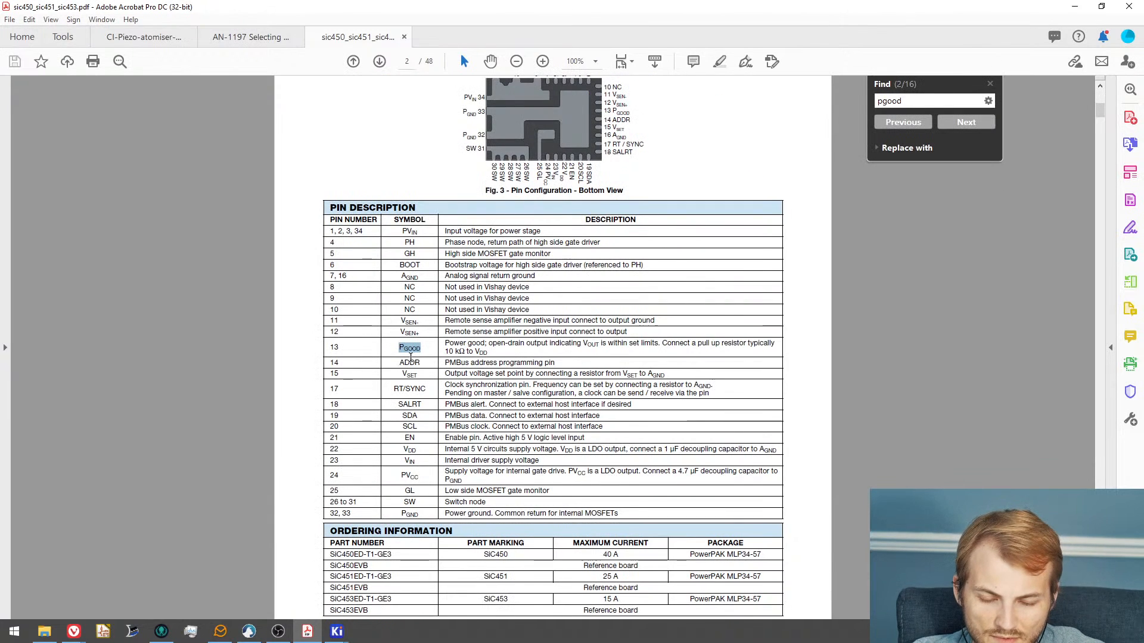
key(Return)
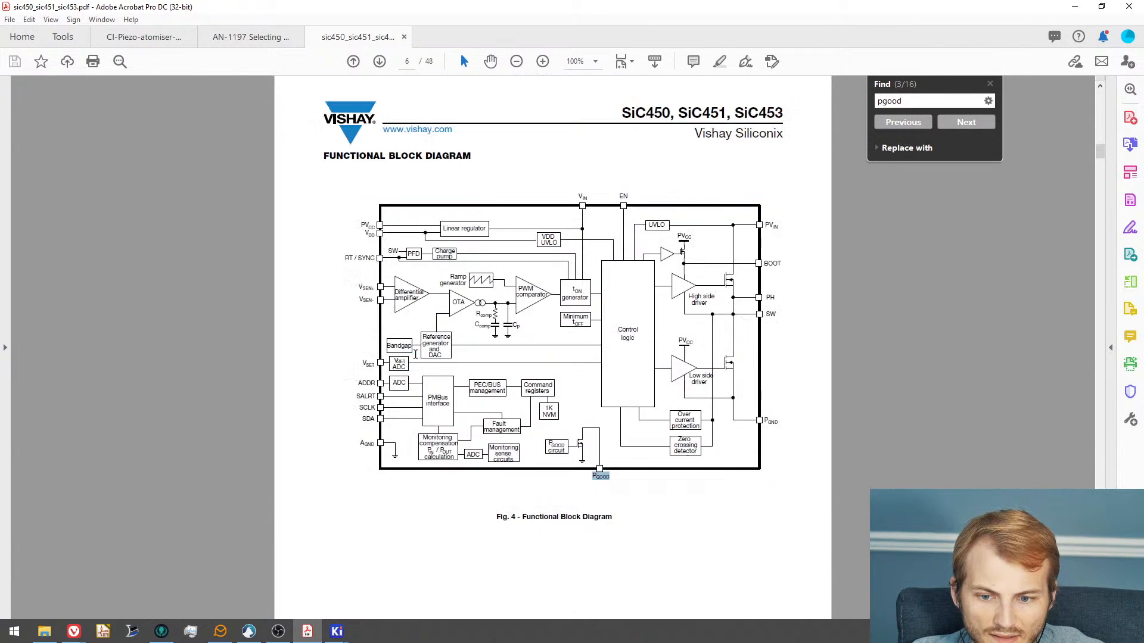
key(Return)
key(Return)
key(Return)
key(Return)
key(Return)
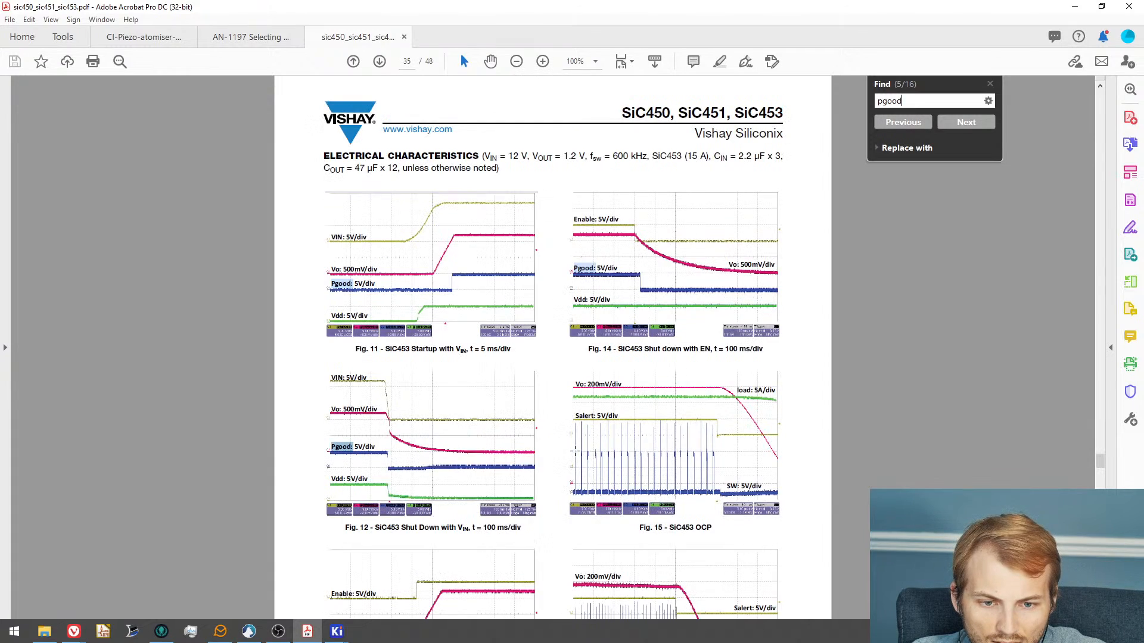
key(Return)
key(Return)
key(Return)
key(Return)
key(Return)
key(Return)
key(Return)
key(Return)
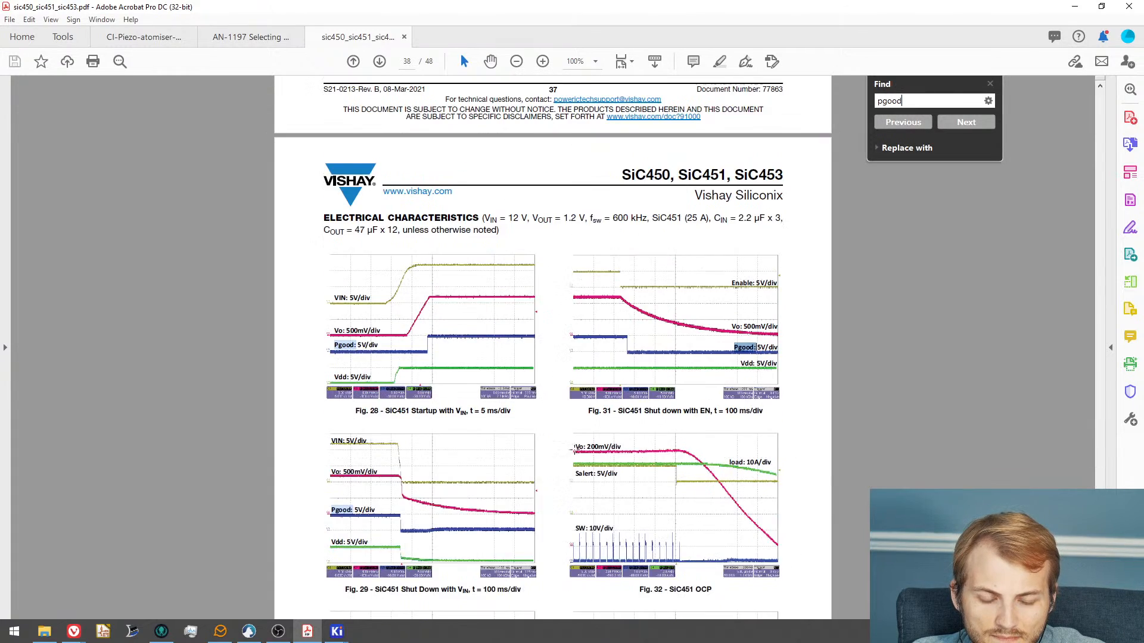
key(Return)
key(Return)
key(Return)
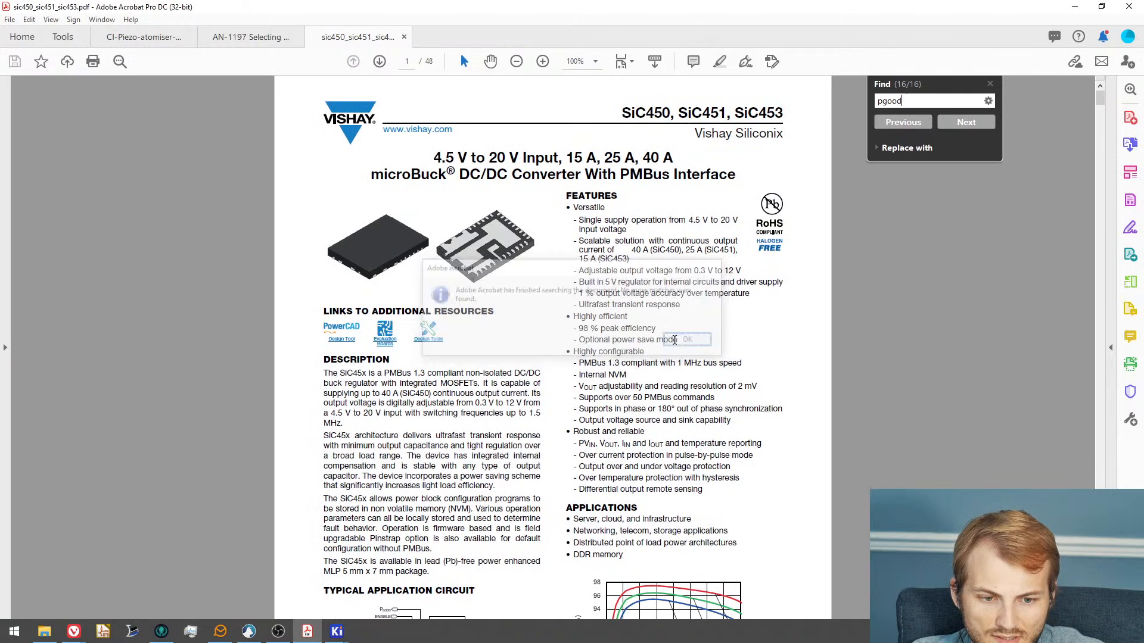
key(Return)
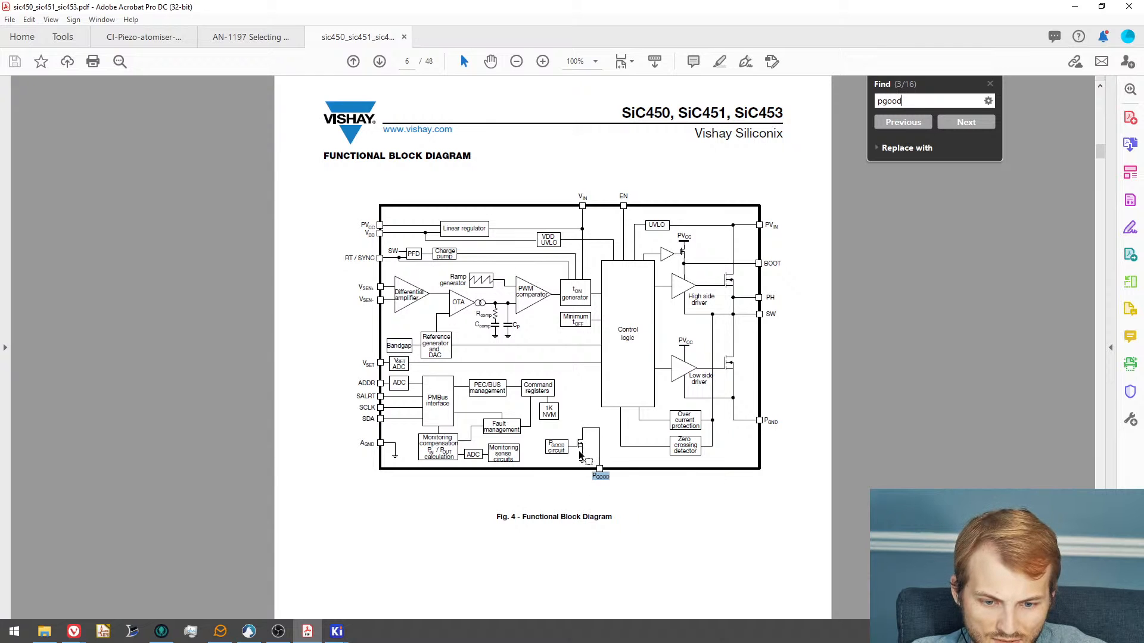
- Examine the transistor driving the PGOOD pin in the functional block diagram
ctrl+scroll(578, 451, up, 6)
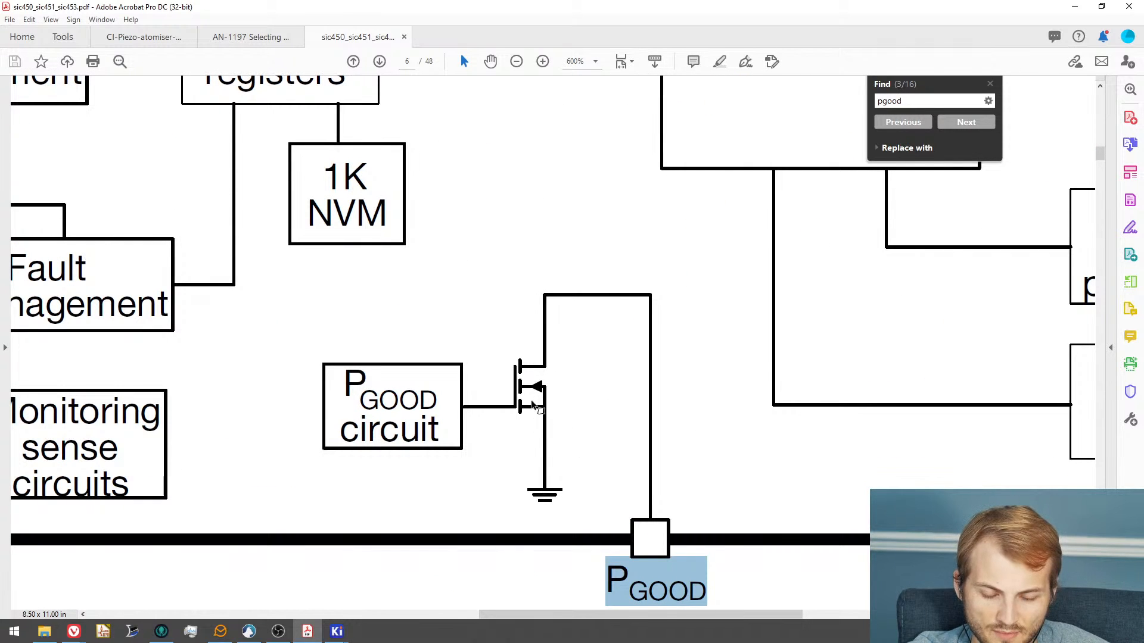
drag(504, 345, 575, 430)
click(494, 338)
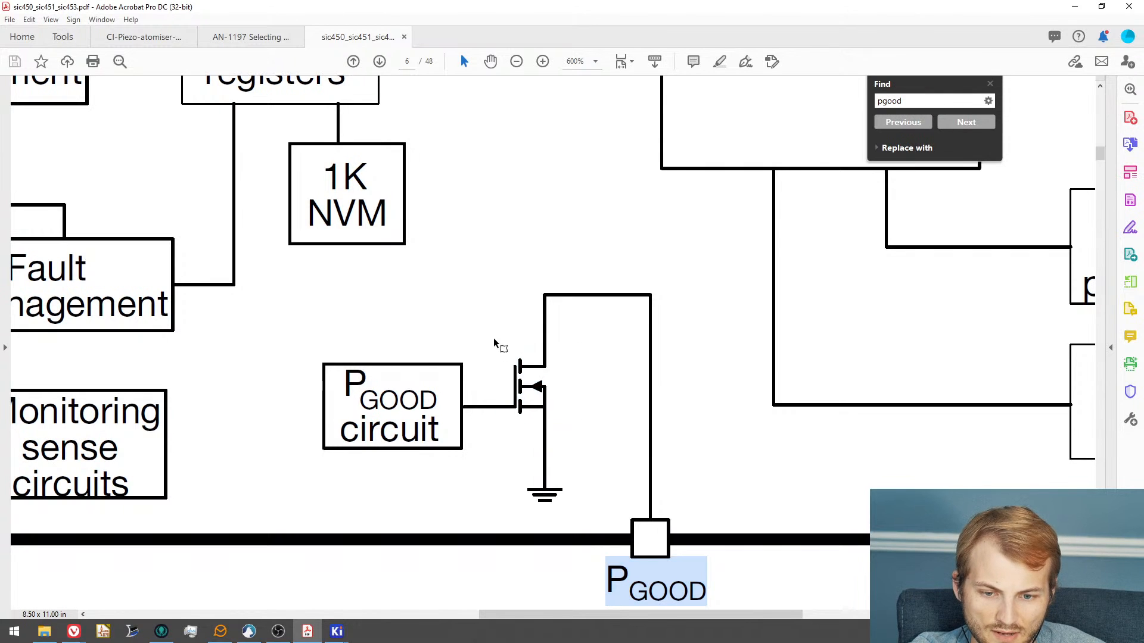
drag(493, 338, 577, 438)
ctrl+scroll(534, 393, down, 4)
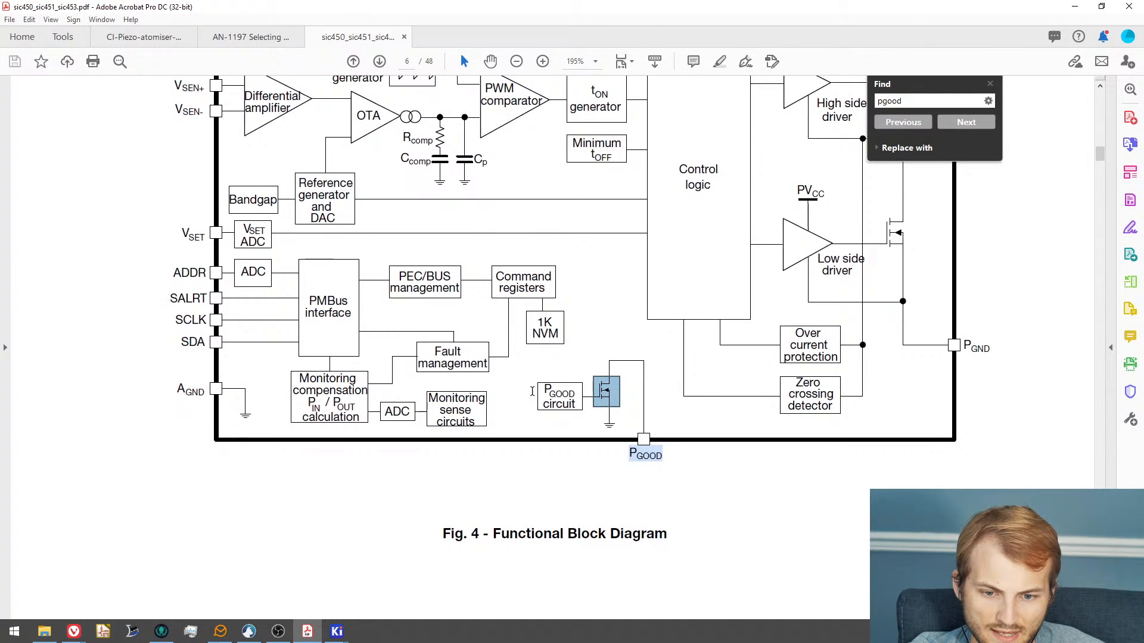
- Look through the datasheet's absolute maximum ratings, recommended operating conditions and electrical specifications for the pin voltage limits
click(956, 124)
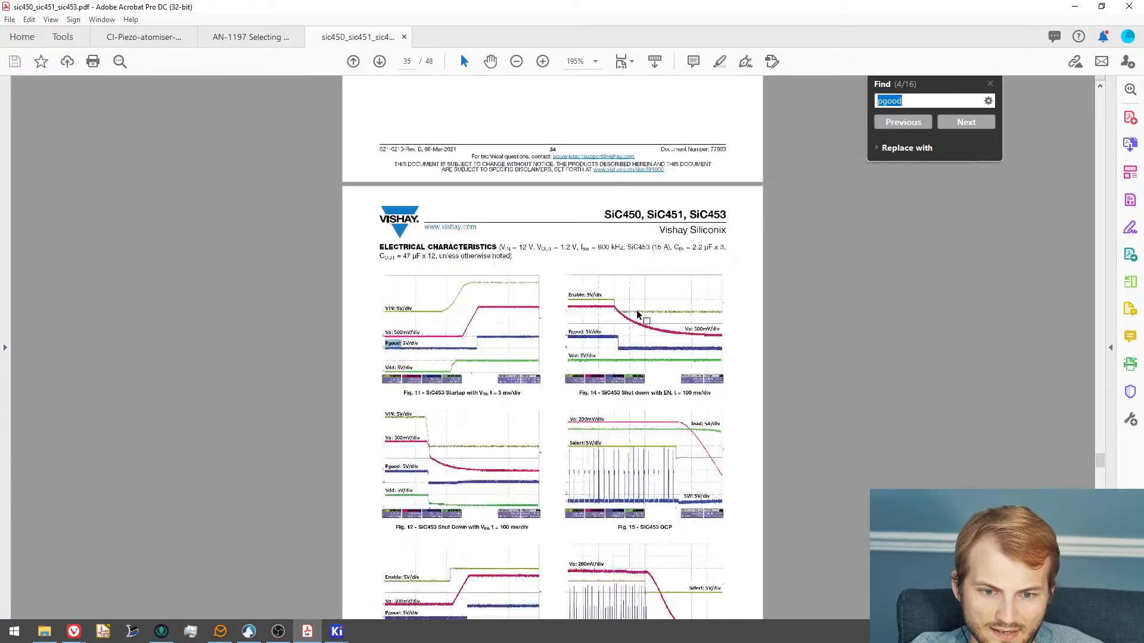
scroll(636, 314, up, 20)
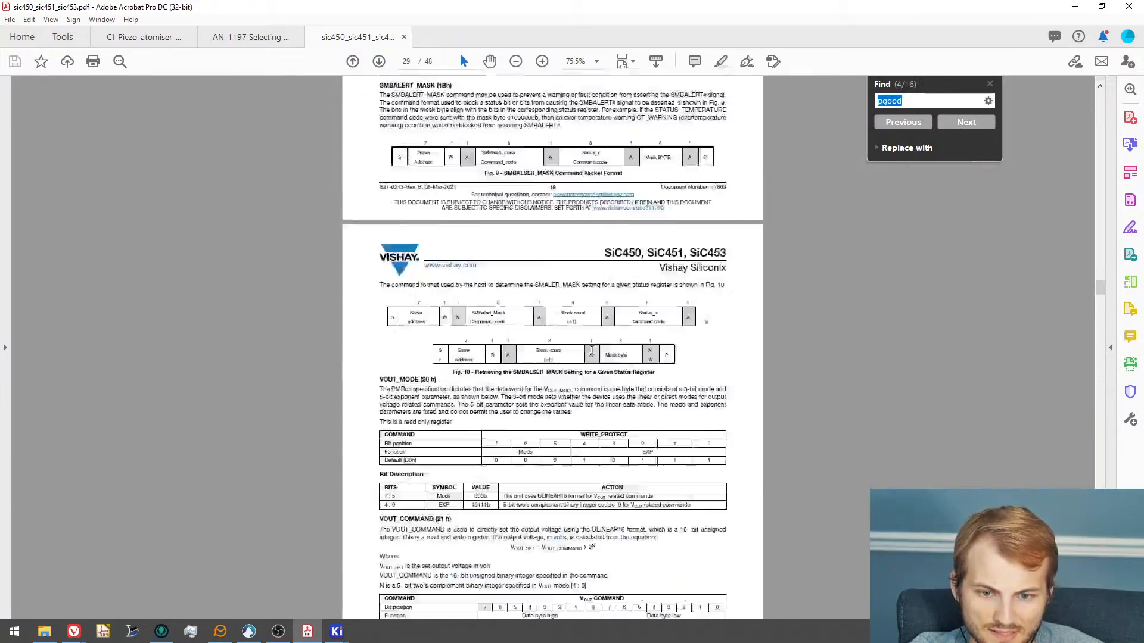
scroll(591, 351, up, 20)
scroll(591, 352, up, 15)
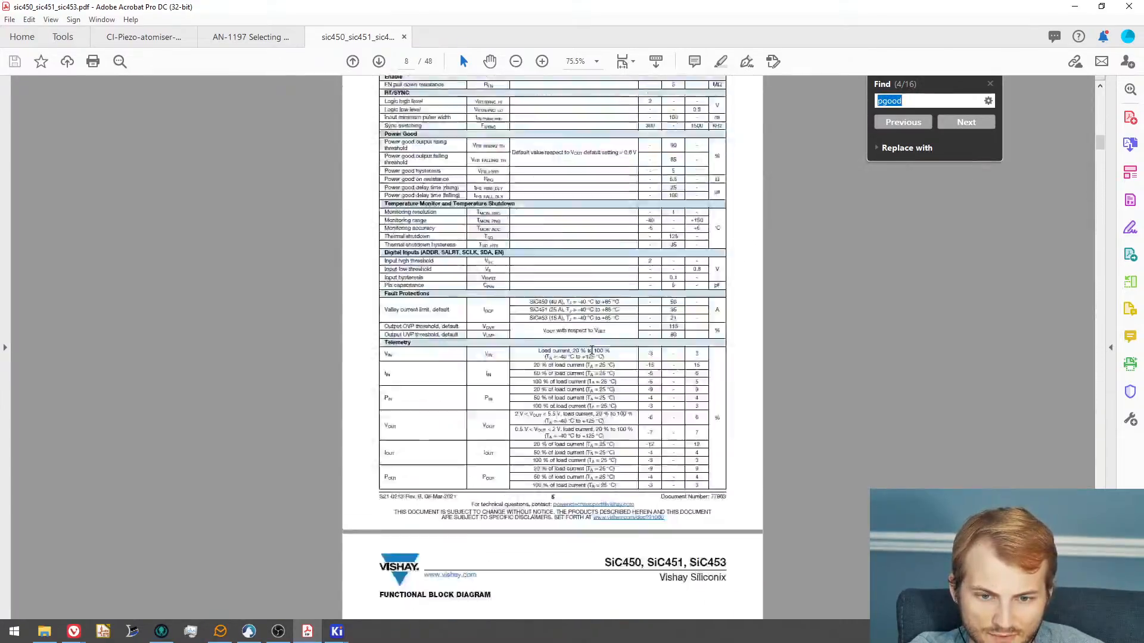
scroll(498, 351, down, 10)
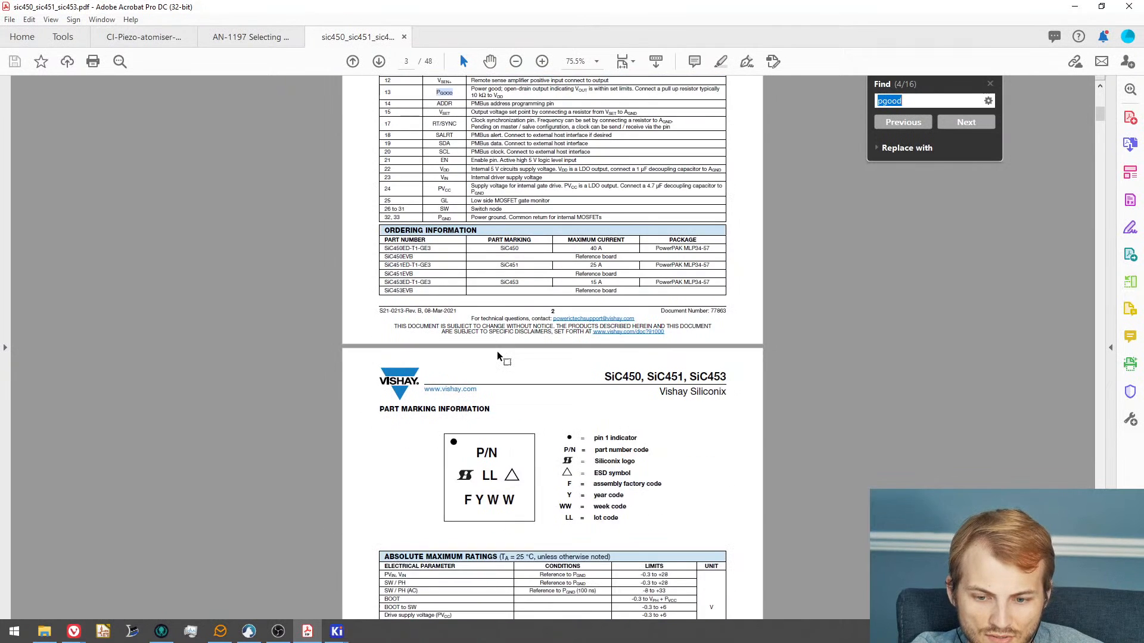
ctrl+scroll(494, 356, up, 1)
ctrl+scroll(466, 374, up, 1)
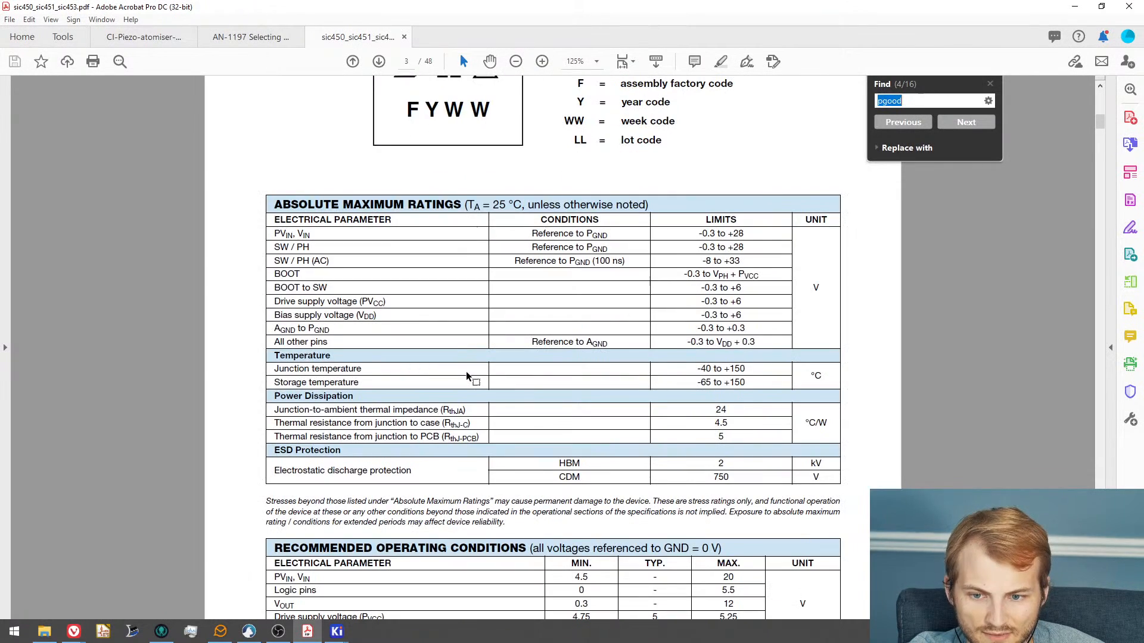
scroll(309, 265, down, 1)
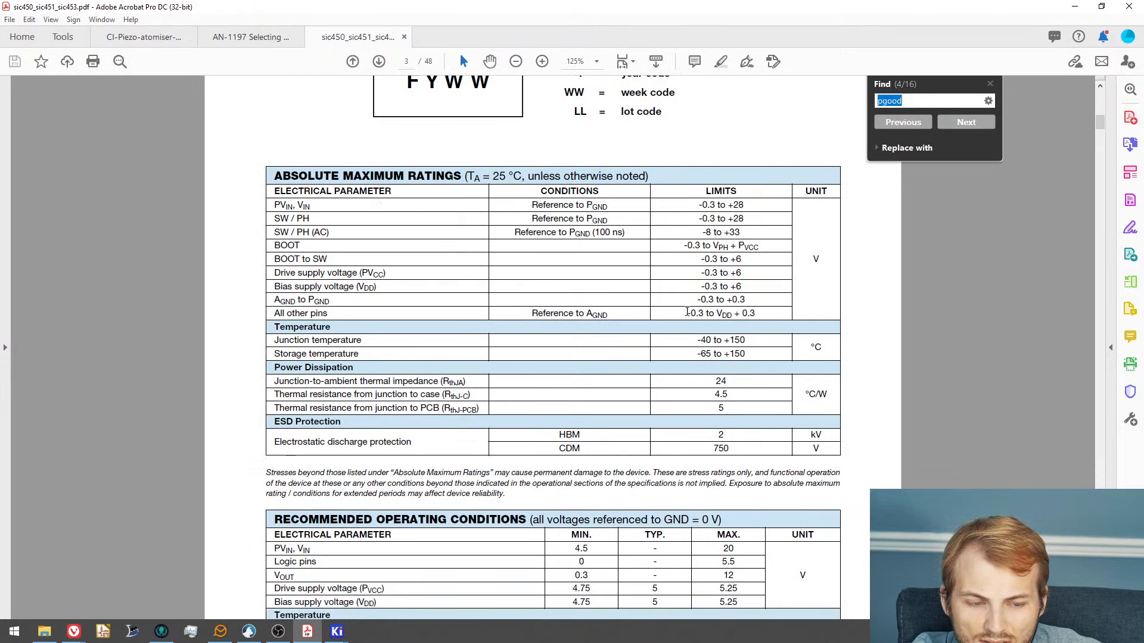
scroll(691, 319, down, 8)
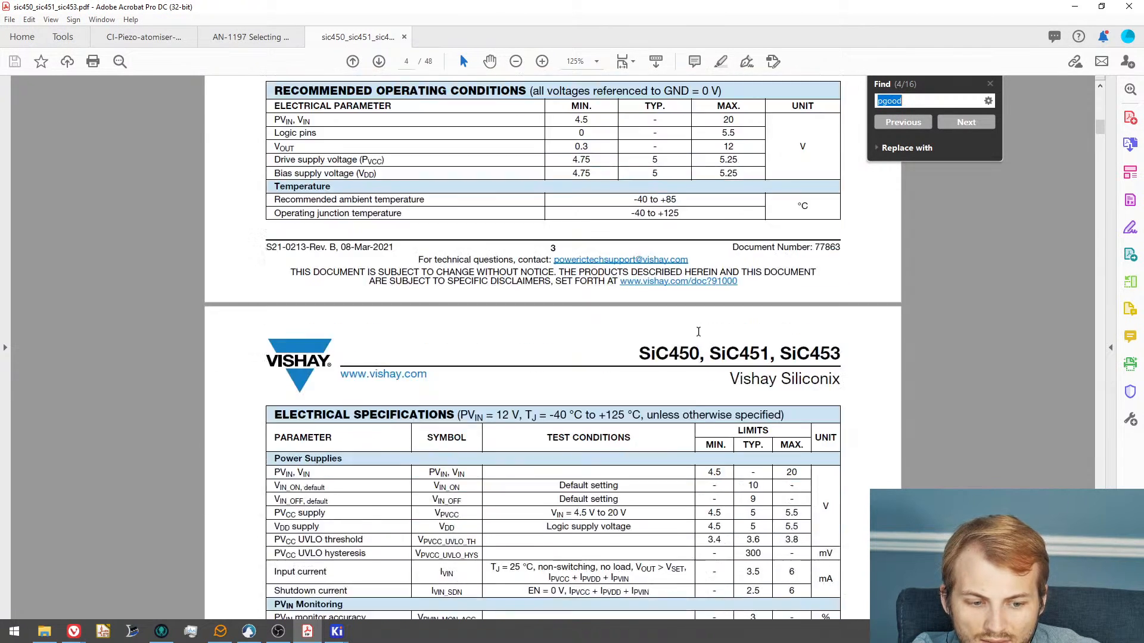
scroll(698, 332, down, 3)
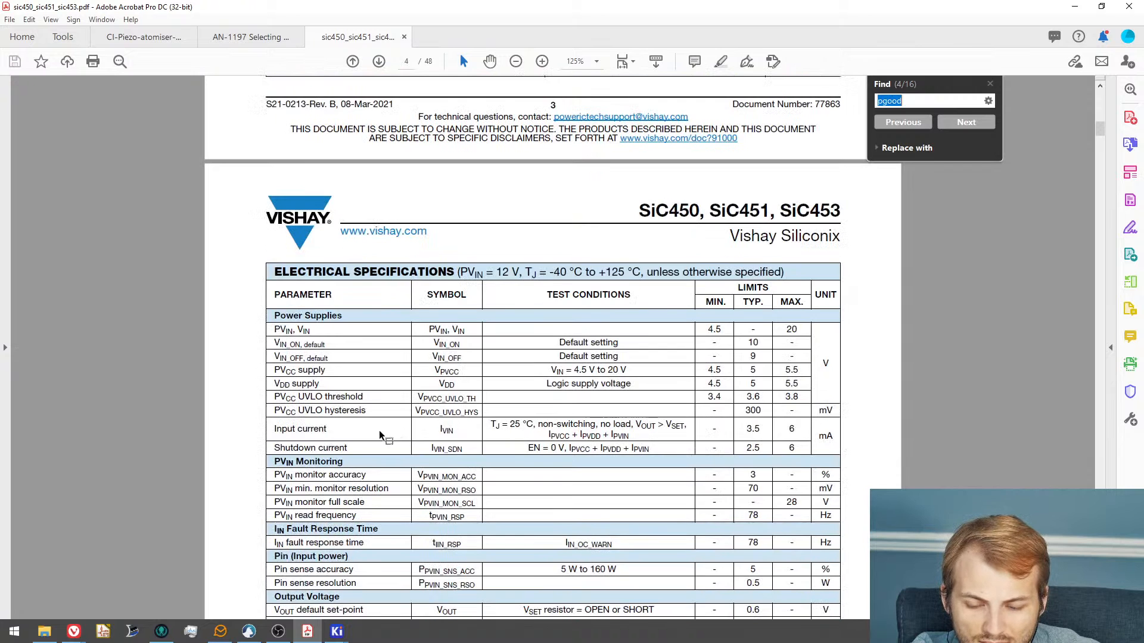
scroll(380, 435, down, 5)
ctrl+scroll(377, 435, down, 1)
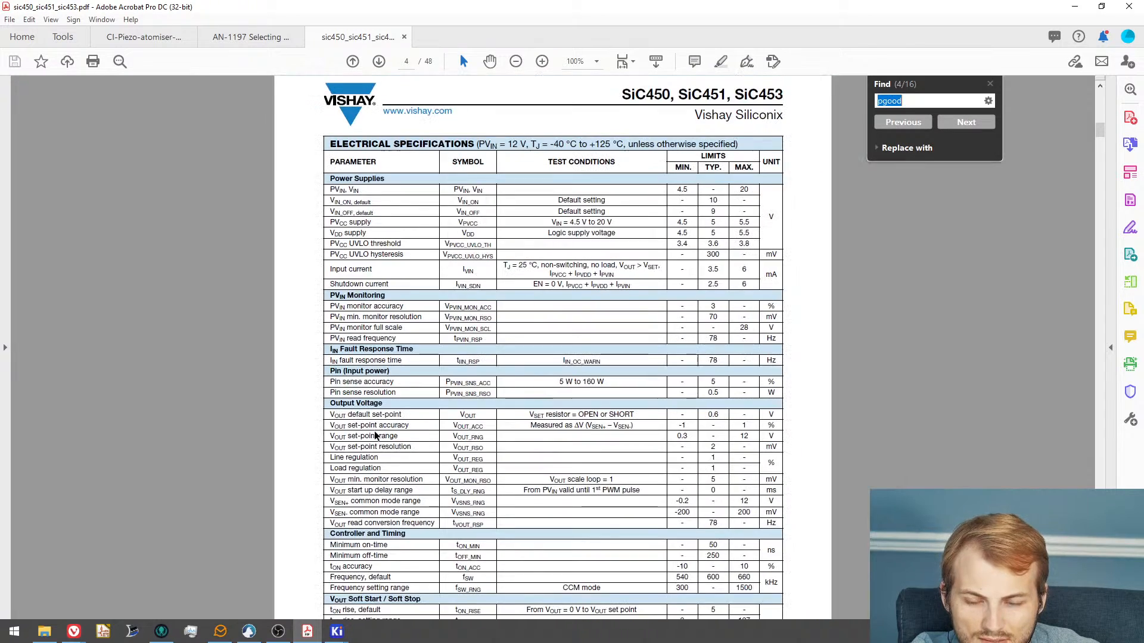
- Return to the KiCad schematic and undo the removal of the Jumper_NC_Dual in the I2C pull-ups block
click(1074, 6)
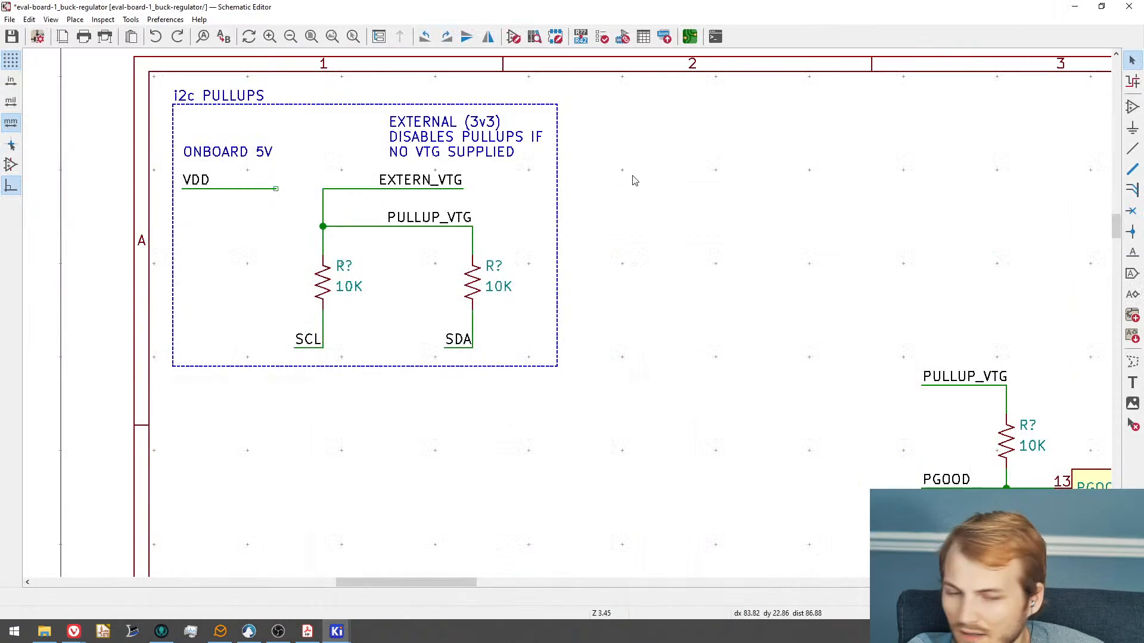
scroll(506, 296, down, 3)
key(ctrl+z)
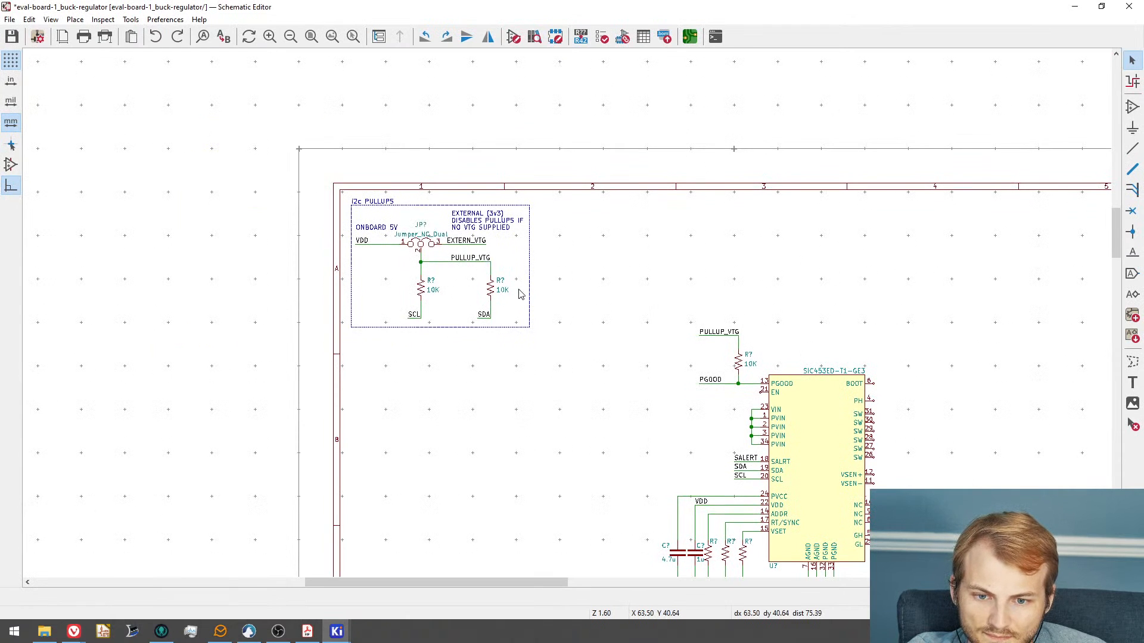
- Examine the jumper-selected I2C pull-ups and the 10K pull-up from PGOOD to PULLUP_VTG beside the regulator
scroll(519, 294, up, 3)
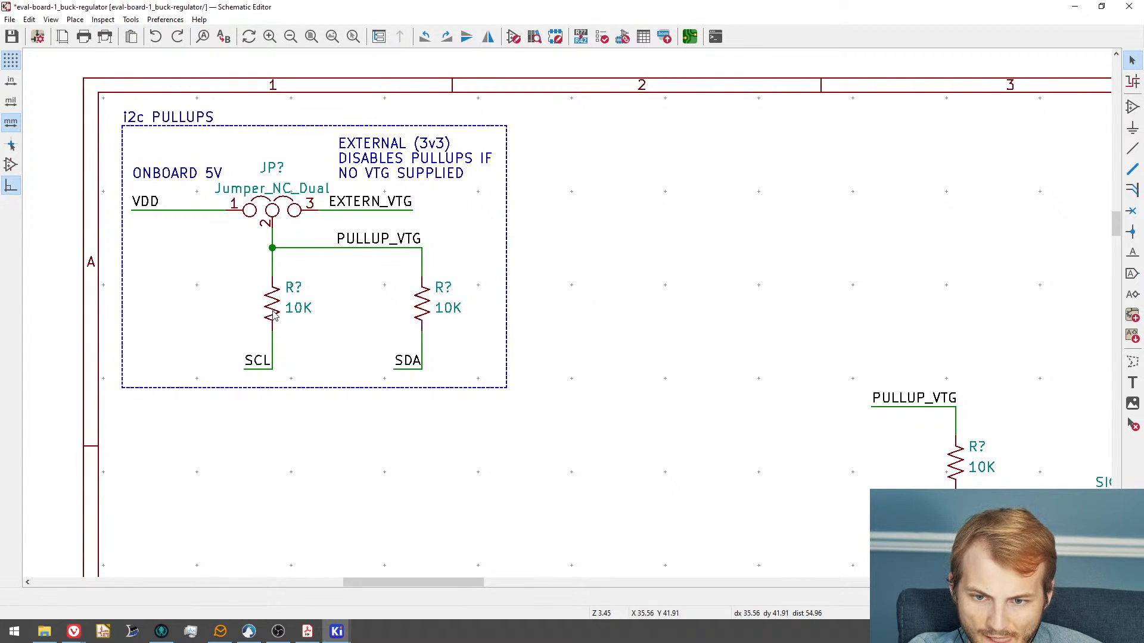
scroll(411, 310, down, 2)
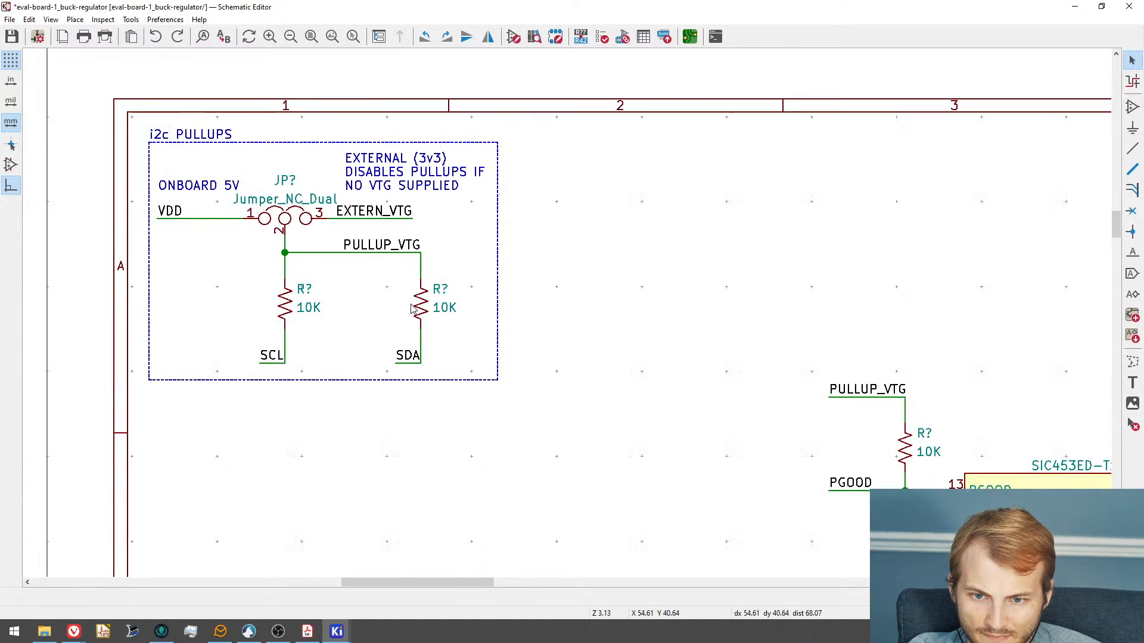
scroll(411, 311, down, 1)
middle_drag(411, 310, 327, 311)
scroll(435, 379, down, 1)
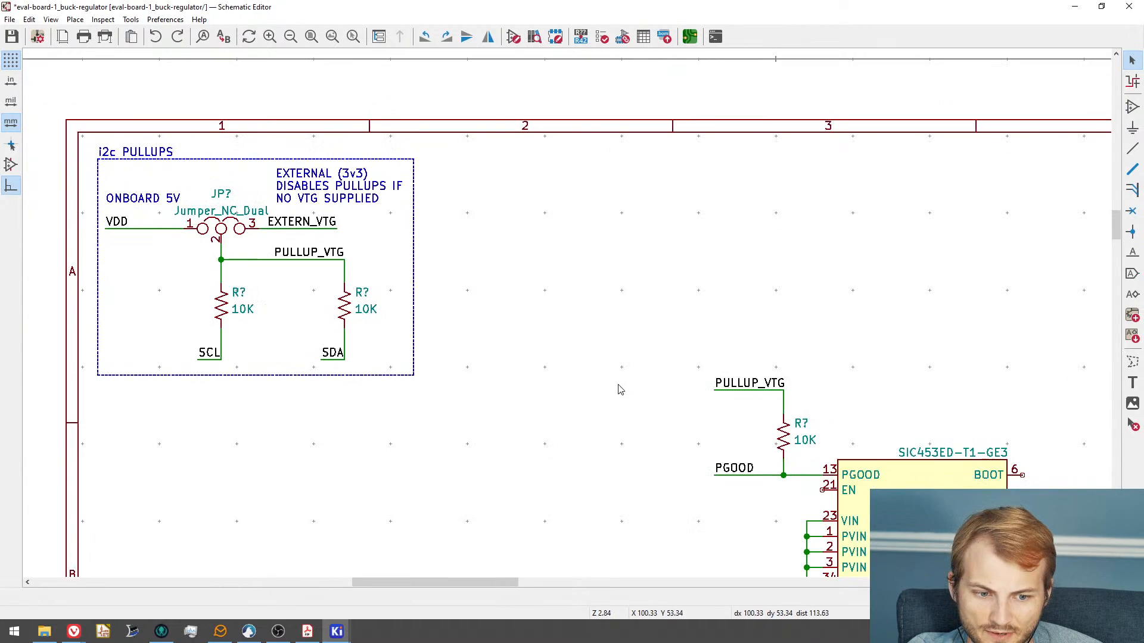
middle_drag(642, 426, 410, 282)
scroll(596, 338, up, 7)
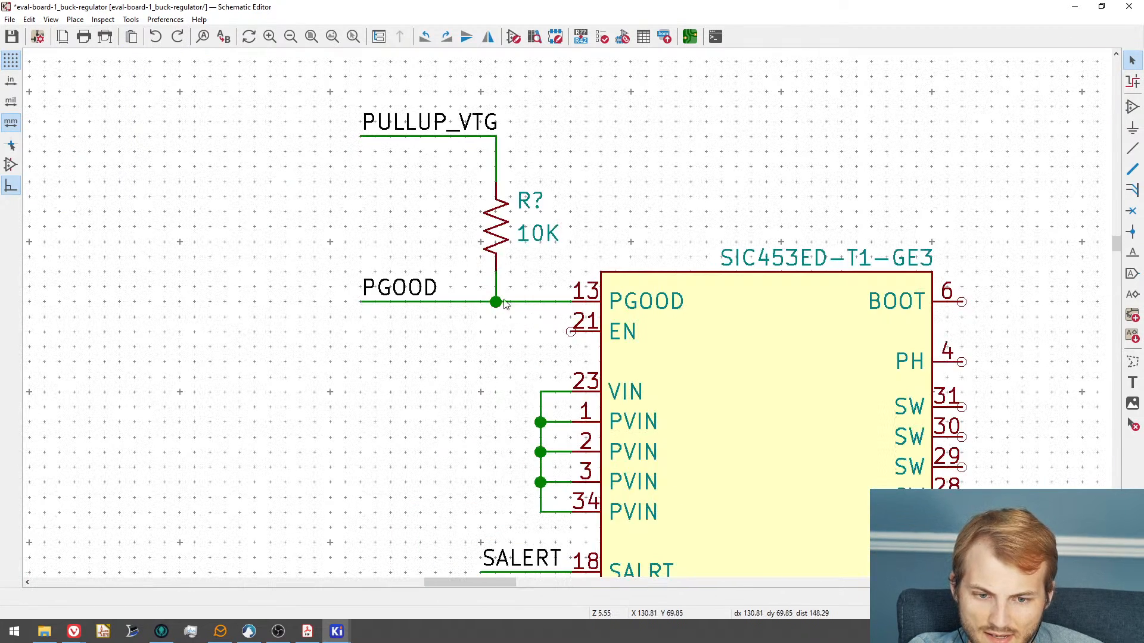
- Switch to the datasheet in Acrobat, close the search and check the "All other pins" limit under Absolute Maximum Ratings
key(alt+Tab)
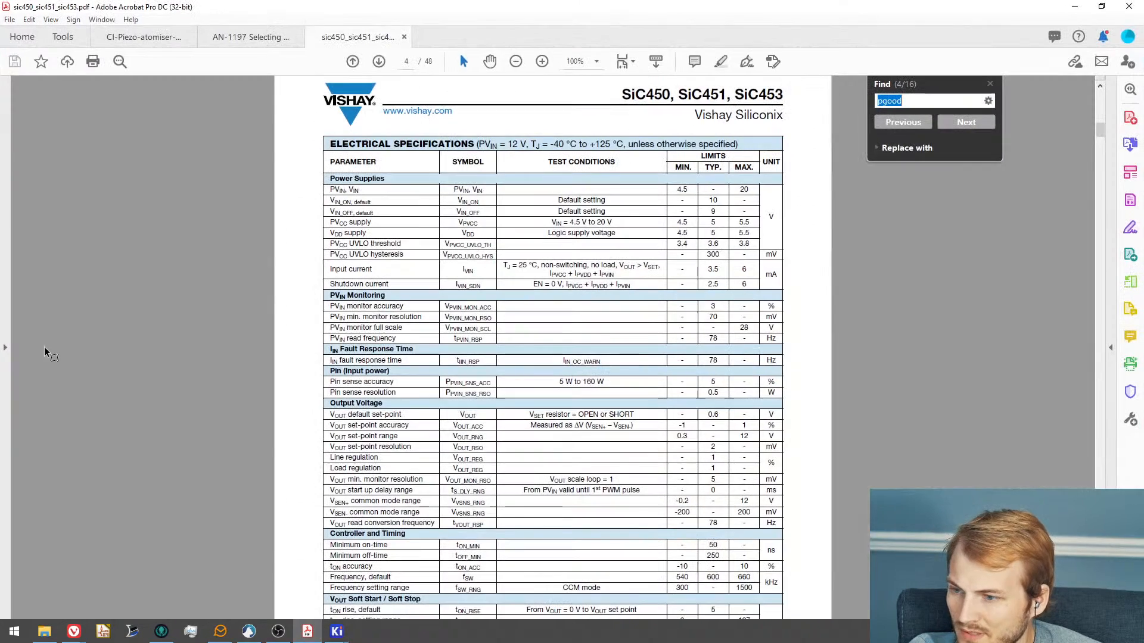
click(990, 83)
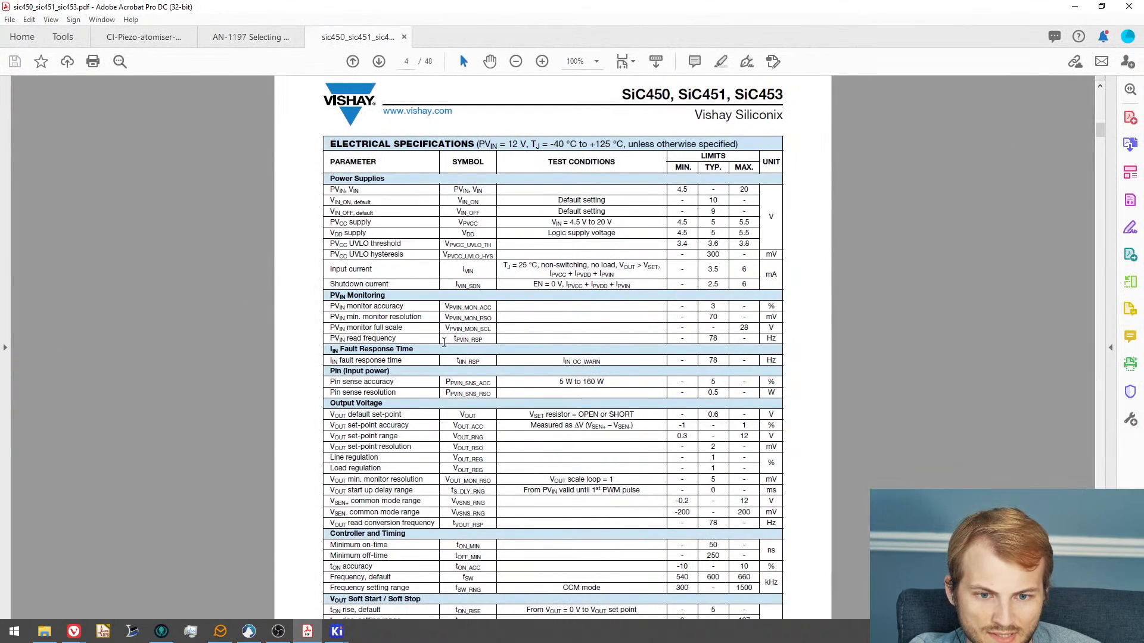
scroll(444, 341, up, 3)
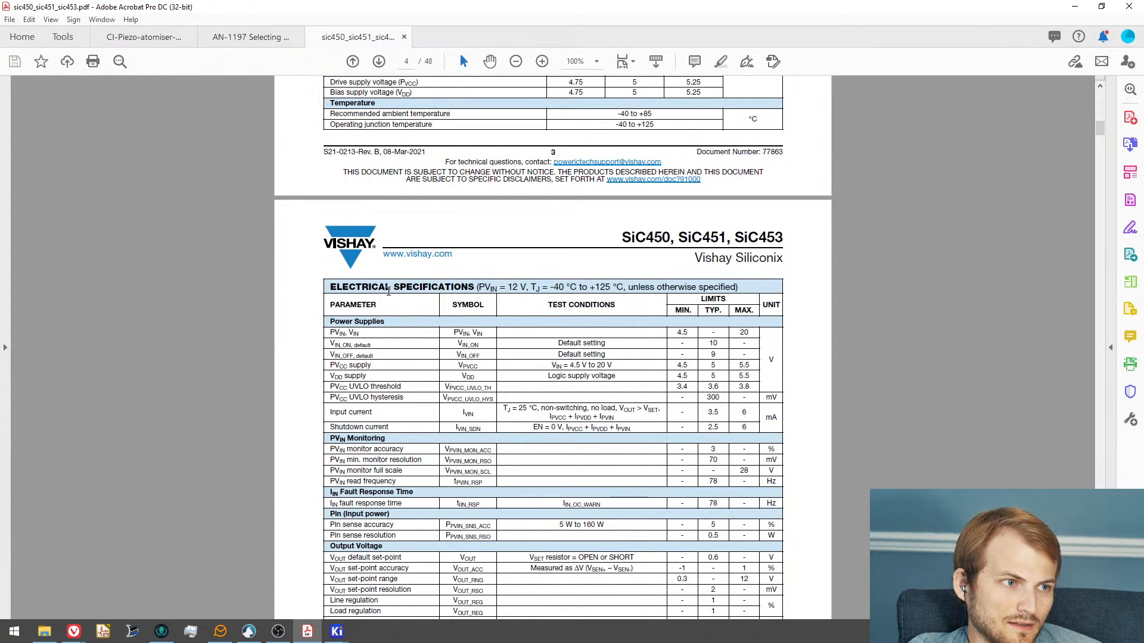
scroll(387, 290, up, 20)
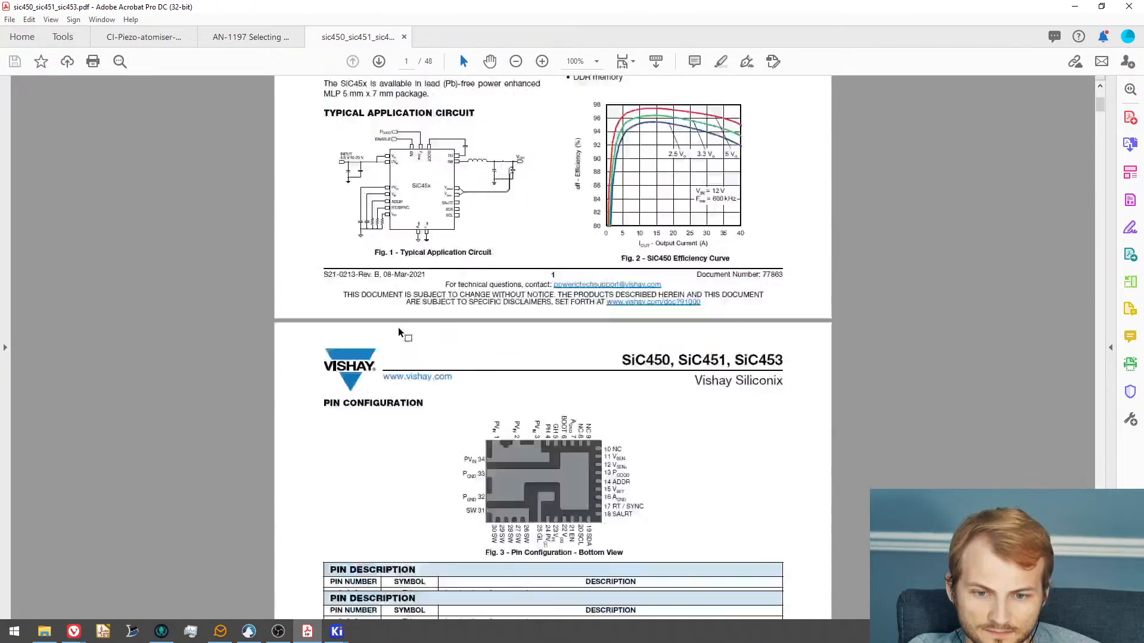
scroll(398, 327, down, 8)
scroll(399, 330, up, 12)
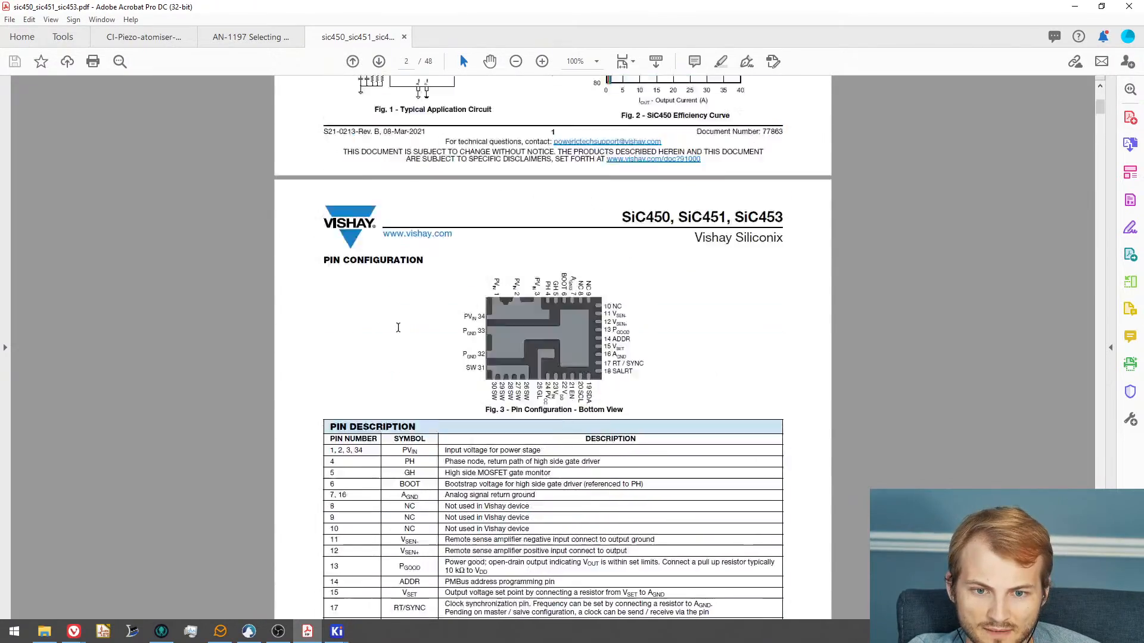
scroll(398, 333, down, 20)
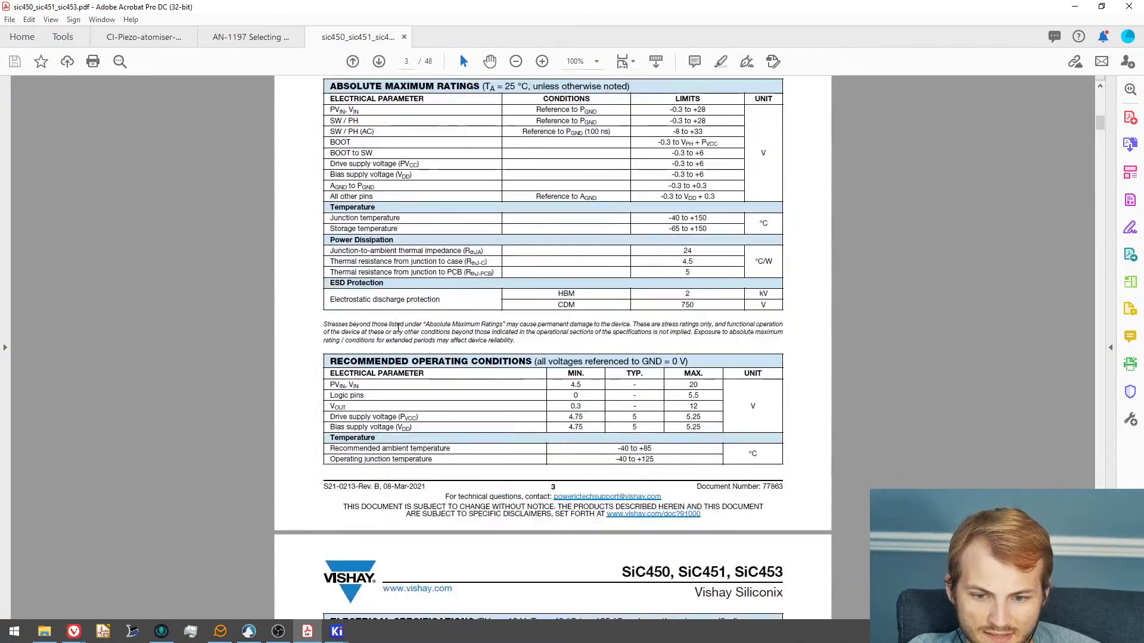
scroll(435, 258, up, 2)
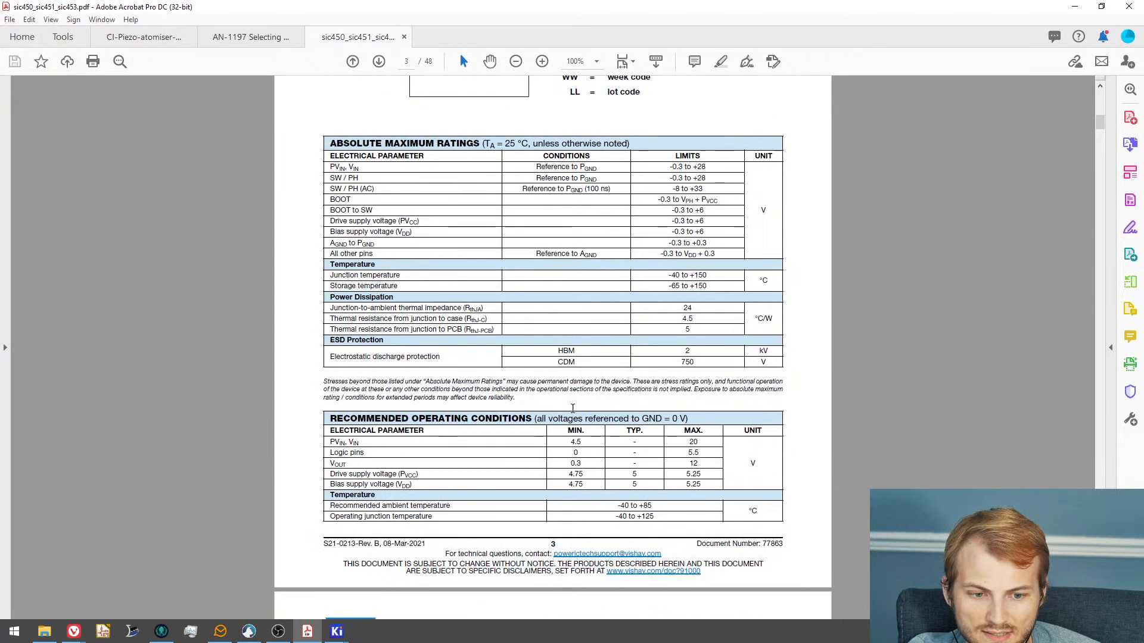
scroll(438, 328, up, 2)
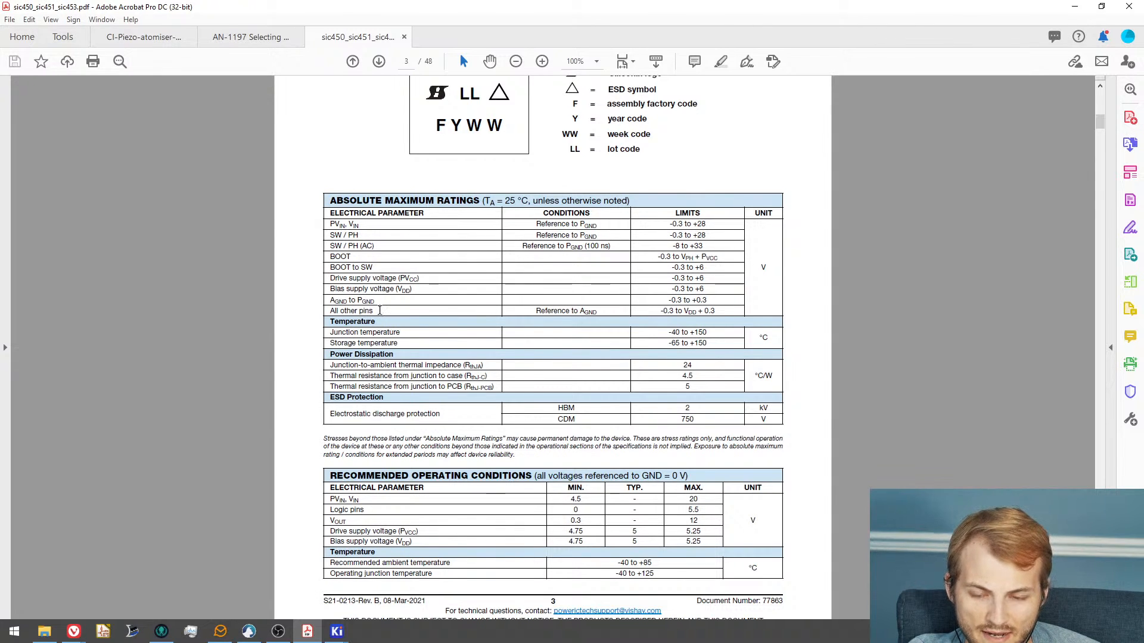
drag(331, 201, 479, 208)
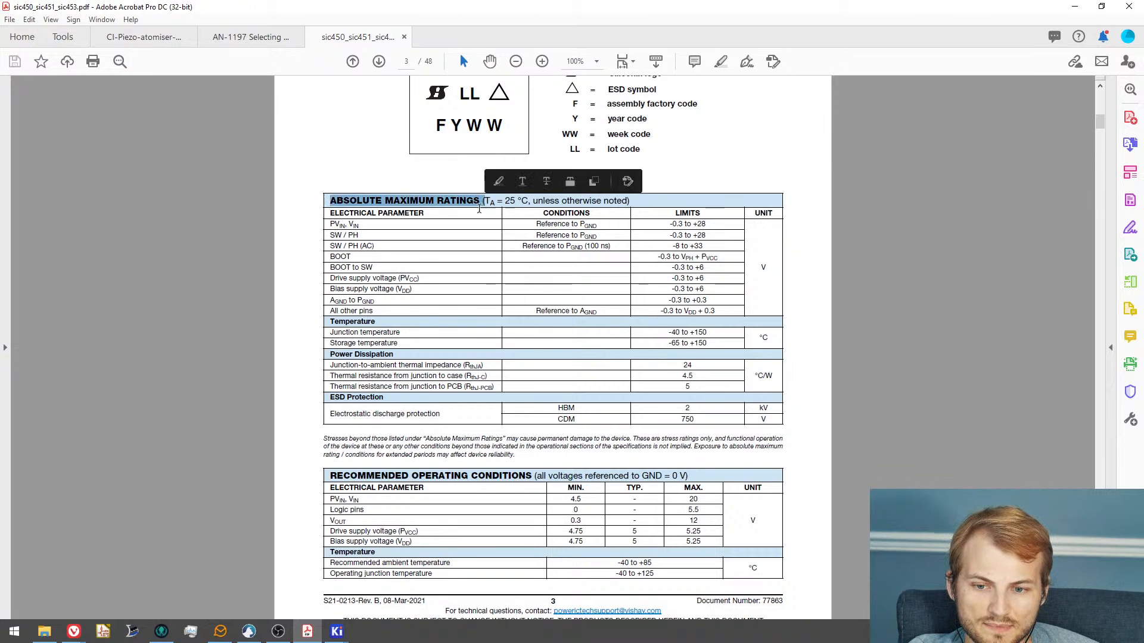
click(355, 248)
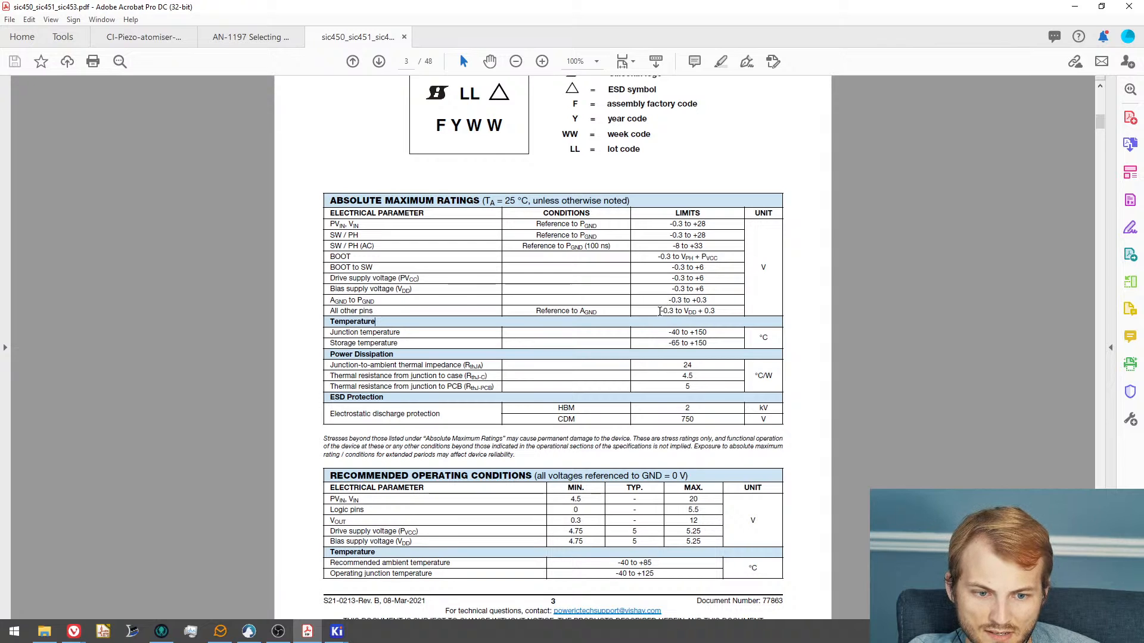
- Highlight the upper limit for "All other pins" under Absolute Maximum Ratings and return to the KiCad schematic
drag(660, 311, 718, 313)
click(716, 312)
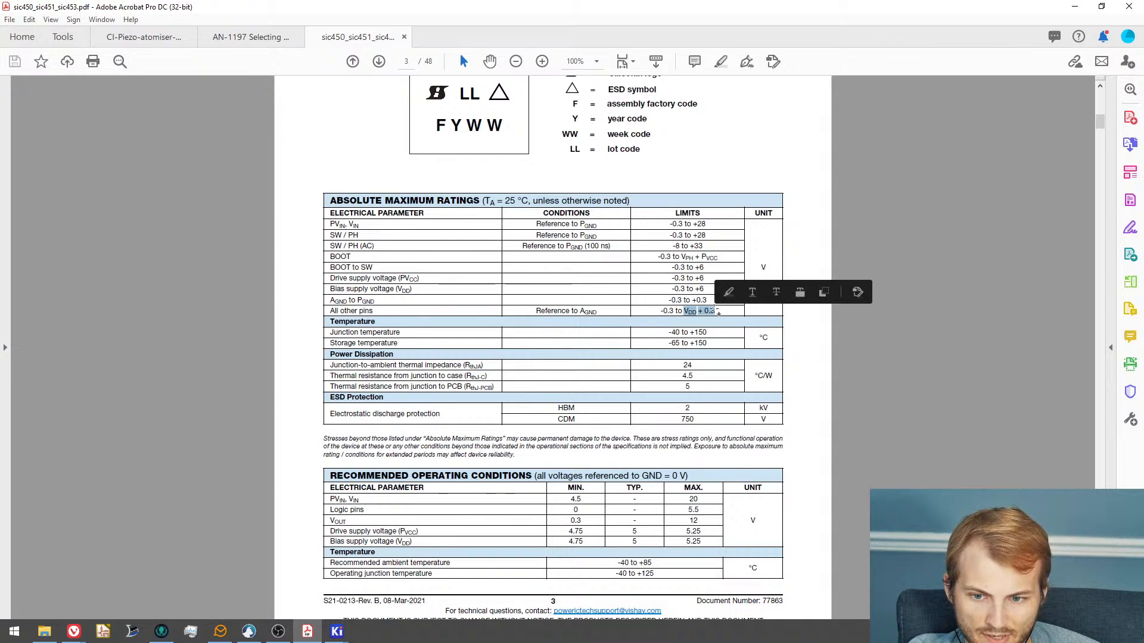
click(686, 311)
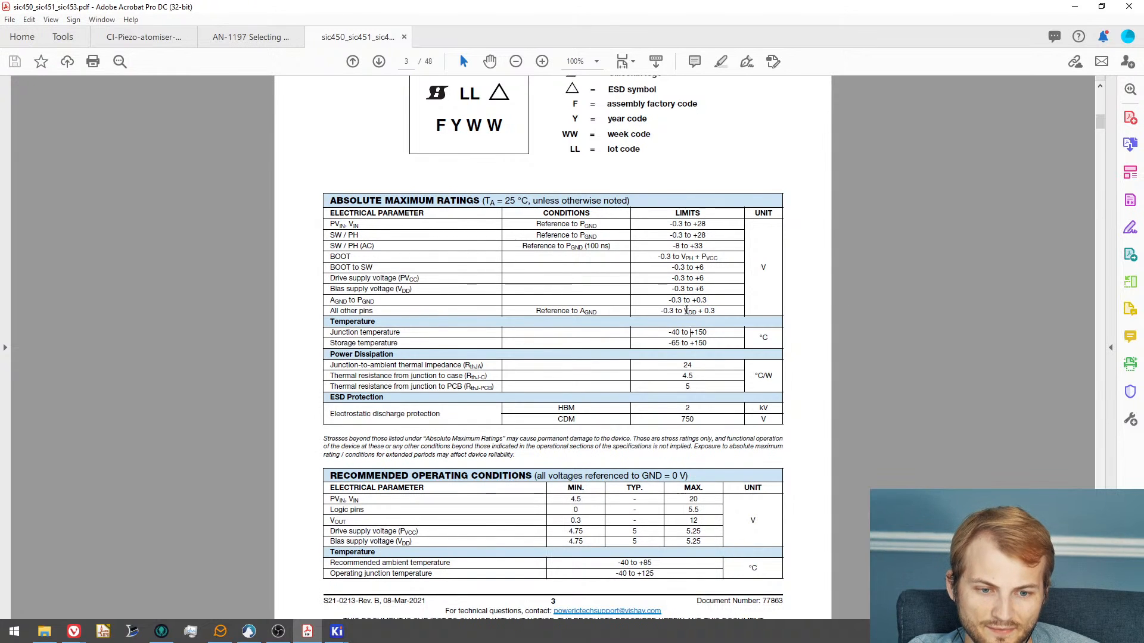
drag(686, 309, 715, 311)
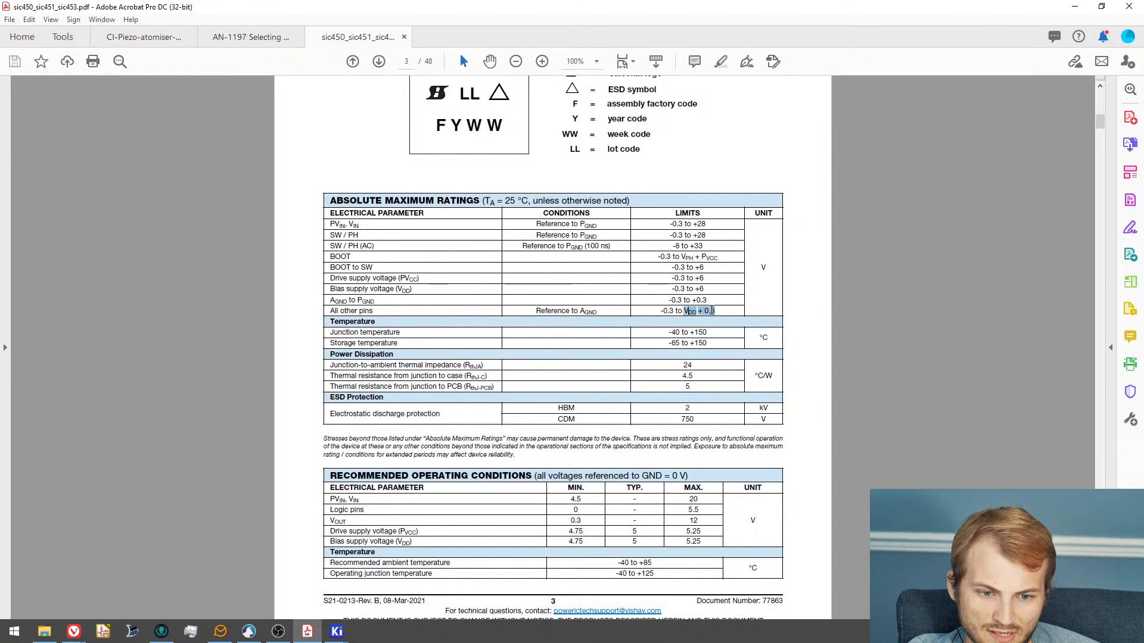
click(709, 365)
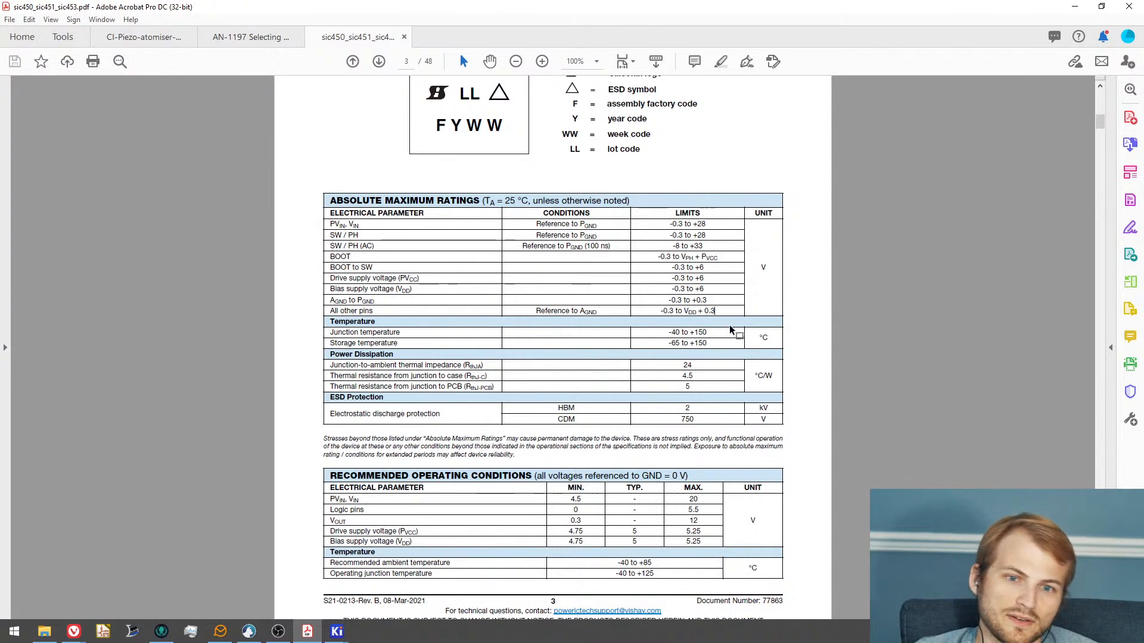
key(alt+Tab)
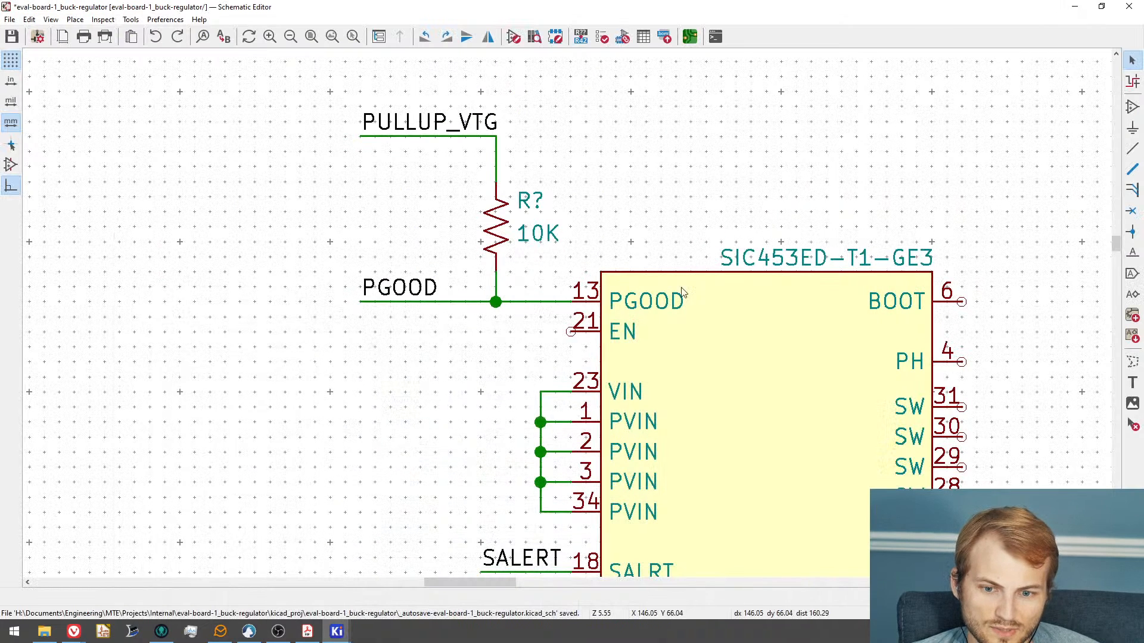
- Try wiring the regulator's EN pin to the joined VIN and PVIN pins, and delete that wire
click(570, 331)
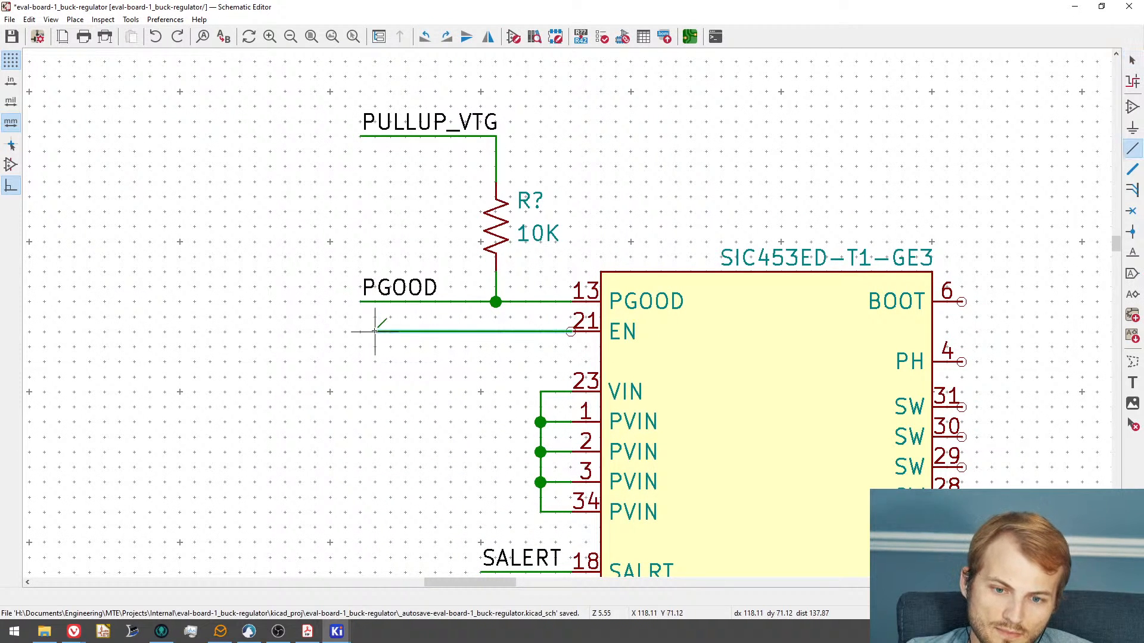
click(540, 391)
middle_drag(498, 413, 480, 360)
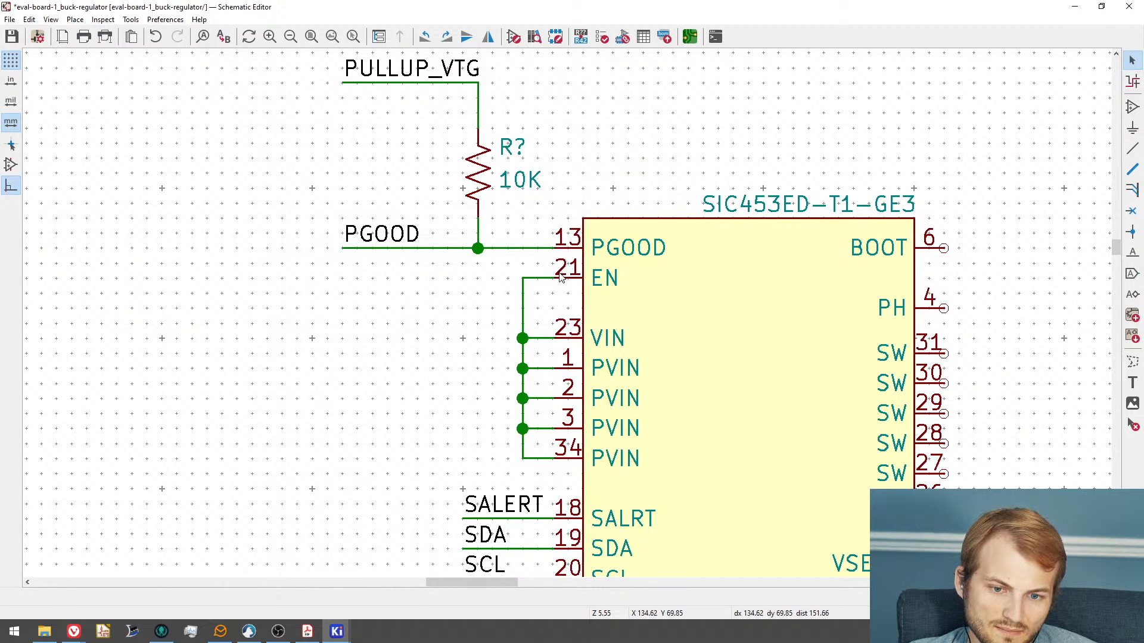
drag(552, 307, 503, 265)
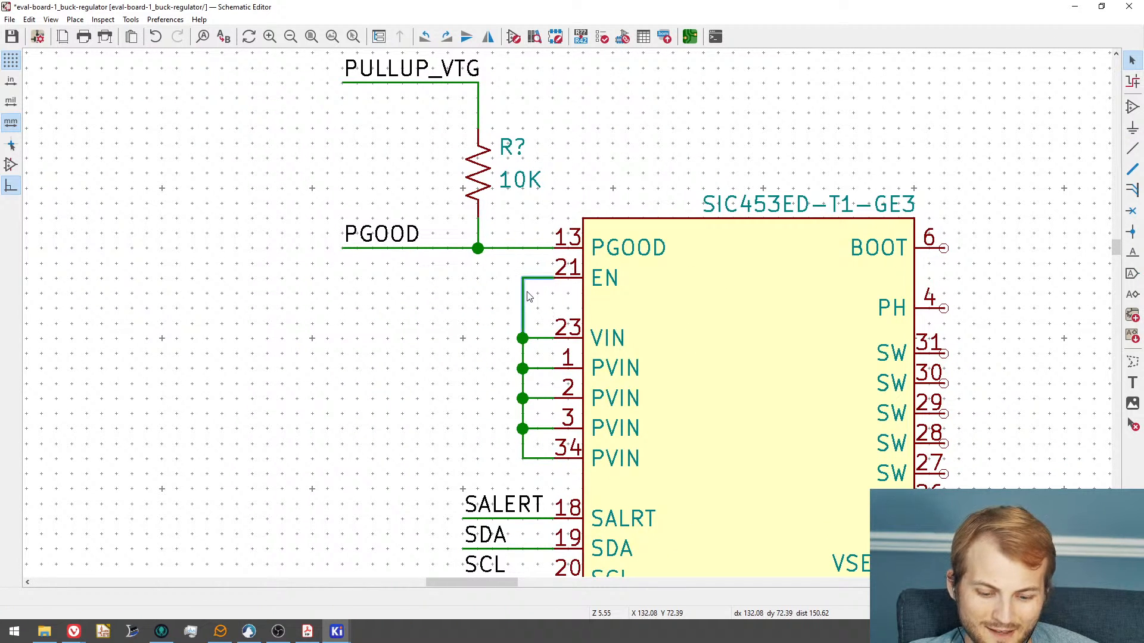
key(Delete)
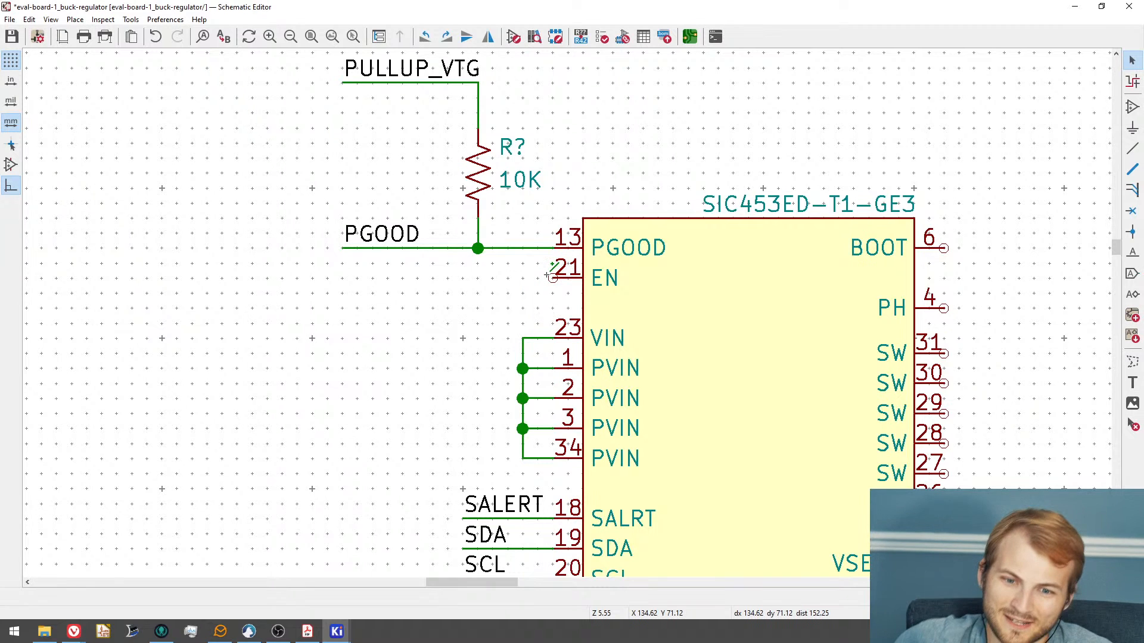
- Examine the jumper wiring in the I2C pull-ups block and the PGOOD, EN and VIN pins of the regulator
scroll(512, 318, down, 4)
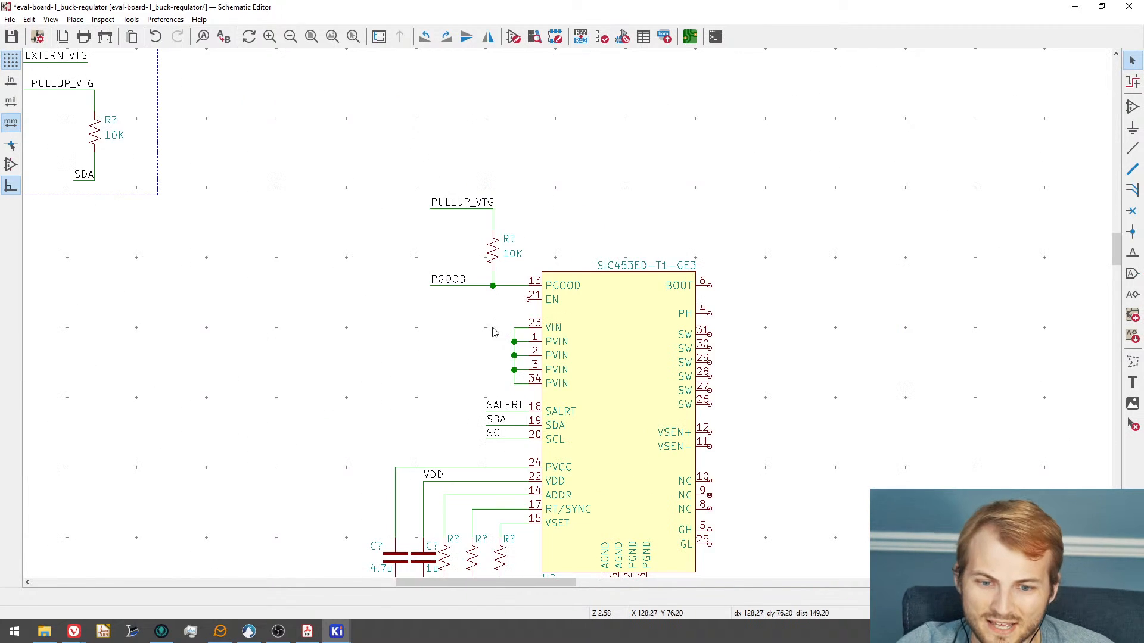
scroll(495, 325, up, 2)
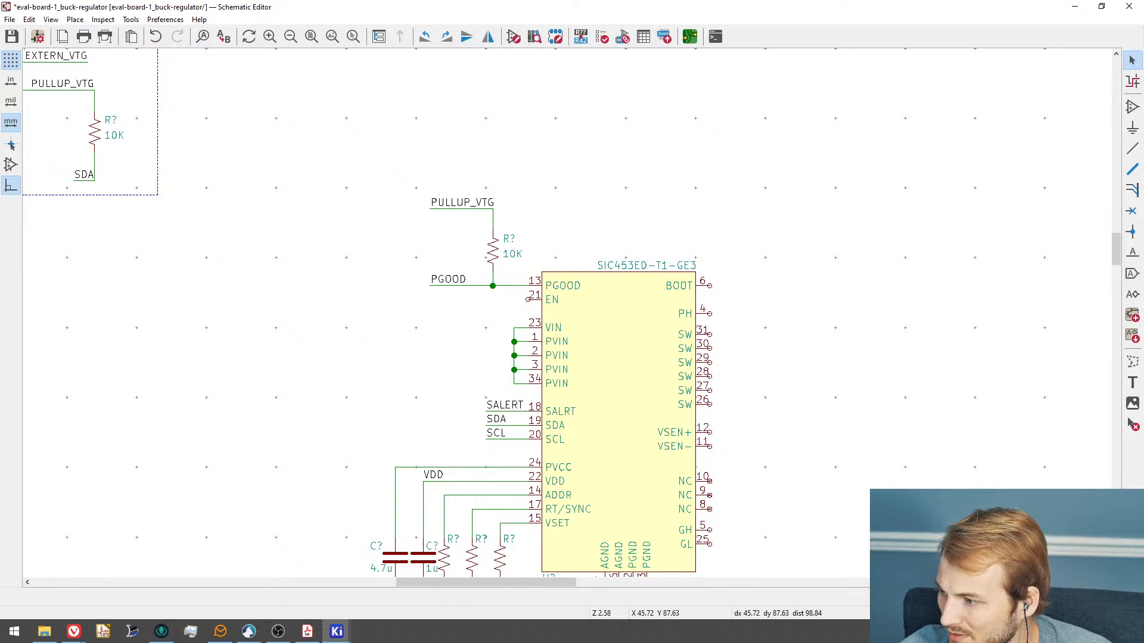
scroll(188, 360, down, 3)
scroll(334, 292, up, 5)
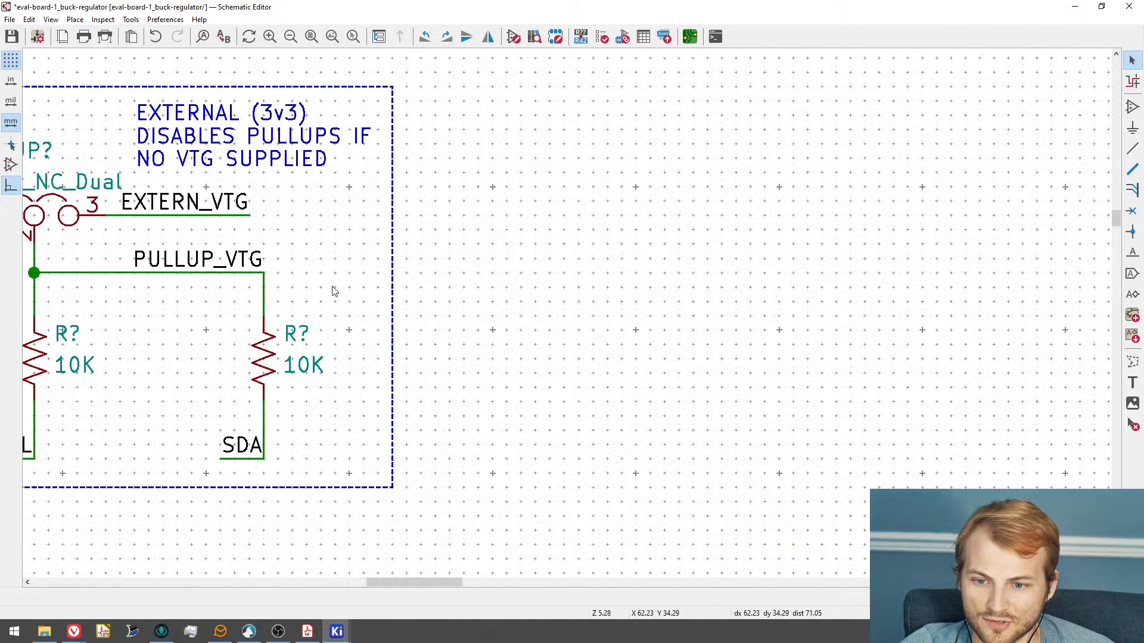
middle_drag(222, 273, 413, 263)
scroll(413, 263, down, 1)
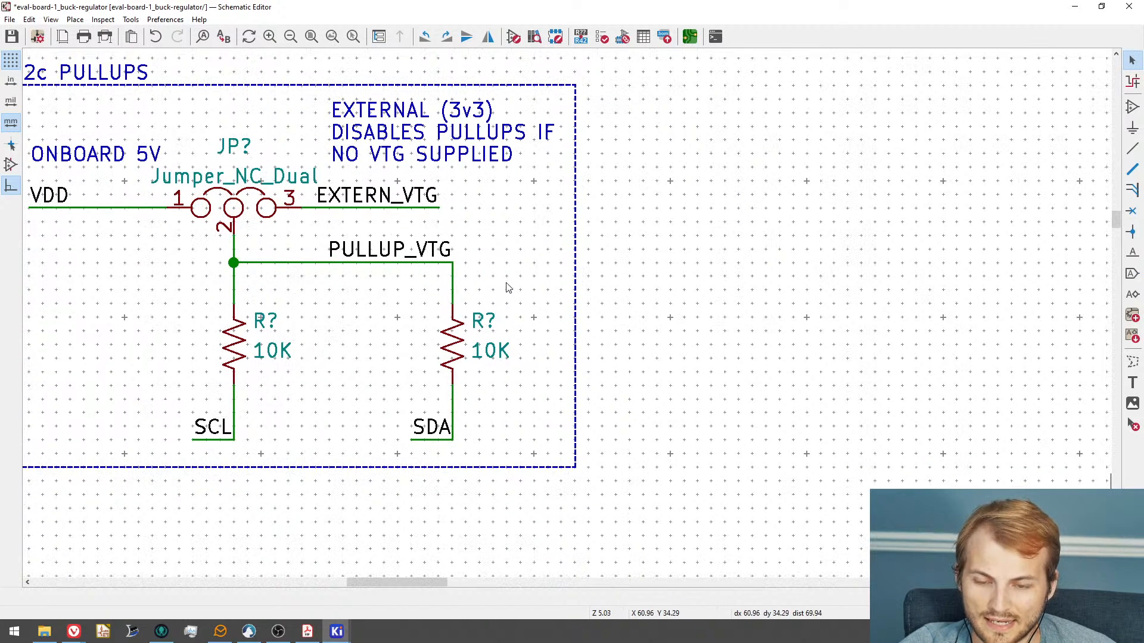
scroll(399, 340, down, 3)
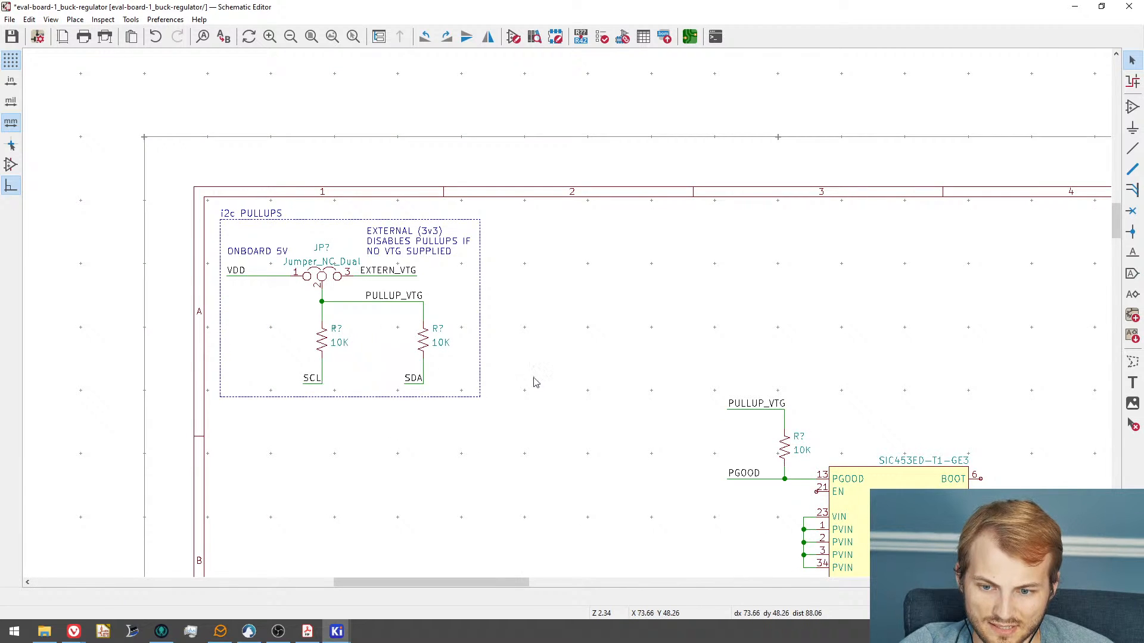
scroll(572, 377, down, 1)
middle_drag(591, 380, 393, 318)
scroll(507, 433, up, 3)
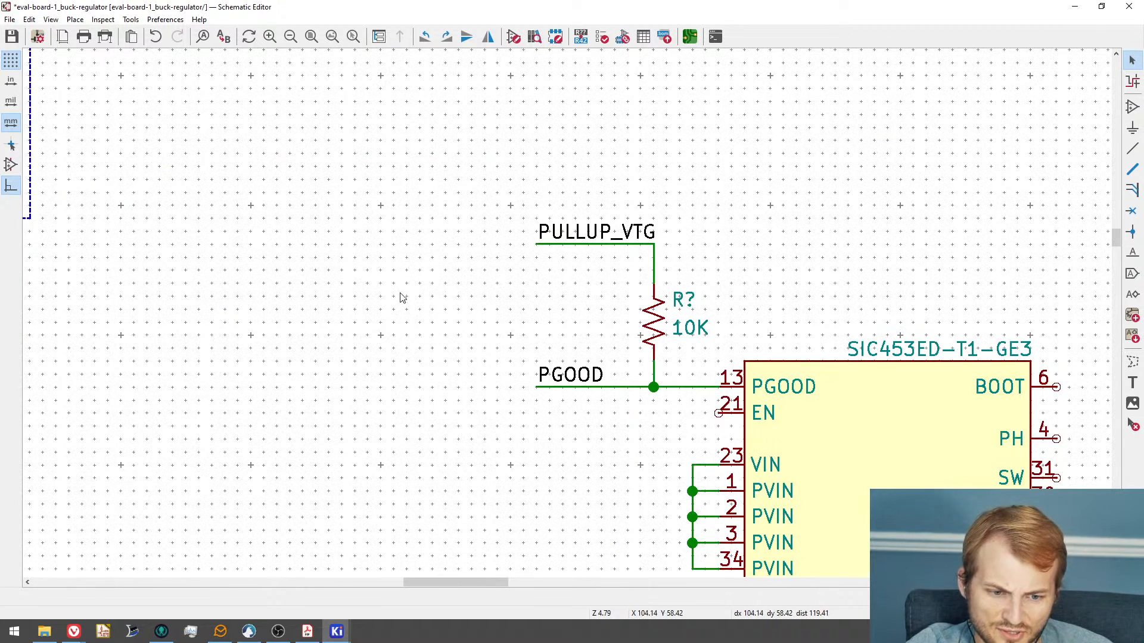
scroll(513, 391, down, 4)
scroll(447, 319, up, 4)
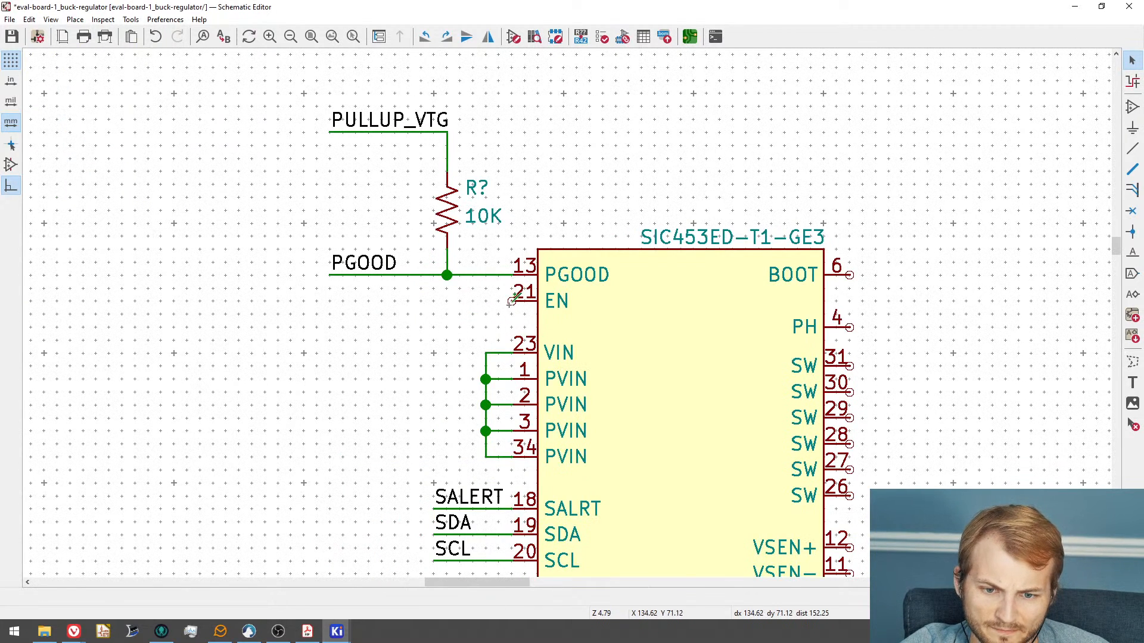
key(w)
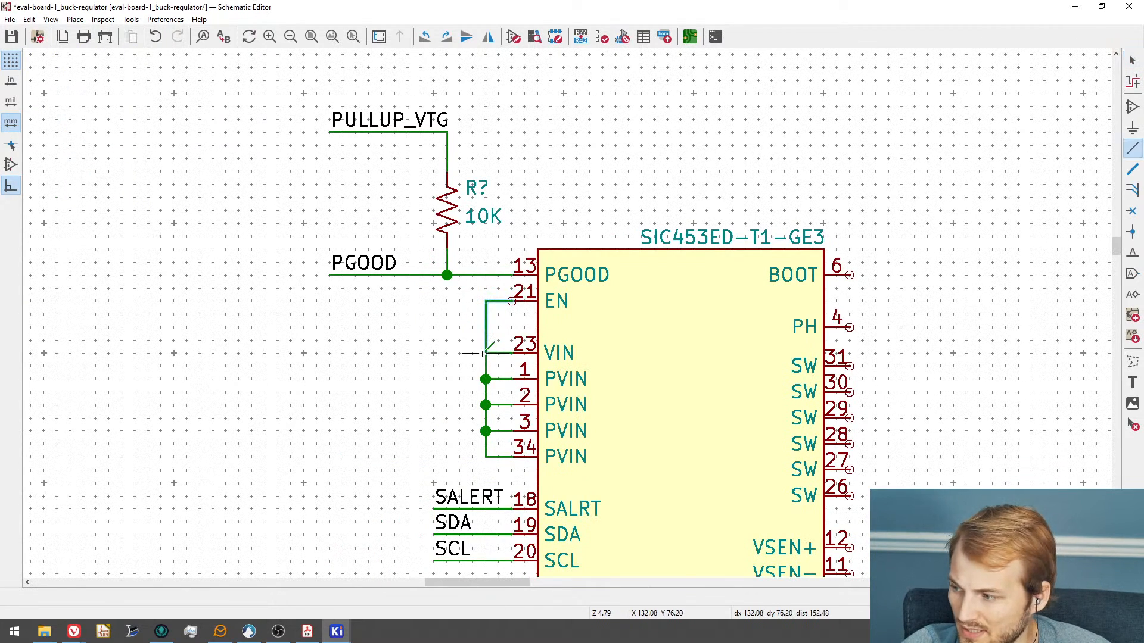
key(Escape)
key(Escape)
scroll(421, 339, down, 4)
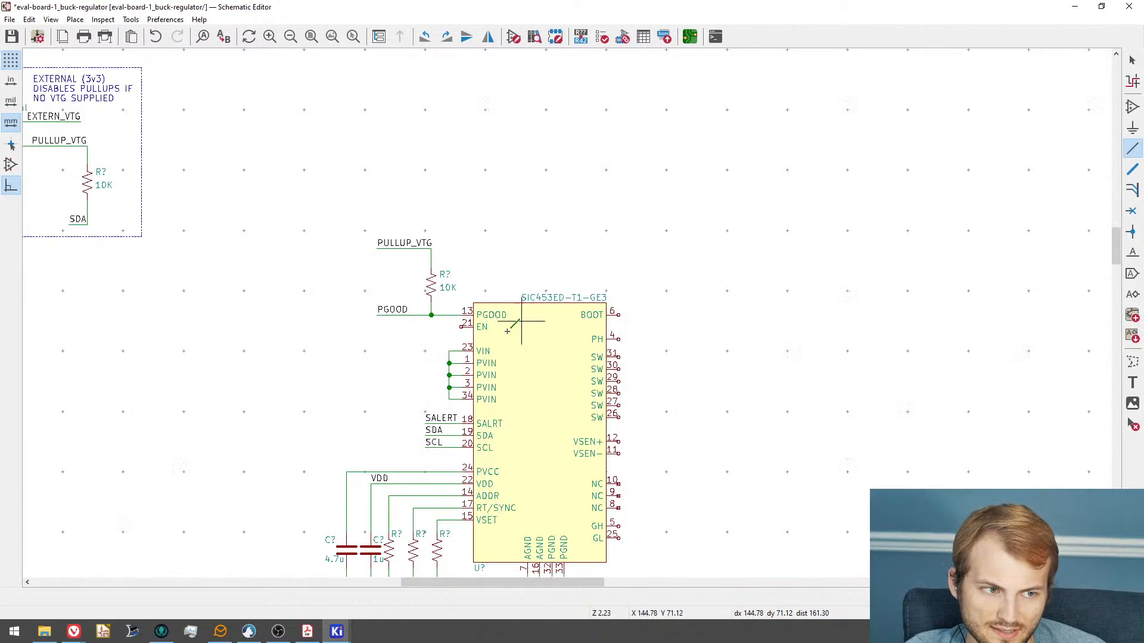
scroll(421, 339, up, 4)
- Search the symbol library for diodes, preview D3V3F8U9LP3810-7 and MMBZ5V6ALT3G, and close the chooser without placing a part
click(1131, 107)
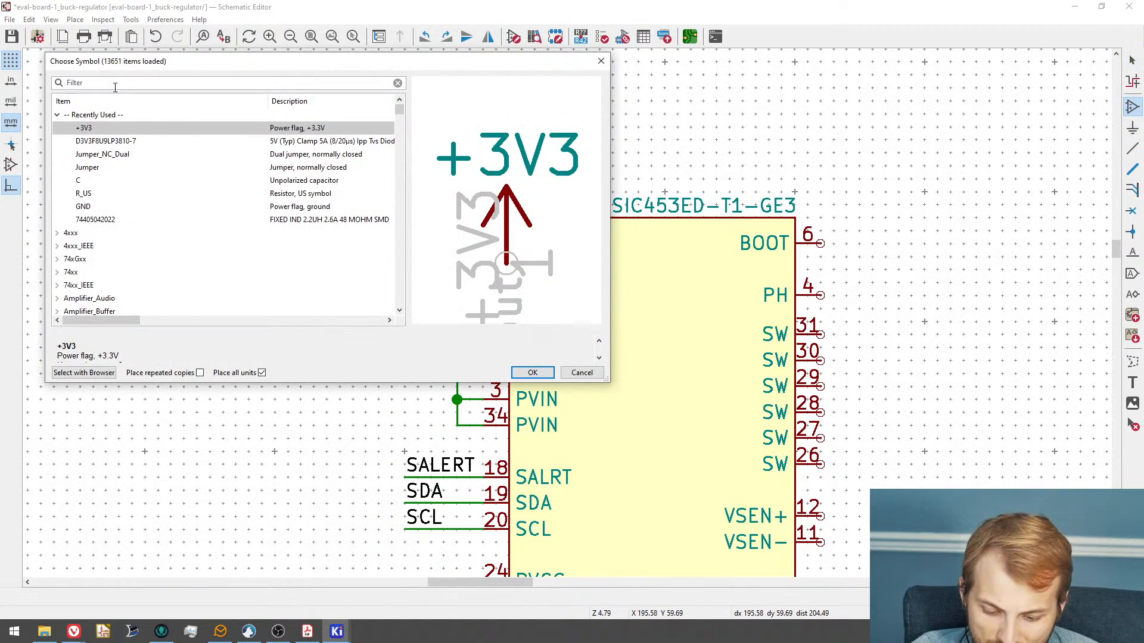
text(5V)
key(BackSpace)
key(BackSpace)
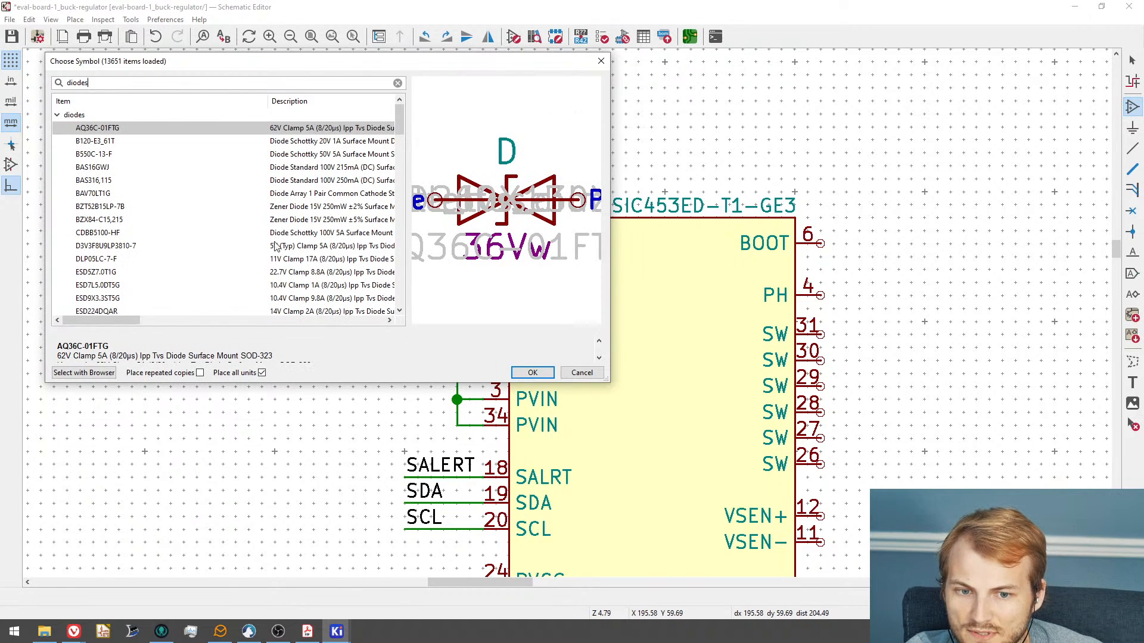
scroll(176, 182, down, 1)
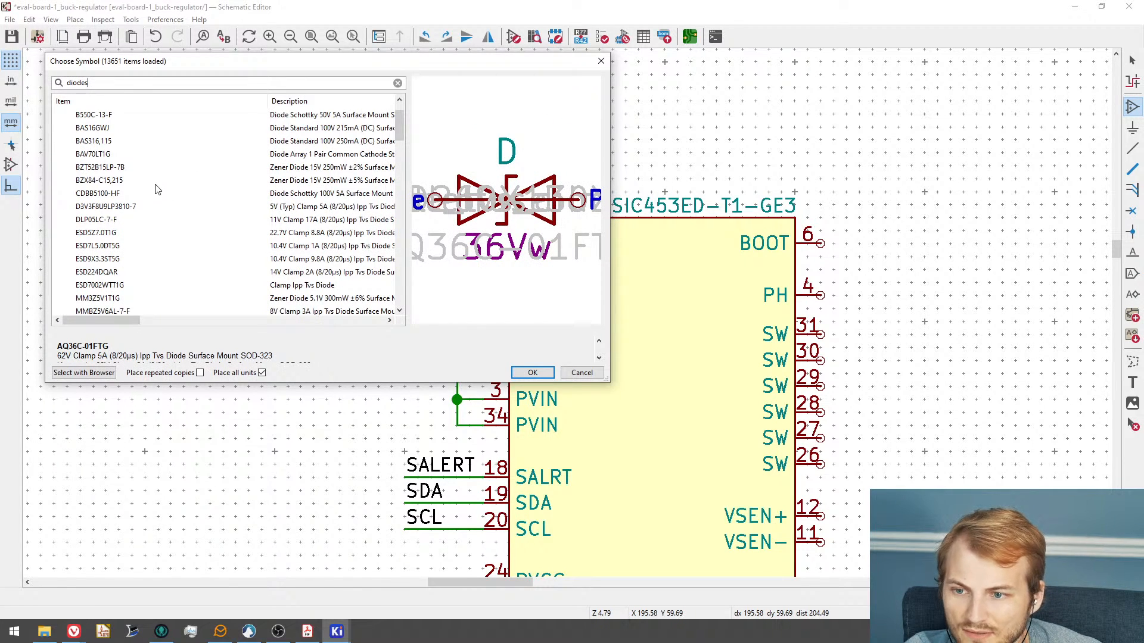
scroll(156, 188, up, 1)
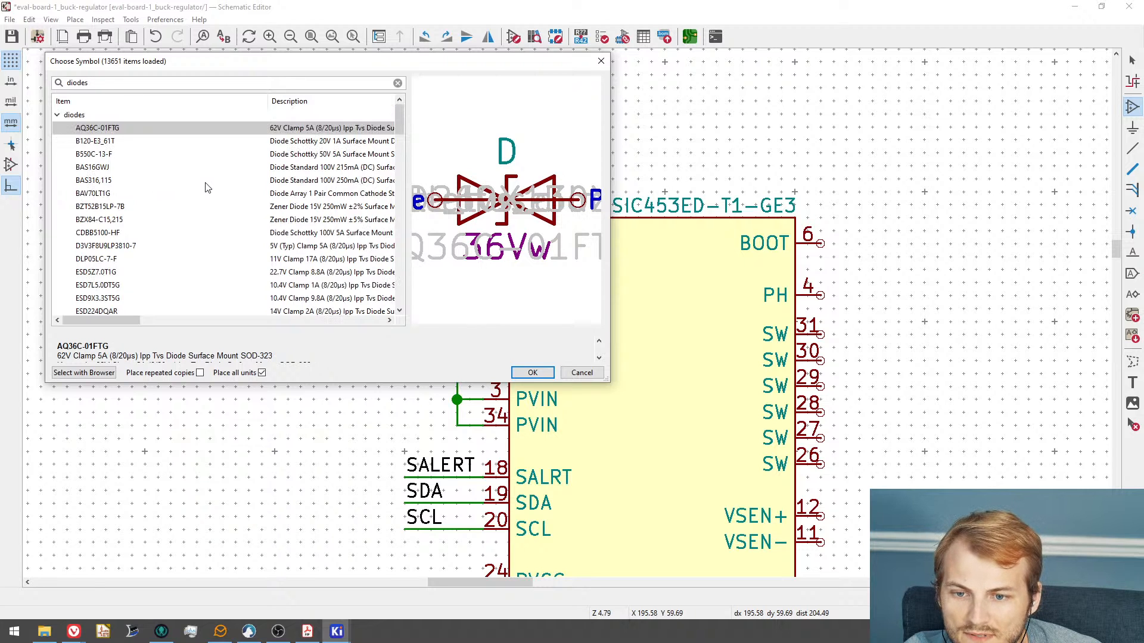
scroll(209, 197, down, 1)
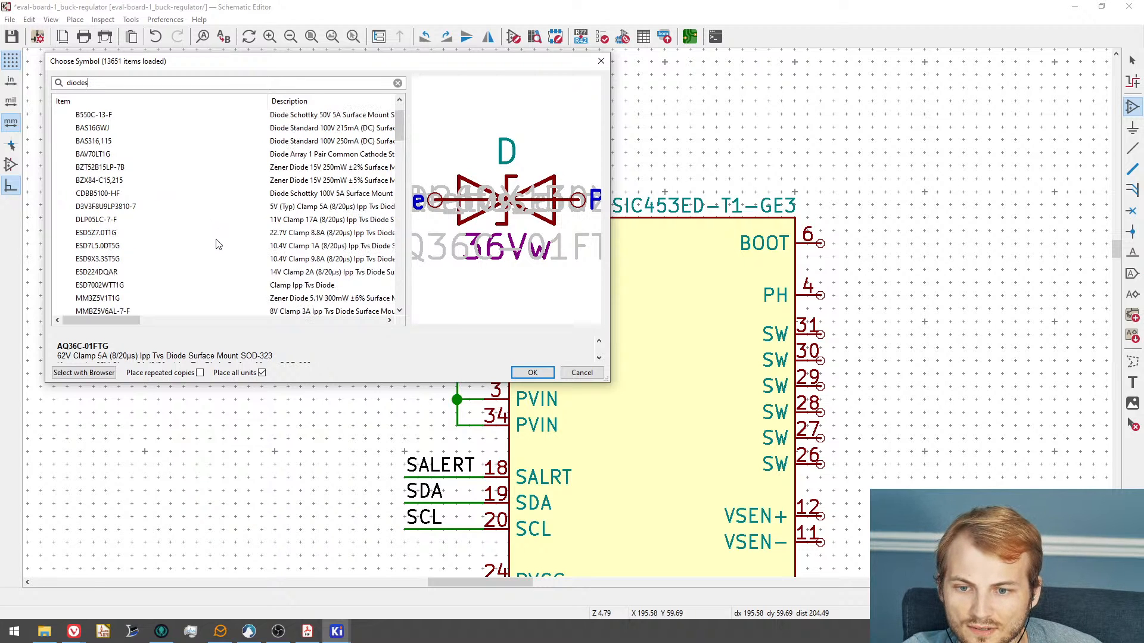
click(249, 208)
scroll(246, 206, down, 2)
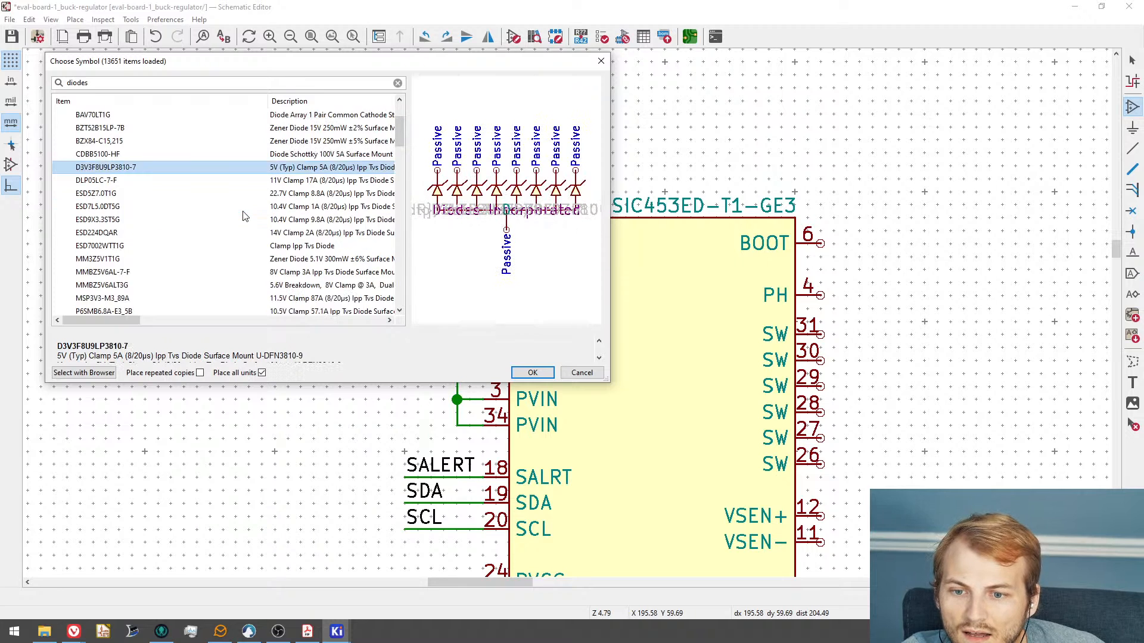
click(243, 246)
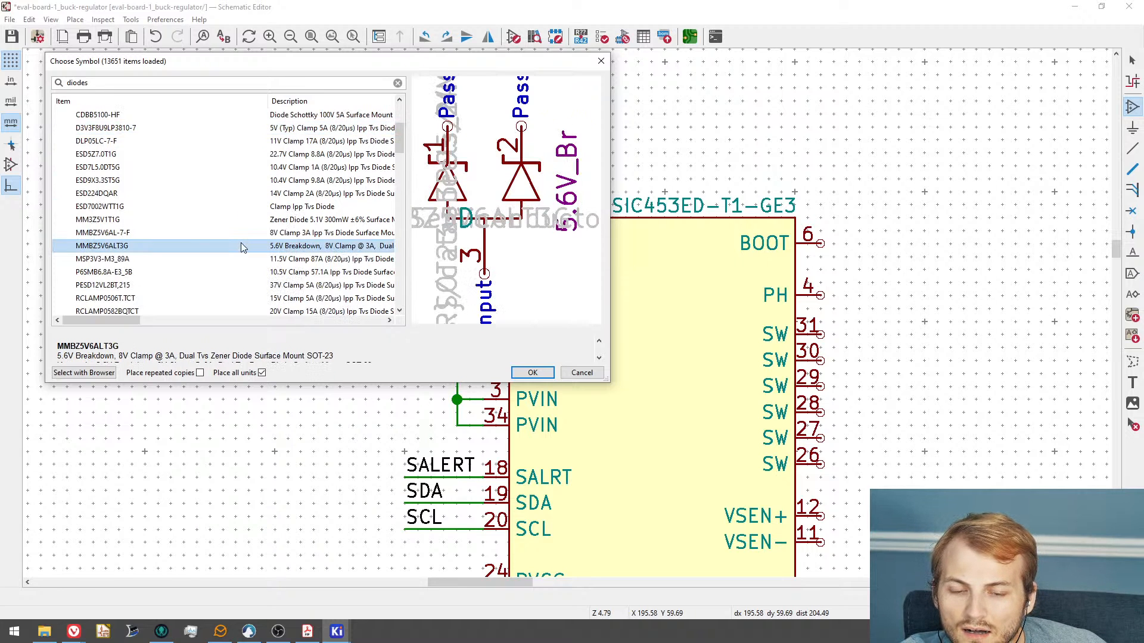
scroll(241, 244, down, 3)
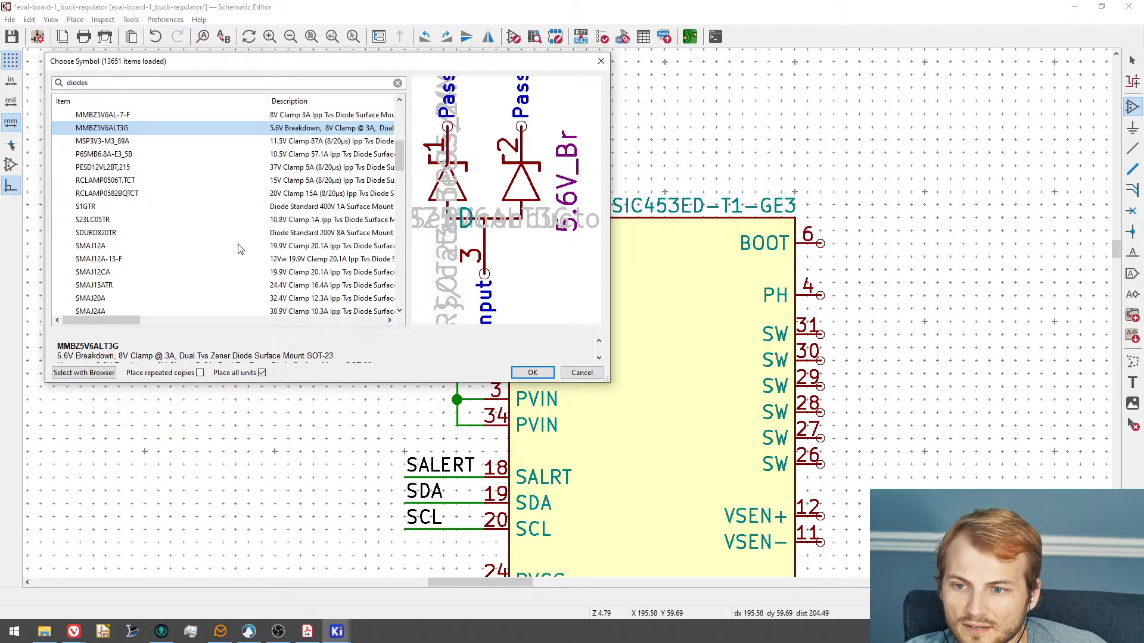
scroll(237, 246, down, 5)
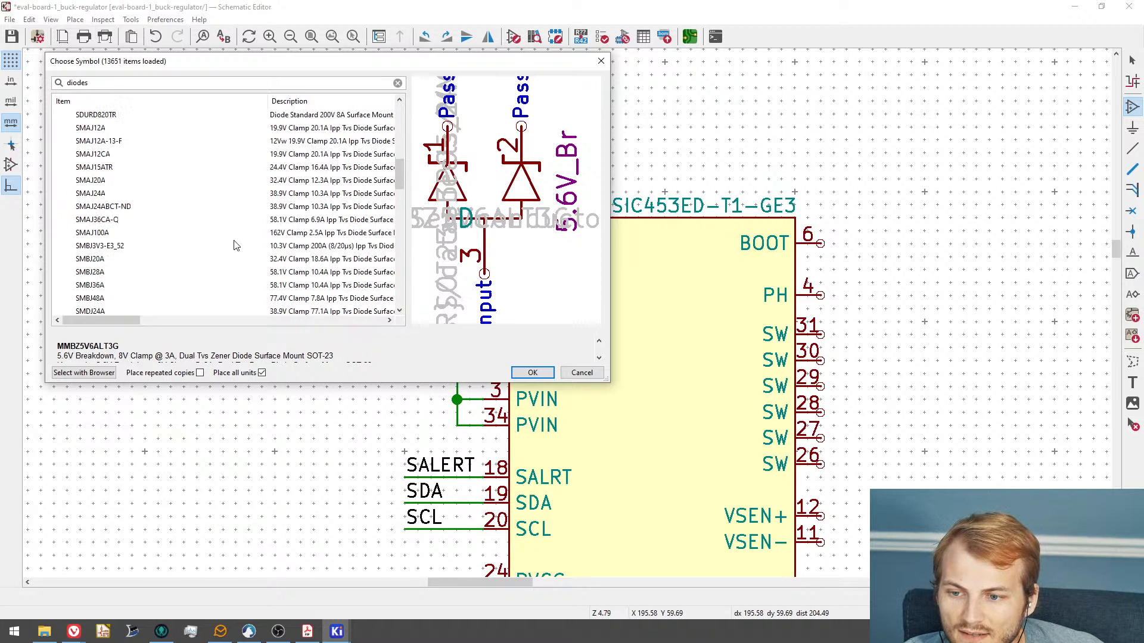
click(582, 372)
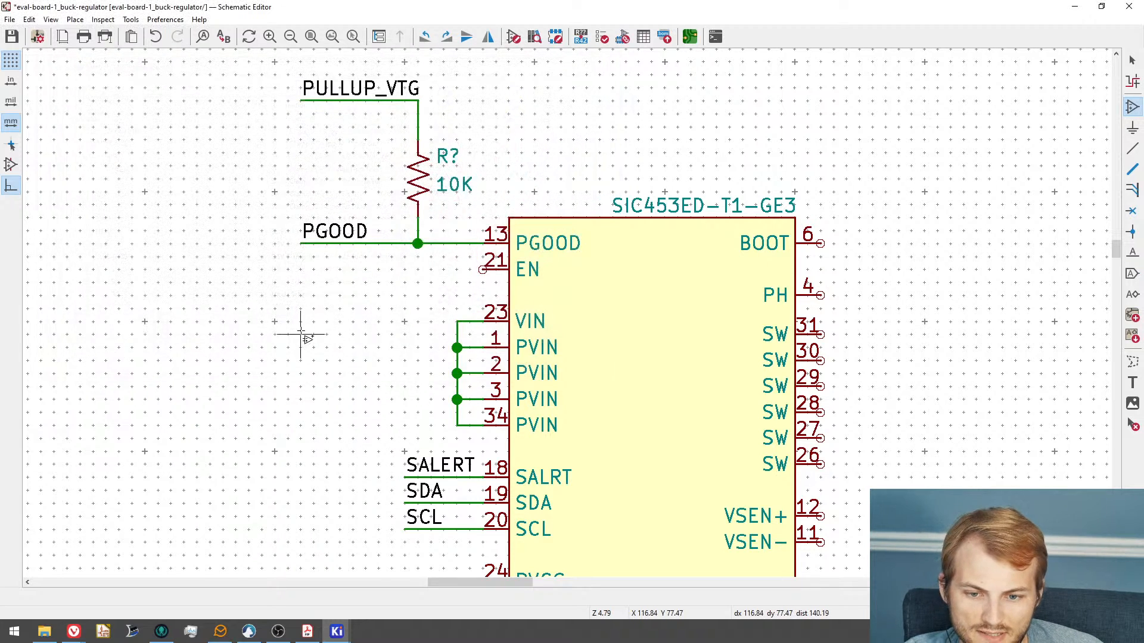
key(Escape)
- Find the D_Zener symbol by searching for zener and place it vertically, cathode up, beside the regulator's PVIN pins
click(1132, 107)
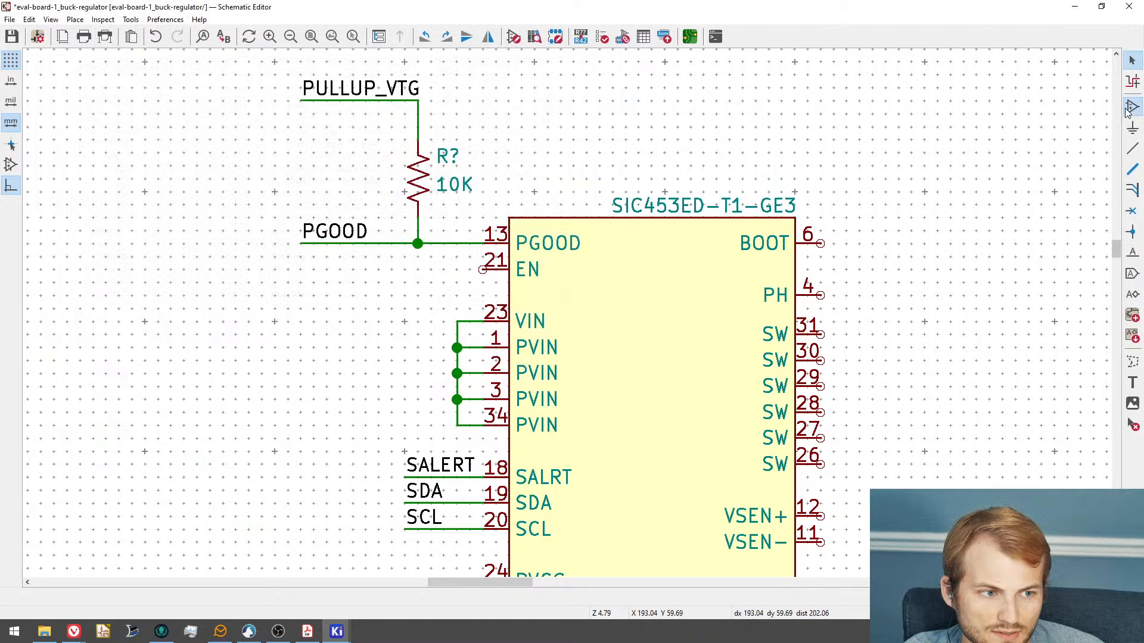
click(263, 350)
text(zener)
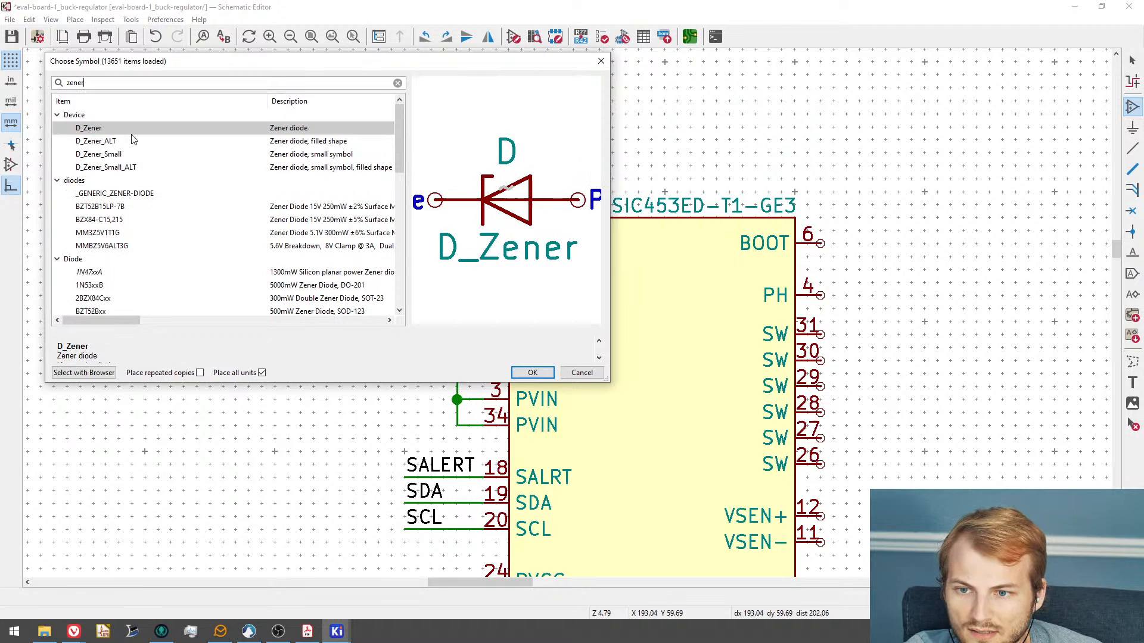
double_click(132, 132)
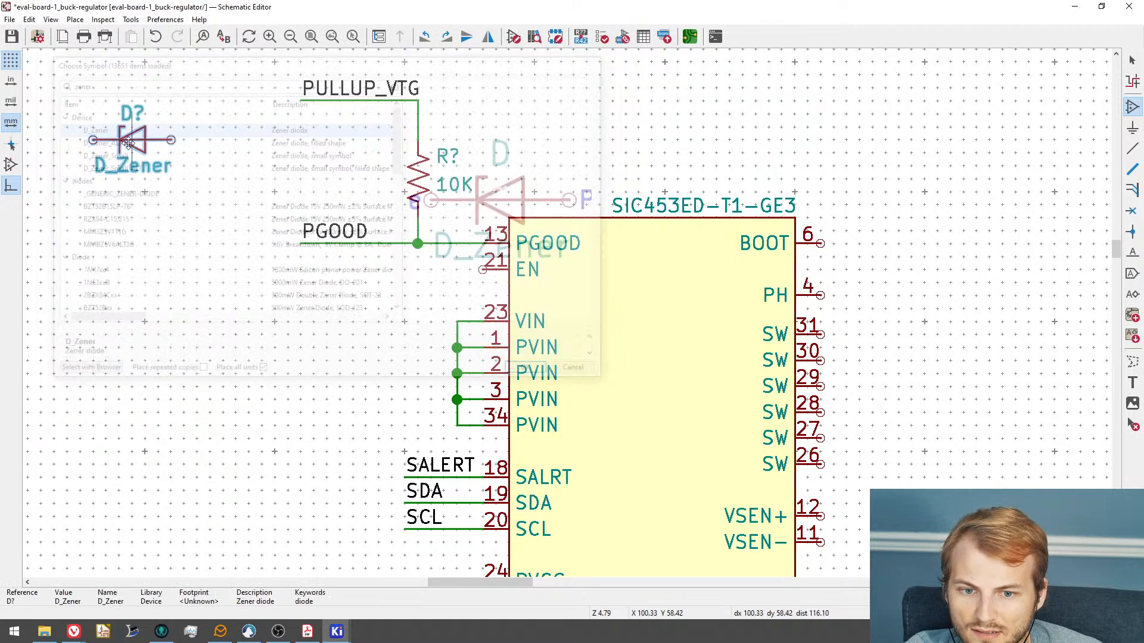
key(r)
key(r)
key(r)
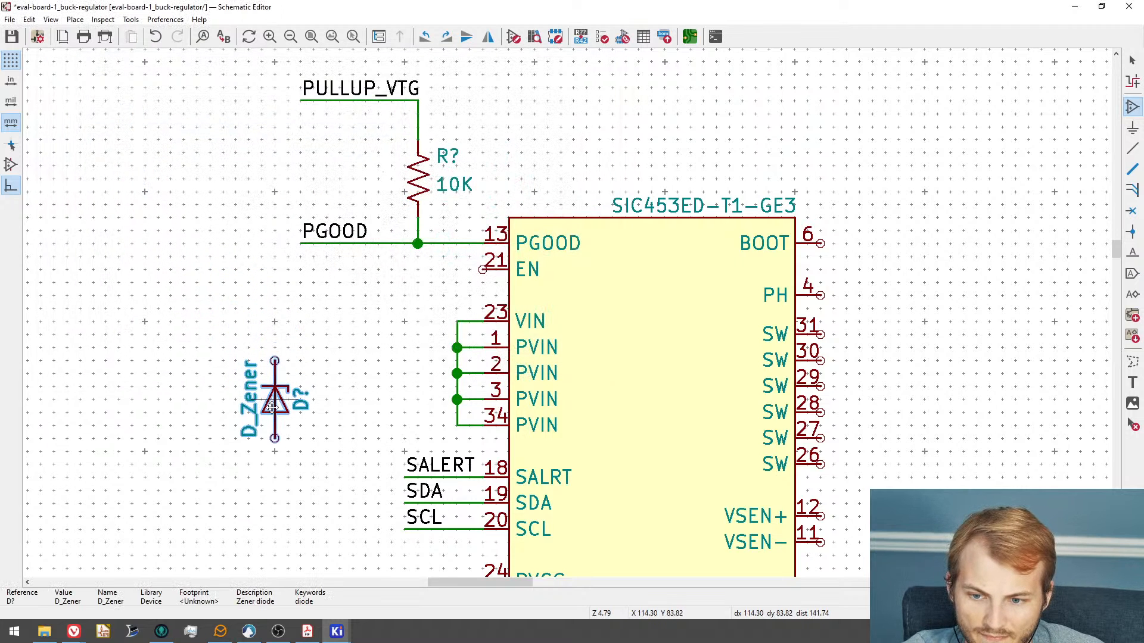
click(271, 418)
key(Escape)
- Duplicate the 10K PGOOD pull-up resistor, place the copy directly above the Zener diode, and wire it to the cathode
click(421, 186)
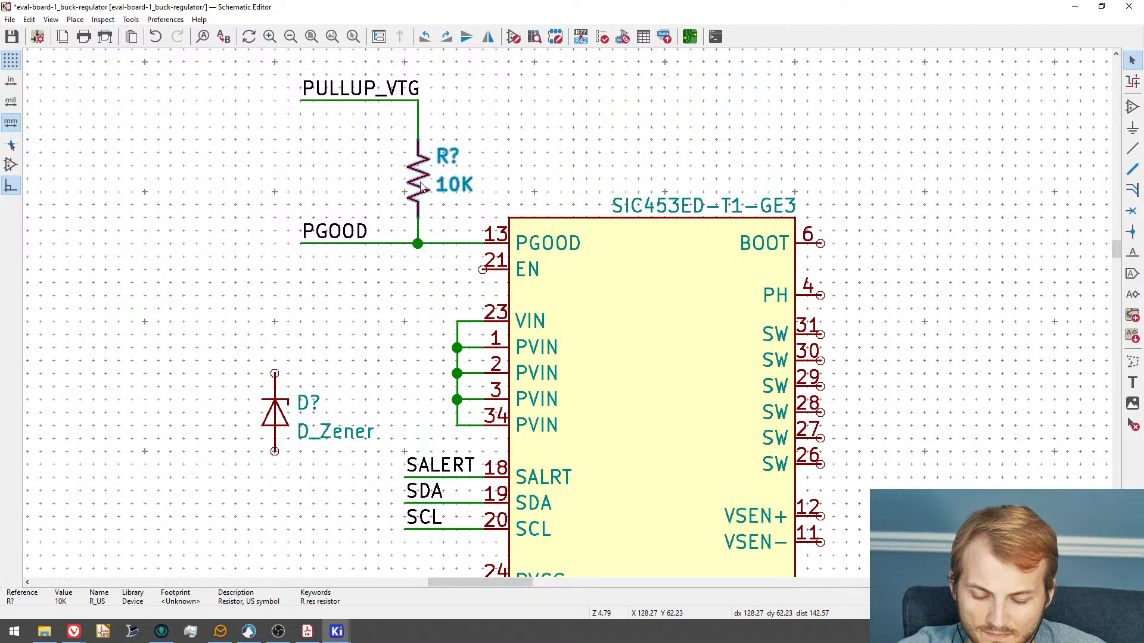
key(ctrl+d)
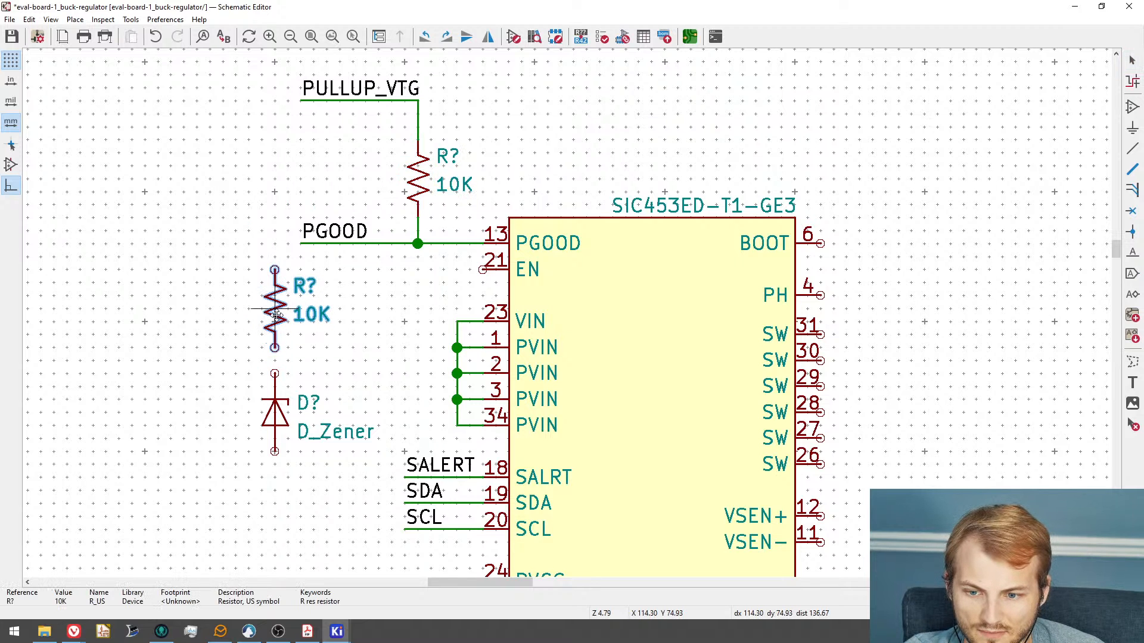
click(274, 304)
key(w)
click(275, 348)
scroll(278, 368, down, 1)
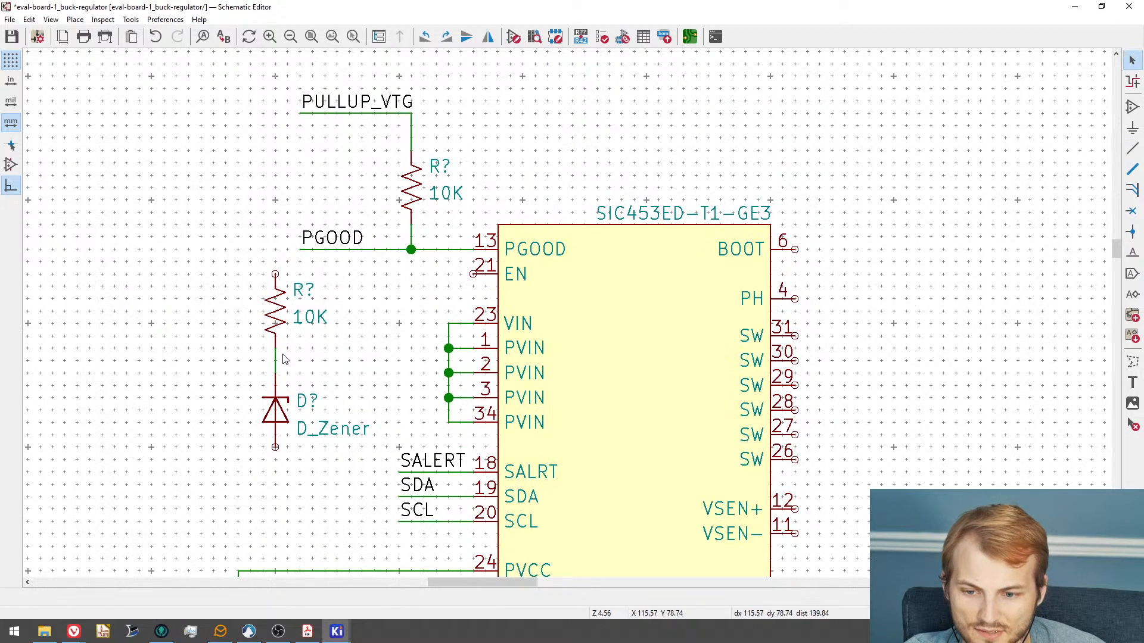
- Move the 10K resistor and Zener diode pair clear of the PGOOD label, with its junction level with the EN pin
drag(313, 486, 232, 266)
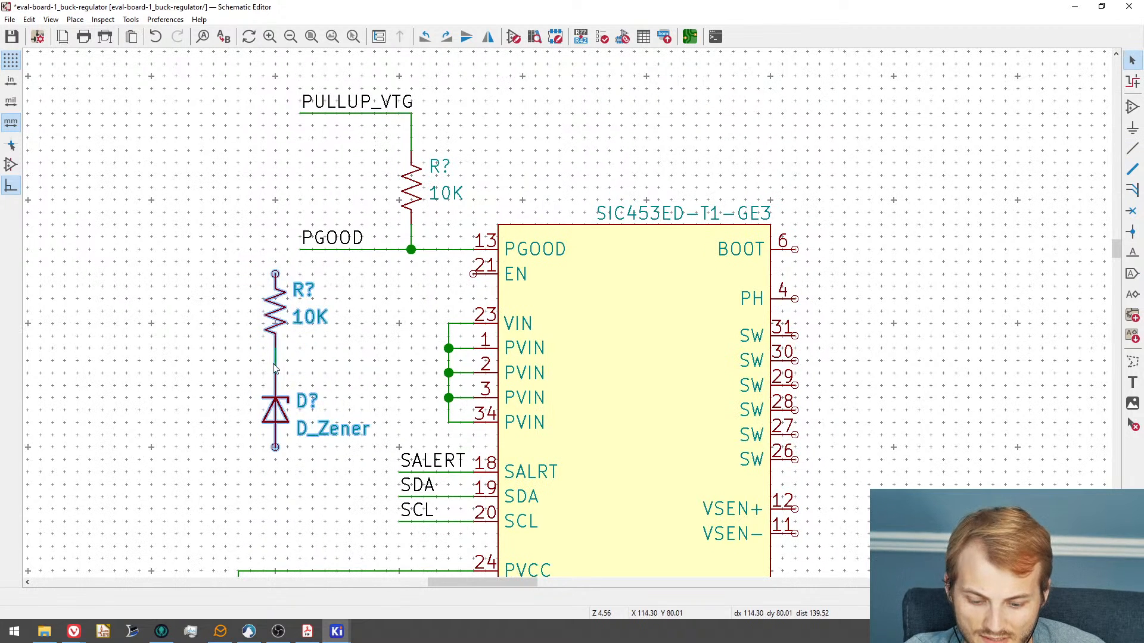
drag(275, 367, 187, 252)
key(w)
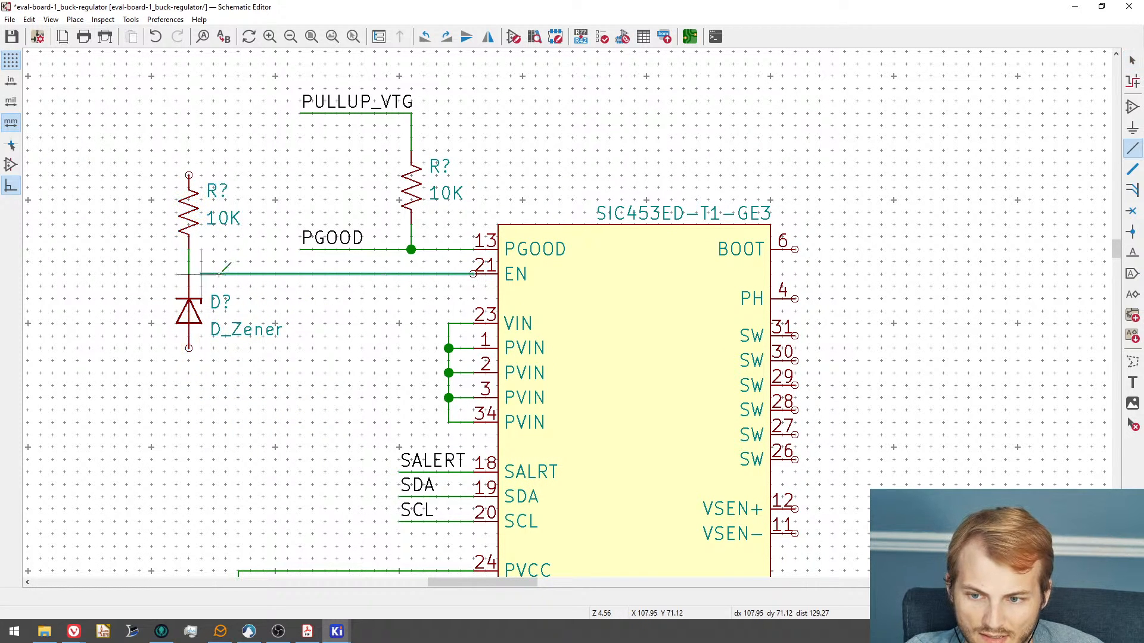
key(Escape)
drag(160, 158, 210, 365)
drag(188, 314, 189, 326)
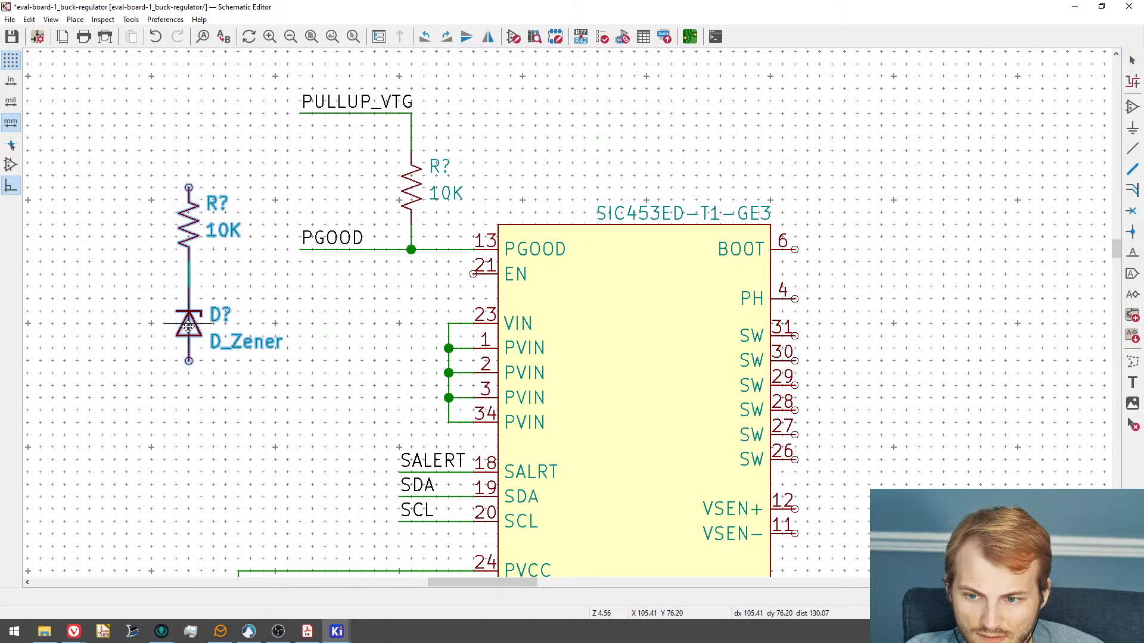
click(189, 327)
key(Escape)
- Wire the EN pin to the junction between the 10K resistor and the Zener cathode
key(w)
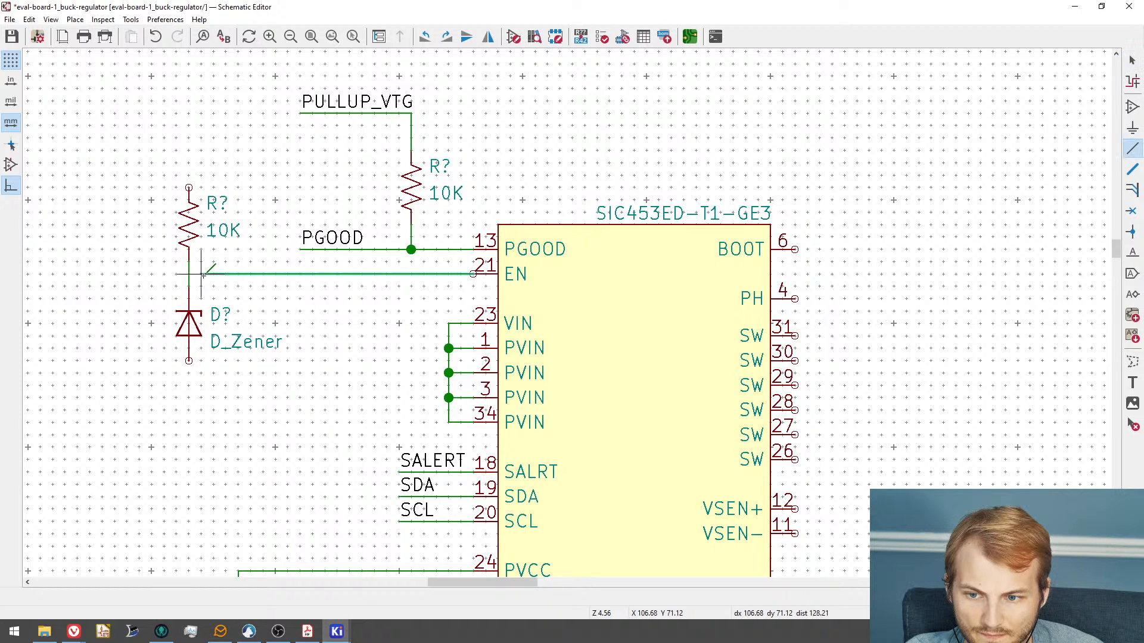
click(189, 274)
key(Escape)
- Wire the VIN pin to the upper end of the EN resistor, routing the wire around the Zener circuit
middle_drag(164, 225, 309, 320)
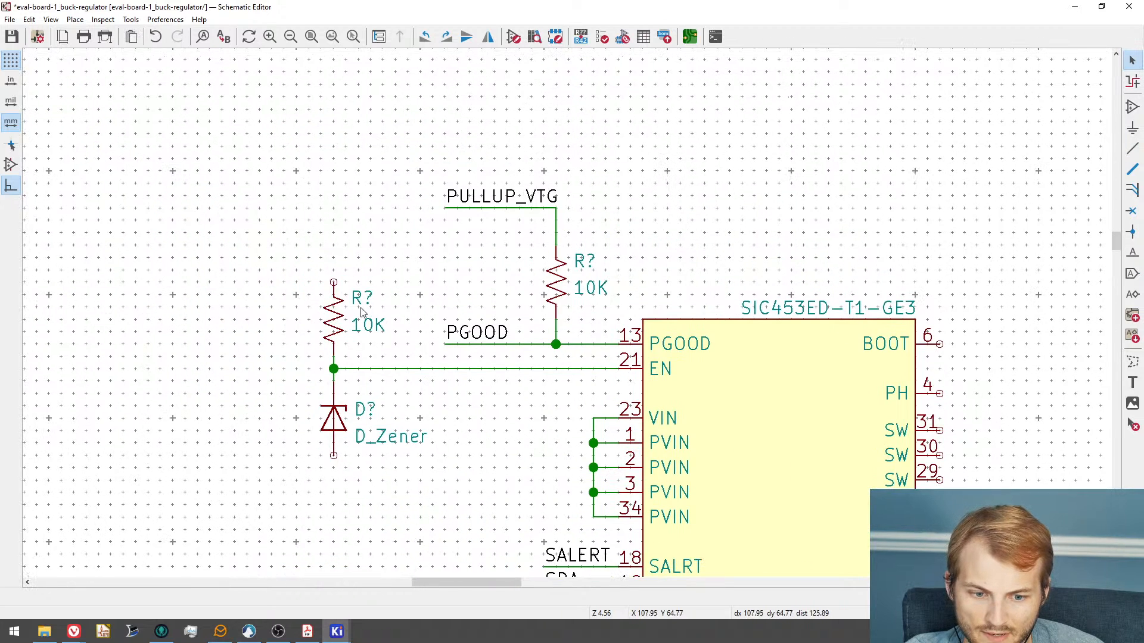
key(w)
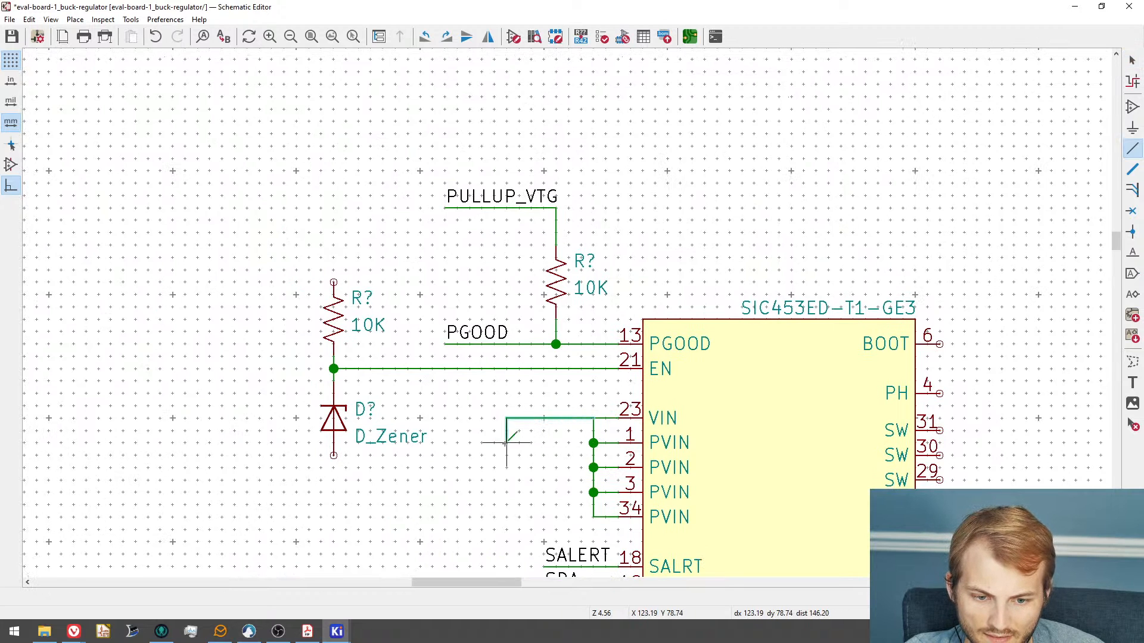
click(494, 541)
click(222, 529)
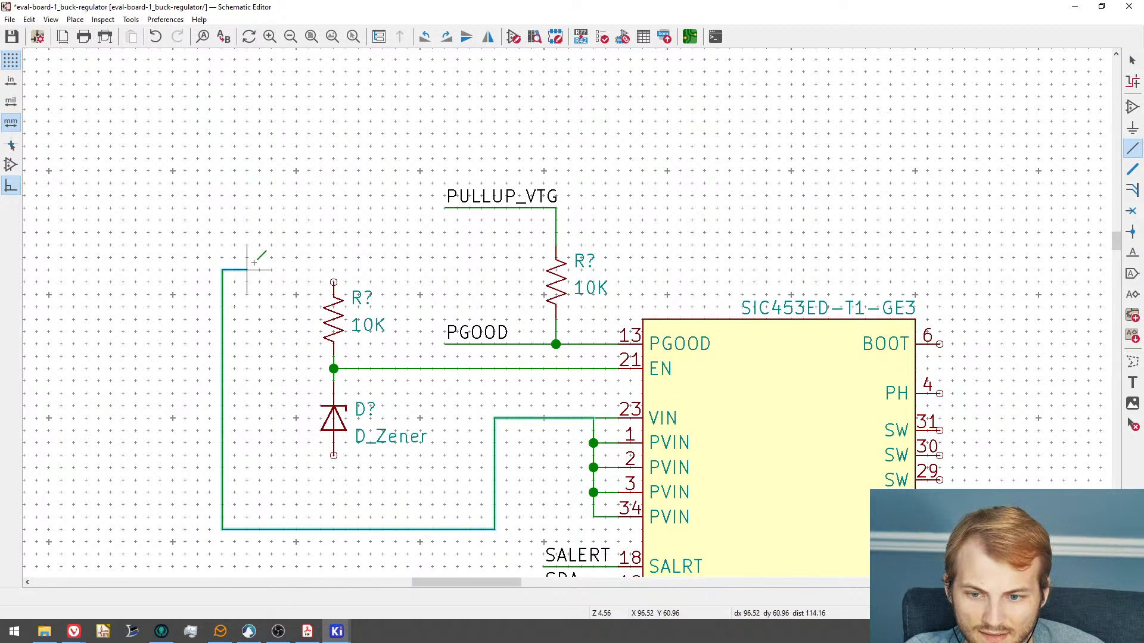
click(334, 233)
click(333, 282)
middle_drag(321, 406, 339, 270)
key(Escape)
- Duplicate the GND symbol under the regulator and place the copy on the Zener diode's anode
scroll(408, 428, down, 3)
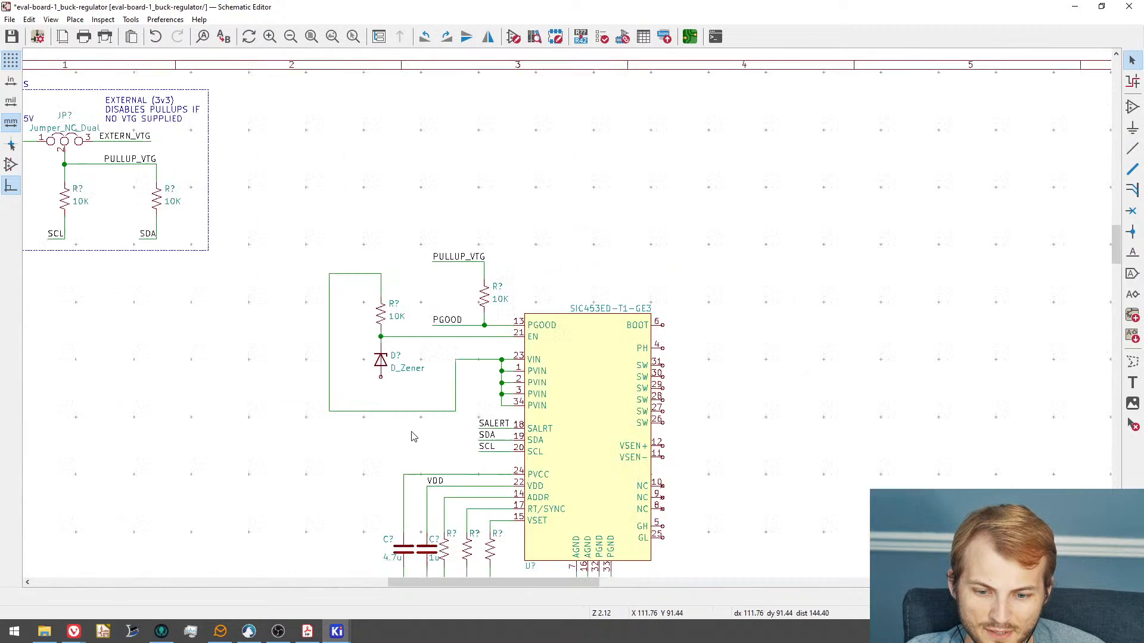
middle_drag(574, 472, 552, 291)
click(570, 415)
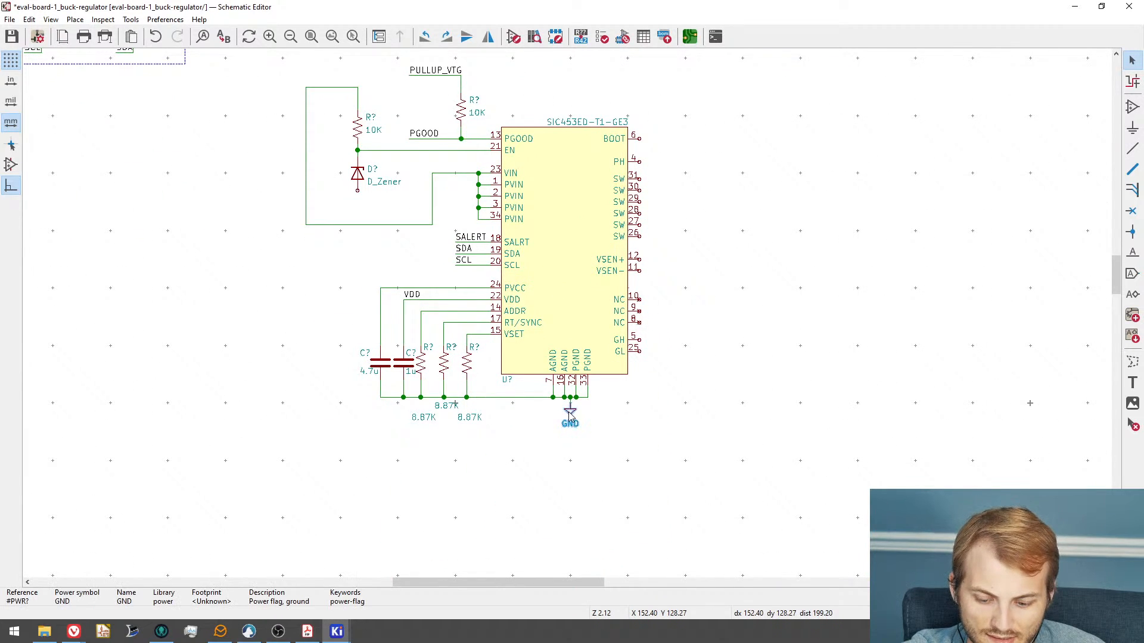
key(ctrl+d)
scroll(363, 191, up, 5)
click(340, 190)
scroll(429, 258, down, 3)
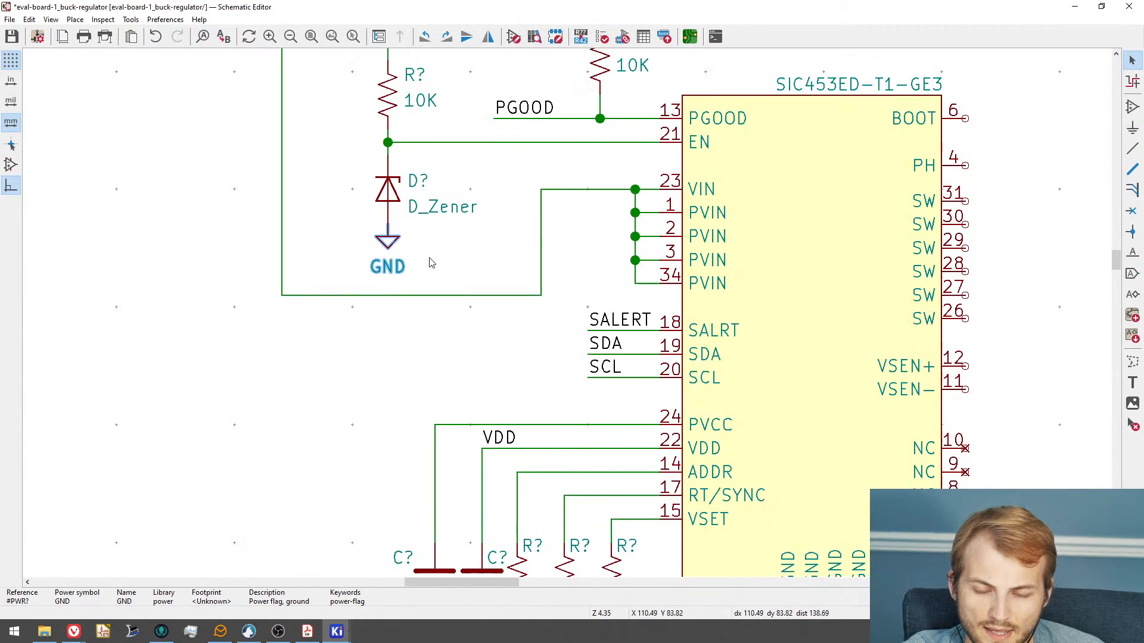
scroll(433, 384, down, 1)
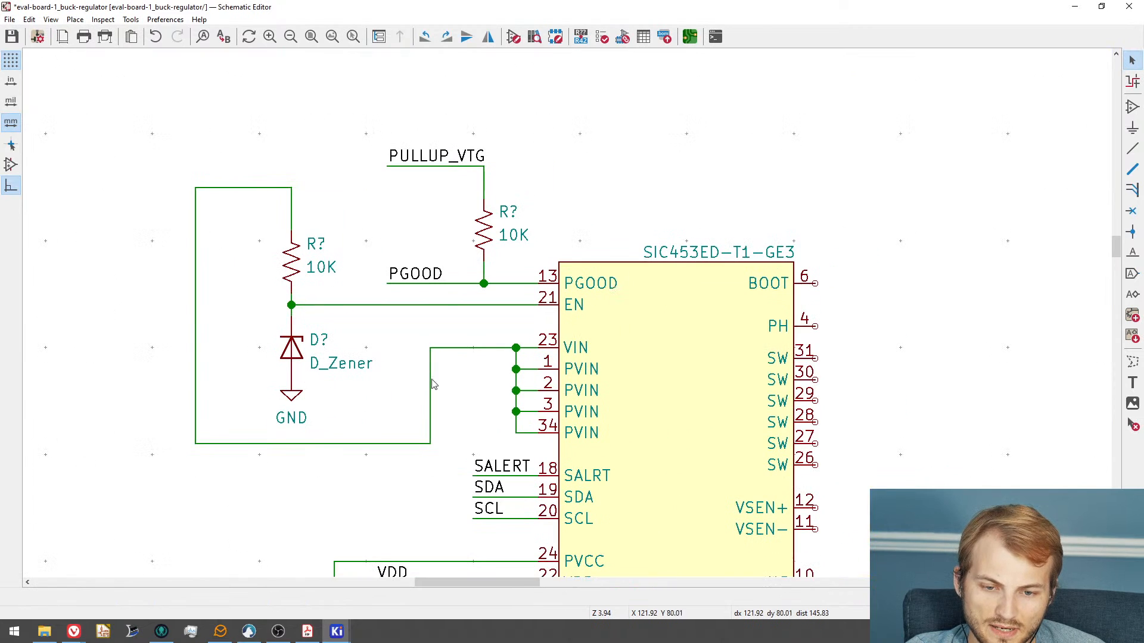
middle_drag(547, 360, 552, 289)
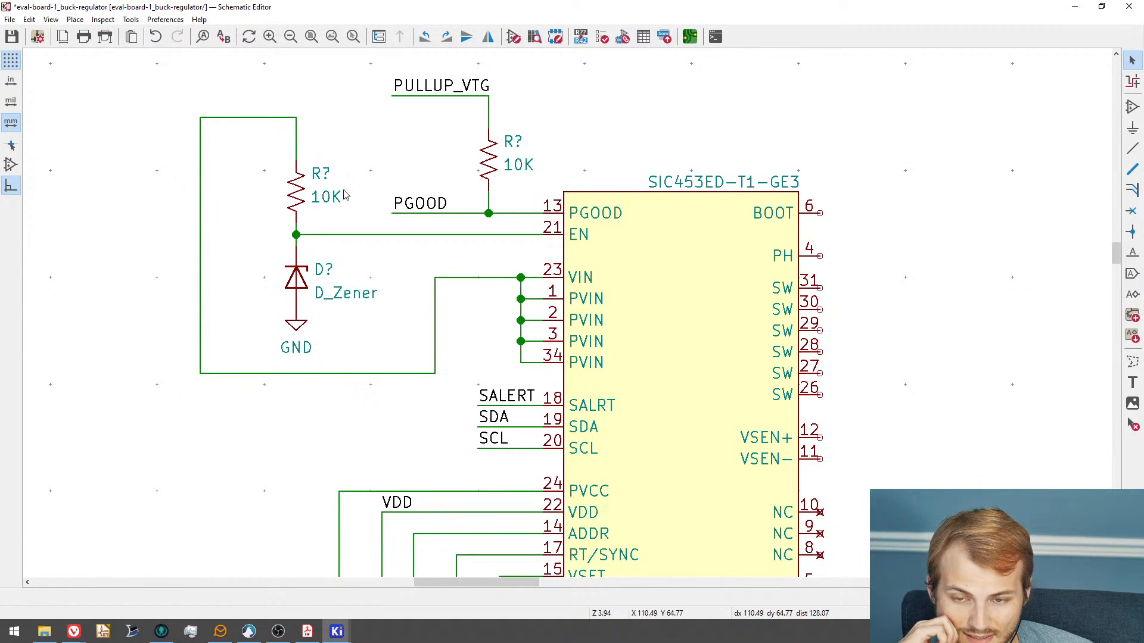
middle_drag(337, 188, 275, 213)
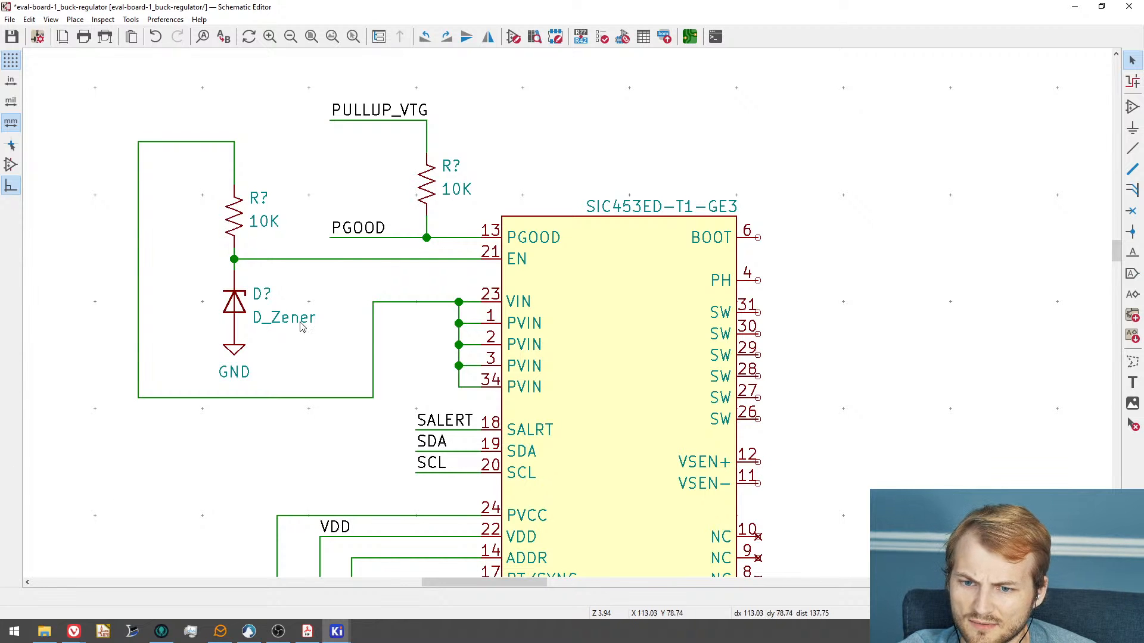
middle_drag(391, 387, 365, 339)
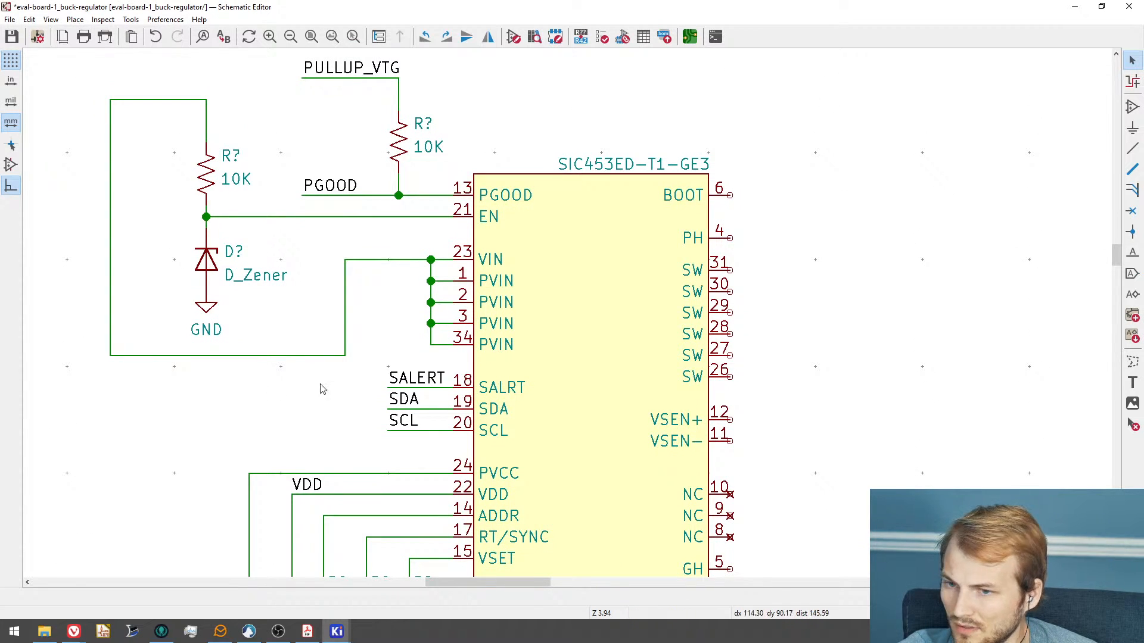
middle_drag(217, 441, 199, 520)
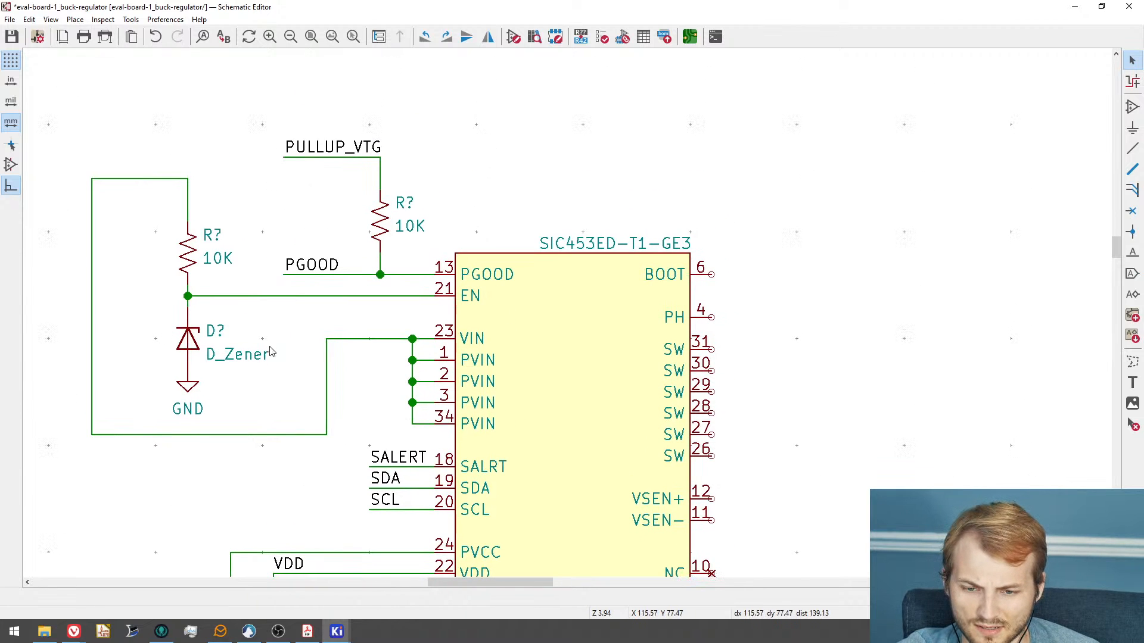
middle_drag(360, 360, 361, 273)
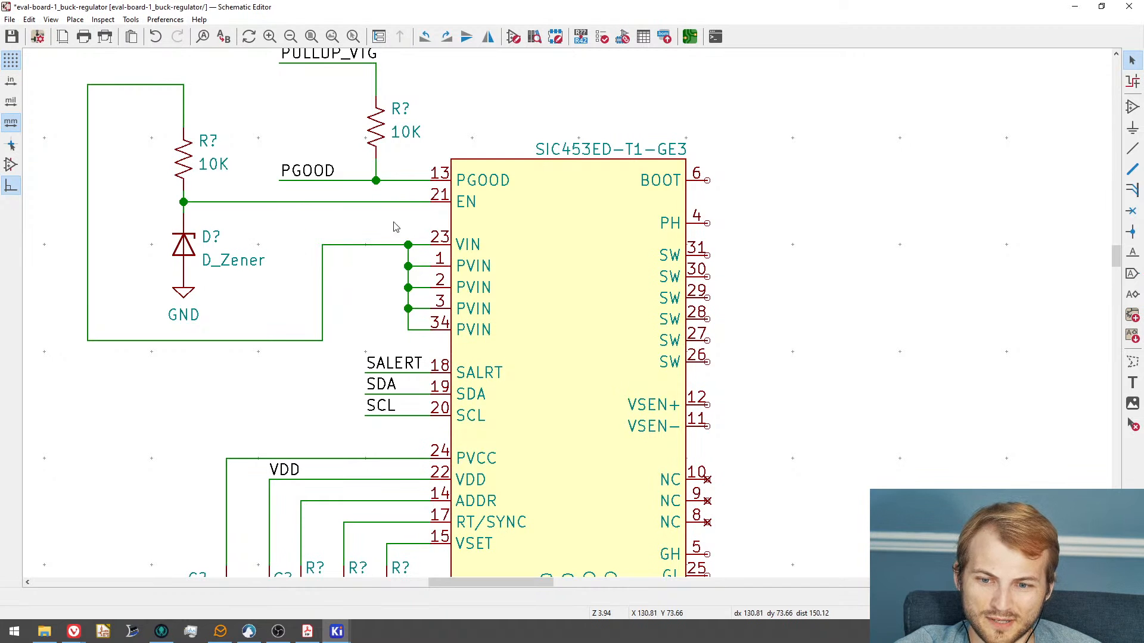
middle_drag(391, 253, 417, 330)
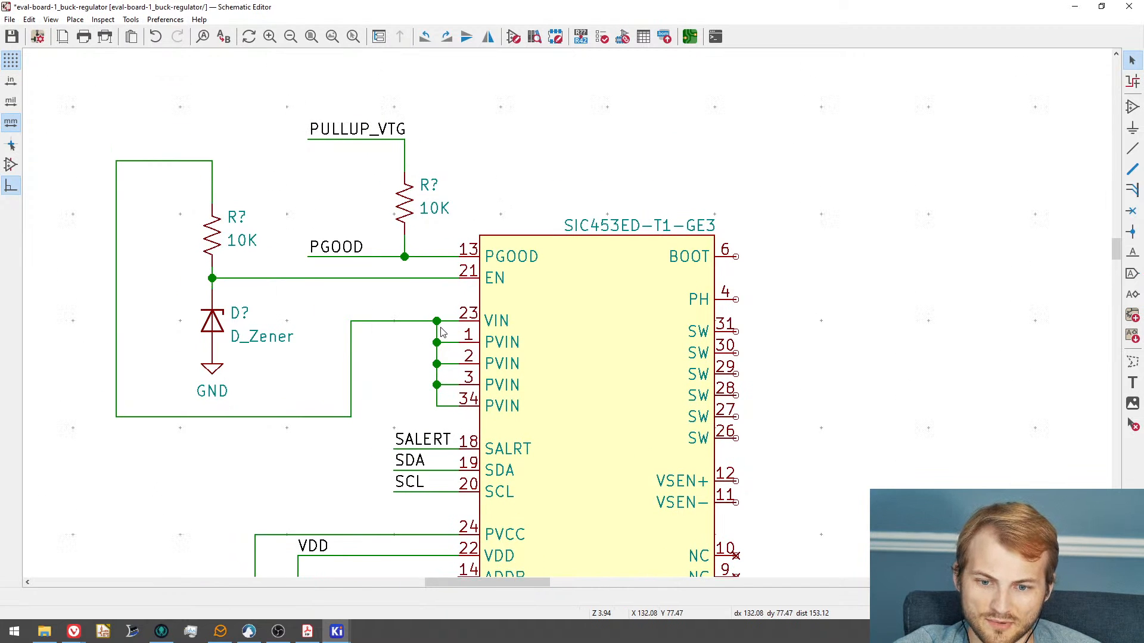
- Try a direct wire from the VIN pin to the EN line, and undo it
key(w)
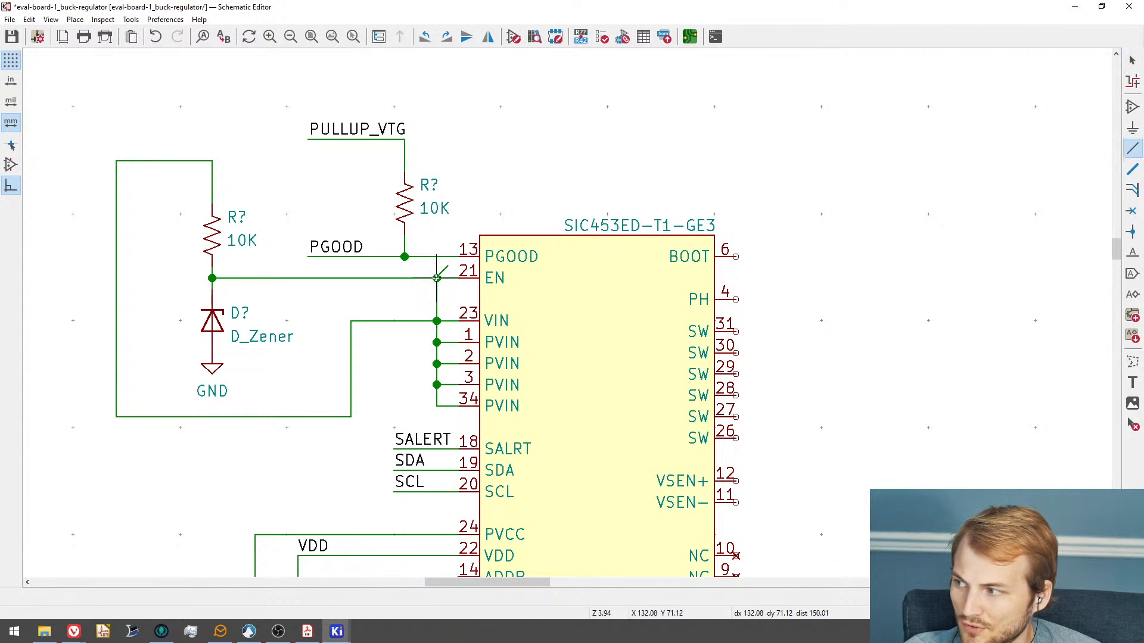
click(437, 278)
key(Escape)
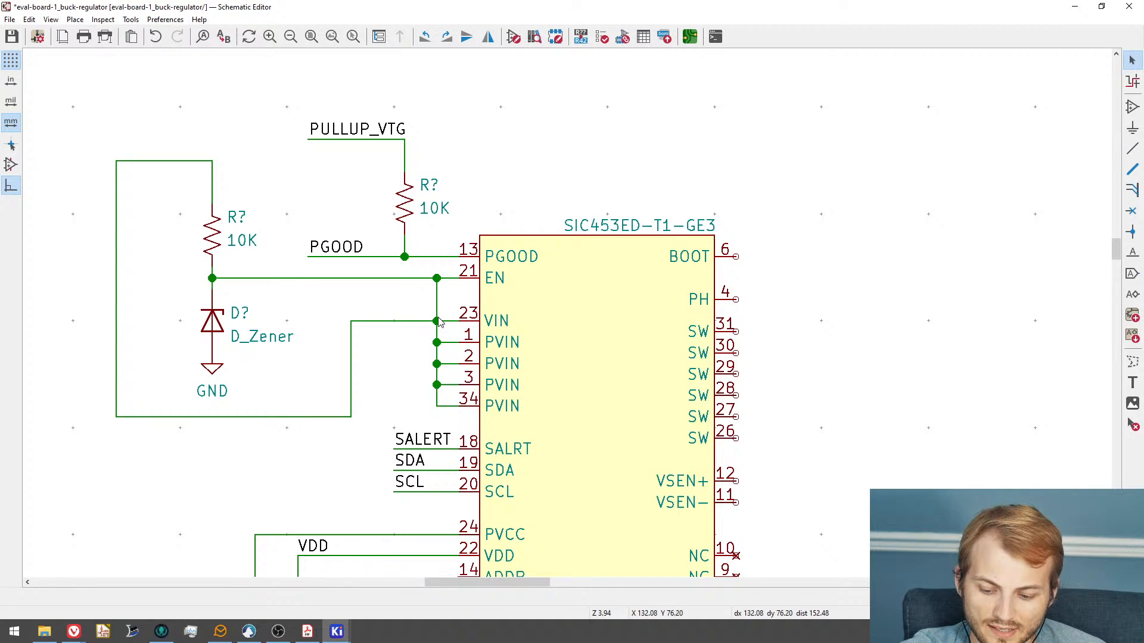
key(ctrl+z)
- Check the EN pin's resistor divider in the browser's PowerCAD SiC453 schematic, and return to the KiCad schematic
middle_drag(264, 317, 287, 311)
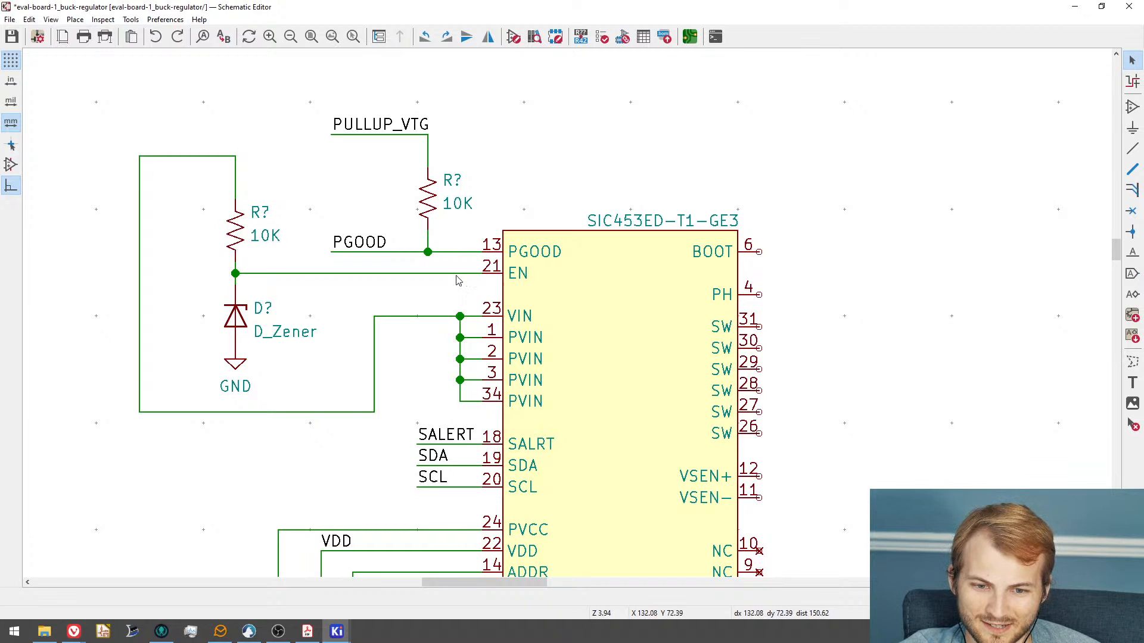
middle_drag(203, 169, 347, 149)
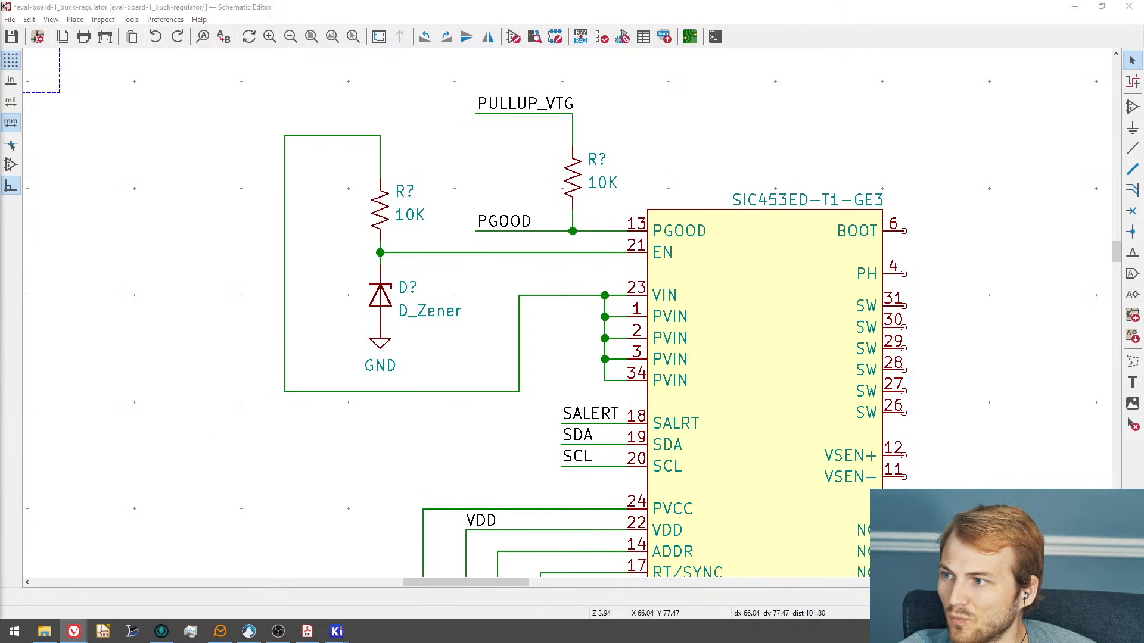
key(alt+Tab)
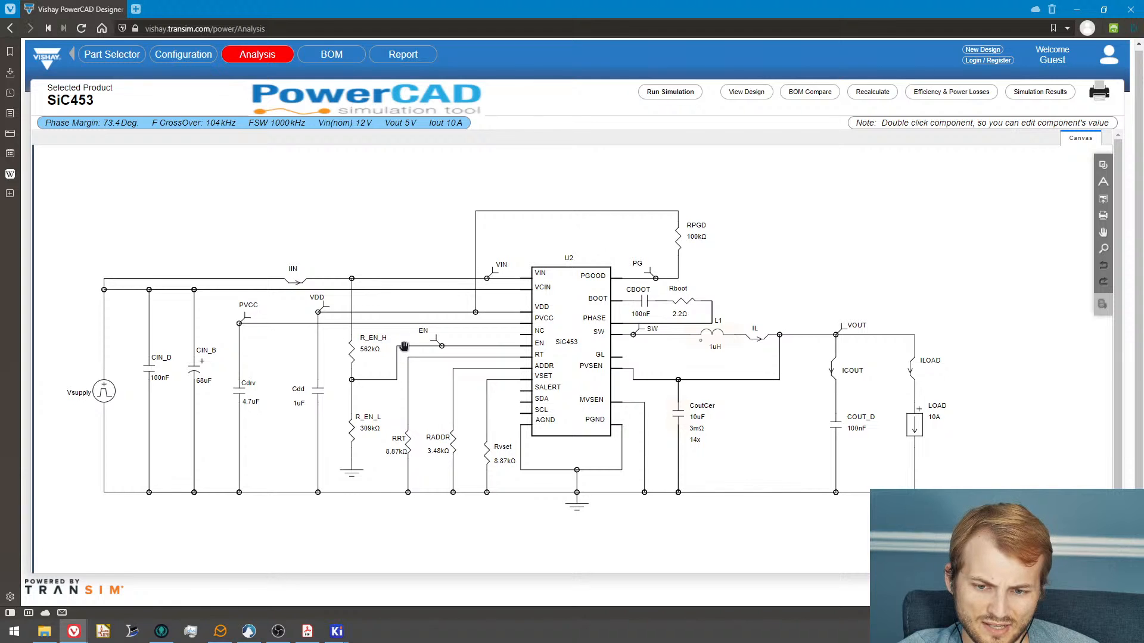
drag(394, 7, 0, 107)
click(332, 463)
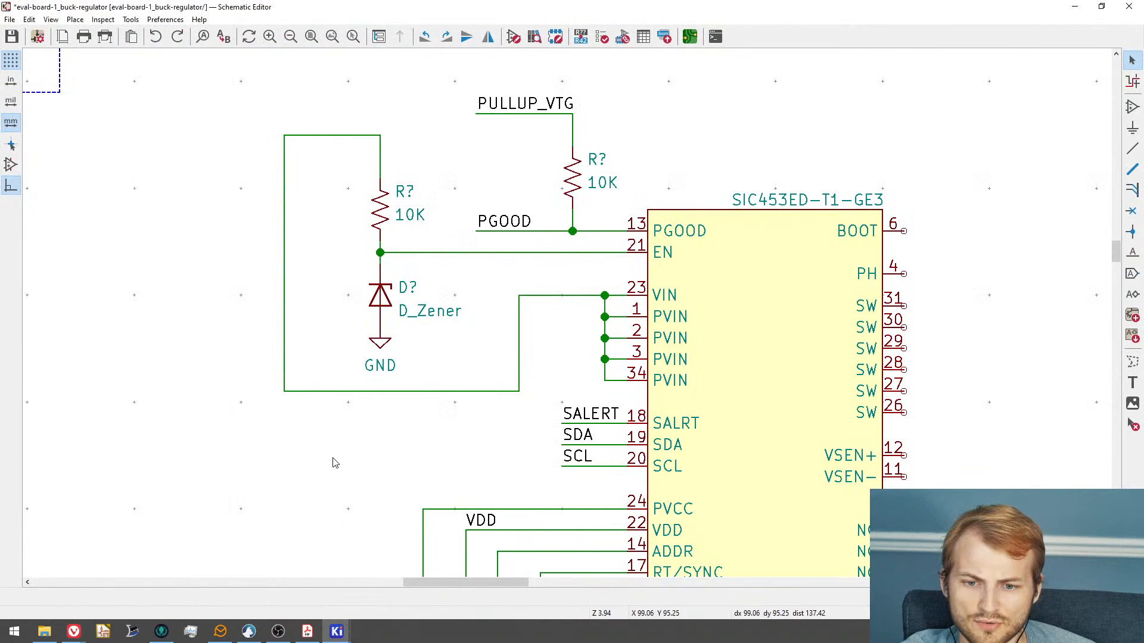
middle_drag(467, 354, 374, 432)
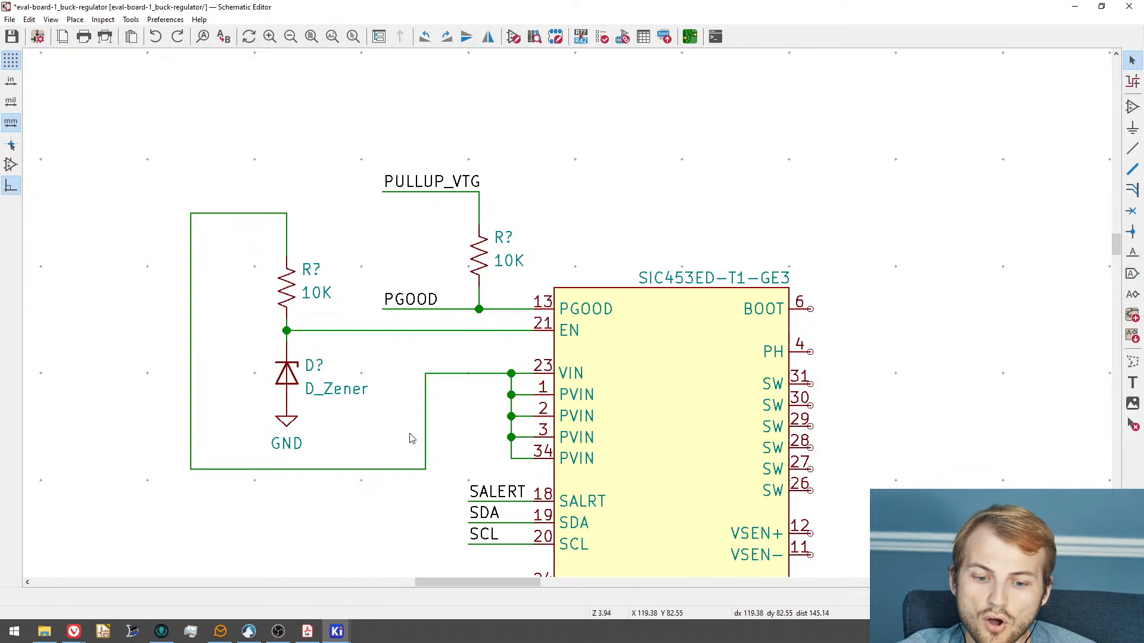
middle_drag(408, 439, 439, 347)
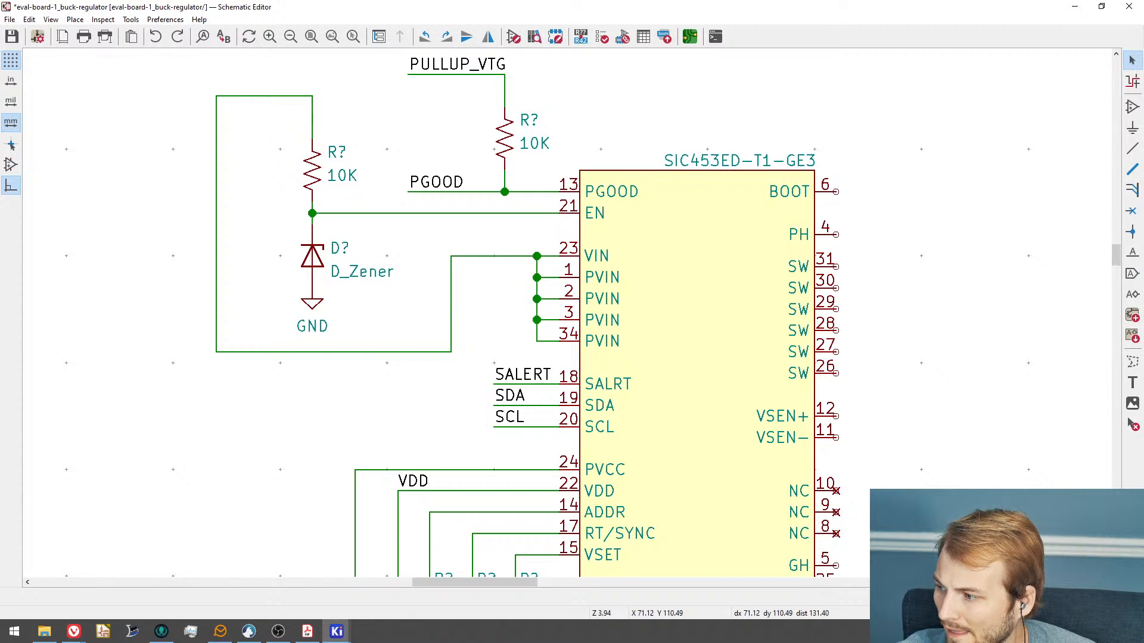
- Switch to the SiC45x datasheet in Acrobat, look through the pin description and functional block diagram pages, and return to KiCad
click(307, 631)
scroll(440, 341, down, 3)
scroll(442, 452, up, 14)
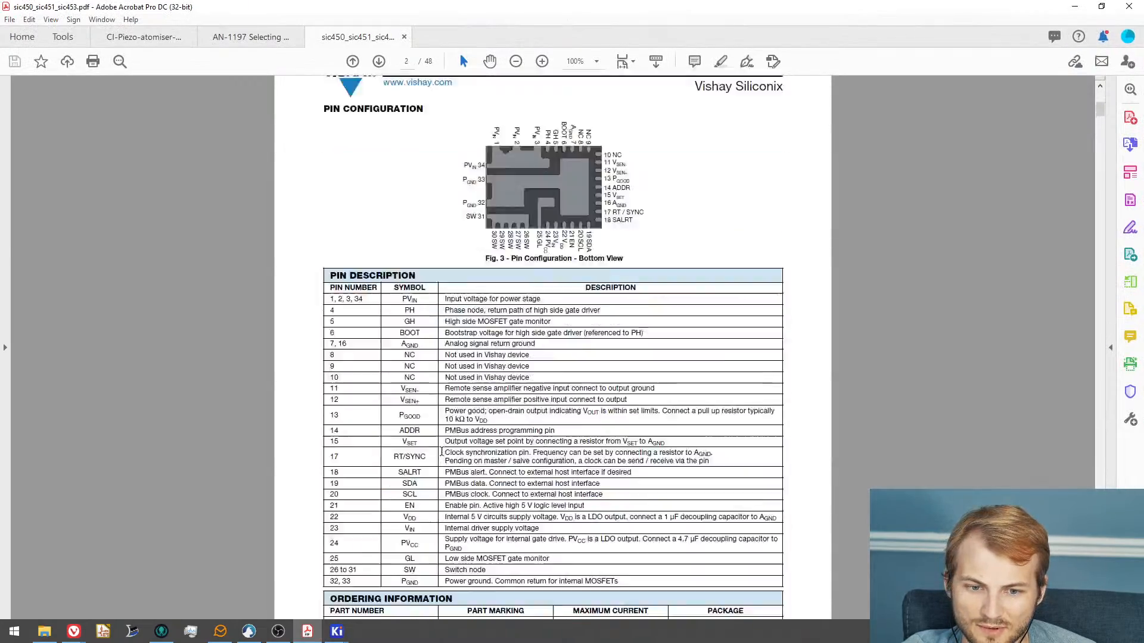
scroll(441, 452, down, 20)
scroll(442, 451, down, 20)
scroll(441, 451, up, 10)
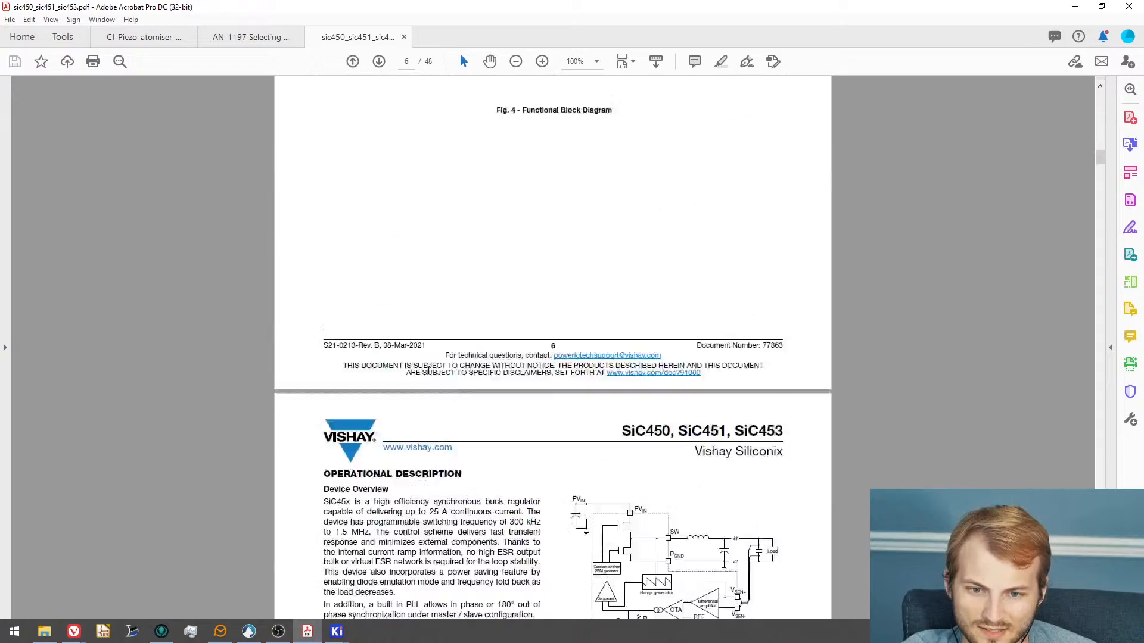
click(1077, 7)
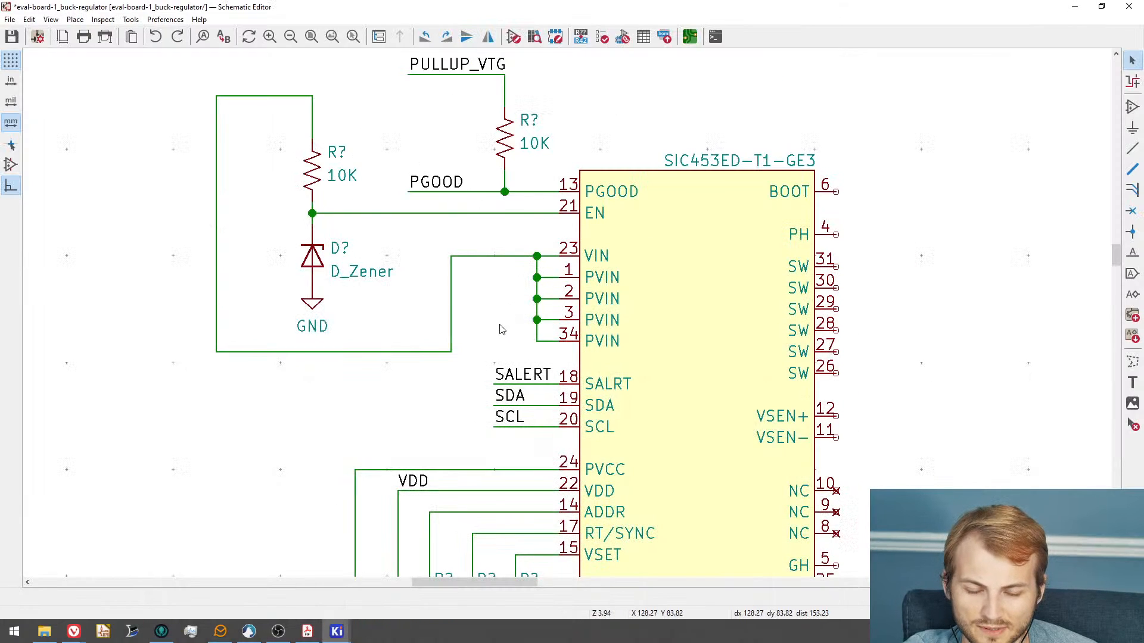
- Move the resistor-Zener circuit with its wires and GND symbol away from the regulator, detaching it from the EN and VIN pins
scroll(502, 334, down, 2)
scroll(365, 416, up, 2)
mouse_move(244, 109)
mouse_down()
mouse_move(417, 419)
mouse_move(469, 481)
mouse_move(252, 105)
mouse_up()
click(439, 475)
scroll(379, 264, down, 3)
drag(379, 265, 165, 325)
scroll(430, 307, up, 5)
scroll(484, 359, down, 3)
middle_drag(480, 357, 270, 224)
scroll(271, 224, down, 3)
middle_drag(320, 273, 456, 279)
scroll(417, 316, up, 3)
middle_drag(402, 201, 416, 388)
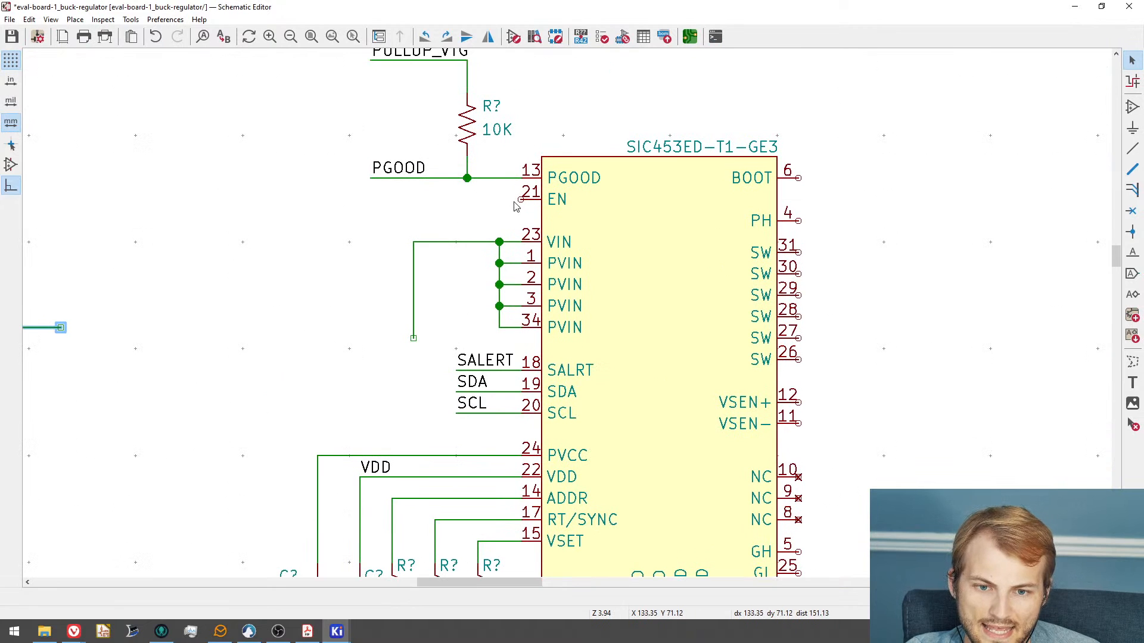
- Draw a looped wire from the BOOT pin out to the side and back to the PH pin
middle_drag(521, 198, 412, 247)
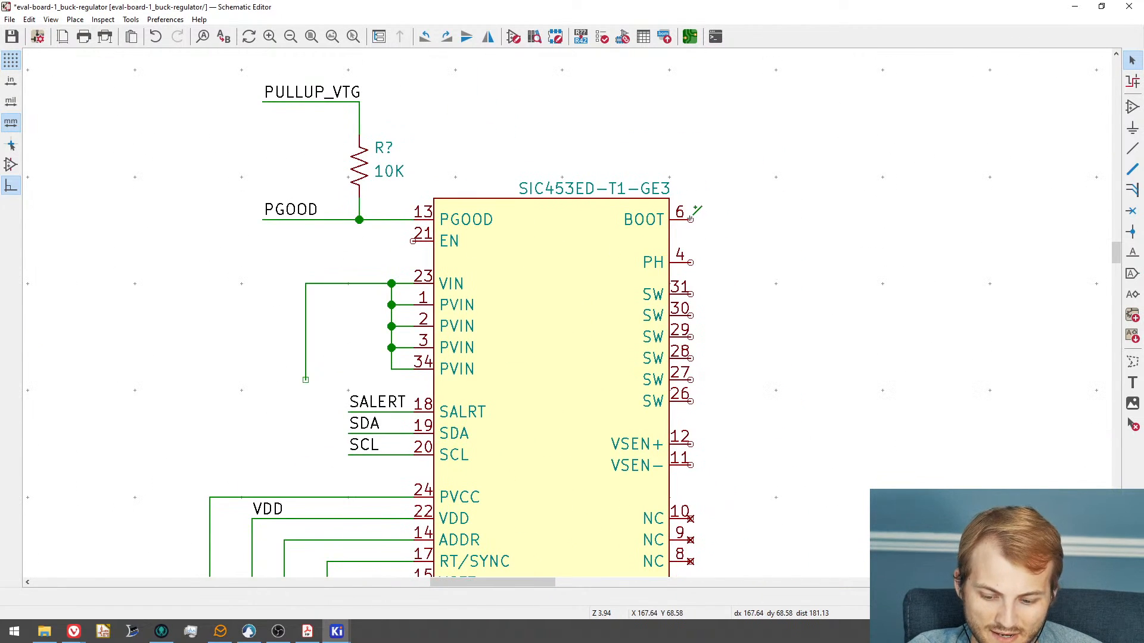
key(w)
click(957, 262)
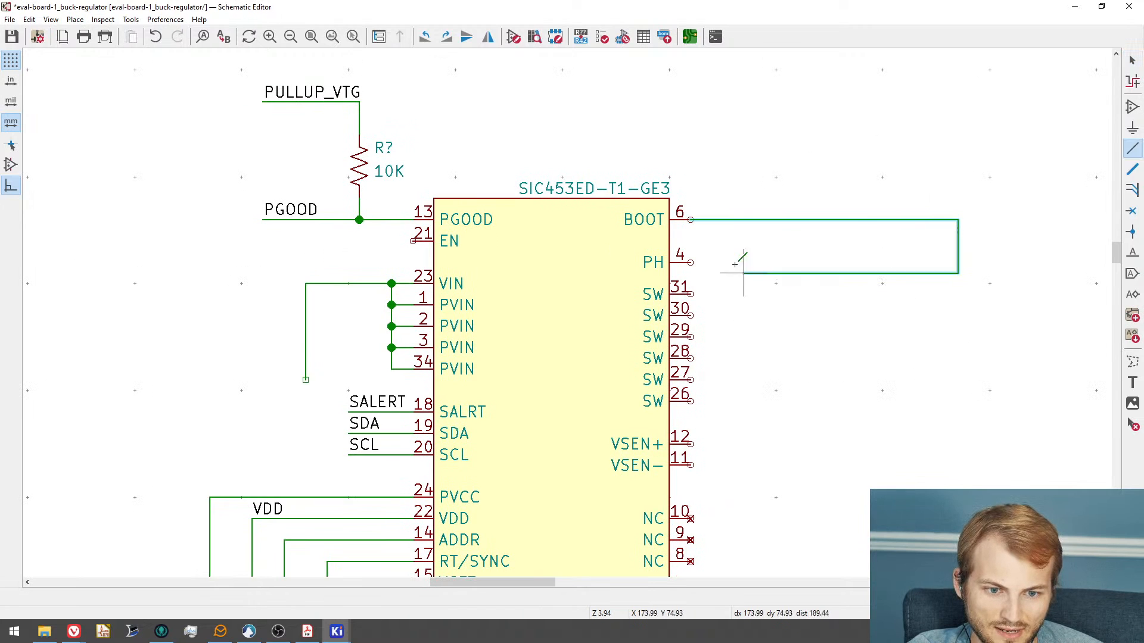
click(690, 263)
click(690, 293)
click(808, 274)
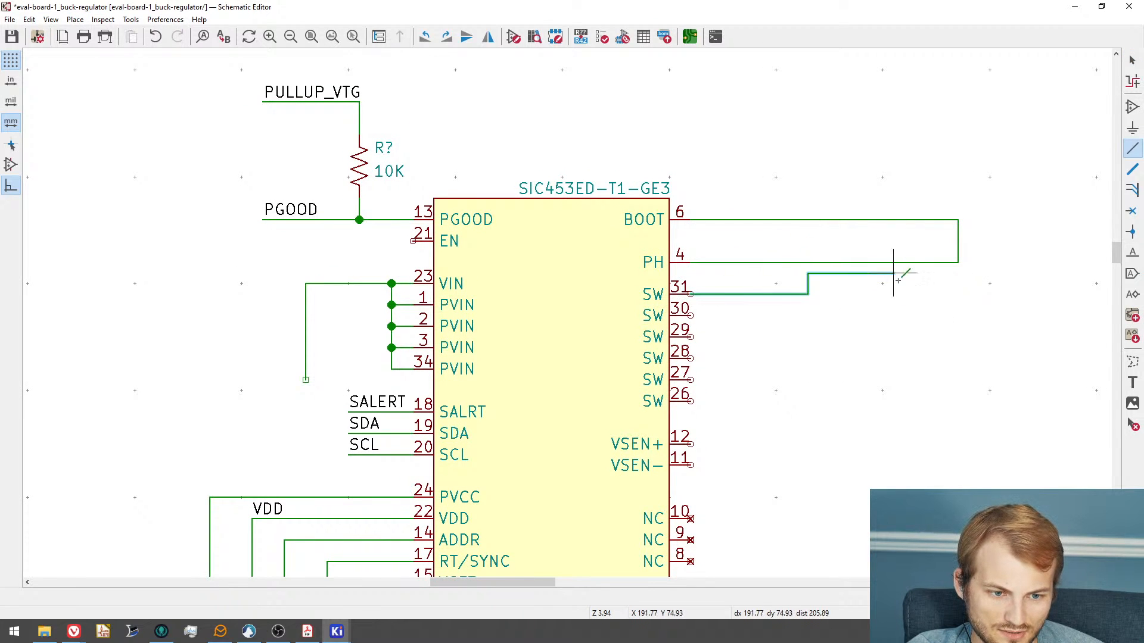
key(Escape)
middle_drag(923, 304, 555, 337)
key(Escape)
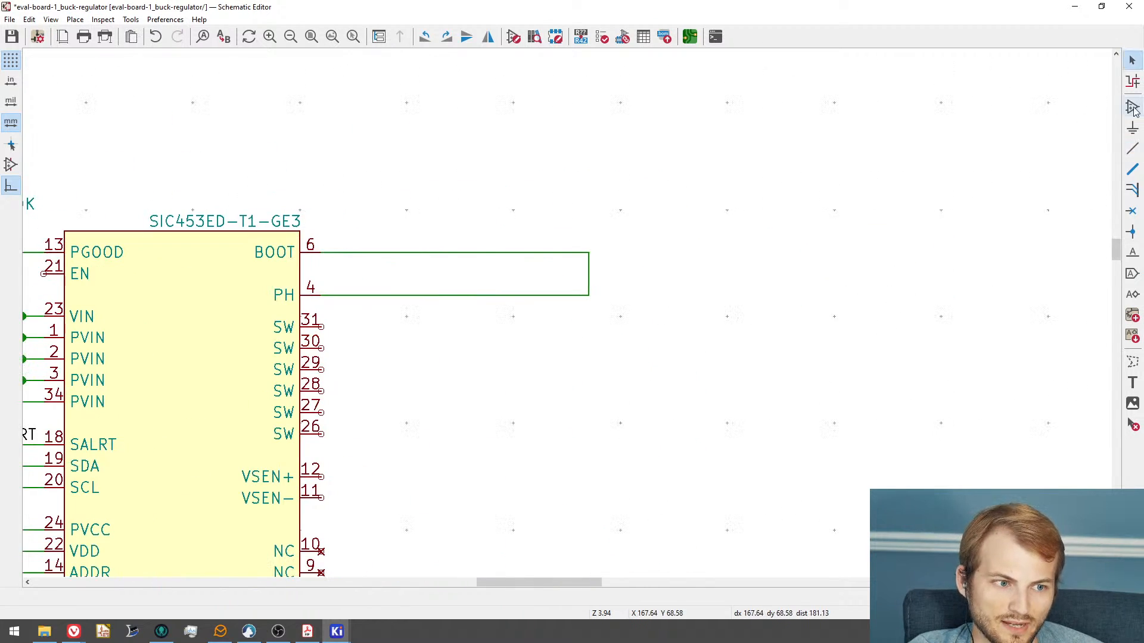
- Find the +5V power symbol by searching for 5v and place it beside the BOOT-PH loop, level with the BOOT pin
click(1134, 109)
click(807, 298)
text(5v)
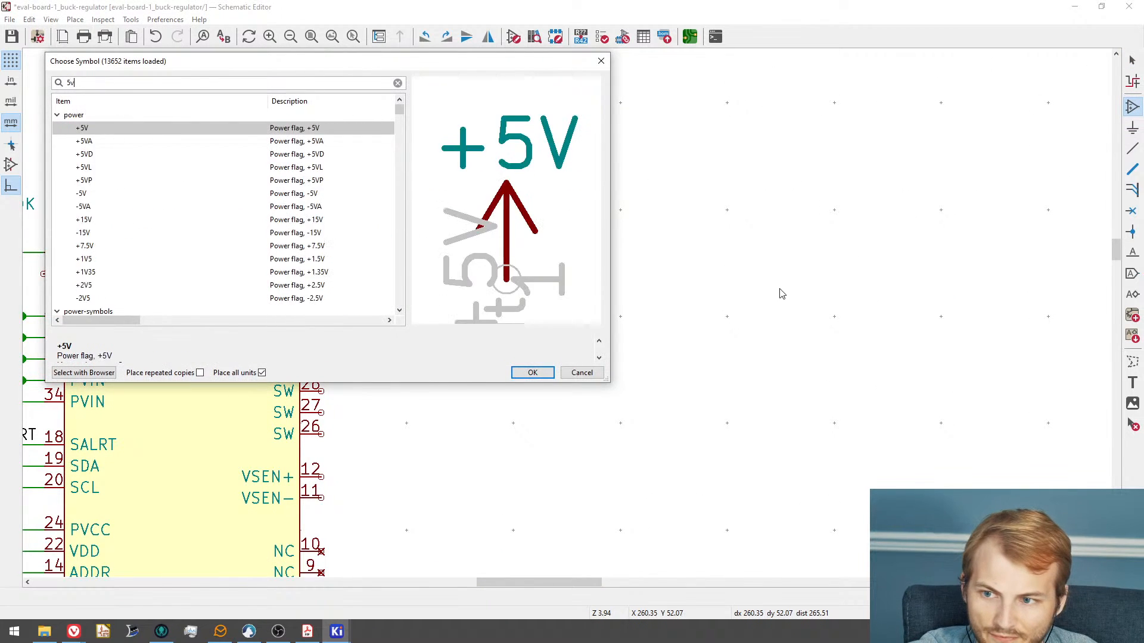
key(Return)
click(771, 252)
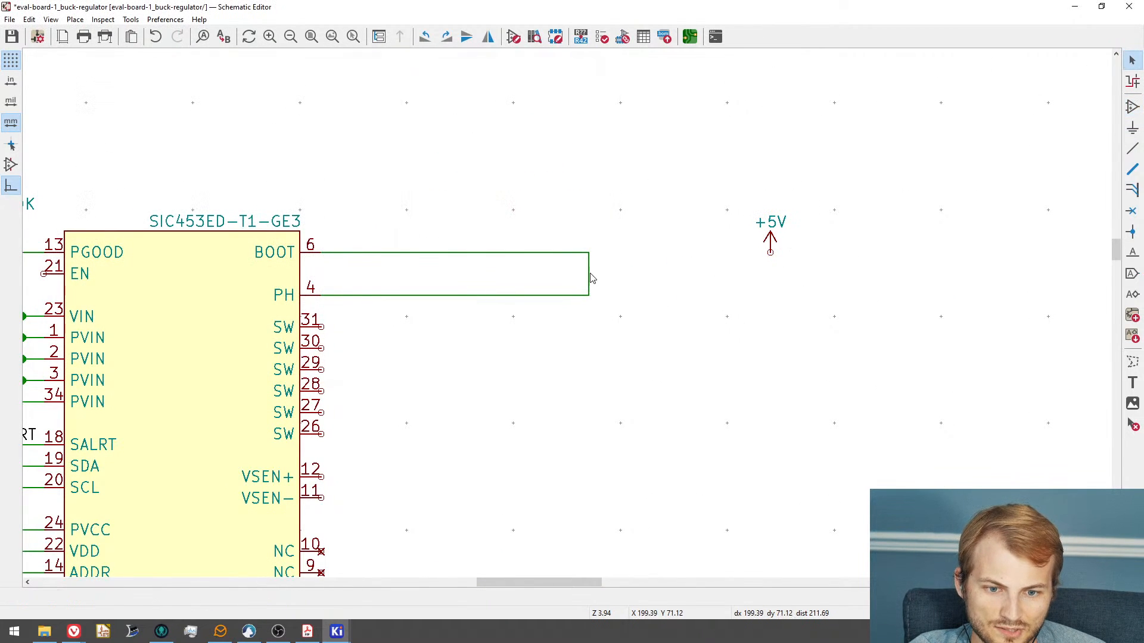
- Wire the +5V symbol to the vertical side of the loop joining the BOOT and PH pins
key(w)
click(770, 253)
key(Escape)
middle_drag(617, 376, 844, 307)
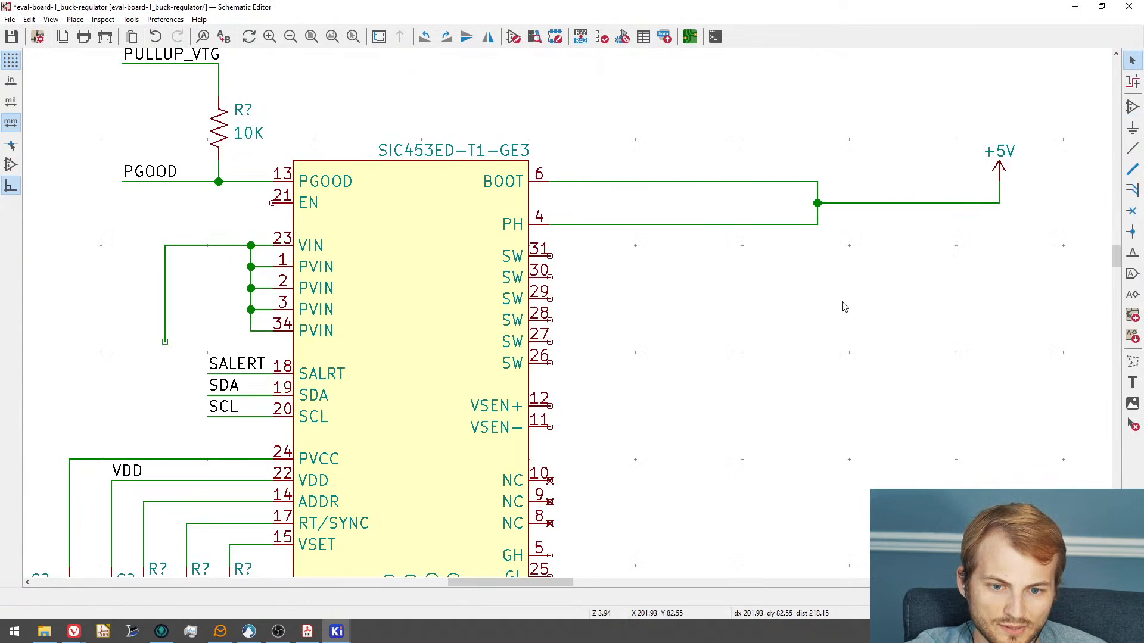
scroll(799, 286, down, 3)
scroll(651, 257, up, 3)
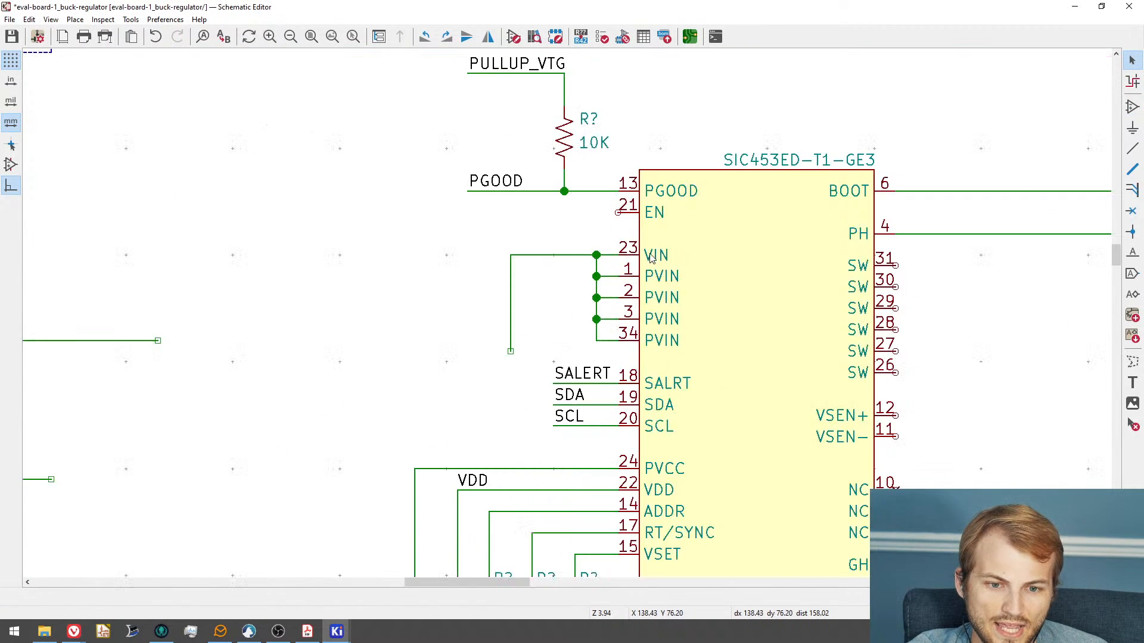
middle_drag(852, 213, 664, 316)
middle_drag(956, 310, 644, 347)
- Duplicate the +5V symbol, place the copy beside the PGOOD label, and wire it to the EN pin
click(844, 319)
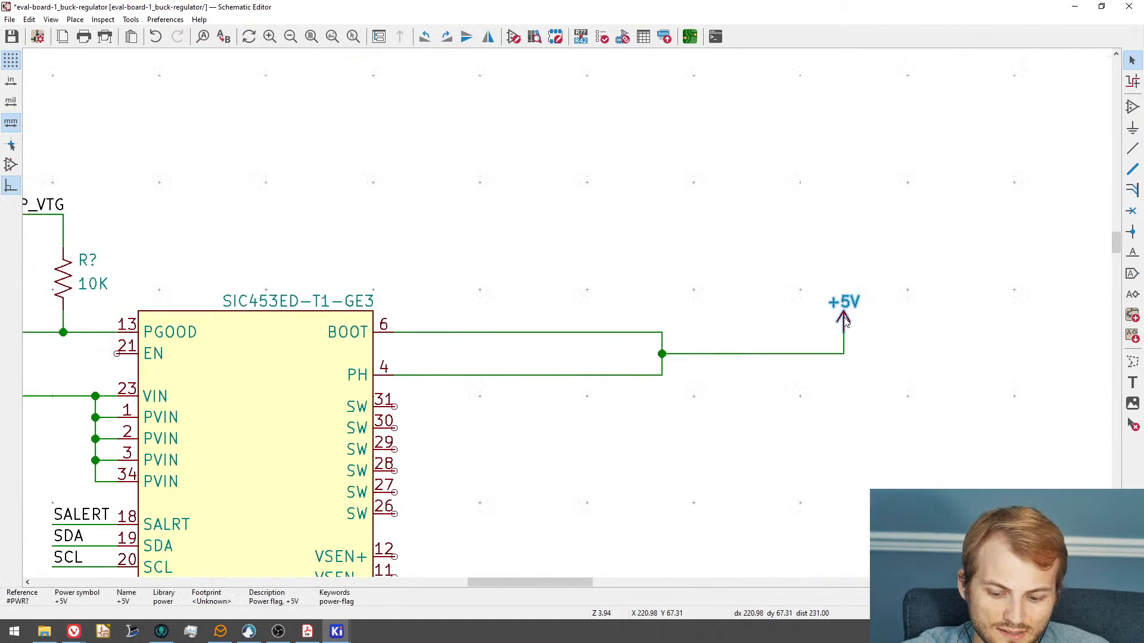
key(ctrl+d)
middle_drag(475, 324, 915, 277)
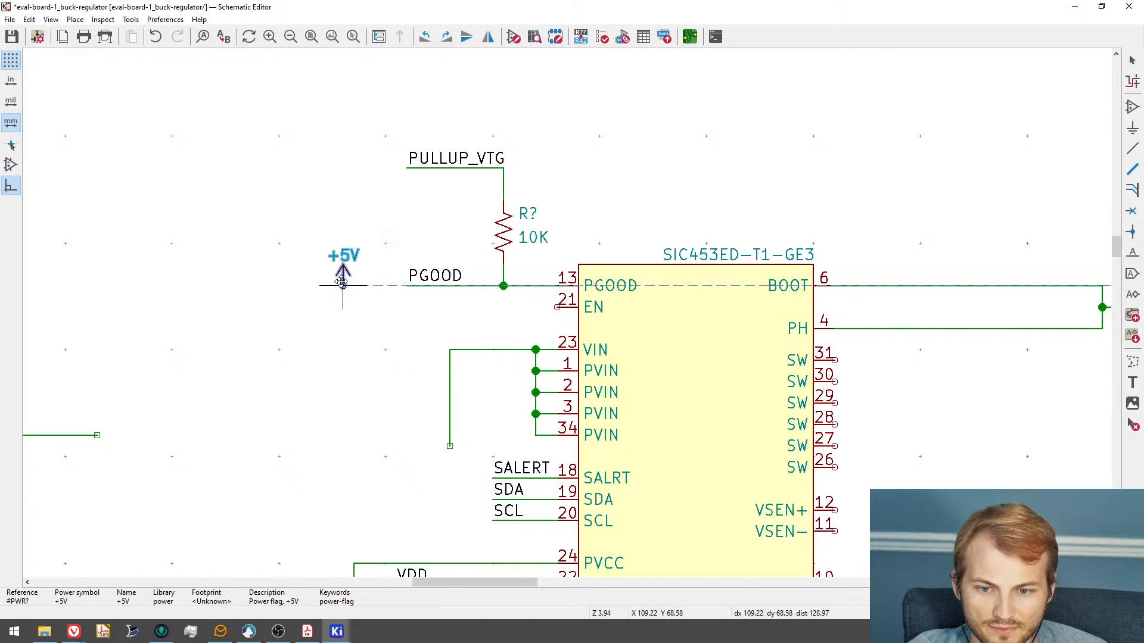
click(343, 282)
key(w)
click(557, 307)
scroll(578, 340, down, 1)
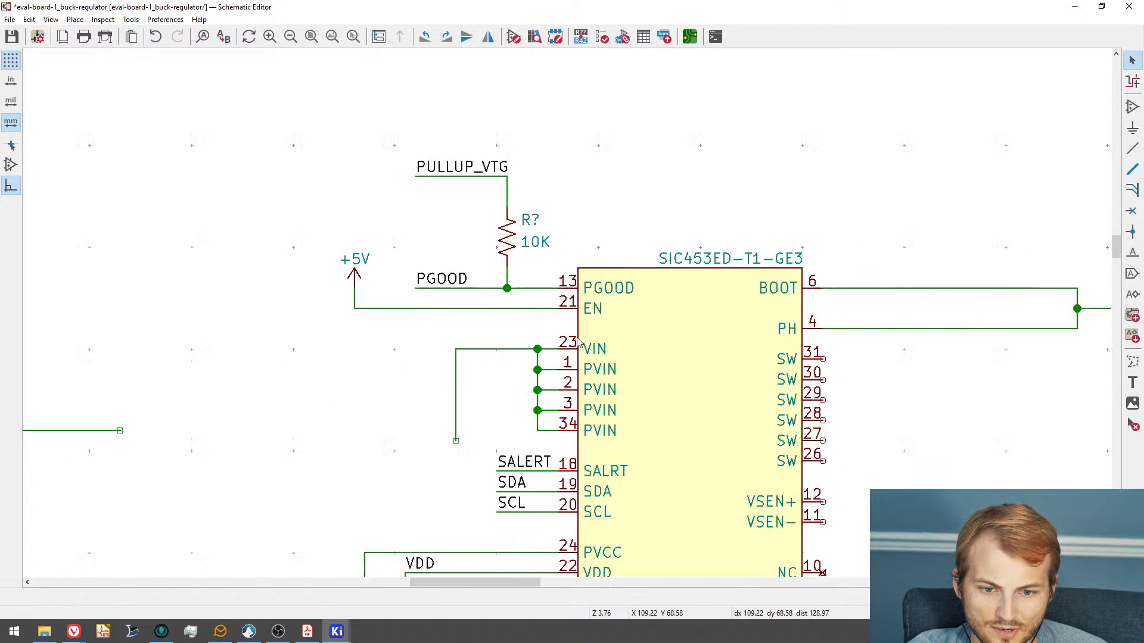
scroll(578, 340, down, 6)
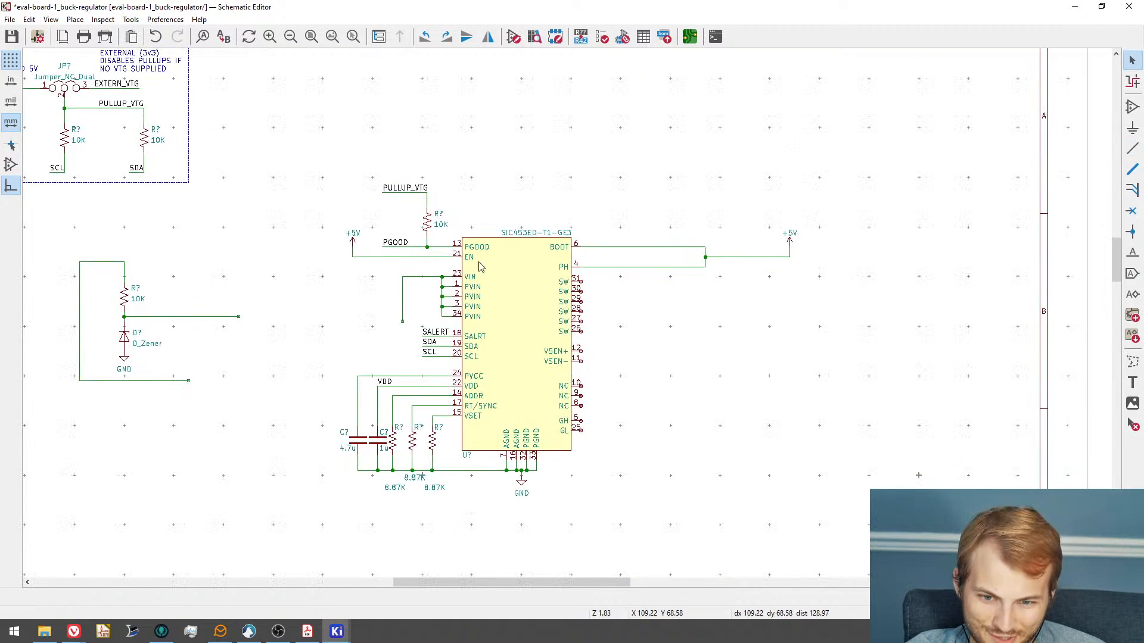
scroll(478, 262, up, 1)
middle_drag(375, 243, 472, 207)
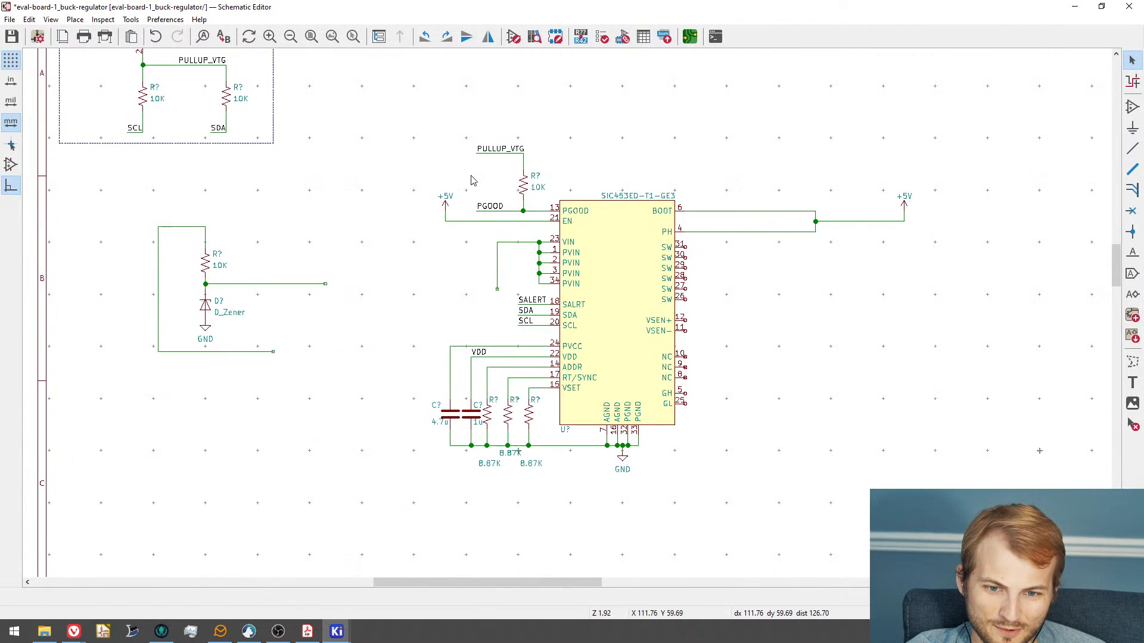
scroll(448, 230, up, 12)
scroll(364, 181, down, 12)
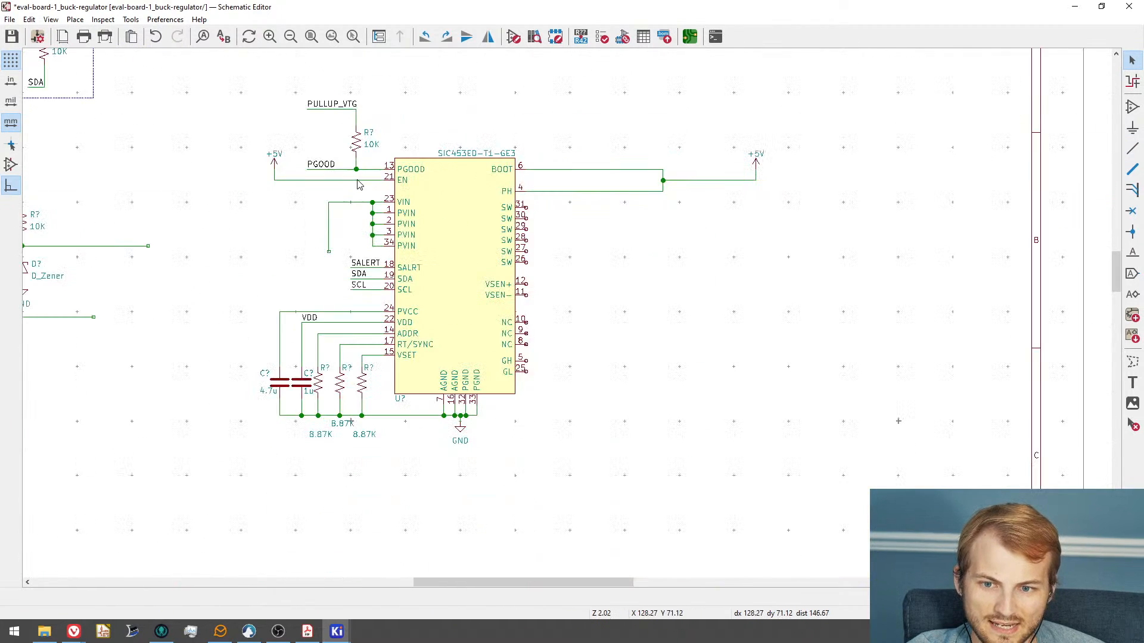
scroll(370, 239, up, 2)
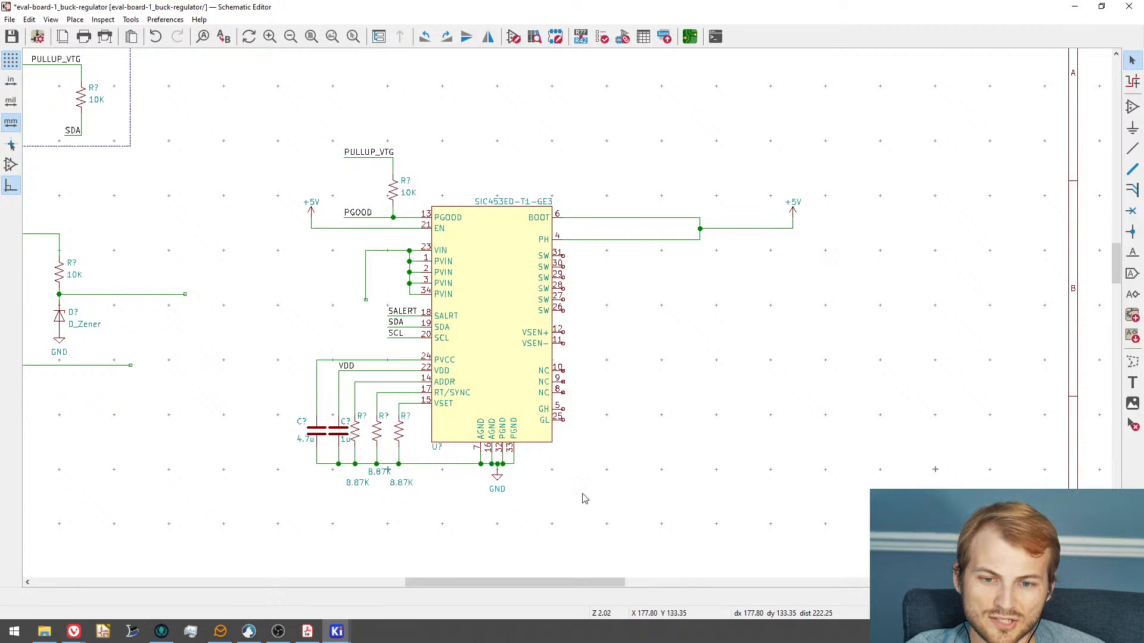
middle_drag(442, 237, 501, 213)
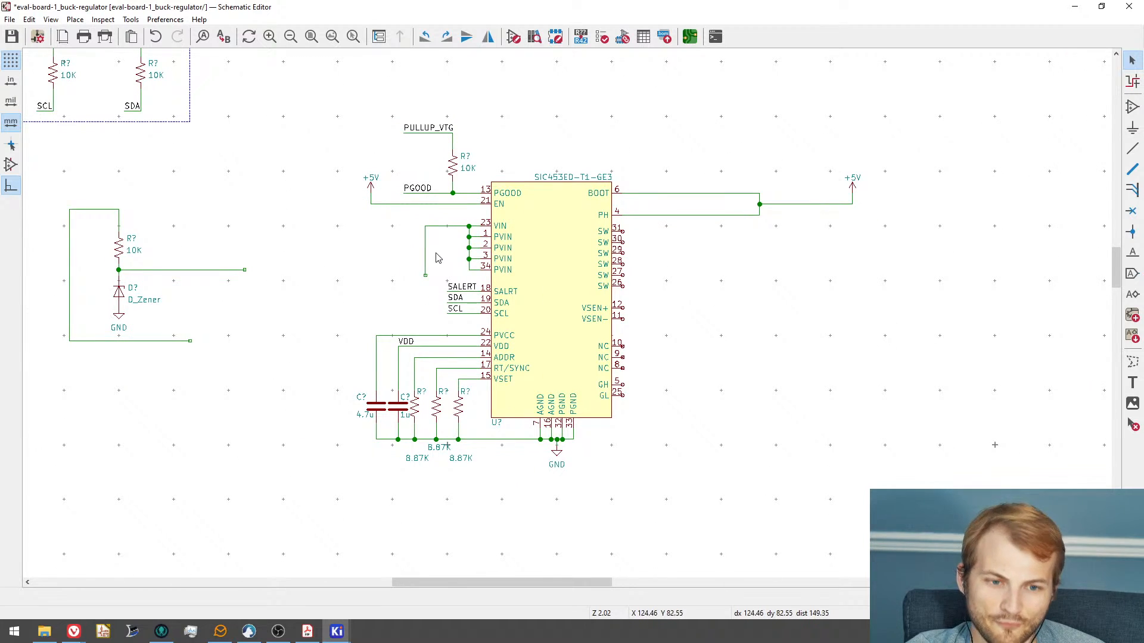
middle_drag(439, 224, 369, 240)
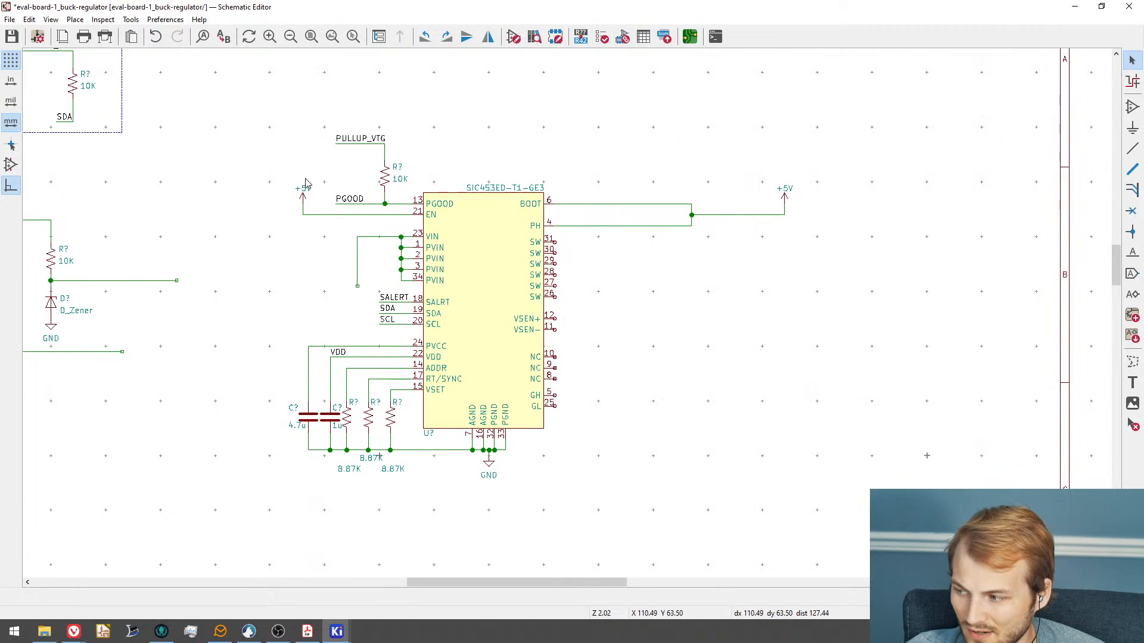
- Undo the +5V label move, both +5V symbols with their wires, and the BOOT-PH loop
drag(305, 183, 316, 241)
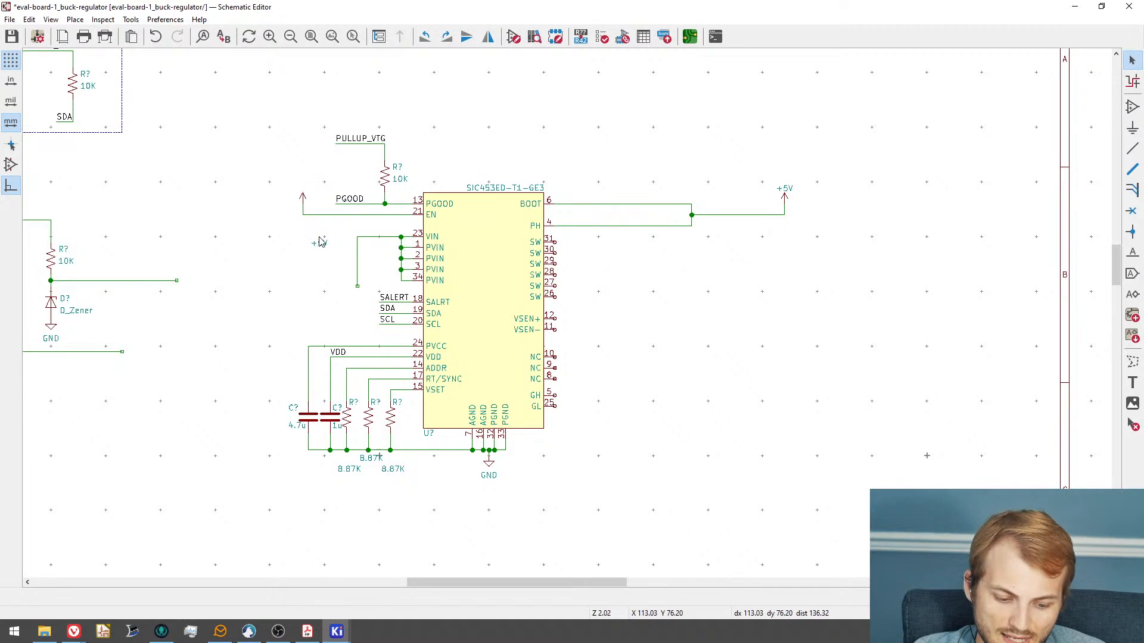
key(ctrl+z)
key(ctrl+z)
key(ctrl+z)
key(ctrl+z)
key(ctrl+z)
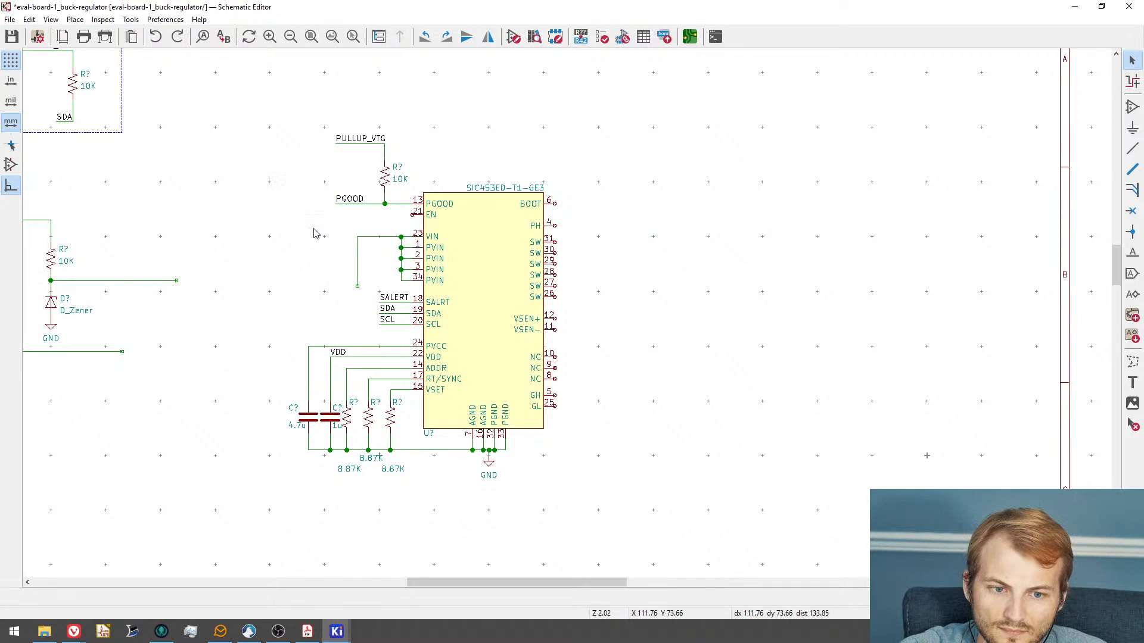
key(w)
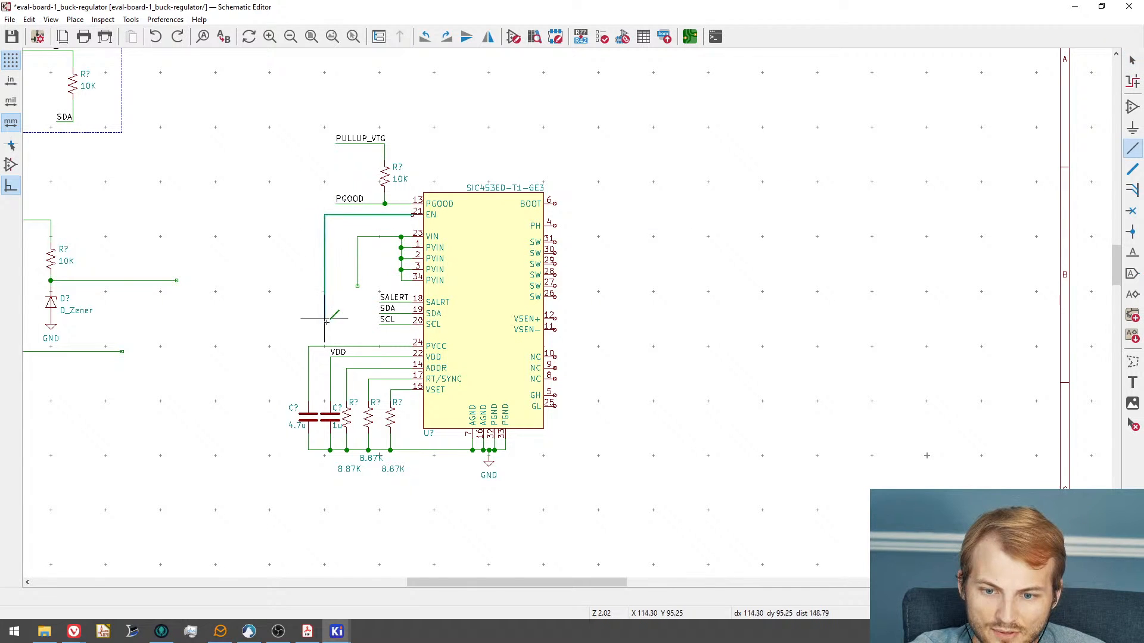
key(Escape)
scroll(359, 316, up, 1)
key(Escape)
- Duplicate the VDD label, place the copy directly below the PGOOD label, and wire it to the EN pin
click(336, 353)
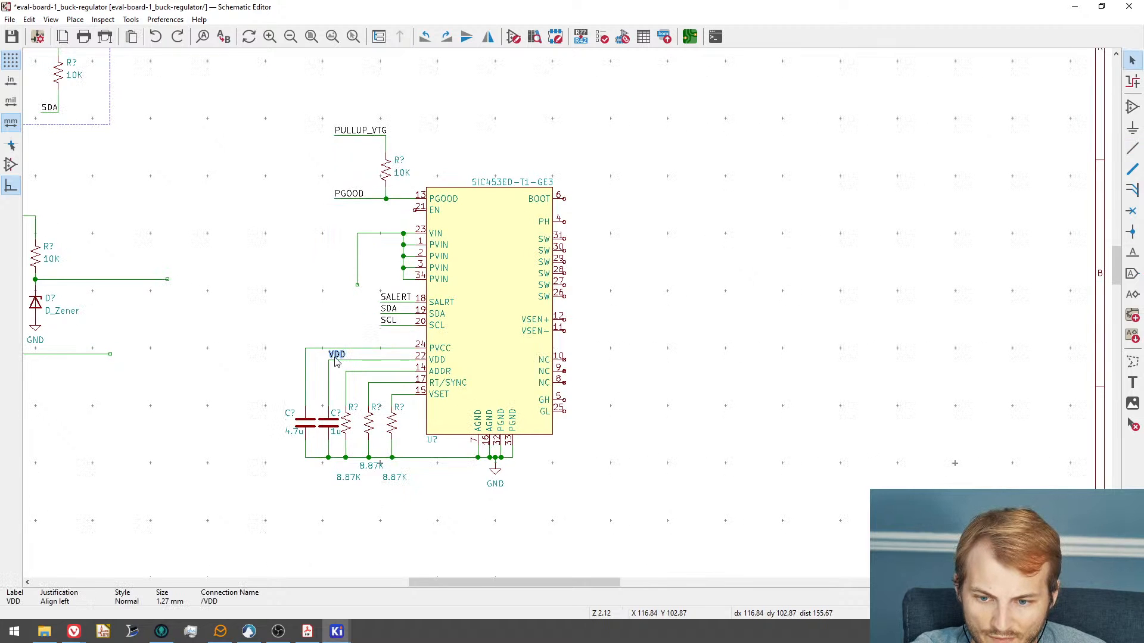
key(ctrl+d)
scroll(368, 220, up, 3)
scroll(369, 219, up, 3)
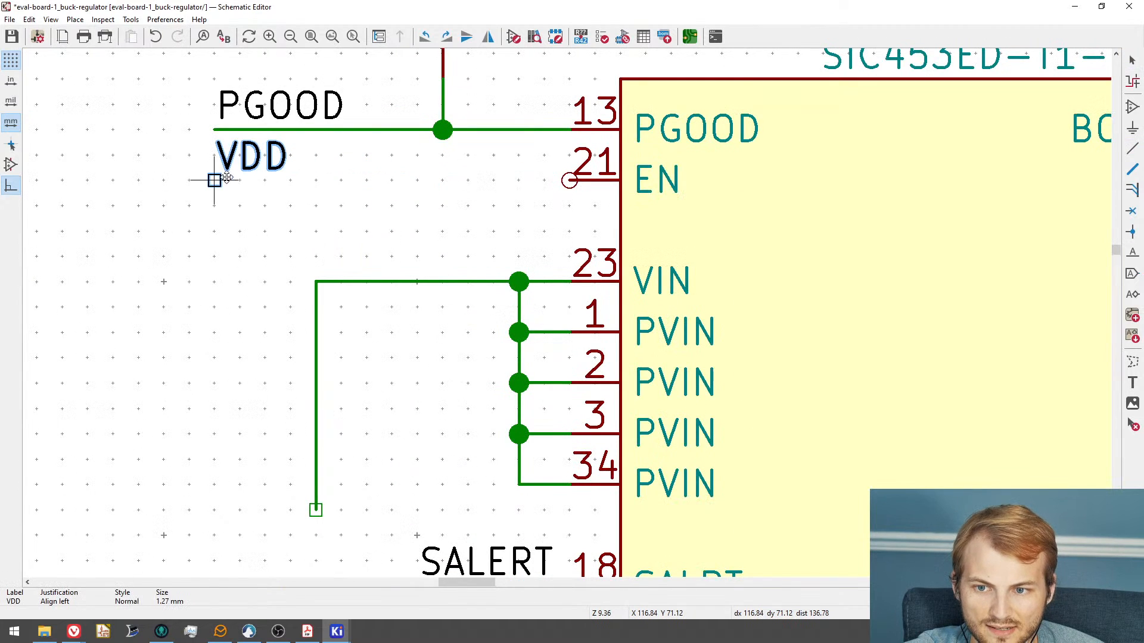
click(214, 180)
key(w)
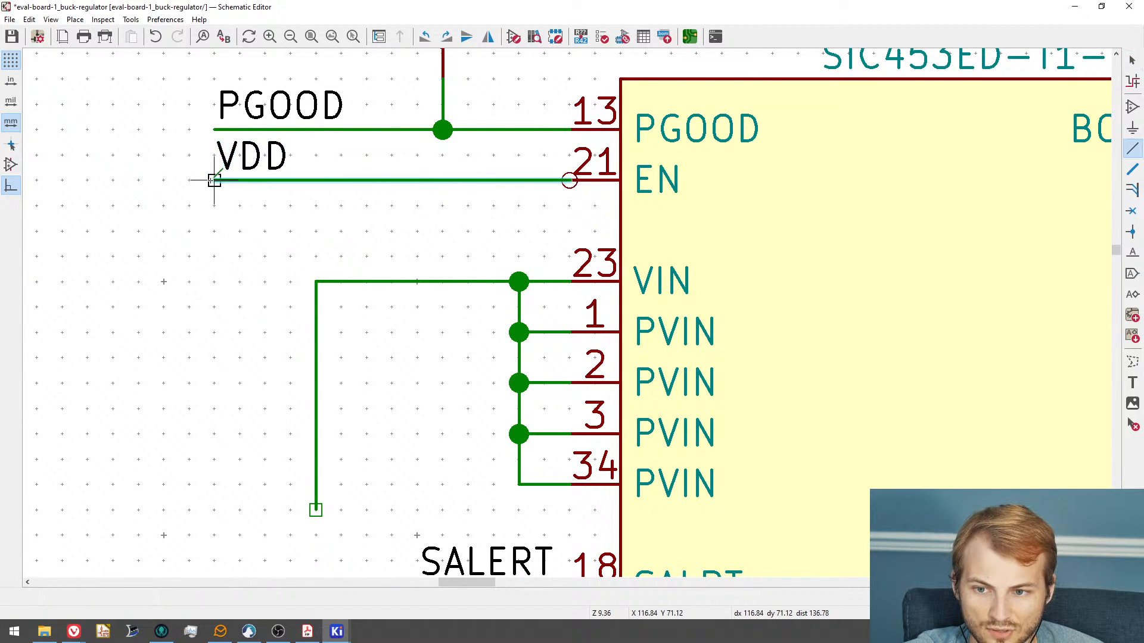
click(215, 181)
scroll(266, 299, down, 6)
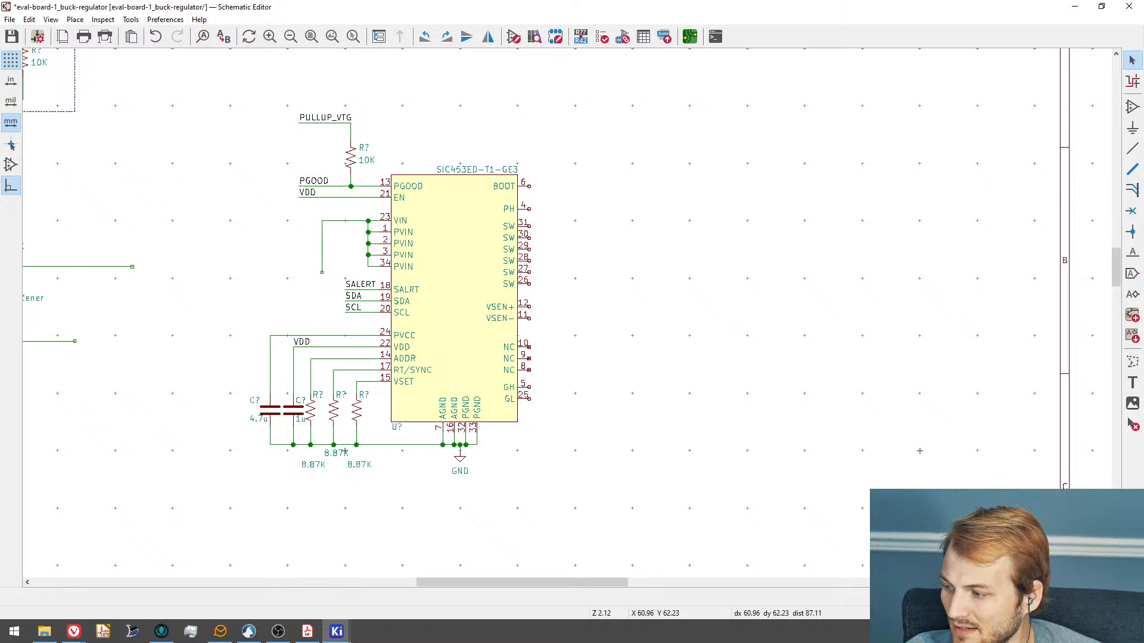
- Switch to the Vishay PowerCAD browser window, maximize it, and examine the SiC453 schematic's EN, VDD, BOOT and PHASE connections
key(alt+Tab)
drag(0, 301, 213, 311)
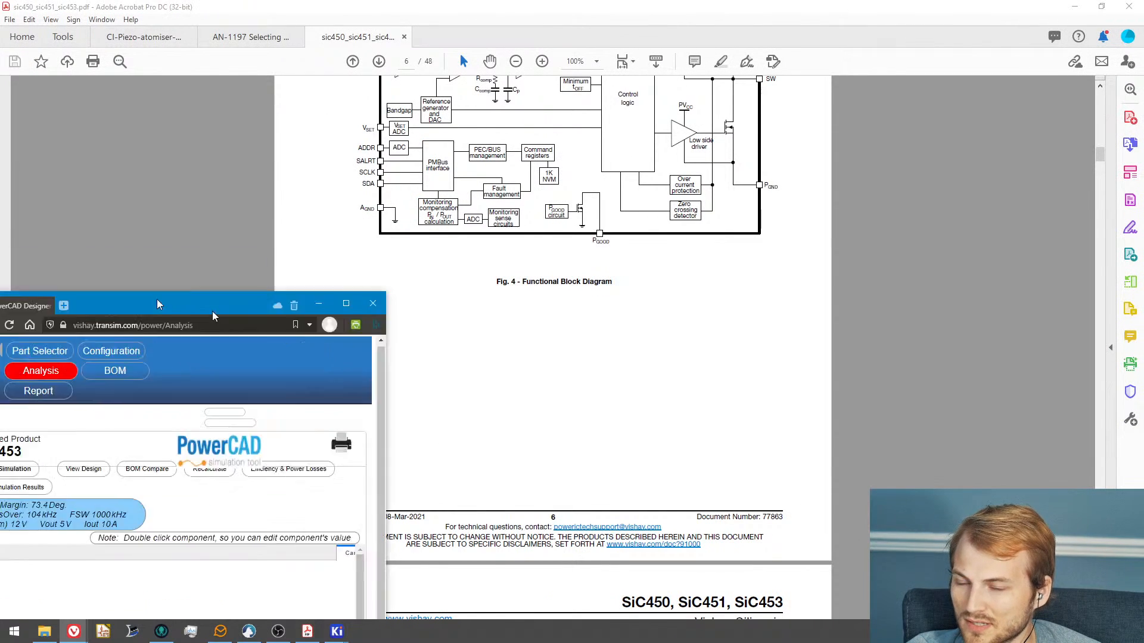
double_click(213, 312)
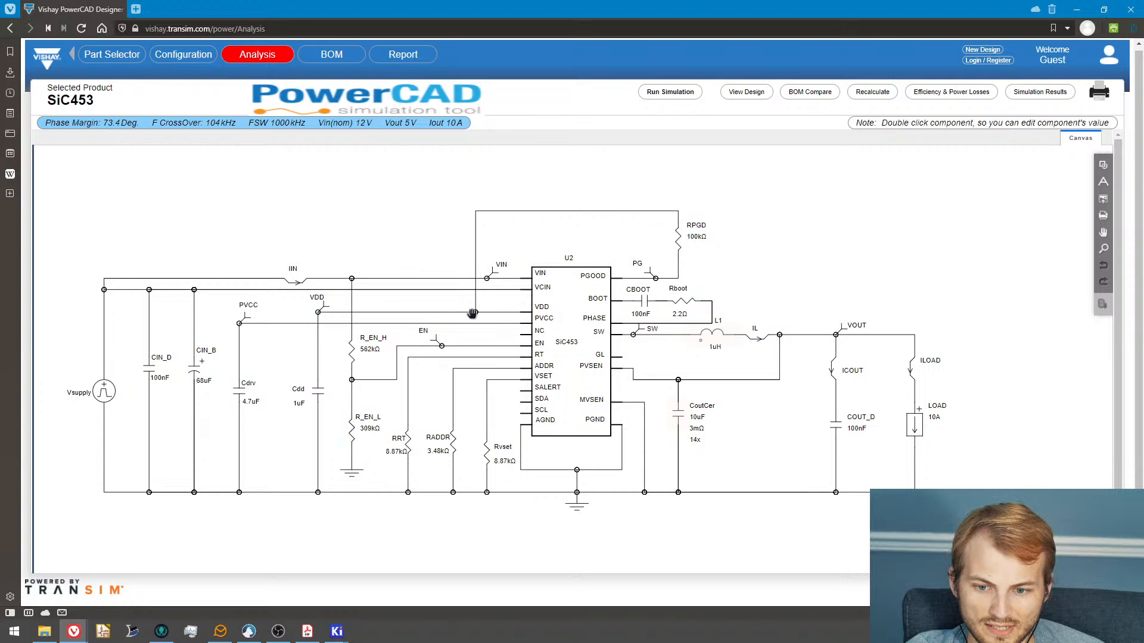
drag(364, 14, 0, 14)
- Search the SiC45x datasheet in Acrobat for vdd and step through to the second match
scroll(500, 378, up, 5)
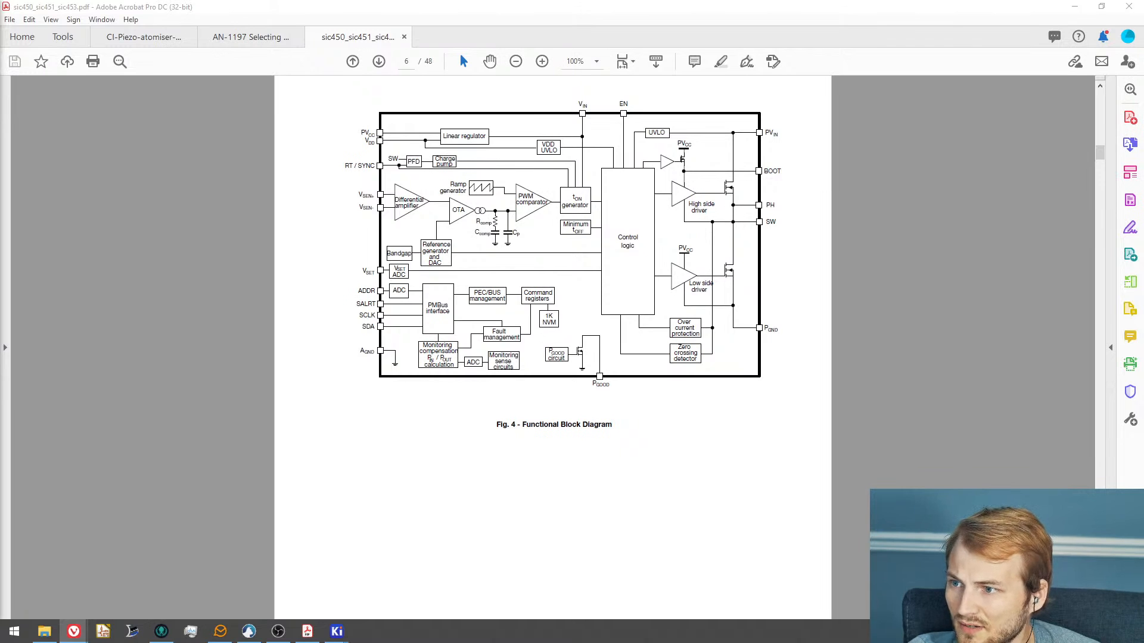
key(ctrl+f)
text(e)
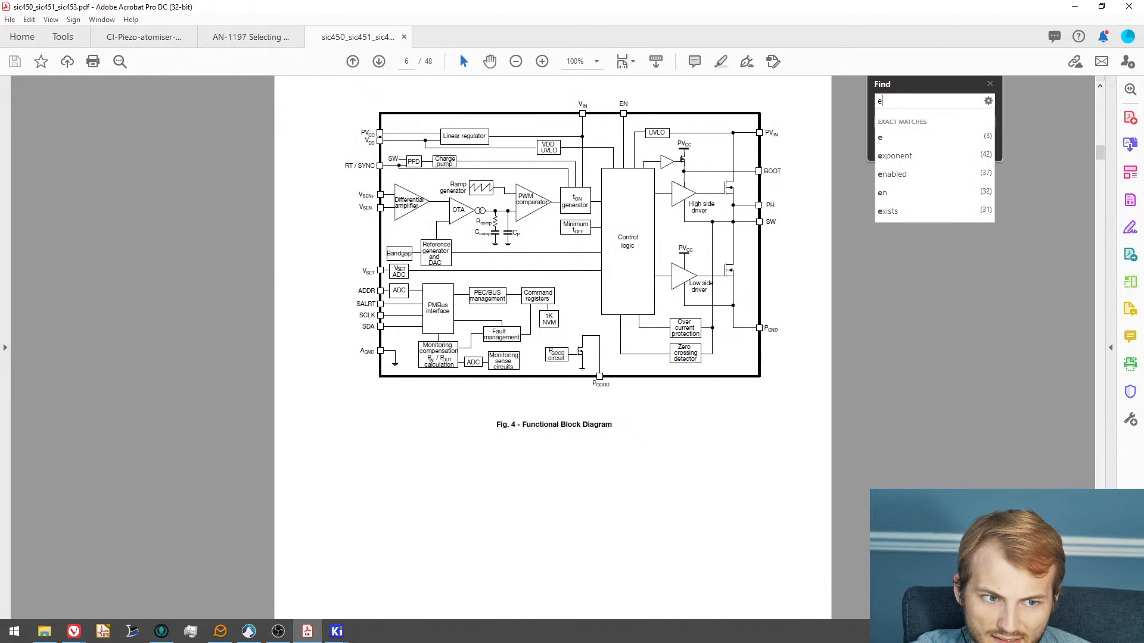
text(n)
key(BackSpace)
key(BackSpace)
text(vdd)
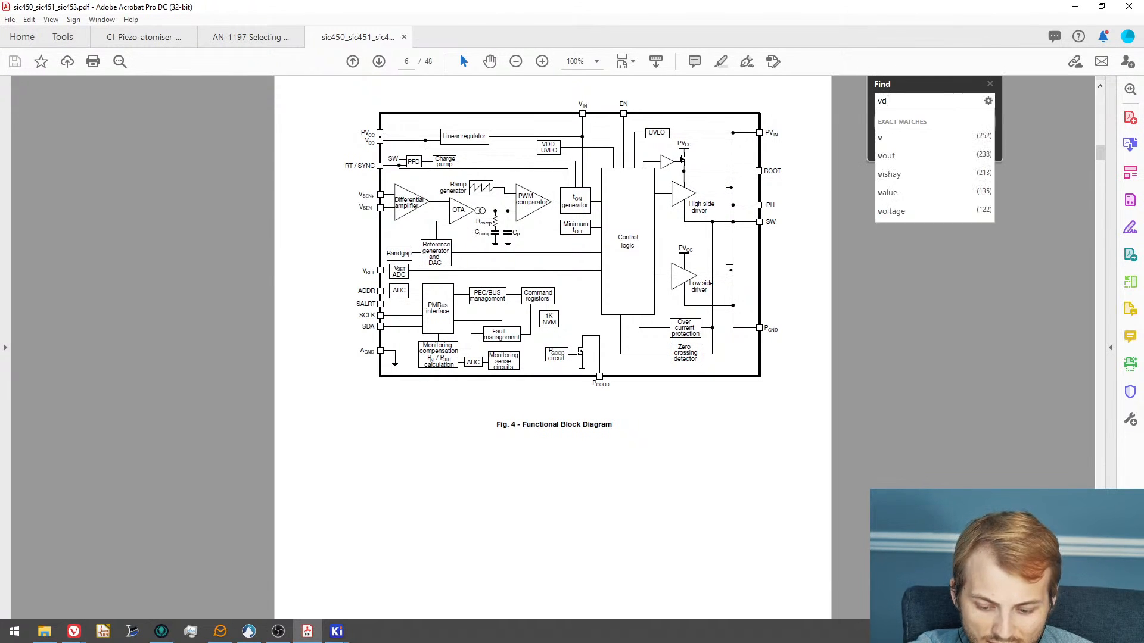
key(Return)
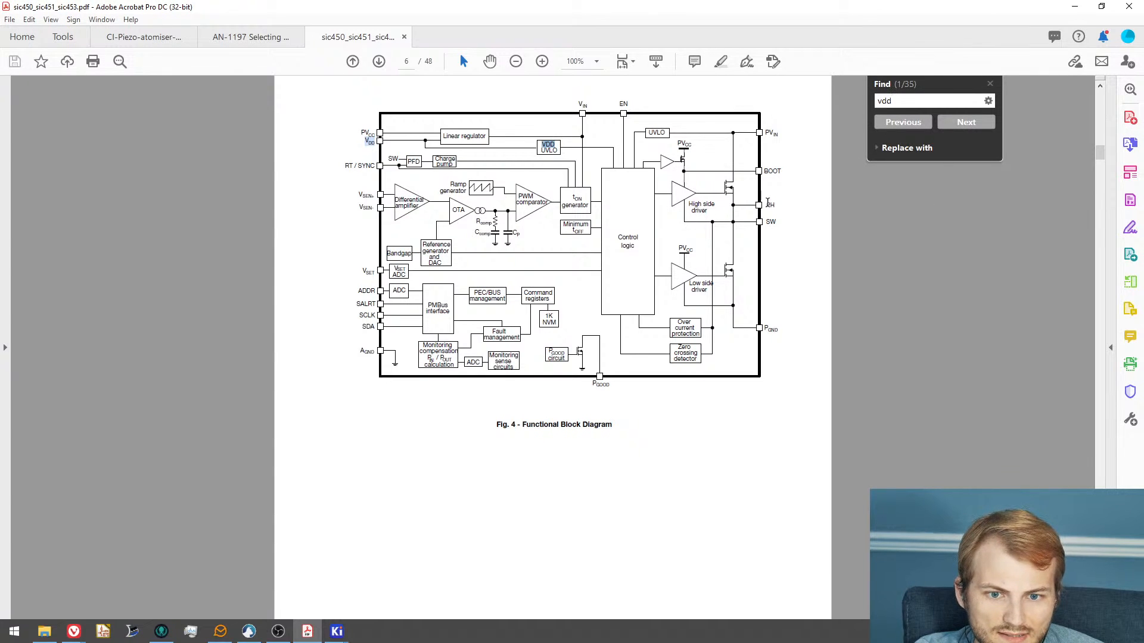
key(Return)
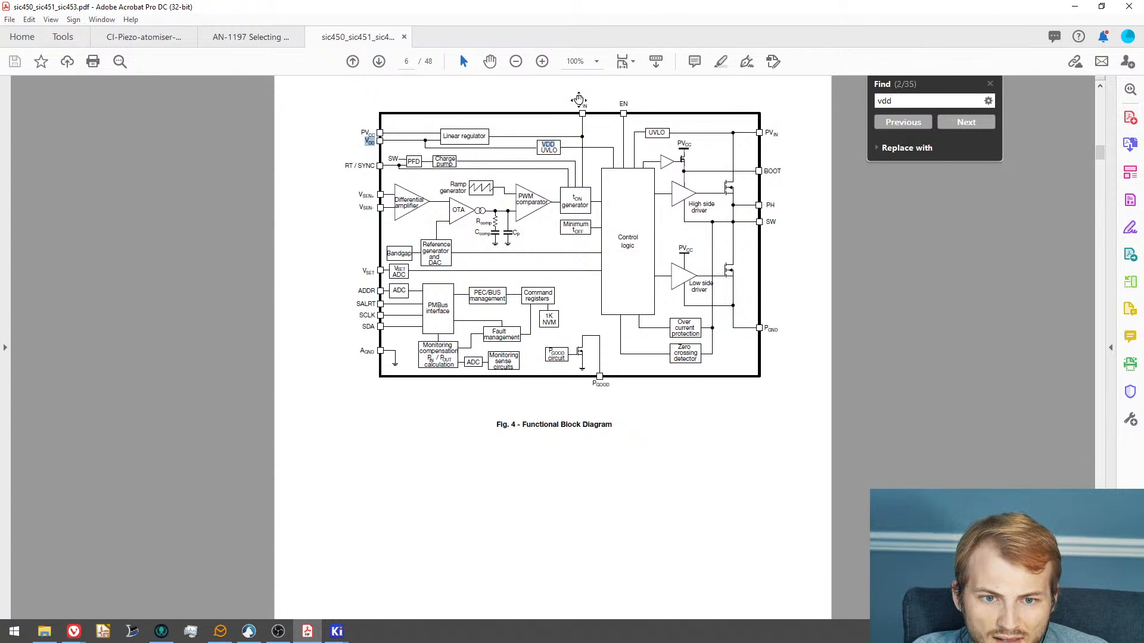
- Examine the VDD, PVCC and EN connections in the datasheet's functional block diagram, and return to KiCad
scroll(581, 137, down, 10)
scroll(584, 238, up, 12)
scroll(583, 304, down, 3)
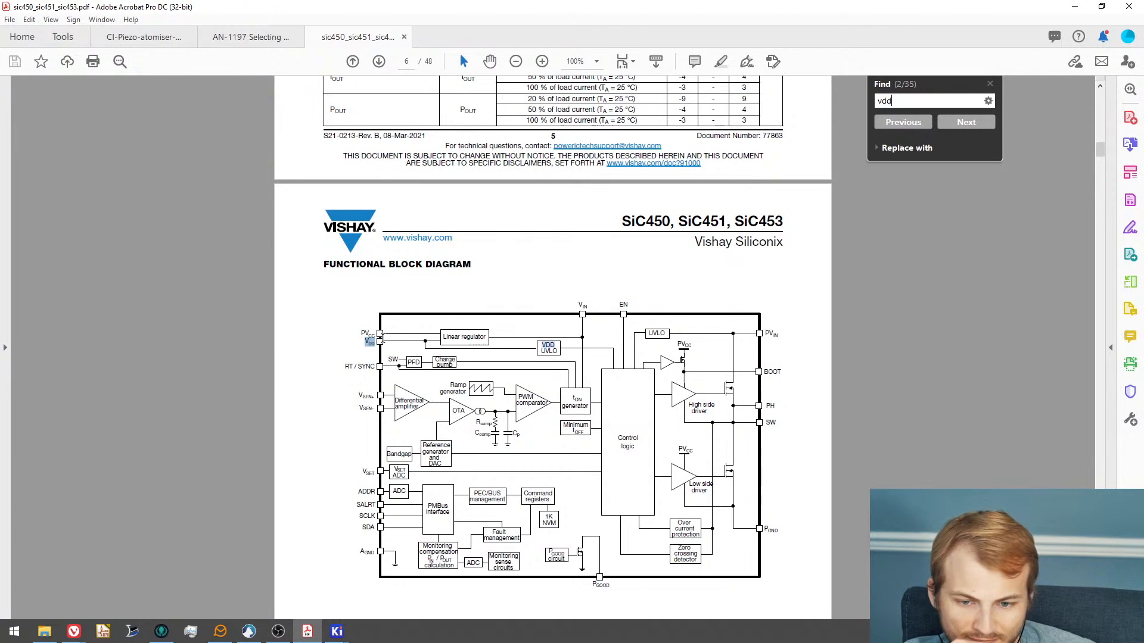
scroll(508, 284, down, 2)
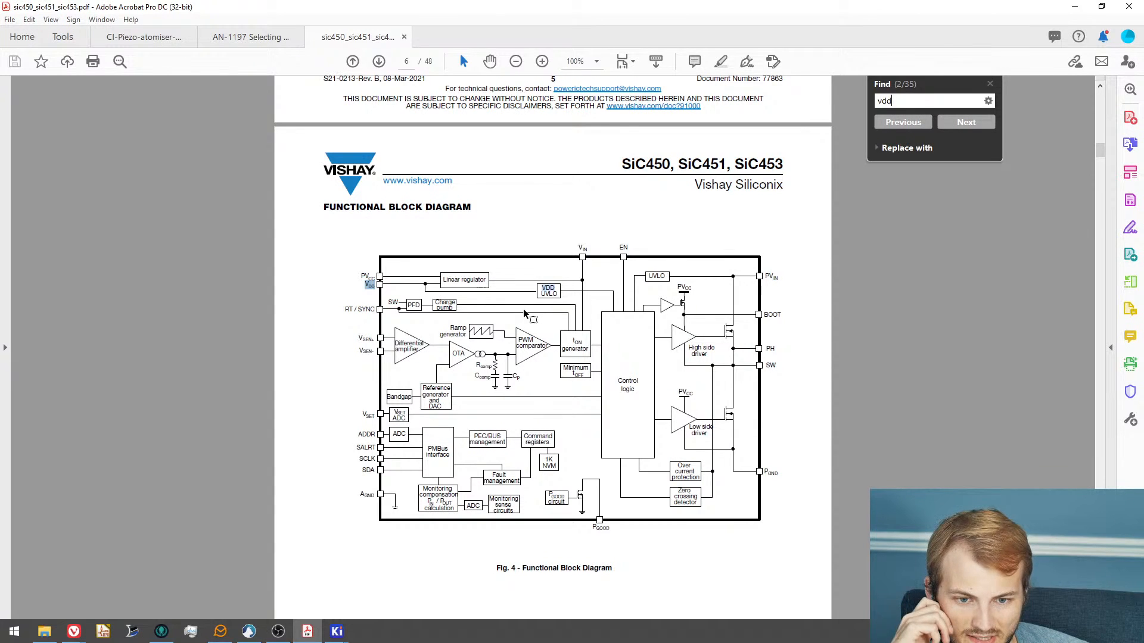
click(1074, 6)
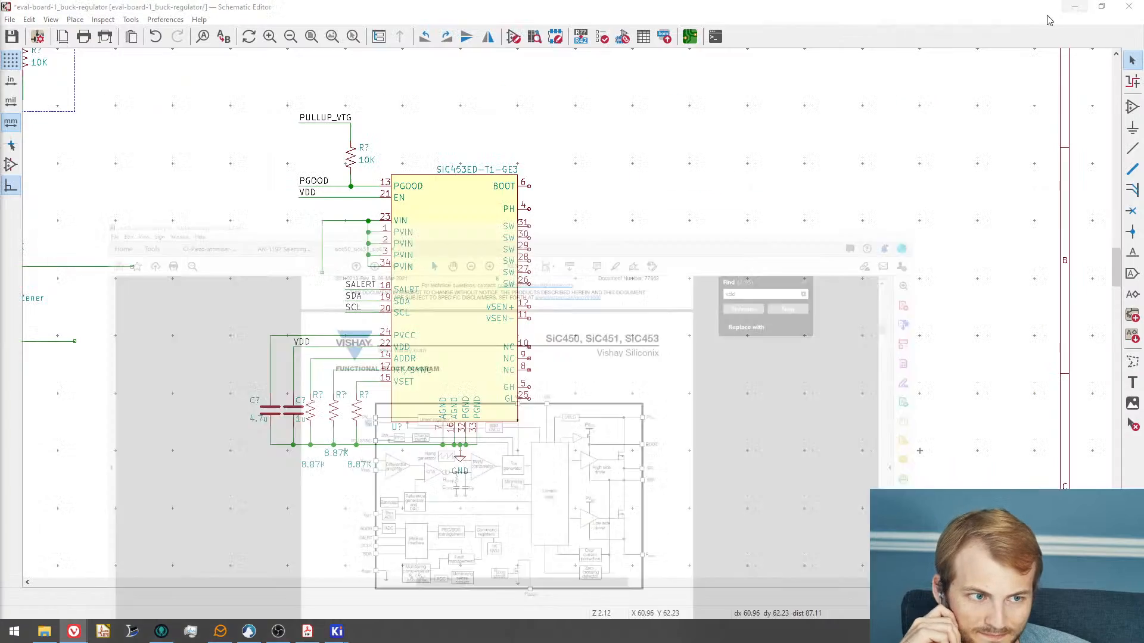
- Delete the dangling wire from the VIN pin and the detached resistor-Zener circuit with its wires and GND symbol
middle_drag(336, 333, 582, 369)
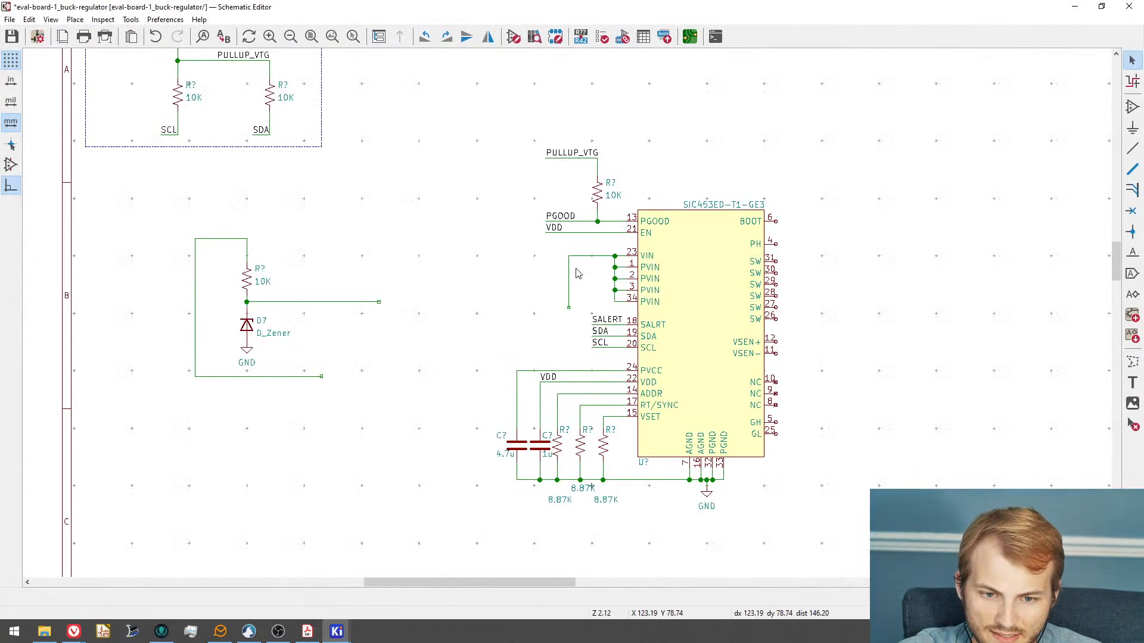
scroll(575, 266, up, 3)
drag(593, 397, 536, 237)
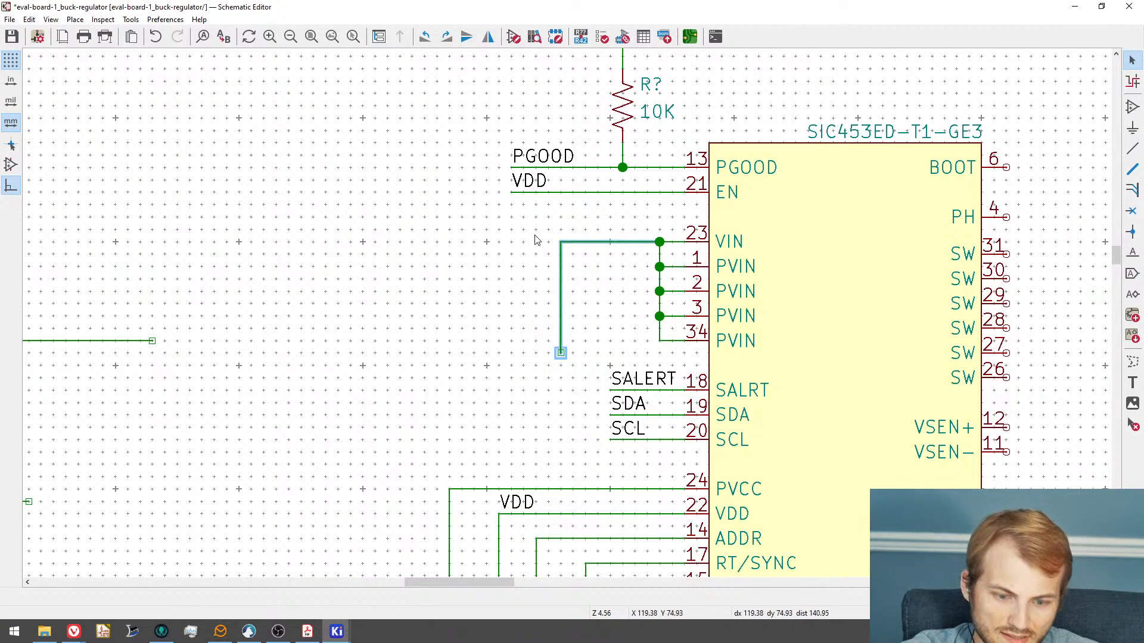
key(Delete)
scroll(280, 352, down, 4)
scroll(419, 394, up, 2)
drag(422, 459, 236, 289)
key(Delete)
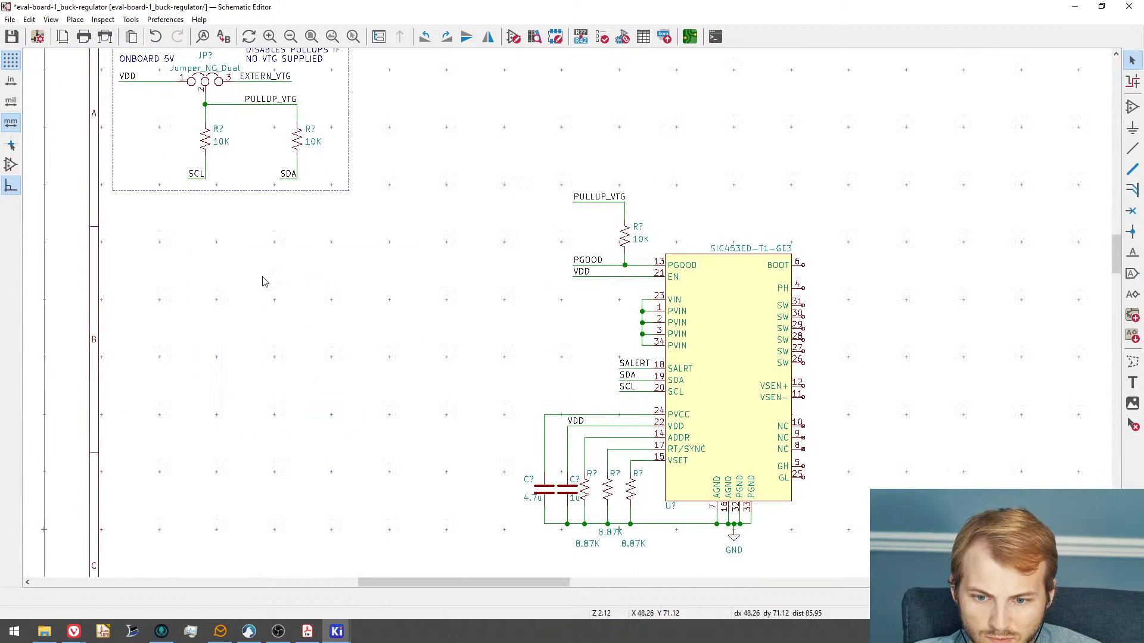
- Move the VDD label and its wire away from the EN pin into the empty area beside the regulator
scroll(572, 286, up, 3)
click(587, 264)
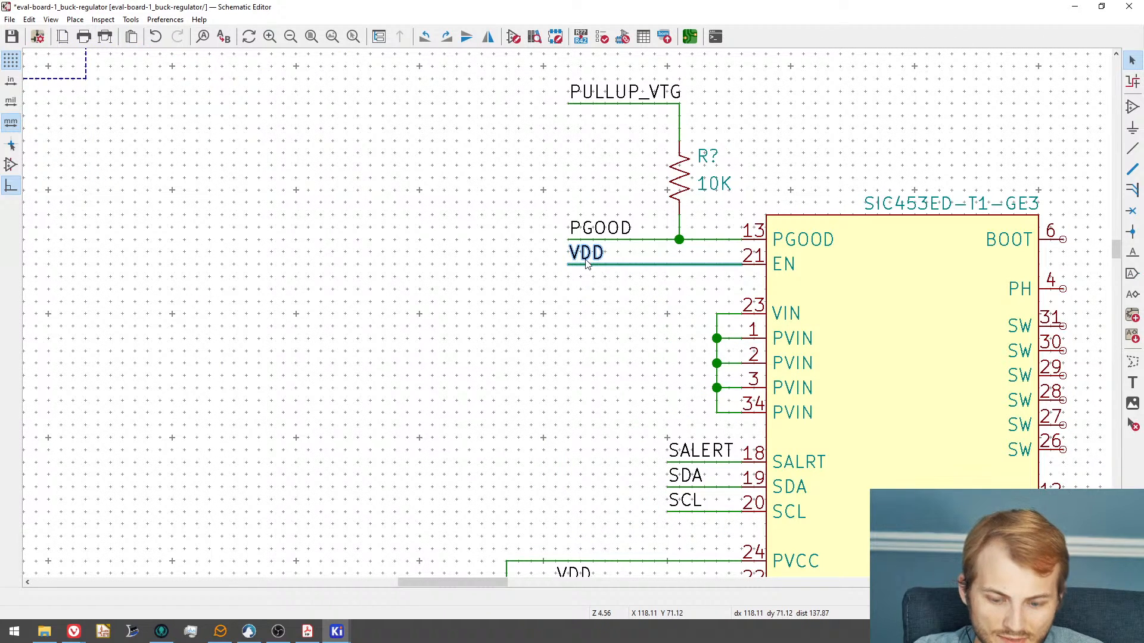
drag(586, 264, 181, 257)
scroll(310, 296, down, 3)
middle_drag(310, 296, 478, 407)
click(347, 373)
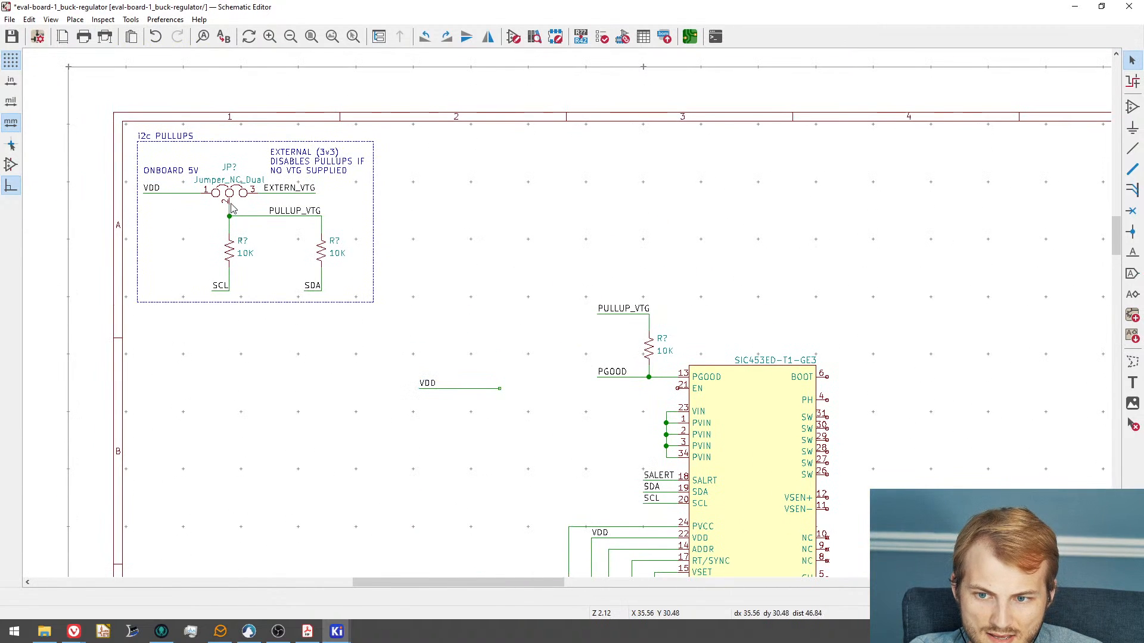
click(1132, 107)
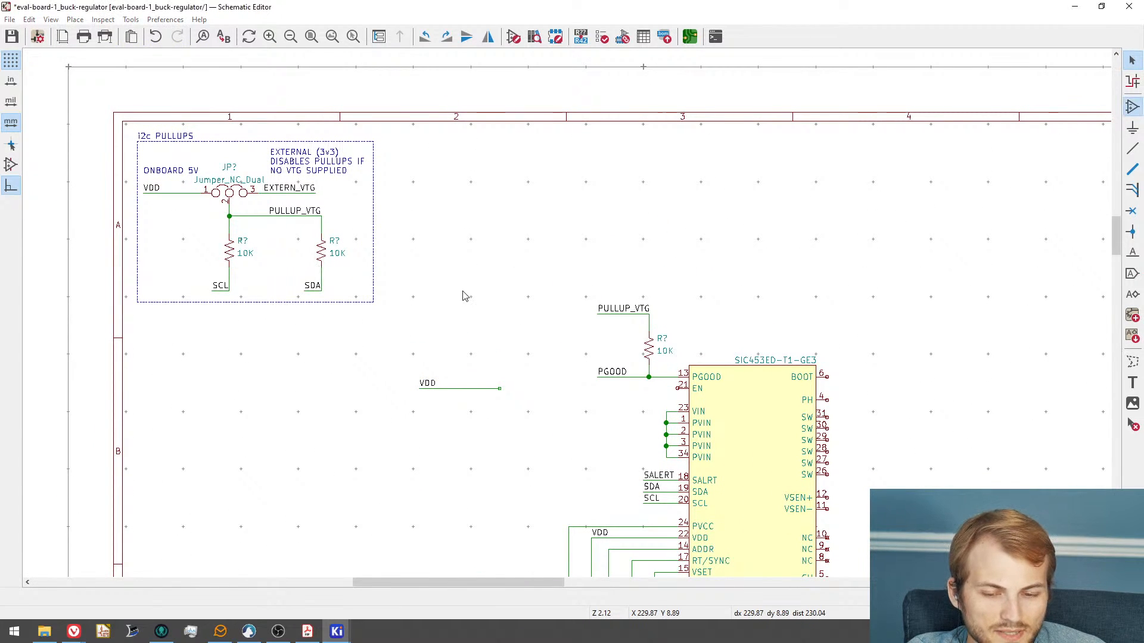
click(462, 293)
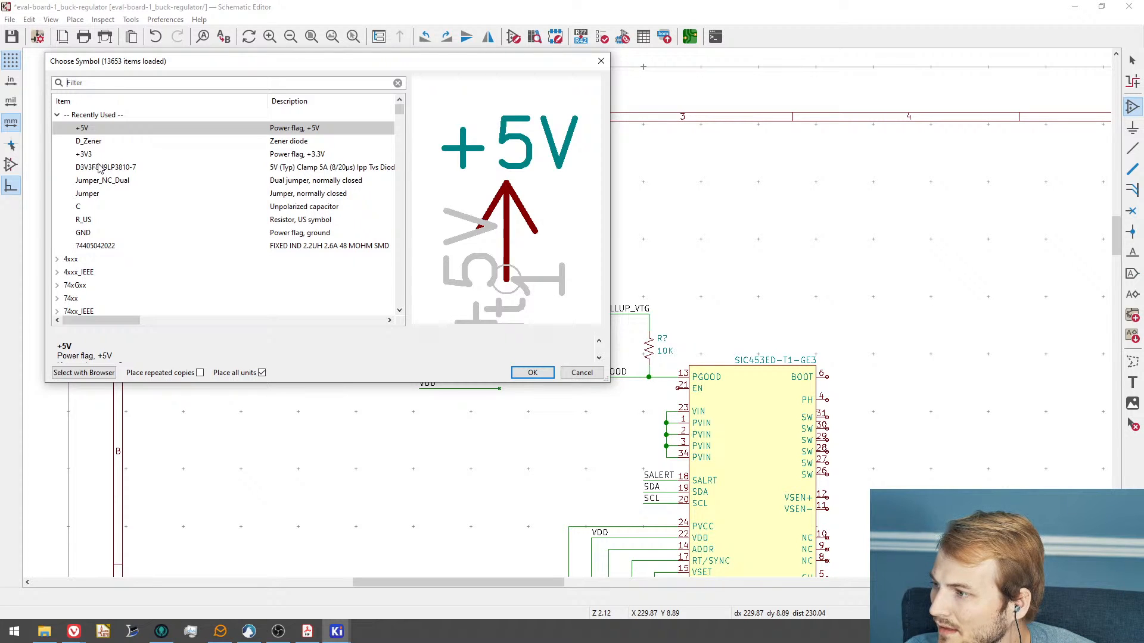
key(Escape)
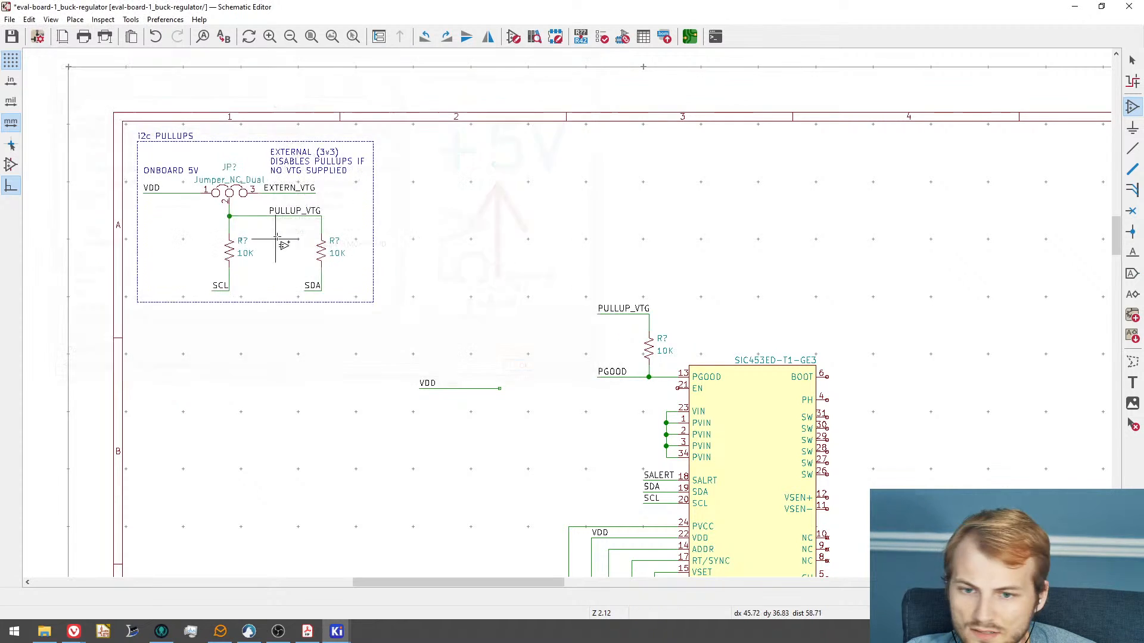
scroll(524, 403, up, 3)
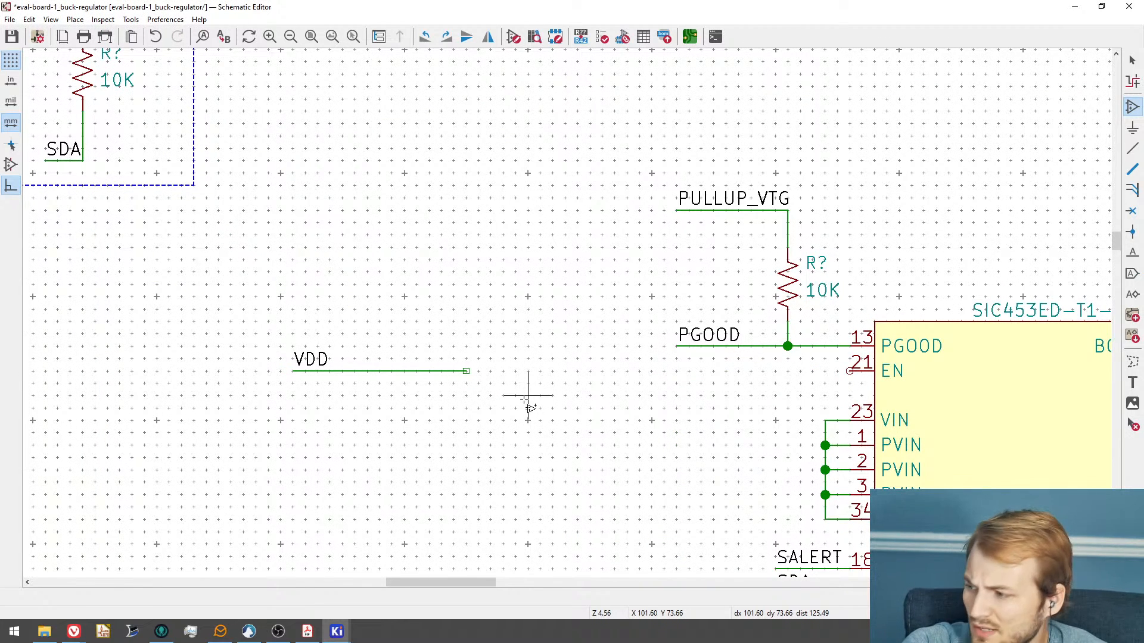
scroll(557, 386, down, 3)
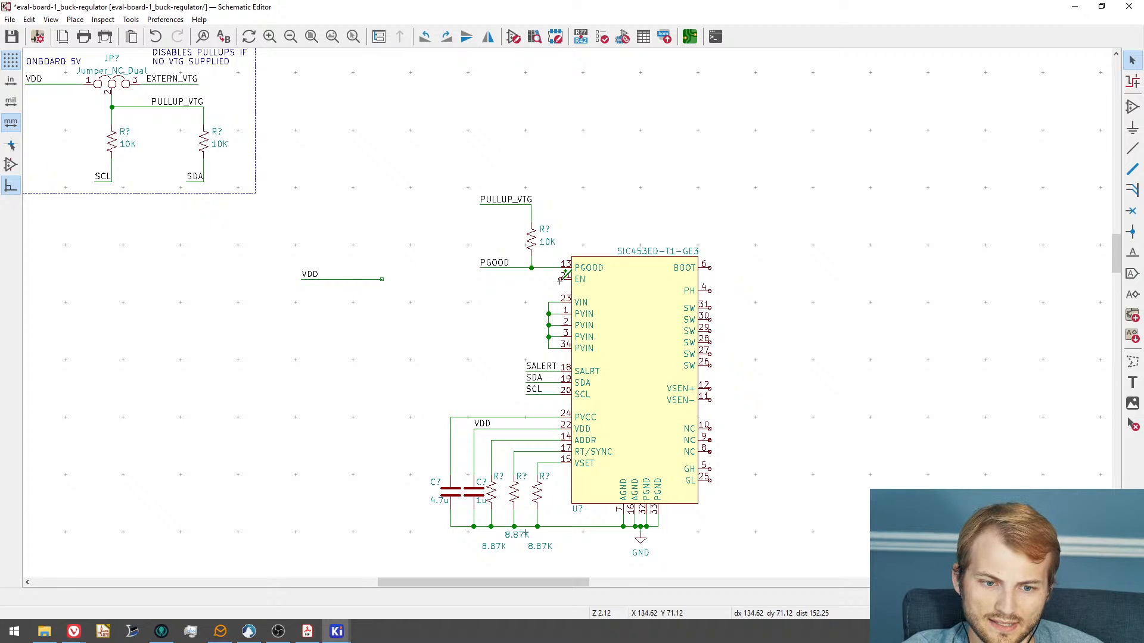
drag(515, 364, 542, 401)
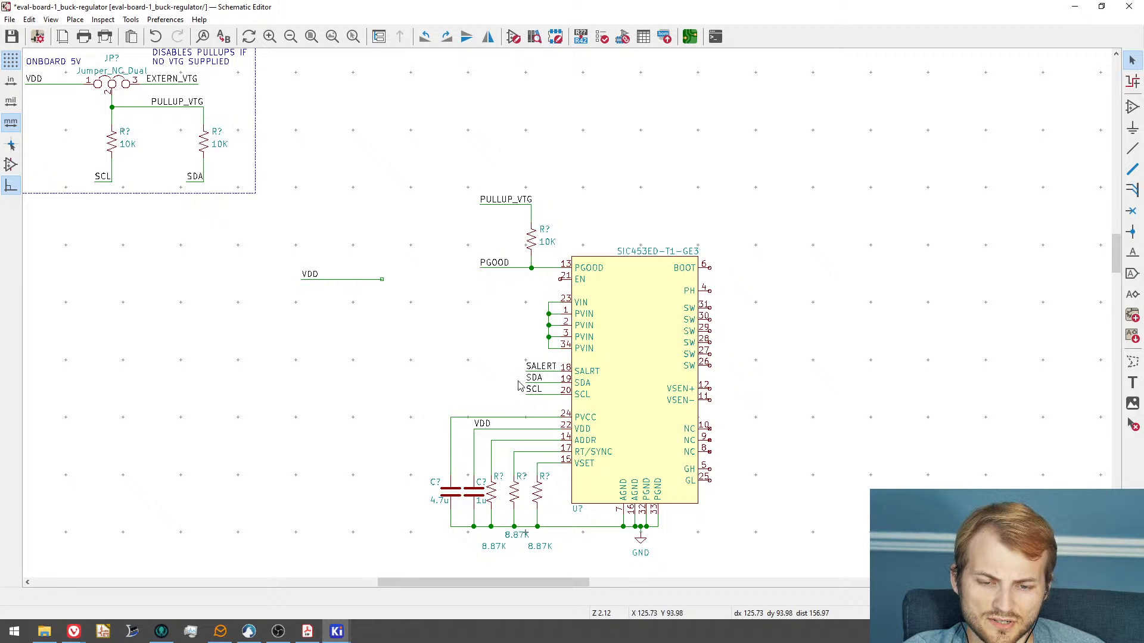
- Move the loose VDD-labelled wire upward to clear space beside the regulator's EN pin
mouse_move(521, 350)
mouse_down()
mouse_move(559, 404)
mouse_move(508, 364)
mouse_up()
key(Escape)
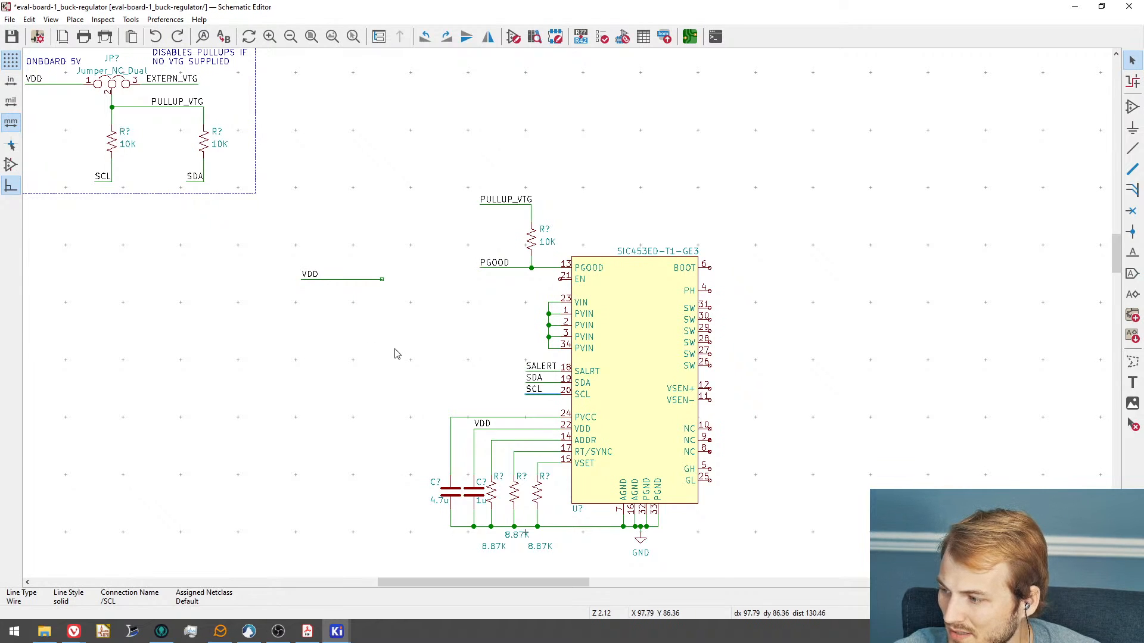
scroll(396, 352, up, 4)
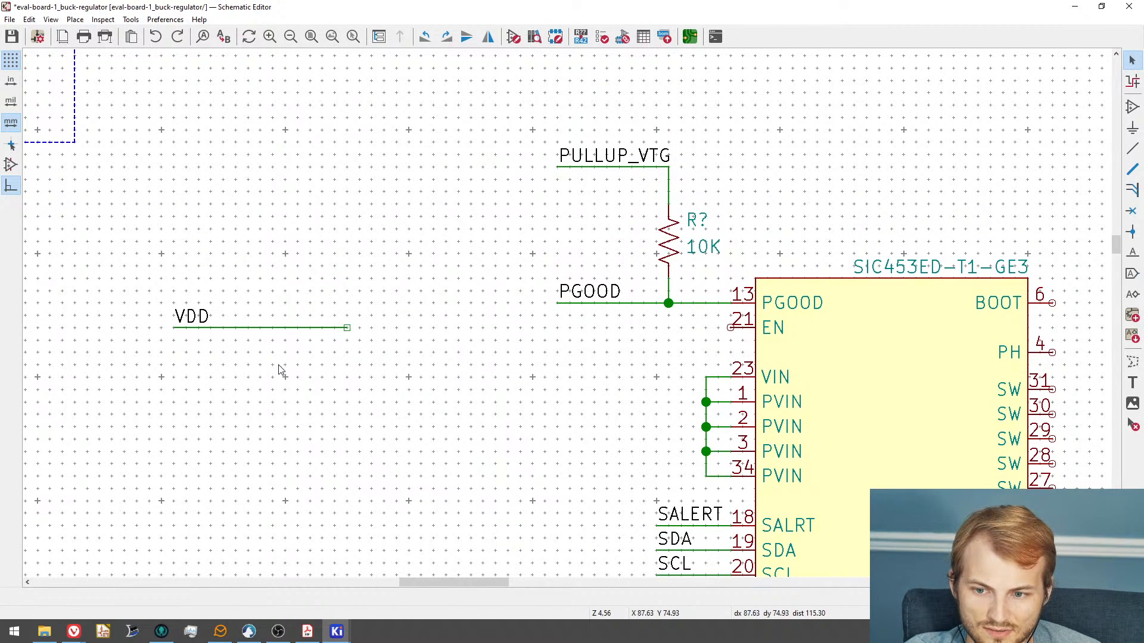
drag(283, 374, 141, 259)
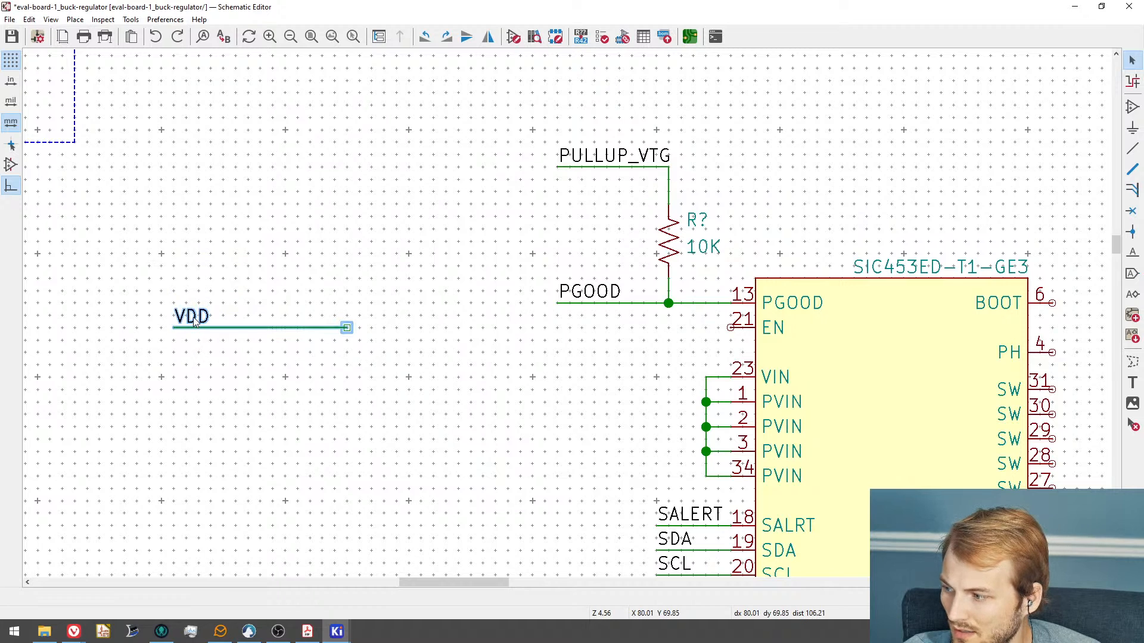
drag(195, 322, 220, 186)
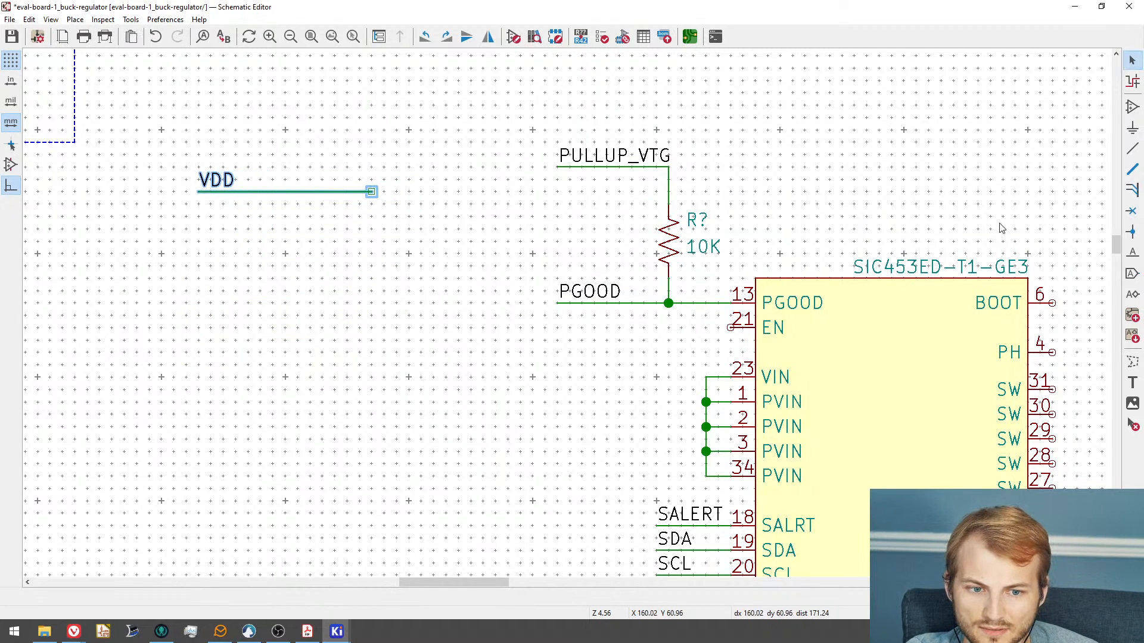
- Place a normally closed Jumper symbol, rotated to vertical, in the empty area below the loose VDD wire
click(1132, 105)
click(250, 342)
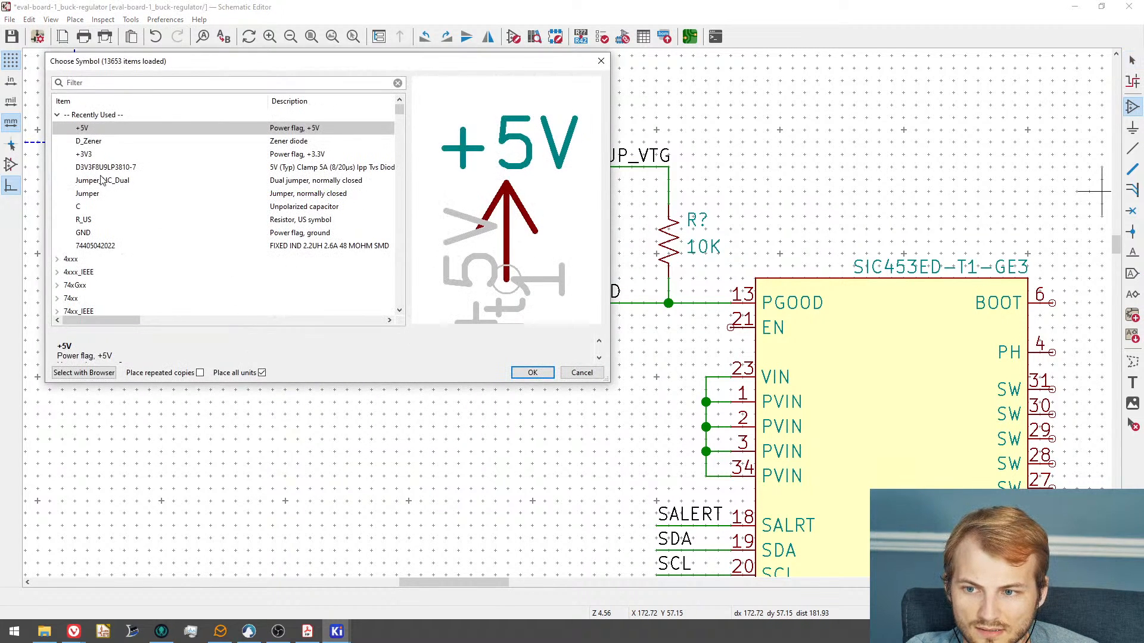
click(99, 199)
double_click(98, 199)
key(r)
click(323, 402)
key(Escape)
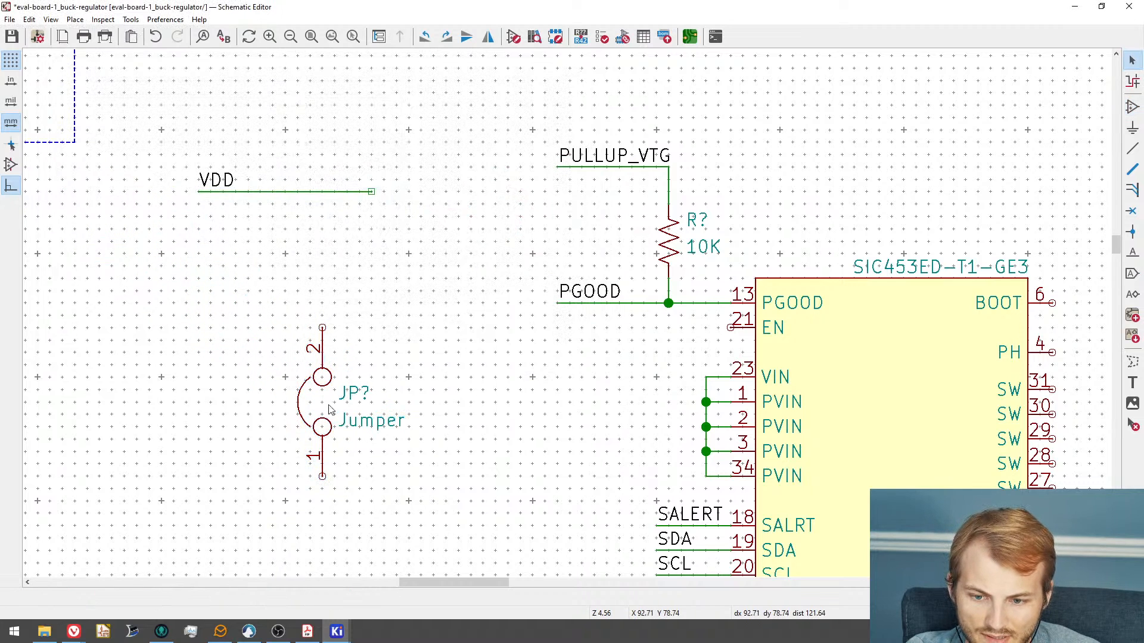
- Hide the value text of the new jumper
double_click(358, 427)
click(58, 100)
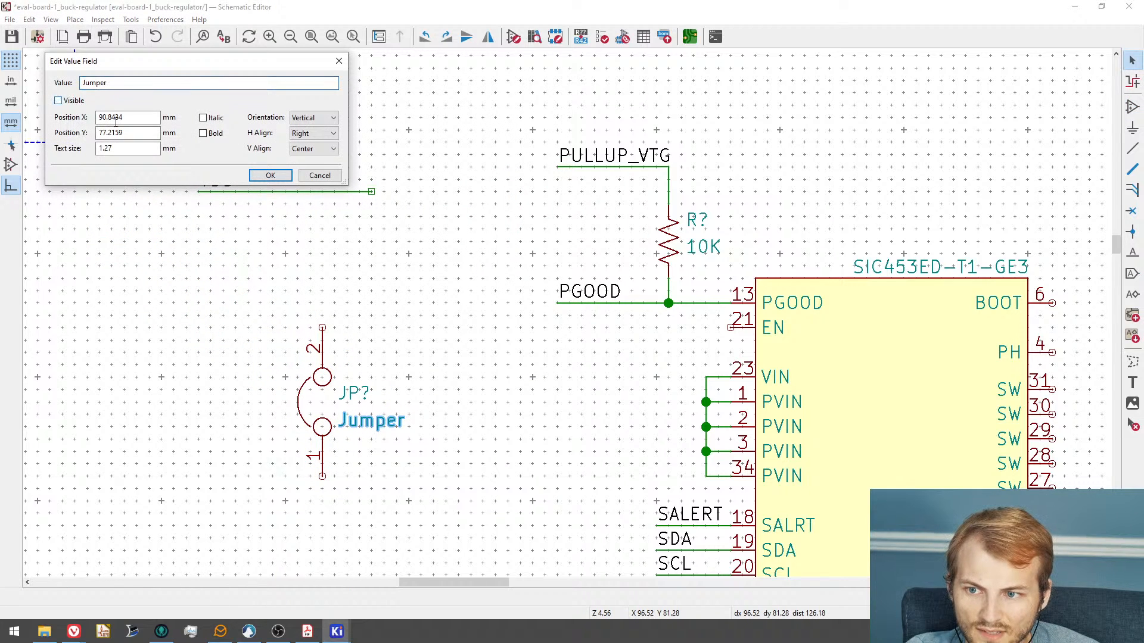
click(270, 176)
click(317, 411)
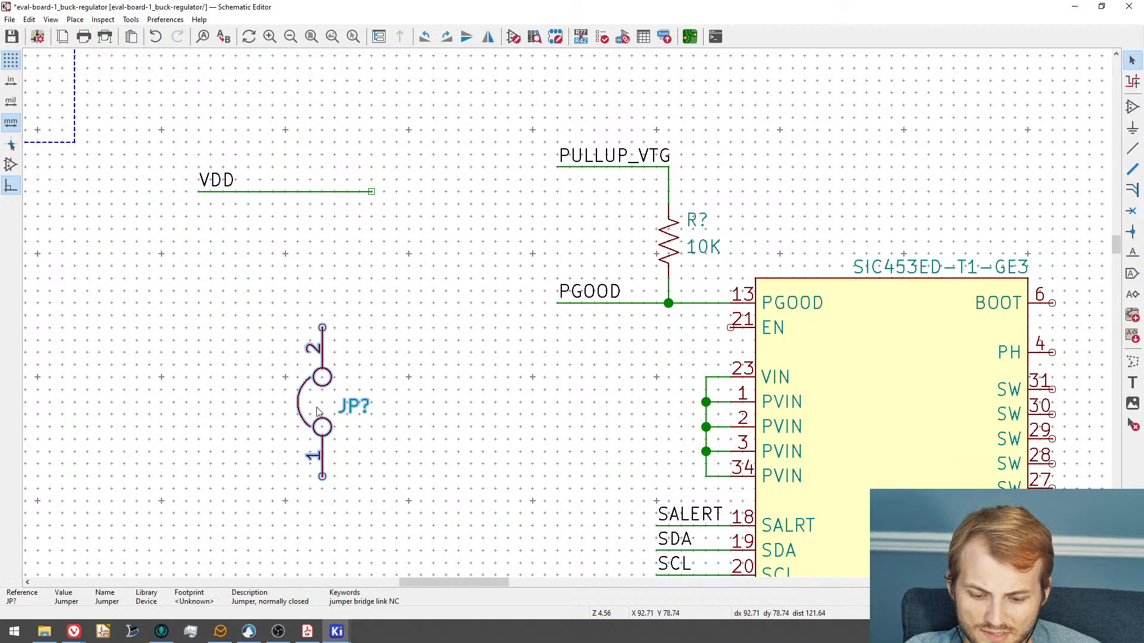
- Delete the loose wire under the VDD label, keeping the label
click(298, 283)
drag(375, 214, 332, 178)
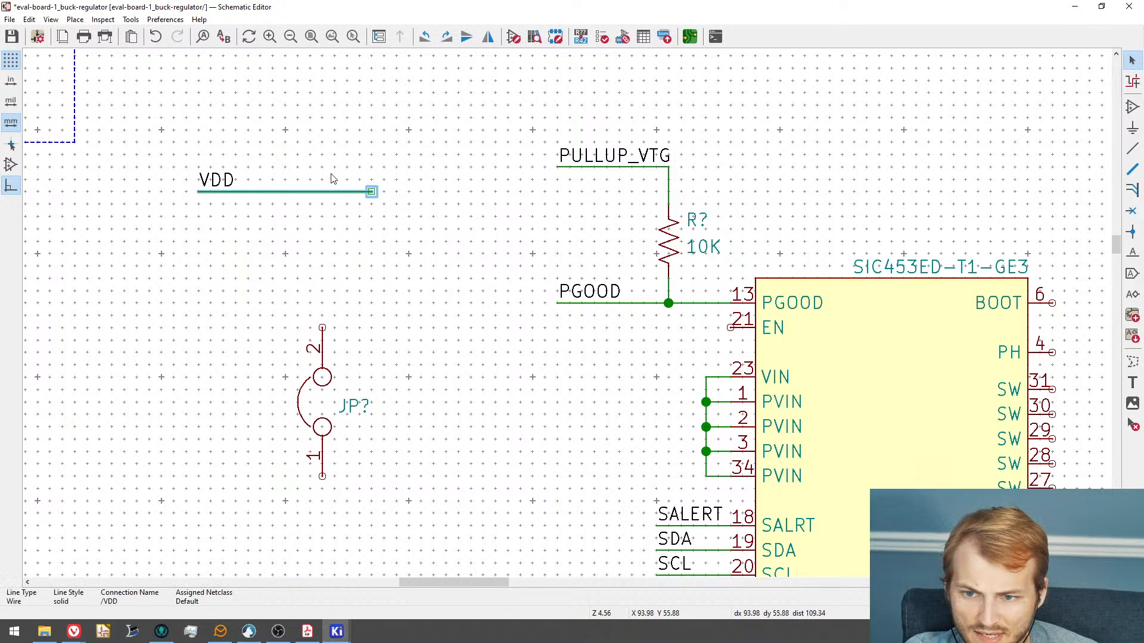
key(Delete)
- Move the jumper up so it stands between the VDD label and the PGOOD pull-up resistor
scroll(357, 313, down, 3)
middle_drag(376, 343, 258, 275)
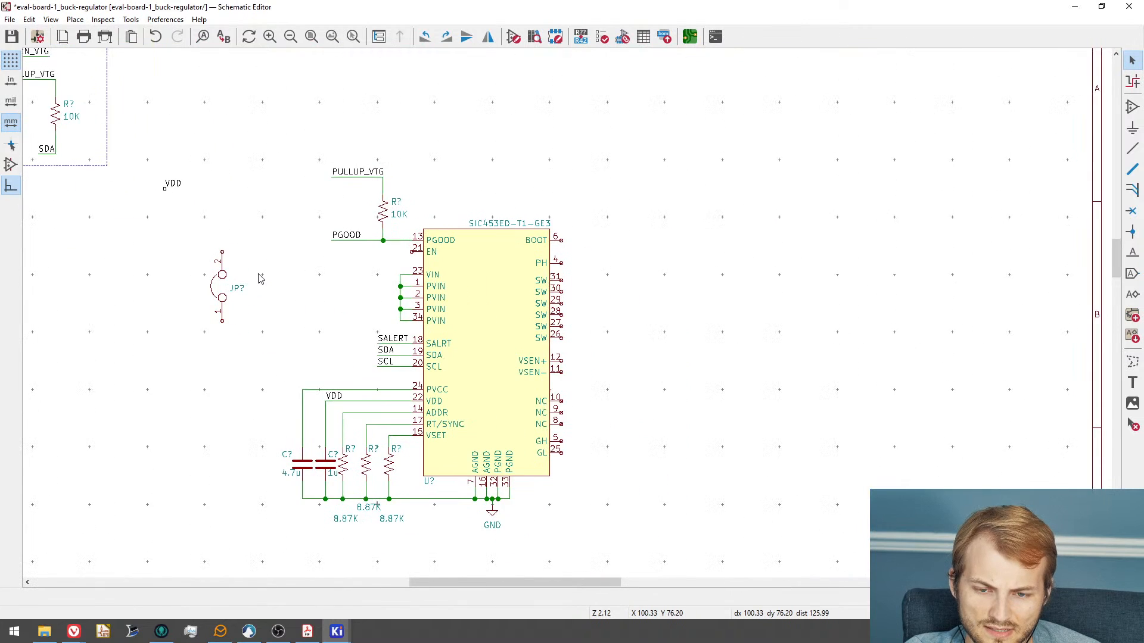
scroll(258, 275, down, 1)
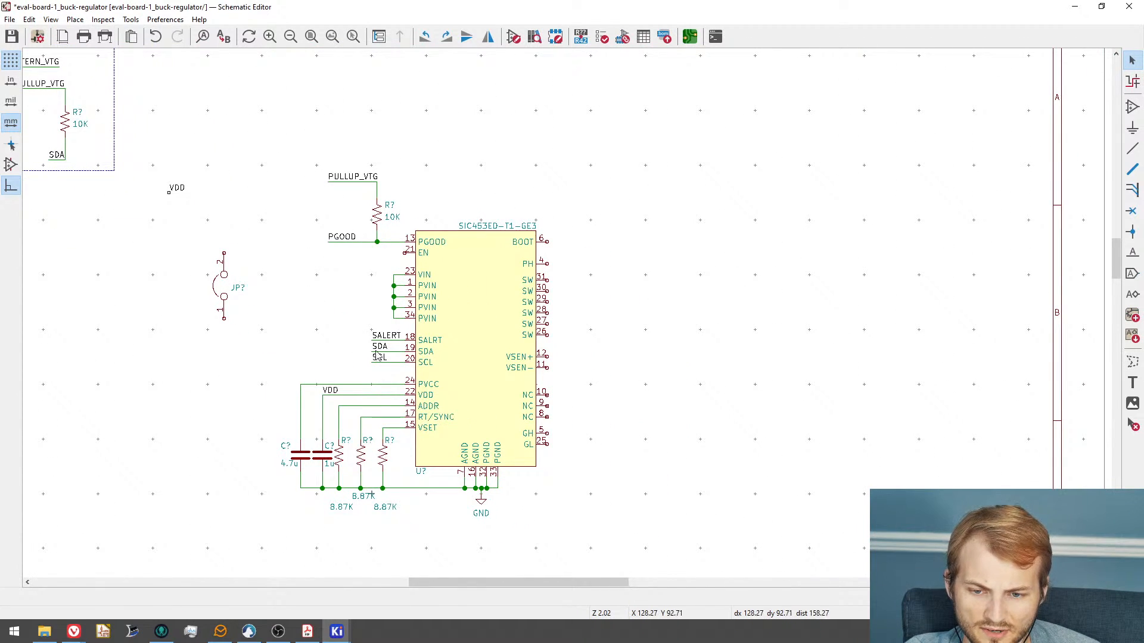
drag(557, 274, 1009, 357)
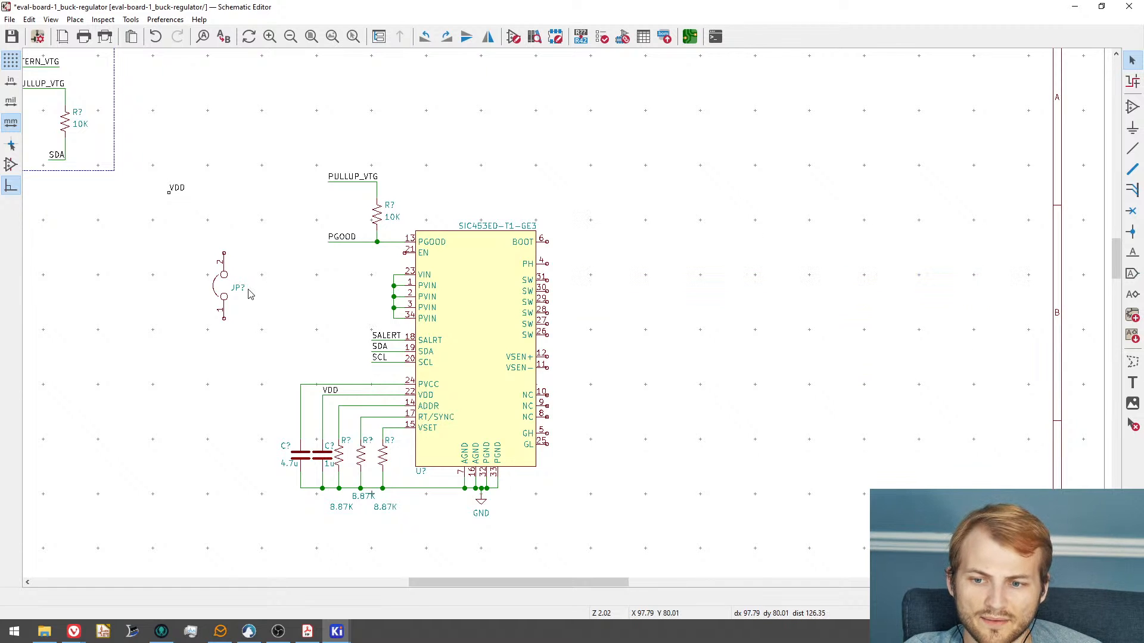
scroll(257, 315, up, 3)
drag(245, 356, 168, 216)
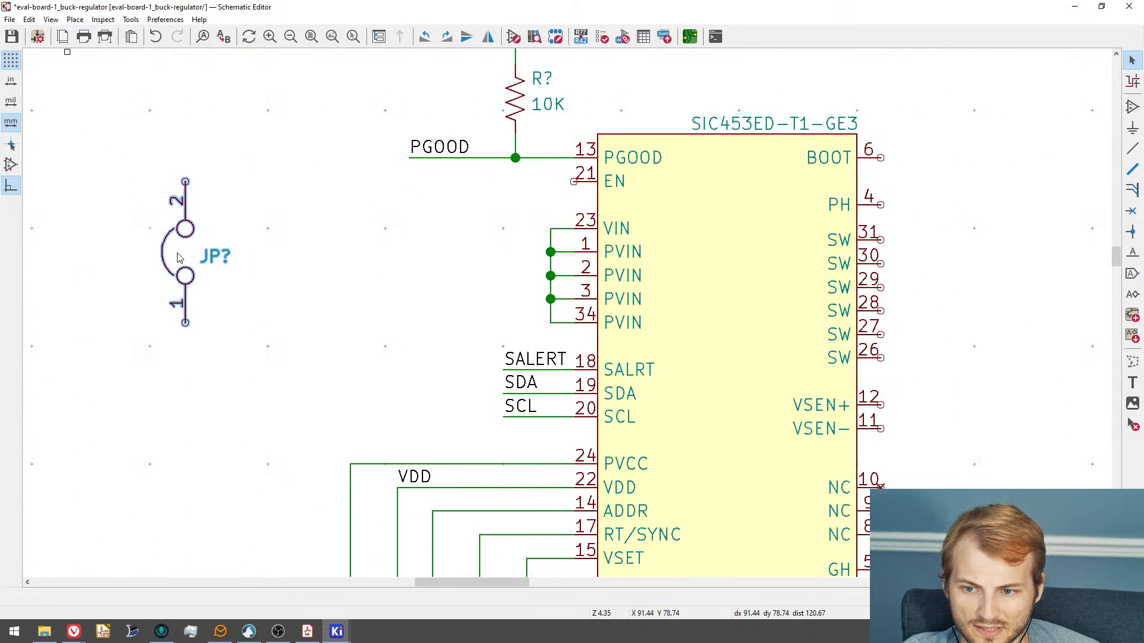
key(m)
scroll(178, 257, down, 2)
middle_drag(234, 181, 323, 314)
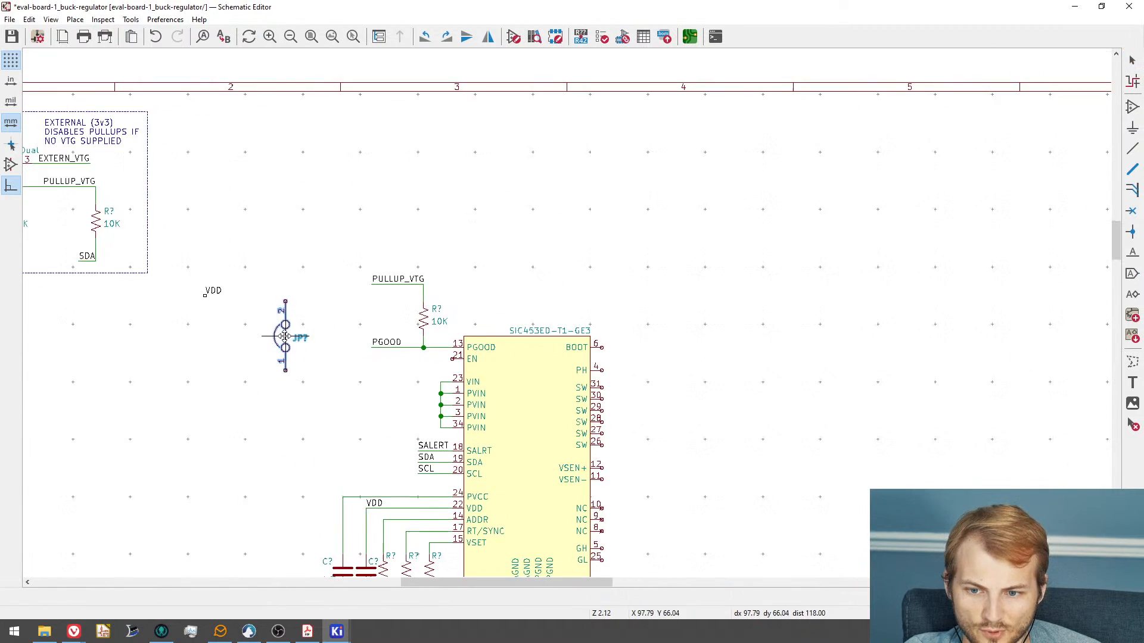
scroll(286, 336, up, 2)
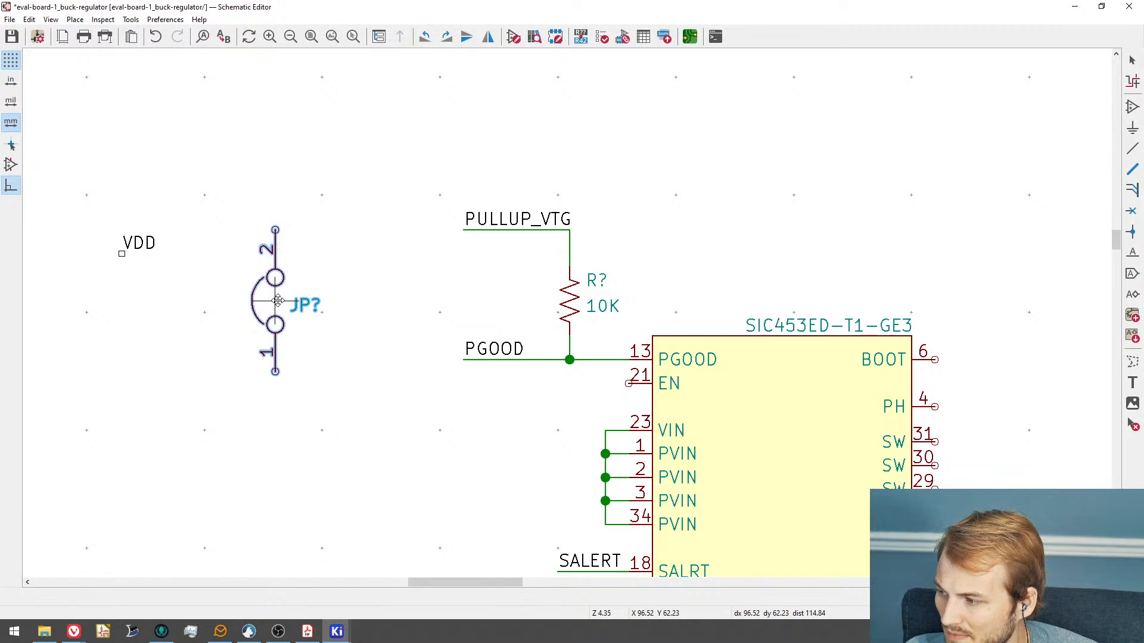
click(278, 300)
- Move the VDD label to just above the jumper, on the side facing the regulator
click(121, 250)
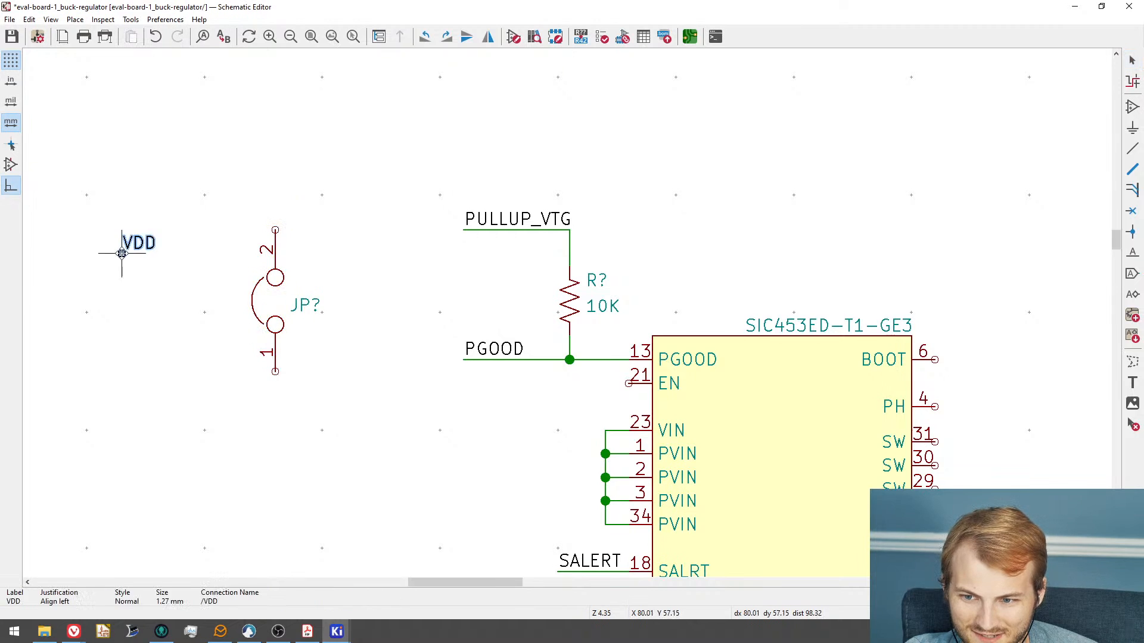
key(m)
click(320, 209)
- Duplicate the PGOOD 10K pull-up resistor and place the copy between the jumper and the original resistor
middle_drag(358, 287, 406, 272)
click(616, 286)
key(c)
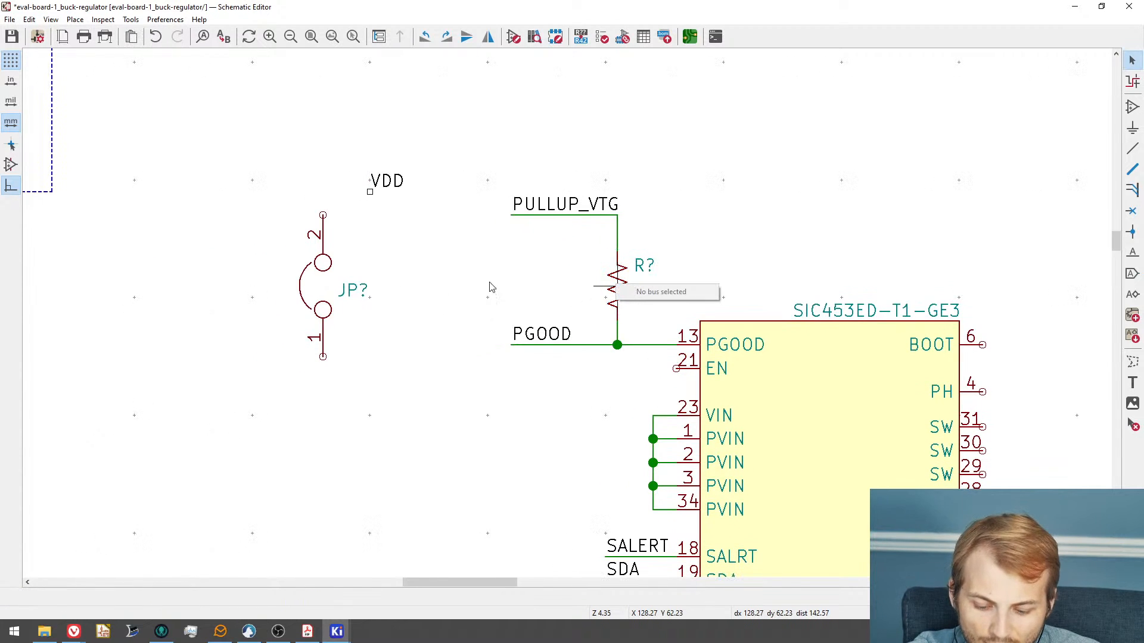
click(619, 289)
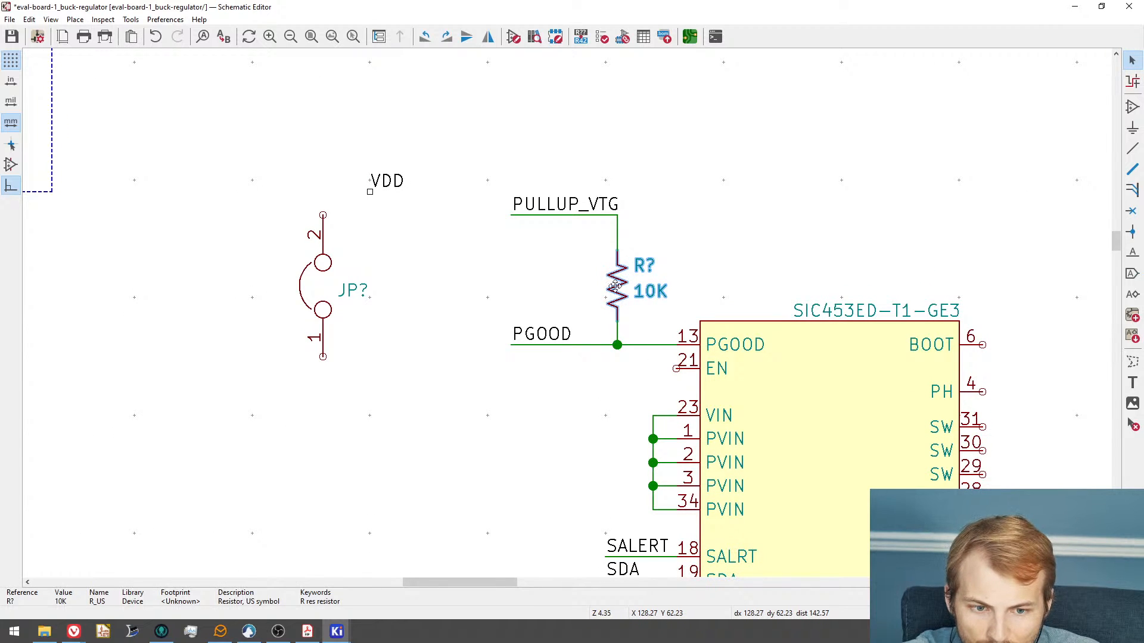
key(ctrl+d)
click(389, 285)
- Wire the copied resistor's lower end to EN pin 21 and its upper end to a short stub carrying the VDD label
key(w)
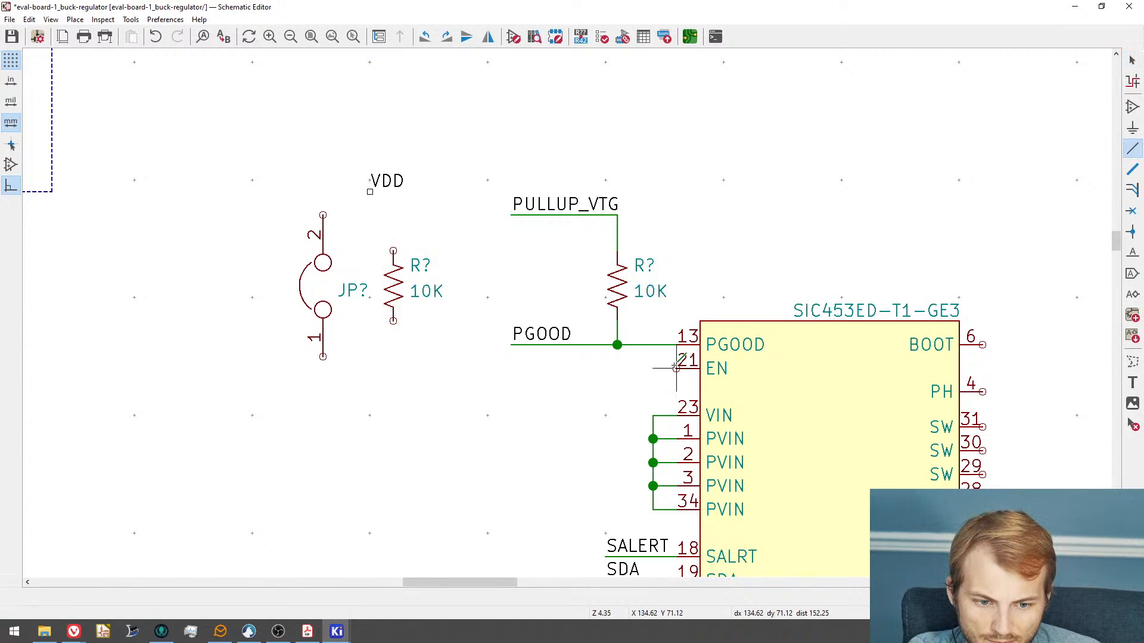
click(393, 321)
key(w)
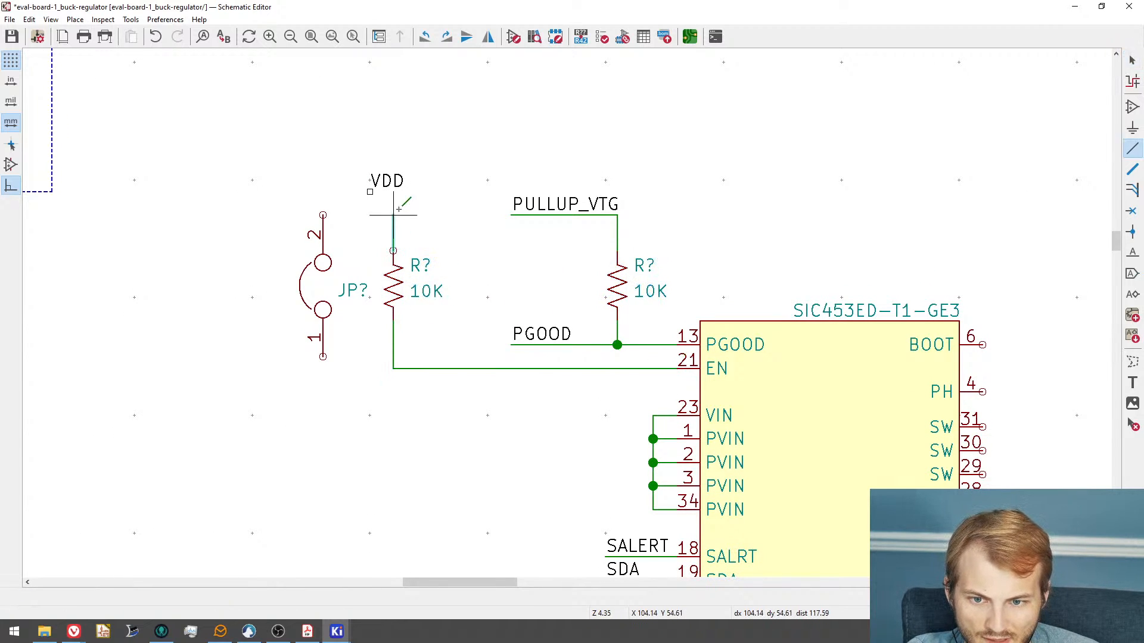
double_click(429, 191)
key(m)
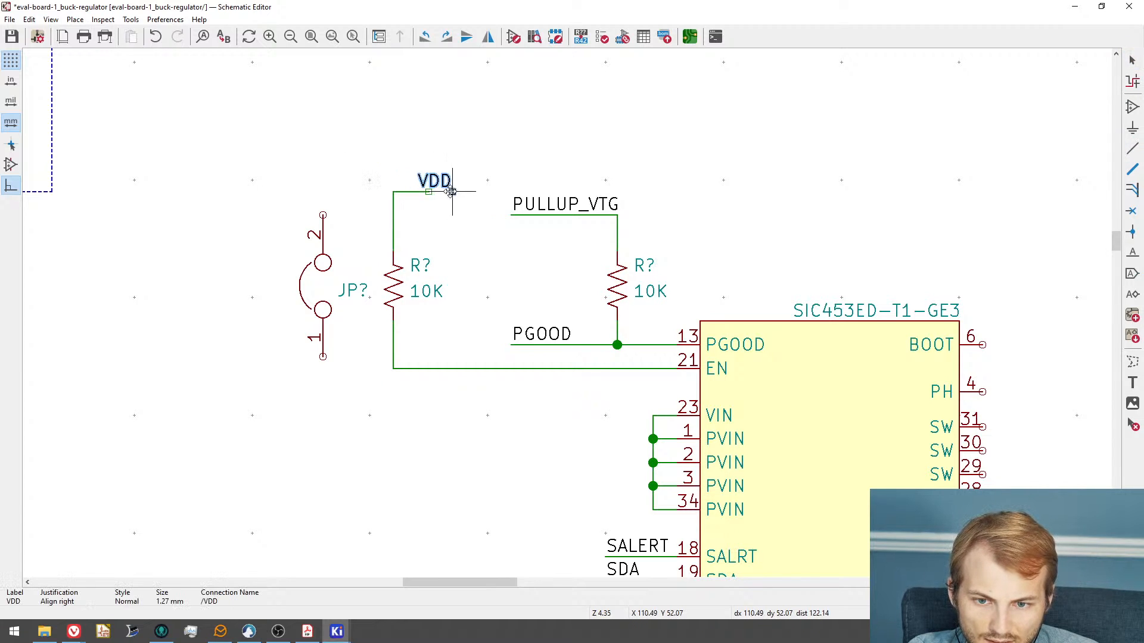
click(393, 191)
- Move the jumper beneath the corner of the EN wire and delete the vertical wire segment under the VDD pull-up resistor
click(324, 282)
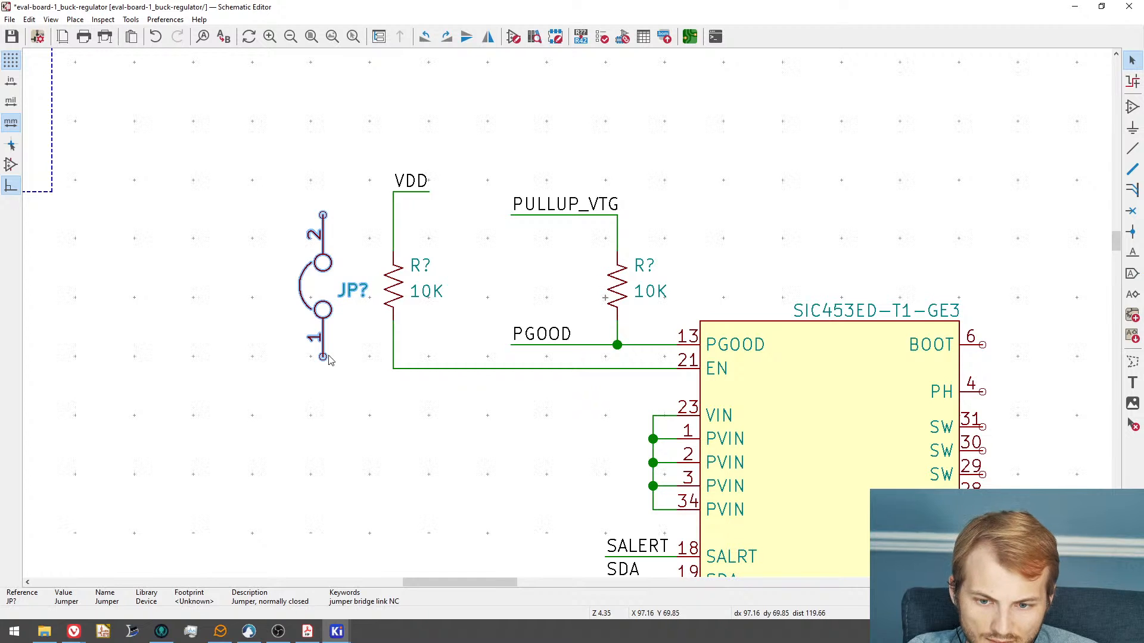
drag(323, 281, 390, 453)
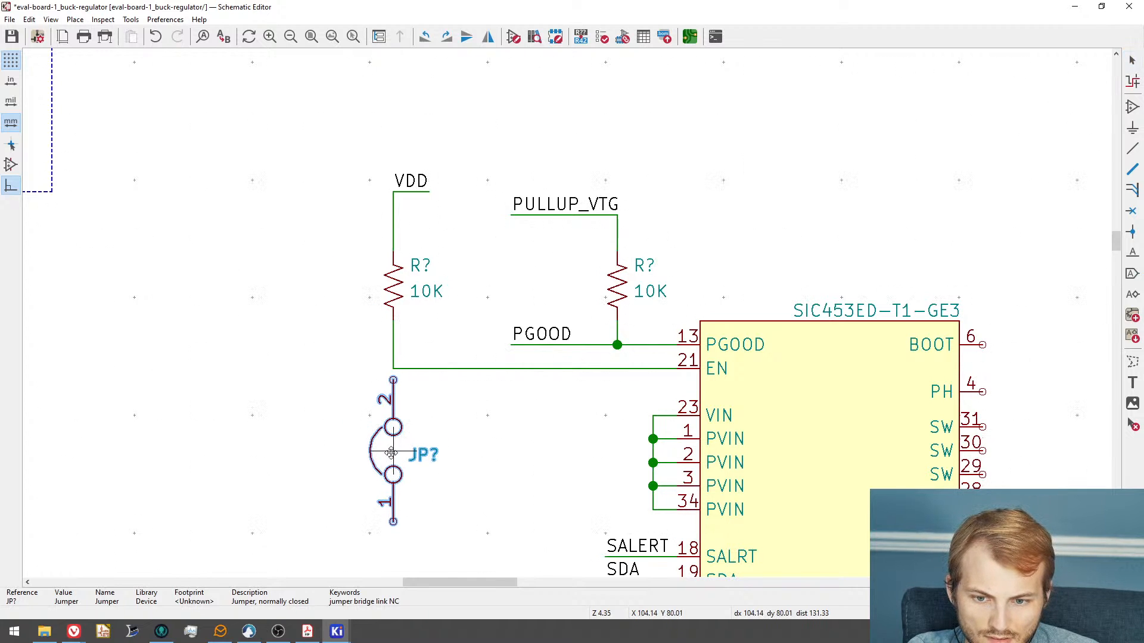
click(411, 344)
click(393, 345)
key(Delete)
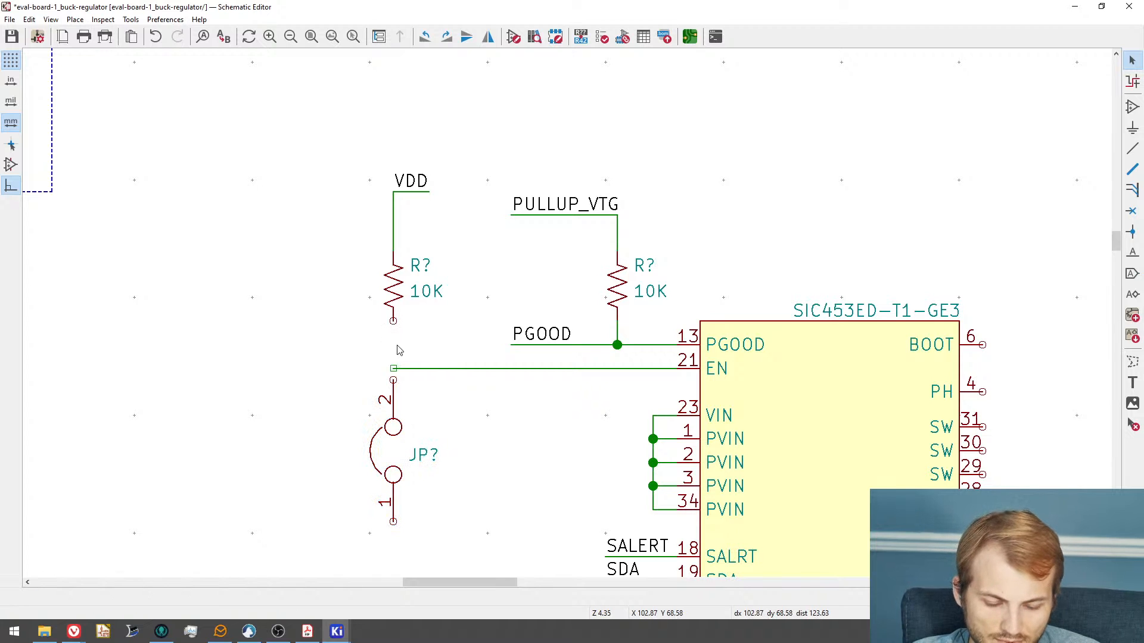
- Move the VDD pull-up resistor and its label down, and wire the resistor and jumper pin 2 to the EN wire's end
drag(464, 338, 352, 152)
key(m)
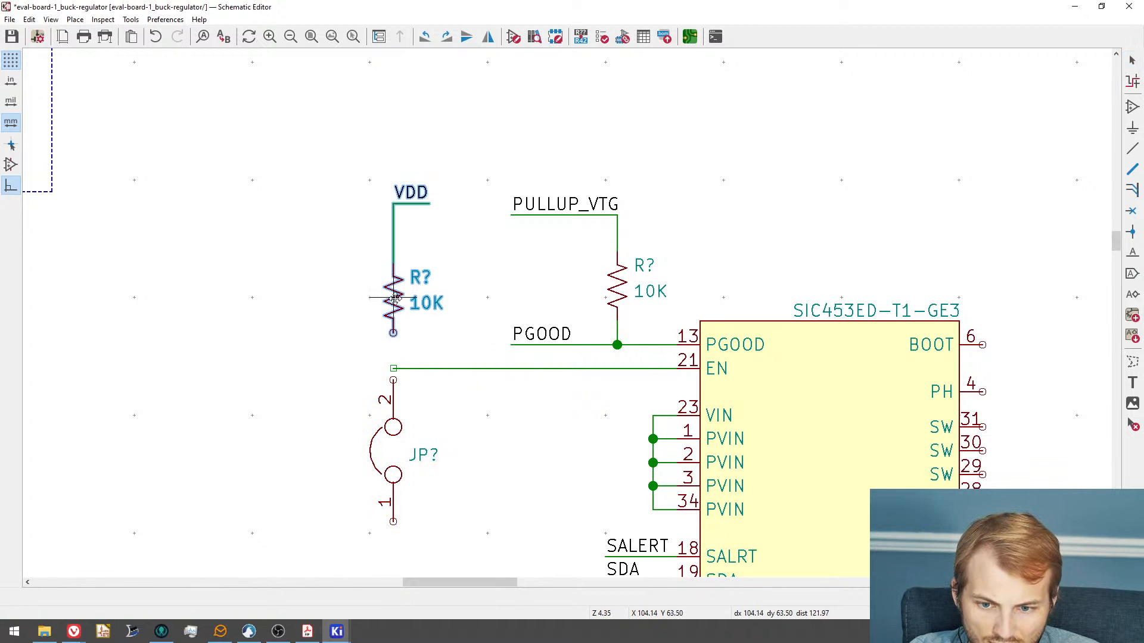
click(393, 374)
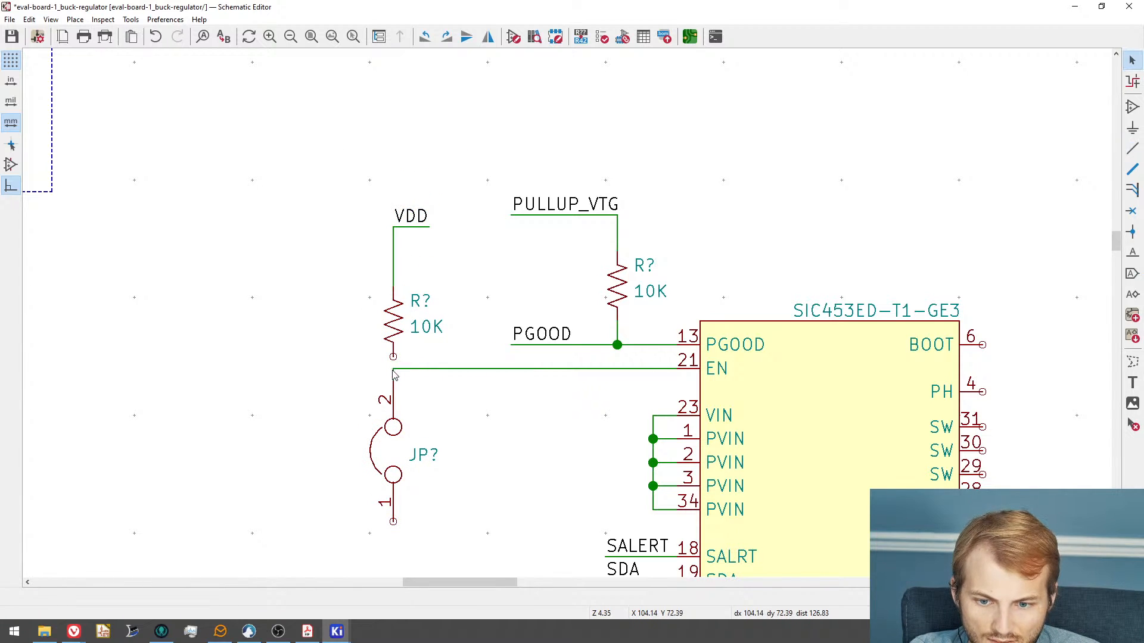
click(393, 357)
click(393, 369)
- Duplicate the regulator's GND symbol, place the copy below the jumper, and wire it to jumper pin 1
scroll(444, 435, down, 6)
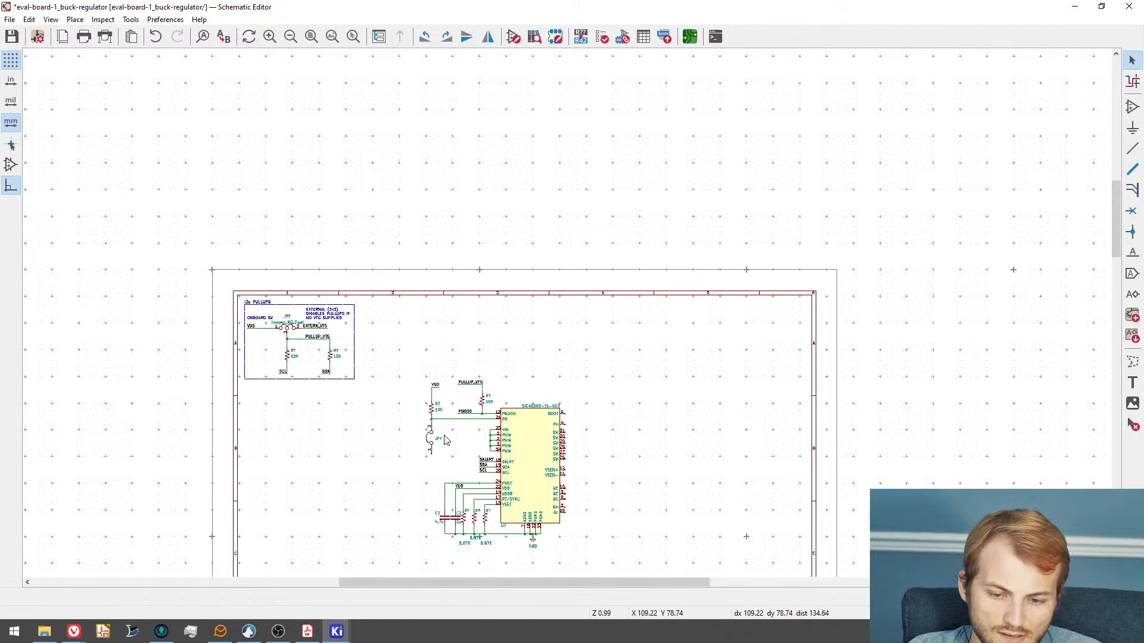
scroll(476, 465, up, 6)
click(695, 554)
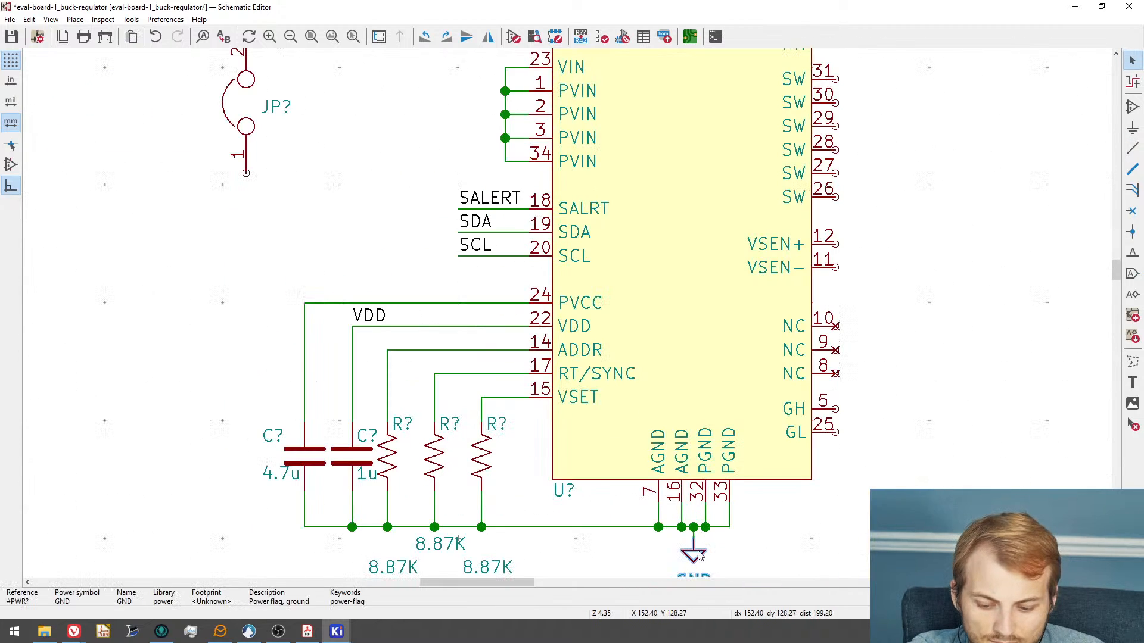
key(ctrl+d)
click(246, 186)
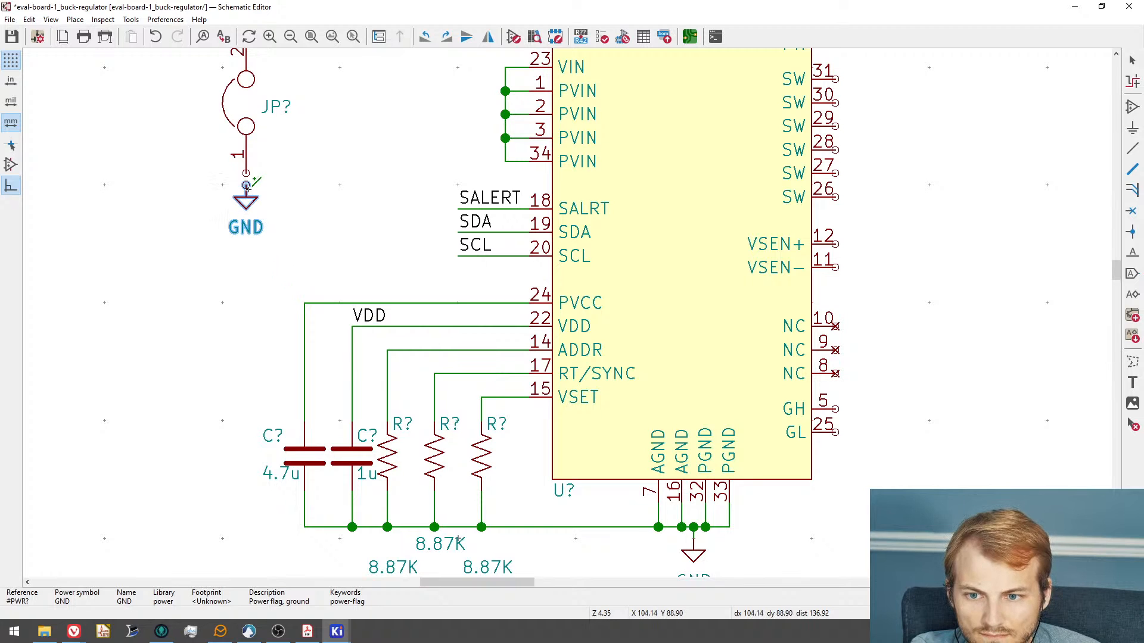
click(247, 185)
click(247, 174)
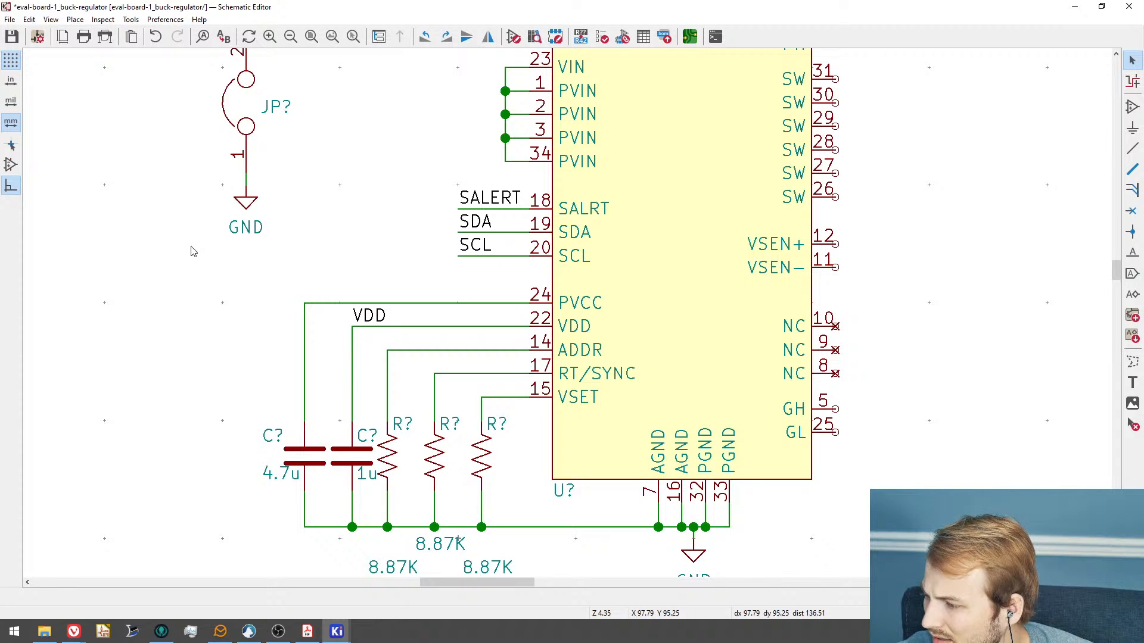
scroll(324, 204, down, 5)
scroll(330, 350, up, 3)
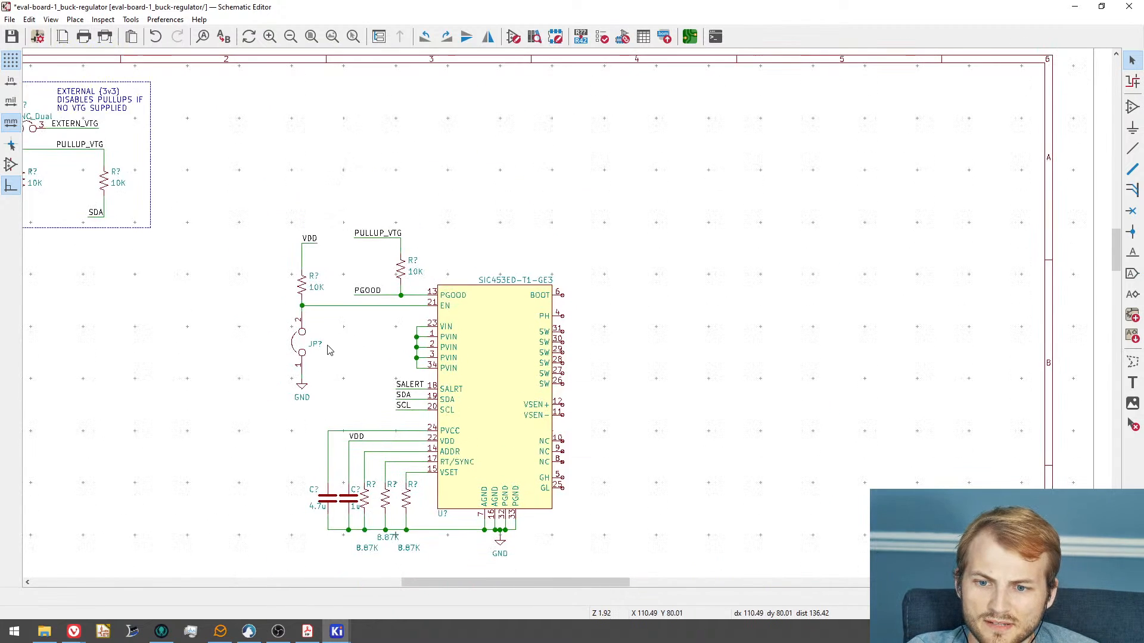
scroll(321, 349, up, 1)
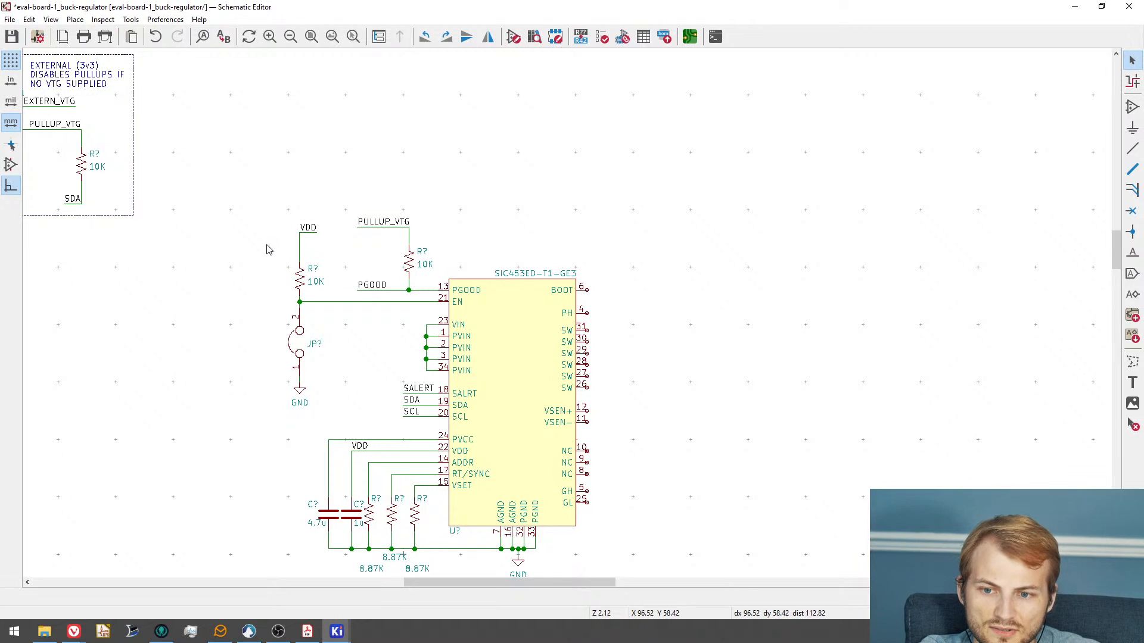
scroll(300, 343, up, 1)
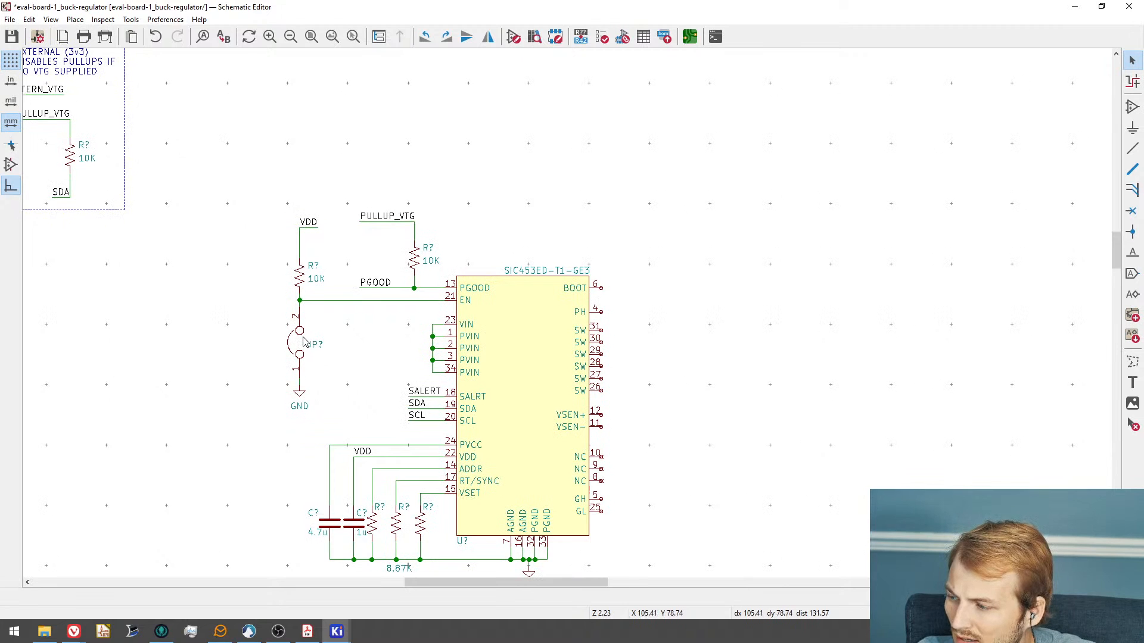
scroll(302, 340, up, 4)
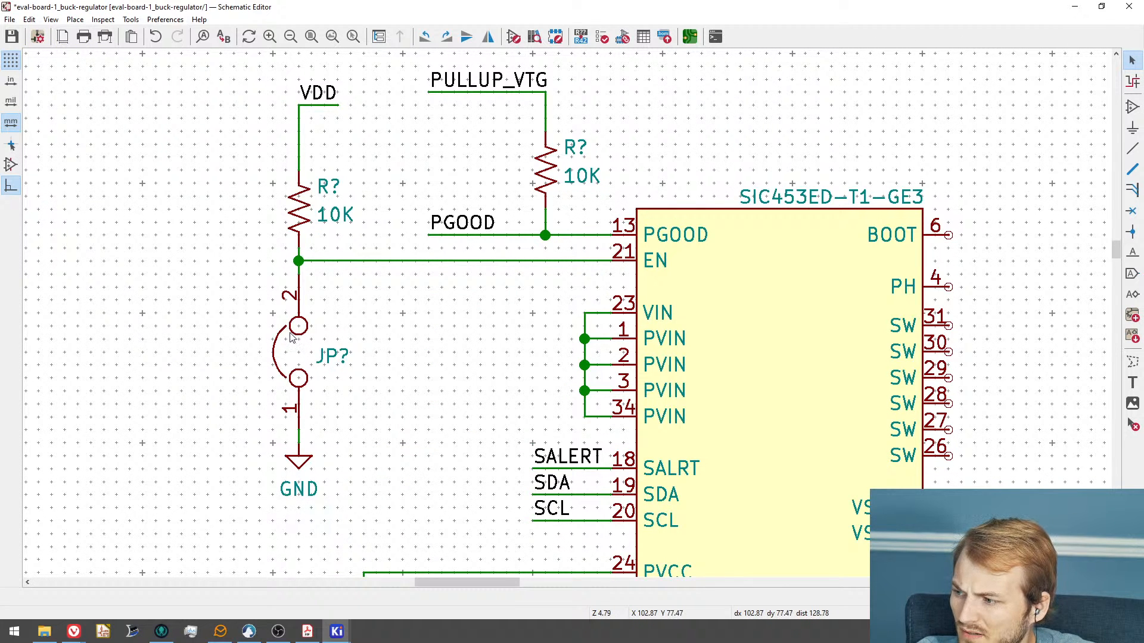
key(alt+Tab)
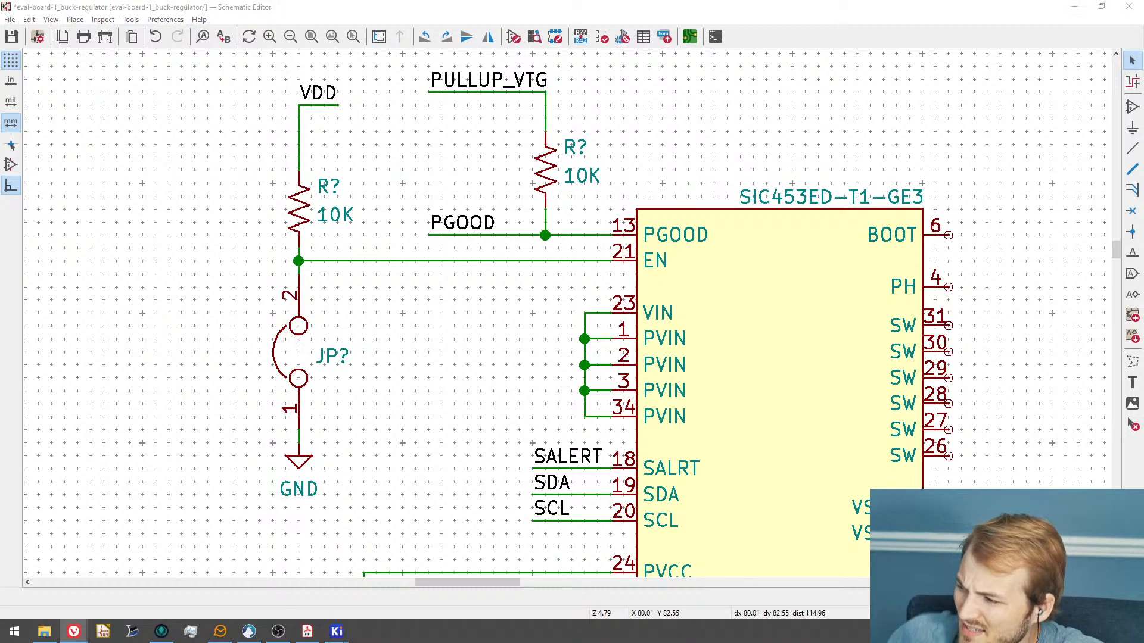
- Examine the VDD pull-up and jumper circuit on the regulator's EN pin
middle_drag(317, 306, 309, 319)
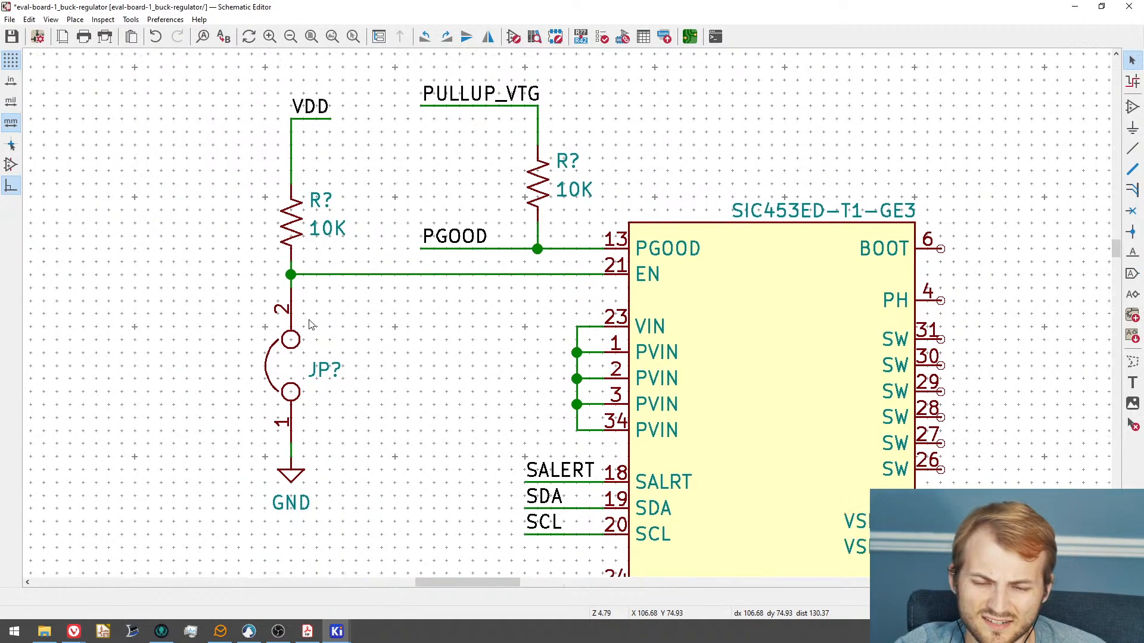
scroll(309, 325, down, 5)
scroll(309, 388, up, 5)
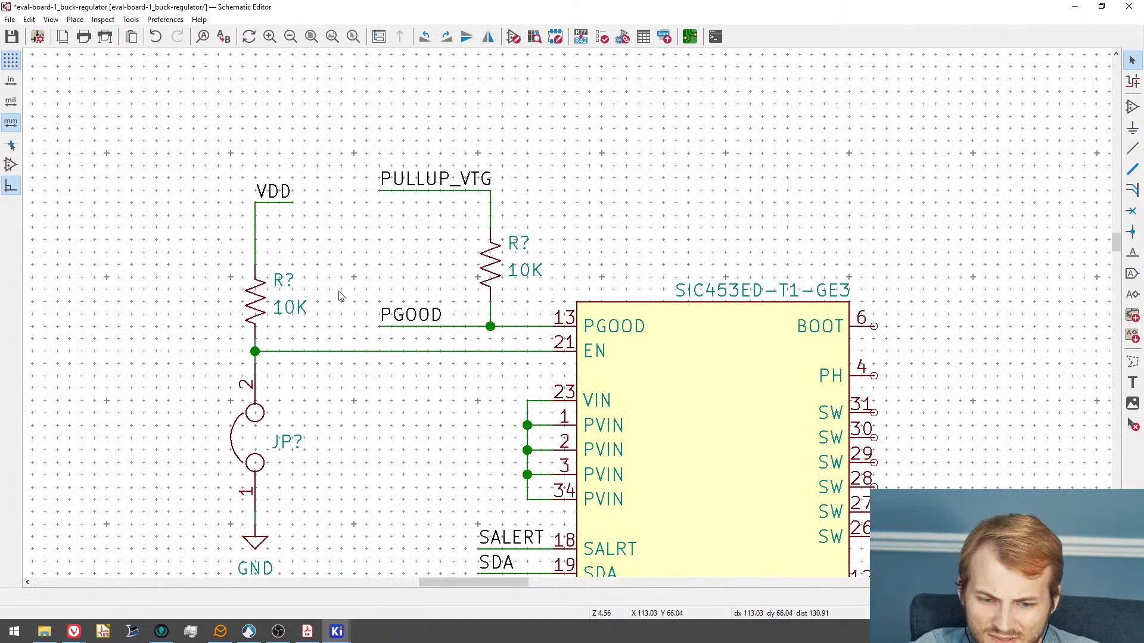
scroll(300, 425, down, 3)
scroll(332, 337, up, 2)
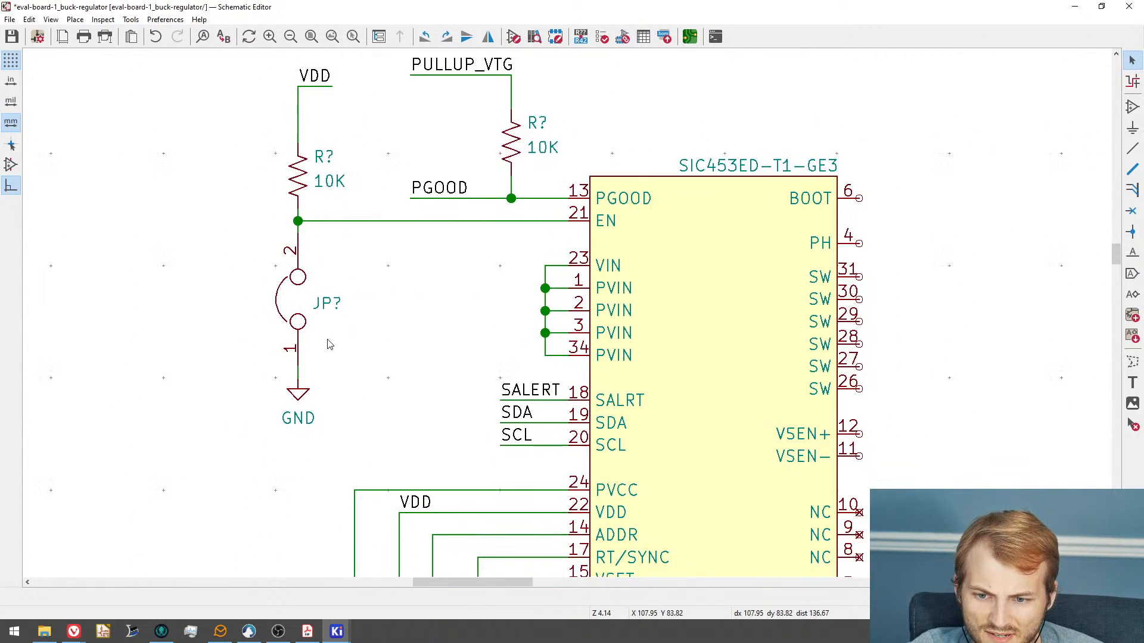
scroll(316, 471, up, 5)
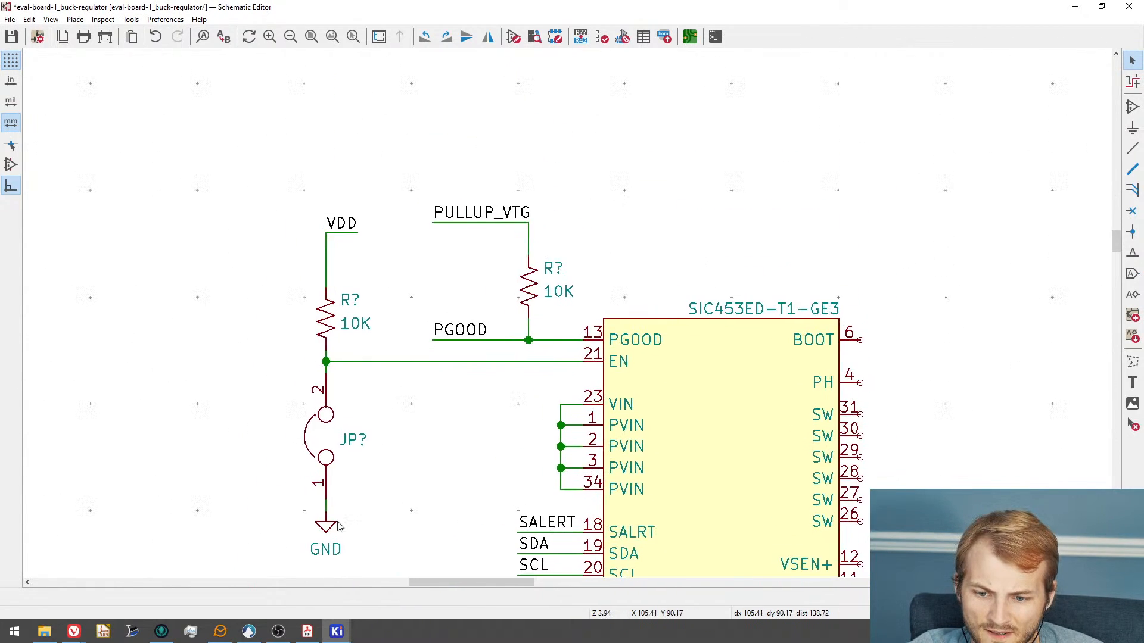
click(311, 484)
key(Escape)
scroll(350, 413, down, 5)
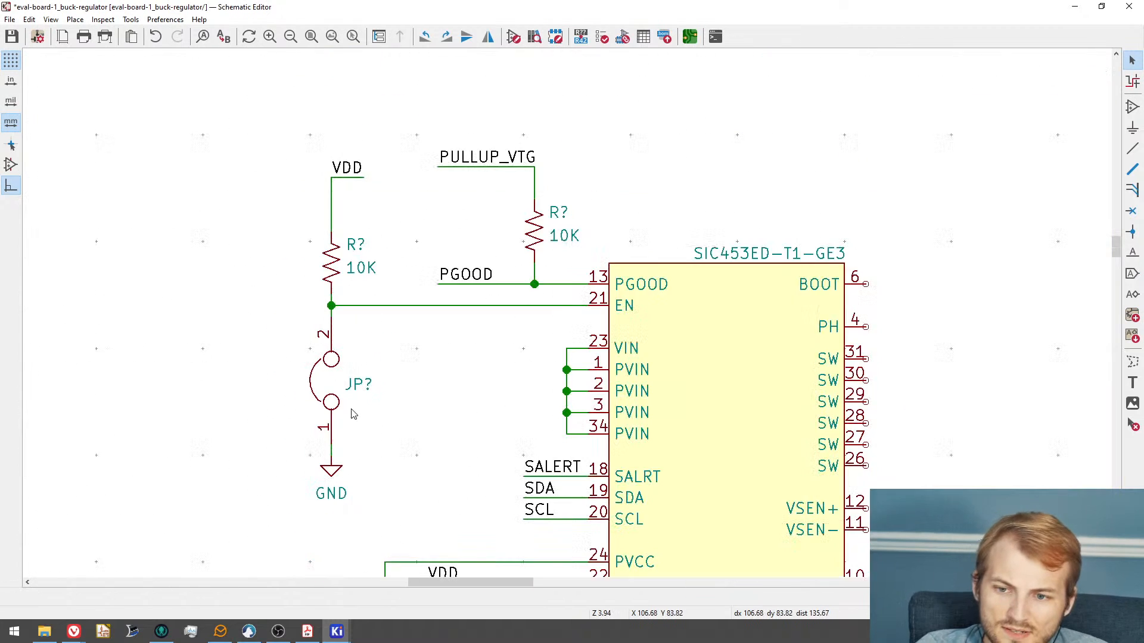
middle_drag(355, 387, 346, 435)
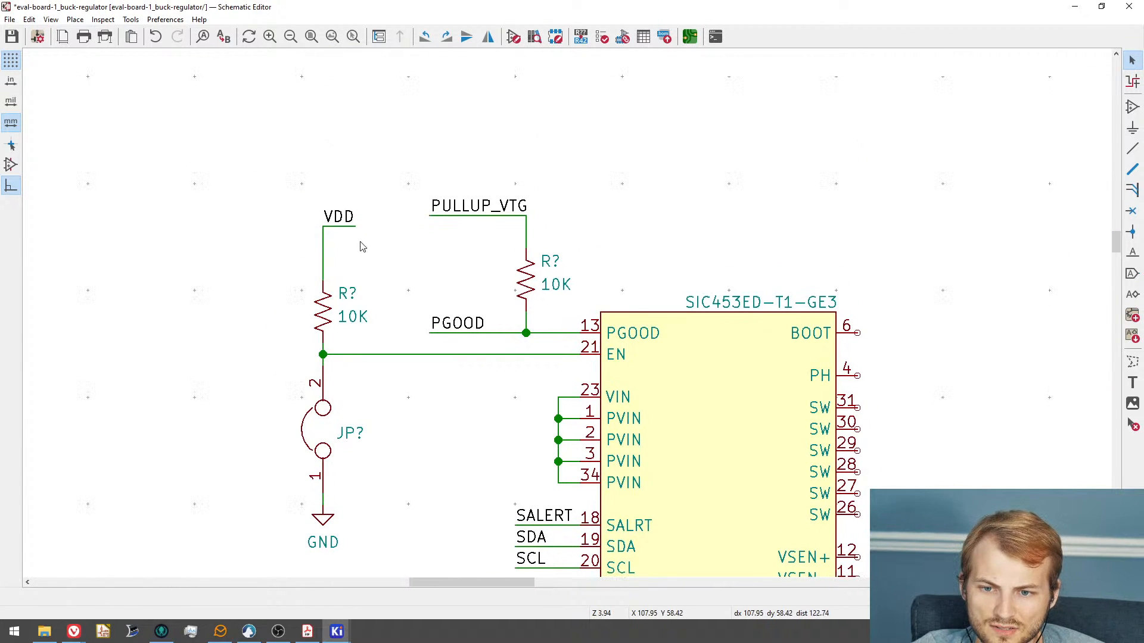
- Move the VDD label and its stub above the EN pull-up resistor up level with PULLUP_VTG, and extend the wire to it
click(337, 212)
key(m)
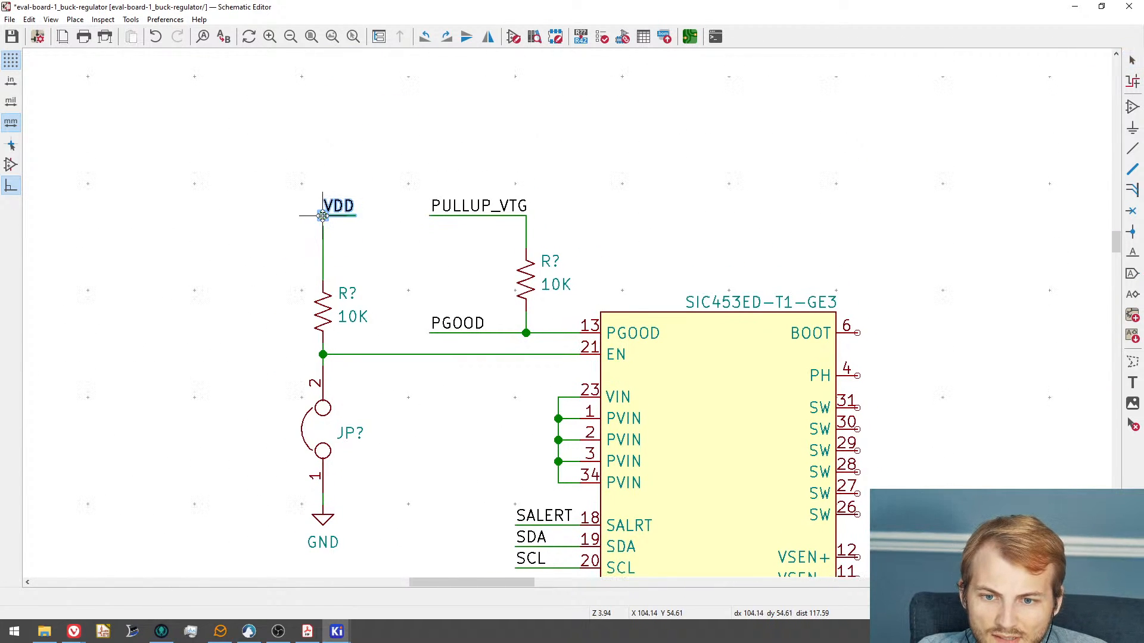
click(322, 216)
key(Escape)
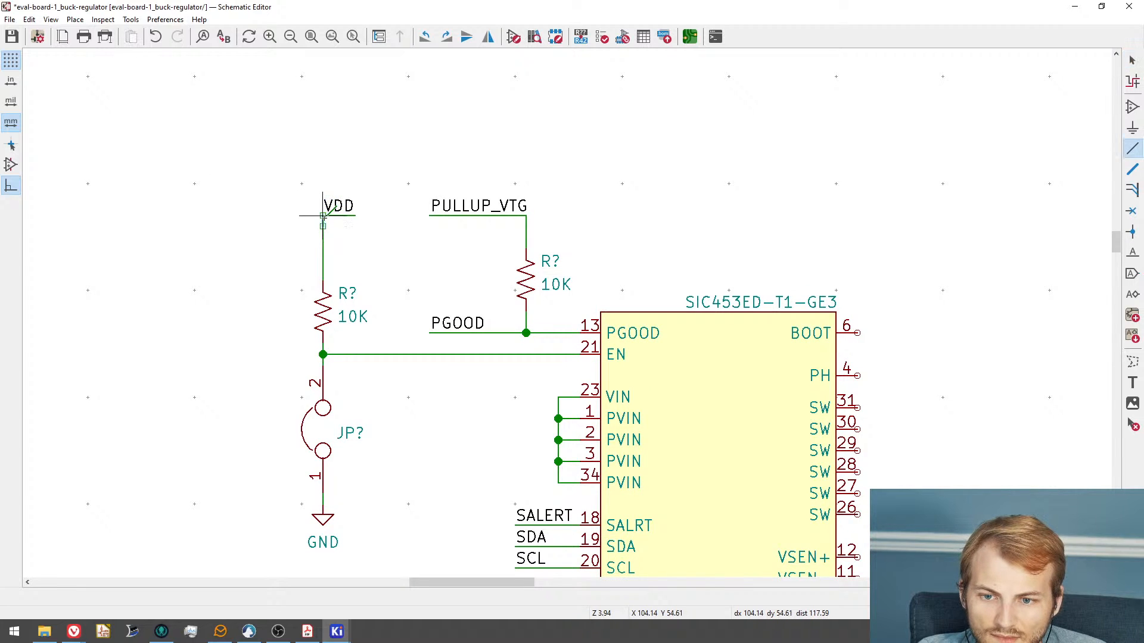
scroll(343, 374, down, 3)
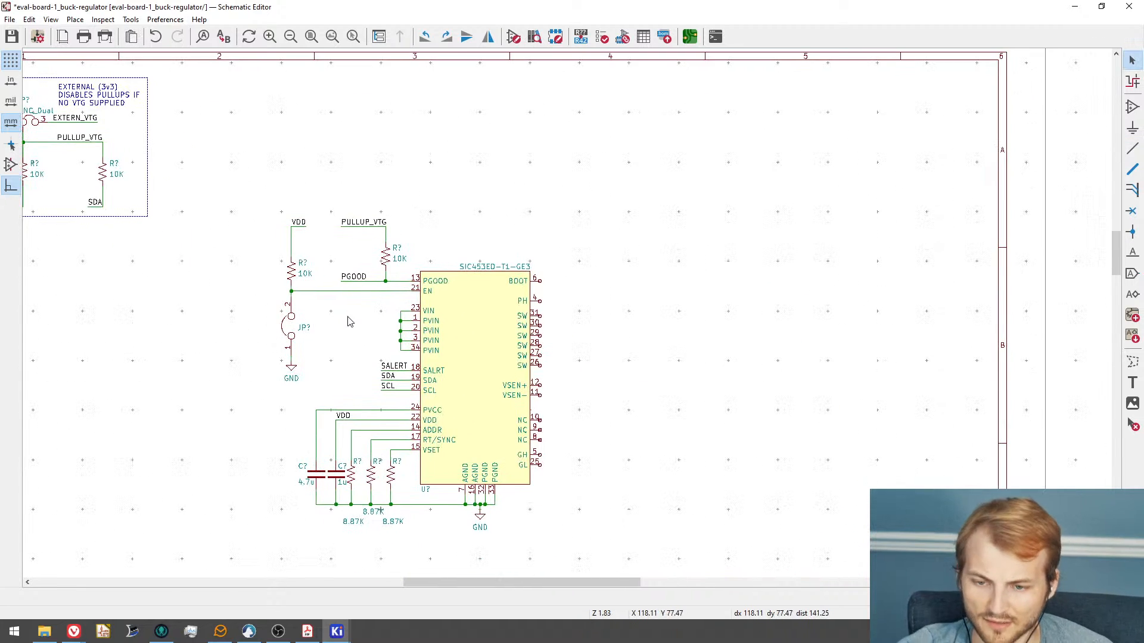
middle_drag(319, 292, 193, 240)
middle_drag(236, 317, 334, 325)
scroll(334, 324, up, 3)
scroll(327, 328, down, 3)
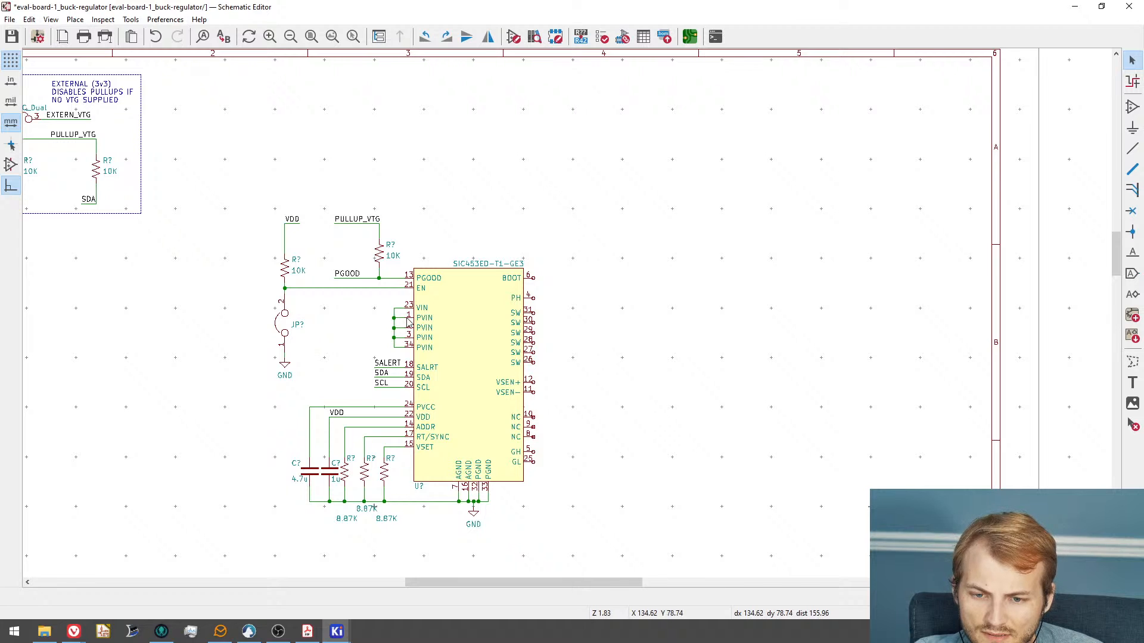
key(w)
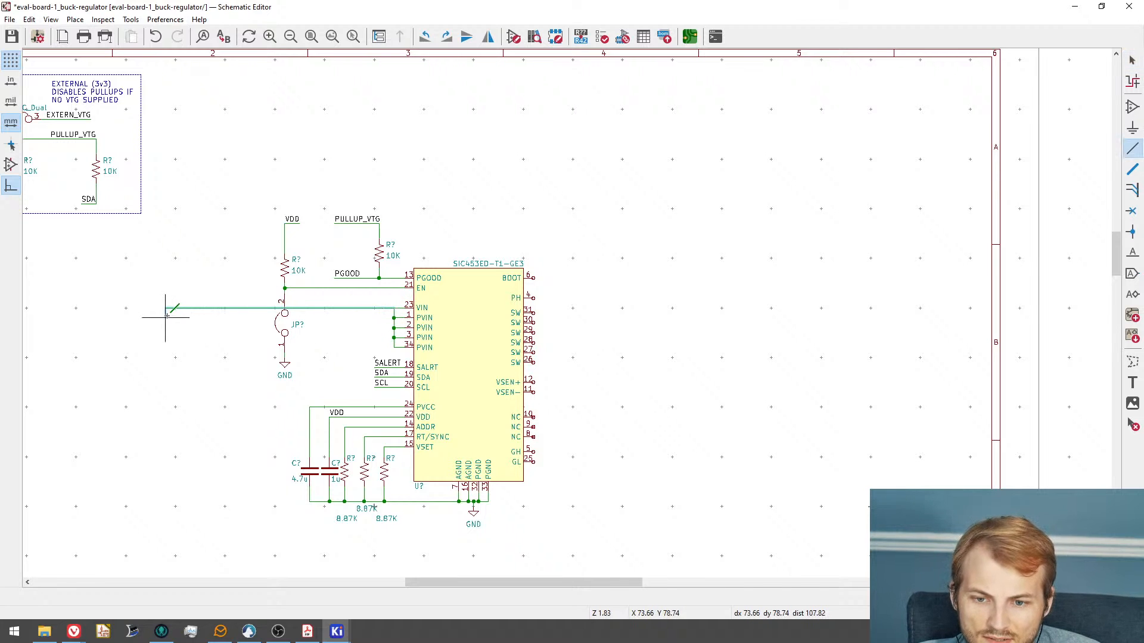
key(Escape)
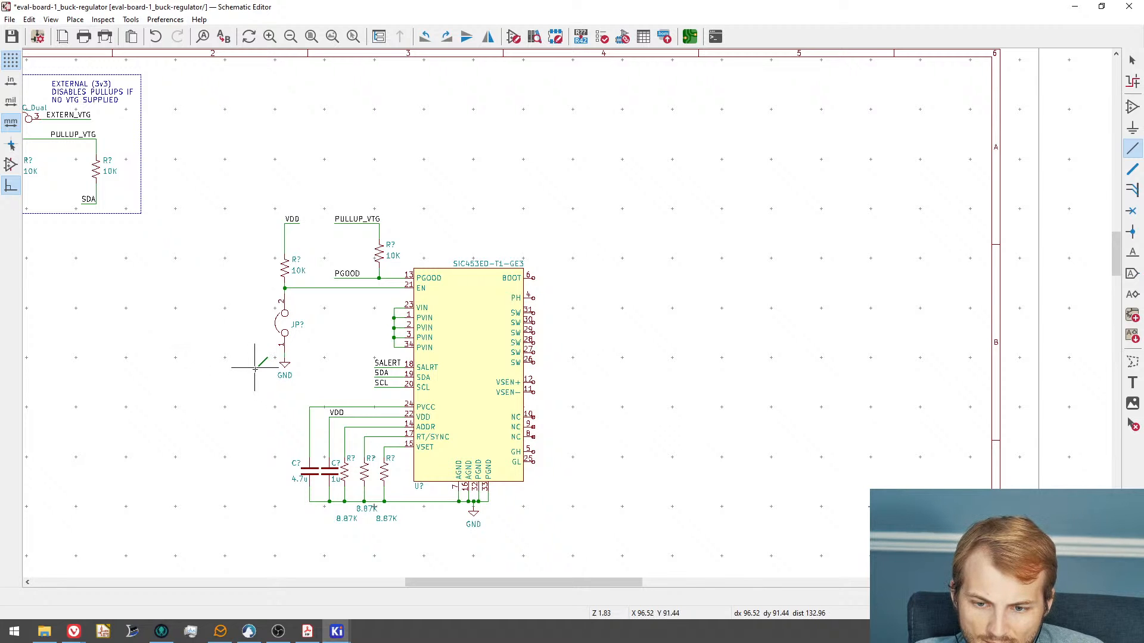
key(Escape)
- Open the SIC453ED-T1-GE3 symbol for editing and move pins PVCC, VDD, ADDR, RT/SYNC and VSET down by two pin spacings
right_click(462, 372)
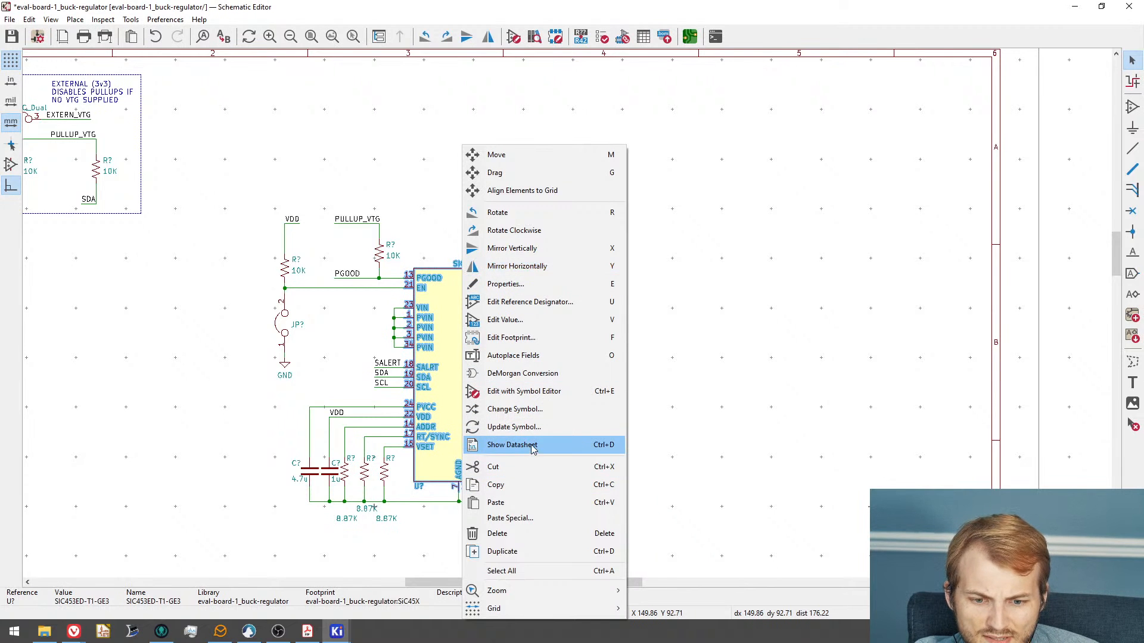
double_click(447, 337)
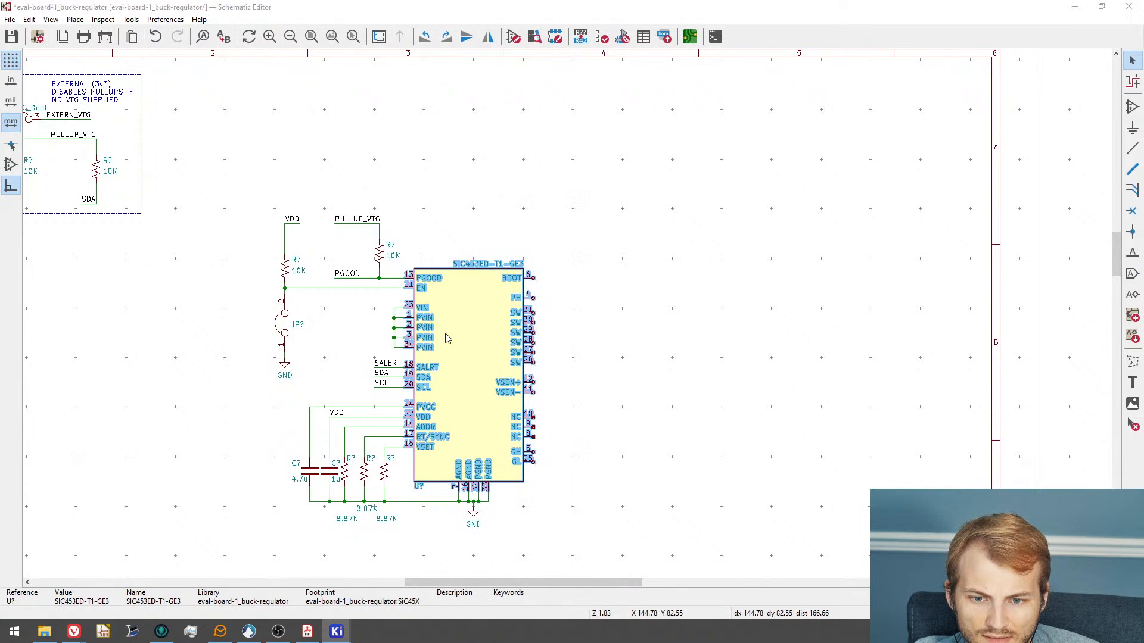
click(398, 318)
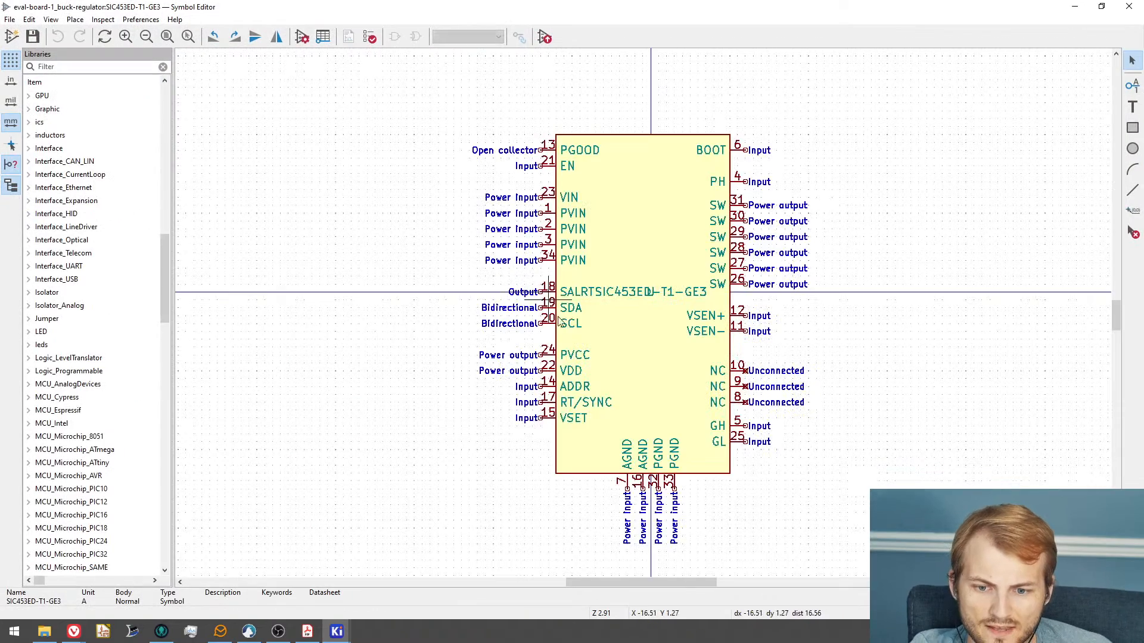
scroll(563, 387, up, 4)
middle_drag(562, 394, 576, 280)
scroll(560, 361, down, 1)
scroll(560, 435, down, 1)
drag(575, 490, 522, 305)
drag(562, 370, 562, 433)
scroll(492, 428, down, 1)
middle_drag(480, 375, 515, 522)
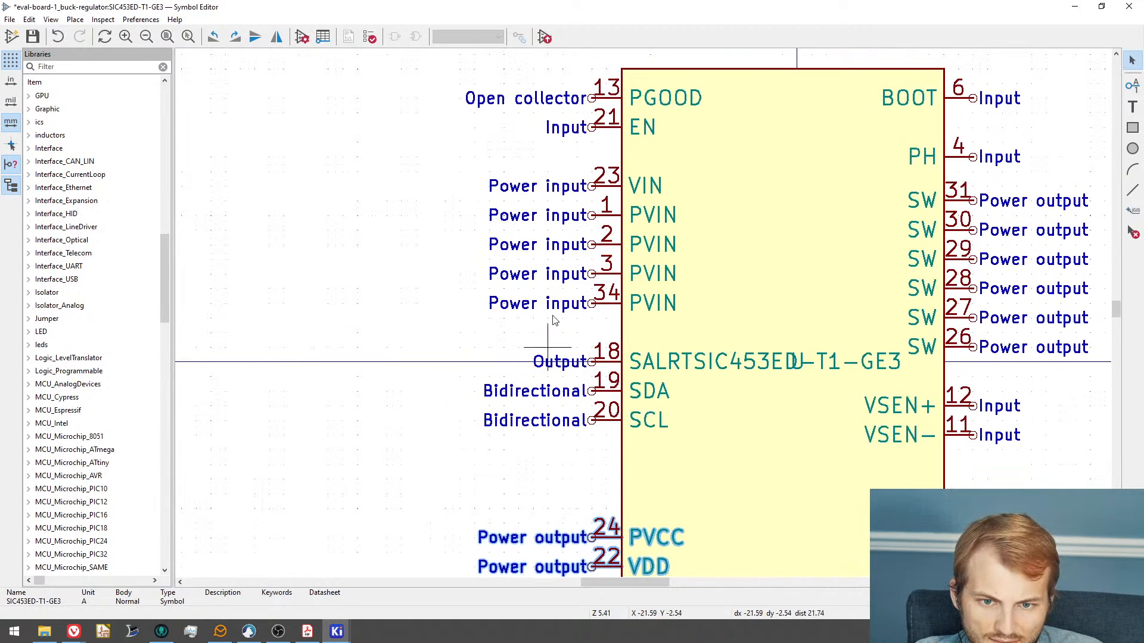
- Move EN pin 21 into the gap directly above PVCC, save the symbol, and close its editor
click(596, 127)
drag(596, 126, 593, 493)
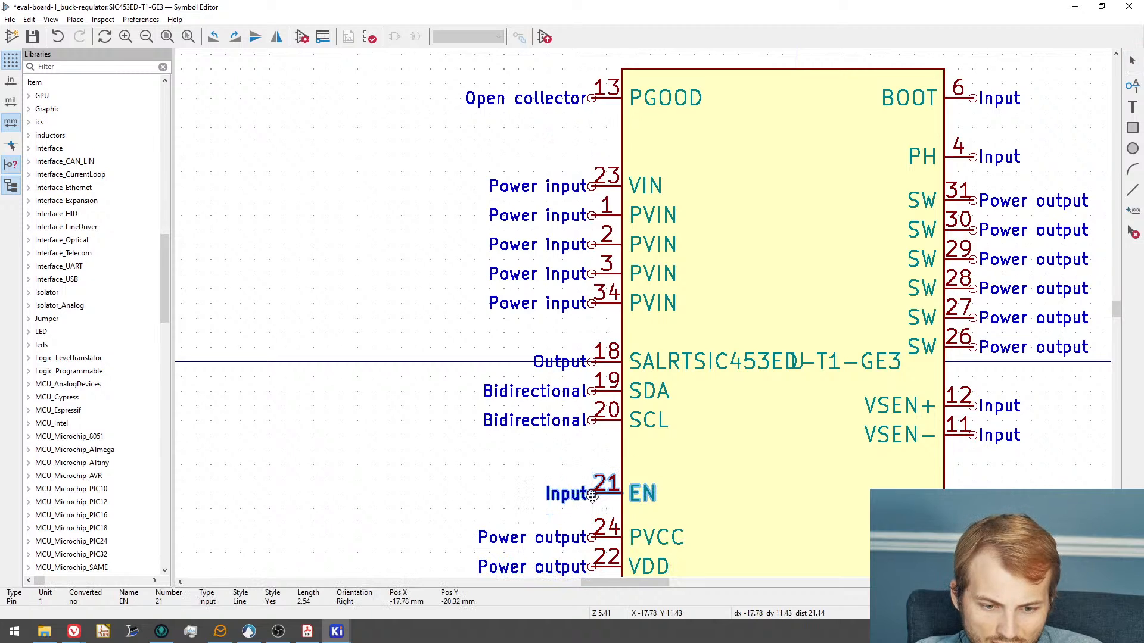
scroll(478, 475, down, 3)
middle_drag(478, 475, 473, 408)
click(470, 408)
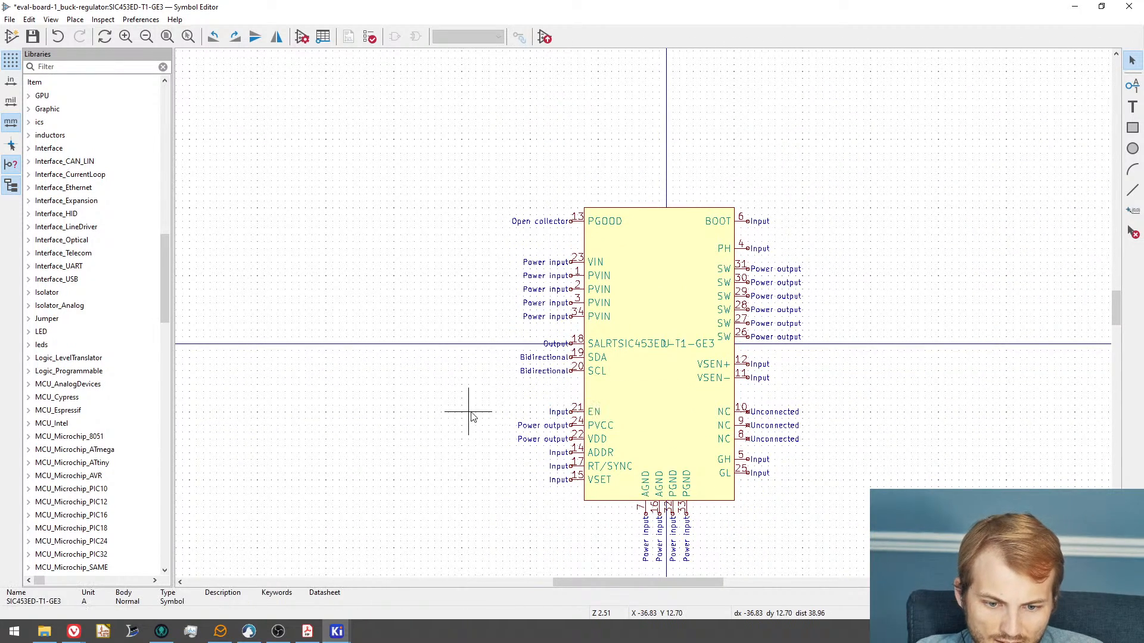
key(ctrl+s)
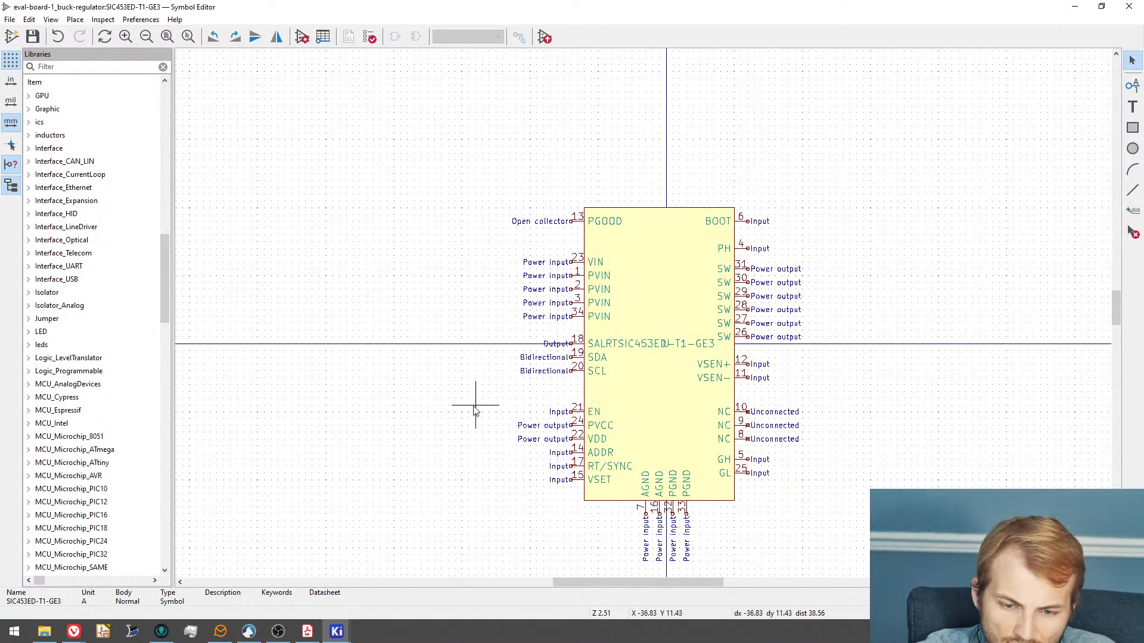
click(1128, 9)
- Update the placed SIC453ED-T1-GE3 symbol in the schematic from the library
right_click(426, 333)
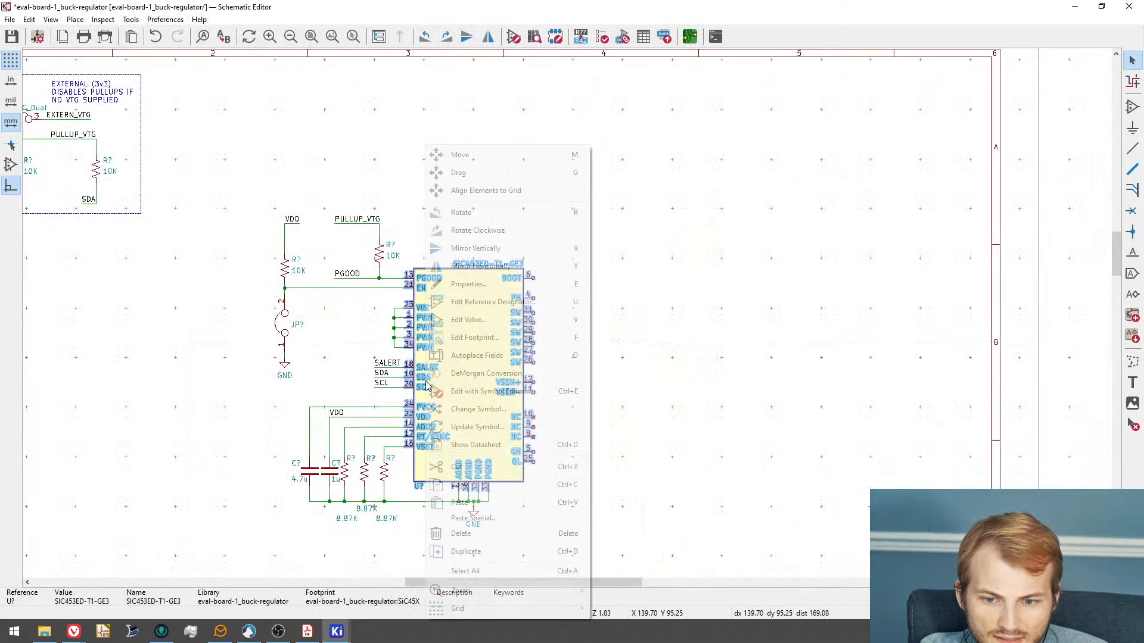
click(493, 427)
click(676, 470)
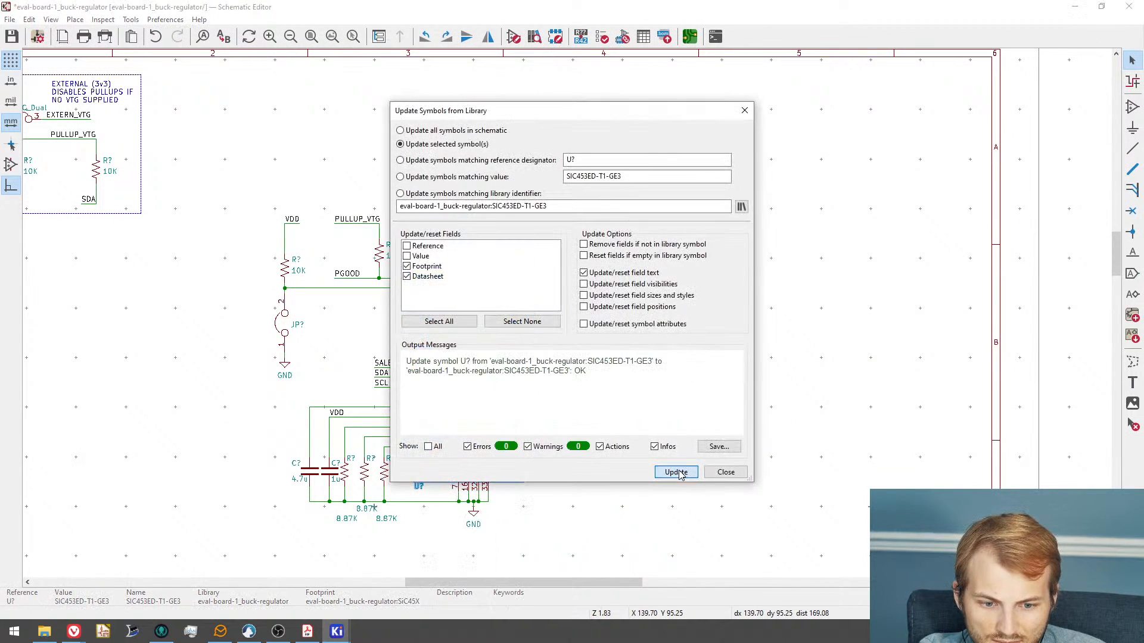
click(725, 471)
scroll(466, 413, up, 3)
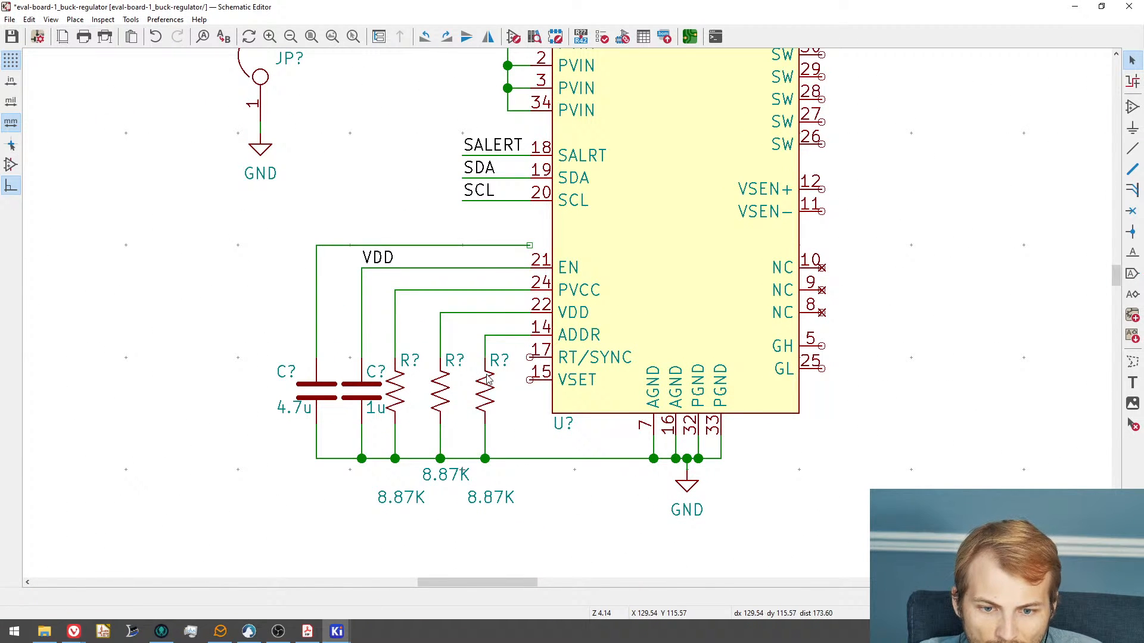
- Move the regulator right, clear of its wires, and move the capacitor, resistor and ground network down to the left
drag(791, 548, 693, 500)
scroll(692, 494, down, 3)
click(692, 358)
key(m)
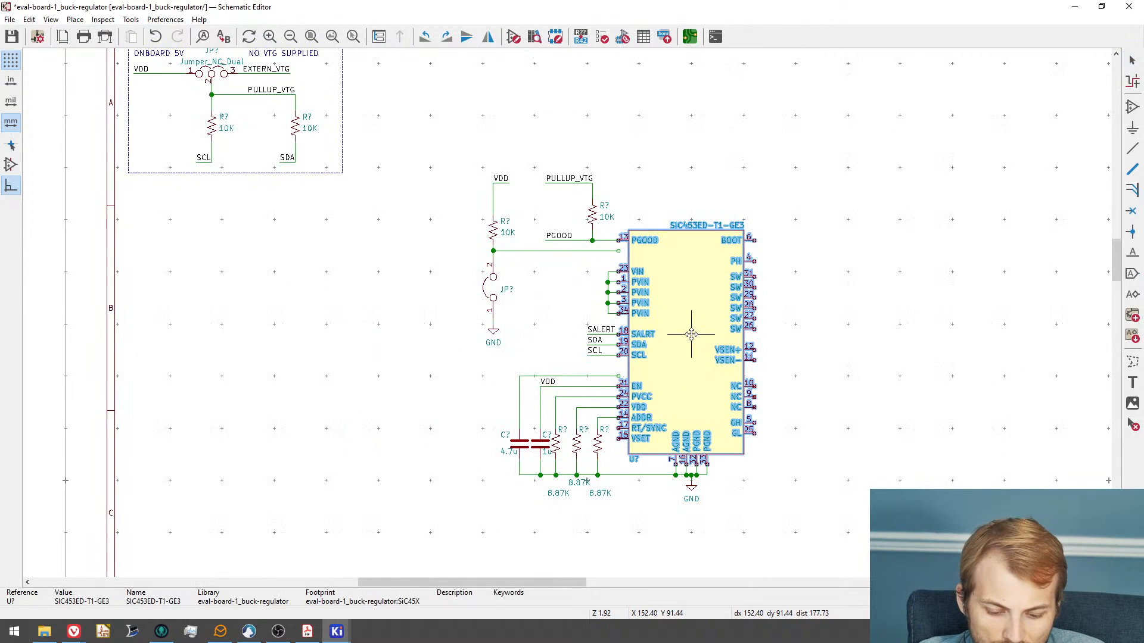
click(875, 329)
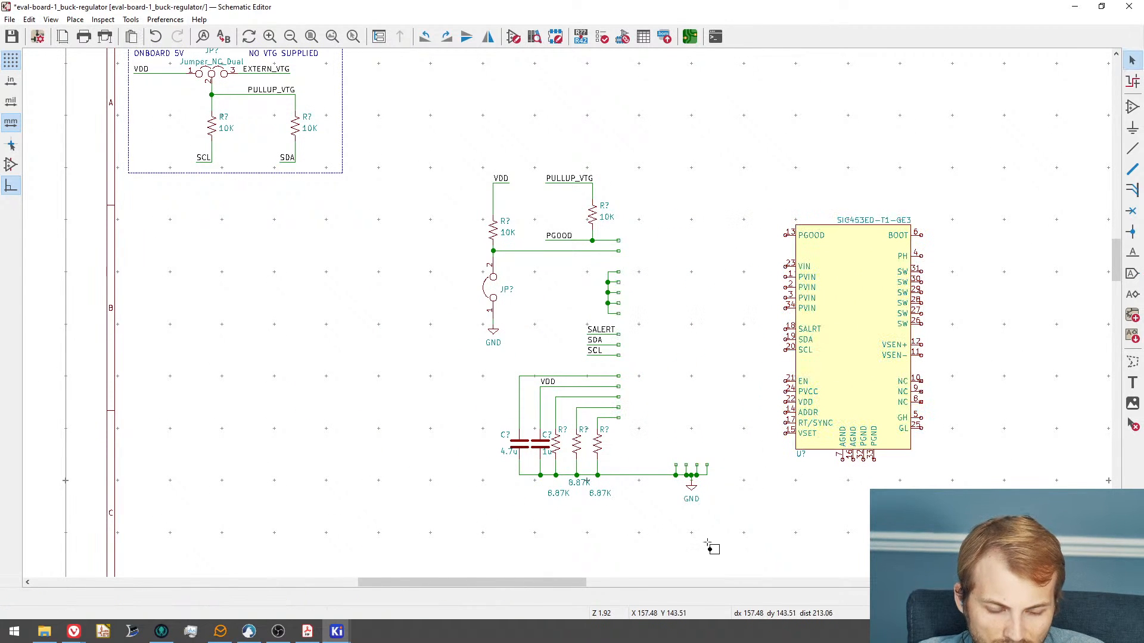
drag(709, 546, 467, 368)
drag(587, 447, 373, 524)
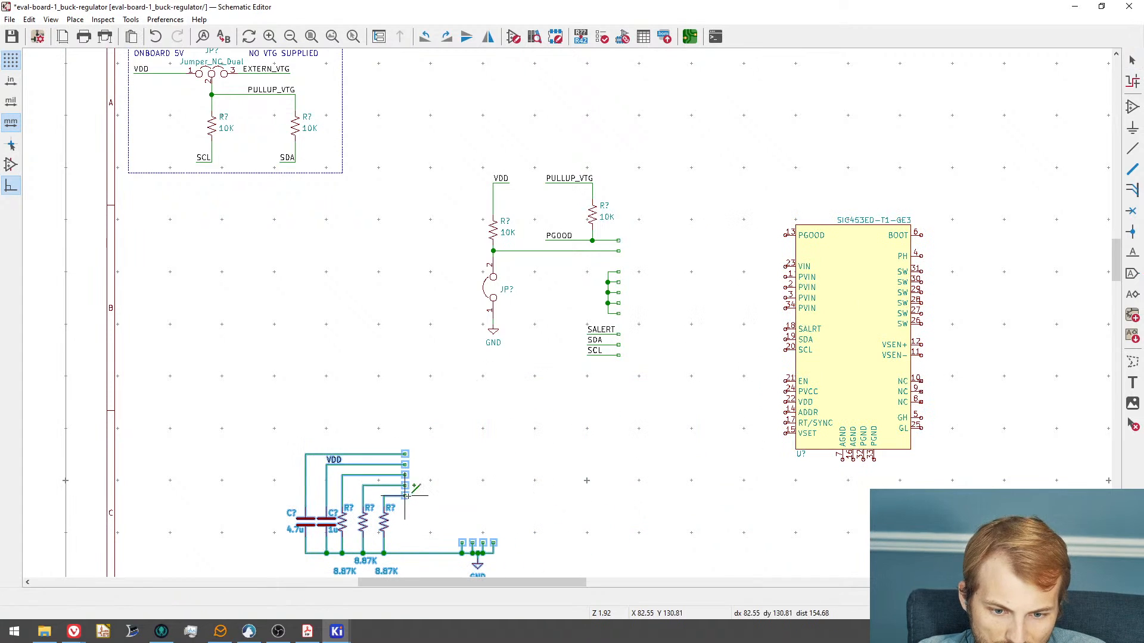
- Place the regulator back on its upper wires and reposition the passive network so its wires meet pins 24, 22, 14, 17 and 15
click(817, 271)
drag(818, 271, 666, 304)
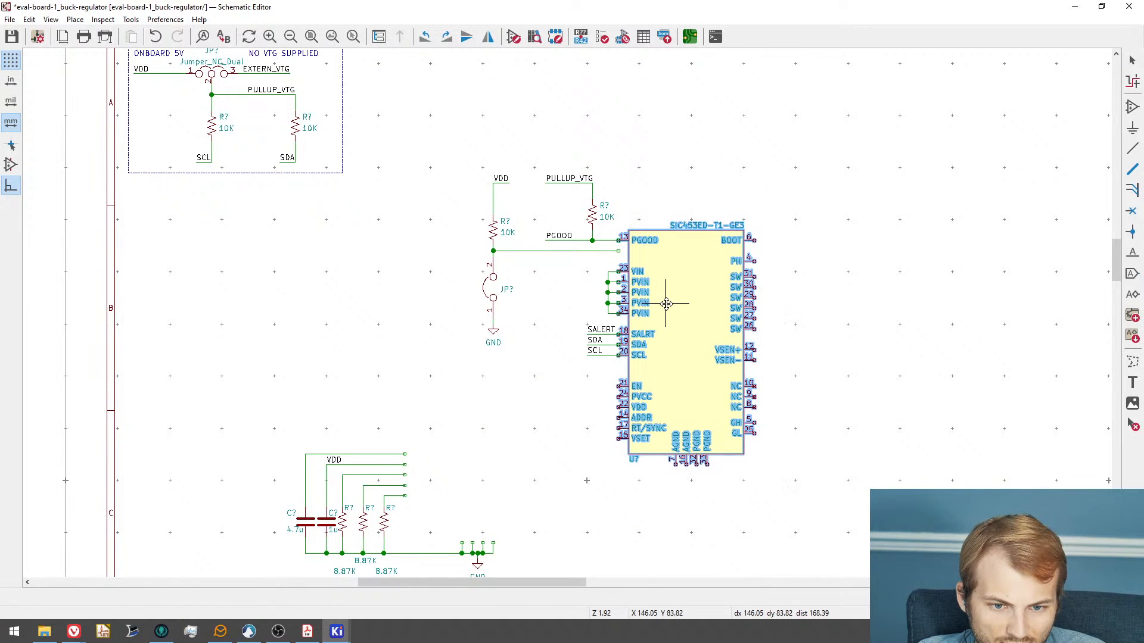
click(666, 303)
scroll(543, 383, down, 3)
drag(576, 509, 334, 345)
drag(398, 380, 613, 330)
click(613, 329)
- Wire the four ground-rail stubs to AGND pins 7 and 16 and PGND pins 32 and 33
scroll(706, 404, up, 3)
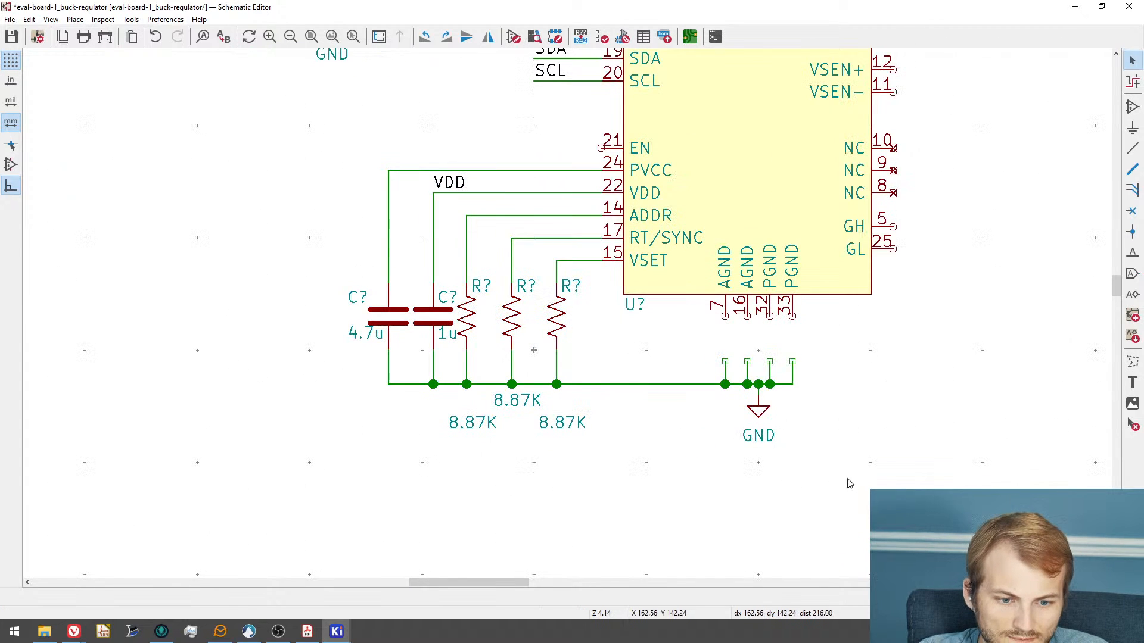
click(792, 362)
click(792, 316)
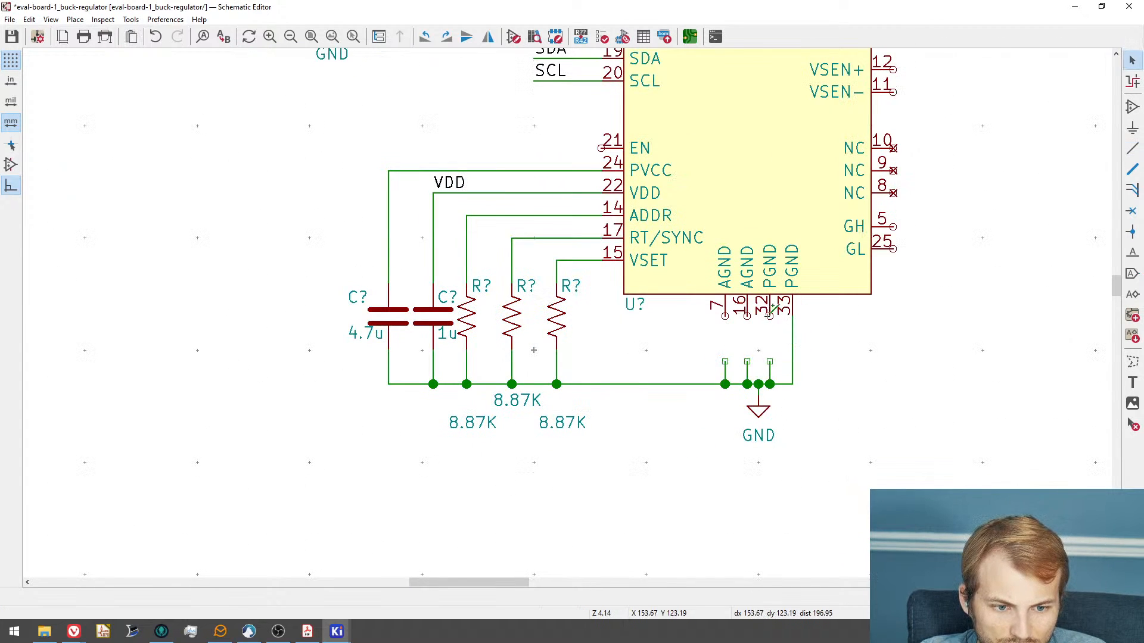
click(769, 316)
click(769, 361)
click(747, 361)
click(747, 316)
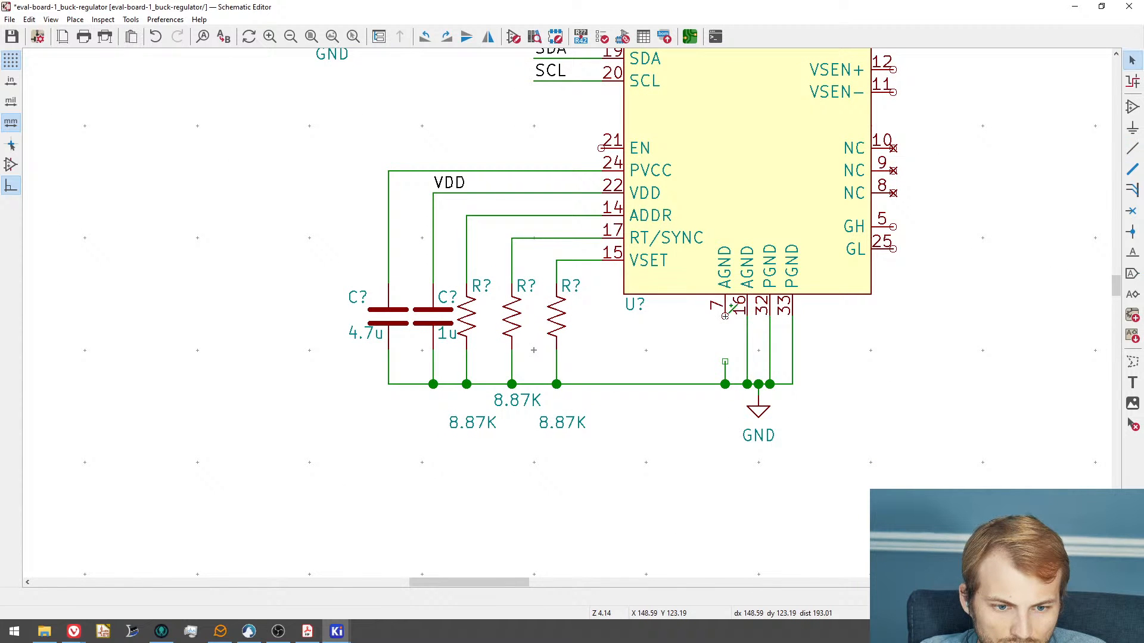
click(724, 317)
click(725, 361)
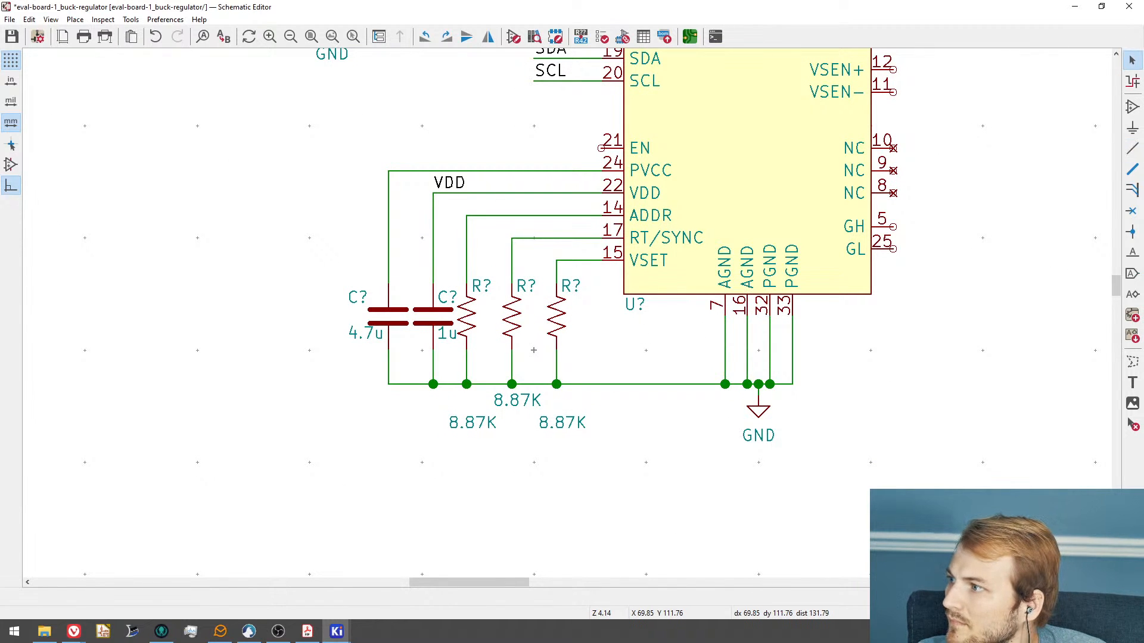
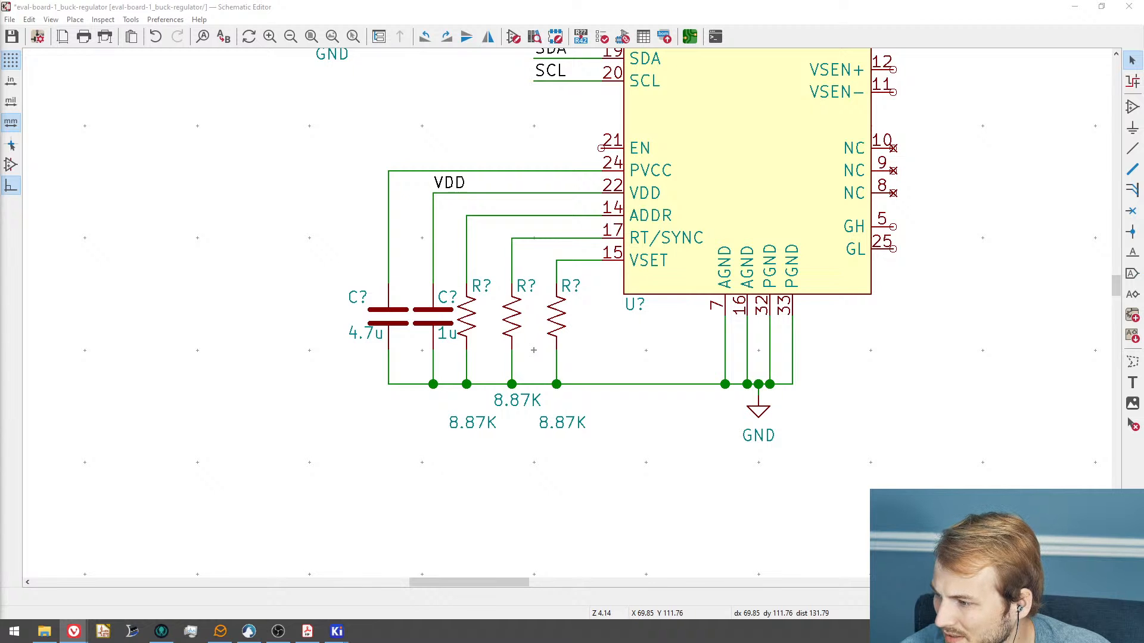
- Move the VDD pull-up, jumper and GND group with its wire down level with EN pin 21
middle_drag(237, 153, 238, 398)
scroll(322, 306, down, 5)
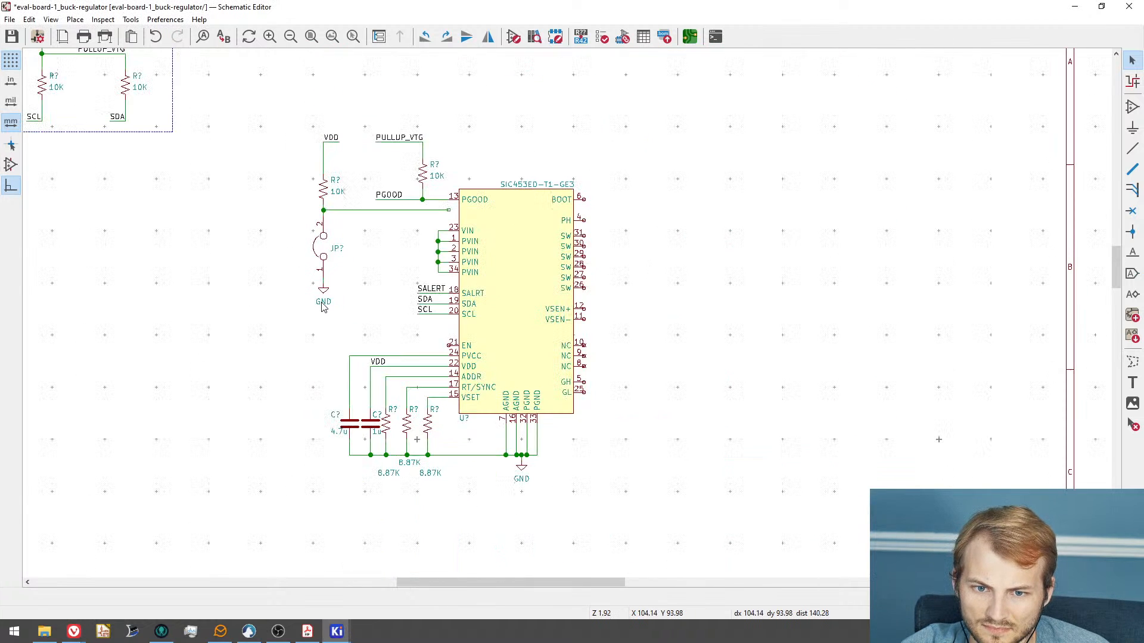
scroll(424, 241, up, 4)
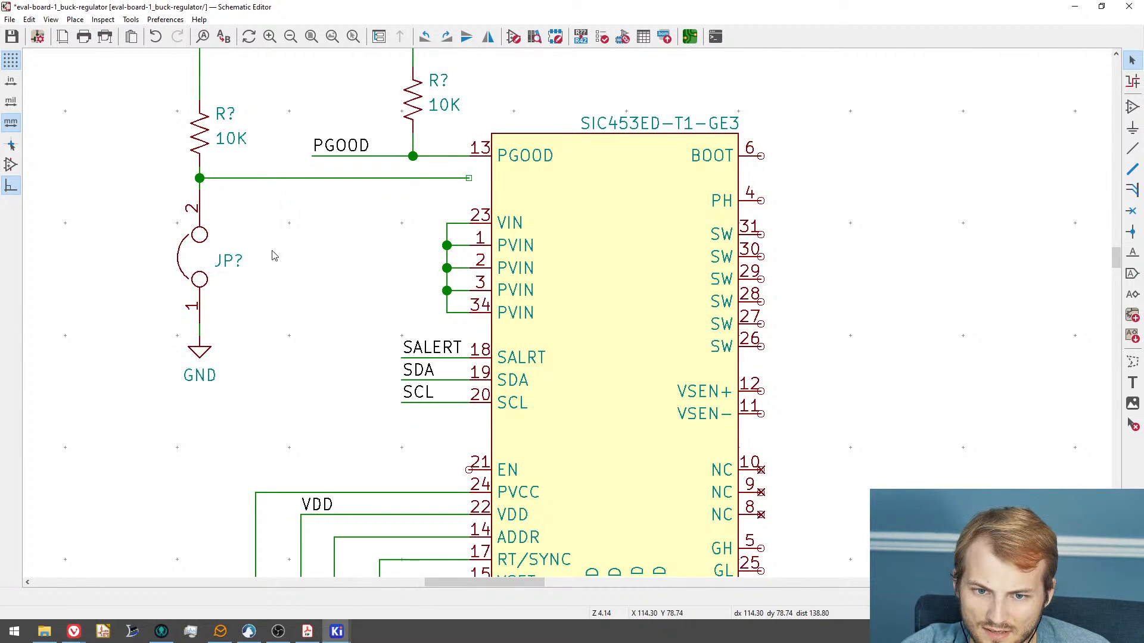
scroll(273, 255, down, 4)
drag(259, 321, 203, 134)
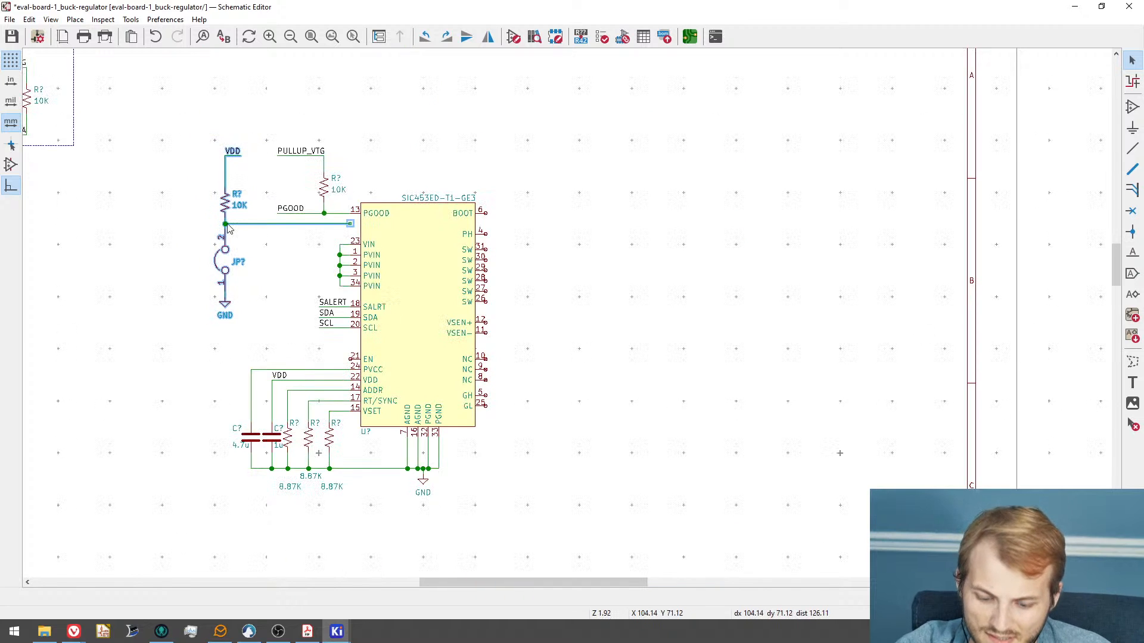
drag(228, 229, 210, 360)
scroll(209, 398, up, 3)
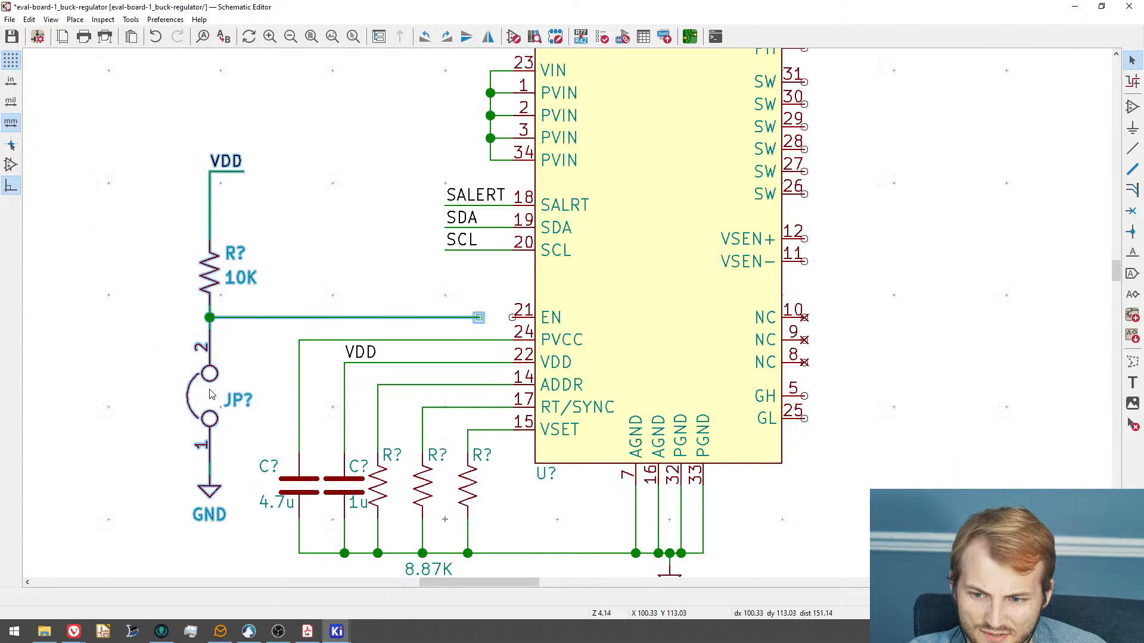
- Delete the GND symbol below the jumper and the horizontal wire leading from the pull-up node toward EN pin 21
key(Escape)
middle_drag(256, 517, 283, 419)
drag(254, 456, 221, 397)
key(Delete)
scroll(256, 417, down, 1)
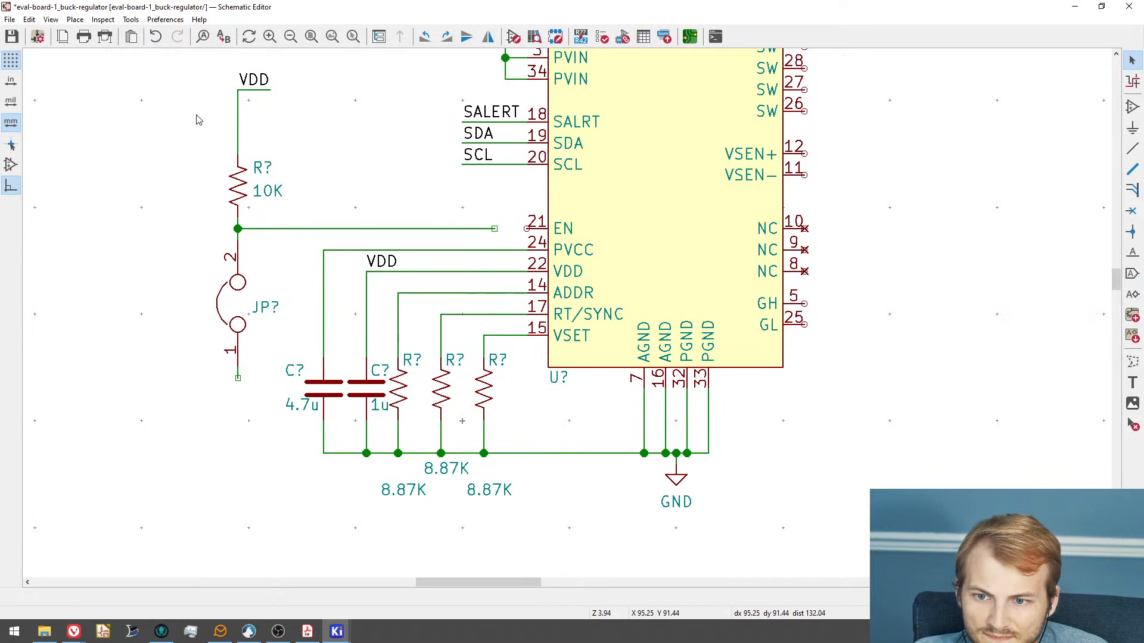
drag(208, 73, 286, 452)
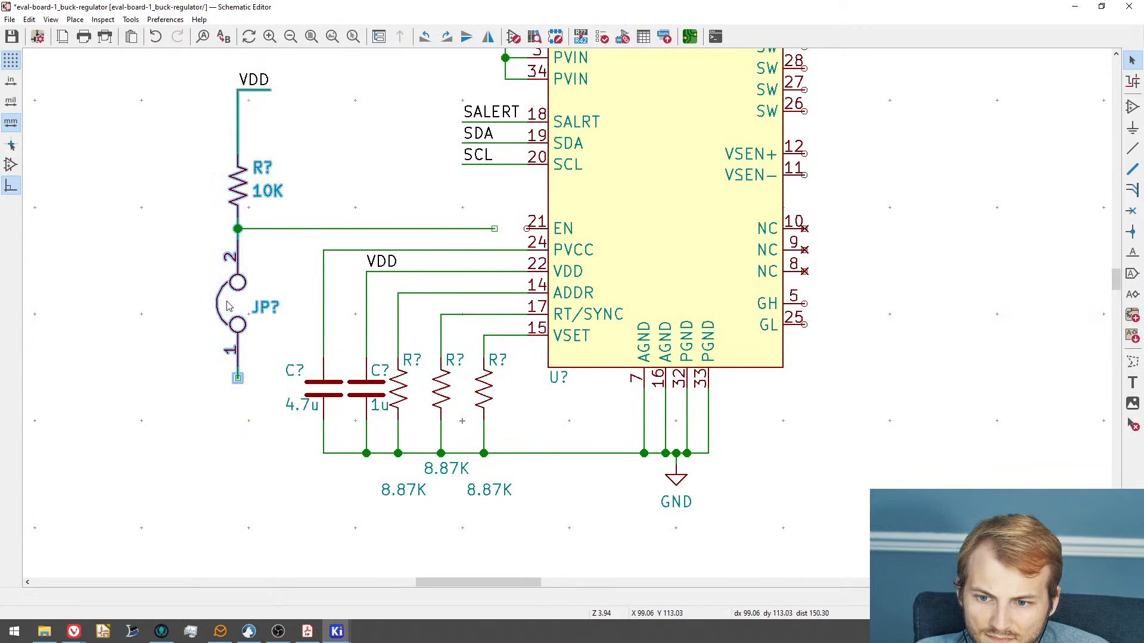
key(Escape)
click(300, 230)
key(Delete)
scroll(271, 275, down, 1)
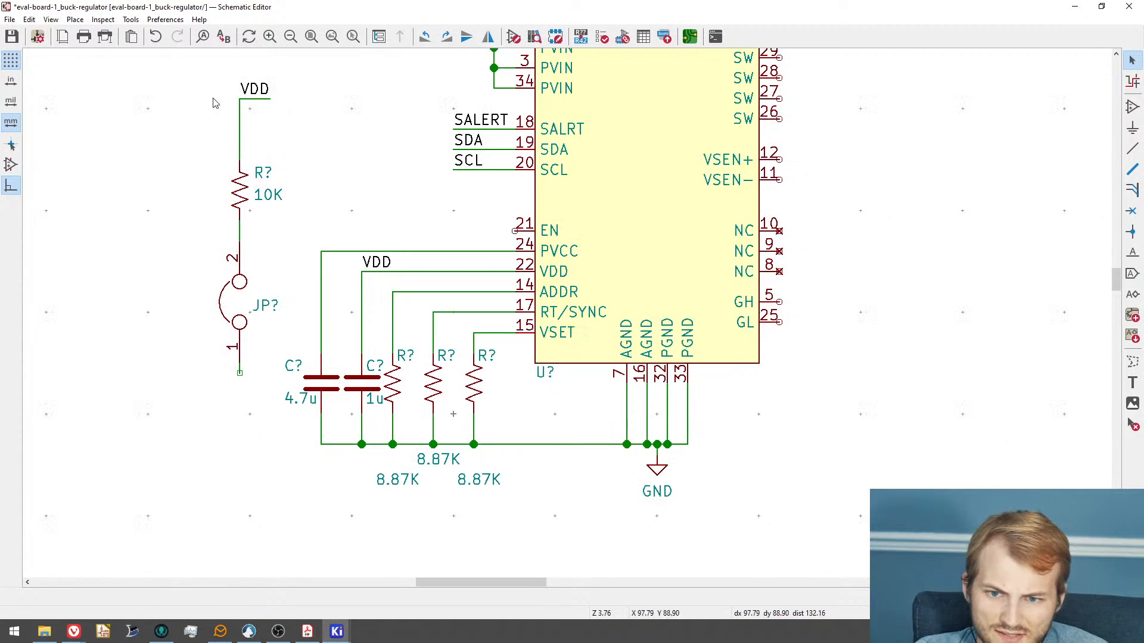
- Move the VDD, 10K resistor and jumper column down level with the ground rail and wire jumper pin 1 to the rail
drag(207, 73, 283, 420)
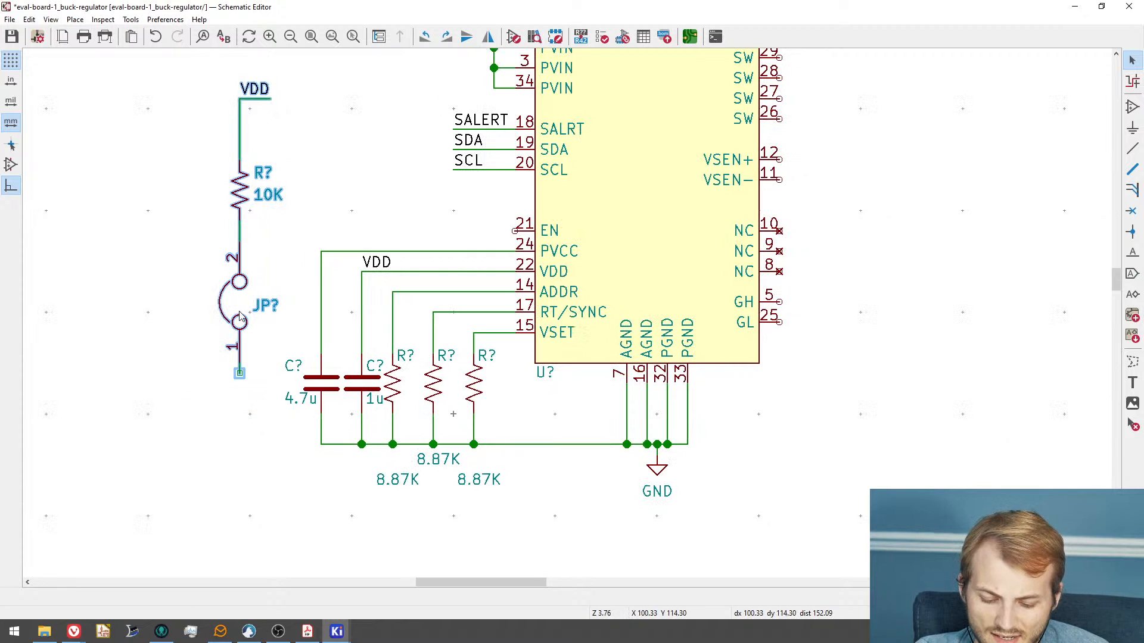
drag(239, 318, 232, 373)
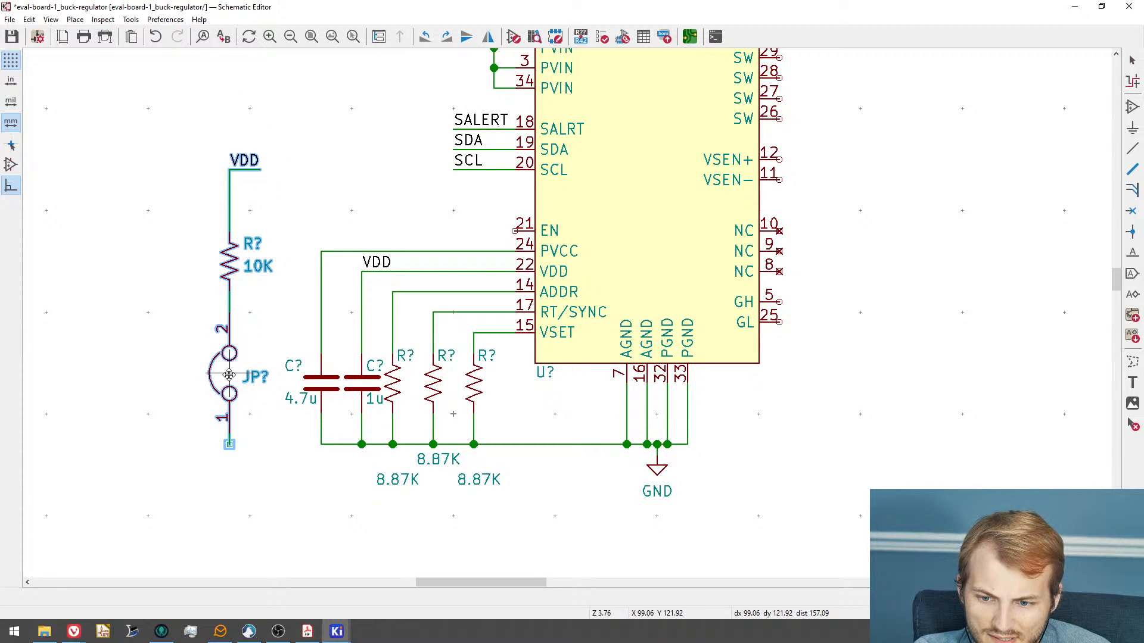
key(Escape)
key(w)
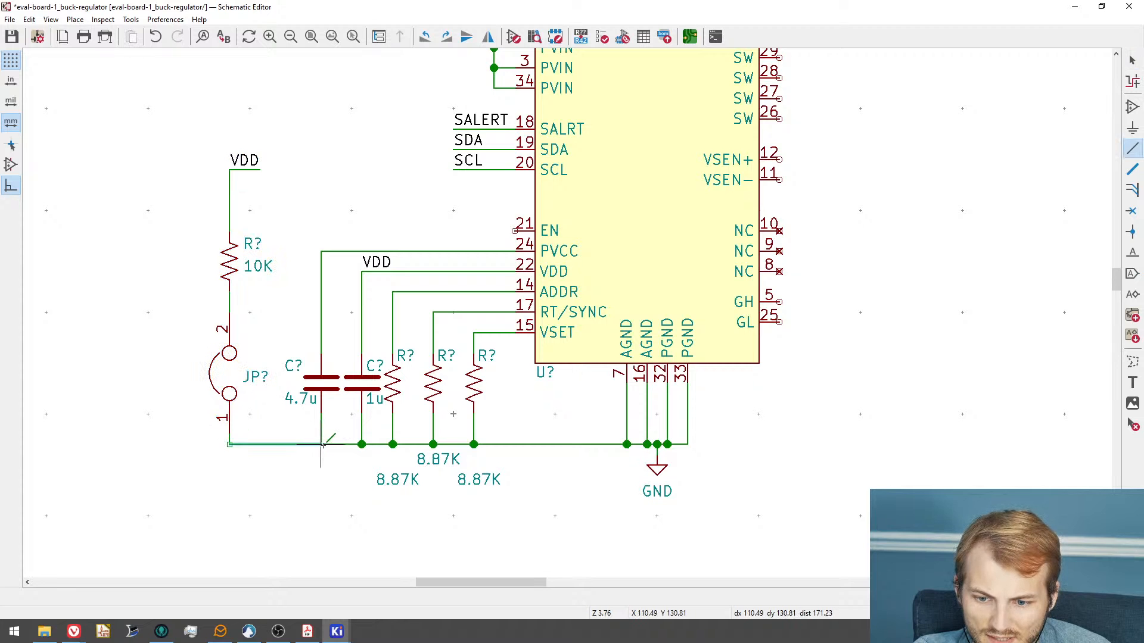
click(322, 444)
- Move the VDD label and 10K pull-up clear above the jumper, and wire EN pin 21 to jumper pin 2
middle_drag(271, 282, 277, 362)
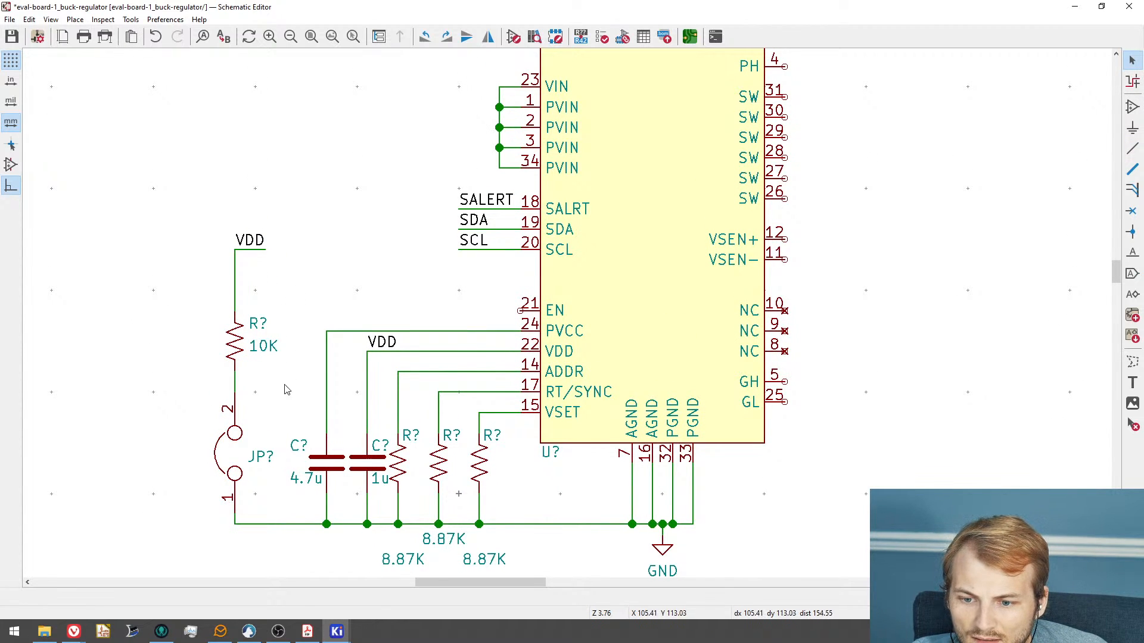
drag(299, 361, 231, 242)
drag(234, 343, 244, 199)
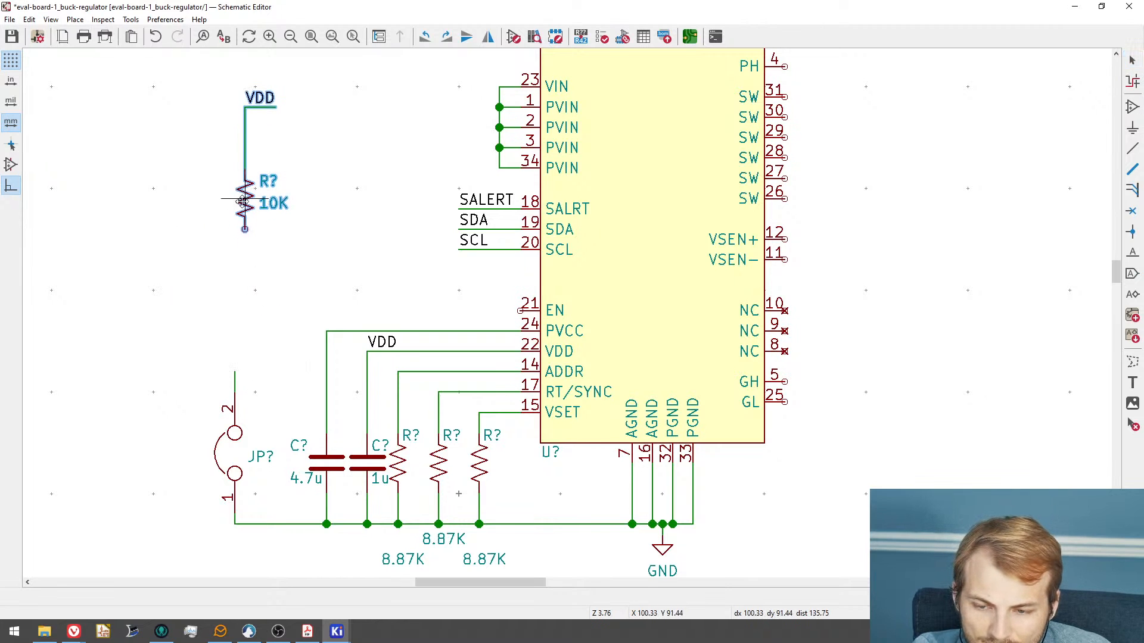
key(w)
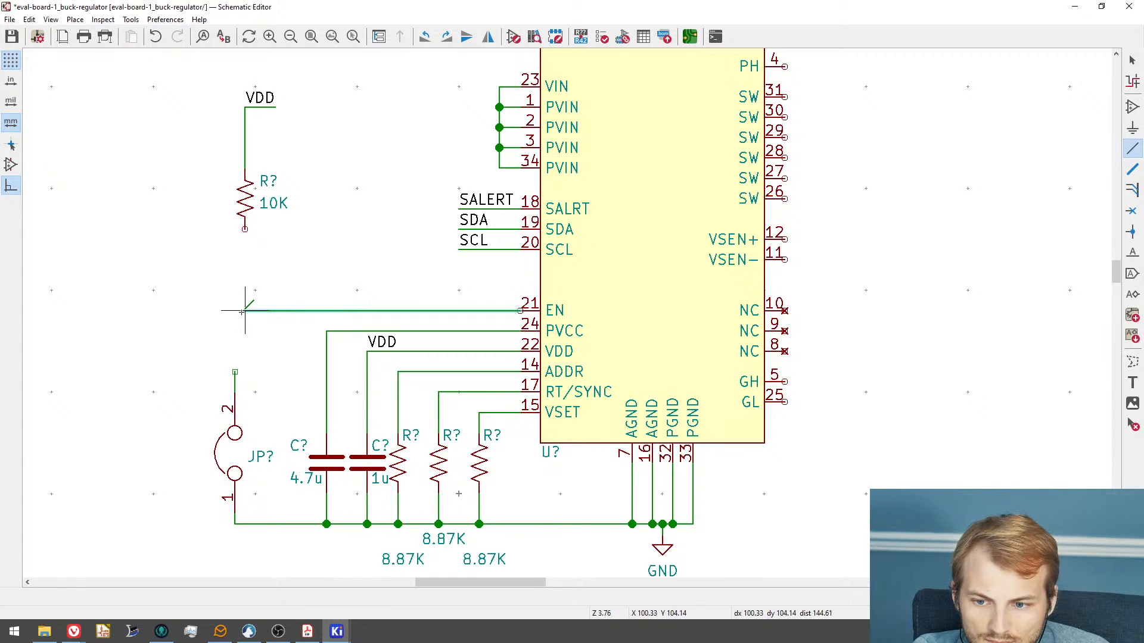
double_click(235, 310)
key(Escape)
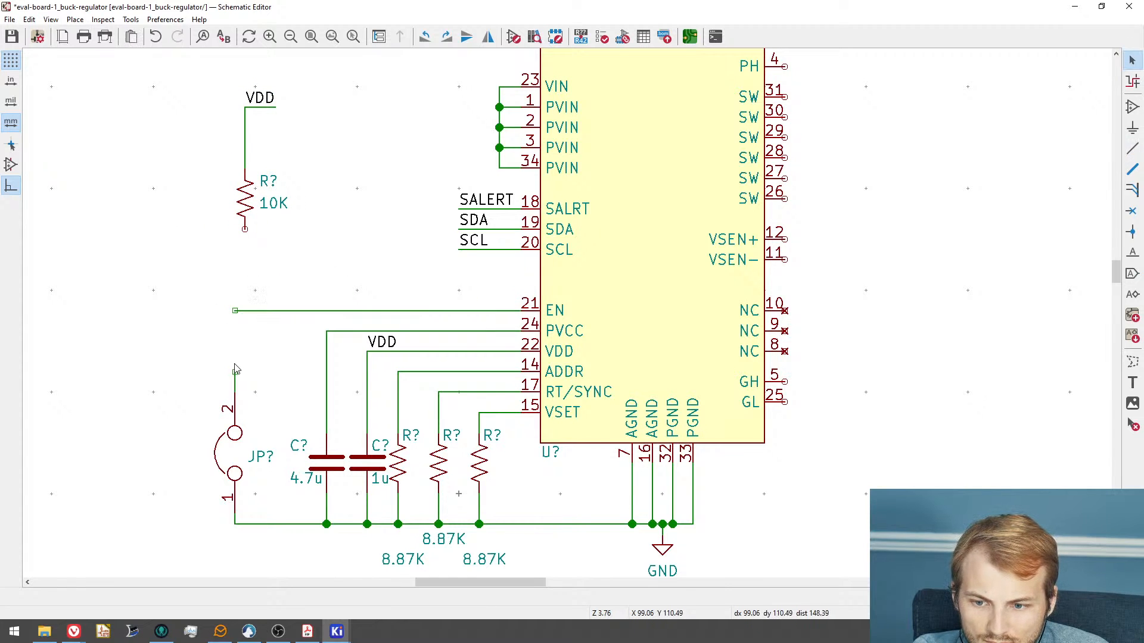
click(235, 372)
click(235, 310)
- Delete the wire between VDD and the 10K pull-up, and connect the resistor with its VDD label directly above the EN wire's corner
middle_drag(262, 263, 352, 290)
click(326, 376)
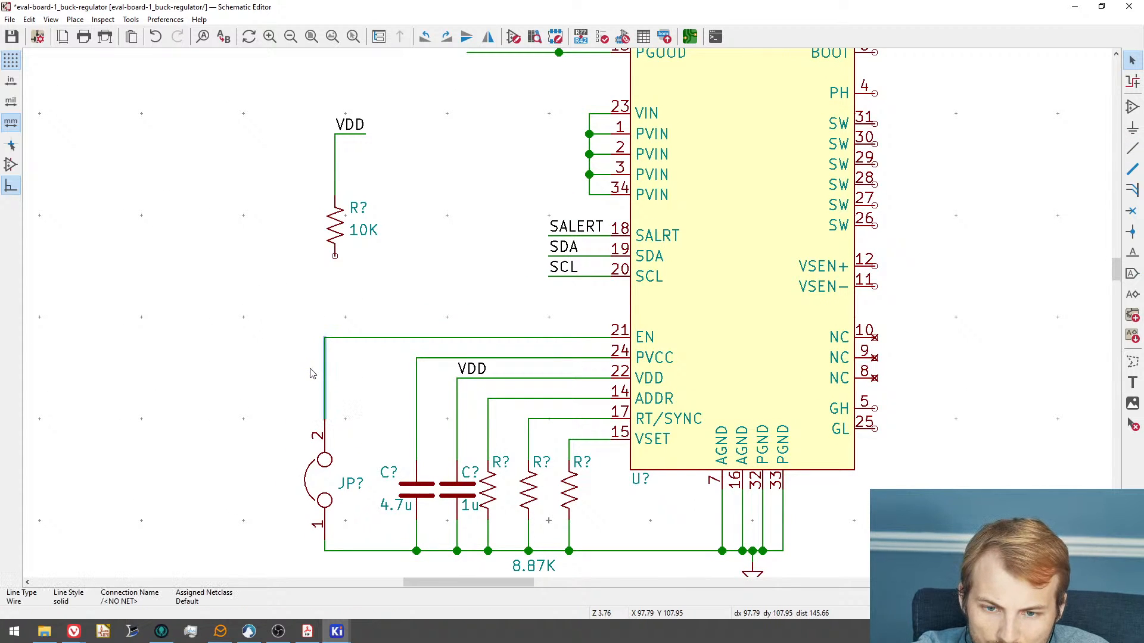
click(310, 371)
drag(372, 150, 296, 179)
key(Delete)
drag(411, 275, 292, 189)
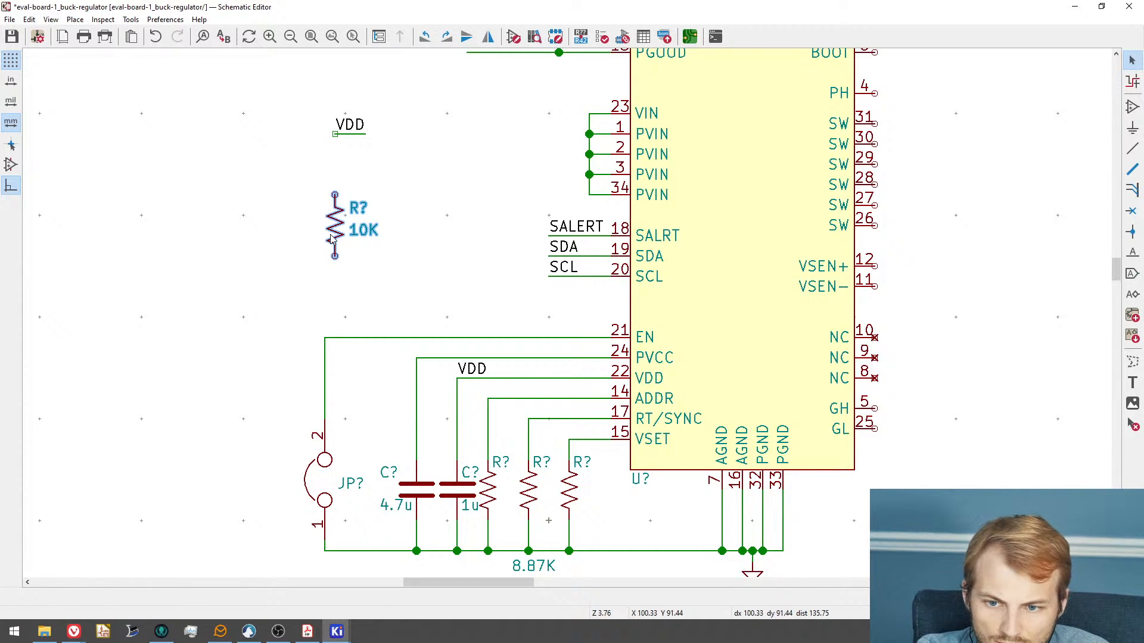
drag(330, 239, 325, 297)
click(324, 327)
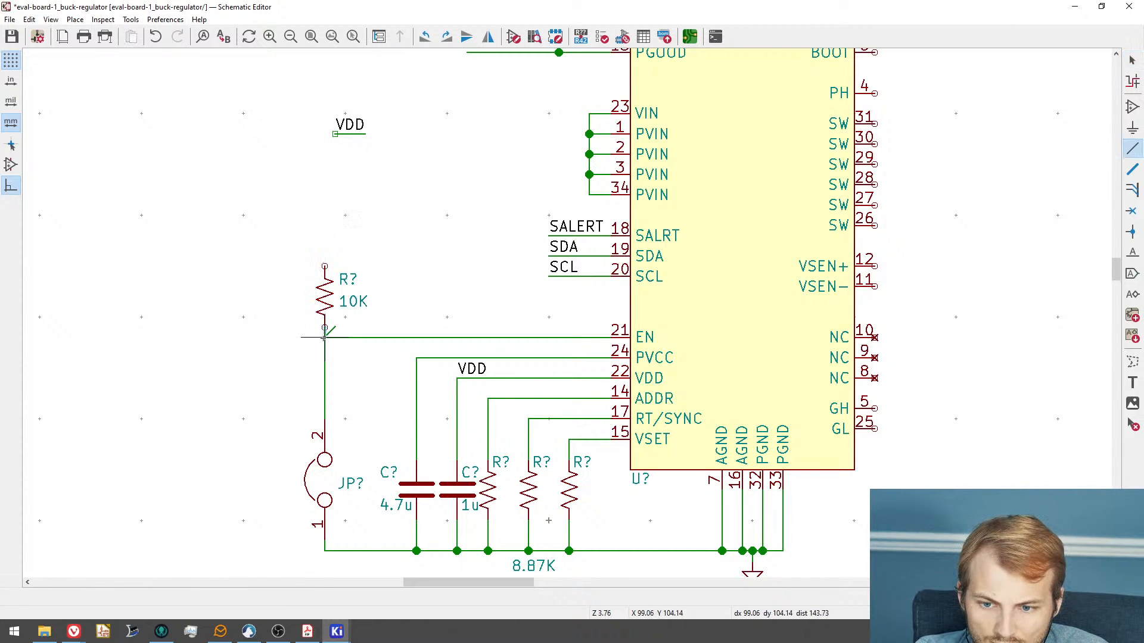
click(324, 337)
drag(368, 158, 324, 268)
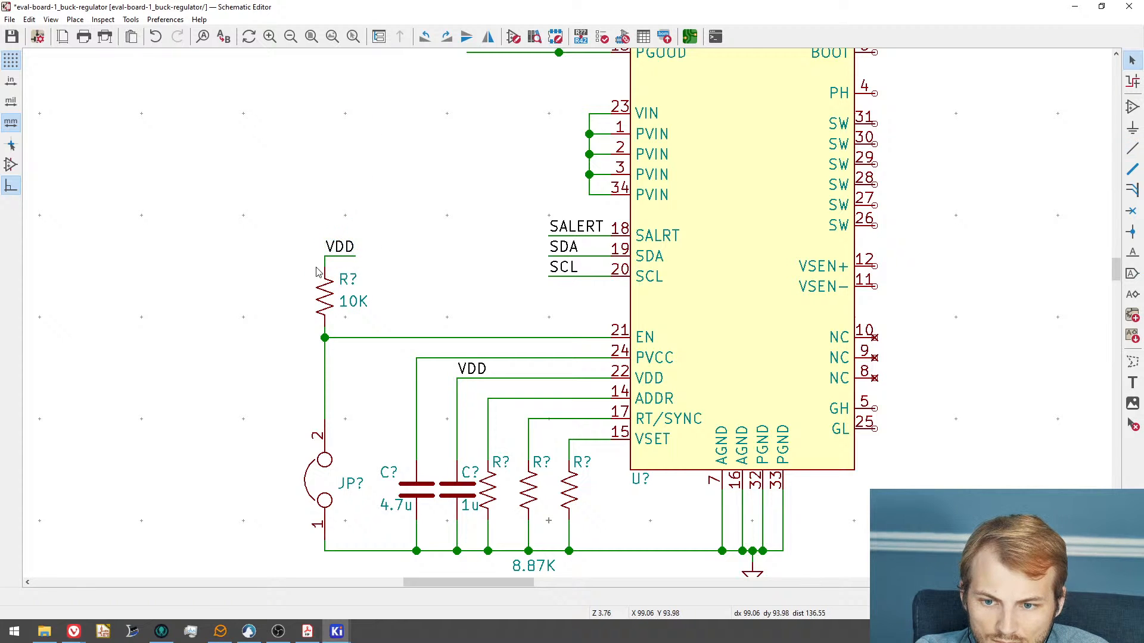
- Move the jumper aside off its wires and delete the vertical wire running down from the EN node
scroll(288, 315, down, 3)
scroll(288, 316, up, 1)
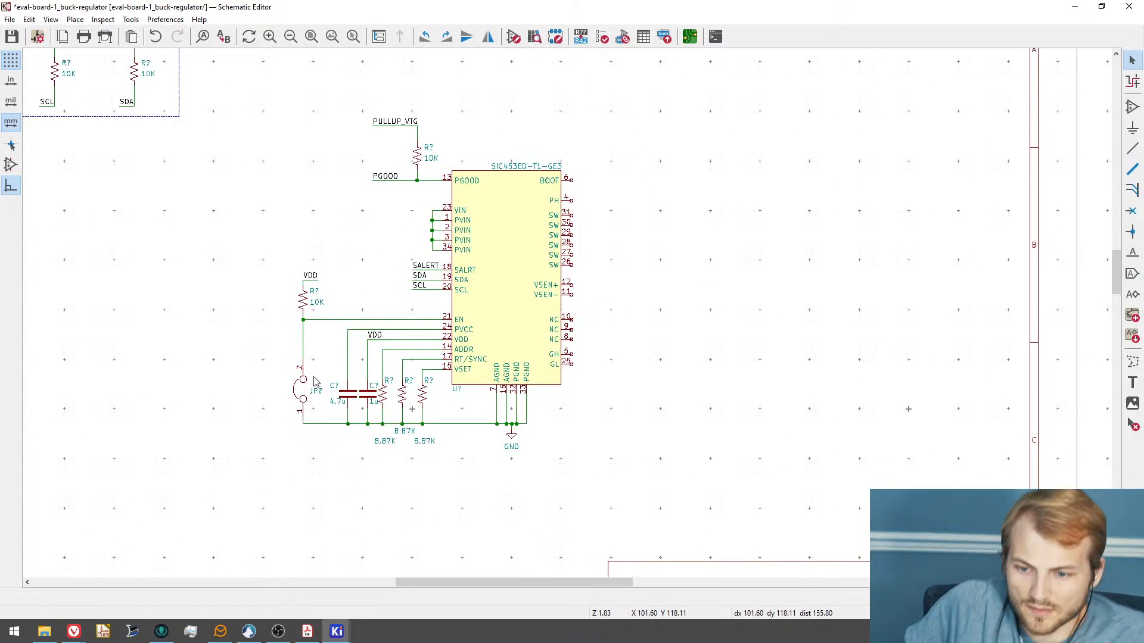
scroll(308, 387, up, 4)
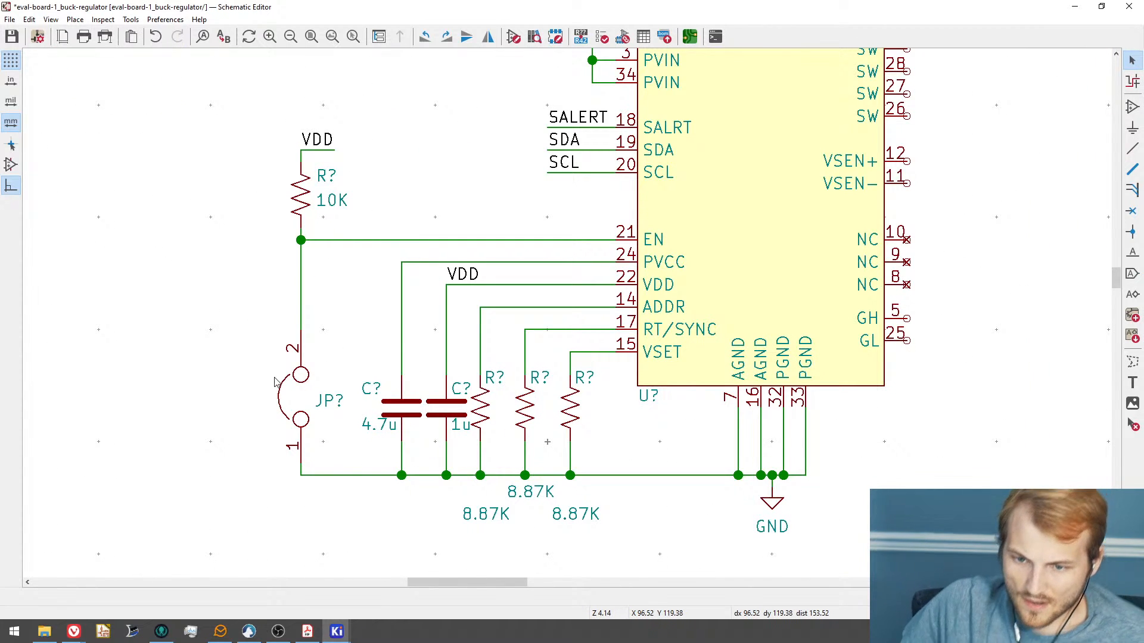
middle_drag(297, 179, 294, 225)
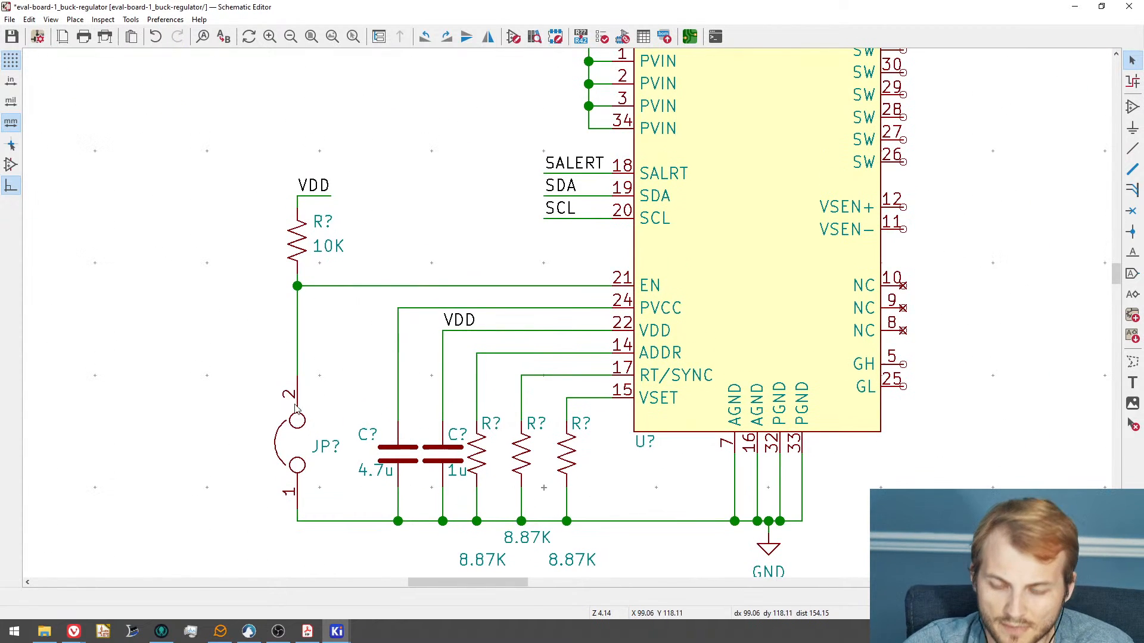
click(293, 442)
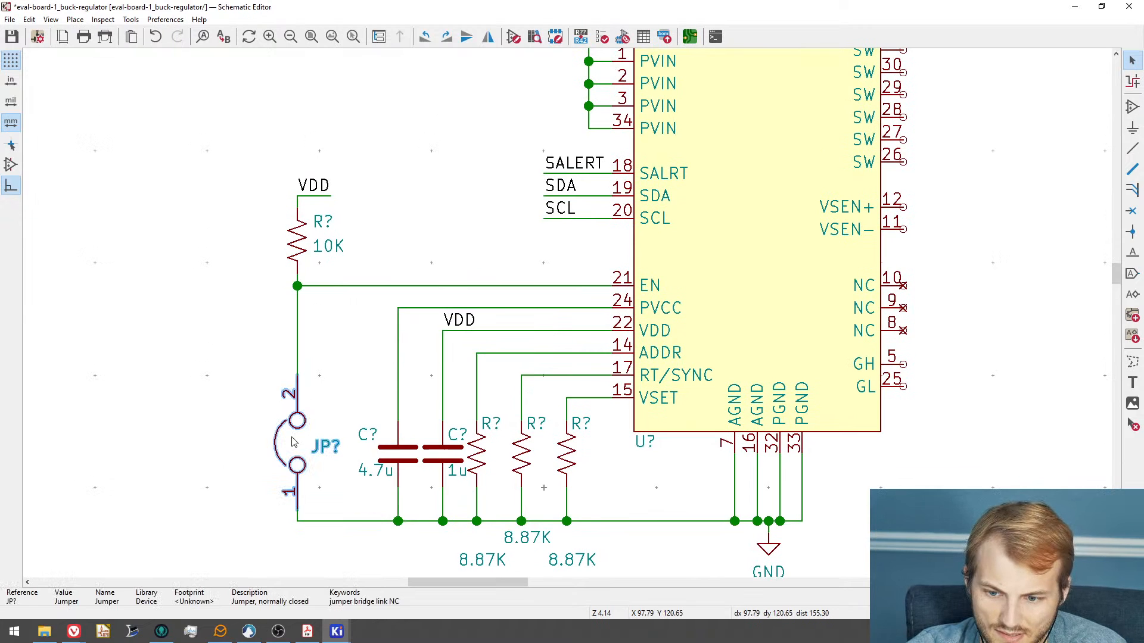
key(m)
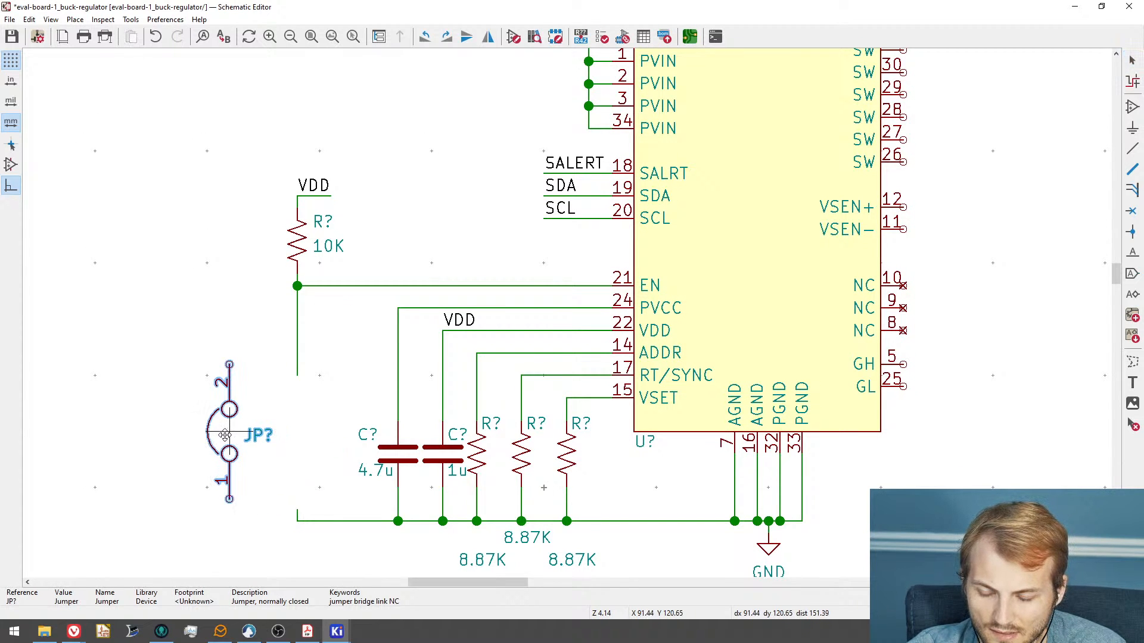
click(224, 435)
click(298, 366)
key(Delete)
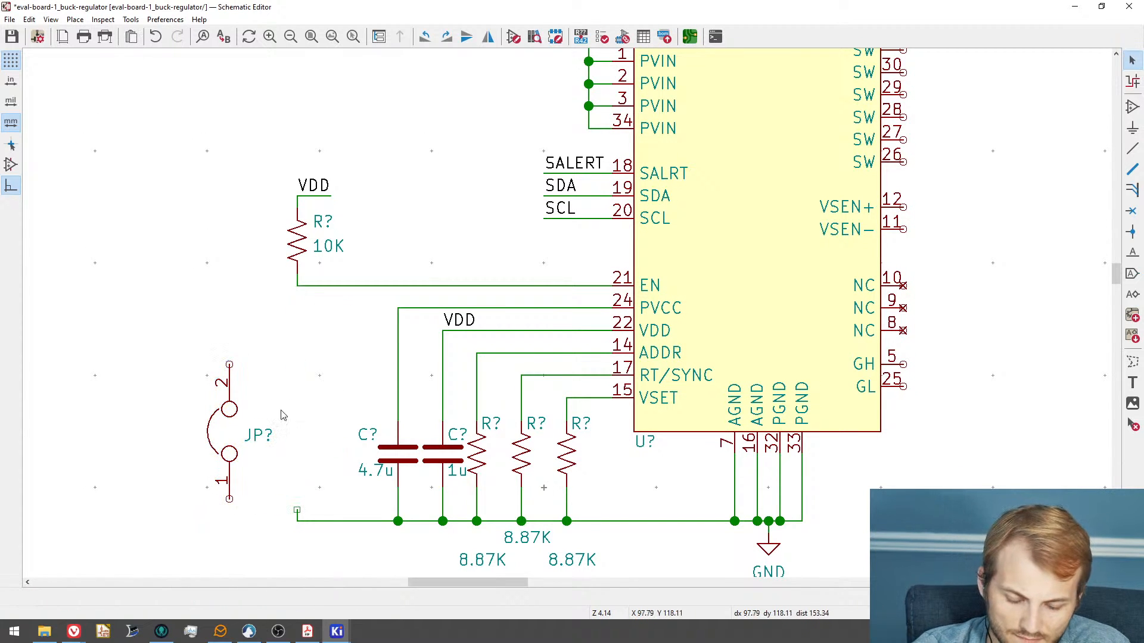
- Place the jumper closer beneath the 10K pull-up and wire it to the ground rail and the EN node
click(221, 422)
key(m)
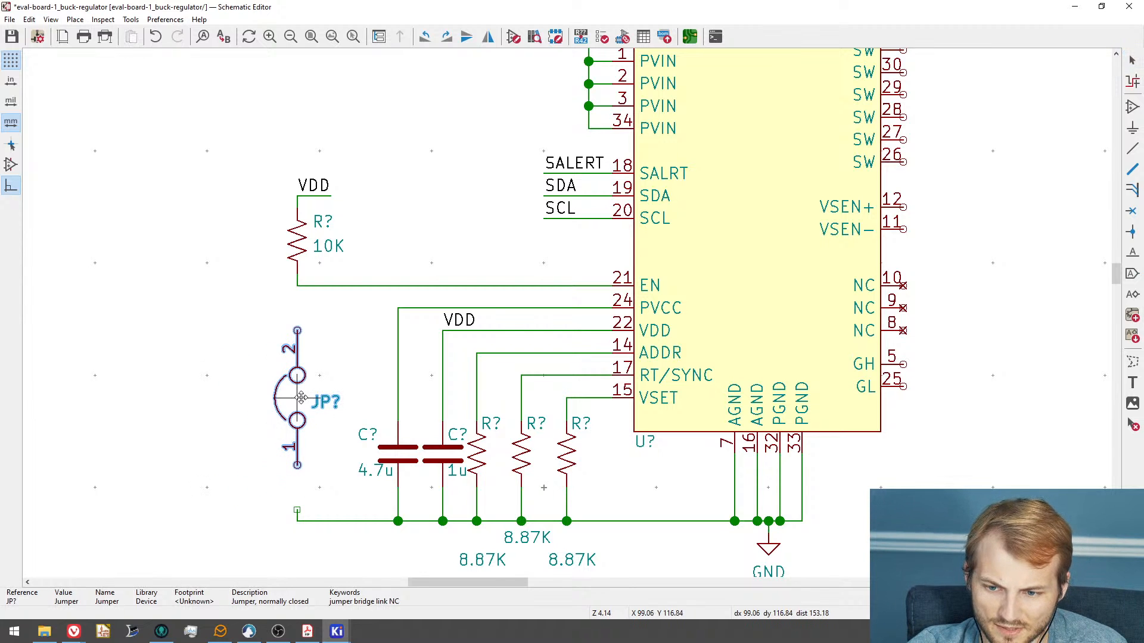
click(300, 468)
click(297, 510)
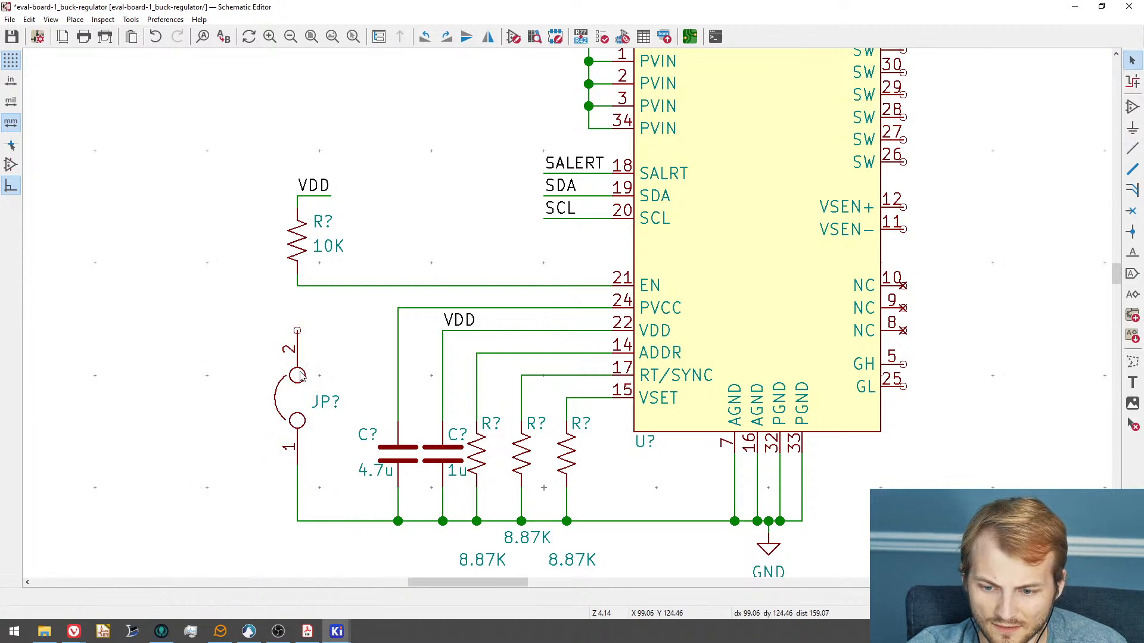
click(298, 287)
key(Escape)
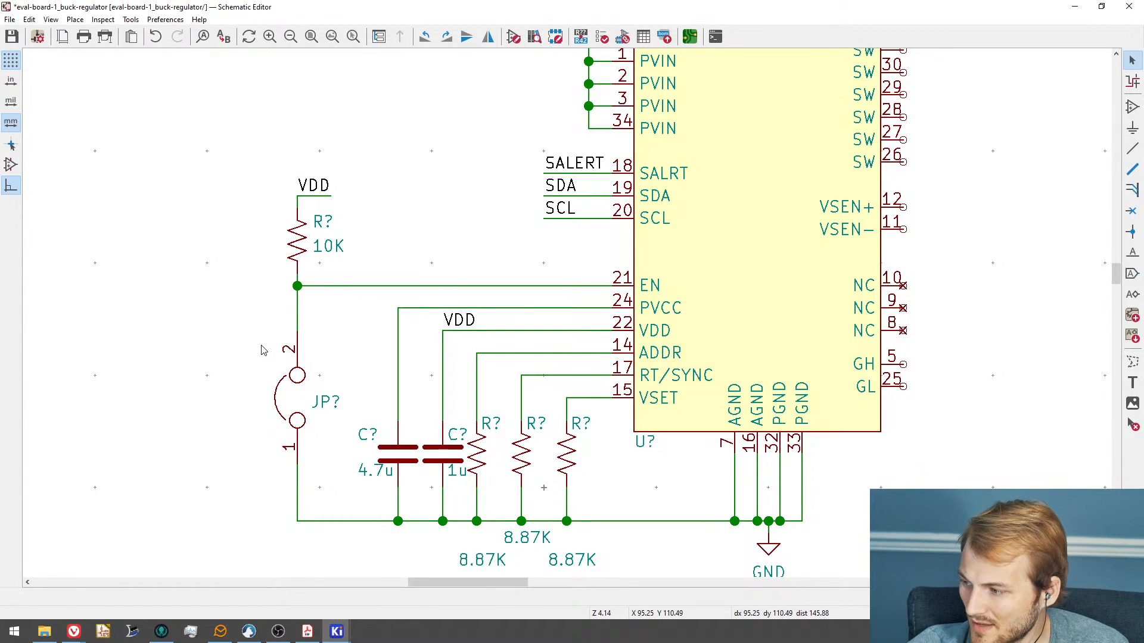
scroll(262, 331, down, 3)
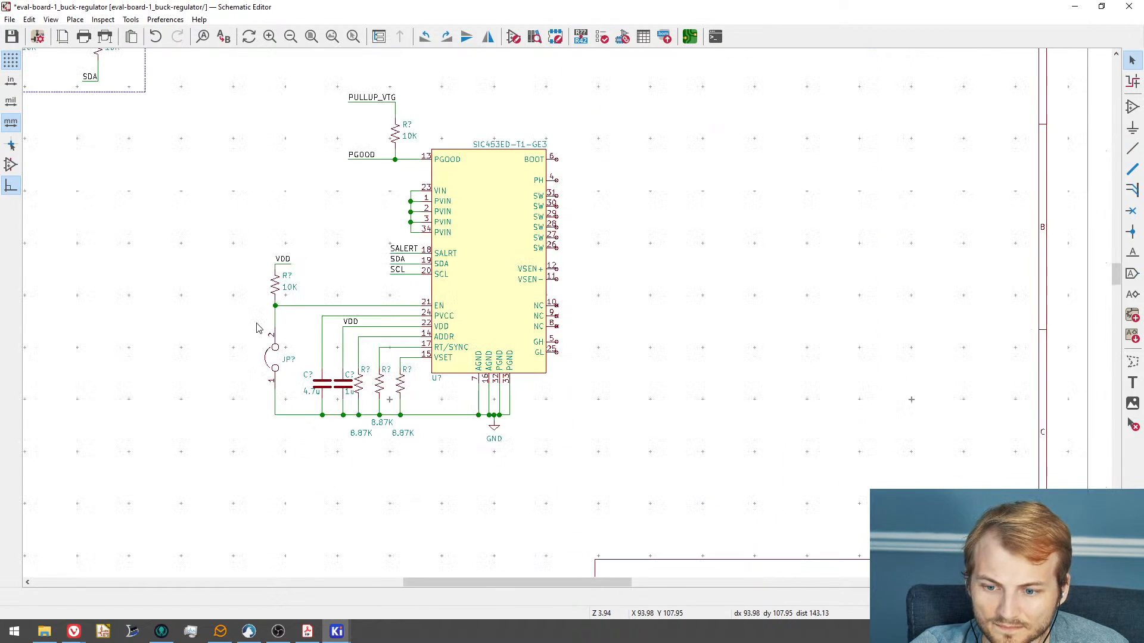
scroll(301, 375, up, 5)
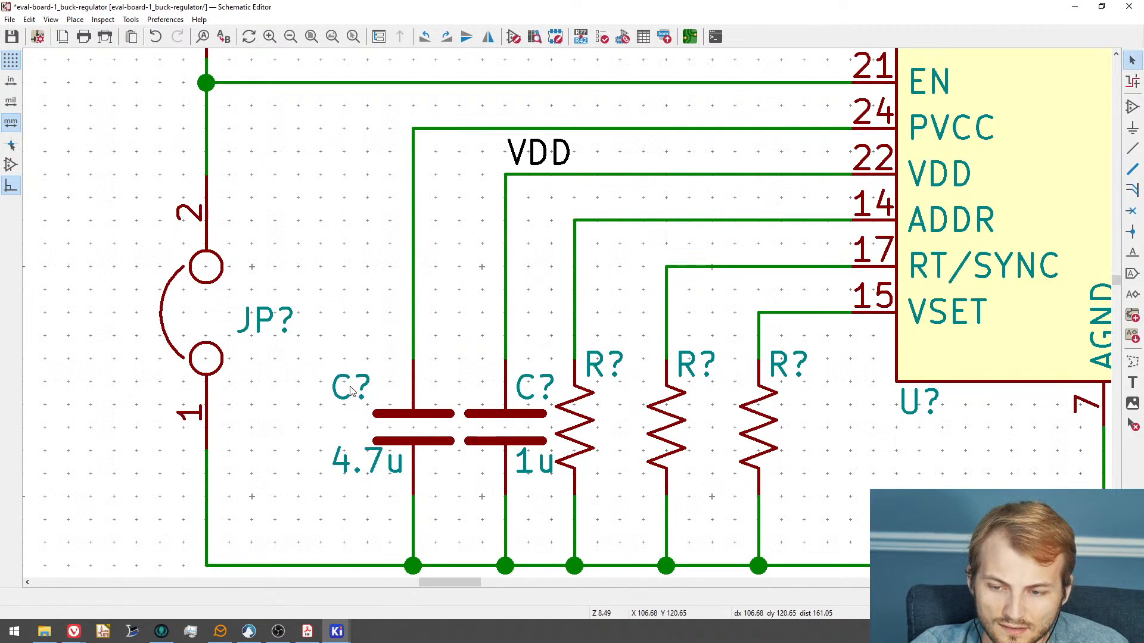
scroll(350, 390, down, 3)
scroll(334, 381, down, 2)
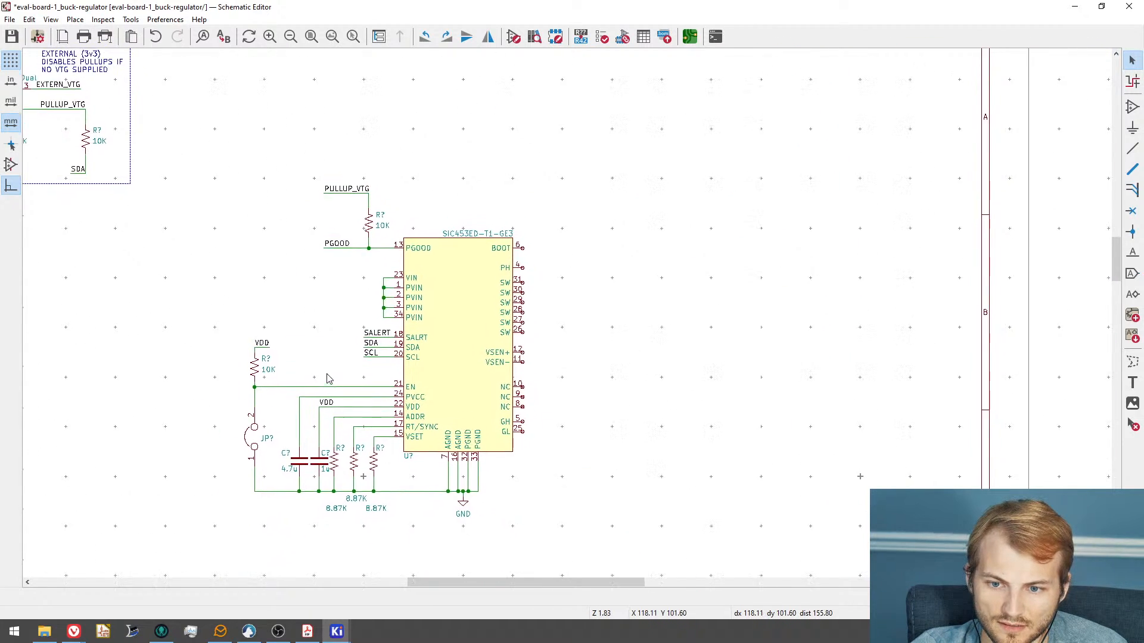
scroll(327, 379, up, 3)
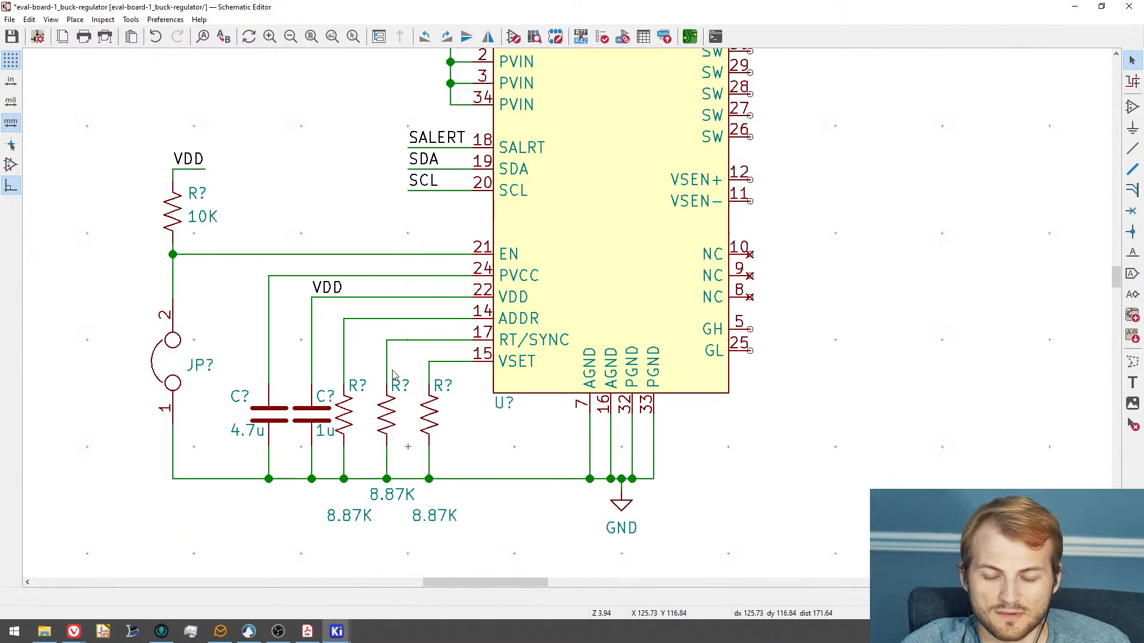
- Start a schematic text note with the lines "FREQ = 1MHz", "OUTPUT VTG = 5V" and "ADDR"
middle_drag(451, 499, 488, 416)
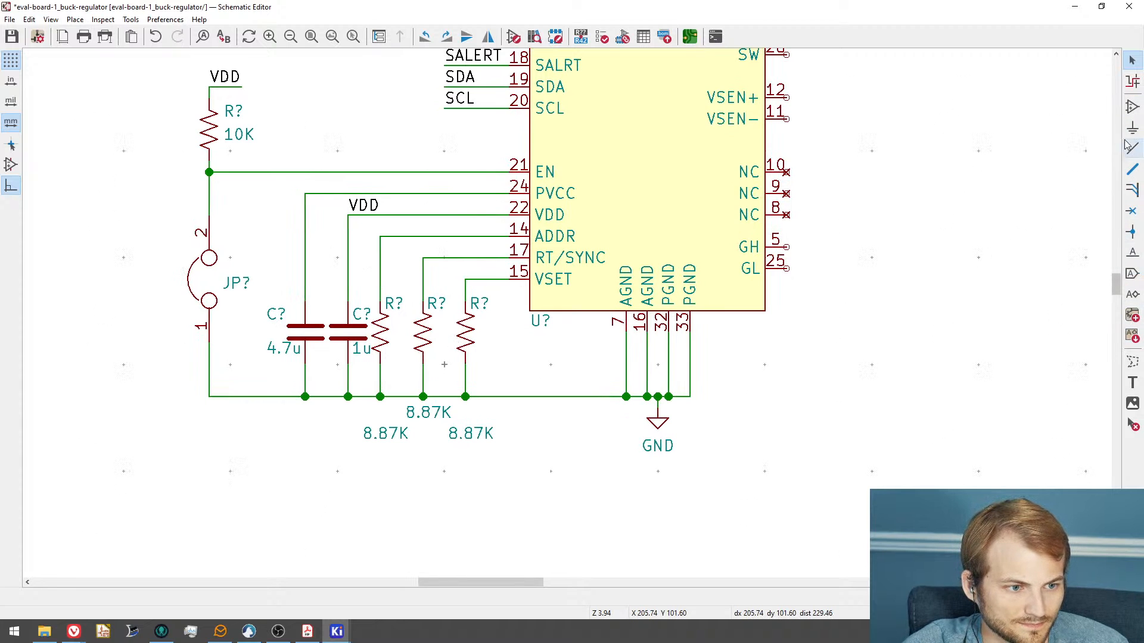
click(1132, 382)
click(1109, 387)
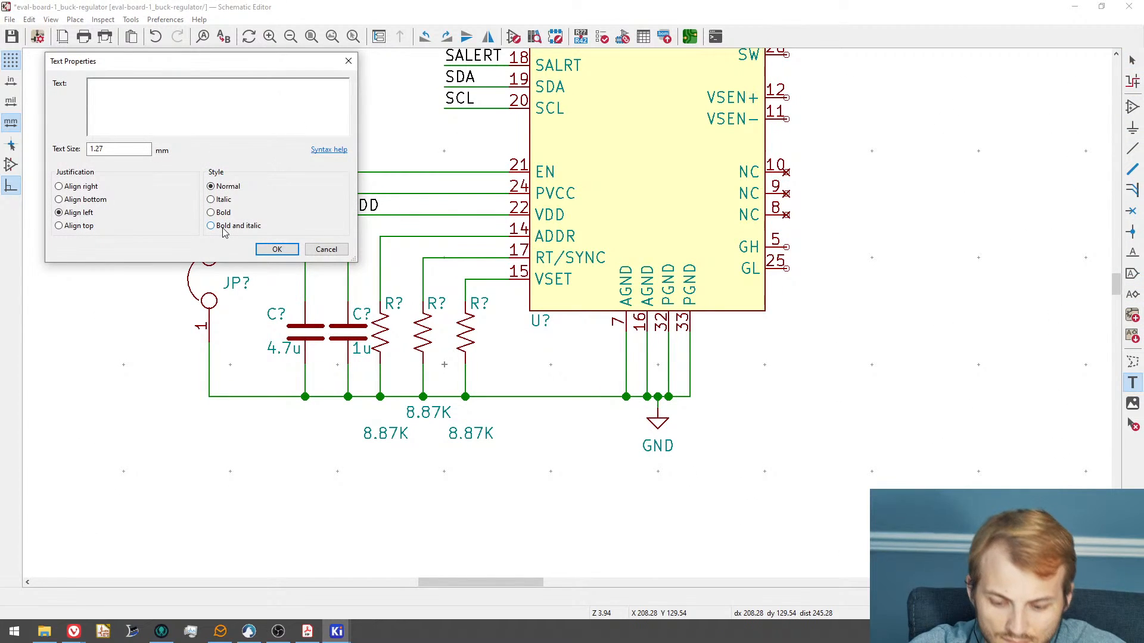
text(FREQ = 1MHz)
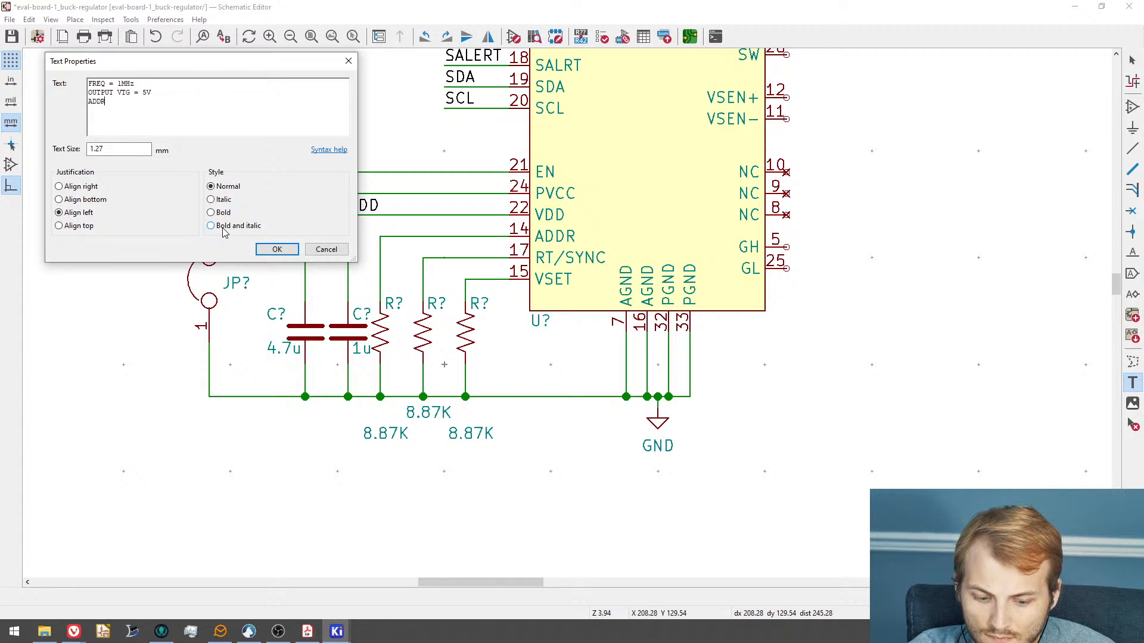
- Switch to the SiC45x datasheet in Acrobat, look up the 8.87K hex address in the MFR_BASE_ADDRESS table, and return to the text note
click(308, 631)
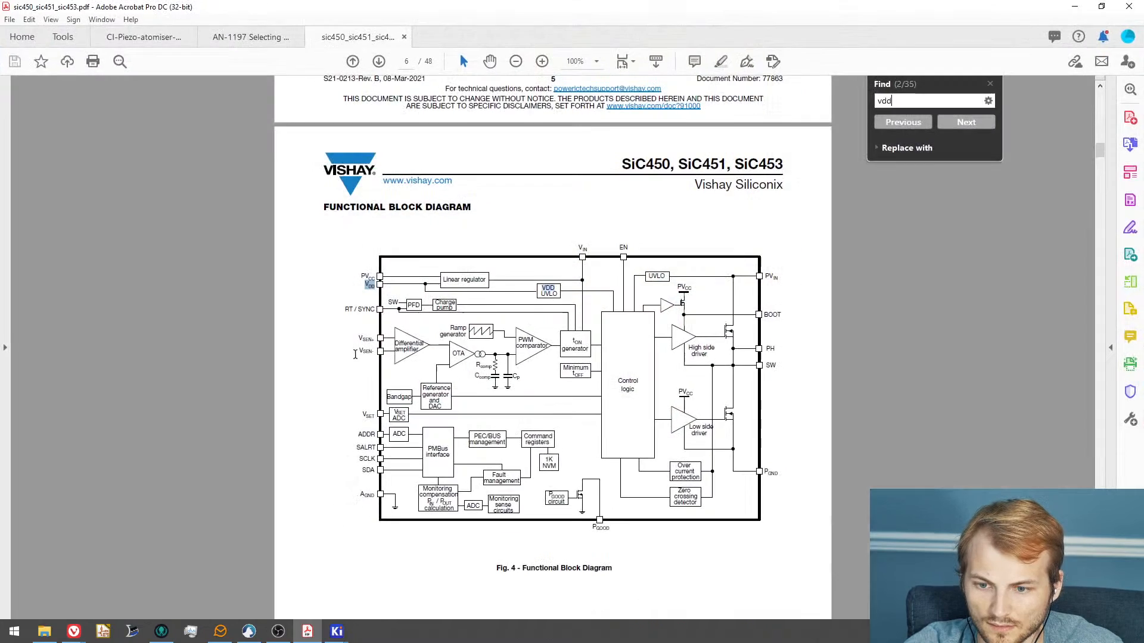
scroll(444, 341, down, 5)
scroll(444, 341, down, 20)
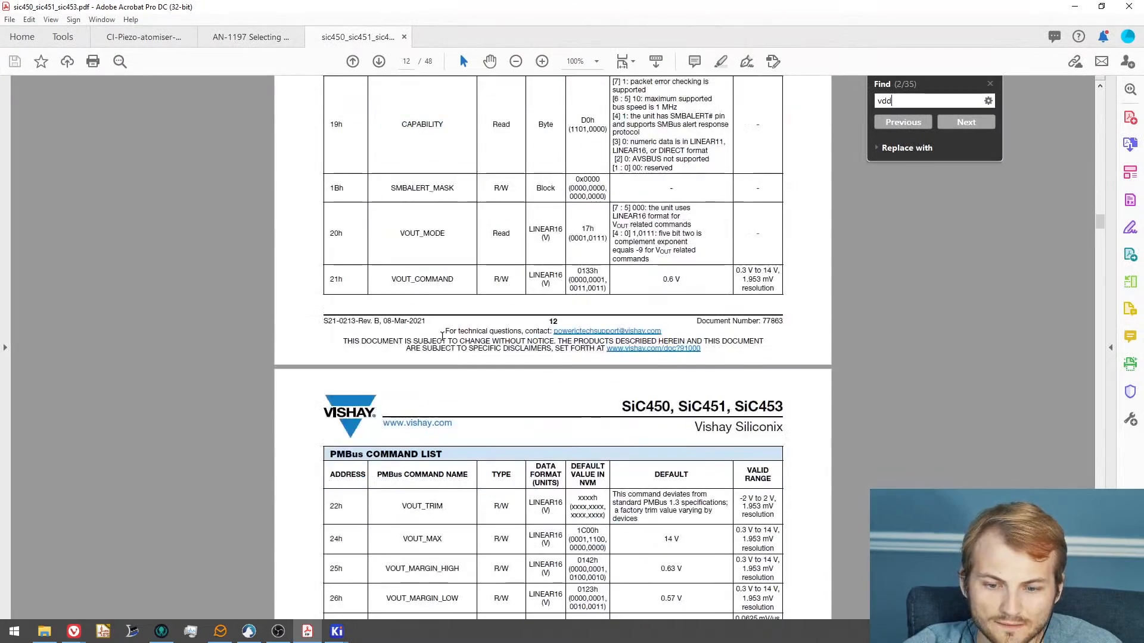
scroll(442, 337, down, 4)
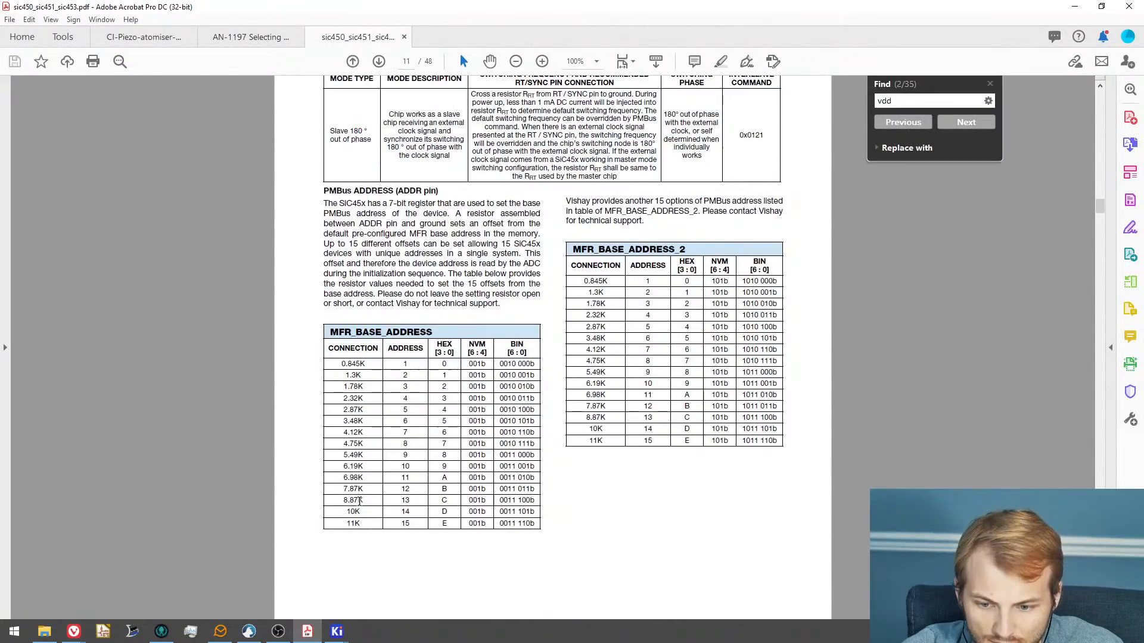
drag(419, 502, 447, 501)
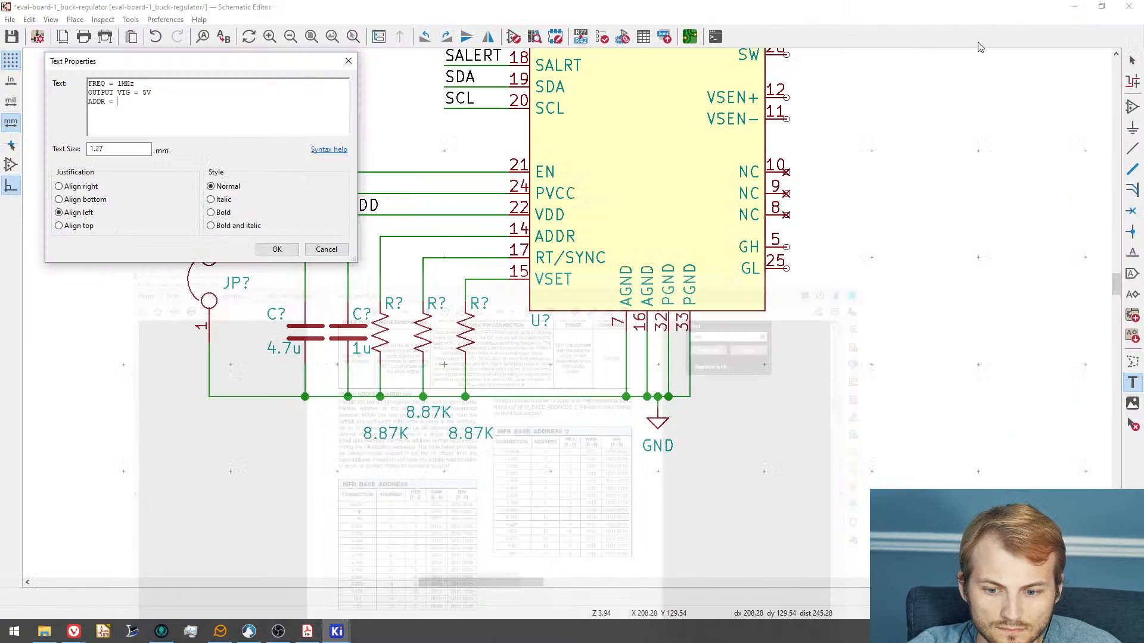
click(1075, 6)
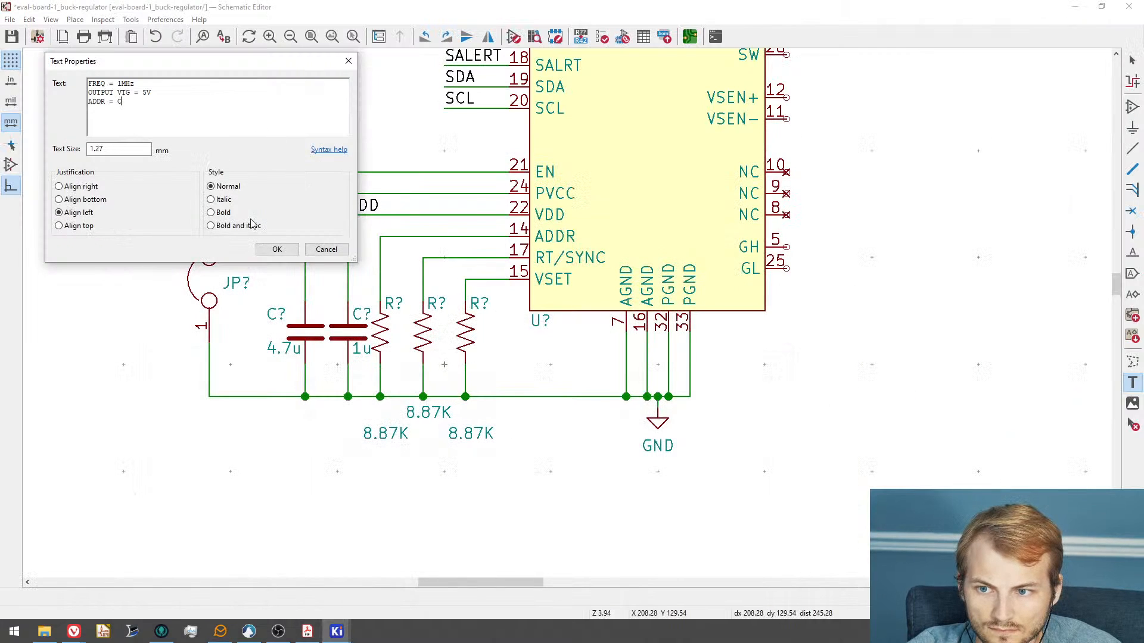
- Finish the settings note with the address line reading "ADDR = C" and place it beneath the 8.87K resistor values
click(277, 249)
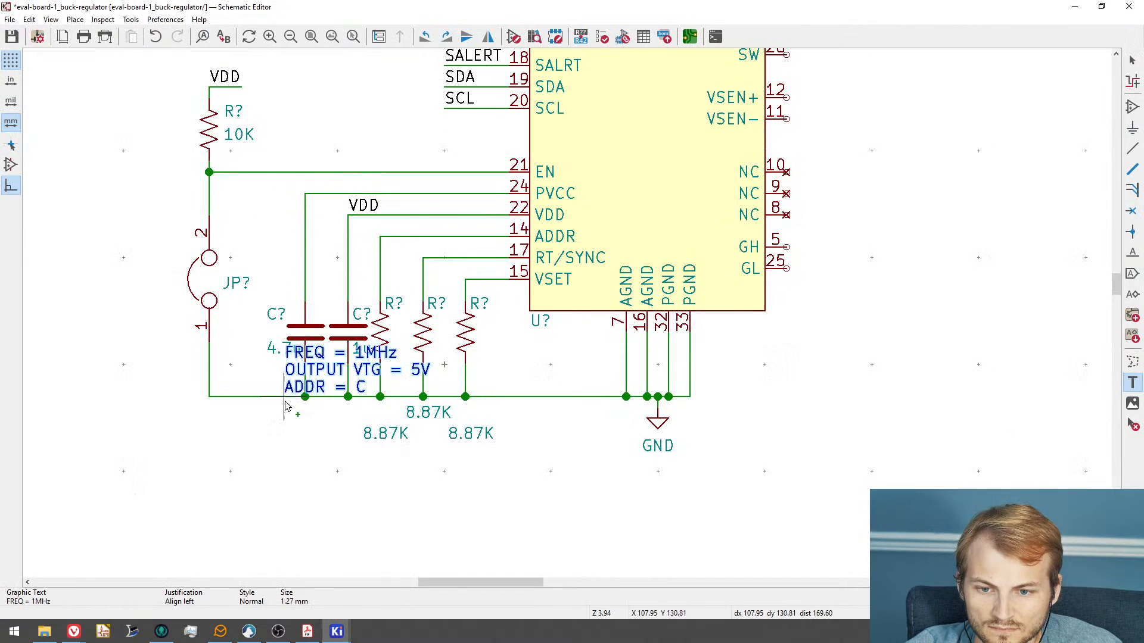
click(284, 504)
key(Escape)
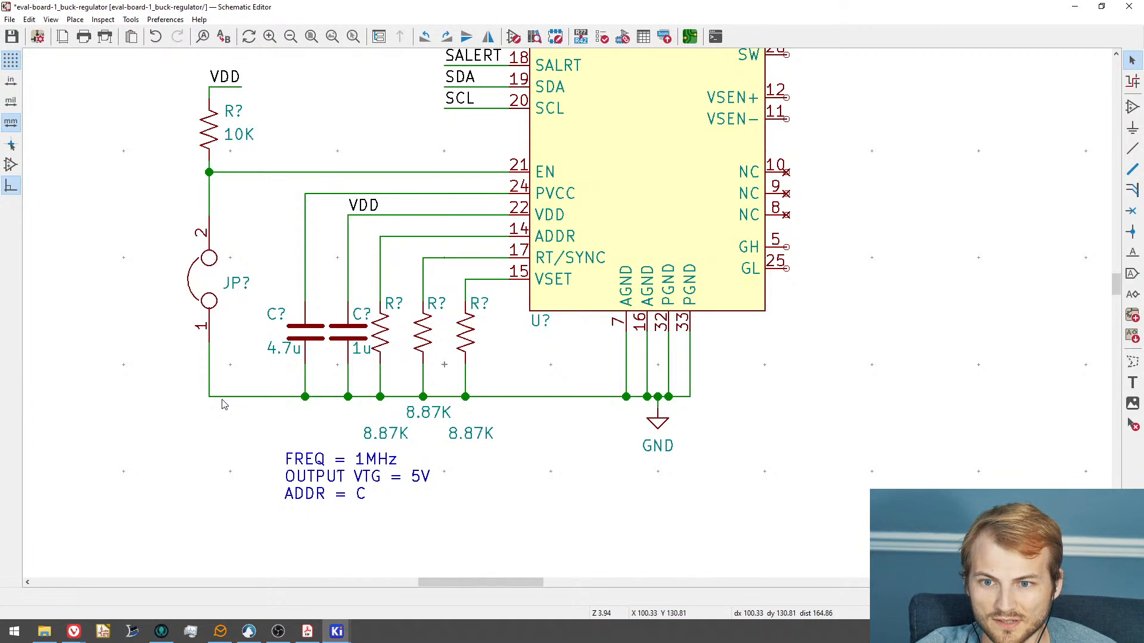
- Draw a short wire stub from the EN node outward, away from the regulator IC
scroll(220, 204, down, 1)
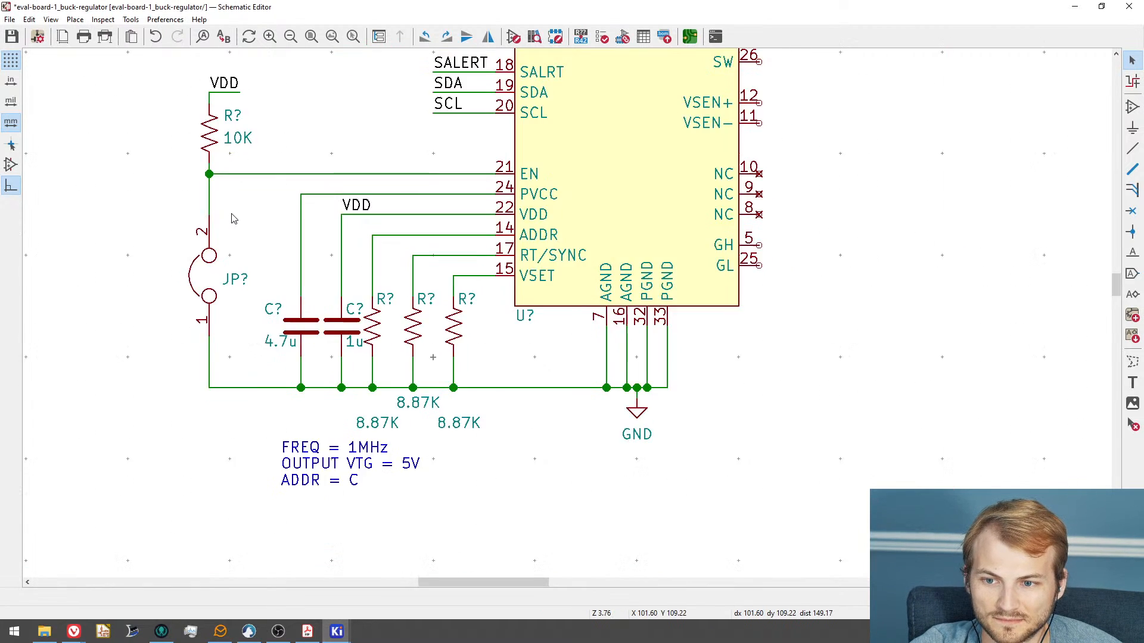
middle_drag(263, 237, 344, 358)
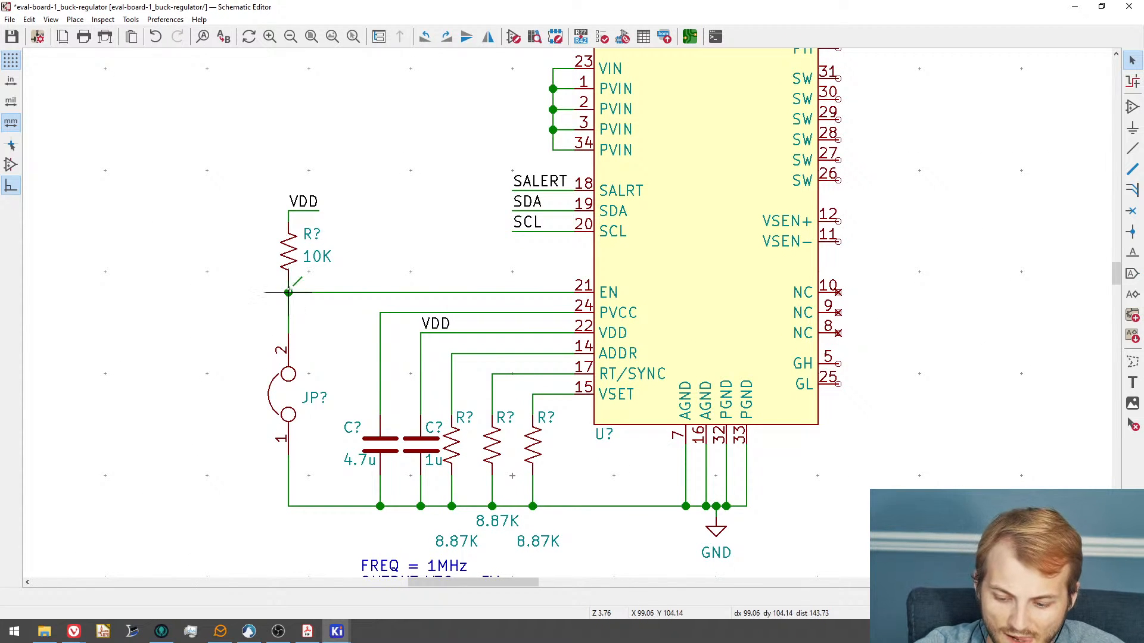
key(w)
double_click(227, 292)
key(Escape)
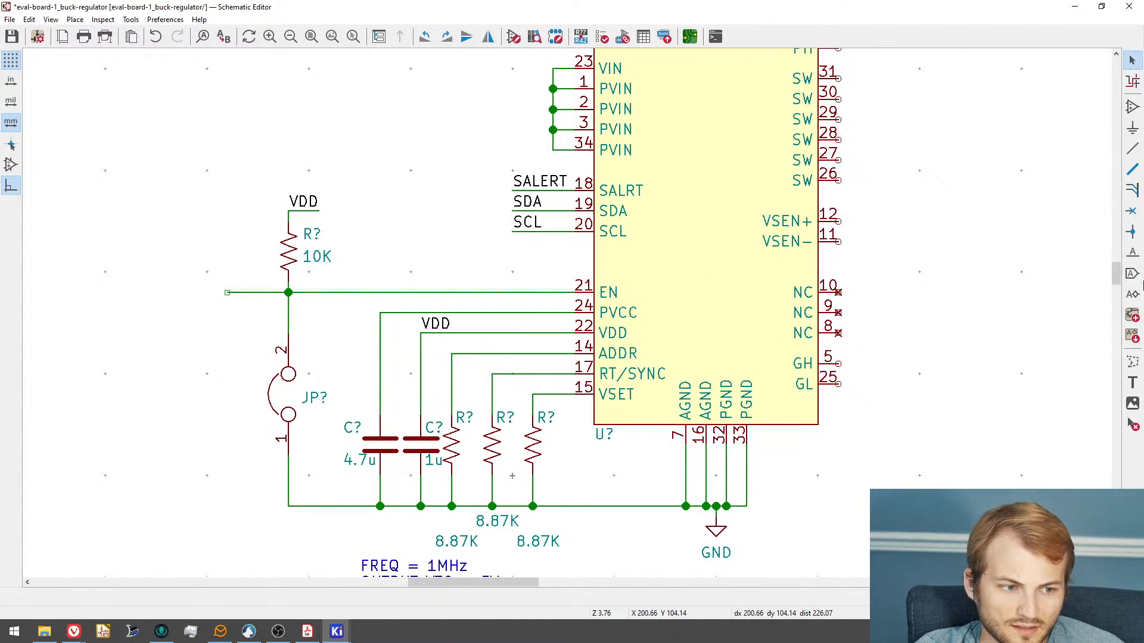
- Add a net label "EN" at the free end of the wire stub on the EN node
click(1131, 255)
click(227, 292)
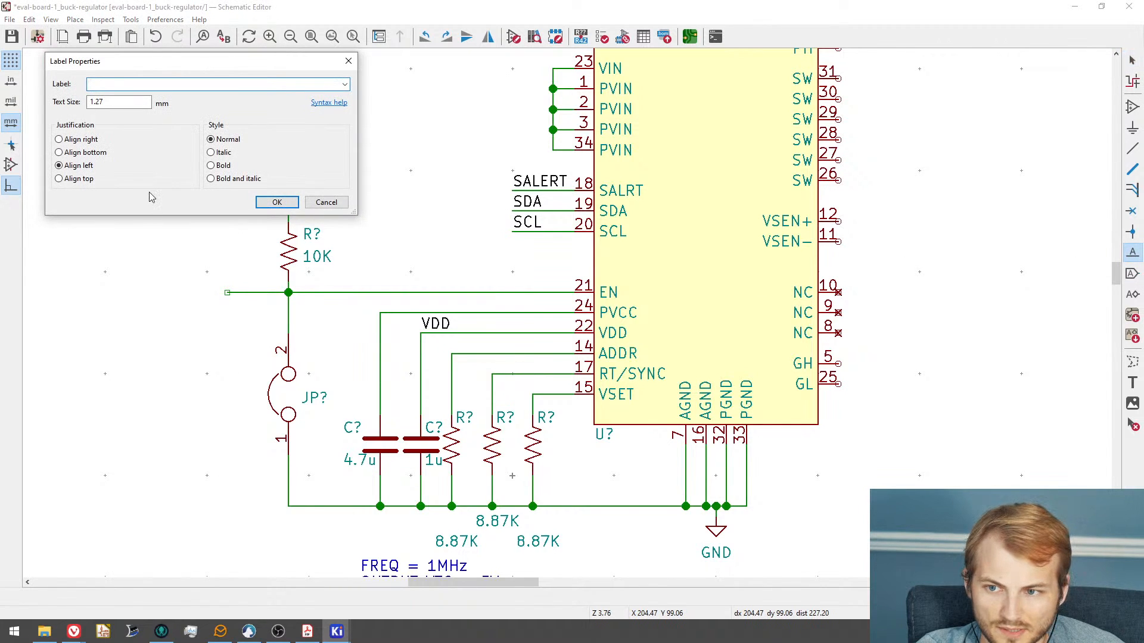
text(EN)
key(Return)
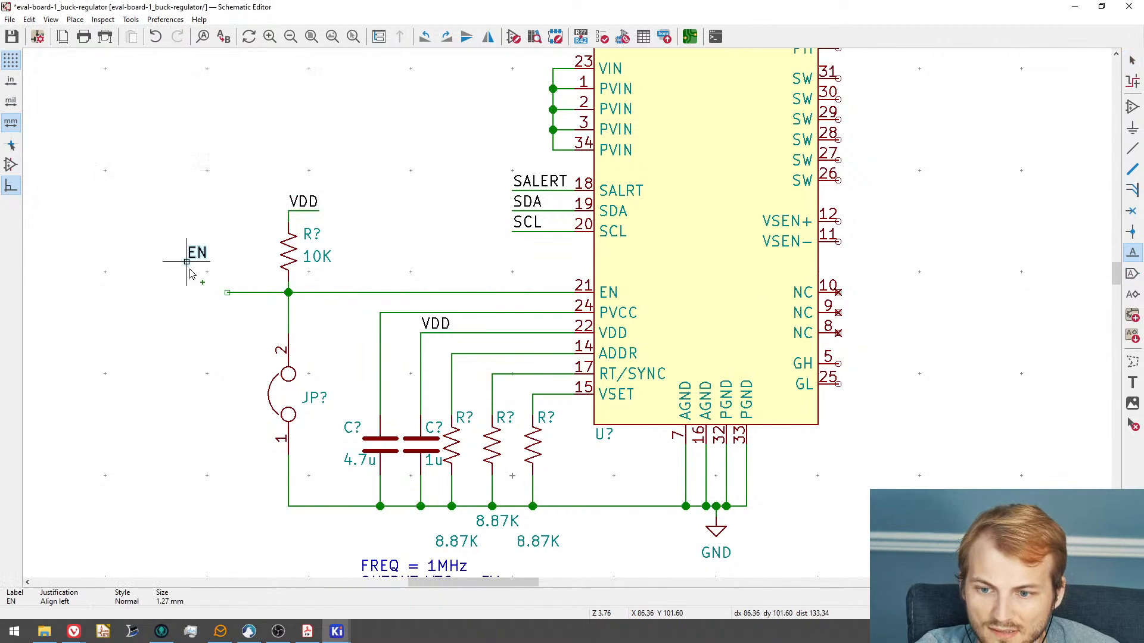
click(227, 293)
scroll(241, 311, down, 3)
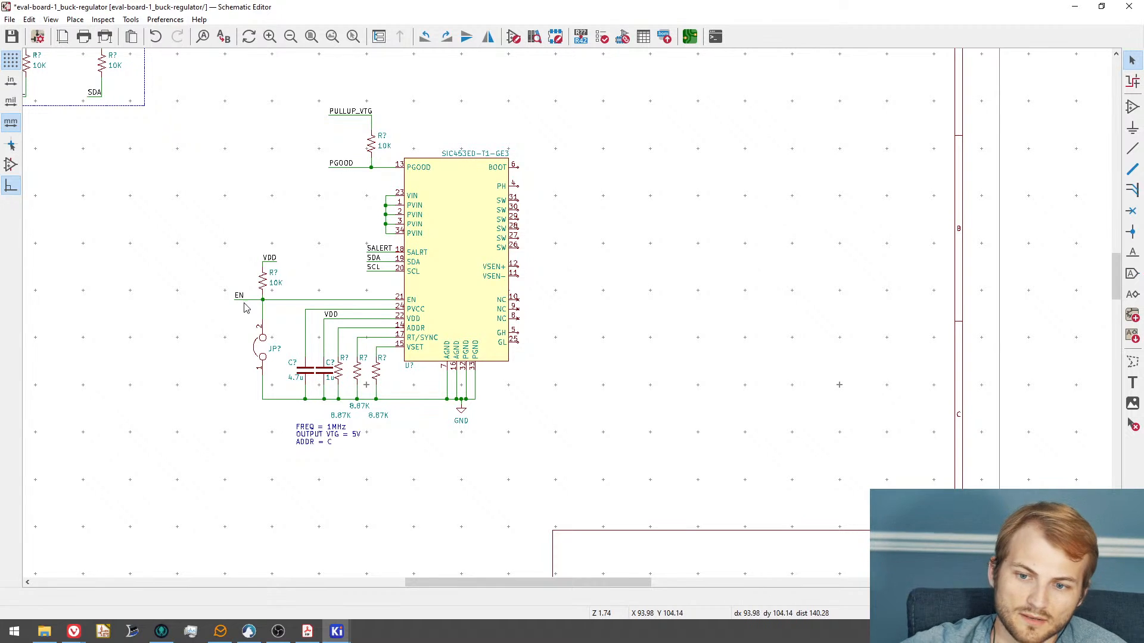
scroll(233, 321, down, 2)
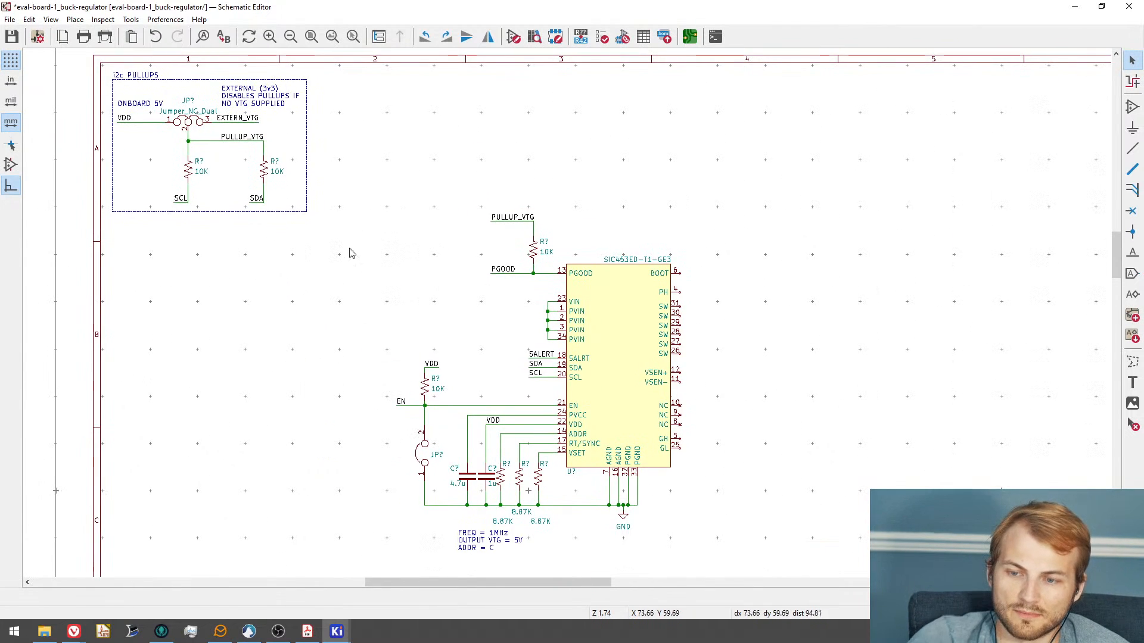
scroll(301, 374, up, 5)
middle_drag(301, 352, 314, 242)
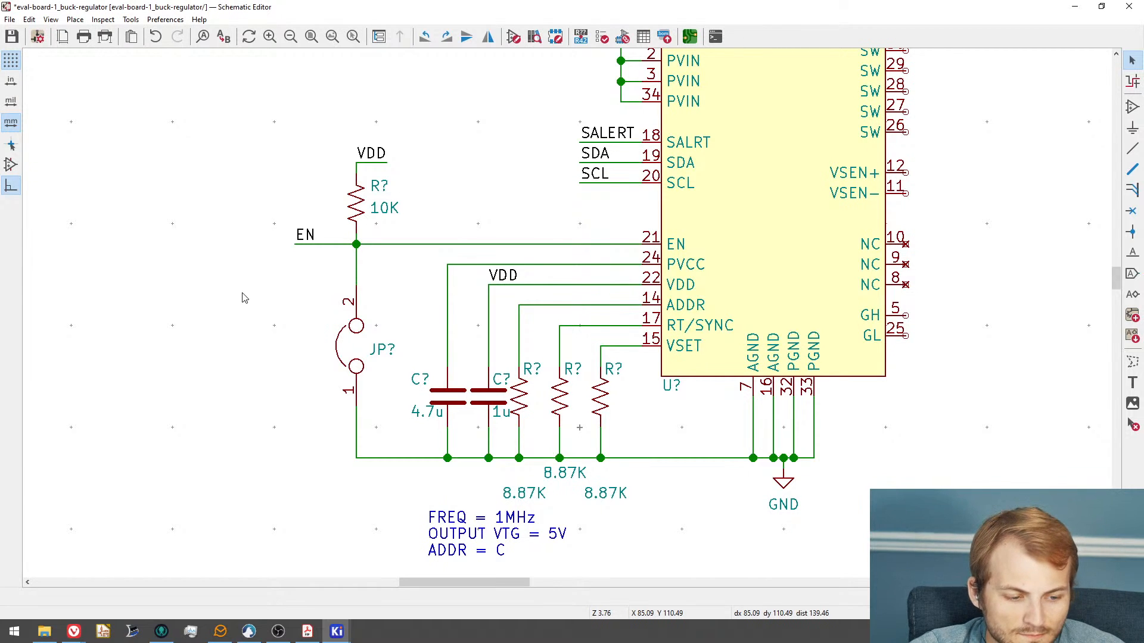
scroll(241, 298, down, 3)
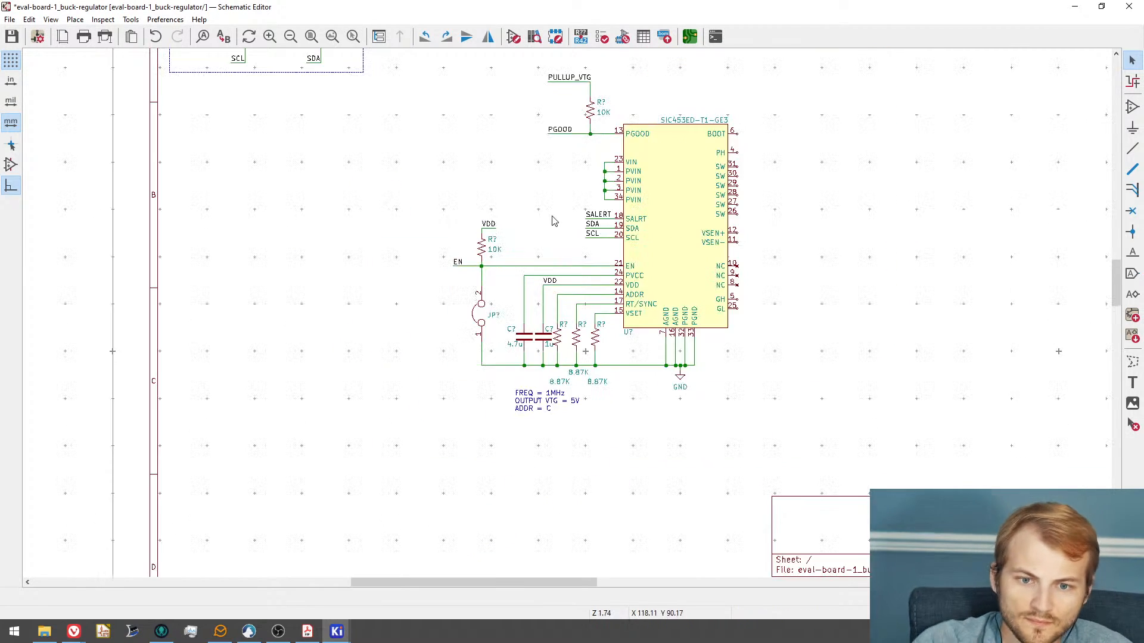
middle_drag(554, 222, 429, 279)
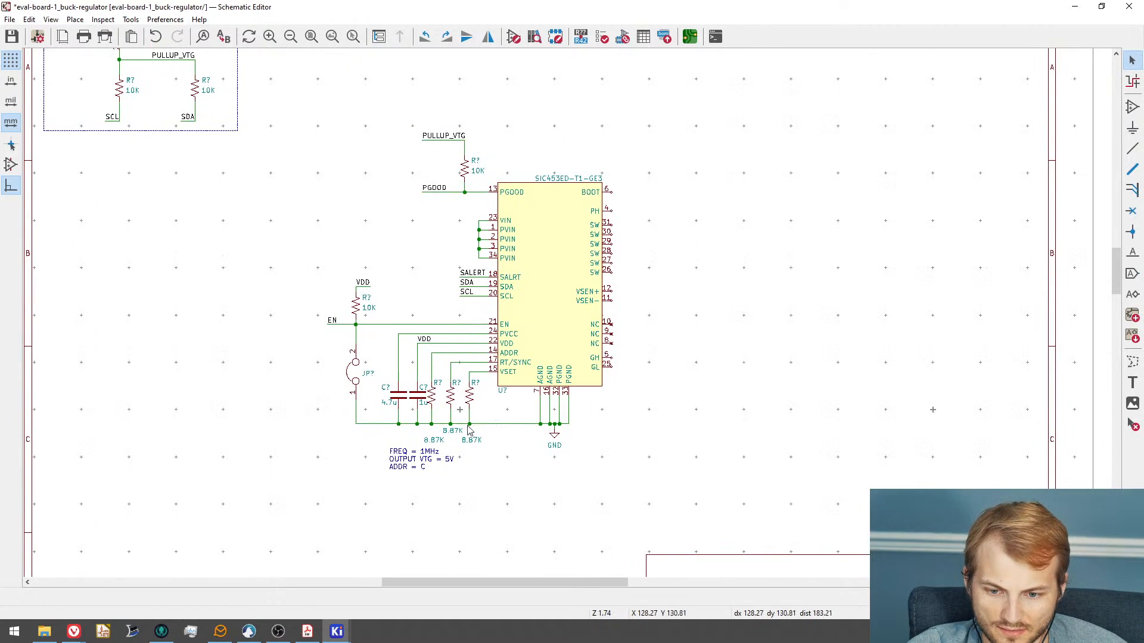
- Inspect how the regulator's AGND and PGND pins are tied together at the GND symbol
scroll(423, 411, up, 5)
scroll(423, 411, down, 3)
middle_drag(456, 325, 465, 411)
middle_drag(662, 449, 414, 324)
scroll(417, 331, up, 4)
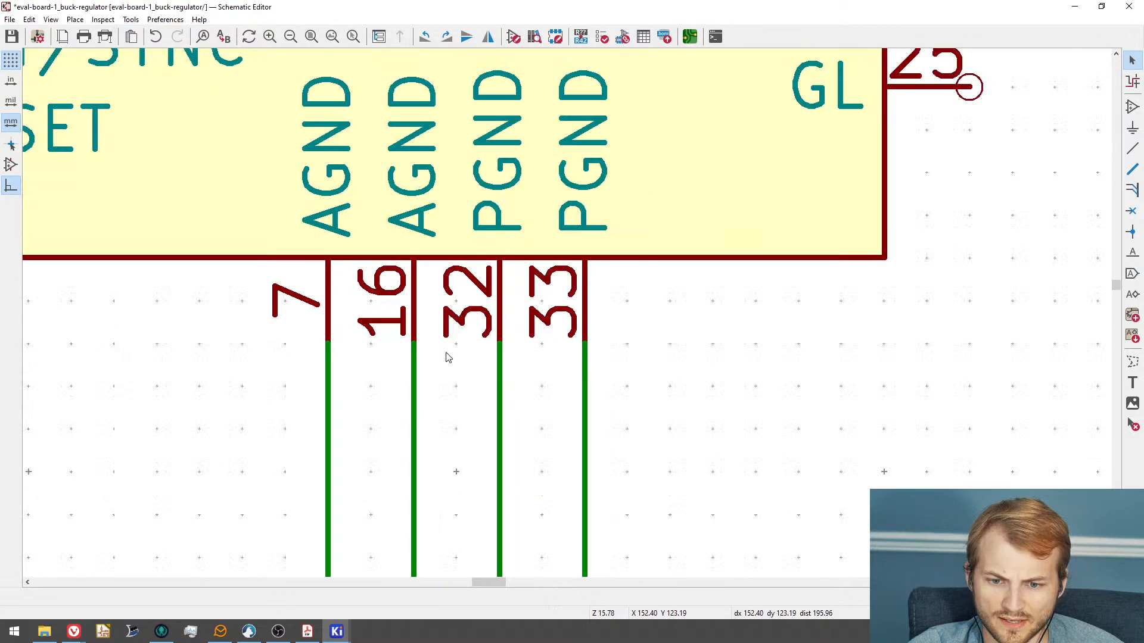
scroll(448, 357, down, 2)
scroll(447, 357, down, 4)
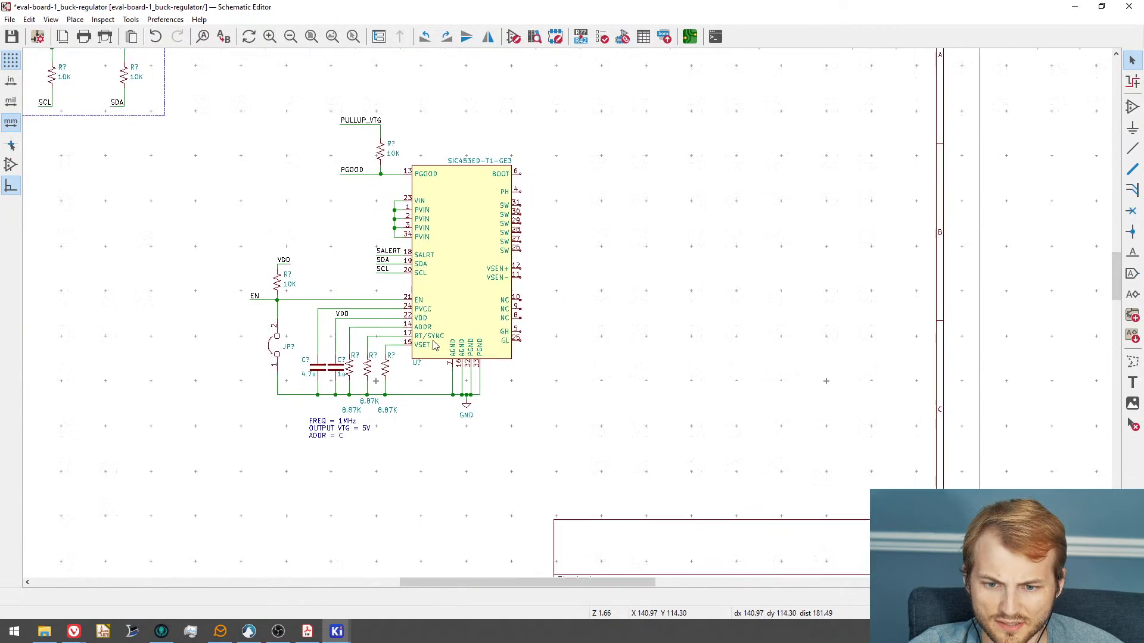
scroll(437, 384, up, 3)
scroll(438, 385, down, 1)
scroll(438, 384, up, 3)
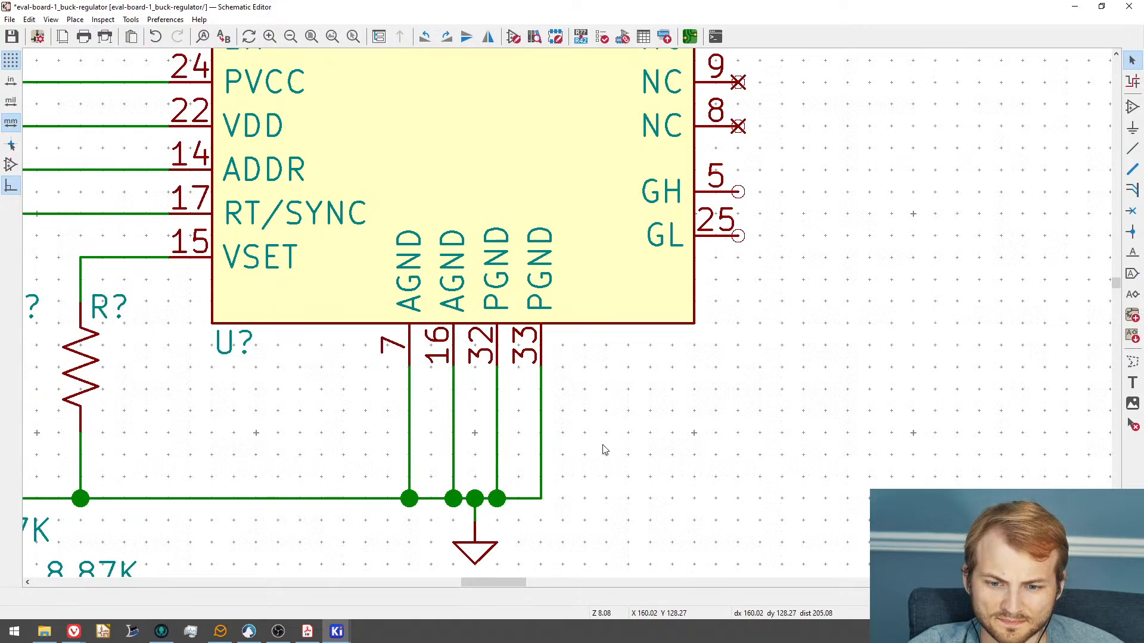
drag(603, 447, 376, 415)
key(Escape)
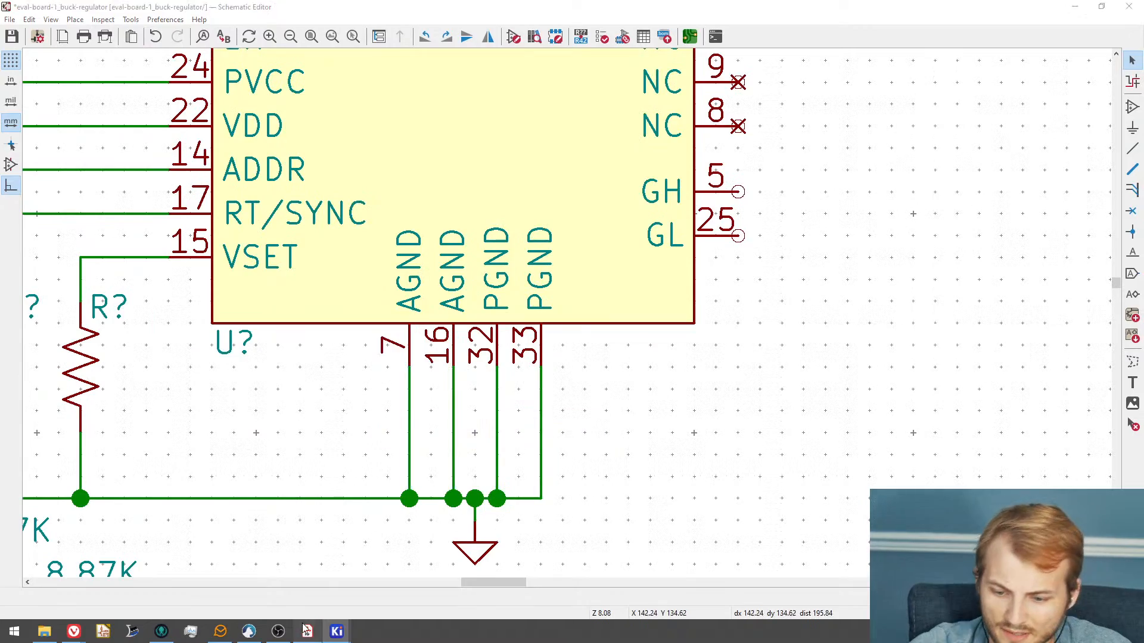
- Switch to the SiC45x datasheet in Acrobat and examine the AGND pin in the Functional Block Diagram on page 6
click(307, 631)
scroll(468, 407, up, 10)
scroll(468, 408, up, 15)
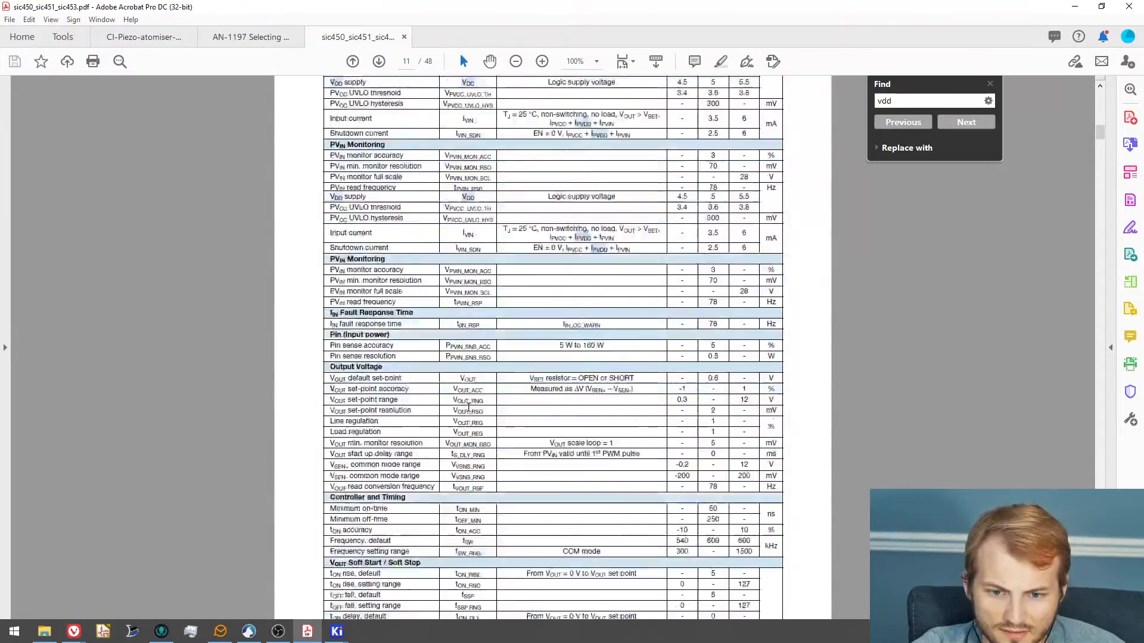
scroll(469, 410, down, 5)
scroll(468, 411, up, 5)
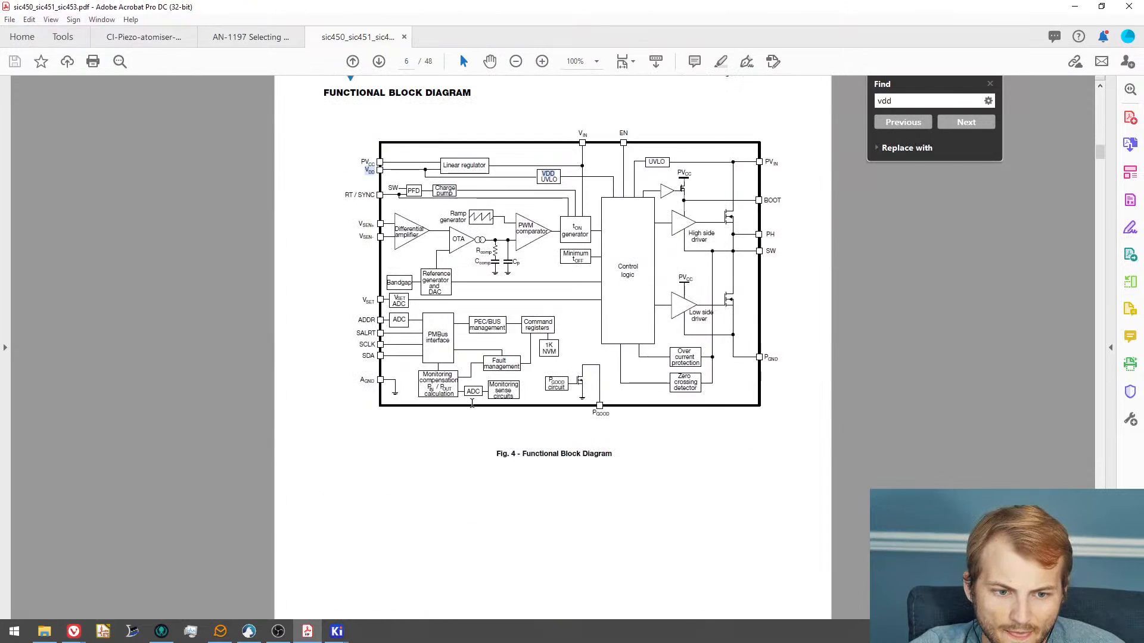
ctrl+scroll(535, 303, up, 1)
ctrl+scroll(535, 303, up, 1)
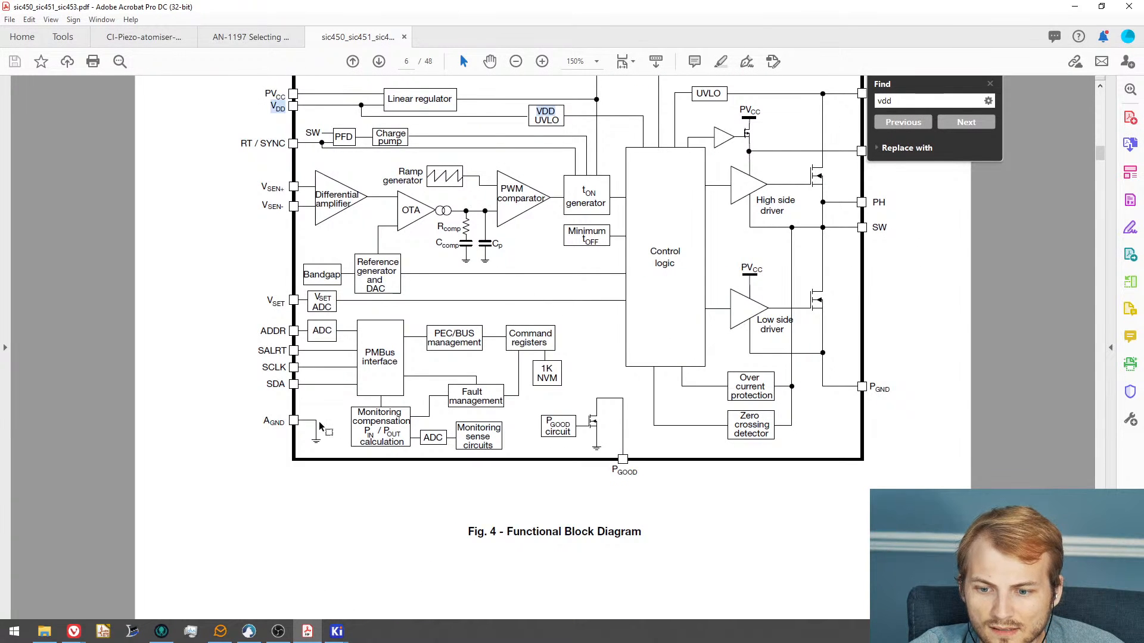
drag(247, 410, 327, 451)
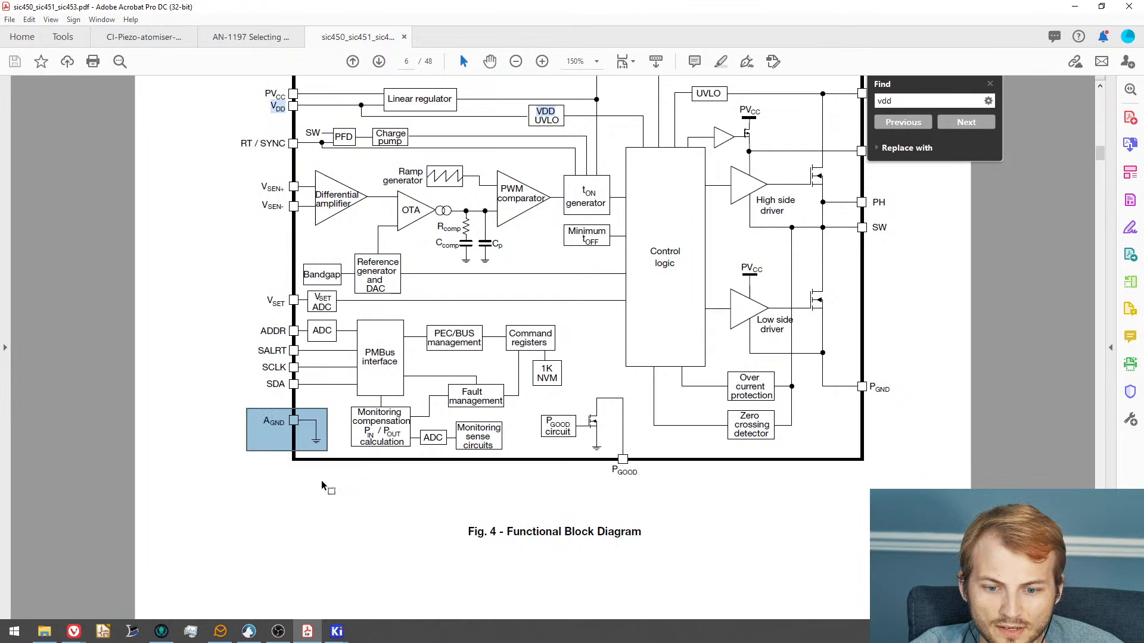
- Search the datasheet for "agnd" and examine the VM-COT block diagram on page 7
drag(263, 420, 283, 422)
key(ctrl+c)
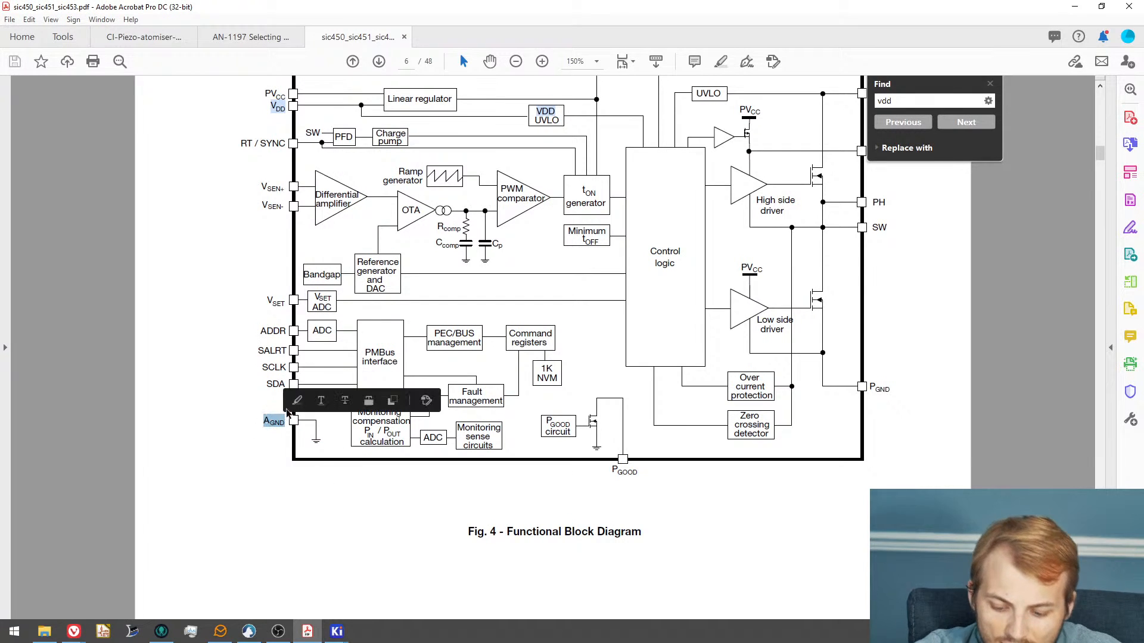
key(ctrl+f)
key(ctrl+v)
click(947, 137)
click(960, 122)
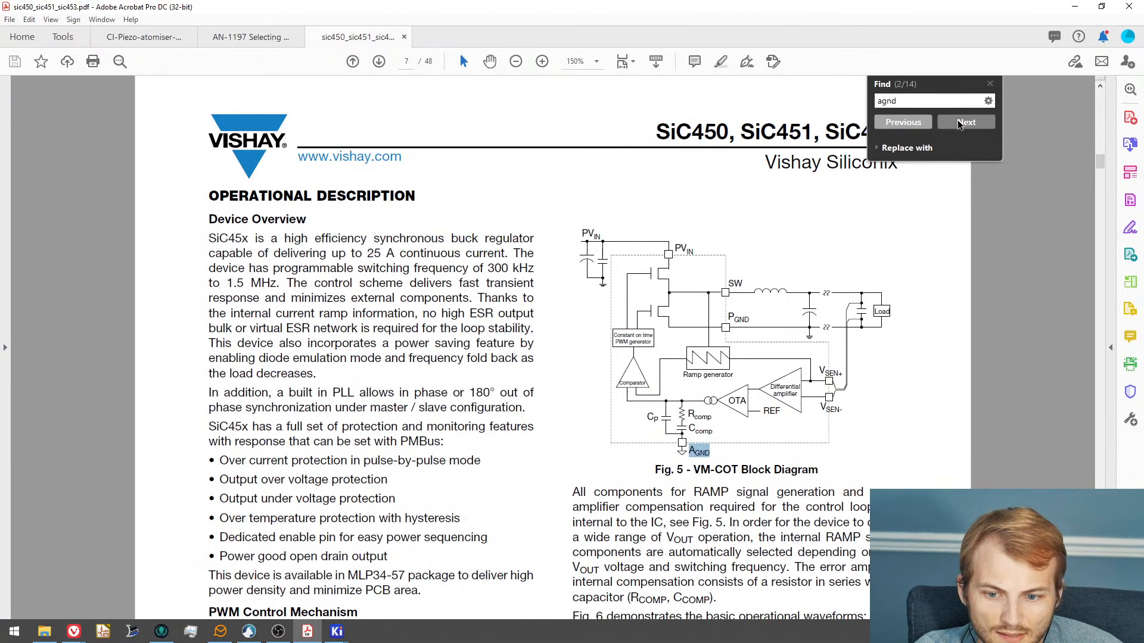
click(959, 123)
click(903, 122)
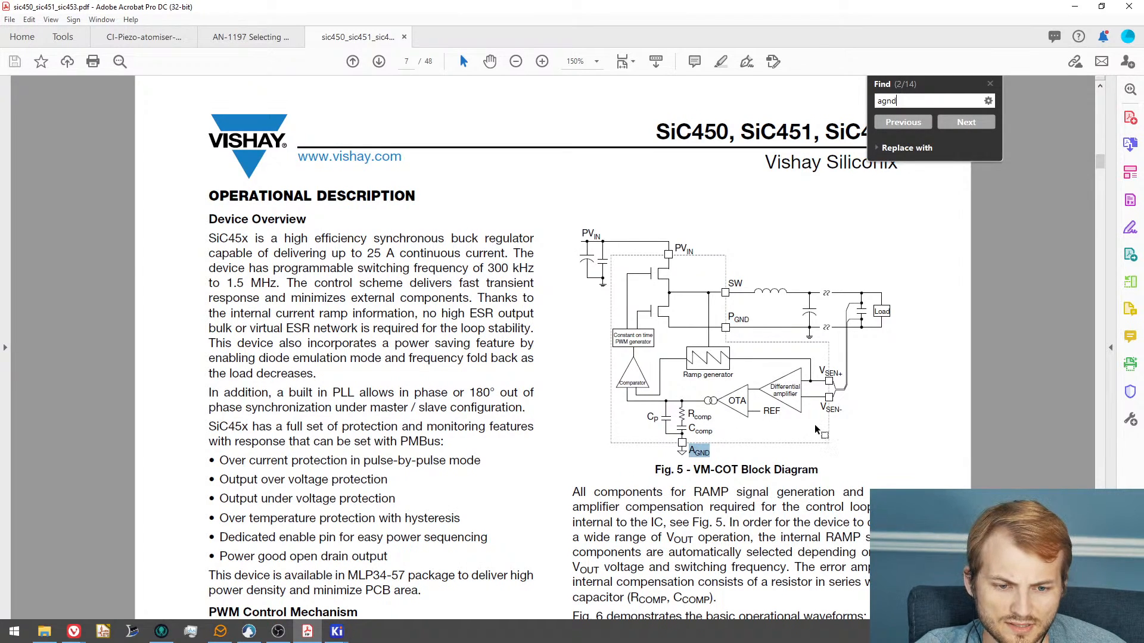
ctrl+scroll(760, 423, up, 2)
ctrl+scroll(730, 563, down, 2)
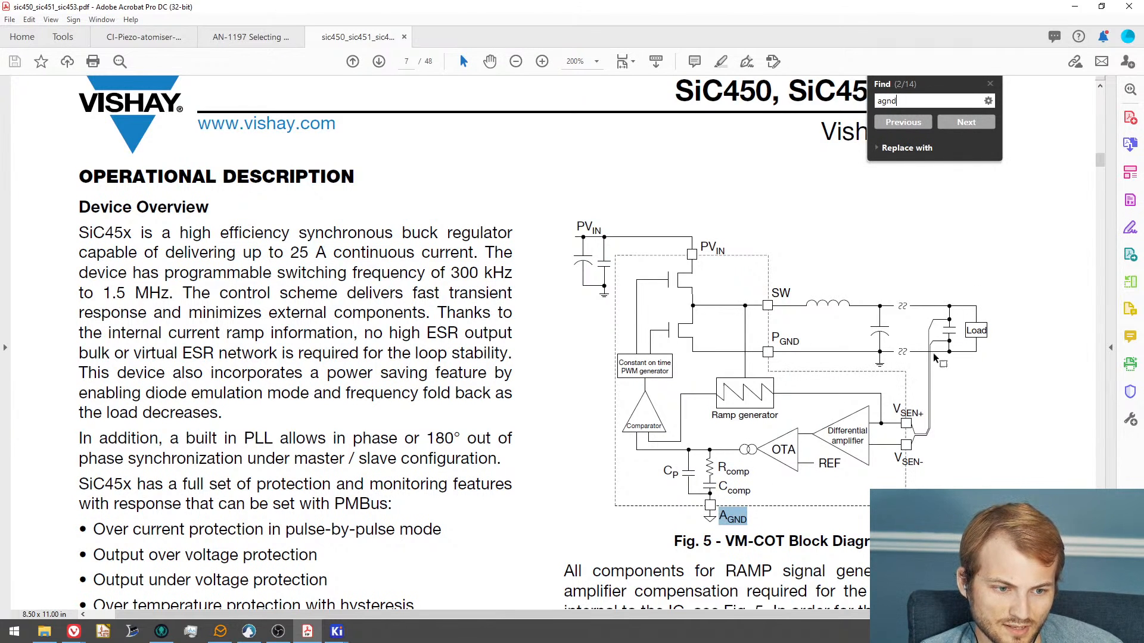
- Go through the following AGND matches up to the Step 6 Signal Routing layout guidance on page 45
click(951, 129)
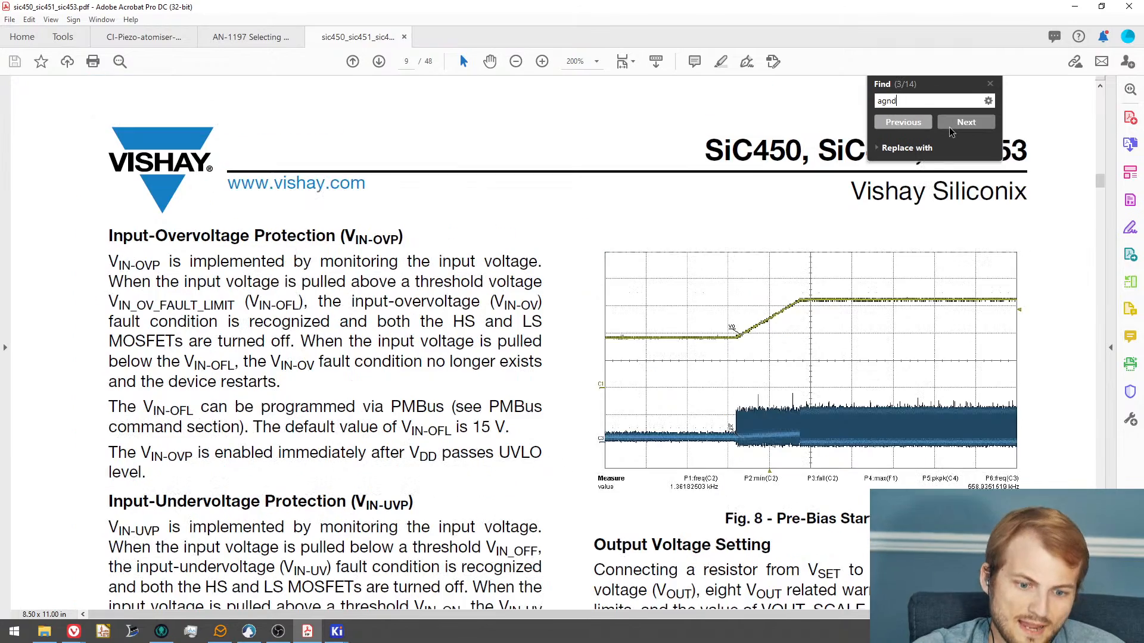
ctrl+scroll(792, 356, down, 1)
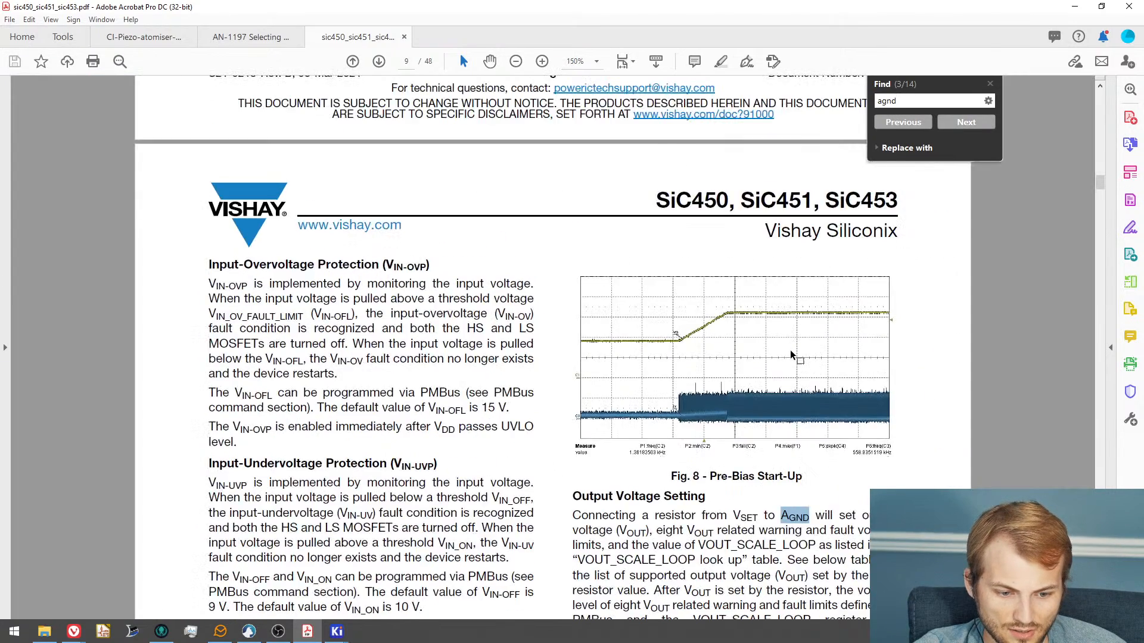
click(951, 129)
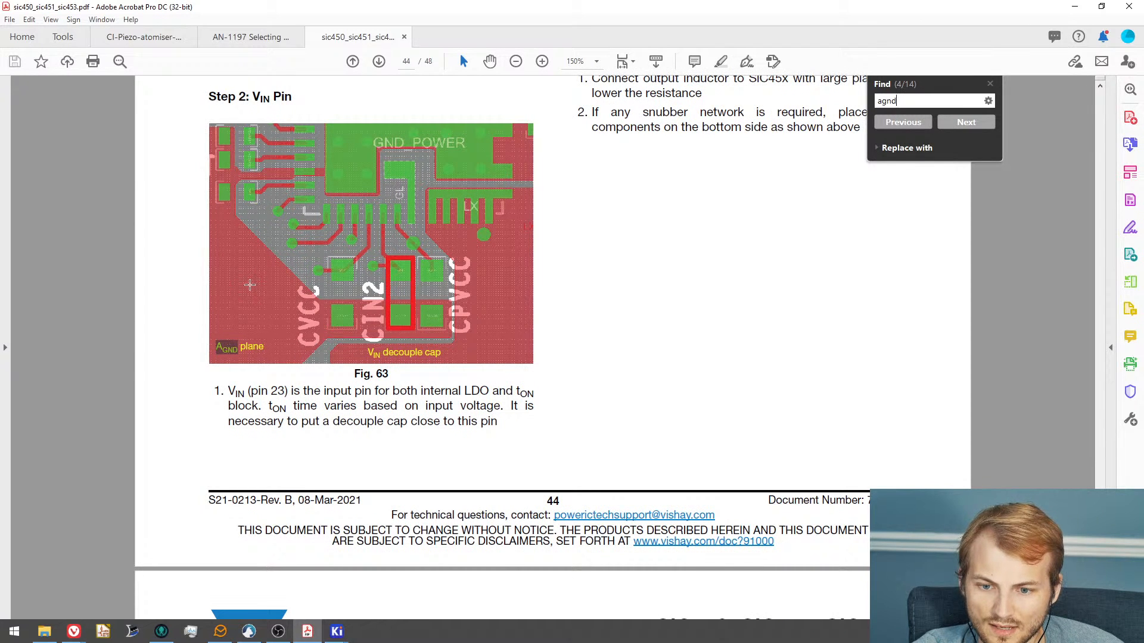
scroll(249, 285, up, 1)
click(950, 128)
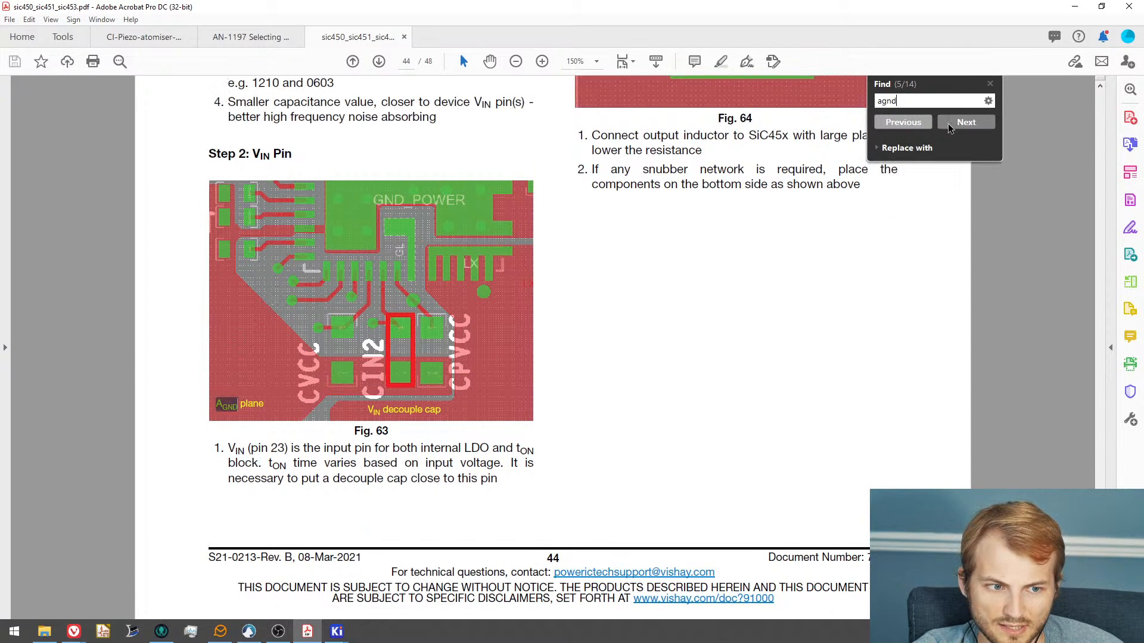
click(950, 128)
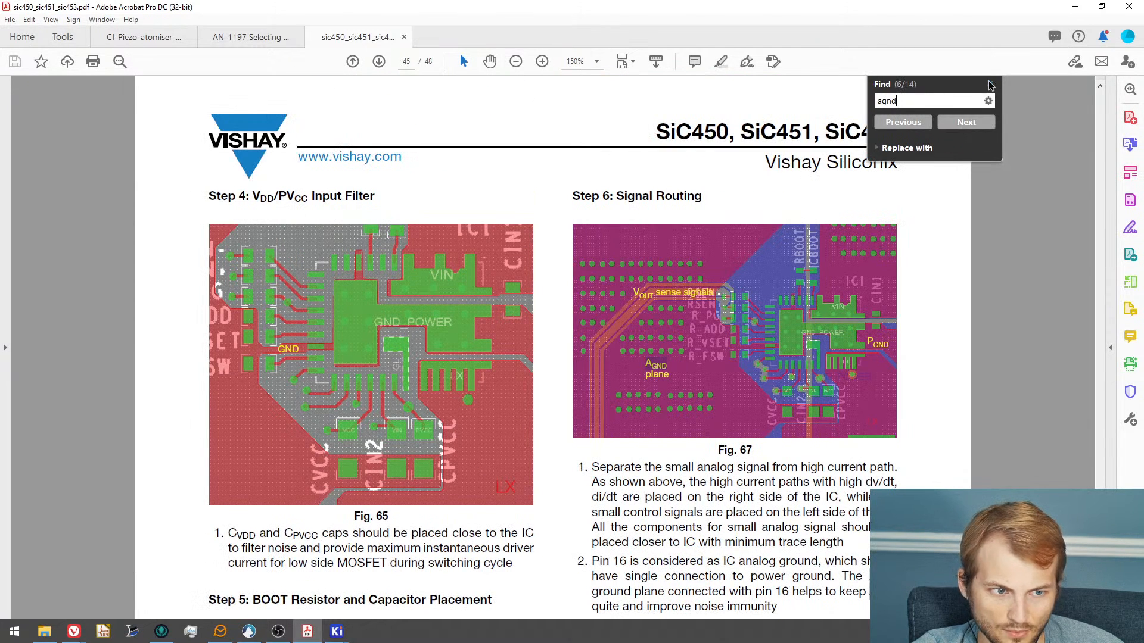
- Close the datasheet search, return to its first page, and move the Acrobat window off the schematic
key(Escape)
key(Home)
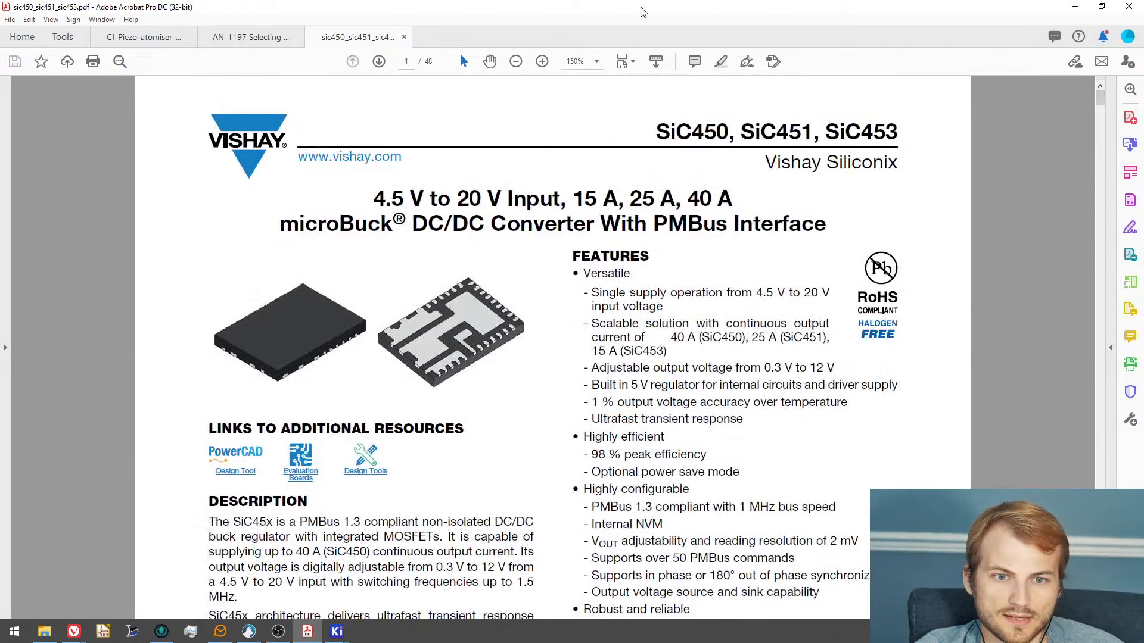
drag(635, 9, 1, 88)
- Review the ground connections and the rest of the SIC453 circuit in the Schematic Editor
scroll(513, 402, down, 3)
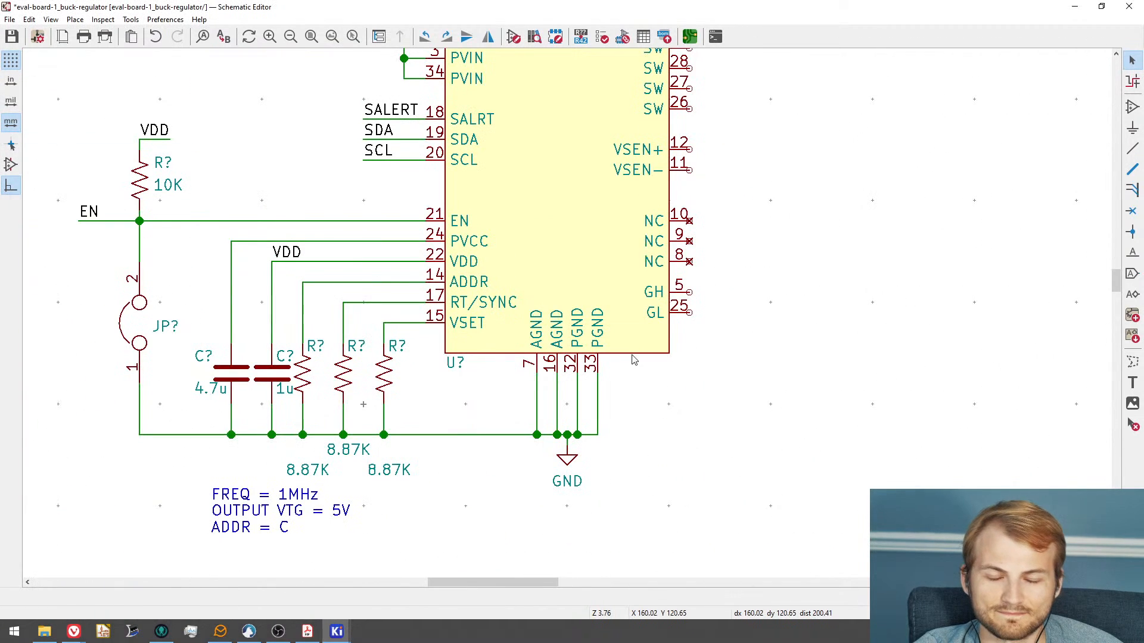
scroll(539, 290, down, 3)
scroll(671, 454, up, 3)
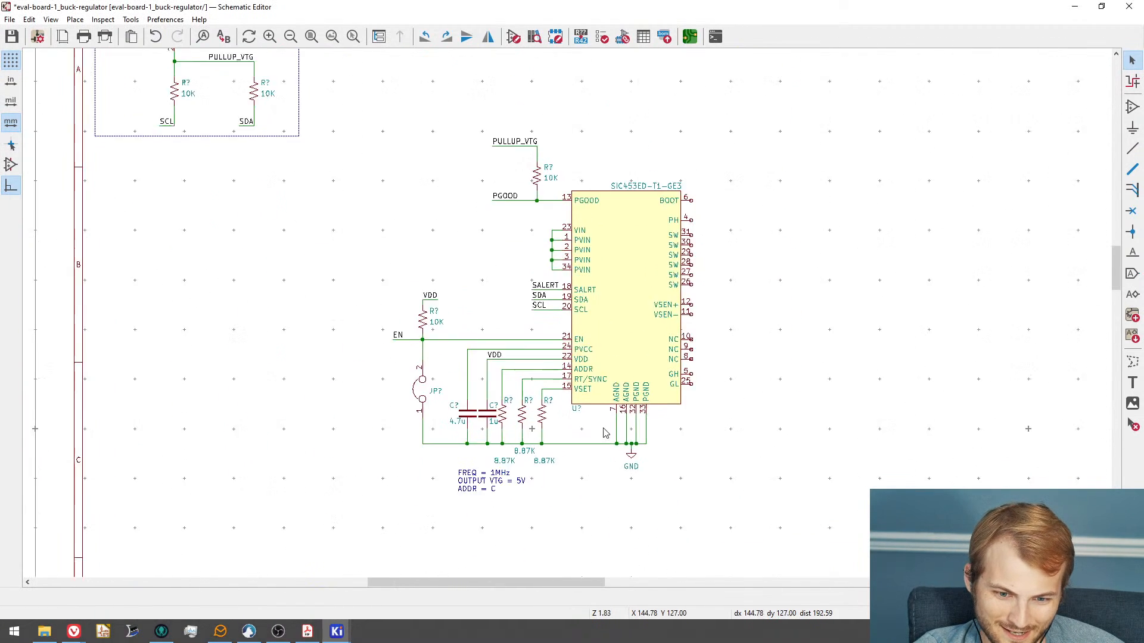
scroll(671, 454, up, 3)
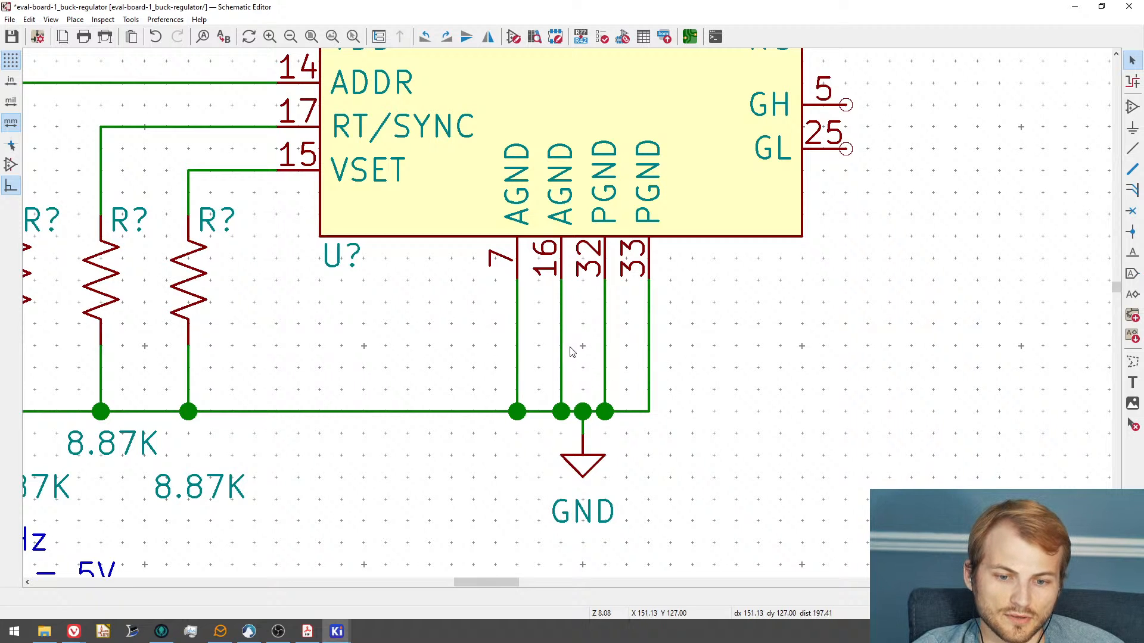
scroll(570, 348, down, 5)
middle_drag(512, 308, 584, 399)
scroll(619, 467, up, 3)
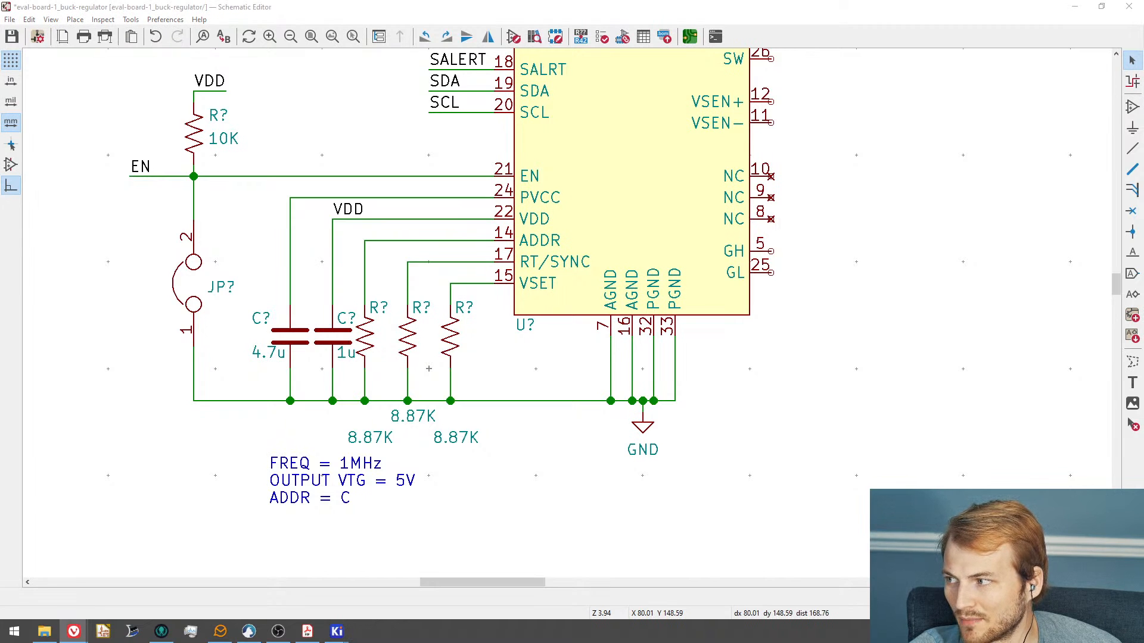
scroll(794, 254, down, 4)
middle_drag(660, 235, 502, 387)
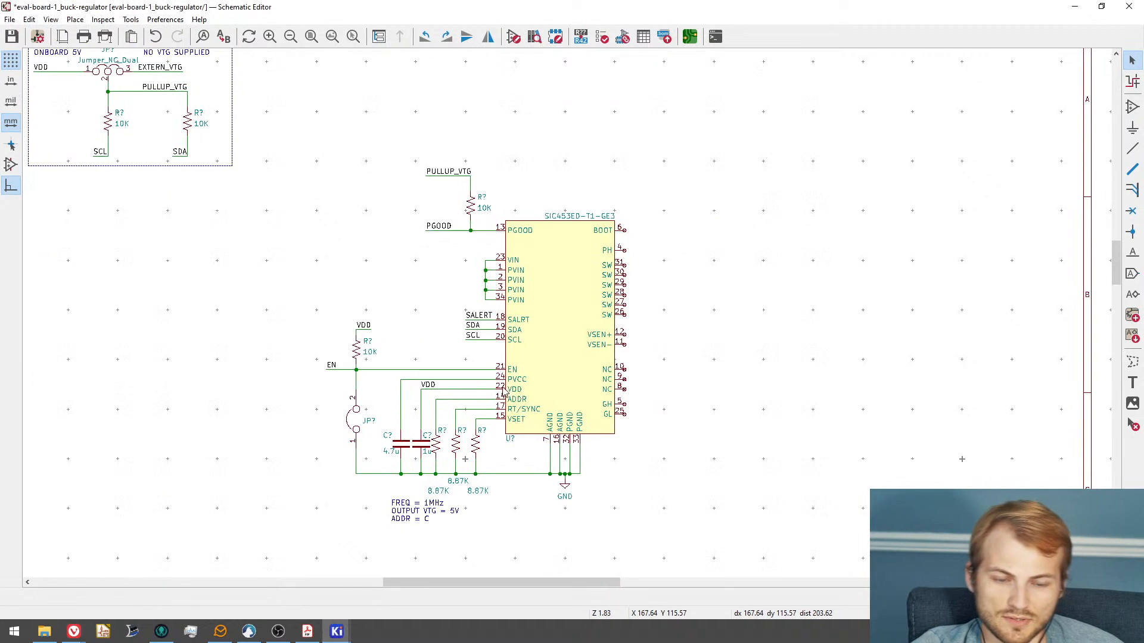
scroll(510, 371, up, 1)
scroll(492, 374, up, 2)
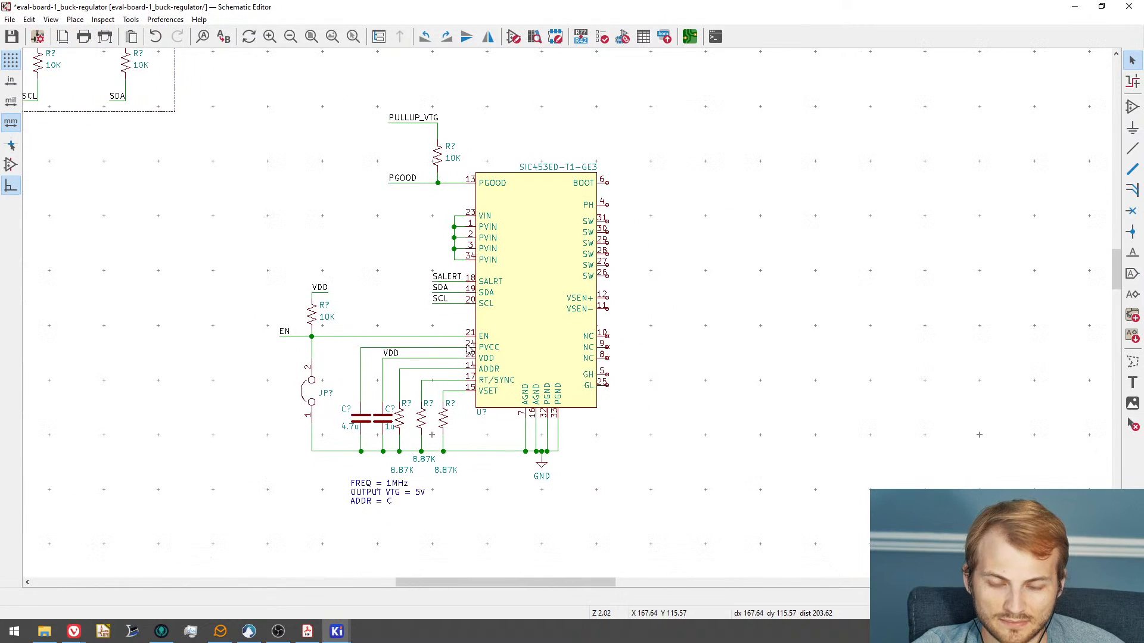
scroll(468, 351, up, 5)
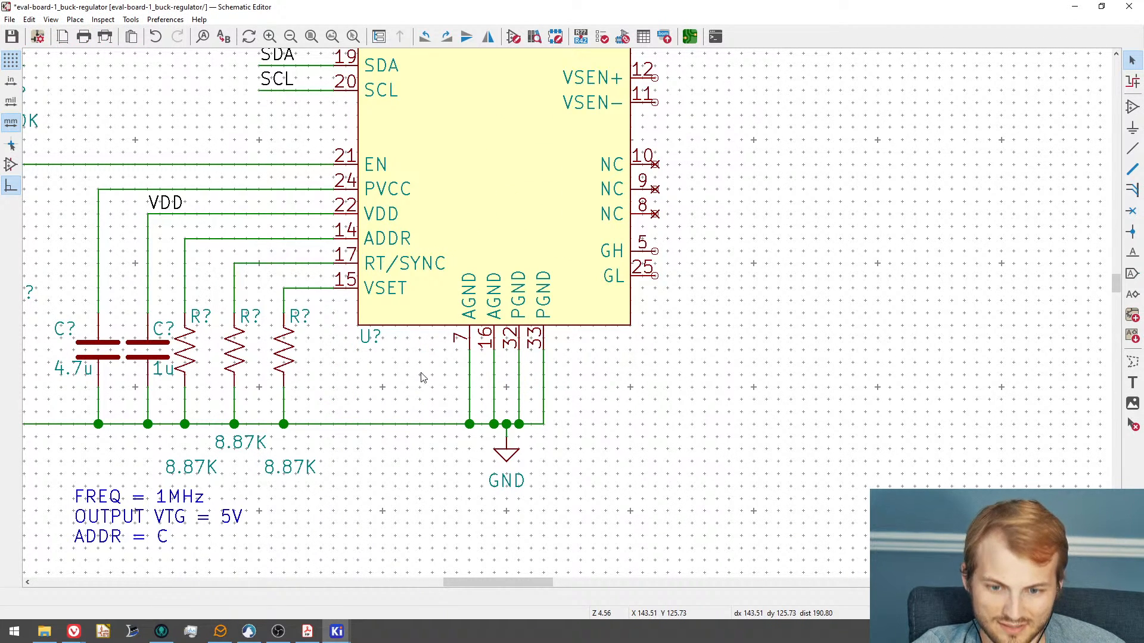
scroll(420, 377, down, 5)
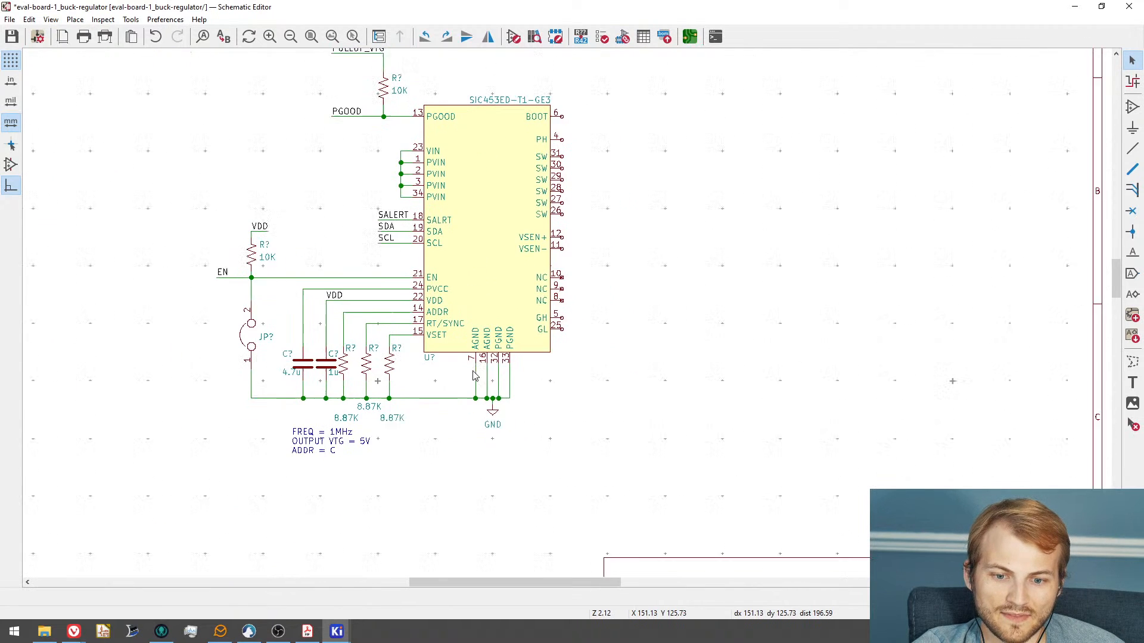
middle_drag(473, 371, 442, 365)
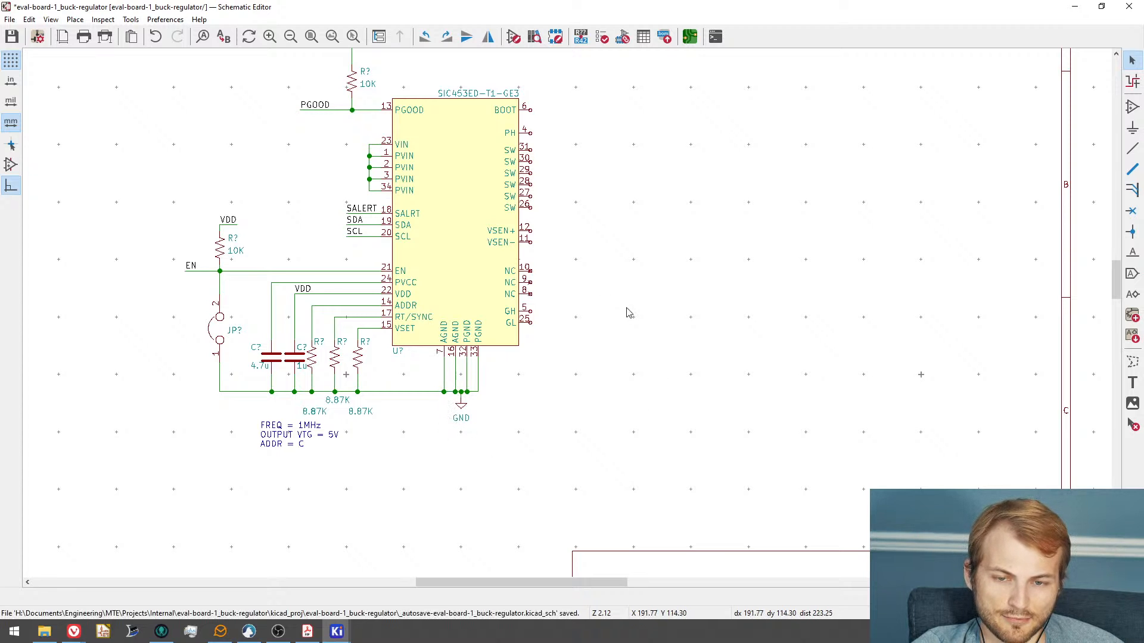
key(w)
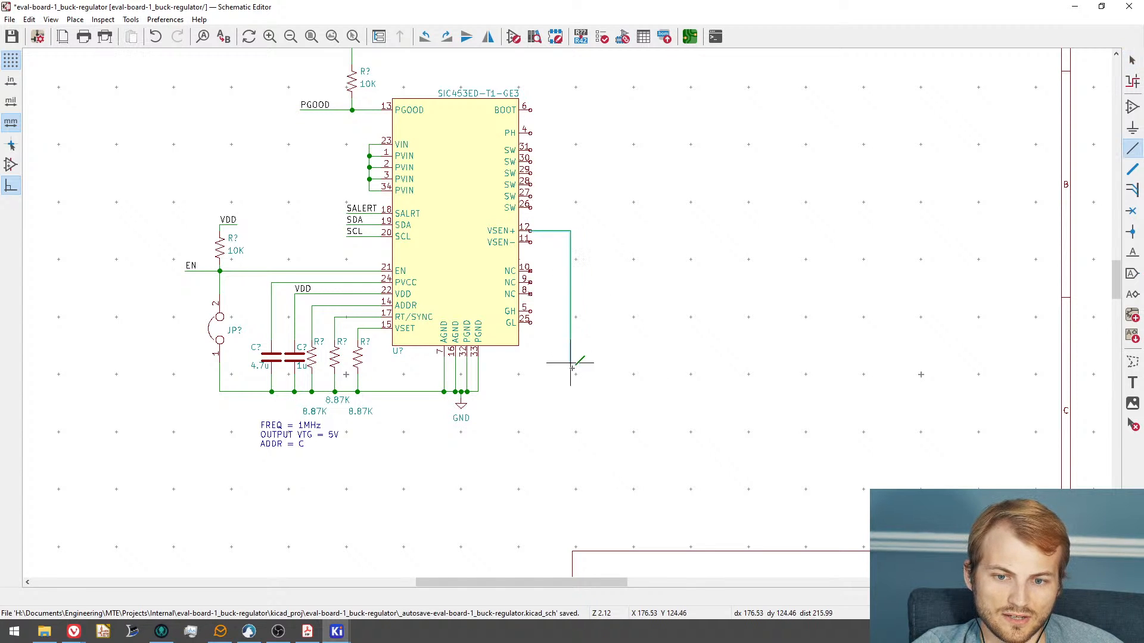
key(Escape)
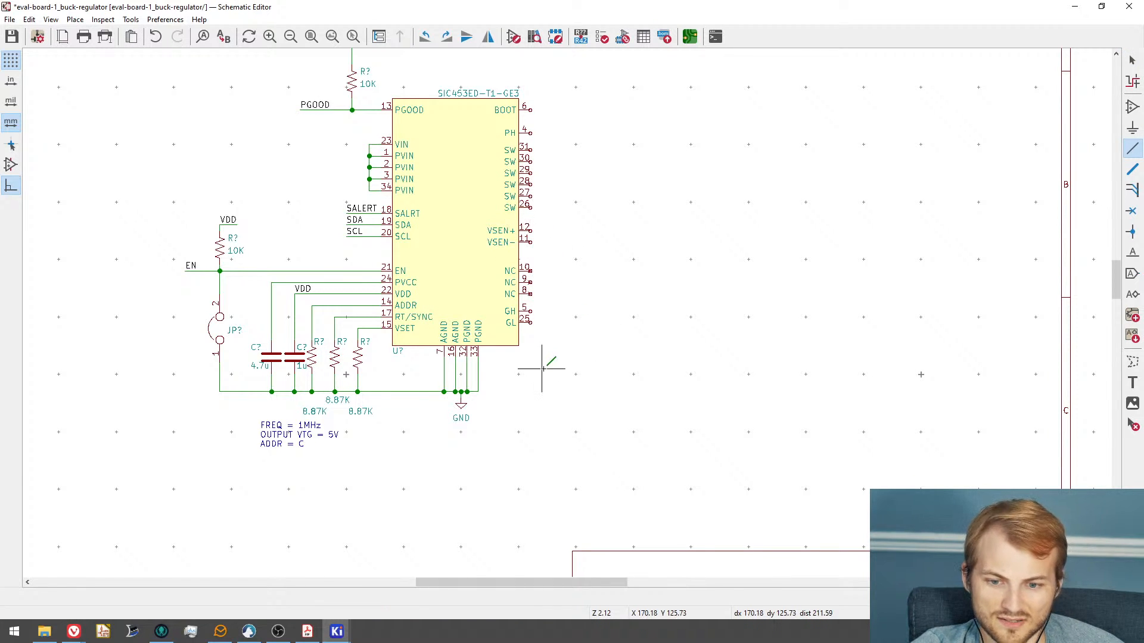
key(Escape)
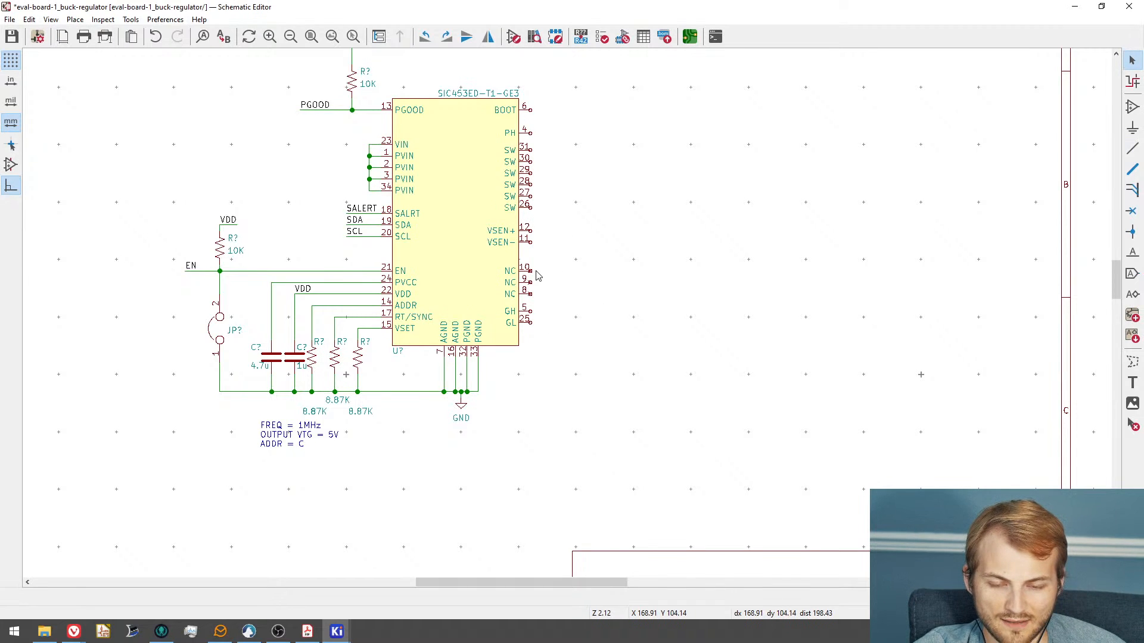
middle_drag(407, 242, 456, 323)
middle_drag(539, 402, 535, 353)
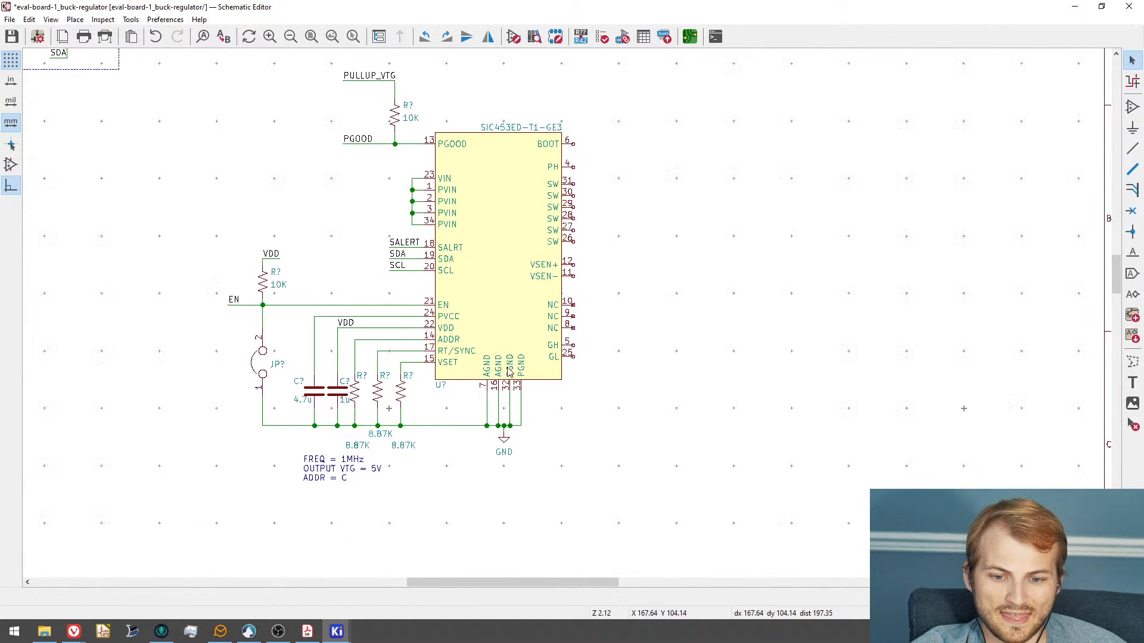
click(573, 265)
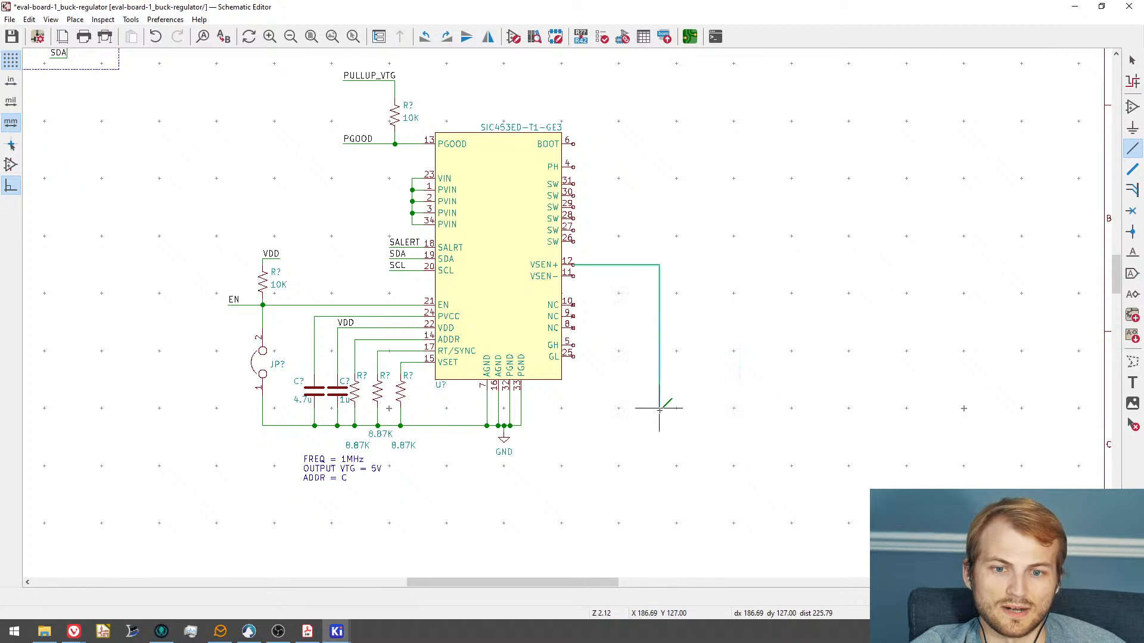
key(Escape)
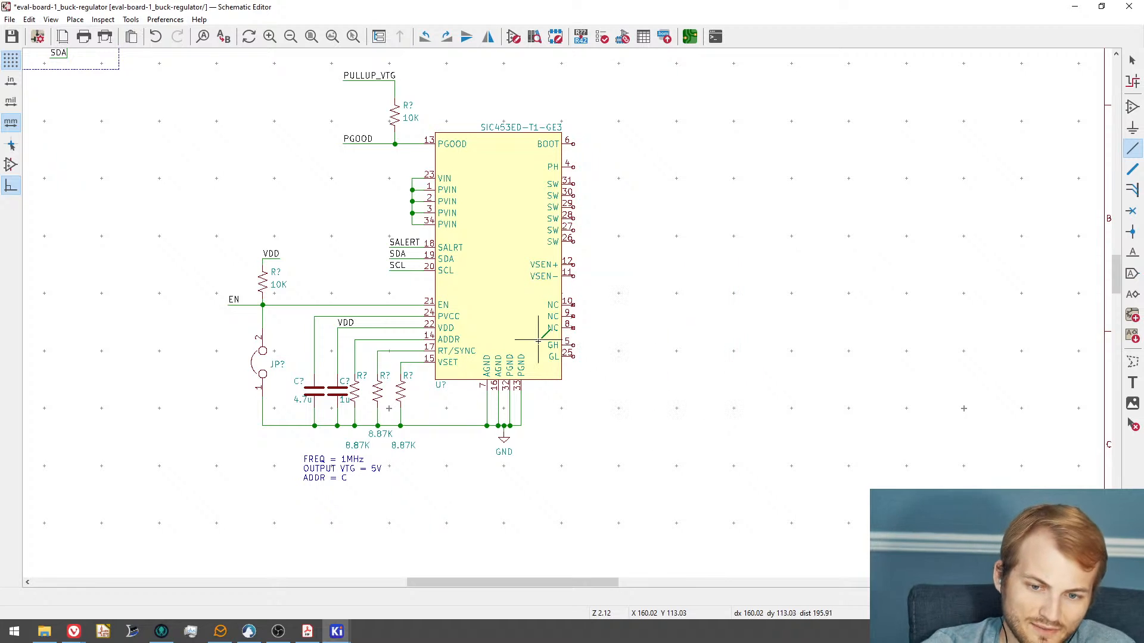
key(Escape)
- Review the remaining SIC453 connections in the schematic, from the ground pins to the VIN/PVIN inputs and the unconnected output-side pins
middle_drag(532, 353, 615, 384)
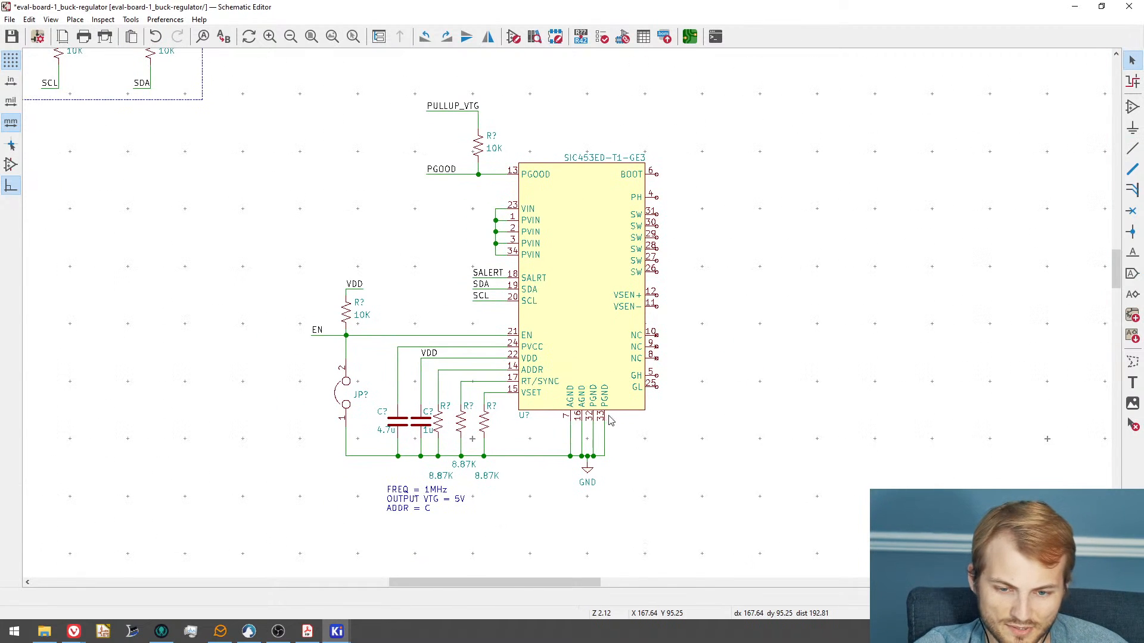
middle_drag(500, 385, 395, 382)
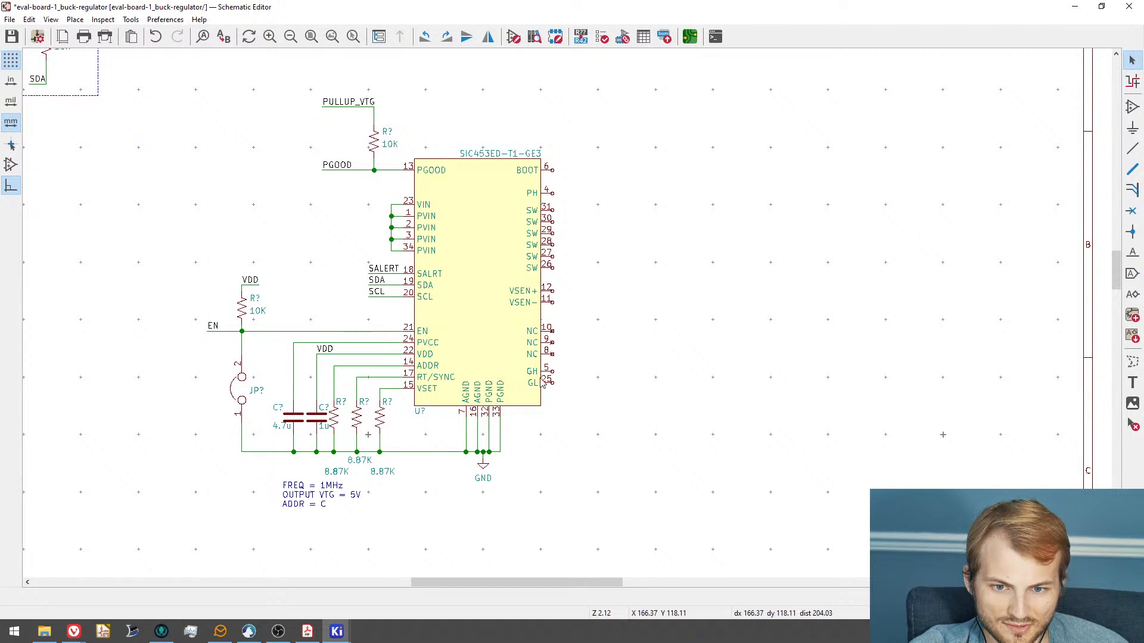
scroll(488, 419, up, 1)
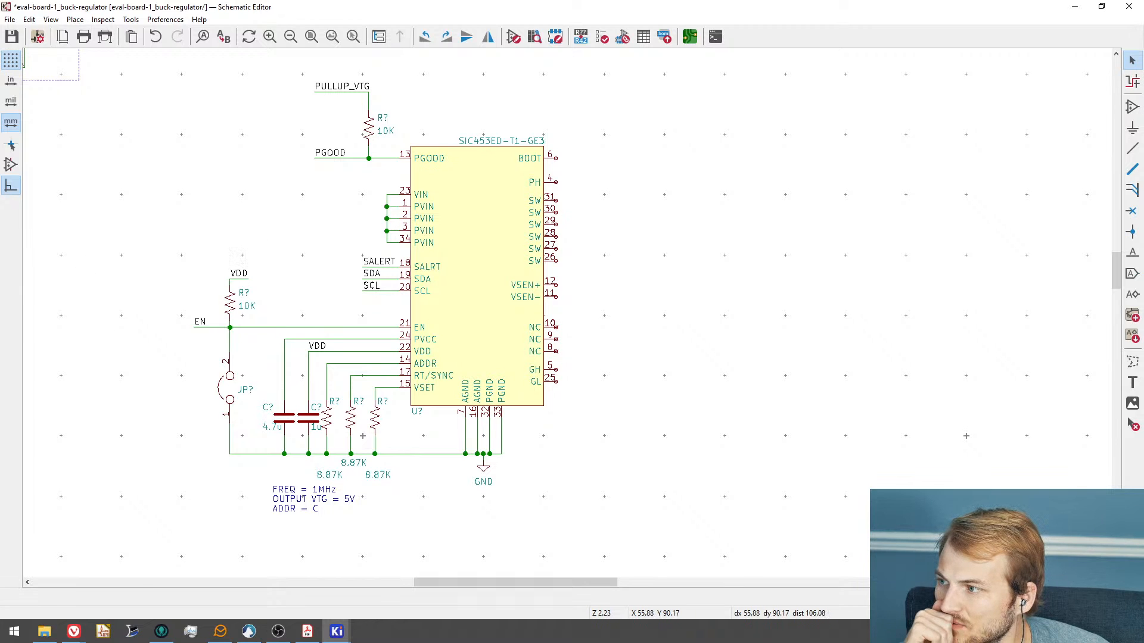
middle_drag(302, 261, 387, 340)
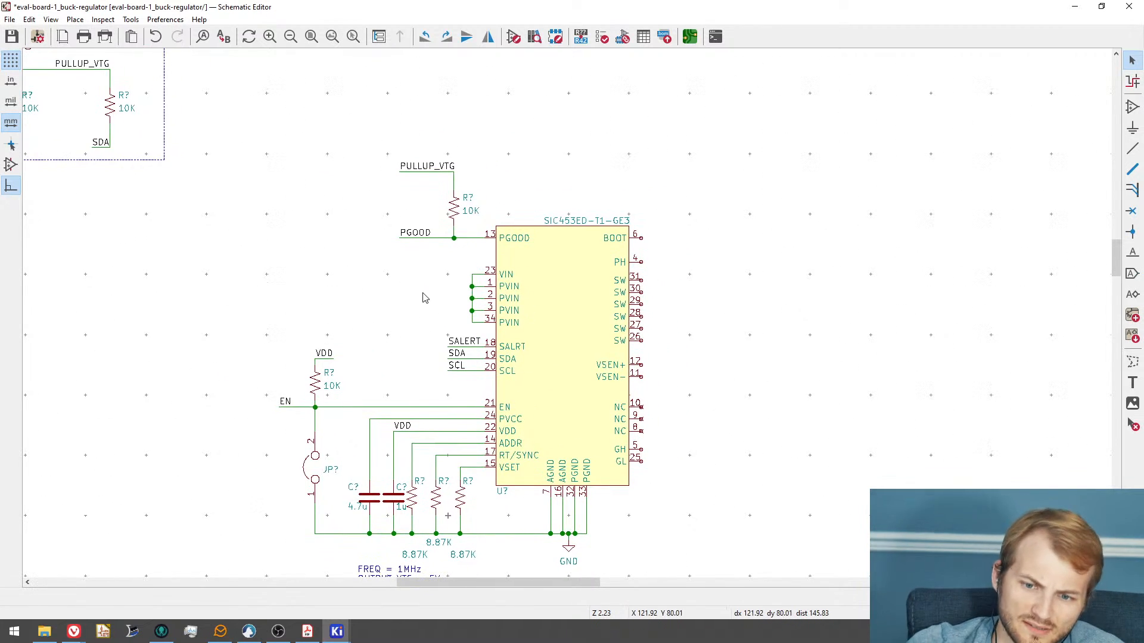
scroll(458, 251, up, 4)
scroll(456, 251, down, 1)
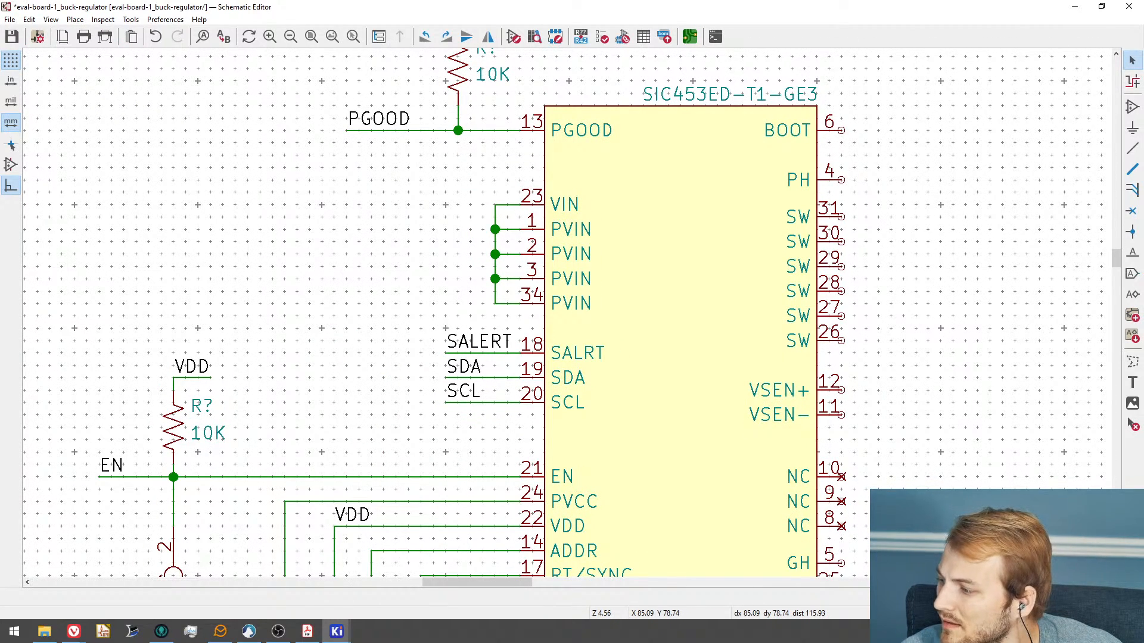
key(alt+Tab)
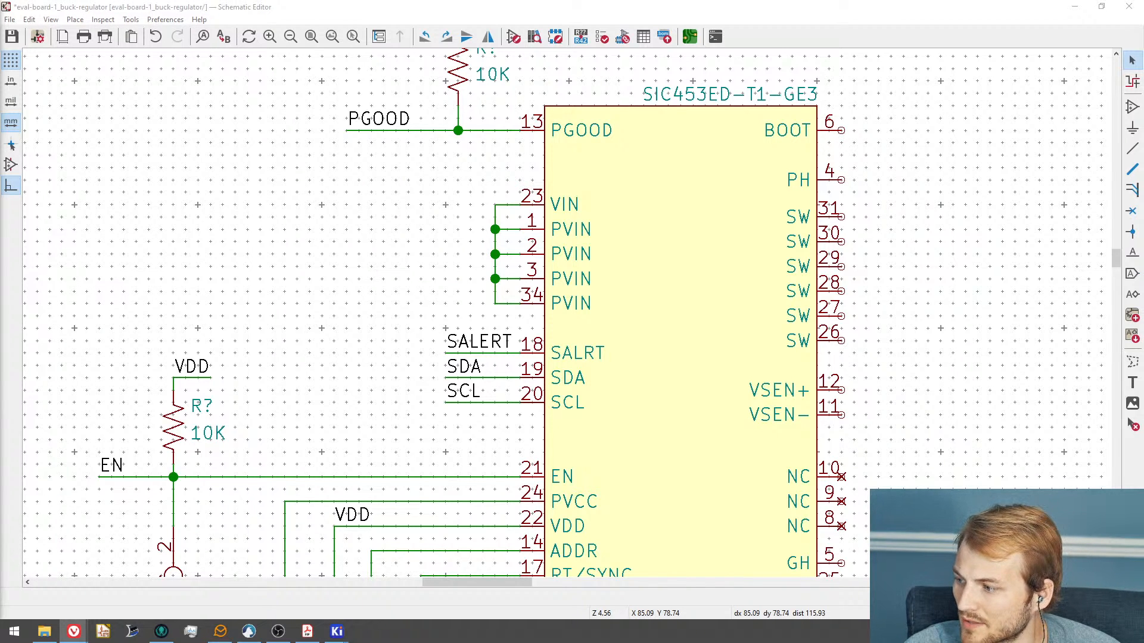
scroll(388, 276, down, 5)
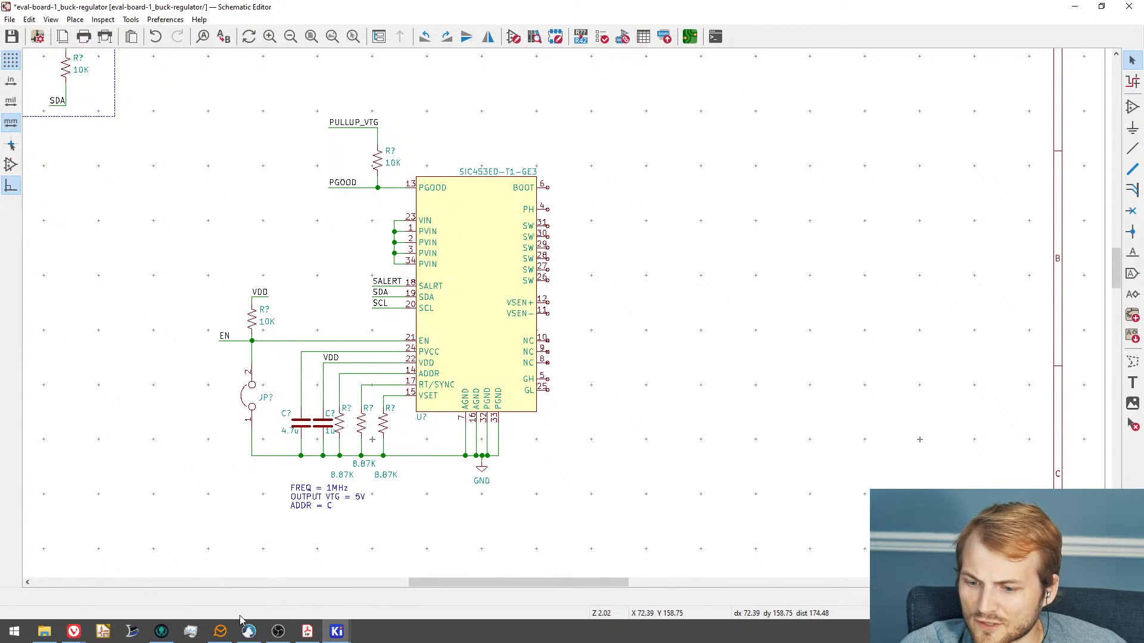
- Switch to Acrobat, bring up the AN-1197 Selecting Inductors for Buck Converters report, and return to its first page
click(307, 631)
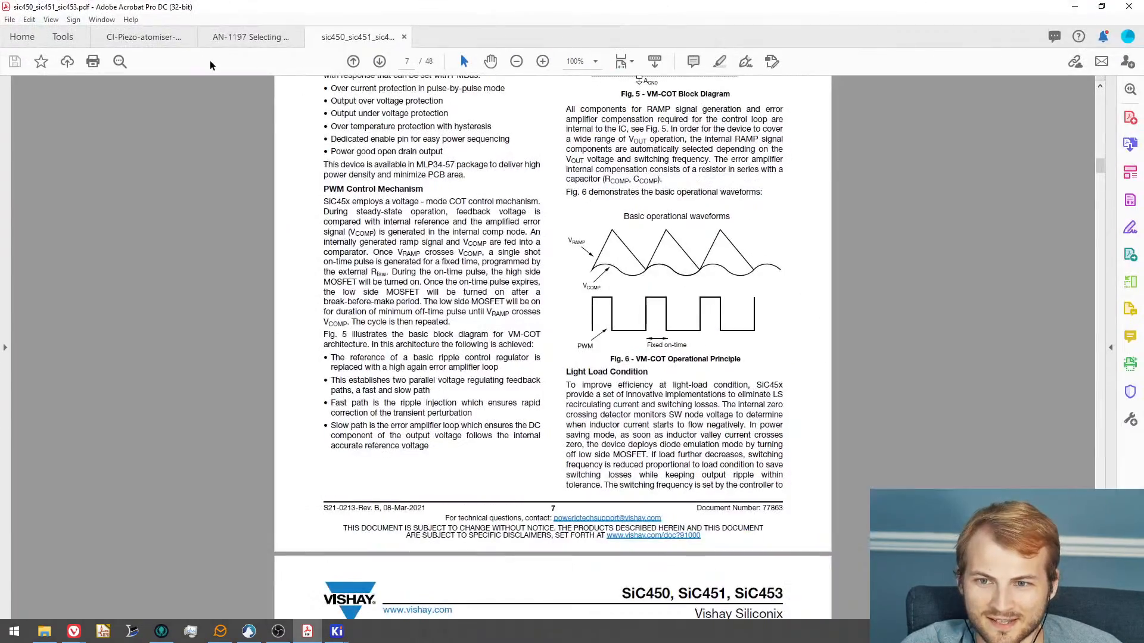
click(227, 37)
scroll(365, 367, up, 5)
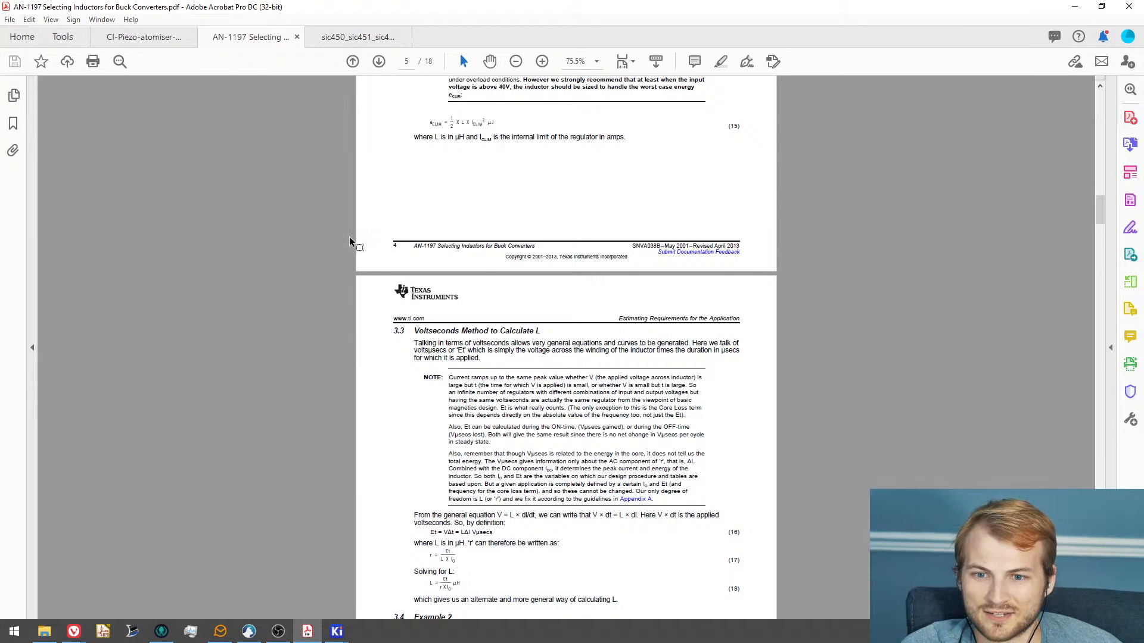
scroll(352, 235, up, 6)
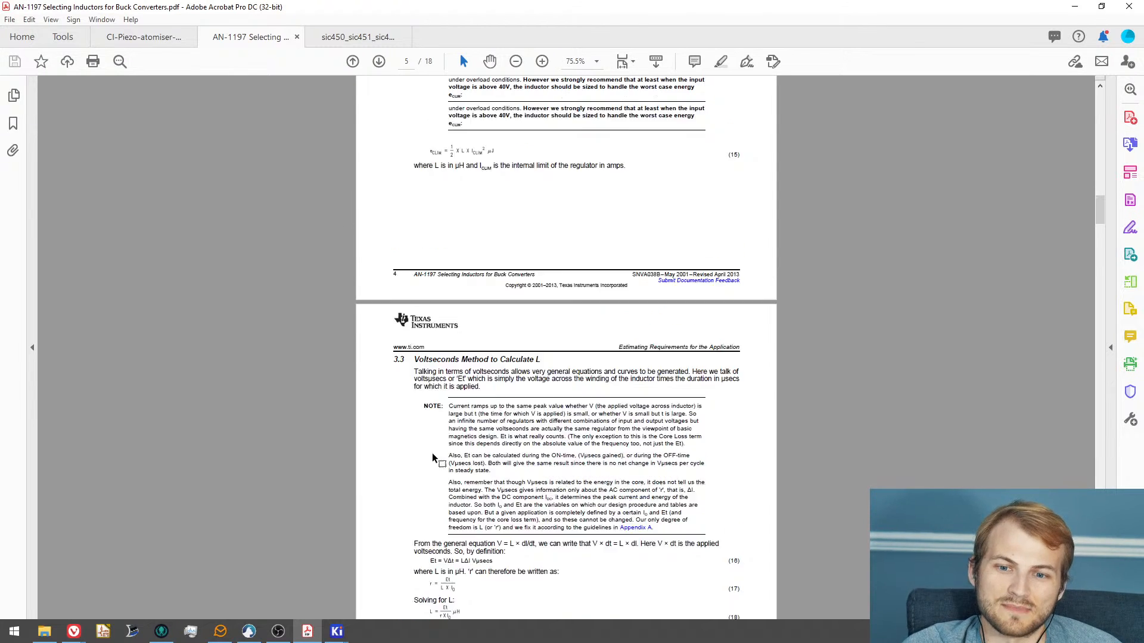
scroll(433, 458, up, 20)
scroll(433, 458, down, 10)
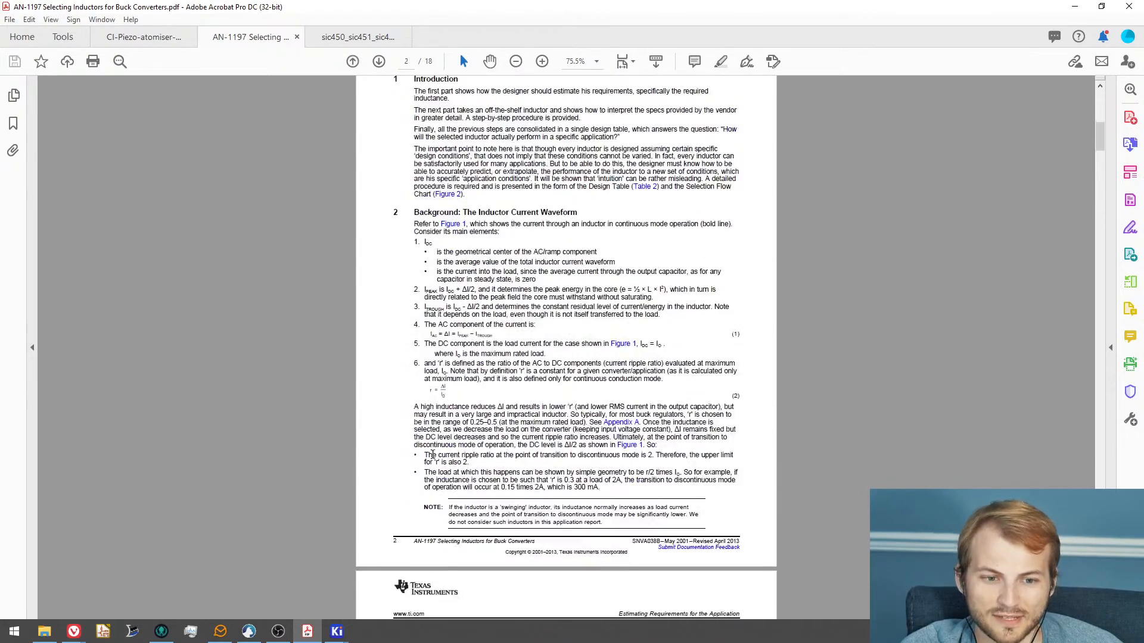
scroll(434, 454, up, 15)
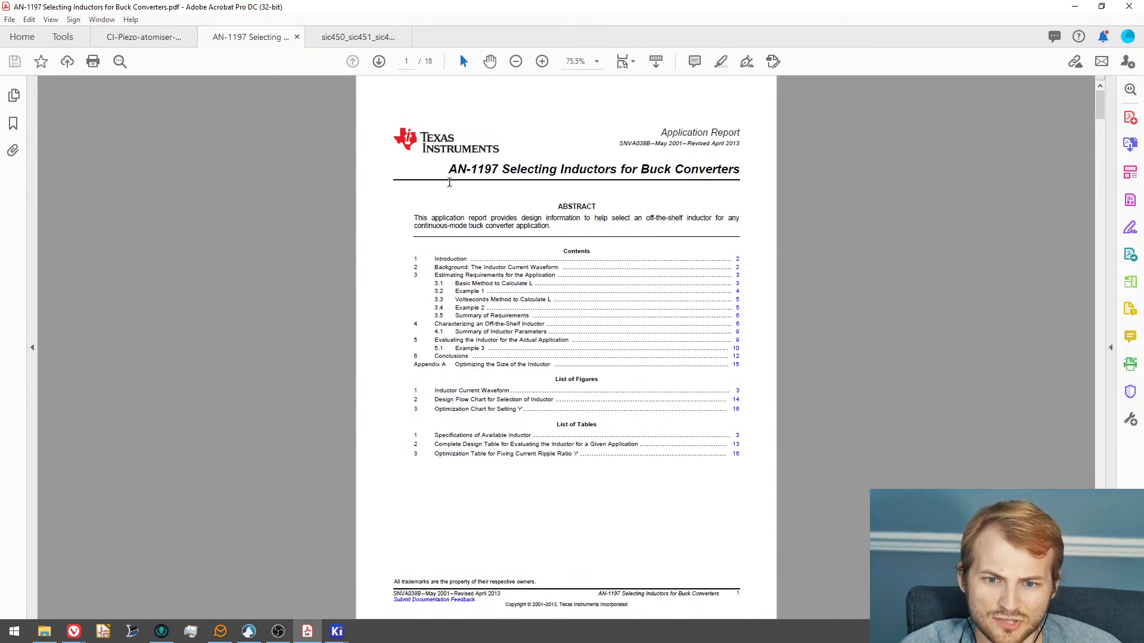
- Read the title, abstract and contents list of the inductor selection report at a larger zoom
drag(448, 170, 499, 171)
click(577, 206)
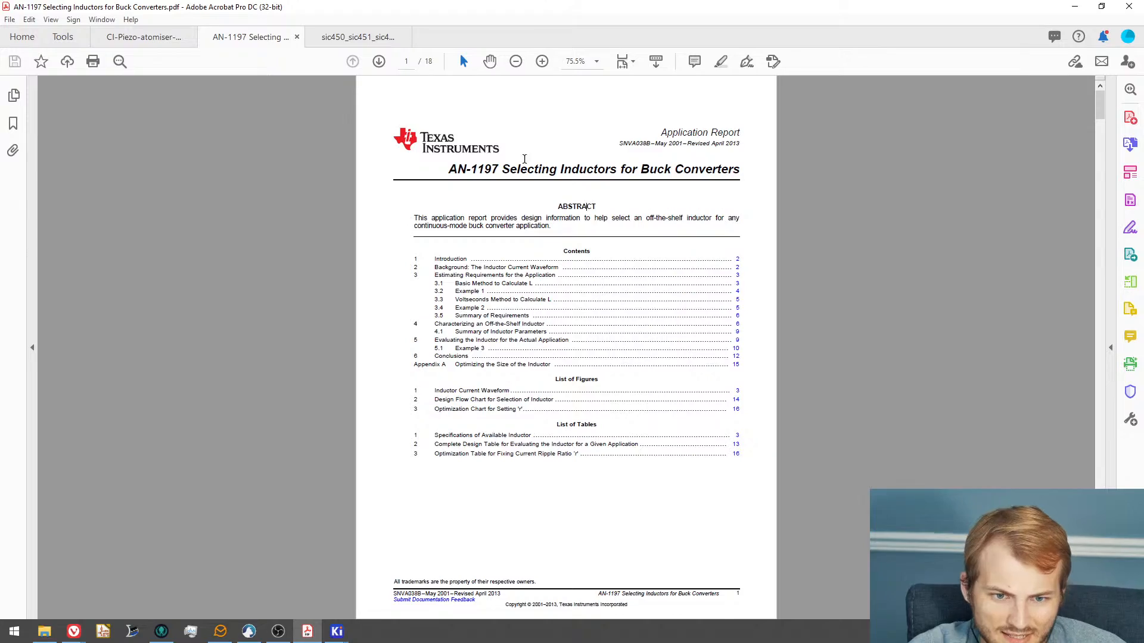
ctrl+scroll(561, 301, up, 2)
scroll(561, 310, down, 4)
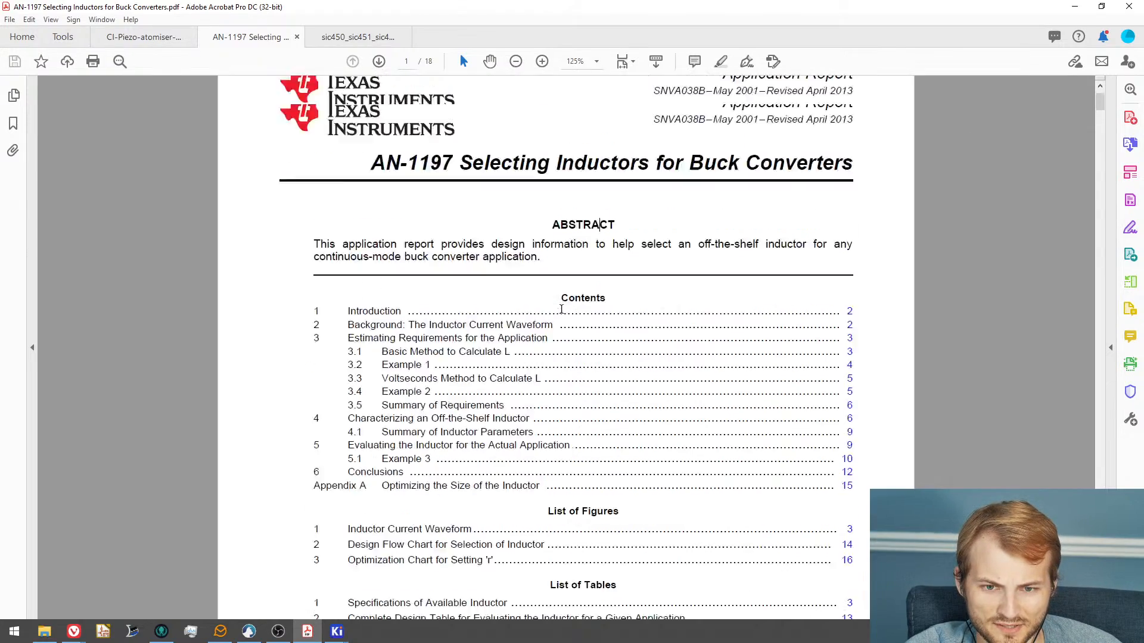
- Go to section 3.1, Basic Method to Calculate L, on page 3 and examine its duty cycle and inductance equations
scroll(561, 310, down, 15)
ctrl+scroll(561, 311, down, 2)
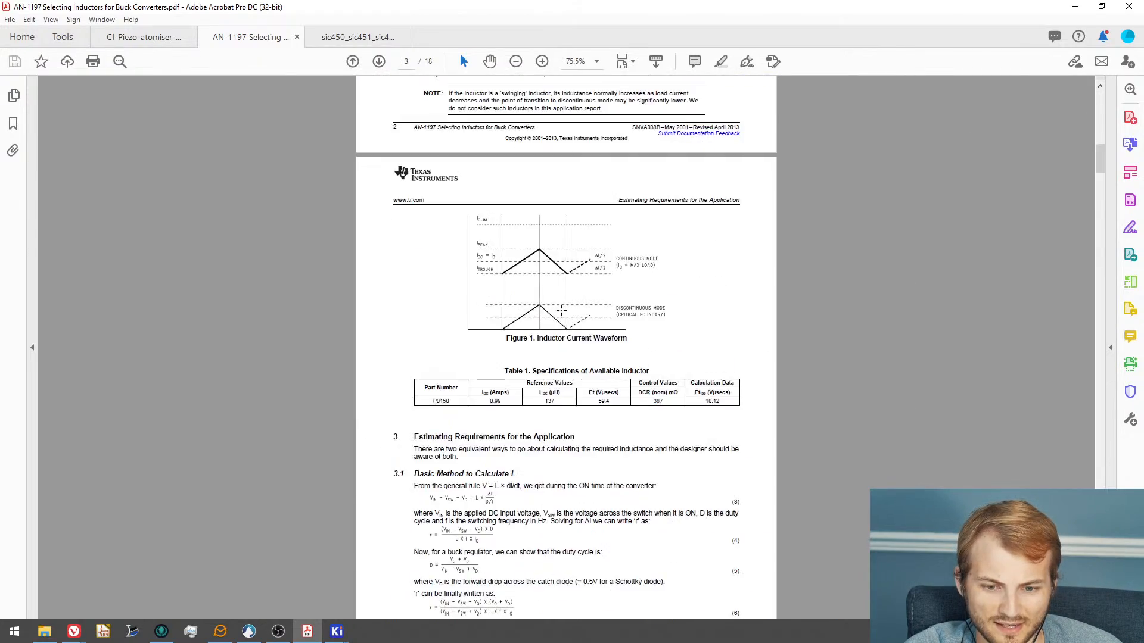
scroll(562, 315, down, 1)
scroll(563, 316, down, 6)
scroll(596, 324, up, 8)
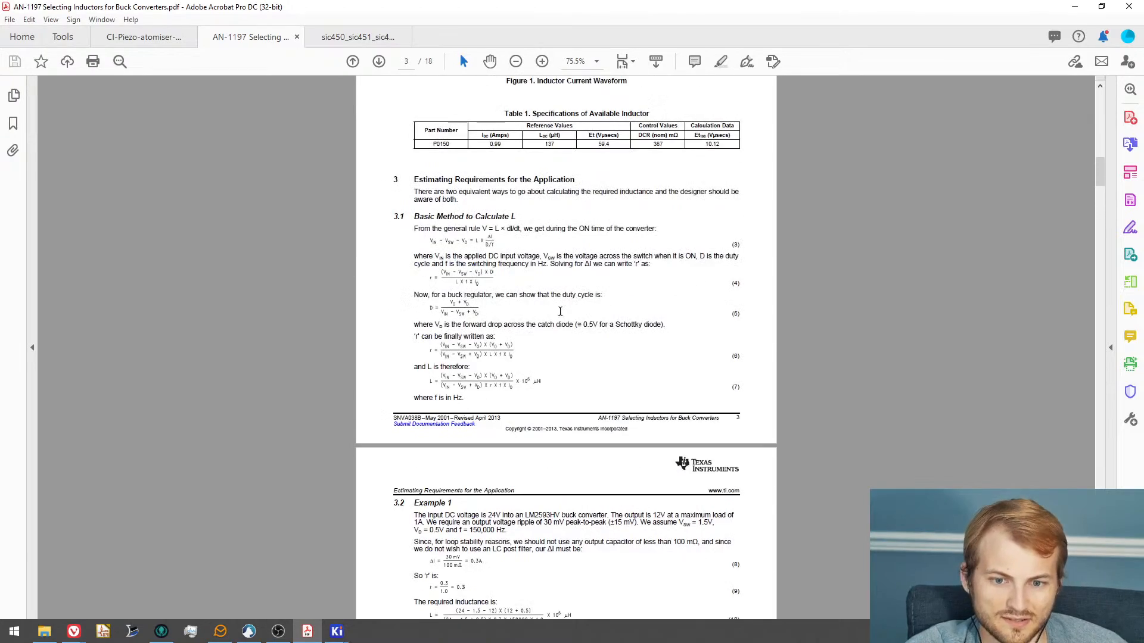
ctrl+scroll(575, 347, up, 1)
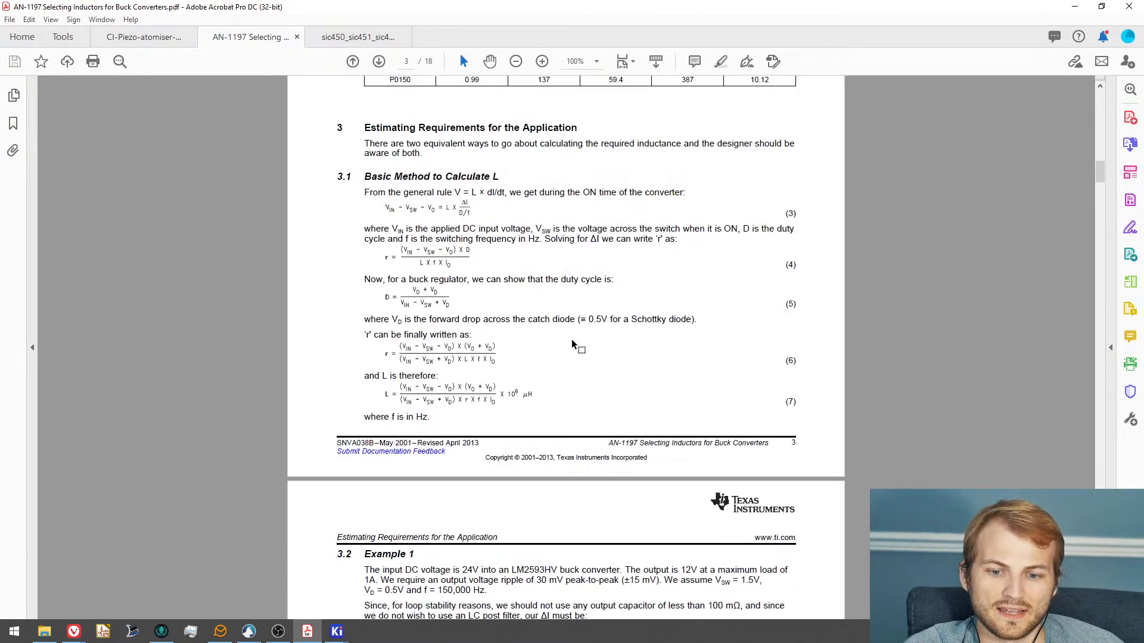
scroll(576, 348, up, 2)
- Study Example 1 in section 3.2 on page 4, covering required inductance, peak current, energy handling capability and the accompanying note
scroll(575, 347, down, 10)
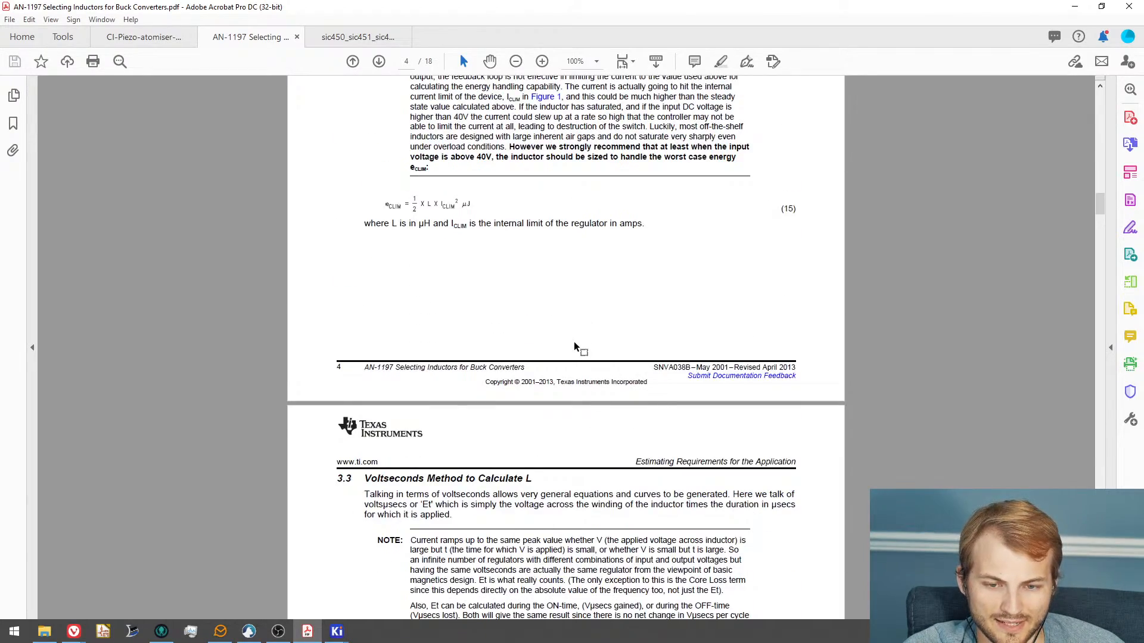
scroll(576, 348, up, 20)
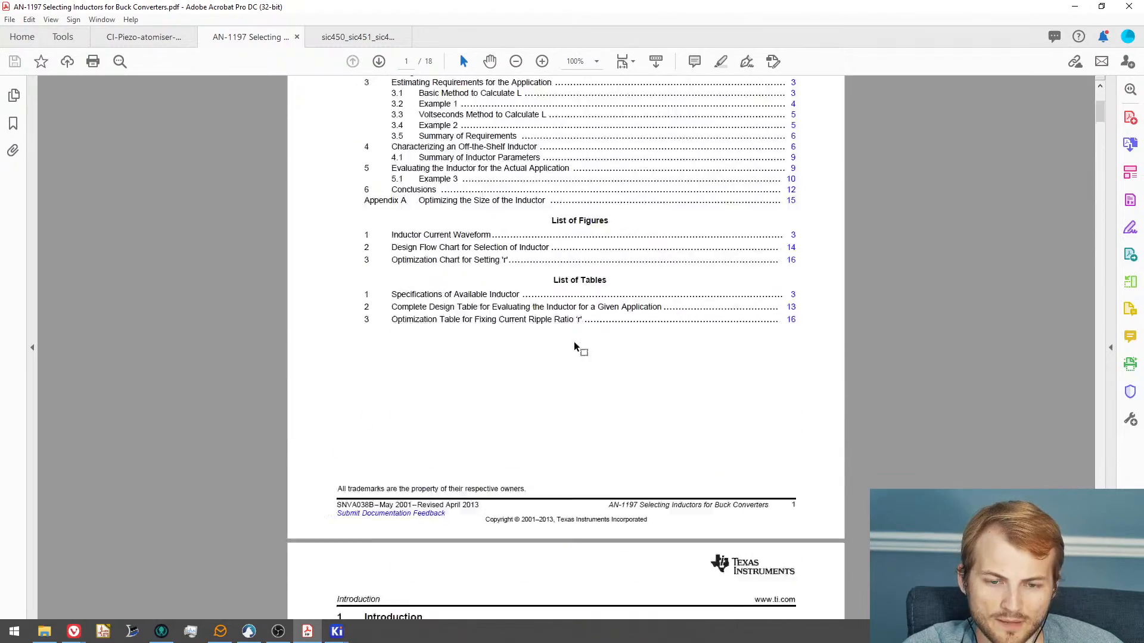
scroll(576, 347, down, 20)
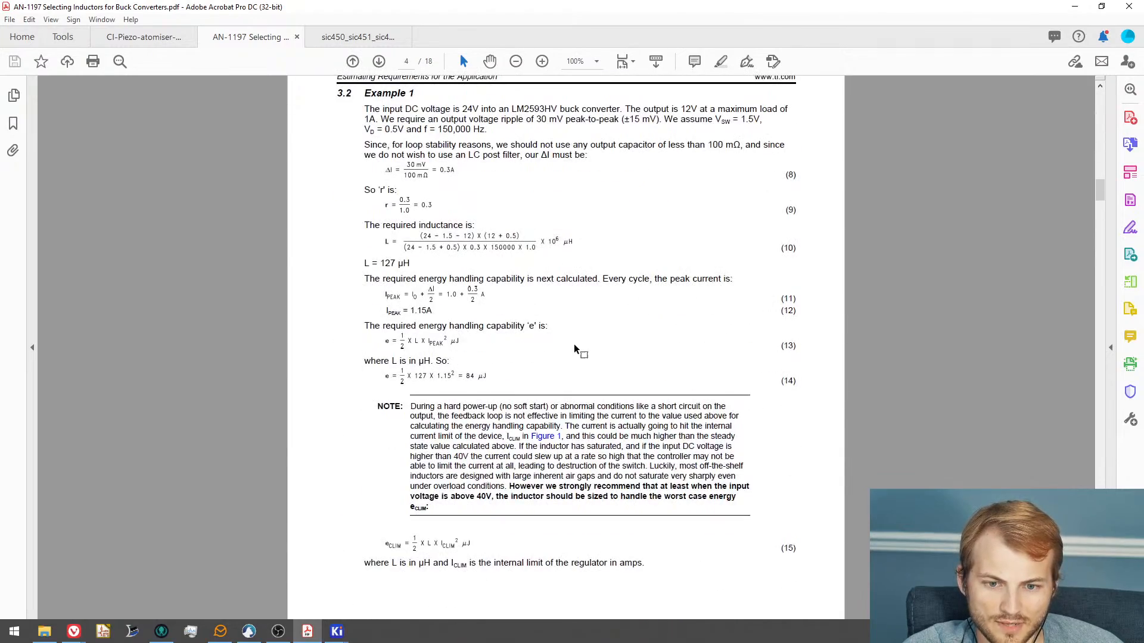
scroll(573, 344, up, 2)
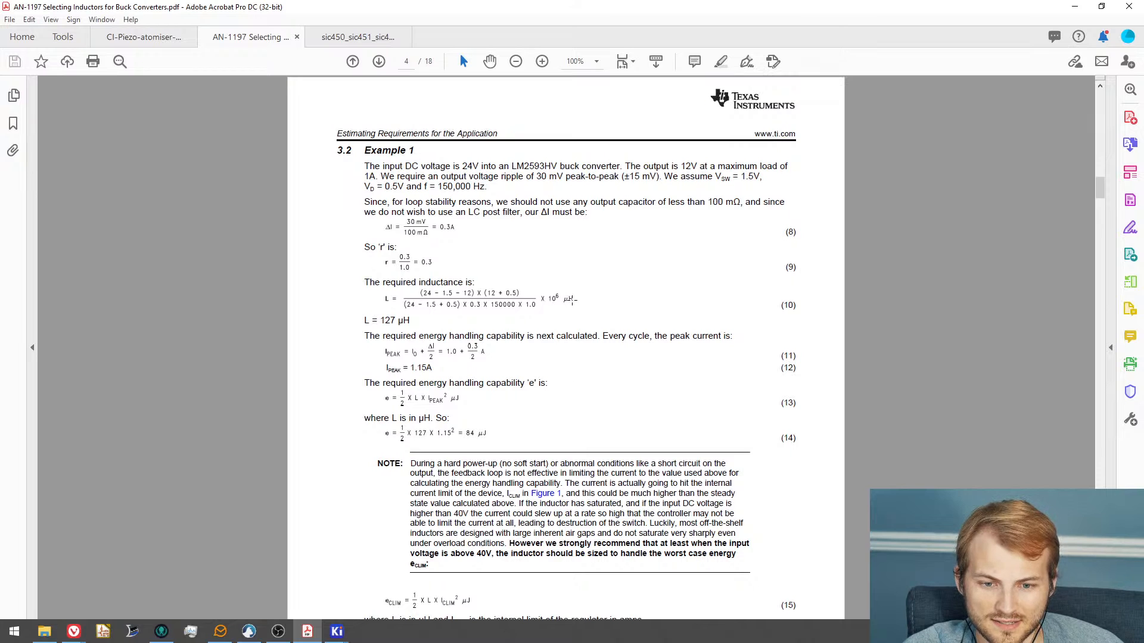
scroll(560, 369, down, 3)
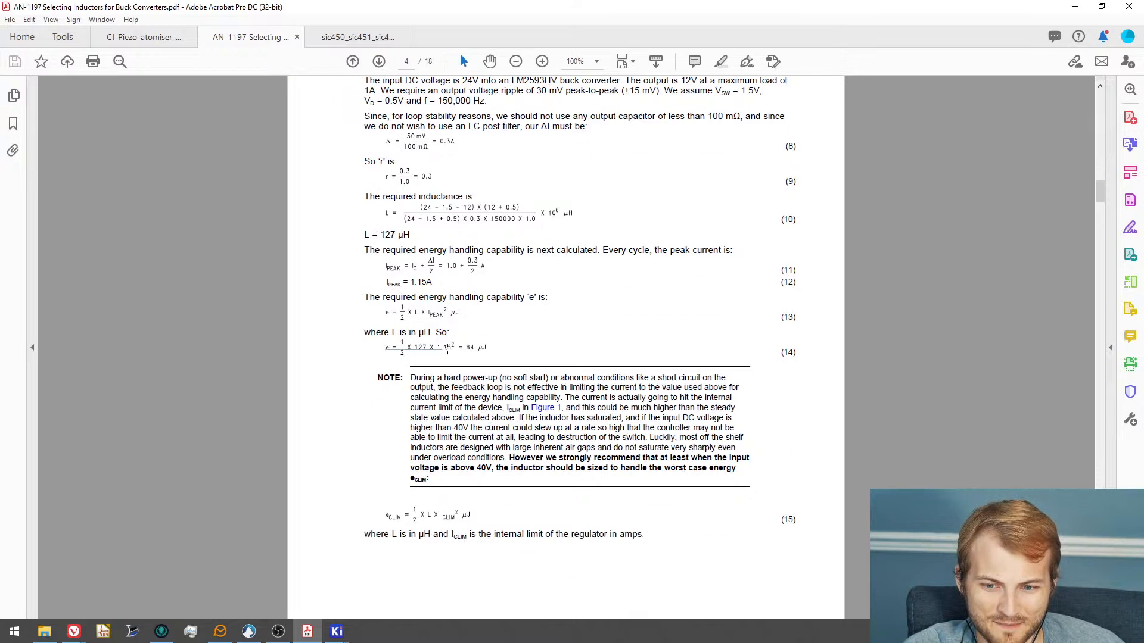
scroll(466, 352, down, 1)
scroll(466, 353, down, 2)
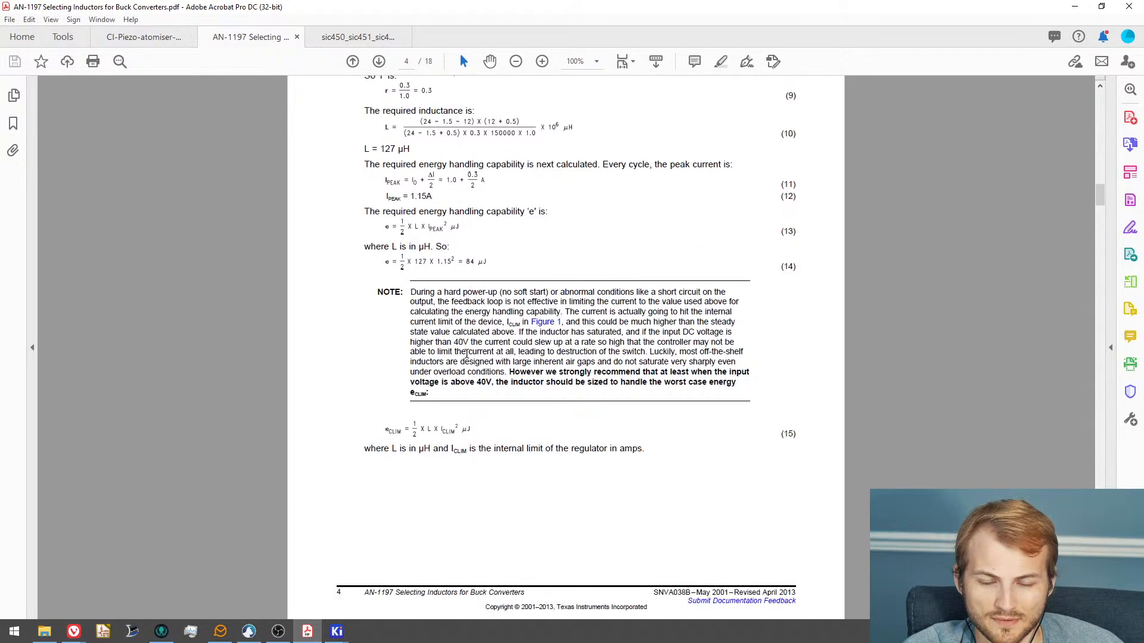
drag(364, 246, 402, 260)
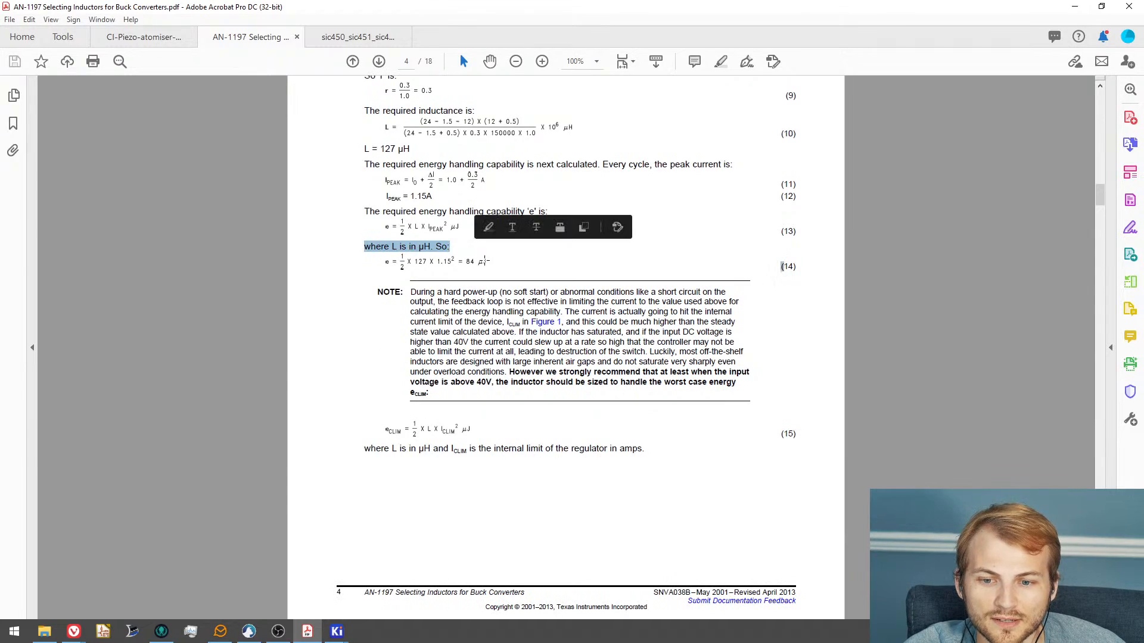
click(490, 263)
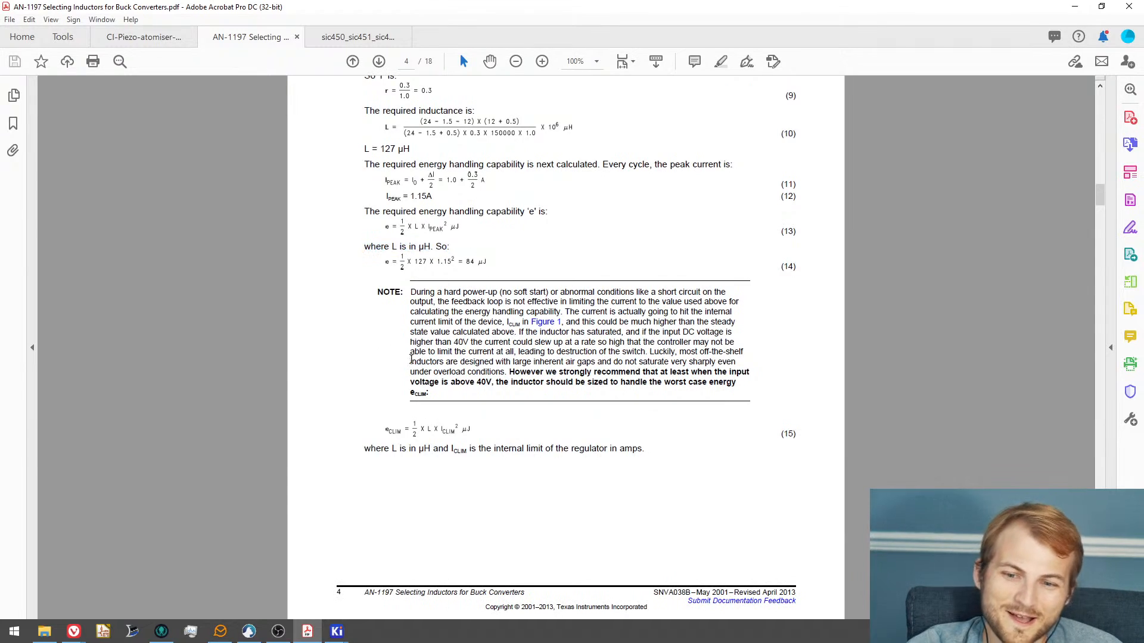
- Skim ahead to page 6 and read section 3.5, Summary of Requirements, and section 4, Characterizing an Off-the-Shelf Inductor
scroll(416, 401, down, 20)
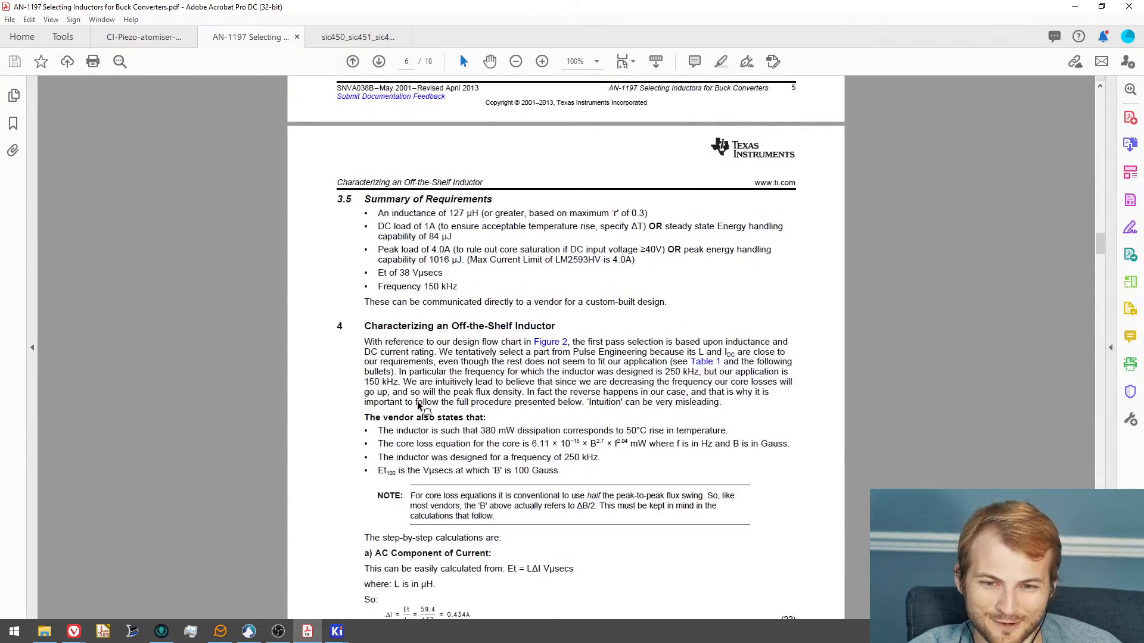
ctrl+scroll(416, 401, down, 2)
scroll(442, 397, down, 3)
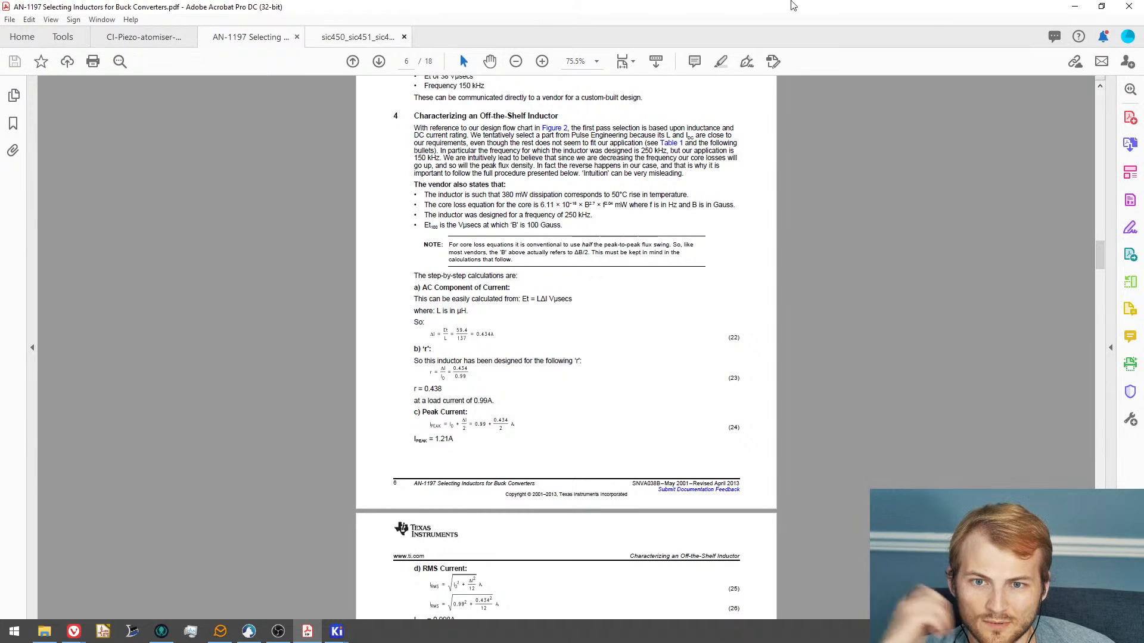
- Switch to the PowerCAD SiC453 design in the browser and copy inductor L1's vendor part number, IHLP1616ABER1R0M01, from its properties
drag(792, 6, 0, 79)
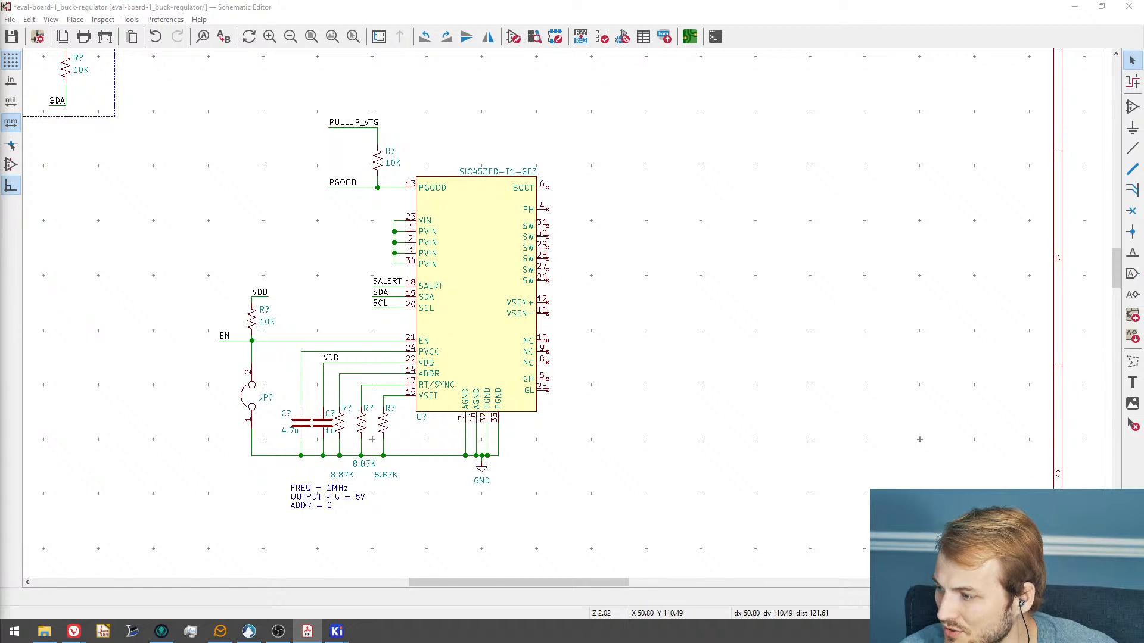
drag(0, 7, 592, 4)
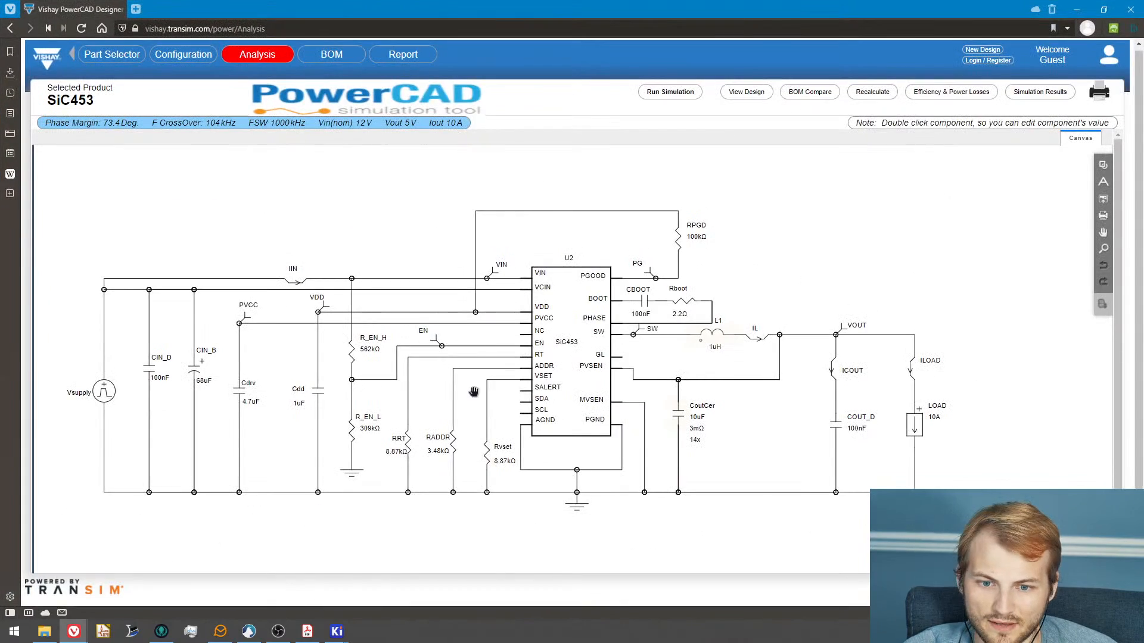
scroll(474, 392, down, 1)
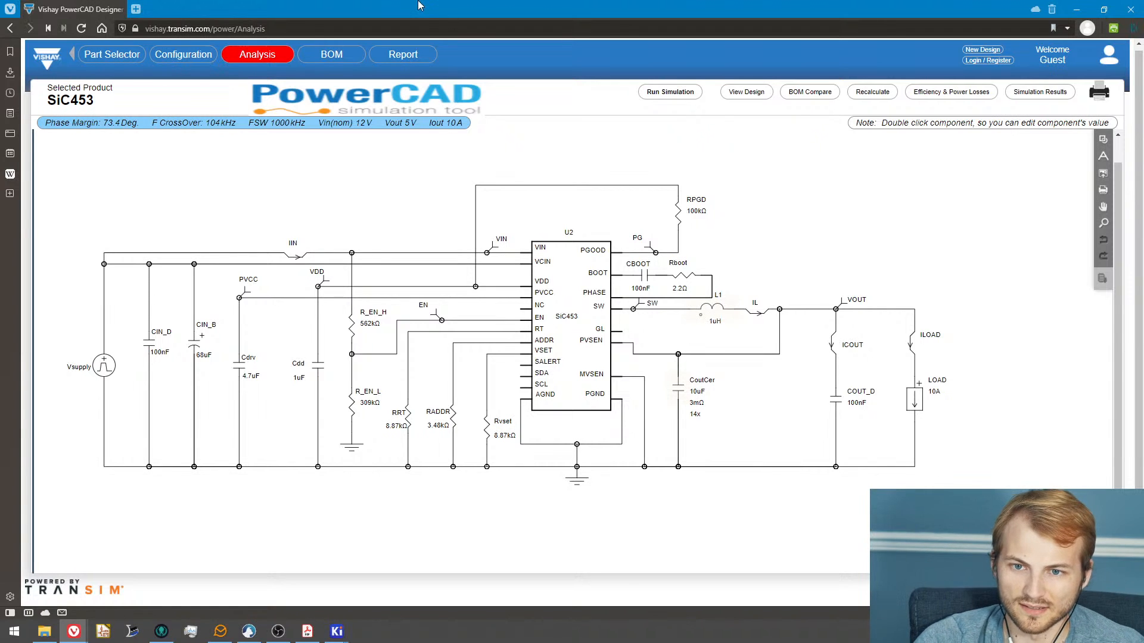
double_click(712, 313)
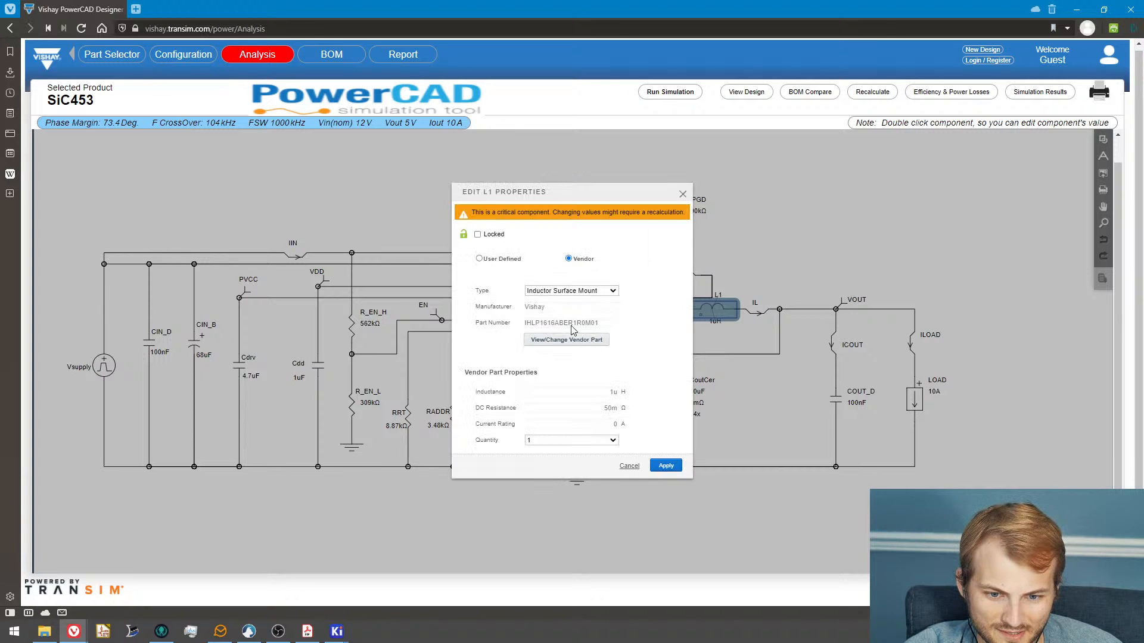
double_click(579, 322)
key(ctrl+c)
click(631, 468)
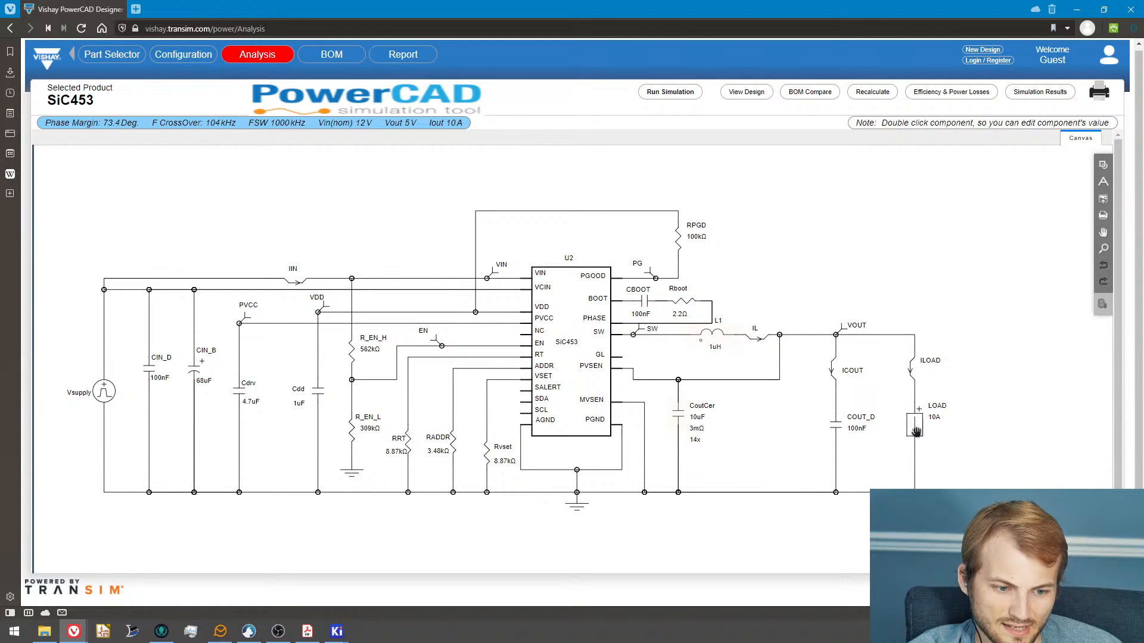
- Search the web for IHLP1616ABER1R0M01 in a new browser tab and open its Digi-Key product page
click(135, 9)
key(ctrl+v)
key(Return)
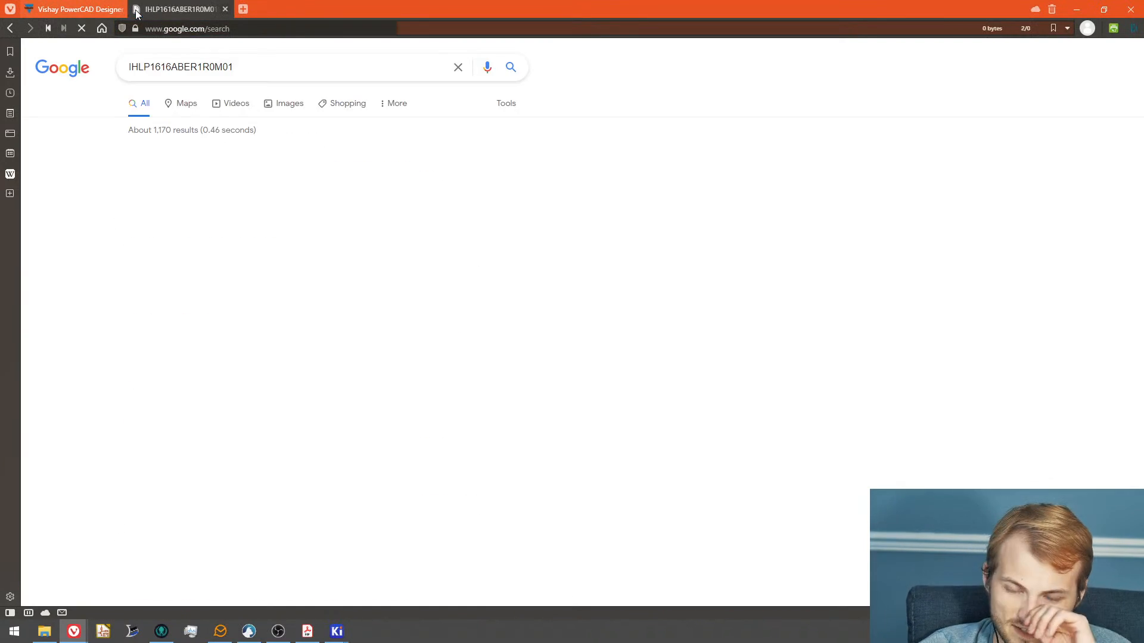
click(223, 171)
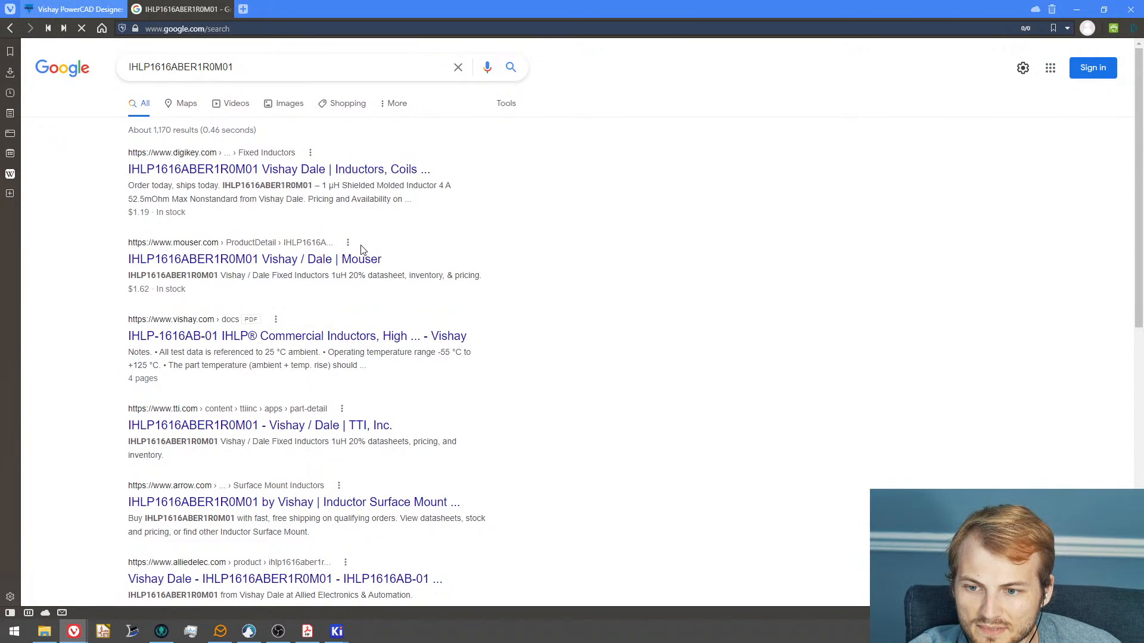
- Examine the inductor's current rating and saturation current in the Digi-Key product attributes, and close the page
scroll(316, 330, down, 6)
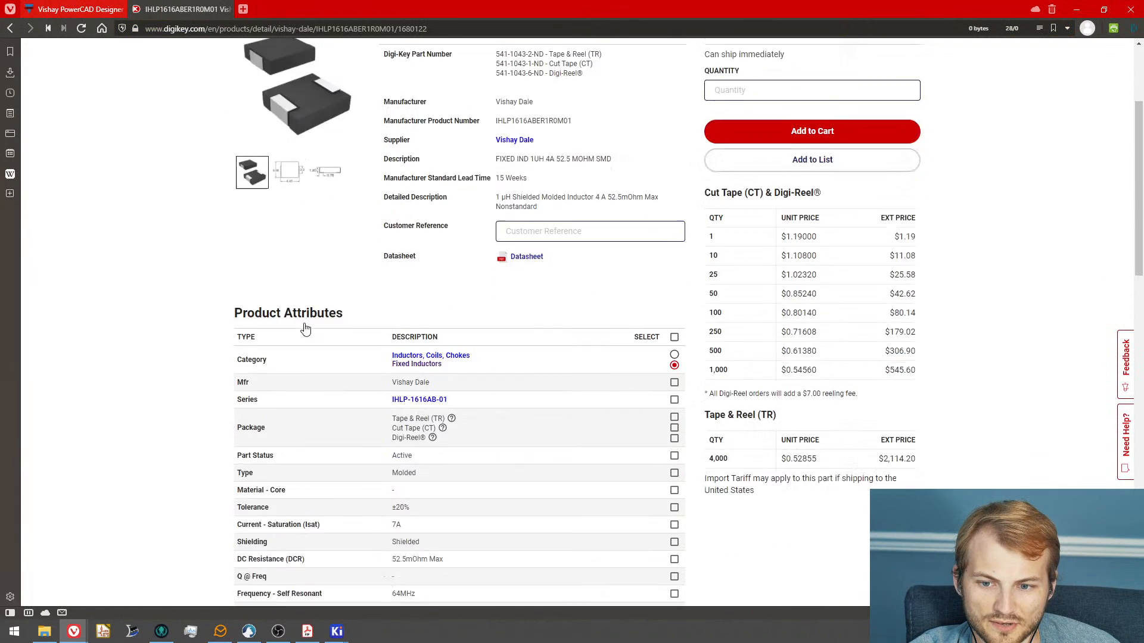
scroll(405, 363, down, 1)
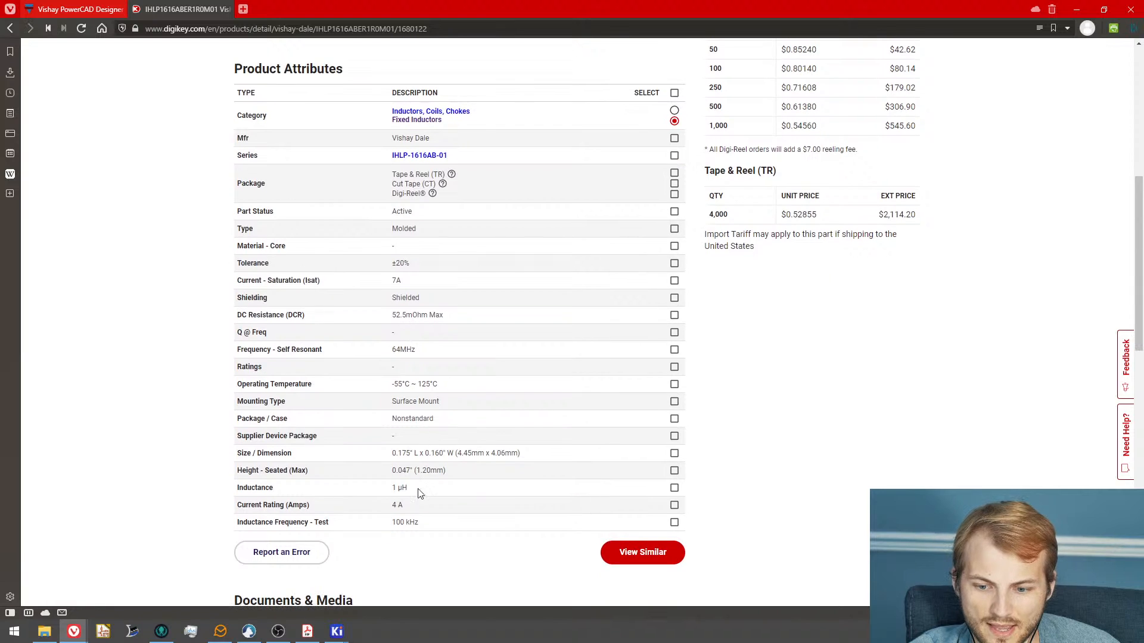
drag(415, 506, 381, 508)
mouse_move(408, 284)
mouse_down()
mouse_move(391, 294)
mouse_move(395, 284)
mouse_up()
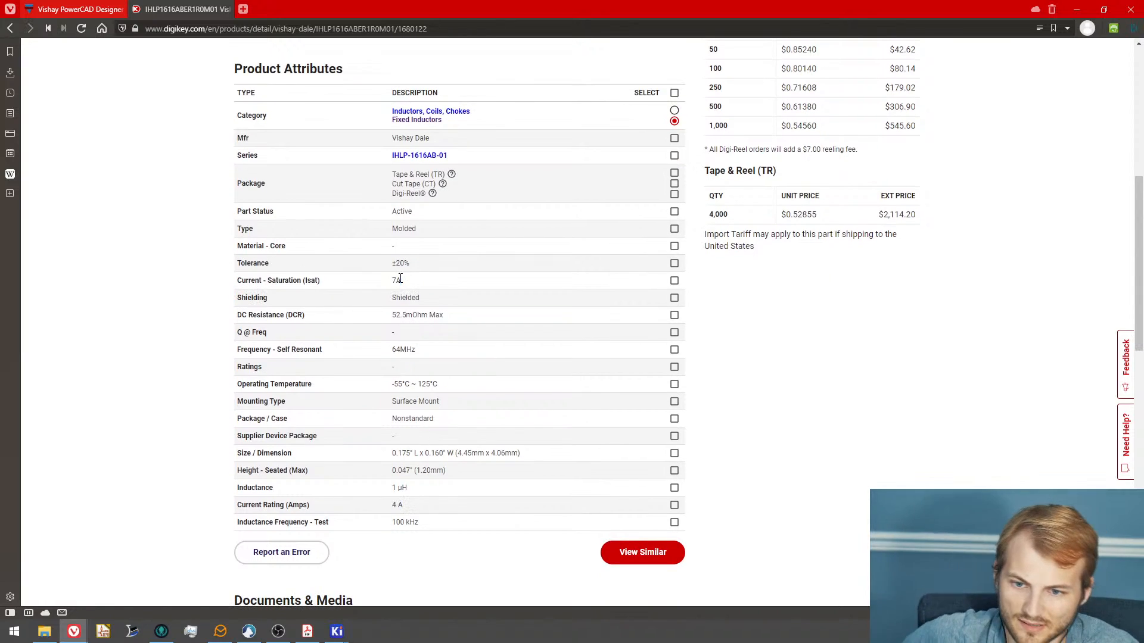
scroll(304, 364, up, 5)
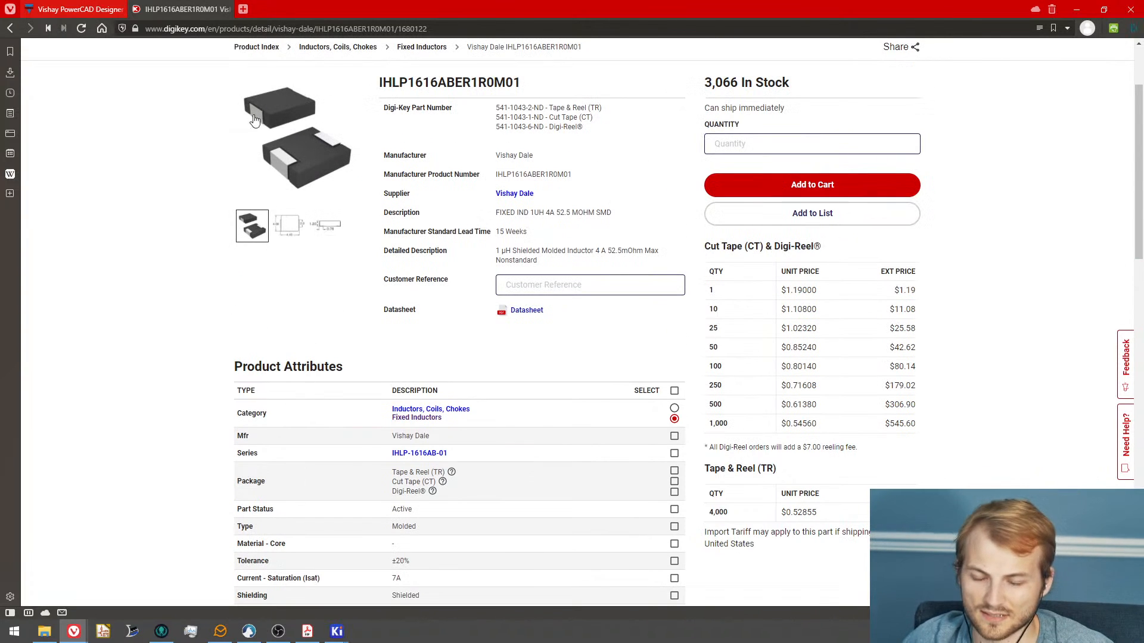
click(230, 9)
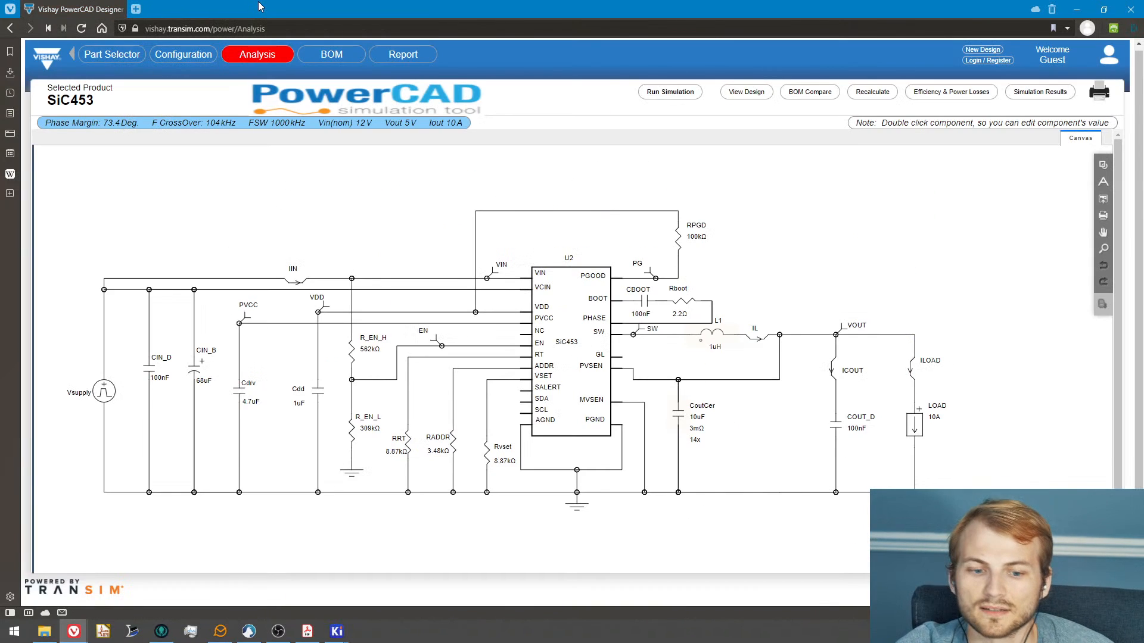
- Shrink the PowerCAD browser window, centre its canvas on the SiC453 and its output inductor, and move the window clear of the schematic
drag(260, 7, 0, 50)
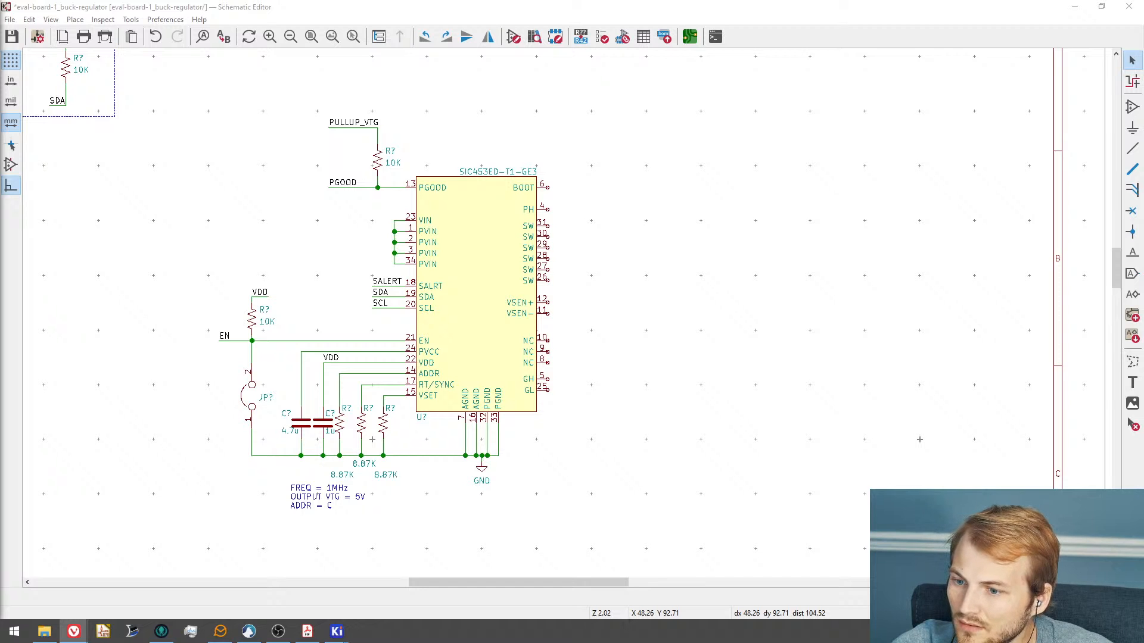
drag(0, 18, 524, 0)
drag(692, 8, 632, 40)
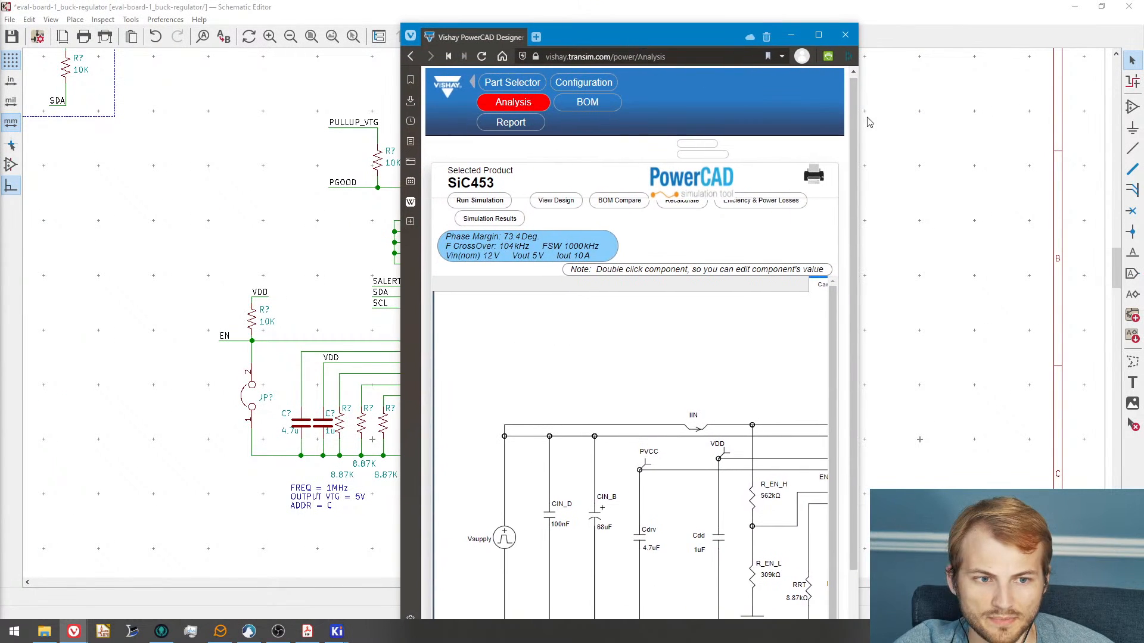
drag(858, 112, 1002, 112)
drag(772, 37, 652, 81)
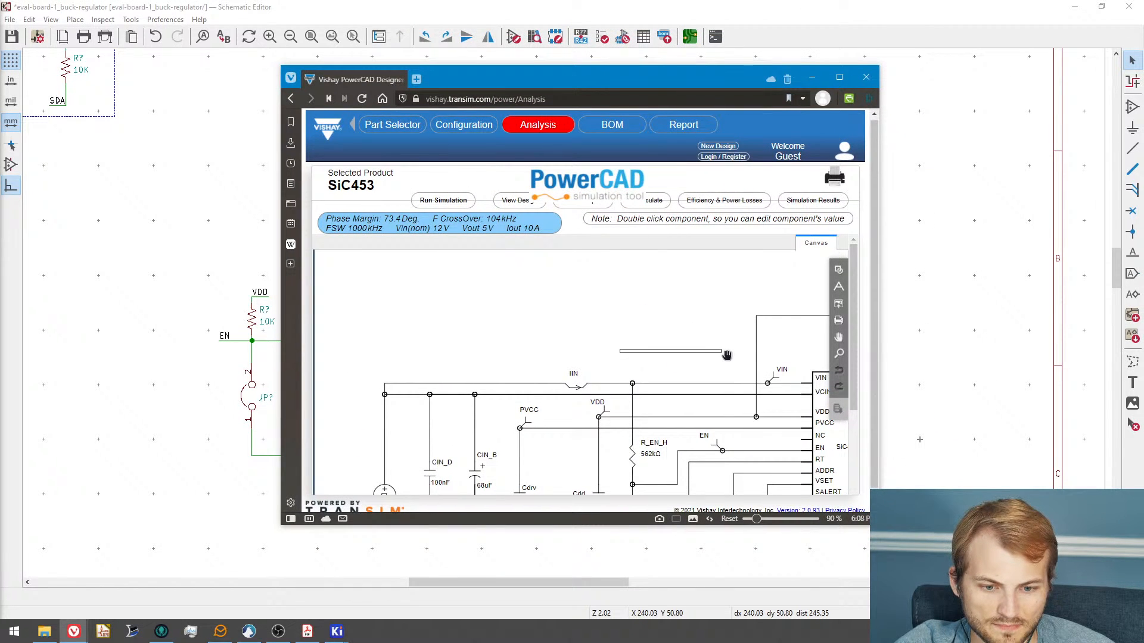
drag(617, 355, 434, 291)
drag(623, 374, 536, 332)
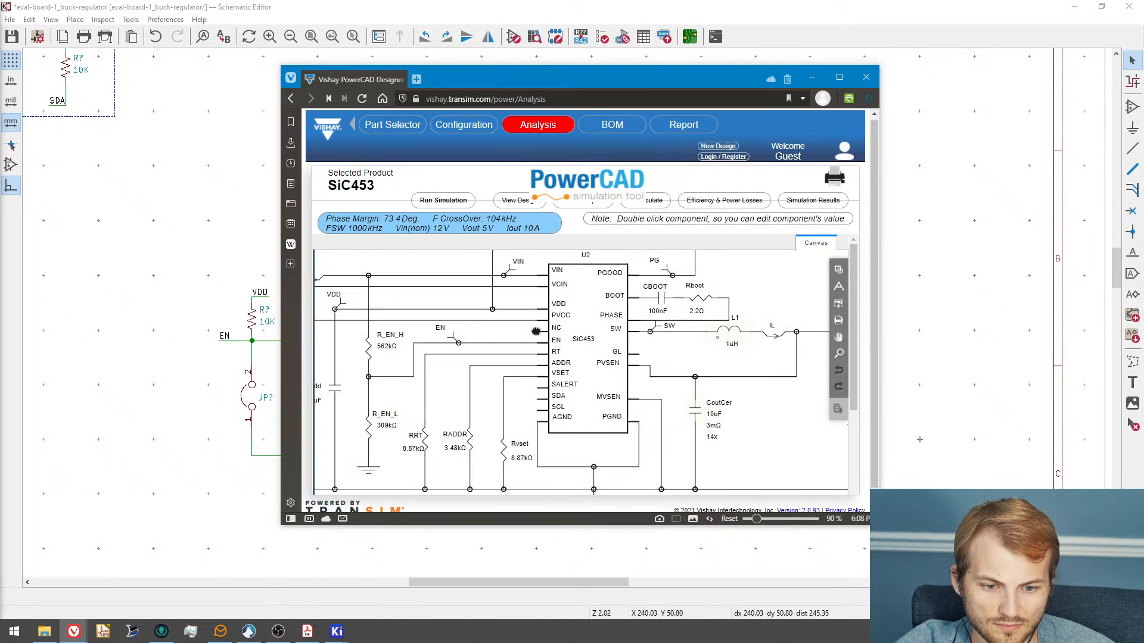
drag(499, 81, 0, 173)
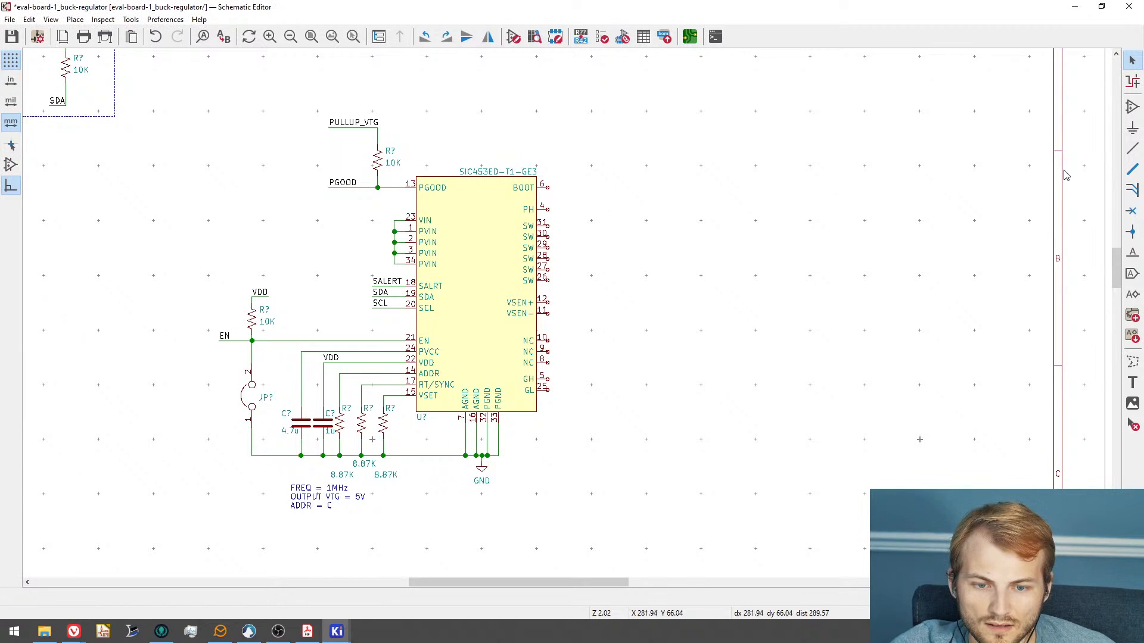
- Place a generic horizontal inductor symbol L beside the SIC453's SW pins and wire it to SW pin 31
key(a)
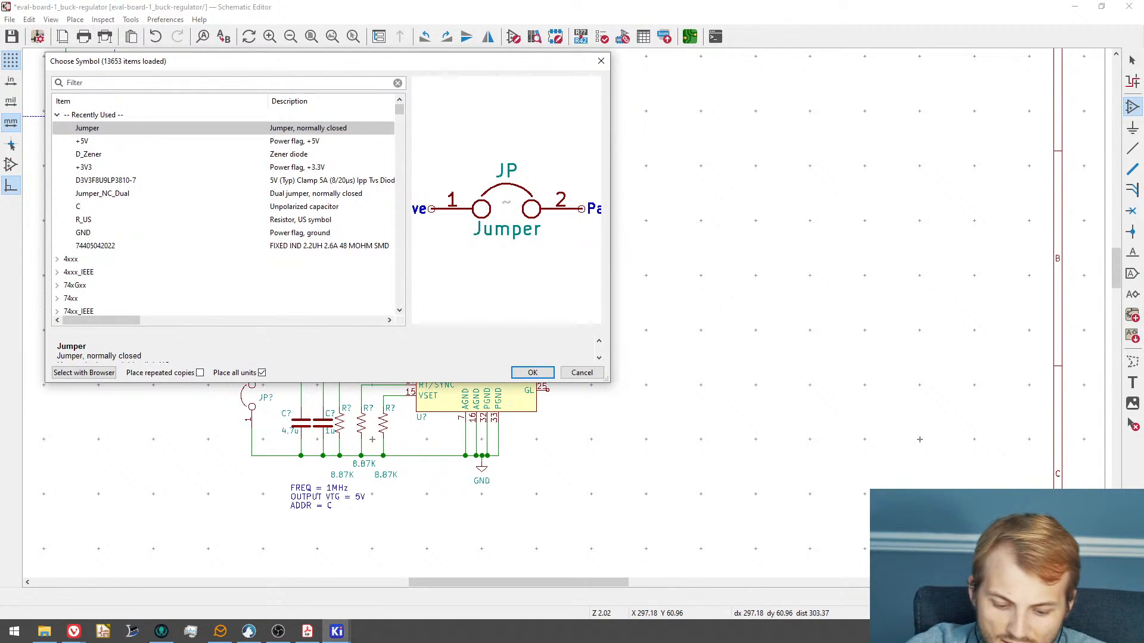
text(l)
key(Return)
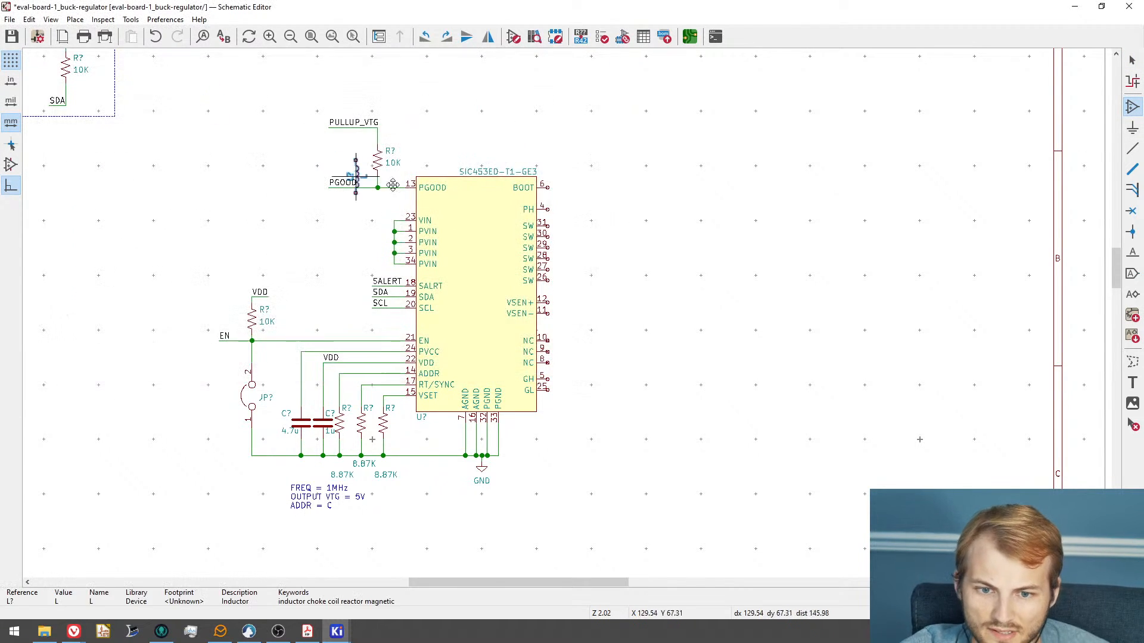
scroll(619, 232, up, 5)
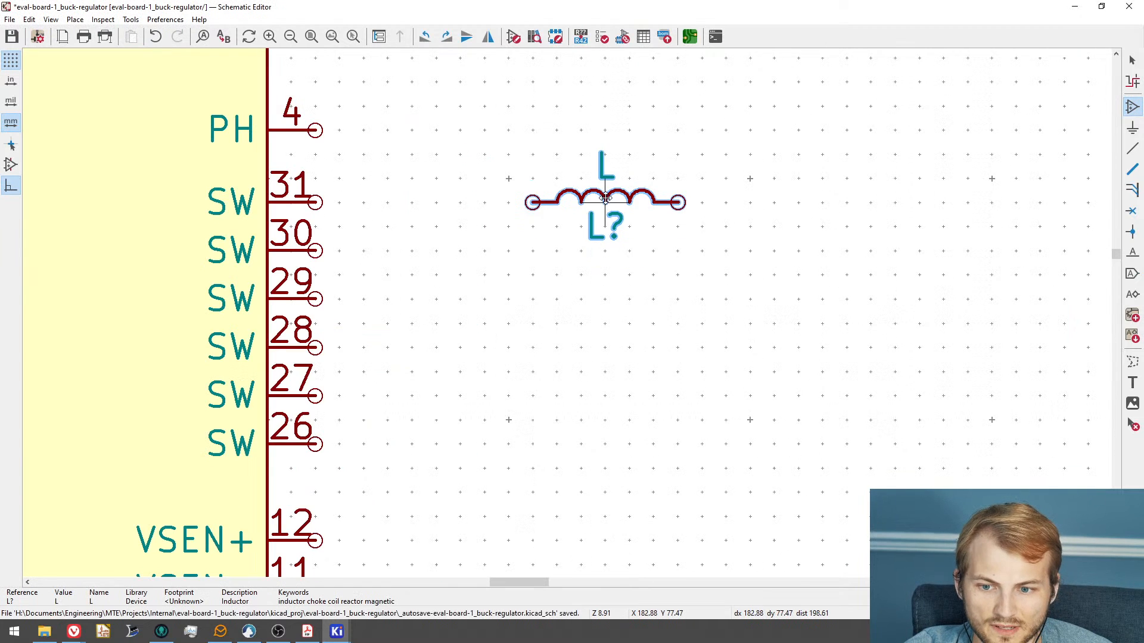
scroll(606, 197, down, 1)
click(626, 199)
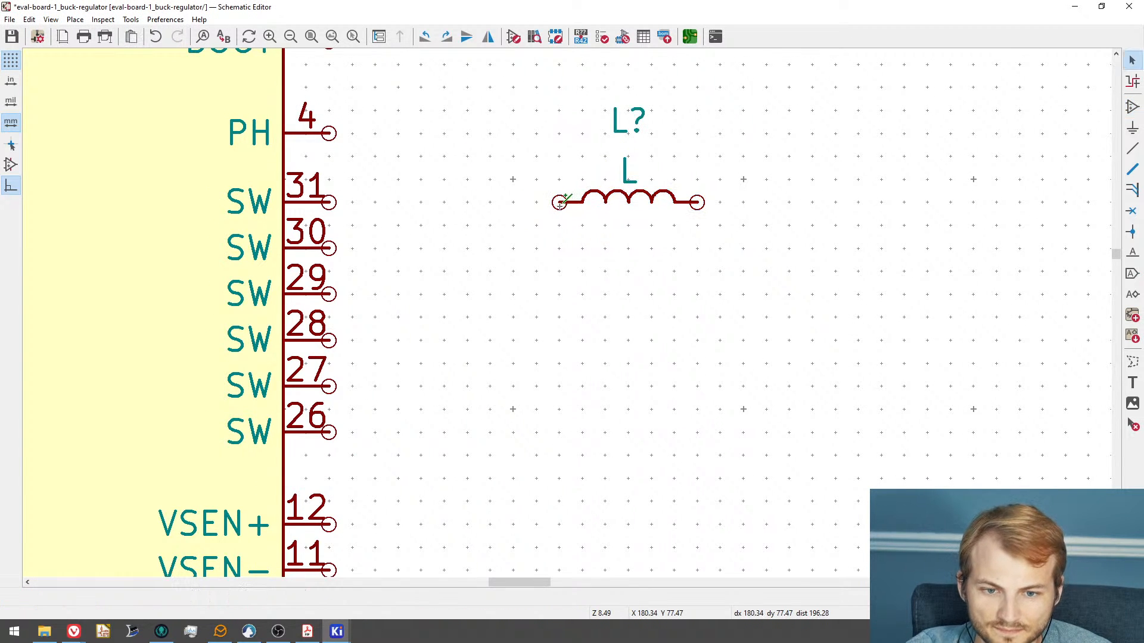
click(560, 204)
click(329, 202)
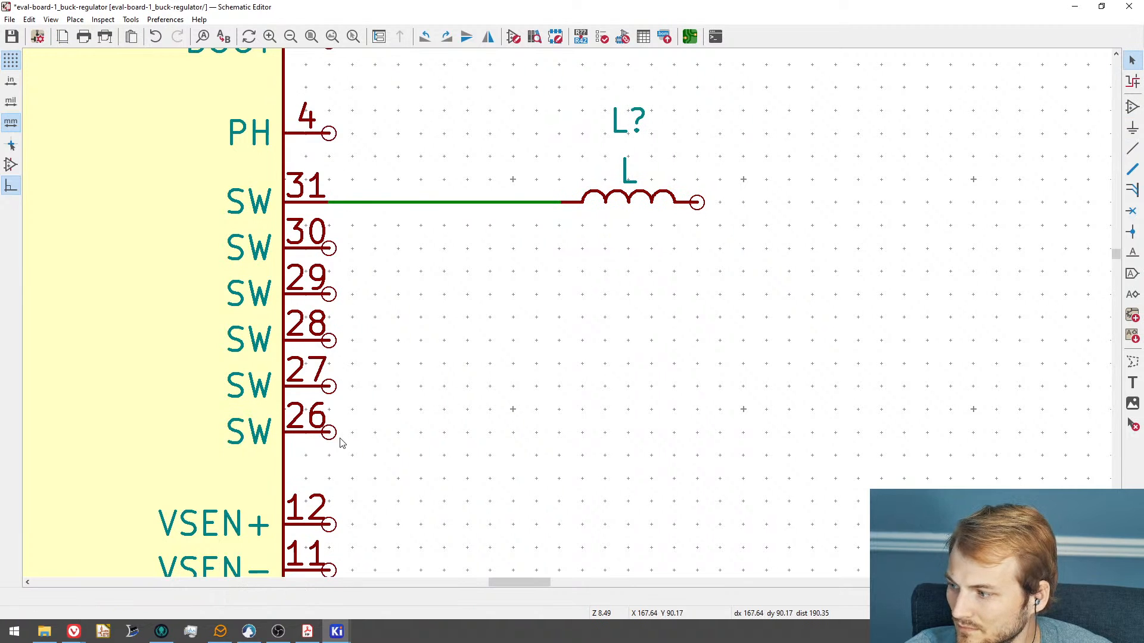
- Wire SW pins 26 through 30 together and join them to the inductor wire at SW pin 31
key(w)
click(352, 202)
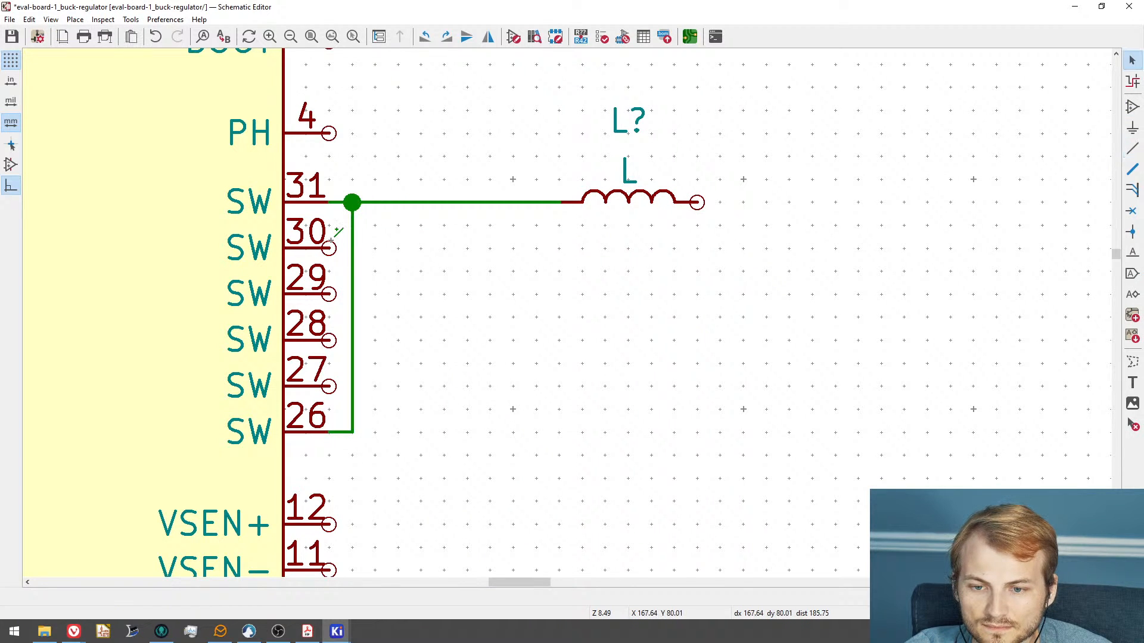
key(w)
click(353, 249)
key(w)
click(352, 294)
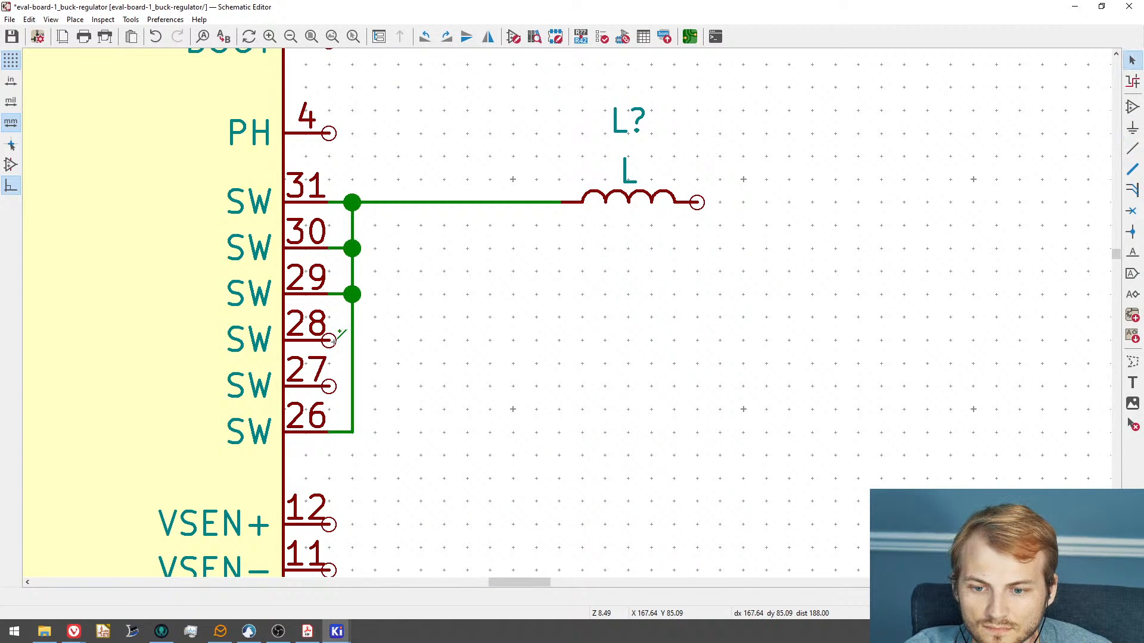
key(w)
click(352, 340)
key(w)
click(352, 386)
scroll(352, 386, down, 3)
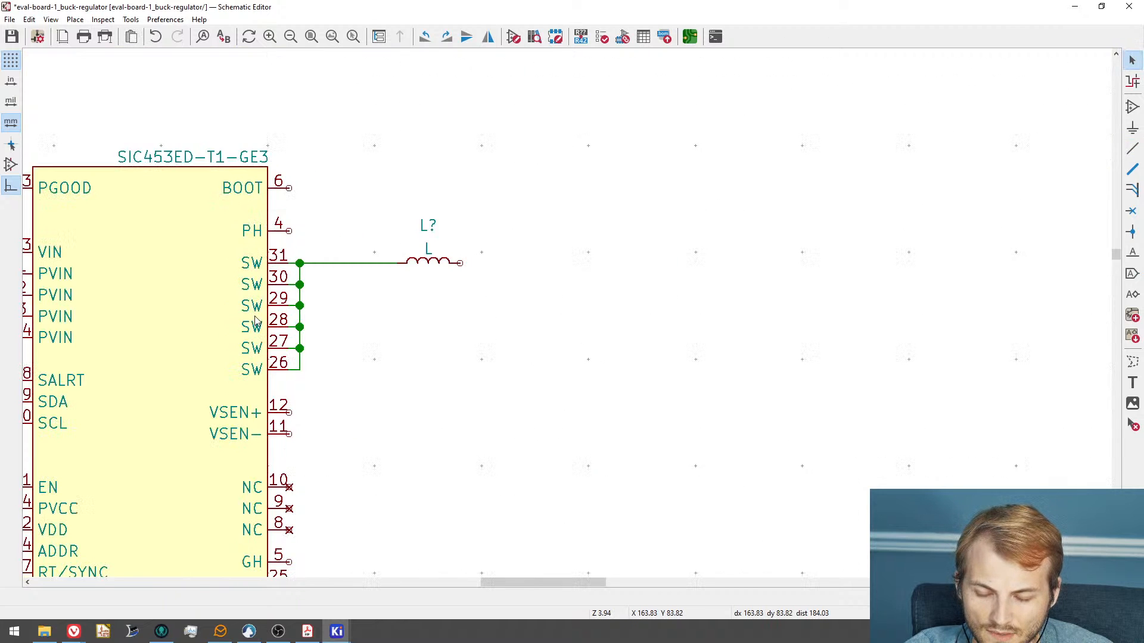
- Try no-connect flags on the GH and GL pins of the SIC453, and delete both flags
middle_drag(404, 314, 454, 246)
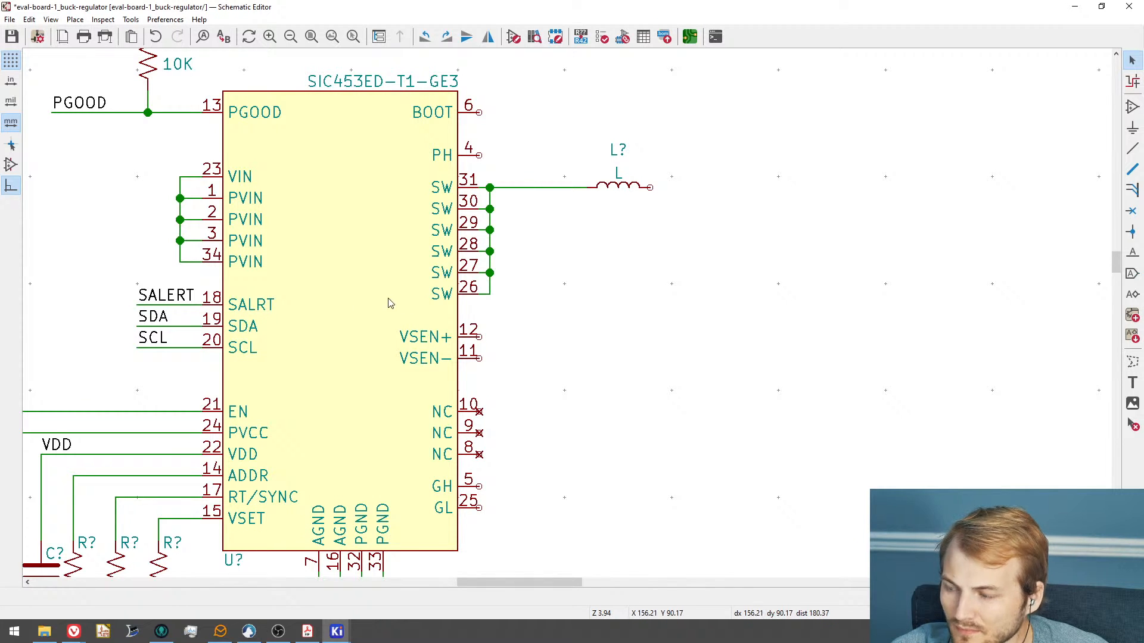
middle_drag(518, 315, 499, 311)
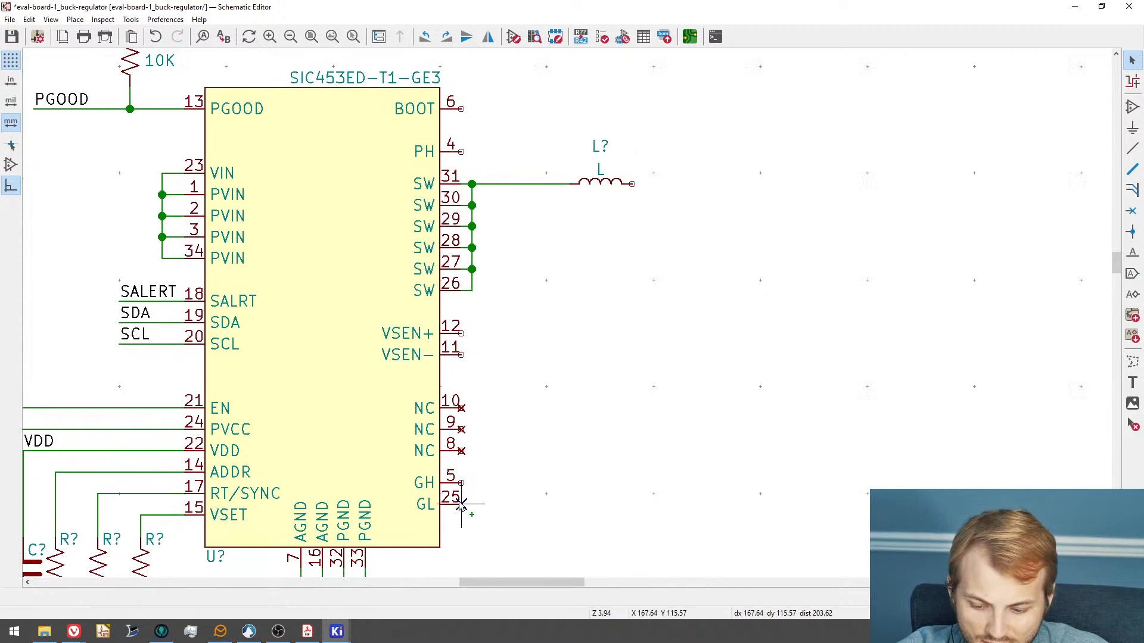
key(q)
click(461, 483)
key(Escape)
middle_drag(487, 492, 562, 403)
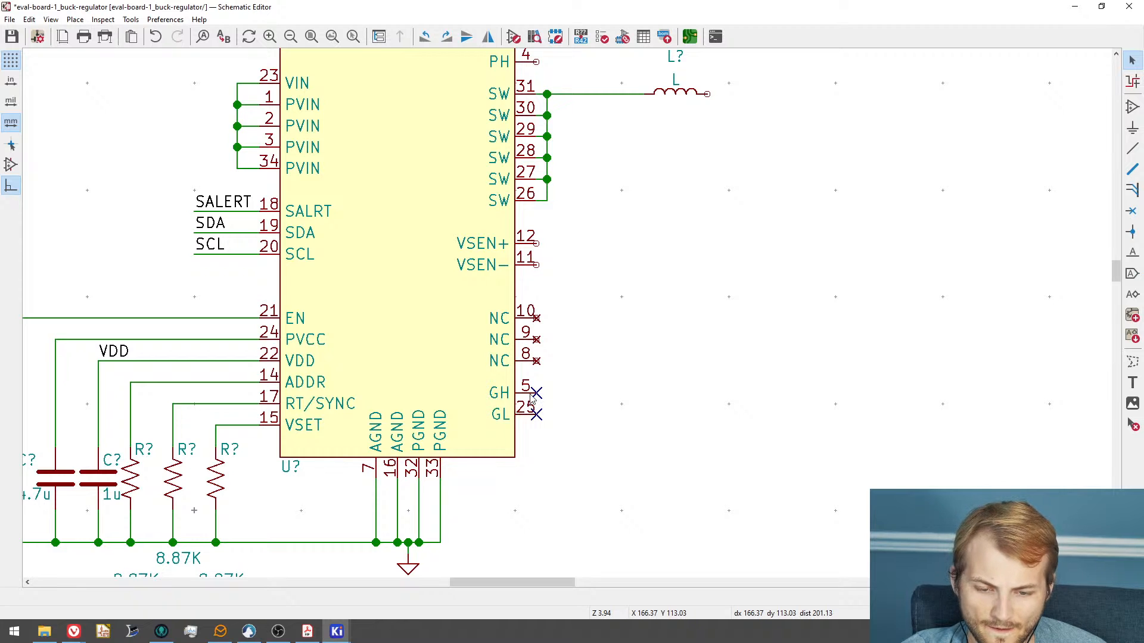
middle_drag(539, 395, 471, 419)
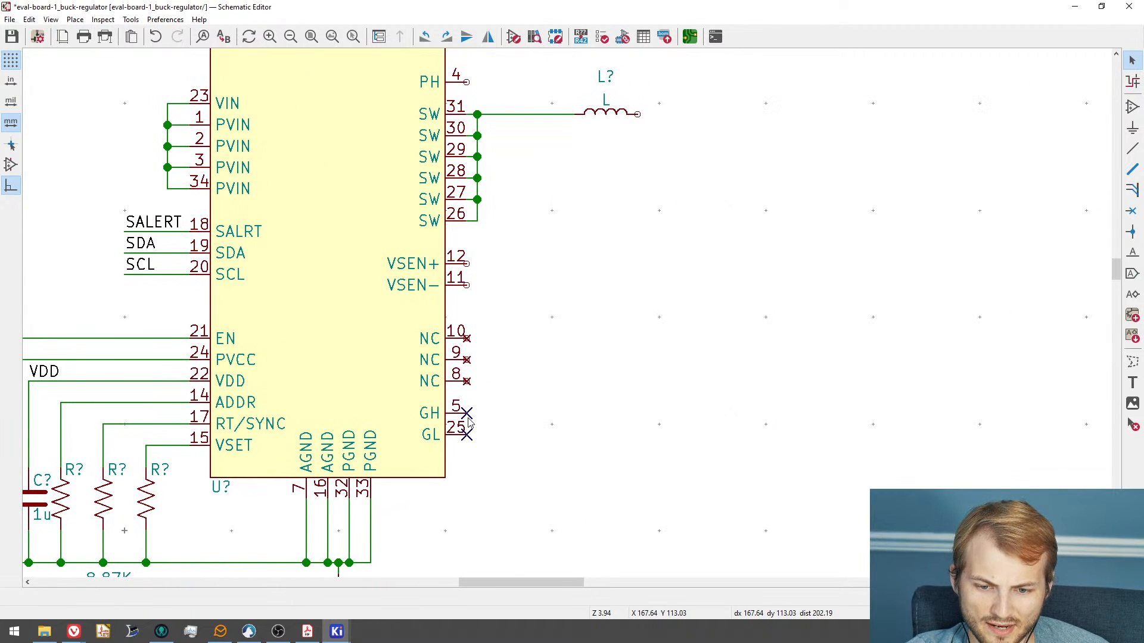
key(Delete)
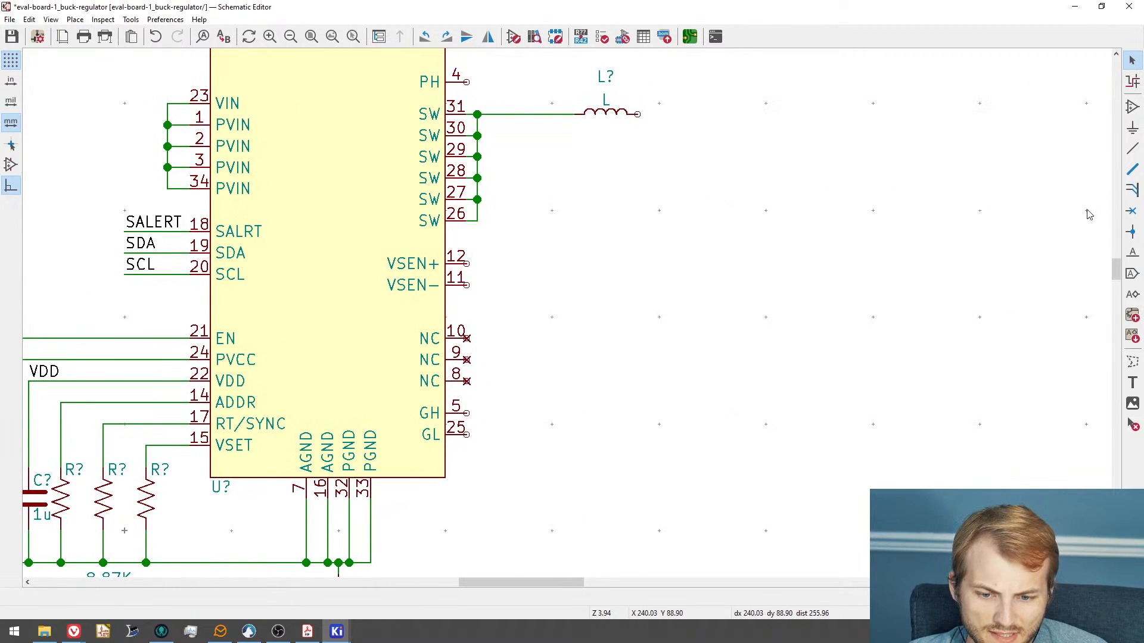
- Find the TestPoint symbol in the Connector library and place it horizontally beside the SIC453's GH pin, with its connection facing the chip
click(1131, 106)
click(652, 420)
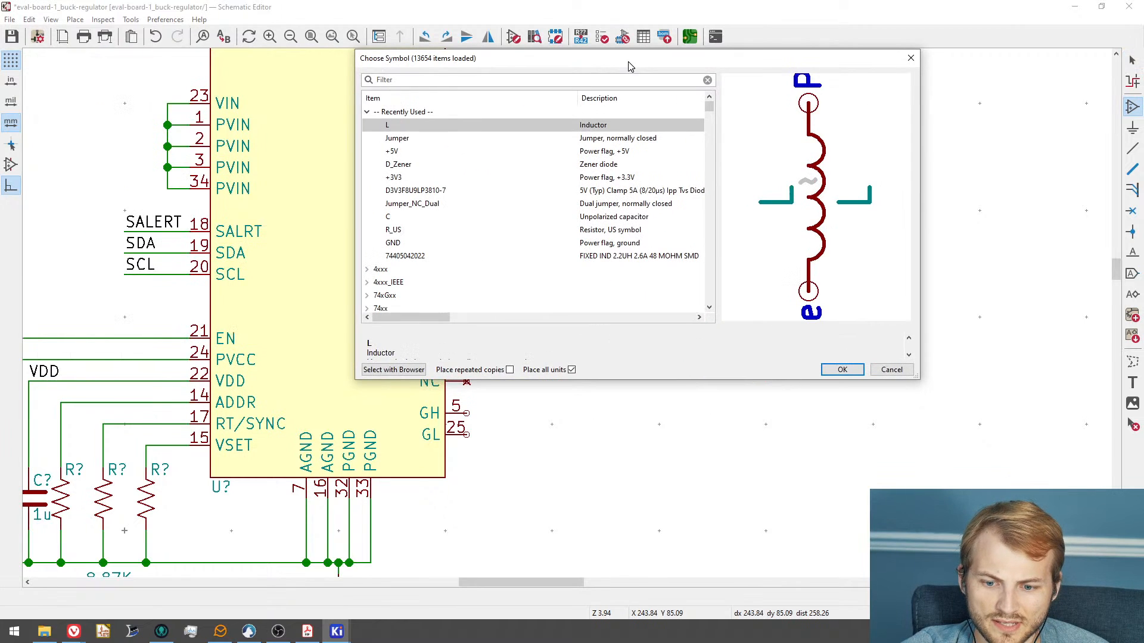
click(396, 81)
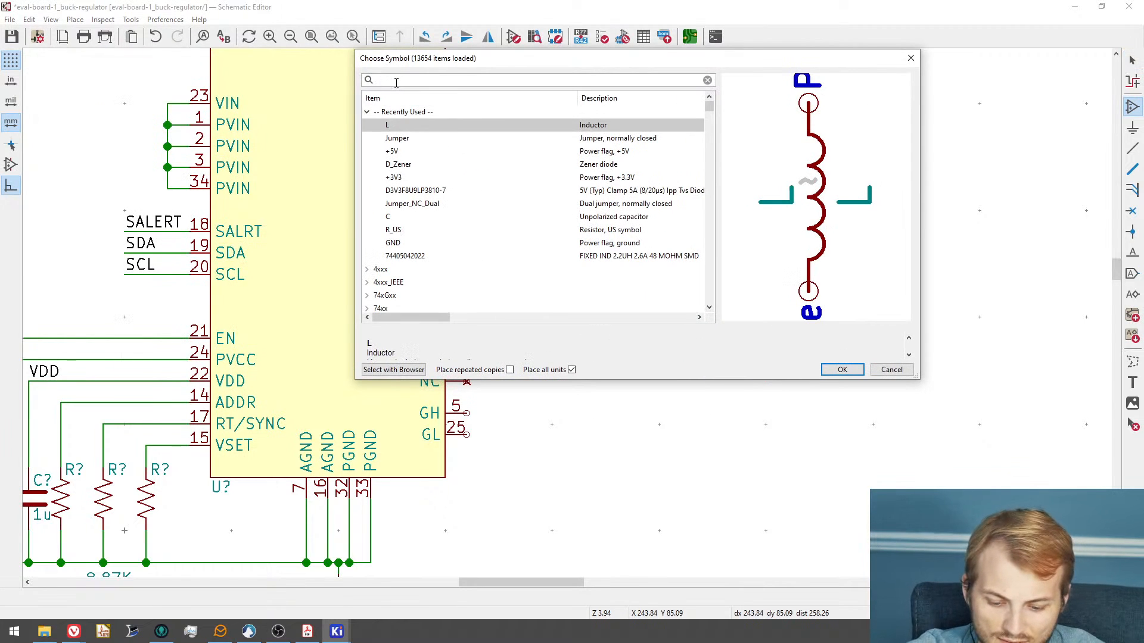
text(test)
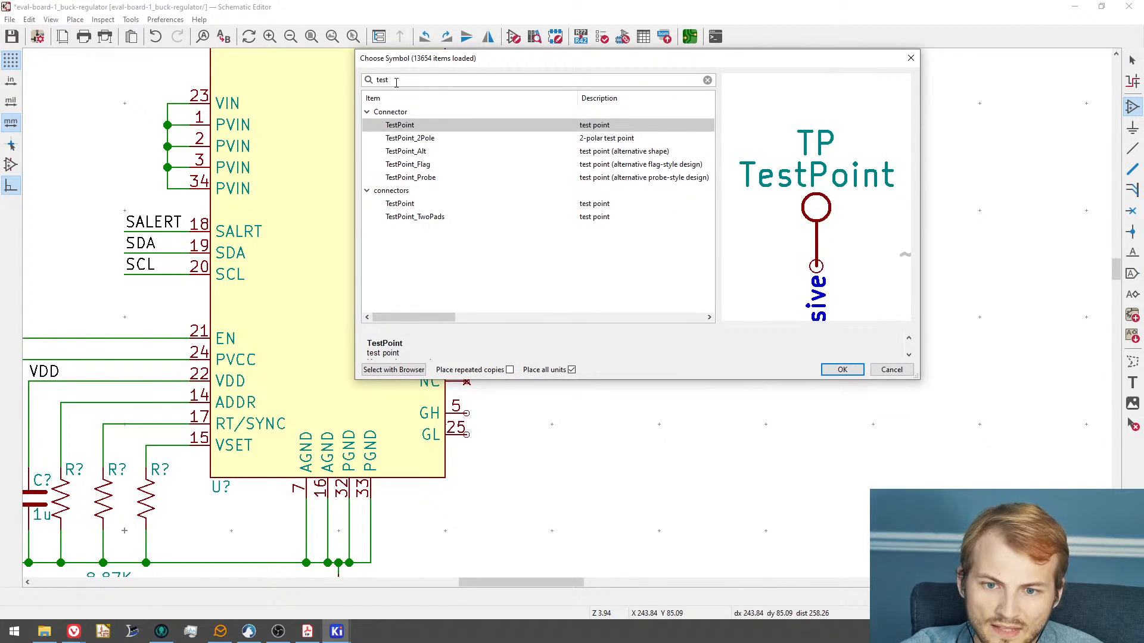
key(Return)
key(r)
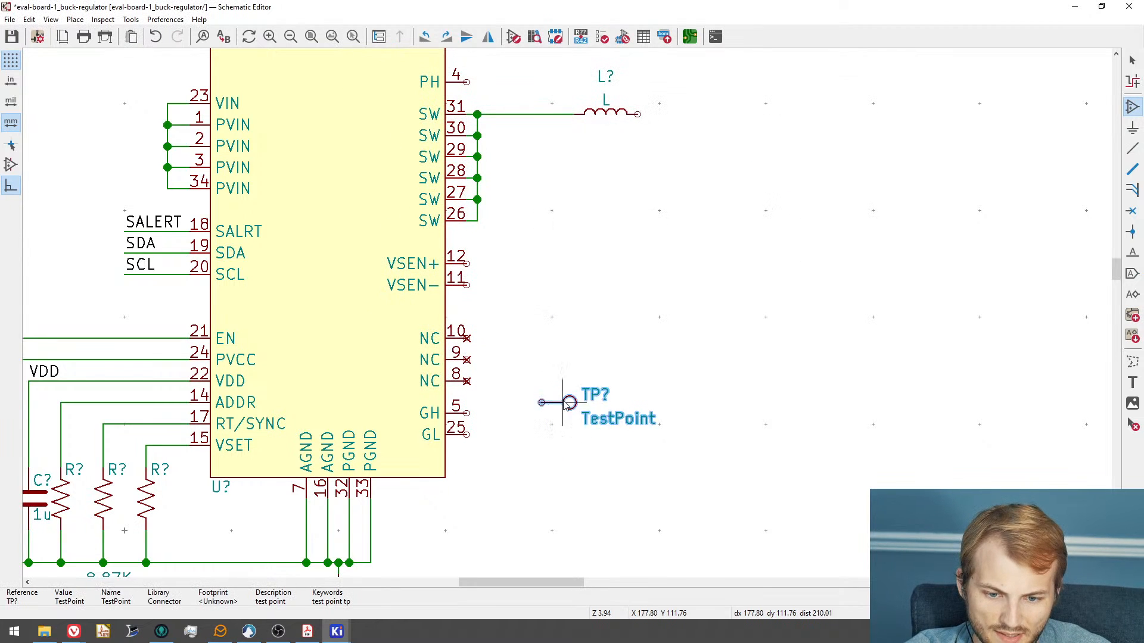
click(568, 404)
- Hide the value text of the new test point so only its reference shows
key(v)
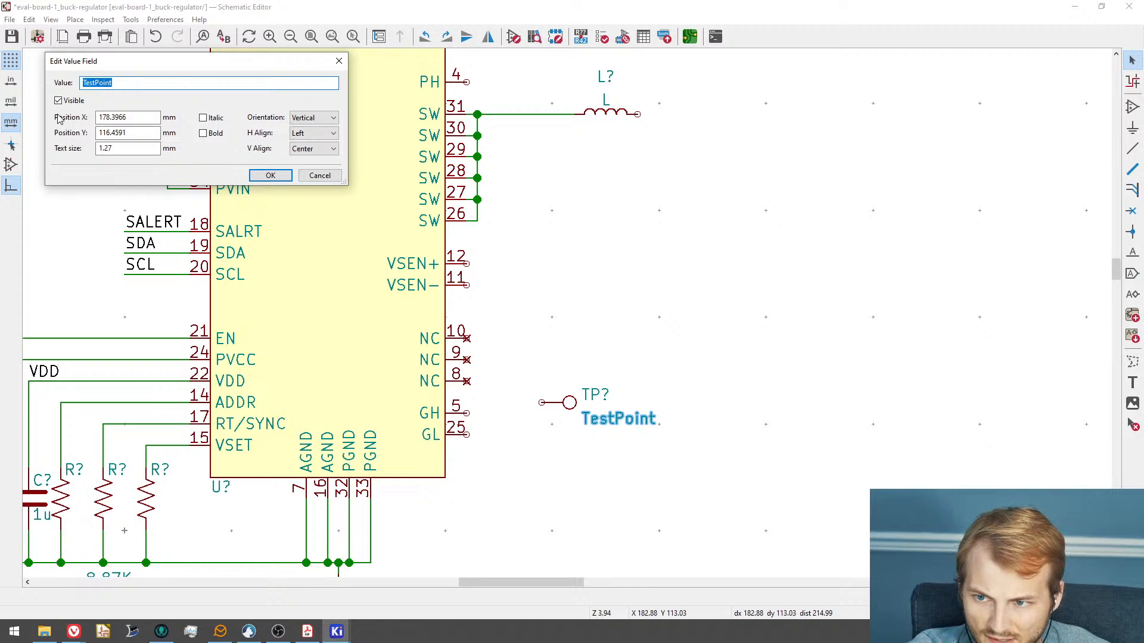
key(Return)
key(v)
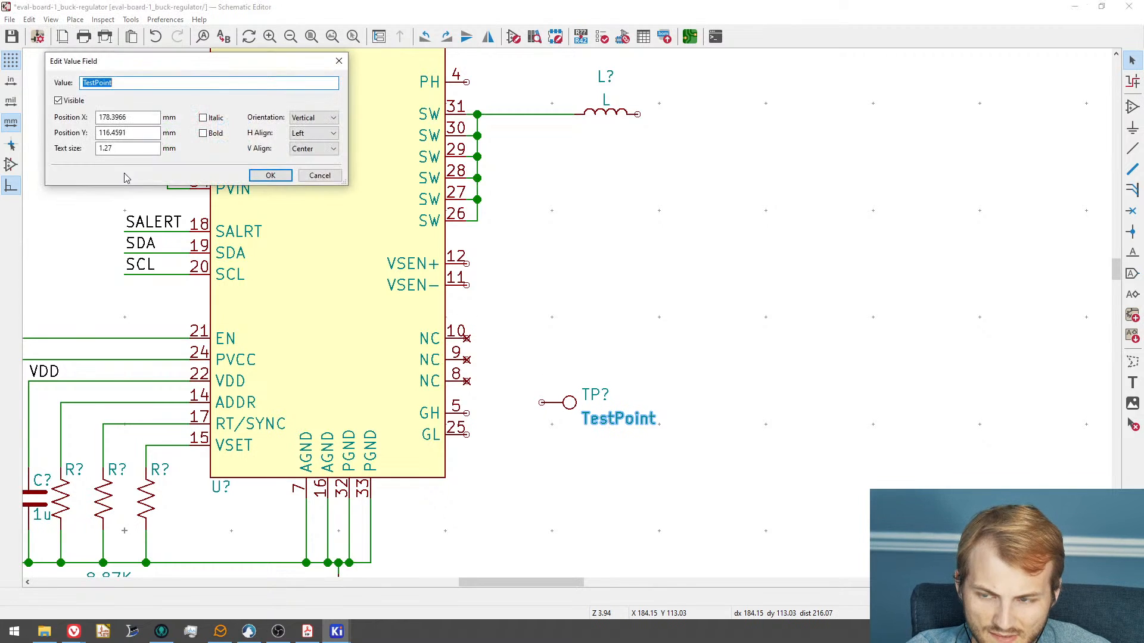
click(90, 107)
click(271, 177)
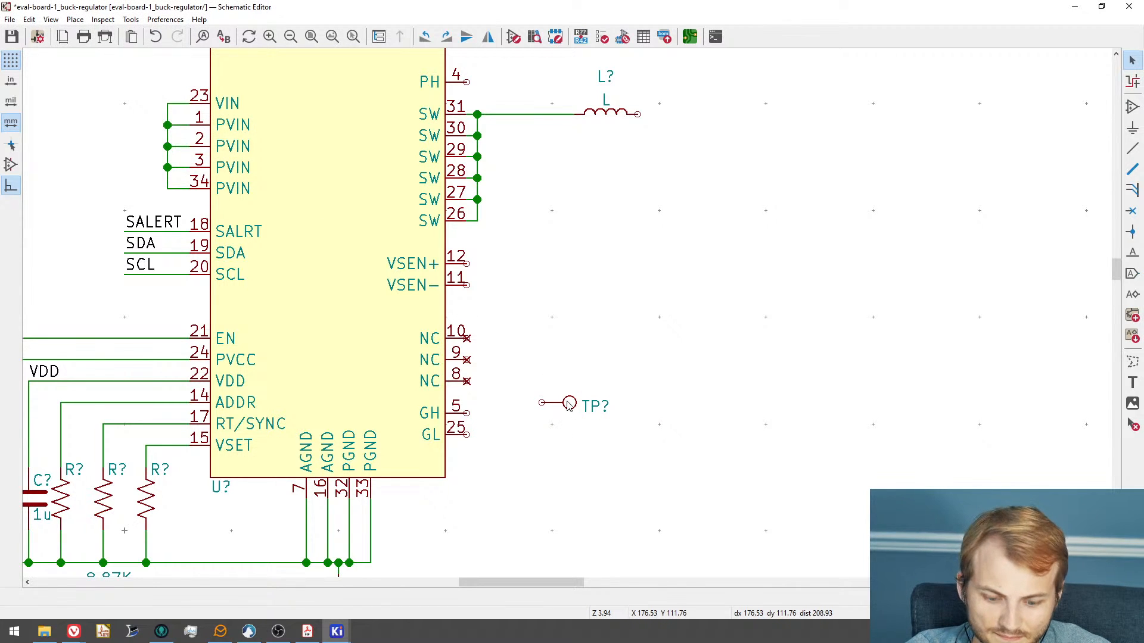
- Wire the test point to GH pin 5 of the SIC453
scroll(489, 413, up, 5)
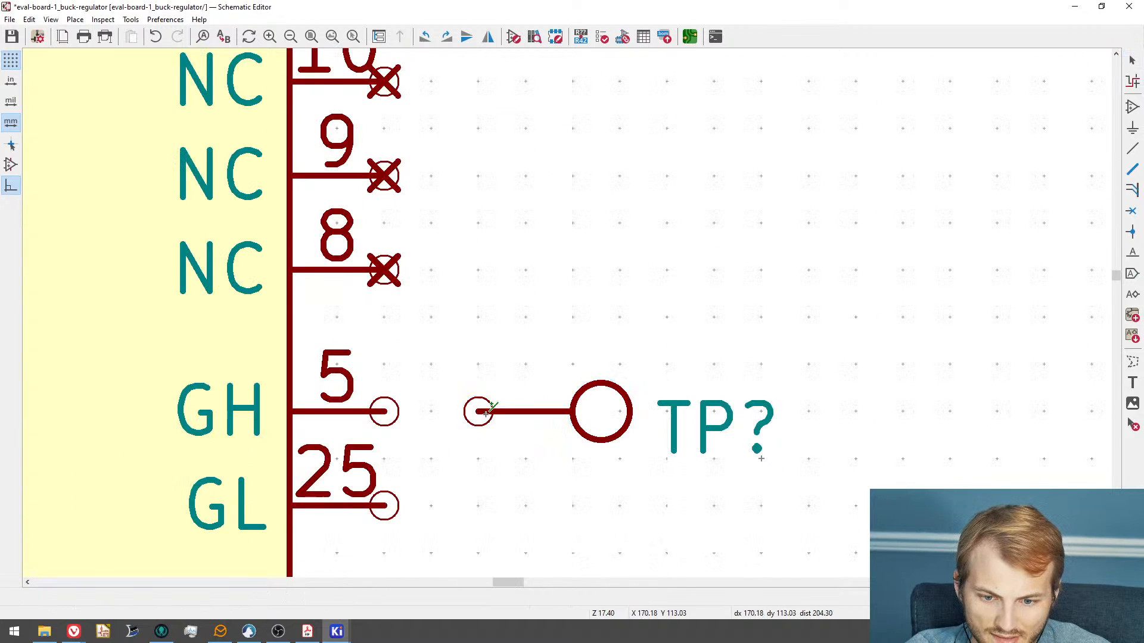
click(479, 411)
click(384, 411)
key(c)
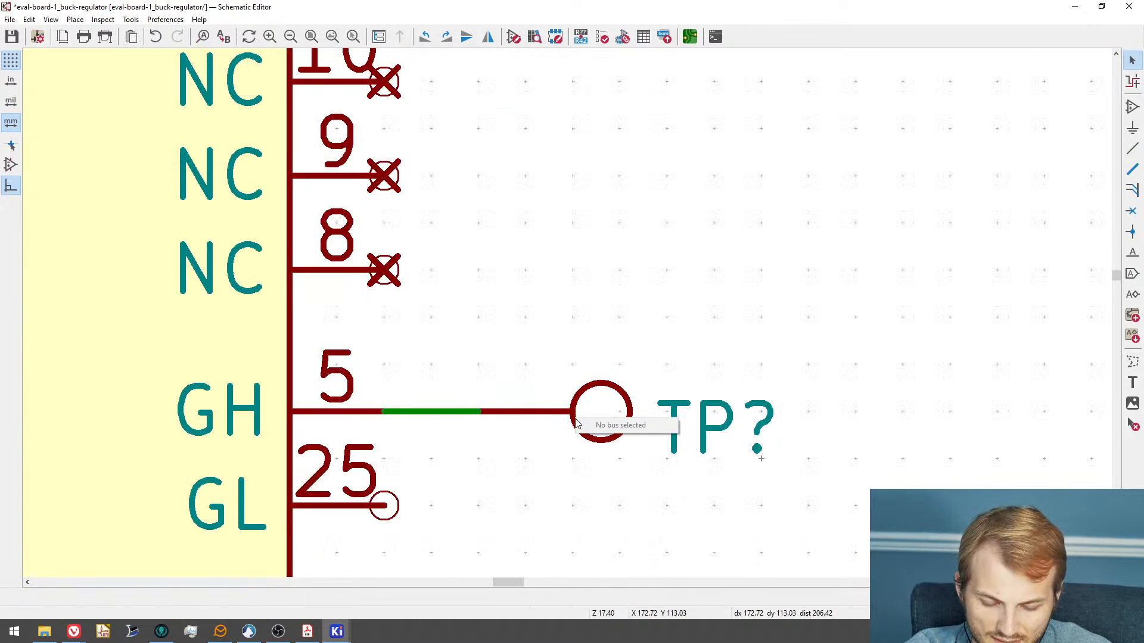
double_click(579, 411)
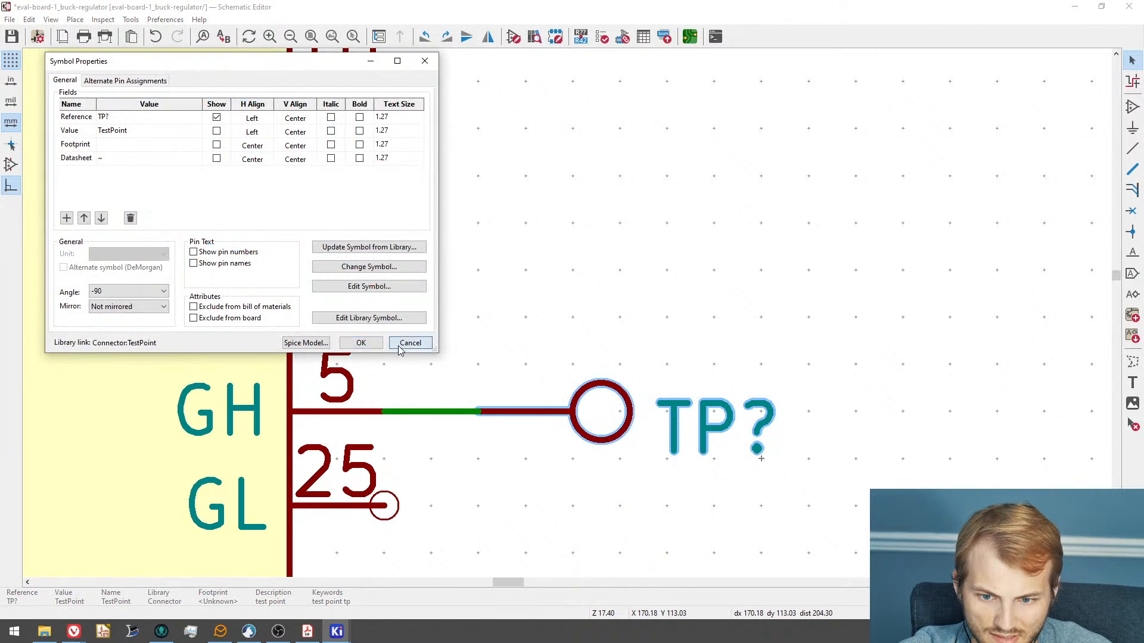
click(410, 343)
- Duplicate the test point directly below the first one and wire the copy to GL pin 25
key(ctrl+d)
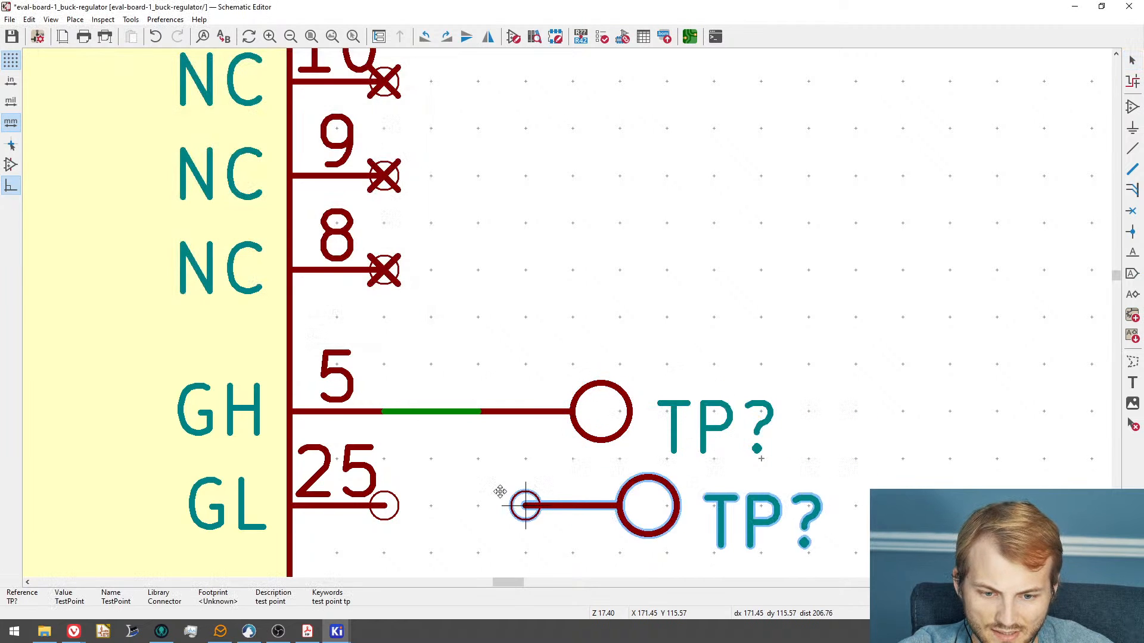
click(478, 505)
click(479, 506)
click(384, 505)
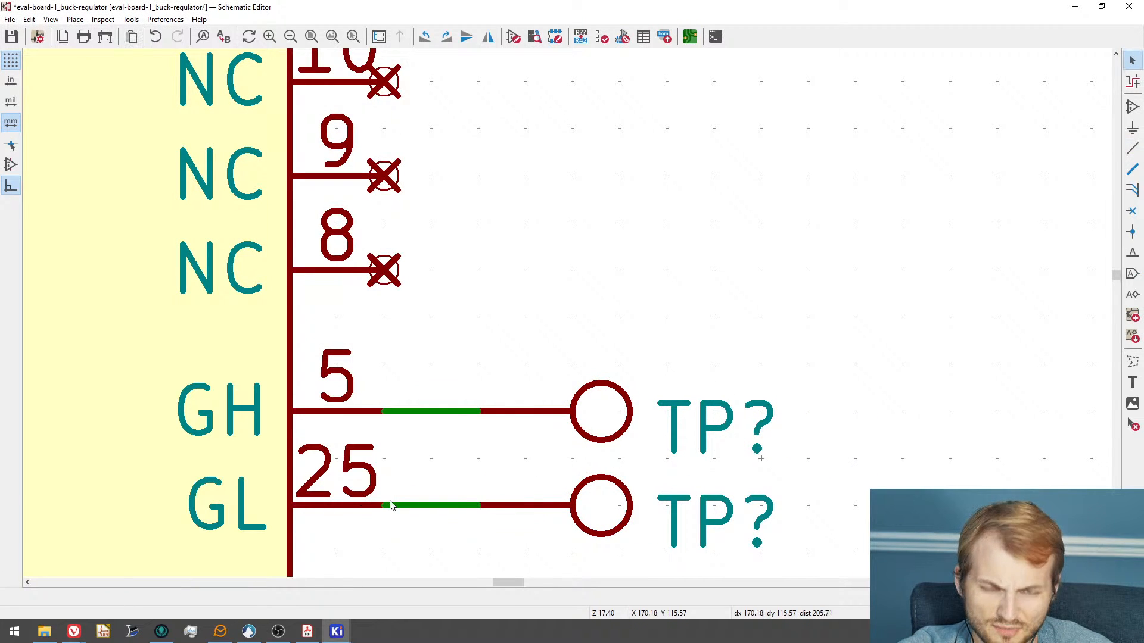
scroll(409, 492, down, 3)
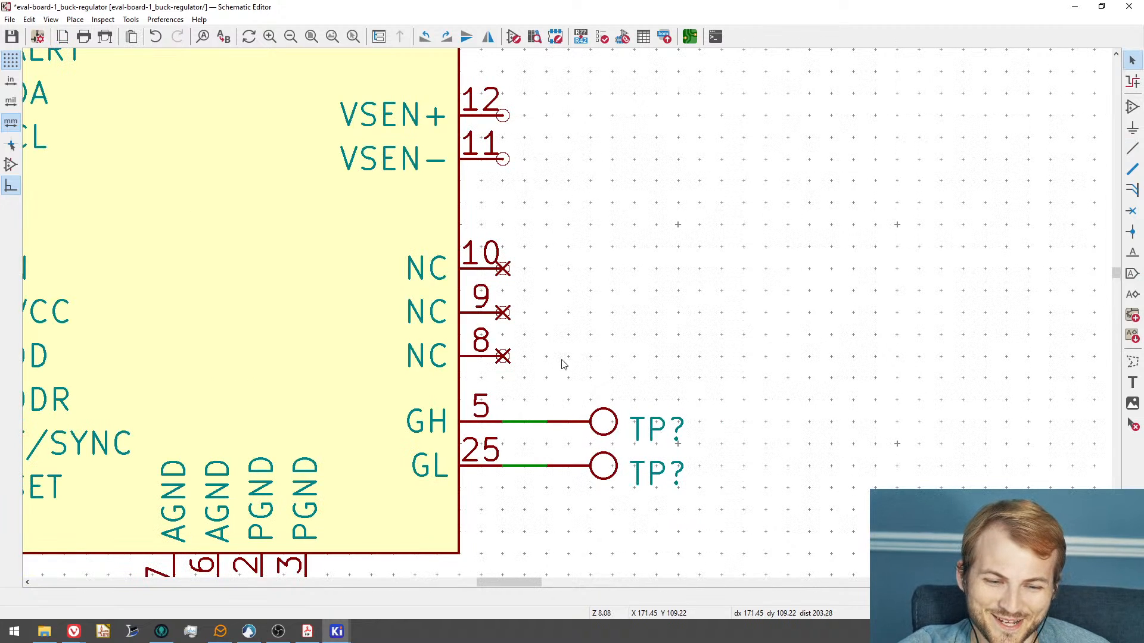
scroll(562, 364, down, 4)
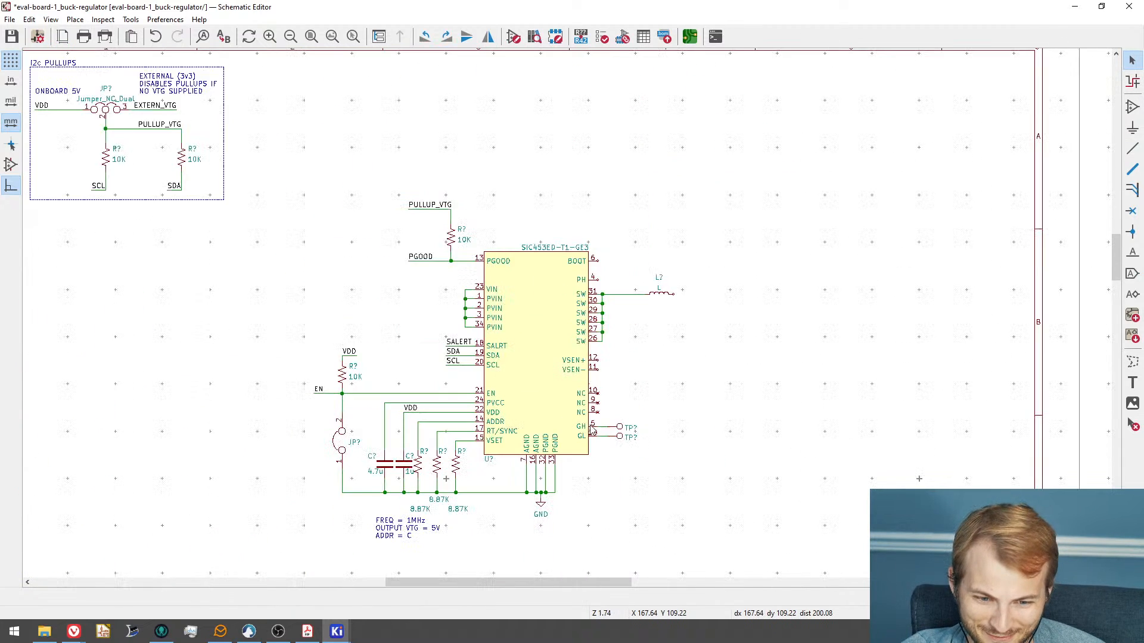
scroll(542, 441, up, 1)
scroll(542, 441, up, 3)
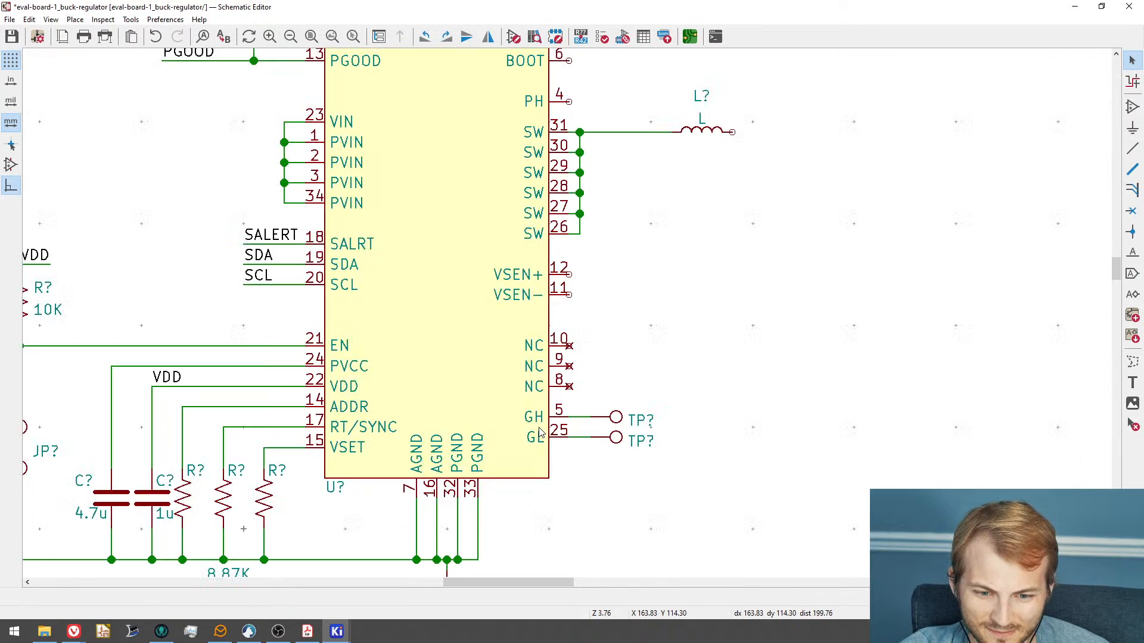
middle_drag(541, 280, 311, 410)
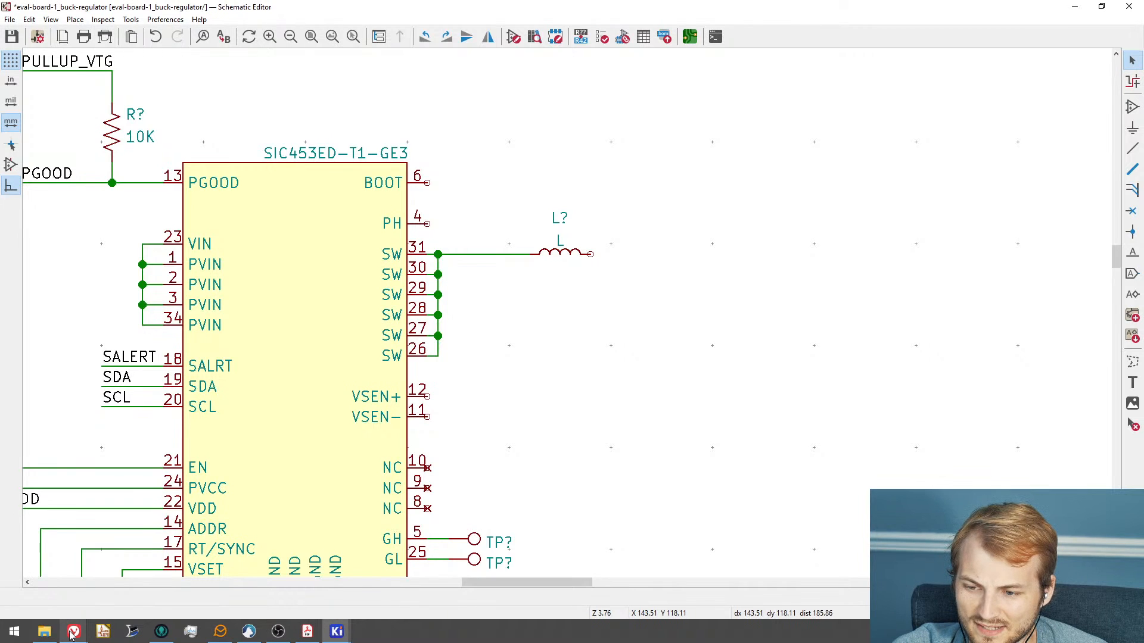
- Switch to the browser and open the Digi-Key search result for inductor IHLP1616ABER1R0M01, showing its product attributes
mouse_move(71, 635)
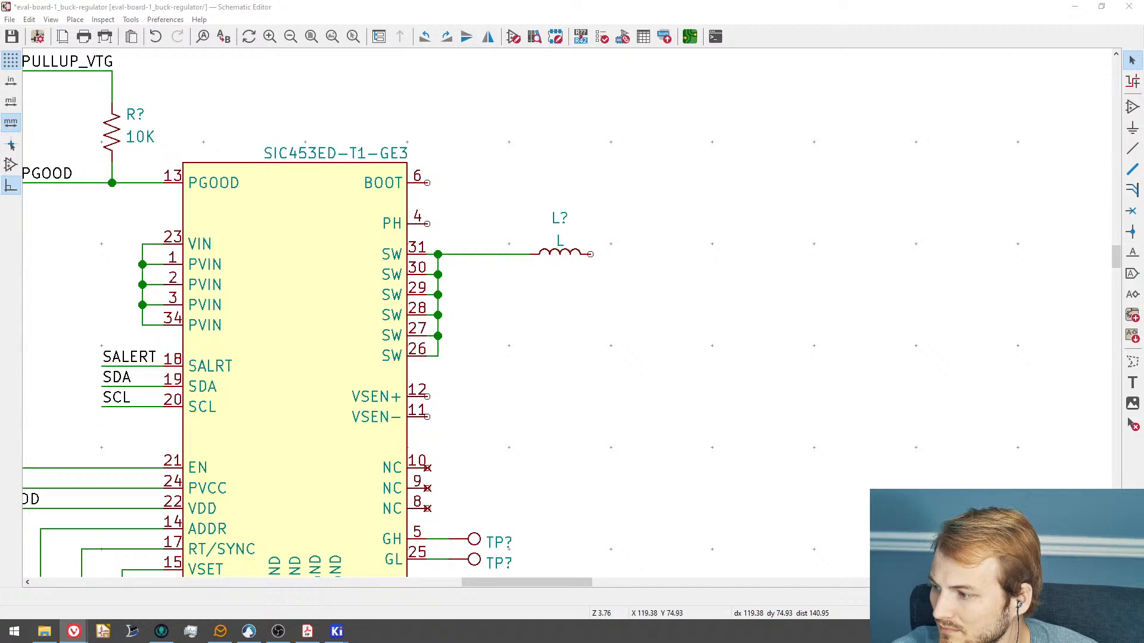
drag(0, 241, 482, 0)
click(208, 176)
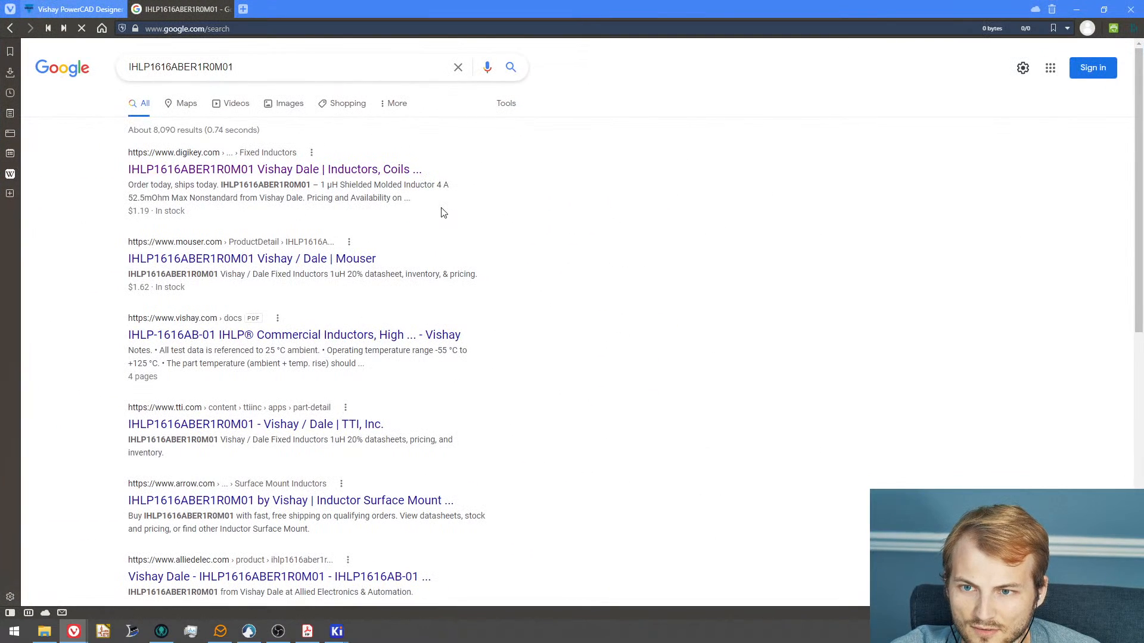
scroll(409, 334, down, 15)
scroll(407, 342, up, 5)
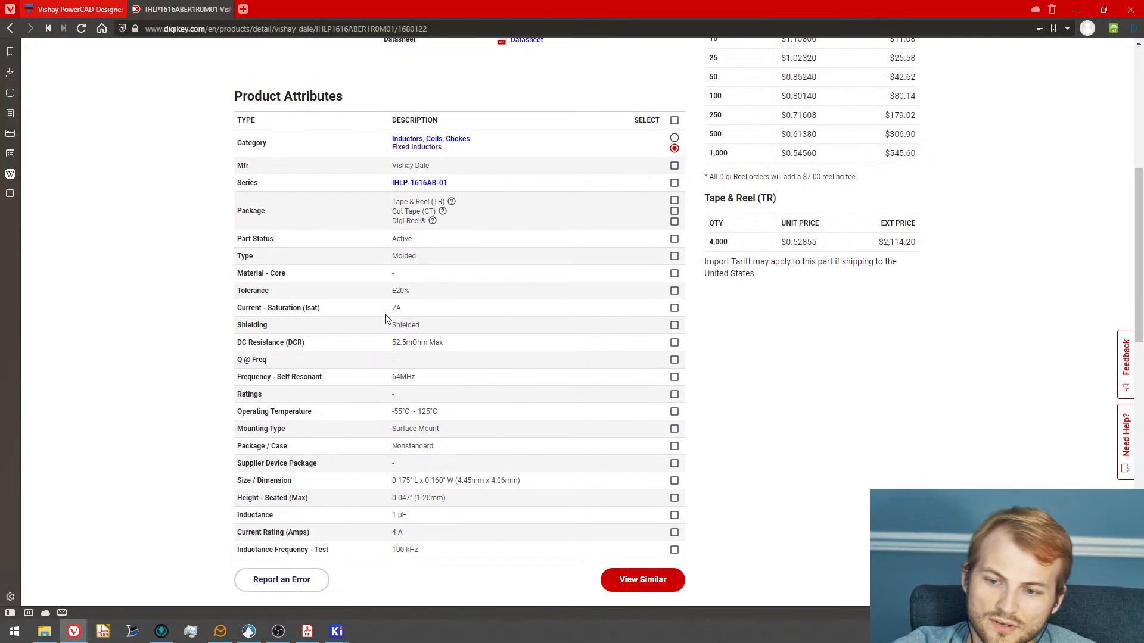
- Examine the inductor's saturation current and current rating in the product attributes table
drag(409, 307, 237, 308)
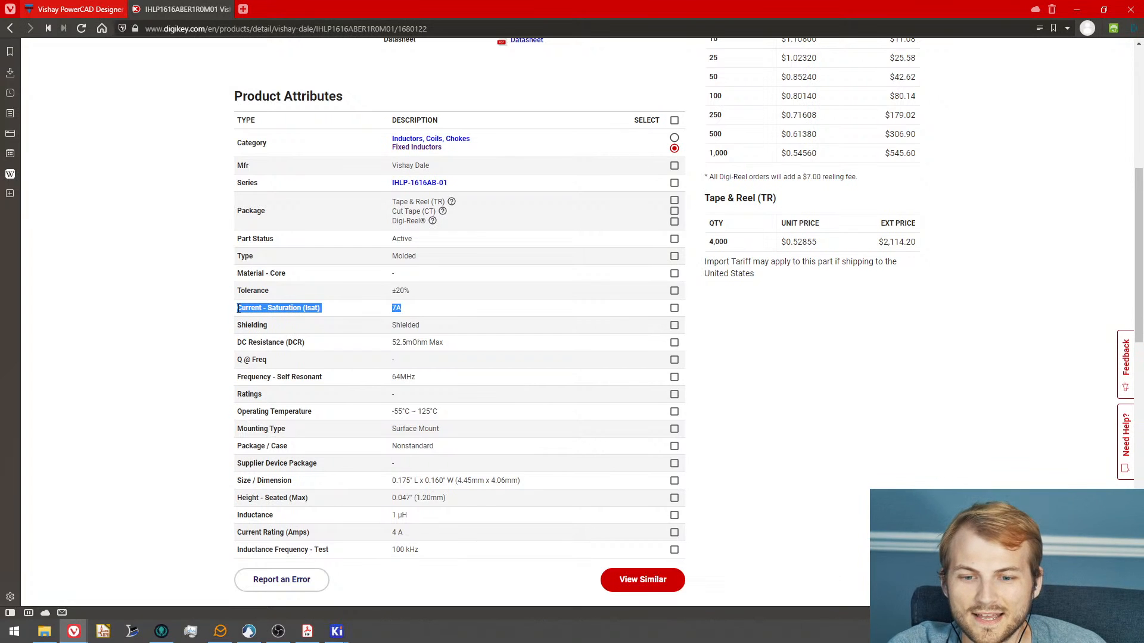
click(224, 318)
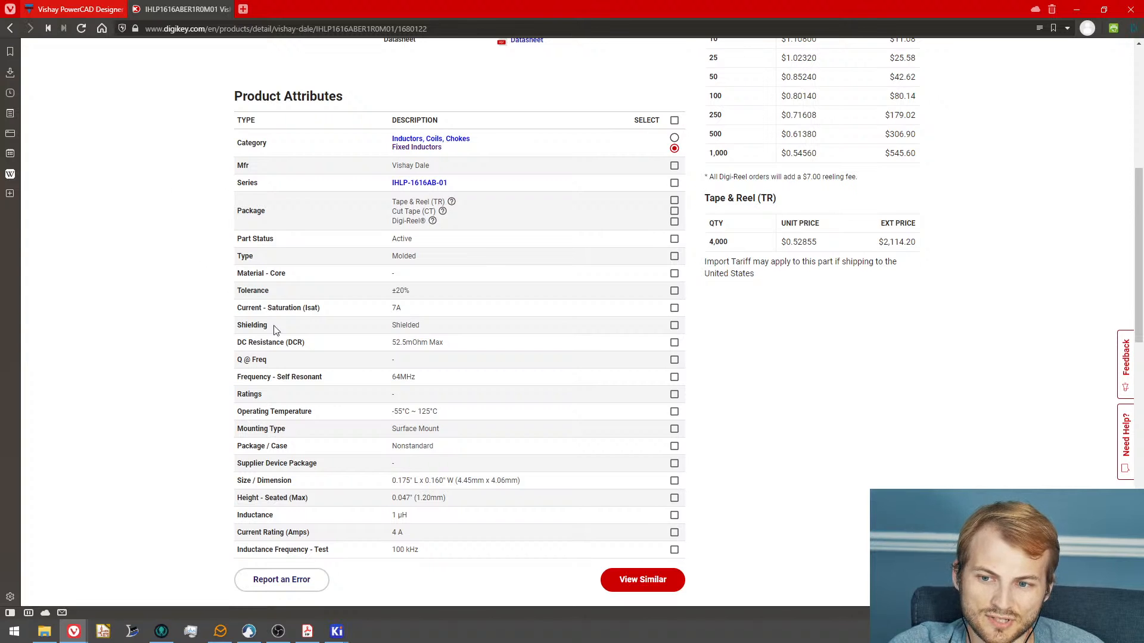
drag(412, 313, 237, 313)
scroll(318, 321, down, 1)
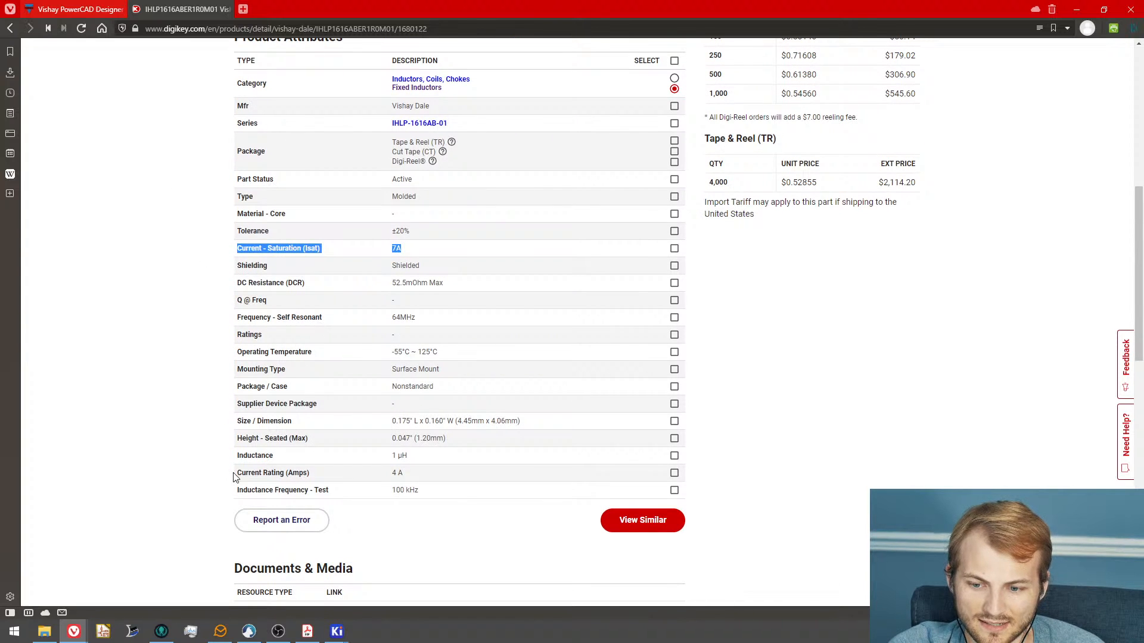
drag(235, 477, 317, 474)
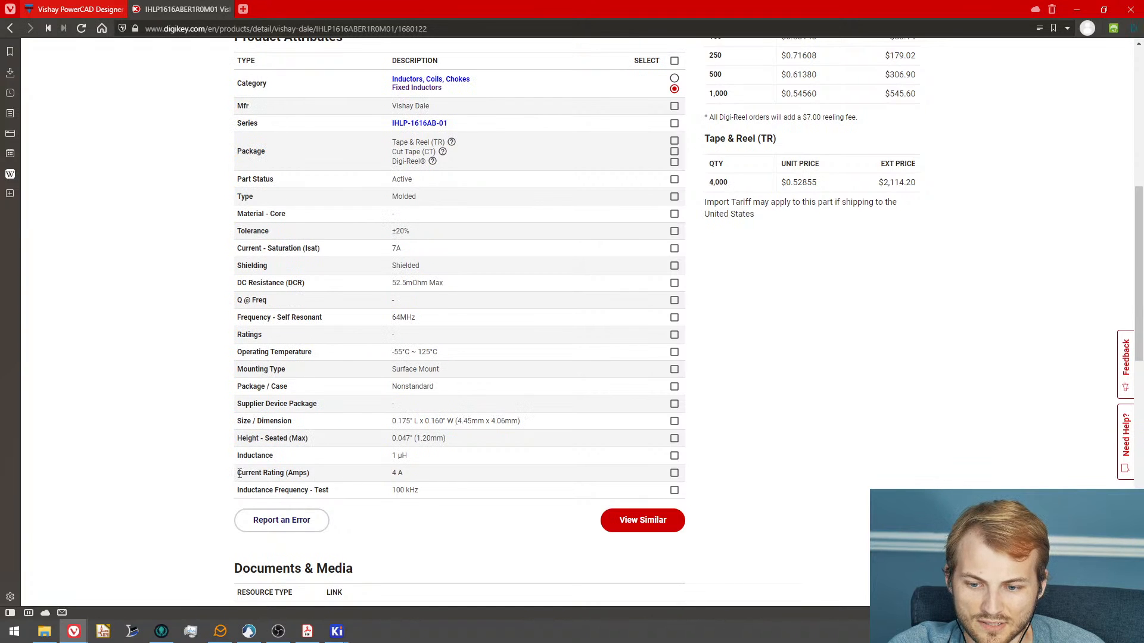
drag(239, 474, 401, 473)
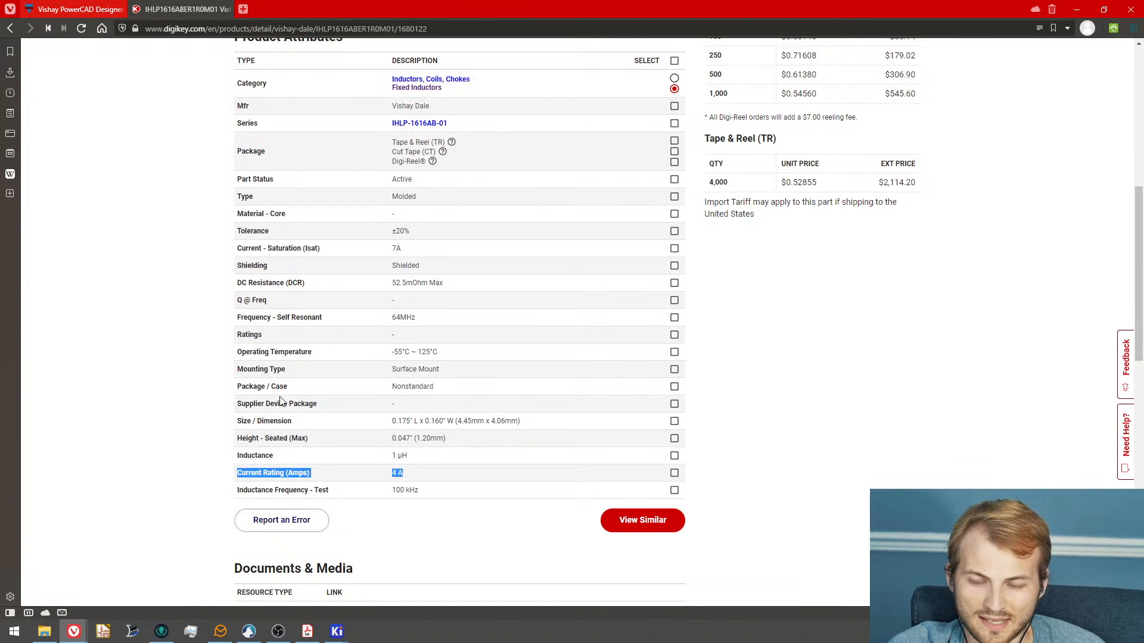
drag(320, 249, 239, 252)
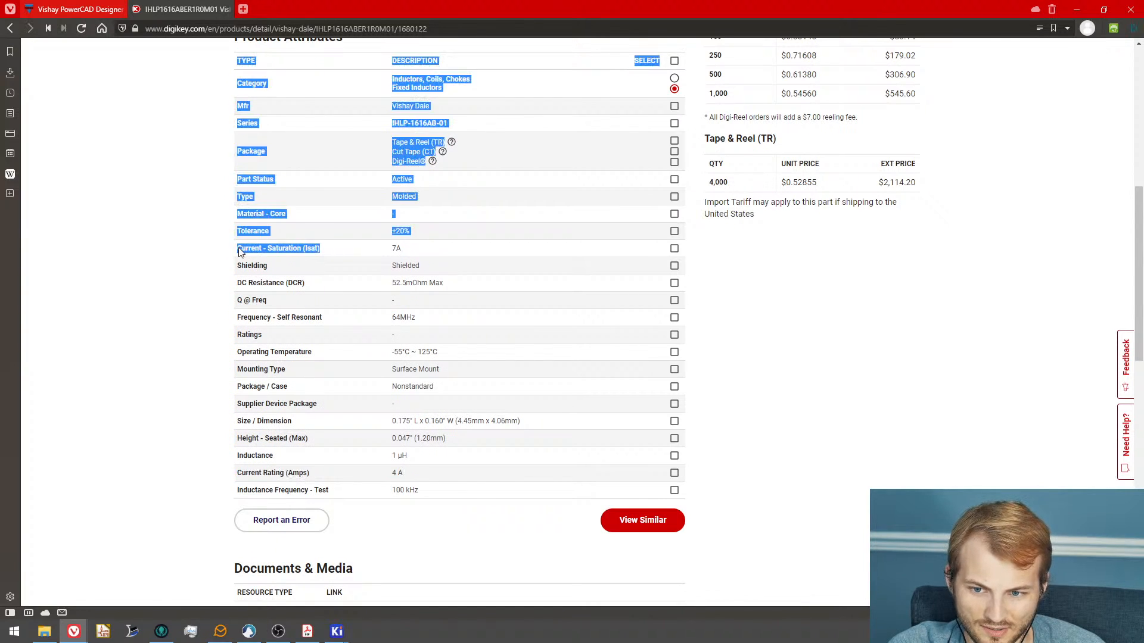
mouse_move(404, 249)
mouse_down()
mouse_move(248, 248)
mouse_move(394, 260)
mouse_move(401, 249)
mouse_up()
click(238, 252)
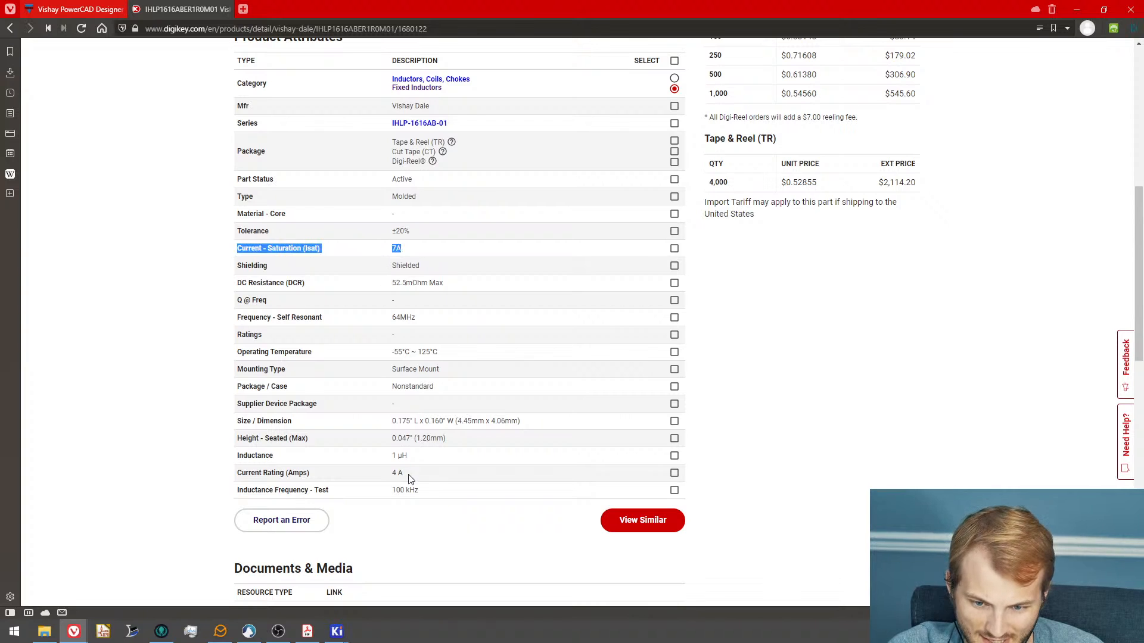
drag(408, 473, 238, 474)
click(340, 465)
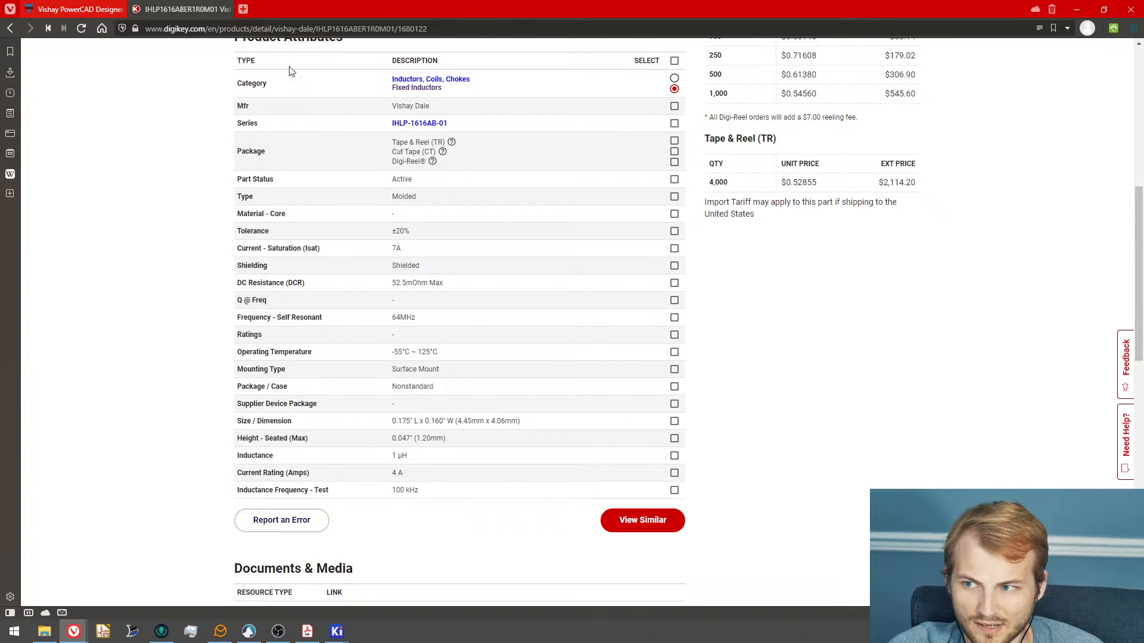
- Look over the current rating and saturation filters on Digi-Key's Fixed Inductors page, then move the browser off the schematic
drag(301, 10, 2, 86)
drag(1, 84, 0, 80)
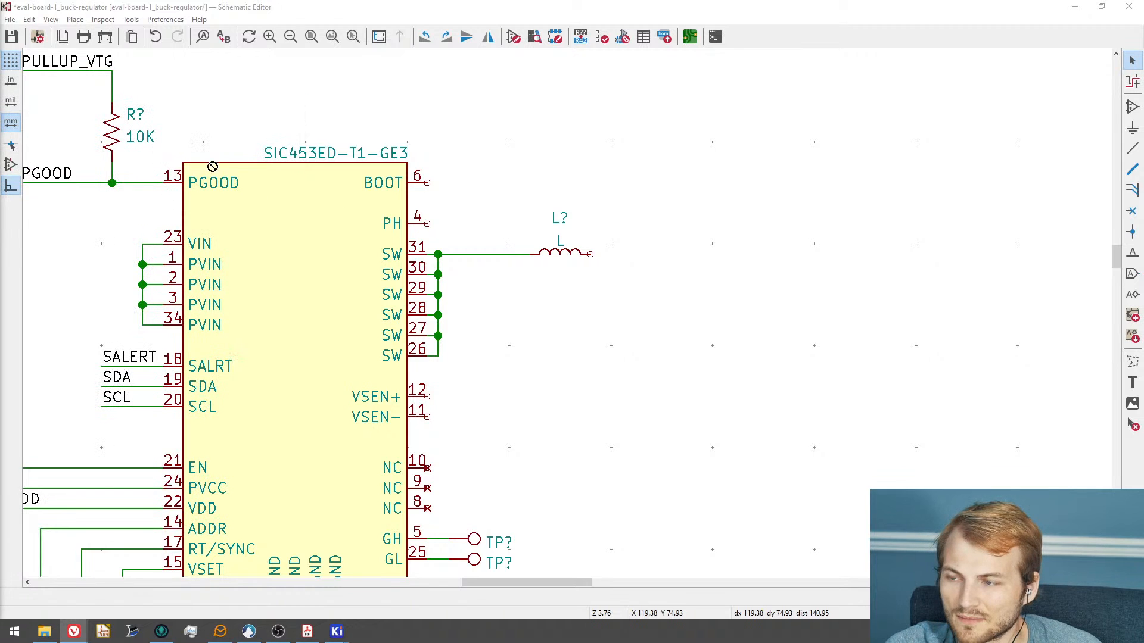
drag(0, 119, 444, 2)
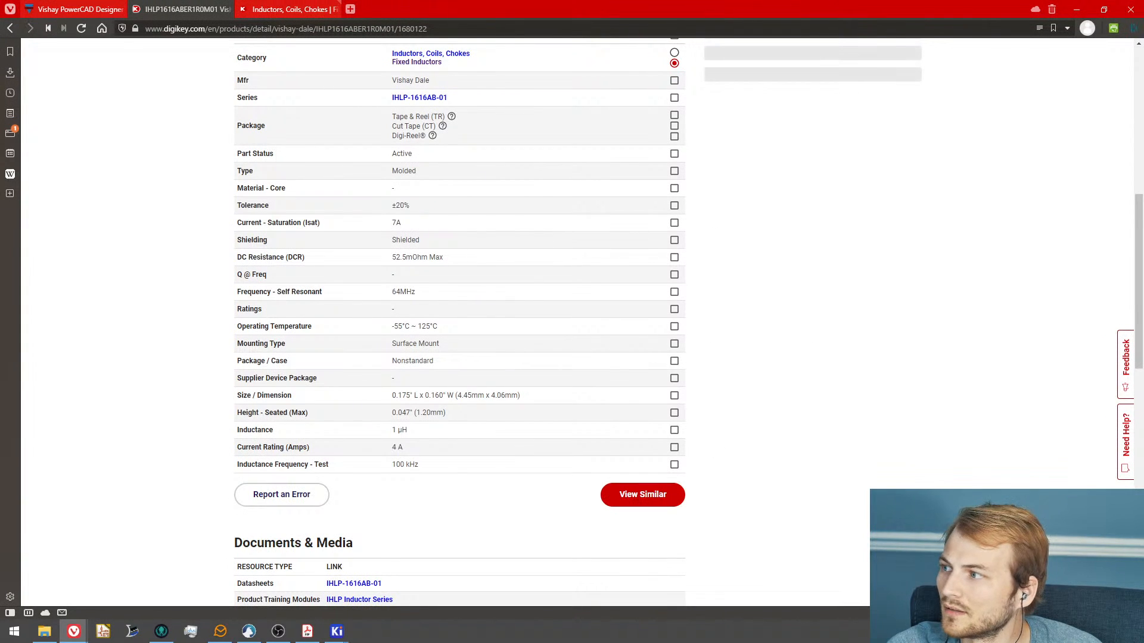
click(286, 9)
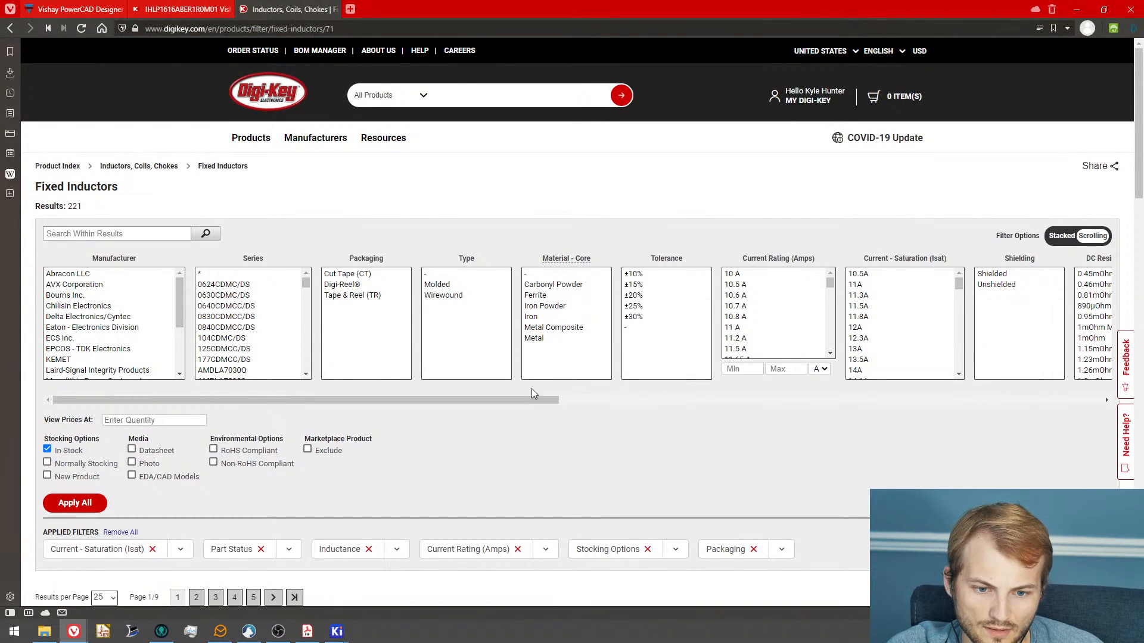
drag(533, 399, 681, 400)
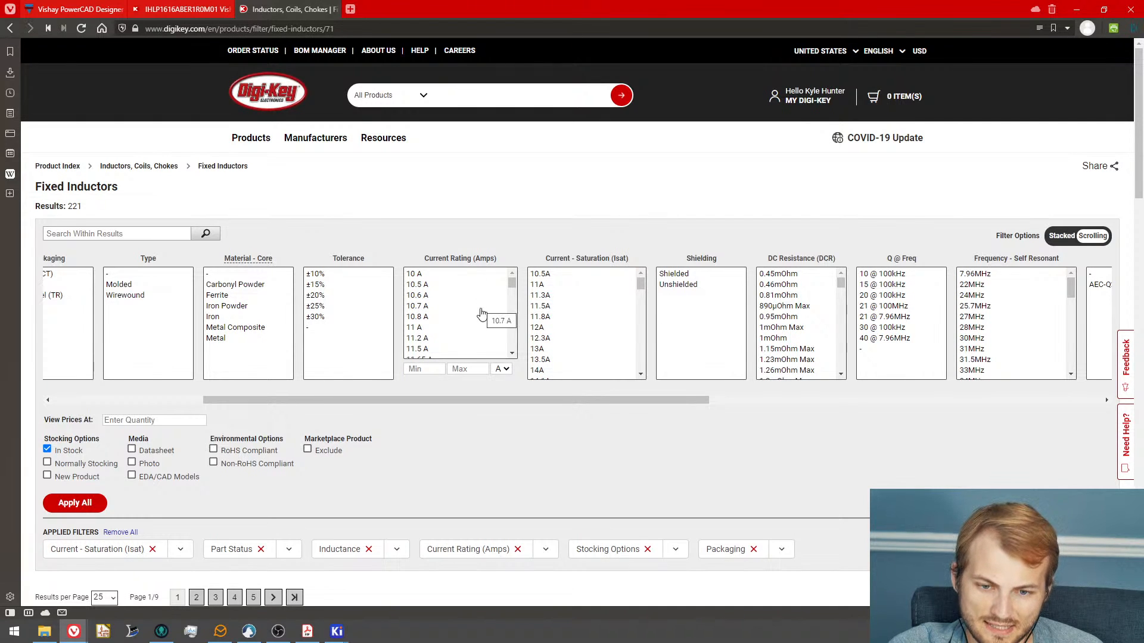
mouse_move(476, 401)
mouse_down()
mouse_move(466, 406)
mouse_move(476, 405)
mouse_up()
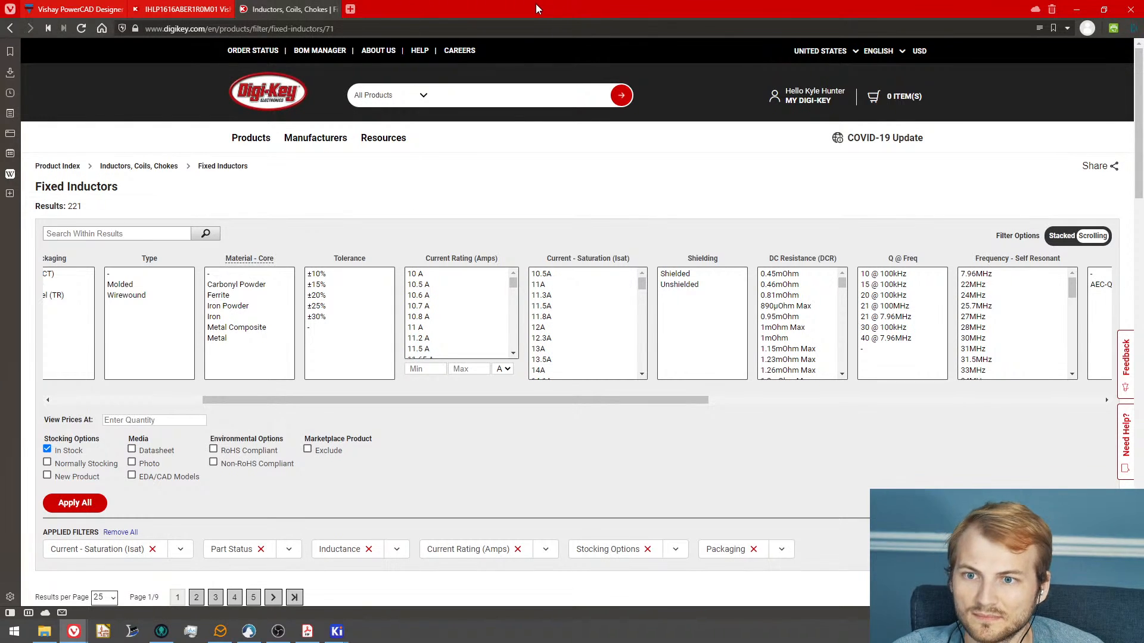
drag(535, 3, 0, 48)
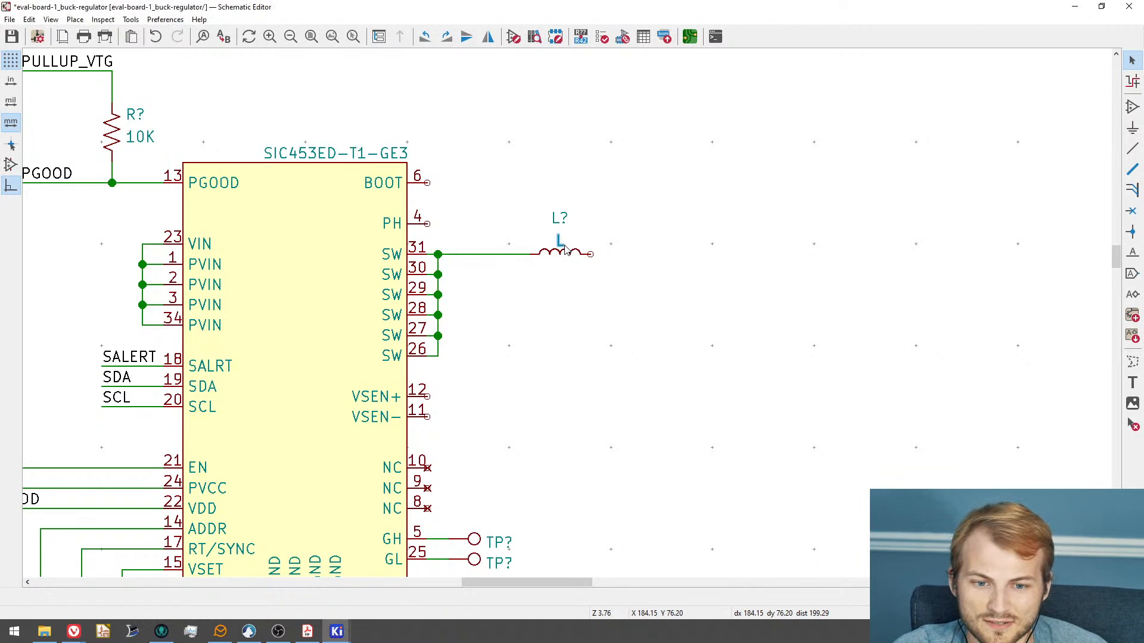
- Move the output inductor's value text below its symbol and set the value to 1uH
scroll(565, 246, up, 3)
drag(565, 246, 553, 303)
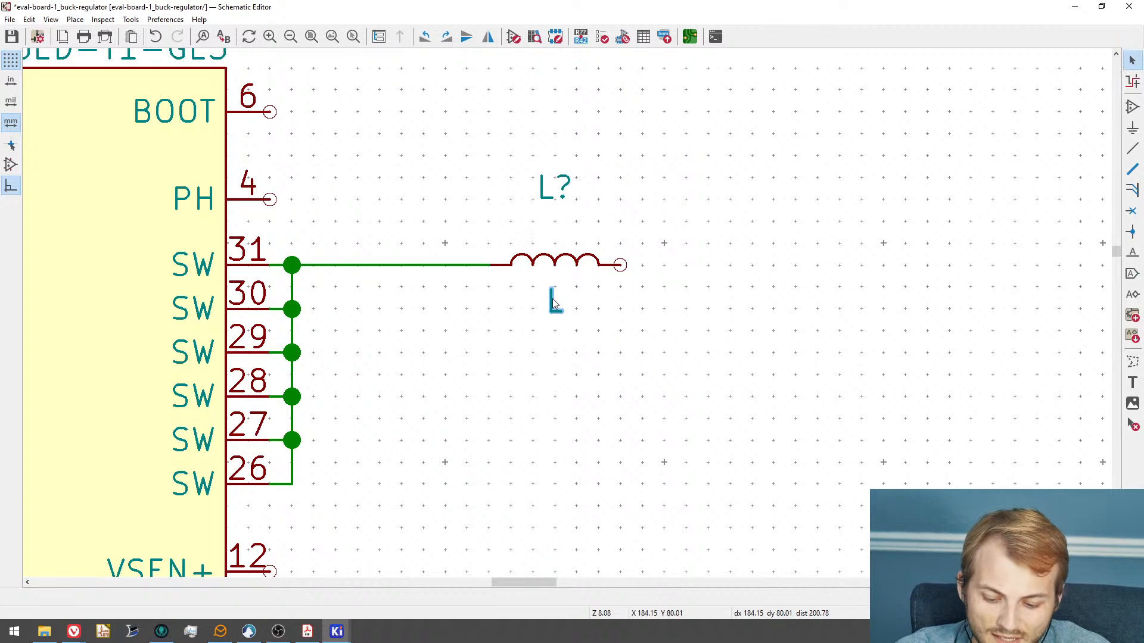
double_click(553, 303)
text(1uH)
key(Return)
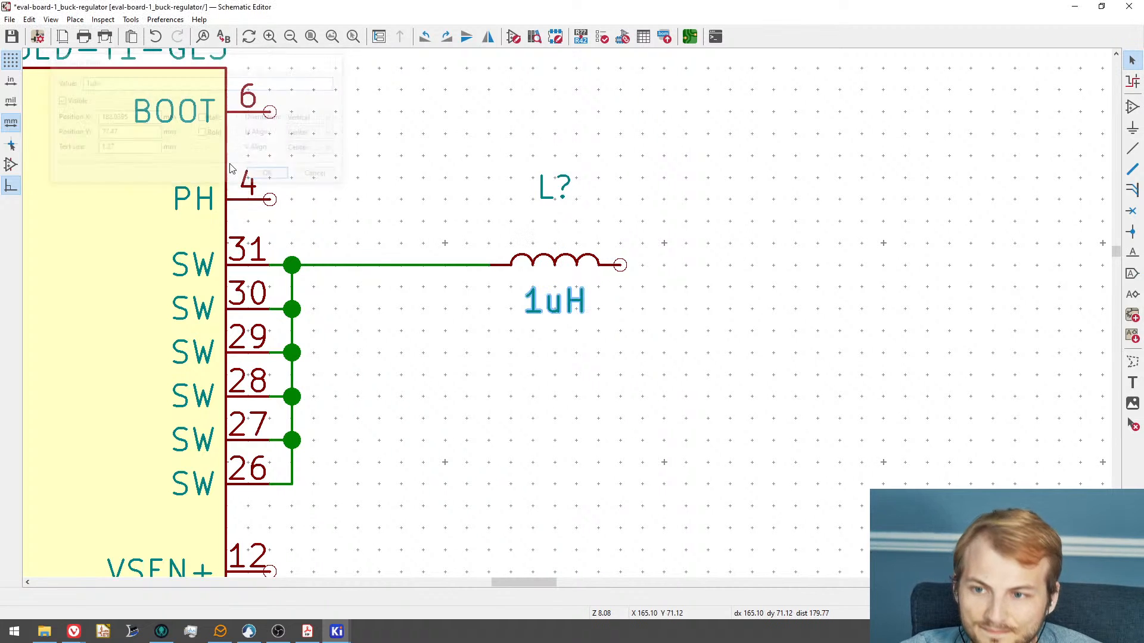
- Move the output inductor's reference text down to just above its symbol and highlight the SW net to check its connections
drag(551, 185, 555, 225)
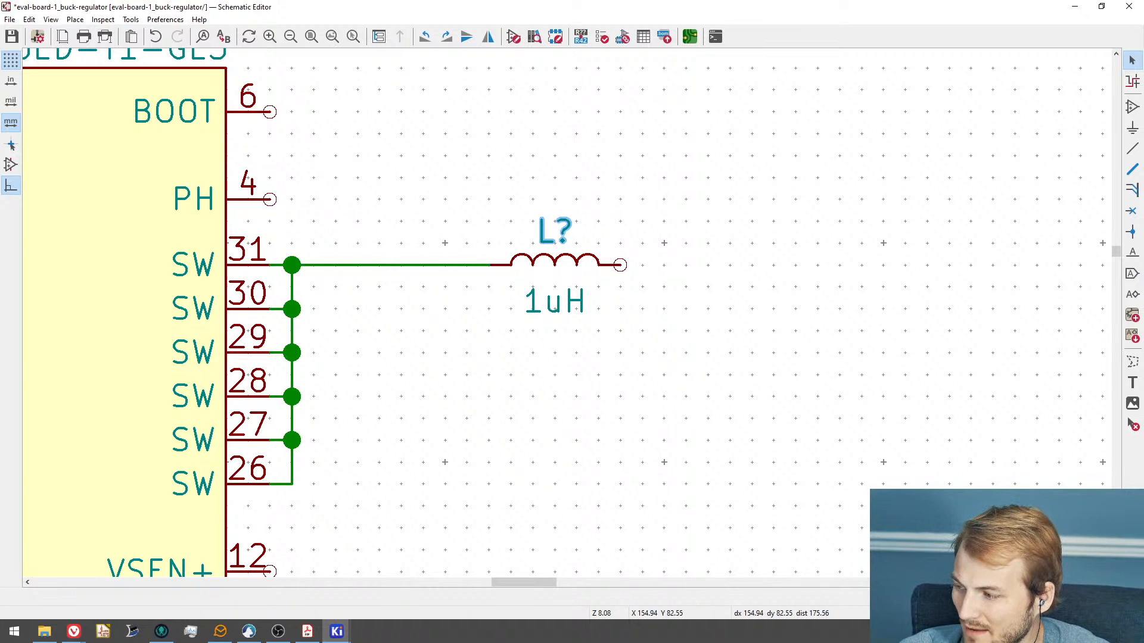
key(grave)
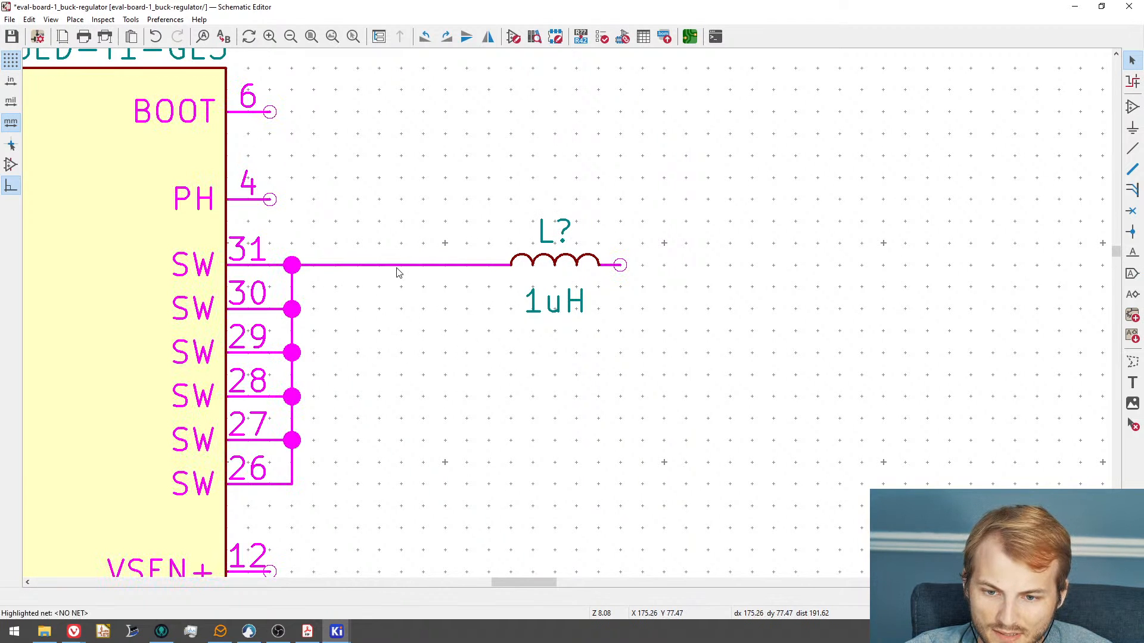
key(grave)
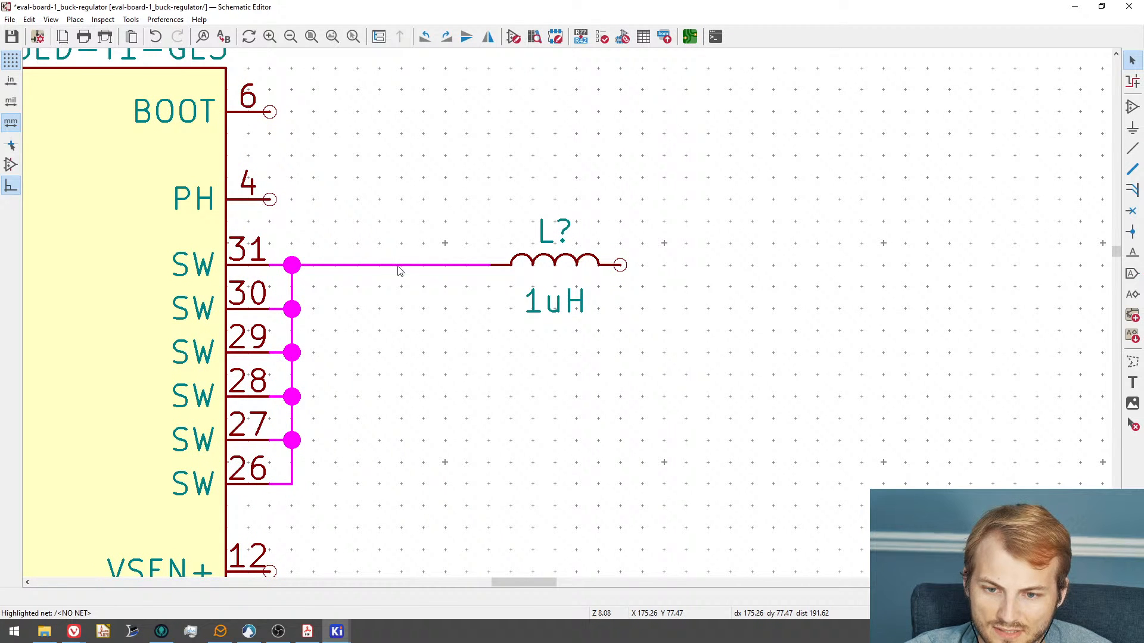
key(grave)
scroll(465, 256, down, 3)
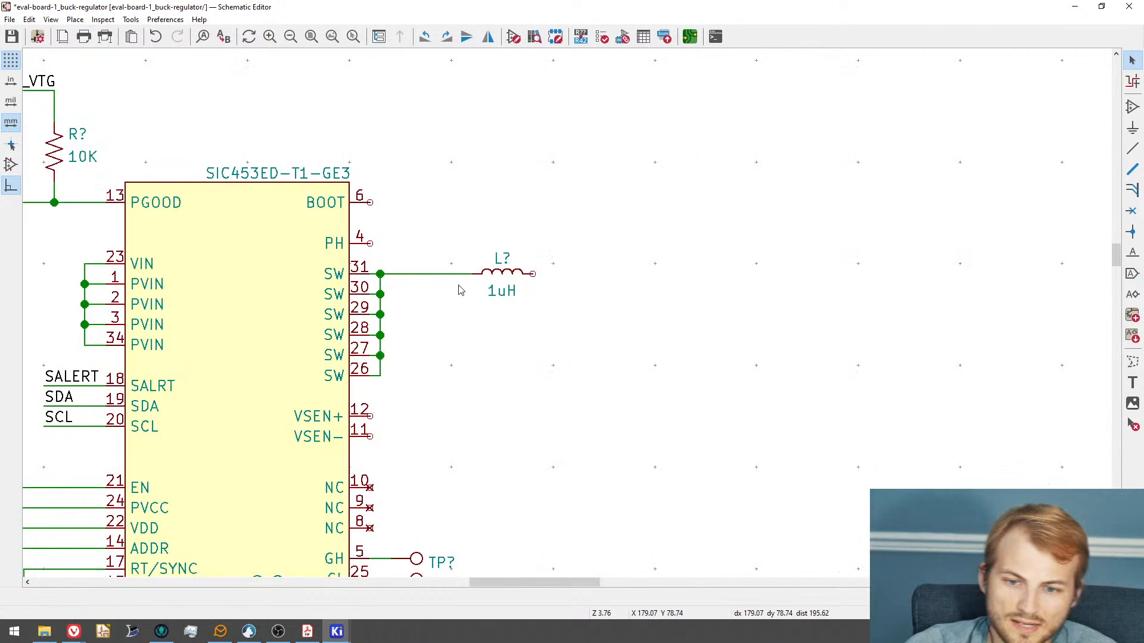
middle_drag(445, 290, 437, 263)
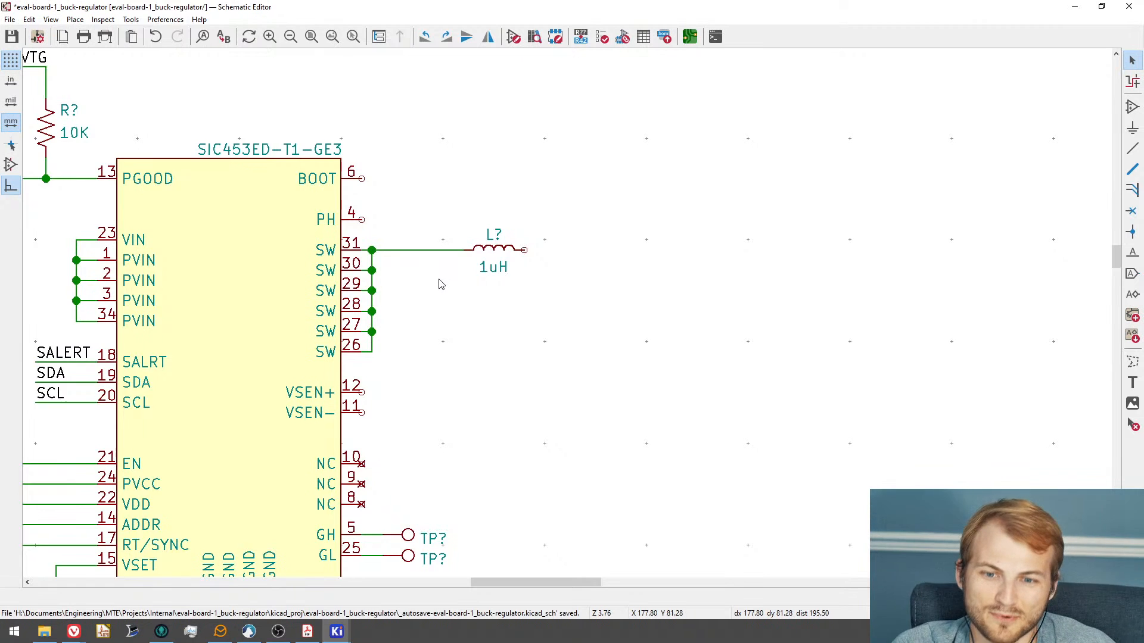
scroll(439, 284, up, 3)
scroll(435, 285, down, 1)
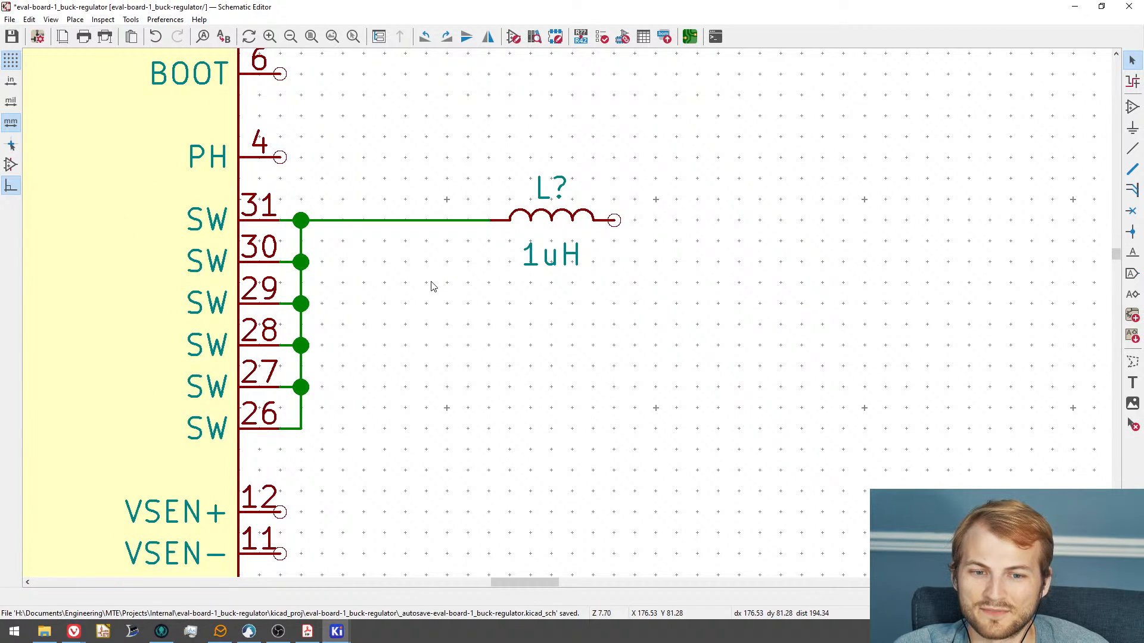
scroll(426, 286, down, 3)
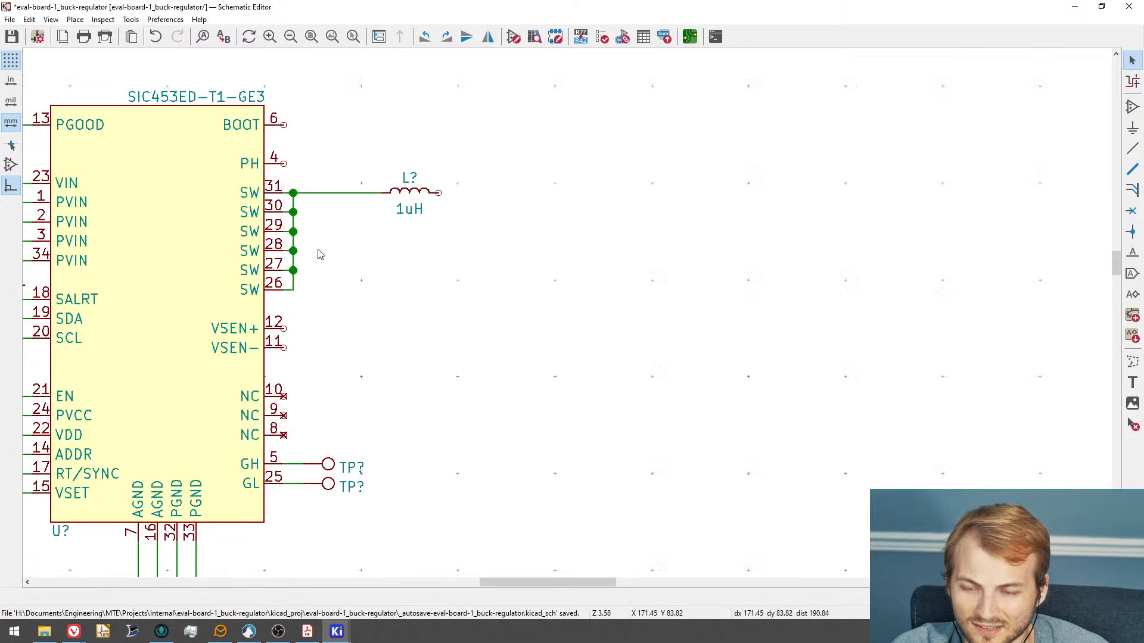
middle_drag(349, 281, 408, 207)
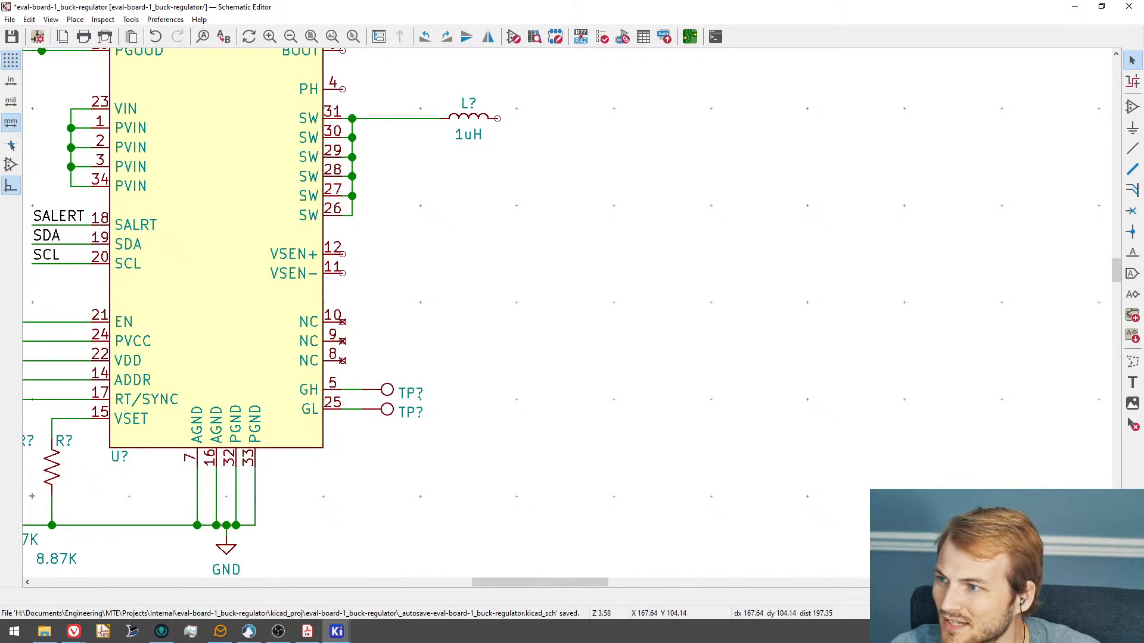
- Switch to PowerCAD in the browser and check the CoutCer output capacitor's vendor part, electrical properties and quantity
key(alt+Tab)
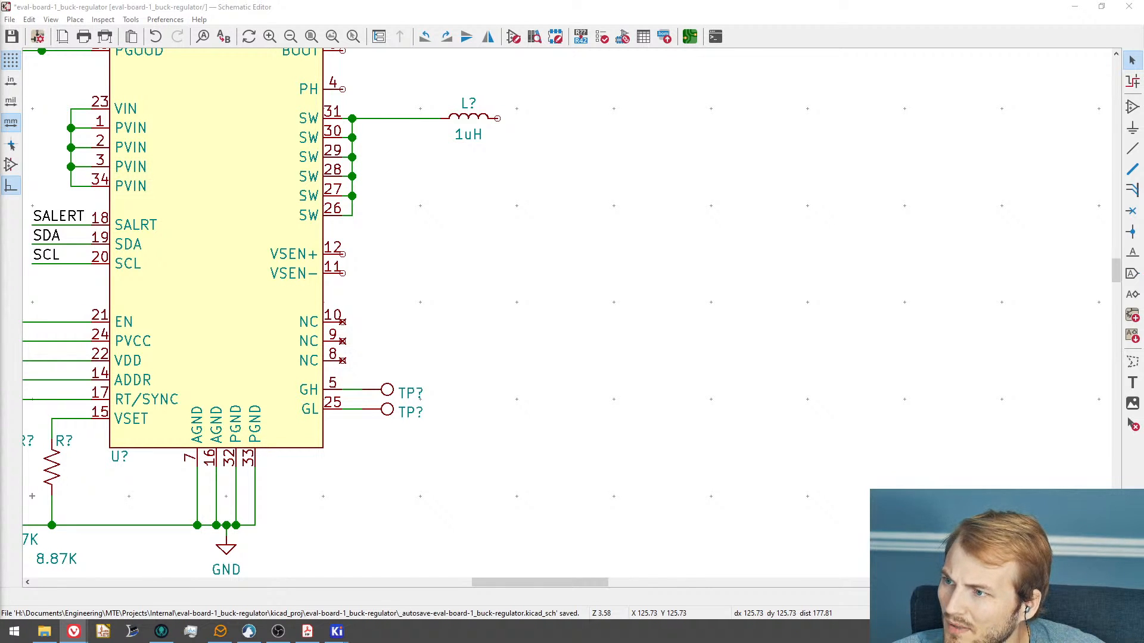
drag(0, 10, 595, 0)
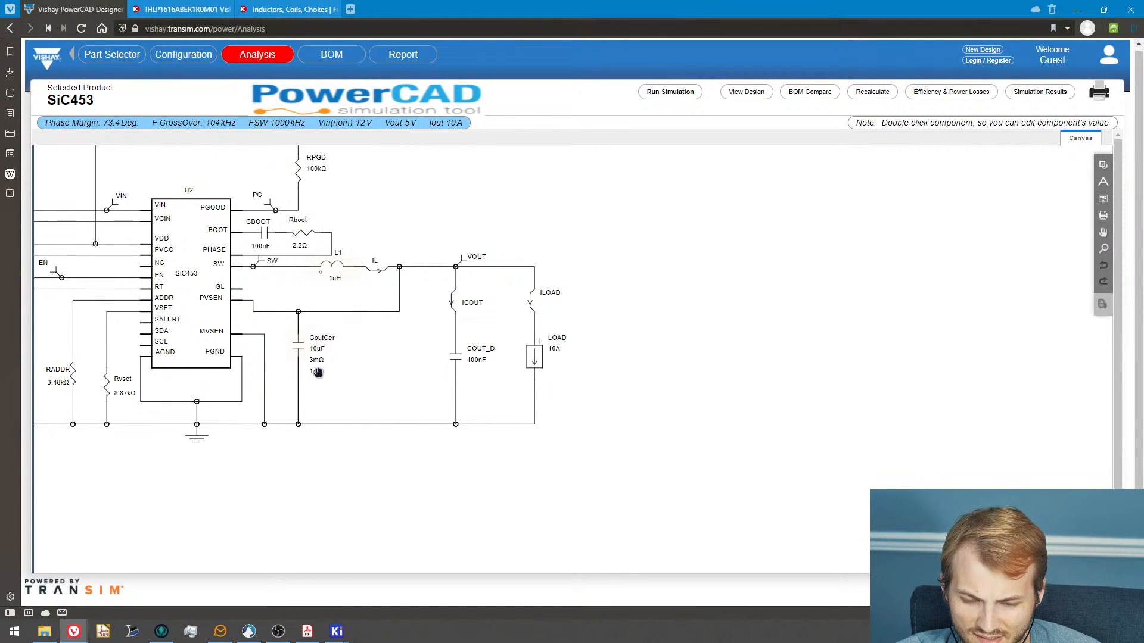
double_click(290, 345)
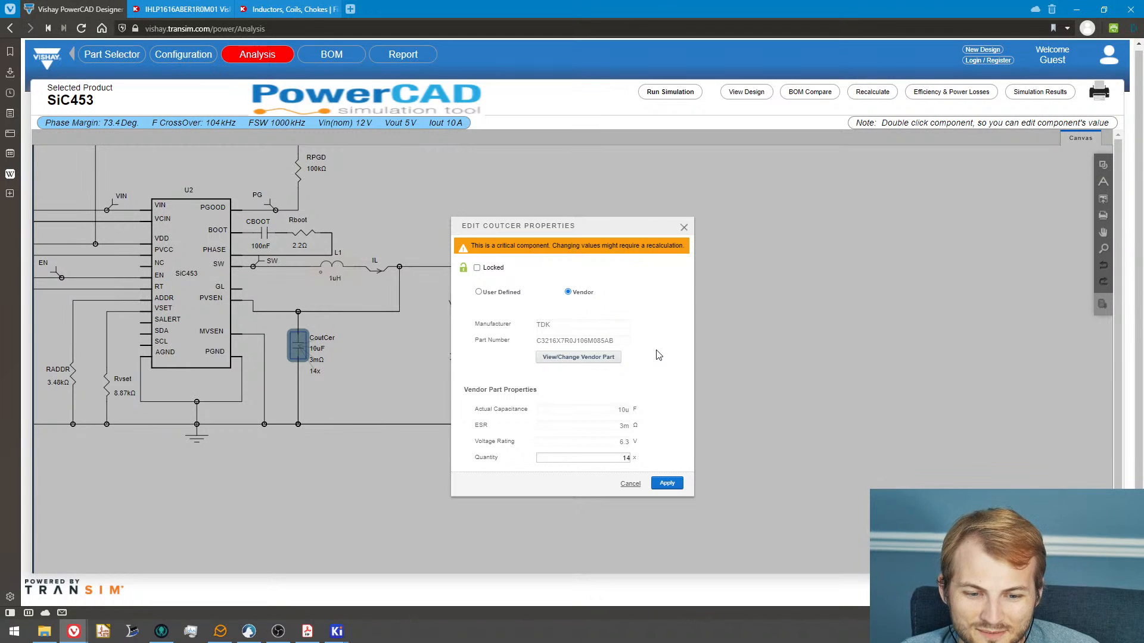
click(684, 228)
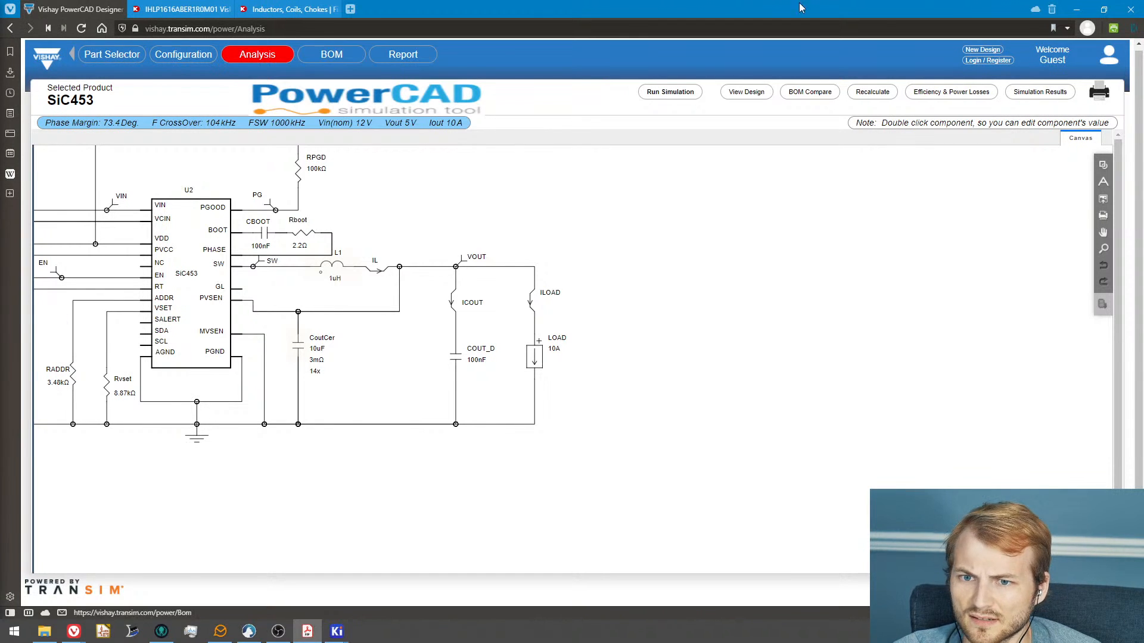
- Compare the output and voltage-sense wiring in PowerCAD with the Typical Application Circuit in the SiC45x datasheet
click(1077, 9)
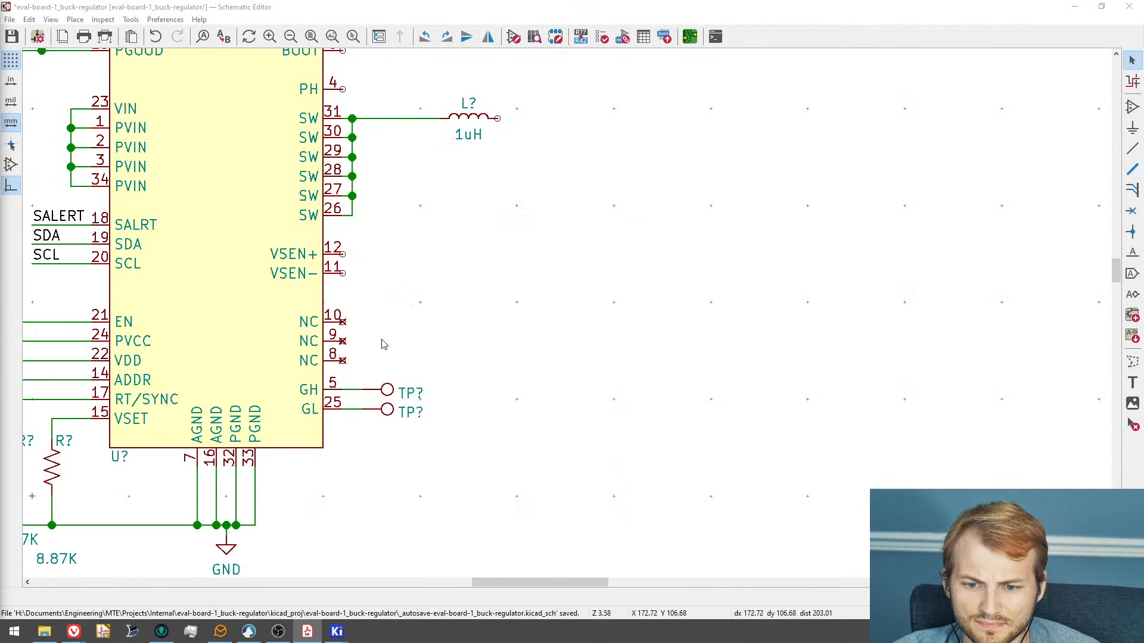
middle_drag(238, 268, 396, 374)
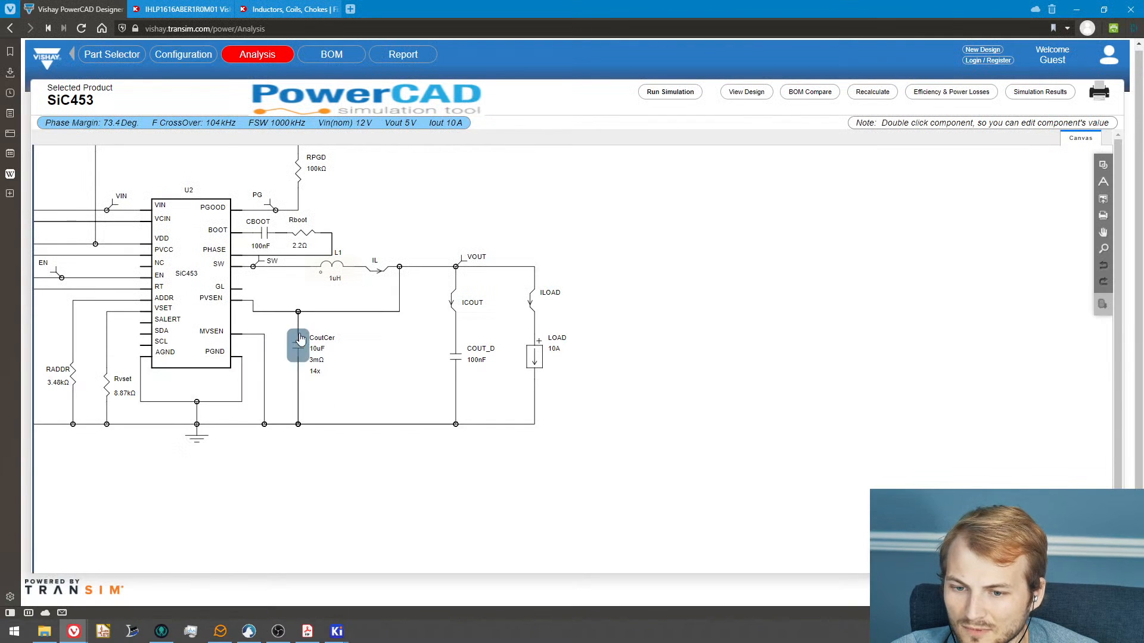
drag(280, 319, 359, 365)
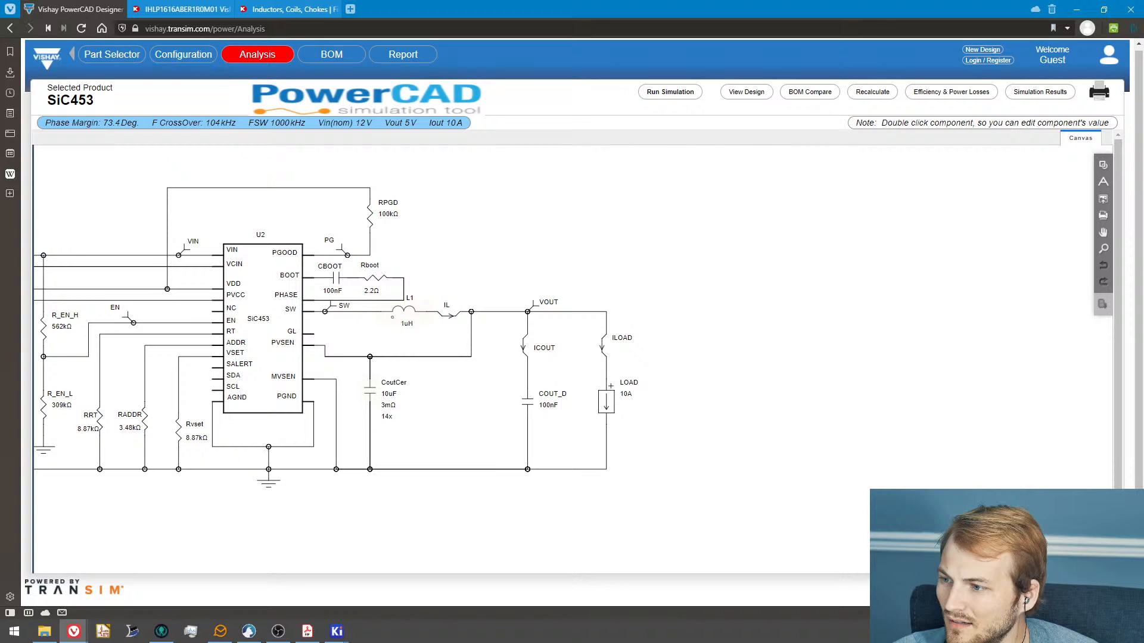
drag(1143, 202, 731, 0)
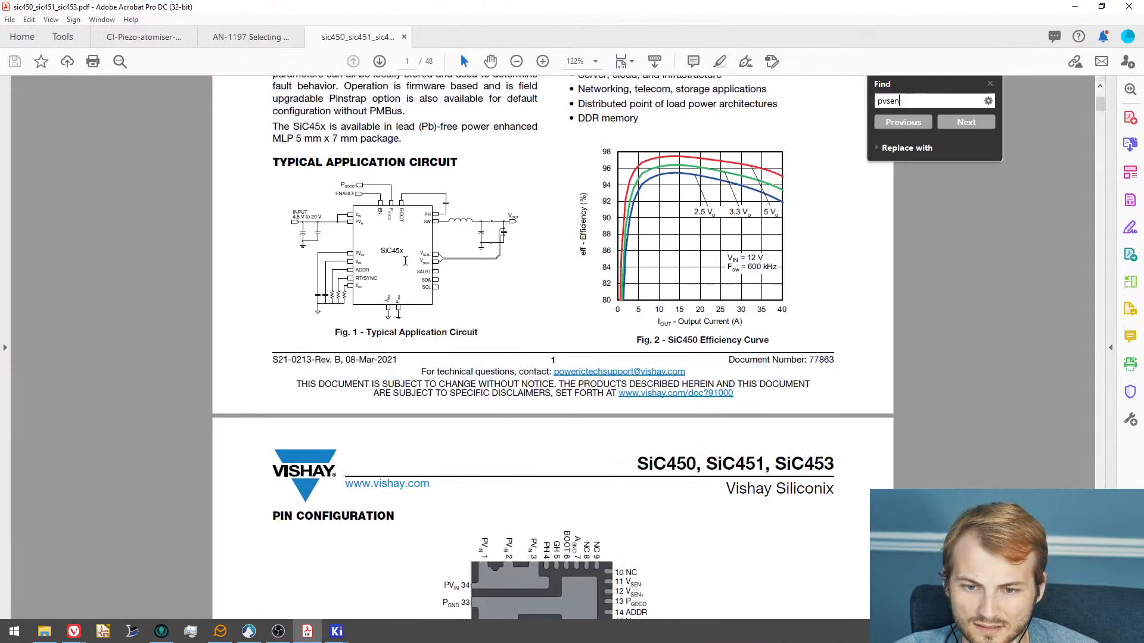
ctrl+scroll(442, 248, up, 4)
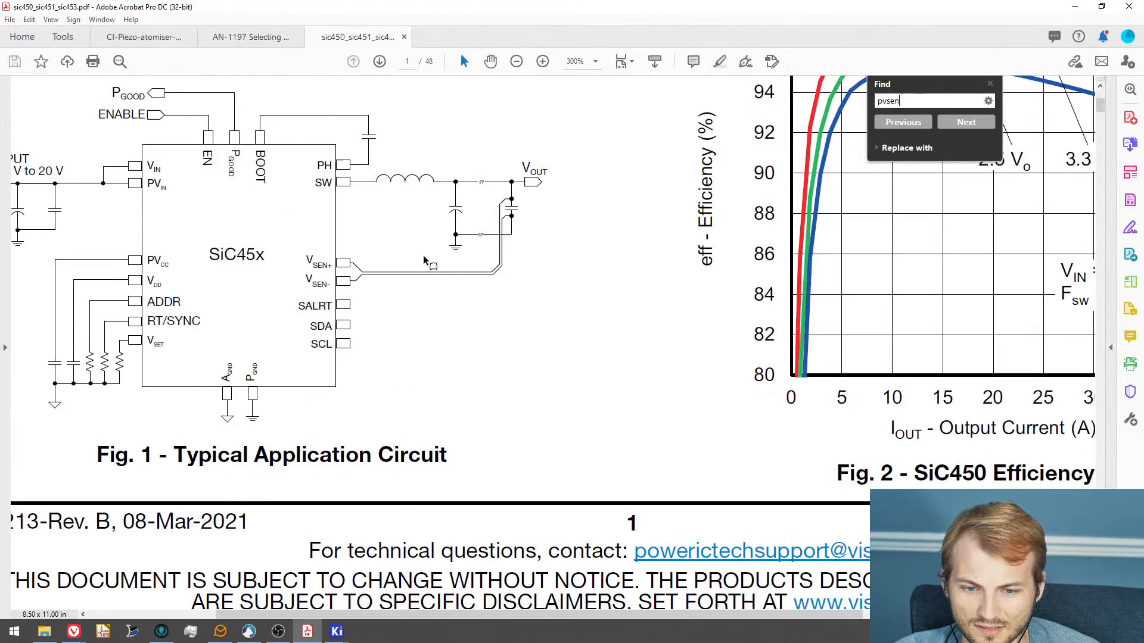
drag(460, 16, 503, 114)
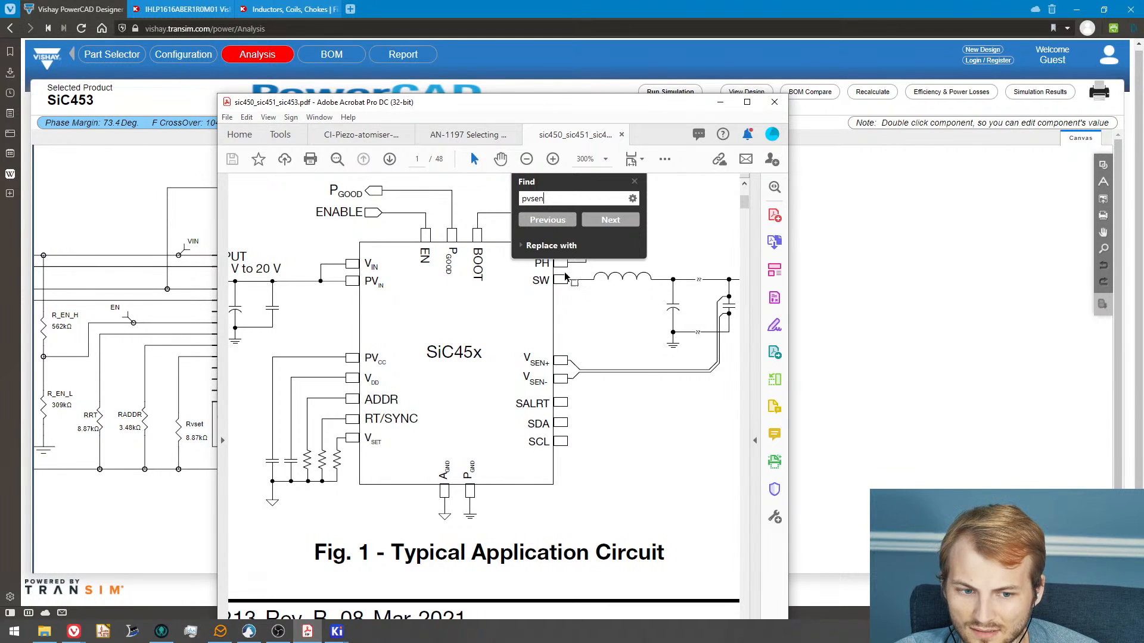
drag(522, 110, 86, 97)
drag(0, 98, 0, 100)
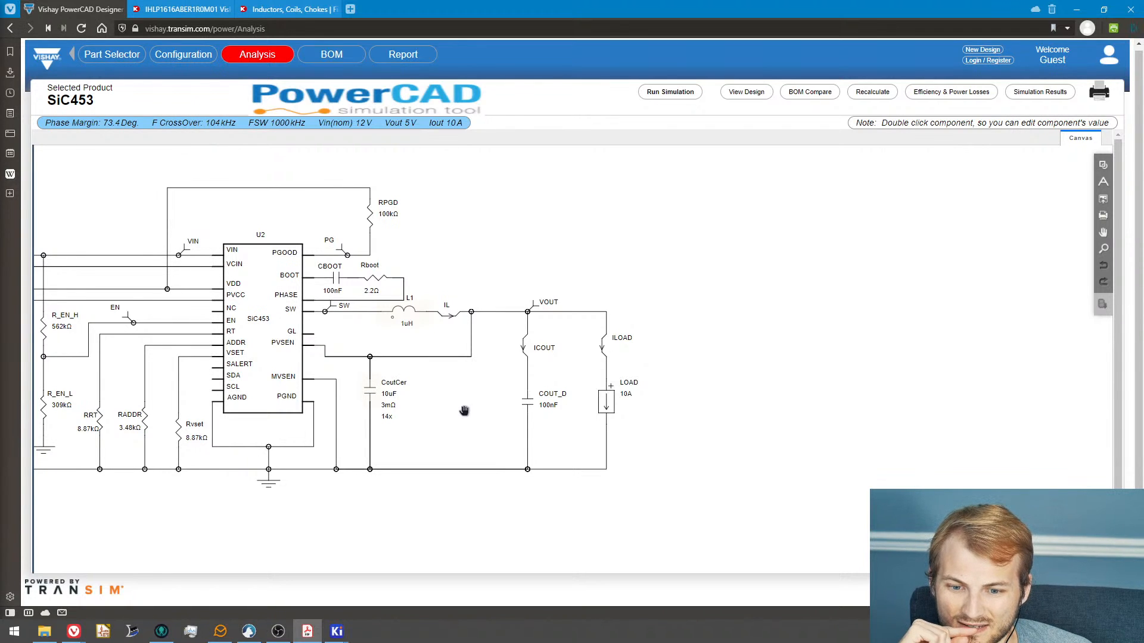
- Copy the CoutCer capacitor's part number C3216X7R0J106M085AB from its PowerCAD properties and search for it on Digi-Key
double_click(370, 390)
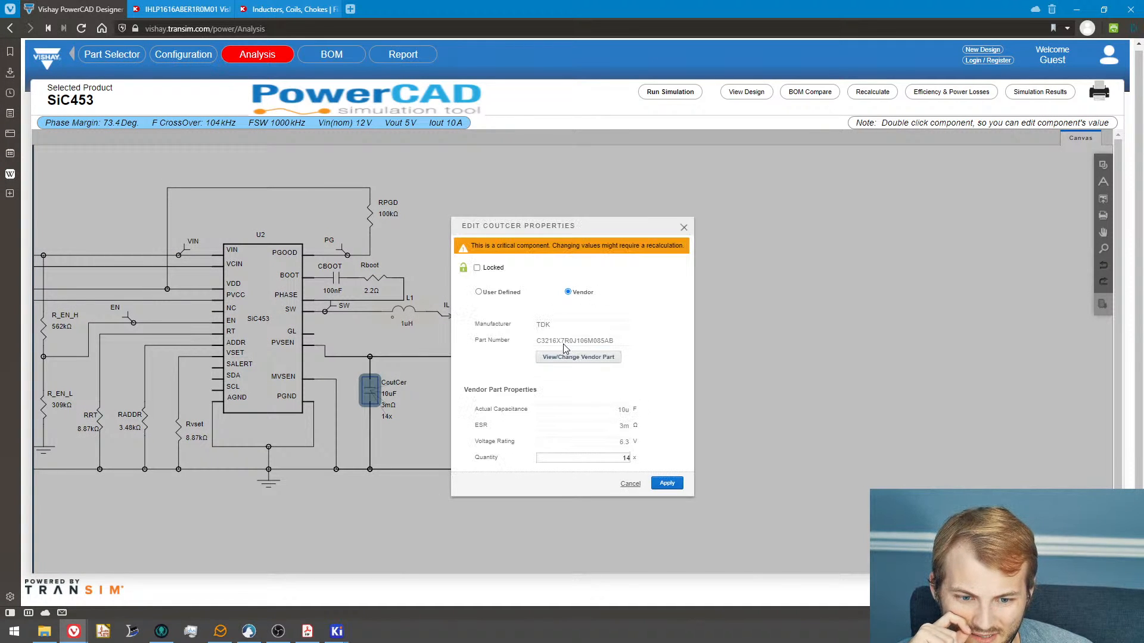
double_click(567, 342)
key(ctrl+c)
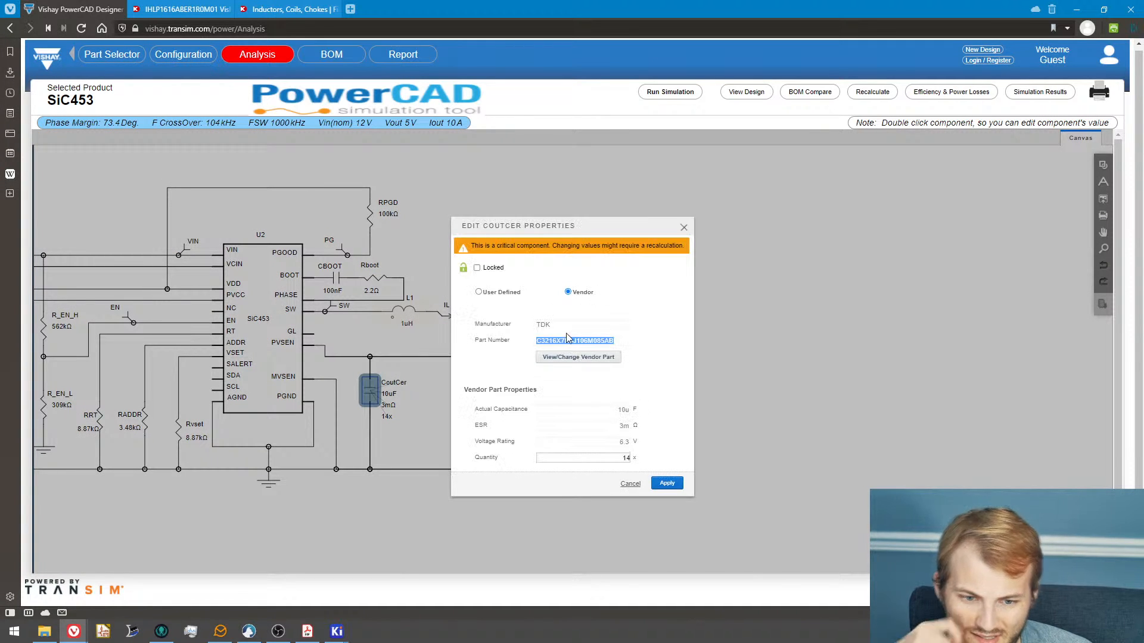
click(684, 227)
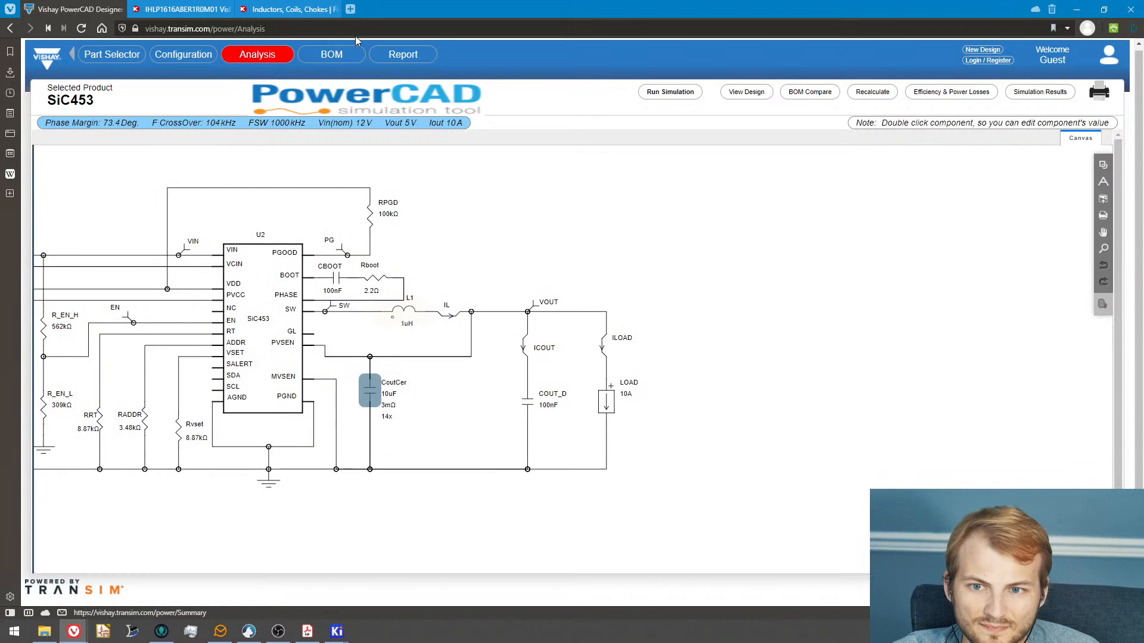
click(316, 9)
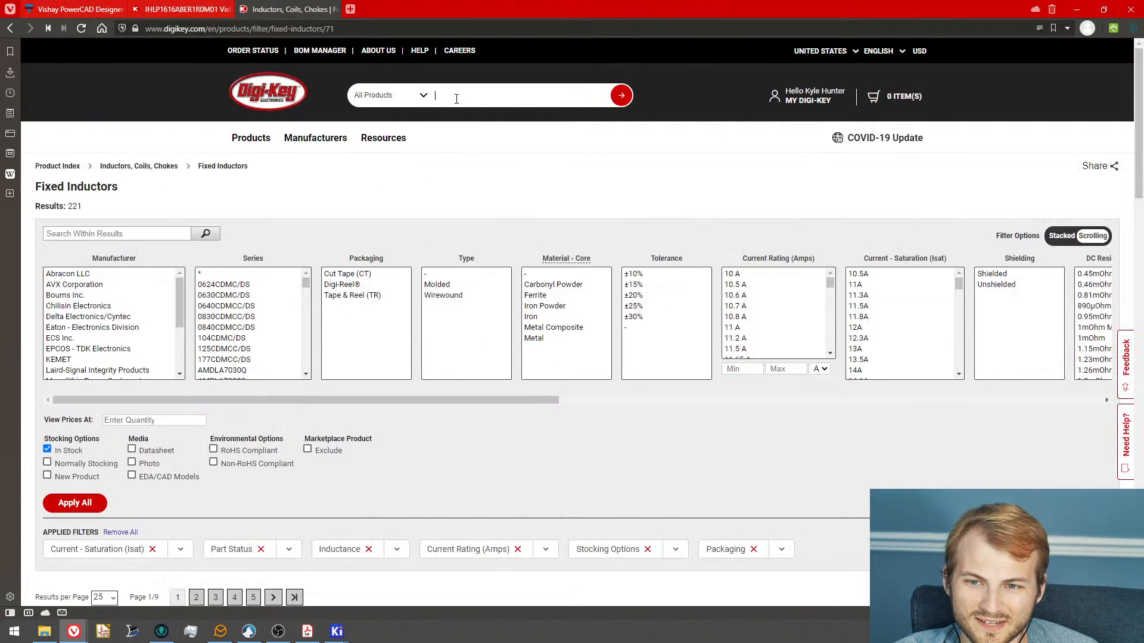
key(ctrl+v)
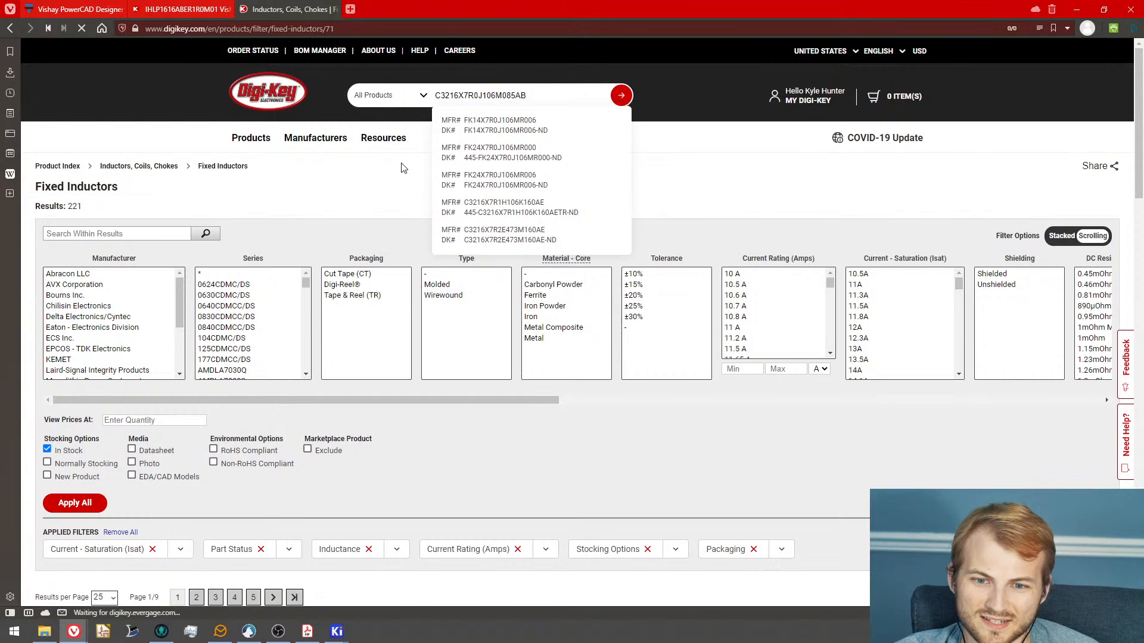
key(Return)
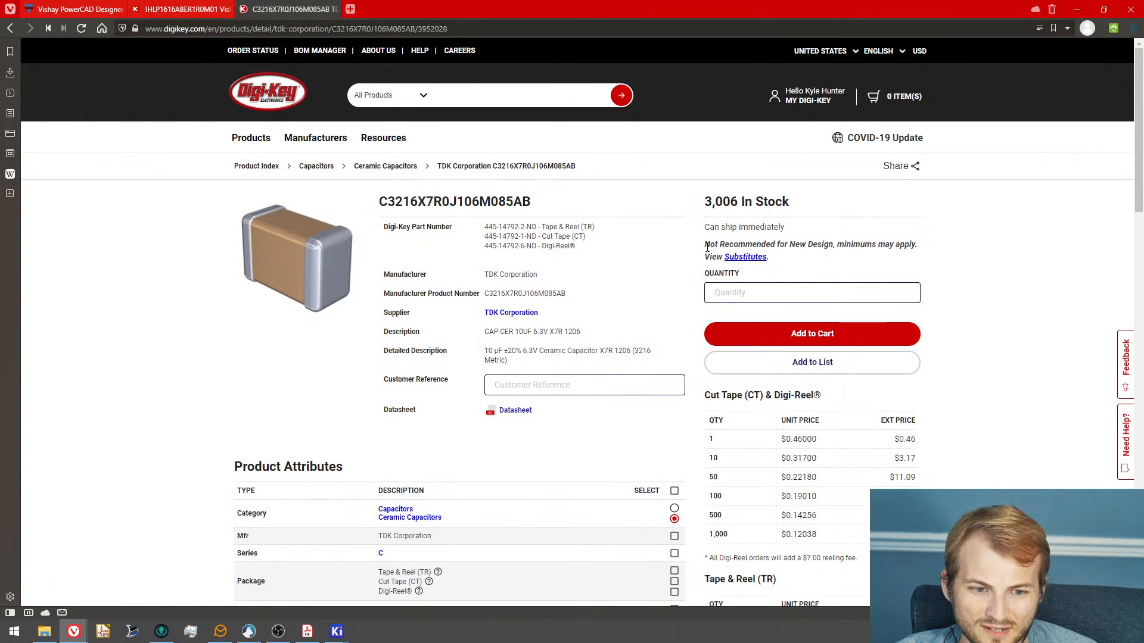
- Examine the capacitor's new-design recommendation, voltage rating and product attributes on its Digi-Key page
drag(705, 244, 829, 246)
click(487, 300)
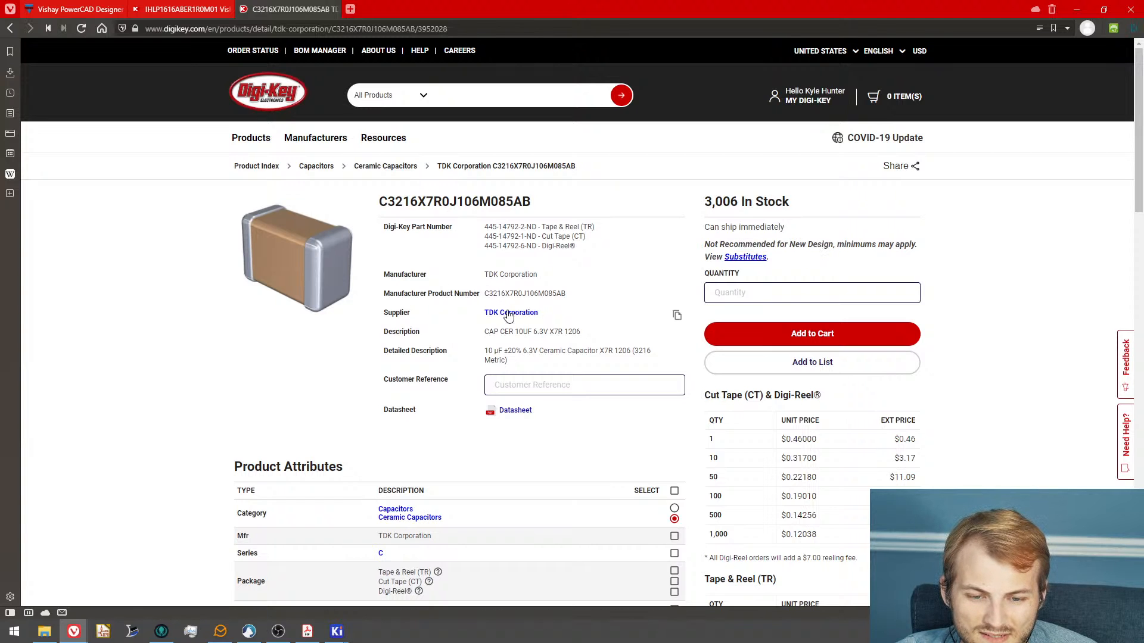
drag(542, 331, 549, 333)
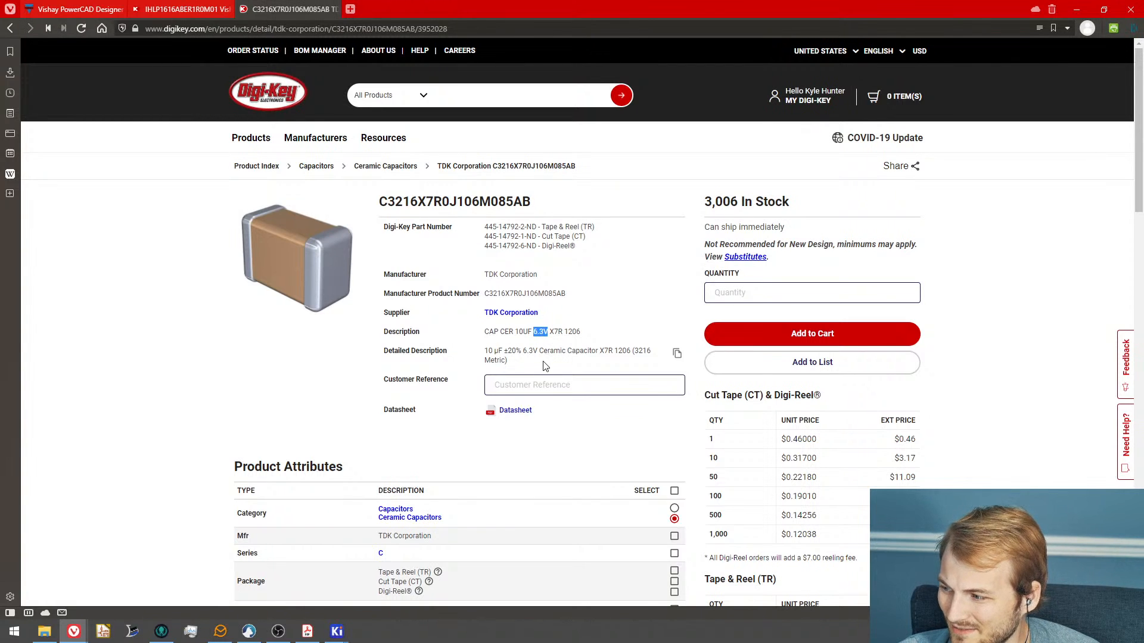
scroll(544, 367, down, 2)
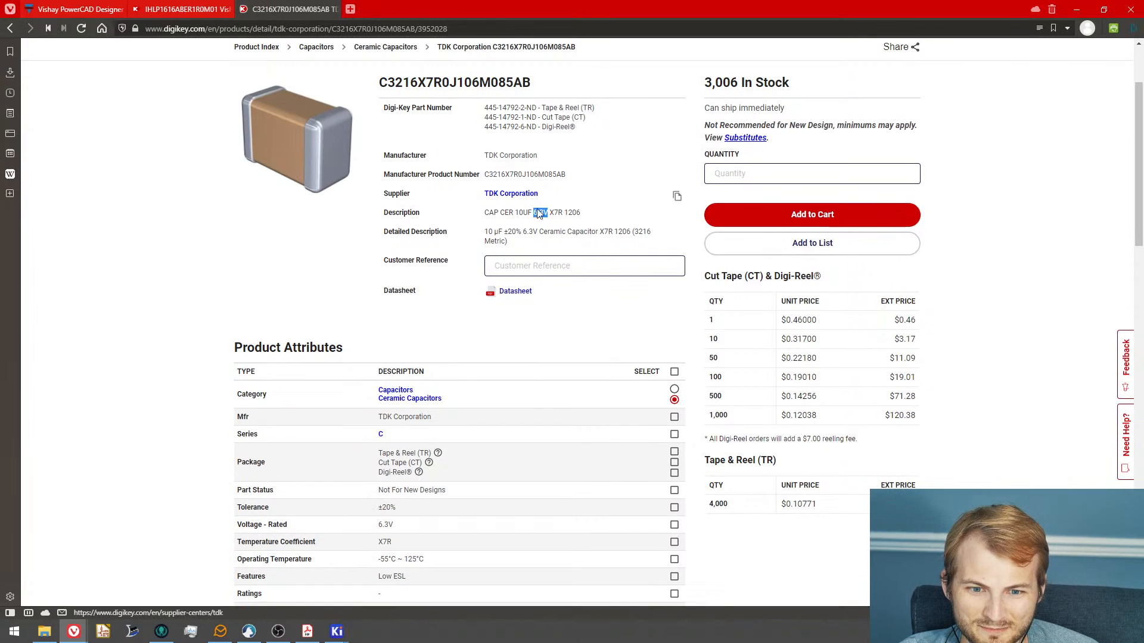
scroll(529, 281, down, 3)
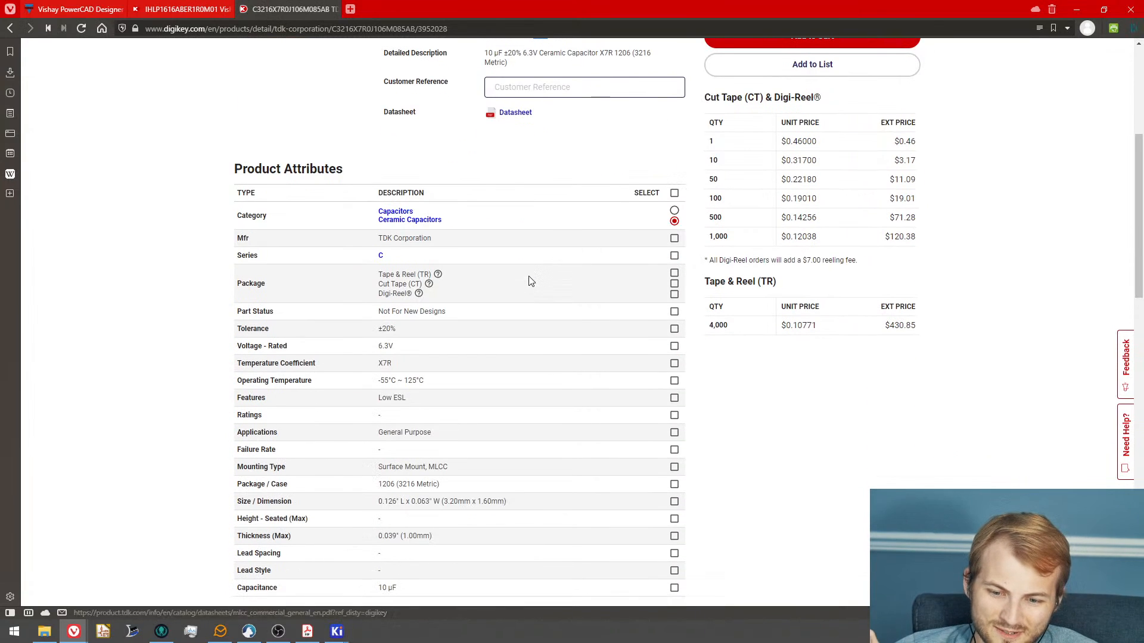
scroll(531, 282, up, 2)
scroll(531, 281, up, 2)
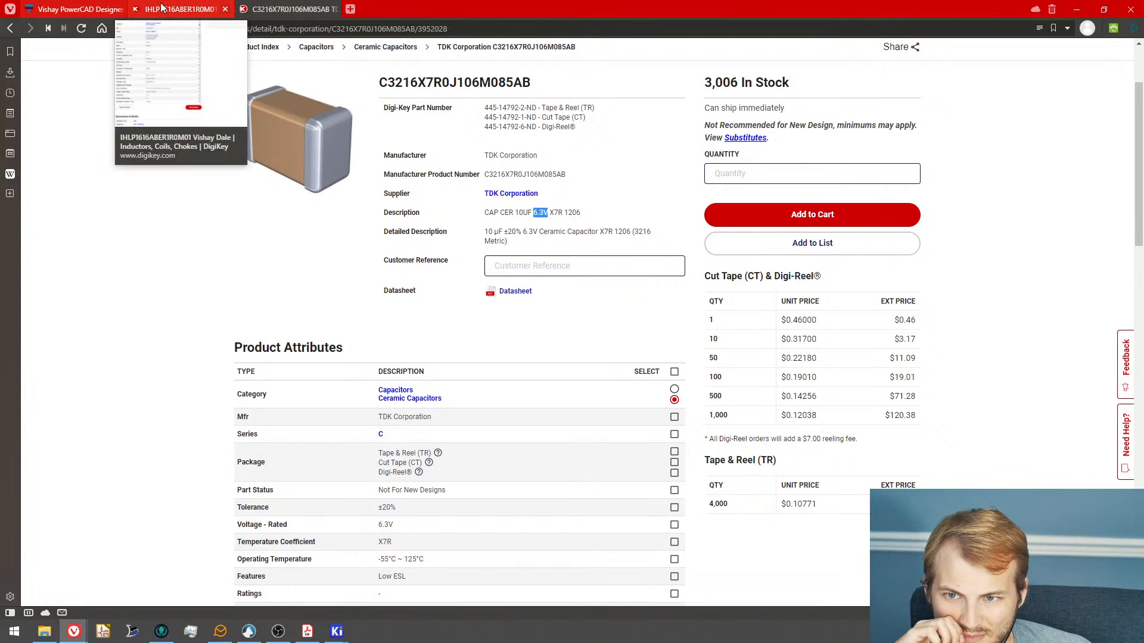
- Switch to PowerCAD, open the CoutCer capacitor's vendor part list and filter it with a maximum voltage of 50 V
click(74, 9)
double_click(370, 392)
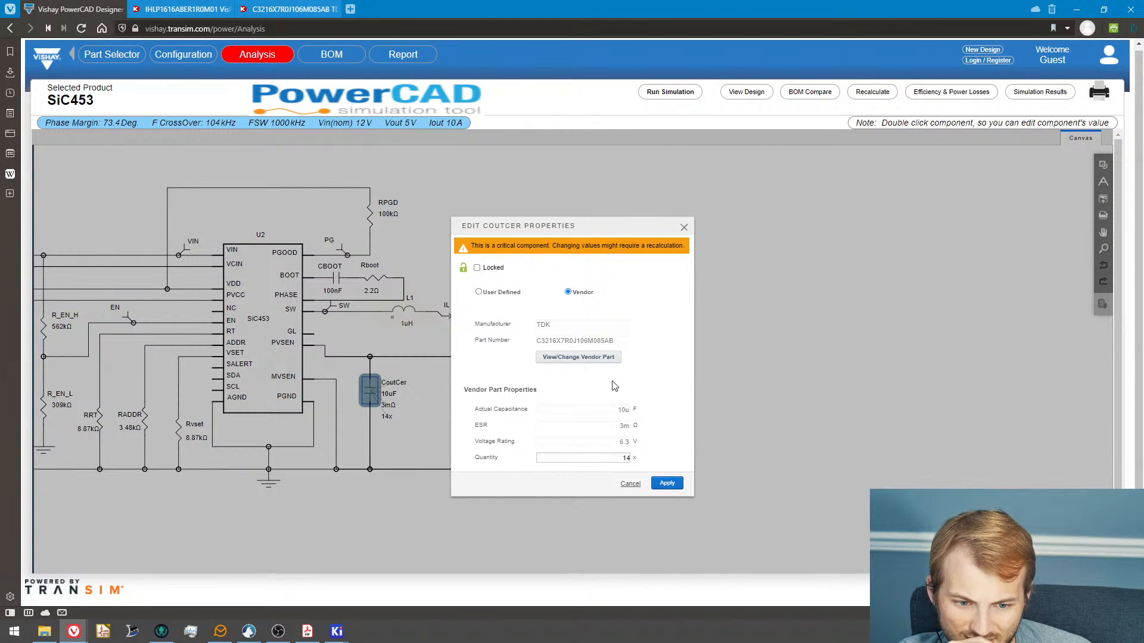
click(585, 358)
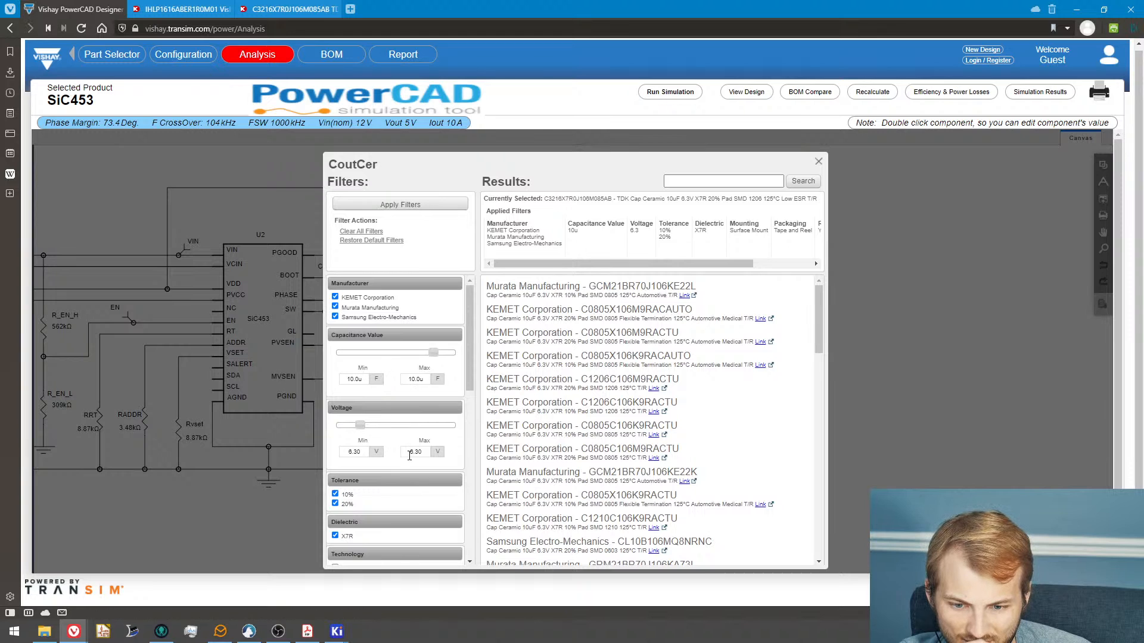
click(423, 452)
drag(427, 452, 399, 457)
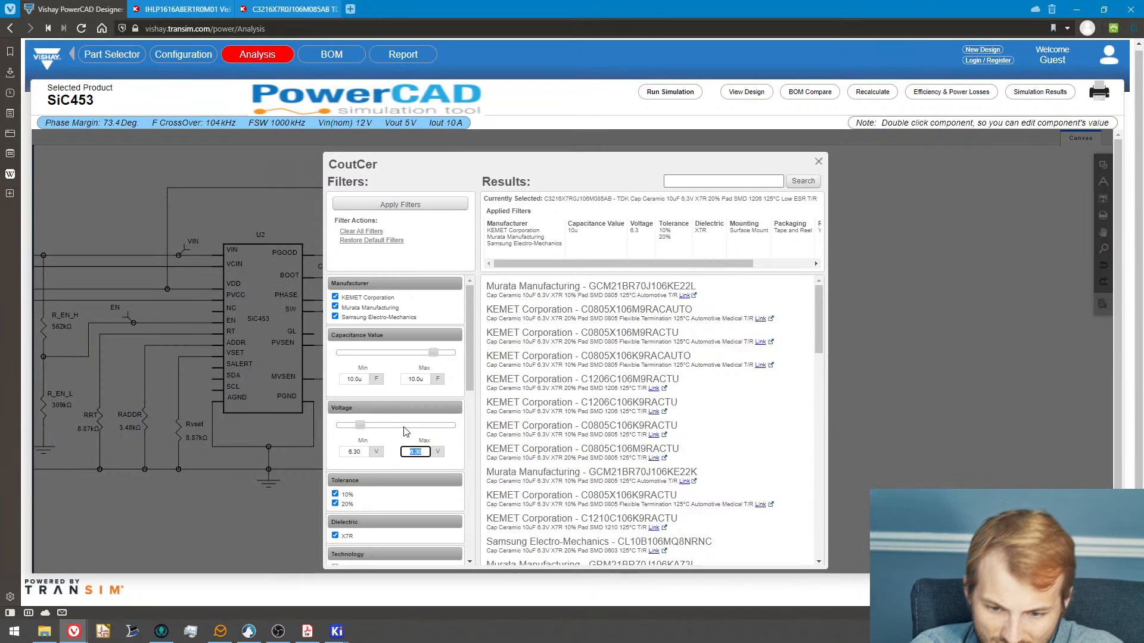
text(50)
key(Tab)
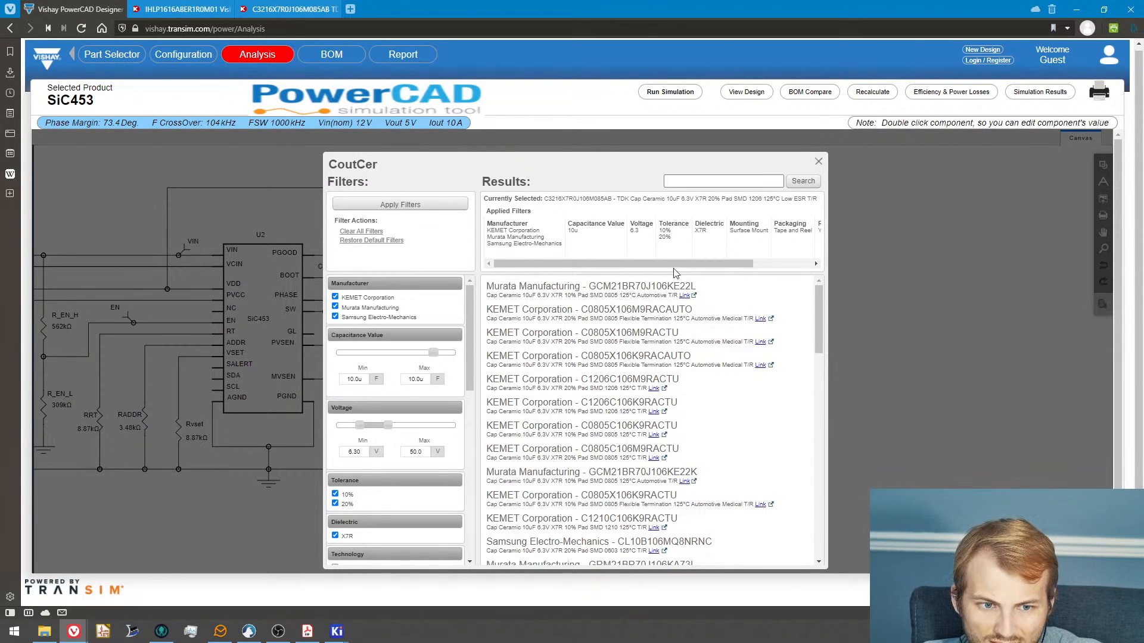
scroll(409, 316, down, 3)
scroll(405, 357, up, 3)
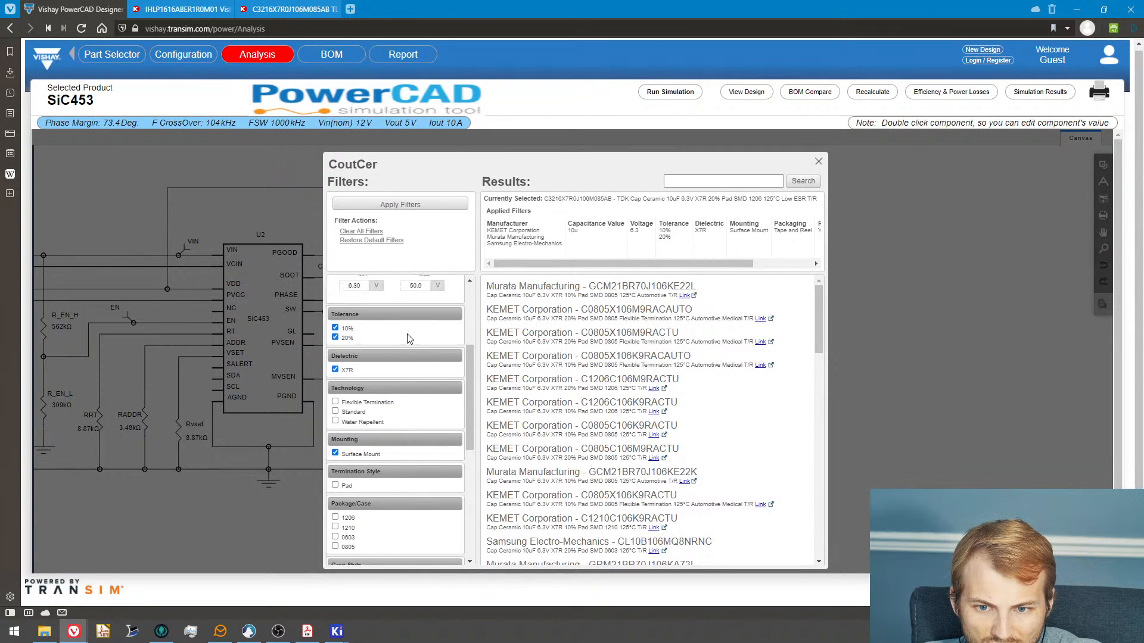
click(425, 205)
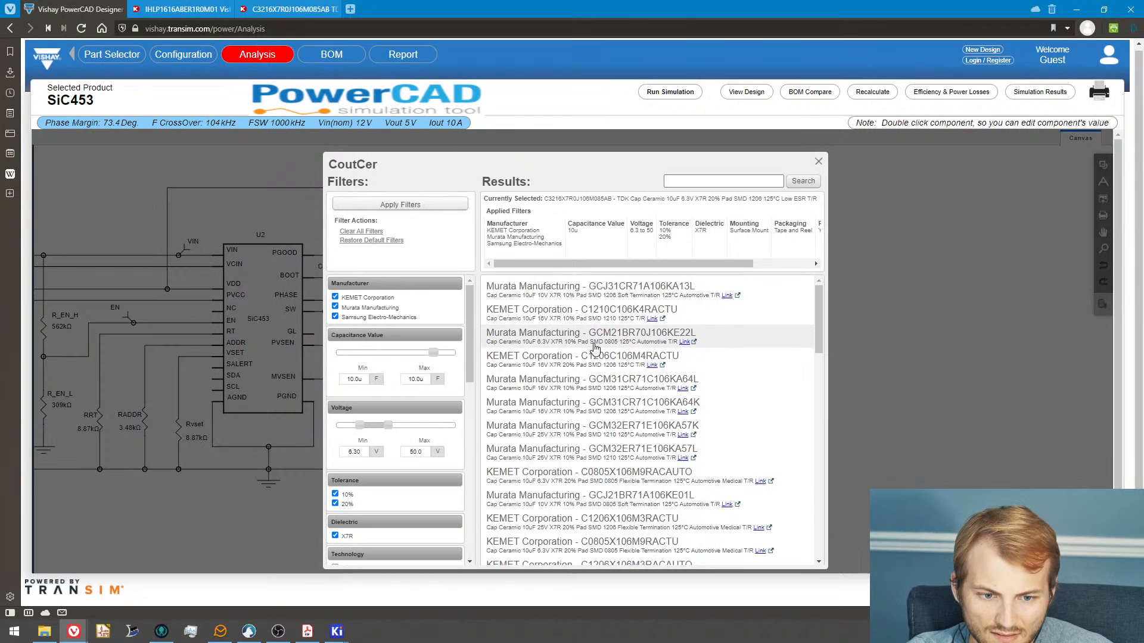
- Assign the Murata GCM32ER71E106KA57L vendor part to CoutCer and apply the change
scroll(577, 340, down, 1)
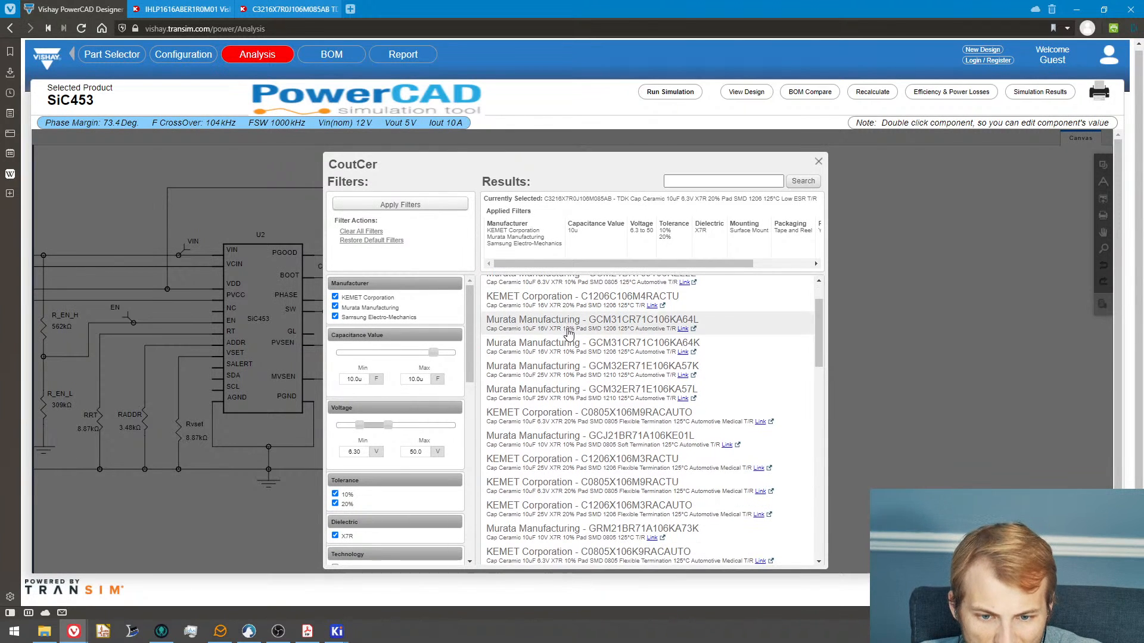
click(568, 393)
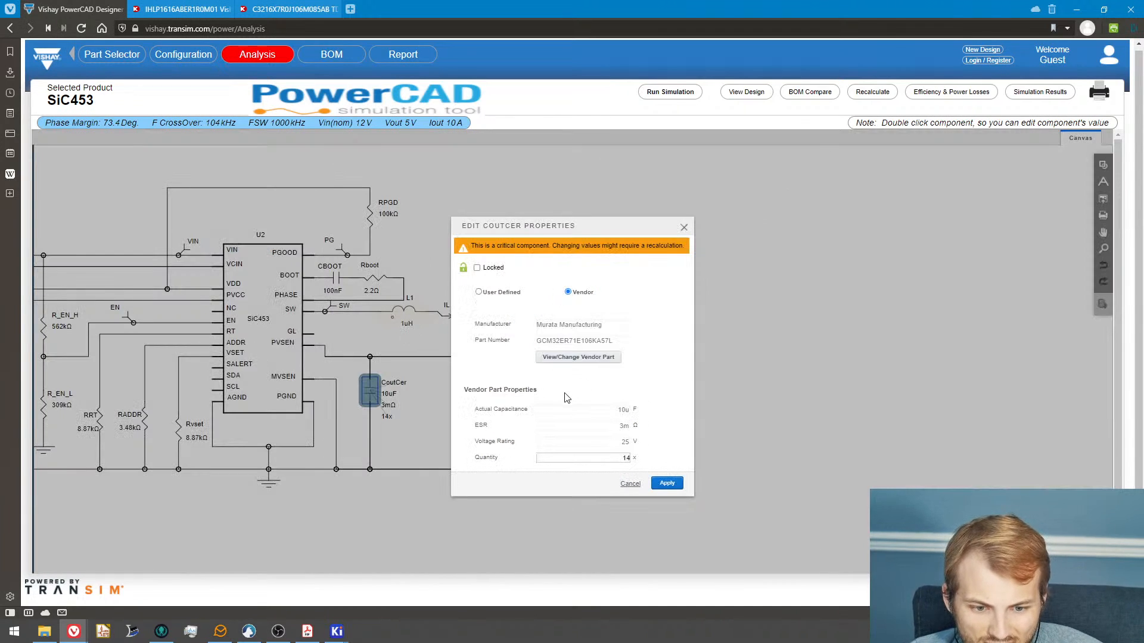
click(666, 485)
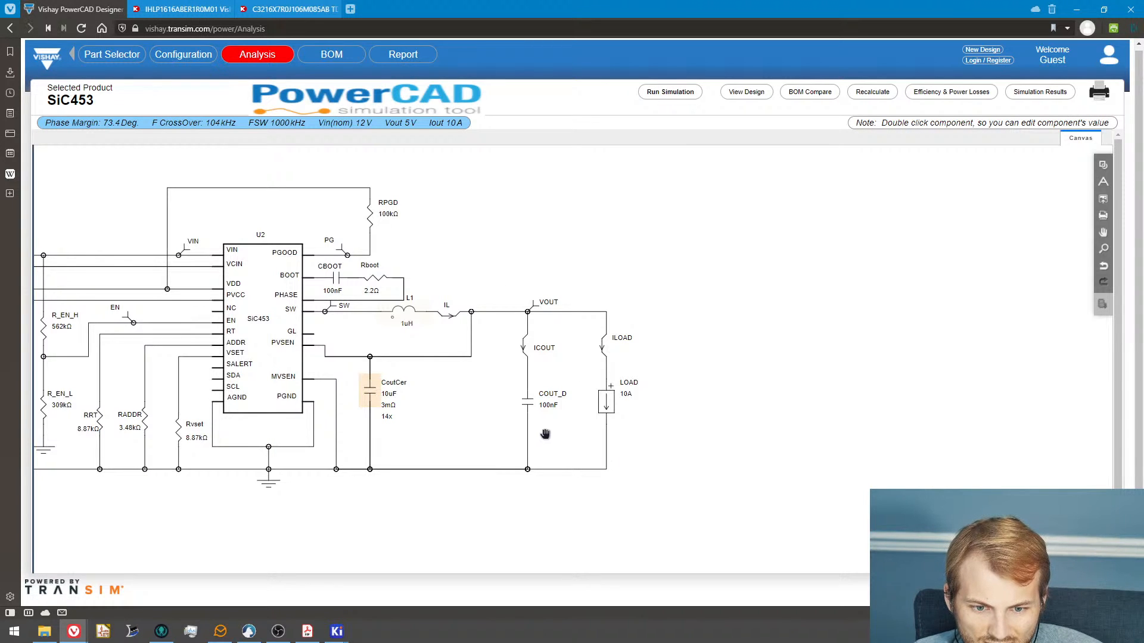
- Set the CoutCer capacitor's quantity to 5 and apply it
double_click(367, 390)
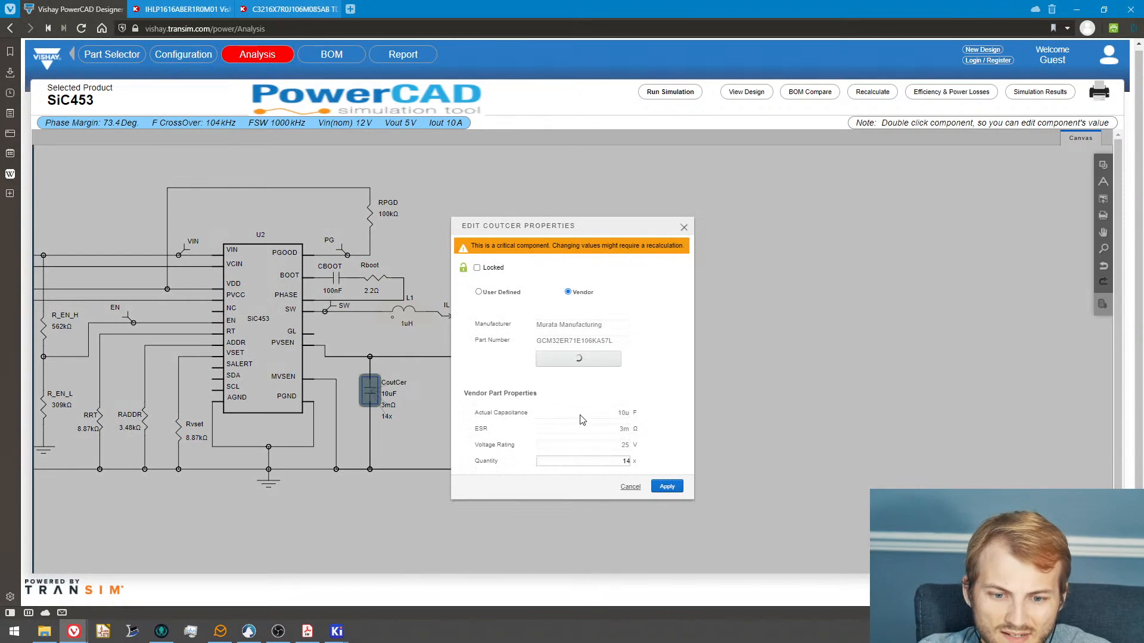
click(614, 458)
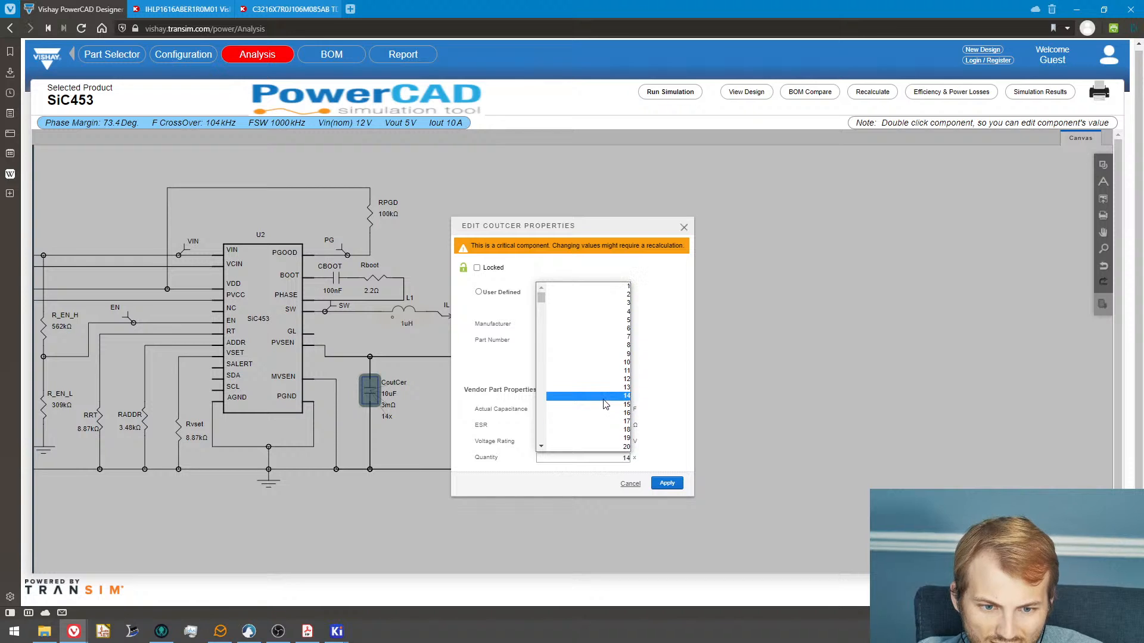
click(603, 303)
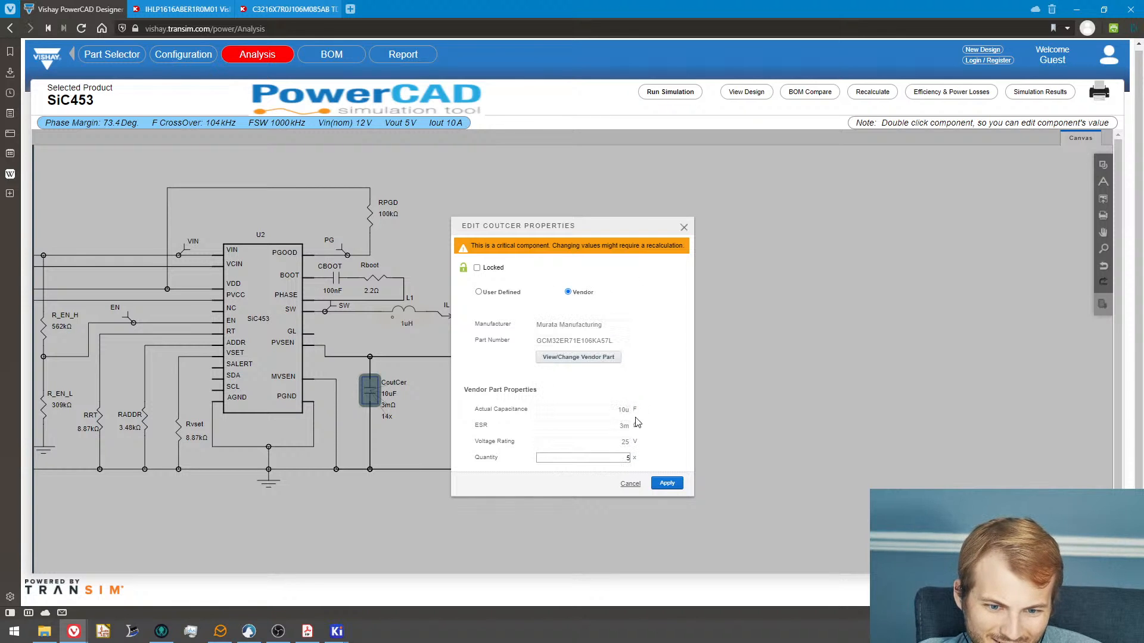
click(667, 484)
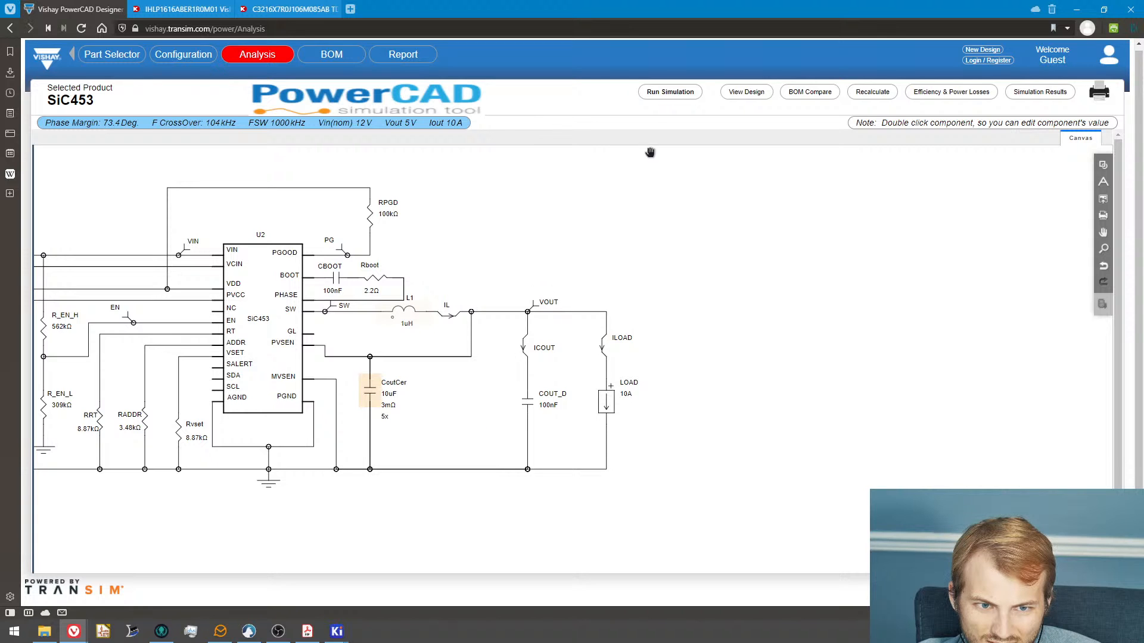
- Run the simulation with the changed output capacitors and recalculate the design
click(663, 99)
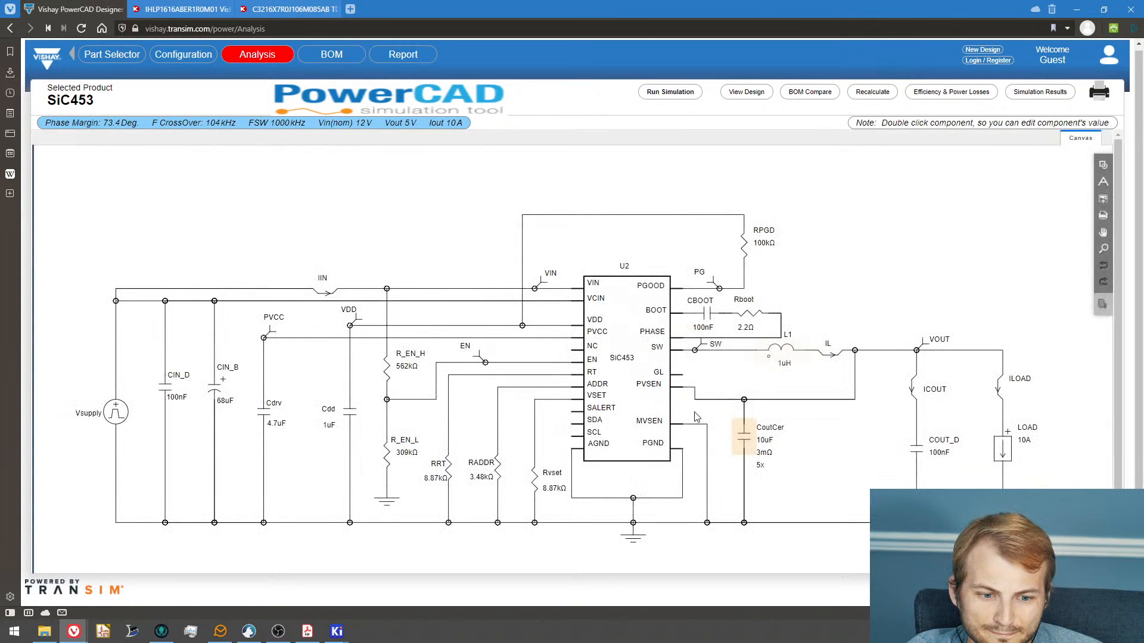
click(651, 99)
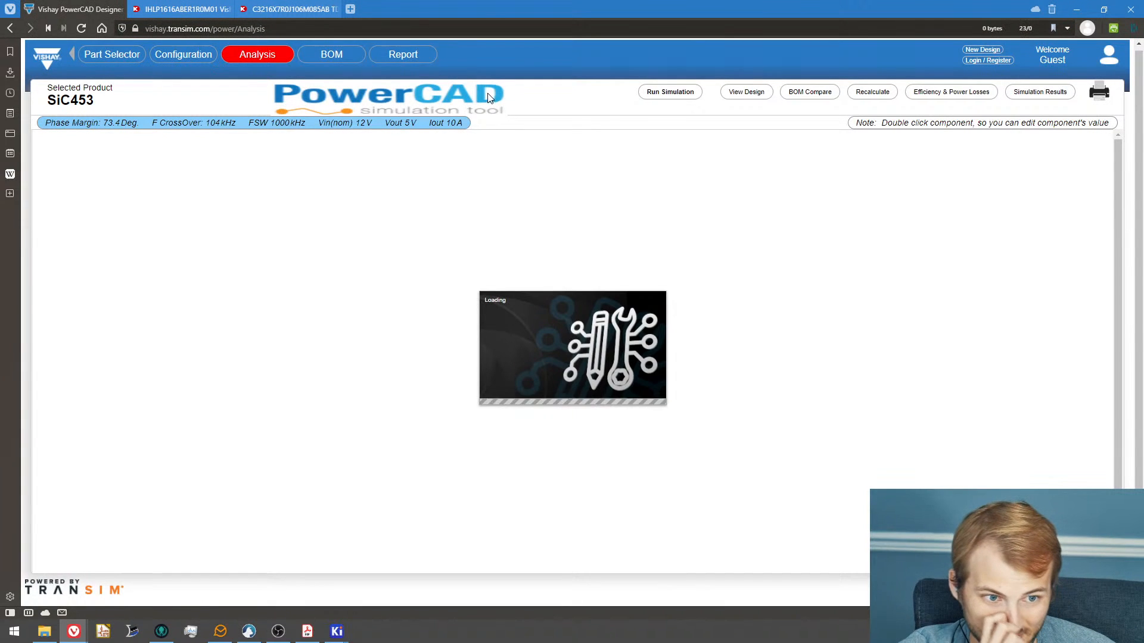
click(880, 94)
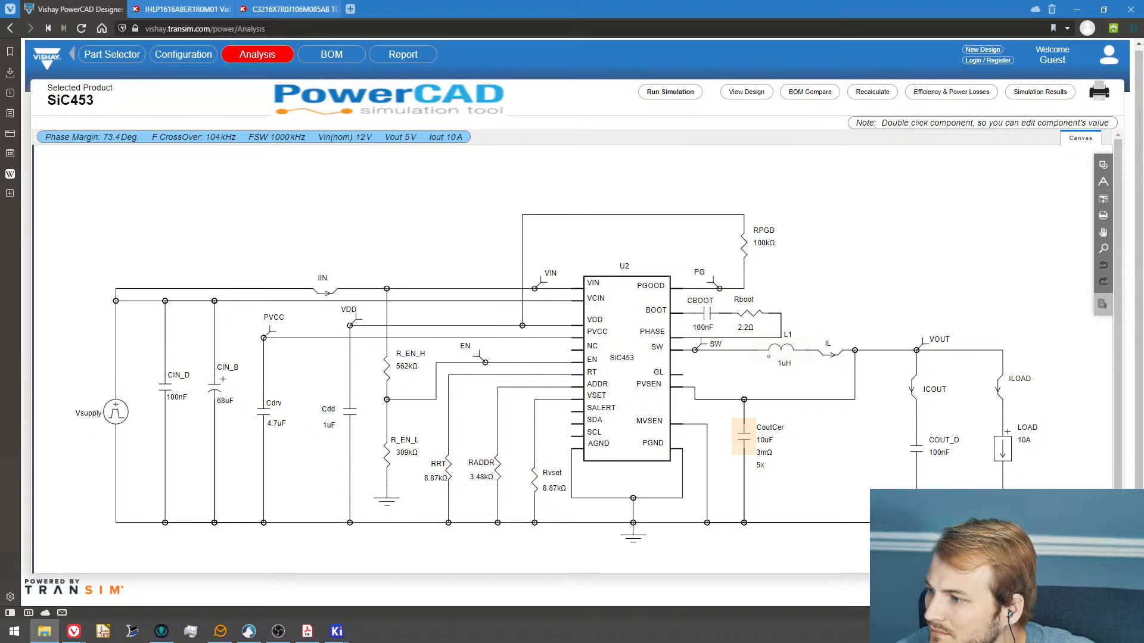
- Switch to Acrobat and review the title, report number and opening pages of TI's SLTA055 Input and Output Capacitor Selection report
click(308, 632)
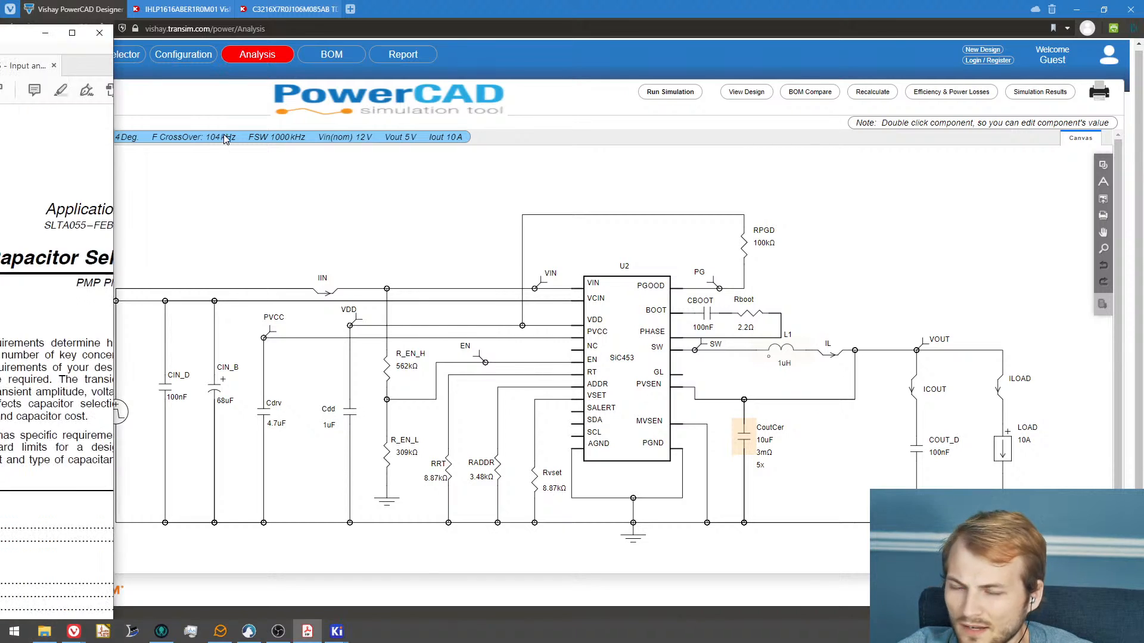
ctrl+scroll(585, 320, down, 3)
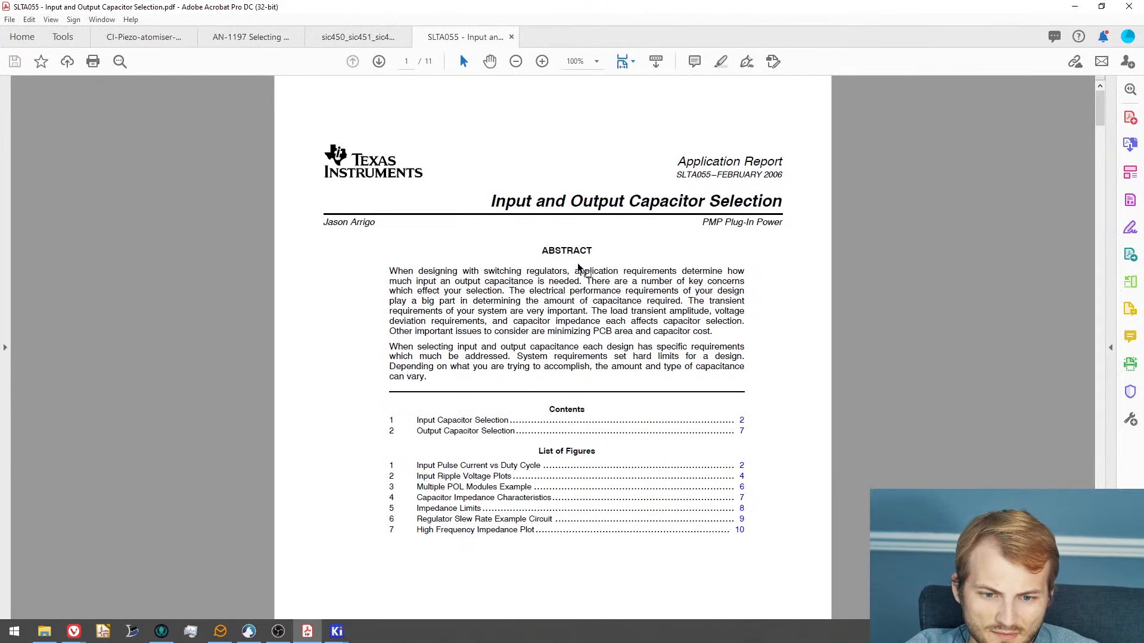
drag(492, 201, 565, 202)
scroll(577, 251, down, 1)
scroll(578, 250, down, 3)
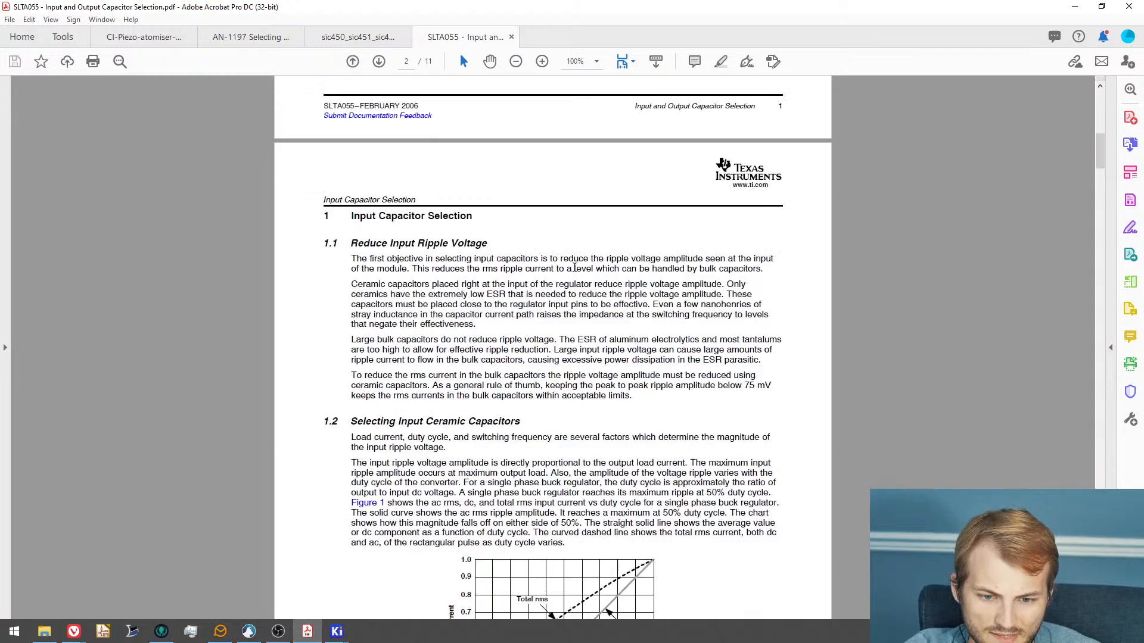
scroll(578, 250, up, 3)
click(593, 271)
drag(675, 179, 710, 176)
- Examine the report's minimum ceramic capacitance equation and its guidance on input ripple voltage and duty cycle
scroll(597, 282, down, 20)
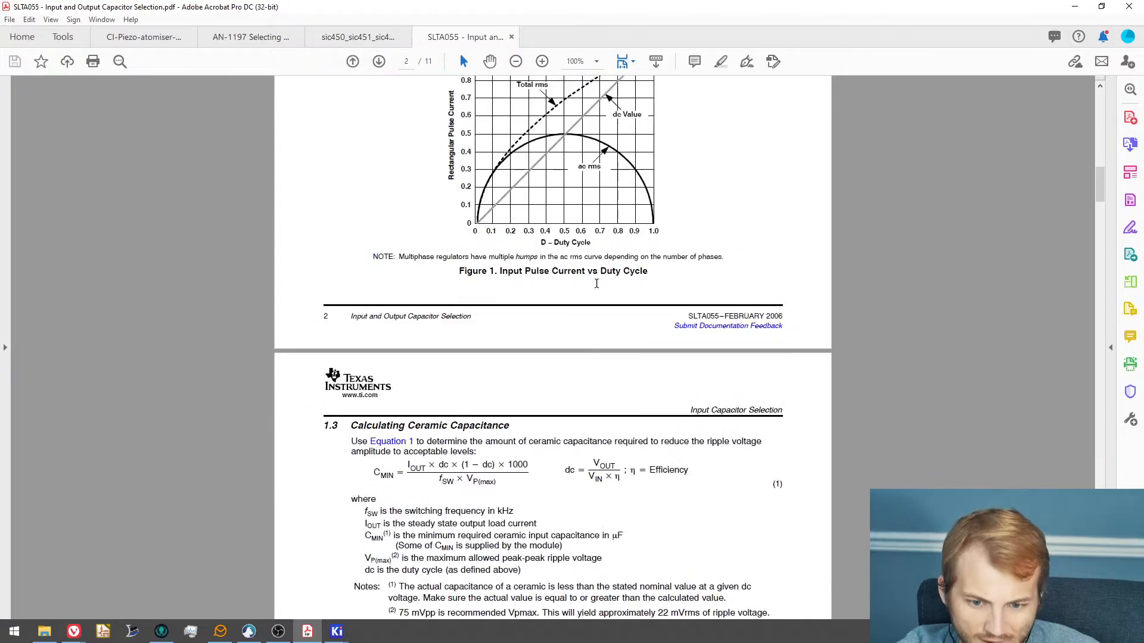
scroll(595, 281, up, 2)
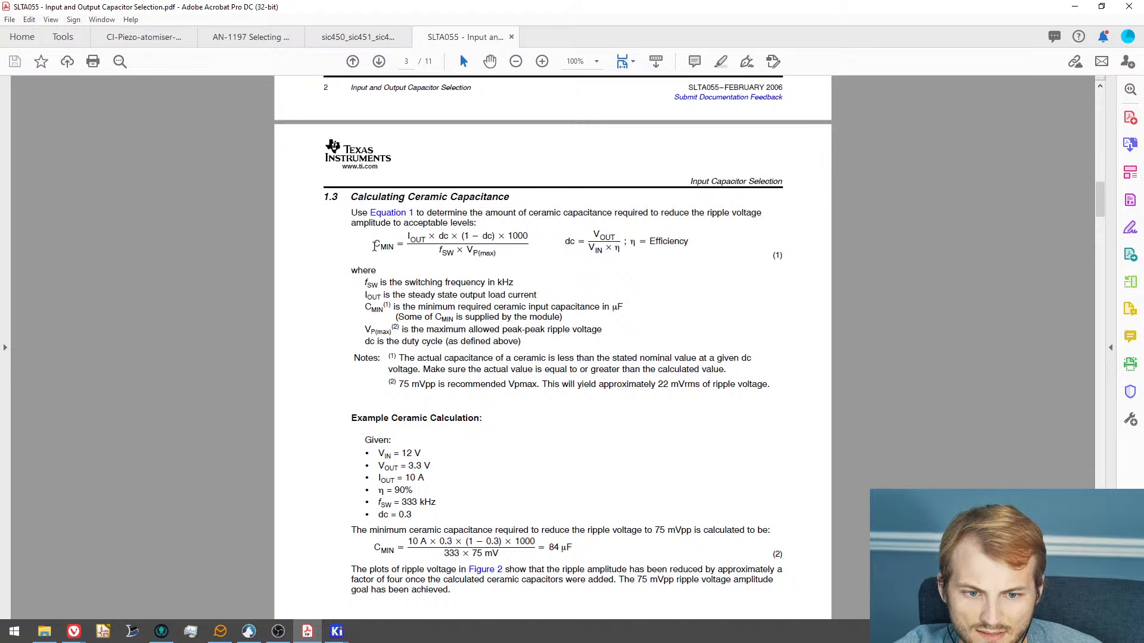
drag(375, 246, 518, 250)
scroll(518, 309, up, 12)
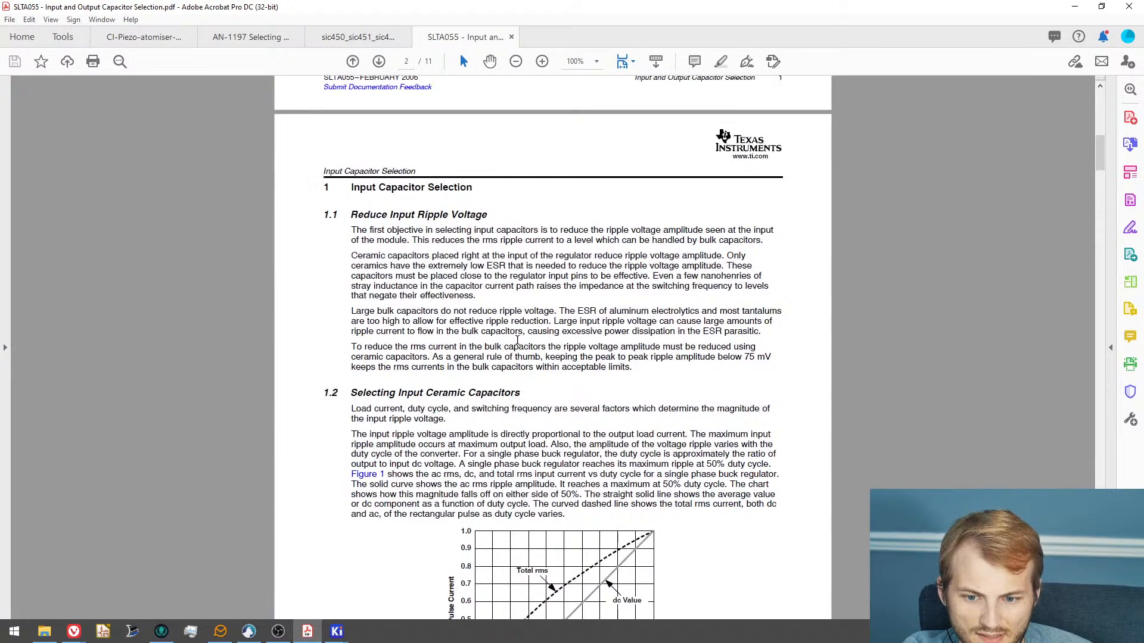
right_click(519, 341)
key(Escape)
scroll(451, 357, up, 10)
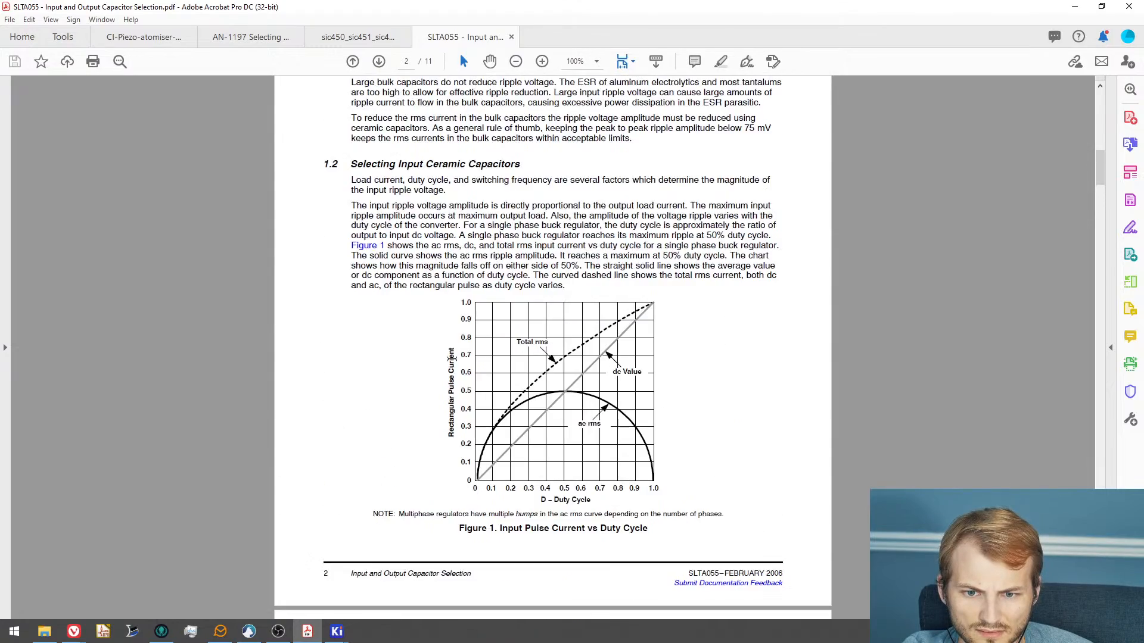
- Review the report's bulk input capacitor calculation and the Figure 3 example of multiple POL modules
scroll(451, 357, down, 20)
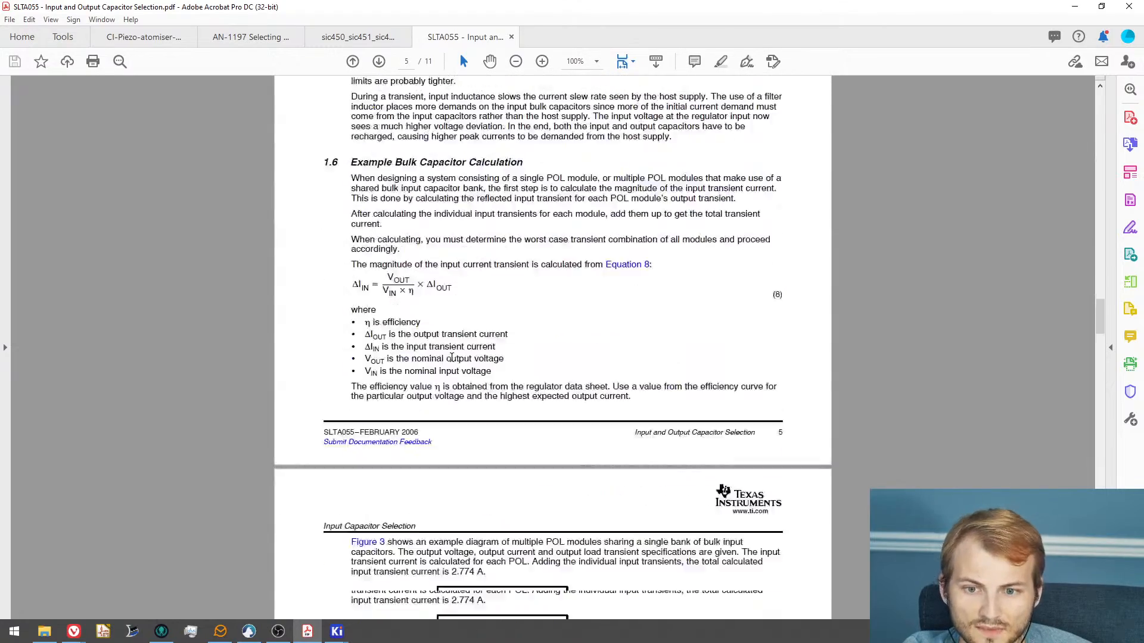
scroll(451, 356, up, 5)
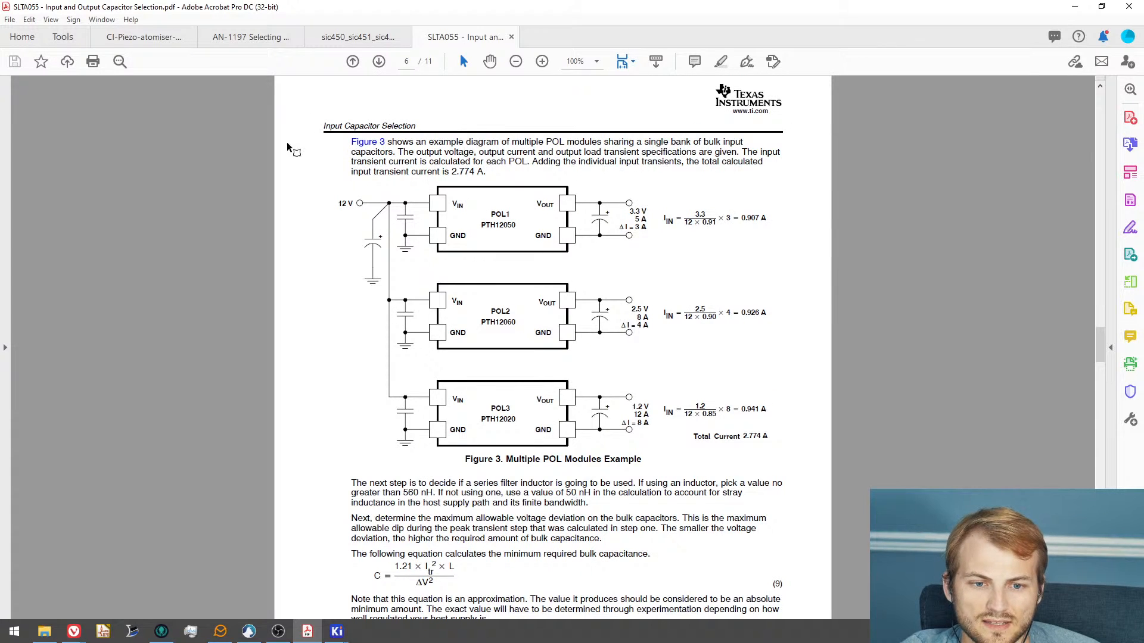
drag(291, 193, 337, 224)
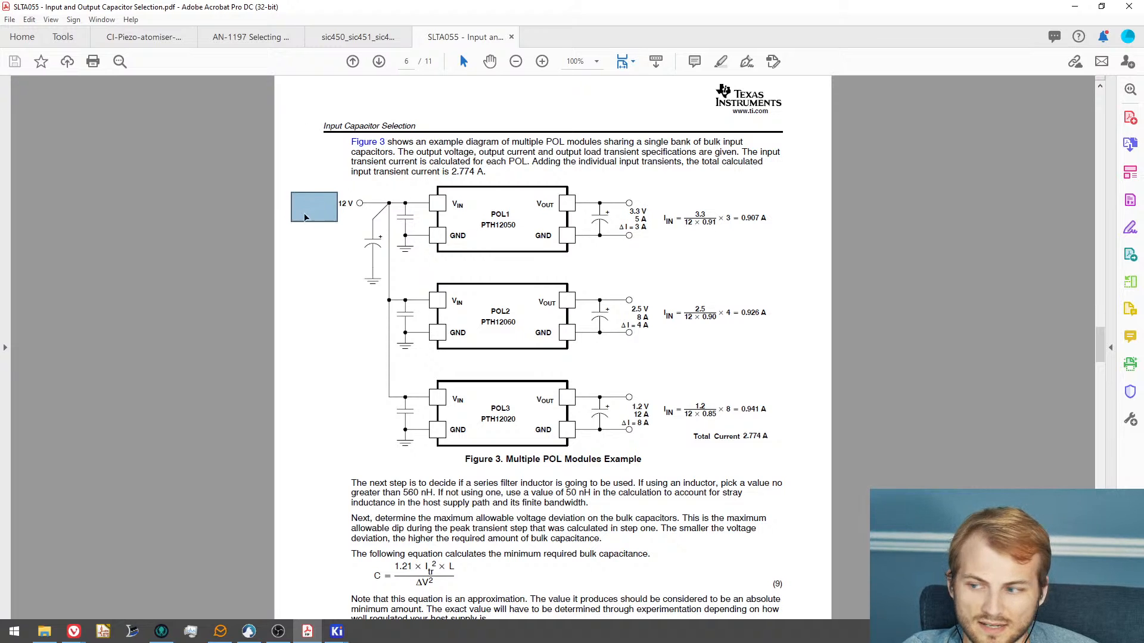
scroll(395, 315, down, 15)
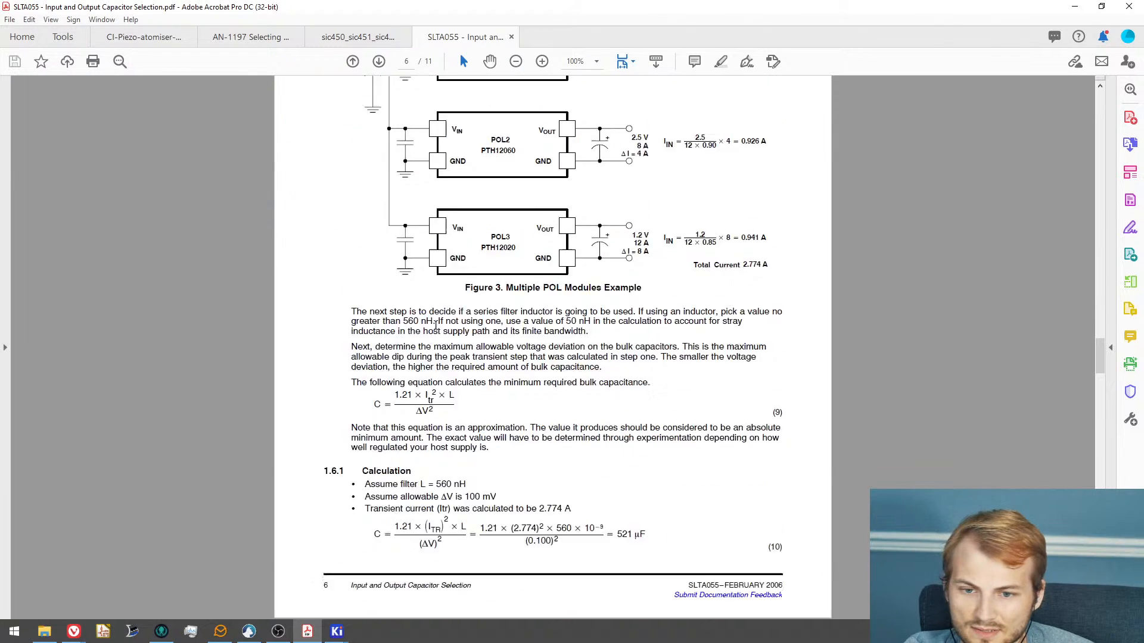
- Skim the report's output capacitor section, covering impedance characteristics, regulator slew rate, the transient design example and capacitance limits
scroll(435, 320, down, 18)
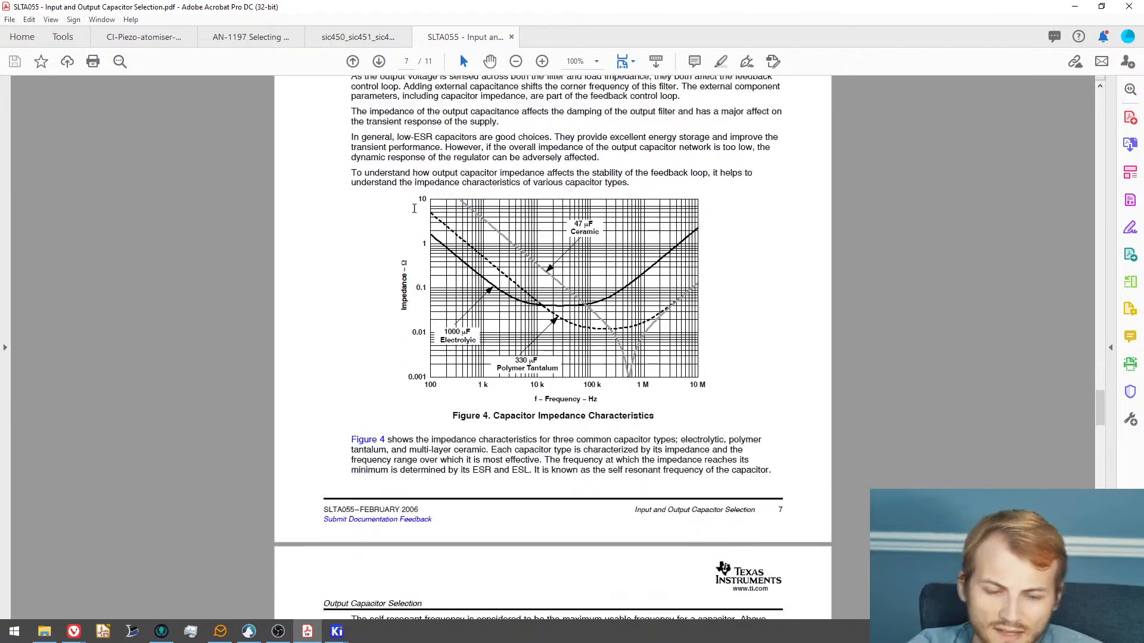
scroll(499, 262, down, 20)
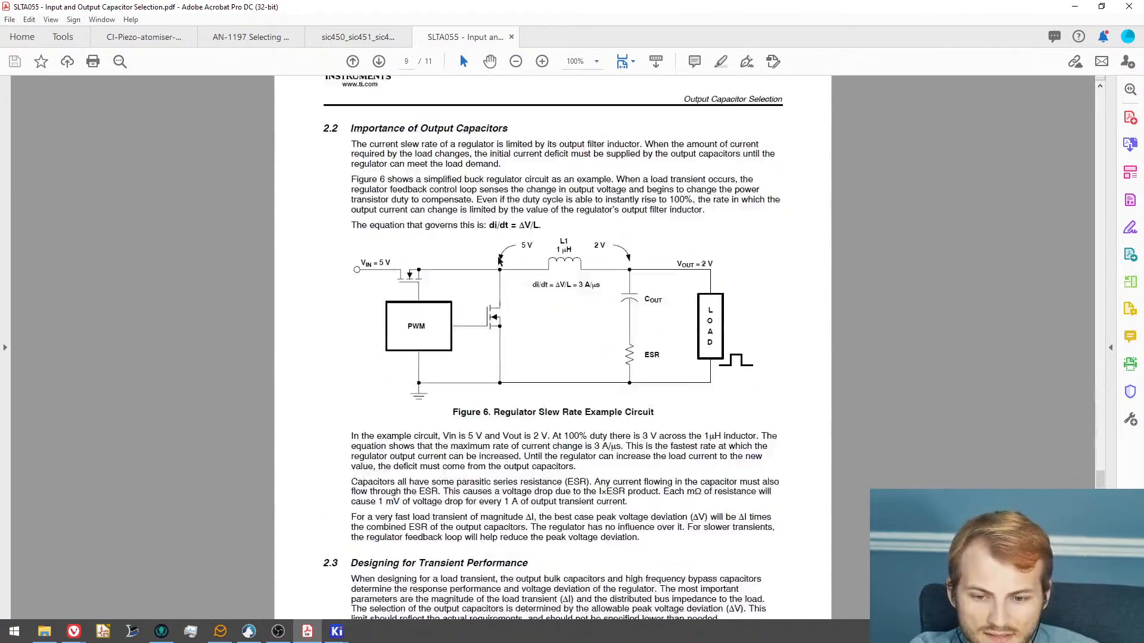
scroll(500, 262, up, 3)
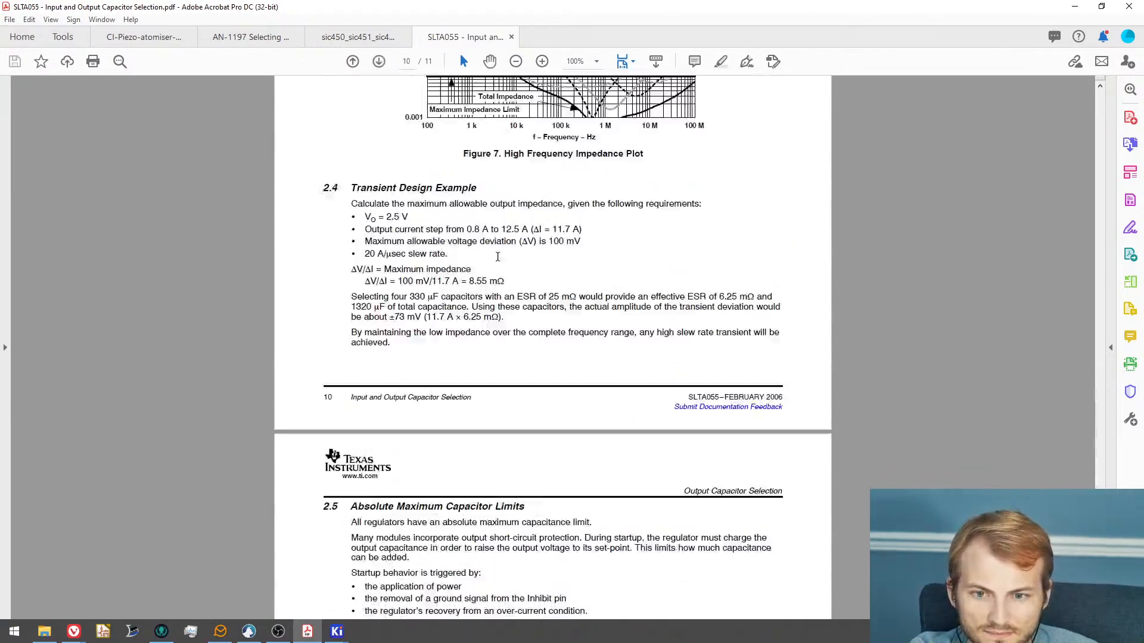
scroll(499, 262, down, 10)
scroll(498, 256, up, 4)
scroll(497, 257, up, 7)
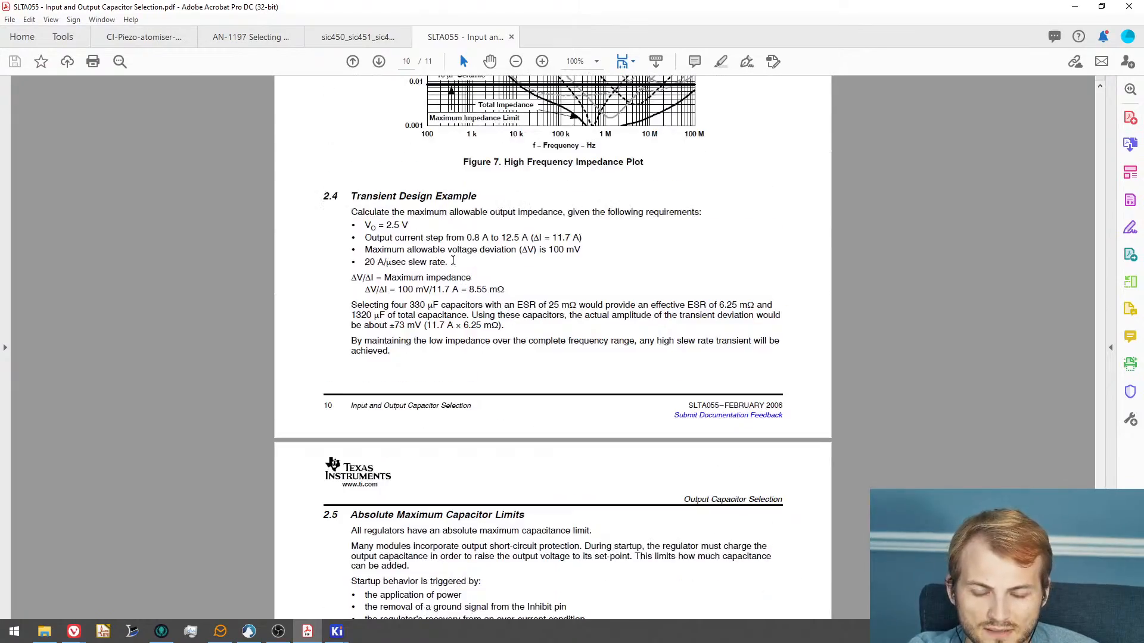
- Switch to the PowerCAD design and list vendor parts for output capacitor CoutCer with the maximum voltage filter set to 50 V
drag(479, 7, 0, 58)
click(828, 493)
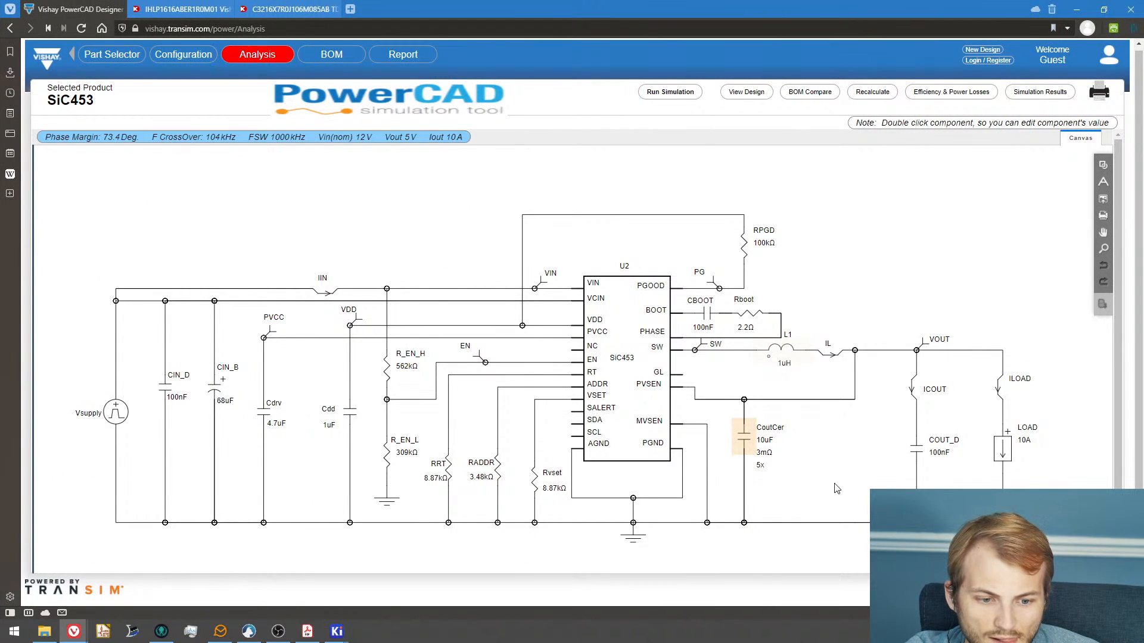
click(752, 436)
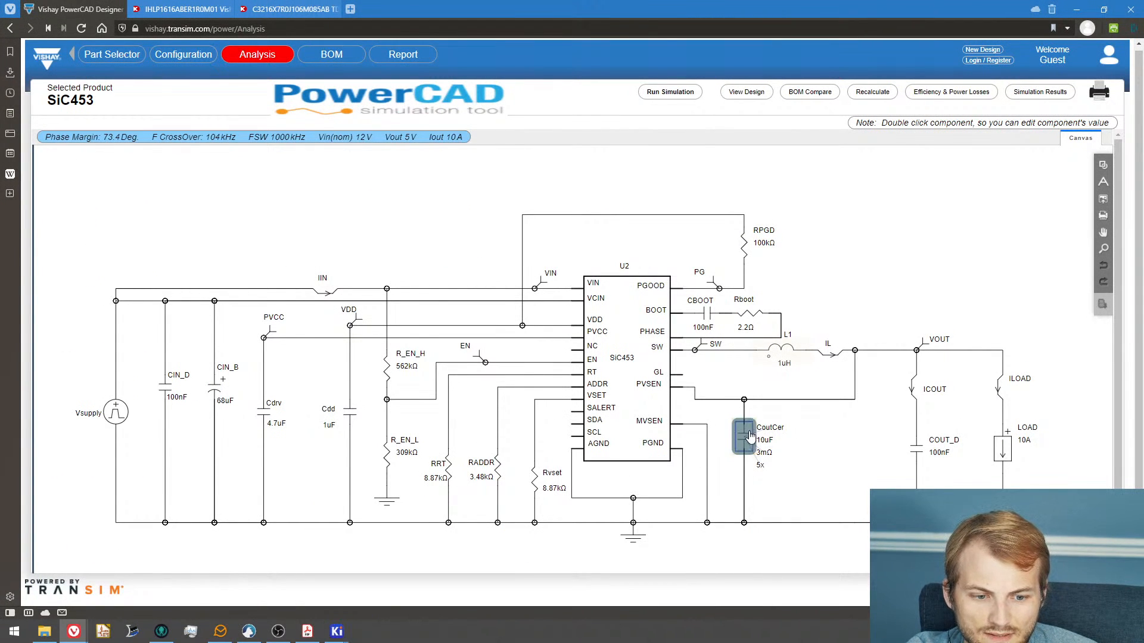
double_click(747, 438)
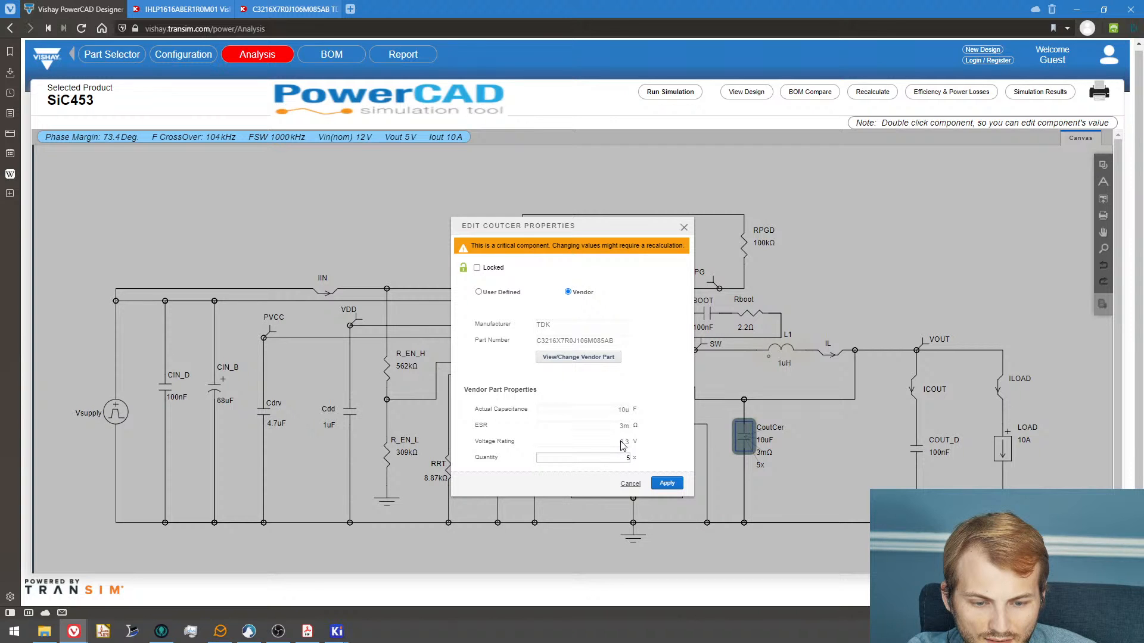
click(581, 358)
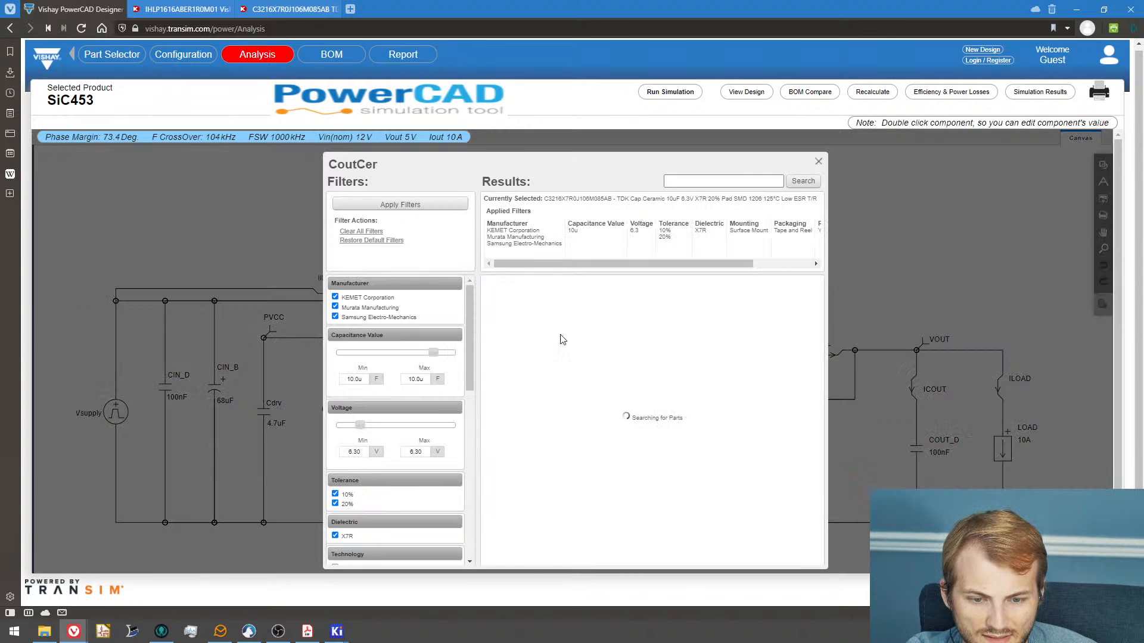
click(416, 451)
text(50)
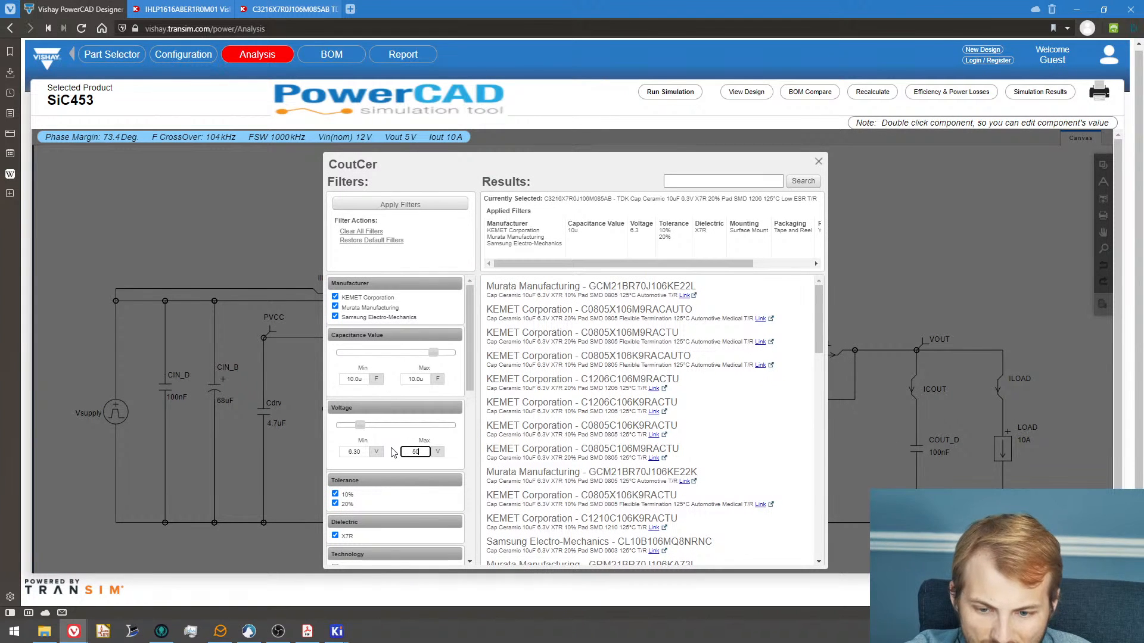
key(Return)
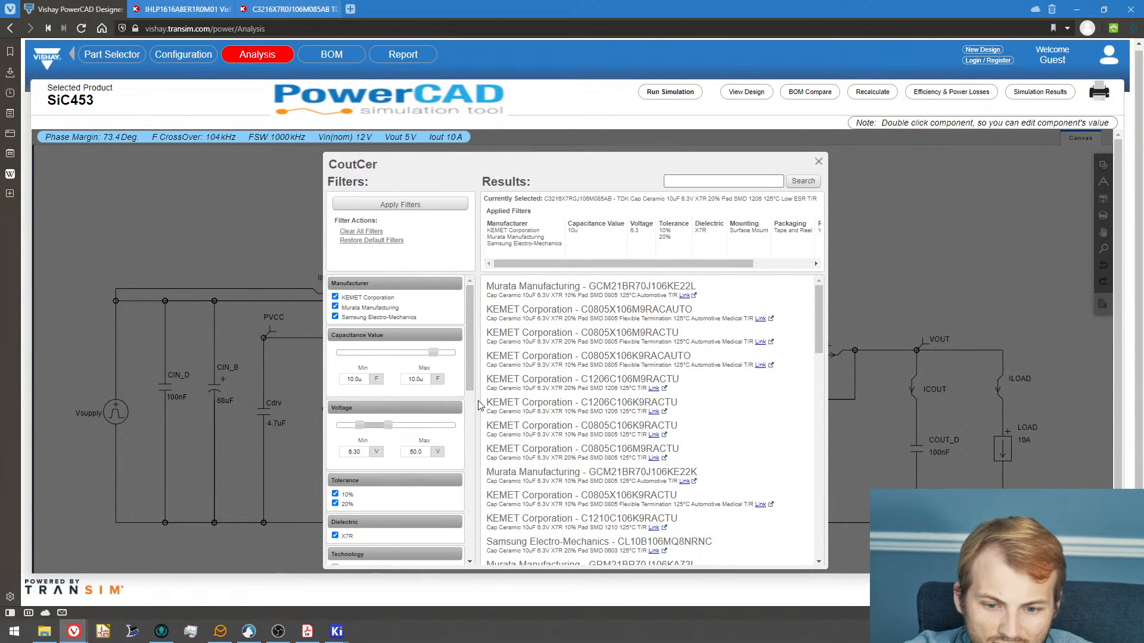
click(395, 204)
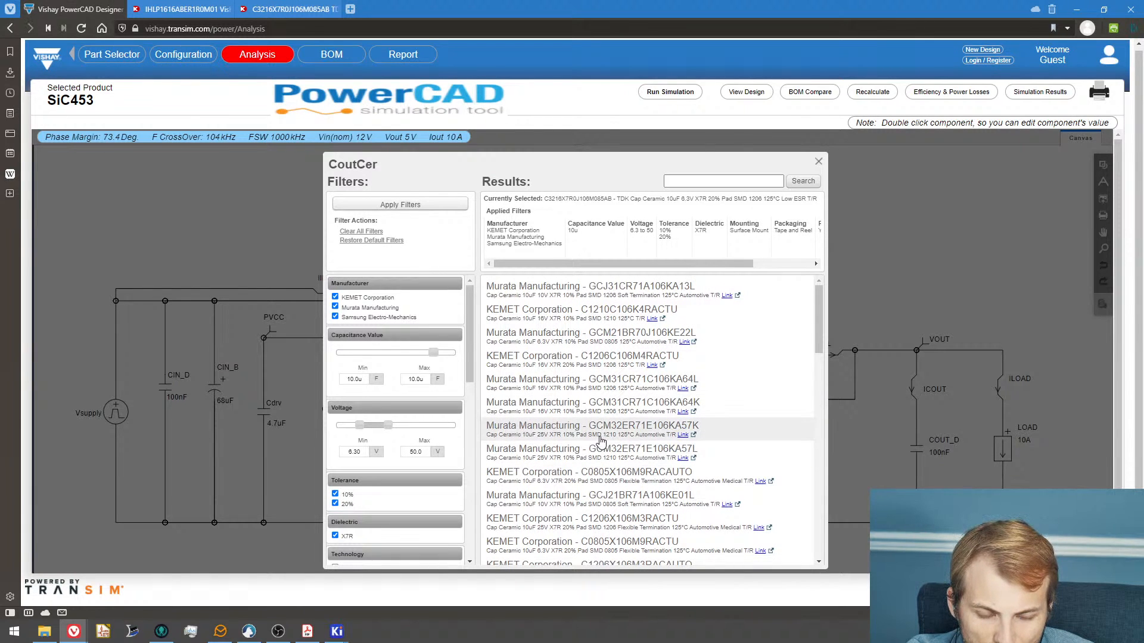
- Choose a 10 µF replacement part for CoutCer from the filtered results, apply it and recalculate the design
scroll(600, 440, down, 1)
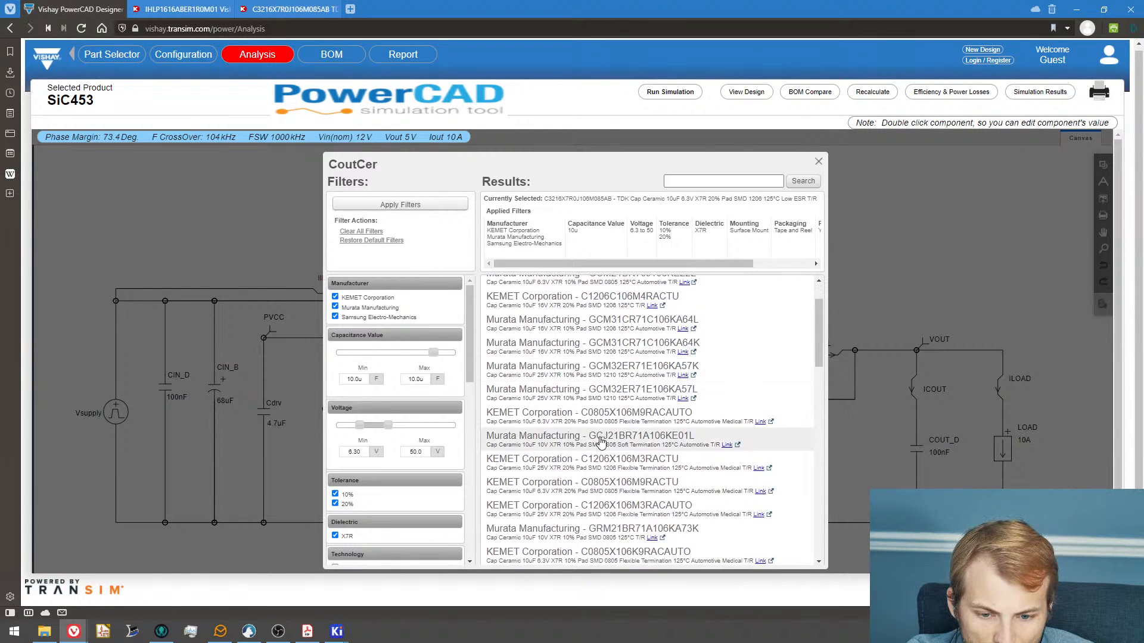
click(600, 518)
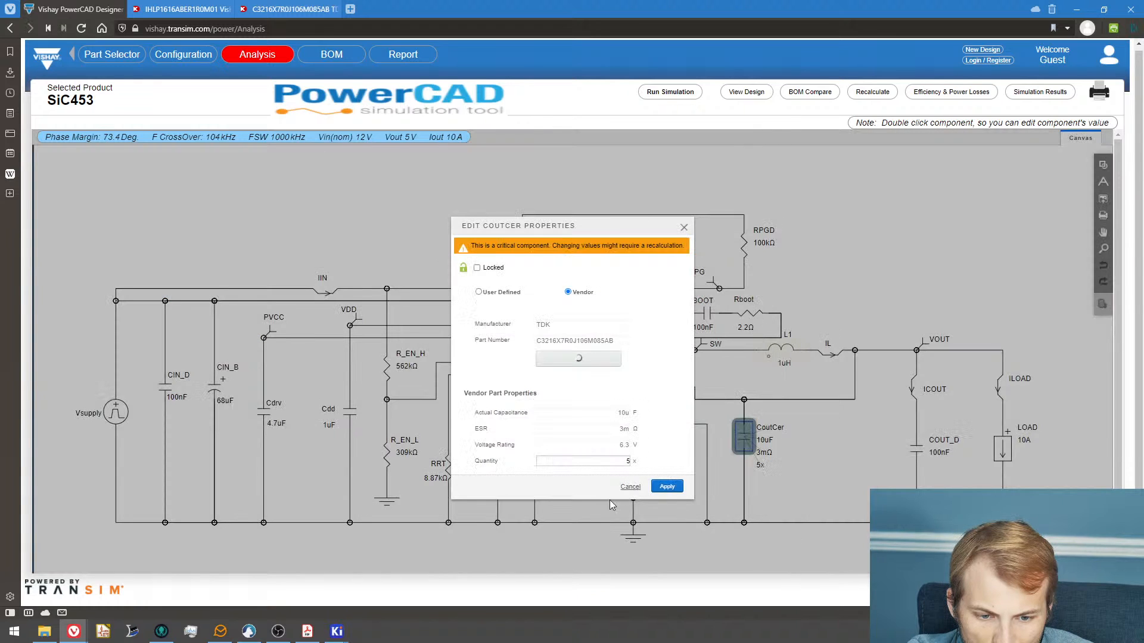
click(668, 488)
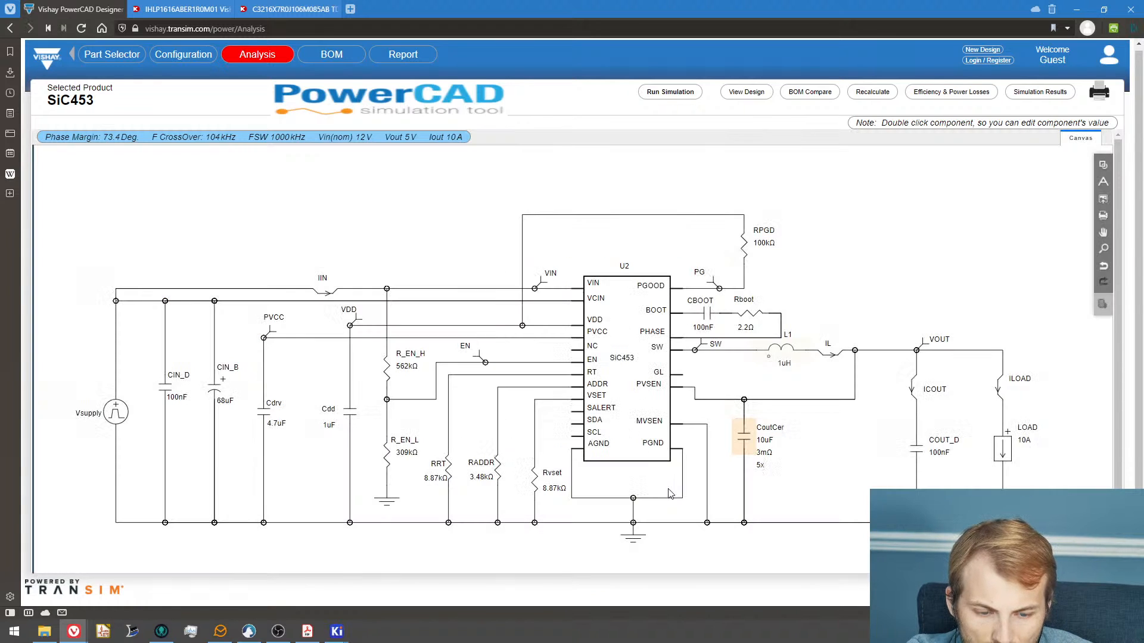
click(860, 94)
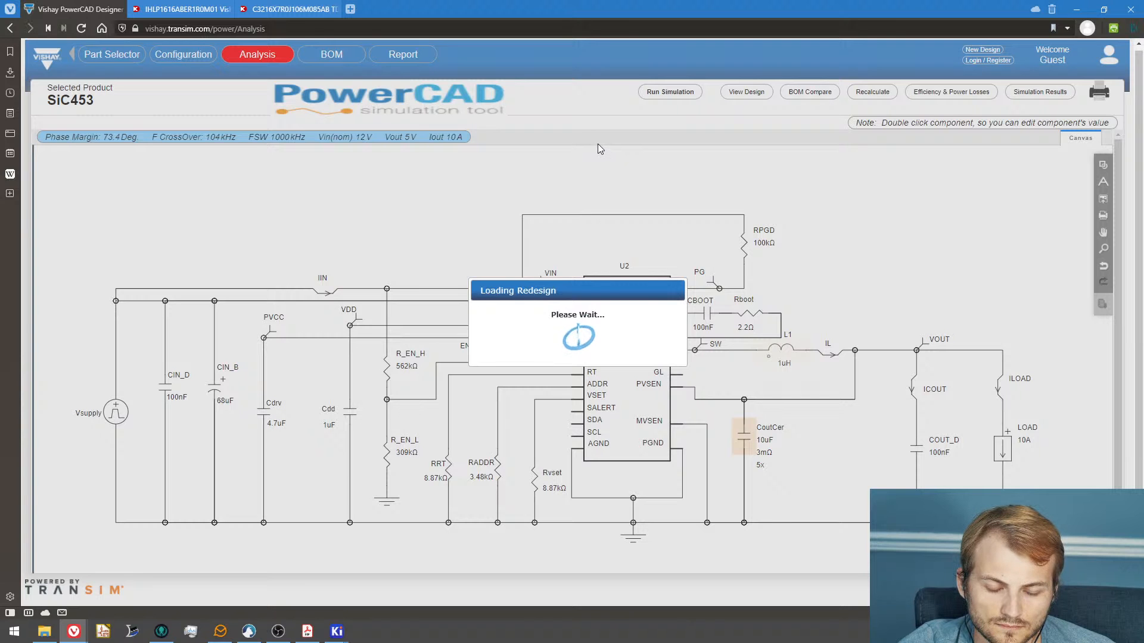
- Check the product attributes of TDK capacitor C3216X7R0J106M085AB on Digi-Key, and return to the PowerCAD design
right_drag(595, 143, 604, 3)
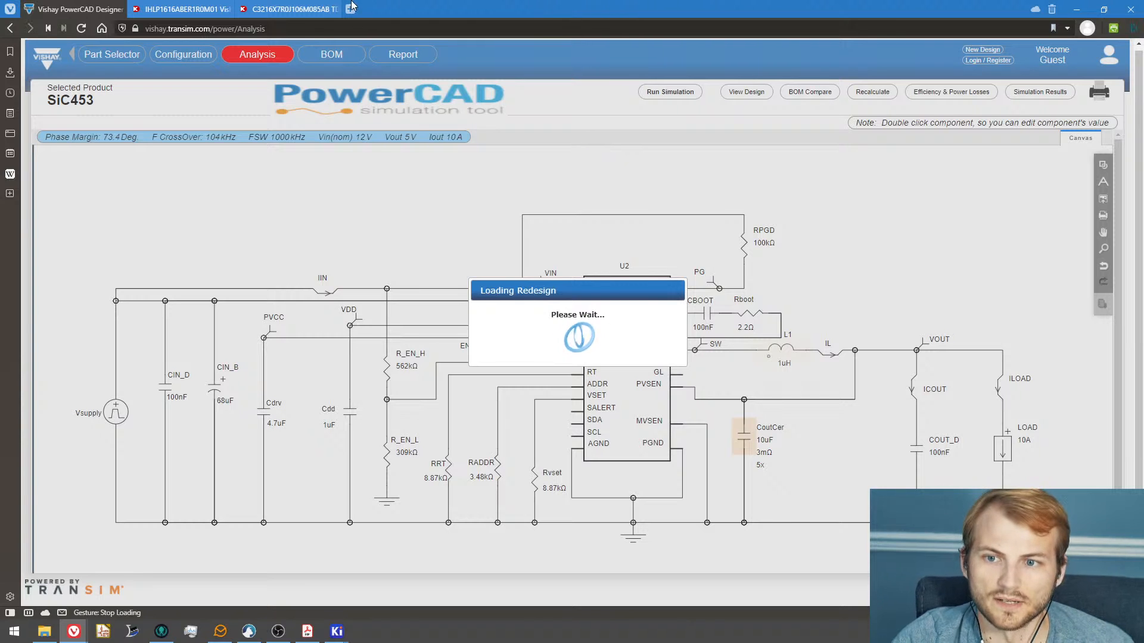
click(292, 8)
scroll(311, 225, down, 3)
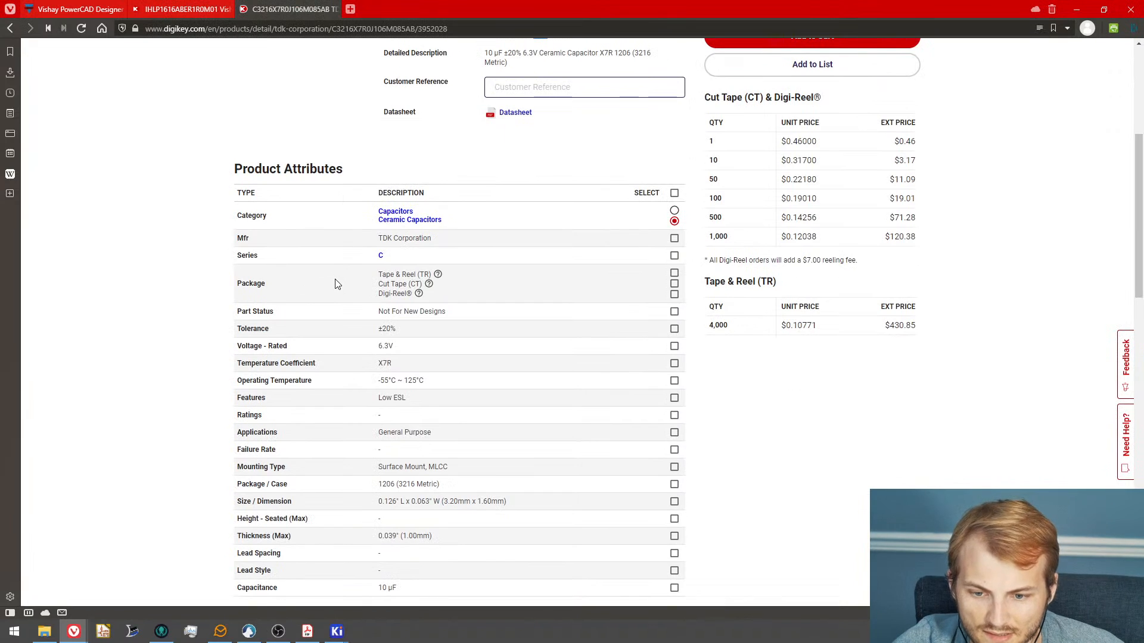
scroll(303, 311, up, 3)
click(74, 11)
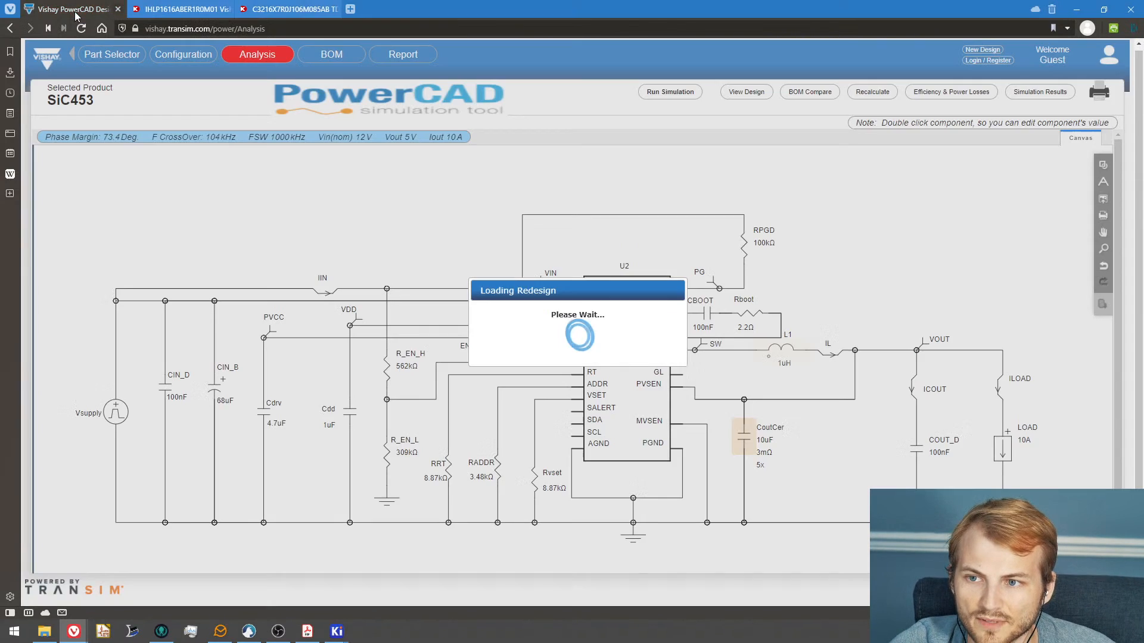
- Switch to the KiCad schematic and place an unpolarized capacitor (C) below and to the right of the 1uH inductor
drag(455, 5, 0, 28)
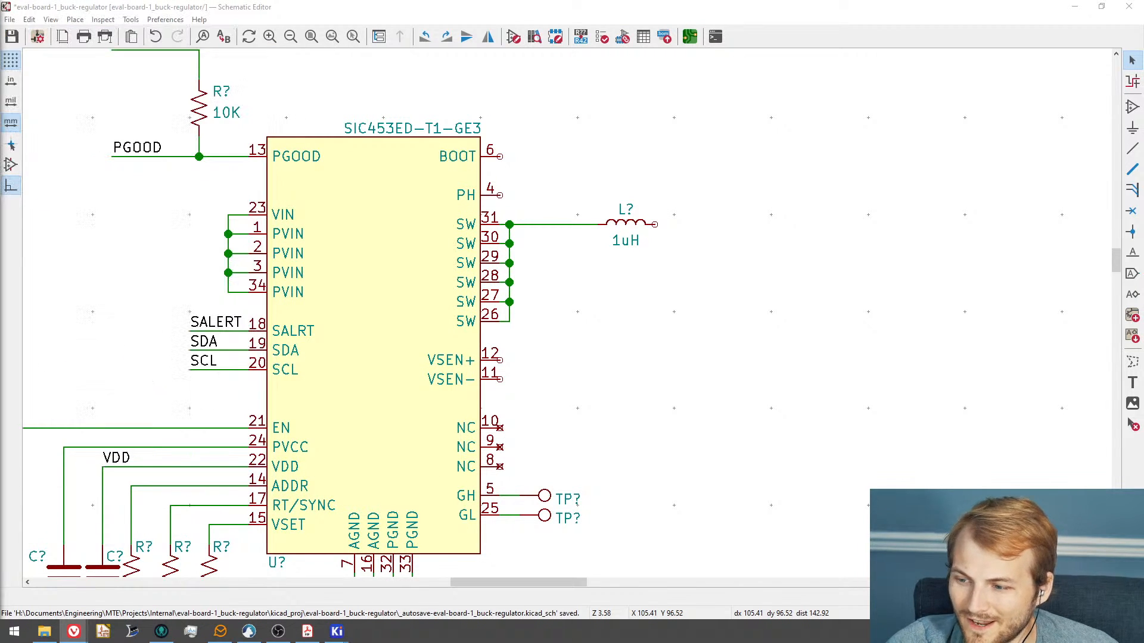
click(594, 353)
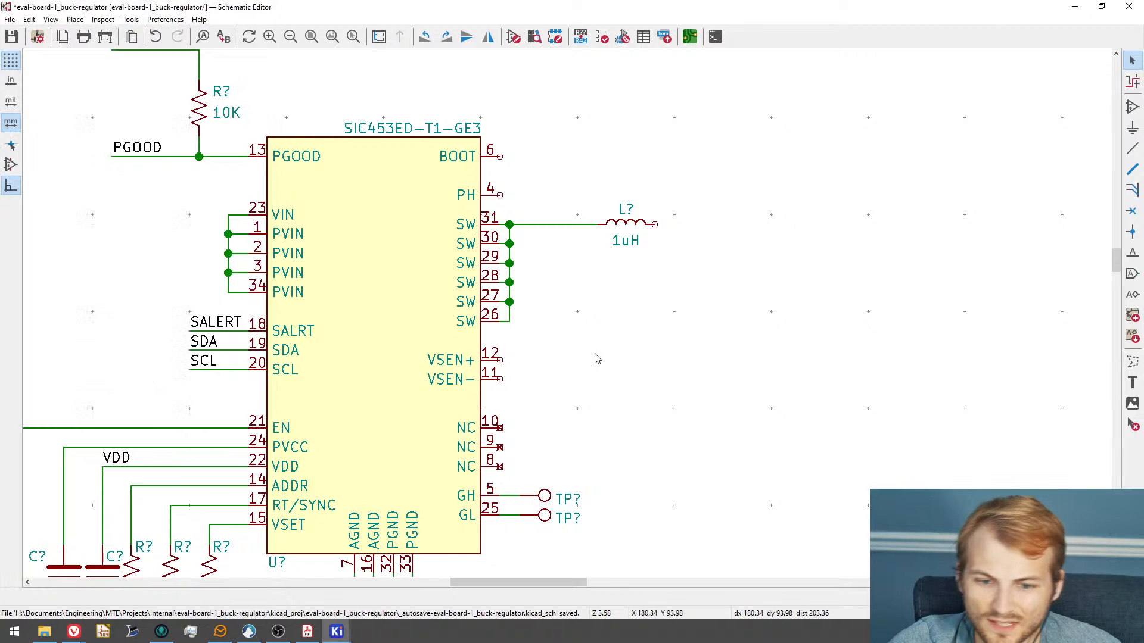
click(1132, 107)
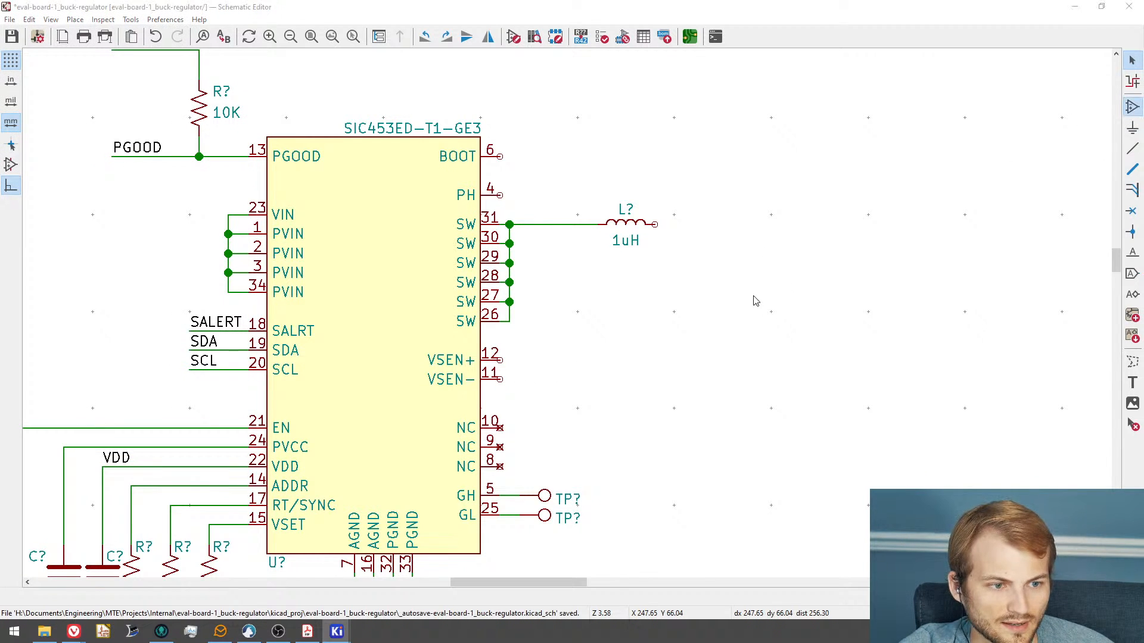
click(756, 301)
text(c)
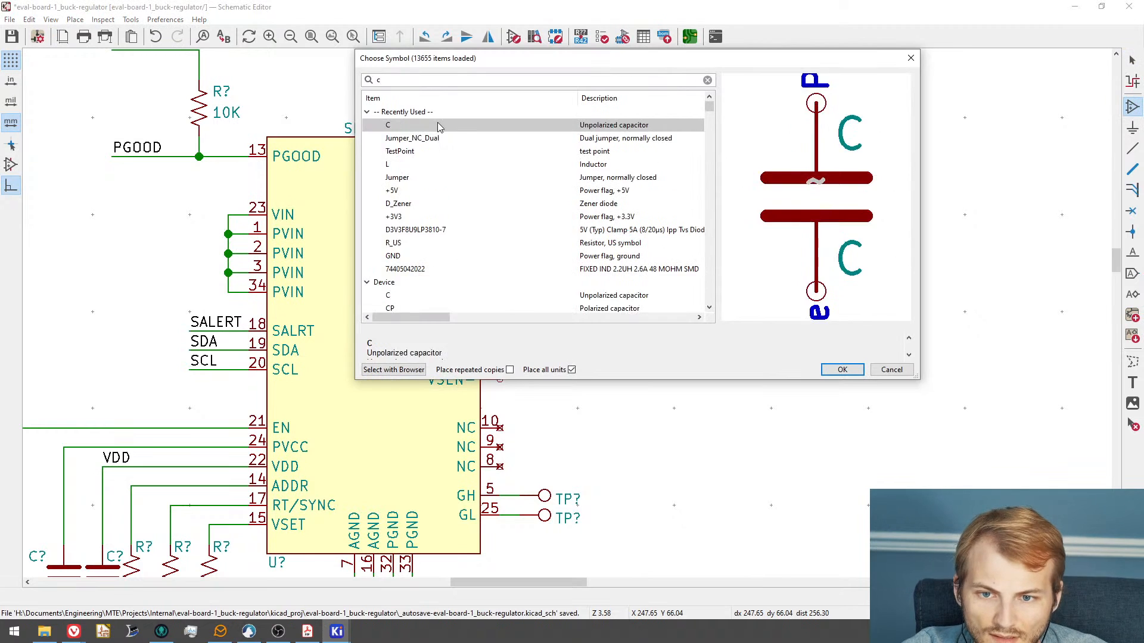
key(Return)
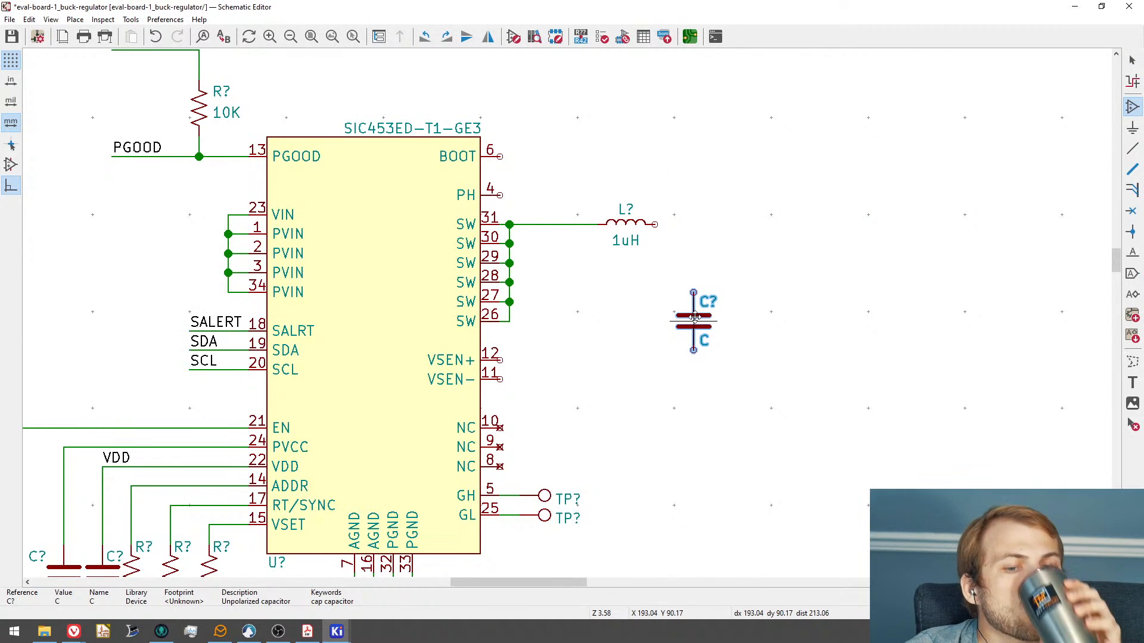
click(693, 310)
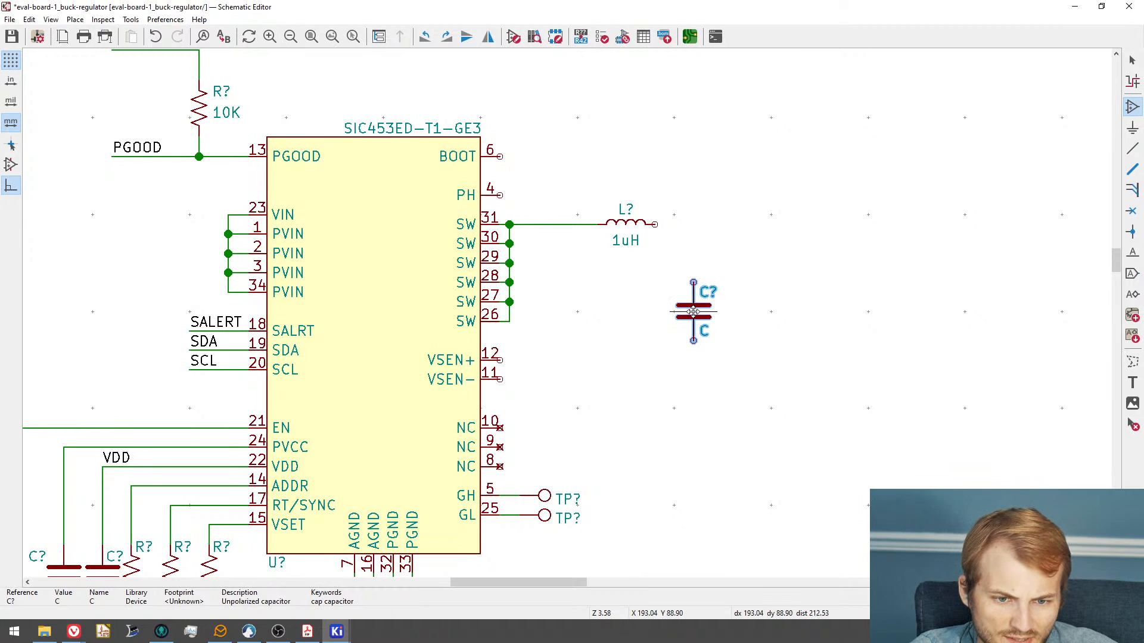
key(Escape)
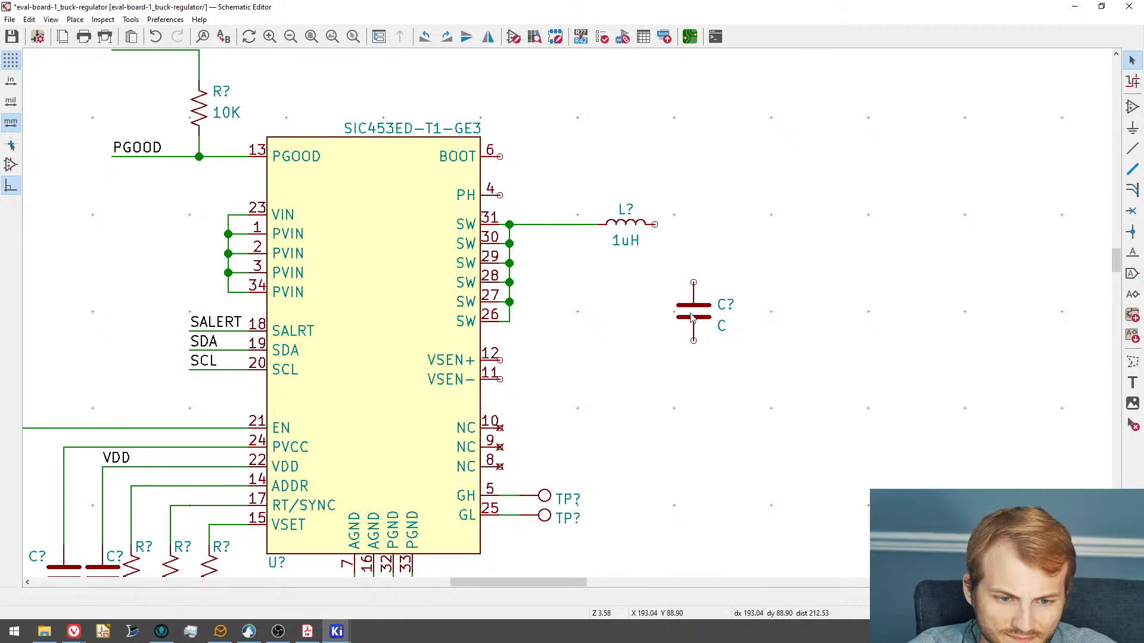
- Duplicate the new capacitor and place the copy directly to its right
click(691, 318)
key(ctrl+d)
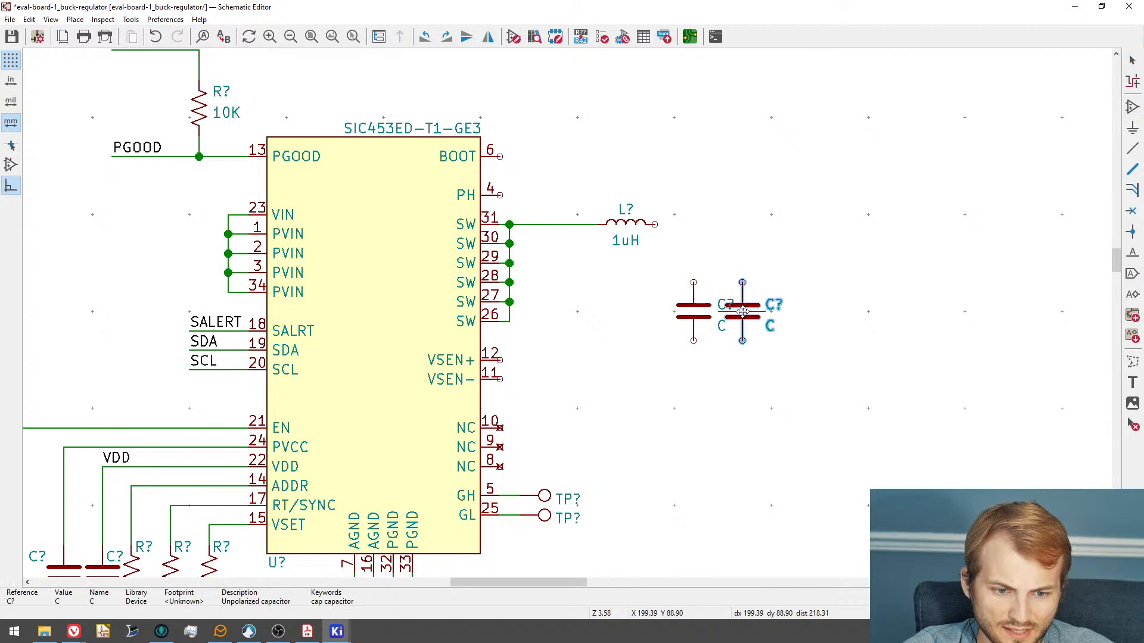
click(742, 312)
- Move the original capacitor's reference and value labels close beside its leads, and shift the duplicate closer to it
scroll(730, 310, up, 5)
click(707, 290)
drag(708, 290, 612, 232)
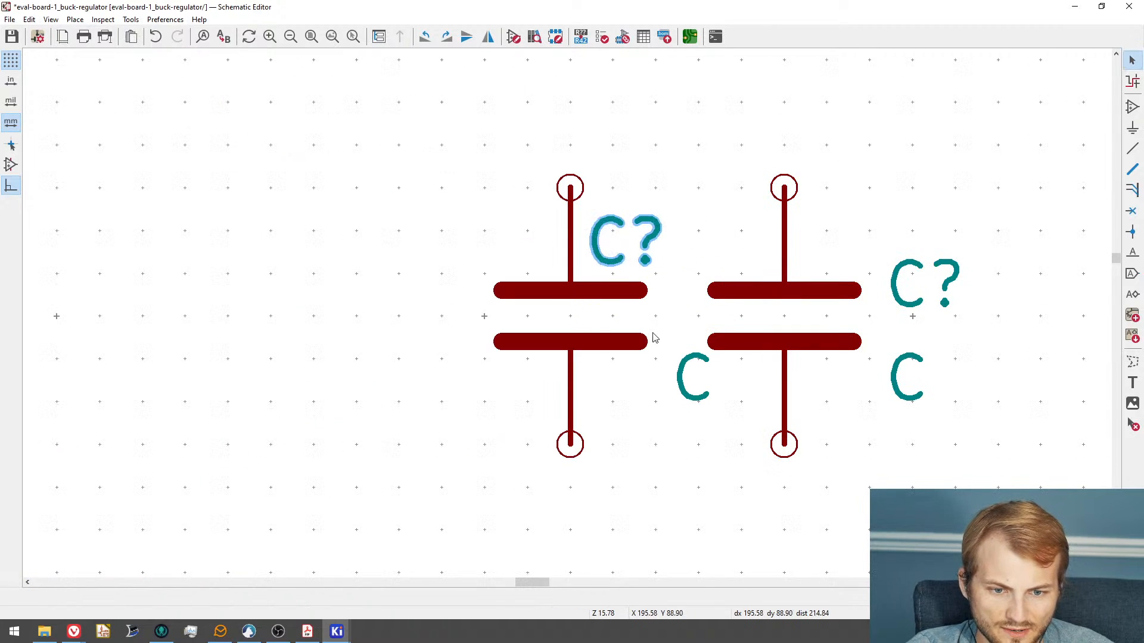
drag(685, 373, 579, 381)
drag(779, 347, 741, 316)
key(Escape)
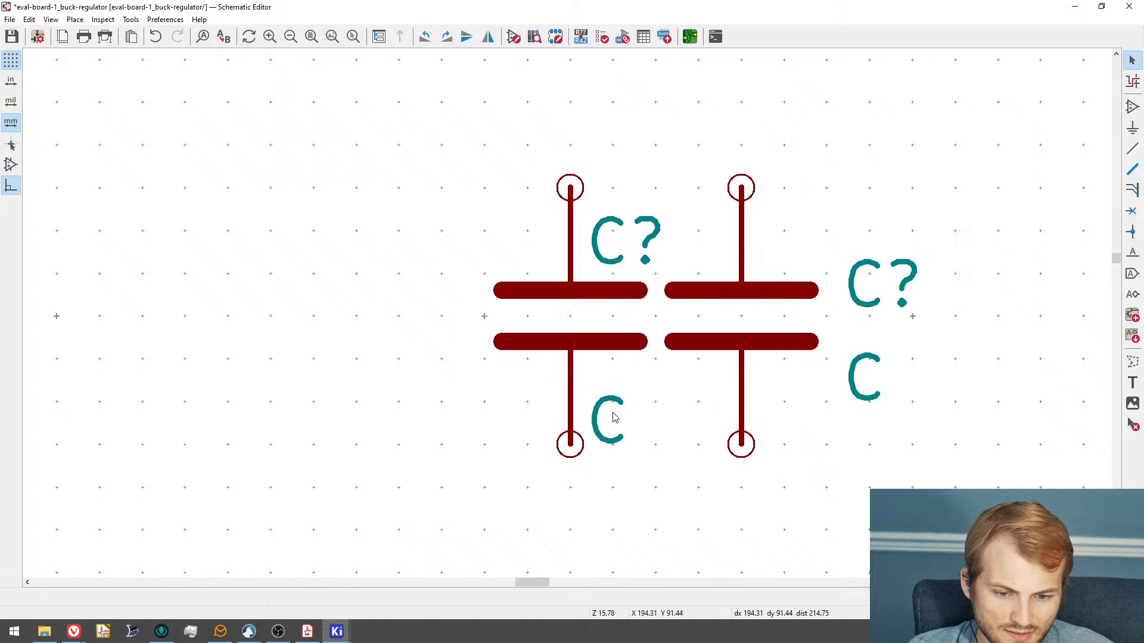
- Set the original capacitor's value to 10u and delete the duplicate that still has the default value
double_click(615, 418)
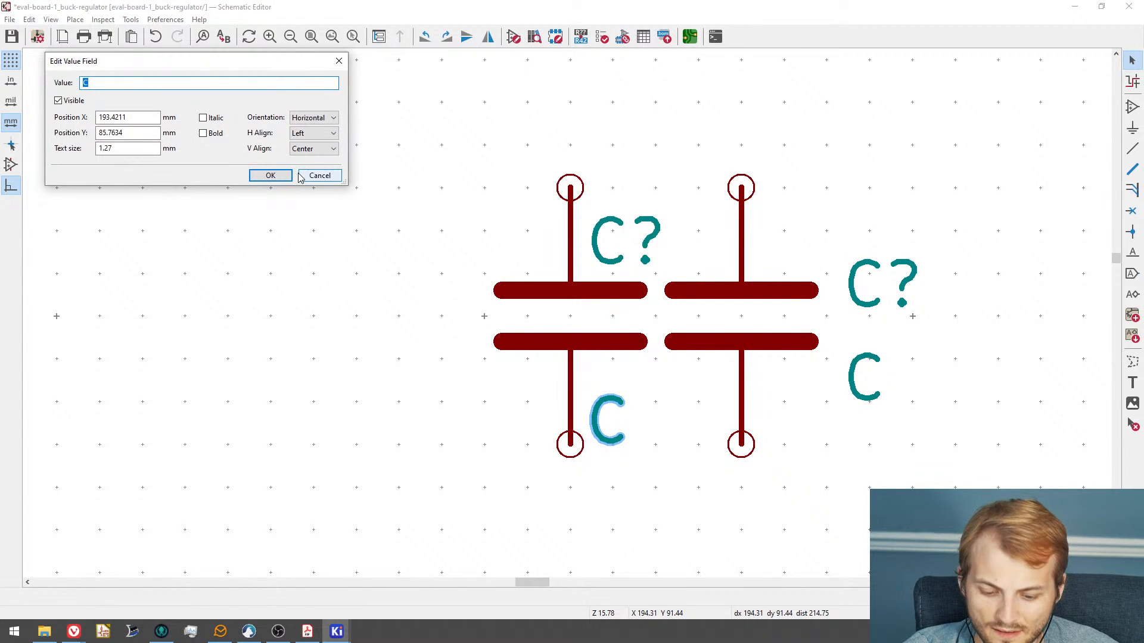
key(Return)
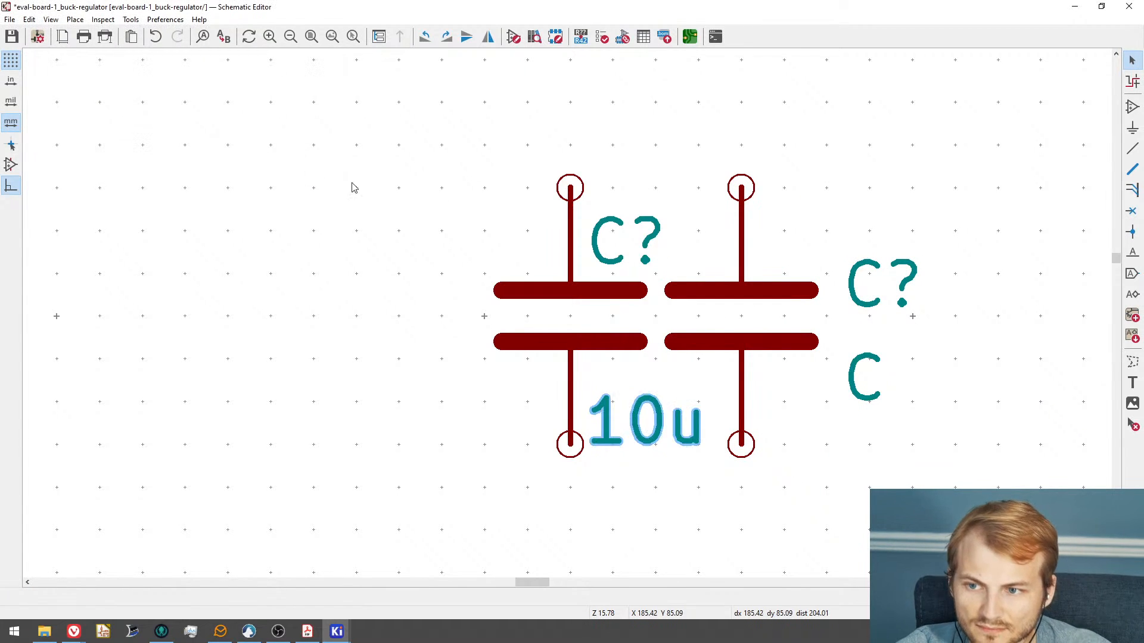
scroll(530, 310, down, 5)
click(583, 320)
key(Delete)
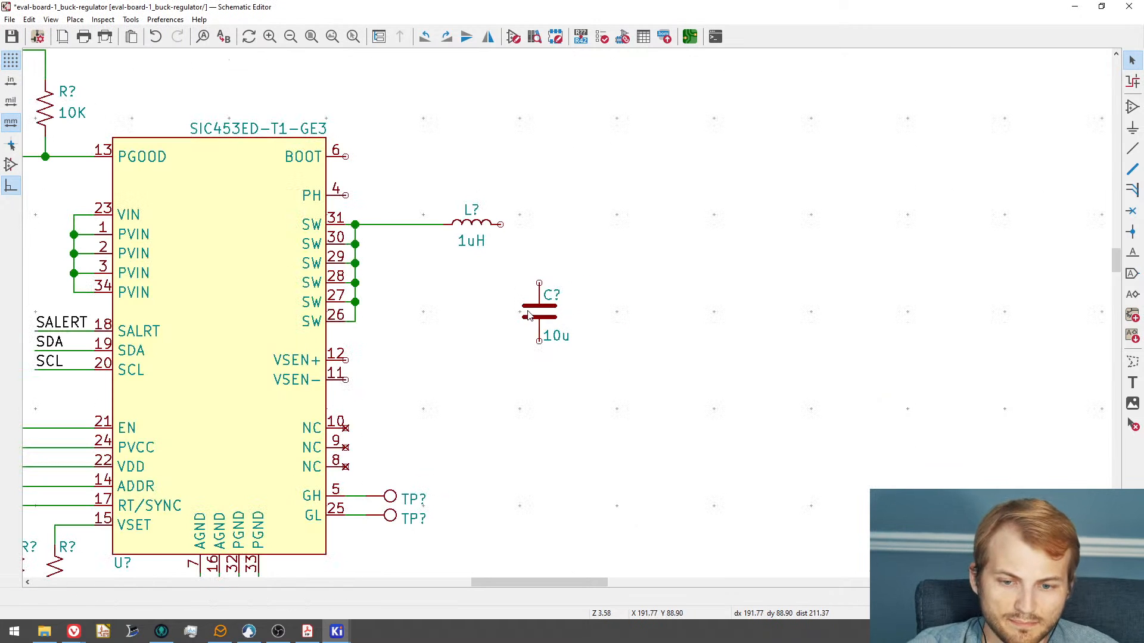
- Duplicate the 10u capacitor and place the copy immediately to its right
click(526, 313)
key(ctrl+d)
click(578, 309)
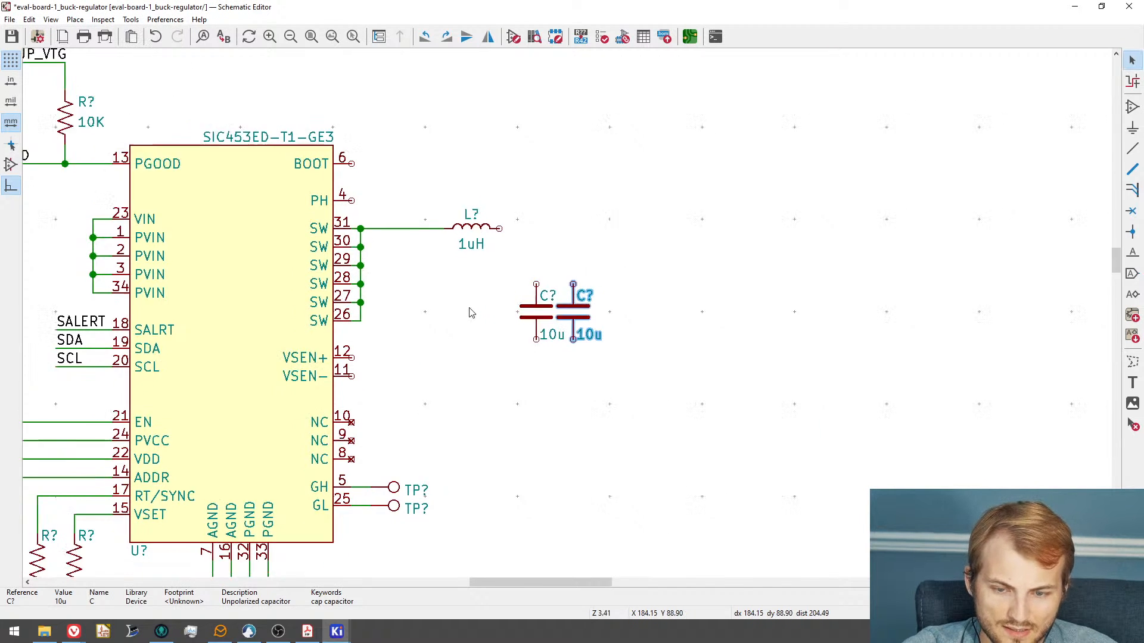
scroll(467, 311, down, 3)
scroll(513, 268, up, 3)
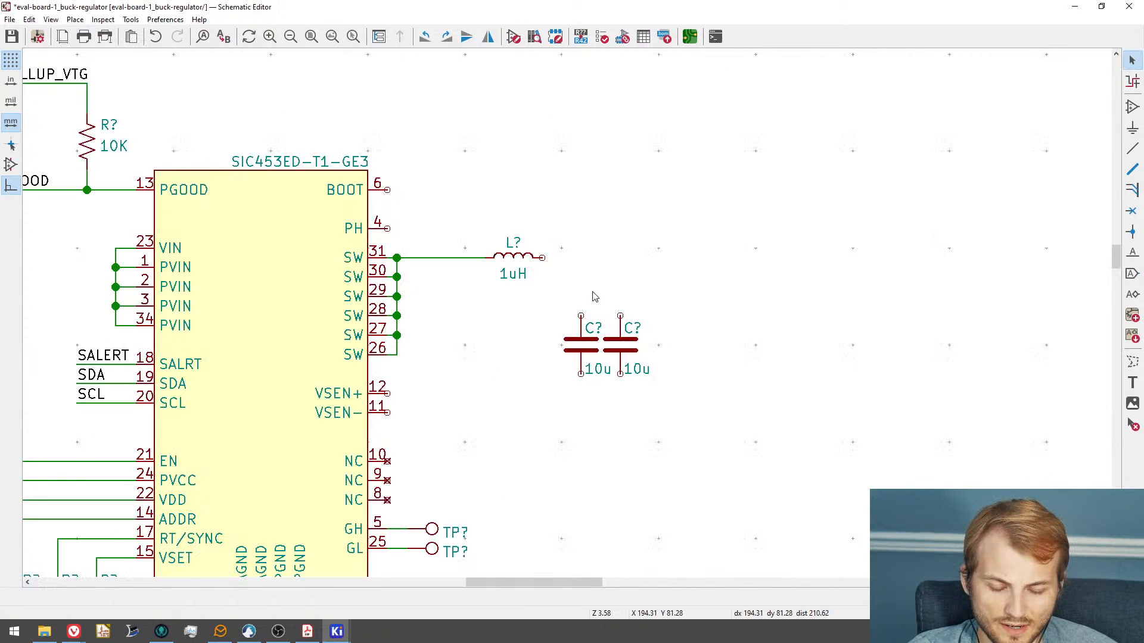
drag(707, 235, 1047, 292)
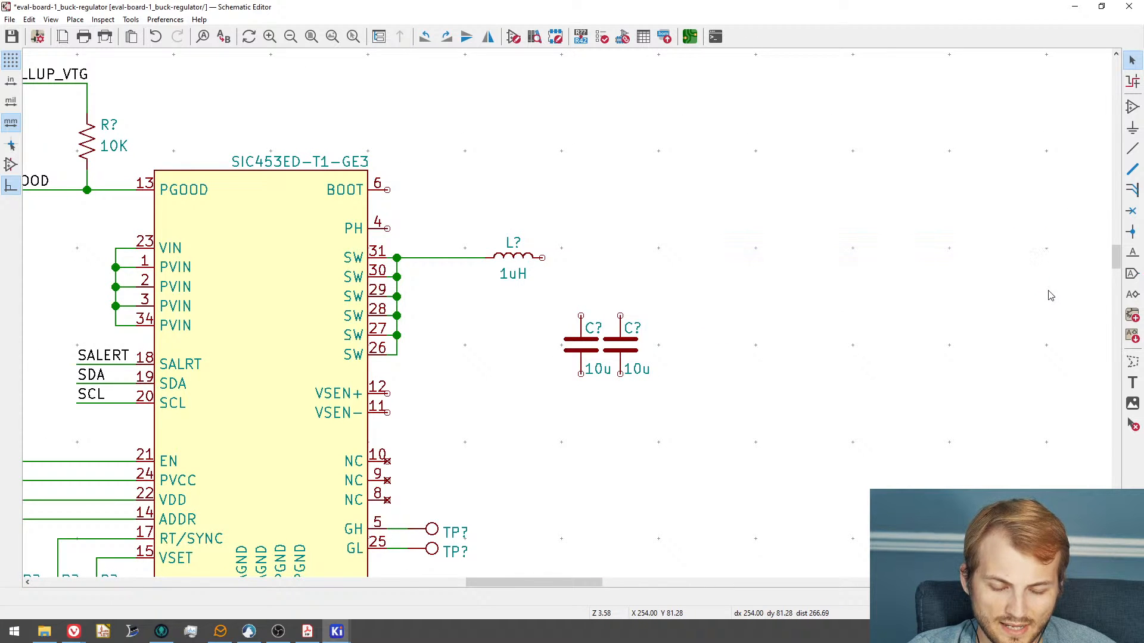
scroll(710, 239, down, 4)
middle_drag(587, 253, 710, 269)
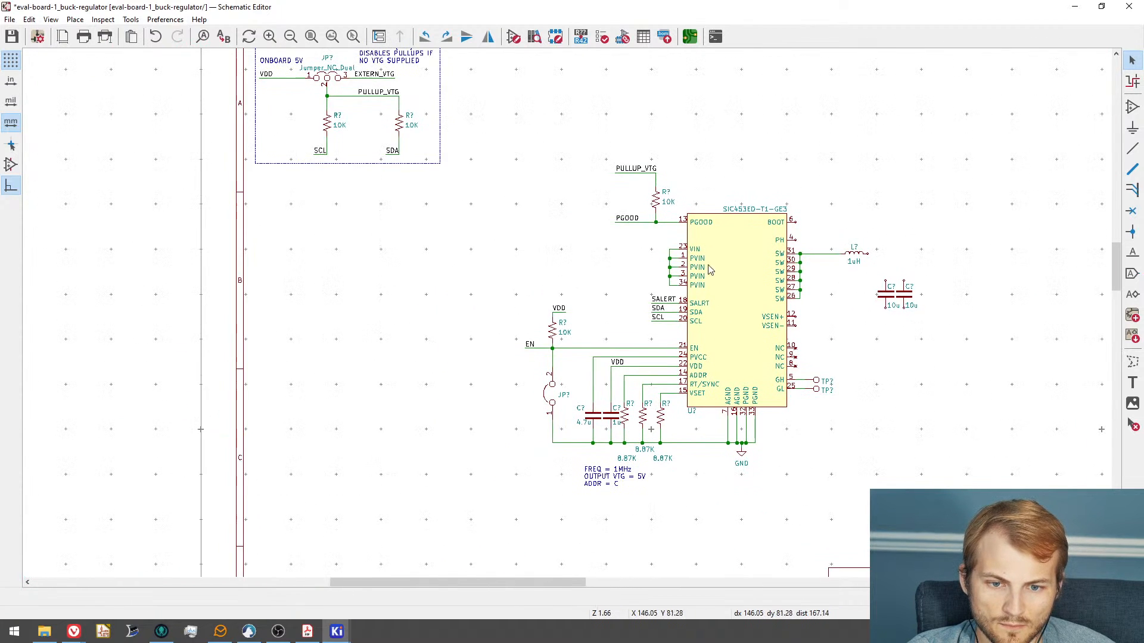
middle_drag(526, 294, 444, 206)
middle_drag(529, 220, 324, 194)
- Add three more copies of the 10u capacitor to form an evenly spaced row of five, and select the whole row
scroll(641, 233, up, 7)
click(605, 333)
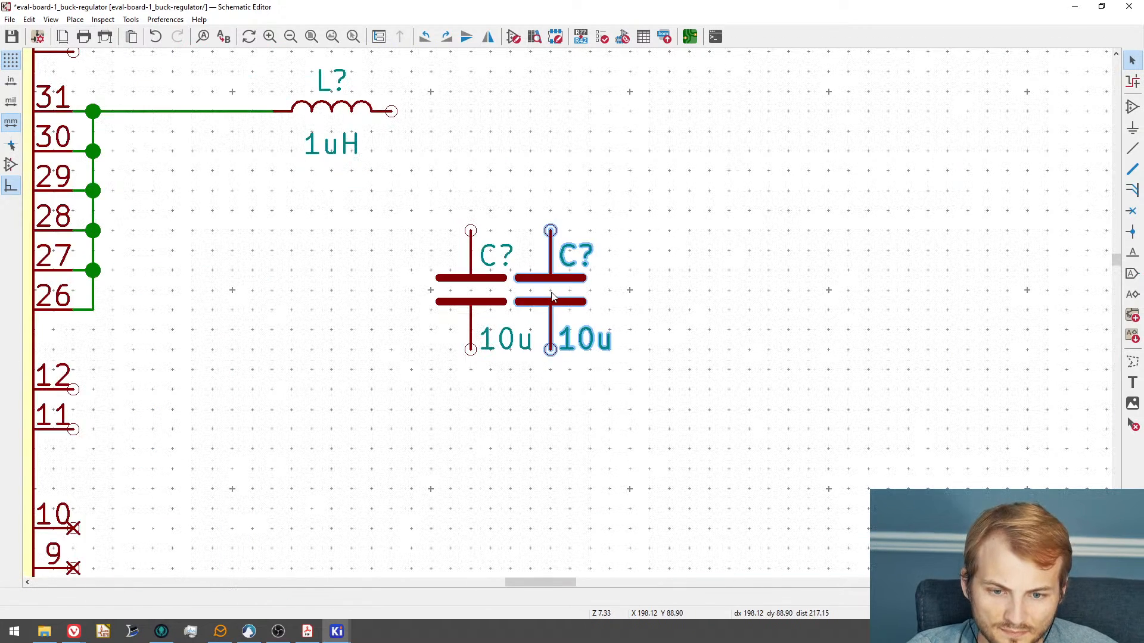
key(ctrl+d)
click(632, 293)
key(ctrl+d)
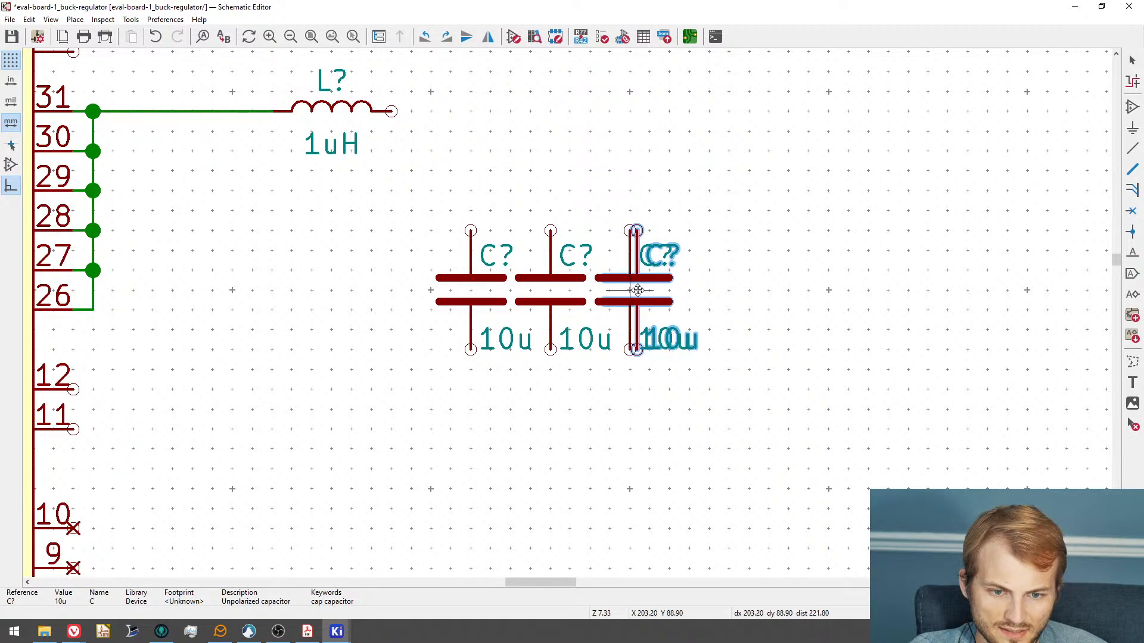
click(710, 293)
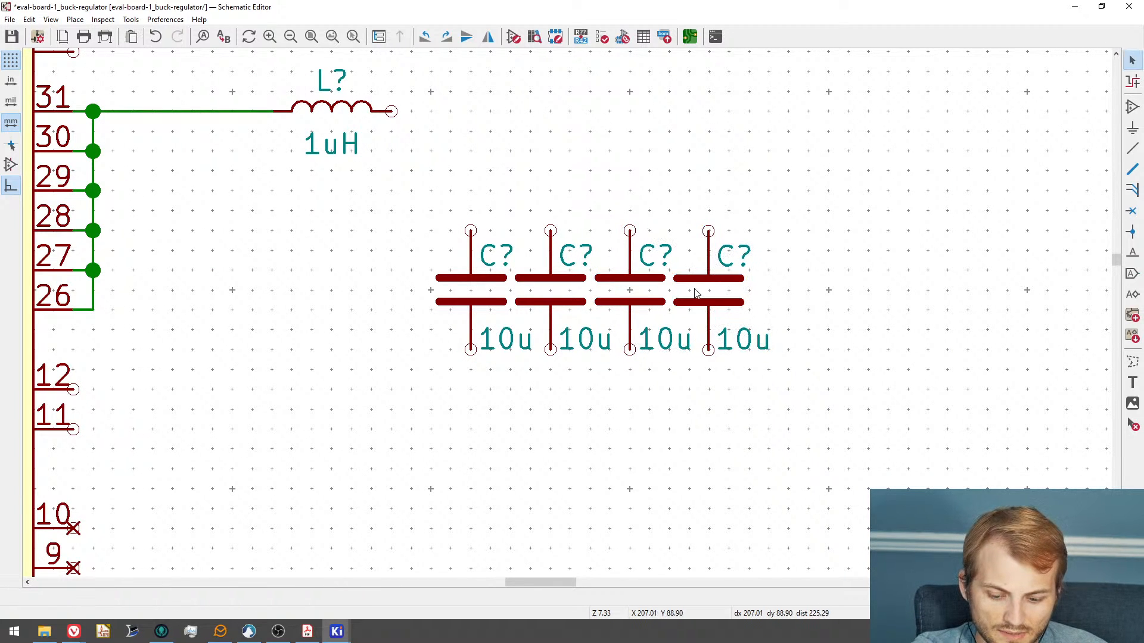
key(ctrl+d)
click(791, 293)
drag(886, 393, 420, 205)
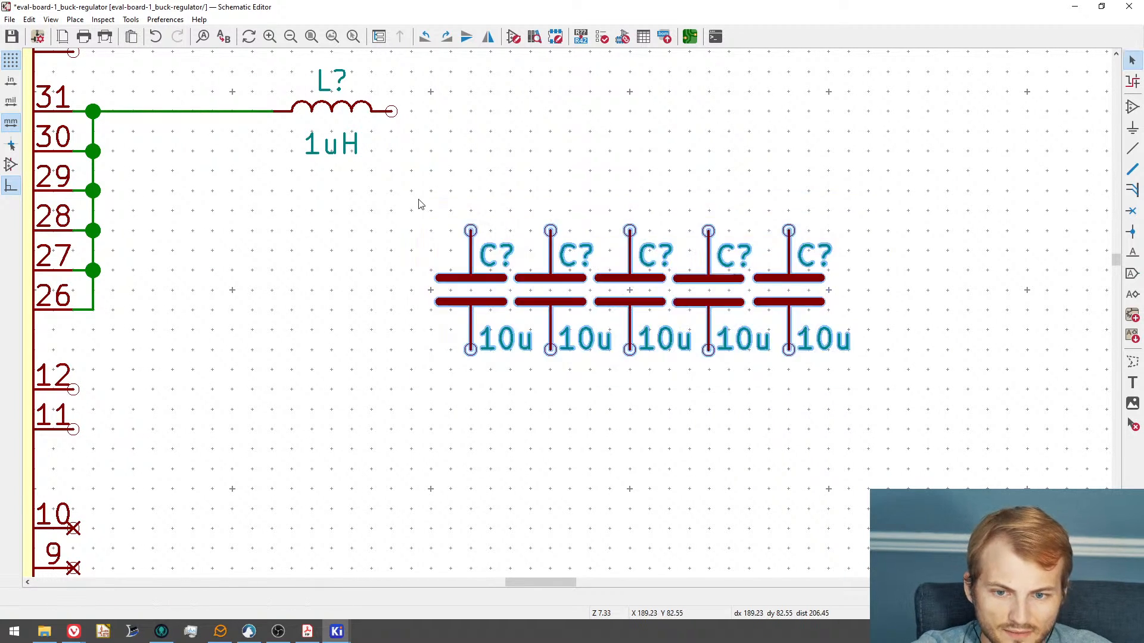
- Move the row of five 10u capacitors up beside the inductor and wire the first capacitor's upper pin to the inductor's output
drag(469, 290, 465, 194)
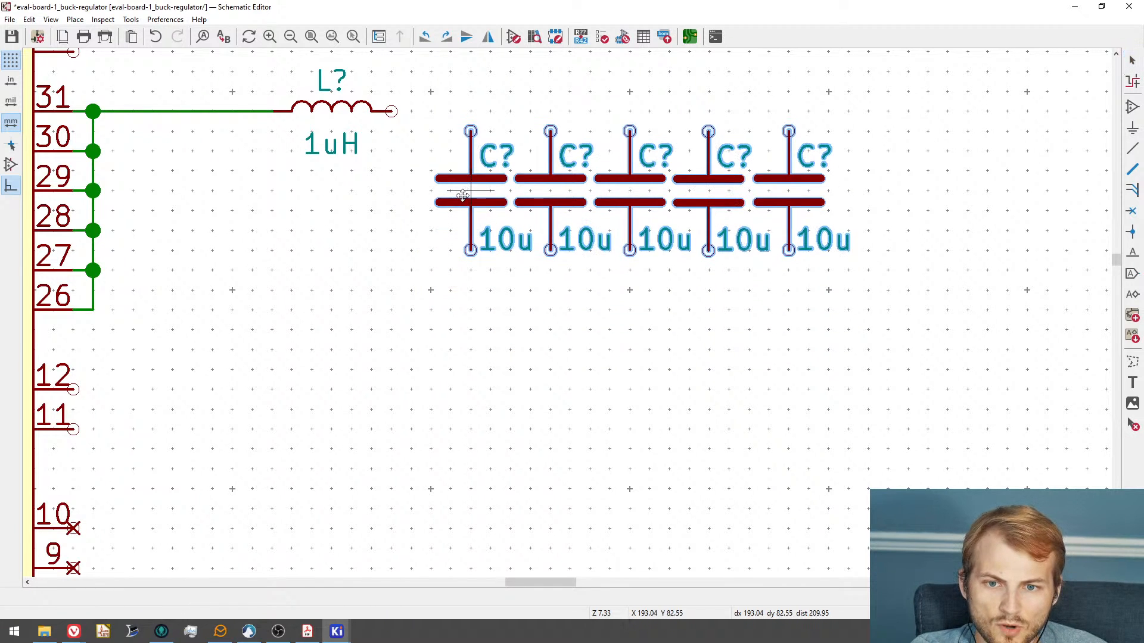
key(w)
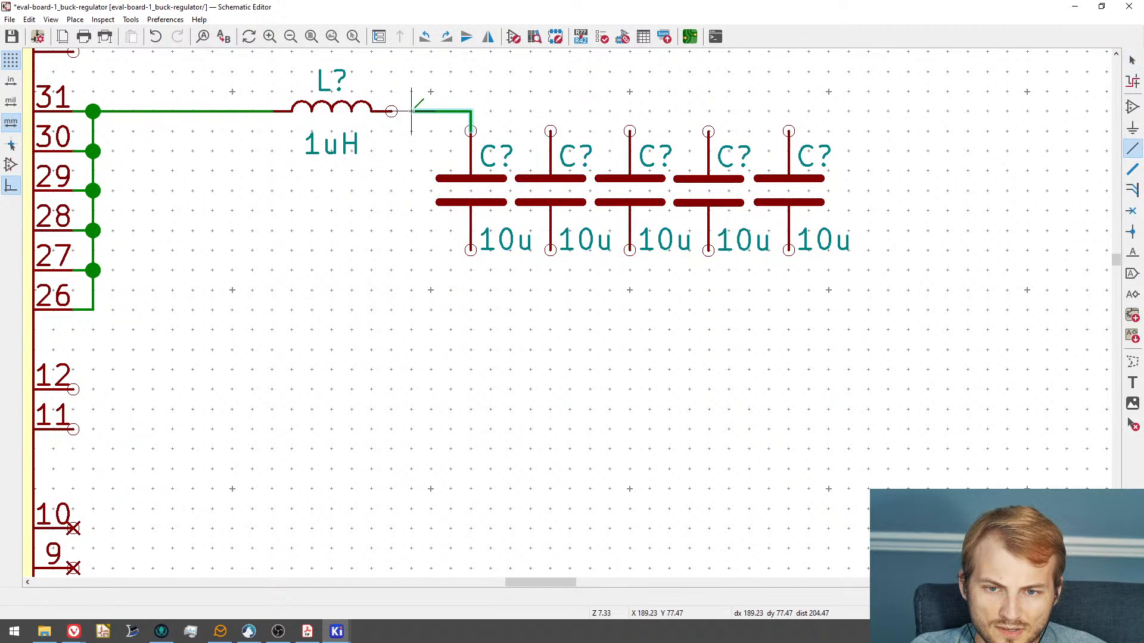
click(391, 112)
key(Escape)
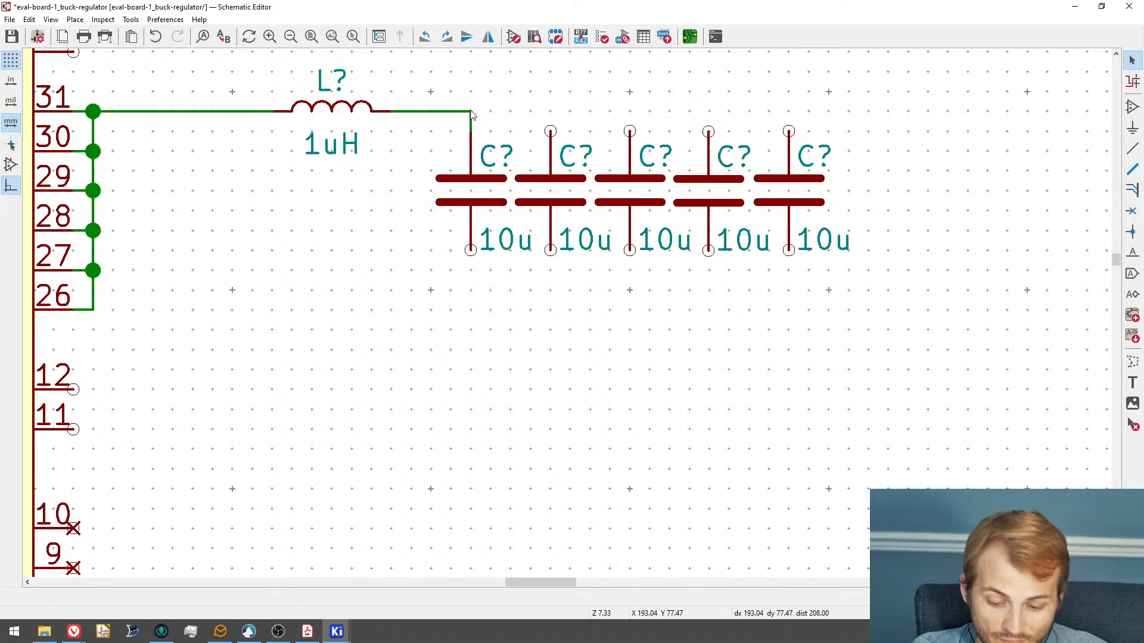
- Wire the upper pins of the second, third and fifth capacitors to the inductor's output line
key(w)
click(550, 131)
click(550, 111)
click(629, 131)
click(629, 111)
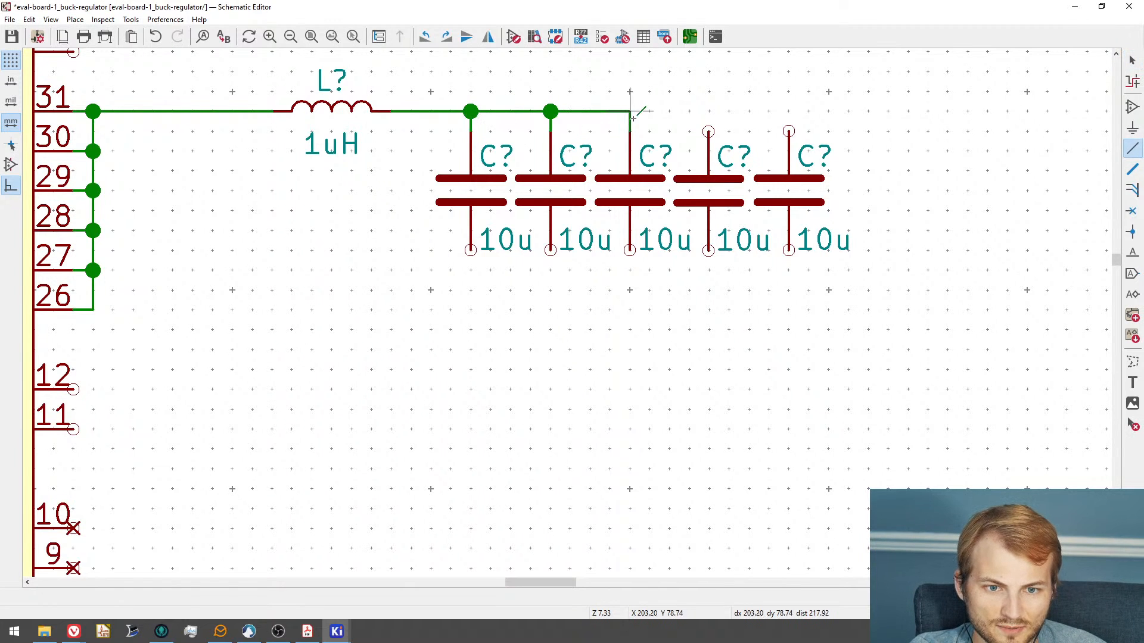
click(788, 131)
- Wire the fourth capacitor's upper pin to the output line and shift that capacitor into line with its wire
click(709, 111)
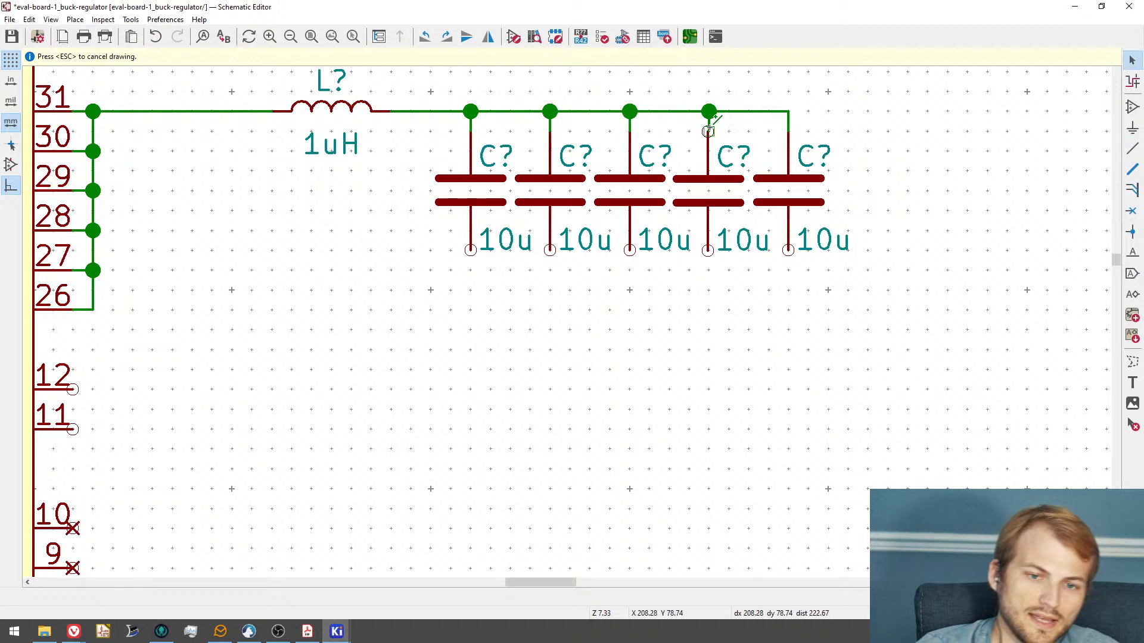
scroll(709, 122, up, 5)
scroll(706, 137, down, 3)
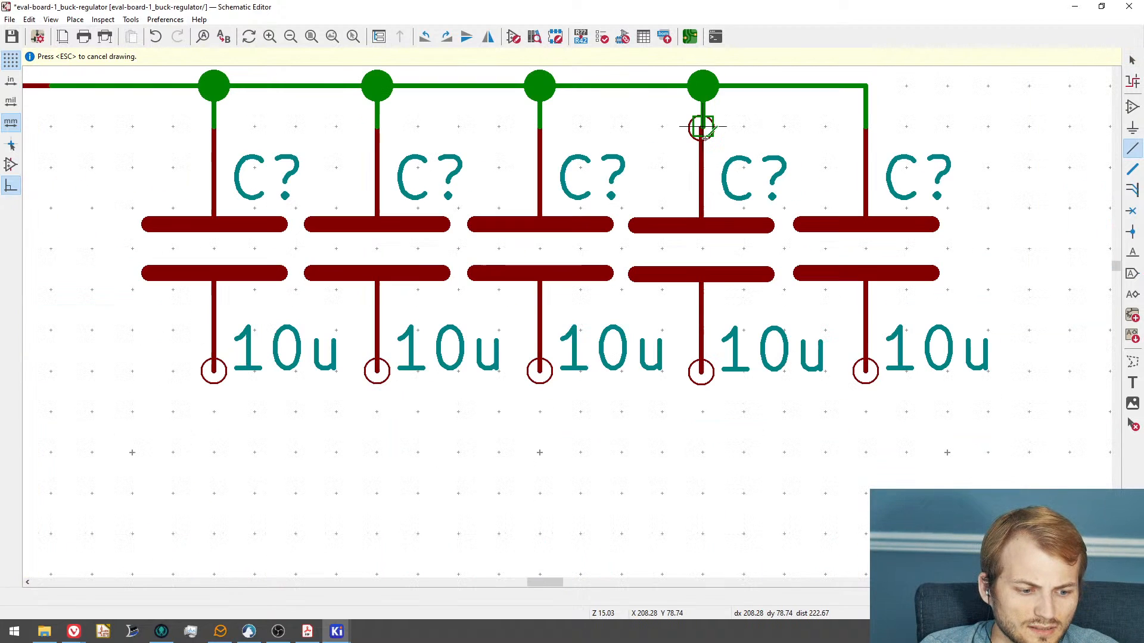
click(702, 127)
key(Escape)
click(704, 259)
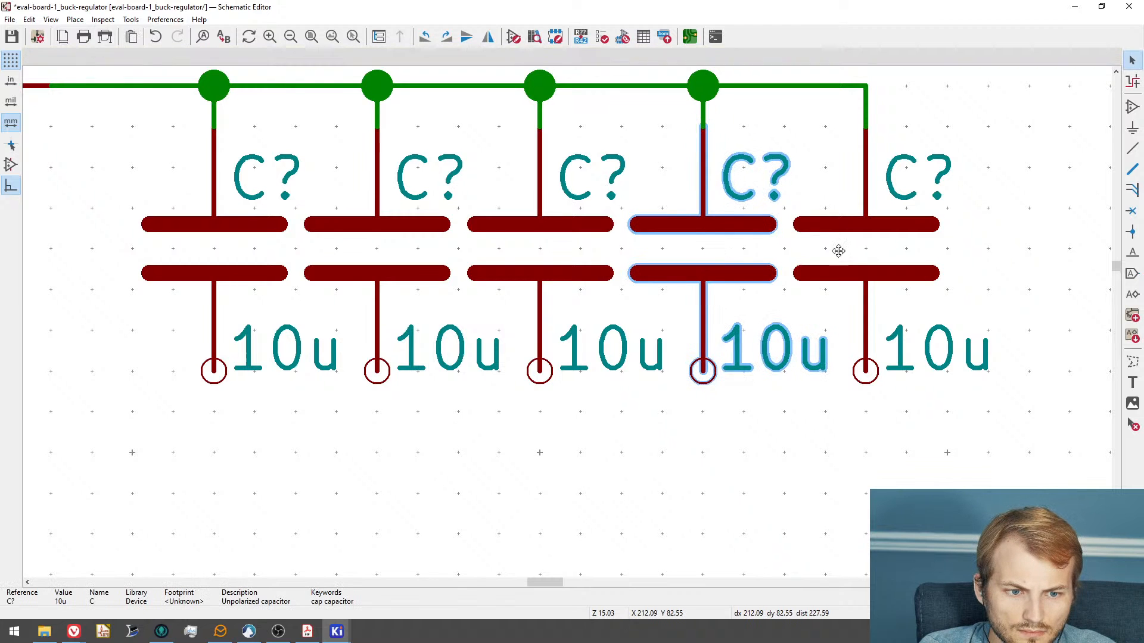
click(865, 250)
key(Escape)
- Connect the VSEN+ pin 12 of the regulator to the output line between the inductor and the first capacitor
scroll(866, 251, down, 8)
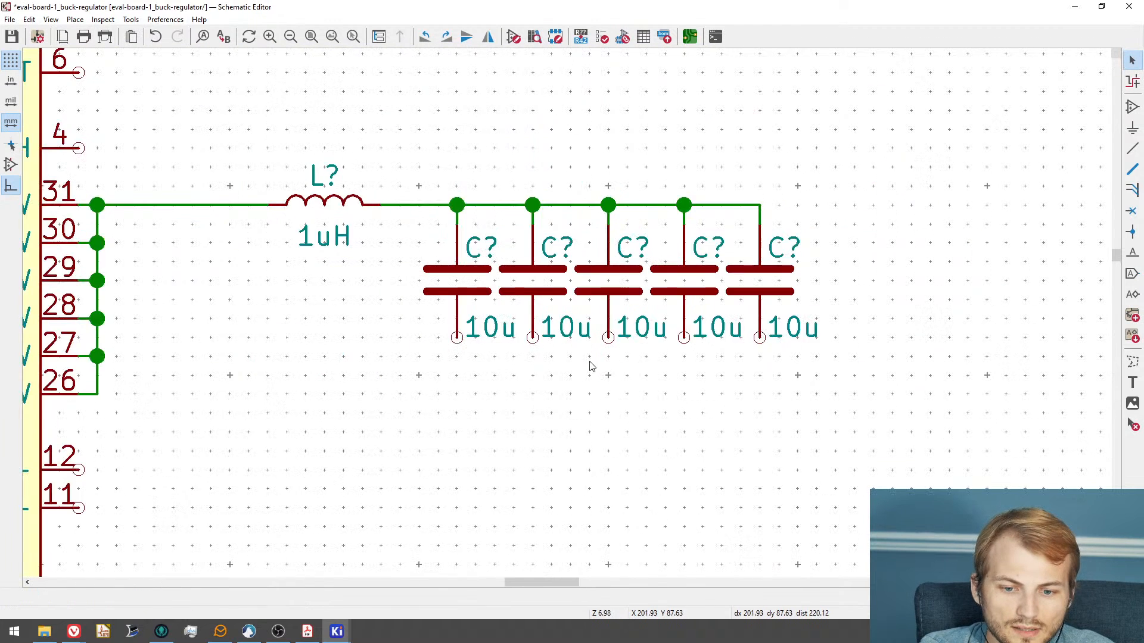
scroll(583, 373, up, 3)
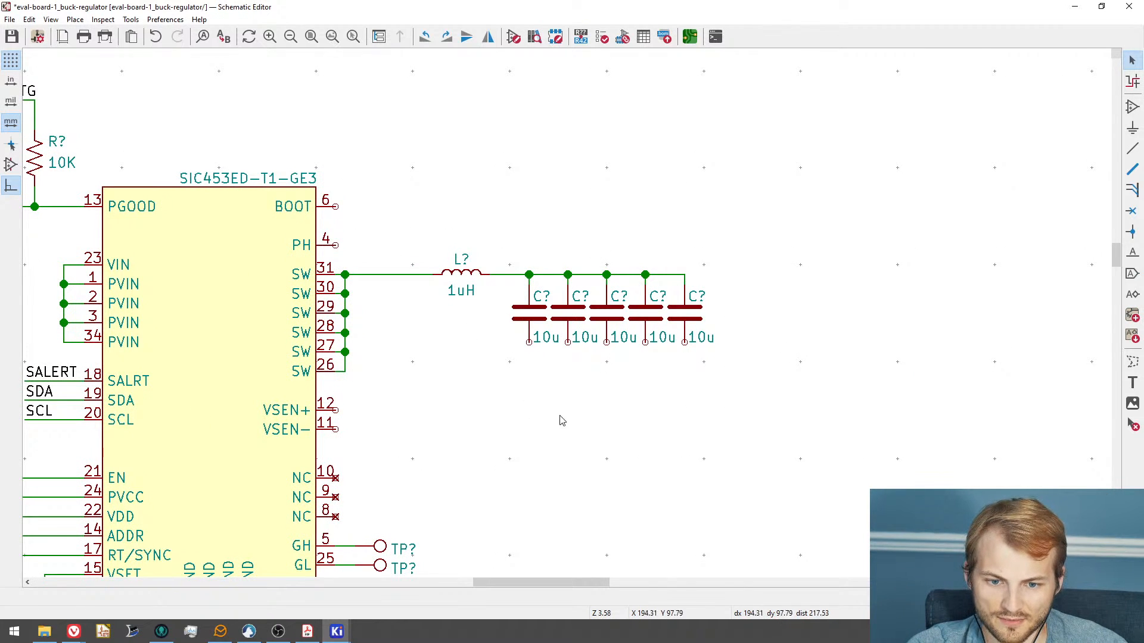
middle_drag(540, 343, 512, 282)
middle_drag(542, 246, 503, 222)
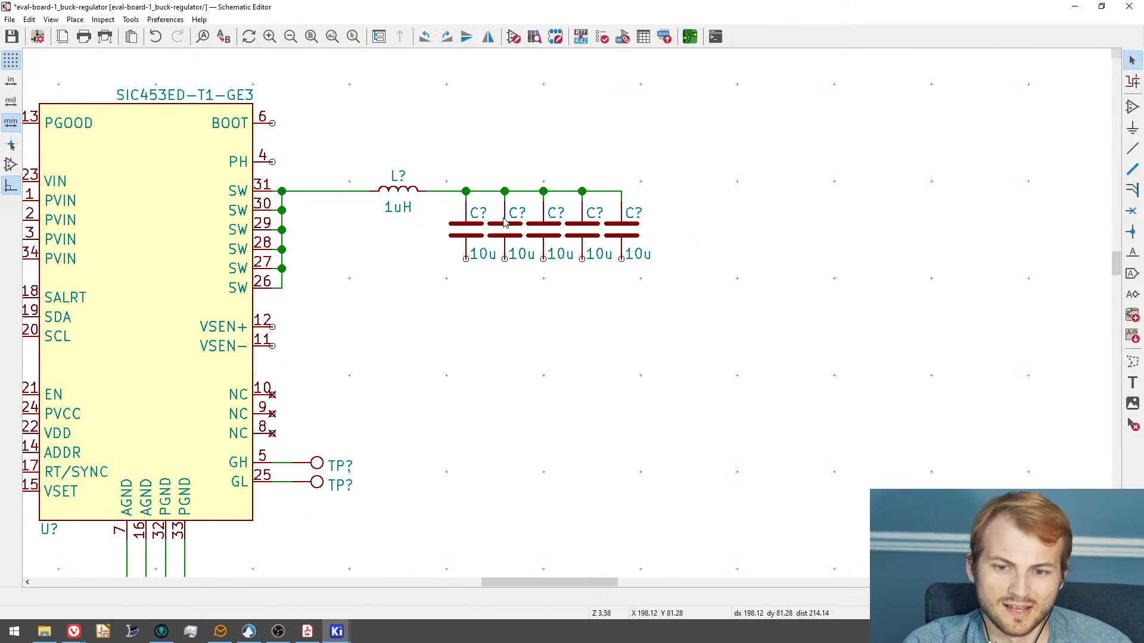
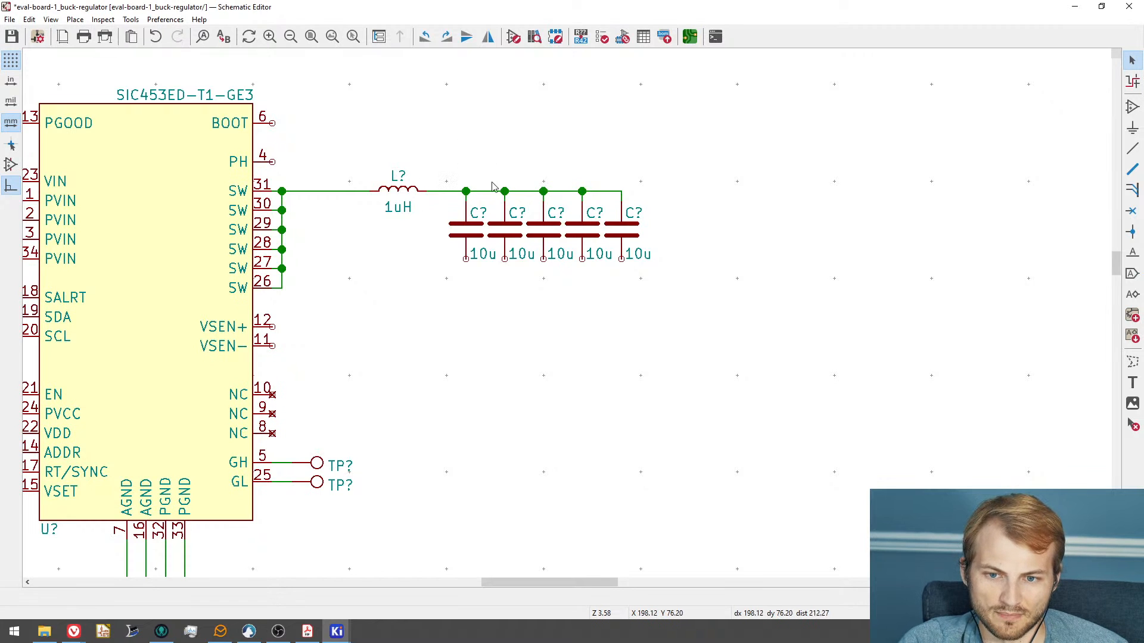
middle_drag(538, 188, 583, 171)
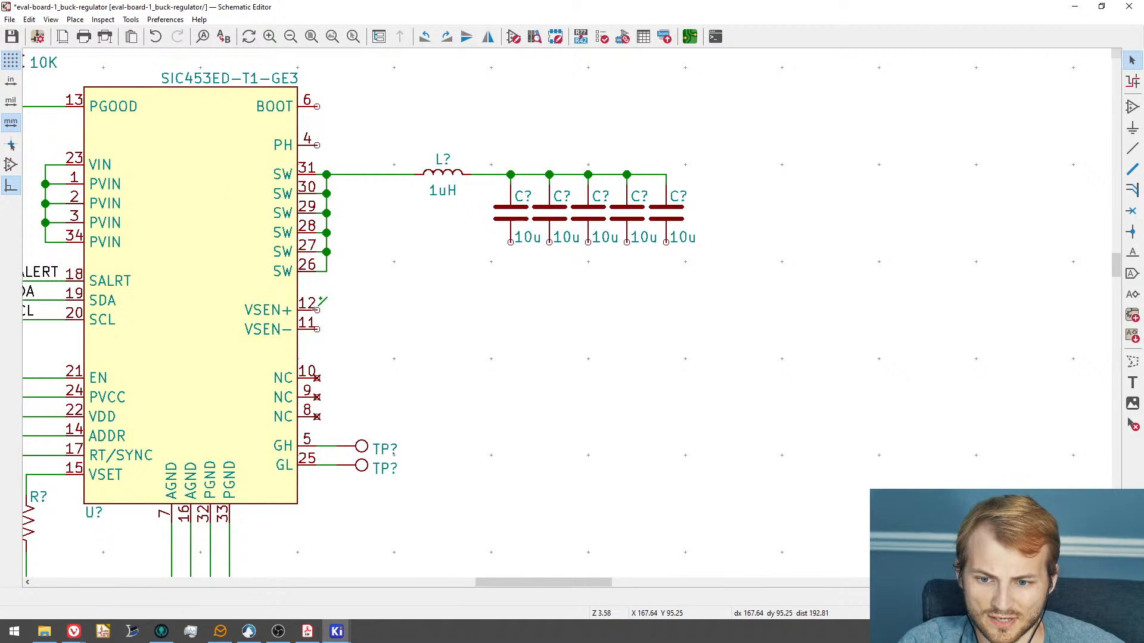
key(w)
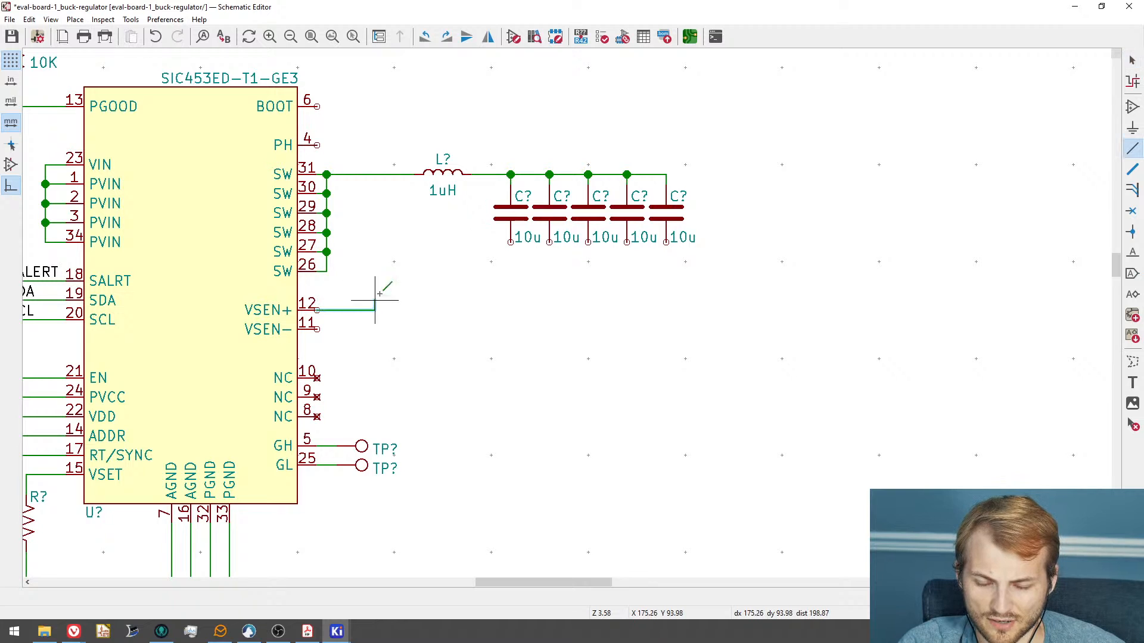
click(483, 175)
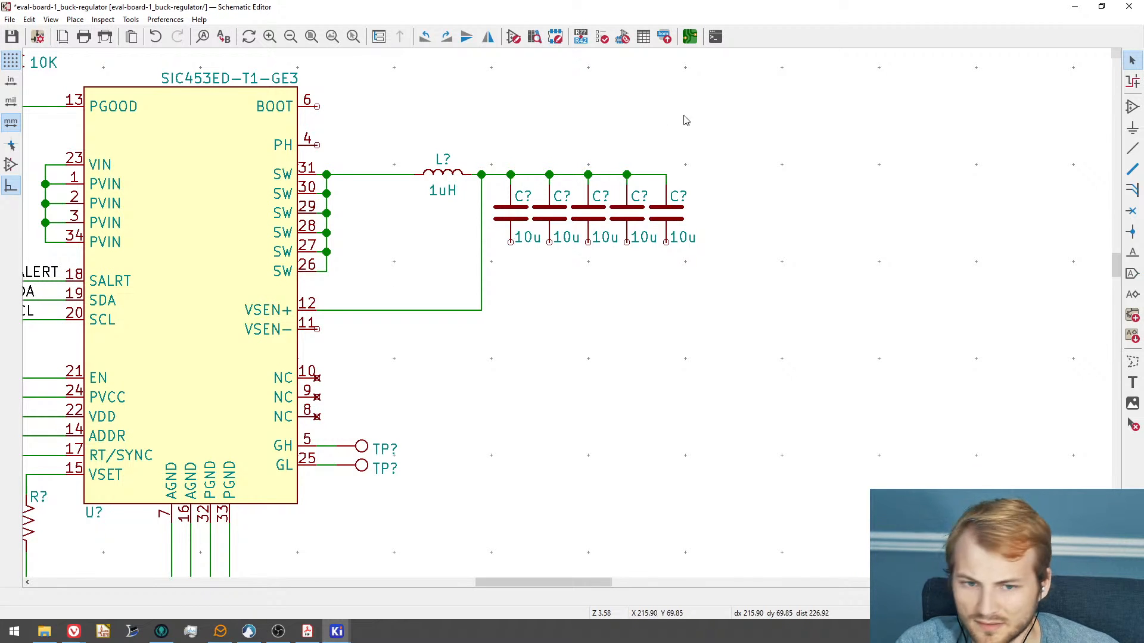
- Review the schematic around the regulator, examining the SW pins, inductor, output capacitor bank and VSEN+ connection
scroll(387, 271, down, 1)
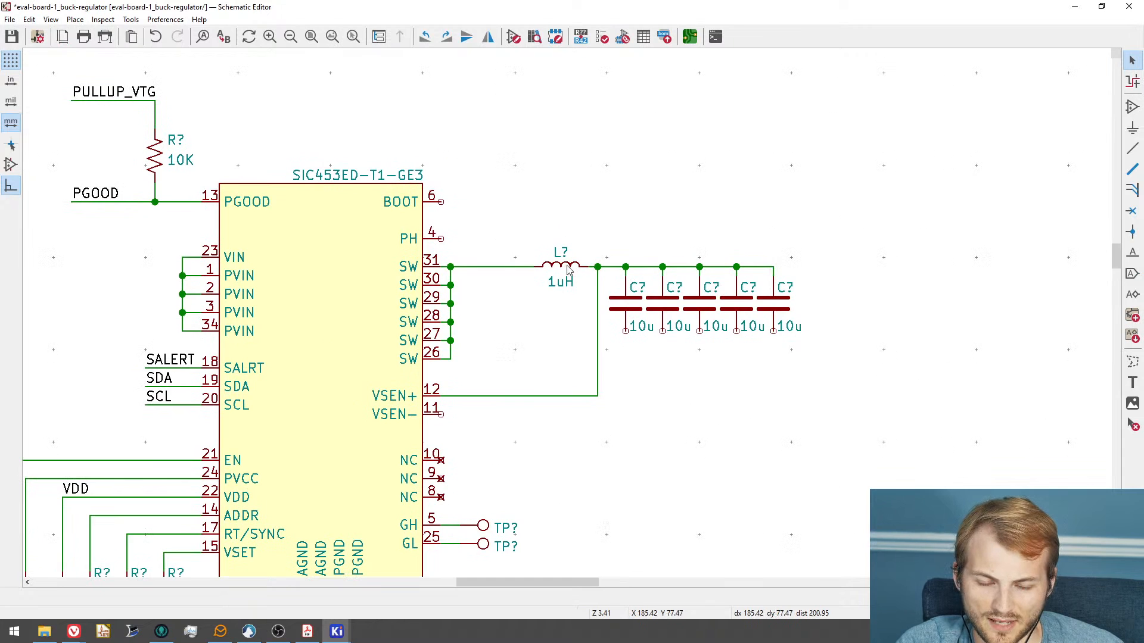
scroll(563, 249, down, 4)
middle_drag(361, 232, 497, 284)
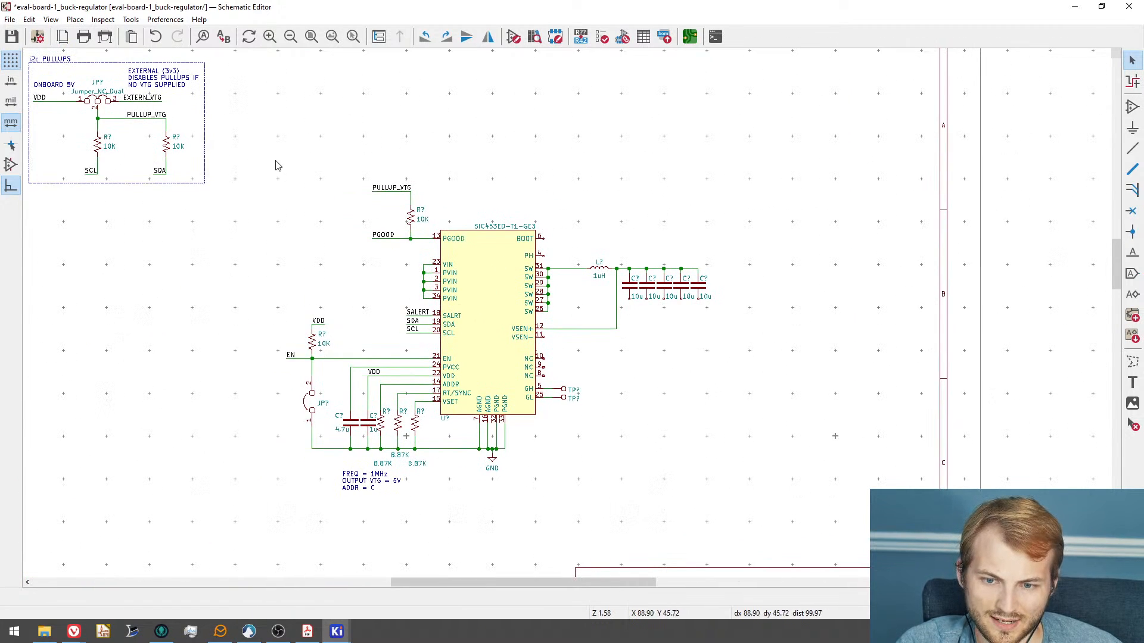
drag(273, 158, 360, 281)
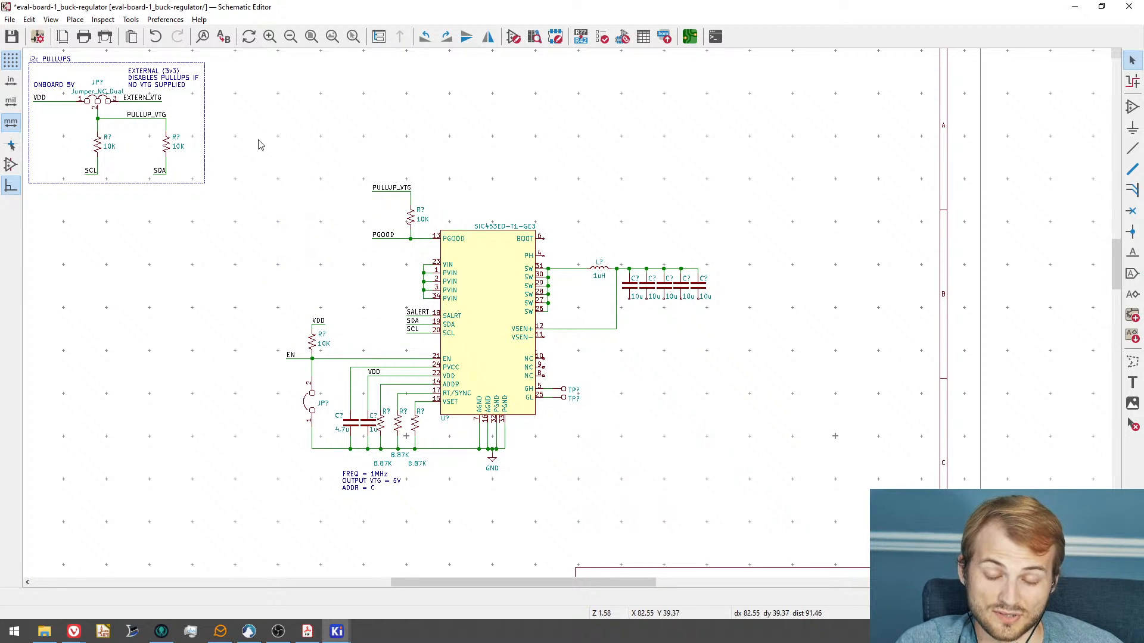
drag(258, 139, 347, 301)
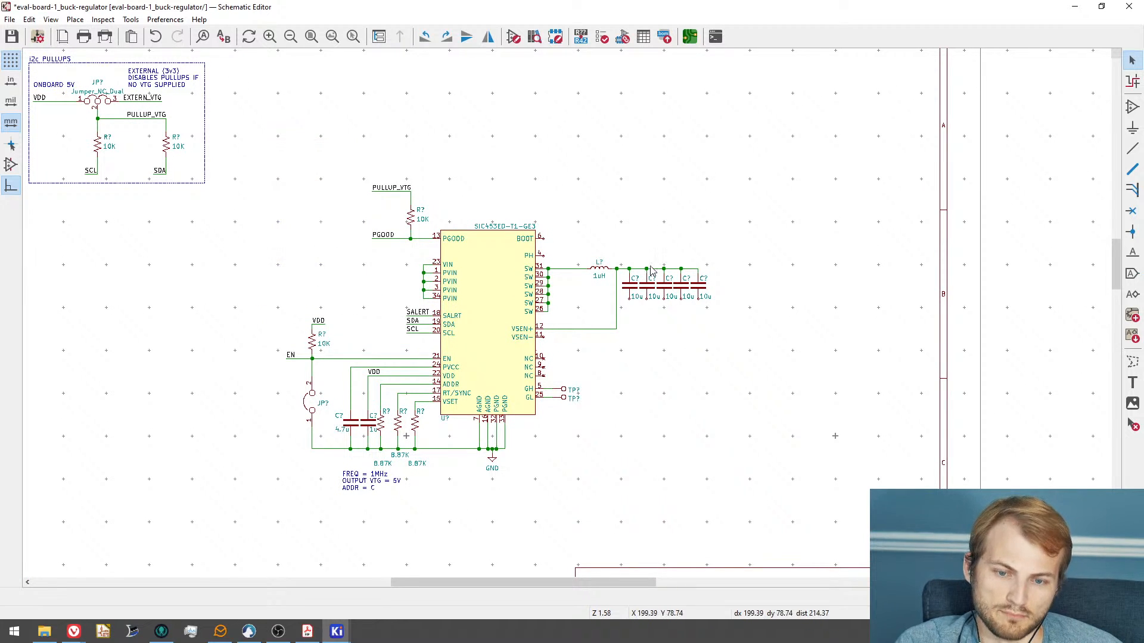
drag(600, 165, 830, 337)
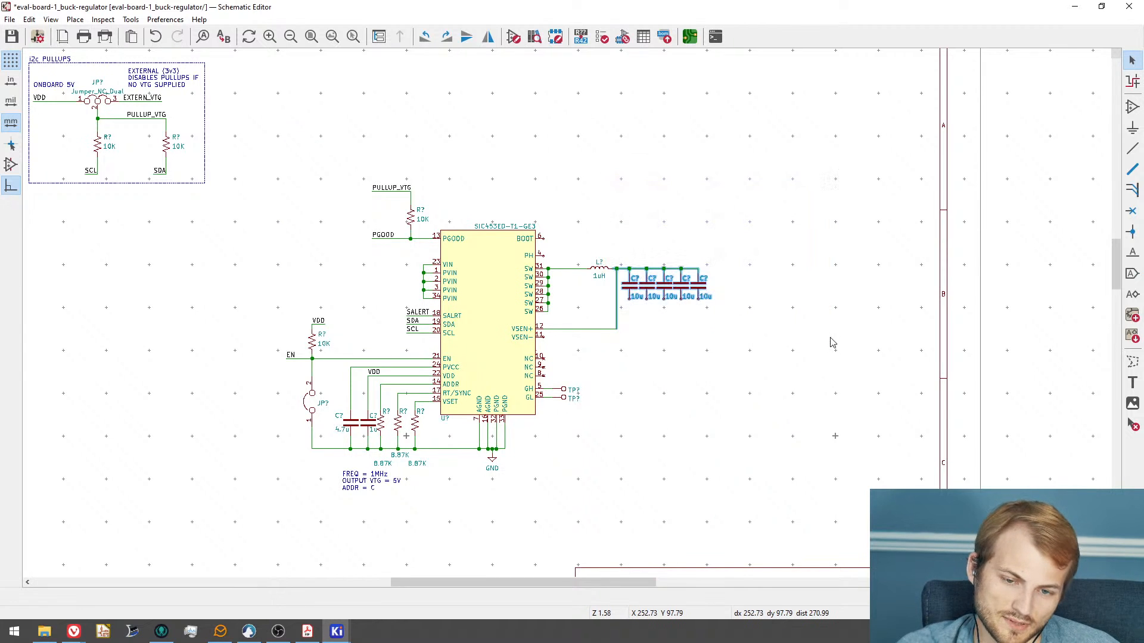
key(Escape)
scroll(627, 272, up, 5)
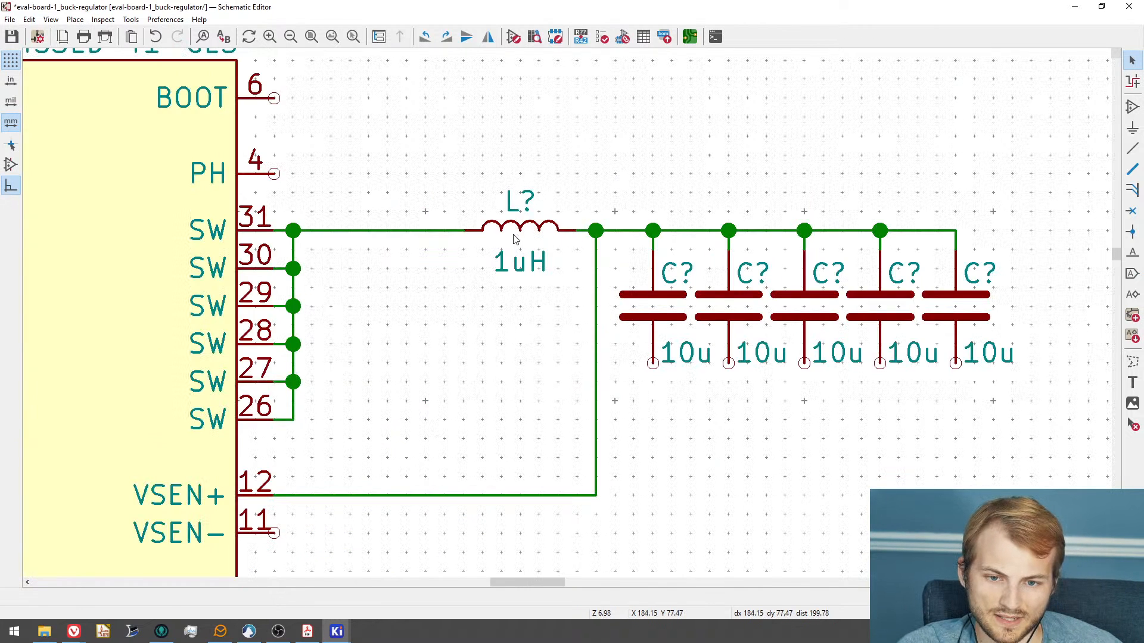
scroll(515, 238, down, 3)
middle_drag(558, 213, 403, 225)
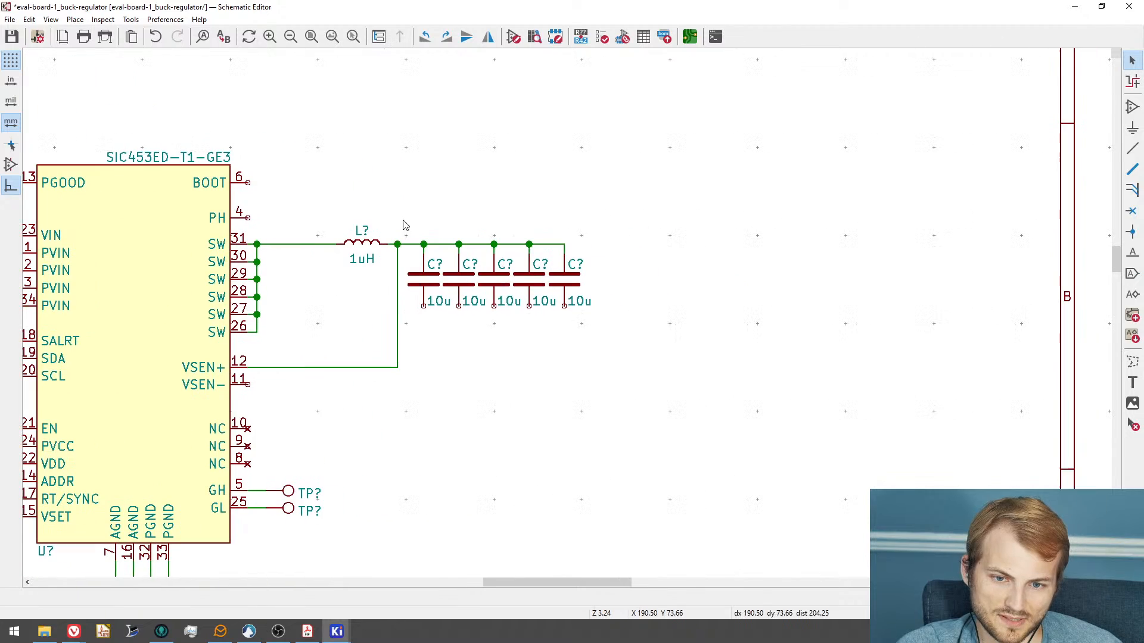
scroll(302, 290, up, 3)
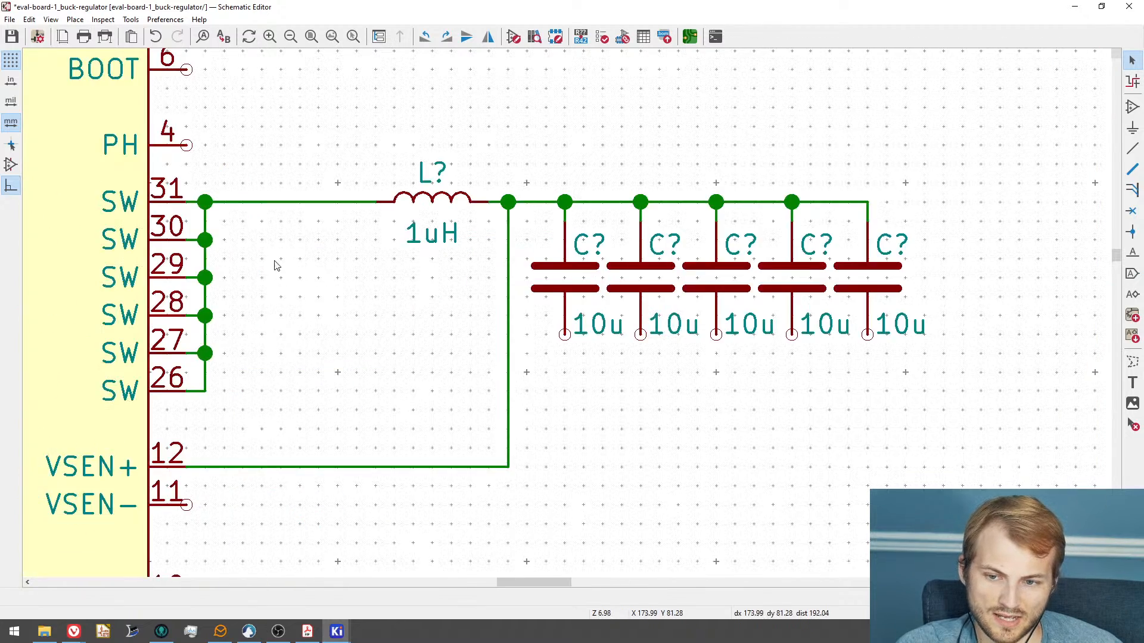
middle_drag(276, 264, 523, 197)
scroll(522, 197, down, 3)
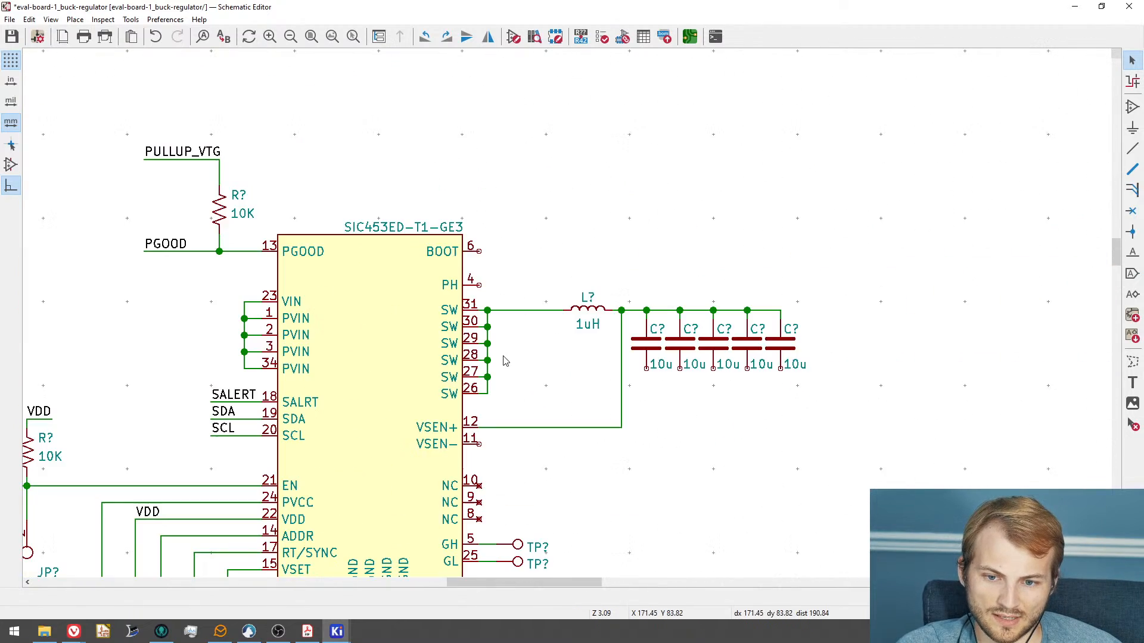
middle_drag(534, 382, 520, 258)
scroll(536, 307, down, 1)
middle_drag(357, 241, 471, 222)
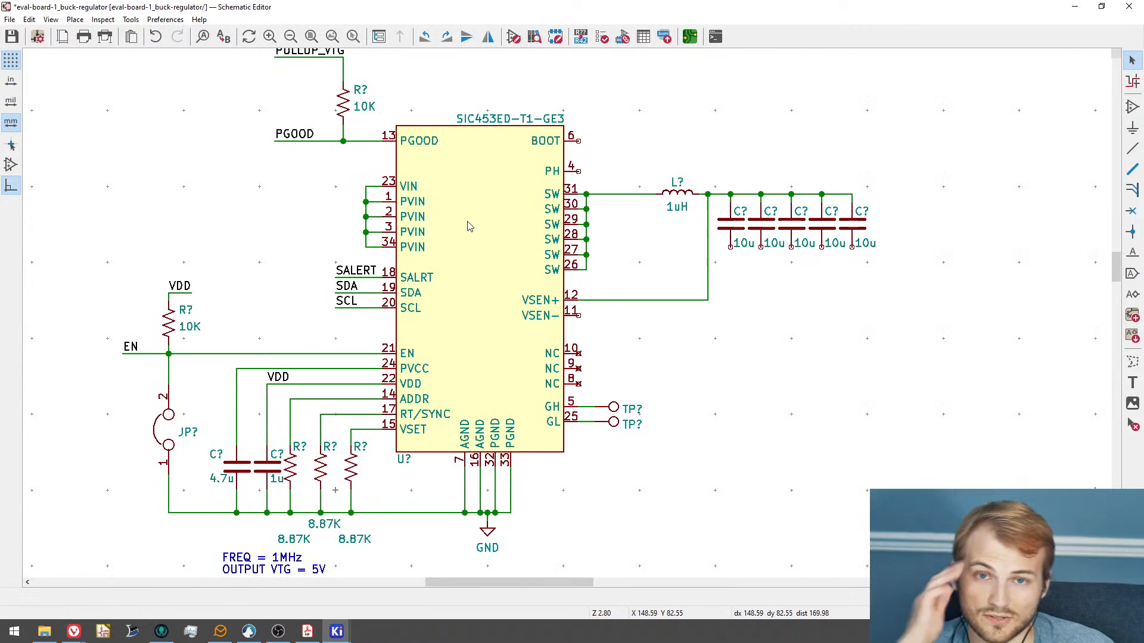
middle_drag(603, 224, 512, 294)
scroll(525, 289, up, 3)
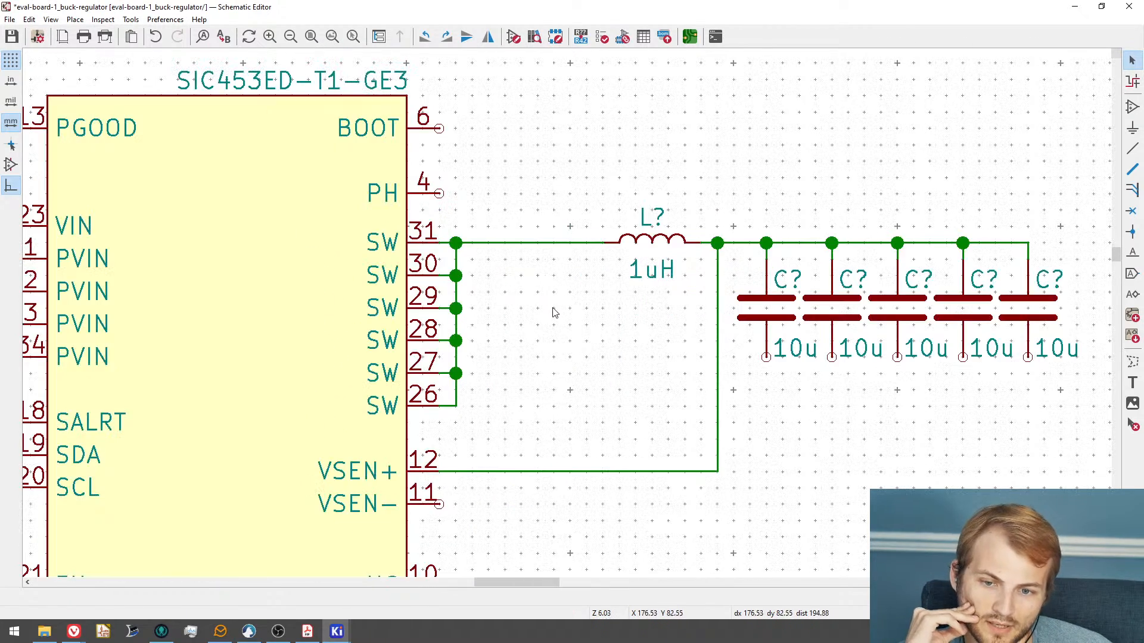
click(529, 243)
key(m)
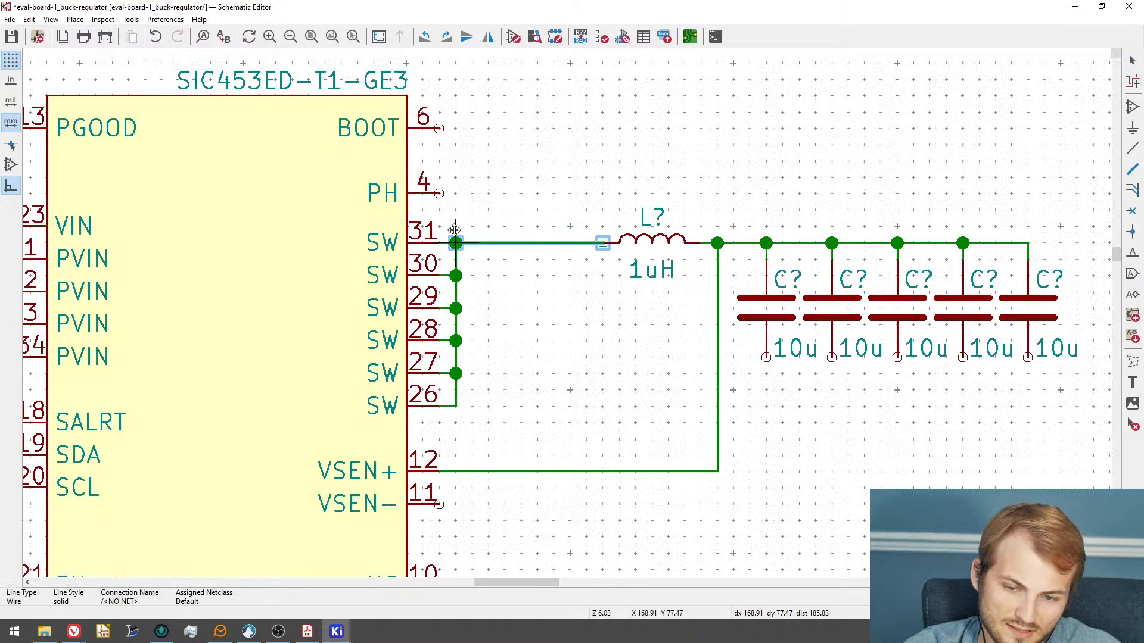
key(Escape)
drag(582, 407, 459, 200)
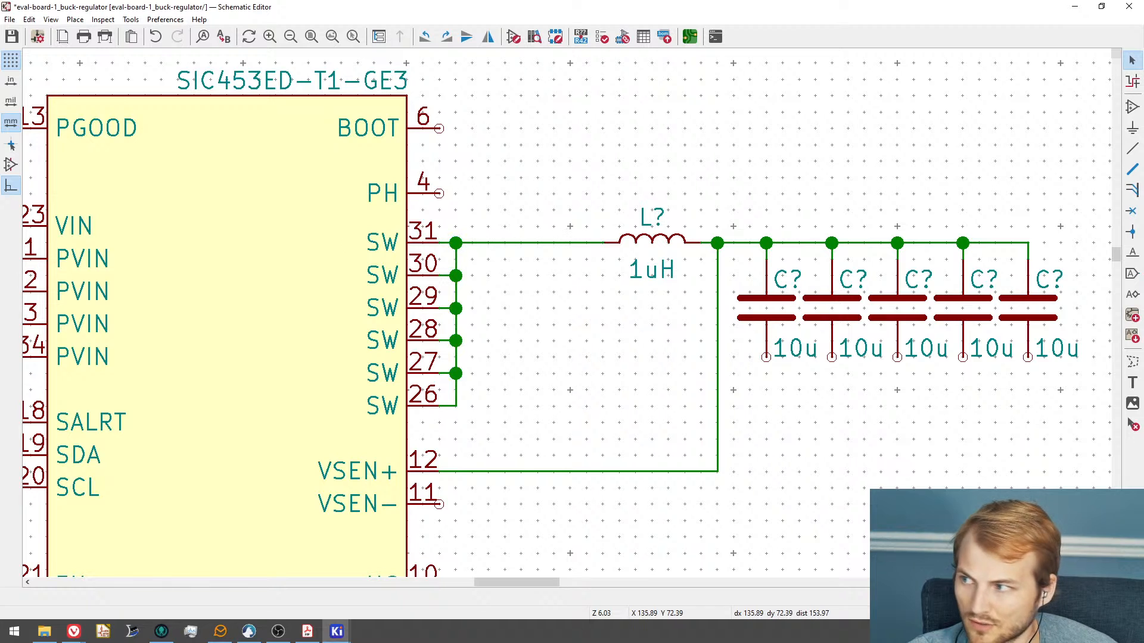
- Switch to Adobe Acrobat, bring up the SiC450/SiC451/SiC453 datasheet and close its text search
key(alt+Tab)
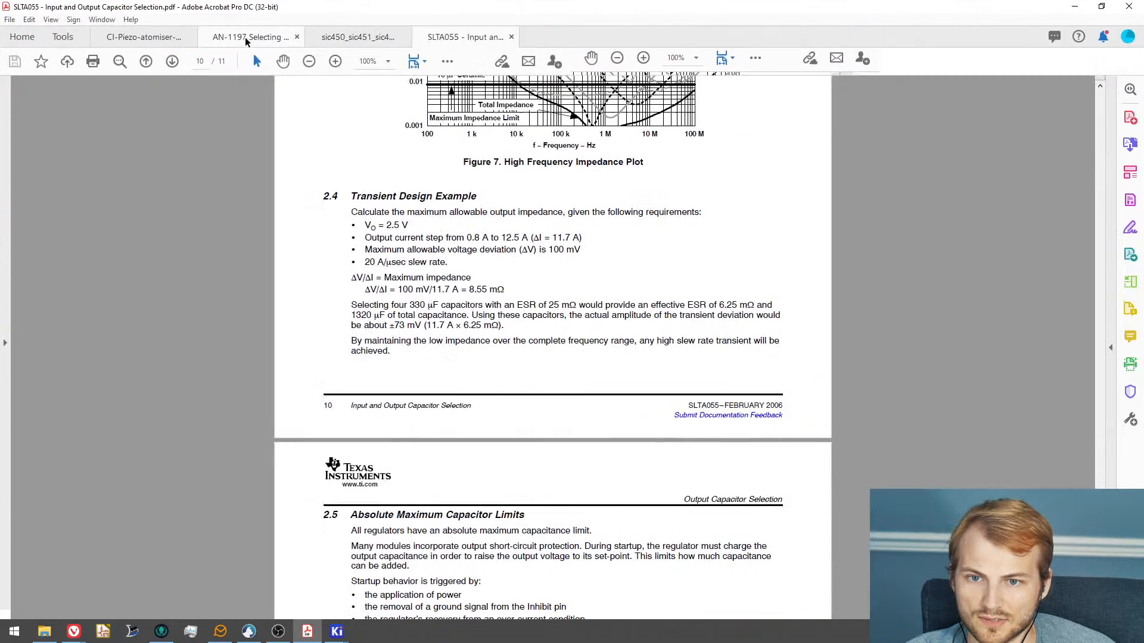
click(245, 37)
click(357, 36)
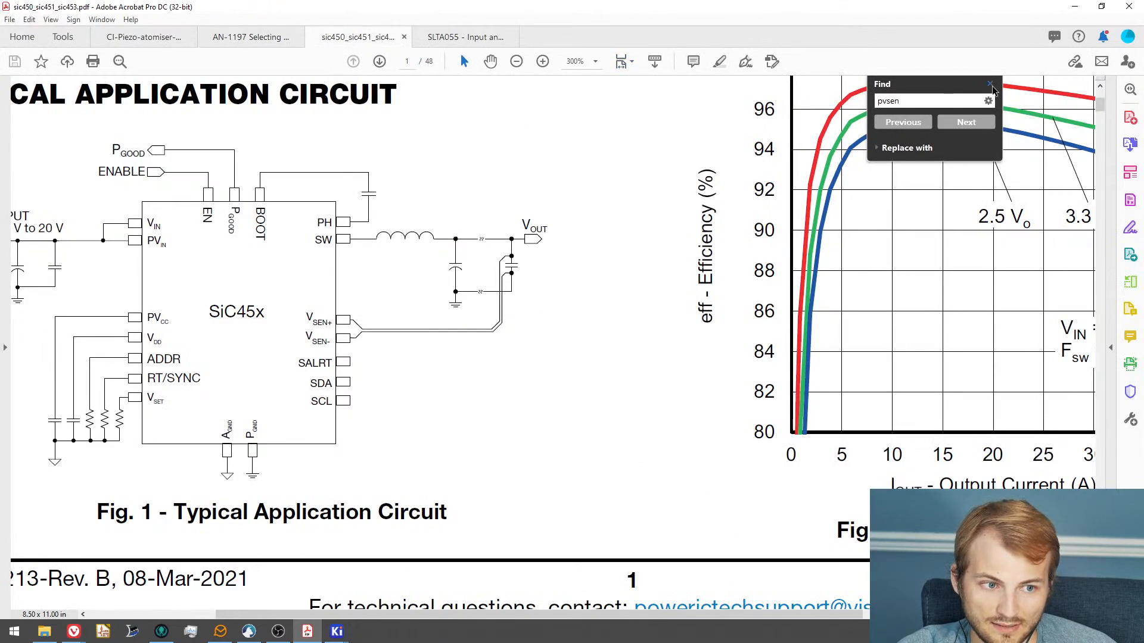
click(990, 84)
- Go to the PCB Layout Recommendations on page 44 of the datasheet and read the VIN/GND planes and decoupling guidance
ctrl+scroll(528, 313, down, 6)
scroll(528, 312, down, 10)
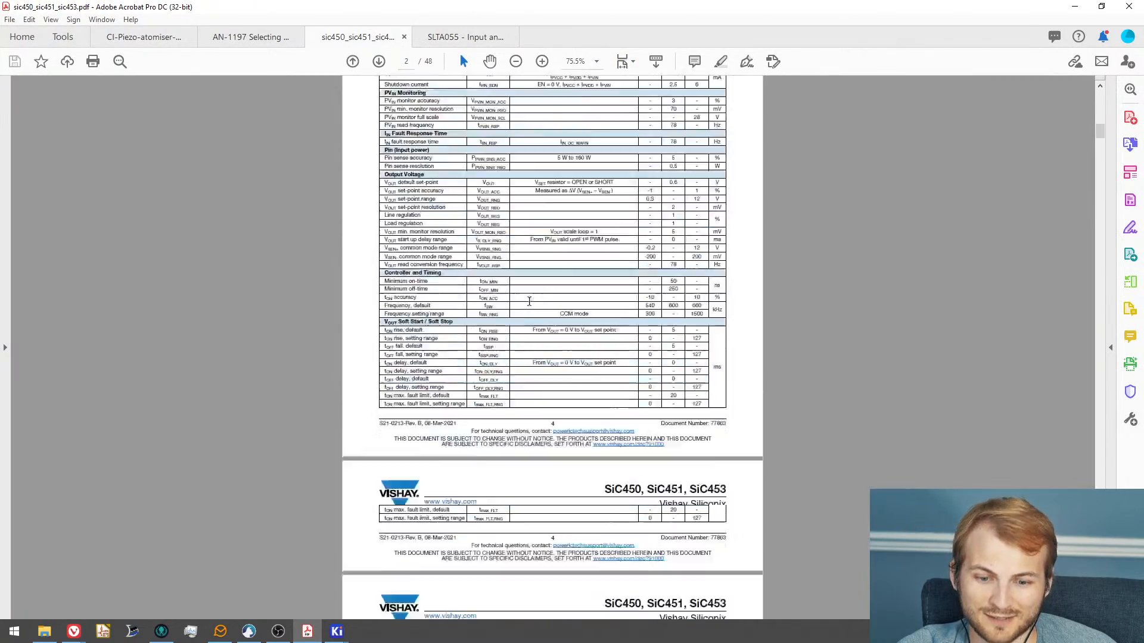
scroll(528, 301, down, 20)
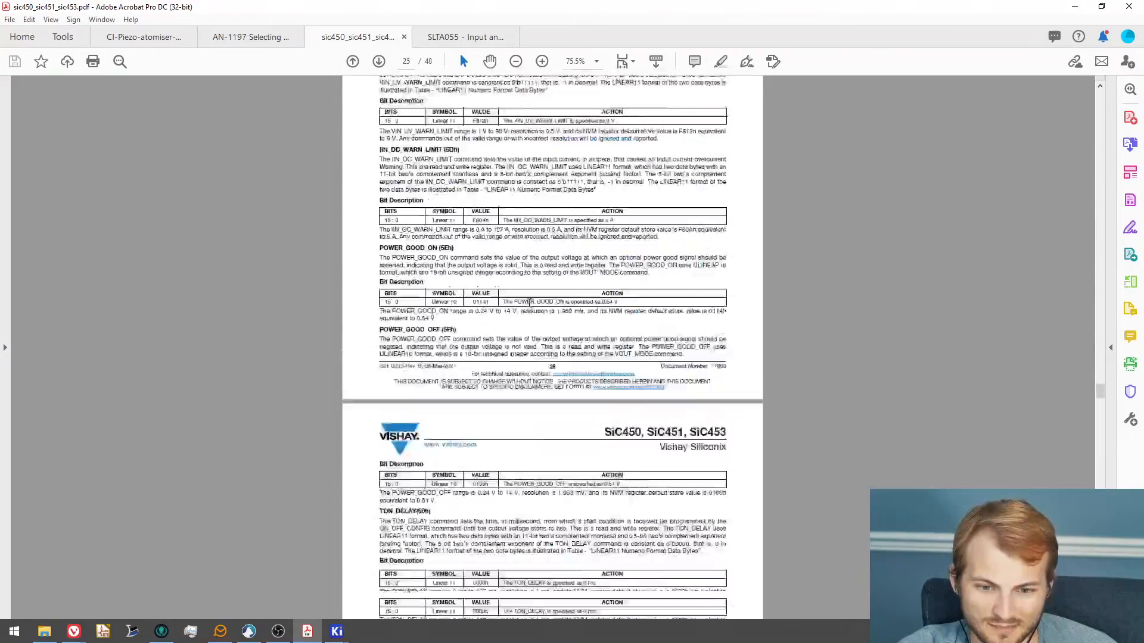
scroll(529, 302, down, 20)
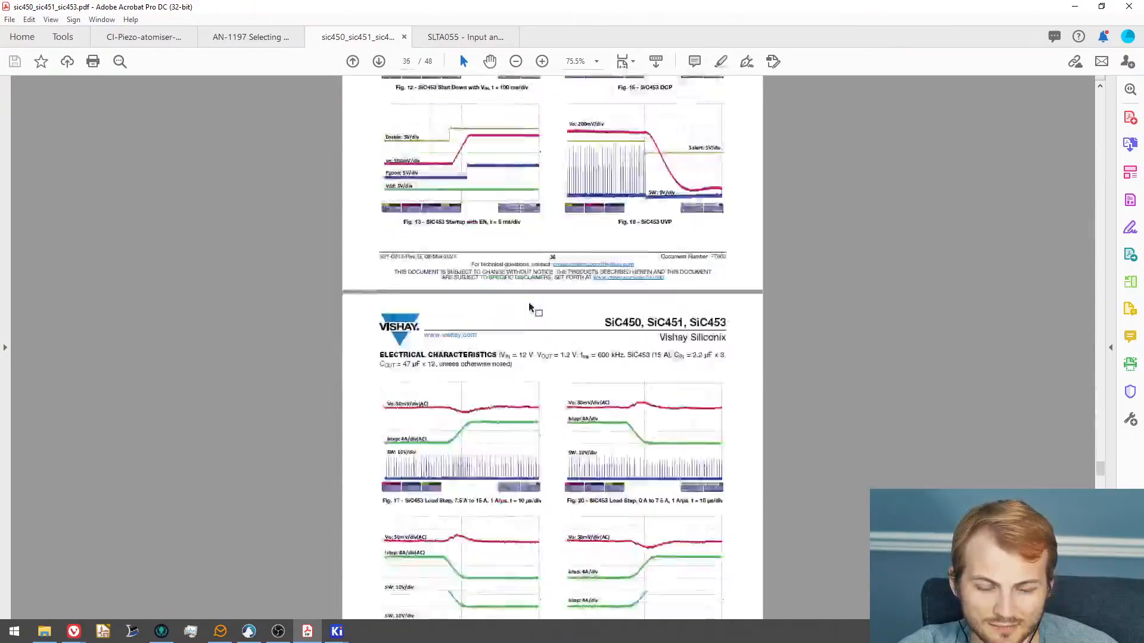
scroll(529, 307, down, 18)
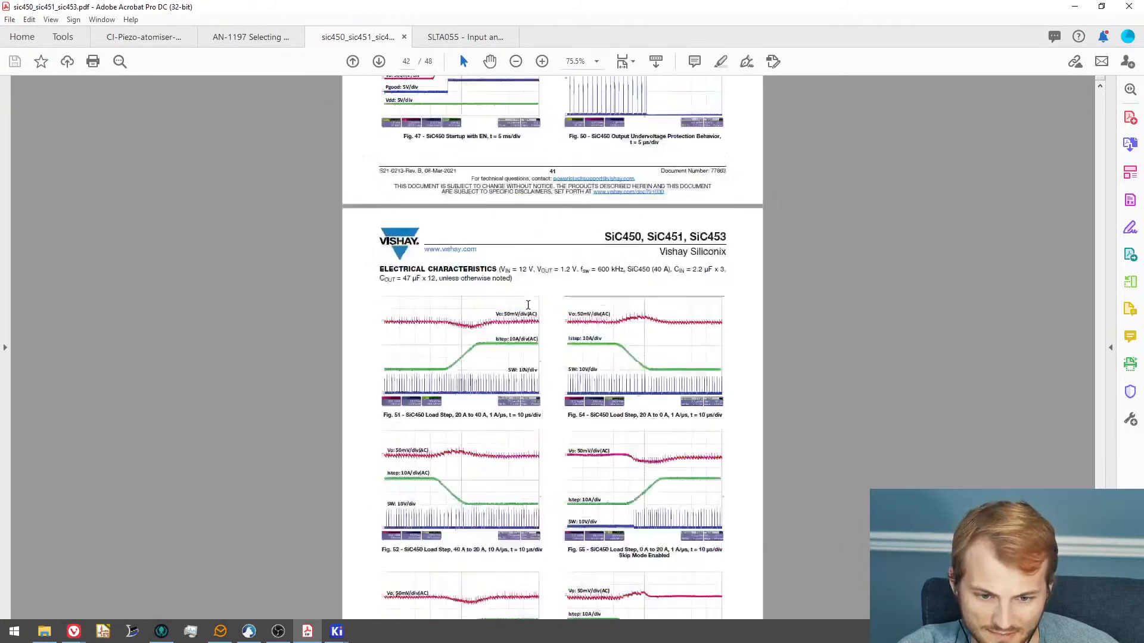
scroll(527, 305, down, 7)
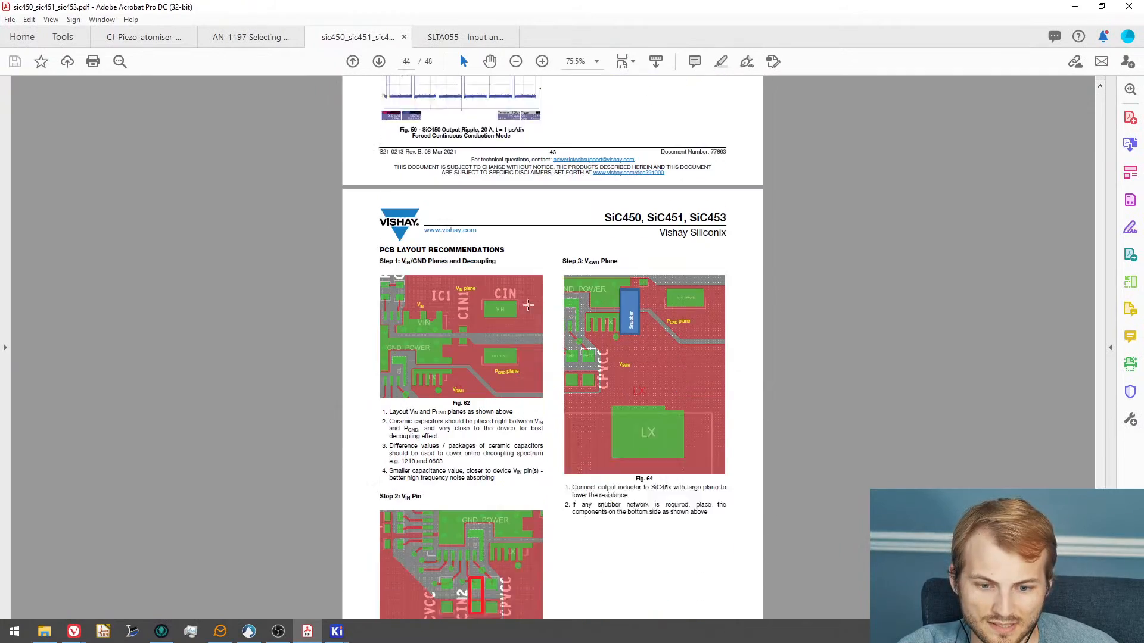
scroll(528, 305, down, 2)
scroll(522, 312, up, 2)
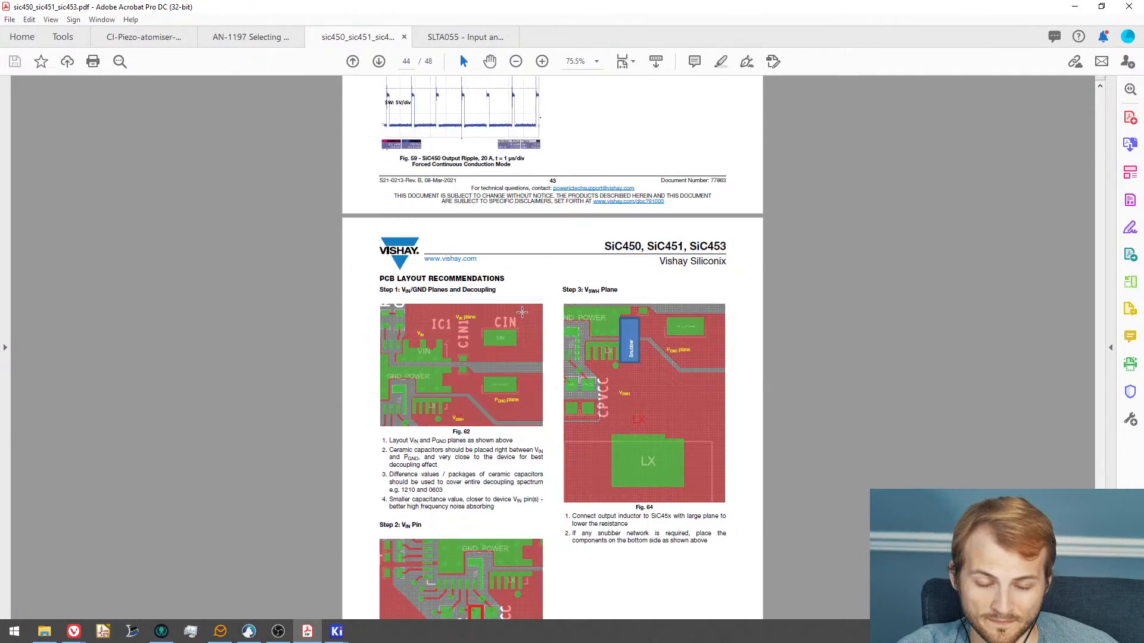
ctrl+scroll(520, 318, up, 2)
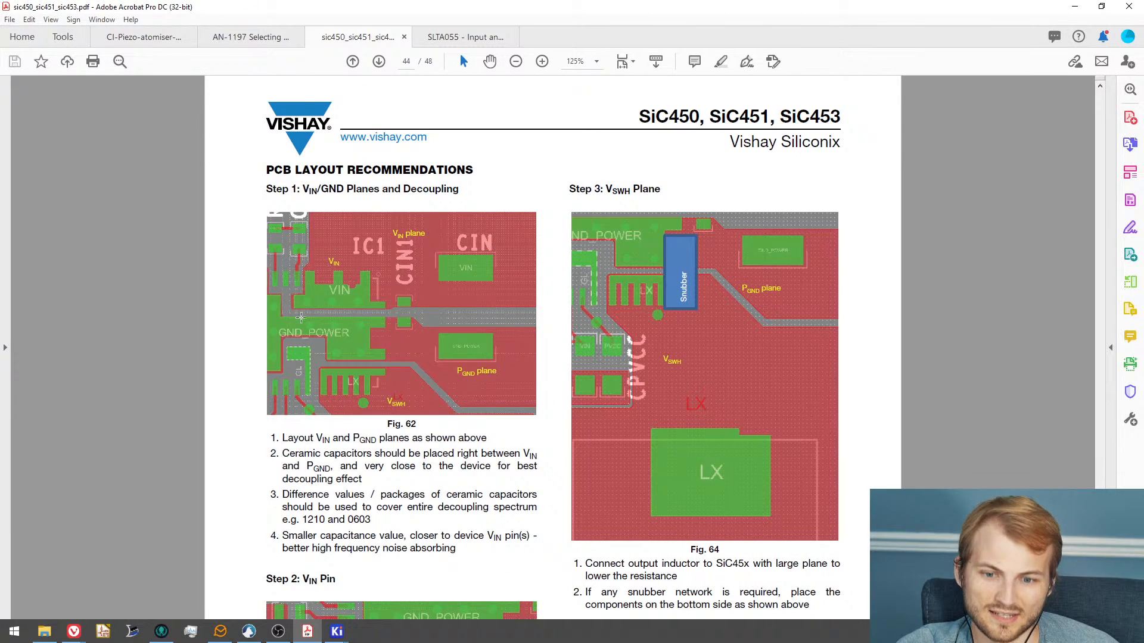
scroll(300, 318, down, 2)
scroll(301, 319, down, 1)
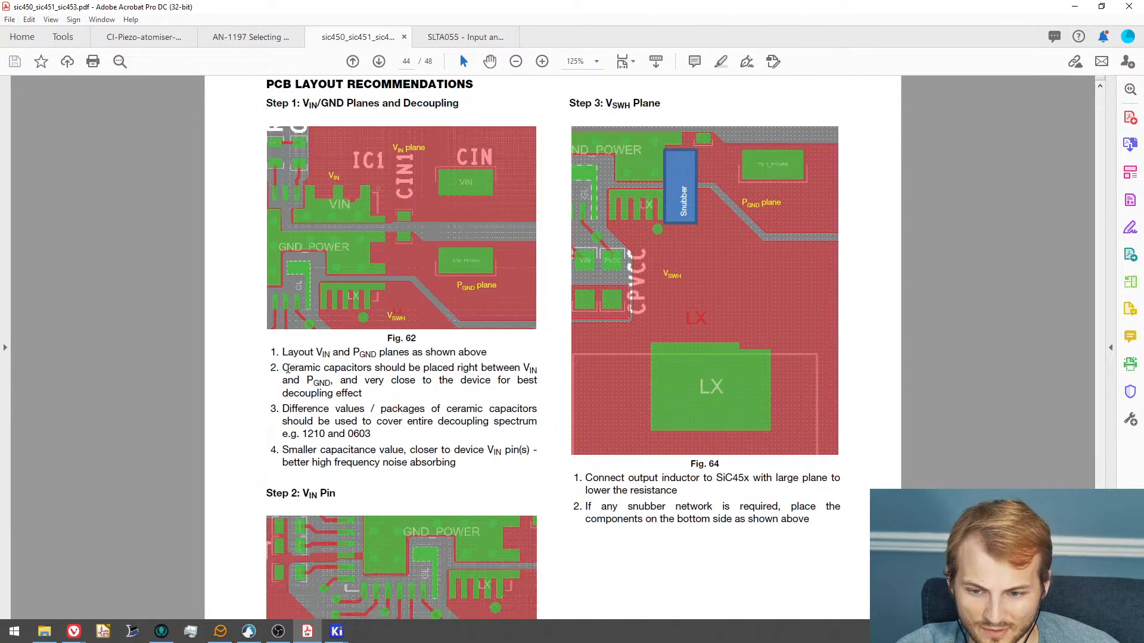
- Read the ceramic capacitor placement and package size recommendations under Step 1 of the PCB layout section
drag(285, 368, 376, 396)
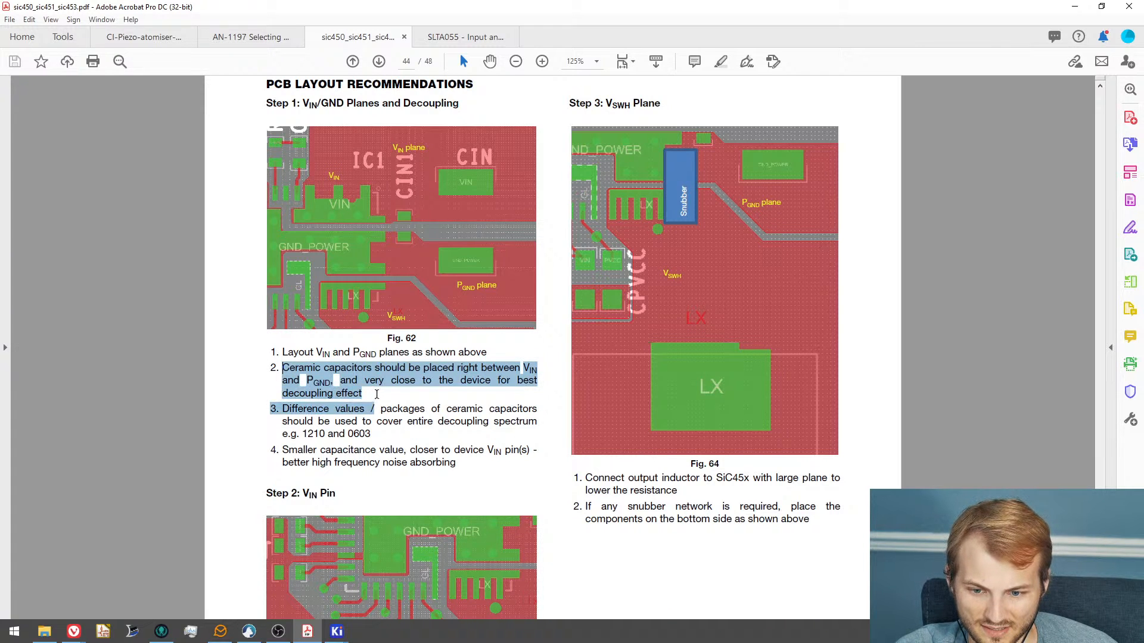
click(386, 429)
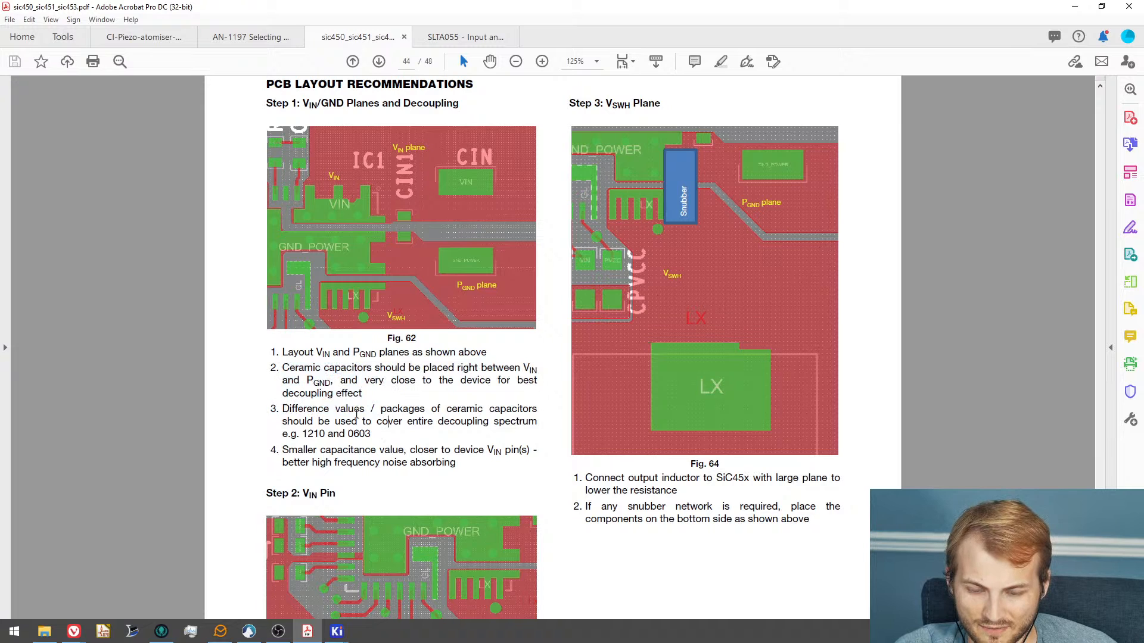
drag(402, 421, 282, 421)
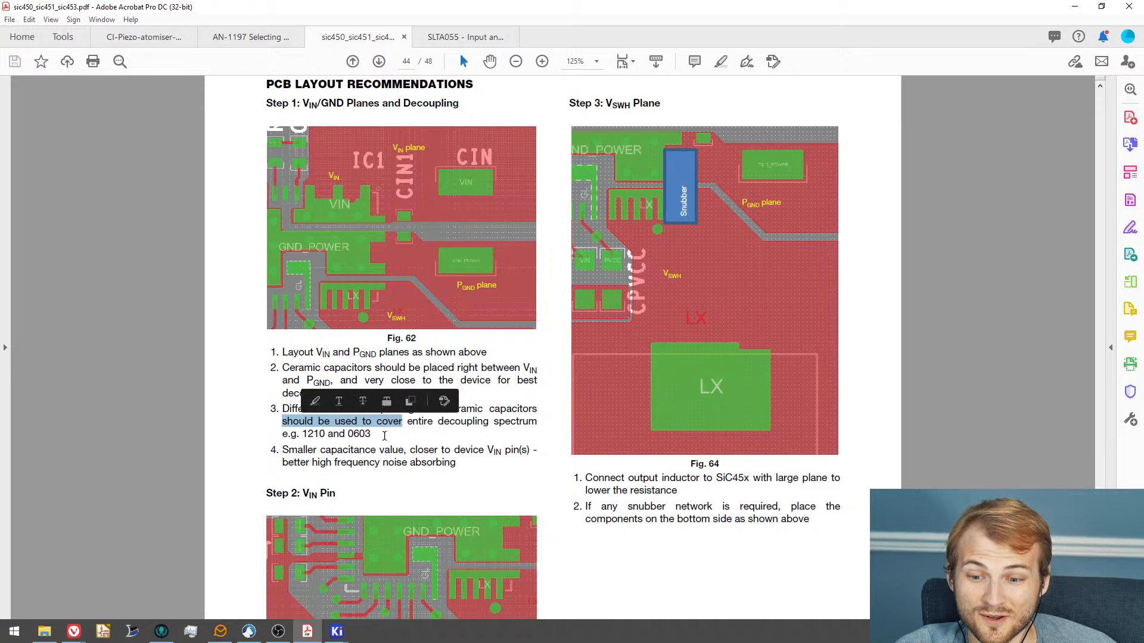
drag(406, 451, 282, 409)
click(366, 430)
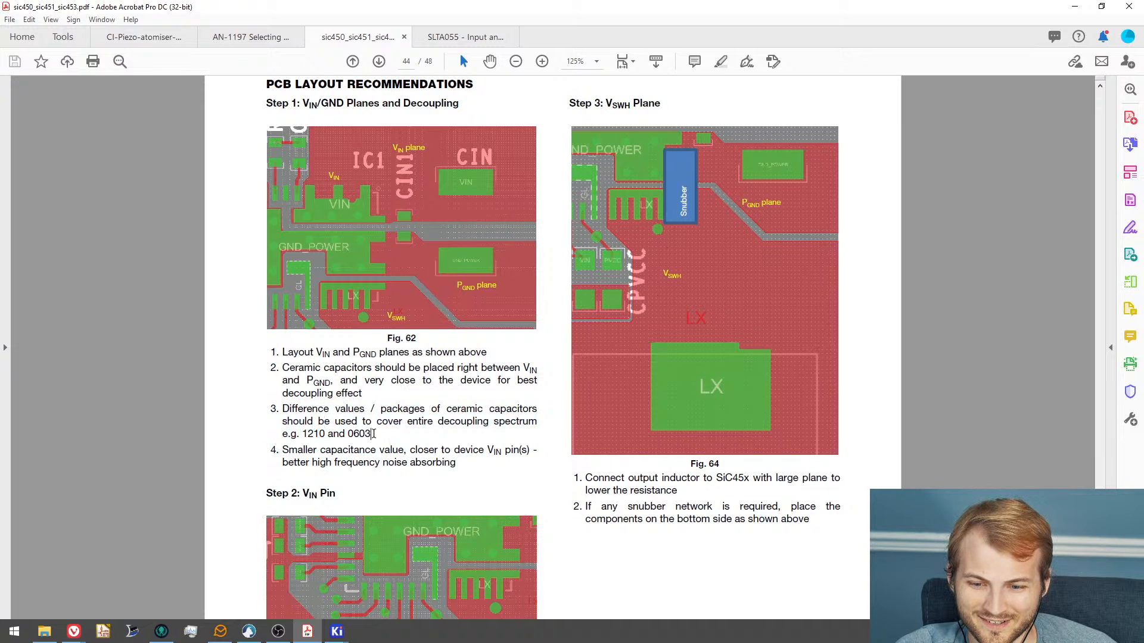
drag(374, 434, 288, 413)
click(376, 433)
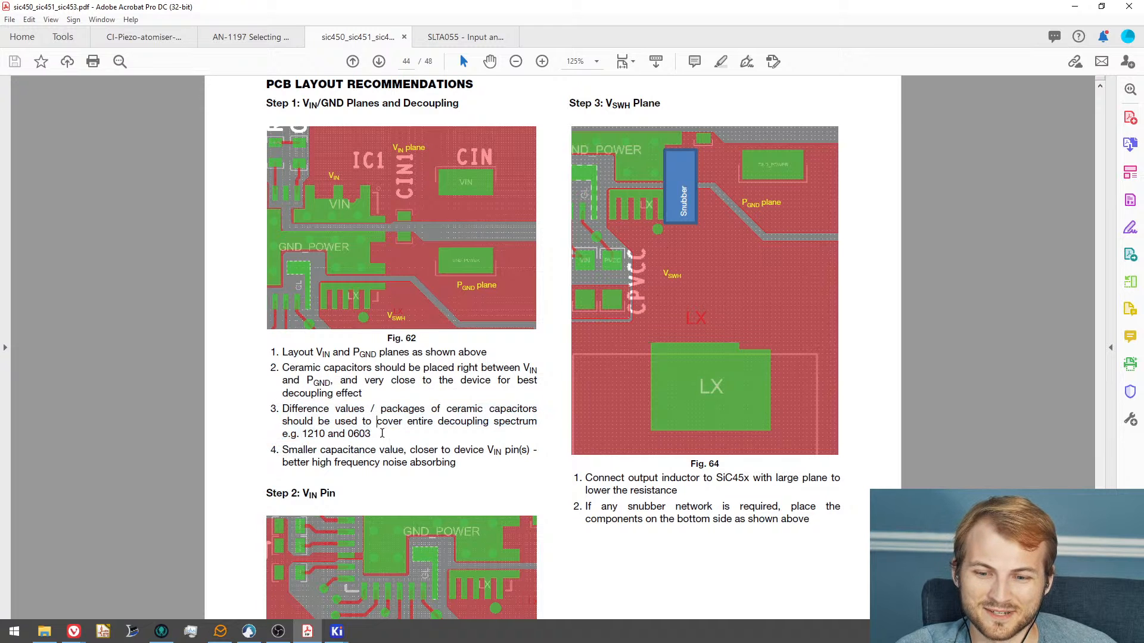
drag(380, 435, 310, 435)
click(283, 409)
click(369, 433)
click(370, 435)
click(338, 429)
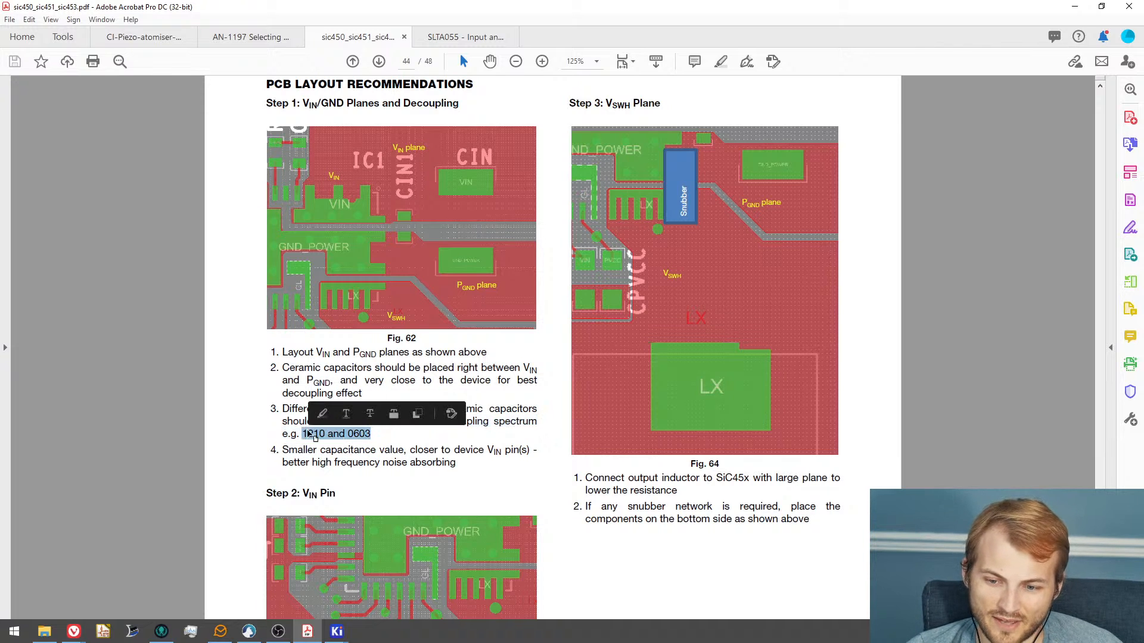
click(345, 380)
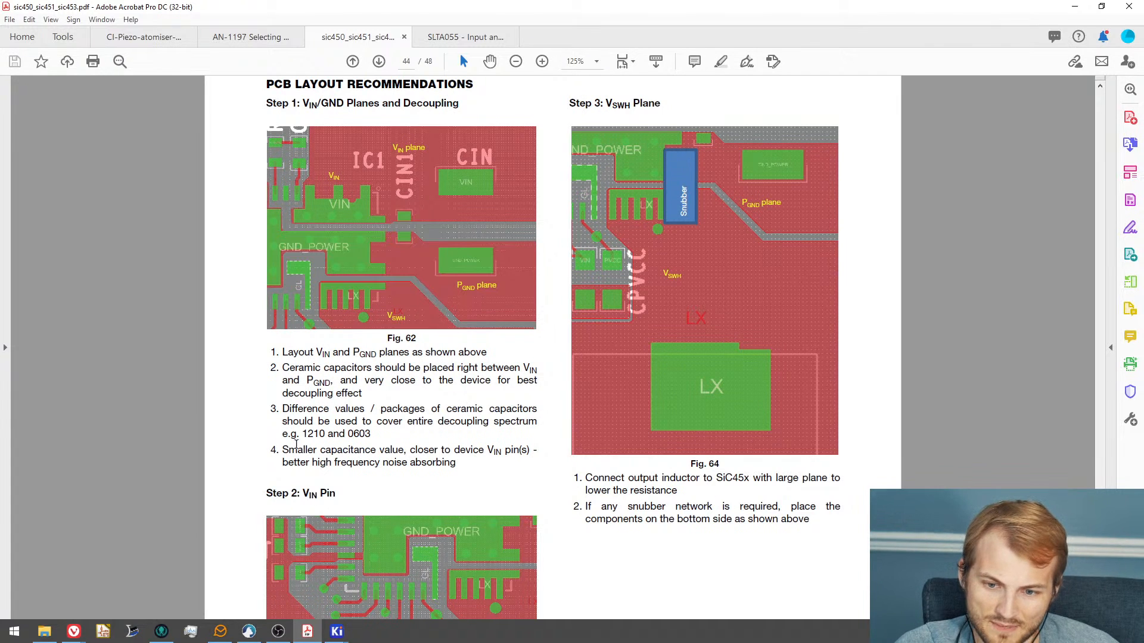
drag(377, 423, 315, 434)
click(366, 436)
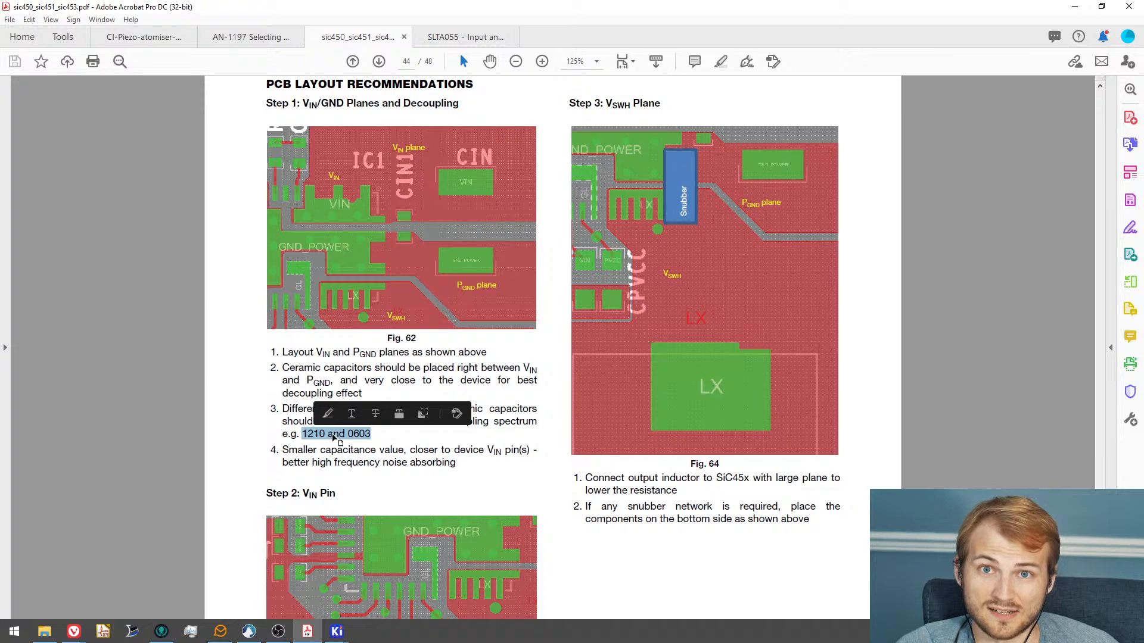
click(394, 440)
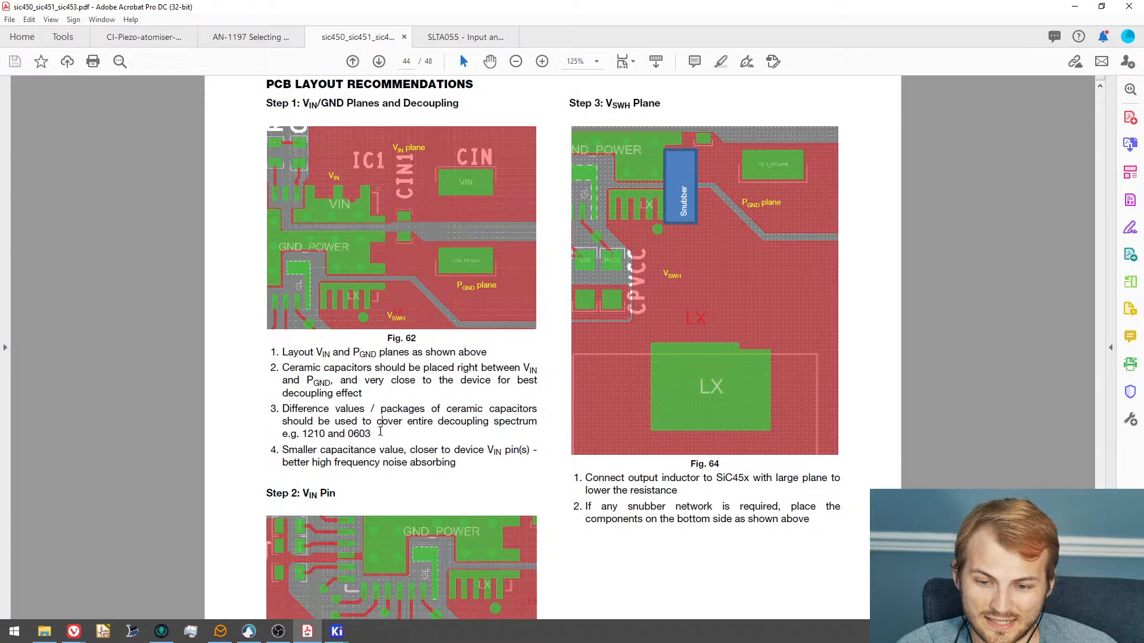
drag(374, 435, 301, 436)
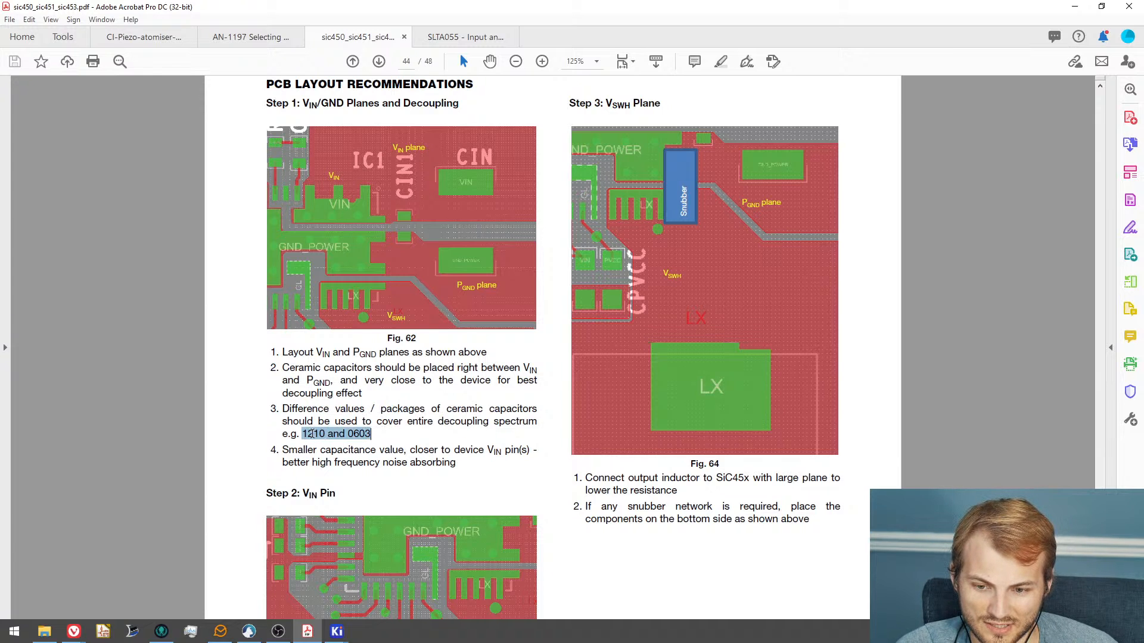
click(303, 421)
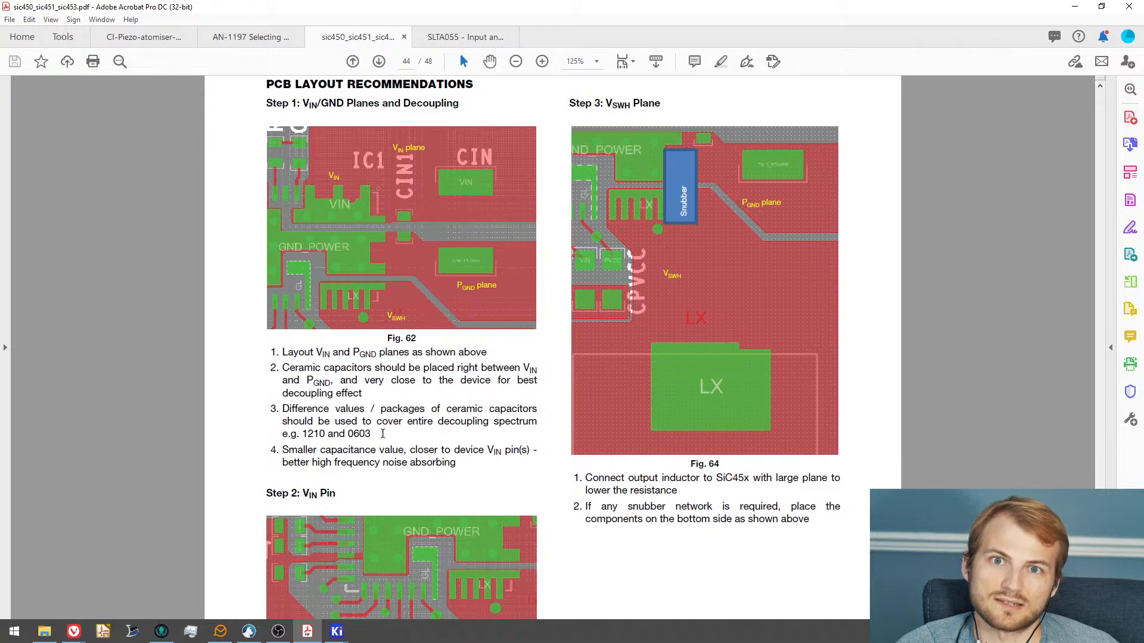
- Review the datasheet's PCB layout recommendations from the VIN pin decoupling through the thermal via and ground layer guidance
scroll(382, 434, down, 3)
scroll(381, 417, down, 2)
scroll(438, 394, up, 5)
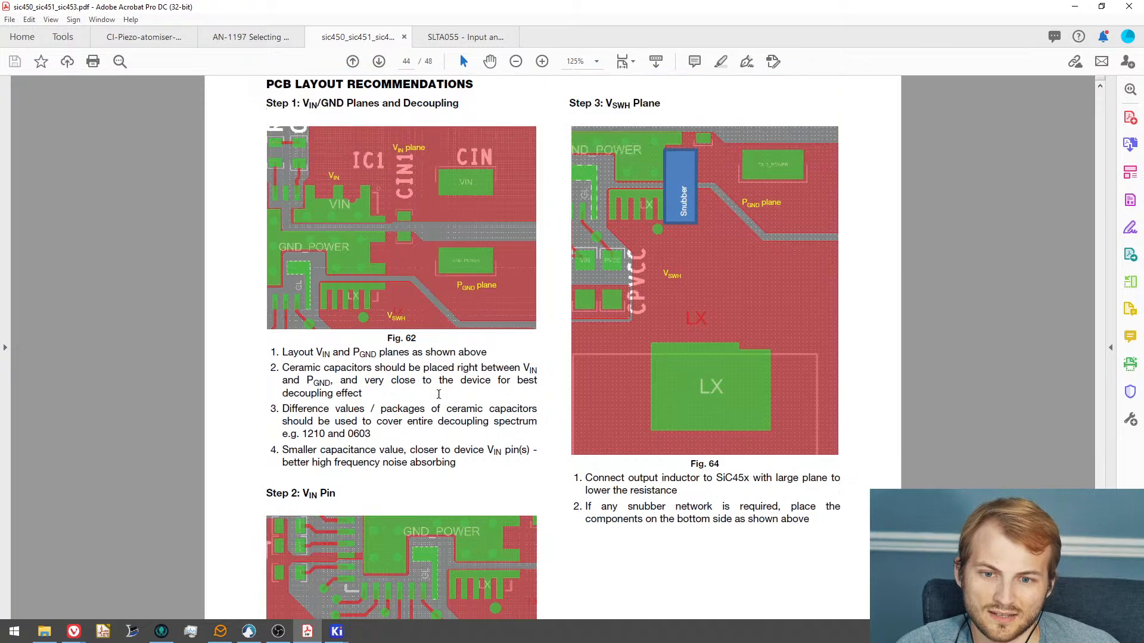
scroll(456, 367, down, 1)
scroll(453, 367, up, 2)
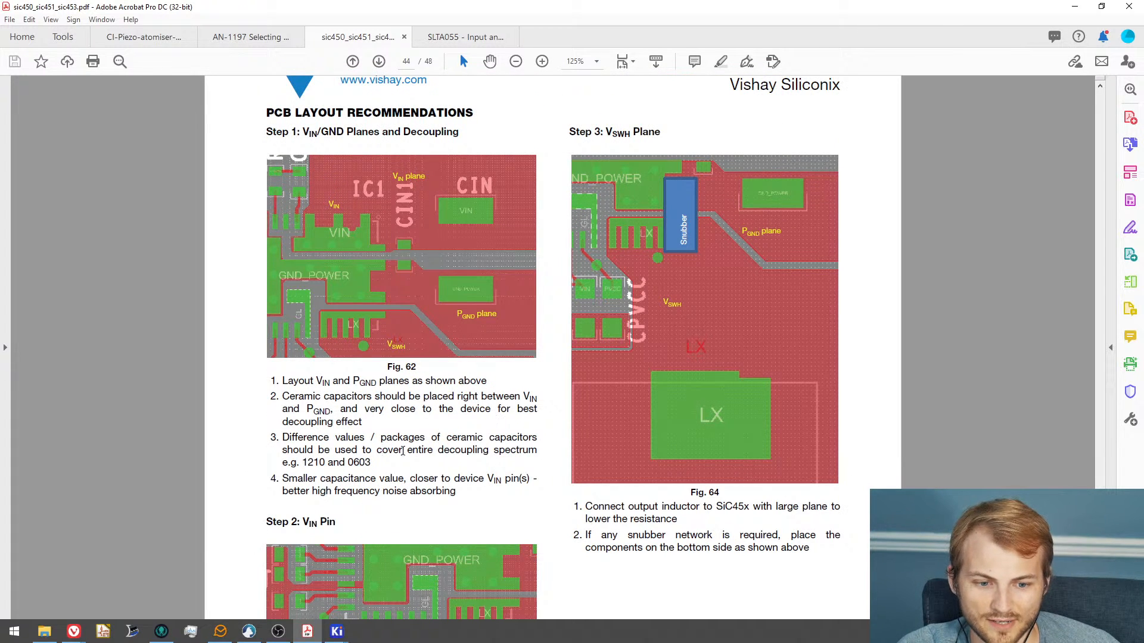
scroll(385, 383, down, 5)
scroll(390, 334, down, 1)
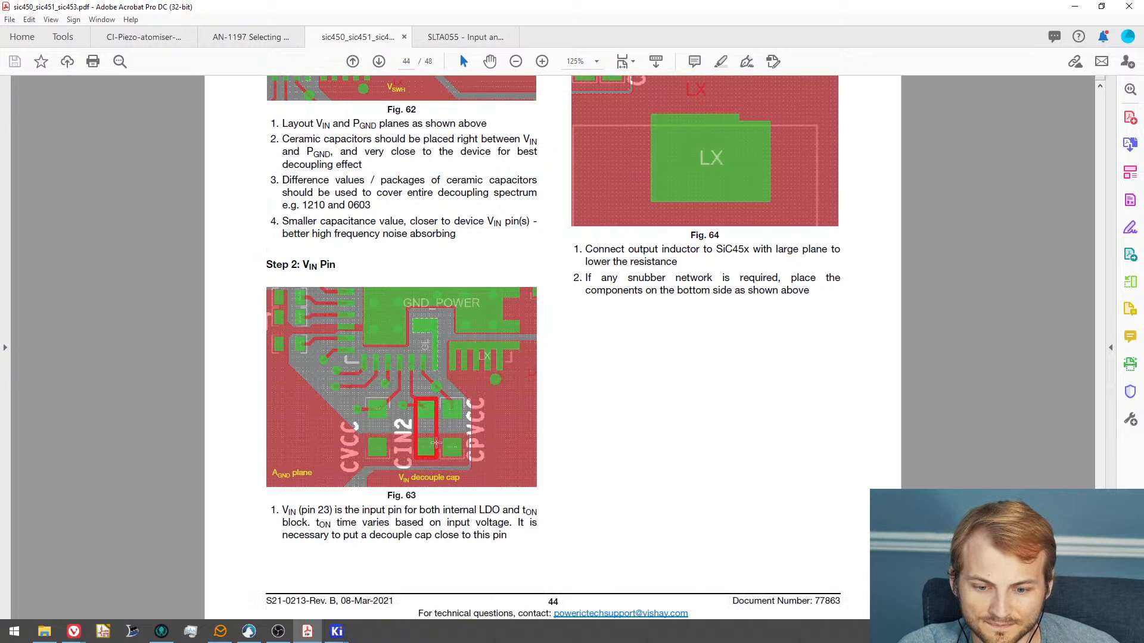
scroll(426, 372, down, 9)
scroll(448, 452, down, 7)
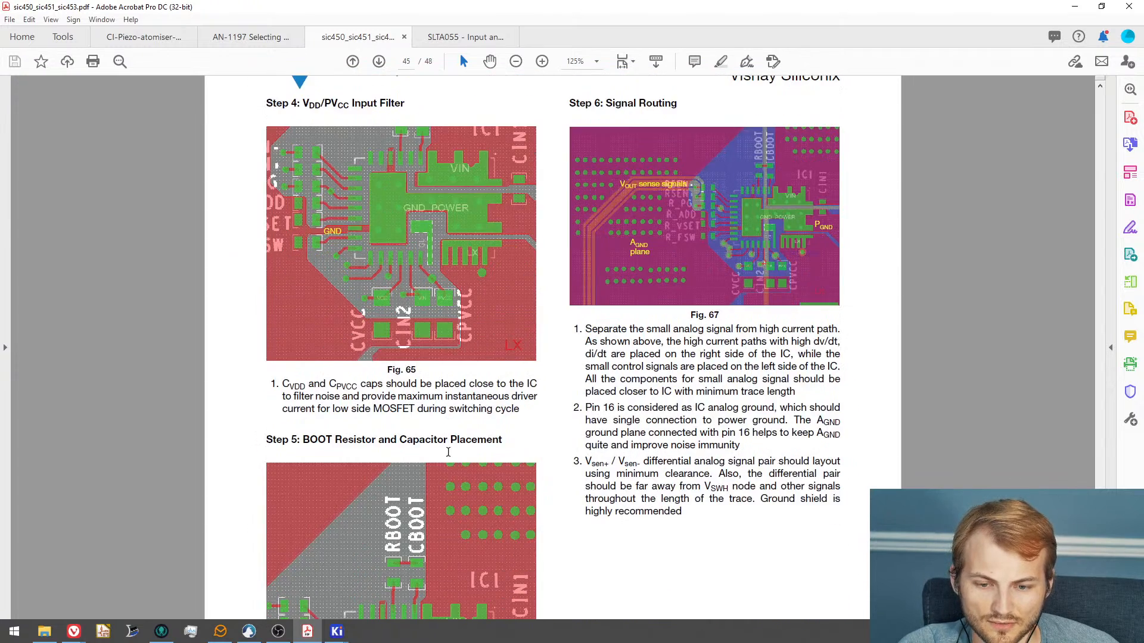
scroll(450, 450, down, 10)
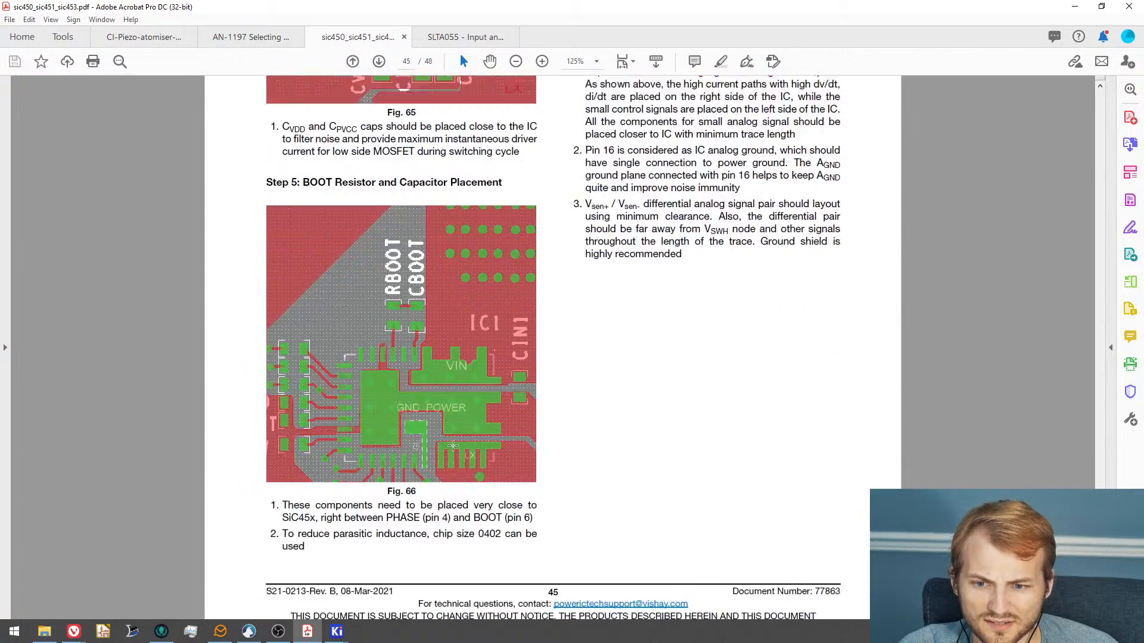
scroll(452, 448, up, 7)
scroll(447, 464, down, 20)
scroll(442, 478, up, 5)
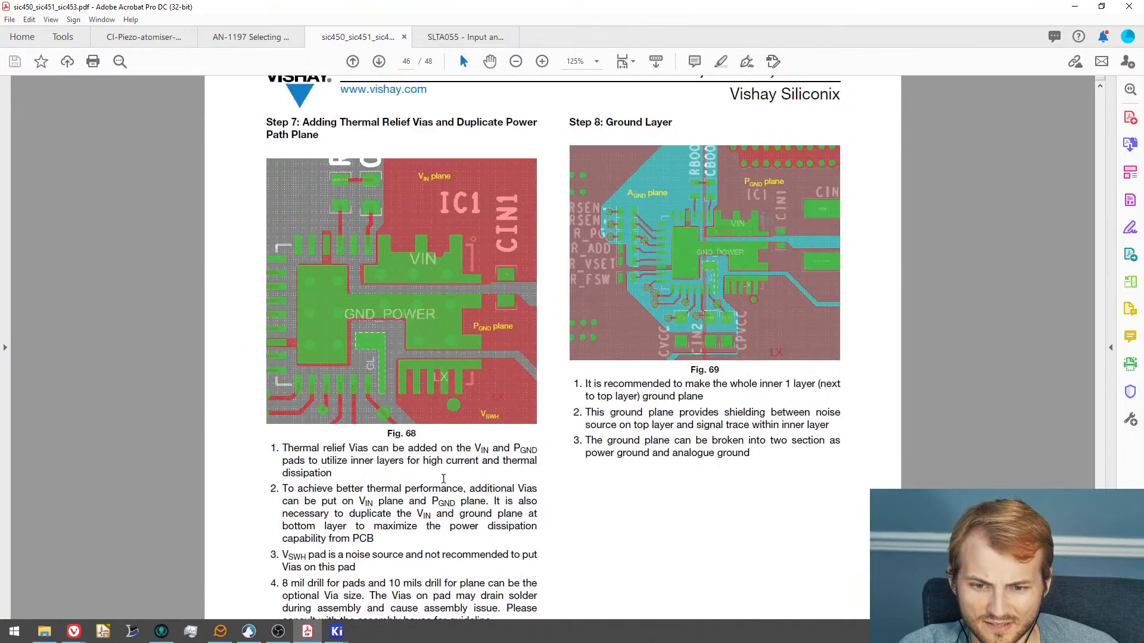
scroll(443, 478, up, 20)
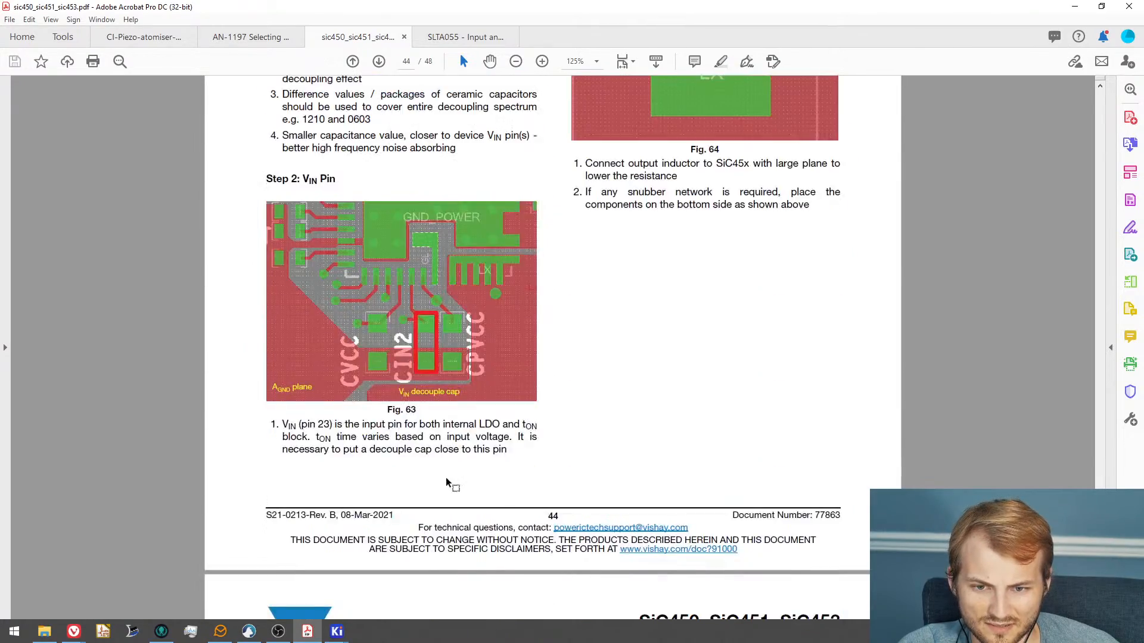
scroll(446, 478, up, 5)
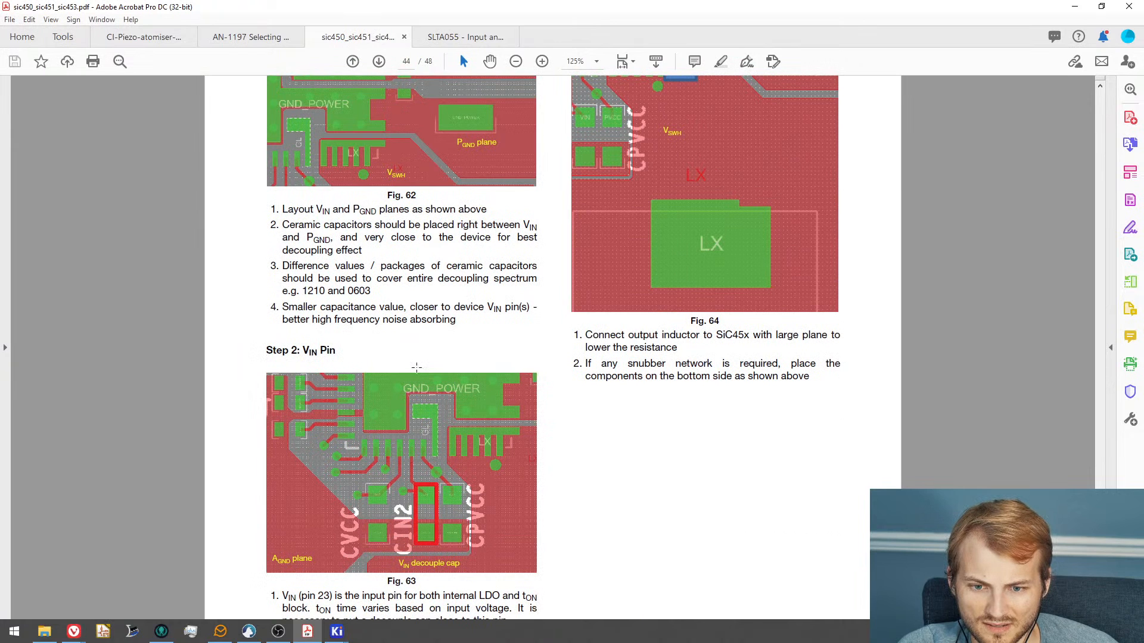
scroll(415, 368, down, 3)
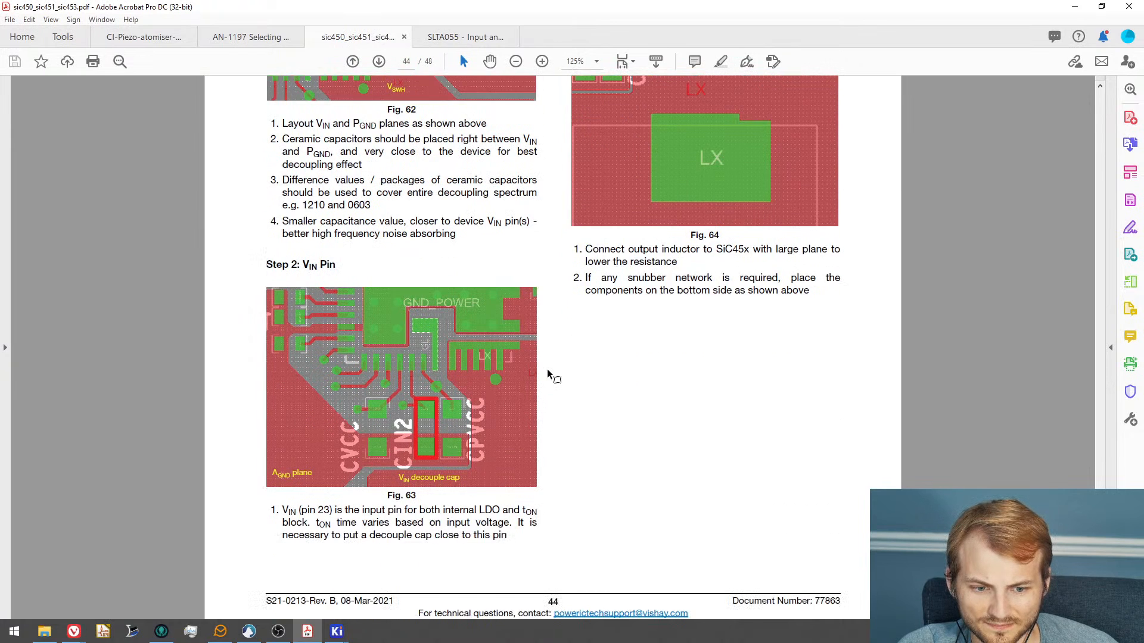
scroll(551, 376, down, 20)
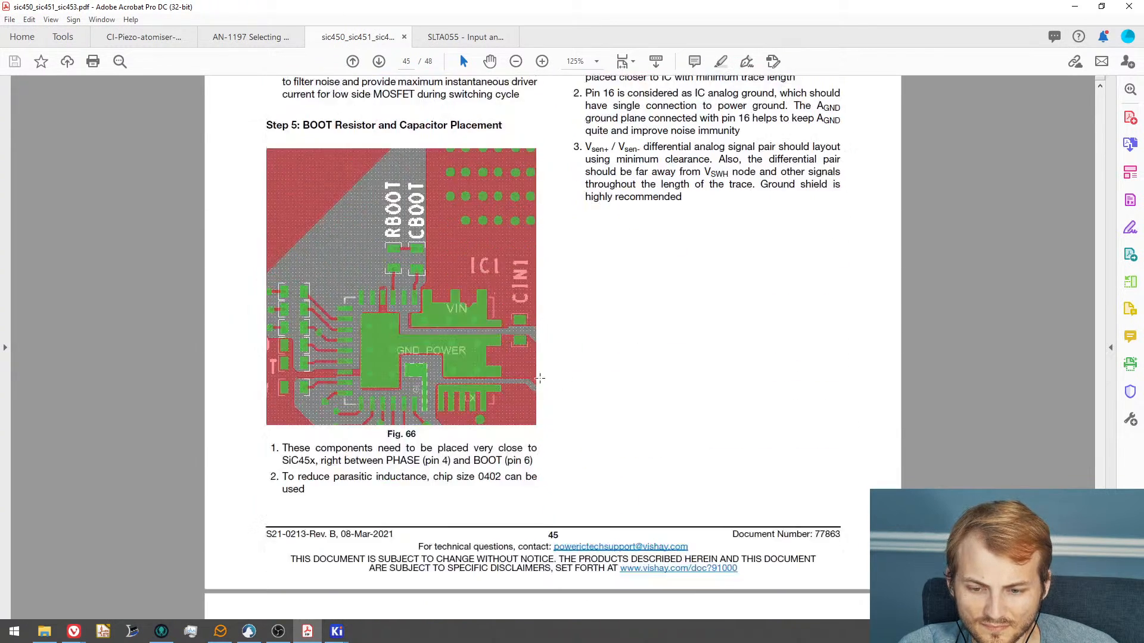
- Read the Step 6 signal routing guidance on the Vsen+/Vsen- differential pair and its separation from the VSWH node
scroll(539, 378, up, 4)
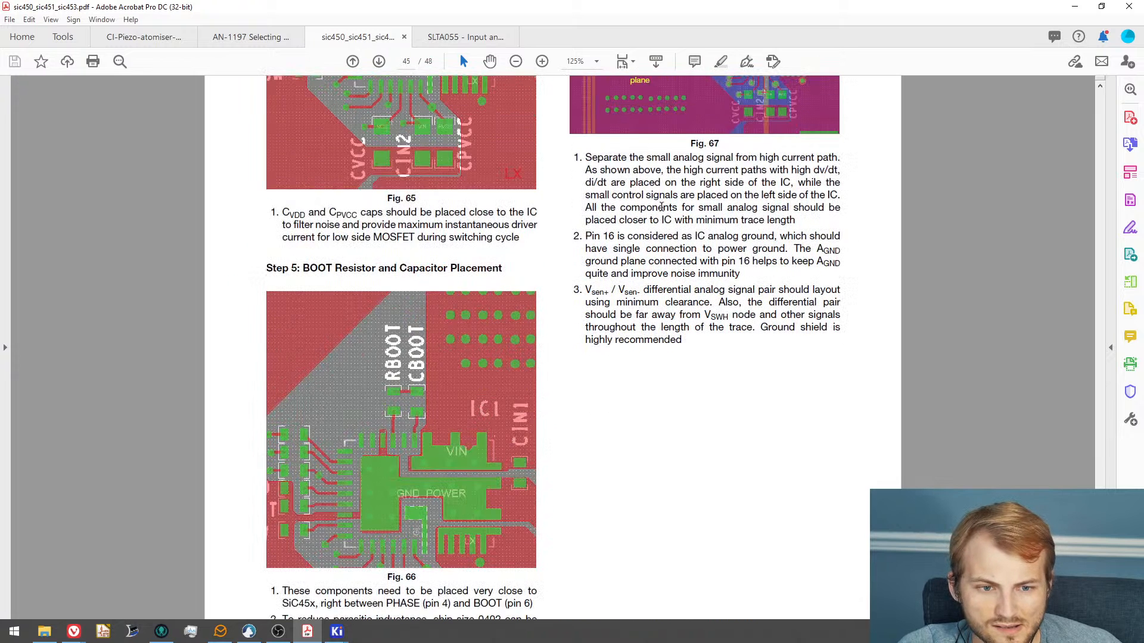
scroll(667, 292, down, 3)
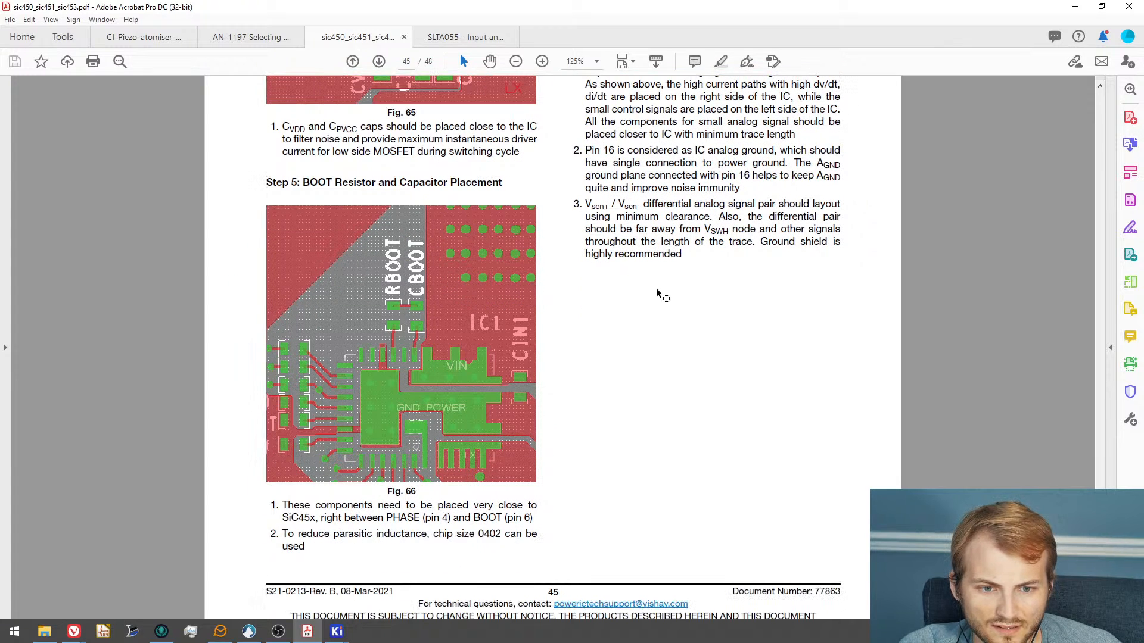
scroll(685, 280, up, 3)
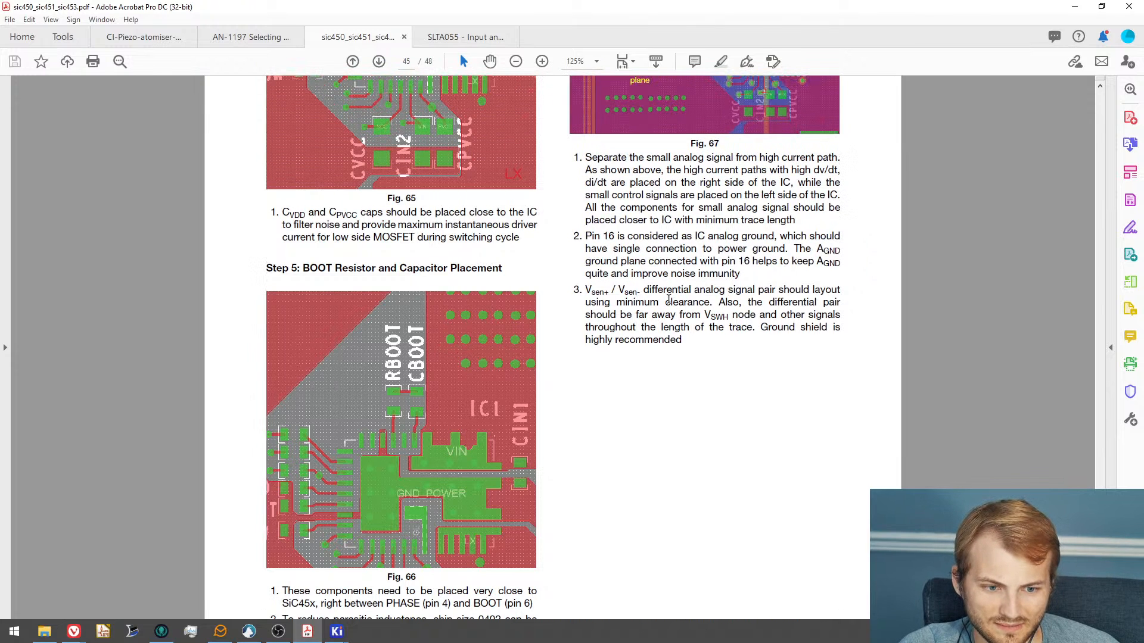
drag(719, 302, 836, 305)
click(726, 336)
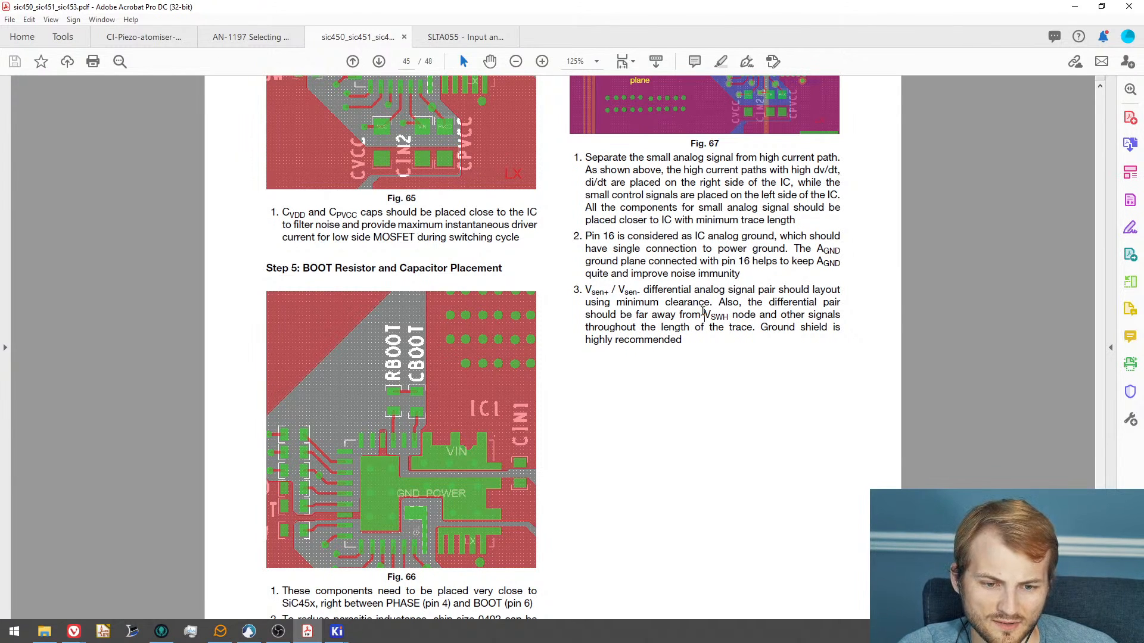
drag(704, 312, 730, 313)
click(718, 315)
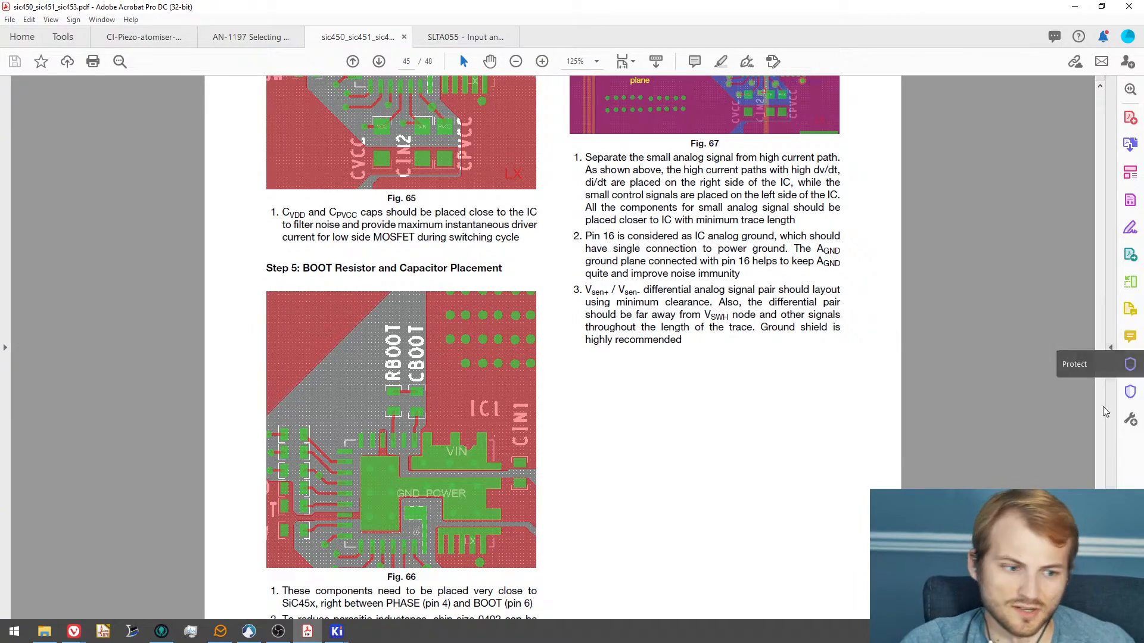
- Return to the start of the datasheet, switch to the KiCad Schematic Editor and examine the regulator's SW and VSEN connections
drag(1100, 577, 1100, 89)
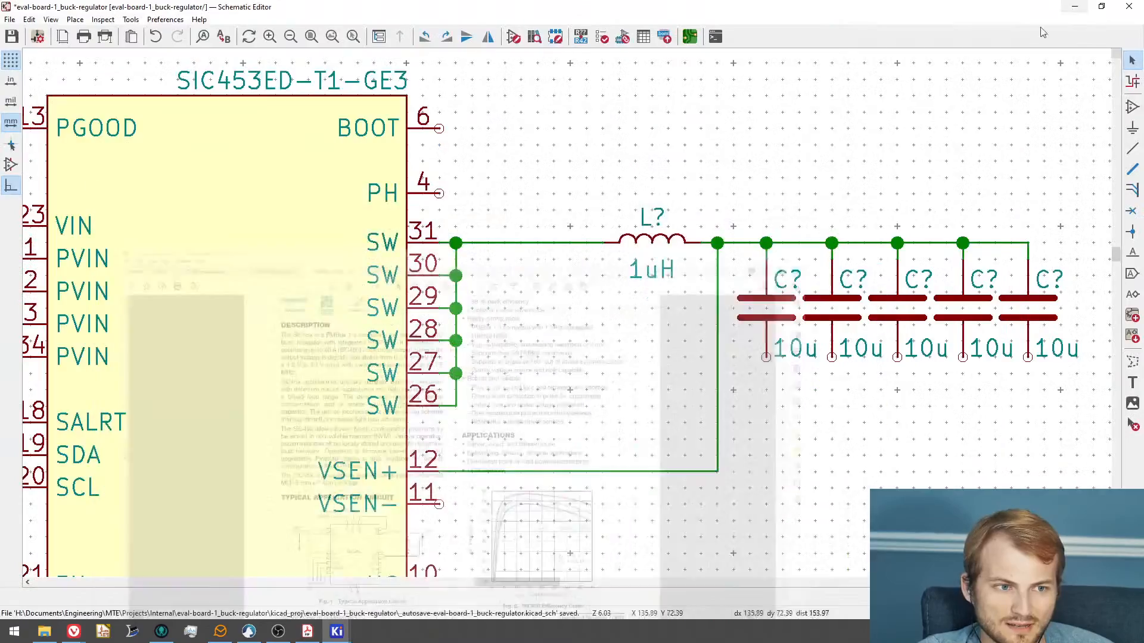
drag(451, 174, 498, 217)
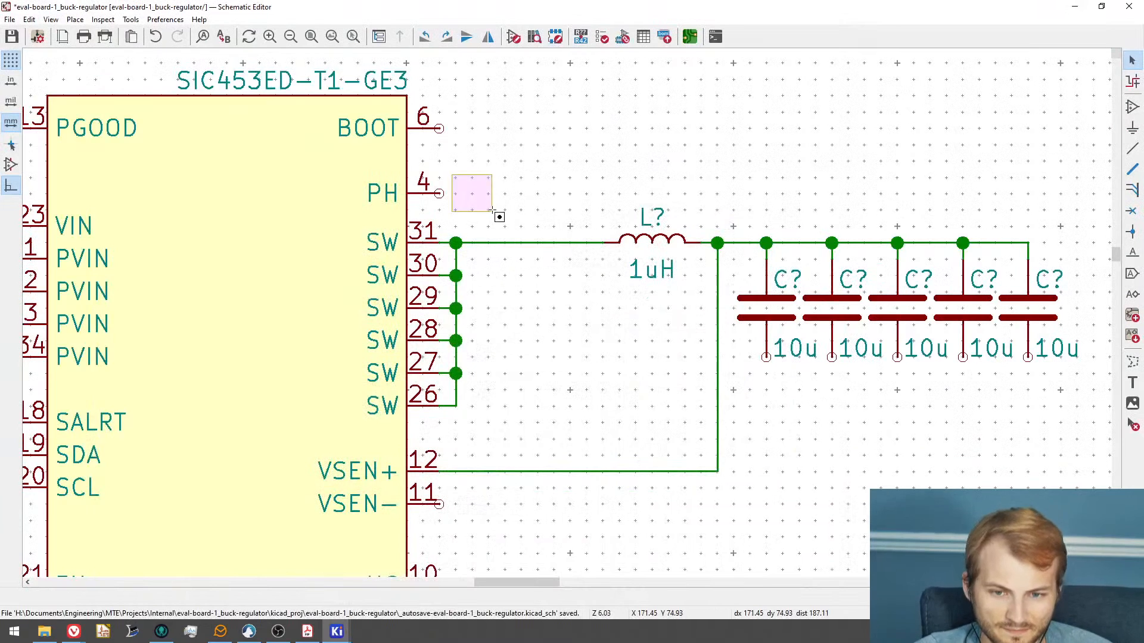
drag(507, 169, 576, 294)
drag(518, 208, 563, 280)
scroll(516, 254, down, 3)
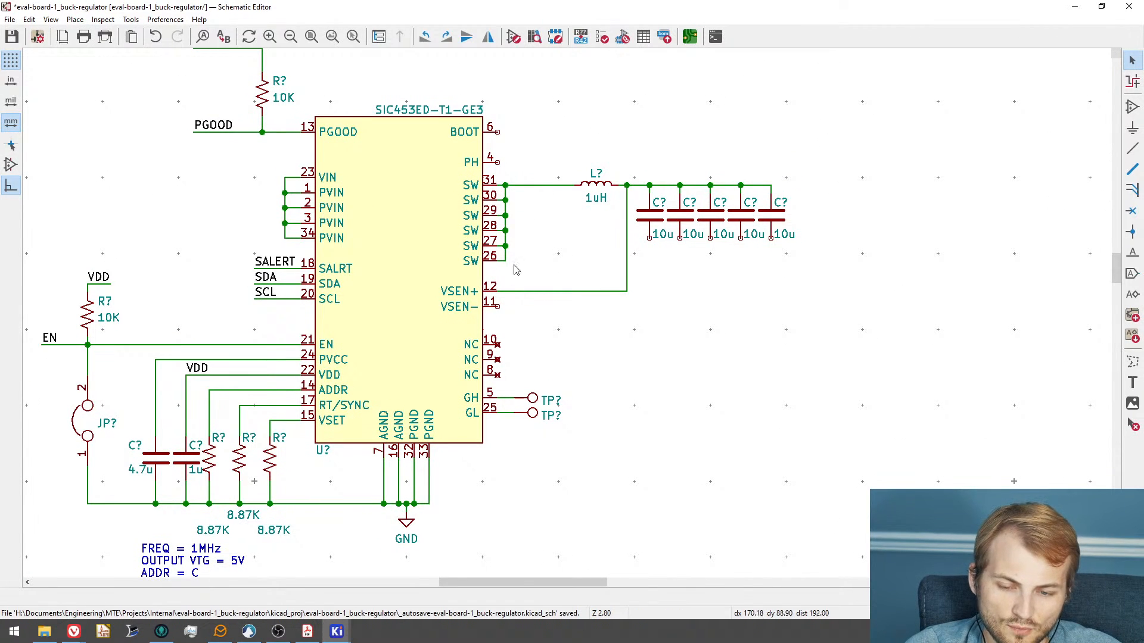
drag(570, 324, 549, 262)
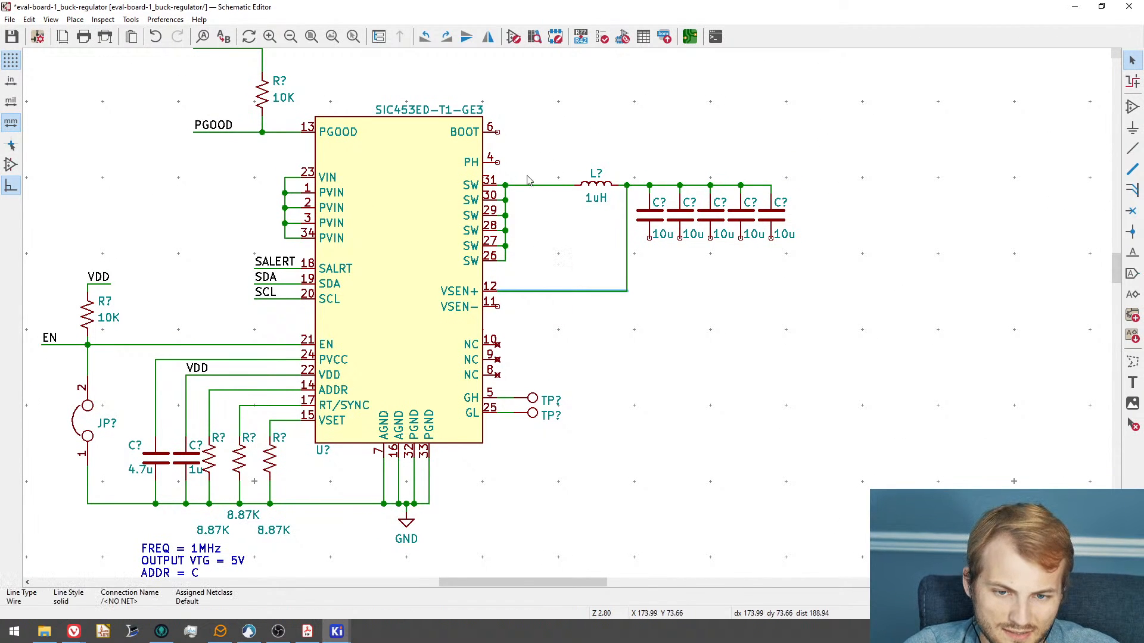
key(Escape)
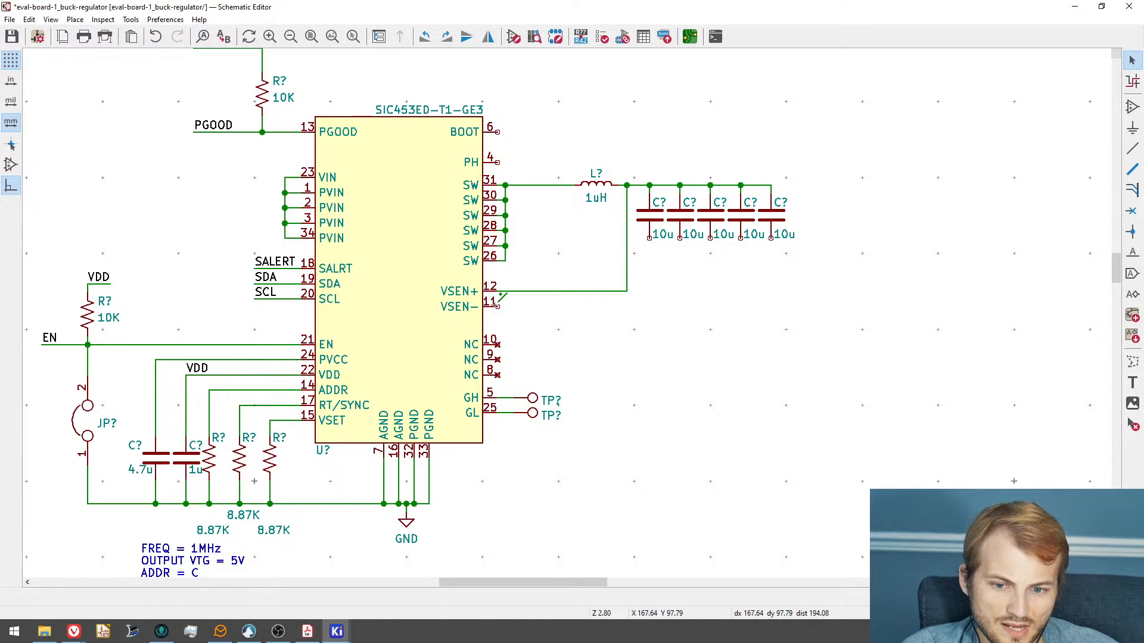
- Wire the VSEN- pin to the lower terminal of the 10u output capacitor nearest the inductor
key(w)
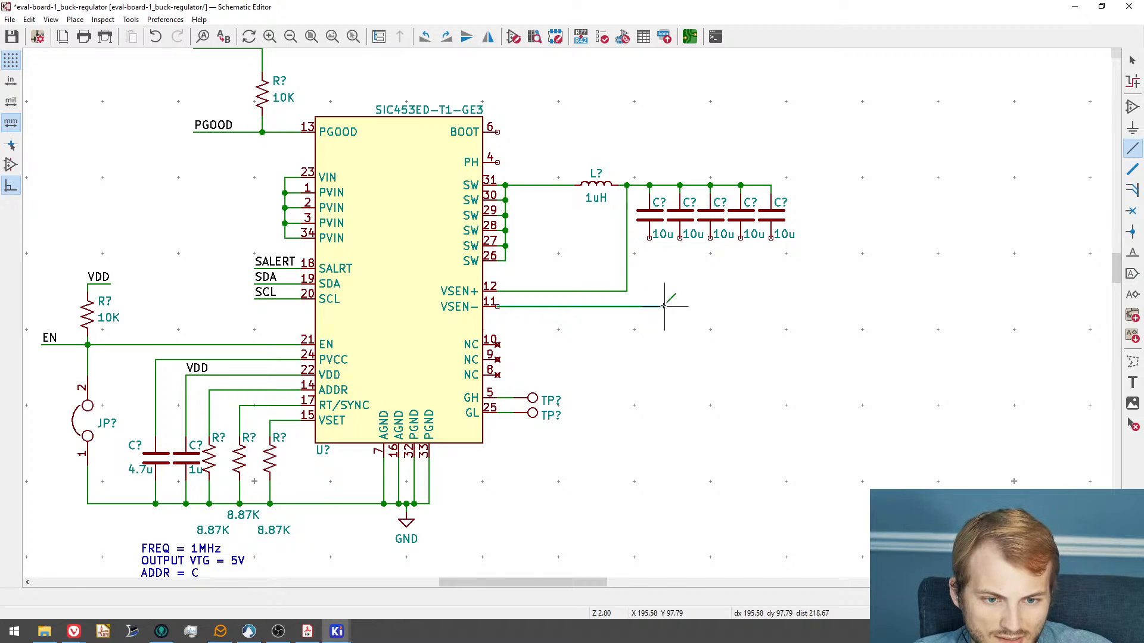
click(655, 245)
key(Escape)
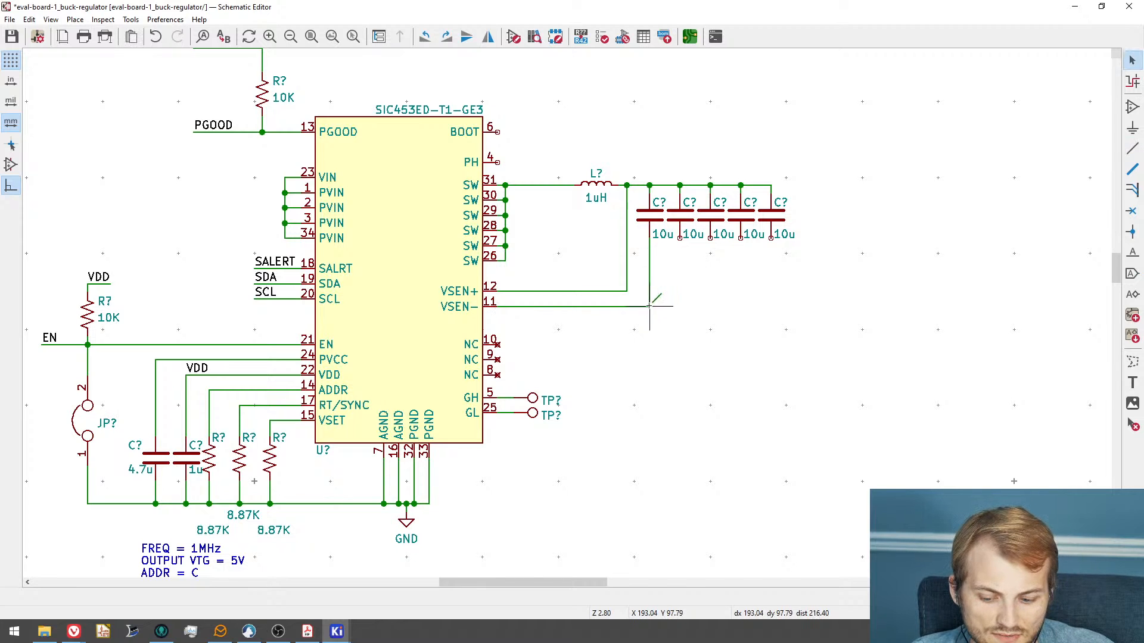
- Wire the lower terminals of the remaining four 10u output capacitors to the VSEN- line
key(w)
click(771, 239)
click(740, 239)
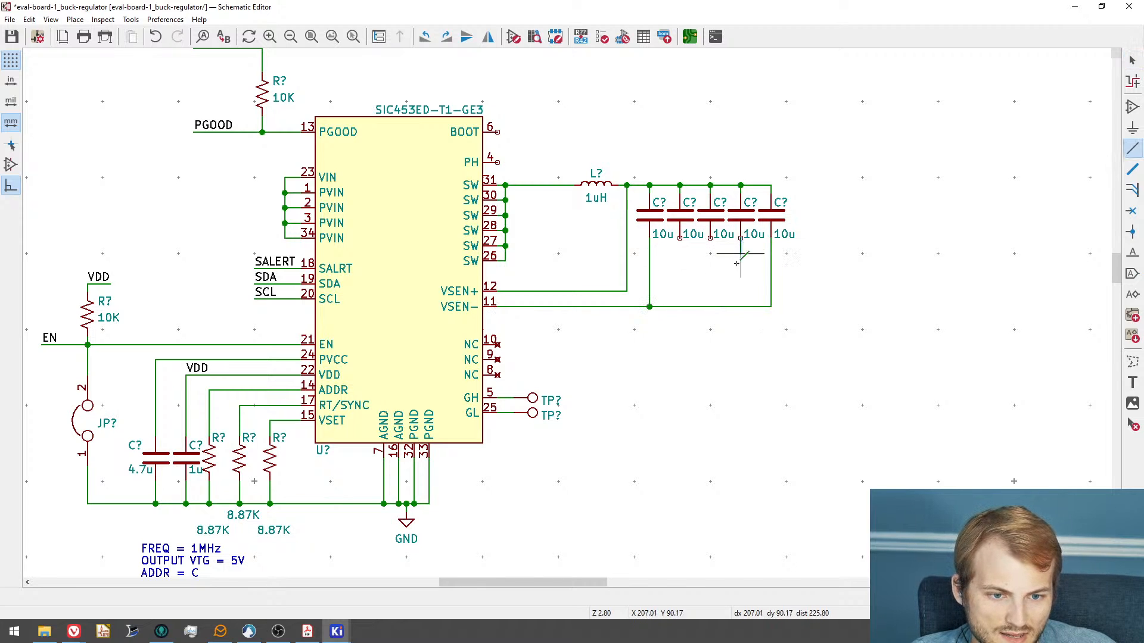
click(740, 307)
click(710, 239)
click(710, 307)
click(679, 238)
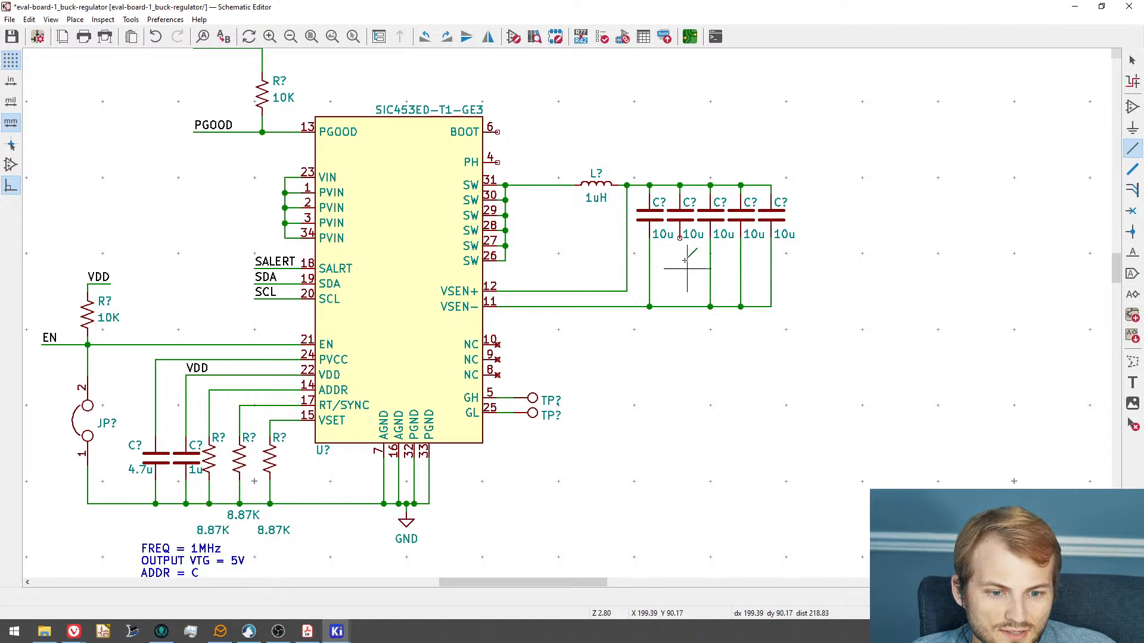
click(679, 306)
key(Escape)
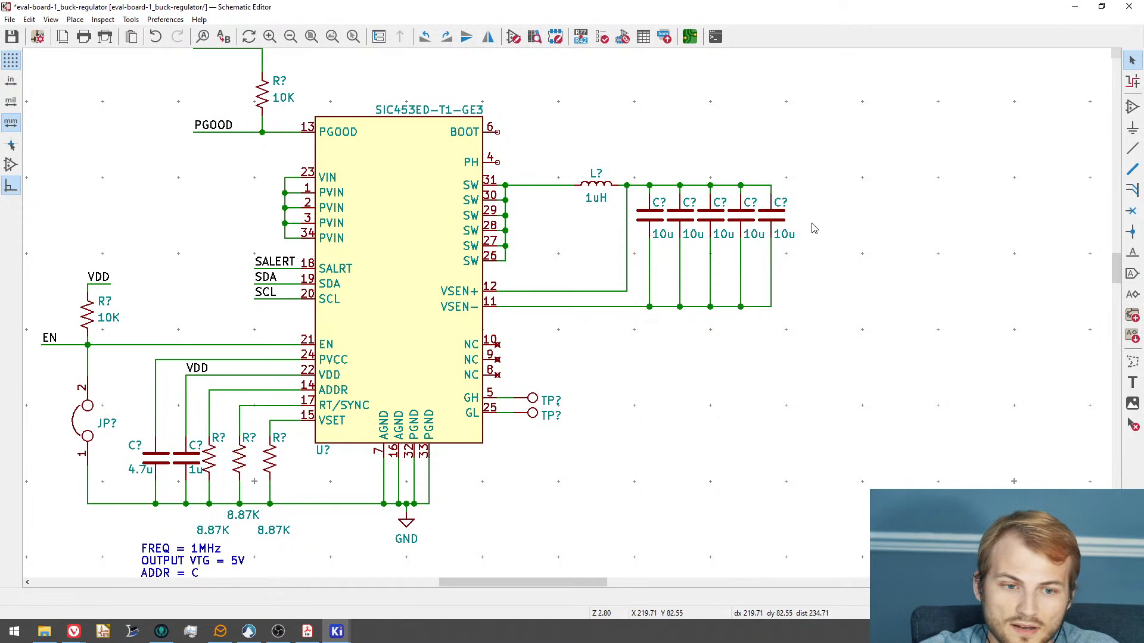
- Move the row of five 10u output capacitors down, away from the inductor's output line
drag(814, 229, 651, 220)
key(m)
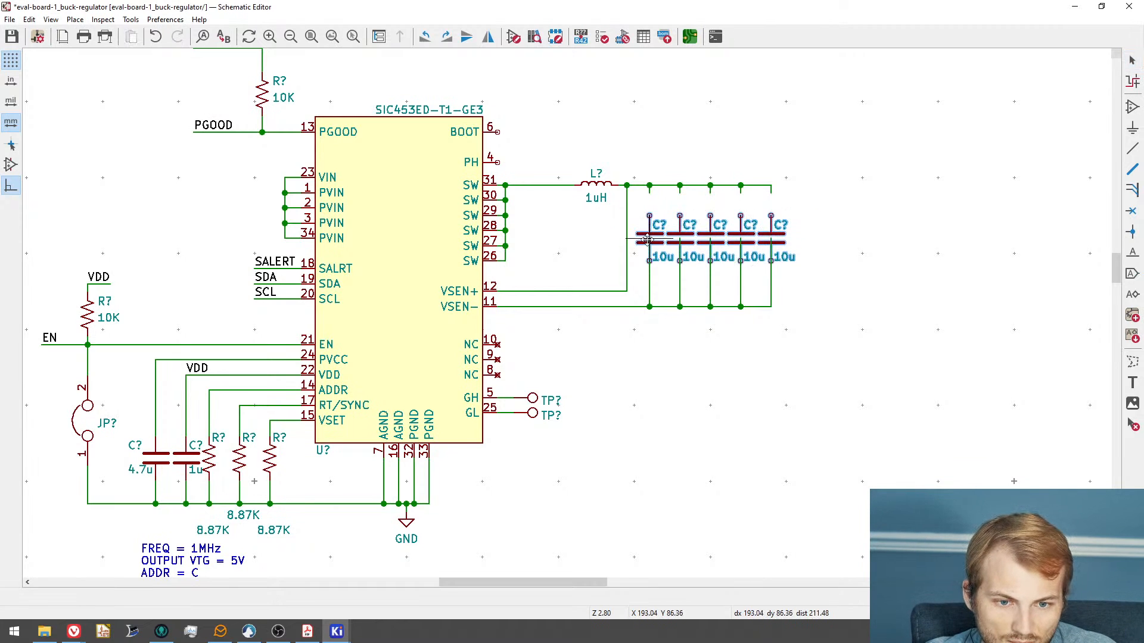
click(646, 247)
- Delete the leftover wire segments that run through the bodies of the five 10u output capacitors
scroll(649, 256, up, 3)
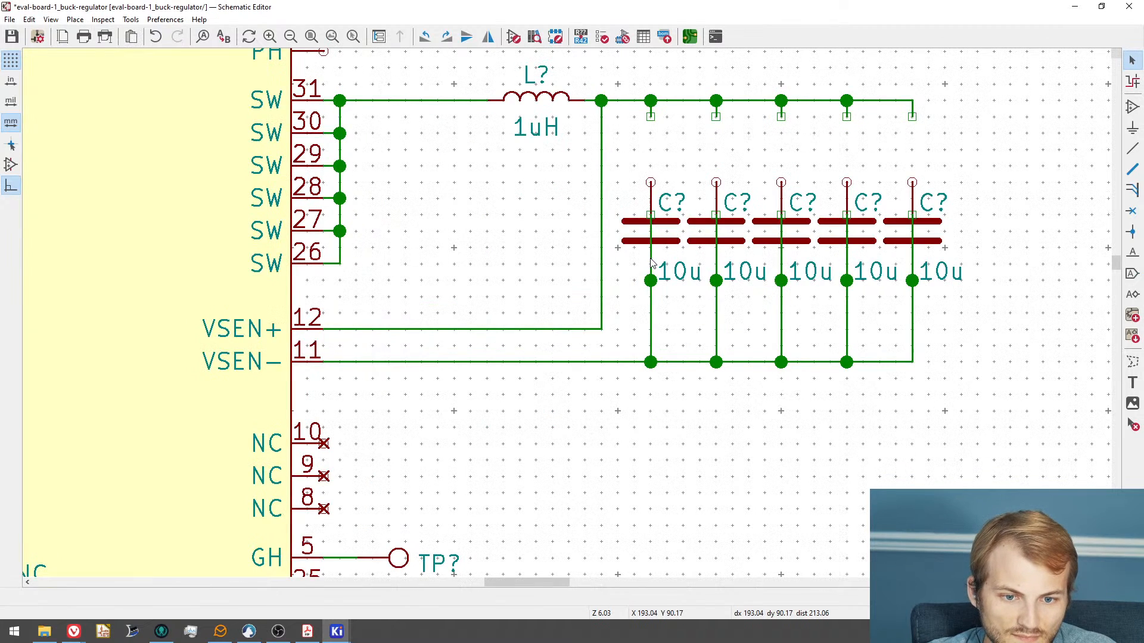
key(Delete)
key(Delete)
key(Delete)
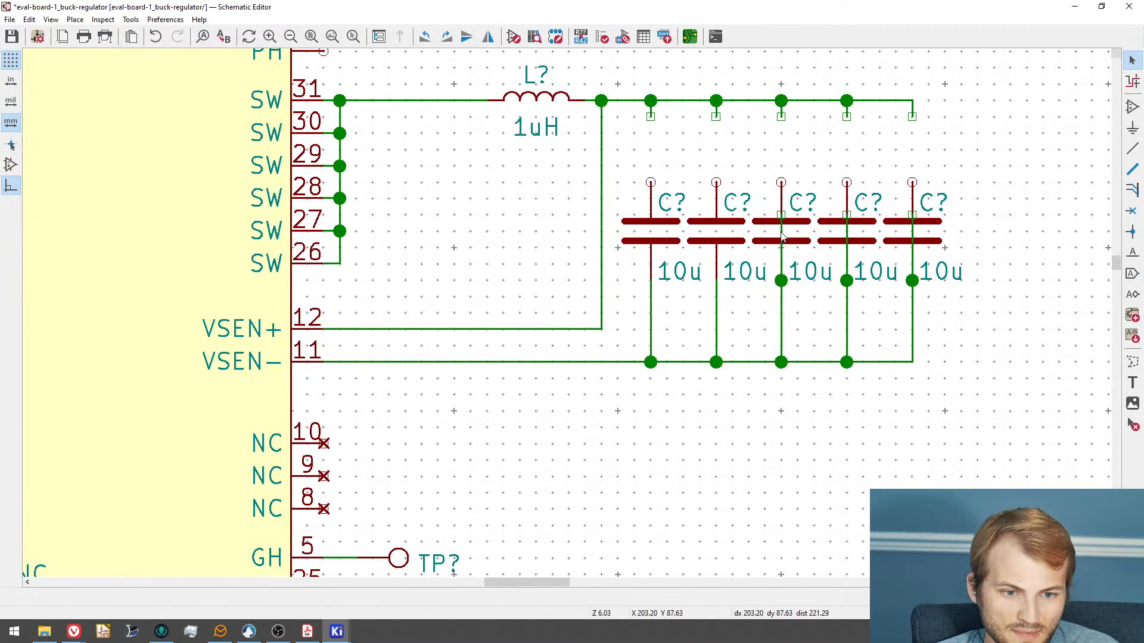
key(Delete)
key(Delete)
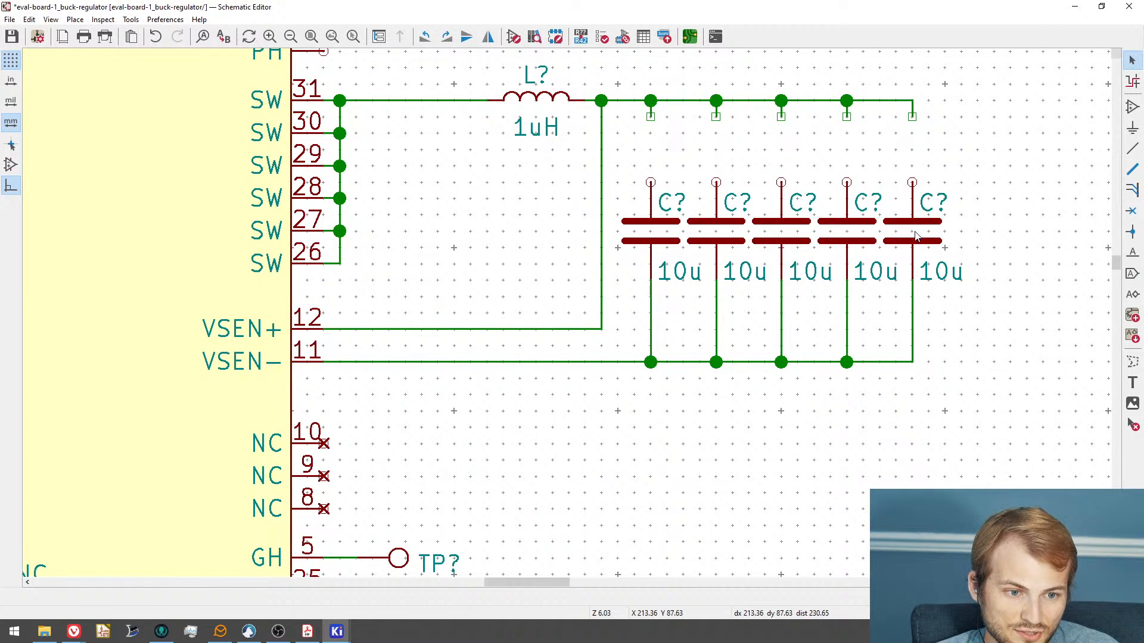
- Reconnect the upper terminals of the five 10u output capacitors to the wire stubs on the inductor's output line
scroll(850, 235, down, 6)
scroll(614, 236, up, 3)
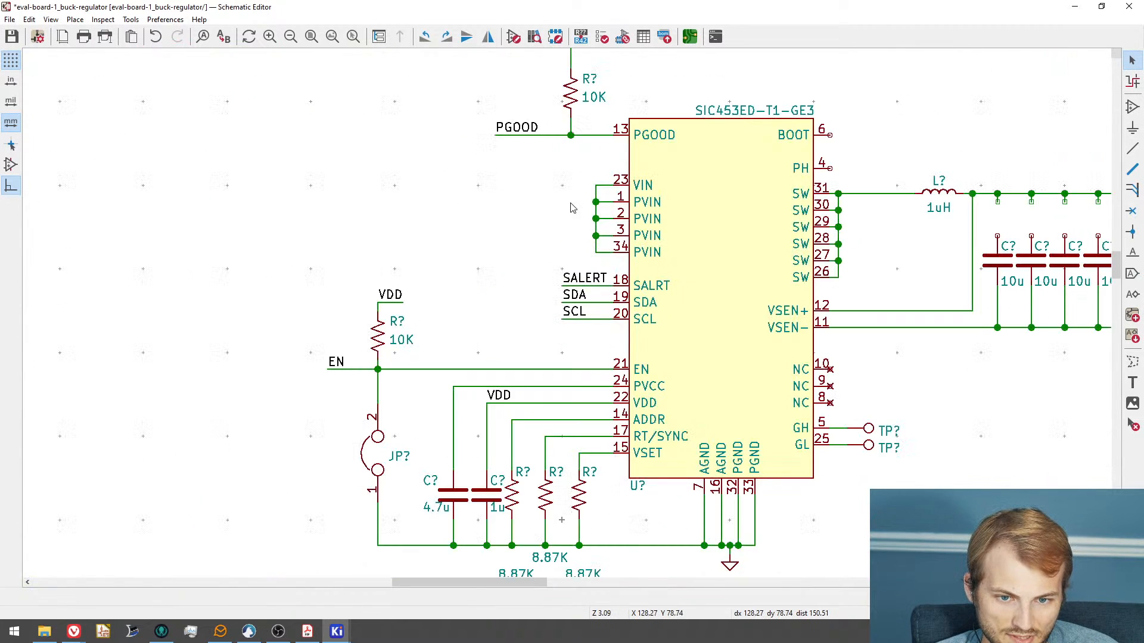
middle_drag(710, 264, 606, 244)
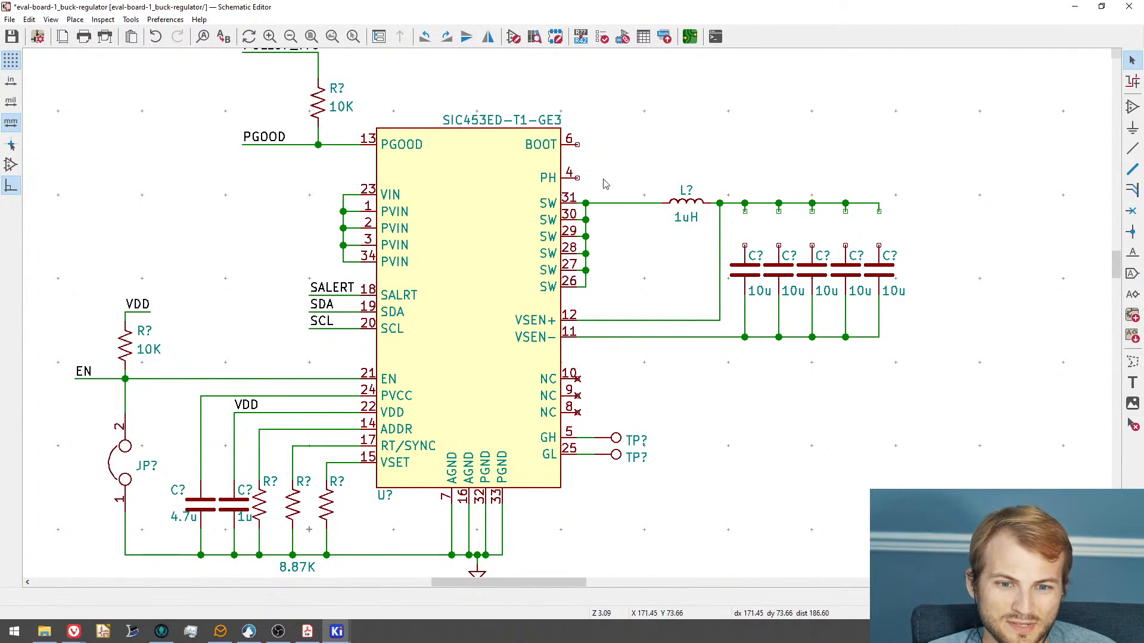
click(745, 245)
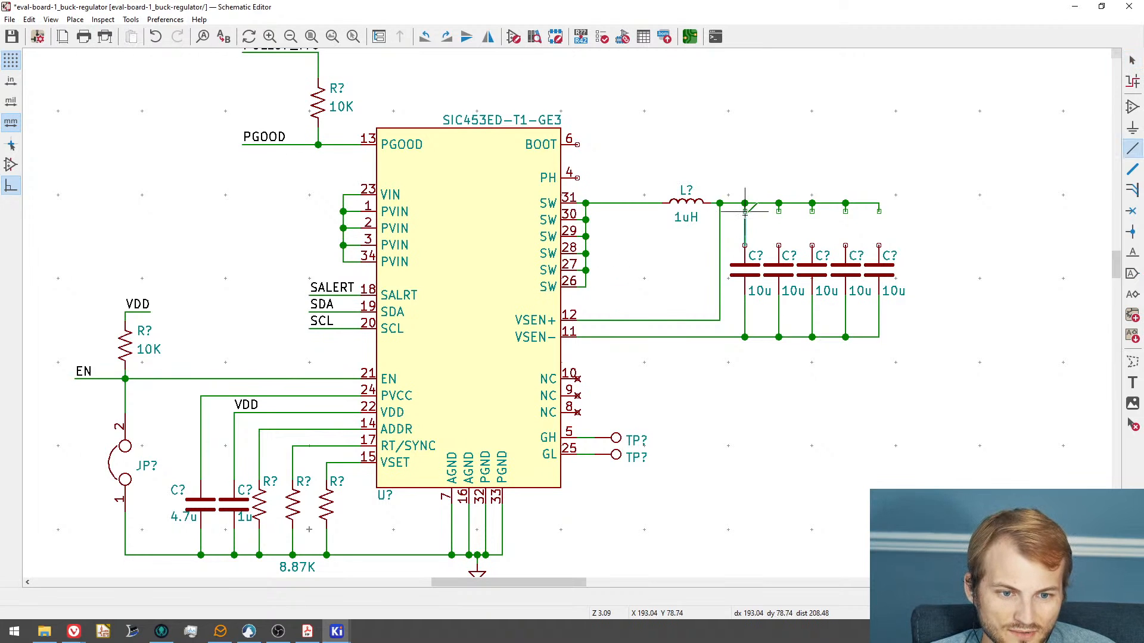
click(744, 211)
click(778, 212)
click(778, 245)
key(Escape)
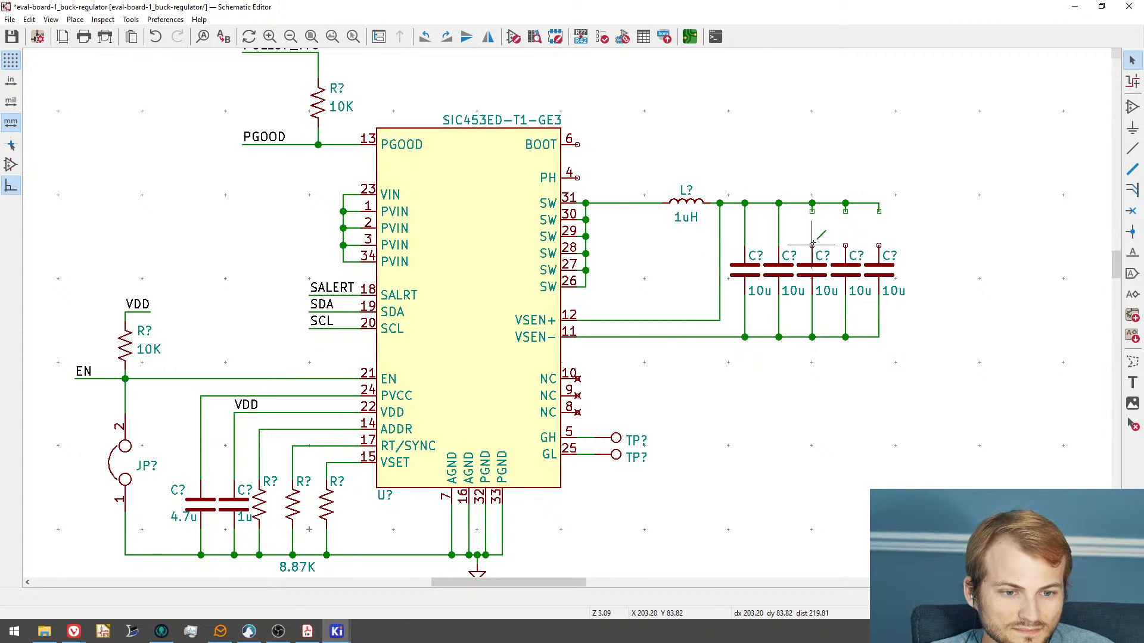
key(w)
click(812, 211)
key(w)
click(845, 211)
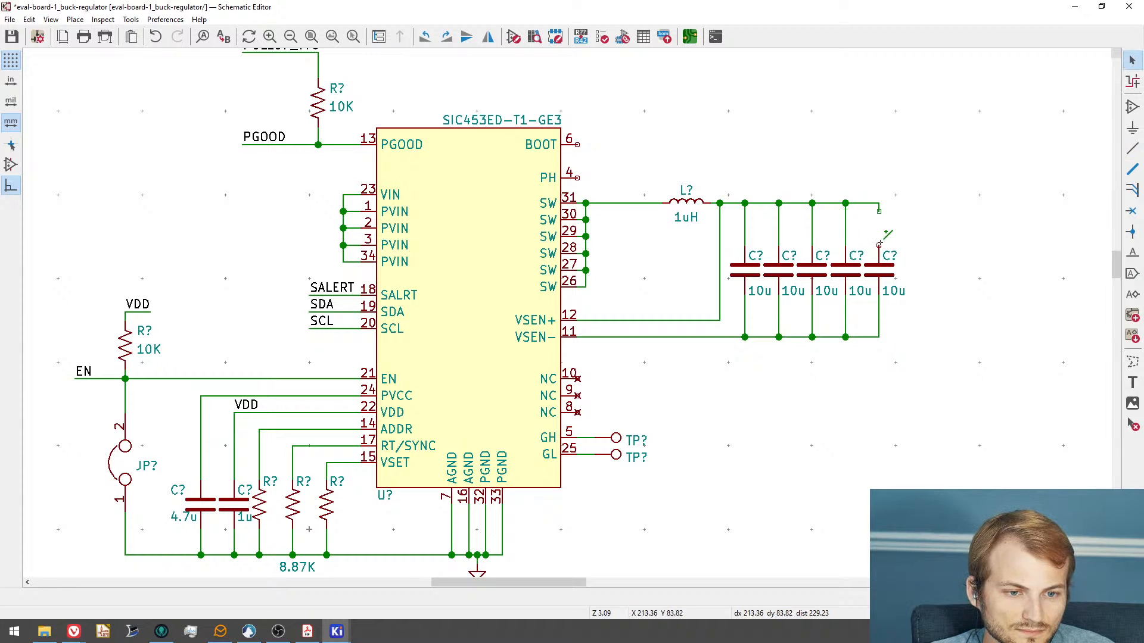
key(w)
click(879, 212)
key(Escape)
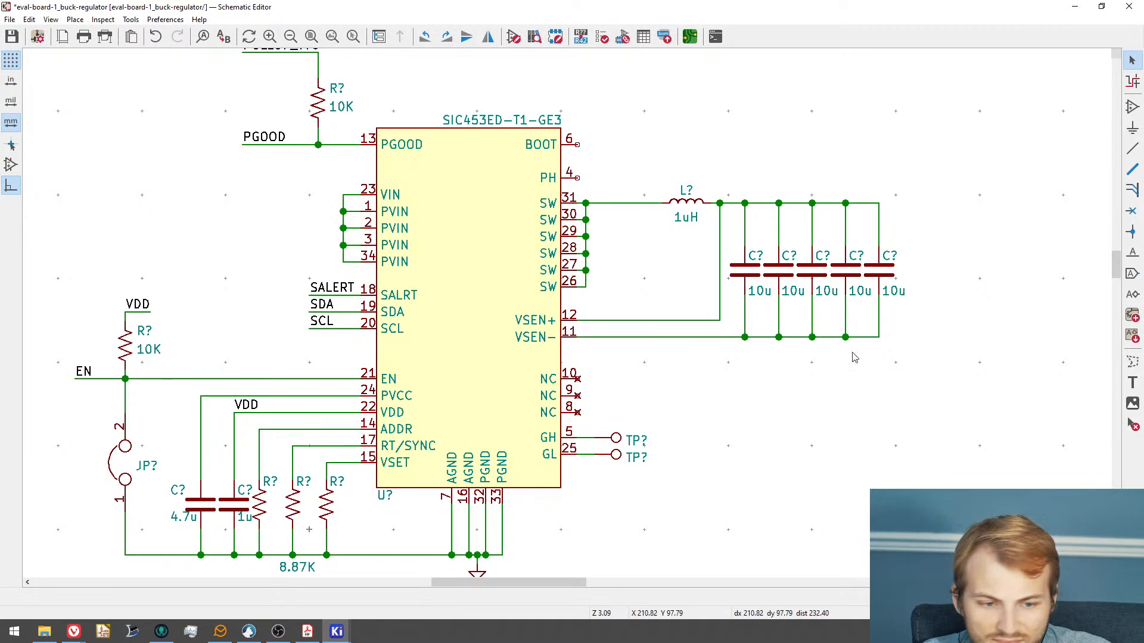
- Wire the GND line at PGND pin 33 to the end of the VSEN- line below the outermost output capacitor
shift+scroll(673, 405, down, 2)
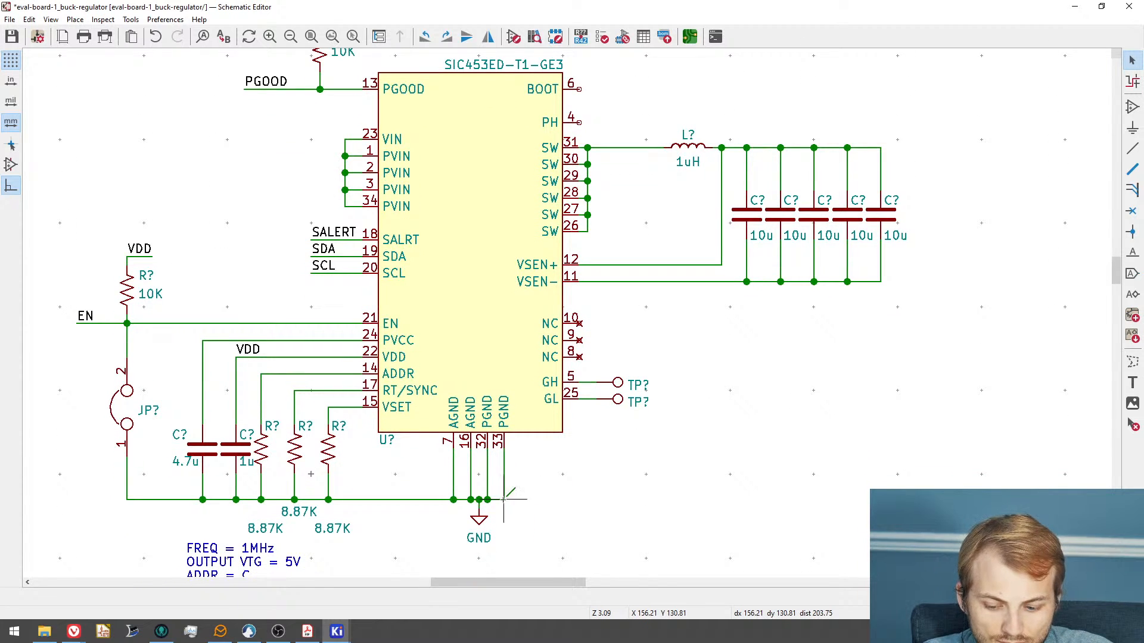
key(w)
click(880, 281)
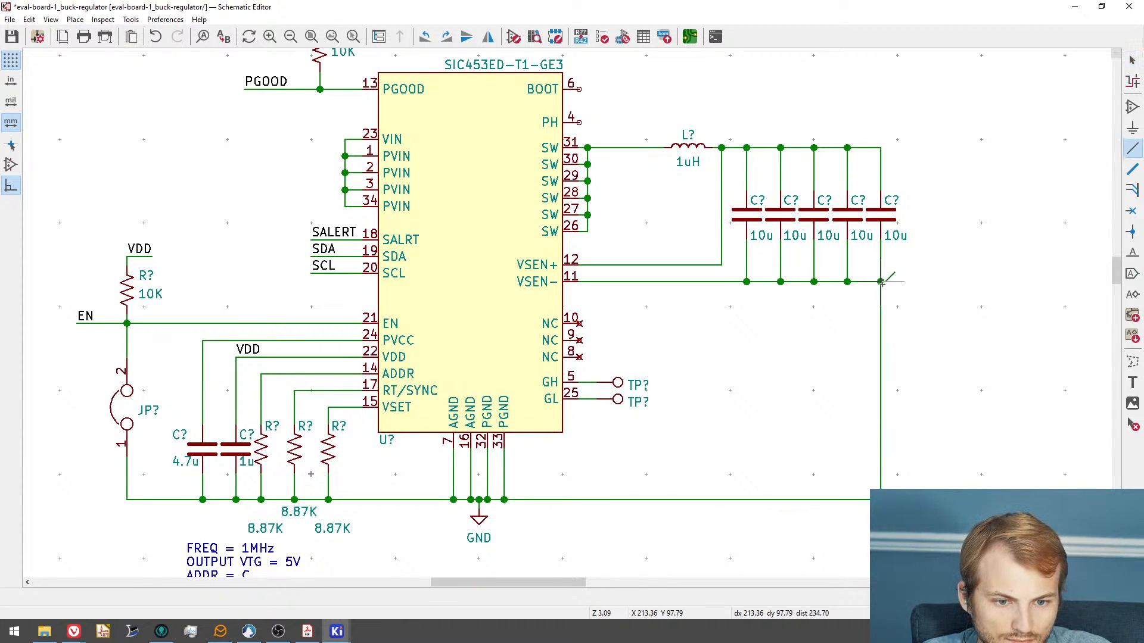
- Run separate vertical wires from the other four output capacitors' junctions on the VSEN- line to the GND line
click(848, 282)
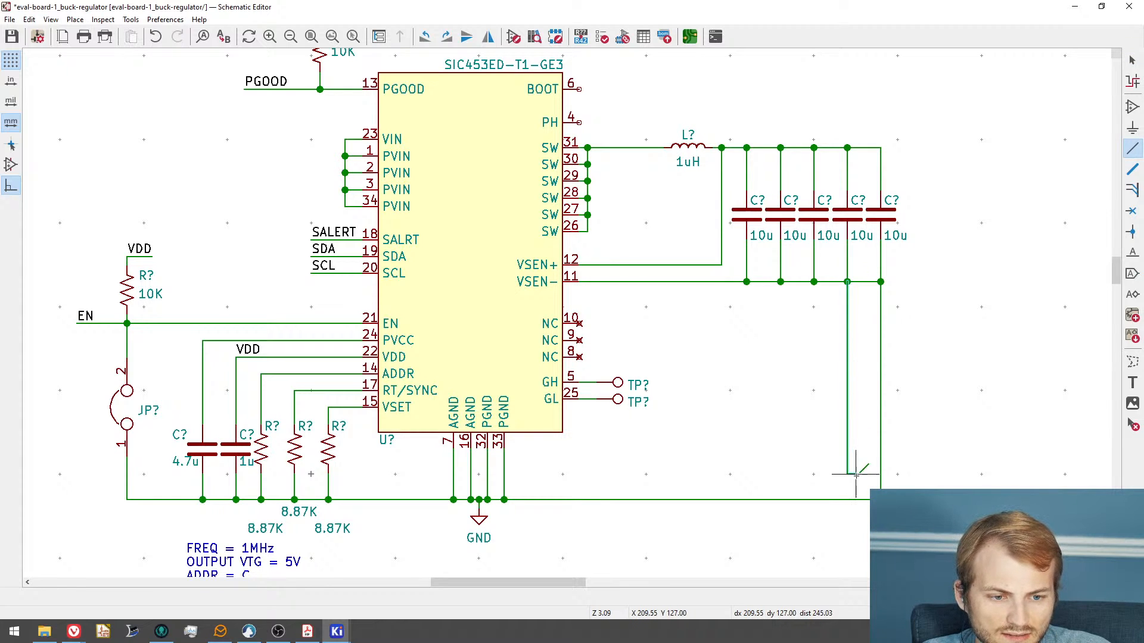
click(847, 500)
click(813, 282)
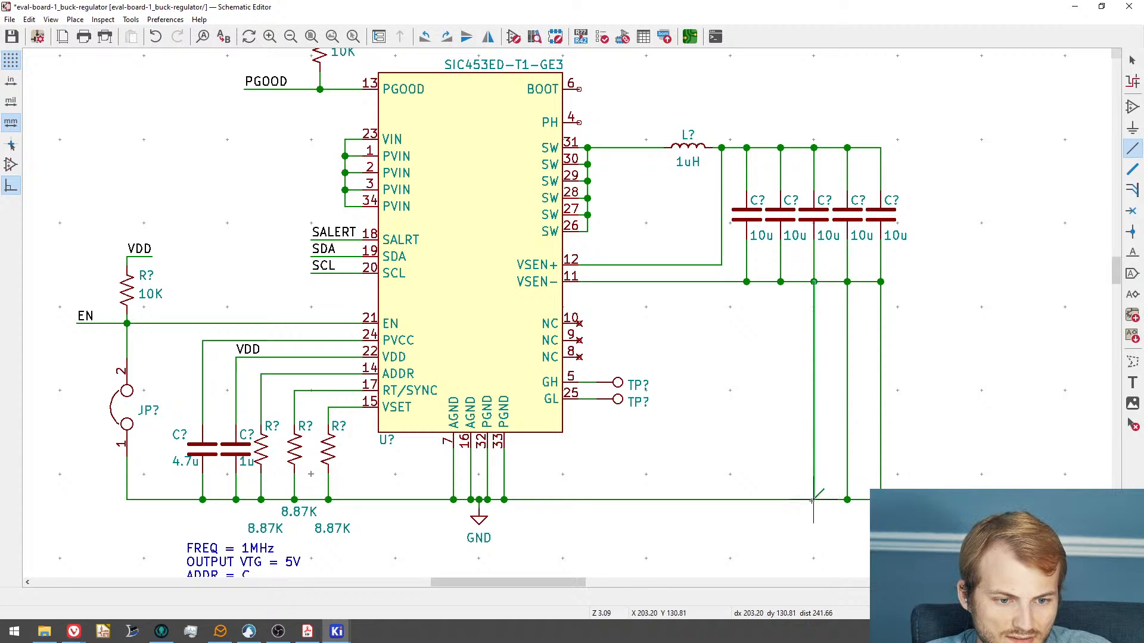
click(814, 500)
click(781, 282)
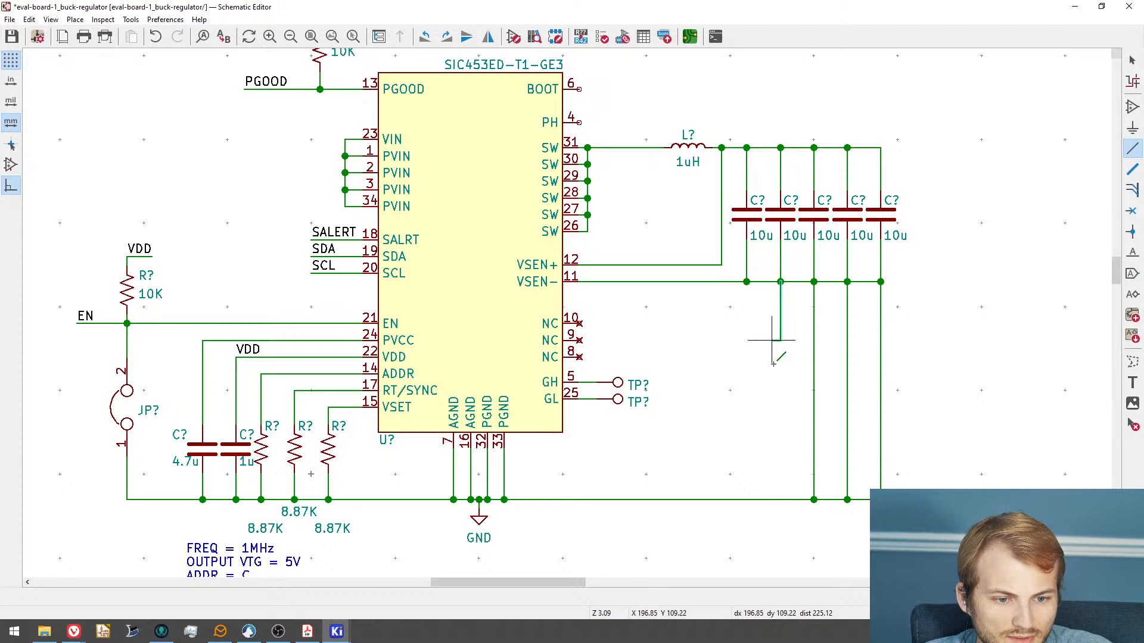
click(780, 499)
click(746, 282)
click(746, 499)
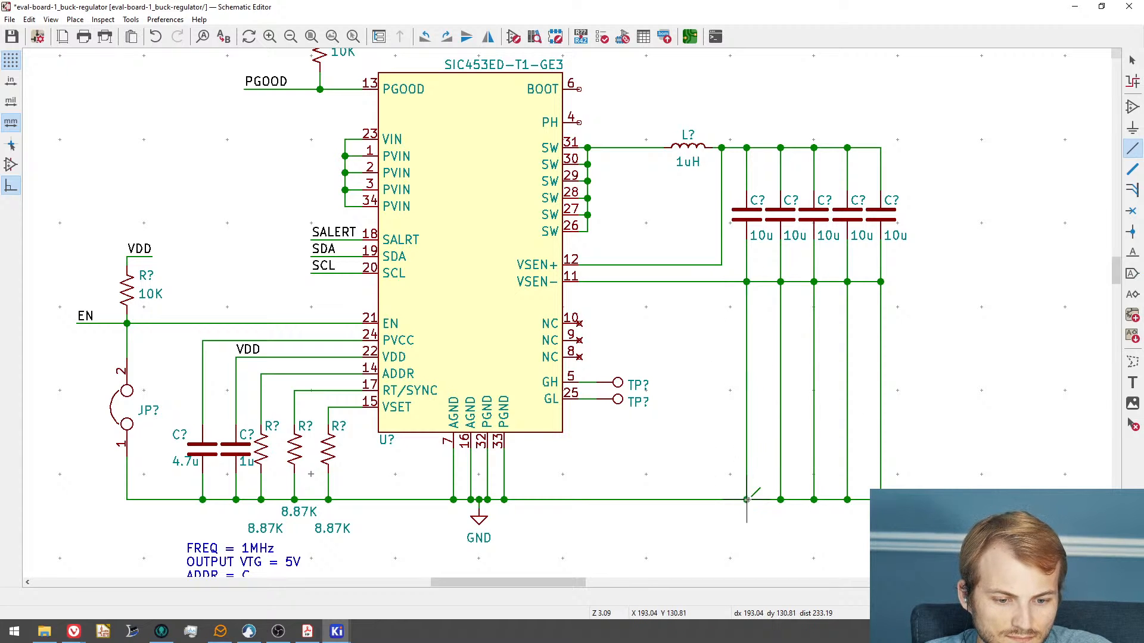
key(Escape)
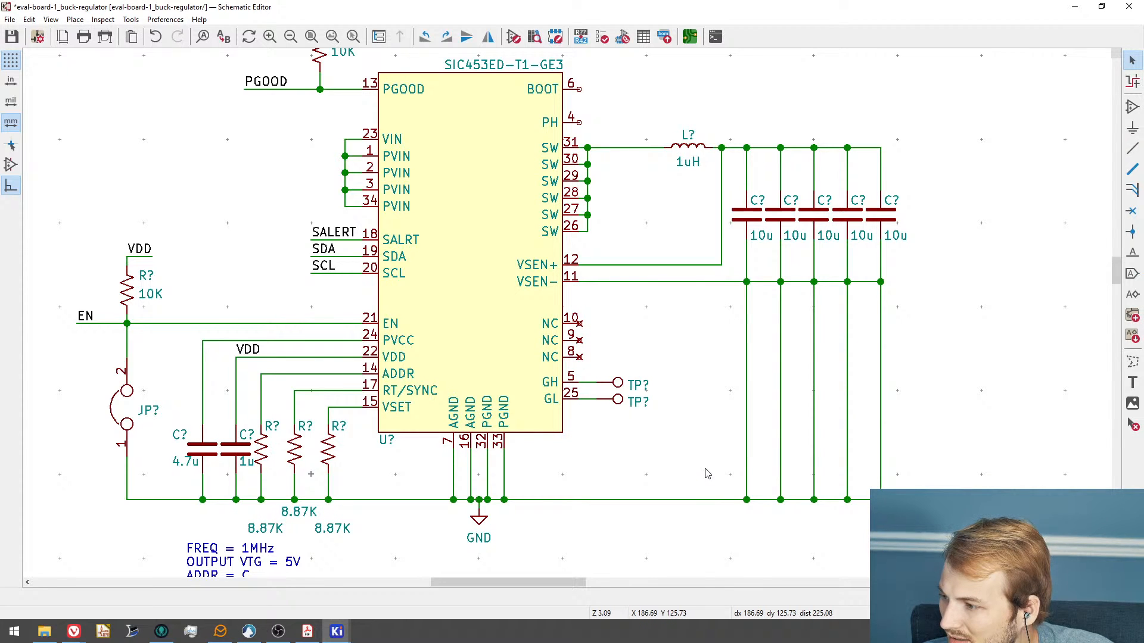
- Delete the horizontal wire segments between the output capacitors' lower leads and the wire linking VSEN- to the first capacitor
middle_drag(791, 334, 702, 408)
scroll(685, 361, up, 5)
click(654, 341)
key(Delete)
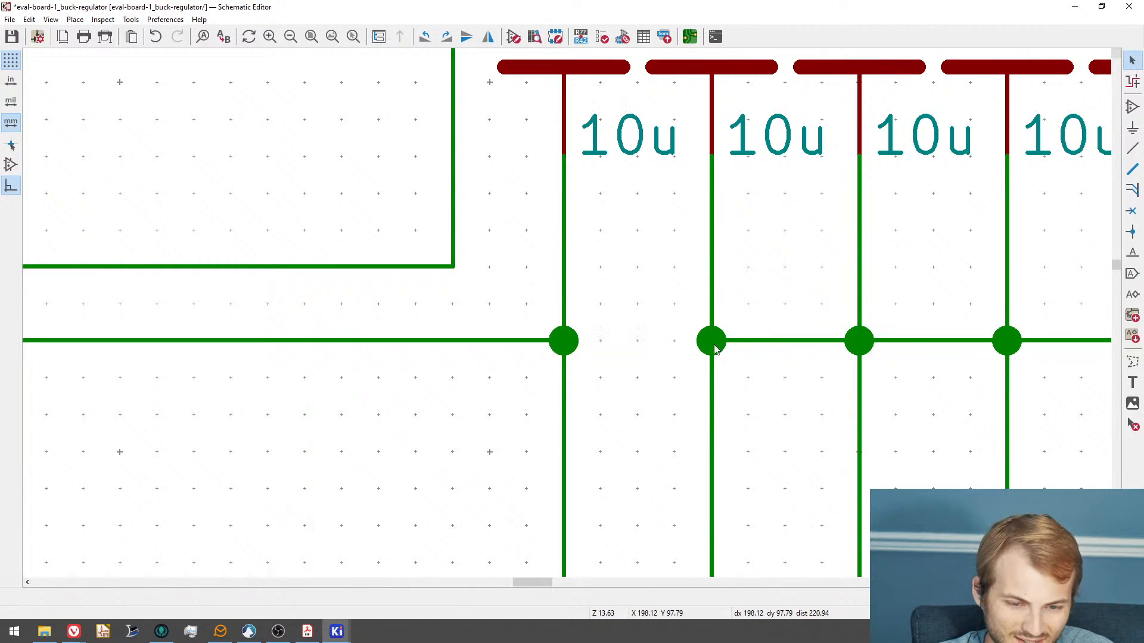
click(790, 342)
key(Delete)
click(909, 348)
key(Delete)
middle_drag(909, 347, 661, 354)
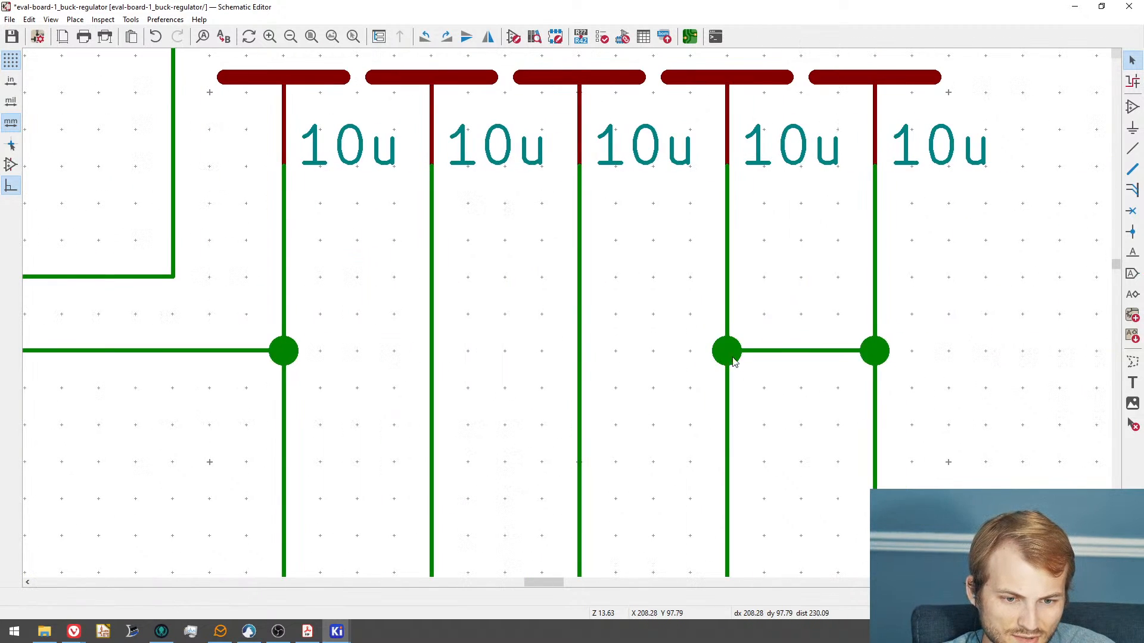
click(736, 351)
key(Delete)
scroll(761, 358, down, 3)
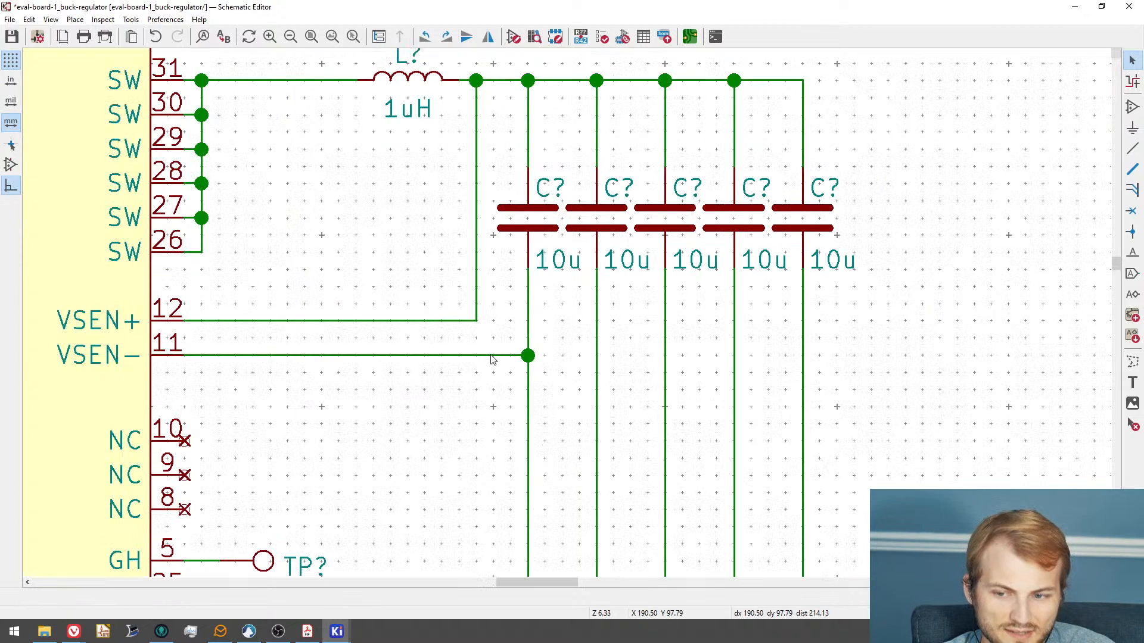
click(492, 356)
key(Delete)
- Move the five 10u output capacitors further down along their vertical wires to below the VSEN pins' level
scroll(667, 309, down, 1)
drag(874, 237, 522, 223)
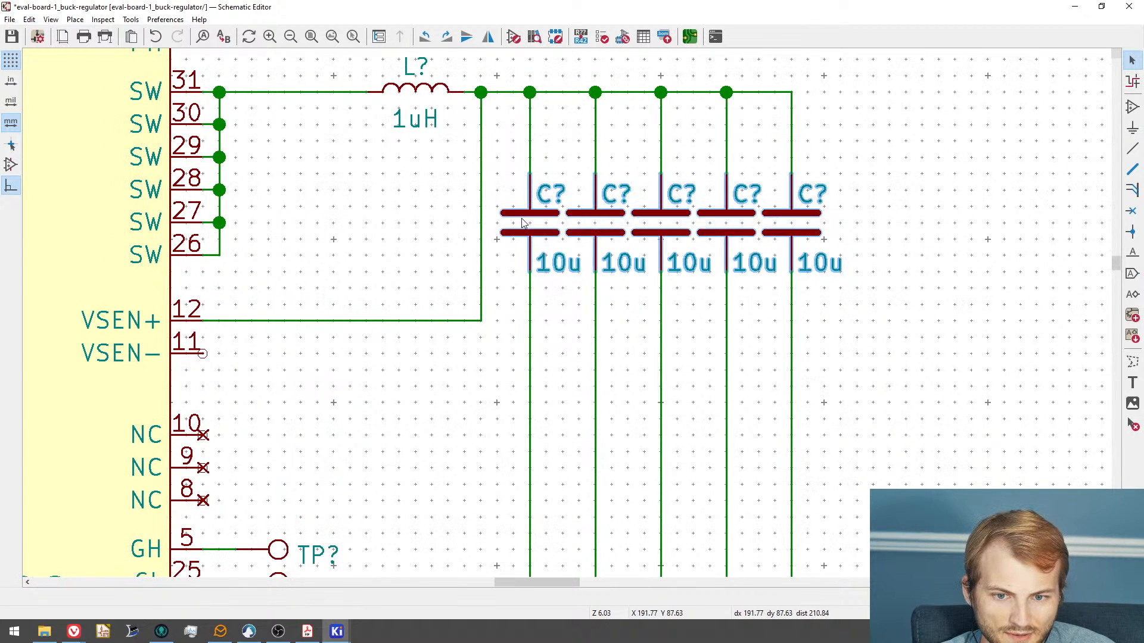
drag(592, 224, 593, 420)
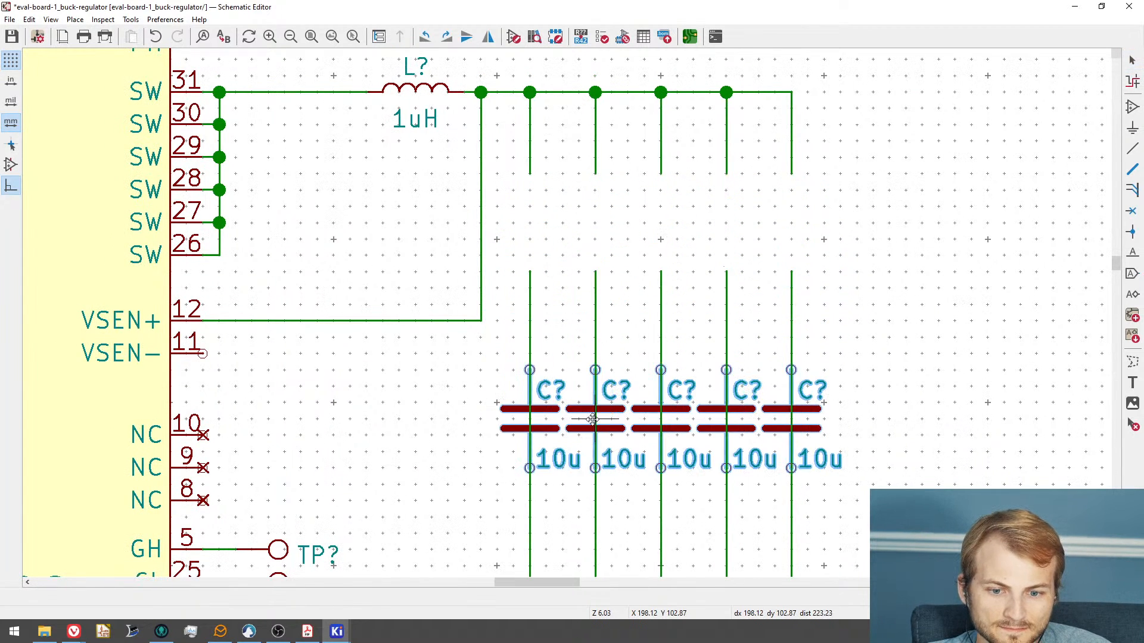
scroll(593, 420, down, 3)
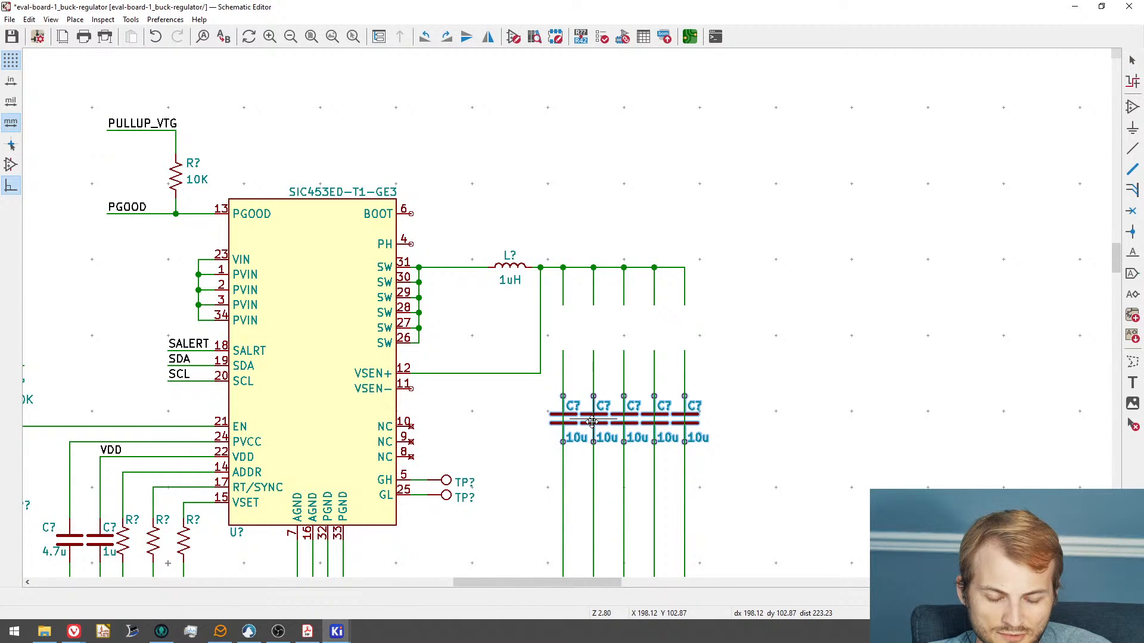
click(593, 452)
middle_drag(522, 442, 539, 339)
key(Escape)
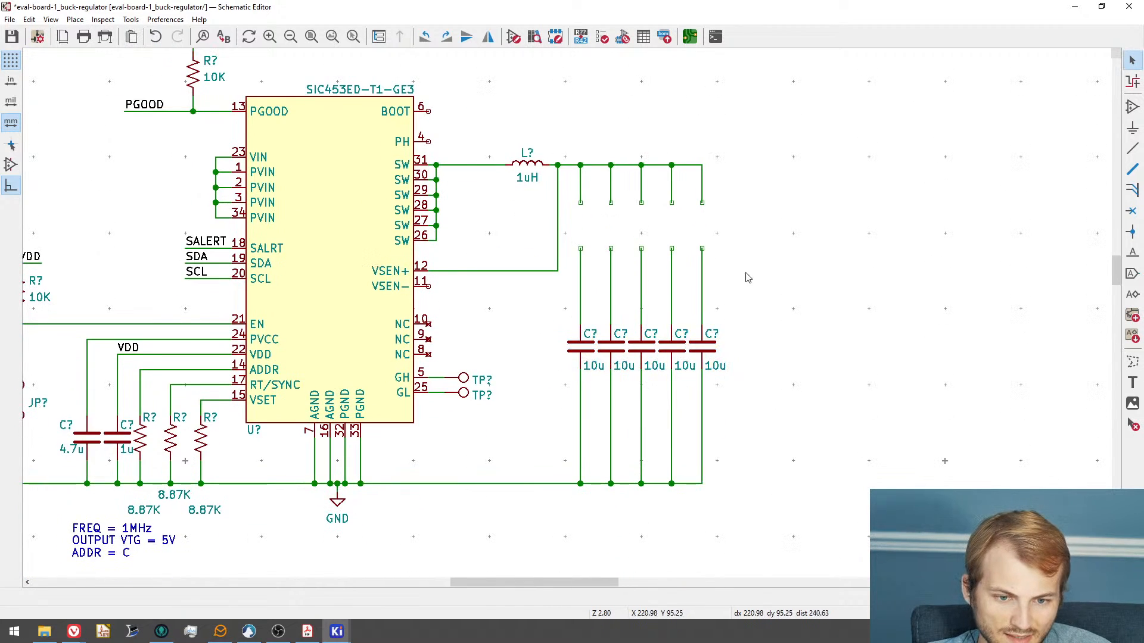
- Bridge the gaps in the five vertical wires between the inductor's output line and the output capacitors
key(w)
click(702, 203)
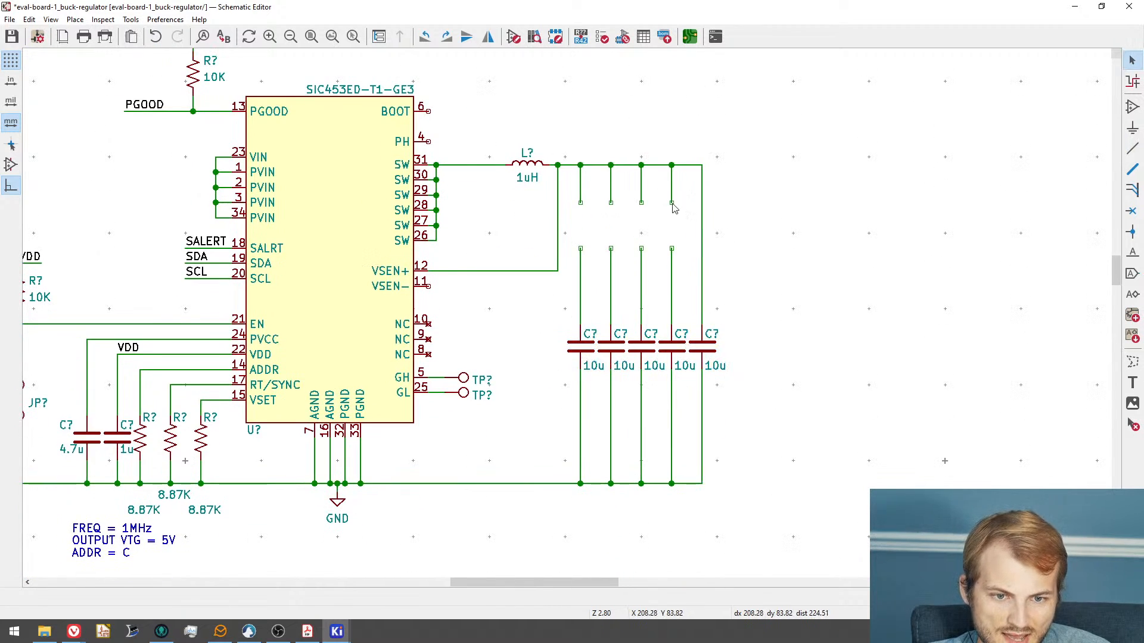
key(w)
click(672, 249)
key(w)
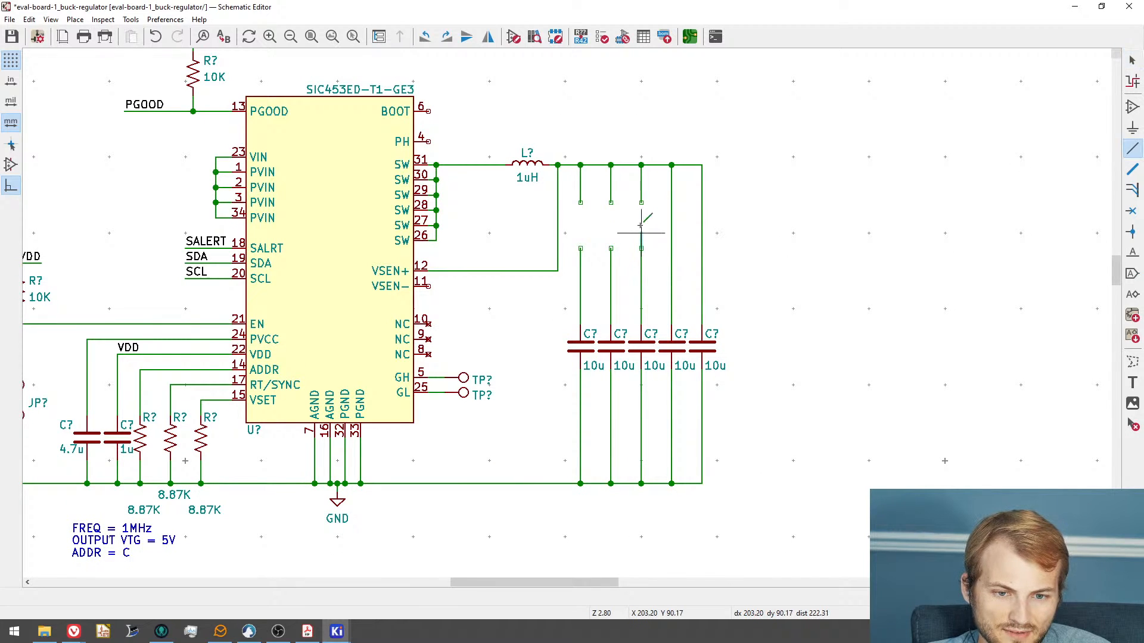
click(641, 203)
key(w)
click(611, 248)
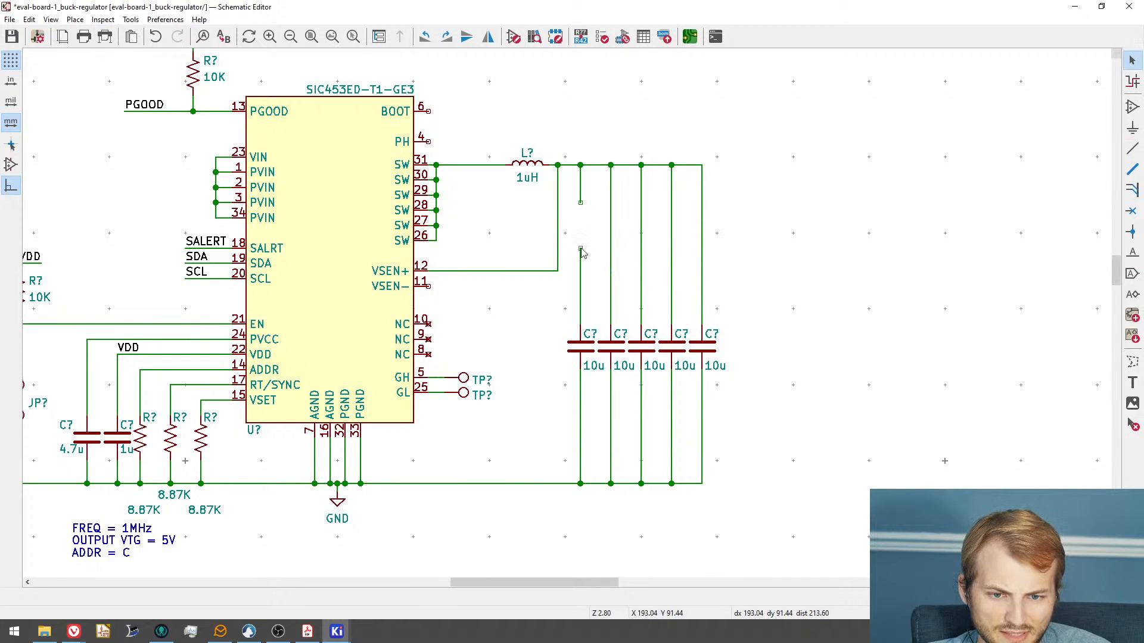
key(w)
click(580, 203)
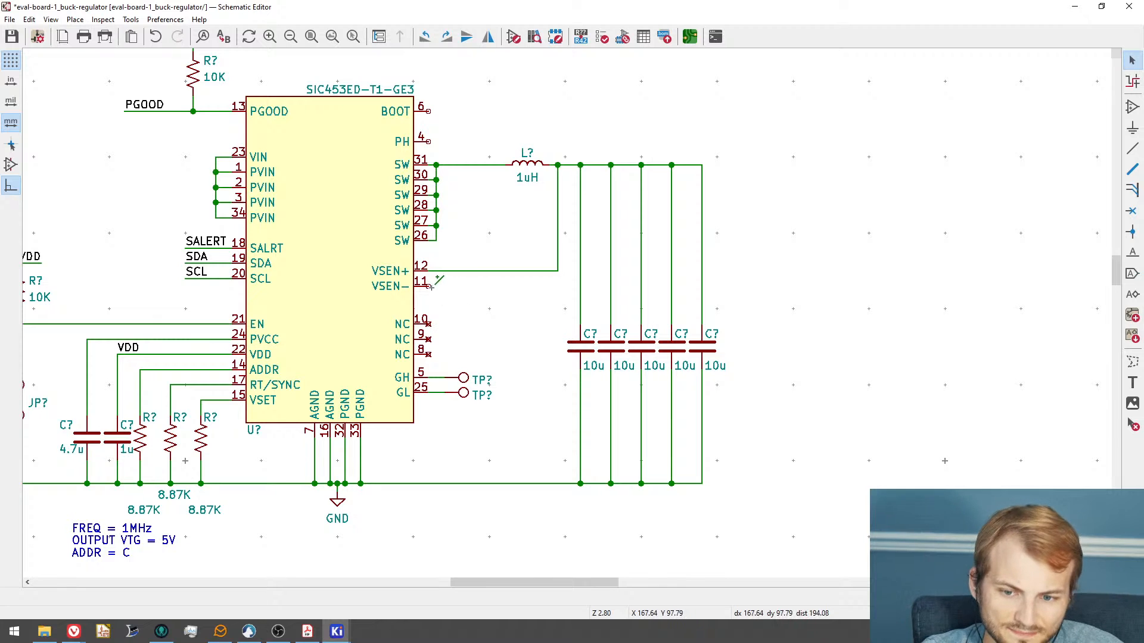
- Wire the VSEN- pin to the GND line, running down beside the output capacitor nearest the inductor
key(w)
click(558, 483)
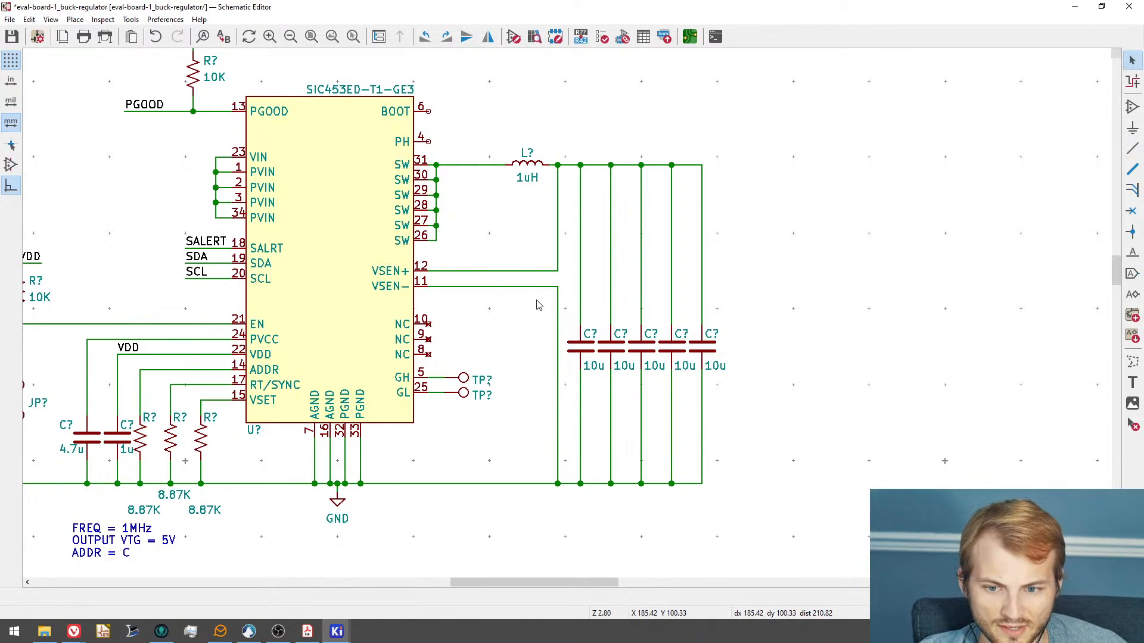
- Move the five 10u output capacitors up to about the height of the VSEN+ and VSEN- pins
middle_drag(716, 370, 706, 405)
drag(735, 377, 571, 387)
key(m)
click(571, 314)
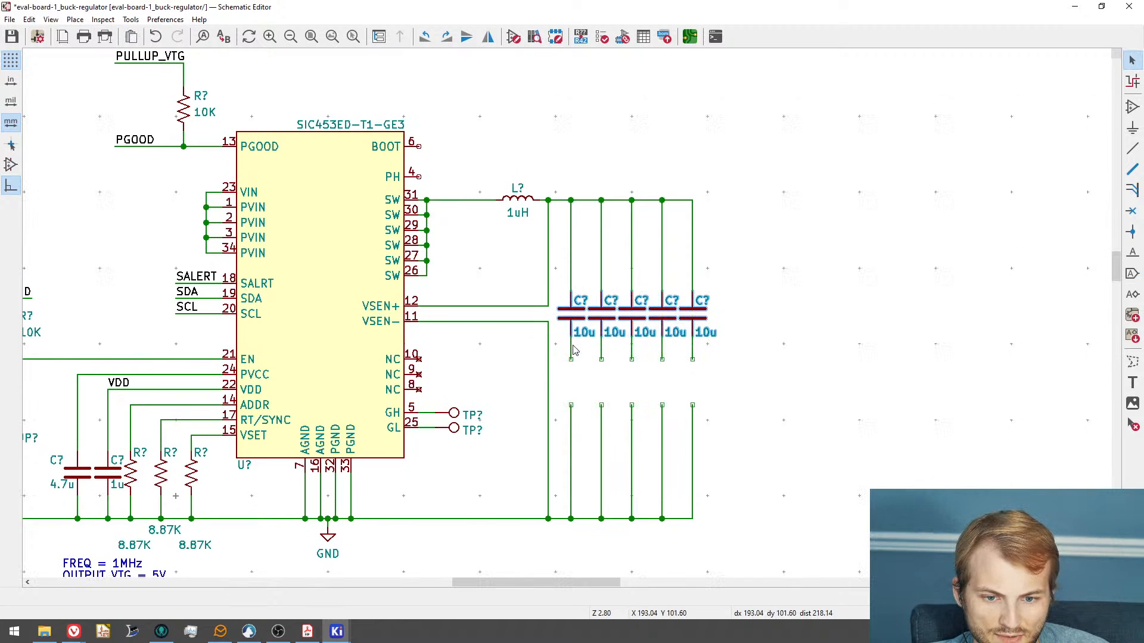
- Bridge the gaps in the five vertical wires between the 10u output capacitors and the GND line
click(569, 360)
click(571, 404)
click(602, 404)
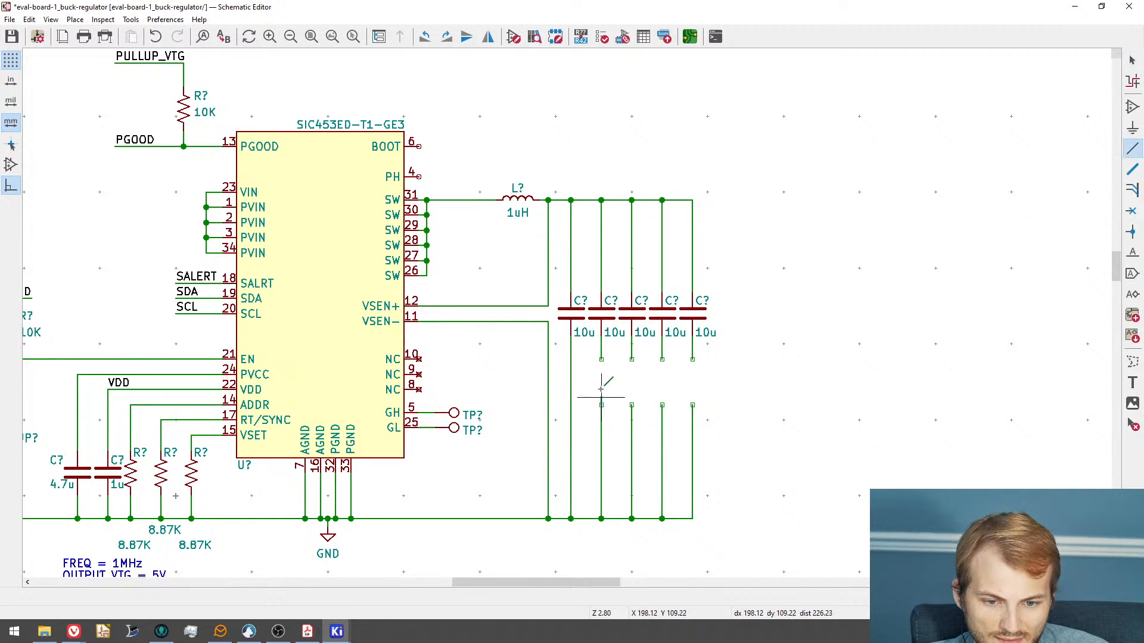
click(601, 359)
click(632, 359)
click(632, 405)
click(662, 404)
click(662, 359)
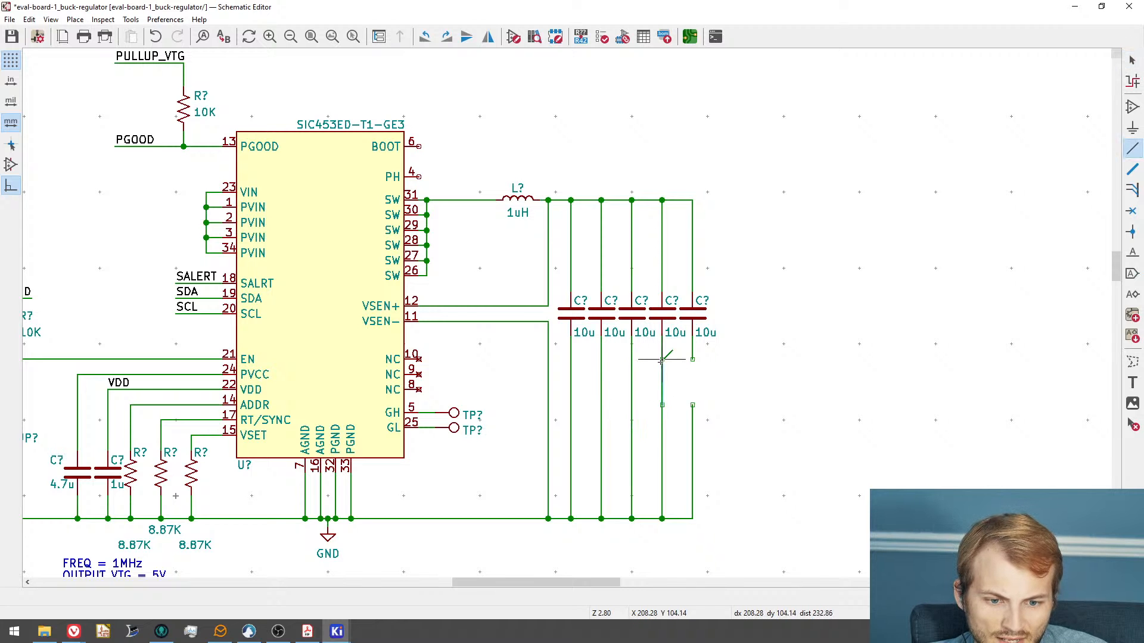
key(w)
click(693, 405)
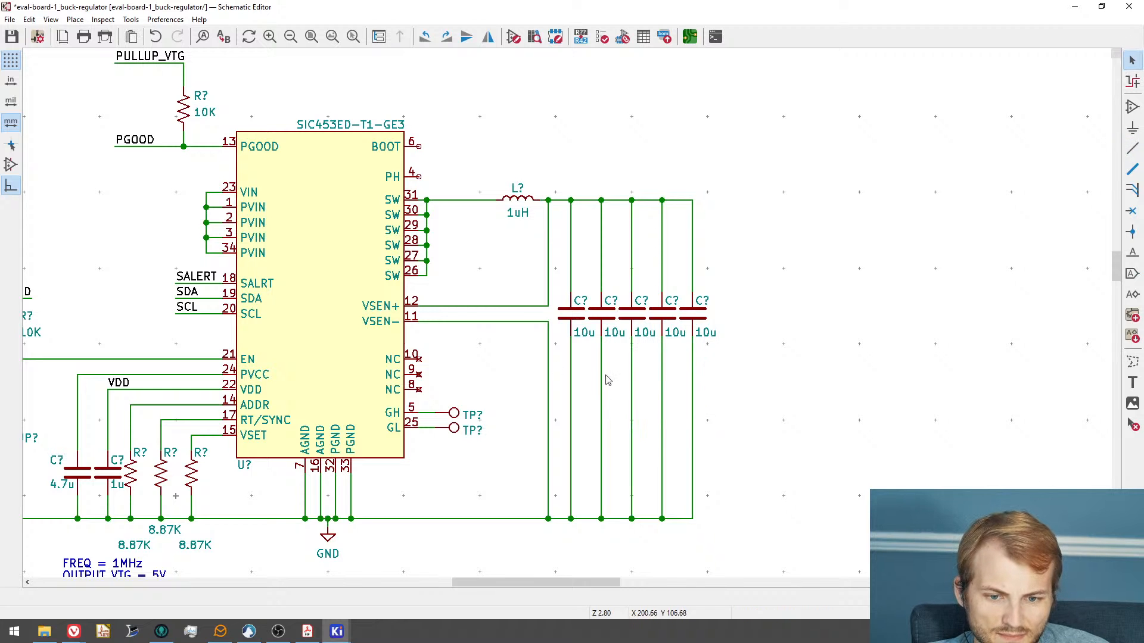
- Add a net label VOUT, extending back from the wire corner, at the far end of the inductor's output line
middle_drag(481, 355, 680, 346)
scroll(676, 345, down, 1)
middle_drag(807, 223, 603, 305)
click(1132, 252)
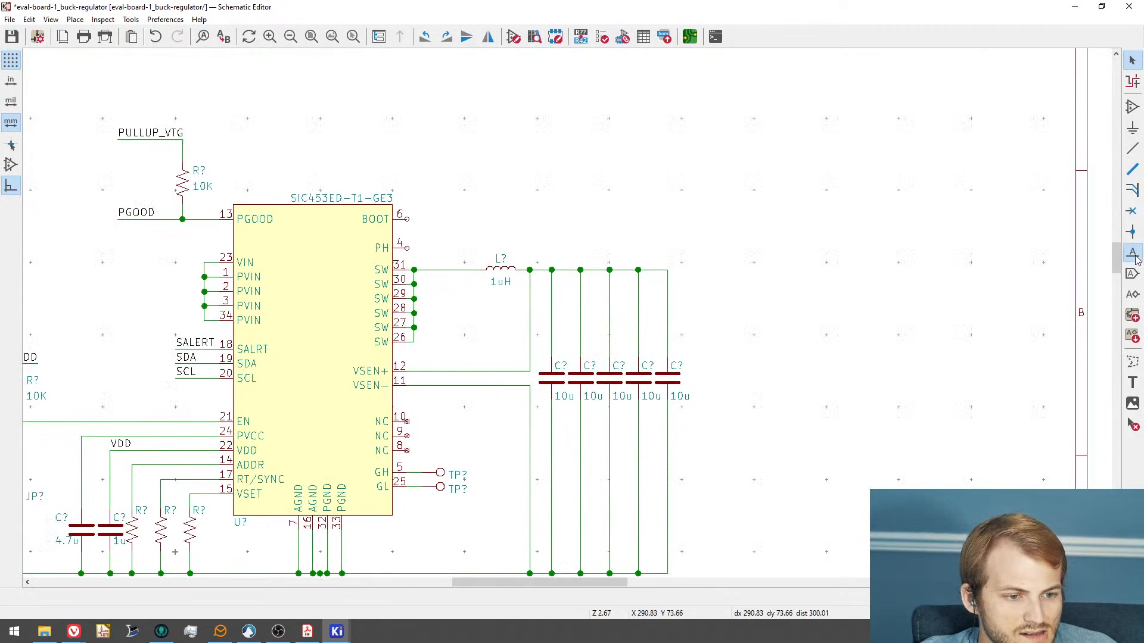
click(639, 242)
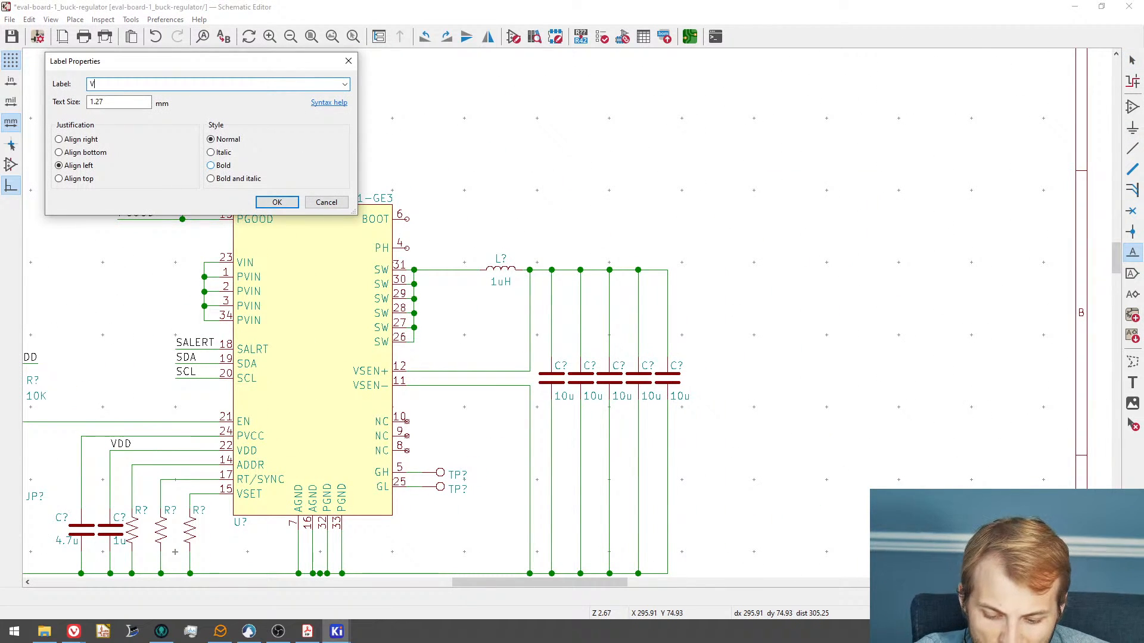
text(VOUT)
key(Return)
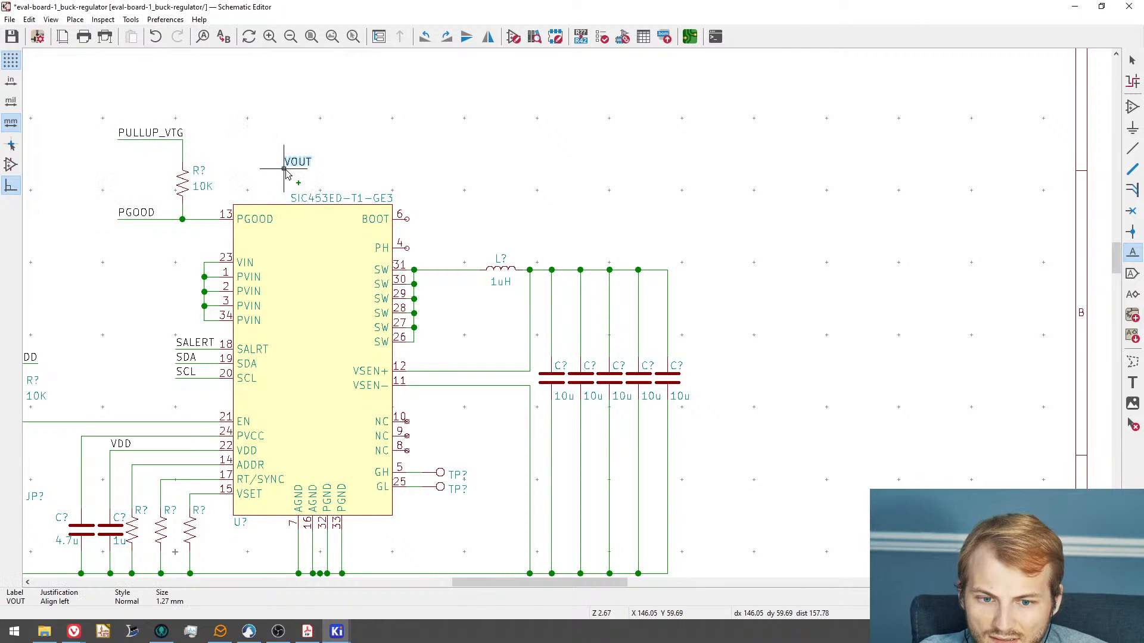
key(r)
key(r)
click(667, 271)
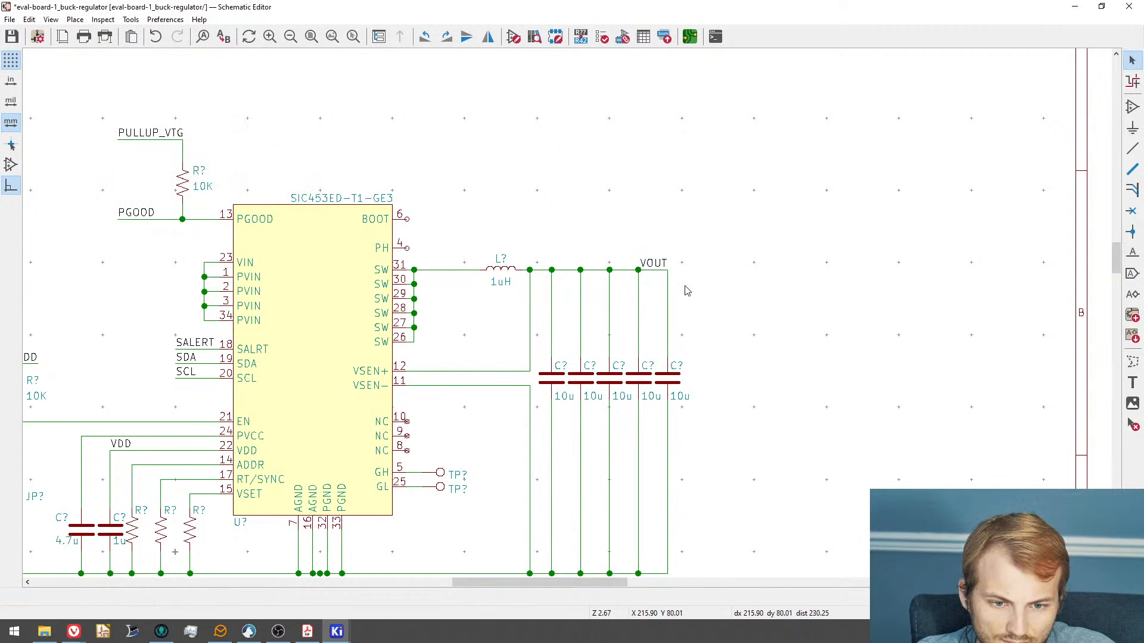
- Move the 1uH inductor closer to the SW pins and wire its free end back to the VOUT line
scroll(633, 289, up, 8)
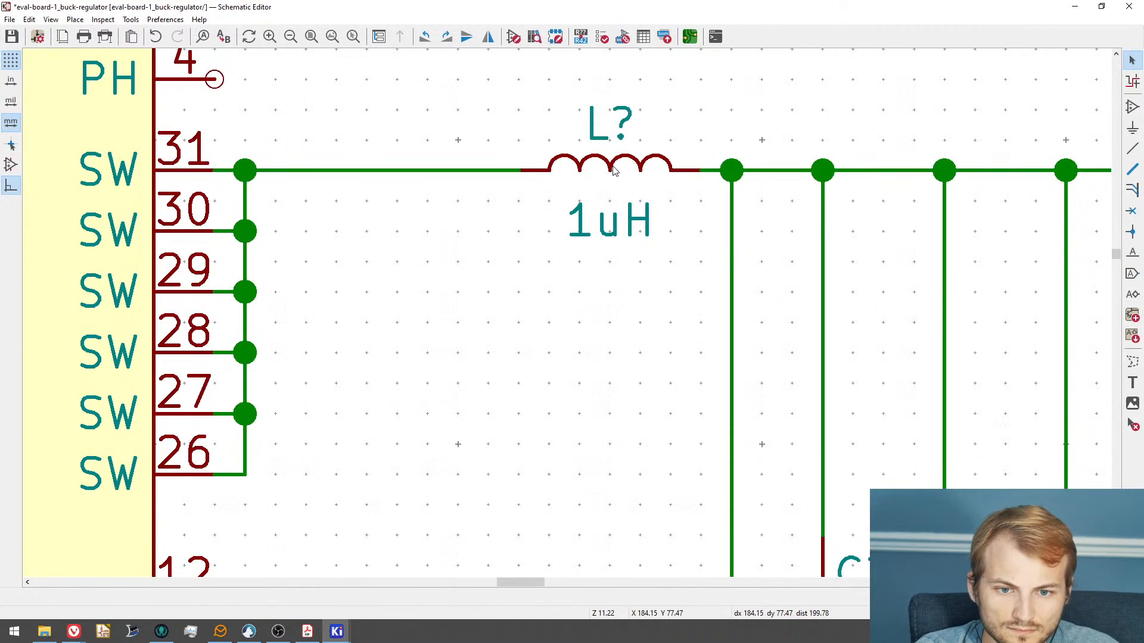
key(m)
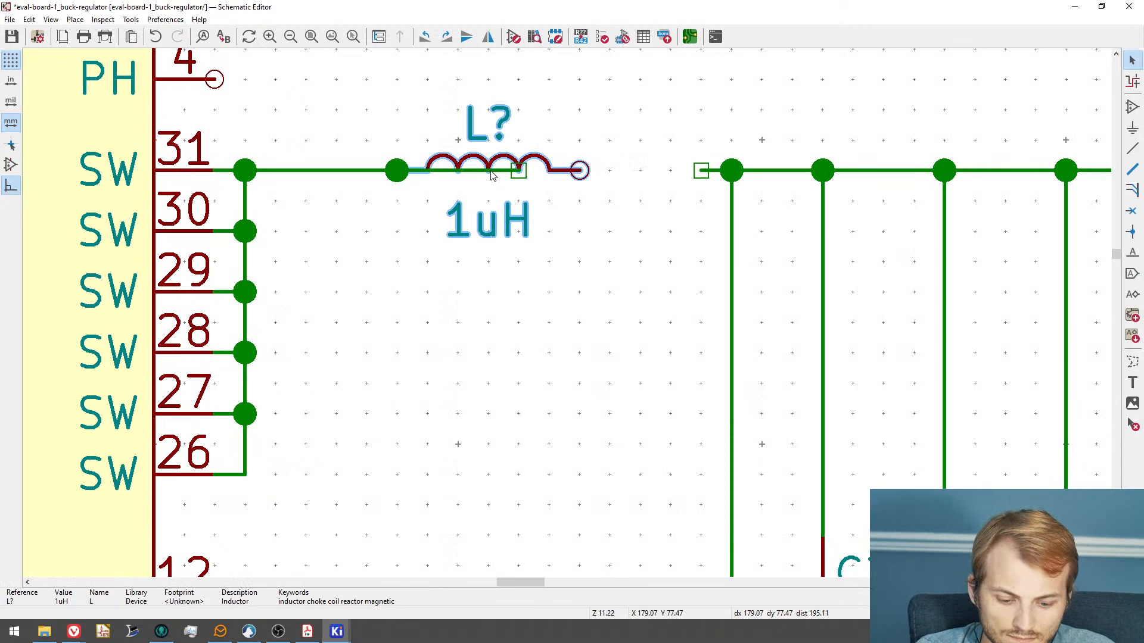
key(Delete)
key(ctrl+z)
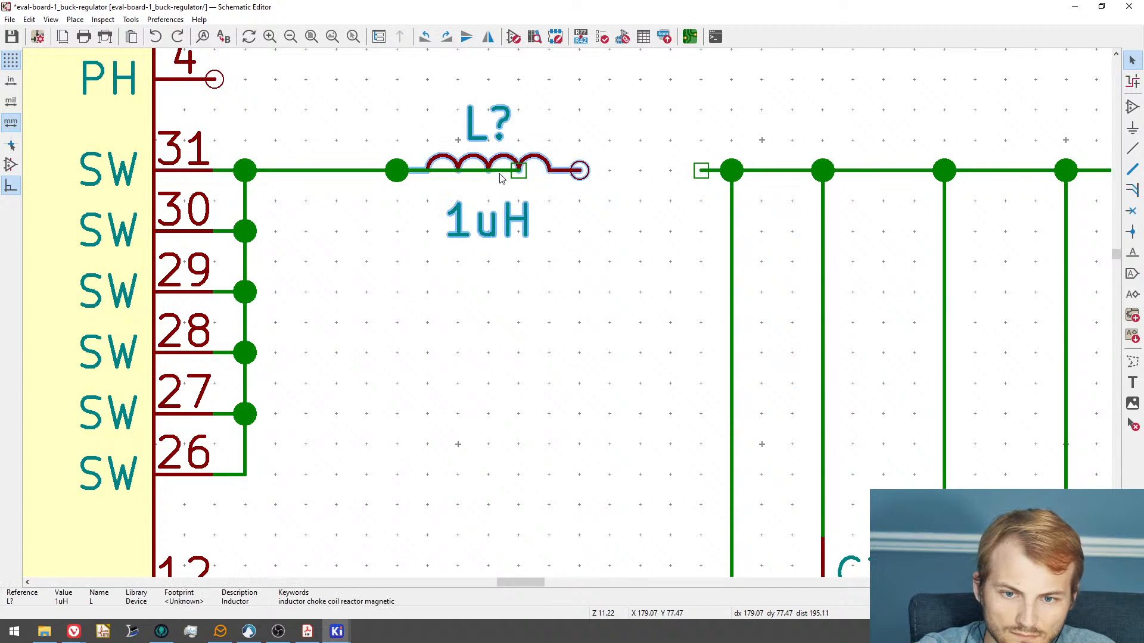
key(Escape)
key(w)
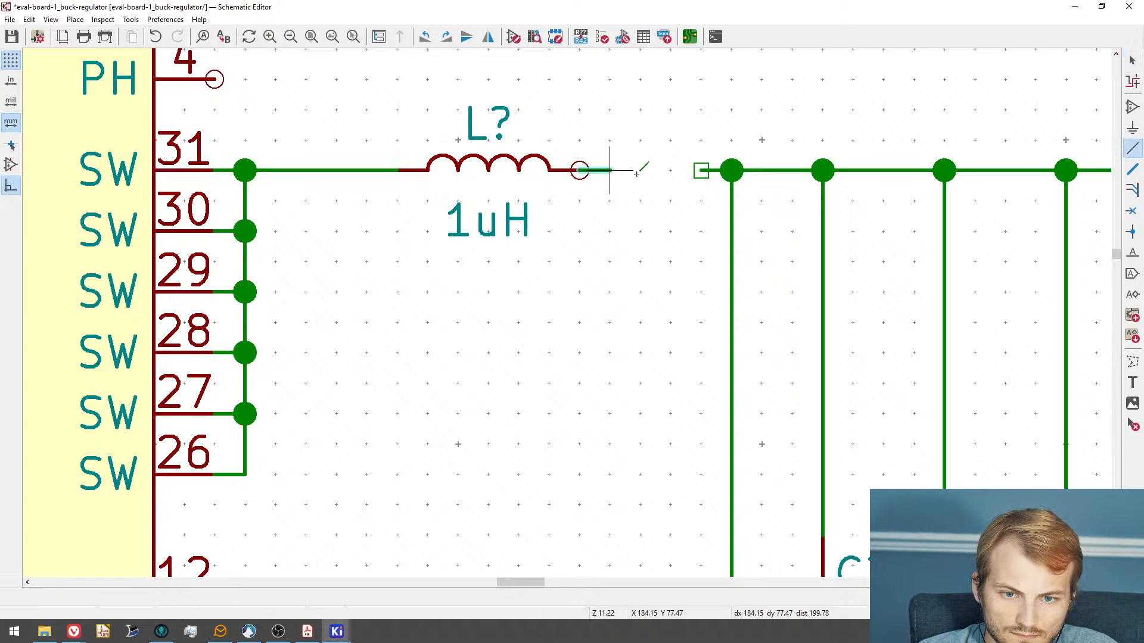
click(709, 181)
scroll(524, 255, down, 6)
scroll(616, 209, up, 1)
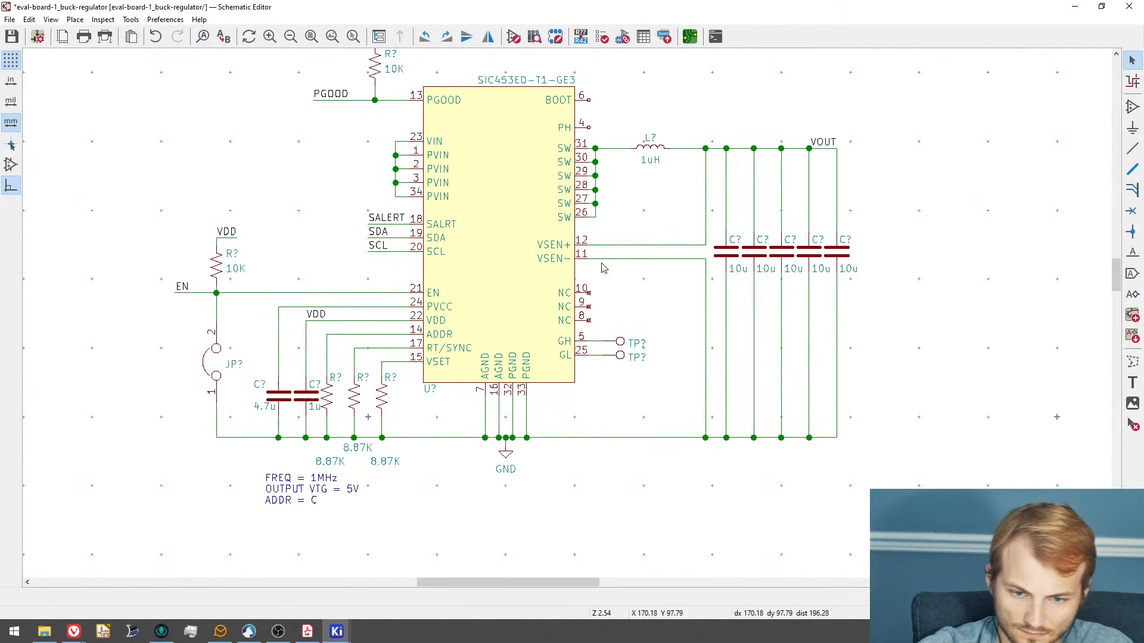
- Try to move the 10u capacitor nearest the inductor onto the vertical VSEN+ and VSEN- sense wires
scroll(651, 288, up, 3)
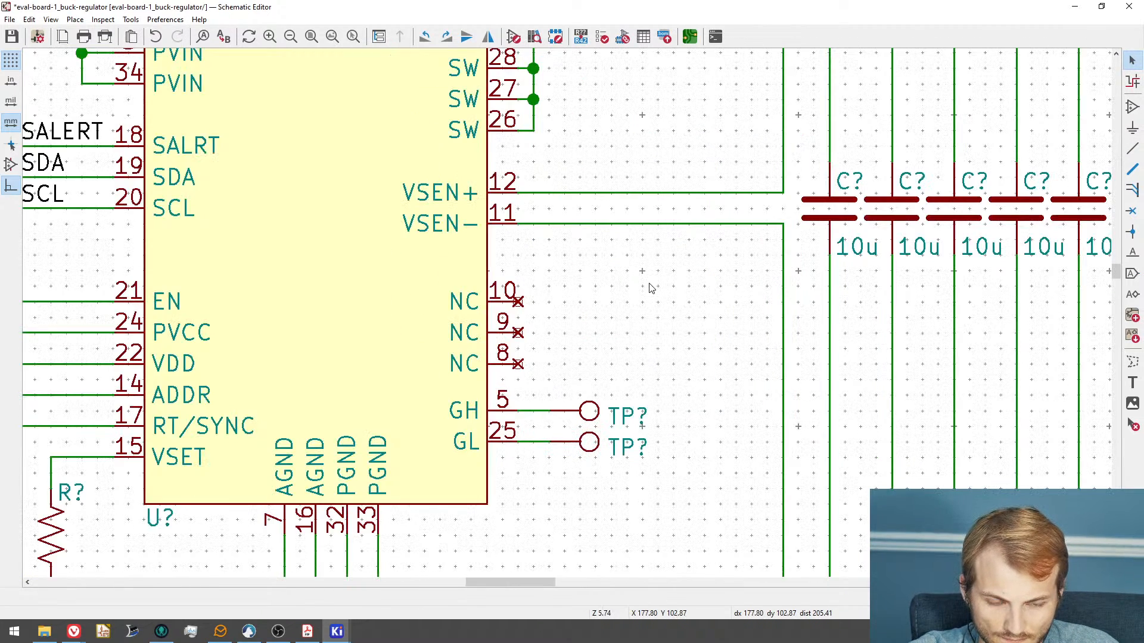
scroll(651, 289, down, 3)
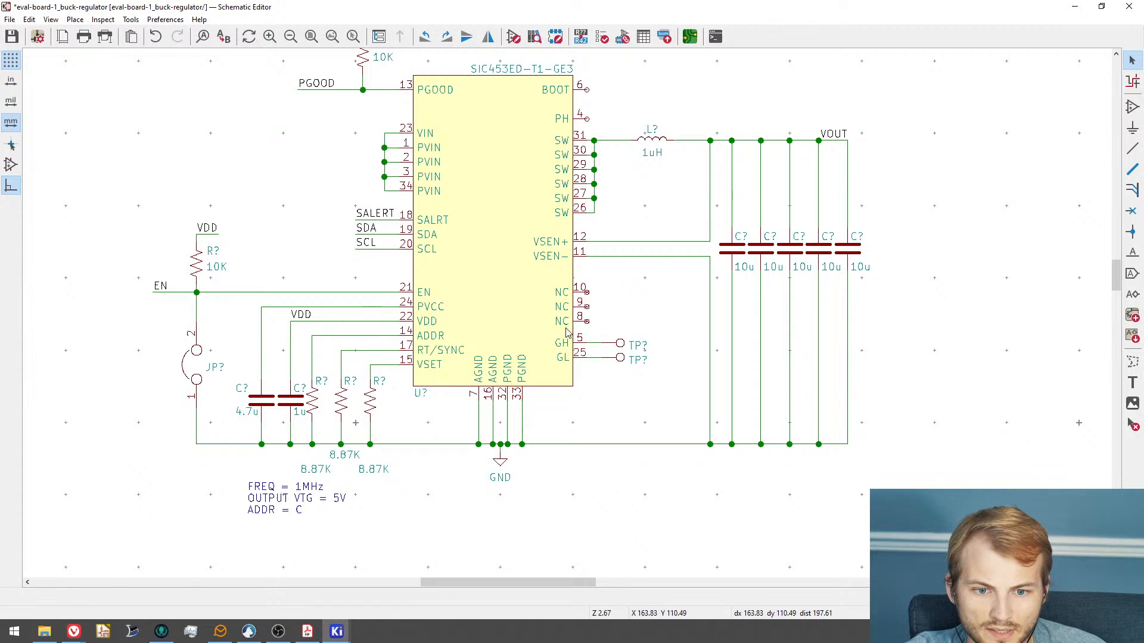
middle_drag(563, 328, 467, 357)
drag(656, 233, 591, 241)
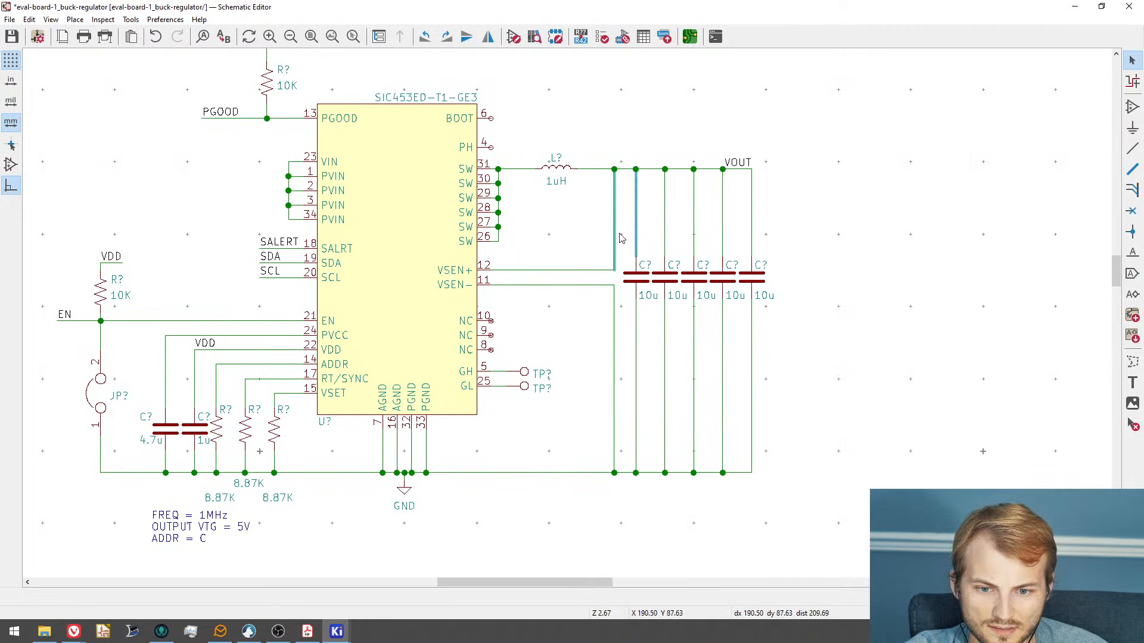
click(590, 276)
scroll(632, 285, up, 3)
click(648, 275)
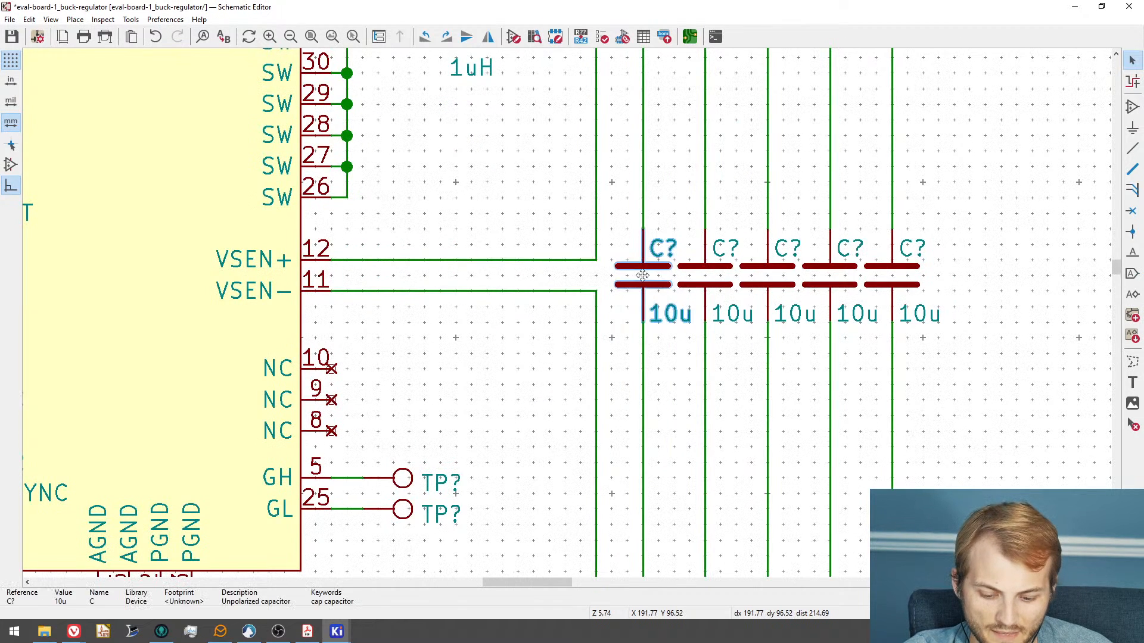
drag(648, 275, 595, 284)
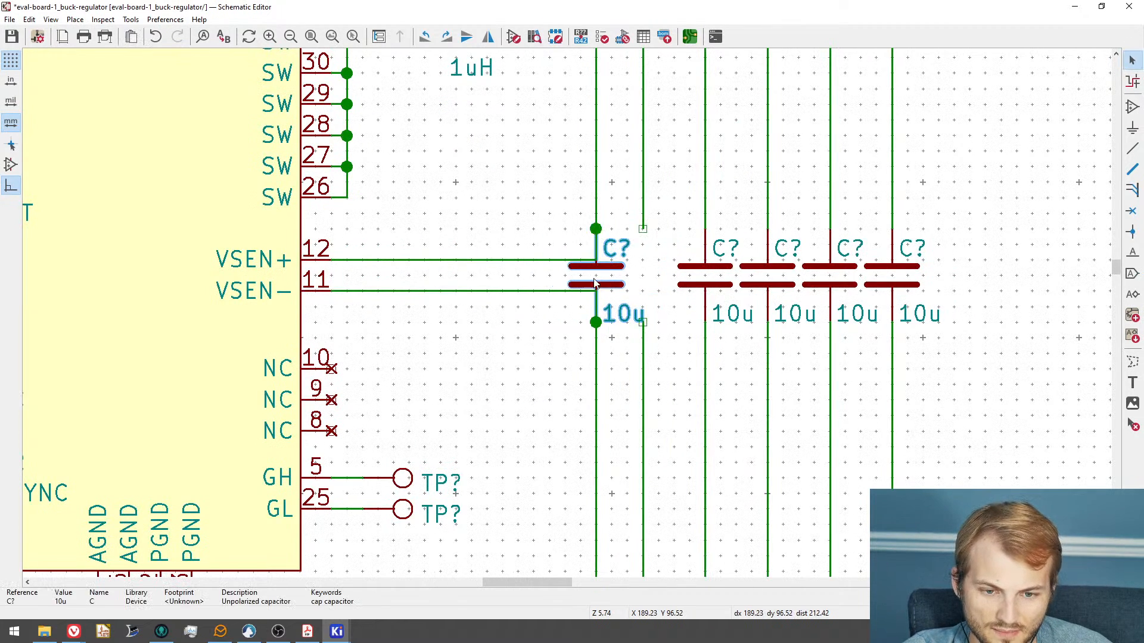
key(ctrl+z)
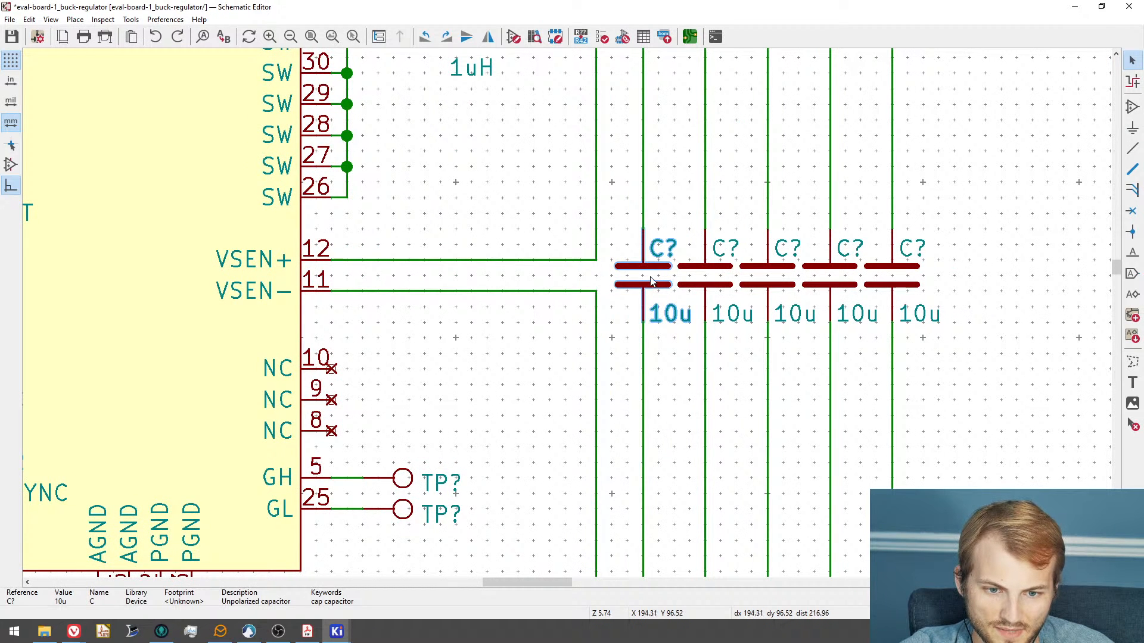
scroll(647, 285, down, 3)
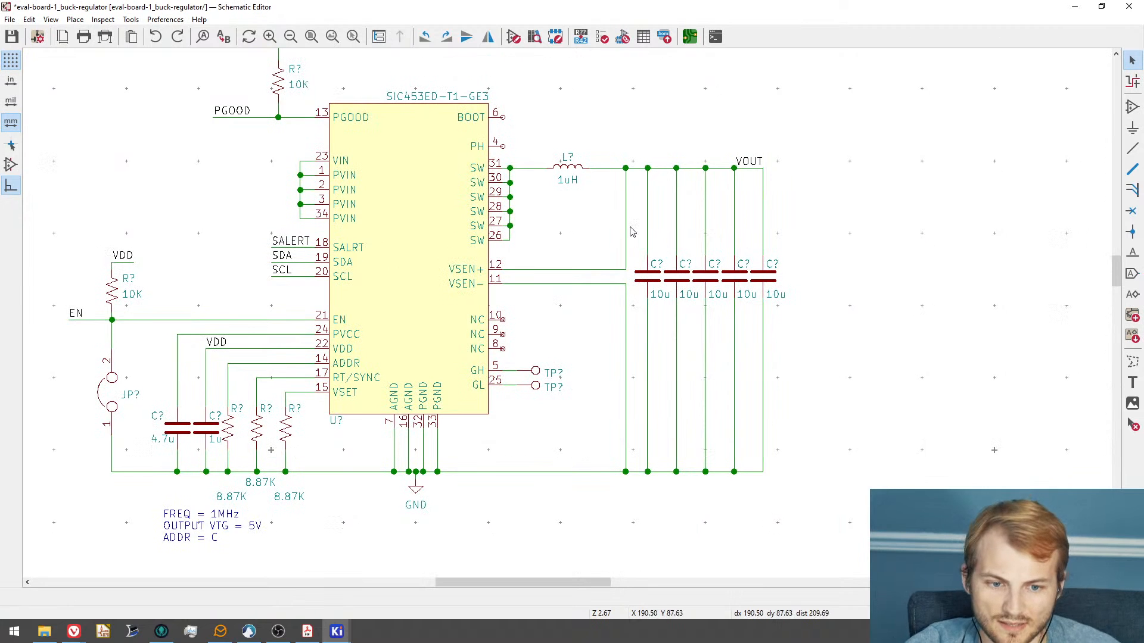
drag(807, 281, 645, 276)
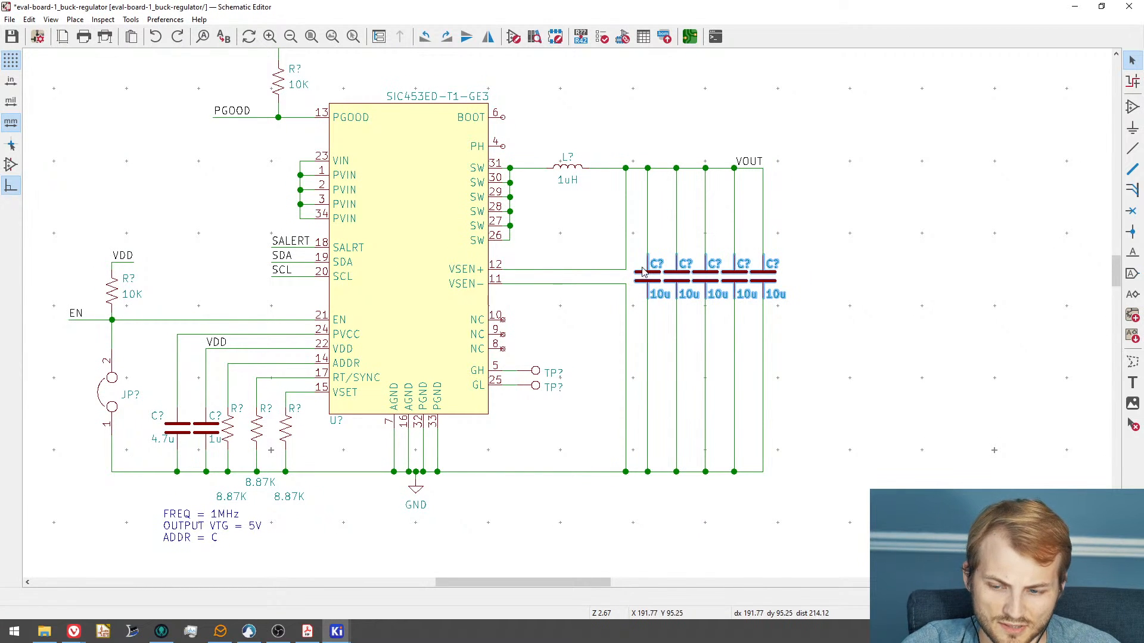
key(Escape)
middle_drag(616, 287, 804, 308)
scroll(486, 237, down, 1)
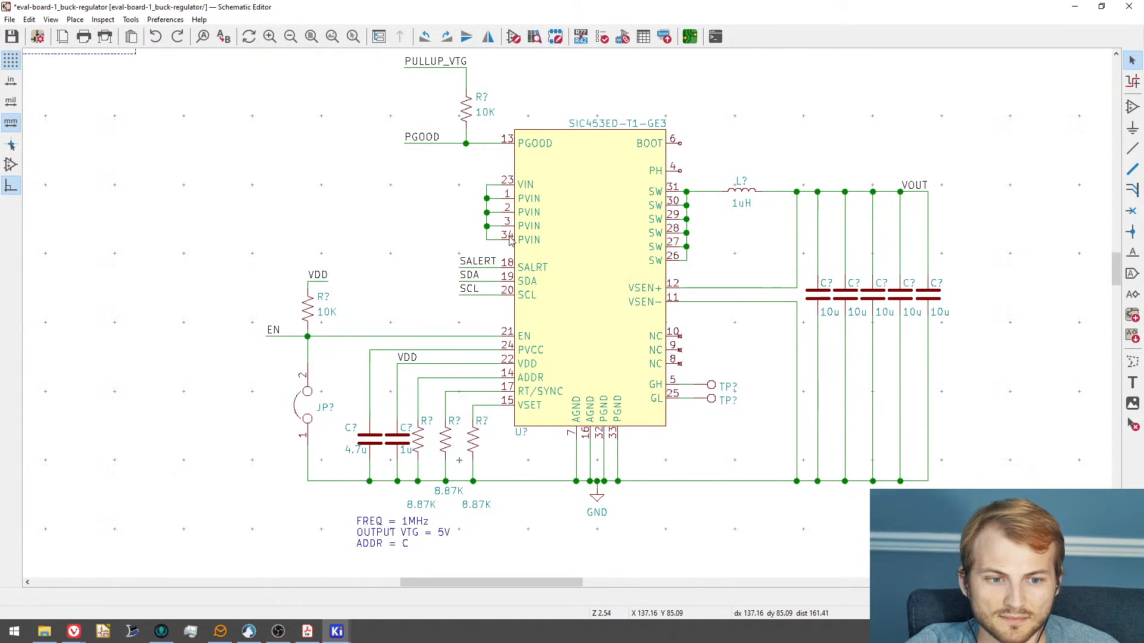
middle_drag(512, 236, 415, 293)
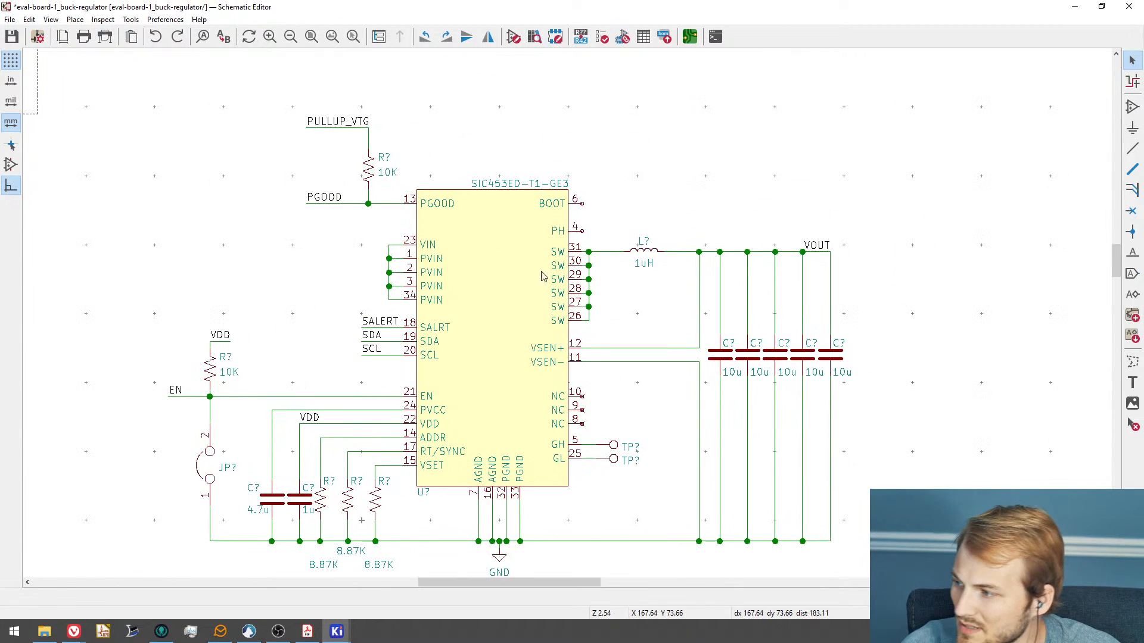
- Place an unpolarized capacitor (C), rotated to lie horizontally, above the inductor near the BOOT pin
scroll(460, 267, up, 3)
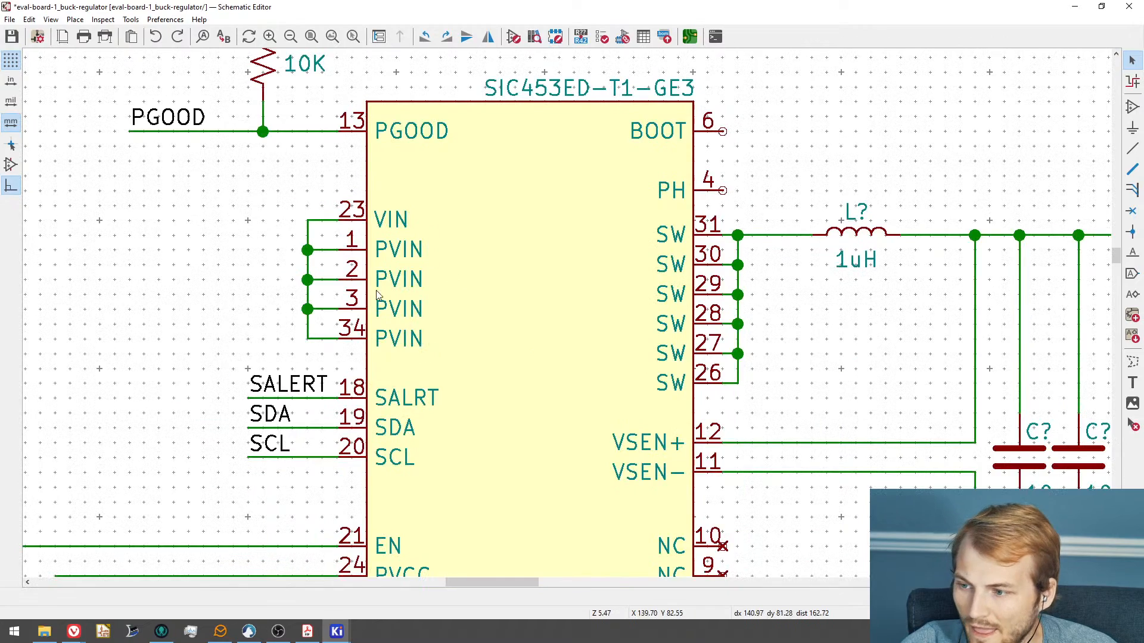
middle_drag(707, 191, 512, 264)
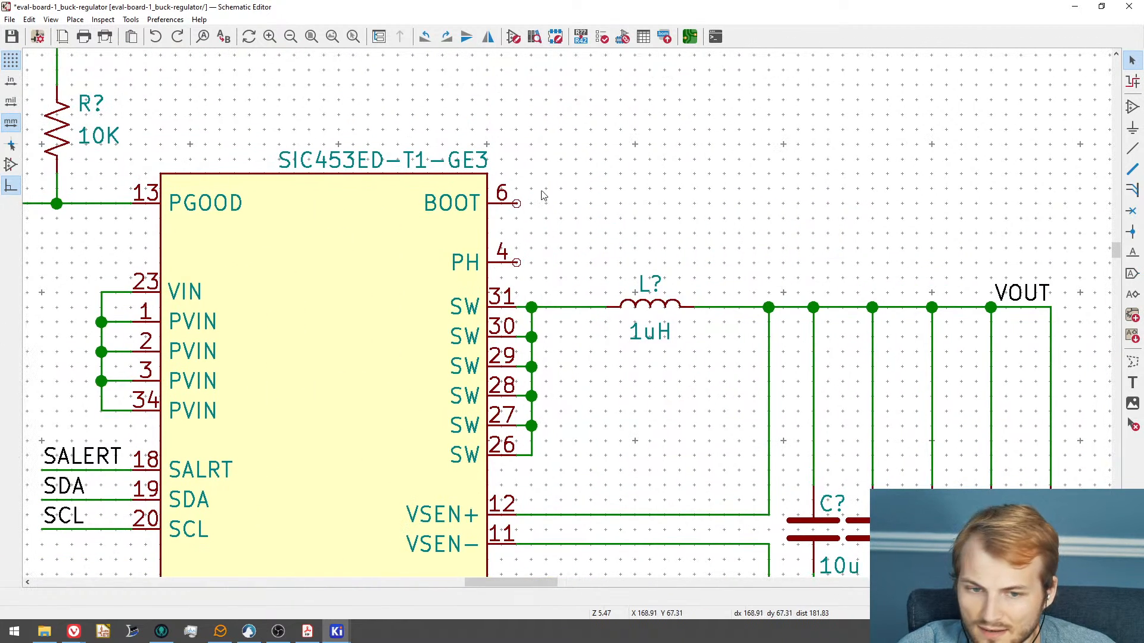
middle_drag(516, 203, 363, 233)
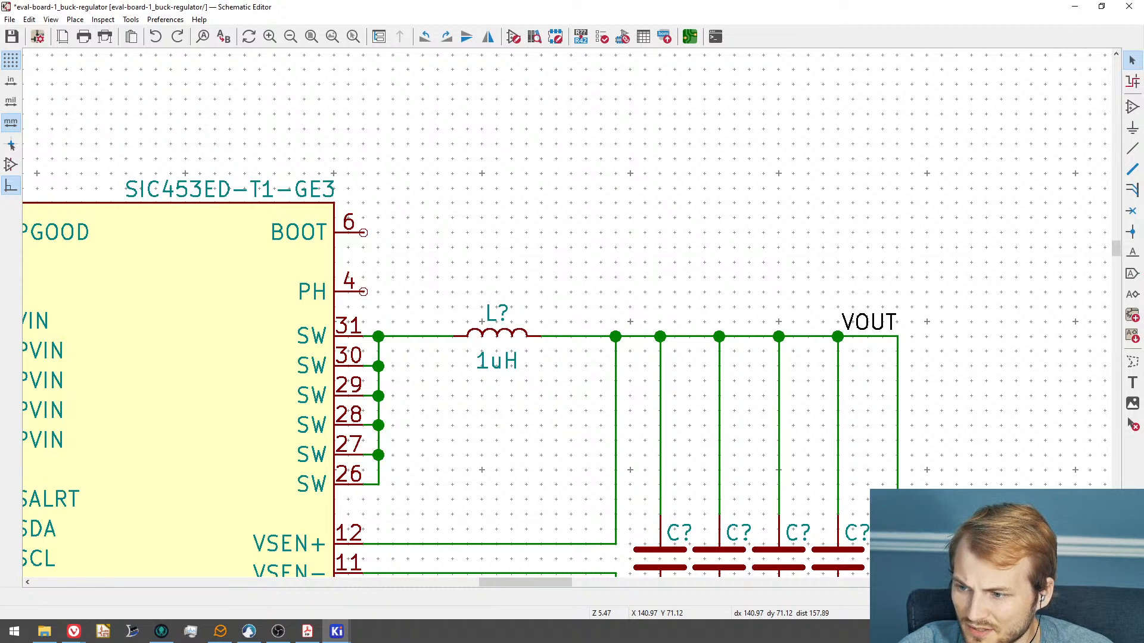
click(1131, 107)
click(1018, 109)
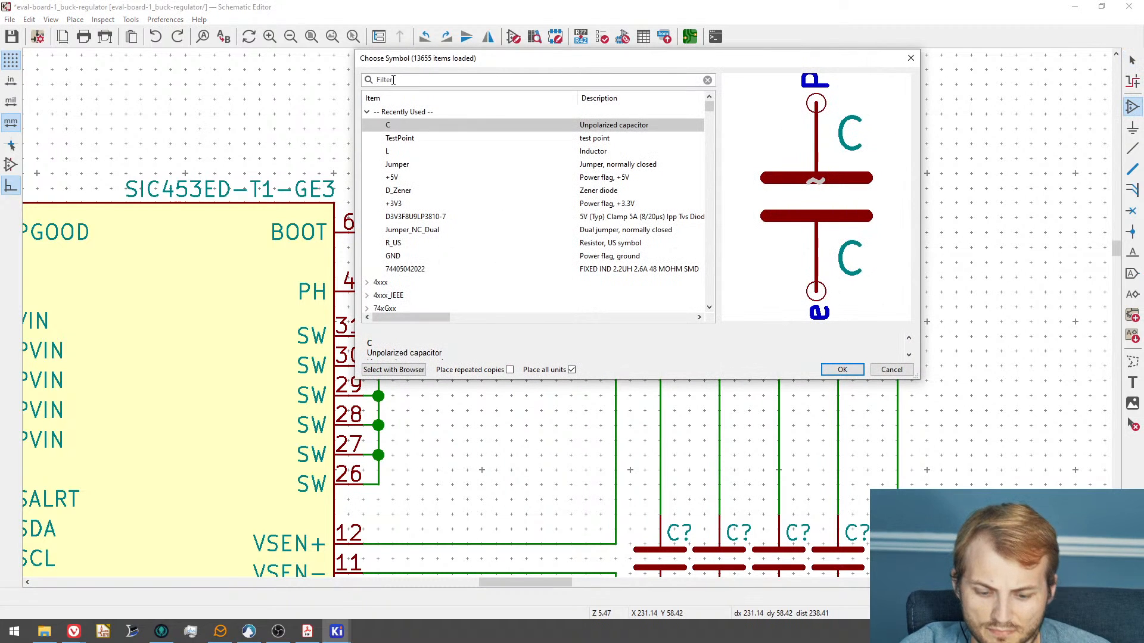
key(Return)
key(r)
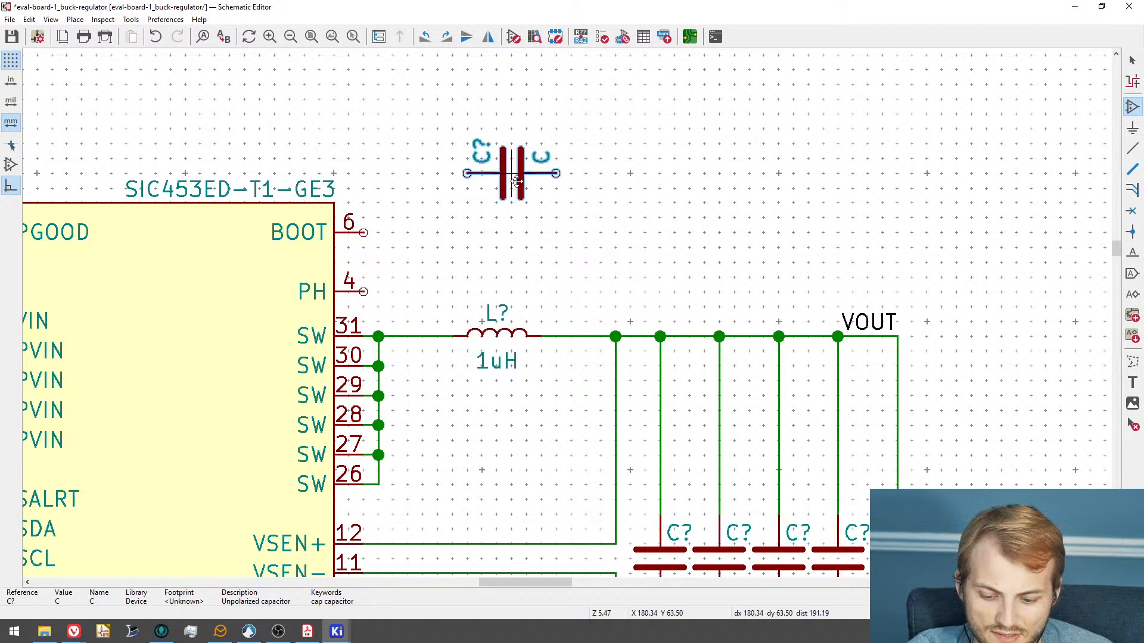
click(507, 204)
key(Escape)
- Bring the new capacitor's value text next to its plates and set the value to 0.1uF
key(m)
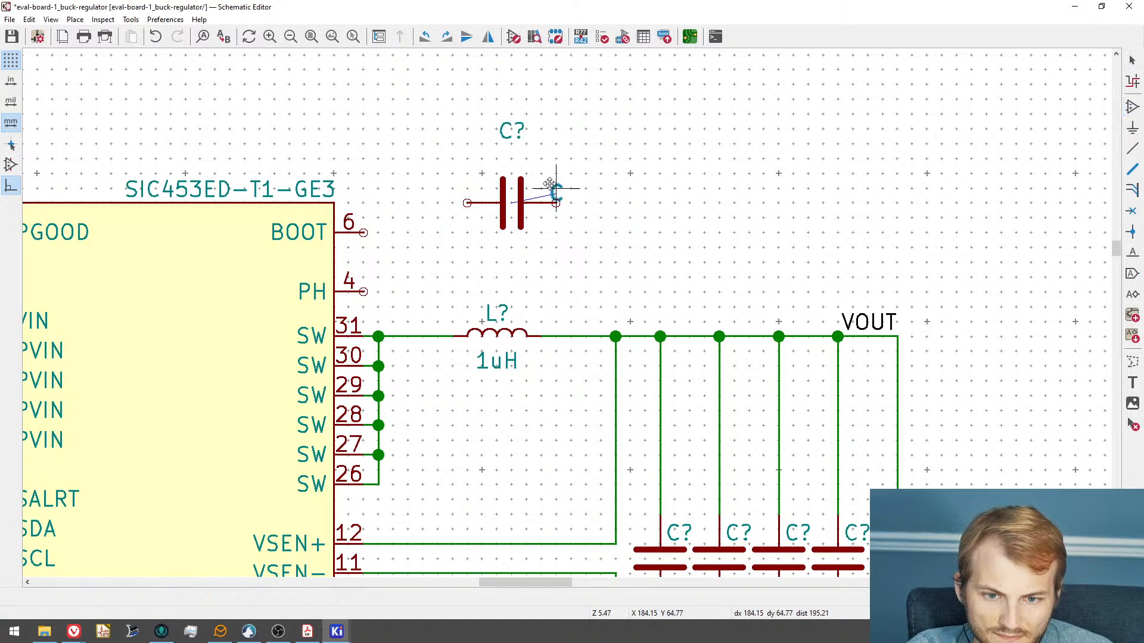
click(535, 187)
key(v)
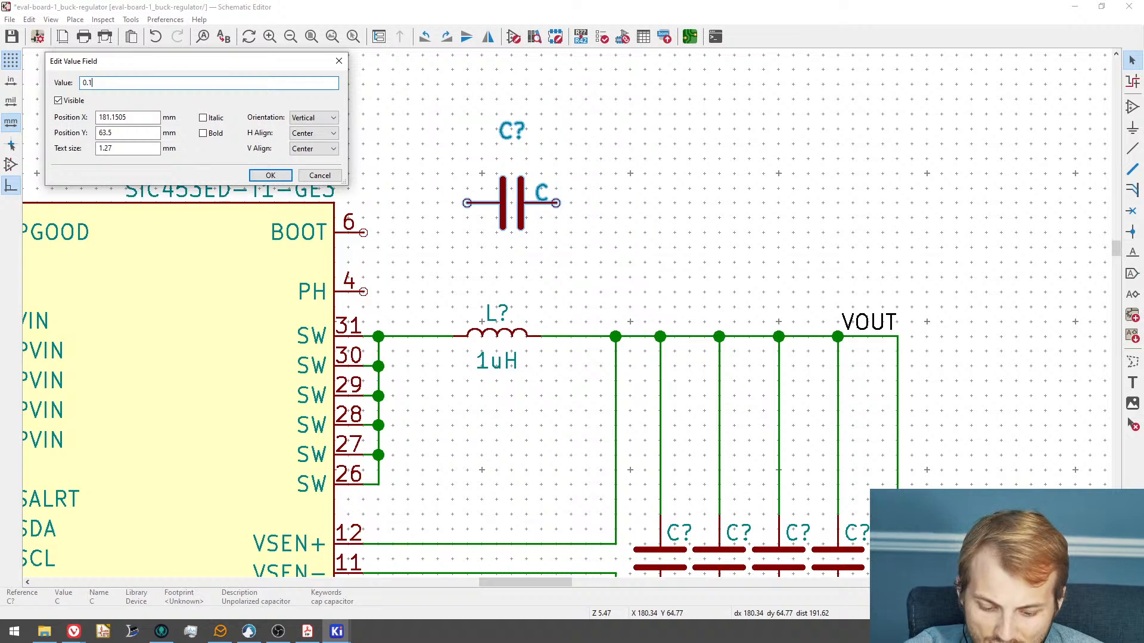
key(Return)
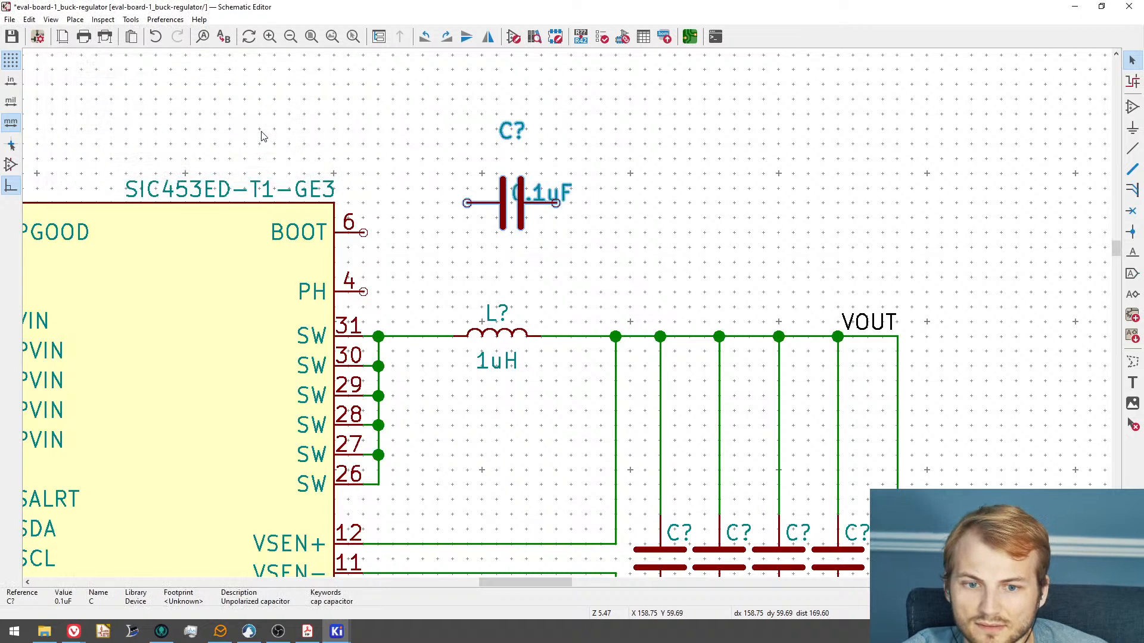
- Arrange the new capacitor's texts with the 0.1uF value above its left lead and the C? reference above its right lead
key(m)
click(557, 193)
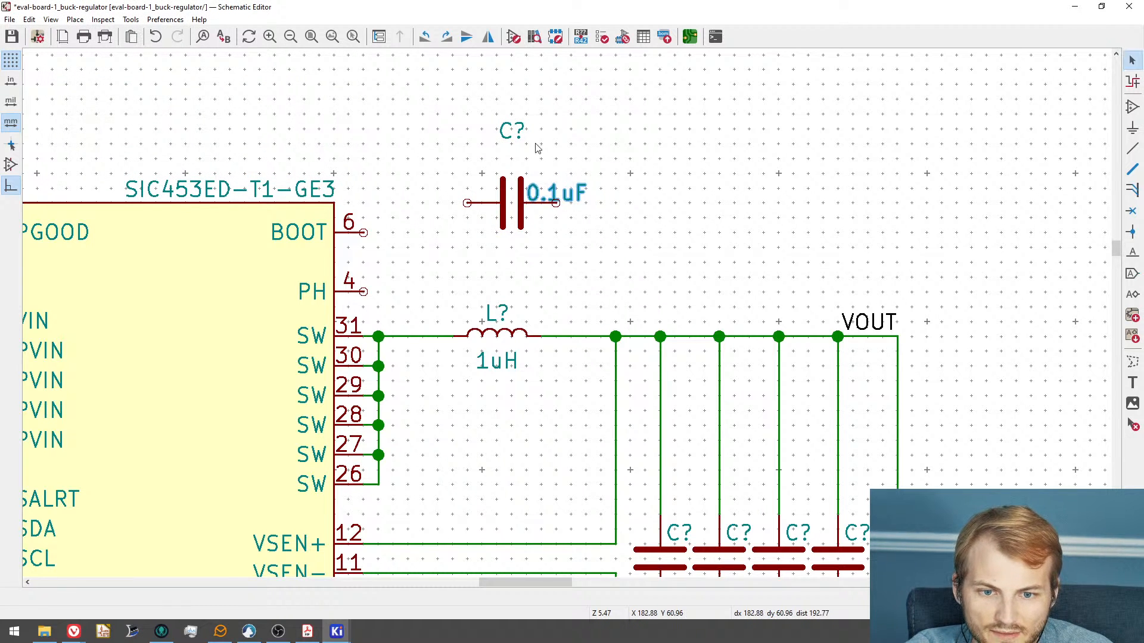
key(m)
click(468, 191)
drag(540, 192, 437, 143)
drag(467, 189, 542, 189)
click(467, 157)
drag(467, 158, 483, 190)
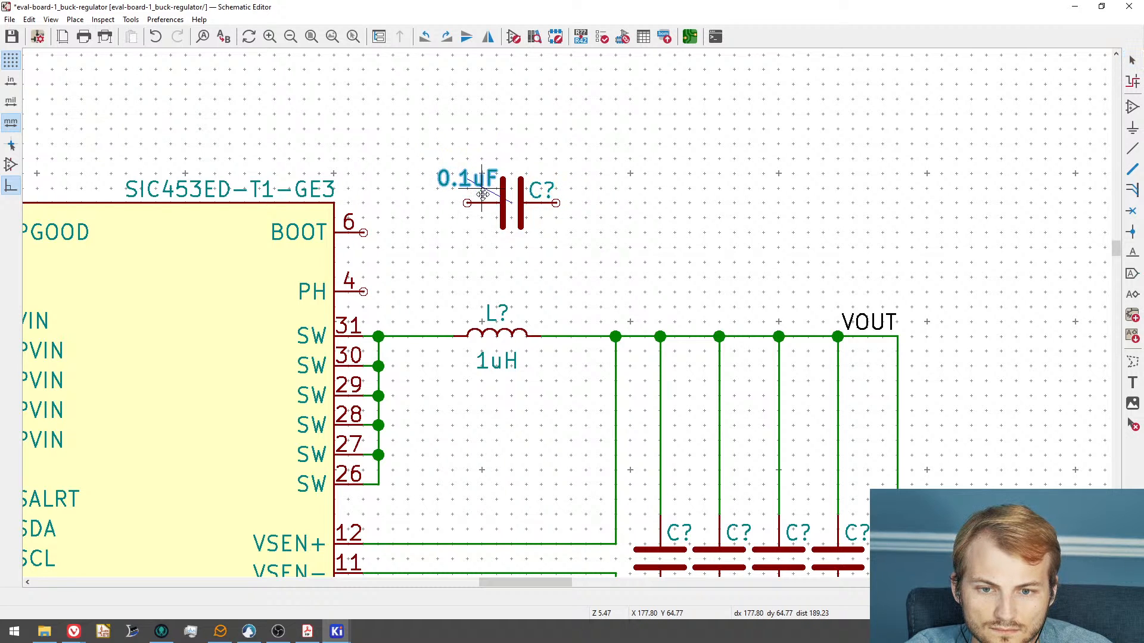
click(483, 194)
click(540, 182)
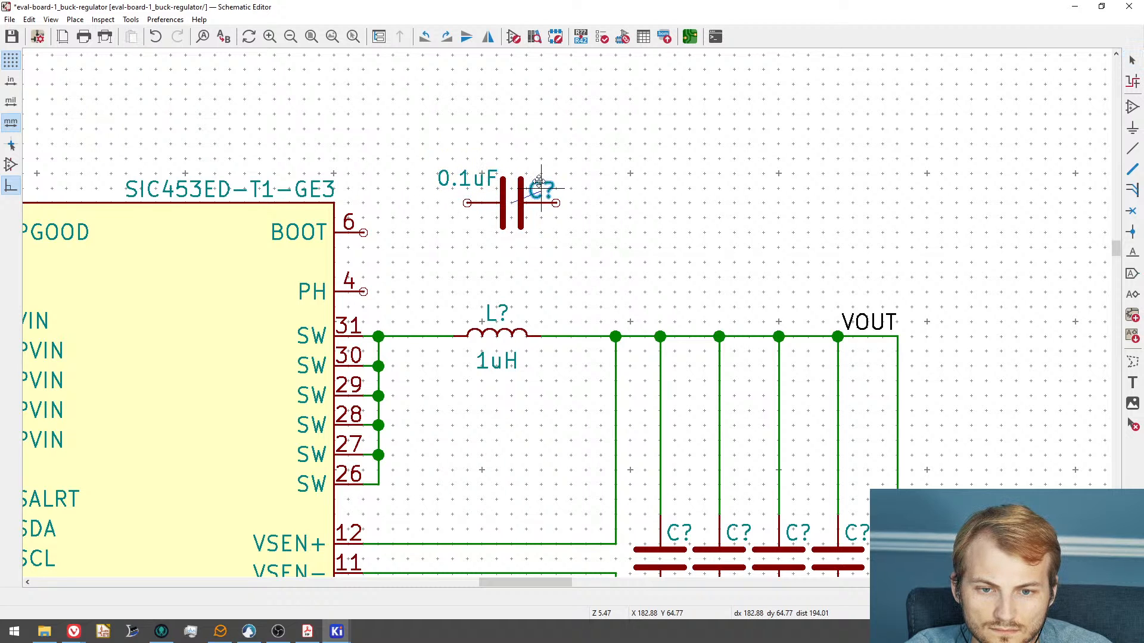
click(539, 174)
key(m)
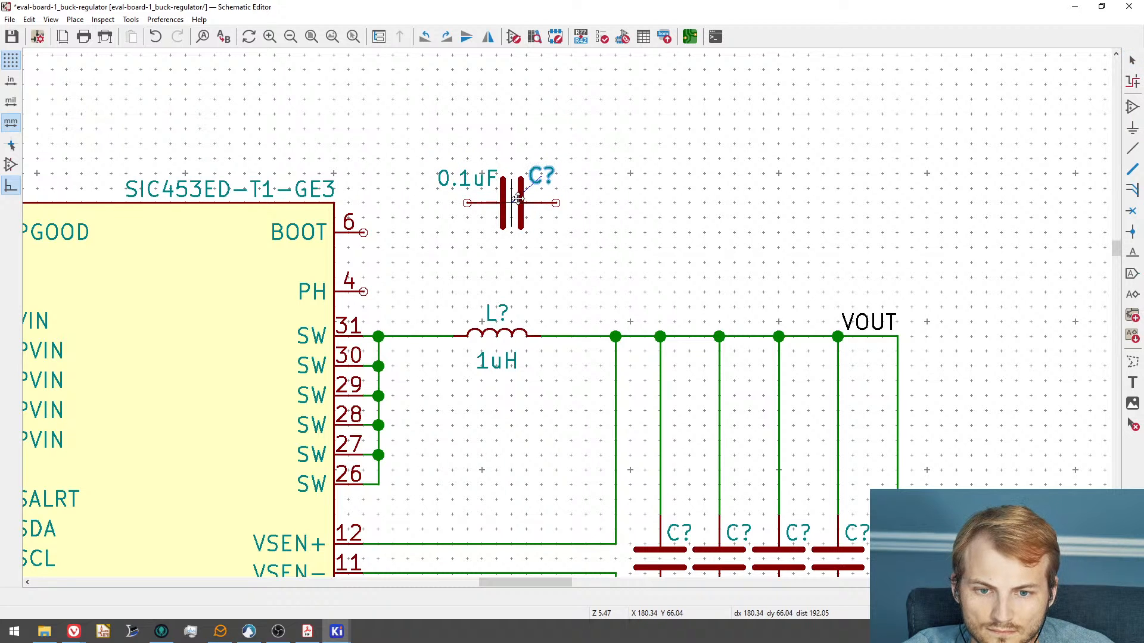
key(Escape)
- Move the 0.1uF capacitor level with the BOOT pin and wire its left lead to that pin
click(512, 215)
key(m)
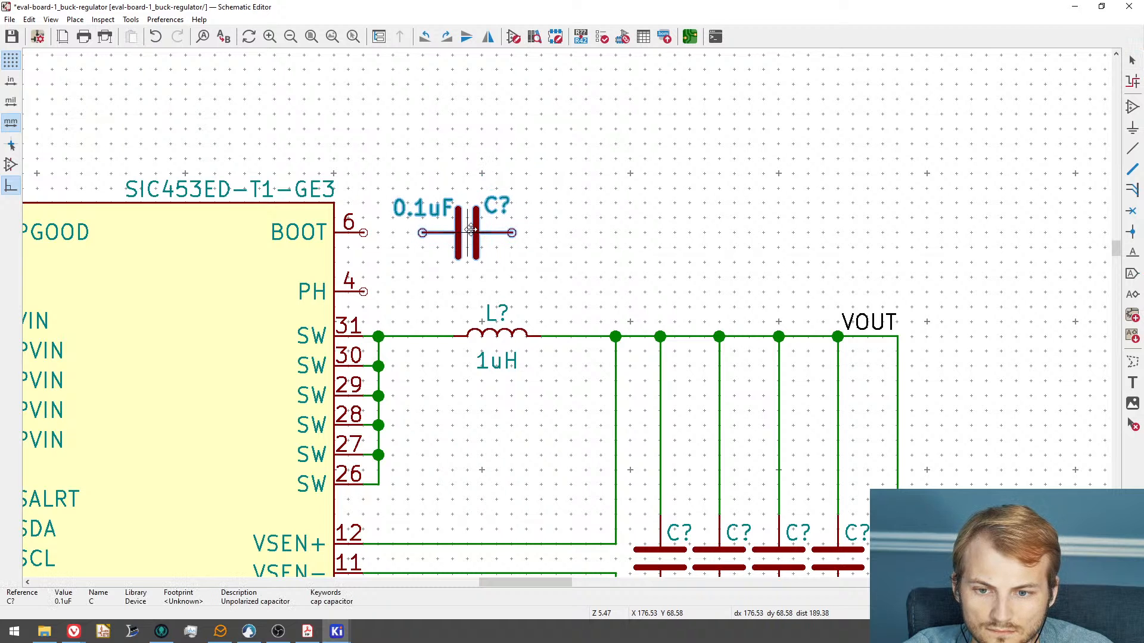
click(437, 232)
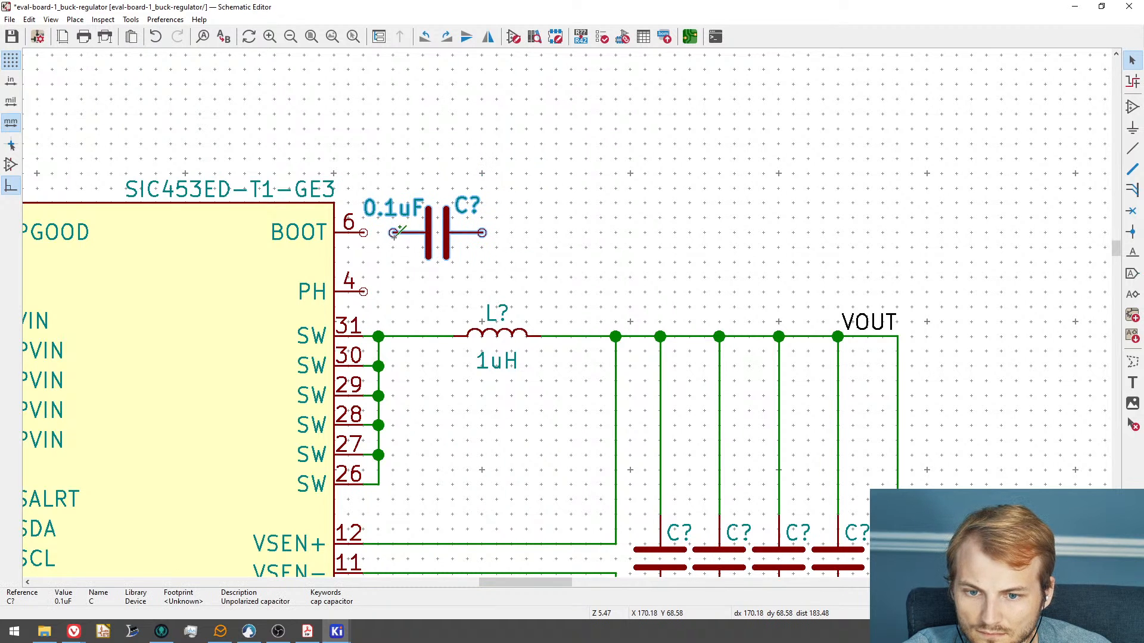
key(Escape)
scroll(507, 277, down, 3)
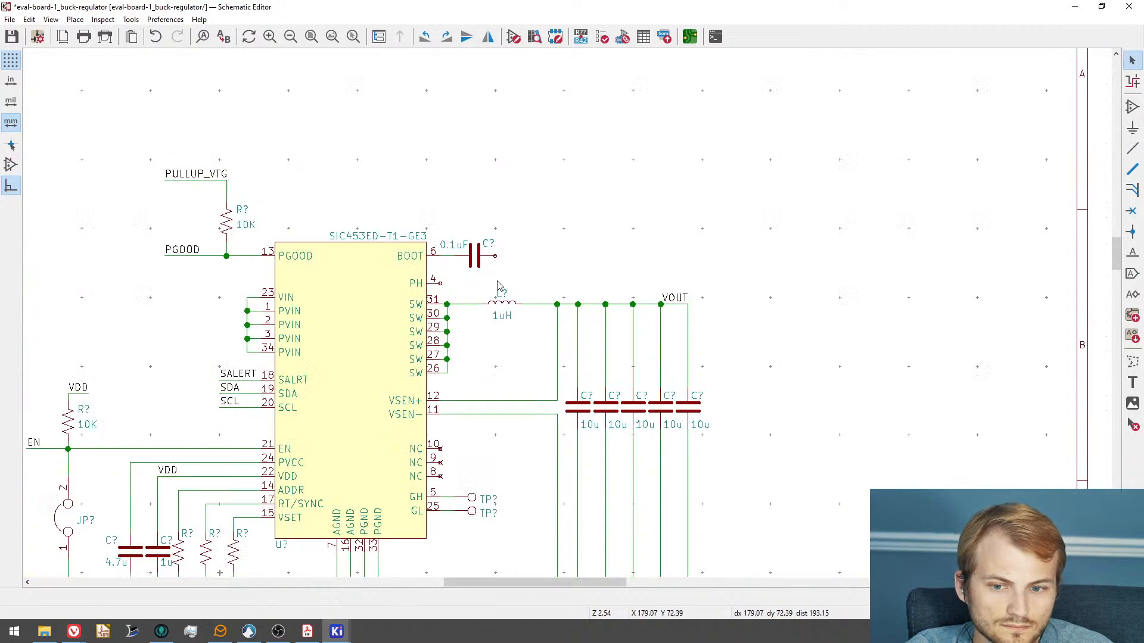
- Duplicate the 10K pull-up resistor at PGOOD and place the copy horizontally, in line with and right of the 0.1uF capacitor
middle_drag(366, 319, 505, 209)
middle_drag(377, 116, 239, 262)
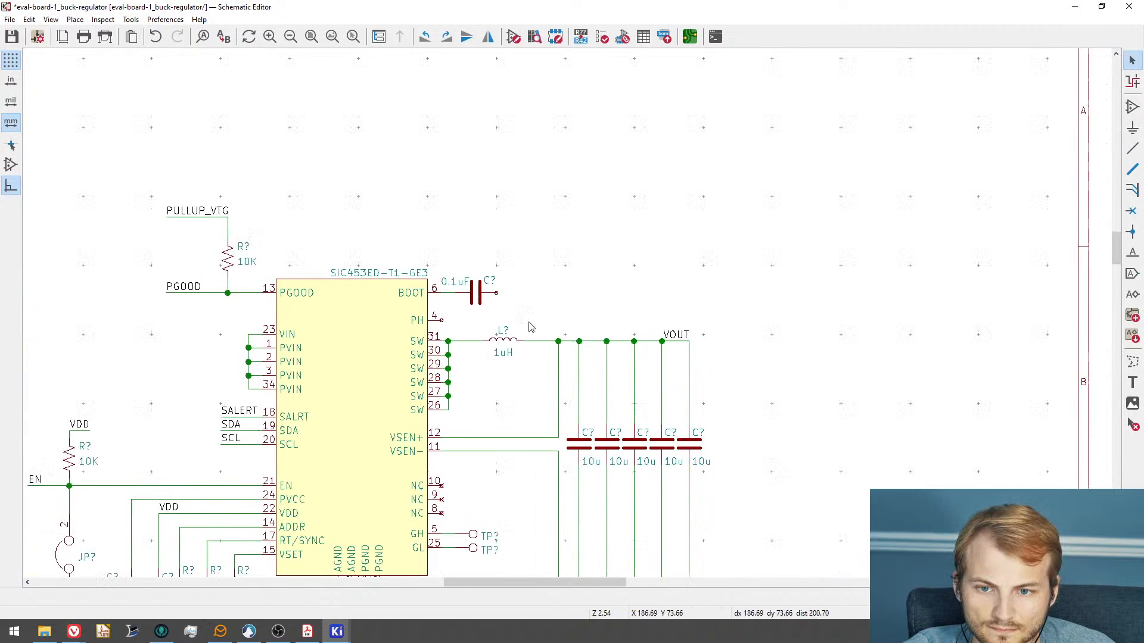
click(233, 264)
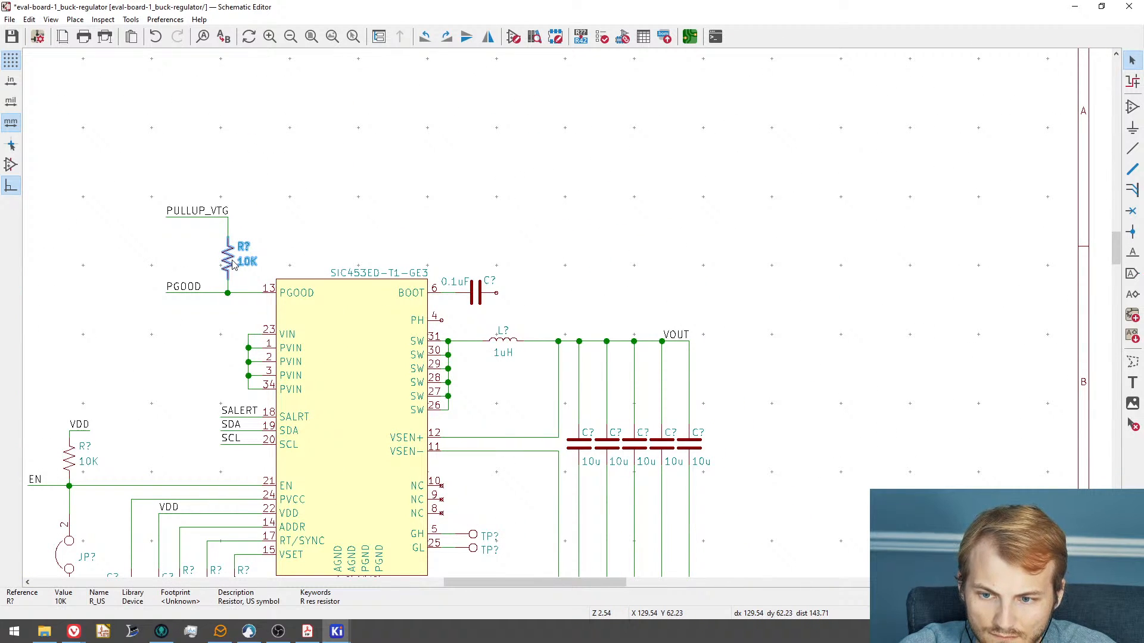
key(ctrl+d)
key(e)
key(Escape)
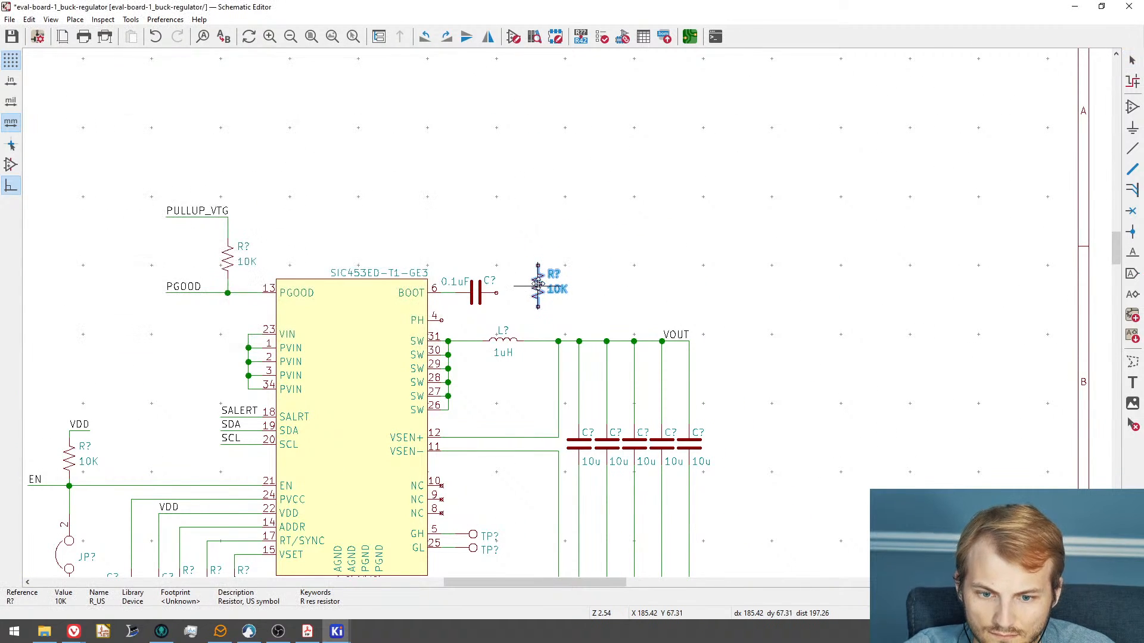
scroll(538, 286, up, 5)
key(r)
click(496, 292)
- Turn the new resistor's texts horizontal, with the 10K value below its body and the R? reference above it
click(526, 232)
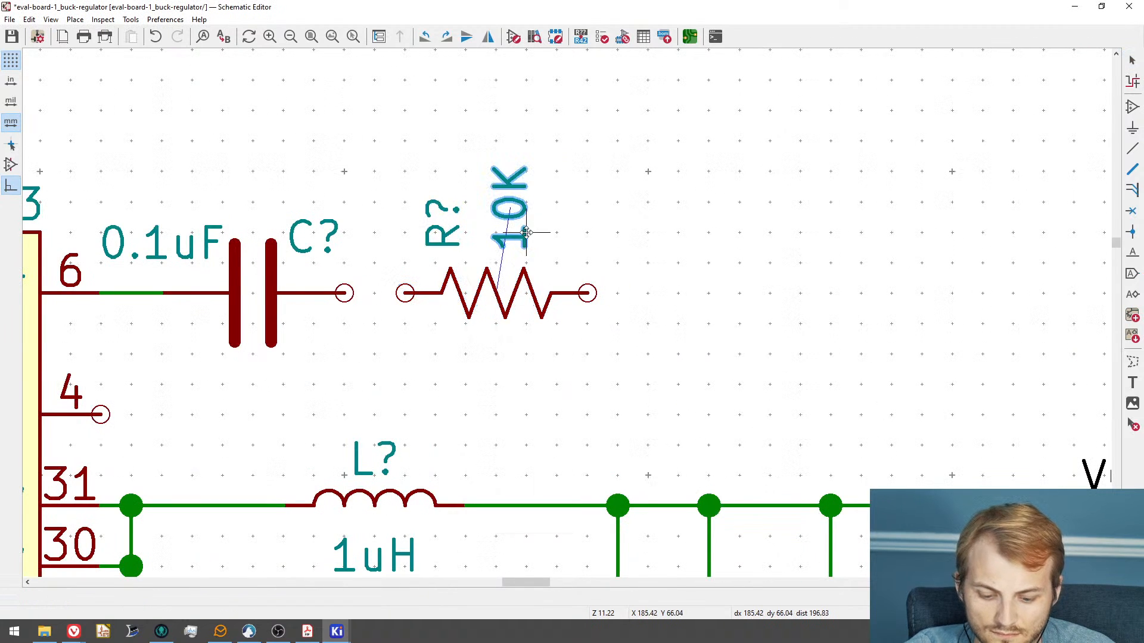
key(r)
click(555, 328)
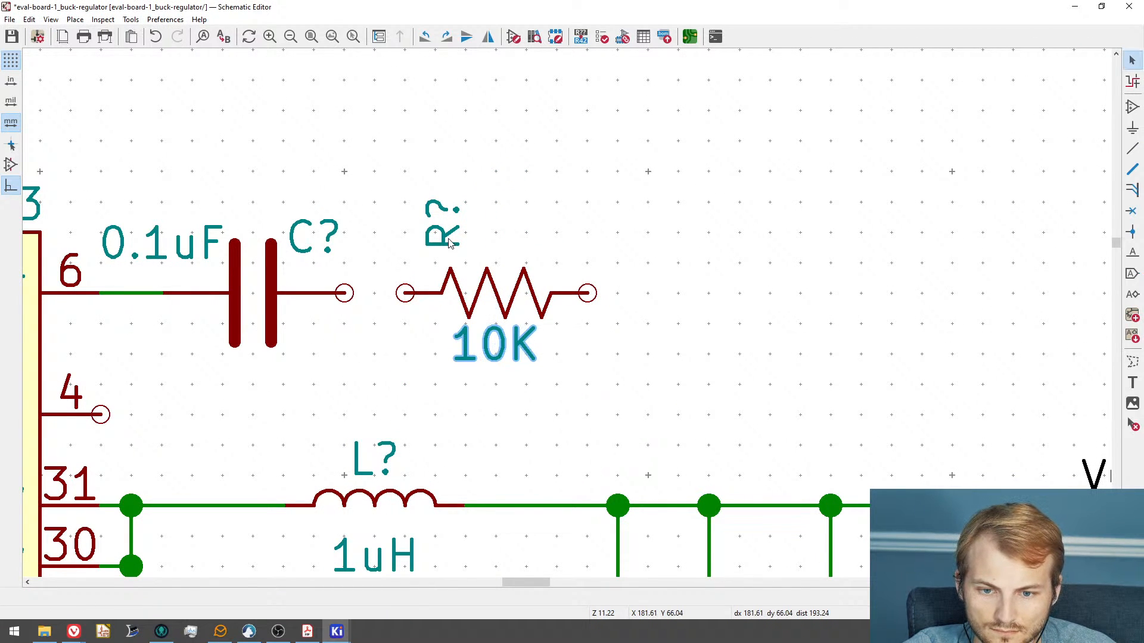
key(r)
drag(448, 243, 497, 202)
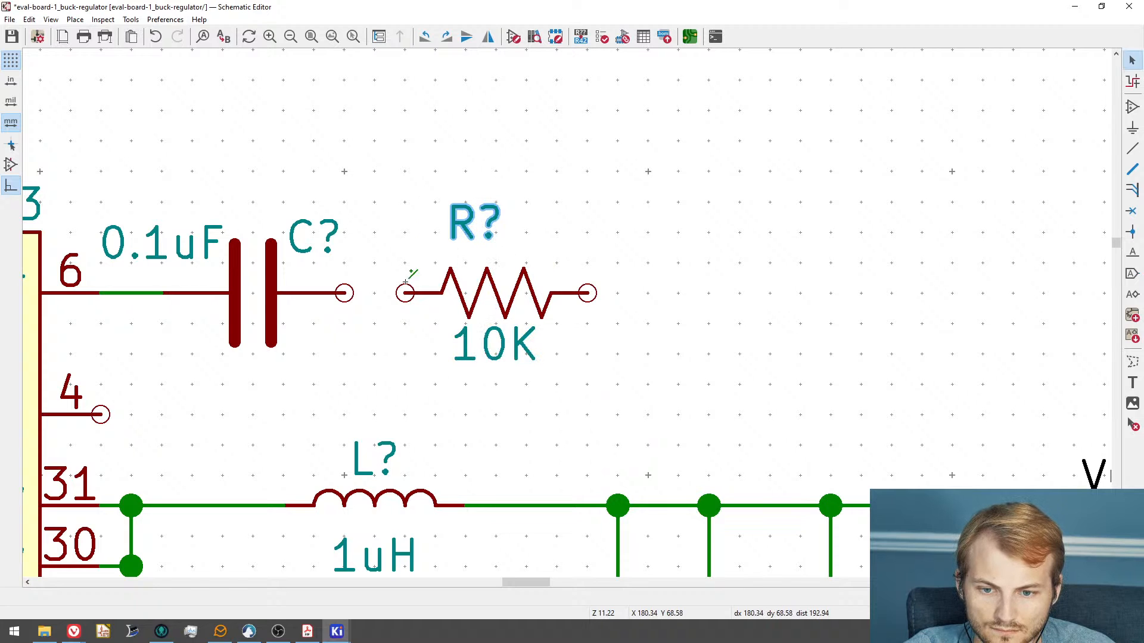
- Wire the new resistor's left lead to the 0.1uF capacitor and set the resistor's value to 2.2
click(405, 288)
click(345, 292)
double_click(502, 303)
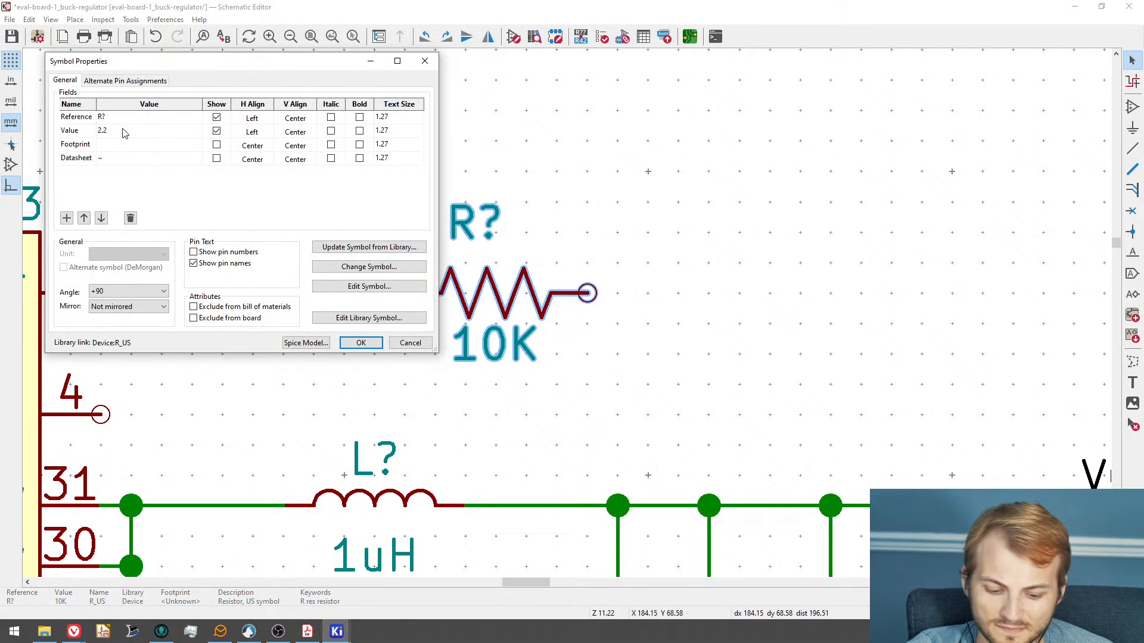
click(361, 342)
- Wire the 2.2 resistor's free right lead down and back to the PH pin
key(w)
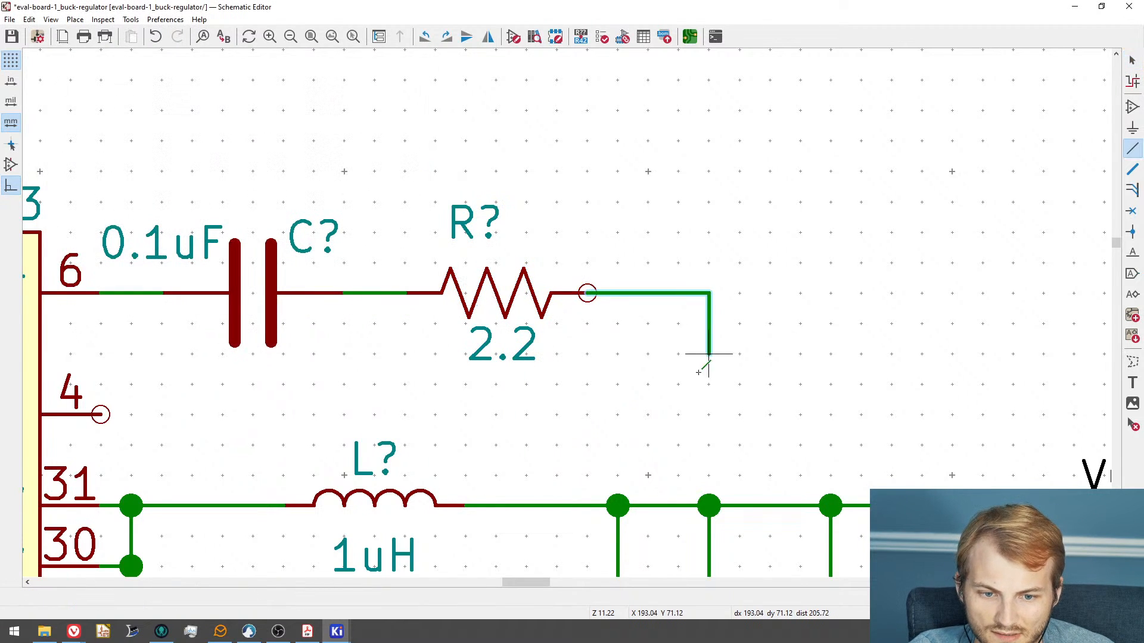
click(649, 414)
click(101, 414)
key(Escape)
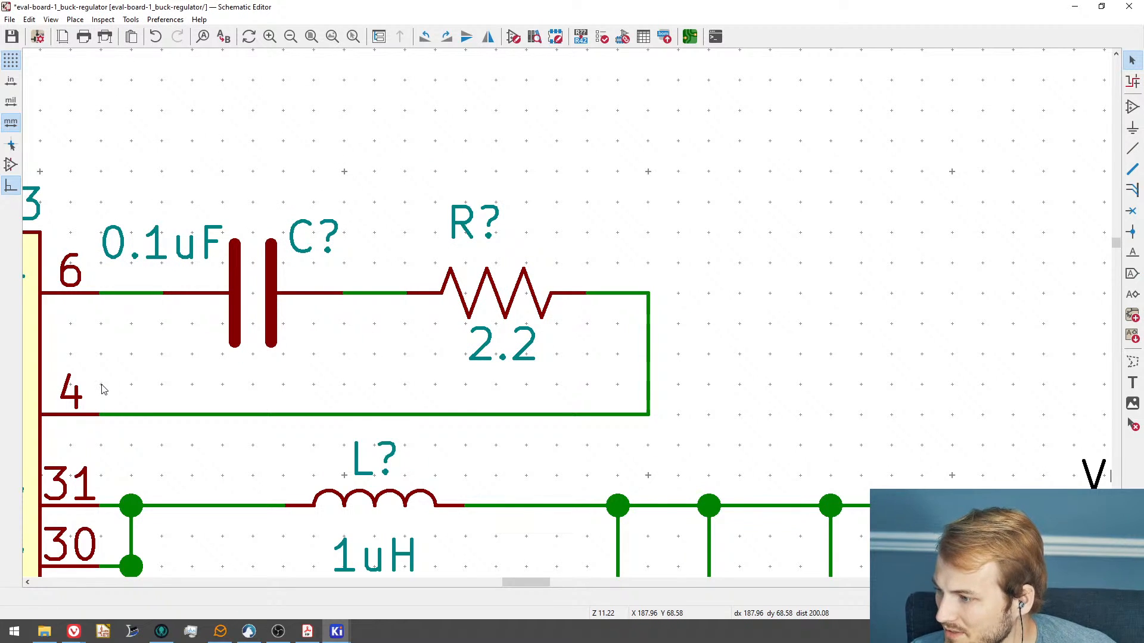
- Examine the BOOT and PH network, the inductor, the sense wires and the output capacitors
scroll(492, 370, down, 3)
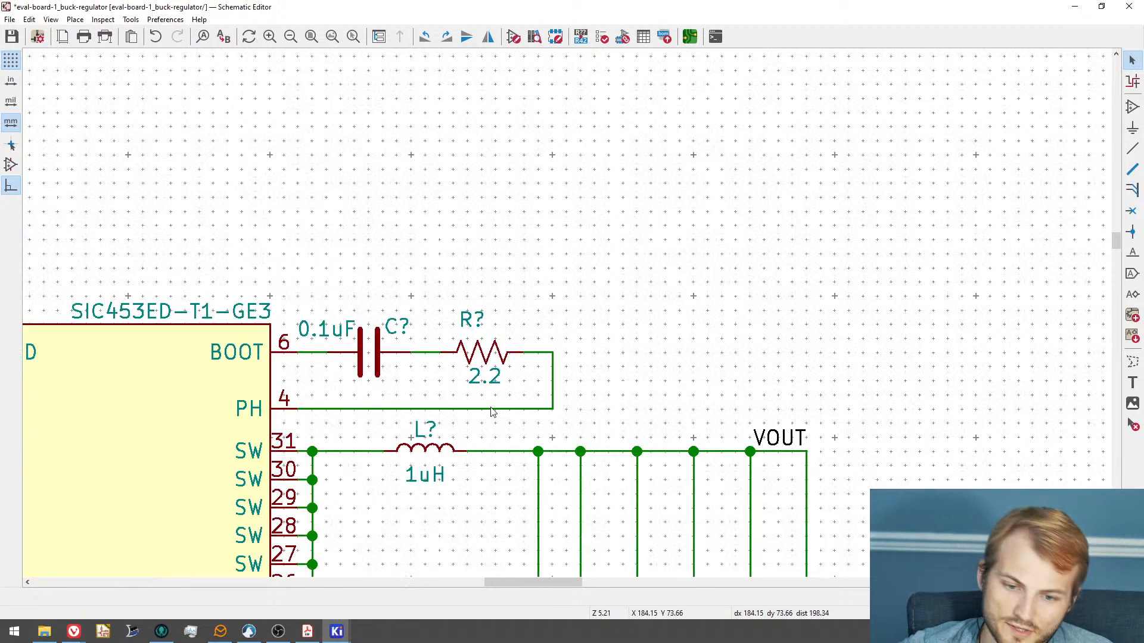
middle_drag(492, 369, 534, 234)
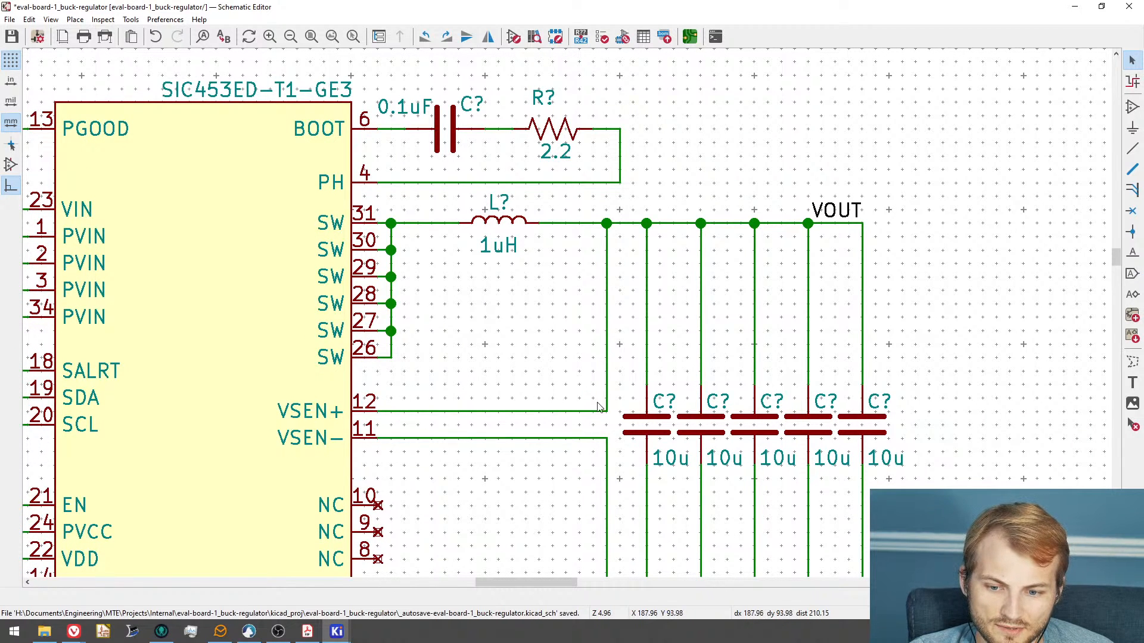
middle_drag(594, 379, 618, 287)
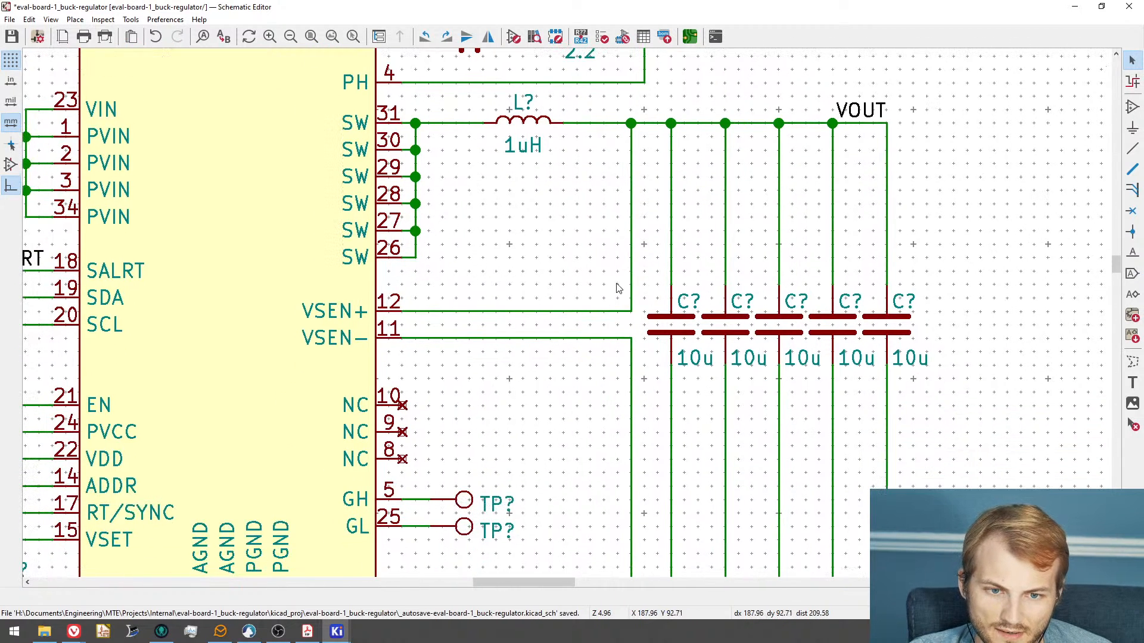
middle_drag(503, 321, 510, 390)
middle_drag(582, 247, 485, 137)
middle_drag(491, 245, 478, 374)
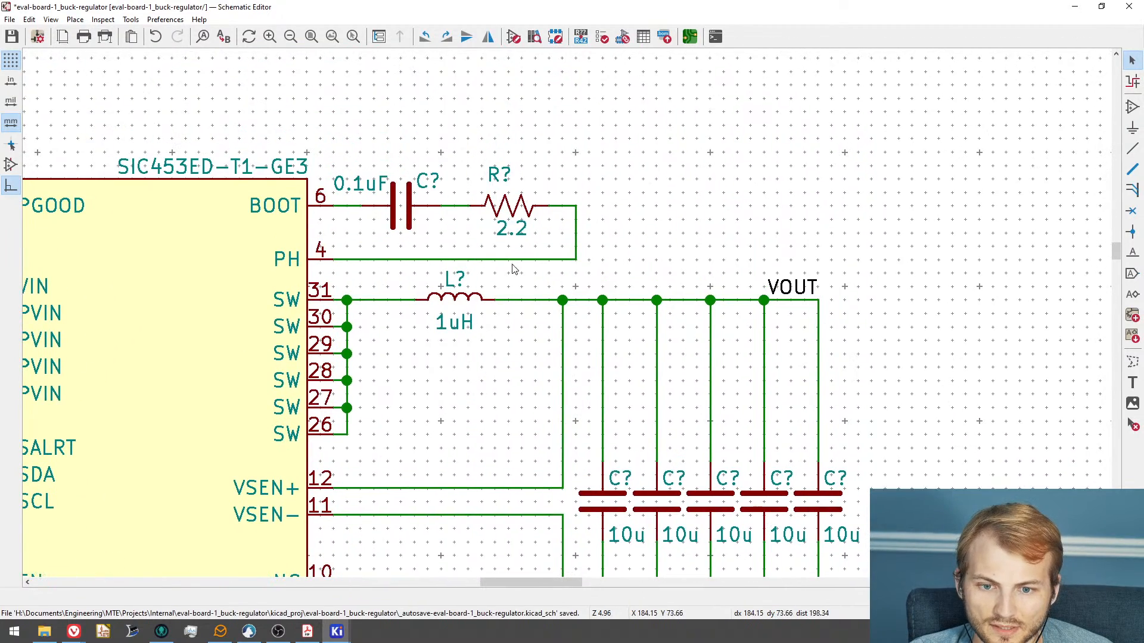
middle_drag(629, 477, 748, 357)
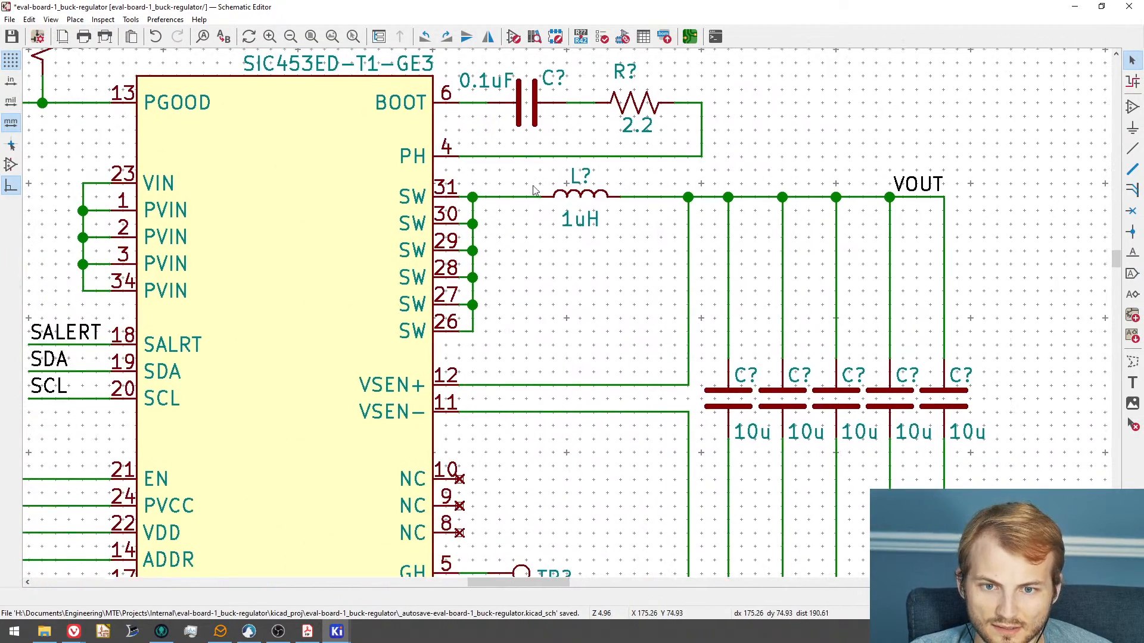
middle_drag(530, 168, 492, 339)
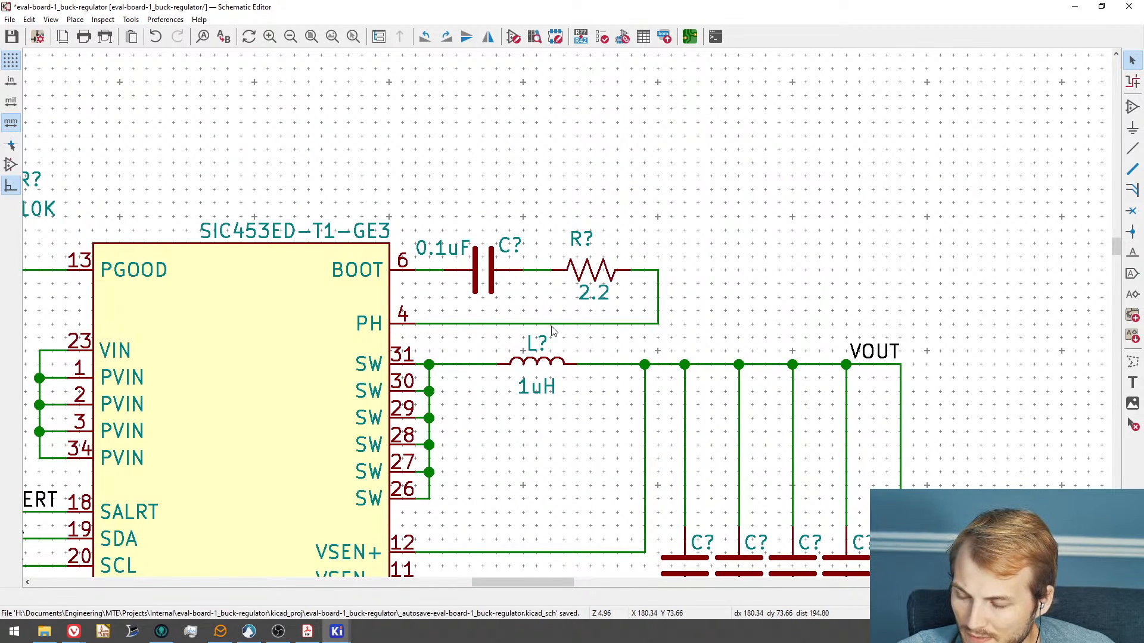
middle_drag(548, 328, 498, 276)
middle_drag(724, 375, 608, 253)
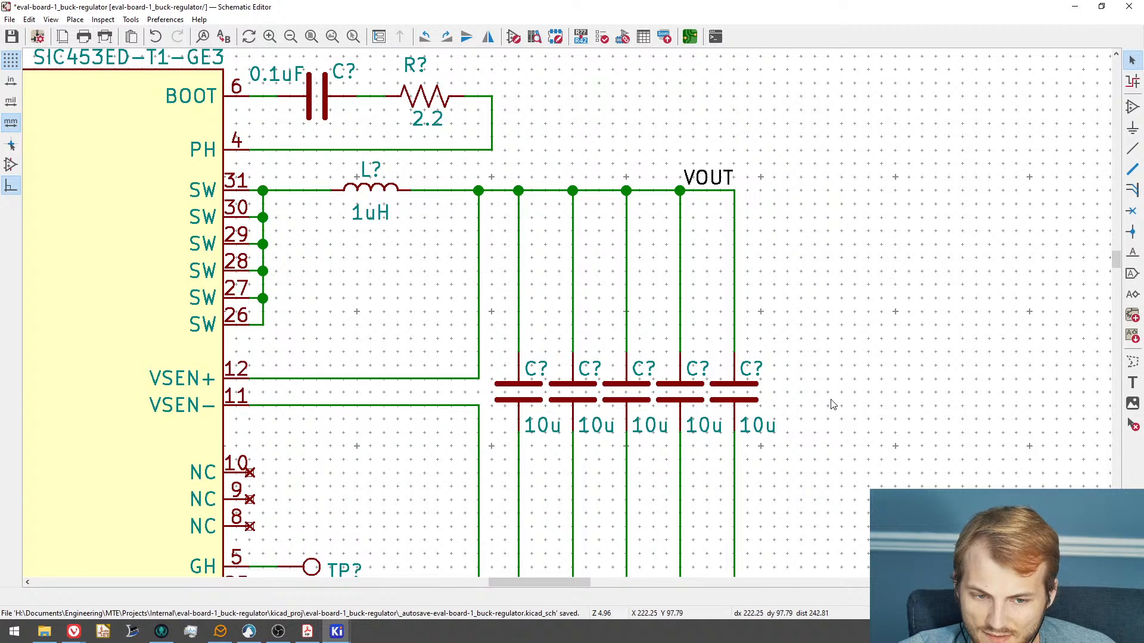
middle_drag(765, 217, 605, 286)
- Move the VOUT label off the output wire to free space right of the output capacitors, level with the wire
click(553, 246)
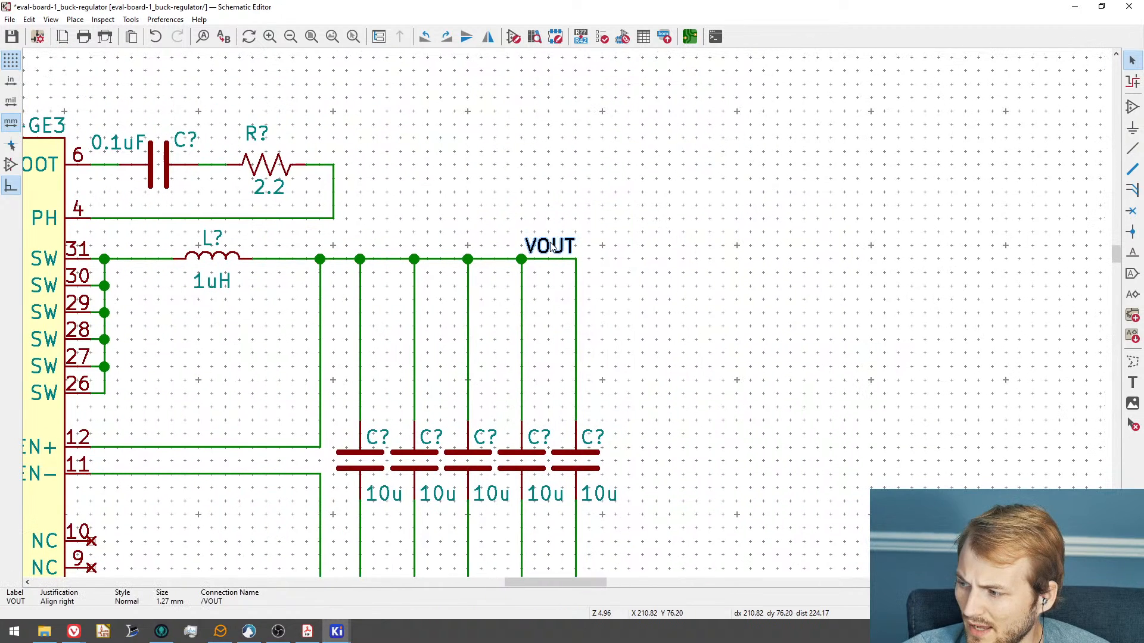
click(613, 302)
scroll(605, 250, down, 4)
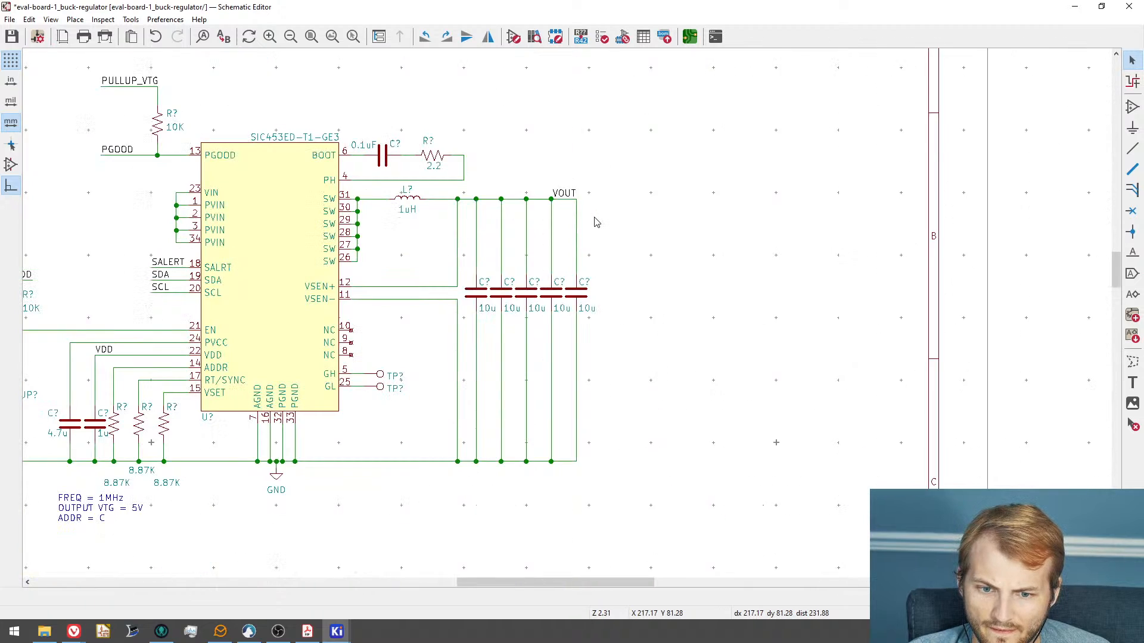
scroll(596, 222, up, 4)
click(563, 189)
drag(563, 189, 785, 204)
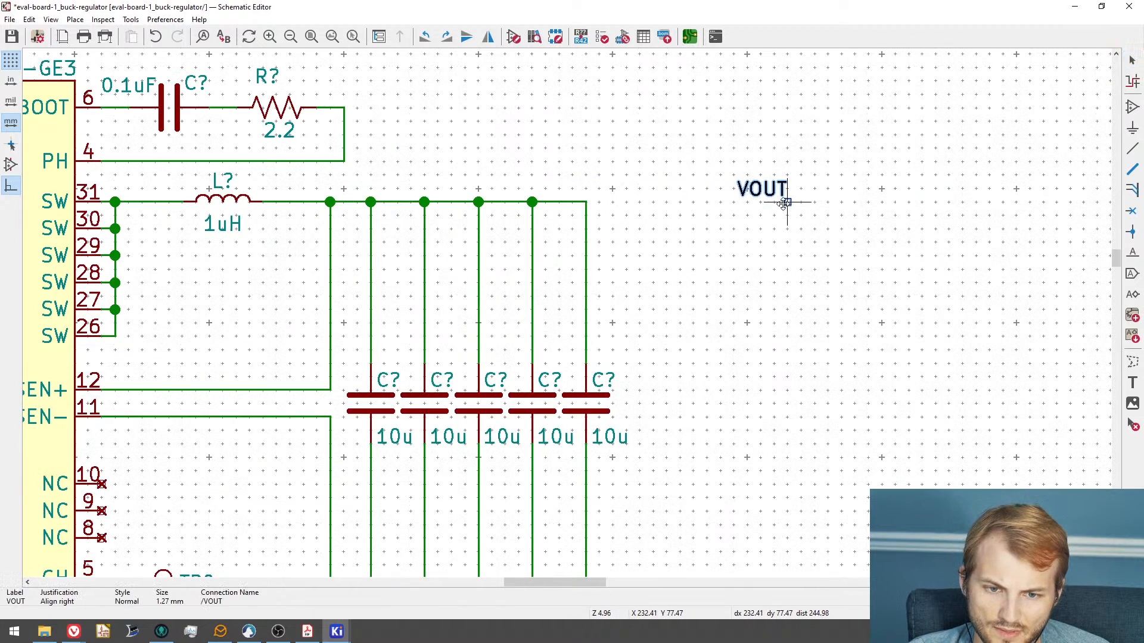
click(785, 203)
- Place a Fuse symbol from the Device library horizontally between the output capacitors and the VOUT label
click(1132, 107)
click(1096, 134)
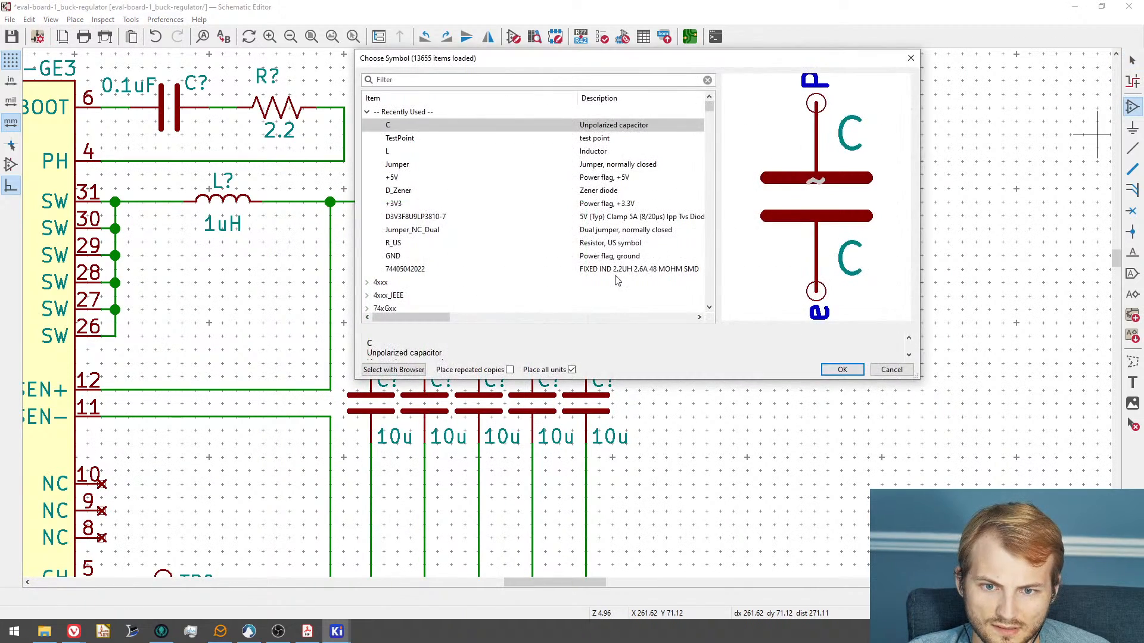
text(fuse)
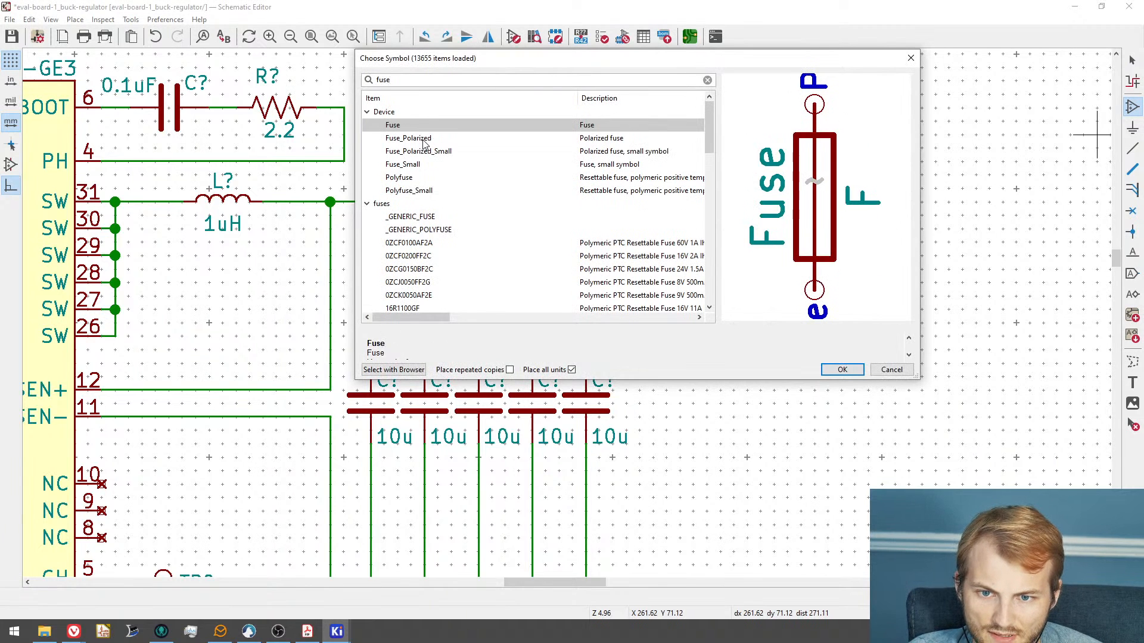
key(Return)
key(r)
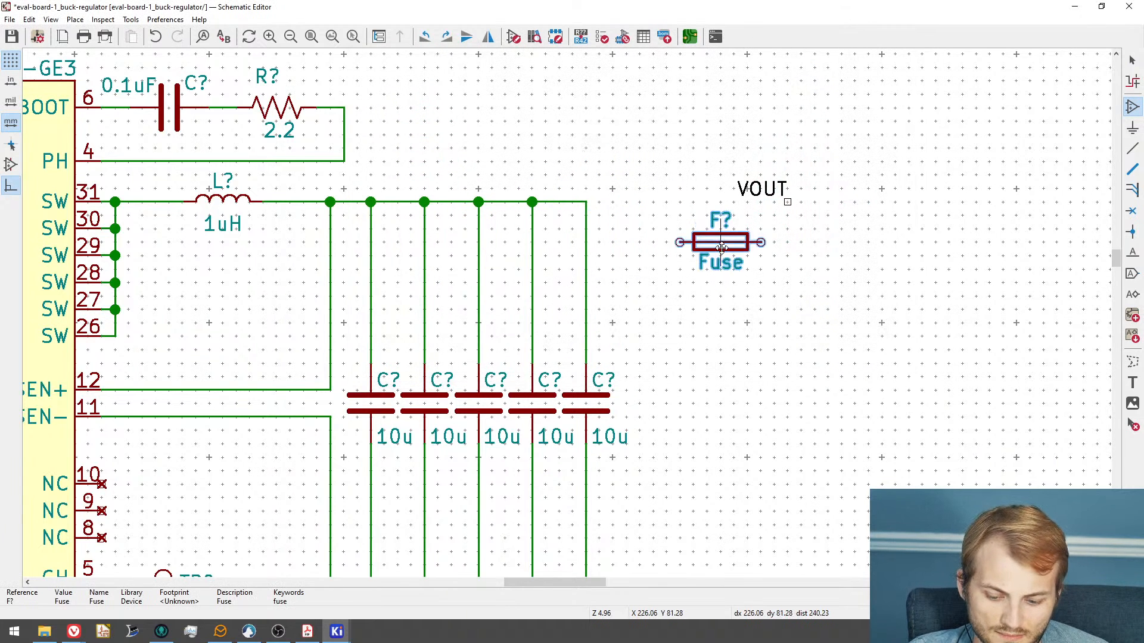
click(666, 202)
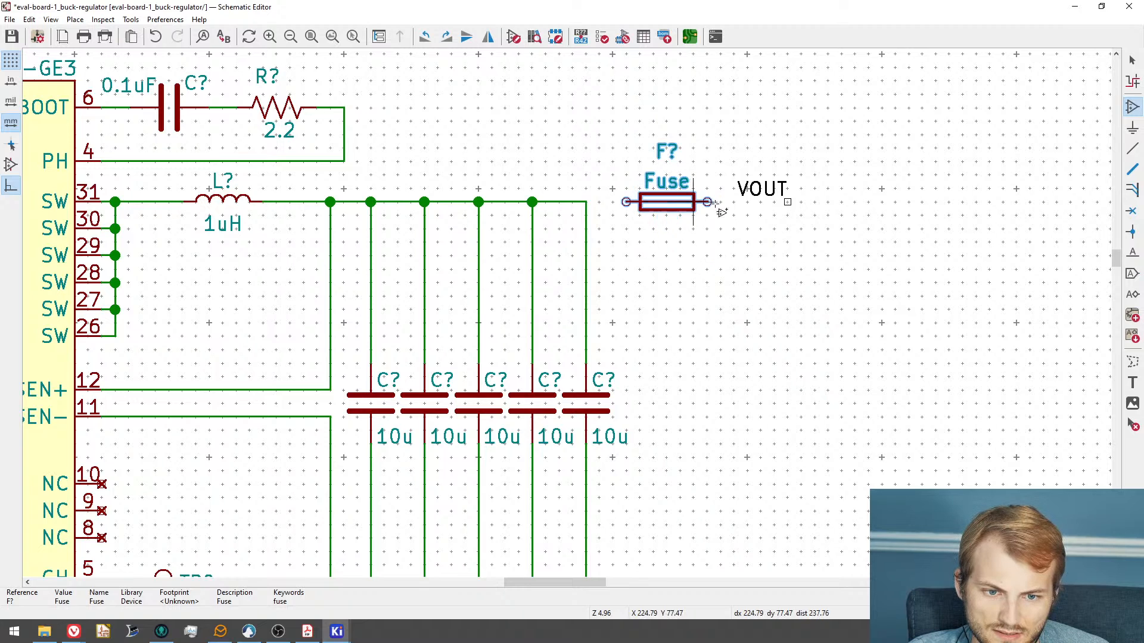
key(Escape)
- Wire the fuse's right lead to the VOUT label and its left lead to the output capacitor line
key(w)
click(708, 202)
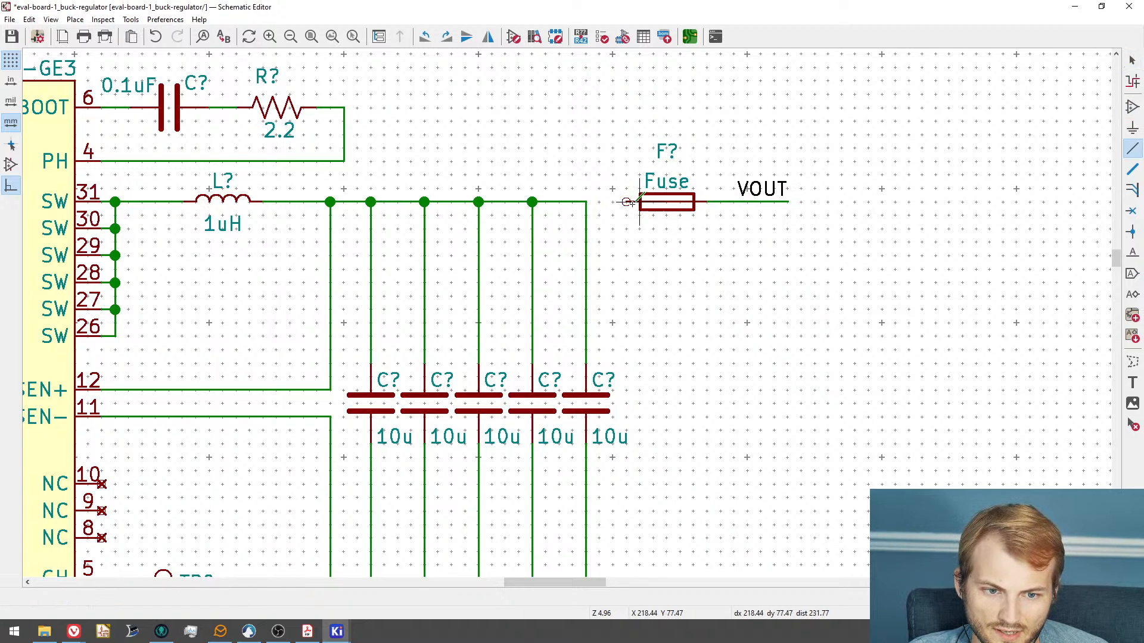
click(628, 202)
click(585, 202)
key(Escape)
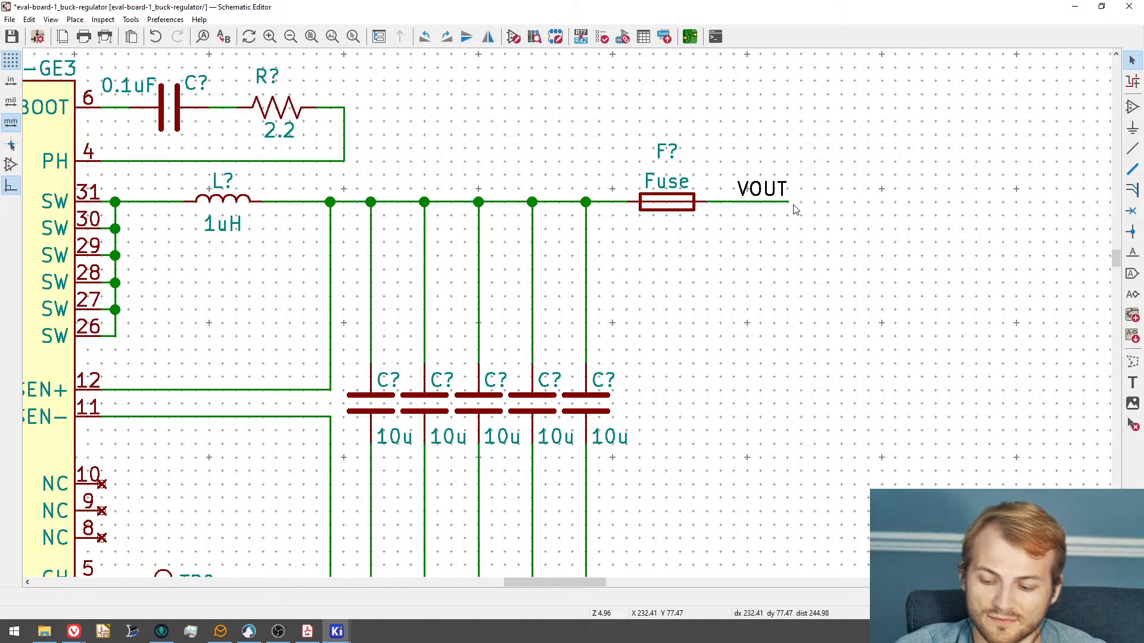
- Move the fuse's value text just below its body and the F? reference just above it
scroll(740, 262, down, 3)
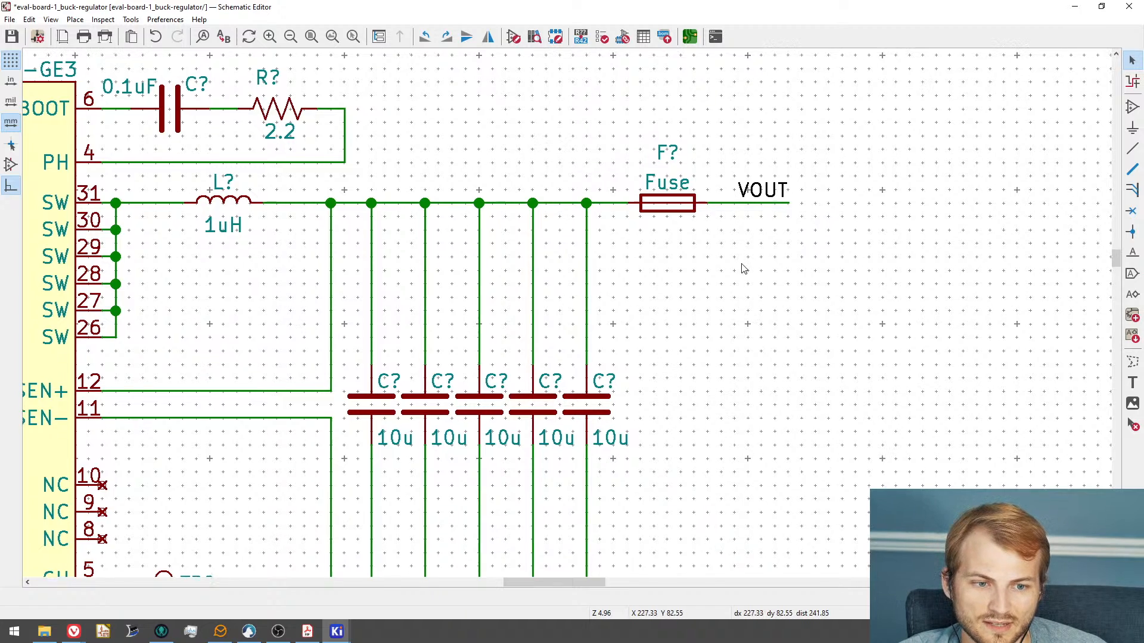
scroll(804, 251, up, 5)
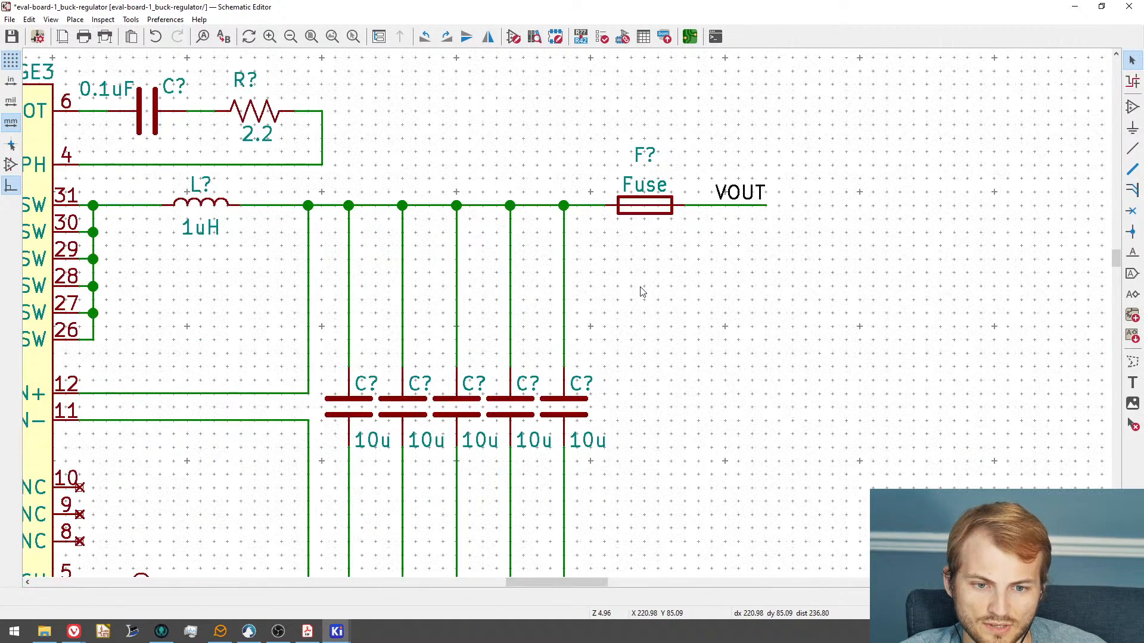
click(650, 209)
key(Escape)
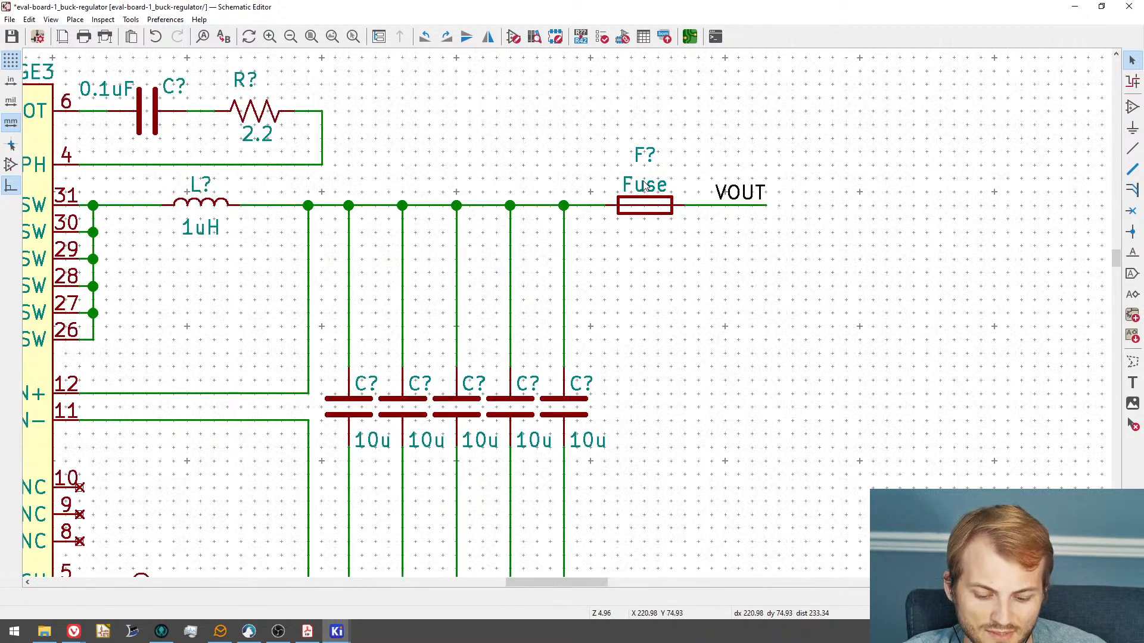
key(m)
click(644, 232)
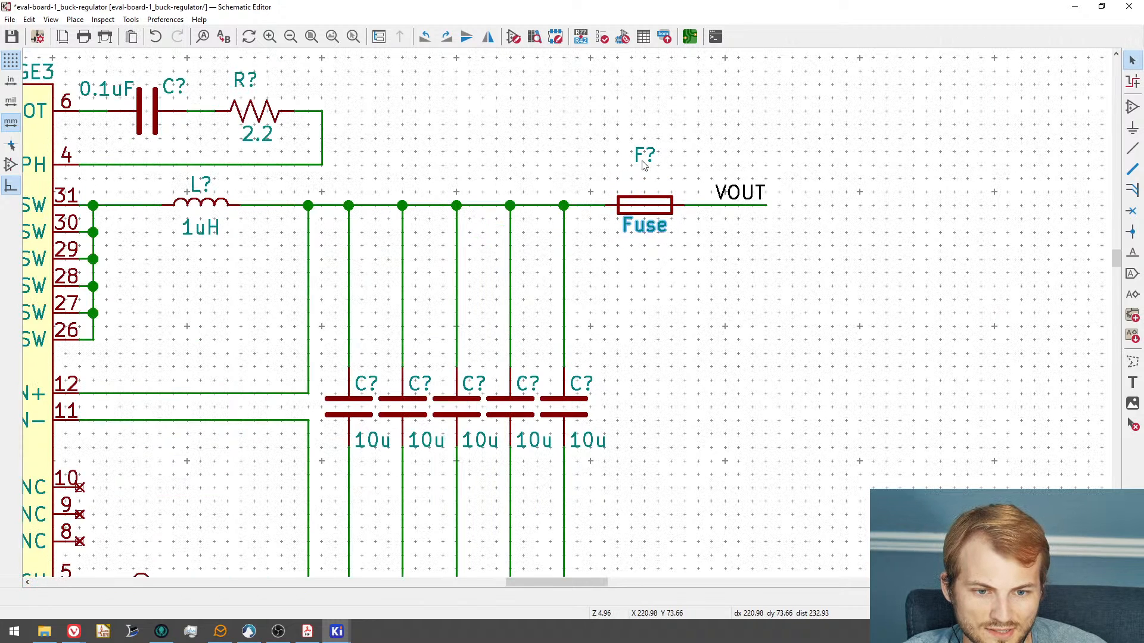
key(m)
click(643, 180)
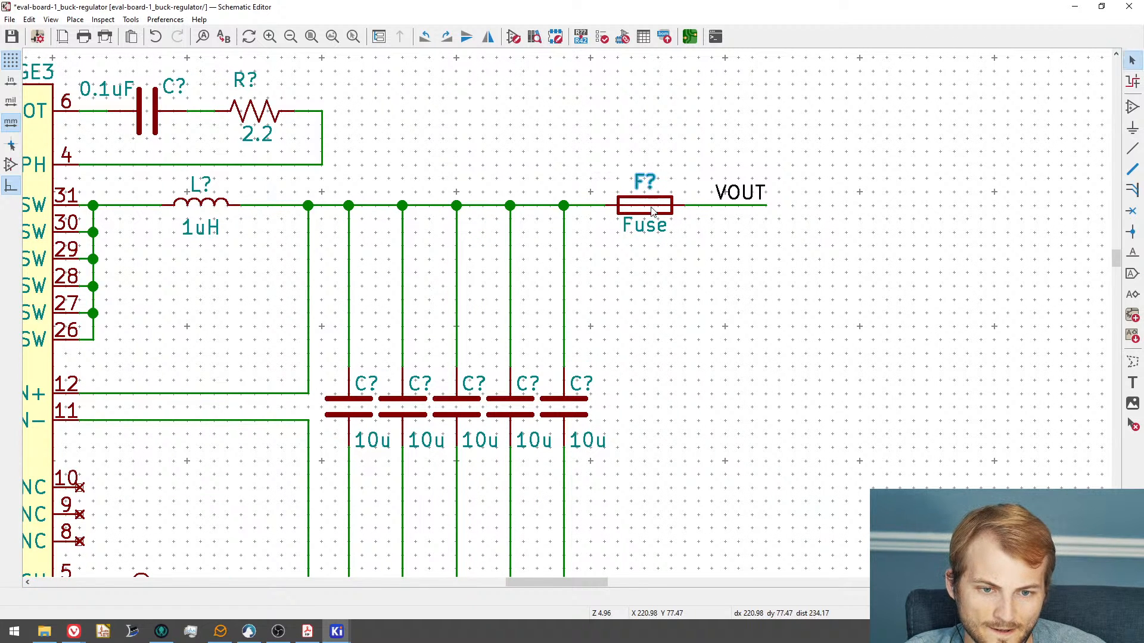
- Set the value of the fuse before the VOUT label to 15A
click(645, 211)
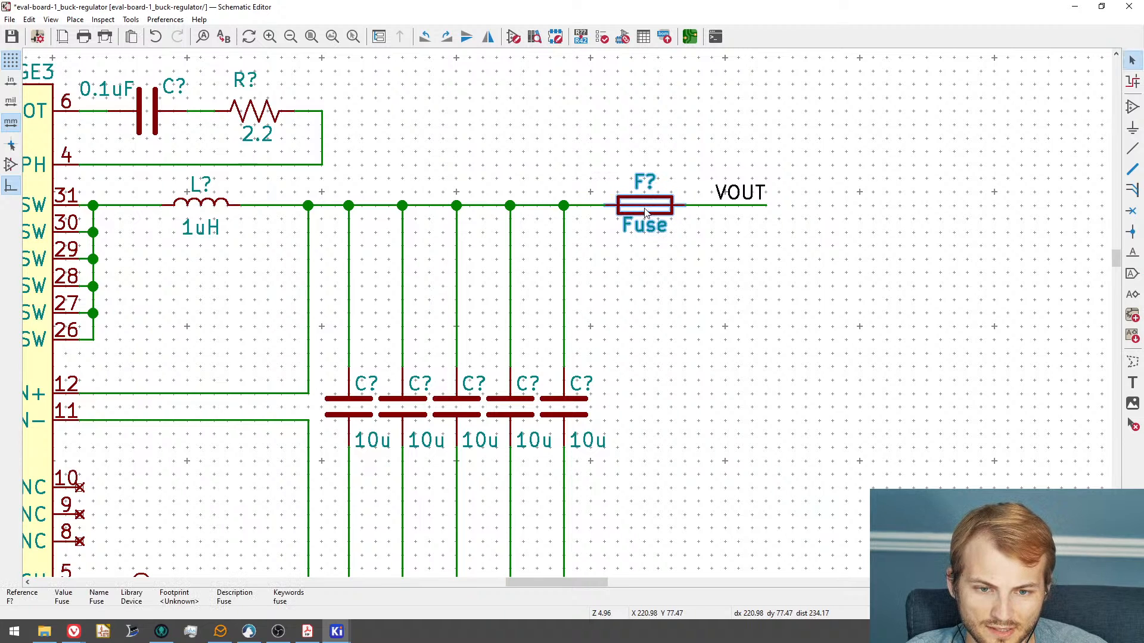
key(v)
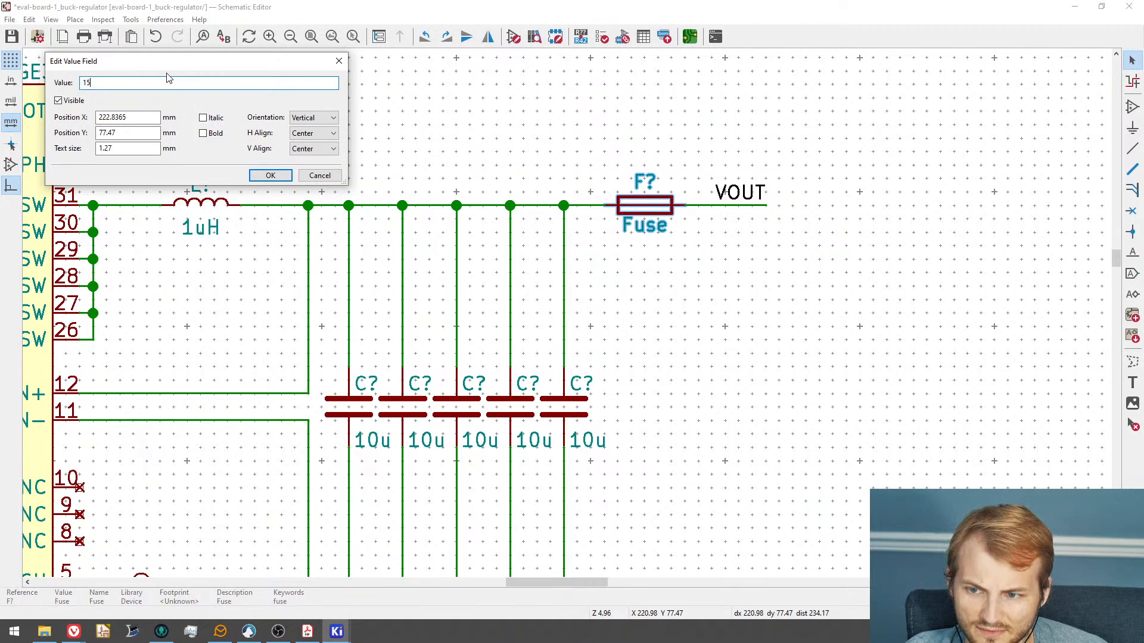
text(15A)
key(Return)
middle_drag(676, 248, 524, 236)
scroll(524, 236, down, 3)
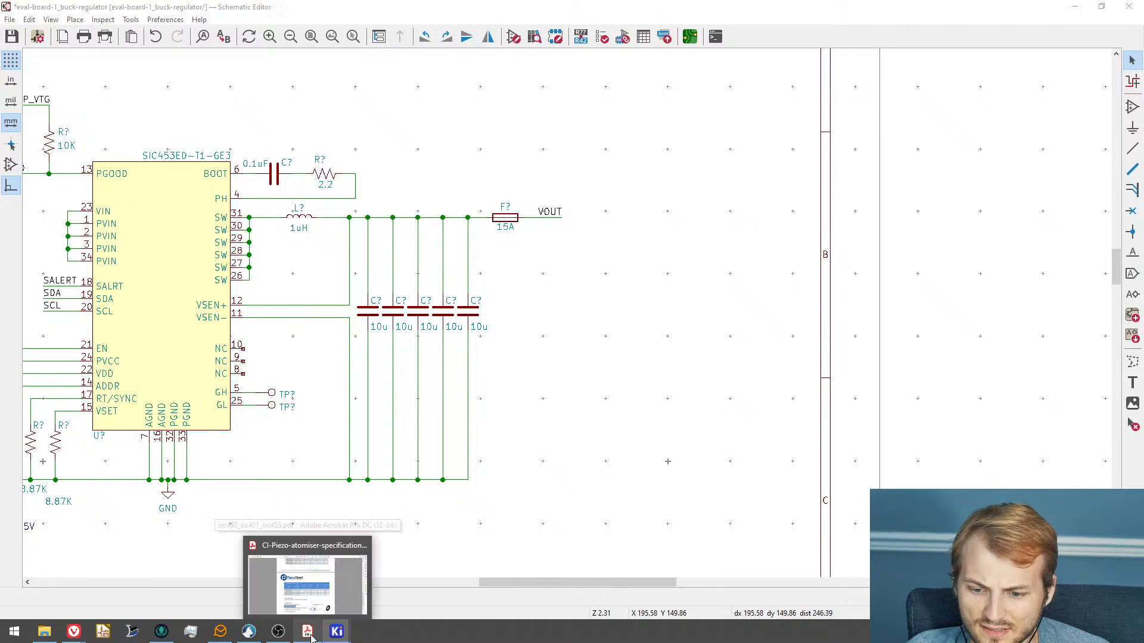
- Delete the fuse and move the VOUT label with its wire stub back onto the output capacitor line
scroll(513, 229, up, 3)
click(505, 218)
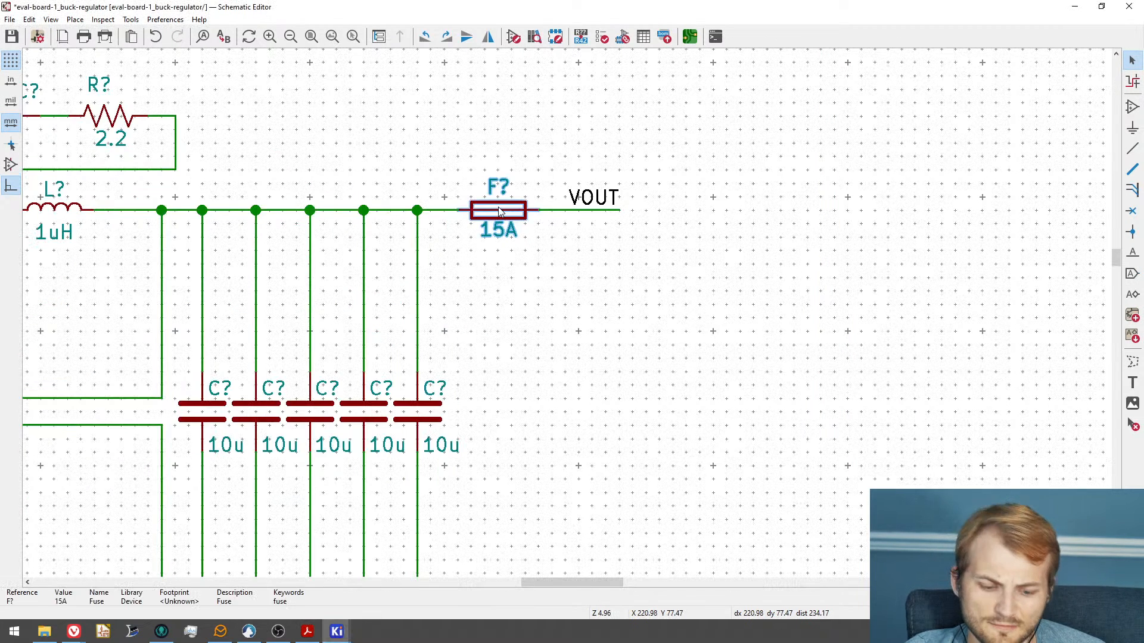
key(Delete)
drag(658, 242, 538, 186)
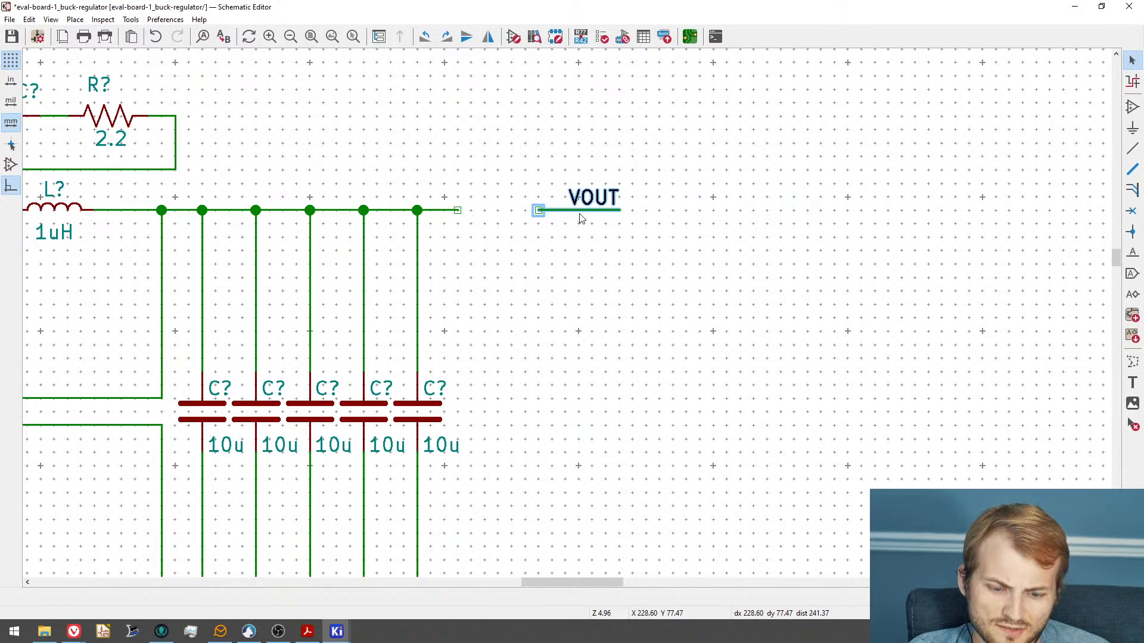
key(m)
click(539, 212)
key(Escape)
scroll(489, 260, down, 3)
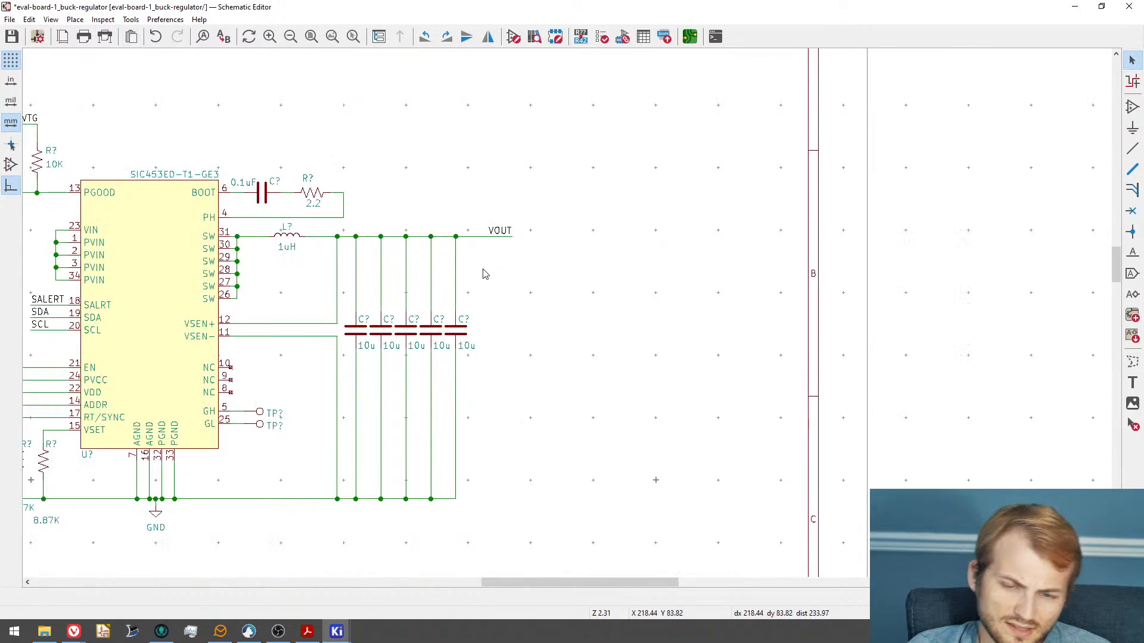
- Review the regulator circuit from its VIN/PVIN and control pins to the inductor, output capacitors and VOUT label
middle_drag(484, 274, 685, 189)
scroll(671, 169, up, 4)
scroll(671, 169, down, 4)
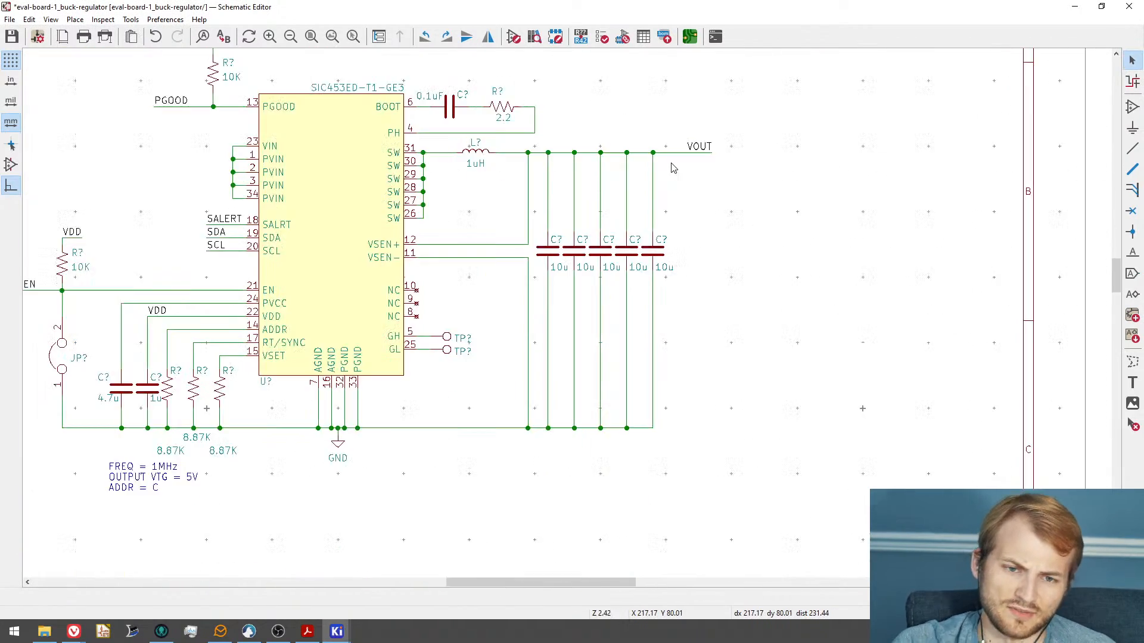
middle_drag(464, 206, 528, 265)
scroll(624, 282, down, 1)
scroll(520, 340, down, 1)
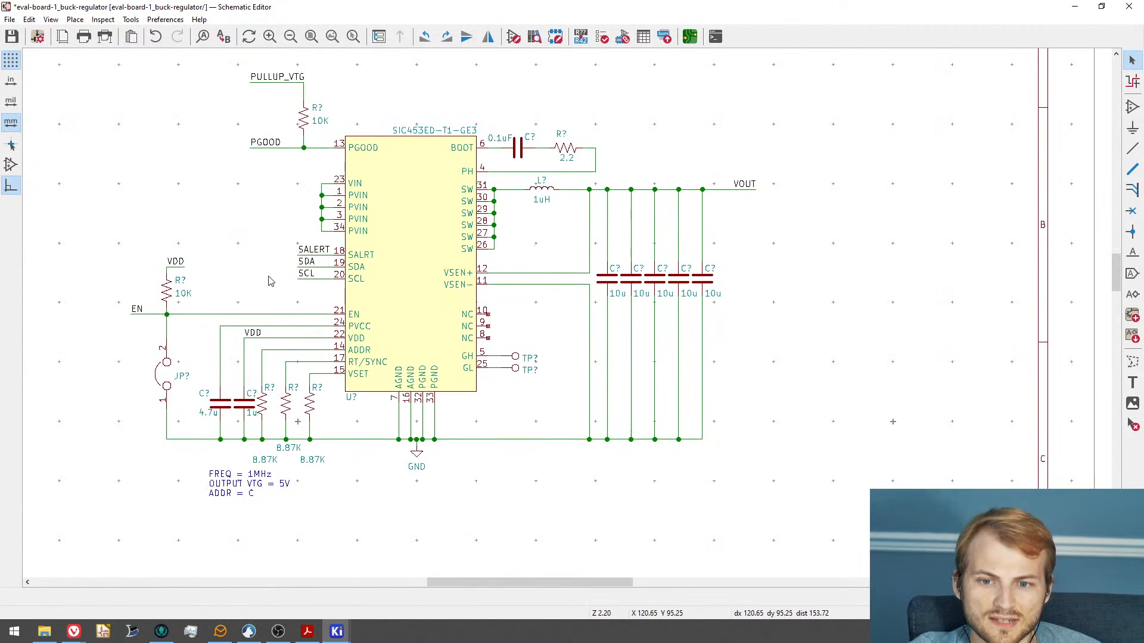
middle_drag(649, 233, 640, 306)
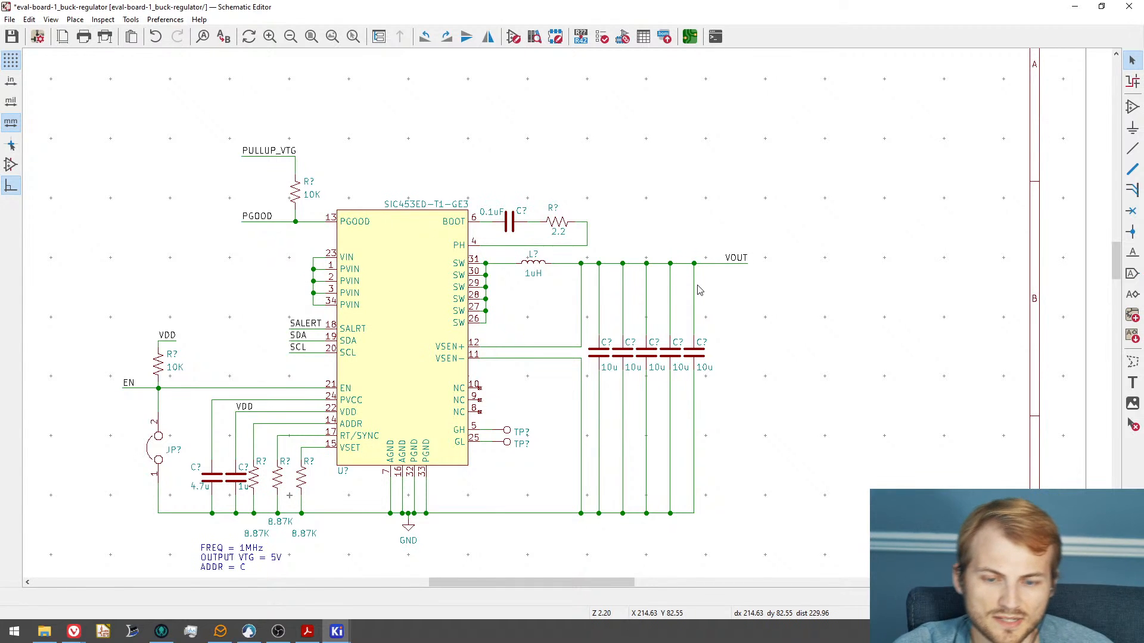
middle_drag(579, 299, 611, 258)
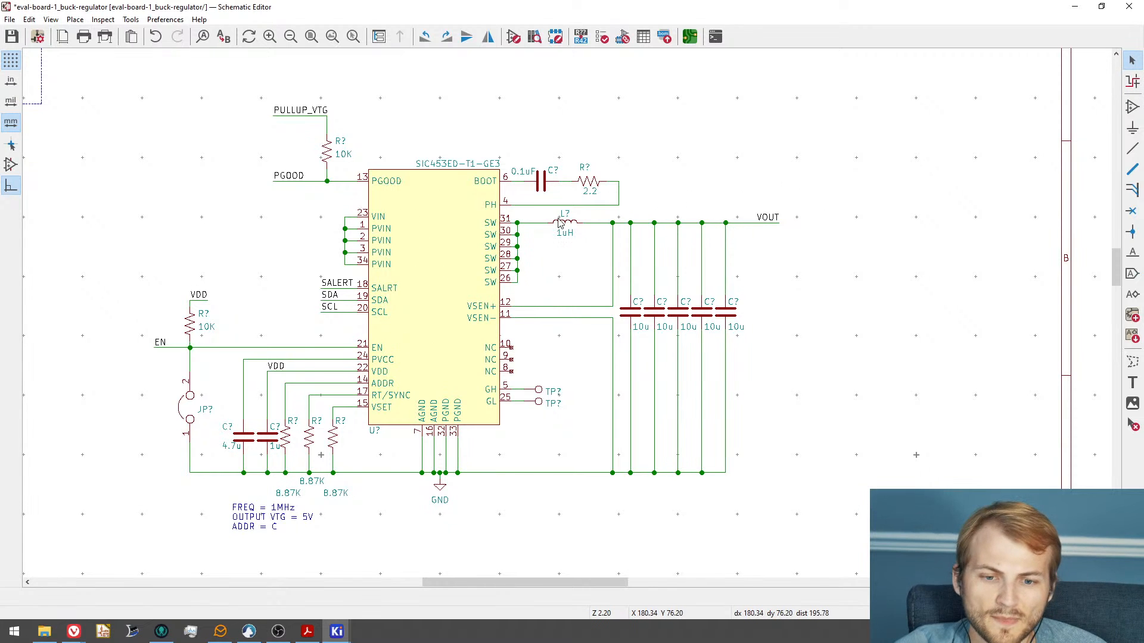
middle_drag(428, 242, 454, 251)
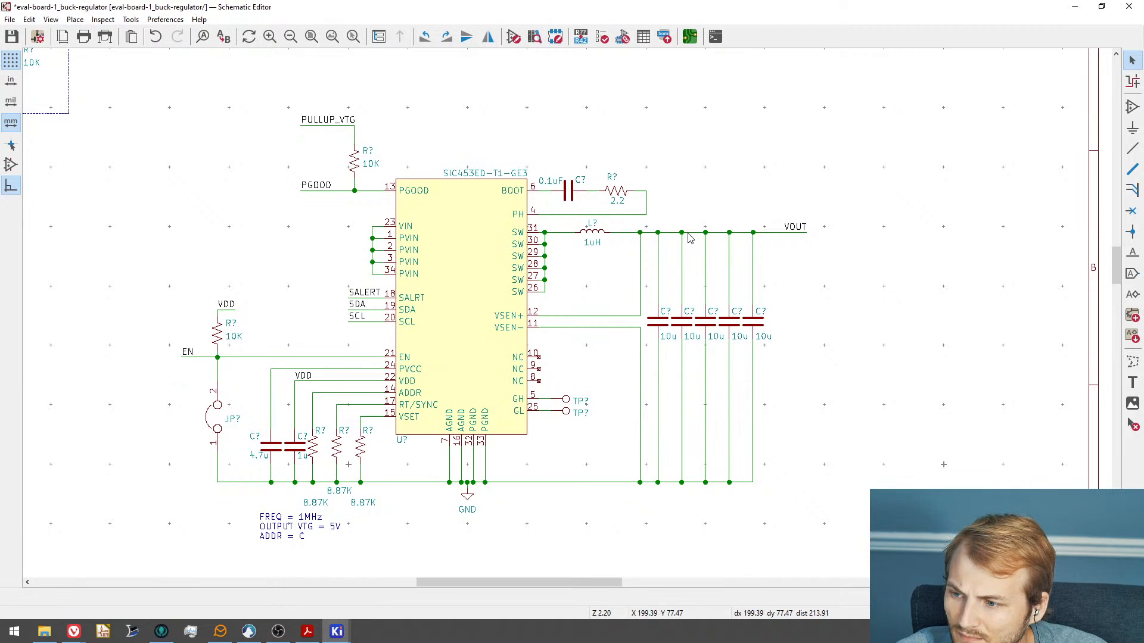
middle_drag(589, 235, 708, 210)
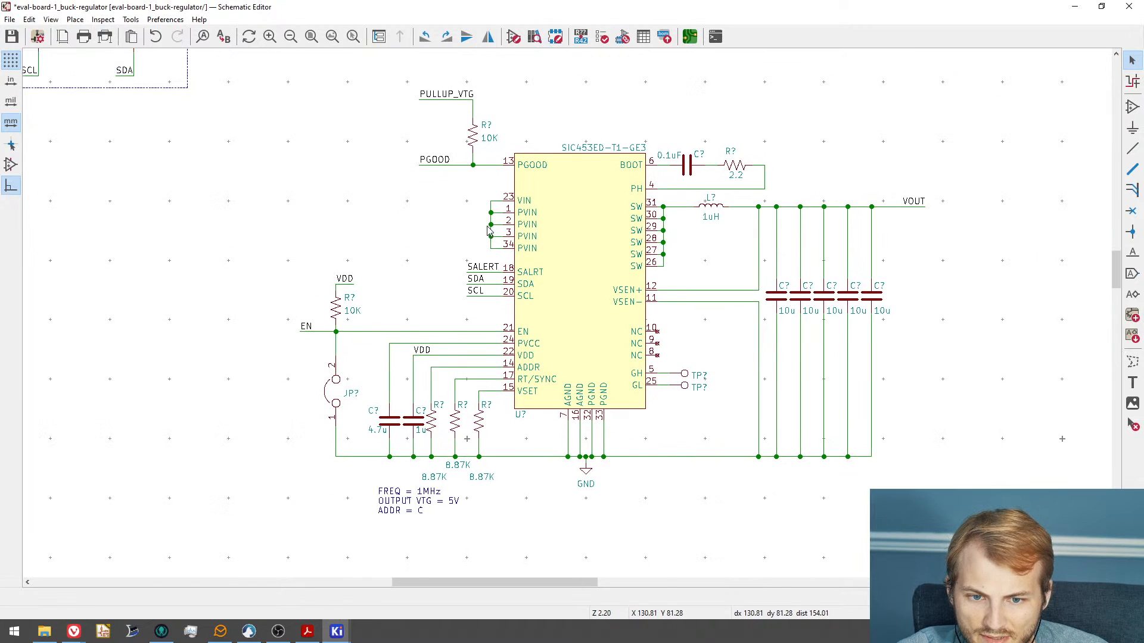
scroll(488, 226, up, 4)
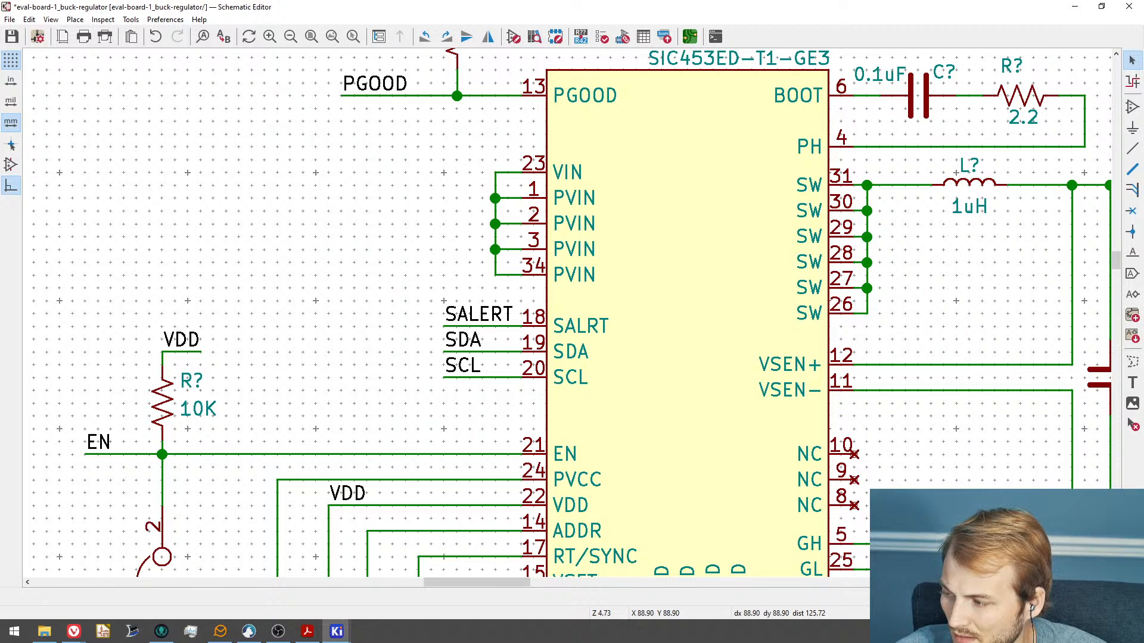
scroll(405, 329, down, 4)
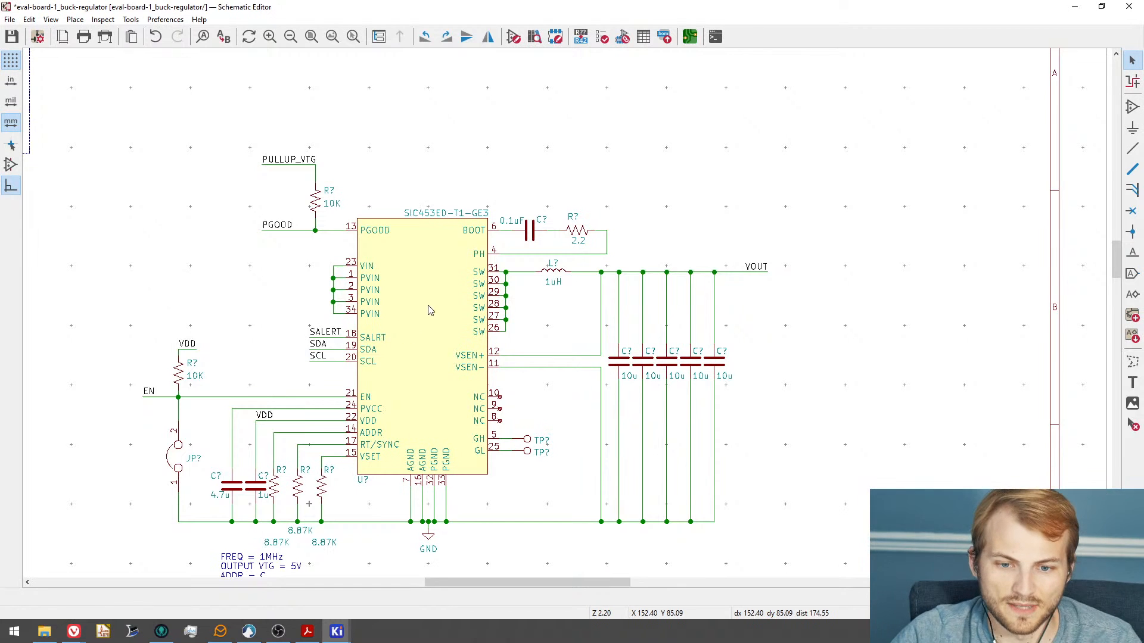
scroll(534, 320, down, 4)
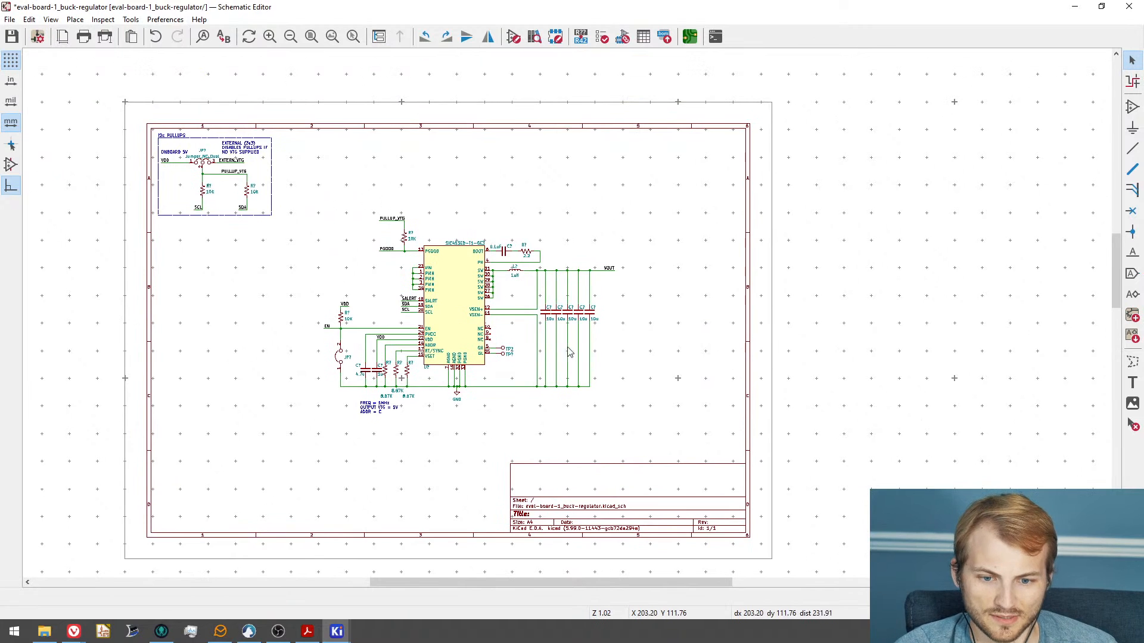
scroll(454, 320, up, 4)
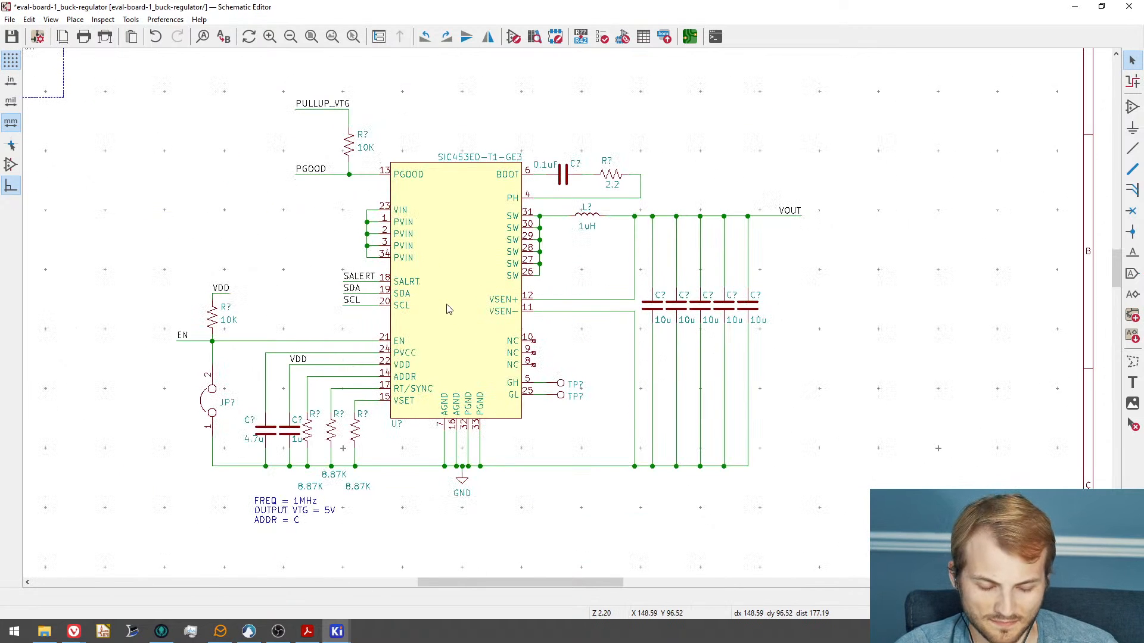
middle_drag(538, 293, 471, 340)
middle_drag(680, 287, 547, 287)
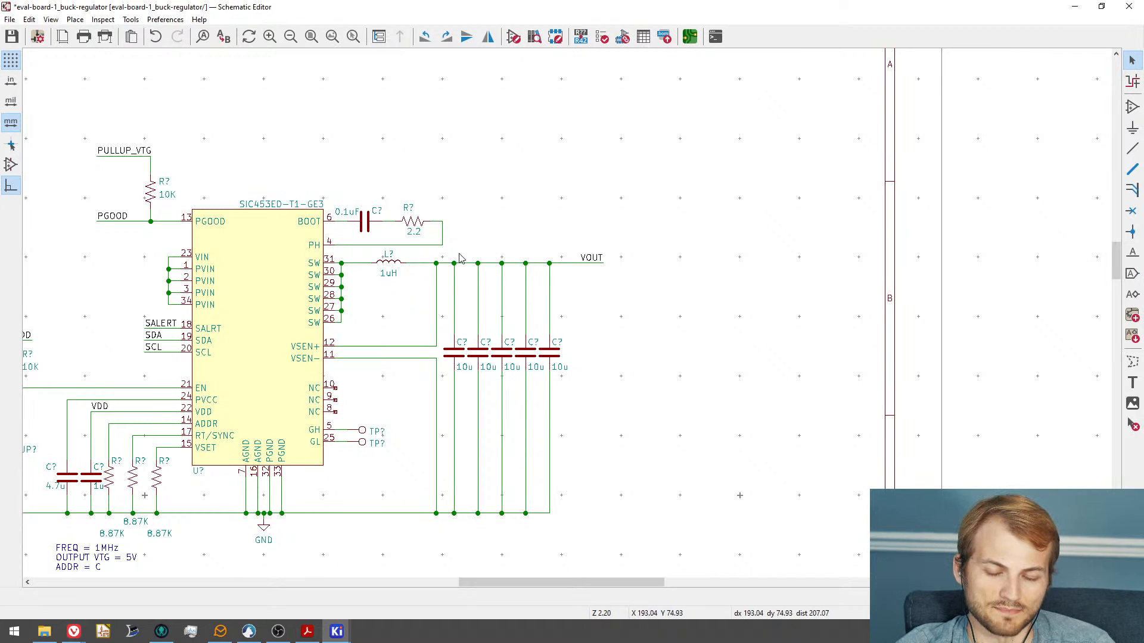
middle_drag(445, 221, 675, 196)
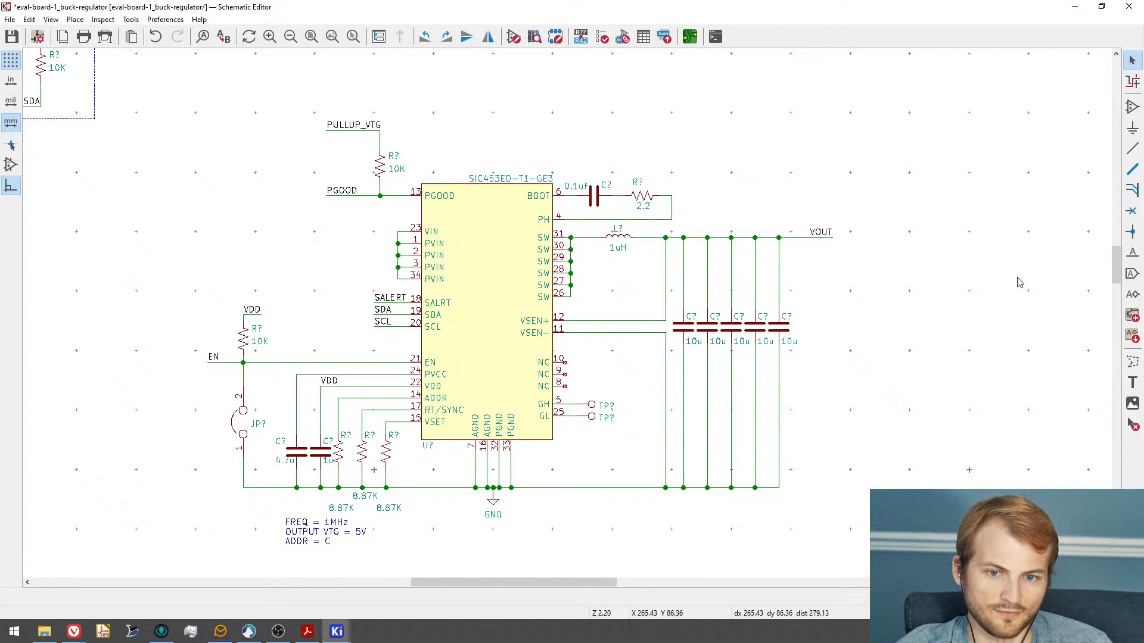
- Move the entire regulator circuit with its notes up and right on the sheet, leaving the I2C pullups block in place
drag(170, 177, 285, 233)
middle_drag(285, 233, 295, 233)
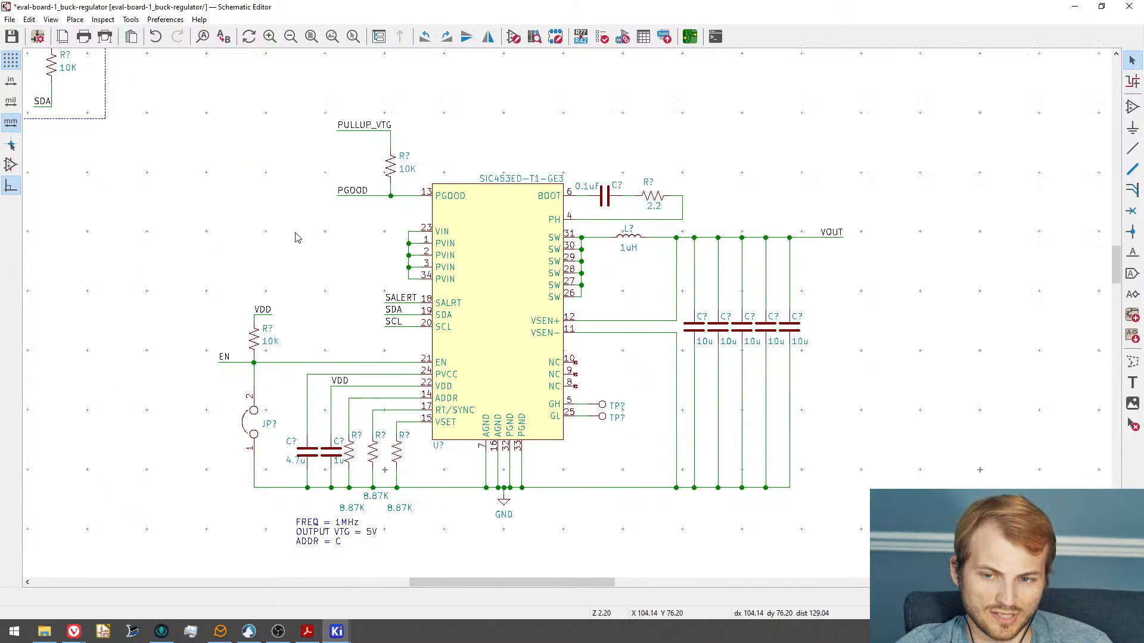
scroll(498, 335, down, 3)
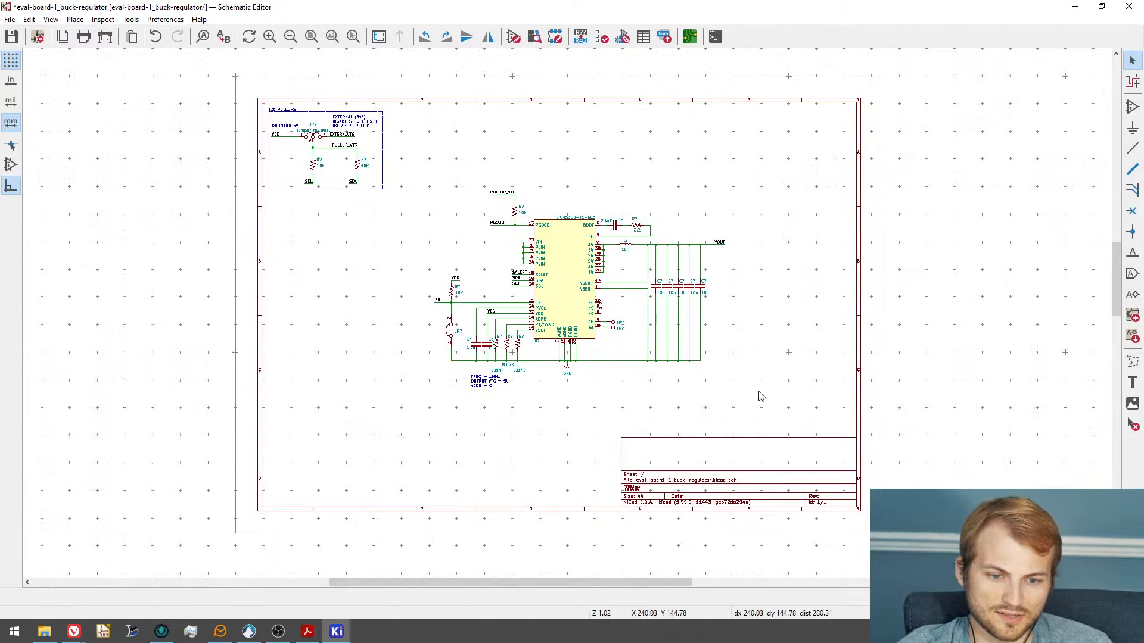
scroll(760, 396, up, 2)
drag(756, 397, 237, 76)
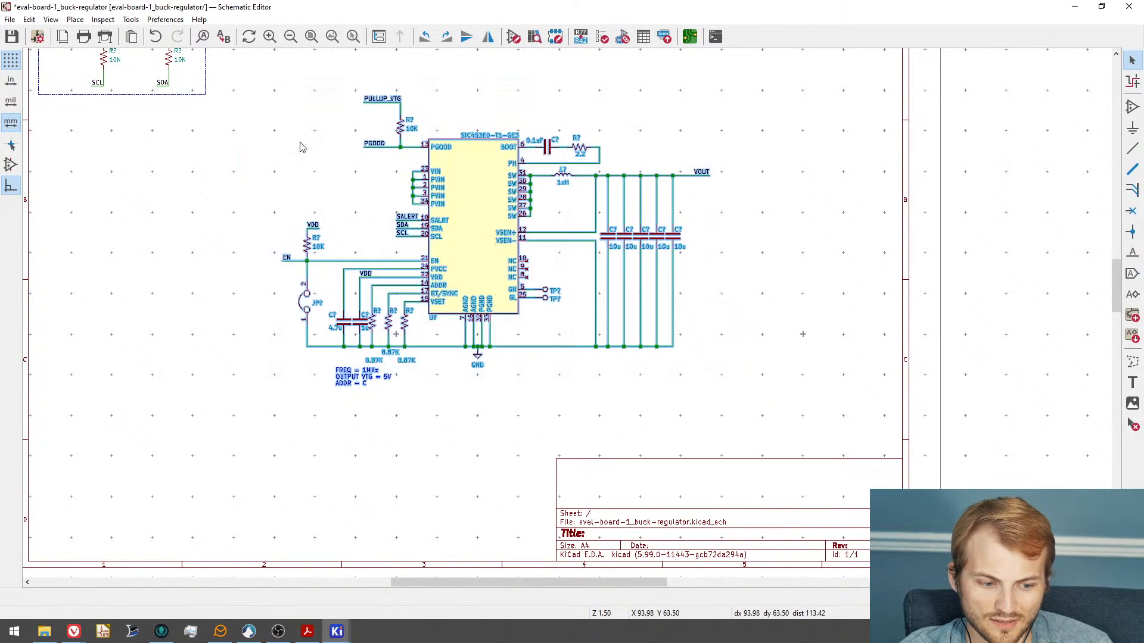
middle_drag(494, 221, 491, 305)
drag(476, 304, 612, 218)
middle_drag(475, 224, 554, 332)
middle_drag(372, 323, 456, 258)
scroll(442, 257, up, 4)
drag(424, 206, 611, 434)
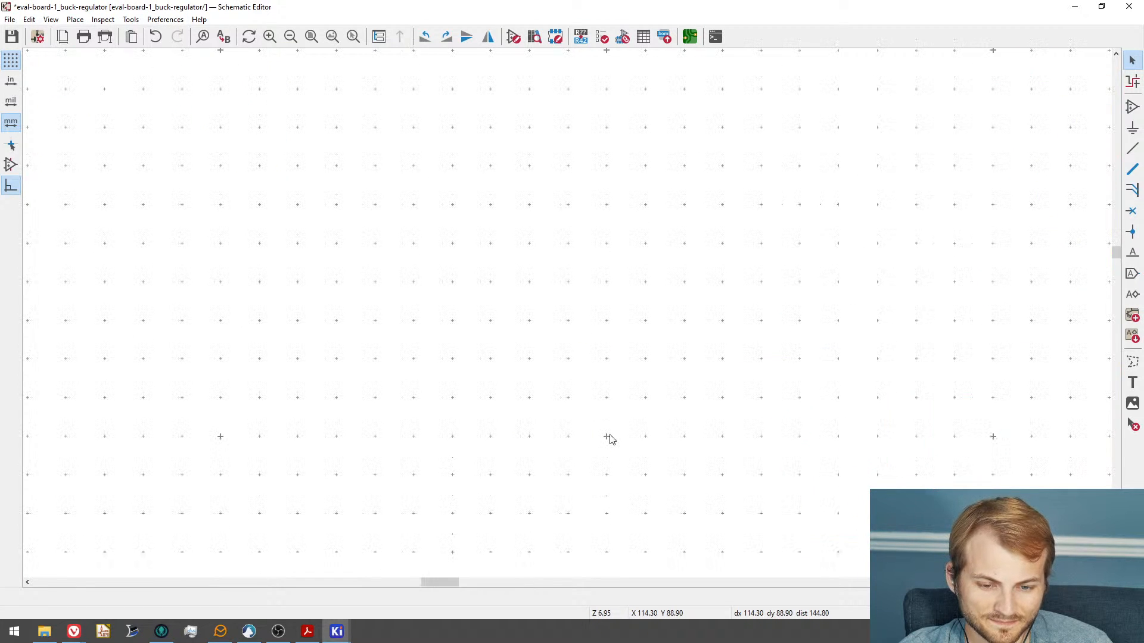
- Examine the sheet layout: the I2C pullups block, the free space beside the regulator circuit, and its input and output sides
scroll(607, 439, down, 8)
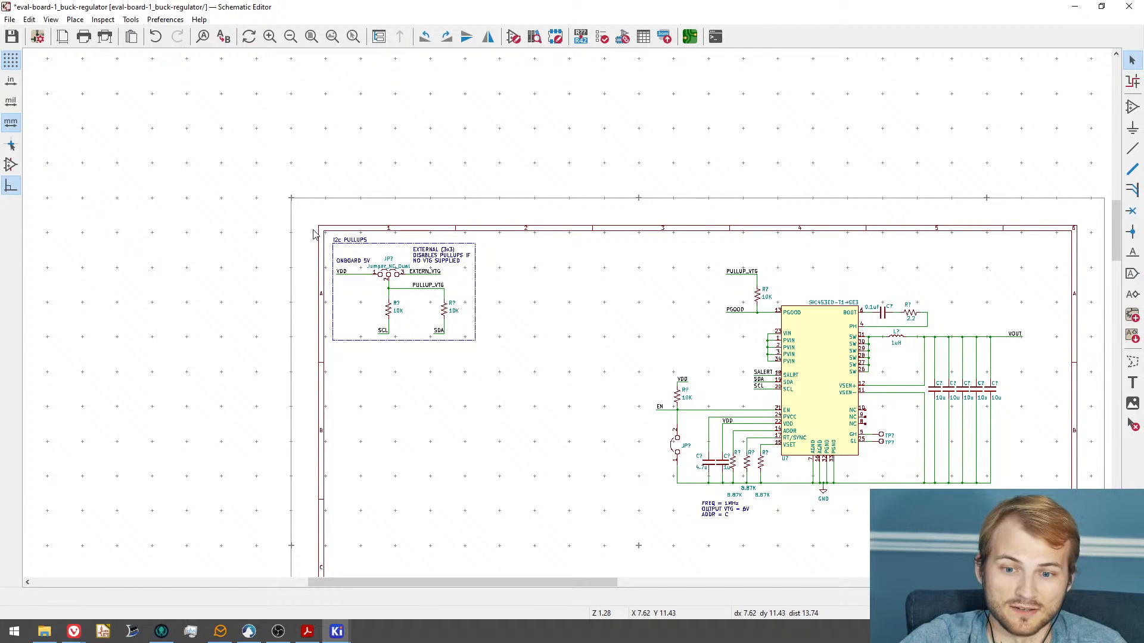
scroll(618, 383, up, 3)
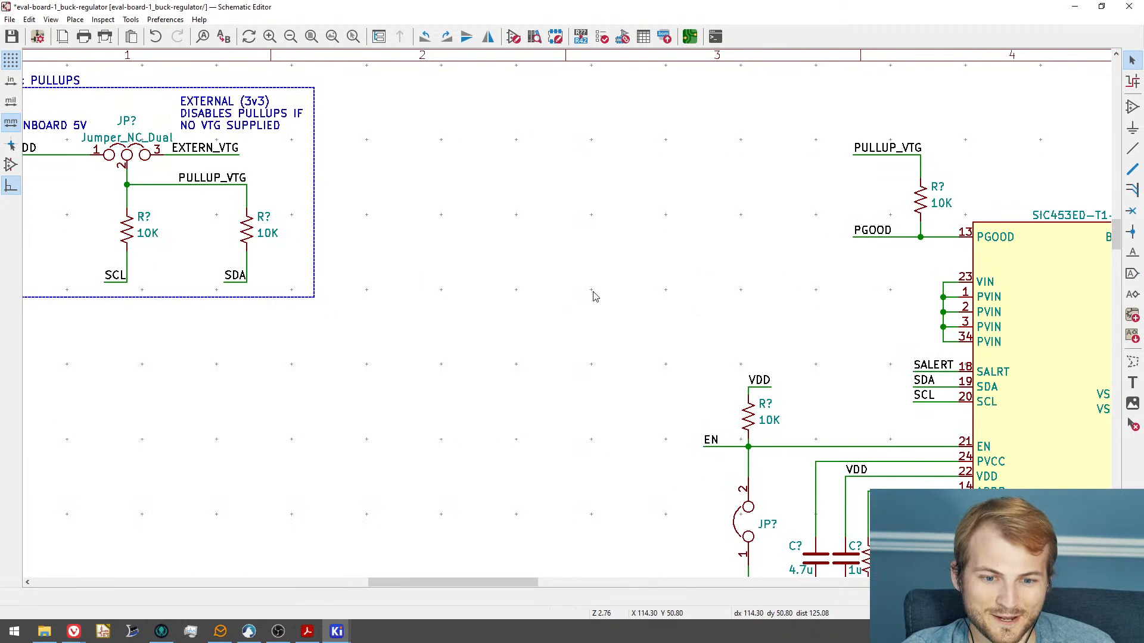
scroll(593, 296, down, 3)
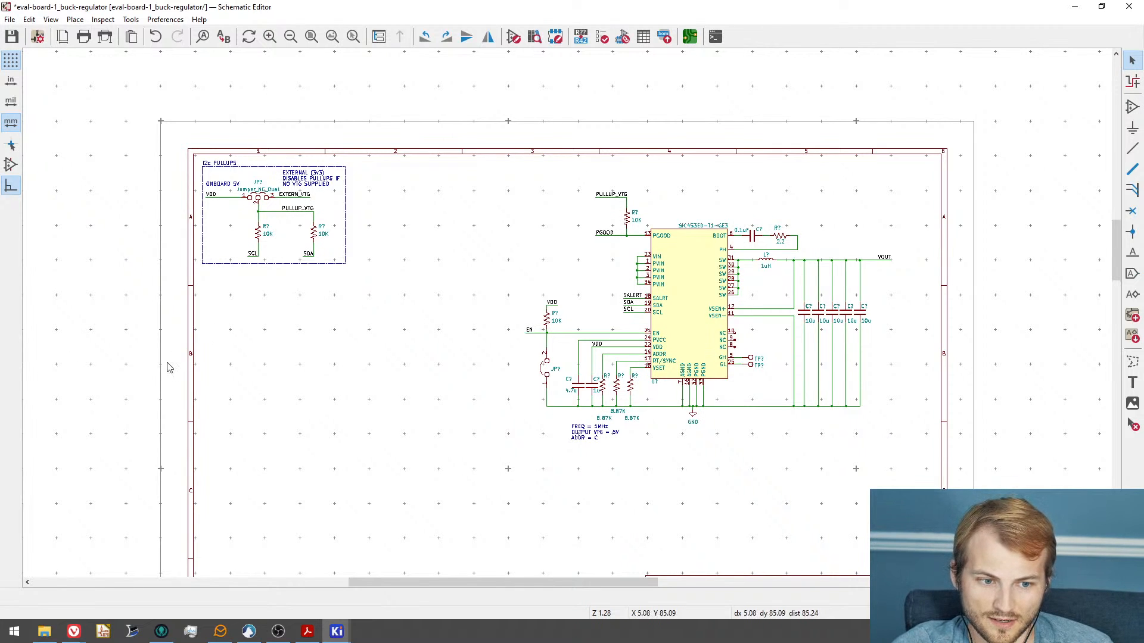
middle_drag(737, 305, 456, 320)
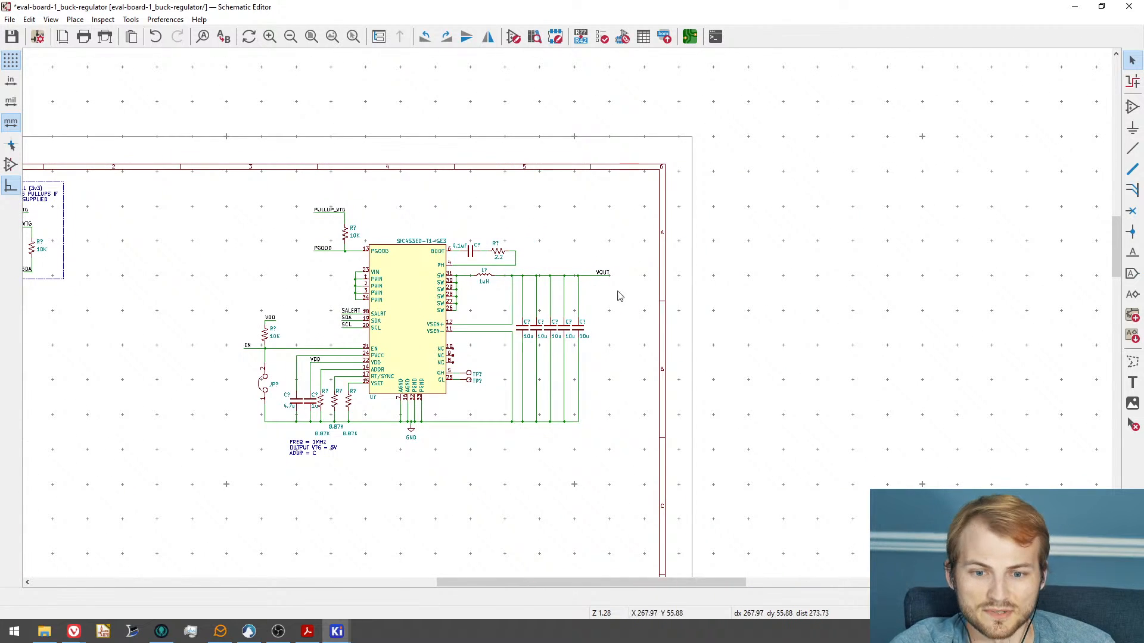
scroll(619, 310, up, 4)
middle_drag(577, 247, 534, 321)
middle_drag(587, 274, 503, 214)
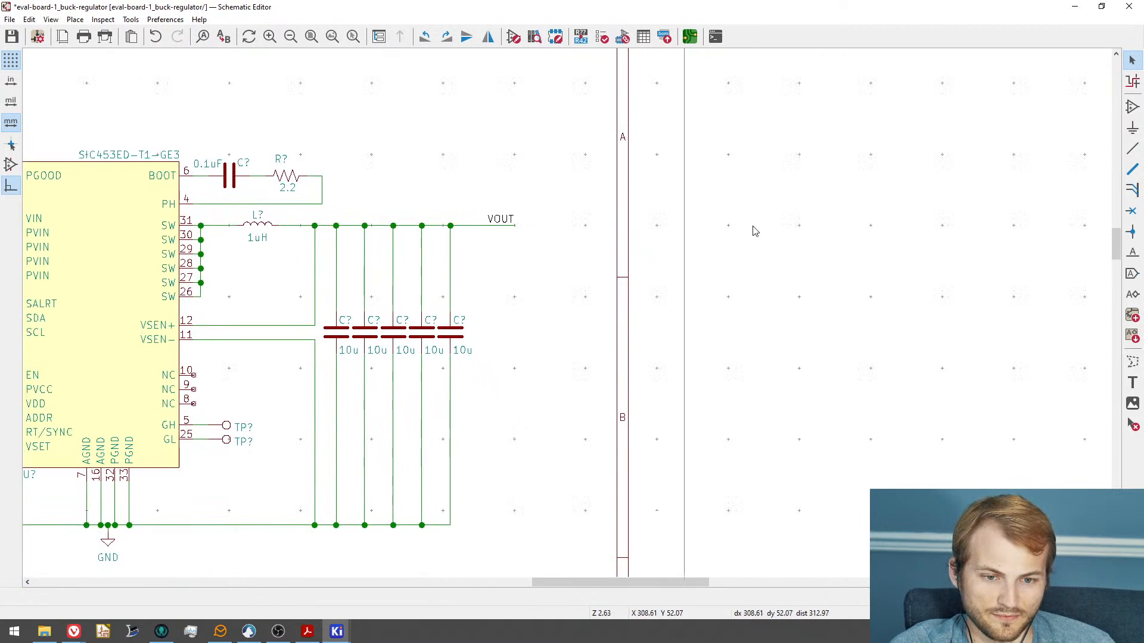
scroll(532, 261, down, 5)
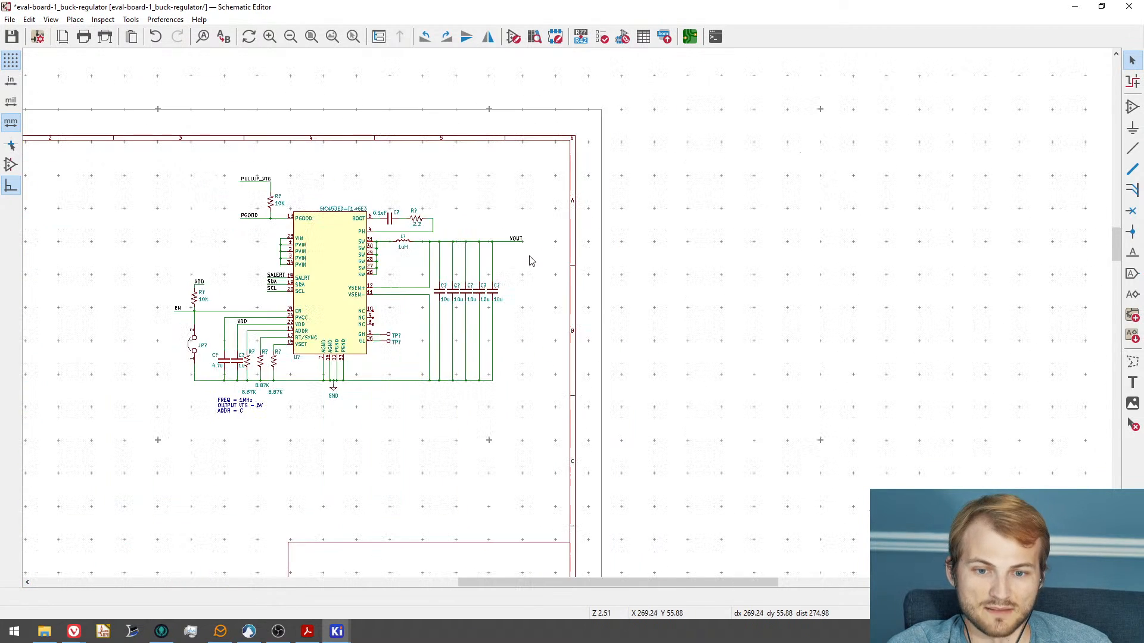
scroll(592, 265, up, 3)
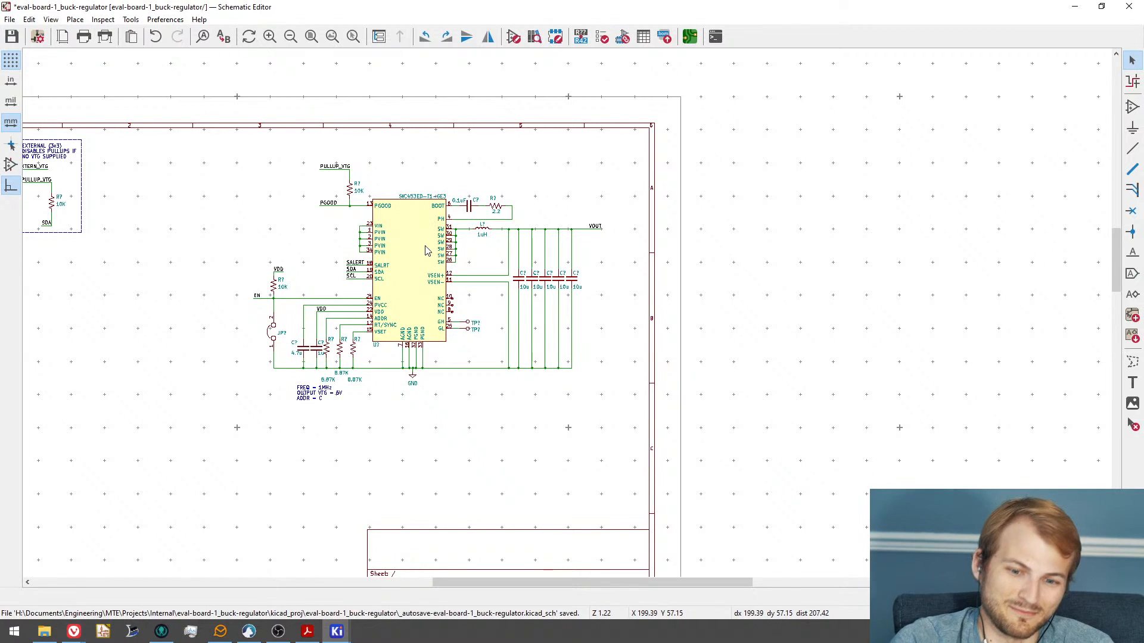
scroll(456, 265, up, 4)
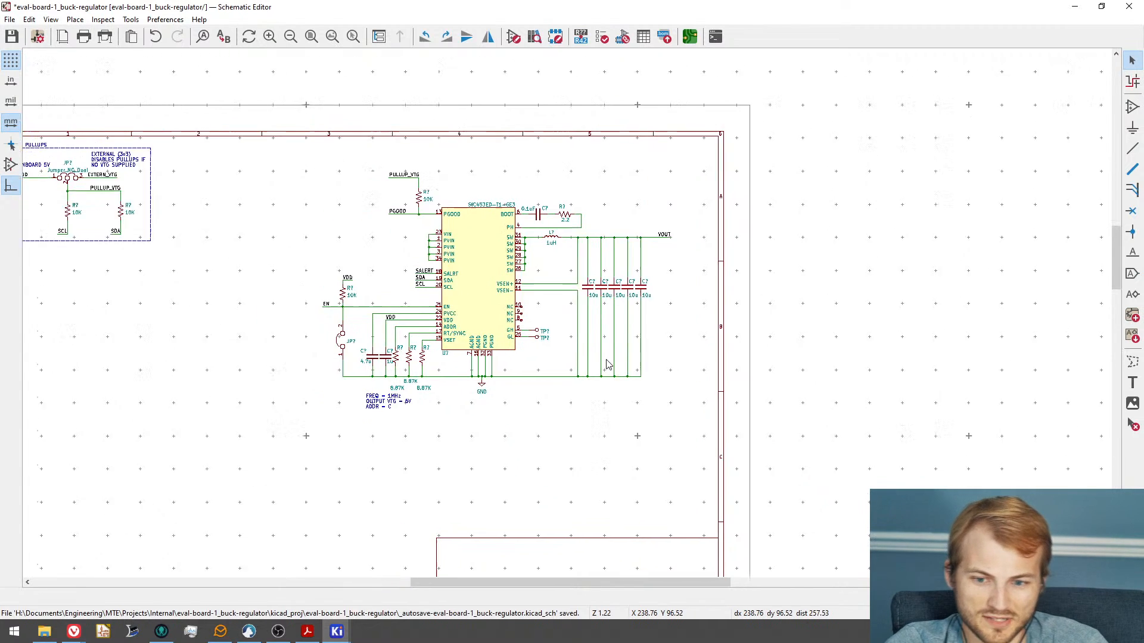
scroll(464, 336, down, 4)
scroll(377, 344, up, 4)
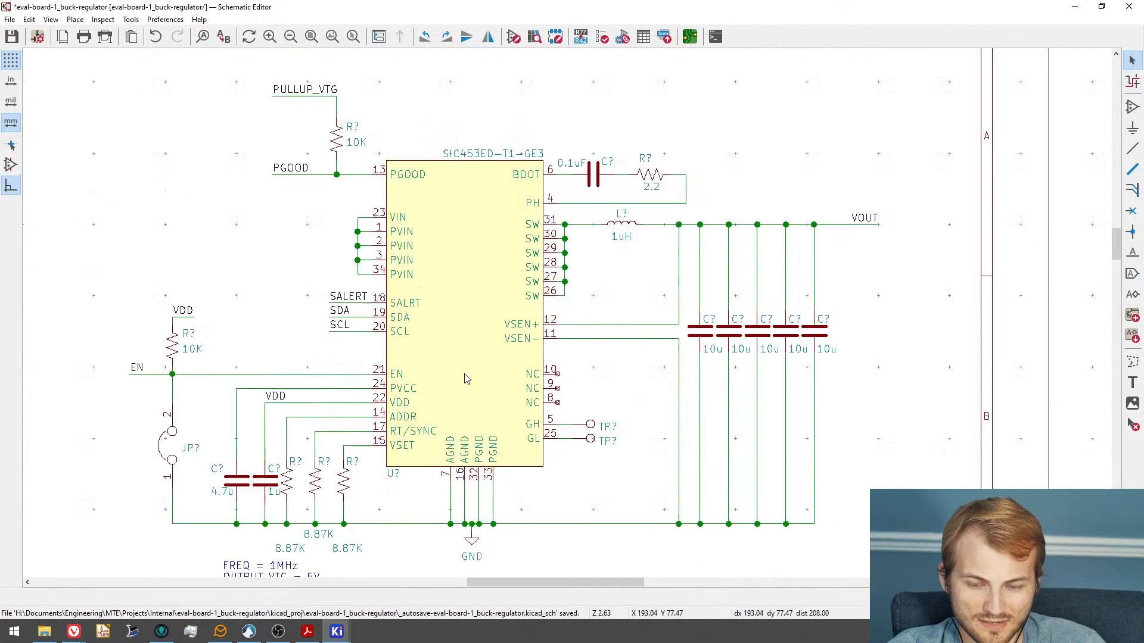
middle_drag(303, 285, 369, 172)
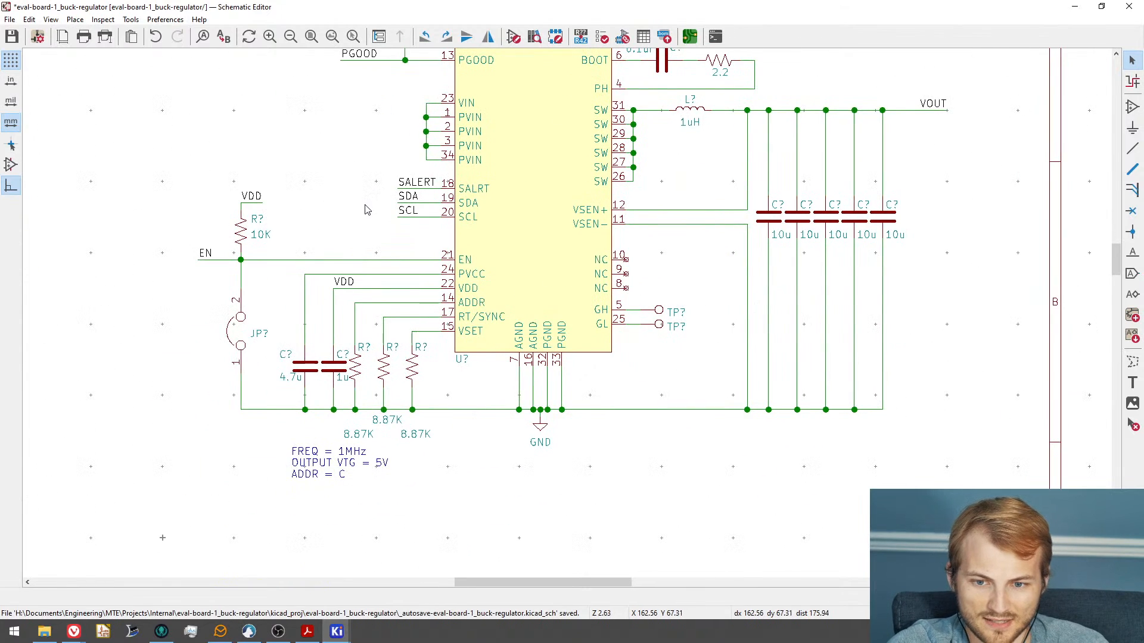
scroll(391, 316, down, 1)
middle_drag(441, 264, 496, 330)
- Switch to the browser and view the Vishay PowerCAD analysis schematic for the SiC453
scroll(494, 328, down, 4)
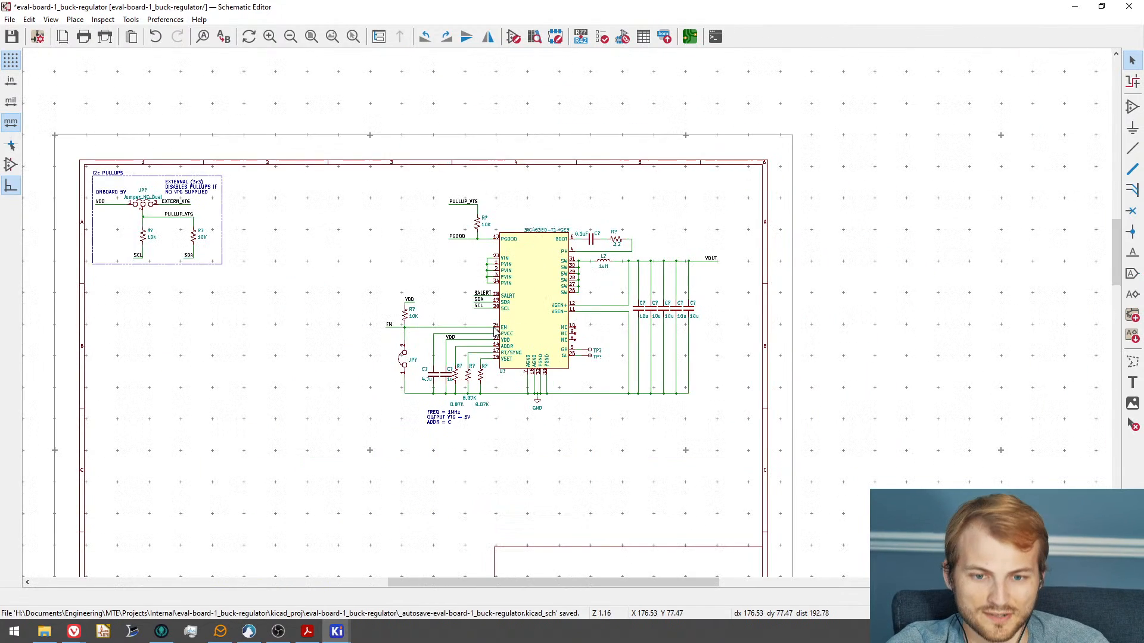
scroll(480, 316, up, 4)
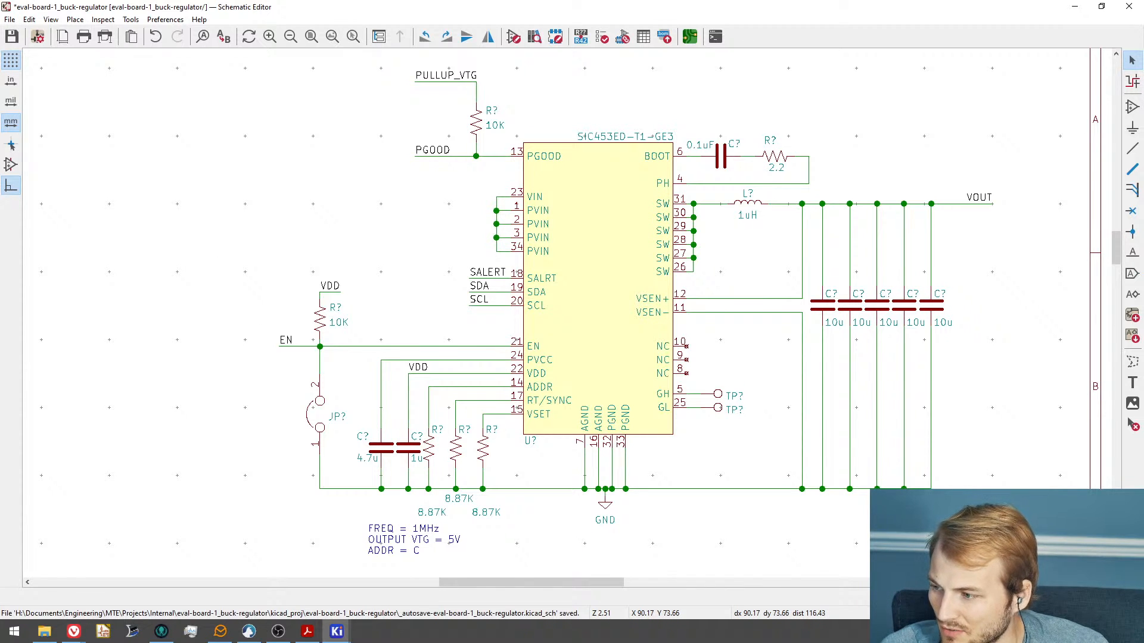
drag(0, 54, 574, 6)
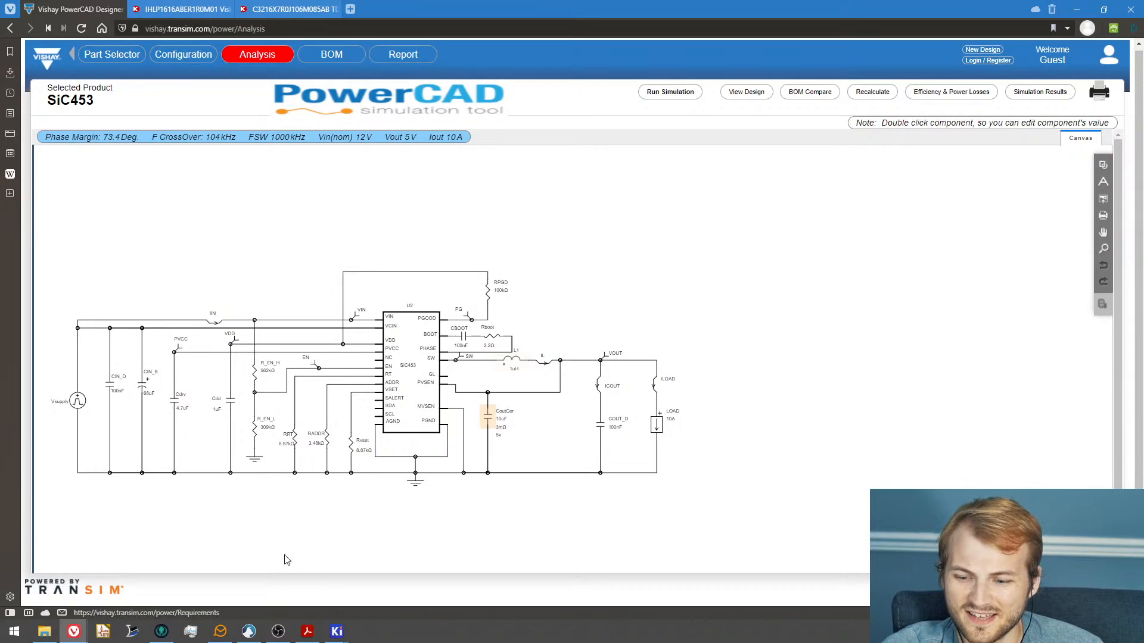
- Switch to Acrobat and read the SiC45x datasheet's PCB layout advice on VIN decoupling capacitor packages and placement
click(307, 632)
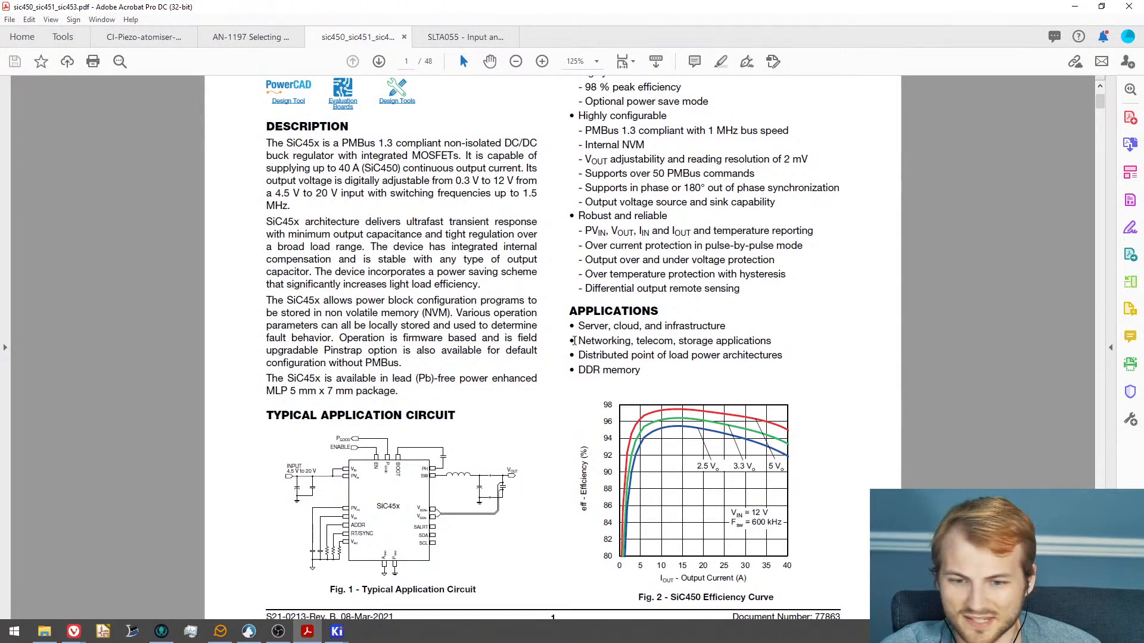
scroll(561, 441, down, 15)
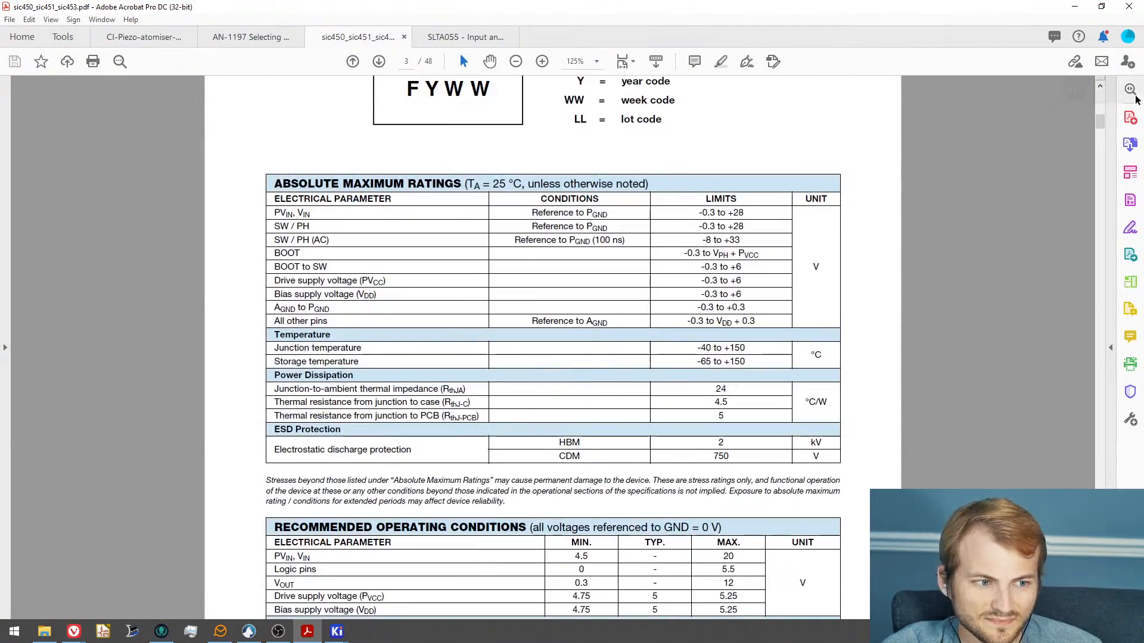
drag(1099, 121, 1099, 577)
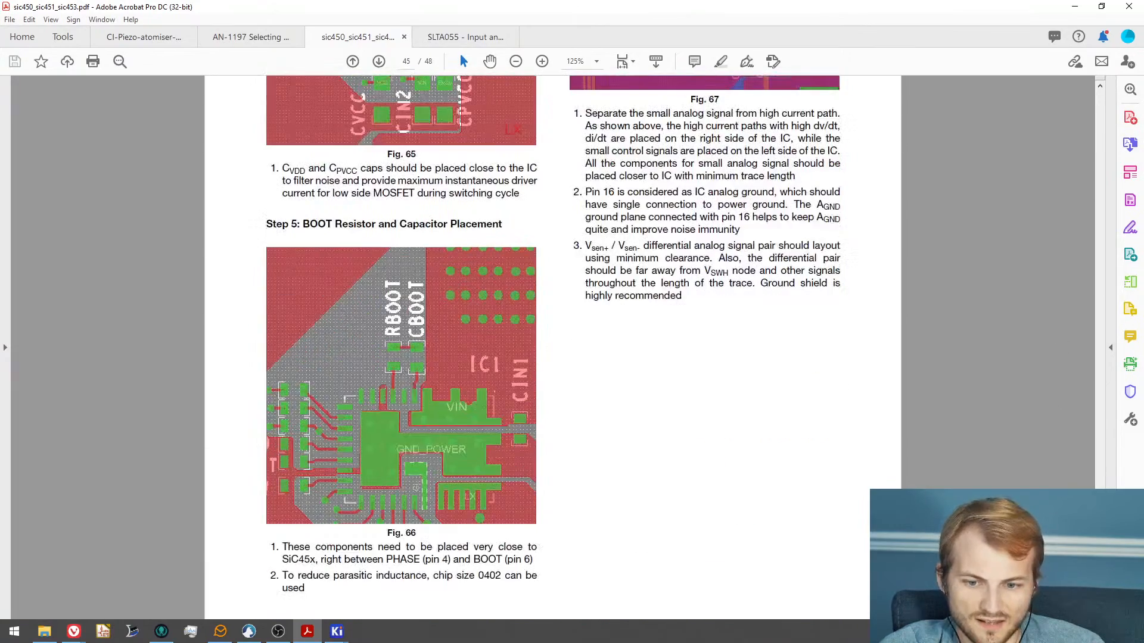
scroll(412, 589, up, 10)
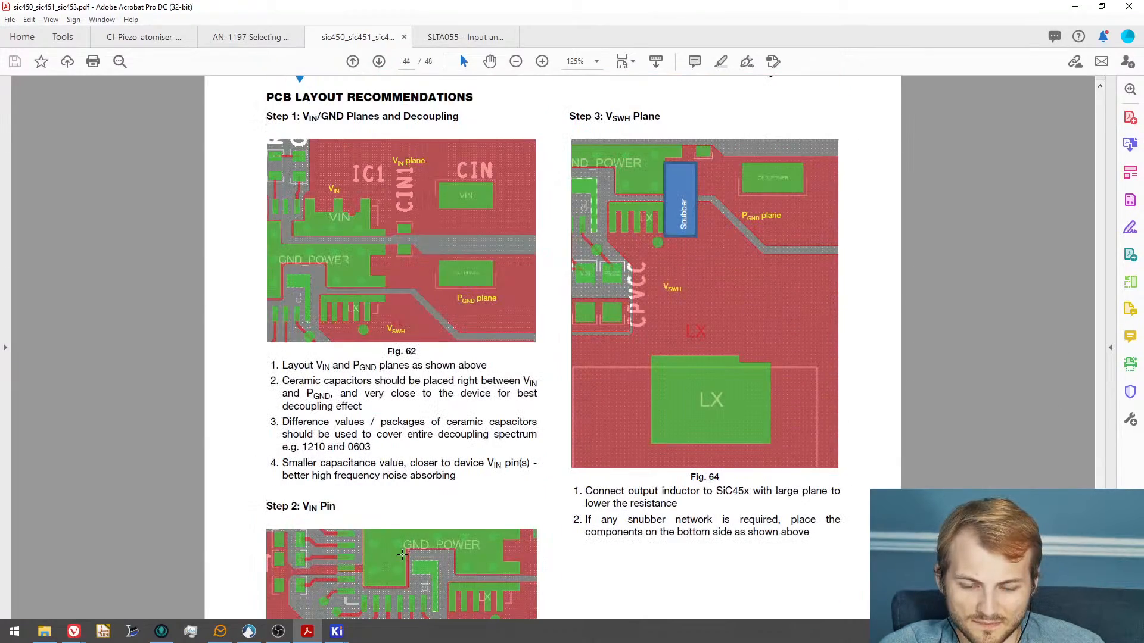
drag(375, 446, 317, 448)
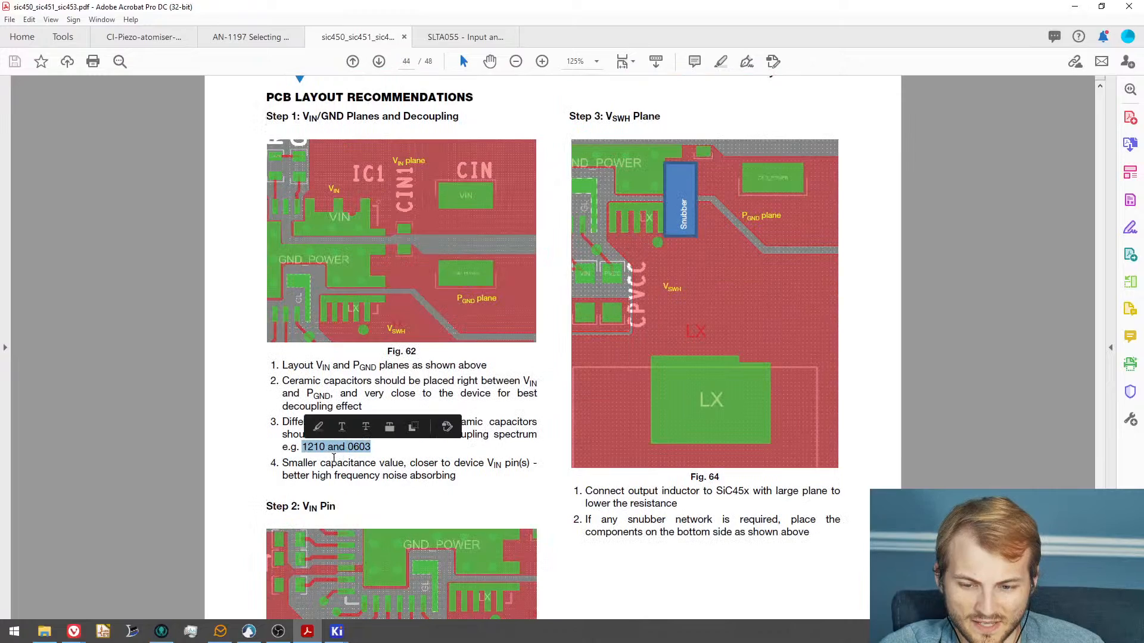
click(384, 453)
drag(398, 436, 373, 446)
click(389, 449)
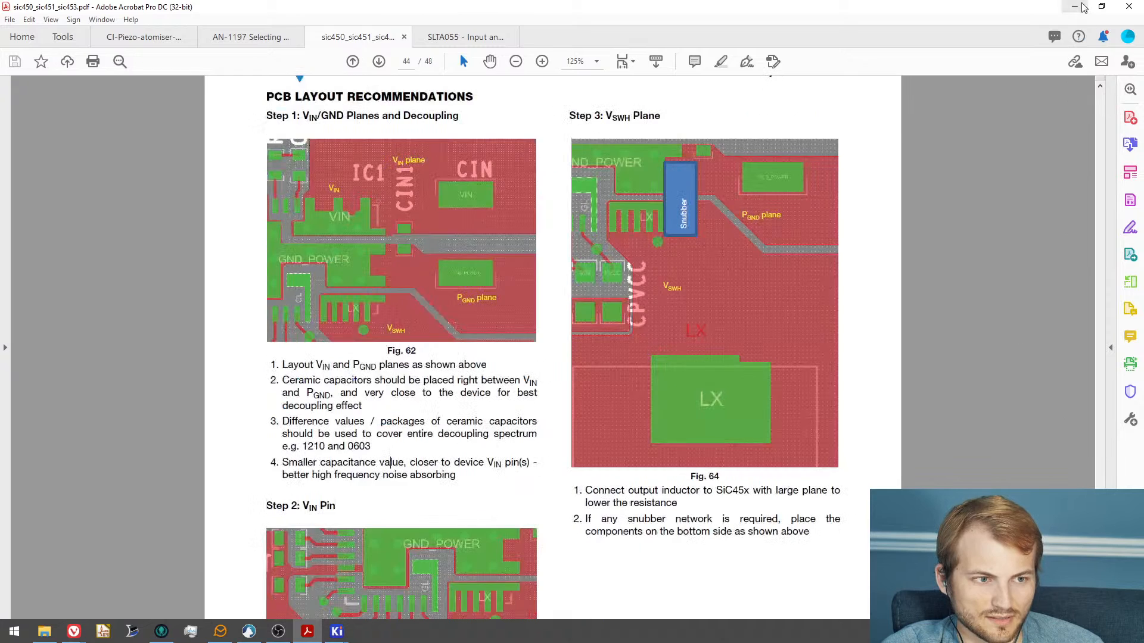
click(1083, 7)
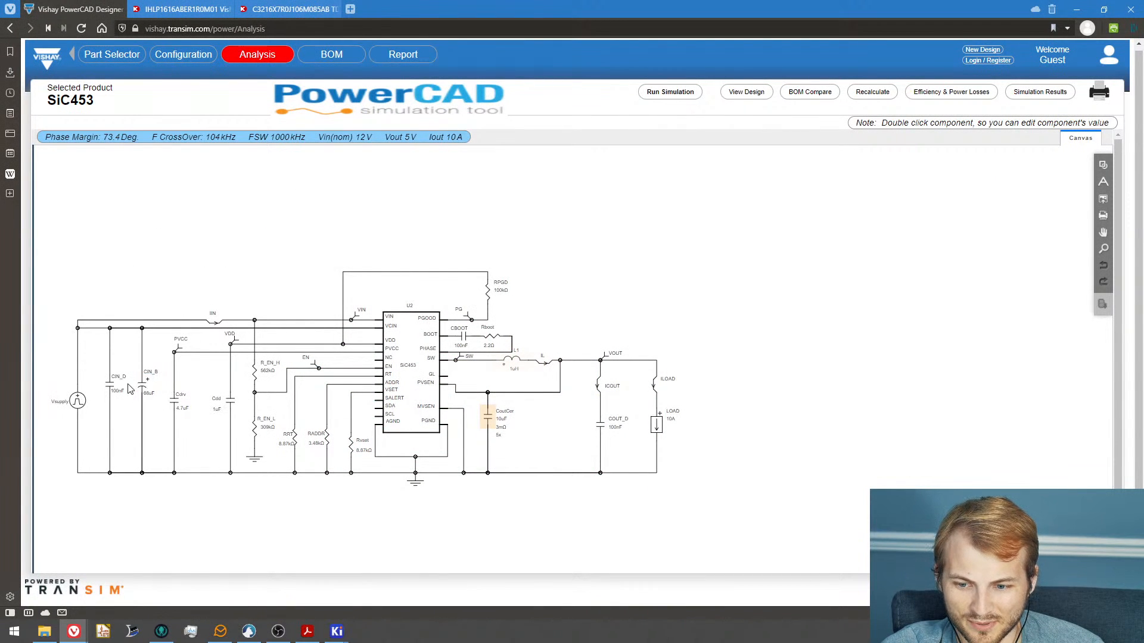
- Return to the schematic editor and draw a horizontal wire from VIN pin 23 out past the EN pull-up resistor on the input side
drag(439, 5, 0, 123)
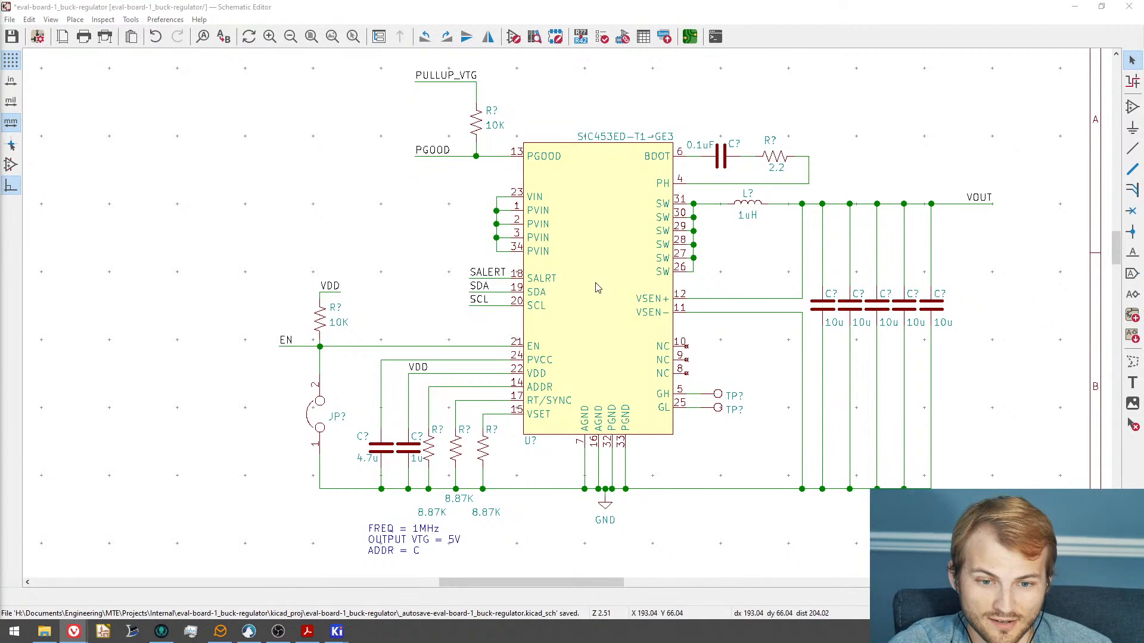
scroll(590, 286, down, 1)
middle_drag(410, 270, 452, 295)
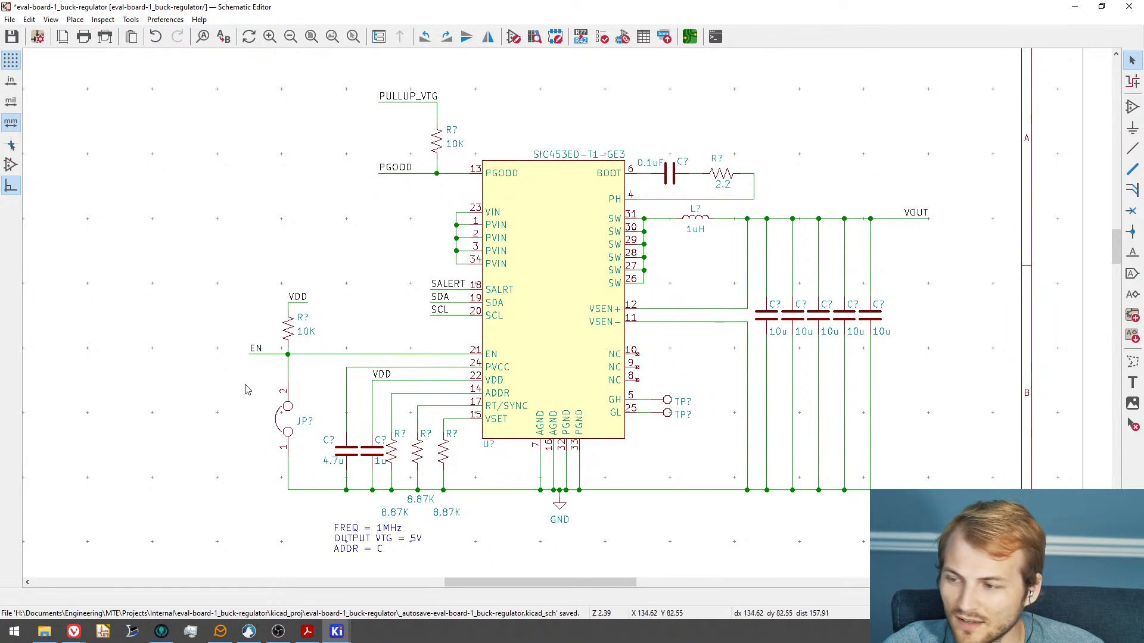
scroll(407, 250, up, 6)
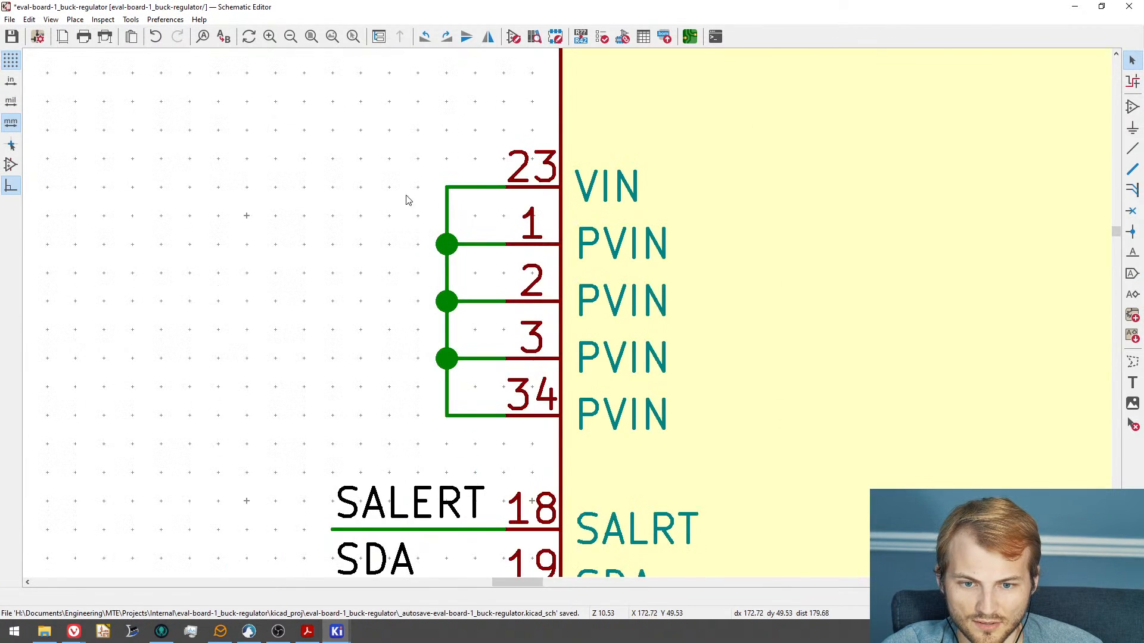
scroll(403, 197, down, 4)
key(w)
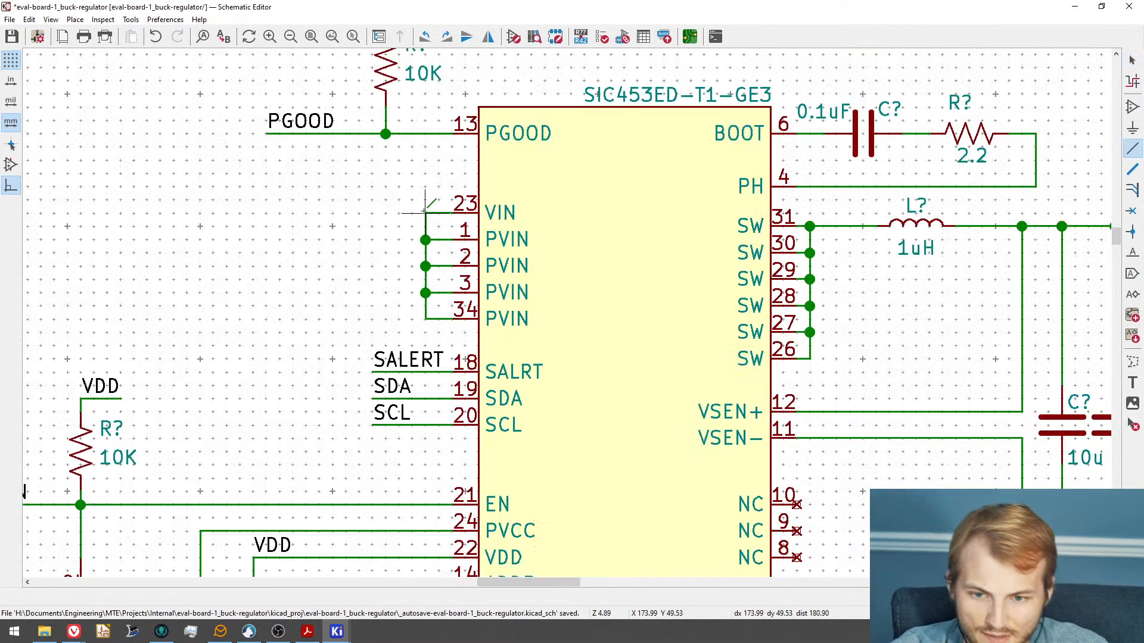
scroll(118, 322, down, 3)
middle_drag(119, 322, 428, 226)
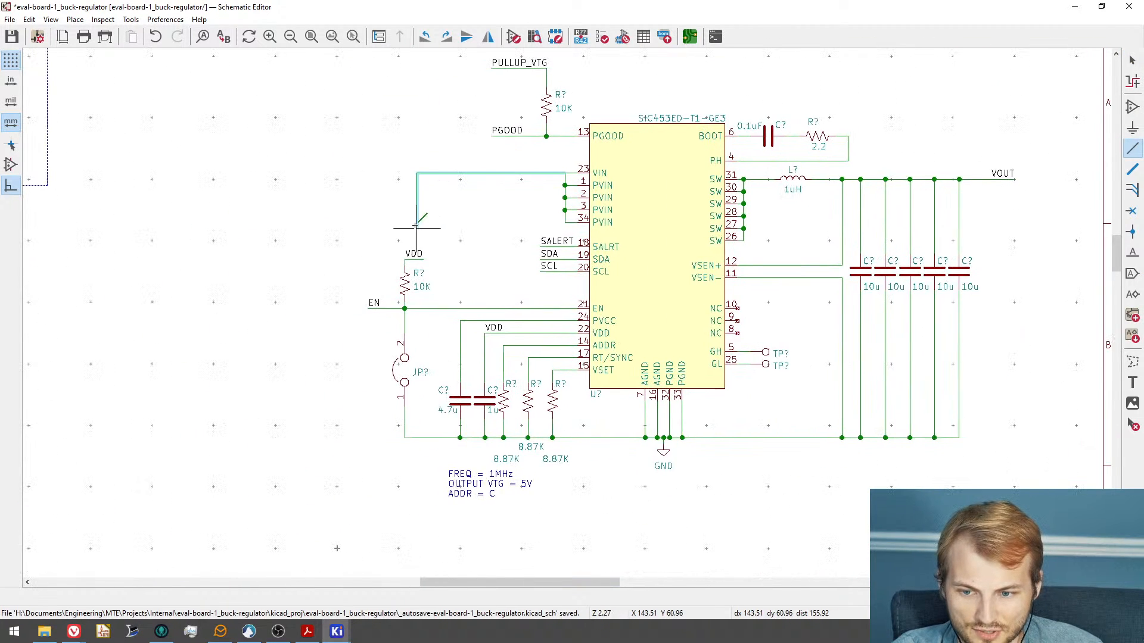
double_click(349, 173)
key(Escape)
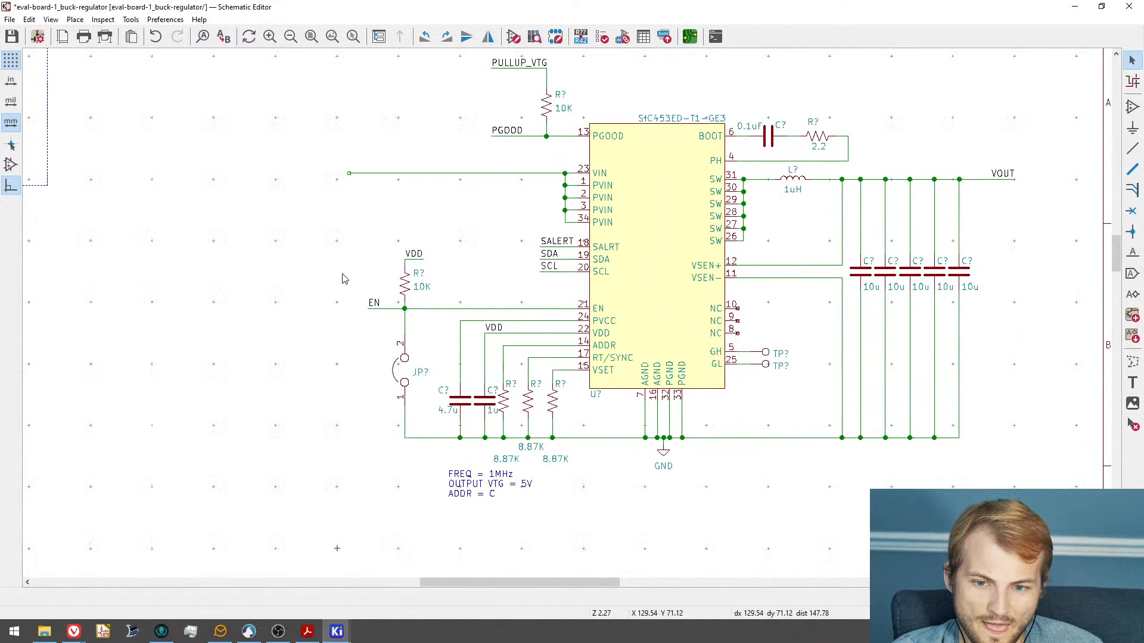
- Place a polarized capacitor (CP) below the VIN wire, to the left of the EN jumper network
click(1133, 107)
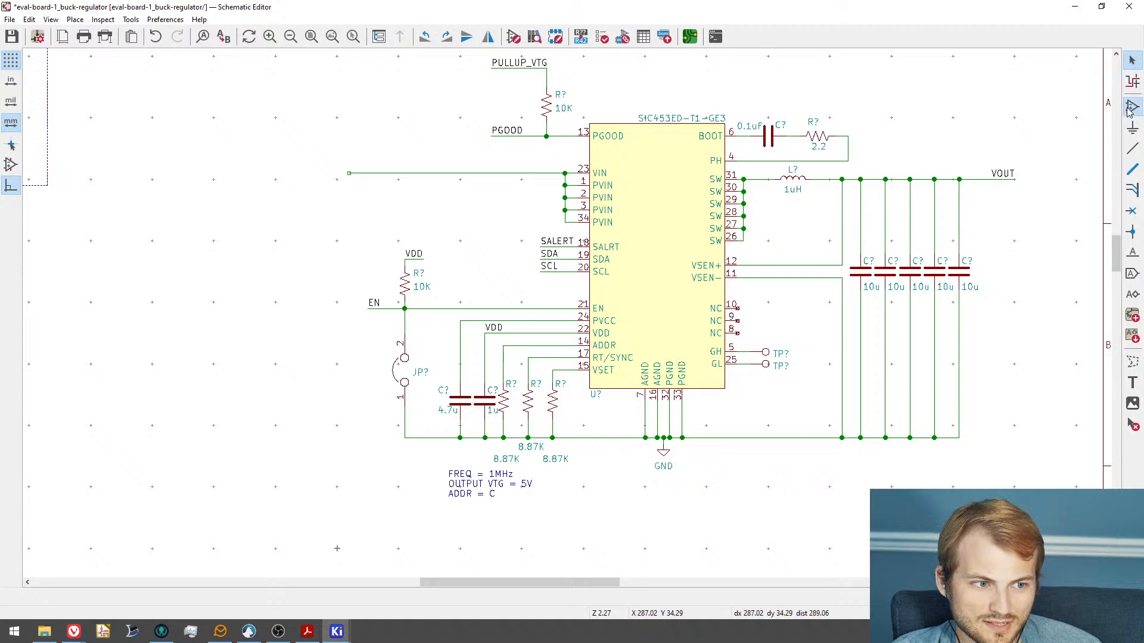
click(288, 279)
text(c)
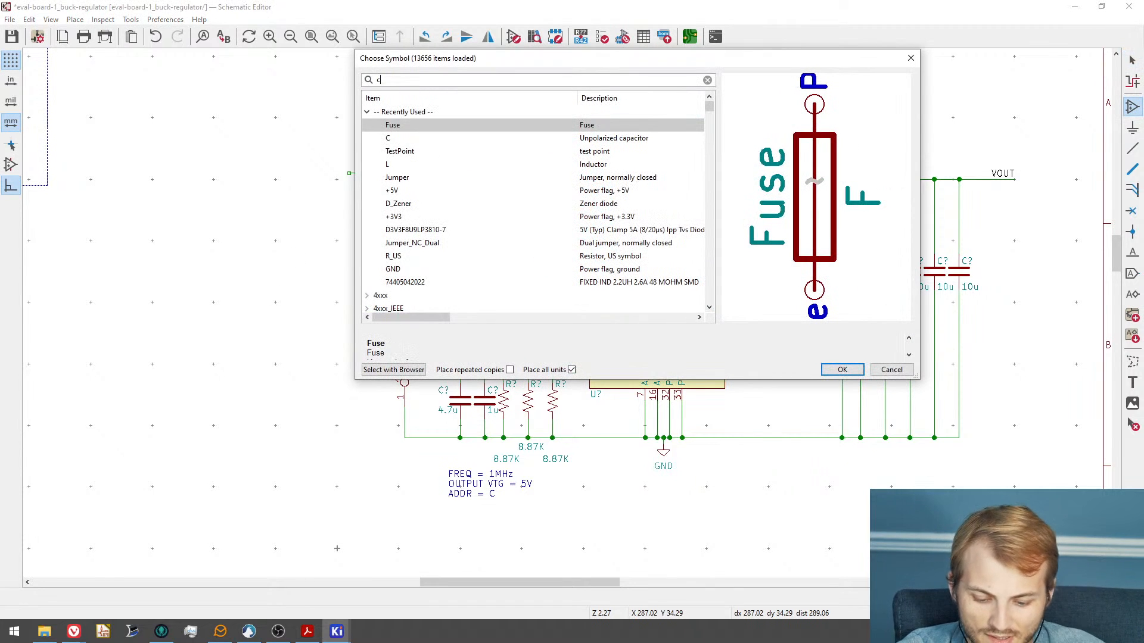
text(p)
key(Return)
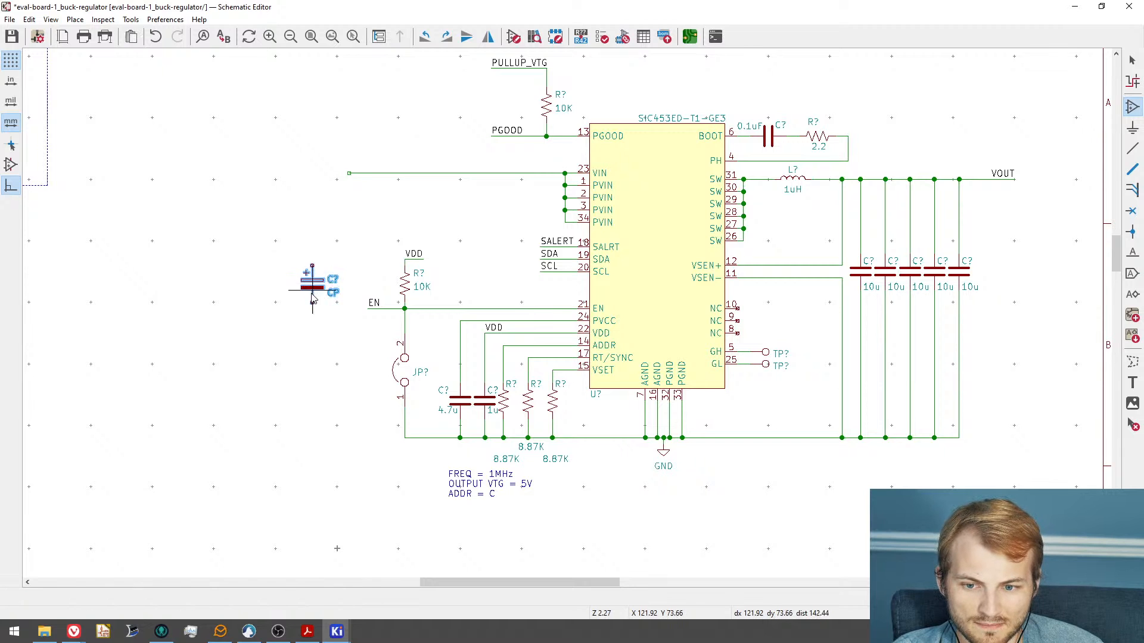
click(312, 300)
- Wire the polarized capacitor's negative pin to the ground rail and its positive pin to the end of the VIN wire
key(w)
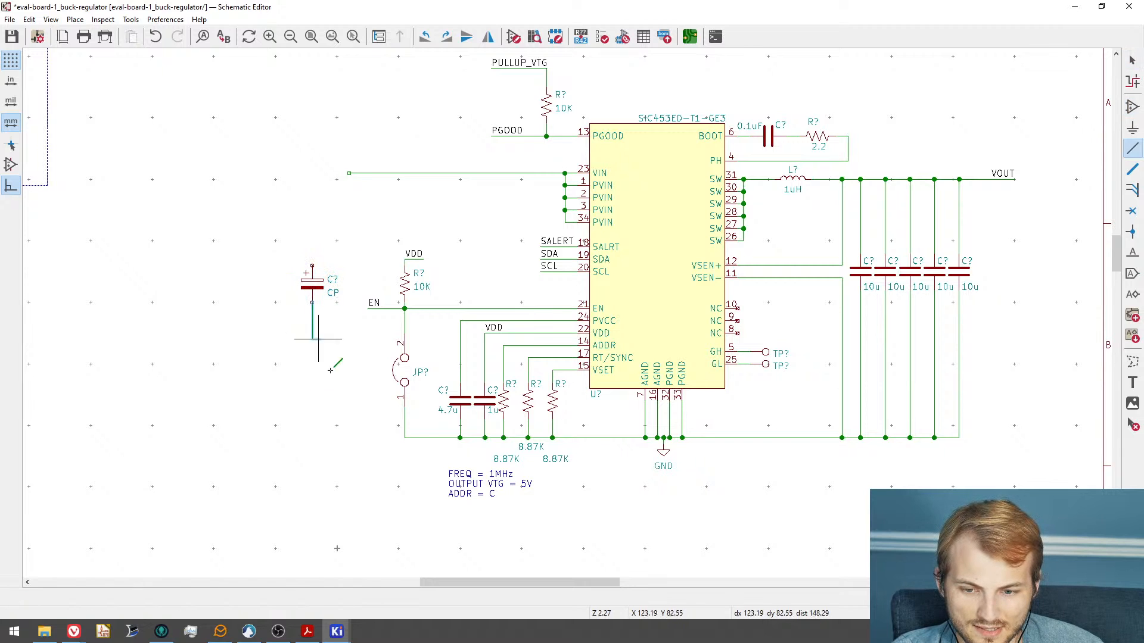
click(405, 439)
click(312, 266)
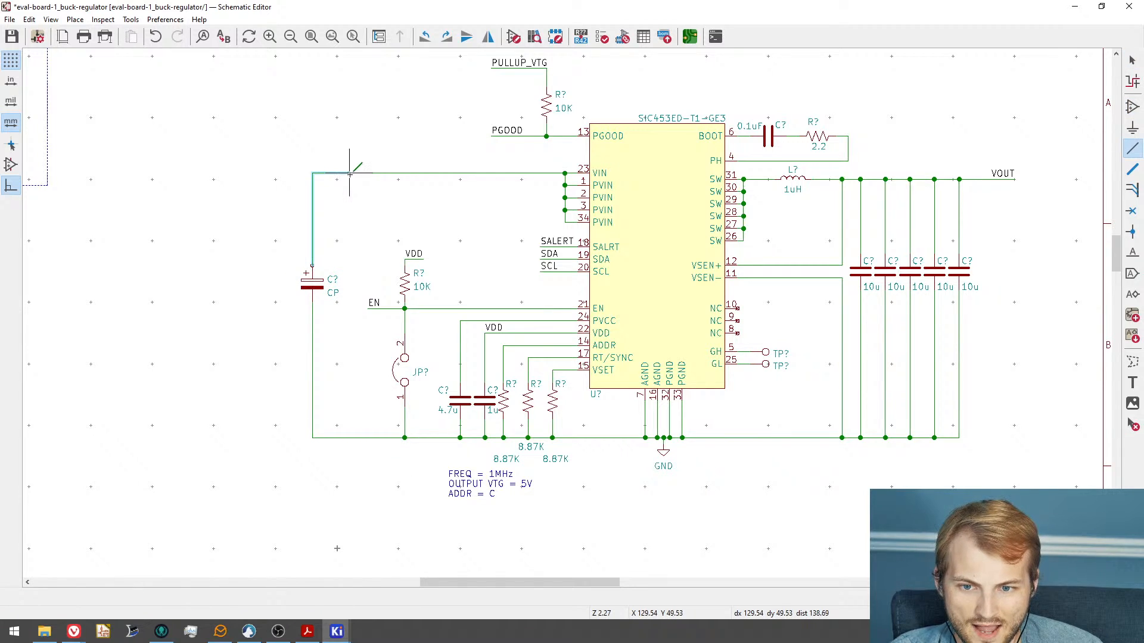
click(349, 174)
- Shift the polarized capacitor and its vertical wires closer to the EN network and delete the leftover wire stubs
middle_drag(312, 280, 427, 297)
scroll(407, 255, up, 1)
scroll(407, 257, down, 1)
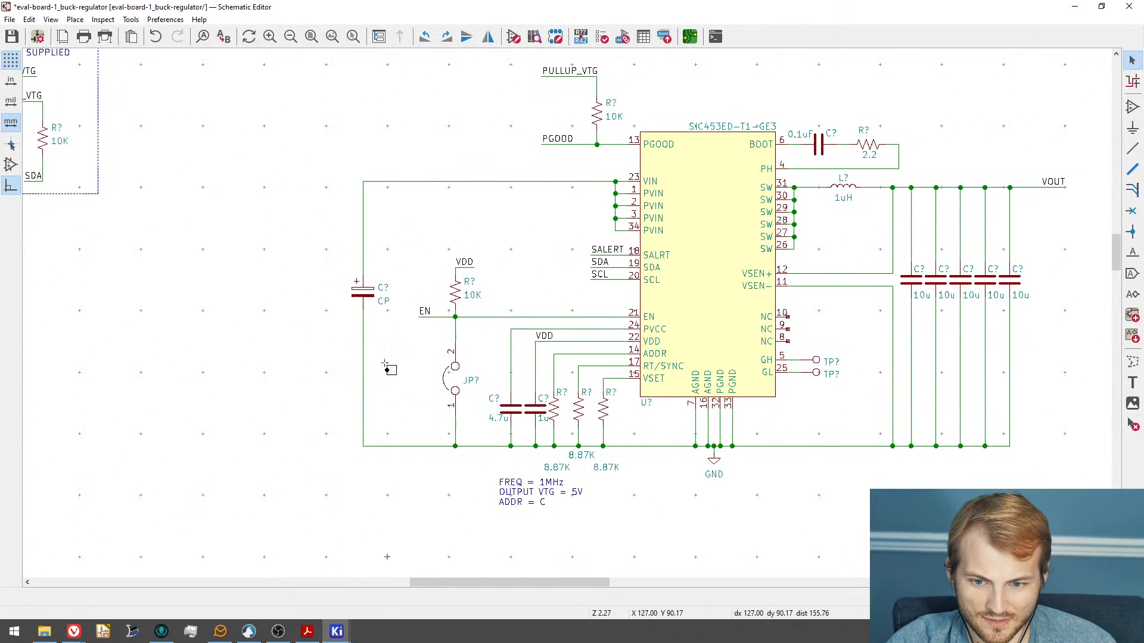
drag(388, 368, 321, 224)
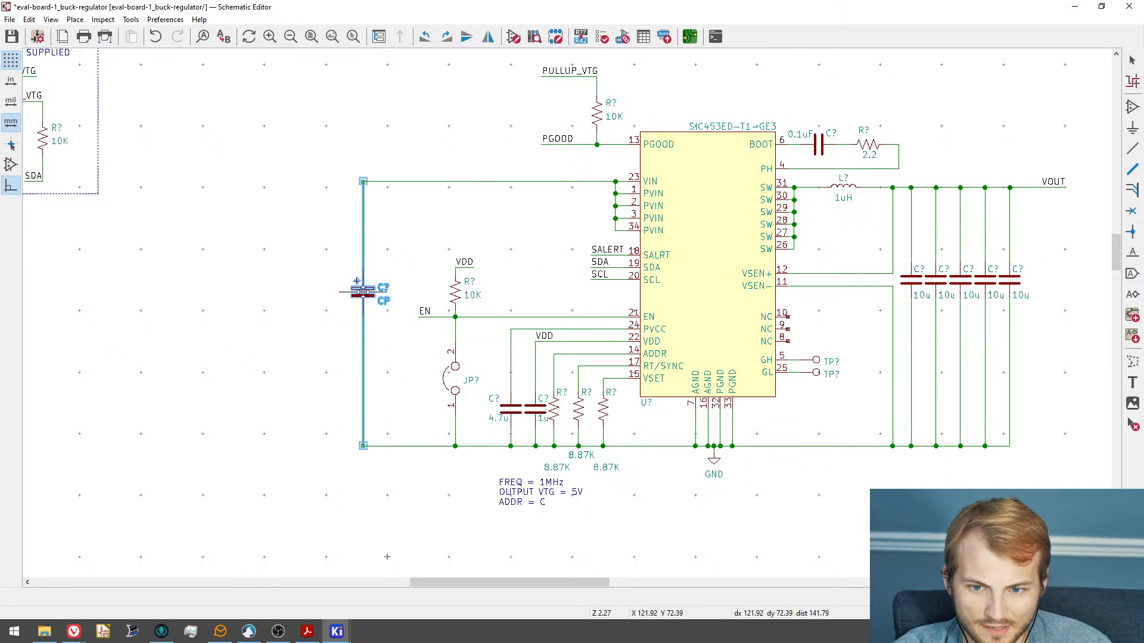
drag(364, 302, 383, 291)
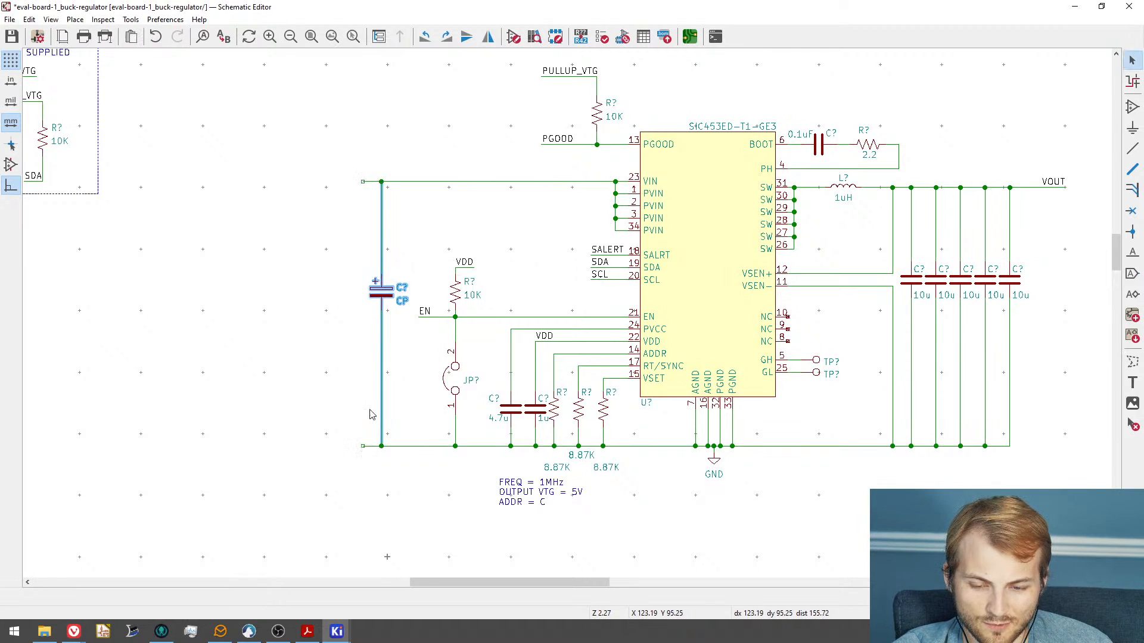
key(Escape)
click(366, 446)
key(Delete)
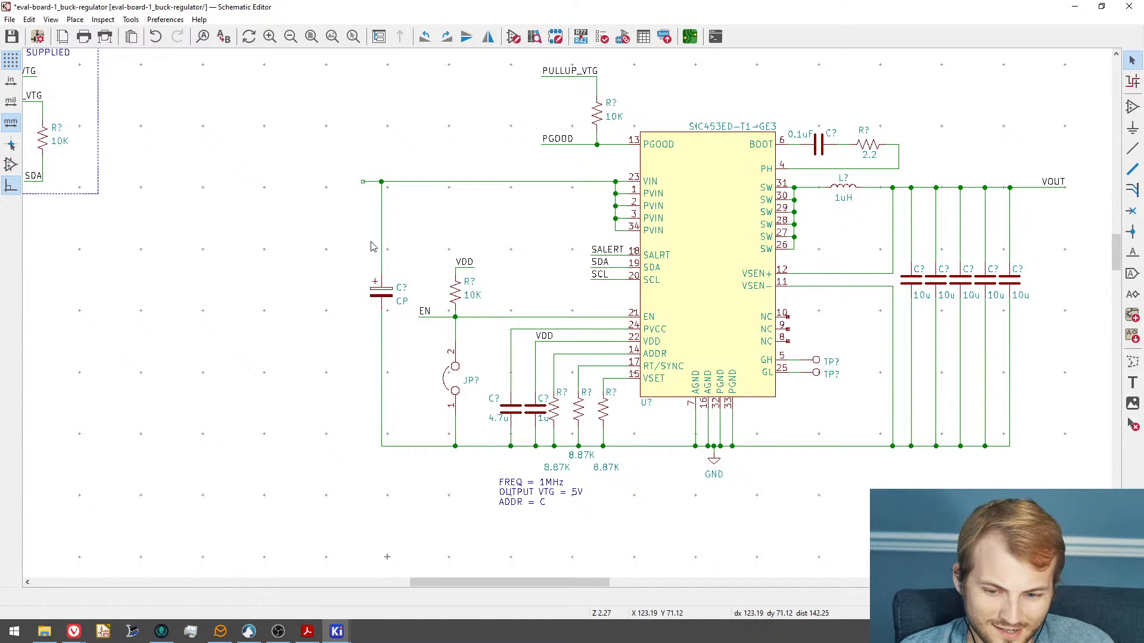
- Lower the polarized input capacitor along its branch and reconnect its positive pin to the VIN wire
middle_drag(395, 304, 314, 300)
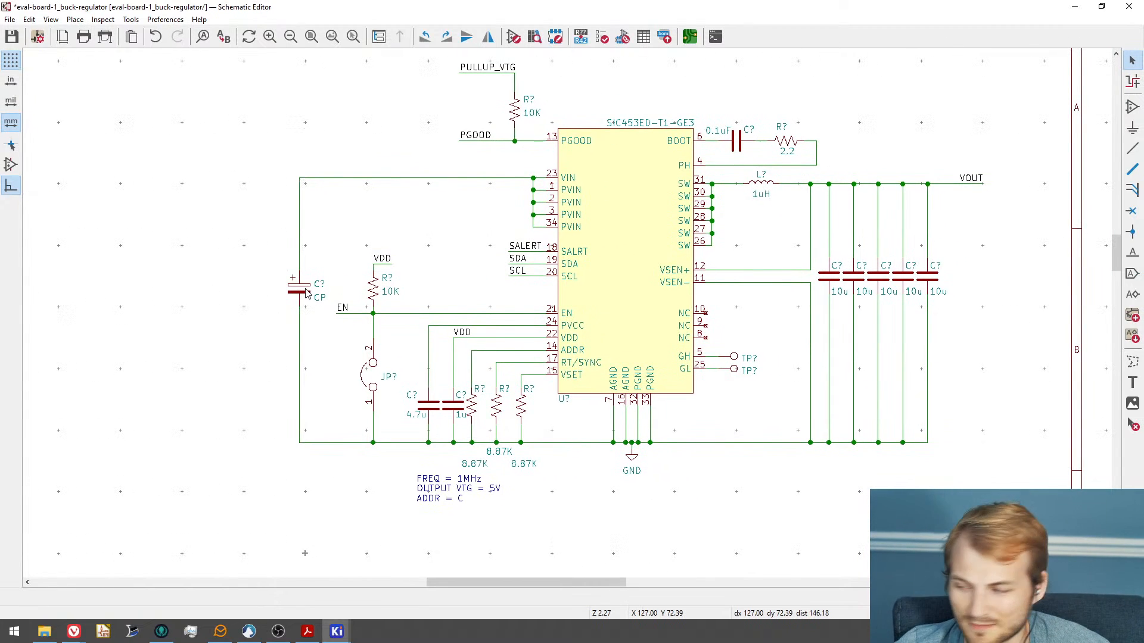
scroll(306, 293, up, 3)
drag(306, 292, 301, 345)
key(Delete)
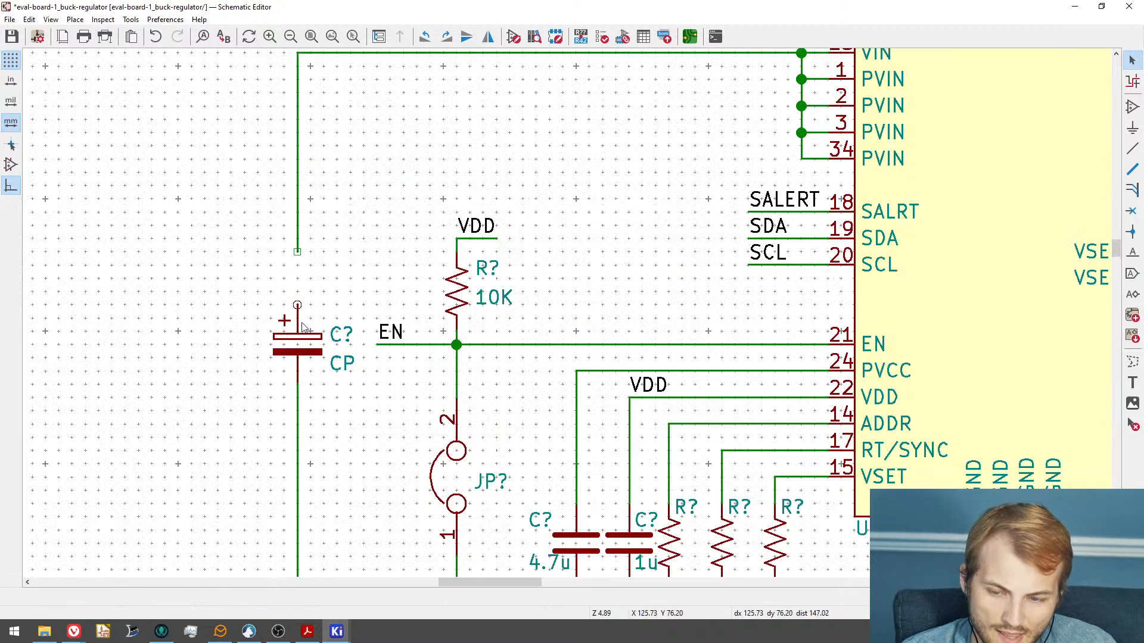
click(297, 305)
click(297, 251)
- Examine the regulator circuit on the sheet, covering the inductor, output capacitors, VOUT wire, sheet border clearance and input capacitor
scroll(371, 325, down, 1)
scroll(372, 329, down, 5)
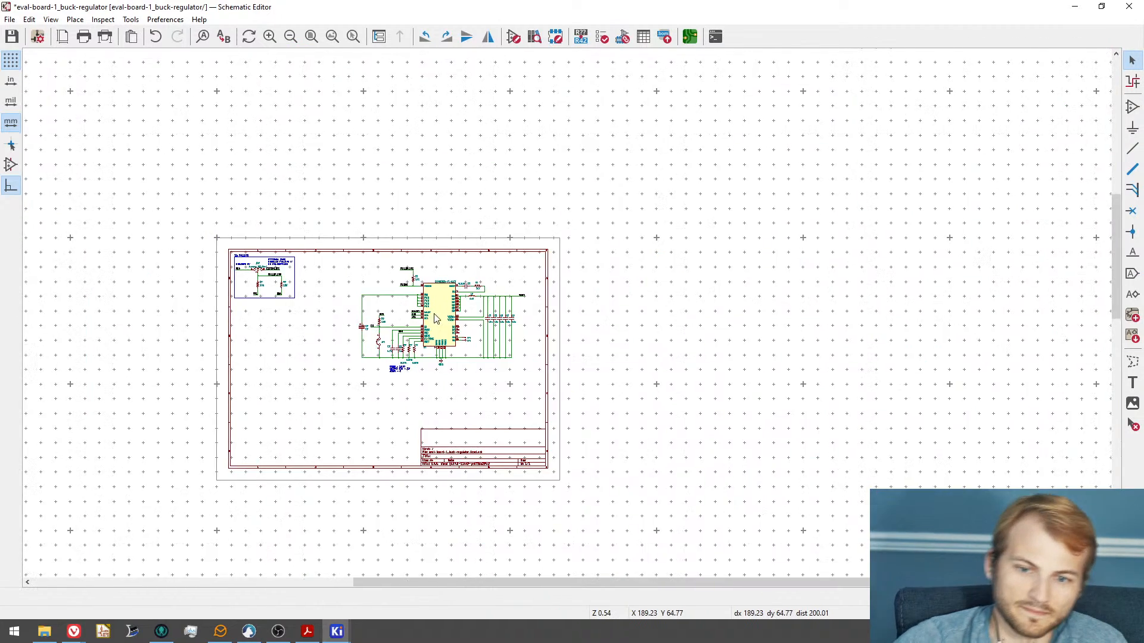
scroll(259, 275, up, 4)
middle_drag(259, 275, 201, 272)
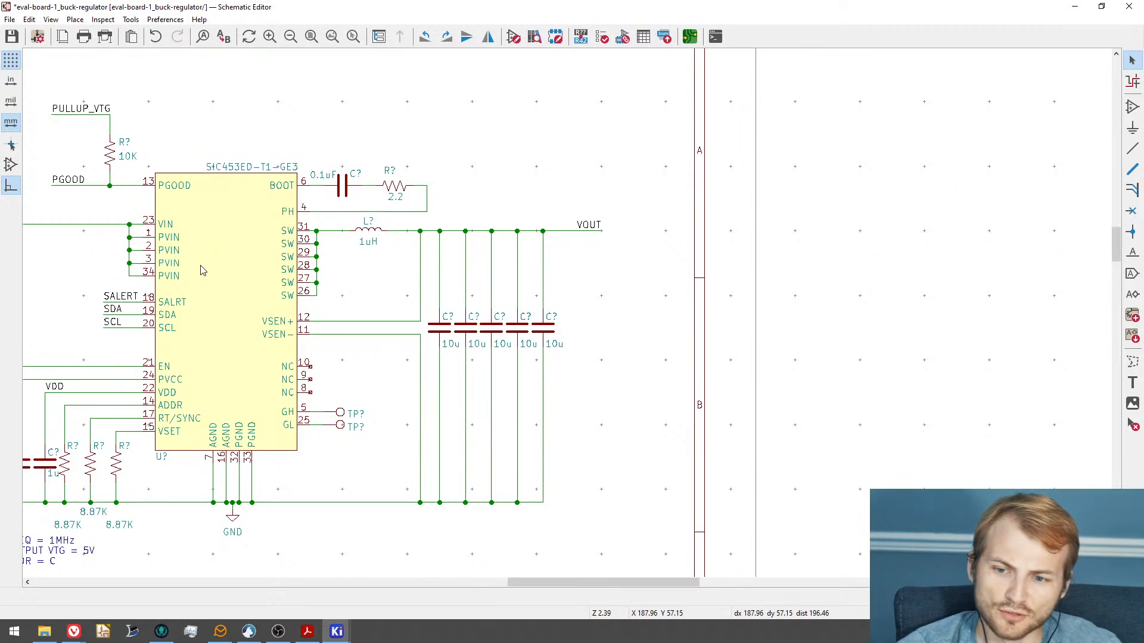
middle_drag(383, 275, 273, 199)
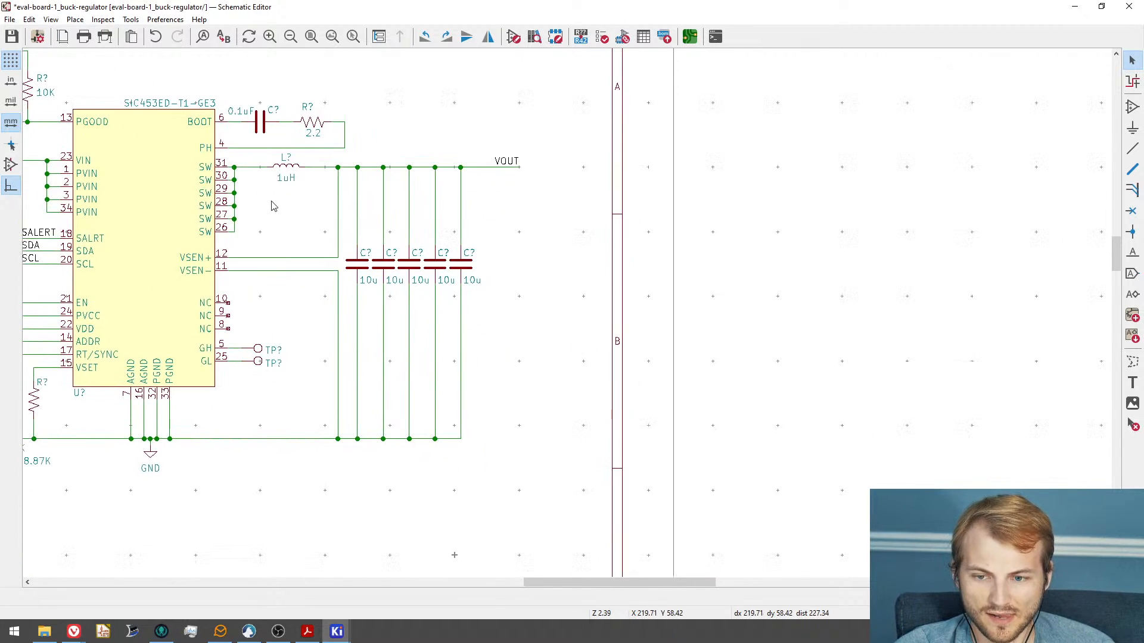
scroll(274, 199, up, 5)
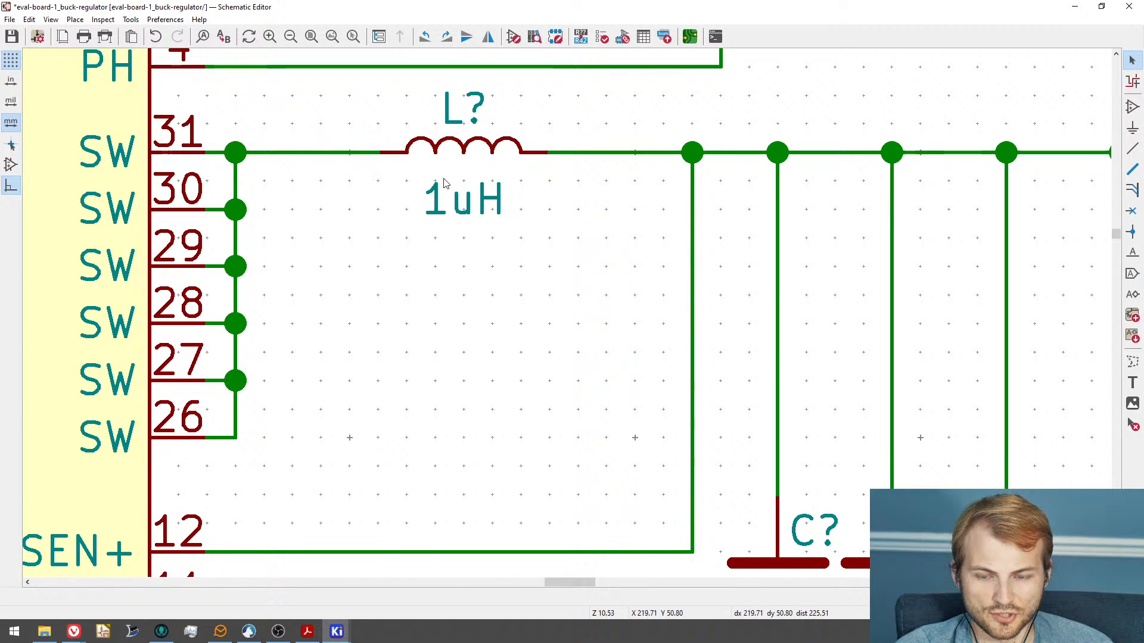
scroll(444, 183, down, 5)
middle_drag(460, 310, 493, 369)
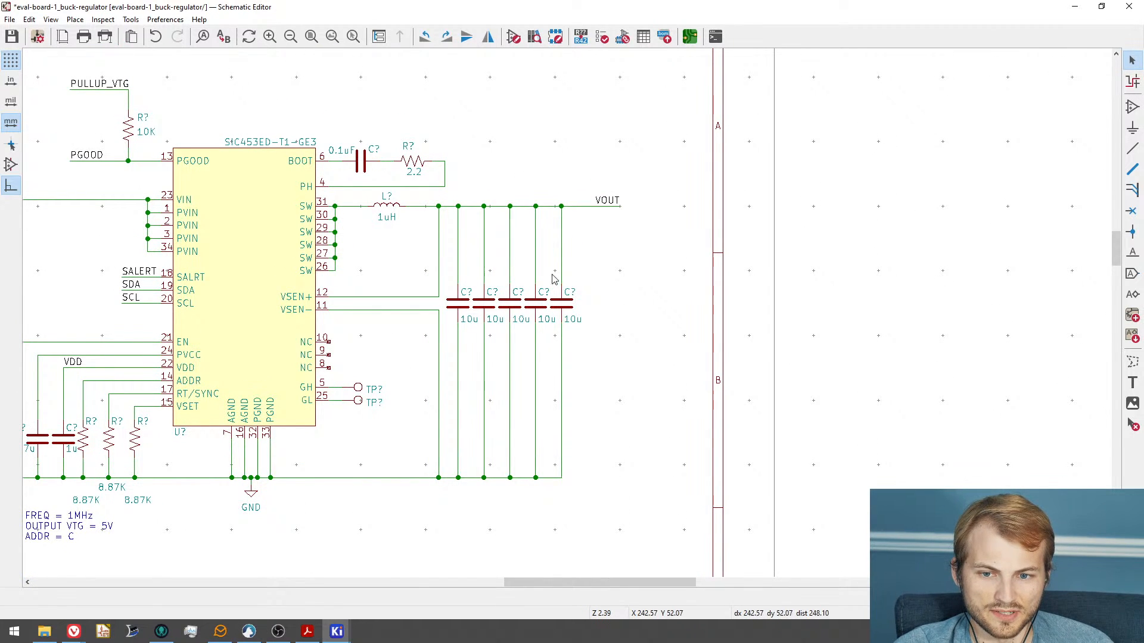
middle_drag(503, 224, 569, 280)
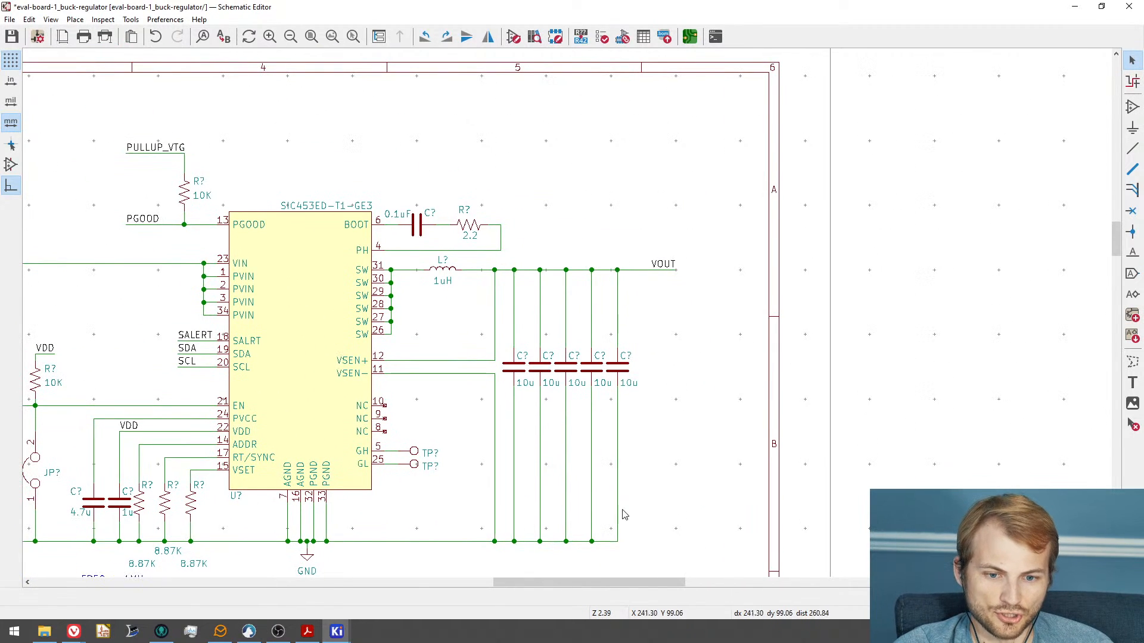
middle_drag(402, 161, 289, 174)
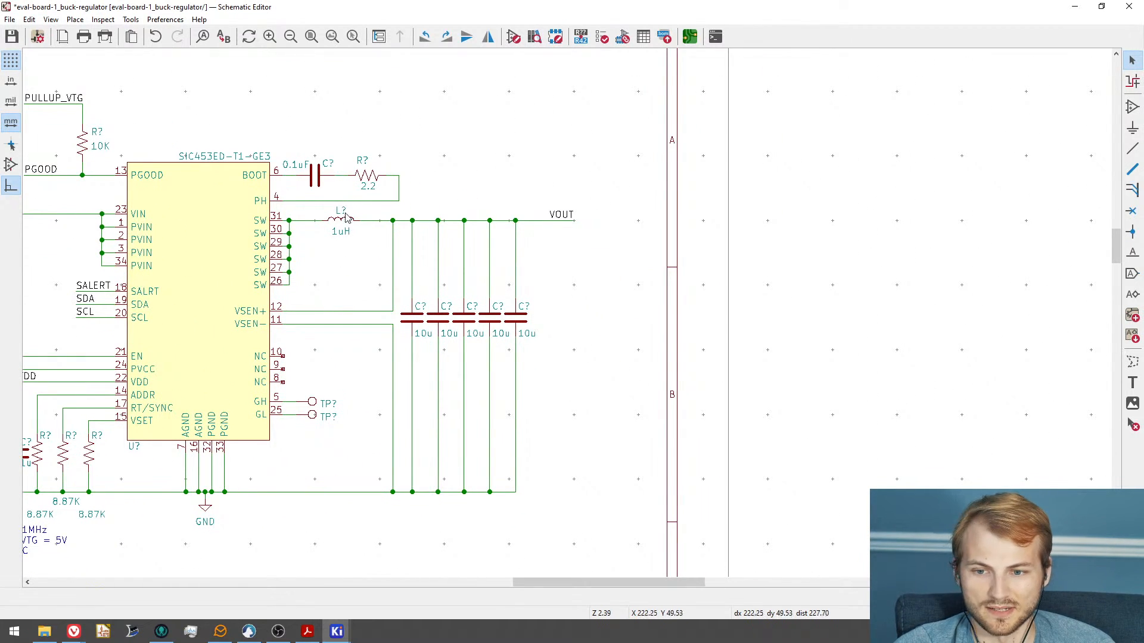
middle_drag(348, 217, 282, 212)
middle_drag(402, 225, 372, 208)
middle_drag(358, 281, 313, 297)
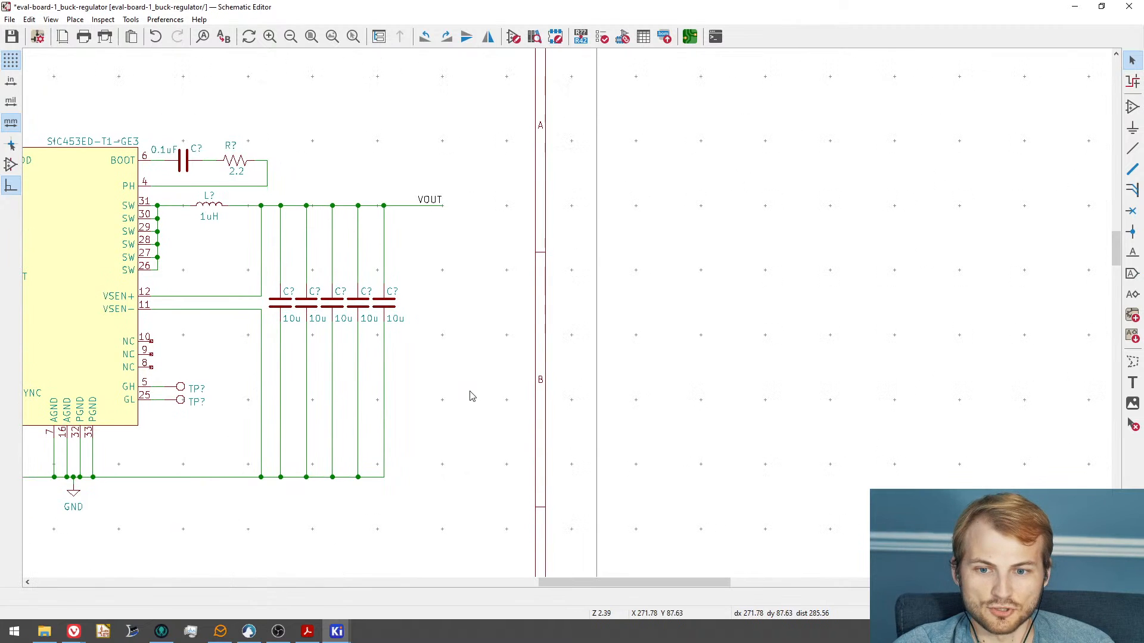
middle_drag(200, 248, 508, 223)
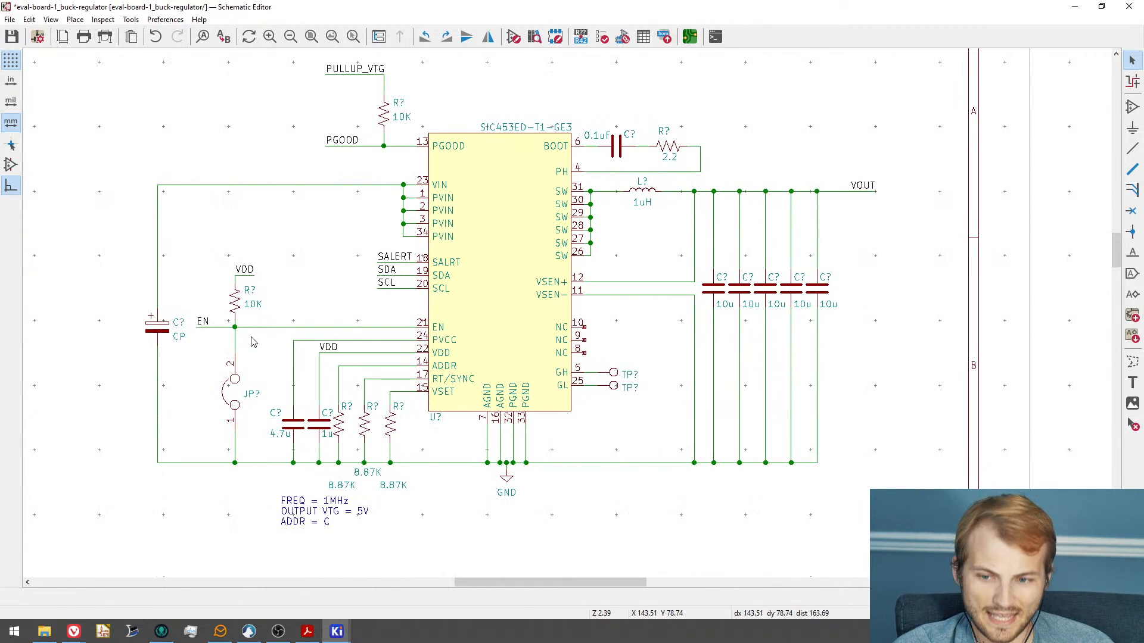
middle_drag(240, 190, 300, 210)
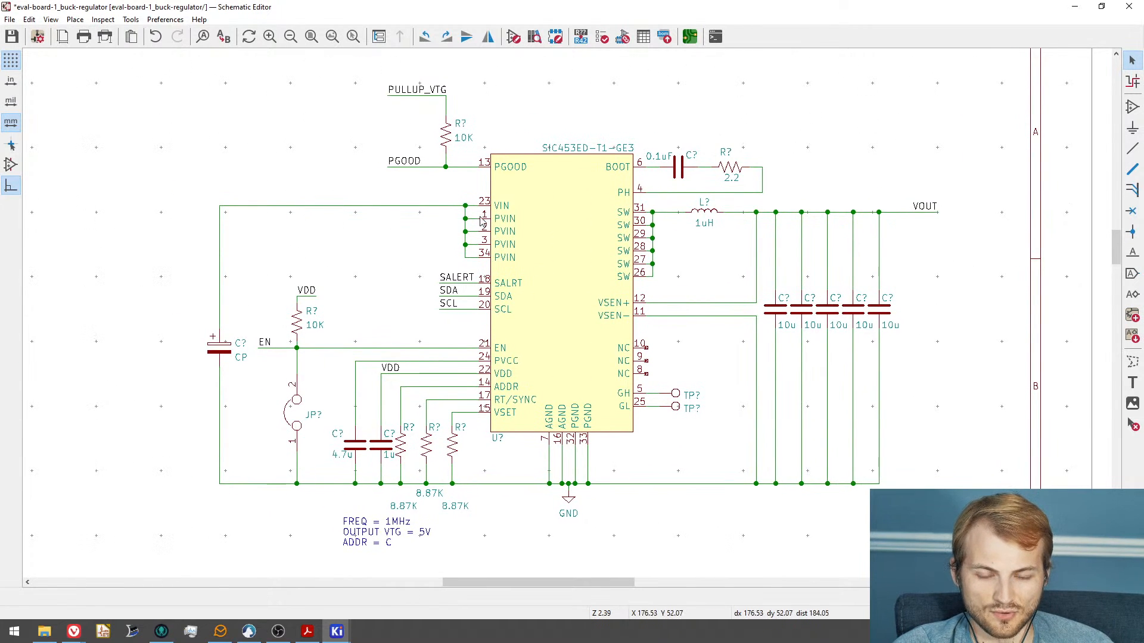
- Switch to the SiC45x datasheet in Adobe Acrobat and examine the SW output in the functional block diagram on page 6
click(307, 631)
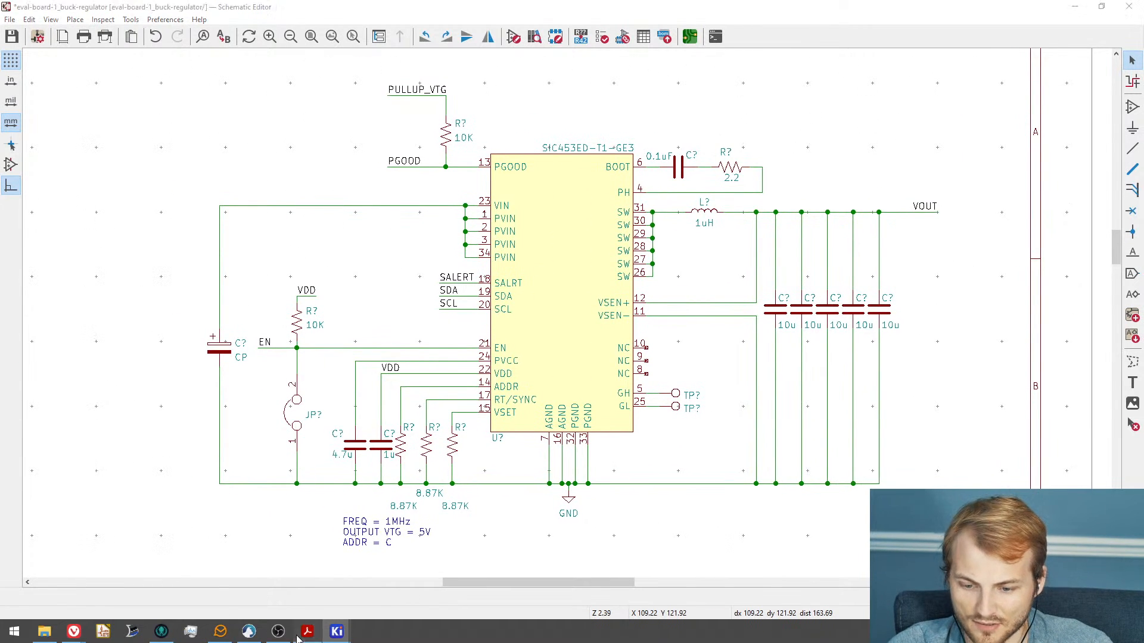
scroll(406, 409, up, 20)
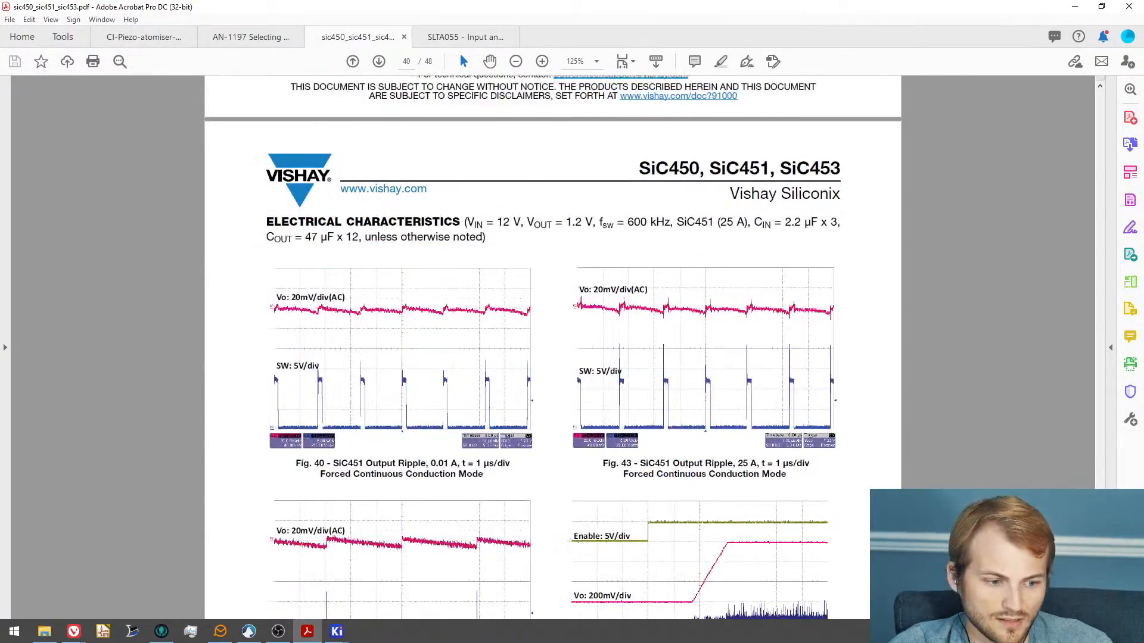
drag(1099, 518, 1082, 156)
ctrl+scroll(801, 270, up, 3)
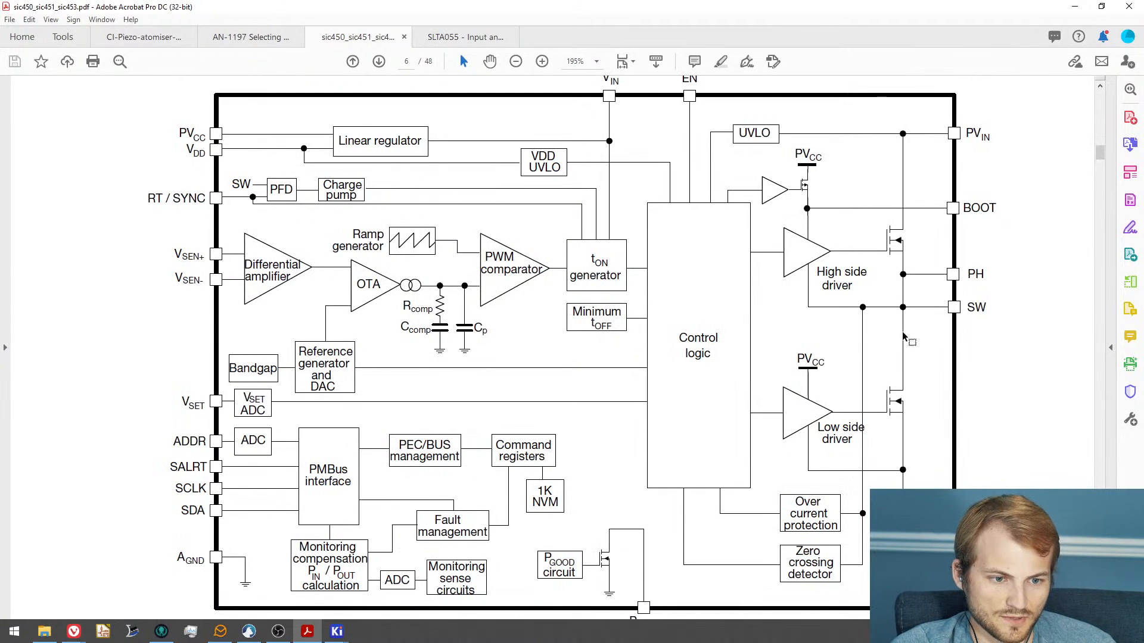
drag(919, 290, 1070, 331)
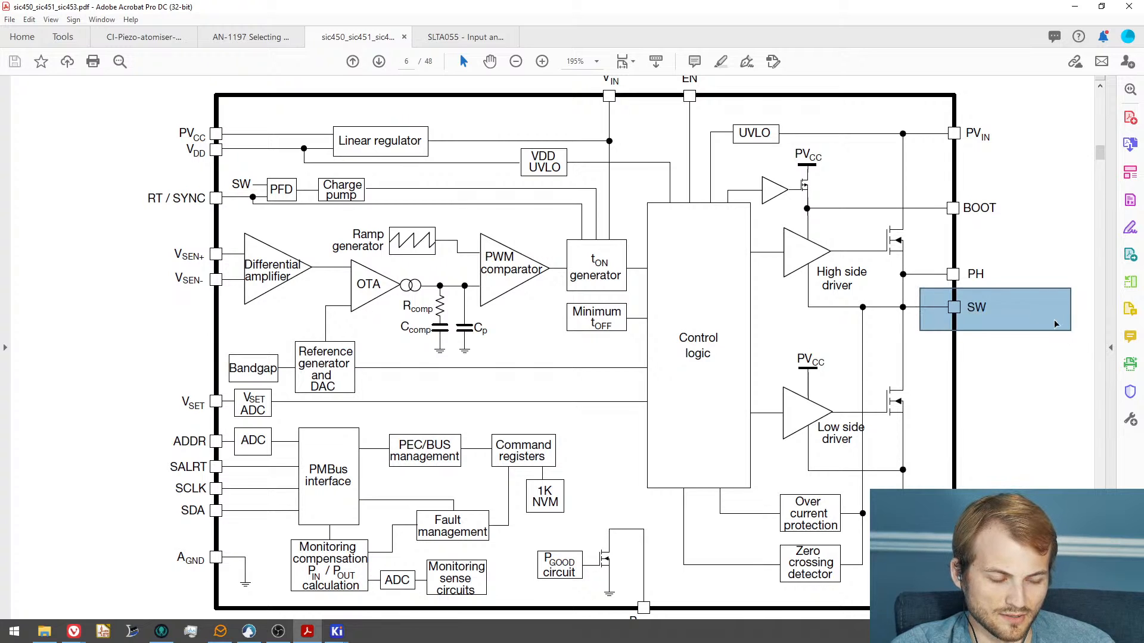
click(1072, 307)
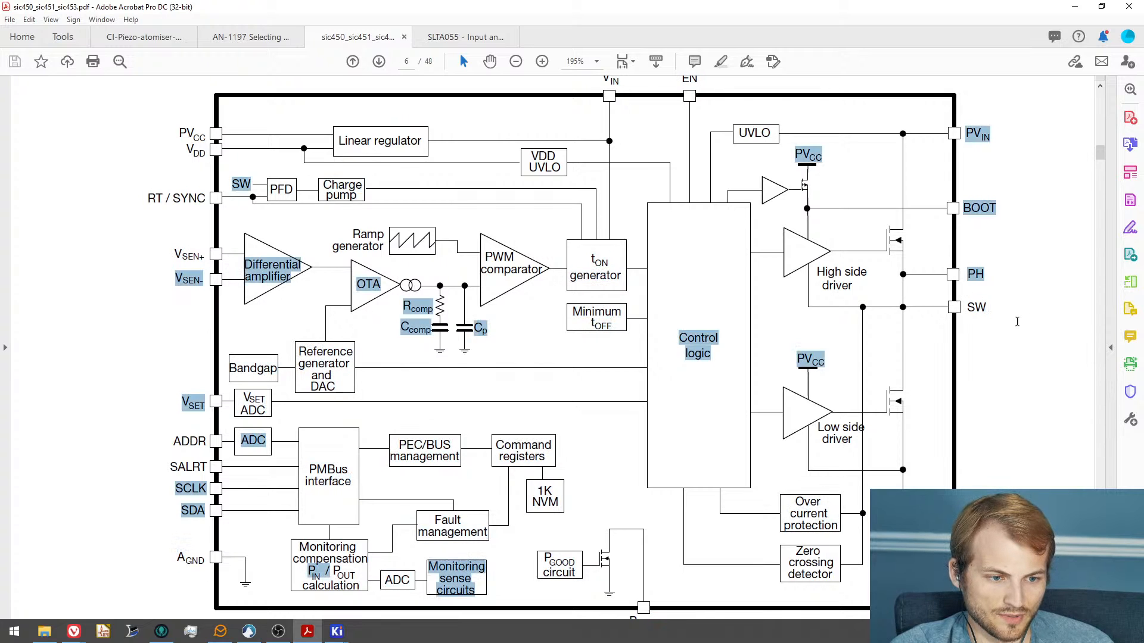
drag(927, 293, 1061, 331)
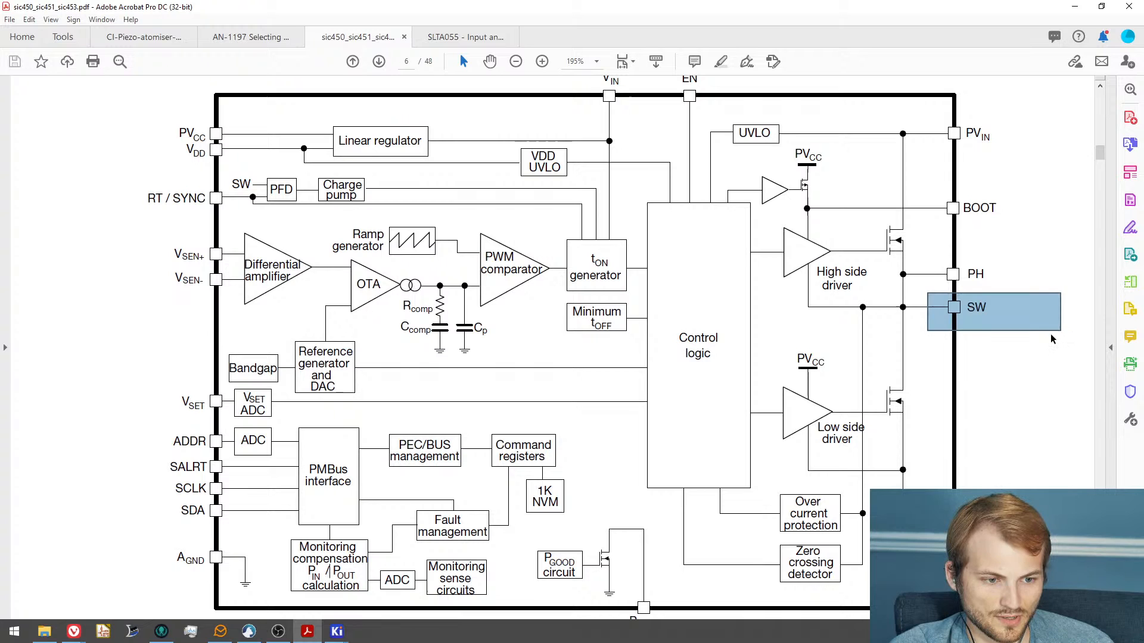
click(1057, 381)
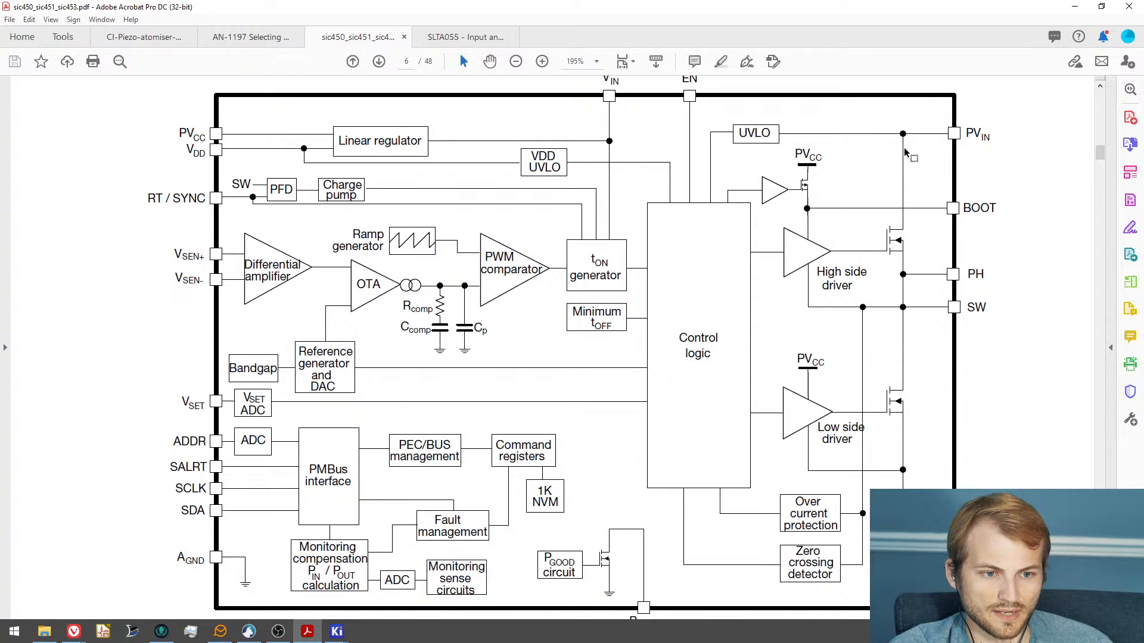
- Examine the VIN and PVIN inputs and the high-side switch path in the datasheet's functional block diagram
scroll(715, 172, up, 1)
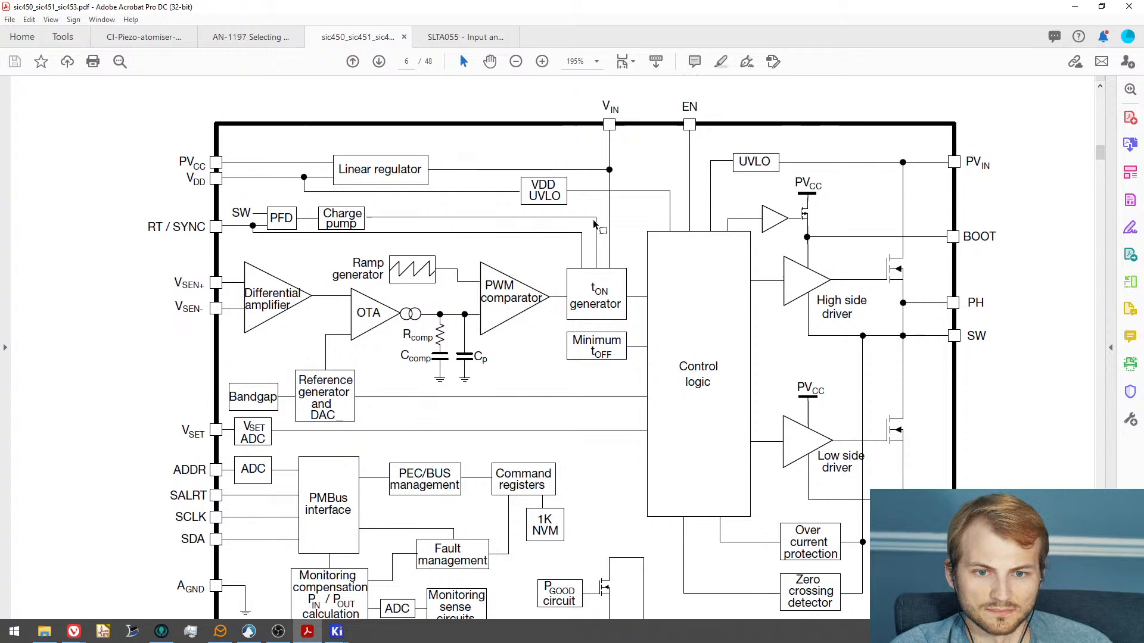
scroll(454, 301, down, 3)
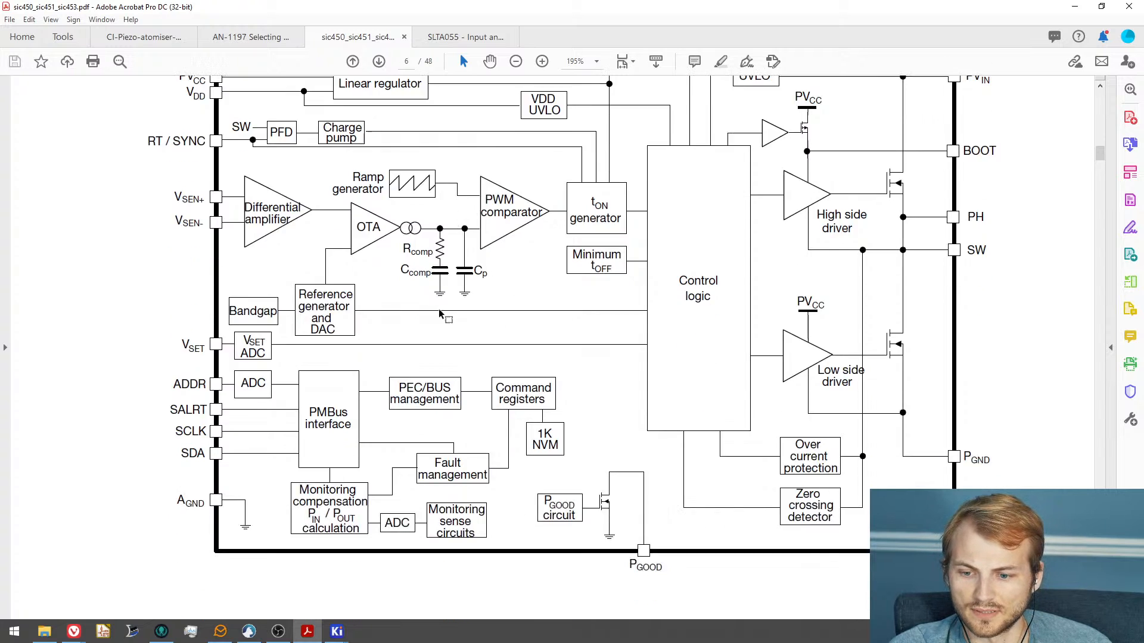
scroll(882, 222, up, 4)
drag(862, 173, 1037, 209)
click(987, 228)
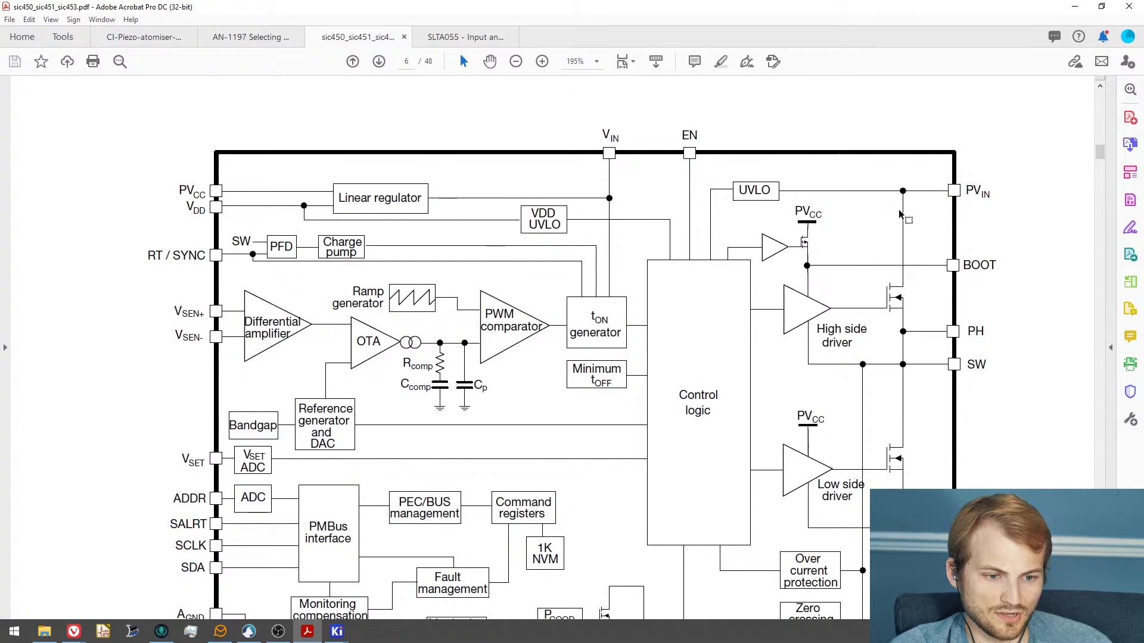
drag(887, 171, 1017, 379)
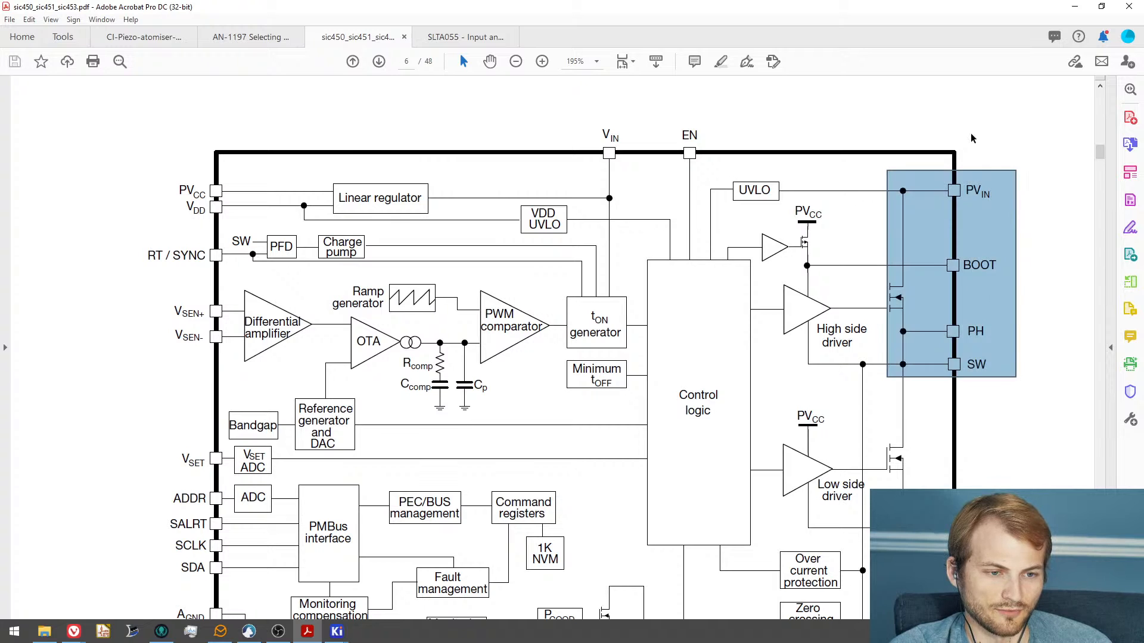
click(971, 135)
drag(879, 172, 1070, 220)
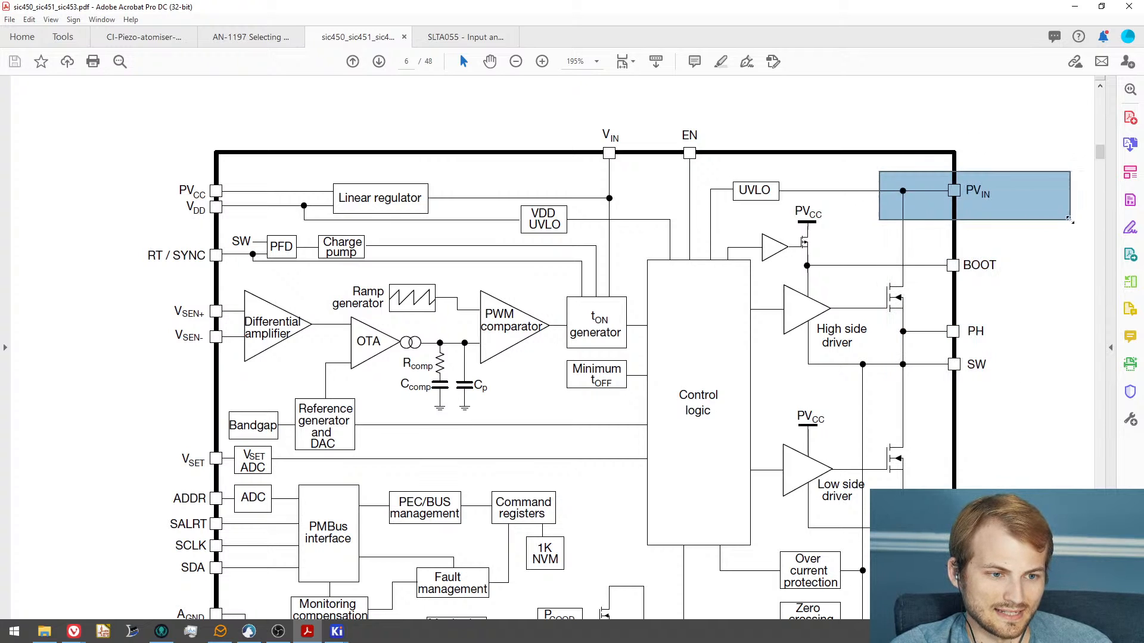
click(1016, 119)
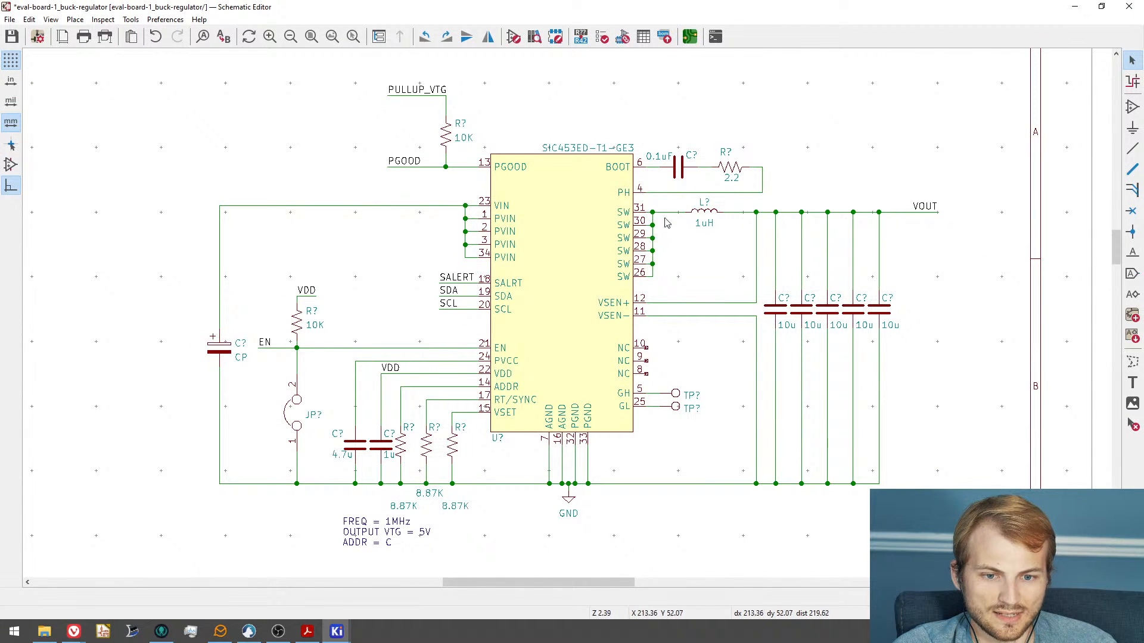
- In the KiCad schematic, try duplicating the five 10u output capacitors three times in a row beside the polarized input capacitor
middle_drag(432, 271, 572, 257)
drag(481, 167, 574, 236)
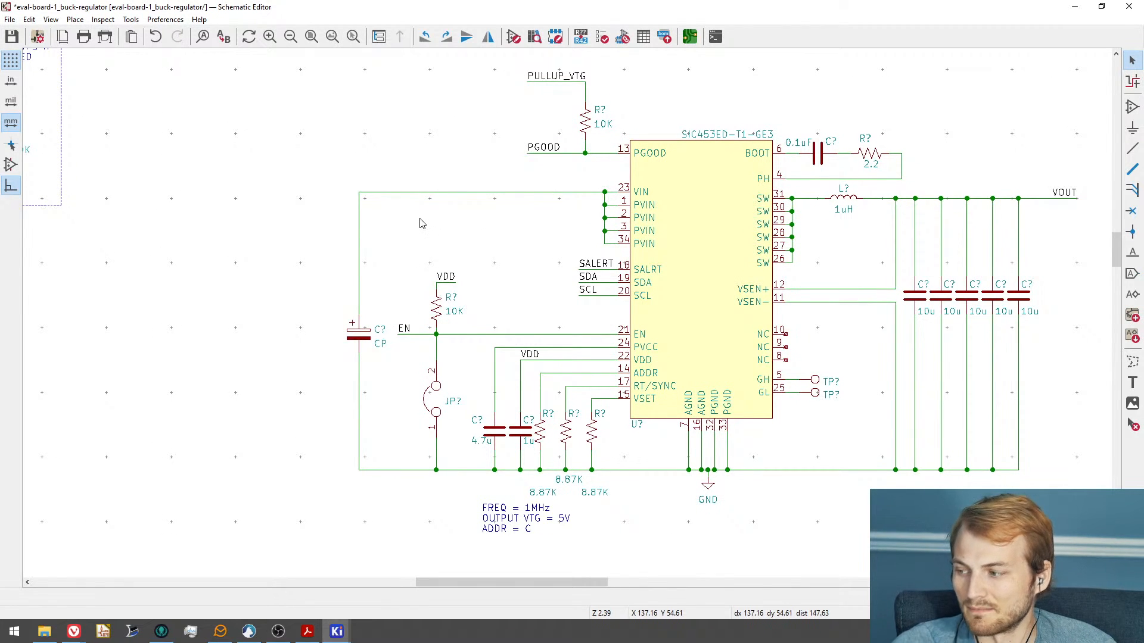
middle_drag(842, 215, 652, 198)
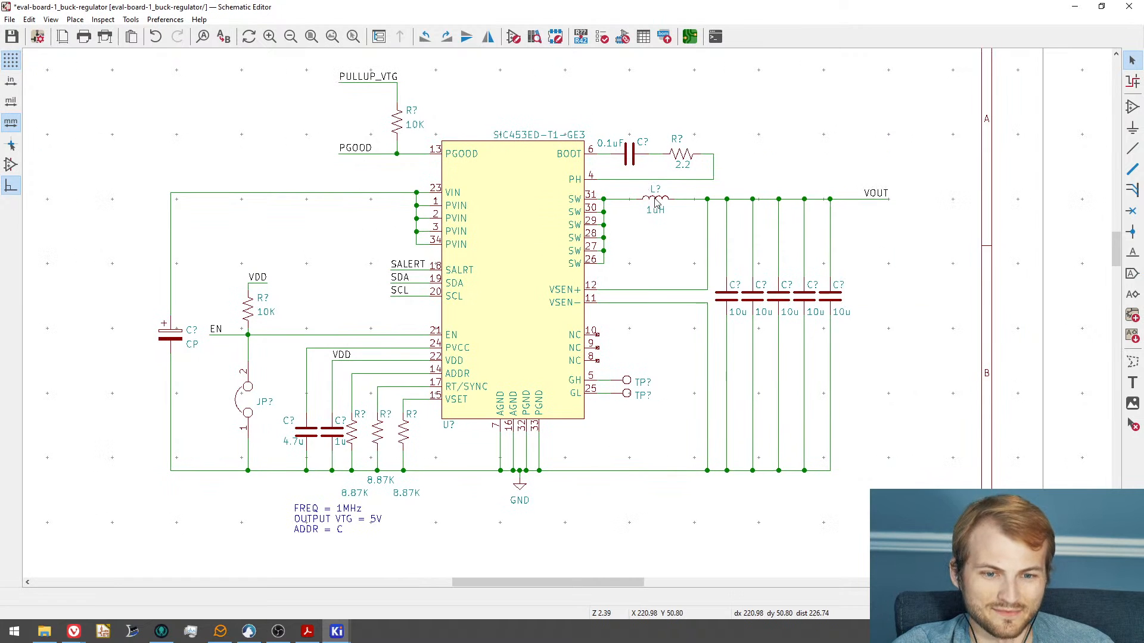
middle_drag(337, 241, 475, 226)
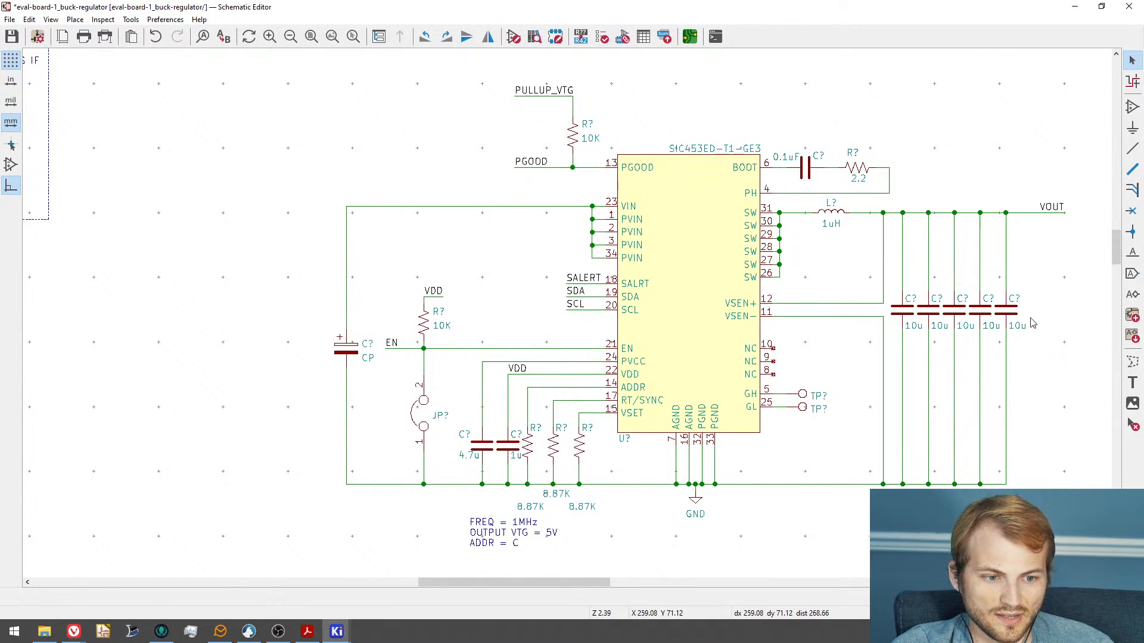
drag(1037, 328, 891, 309)
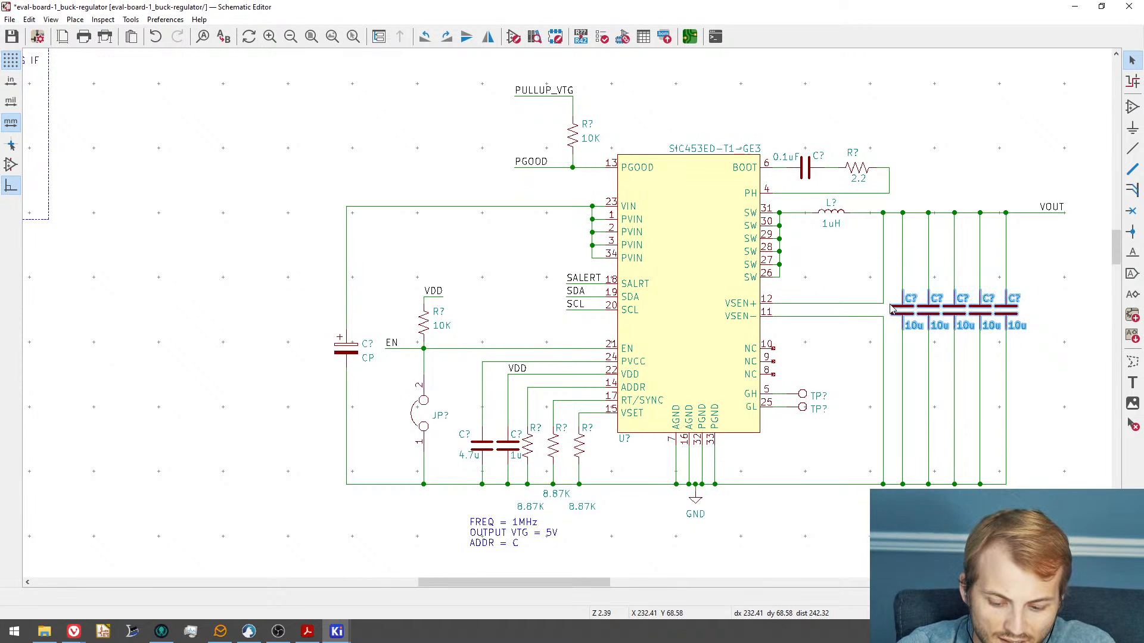
key(ctrl+d)
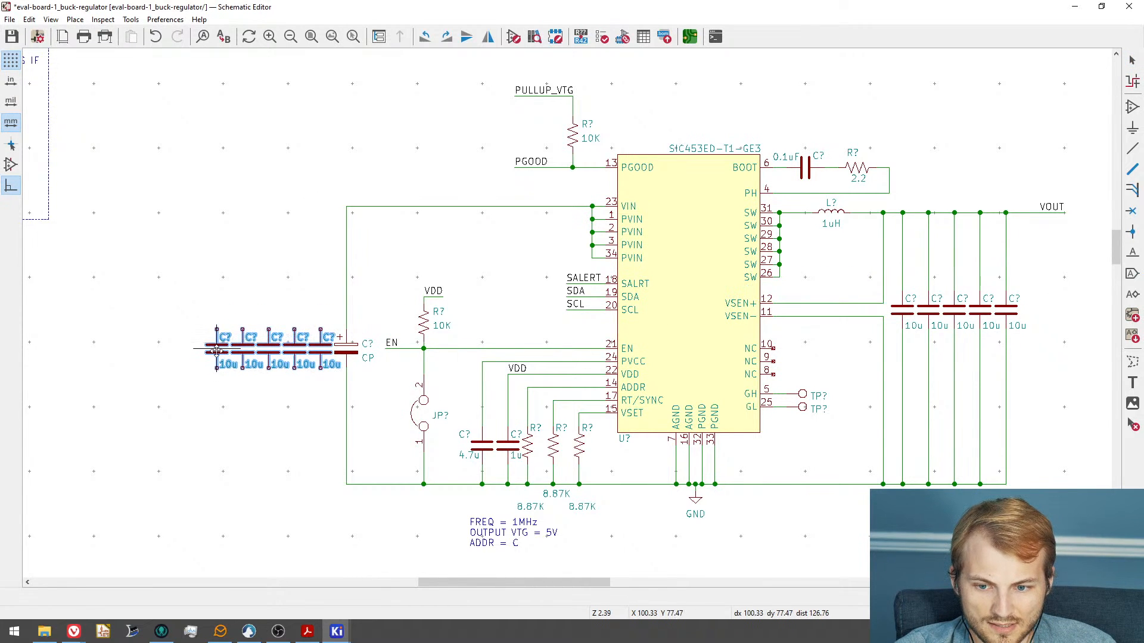
click(216, 350)
key(ctrl+d)
click(89, 352)
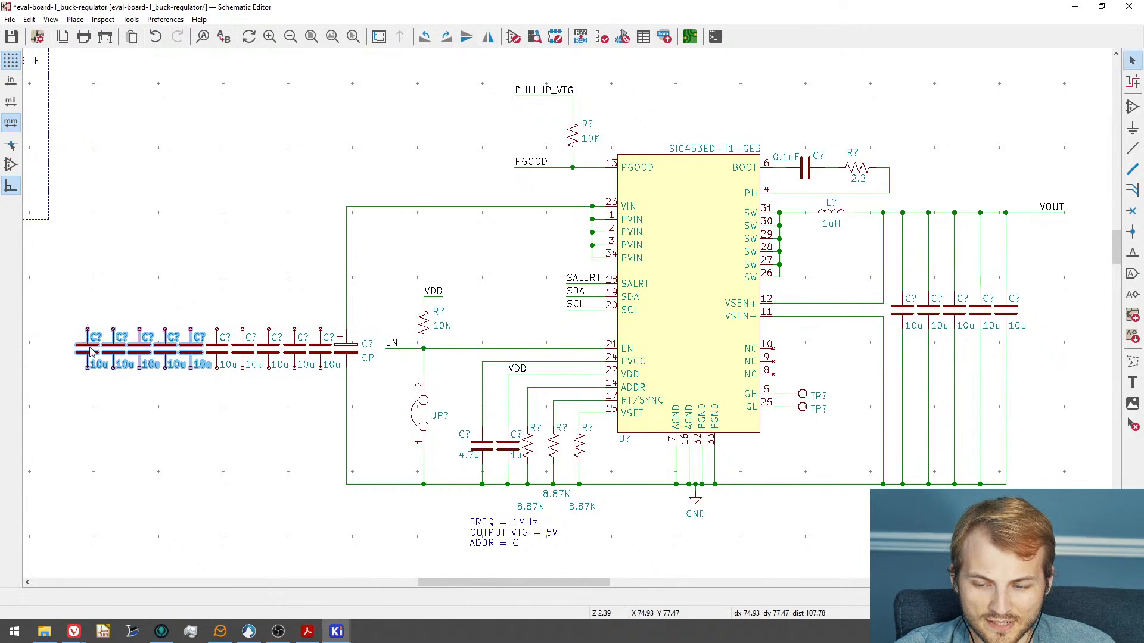
middle_drag(89, 351, 308, 350)
key(ctrl+d)
click(177, 350)
key(Escape)
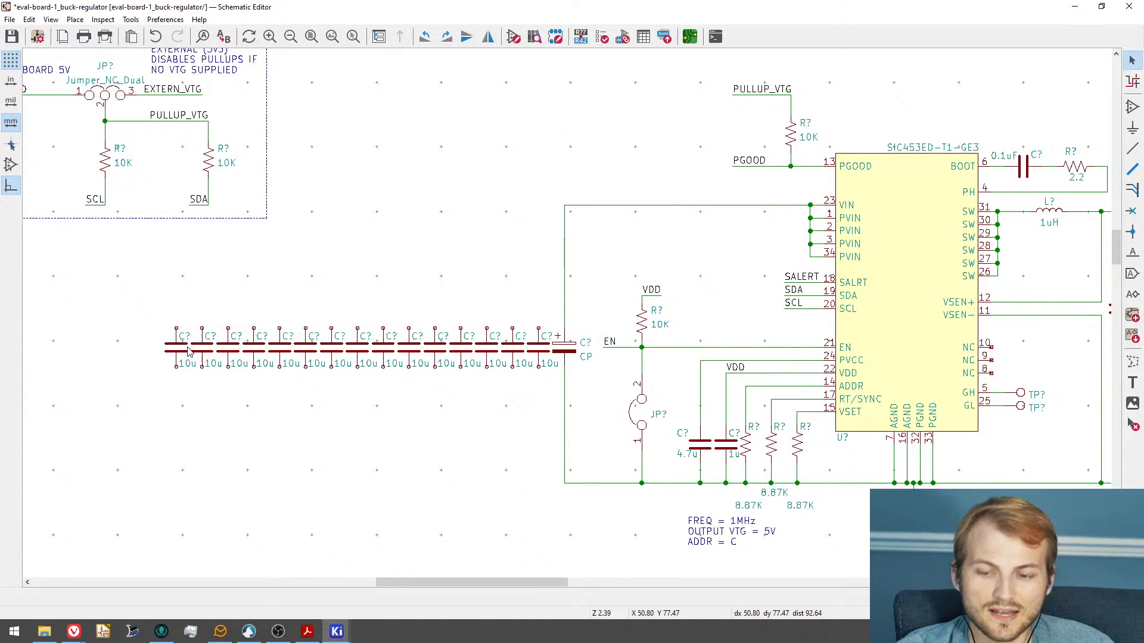
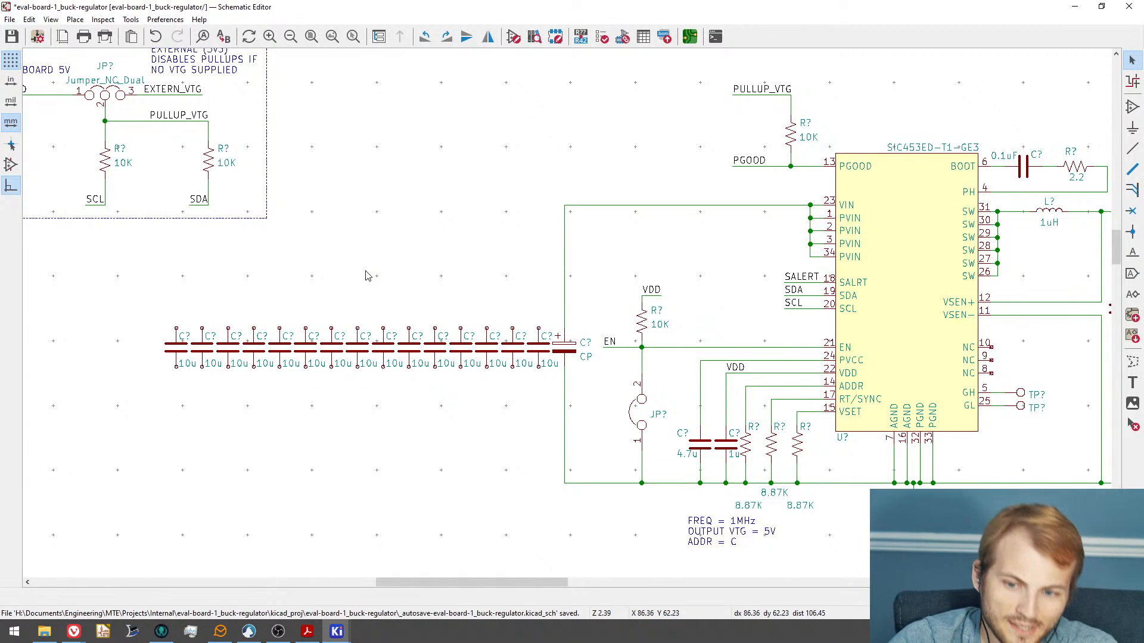
- Undo all the duplicated 10u capacitors placed beside the polarized input capacitor
key(ctrl+z)
key(ctrl+z)
key(ctrl+z)
key(ctrl+z)
key(ctrl+z)
key(ctrl+z)
key(ctrl+z)
key(ctrl+z)
key(ctrl+z)
key(ctrl+z)
key(ctrl+z)
key(ctrl+z)
key(ctrl+z)
key(ctrl+z)
key(ctrl+z)
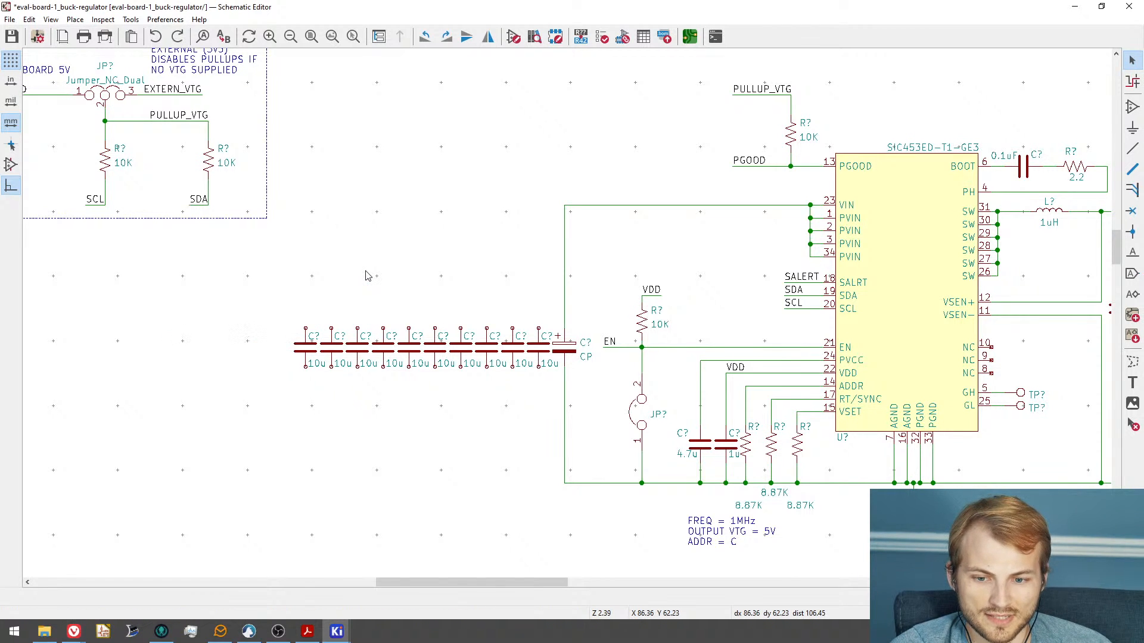
- Examine the regulator circuit's input side around the VIN wire and polarized capacitor, and its output side around the inductor
middle_drag(459, 299, 347, 248)
middle_drag(410, 265, 375, 295)
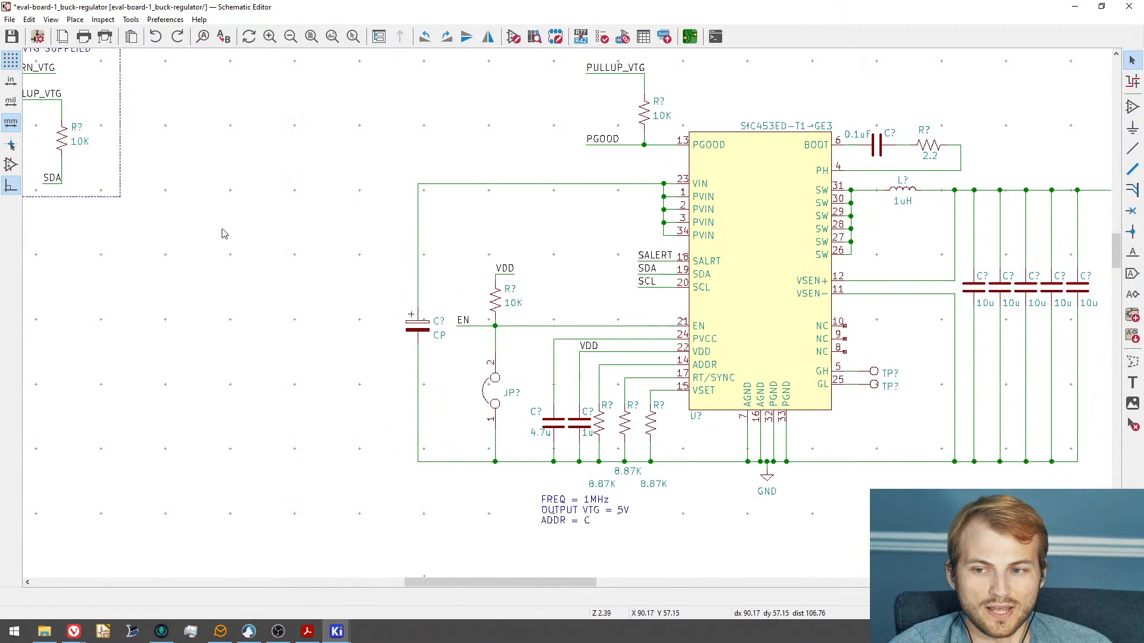
middle_drag(294, 268, 191, 269)
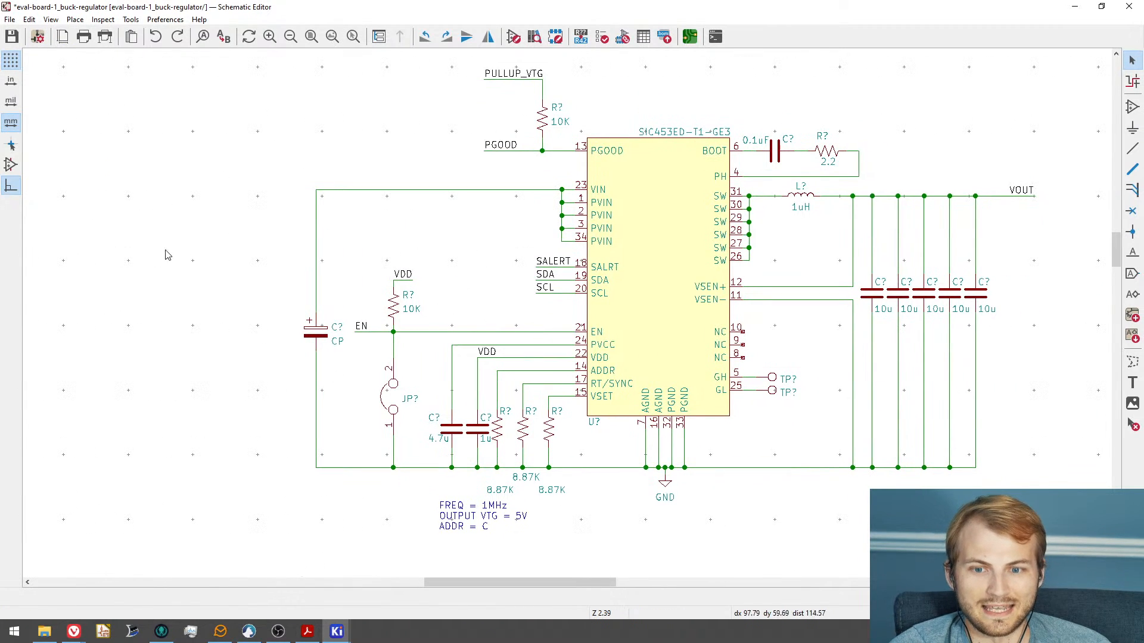
middle_drag(258, 276, 302, 257)
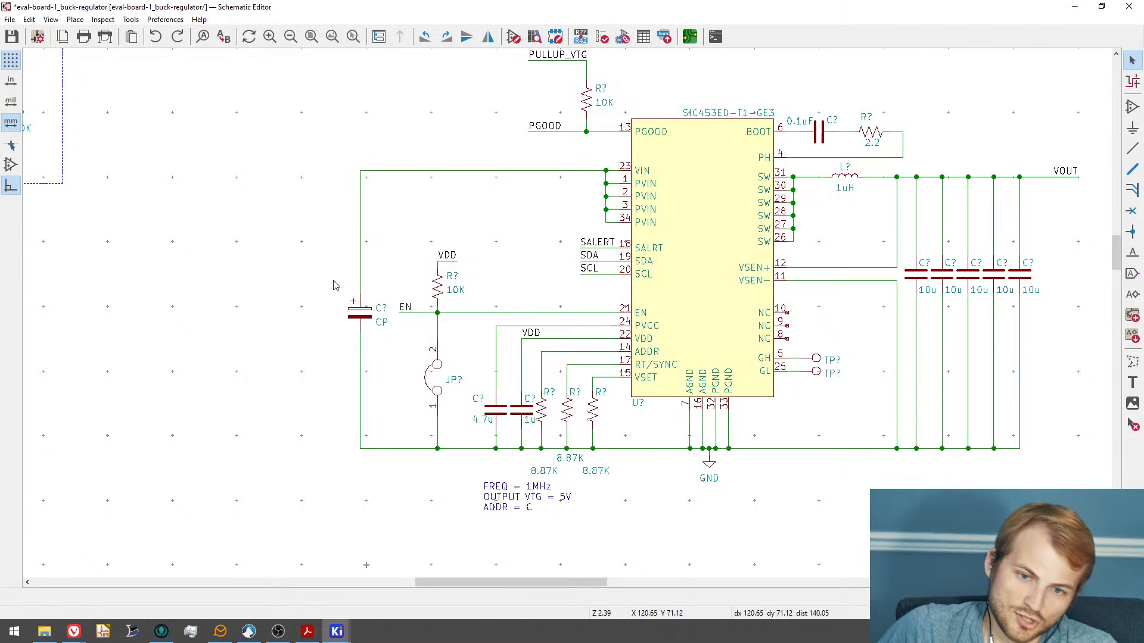
middle_drag(341, 295, 418, 295)
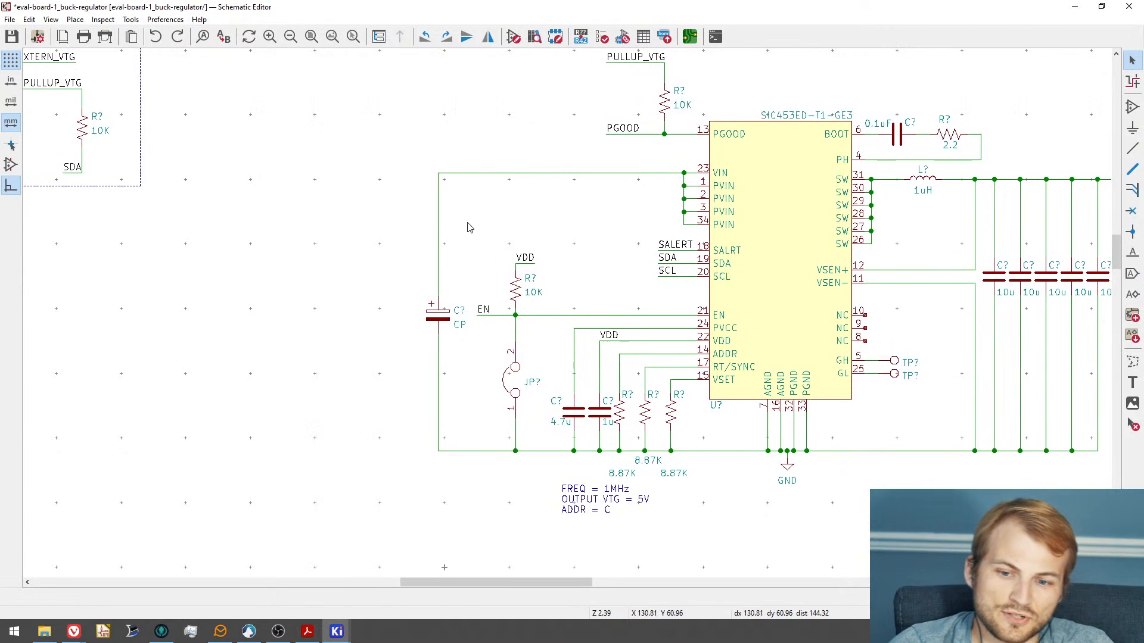
middle_drag(557, 199, 606, 245)
middle_drag(484, 236, 489, 264)
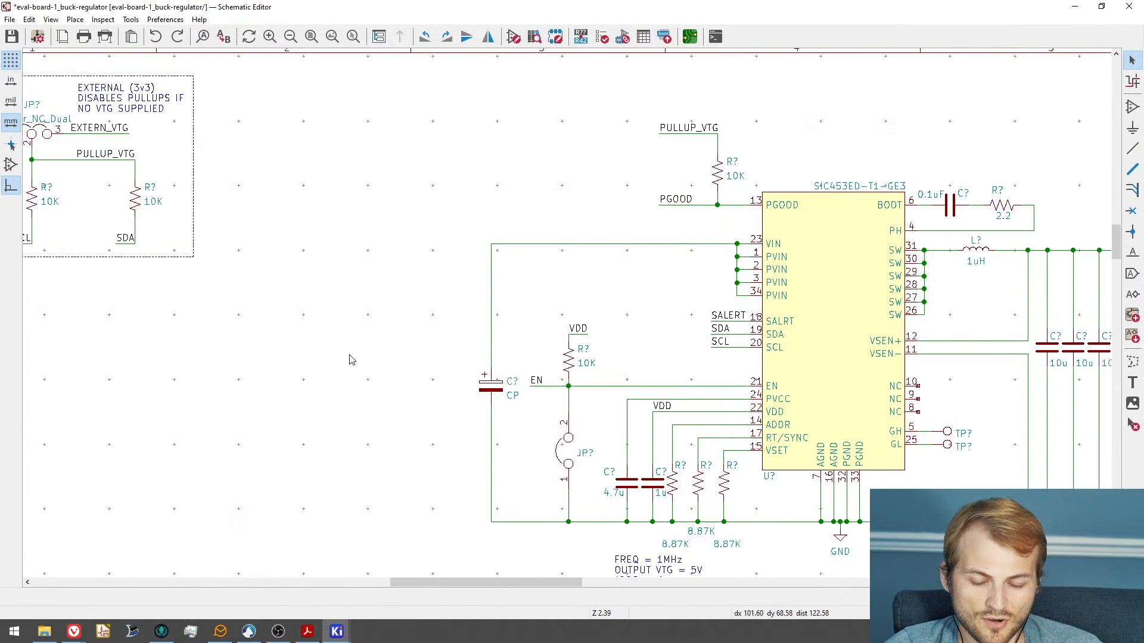
middle_drag(419, 390, 300, 368)
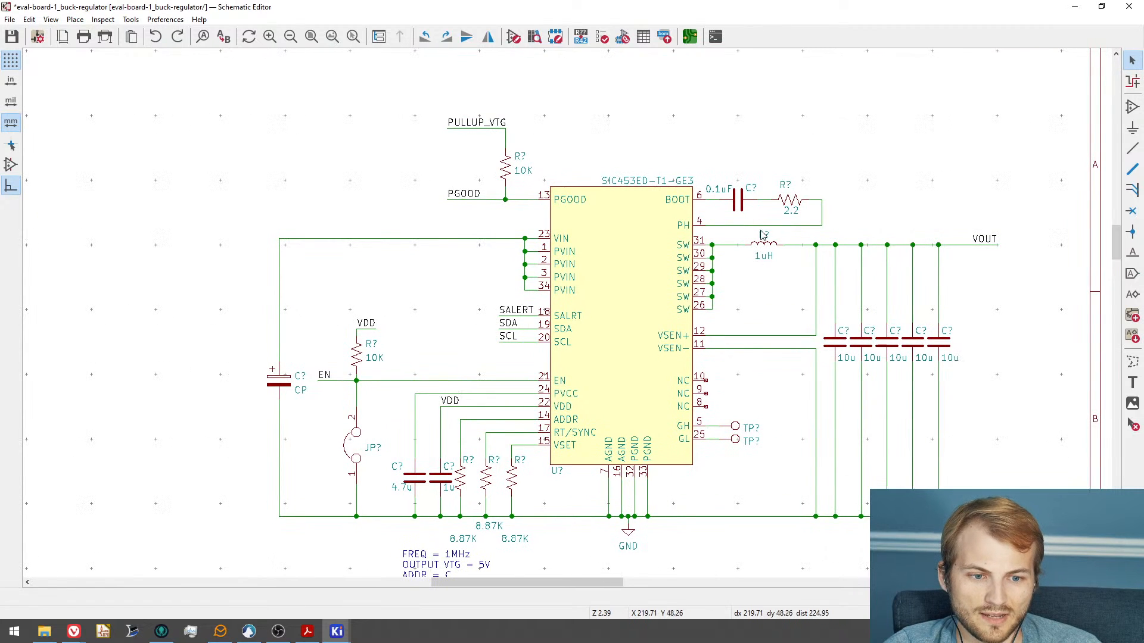
- Examine the free space between the regulator circuit and the I2C pull-ups block, and the layout of the whole sheet
middle_drag(358, 278, 602, 250)
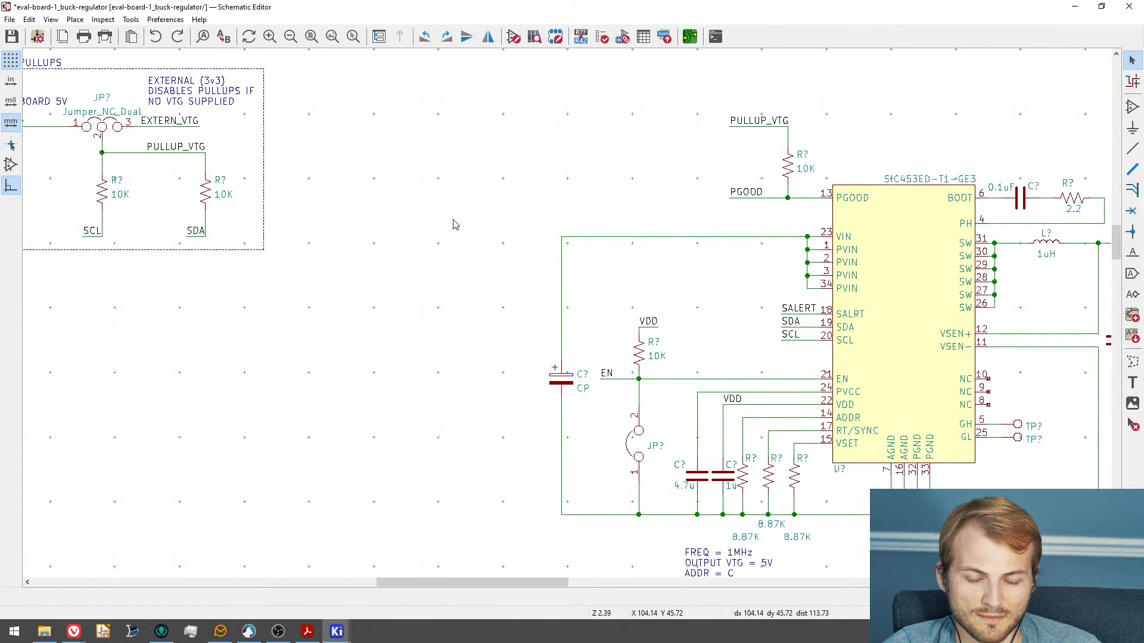
middle_drag(455, 225, 542, 210)
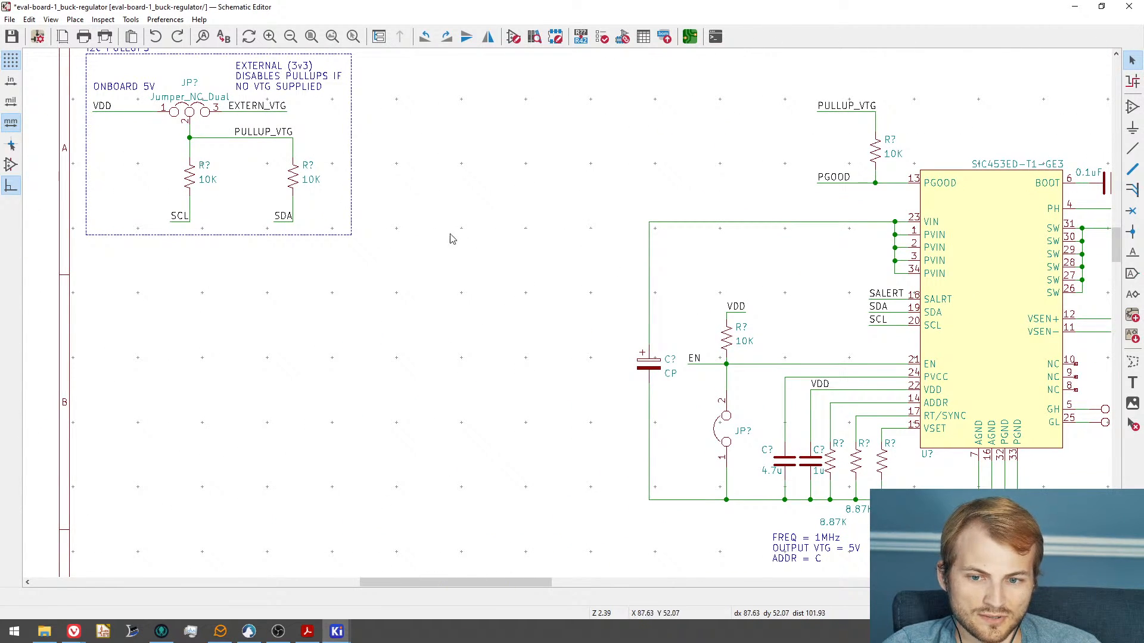
middle_drag(410, 246, 416, 283)
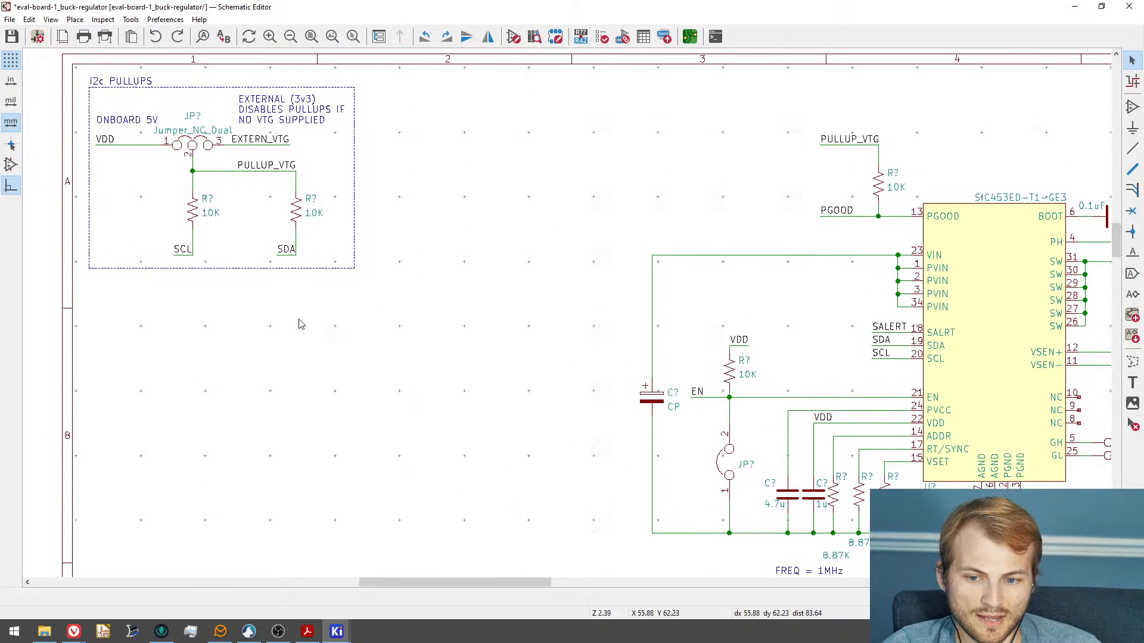
drag(299, 317, 338, 375)
middle_drag(302, 353, 452, 331)
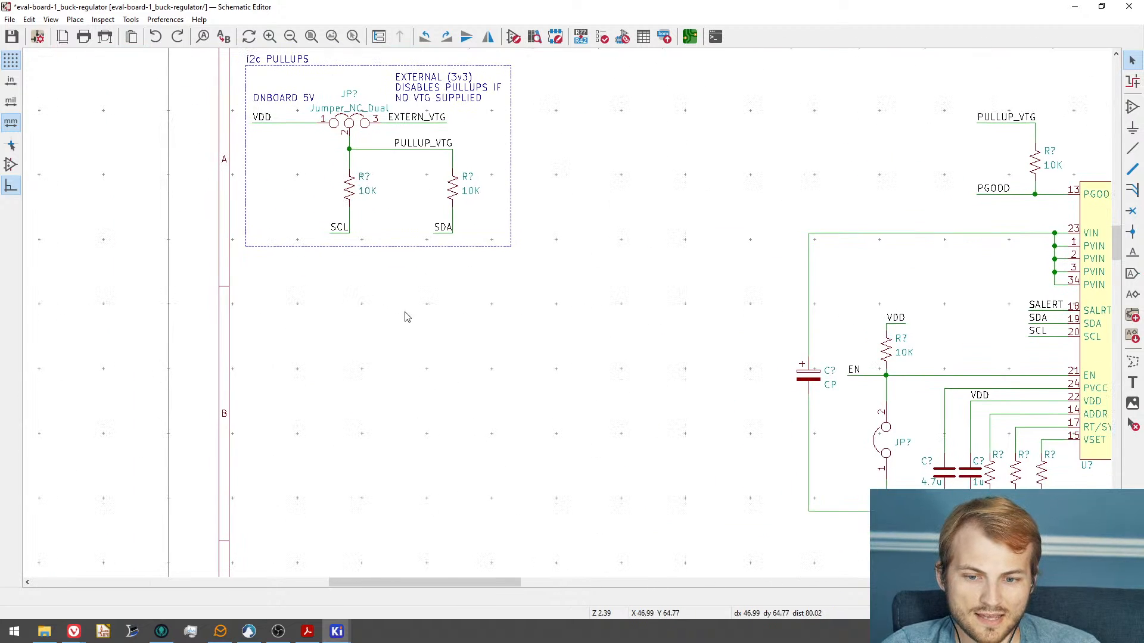
scroll(410, 330, down, 3)
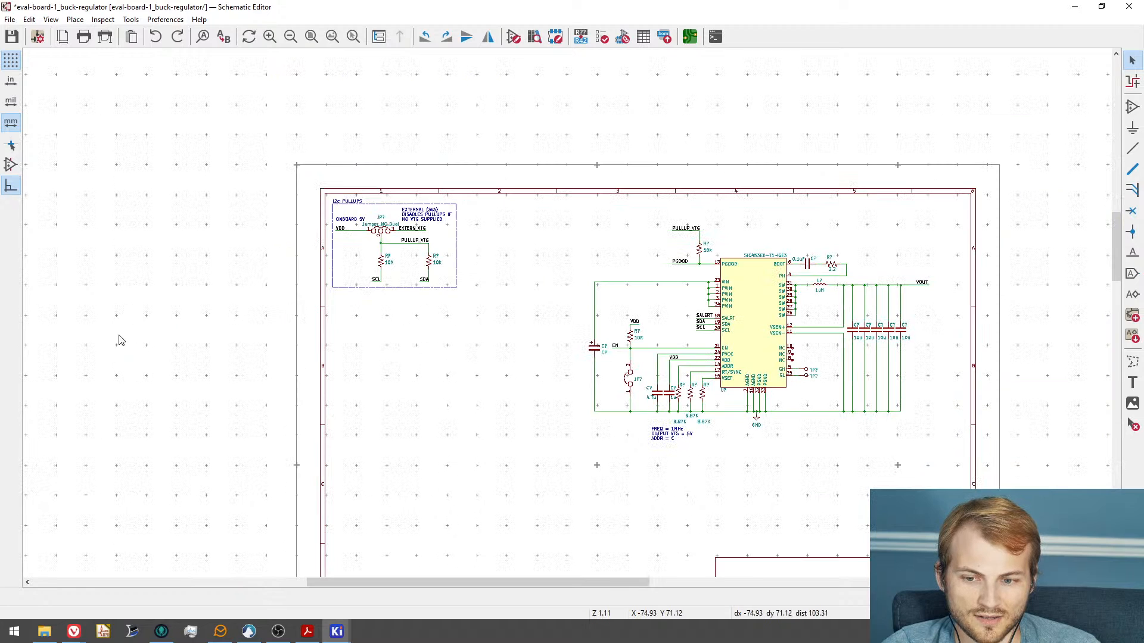
middle_drag(109, 451, 392, 315)
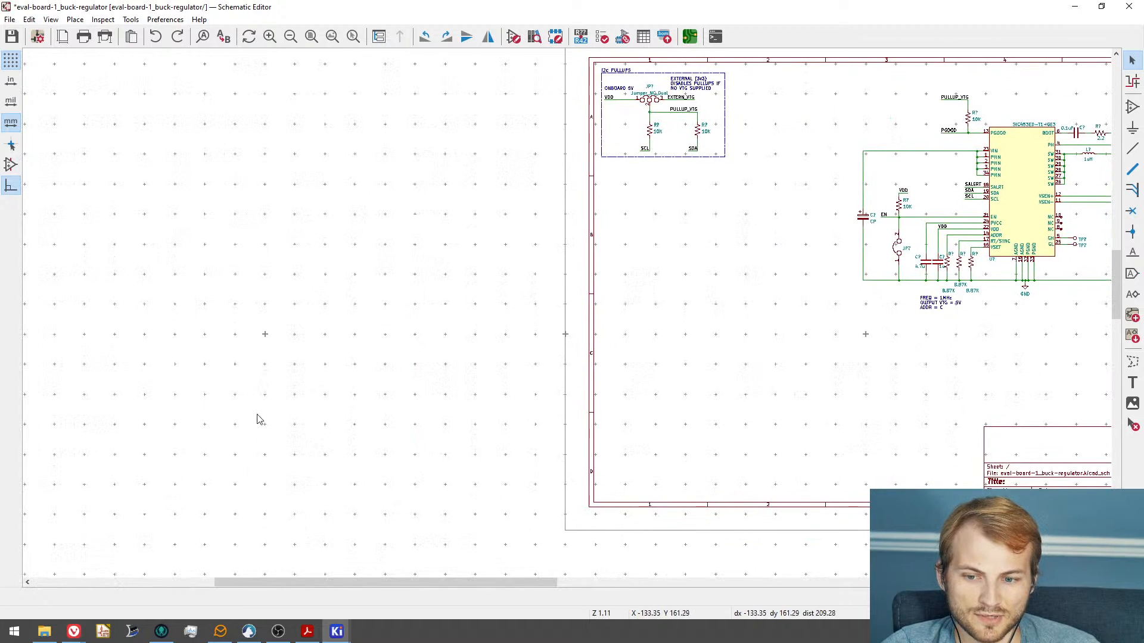
middle_drag(573, 272, 410, 297)
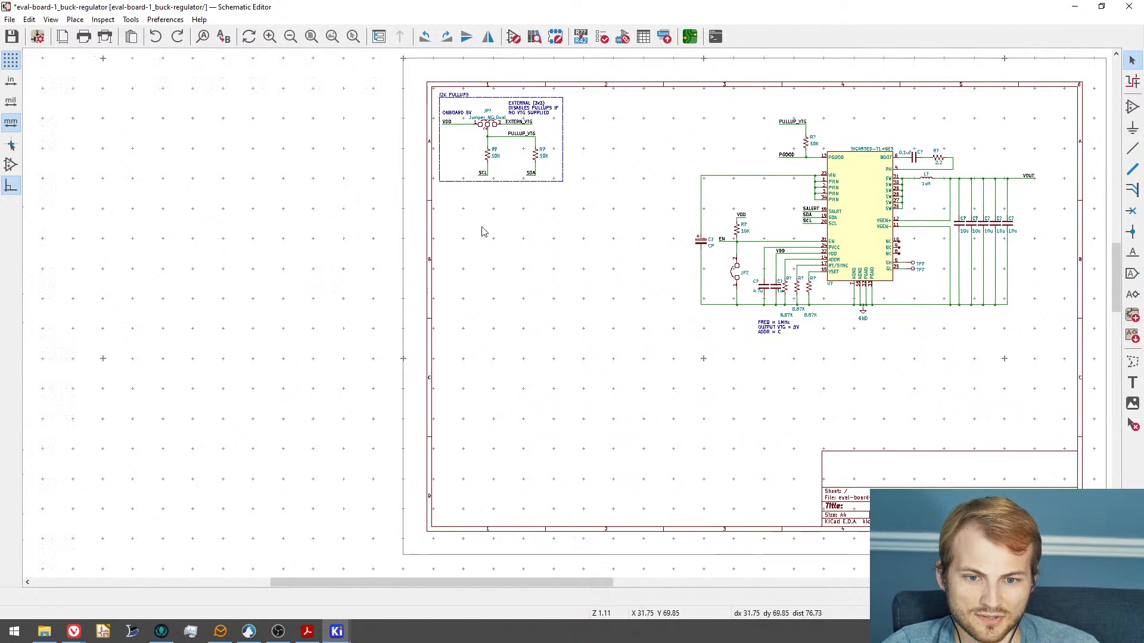
- Examine the regulator circuit from the VIN wire across to the output capacitors, together with its place on the sheet
drag(498, 238, 47, 212)
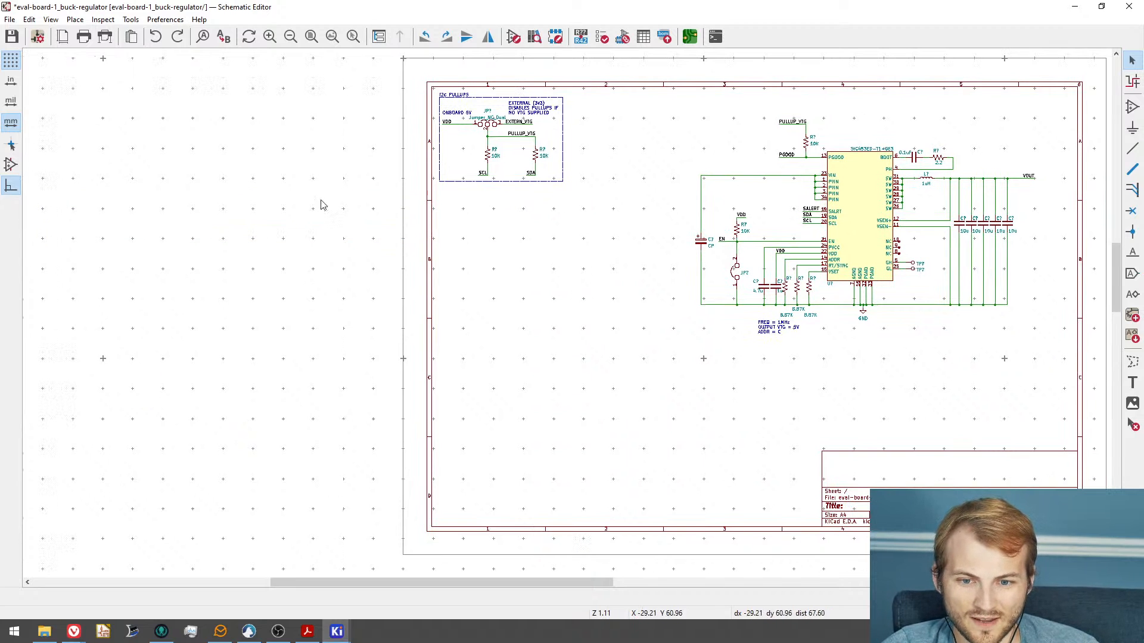
scroll(477, 265, up, 4)
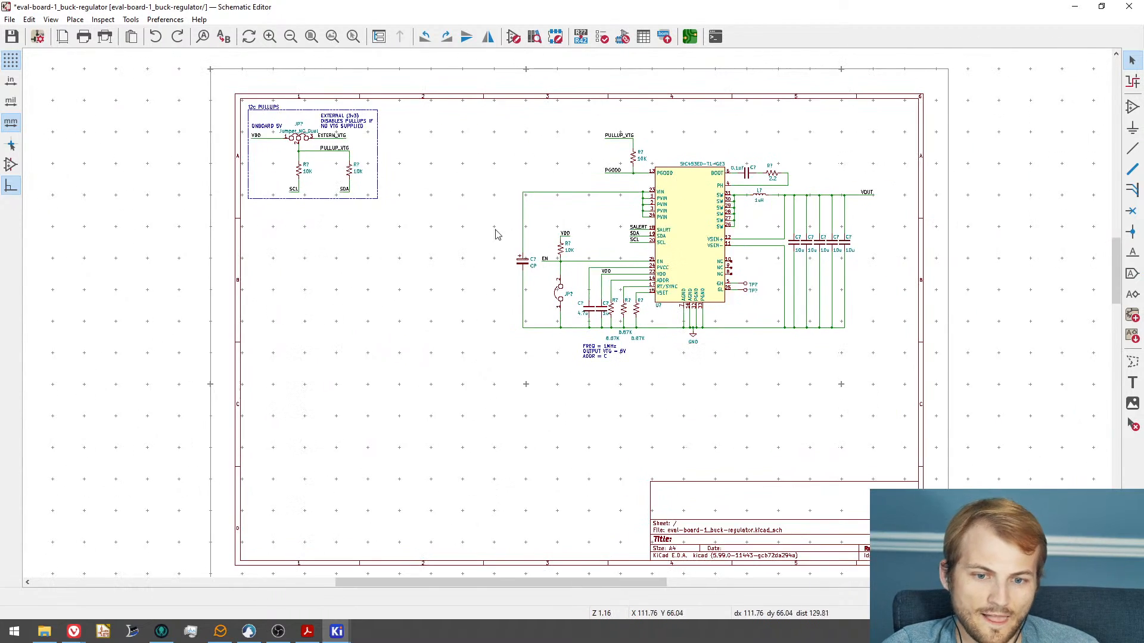
scroll(516, 244, up, 2)
scroll(529, 260, down, 5)
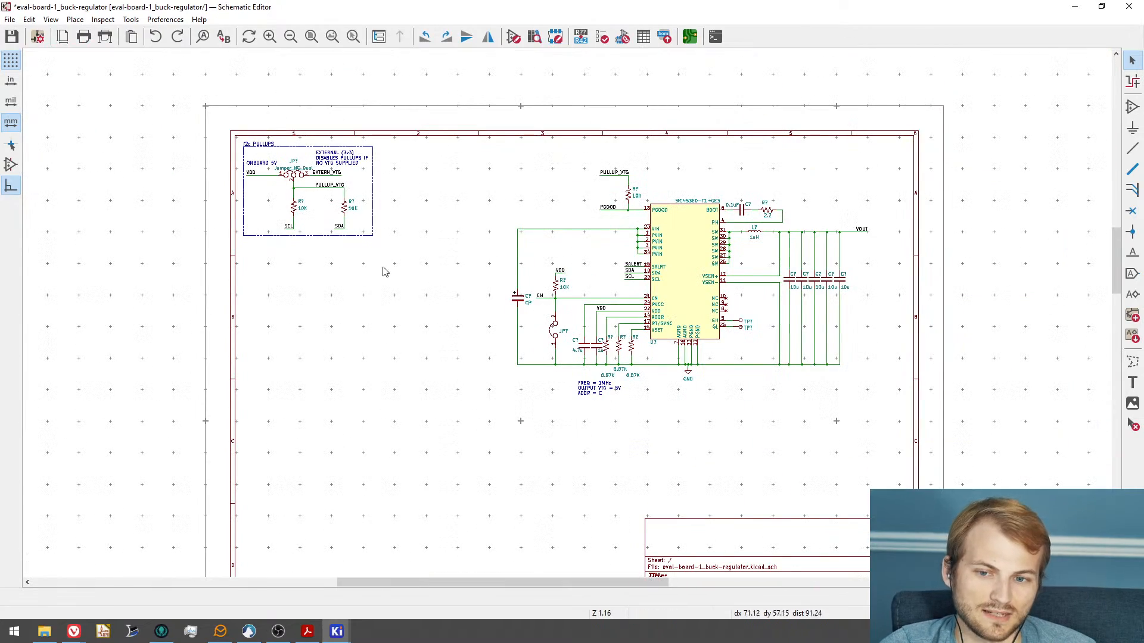
middle_drag(368, 269, 292, 268)
scroll(460, 301, up, 4)
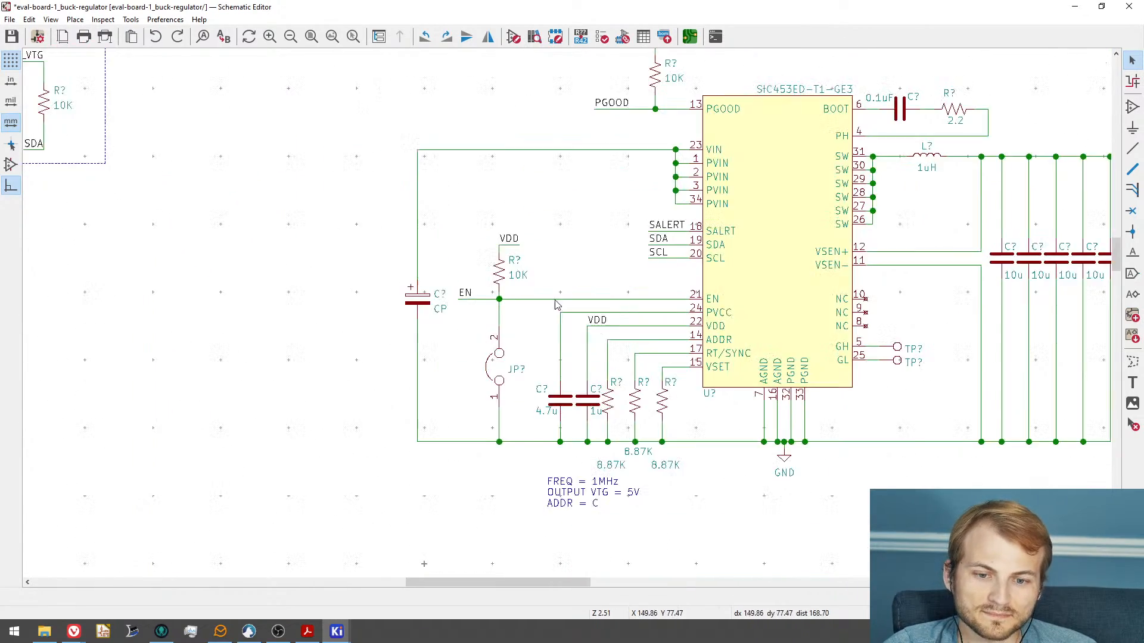
middle_drag(607, 299, 467, 326)
scroll(333, 314, down, 4)
scroll(467, 327, up, 4)
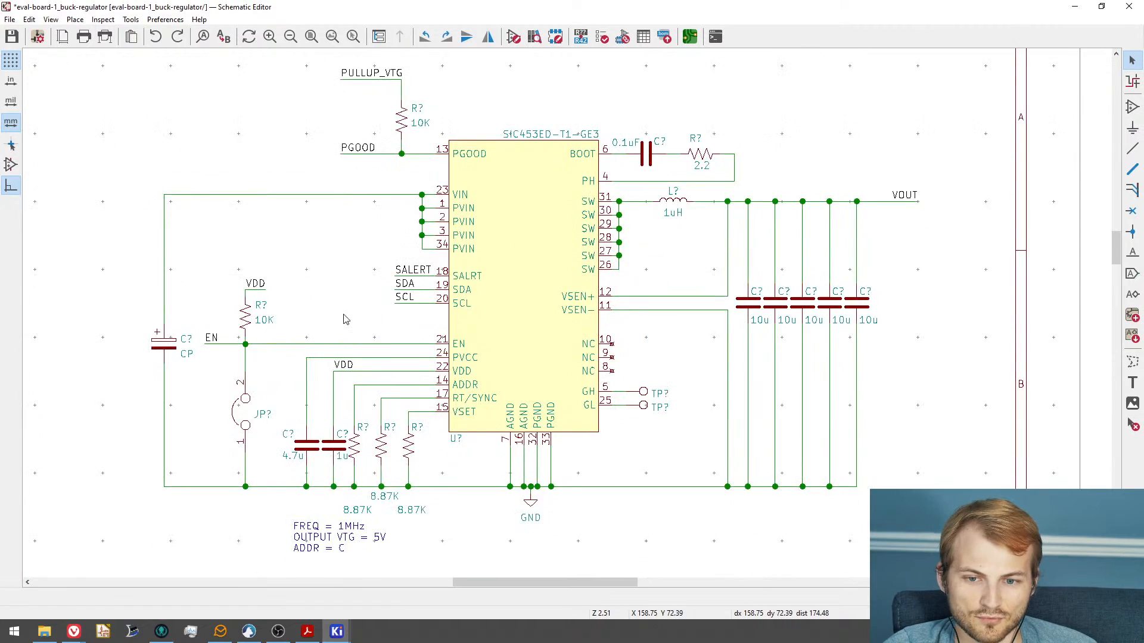
- Examine the VIN input line and the empty area in front of the polarized input capacitor as the place for an input filter
middle_drag(346, 316, 502, 330)
scroll(461, 331, down, 1)
scroll(545, 322, down, 5)
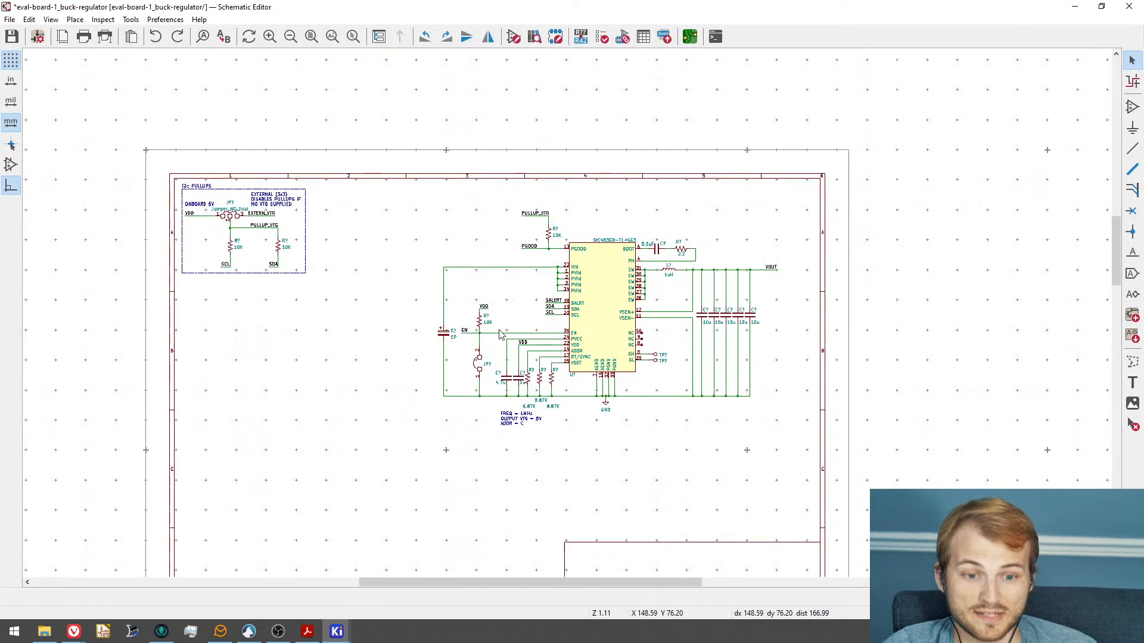
scroll(501, 334, up, 5)
middle_drag(681, 321, 573, 333)
scroll(469, 349, down, 1)
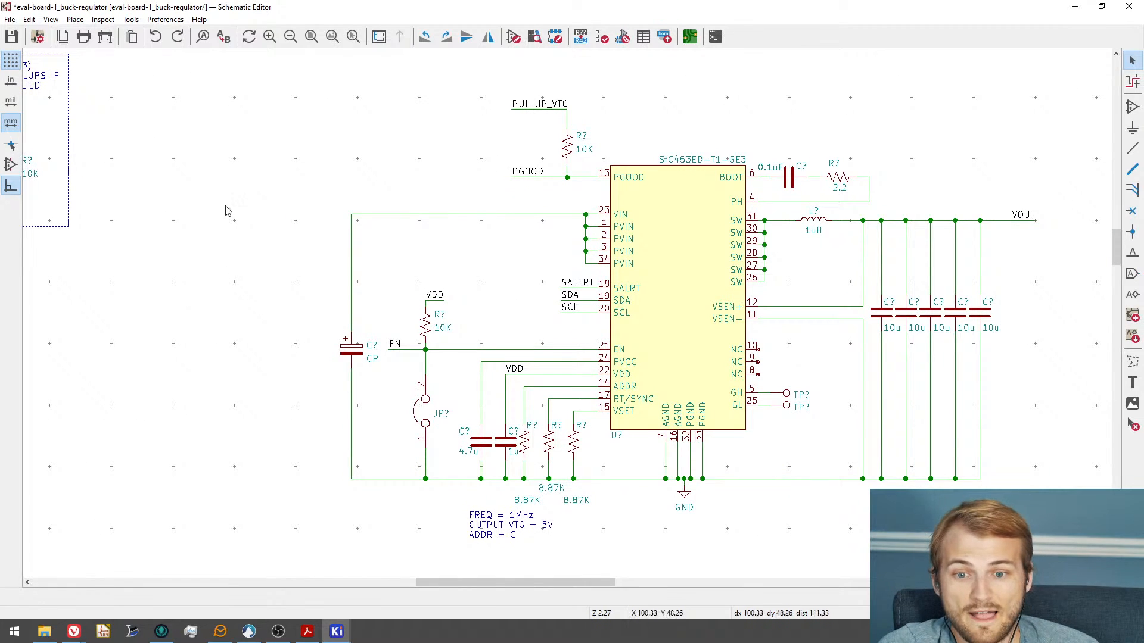
key(s)
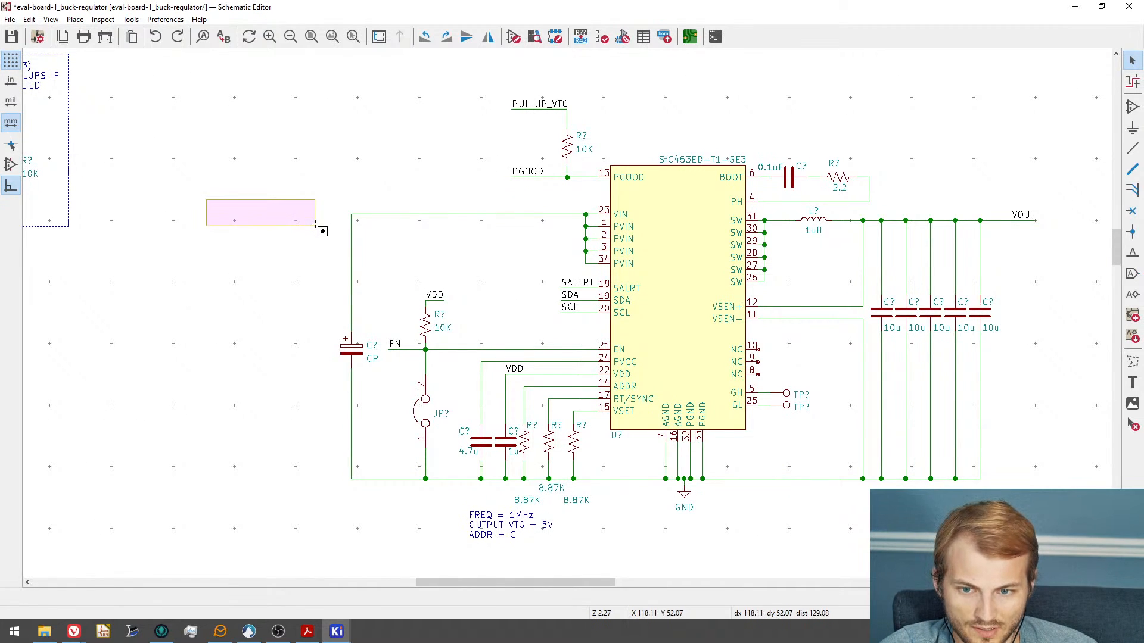
key(Escape)
drag(226, 208, 319, 231)
middle_drag(264, 251, 436, 224)
drag(310, 193, 396, 458)
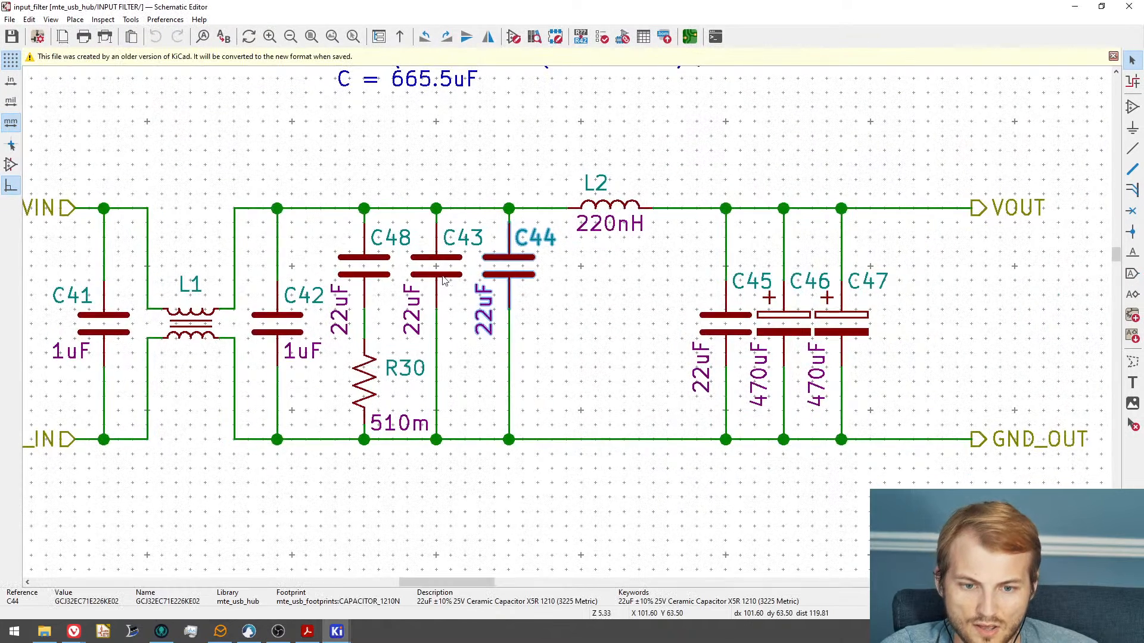
- In the mte_usb_hub input filter schematic, clear the selection of C44 and dismiss the older-version file notice
scroll(457, 302, down, 3)
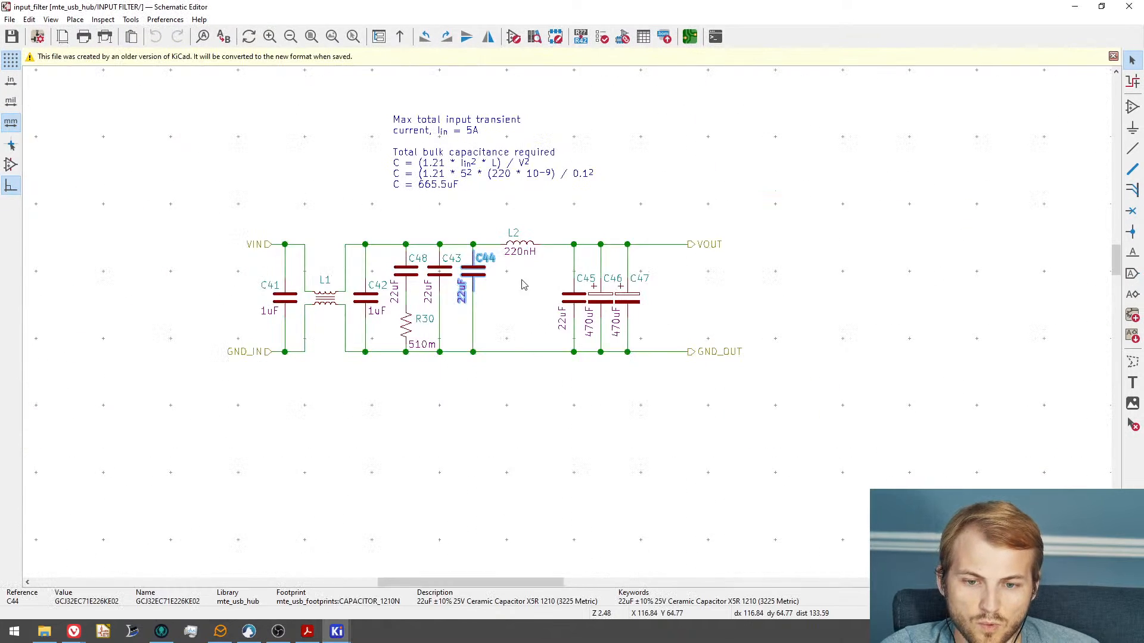
scroll(458, 302, up, 3)
click(606, 449)
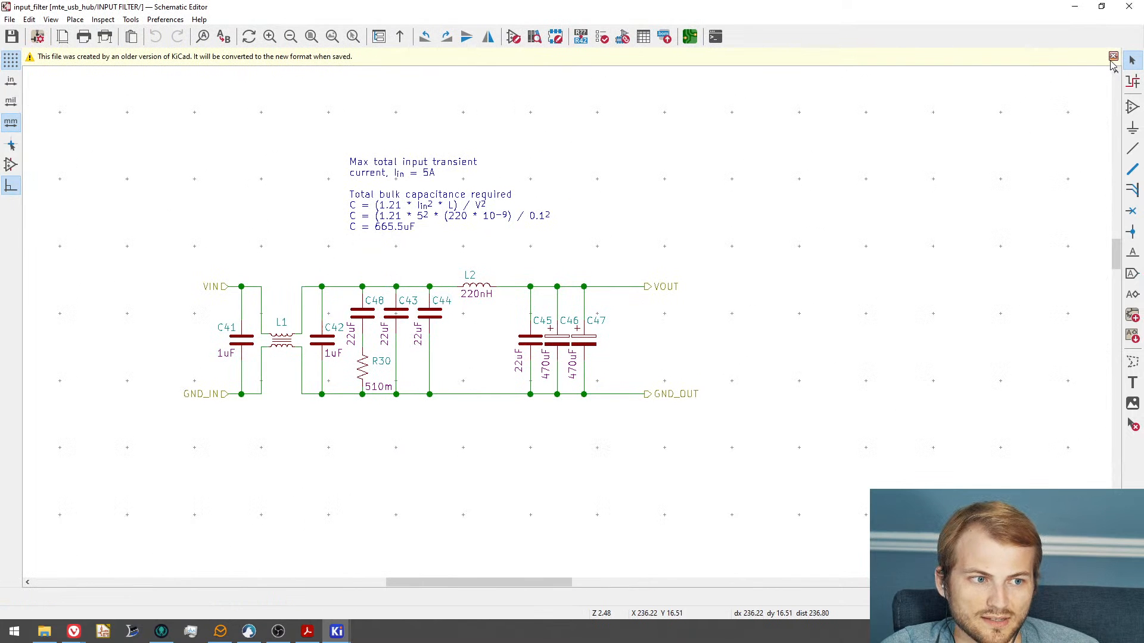
click(1113, 56)
middle_drag(393, 305, 364, 270)
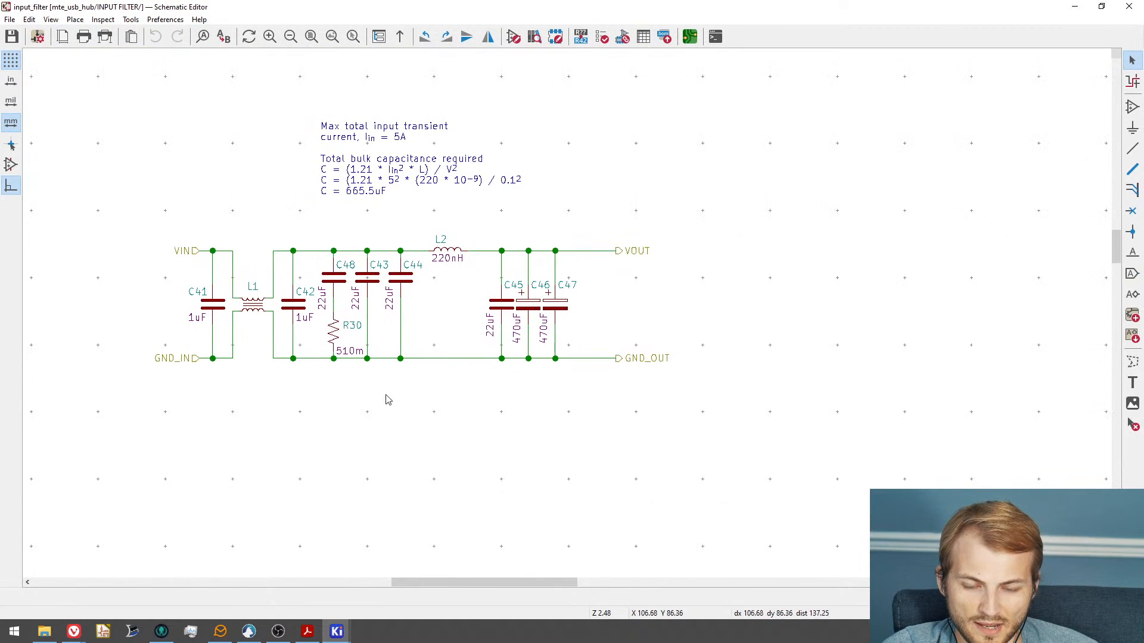
- Examine the 22uF capacitors with damping resistor R30, inductor L2, and the bulk capacitors C45 to C47 in the input filter
drag(303, 216, 412, 401)
click(416, 240)
mouse_move(439, 239)
mouse_down()
mouse_move(461, 265)
mouse_move(440, 234)
mouse_up()
key(Escape)
drag(597, 395, 488, 216)
key(Escape)
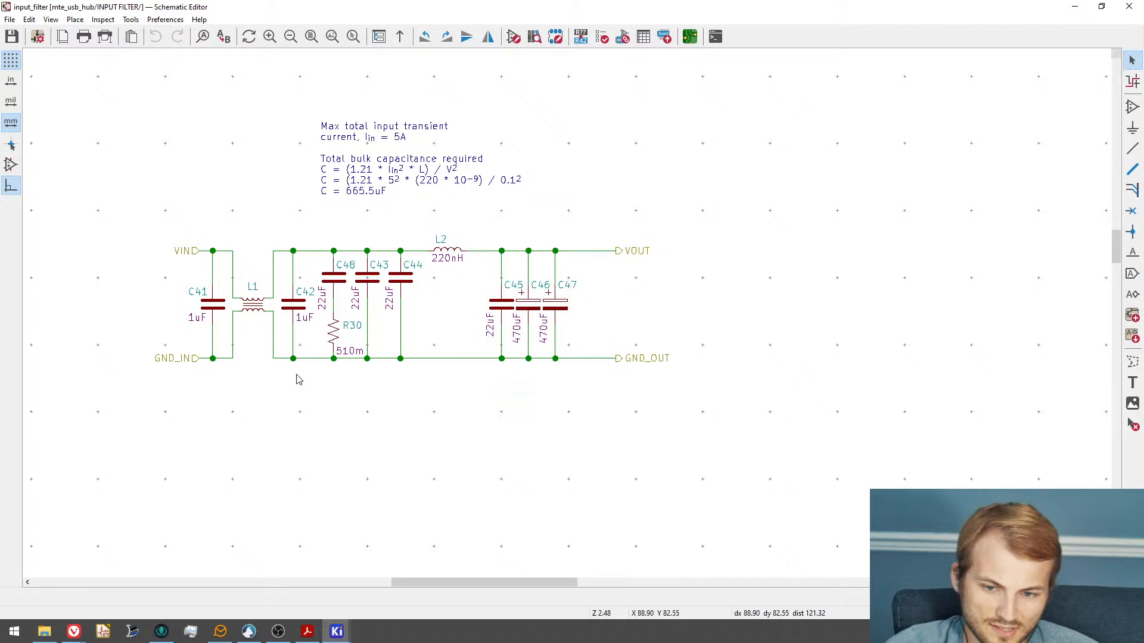
middle_drag(447, 293, 339, 296)
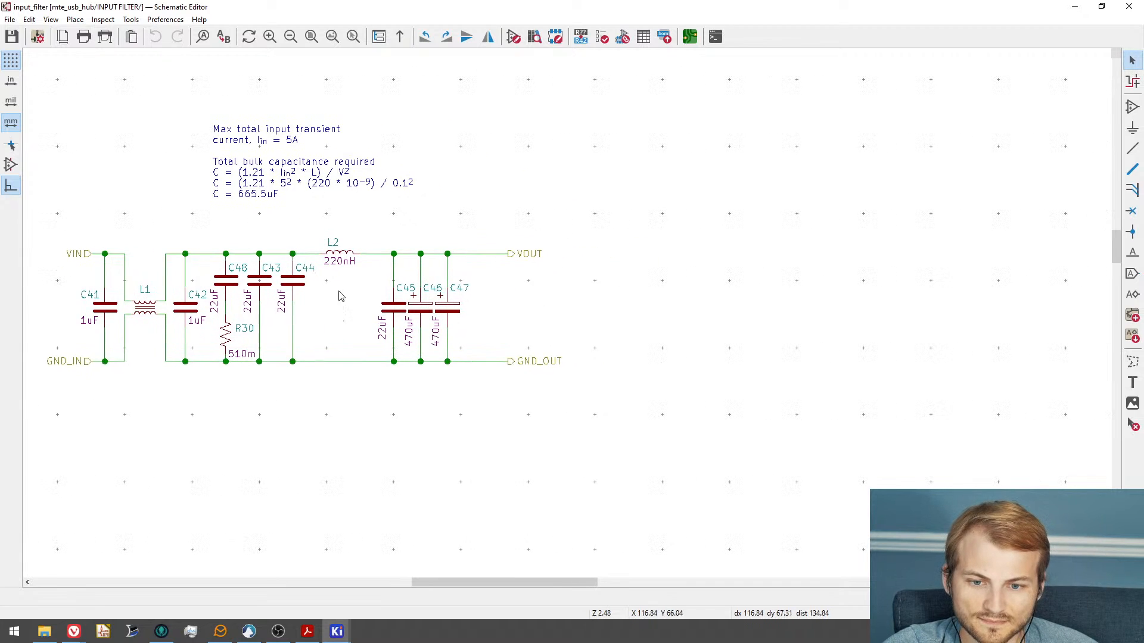
mouse_move(337, 237)
mouse_down()
mouse_move(344, 275)
mouse_move(344, 235)
mouse_up()
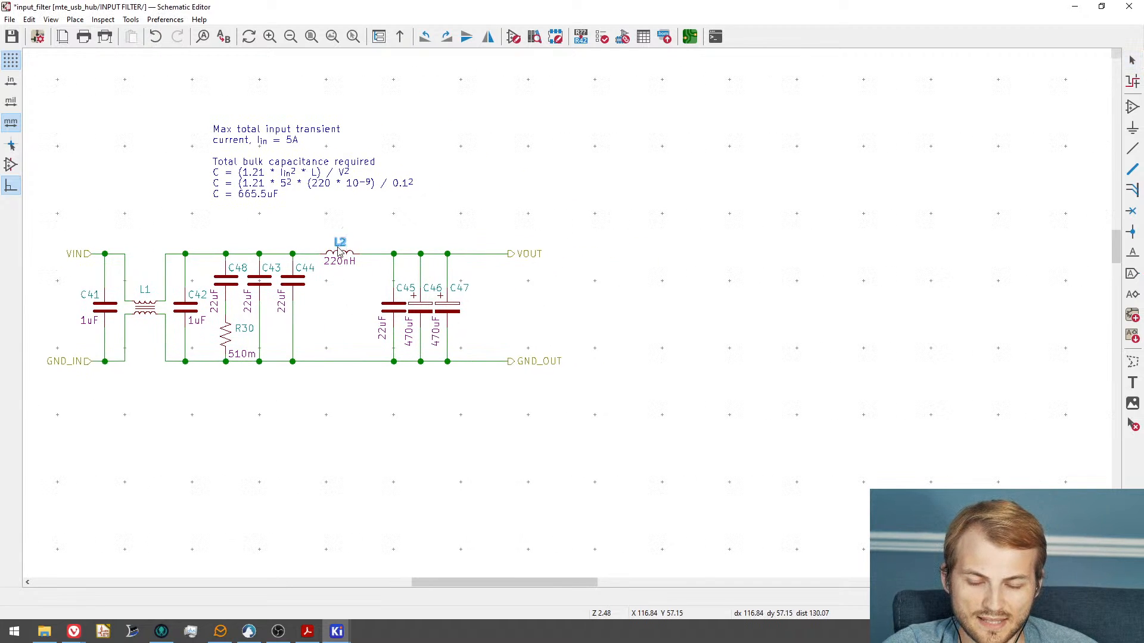
- Examine how inductor L2 separates the 22uF capacitor group from the VOUT-side capacitors and the VOUT and GND_OUT labels
middle_drag(340, 248, 482, 247)
drag(513, 224, 645, 275)
drag(842, 384, 528, 212)
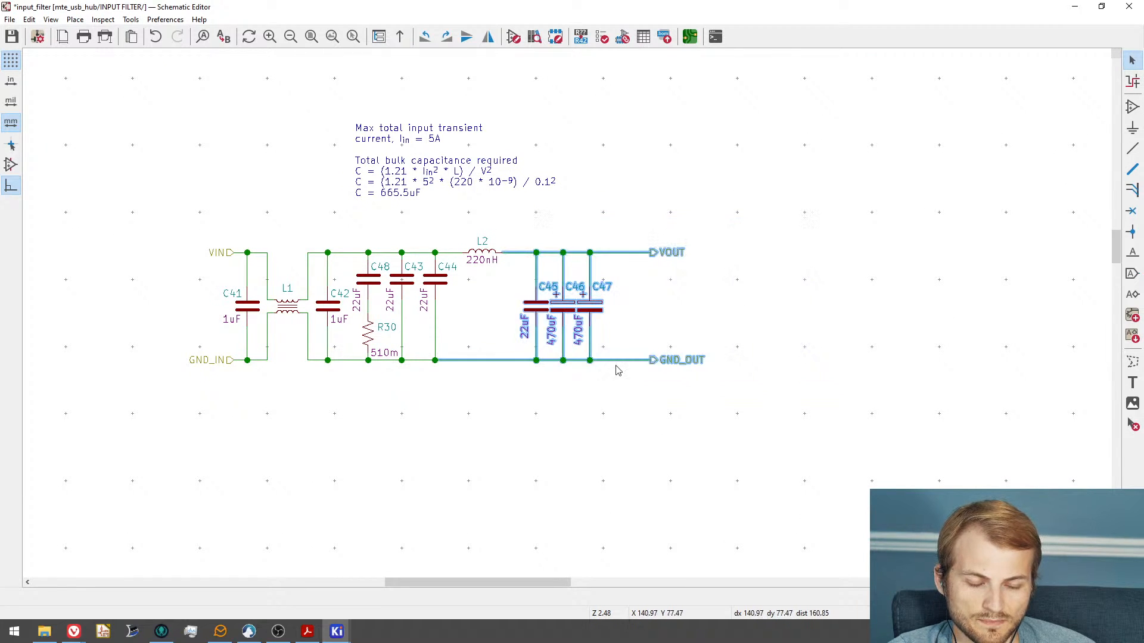
middle_drag(539, 233, 611, 238)
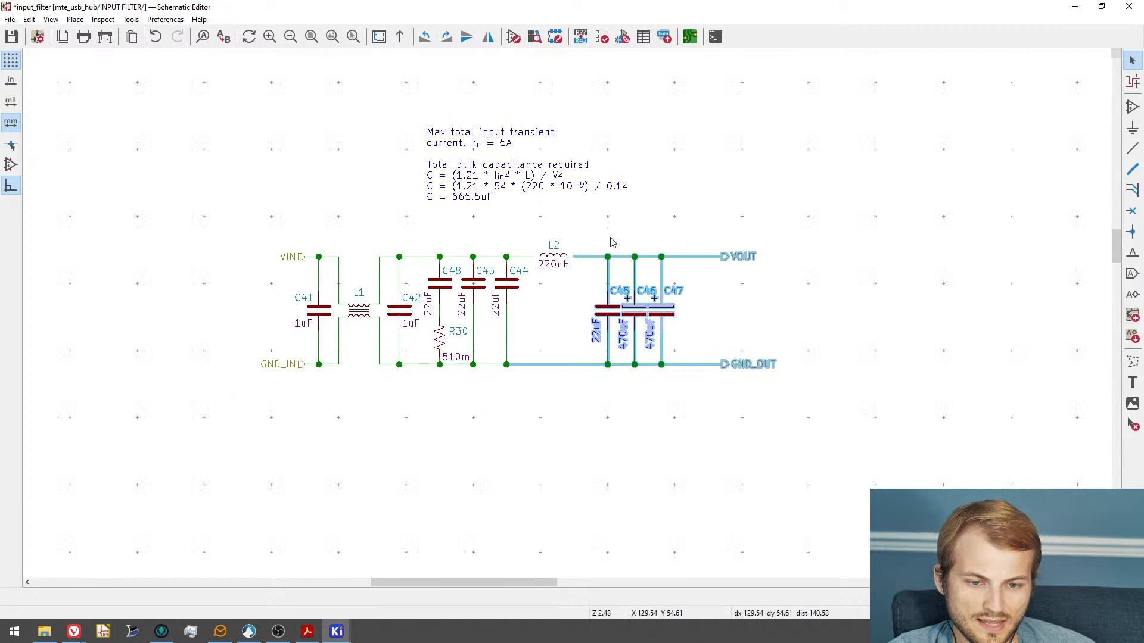
click(547, 322)
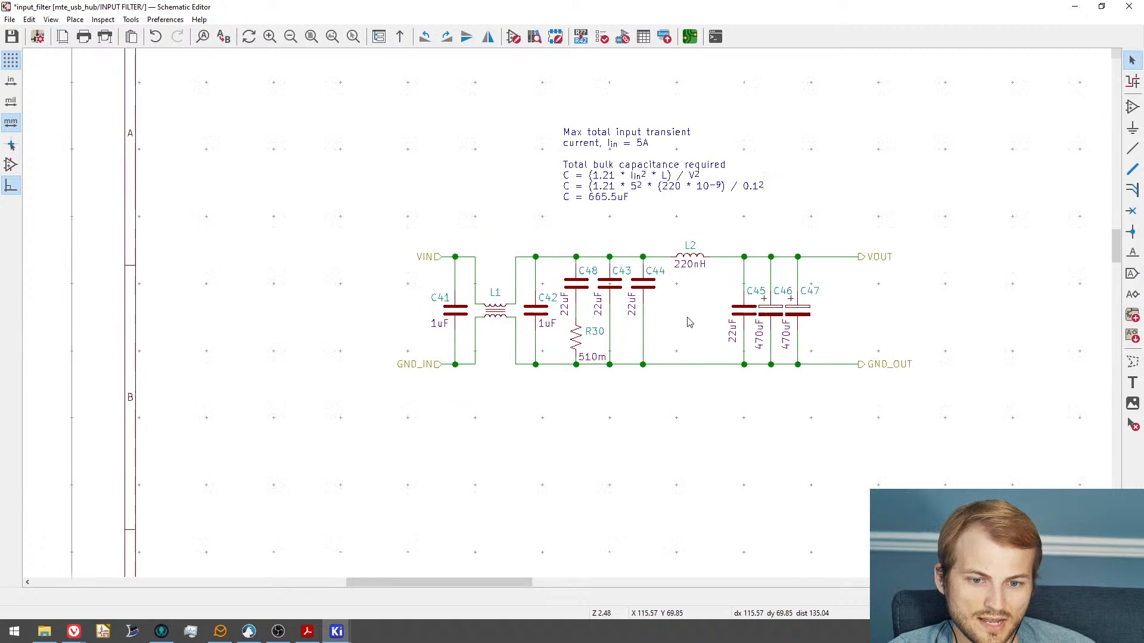
middle_drag(547, 322, 664, 330)
drag(512, 227, 661, 271)
click(713, 235)
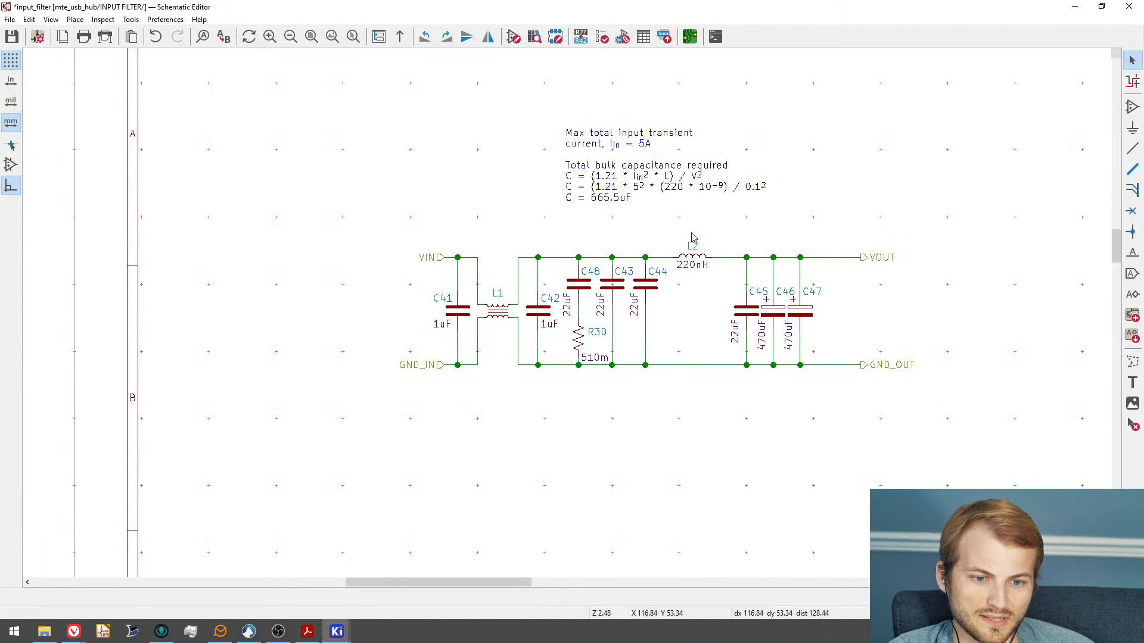
drag(689, 228, 698, 280)
middle_drag(461, 243, 631, 239)
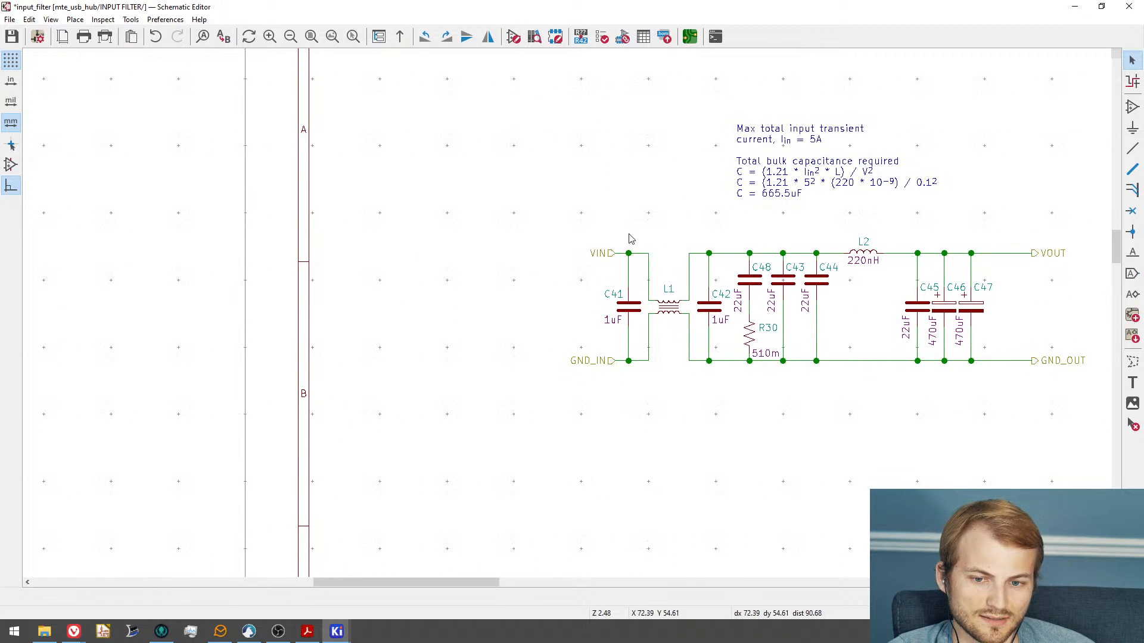
- Examine the filter's VIN entry with common-mode choke L1 and the 1uF capacitors C41 and C42, and the stage following it
drag(190, 268, 599, 333)
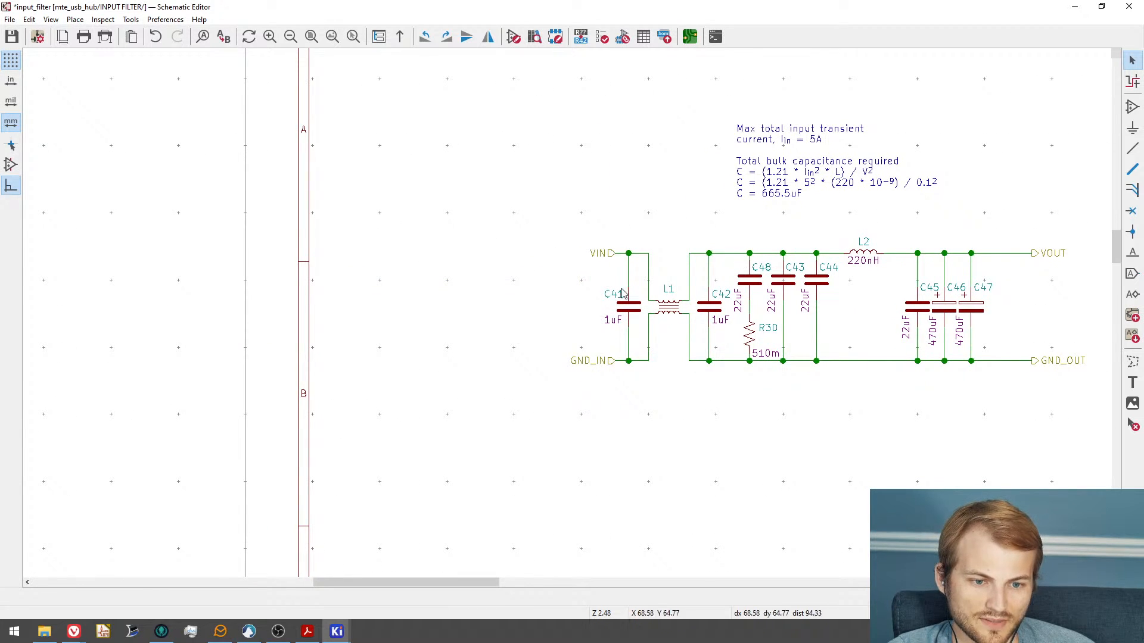
middle_drag(486, 303, 254, 292)
scroll(415, 294, up, 5)
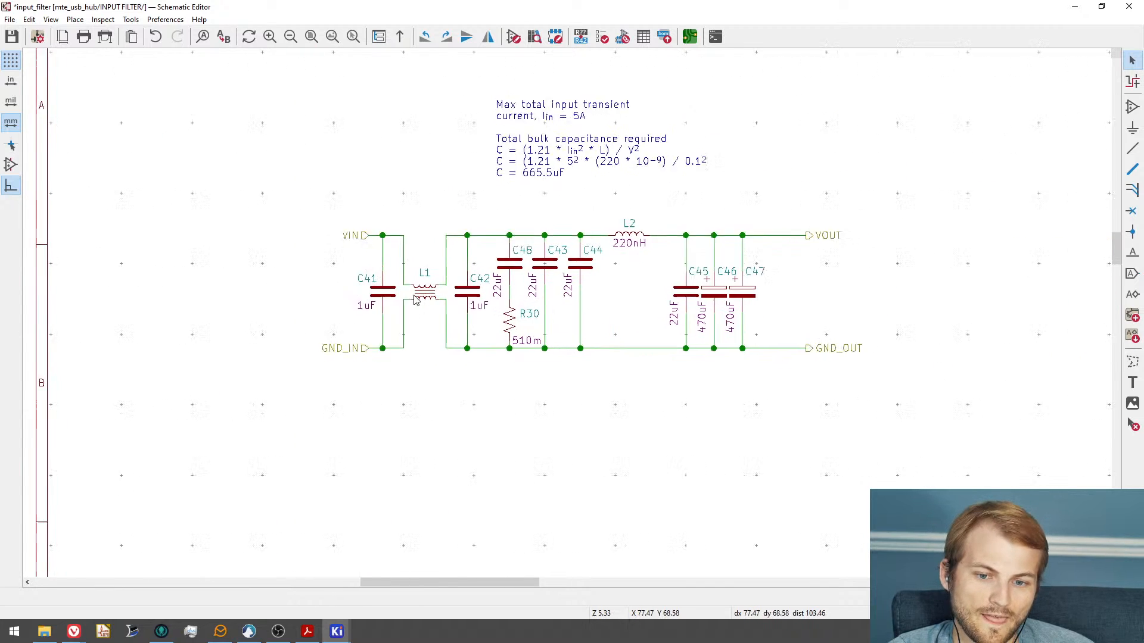
drag(425, 202, 446, 350)
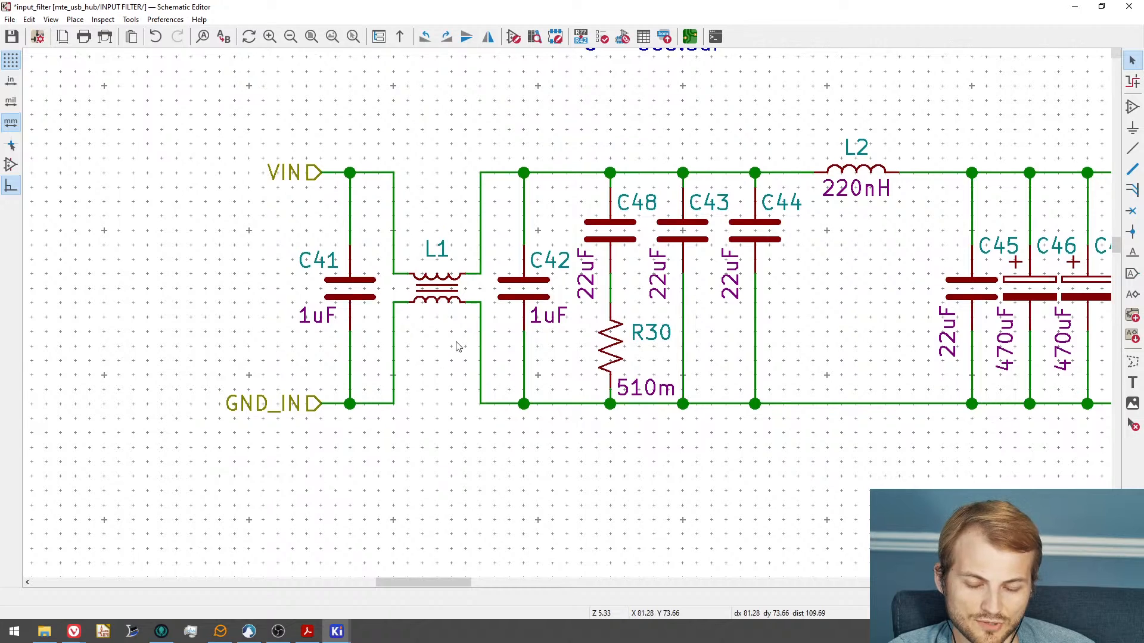
scroll(455, 344, down, 5)
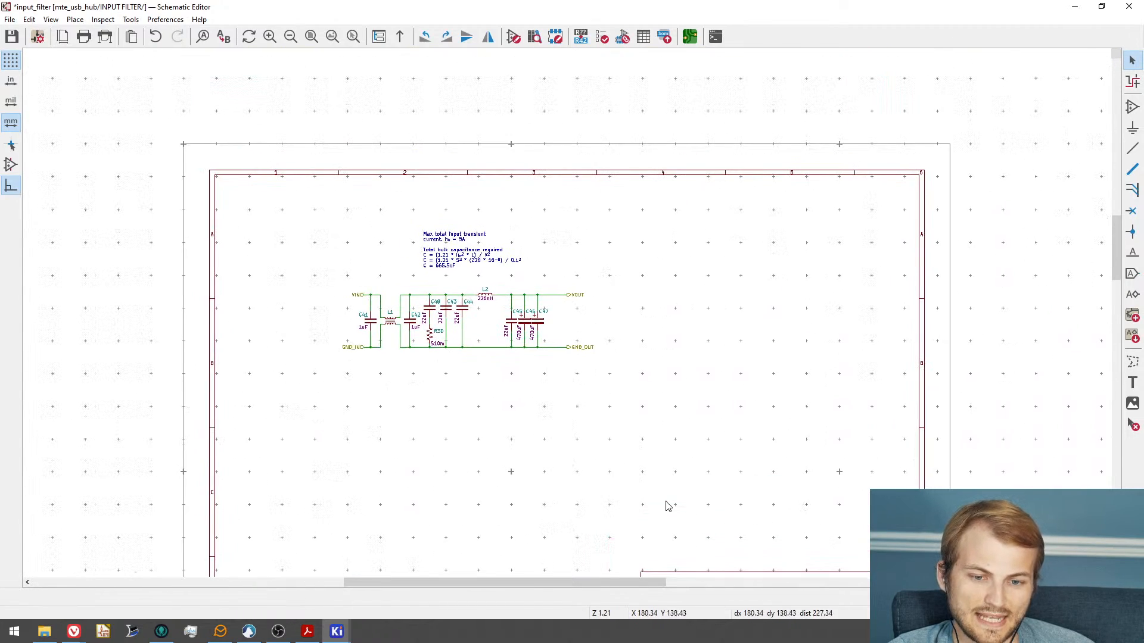
middle_drag(583, 346, 841, 330)
scroll(598, 323, up, 4)
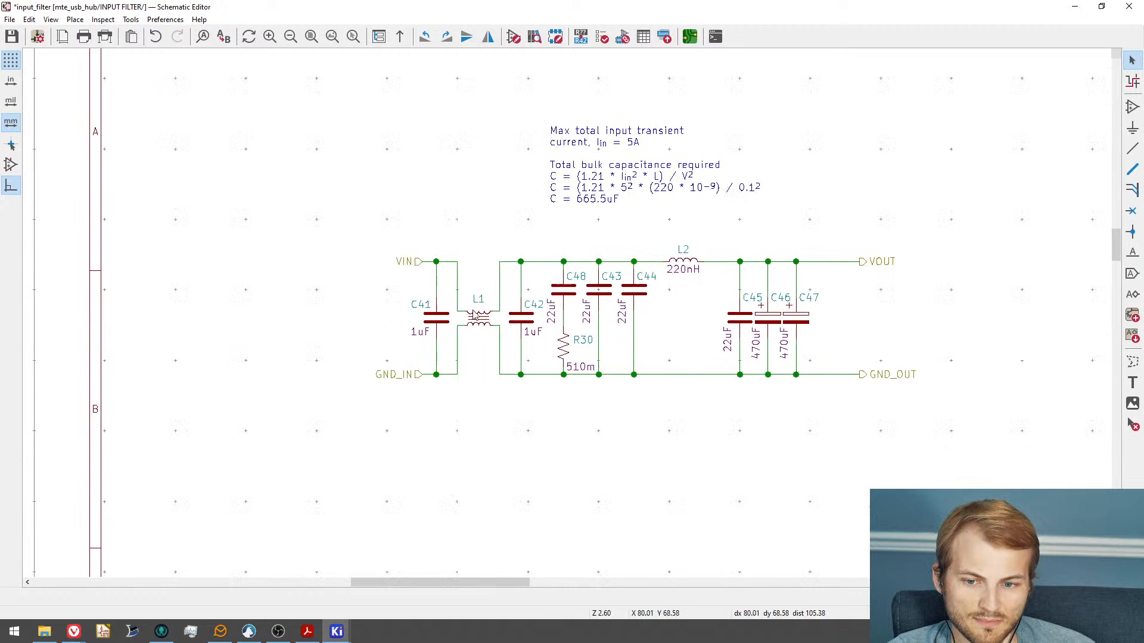
drag(464, 206, 487, 381)
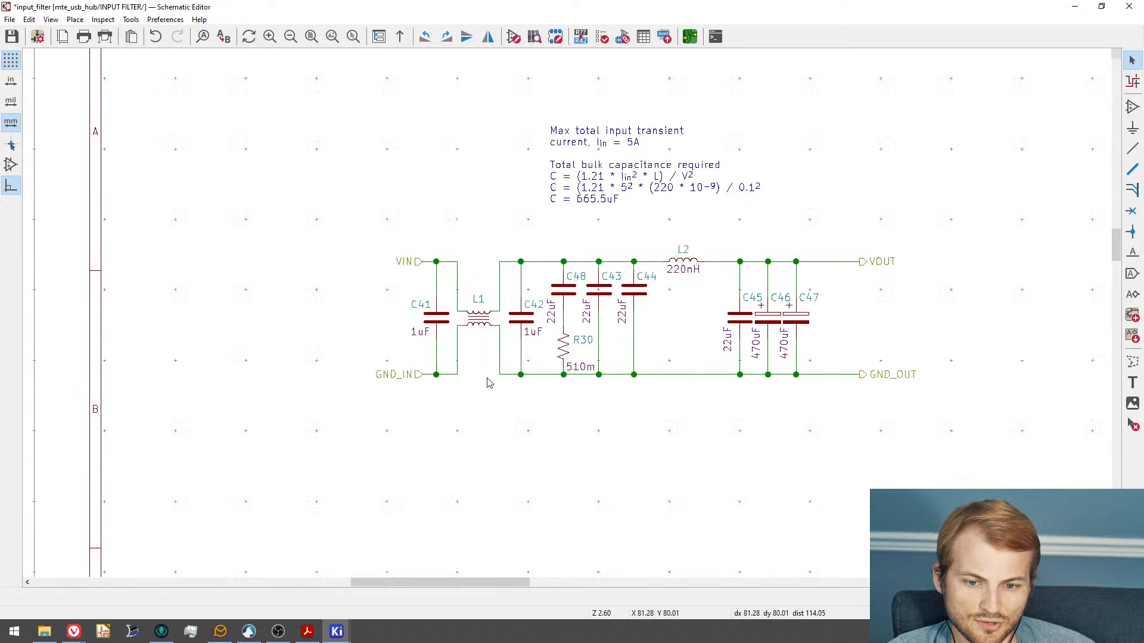
middle_drag(487, 375, 372, 372)
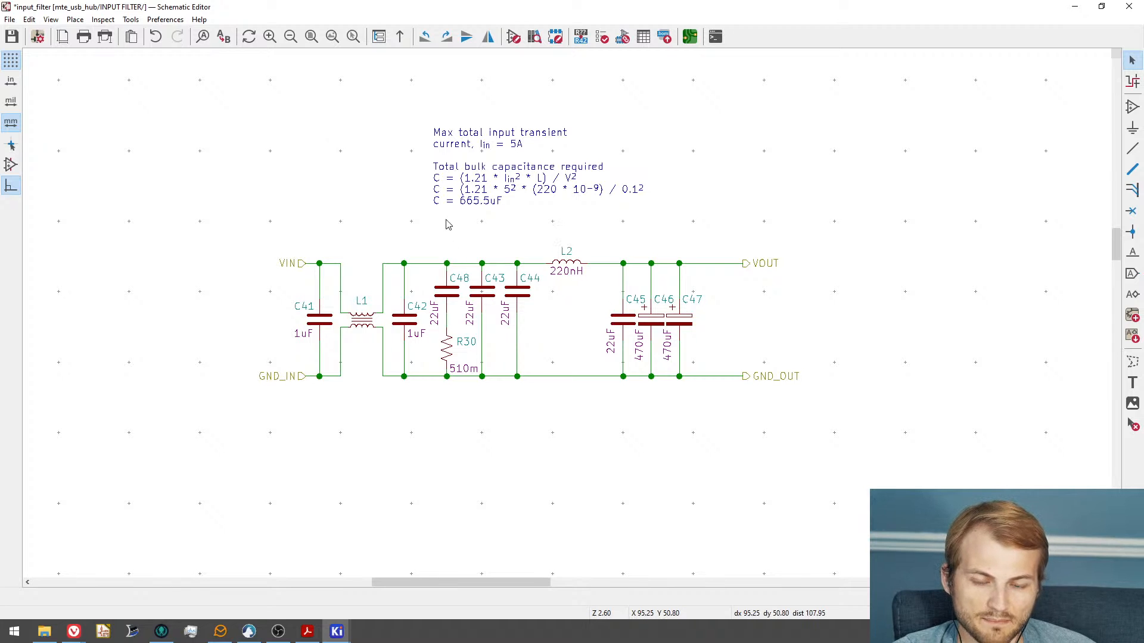
drag(447, 219, 706, 425)
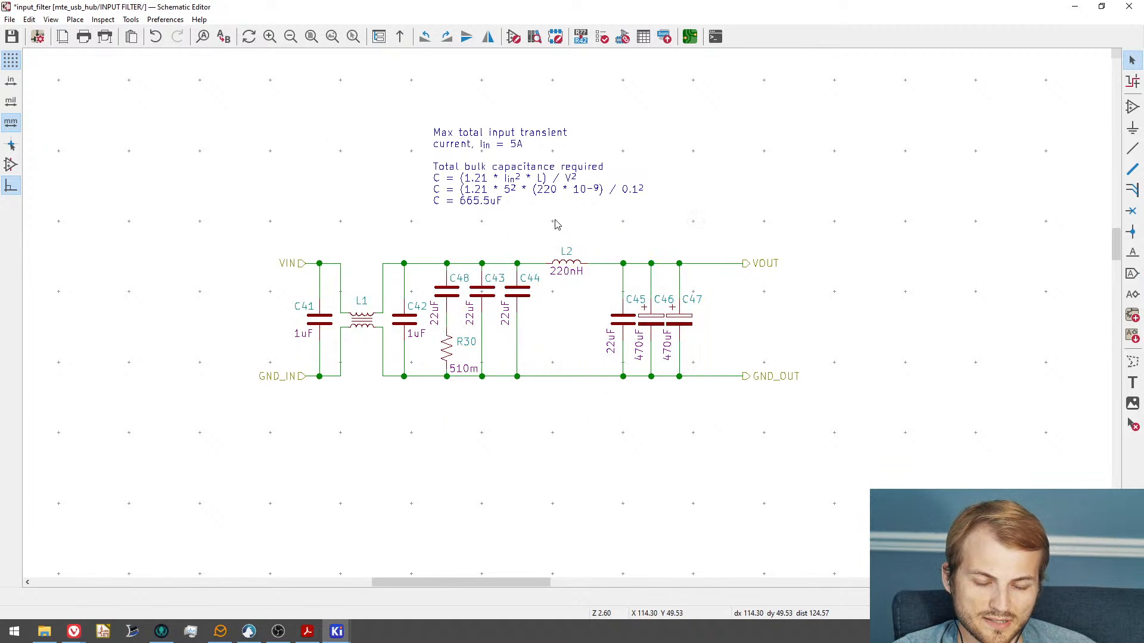
drag(553, 216, 587, 307)
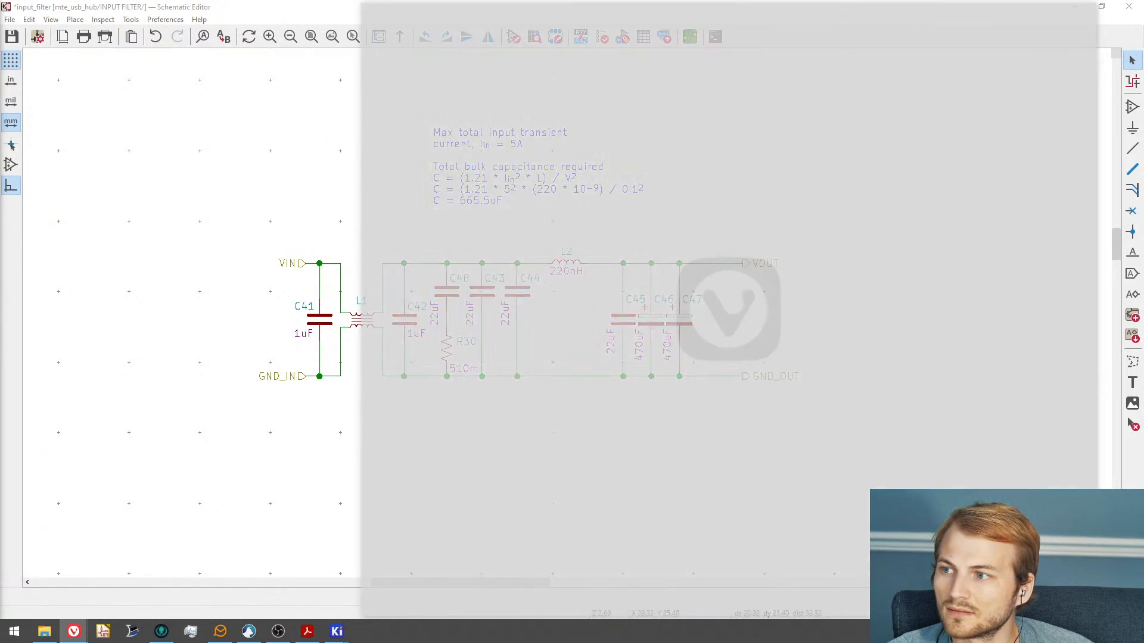
- In the Vivaldi browser, search Google for "ferrite bead graph" and maximize the window
text(ferri)
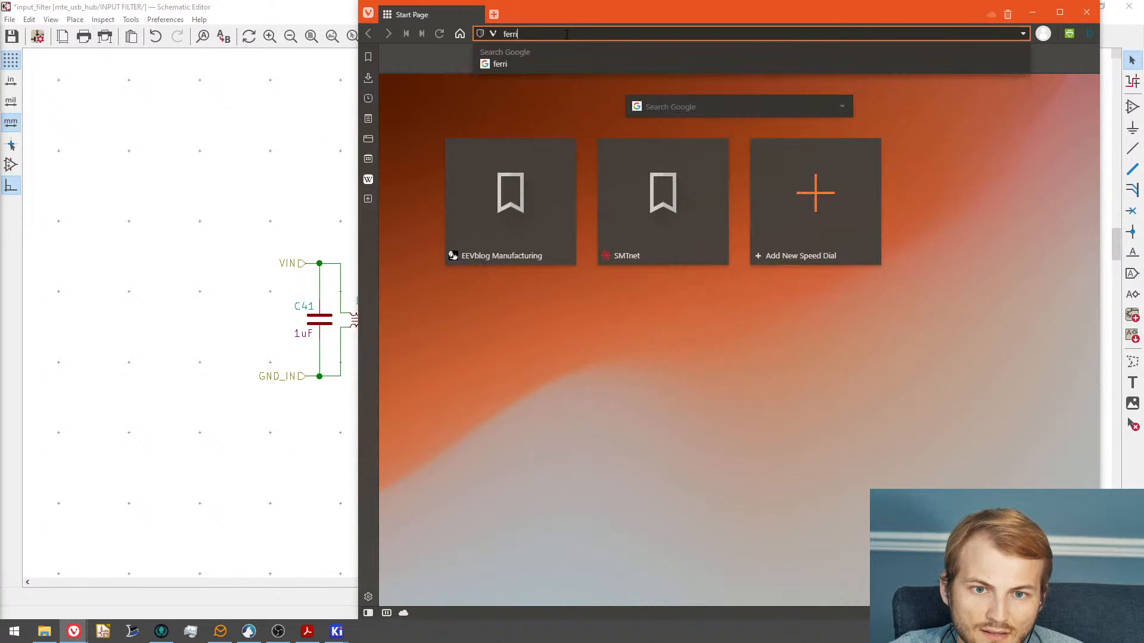
text(te bead graph)
key(Return)
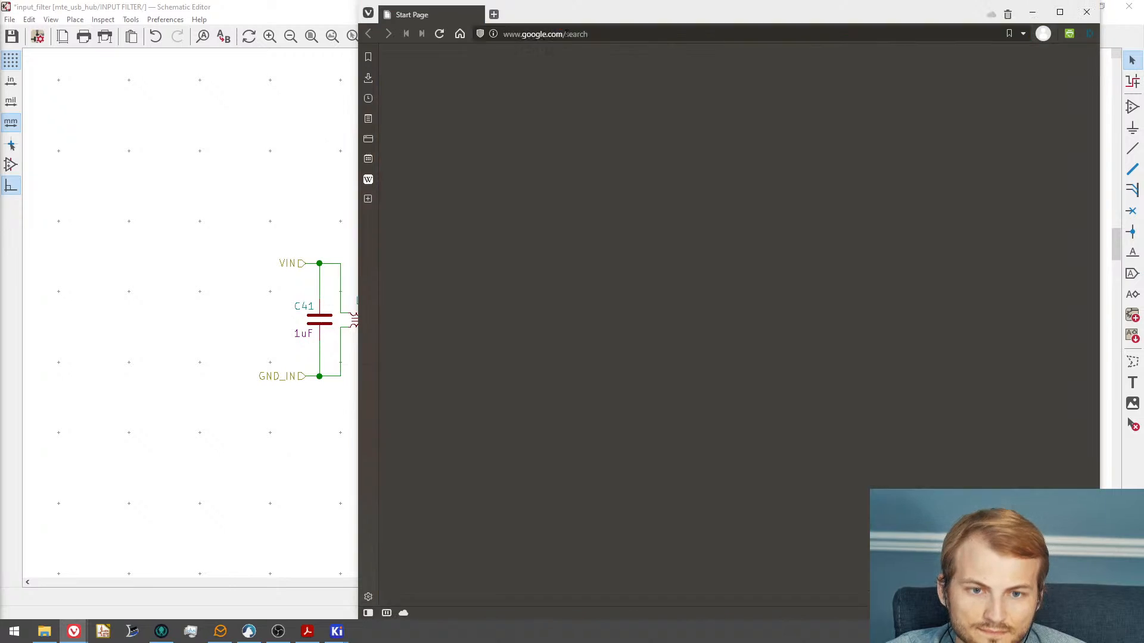
double_click(582, 10)
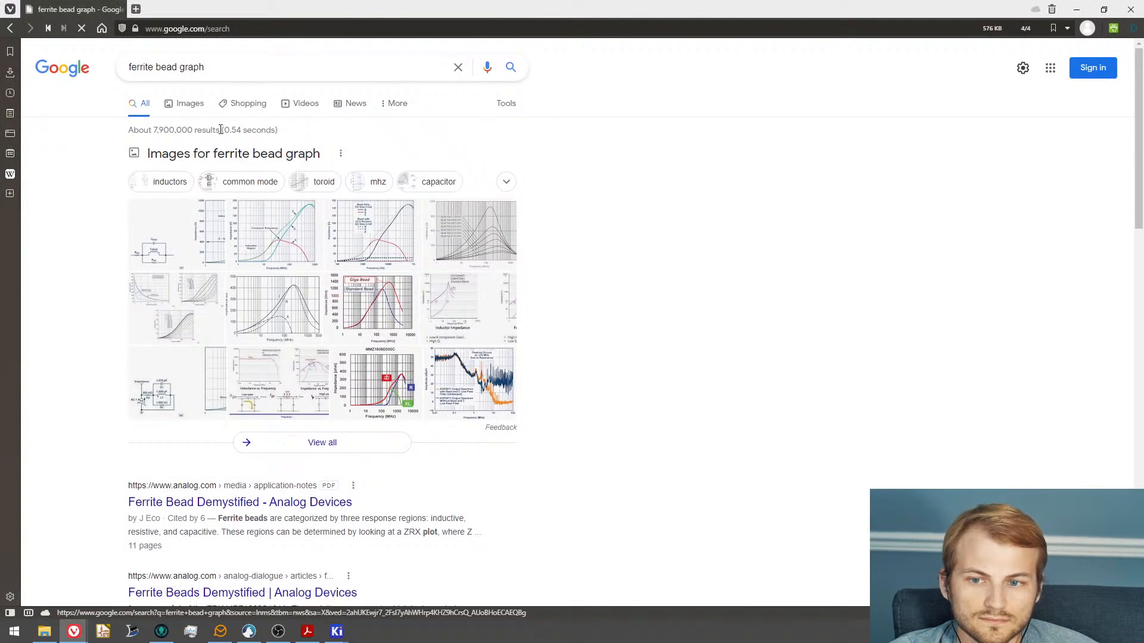
- Show the image results and open the Analog Devices article "Ferrite Beads Demystified" from its impedance graph
click(187, 105)
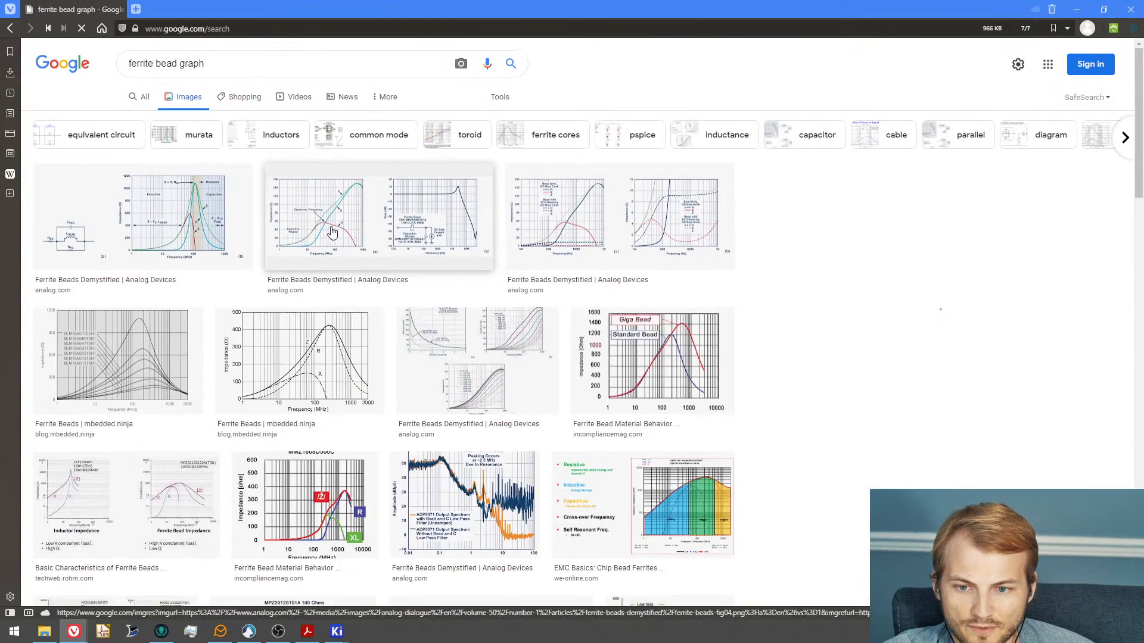
click(379, 244)
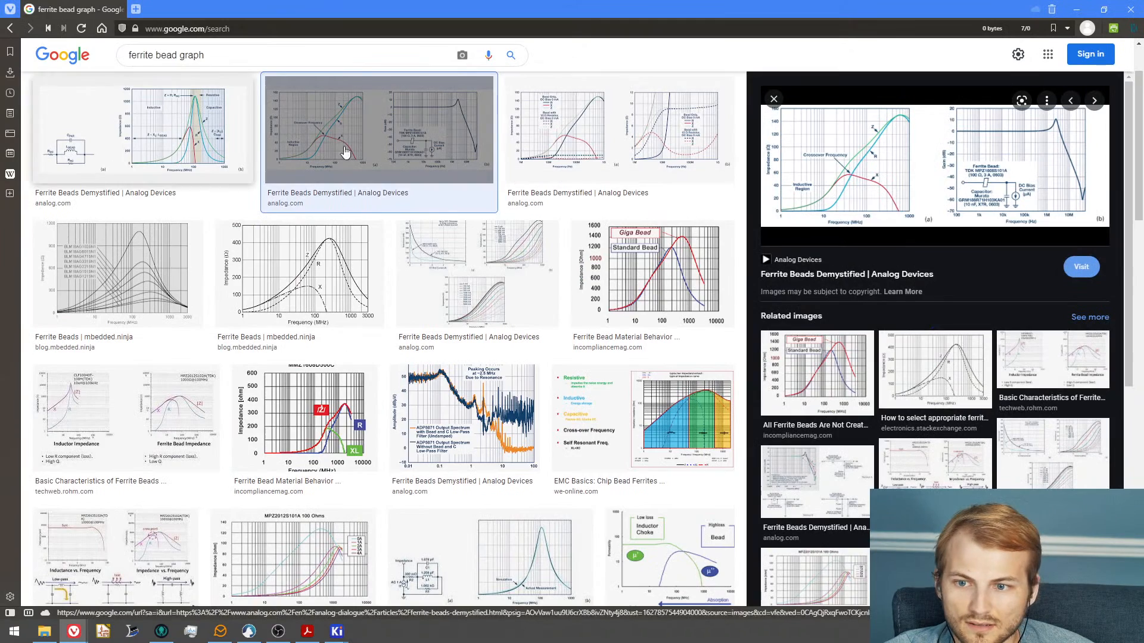
click(845, 156)
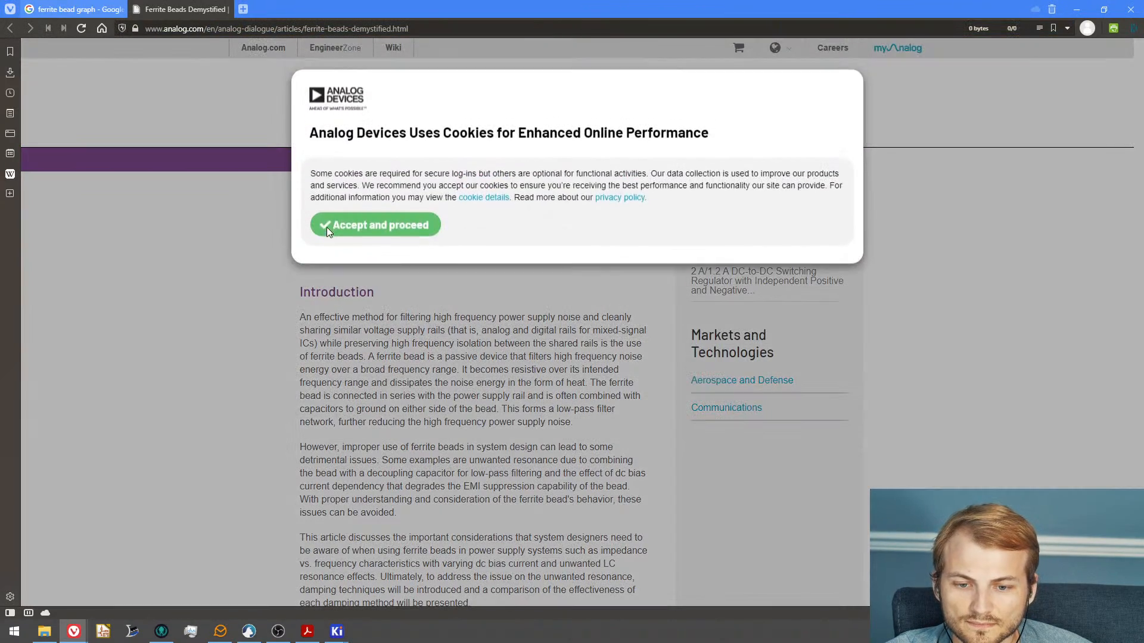
- Accept the cookies on the "Ferrite Beads Demystified" article, look it over and close its tab
click(391, 231)
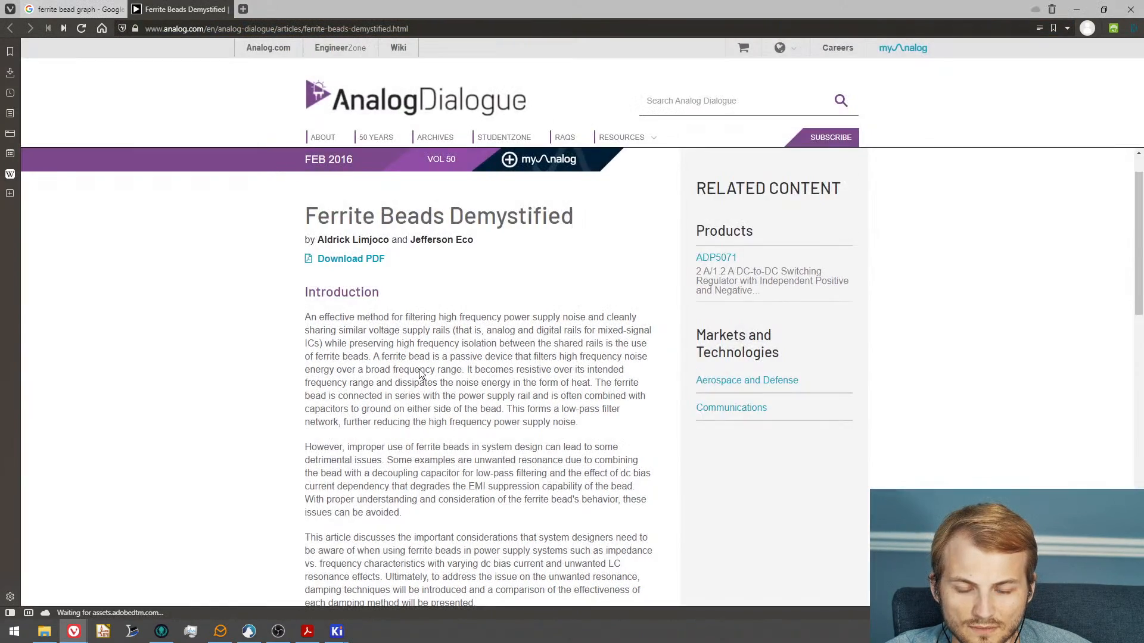
scroll(523, 265, up, 3)
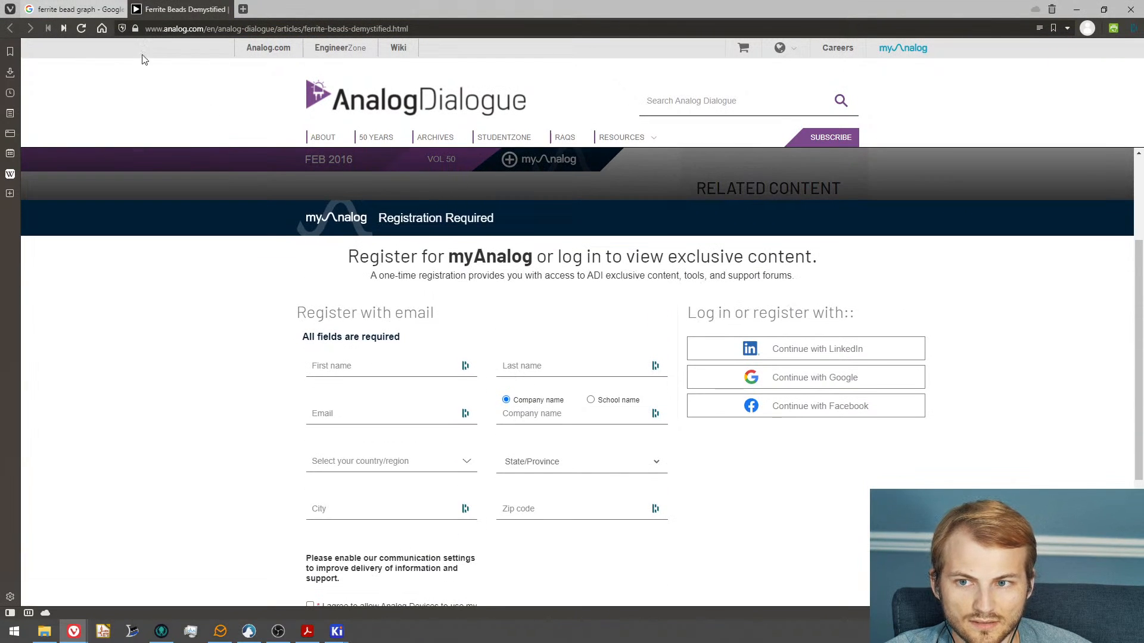
click(225, 9)
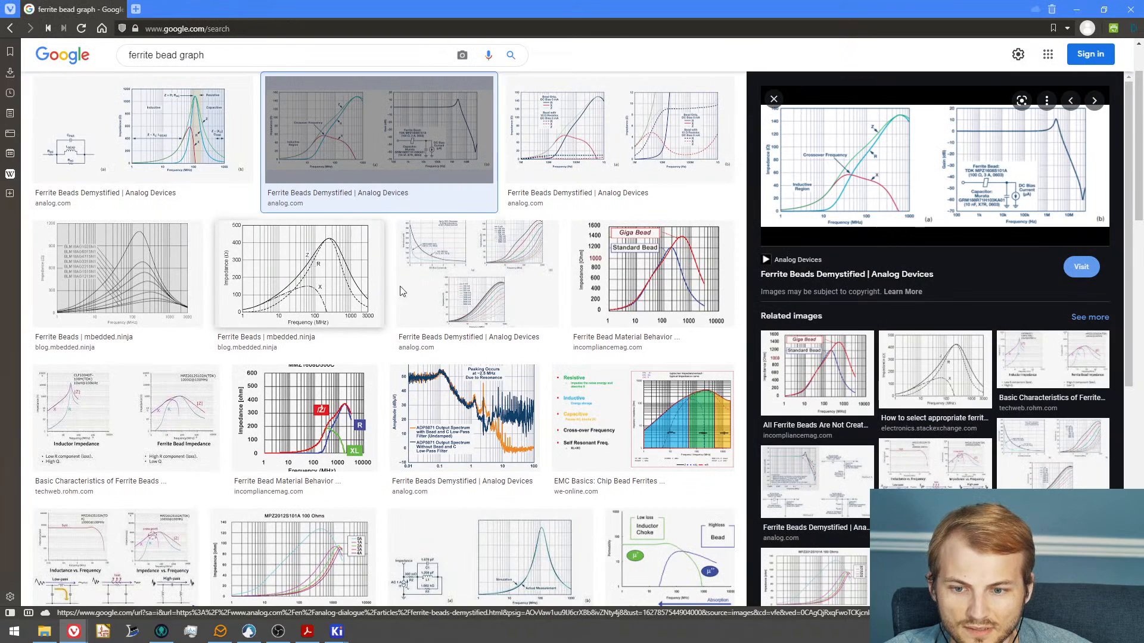
- Reopen the Analog Devices article from the two-plot DC bias graph result and look at its Figure 1 impedance plot
click(660, 136)
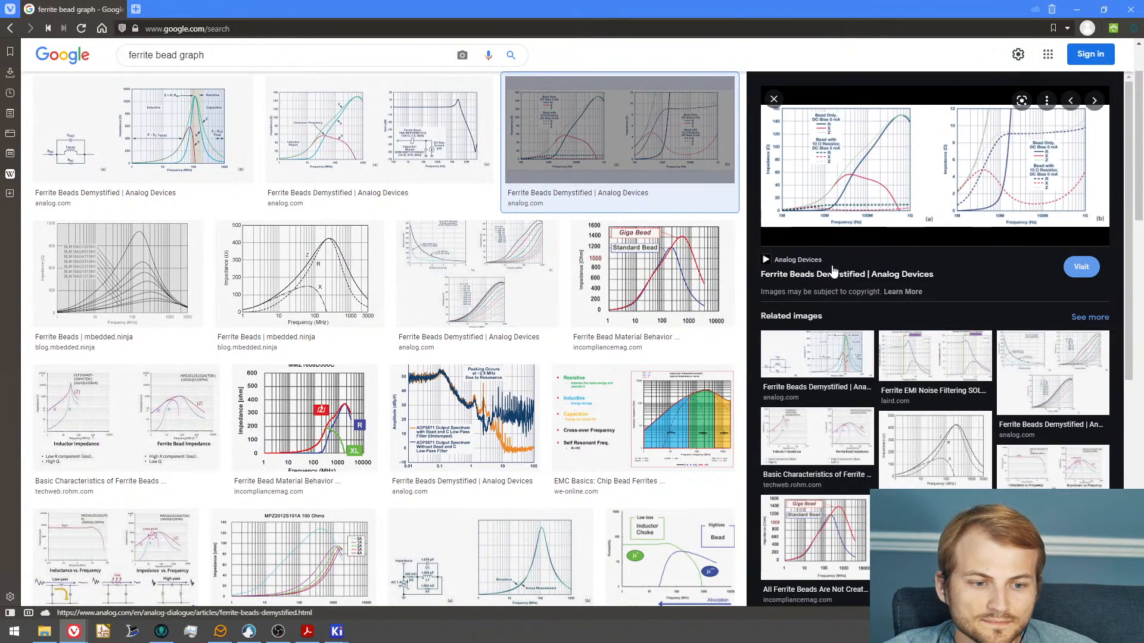
click(837, 273)
scroll(238, 245, down, 8)
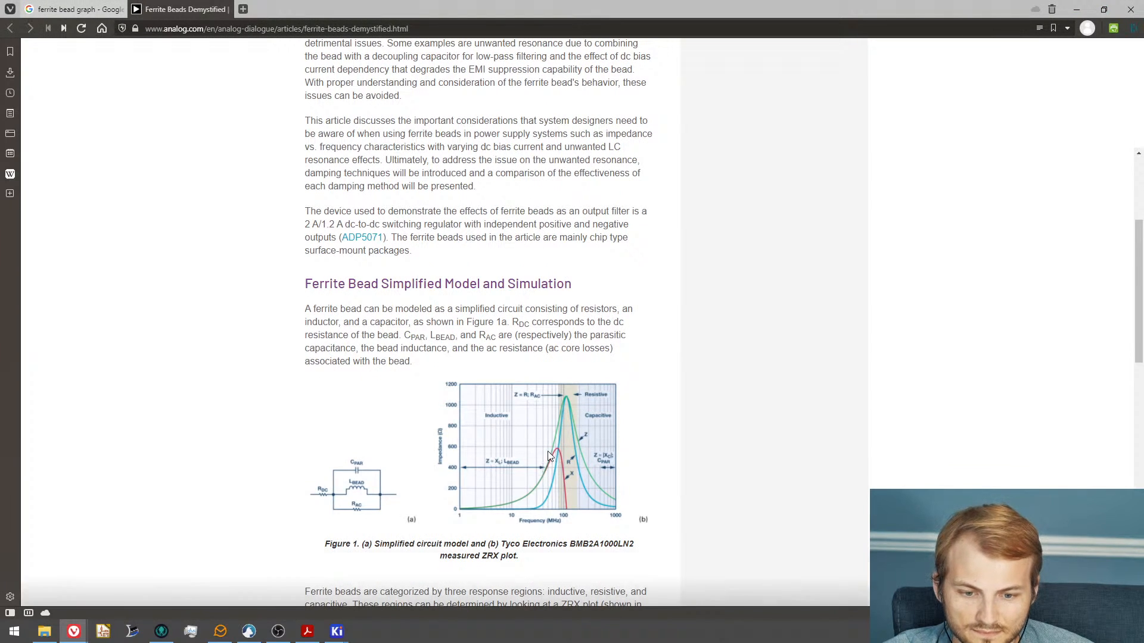
scroll(548, 453, down, 8)
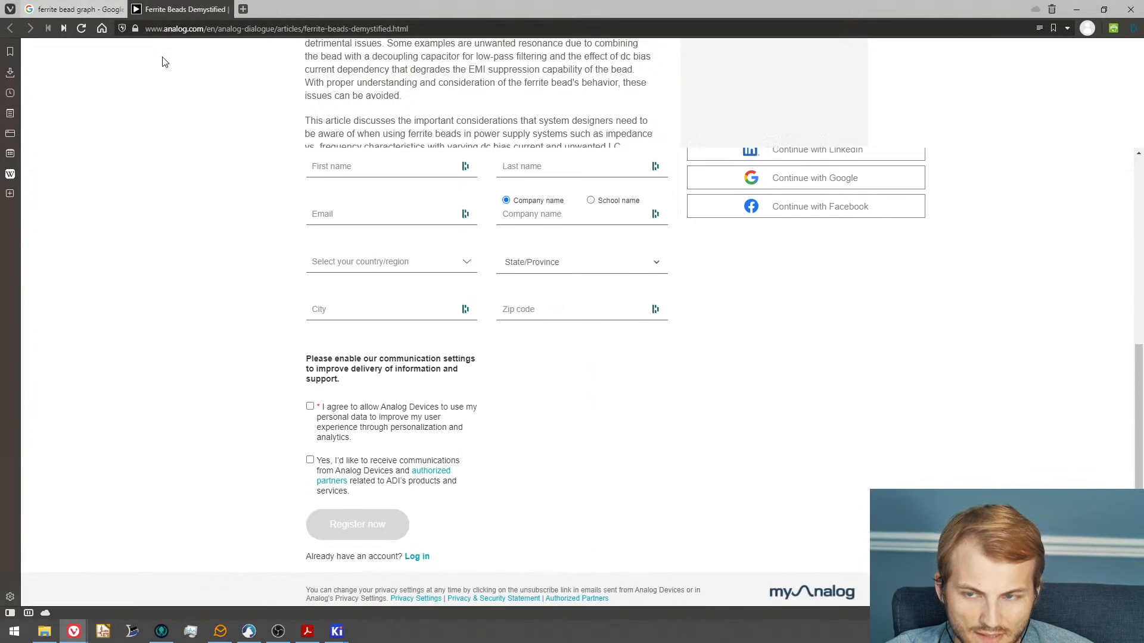
- Return to the "ferrite bead graph" image results and browse them for a clear impedance-versus-frequency plot
click(90, 9)
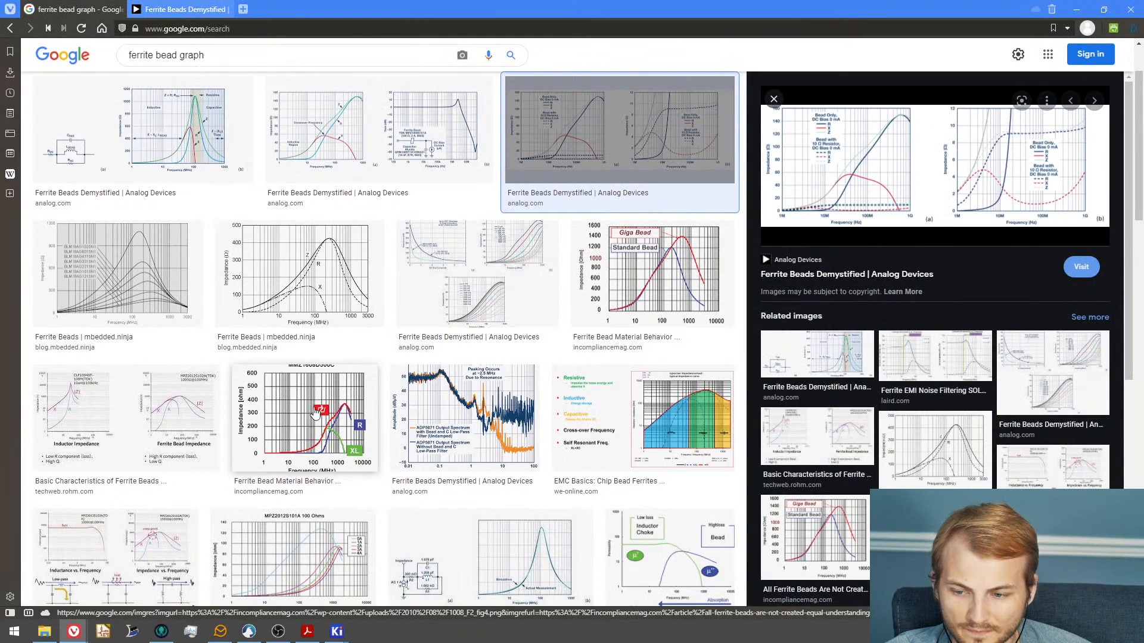
drag(316, 414, 334, 337)
scroll(530, 337, down, 3)
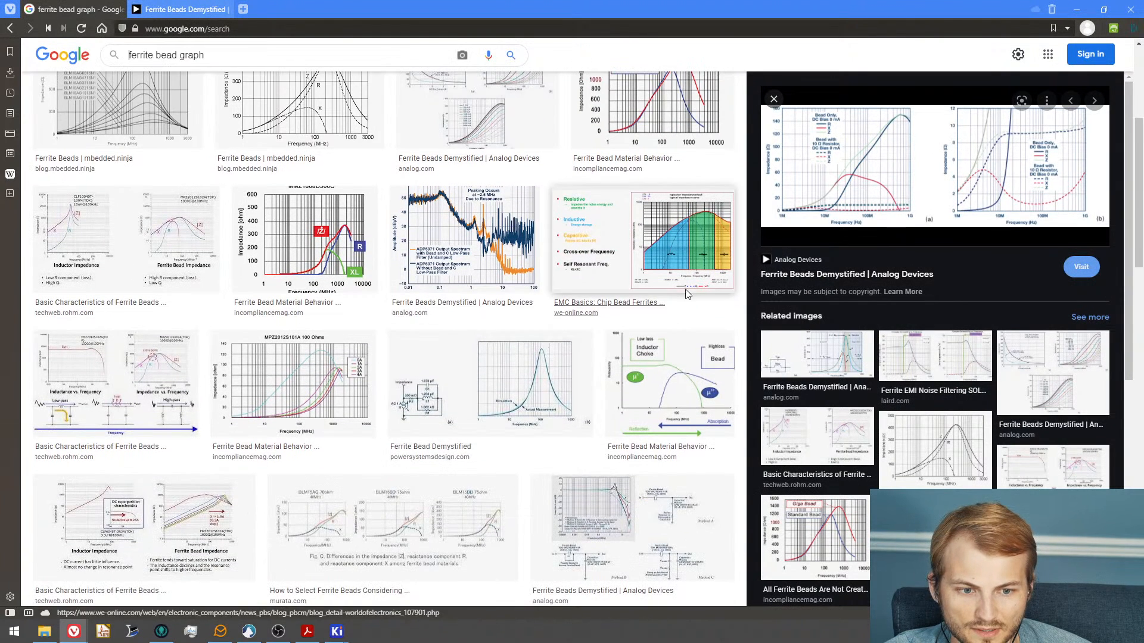
scroll(273, 424, down, 2)
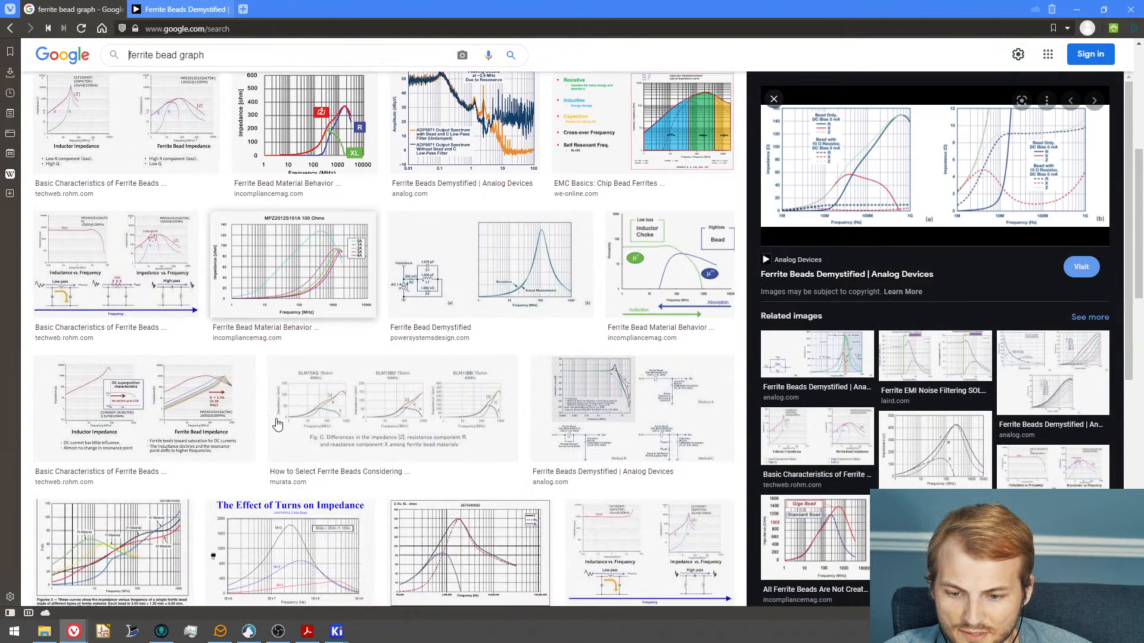
scroll(490, 429, down, 3)
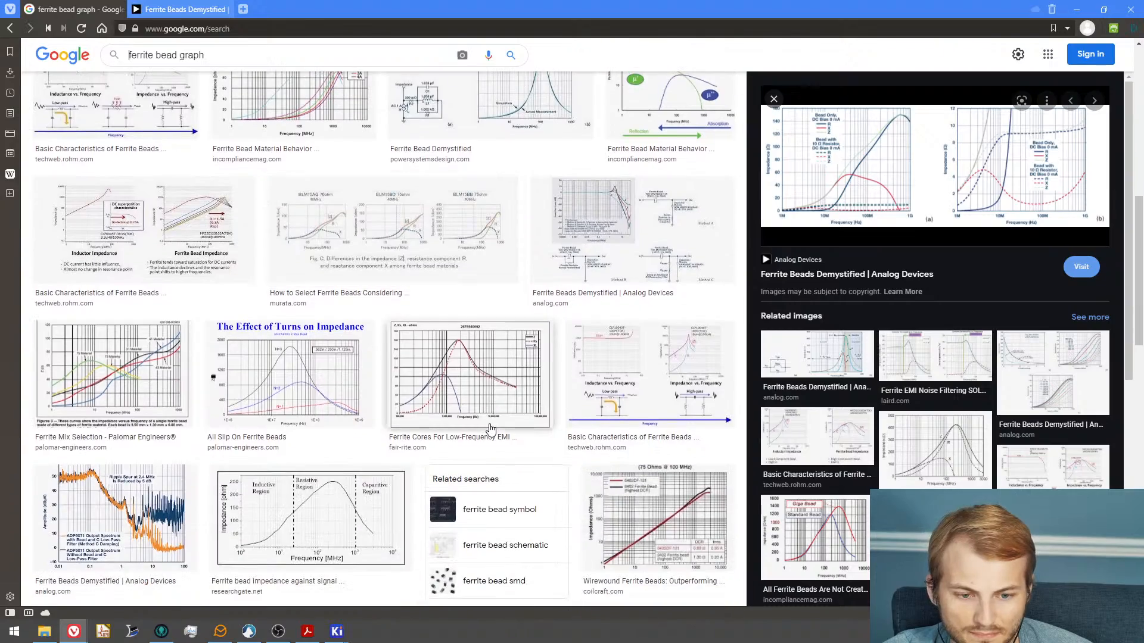
scroll(489, 429, down, 6)
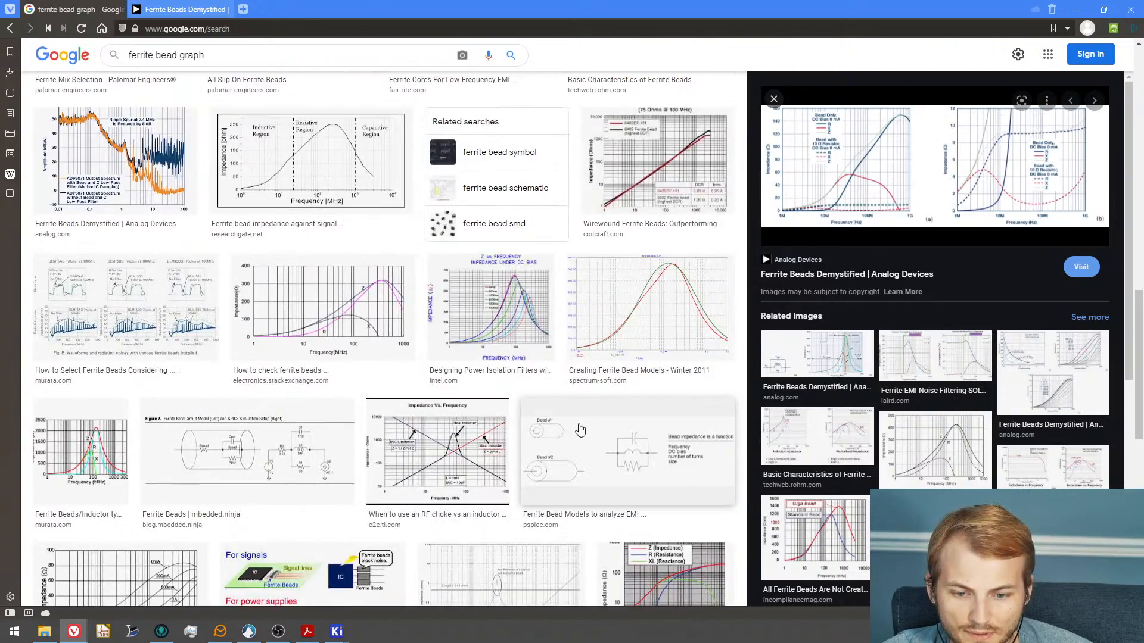
scroll(566, 469, up, 4)
scroll(566, 469, up, 10)
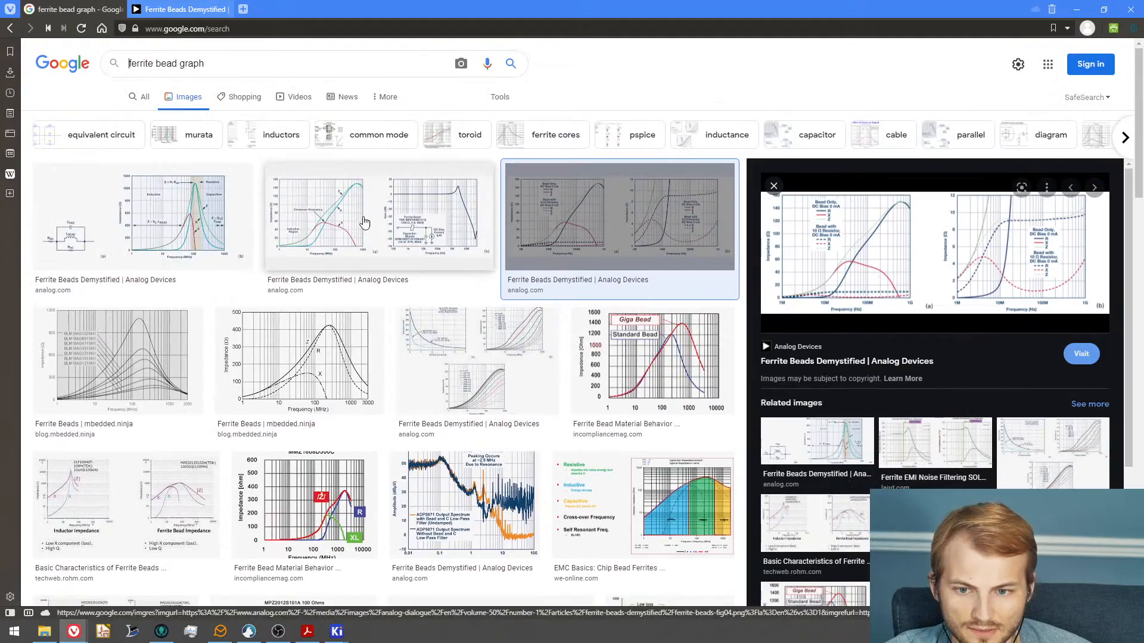
- Preview the mbedded.ninja graph with the Z, R and X curves and visit its Ferrite Beads page
click(333, 221)
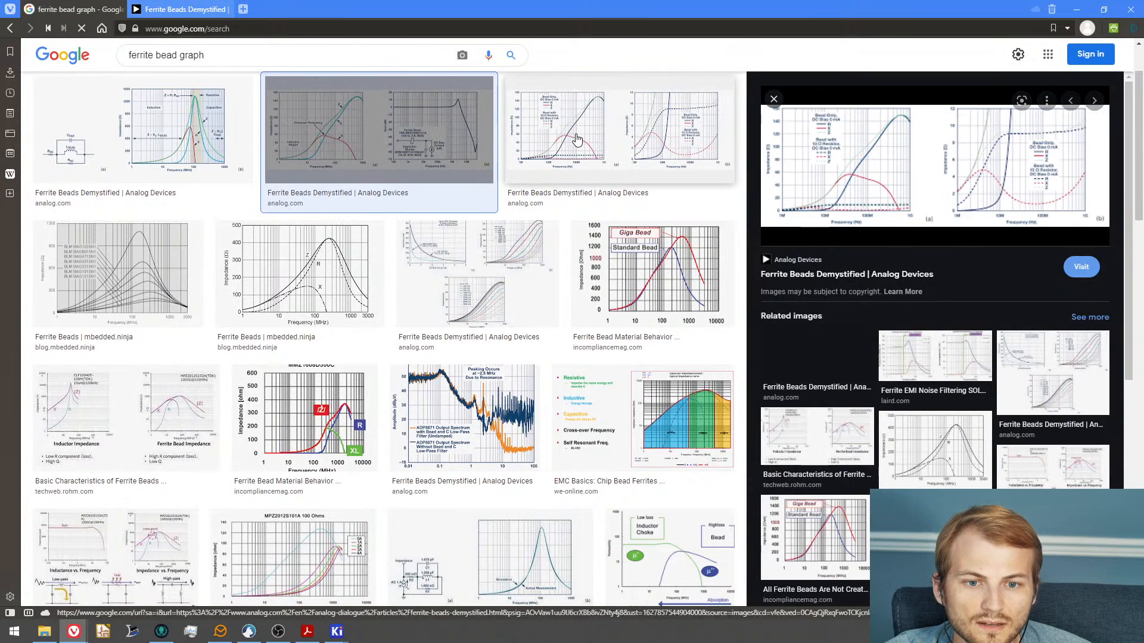
click(298, 274)
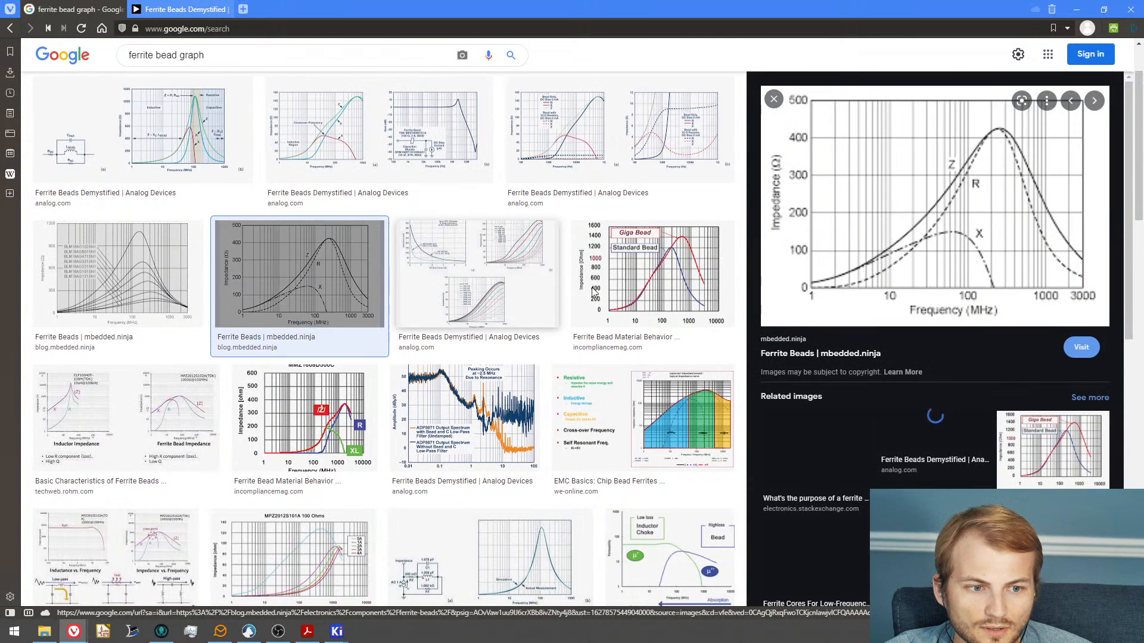
click(1081, 347)
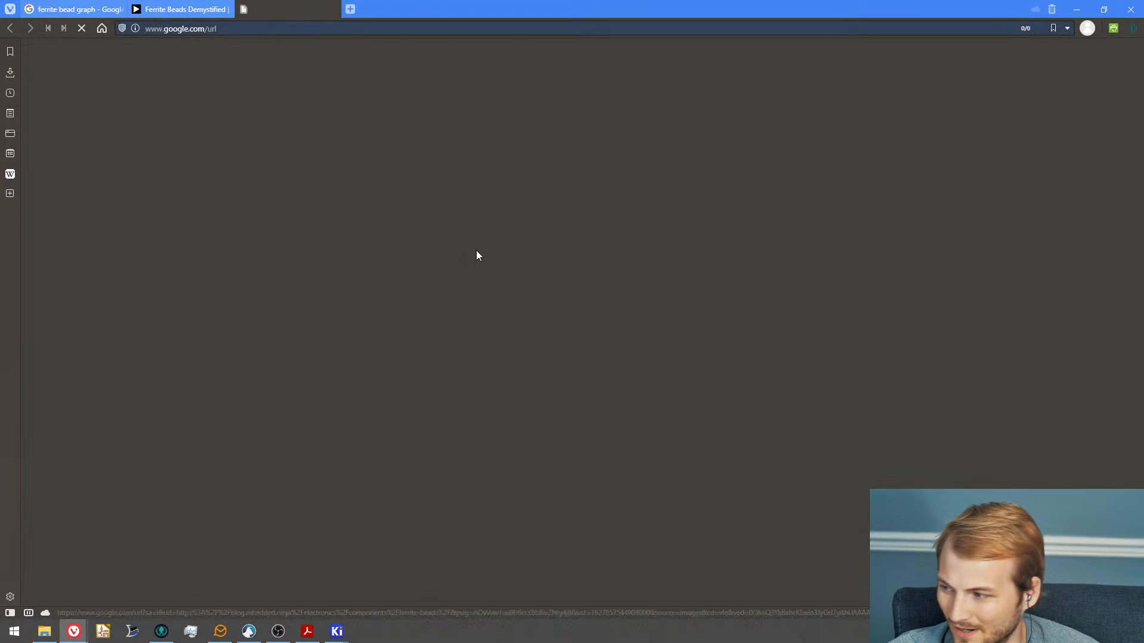
- Find the graph breaking impedance into Z, R and X on the Ferrite Beads page and open it as a standalone image
scroll(457, 250, down, 5)
scroll(551, 280, up, 2)
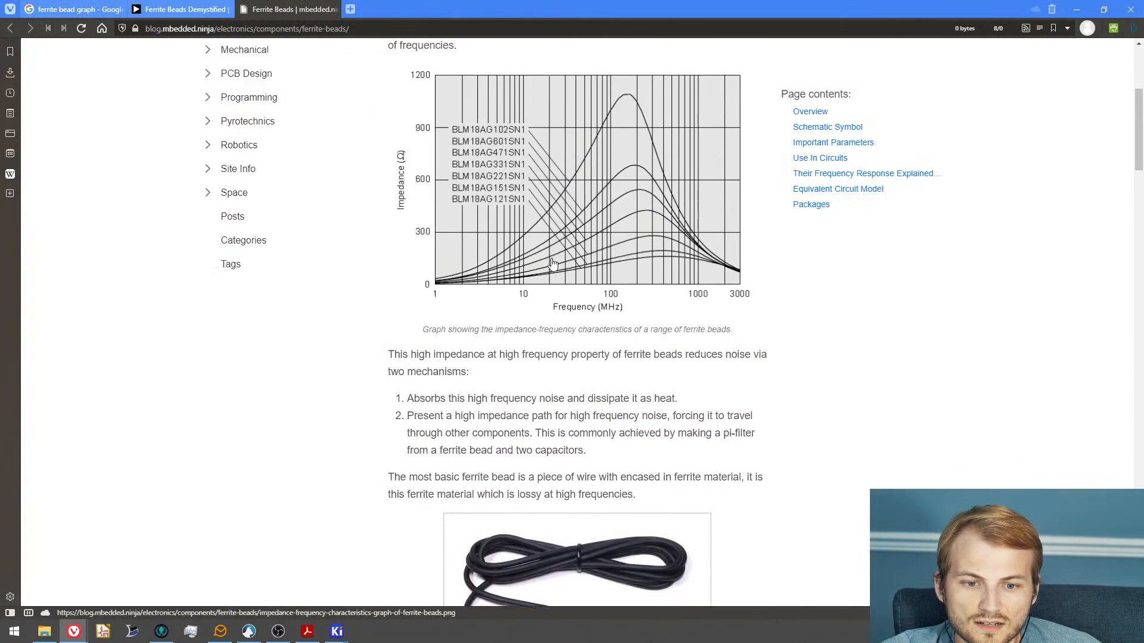
scroll(482, 279, down, 13)
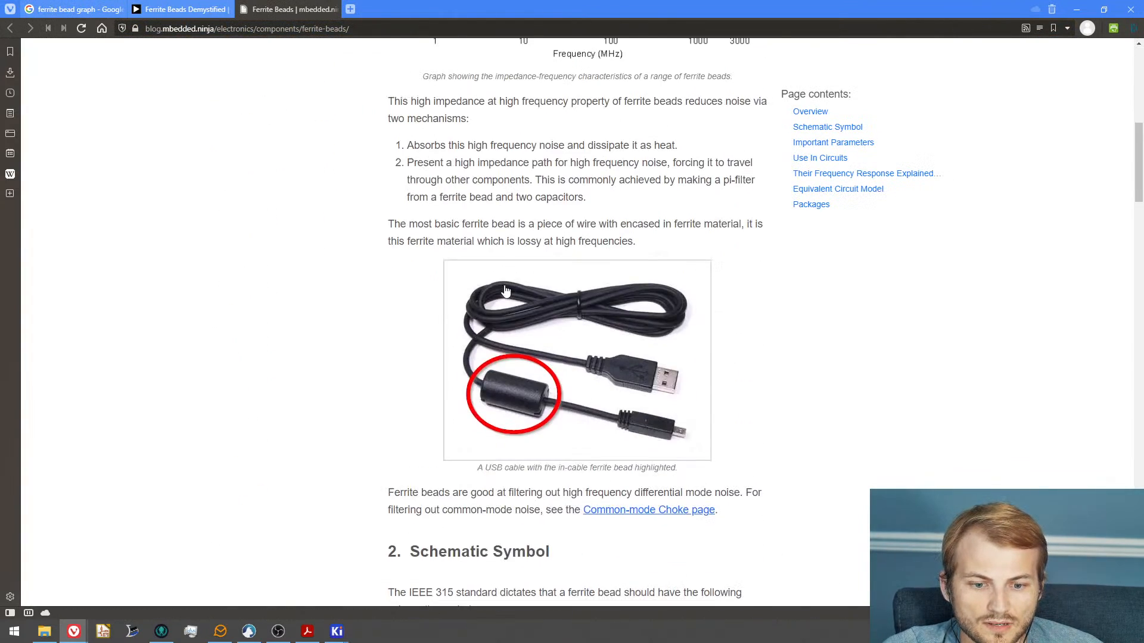
scroll(481, 279, down, 15)
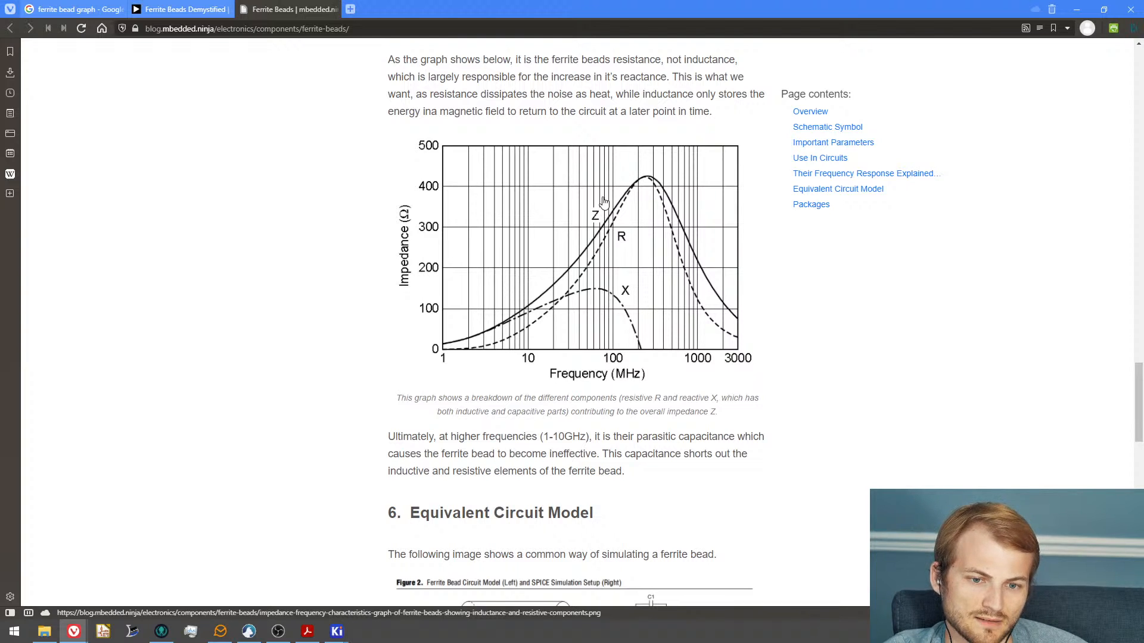
click(610, 150)
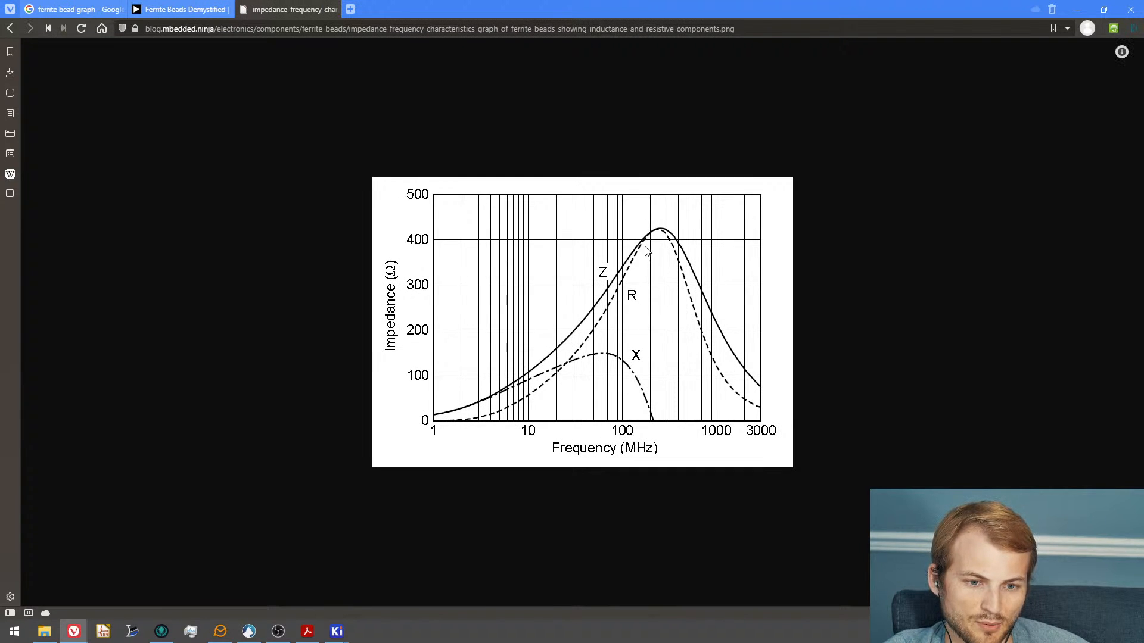
- Close the impedance graph and leave the browser for the input filter sheet in KiCad's Schematic Editor
click(336, 10)
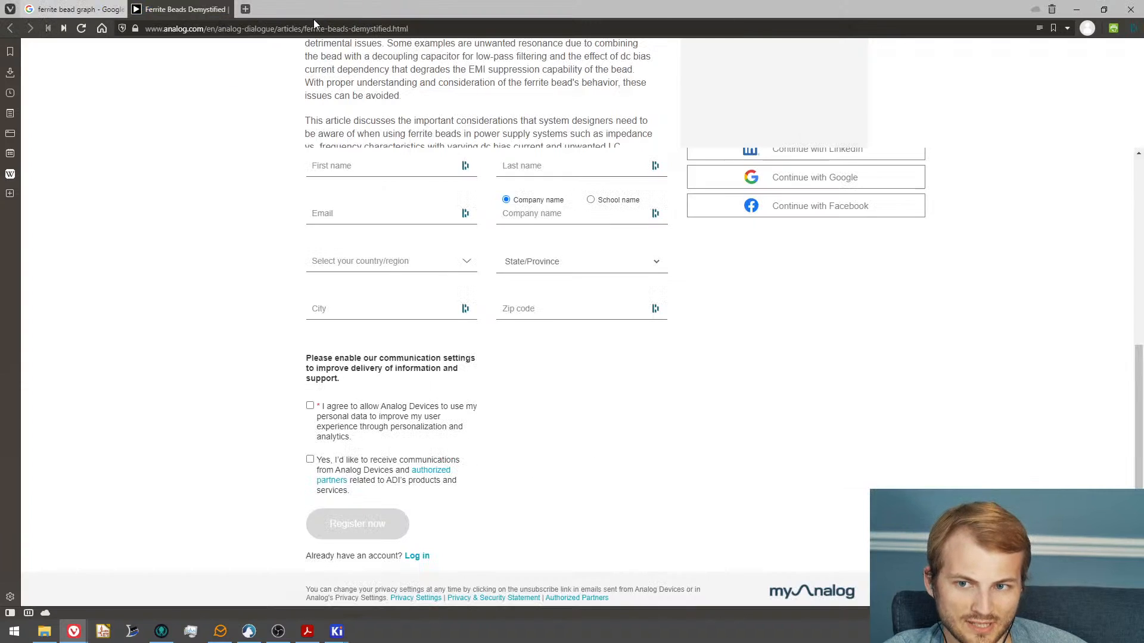
click(1075, 4)
scroll(581, 232, up, 3)
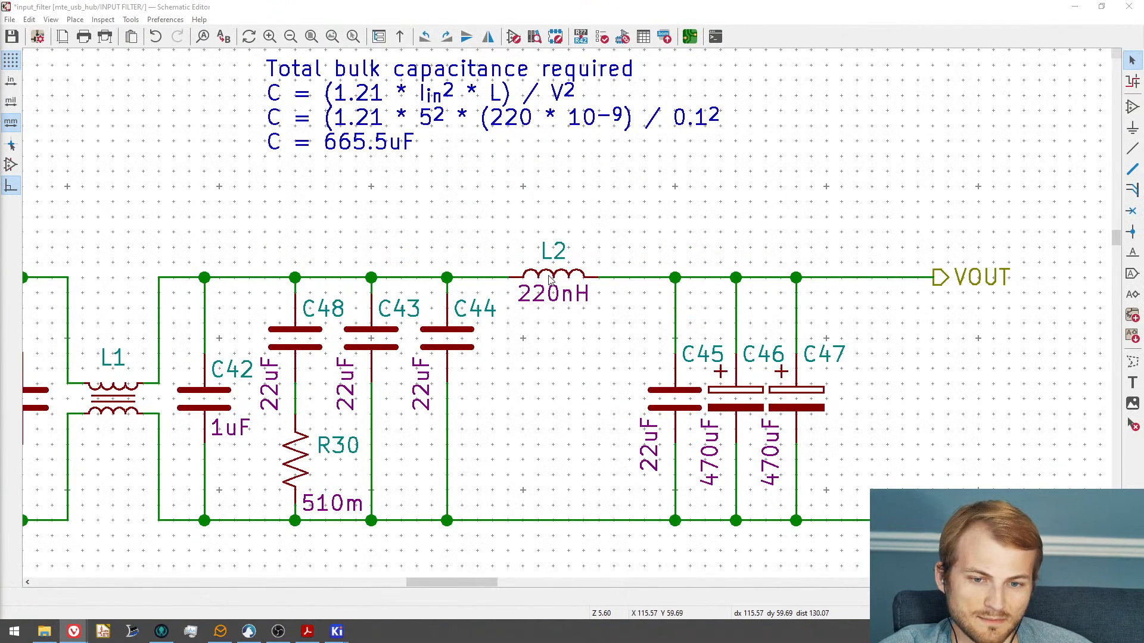
- Examine the total bulk capacitance calculation together with the 220nH inductor L2 and the capacitors on both sides of it
scroll(549, 279, down, 3)
scroll(571, 282, up, 1)
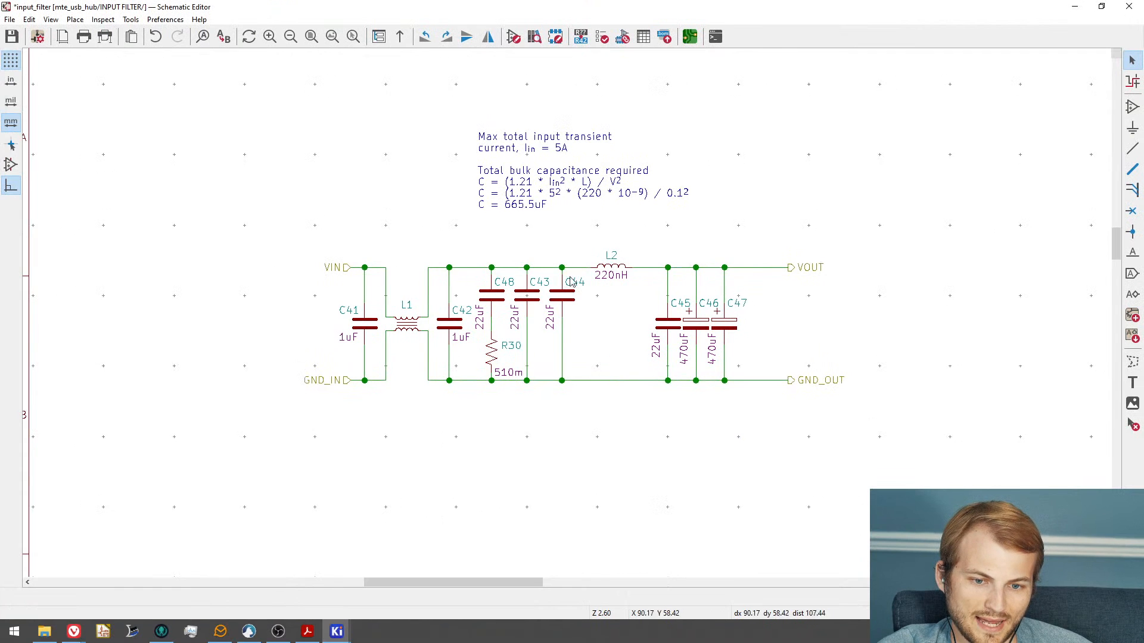
scroll(610, 319, up, 1)
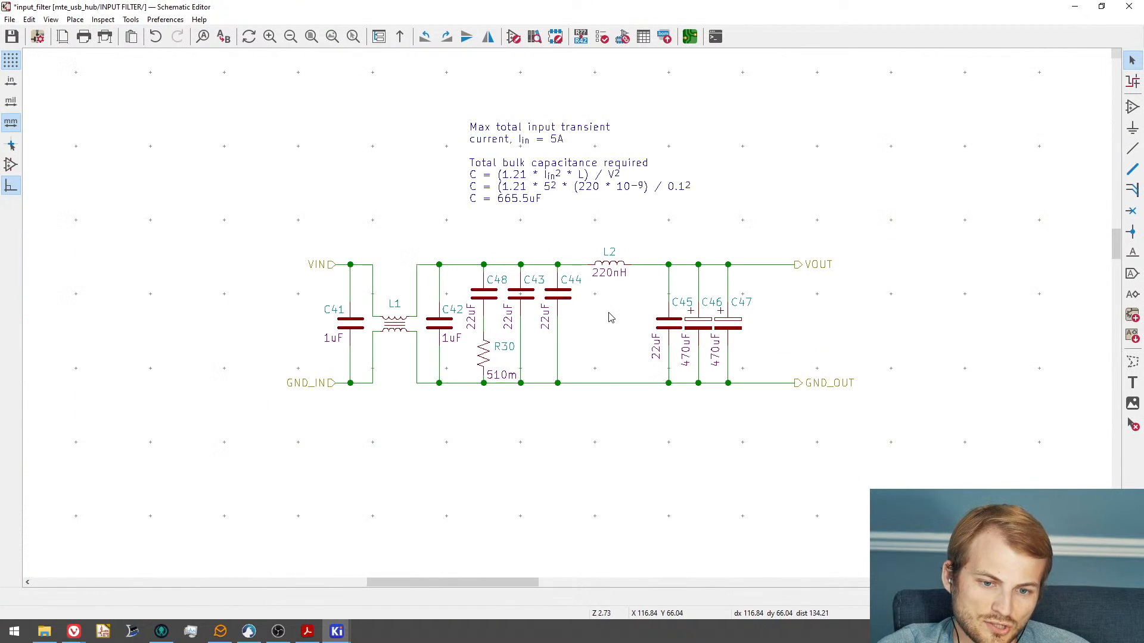
click(512, 202)
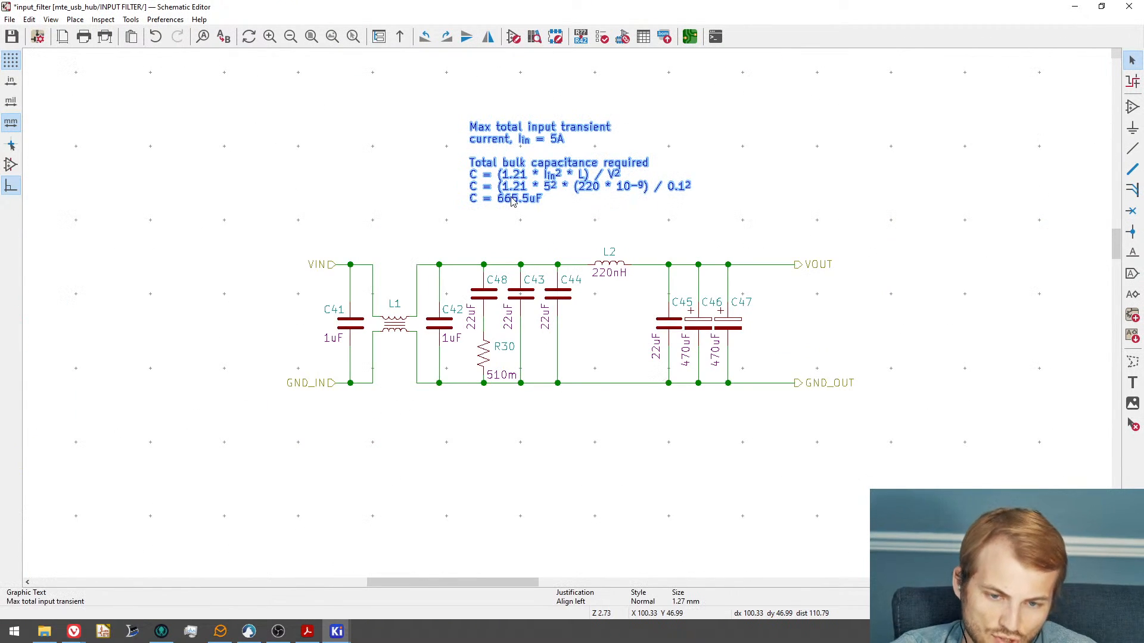
click(604, 227)
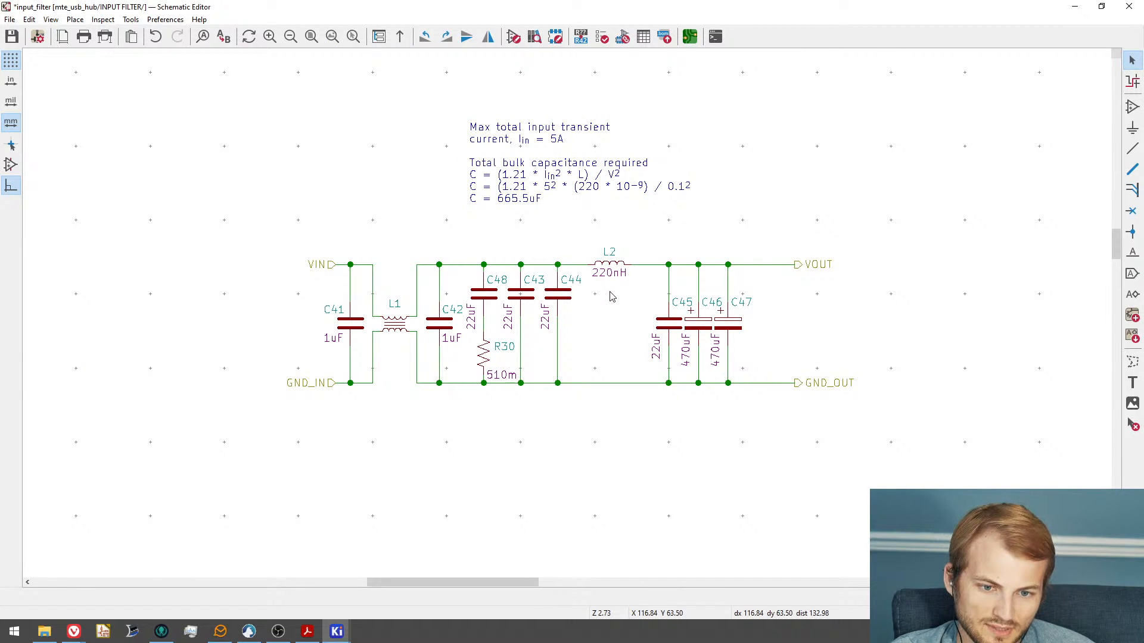
middle_drag(611, 296, 538, 280)
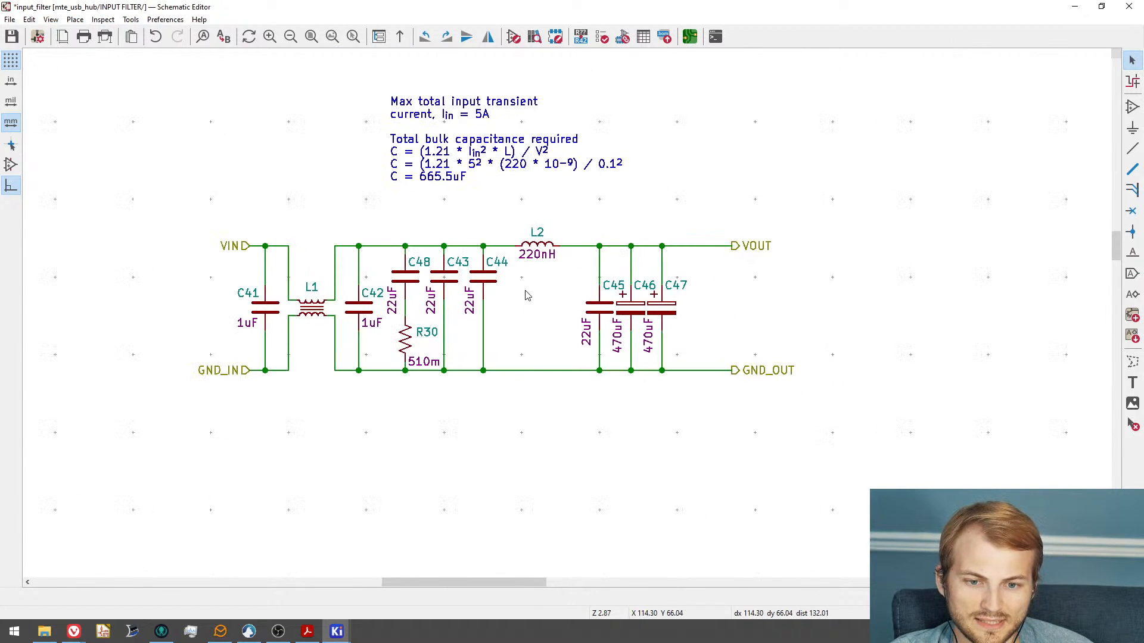
scroll(527, 295, up, 1)
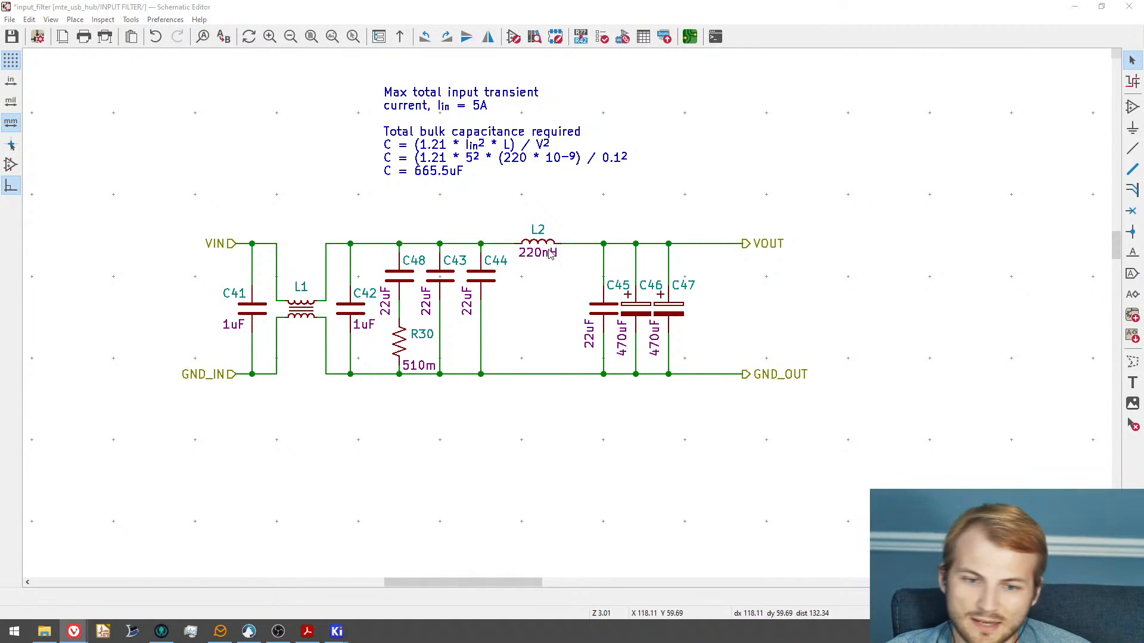
scroll(570, 283, down, 3)
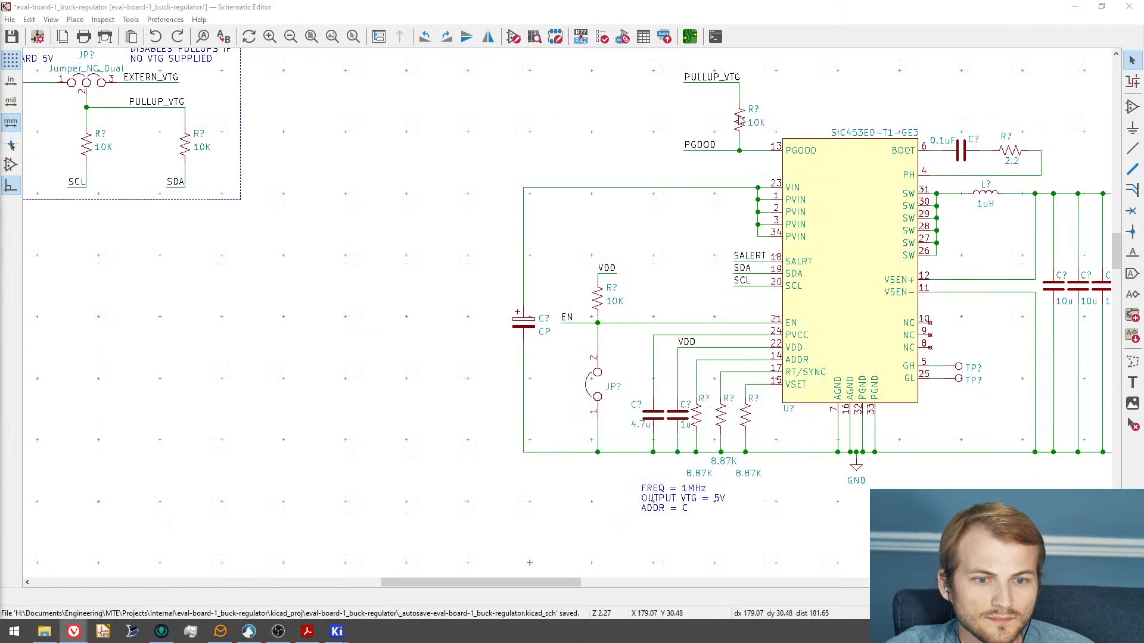
- In the eval-board-1_buck-regulator schematic, examine the VIN line and the free area ahead of the input capacitor
scroll(553, 296, up, 2)
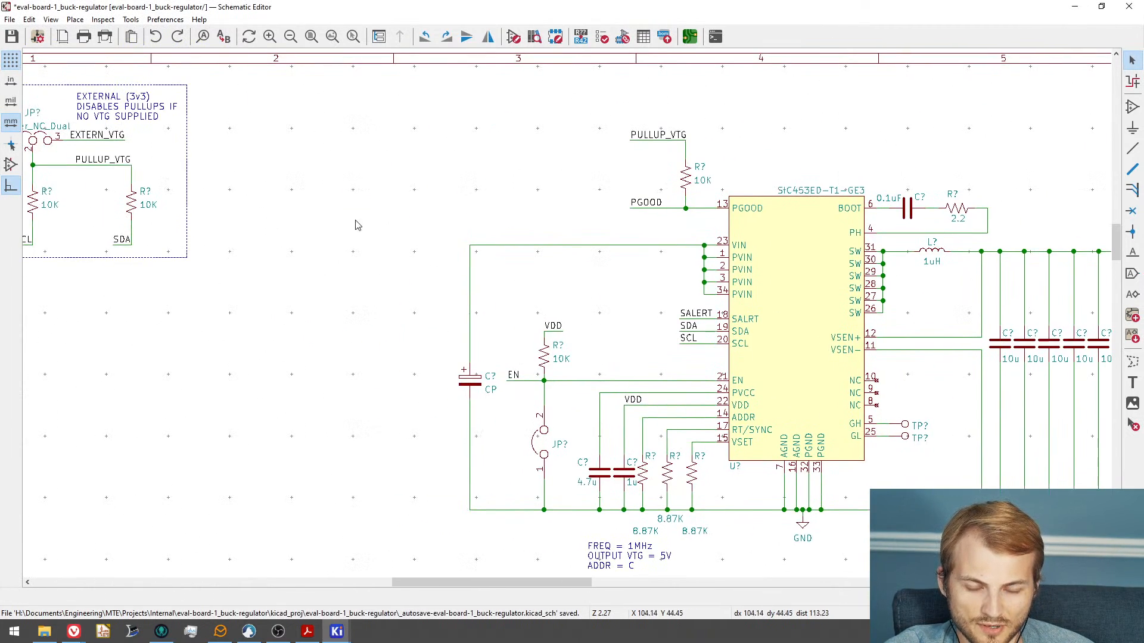
drag(339, 213, 467, 267)
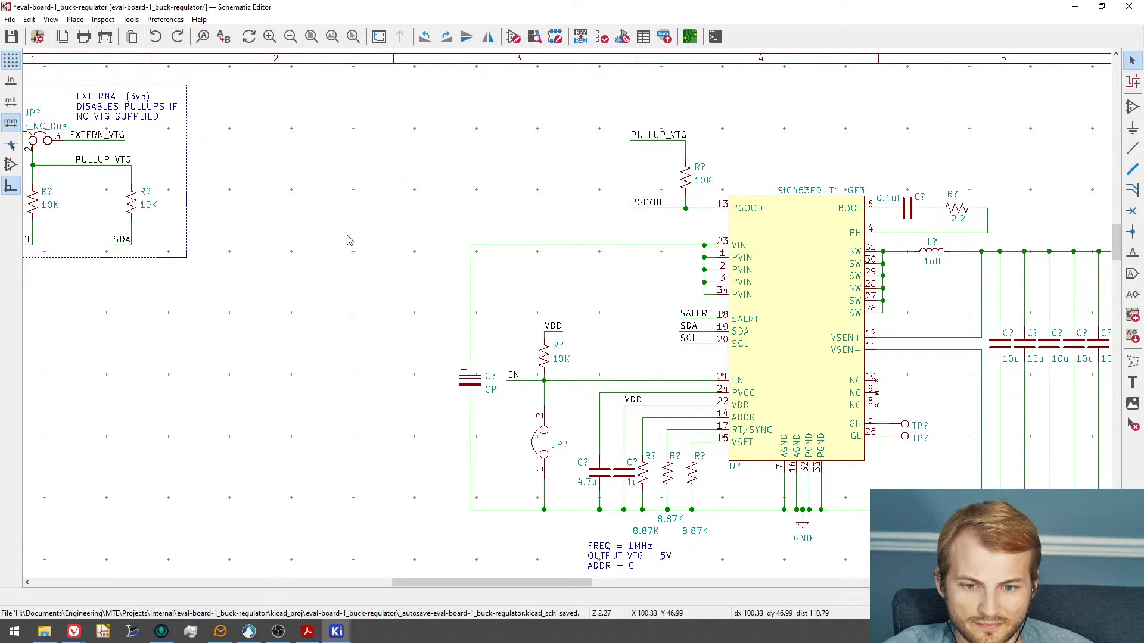
drag(340, 236, 428, 254)
drag(427, 253, 427, 254)
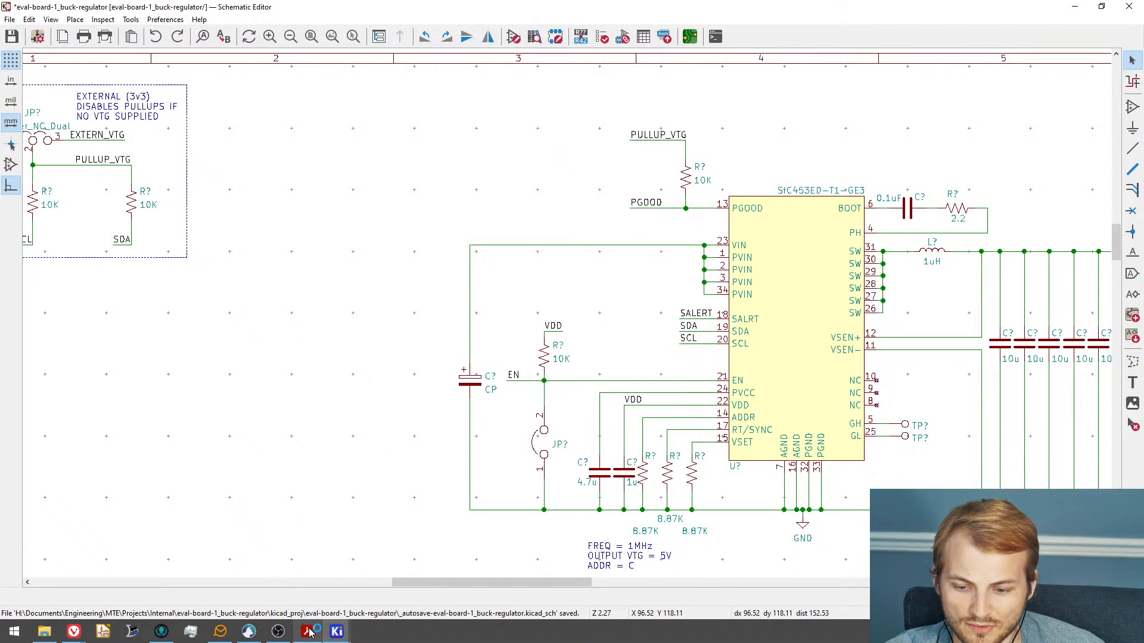
- Switch to the input_filter schematic and delete the 220nH inductor L2 from the top rail
mouse_move(336, 632)
click(499, 581)
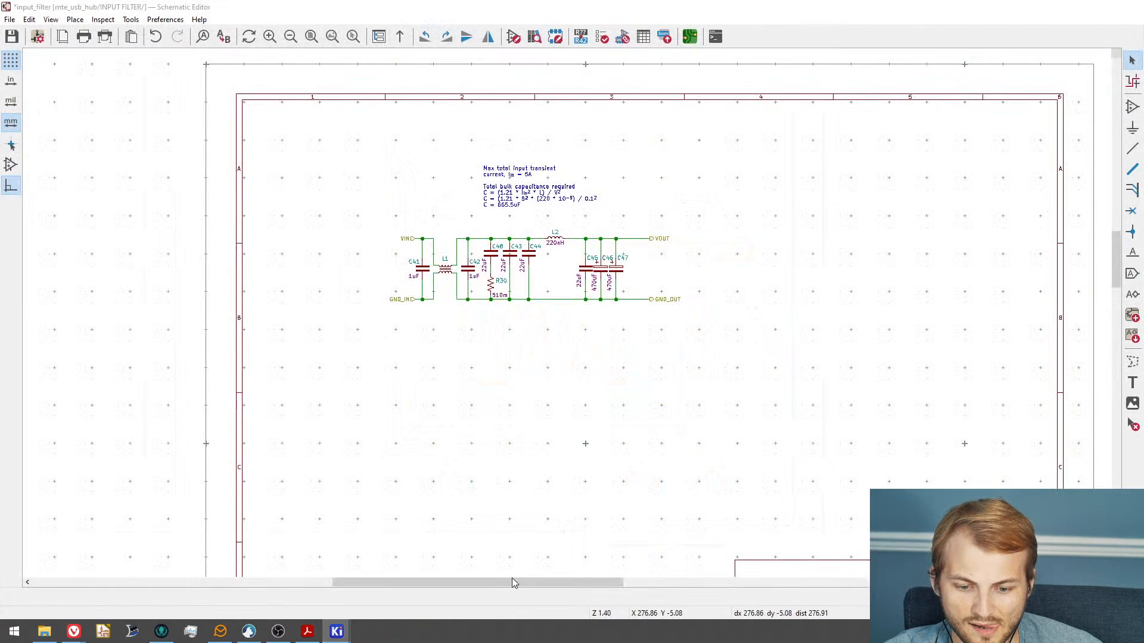
scroll(535, 392, up, 6)
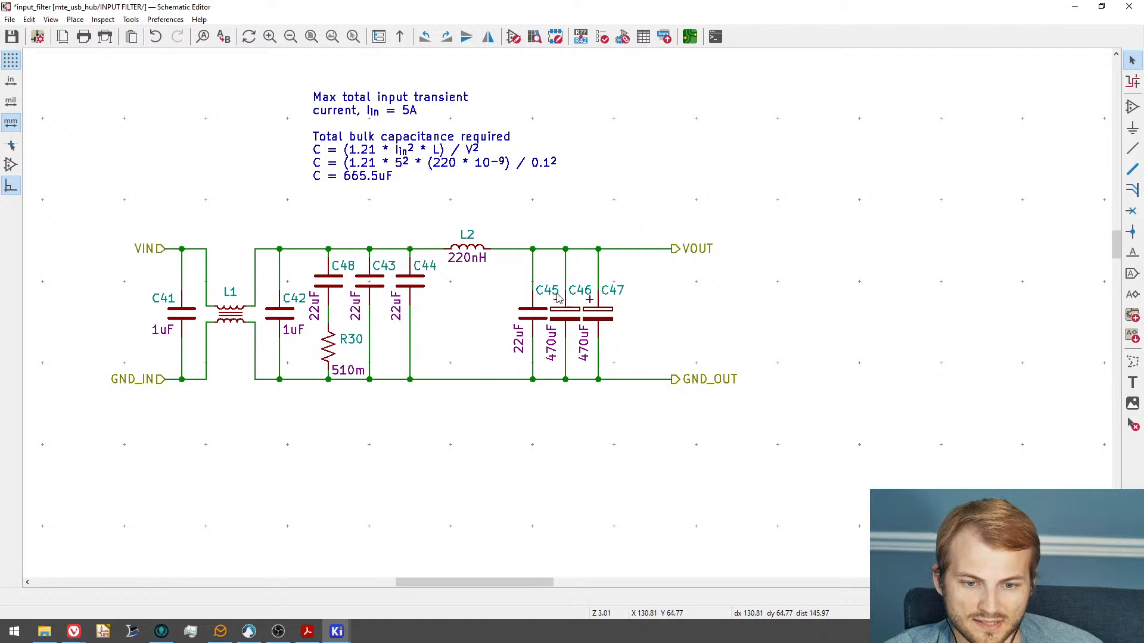
middle_drag(559, 299, 518, 363)
drag(426, 348, 416, 260)
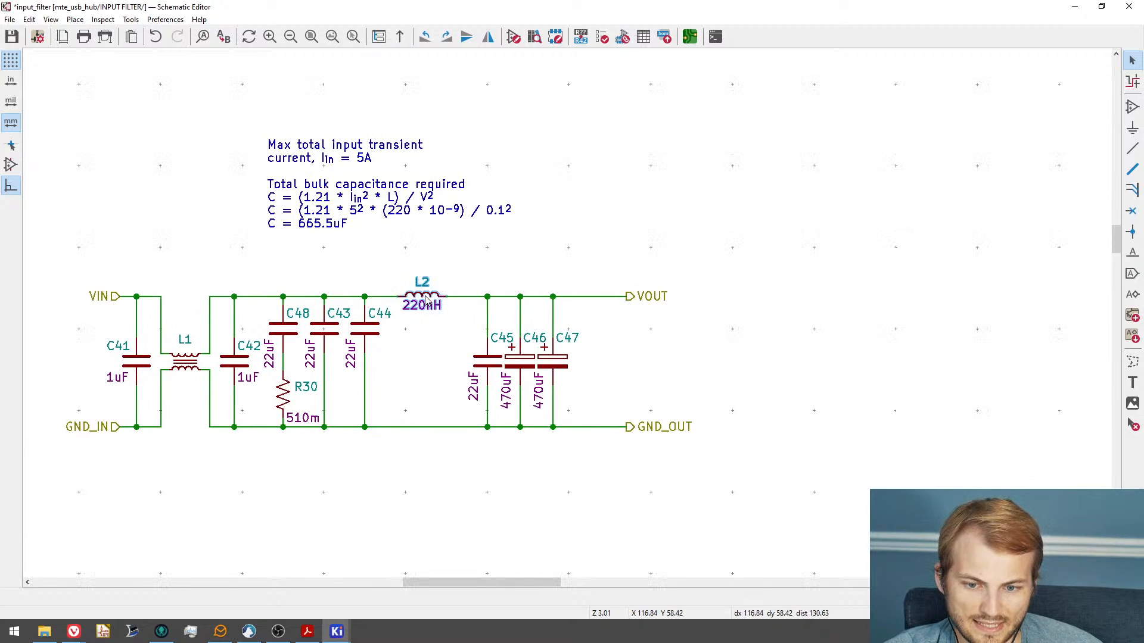
key(Delete)
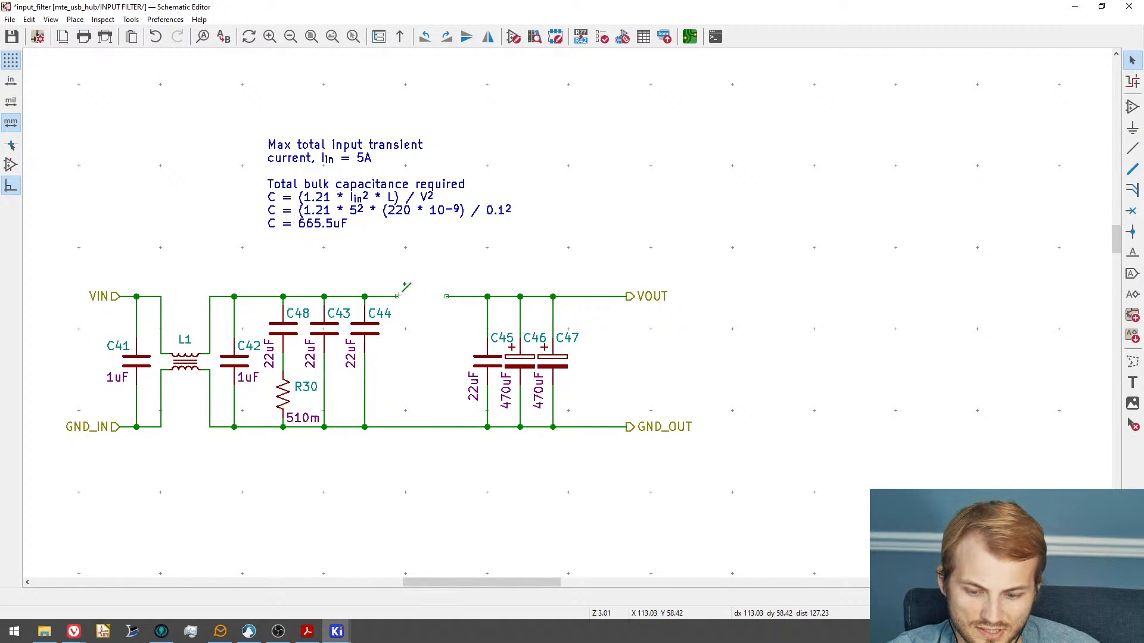
- Undo the deletion of the 220nH inductor L2 and return to the eval-board-1_buck-regulator schematic
middle_drag(547, 392, 433, 343)
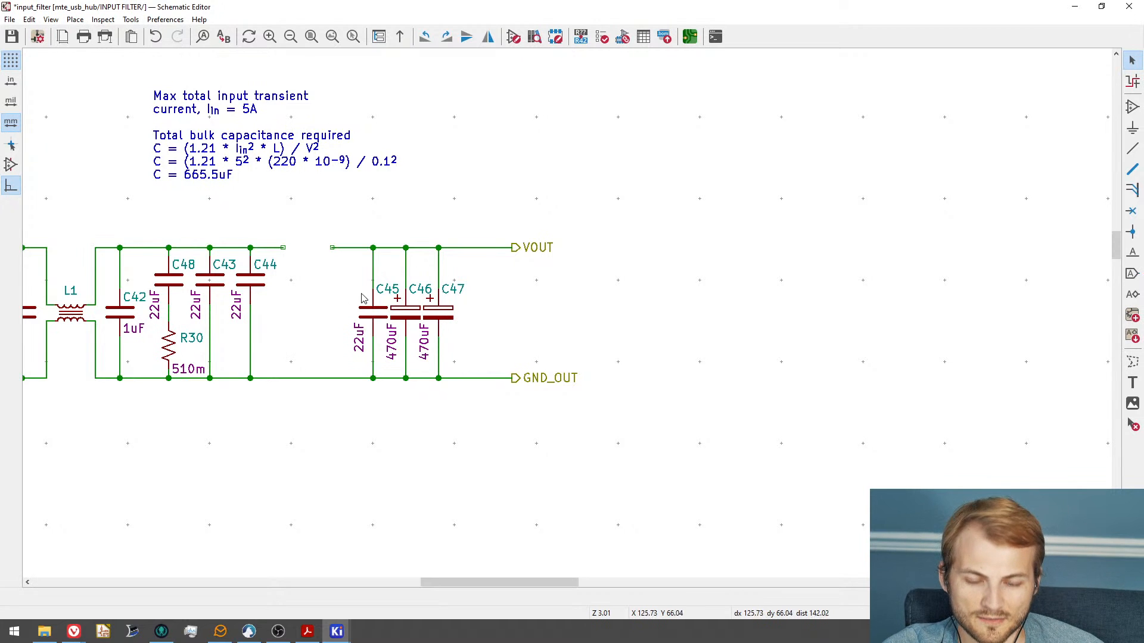
key(ctrl+z)
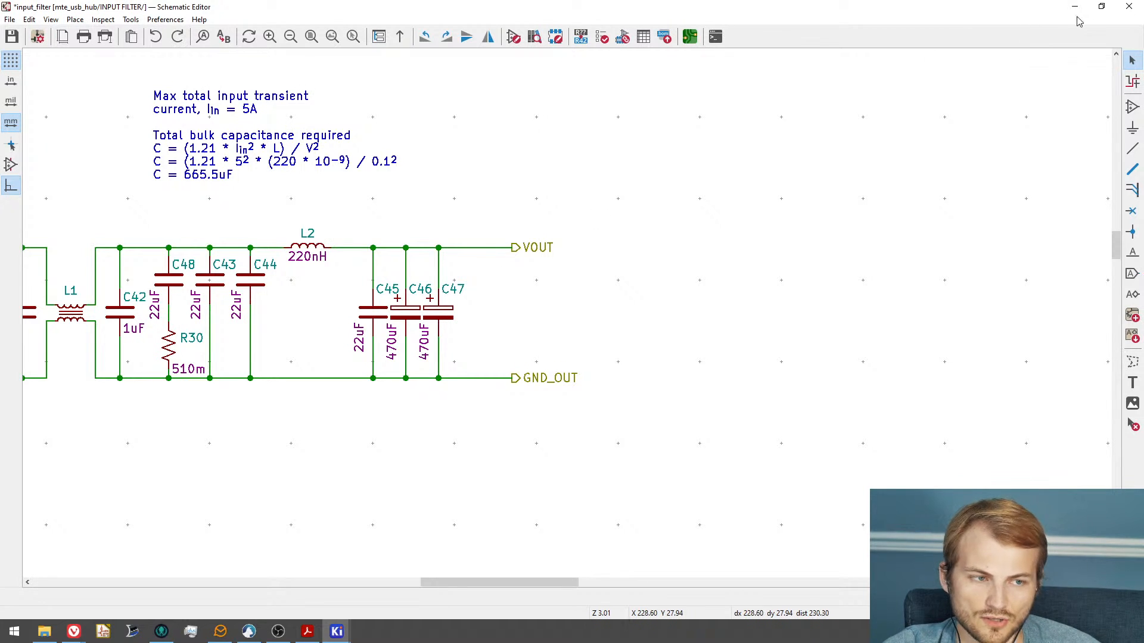
click(1075, 7)
- Examine the regulator's VIN line, its polarized input capacitor and the free area between them and the I2C pullups block
middle_drag(539, 325, 393, 232)
scroll(461, 284, down, 1)
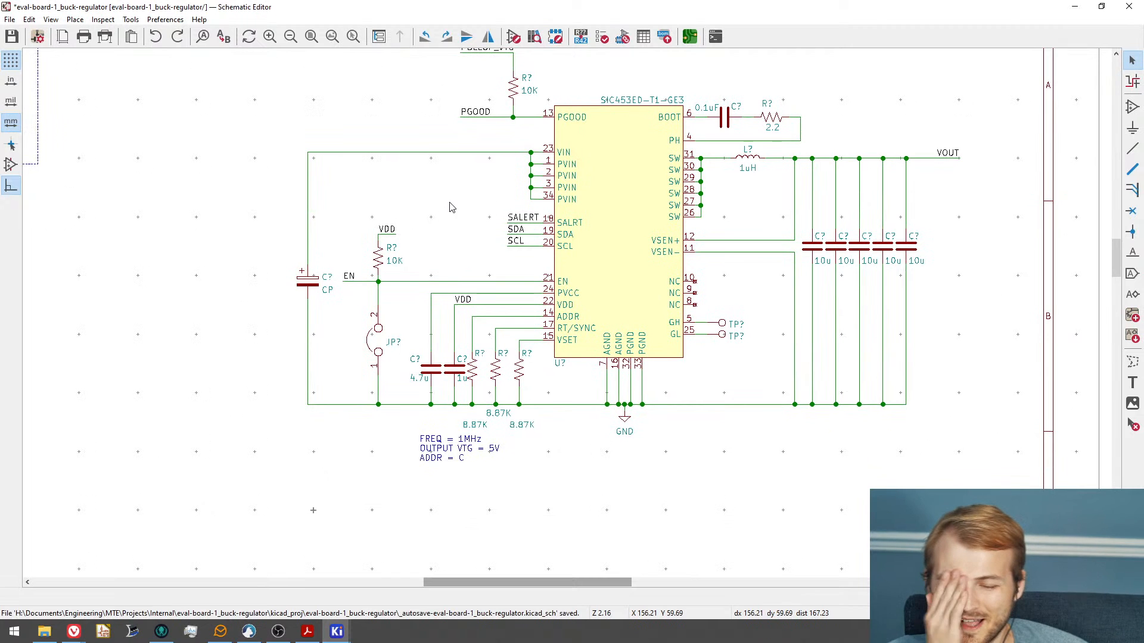
middle_drag(393, 227, 418, 269)
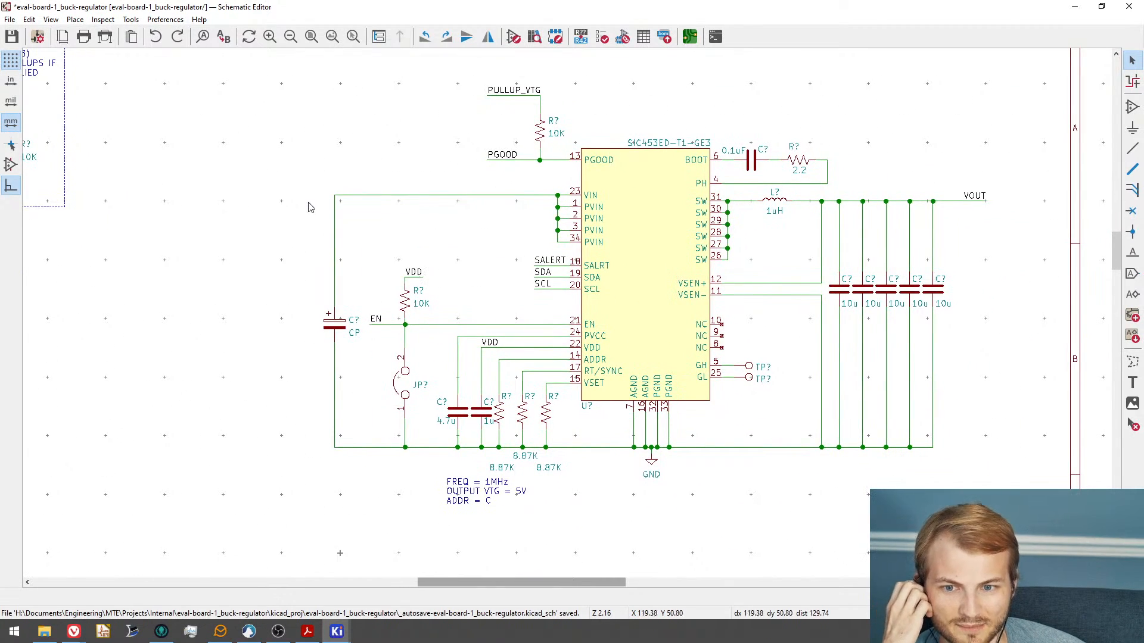
drag(276, 190, 331, 202)
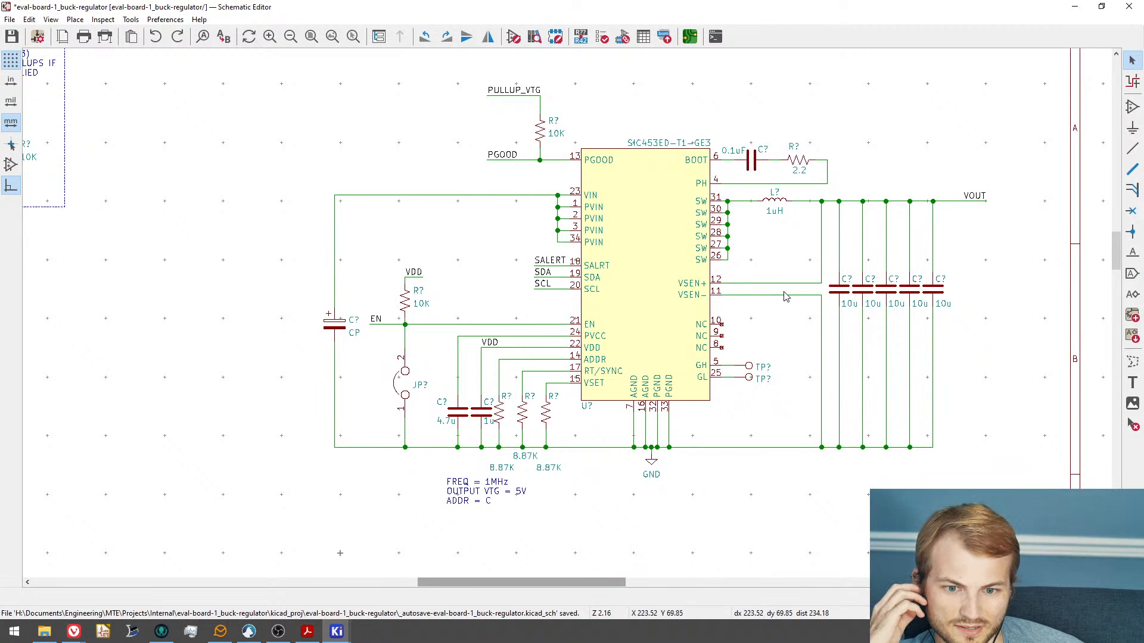
middle_drag(289, 248, 485, 276)
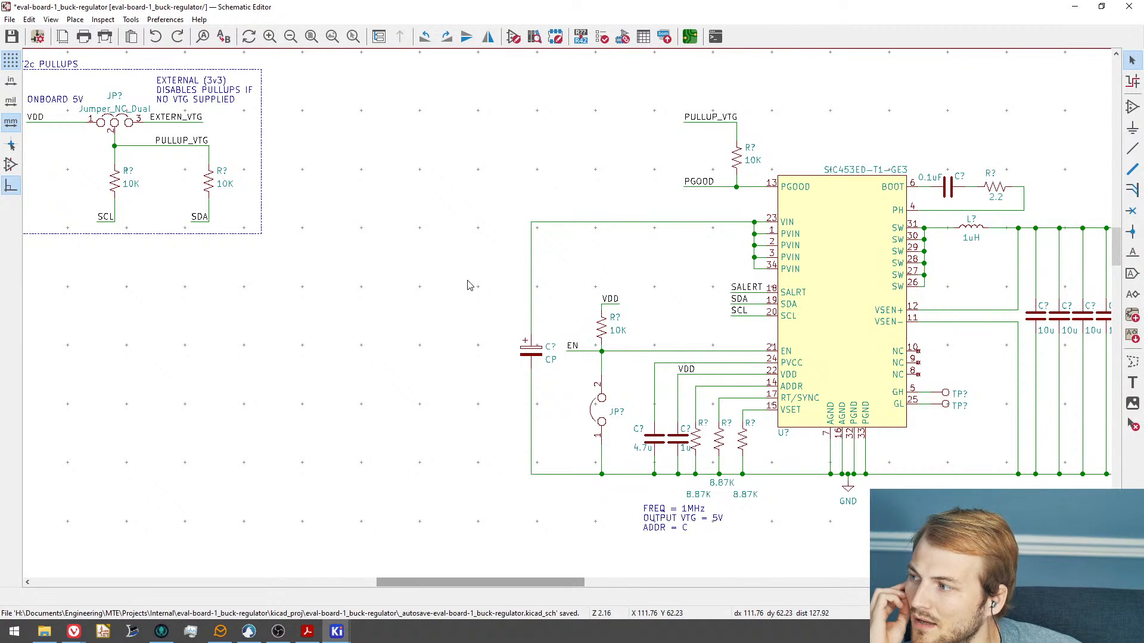
middle_drag(499, 258, 348, 244)
scroll(376, 286, up, 1)
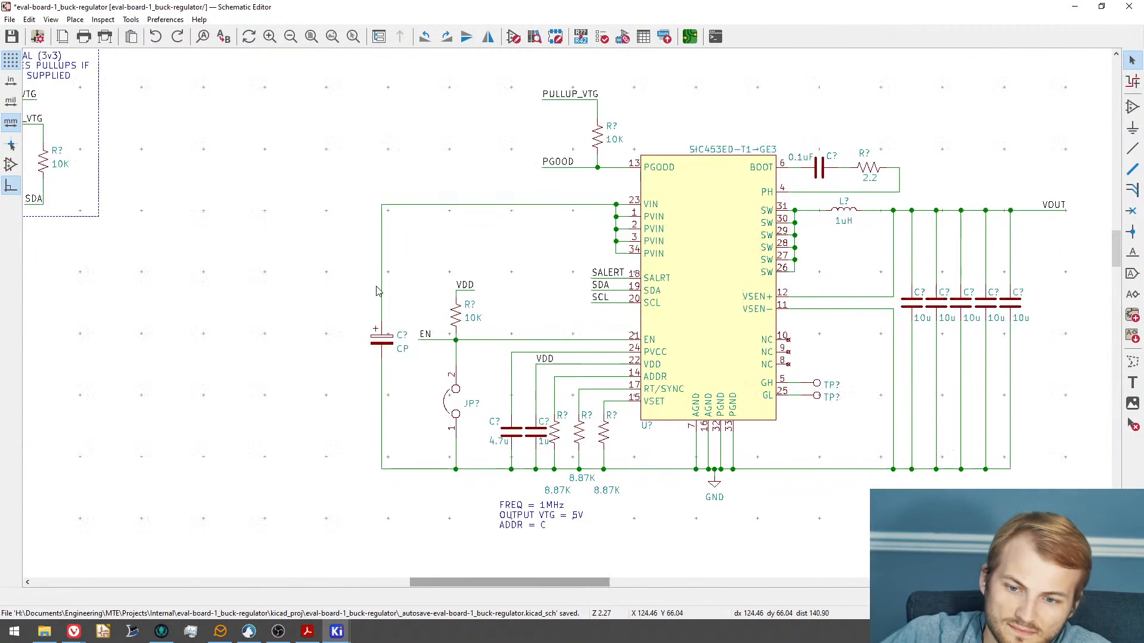
scroll(379, 289, up, 3)
scroll(383, 287, down, 4)
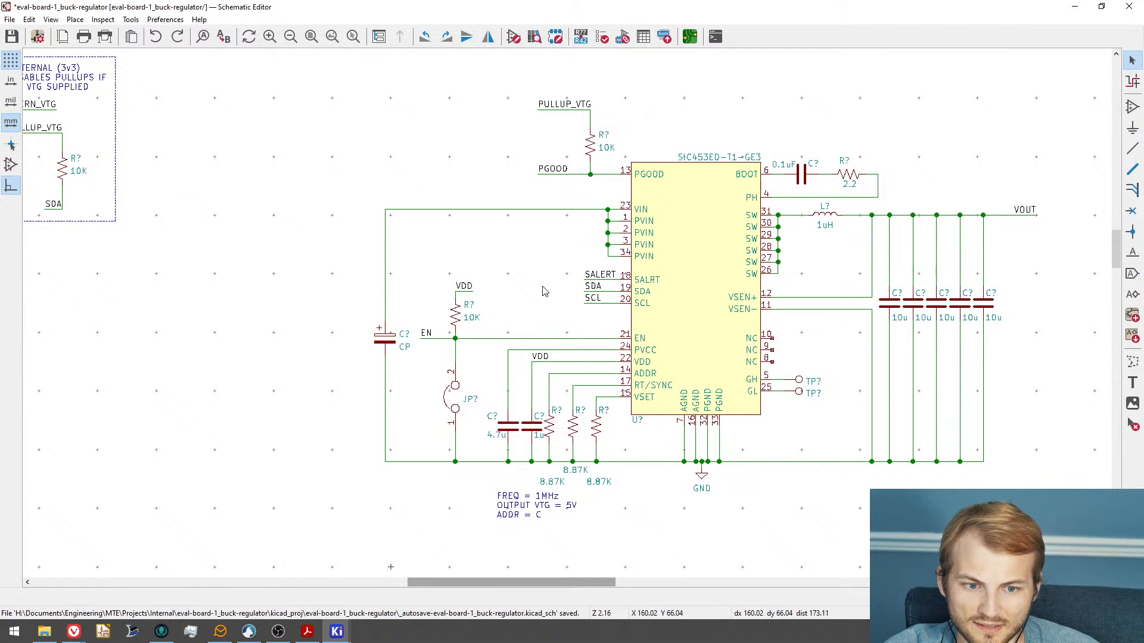
scroll(373, 285, down, 3)
scroll(411, 285, down, 2)
middle_drag(406, 281, 438, 315)
scroll(499, 303, up, 3)
scroll(499, 304, down, 3)
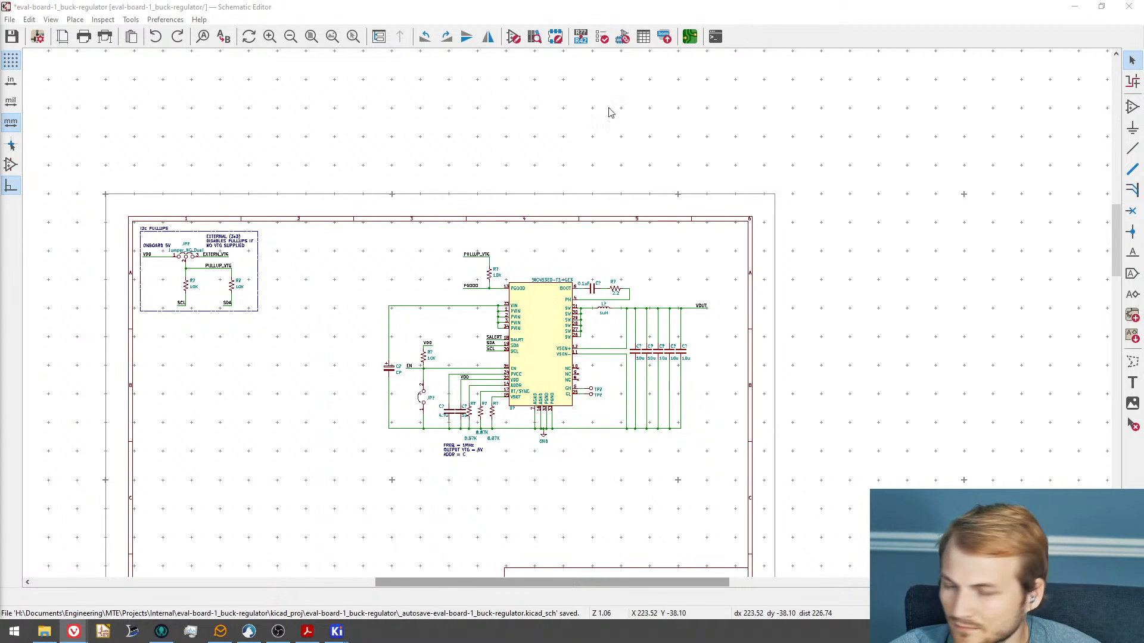
- Find the Ferrite_Bead symbol by searching for ferrite and place it horizontally ahead of the VIN wire's corner, level with that wire
click(1132, 106)
click(309, 388)
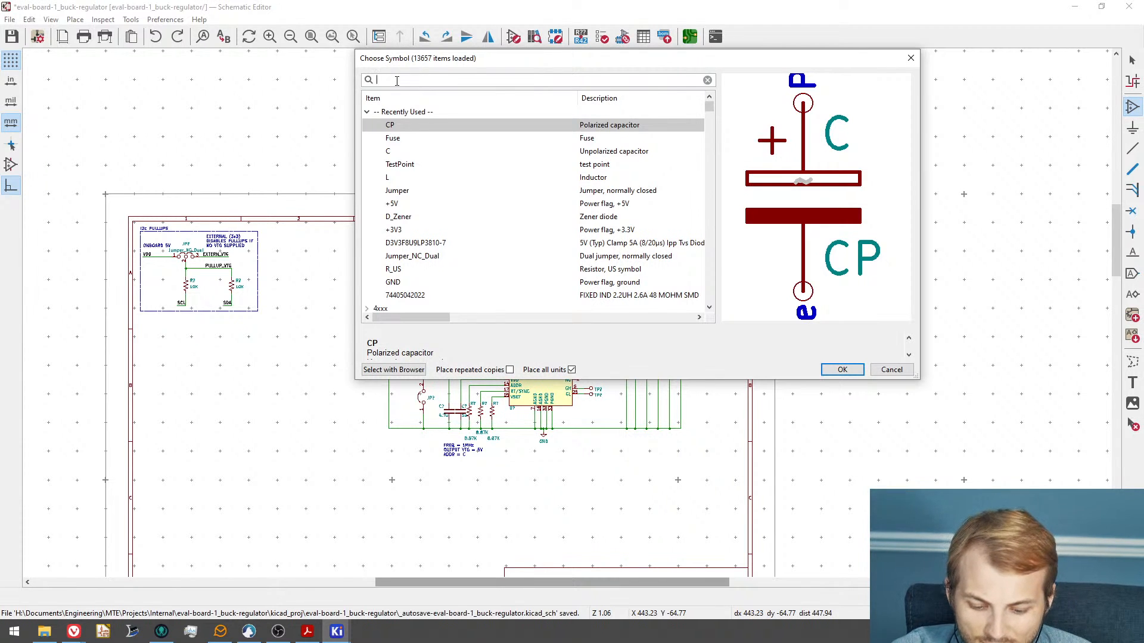
text(ferrite)
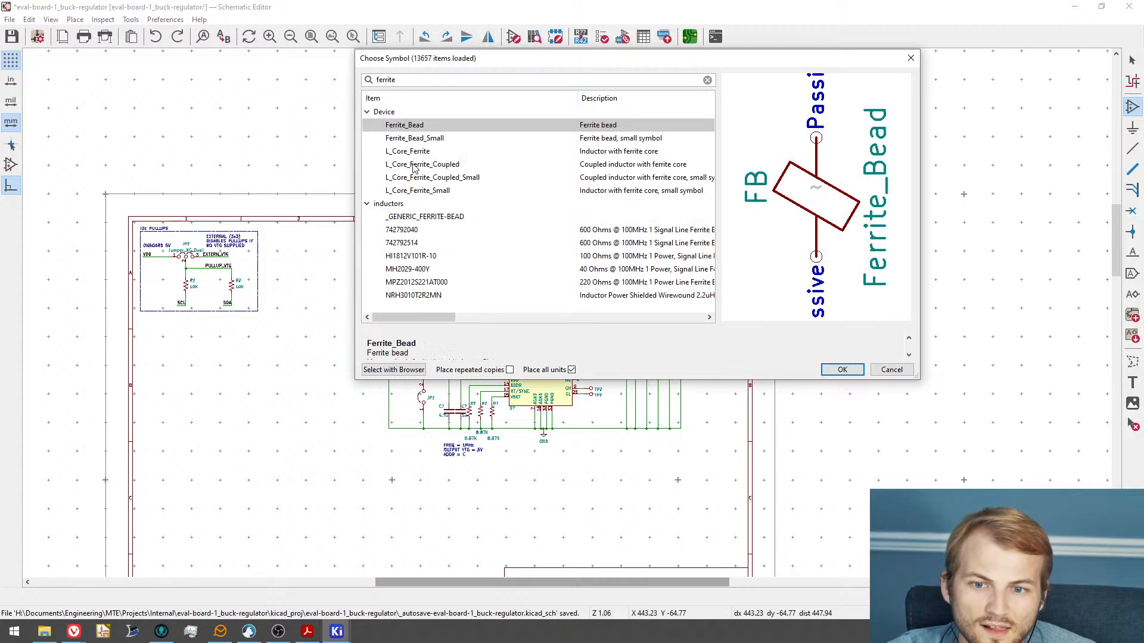
click(425, 138)
click(405, 125)
double_click(405, 125)
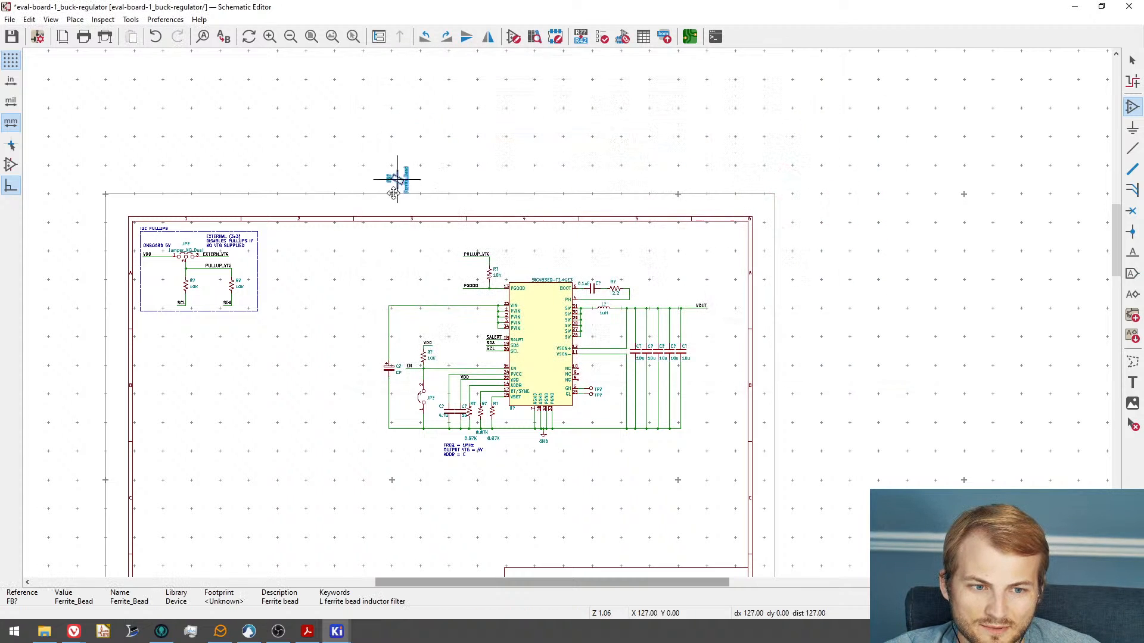
scroll(372, 301, up, 3)
scroll(357, 301, up, 3)
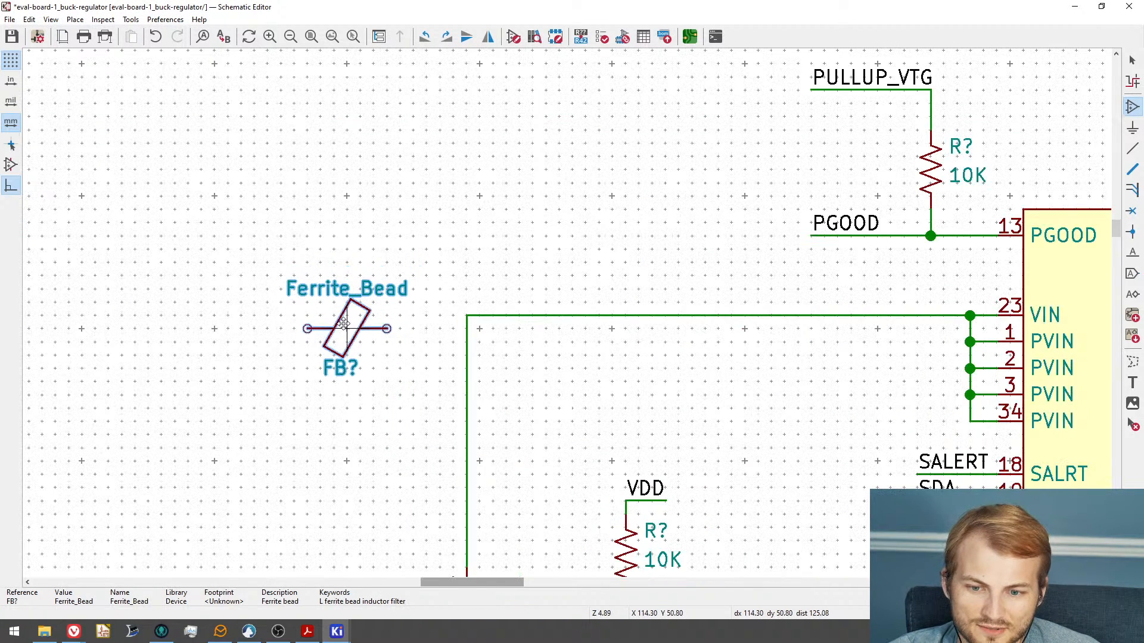
click(306, 315)
- Hide the ferrite bead's value text and move its FB? reference down to just above the symbol
double_click(314, 279)
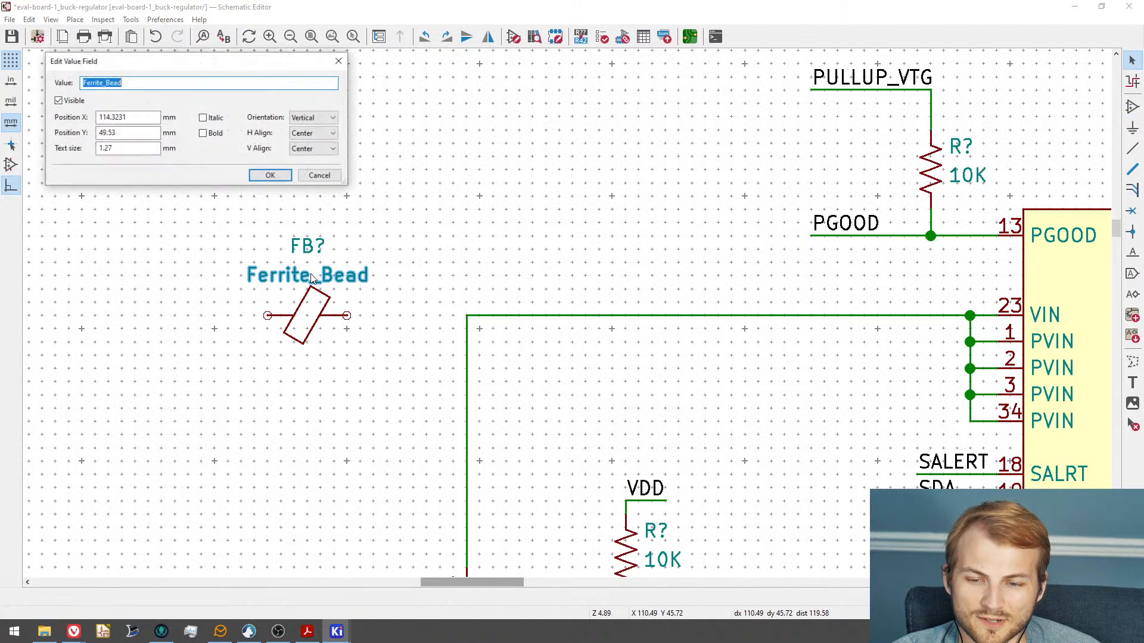
click(271, 176)
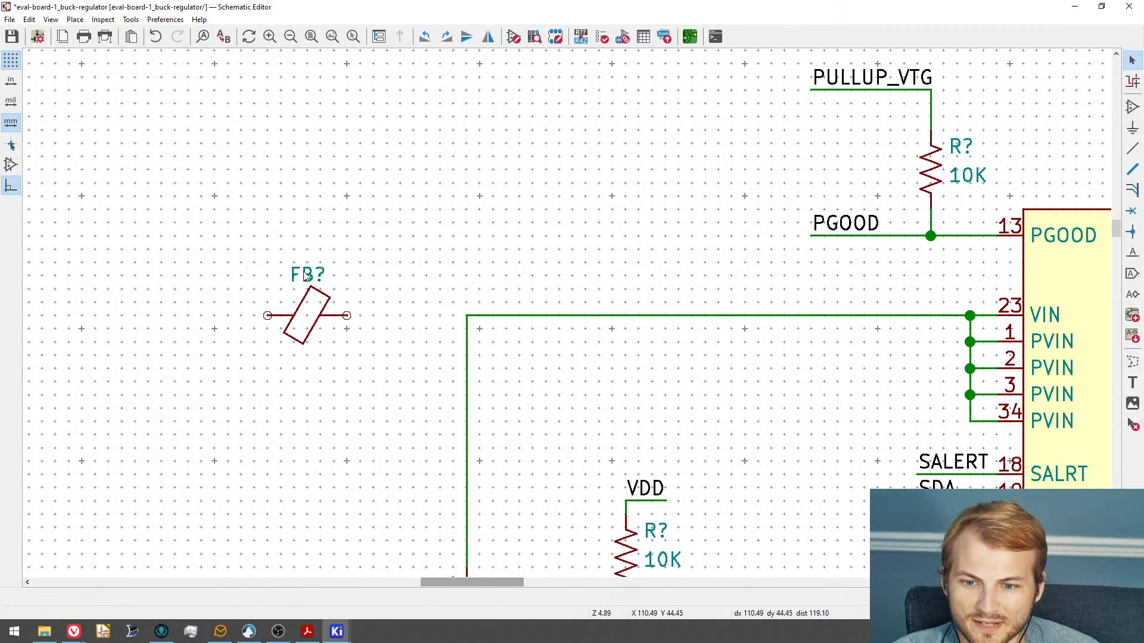
click(307, 274)
key(m)
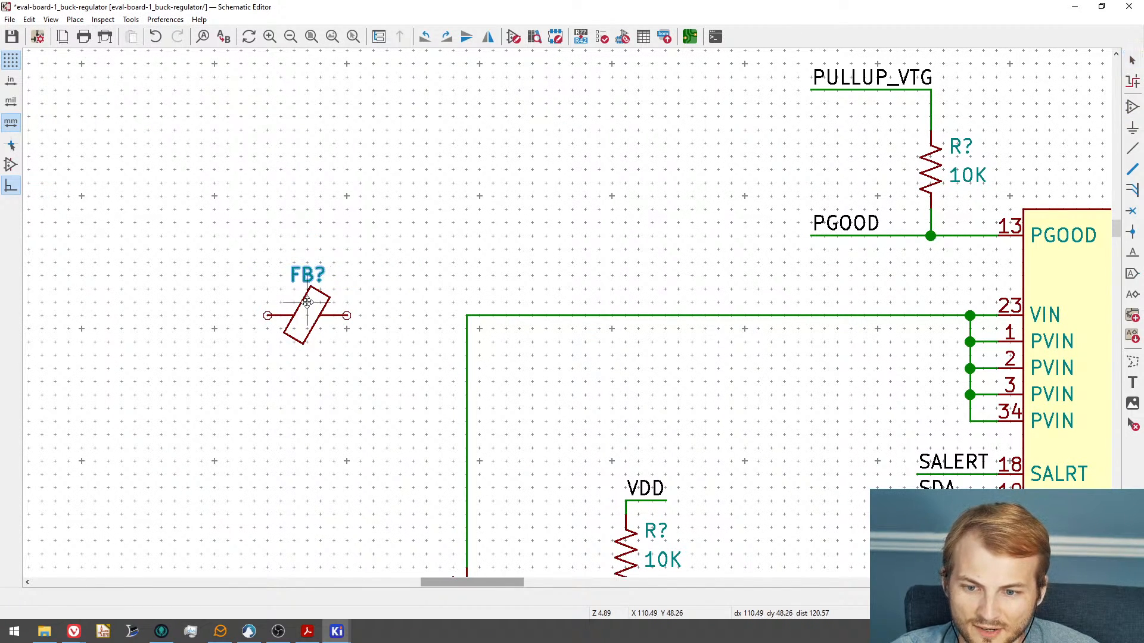
click(307, 275)
- Move the ferrite bead closer to the corner of the VIN wire, keeping it level with the wire
click(306, 301)
key(m)
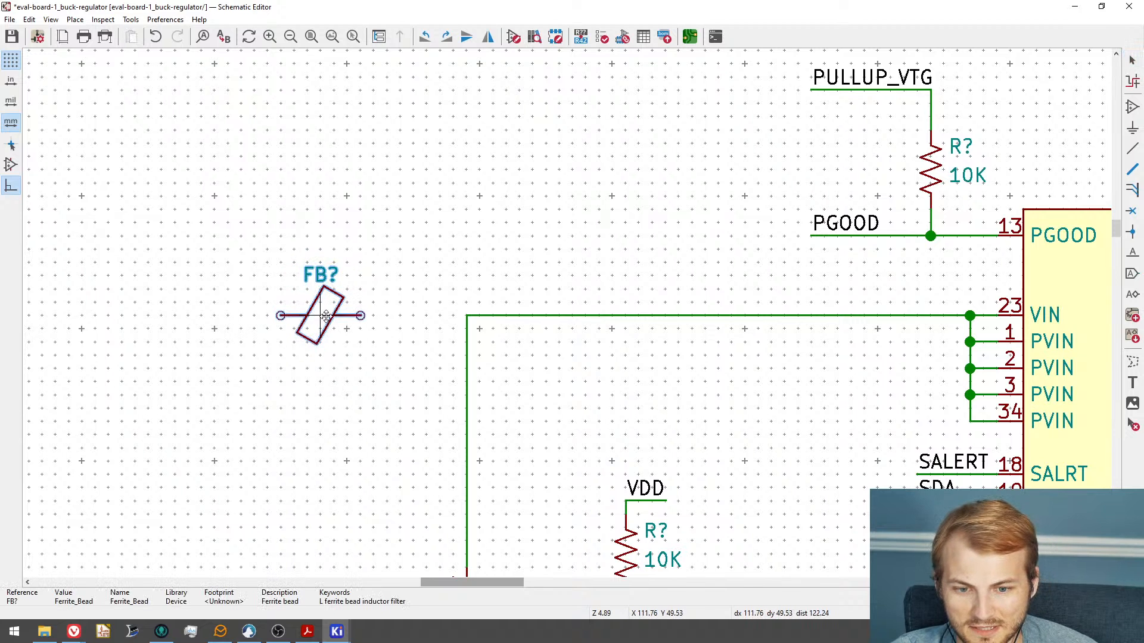
scroll(330, 320, down, 1)
click(331, 319)
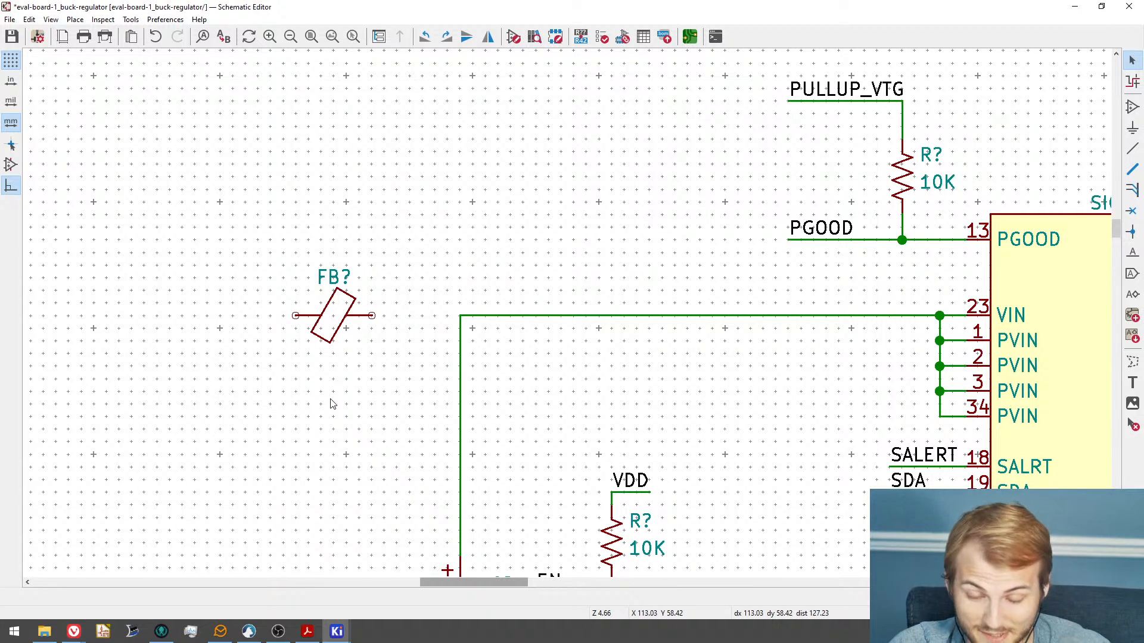
scroll(337, 394, down, 4)
scroll(336, 313, up, 2)
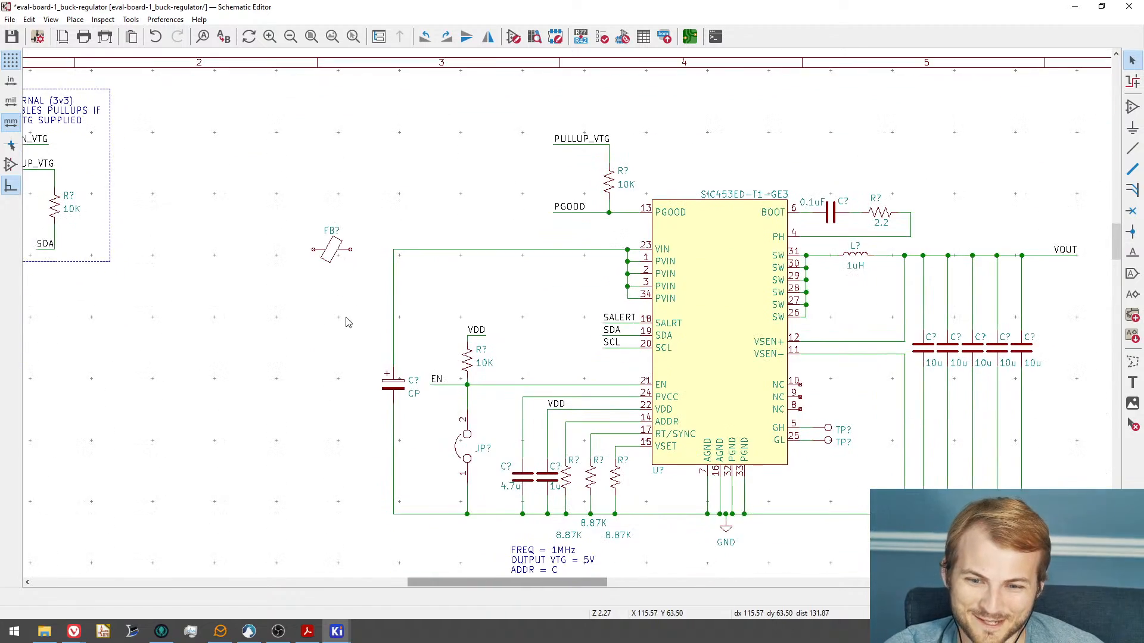
scroll(350, 298, up, 4)
click(318, 198)
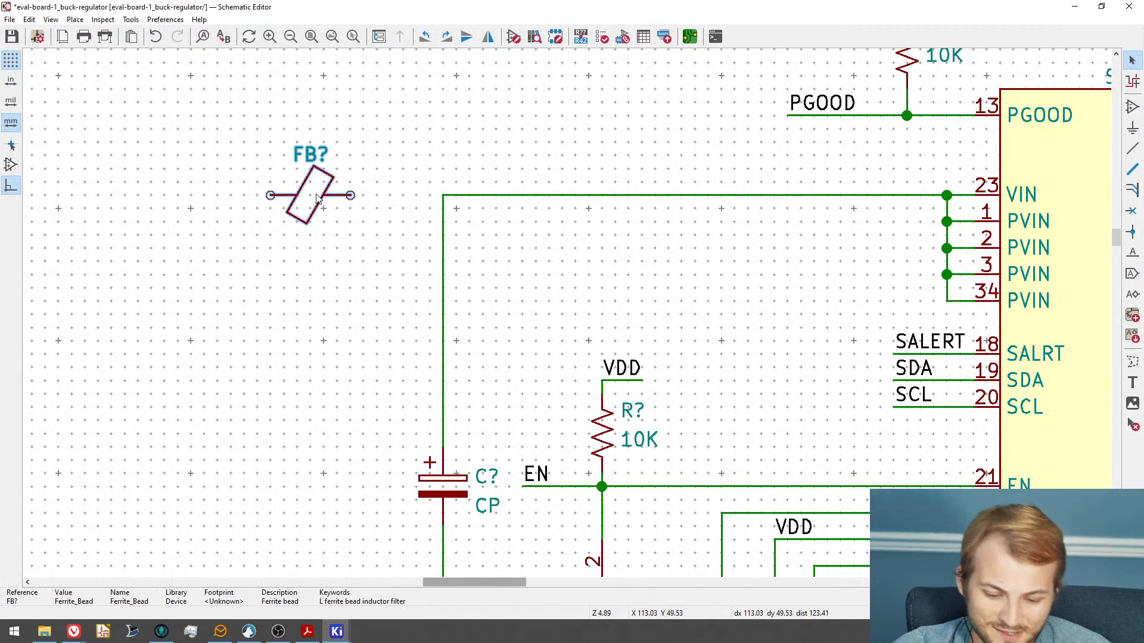
drag(318, 198, 350, 204)
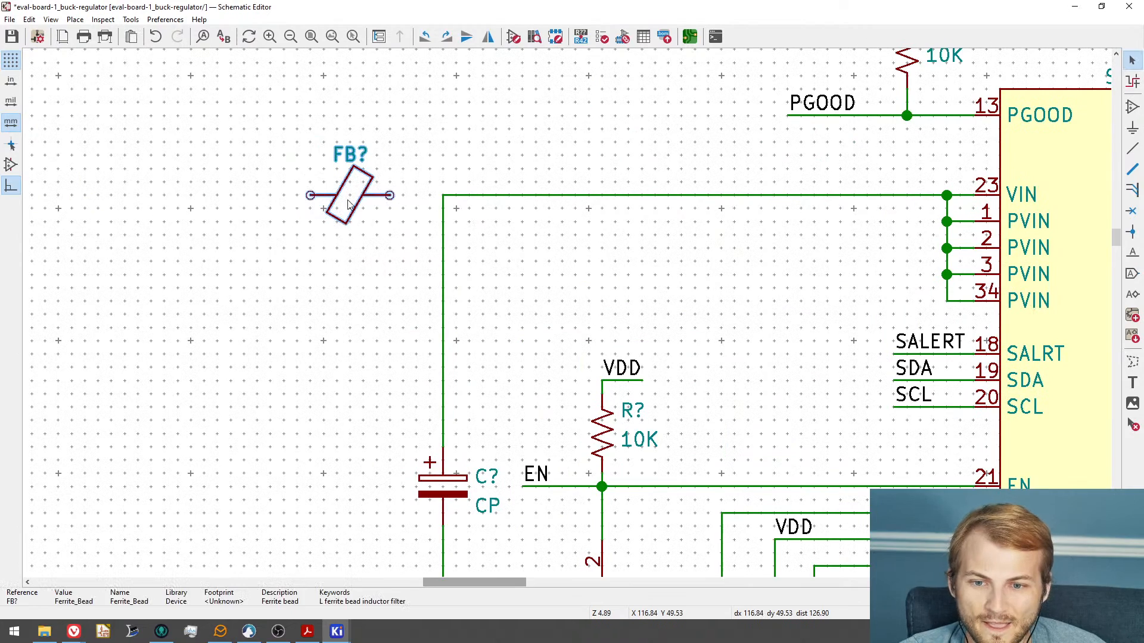
click(321, 317)
middle_drag(336, 316, 338, 185)
scroll(337, 185, down, 1)
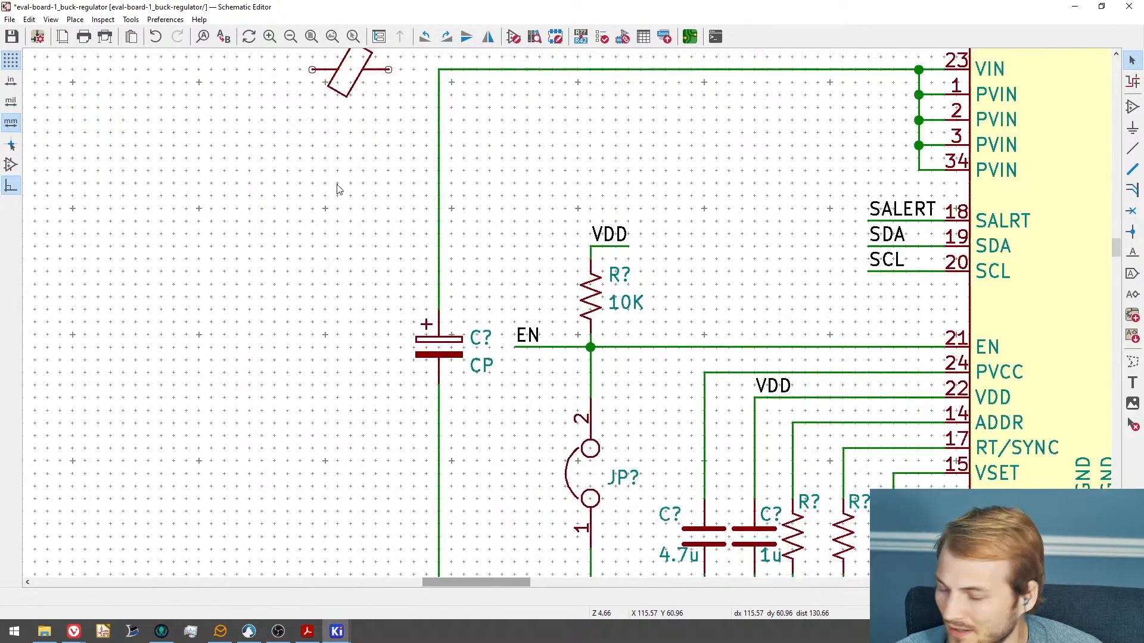
scroll(338, 190, down, 4)
scroll(302, 307, up, 5)
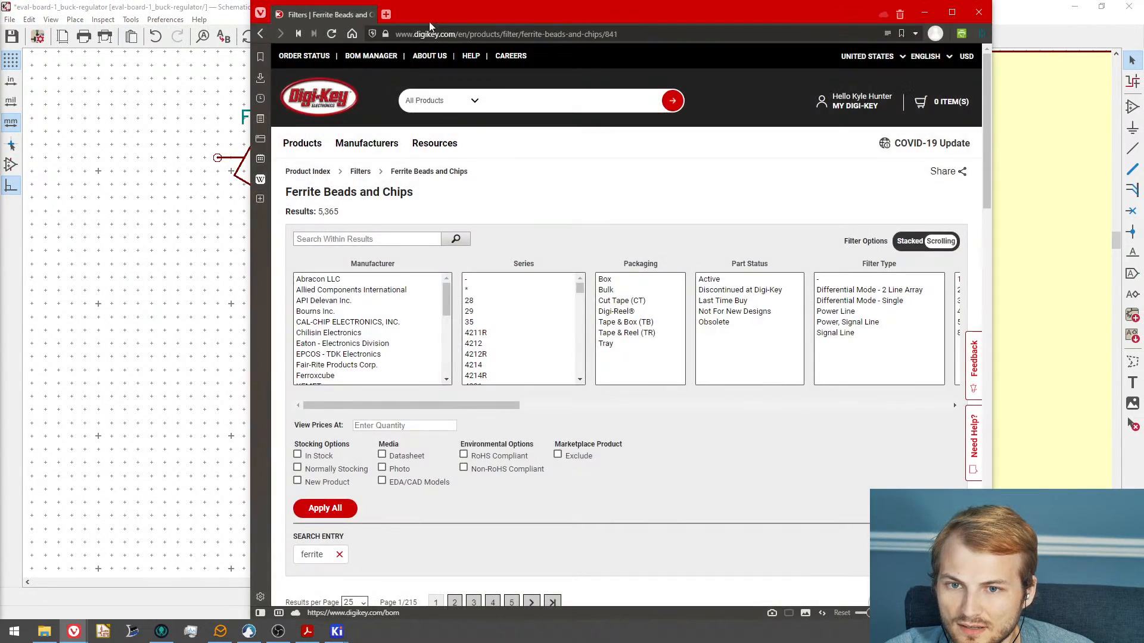
- Switch to Digi-Key's Ferrite Beads and Chips page and filter it to In Stock, Cut Tape (CT) and Active parts
double_click(452, 5)
click(67, 451)
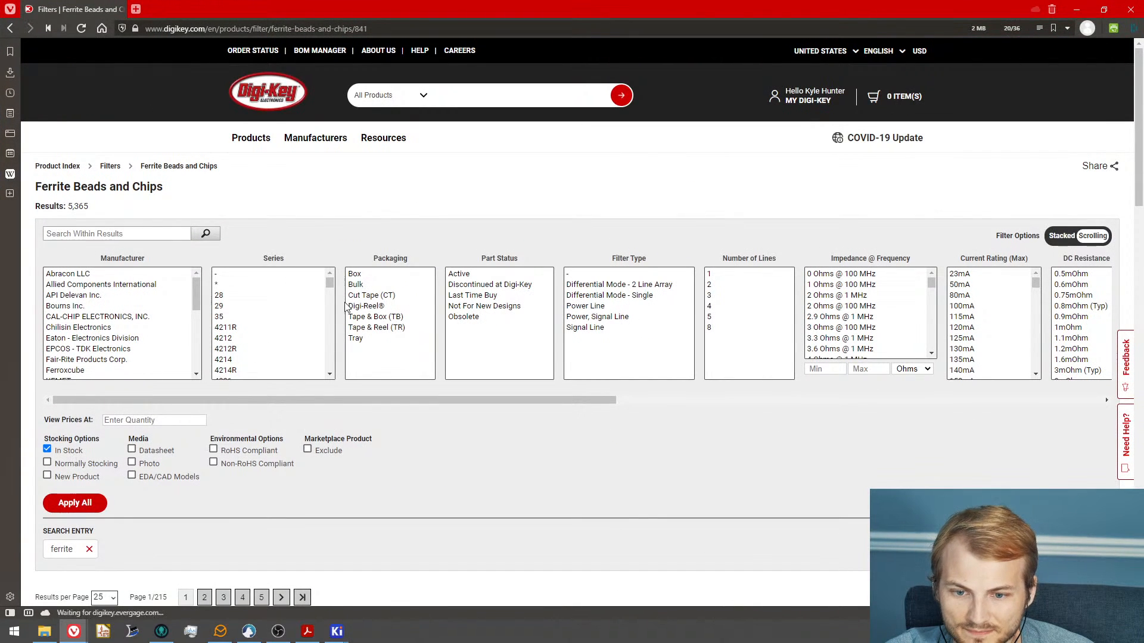
click(370, 296)
click(459, 274)
click(78, 504)
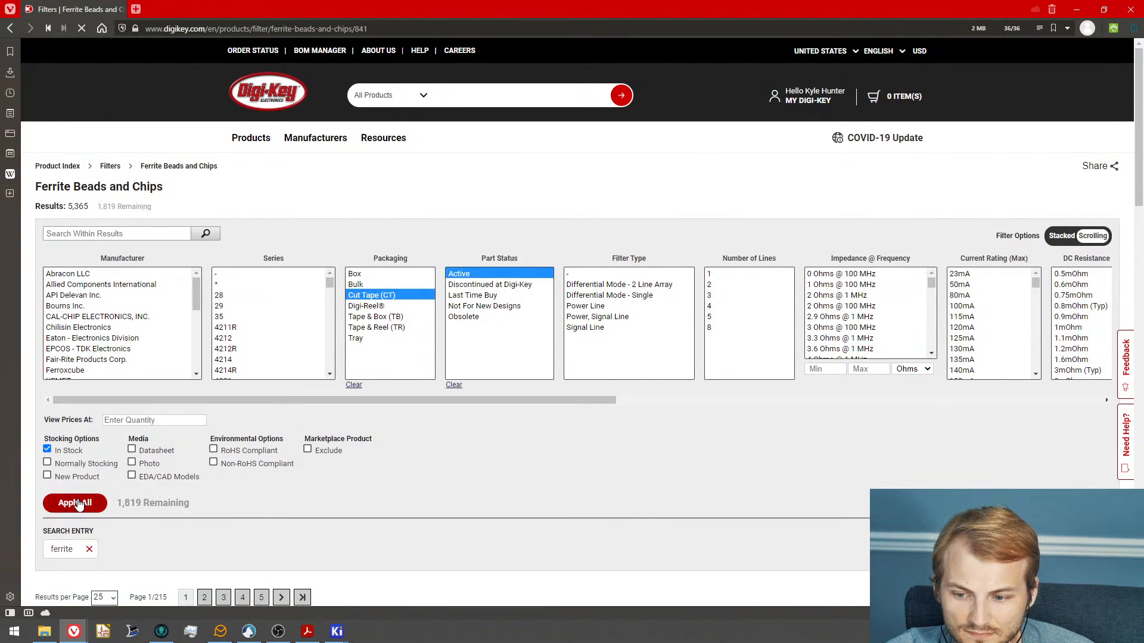
- Limit the ferrite beads to 1 line and look through the maximum current rating options
click(602, 276)
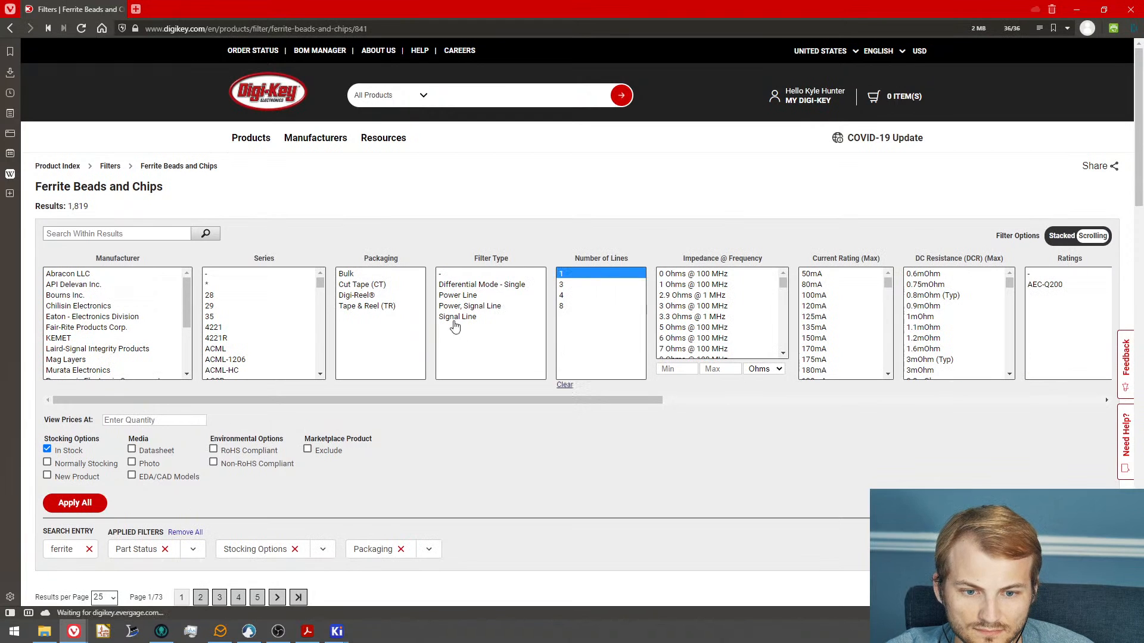
click(84, 503)
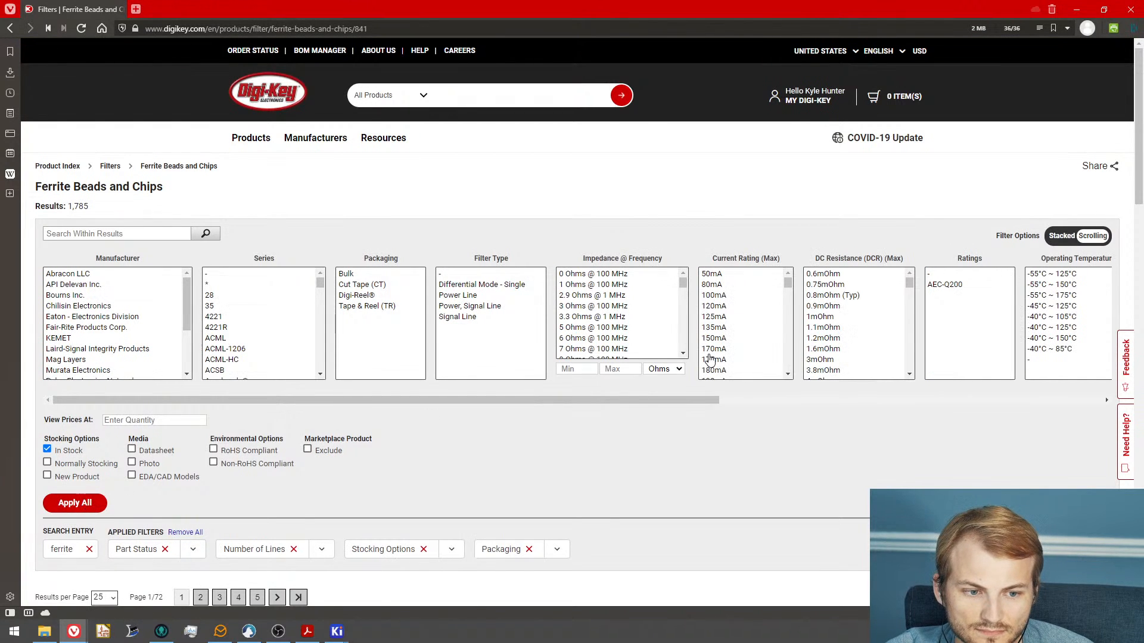
scroll(780, 316, down, 2)
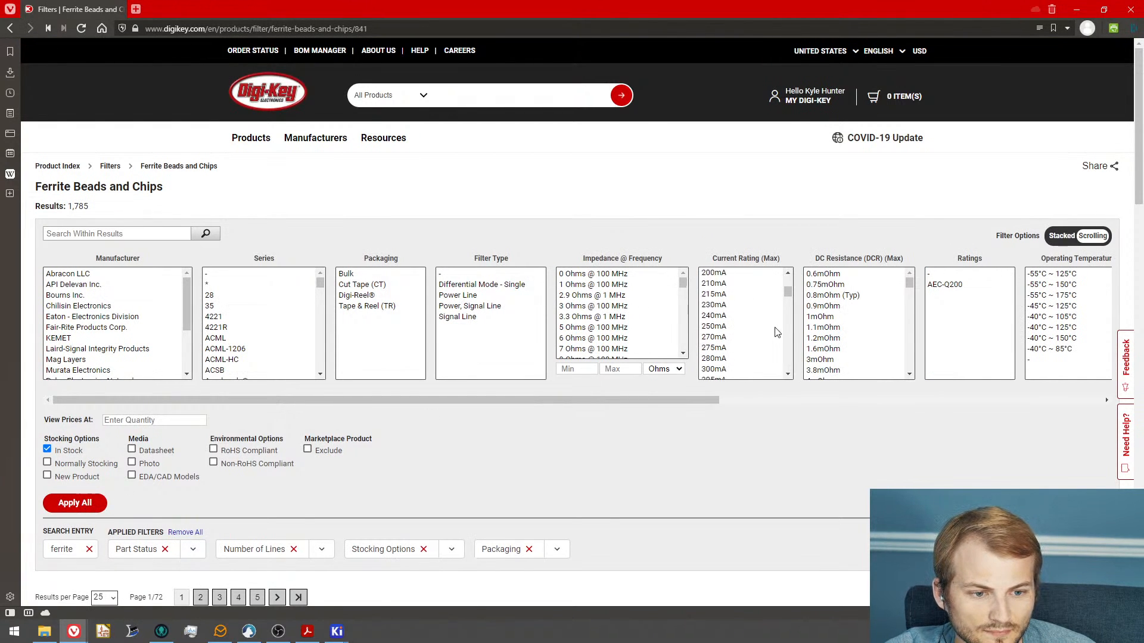
scroll(774, 334, down, 10)
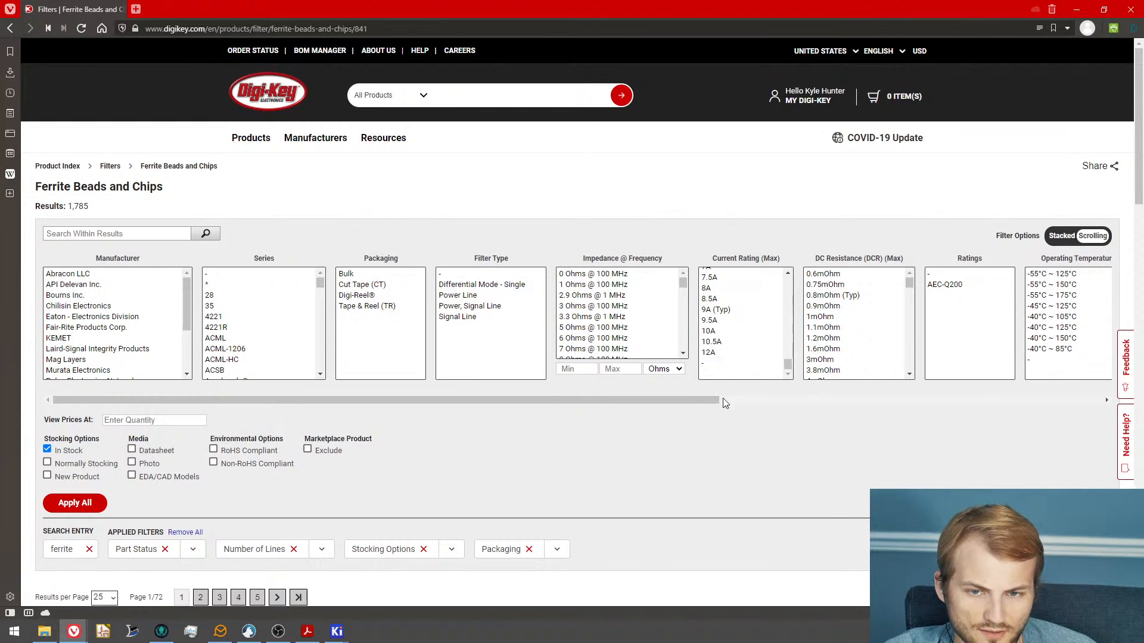
- Return to the buck regulator schematic and examine the output side with the 1uH inductor and the five 10u output capacitors
drag(991, 11, 0, 352)
scroll(689, 361, down, 5)
scroll(688, 366, up, 5)
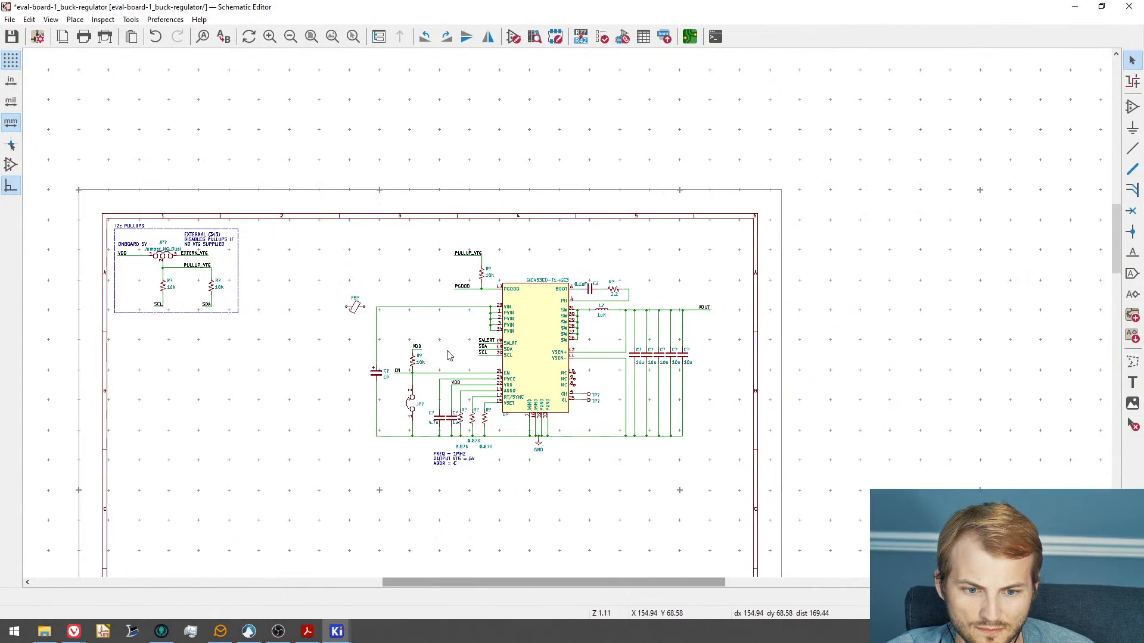
scroll(583, 338, right, 3)
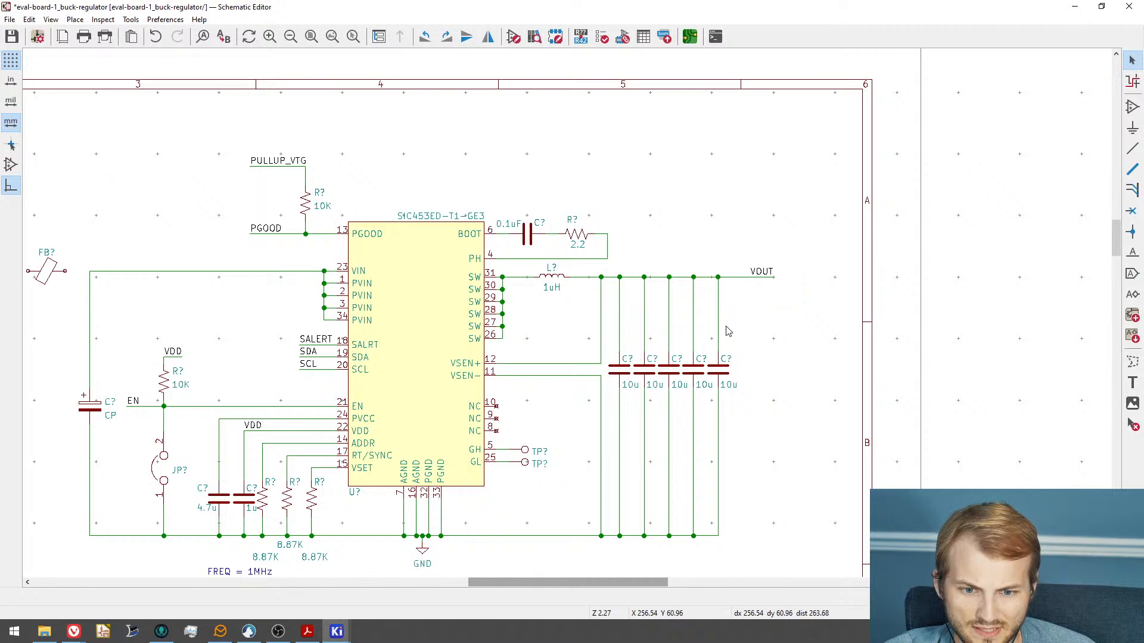
scroll(728, 331, down, 3)
scroll(623, 317, up, 3)
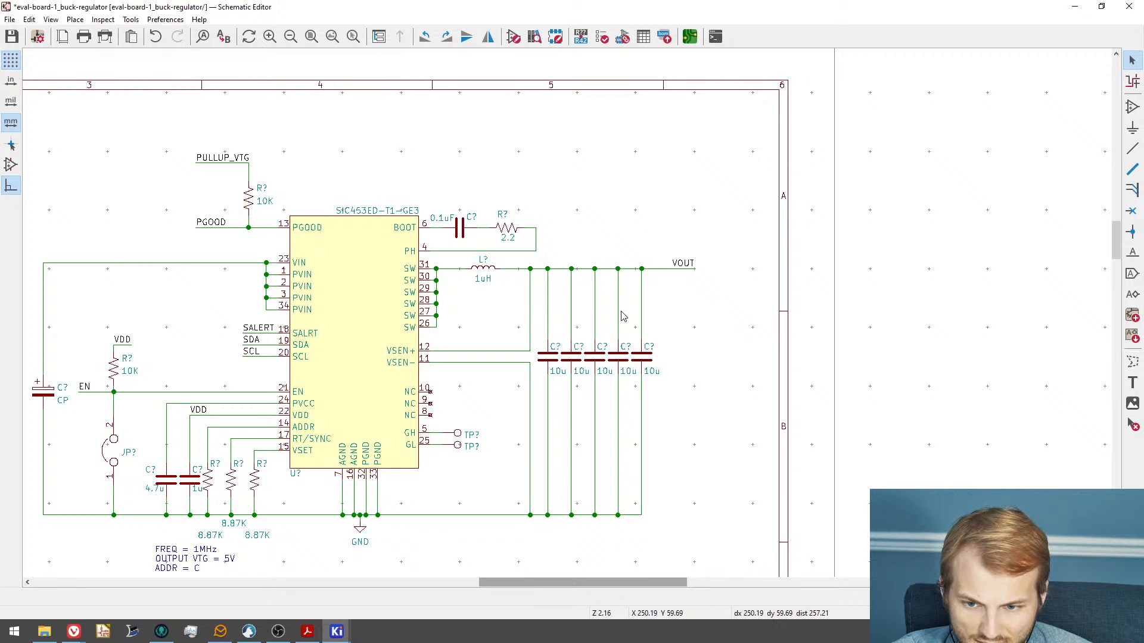
middle_drag(587, 292, 680, 320)
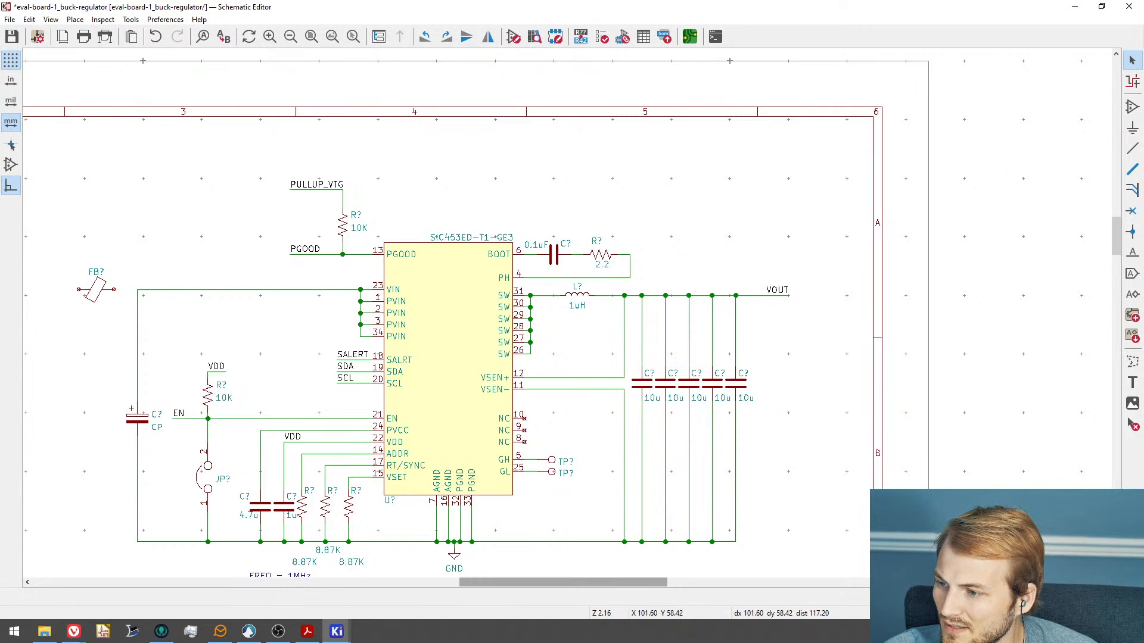
- Switch back to Digi-Key's ferrite bead list and limit it to maximum current ratings from 6A to 12A
key(alt+Tab)
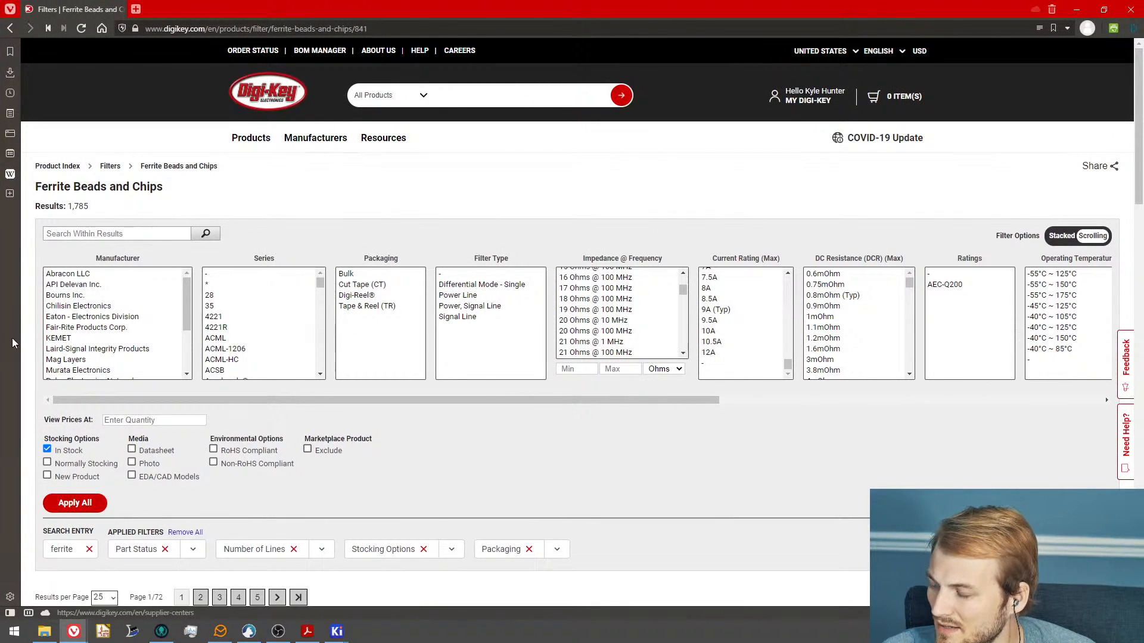
scroll(622, 336, down, 10)
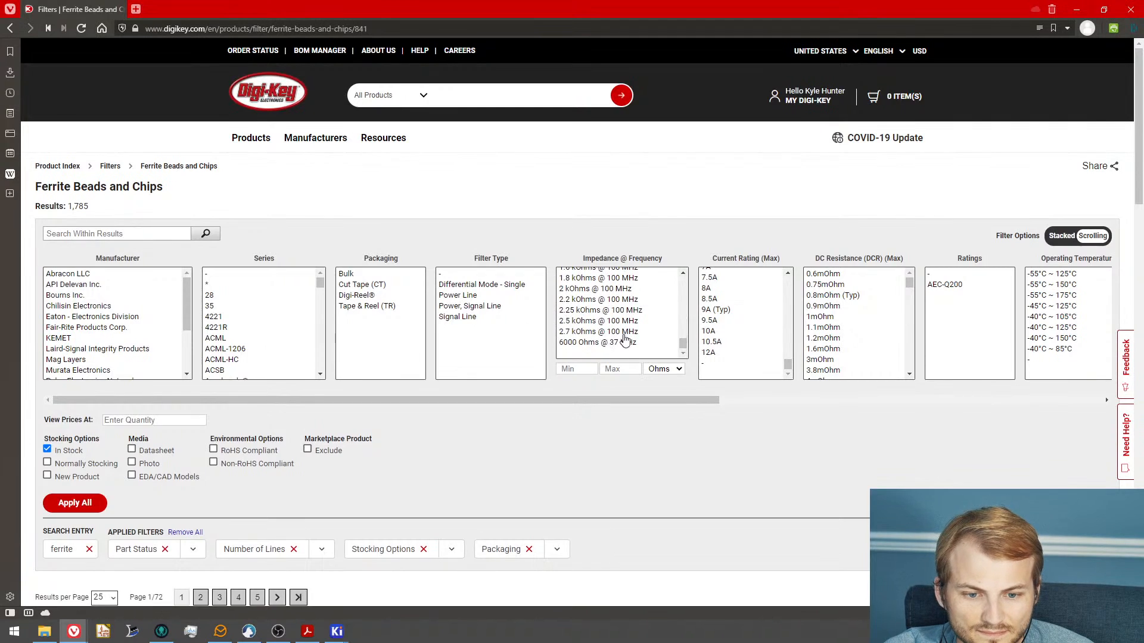
scroll(626, 339, down, 10)
scroll(694, 337, up, 10)
click(720, 354)
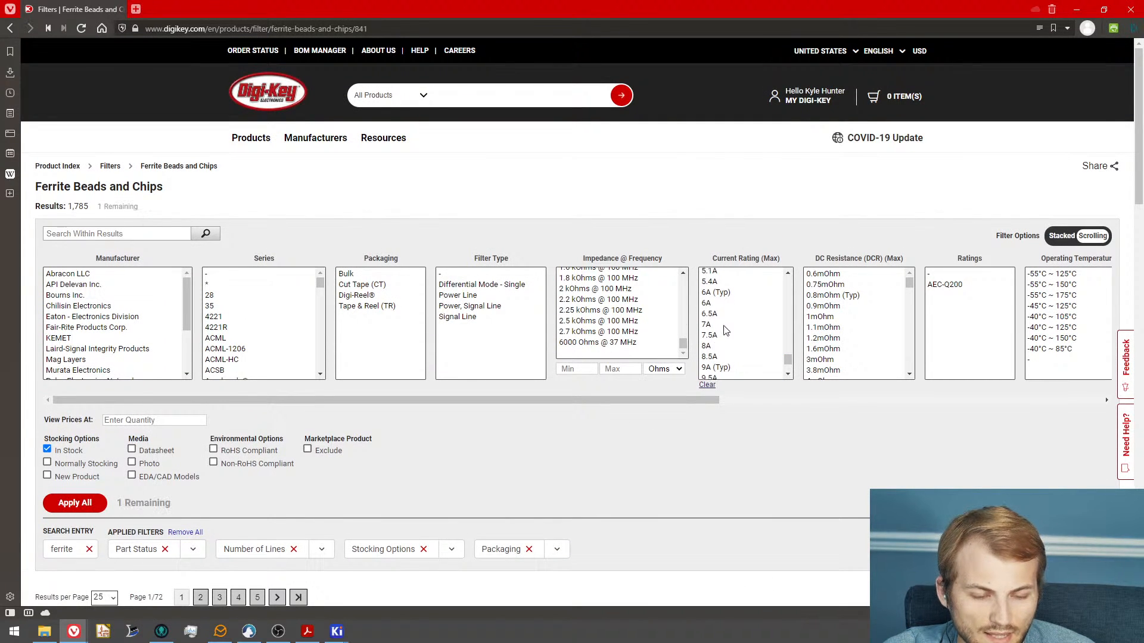
scroll(724, 326, down, 1)
scroll(725, 338, up, 1)
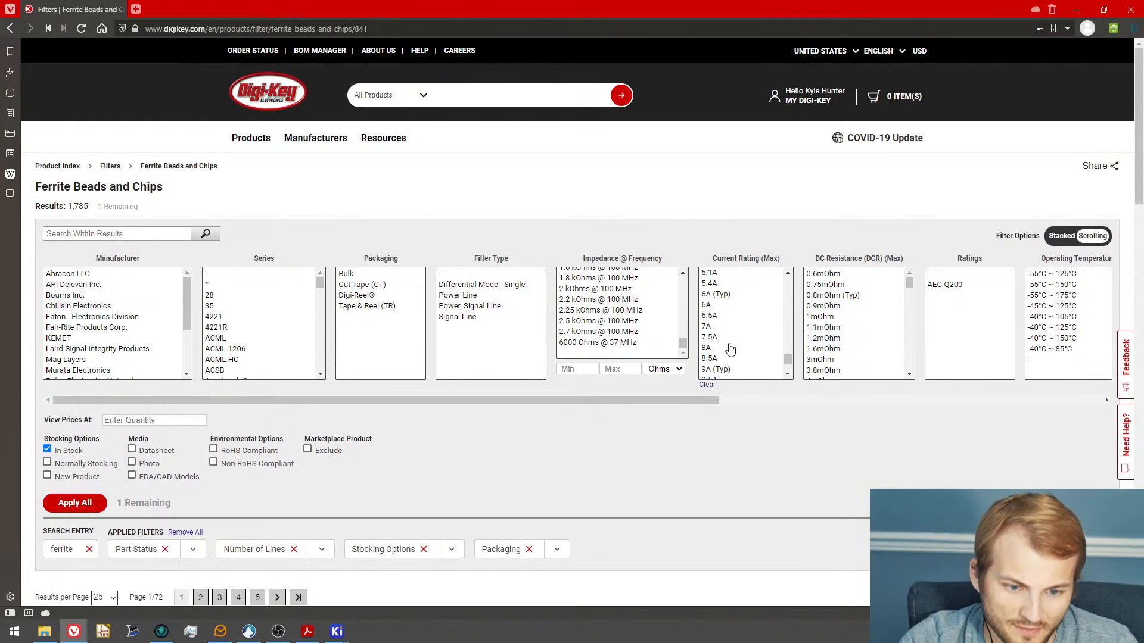
shift+click(728, 348)
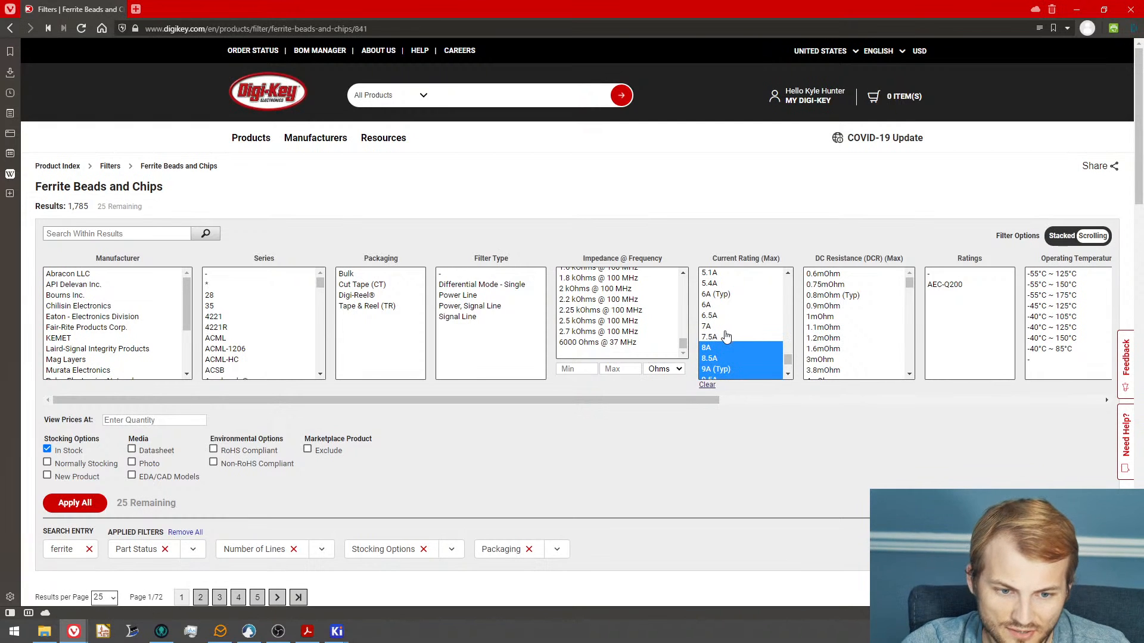
shift+click(716, 306)
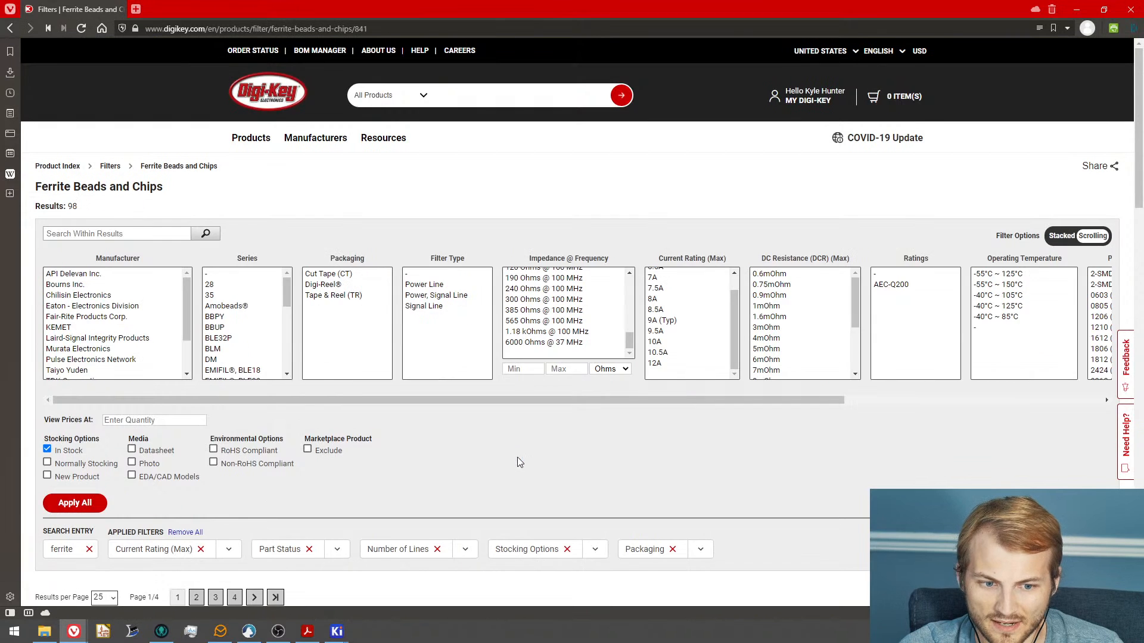
- Sort the filtered ferrite beads by ascending price and look across the specification columns of the cheapest parts
scroll(517, 458, down, 5)
scroll(195, 421, up, 1)
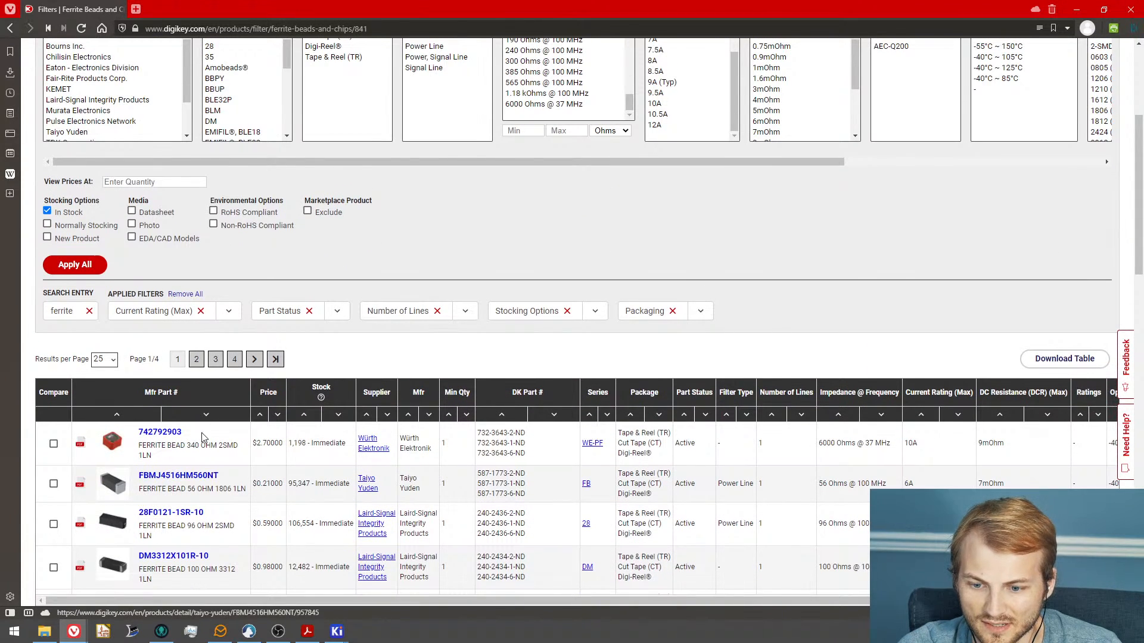
scroll(201, 432, up, 1)
scroll(172, 307, up, 2)
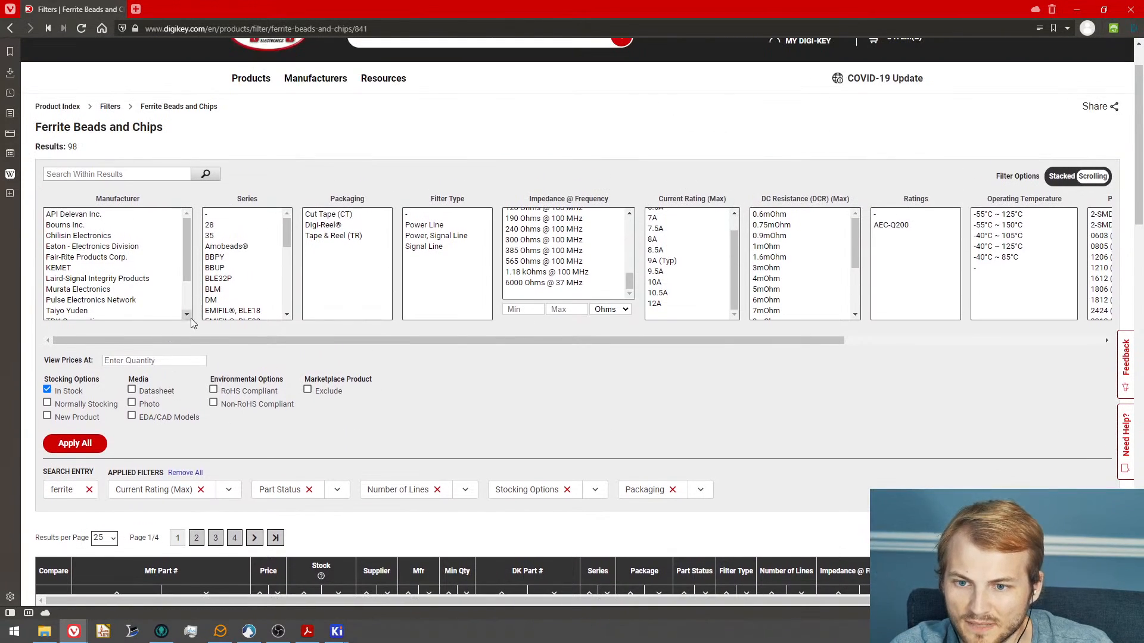
scroll(266, 421, down, 3)
click(263, 416)
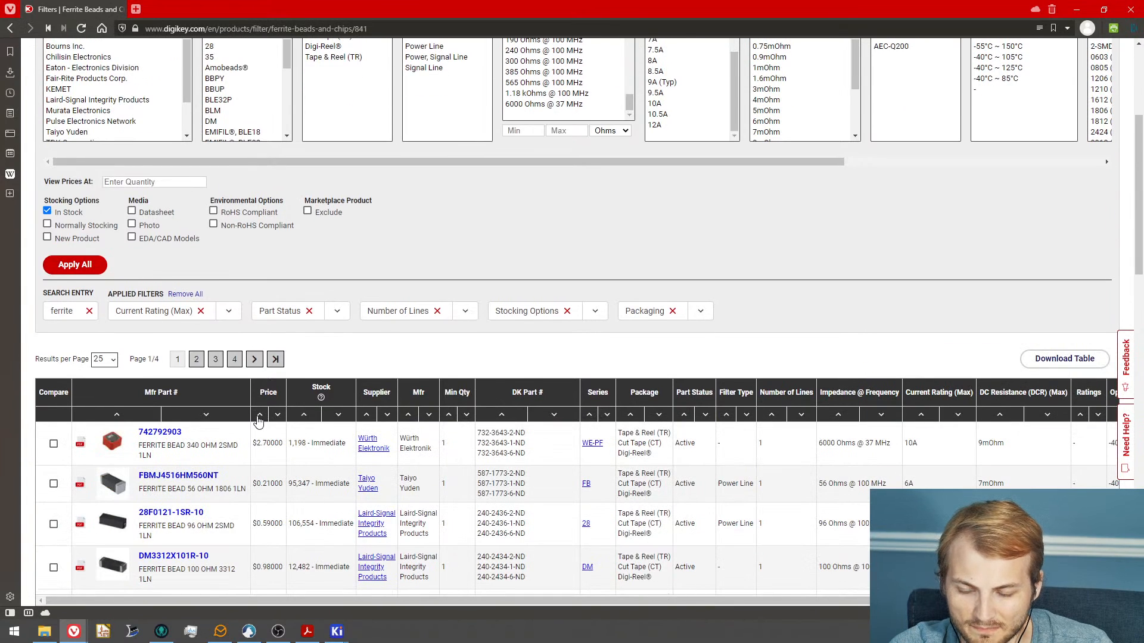
scroll(284, 440, down, 2)
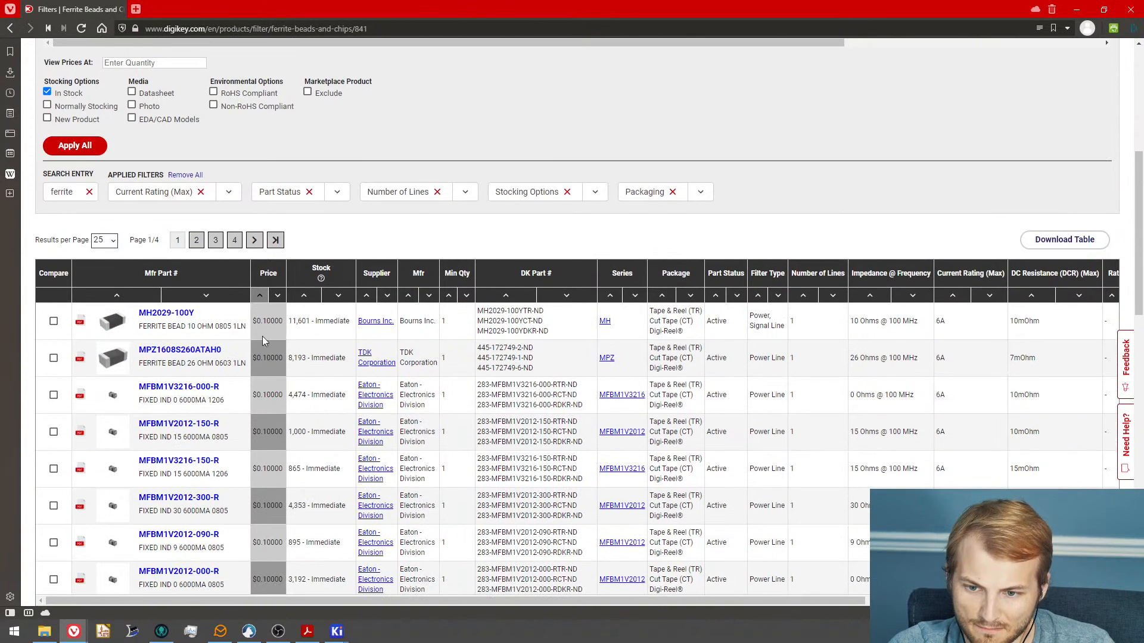
shift+scroll(334, 393, right, 5)
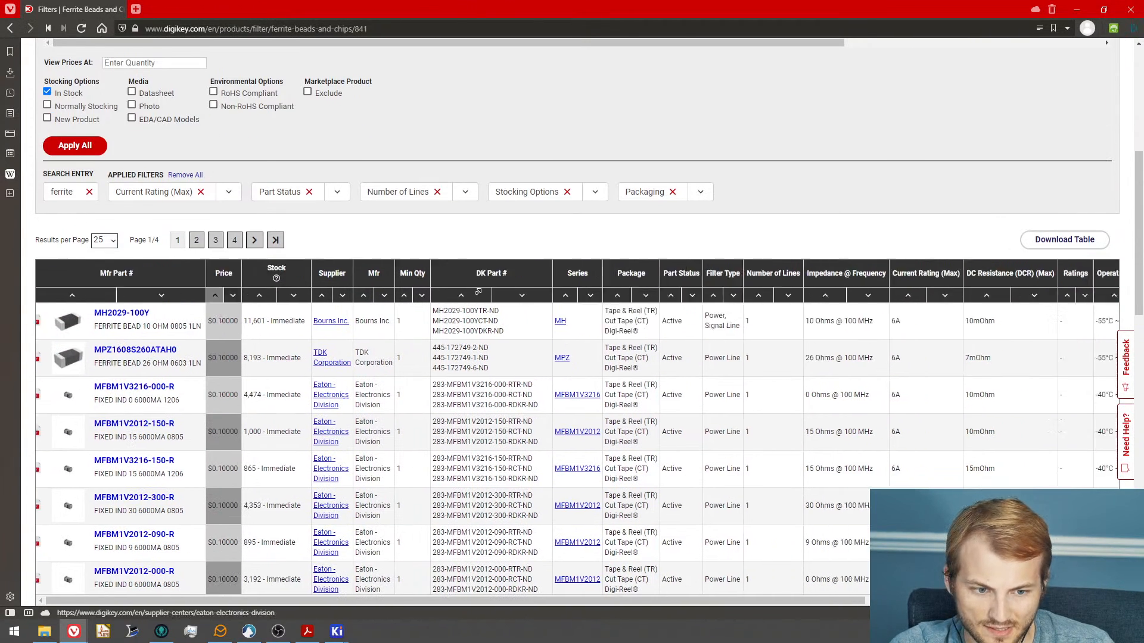
shift+scroll(238, 310, left, 5)
- Look over the sorted ferrite beads and enter 500 as the quantity at which to view prices
scroll(181, 326, up, 6)
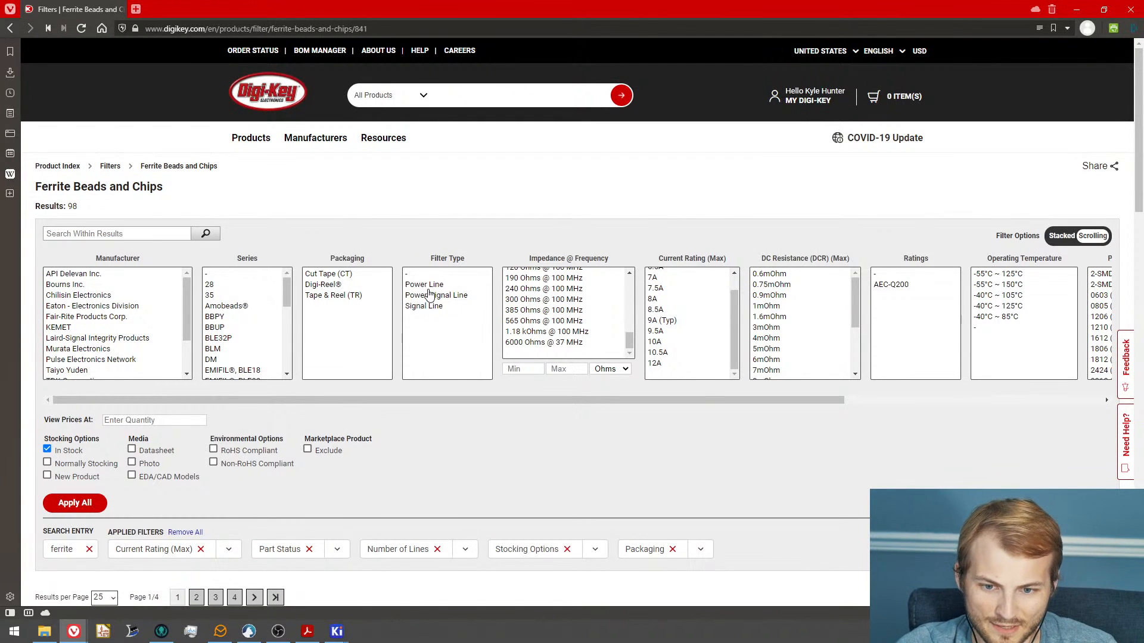
scroll(420, 433, down, 5)
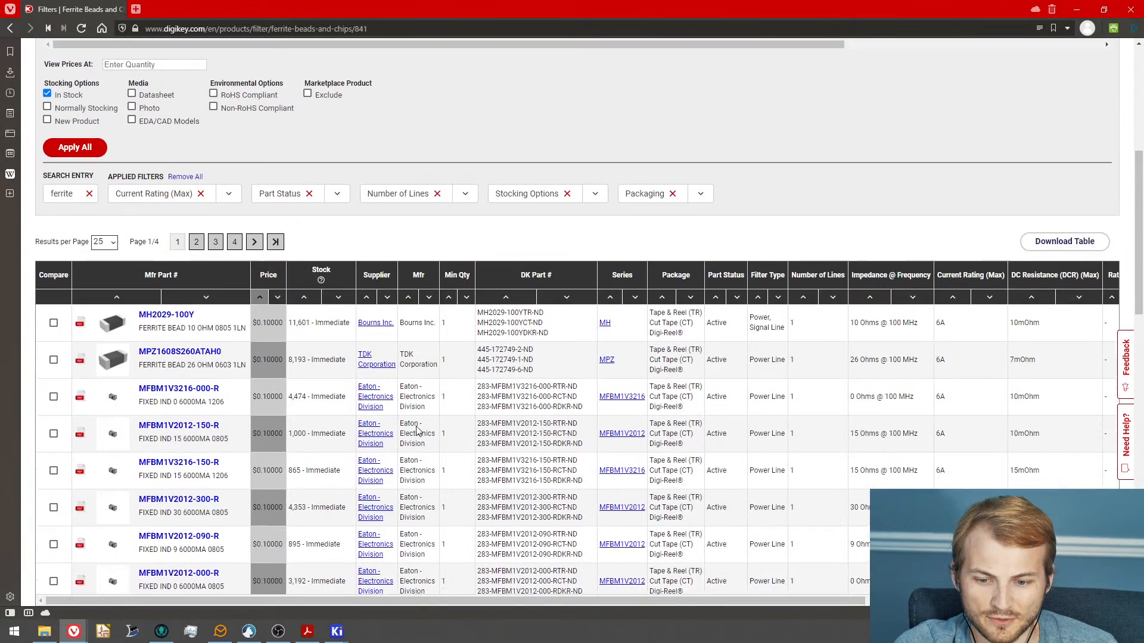
scroll(475, 372, down, 4)
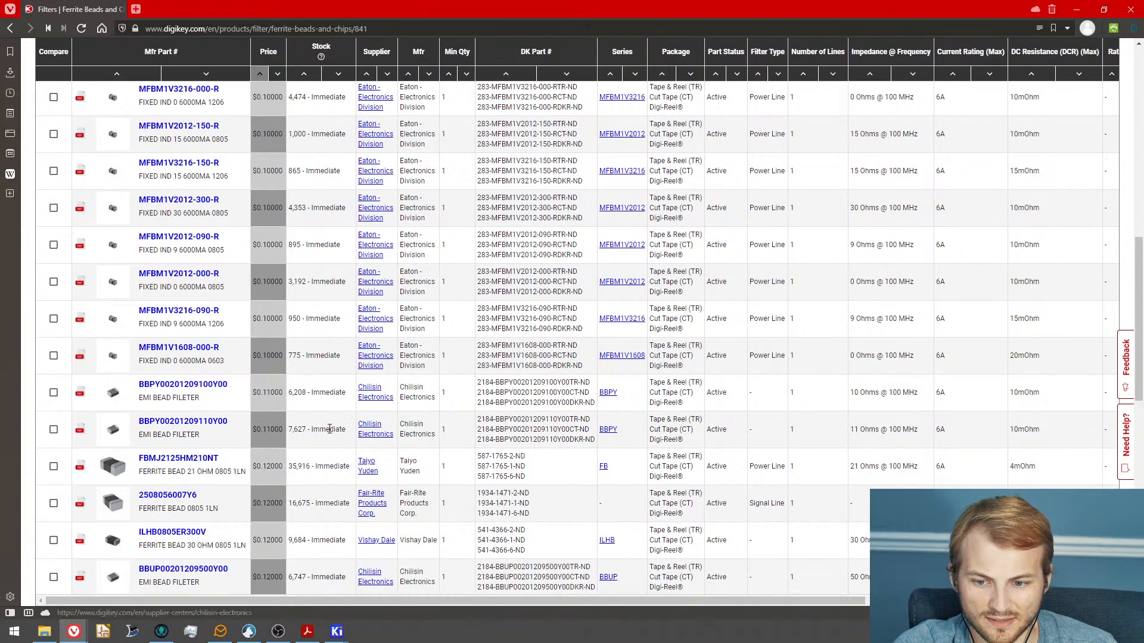
scroll(333, 426, up, 3)
scroll(329, 429, up, 5)
click(146, 302)
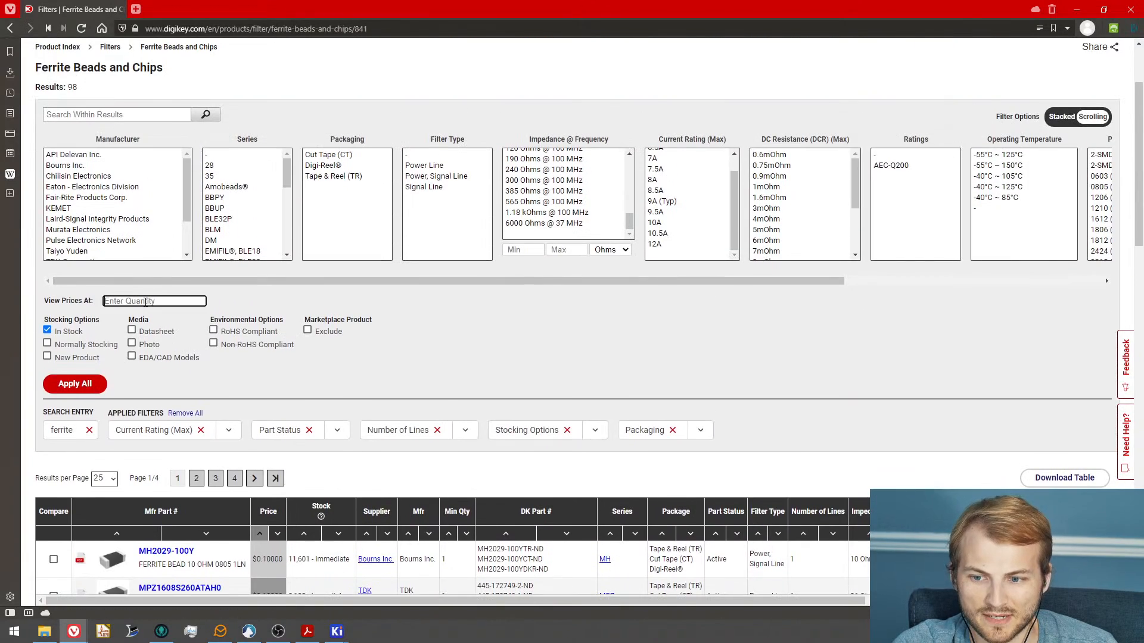
text(500)
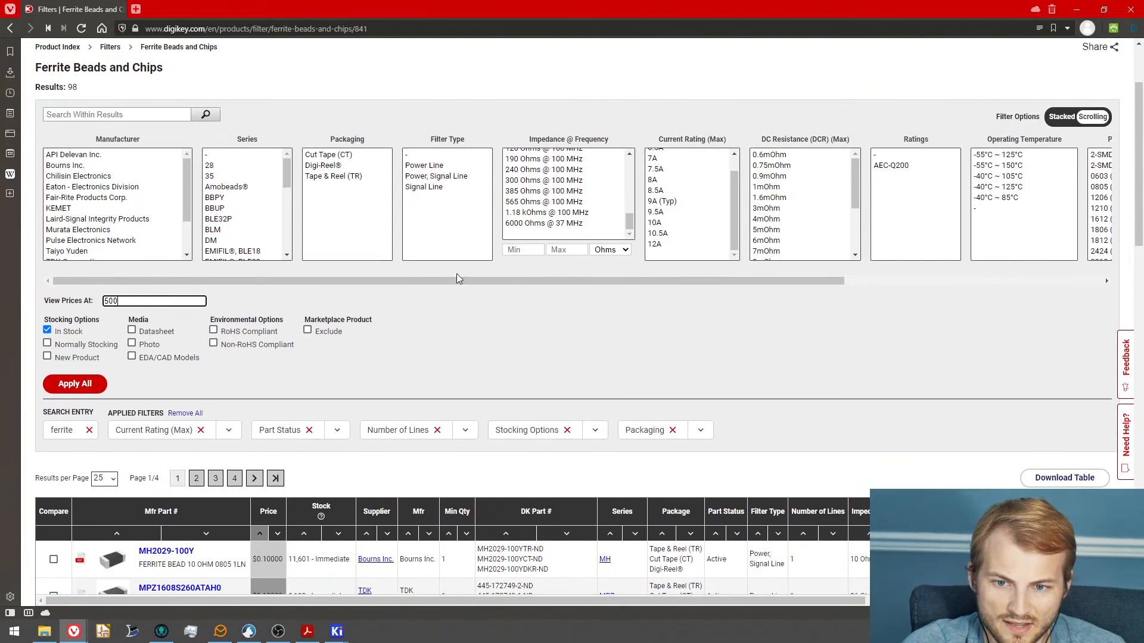
- Examine the impedance at frequency options and the maximum current ratings offered for the filtered ferrite beads
scroll(580, 201, up, 1)
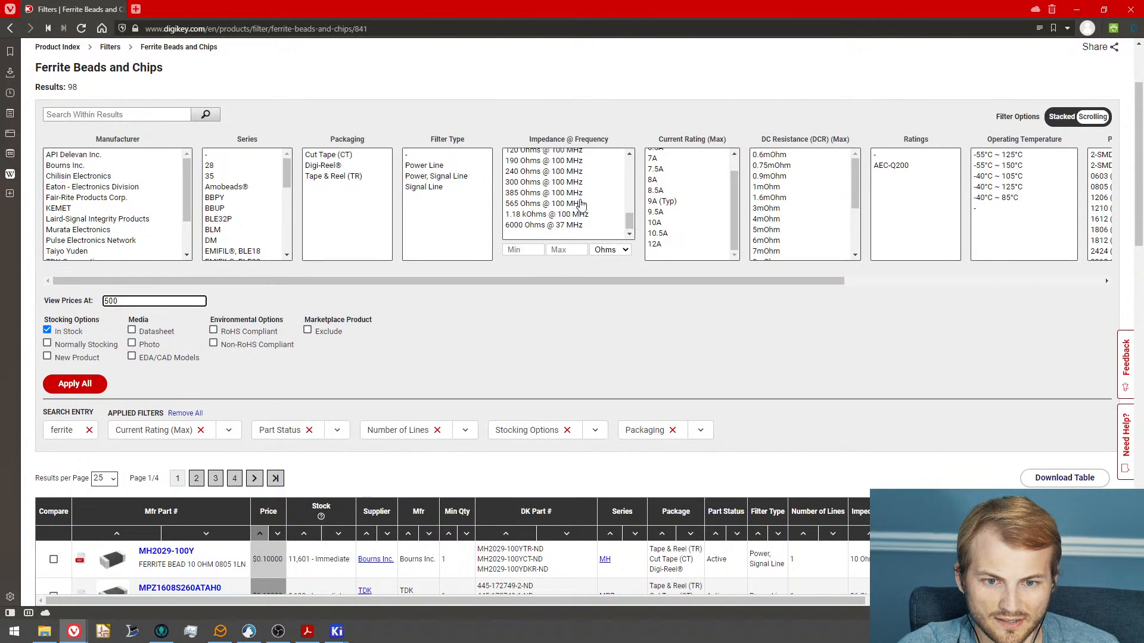
scroll(581, 204, up, 8)
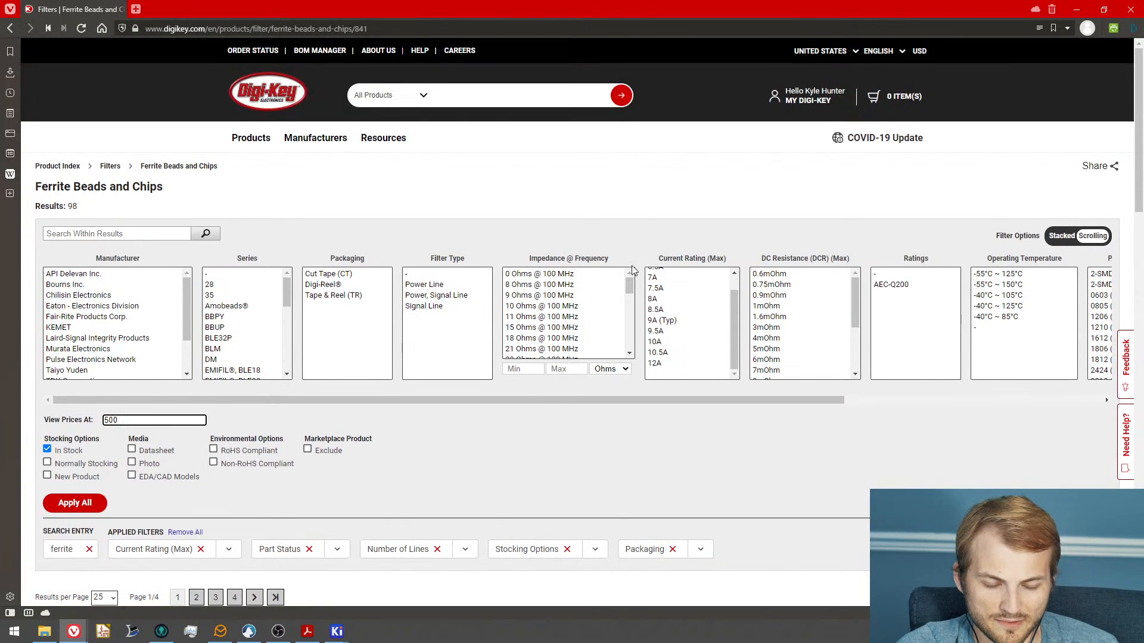
drag(630, 285, 630, 341)
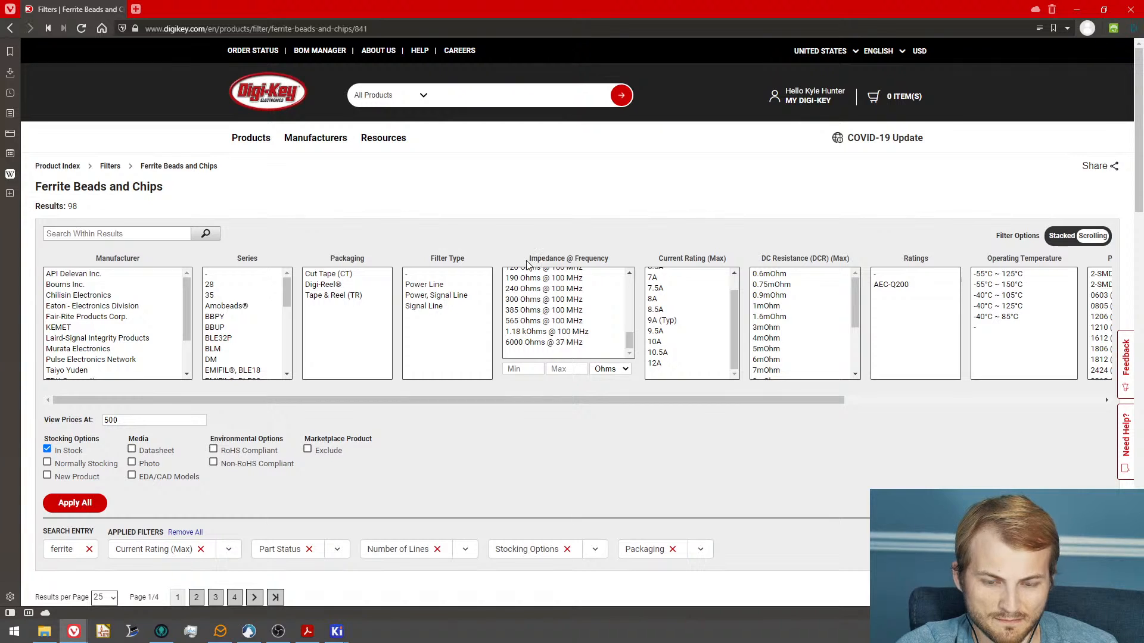
drag(527, 260, 566, 253)
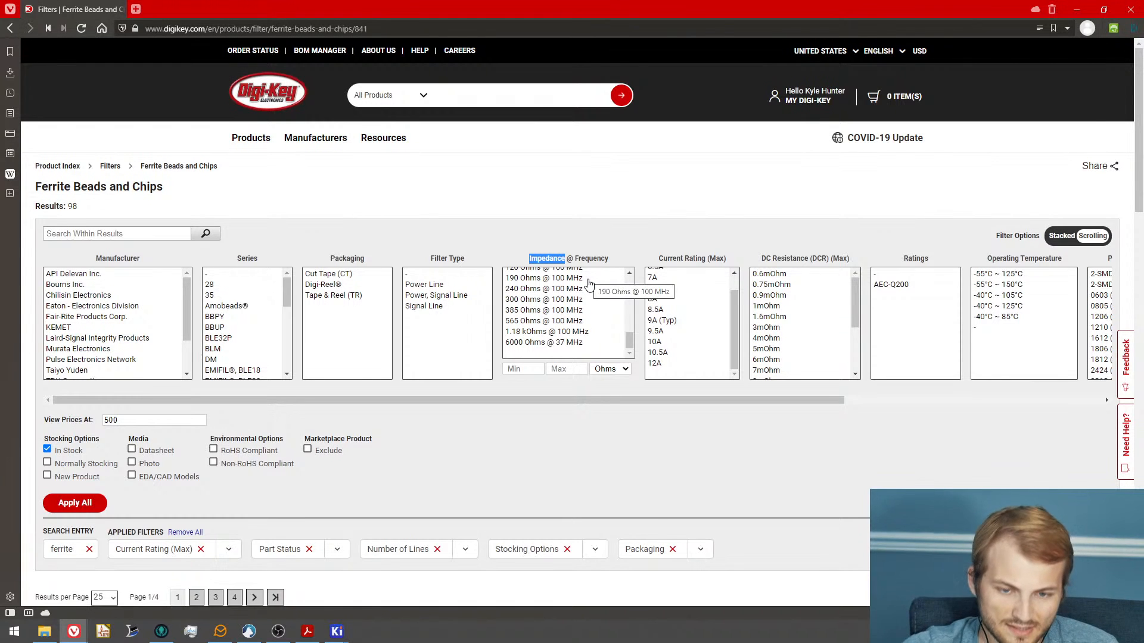
scroll(583, 327, up, 1)
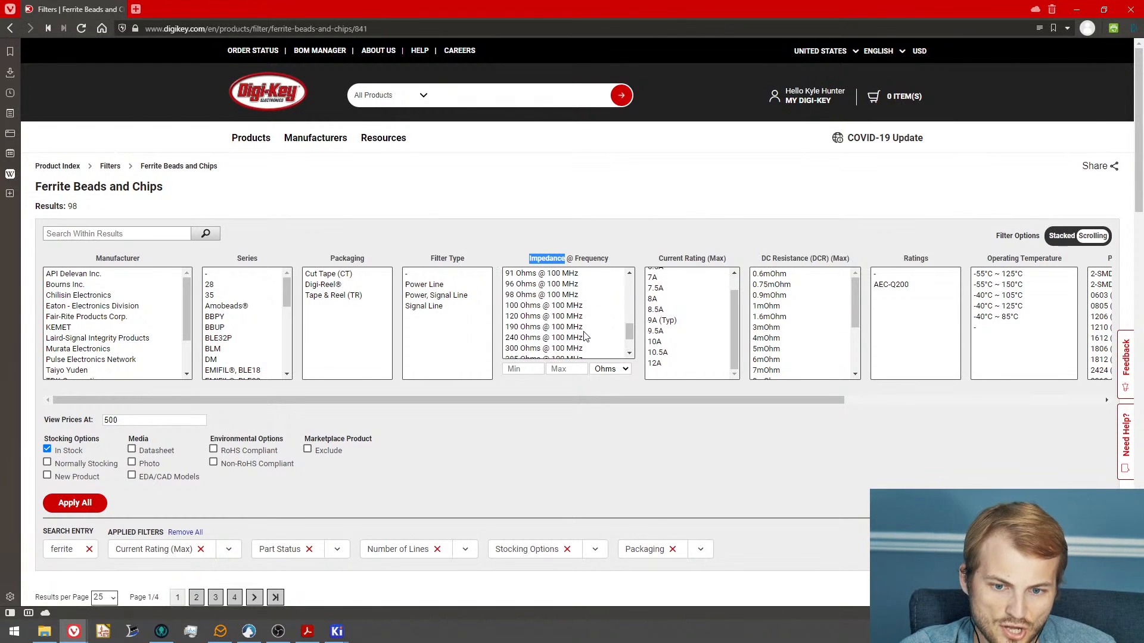
scroll(584, 335, down, 1)
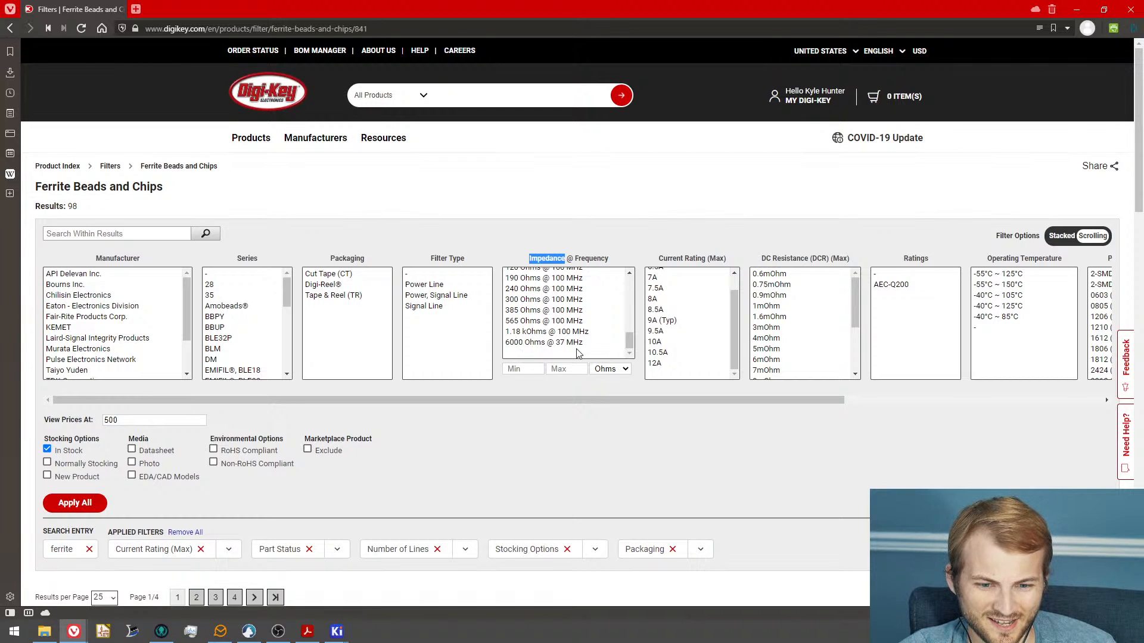
mouse_move(629, 342)
mouse_down()
mouse_move(636, 290)
mouse_move(634, 341)
mouse_up()
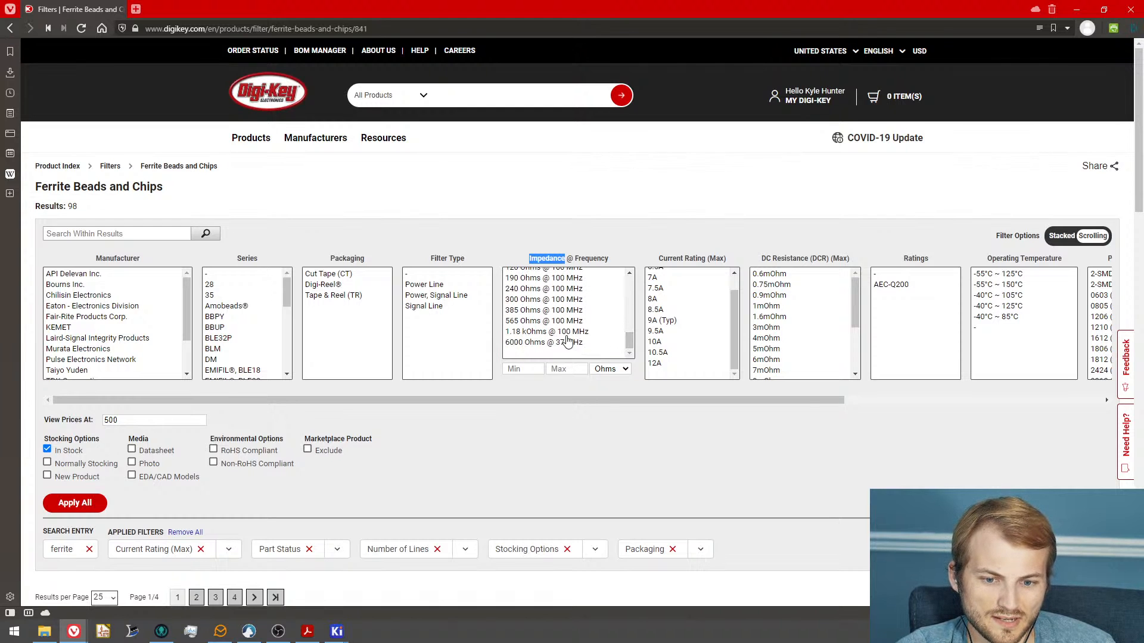
scroll(566, 335, up, 4)
scroll(568, 340, up, 2)
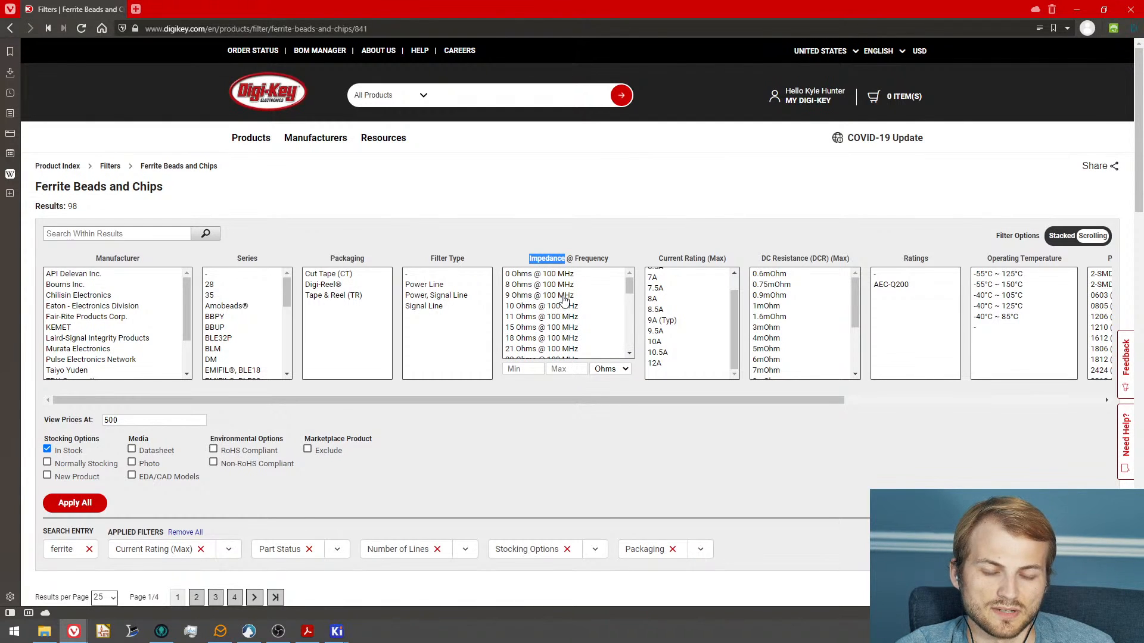
scroll(565, 333, down, 2)
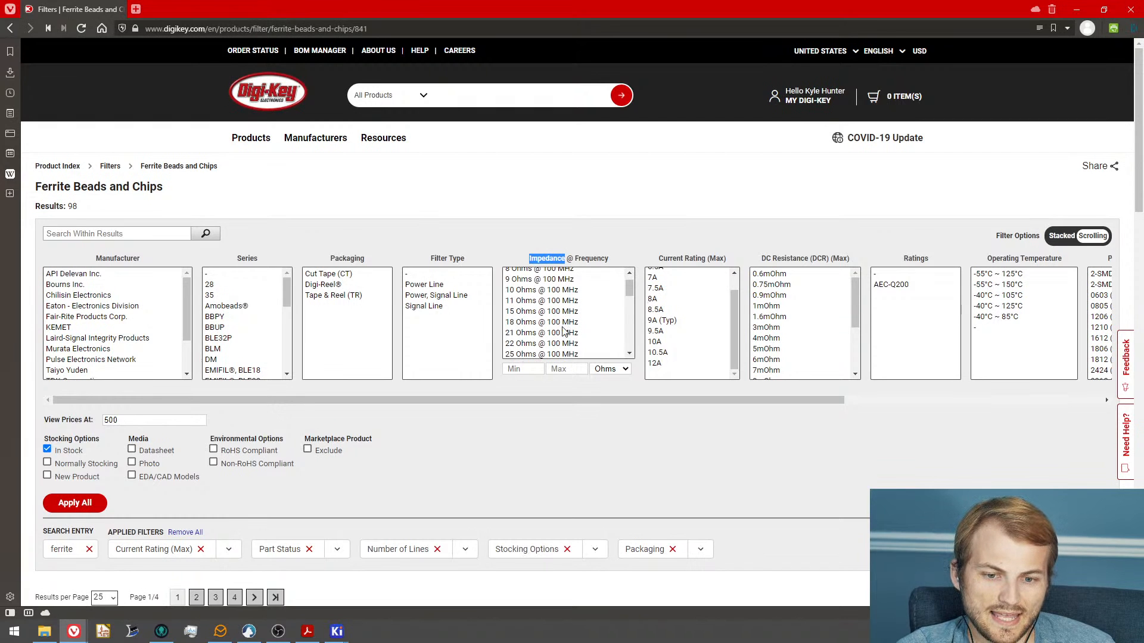
scroll(565, 332, up, 2)
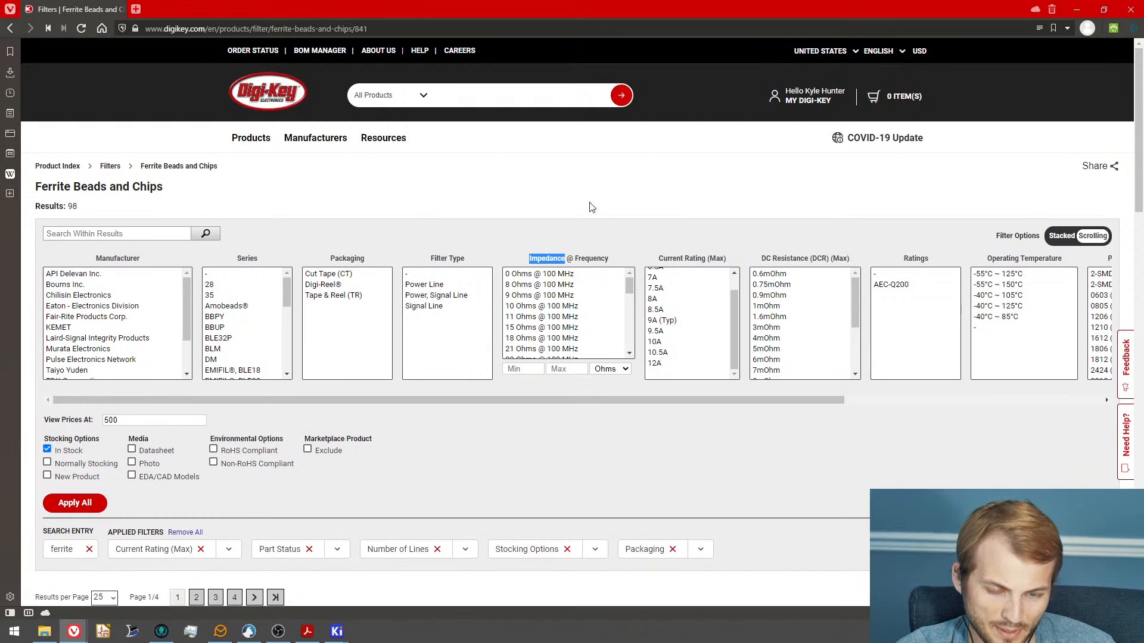
click(628, 226)
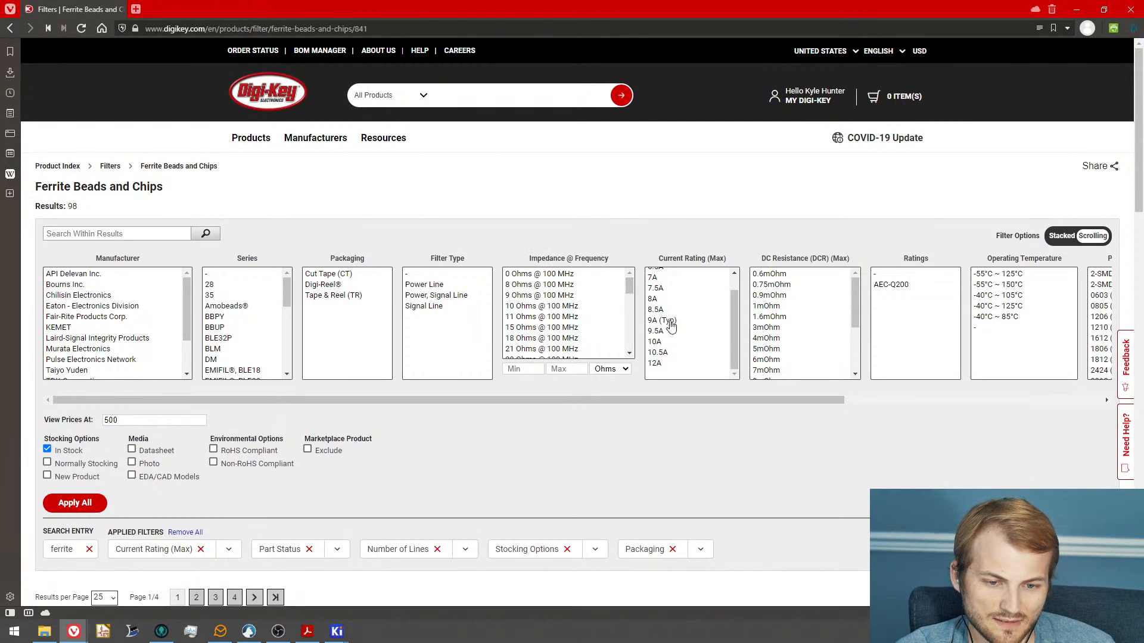
scroll(709, 351, up, 1)
drag(692, 400, 520, 438)
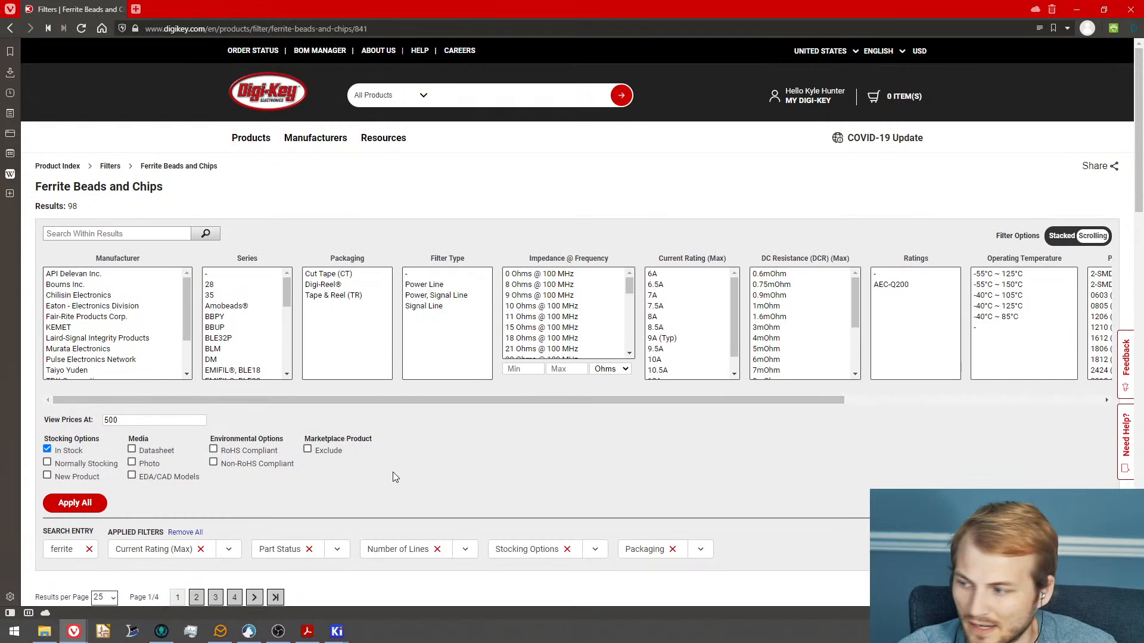
- Compare prices, stock, impedance and DC resistance of the listed ferrite beads and open the MH2029-100Y datasheet
scroll(391, 476, down, 7)
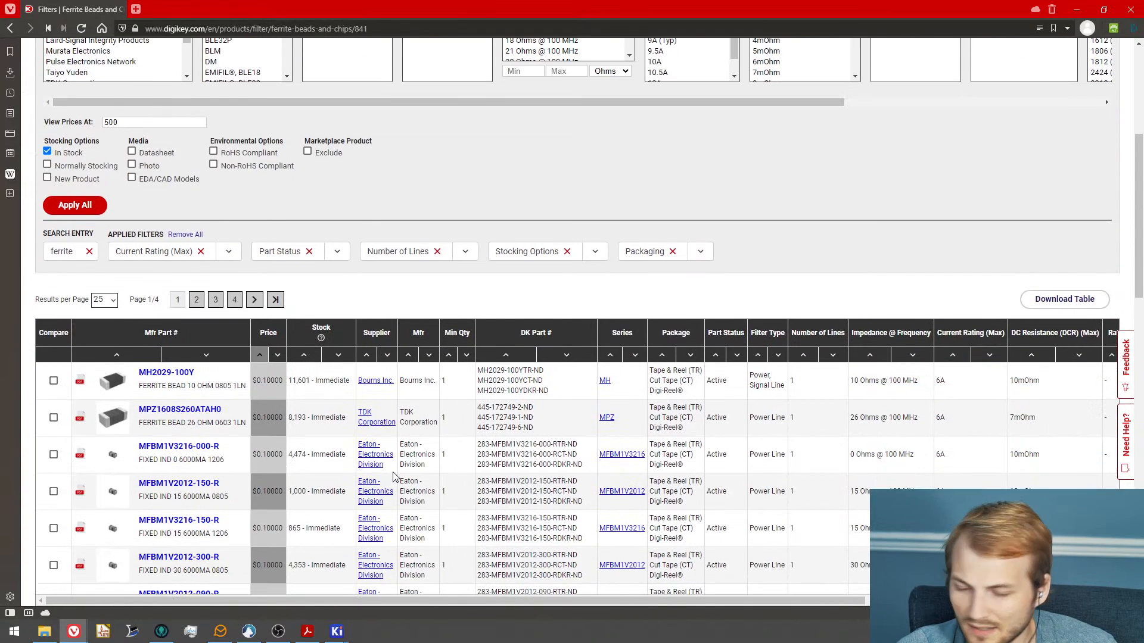
scroll(259, 393, down, 4)
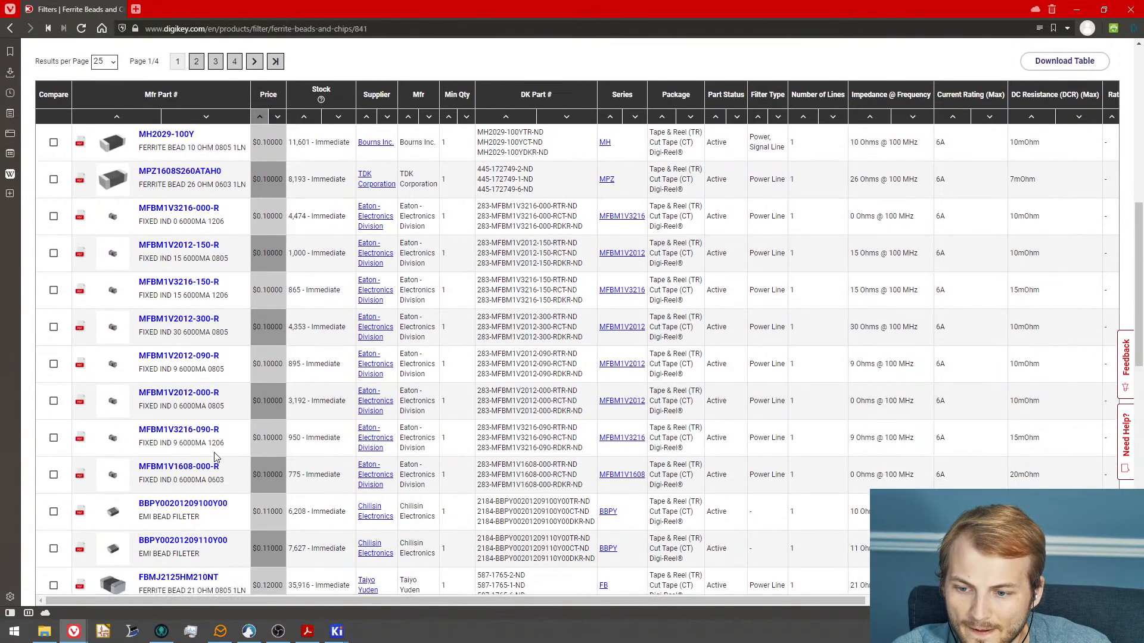
scroll(200, 463, down, 1)
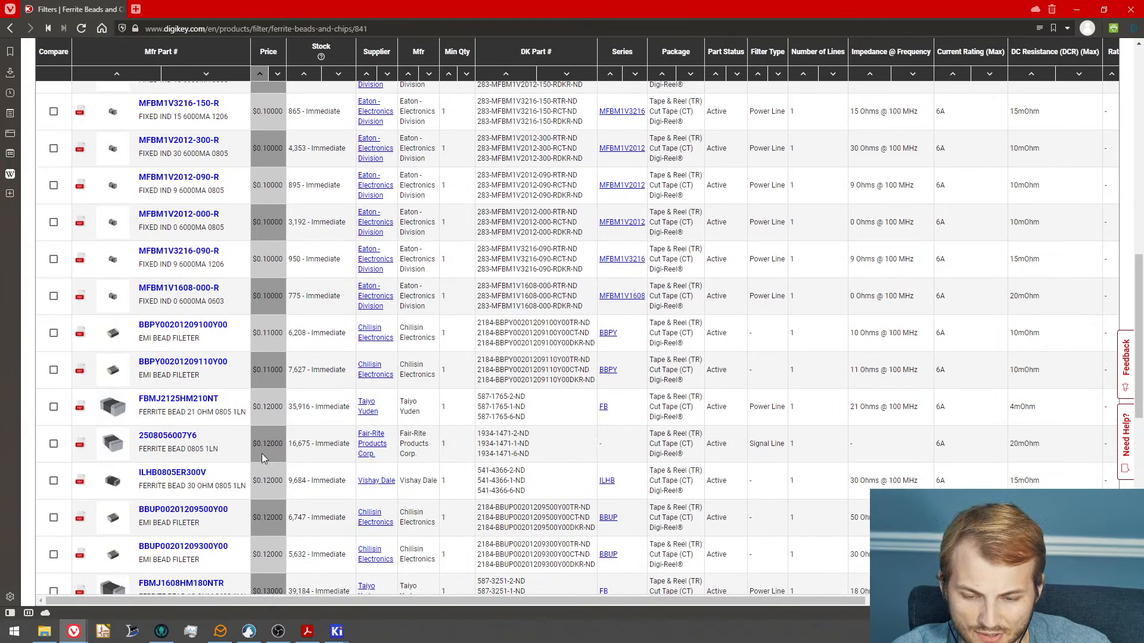
scroll(261, 452, up, 5)
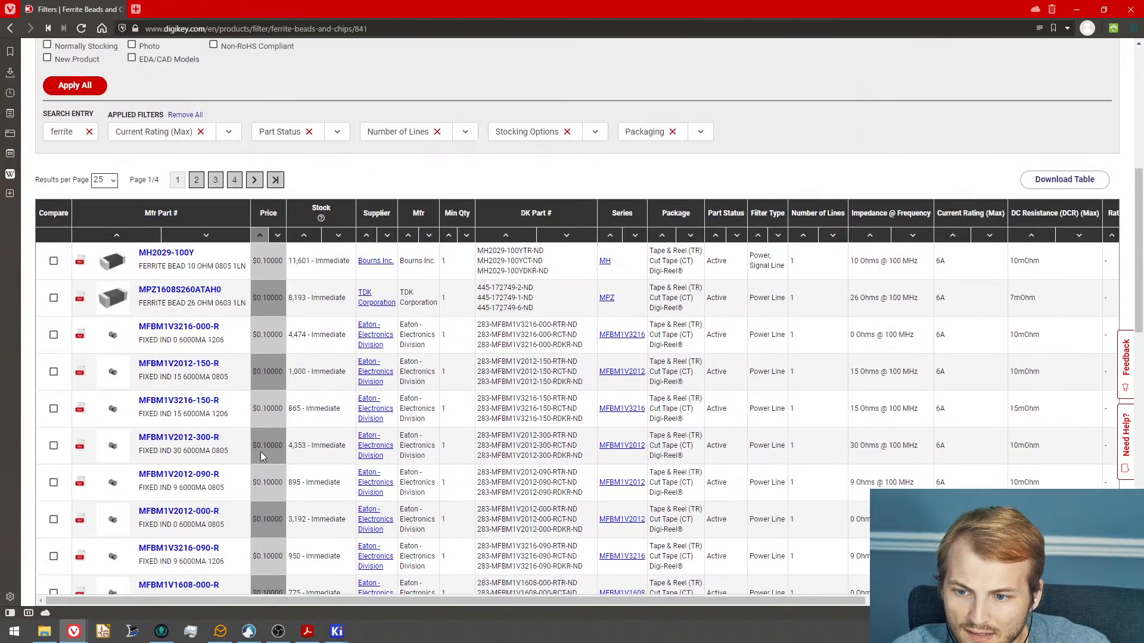
scroll(260, 451, down, 7)
scroll(260, 451, up, 6)
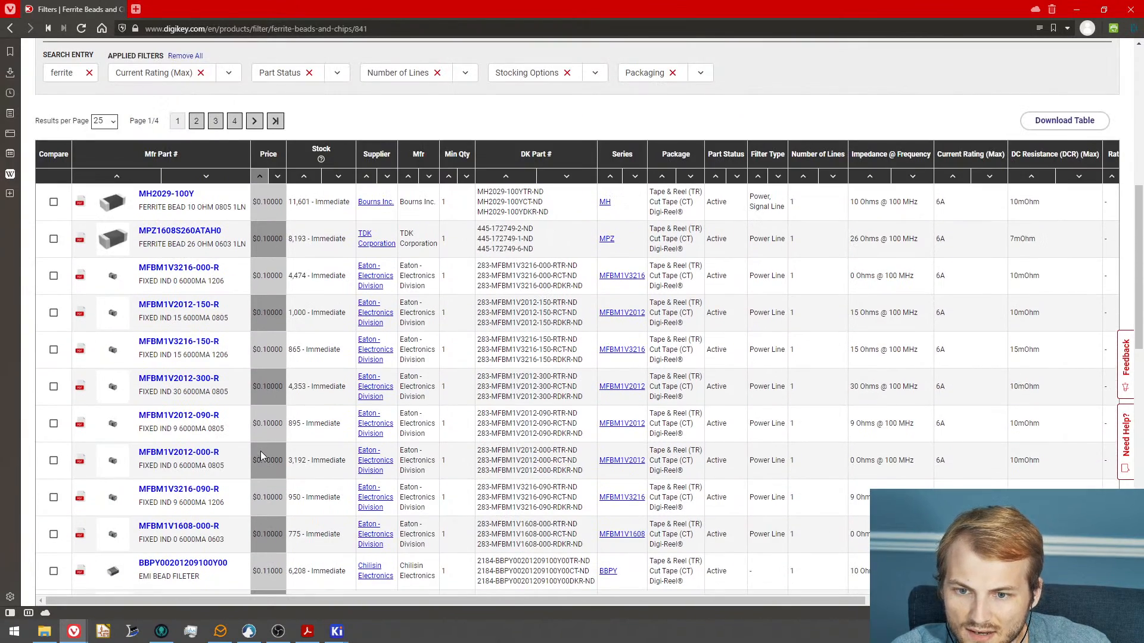
scroll(260, 453, down, 8)
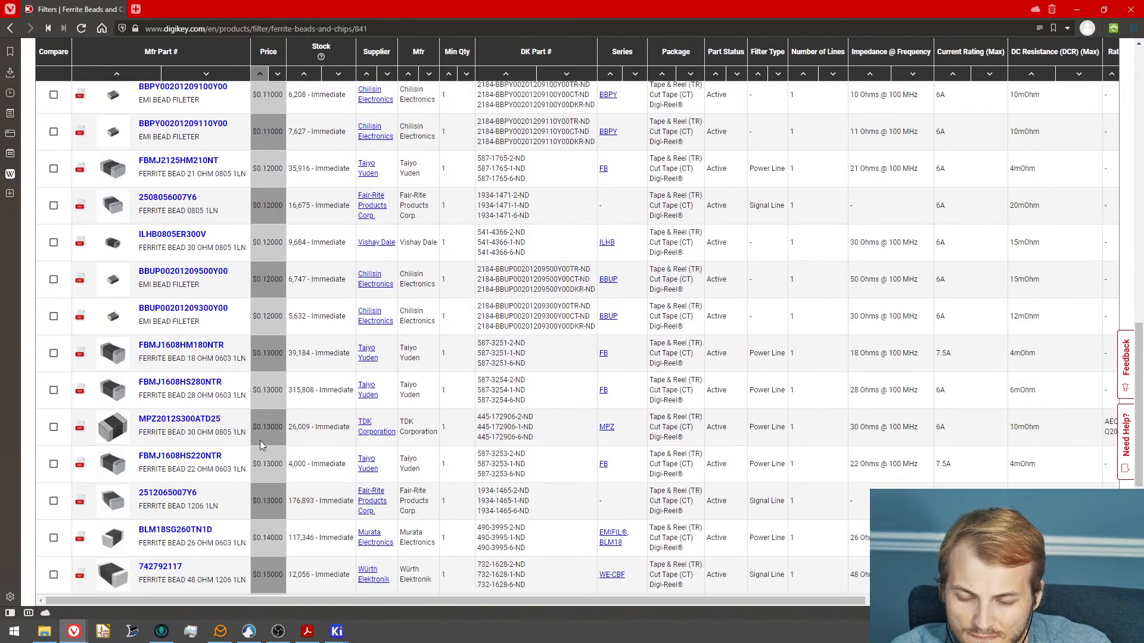
scroll(259, 446, up, 12)
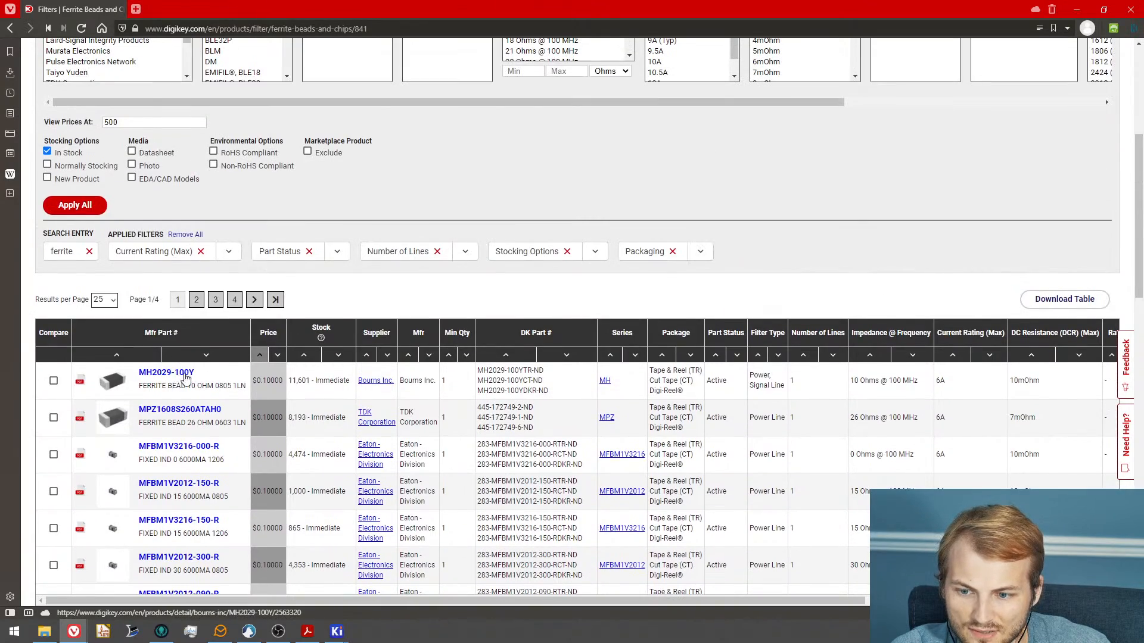
click(80, 380)
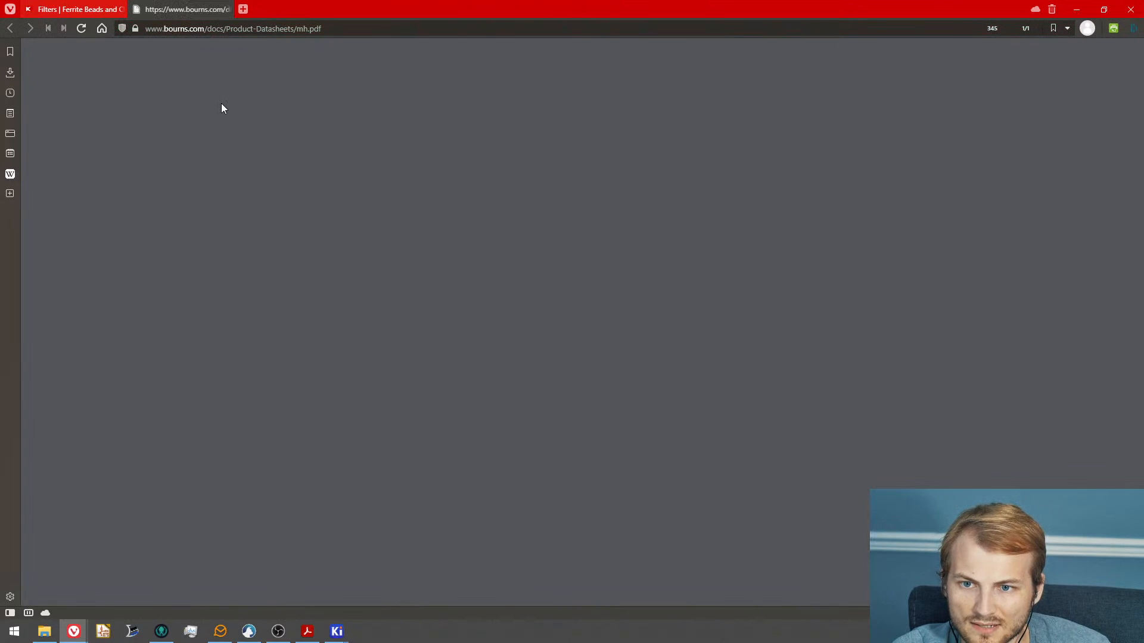
- Examine the impedance-versus-frequency graphs in the Bourns MH datasheet, cross-checking the part number against the DigiKey ferrite bead listing
scroll(338, 256, down, 3)
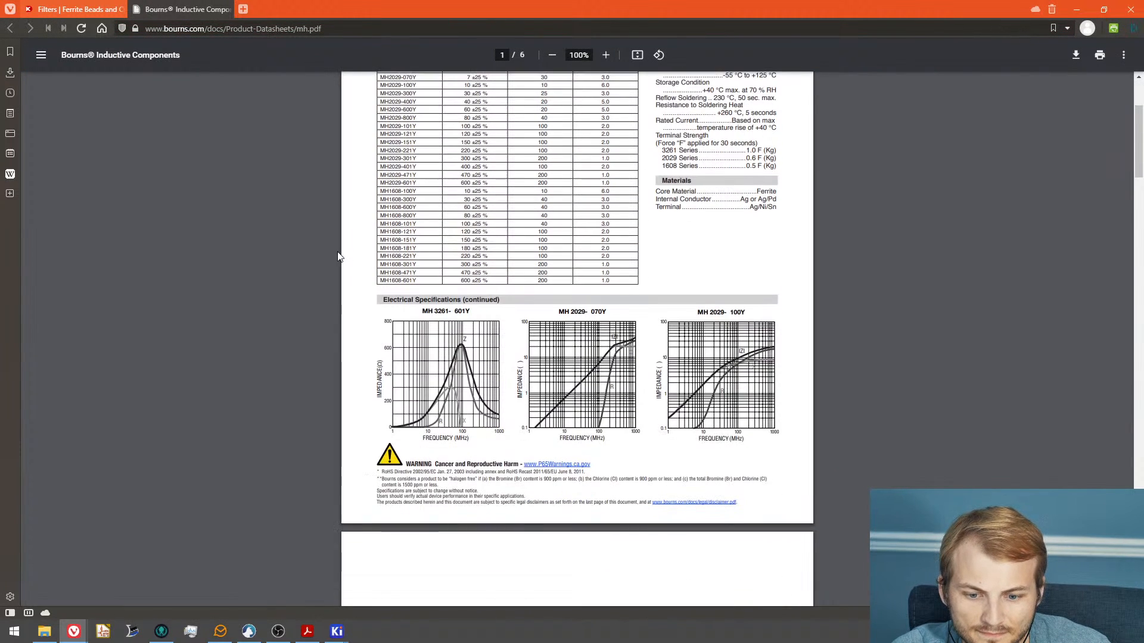
scroll(417, 265, down, 2)
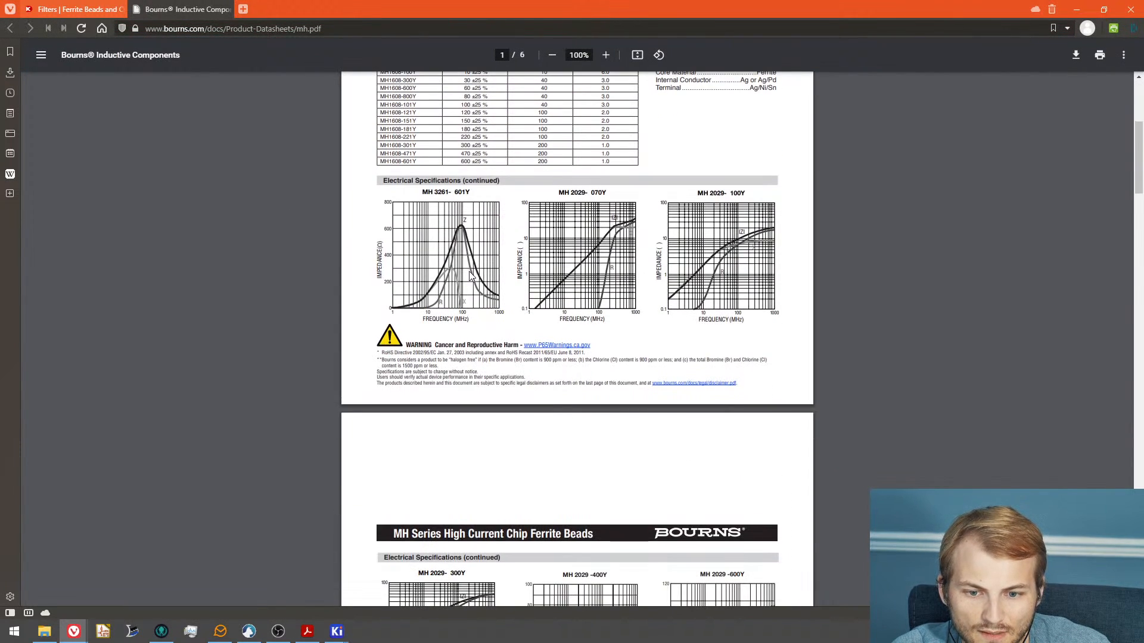
ctrl+scroll(462, 316, up, 5)
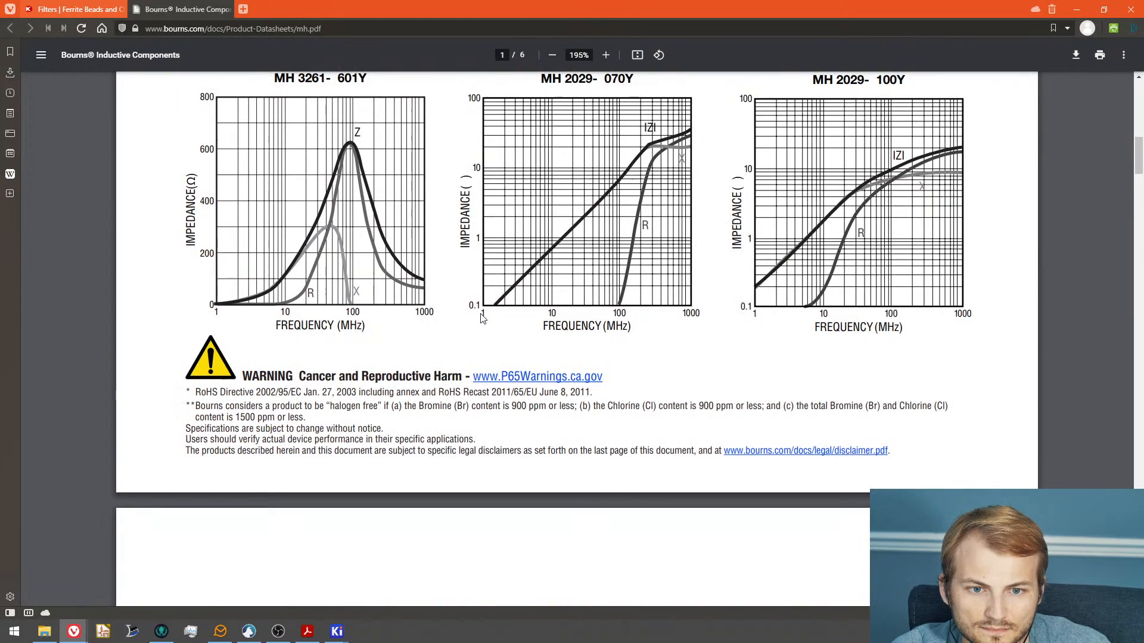
click(83, 9)
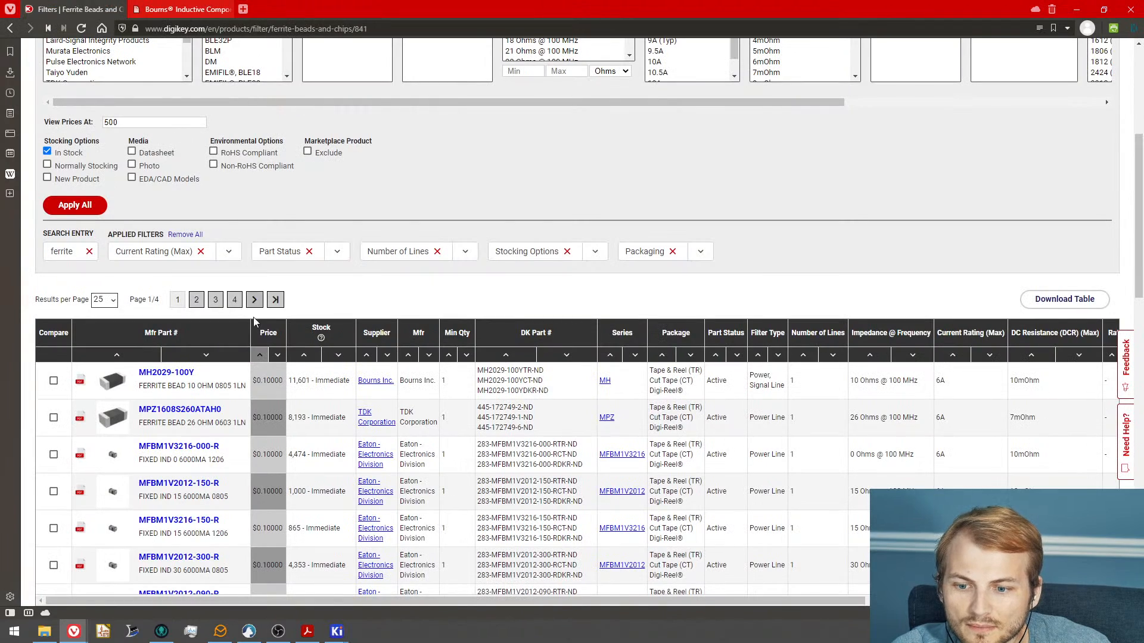
click(176, 9)
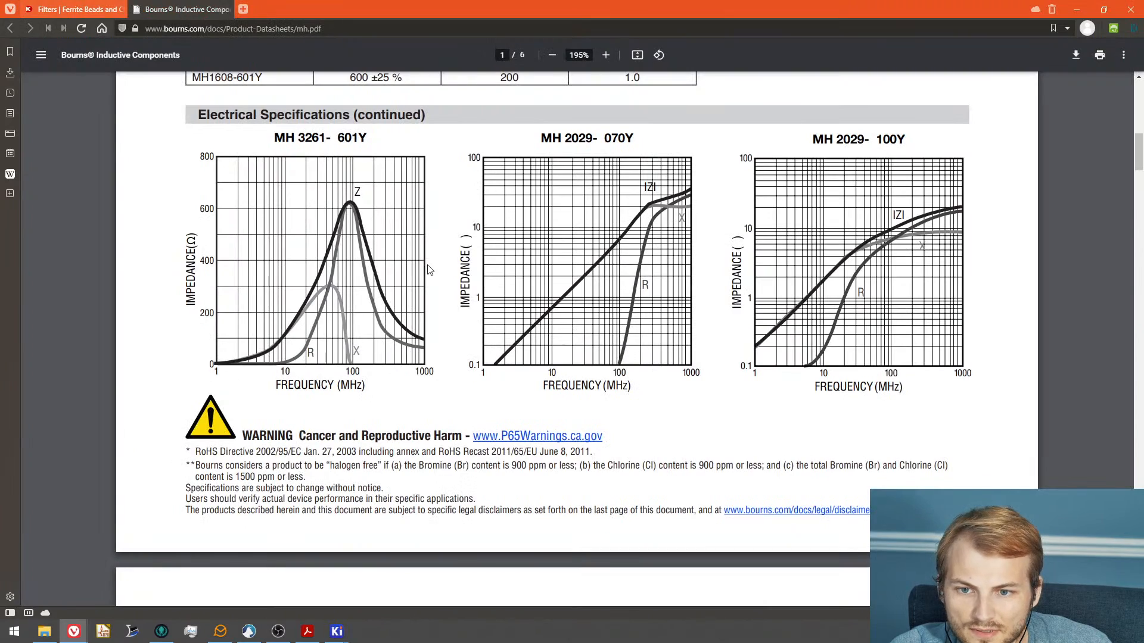
scroll(430, 268, down, 1)
scroll(430, 268, up, 2)
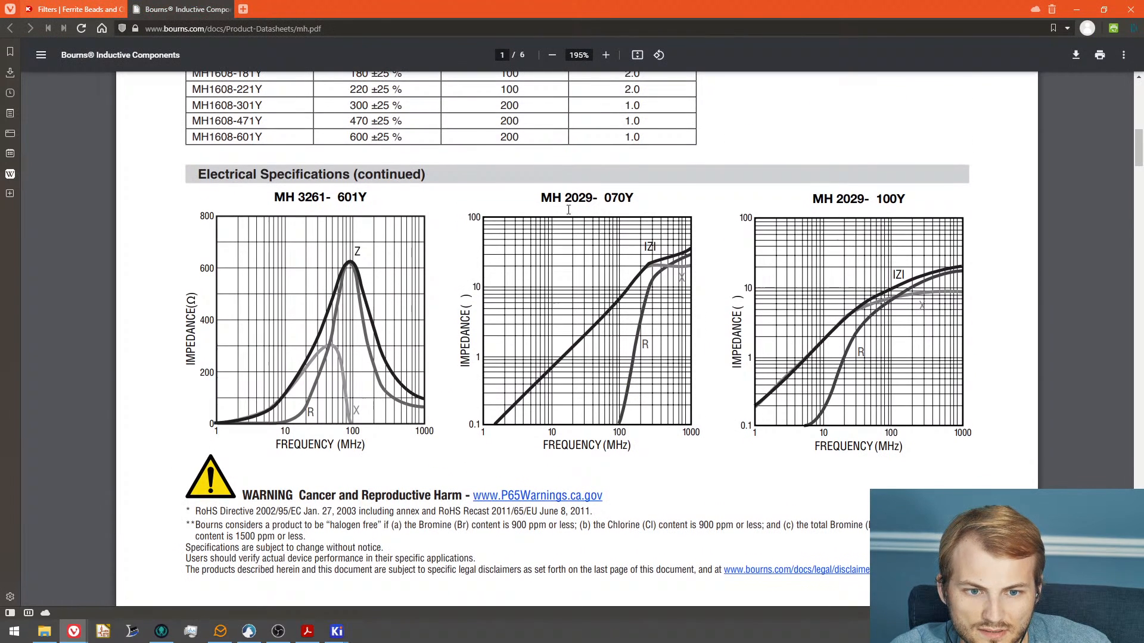
click(69, 7)
click(188, 8)
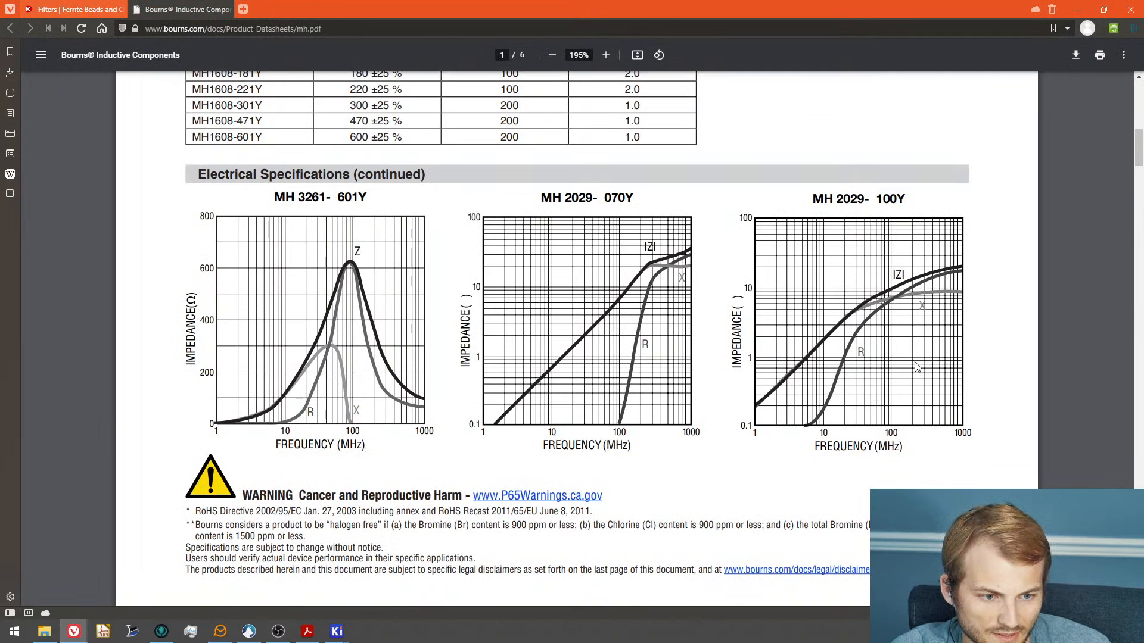
- Compare the MH 2029-100Y impedance curves with the neighbouring MH 2029-070Y and MH 3261-601Y graphs at close range
ctrl+scroll(918, 365, up, 2)
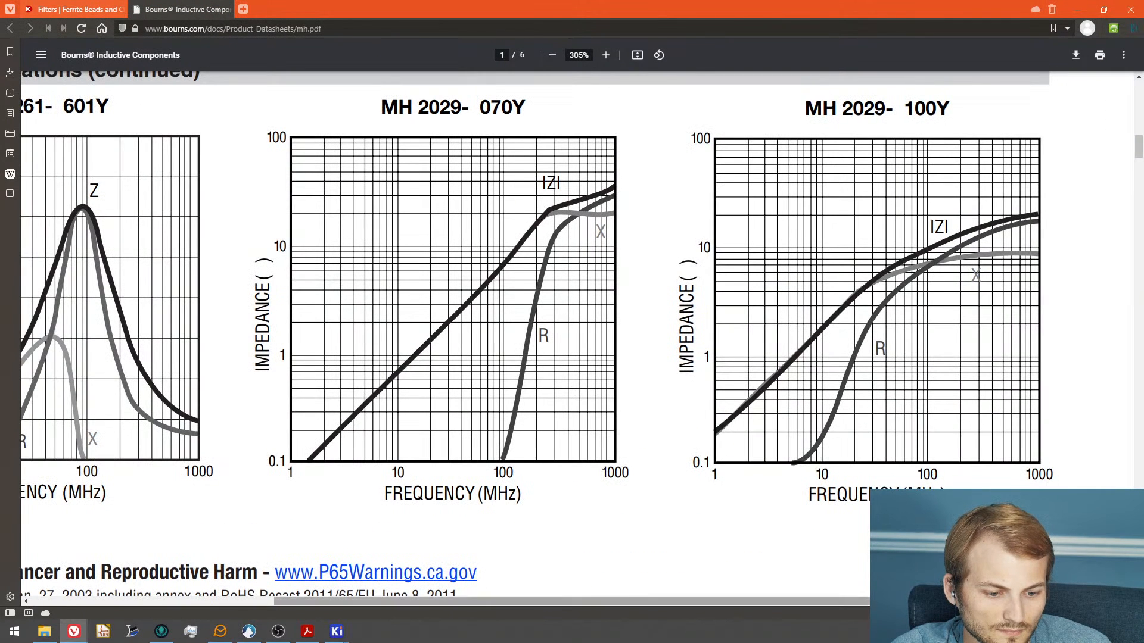
ctrl+scroll(918, 366, up, 2)
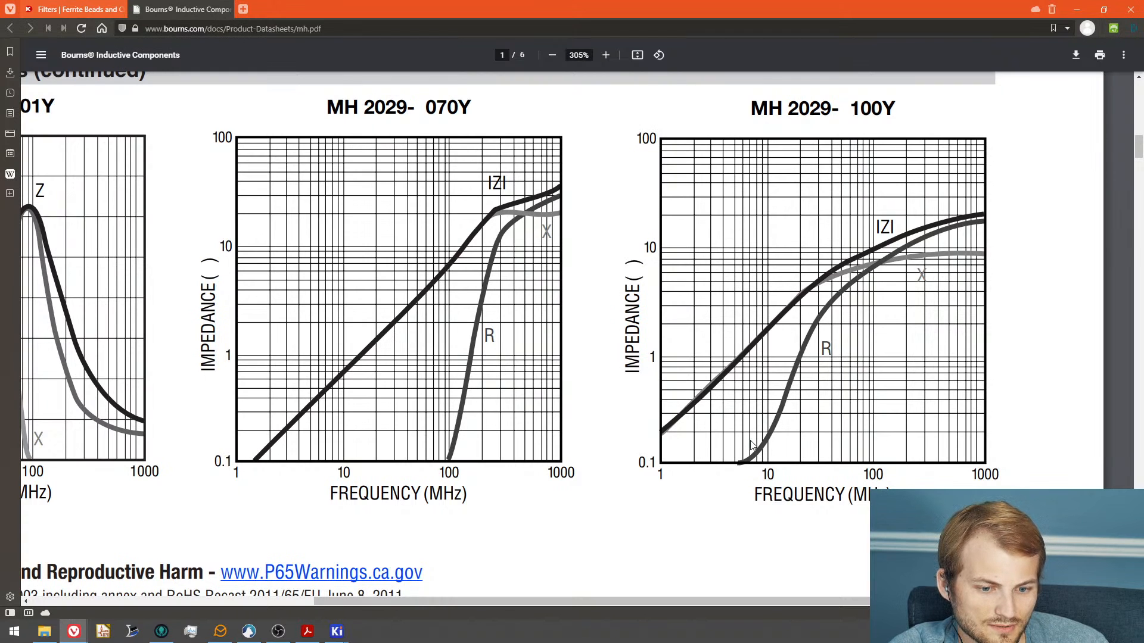
scroll(805, 439, up, 1)
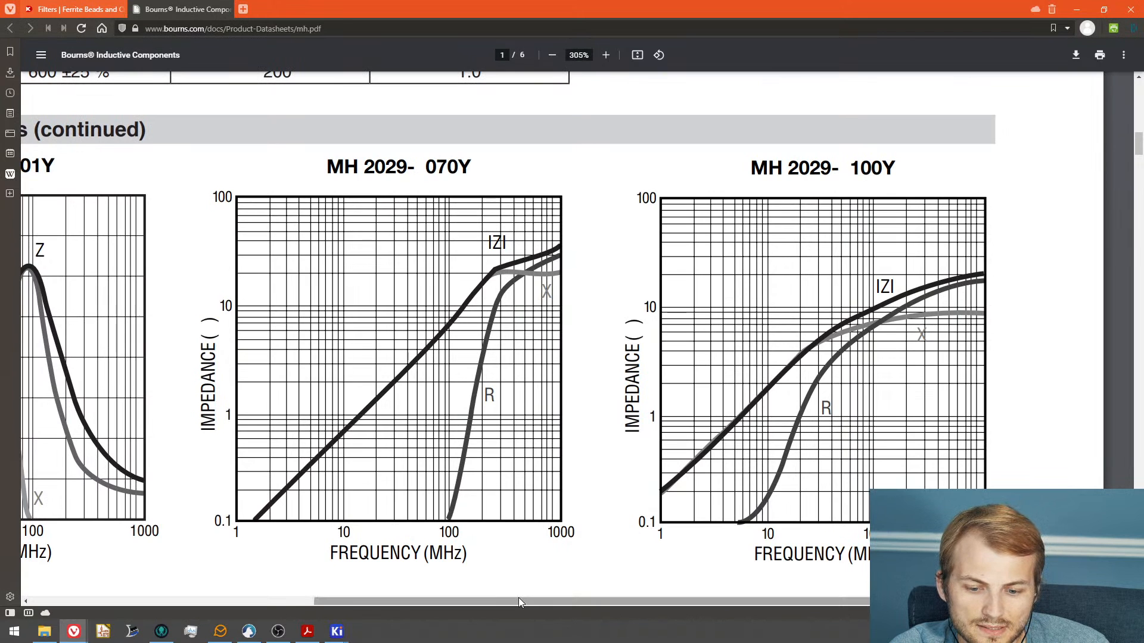
drag(518, 601, 443, 601)
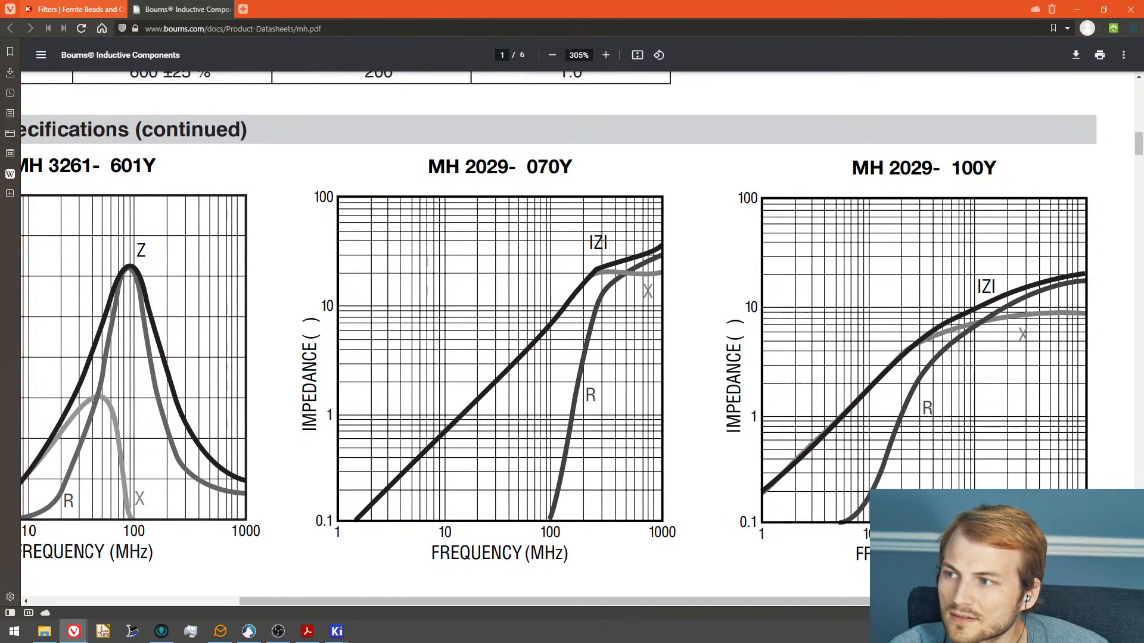
- Browse the DigiKey ferrite bead results and open the datasheet for Murata's BLM18SN220TN1D
click(75, 9)
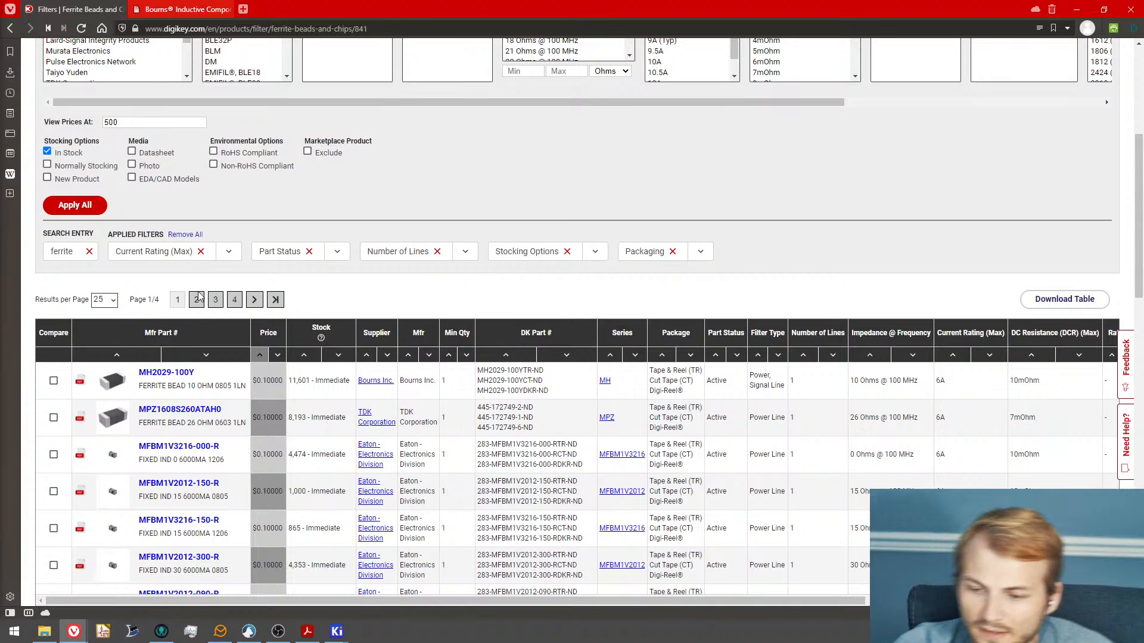
scroll(248, 425, down, 7)
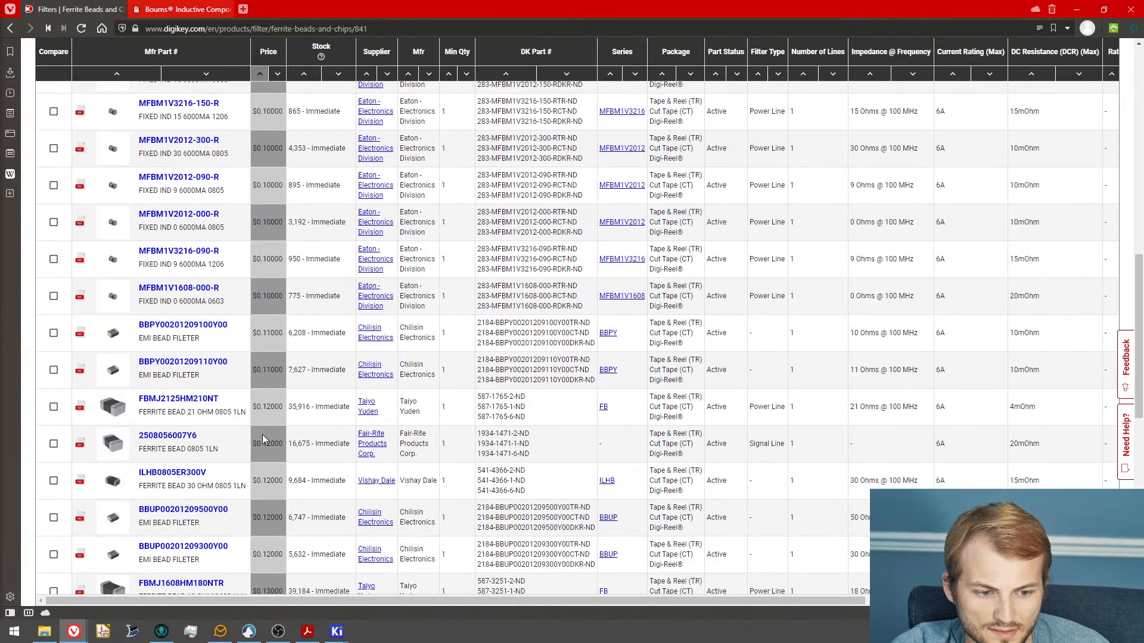
scroll(262, 434, down, 7)
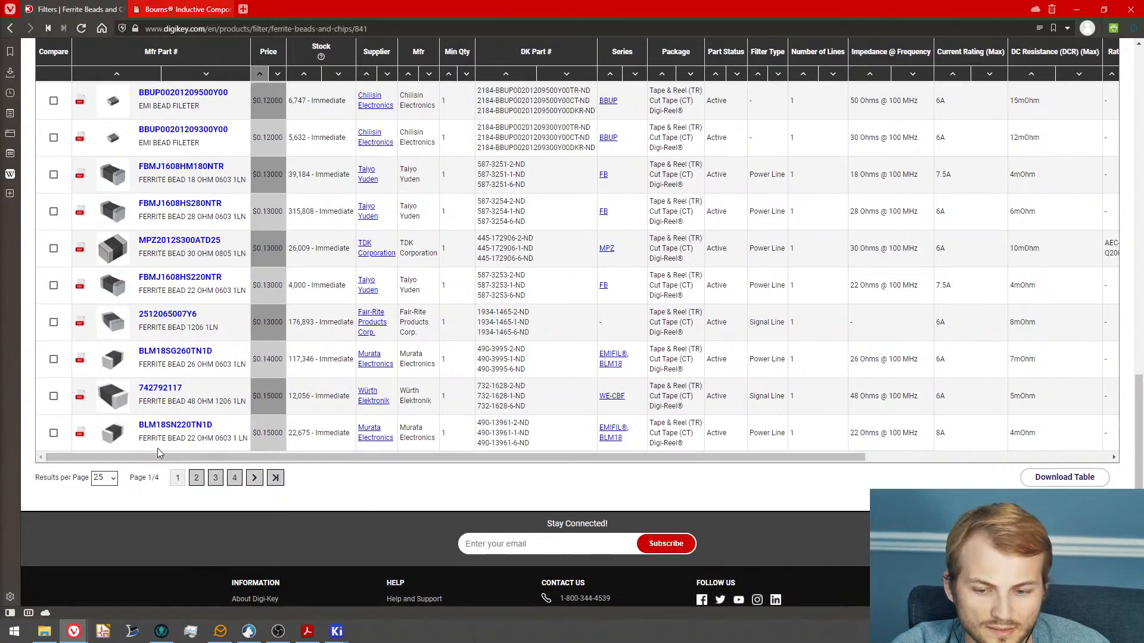
click(80, 433)
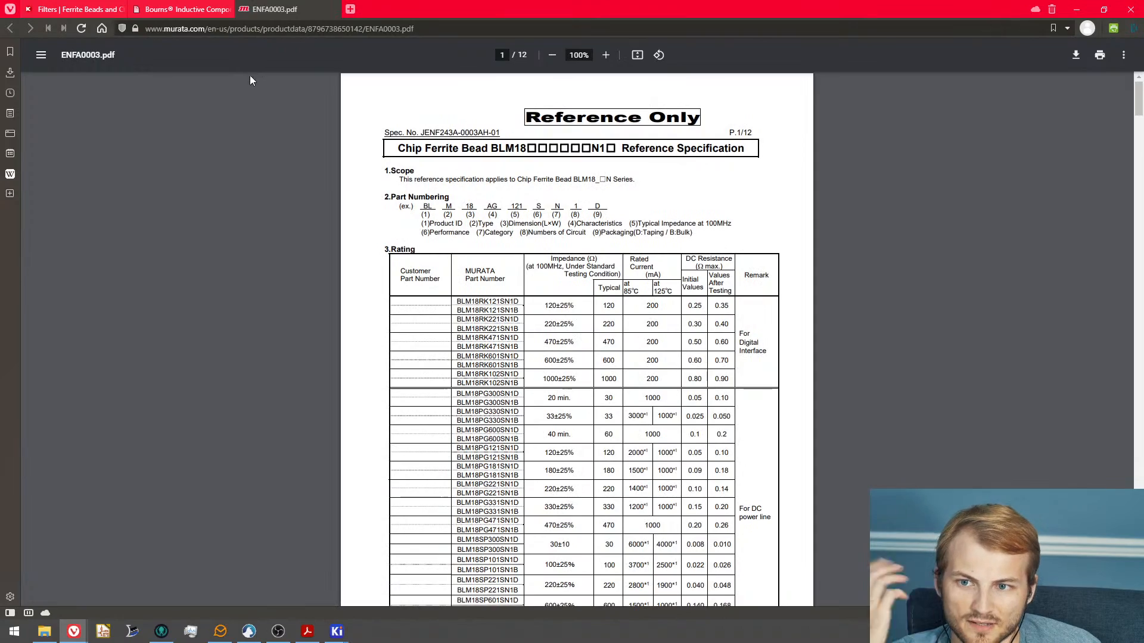
- Look through the Murata BLM18 reference specification for impedance curves and the rating tables
scroll(401, 268, down, 15)
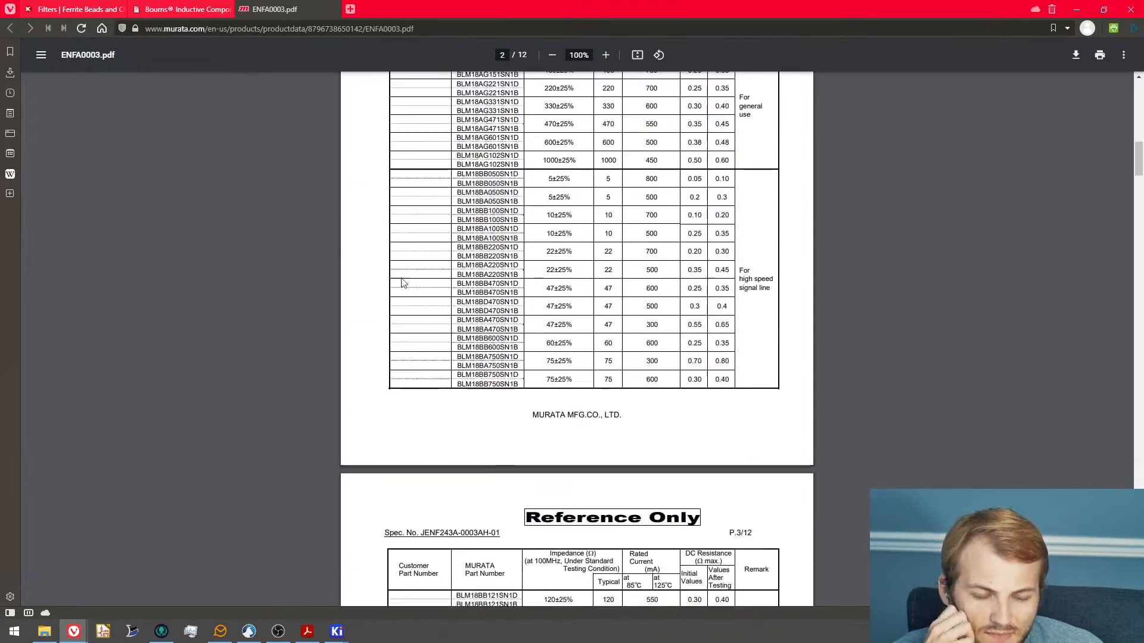
scroll(402, 283, down, 20)
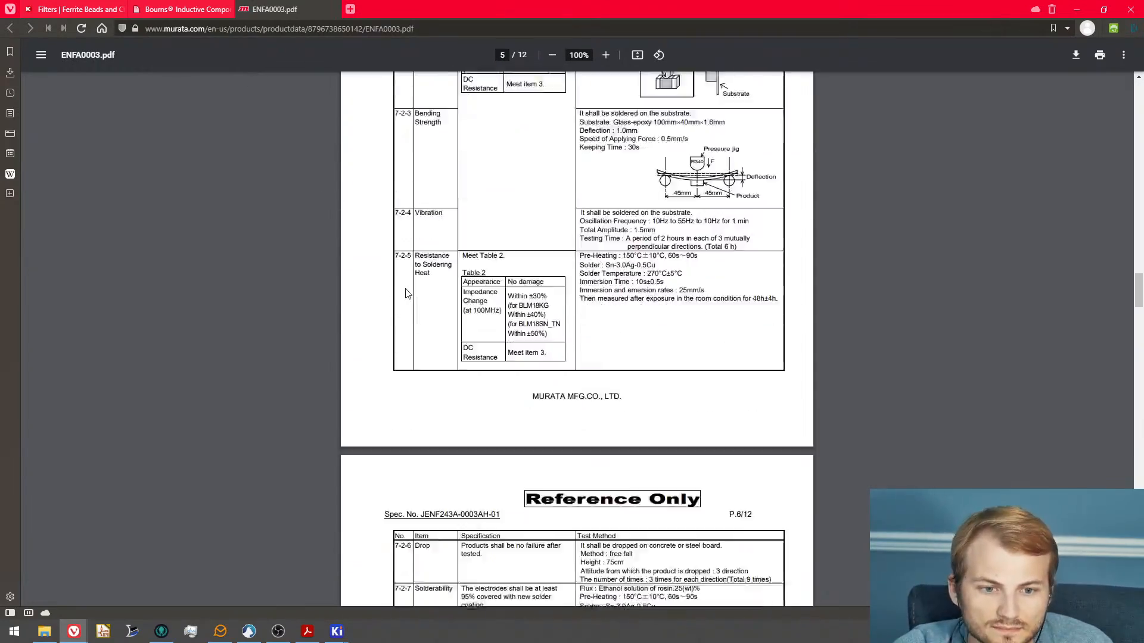
scroll(407, 294, down, 20)
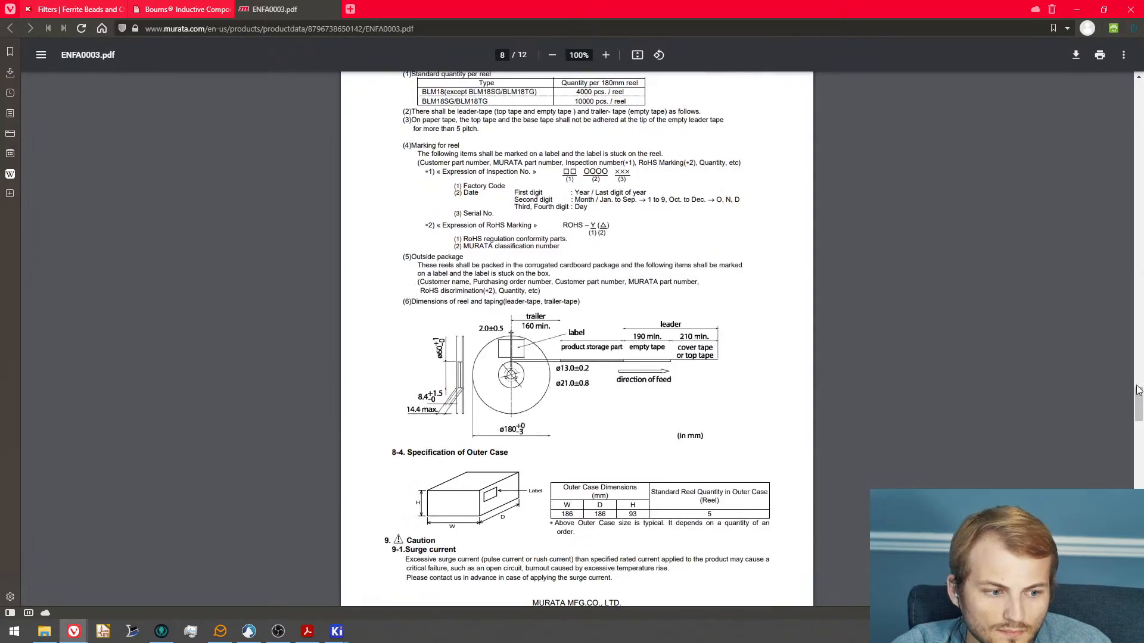
drag(1138, 390, 1125, 84)
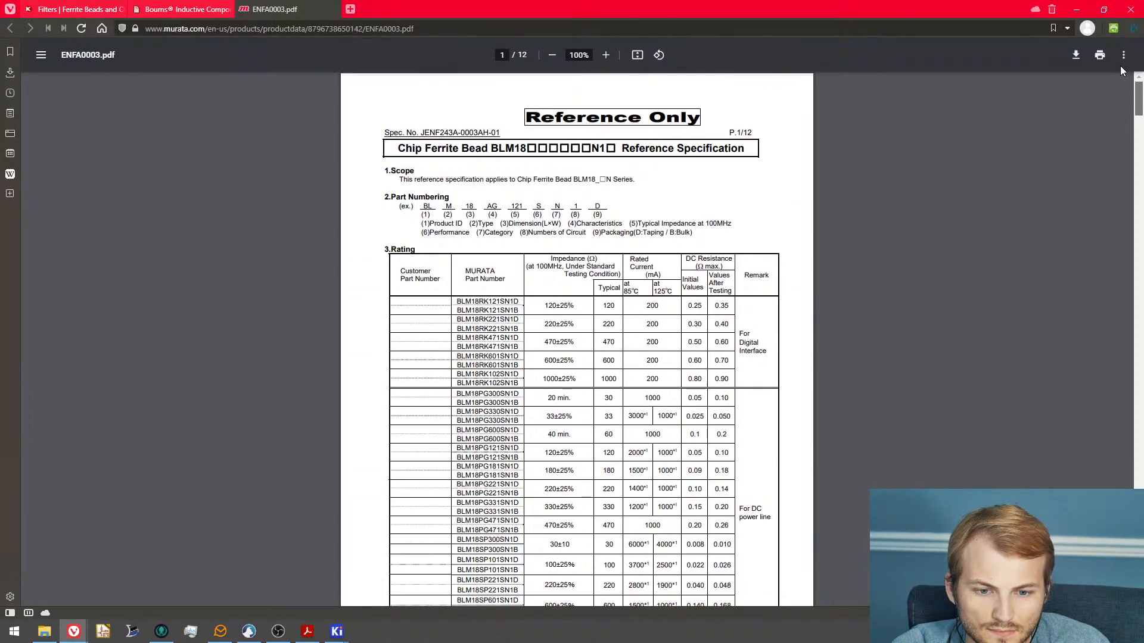
drag(1119, 90, 1126, 136)
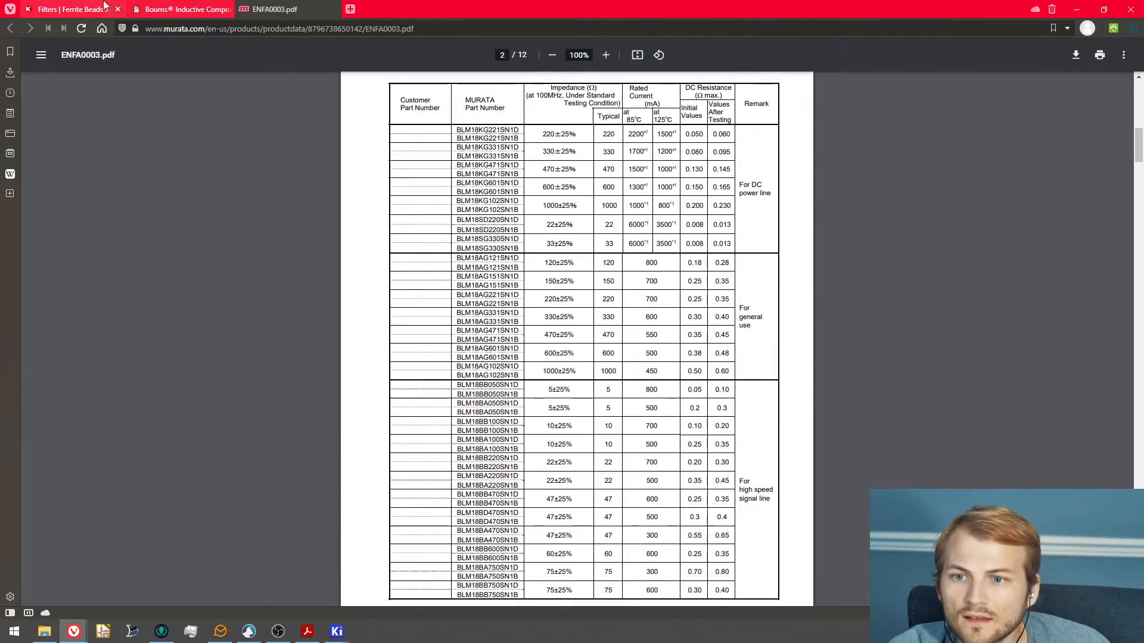
- Open the Eaton MFBM1V3216-000-R datasheet from the DigiKey results and find its impedance vs frequency graphs
click(73, 9)
scroll(219, 366, up, 3)
scroll(219, 366, up, 5)
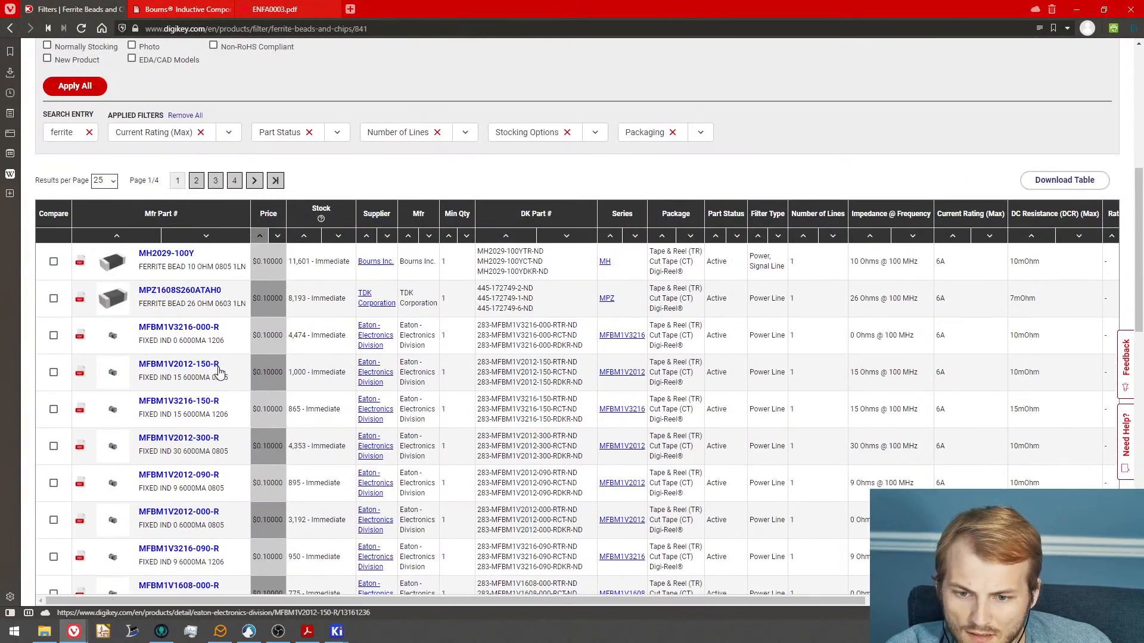
click(79, 336)
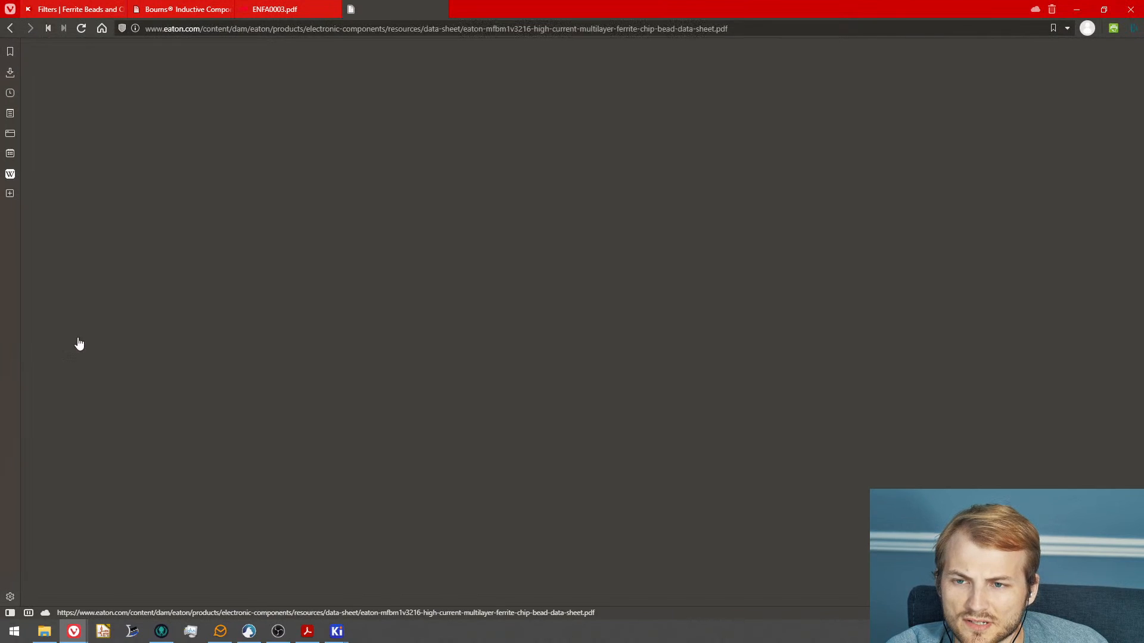
scroll(535, 292, down, 3)
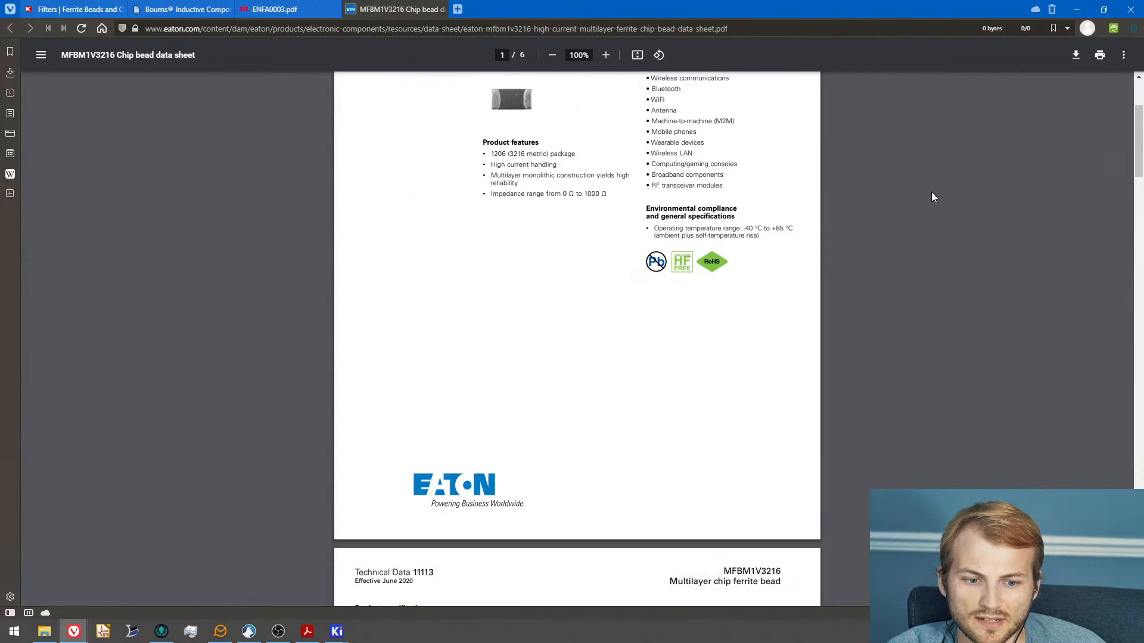
drag(1135, 152, 1138, 471)
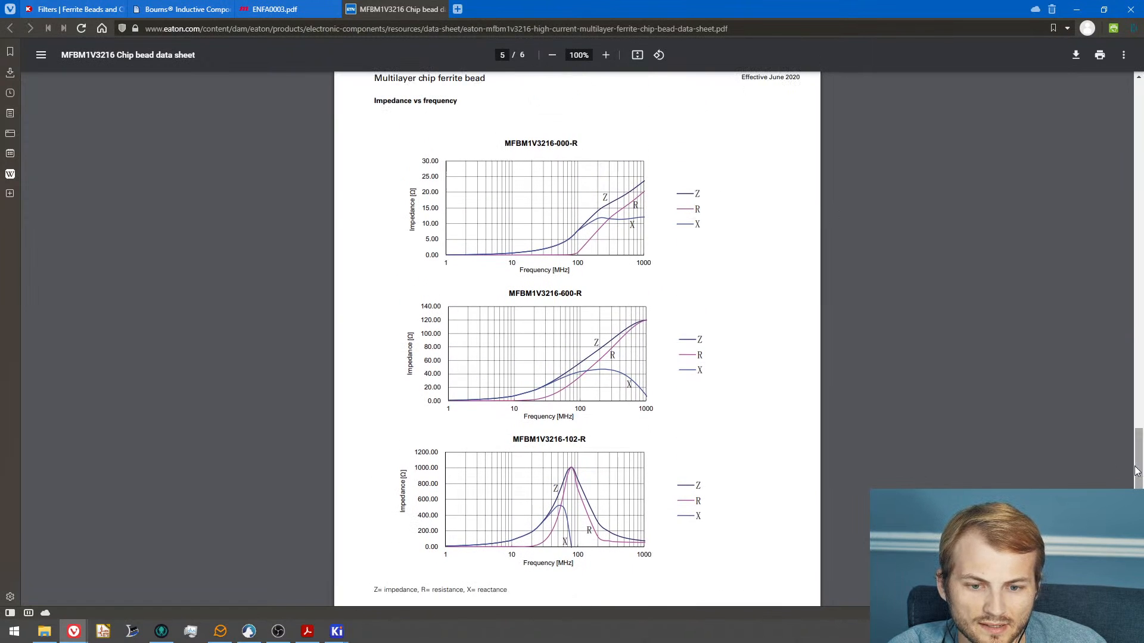
- Check the DigiKey listing and compare the Eaton impedance curves for MFBM1V3216-000-R, -600-R and -102-R
click(72, 7)
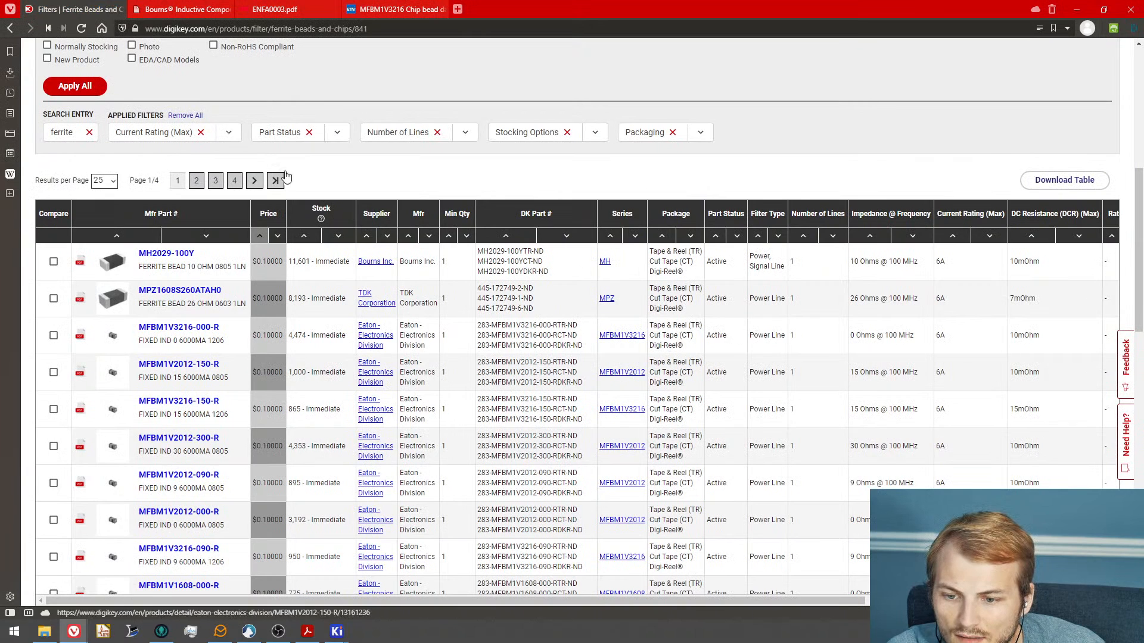
click(396, 9)
ctrl+scroll(577, 392, up, 2)
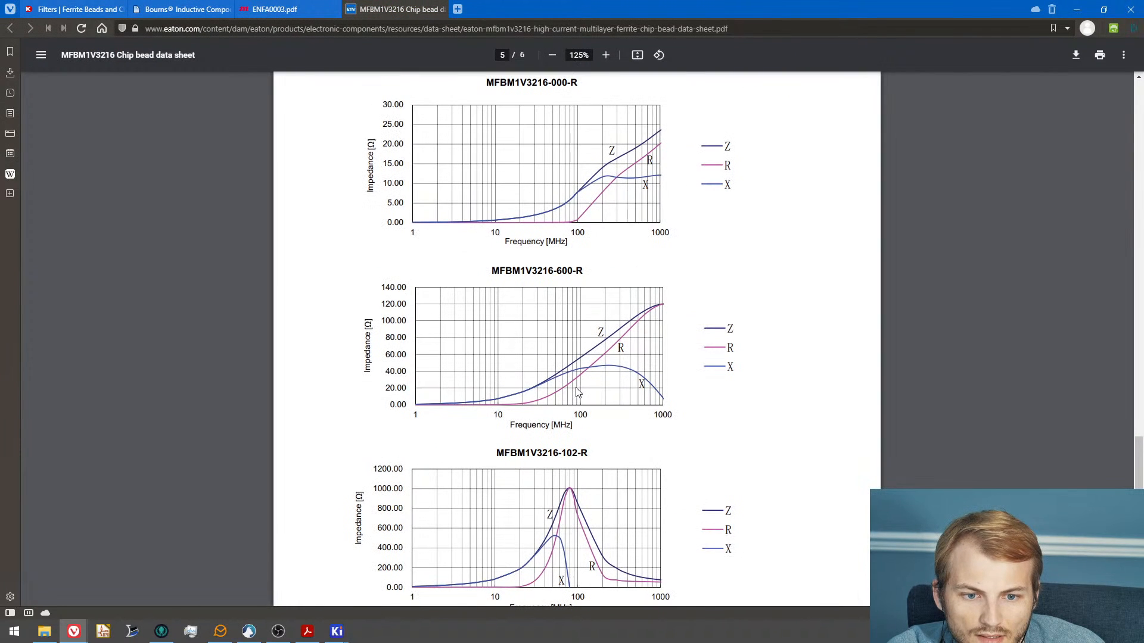
scroll(551, 369, down, 1)
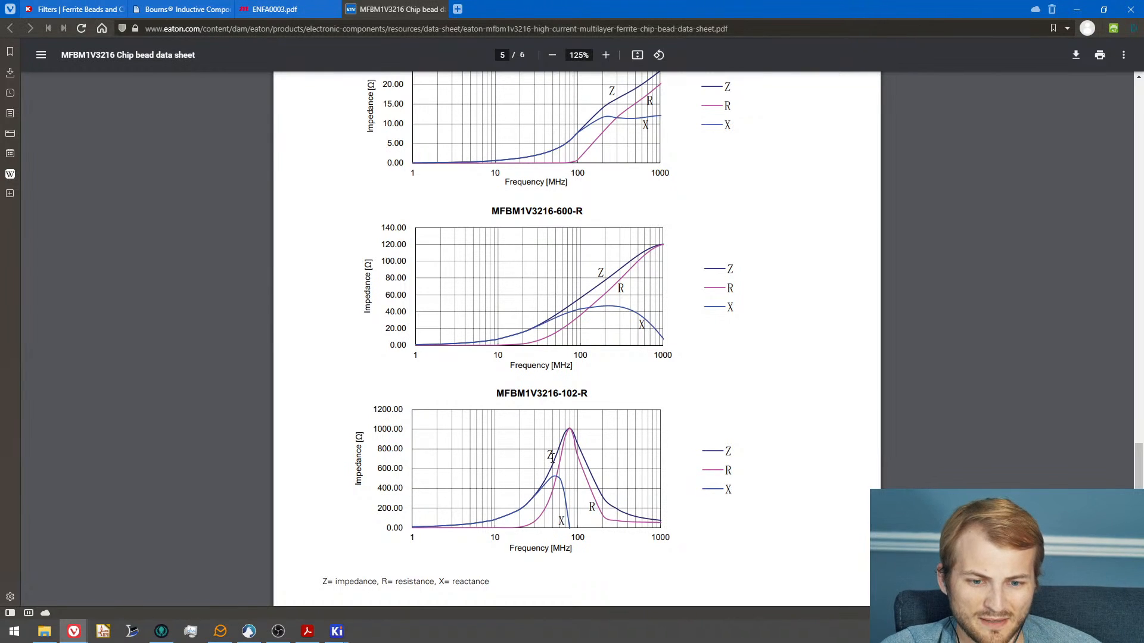
scroll(552, 457, up, 1)
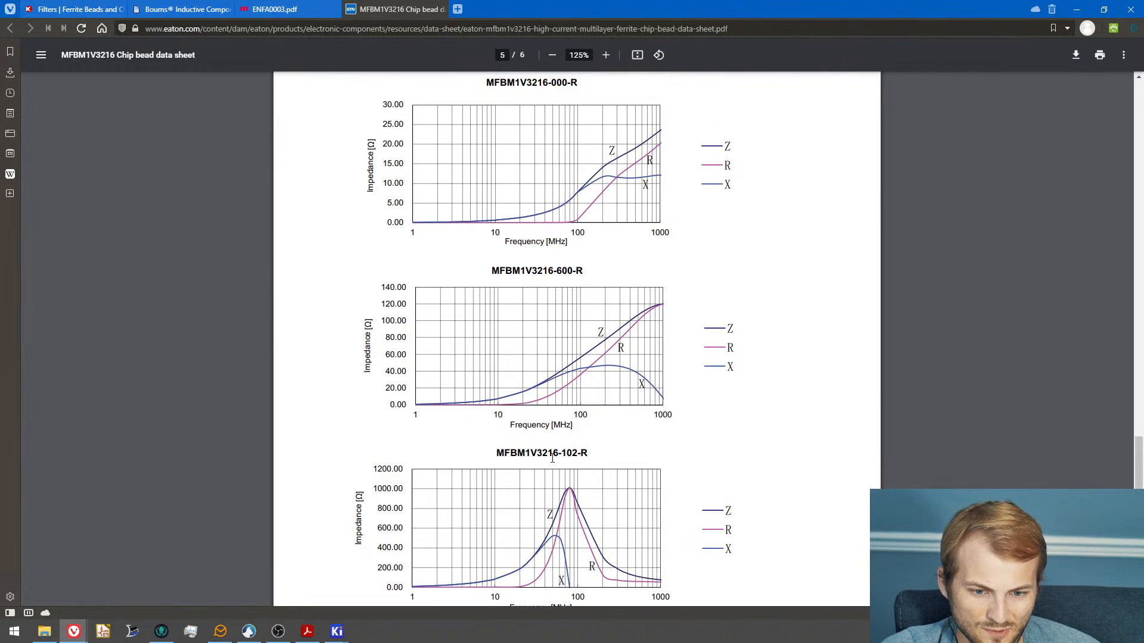
scroll(555, 438, up, 1)
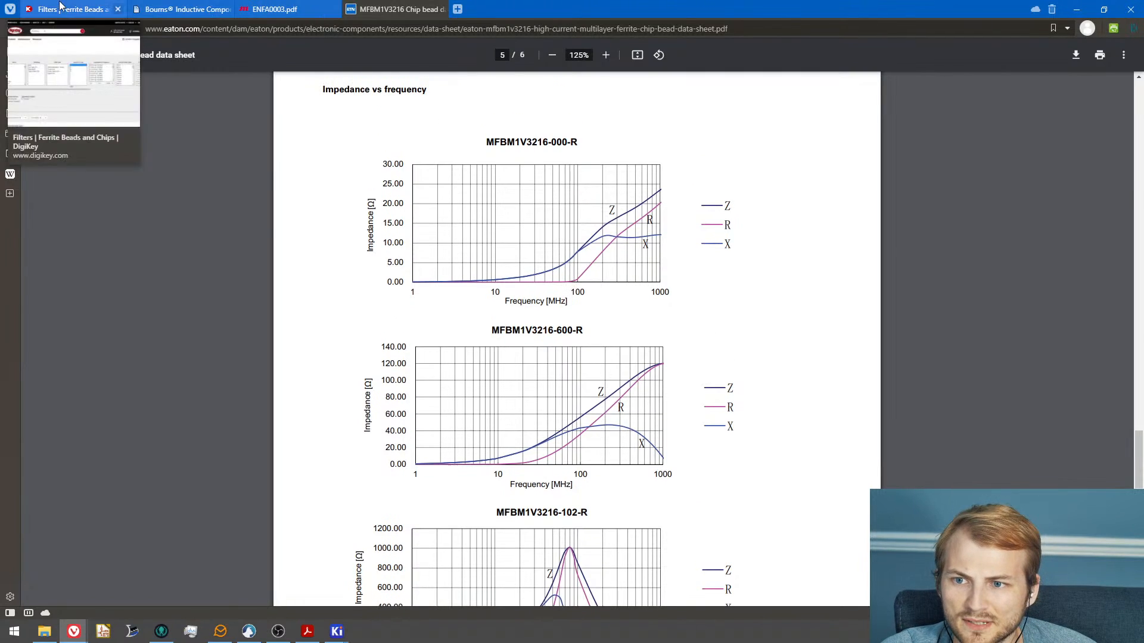
- Review the Bourns MH impedance graphs again and open the DigiKey product page for MH2029-100Y
click(182, 9)
ctrl+scroll(438, 352, down, 5)
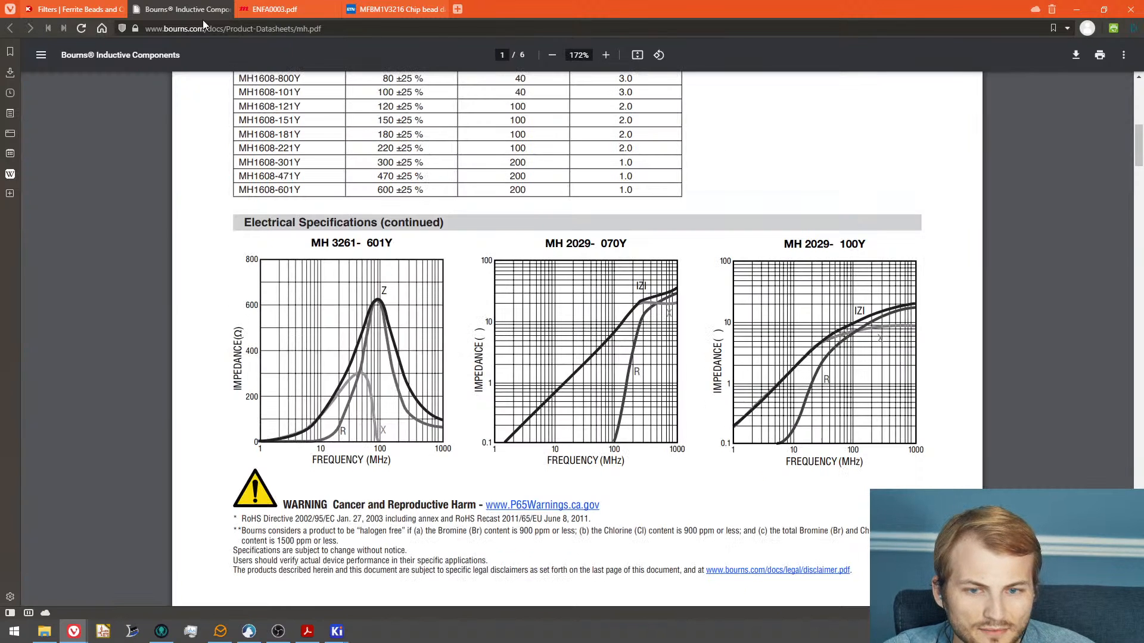
click(77, 8)
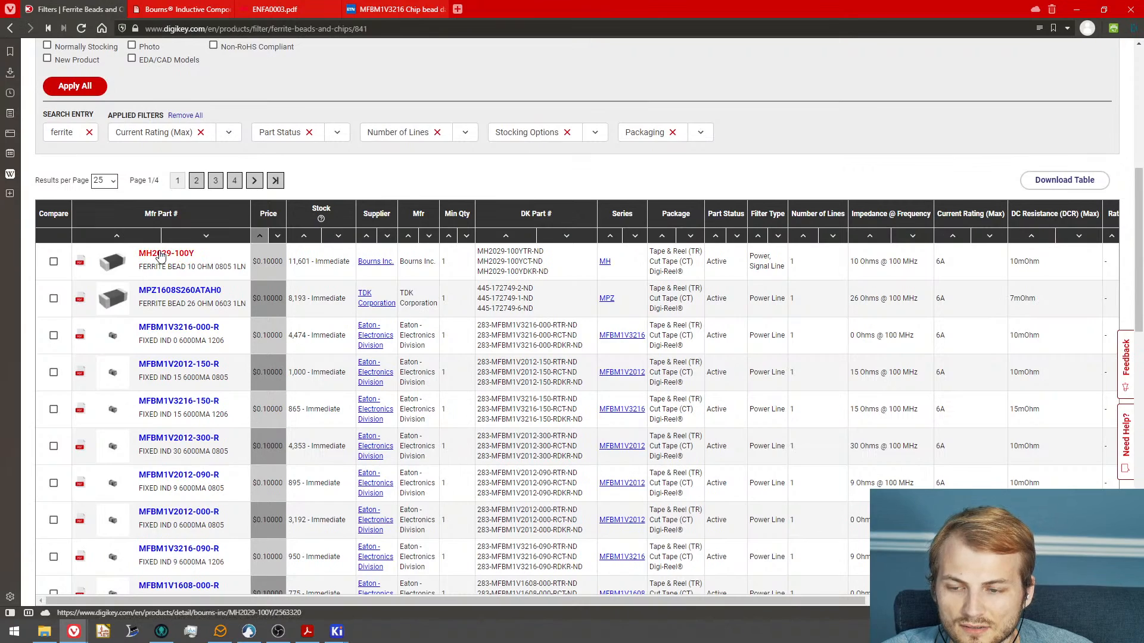
click(332, 253)
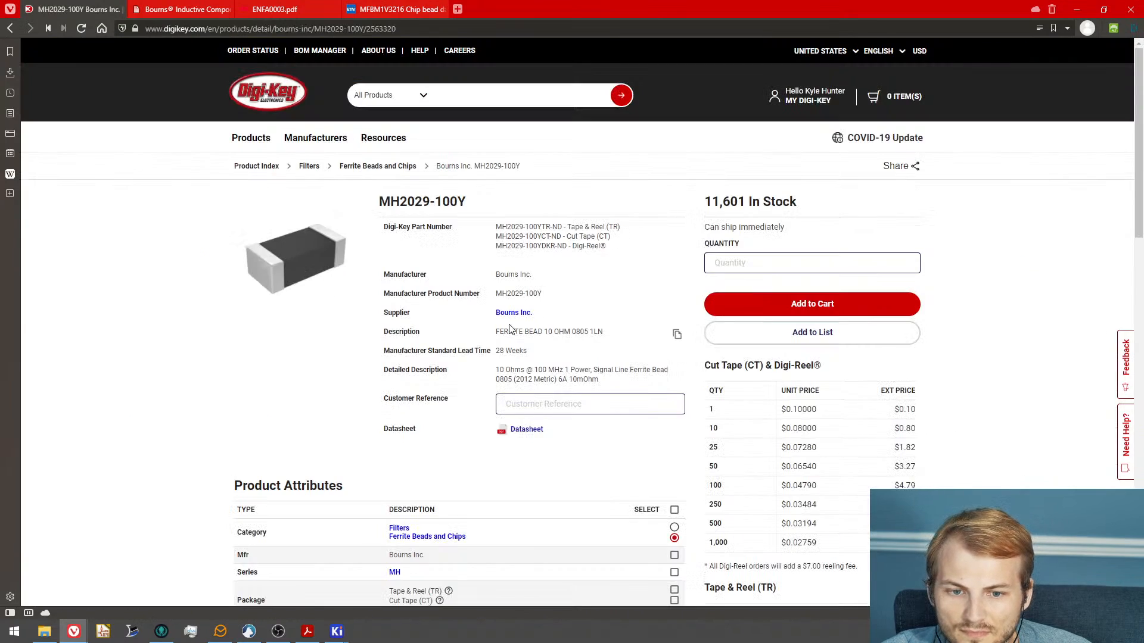
- Switch to the KiCad Schematic Editor and shift the ferrite bead slightly farther from the VIN wire
click(1075, 10)
scroll(386, 222, up, 5)
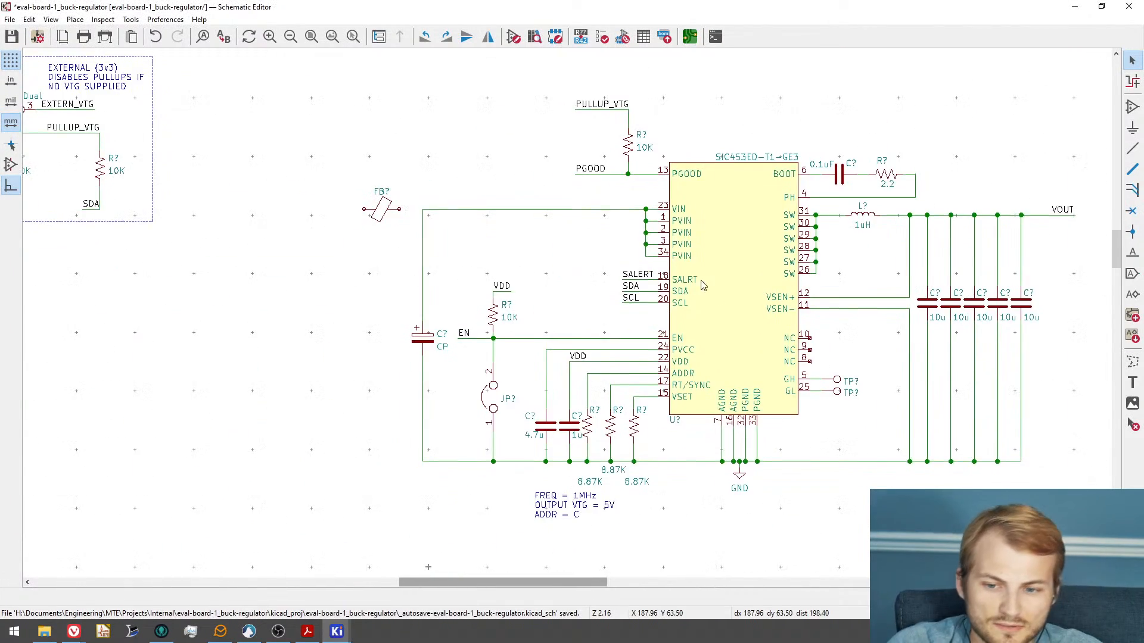
key(m)
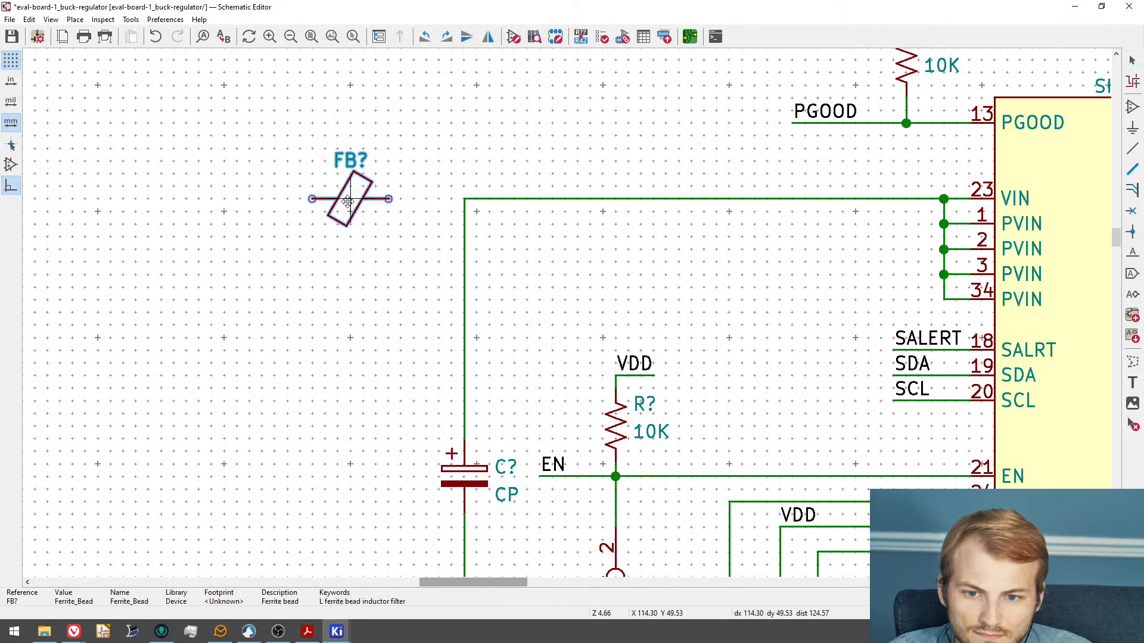
click(338, 199)
click(1131, 107)
click(928, 154)
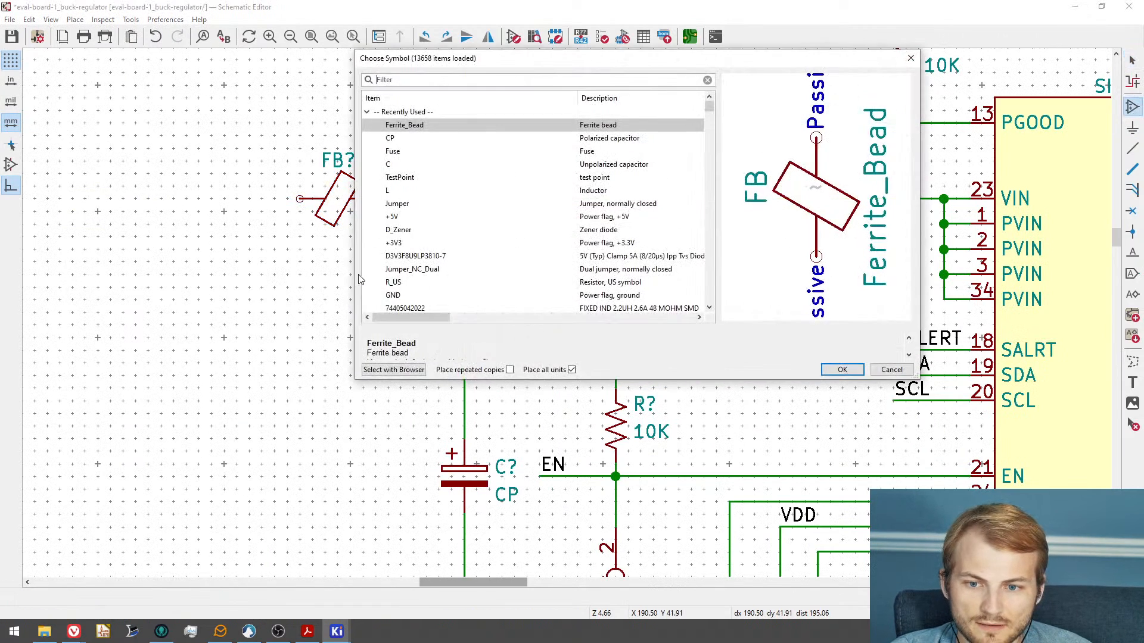
key(Escape)
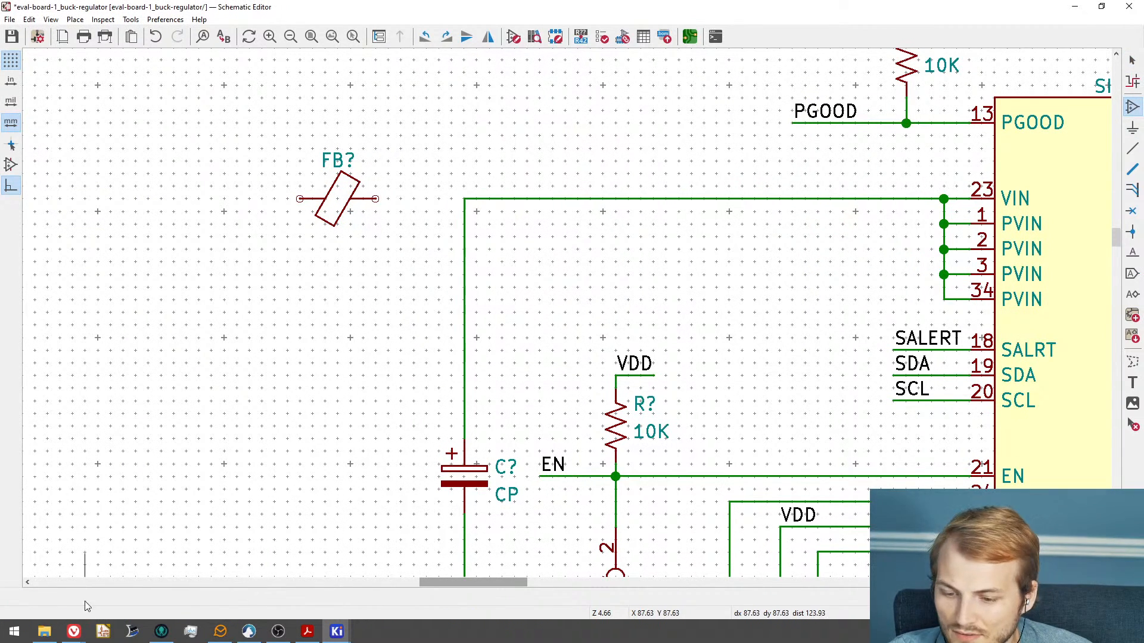
- Switch to the input_filter schematic and copy the part number GCJ32EC71E226KE02 from capacitor C45's value, leaving its properties unchanged
click(336, 631)
click(500, 581)
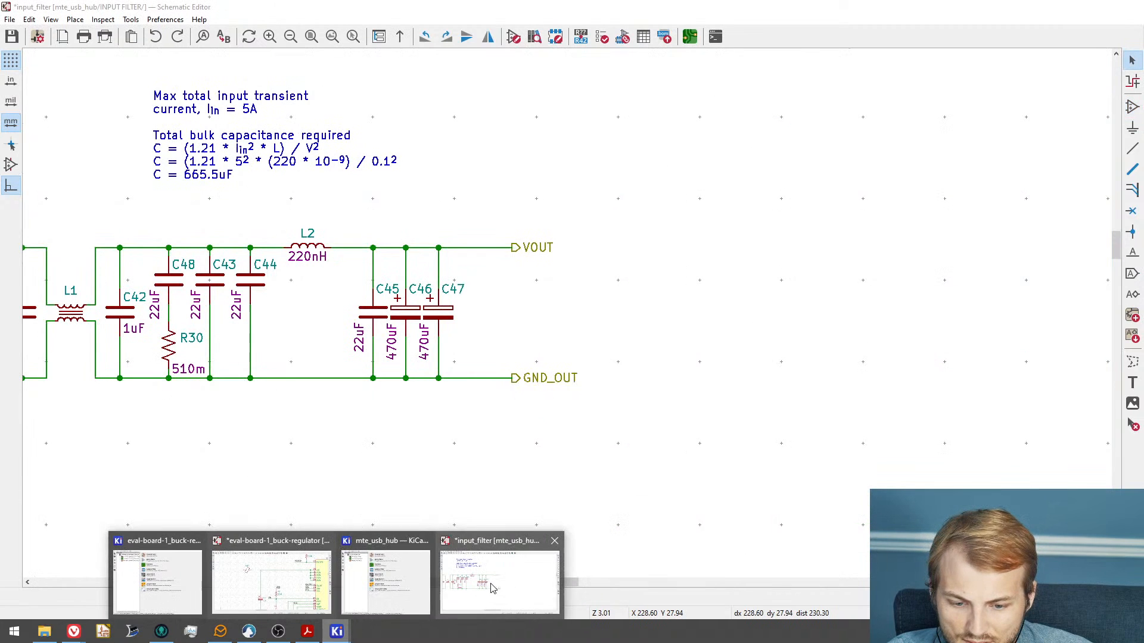
double_click(350, 319)
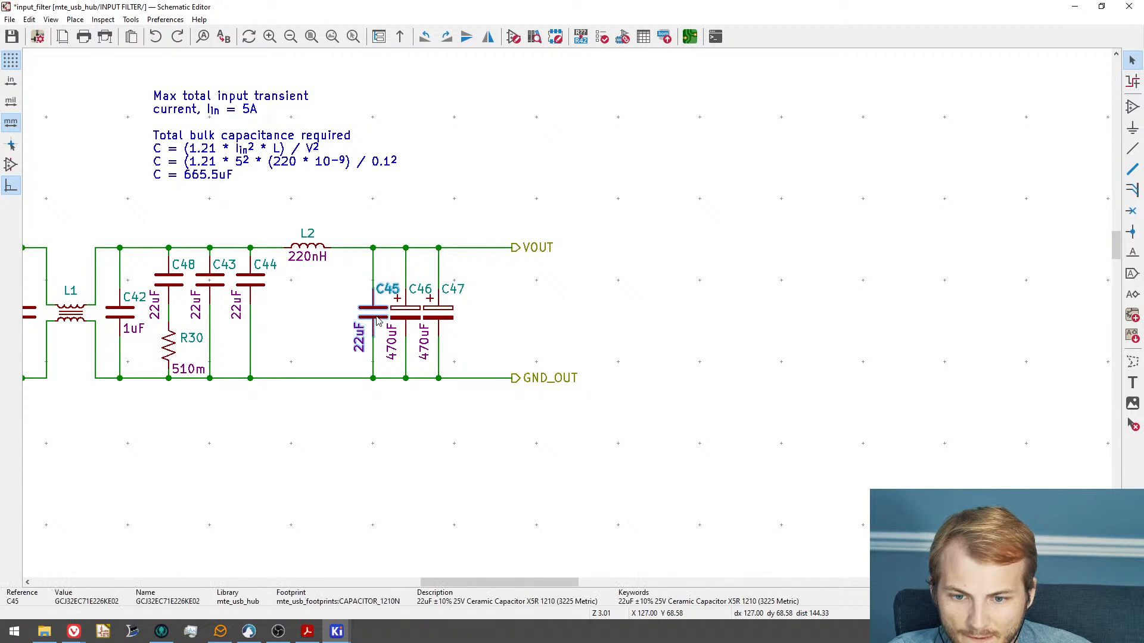
click(131, 133)
key(ctrl+c)
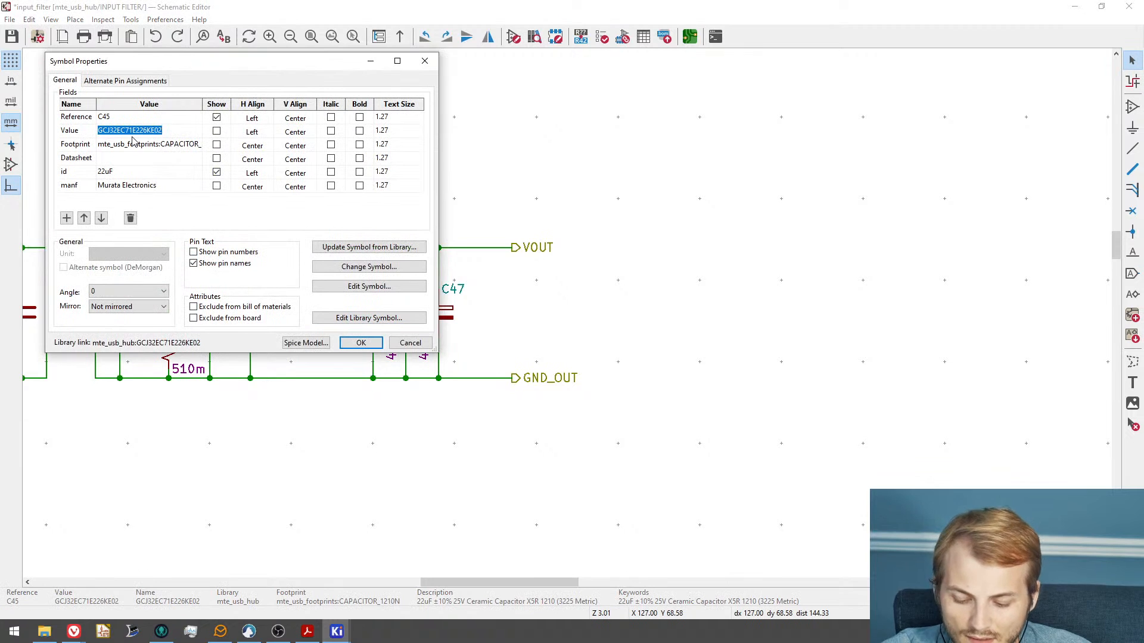
click(410, 343)
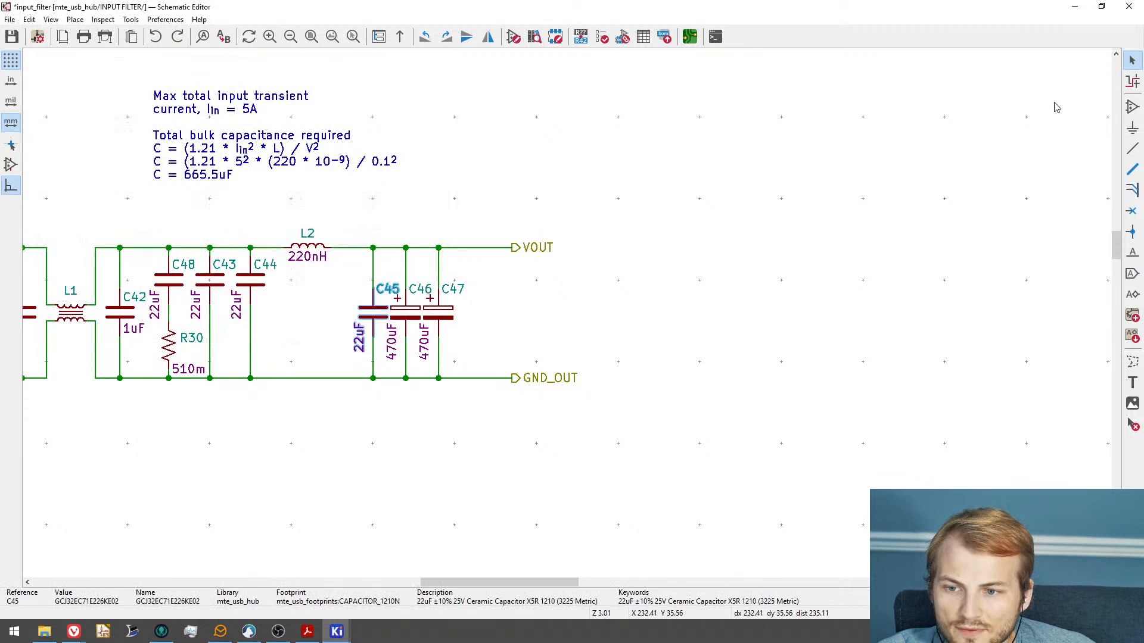
- Return to the buck-regulator schematic and place capacitor symbol GCJ32EC71E226KE02 beside the polarized input capacitor
click(1074, 6)
click(1134, 107)
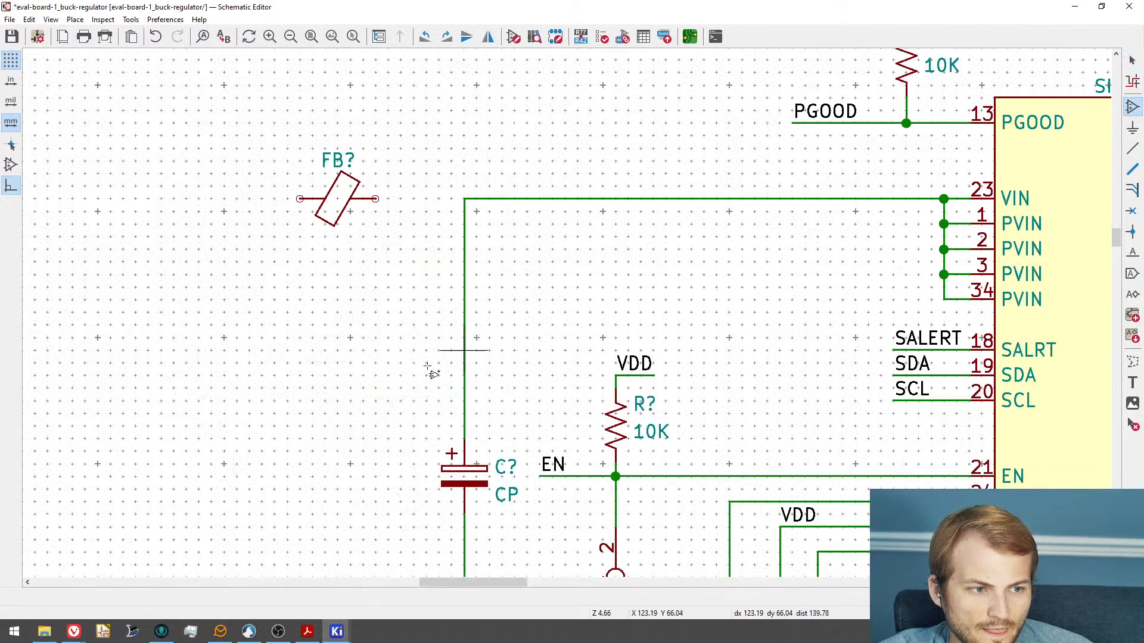
click(300, 452)
key(ctrl+v)
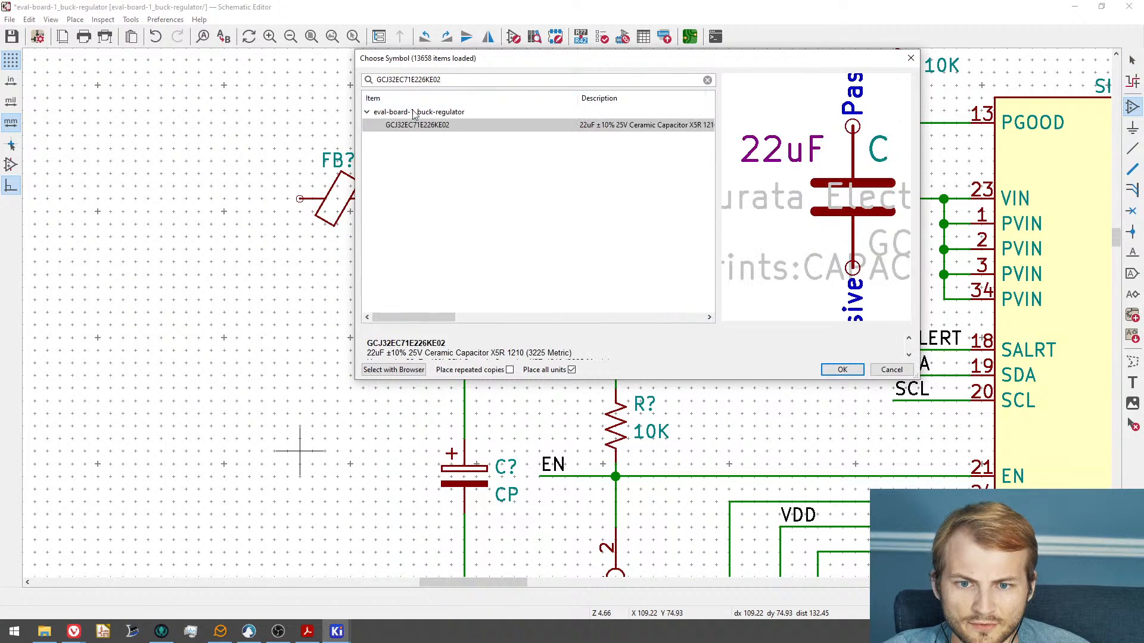
double_click(414, 123)
key(Escape)
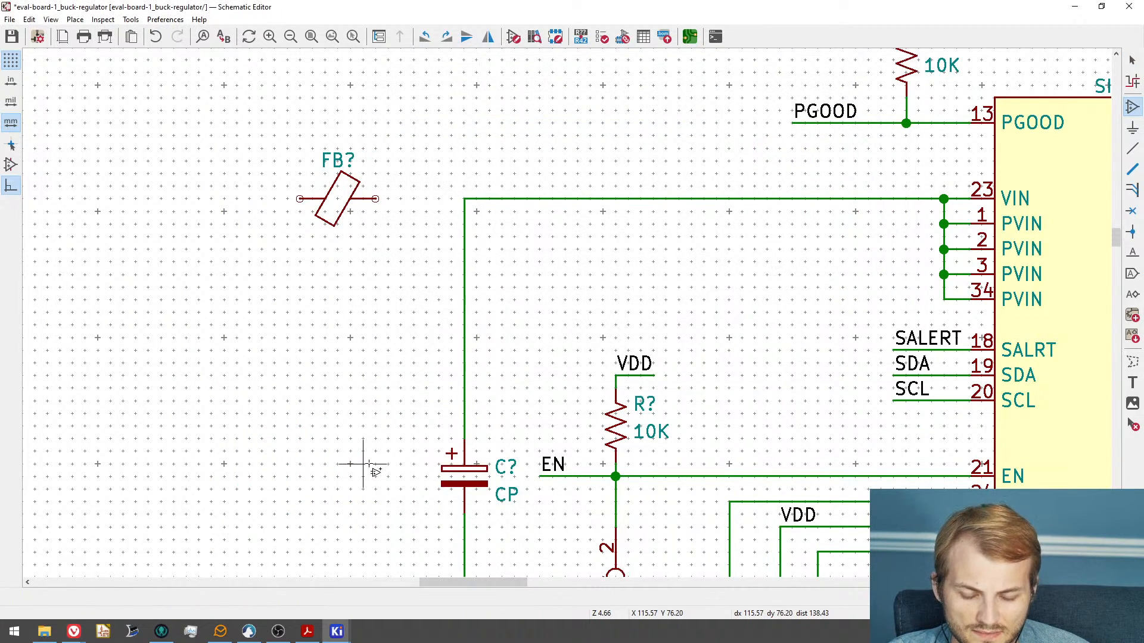
click(364, 465)
double_click(416, 126)
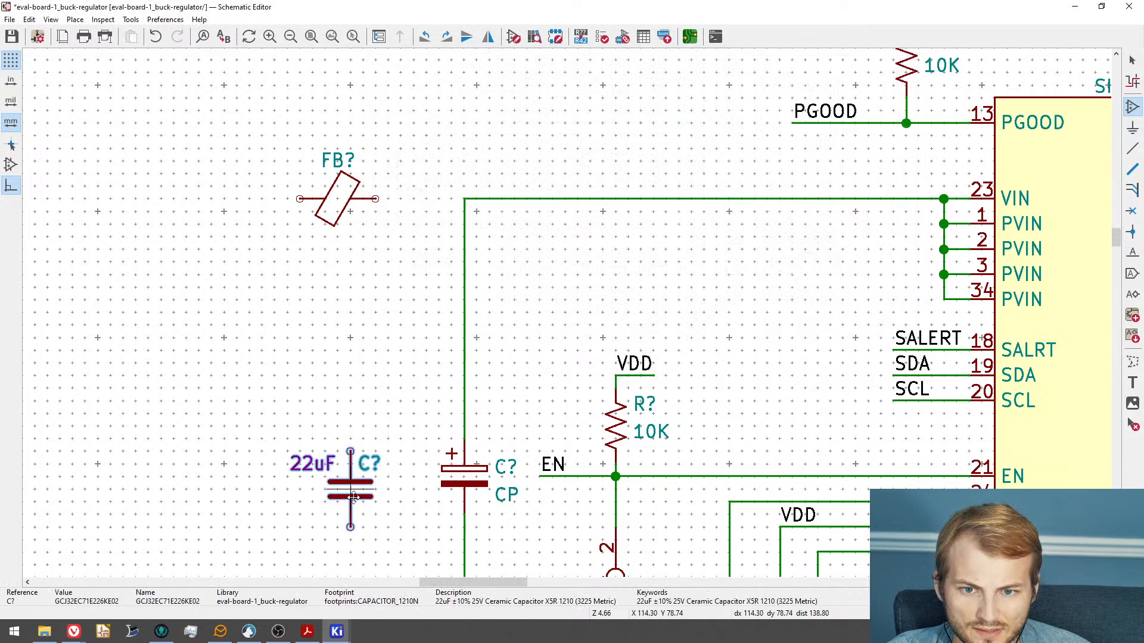
click(399, 476)
key(Escape)
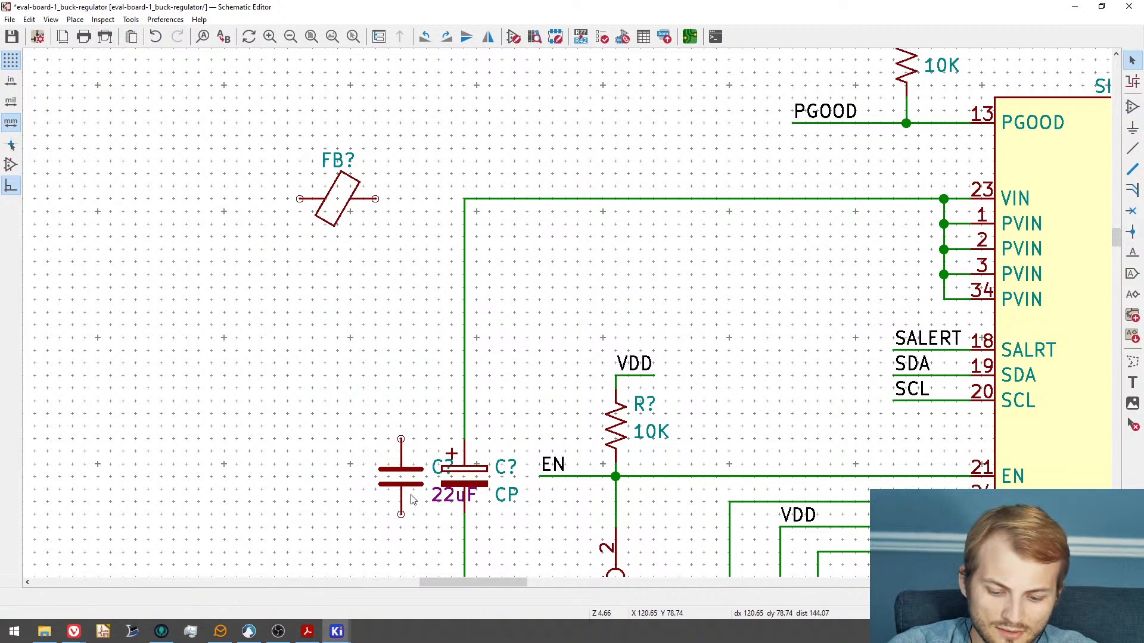
- Reposition the new capacitor's reference and 22uF labels on its side facing away from the polarized capacitor
key(m)
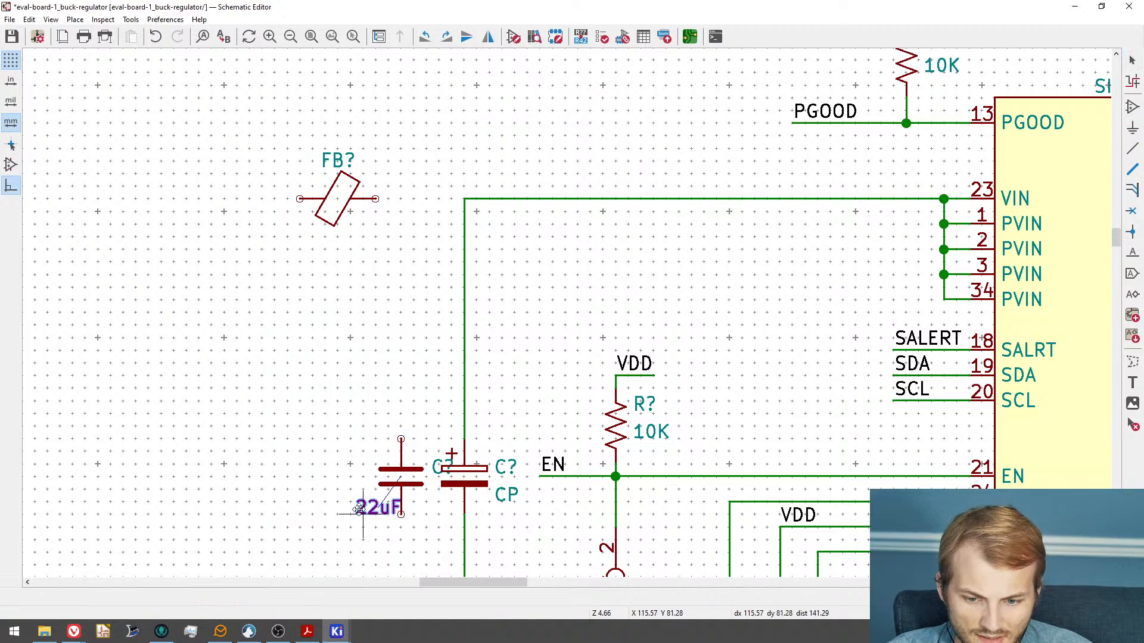
click(349, 503)
key(m)
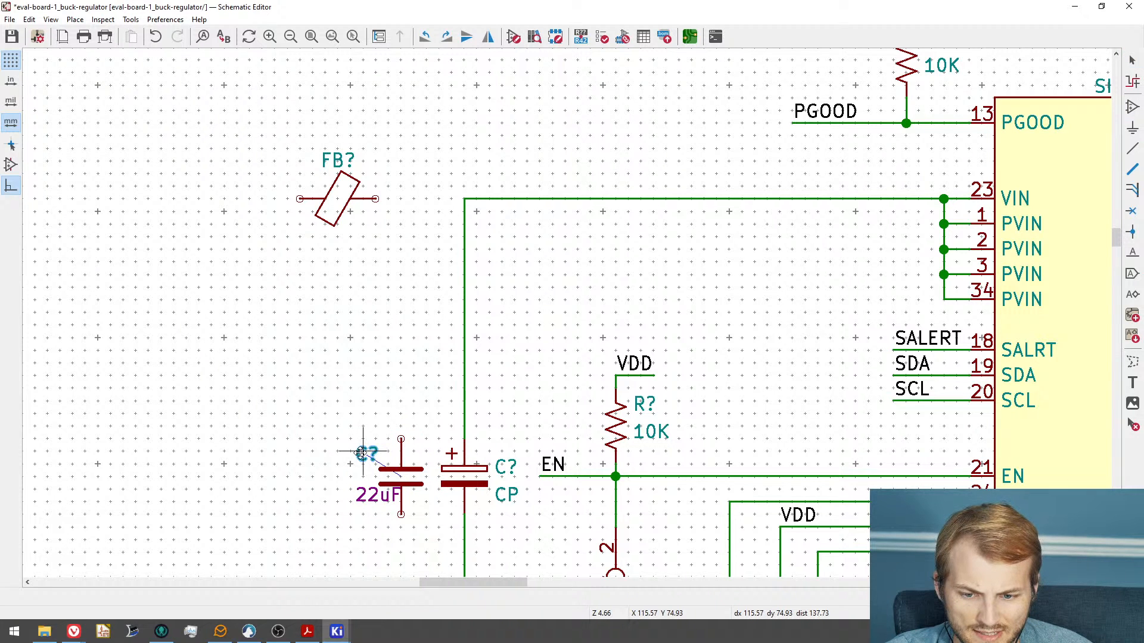
click(367, 456)
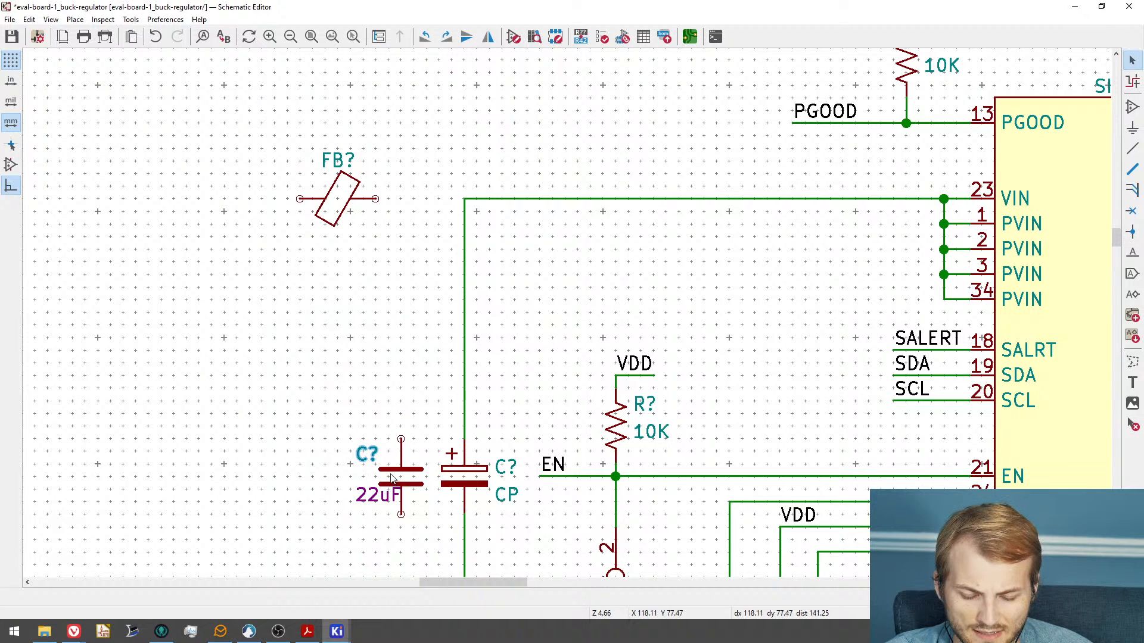
click(374, 505)
drag(374, 505, 381, 516)
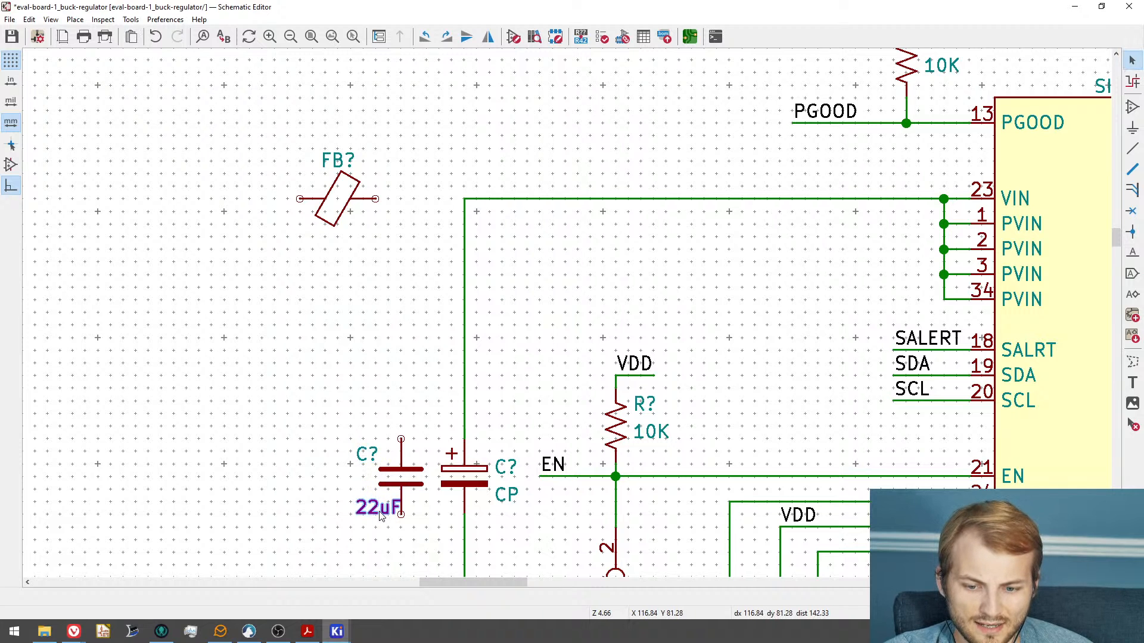
key(m)
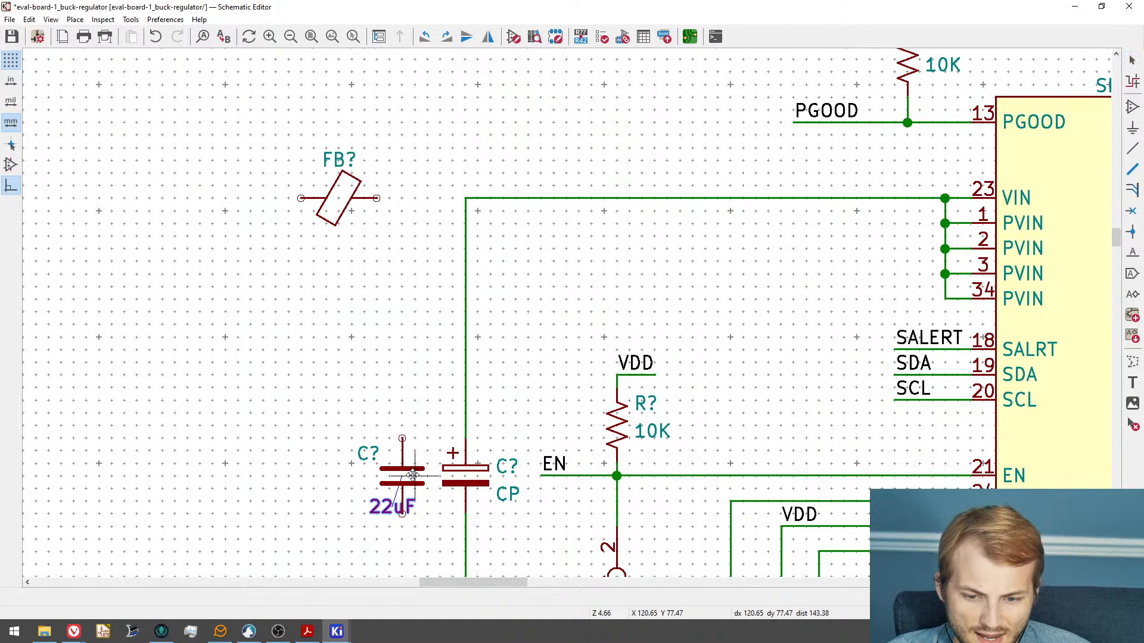
click(402, 477)
click(401, 480)
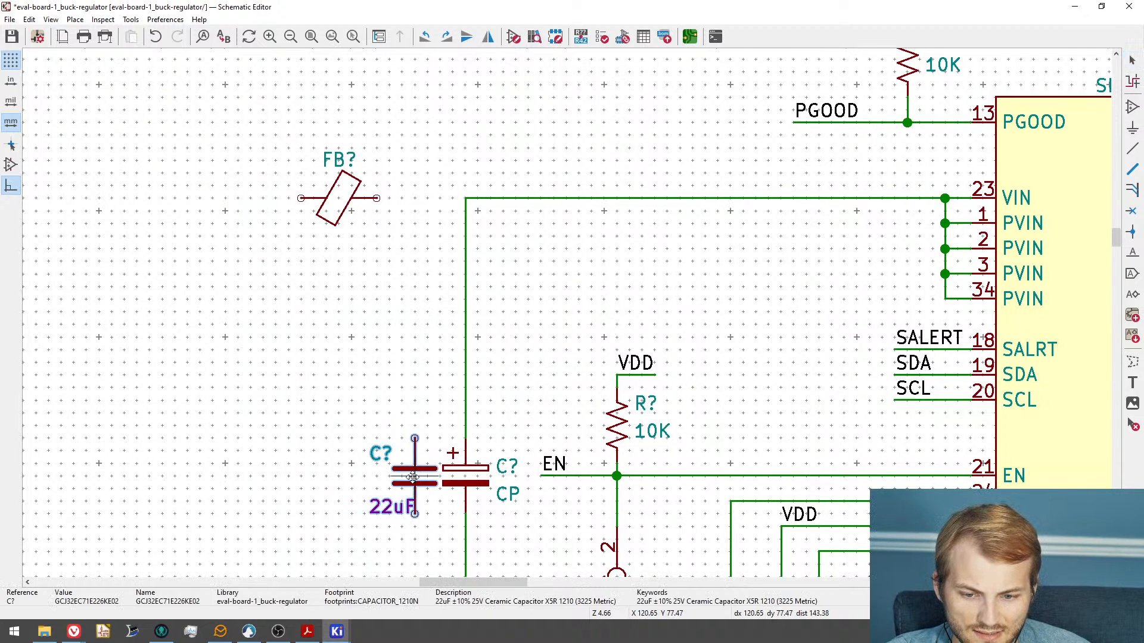
- Wire the upper pin of the 22uF capacitor to the corner of the VIN wire above the polarized capacitor
click(402, 439)
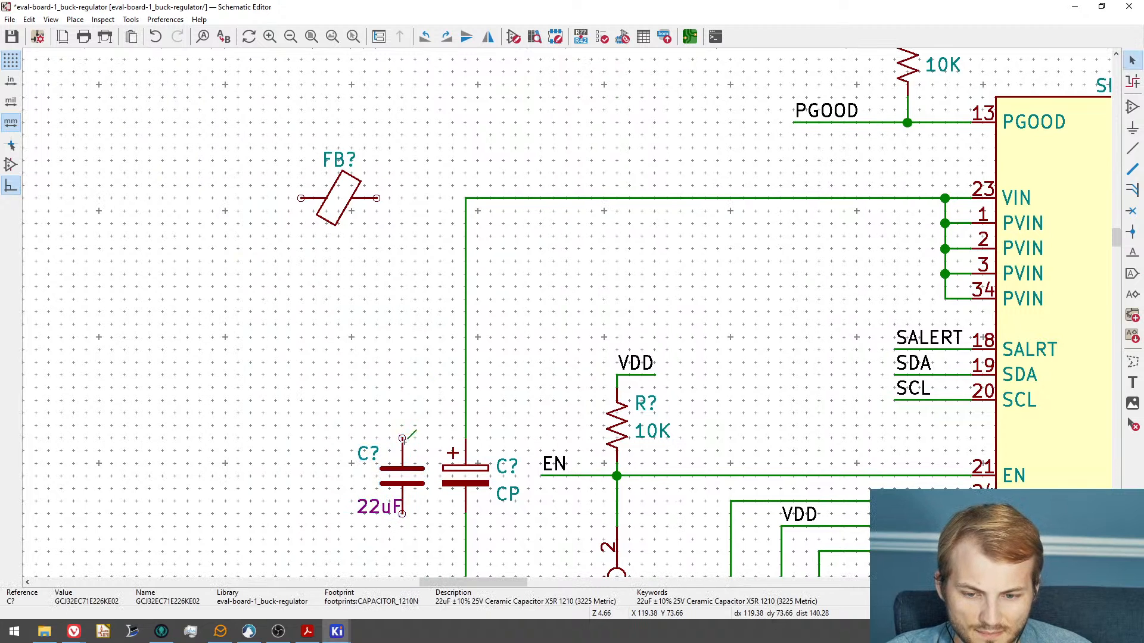
click(465, 197)
click(409, 482)
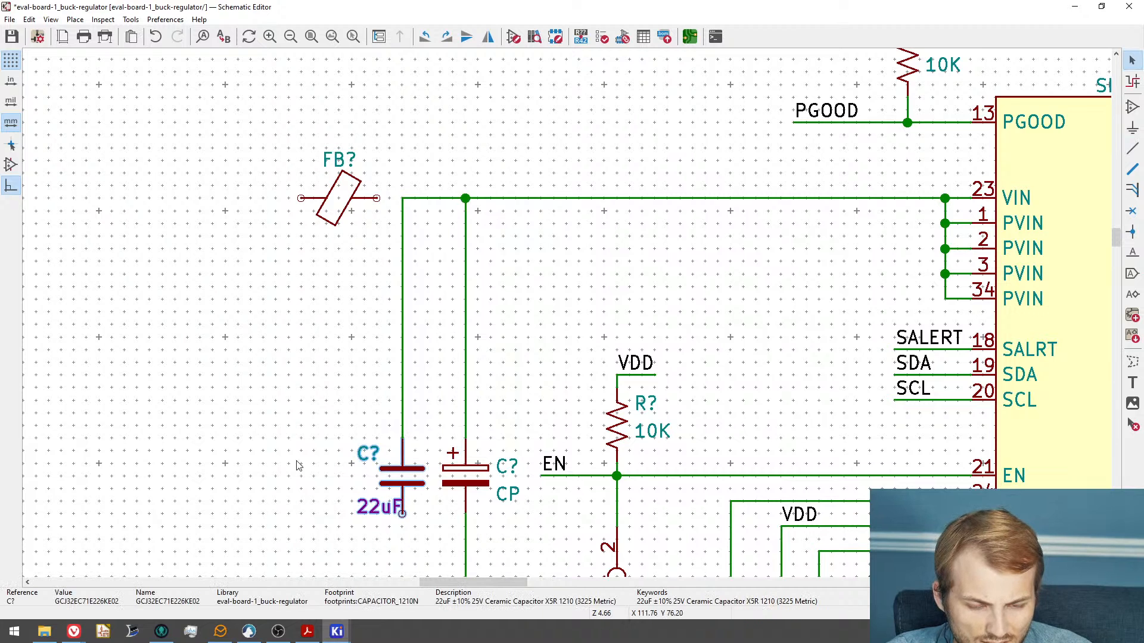
- Wire the lower pin of the 22uF capacitor to the ground rail beneath the polarized capacitor
scroll(357, 453, down, 3)
middle_drag(419, 374, 420, 371)
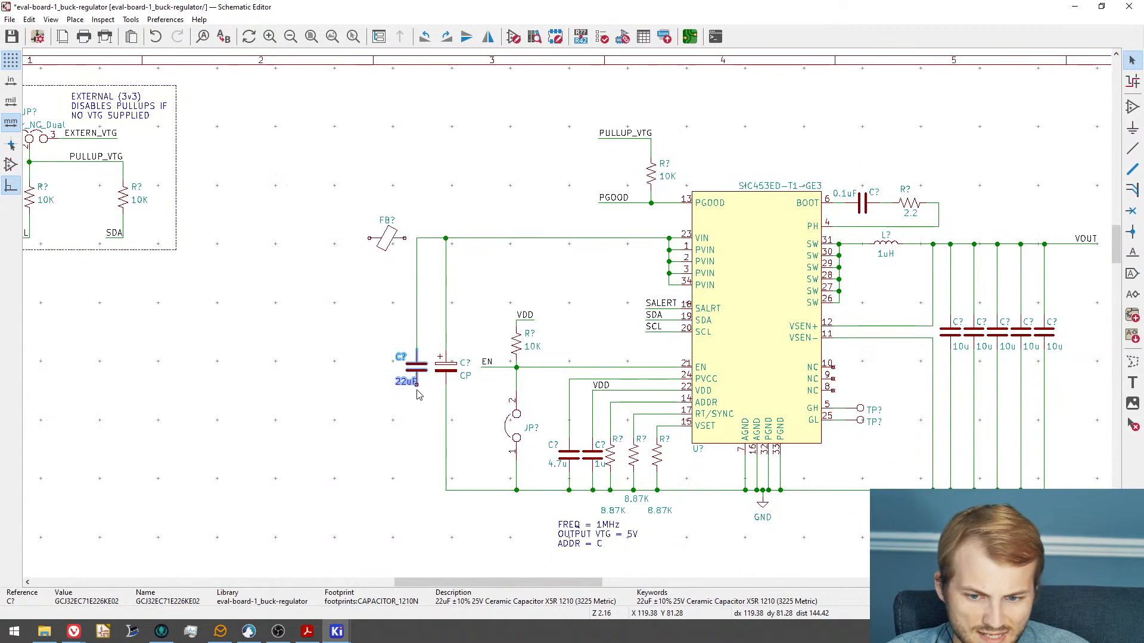
key(w)
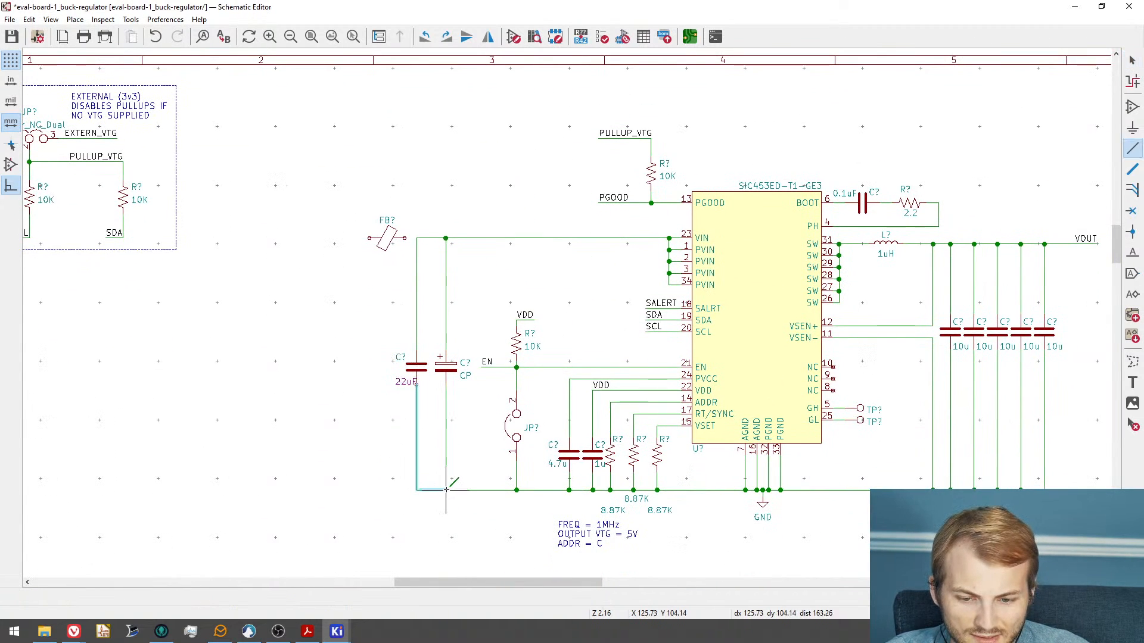
scroll(410, 383, up, 1)
click(416, 378)
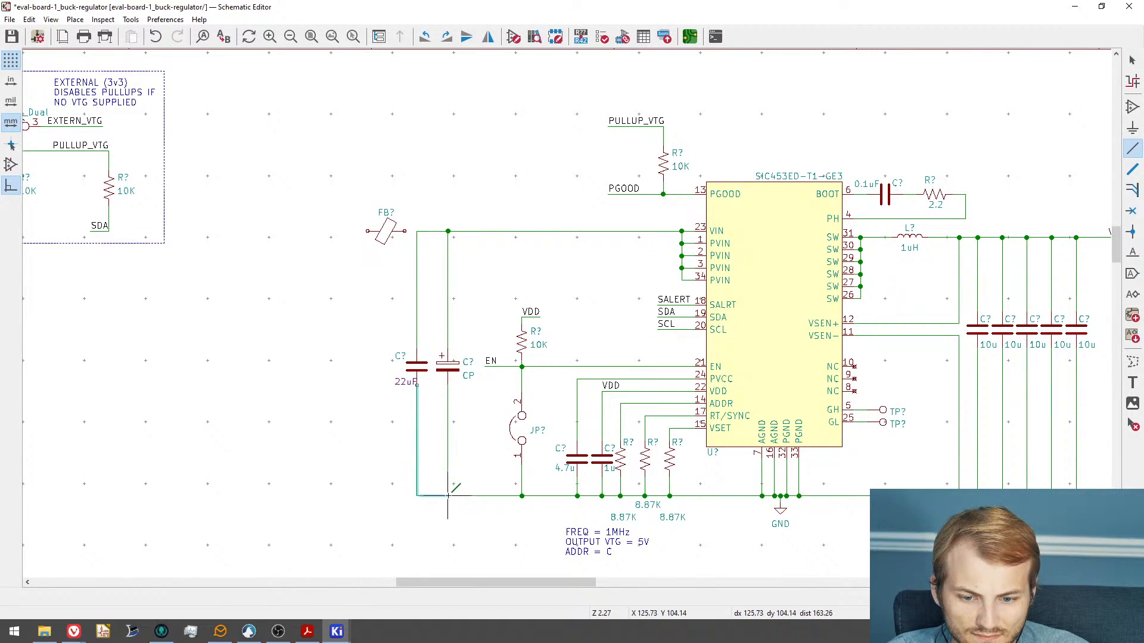
click(446, 489)
key(Escape)
scroll(441, 429, up, 4)
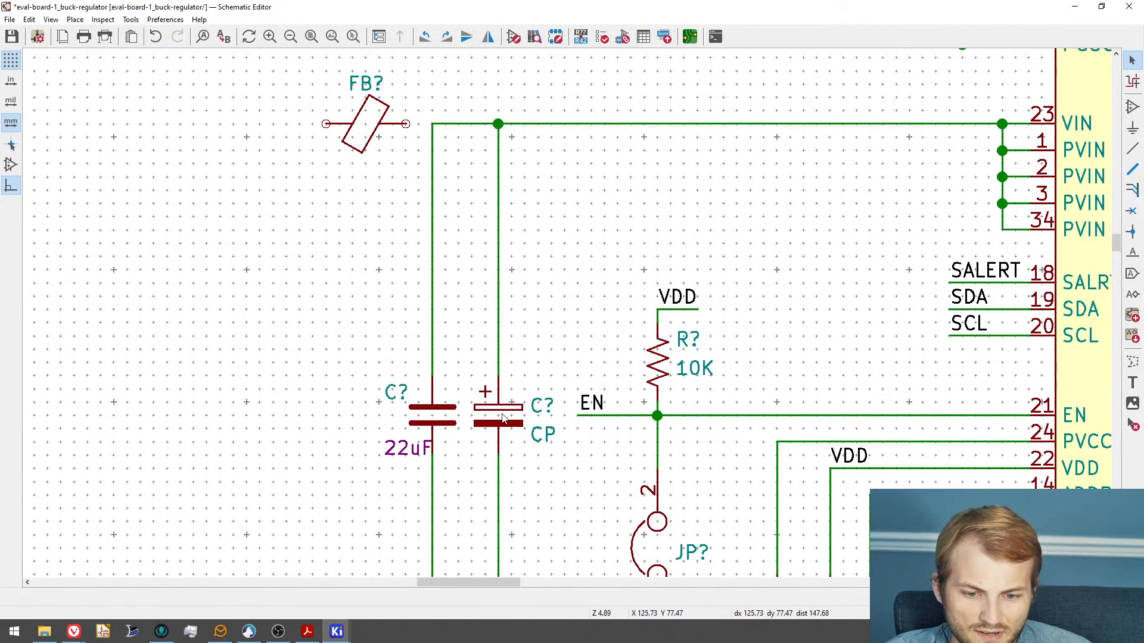
double_click(502, 419)
key(alt+Tab)
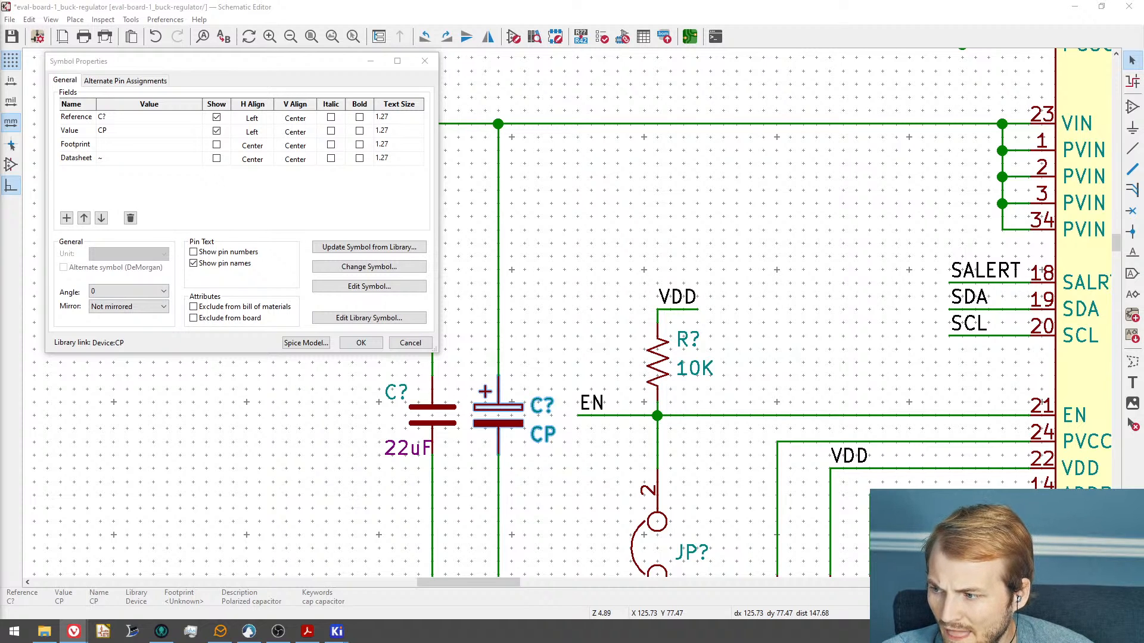
click(112, 146)
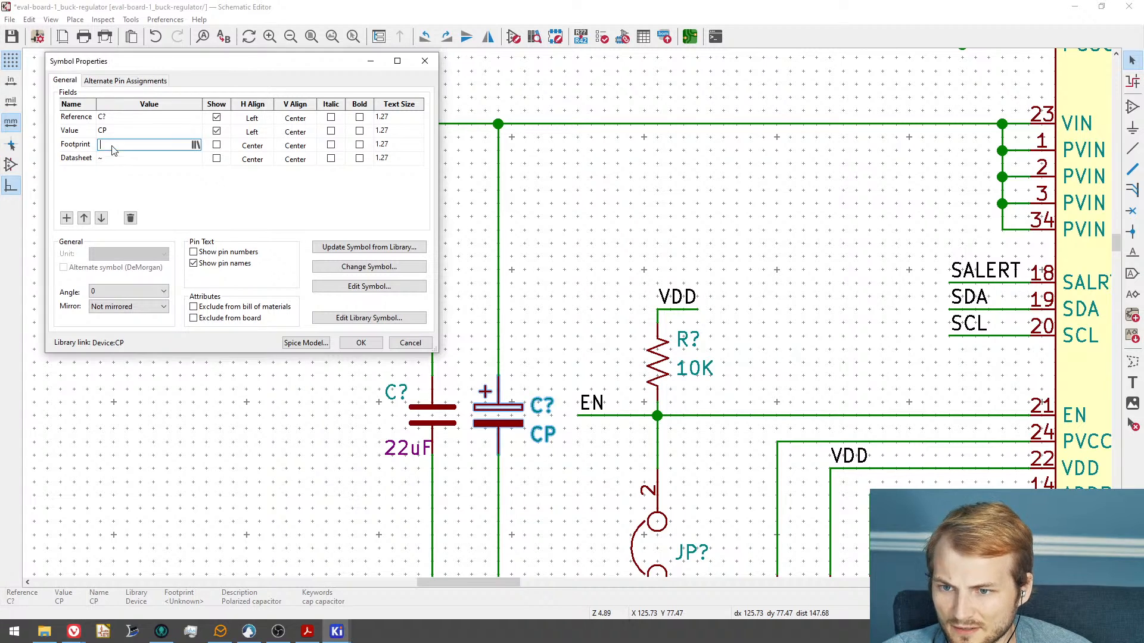
key(Escape)
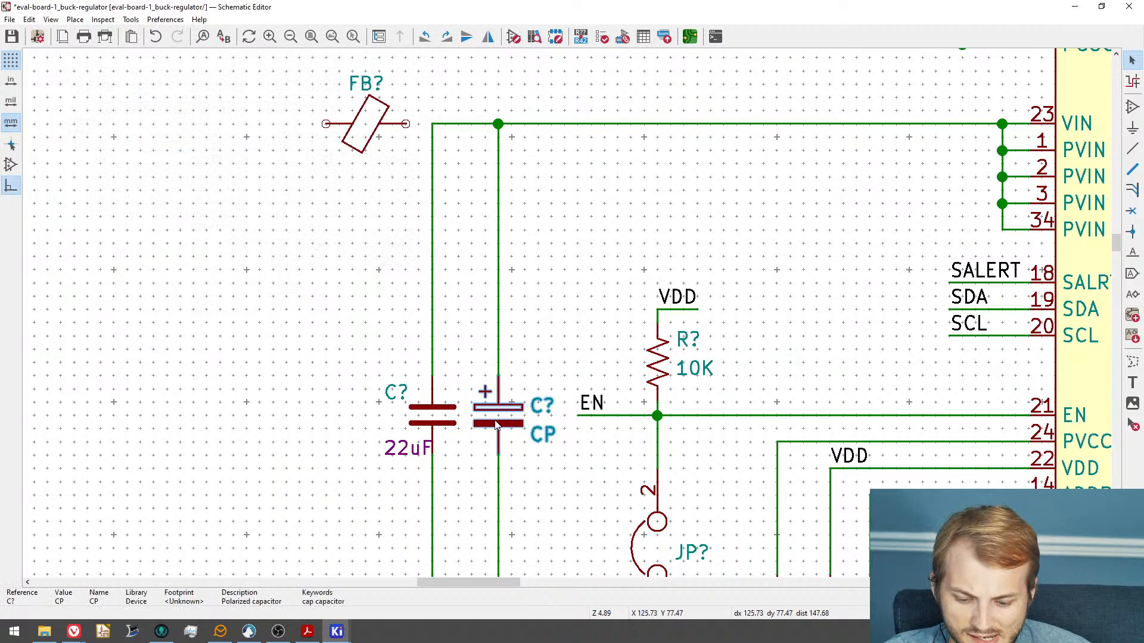
- Set the polarized input capacitor's value to 100uF
text(v100)
text(u)
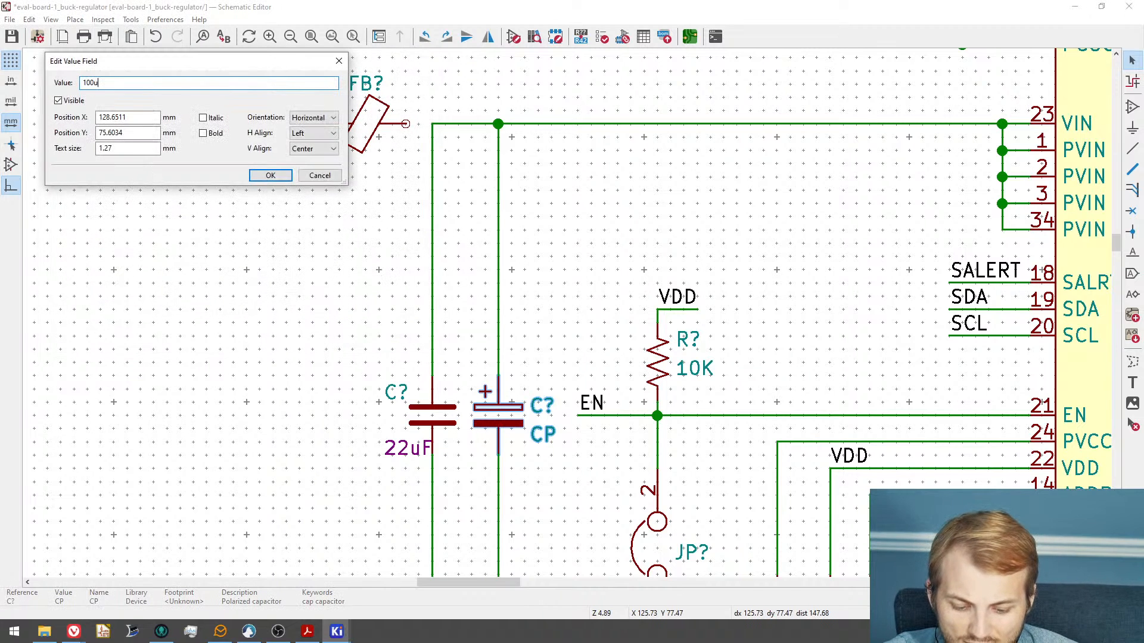
text(F)
key(Return)
- Wire the ferrite bead's nearer pin to the VIN line at the top of the 22uF capacitor branch
scroll(453, 296, down, 1)
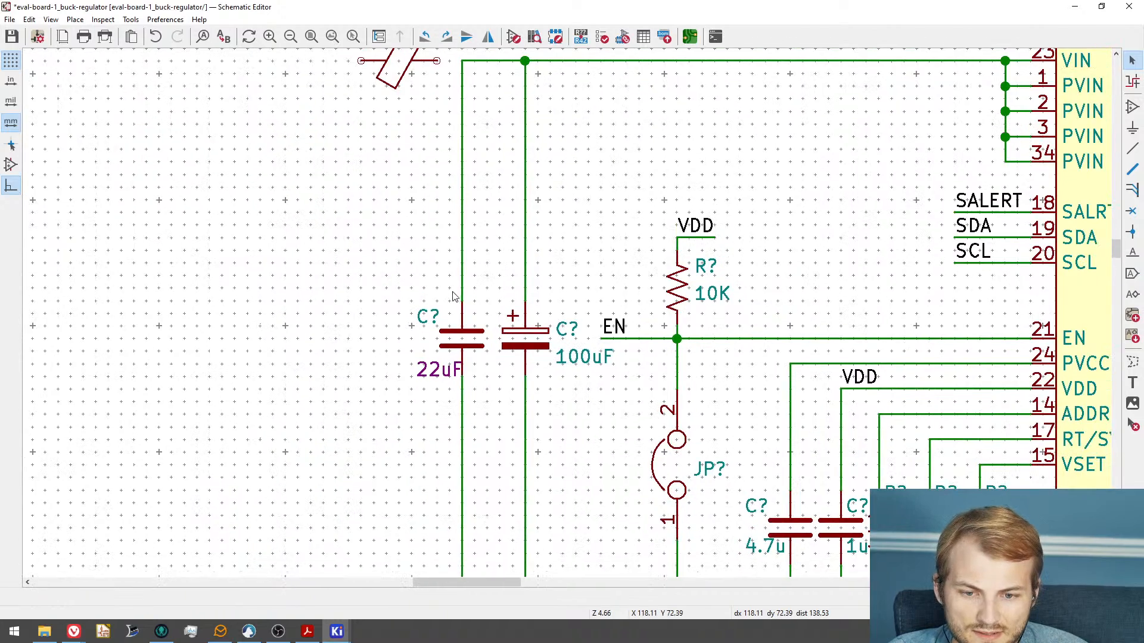
middle_drag(462, 61, 542, 177)
key(w)
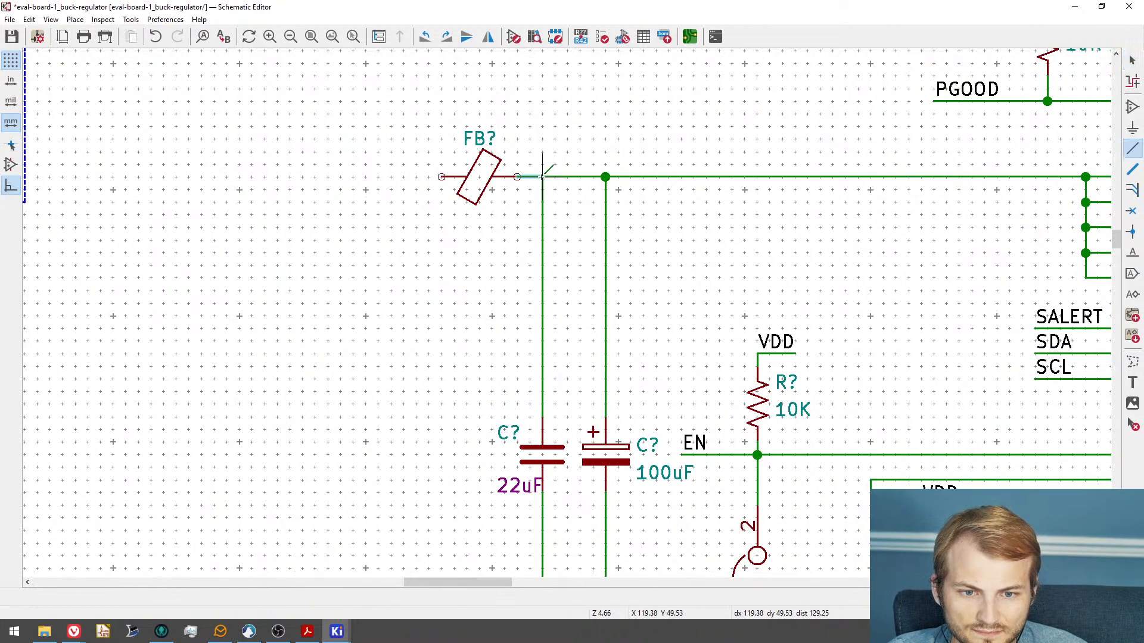
click(542, 177)
- Duplicate the 22uF capacitor with its vertical wires and place the copy on the input side of the ferrite bead
middle_drag(488, 396, 545, 301)
click(598, 361)
click(621, 471)
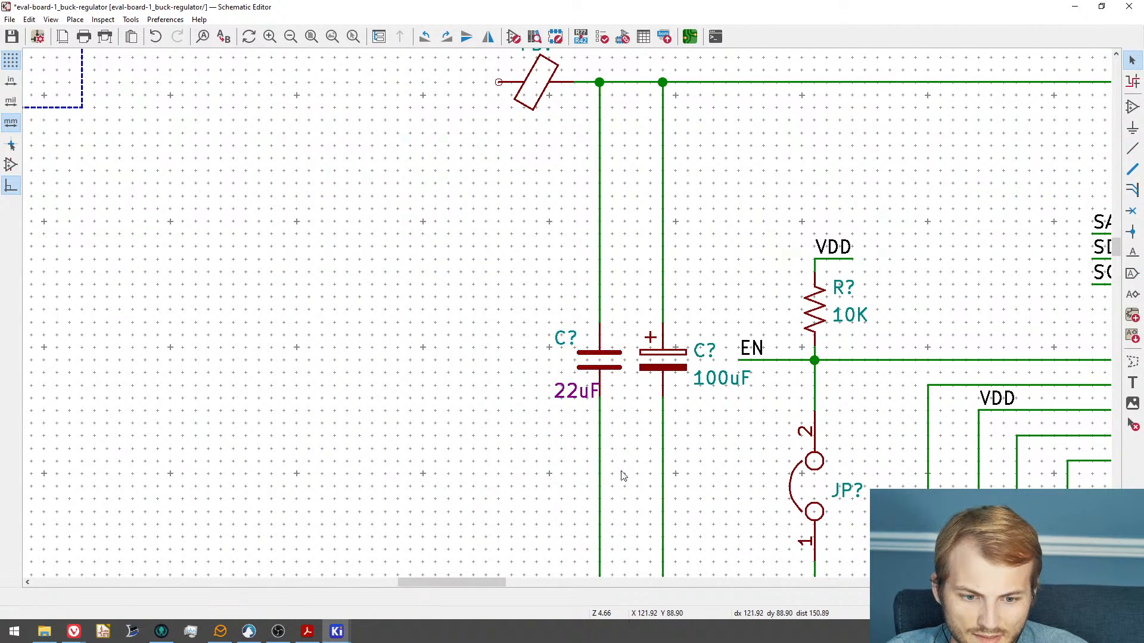
click(599, 360)
key(ctrl+d)
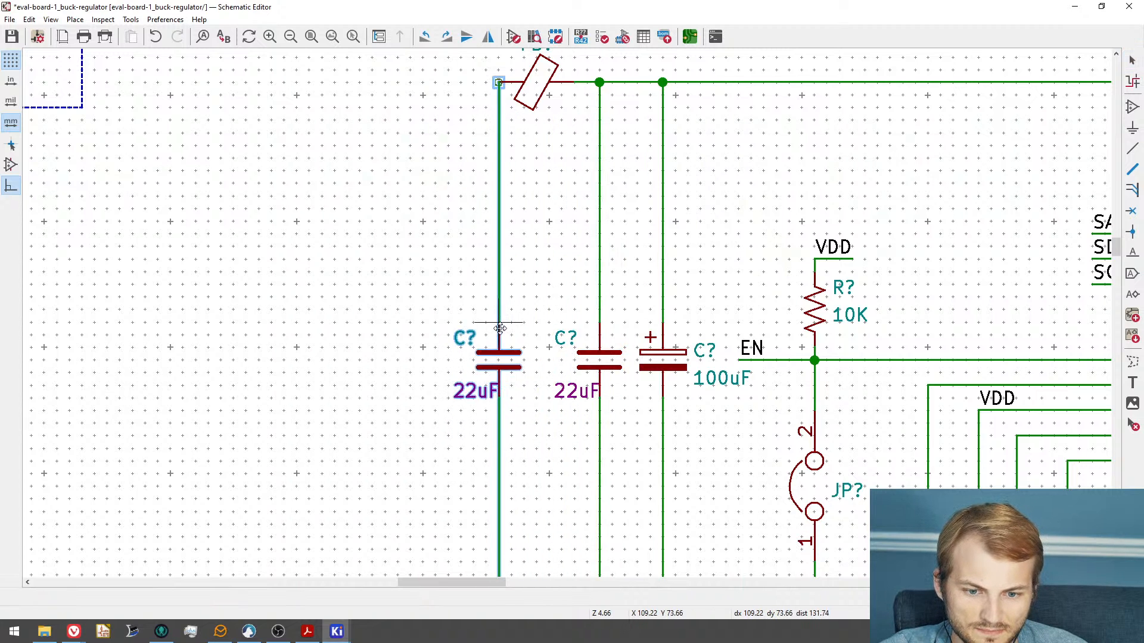
click(475, 328)
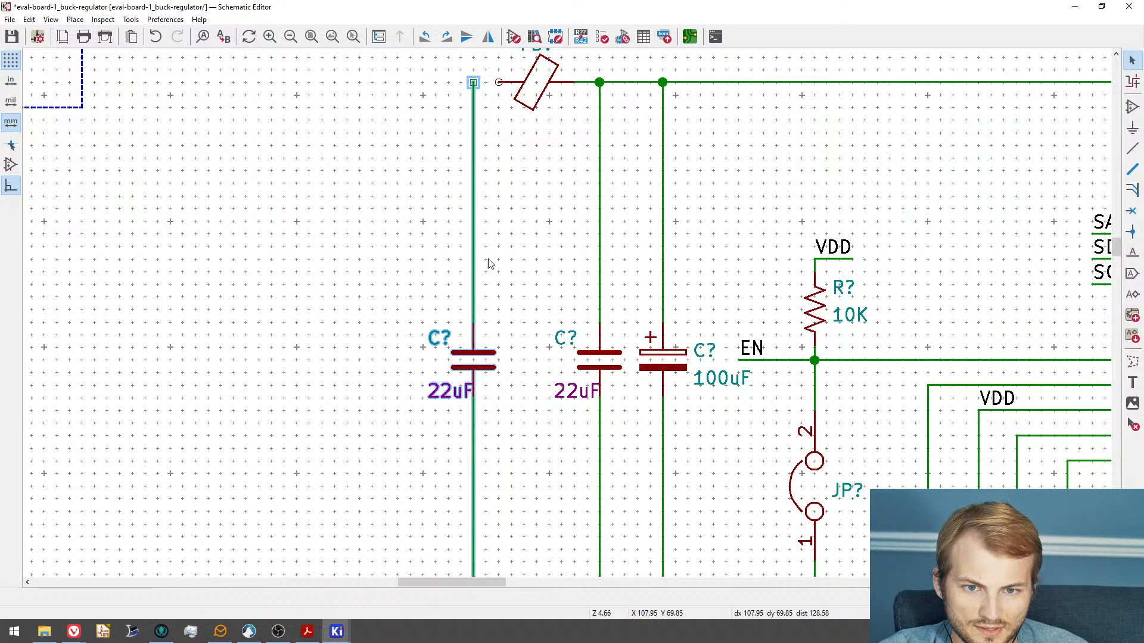
key(Escape)
- Wire the duplicated 22uF capacitor branch to the ferrite bead's free pin and to the ground rail
click(473, 83)
click(498, 82)
scroll(462, 401, down, 3)
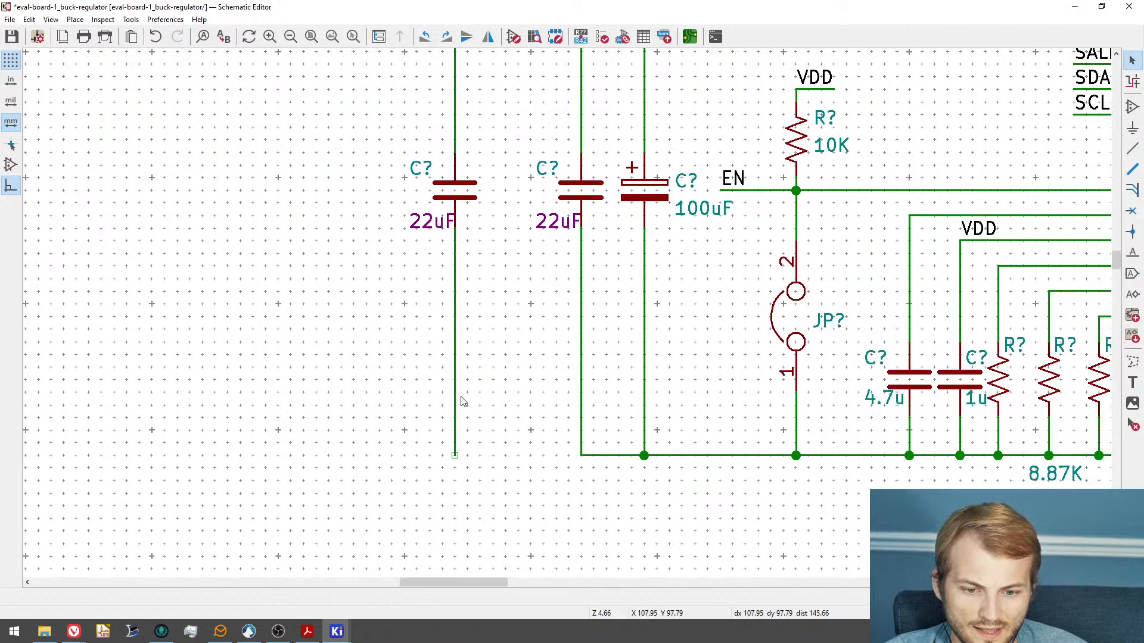
click(581, 454)
scroll(452, 410, up, 5)
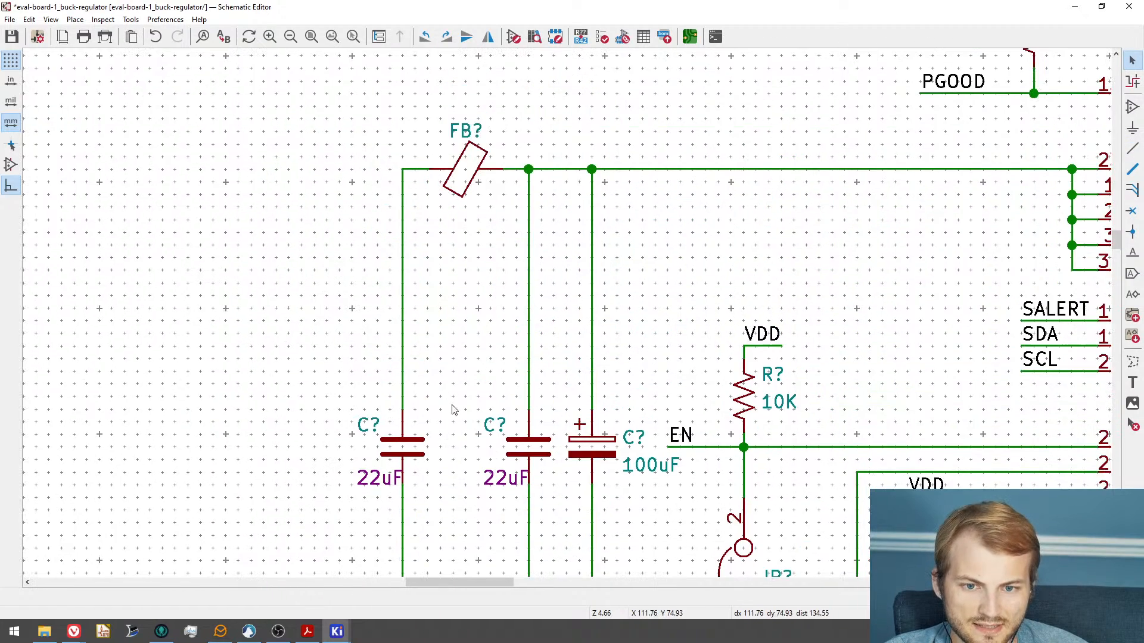
scroll(470, 269, down, 5)
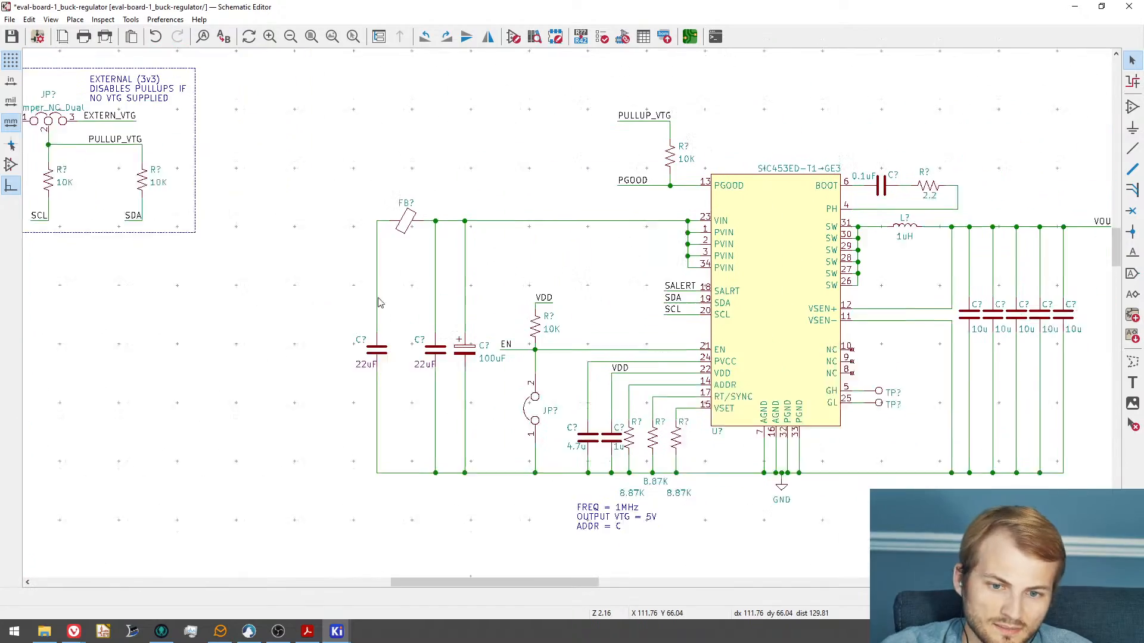
- Examine the input filter's ferrite bead, two 22uF capacitors and 100uF bulk capacitor up close and within the whole regulator circuit
middle_drag(487, 373, 378, 351)
middle_drag(285, 253, 475, 270)
middle_drag(315, 237, 494, 291)
middle_drag(629, 360, 356, 326)
scroll(393, 365, up, 3)
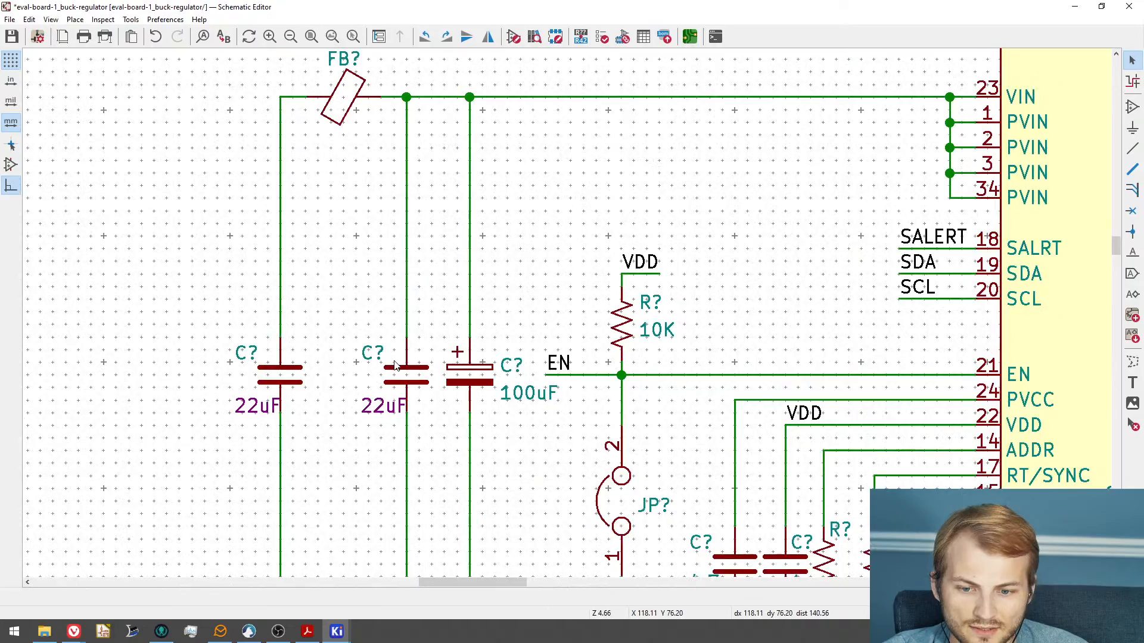
scroll(393, 364, down, 4)
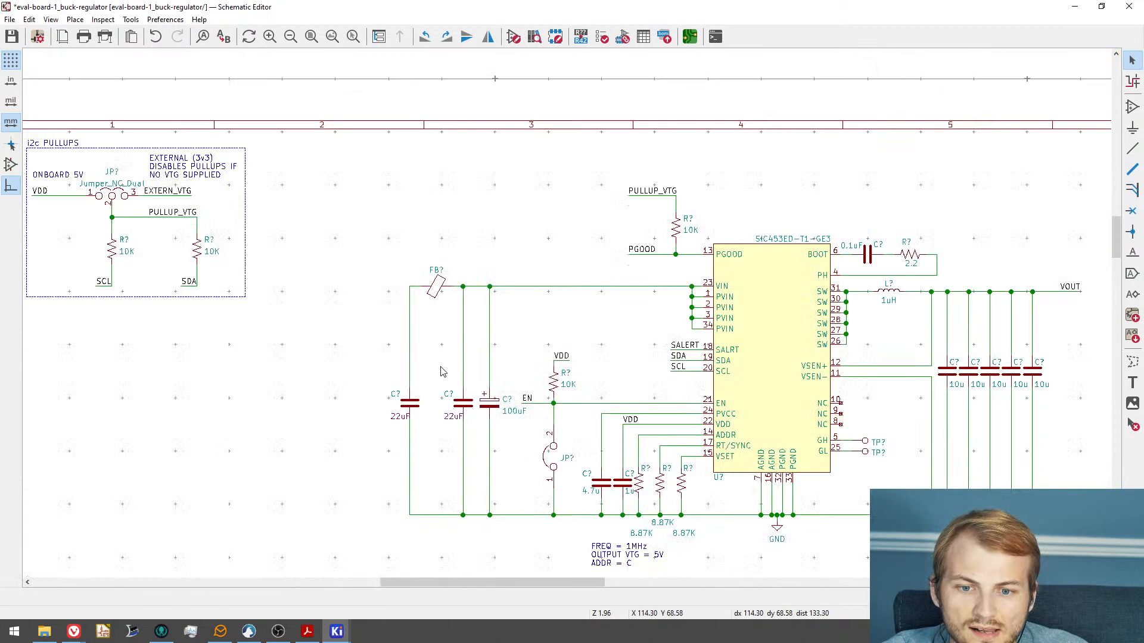
scroll(433, 369, up, 3)
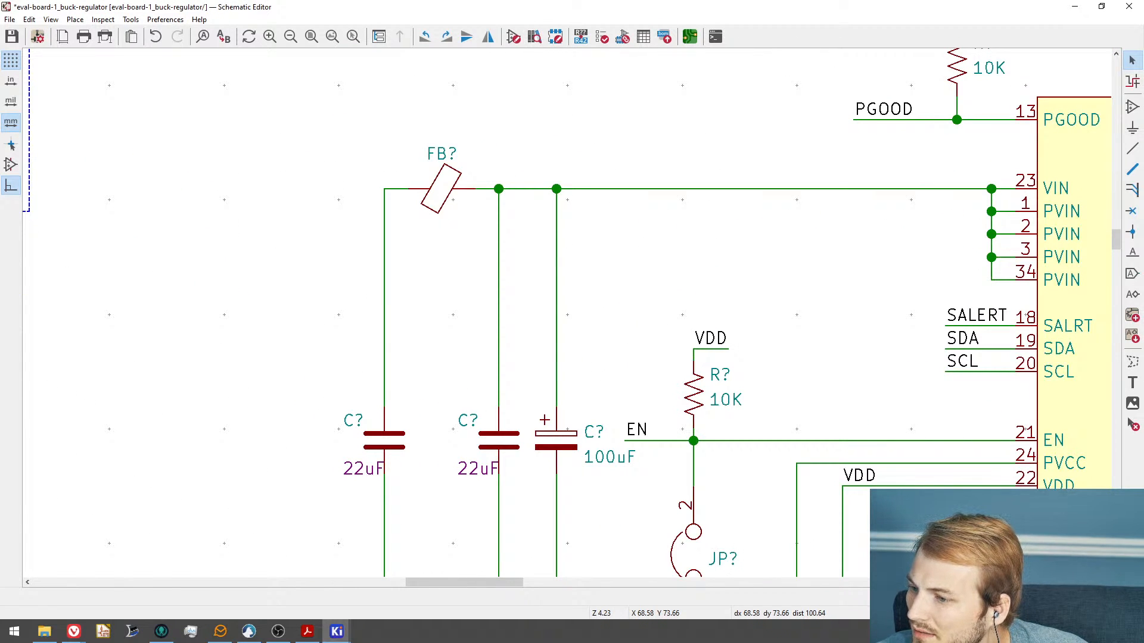
scroll(246, 375, down, 4)
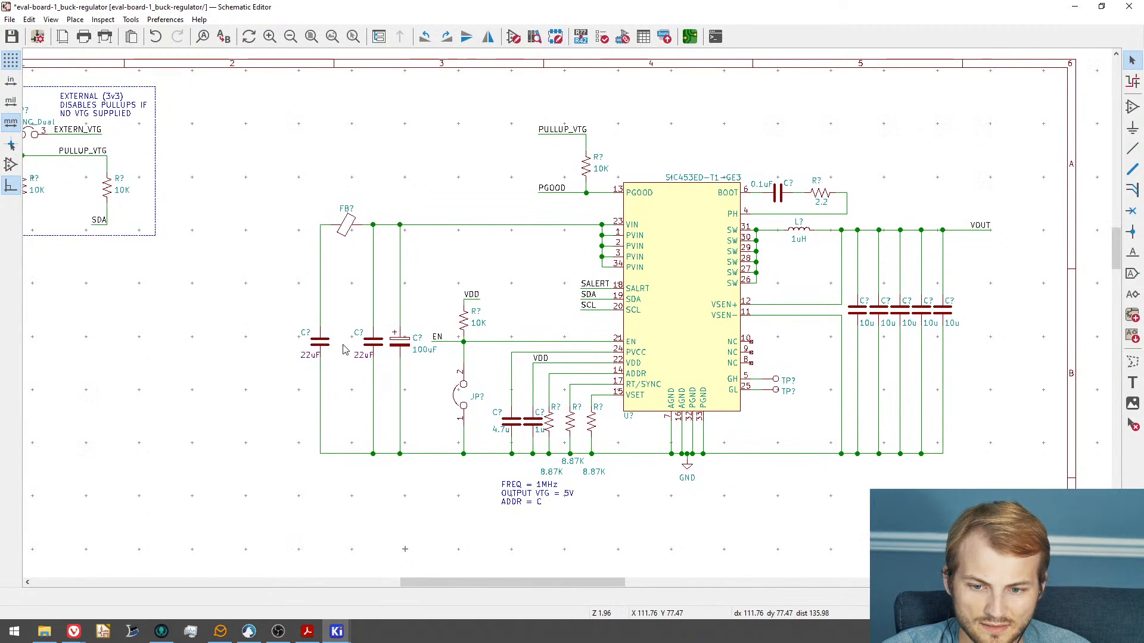
scroll(340, 354, up, 4)
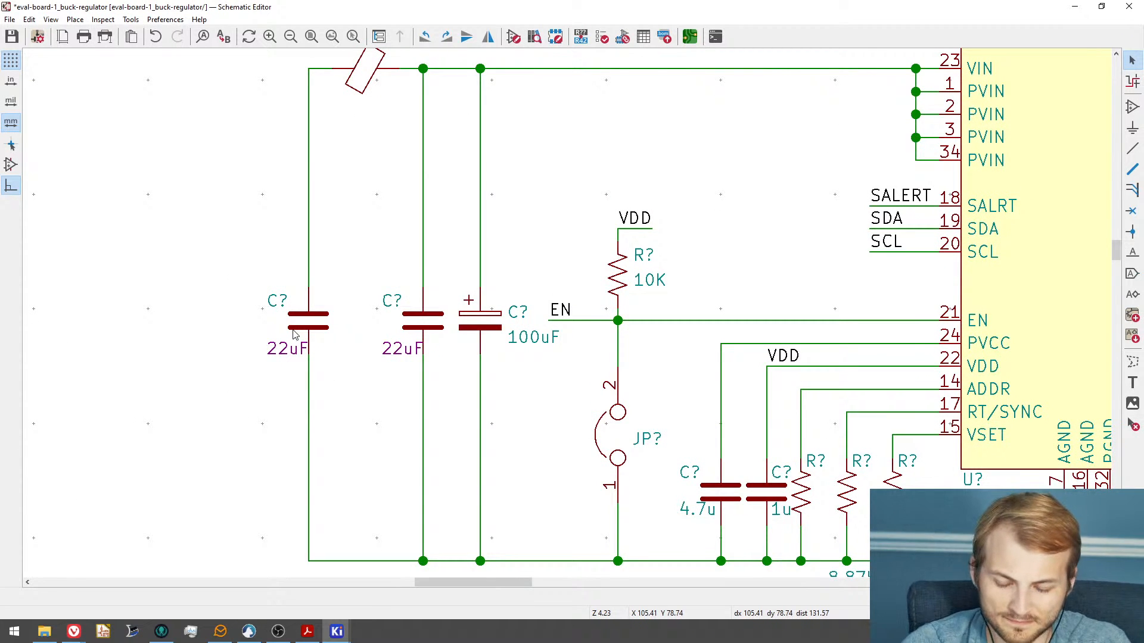
shift+scroll(362, 435, up, 3)
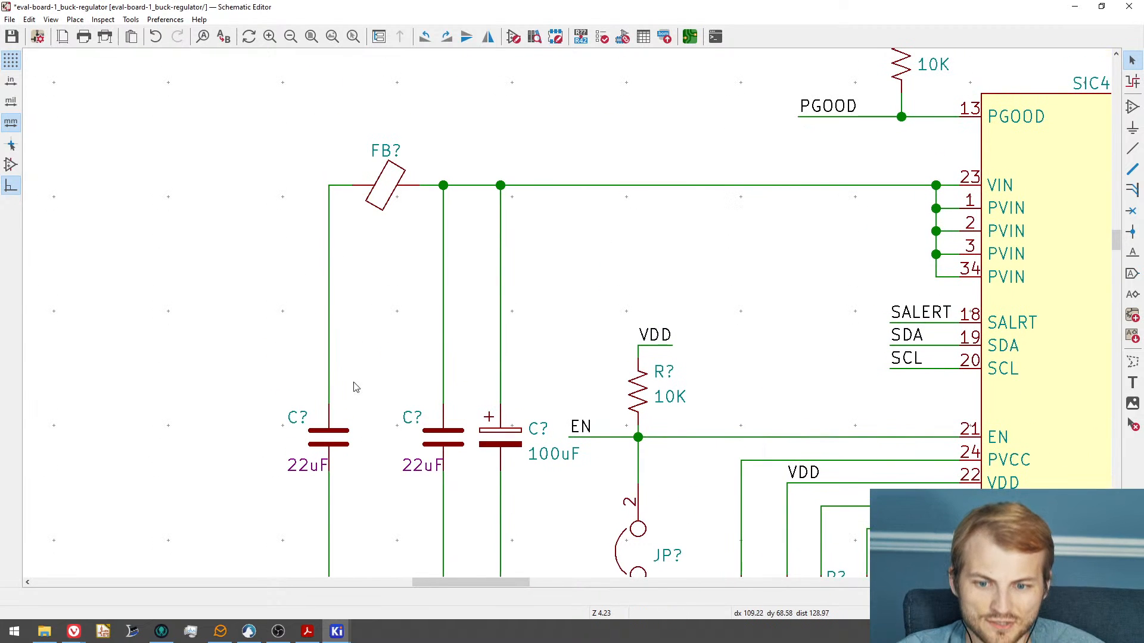
shift+scroll(605, 286, down, 3)
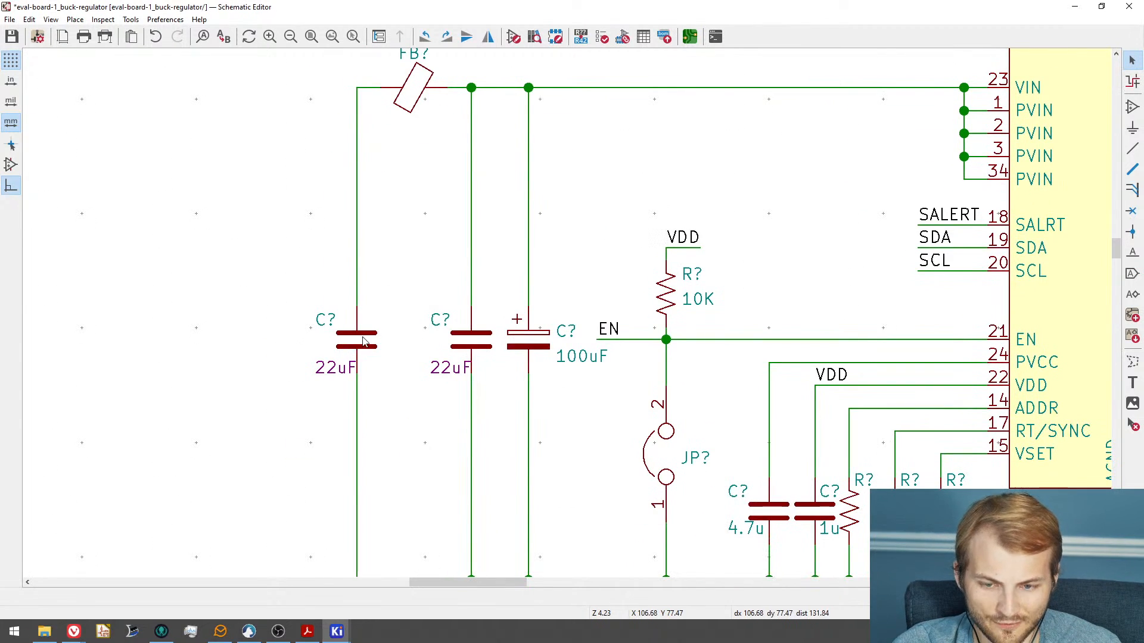
scroll(365, 341, down, 3)
shift+scroll(345, 363, up, 3)
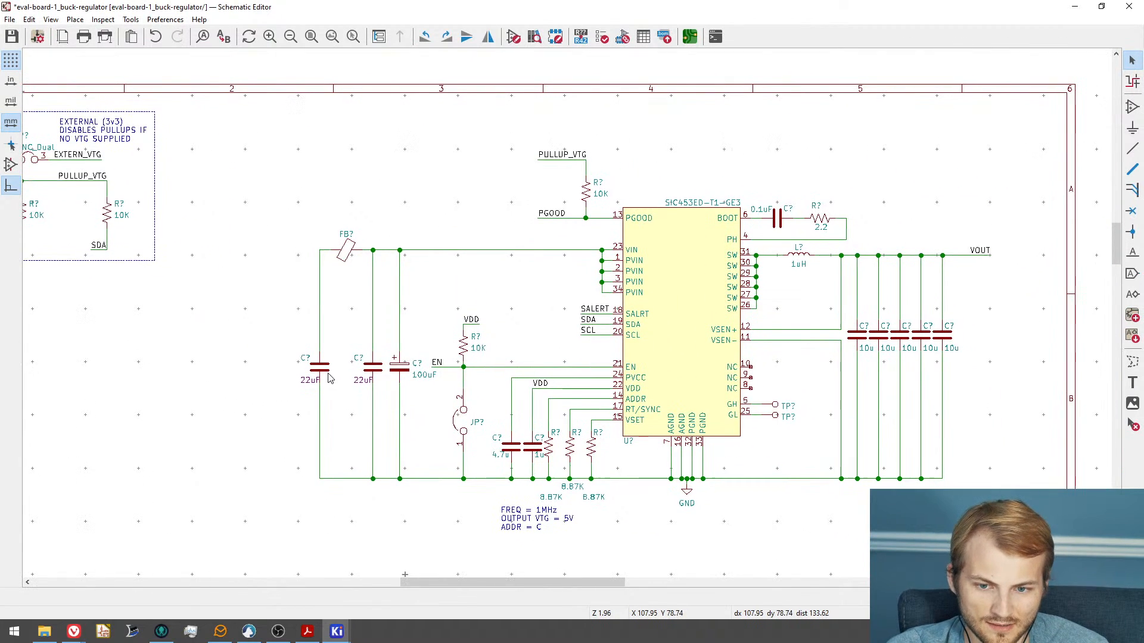
- Inspect the ferrite bead and the connection from it to the regulator's VIN and PVIN pins
click(349, 249)
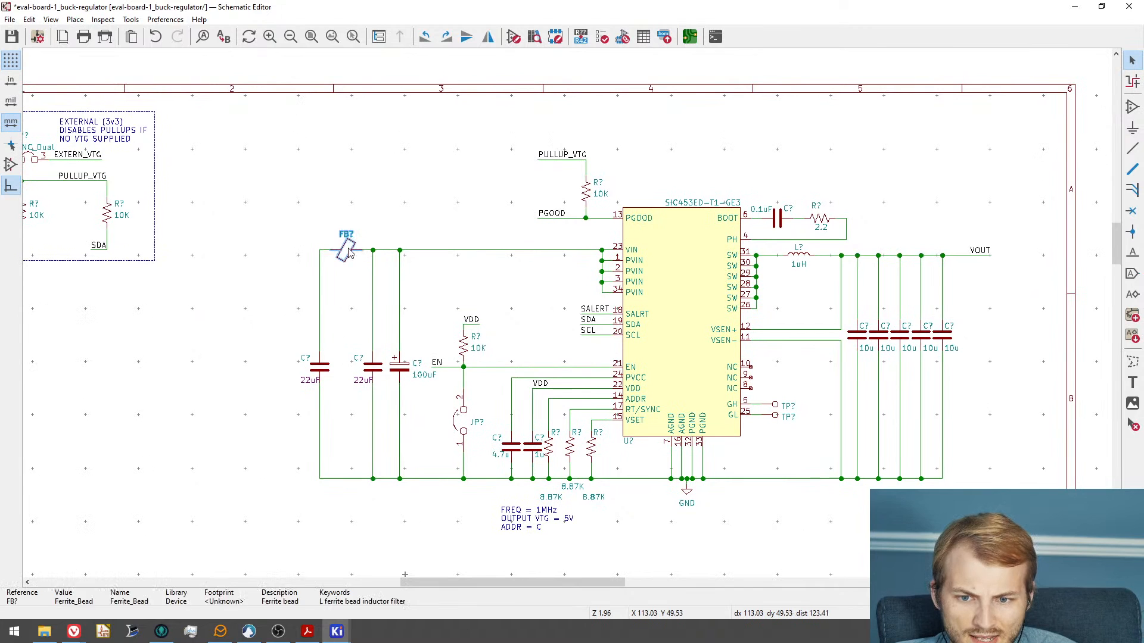
key(Escape)
mouse_move(581, 306)
middle_down()
mouse_move(593, 309)
mouse_move(587, 322)
middle_up()
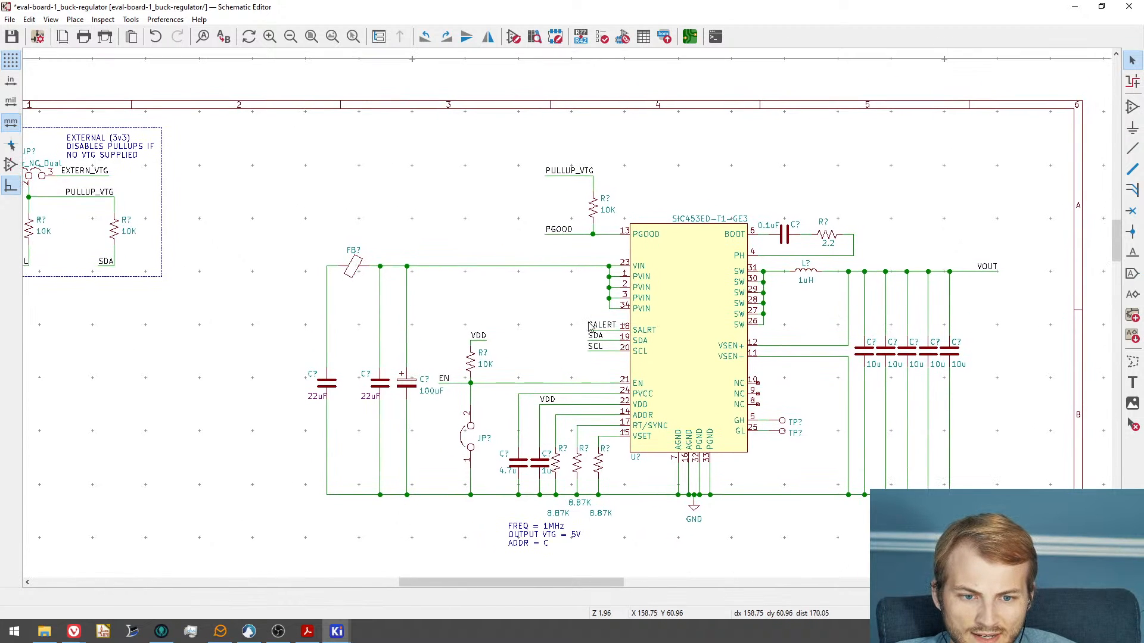
click(354, 269)
click(369, 240)
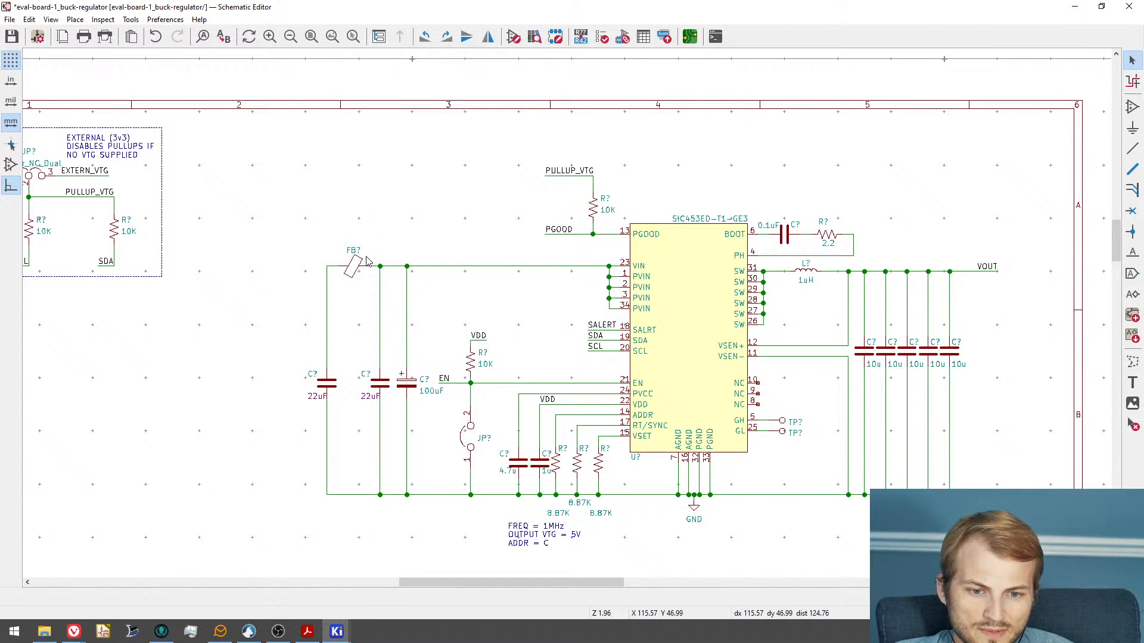
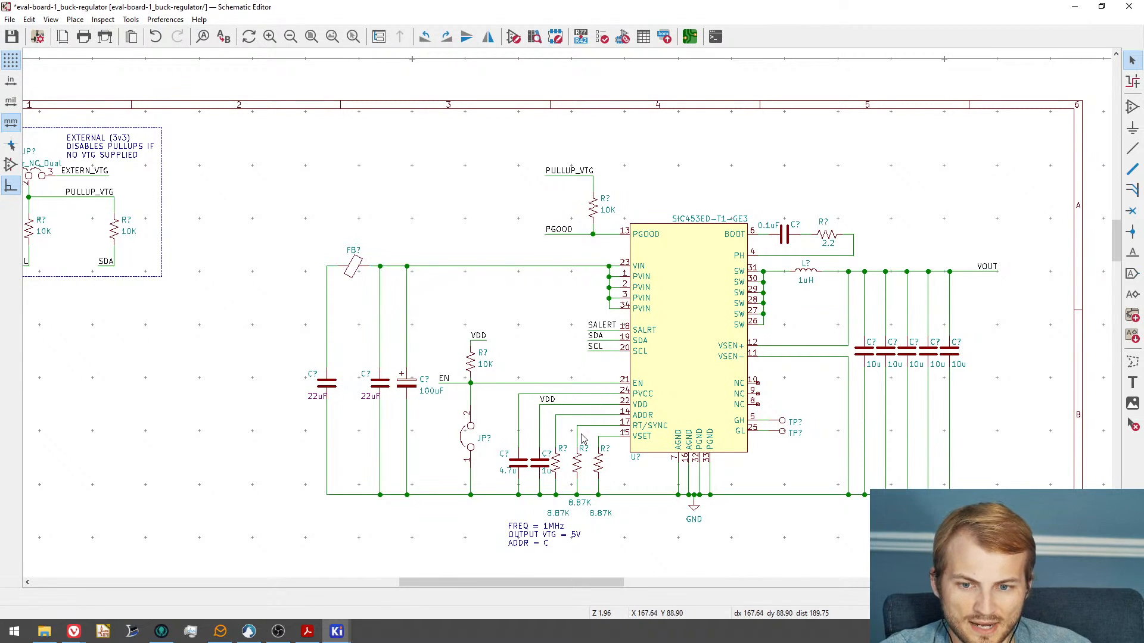
middle_drag(340, 265, 463, 297)
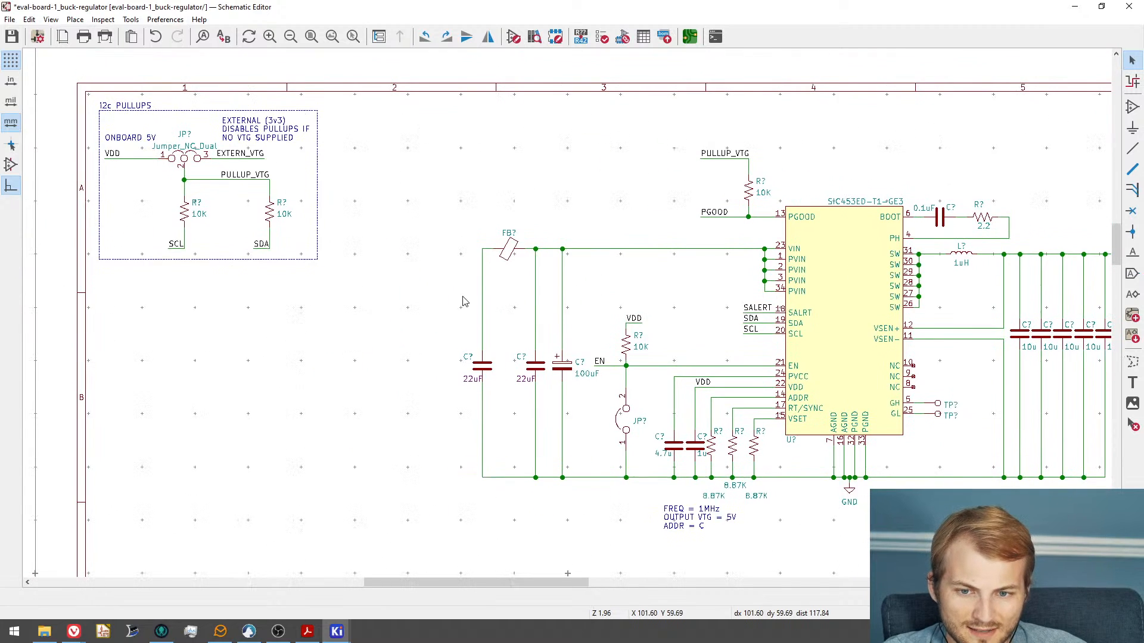
middle_drag(672, 336, 528, 299)
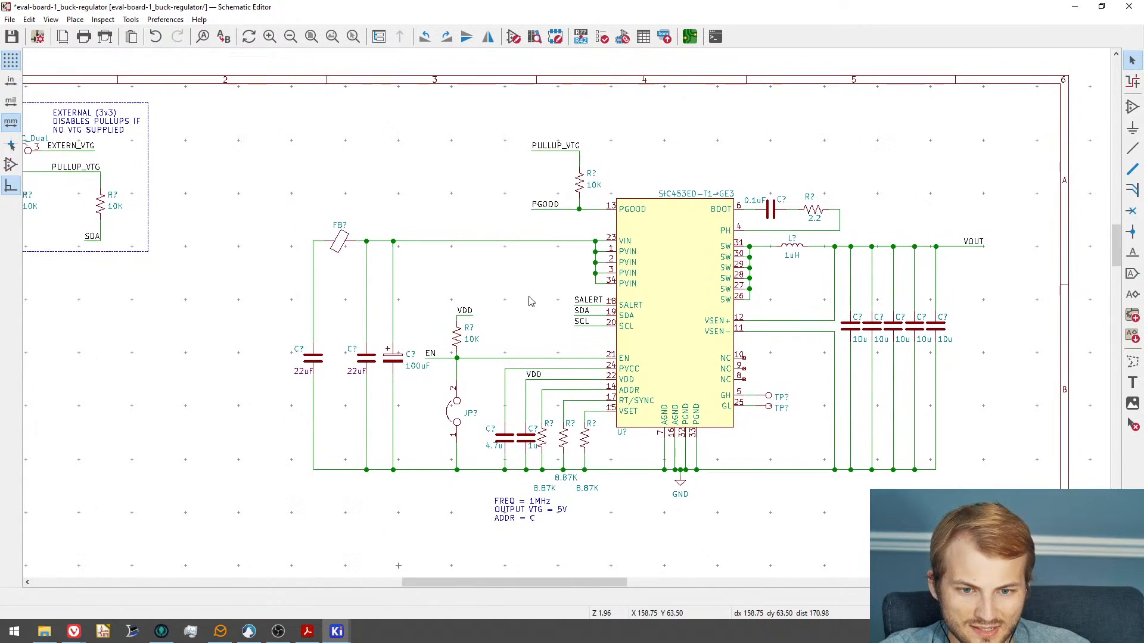
middle_drag(344, 260, 569, 304)
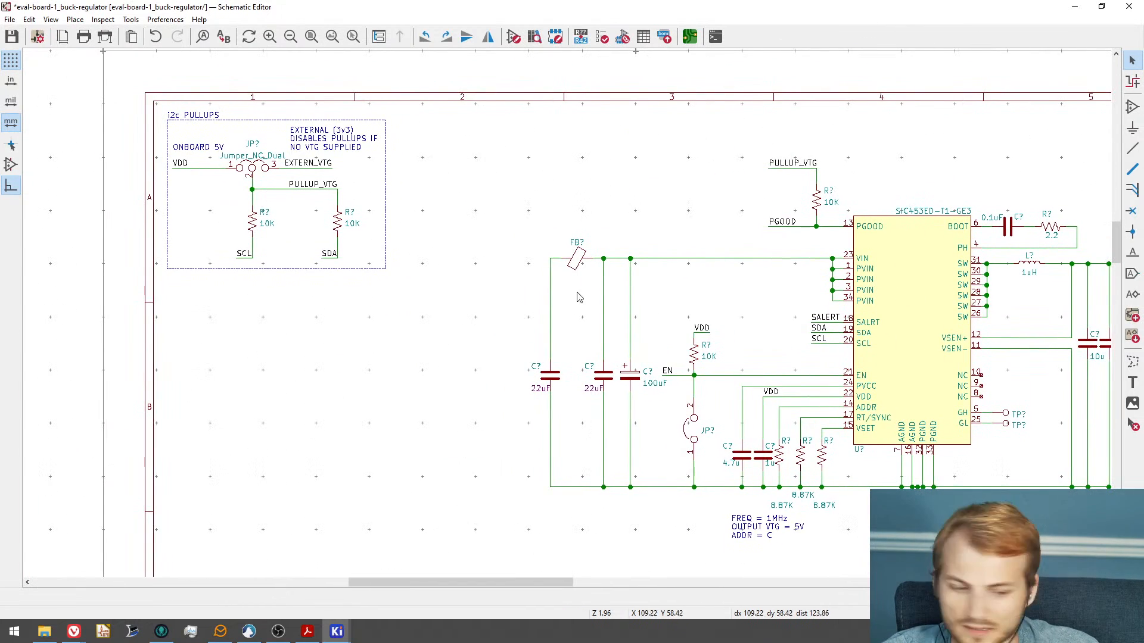
middle_drag(708, 315, 507, 323)
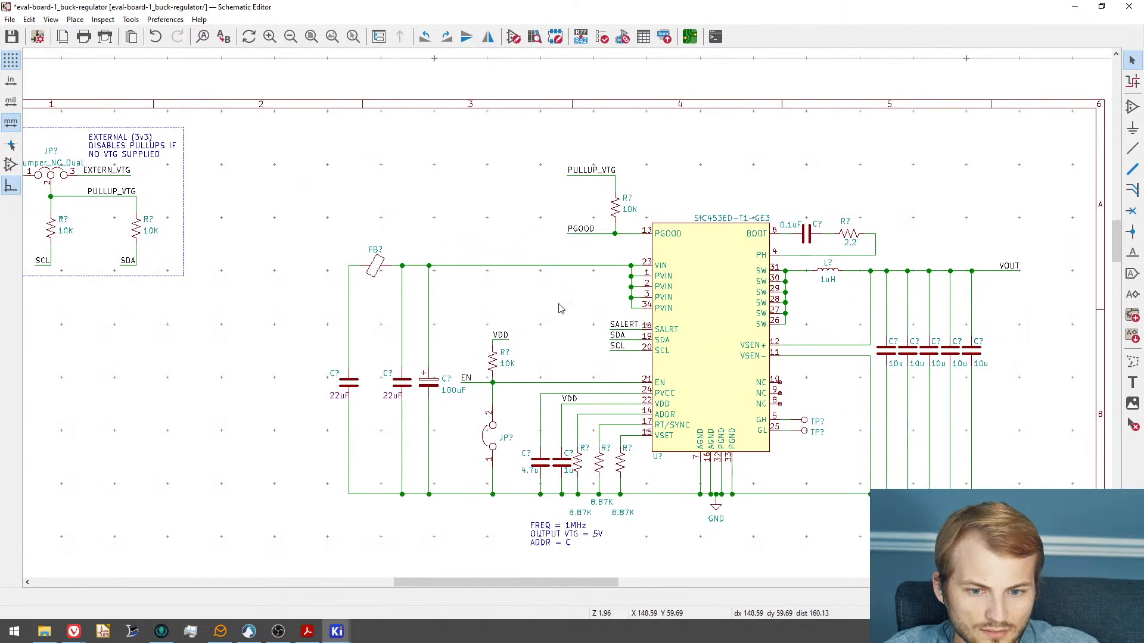
click(1130, 107)
click(973, 140)
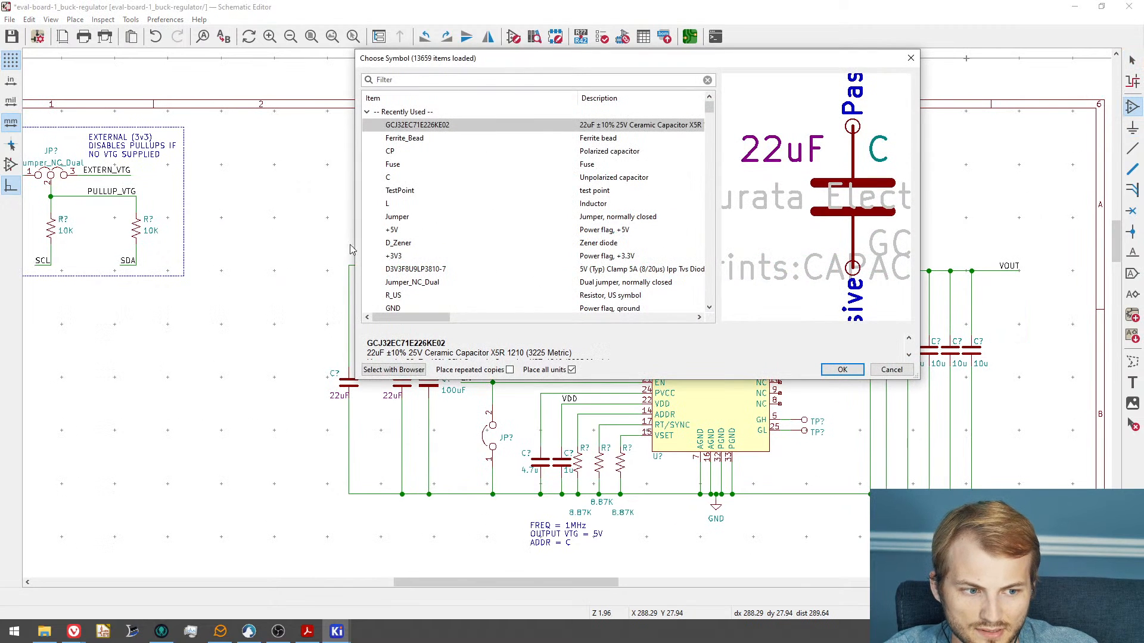
key(Escape)
- Delete the VOUT net label from the end of the regulator's output line
scroll(1013, 265, up, 5)
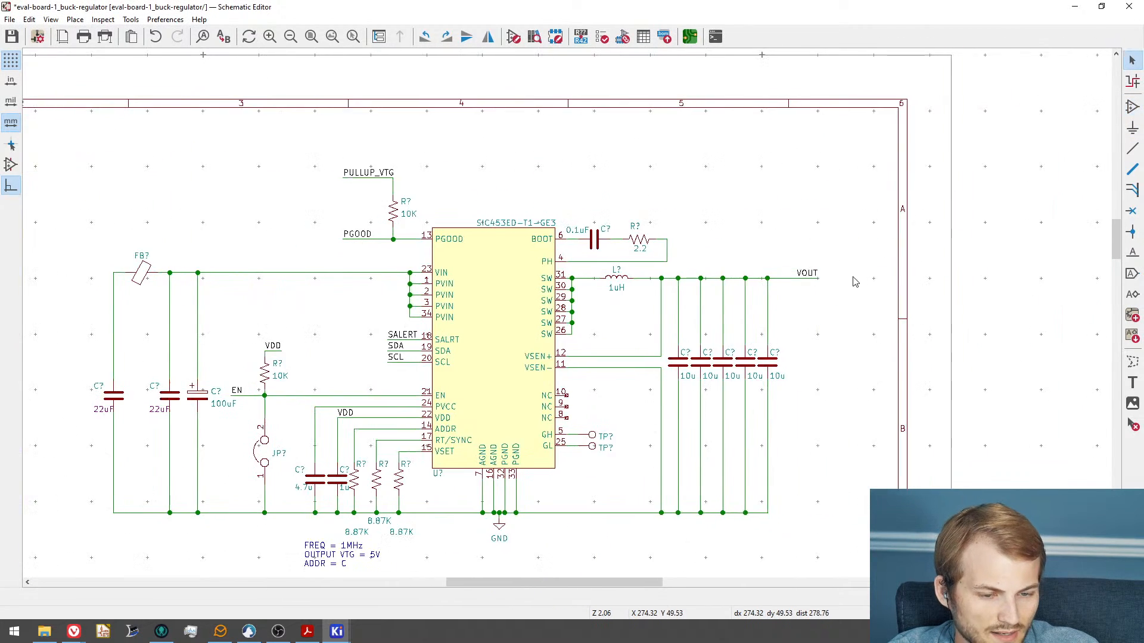
click(678, 268)
key(Delete)
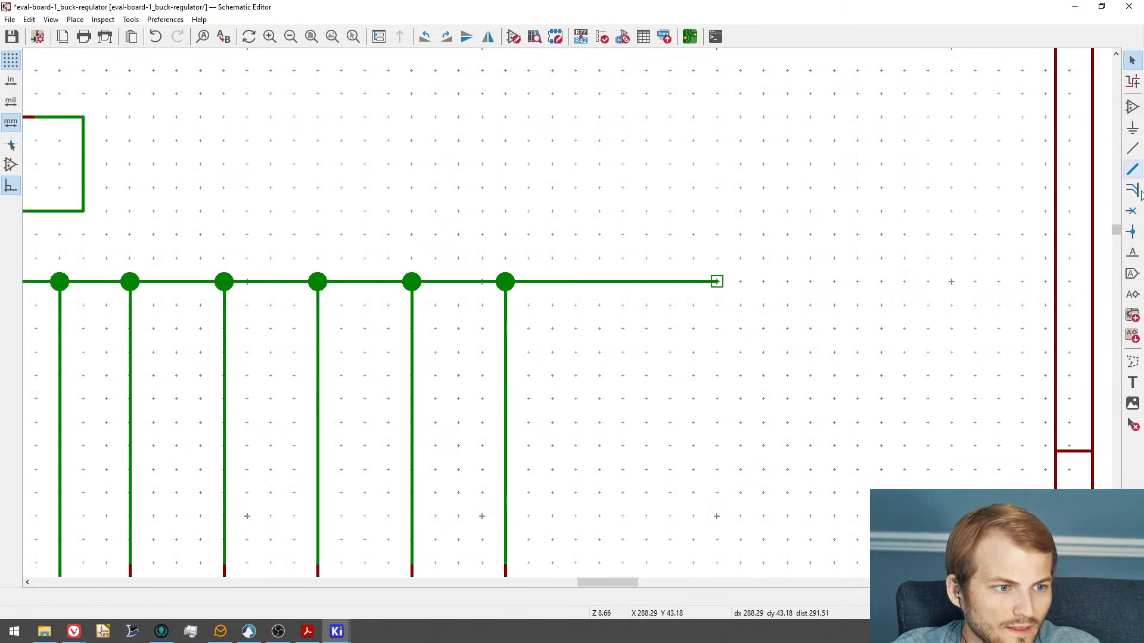
- Place a +5V power symbol just above the free end of the output line and wire it to that end
click(1134, 110)
click(758, 176)
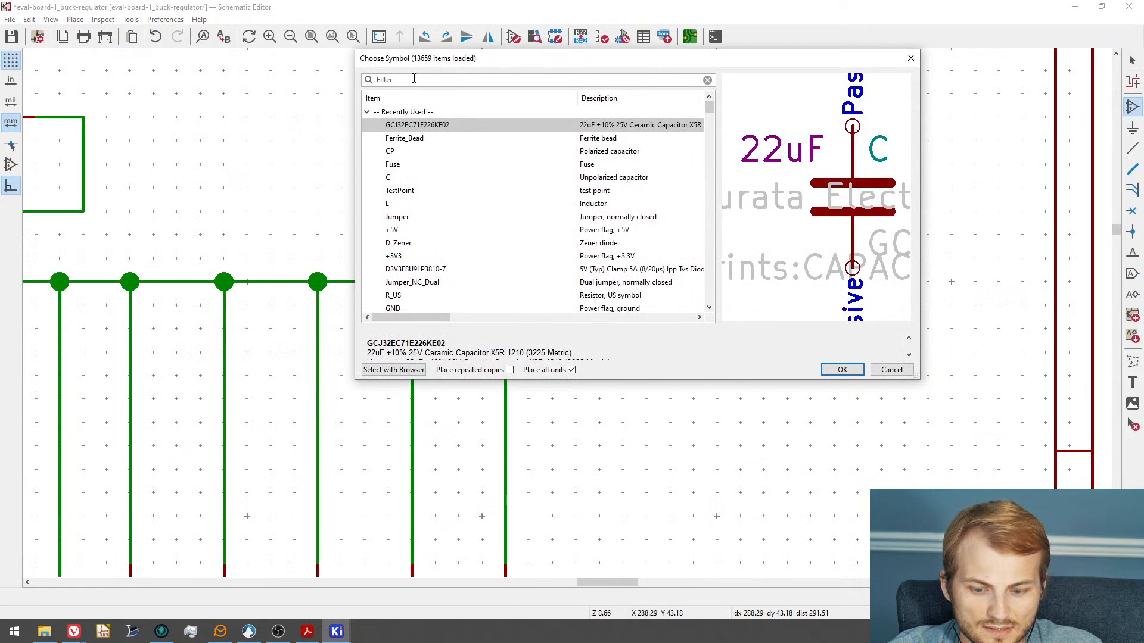
text(5v)
key(Return)
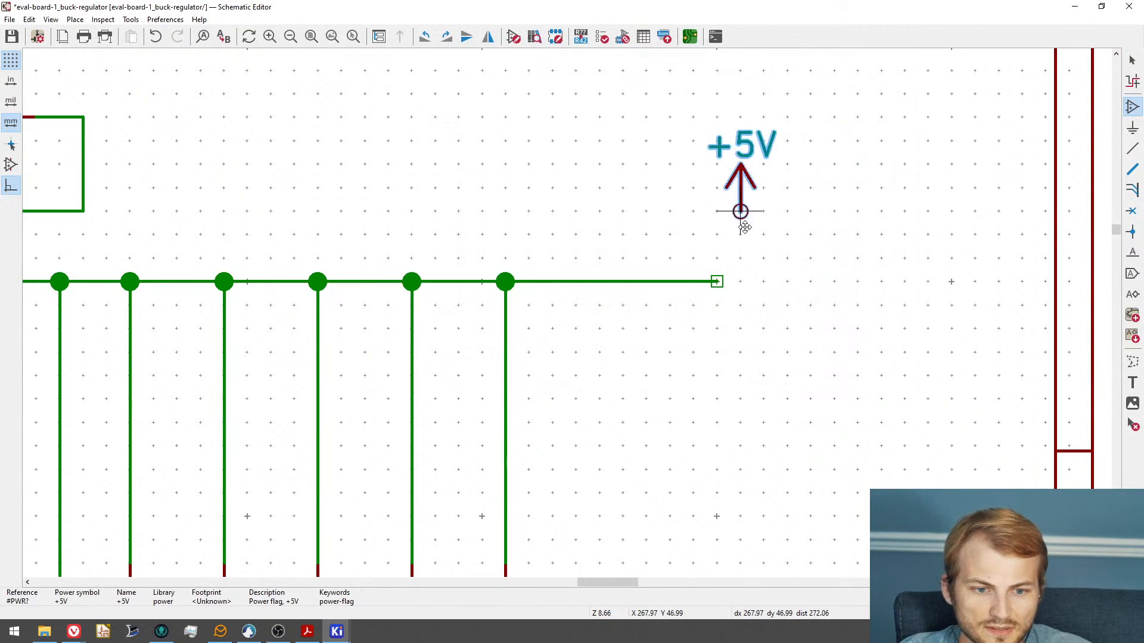
click(717, 234)
key(w)
click(717, 282)
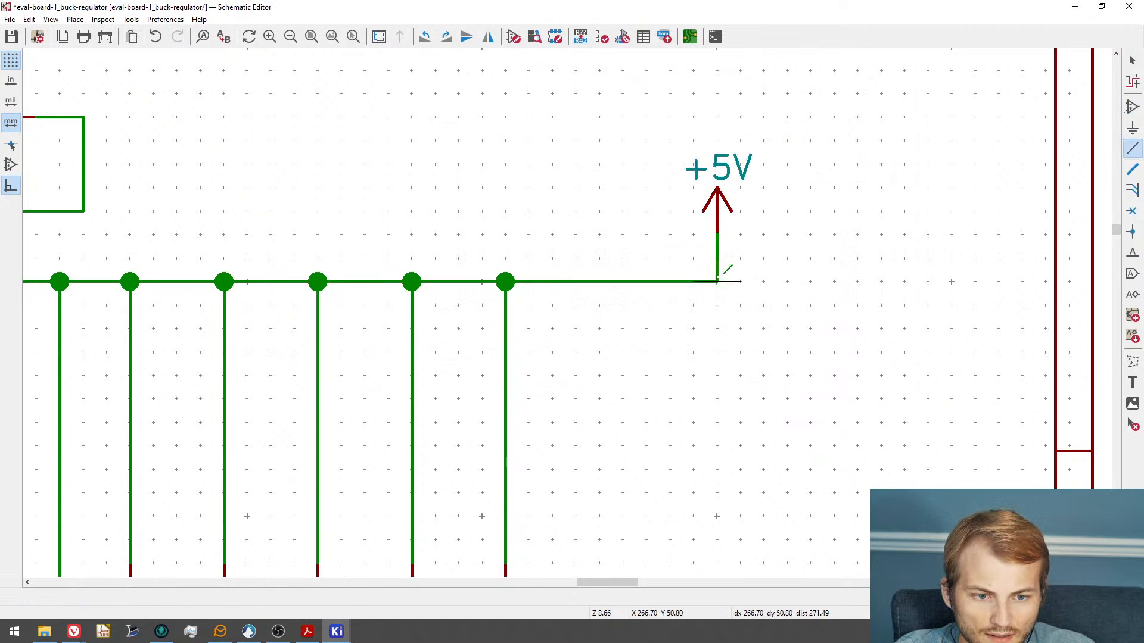
scroll(639, 325, down, 3)
middle_drag(232, 295, 671, 361)
key(Escape)
- Place a +12V power symbol above the input-side corner beside the ferrite bead and wire it to the input line
middle_drag(209, 354, 643, 383)
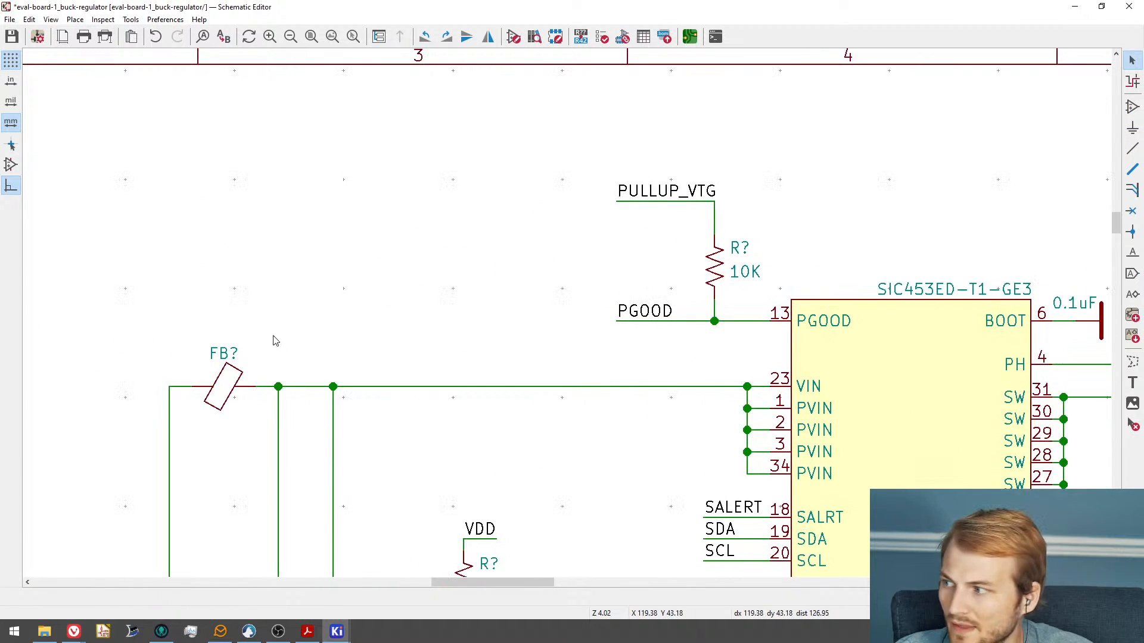
scroll(304, 364, down, 1)
middle_drag(303, 364, 475, 372)
key(a)
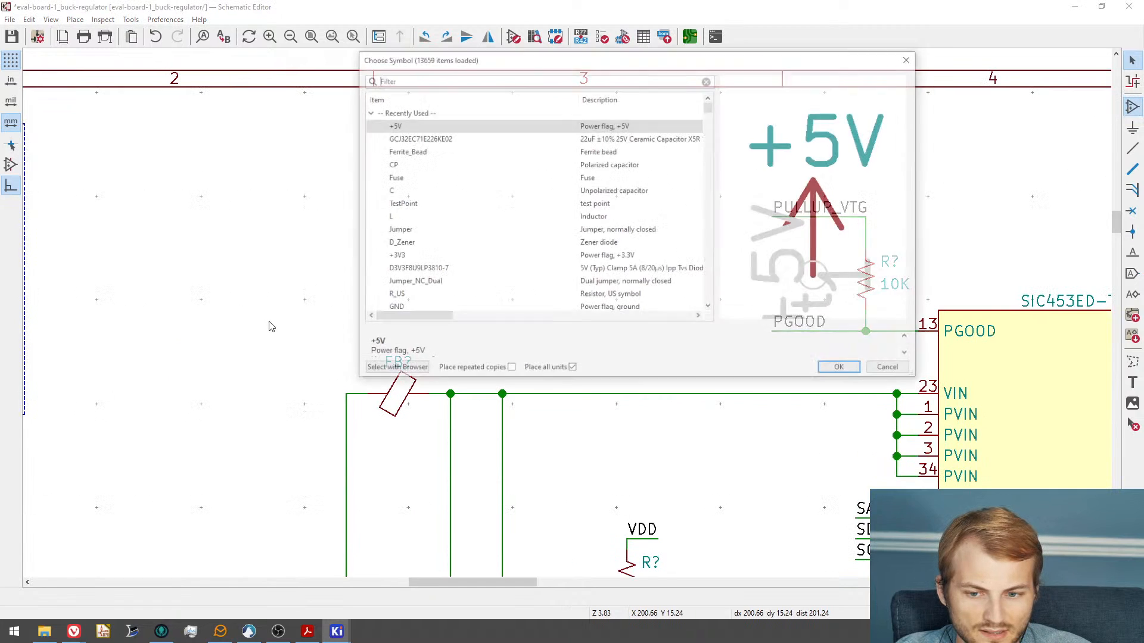
text(12v)
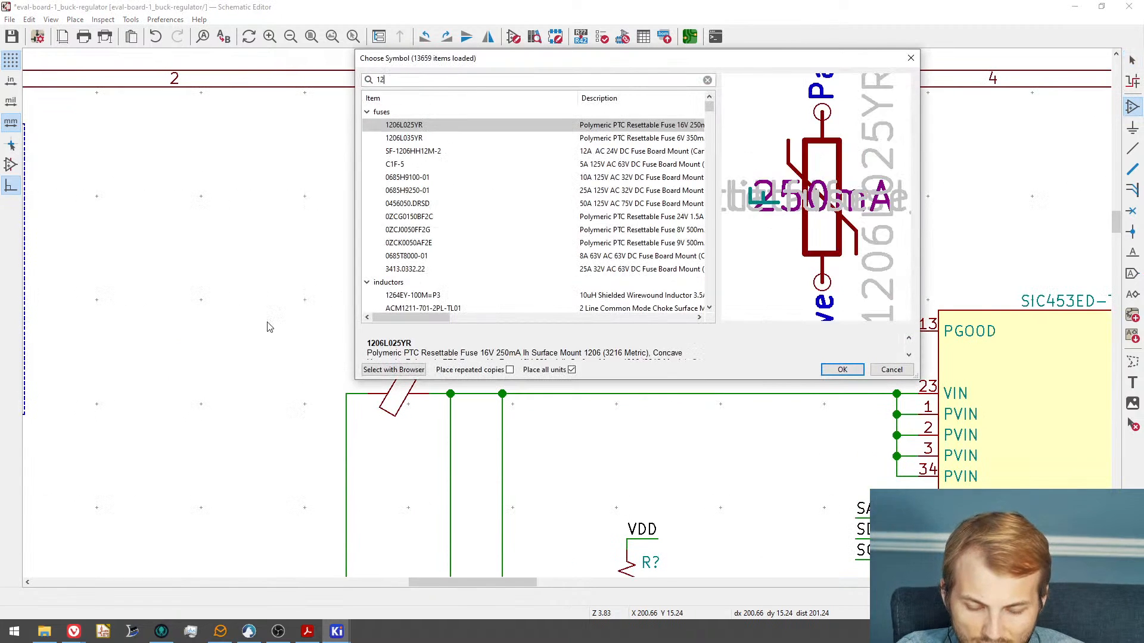
key(Return)
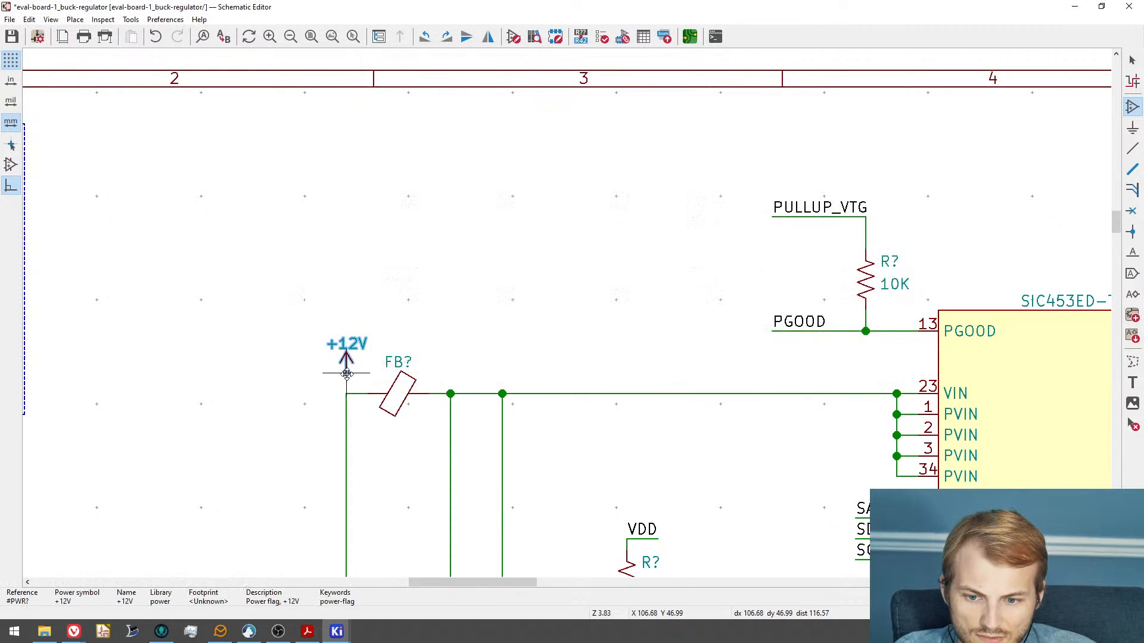
click(346, 373)
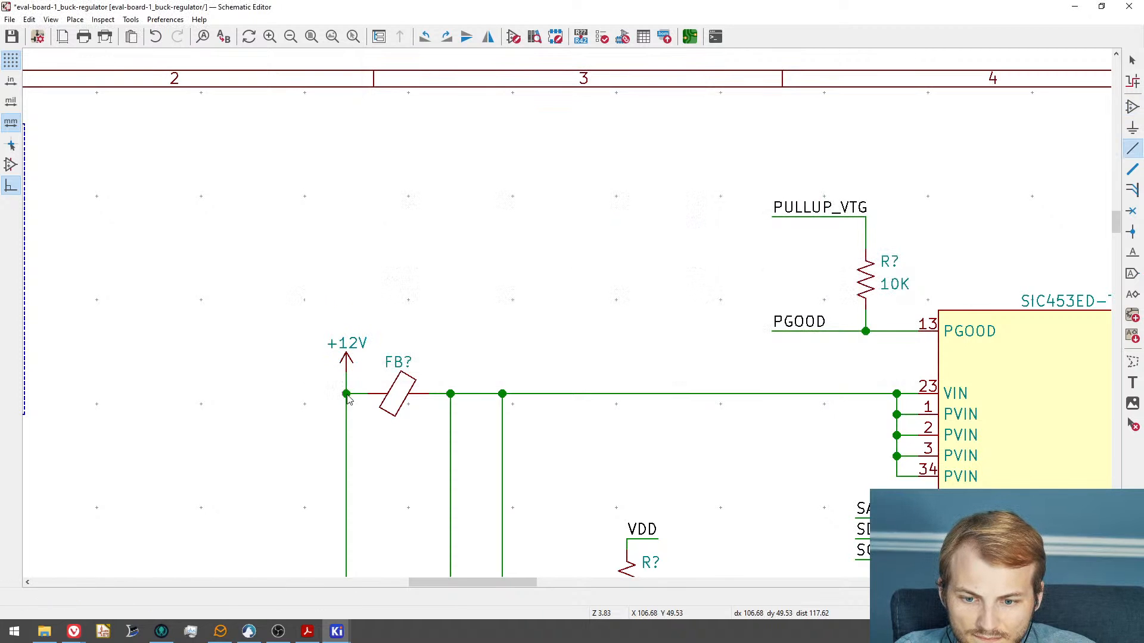
- Review the regulator circuit from the +12V input filter to the +5V output, including the regulator's pin connections
scroll(347, 373, down, 3)
scroll(316, 237, down, 1)
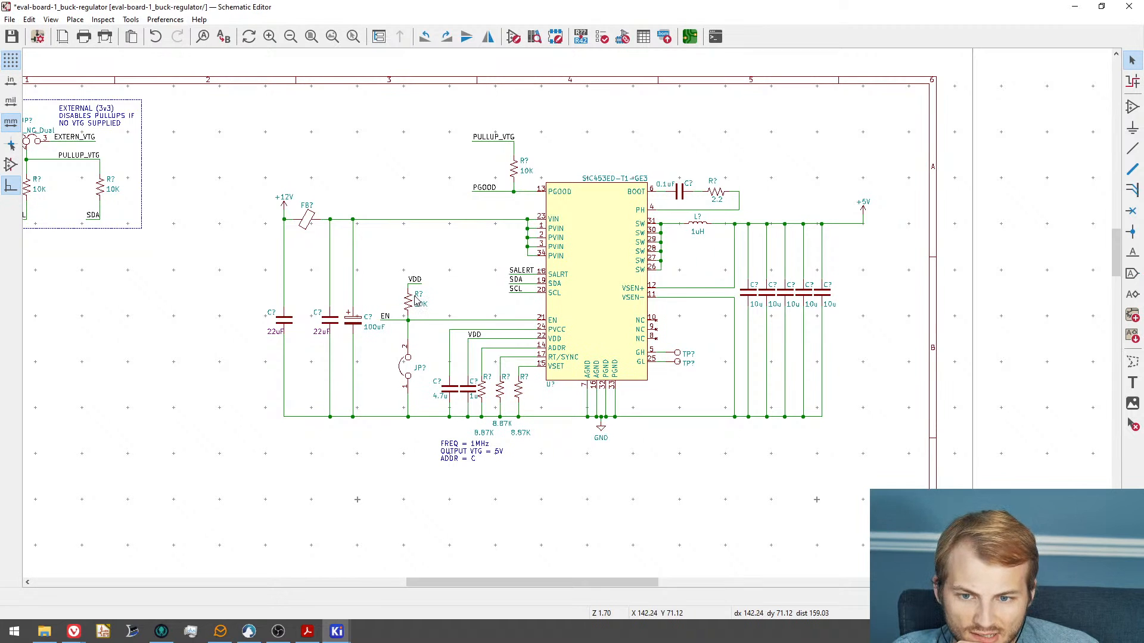
middle_drag(550, 329, 406, 352)
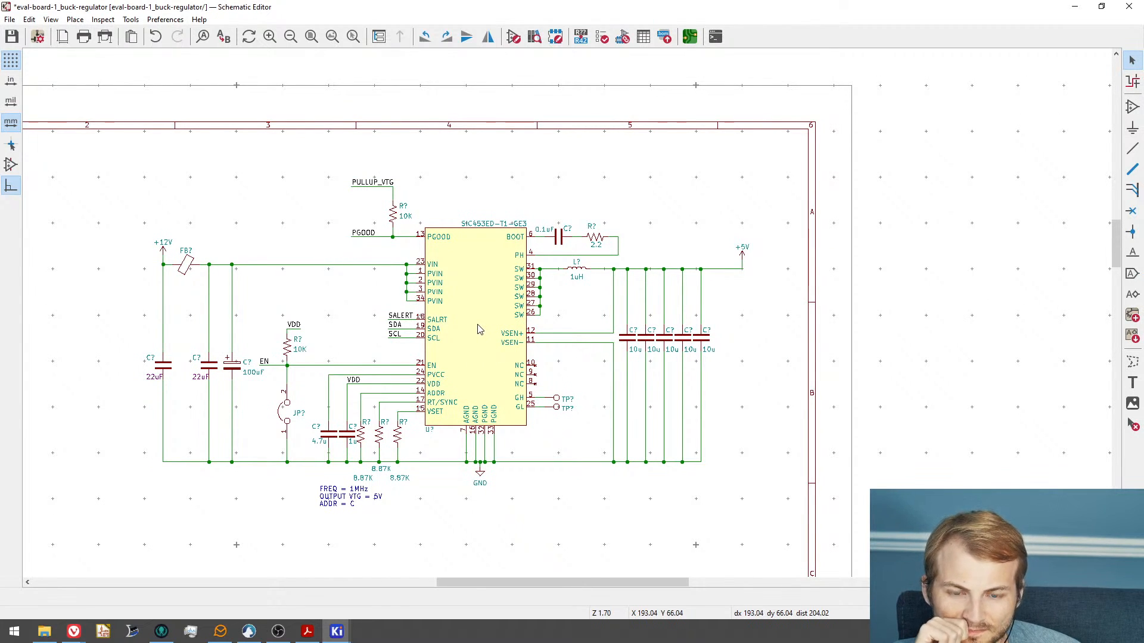
middle_drag(476, 327, 393, 331)
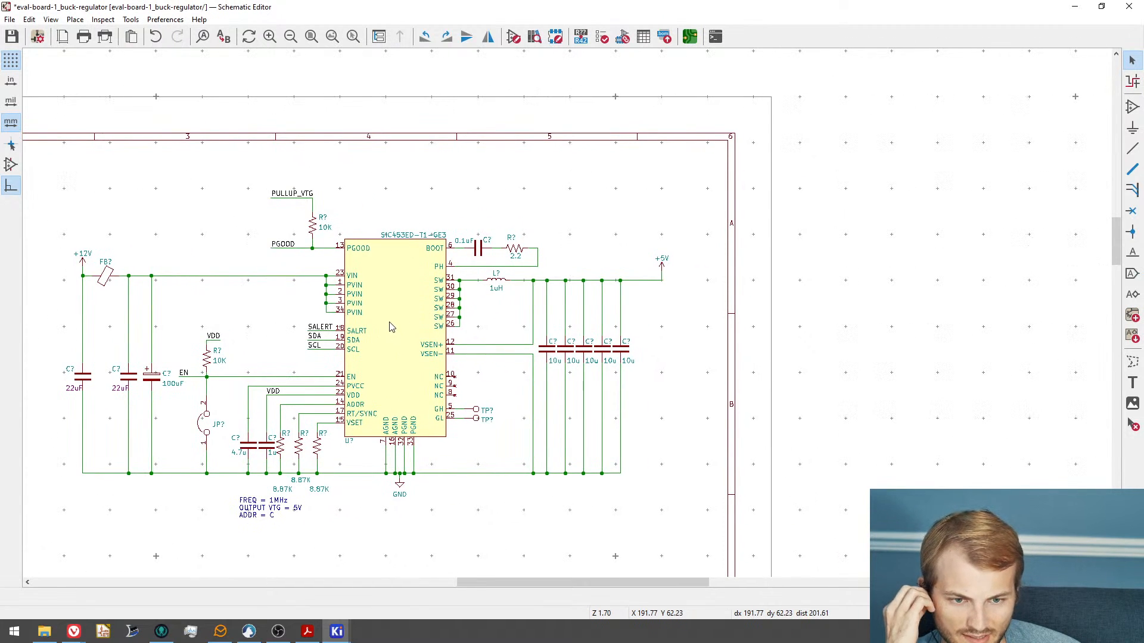
middle_drag(306, 304, 587, 298)
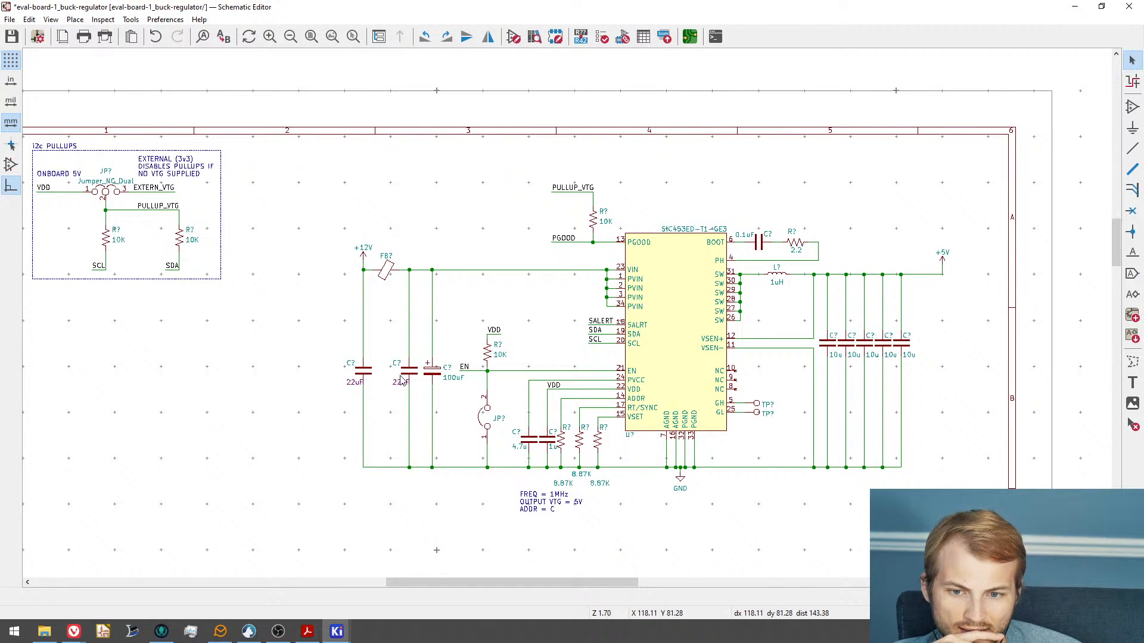
mouse_move(396, 331)
middle_down()
mouse_move(582, 302)
mouse_move(482, 339)
mouse_move(373, 330)
middle_up()
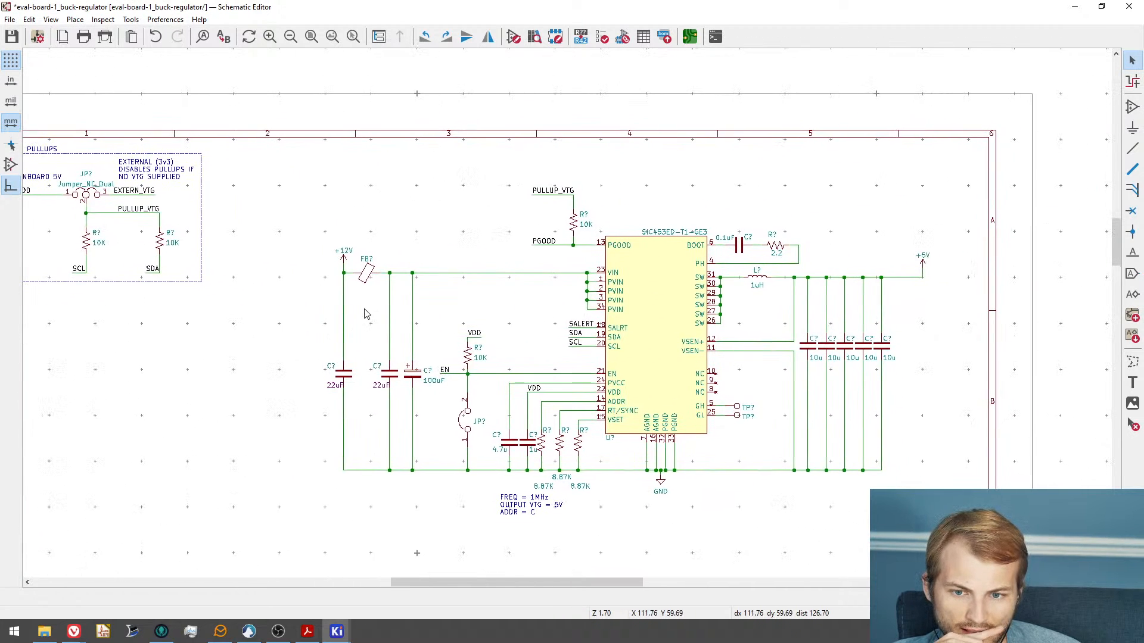
mouse_move(324, 216)
mouse_down()
mouse_move(352, 257)
mouse_move(357, 233)
mouse_up()
middle_drag(511, 278, 216, 265)
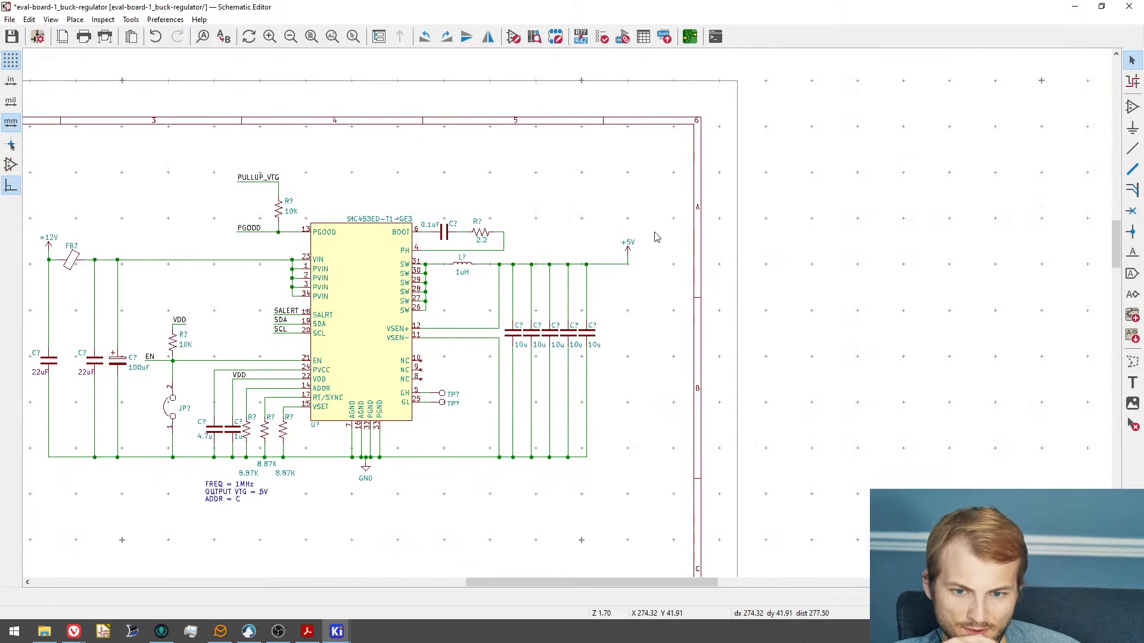
middle_drag(440, 267, 590, 292)
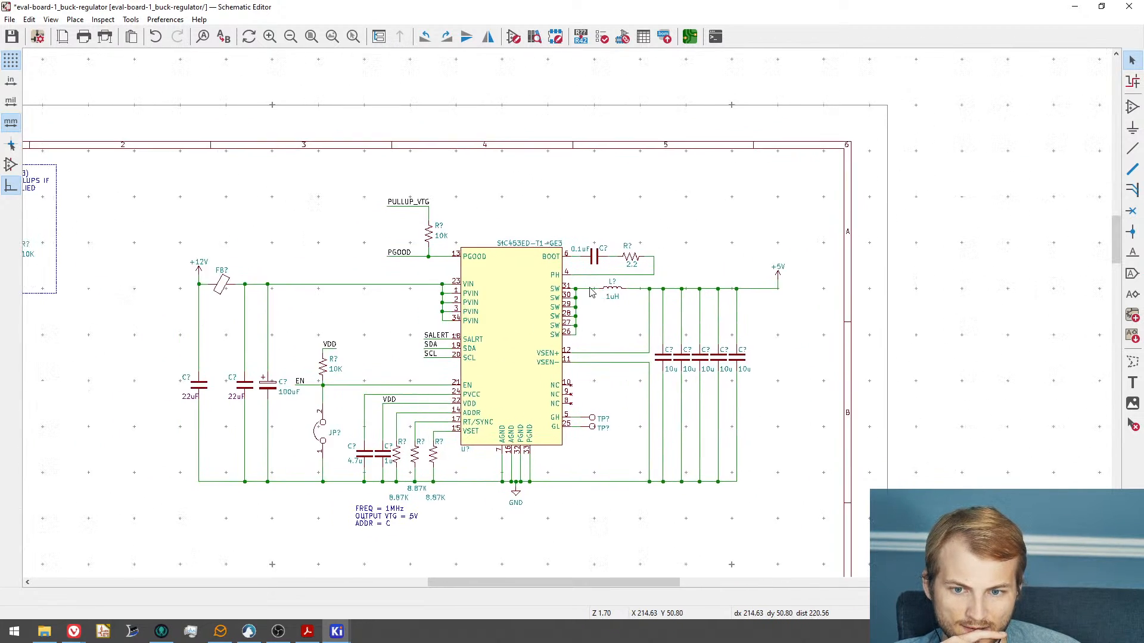
scroll(417, 263, up, 3)
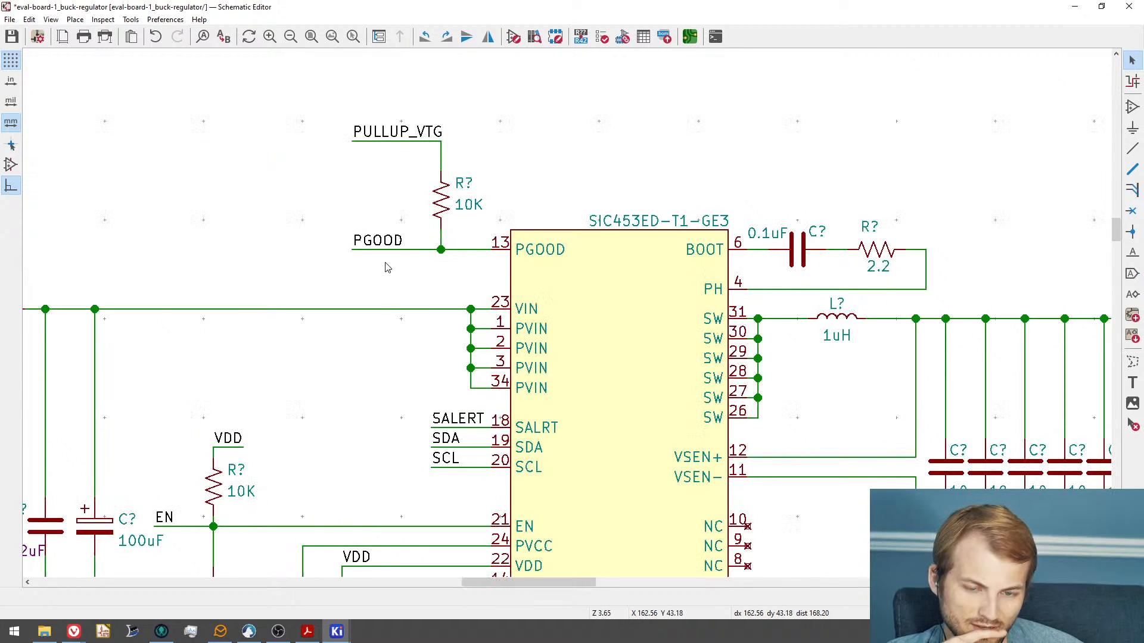
- Look over the sheet from the PGOOD pull-up and I2C pull-ups block to the input filter and the +5V output
scroll(386, 268, down, 3)
scroll(386, 262, up, 3)
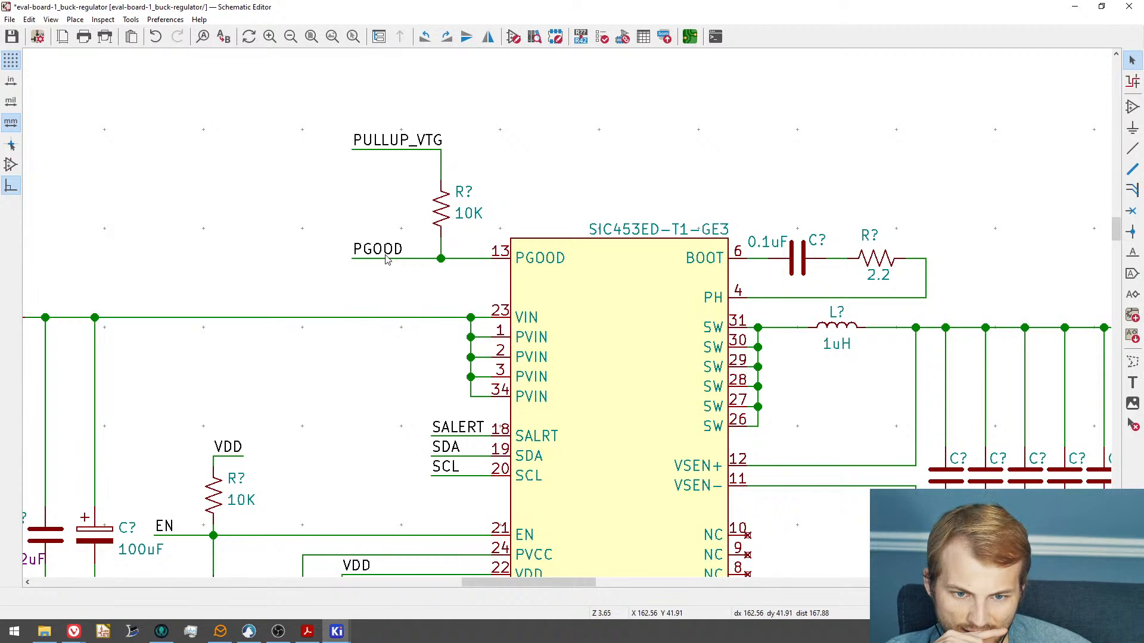
middle_drag(385, 262, 332, 264)
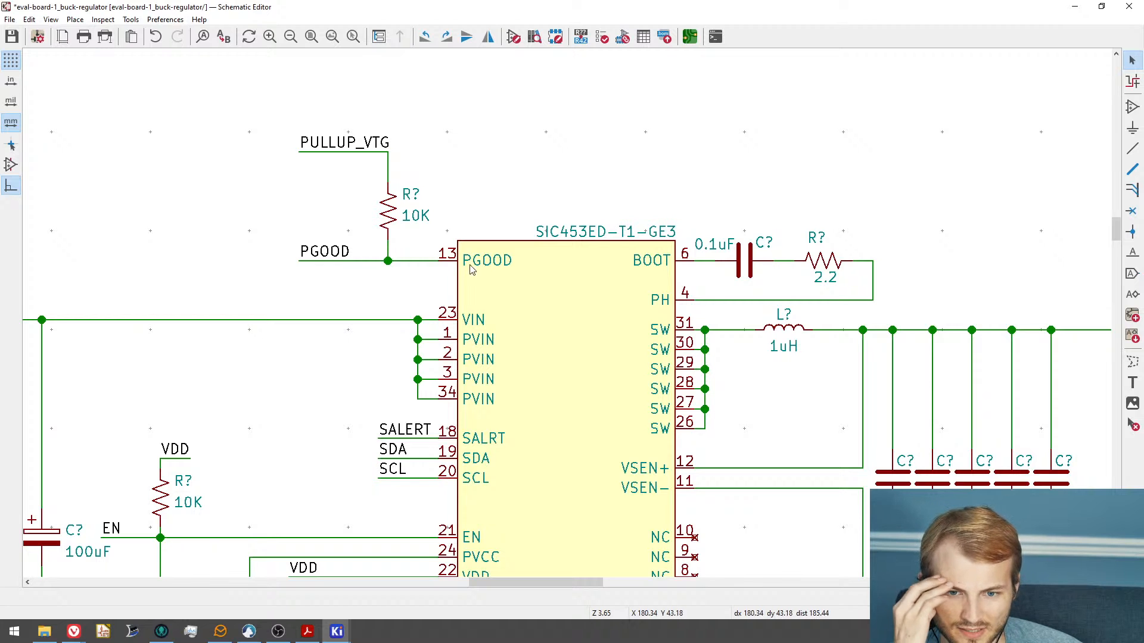
scroll(409, 282, down, 5)
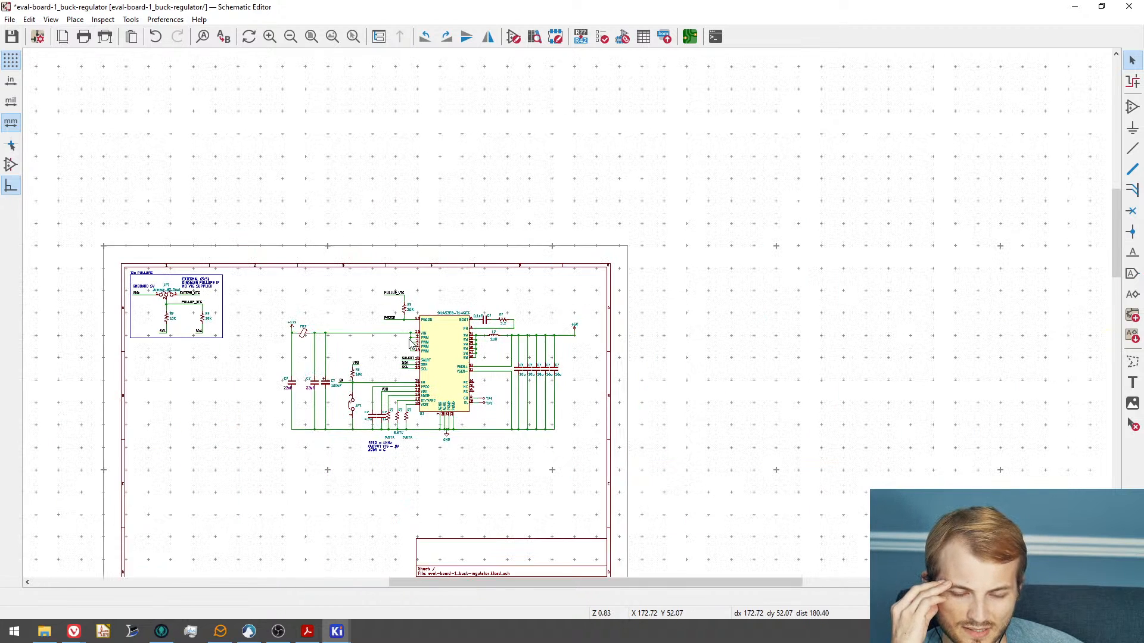
scroll(417, 324, up, 3)
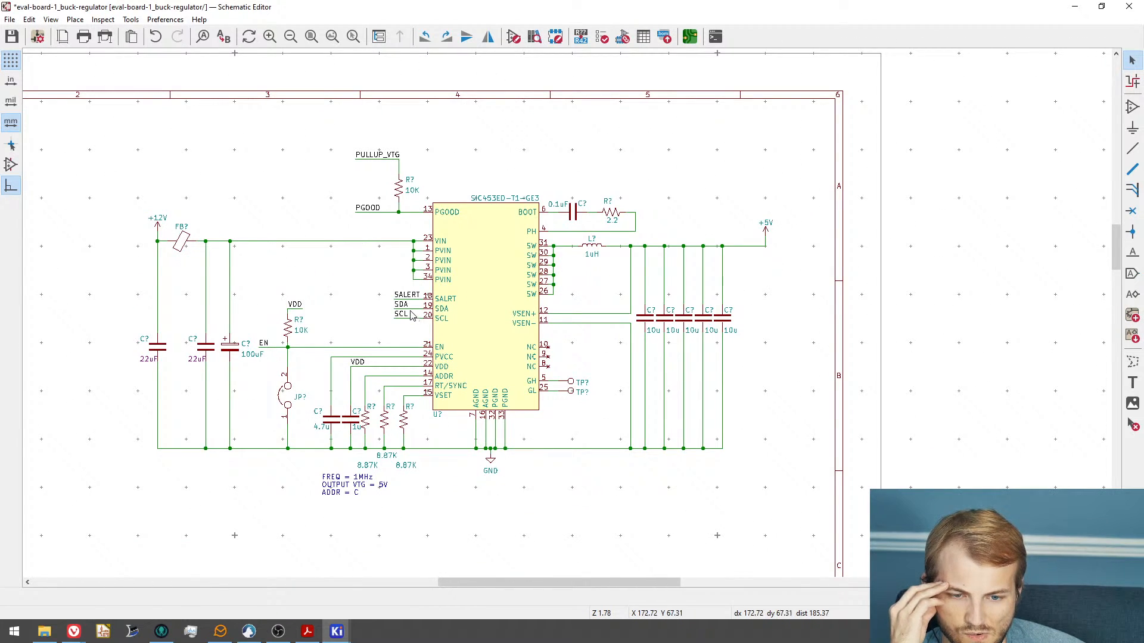
middle_drag(284, 314, 511, 335)
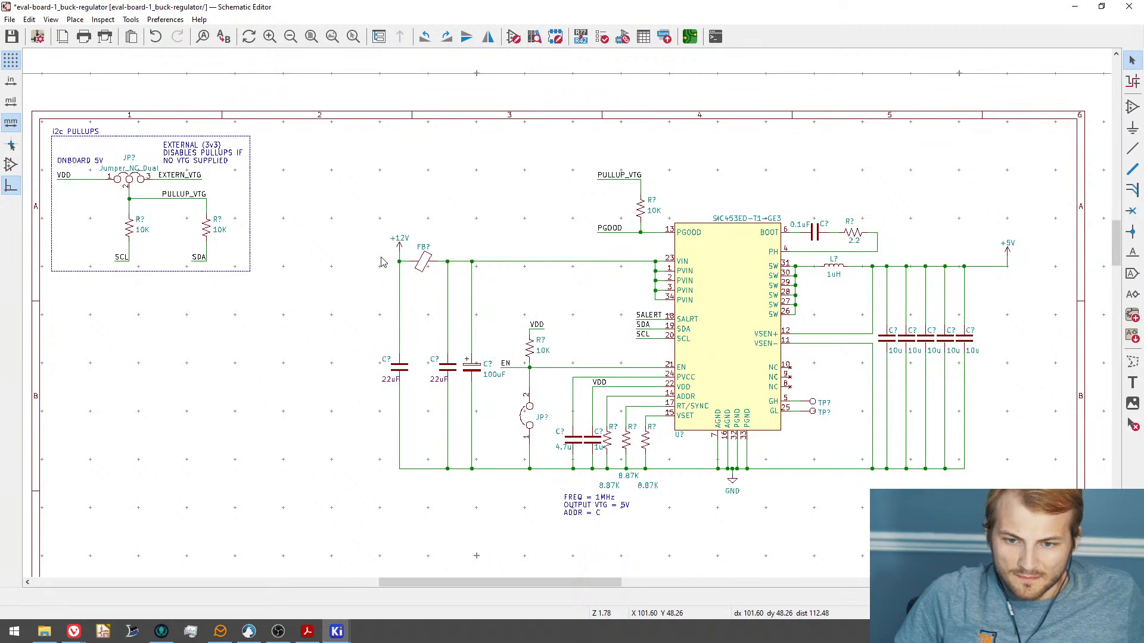
middle_drag(382, 262, 305, 282)
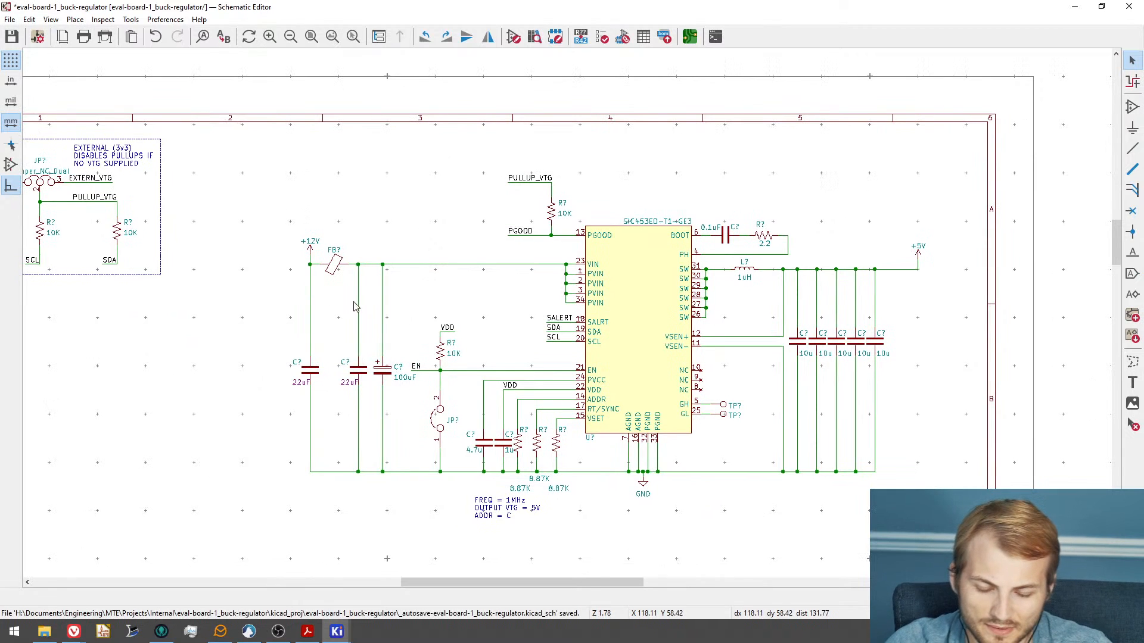
middle_drag(1012, 153, 877, 157)
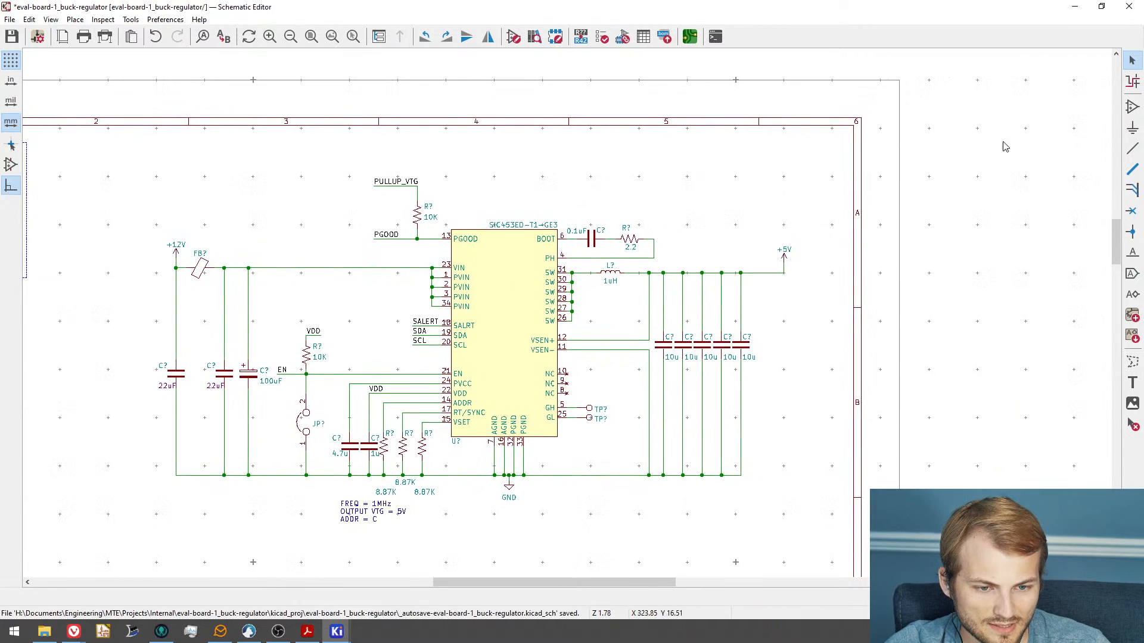
- Add an LED symbol from the Device library, pointing downward, just beyond the last 10u output capacitor
click(1133, 109)
click(715, 297)
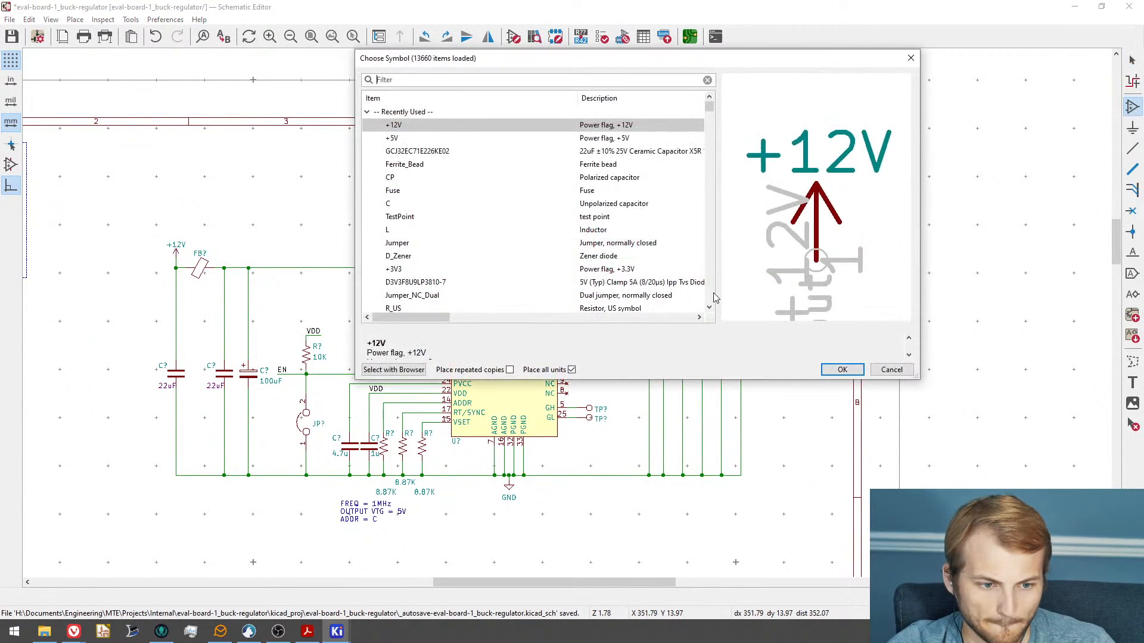
text(led)
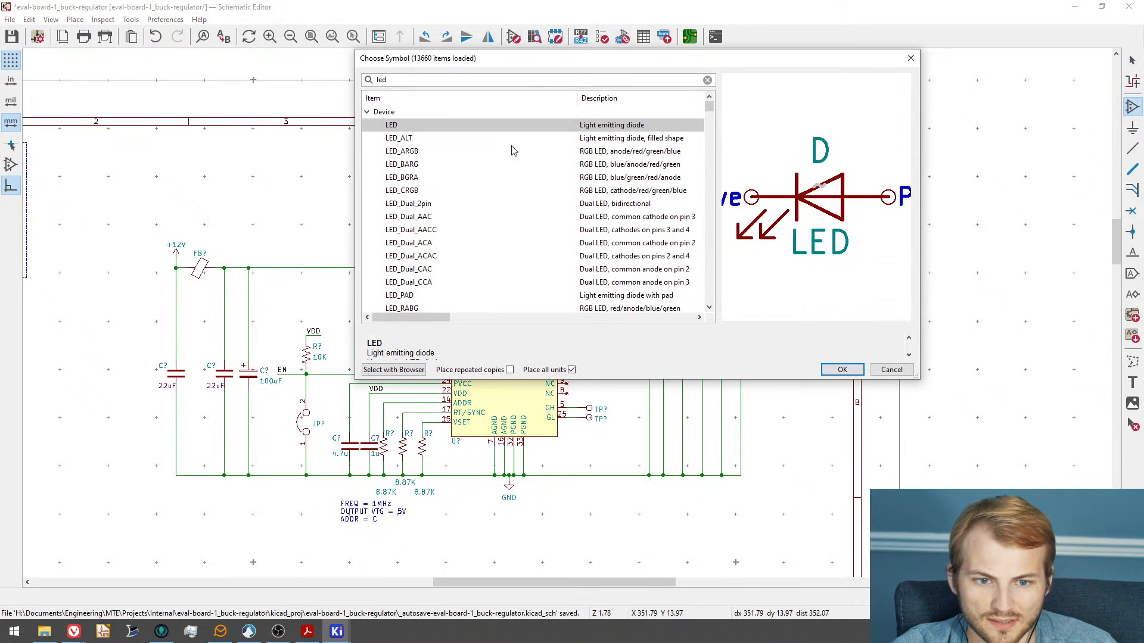
key(Return)
scroll(768, 345, up, 6)
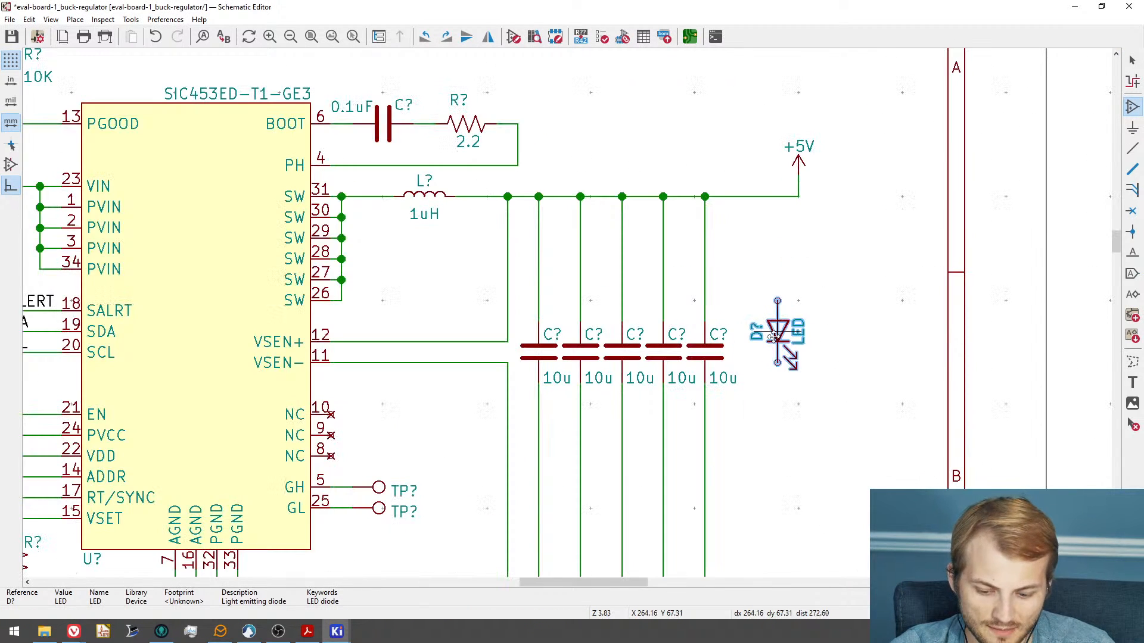
click(767, 348)
key(w)
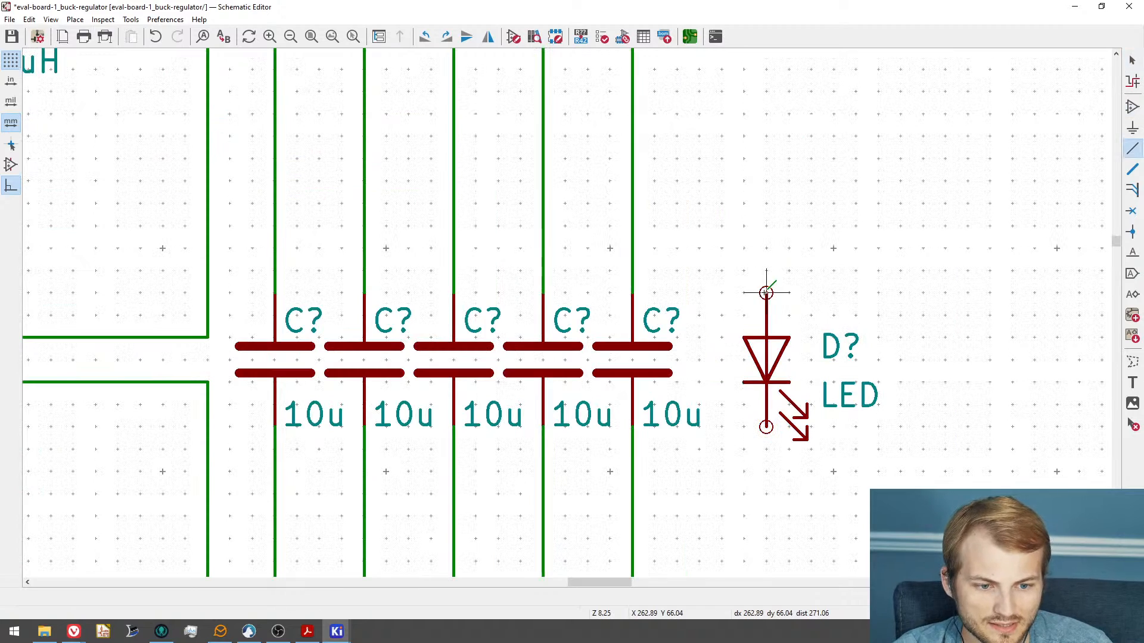
scroll(766, 283, down, 6)
scroll(764, 273, up, 6)
scroll(634, 217, down, 3)
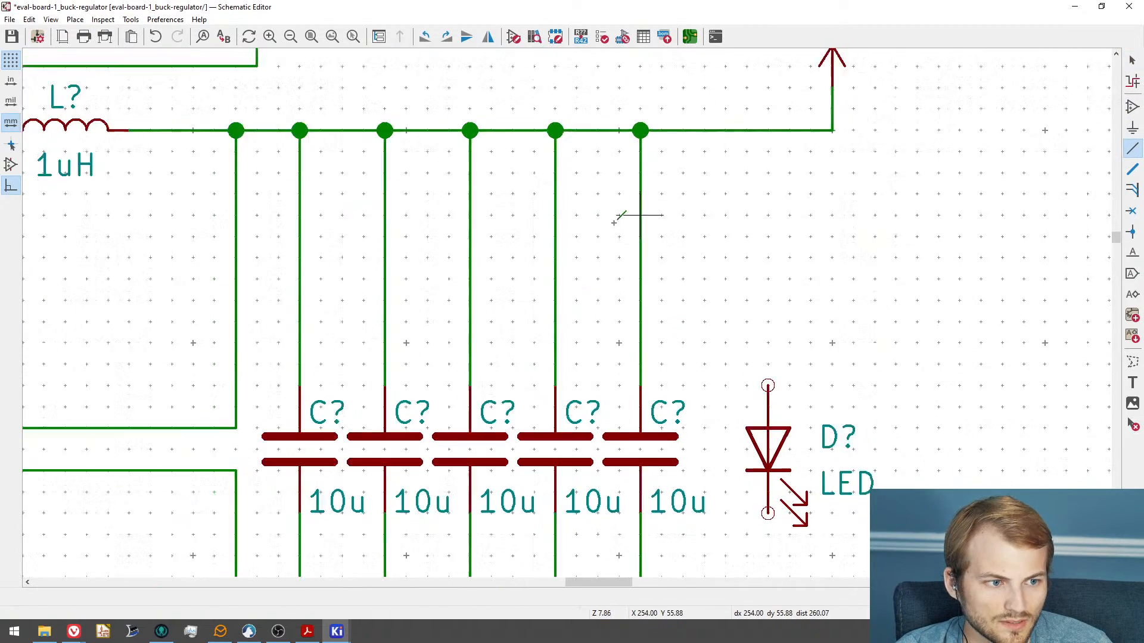
scroll(394, 247, down, 3)
key(Escape)
click(238, 197)
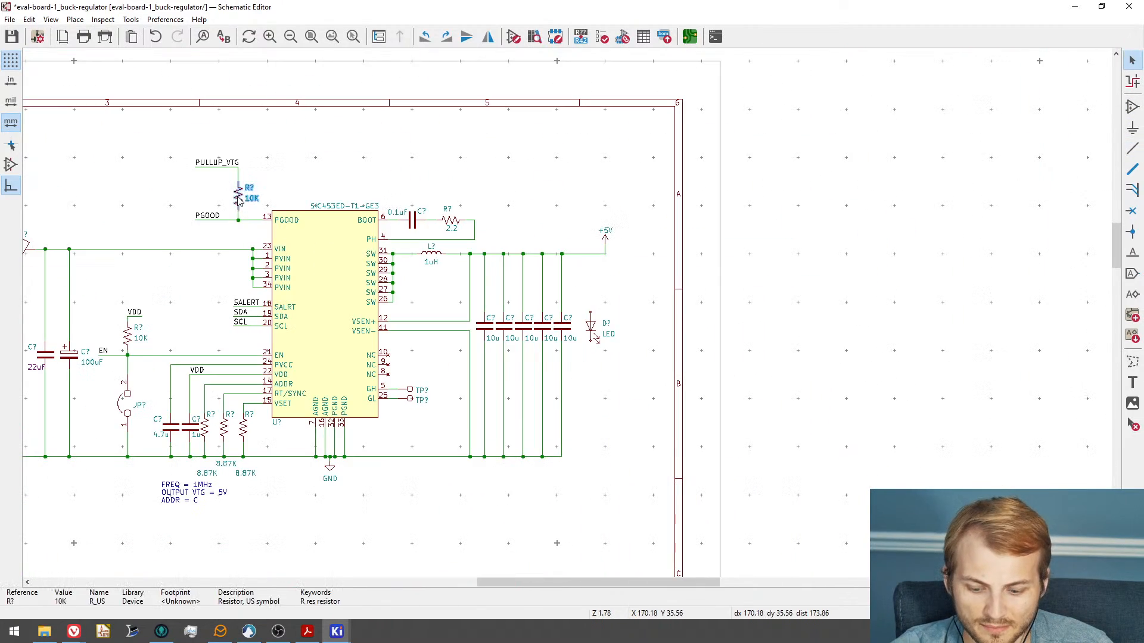
key(ctrl+d)
scroll(605, 291, up, 3)
key(Escape)
scroll(485, 284, down, 1)
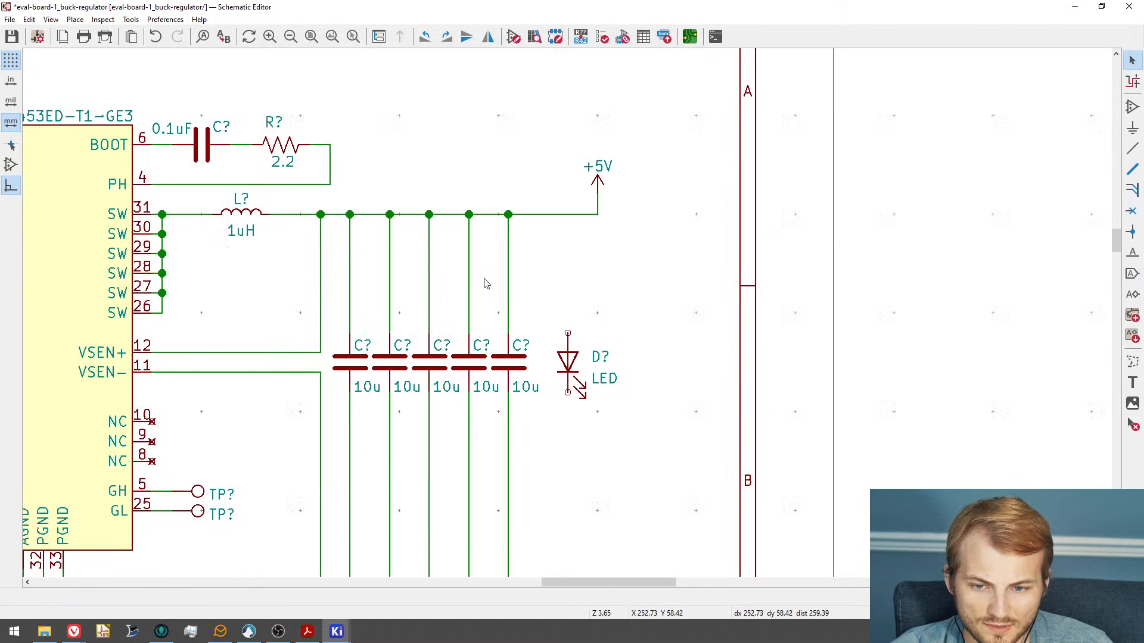
- Duplicate the 10K PGOOD pull-up resistor, place the copy directly above the LED and set its value to 220
middle_drag(201, 224, 447, 285)
click(91, 156)
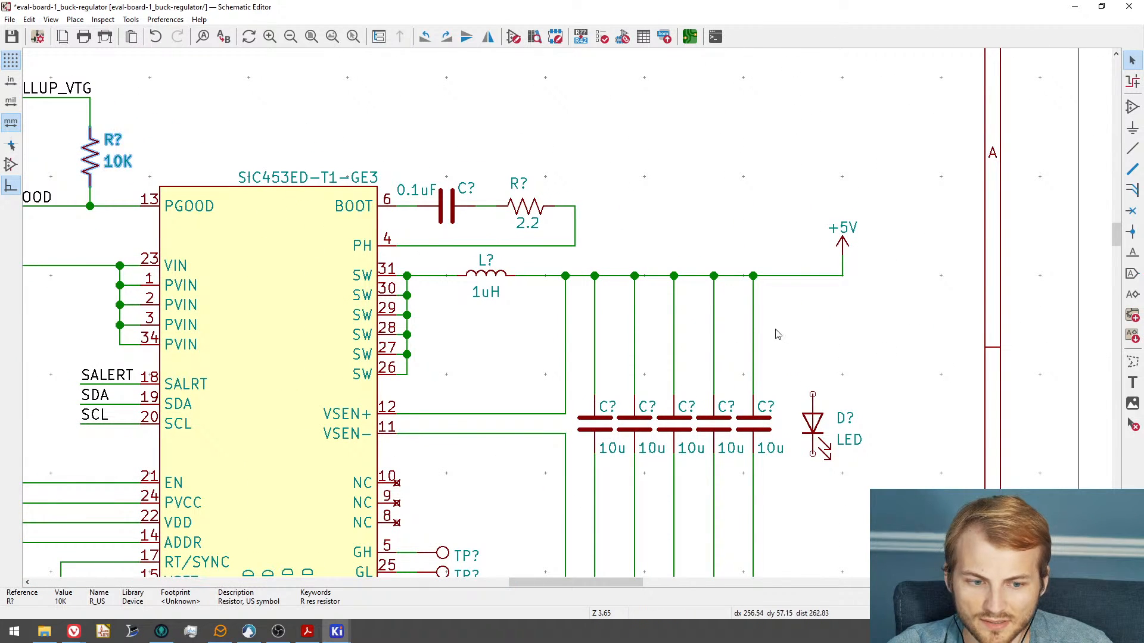
key(ctrl+d)
click(815, 345)
key(e)
key(Escape)
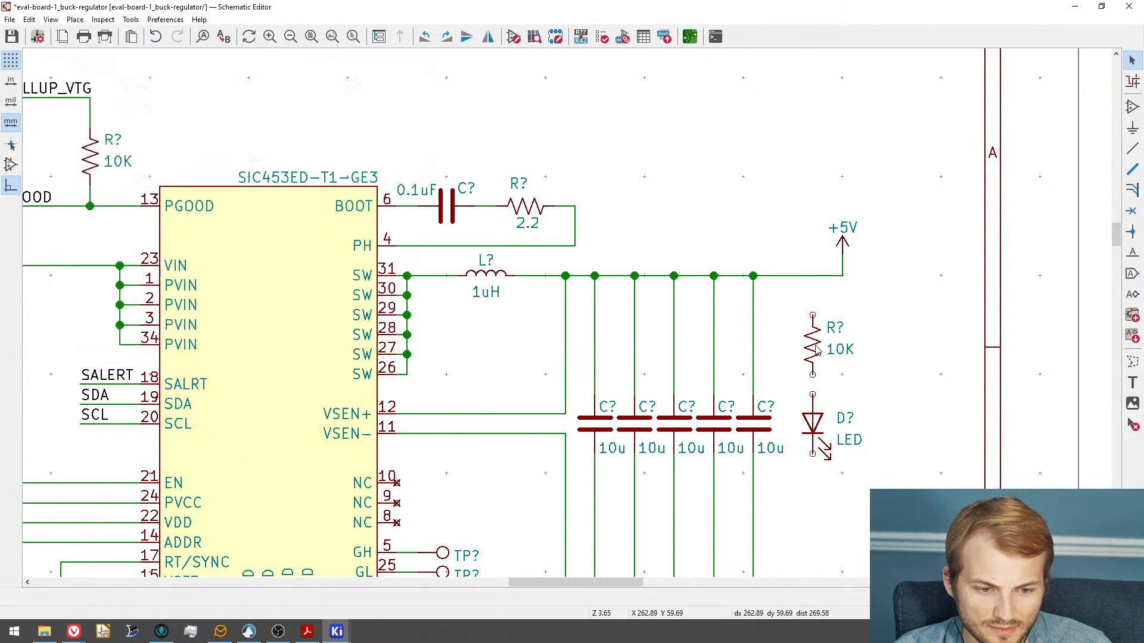
key(v)
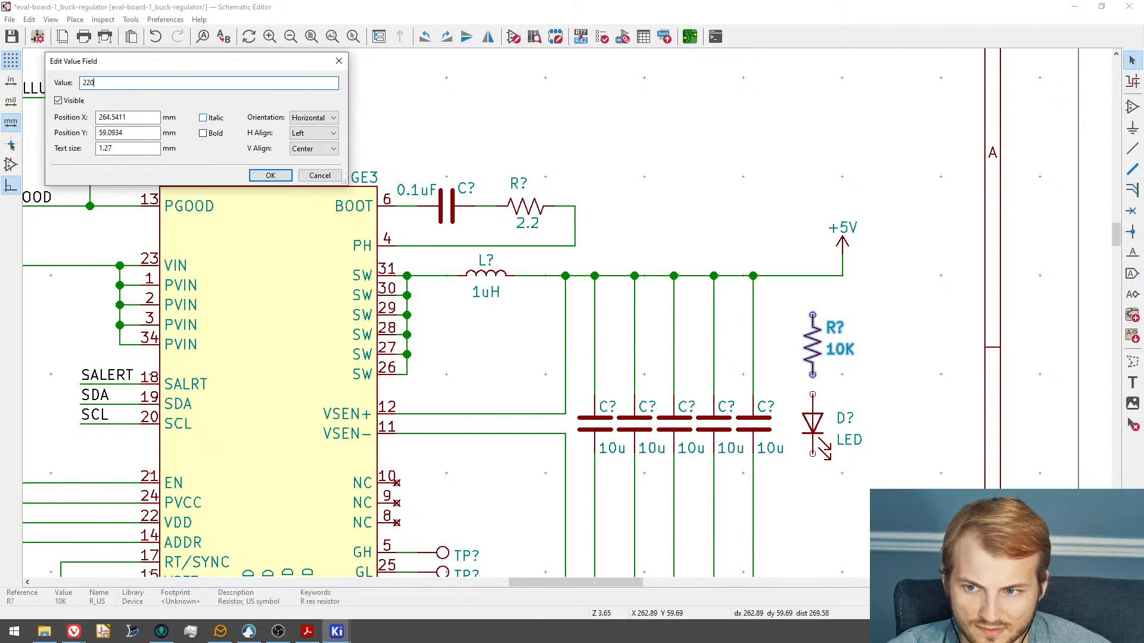
text(220)
key(Return)
- Move the 220 resistor and the LED together straight down so they sit beside the output capacitors
middle_drag(779, 369, 694, 255)
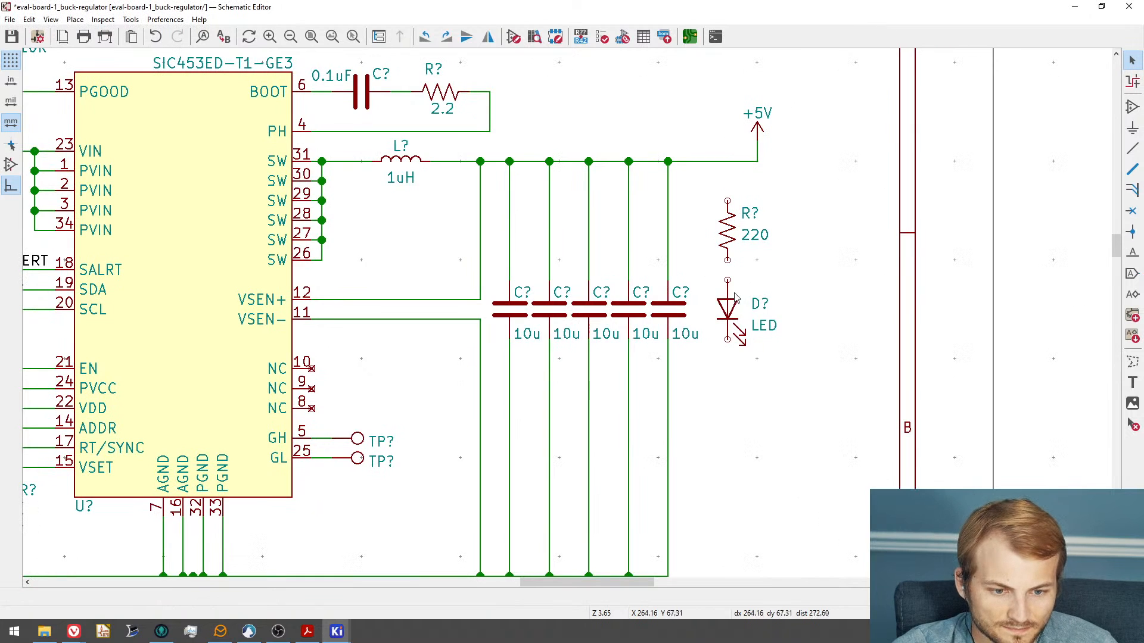
drag(780, 393, 700, 193)
scroll(733, 272, up, 3)
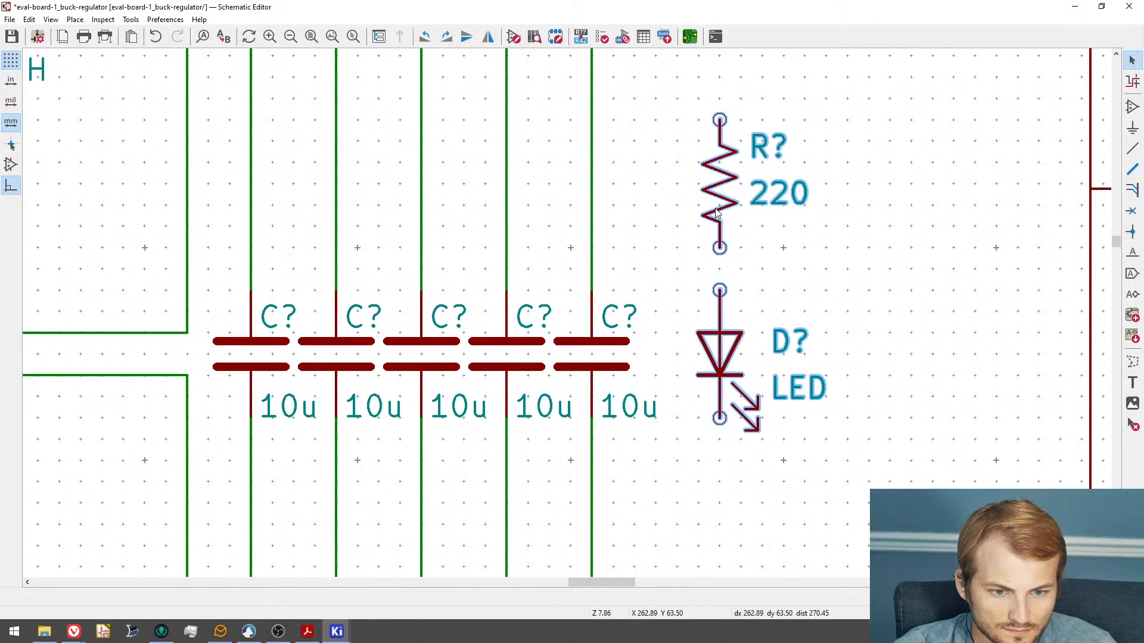
key(m)
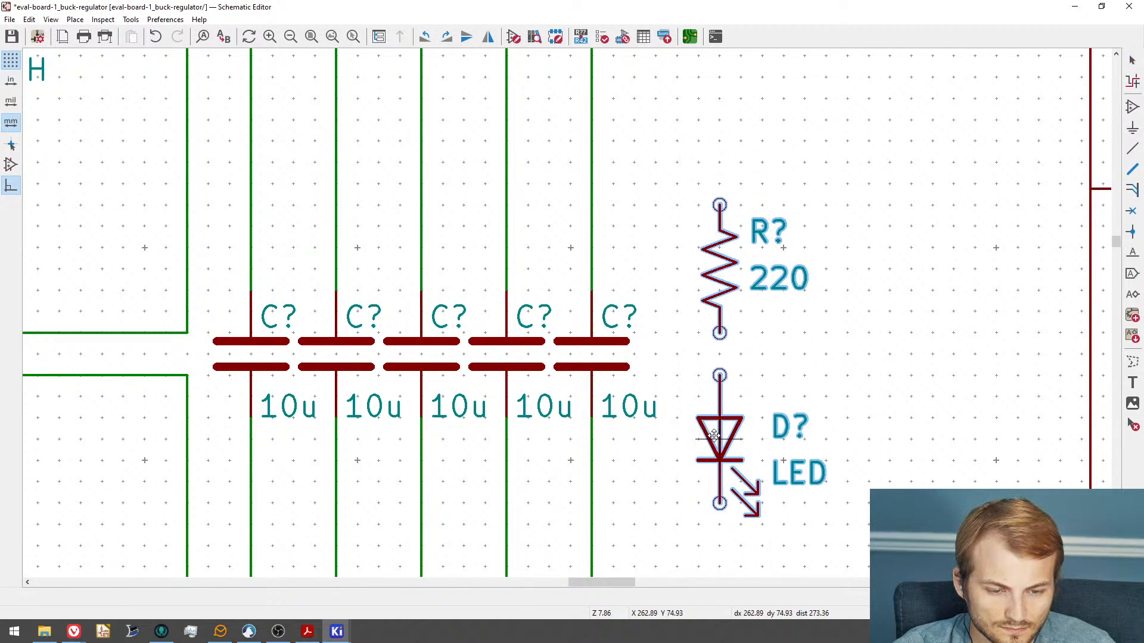
click(712, 430)
- Wire the LED's cathode to the ground line, its anode to the 220 resistor, and the resistor to the +5V output line
scroll(712, 430, down, 3)
middle_drag(709, 447, 722, 286)
key(w)
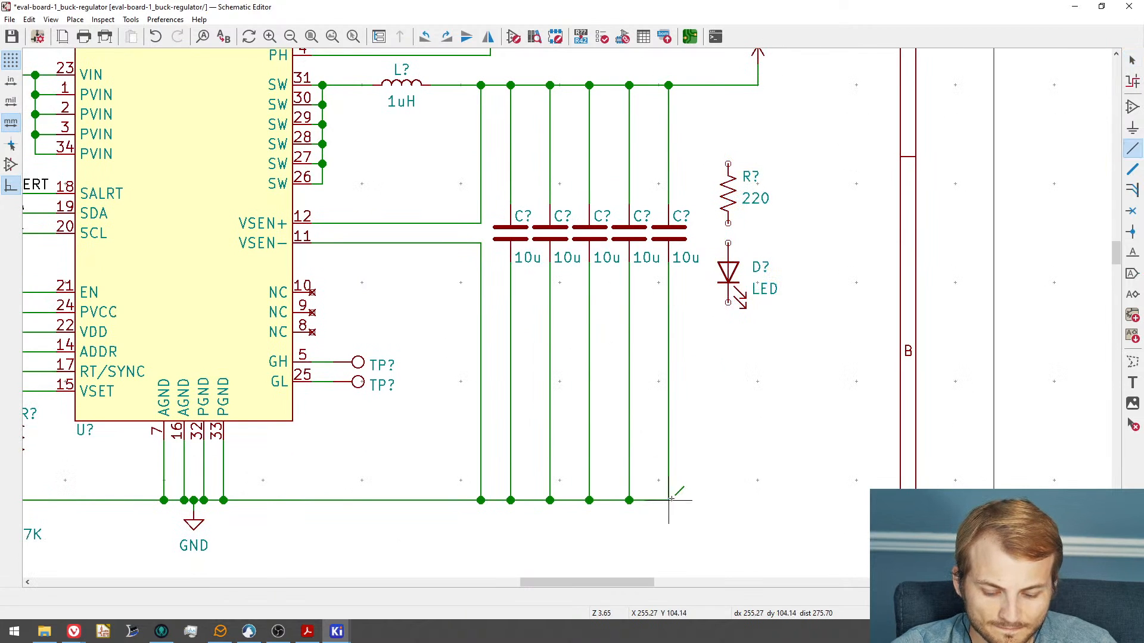
click(728, 307)
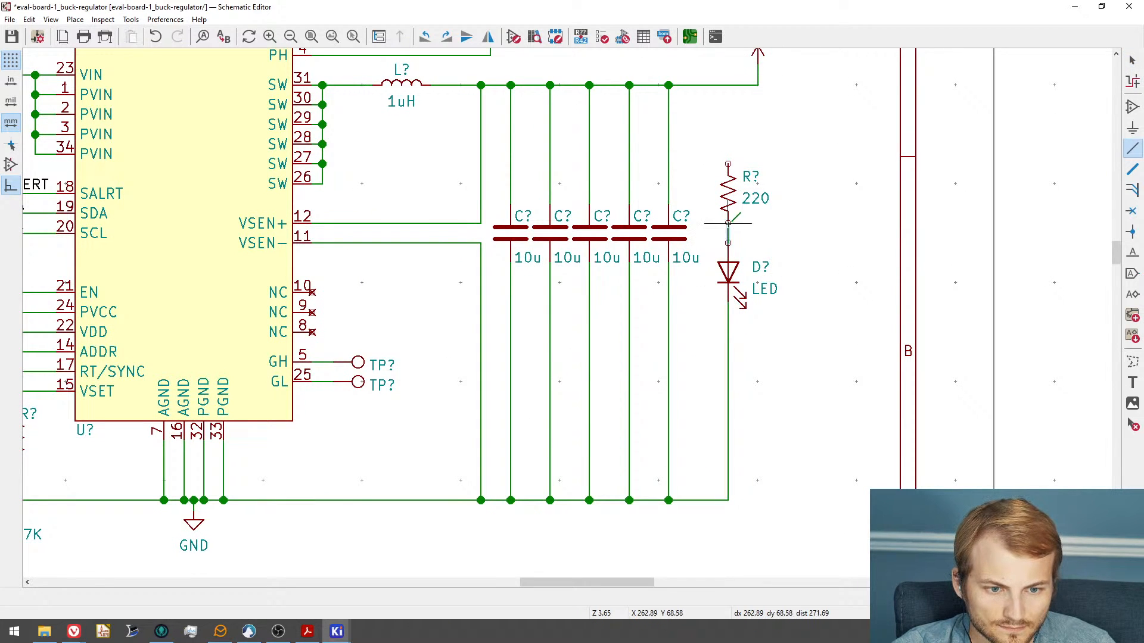
click(728, 163)
click(728, 85)
key(Escape)
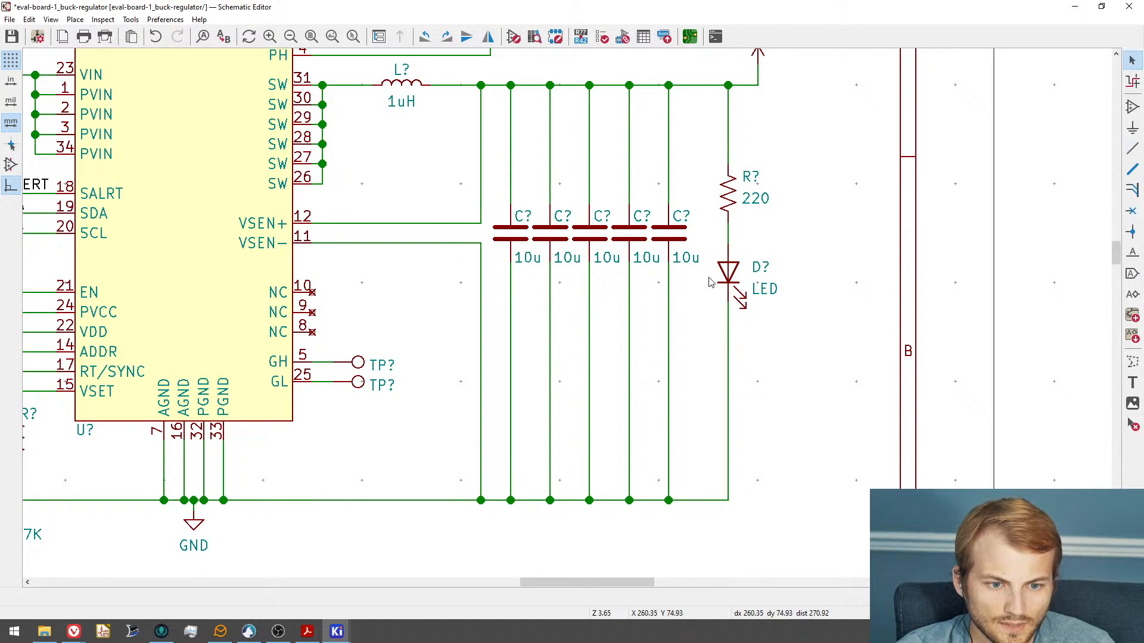
- Duplicate the 220 resistor and LED pair with its connecting wire and place the copy outside the first 22uF input capacitor
mouse_move(708, 285)
middle_down()
mouse_move(709, 342)
mouse_move(747, 390)
middle_up()
scroll(714, 356, down, 3)
scroll(748, 391, up, 3)
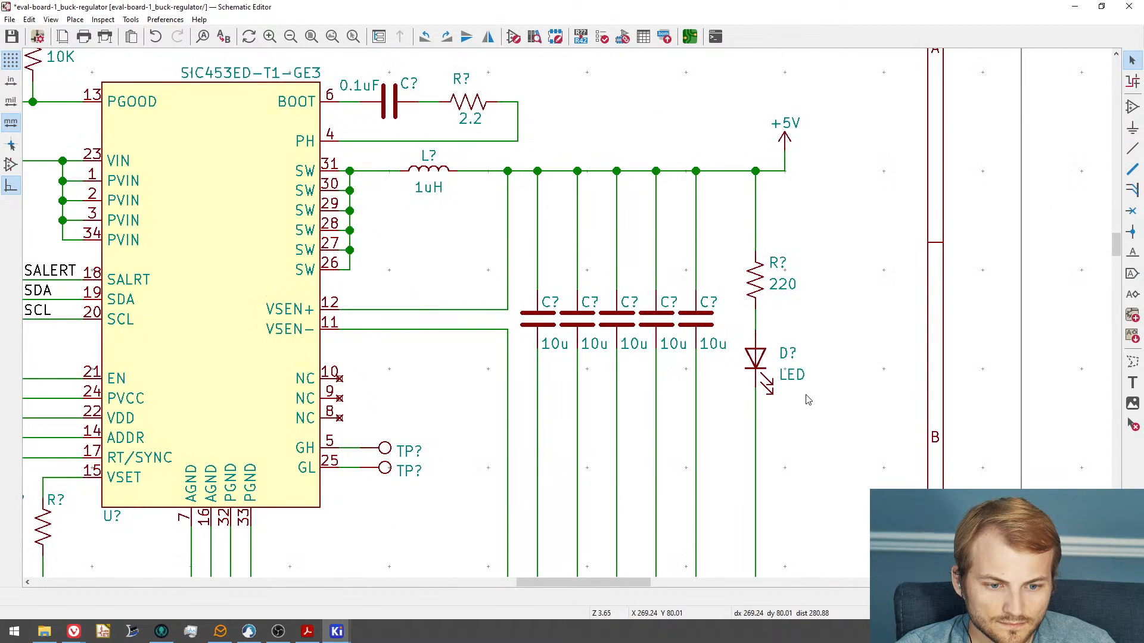
drag(827, 392, 748, 269)
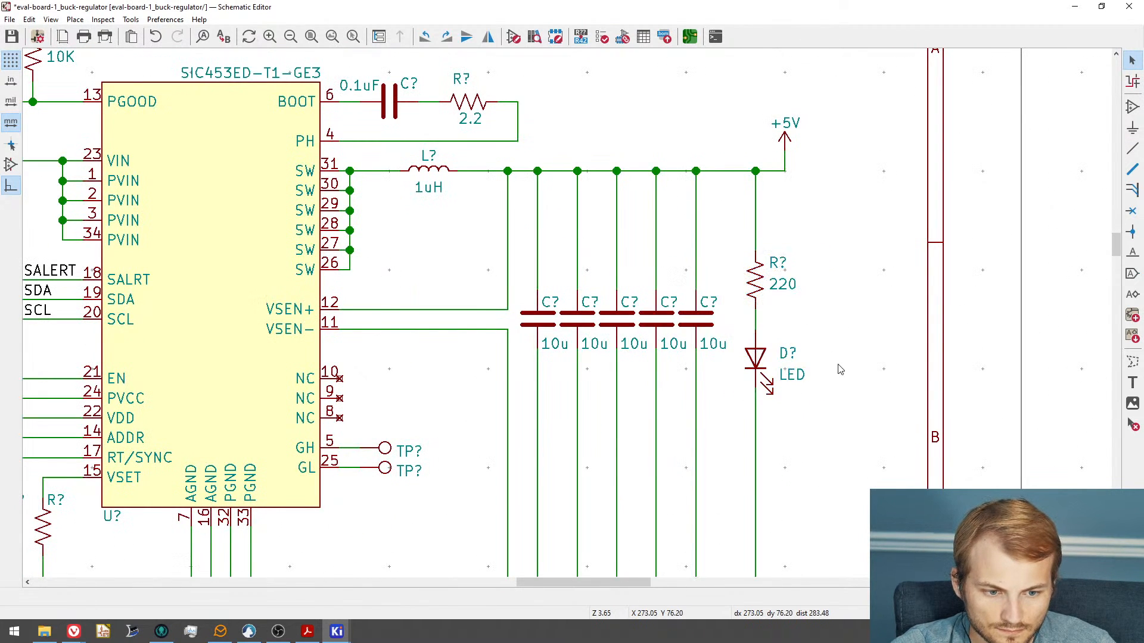
drag(837, 364, 741, 268)
key(ctrl+d)
scroll(739, 295, down, 5)
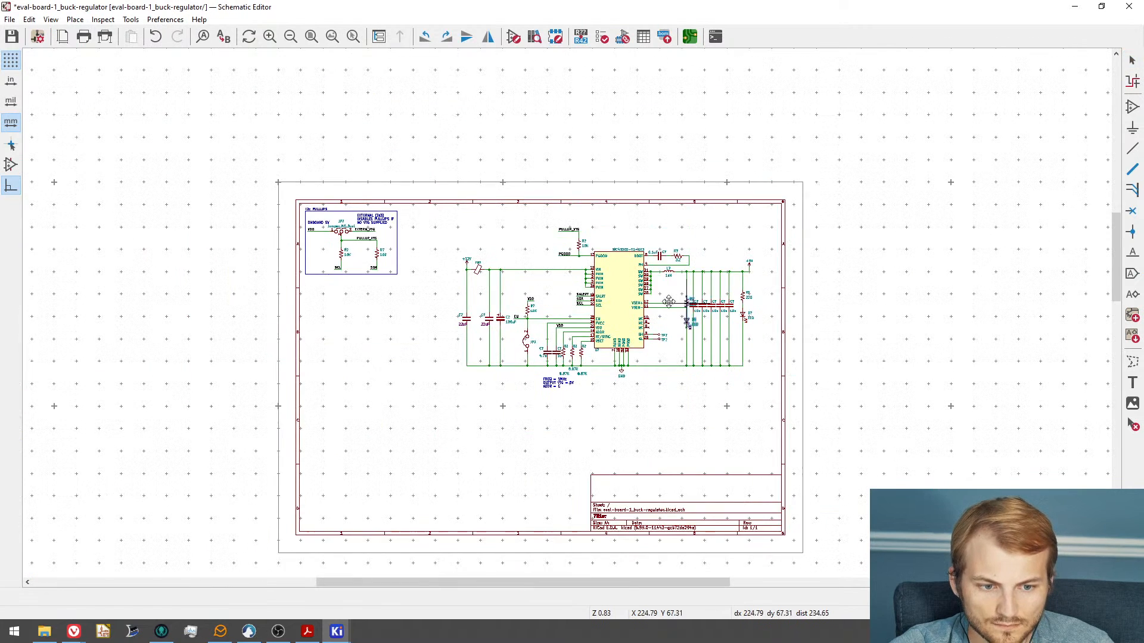
scroll(444, 292, up, 3)
scroll(446, 323, up, 1)
scroll(447, 323, up, 3)
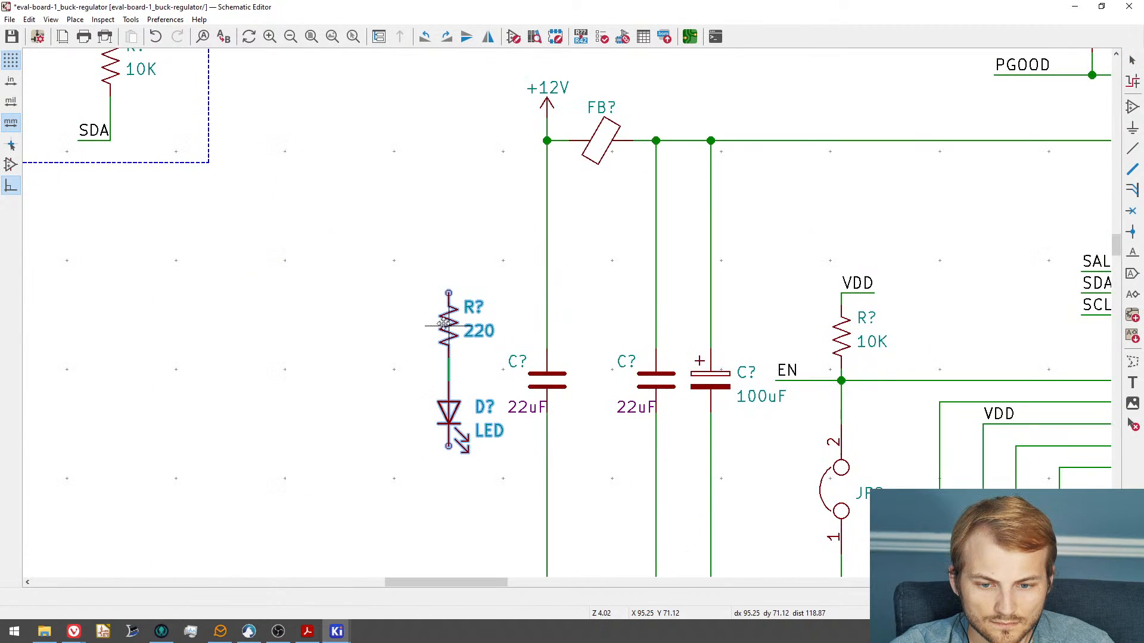
click(462, 338)
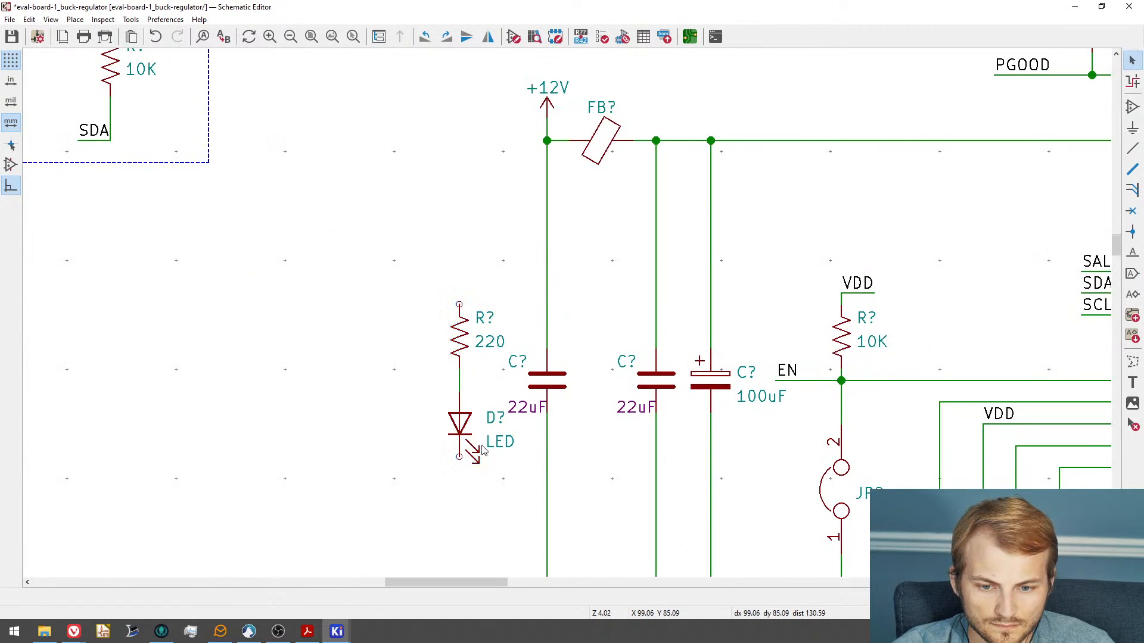
- Wire the copied LED's cathode to the ground line and its resistor's upper end to the +12V input line
middle_drag(475, 448, 490, 325)
click(473, 334)
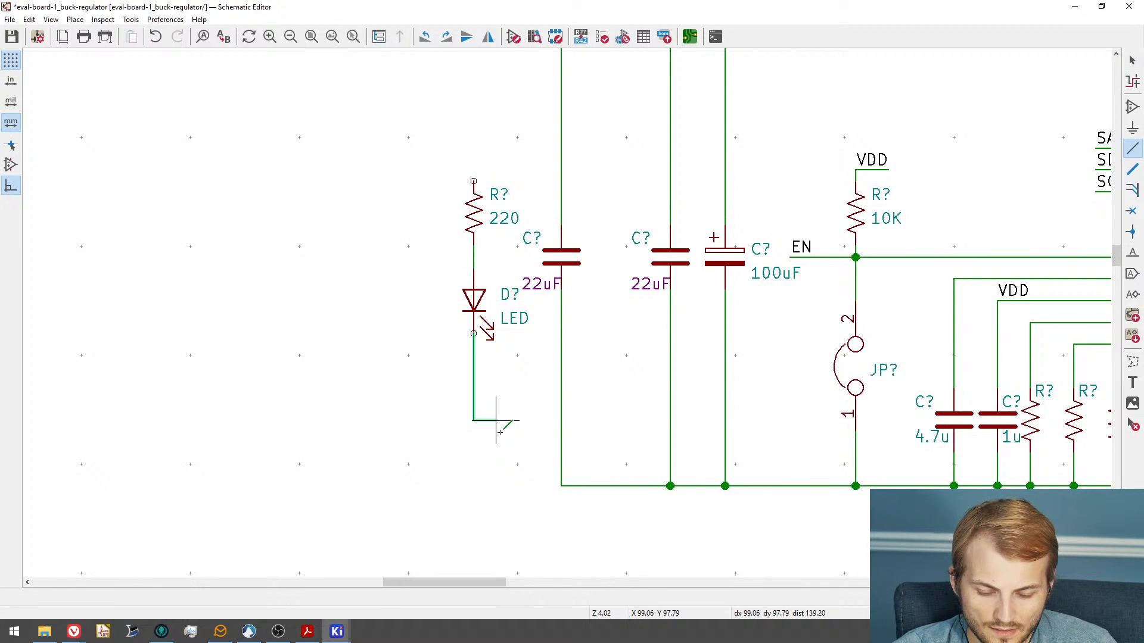
click(561, 486)
mouse_move(485, 191)
middle_down()
mouse_move(448, 410)
mouse_move(480, 300)
middle_up()
click(438, 400)
click(524, 236)
- Set the value of the input-side LED's series resistor to 510
double_click(479, 301)
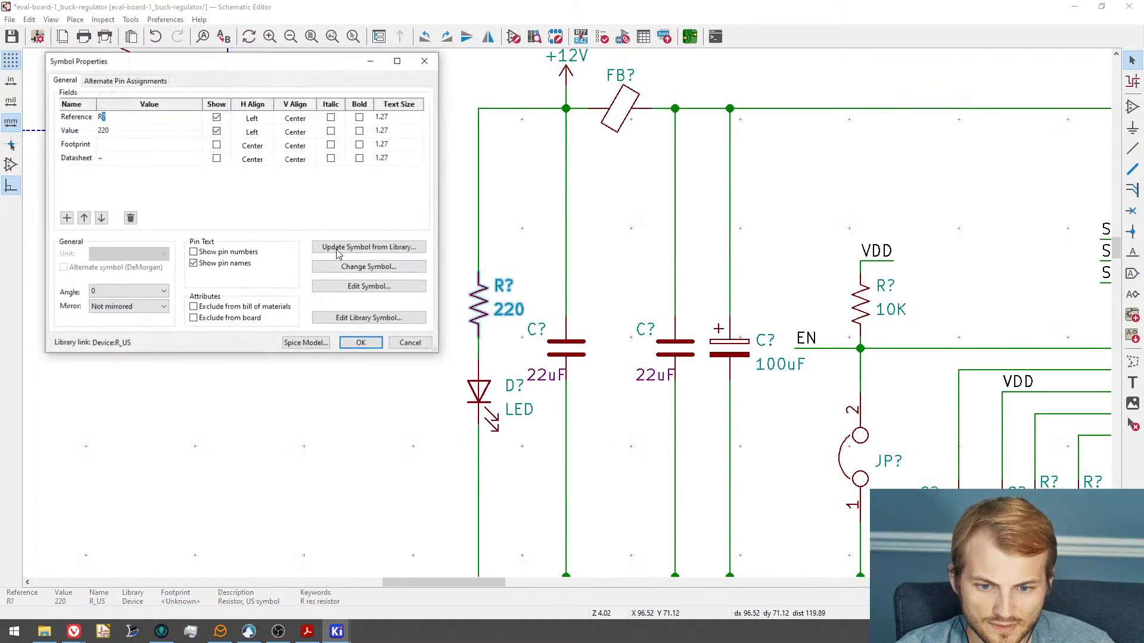
key(Escape)
text(v51)
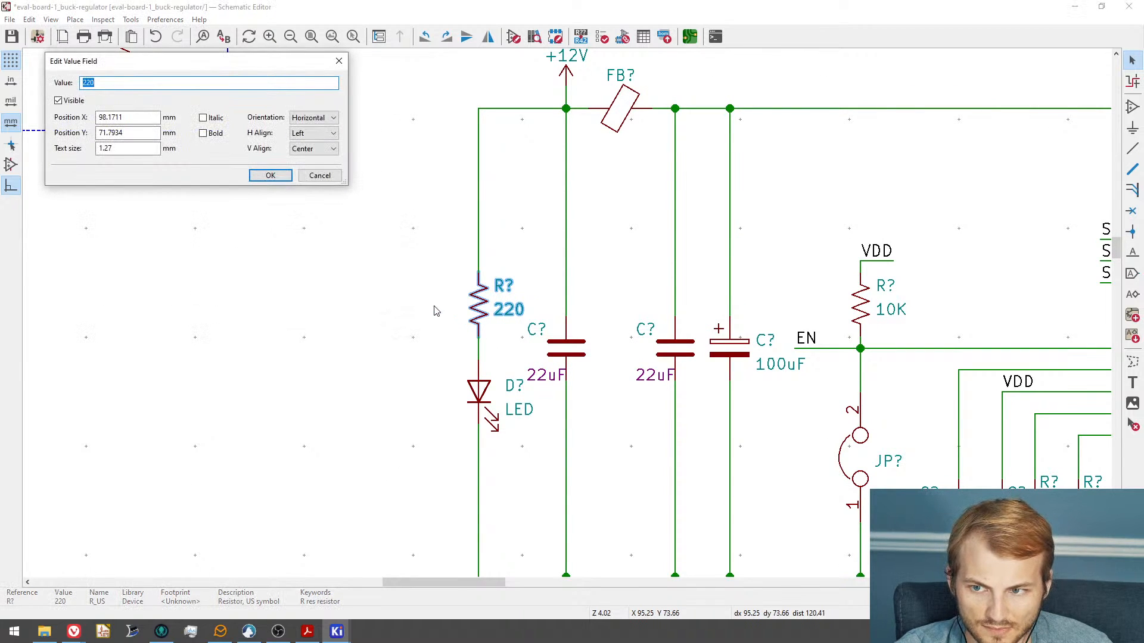
key(Return)
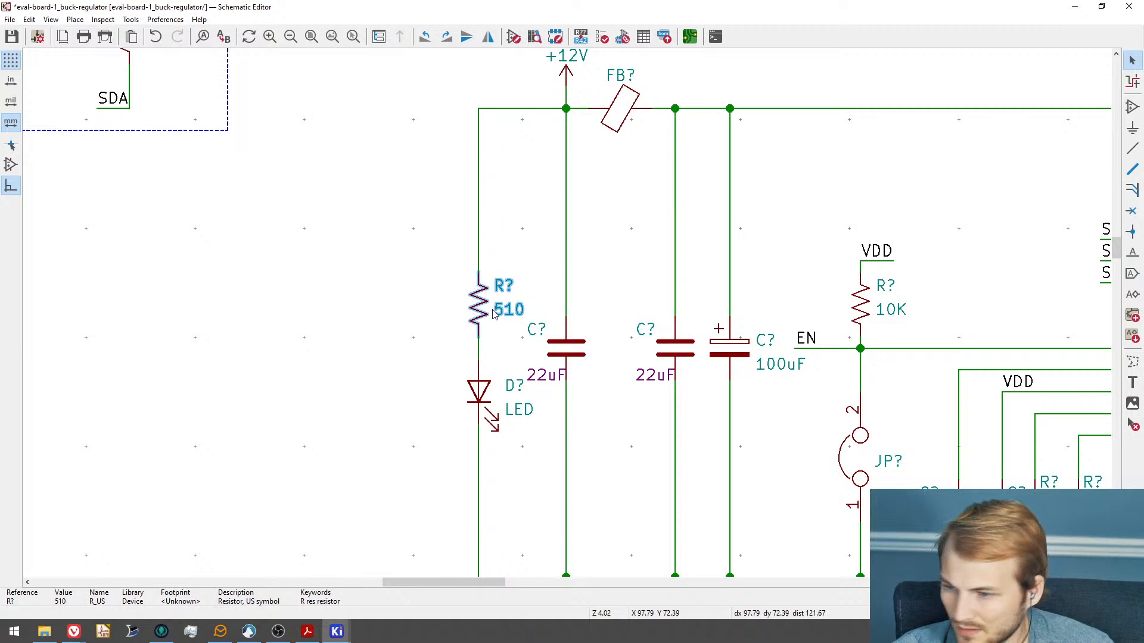
click(451, 327)
- Move the +12V power symbol along the input line to the corner directly above the 510 resistor
middle_drag(434, 358, 316, 317)
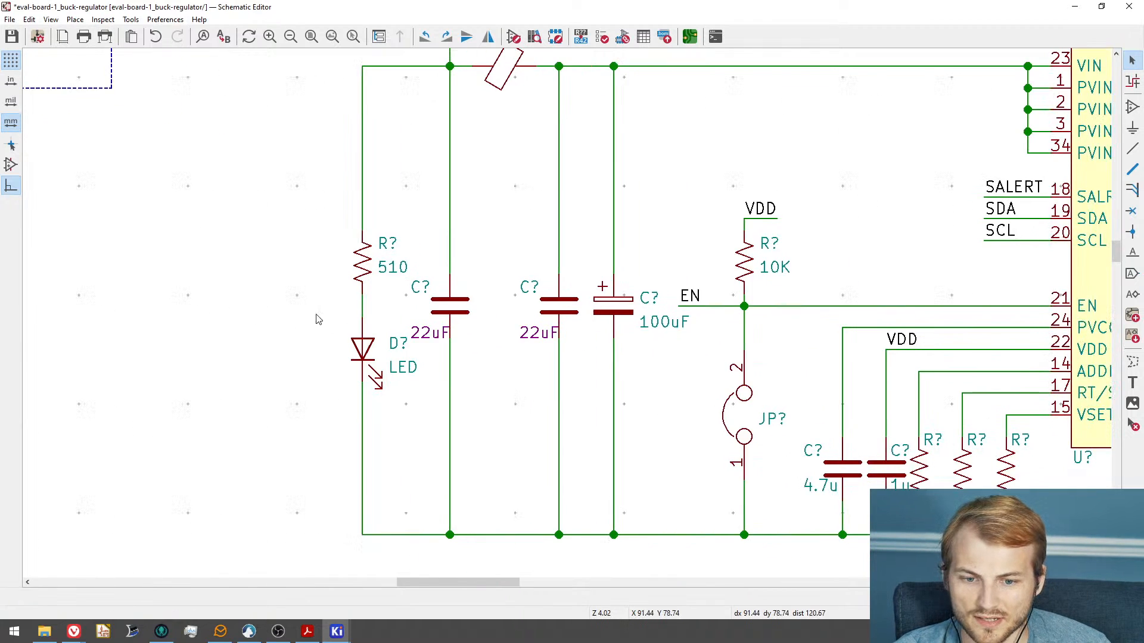
scroll(401, 265, down, 1)
middle_drag(463, 49, 434, 150)
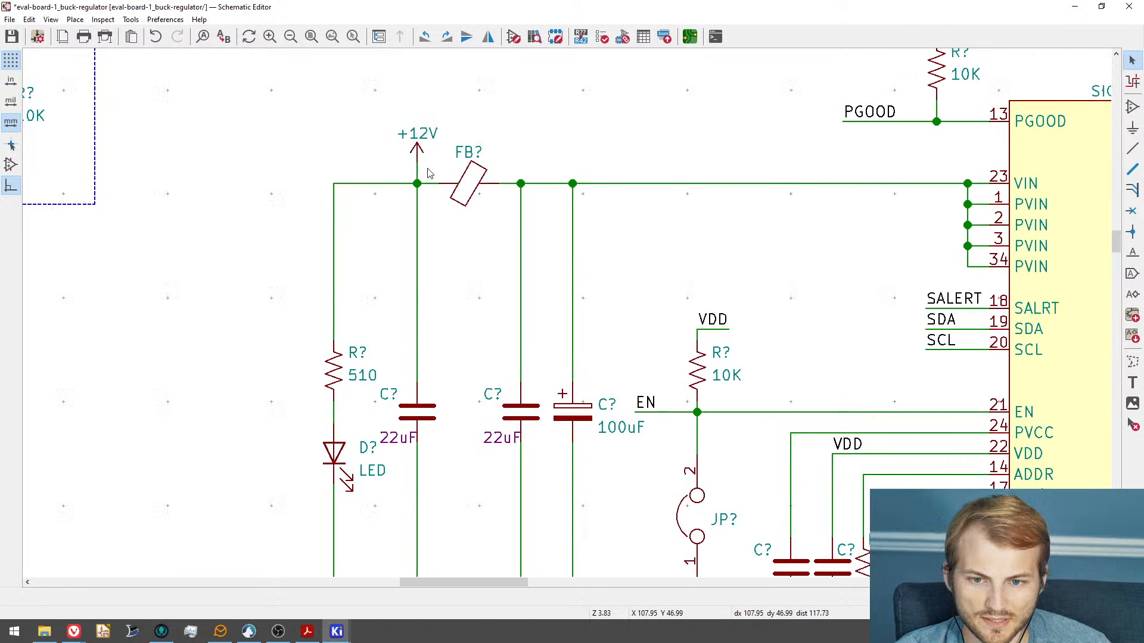
click(417, 150)
drag(416, 150, 334, 150)
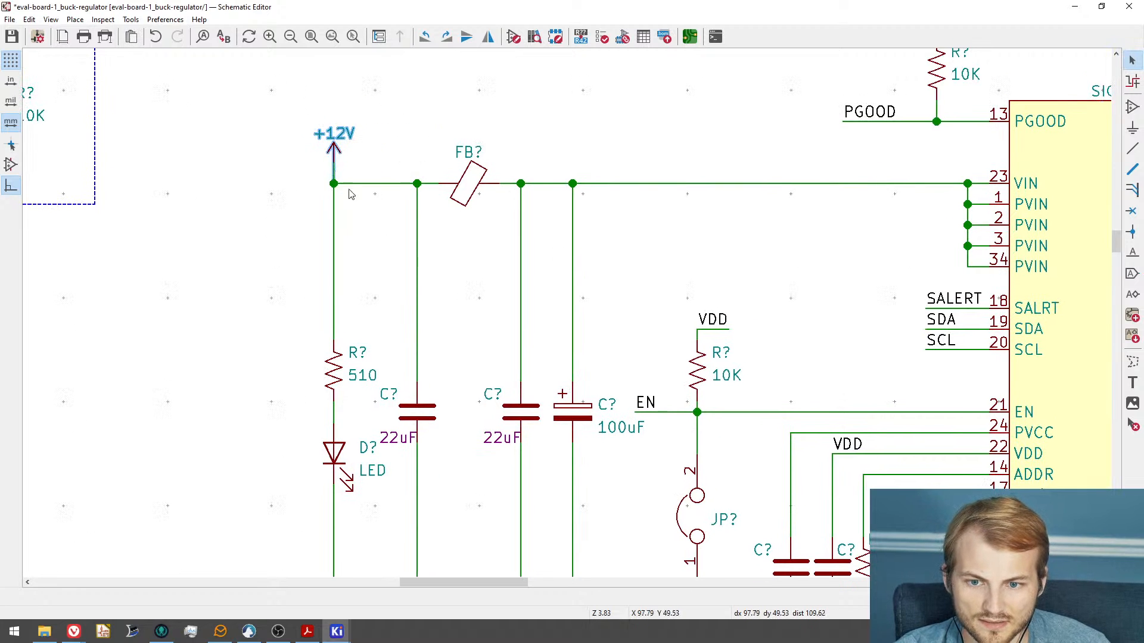
- Examine the complete buck regulator schematic, from the +12V input filter through the regulator IC to the +5V output
scroll(451, 299, down, 3)
middle_drag(451, 301, 386, 280)
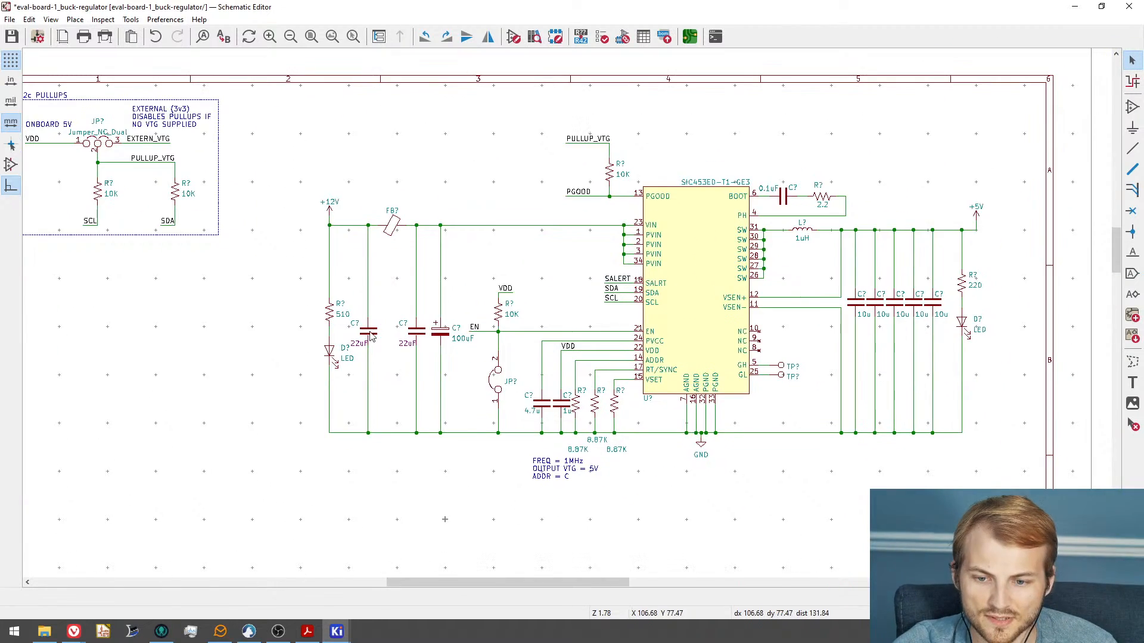
scroll(368, 333, up, 3)
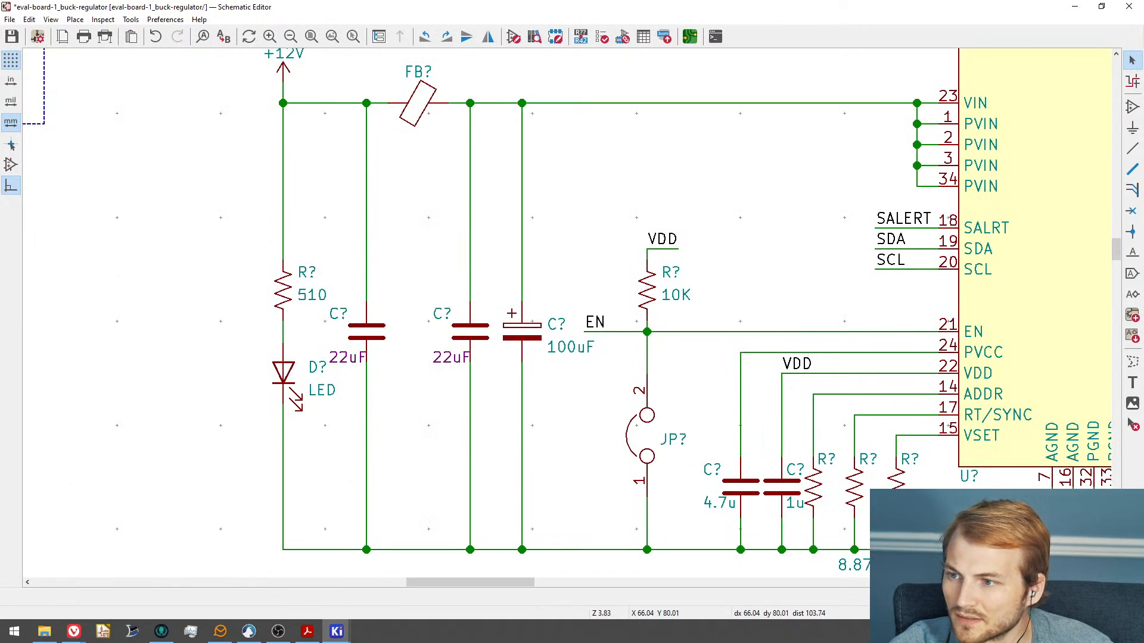
scroll(452, 327, down, 4)
scroll(441, 343, up, 2)
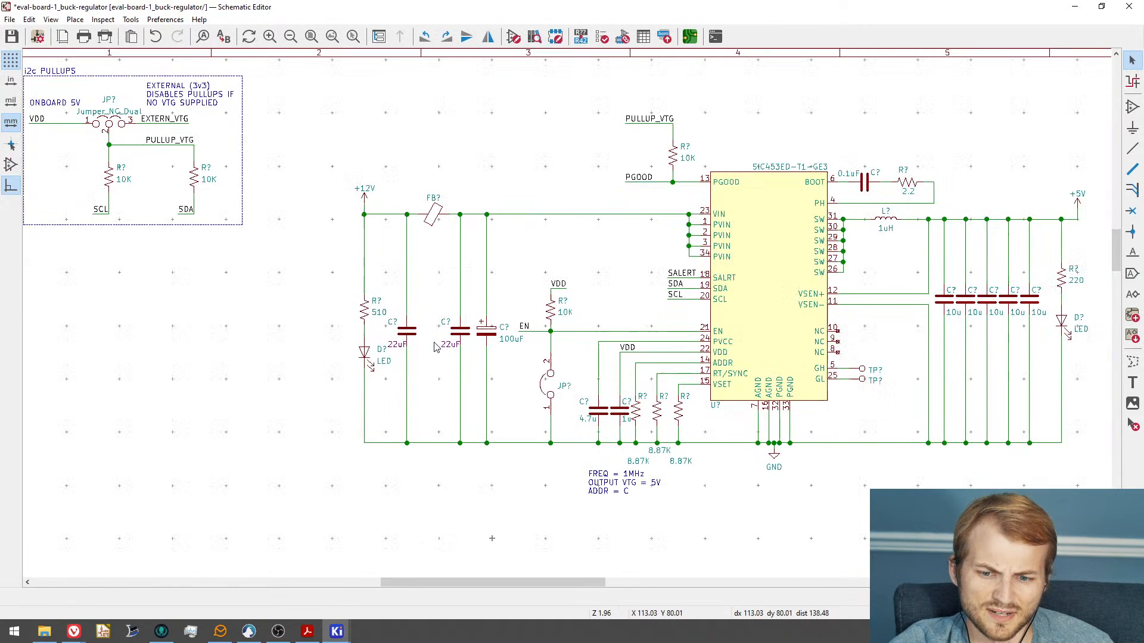
scroll(435, 343, up, 3)
scroll(434, 343, down, 5)
middle_drag(567, 328, 447, 339)
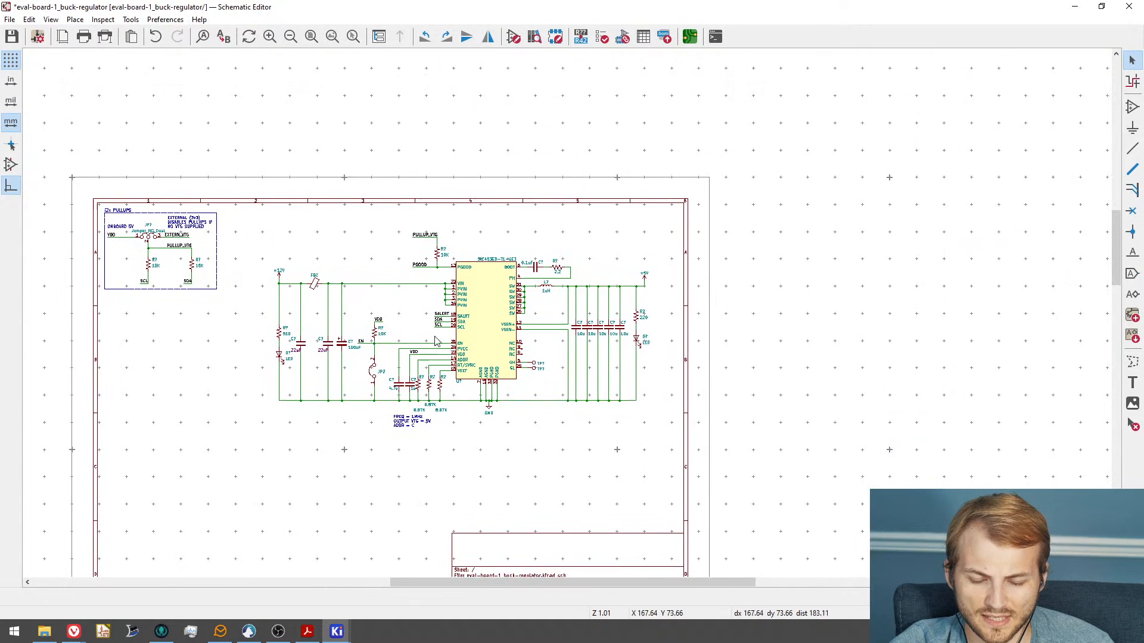
scroll(446, 338, up, 1)
scroll(448, 342, up, 1)
scroll(448, 340, up, 3)
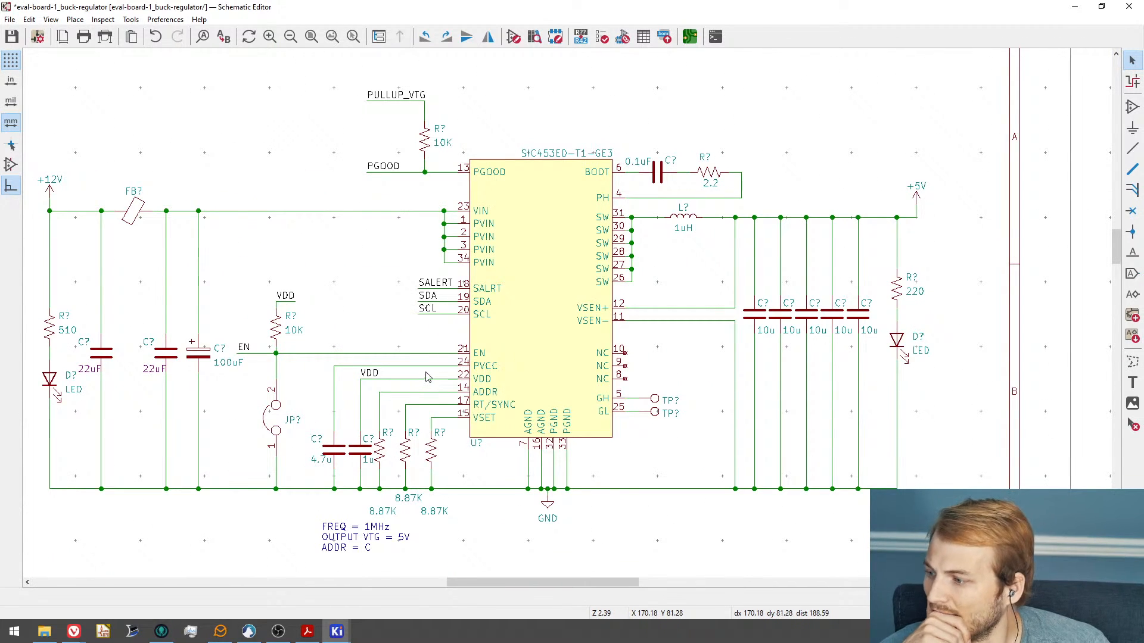
middle_drag(494, 387, 601, 377)
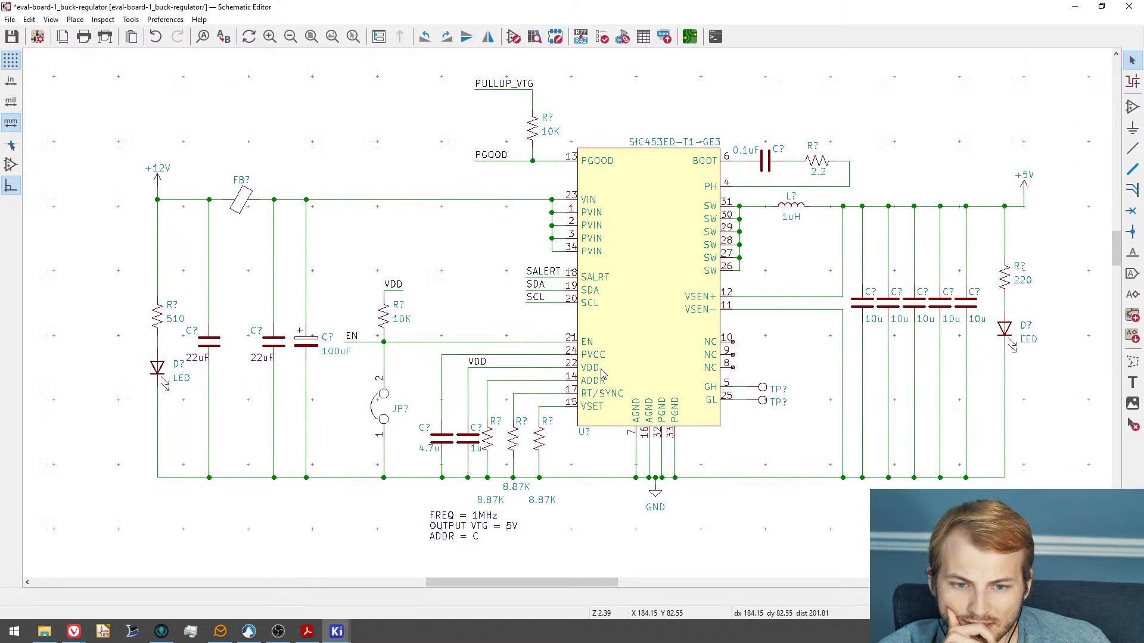
middle_drag(547, 323, 477, 340)
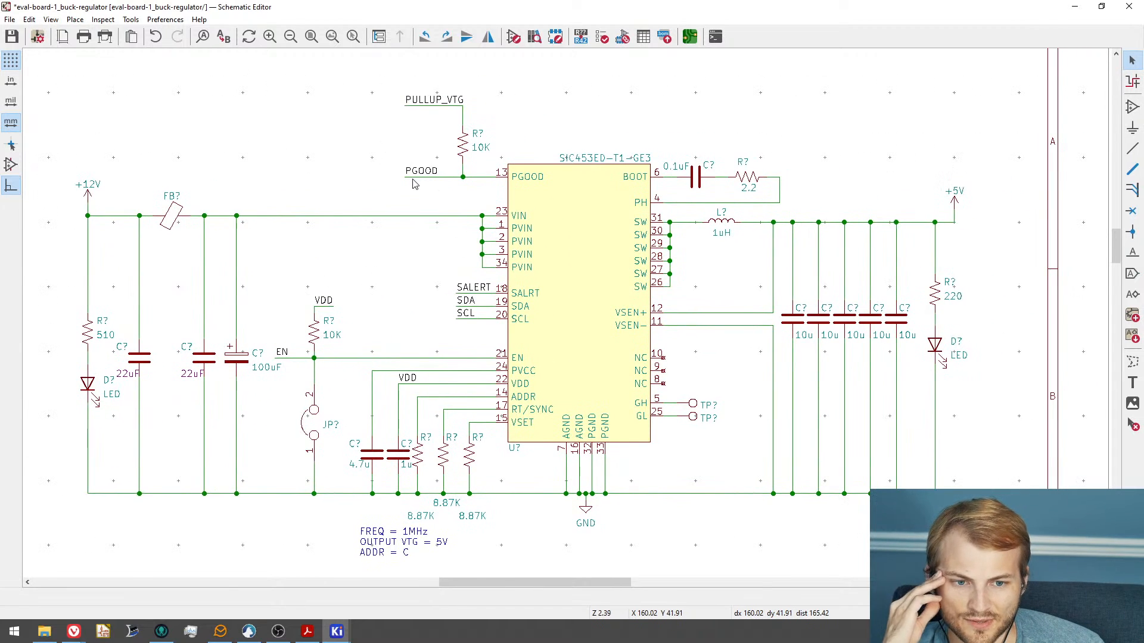
scroll(499, 241, down, 5)
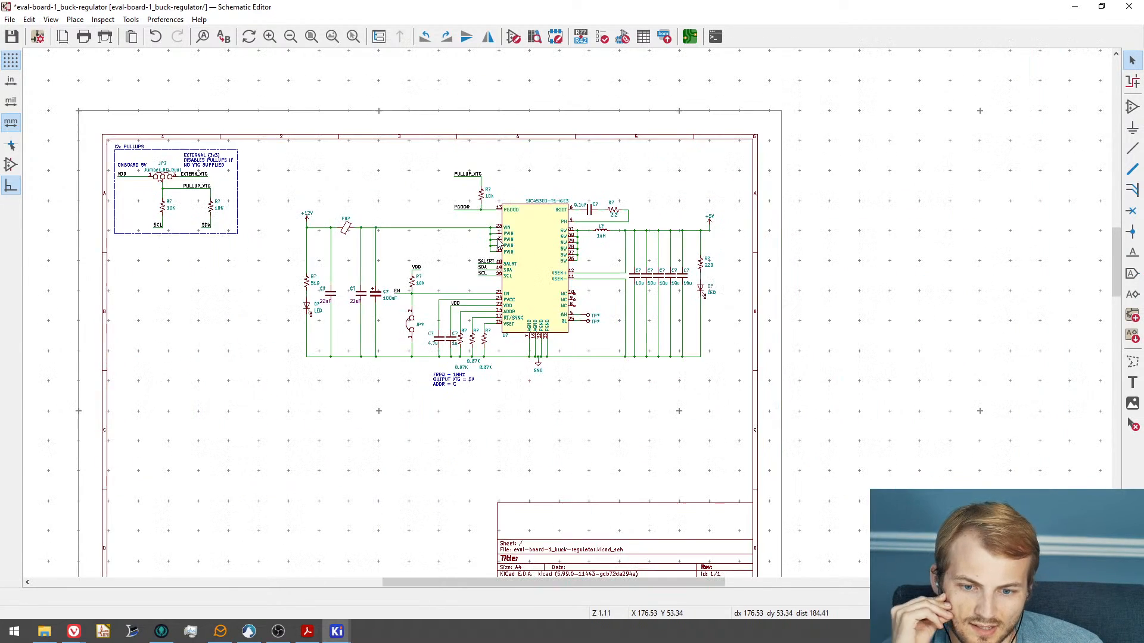
scroll(413, 320, up, 3)
scroll(413, 319, up, 1)
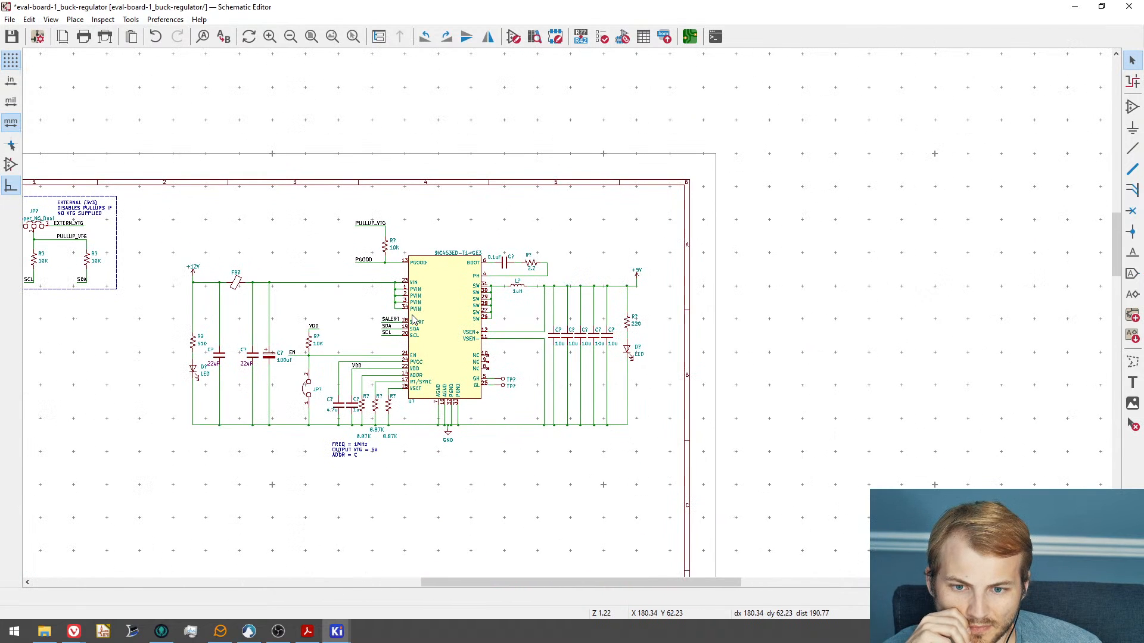
scroll(438, 354, up, 1)
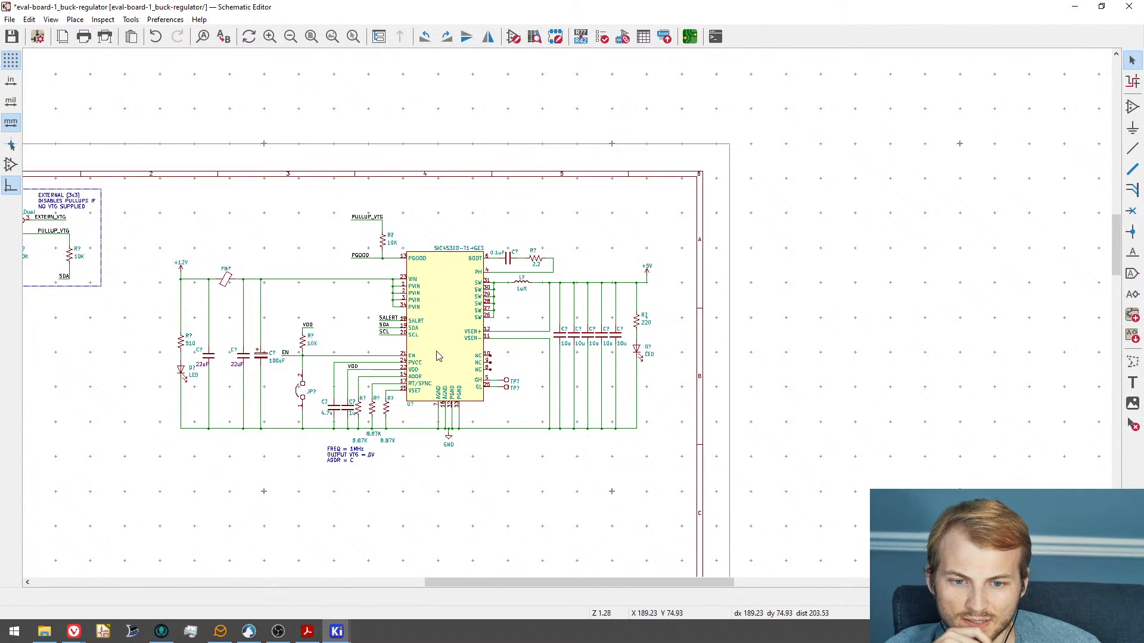
middle_drag(436, 352, 484, 321)
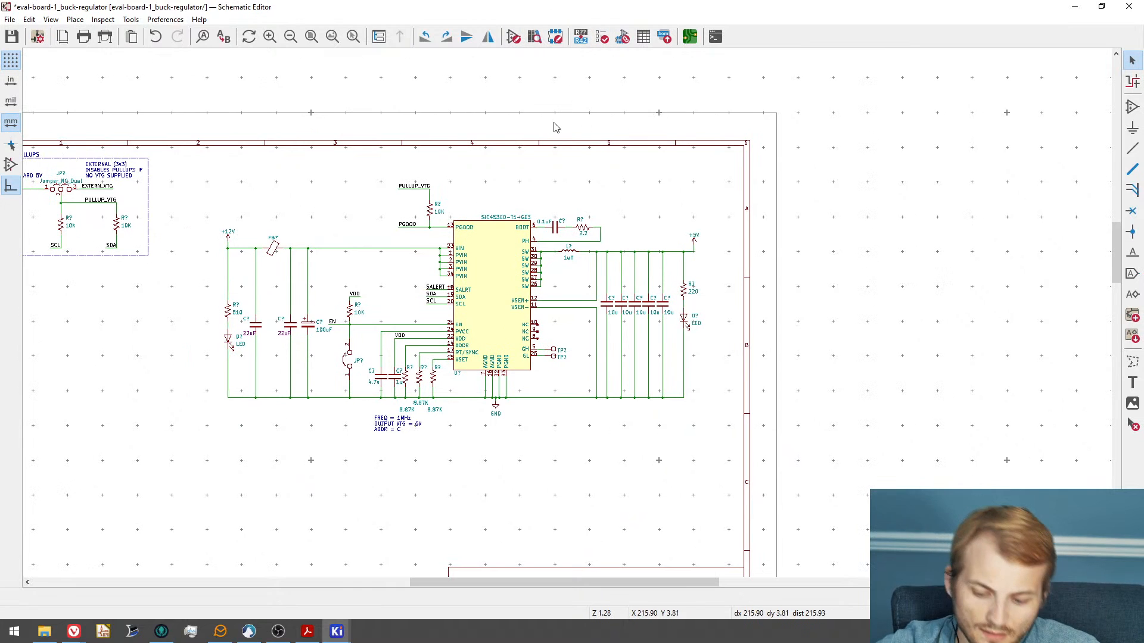
- Save the schematic
key(ctrl+s)
click(602, 37)
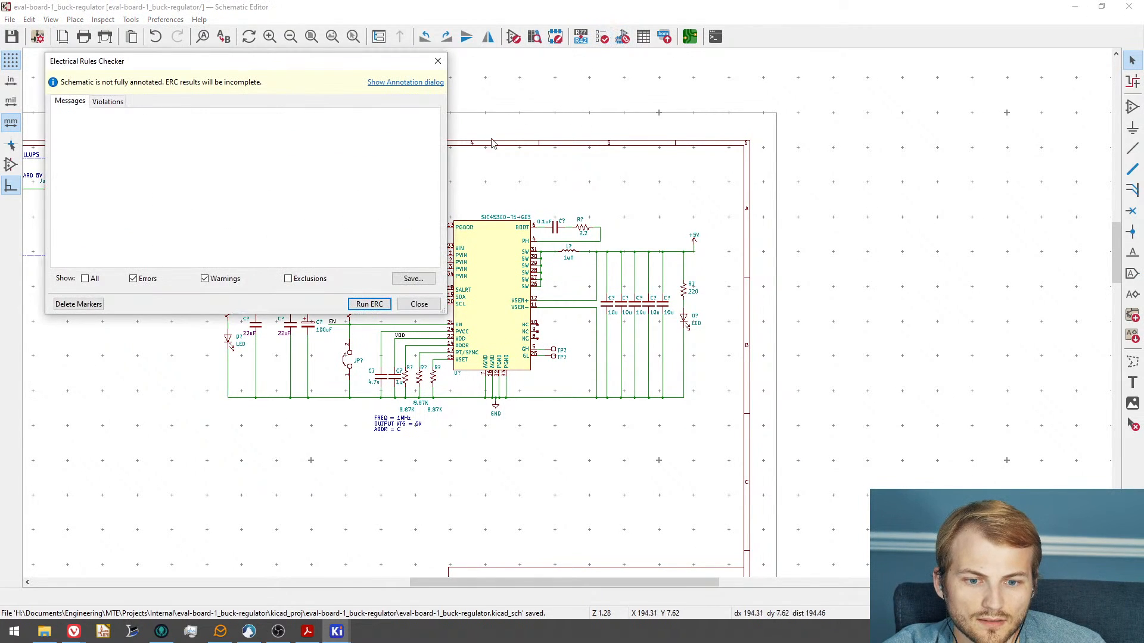
click(409, 302)
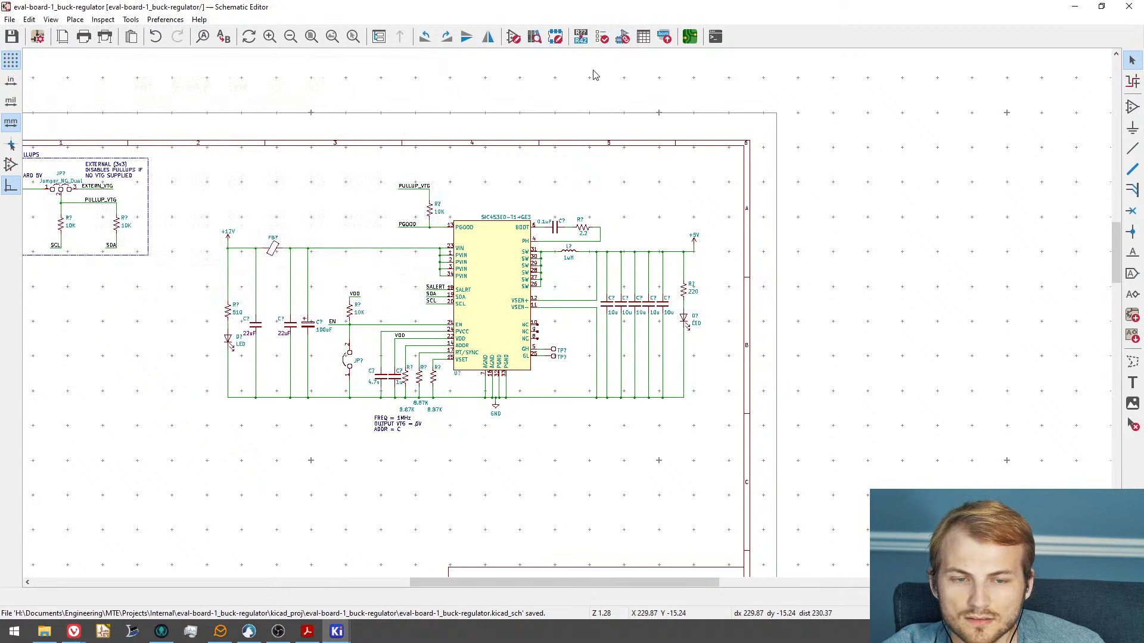
click(601, 40)
key(Escape)
- Annotate the entire schematic, sorting symbols by X position and keeping existing annotations
click(581, 37)
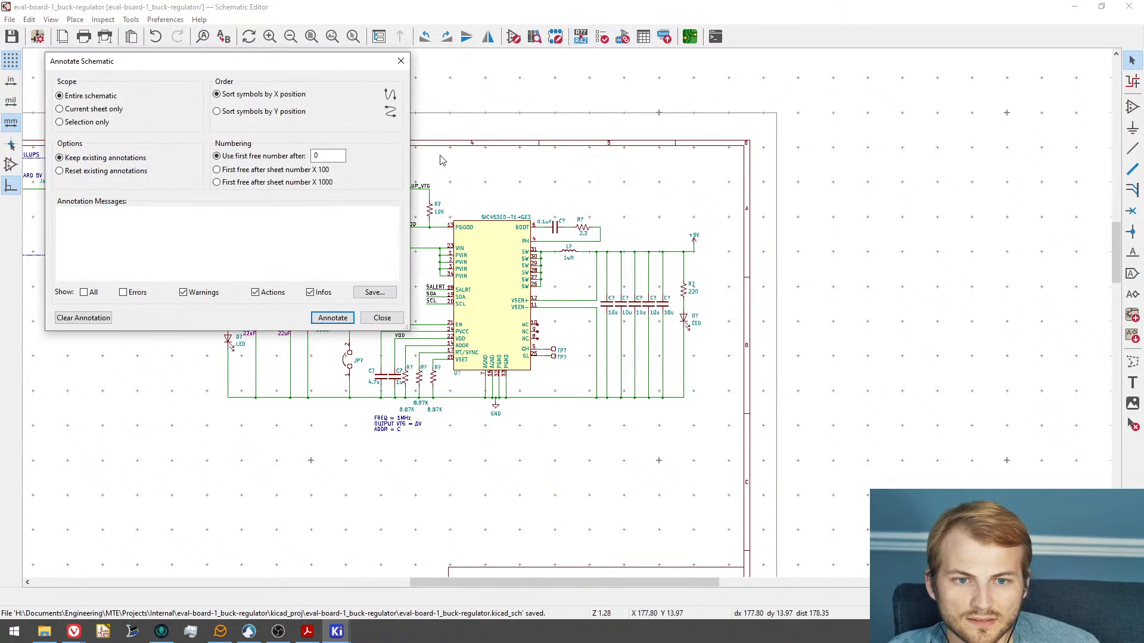
click(333, 318)
click(382, 317)
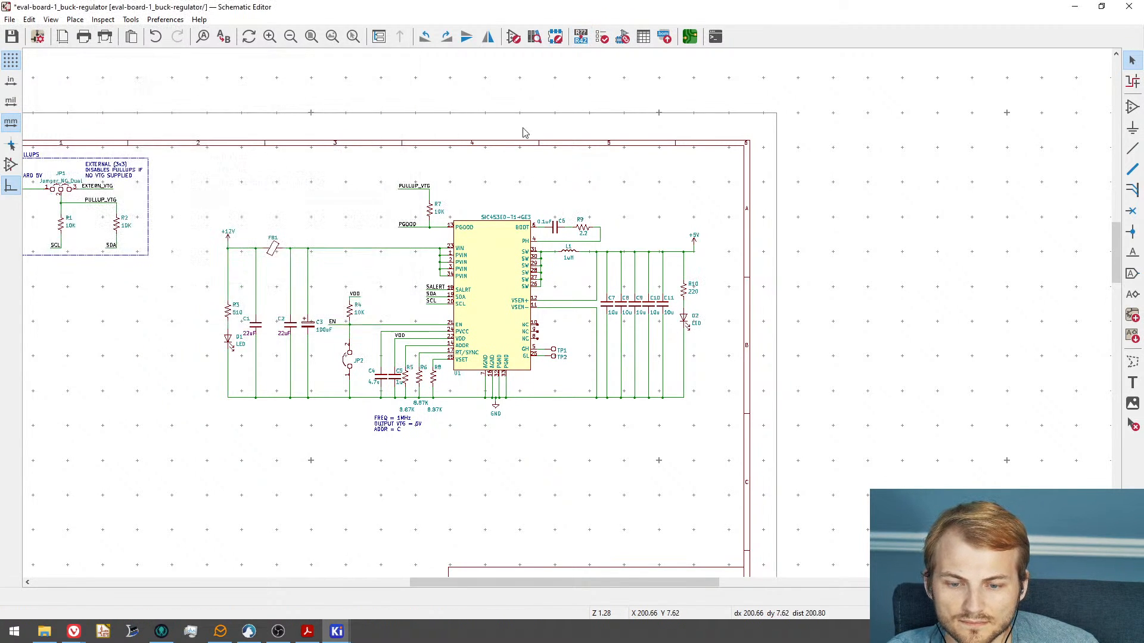
- Run the electrical rules check and enlarge its results window to examine the listed violations
click(601, 37)
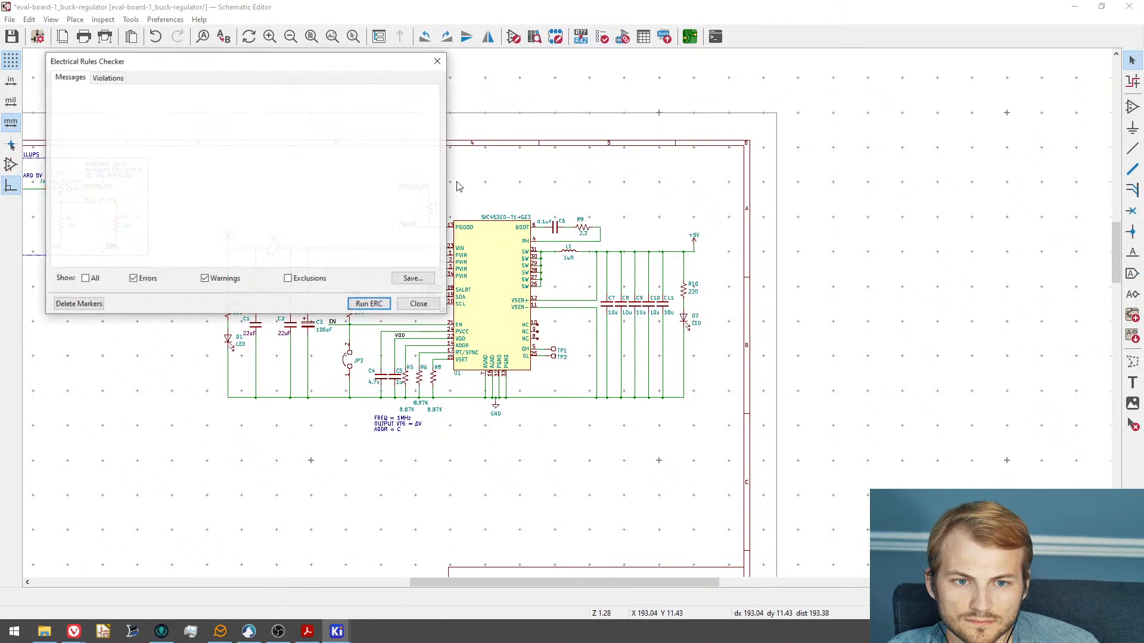
click(369, 303)
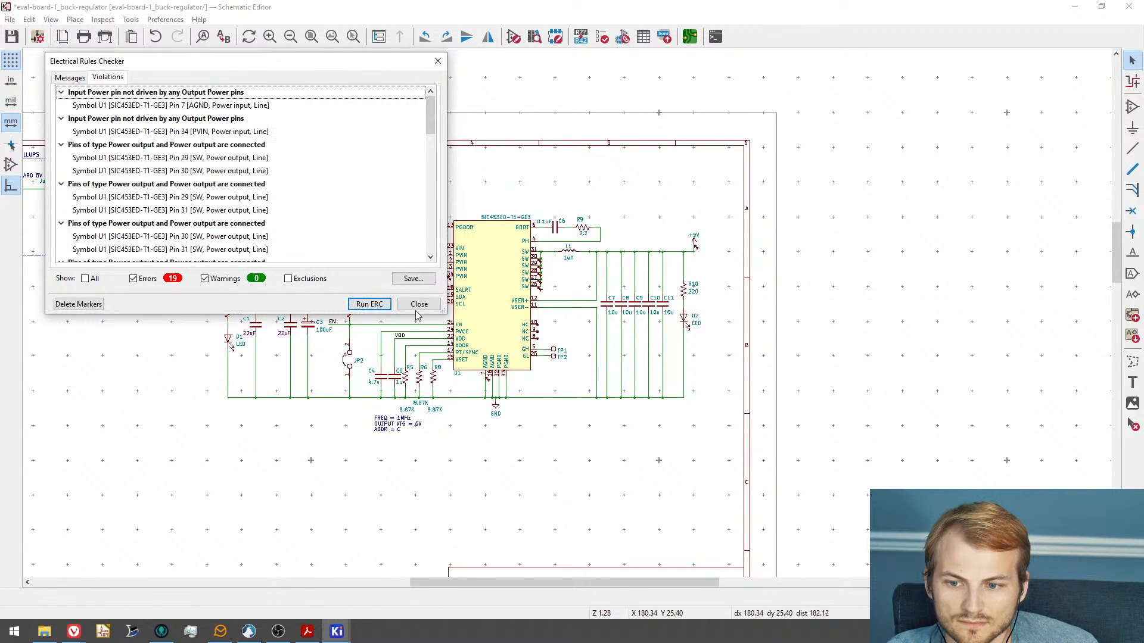
drag(442, 311, 528, 500)
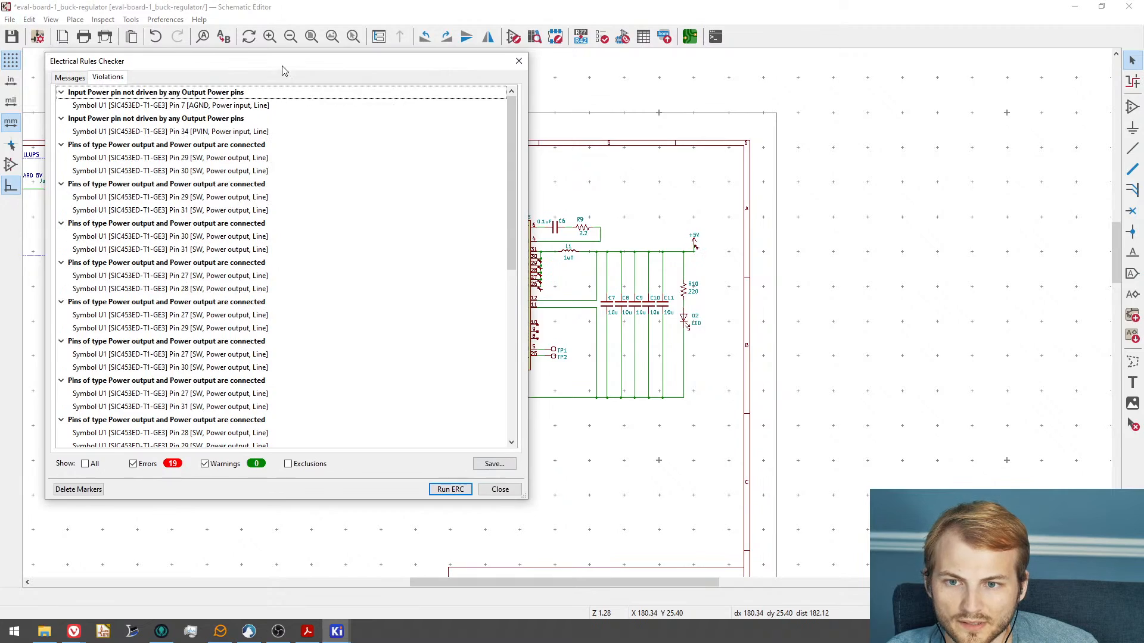
drag(283, 70, 767, 105)
click(977, 524)
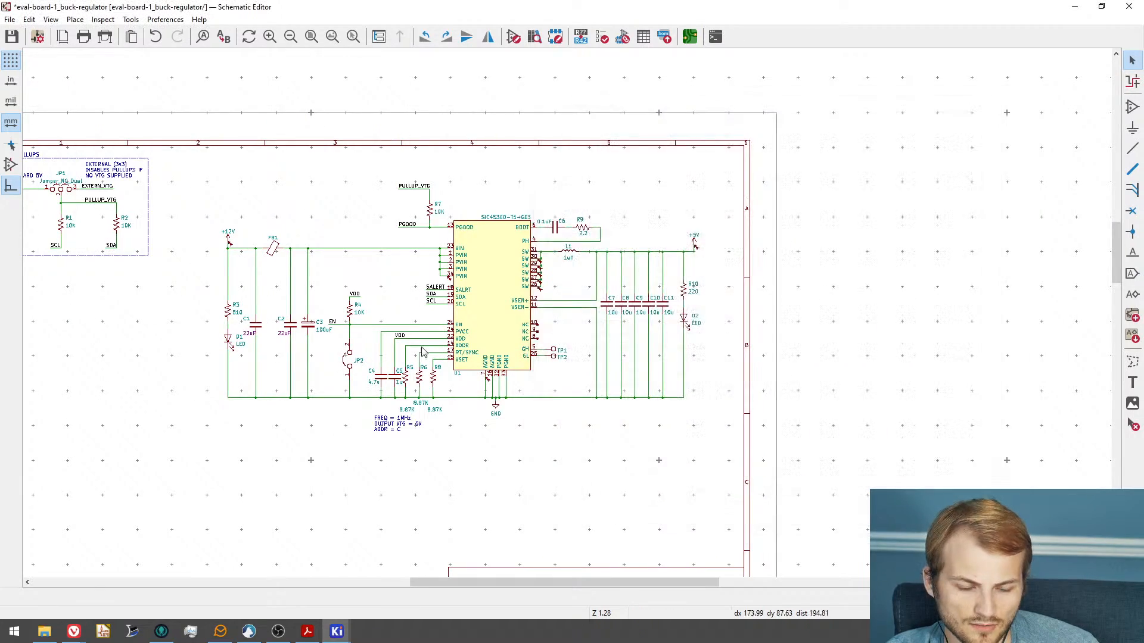
- Add a generic two-pin connector, Conn_01x02, rotated 180° and placed beneath the I2C pullups box with its pins facing the circuit
middle_drag(225, 301, 593, 292)
scroll(593, 293, up, 3)
scroll(1071, 136, down, 3)
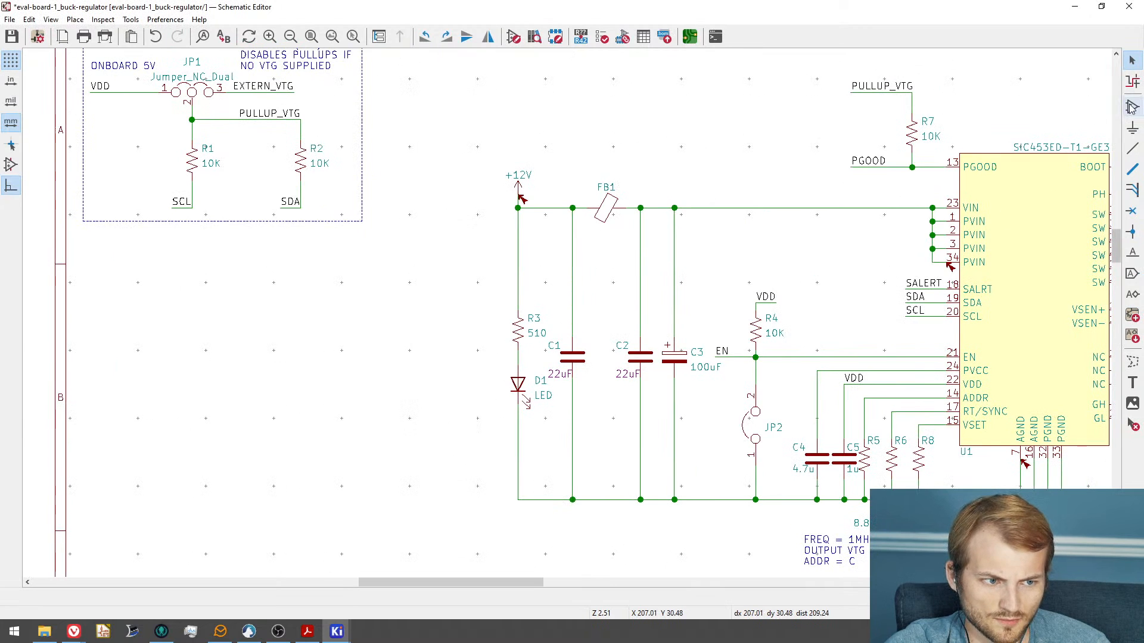
click(566, 247)
text(0)
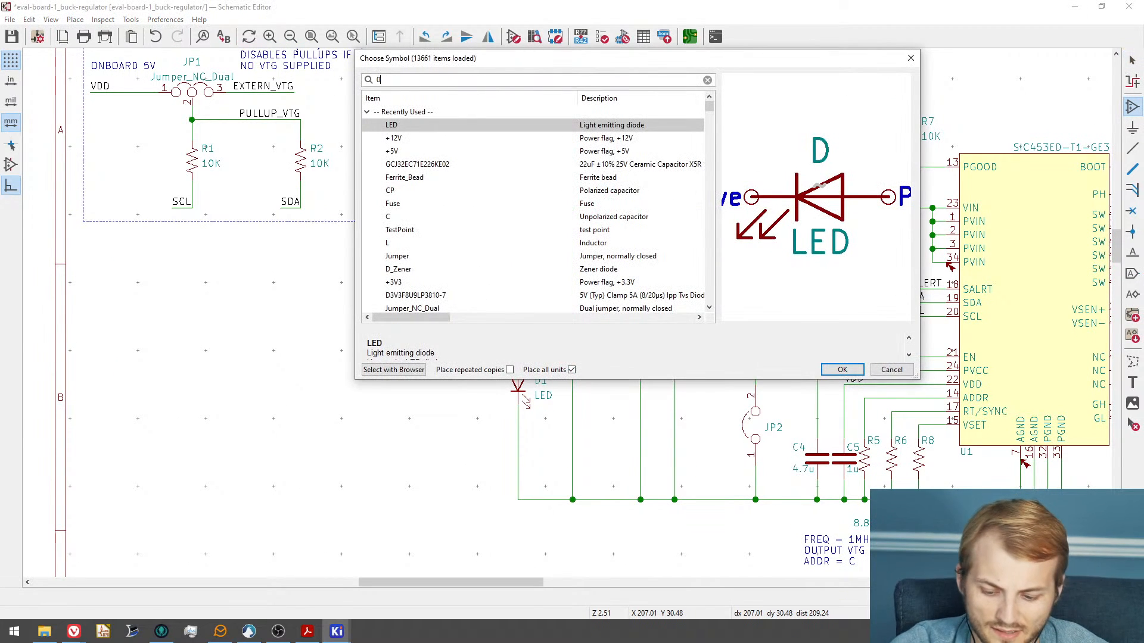
text(1x02)
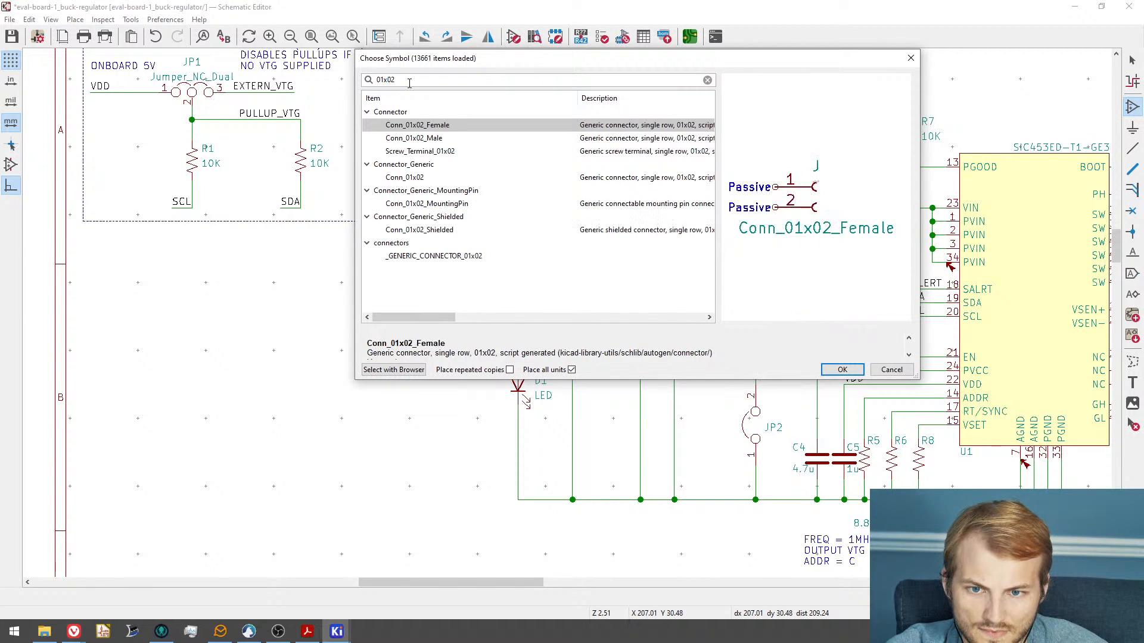
key(Down)
key(Down)
key(Down)
key(Down)
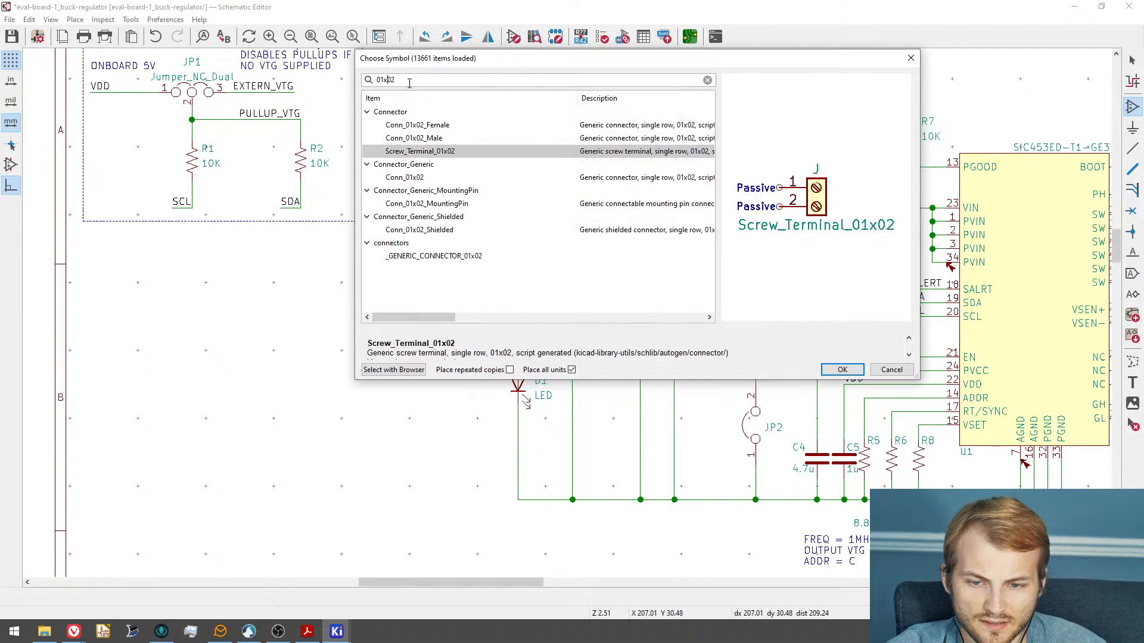
key(Return)
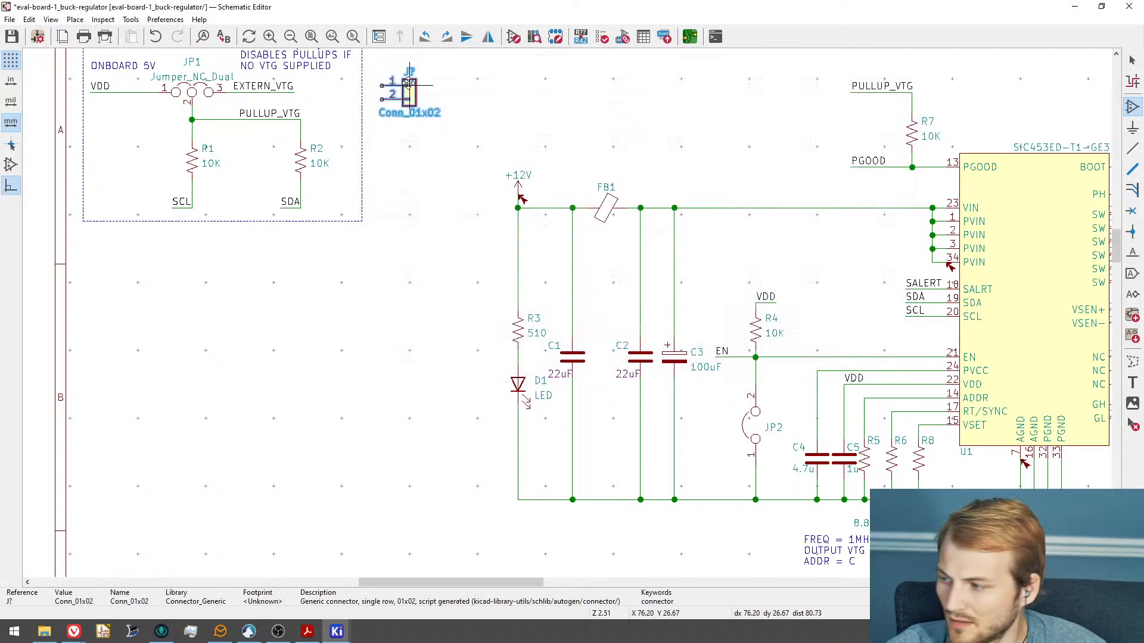
middle_drag(403, 282, 551, 263)
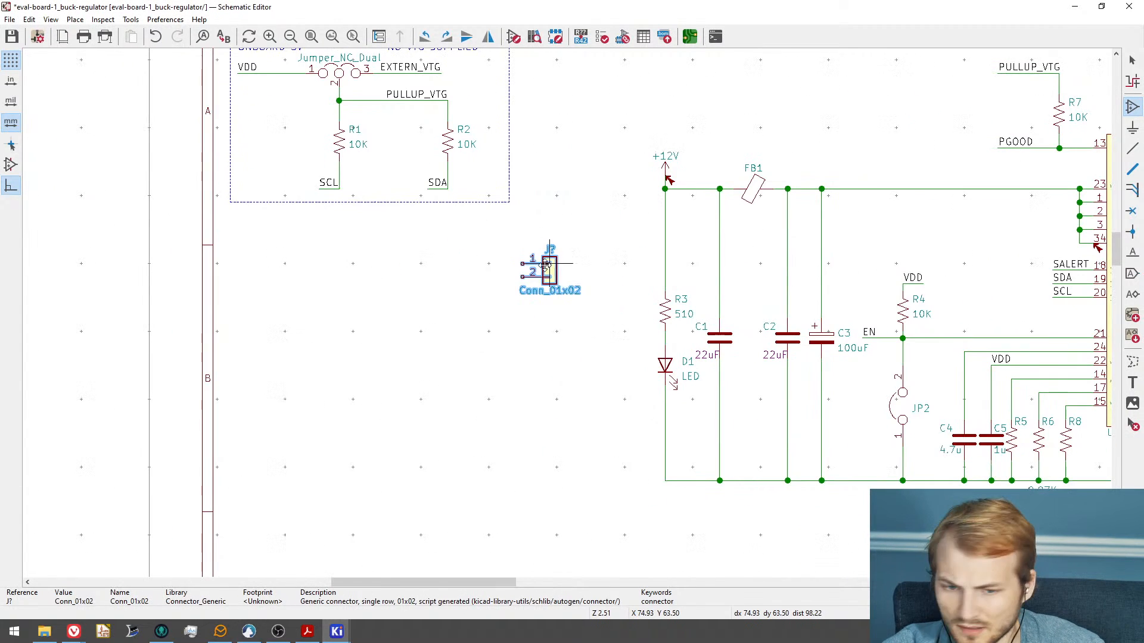
key(r)
key(r)
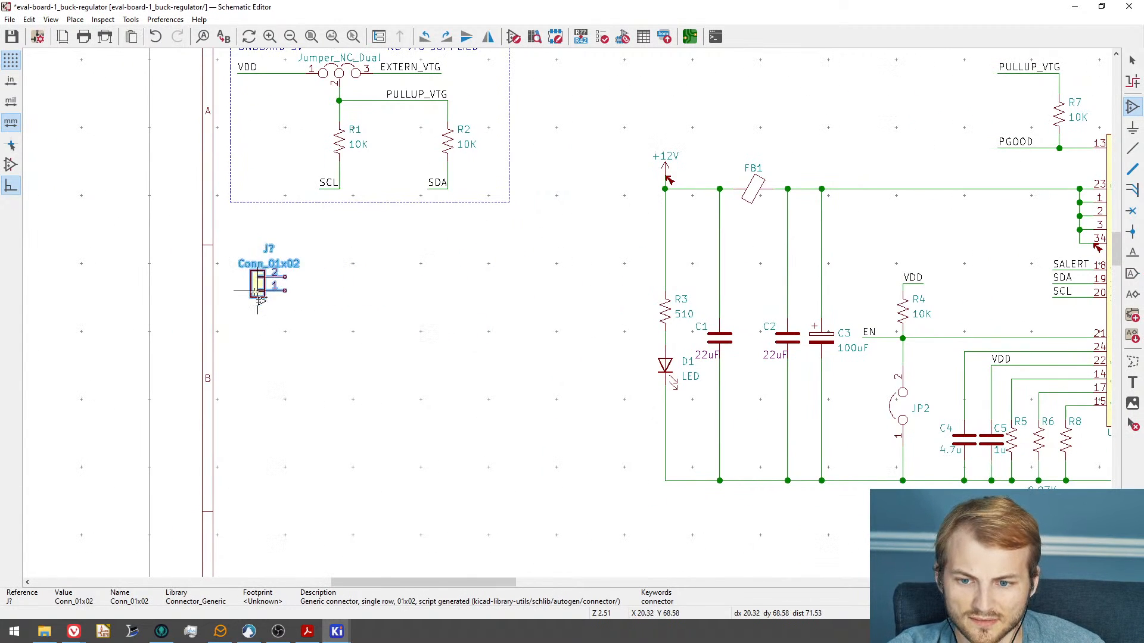
click(256, 289)
- Hide the two-pin connector's value text and centre its reference designator just above the connector body
key(v)
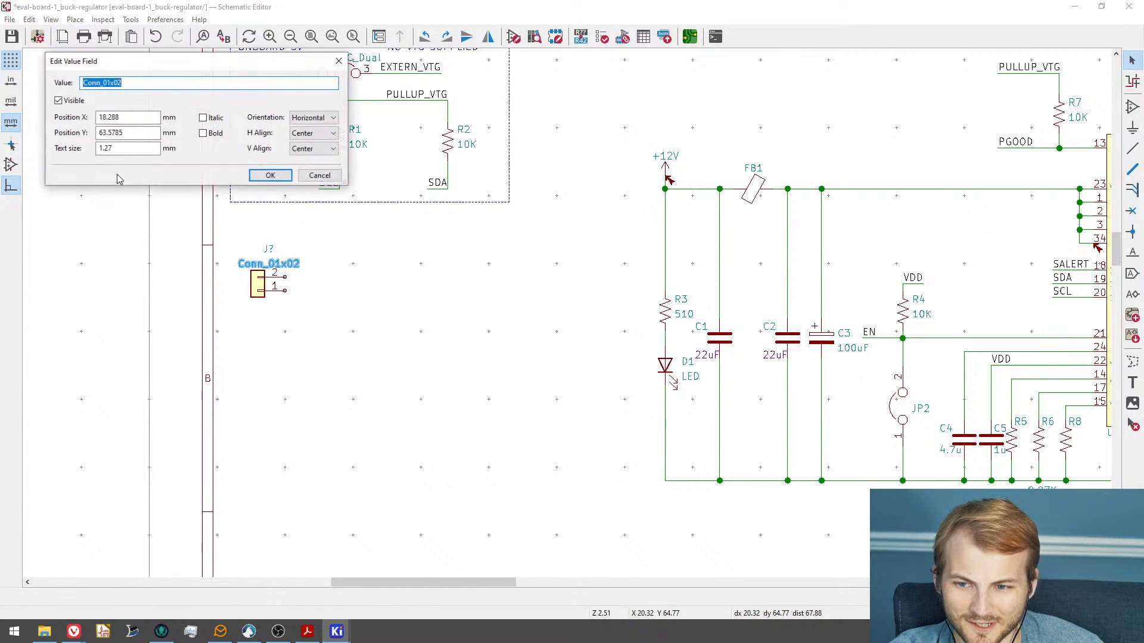
click(54, 101)
click(256, 178)
scroll(286, 271, up, 3)
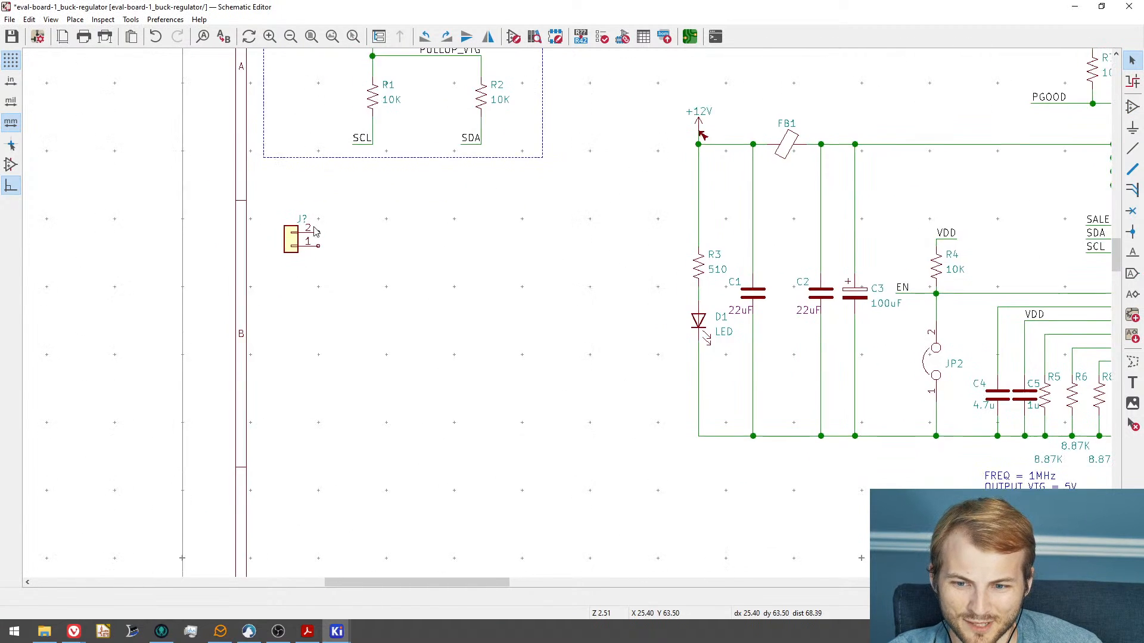
key(m)
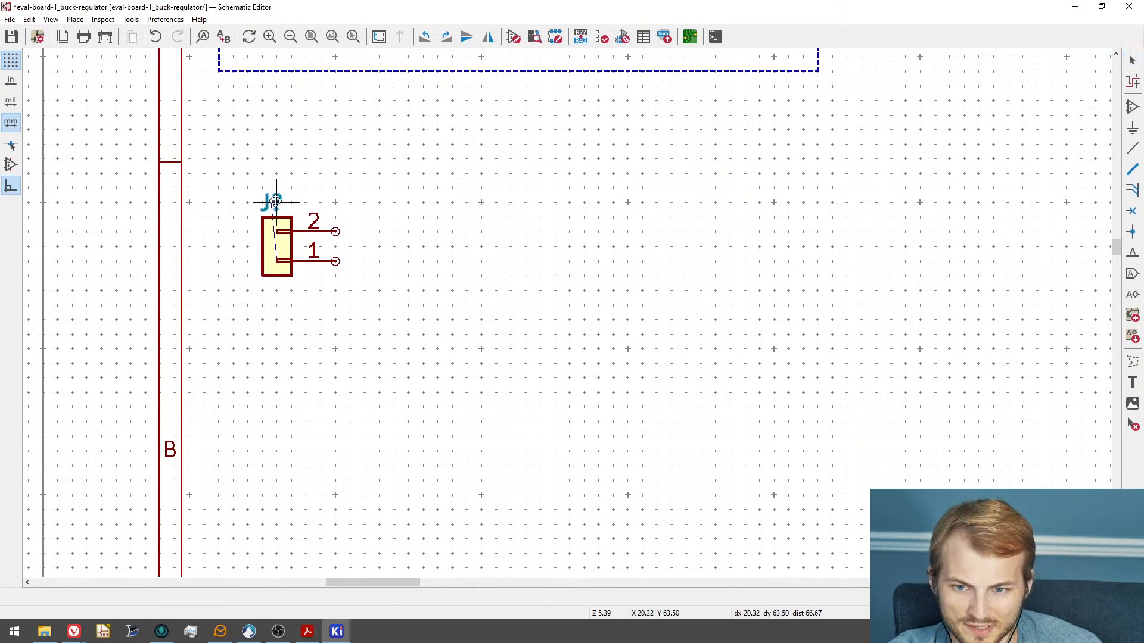
click(276, 202)
- Duplicate the +12V power symbol, place the copy beside the two-pin connector and wire it to pin 2
scroll(276, 201, down, 3)
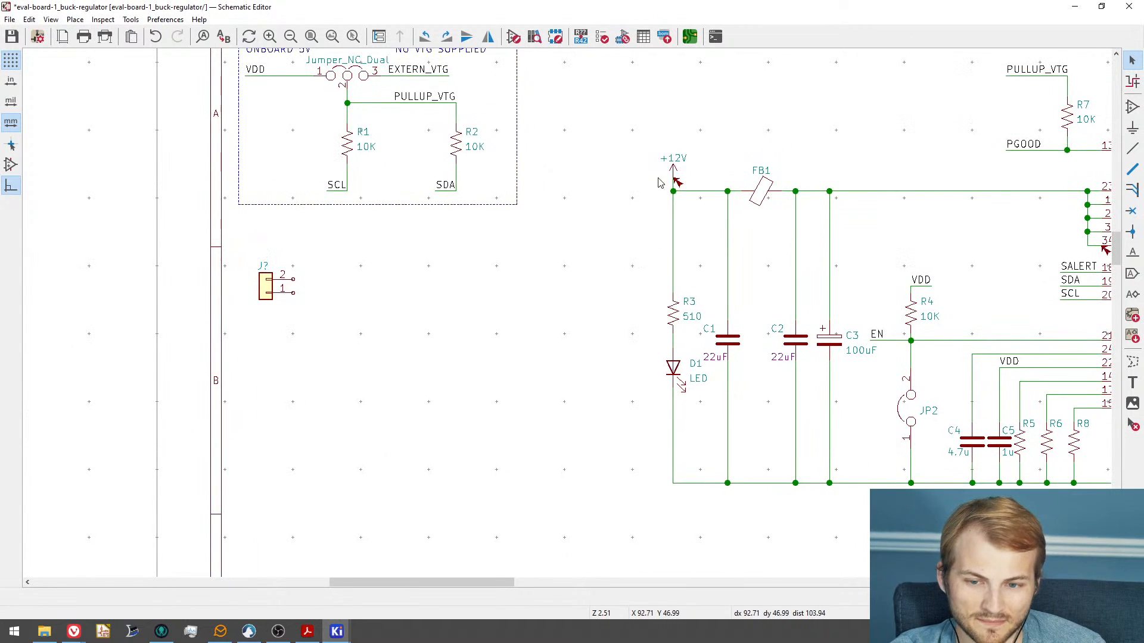
click(675, 172)
key(c)
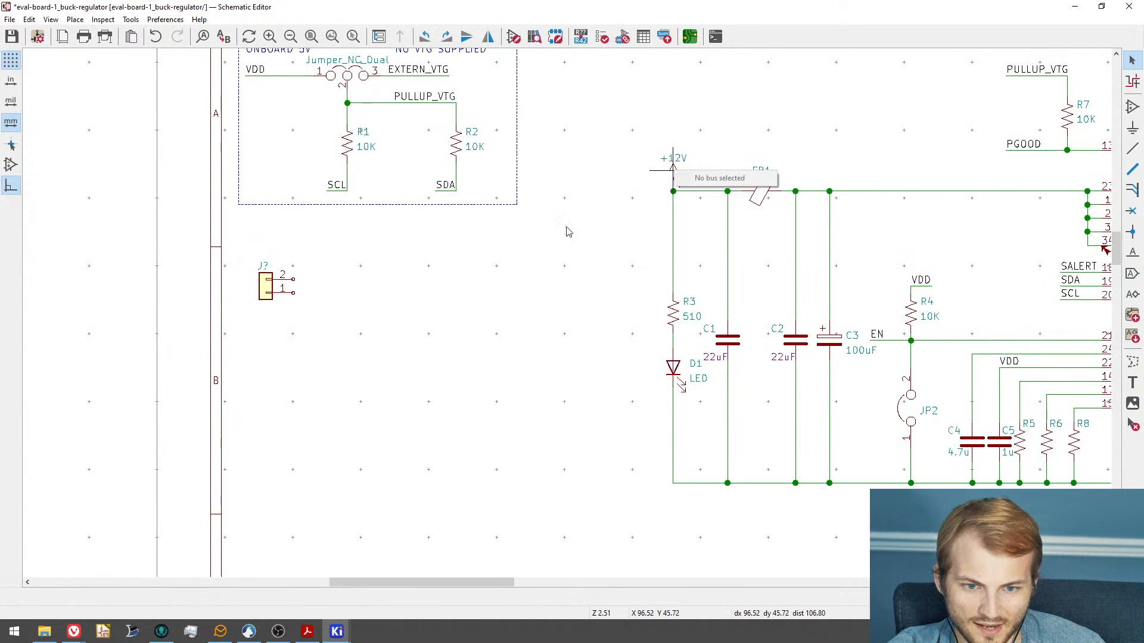
click(565, 229)
click(674, 168)
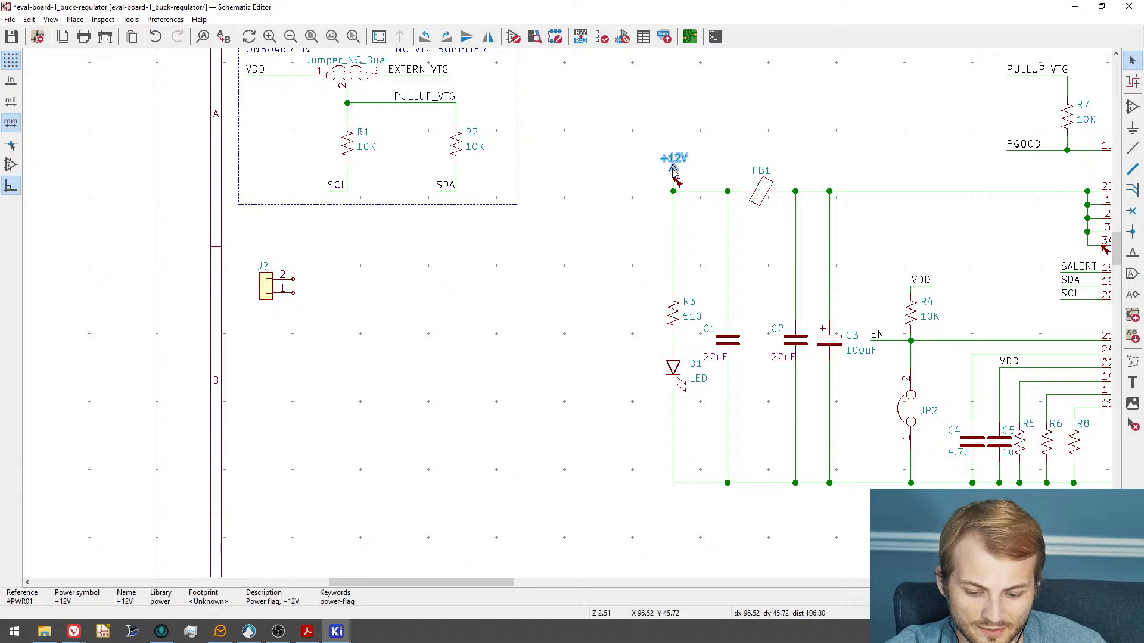
key(ctrl+d)
scroll(333, 250, up, 5)
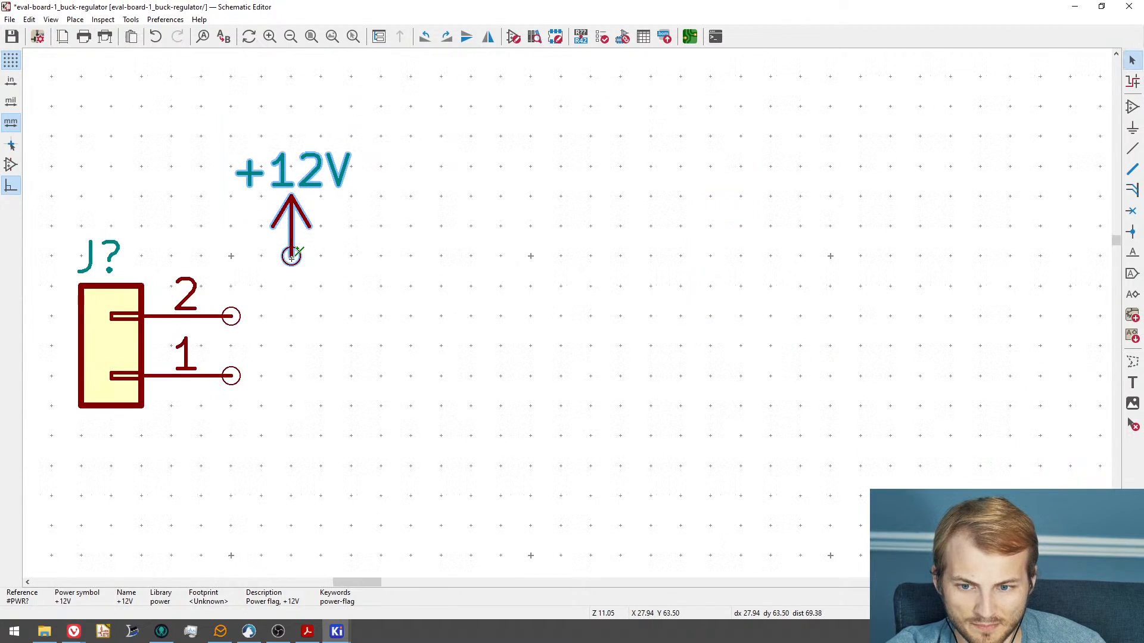
click(291, 257)
- Duplicate the GND power symbol under the regulator, place the copy below the two-pin connector's pins and wire it to pin 1
scroll(357, 324, down, 8)
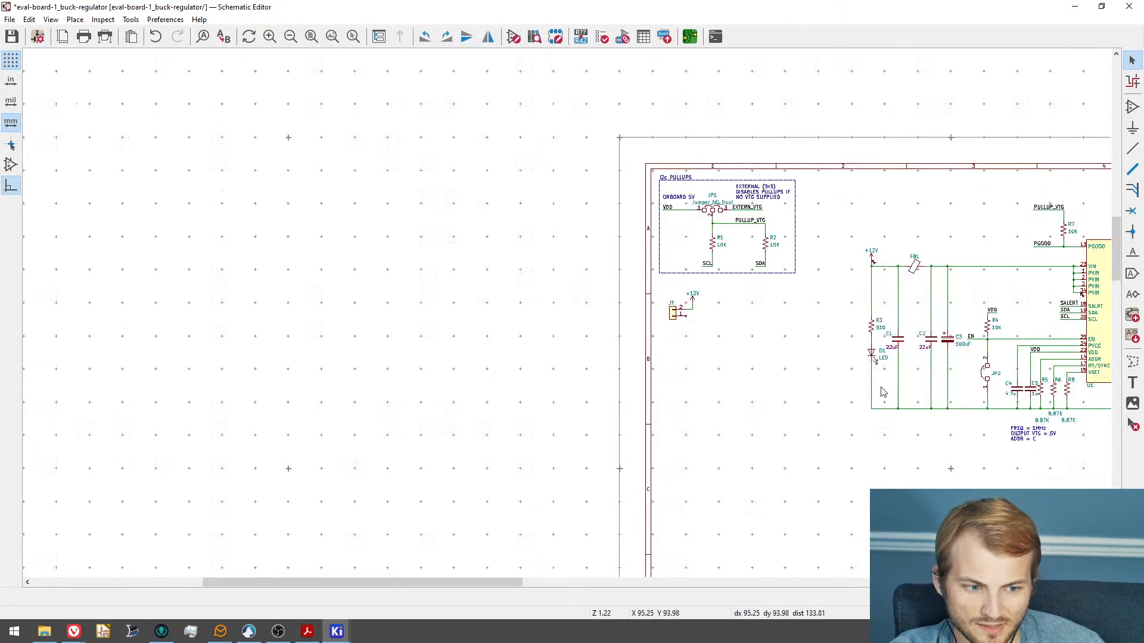
scroll(883, 392, up, 3)
click(815, 352)
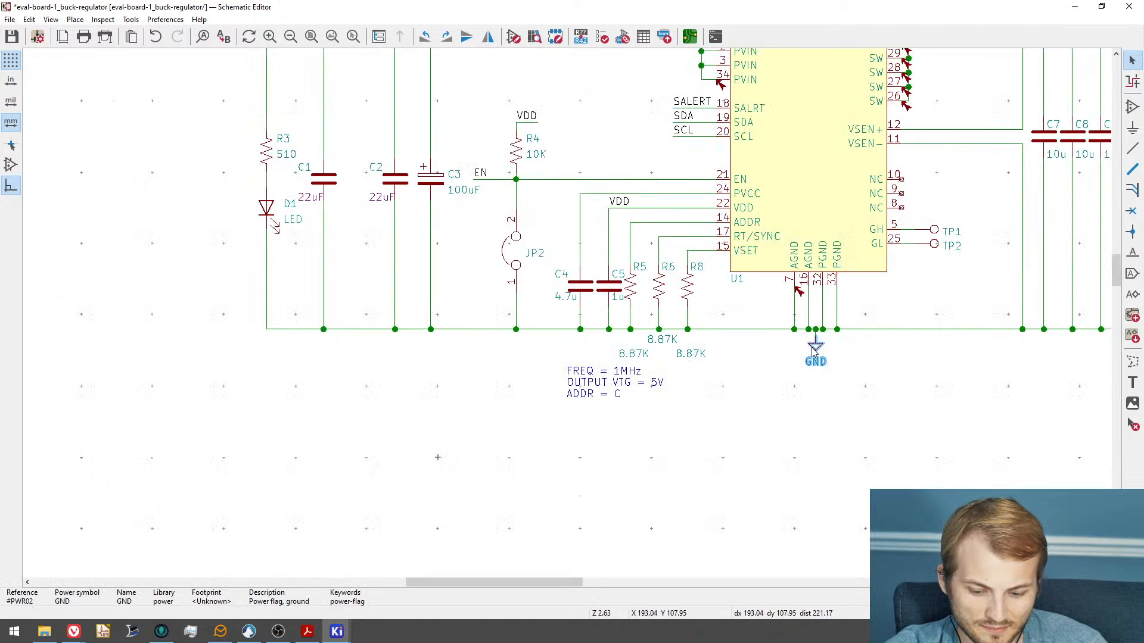
key(ctrl+d)
scroll(441, 310, down, 3)
scroll(316, 250, up, 6)
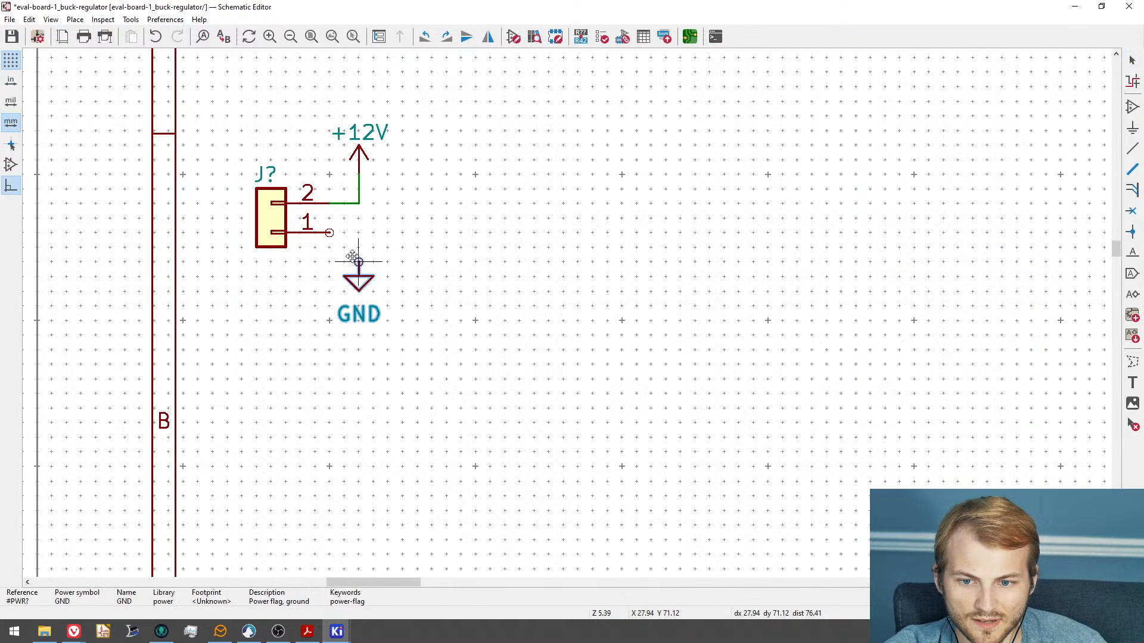
click(358, 248)
key(w)
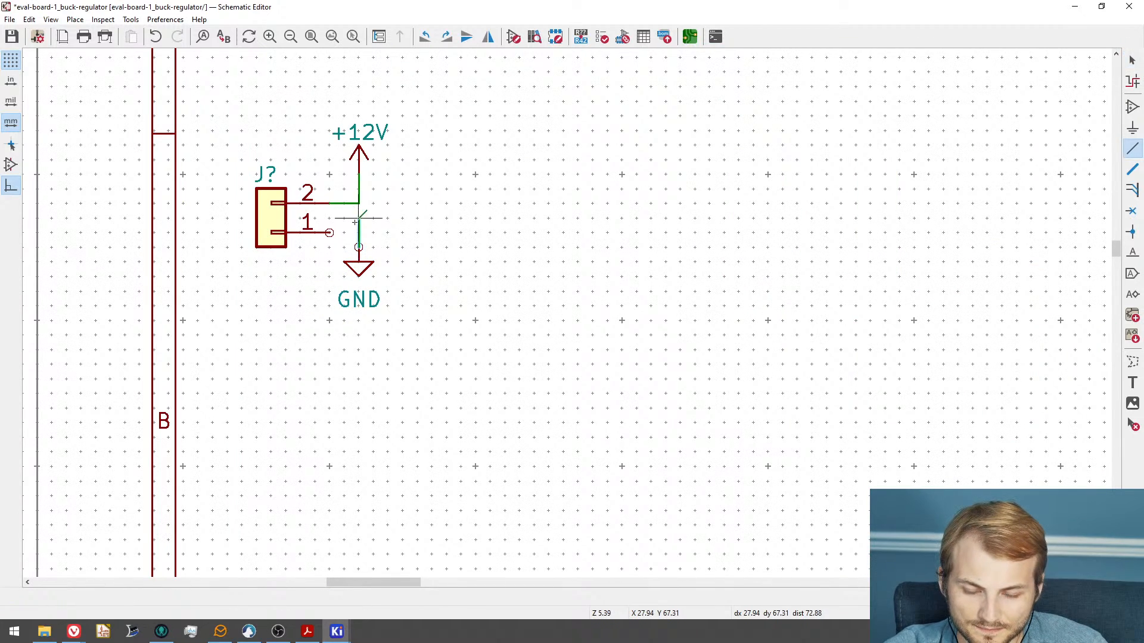
click(329, 233)
- Move the connector's GND symbol one grid step lower, keeping it wired to pin 1
scroll(387, 268, down, 3)
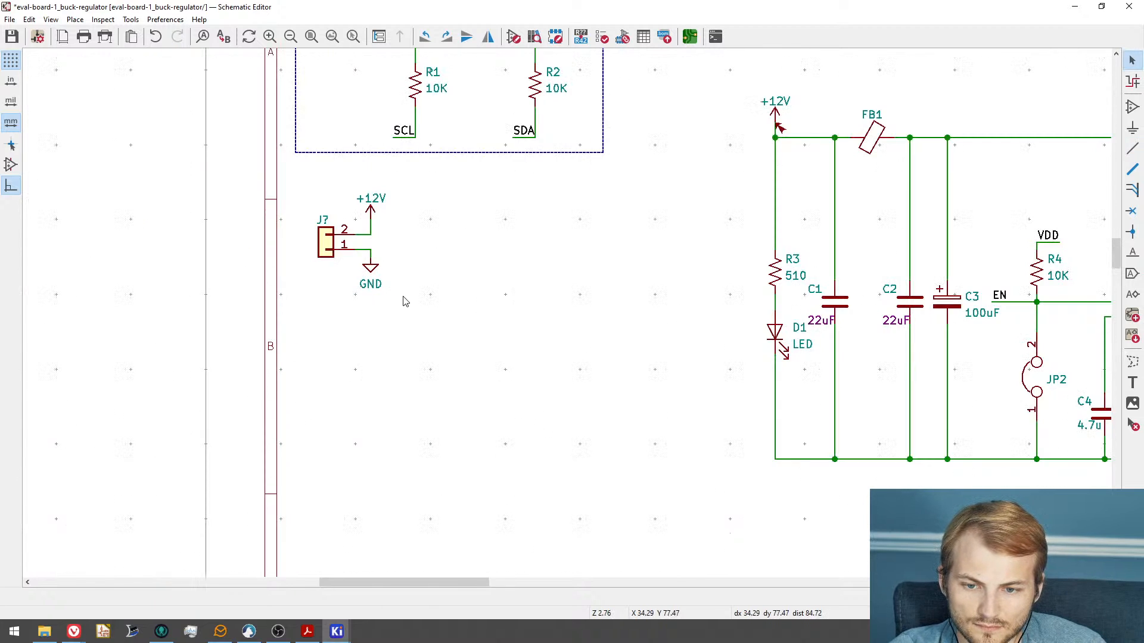
scroll(374, 243, up, 3)
drag(396, 334, 341, 276)
key(m)
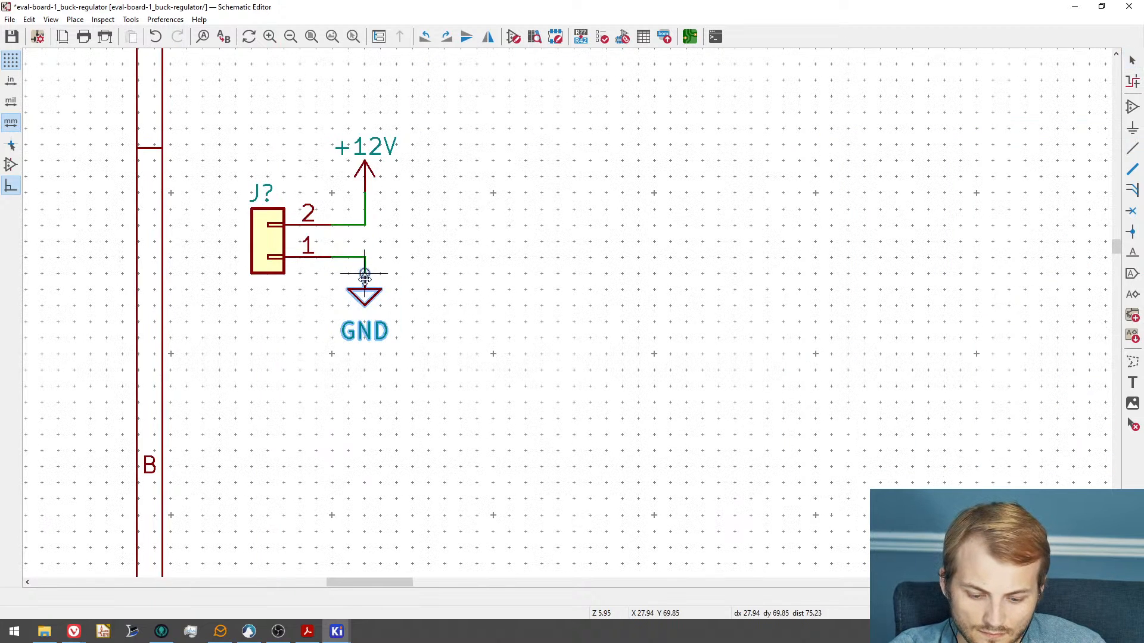
click(366, 290)
scroll(440, 281, down, 3)
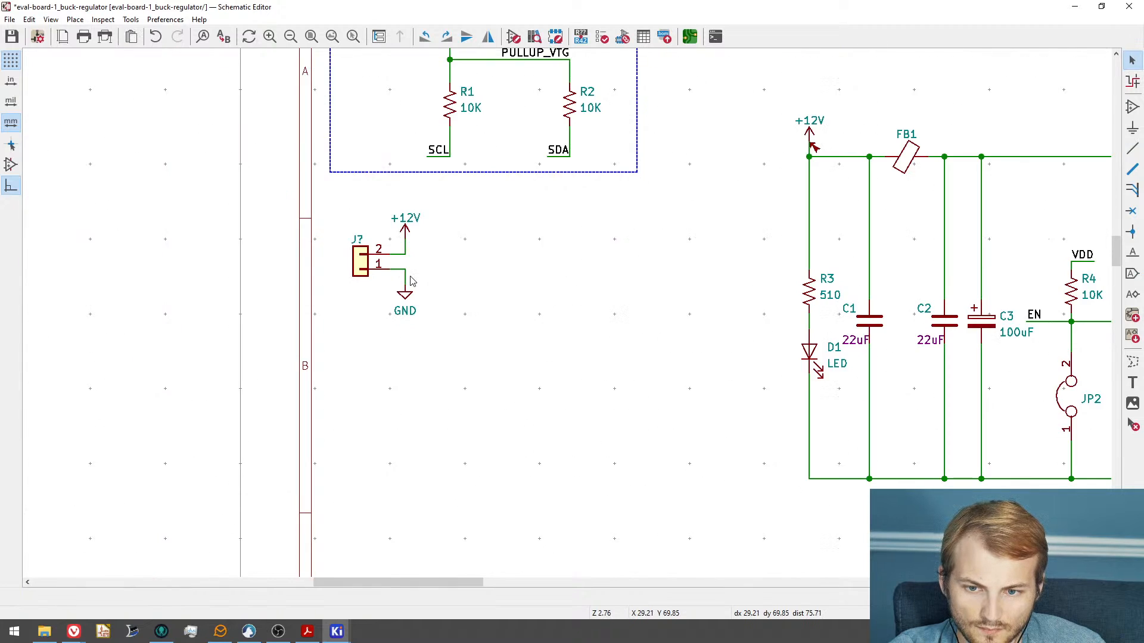
- Add a PWR_FLAG symbol, rotated to point away from the connector, on the corner of the +12V wire at pin 2
middle_drag(410, 277, 507, 267)
scroll(470, 264, up, 3)
scroll(528, 241, down, 3)
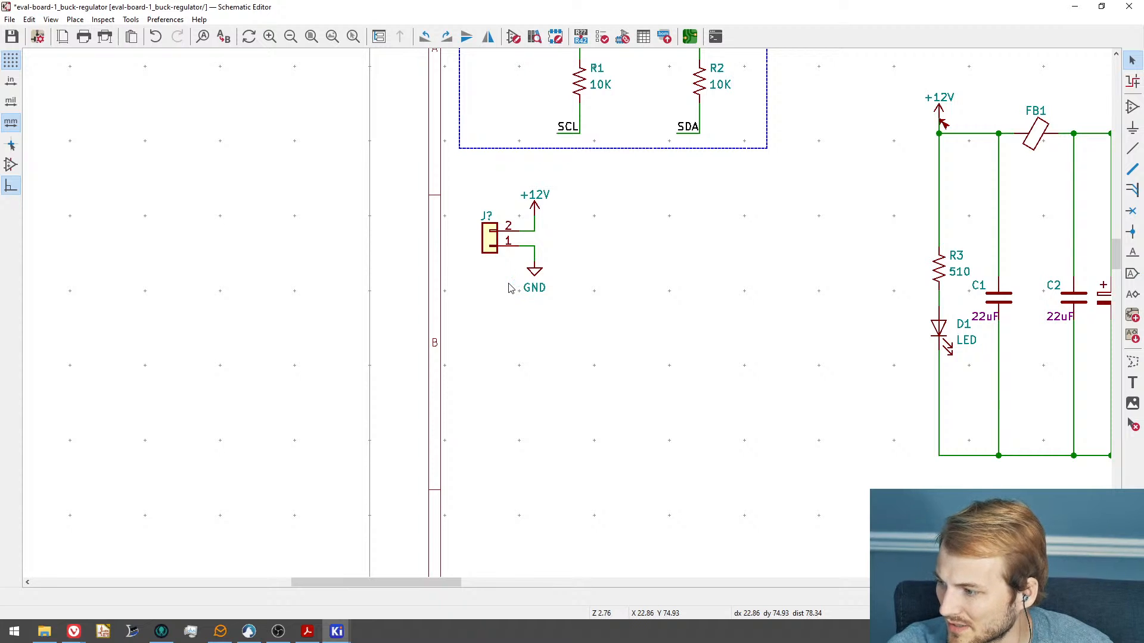
middle_drag(804, 250, 551, 344)
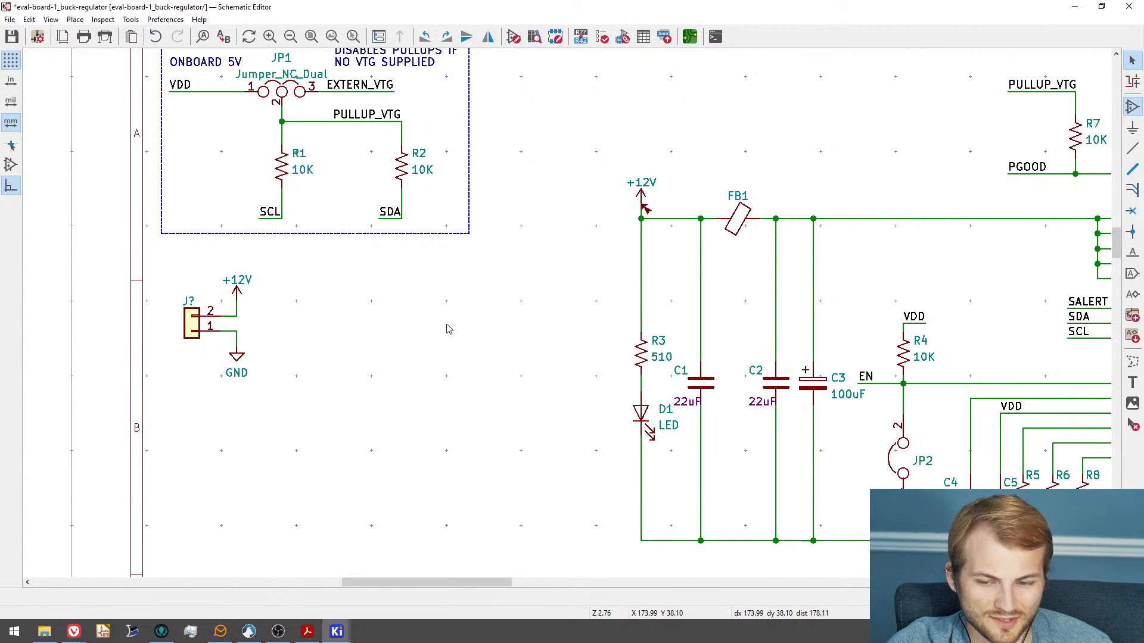
click(346, 349)
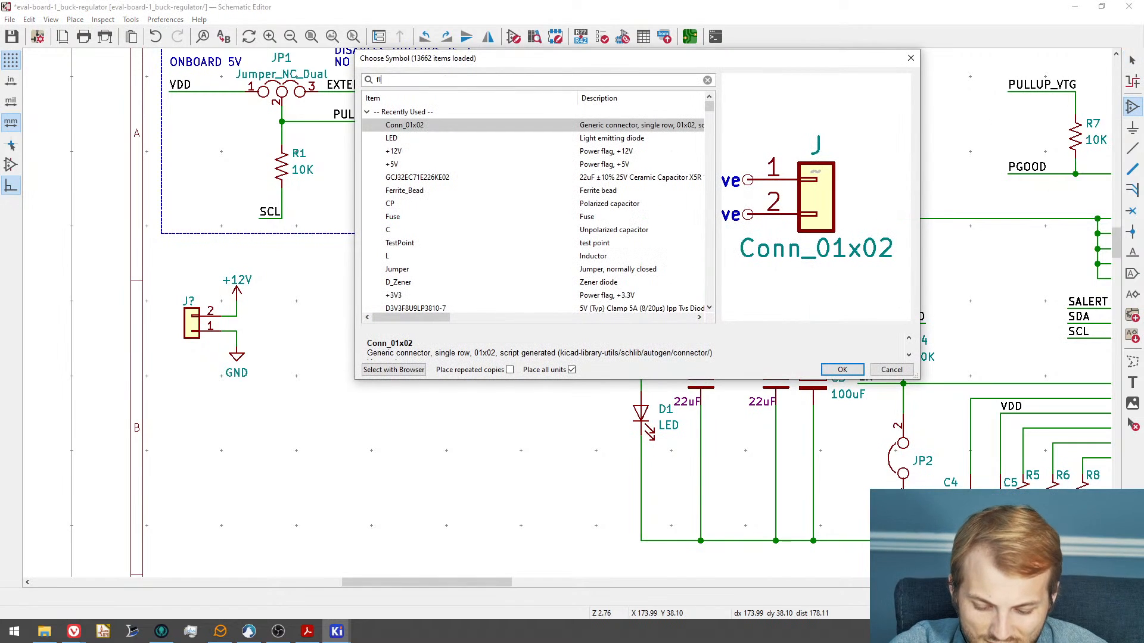
key(Return)
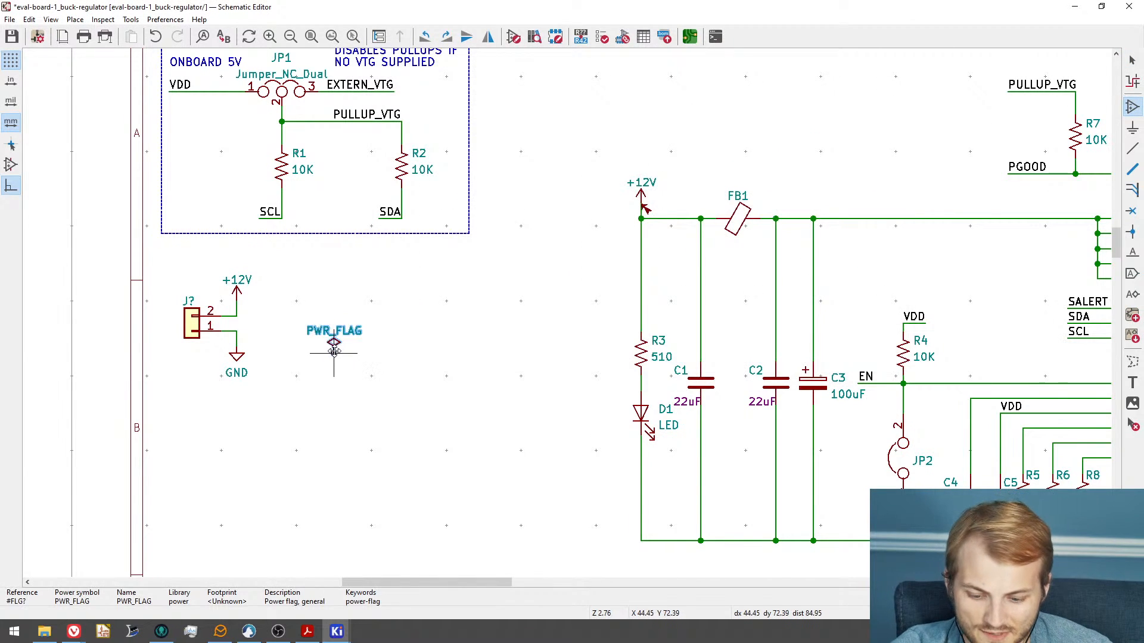
scroll(291, 337, up, 4)
key(r)
key(r)
click(169, 288)
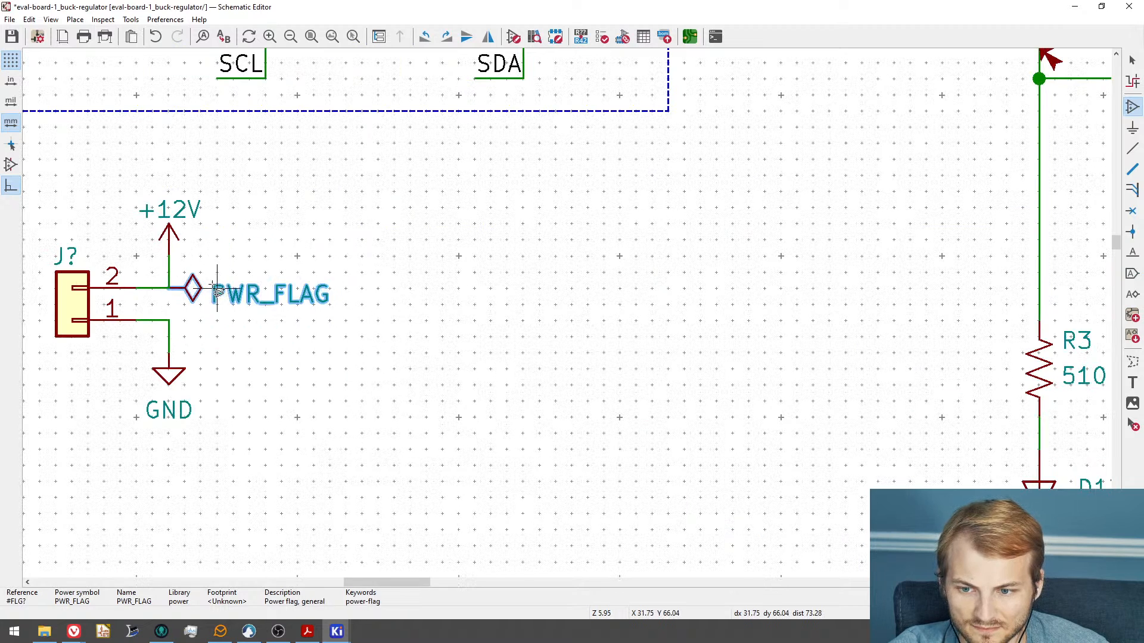
key(Escape)
- Hide the power flag's value text and shift the flag one grid step away from the +12V corner, joined by a wire
click(224, 289)
key(e)
click(79, 99)
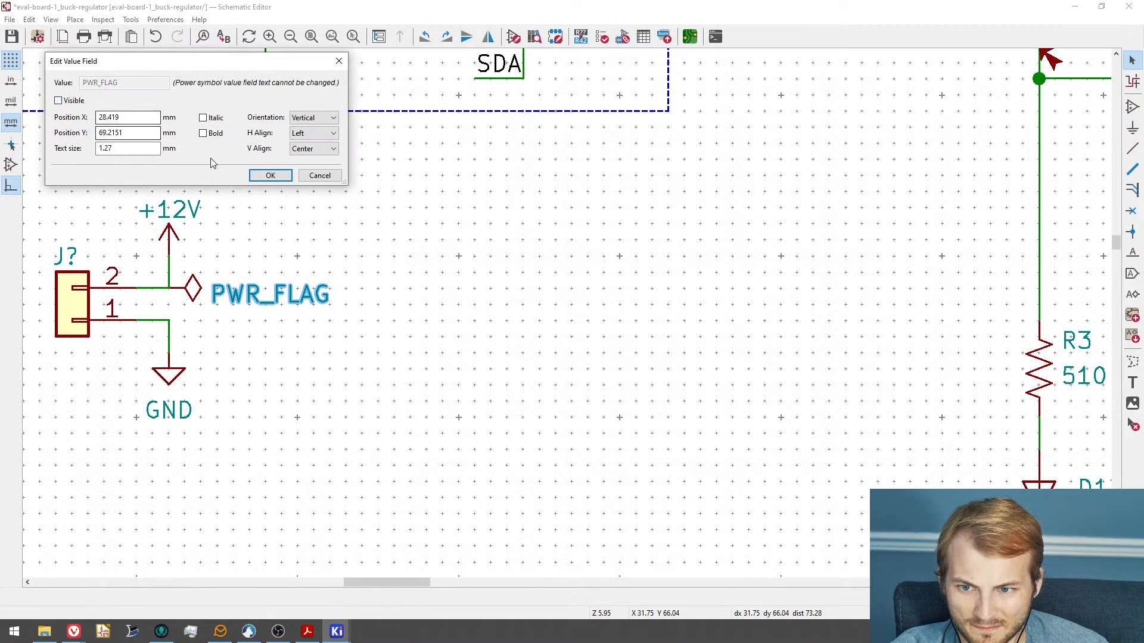
click(285, 173)
key(m)
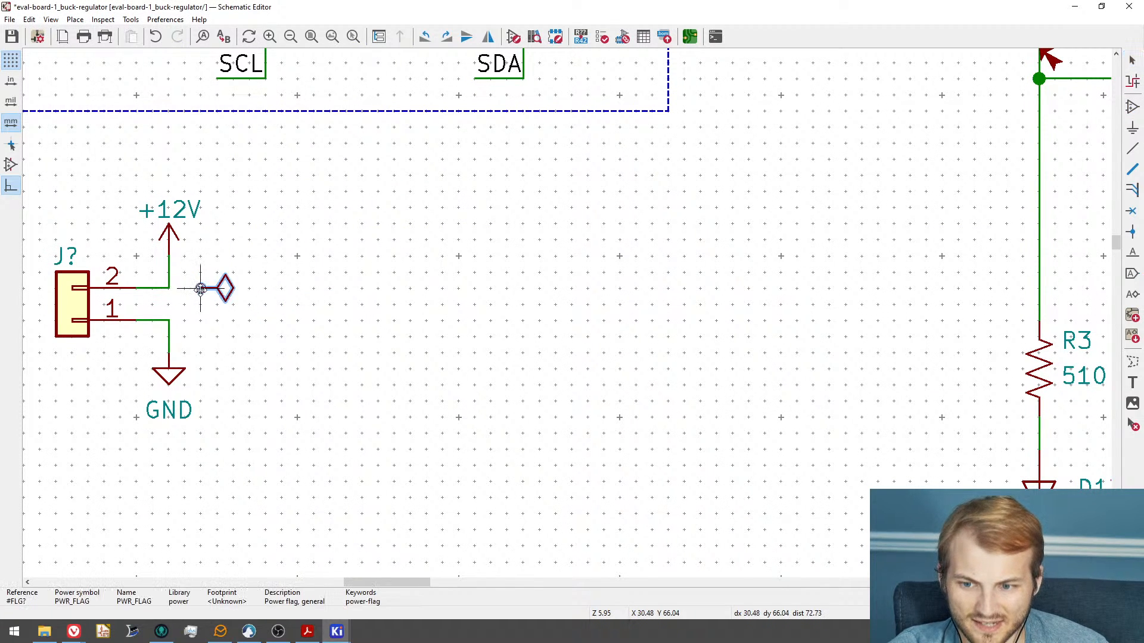
click(201, 289)
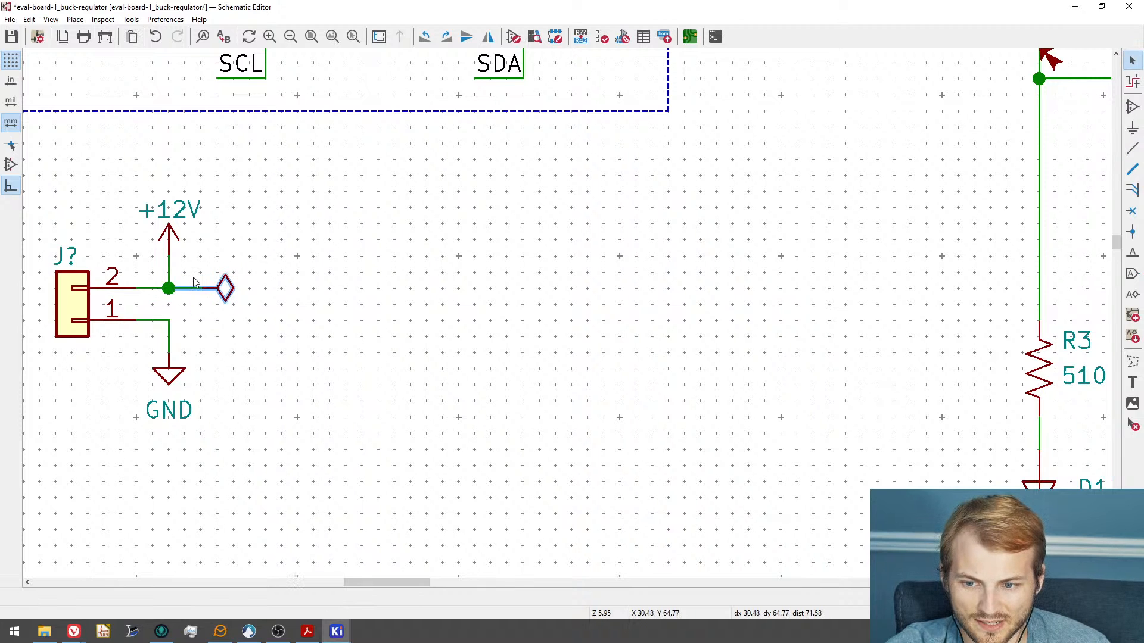
- Duplicate the power flag and its wire onto the GND corner at pin 1 and save the schematic
key(ctrl+d)
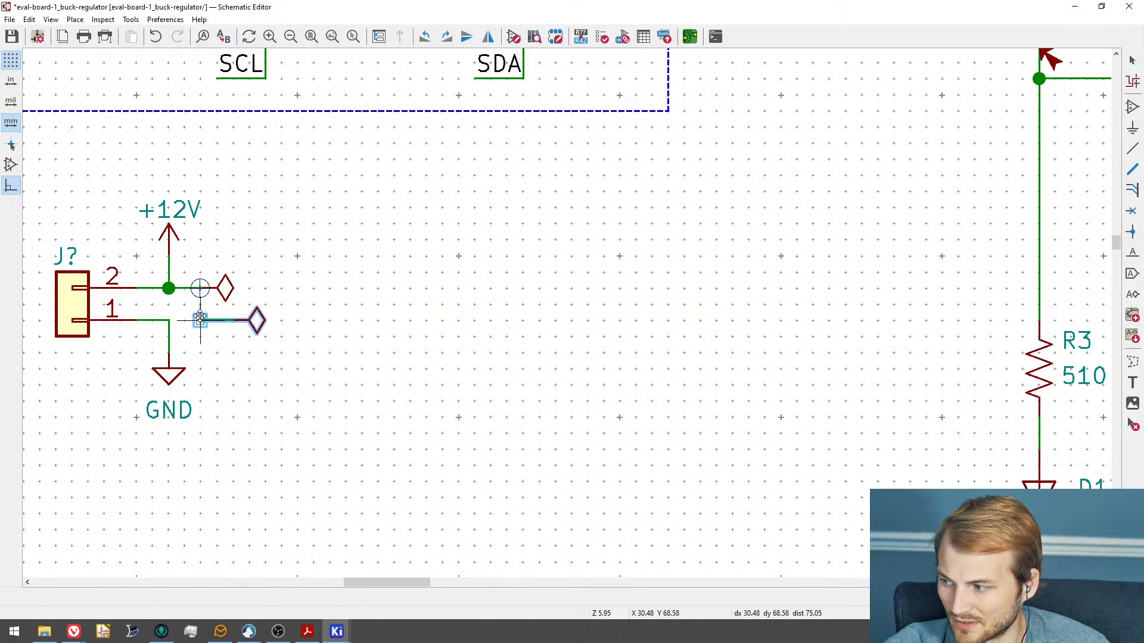
click(168, 321)
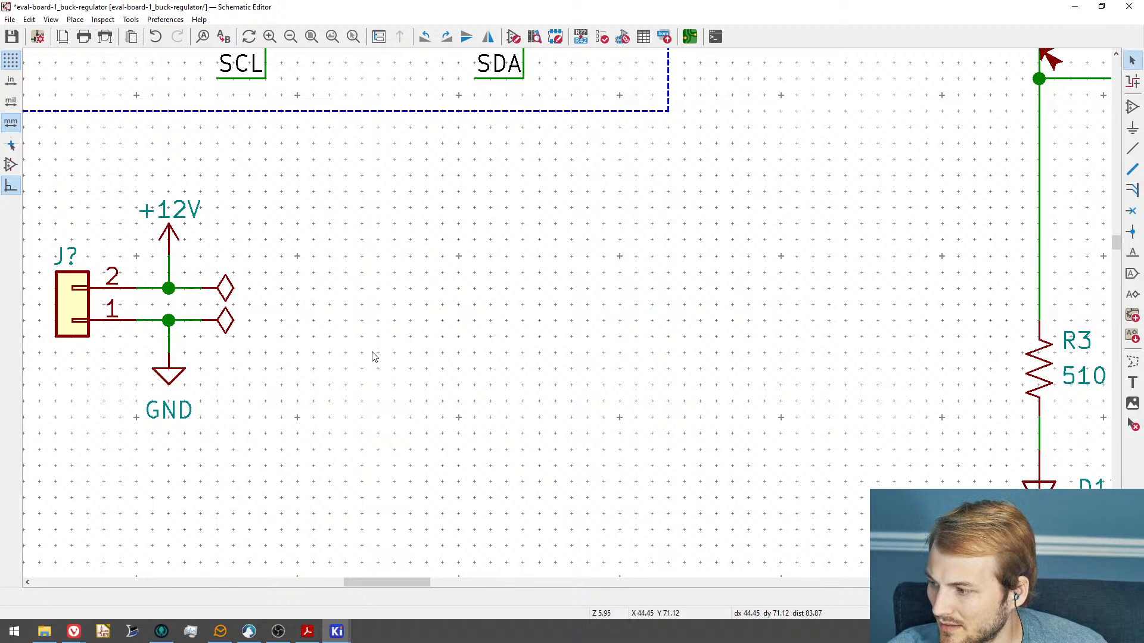
key(ctrl+s)
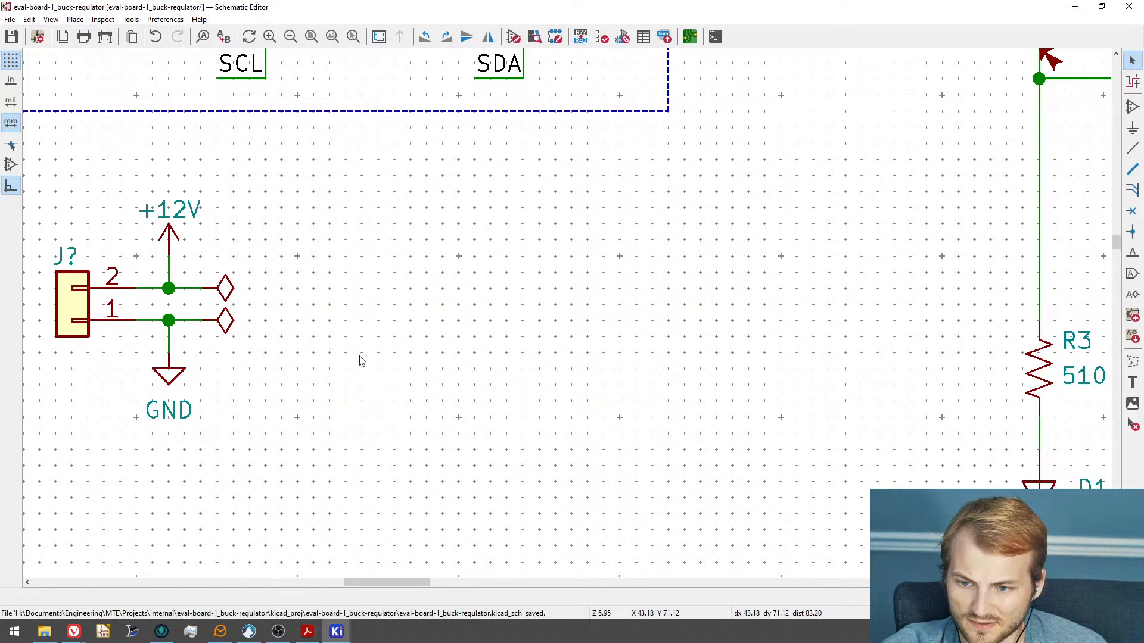
- Switch to the SiC453 datasheet in Adobe Acrobat and examine the PGOOD circuit in the functional block diagram
scroll(352, 358, down, 3)
middle_drag(352, 357, 198, 376)
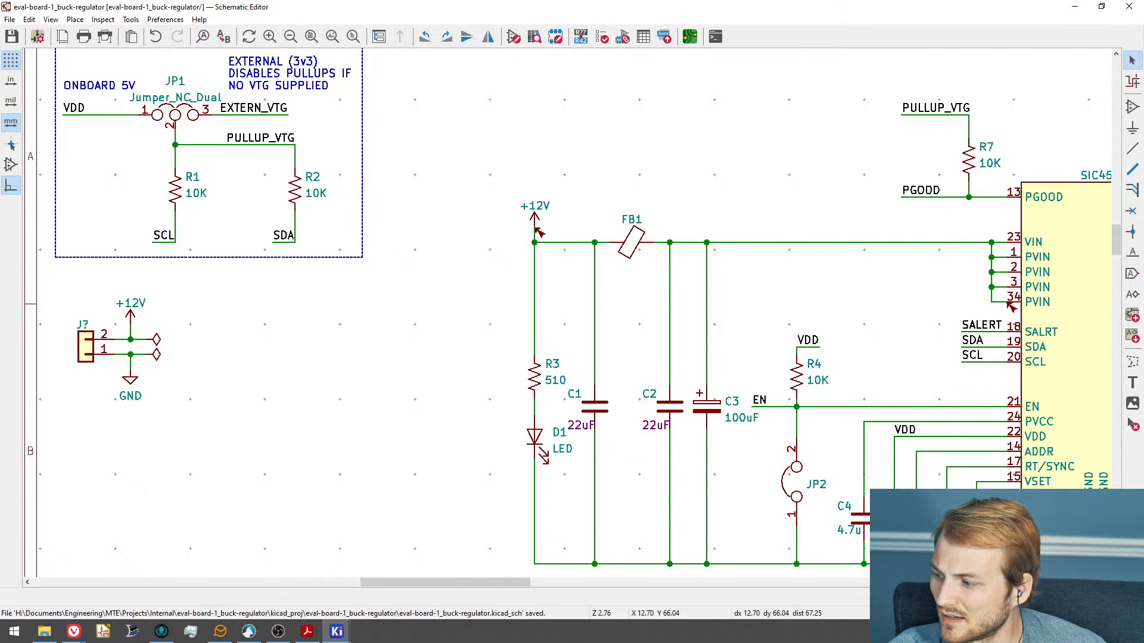
key(alt+Tab)
scroll(367, 284, down, 1)
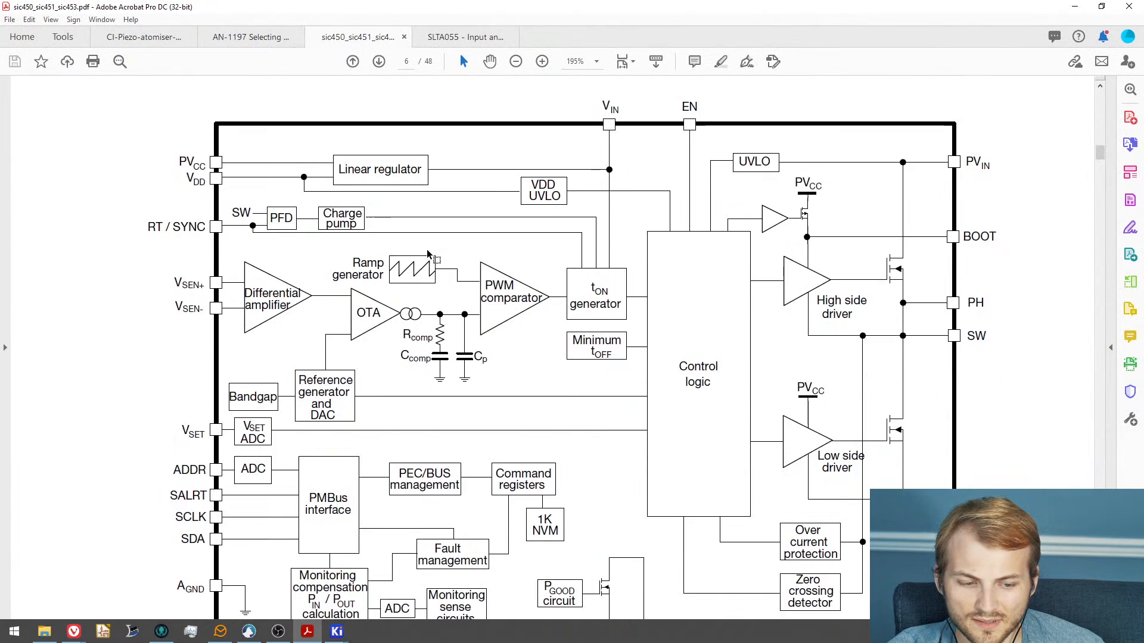
ctrl+scroll(456, 299, down, 1)
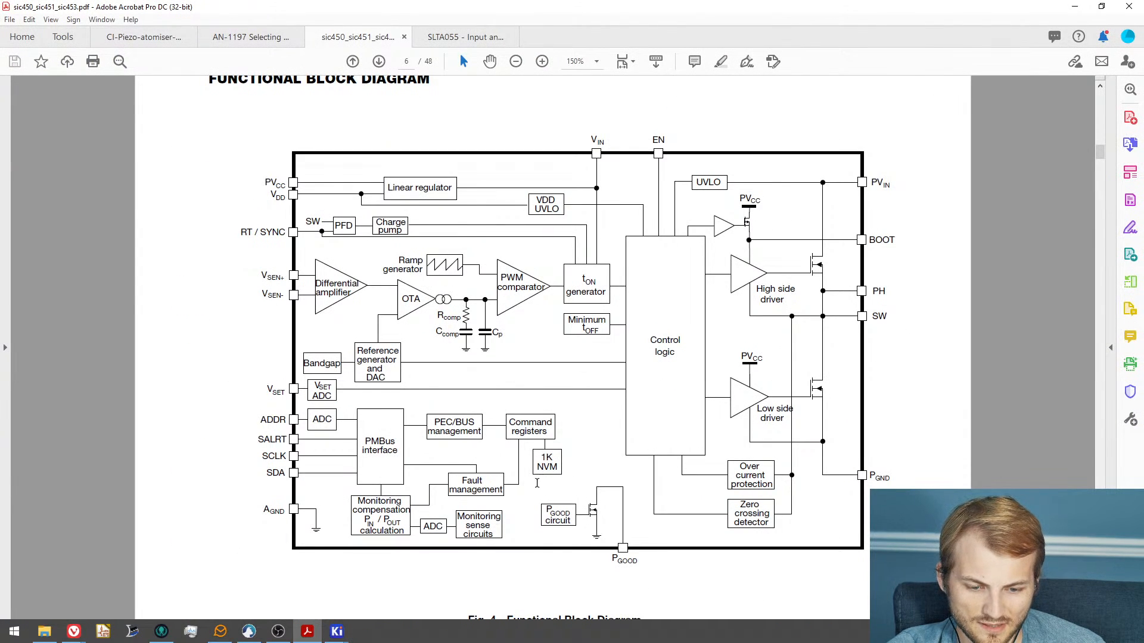
drag(537, 483, 622, 558)
click(641, 574)
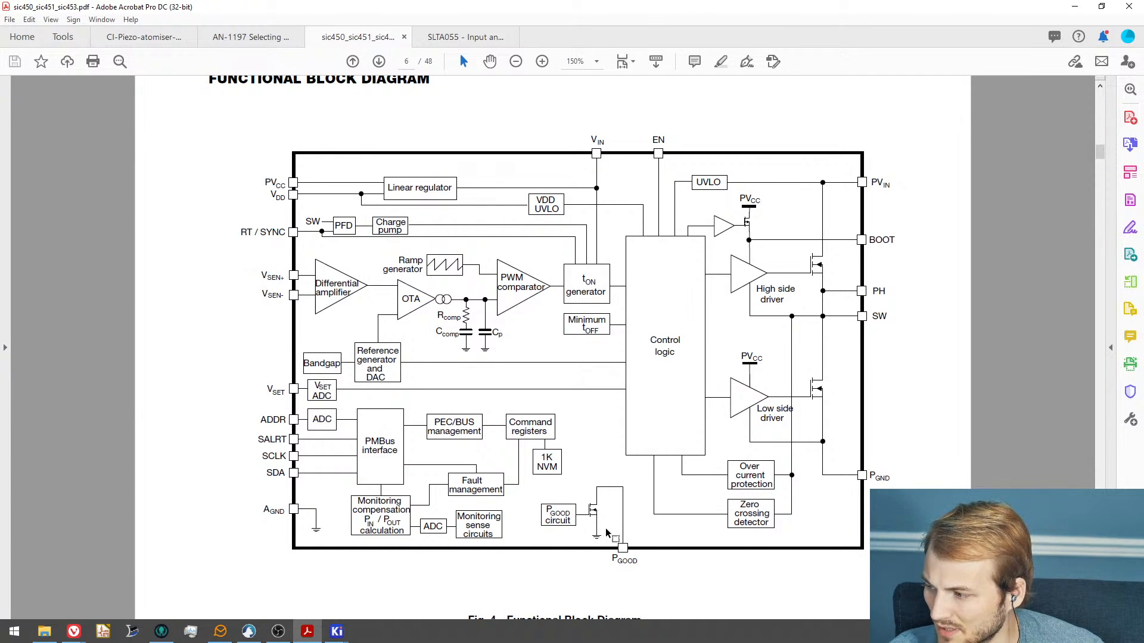
- Return to the KiCad schematic and review the input stage, regulator connections and output stage, including the error markers at the SW pins
key(alt+Tab)
scroll(442, 308, down, 3)
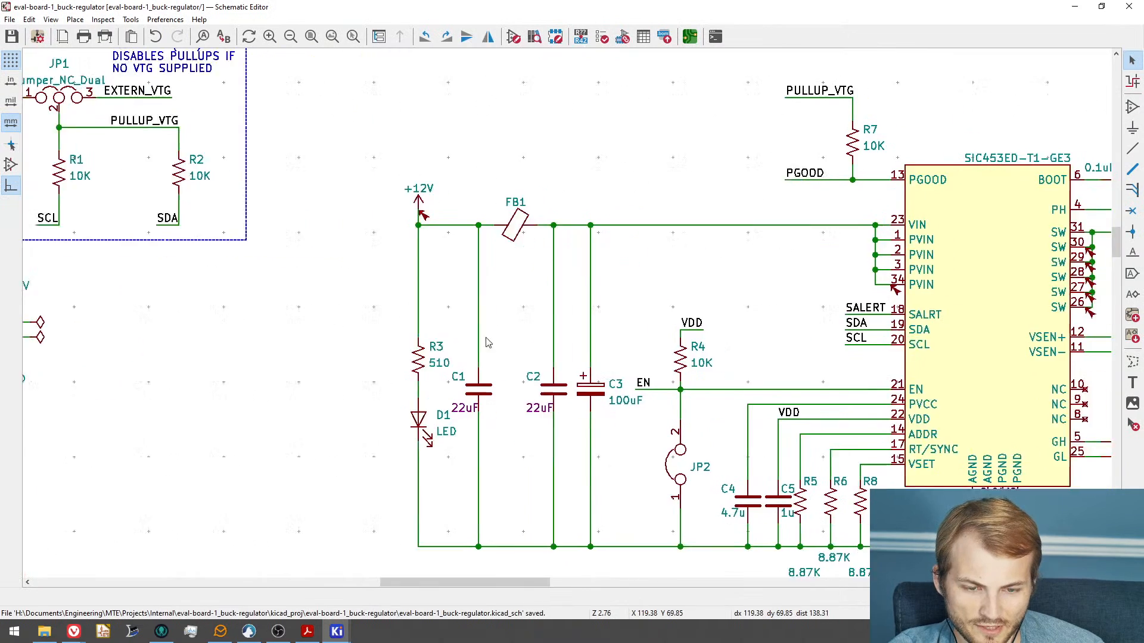
mouse_move(441, 309)
middle_down()
mouse_move(394, 283)
mouse_move(522, 296)
mouse_move(338, 272)
middle_up()
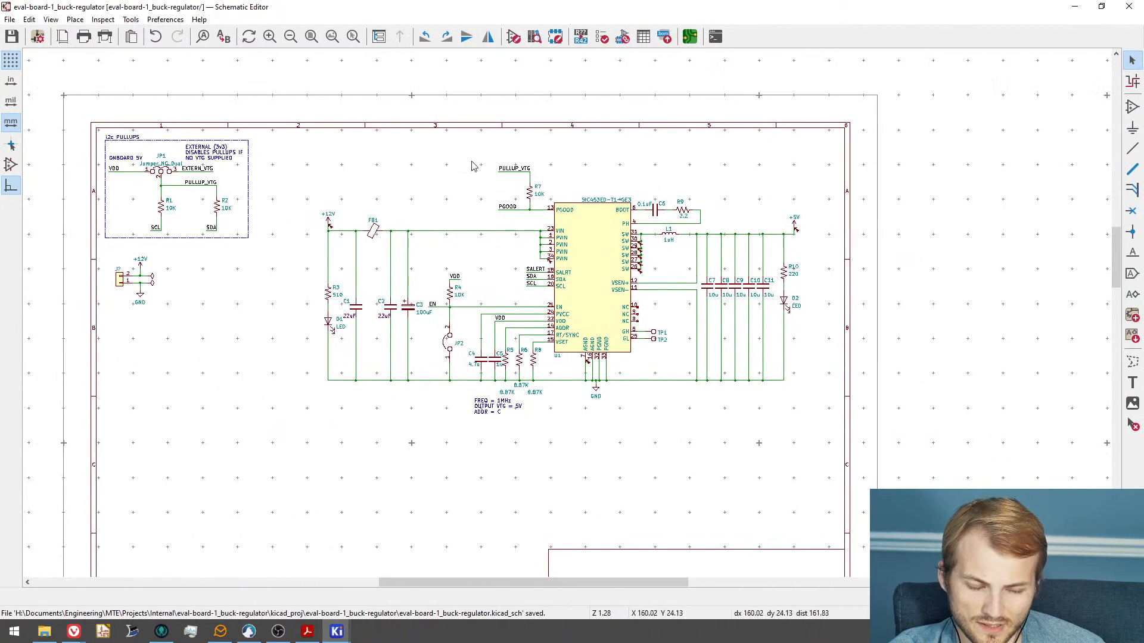
scroll(398, 280, up, 5)
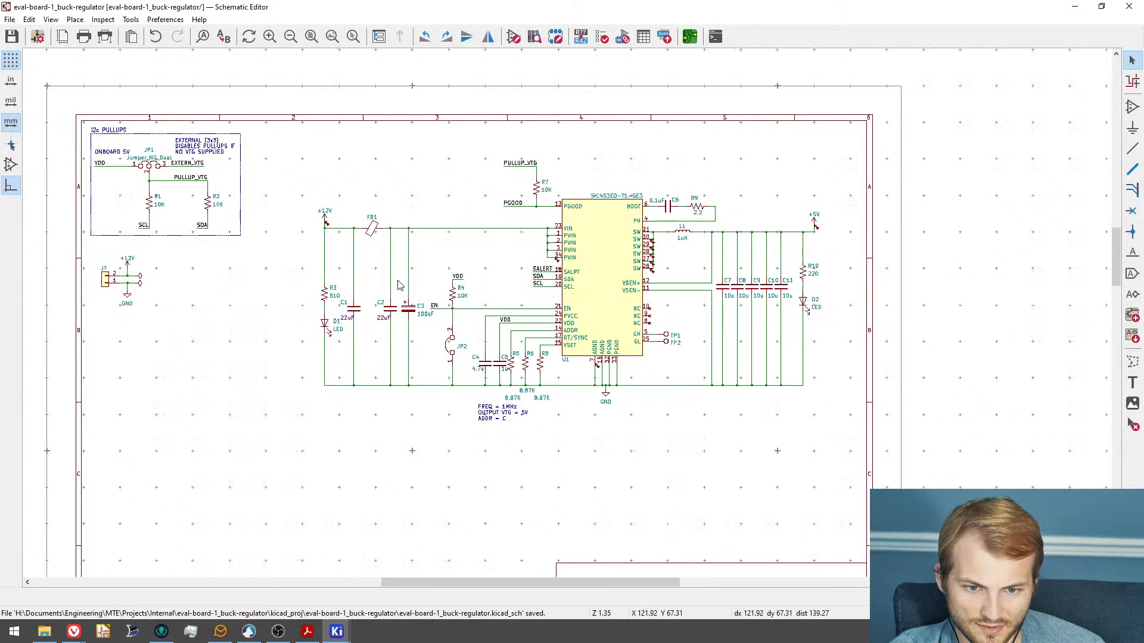
middle_drag(396, 286, 505, 269)
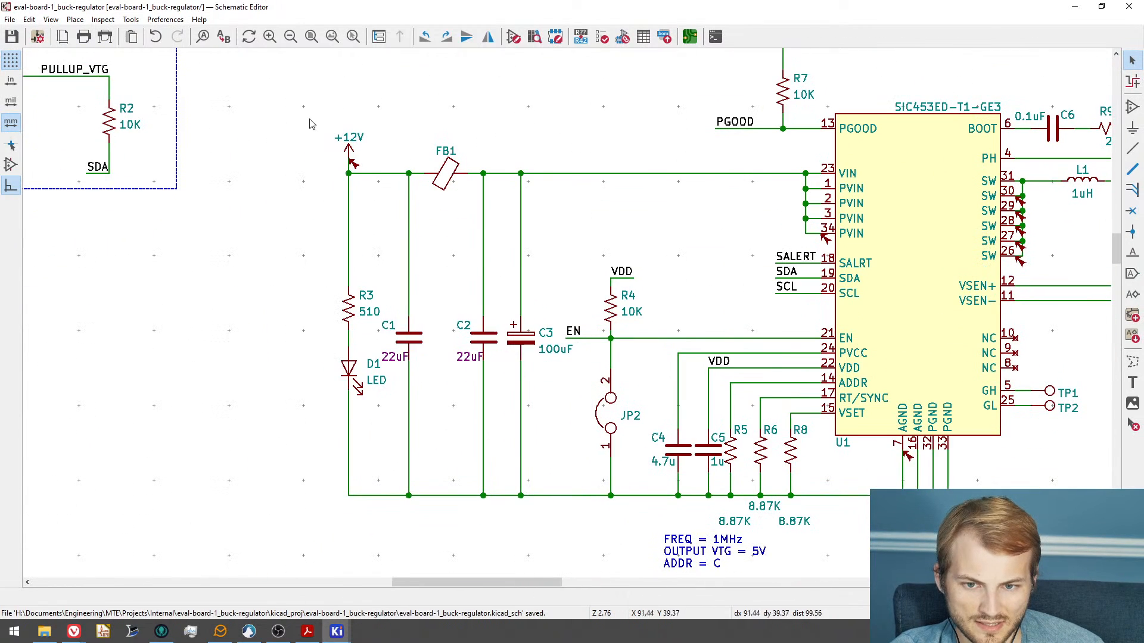
drag(286, 103, 569, 447)
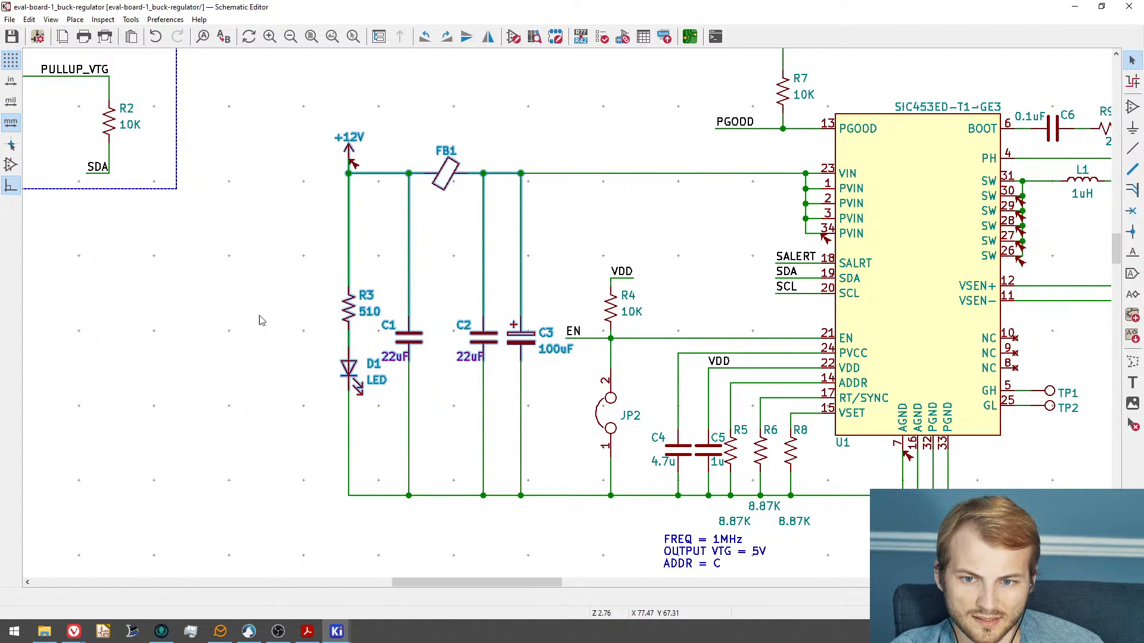
key(Escape)
middle_drag(392, 217, 269, 248)
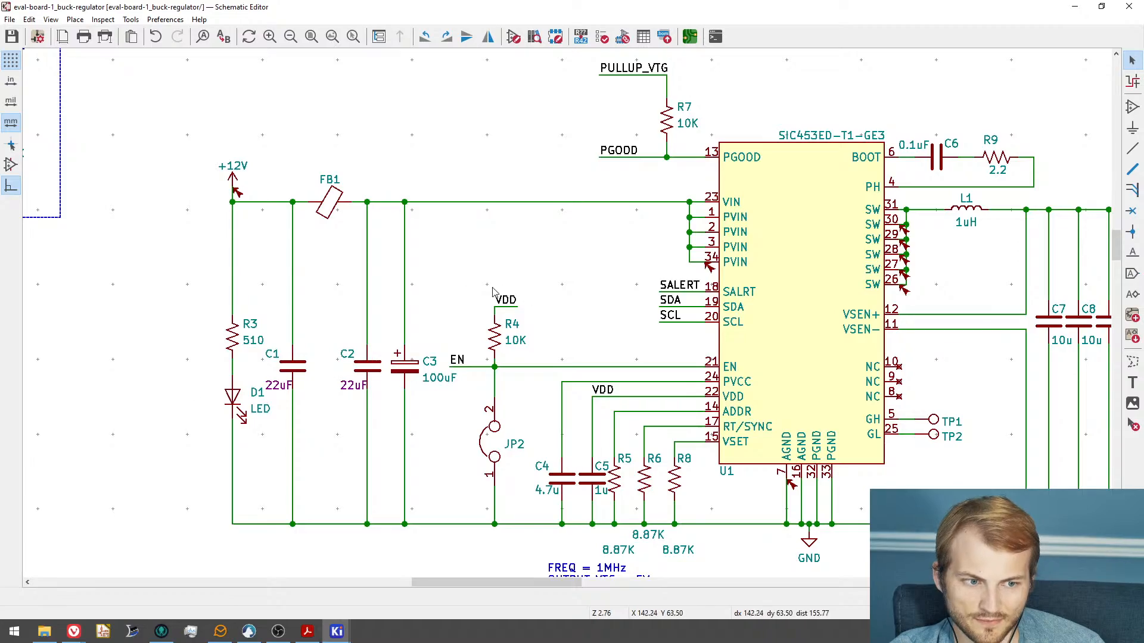
scroll(492, 292, down, 5)
scroll(614, 318, up, 2)
scroll(690, 287, up, 5)
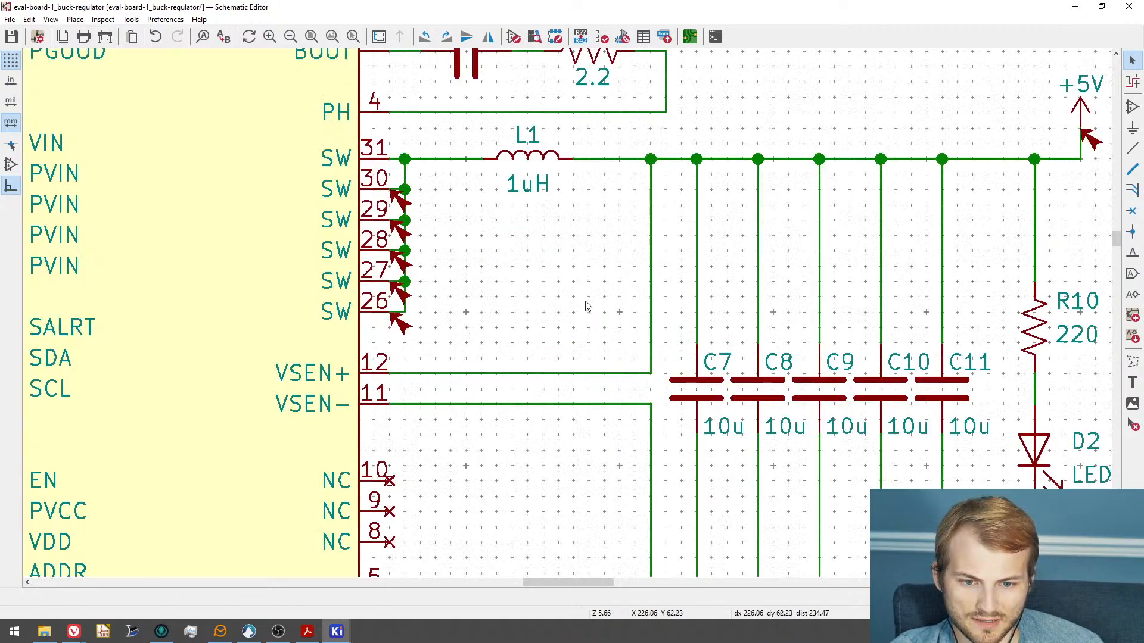
middle_drag(379, 272, 468, 310)
scroll(417, 310, down, 5)
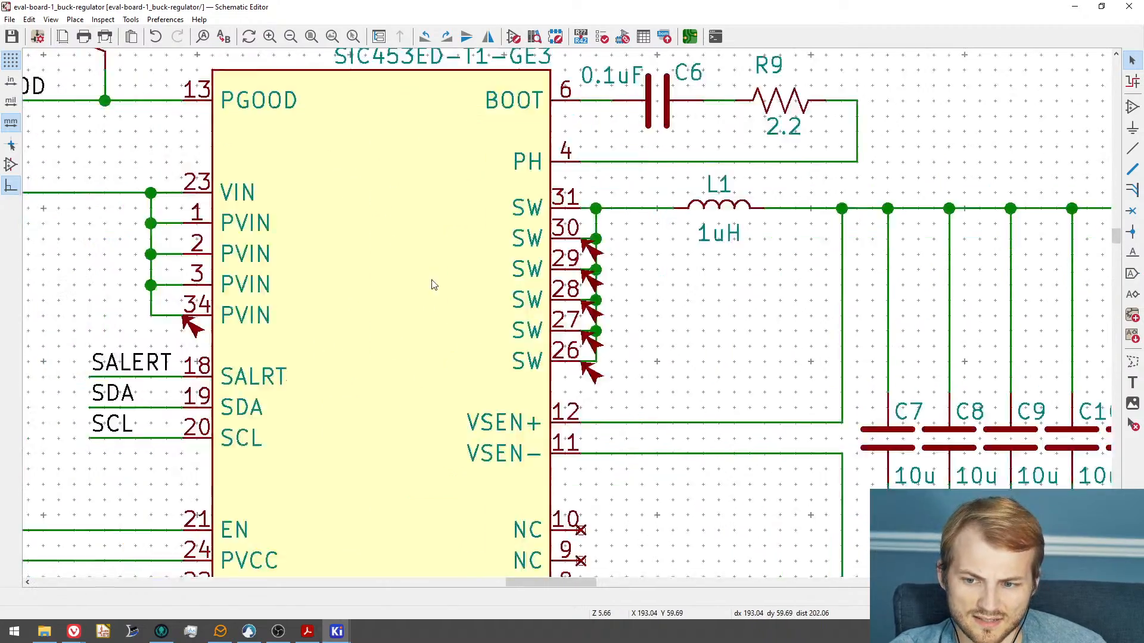
- Open the regulator U1 (SIC453ED-T1-GE3) in the Symbol Editor
scroll(518, 277, up, 5)
right_click(519, 278)
click(532, 286)
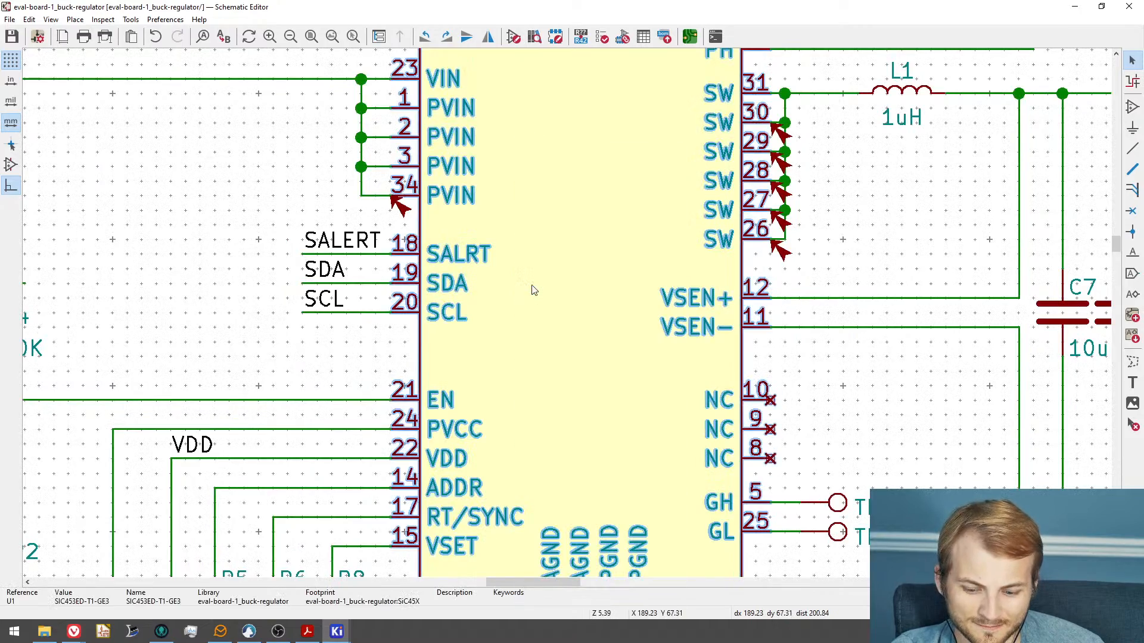
click(356, 323)
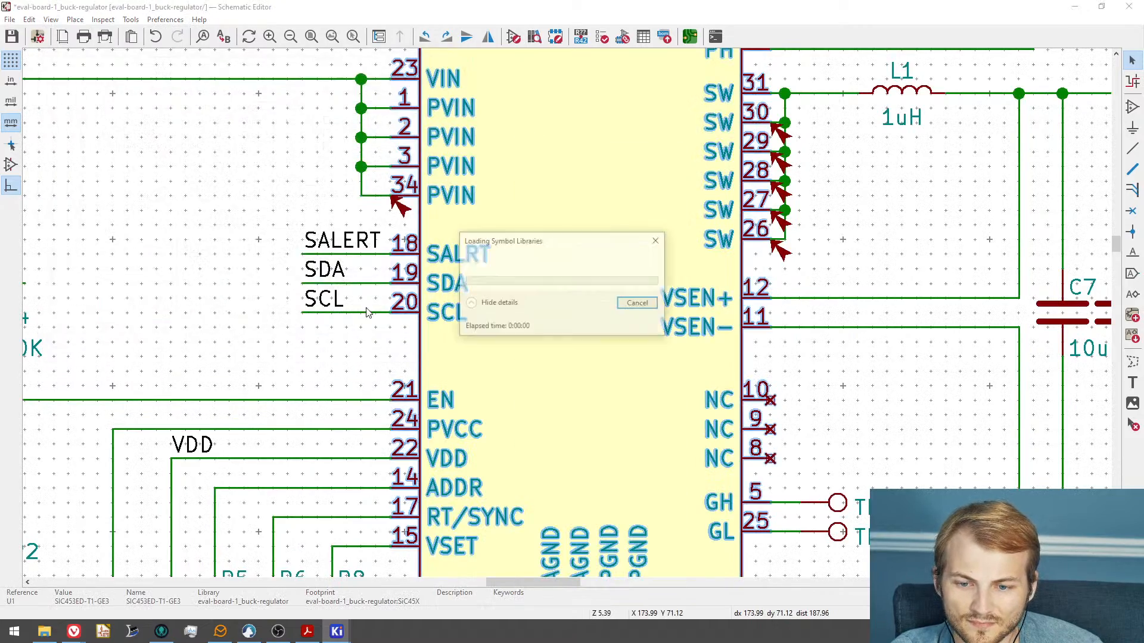
- Set the electrical type of SW pins 30 and 29 to Passive
scroll(681, 290, up, 3)
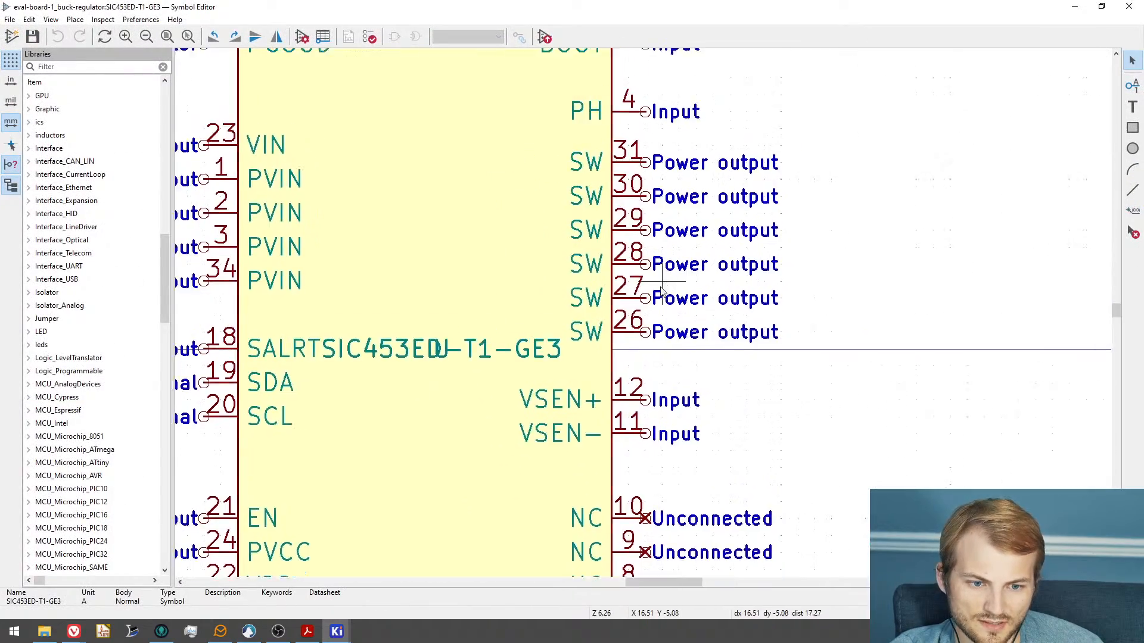
double_click(592, 255)
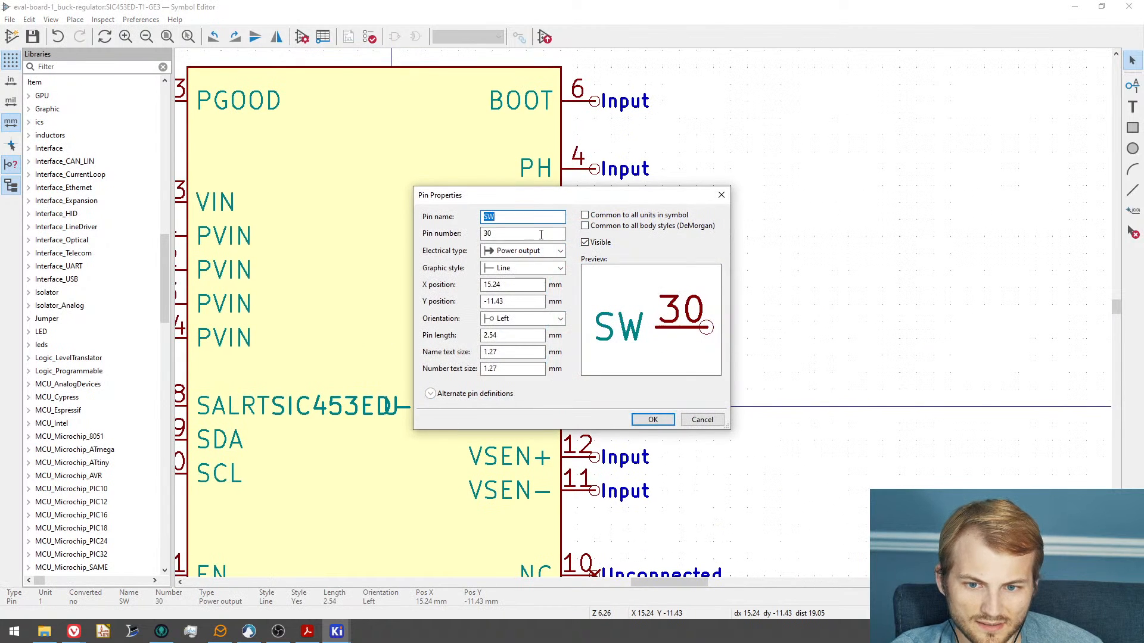
click(534, 251)
click(520, 309)
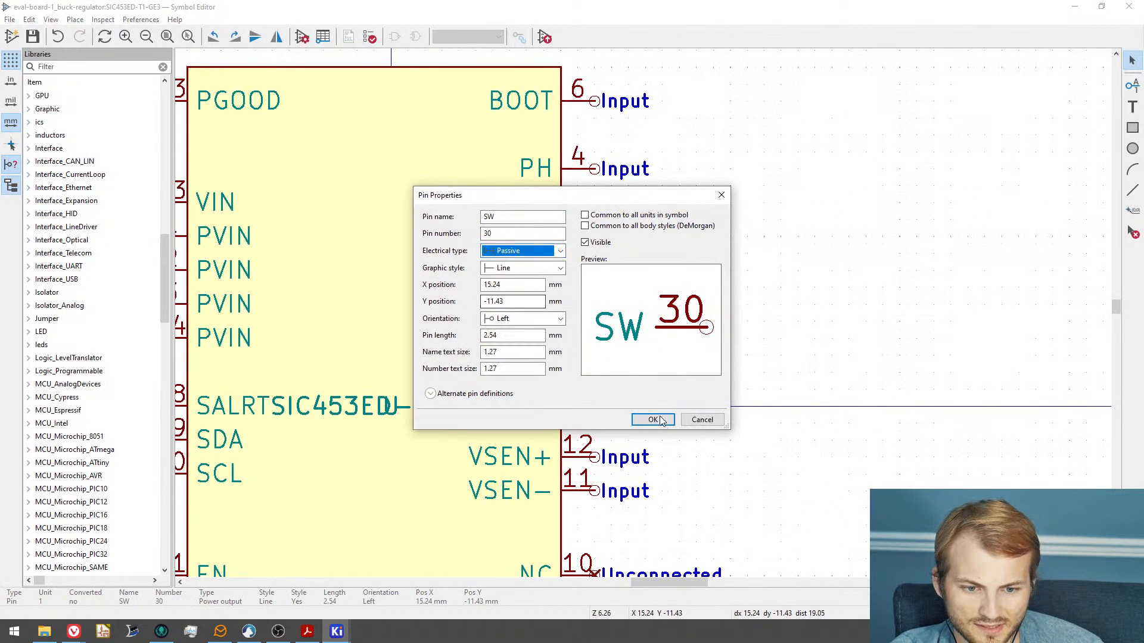
click(660, 419)
double_click(575, 288)
click(520, 253)
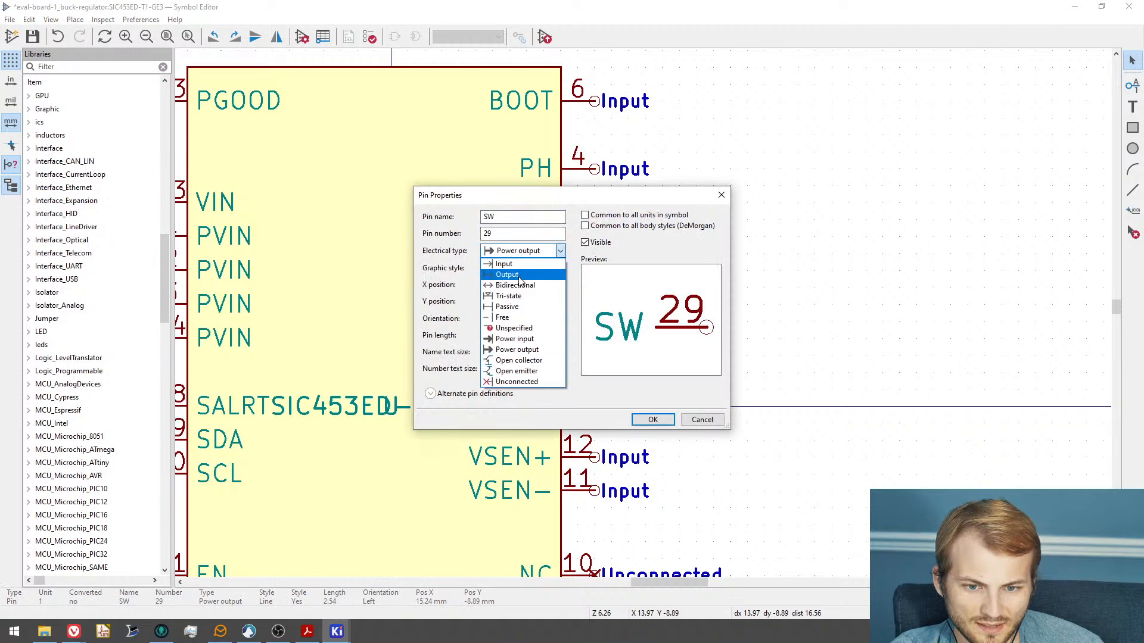
click(514, 297)
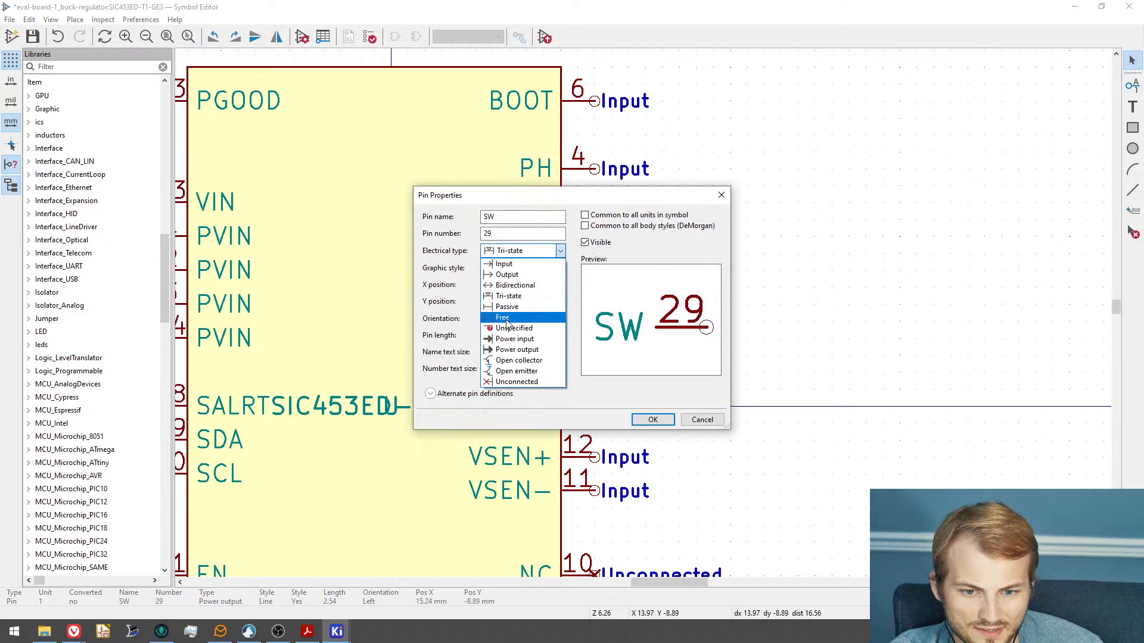
click(519, 308)
click(653, 420)
- Set the electrical type of SW pins 28 and 27 to Passive
double_click(587, 321)
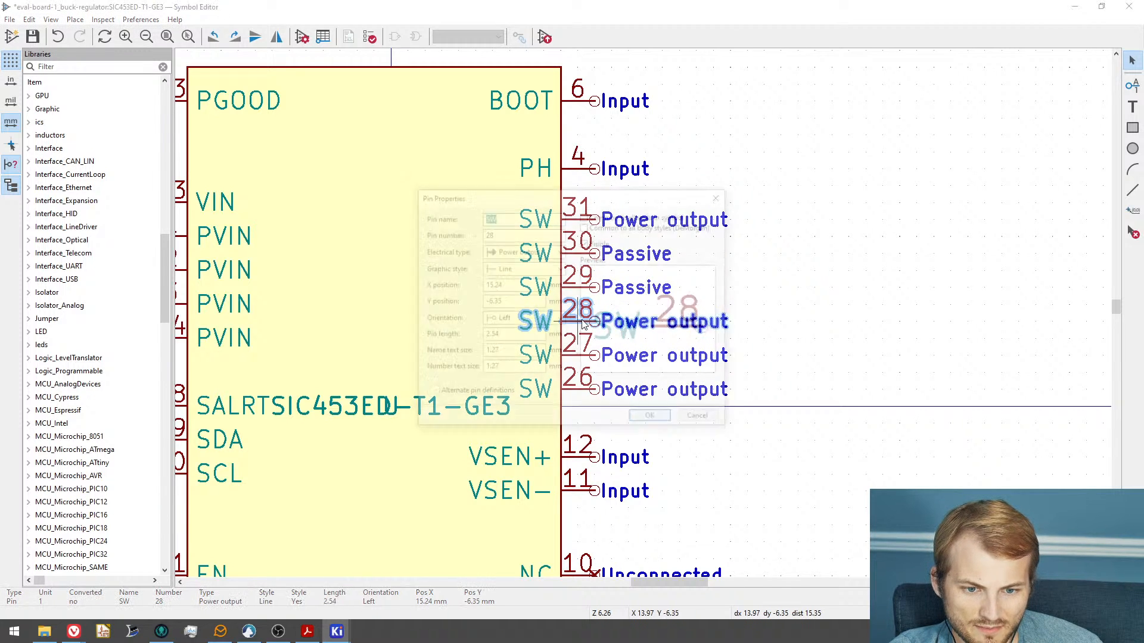
click(522, 251)
click(507, 308)
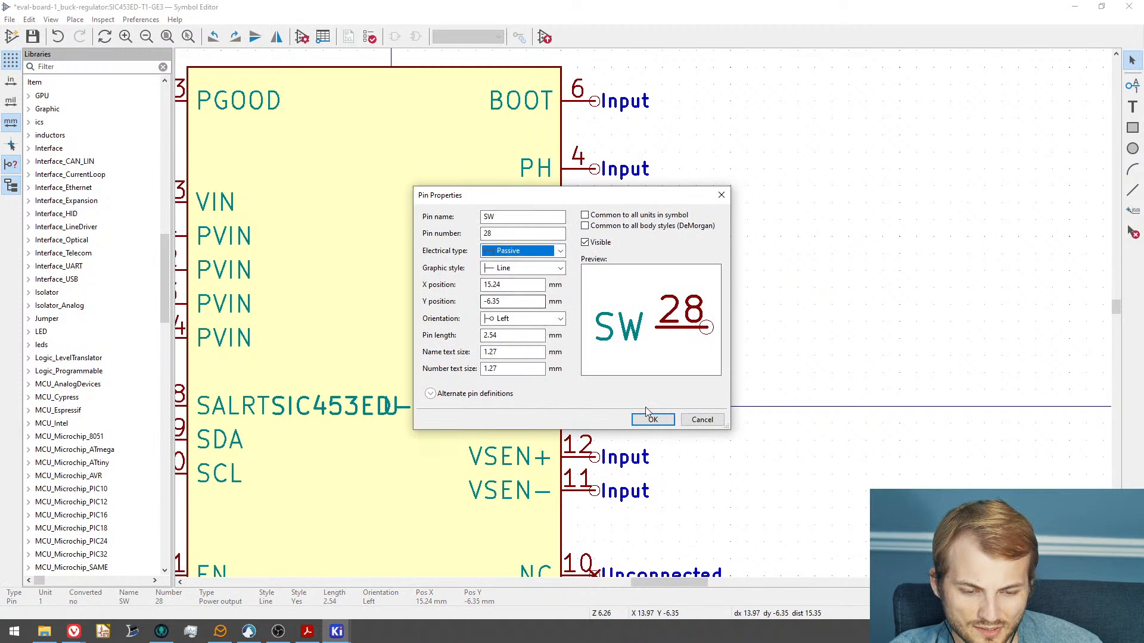
click(653, 419)
click(577, 357)
double_click(576, 362)
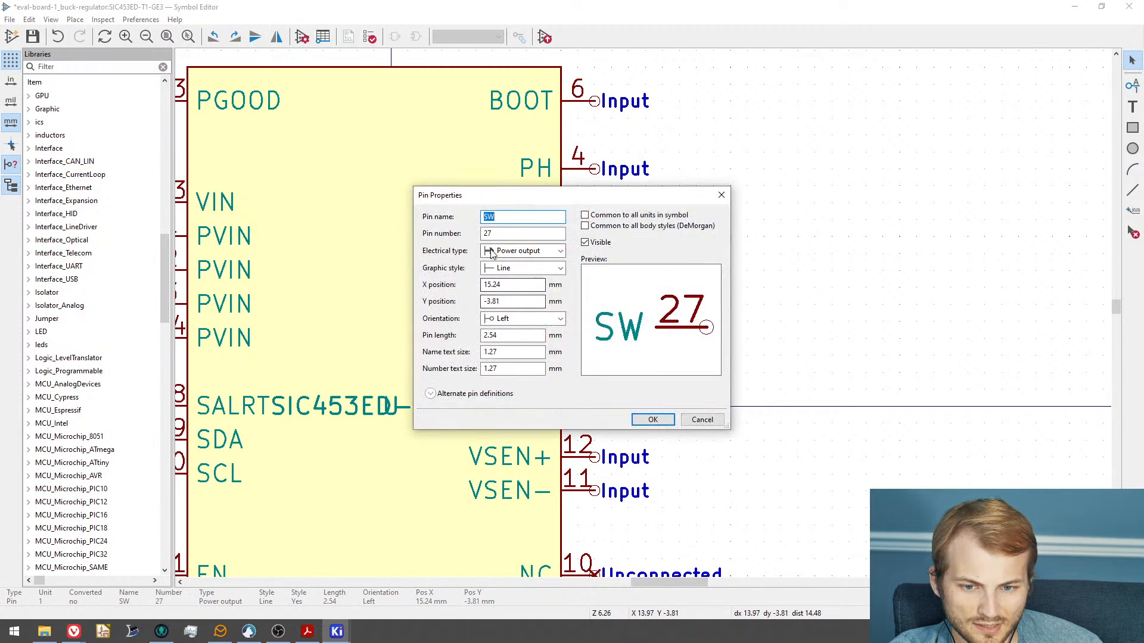
click(522, 251)
click(507, 308)
click(653, 420)
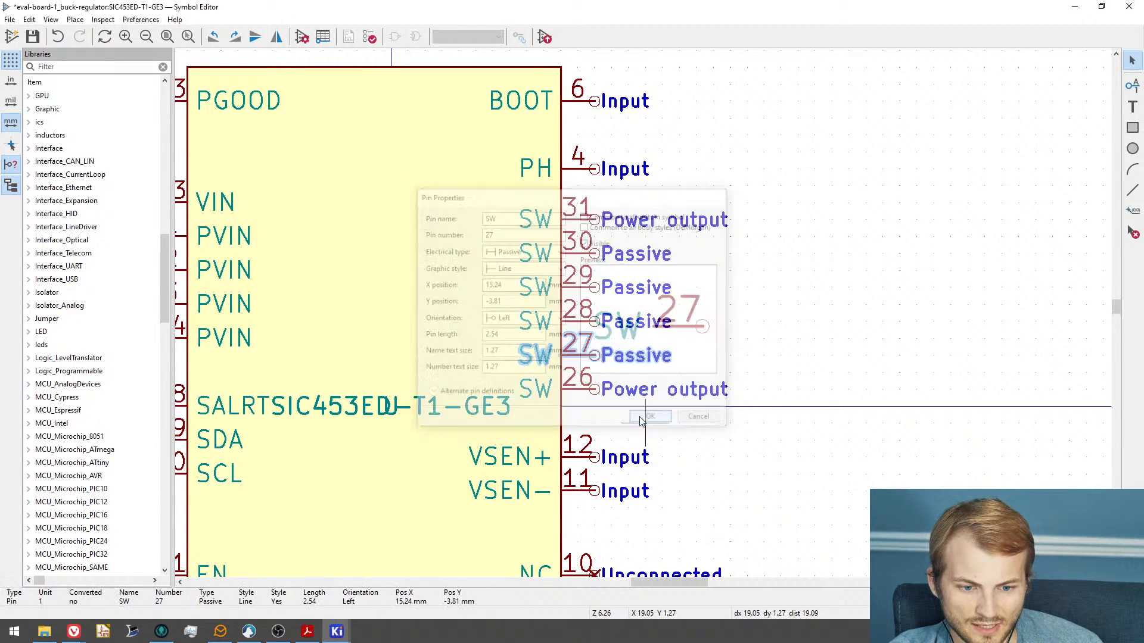
- Set the electrical type of SW pin 26 to Passive and close the Symbol Editor
double_click(577, 390)
click(523, 251)
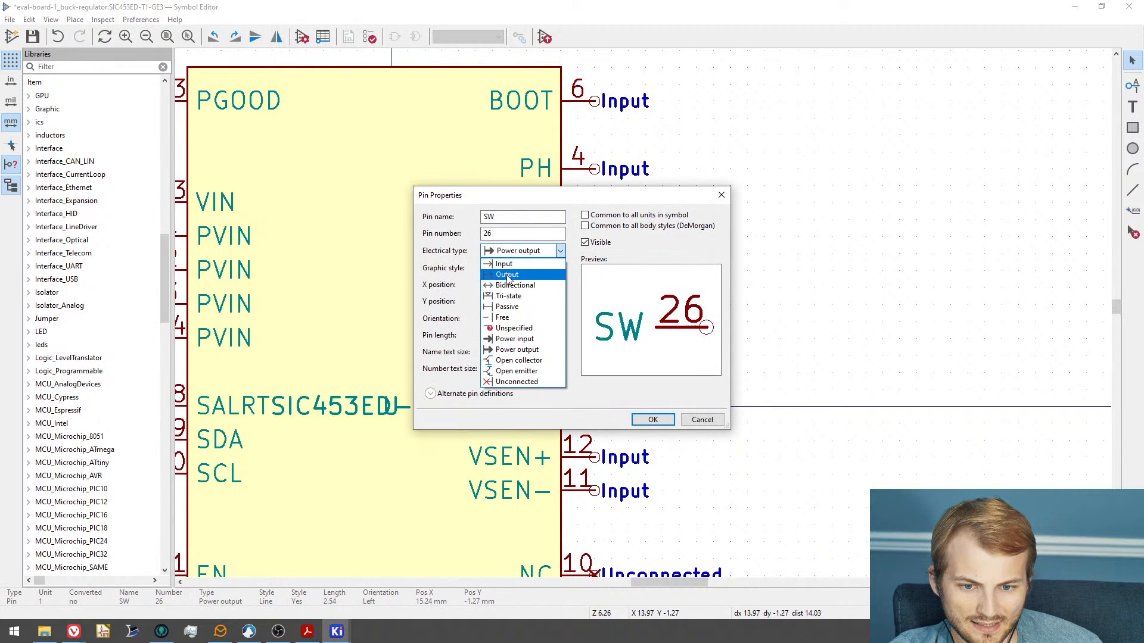
click(507, 307)
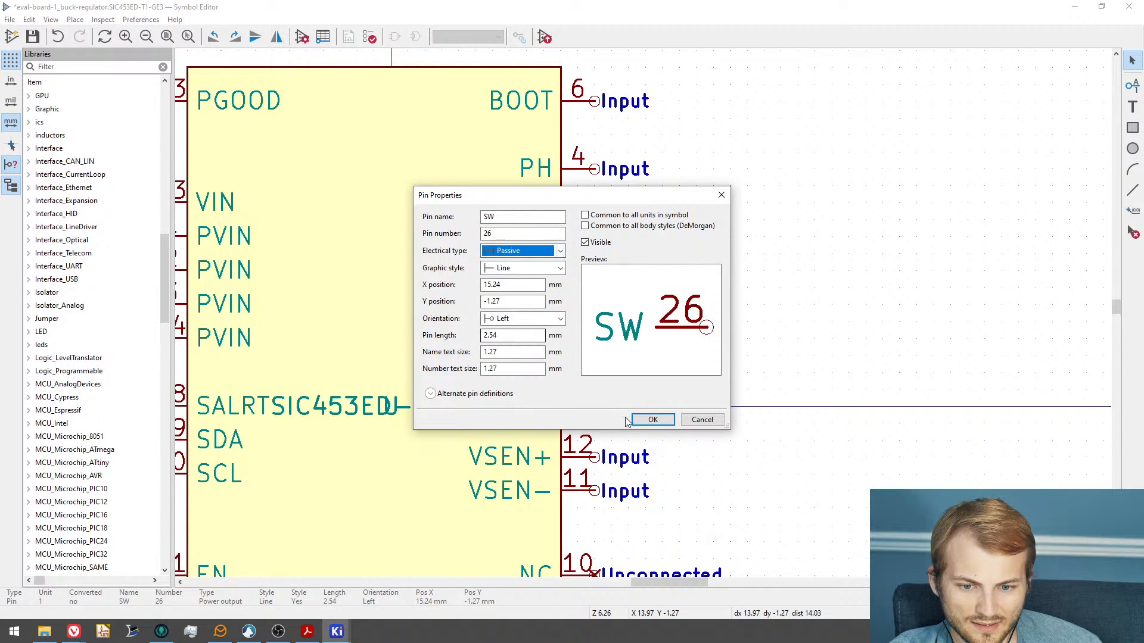
click(652, 420)
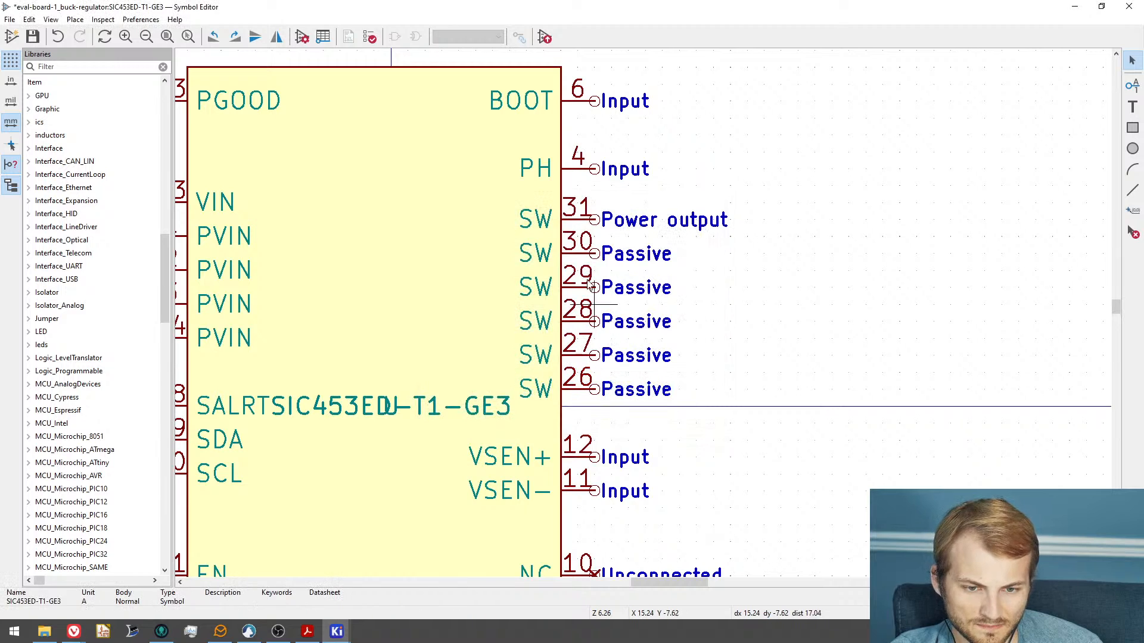
click(1129, 6)
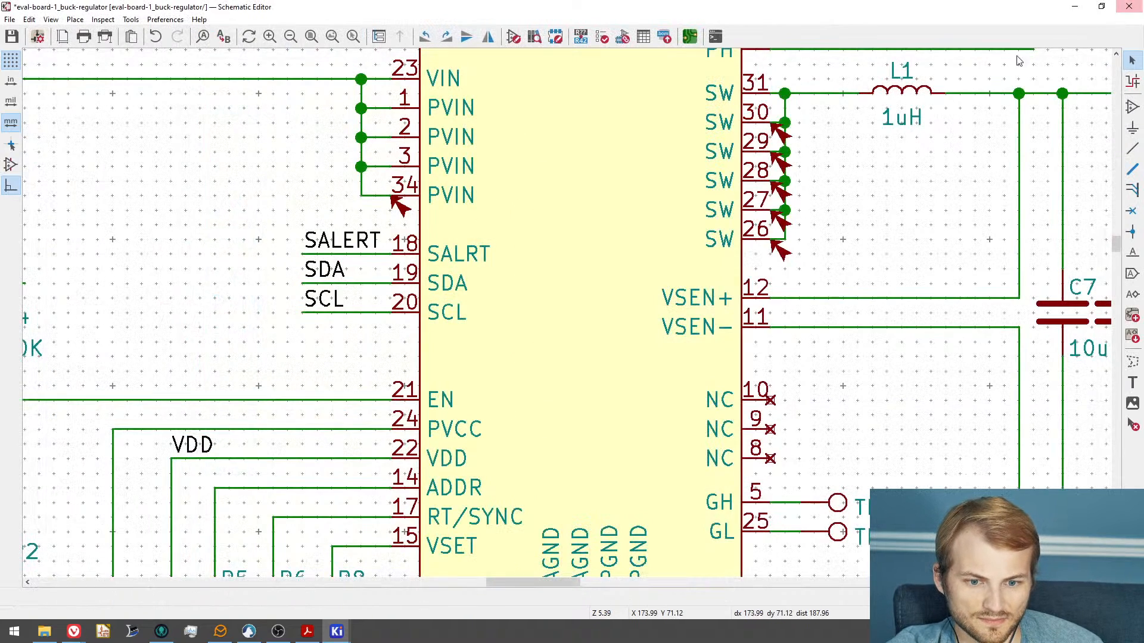
- Update the placed regulator symbol U1 from its library version
right_click(635, 148)
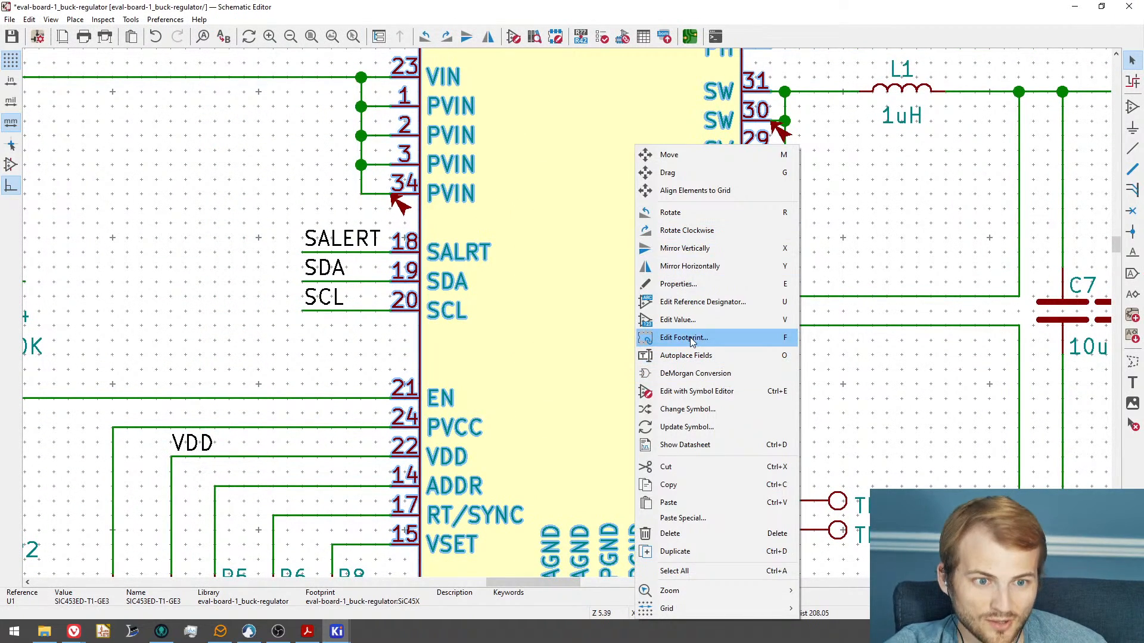
click(686, 427)
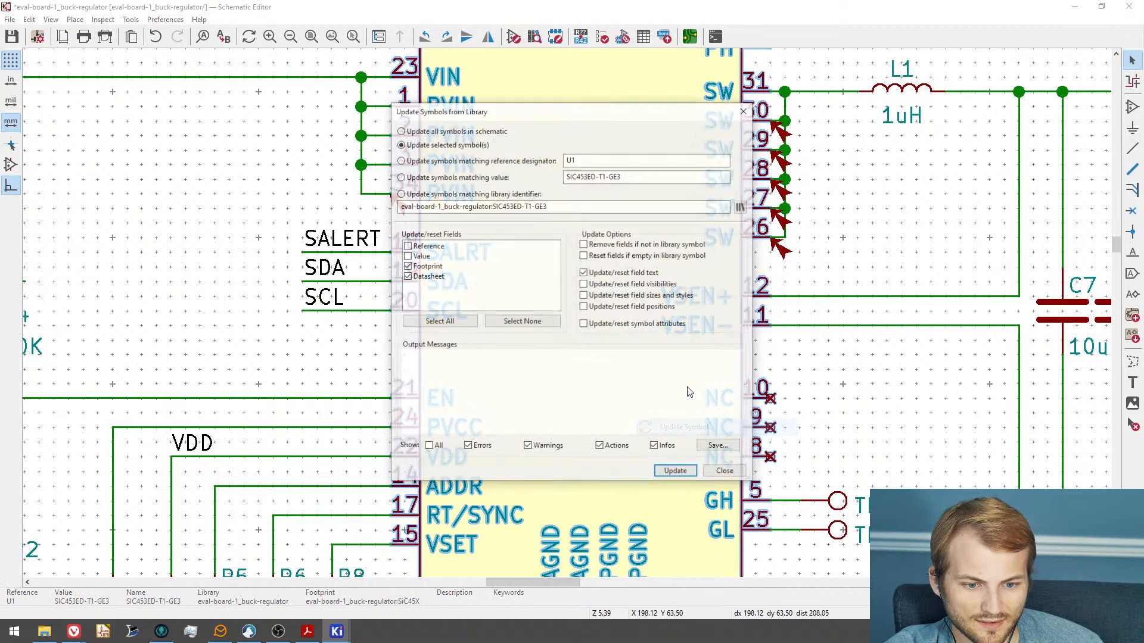
click(674, 470)
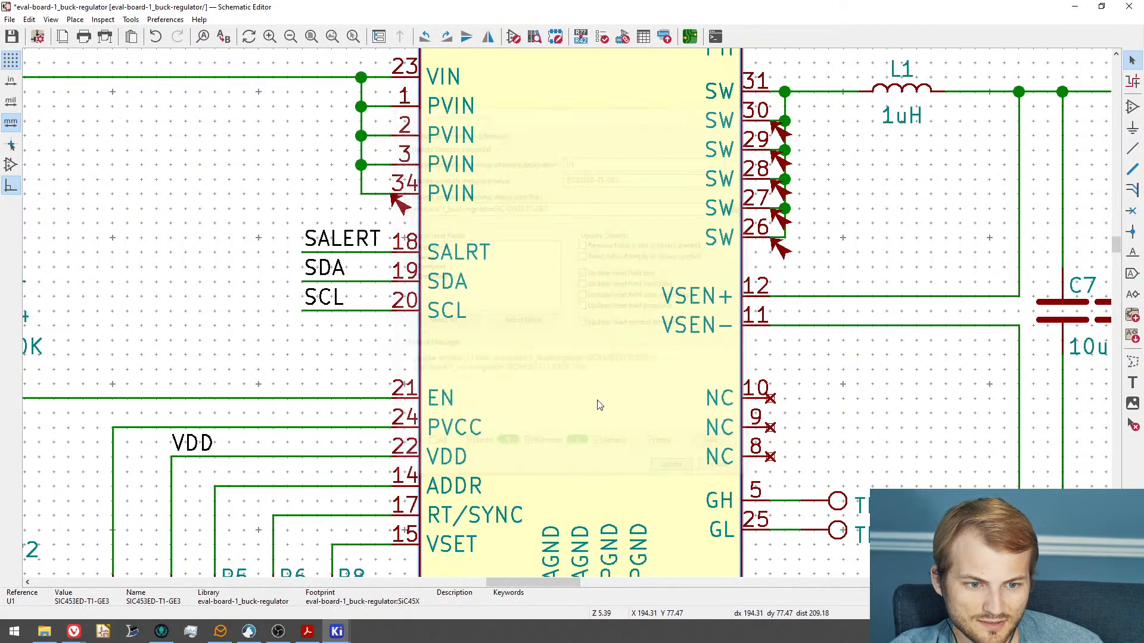
- Run the electrical rules check on the schematic and close its report
click(602, 37)
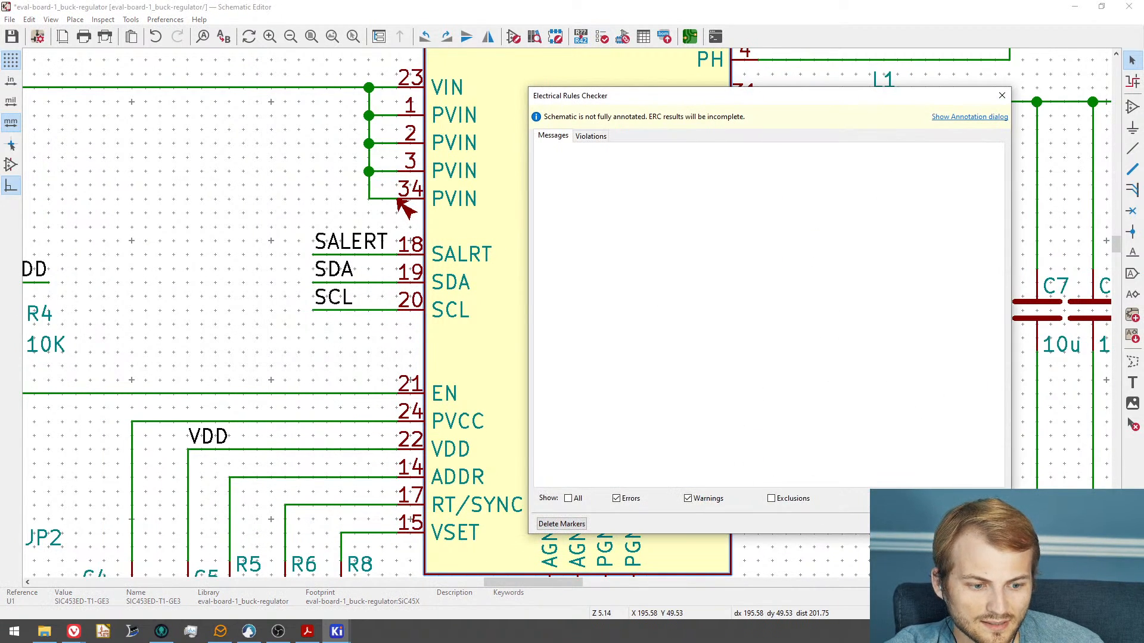
key(Return)
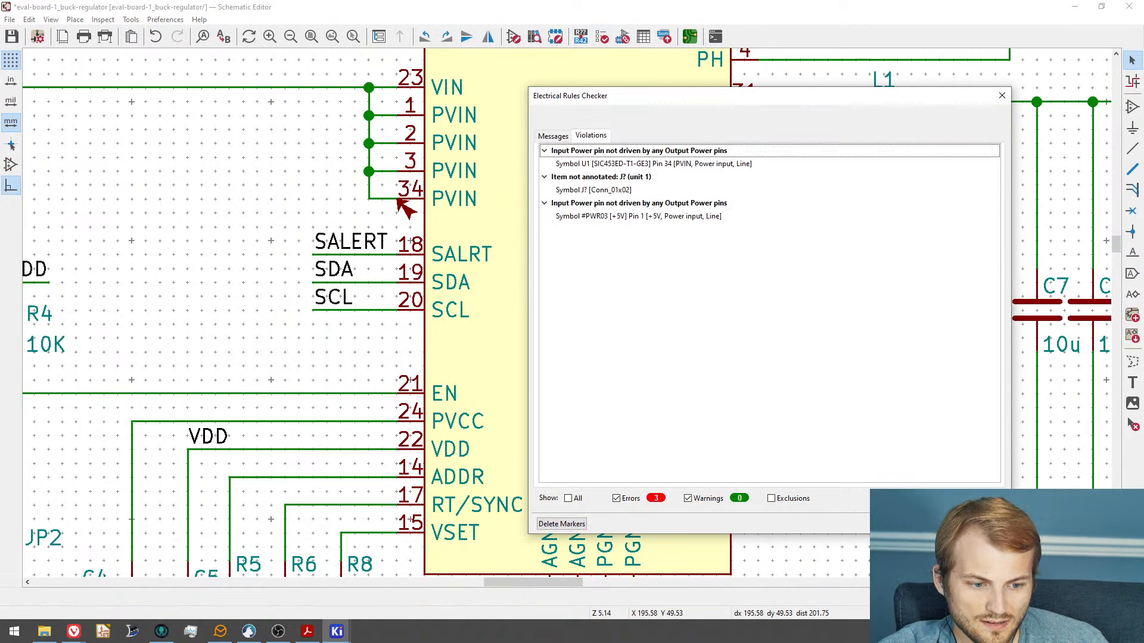
key(Escape)
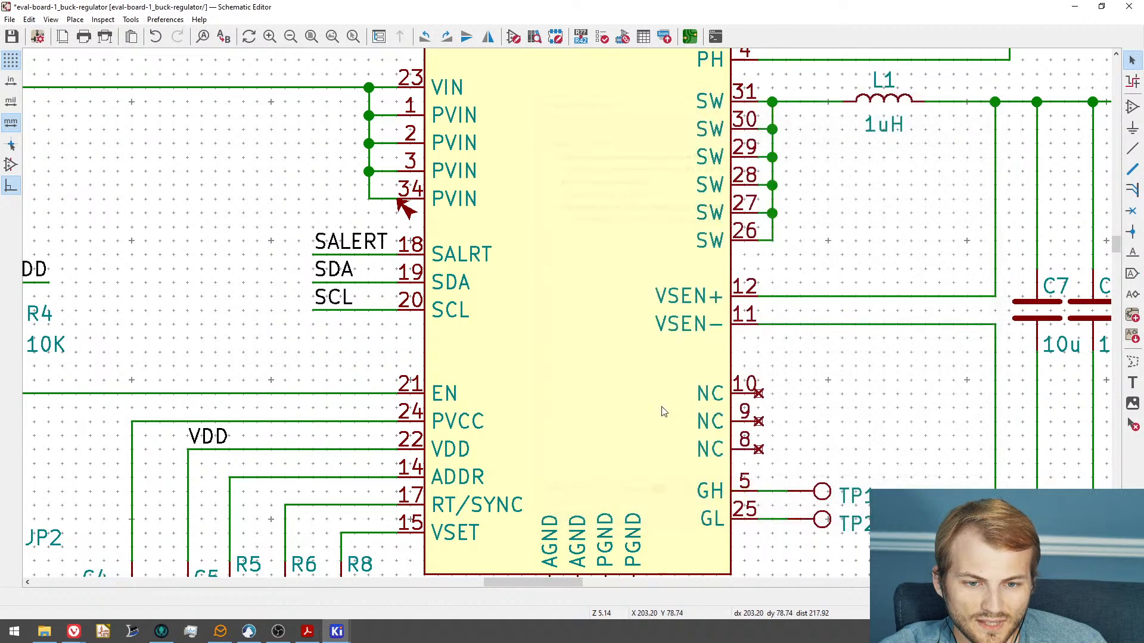
- Examine the error marker at the input connector and locate the ERC violations for U1 pin 34 and the unannotated connector J?
scroll(471, 334, down, 4)
middle_drag(255, 263, 554, 357)
middle_drag(286, 385, 691, 347)
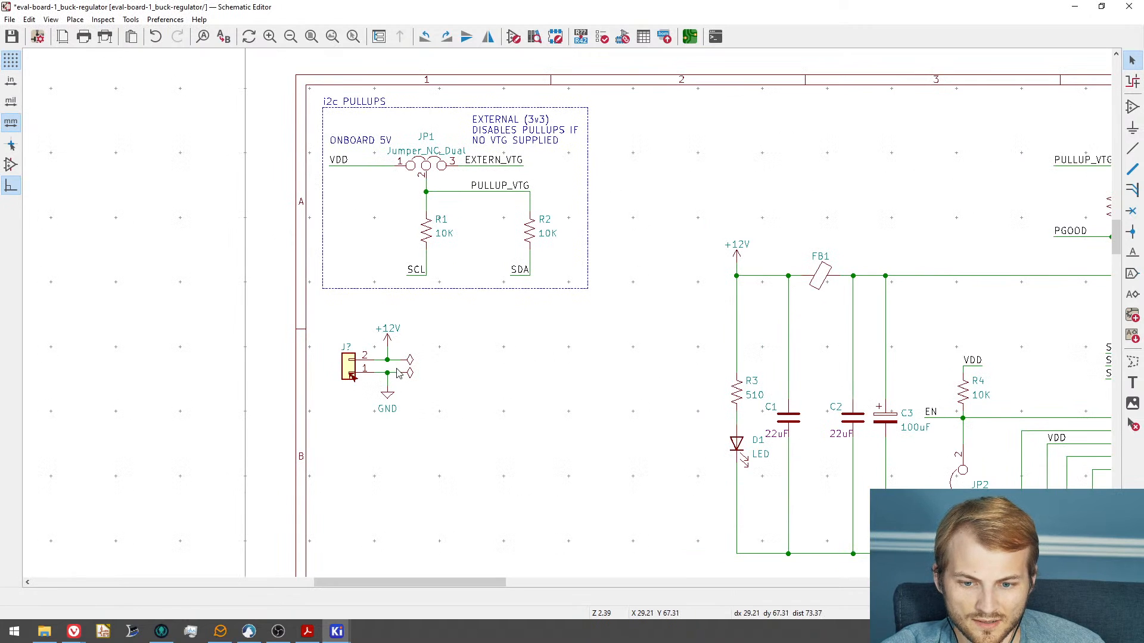
scroll(401, 373, up, 3)
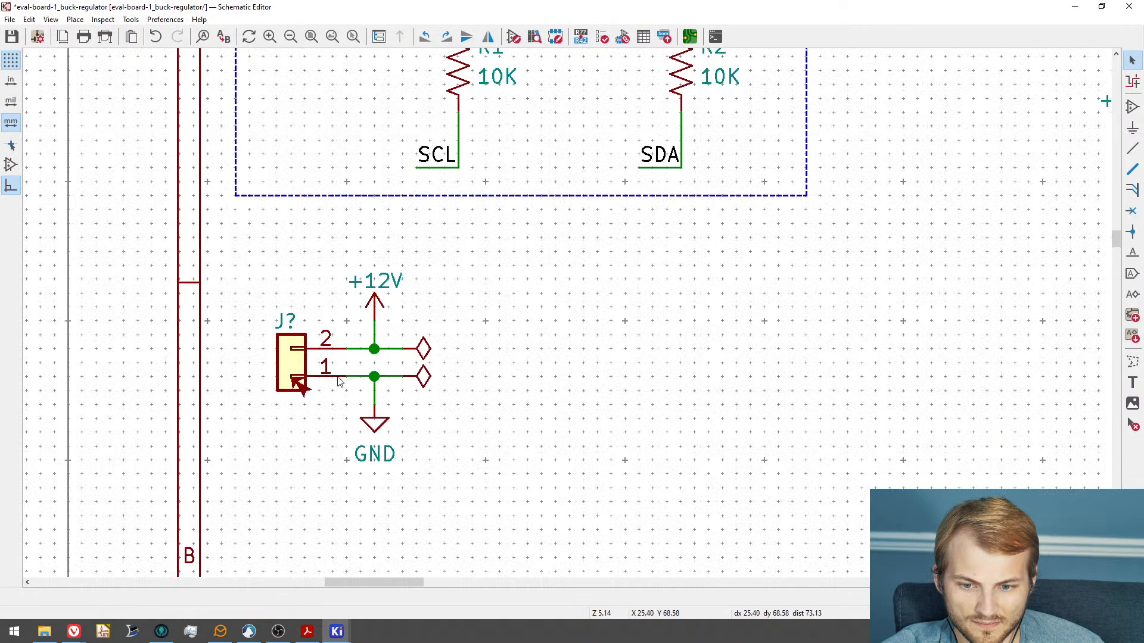
click(600, 37)
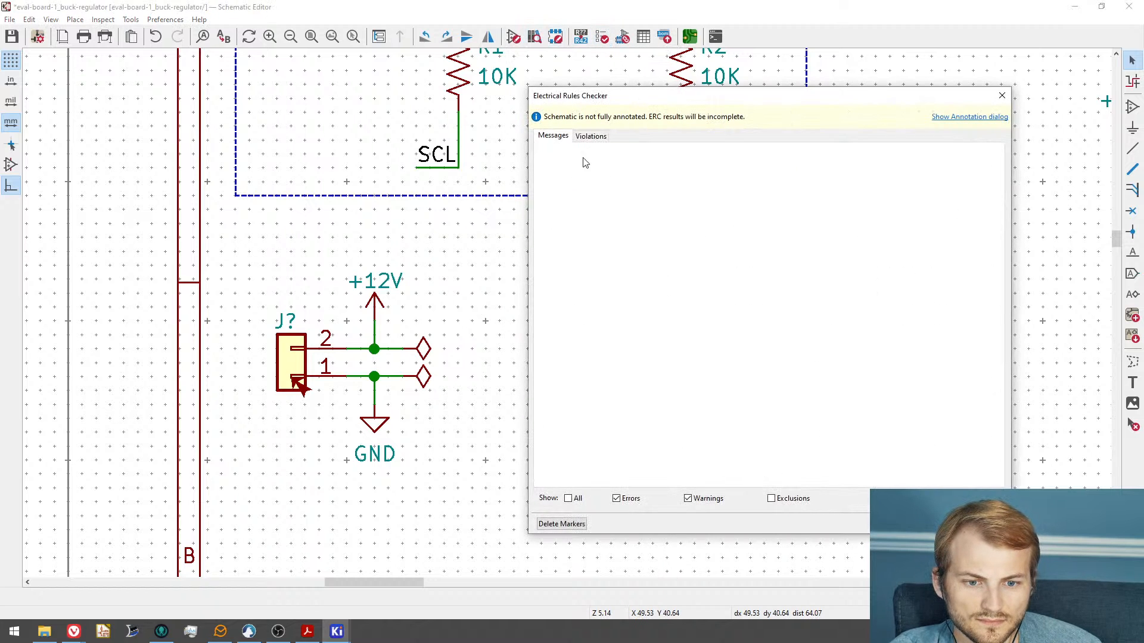
click(585, 136)
click(581, 177)
click(583, 164)
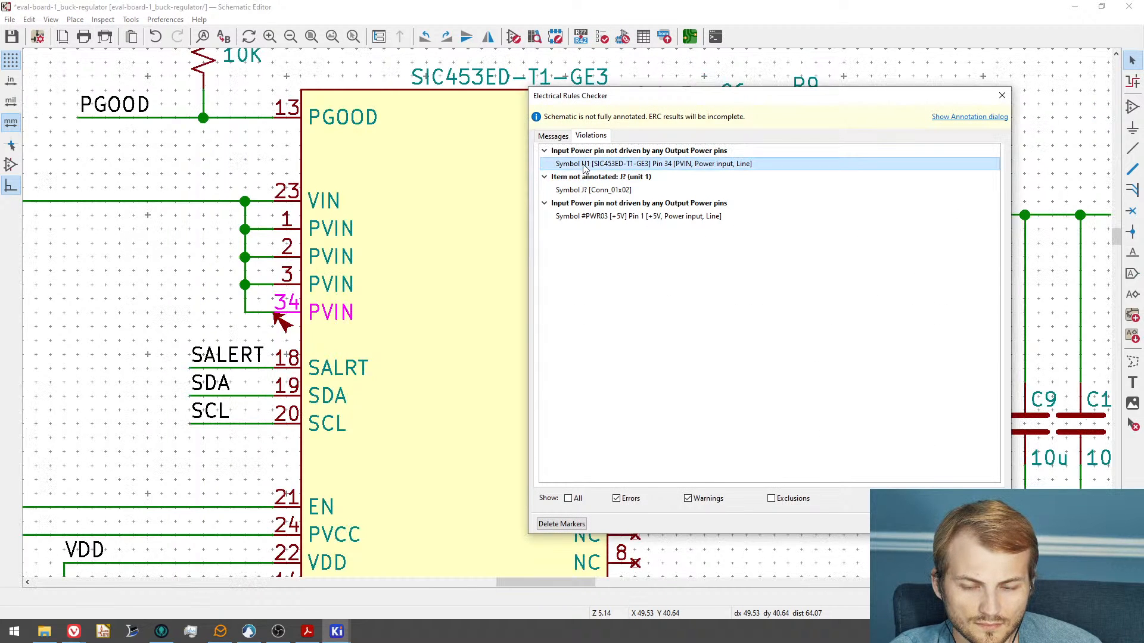
click(608, 190)
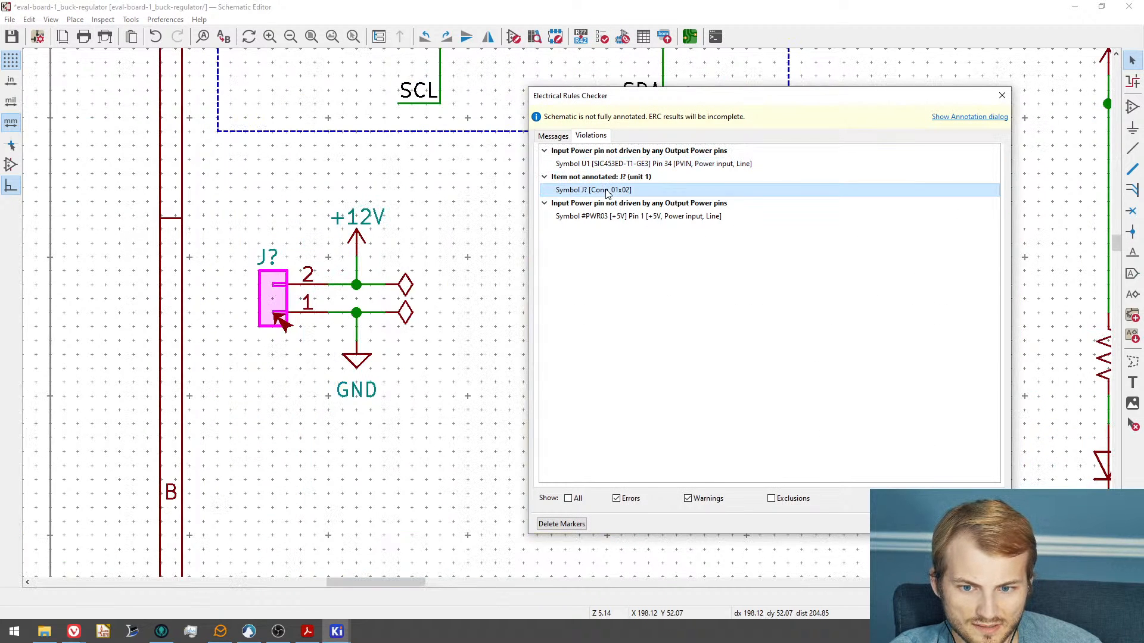
- Set the two-pin input connector's reference to J1 and rerun the electrical rules check
double_click(268, 257)
text(1)
key(Return)
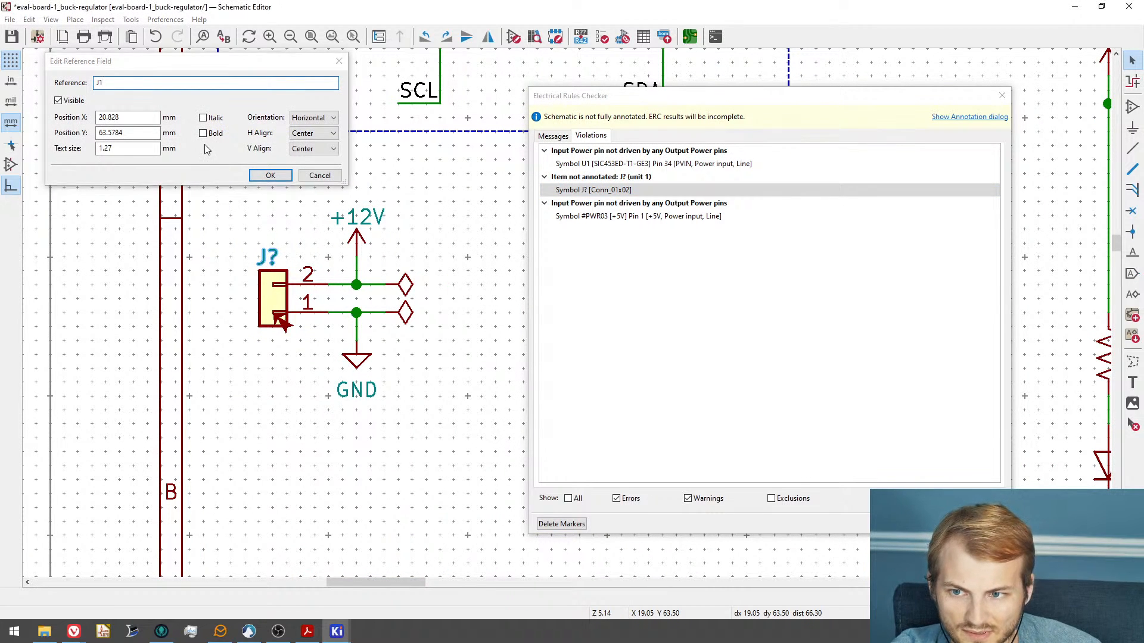
click(932, 523)
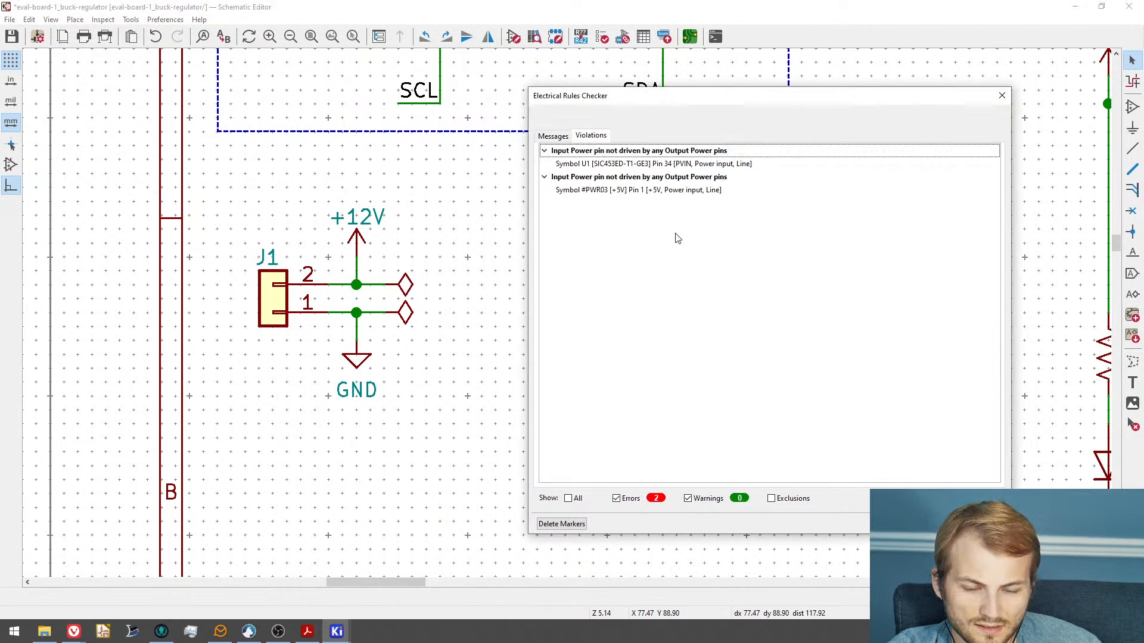
- Locate the undriven power pin violations at U1 pin 34 and the +5V symbol, and clear the ERC markers
click(611, 166)
click(598, 191)
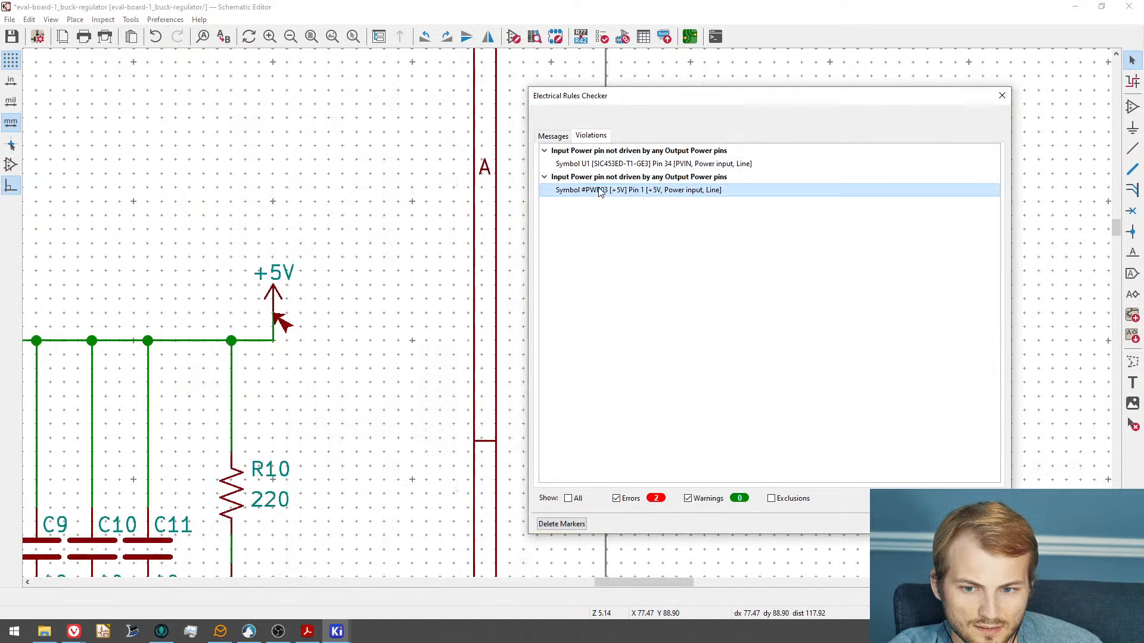
scroll(421, 277, down, 3)
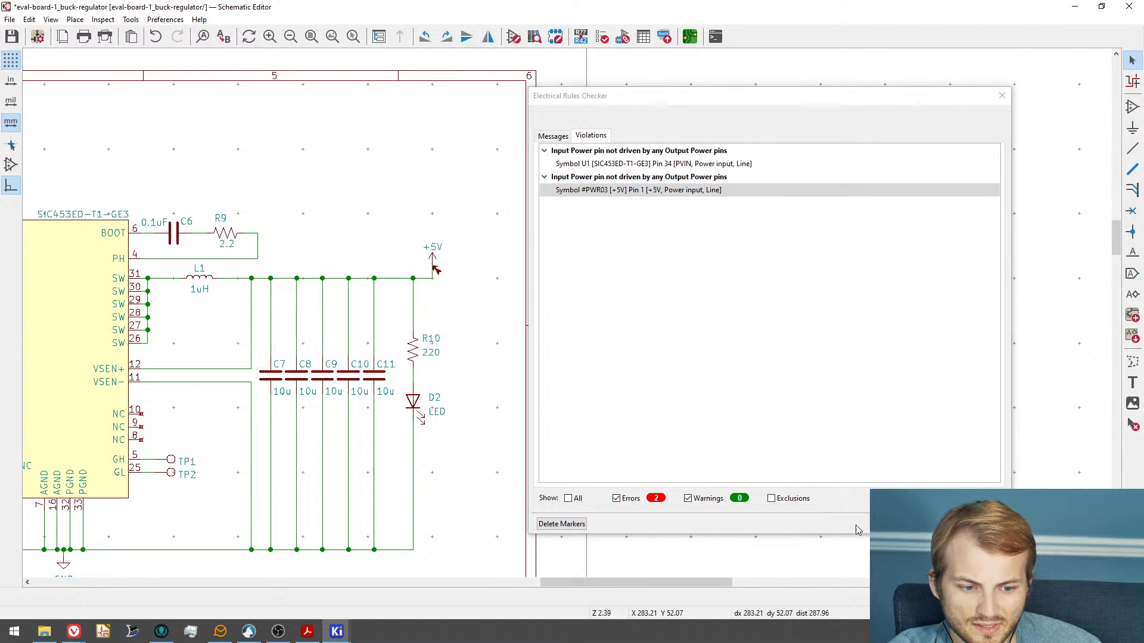
click(553, 528)
click(975, 523)
- Duplicate the +12V power flag at J1 and place the copy upright just above the C2 junction beside ferrite bead FB1
middle_drag(417, 322, 861, 343)
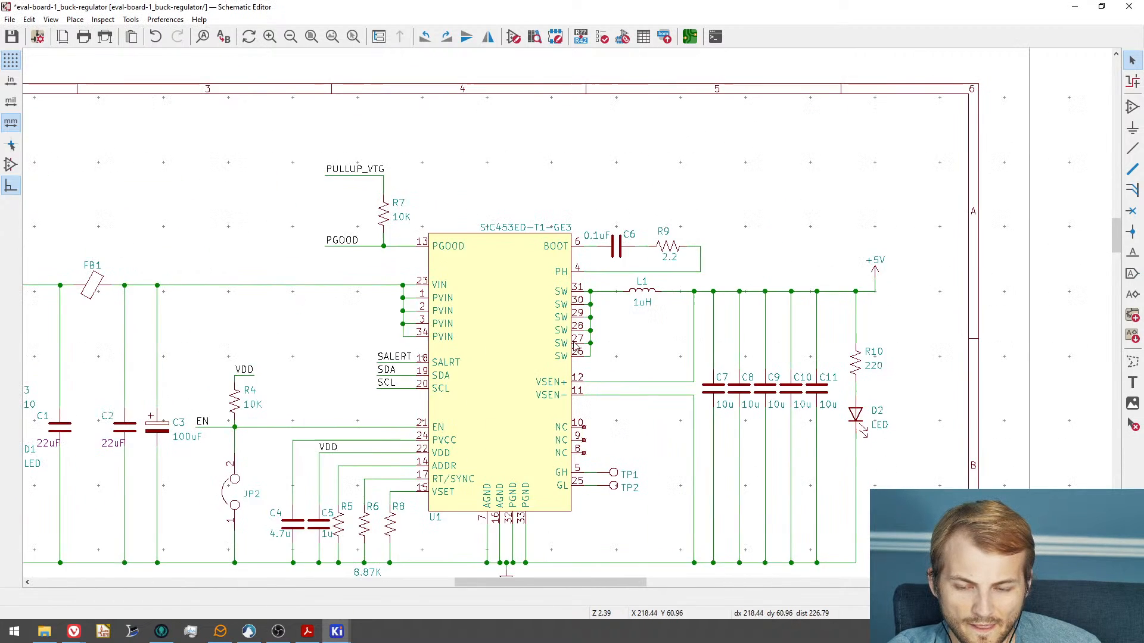
middle_drag(360, 343, 517, 336)
scroll(514, 332, up, 1)
middle_drag(302, 303, 696, 308)
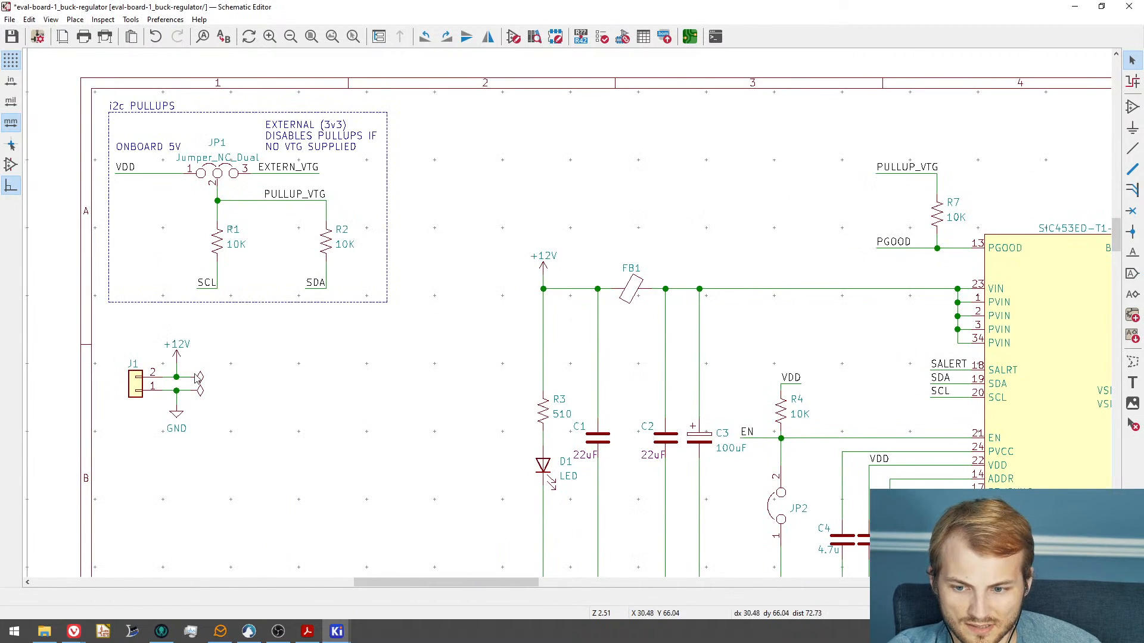
click(200, 377)
key(c)
click(200, 377)
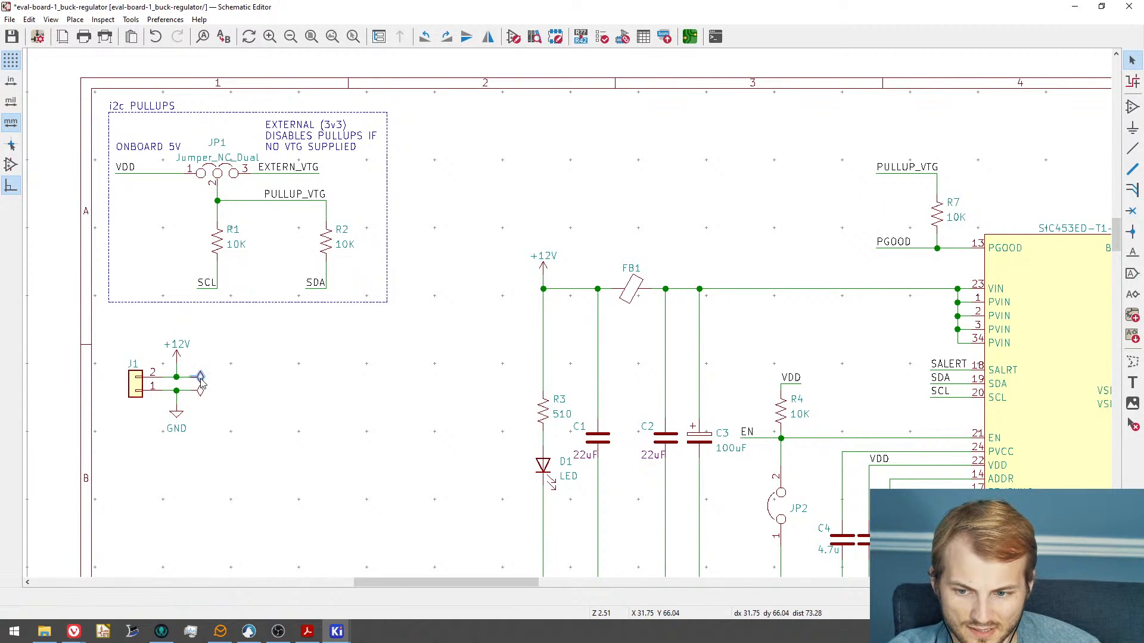
key(ctrl+d)
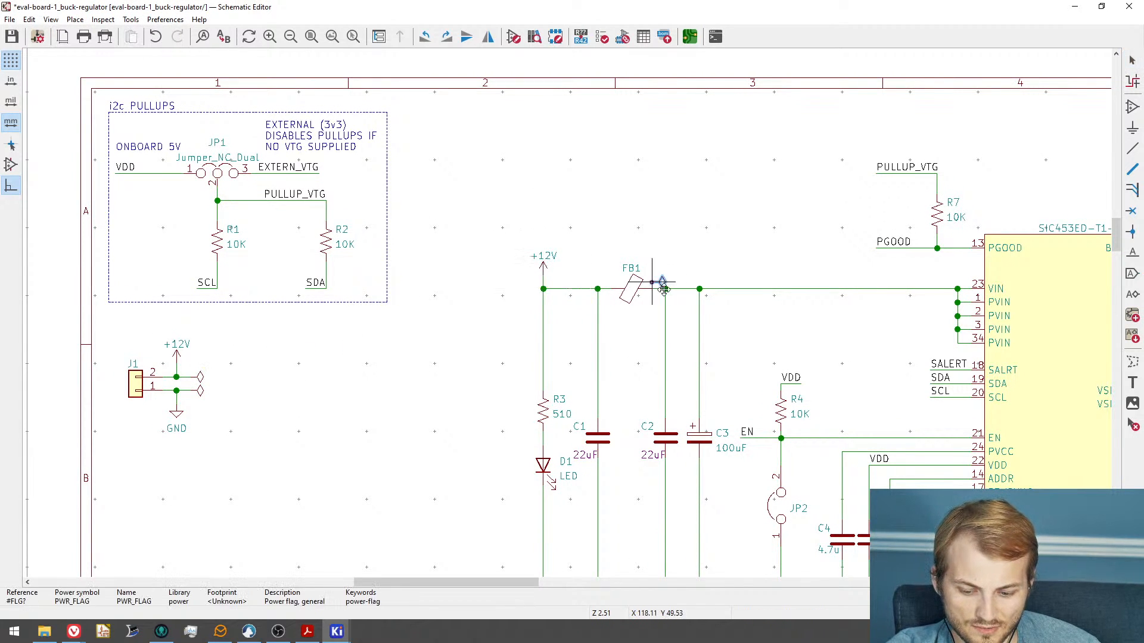
scroll(693, 295, up, 5)
key(r)
key(r)
key(r)
key(r)
key(r)
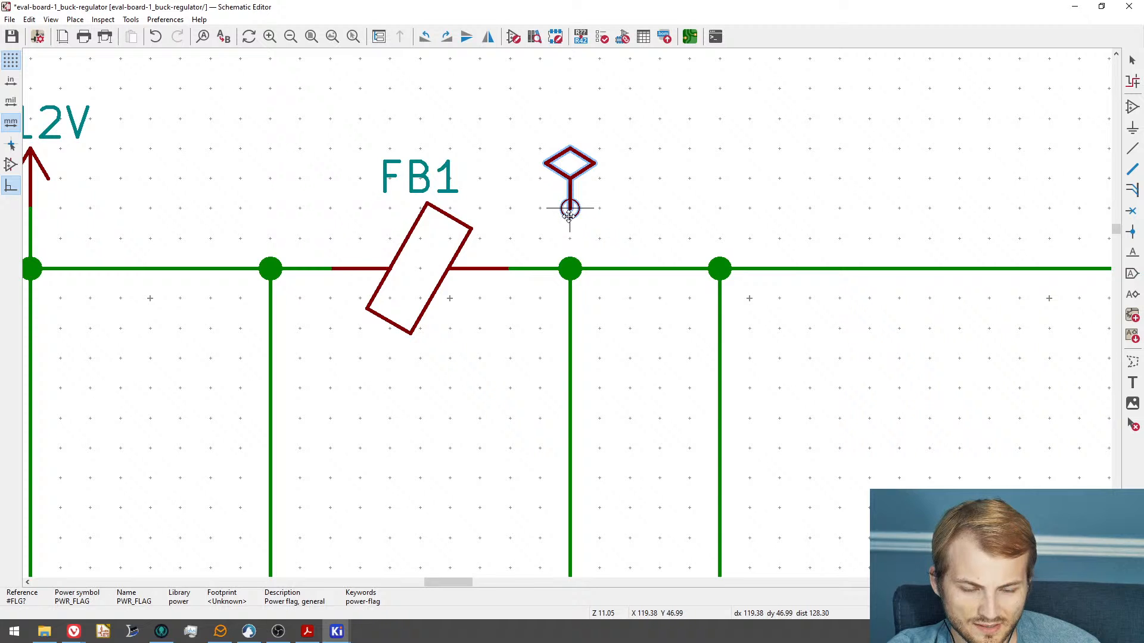
click(569, 212)
- Wire the new power flag down to the junction of FB1 and C2
key(w)
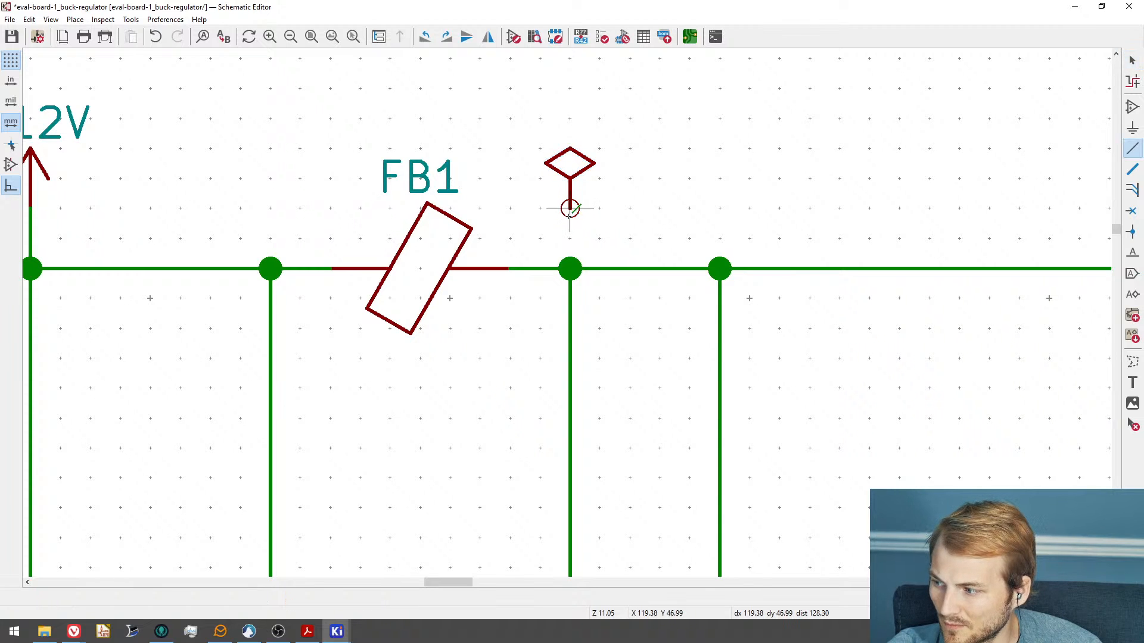
click(570, 269)
scroll(561, 233, down, 3)
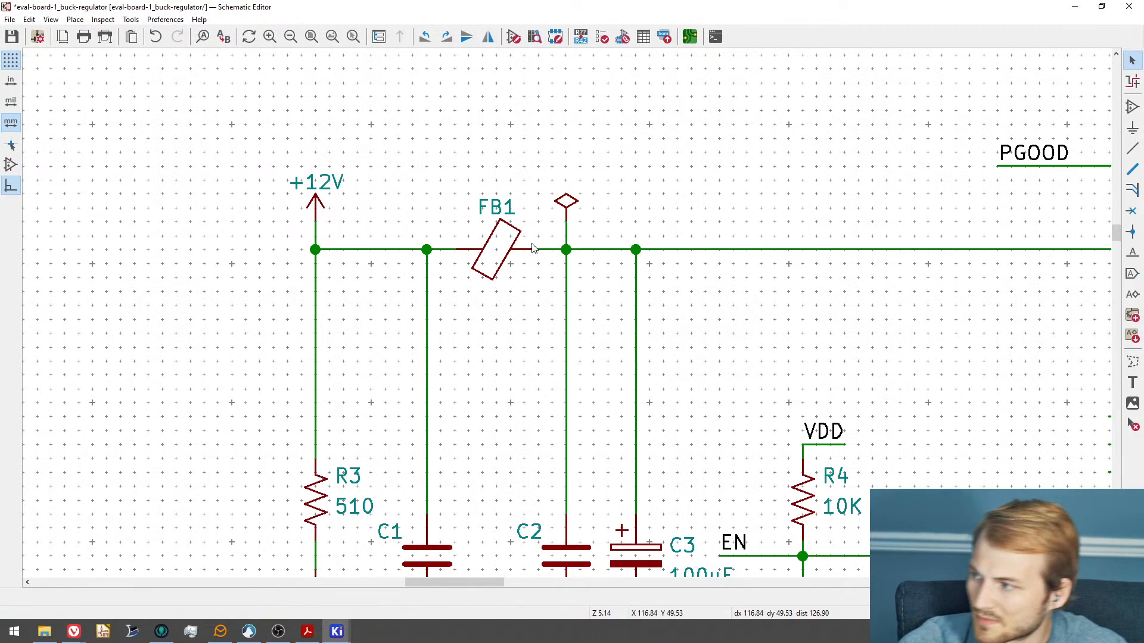
- Review the I2C pull-up block, input connector J1 and U1's PGOOD, SALERT, SDA, SCL and EN nets for signals needing an external connection
scroll(442, 252, down, 3)
shift+scroll(517, 197, down, 3)
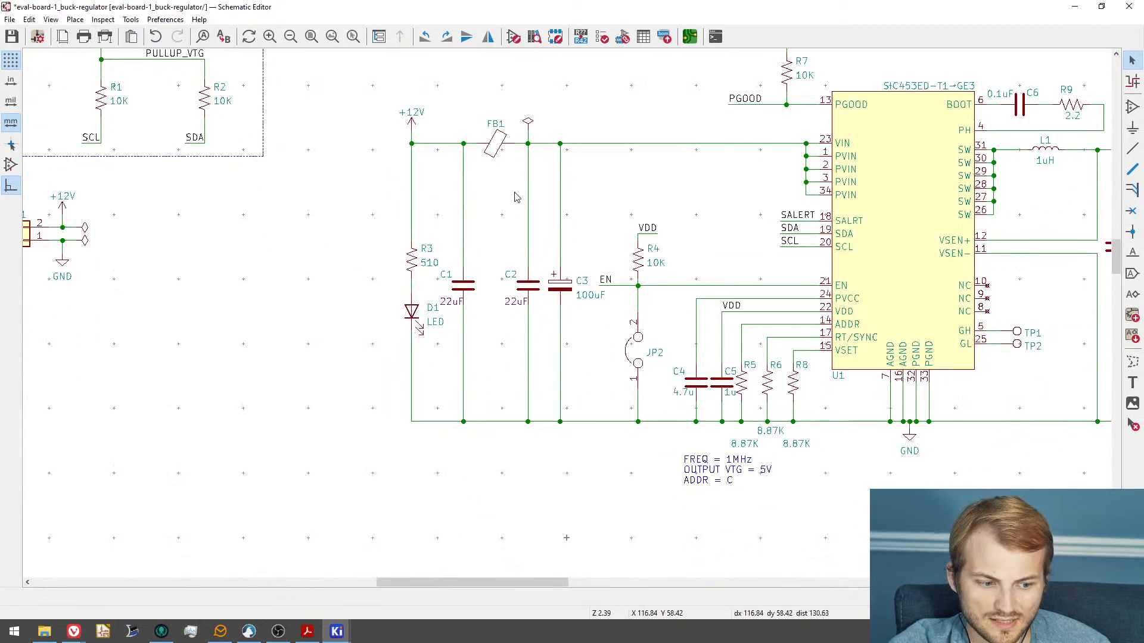
scroll(499, 138, down, 4)
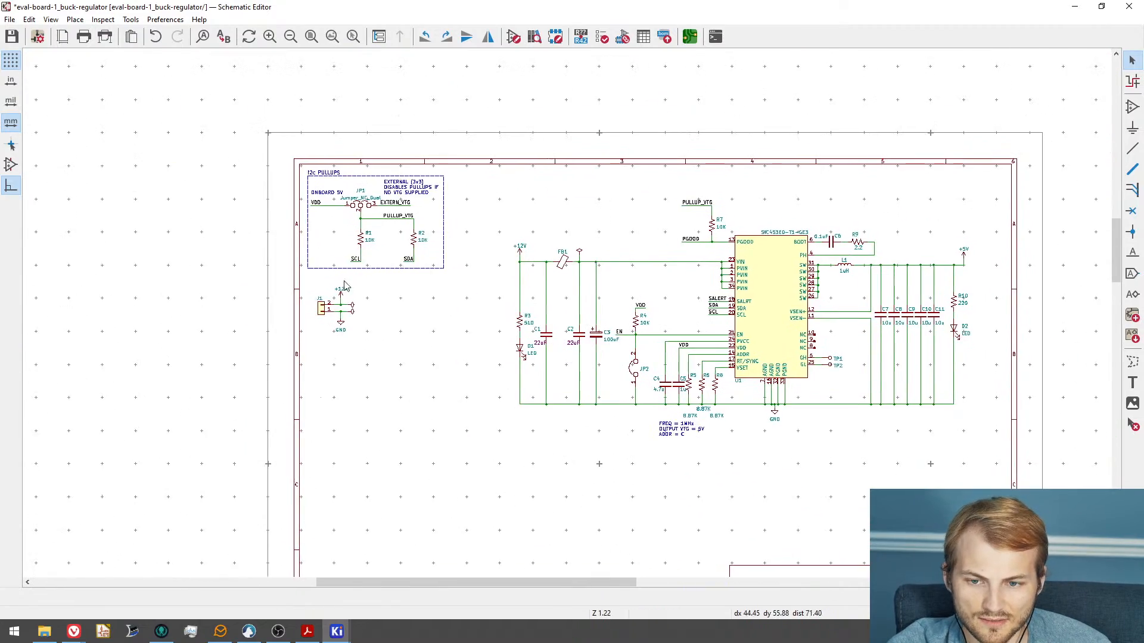
scroll(330, 319, up, 4)
middle_drag(613, 318, 372, 305)
middle_drag(699, 306, 273, 296)
middle_drag(445, 247, 701, 325)
scroll(699, 325, down, 2)
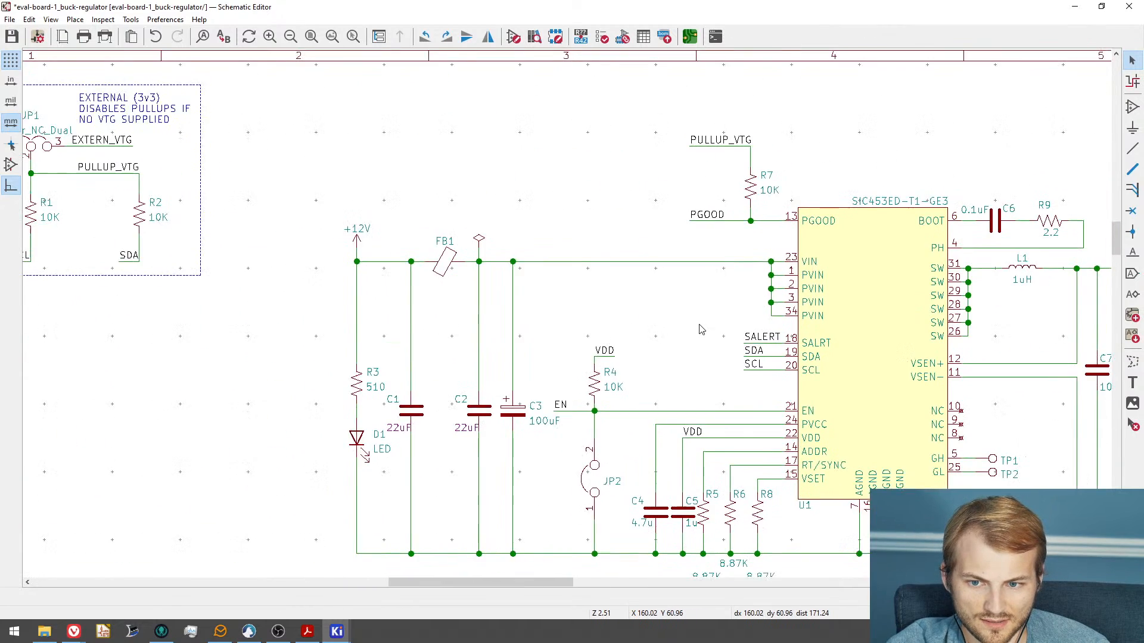
middle_drag(286, 283, 567, 281)
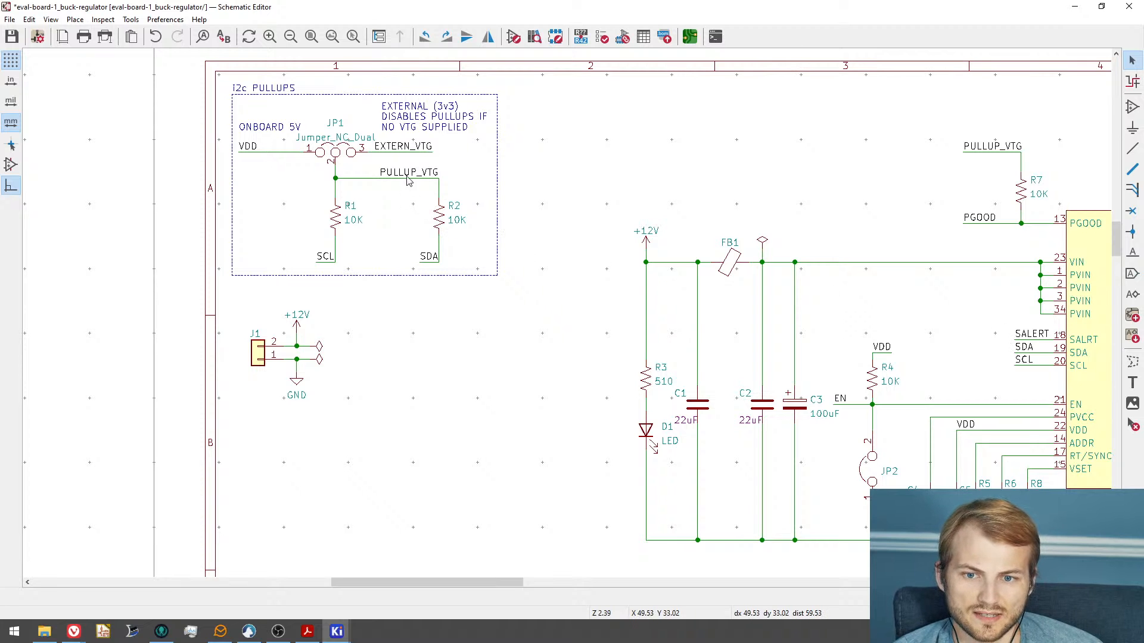
middle_drag(701, 225, 454, 218)
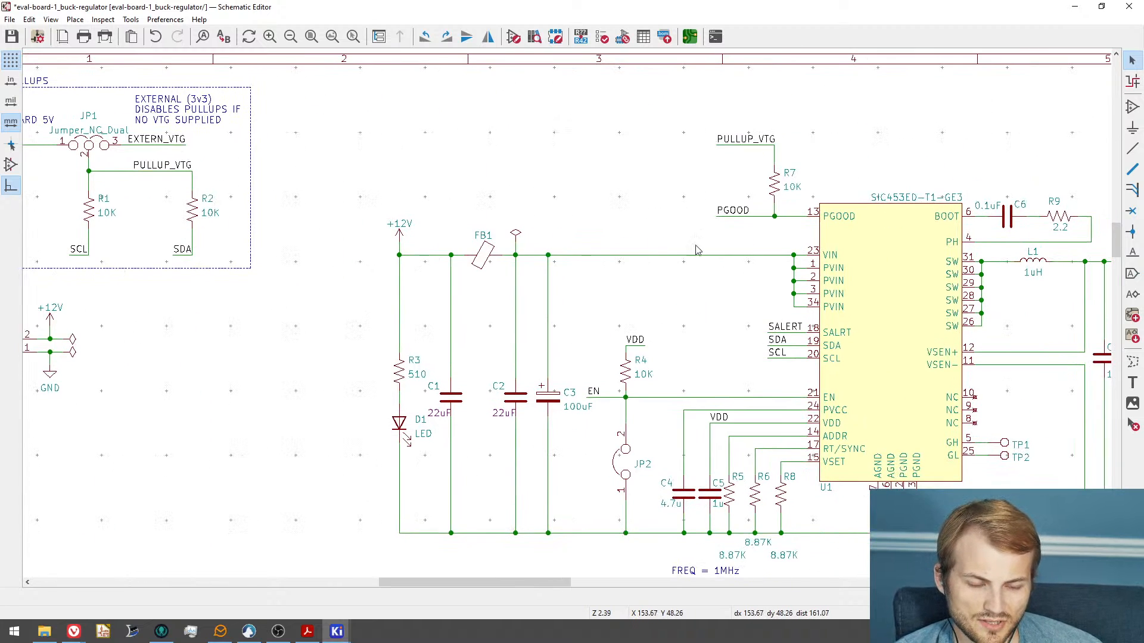
middle_drag(750, 223, 451, 192)
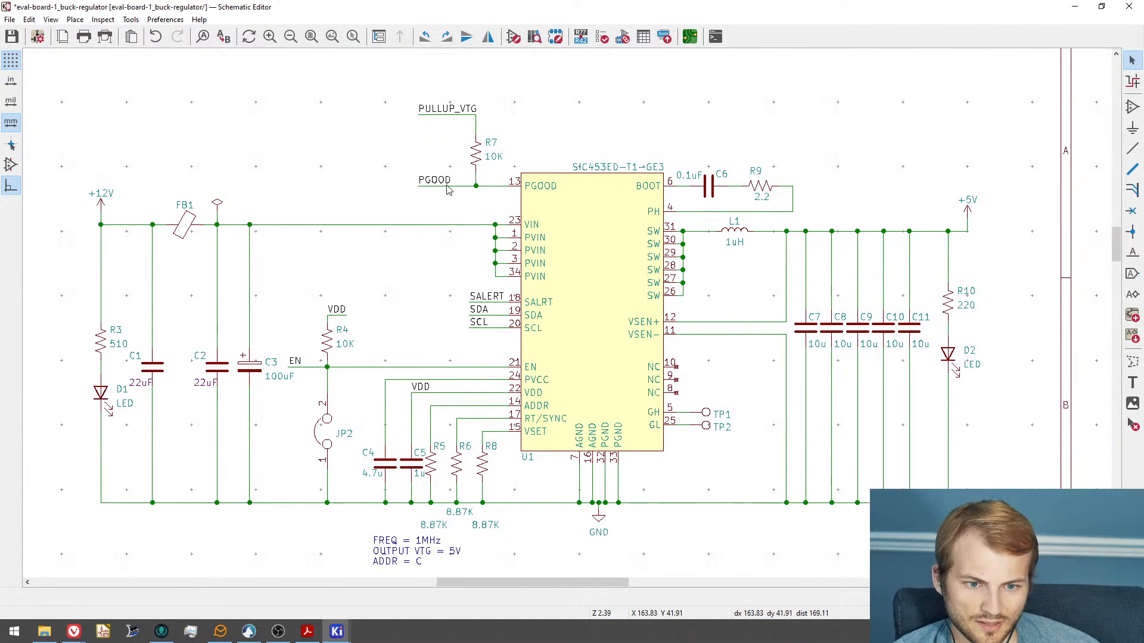
middle_drag(479, 204, 1044, 183)
middle_drag(897, 231, 421, 235)
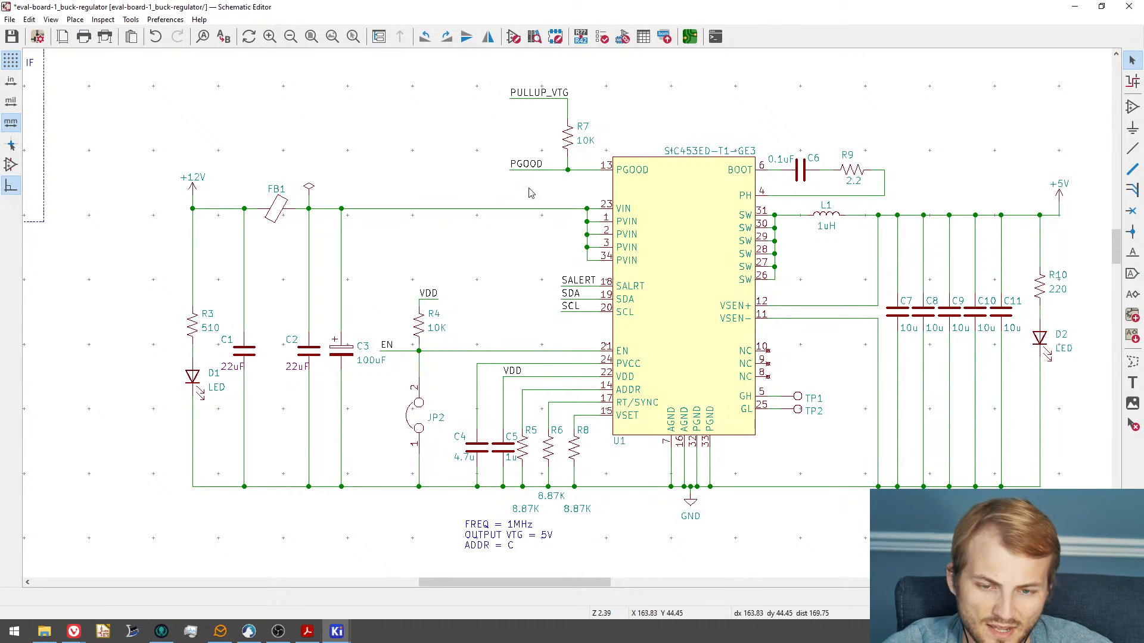
click(523, 165)
click(483, 191)
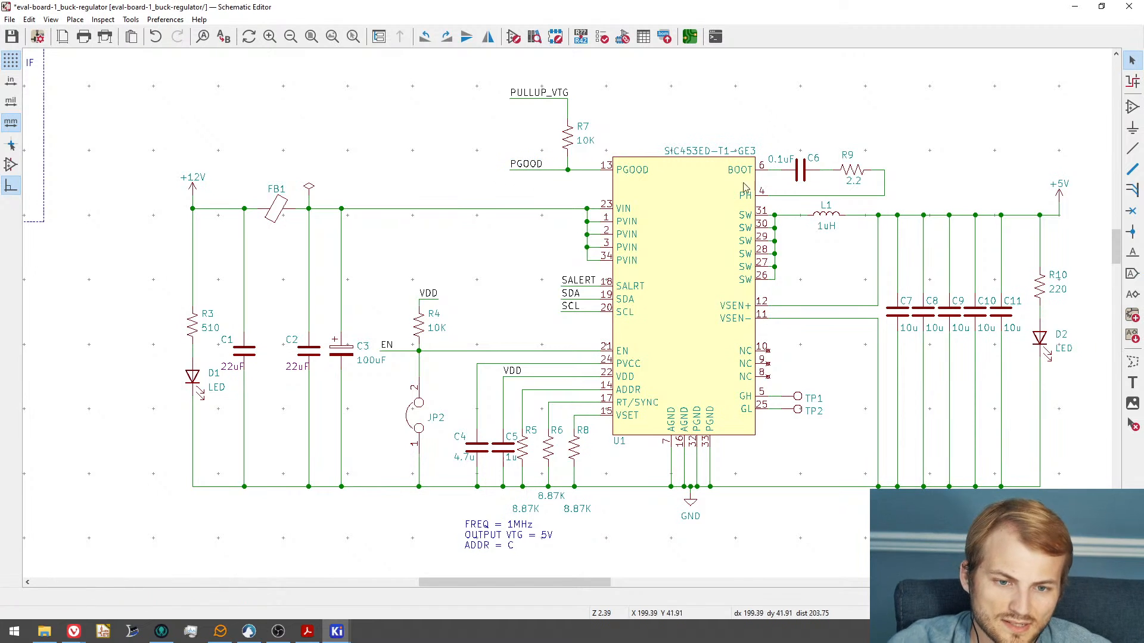
middle_drag(453, 198, 549, 143)
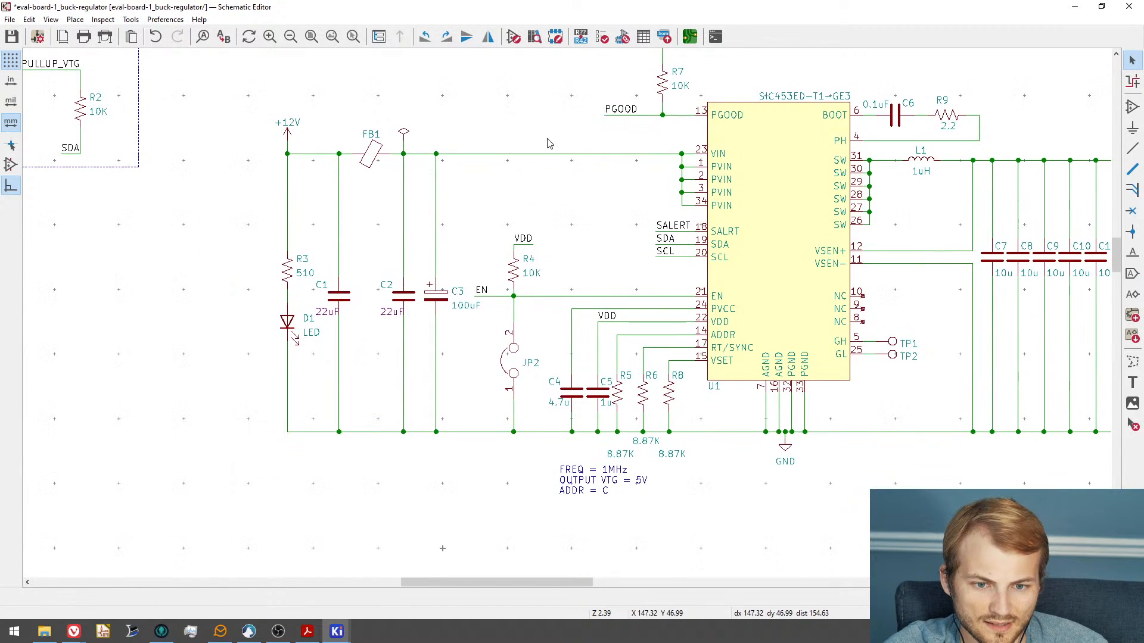
middle_drag(646, 231, 625, 281)
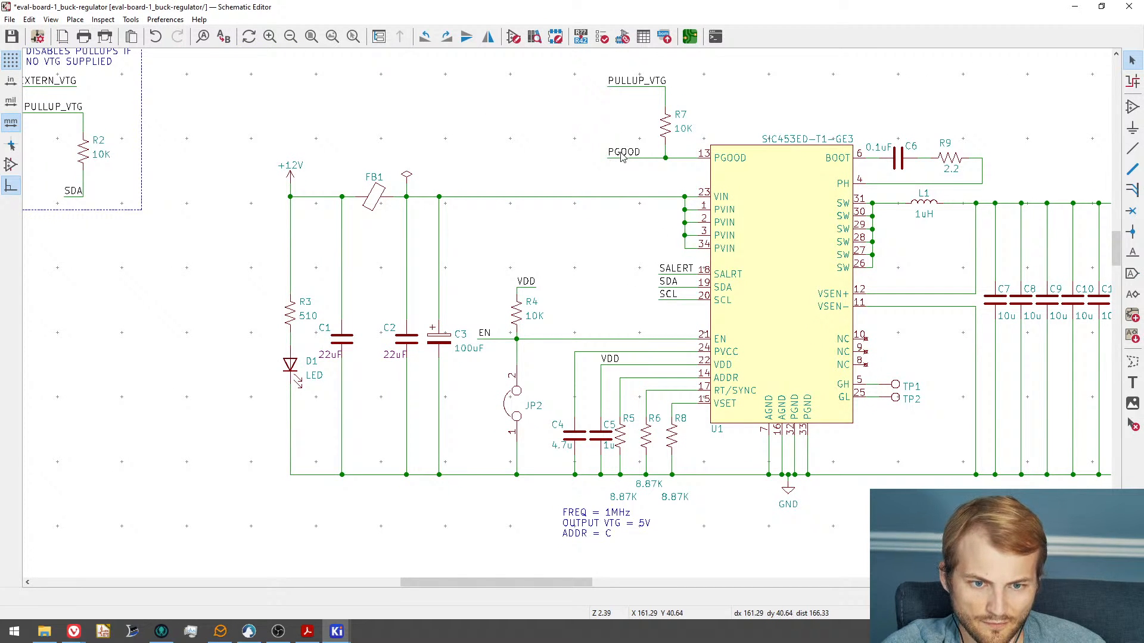
middle_drag(361, 190, 719, 229)
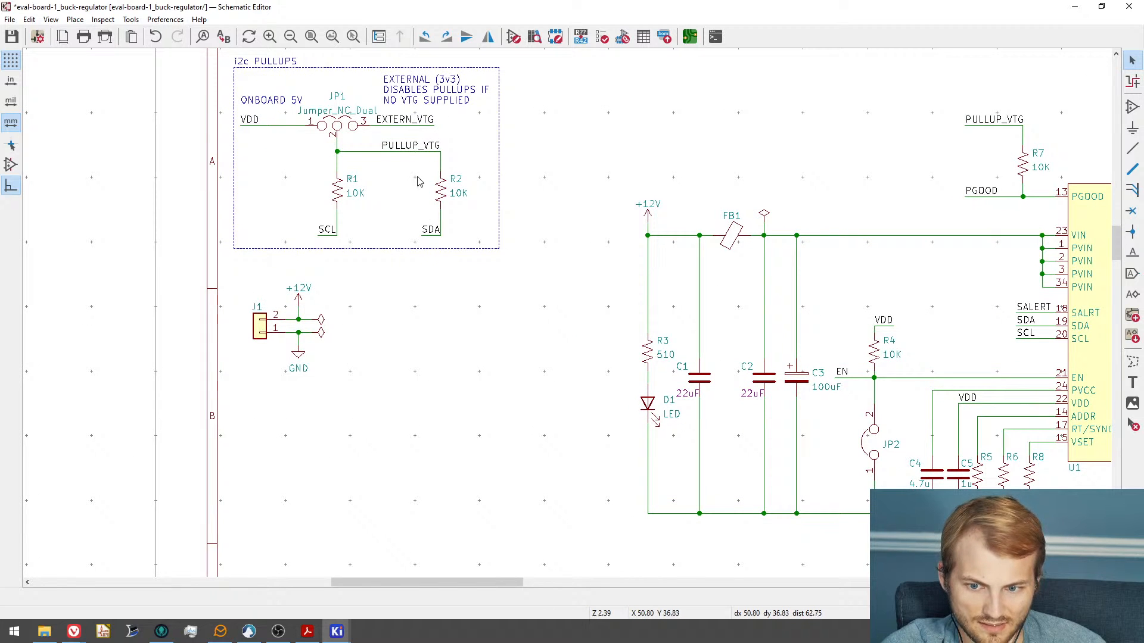
middle_drag(796, 231, 897, 190)
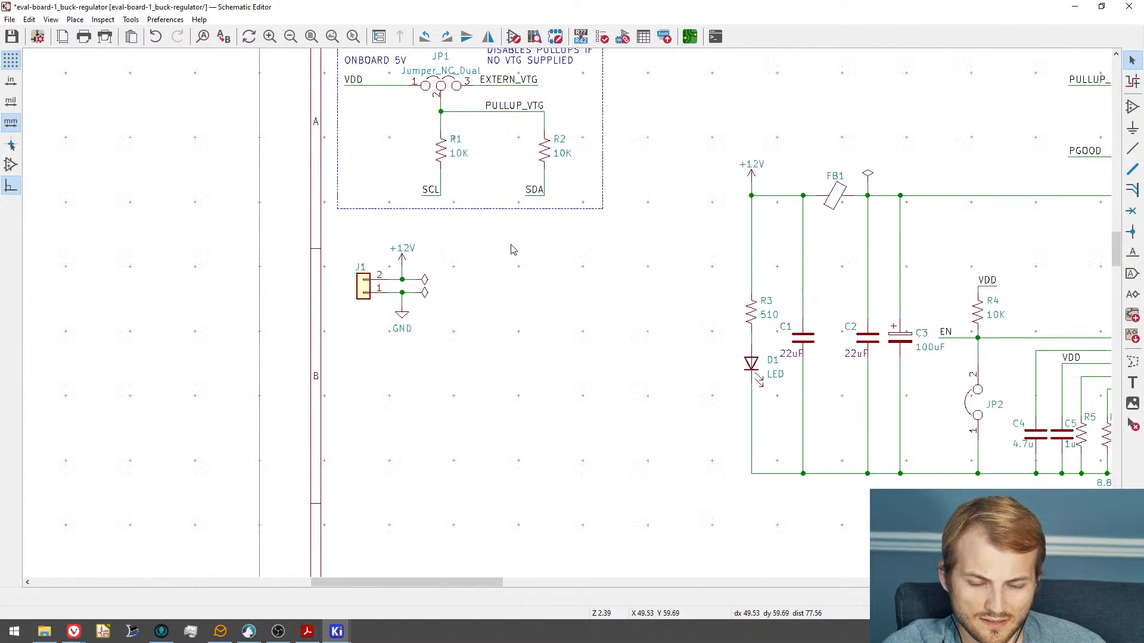
- Add the generic six-pin connector Conn_01x06, rotate it 180 degrees so its pins face right, and place it below J1
middle_drag(509, 249, 608, 197)
key(a)
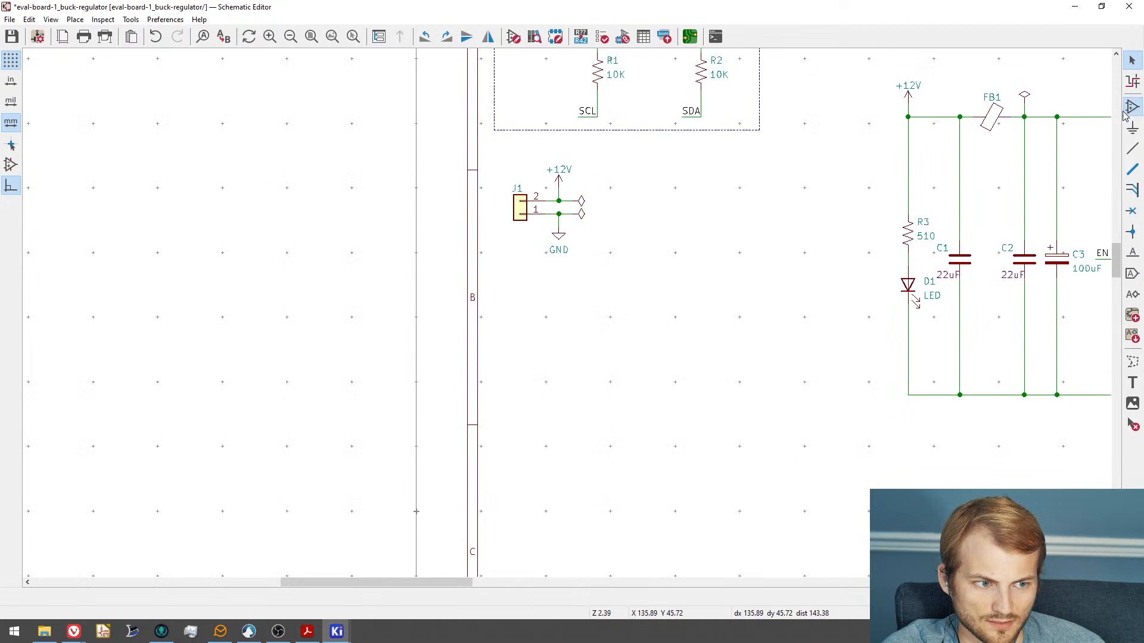
text(01x06)
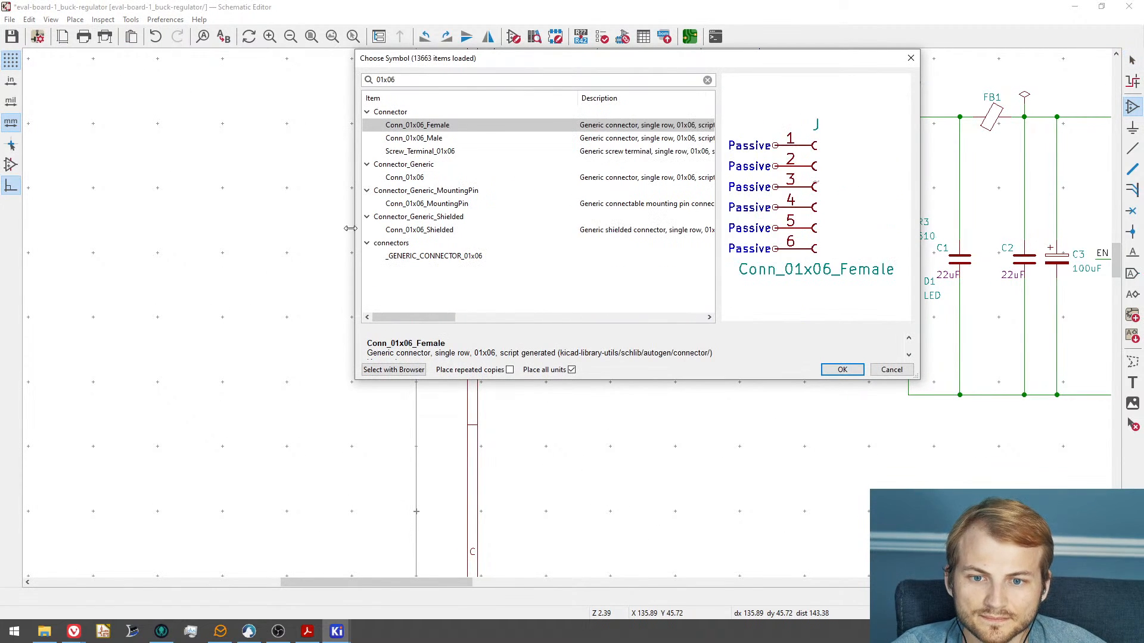
key(Down)
key(Down)
key(Down)
key(Down)
key(Return)
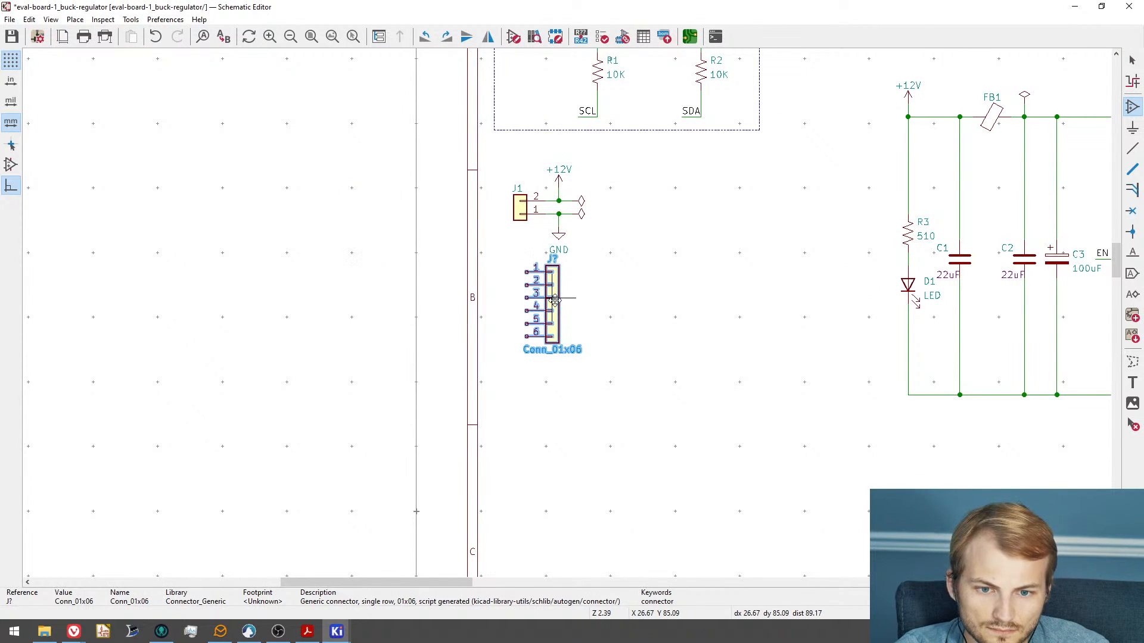
key(r)
key(r)
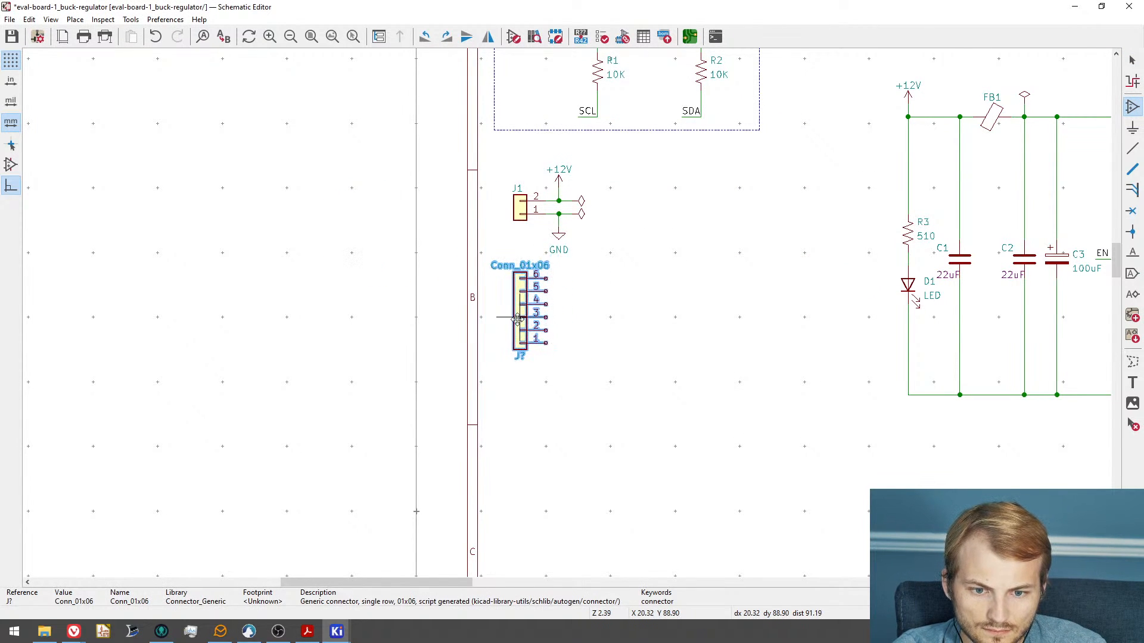
click(520, 329)
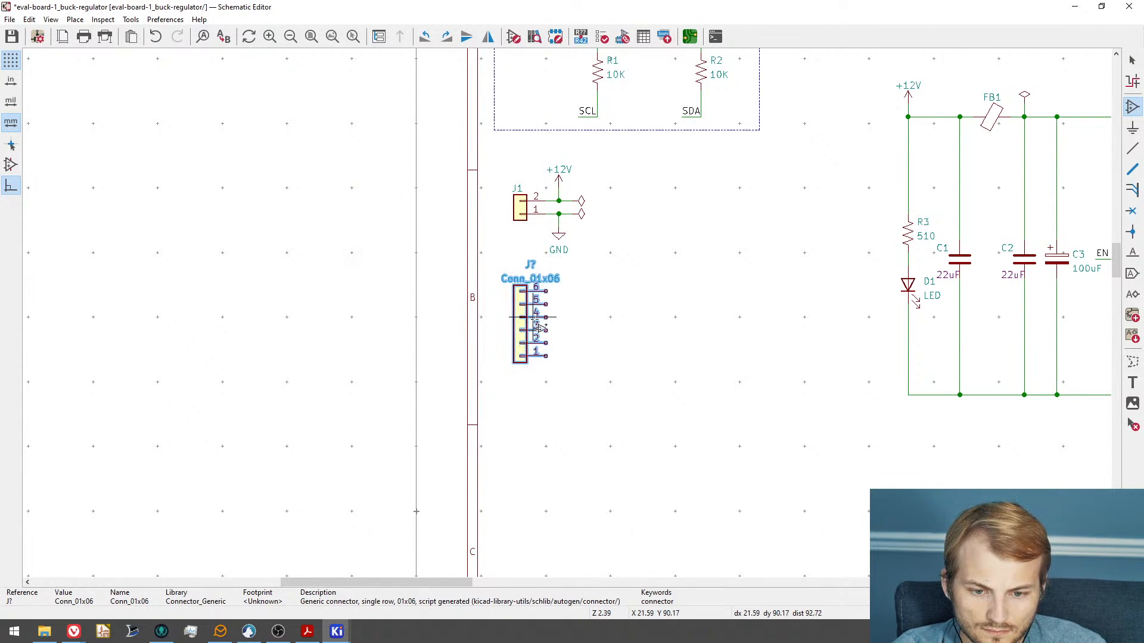
- Hide the Conn_01x06 value text of the six-pin connector
scroll(548, 276, up, 3)
key(v)
click(58, 100)
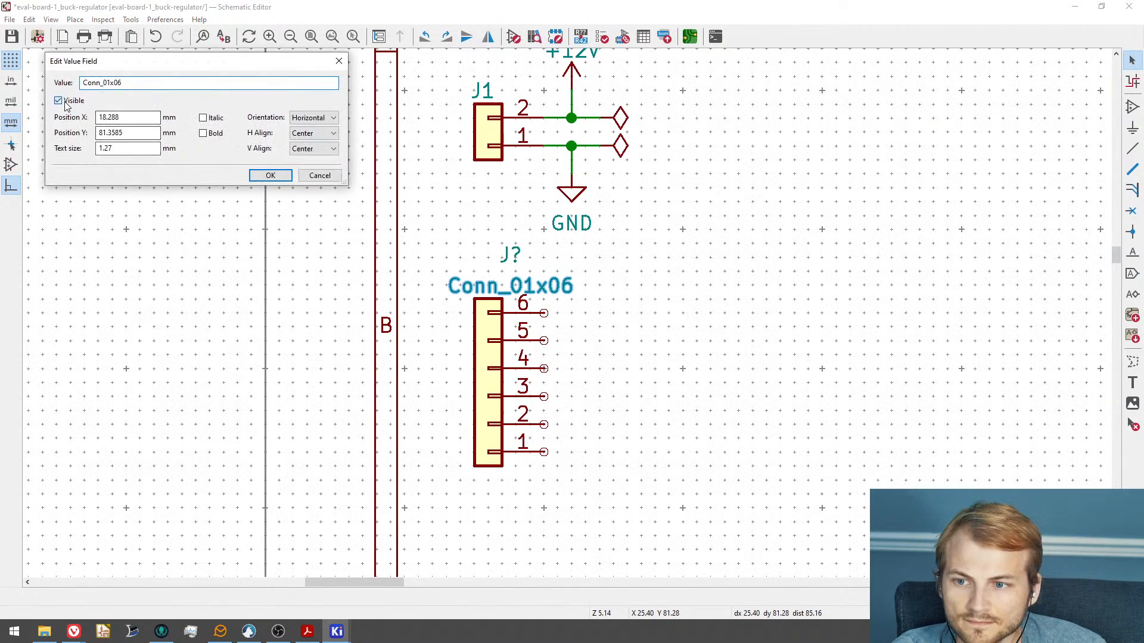
click(263, 176)
- Duplicate J1's GND symbol below the six-pin connector and wire it to the connector's pin 1
shift+scroll(570, 149, down, 1)
click(574, 148)
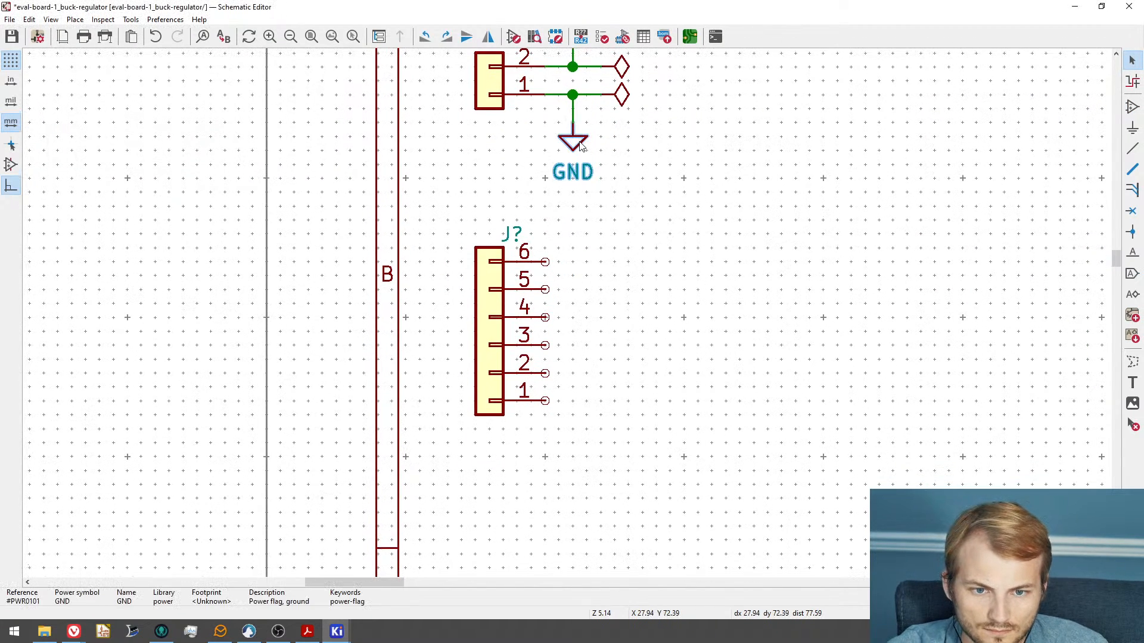
key(ctrl+d)
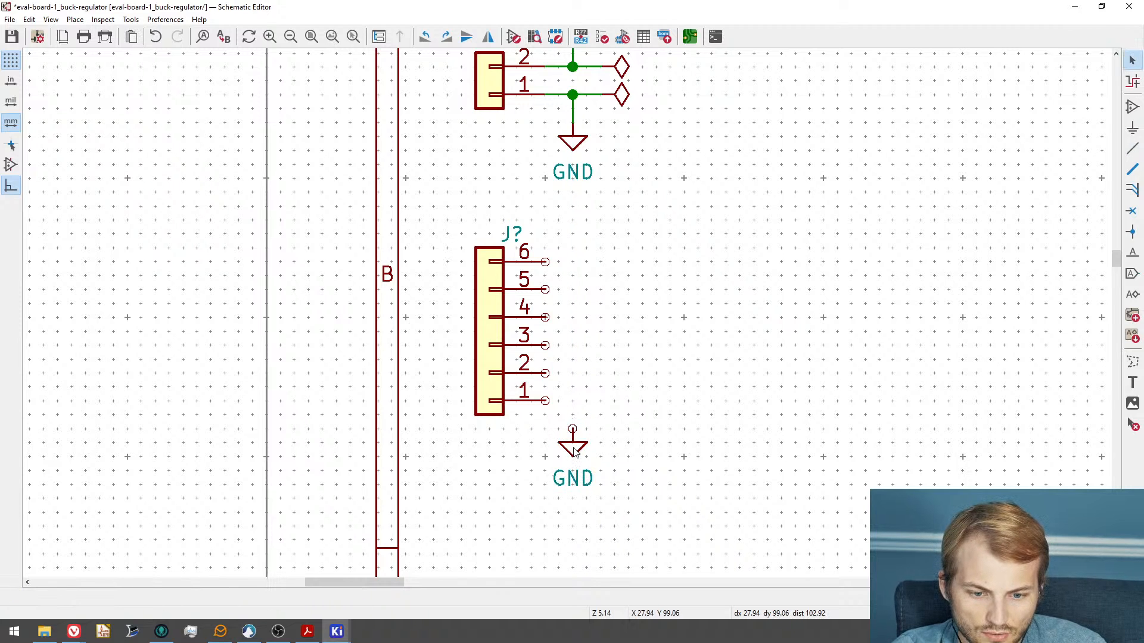
key(Escape)
click(574, 143)
key(ctrl+d)
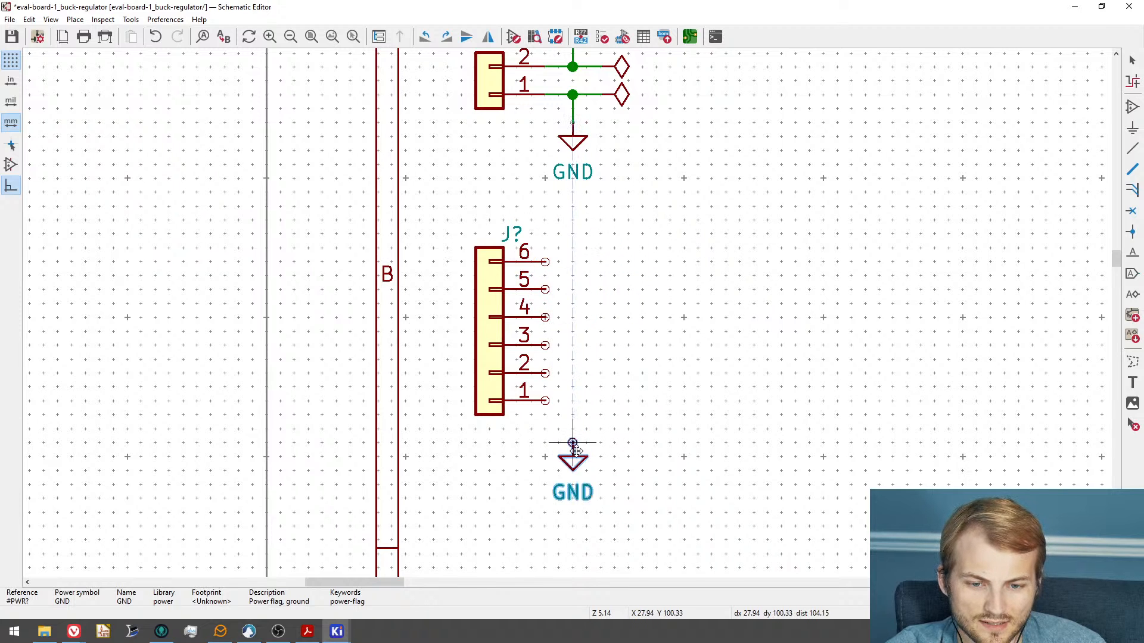
click(573, 429)
key(w)
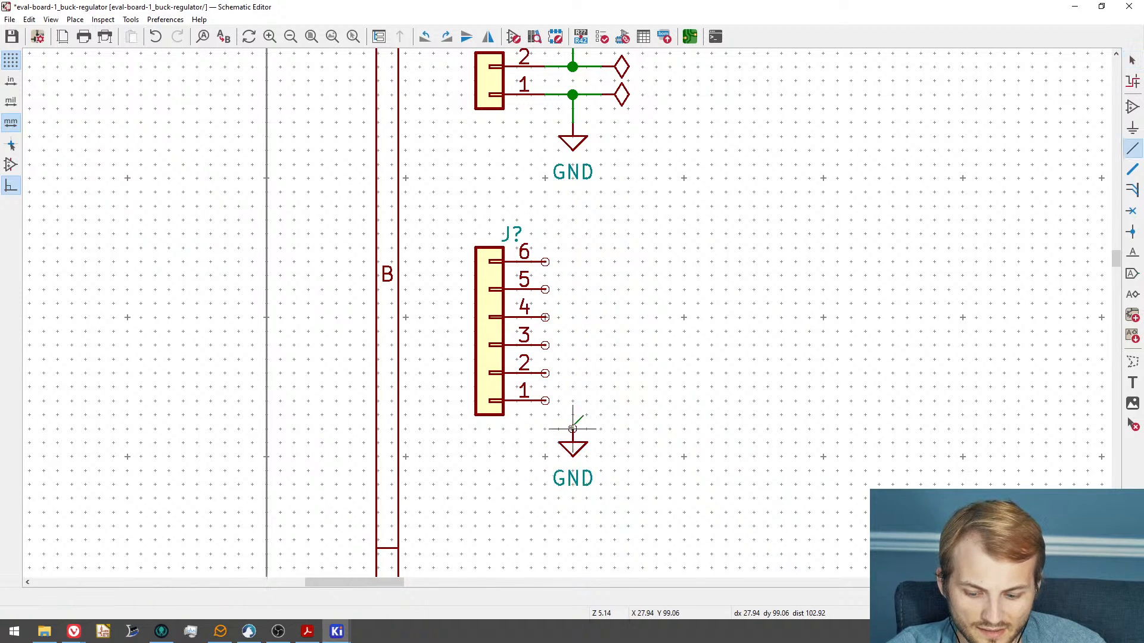
click(544, 400)
key(Escape)
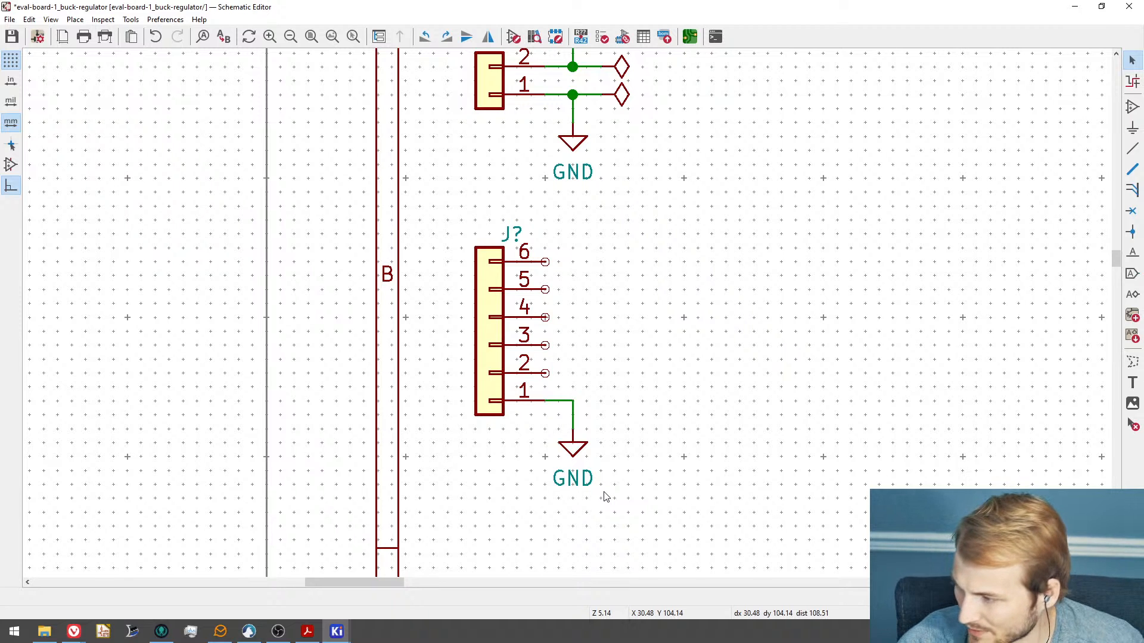
- Move the six-pin connector with its ground wiring farther below J1 and align its reference text above the body
drag(648, 513, 449, 217)
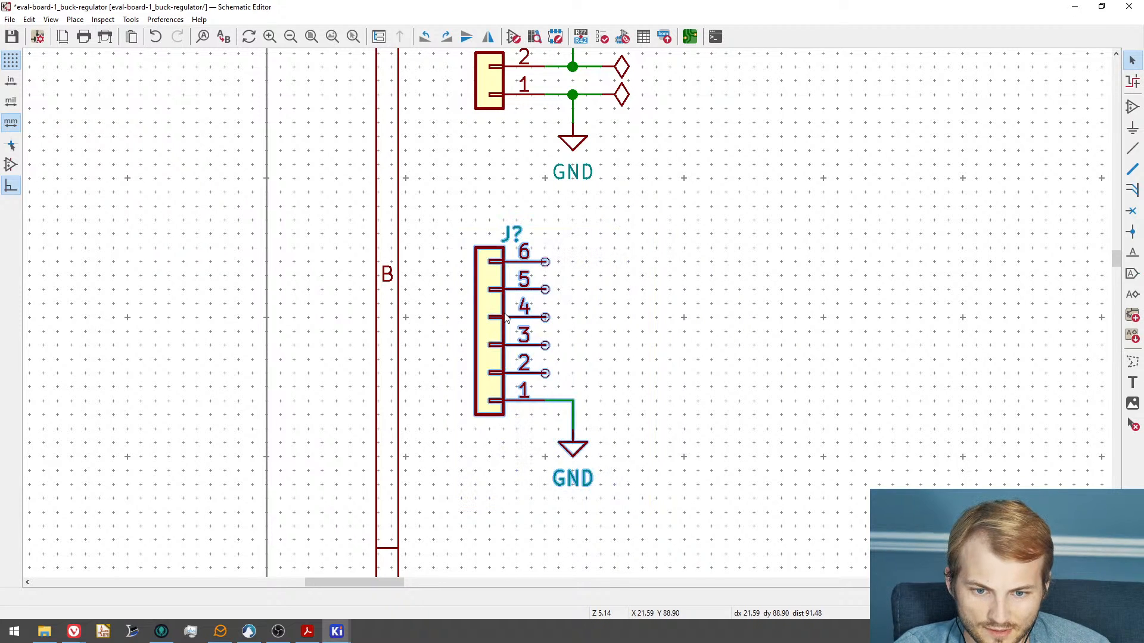
drag(503, 314, 499, 397)
click(583, 298)
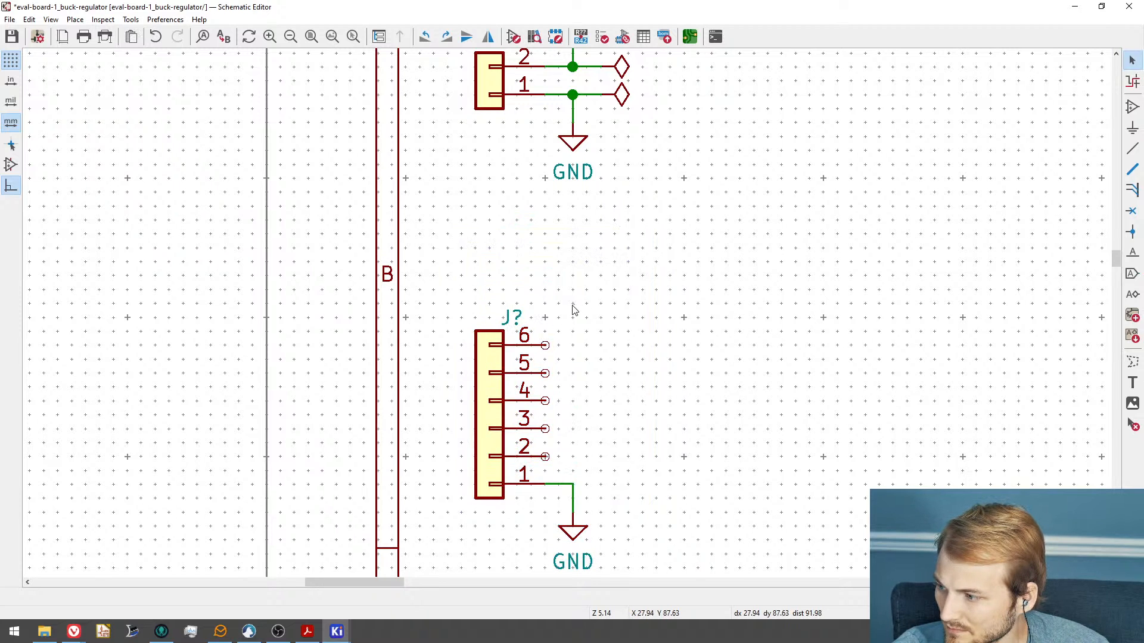
mouse_move(510, 317)
mouse_down()
mouse_move(482, 305)
mouse_move(492, 322)
mouse_up()
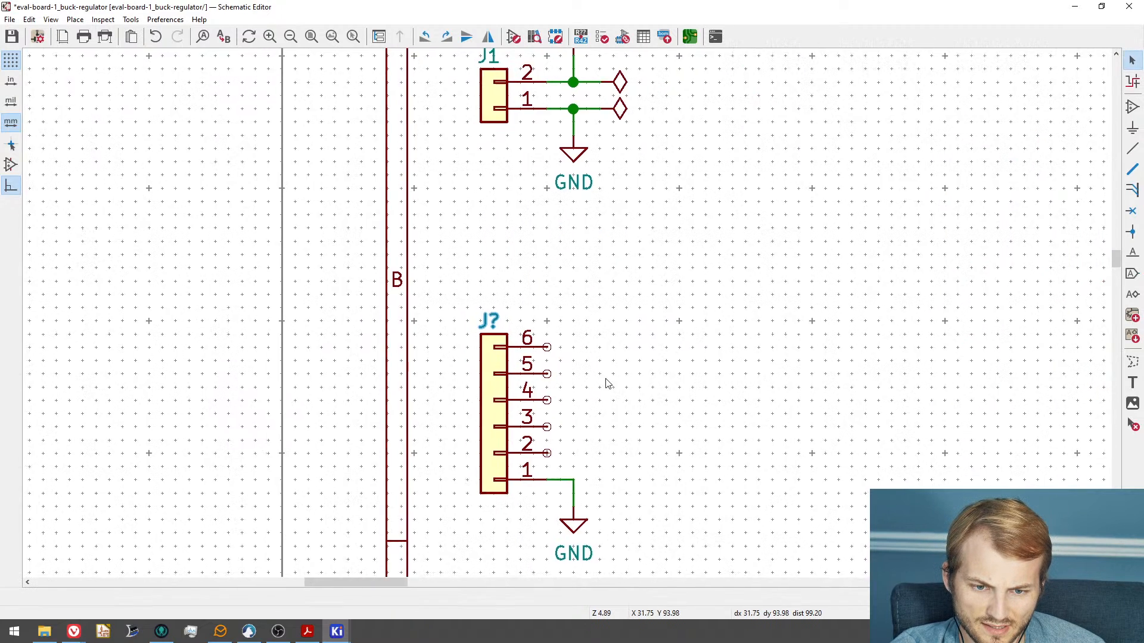
- Examine the net labels at U1 and in the I2C pull-up block to choose signals for the six-pin connector
scroll(607, 383, down, 6)
scroll(509, 389, up, 3)
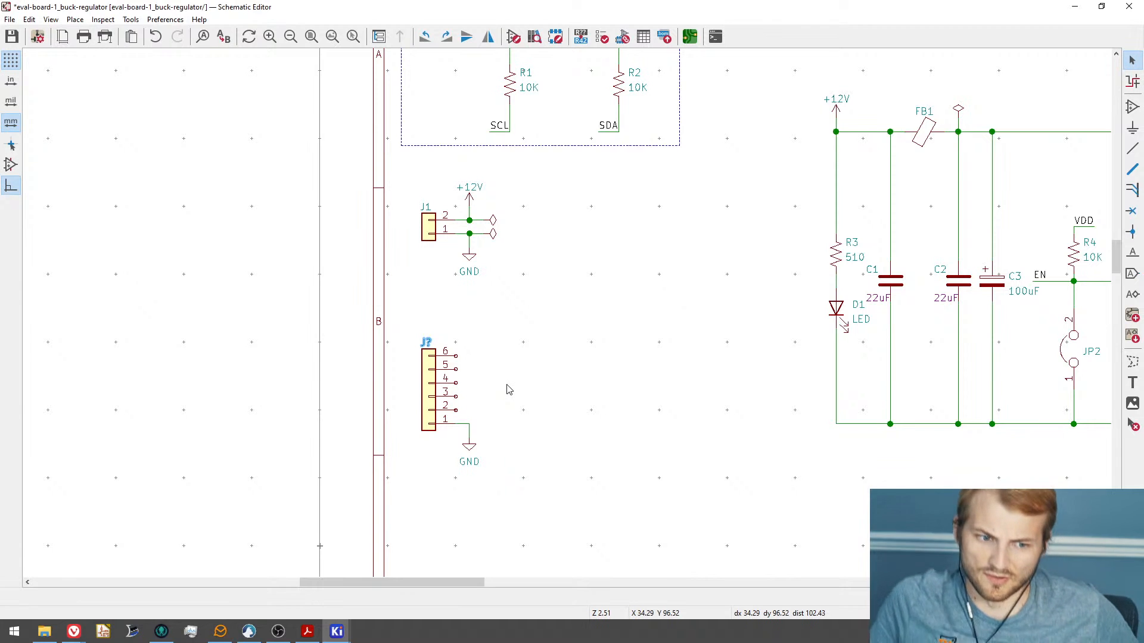
middle_drag(684, 296, 363, 370)
middle_drag(715, 359, 548, 335)
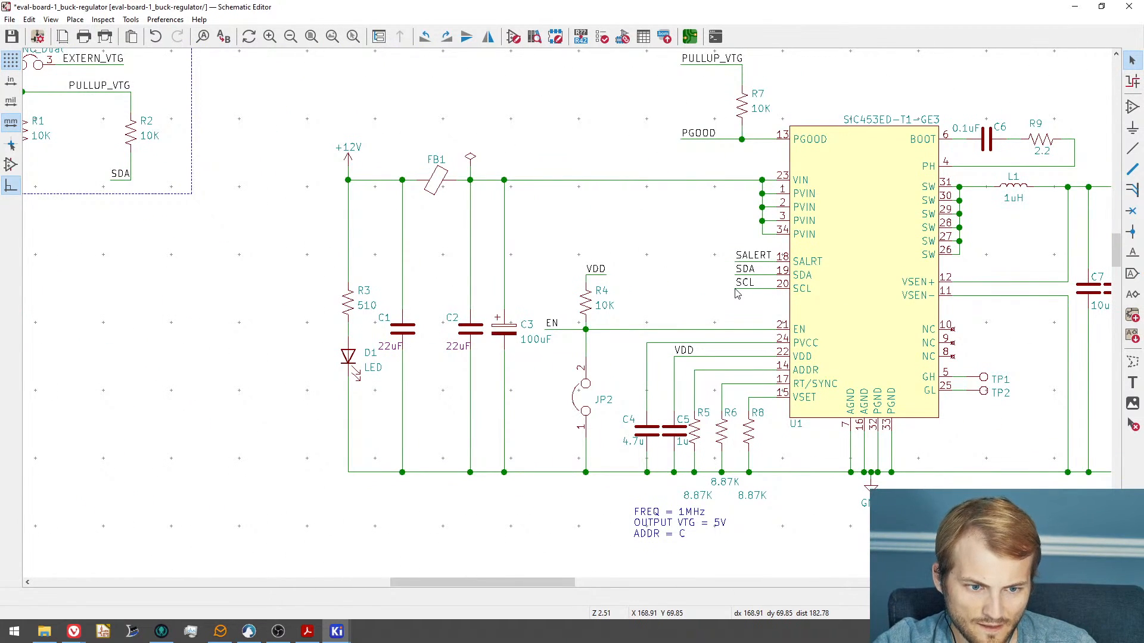
middle_drag(256, 217, 471, 335)
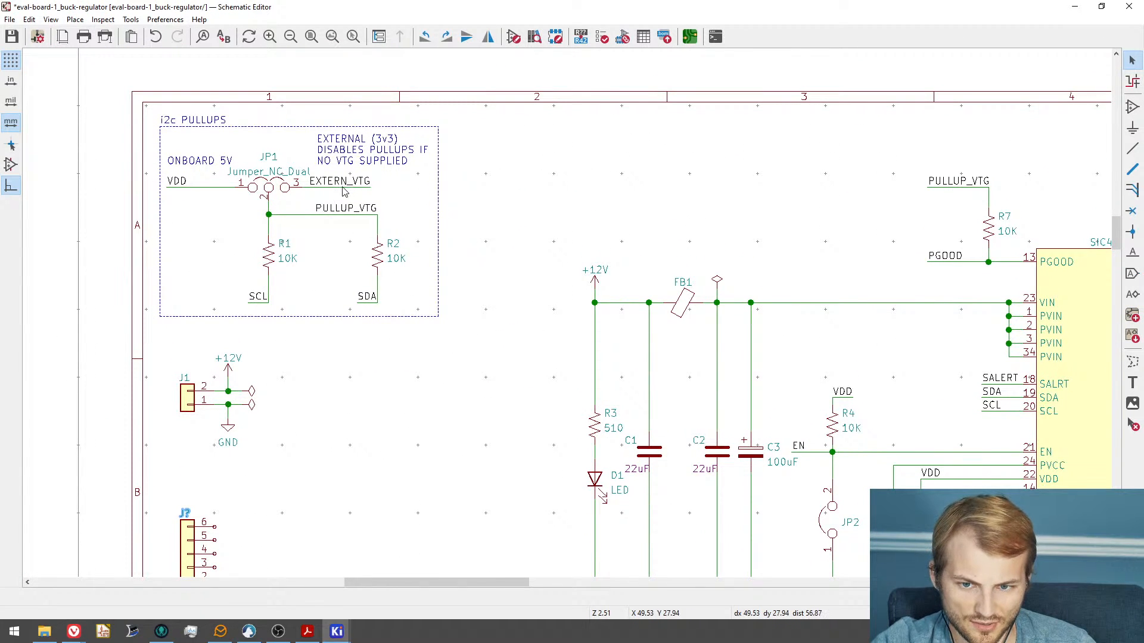
middle_drag(498, 324, 553, 219)
middle_drag(719, 257, 455, 248)
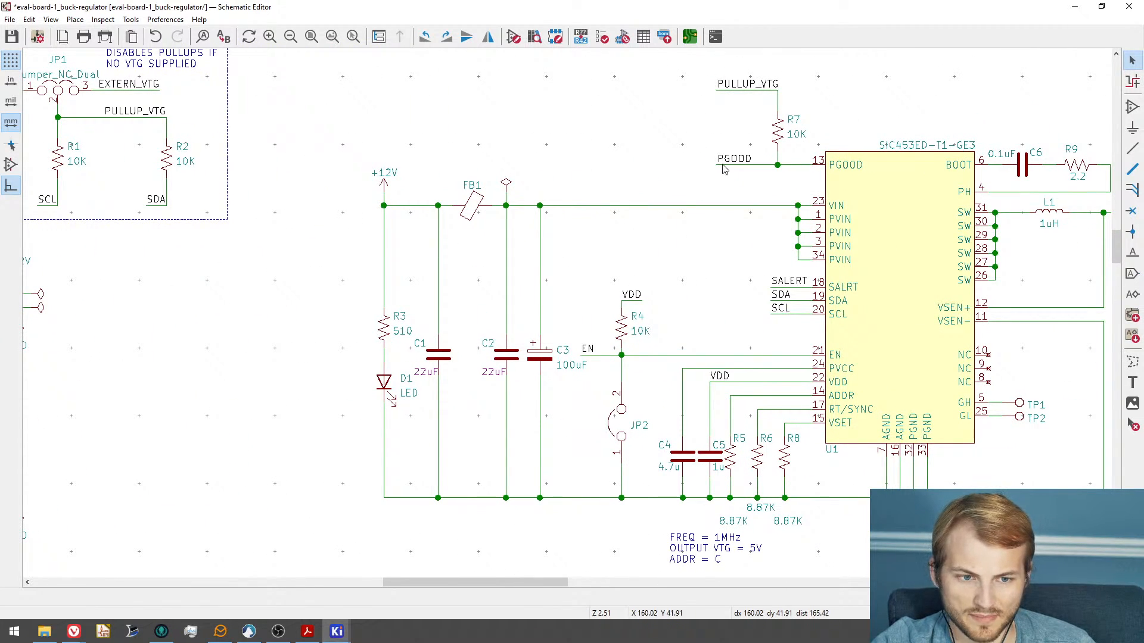
middle_drag(176, 373, 513, 286)
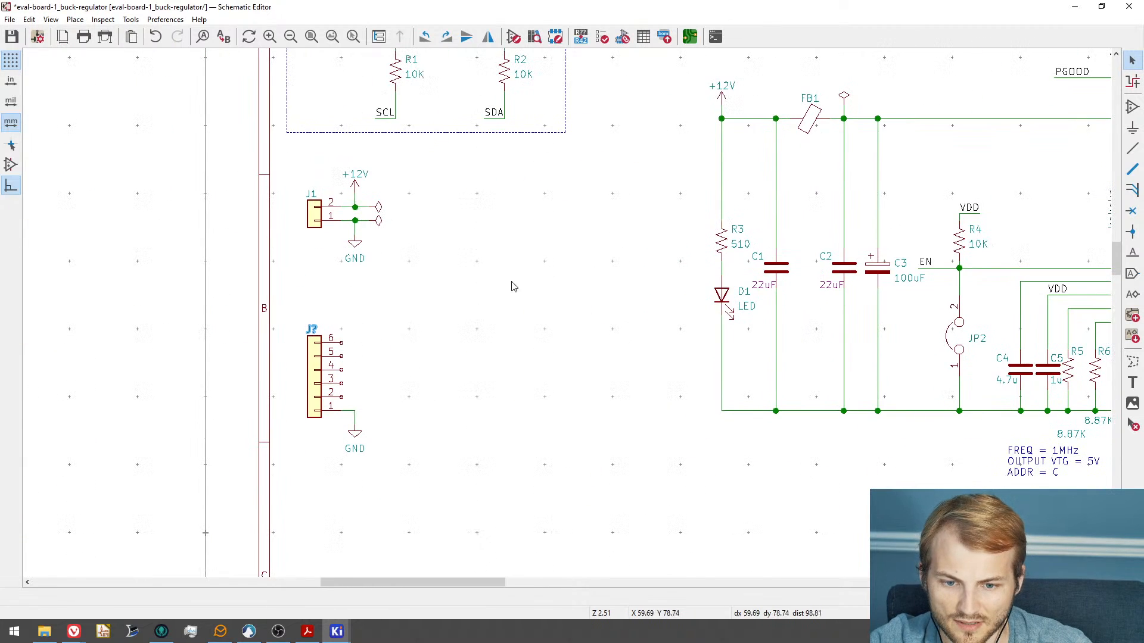
- Duplicate the SCL and SDA labels from the I2C pull-up block and stack the copies beside the six-pin connector
middle_drag(531, 350, 467, 468)
click(321, 234)
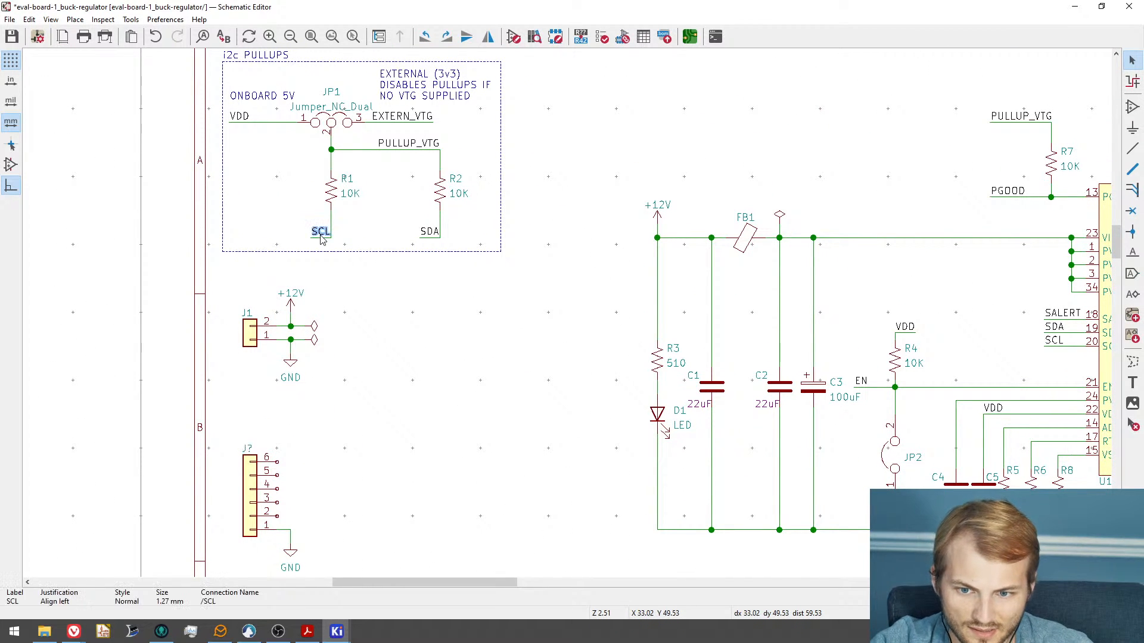
key(c)
click(316, 232)
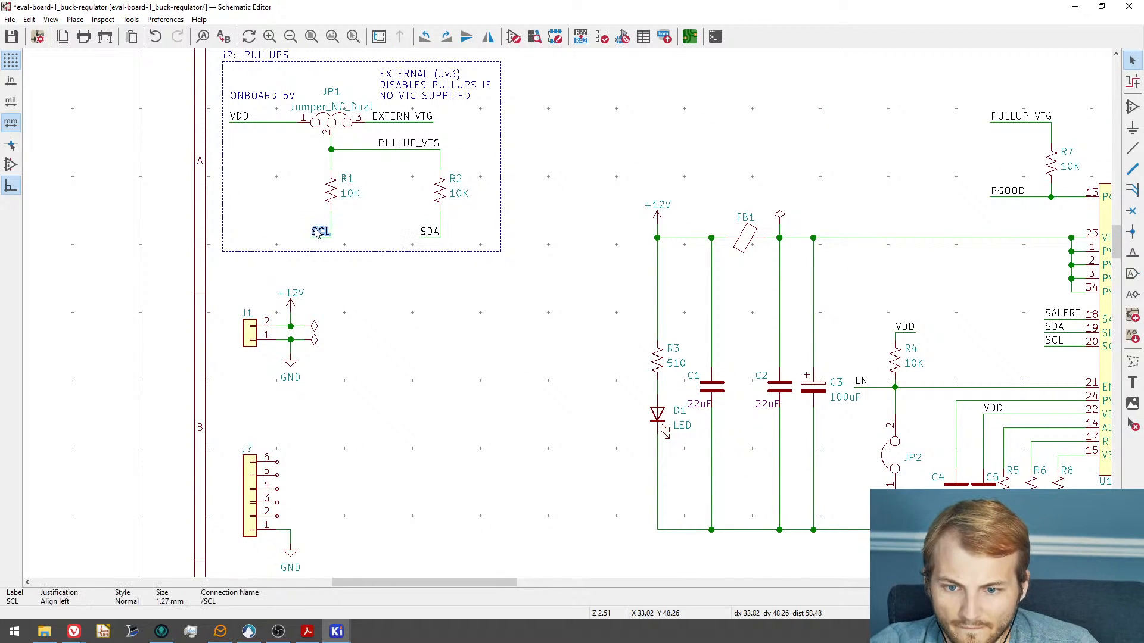
key(ctrl+d)
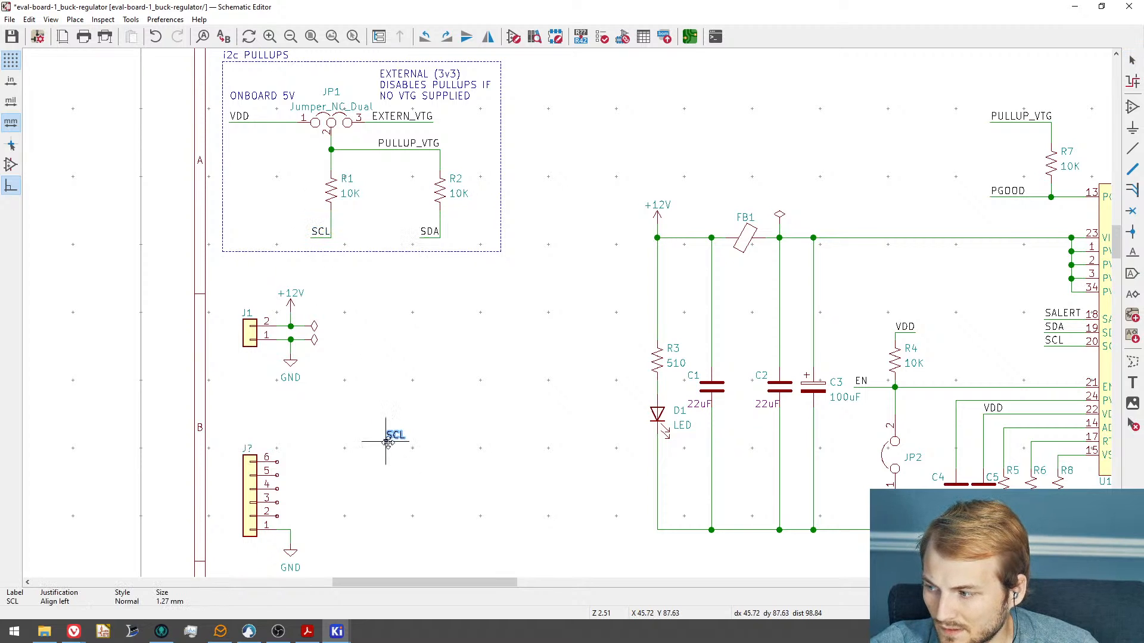
click(385, 441)
click(427, 233)
key(ctrl+d)
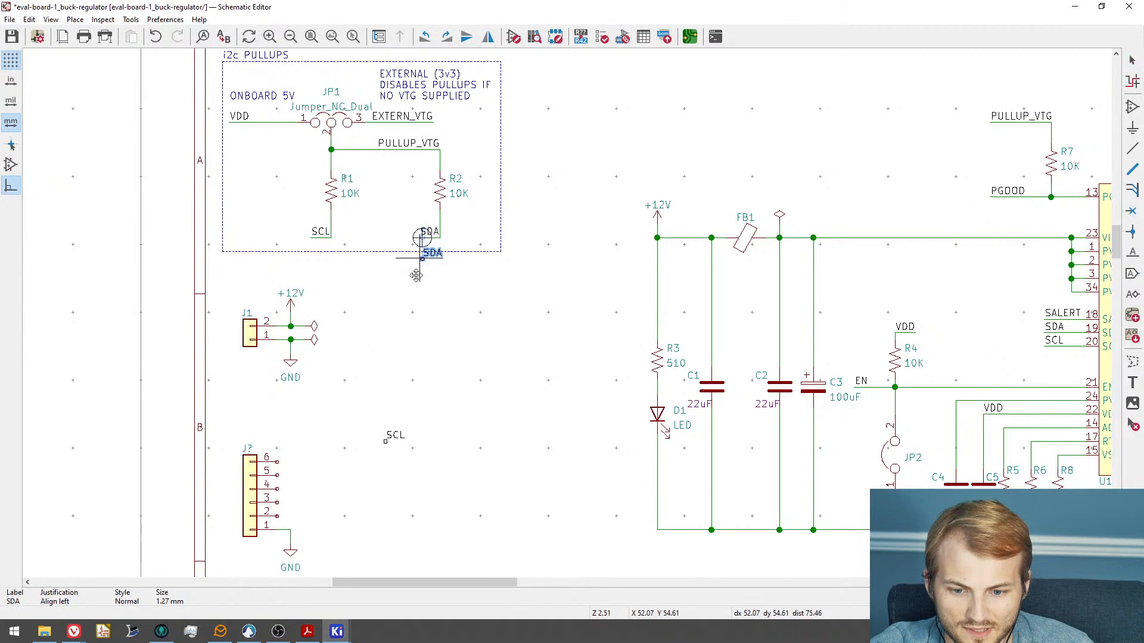
click(385, 461)
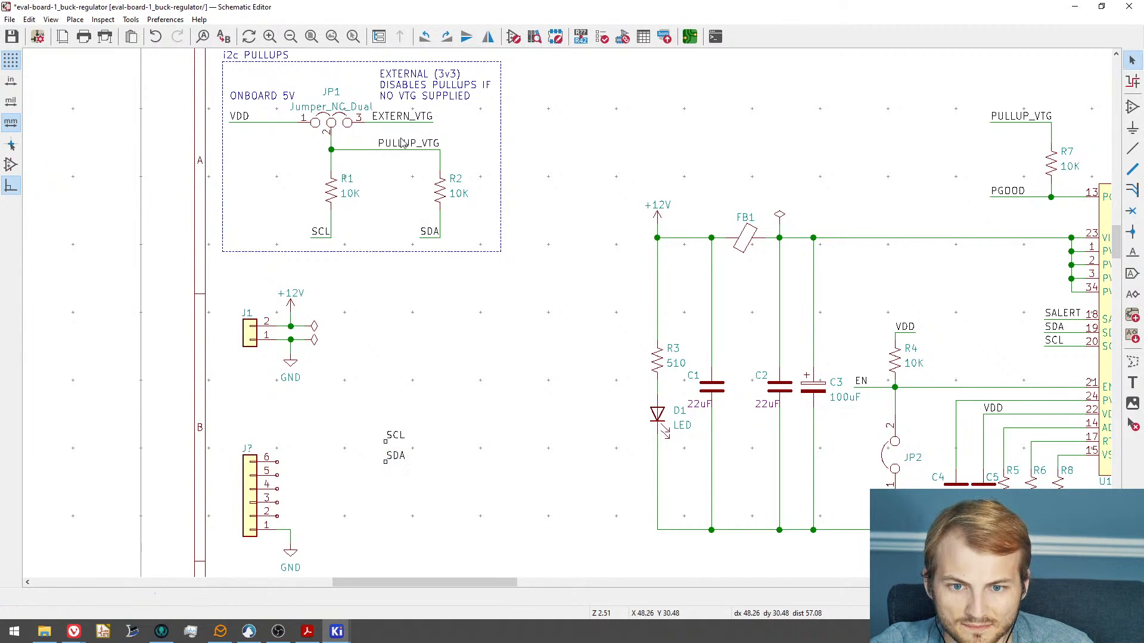
- Duplicate JP1's EXTERN_VTG label, rotate the copy 180 degrees and place it below the copied SDA label
click(403, 116)
key(ctrl+d)
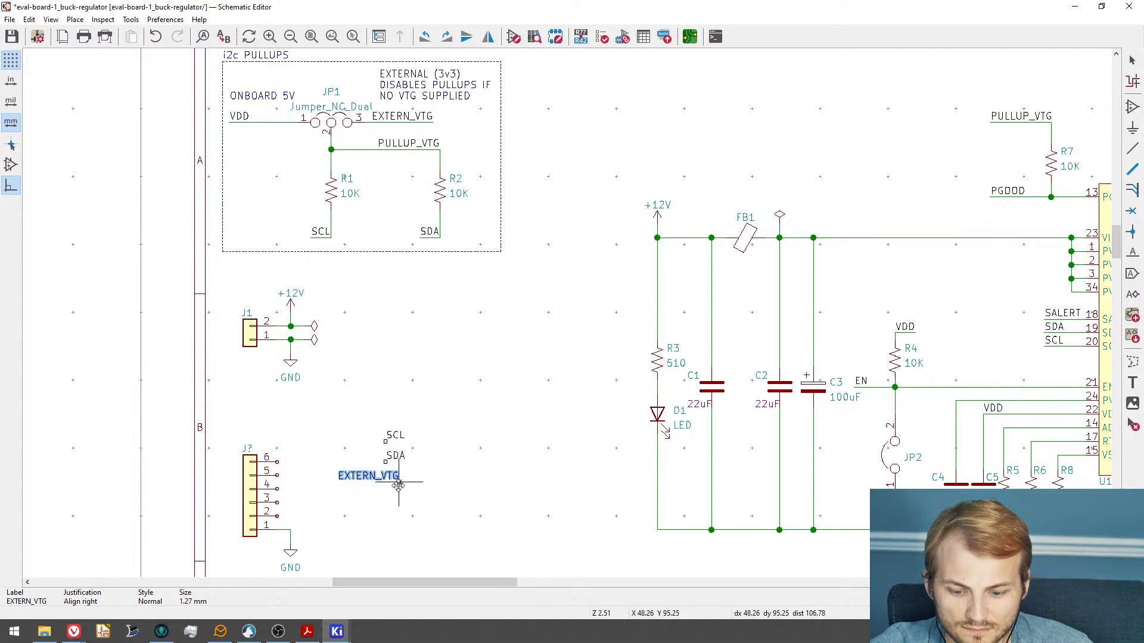
key(r)
key(r)
click(387, 482)
- Duplicate U1's PGOOD label and place the copy below the copied EXTERN_VTG label
middle_drag(524, 451, 420, 415)
key(Escape)
click(786, 213)
key(ctrl+d)
click(330, 455)
- Duplicate U1's SALERT label and place the copy above SCL in the label stack beside the six-pin connector
middle_drag(464, 463, 248, 499)
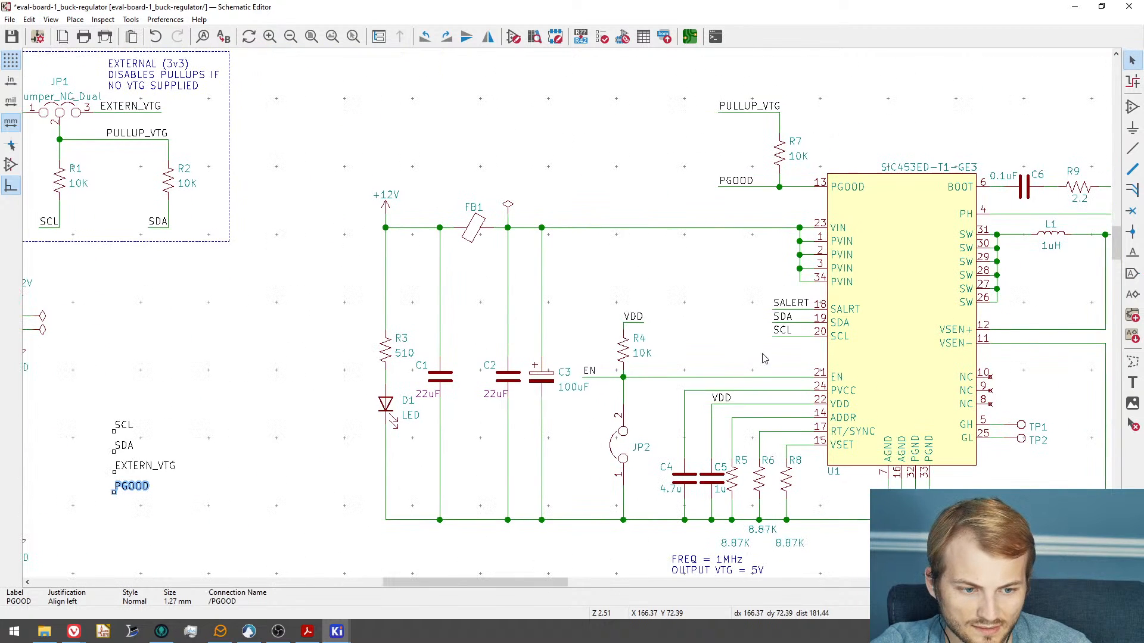
key(Escape)
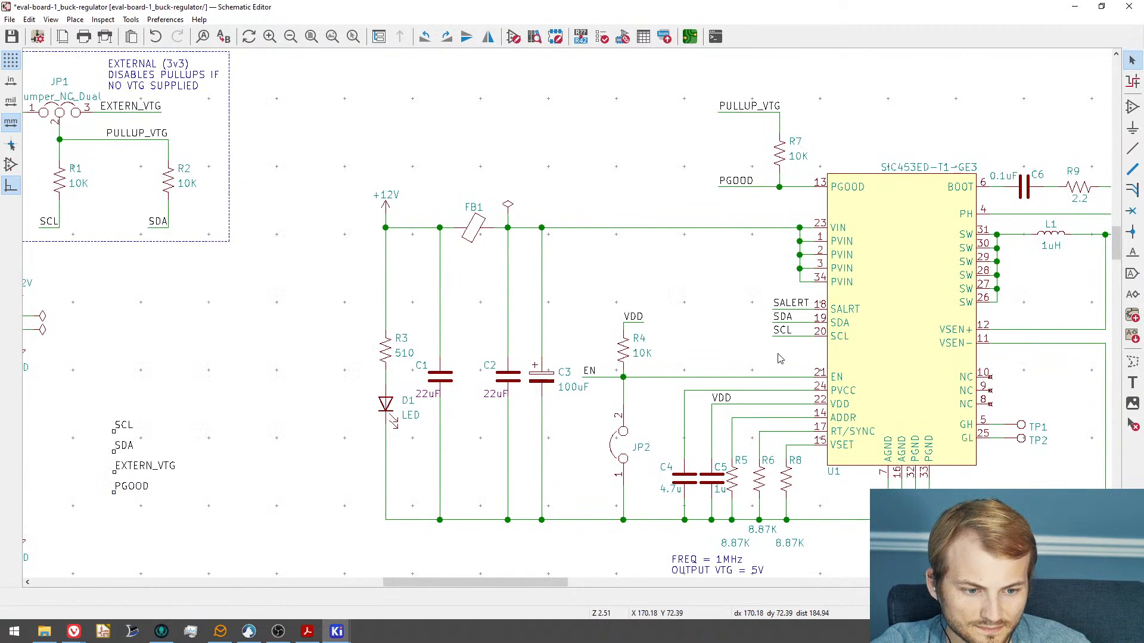
click(788, 308)
key(ctrl+d)
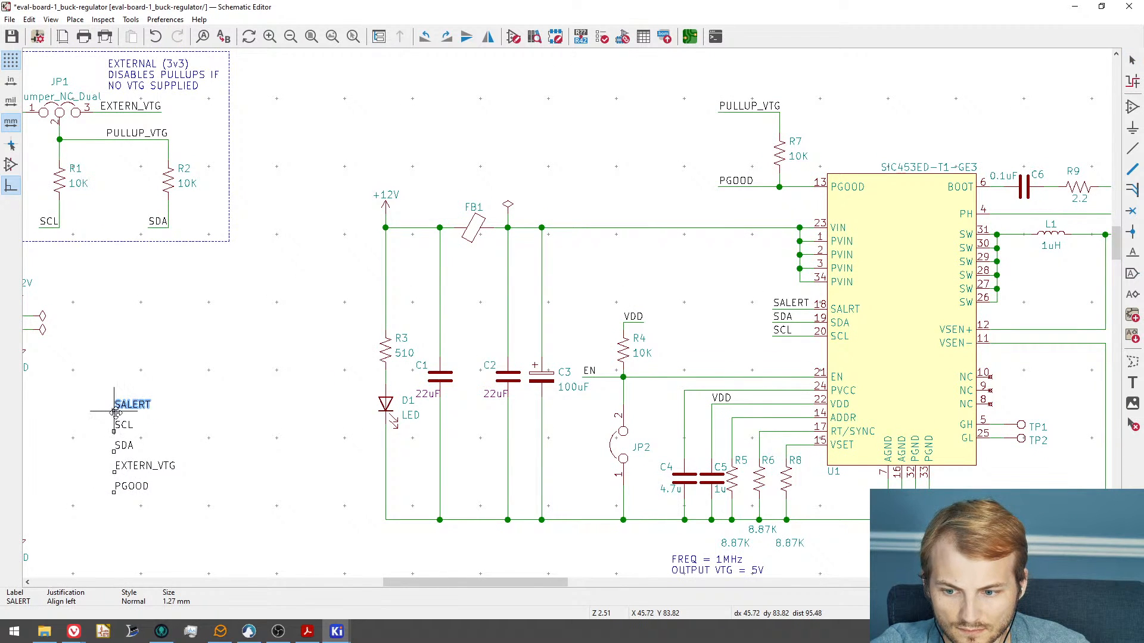
click(115, 412)
middle_drag(240, 423, 434, 339)
key(Escape)
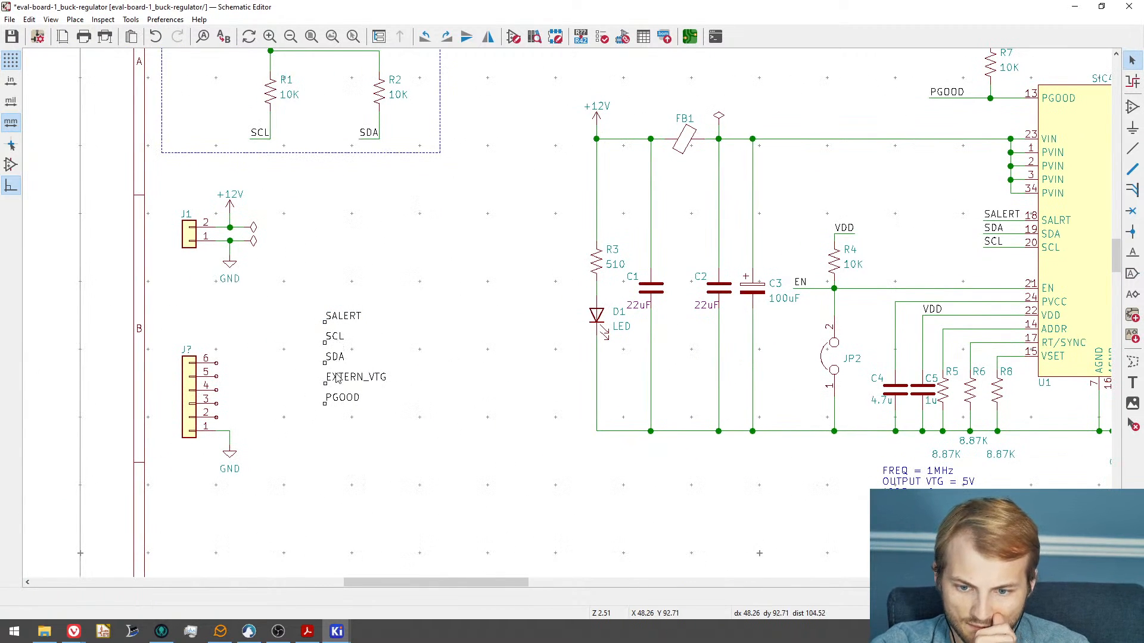
- Duplicate two-pin connector J1, rotate the copy 180 degrees and place it beyond R10 and D2 at the regulator output
middle_drag(444, 405, 292, 420)
middle_drag(447, 386, 154, 415)
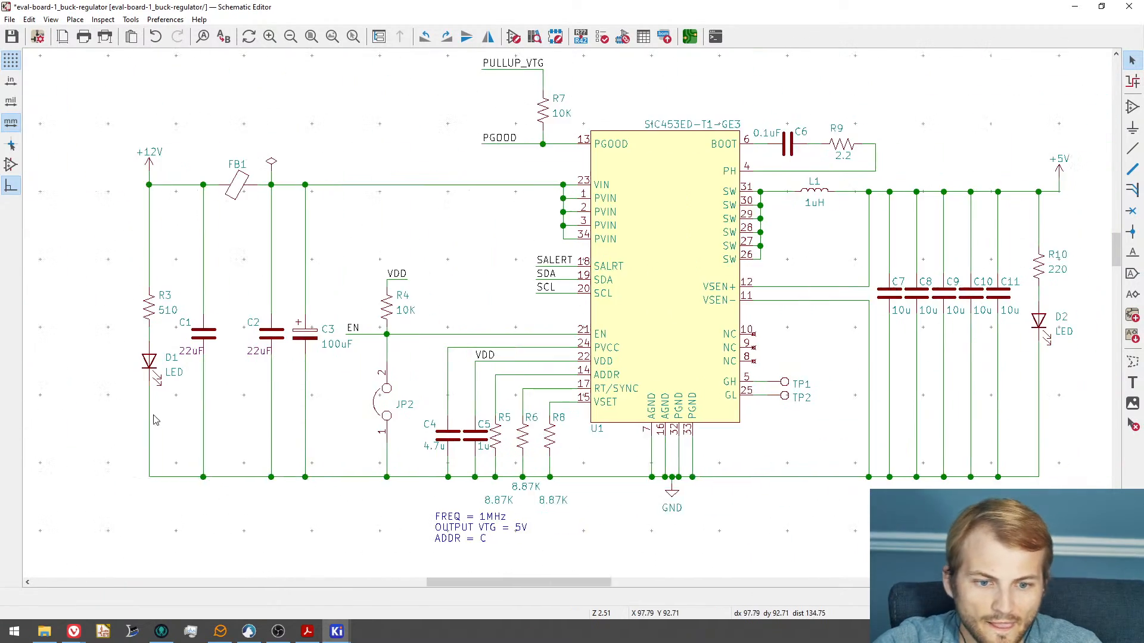
middle_drag(820, 306, 417, 308)
scroll(656, 229, down, 1)
middle_drag(761, 200, 597, 266)
scroll(459, 291, down, 4)
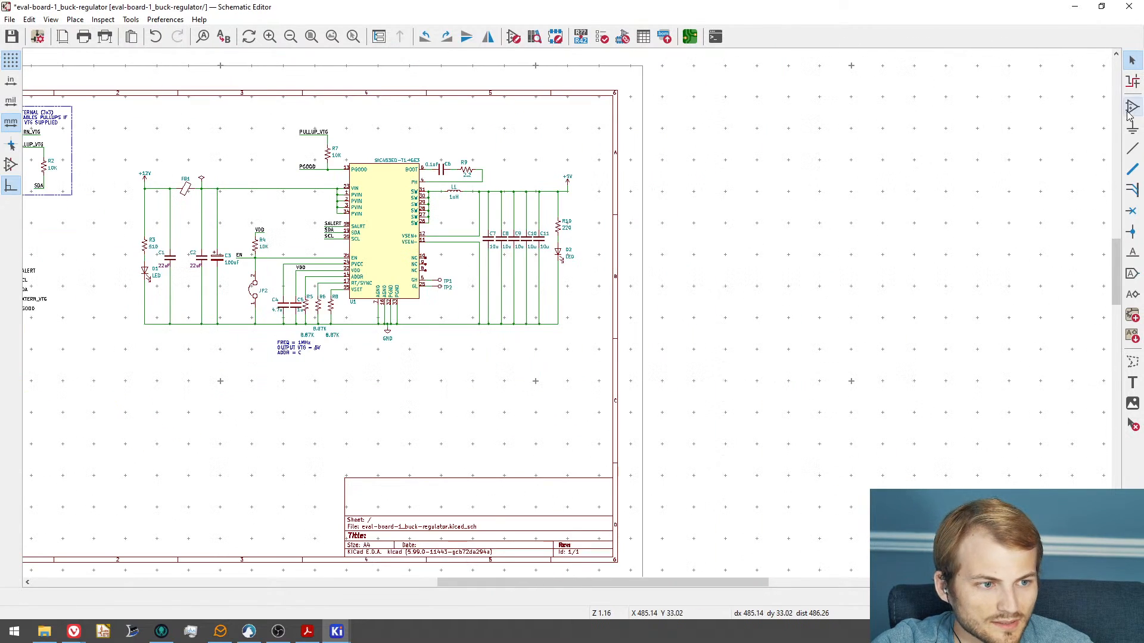
middle_drag(444, 231, 836, 246)
click(352, 252)
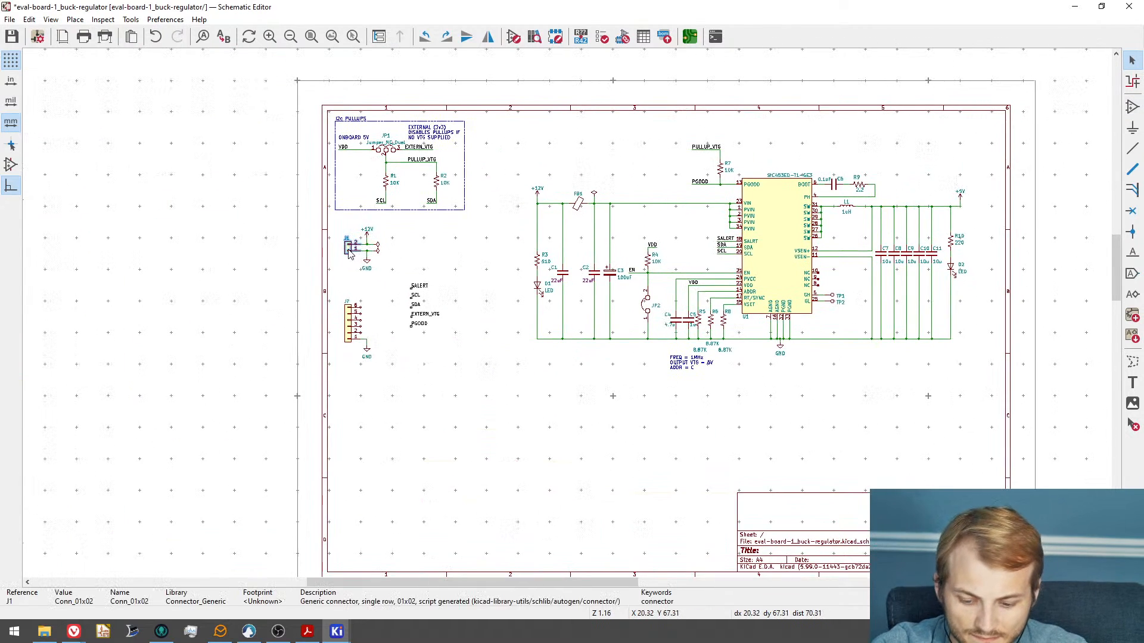
key(ctrl+d)
scroll(977, 262, up, 3)
key(r)
key(r)
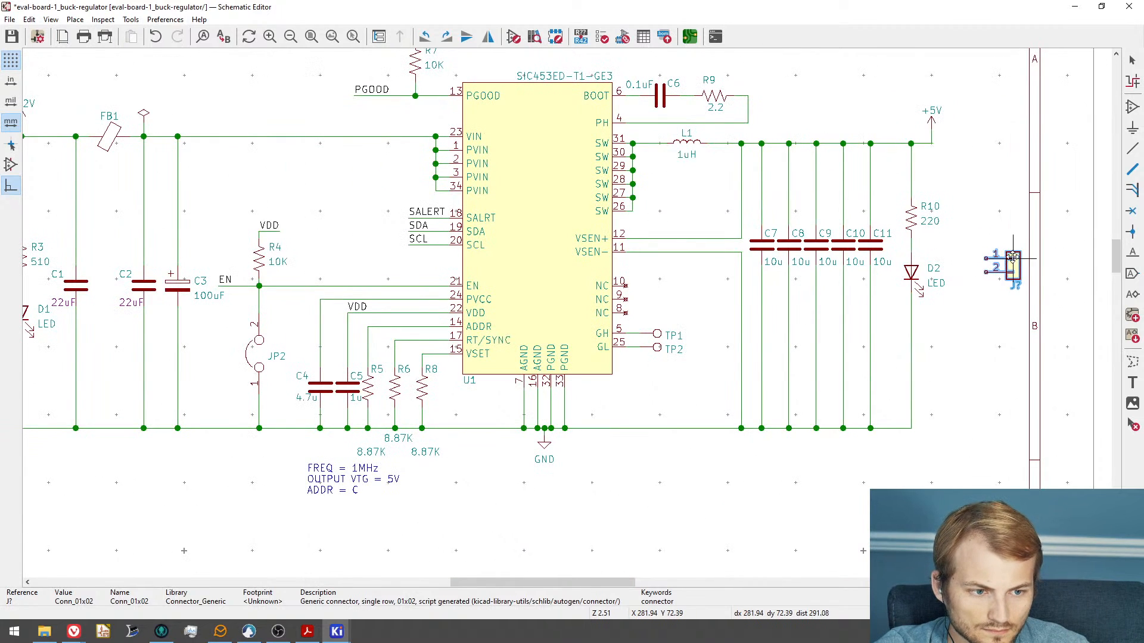
click(986, 245)
- Flip the output connector vertically so pin 2 is above pin 1, and reposition it beside D2
scroll(804, 260, down, 3)
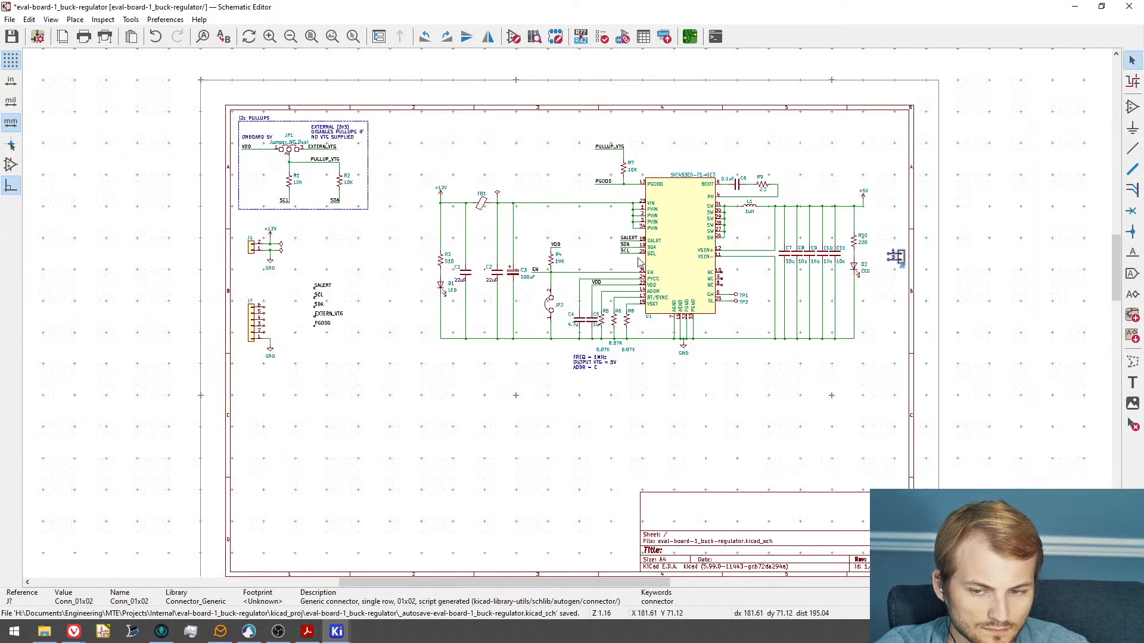
scroll(895, 256, up, 6)
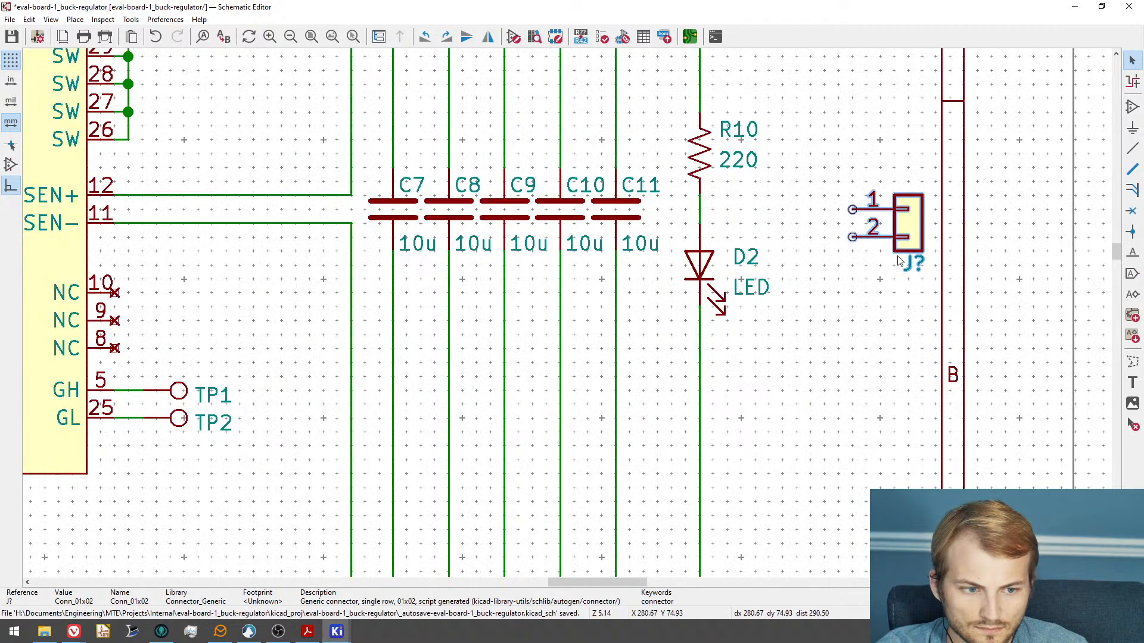
key(x)
key(m)
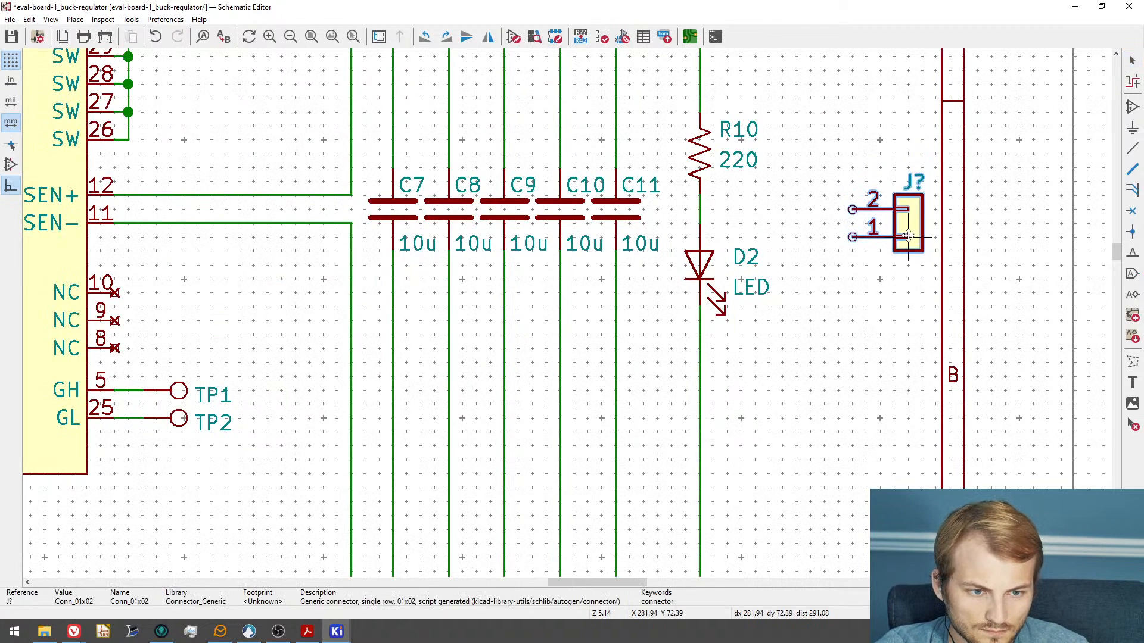
click(907, 224)
- Wire pin 2 of the output connector to the +5V rail
click(852, 196)
scroll(839, 195, down, 5)
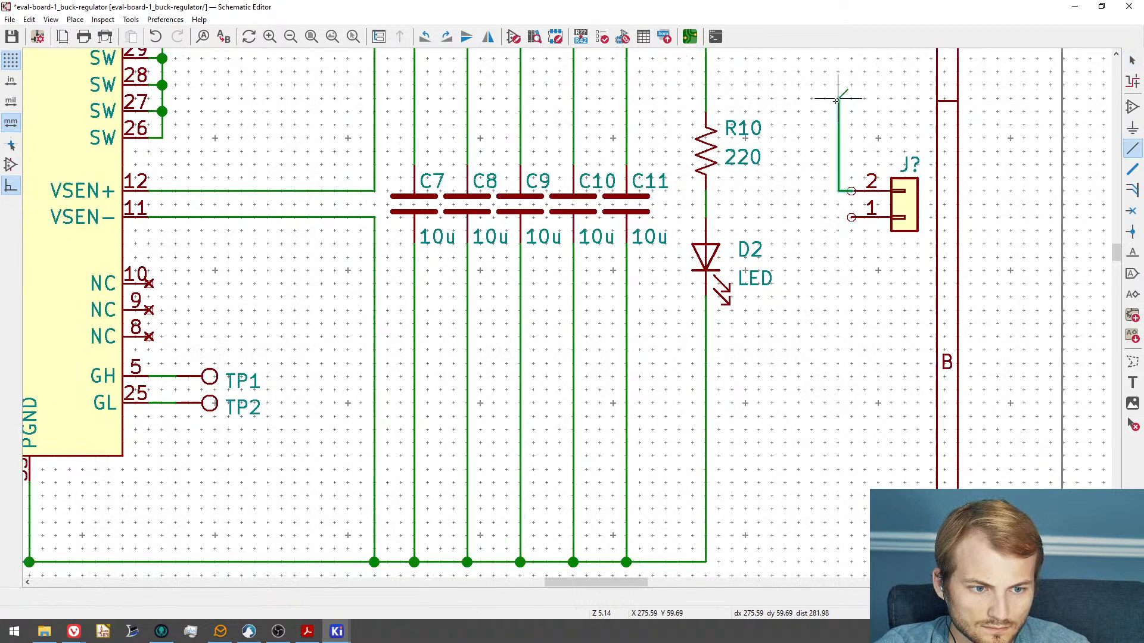
scroll(759, 119, up, 3)
click(763, 137)
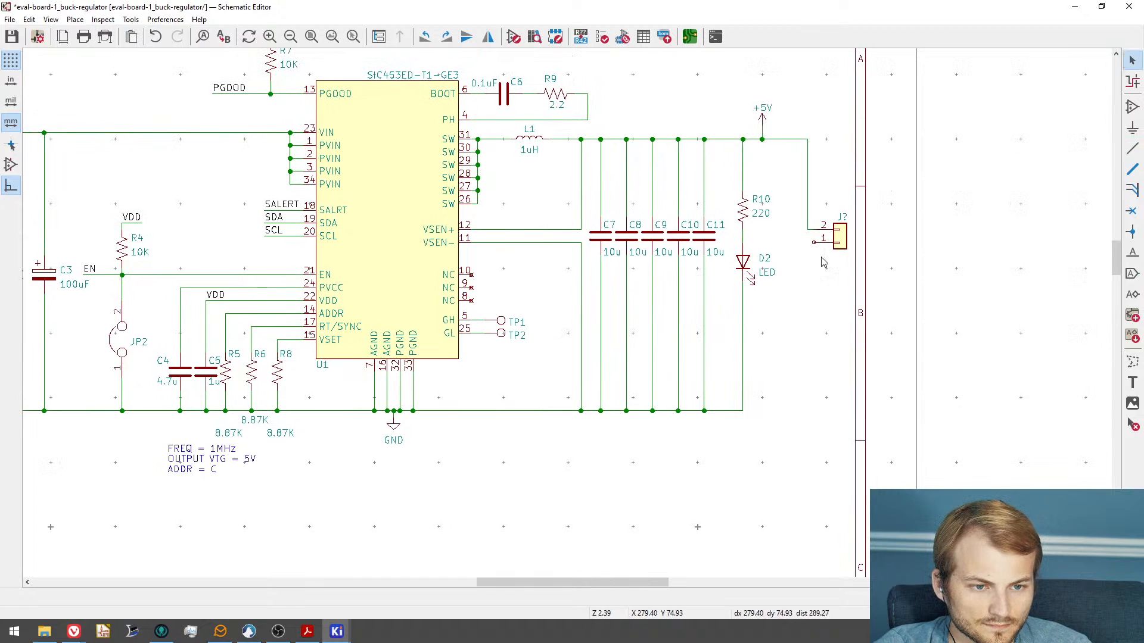
- Wire pin 1 of the output connector to the ground rail and save the schematic
scroll(811, 241, up, 3)
click(808, 241)
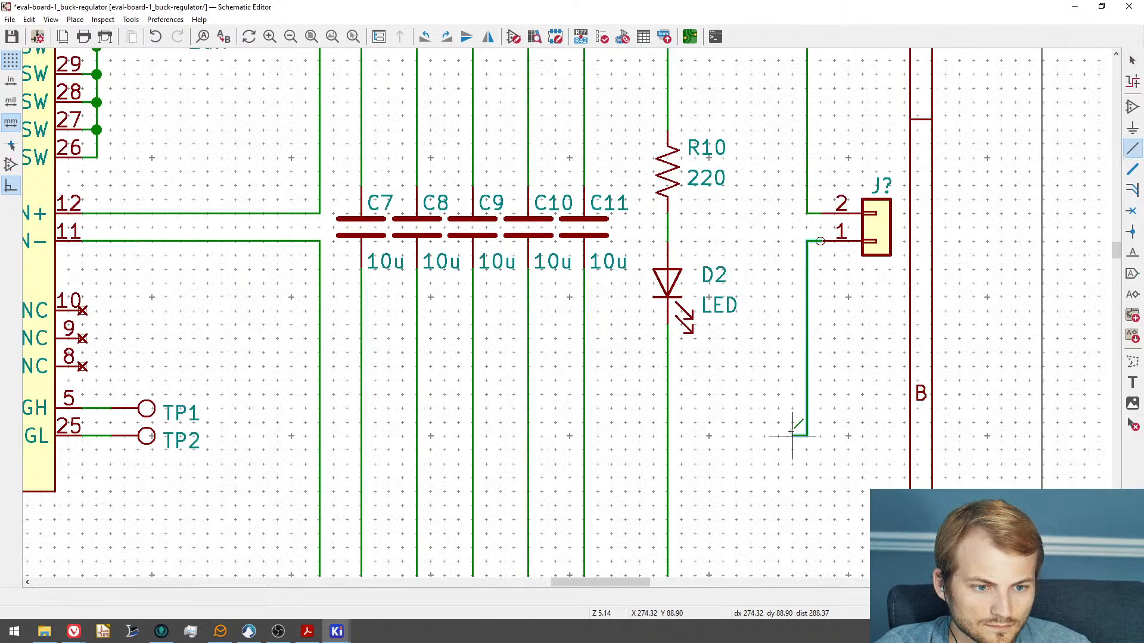
scroll(797, 429, down, 5)
scroll(700, 551, up, 3)
click(699, 551)
middle_drag(590, 471, 659, 392)
middle_drag(523, 354, 778, 329)
key(ctrl+s)
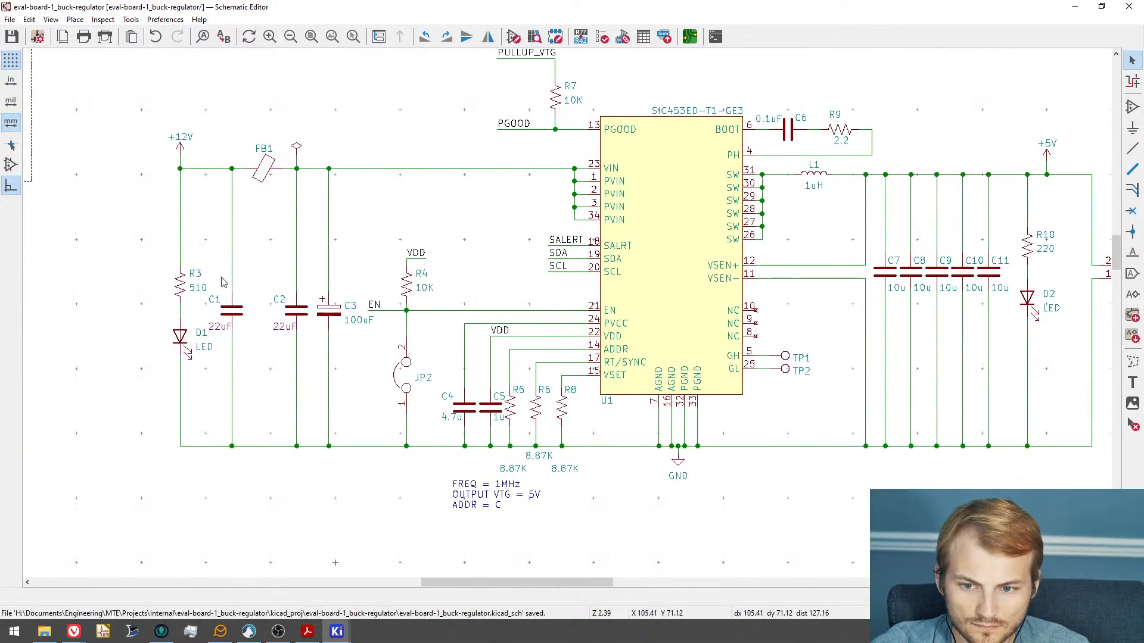
- Move the copied SCL and SDA labels up so they stack directly below SALERT at pin spacing
middle_drag(222, 281, 778, 297)
scroll(516, 362, up, 3)
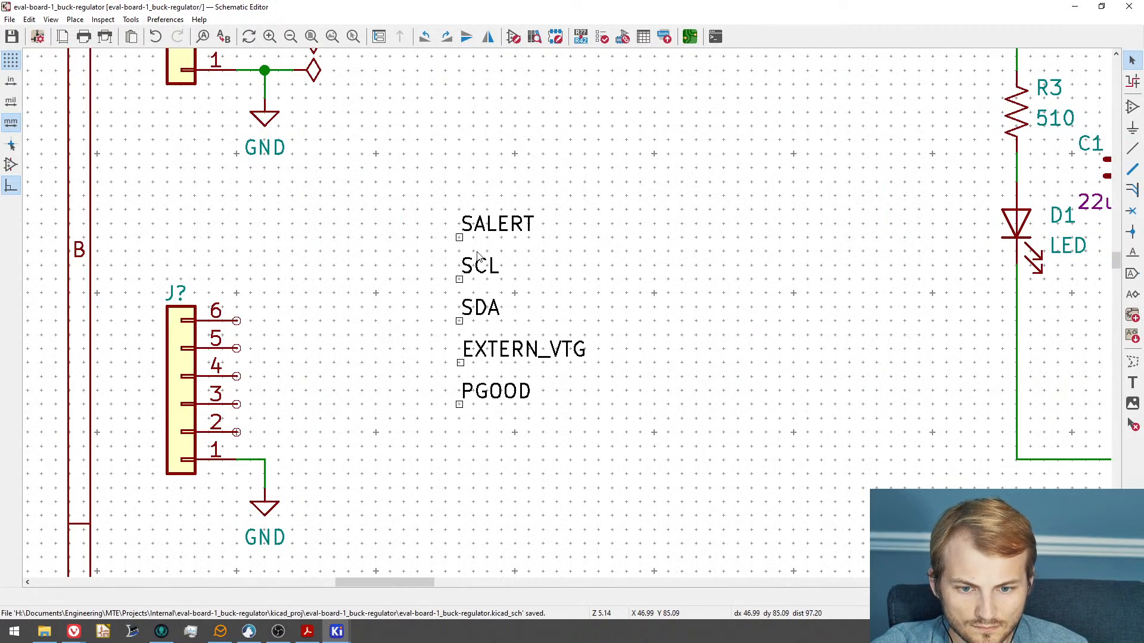
click(477, 269)
key(m)
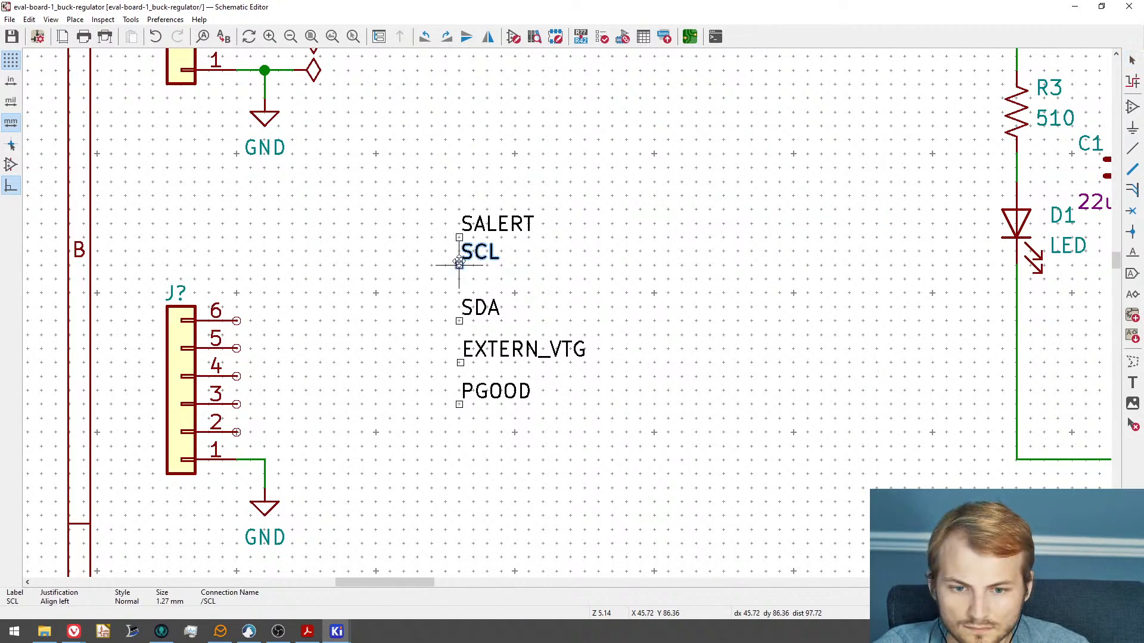
click(459, 265)
click(474, 311)
key(m)
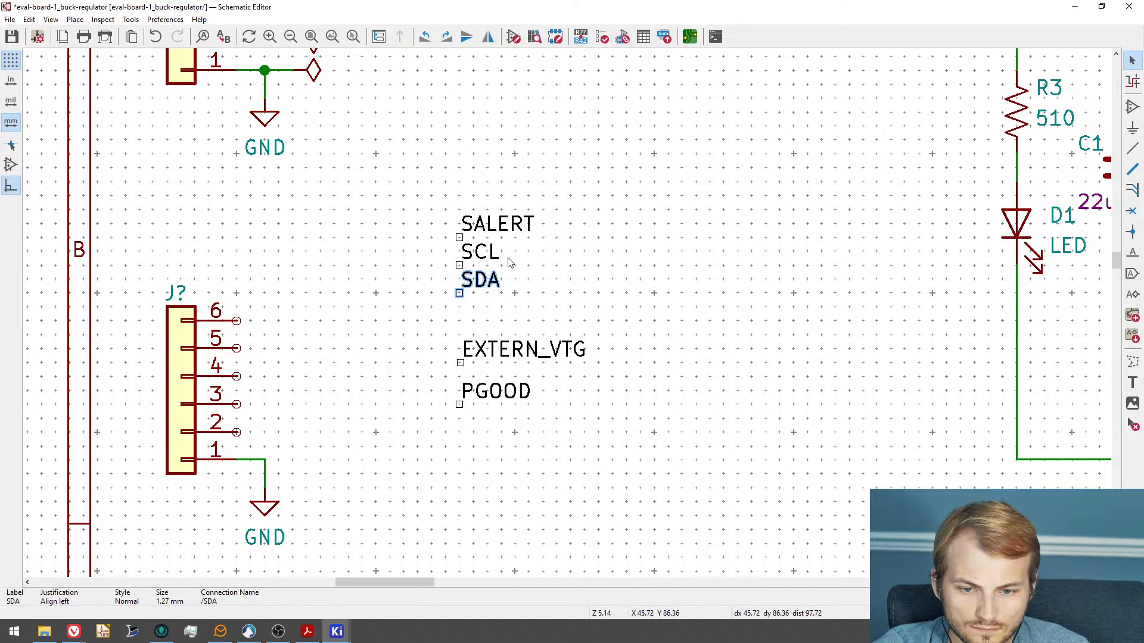
click(459, 293)
- Move the copied EXTERN_VTG label directly above the copied PGOOD label
click(472, 352)
key(m)
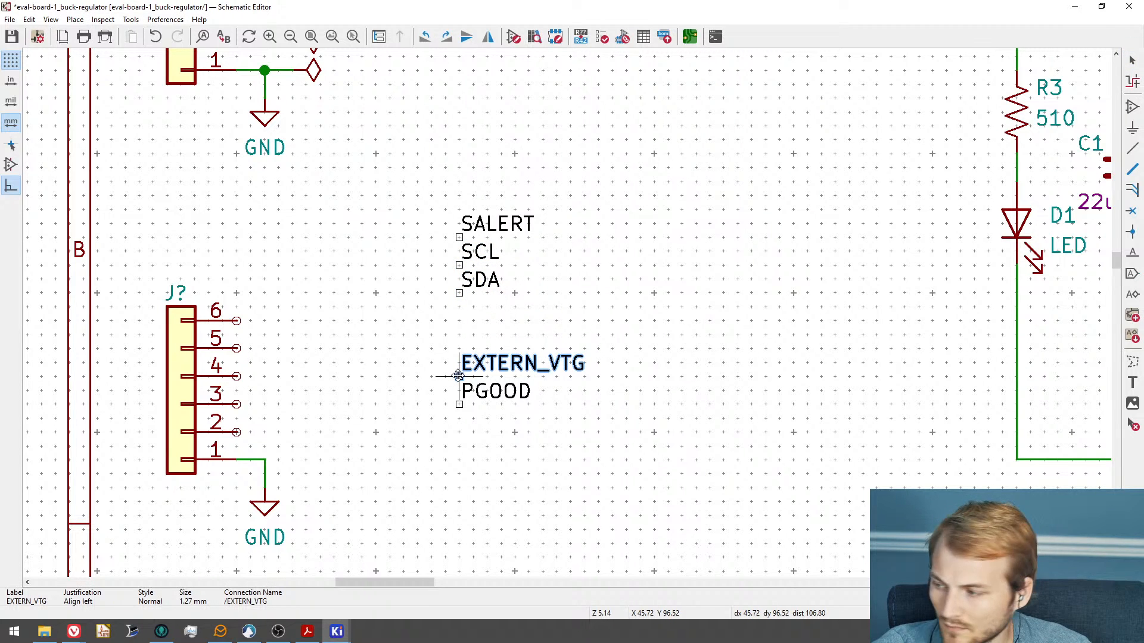
click(458, 376)
scroll(464, 366, down, 1)
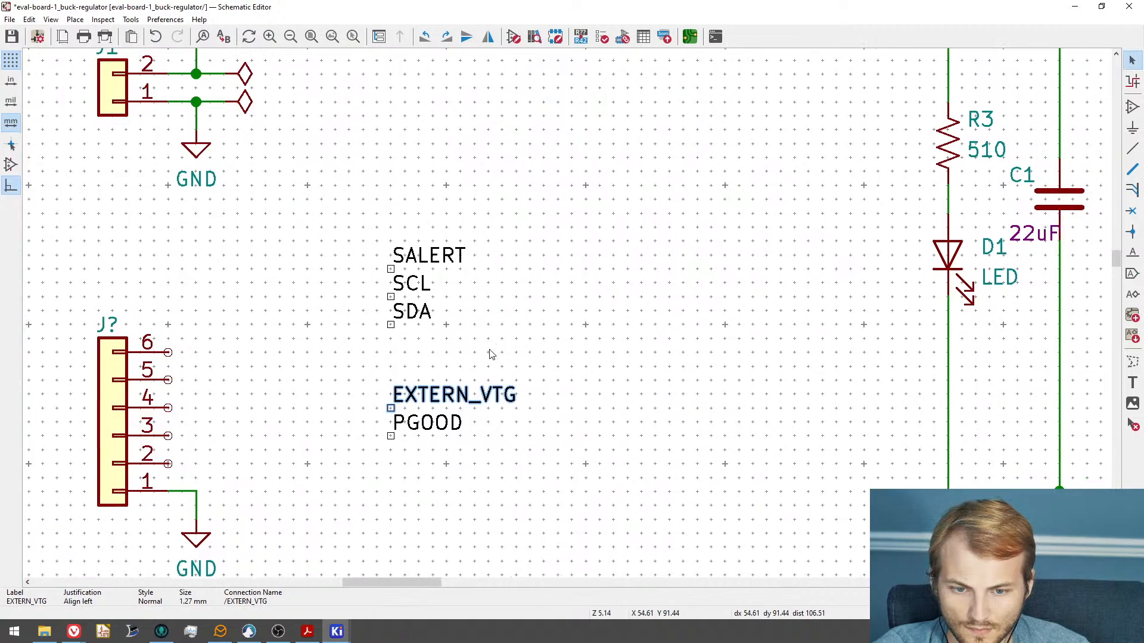
middle_drag(419, 361, 430, 289)
click(447, 312)
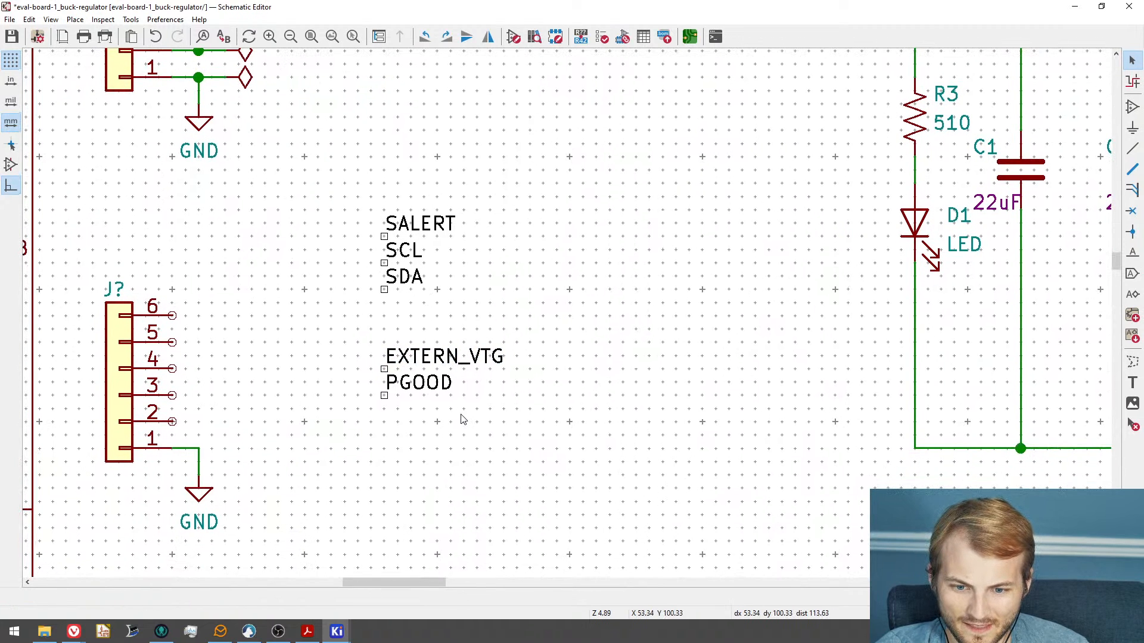
- Move the copied EXTERN_VTG label directly below SDA and shift the copied PGOOD label farther down
drag(461, 414, 366, 330)
drag(399, 367, 385, 316)
click(454, 388)
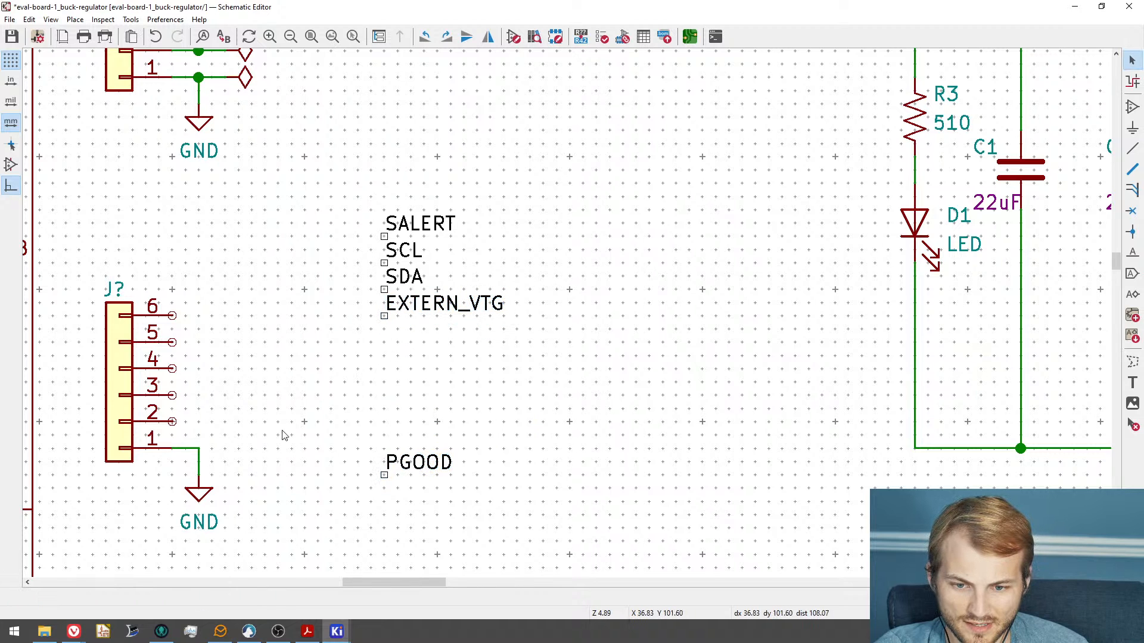
- Duplicate the six-pin connector's GND symbol and place the copy below the EXTERN_VTG label in the stack
click(198, 499)
key(ctrl+d)
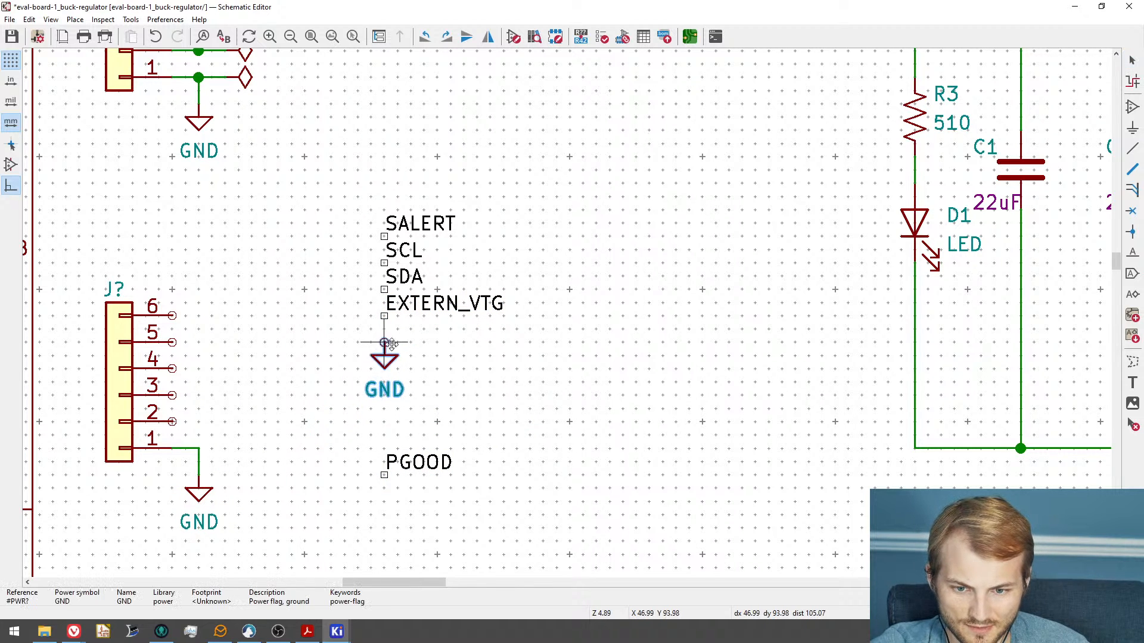
click(384, 341)
- Move the copied PGOOD label farther down and place another copy of the GND symbol directly below it
scroll(472, 419, down, 2)
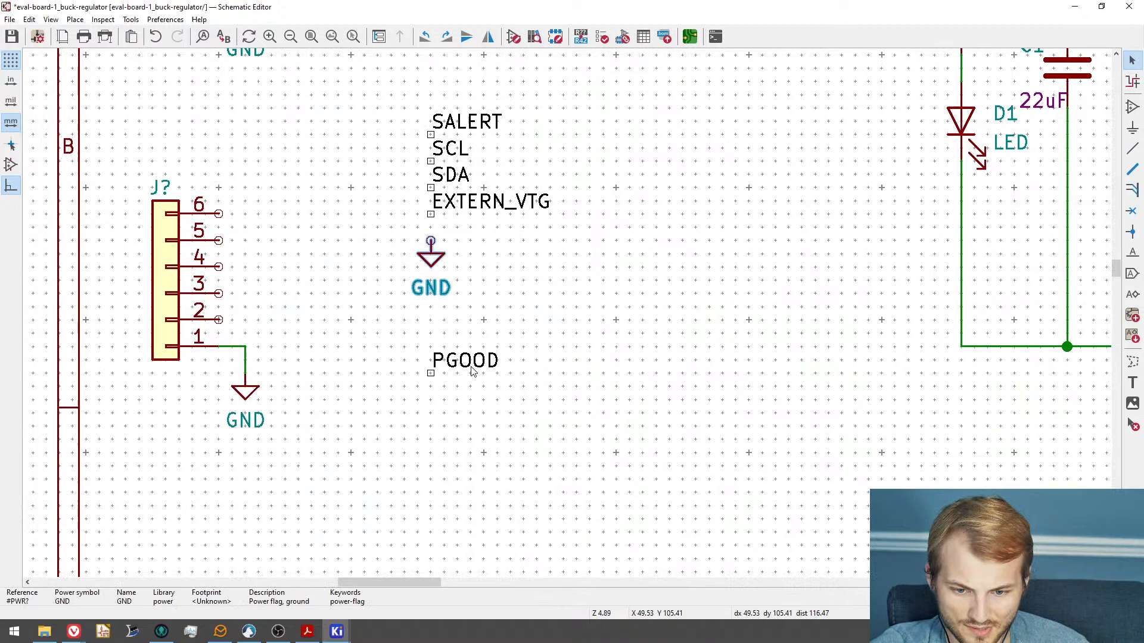
click(437, 364)
drag(437, 365, 437, 405)
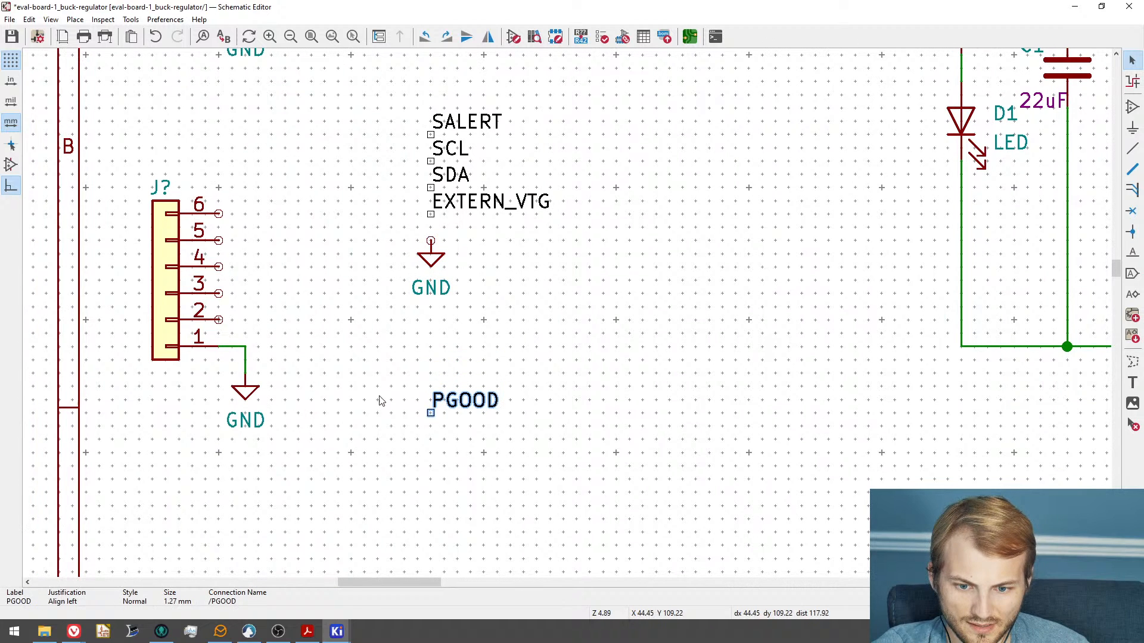
click(245, 393)
key(ctrl+d)
click(431, 440)
scroll(423, 381, up, 2)
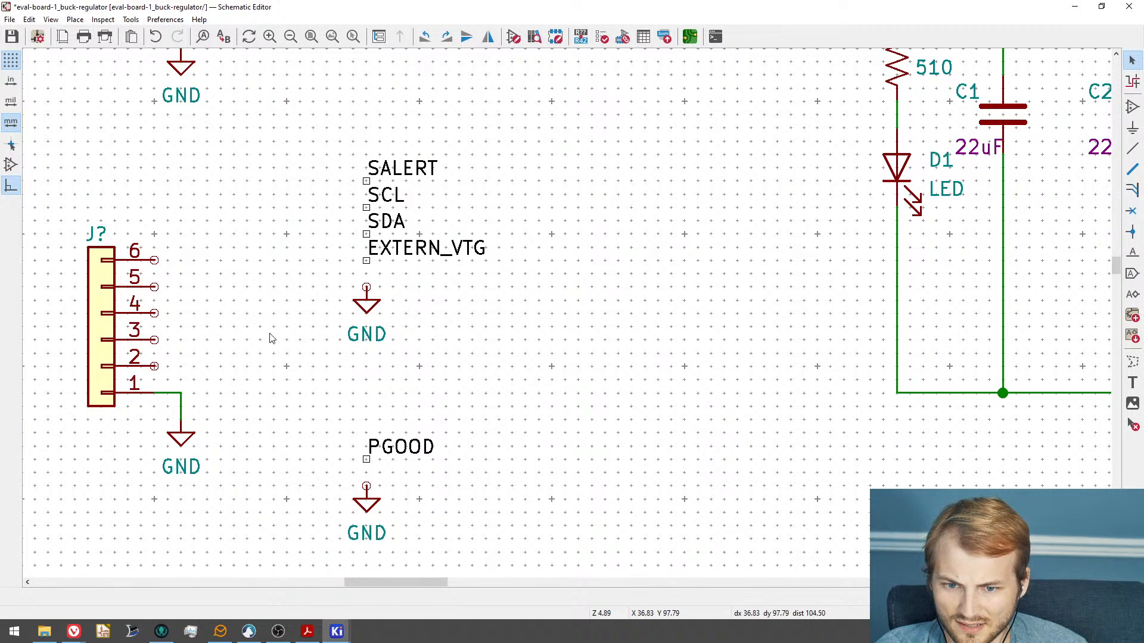
scroll(269, 338, down, 1)
scroll(420, 379, down, 5)
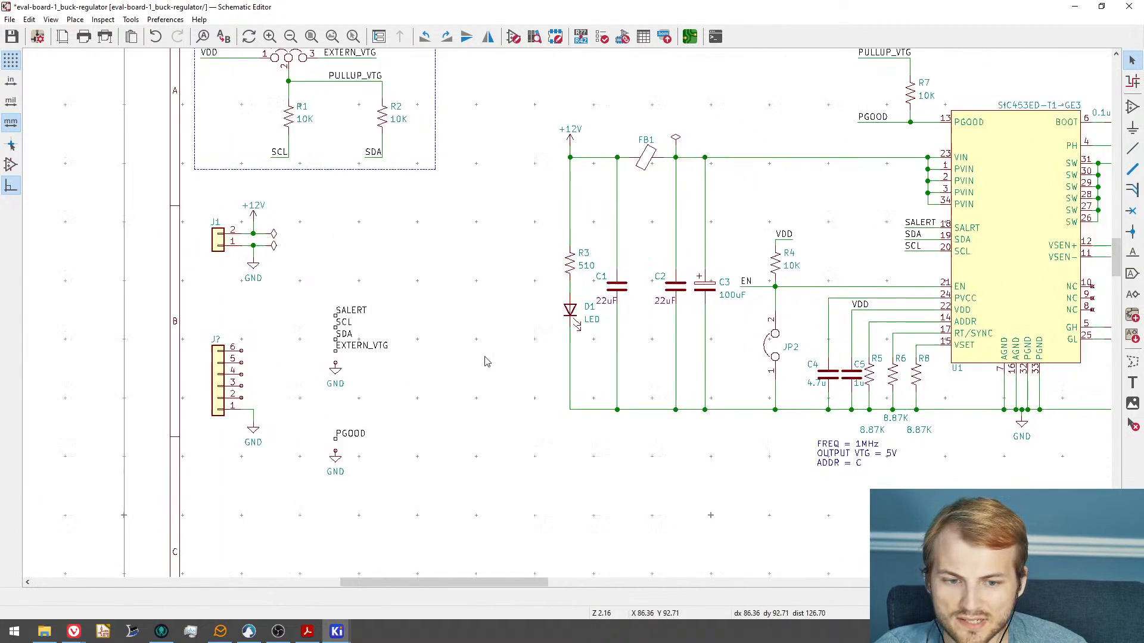
scroll(607, 332, up, 3)
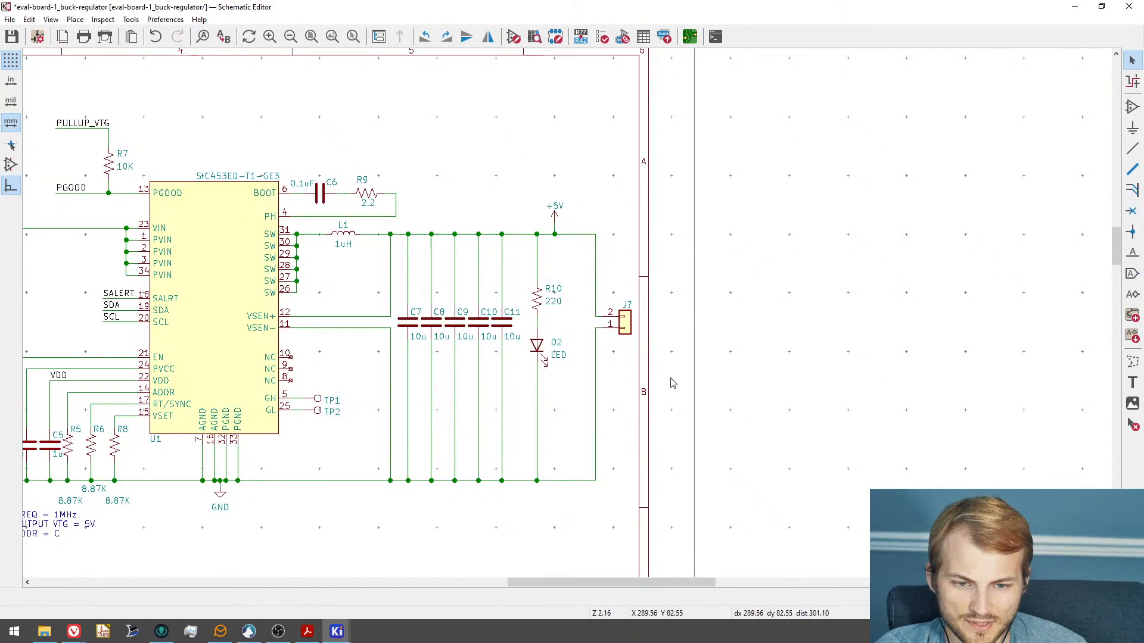
scroll(600, 362, up, 2)
scroll(601, 363, down, 5)
scroll(336, 359, up, 2)
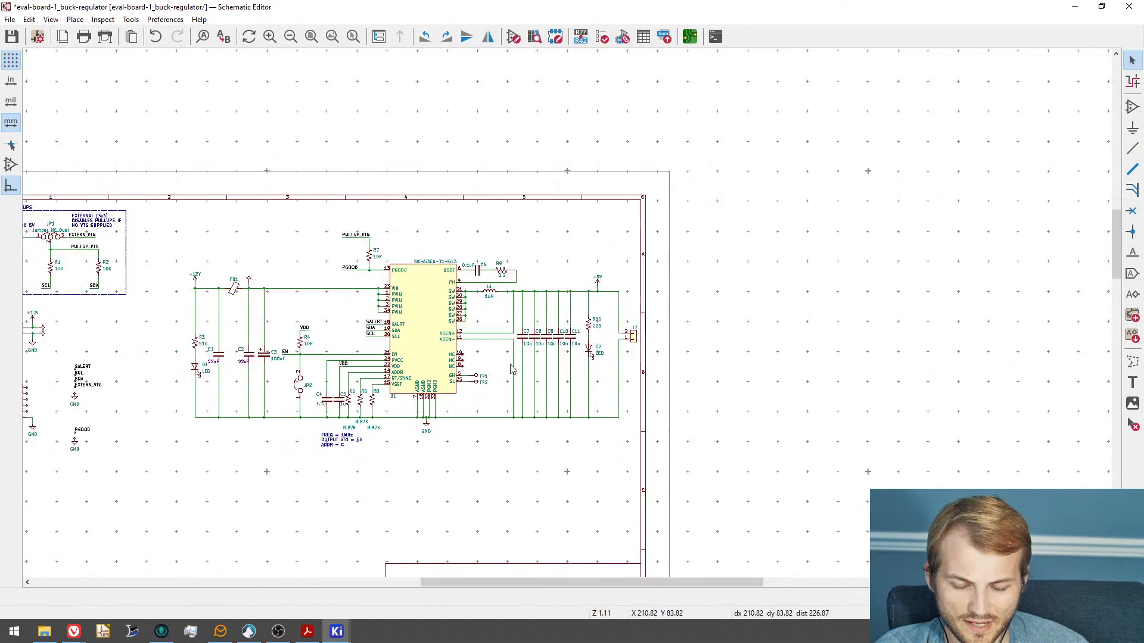
- Move the copied EXTERN_VTG label from below SDA to directly above the copied PGOOD label
scroll(335, 359, up, 2)
scroll(394, 400, up, 2)
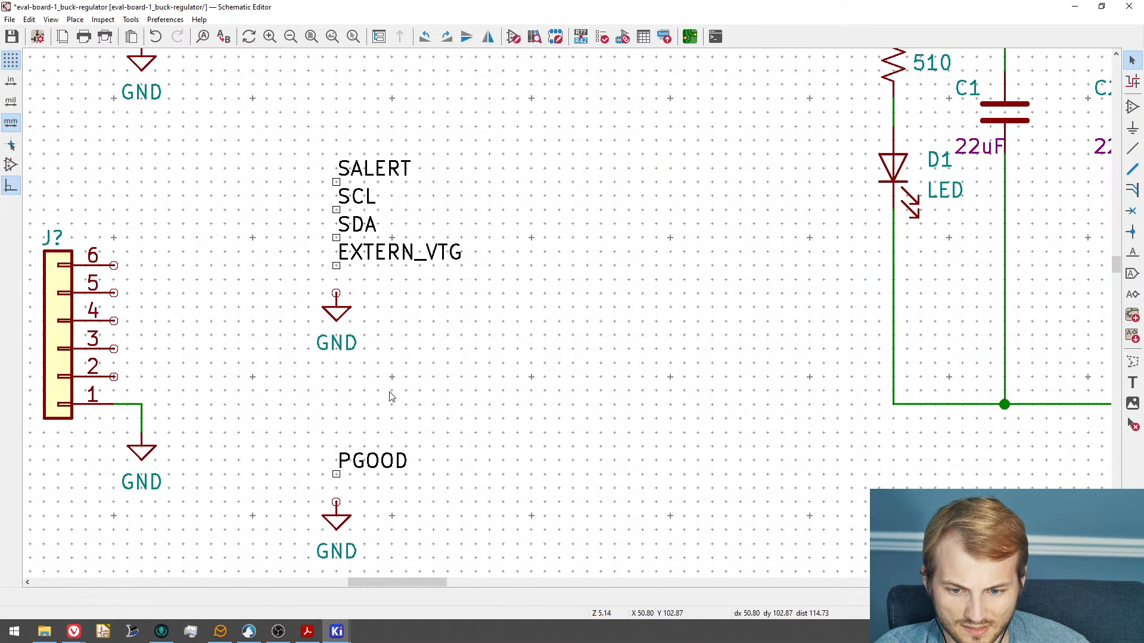
click(374, 261)
key(m)
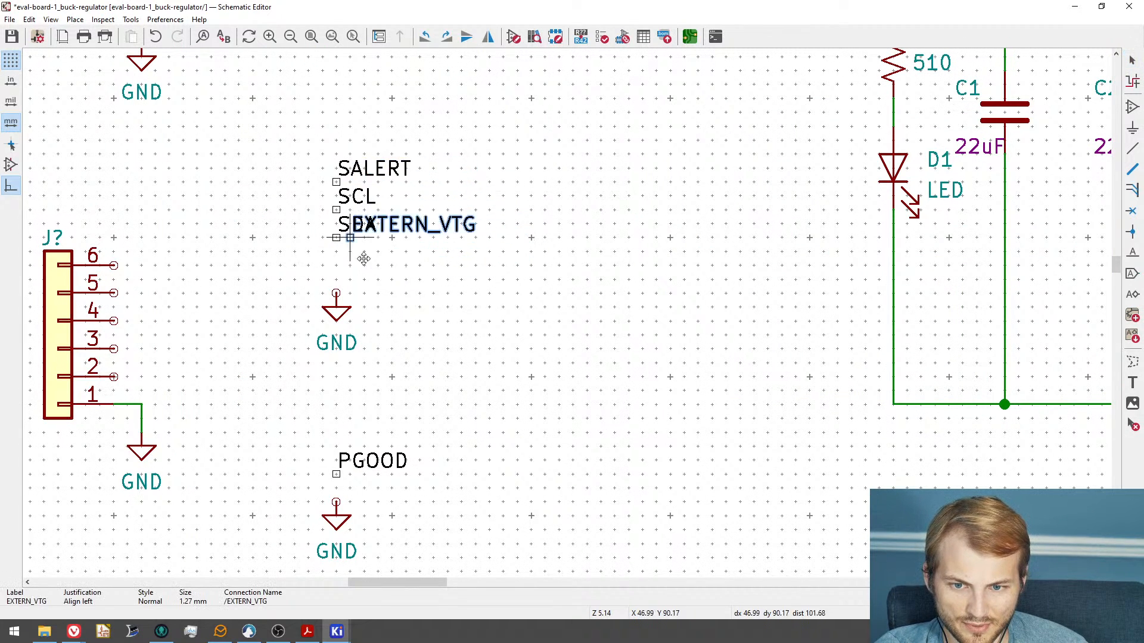
click(336, 432)
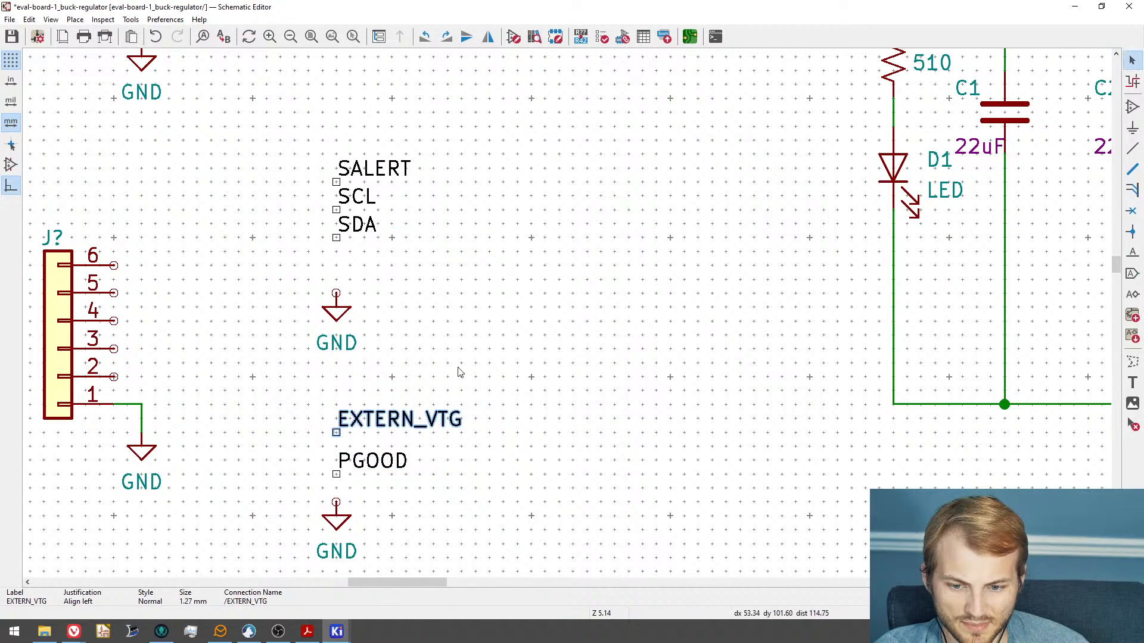
scroll(366, 439, down, 3)
middle_drag(658, 219, 431, 348)
middle_drag(607, 247, 856, 278)
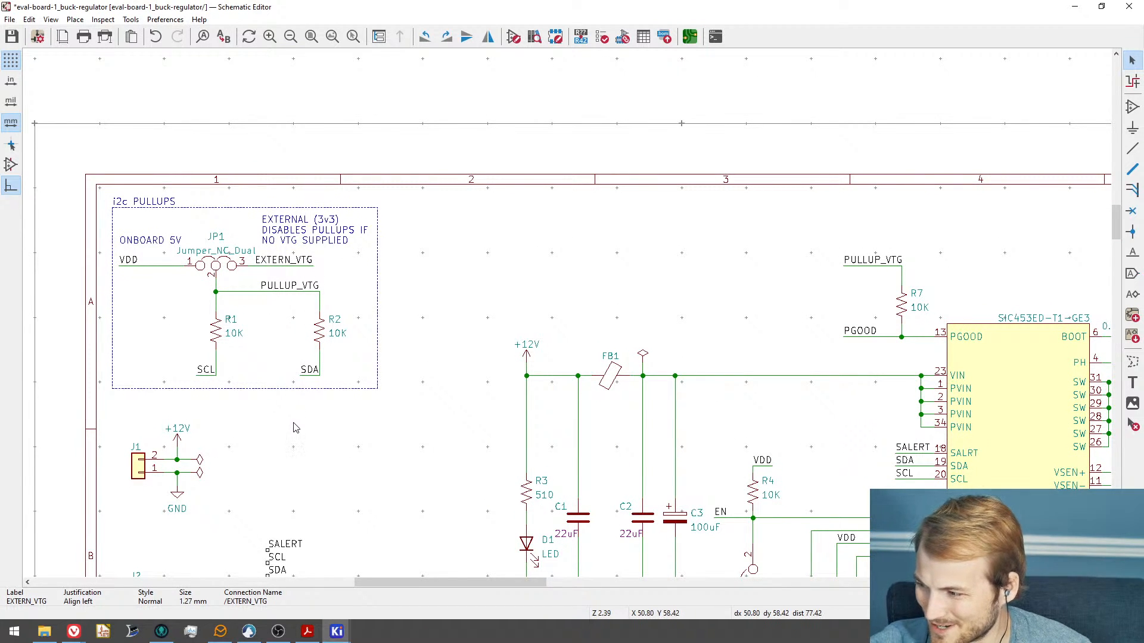
scroll(473, 324, down, 6)
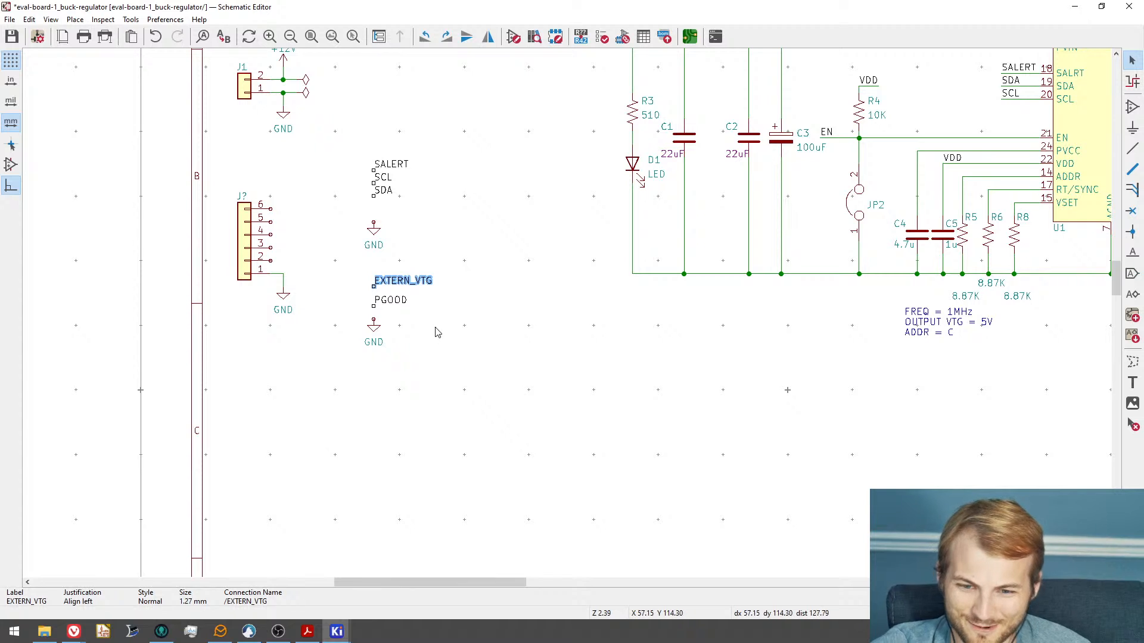
click(426, 316)
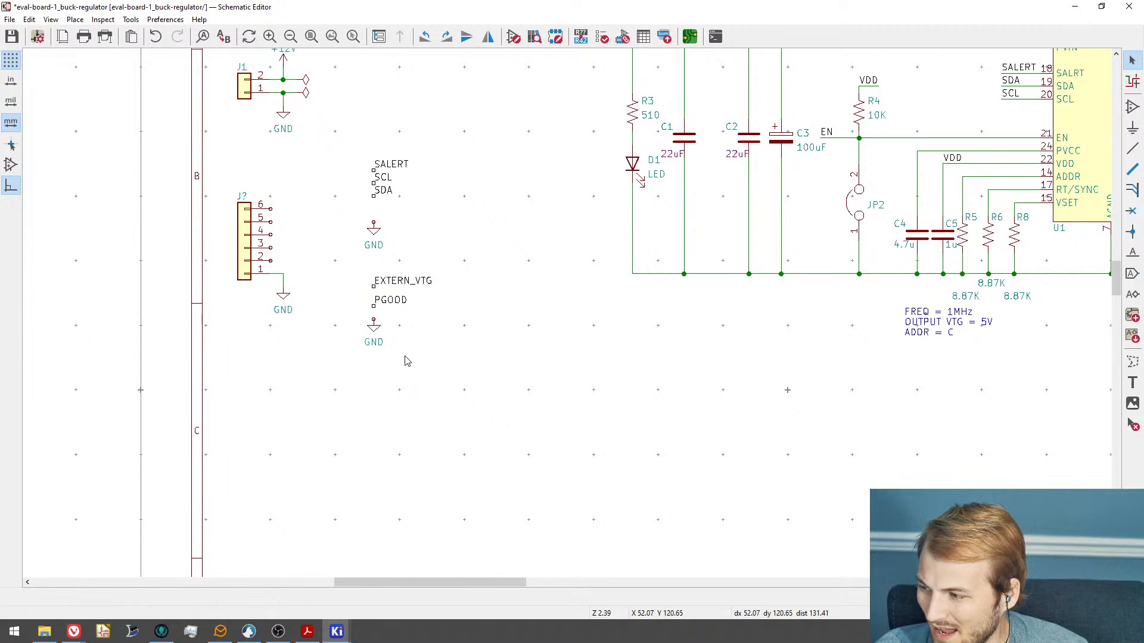
- Move the copied SALERT, SCL and SDA labels beside pins 6, 5 and 4 of the six-pin connector and flip them to right alignment
scroll(390, 194, up, 4)
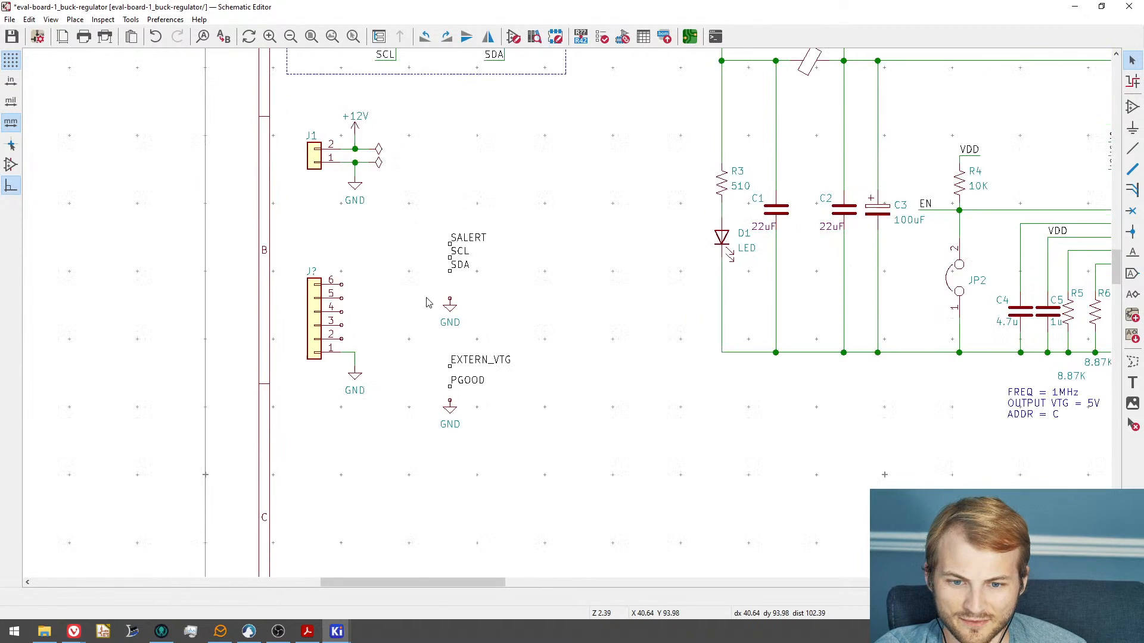
drag(533, 236, 473, 170)
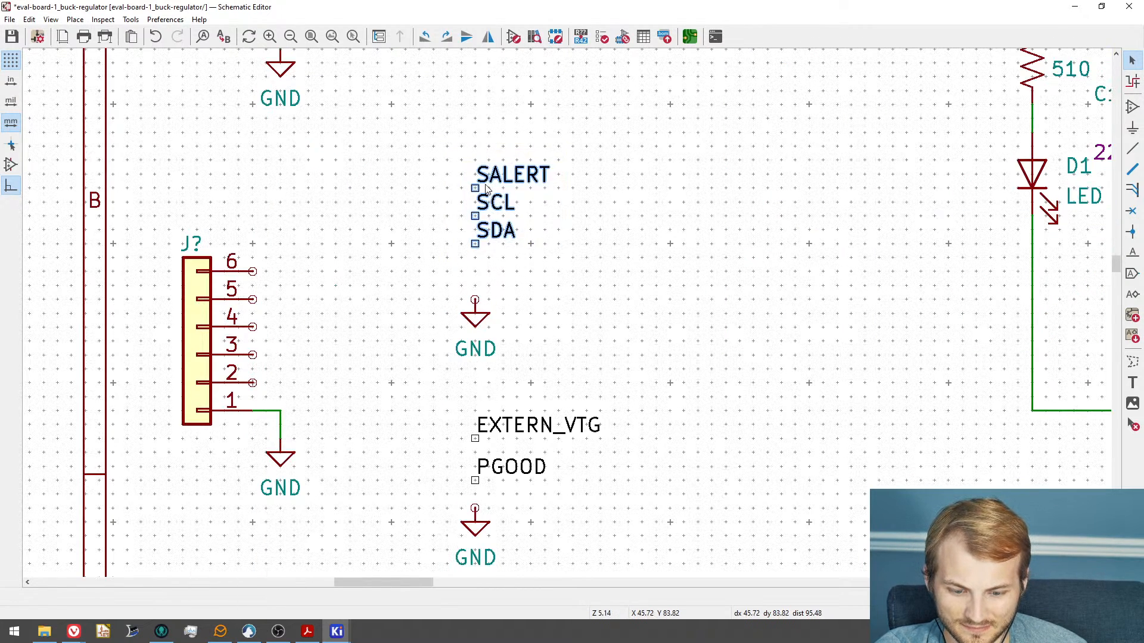
key(m)
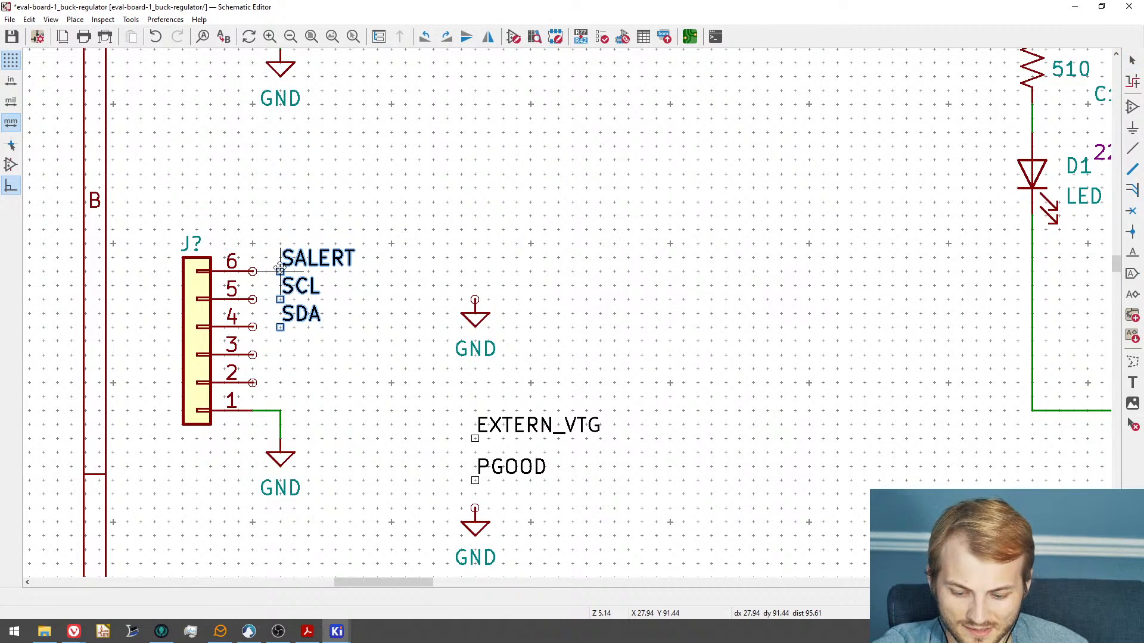
key(y)
key(r)
key(r)
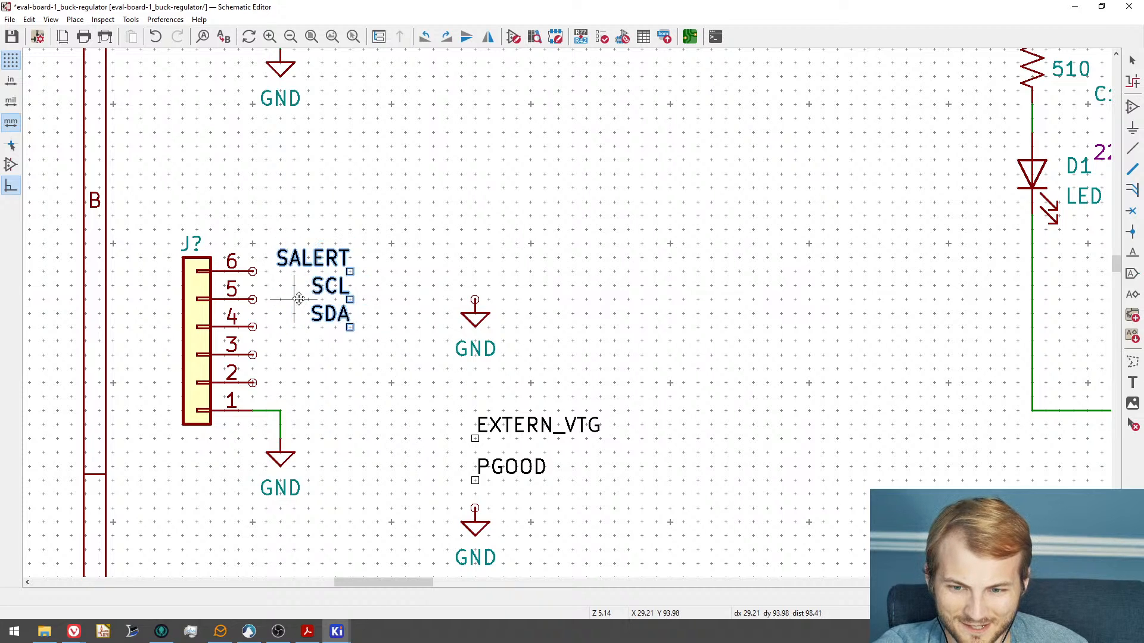
click(296, 299)
- Wire the SALERT, SCL and SDA labels to pins 6, 5 and 4 of the six-pin connector
key(w)
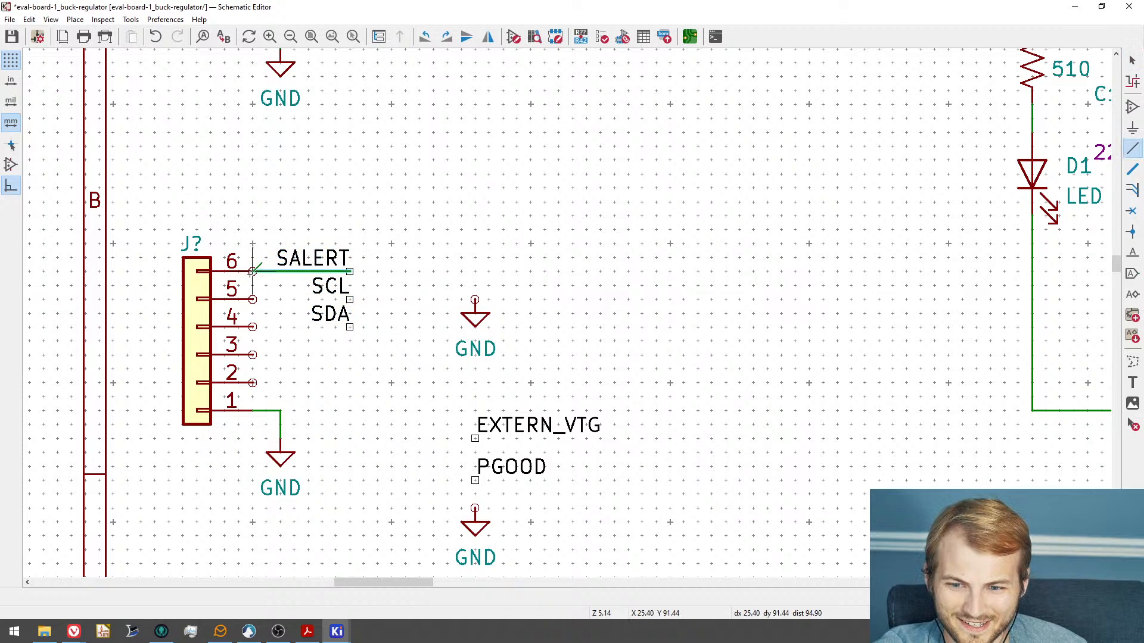
click(253, 272)
key(w)
click(350, 299)
key(w)
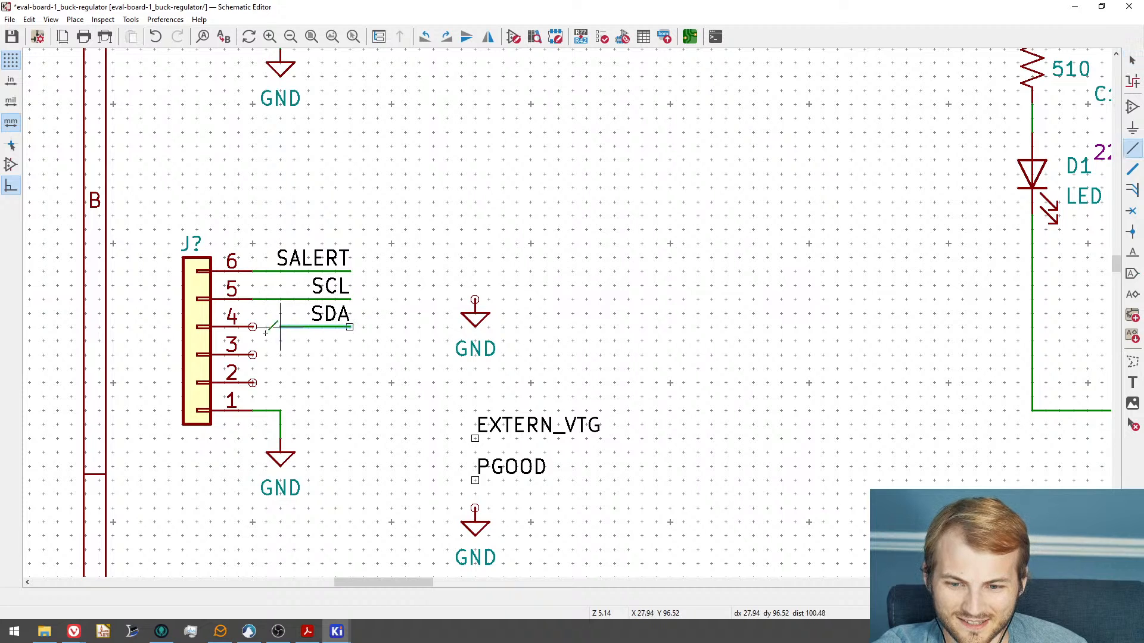
click(252, 326)
- Flip the copied EXTERN_VTG label to right alignment and place it beside pin 3 of the six-pin connector, below SDA
click(485, 434)
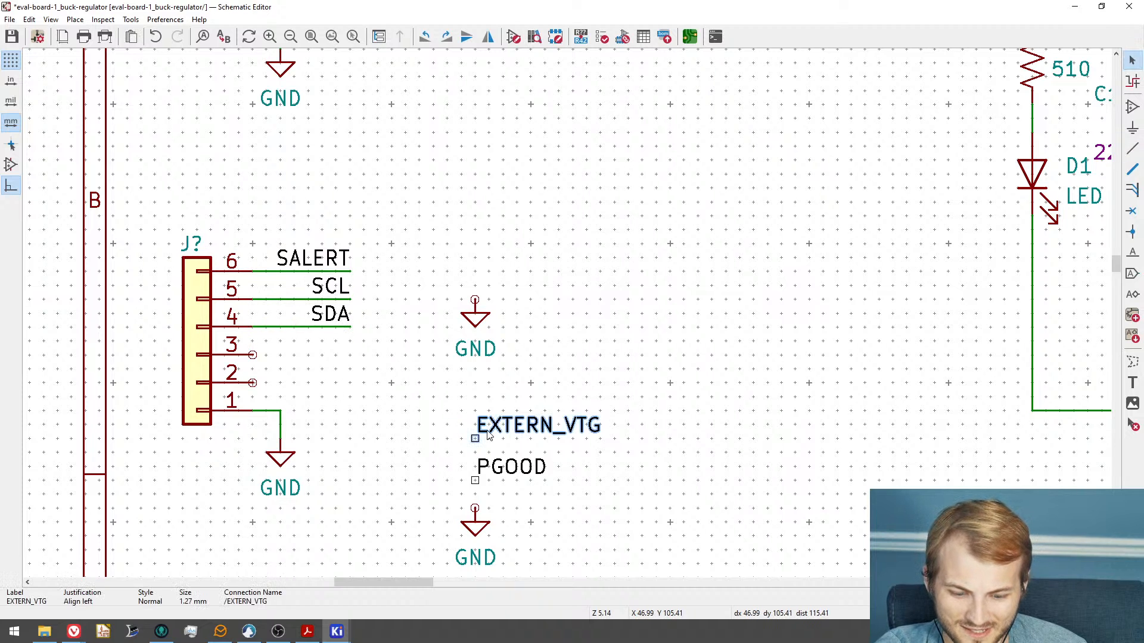
key(m)
key(r)
key(r)
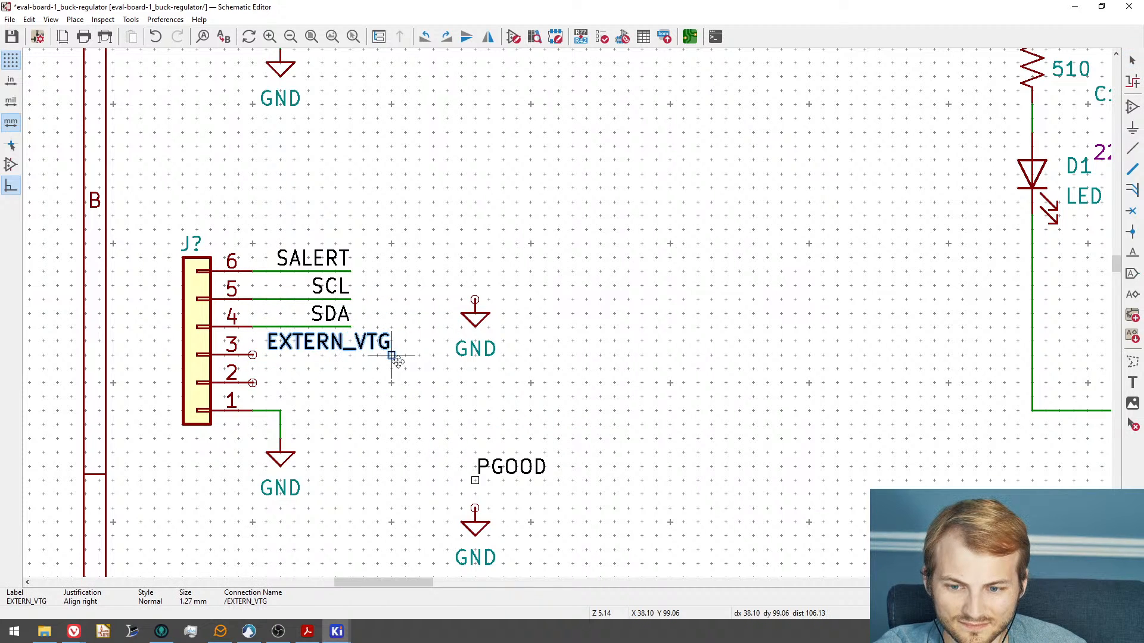
click(391, 355)
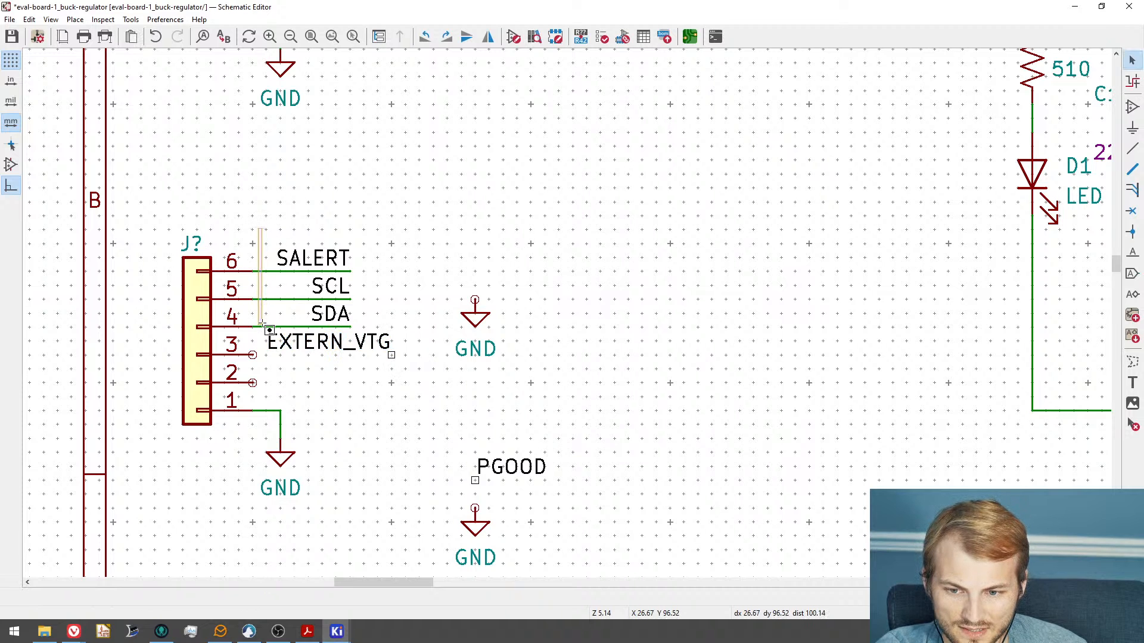
key(m)
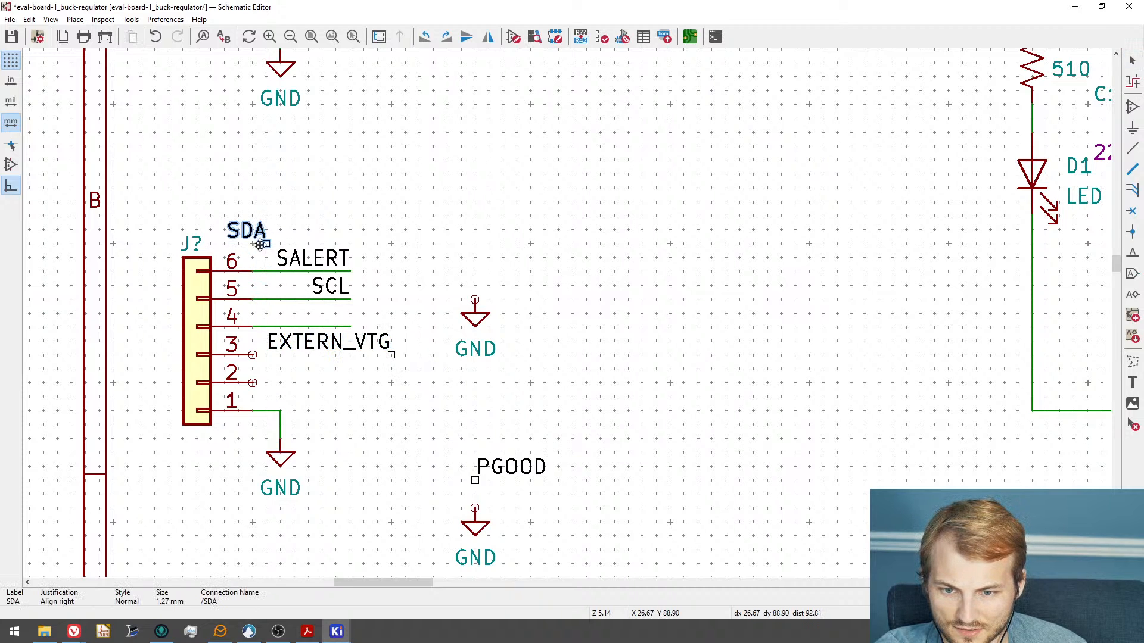
click(347, 328)
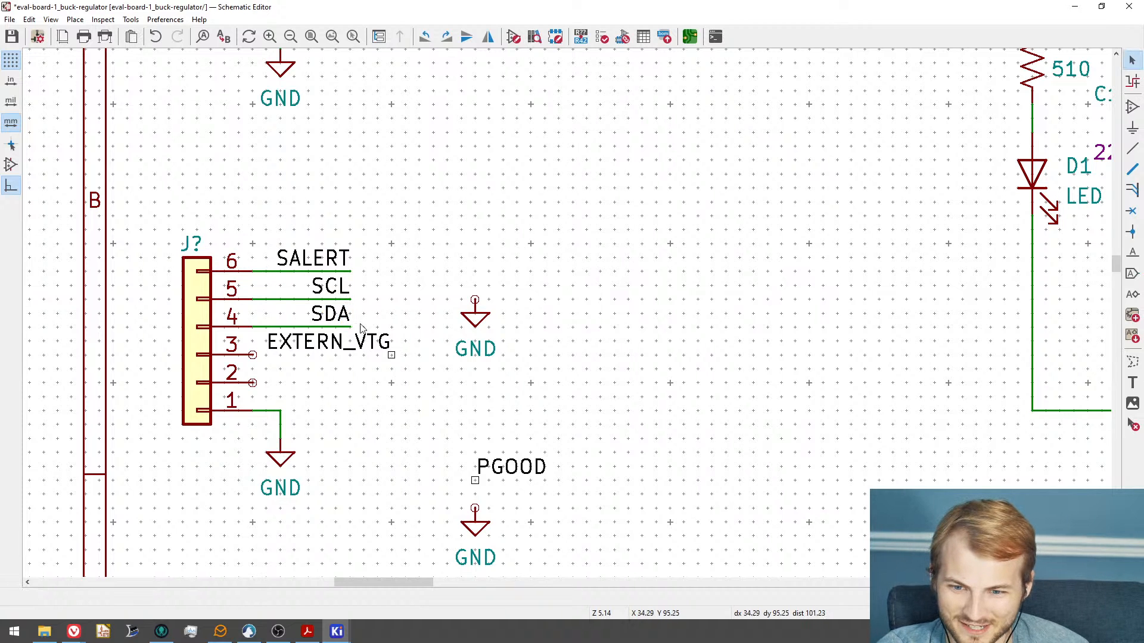
- Move EXTERN_VTG clear of the connector and shift the SALERT, SCL and SDA labels with their wires farther from the pins
key(m)
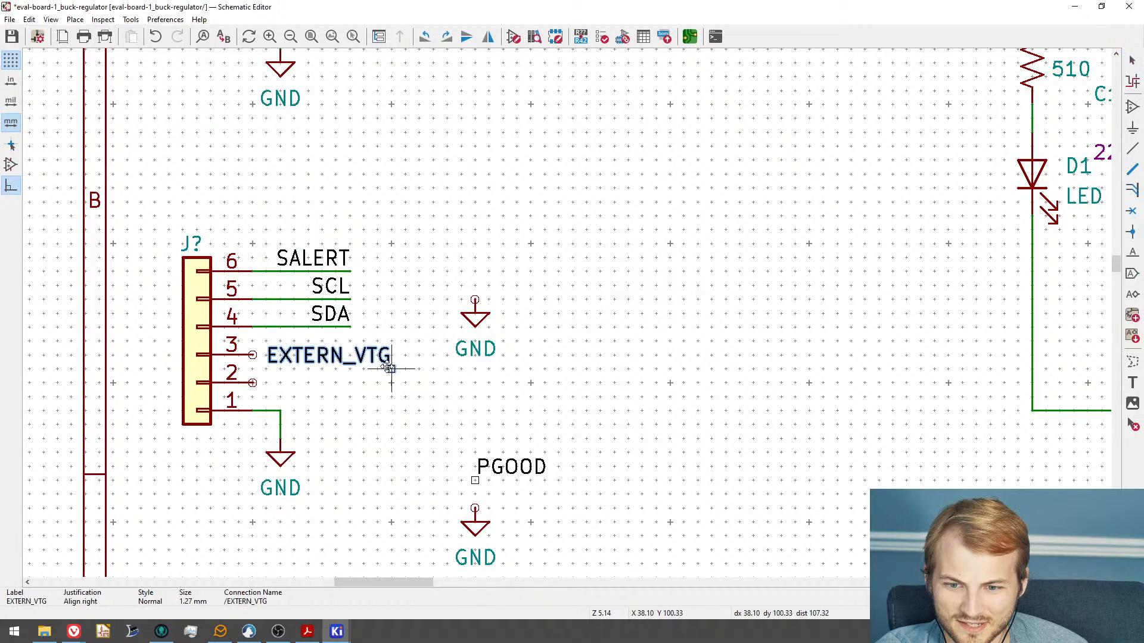
click(503, 410)
drag(391, 340, 286, 246)
drag(332, 287, 388, 286)
- Align EXTERN_VTG under SDA at pin 3 and place the right-aligned PGOOD label below it at pin 2
click(498, 401)
key(m)
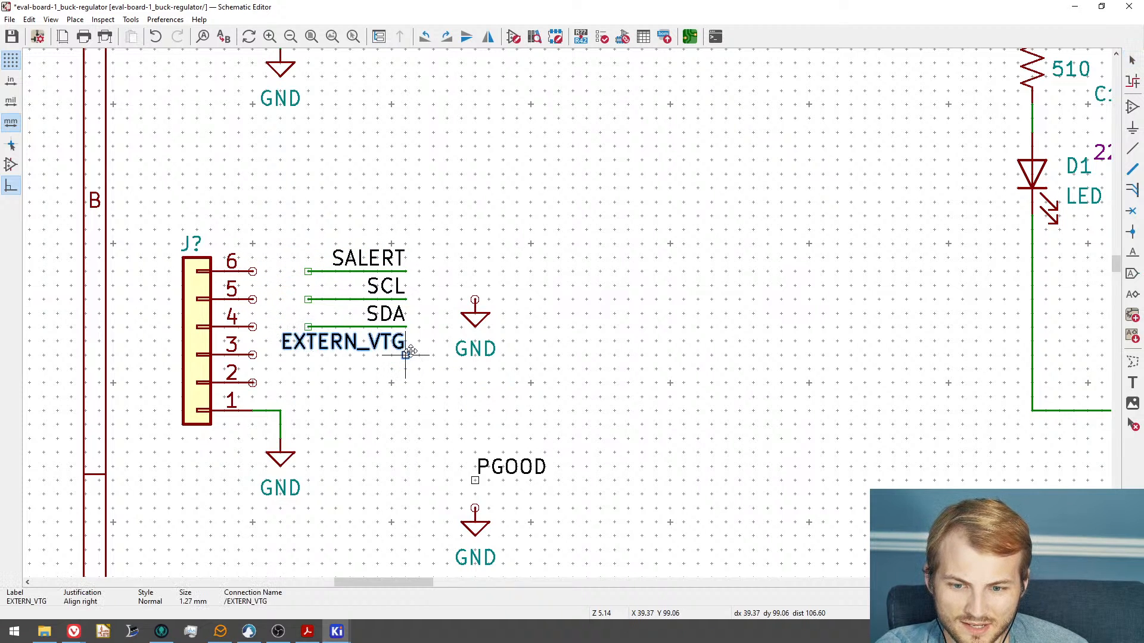
click(406, 354)
click(508, 467)
key(m)
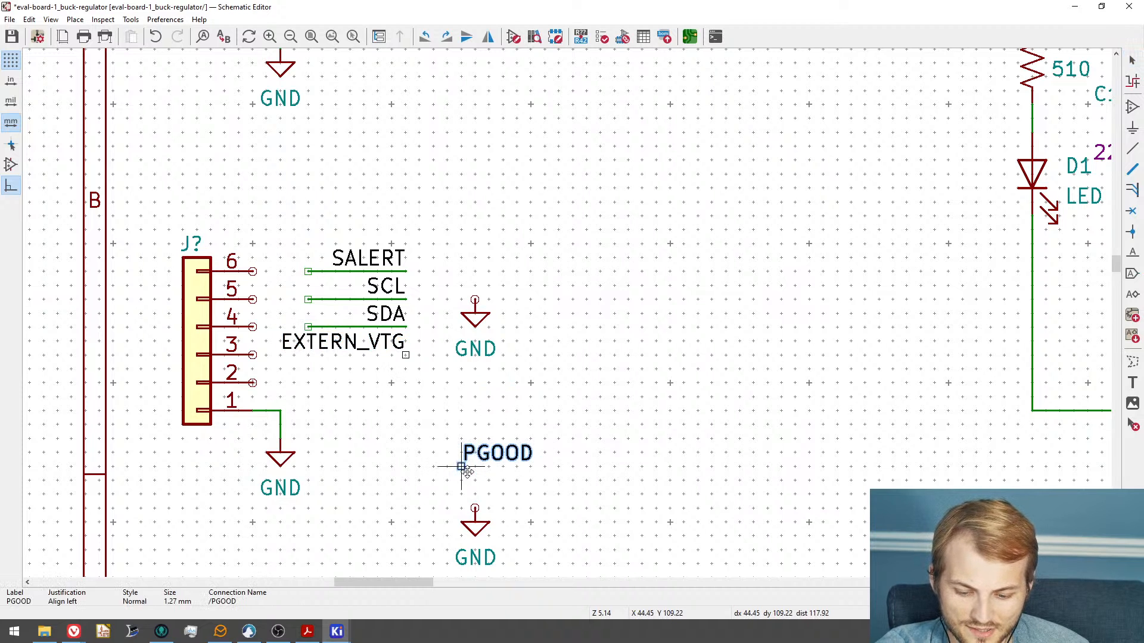
click(405, 383)
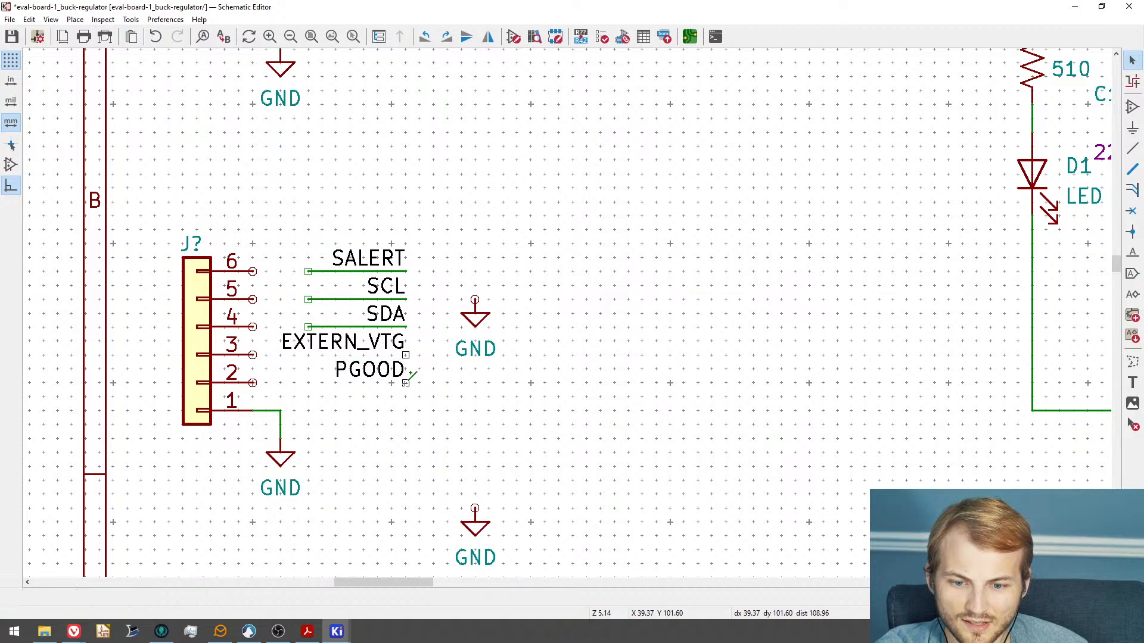
- Wire the PGOOD label to pin 2 and the EXTERN_VTG label to pin 3 of the six-pin connector
key(w)
click(406, 383)
click(252, 383)
click(252, 355)
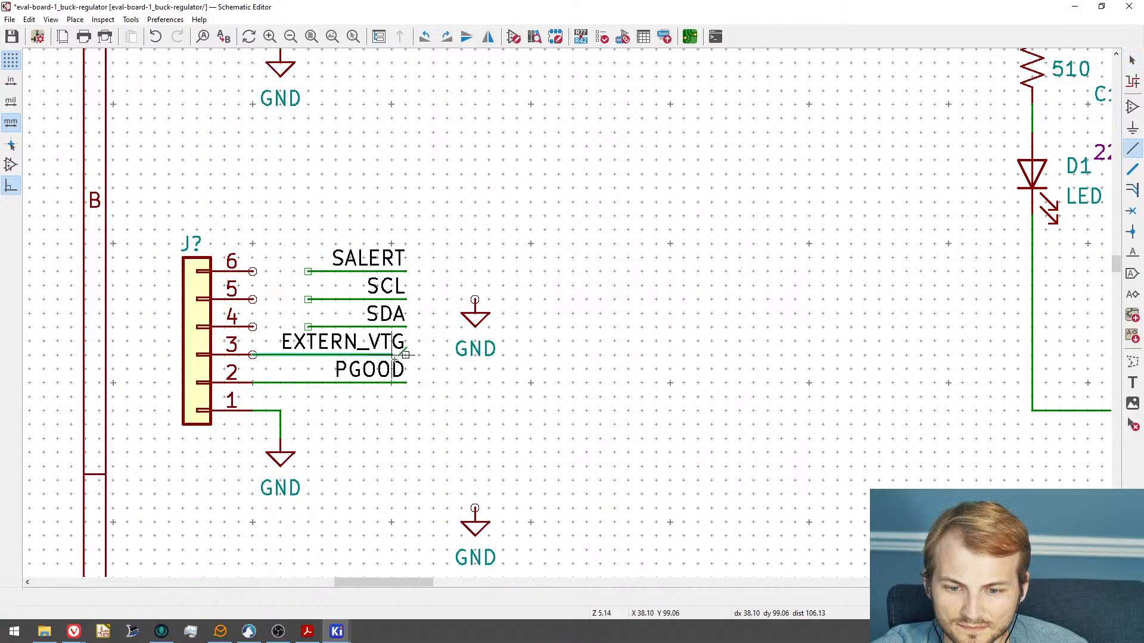
click(406, 355)
key(Escape)
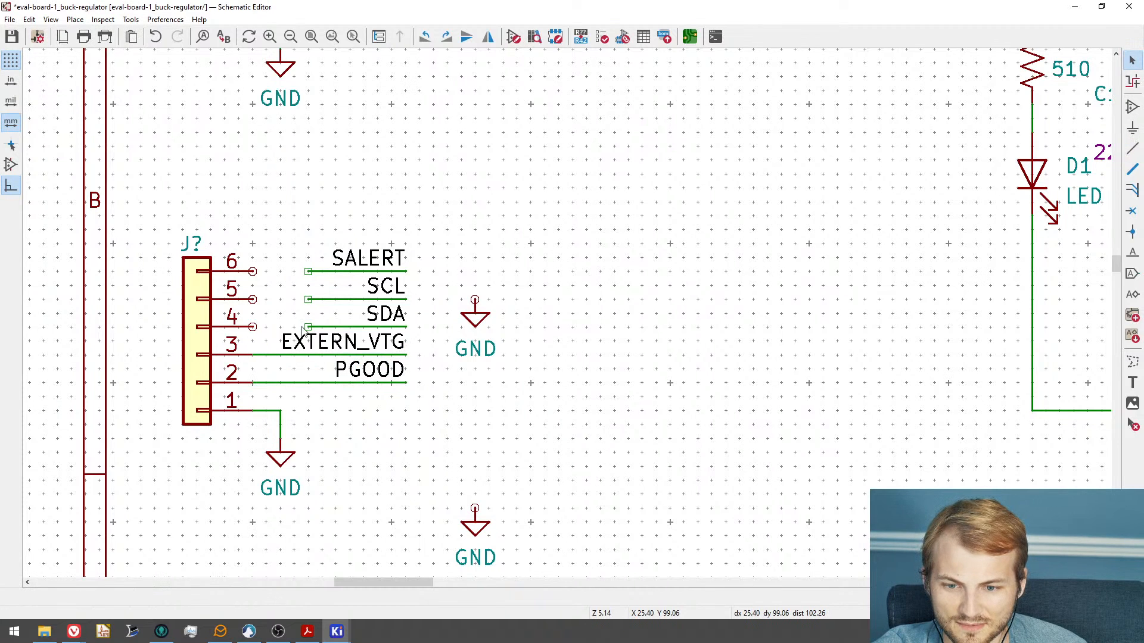
- Close the wire gaps between connector pins 6, 5 and 4 and the SALERT, SCL and SDA wires
key(w)
click(253, 272)
click(308, 272)
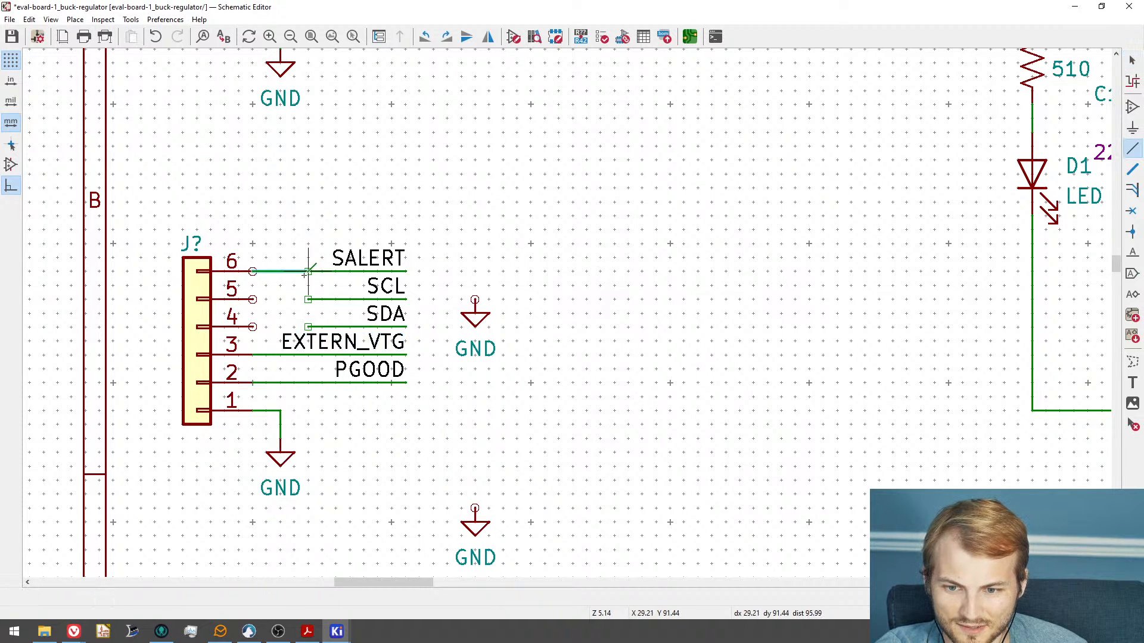
key(Escape)
key(w)
click(253, 299)
click(308, 299)
key(Escape)
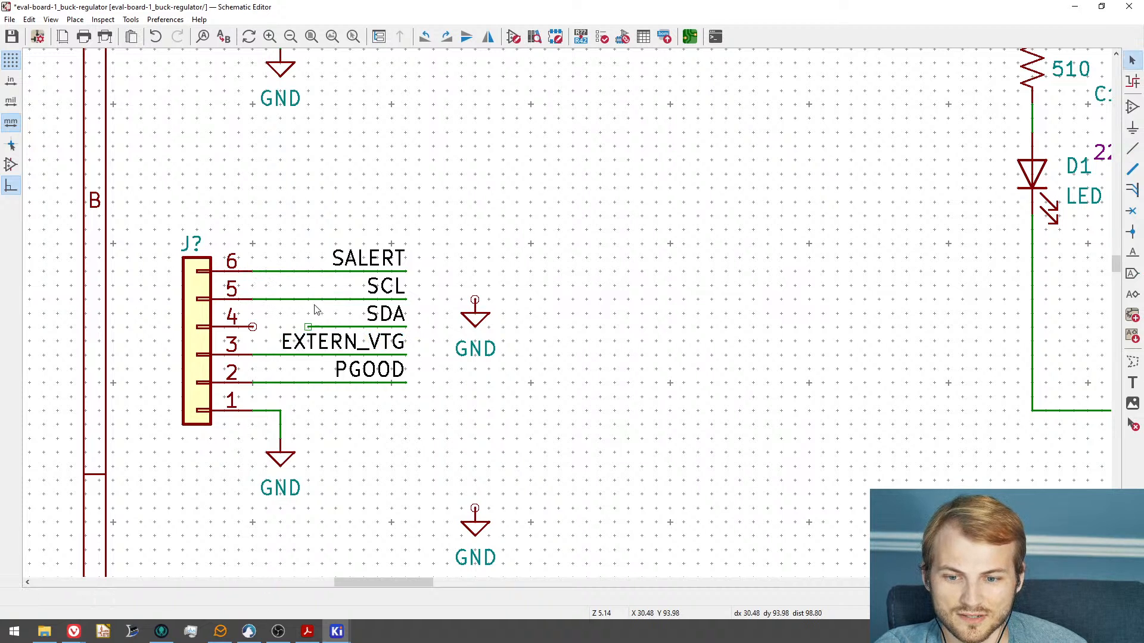
click(252, 327)
click(308, 327)
key(Escape)
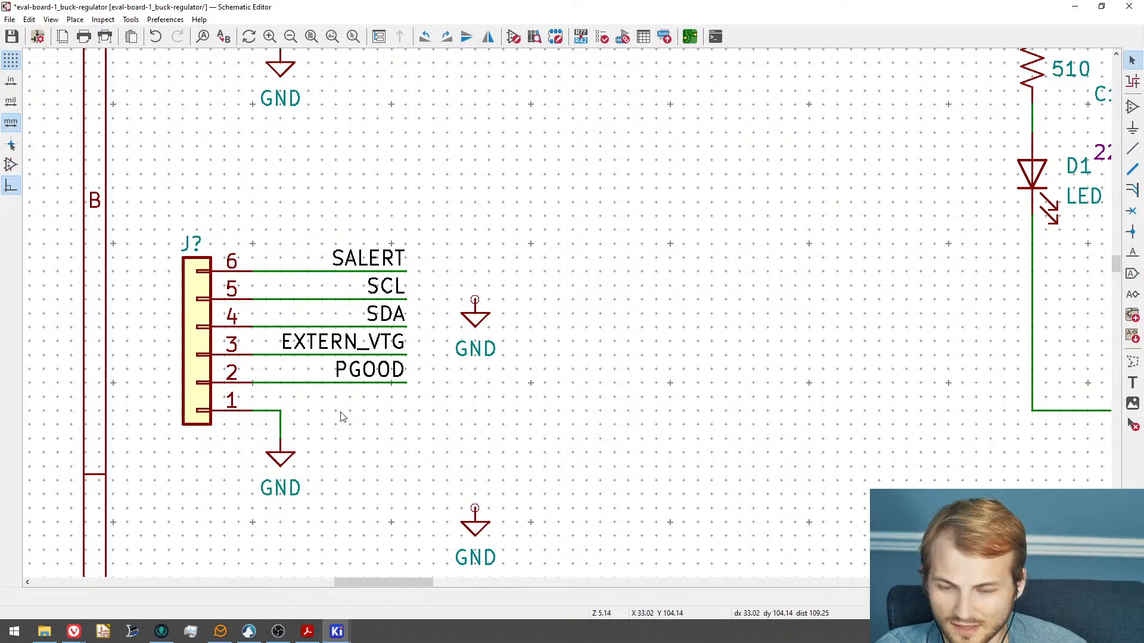
- Delete the two unconnected GND symbols beside the six-pin connector
scroll(399, 446, down, 1)
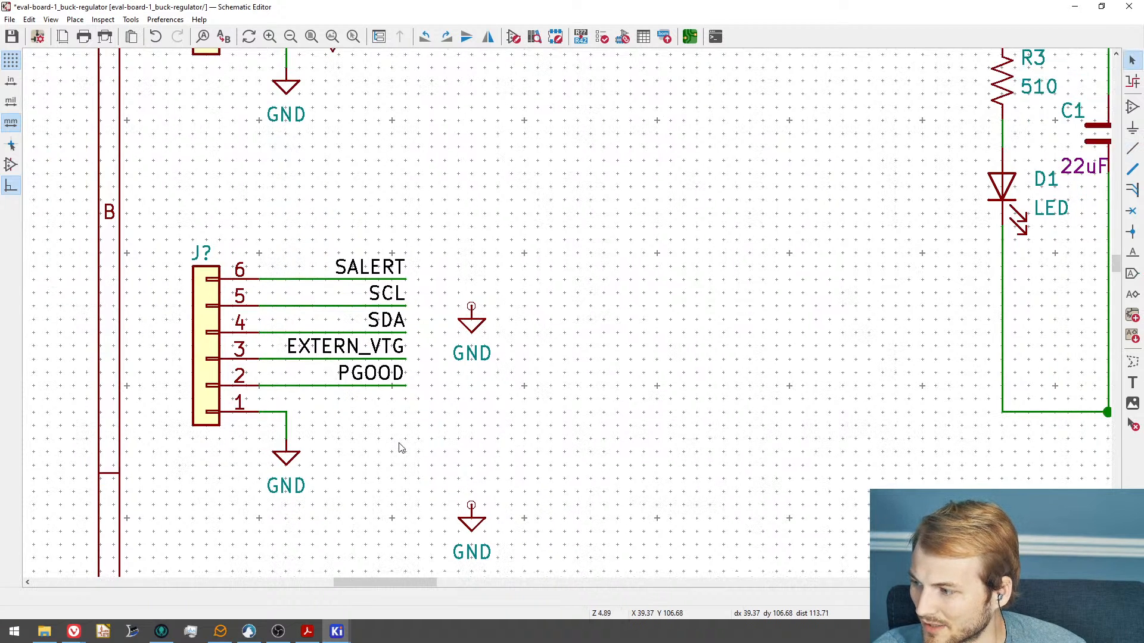
drag(578, 510, 491, 239)
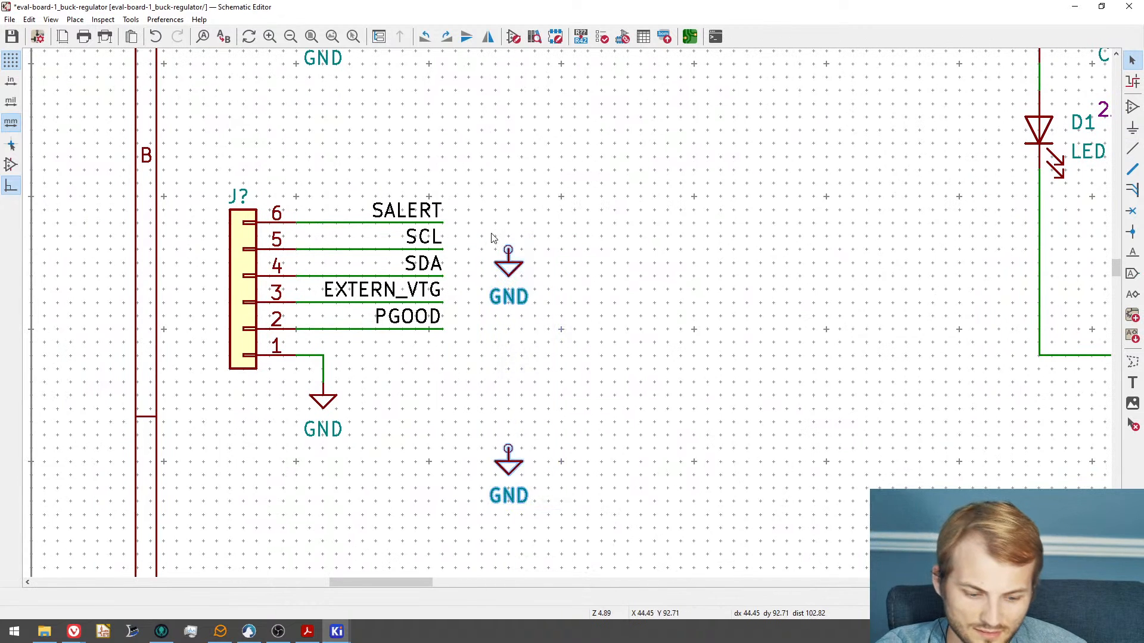
key(Delete)
middle_drag(462, 334, 518, 407)
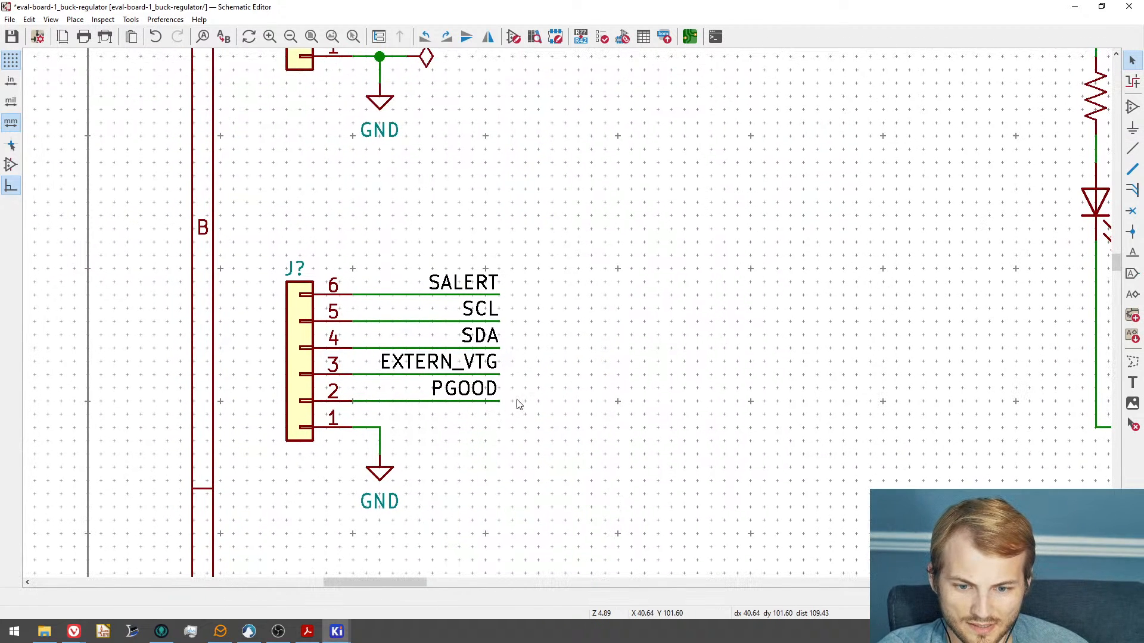
drag(519, 405, 410, 249)
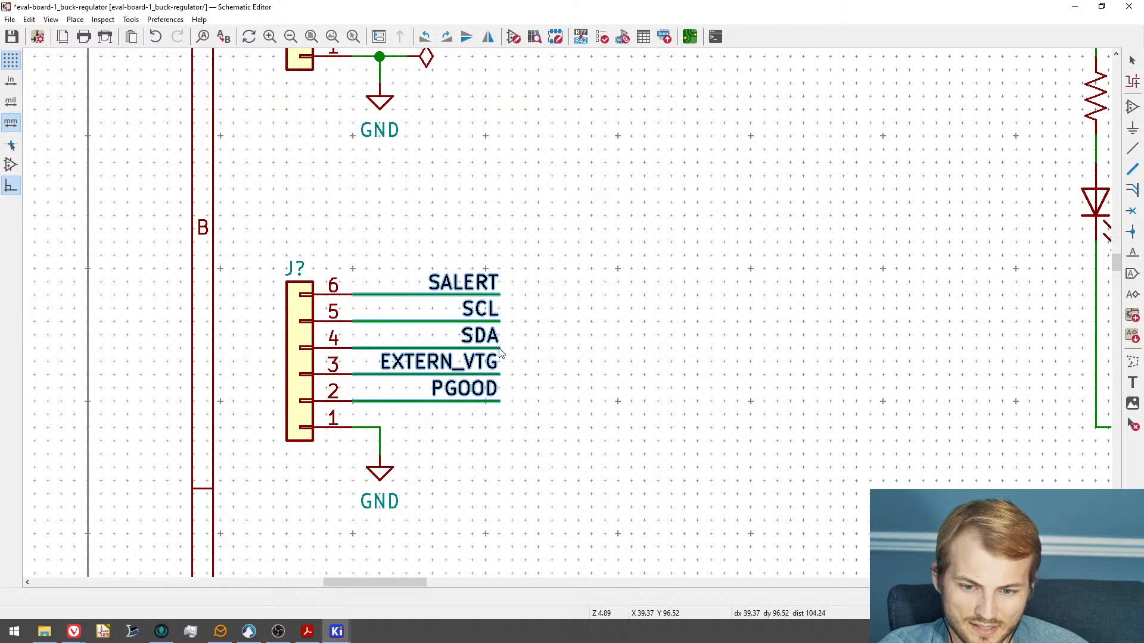
click(550, 351)
middle_drag(551, 351, 560, 420)
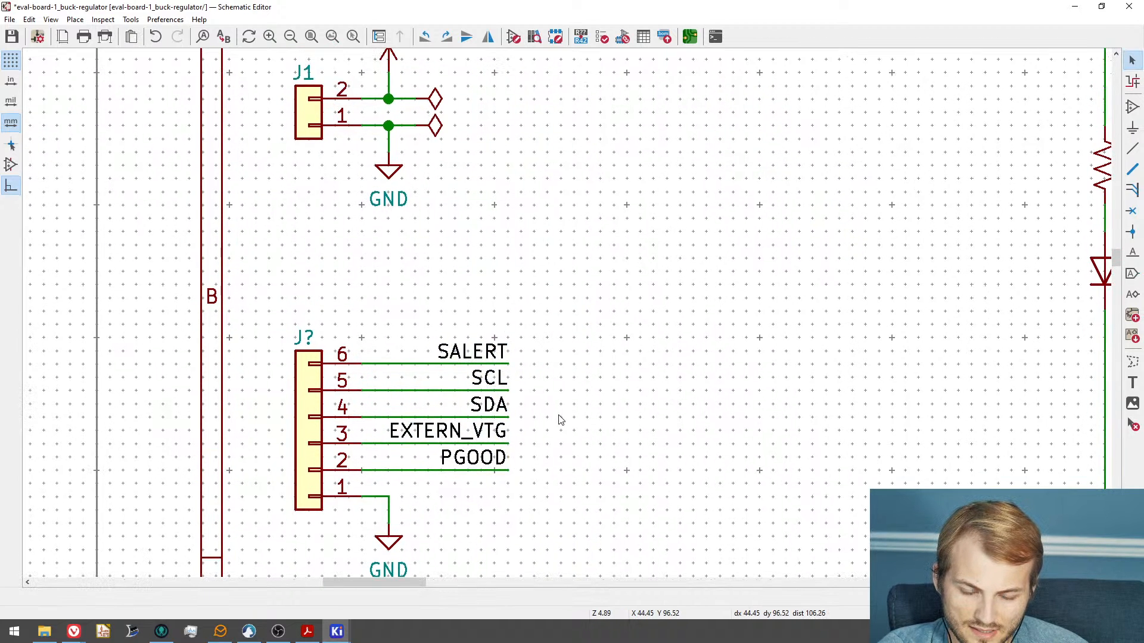
scroll(501, 382, down, 6)
scroll(652, 339, up, 3)
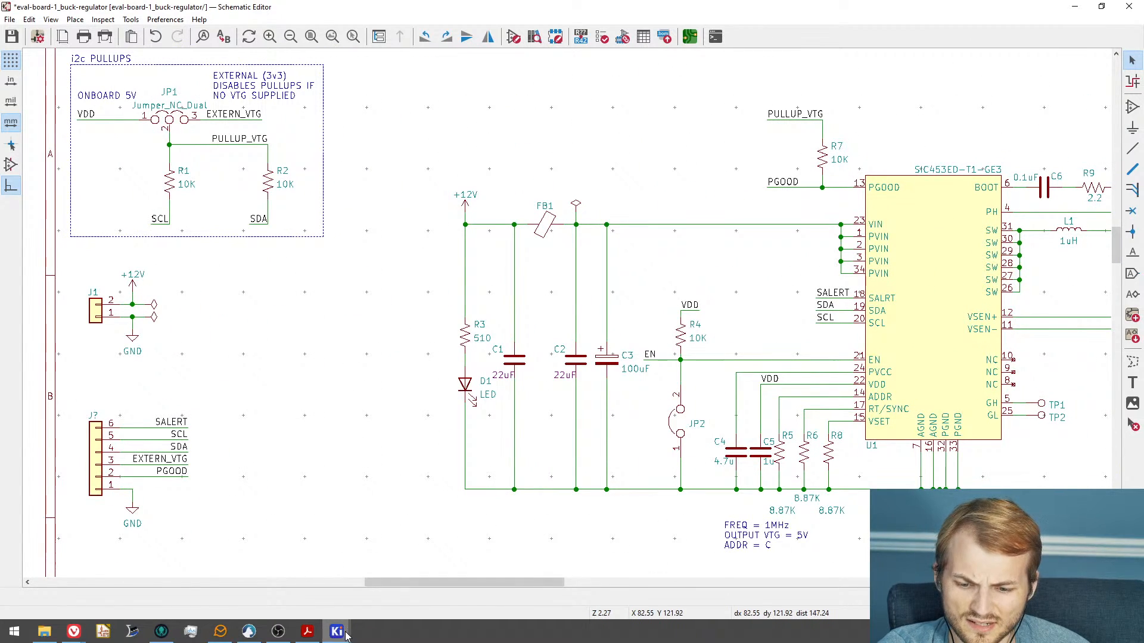
- Switch to the sic450_sic451_sic453 datasheet in Adobe Acrobat, examine the functional block diagram, and return to the connector in the KiCad schematic
click(315, 632)
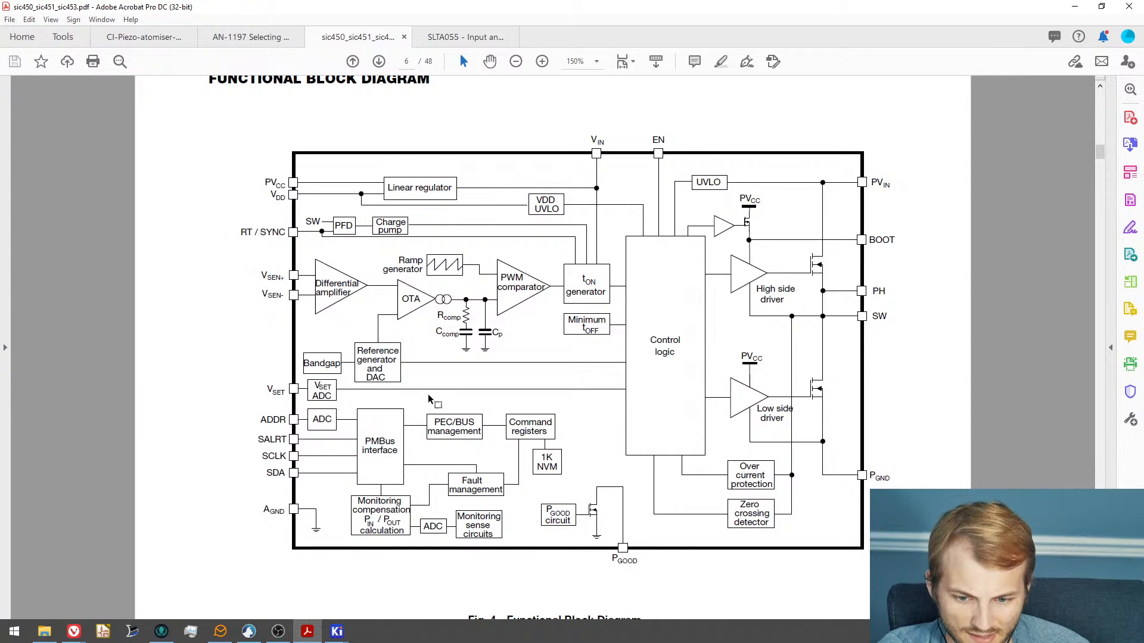
click(1070, 5)
middle_drag(322, 360, 362, 368)
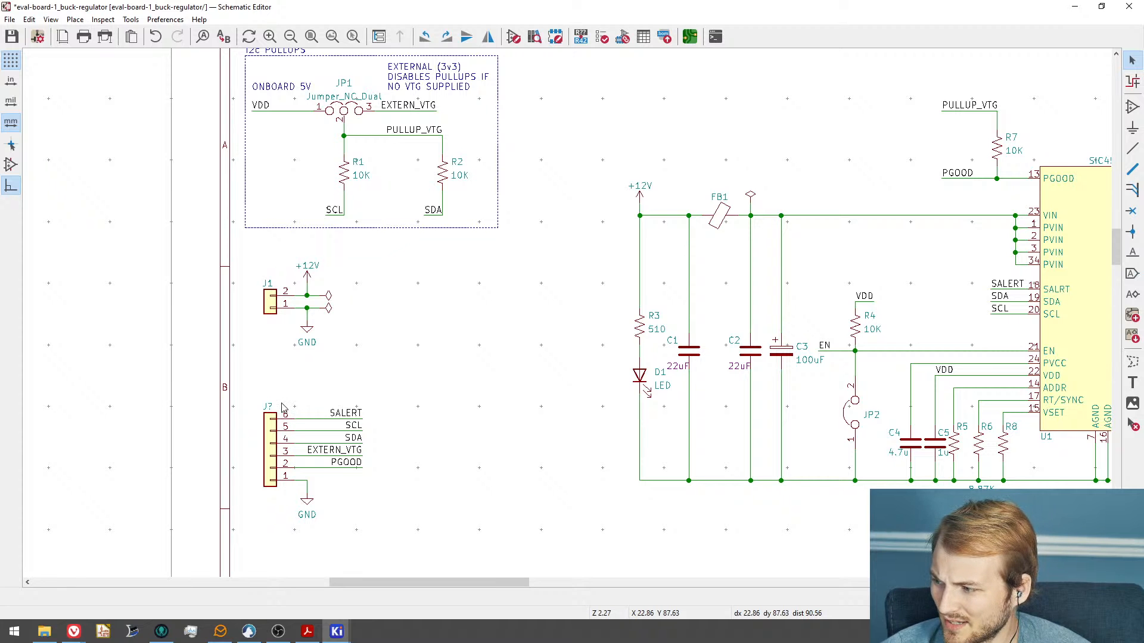
scroll(278, 403, up, 2)
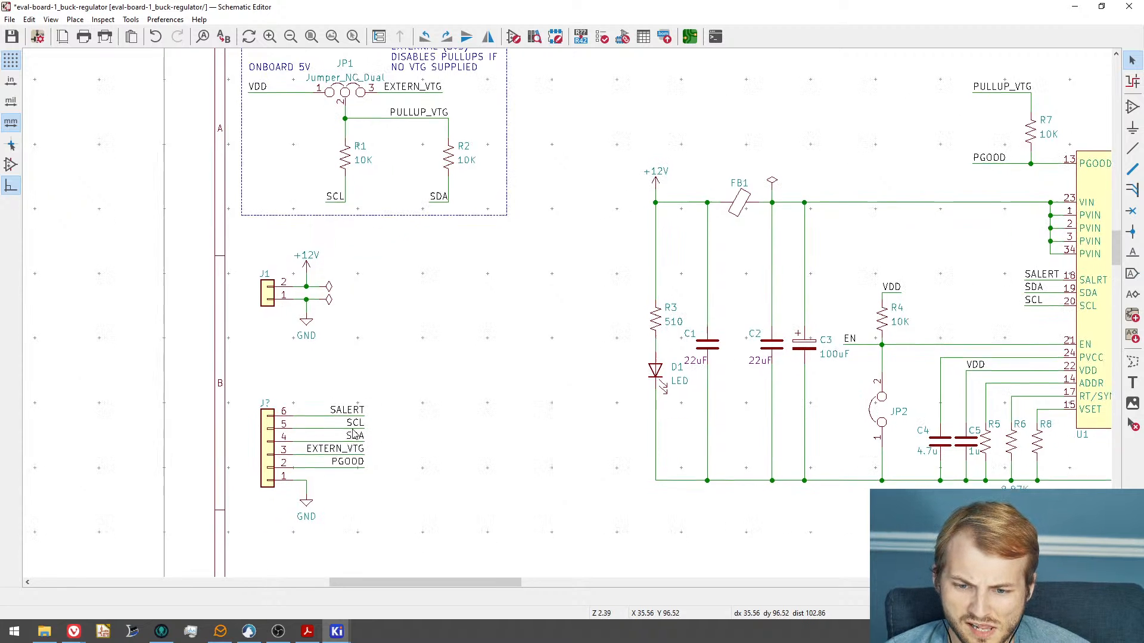
- Examine the signal order and labels on the six-pin connector and compare them with the surrounding schematic
scroll(416, 367, up, 3)
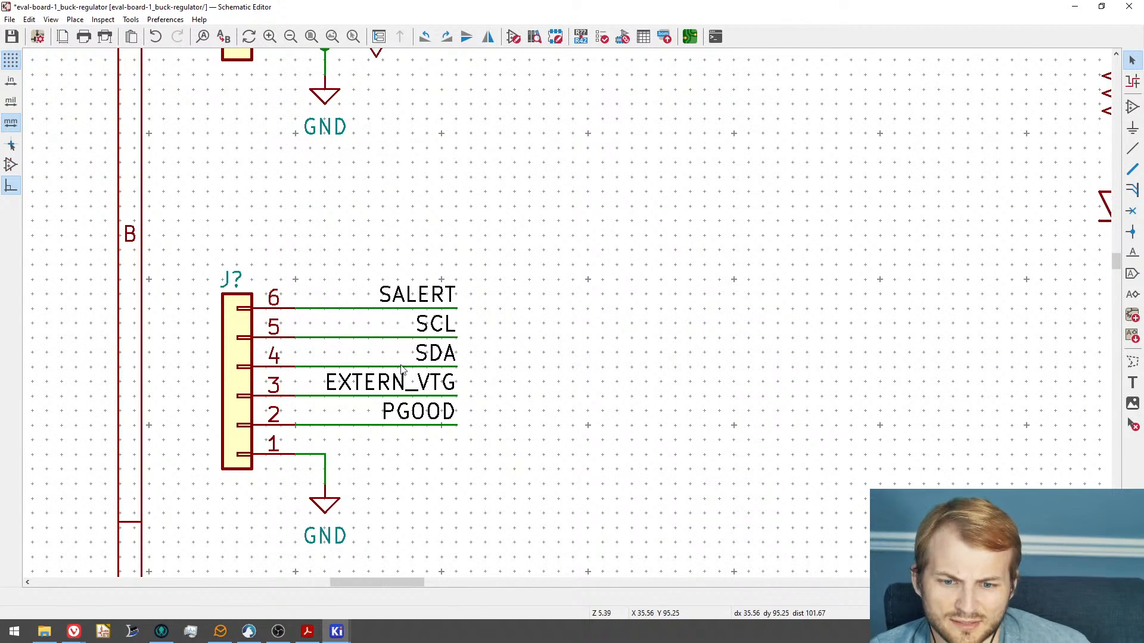
scroll(393, 411, down, 3)
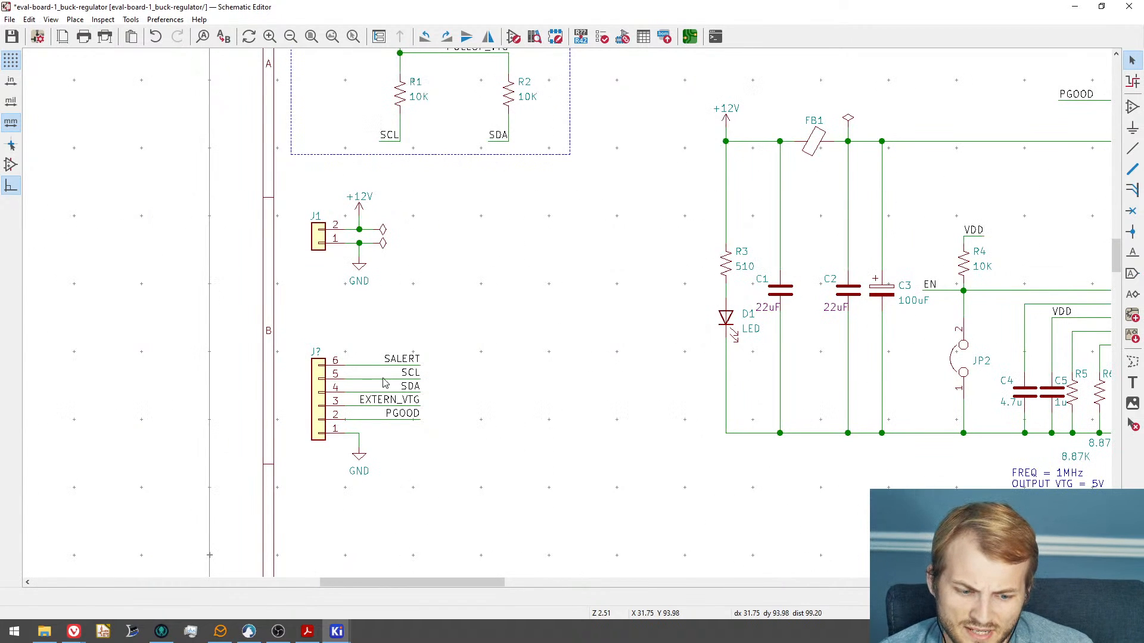
scroll(384, 375, up, 3)
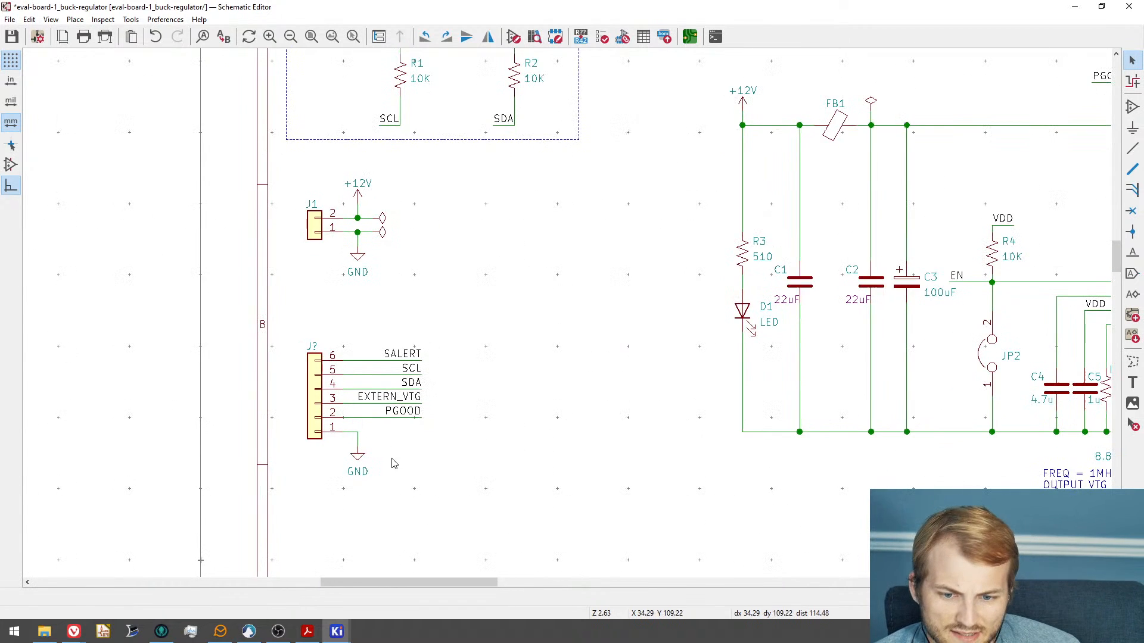
drag(338, 336, 365, 377)
key(m)
key(Escape)
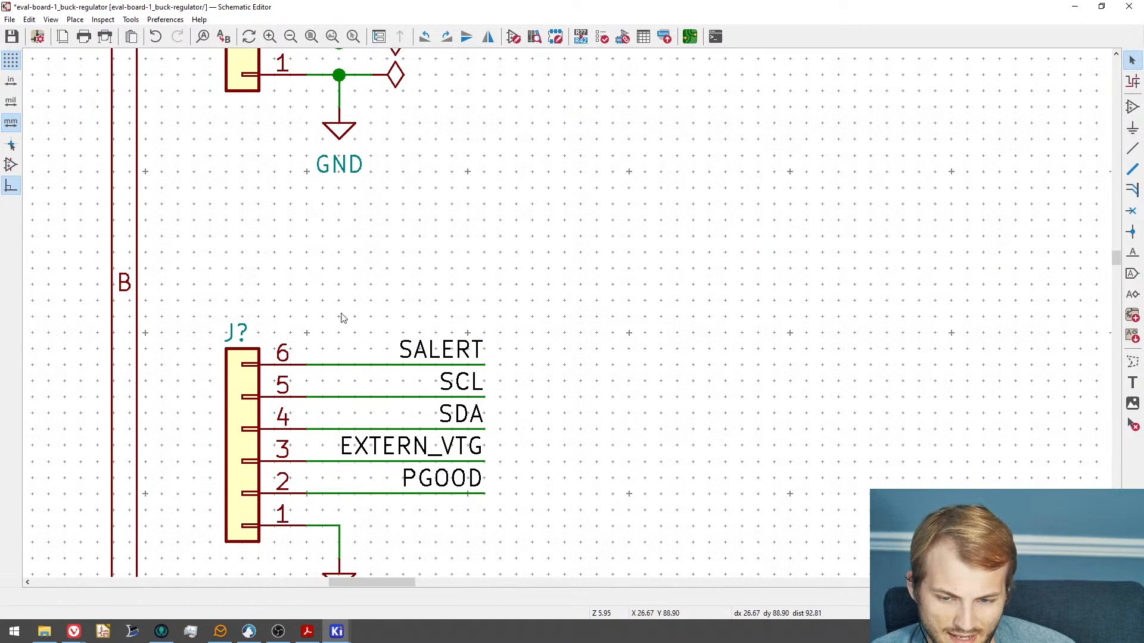
middle_drag(407, 408, 451, 309)
middle_drag(533, 330, 423, 334)
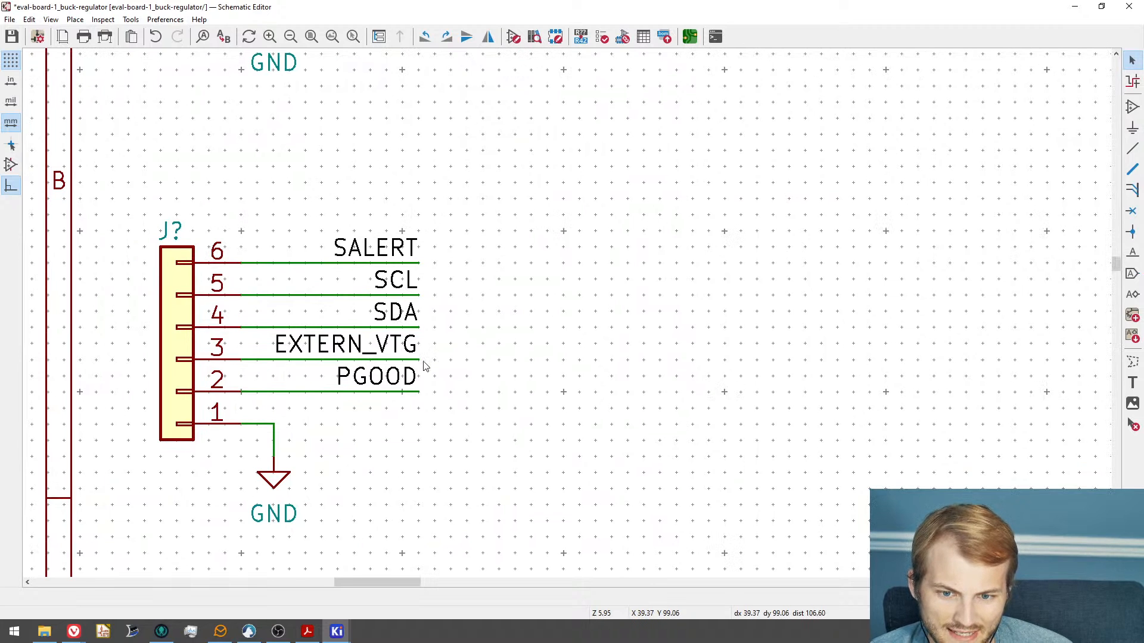
scroll(425, 366, down, 3)
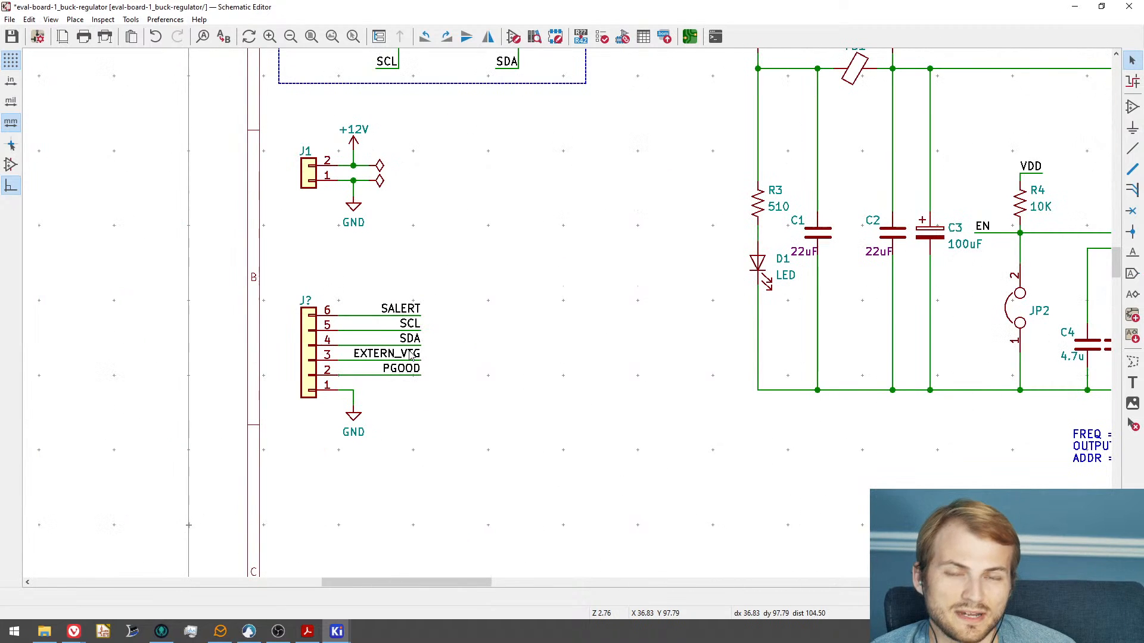
scroll(434, 306, up, 3)
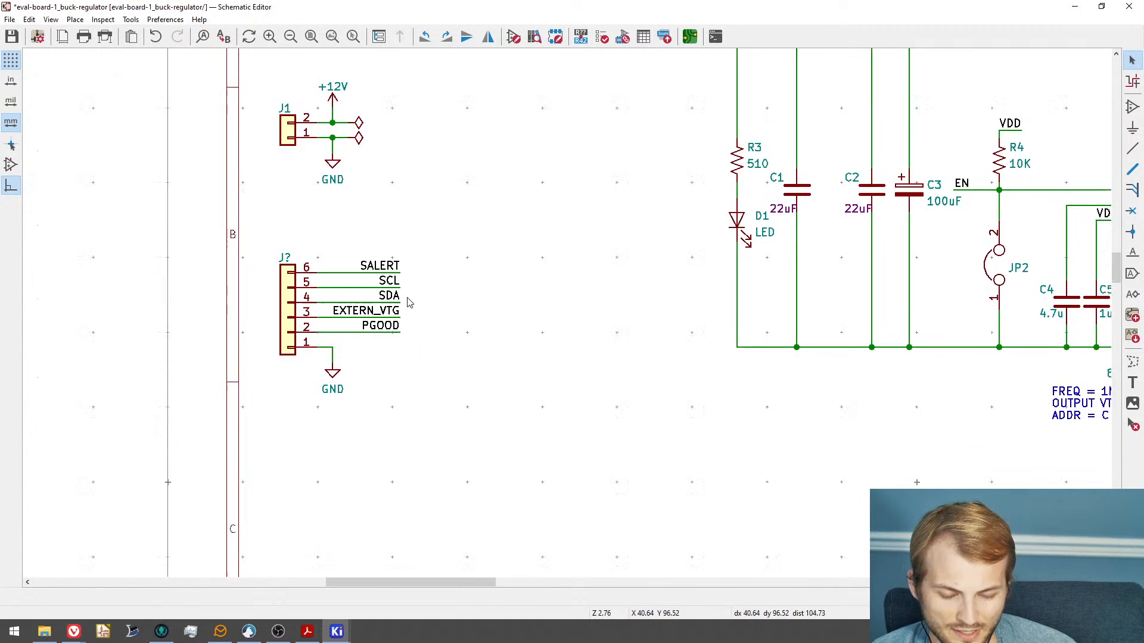
middle_drag(360, 255, 368, 303)
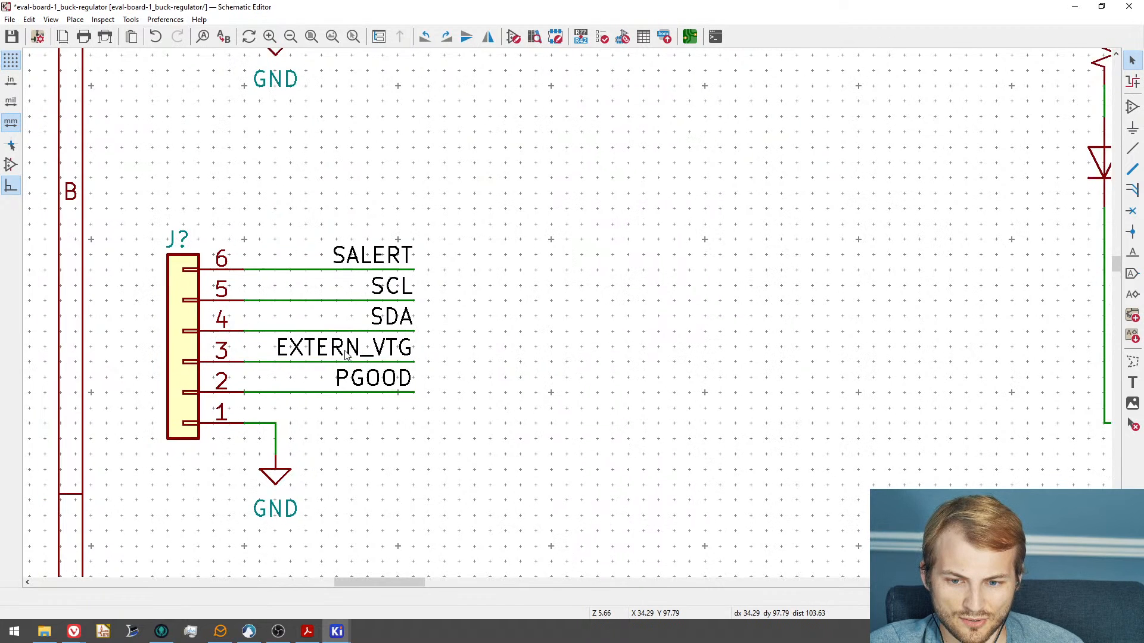
scroll(334, 348, down, 3)
scroll(232, 330, down, 3)
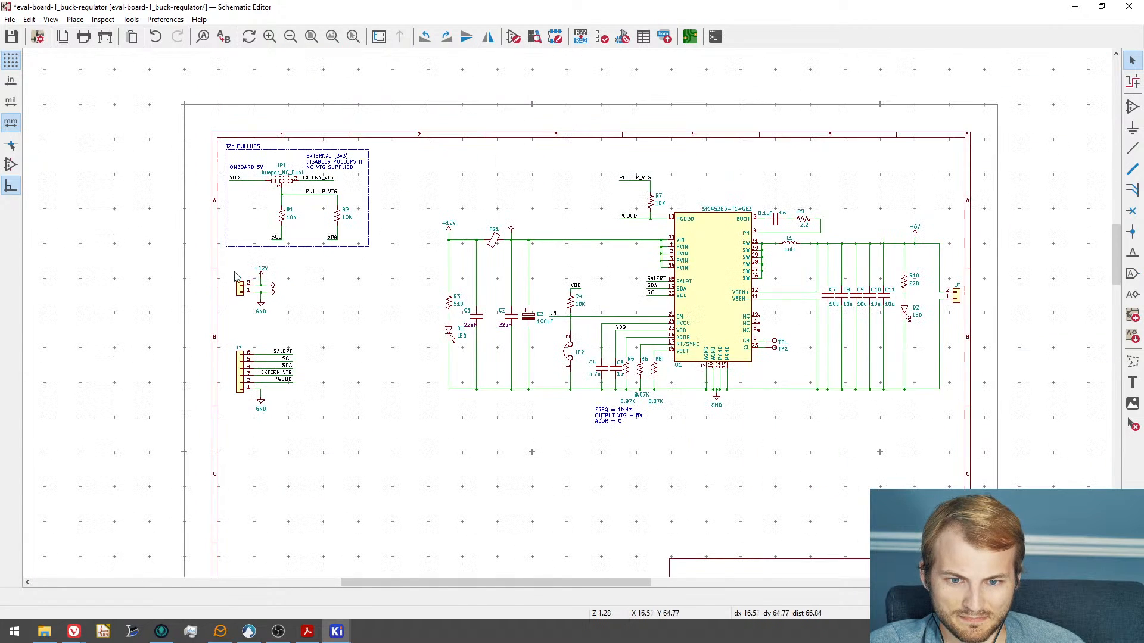
scroll(225, 382, up, 3)
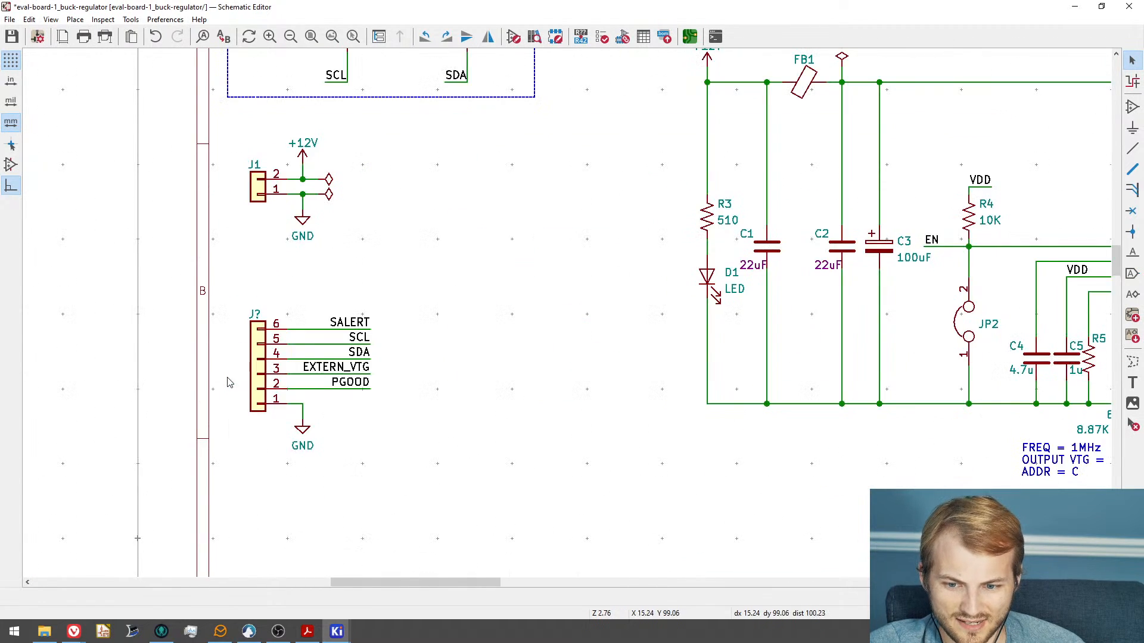
middle_drag(337, 383, 196, 418)
scroll(216, 389, down, 3)
scroll(217, 391, up, 5)
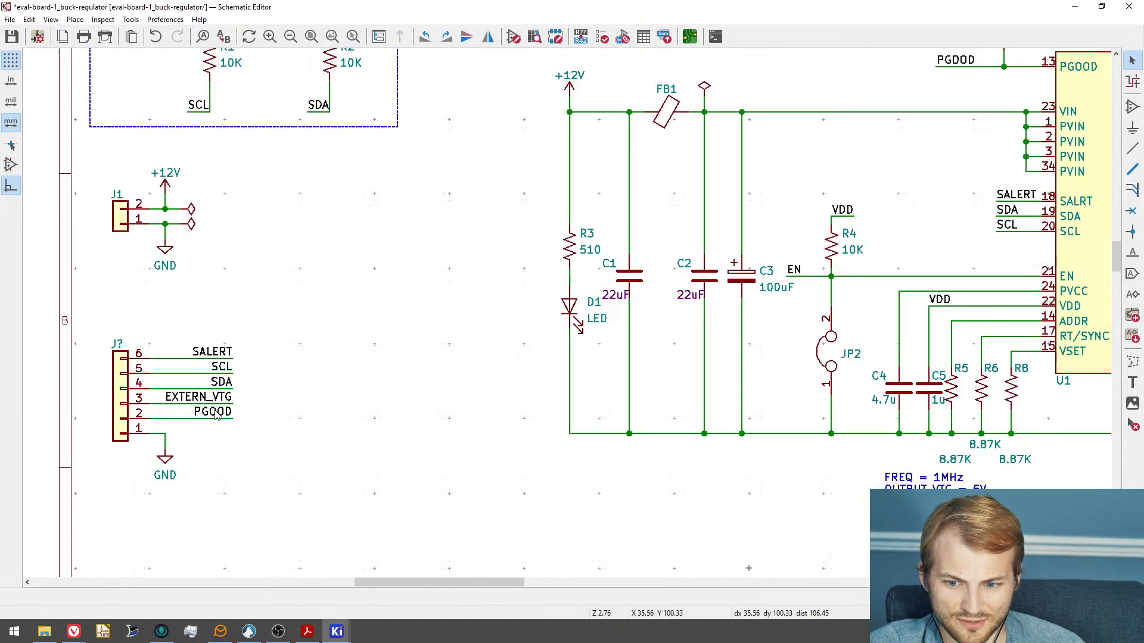
- Pick up the PGOOD label and place it back at the outer end of the connector's pin 2 wire
key(m)
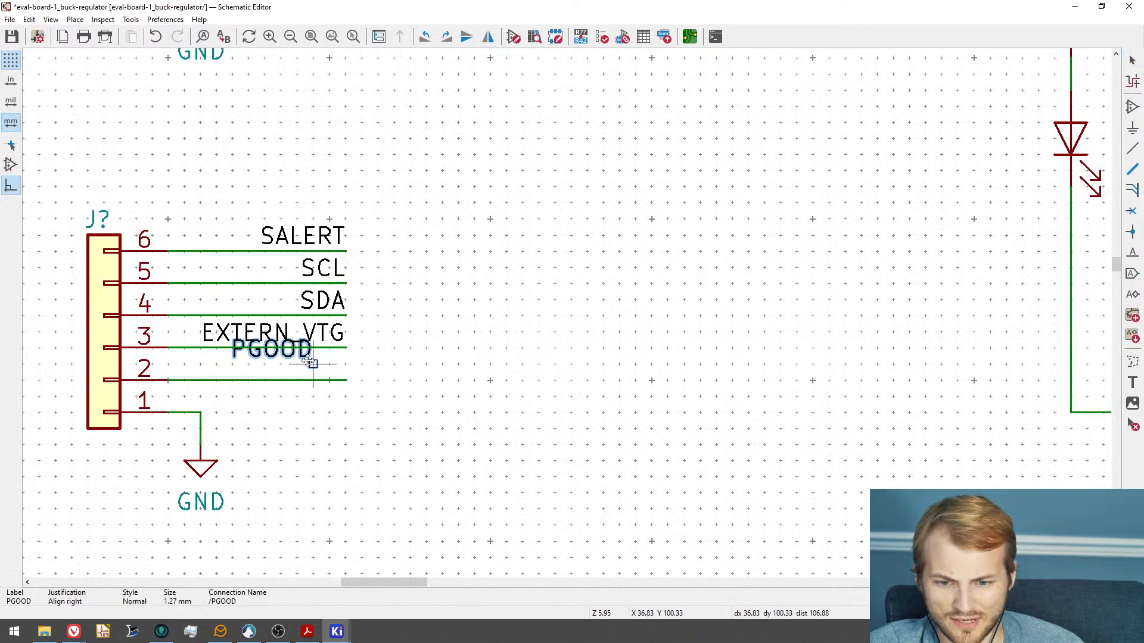
click(346, 379)
scroll(329, 364, down, 1)
scroll(327, 370, down, 2)
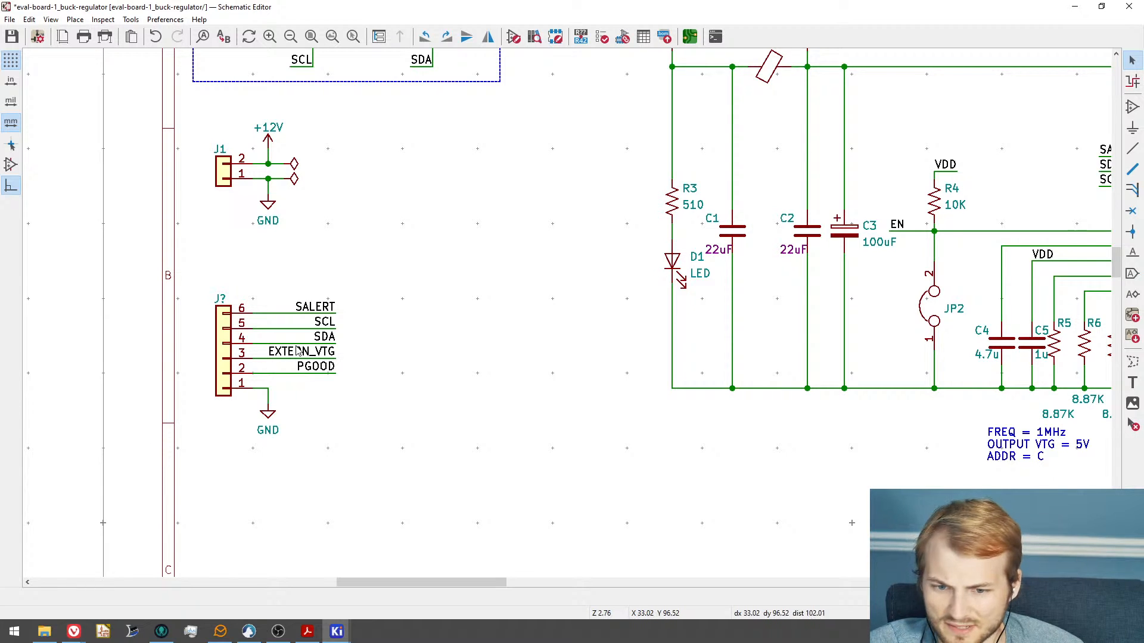
- Set the six-pin connector's reference designator to J2
scroll(348, 365, up, 2)
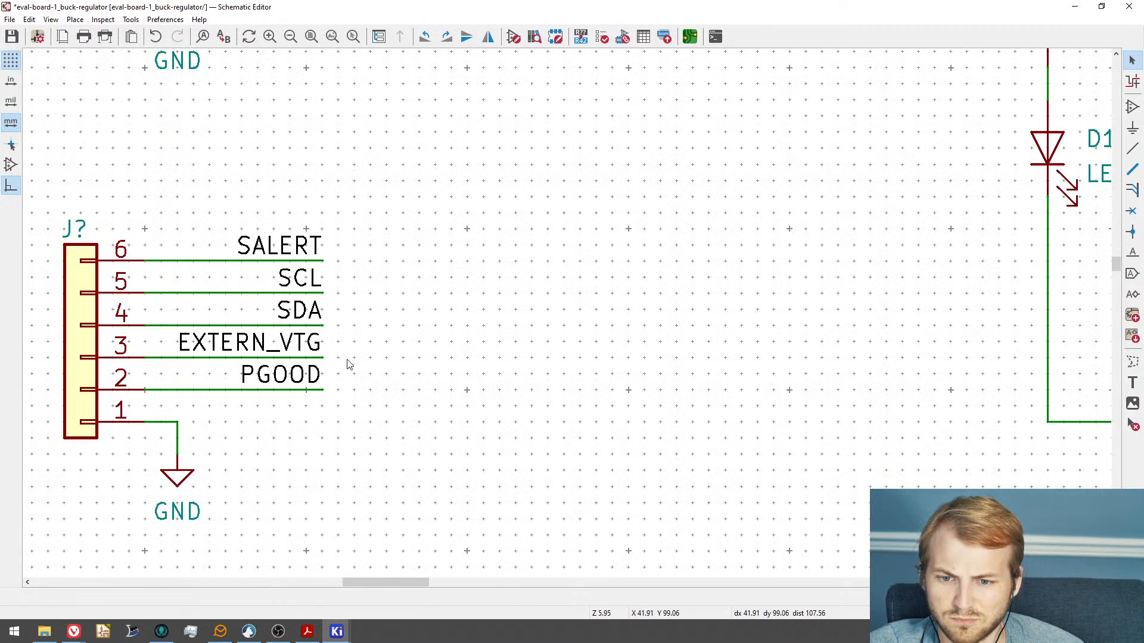
scroll(347, 363, down, 4)
scroll(335, 375, up, 4)
scroll(324, 385, down, 3)
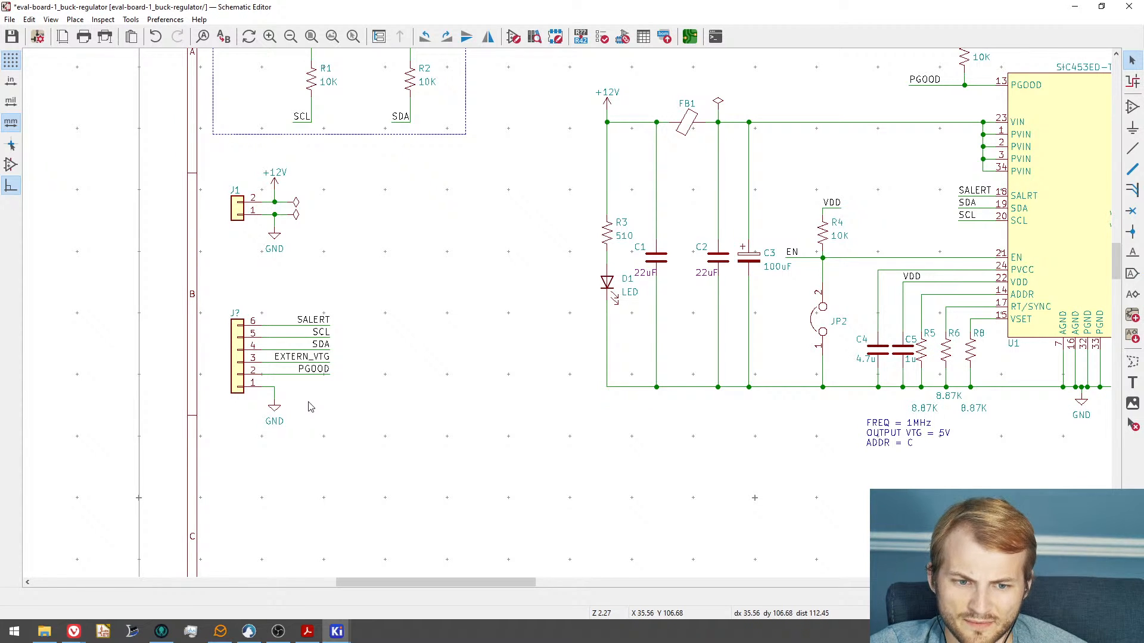
middle_drag(365, 386, 306, 442)
drag(292, 483, 170, 345)
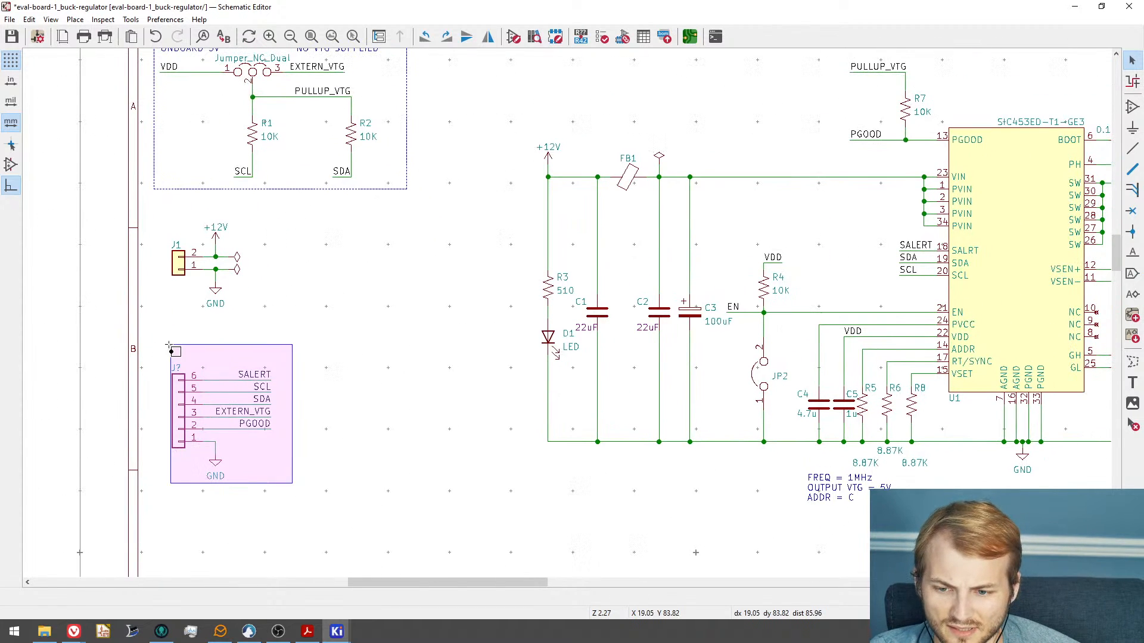
double_click(176, 368)
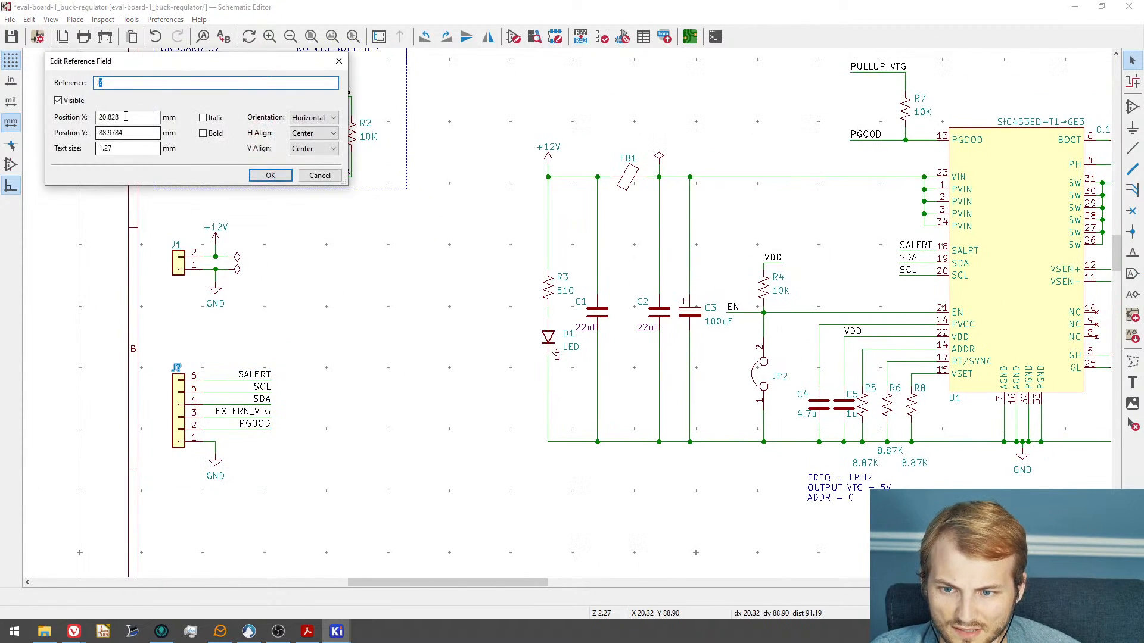
text(2)
key(Return)
- Set the reference of the two-pin output connector beside the +5V LED branch to J3 and save the schematic
scroll(420, 238, down, 4)
middle_drag(715, 257, 465, 294)
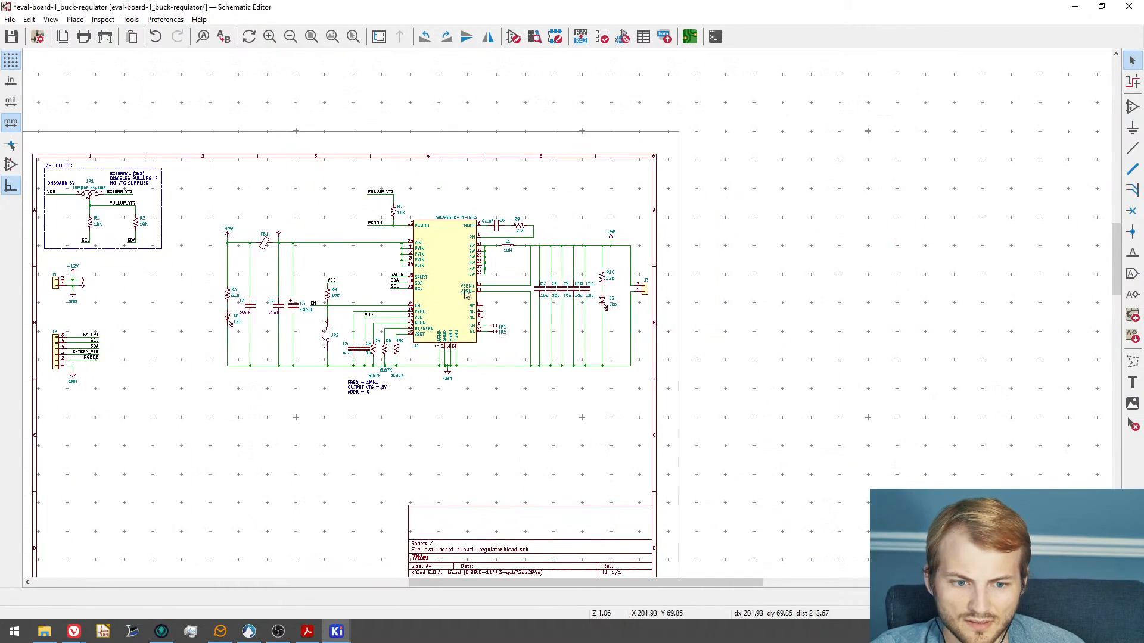
scroll(642, 288, up, 5)
double_click(590, 294)
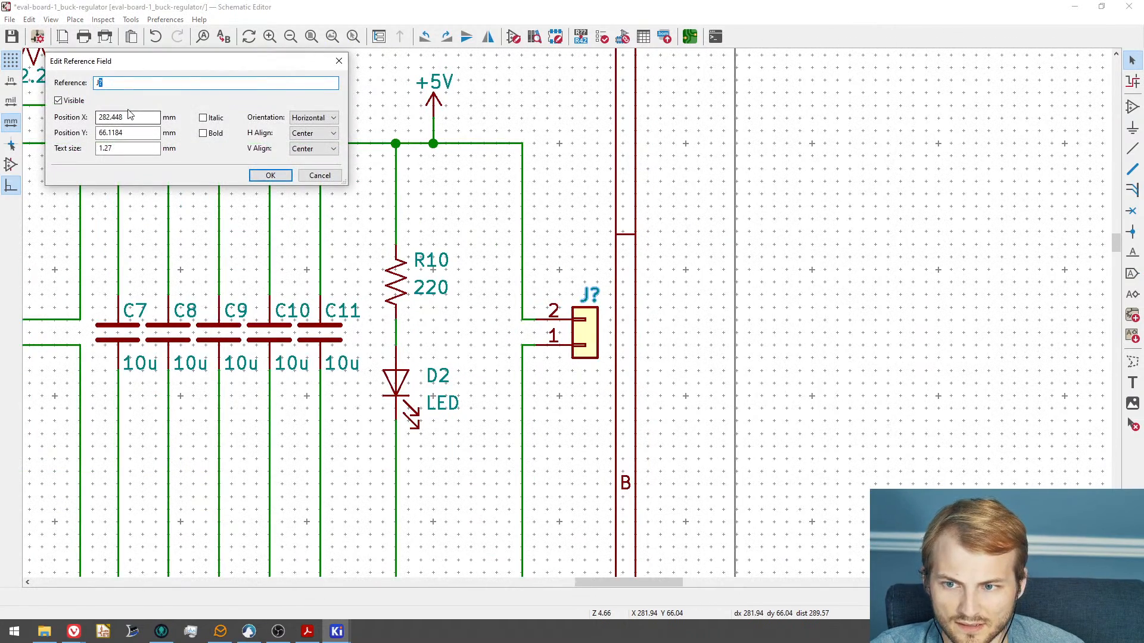
text(3)
key(Return)
scroll(184, 254, down, 6)
scroll(184, 253, up, 3)
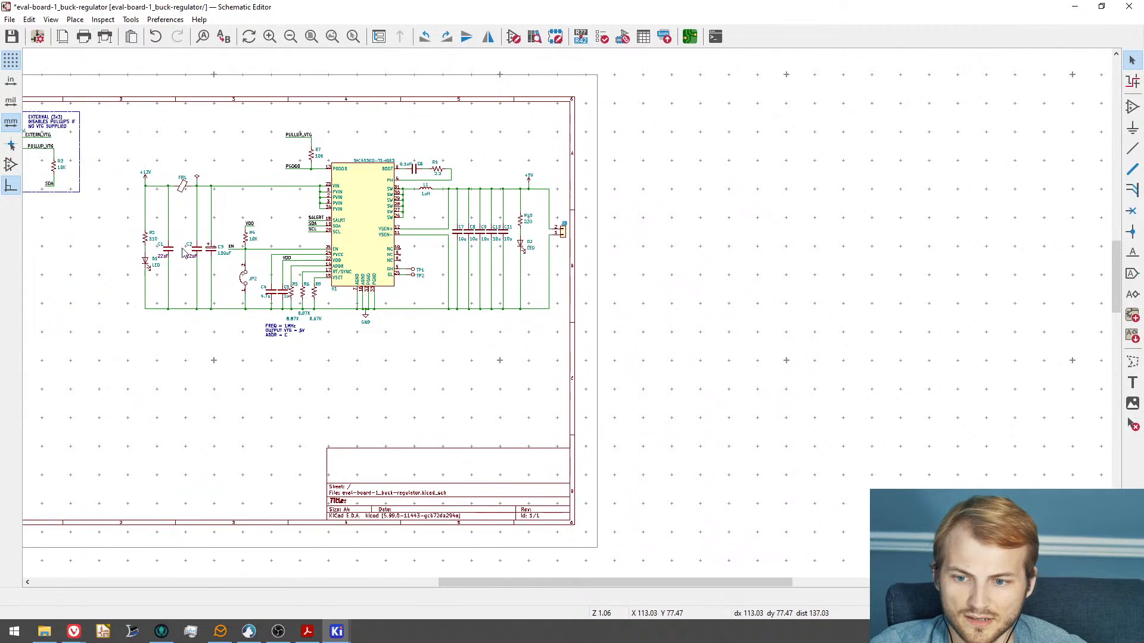
middle_drag(184, 254, 386, 269)
key(ctrl+s)
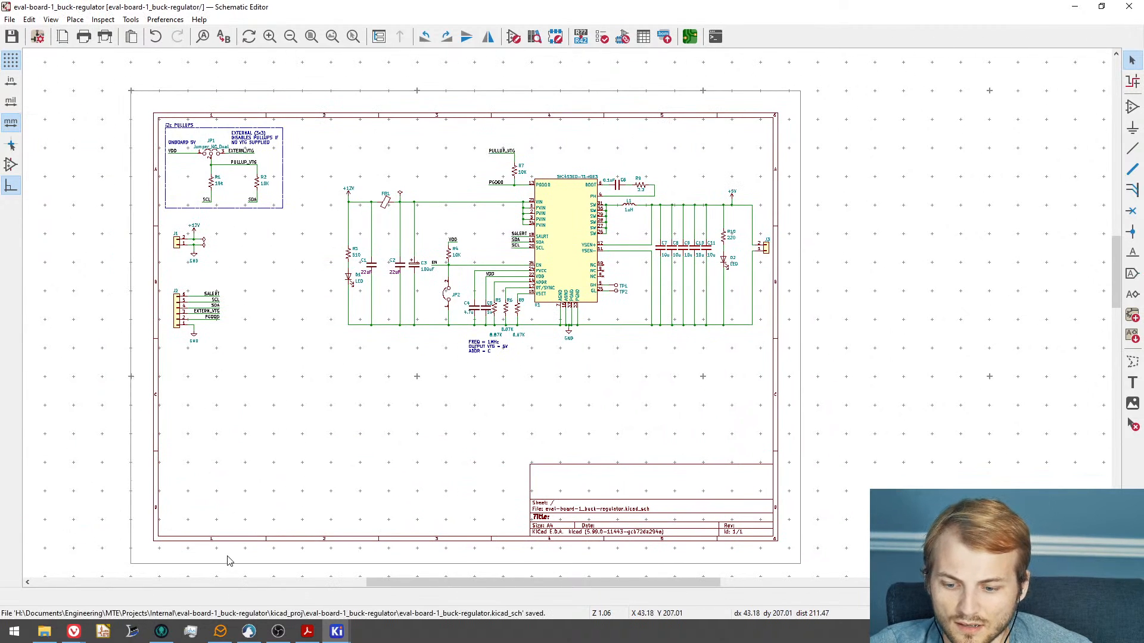
- Review the regulator circuit around U1, the input connectors J1 and J2, and the complete sheet
click(161, 631)
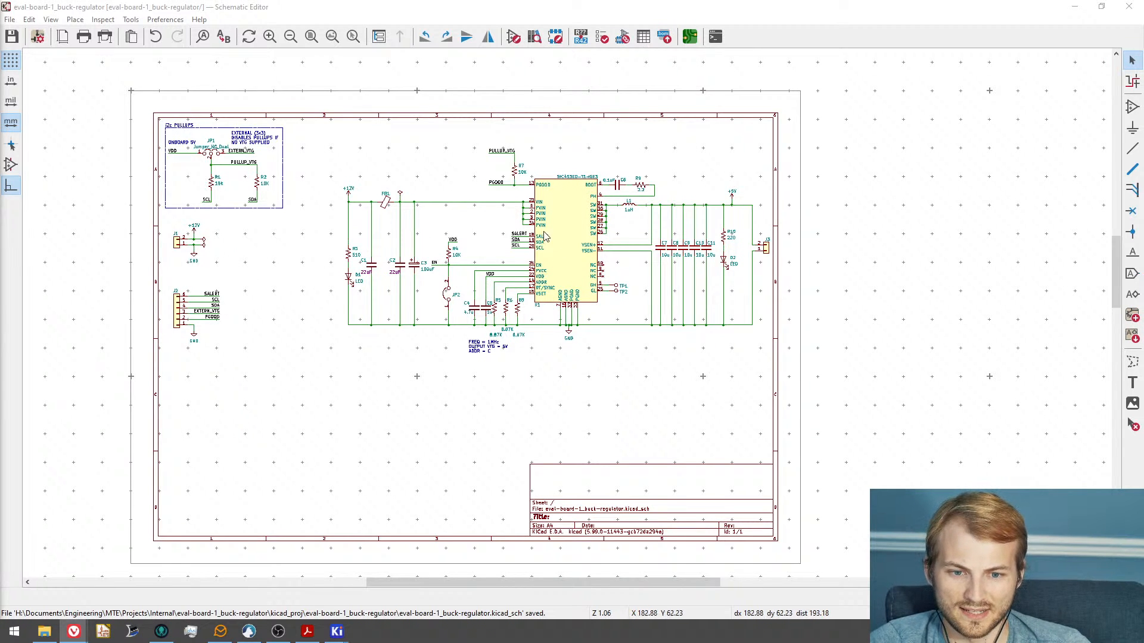
middle_drag(538, 230, 532, 261)
scroll(532, 261, up, 3)
middle_drag(440, 285, 545, 212)
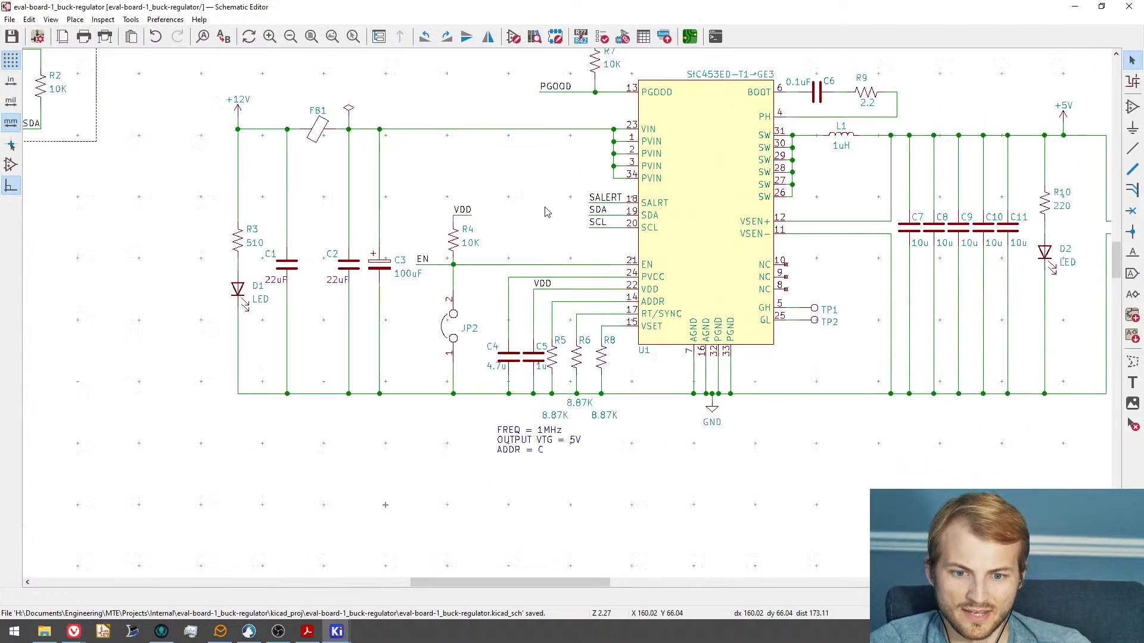
scroll(542, 222, down, 1)
scroll(534, 234, down, 1)
scroll(284, 248, down, 5)
middle_drag(270, 240, 407, 289)
scroll(293, 256, up, 3)
scroll(374, 327, up, 3)
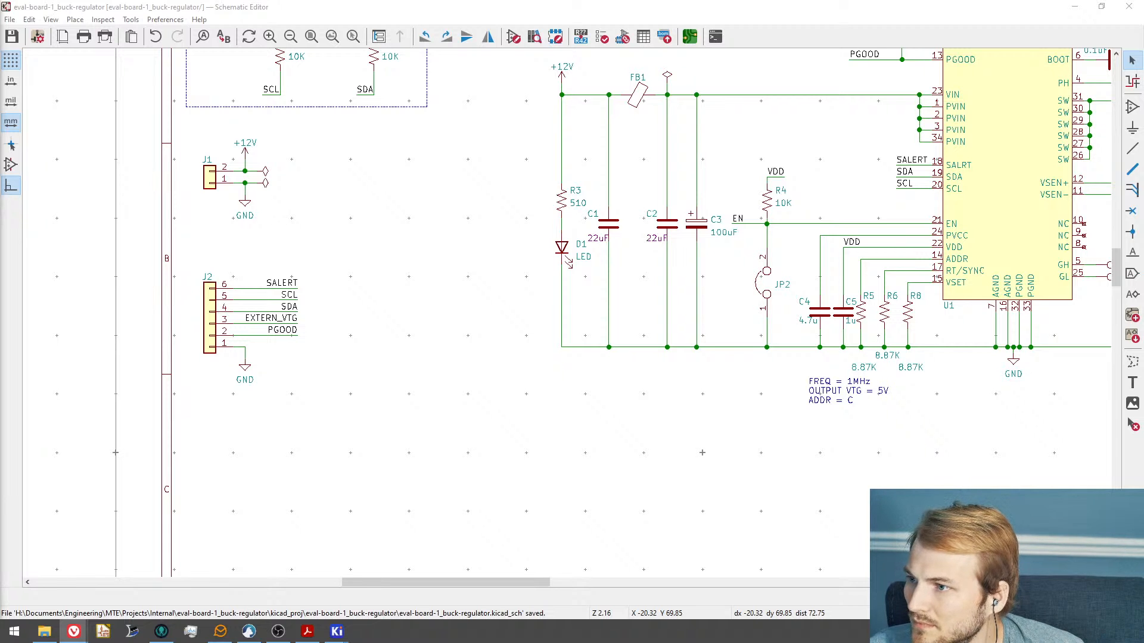
click(71, 261)
scroll(323, 303, down, 3)
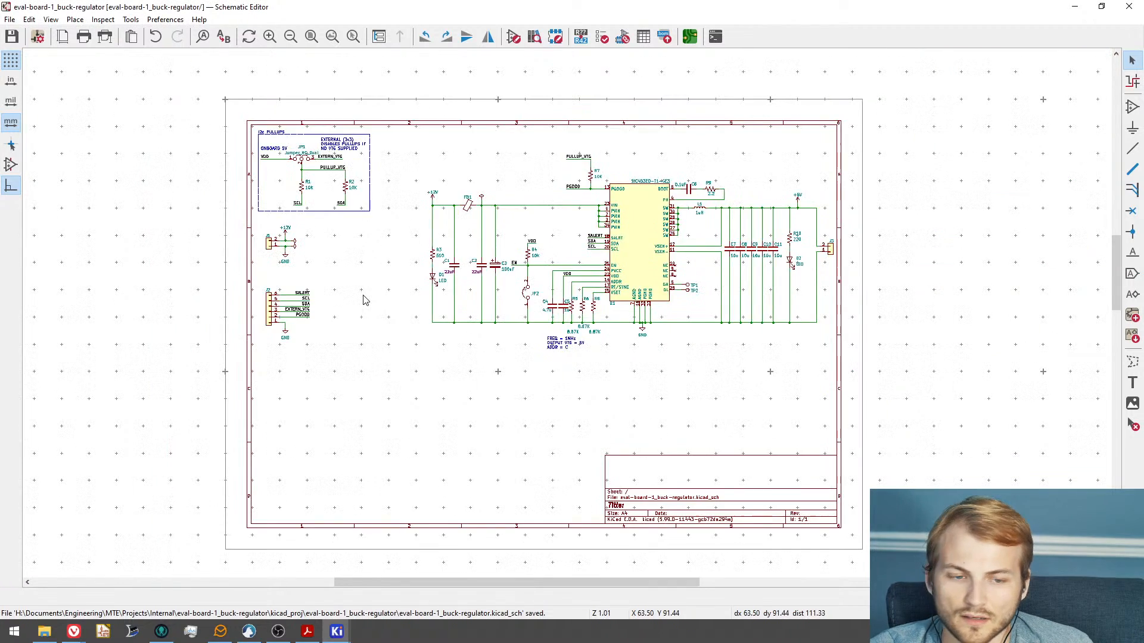
- Move the whole regulator circuit, from the +12V input to J3, slightly up and left on the sheet and save the schematic
middle_drag(390, 294, 320, 339)
drag(359, 188, 809, 450)
drag(576, 298, 567, 274)
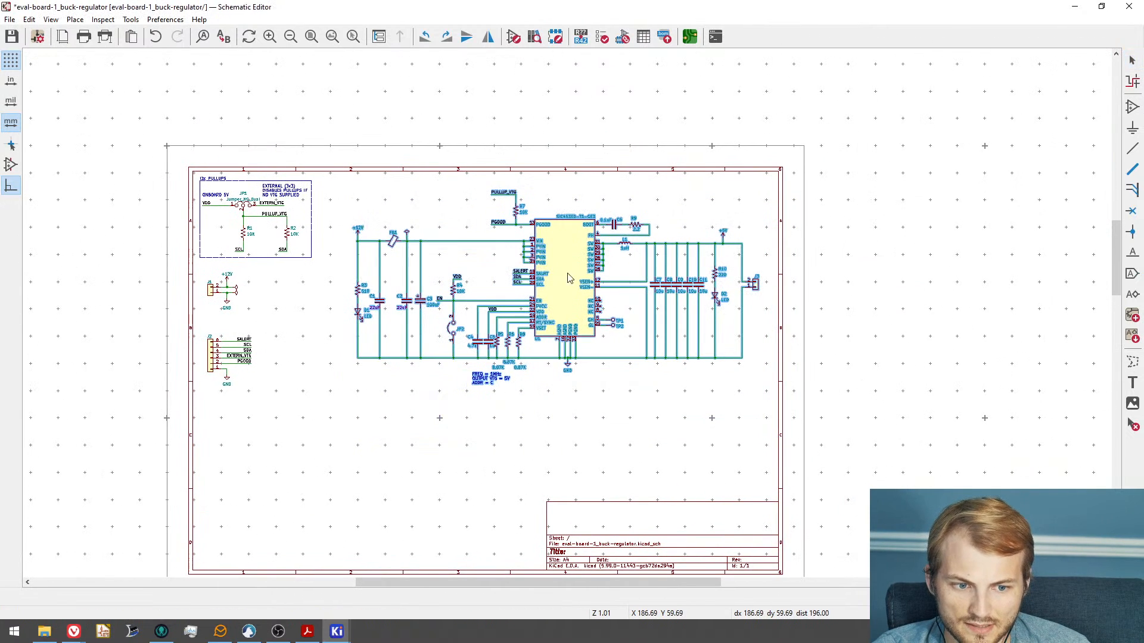
key(Escape)
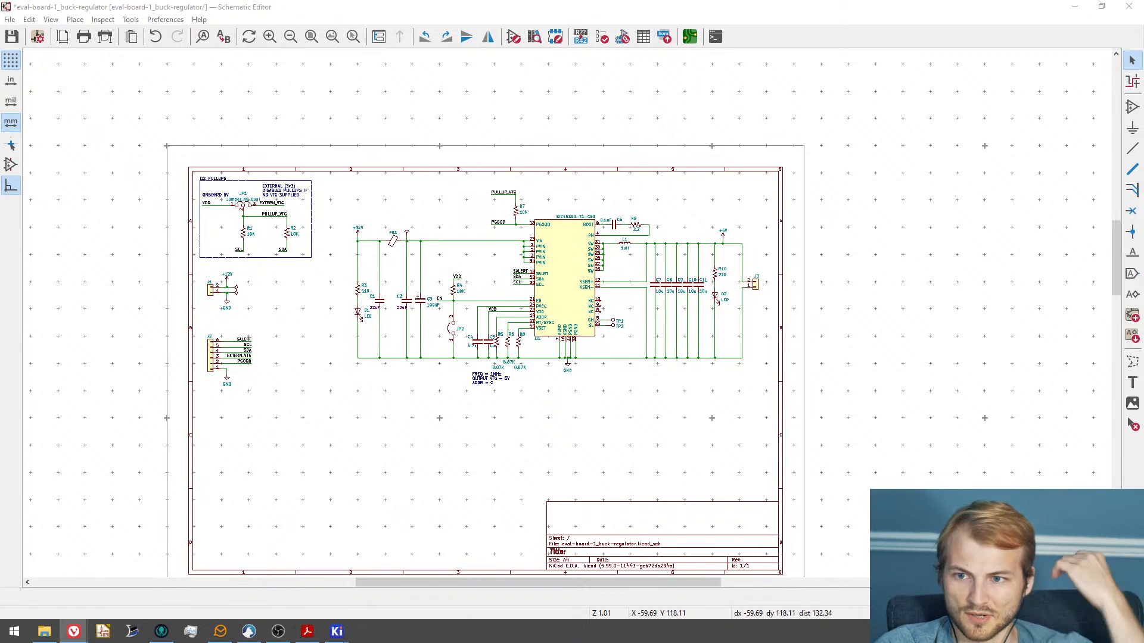
click(294, 362)
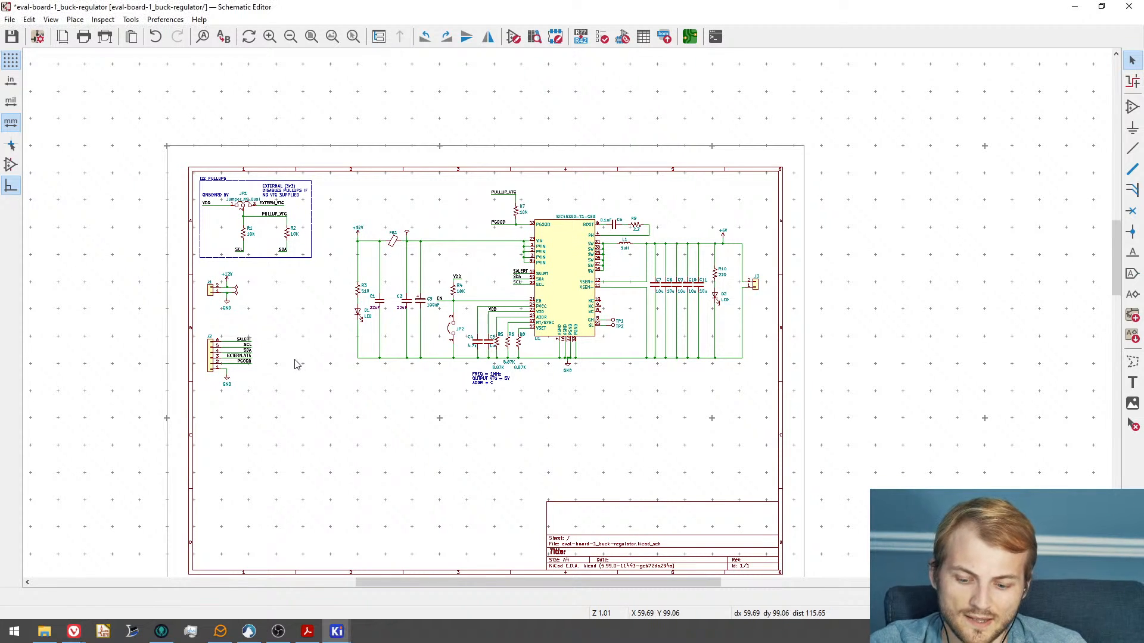
key(ctrl+s)
- Inspect the output capacitors, the U1 circuit and the full sheet layout, and save the schematic
scroll(682, 369, up, 3)
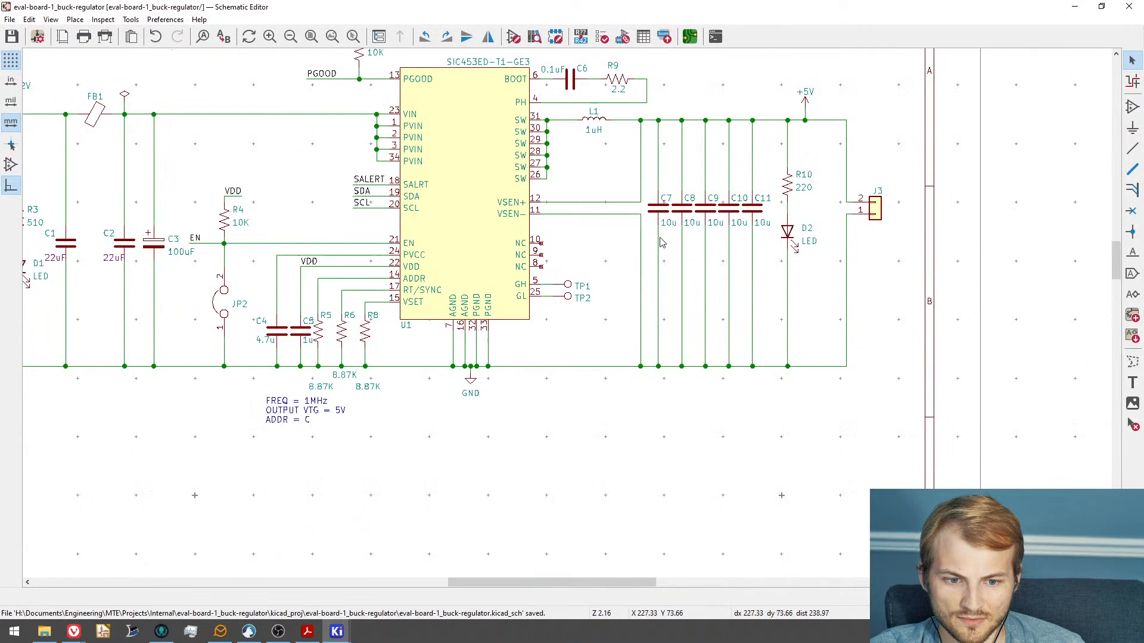
drag(650, 260, 688, 300)
drag(733, 238, 781, 252)
key(Escape)
middle_drag(740, 197, 927, 244)
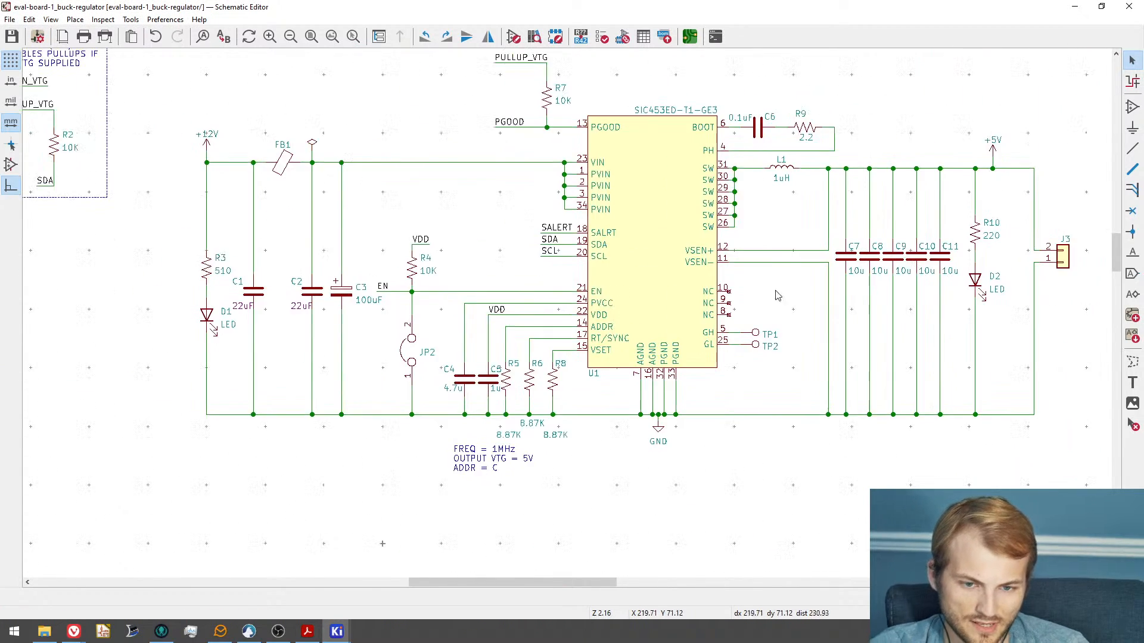
scroll(625, 283, down, 5)
scroll(641, 284, up, 3)
scroll(456, 281, up, 3)
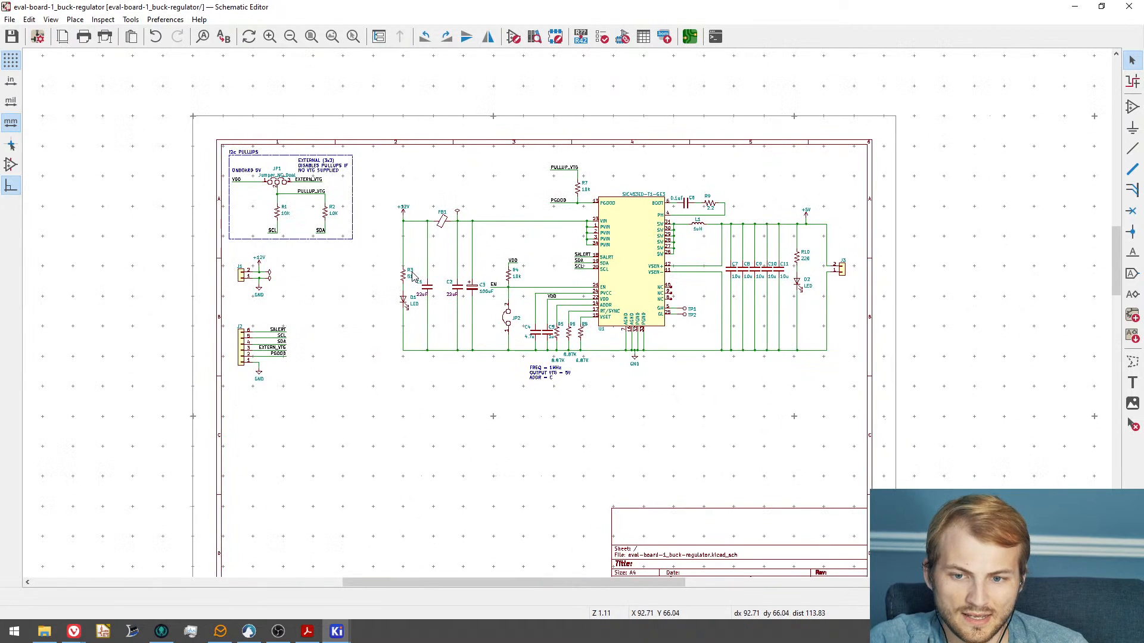
middle_drag(483, 290, 453, 303)
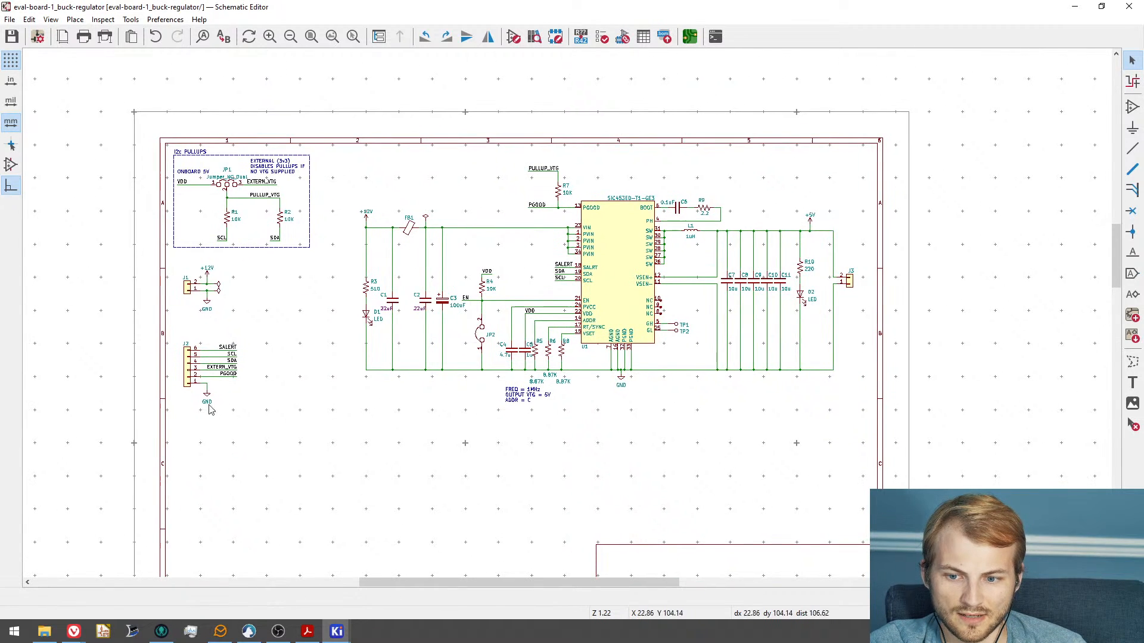
key(ctrl+s)
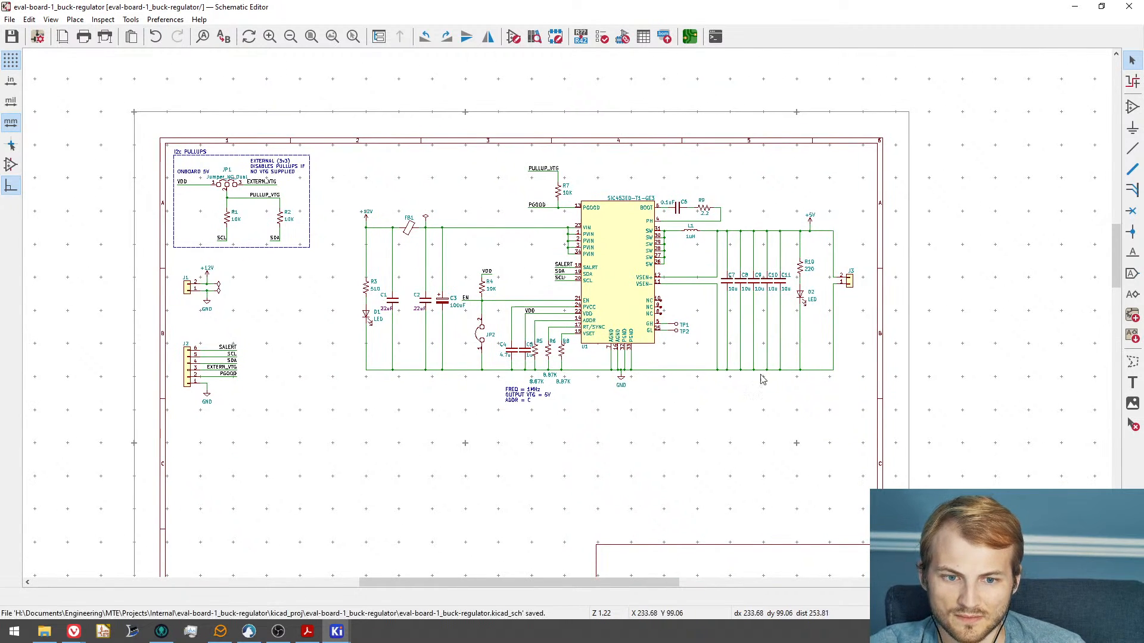
- Move the whole regulator circuit straight up a little on the sheet and clear the selection
drag(918, 435, 336, 150)
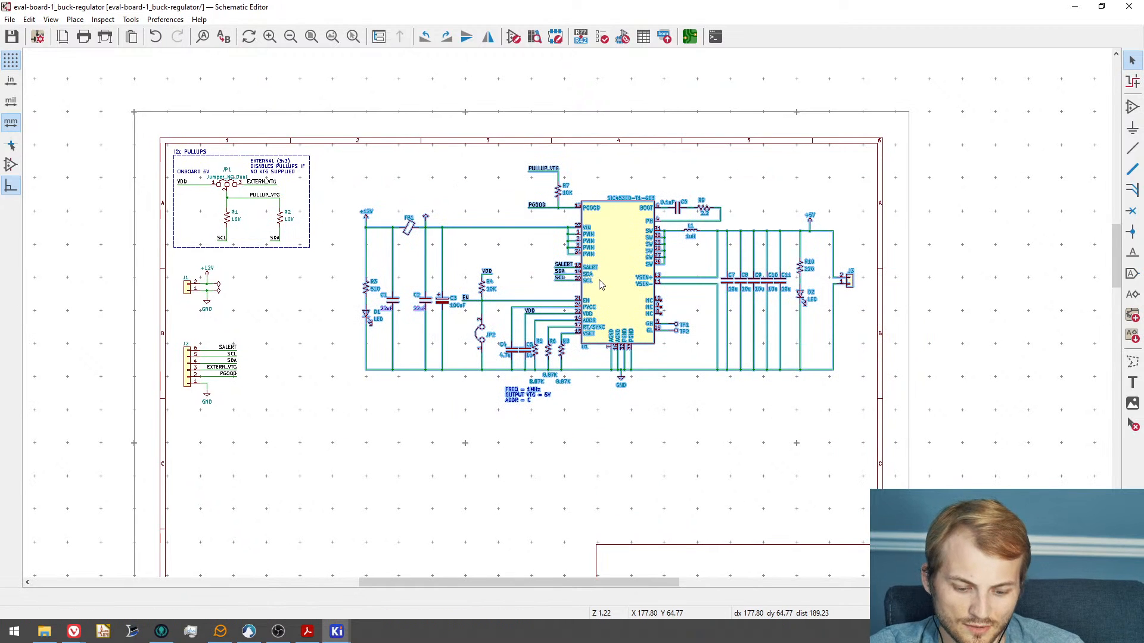
drag(578, 281, 575, 264)
click(589, 435)
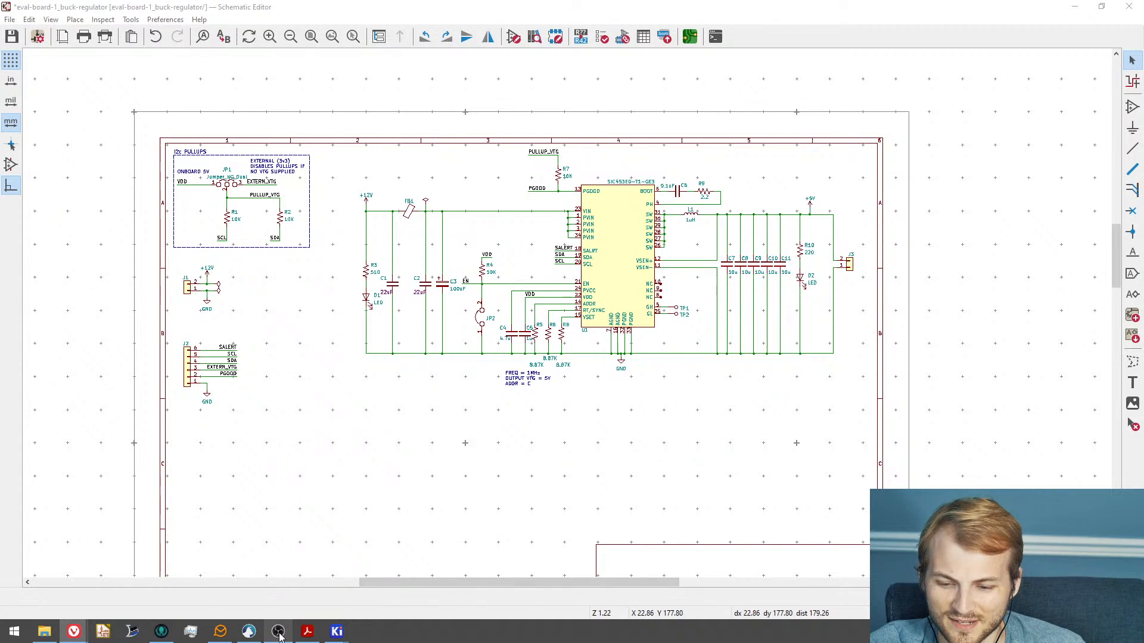
mouse_move(278, 635)
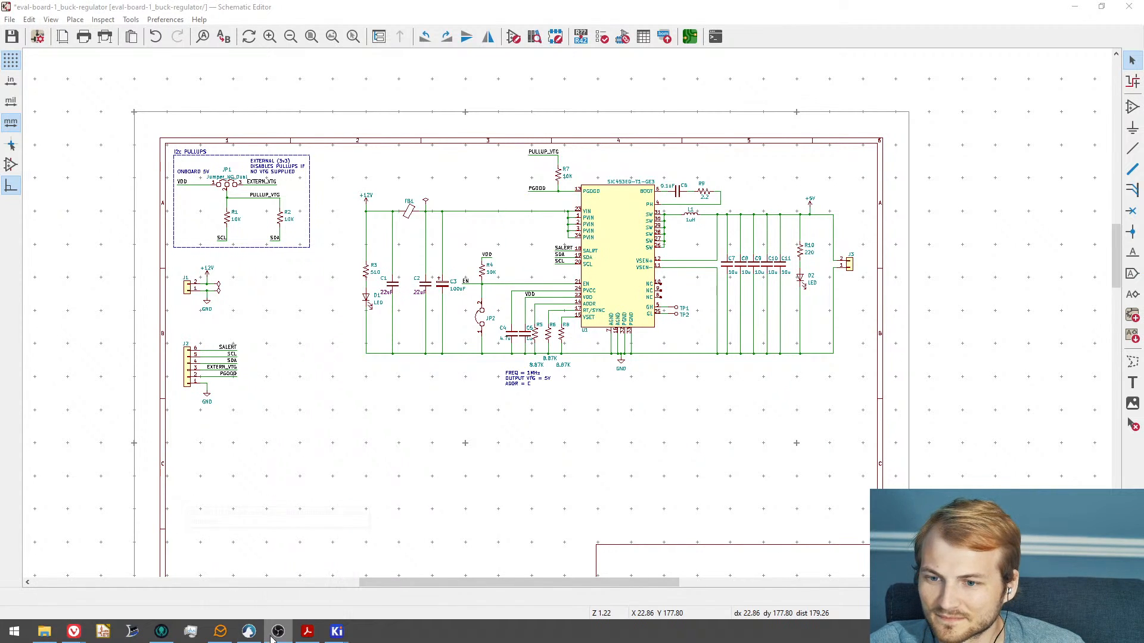